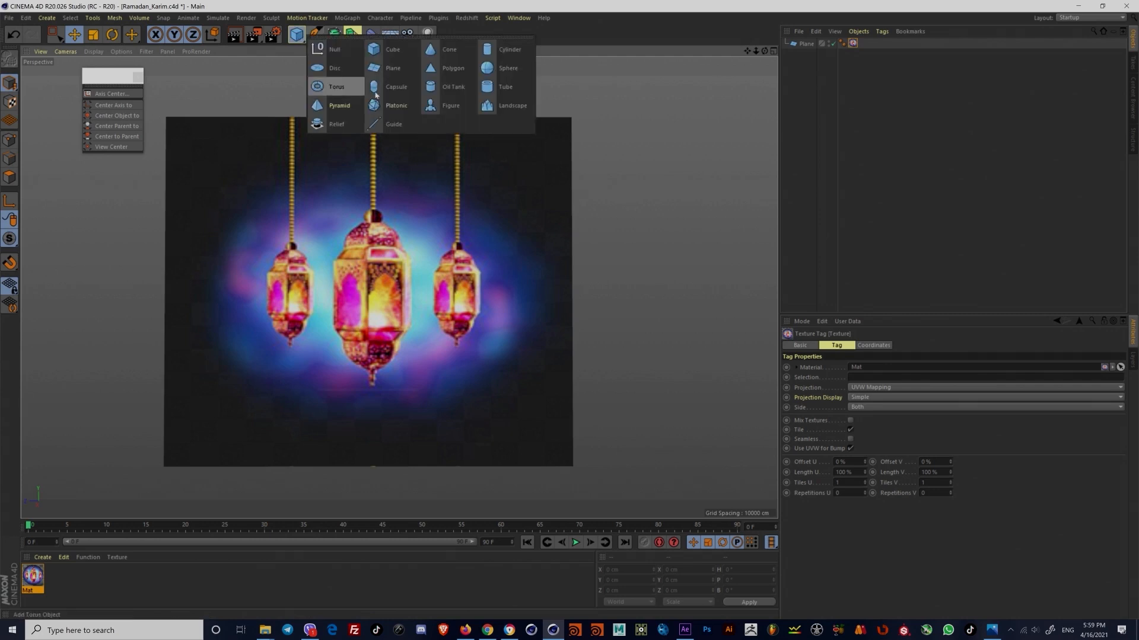
Step: Add a cylinder and, in the Right view, shorten it to about 9424 cm around the central lantern's body
left_click(496, 50)
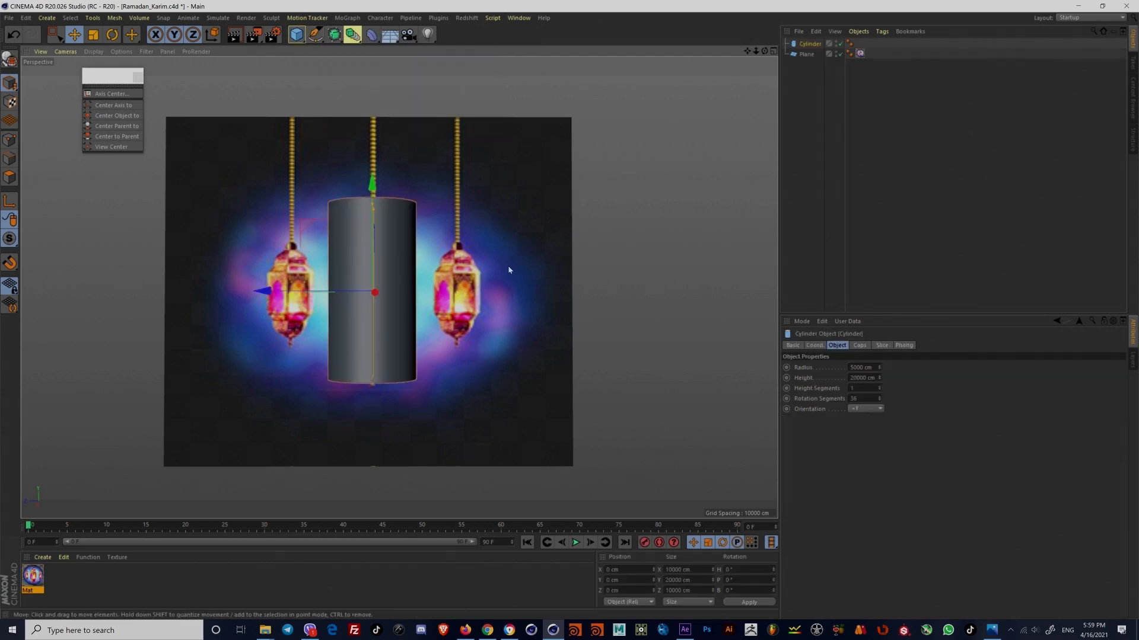
scroll(394, 223, "up", 2)
key("F3")
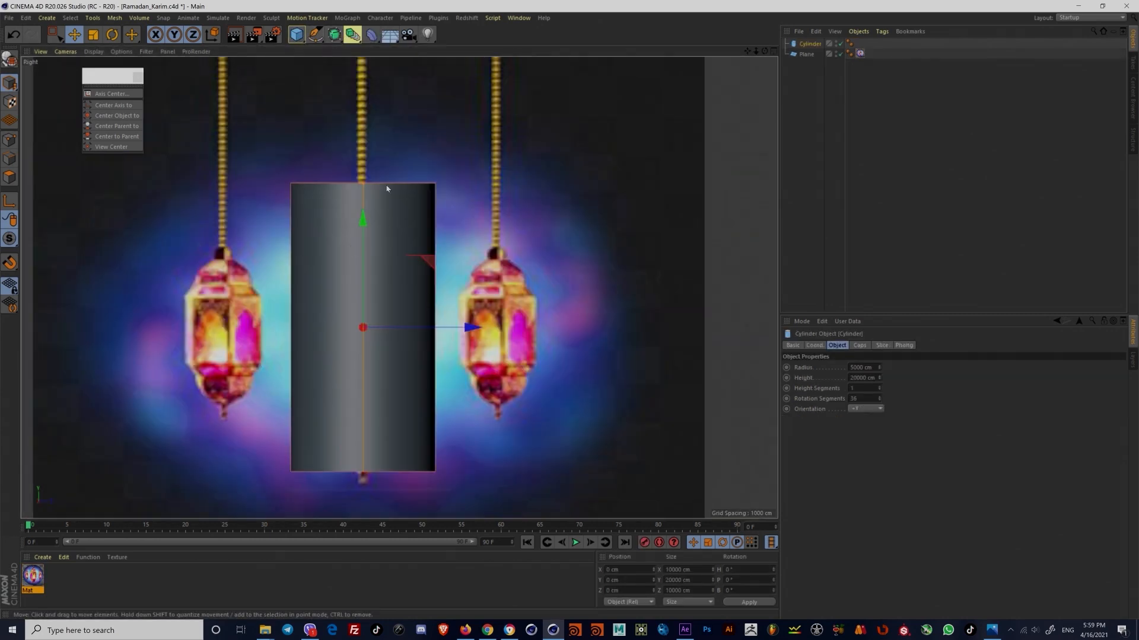
left_click_drag(363, 183, 374, 263)
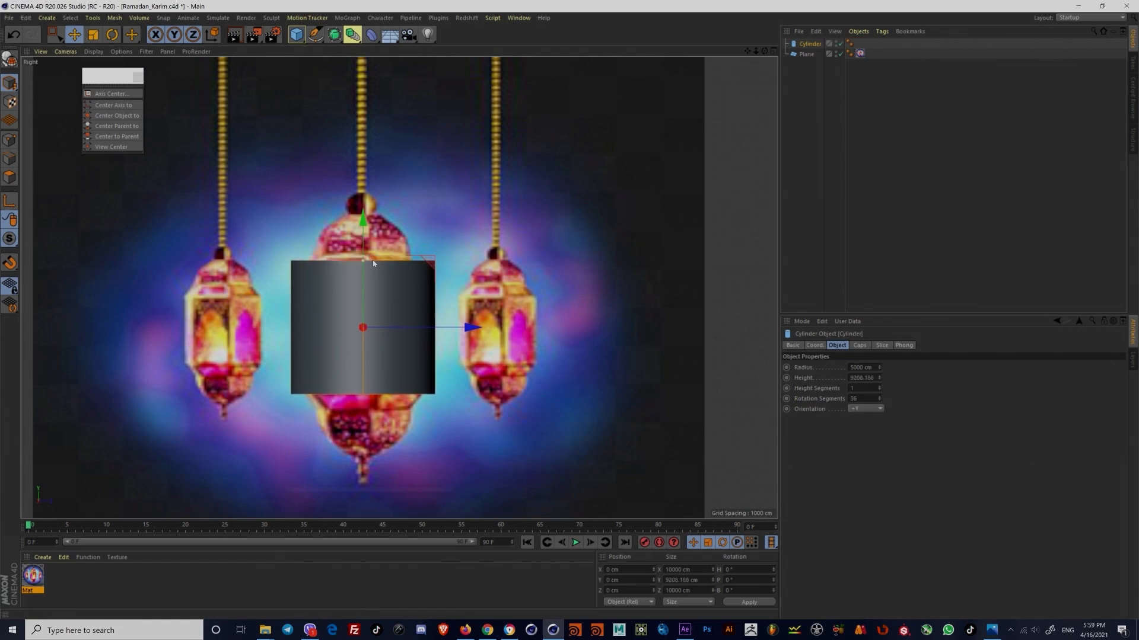
Step: Set the cylinder's rotation segments to 6 to make it hexagonal
double_click(853, 399)
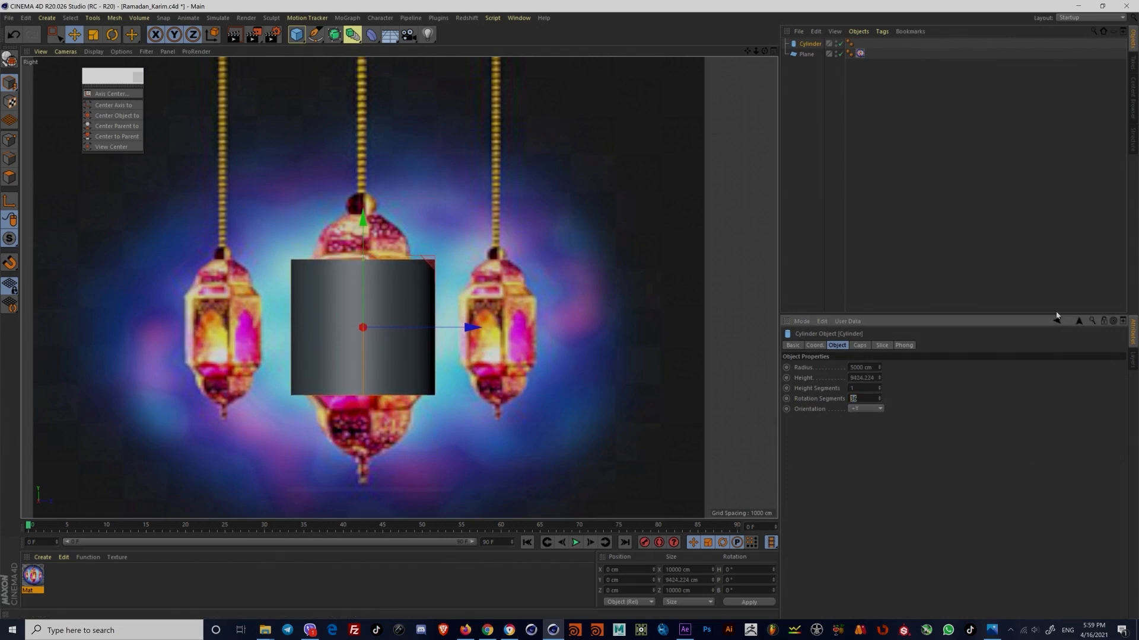
type("6")
key("Return")
left_click(879, 216)
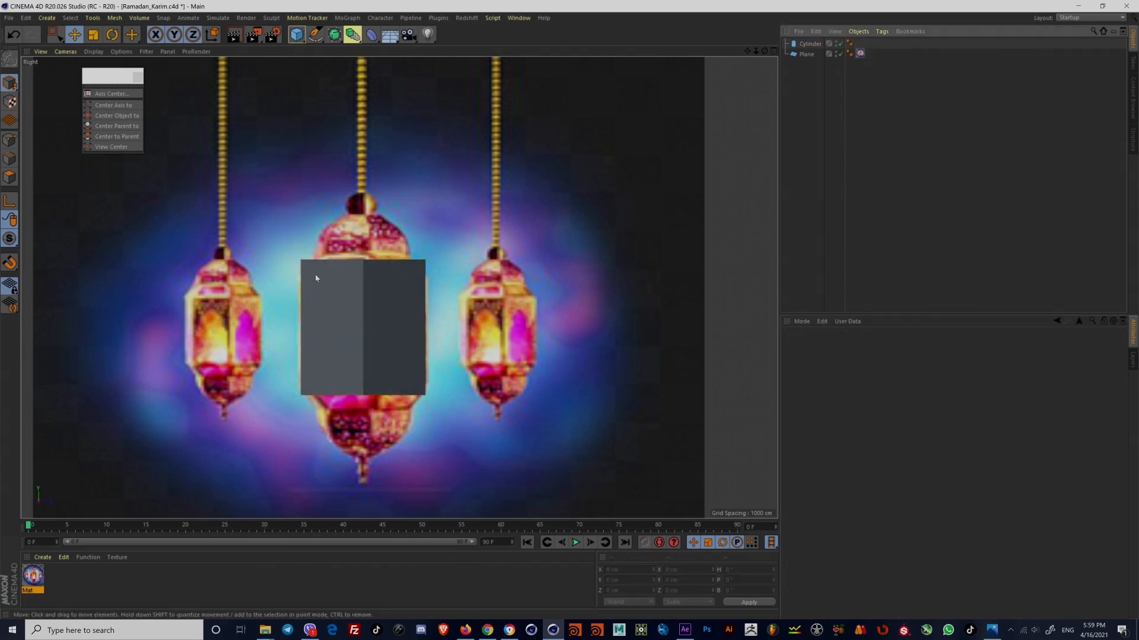
Step: Scale and shift the hexagonal cylinder to fit the central lantern's body, about 10250 cm wide and 7000 cm tall
scroll(386, 283, "up", 3)
left_click(398, 283)
scroll(415, 282, "down", 3)
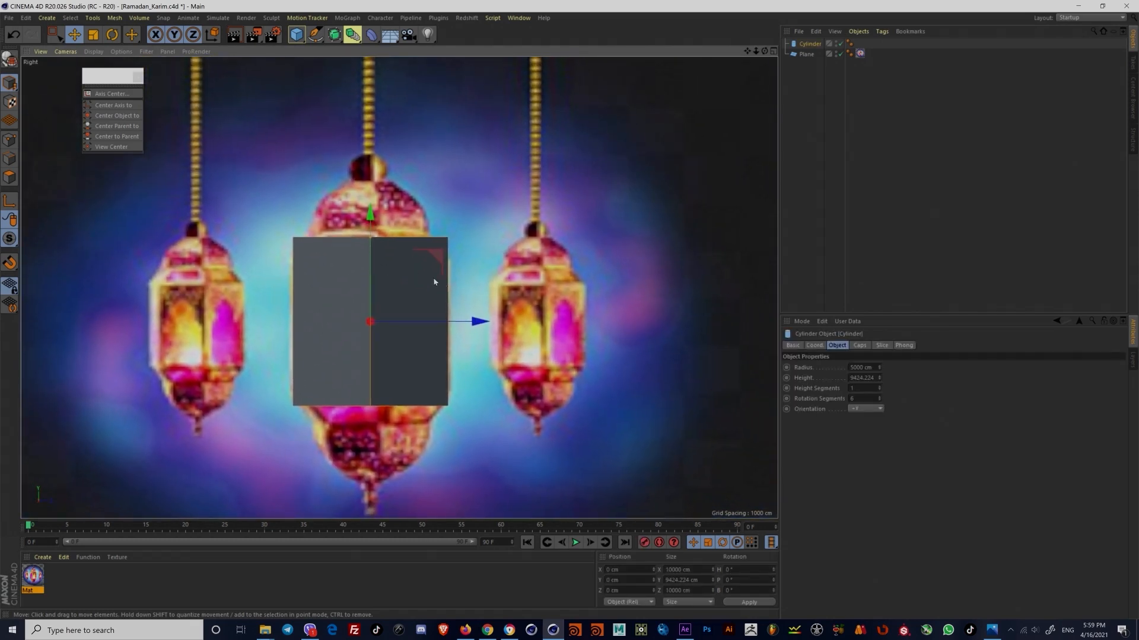
key("t")
left_click_drag(526, 225, 505, 231)
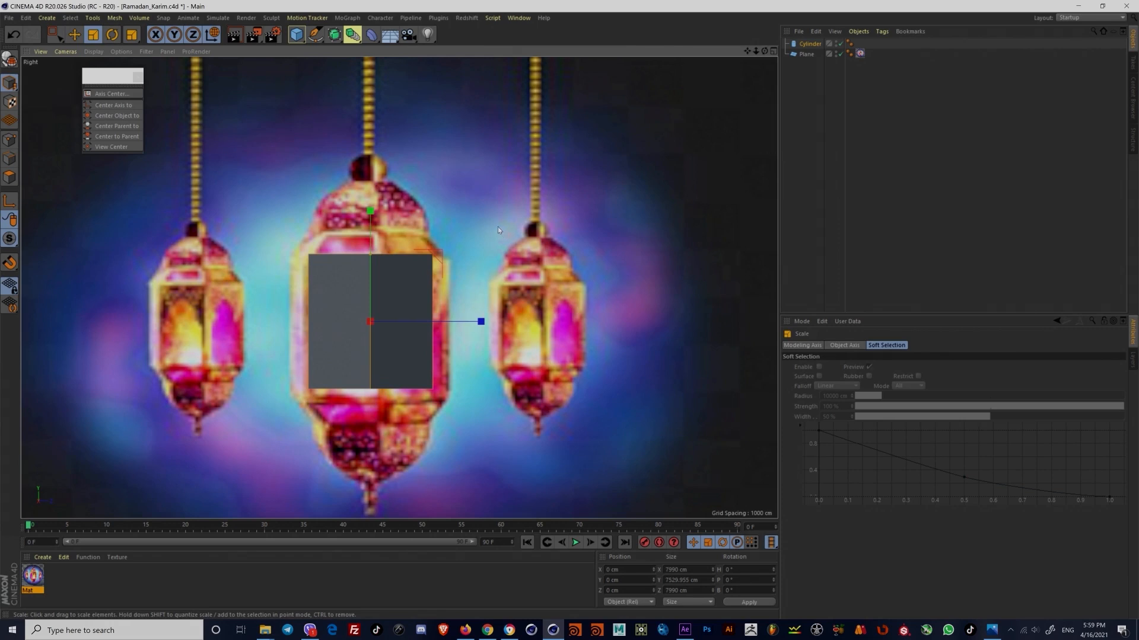
key("e")
left_click_drag(368, 212, 372, 219)
key("t")
left_click_drag(537, 261, 540, 258)
mouse_move(371, 255)
left_mouse_down()
mouse_move(380, 270)
mouse_move(358, 261)
left_mouse_up()
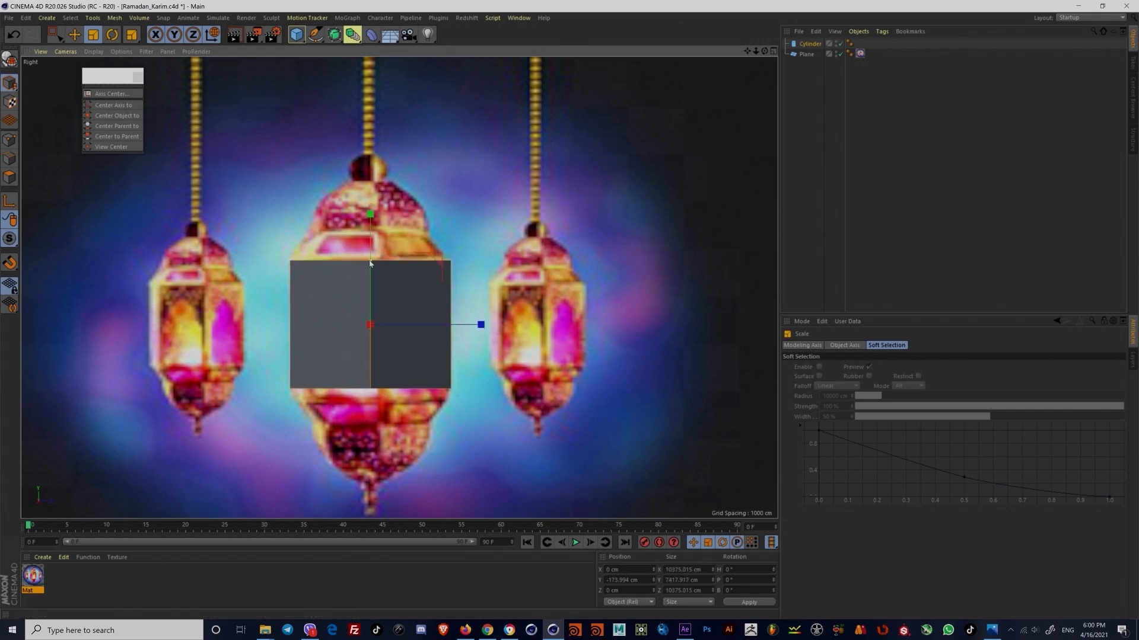
left_click_drag(482, 255, 489, 253)
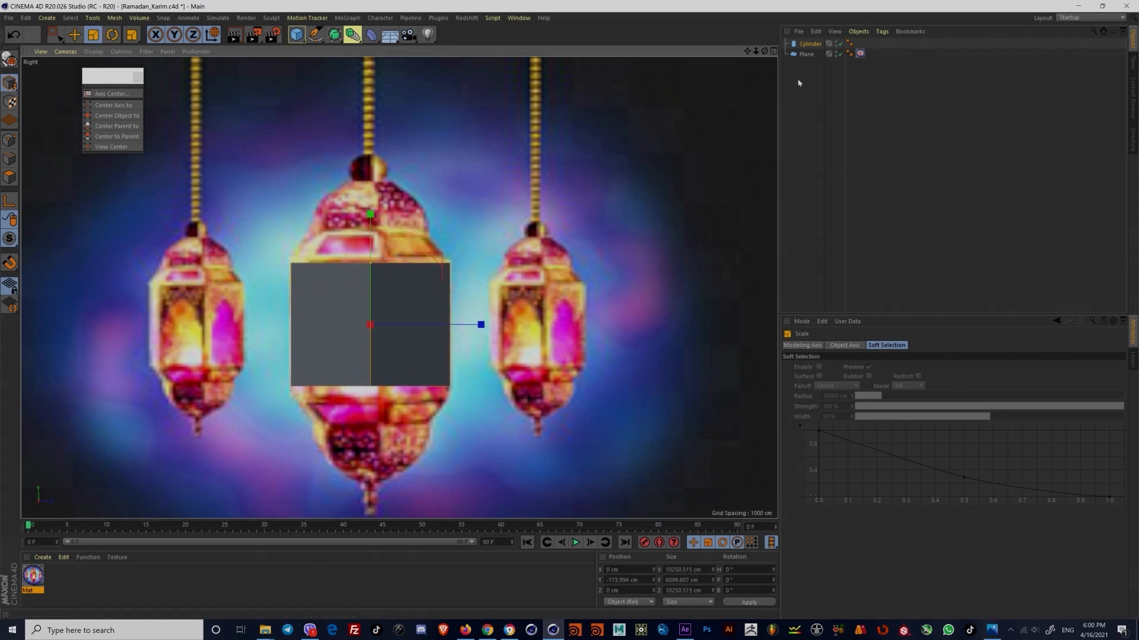
Step: Add a Display tag to the cylinder and override its shading mode with Lines
right_click(810, 44)
mouse_move(842, 47)
left_click(965, 131)
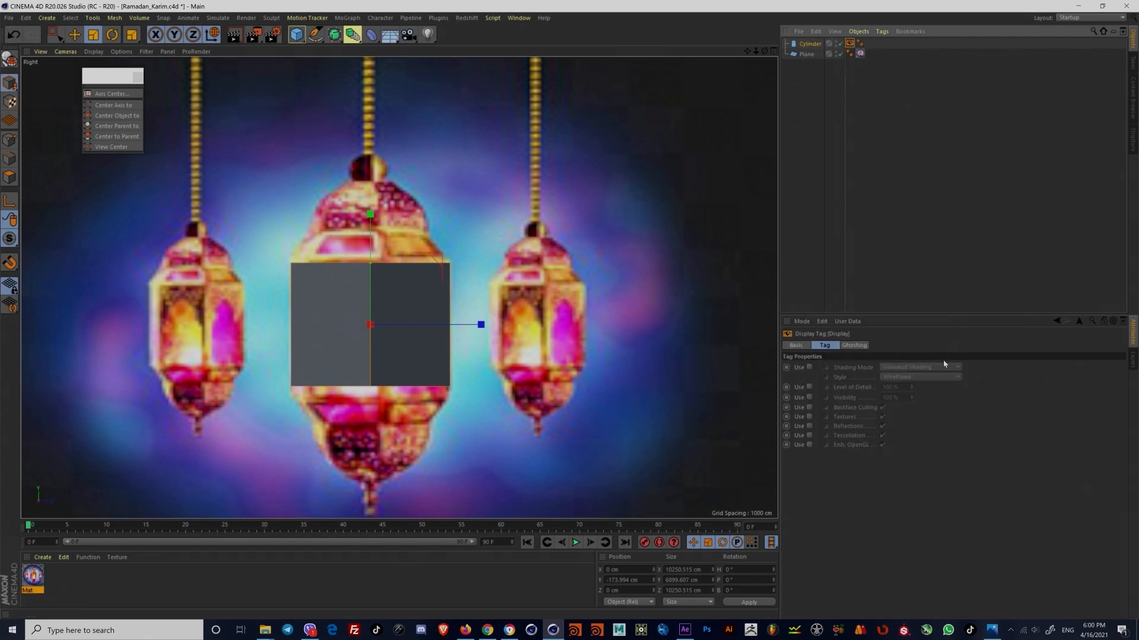
left_click(809, 367)
left_click(919, 367)
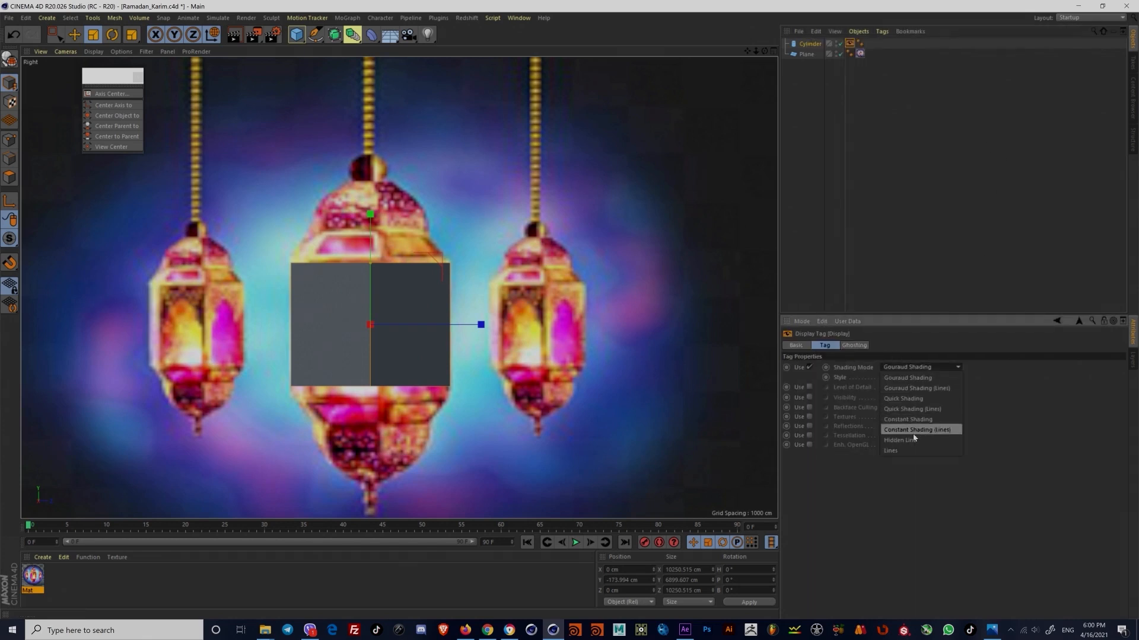
left_click(899, 448)
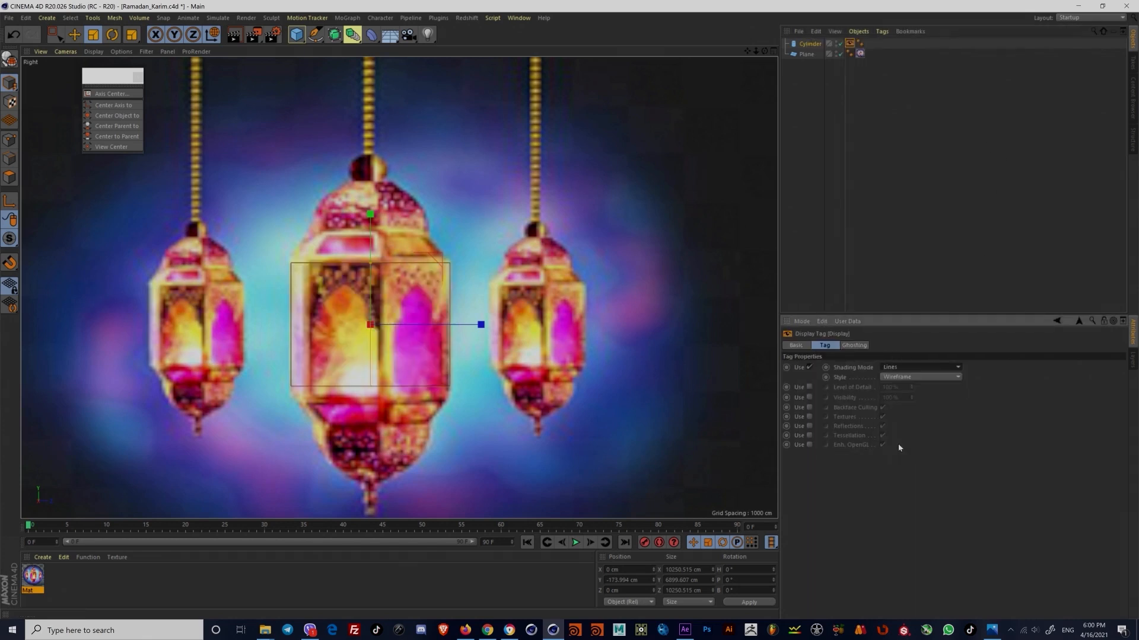
Step: Turn off the cylinder's caps and make a duplicate of the cylinder
left_click(811, 44)
left_click(863, 345)
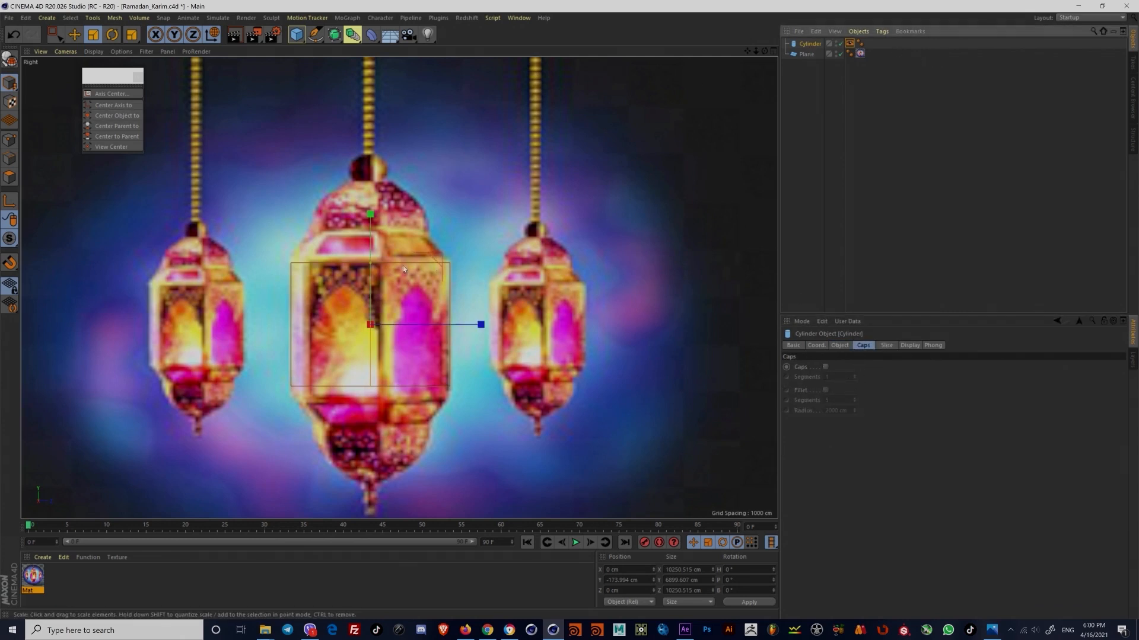
key("ctrl+c")
key("ctrl+v")
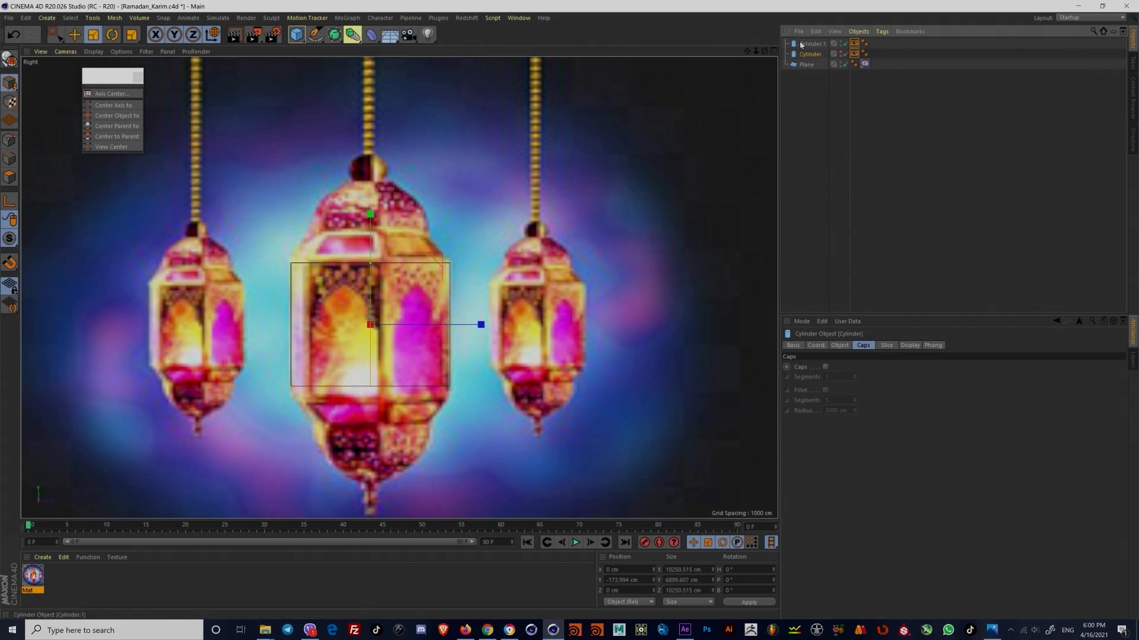
Step: Make the duplicate cylinder editable and work on its edges with the Move tool
left_click(801, 45)
left_click(9, 158)
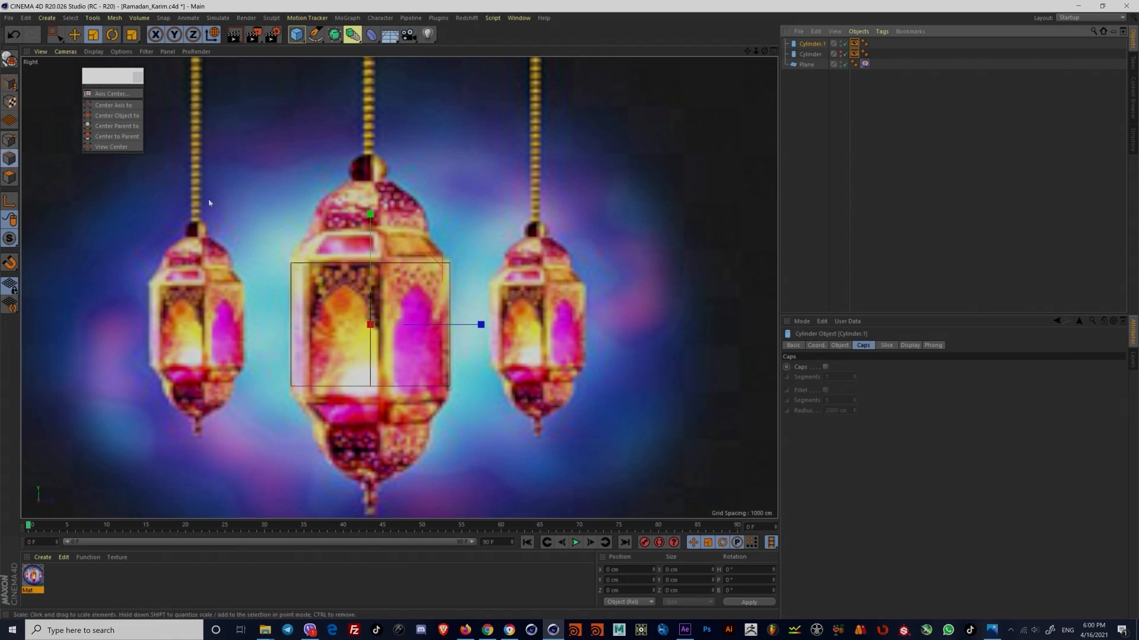
middle_click(378, 258)
middle_click(282, 198)
left_click_drag(283, 199, 289, 244, "alt")
scroll(289, 244, "up", 3)
left_click(74, 34)
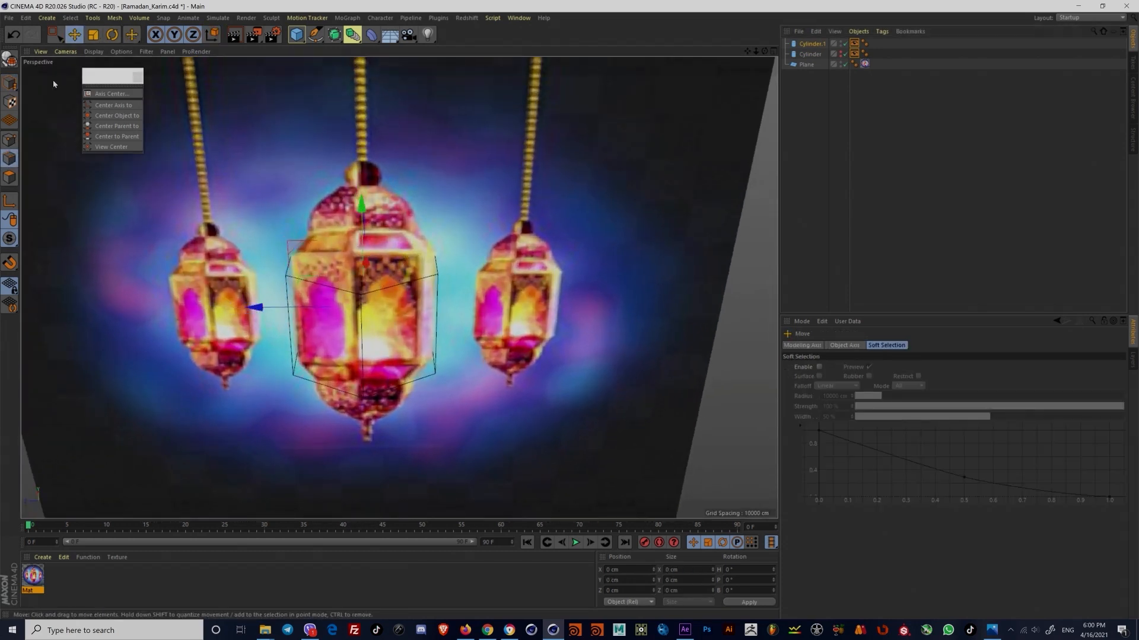
key("c")
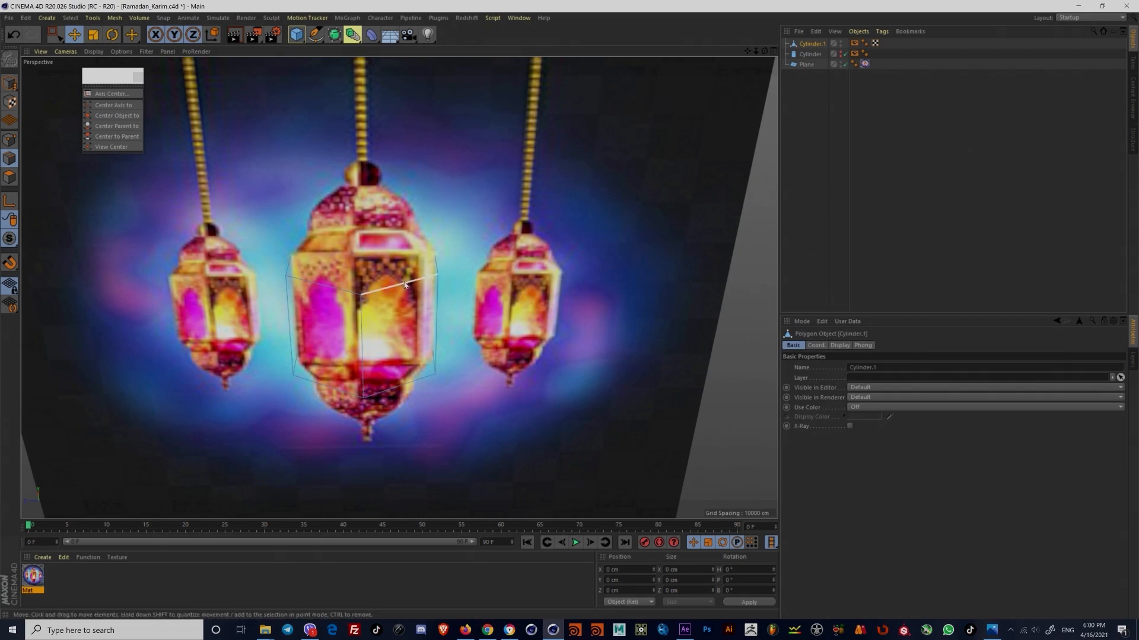
Step: Extrude the duplicate's top edge loop up about 1660 cm in the Right view and narrow it to the lantern's sloped shoulder
middle_click(384, 307)
middle_click(356, 309)
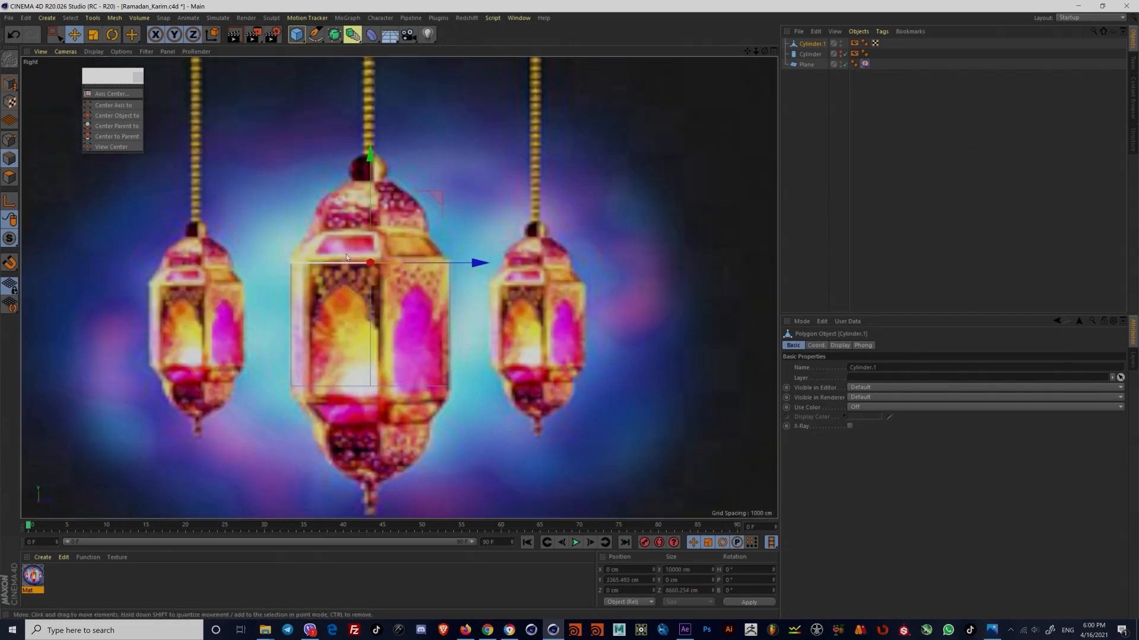
scroll(376, 233, "up", 5)
left_click_drag(363, 194, 374, 147)
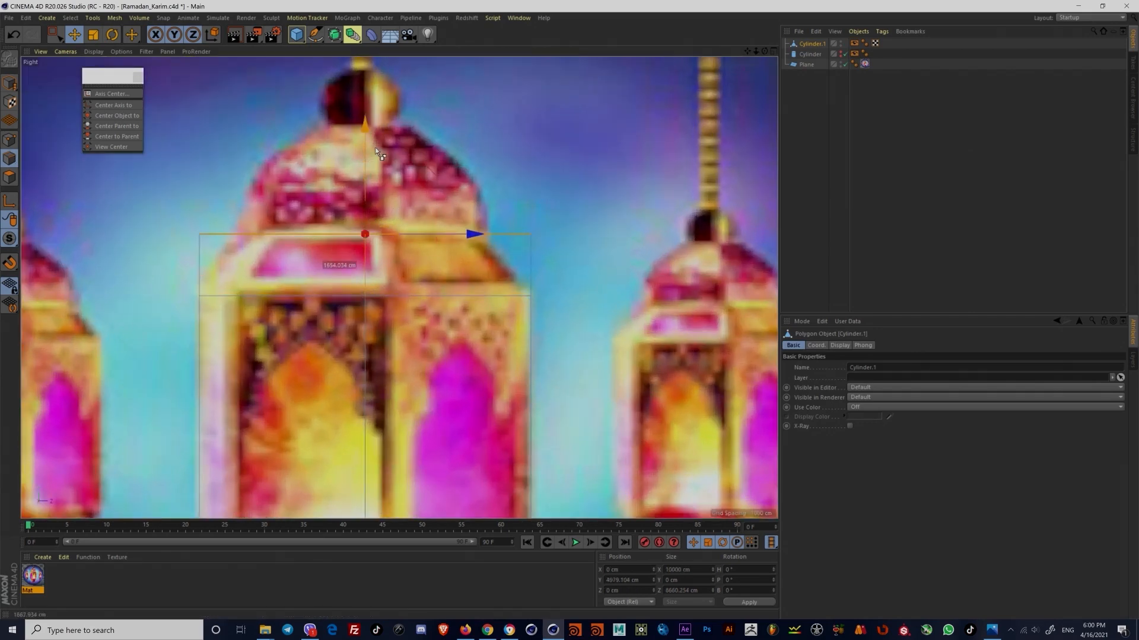
key("t")
left_click_drag(508, 164, 368, 133)
Step: Extrude the top edge loop up the lower dome to about Y 6440 cm and narrow it to about 6476 cm
key("e")
key("t")
left_click_drag(479, 130, 470, 133)
Step: Extrude another edge ring up the dome to about Y 7366 cm and scale it to about 4488 cm wide
key("e")
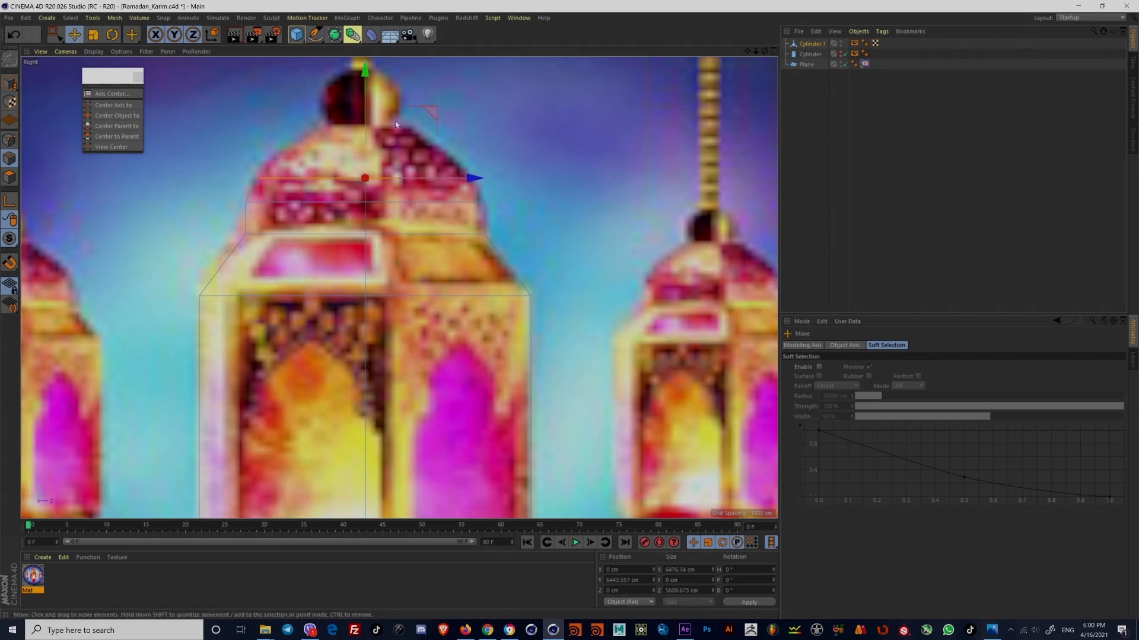
left_click_drag(367, 129, 373, 93)
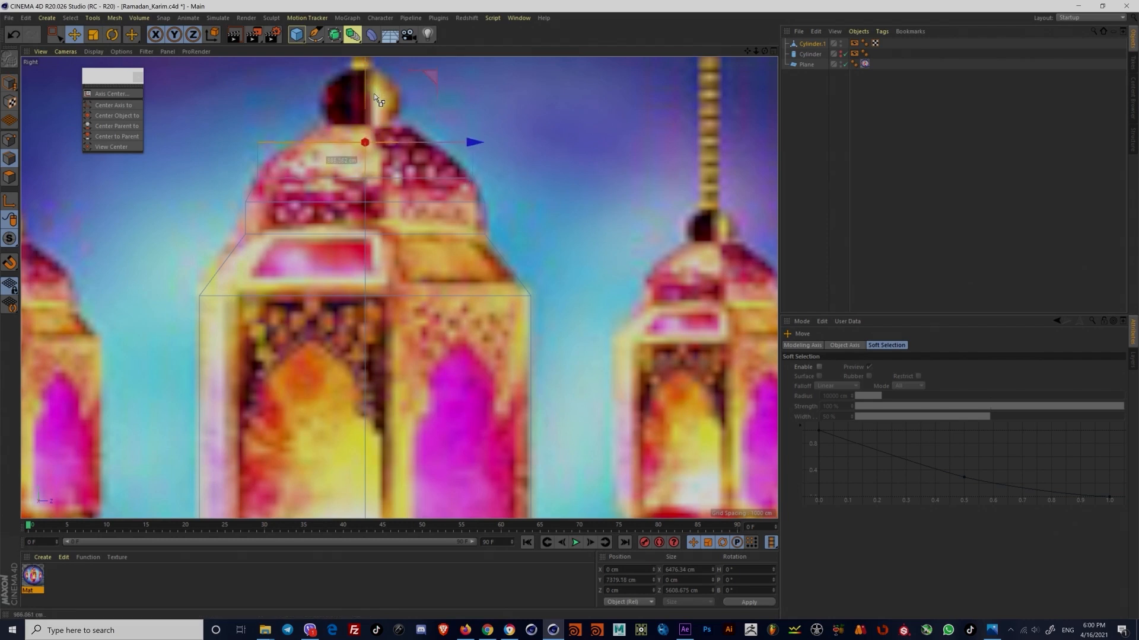
key("t")
left_click_drag(495, 94, 359, 129)
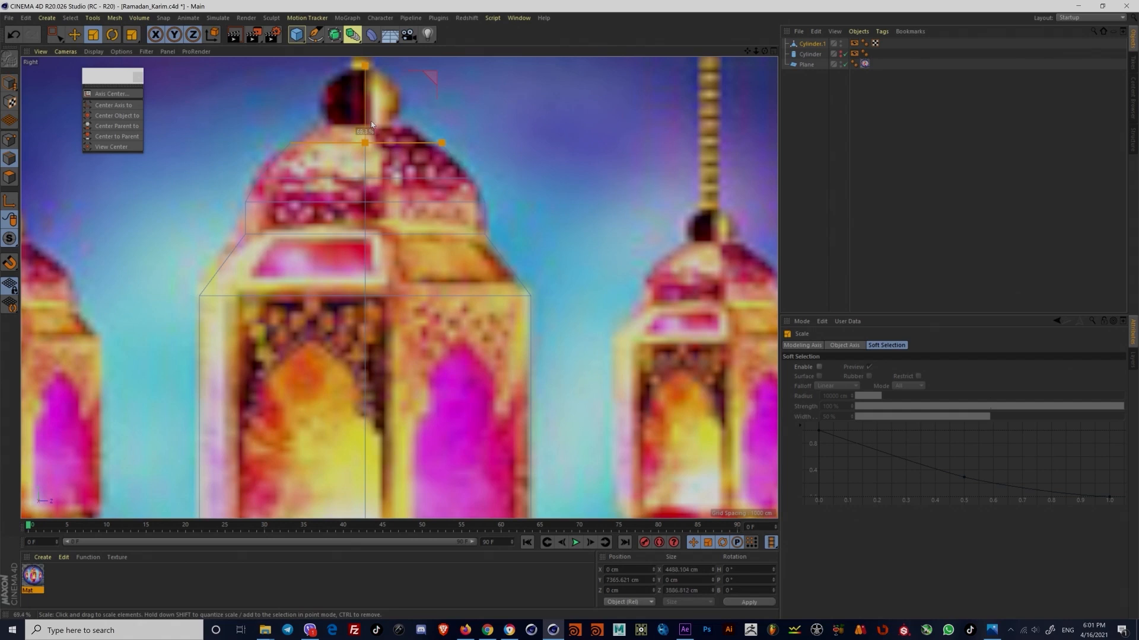
Step: Extrude the ring to the dome's top at about Y 7813 cm and scale it to about 2890 cm wide
key("e")
left_click_drag(375, 112, 370, 89)
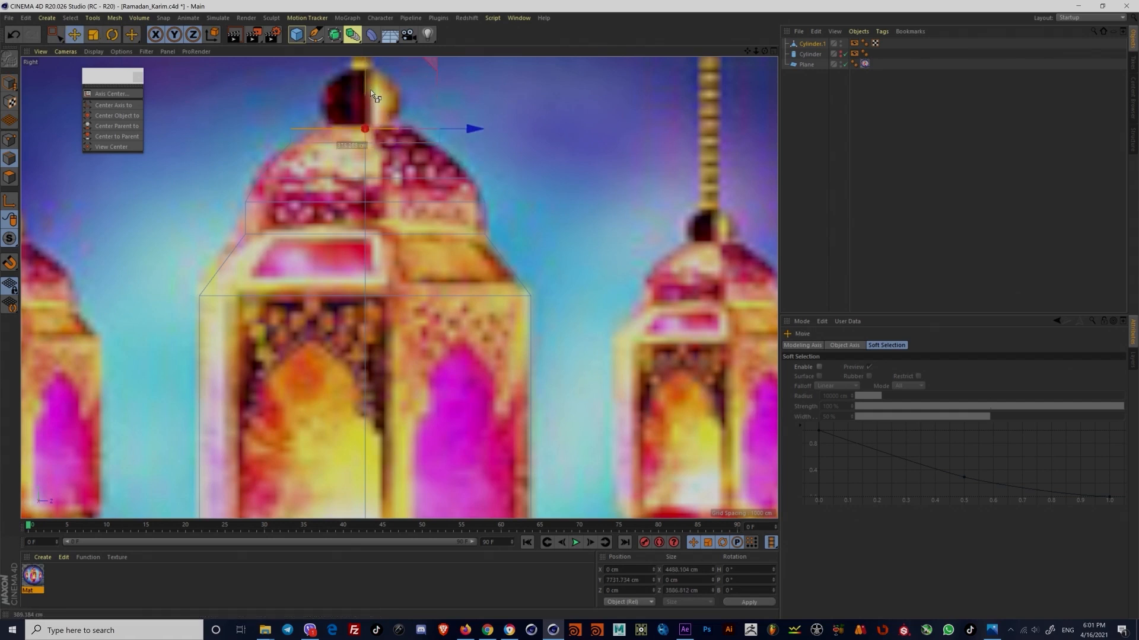
key("t")
left_click_drag(471, 127, 446, 123)
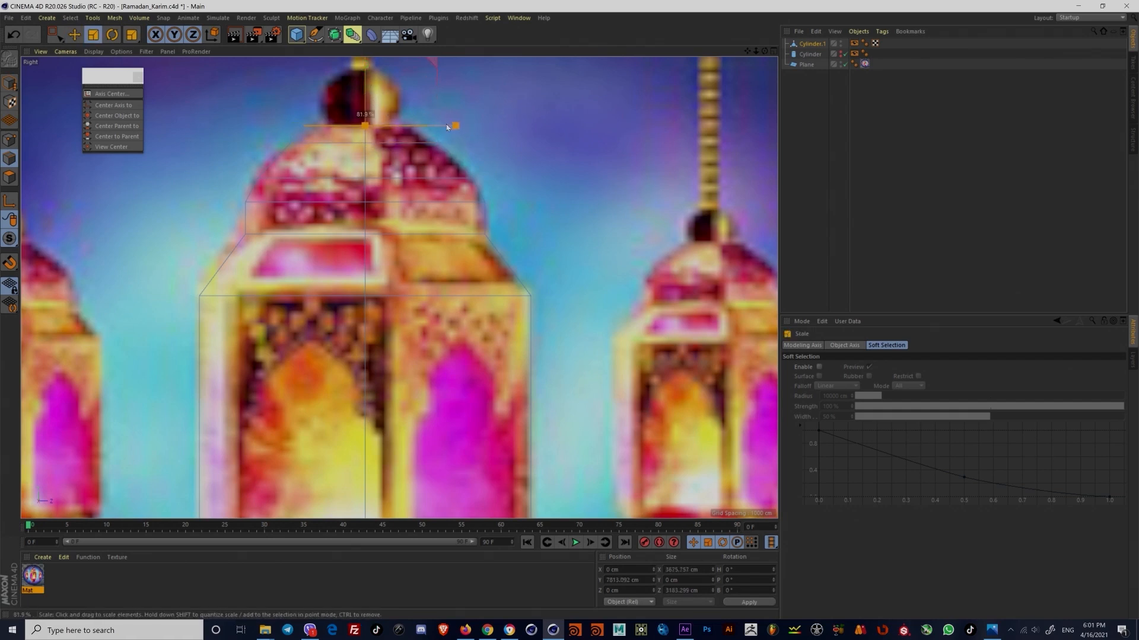
left_click_drag(363, 137, 364, 134)
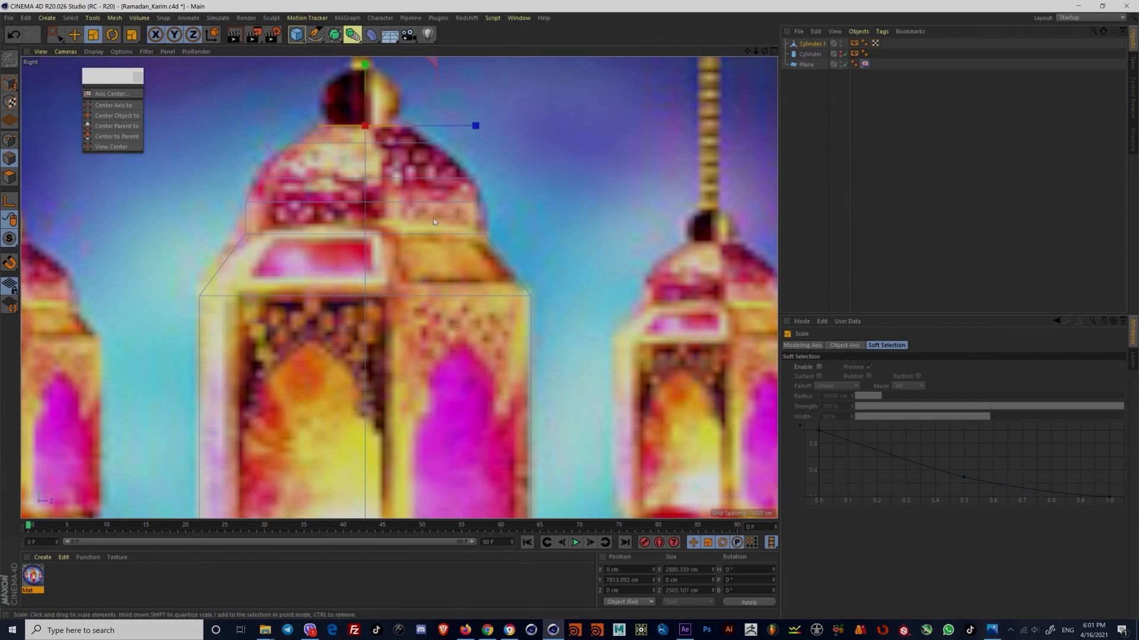
Step: Narrow the dome's top edge ring to about 2408 cm to match the base of the ball ornament
scroll(404, 167, "down", 5)
middle_click_drag(412, 296, 407, 320, "alt")
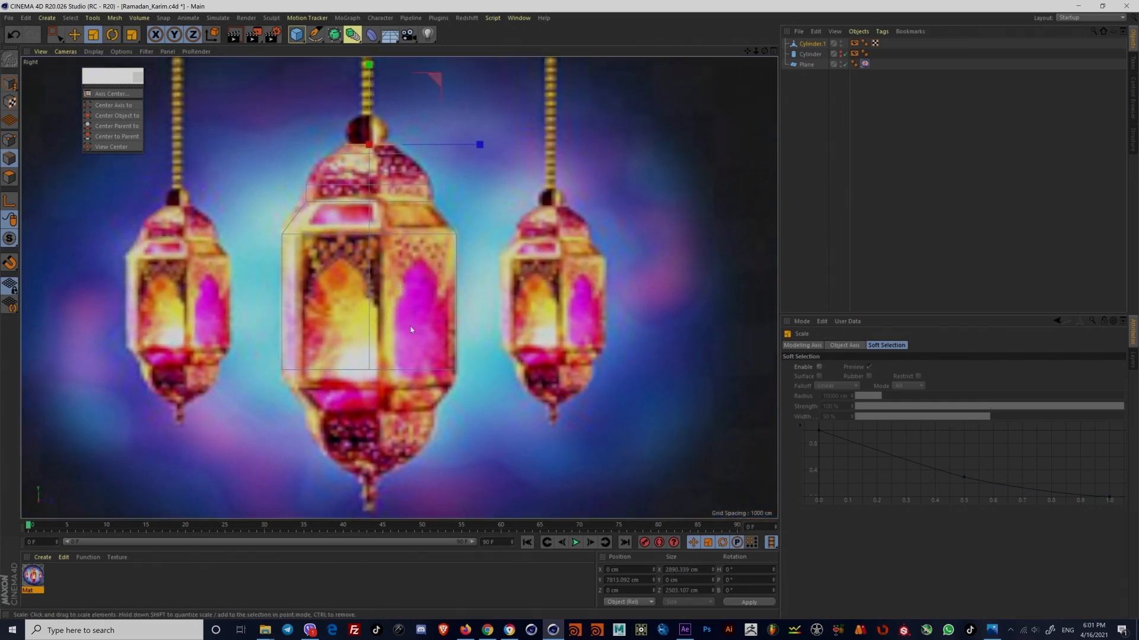
middle_click_drag(363, 145, 393, 251, "alt")
scroll(375, 224, "up", 2)
scroll(395, 252, "up", 1)
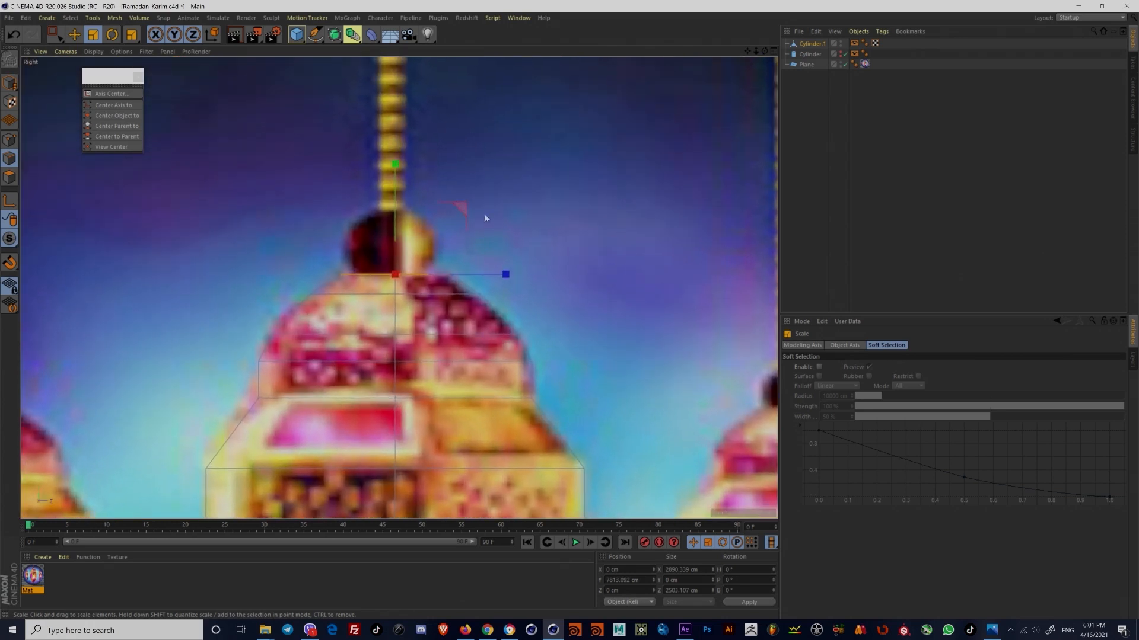
middle_click_drag(381, 268, 376, 229, "alt")
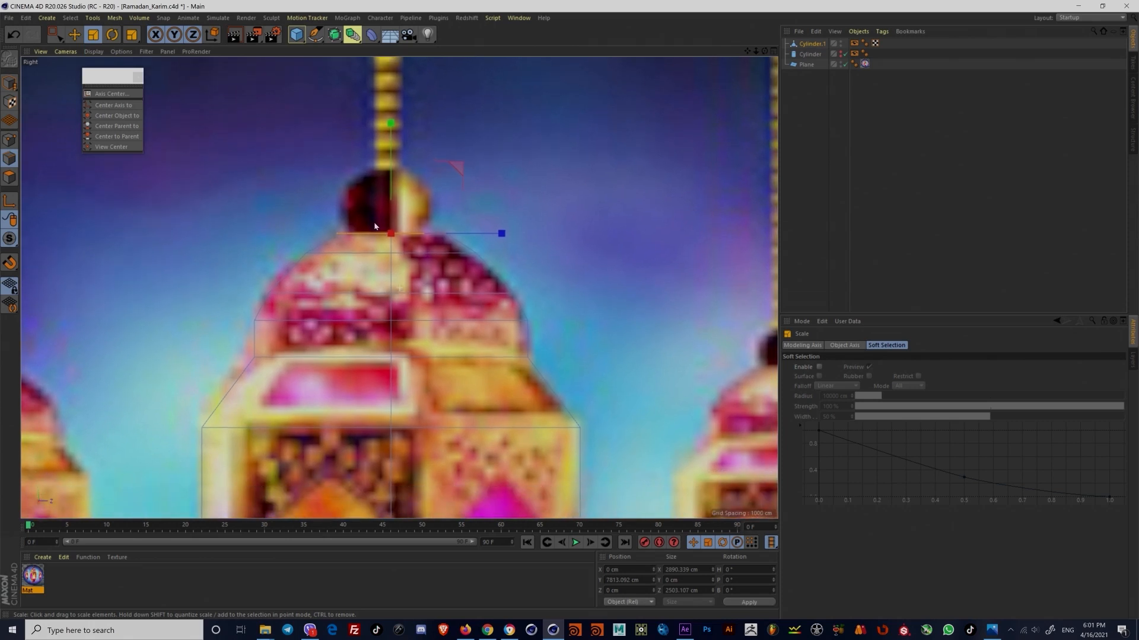
left_click_drag(502, 183, 436, 194)
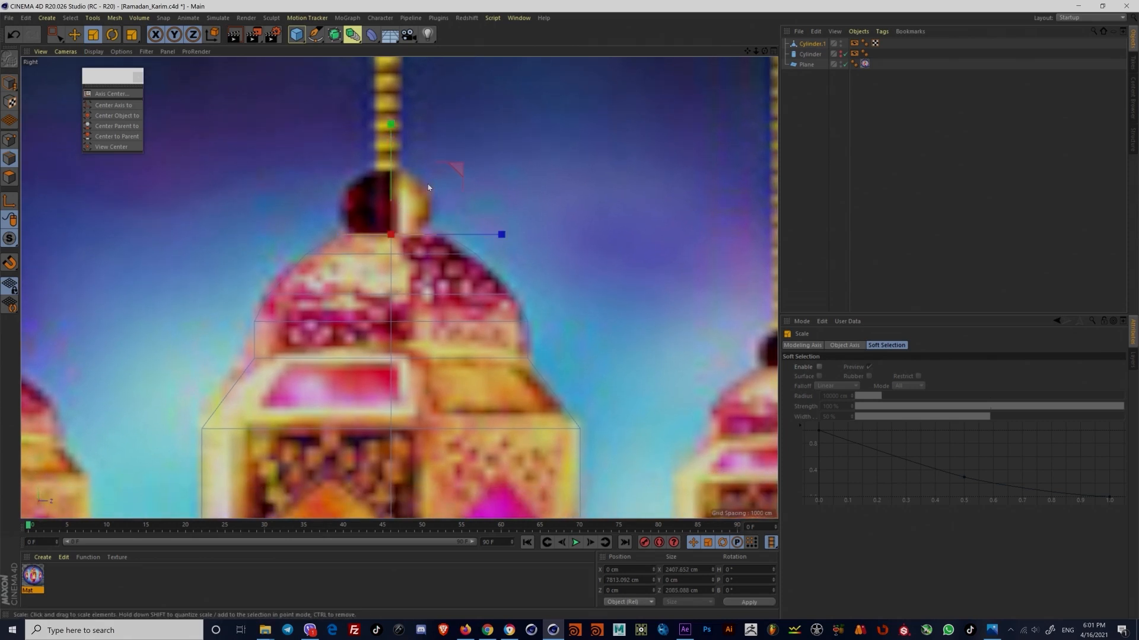
Step: Extrude the ring into the ball ornament up to about Y 8537 cm and widen it to about 2757 cm
key("e")
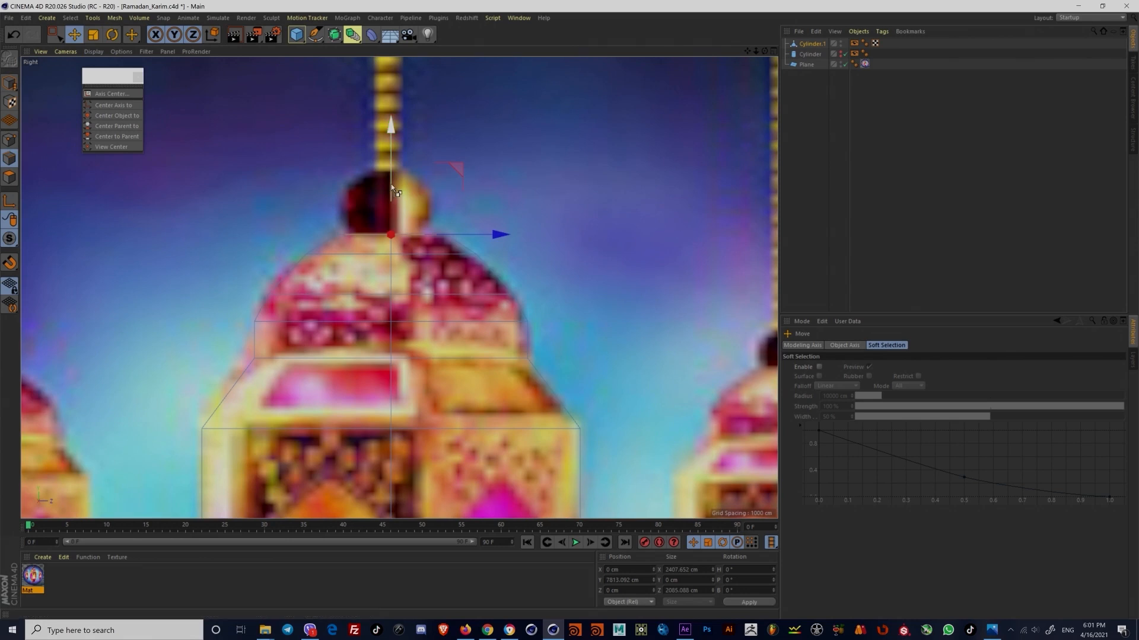
left_click_drag(390, 184, 395, 152)
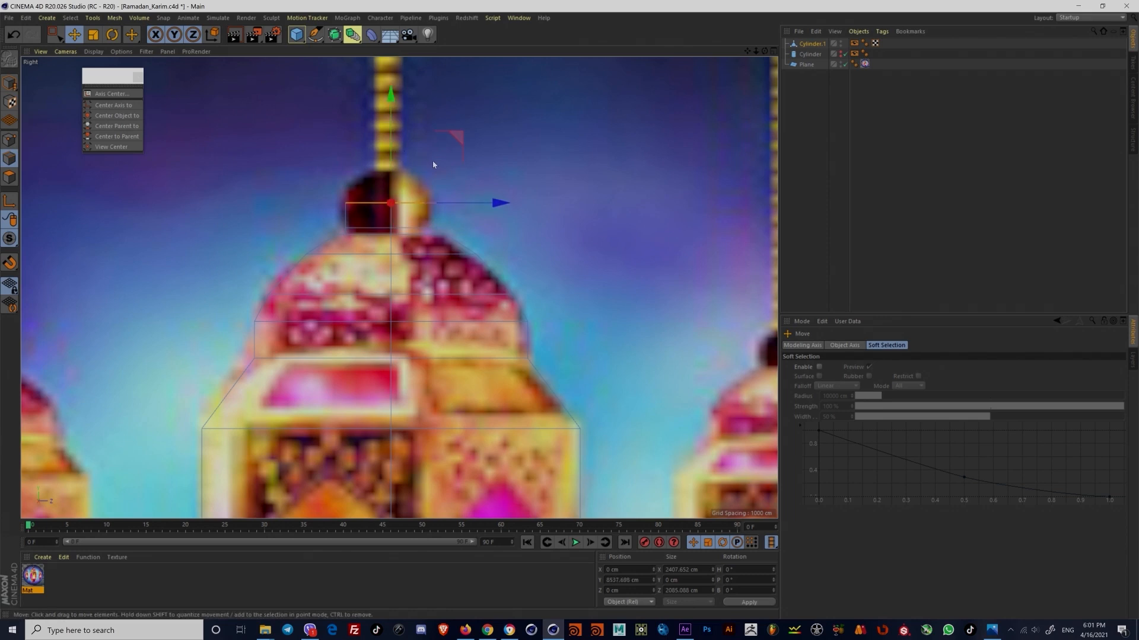
key("t")
left_click_drag(500, 156, 555, 125)
Step: Extrude the ball's edge ring up to about Y 8775 cm and narrow it to follow the ball's curve
key("e")
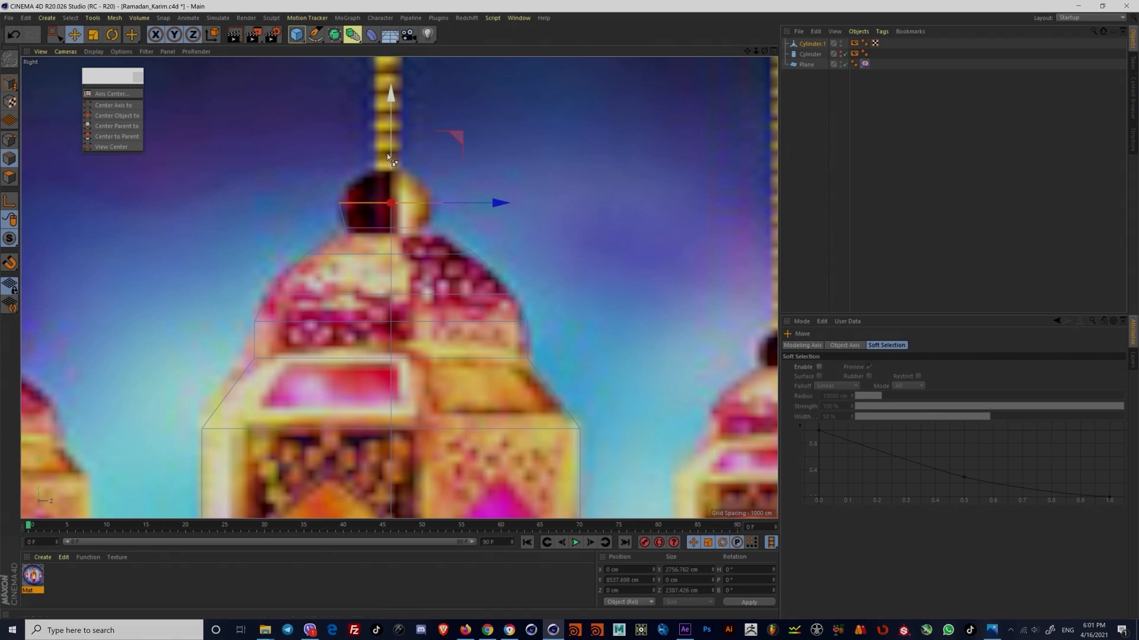
left_click_drag(397, 150, 396, 141)
key("t")
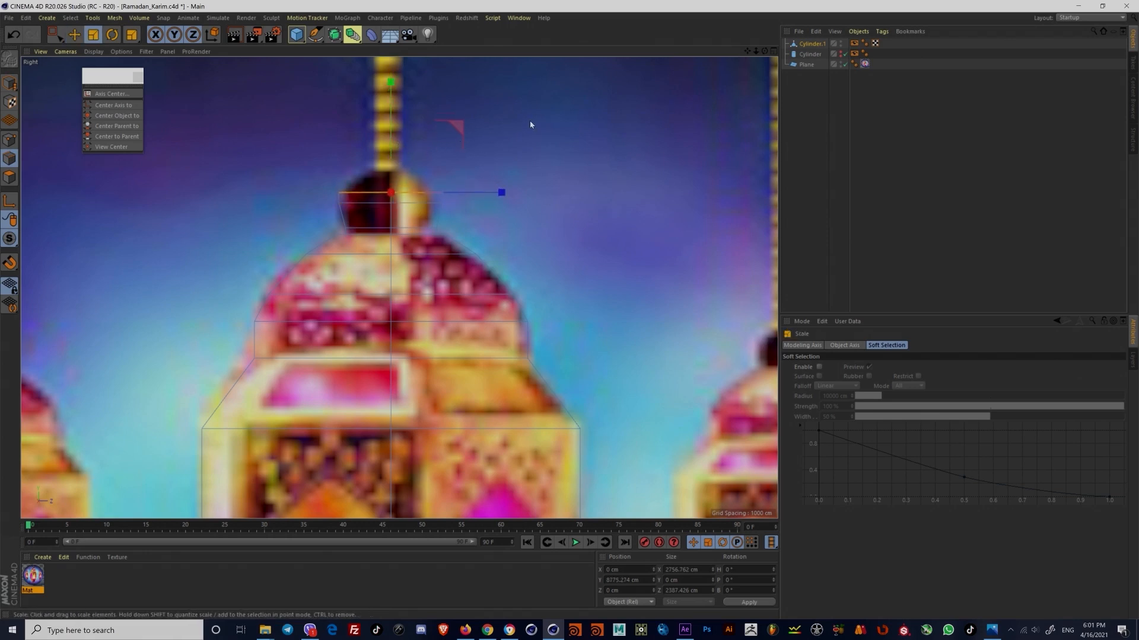
left_click_drag(531, 122, 496, 132)
Step: Extrude the ring to the ball's top at about Y 9238 cm and scale it to about 1227 cm wide
key("e")
left_click_drag(392, 126, 395, 113, "ctrl")
key("t")
left_click_drag(499, 121, 394, 123)
key("e")
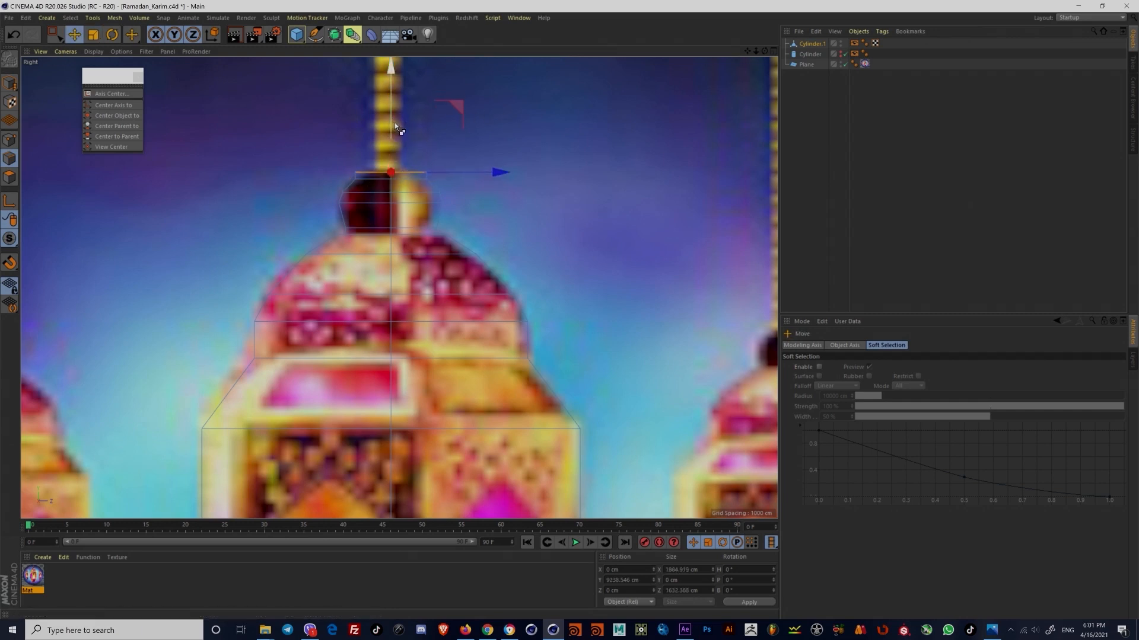
key("t")
left_click_drag(475, 132, 409, 155)
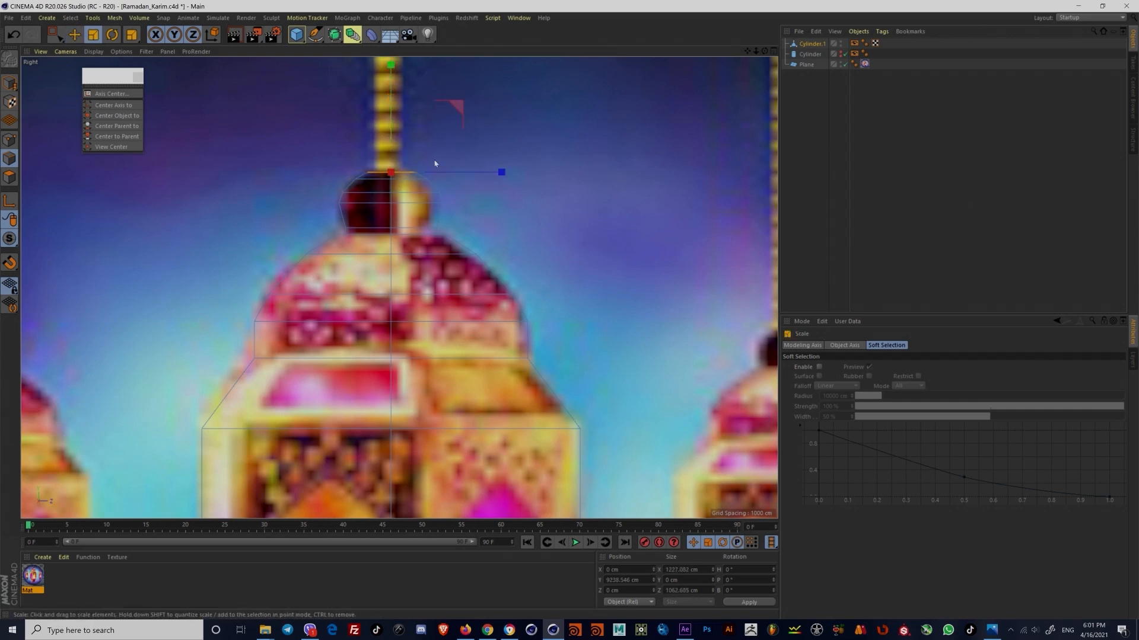
Step: In the perspective view, lower the ball ornament's widest edge ring to about Y 8375 cm
middle_click_drag(436, 164, 528, 183, "alt")
scroll(528, 183, "down", 8)
scroll(434, 202, "up", 6)
middle_click(391, 235)
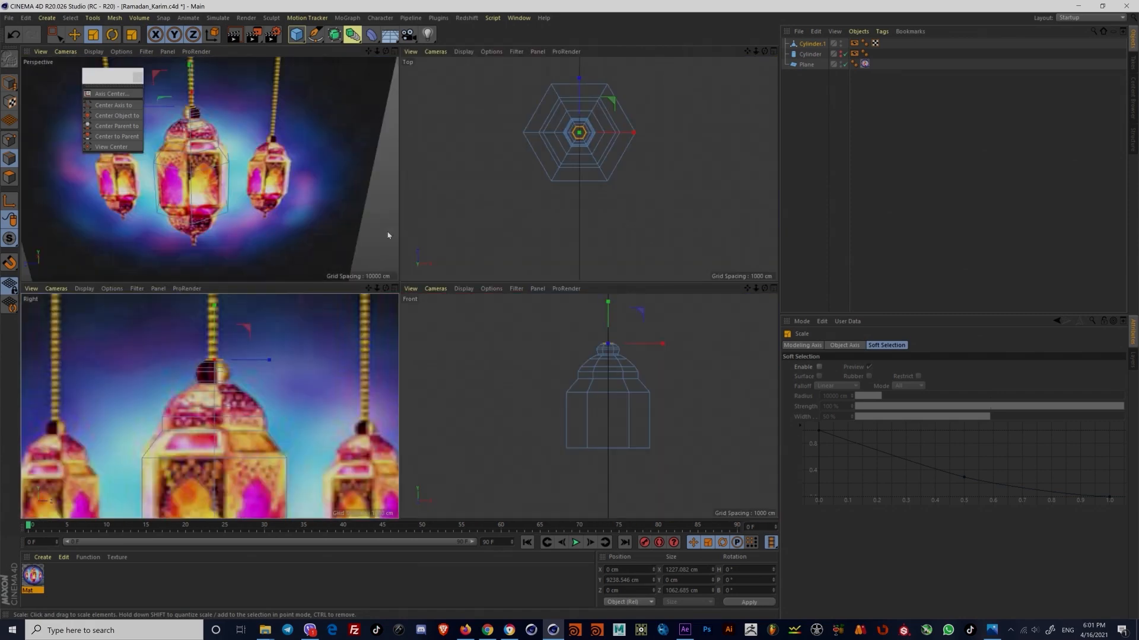
middle_click(388, 236)
scroll(312, 203, "up", 8)
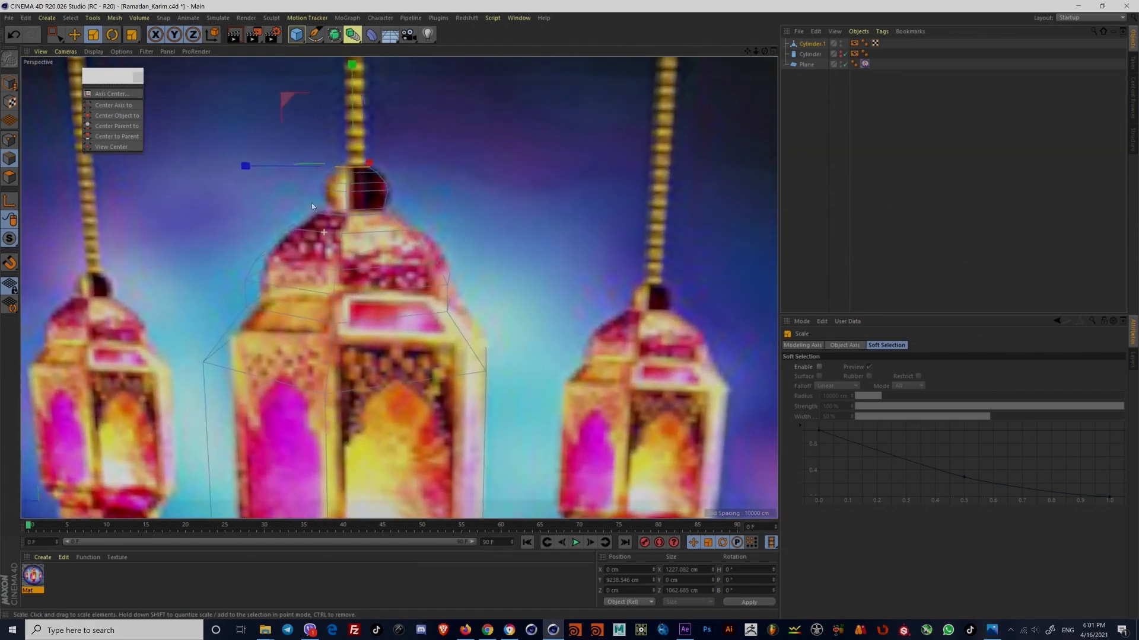
scroll(311, 202, "up", 4)
left_click(431, 223)
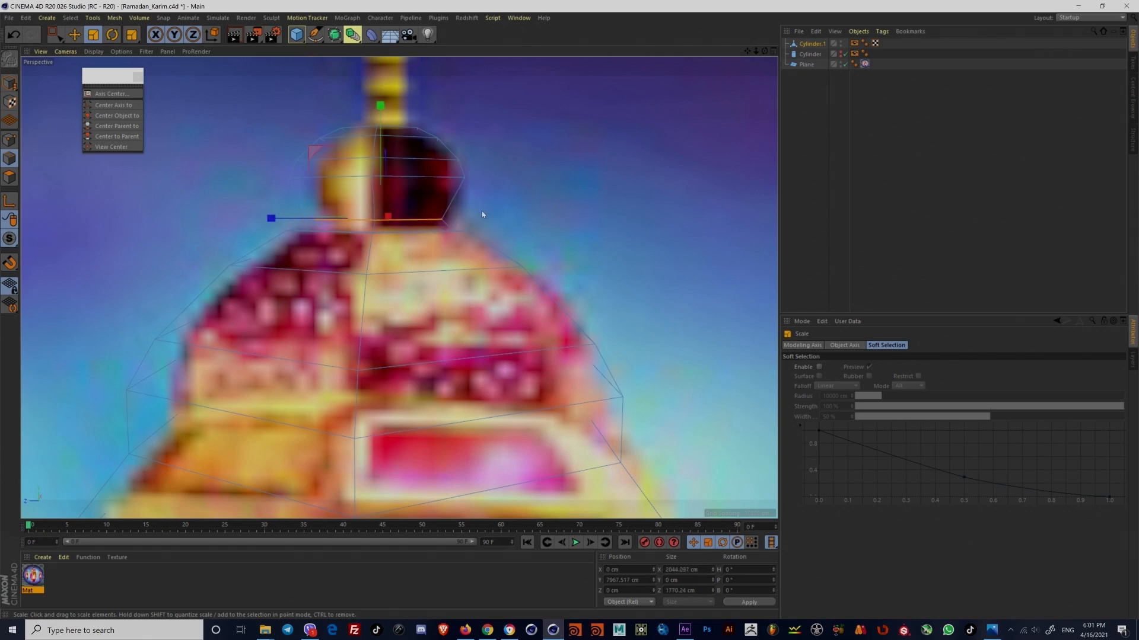
left_click(454, 178)
key("e")
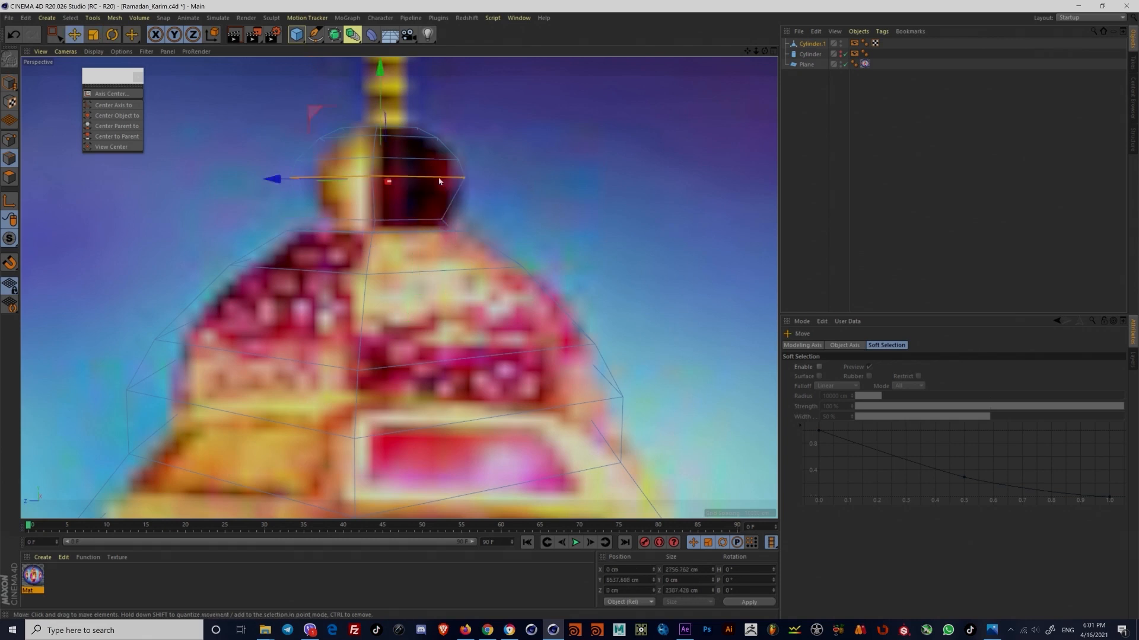
left_click_drag(376, 95, 439, 159)
Step: Lower the ball's next edge ring up to about Y 8738 cm and scale it to about 2640 cm wide
left_click(419, 160)
key("t")
left_click_drag(399, 255, 427, 213, "alt")
scroll(381, 255, "down", 6)
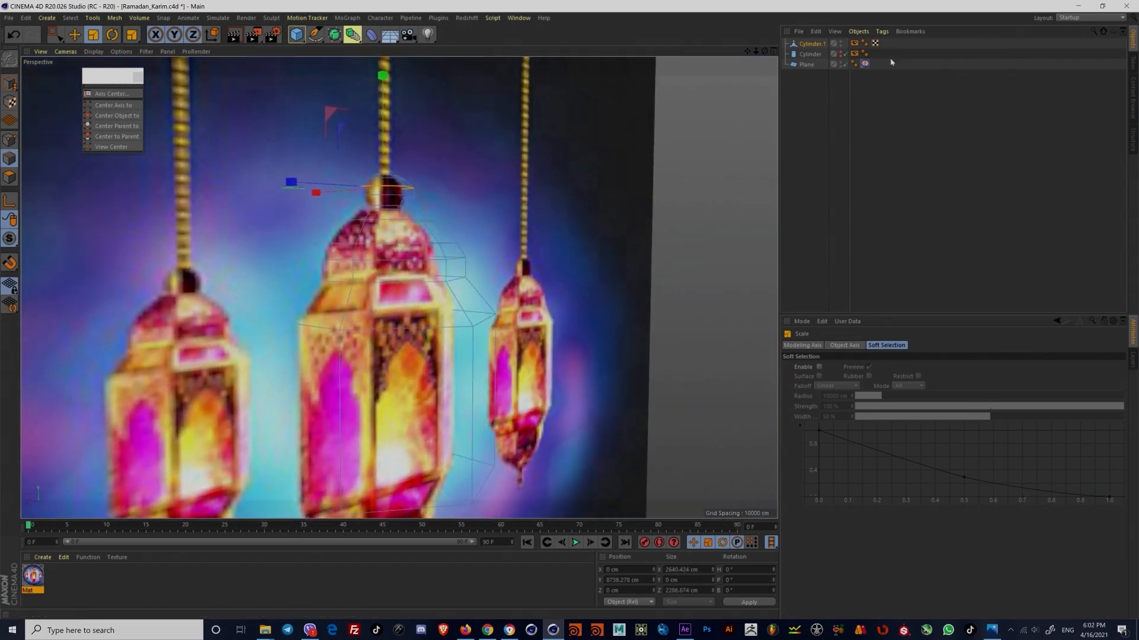
Step: Hide the reference image plane so only the lantern mesh shows
left_click(845, 64)
left_click(844, 64)
scroll(470, 195, "down", 1)
left_click_drag(463, 210, 371, 221, "alt")
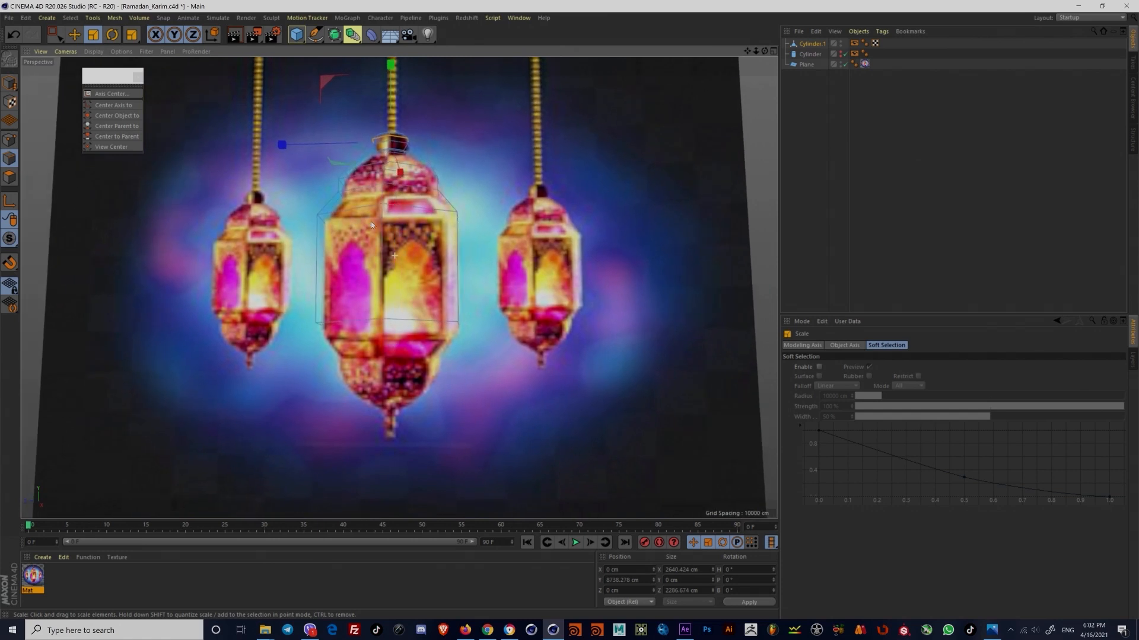
left_click(844, 64)
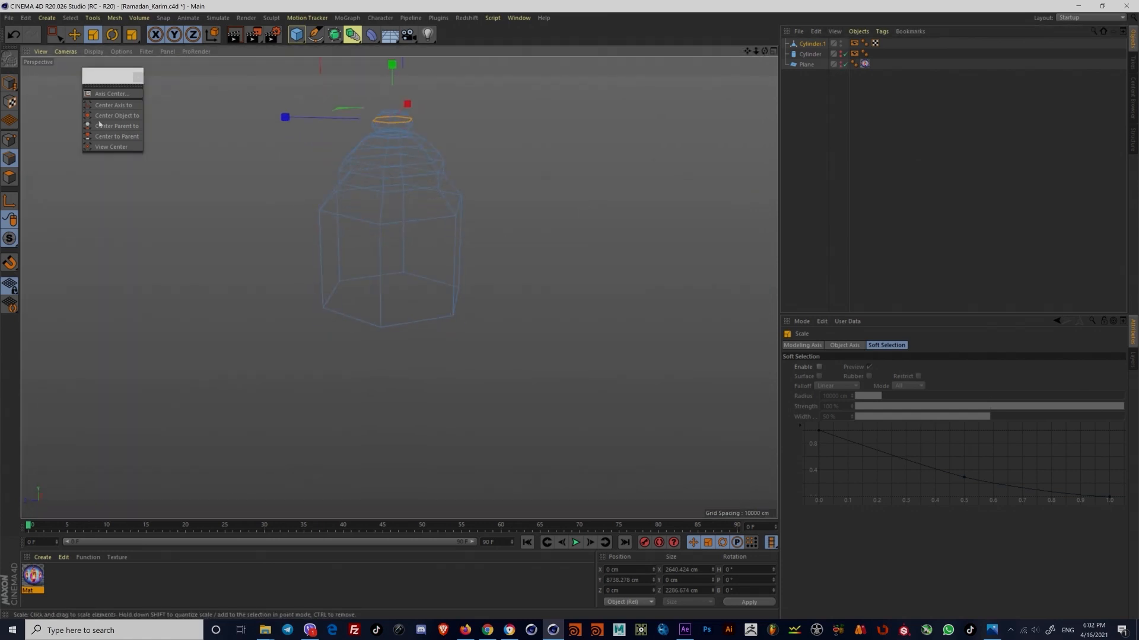
Step: Switch to whole-object editing and examine the lantern's wireframe around the dome and ball ornament
left_click(9, 84)
left_click_drag(402, 175, 348, 231, "alt")
middle_click_drag(347, 231, 407, 259, "alt")
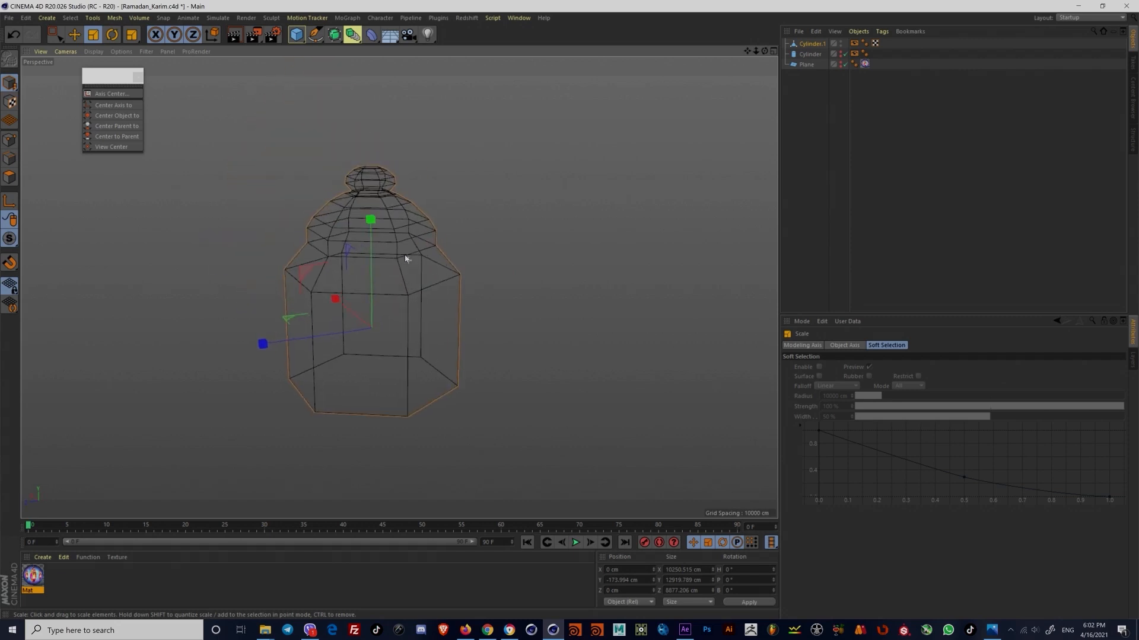
left_click_drag(407, 259, 399, 231, "alt")
right_click_drag(399, 231, 420, 191, "alt")
left_click_drag(419, 191, 421, 196, "alt")
mouse_move(369, 168)
left_mouse_down("alt")
mouse_move(351, 249)
mouse_move(376, 185)
left_mouse_up("alt")
right_click_drag(376, 185, 421, 137, "alt")
left_click_drag(420, 137, 384, 176, "alt")
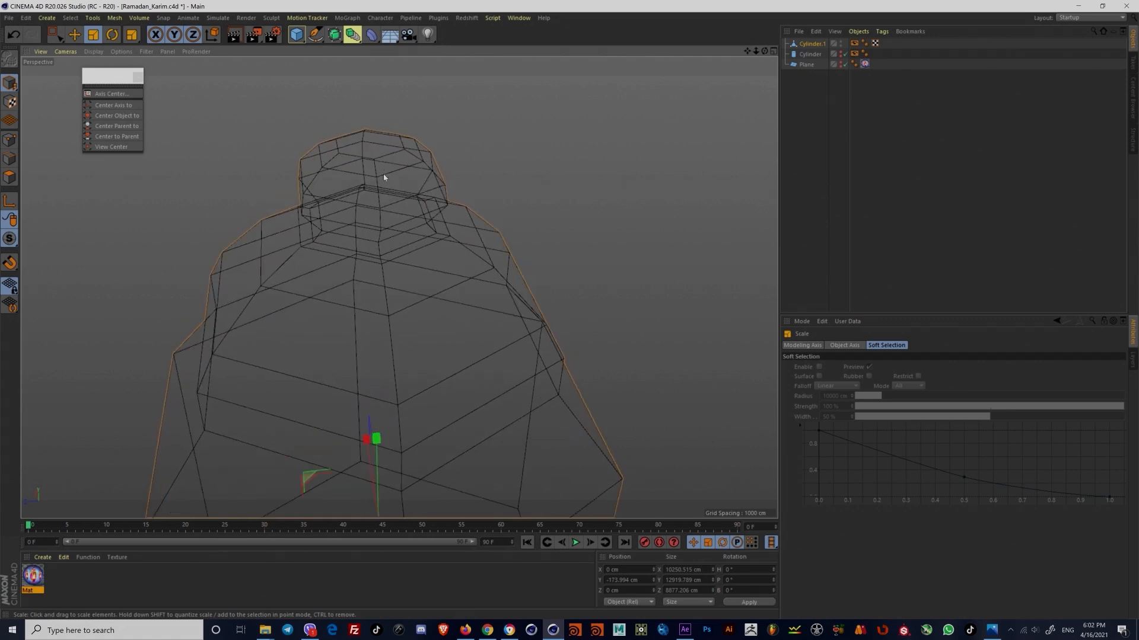
Step: Delete the lantern mesh's wireframe display tag and show the model shaded with its edge lines
left_click(854, 44)
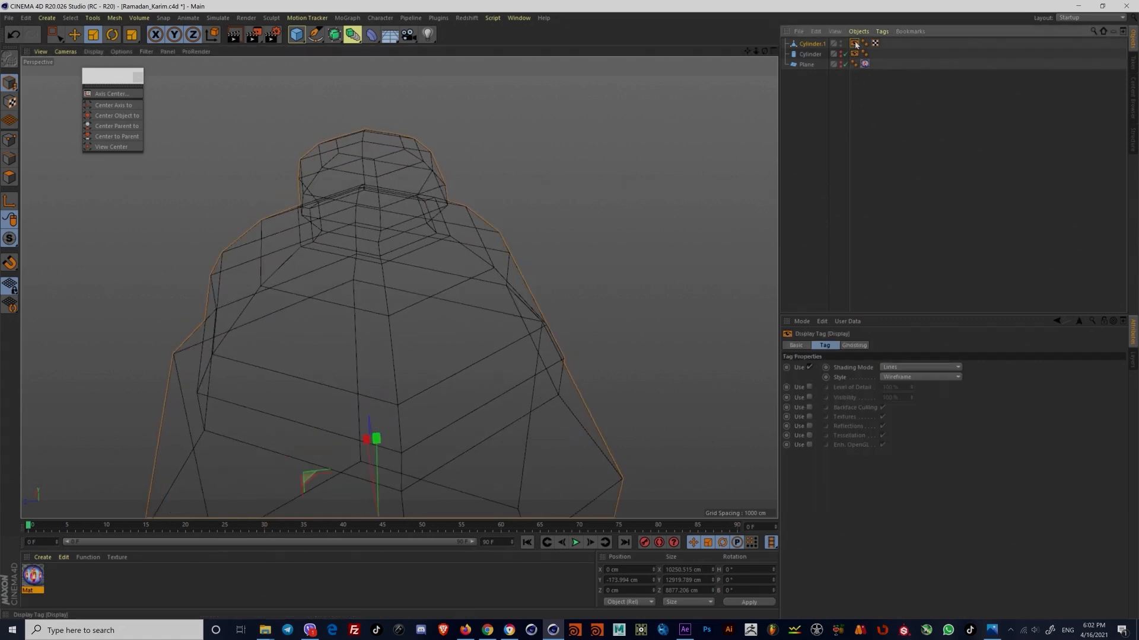
key("Delete")
right_click_drag(378, 205, 359, 259, "alt")
left_click_drag(360, 259, 360, 251, "alt")
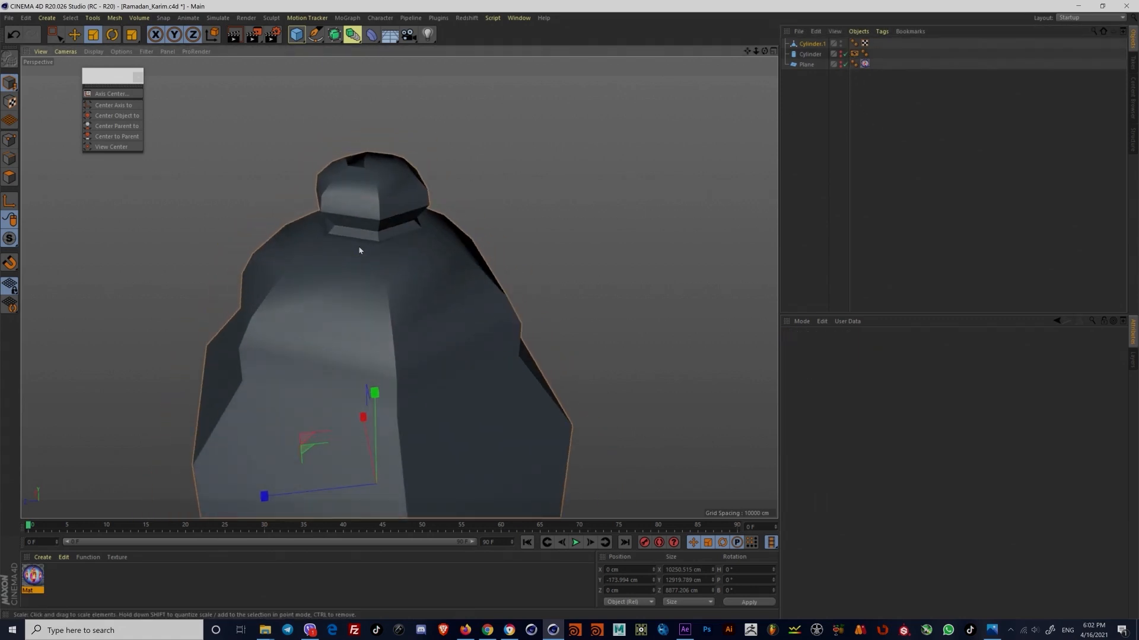
key("n")
key("b")
right_click_drag(412, 277, 381, 264, "alt")
left_click_drag(381, 264, 376, 226, "alt")
Step: Try a Subdivision Surface on the lantern mesh to preview its smoothing, and undo it
left_click(813, 45)
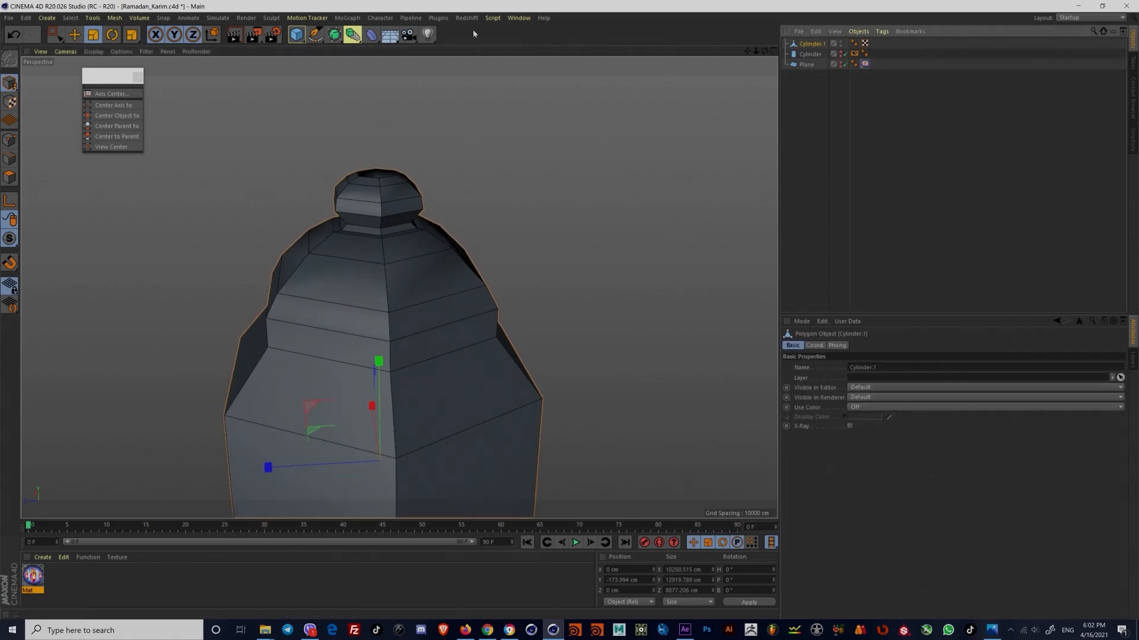
left_click(334, 35, "alt")
right_click_drag(467, 201, 291, 256, "alt")
left_click_drag(279, 256, 273, 235, "alt")
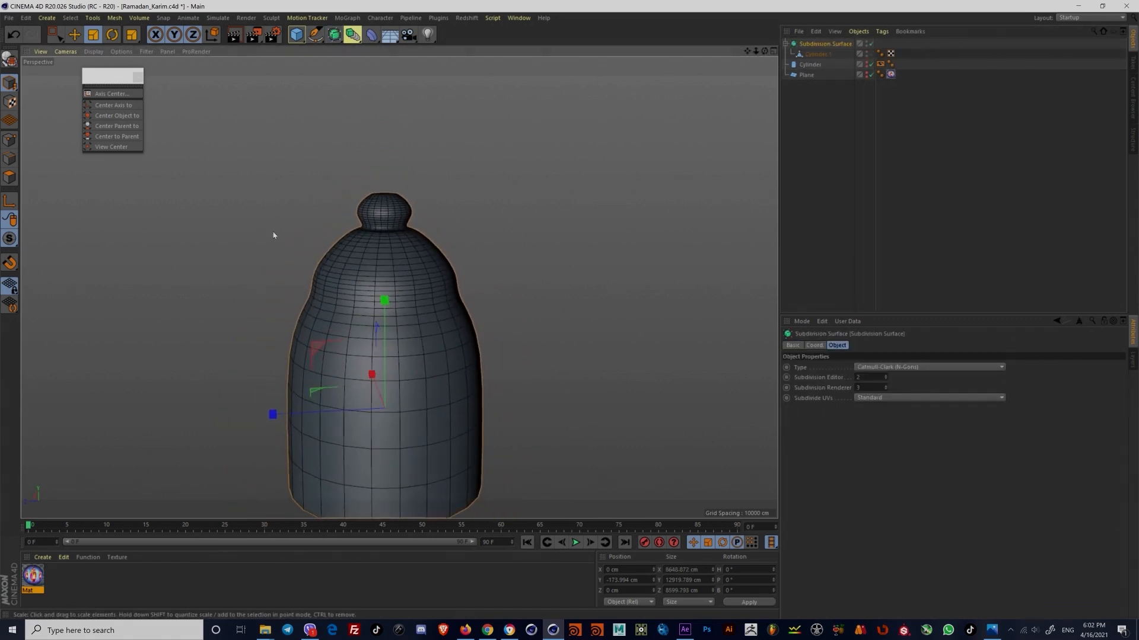
left_click(269, 231)
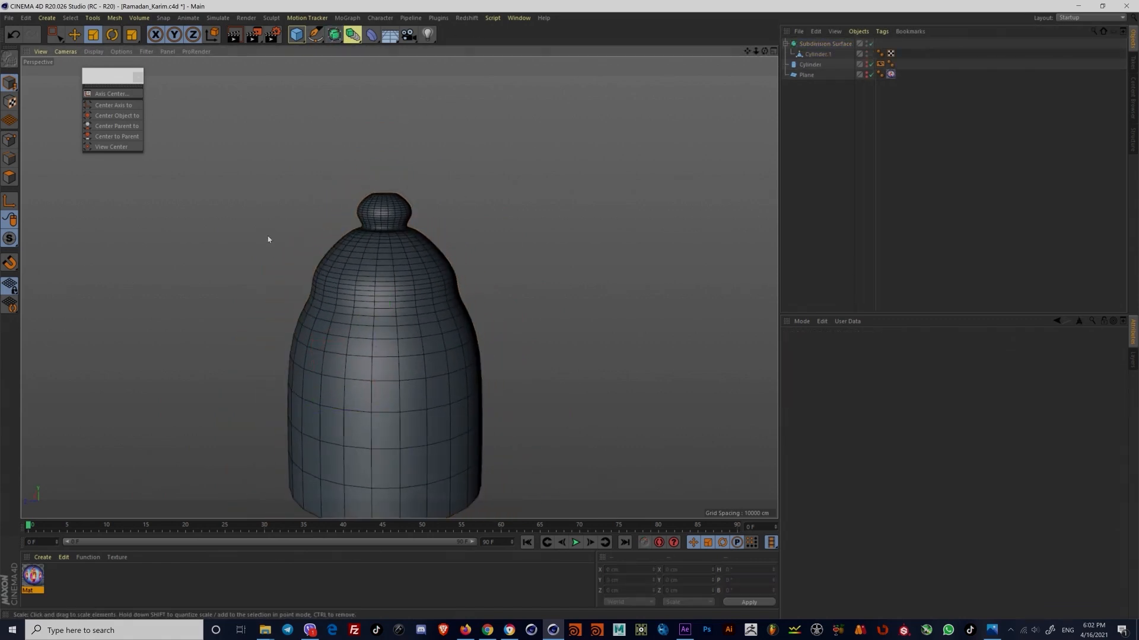
key("ctrl+z")
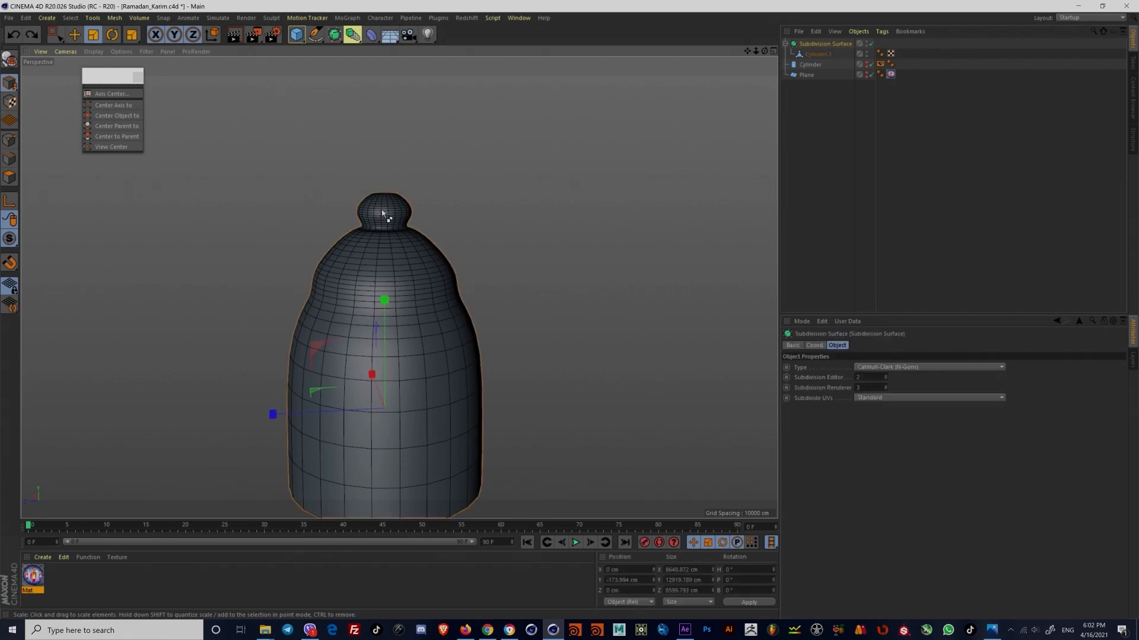
key("ctrl+z")
Step: Return to edge editing and scale the ball's widest edge ring to about 2729 cm wide
scroll(380, 236, "up", 3)
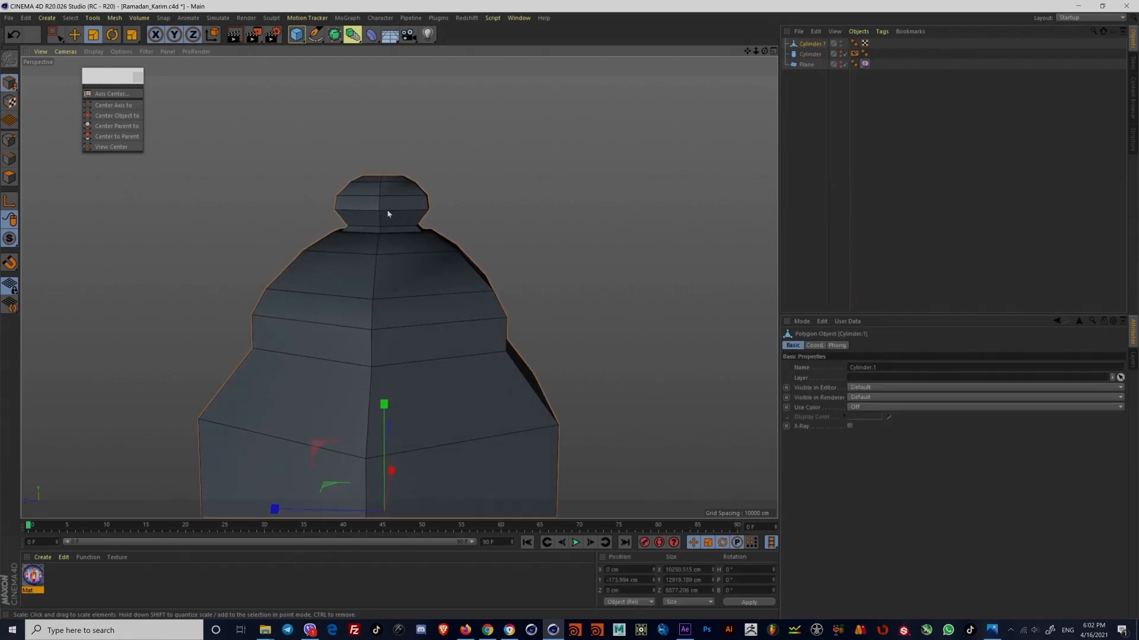
left_click(10, 159)
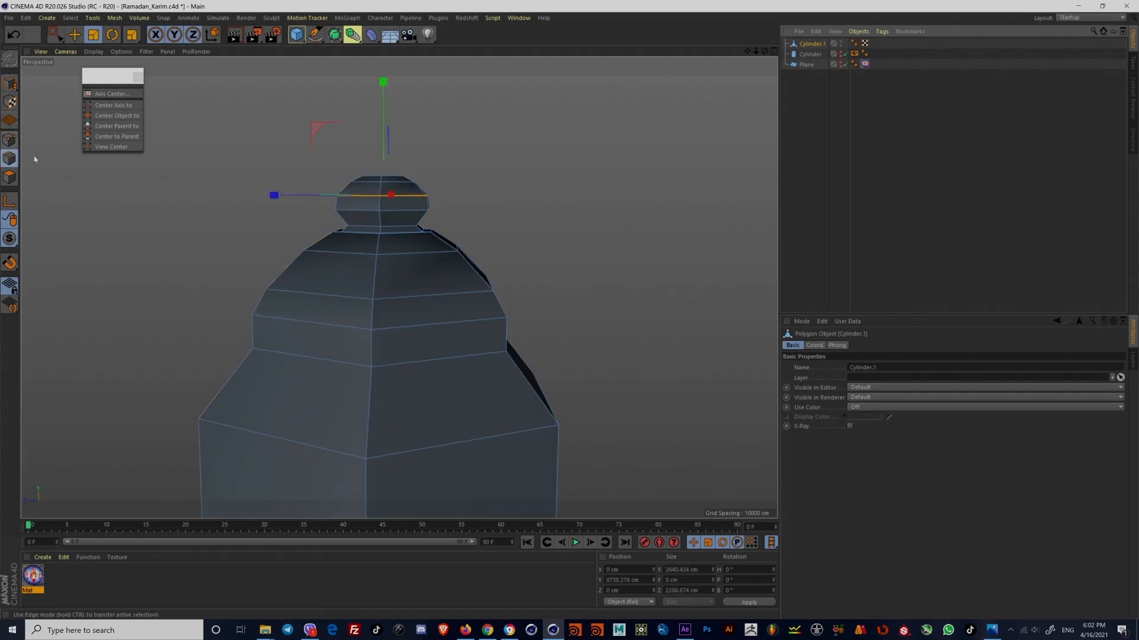
key("t")
mouse_move(492, 177)
left_mouse_down()
mouse_move(481, 180)
mouse_move(493, 178)
left_mouse_up()
Step: Select the open edge loop at the ball's top and extrude it inward twice to about 448 cm wide
scroll(389, 236, "down", 10)
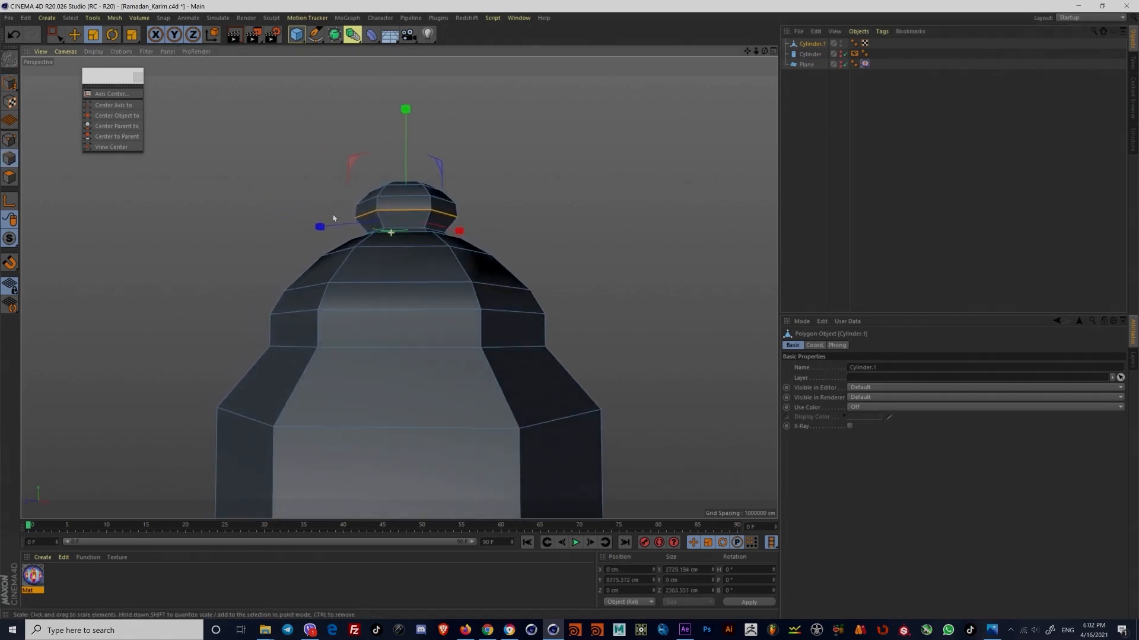
scroll(443, 223, "up", 10)
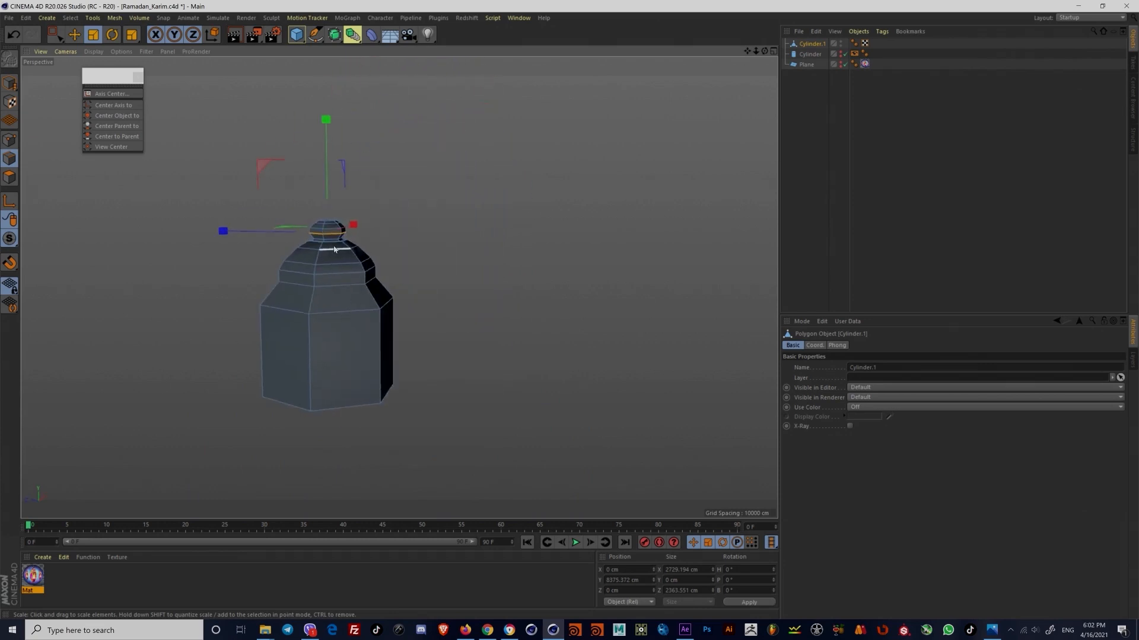
left_click(335, 244)
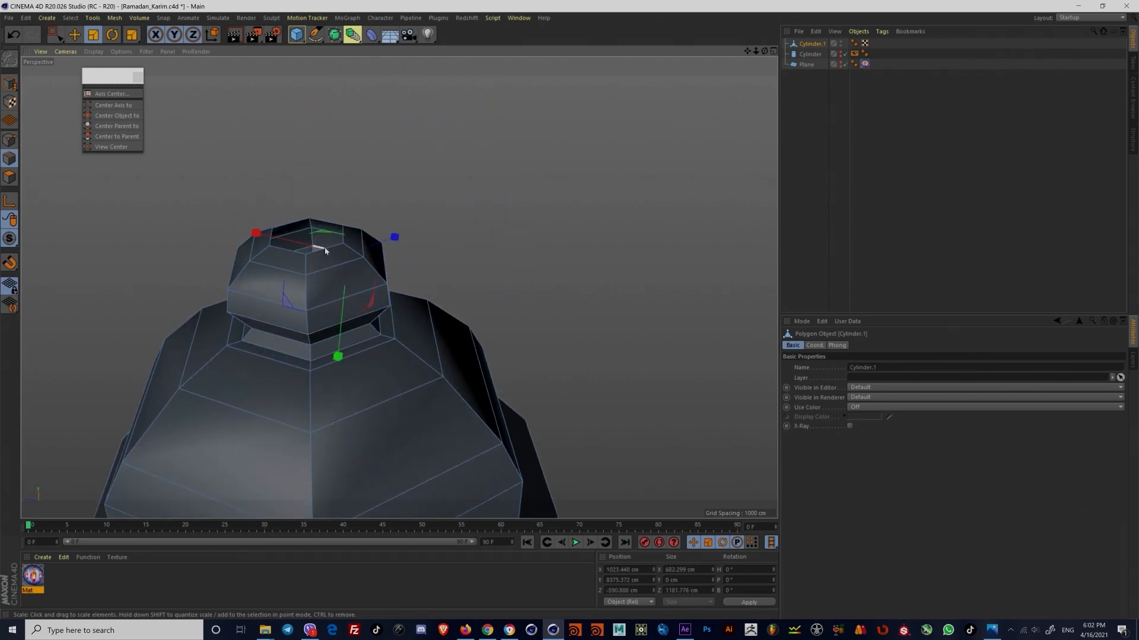
key("ctrl+z")
left_click_drag(324, 252, 330, 285, "alt")
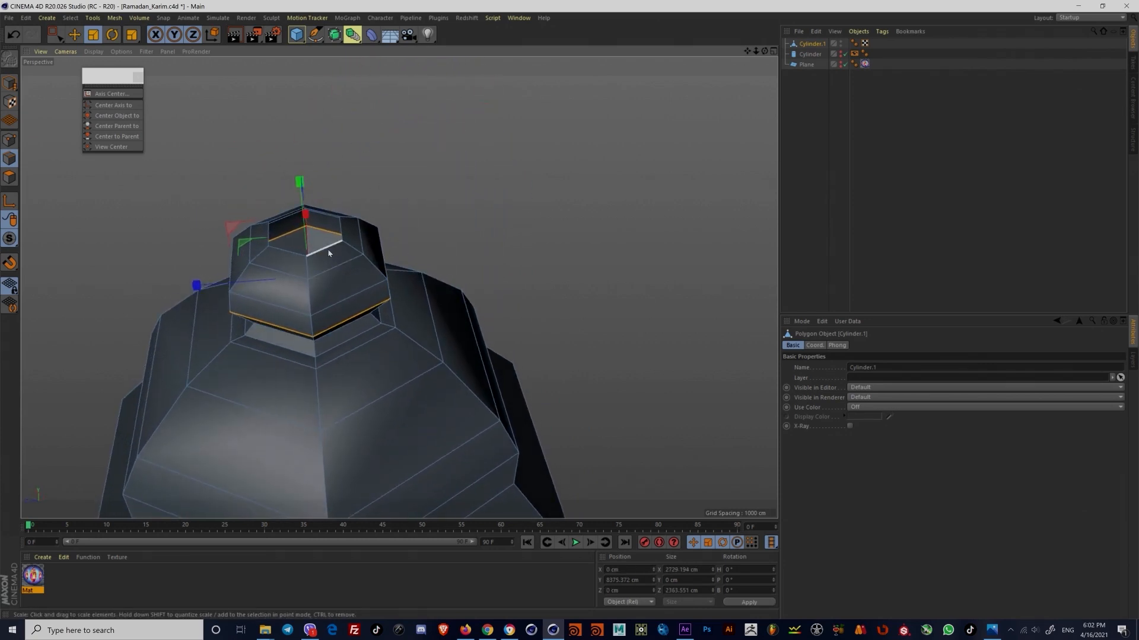
double_click(332, 245)
left_click_drag(428, 185, 323, 268)
left_click_drag(460, 236, 360, 296)
Step: Extrude the small top loop upward to about Y 9363 cm to form a short neck
key("e")
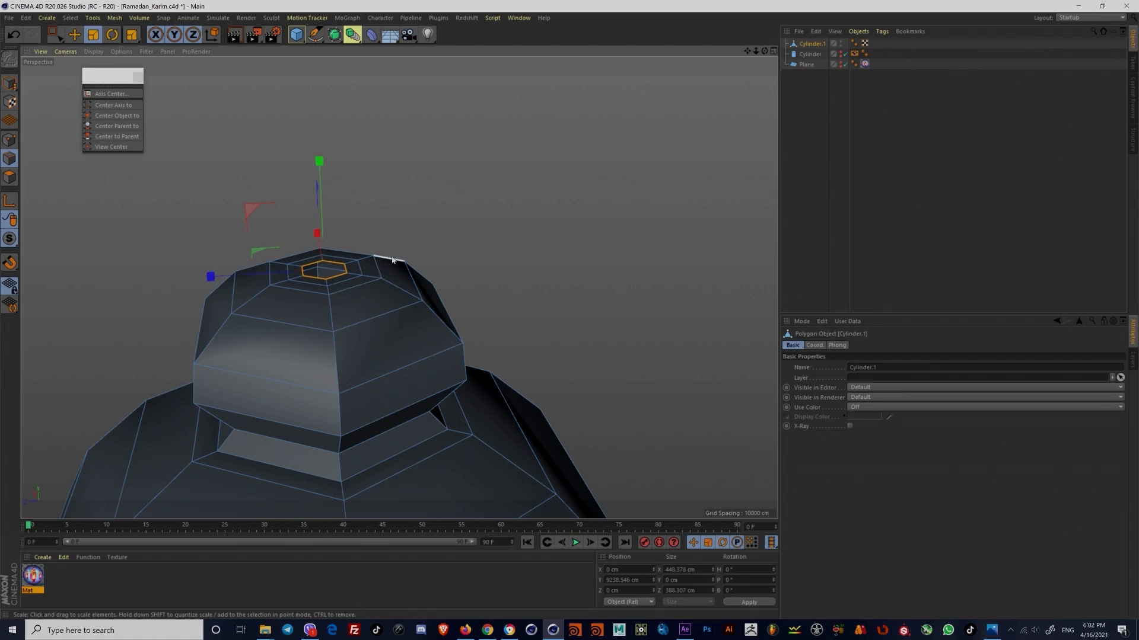
left_click_drag(323, 192, 327, 157)
left_click_drag(304, 297, 378, 261, "alt")
middle_click_drag(319, 298, 319, 252, "alt")
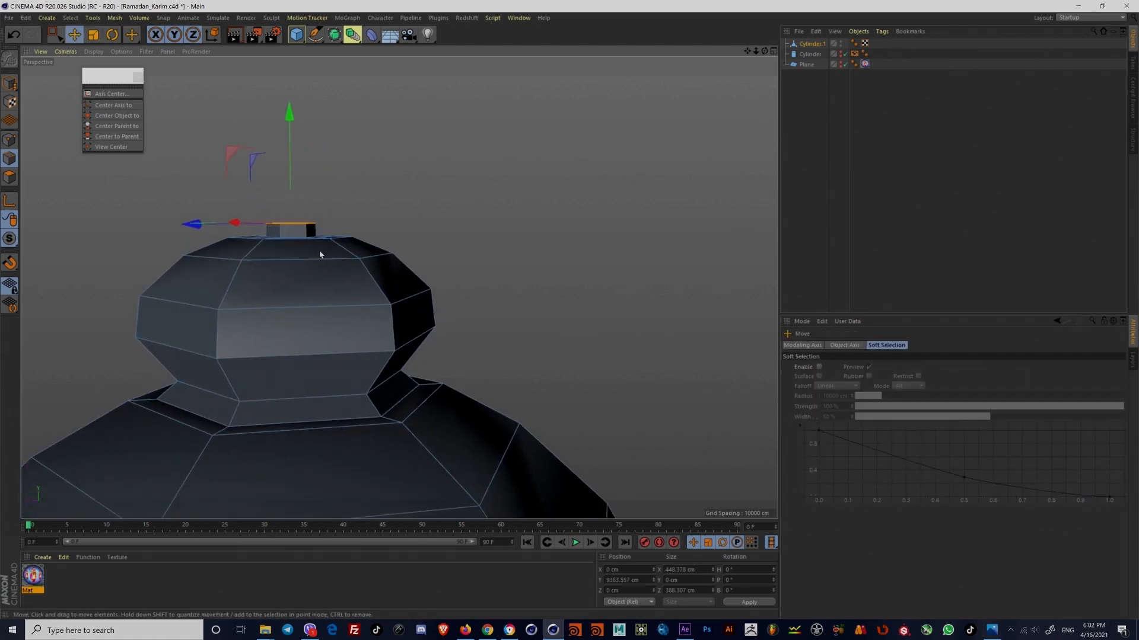
scroll(304, 287, "down", 3)
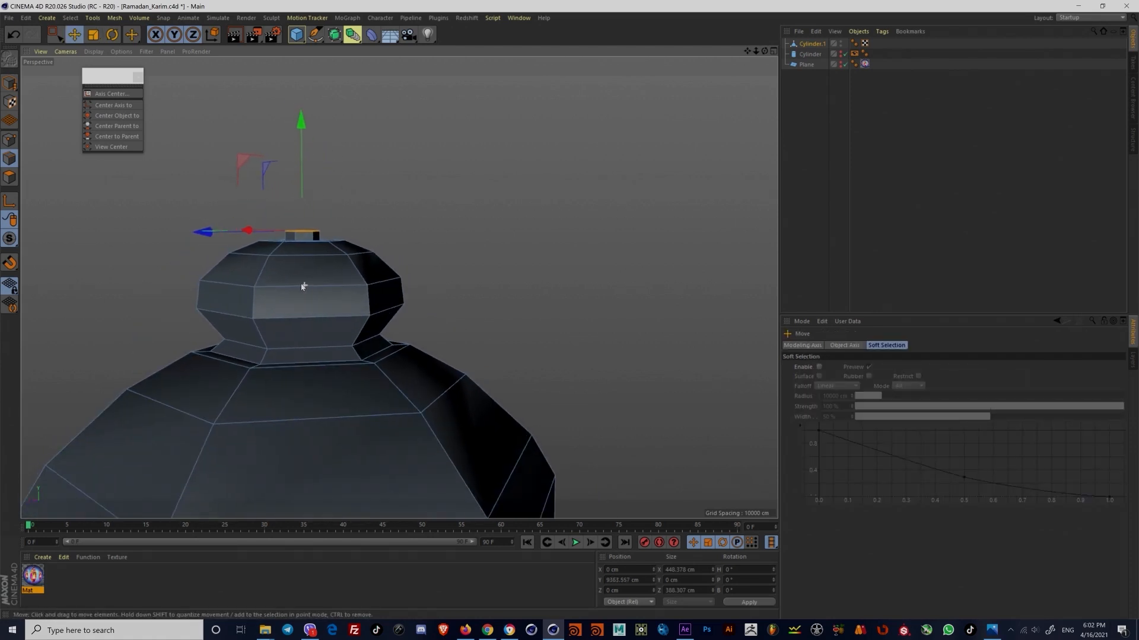
Step: Show the reference plane to compare the neck with the chain in the image, and hide the plane again
left_click(841, 62)
scroll(392, 214, "down", 6)
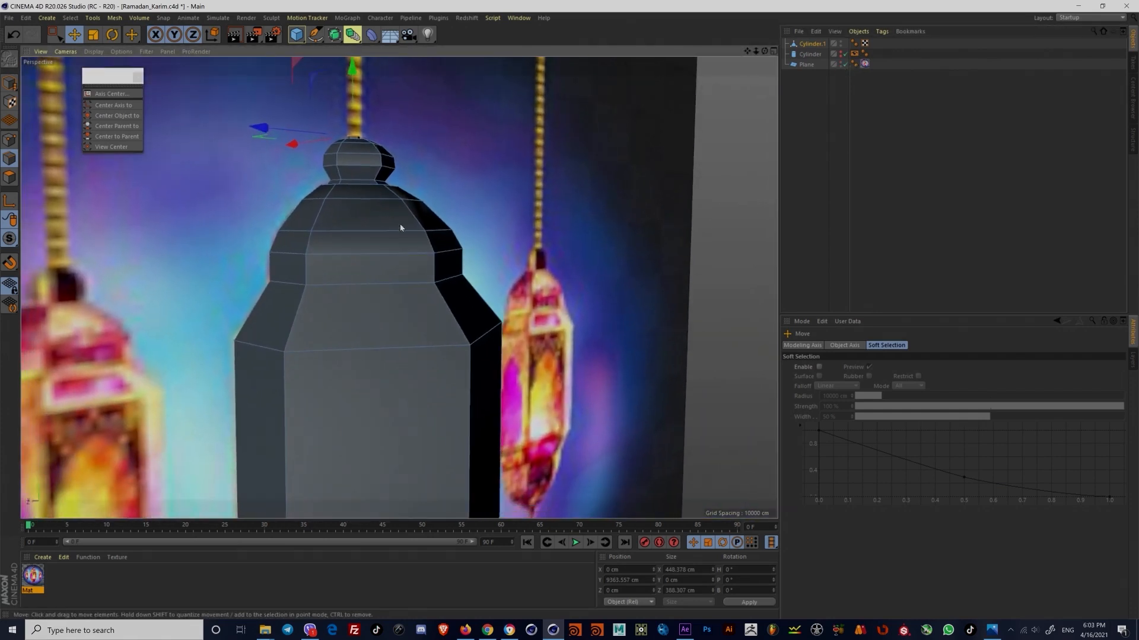
scroll(400, 227, "up", 10)
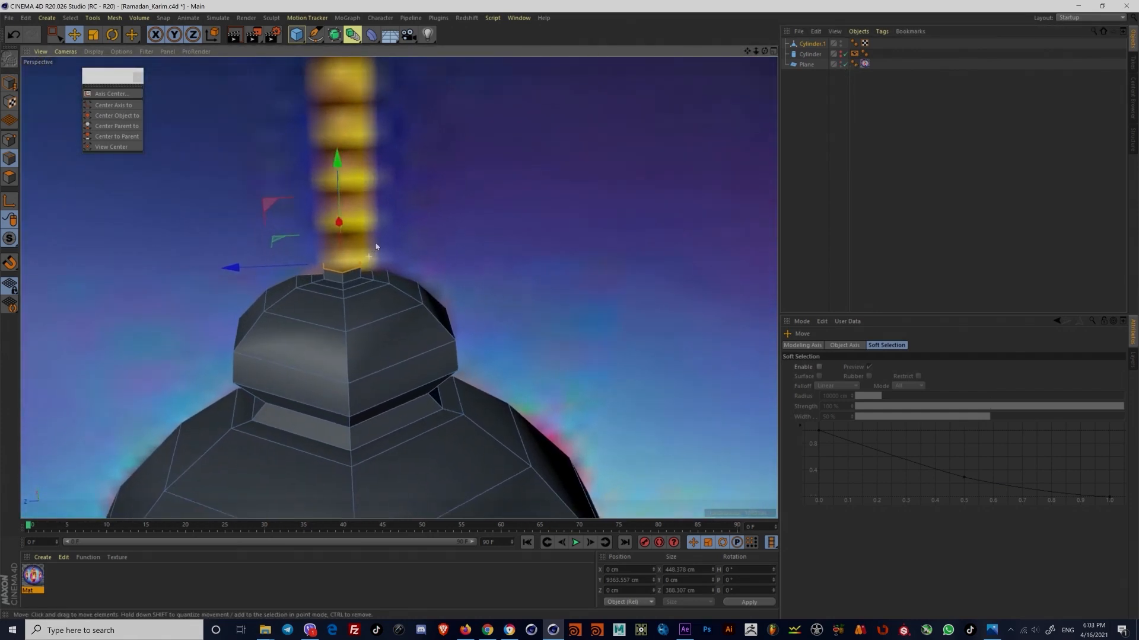
double_click(841, 65, "alt")
Step: Extrude the neck's rim inward to about 365 cm wide and down into the ball to about Y 9029 cm
left_click_drag(337, 267, 333, 238, "alt")
right_click_drag(331, 220, 369, 237, "alt")
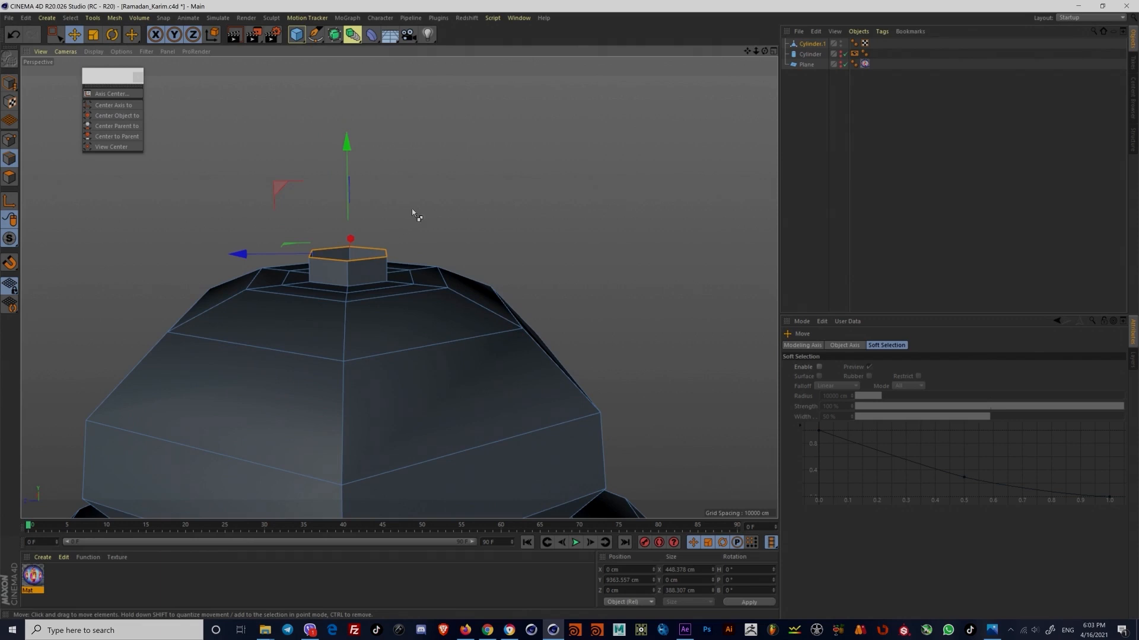
key("r")
key("t")
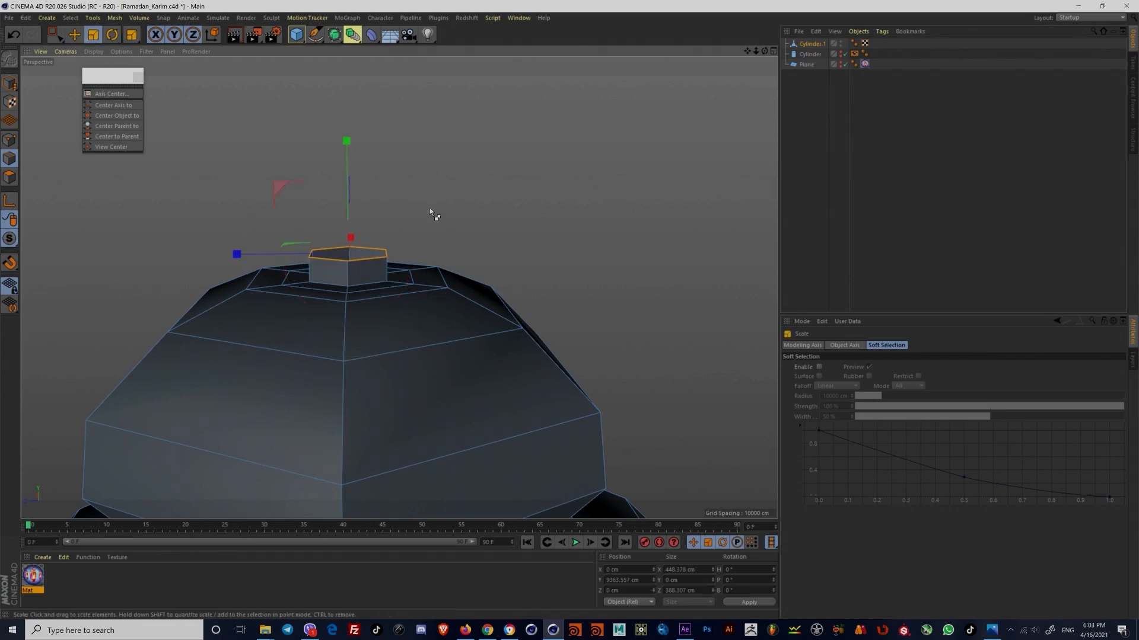
left_click_drag(432, 210, 393, 230)
key("e")
left_click_drag(348, 267, 340, 320, "alt")
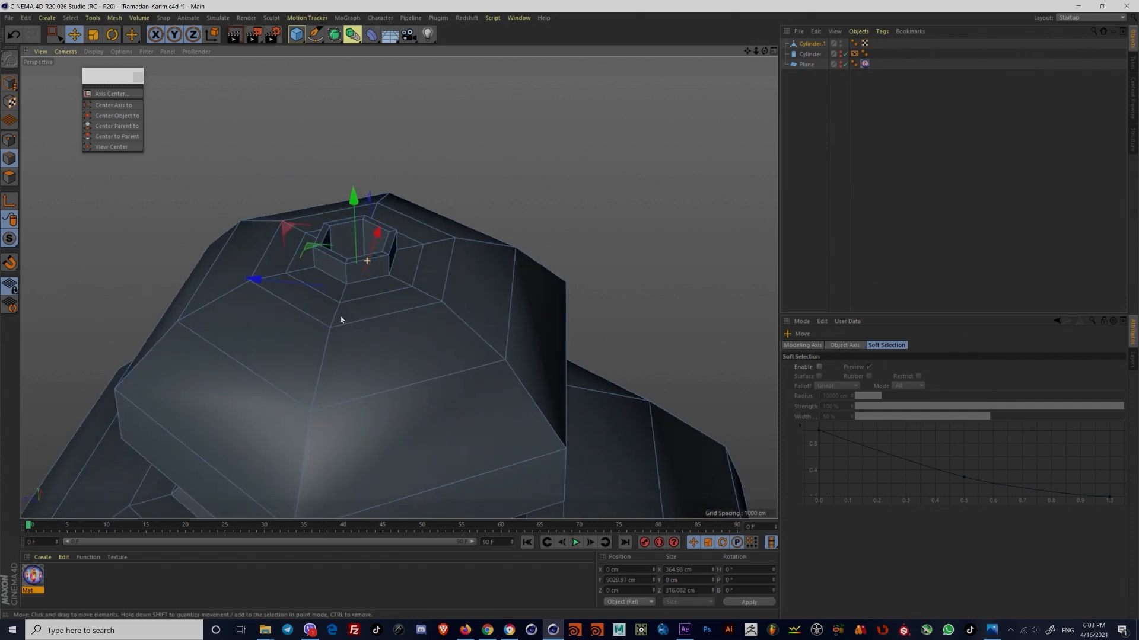
Step: Bevel the neck's outer rim loop with an 11 cm offset and 2 subdivisions
right_click_drag(341, 320, 369, 267, "alt")
left_click_drag(369, 267, 380, 241, "alt")
double_click(397, 232)
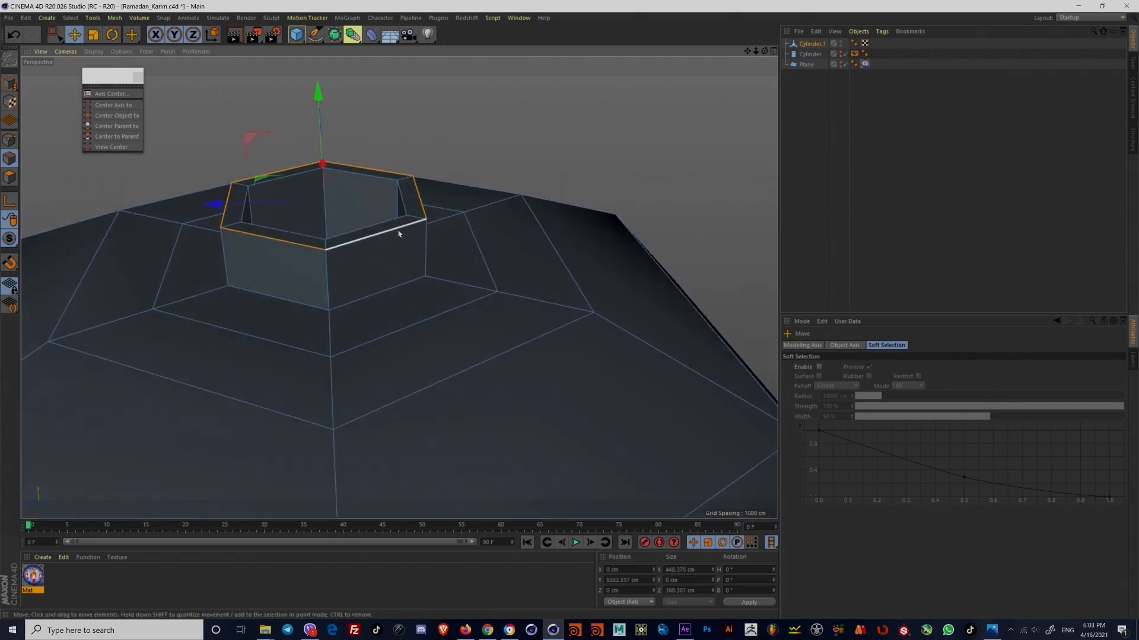
right_click(399, 235)
left_click(418, 349)
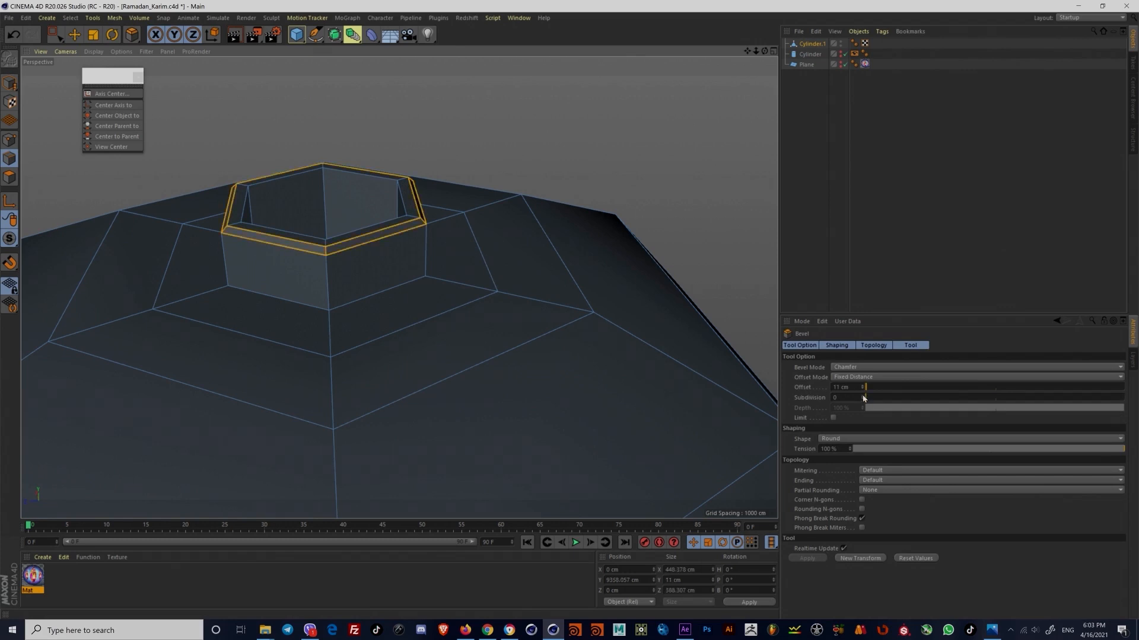
left_click_drag(864, 398, 868, 396)
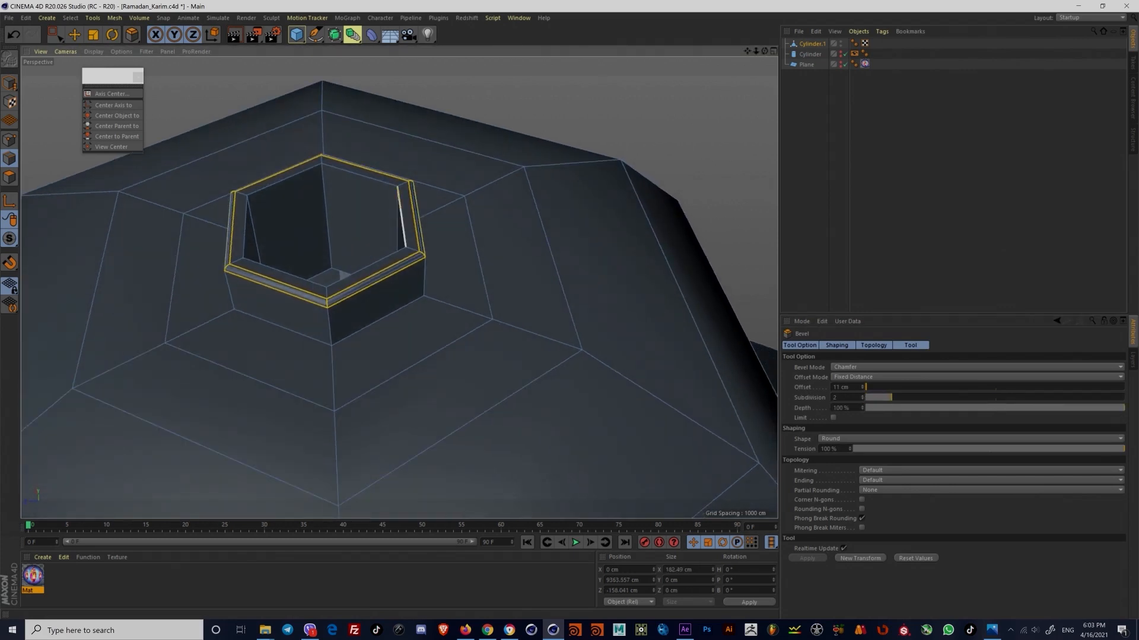
Step: Bevel the neck's inner rim loop with a 5 cm offset and 2 subdivisions
double_click(402, 218)
left_click_drag(402, 218, 407, 218)
scroll(445, 279, "down", 5)
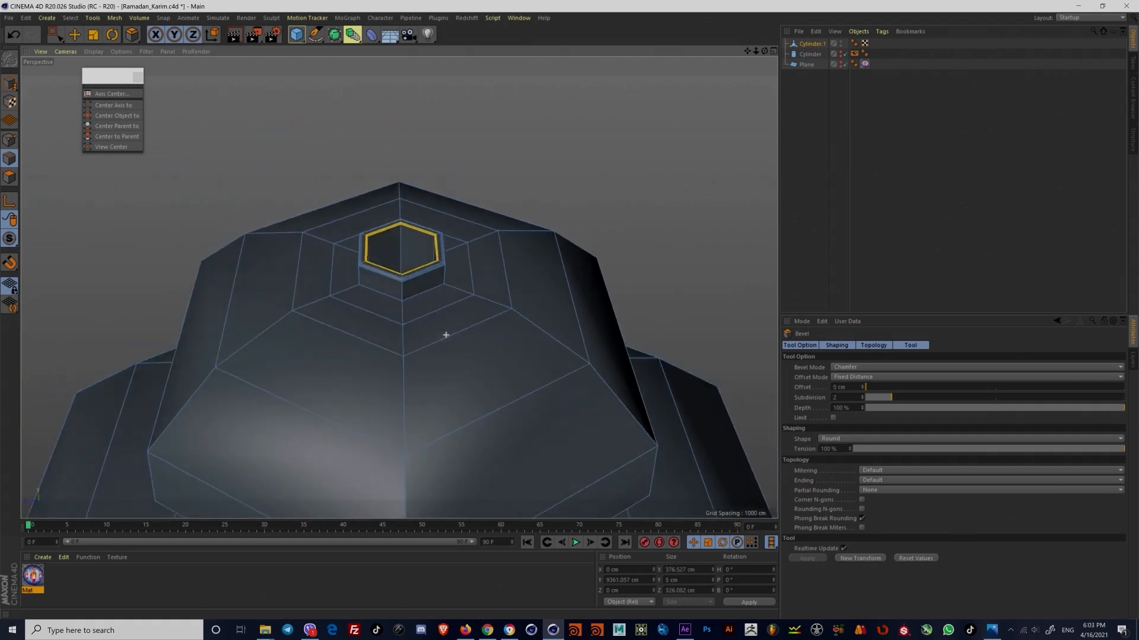
Step: Bevel the outer edge loop of the dome's top rim, beneath the ball, with a 15 cm offset and 2 subdivisions
left_click_drag(445, 333, 410, 203, "alt")
scroll(415, 274, "down", 3)
left_click_drag(414, 274, 427, 201, "alt")
scroll(399, 254, "up", 6)
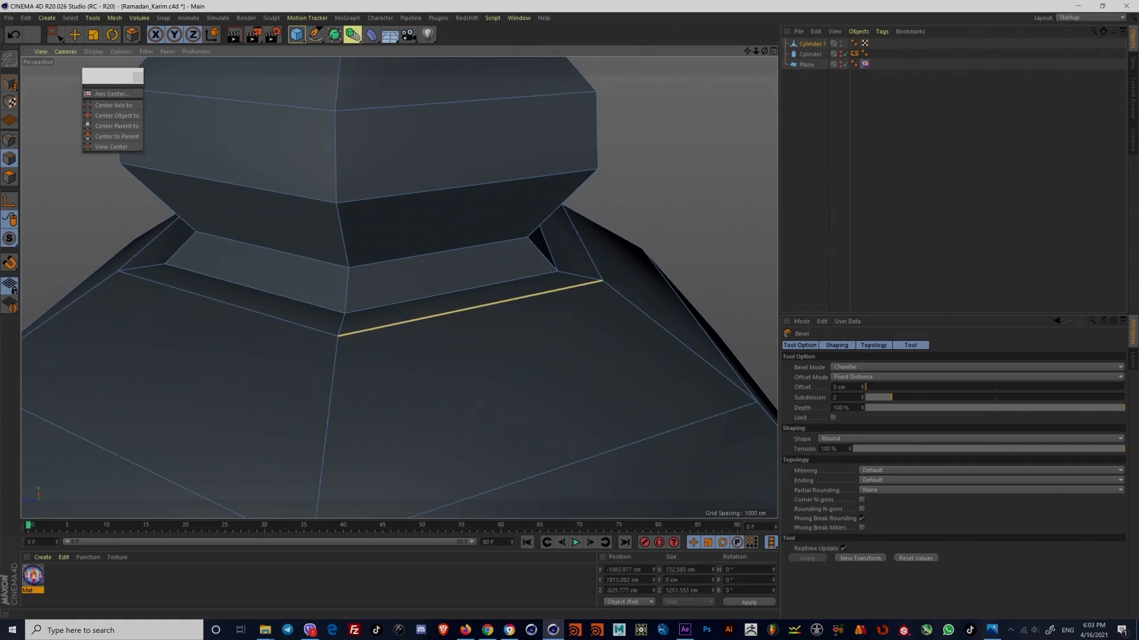
left_click_drag(463, 310, 324, 310)
Step: Bevel the inner edge loop of the dome's top rim, at the foot of the ball, with an 8 cm offset and 2 subdivisions
double_click(303, 263)
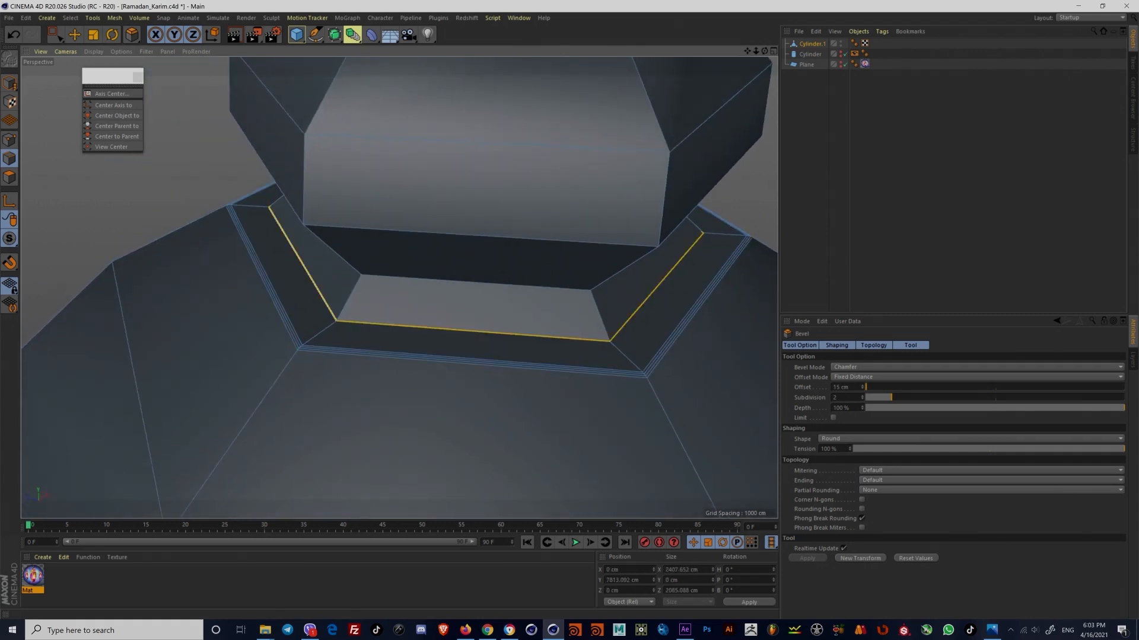
left_click_drag(302, 264, 306, 263)
scroll(346, 293, "down", 10)
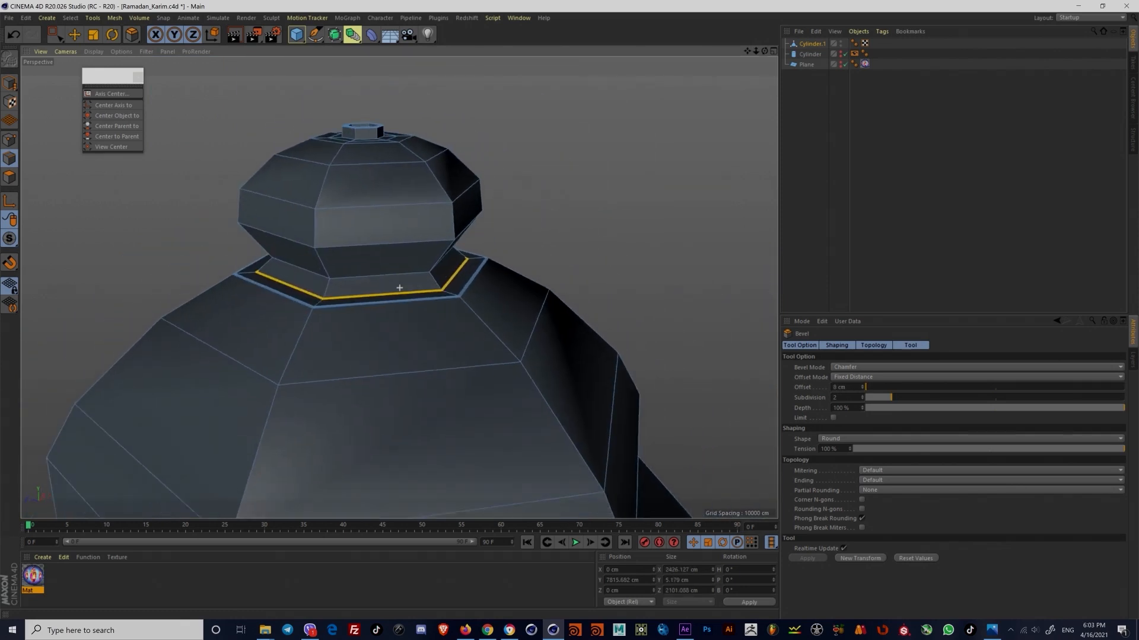
Step: Put the lantern mesh under a Subdivision Surface, inspect its smoothed shape from neck to base, and turn the smoothing off
left_click_drag(346, 293, 397, 287, "alt")
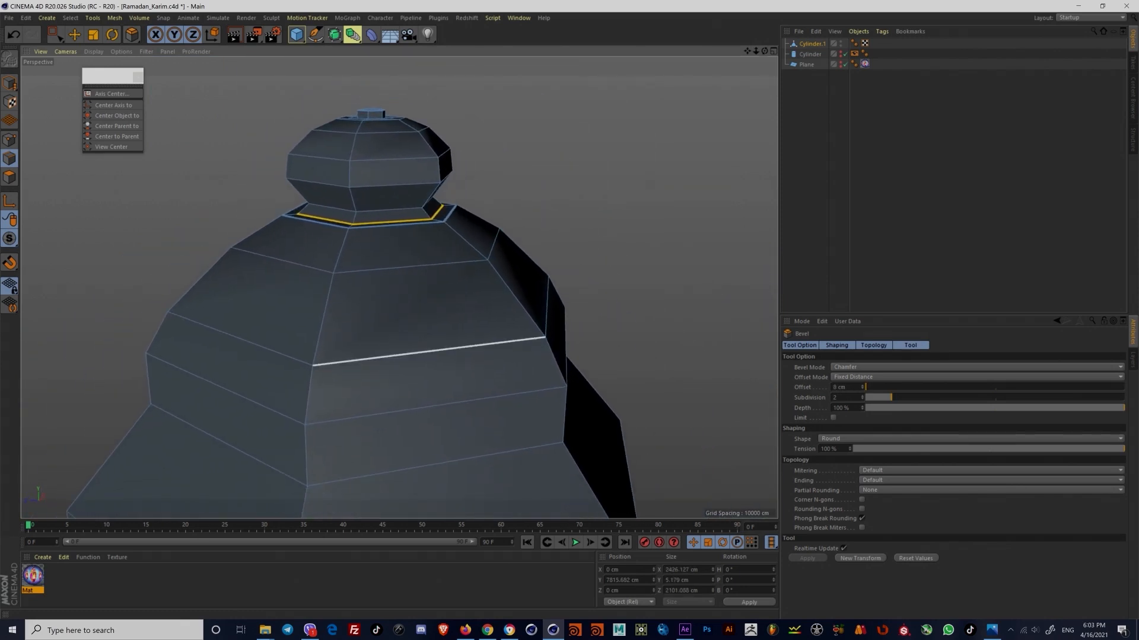
left_click(335, 34, "alt")
left_click_drag(348, 255, 332, 294, "alt")
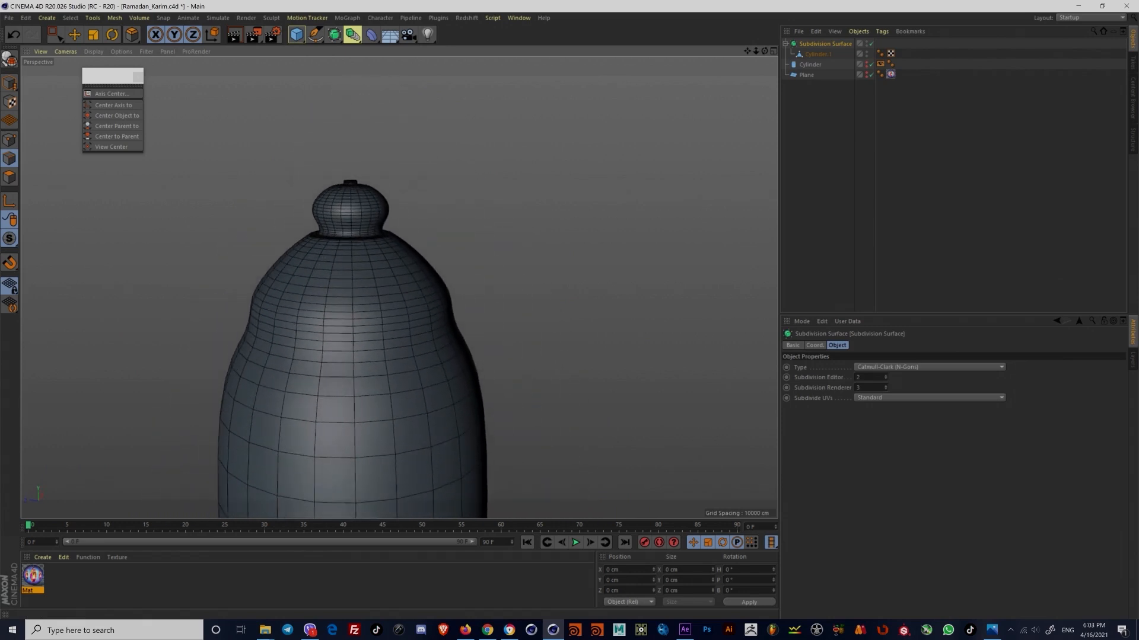
scroll(397, 287, "down", 6)
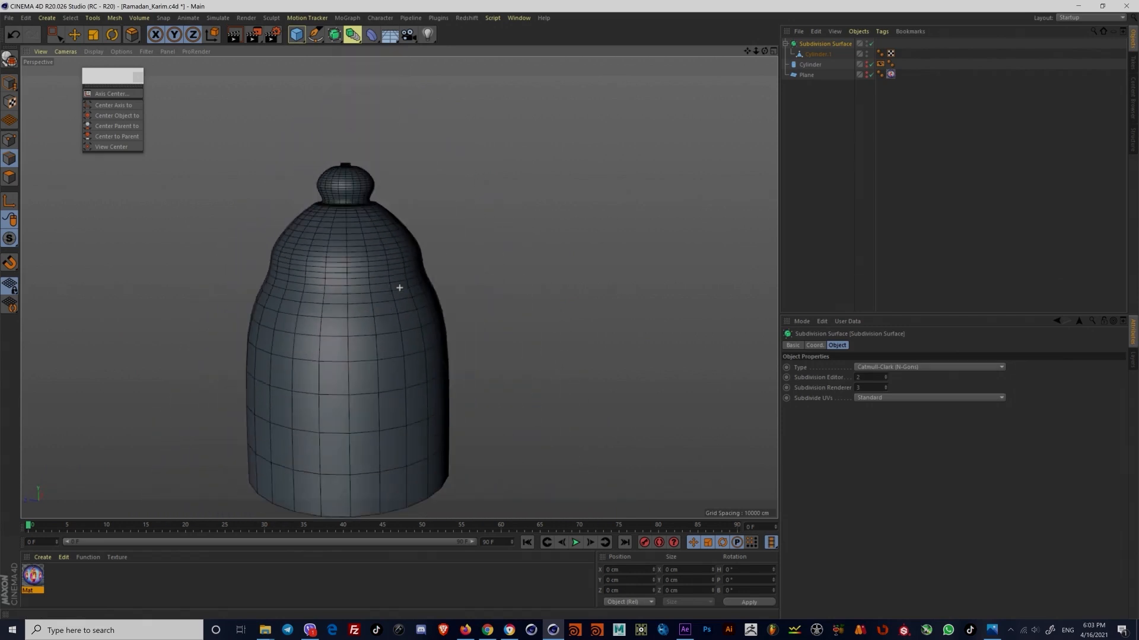
scroll(399, 287, "up", 3)
middle_click_drag(348, 219, 328, 219, "alt")
scroll(328, 219, "down", 8)
scroll(318, 233, "up", 5)
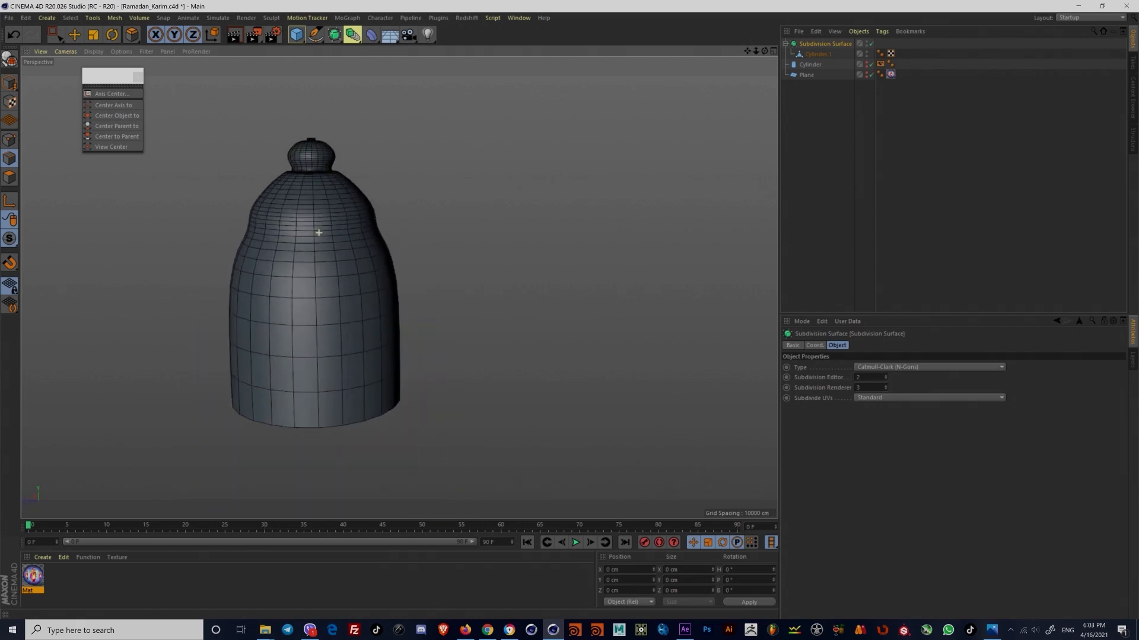
scroll(318, 233, "up", 2)
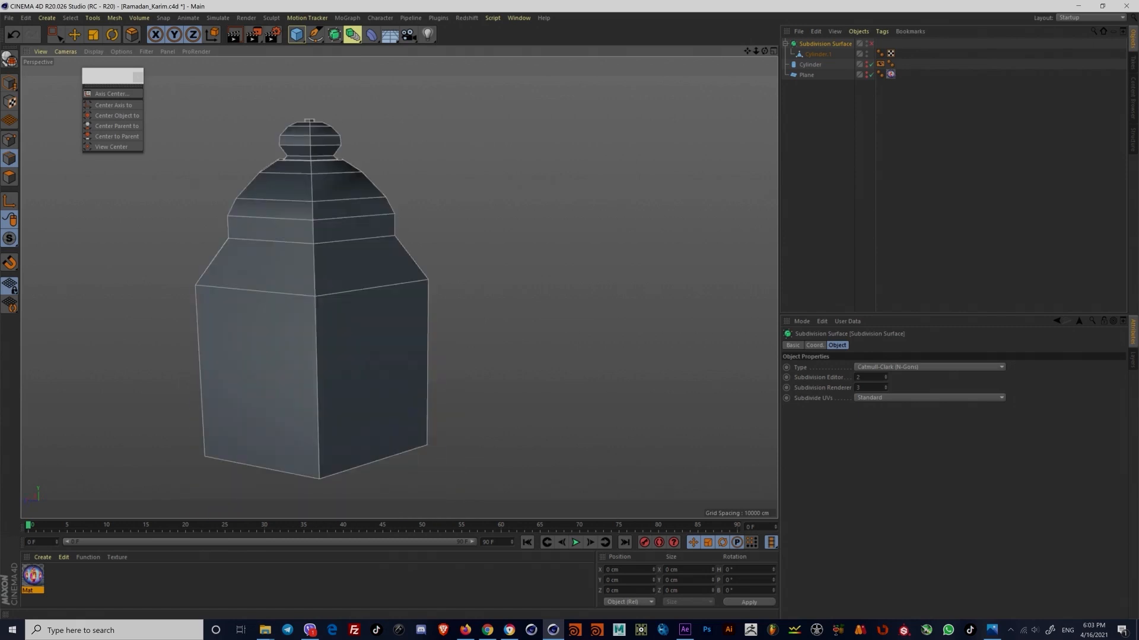
mouse_move(335, 223)
left_mouse_down("alt")
mouse_move(330, 204)
mouse_move(332, 222)
left_mouse_up("alt")
Step: Bevel the edge loop where the lantern's dome meets the sloped shoulder of Cylinder.1
left_click(821, 54)
left_click_drag(332, 149, 308, 261, "alt")
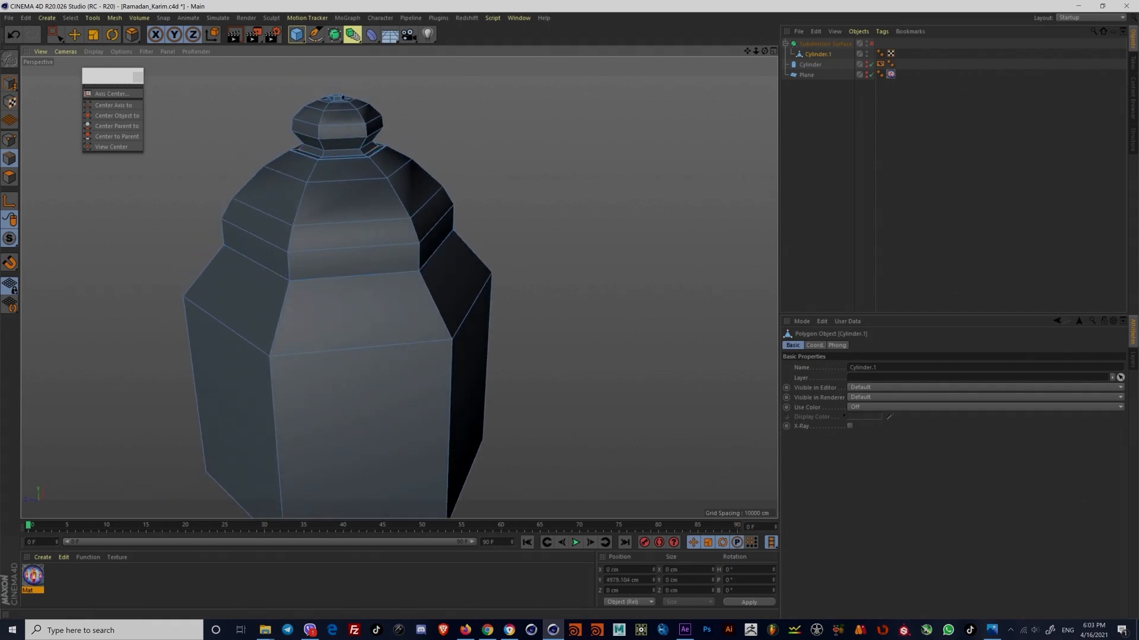
left_click_drag(308, 261, 356, 250, "alt")
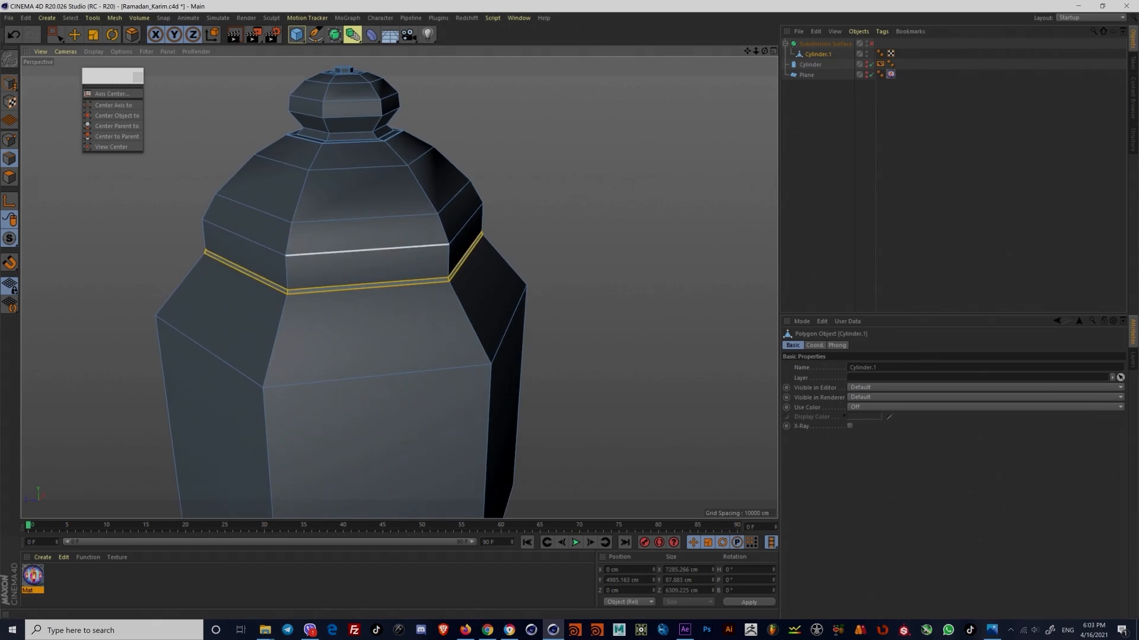
Step: Try bevelling the three horizontal edge loops on the dome, preview the smoothing, and undo the bevel
left_click(368, 249)
double_click(341, 252)
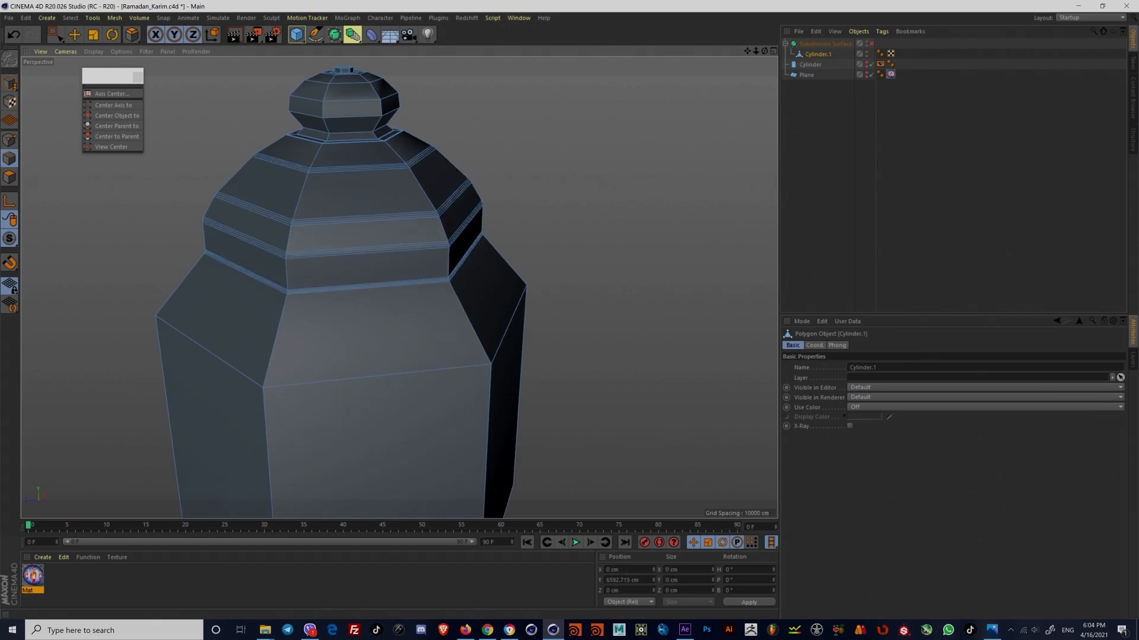
key("q")
left_click_drag(346, 234, 304, 232, "alt")
scroll(406, 229, "down", 4)
mouse_move(407, 229)
left_mouse_down("alt")
mouse_move(385, 279)
mouse_move(407, 231)
left_mouse_up("alt")
key("q")
scroll(421, 204, "up", 3)
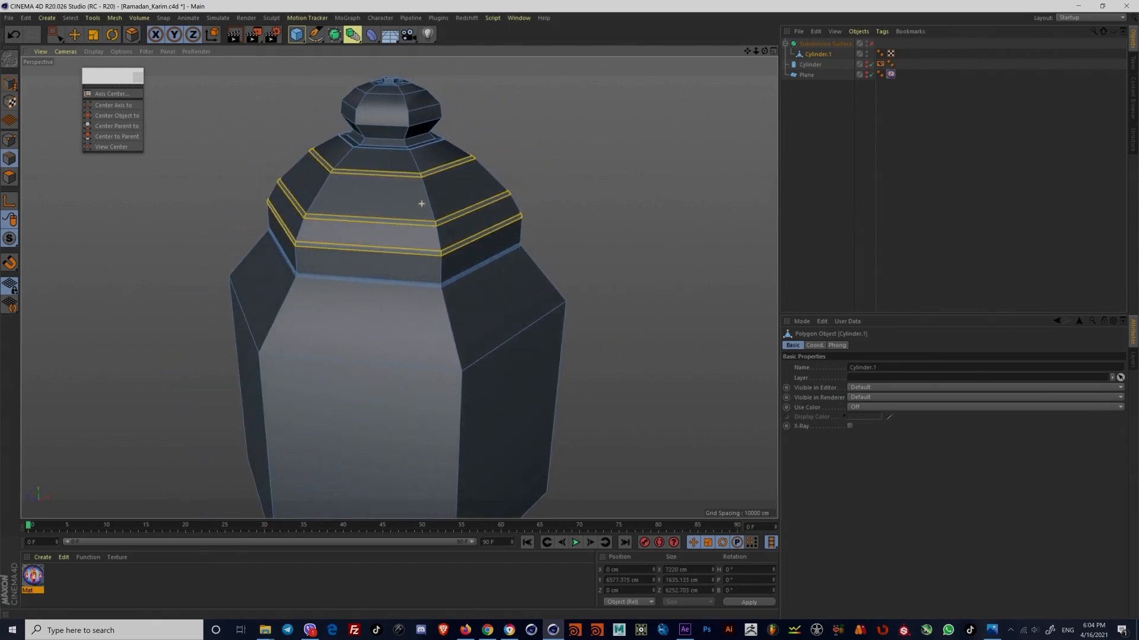
key("ctrl+z")
Step: Select three neighbouring vertical corner edge loops of the lantern, running from the top down to the base
double_click(429, 201)
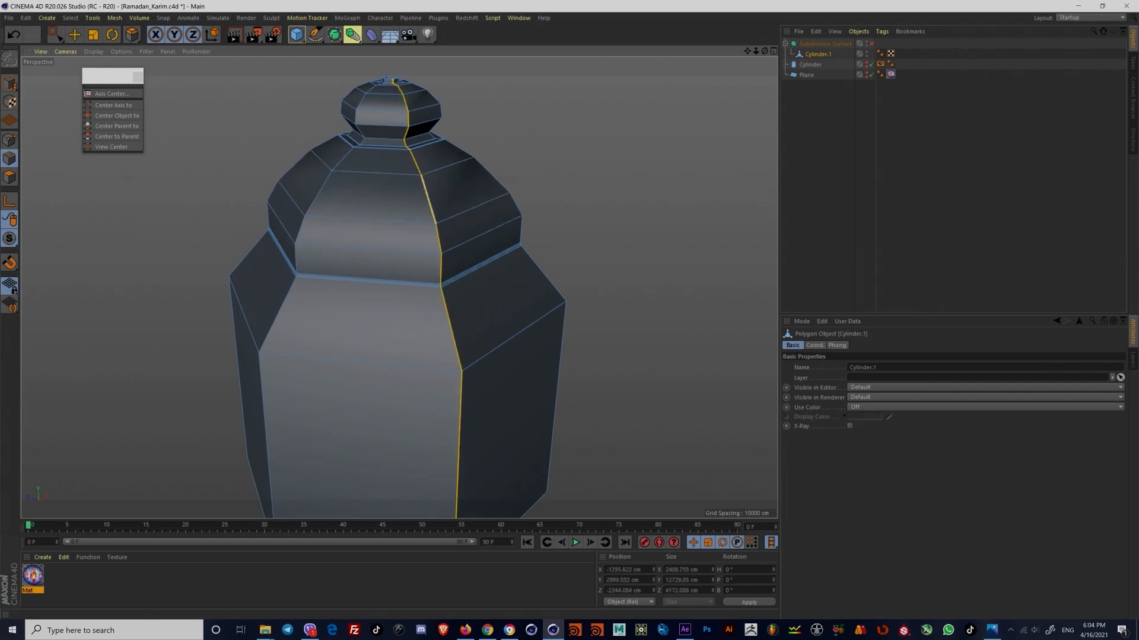
double_click(319, 193, "shift")
left_click_drag(460, 226, 379, 228, "alt")
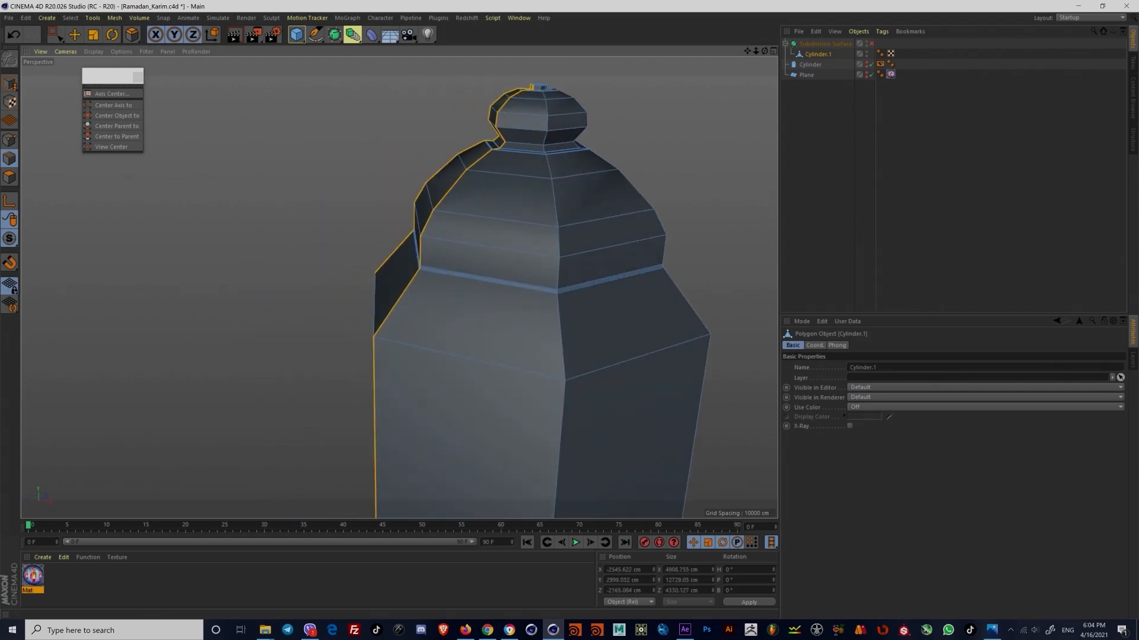
double_click(555, 203, "shift")
left_click_drag(555, 203, 474, 204, "alt")
middle_click_drag(475, 204, 272, 205, "alt")
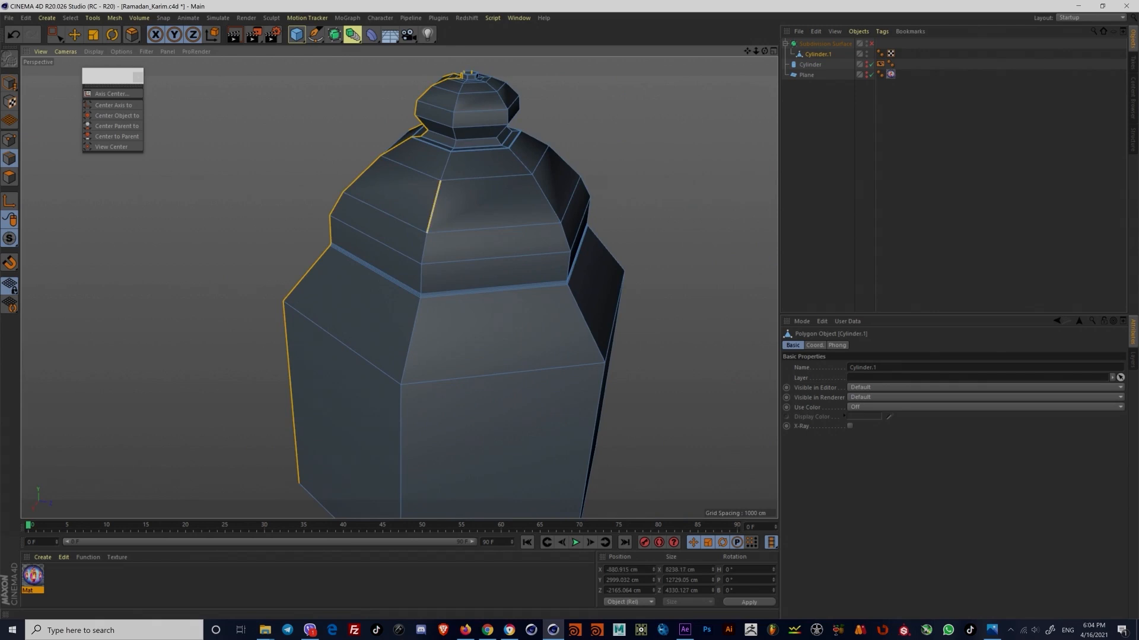
Step: Add the remaining vertical corner edge loops to the selection, undoing the accidental bevels made along the way
double_click(433, 206, "shift")
double_click(547, 199, "shift")
key("ctrl+z")
key("ctrl+z")
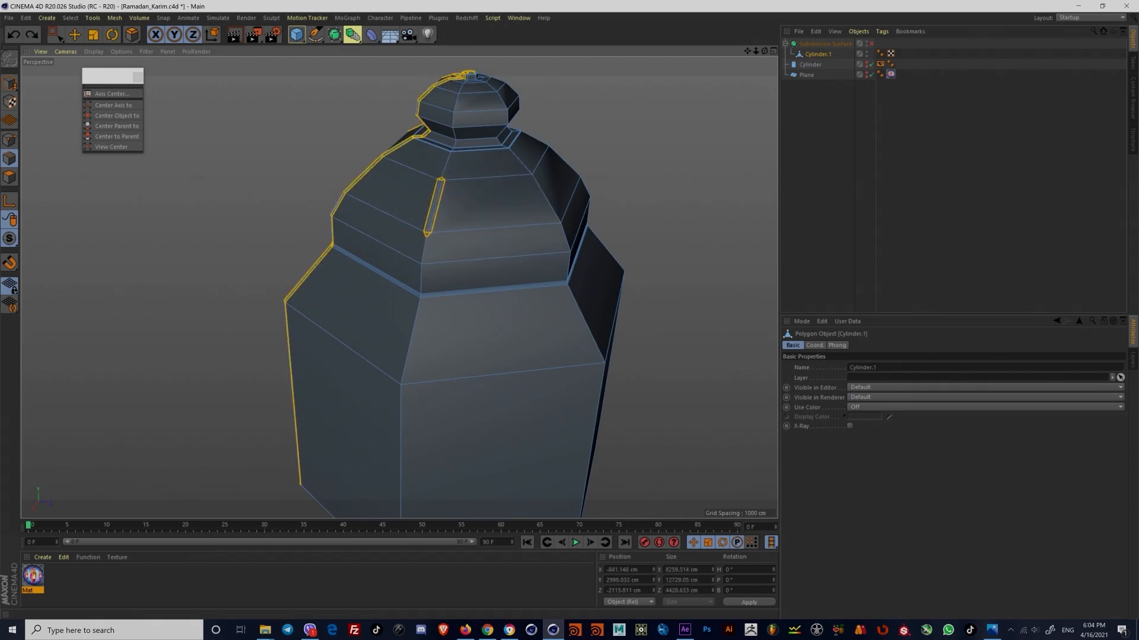
key("ctrl+z")
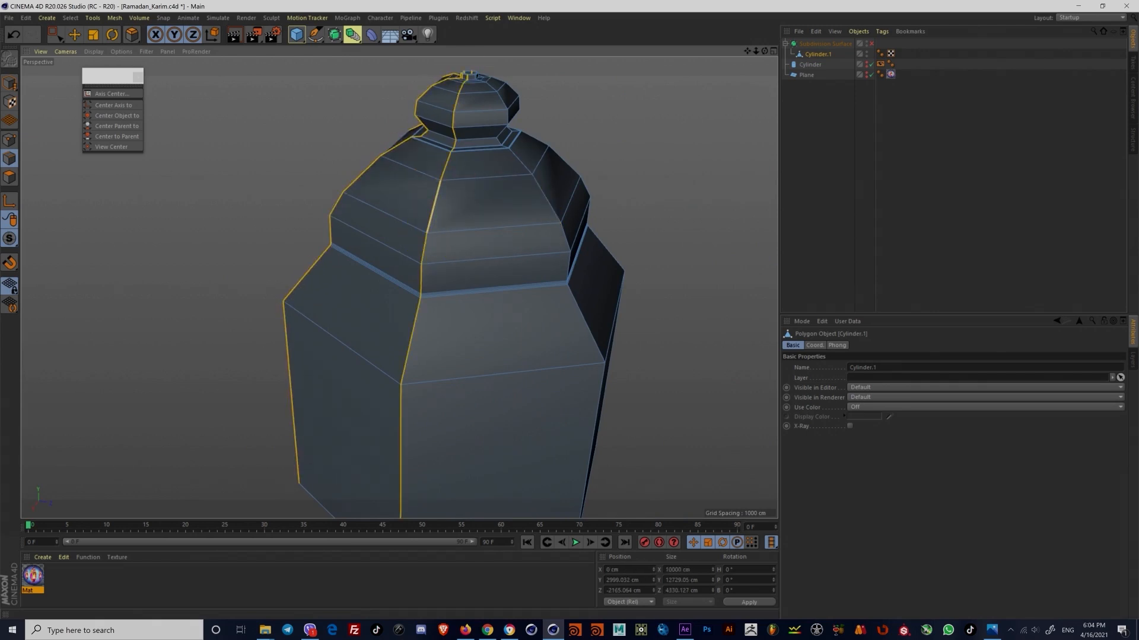
double_click(546, 199, "shift")
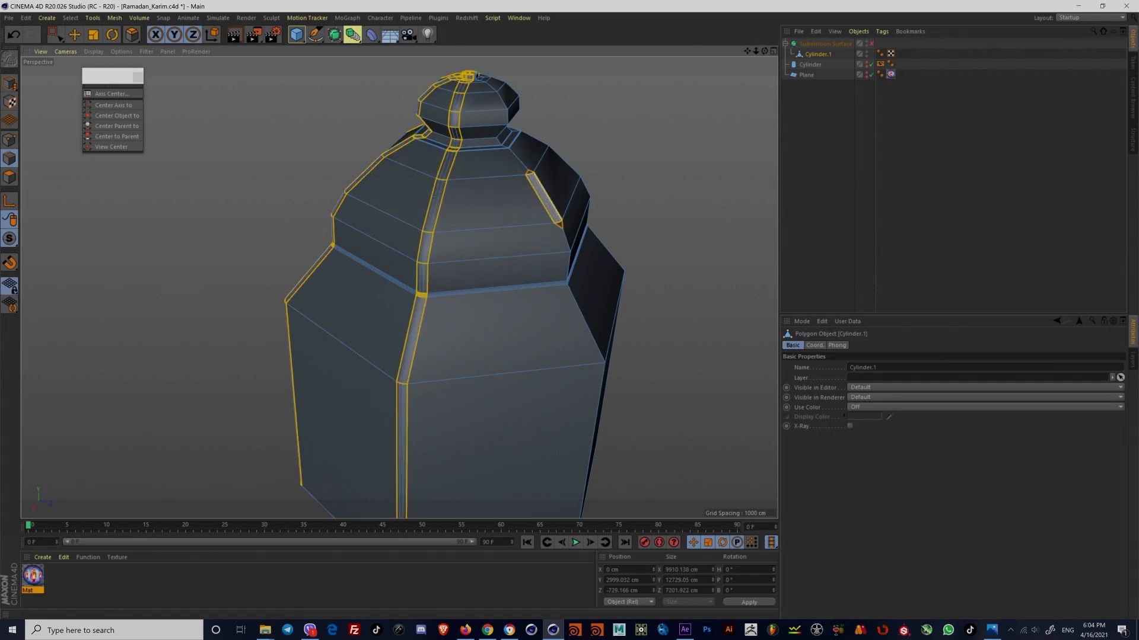
key("ctrl+z")
left_click_drag(439, 190, 338, 193, "alt")
middle_click_drag(439, 190, 351, 200, "alt")
right_click_drag(439, 190, 474, 190, "alt")
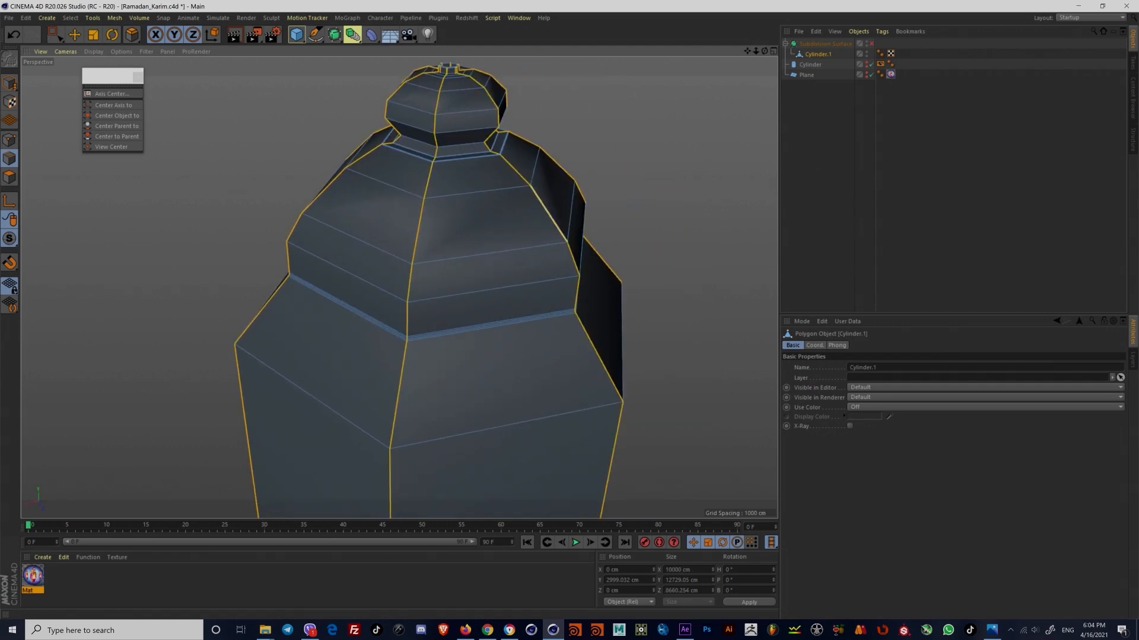
Step: Try bevelling all the selected vertical corner loops and undo the bevel
left_click_drag(439, 190, 458, 189)
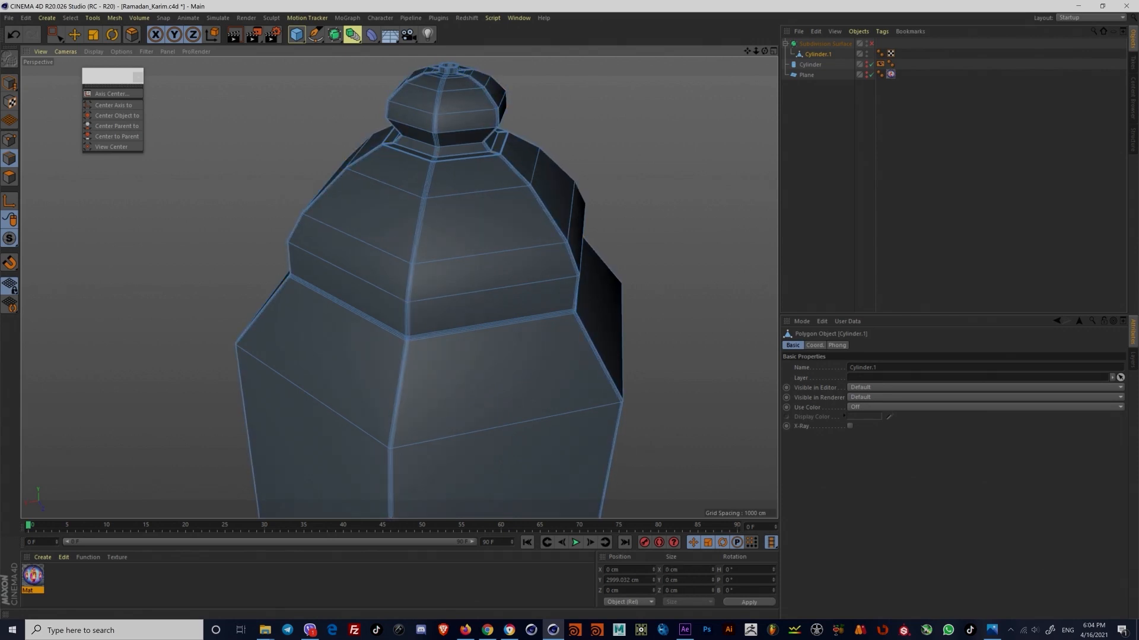
key("ctrl+z")
key("ctrl+z")
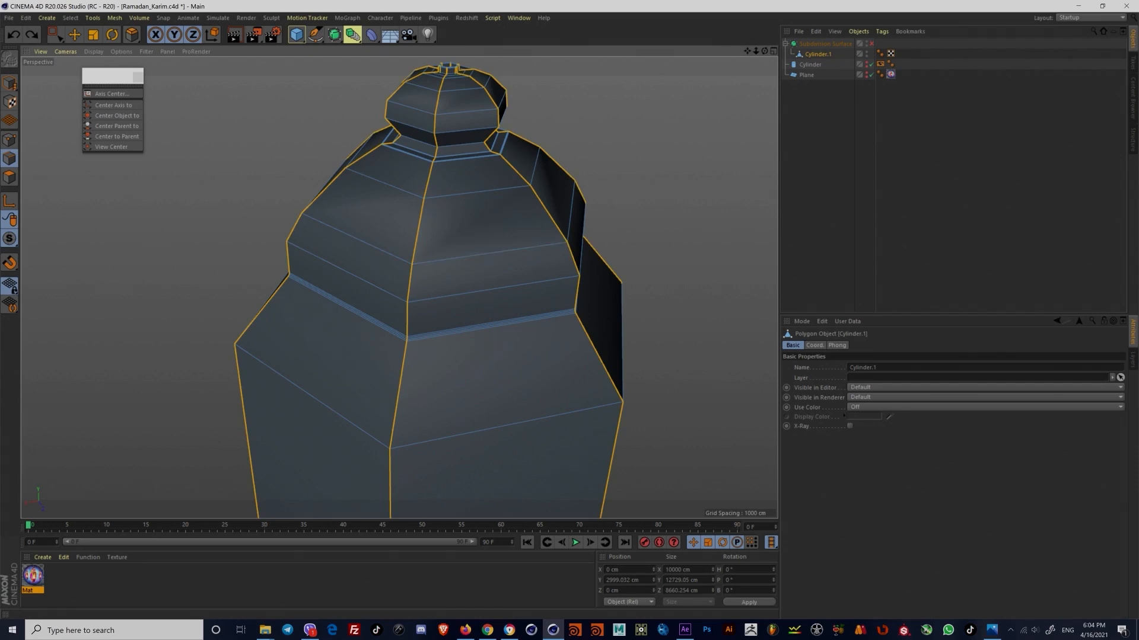
Step: Bevel all the lantern's vertical corner loops with a narrow offset
scroll(554, 204, "up", 6)
left_click_drag(553, 204, 533, 187, "alt")
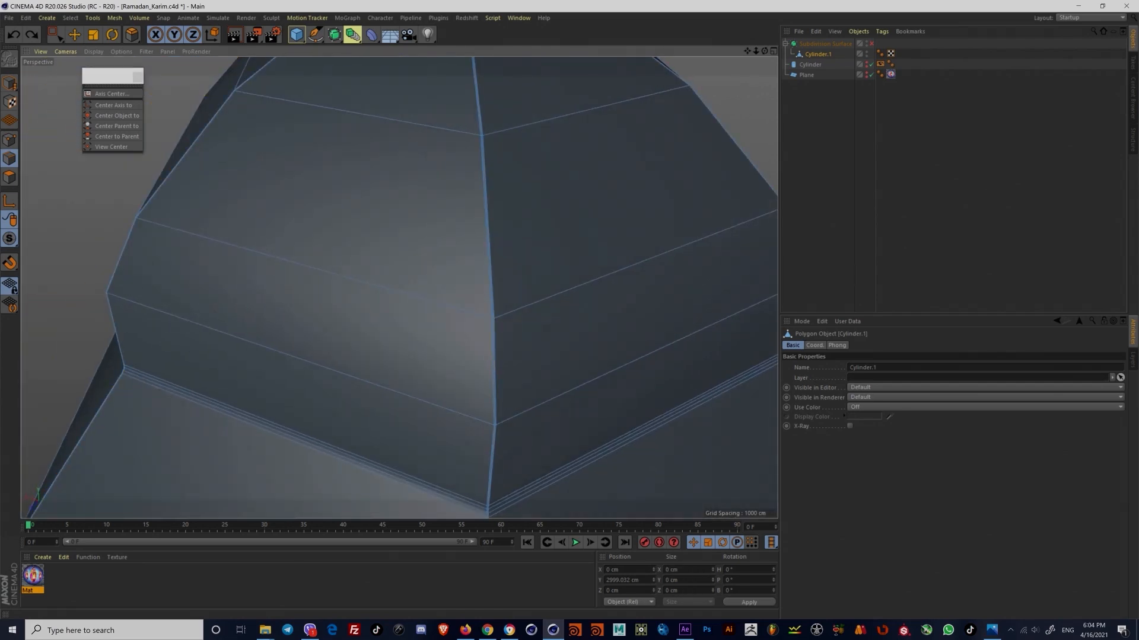
left_click_drag(442, 189, 439, 195)
scroll(440, 195, "down", 2)
Step: Turn the subdivision smoothing back on, examine the bevelled corners around the dome, and undo the stray dome-edge change
key("q")
scroll(439, 197, "down", 5)
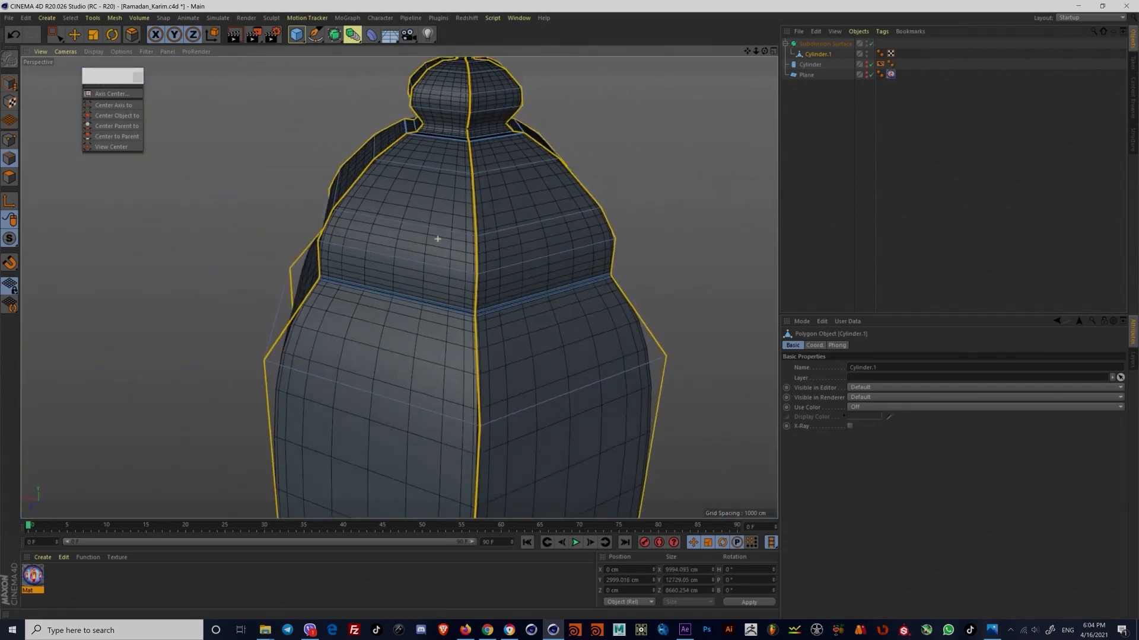
left_click_drag(437, 239, 444, 190, "alt")
scroll(436, 202, "down", 3)
scroll(436, 191, "up", 1)
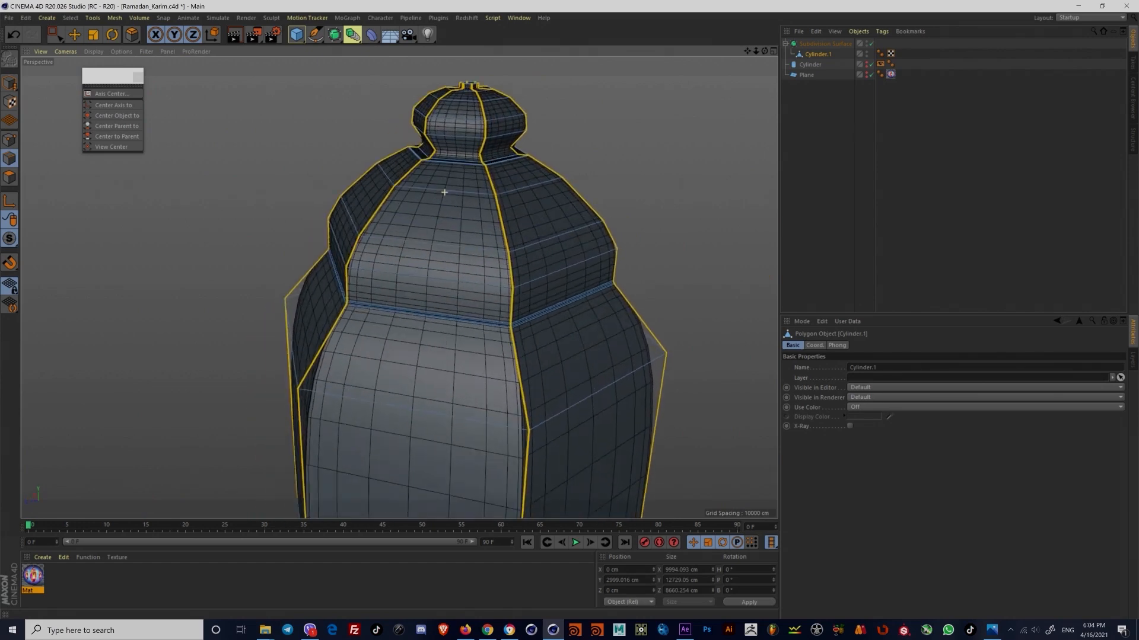
scroll(445, 191, "up", 1)
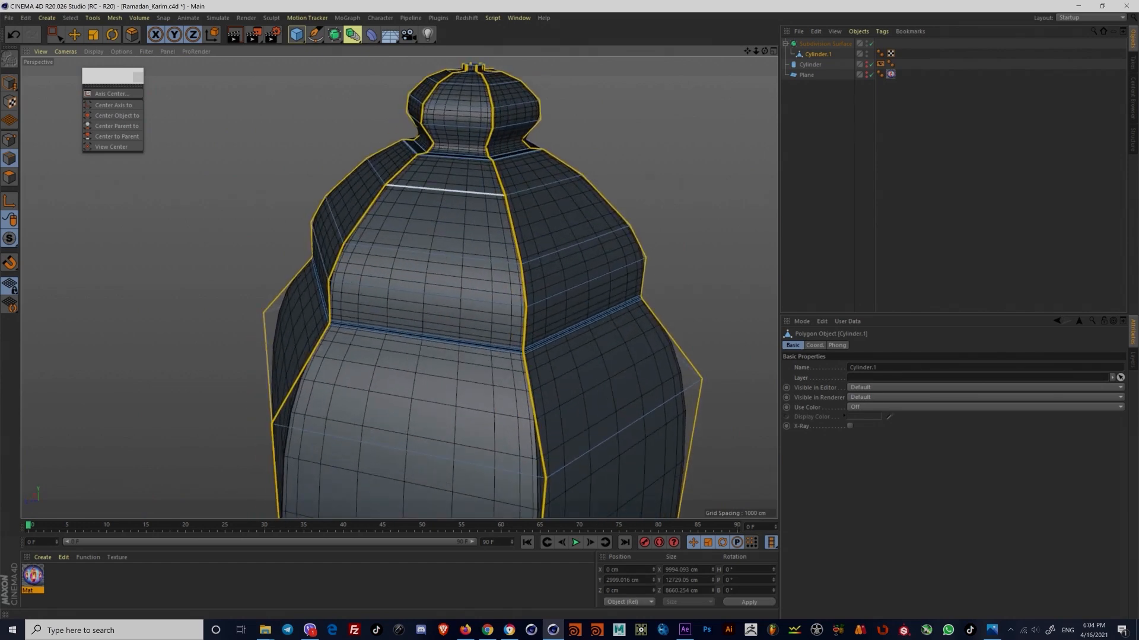
scroll(445, 191, "down", 4)
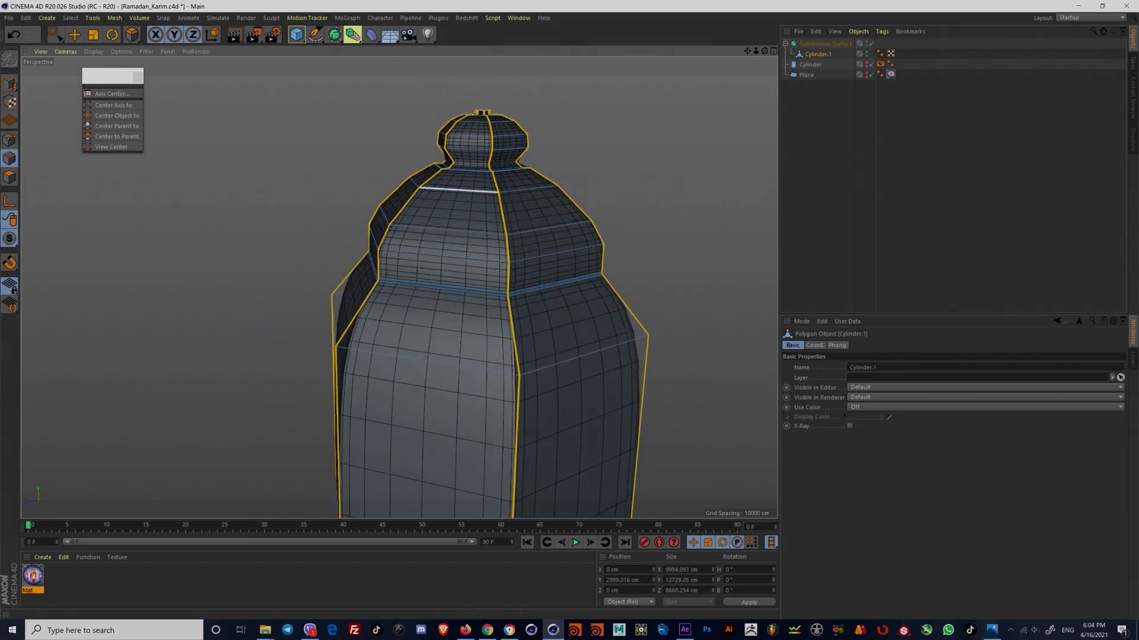
left_click(456, 190)
key("ctrl+z")
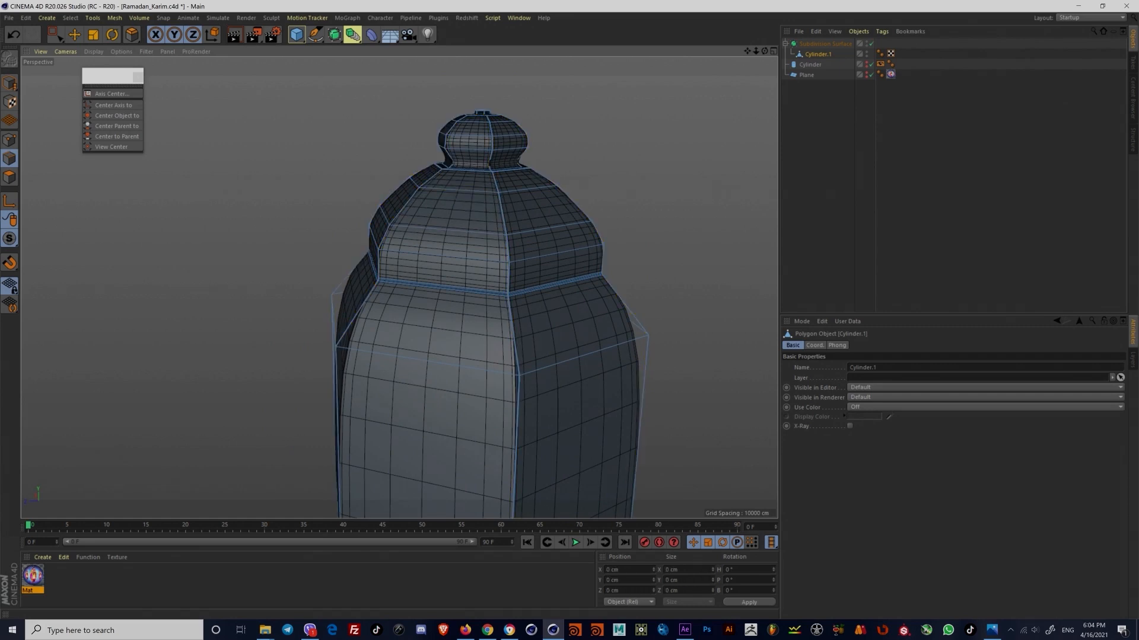
Step: Deselect the lantern and switch the viewport to Gouraud shading without lines to inspect the smoothed surface
left_click(1076, 298)
key("n")
key("a")
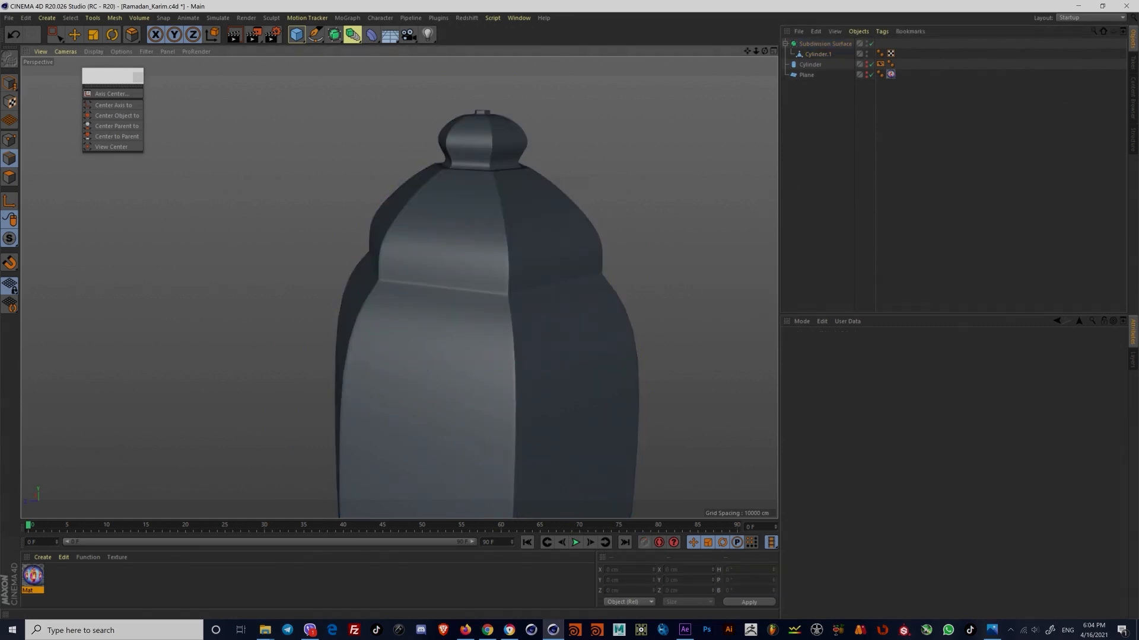
scroll(451, 290, "down", 4)
left_click_drag(451, 291, 402, 271, "alt")
scroll(452, 290, "up", 4)
scroll(399, 288, "up", 3)
Step: Select the horizontal edge loop at the widest part of Cylinder.1's shoulder and check the smoothed body with the object deselected
left_click(823, 44)
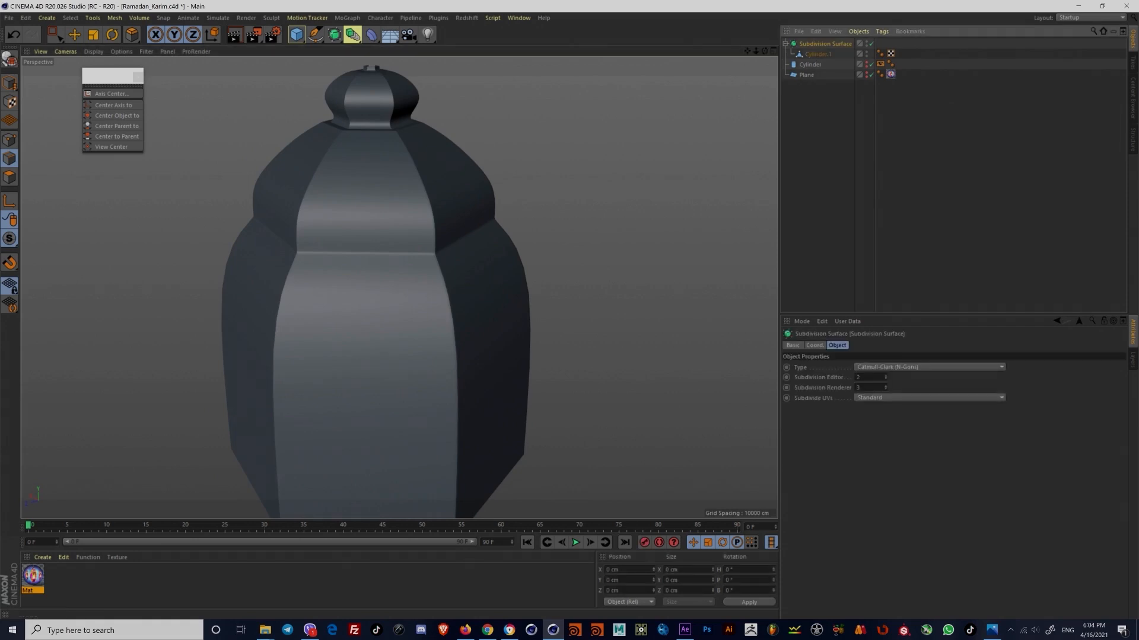
left_click(819, 54)
scroll(376, 257, "up", 10)
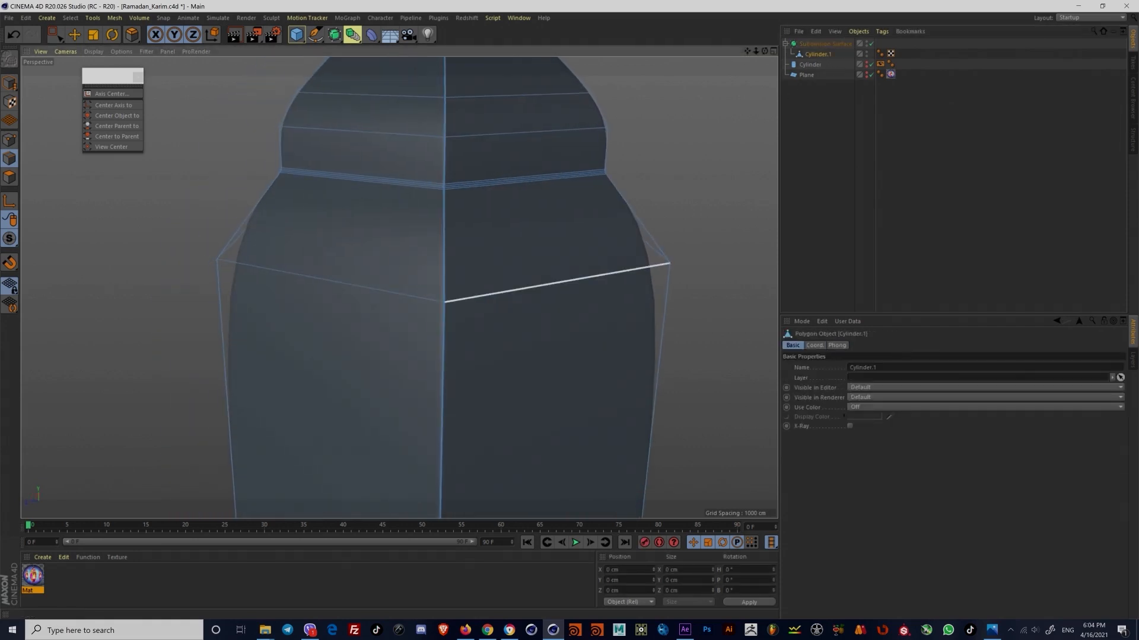
left_click_drag(379, 290, 424, 281)
scroll(440, 308, "down", 6)
left_click(813, 219)
scroll(467, 232, "down", 4)
key("ctrl+z")
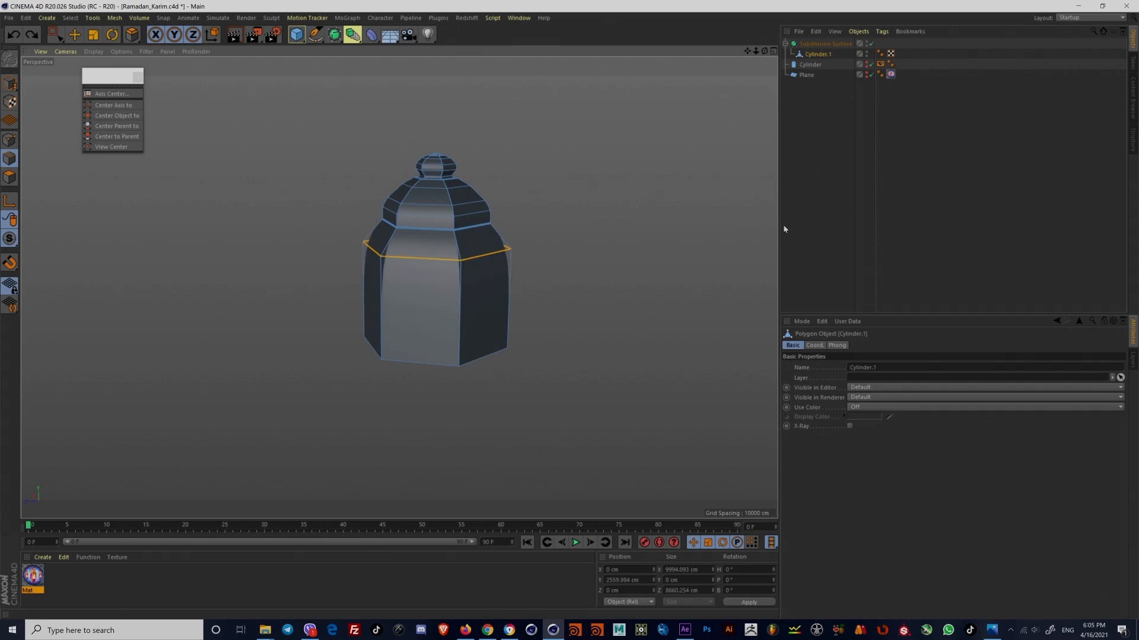
key("ctrl+y")
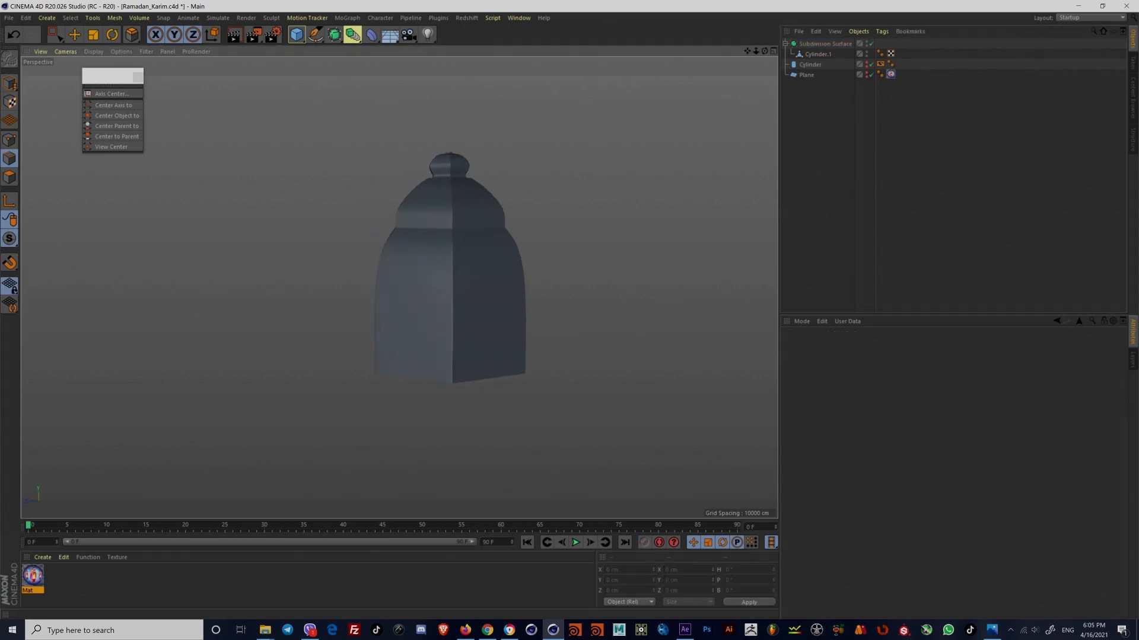
Step: Add a Symmetry object as a child of the lantern mesh Cylinder.1
scroll(452, 261, "up", 2)
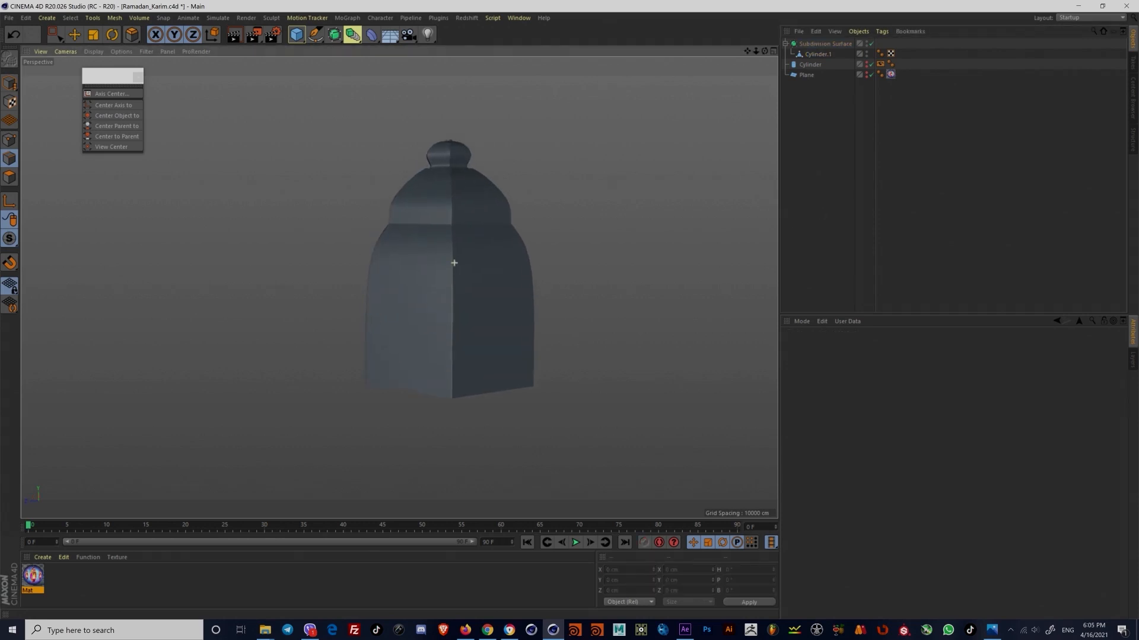
left_click_drag(468, 250, 436, 239, "alt")
left_click(815, 55)
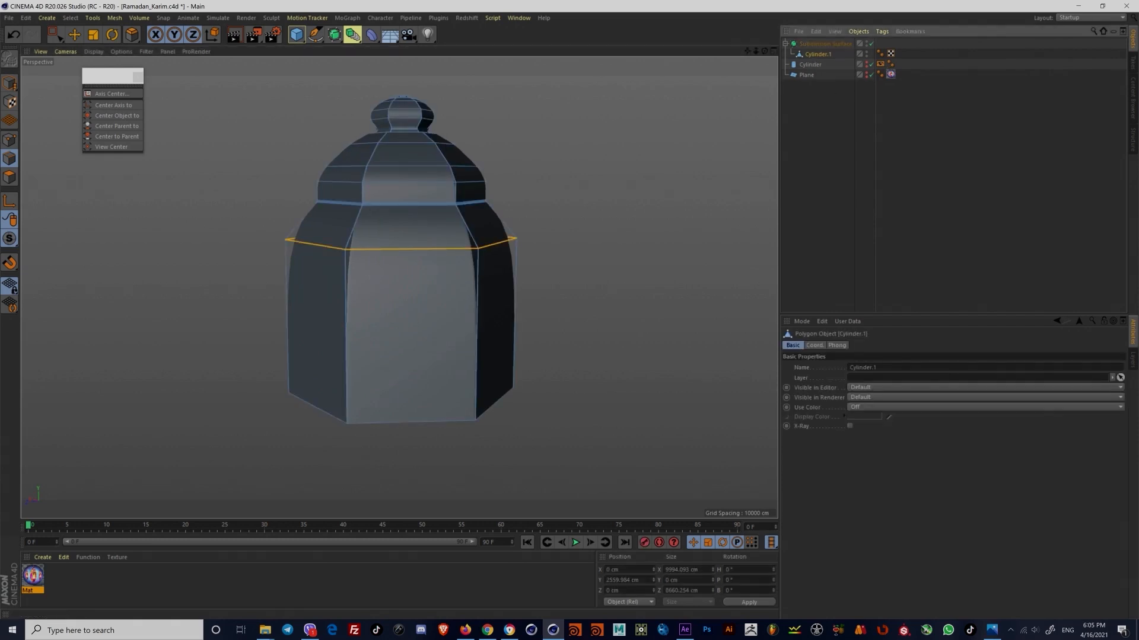
left_click_drag(350, 39, 485, 90)
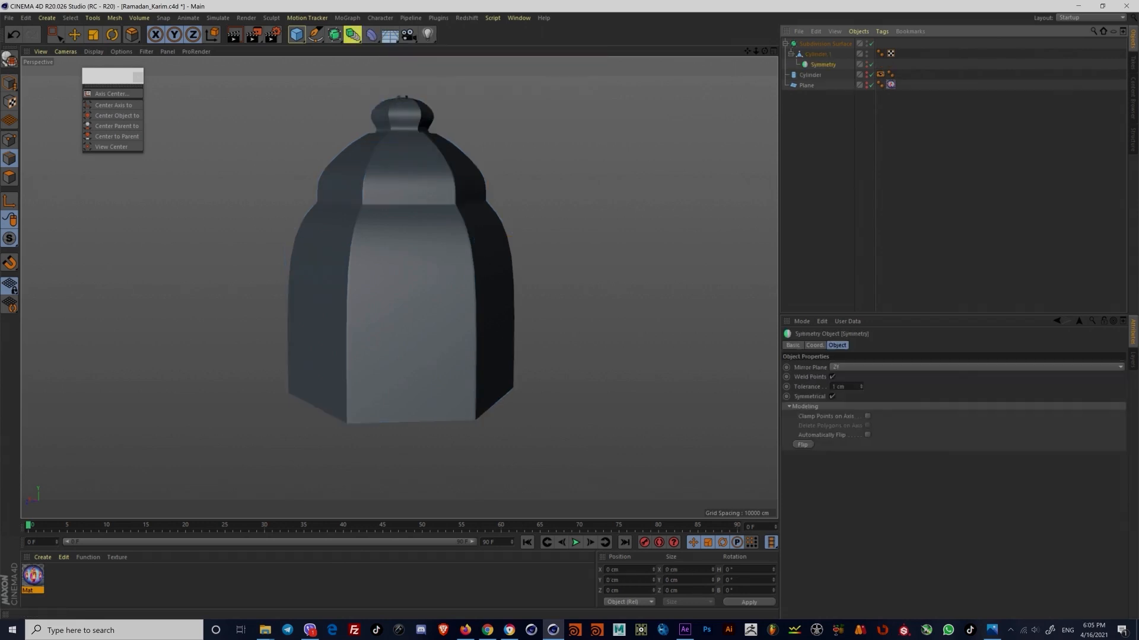
Step: Undo the child Symmetry object and add a Symmetry object as the parent of Cylinder.1 instead
key("ctrl+z")
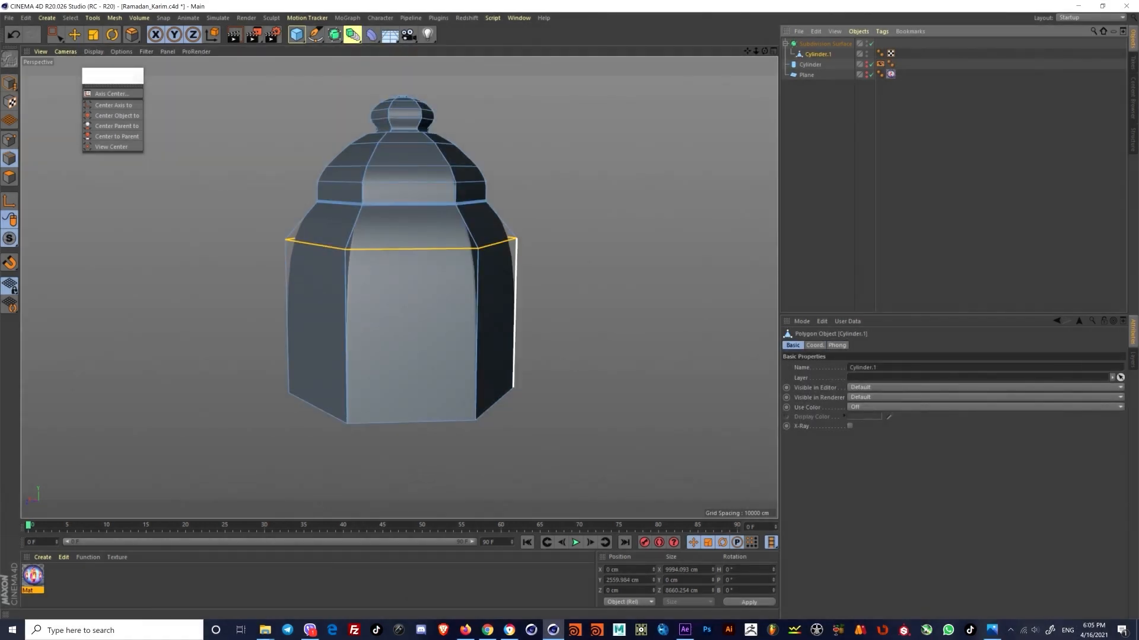
left_click(466, 18)
left_click(423, 4)
left_click(358, 40)
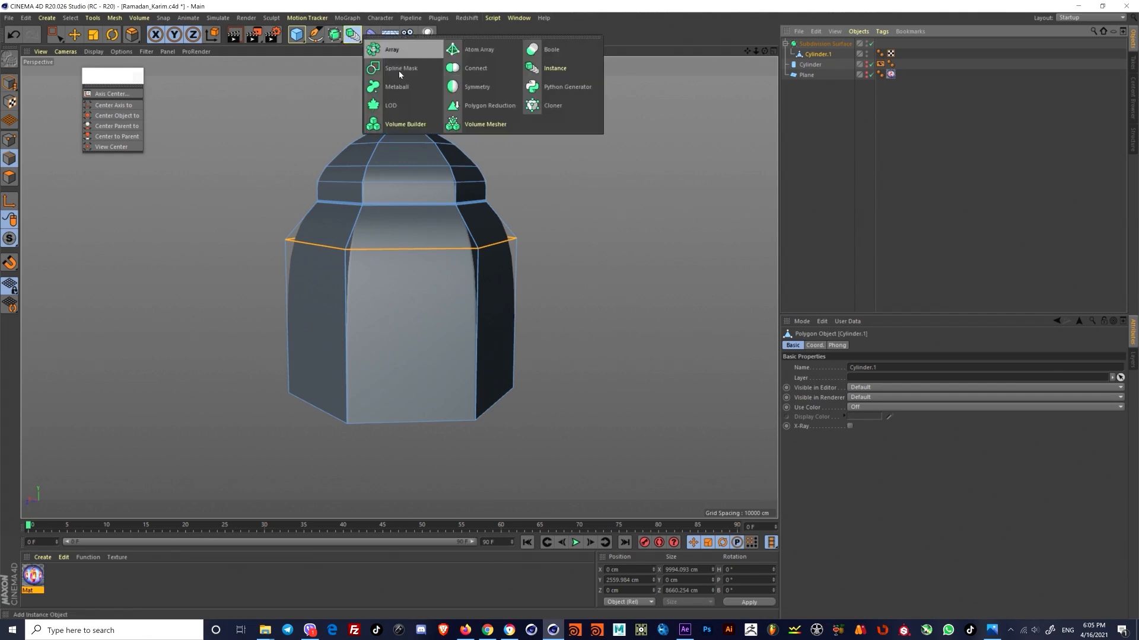
left_click(485, 88)
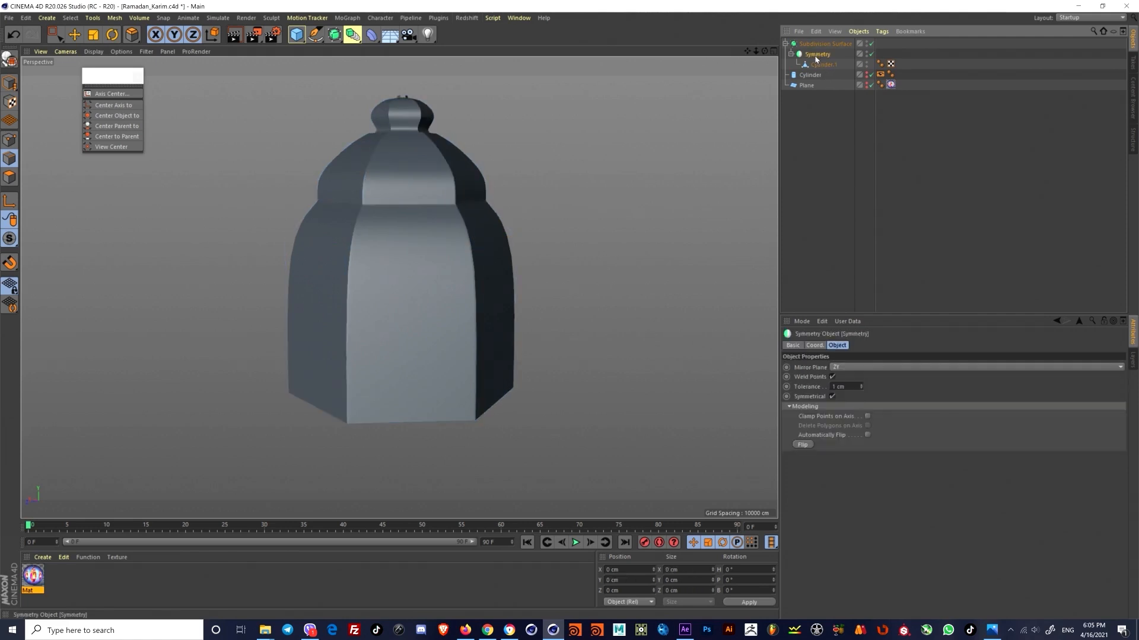
Step: Set the Symmetry object's mirror plane to XZ and view the whole mirrored lantern
left_click(869, 367)
left_click(866, 372)
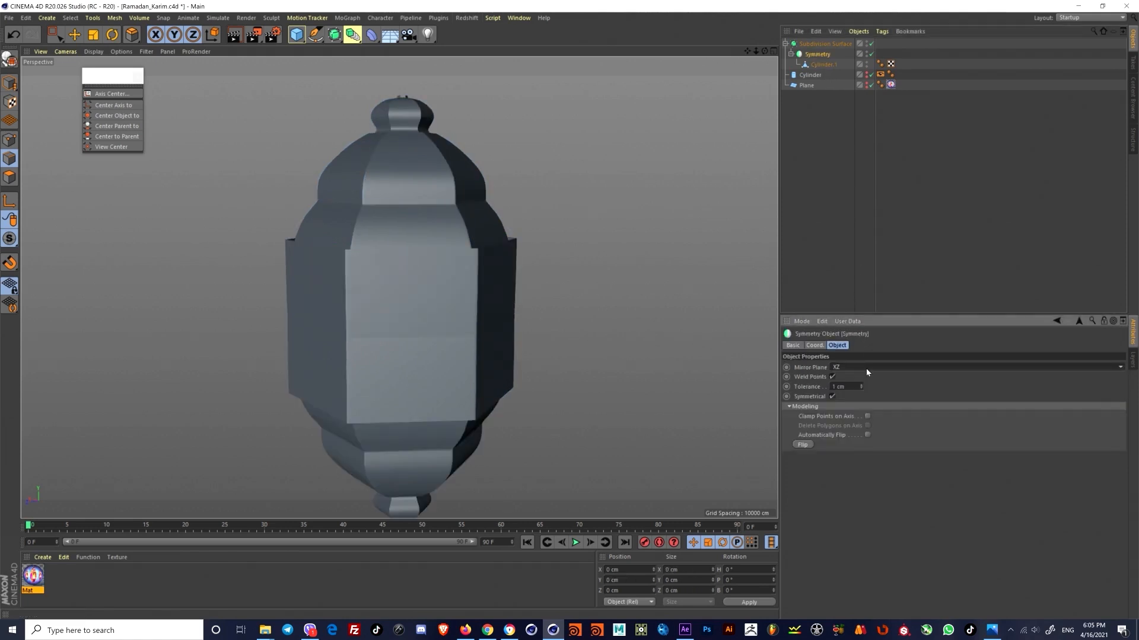
scroll(381, 234, "down", 3)
left_click_drag(382, 234, 378, 215, "alt")
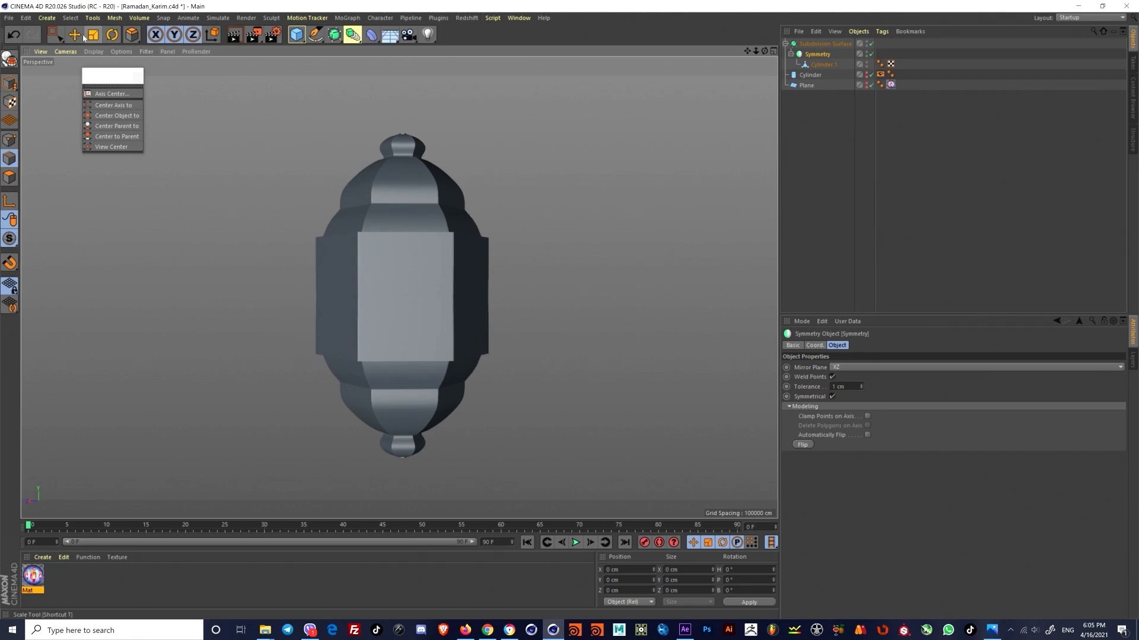
Step: Activate the Move tool, select Cylinder.1 inside the Symmetry object and turn the subdivision smoothing off
left_click(76, 36)
scroll(435, 233, "up", 2)
left_click(822, 64)
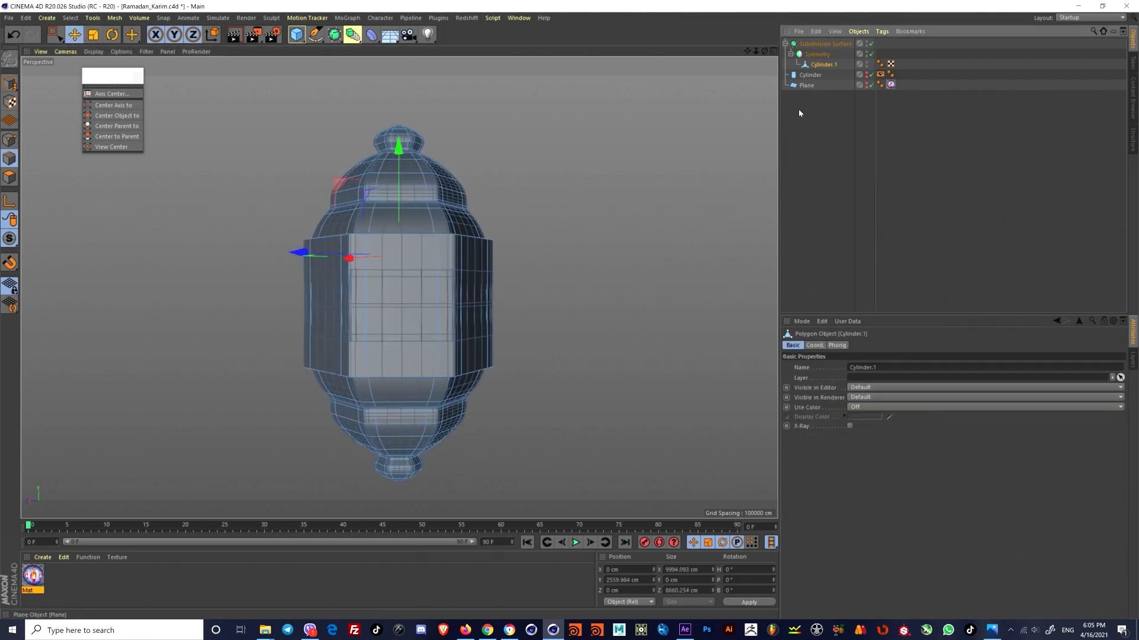
scroll(396, 233, "down", 1)
left_click_drag(407, 222, 373, 247, "alt")
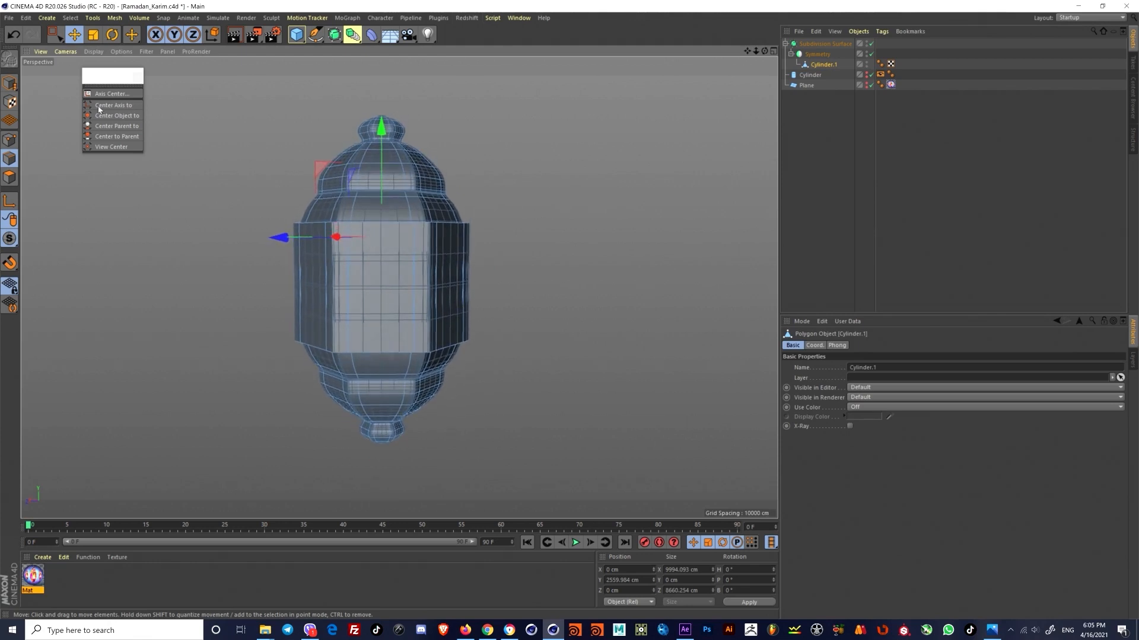
key("q")
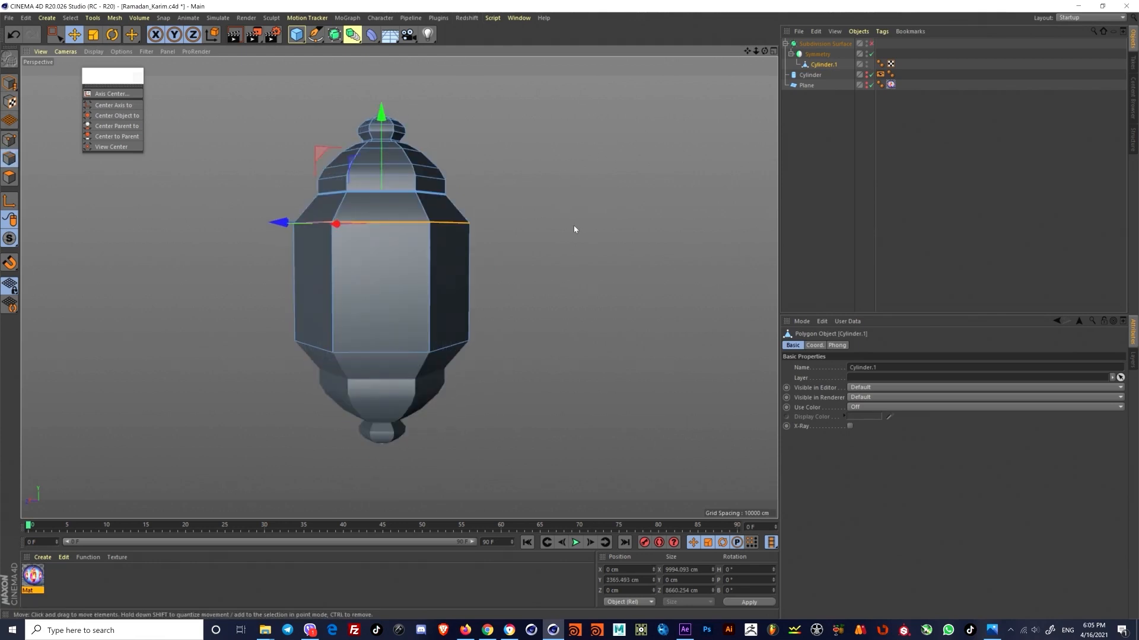
Step: Undo the stray shoulder-loop move, then select the body's bottom edge loop and raise it to about the mirror plane
left_click_drag(381, 116, 379, 181)
key("ctrl+z")
double_click(413, 354)
left_click_drag(388, 268, 390, 195)
Step: Fine-tune the bottom loop's height in the Right view to about Y 0.93 cm, with movement restricted to the Y axis
middle_click(389, 196)
middle_click(272, 376)
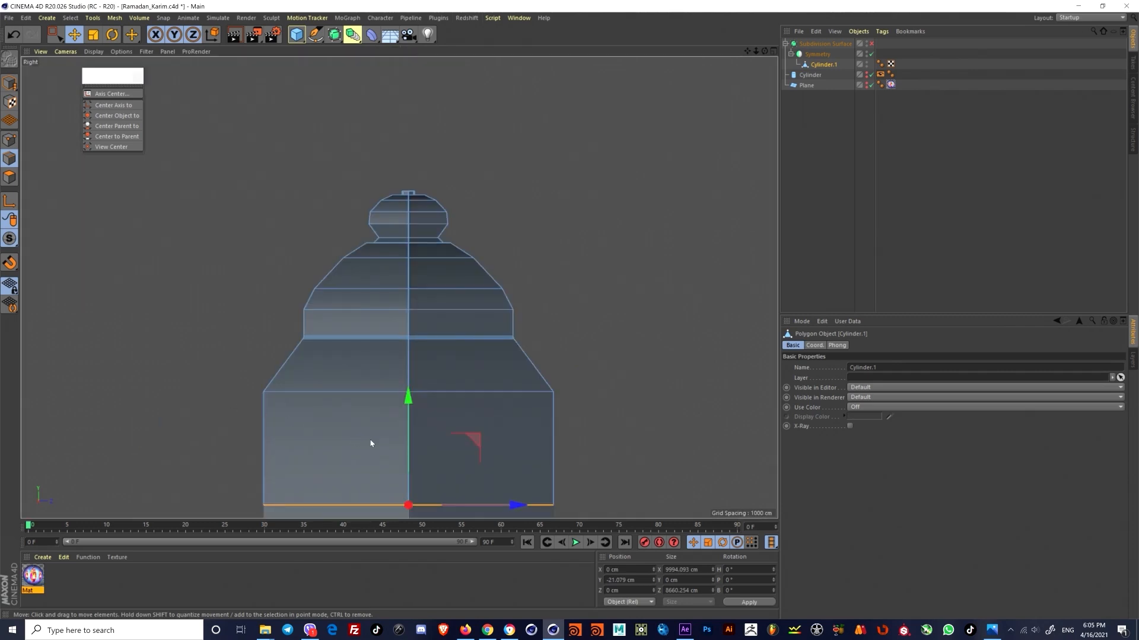
scroll(404, 356, "up", 8)
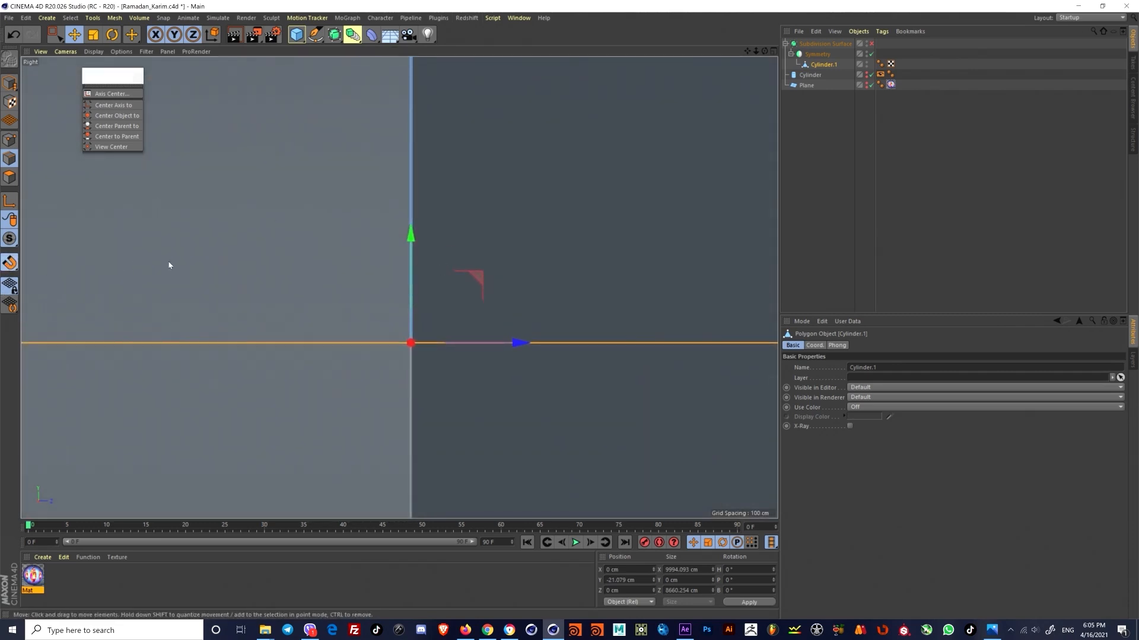
left_click_drag(409, 237, 409, 248)
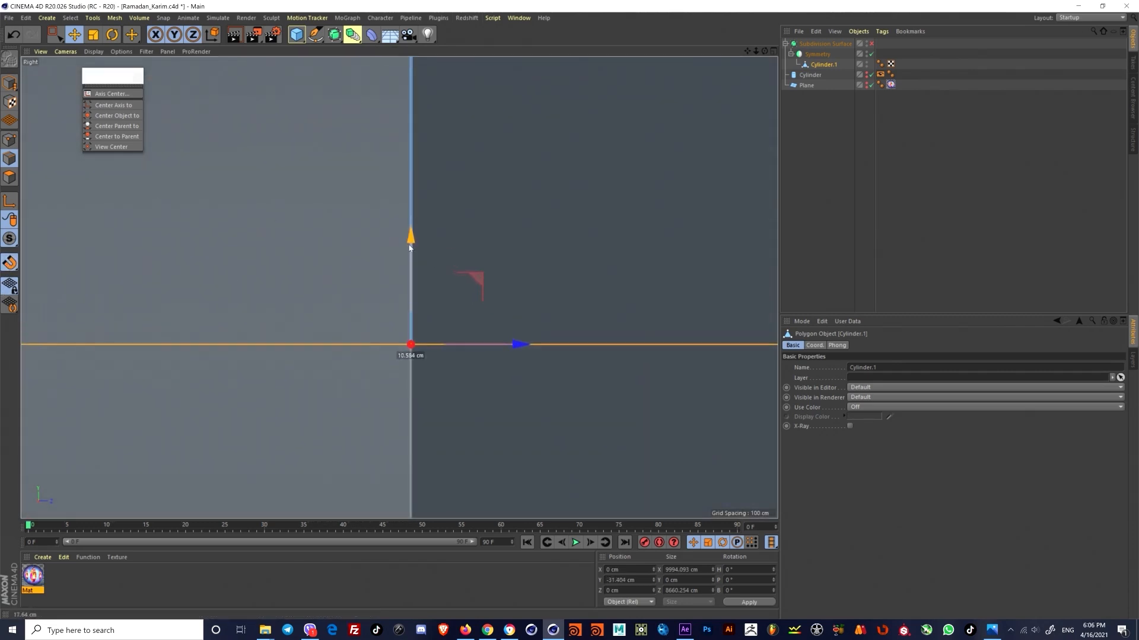
mouse_move(411, 344)
left_mouse_down()
mouse_move(414, 312)
mouse_move(418, 333)
left_mouse_up()
key("ctrl+z")
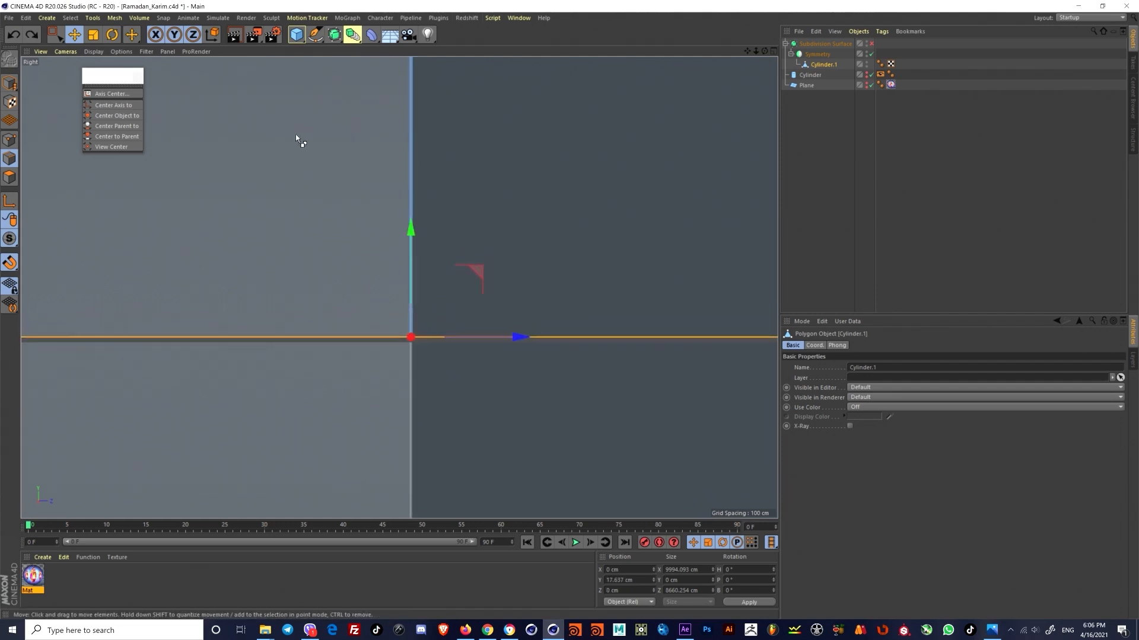
left_click(199, 40)
left_click_drag(376, 185, 374, 183)
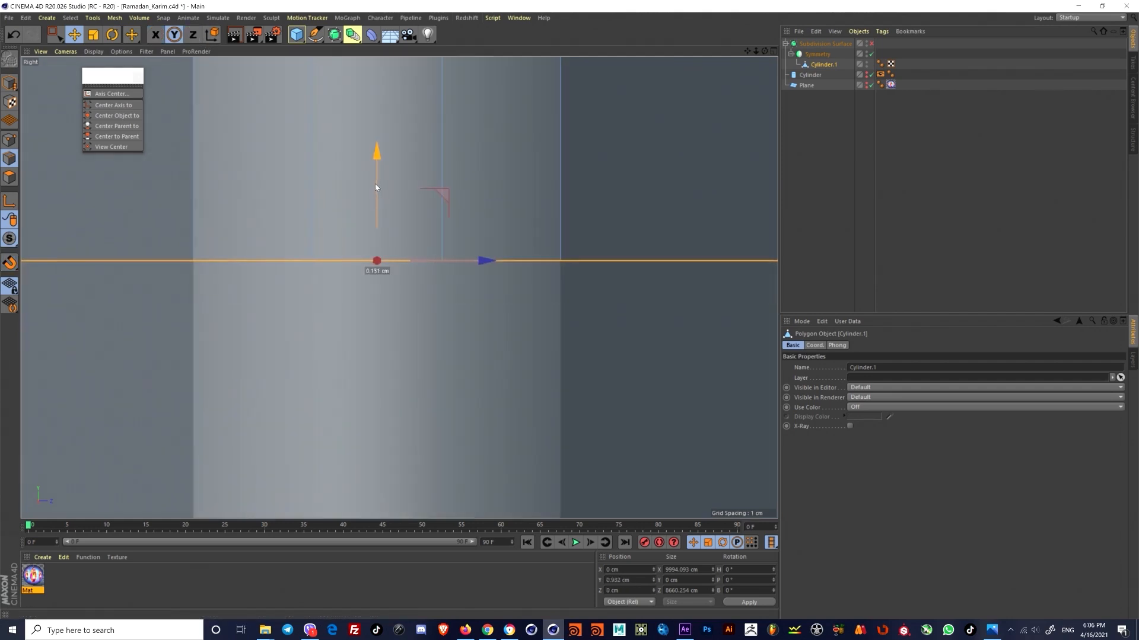
scroll(362, 221, "down", 12)
middle_click(384, 351)
middle_click(353, 231)
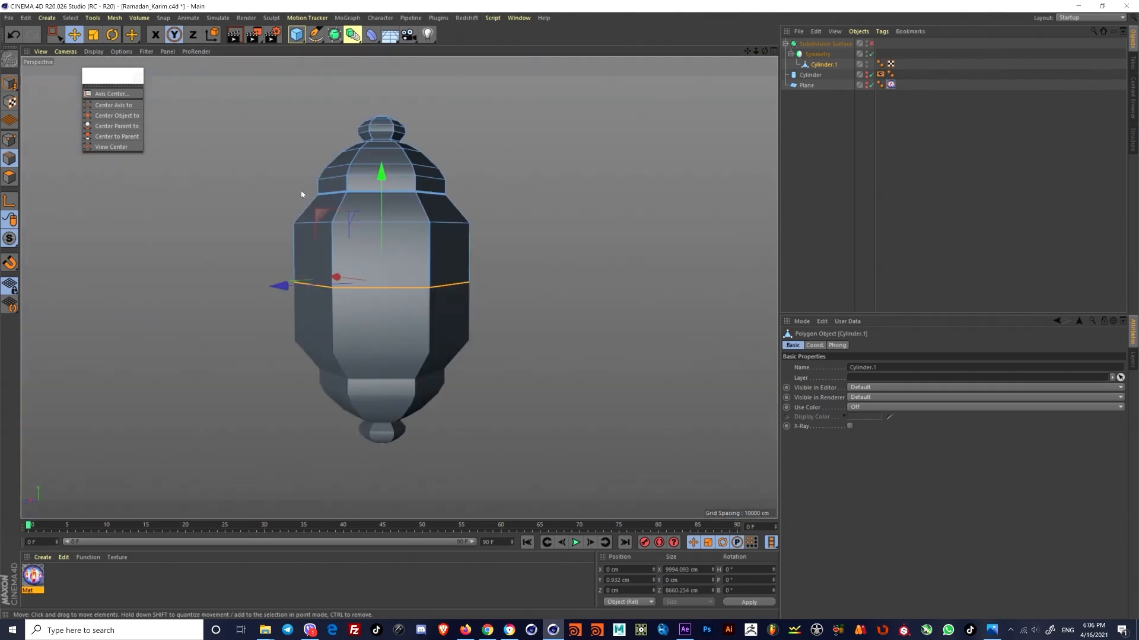
Step: Switch from edge editing to Model mode and check how the mirrored halves meet in the Right and Perspective views
scroll(352, 225, "down", 5)
middle_click(322, 267)
middle_click(184, 450)
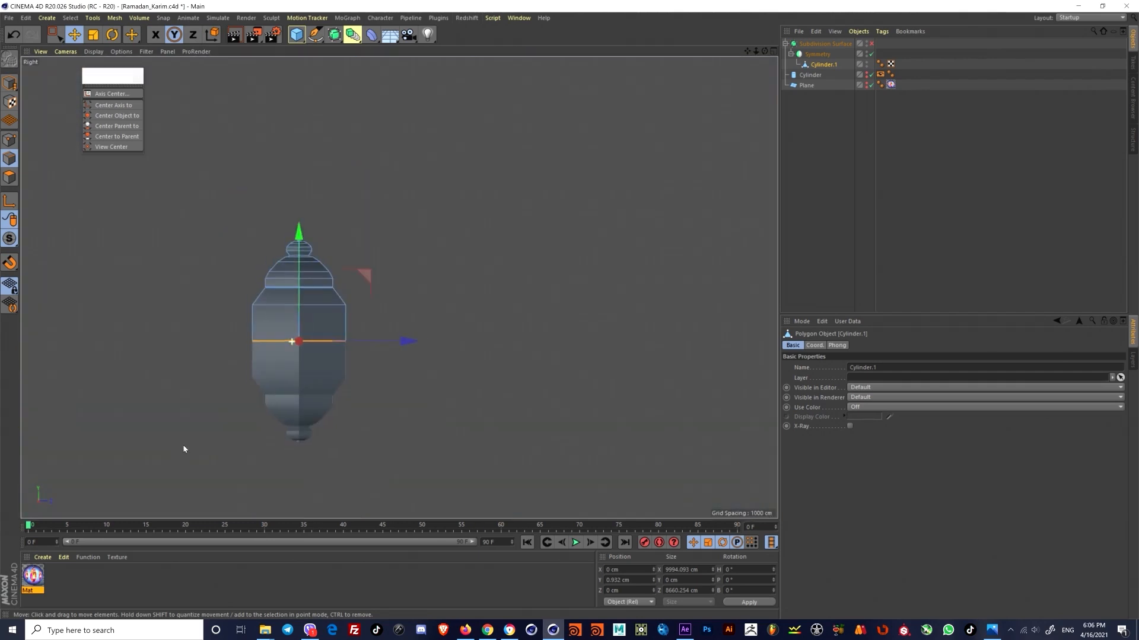
scroll(400, 287, "down", 5)
left_click(75, 36)
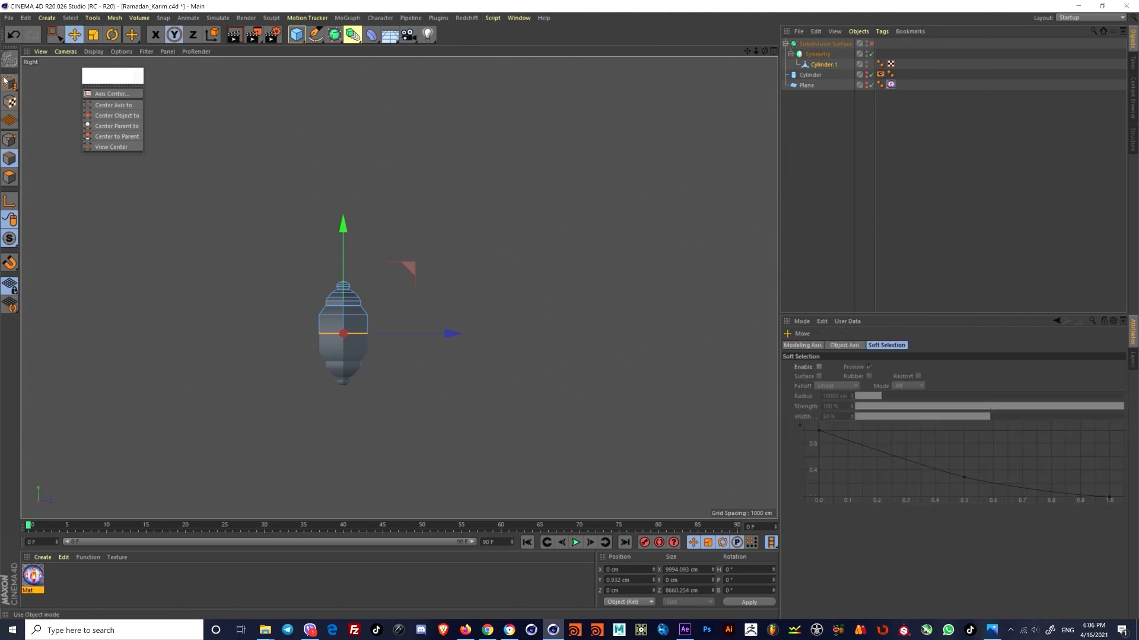
left_click(9, 84)
scroll(355, 348, "up", 8)
scroll(415, 284, "down", 1)
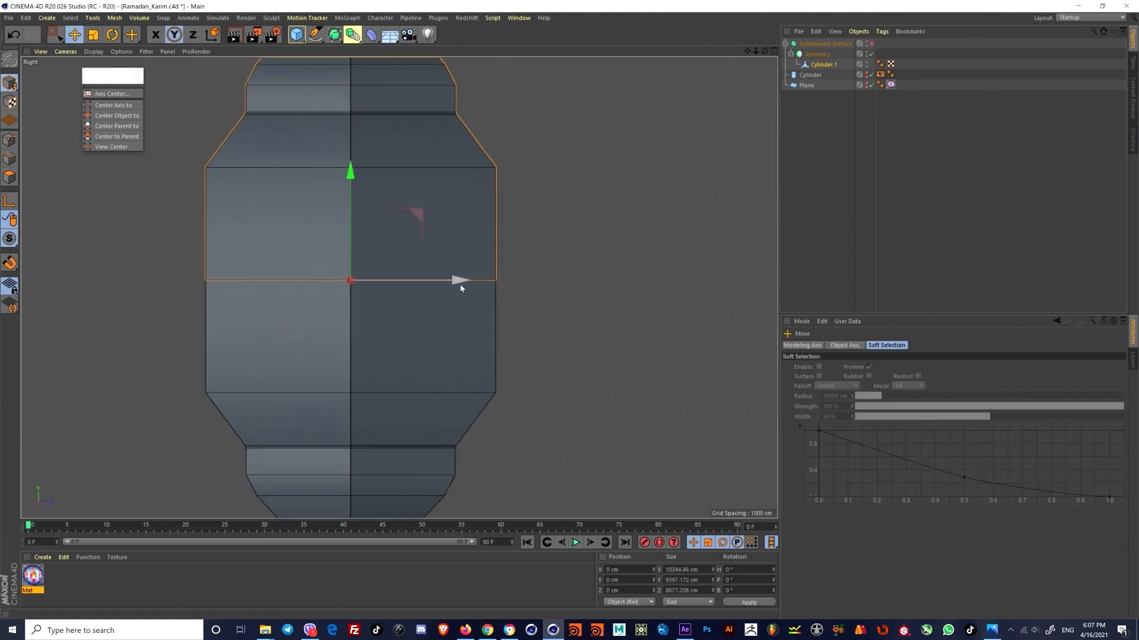
scroll(387, 292, "down", 4)
middle_click(387, 292)
middle_click(319, 249)
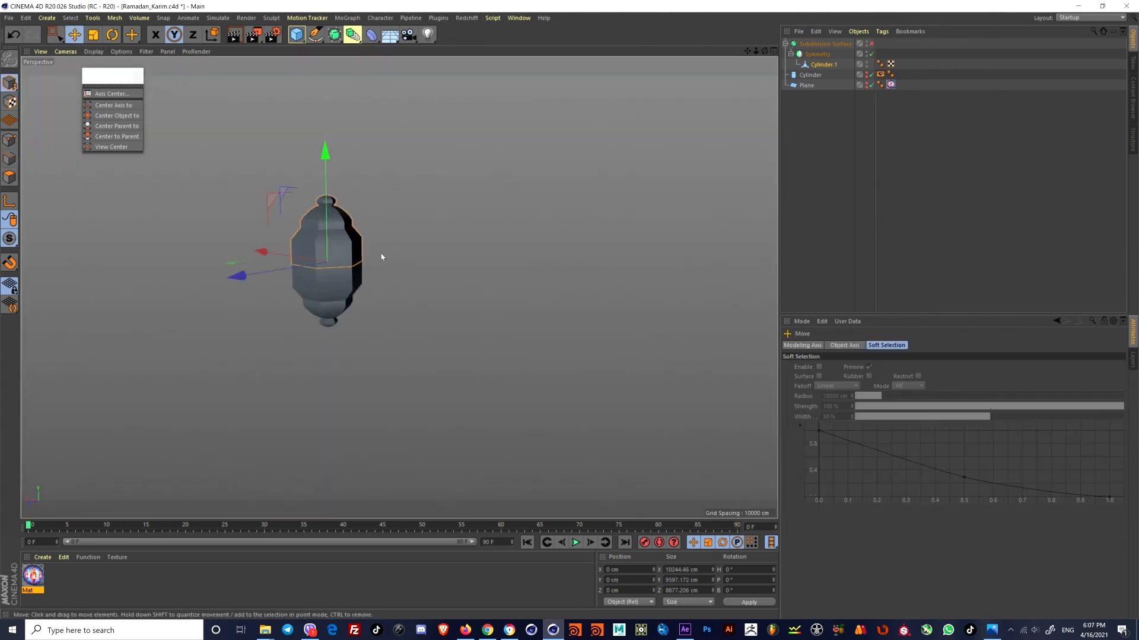
Step: Deselect the lantern, display it with Gouraud Shading (Lines) and examine the unsmoothed mesh from several angles
left_click(496, 273)
scroll(324, 277, "up", 3)
middle_click_drag(374, 282, 418, 293, "alt")
key("n")
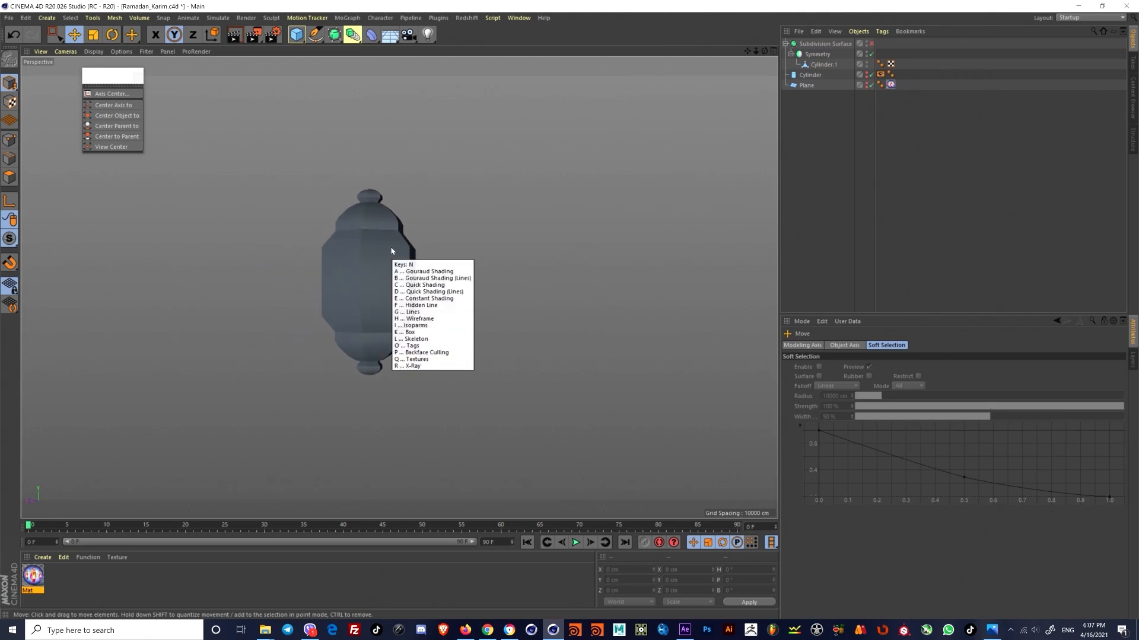
key("b")
scroll(377, 264, "up", 3)
mouse_move(372, 272)
left_mouse_down("alt")
mouse_move(531, 282)
mouse_move(227, 275)
mouse_move(328, 295)
mouse_move(180, 282)
mouse_move(202, 285)
left_mouse_up("alt")
middle_click_drag(399, 287, 330, 355, "alt")
right_click_drag(319, 250, 330, 222, "alt")
left_click_drag(330, 224, 351, 303, "alt")
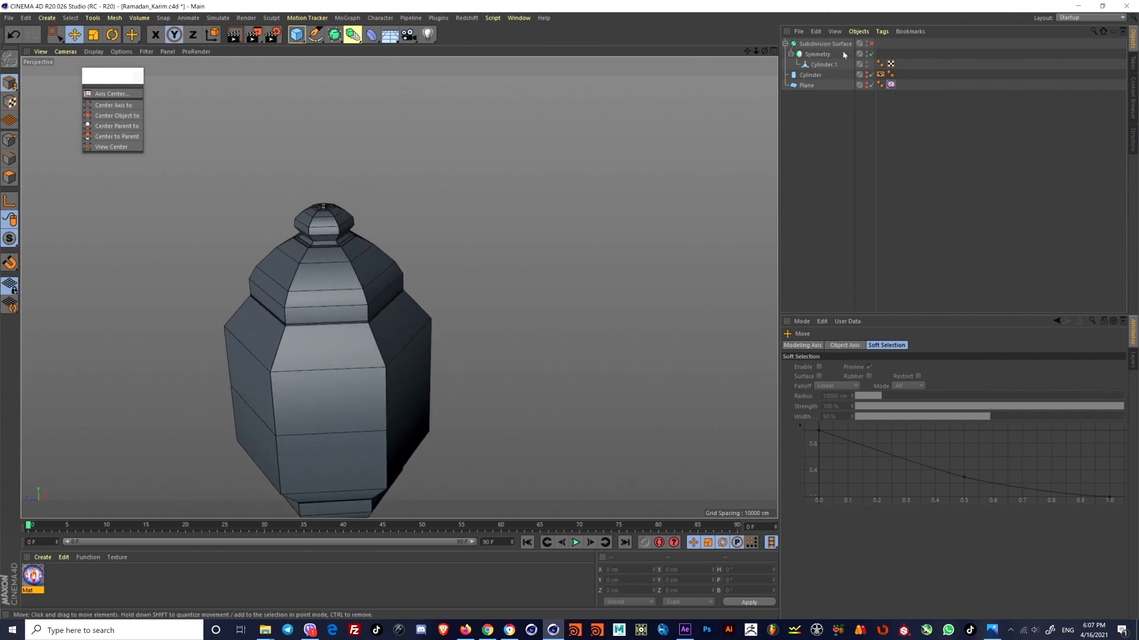
Step: Collapse the Subdivision Surface hierarchy, turn its smoothing back on and view the lantern without lines
left_click(786, 44)
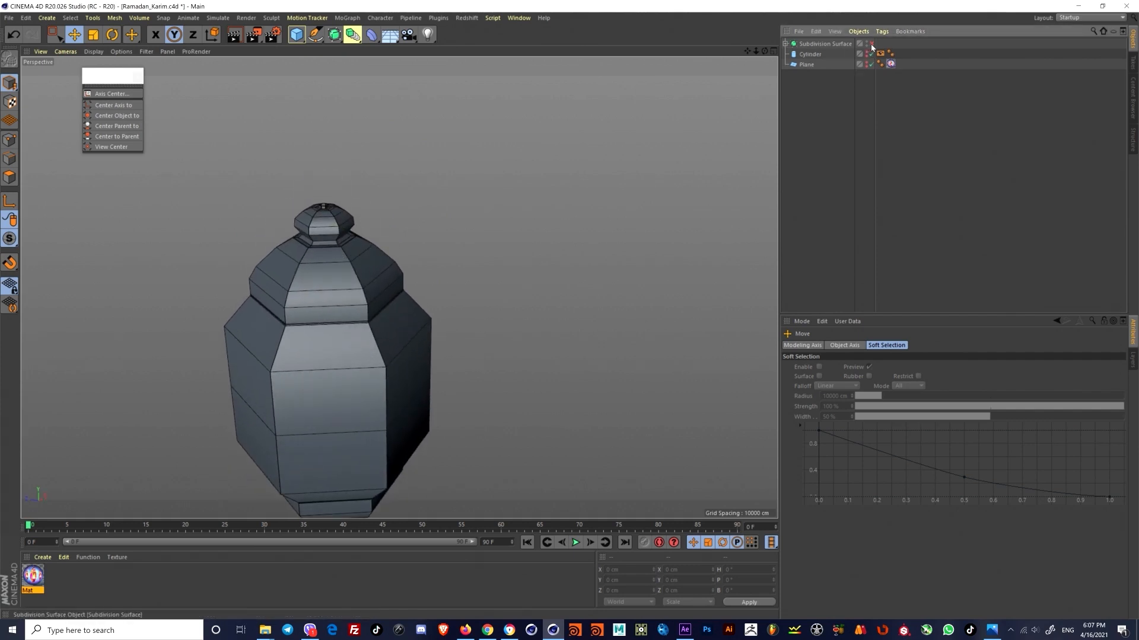
left_click(872, 45)
left_click_drag(398, 355, 353, 262, "alt")
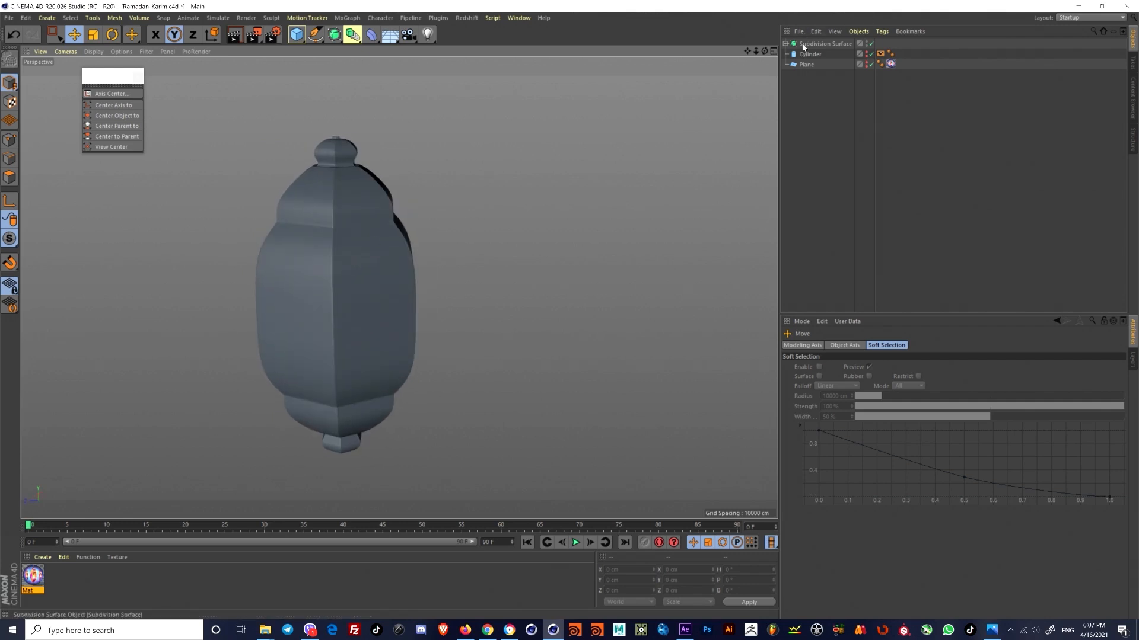
Step: Rename the Subdivision Surface object as Lantern and collapse its hierarchy
left_click(826, 44)
double_click(826, 43)
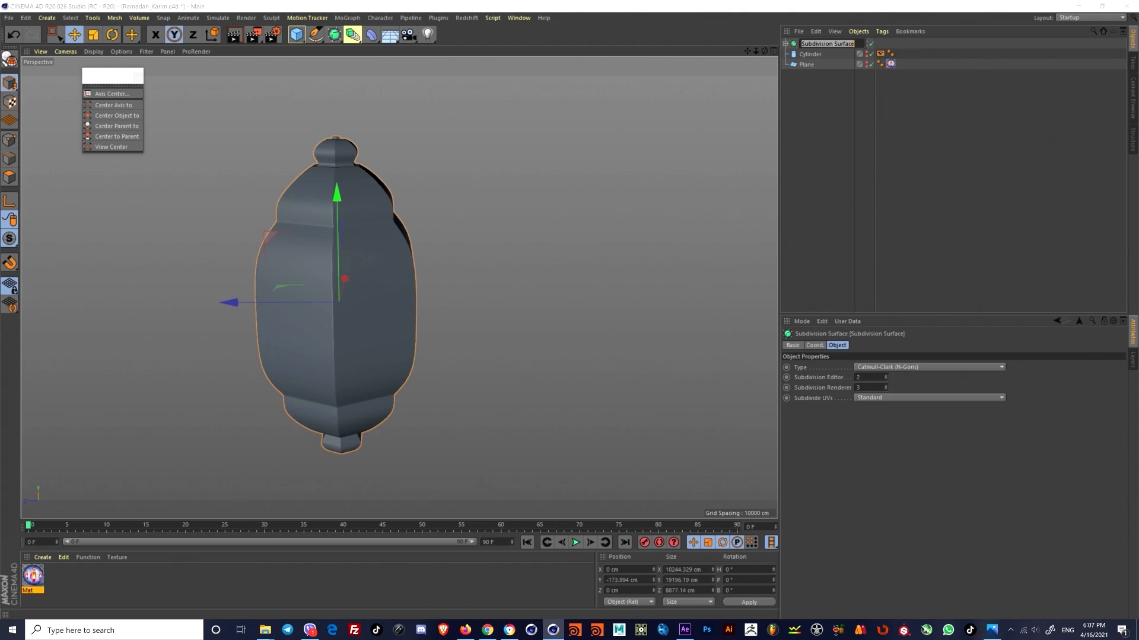
key("Return")
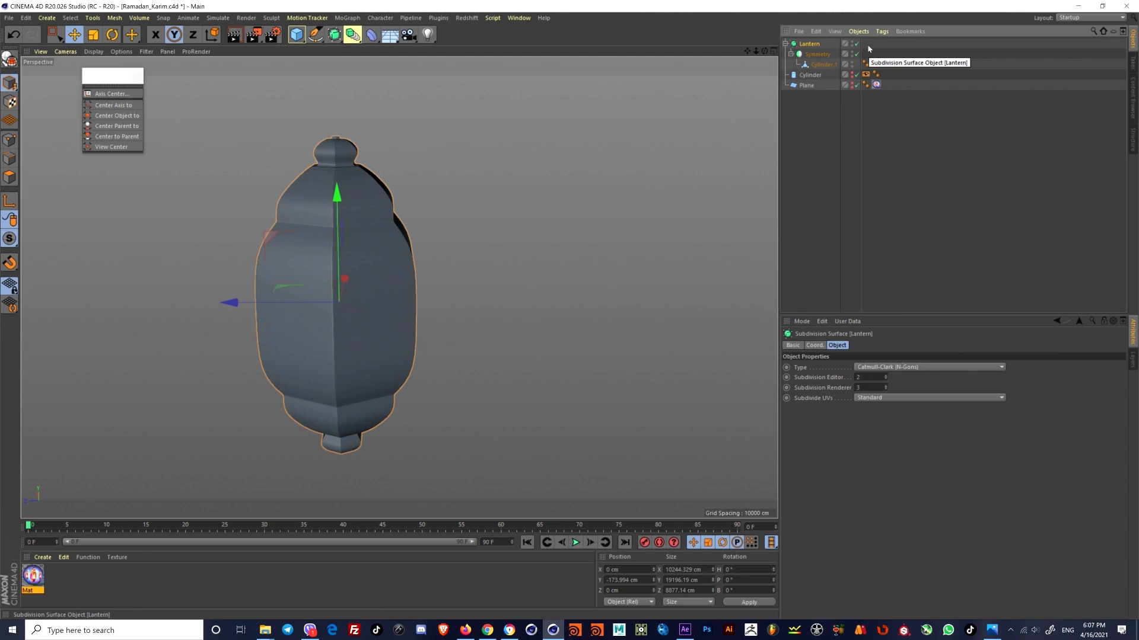
left_click(786, 44)
left_click(785, 44)
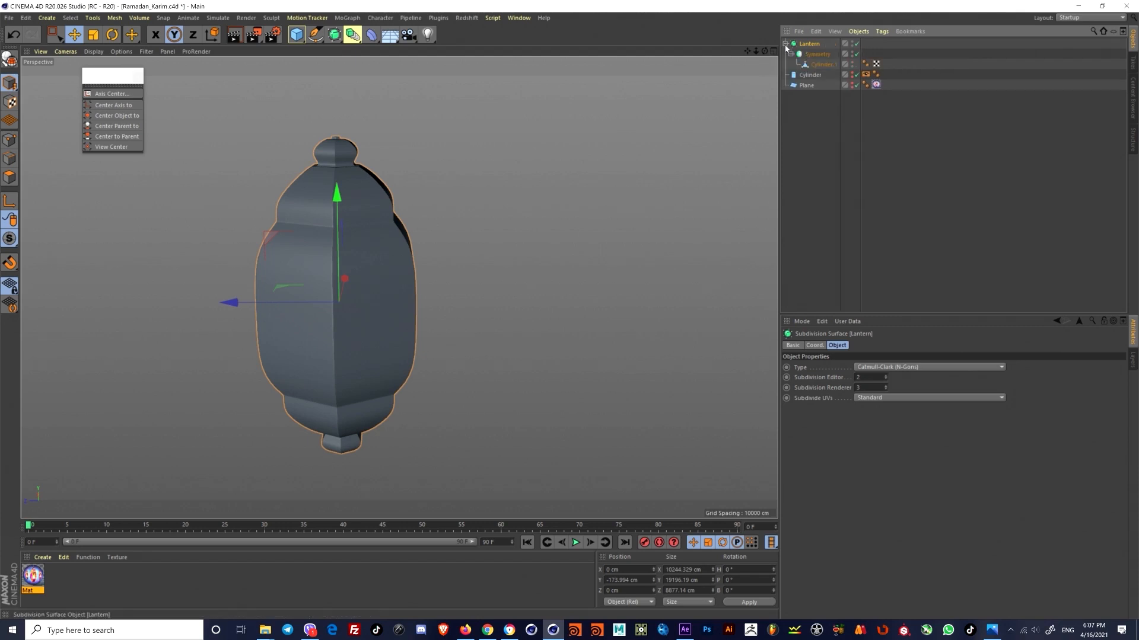
left_click(786, 44)
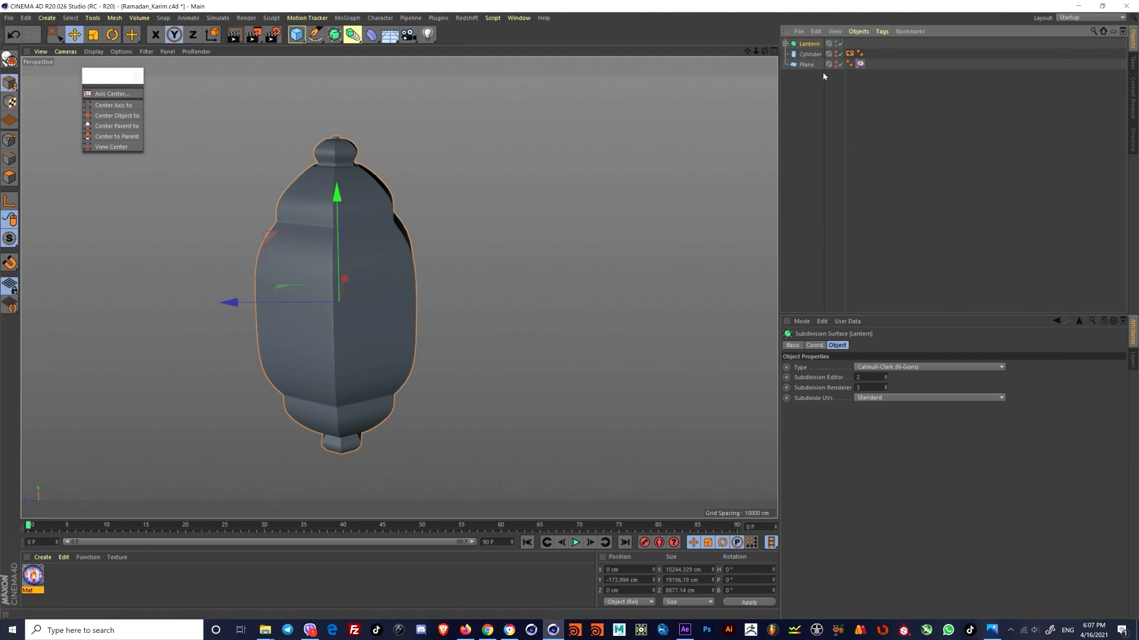
Step: Deselect the lantern and examine its smoothed surface up close and from several angles
left_click(792, 129)
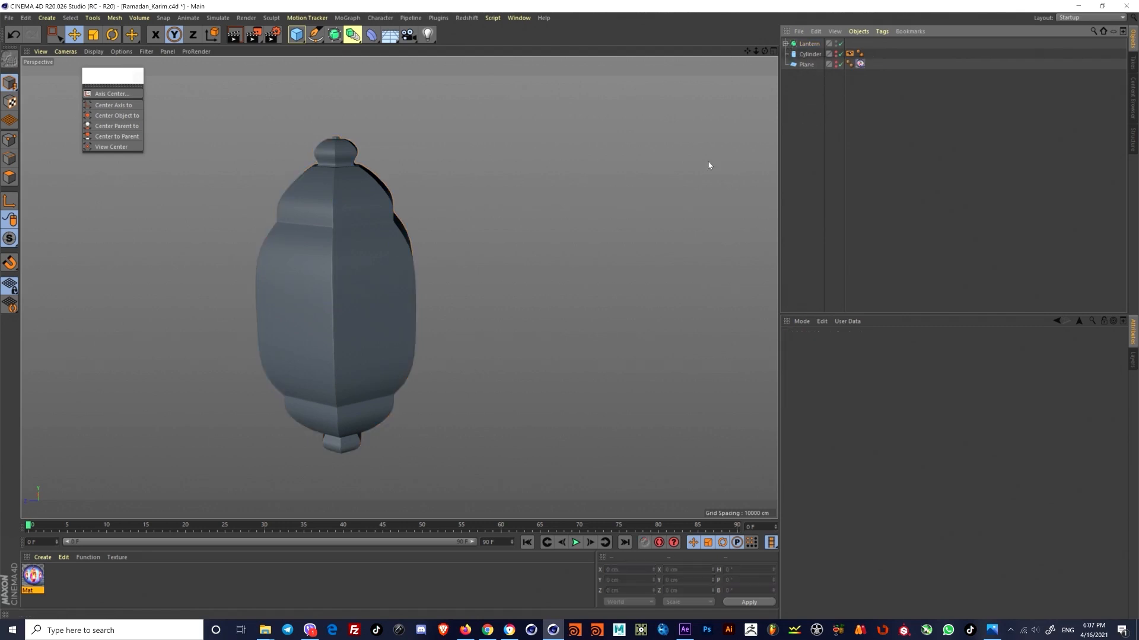
left_click_drag(450, 240, 422, 272, "alt")
scroll(472, 186, "up", 6)
left_click_drag(351, 232, 410, 223, "alt")
scroll(396, 262, "down", 6)
left_click_drag(396, 261, 468, 236, "alt")
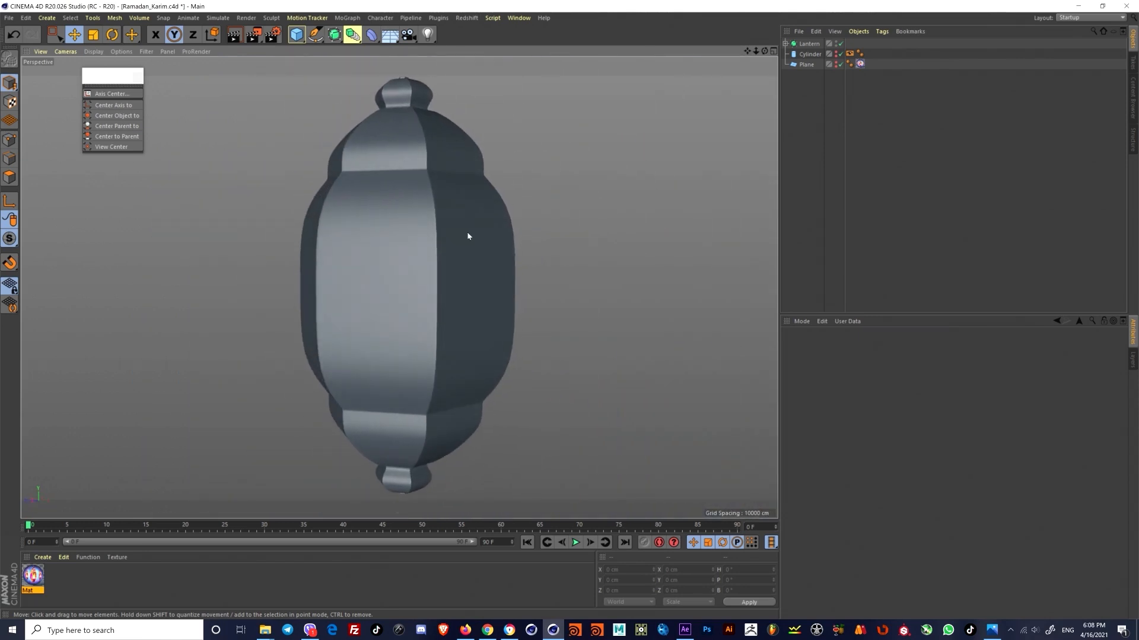
Step: Duplicate the Lantern object, and hide and disable the original as a backup
left_click(809, 44)
key("ctrl+c")
key("ctrl+v")
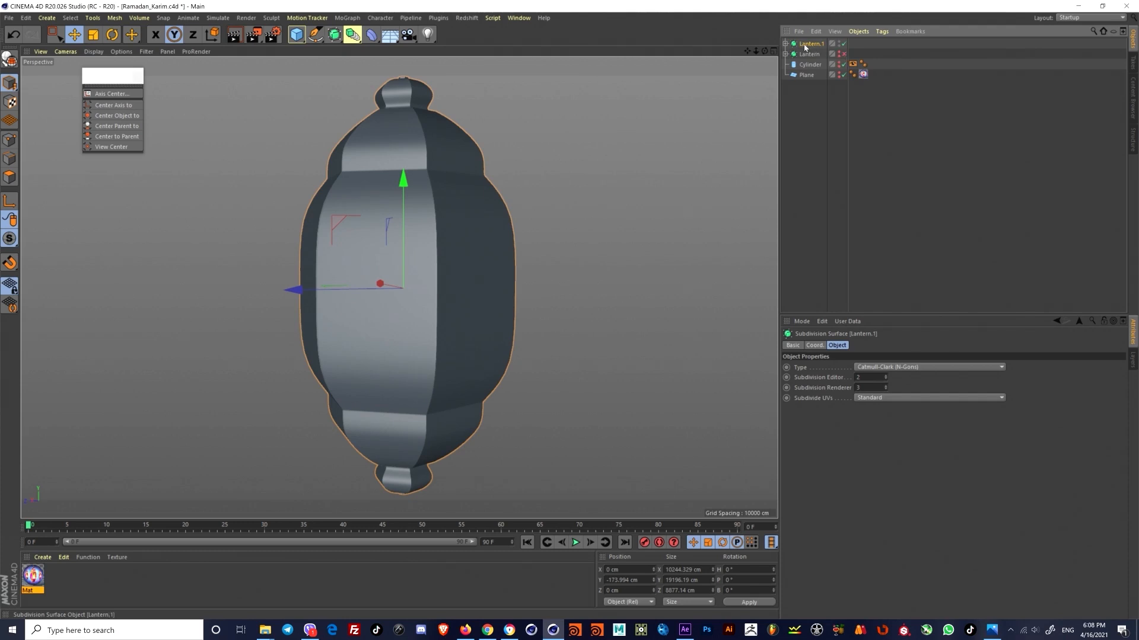
Step: Merge Lantern.1 and its children into a single mesh with Connect Objects + Delete
left_click(807, 54, "shift")
right_click(805, 47)
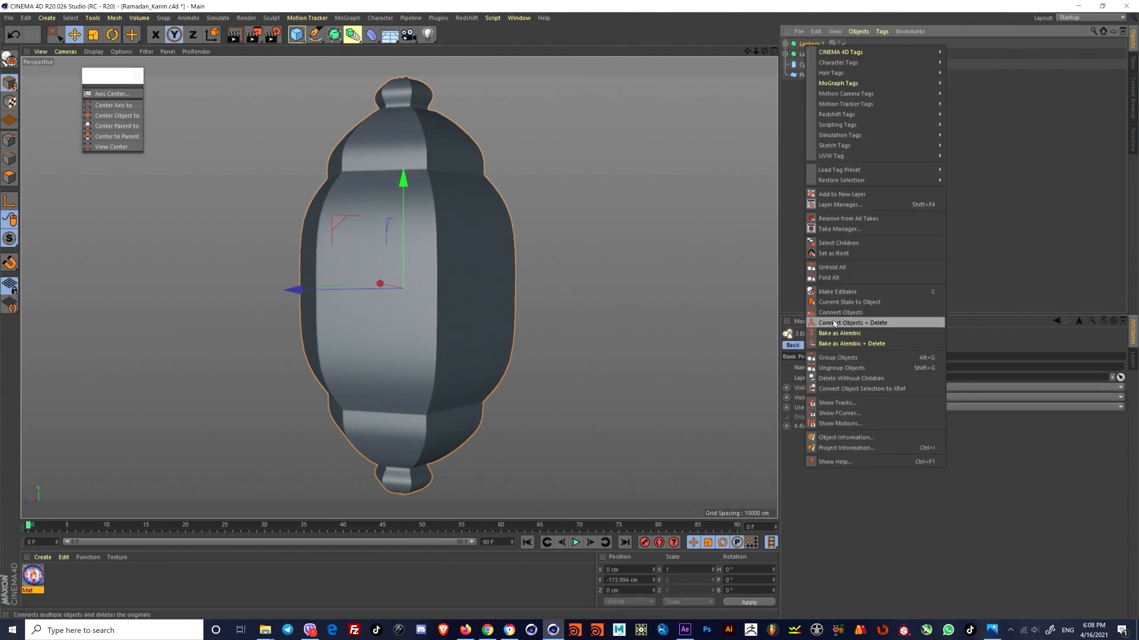
left_click(879, 323)
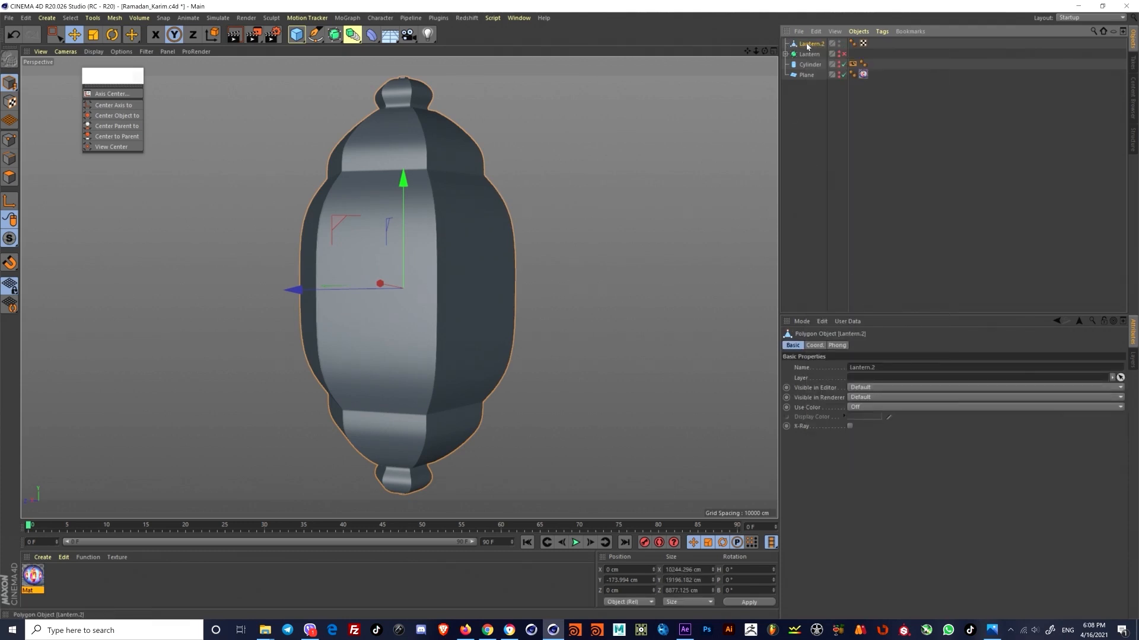
Step: Inspect the merged lantern's mesh density with Gouraud Shading (Lines) and undo the merge
right_click_drag(356, 234, 472, 224, "alt")
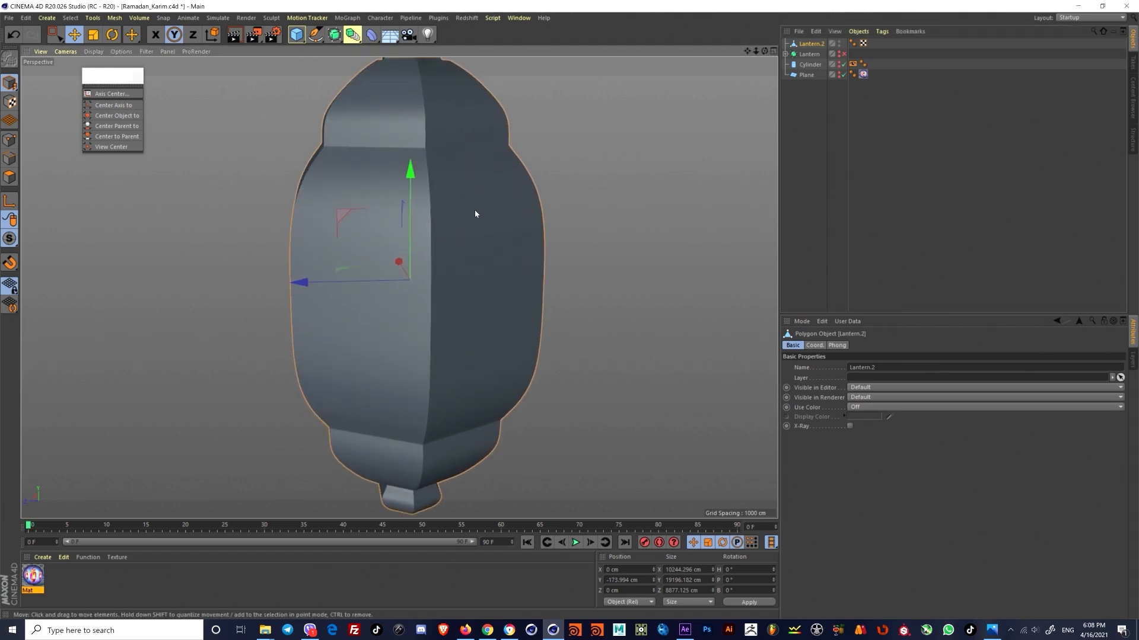
key("n")
key("b")
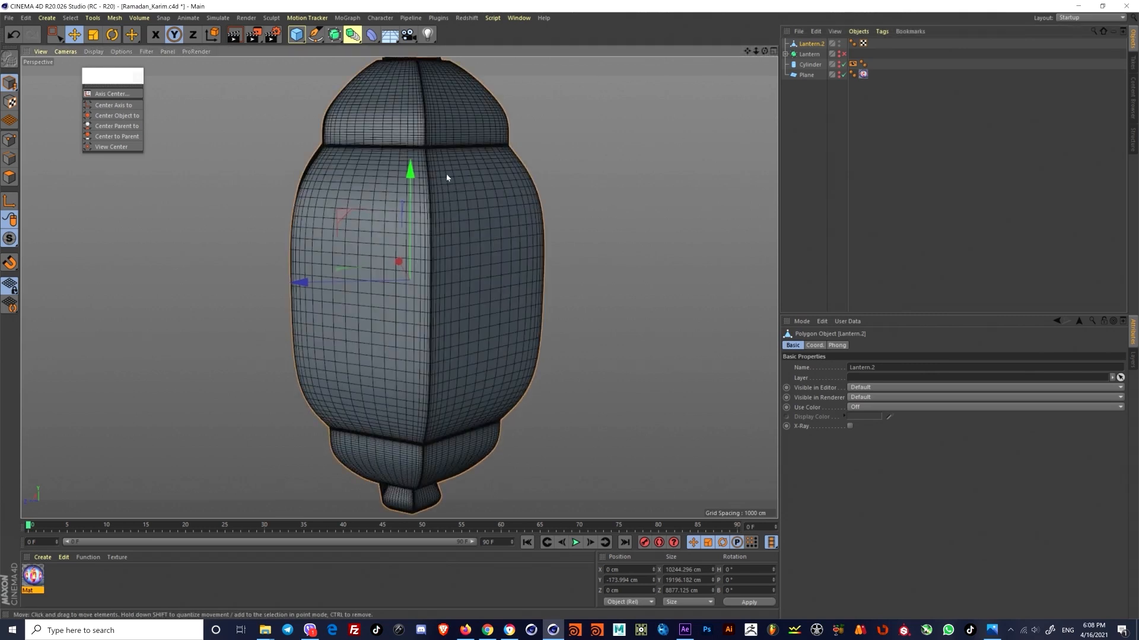
left_click_drag(447, 178, 436, 224, "alt")
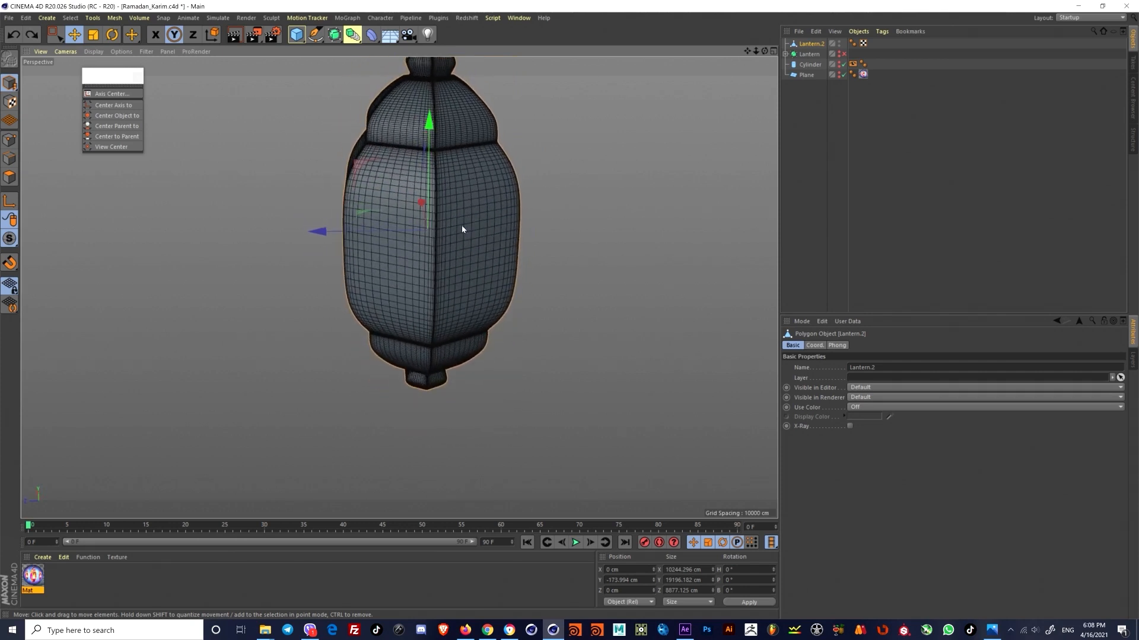
key("ctrl+z")
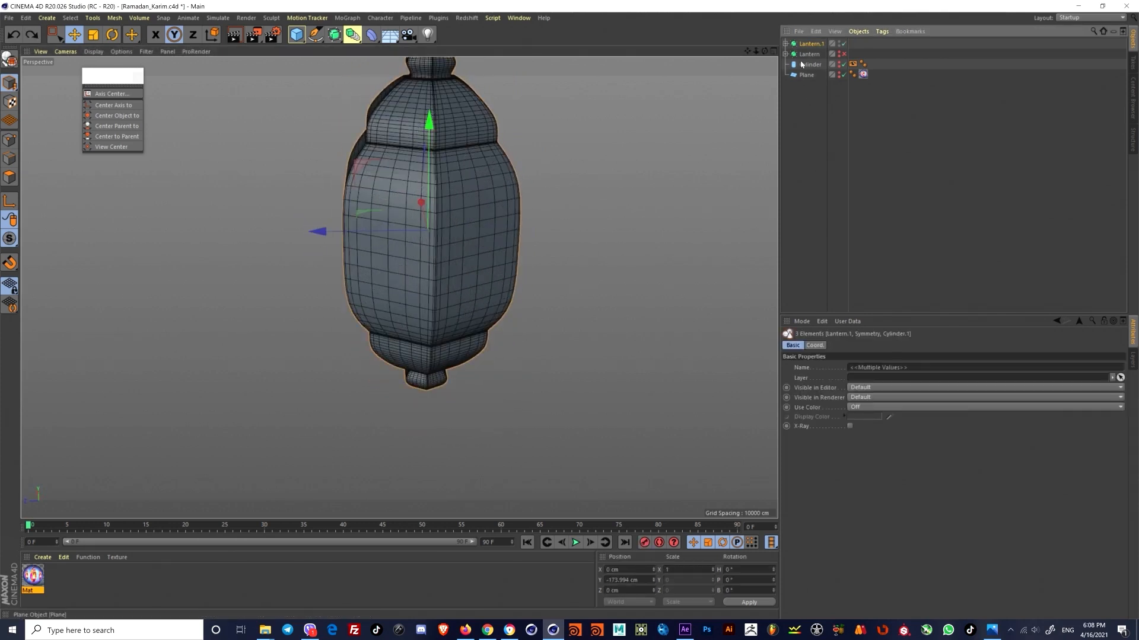
Step: With Lantern.1's subdivision turned off, merge Symmetry and Cylinder.1 using Connect Objects + Delete, and rename the resulting mesh Lantern
left_click(854, 44)
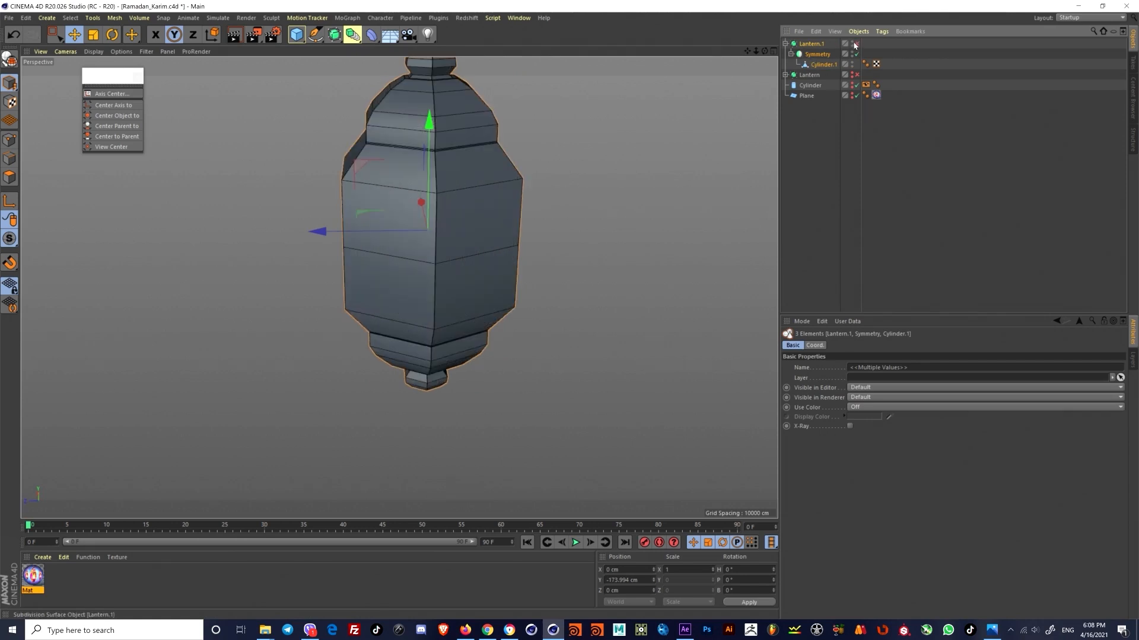
left_click_drag(415, 229, 532, 224, "alt")
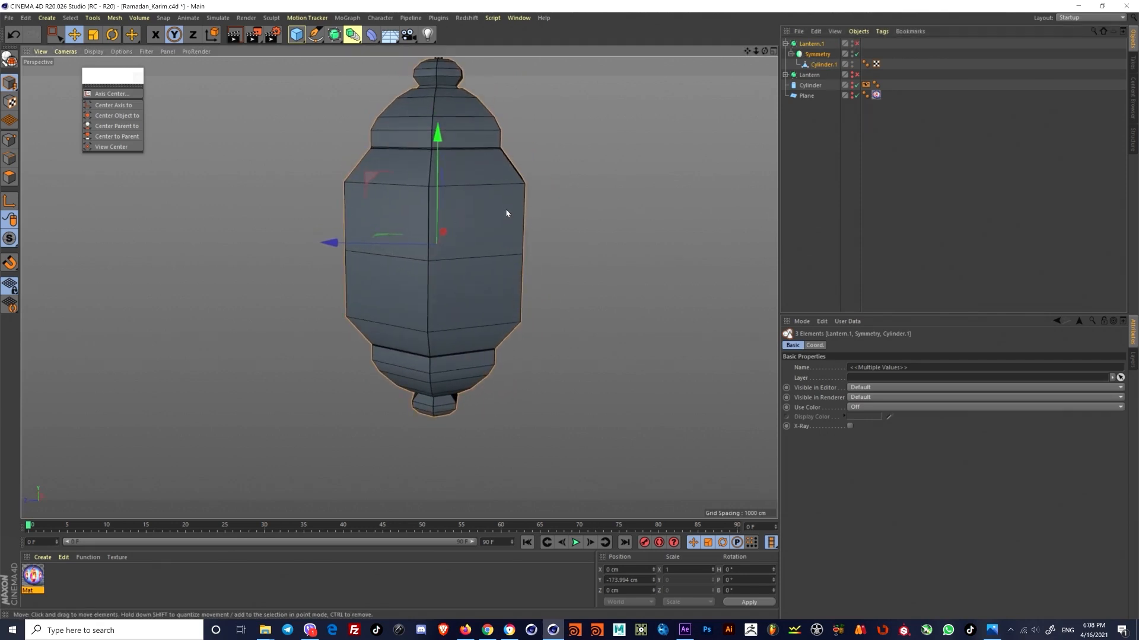
left_click(823, 66)
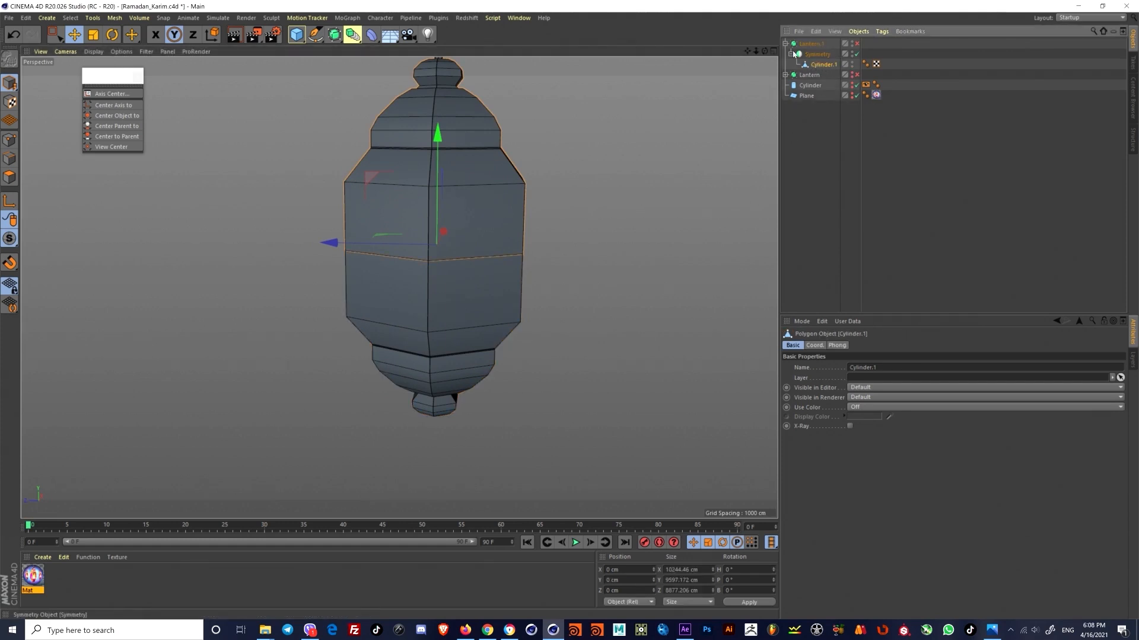
left_click(808, 54, "ctrl")
right_click(808, 54)
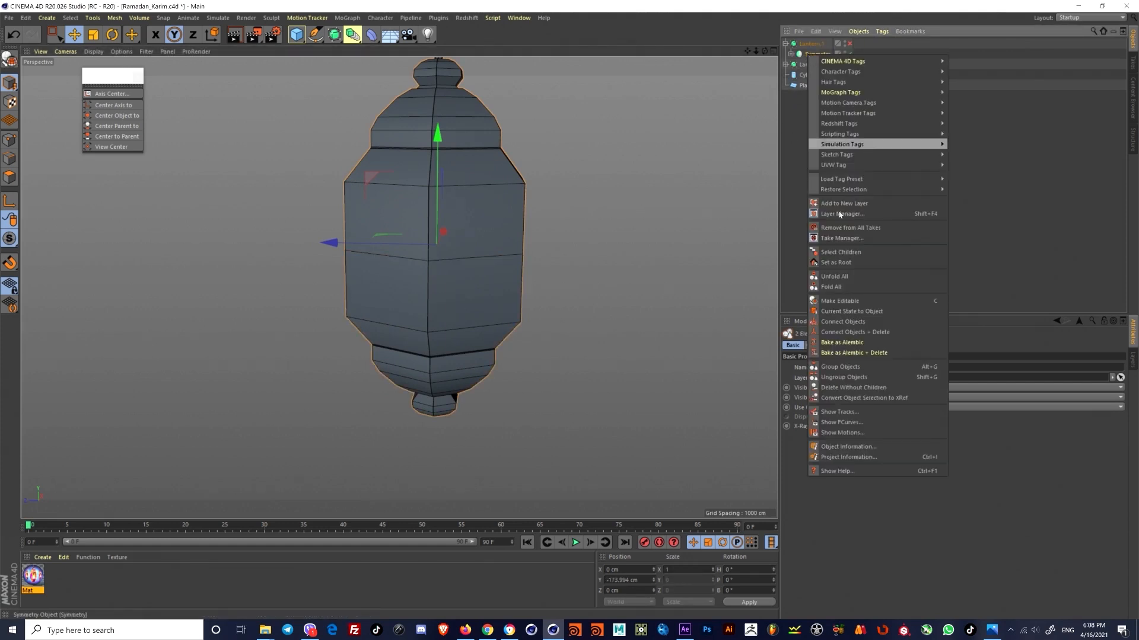
left_click(855, 332)
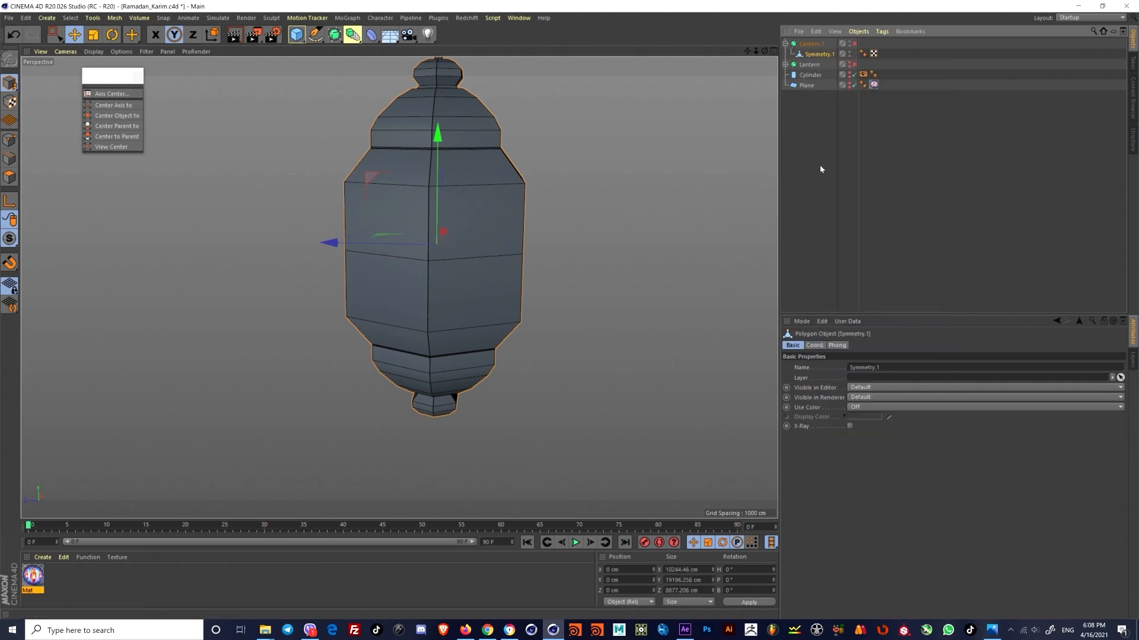
double_click(826, 55)
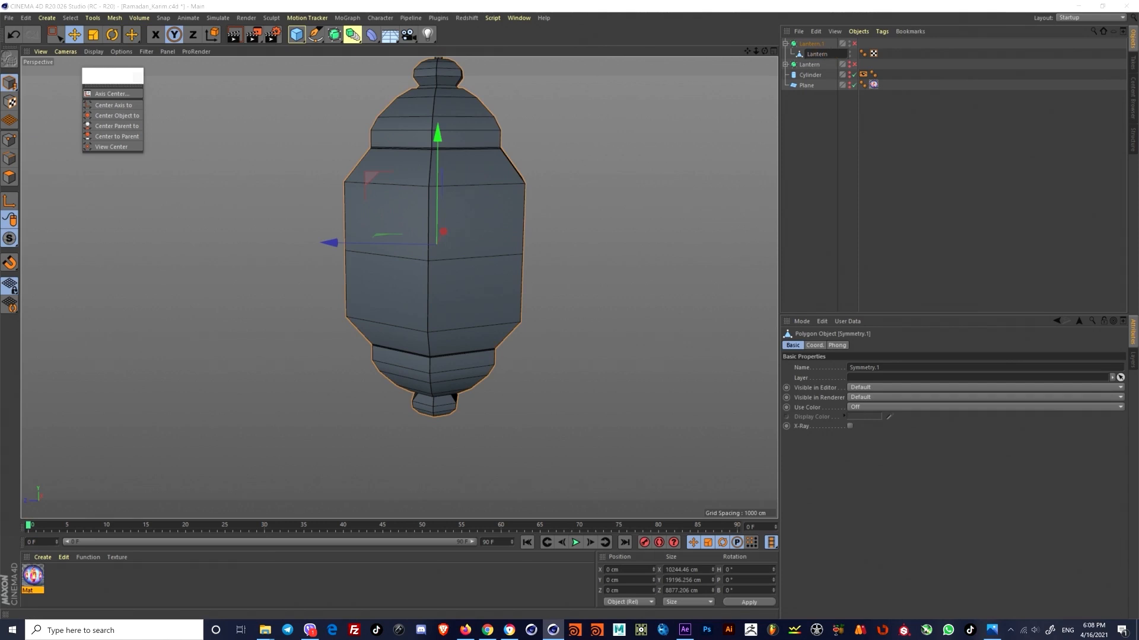
key("Return")
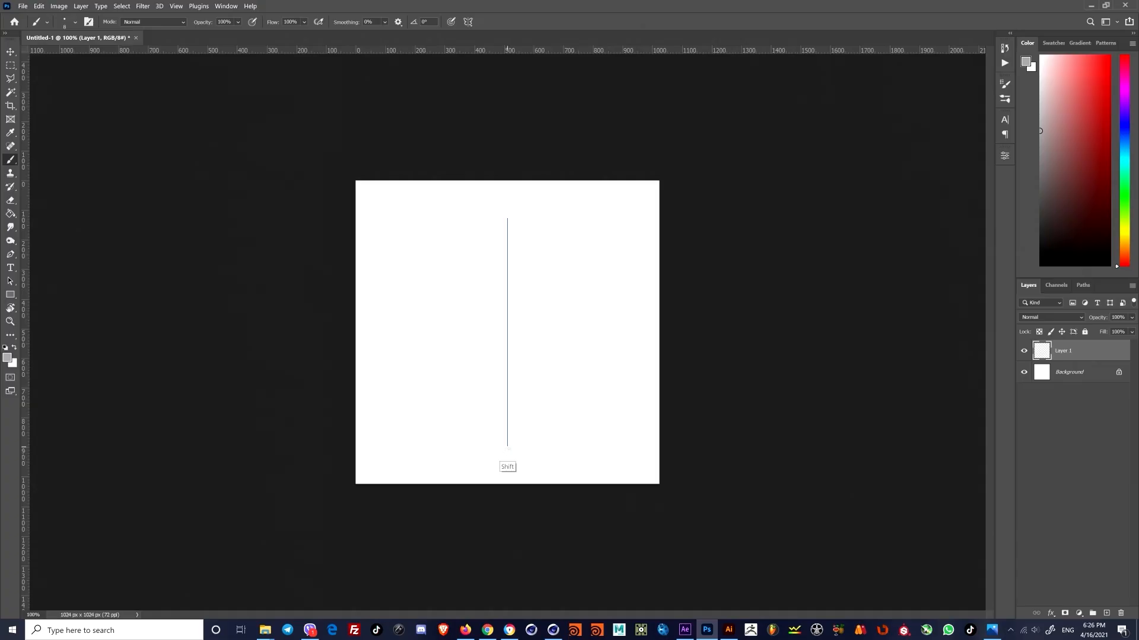
Step: In Photoshop, sketch a symmetrical pointed arch window with straight sides and two horizontal base lines using the mirrored brush
mouse_move(507, 447)
left_mouse_down("shift")
mouse_move(404, 447)
mouse_move(401, 289)
left_mouse_up("shift")
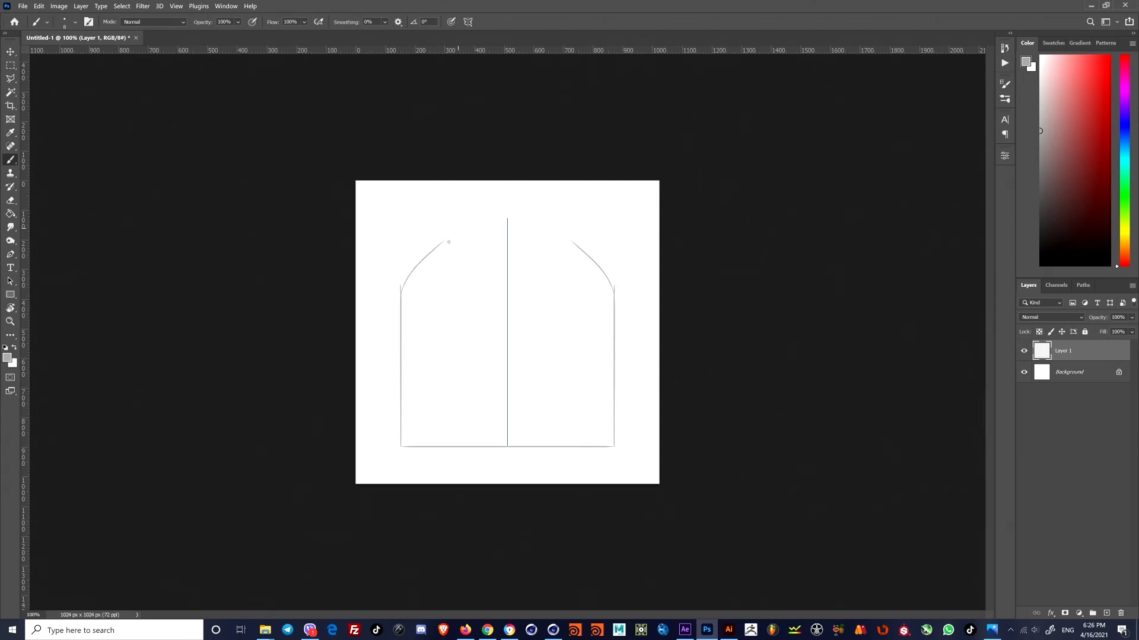
key("ctrl+z")
left_click_drag(425, 284, 470, 246)
key("ctrl+z")
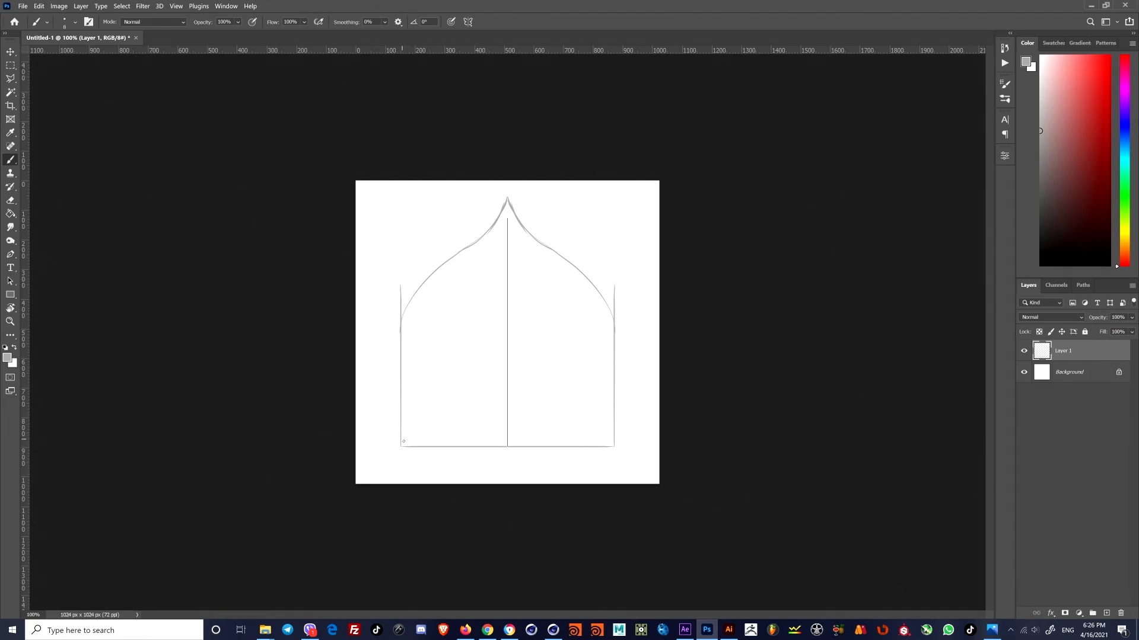
left_click_drag(401, 428, 400, 472, "shift")
left_click_drag(614, 475, 466, 489, "shift")
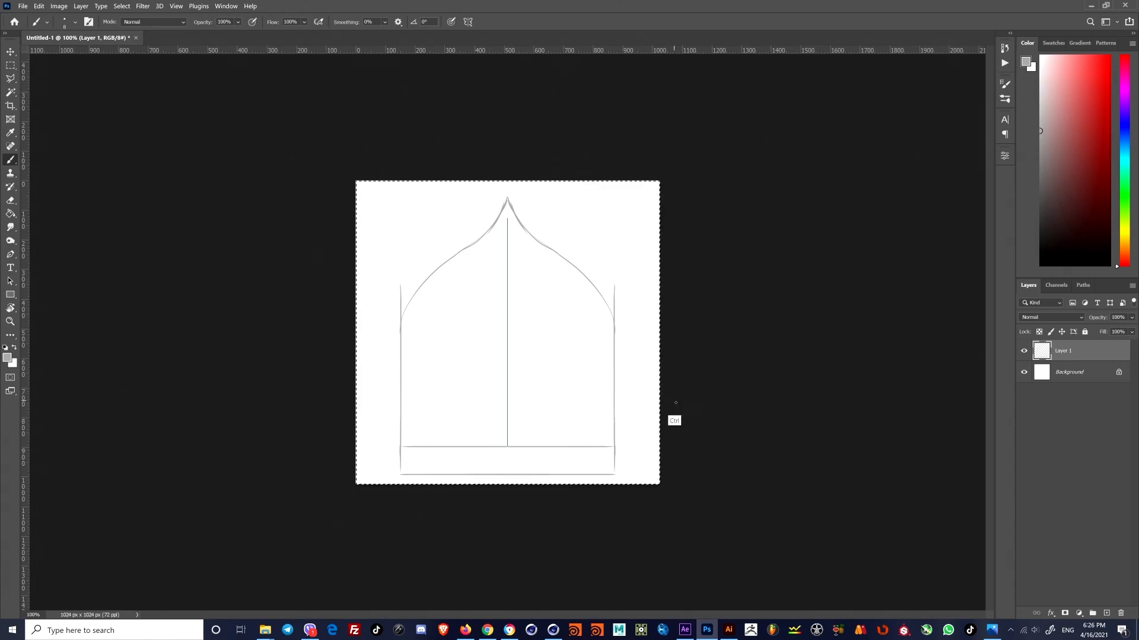
Step: Scale the whole arch sketch to 69.14% about its center, and stretch it upward to 81.64% height
key("ctrl+a")
key("ctrl+t")
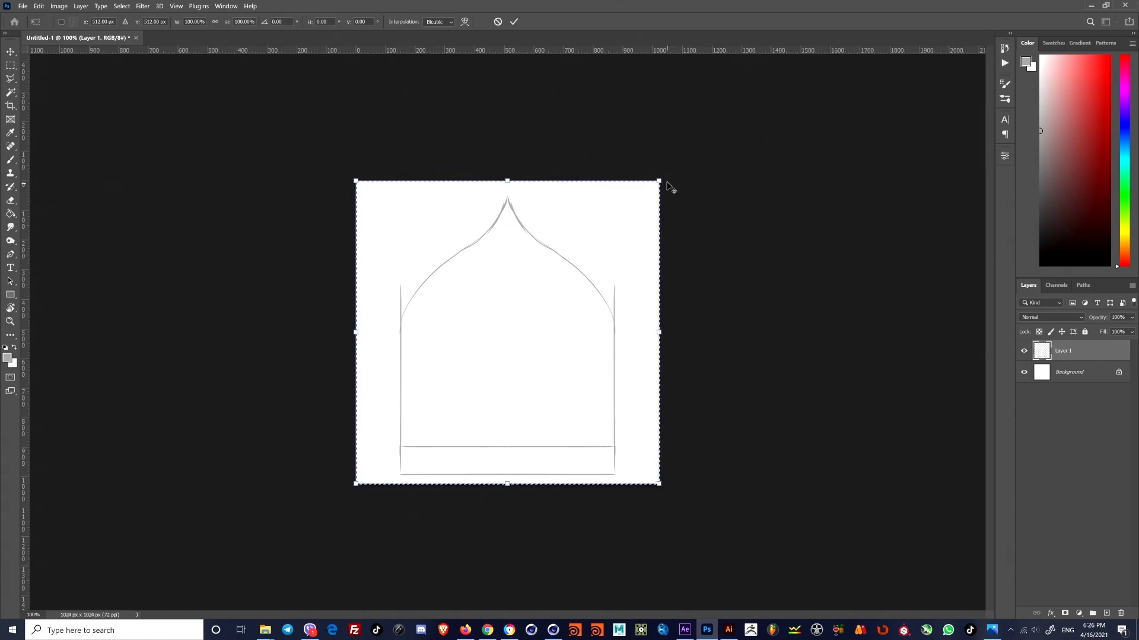
left_click_drag(667, 186, 598, 213, "alt")
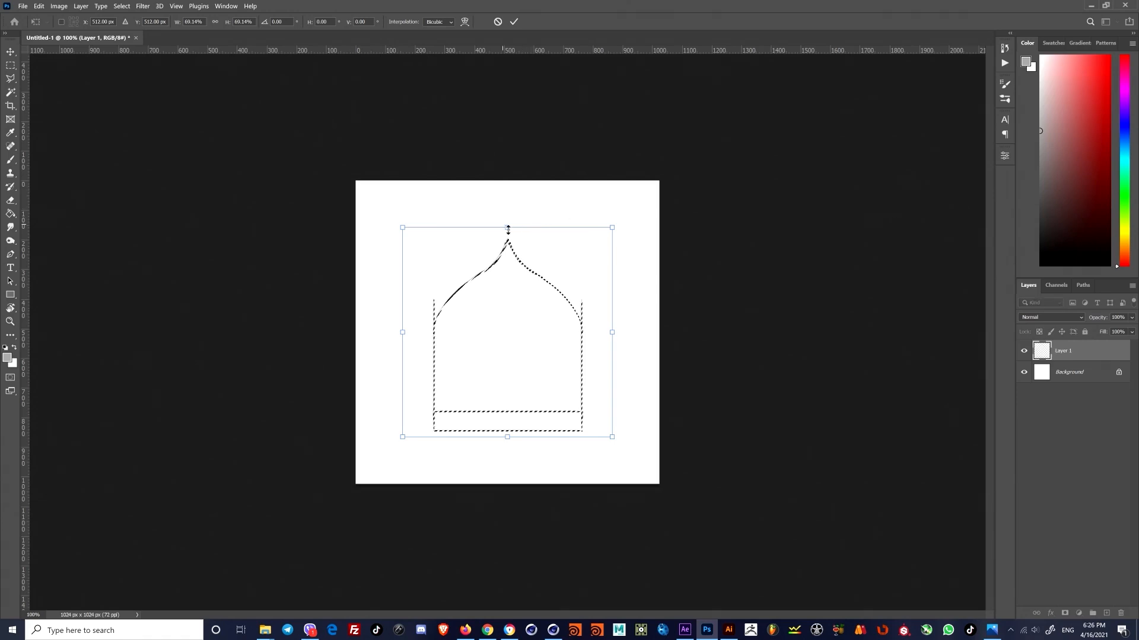
left_click_drag(508, 228, 508, 190)
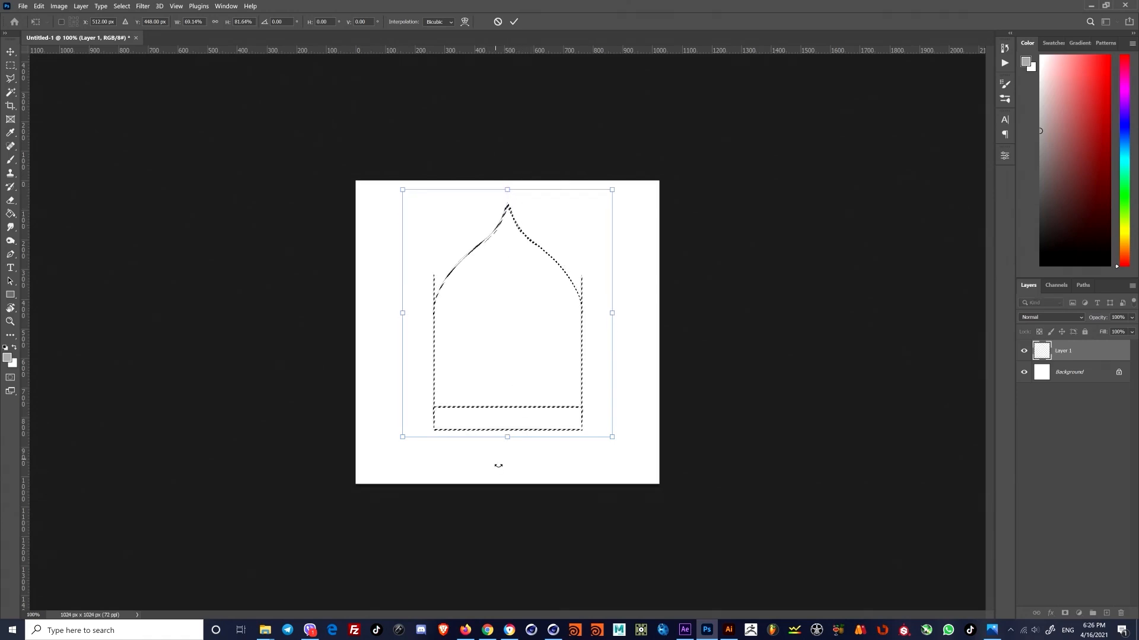
key("Return")
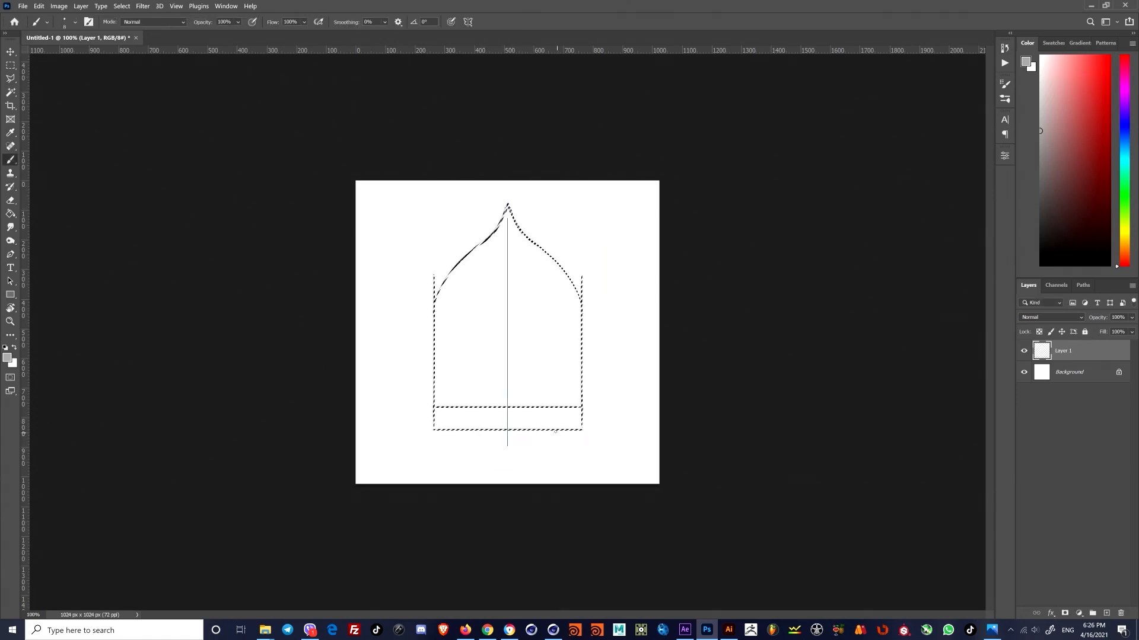
Step: Select the lower part of the arch, stretch it down past the canvas's lower edge, and deselect
key("m")
left_click_drag(423, 398, 637, 470)
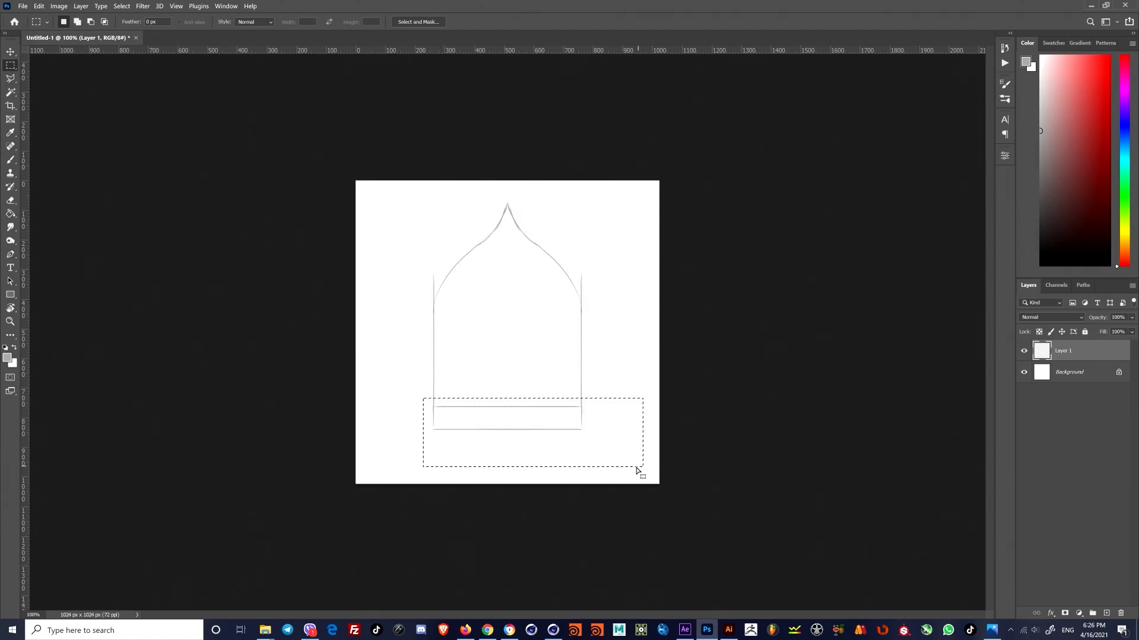
left_click_drag(409, 379, 593, 435)
key("ctrl+t")
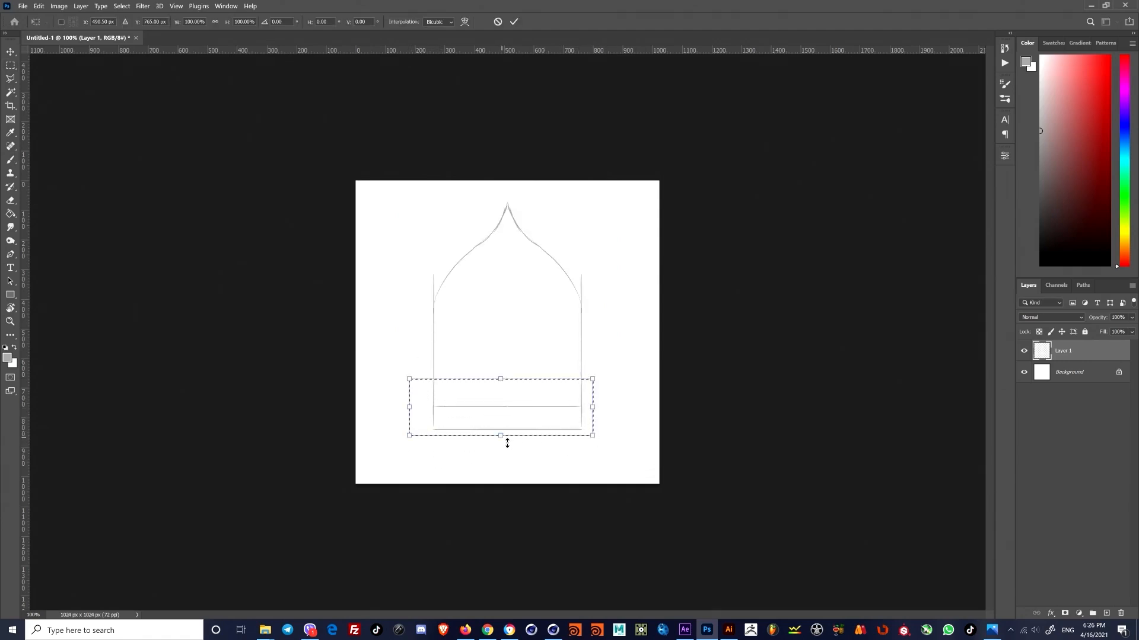
left_click_drag(501, 441, 500, 584)
key("Return")
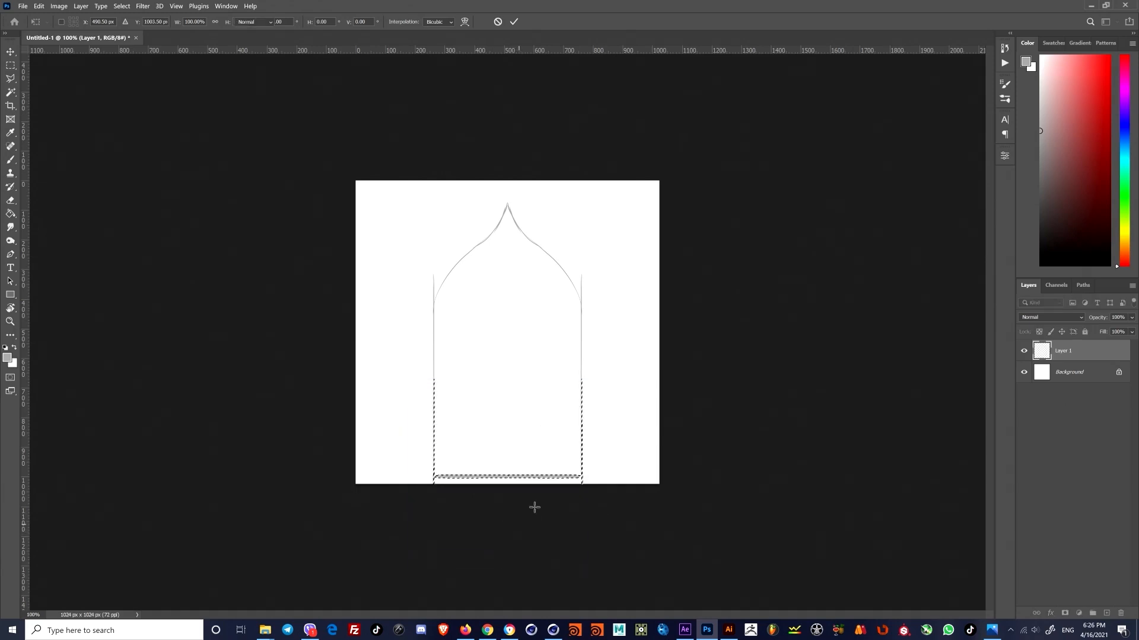
key("ctrl+d")
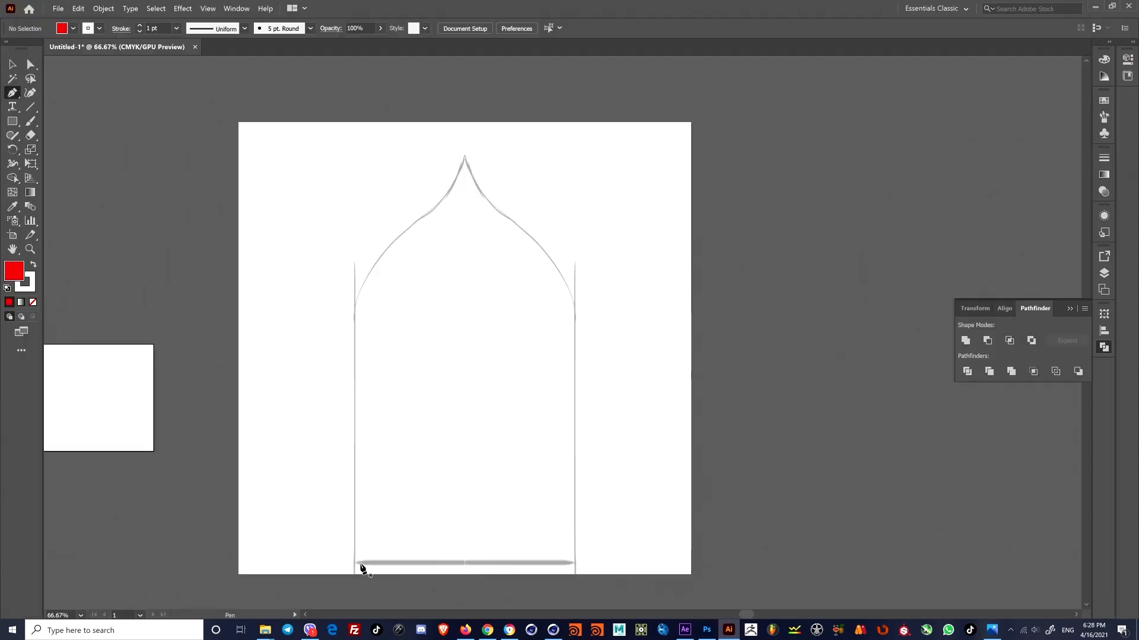
Step: In Illustrator, start a Pen path up the arch's left side to the shoulder, and swap the fill and stroke colors
left_click(356, 574)
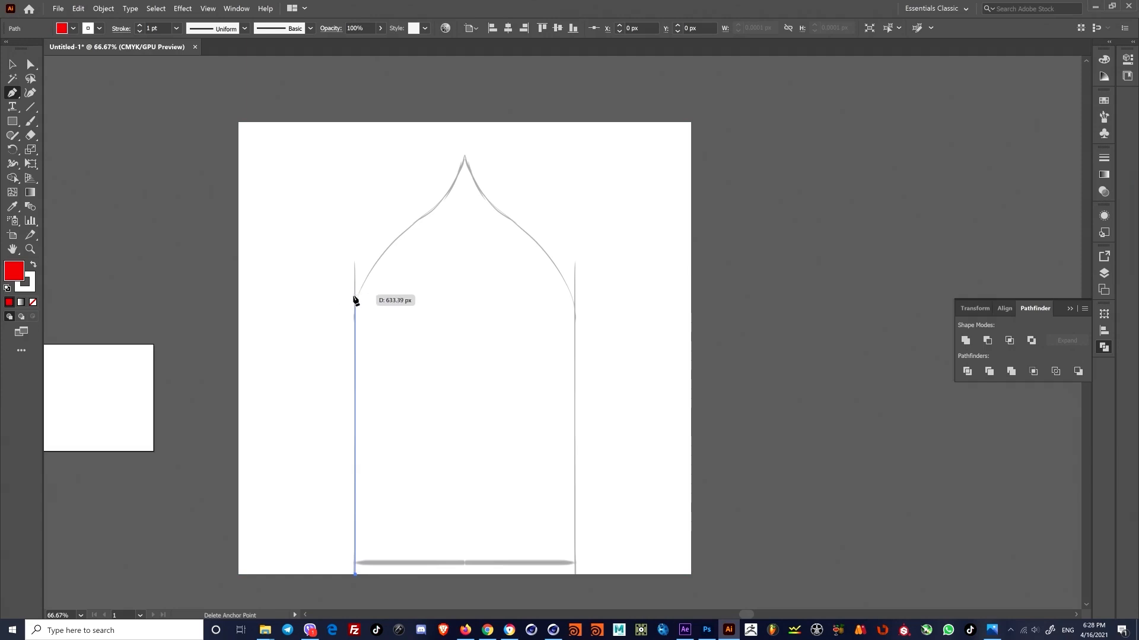
left_click(355, 303)
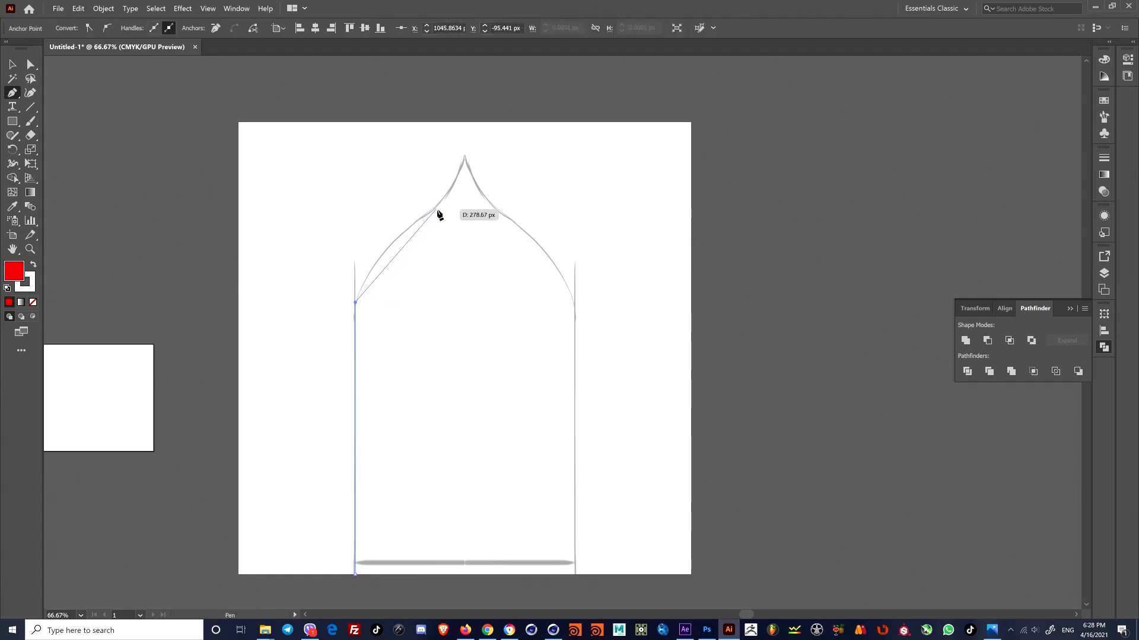
left_click_drag(465, 158, 488, 89)
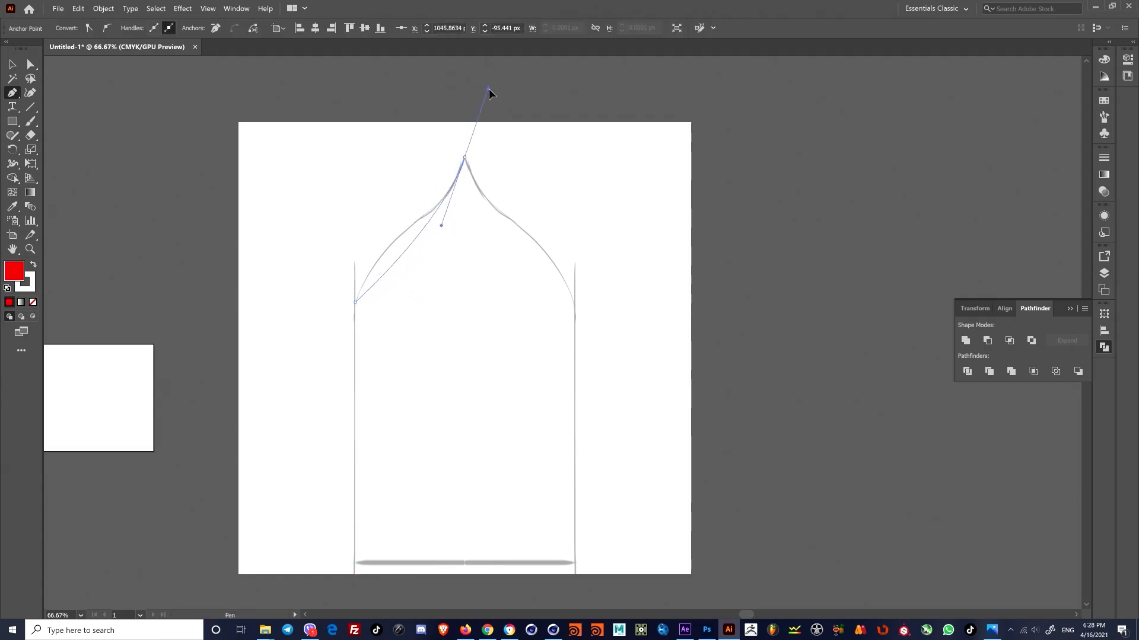
key("ctrl+z")
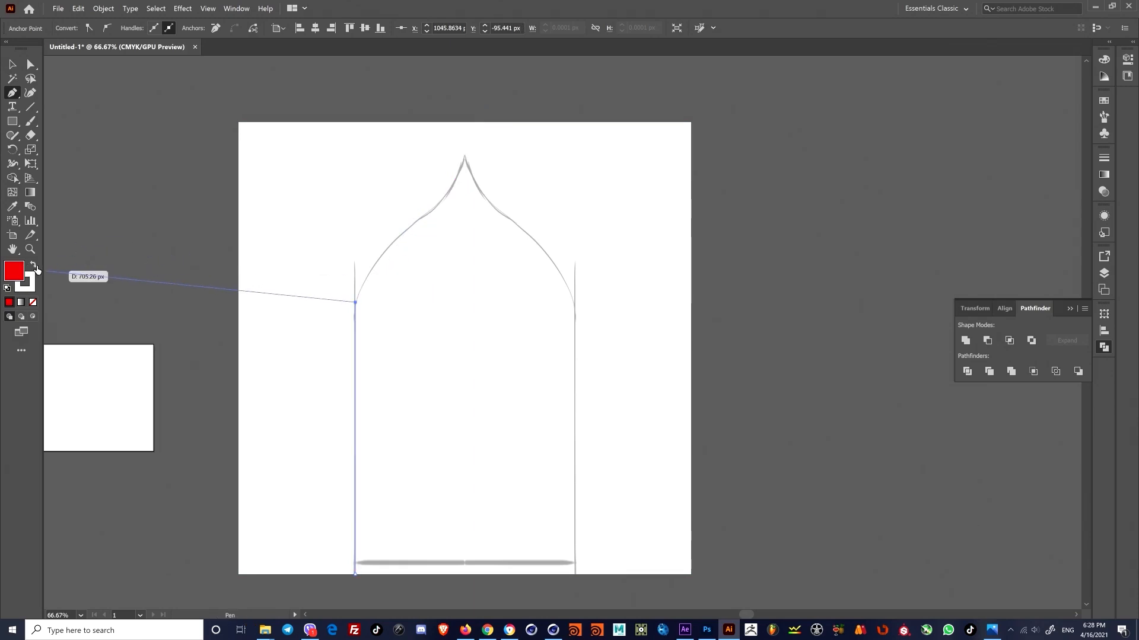
left_click(33, 264)
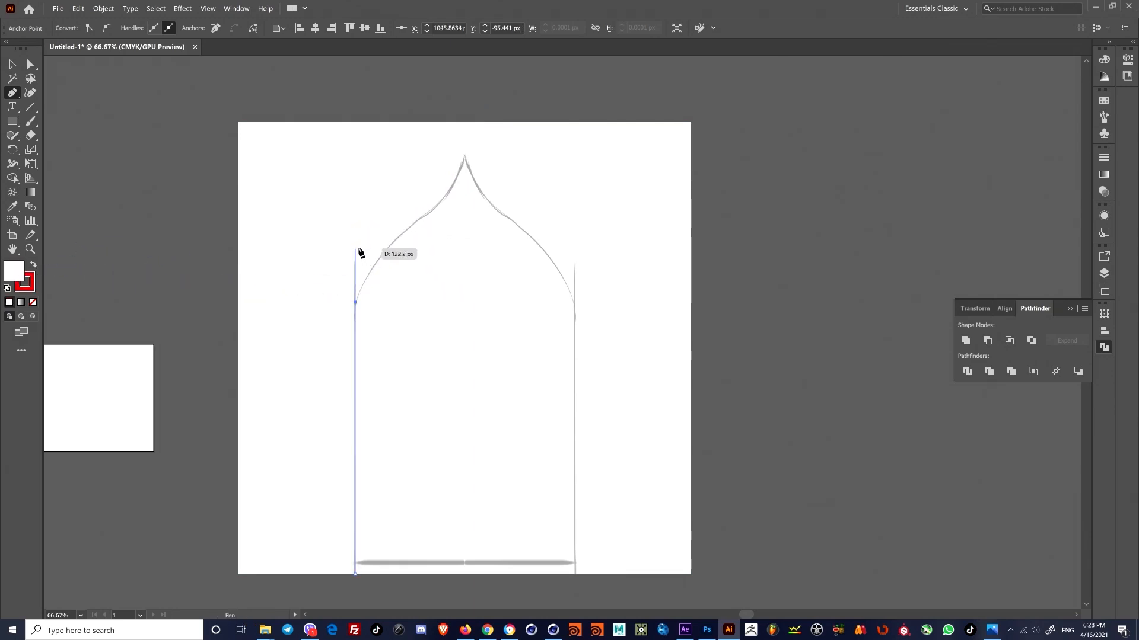
Step: Continue the path with a smooth point along the left shoulder curve, and adjust its position and handles to the sketch
left_click_drag(420, 218, 483, 185)
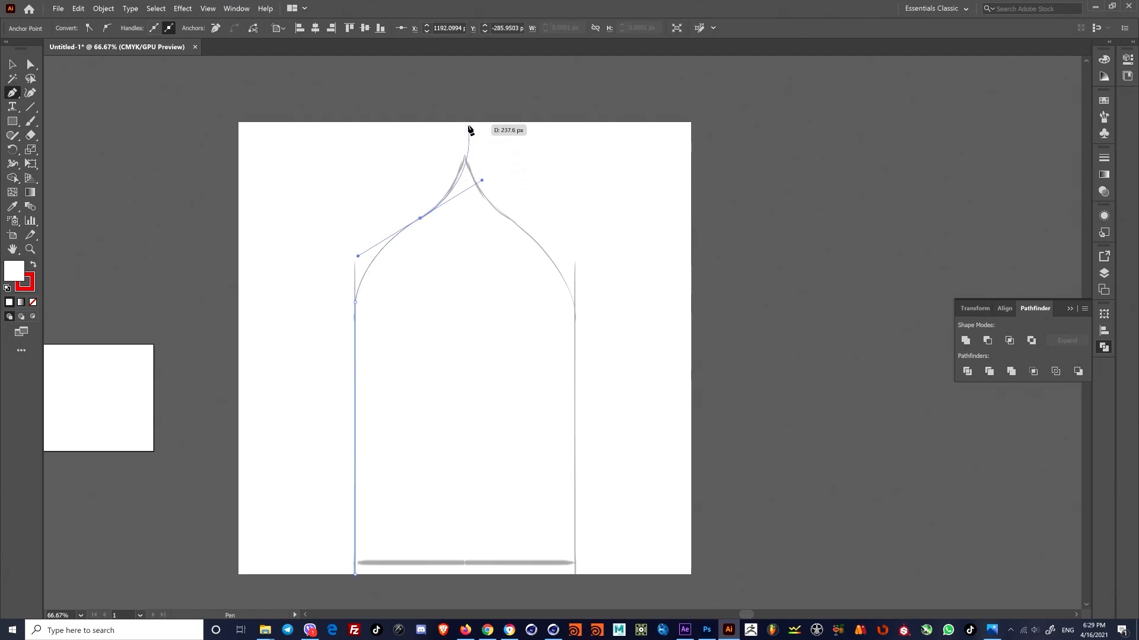
left_click(421, 212, "ctrl")
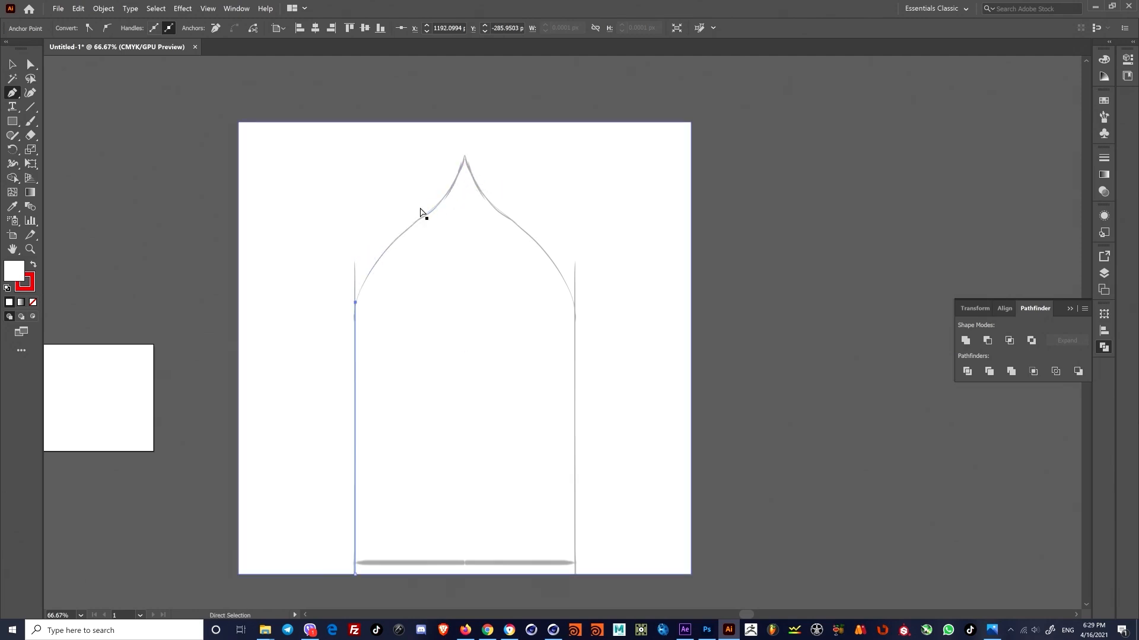
left_click(411, 226, "ctrl")
left_click_drag(454, 191, 459, 202, "ctrl")
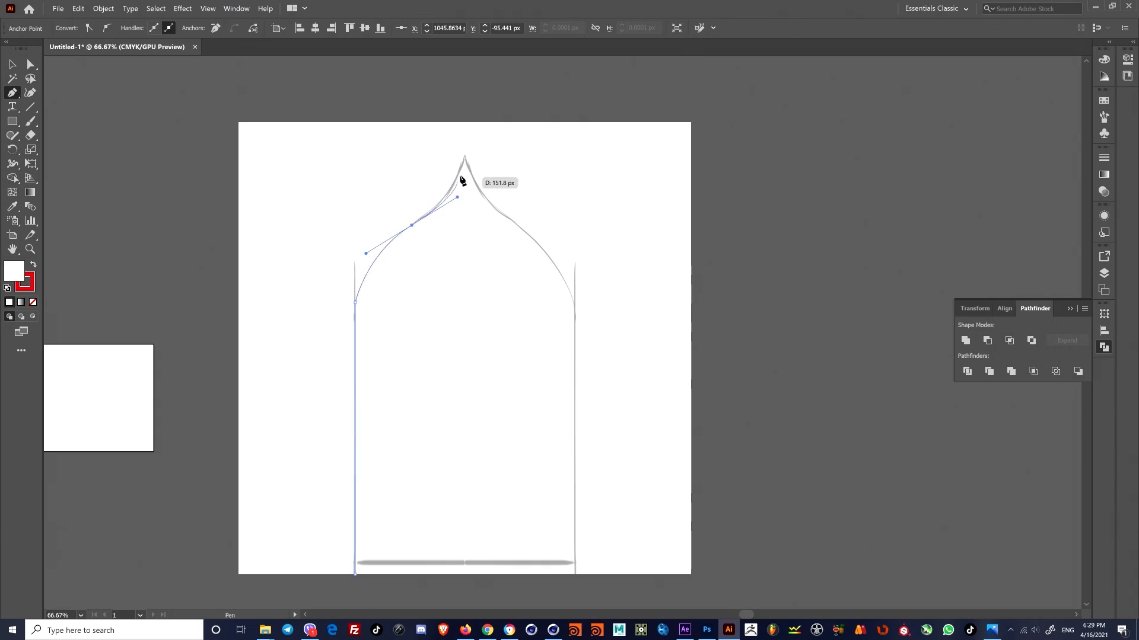
Step: Extend the path to the arch tip, run it straight down the center line to the base, and close the half arch
left_click_drag(465, 144, 466, 124)
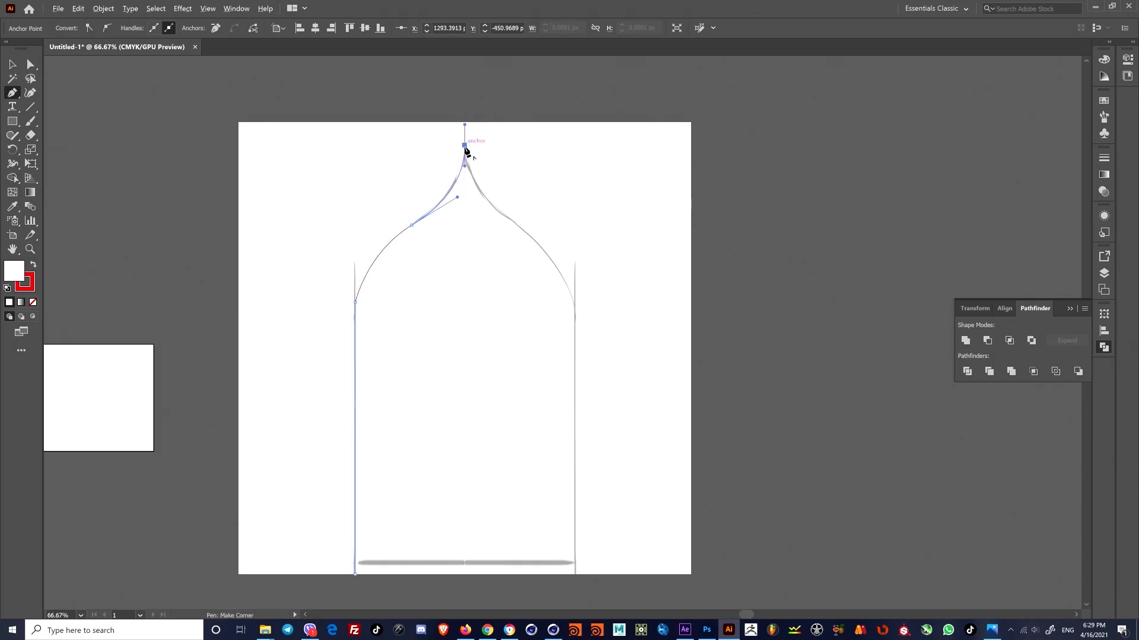
left_click(465, 147)
scroll(474, 367, "down", 5)
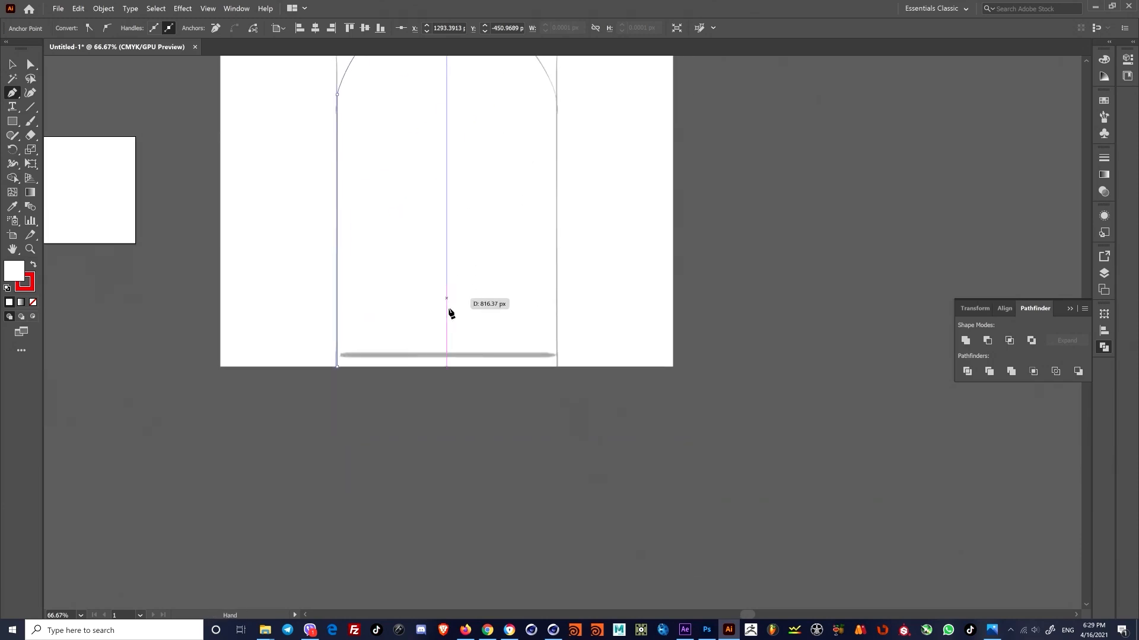
left_click(448, 368)
left_click(338, 368)
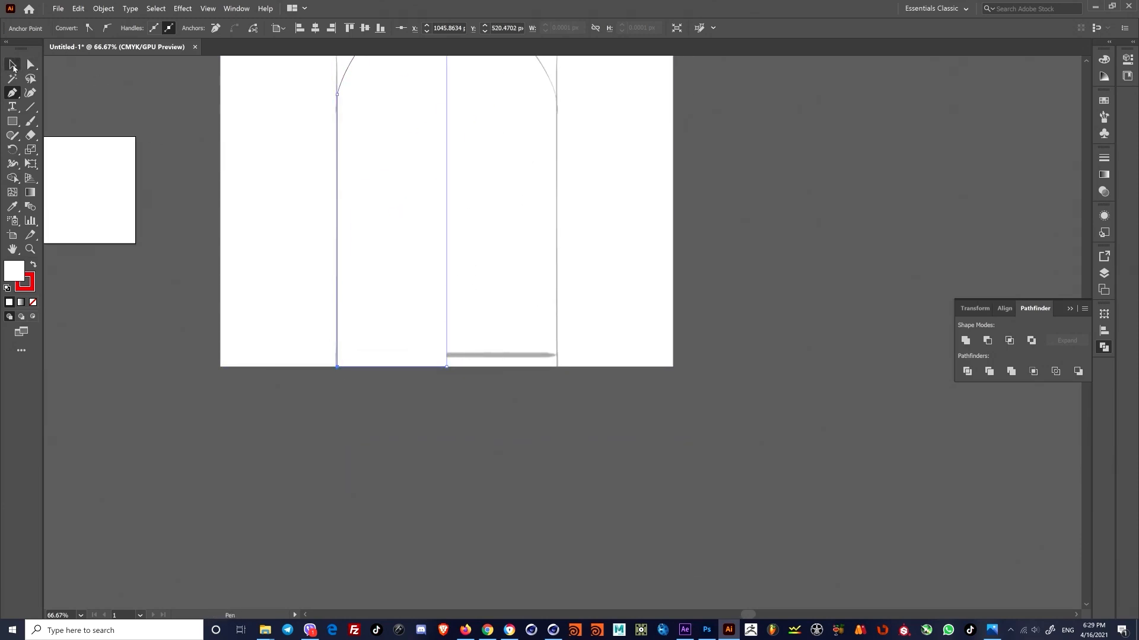
Step: Fill the half arch with red and remove its stroke
left_click_drag(13, 149, 59, 164)
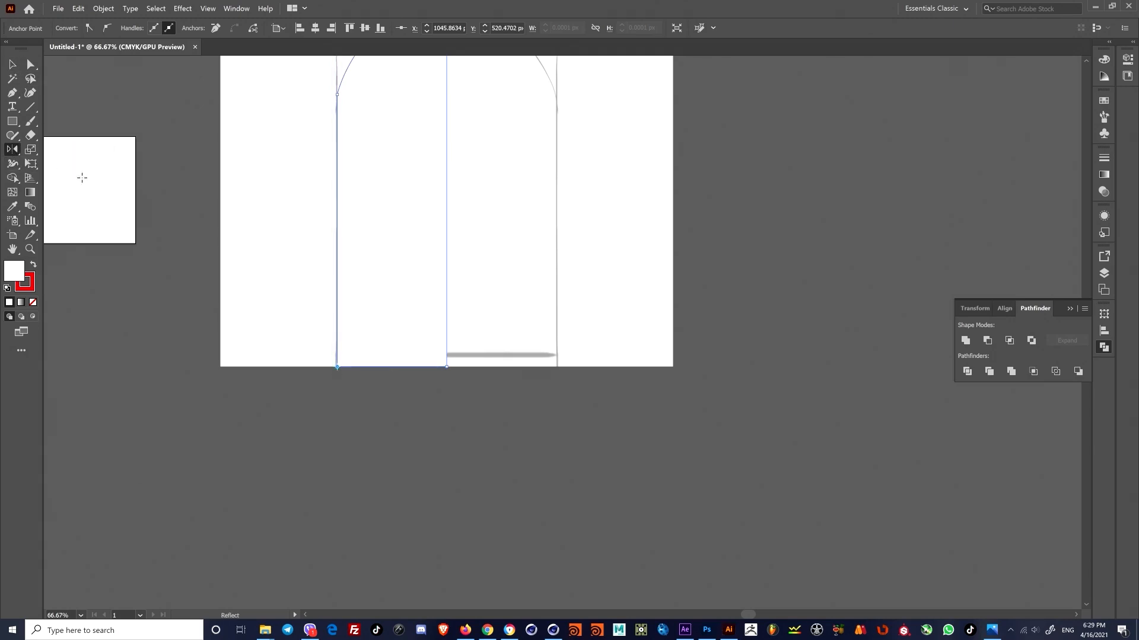
left_click_drag(387, 144, 369, 367)
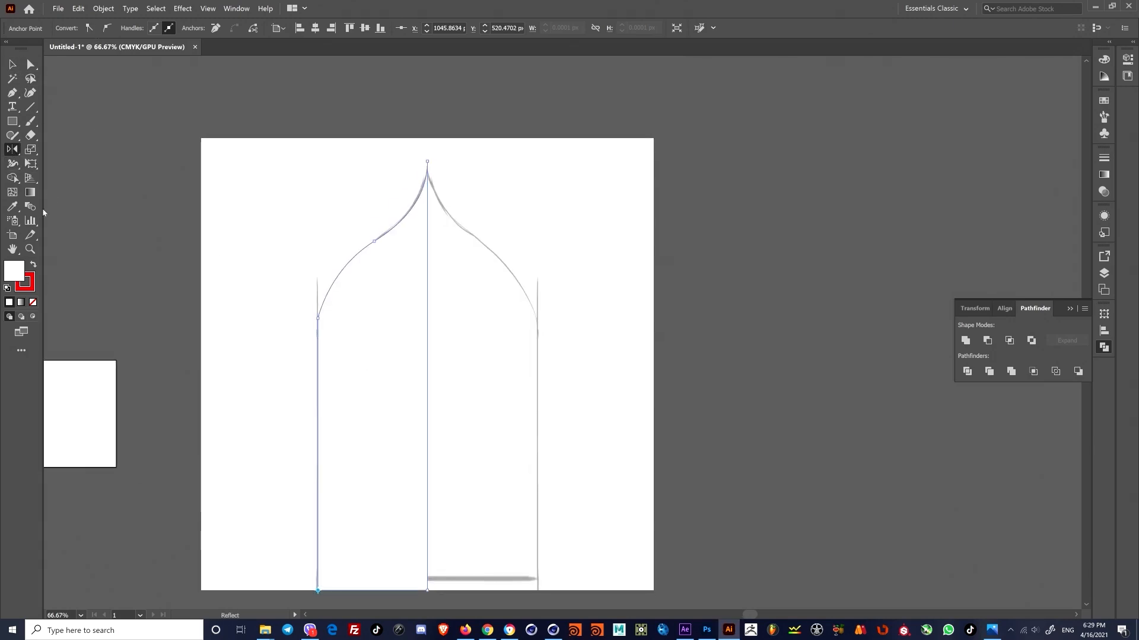
left_click(33, 265)
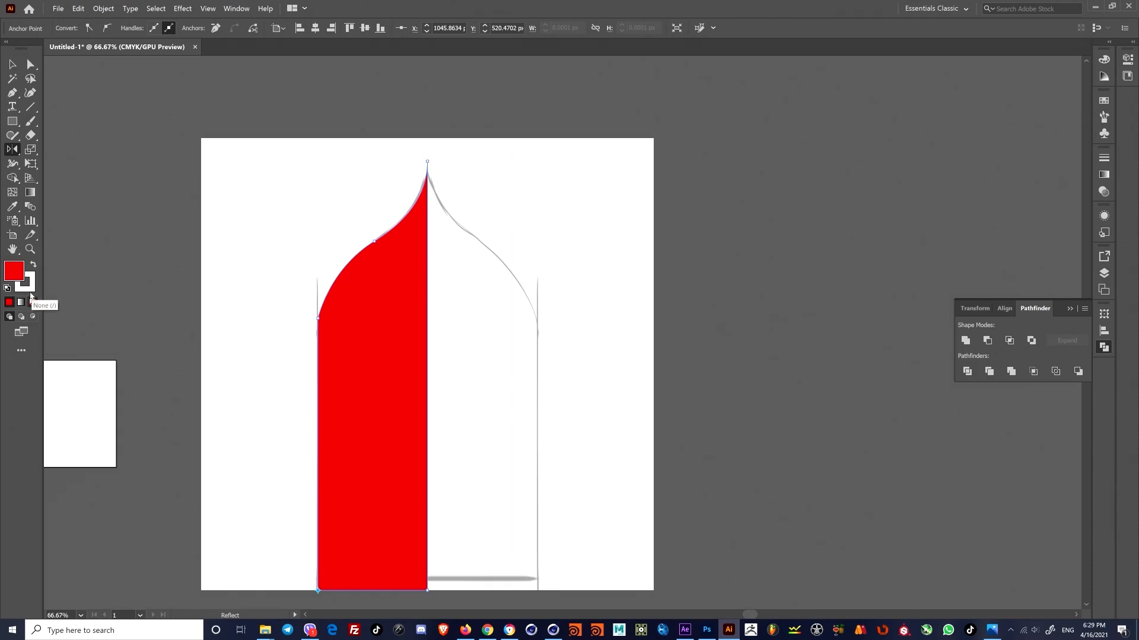
left_click(33, 302)
Step: Round the shoulder corner where the half arch's straight outer side meets the curve
key("v")
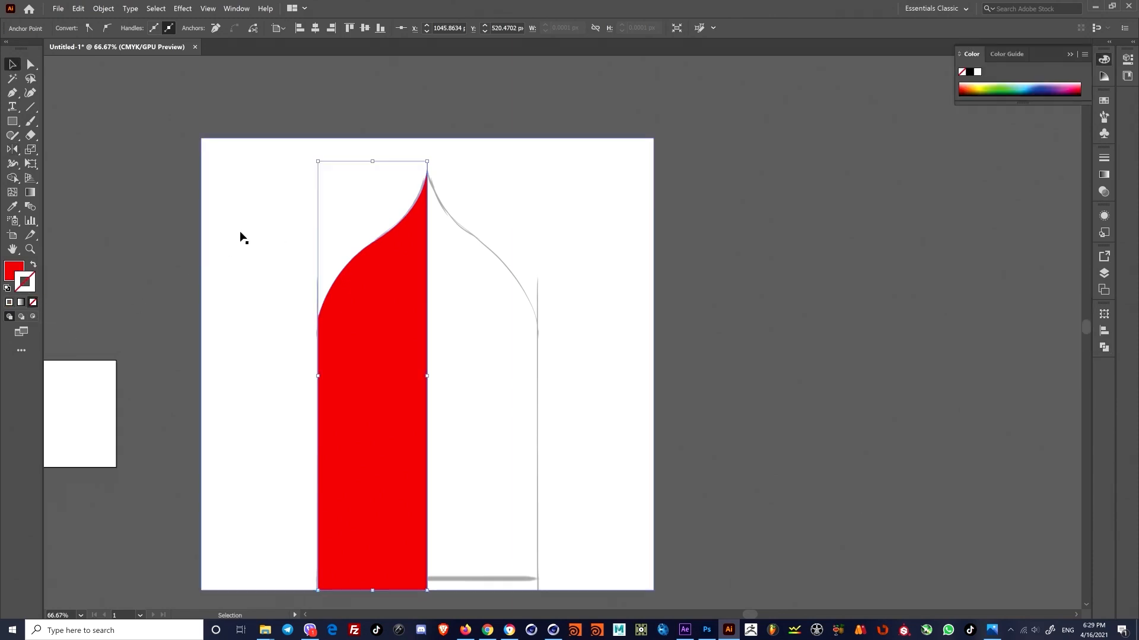
left_click(243, 207)
left_click_drag(571, 375, 577, 274)
left_click(404, 264)
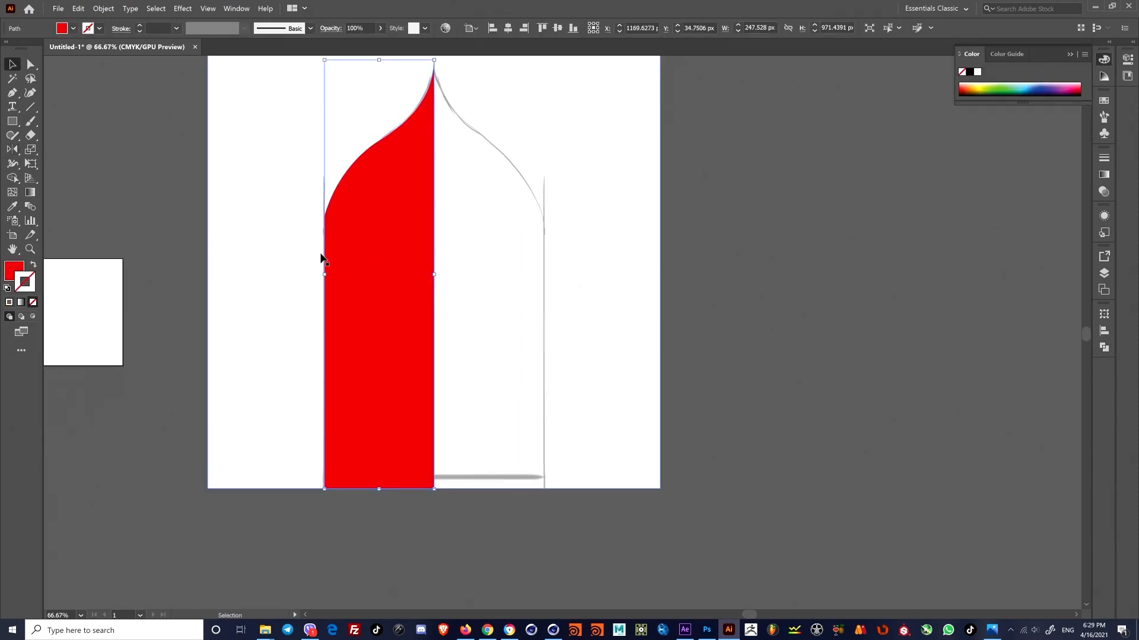
left_click(514, 277)
left_click(394, 247)
key("a")
left_click(325, 217)
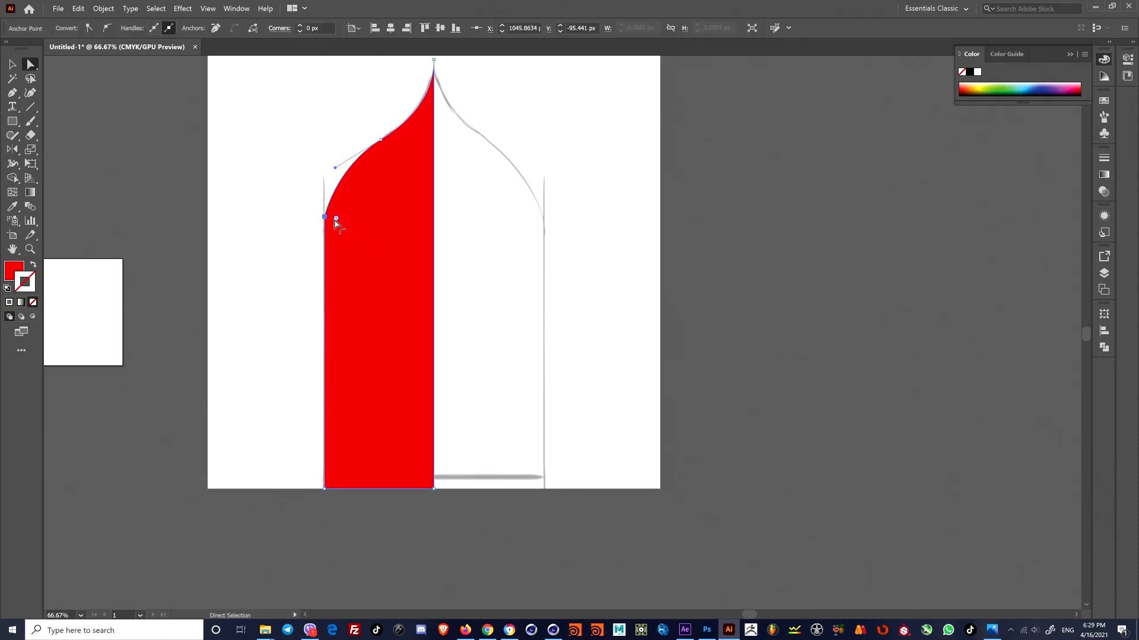
mouse_move(340, 222)
left_mouse_down()
mouse_move(491, 251)
mouse_move(393, 232)
left_mouse_up()
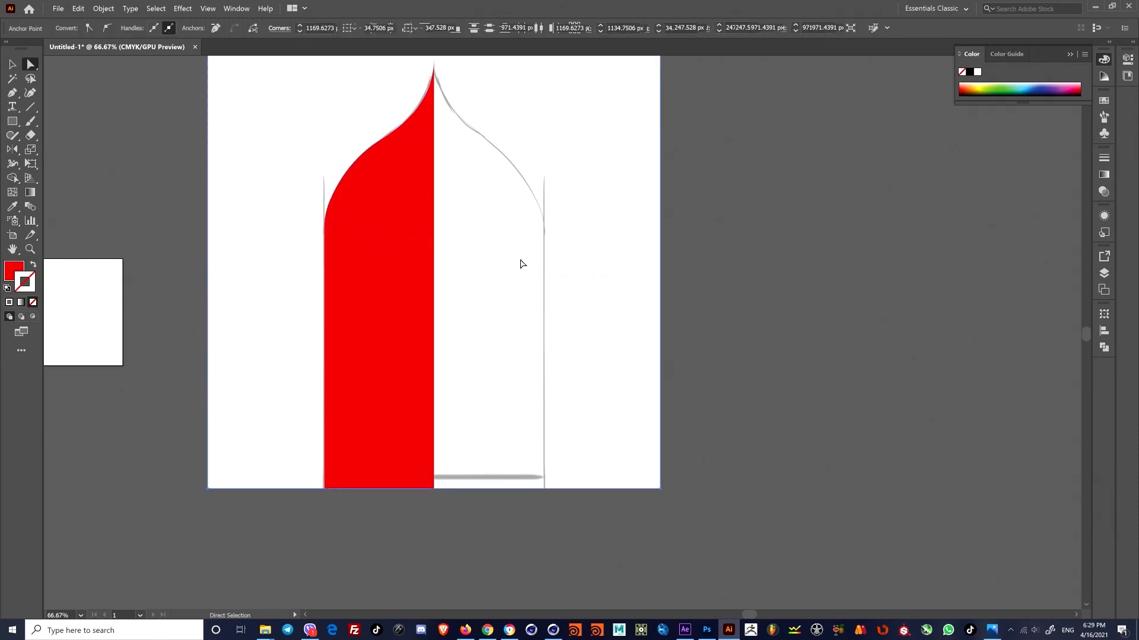
Step: Reflect the half arch across the vertical axis, and create a second vertically reflected copy in place
left_click(521, 262)
left_click(380, 255)
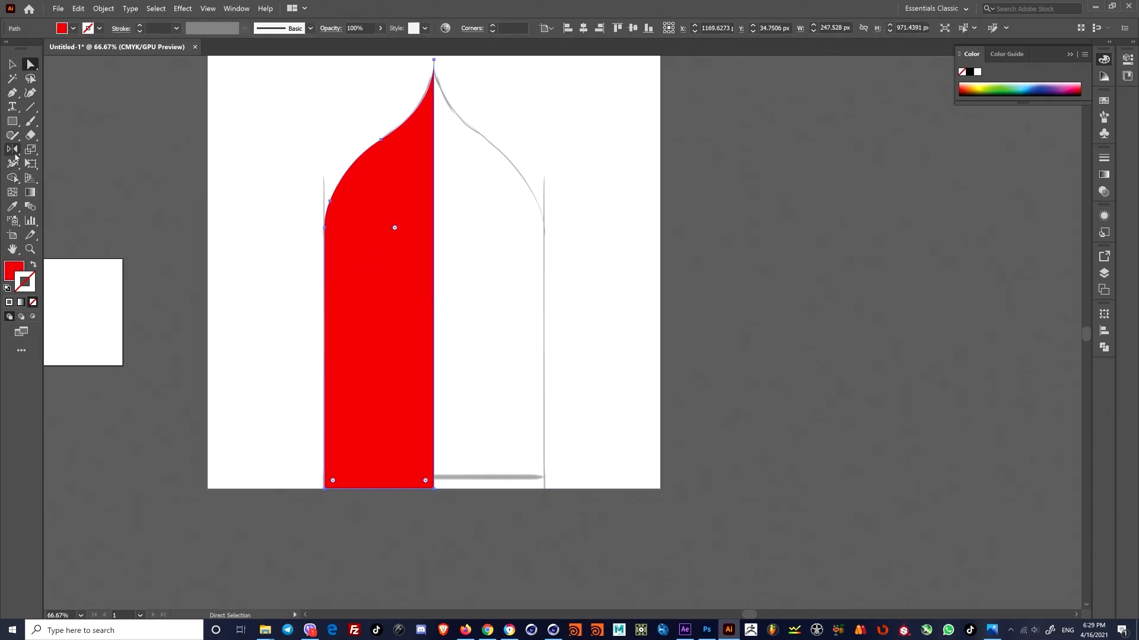
double_click(12, 148)
left_click(726, 370)
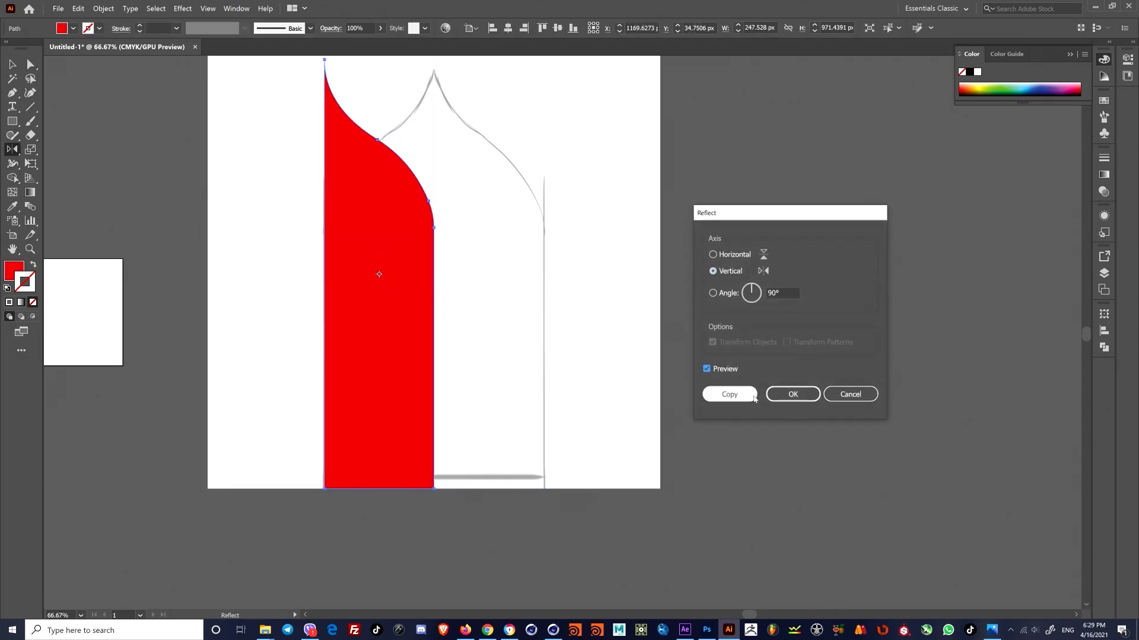
left_click(810, 397)
double_click(15, 152)
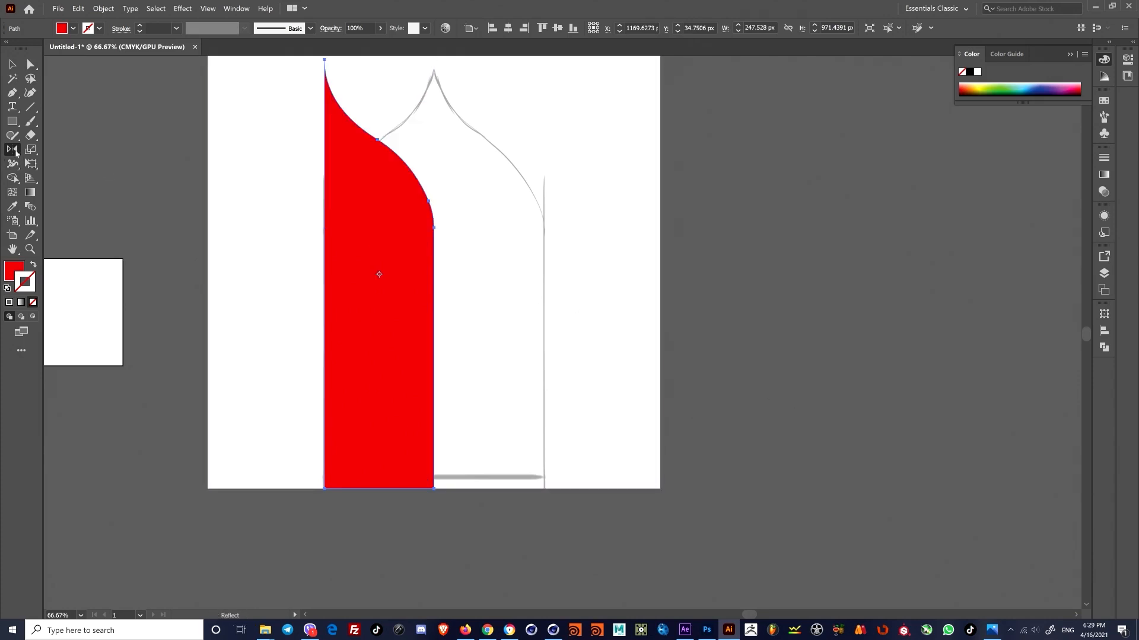
left_click(730, 394)
Step: Move the mirrored half sideways until both halves meet at the center line and form a full arch
key("v")
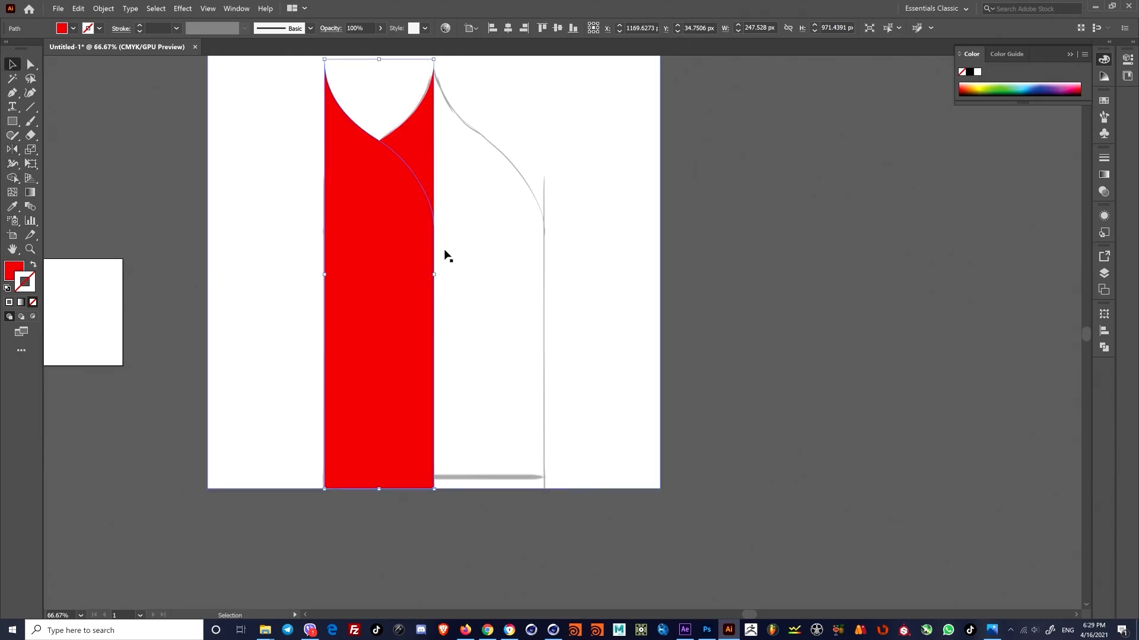
left_click_drag(445, 254, 479, 235, "shift")
left_click(613, 239)
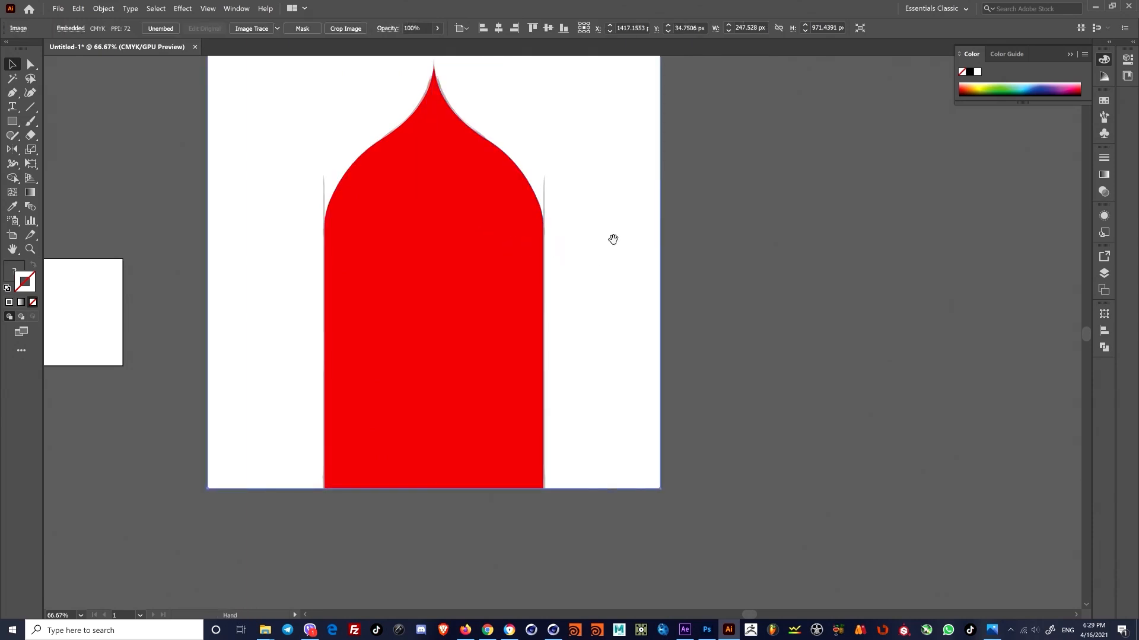
scroll(613, 239, "up", 2)
left_click(408, 259)
left_click_drag(599, 340, 636, 263)
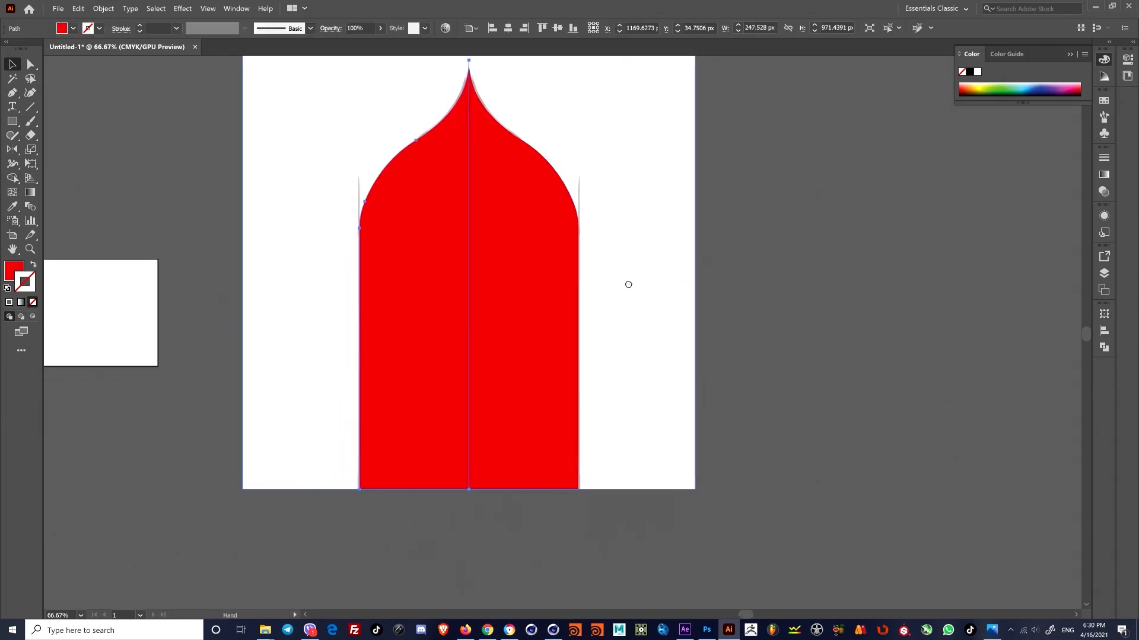
left_click(647, 255)
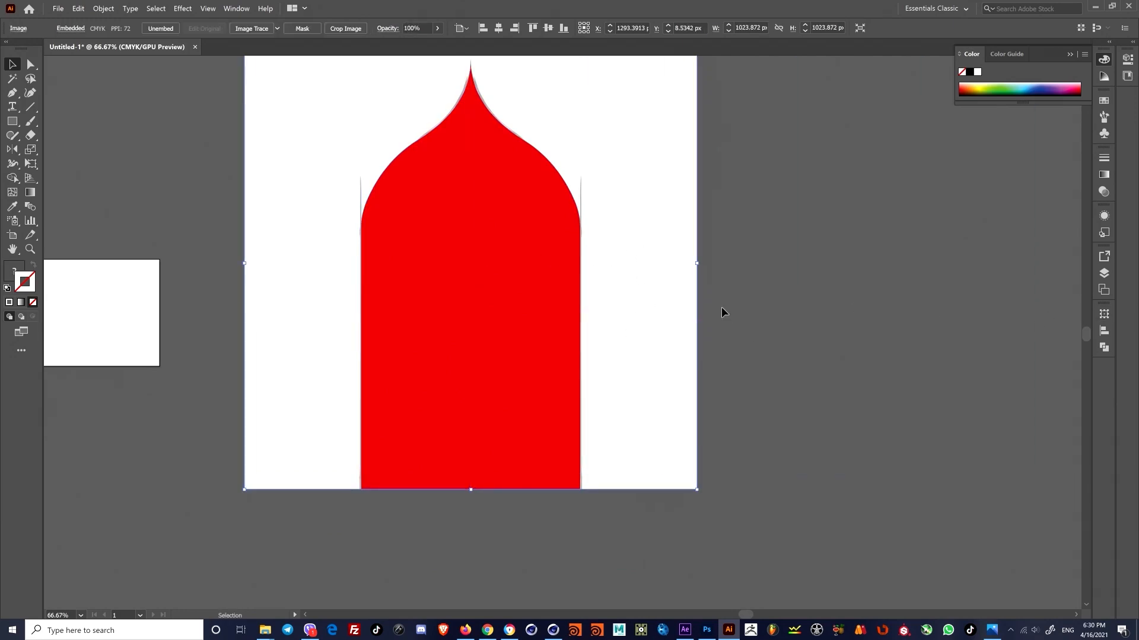
Step: Move the sketch image off to the side of the red arch, and inspect the arch's tip up close
left_click_drag(641, 327, 874, 336)
left_click_drag(673, 334, 907, 333)
left_click_drag(700, 289, 725, 307)
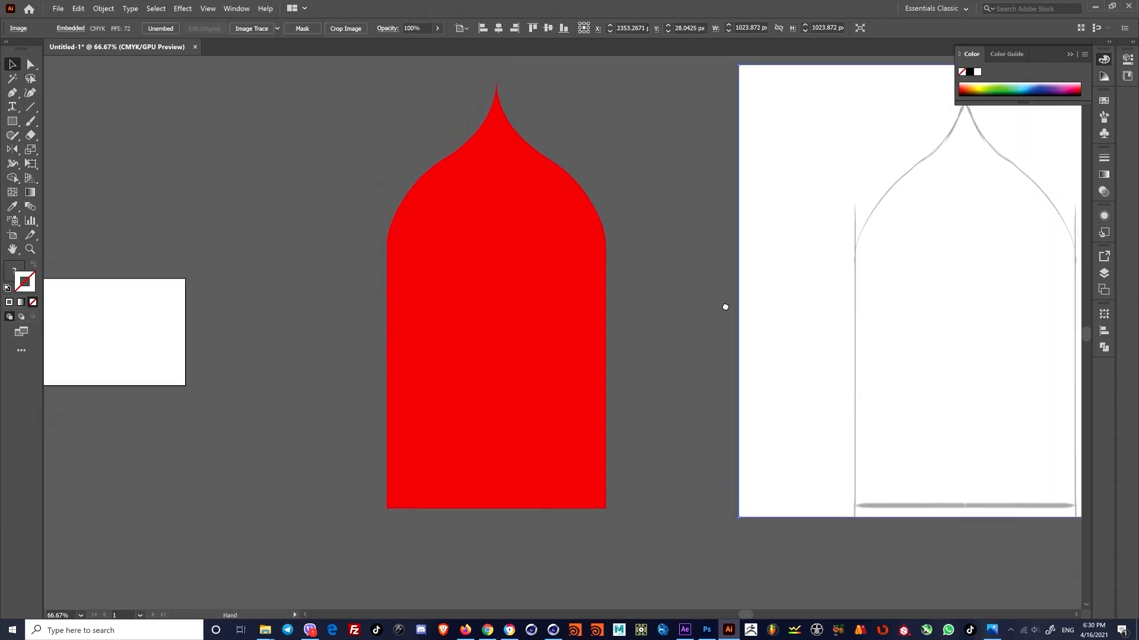
left_click(493, 184)
left_click(711, 168)
scroll(526, 126, "up", 6, "alt")
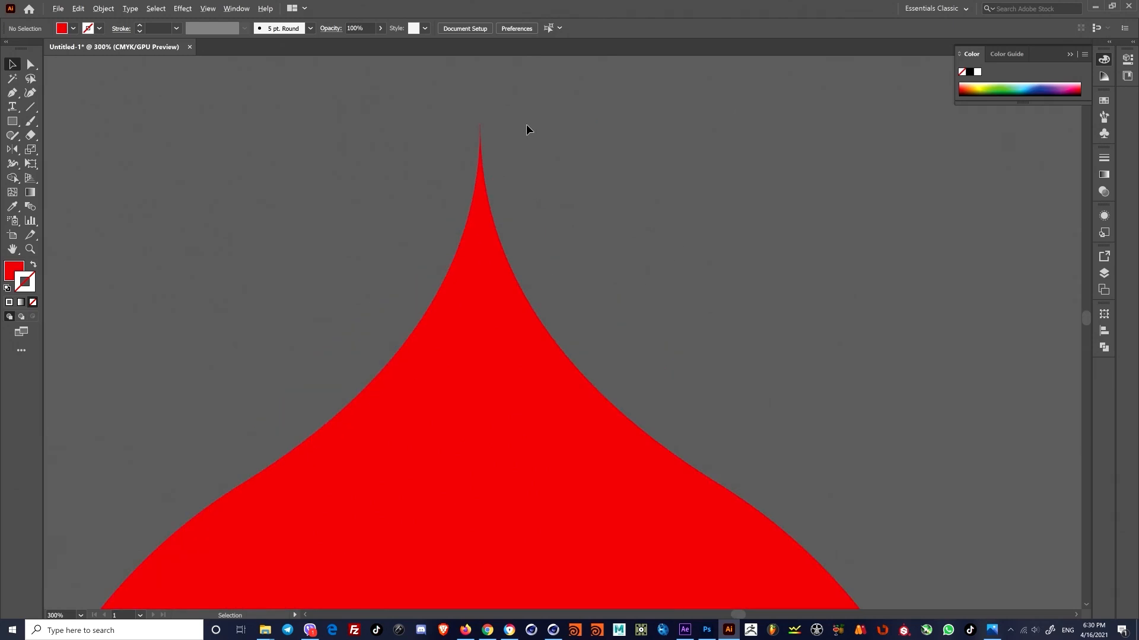
scroll(526, 129, "down", 6, "alt")
scroll(593, 154, "down", 2)
scroll(539, 233, "up", 2)
Step: Unite the two red arch halves into one shape with Pathfinder
left_click(539, 238)
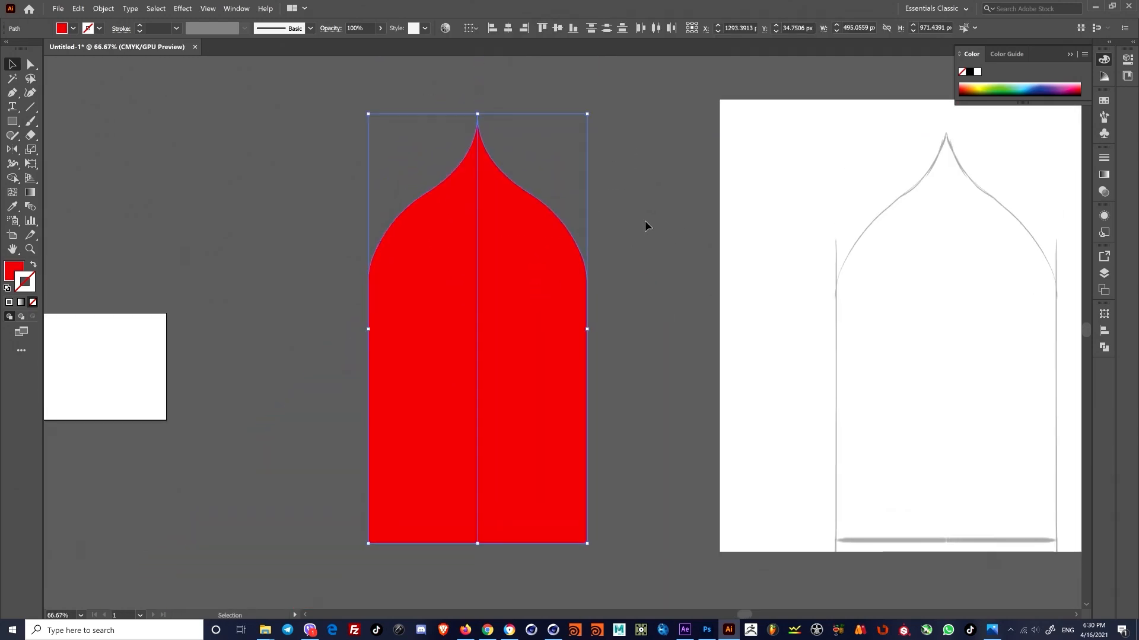
left_click(1104, 348)
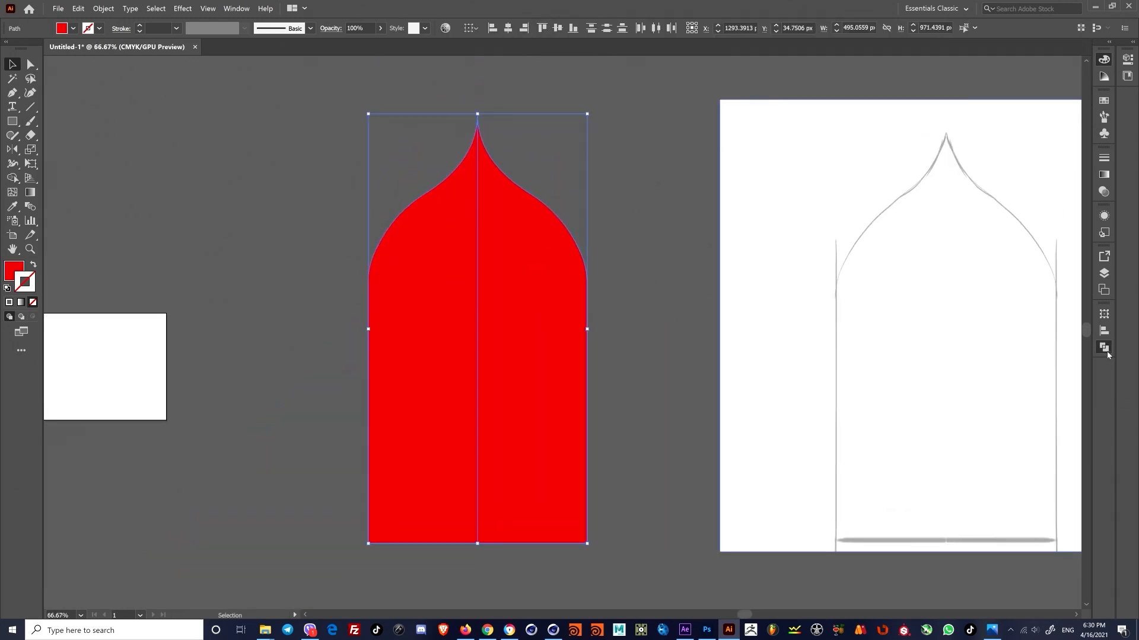
left_click(706, 315)
left_click_drag(612, 266, 615, 271)
scroll(615, 271, "up", 1)
left_click(521, 262)
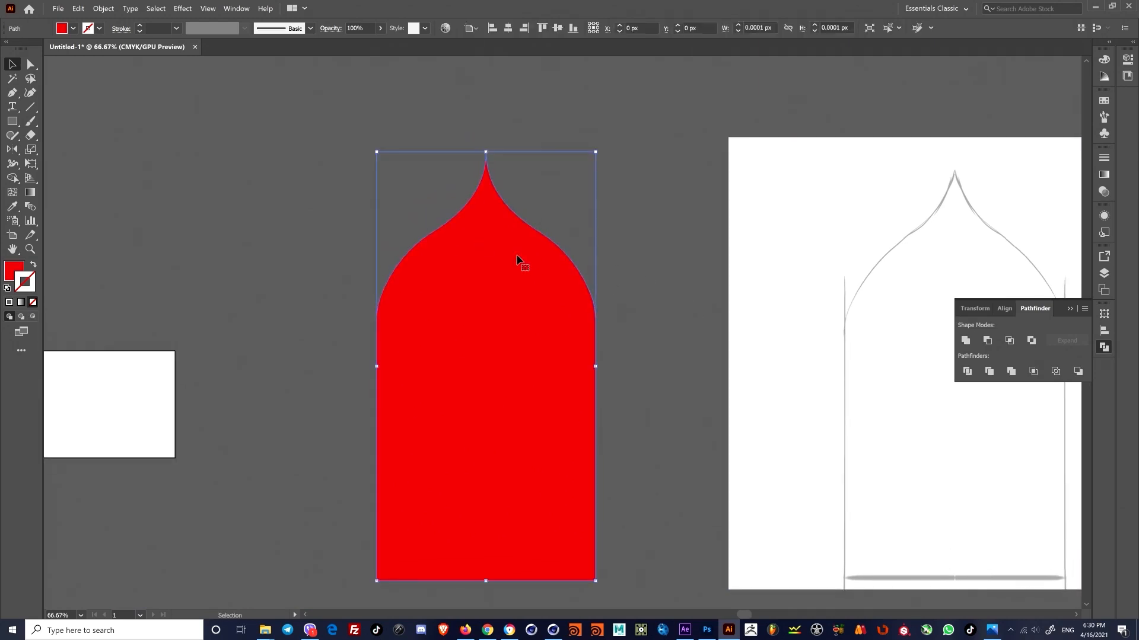
Step: Change the arch's fill color to yellow
scroll(472, 279, "down", 3)
left_click(73, 28)
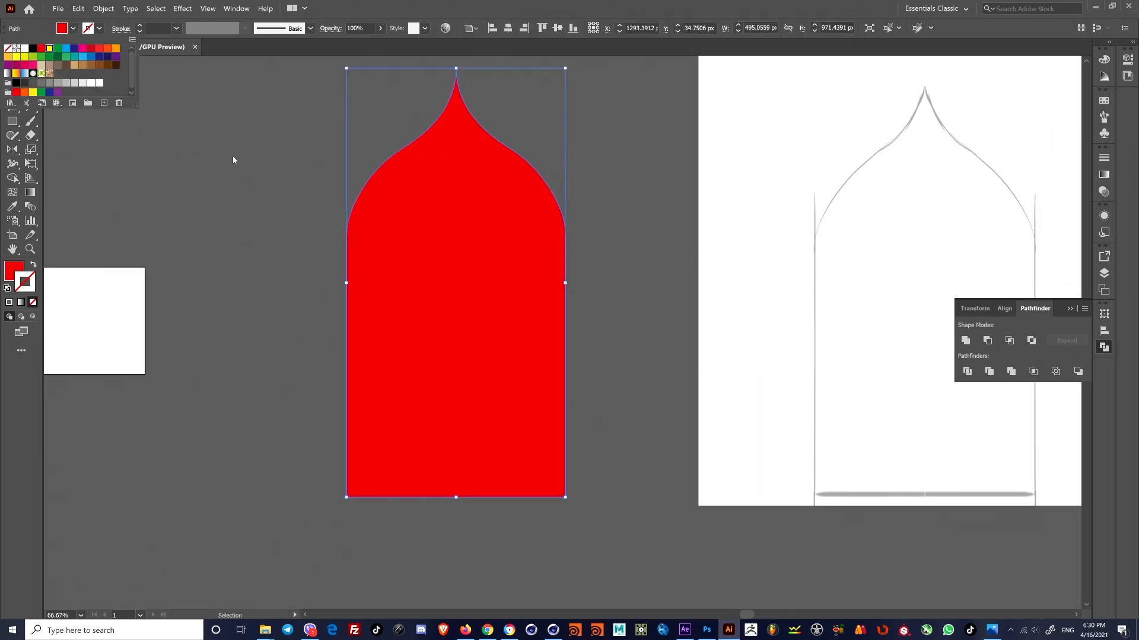
left_click(439, 225)
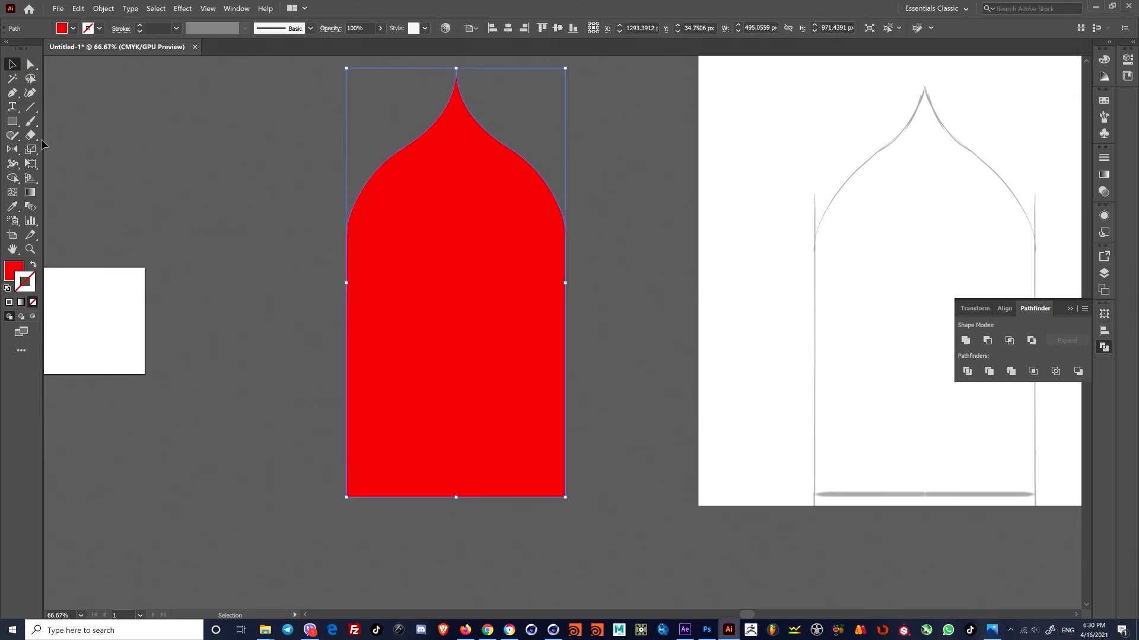
left_click(13, 268)
left_click(73, 28)
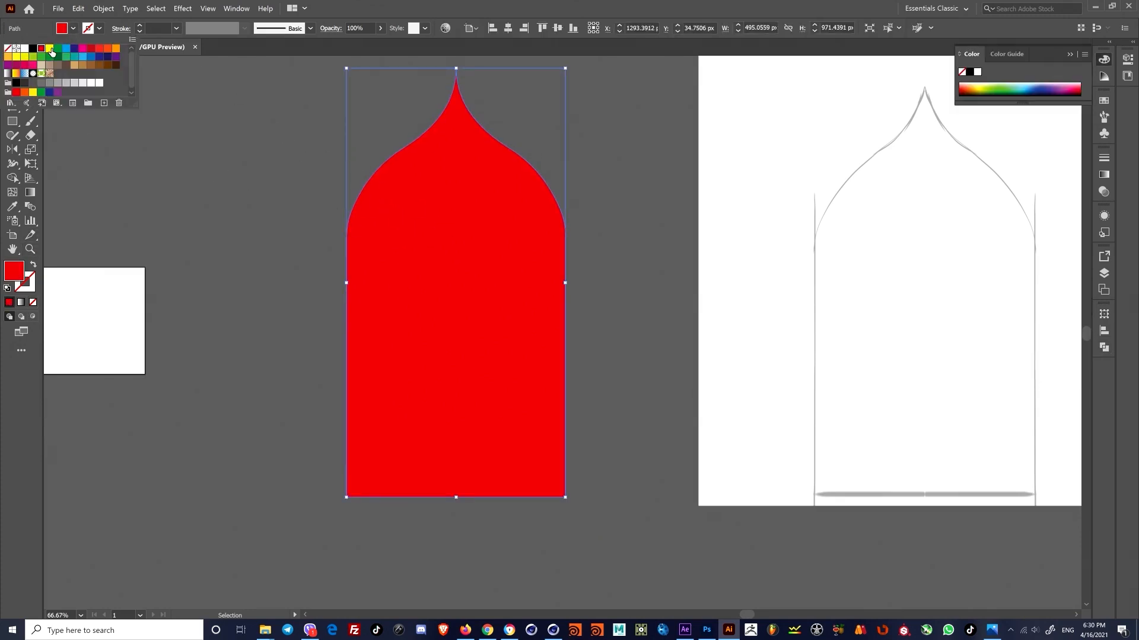
left_click(54, 51)
left_click(661, 274)
left_click_drag(660, 275, 625, 315)
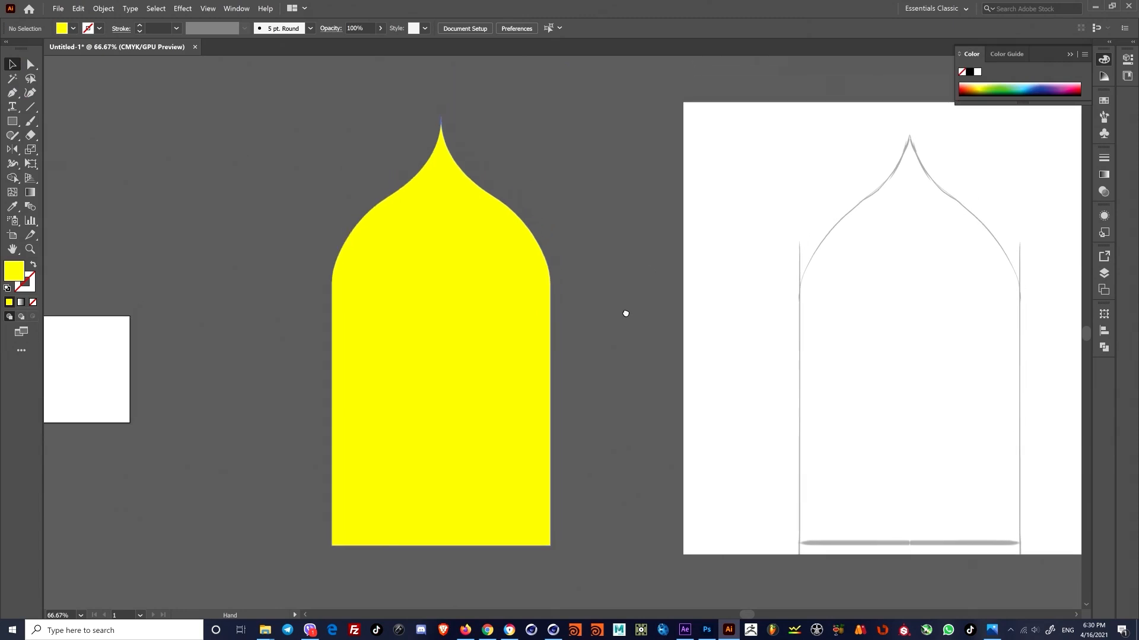
Step: Examine the tip anchor point and its handles on the yellow arch
scroll(459, 131, "up", 2, "alt")
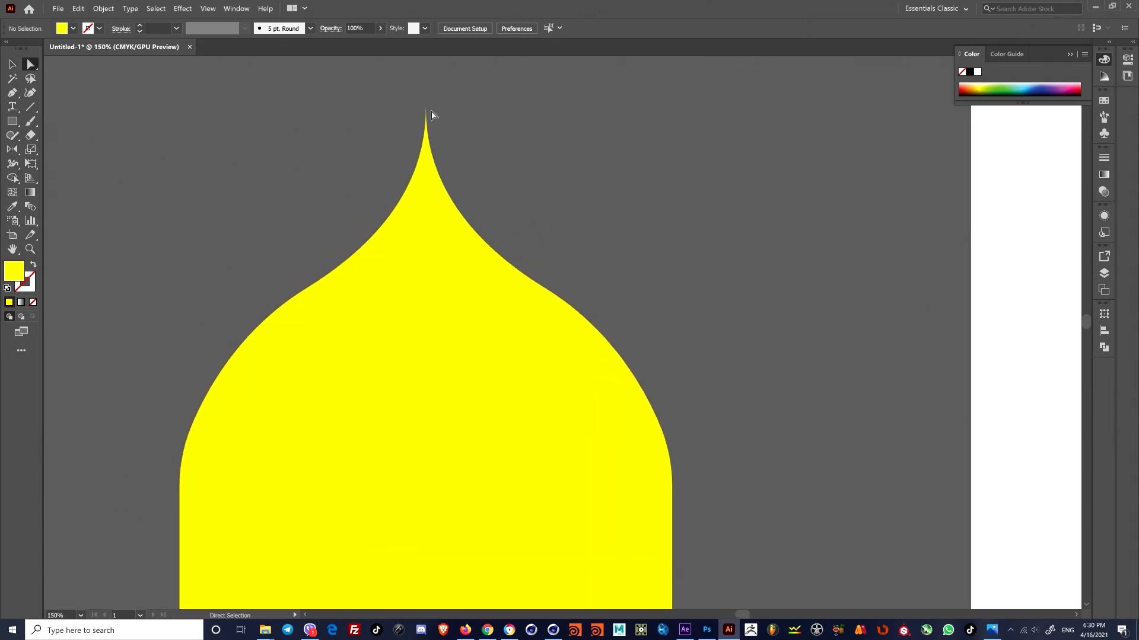
key("a")
left_click(427, 111)
scroll(431, 144, "up", 3, "alt")
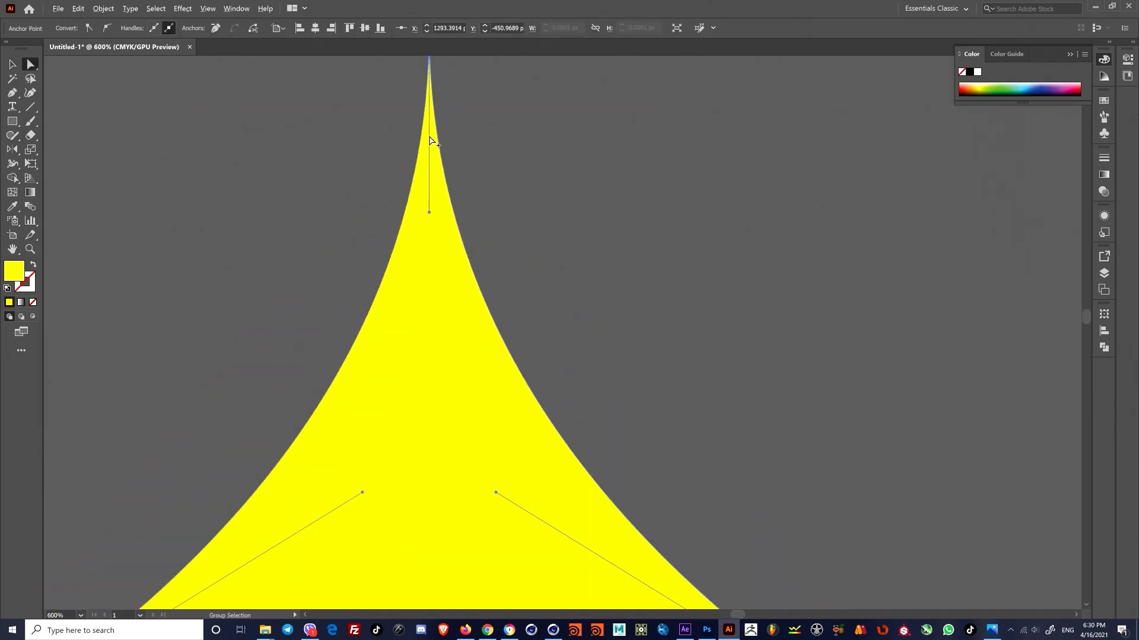
scroll(437, 151, "down", 2, "alt")
left_click(485, 195)
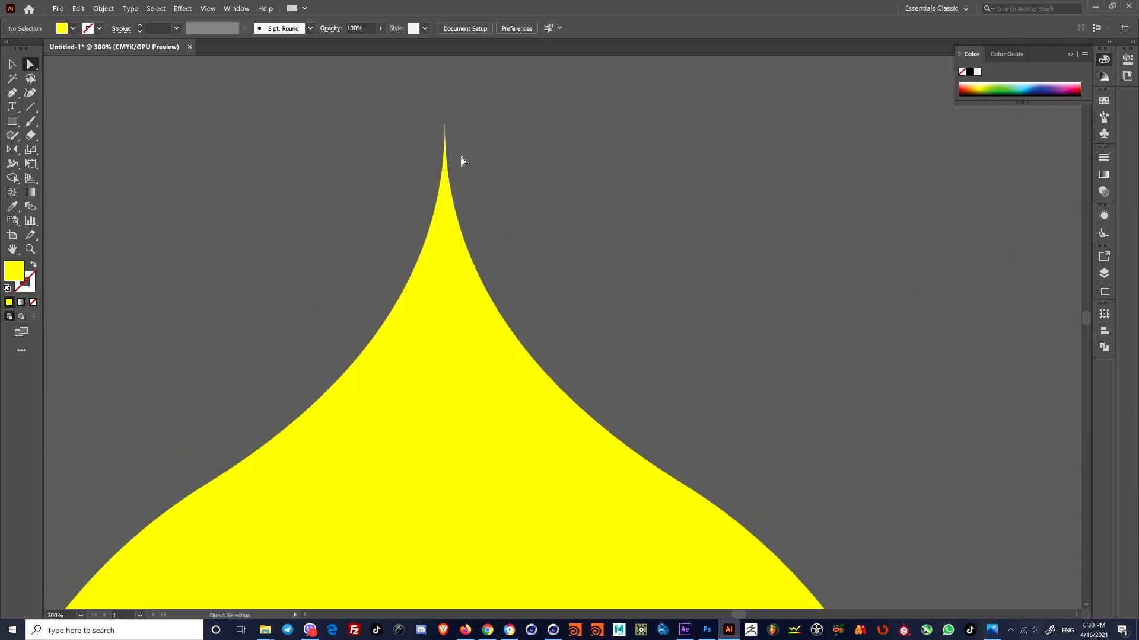
scroll(511, 178, "down", 4, "alt")
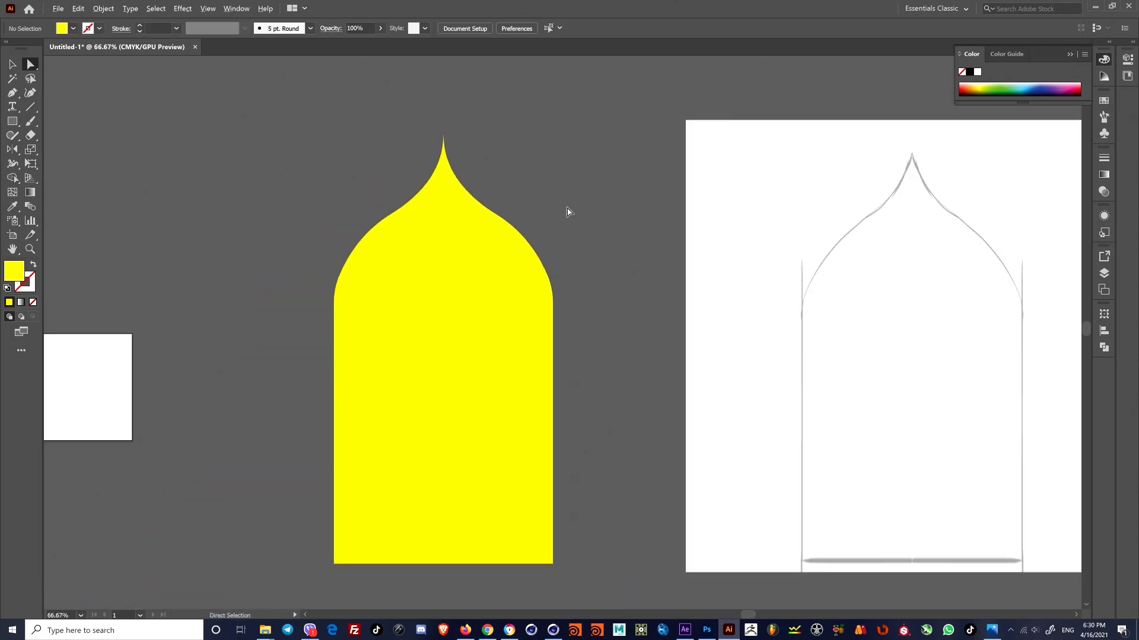
Step: Move the sketch image farther away from the yellow arch to free space between them
key("m")
scroll(257, 300, "up", 1)
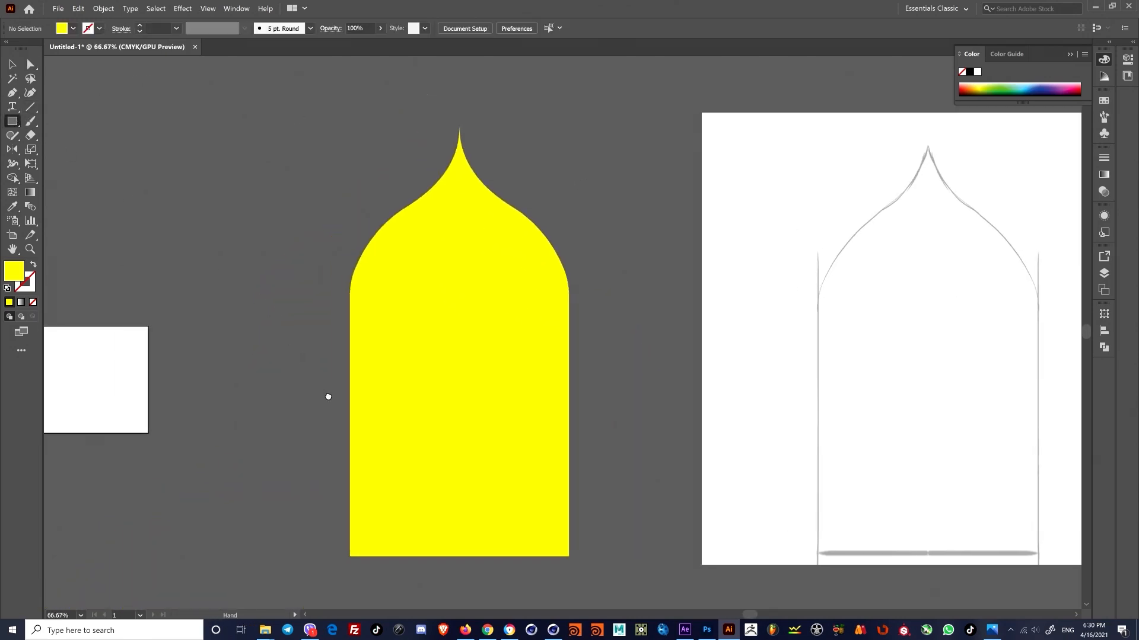
left_click_drag(692, 323, 579, 266)
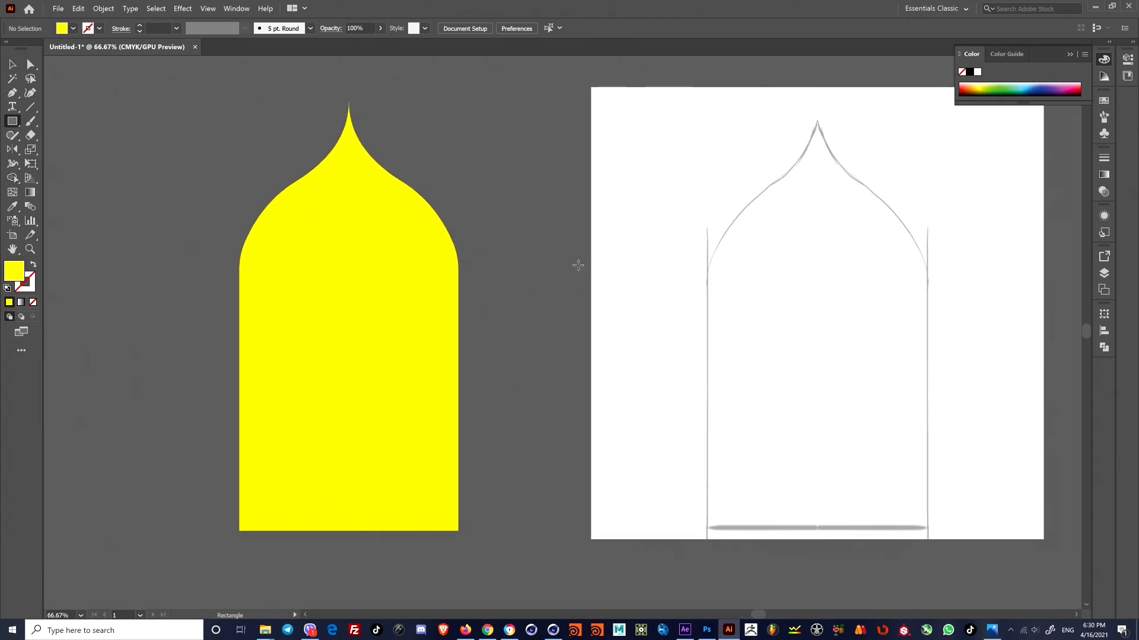
key("v")
left_click_drag(600, 229, 826, 311)
left_click_drag(704, 321, 1086, 312)
key("ctrl+minus")
left_click(488, 315)
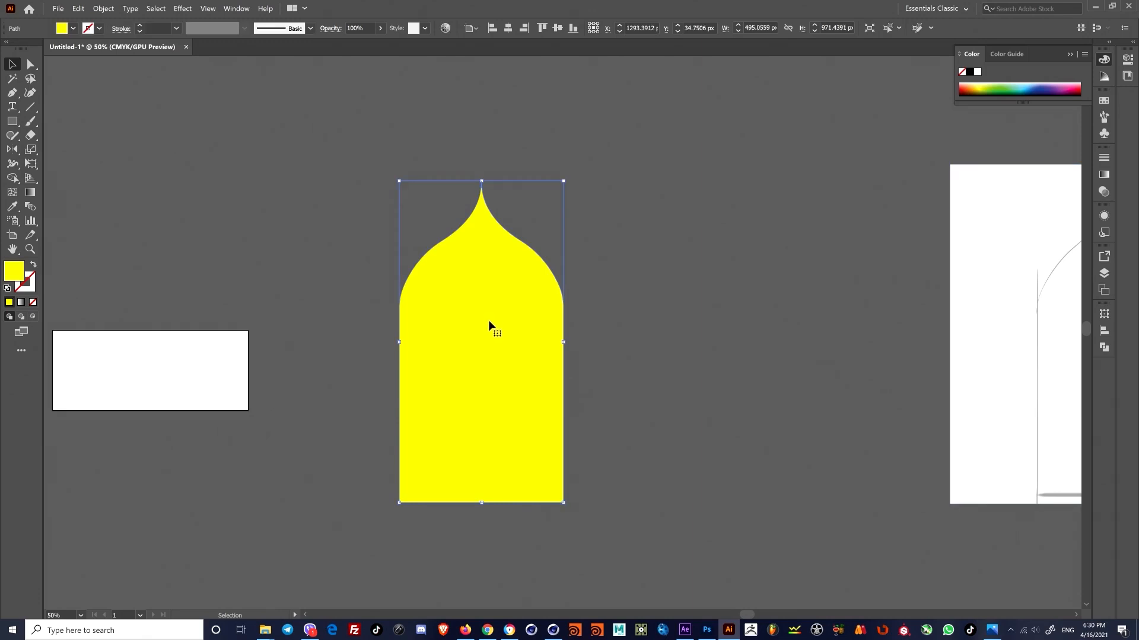
Step: Create a rectangle 700 px wide and 500 px high beside the arch
left_click(12, 121)
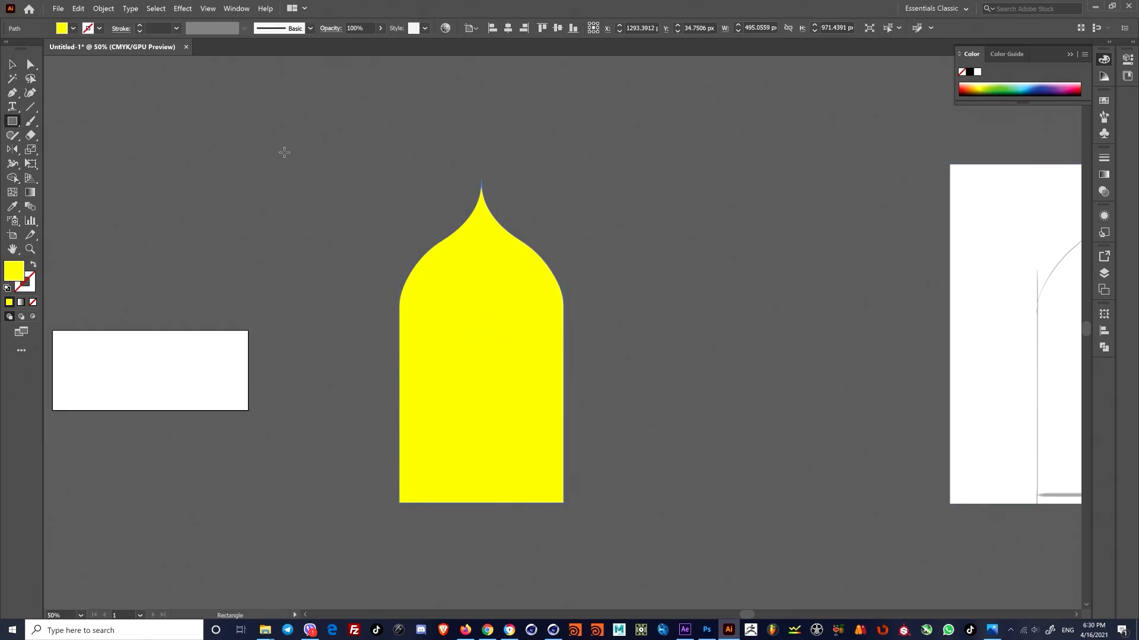
left_click(653, 229)
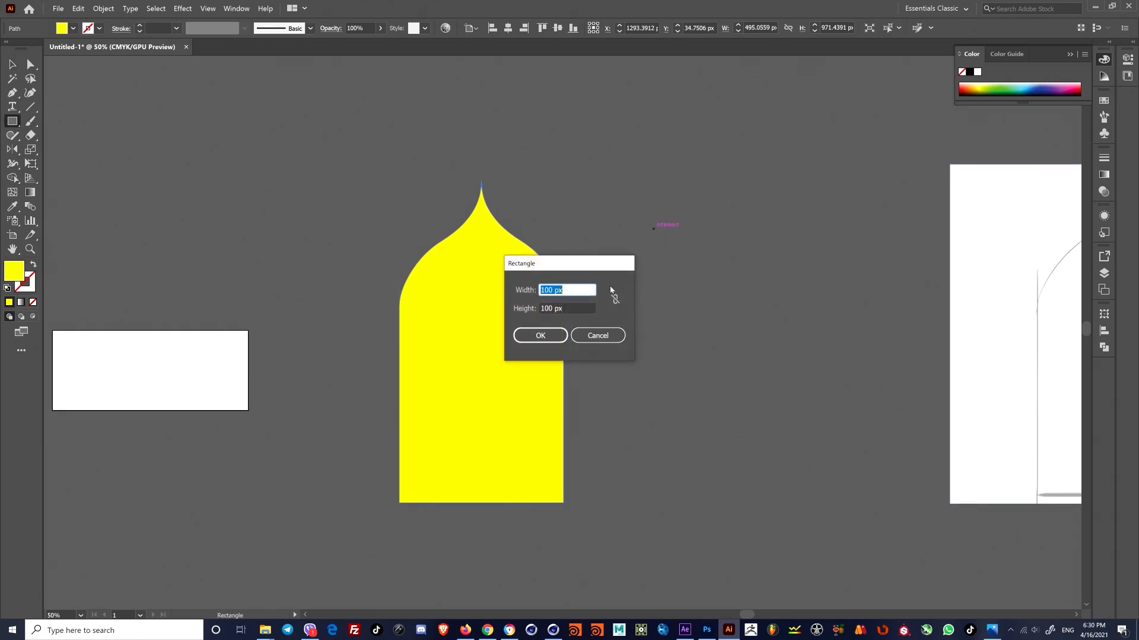
left_click(573, 295)
left_click_drag(561, 296, 514, 287)
type("700")
key("Tab")
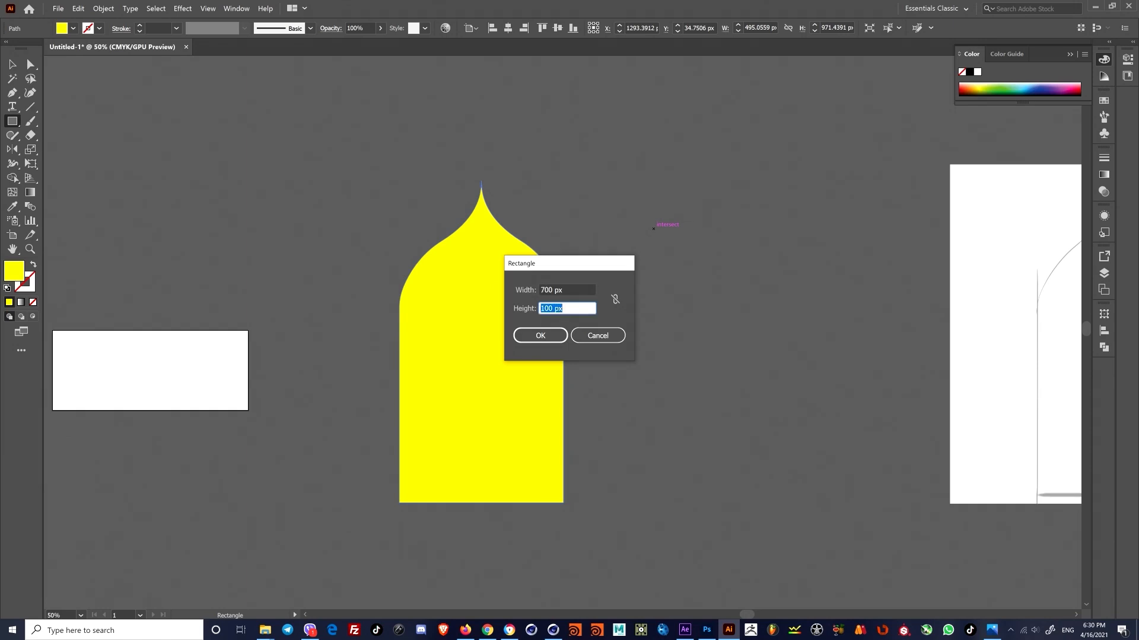
type("500")
key("Return")
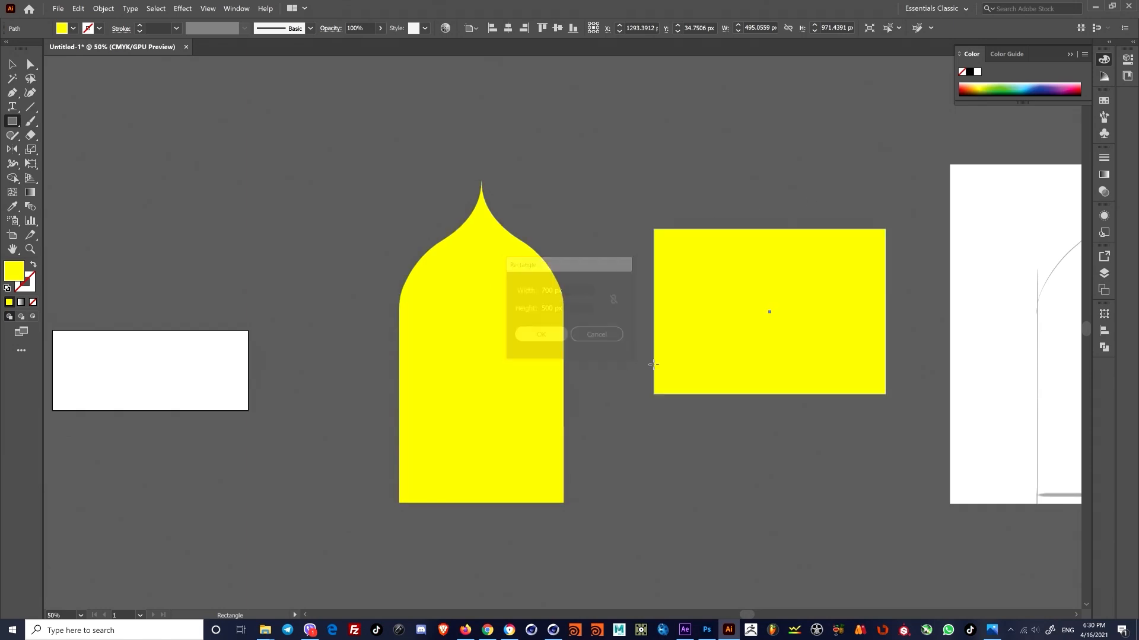
Step: Rotate the rectangle 90° to stand upright, and place it over the arch's lower body to compare widths
key("v")
scroll(607, 257, "right", 3)
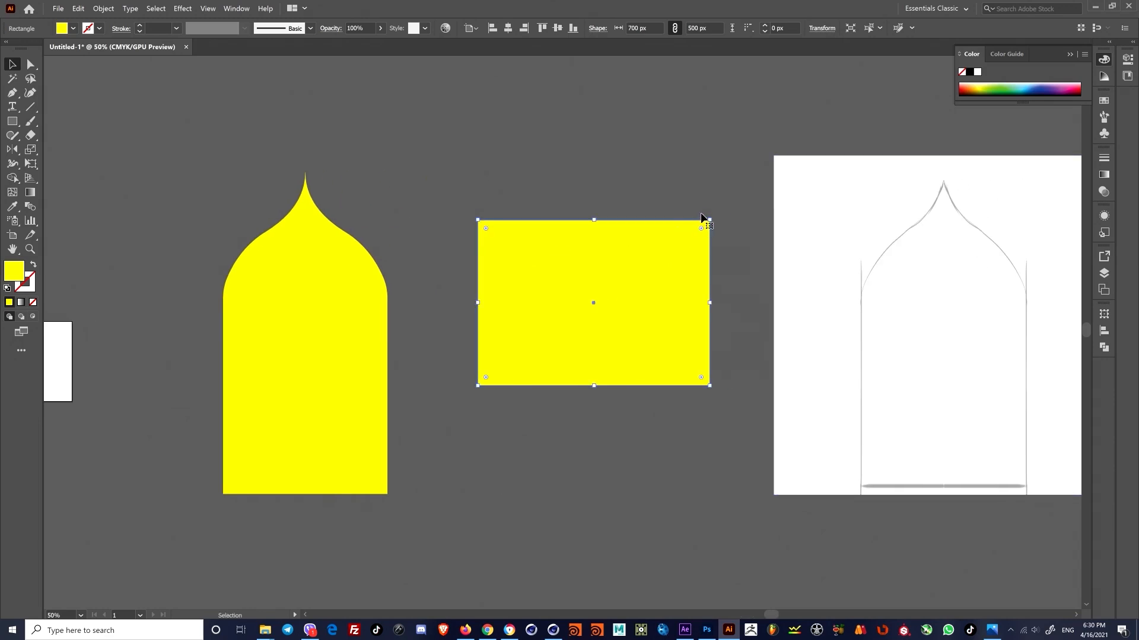
left_click_drag(715, 215, 328, 363)
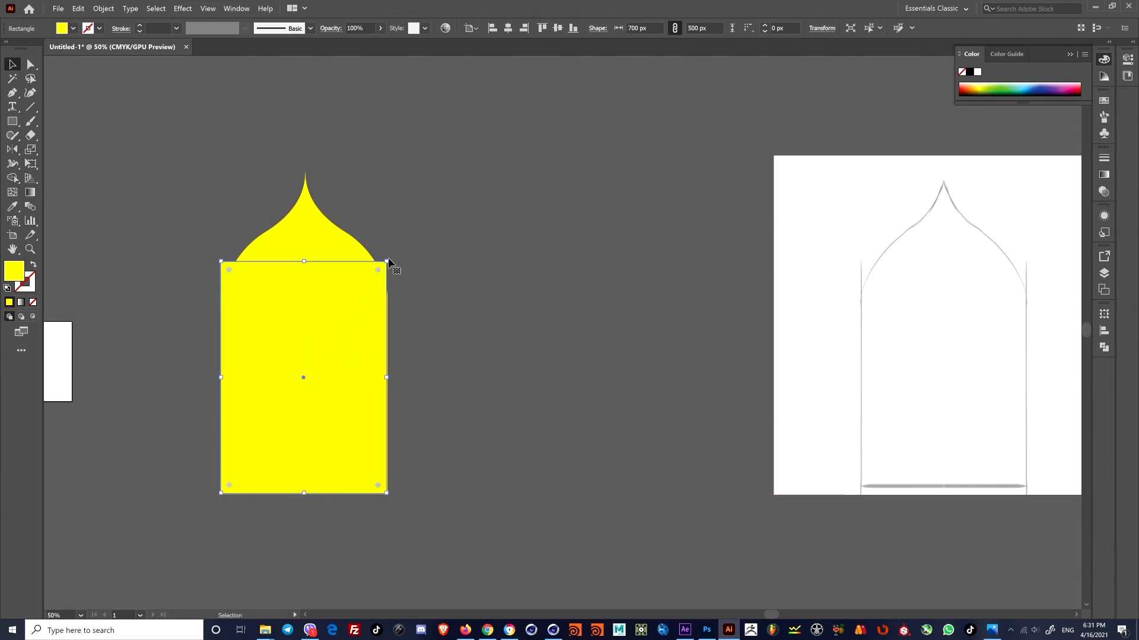
Step: Scale the upright rectangle proportionally to about 970 by 693 px, and place it between the arch and the sketch
left_click_drag(388, 261, 481, 177)
left_click_drag(519, 280, 594, 265)
left_click_drag(524, 244, 765, 227)
left_click_drag(697, 267, 554, 244)
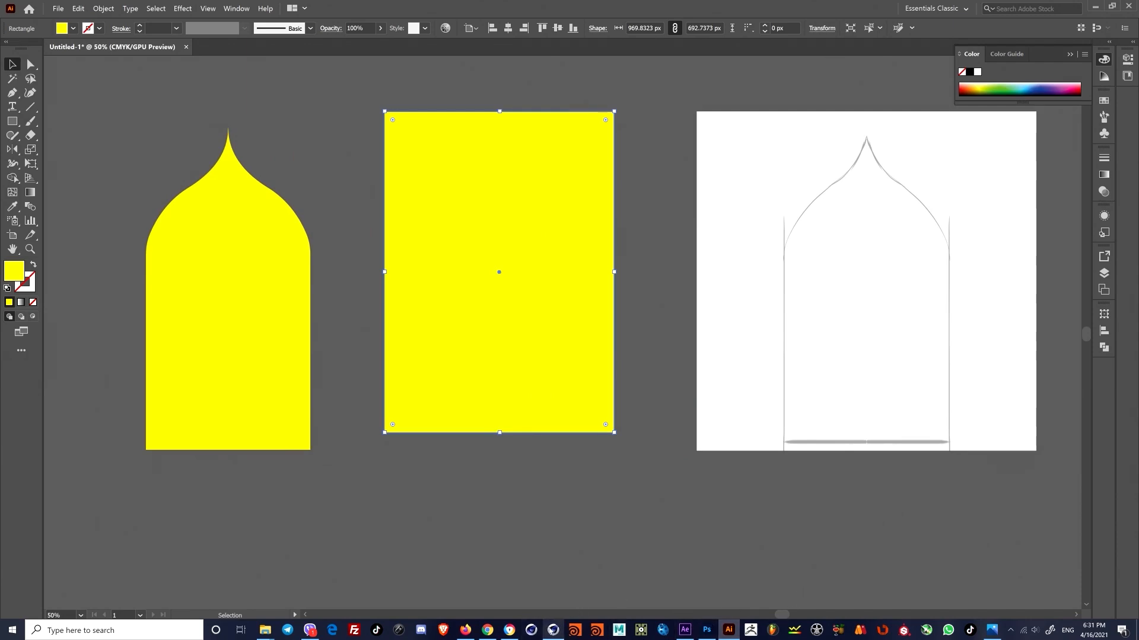
Step: Switch to Cinema 4D to check the measured dimensions of the lantern's side panel
left_click(553, 630)
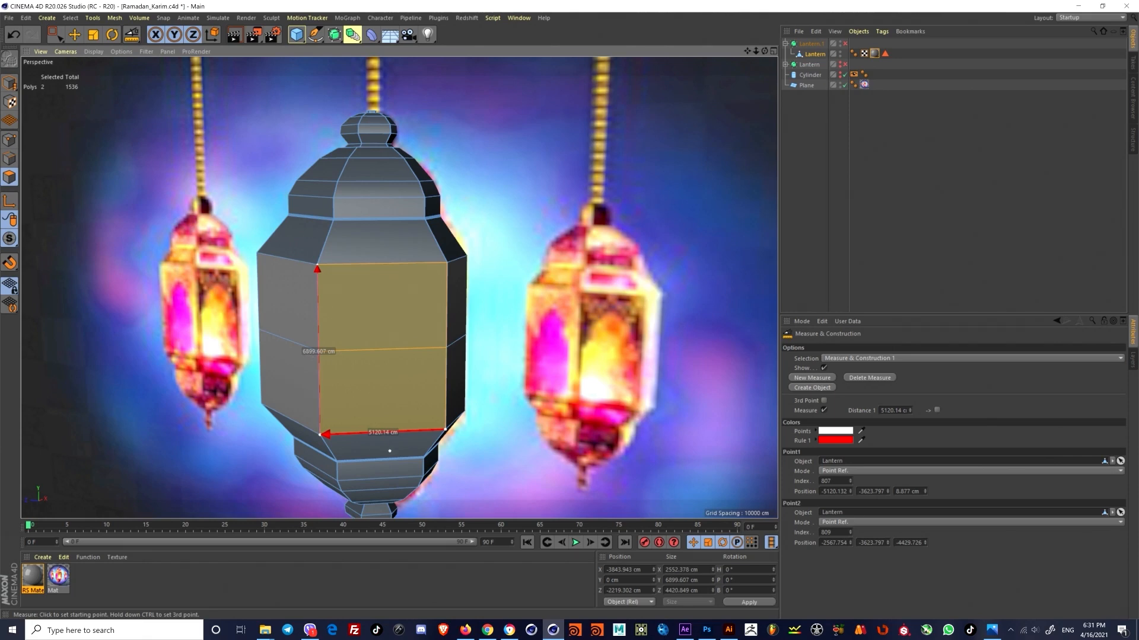
Step: Switch to Illustrator, unlink the rectangle's width and height proportions, and set its width to 689.9 px
key("alt+Tab")
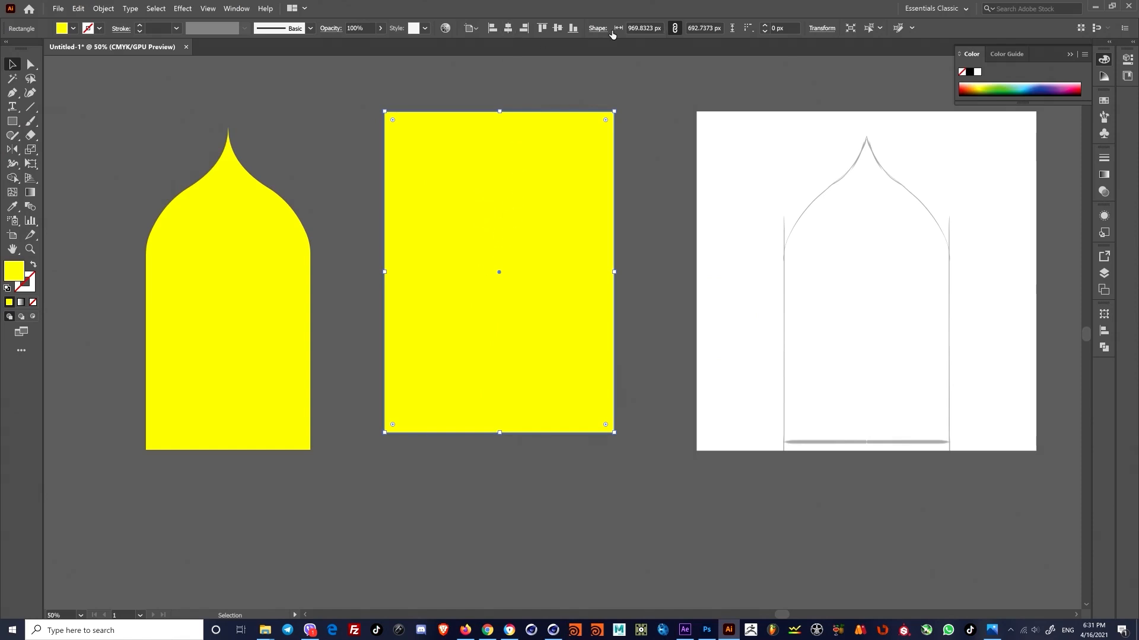
double_click(642, 28)
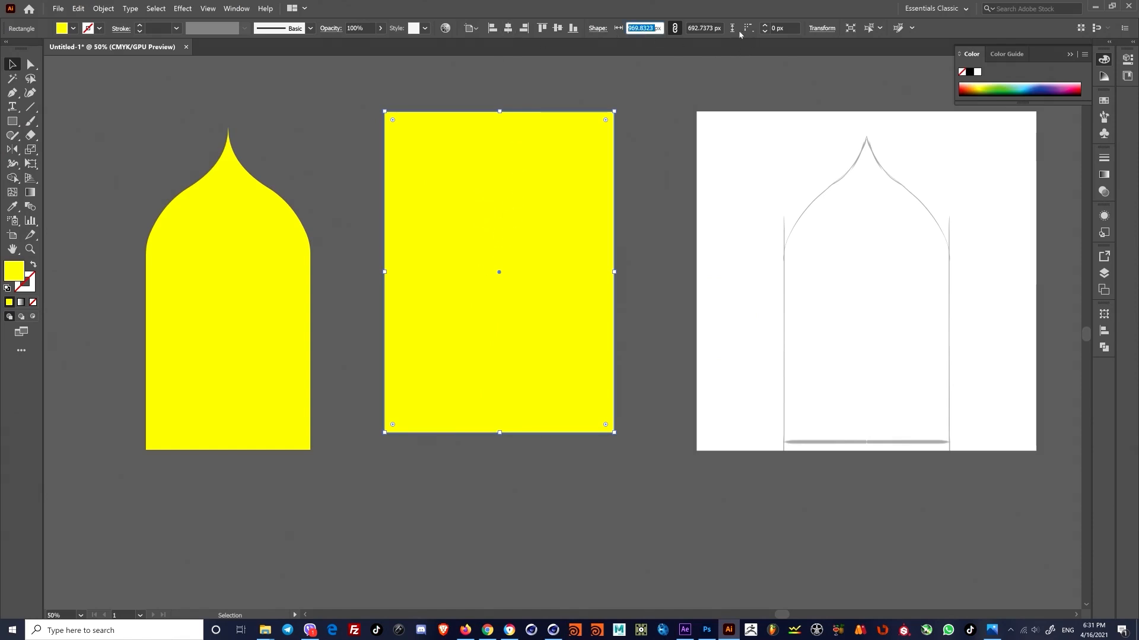
key("Tab")
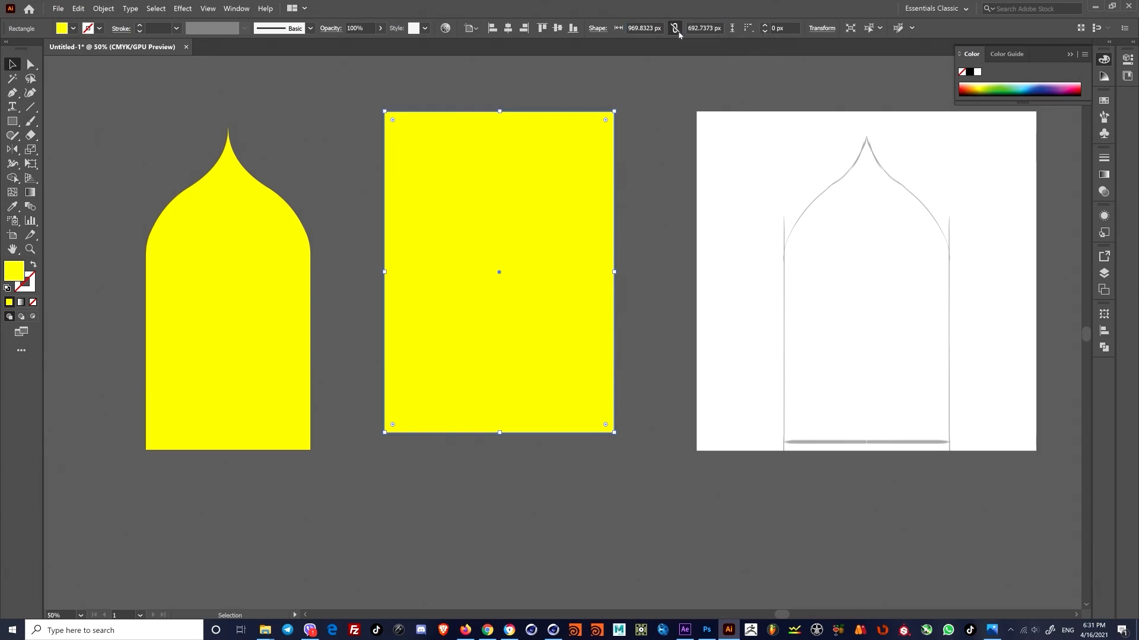
left_click(675, 27)
double_click(703, 29)
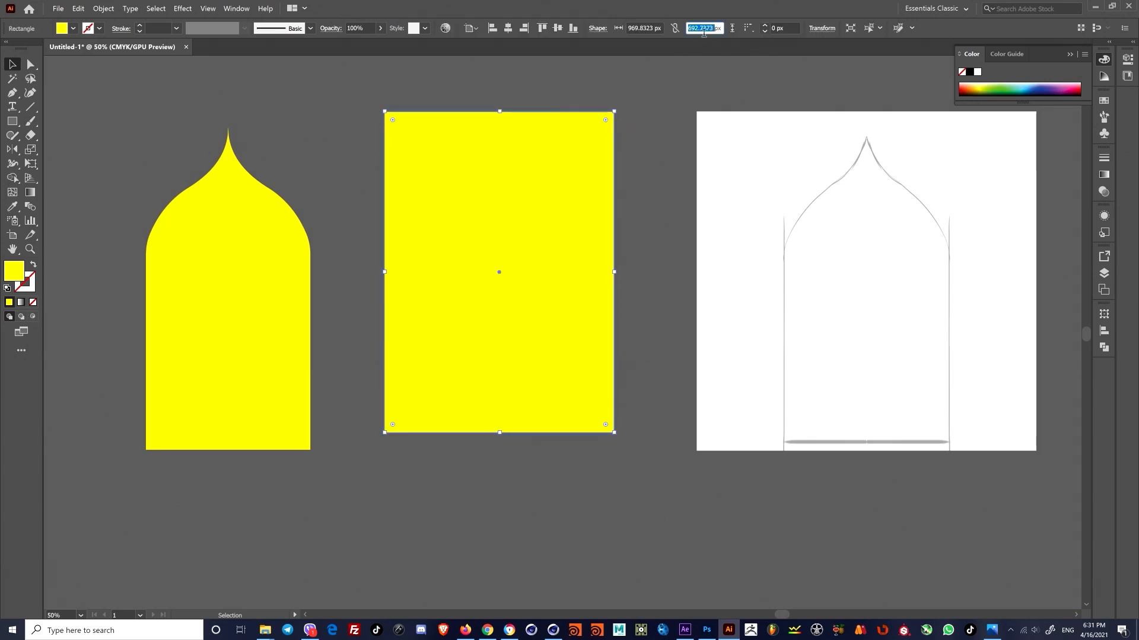
triple_click(637, 33)
type("6")
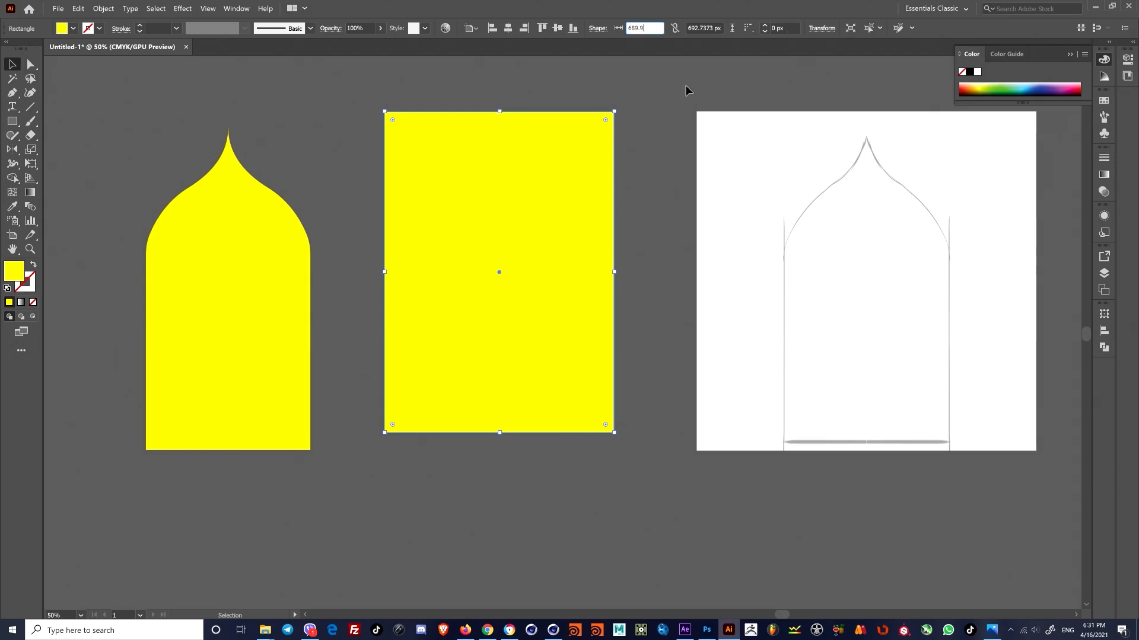
type("89.9")
key("Return")
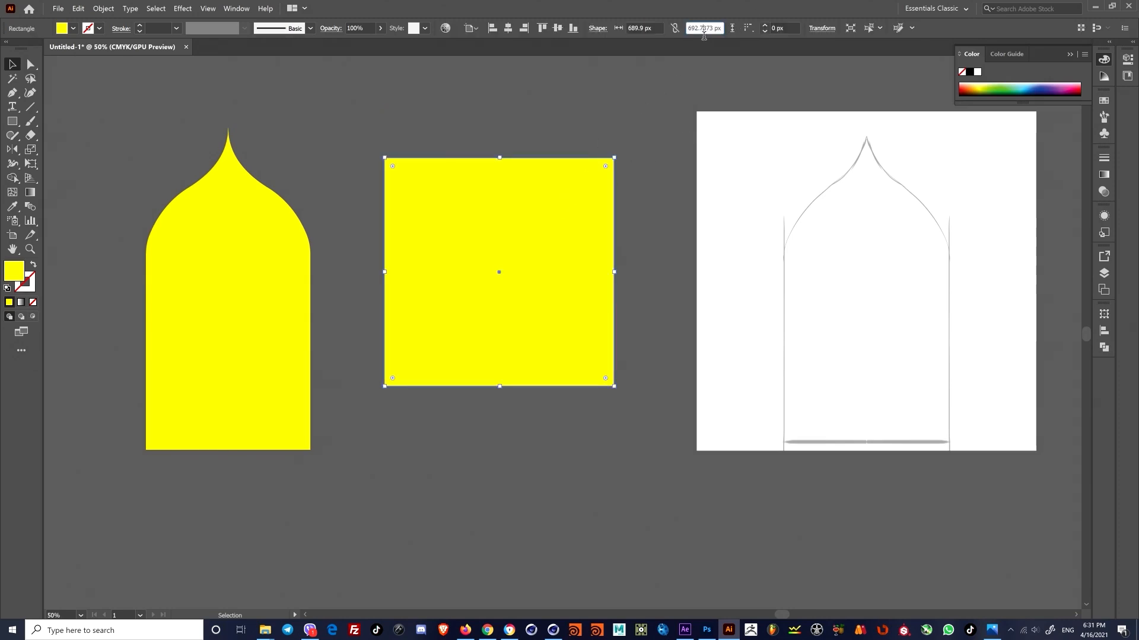
Step: Check the side panel's measured width in Cinema 4D and set the Illustrator rectangle's height to 512 px
key("alt+Tab")
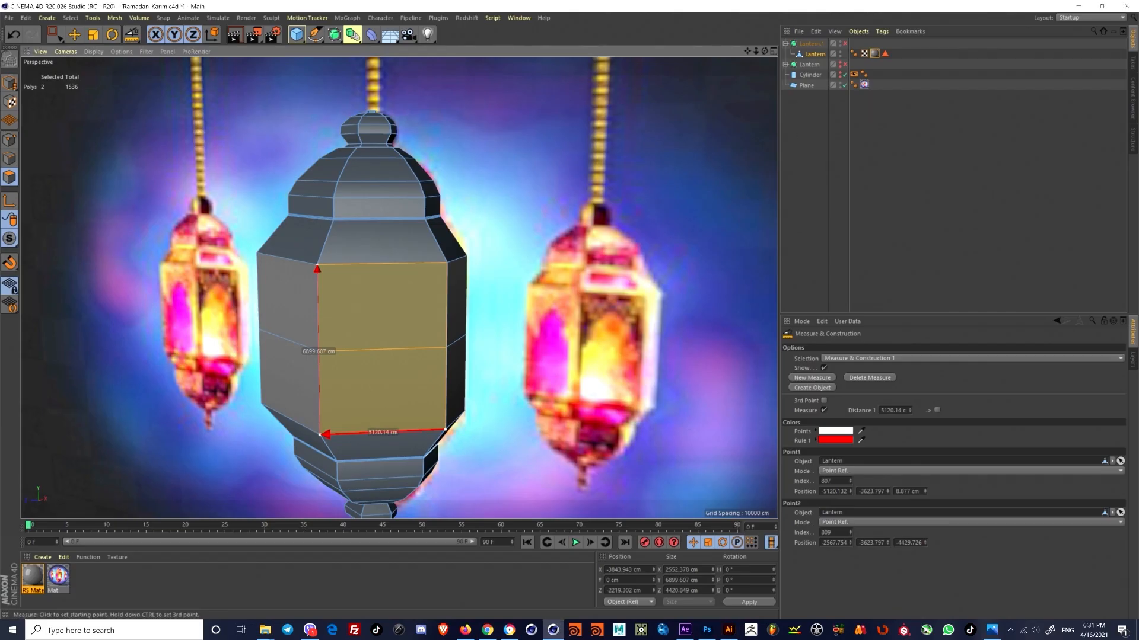
key("alt+Tab")
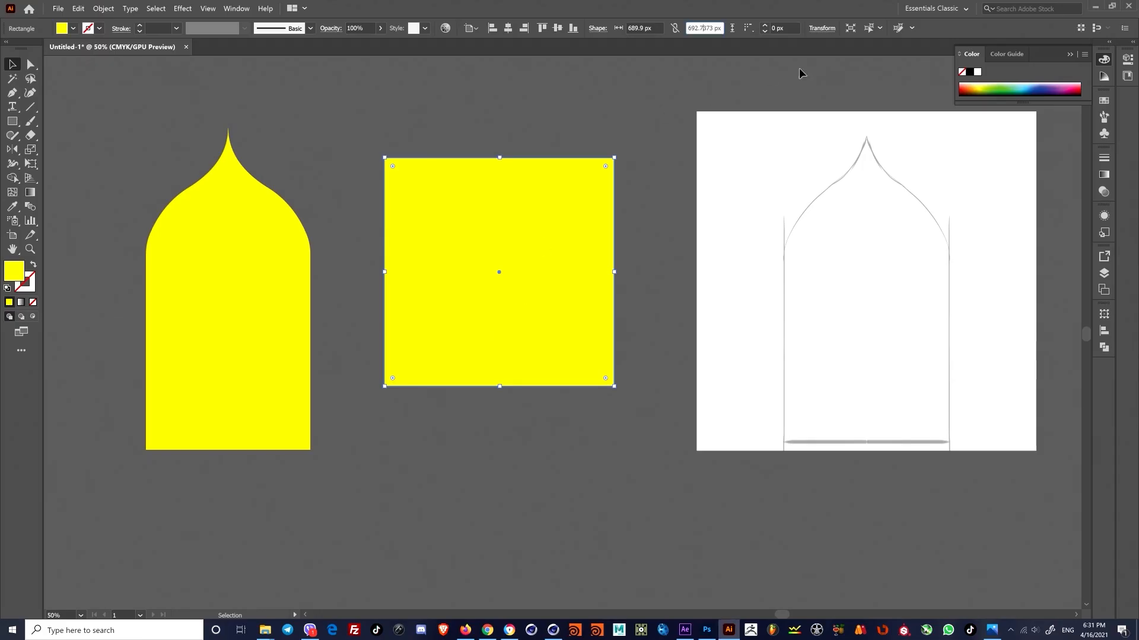
double_click(701, 30)
type("512")
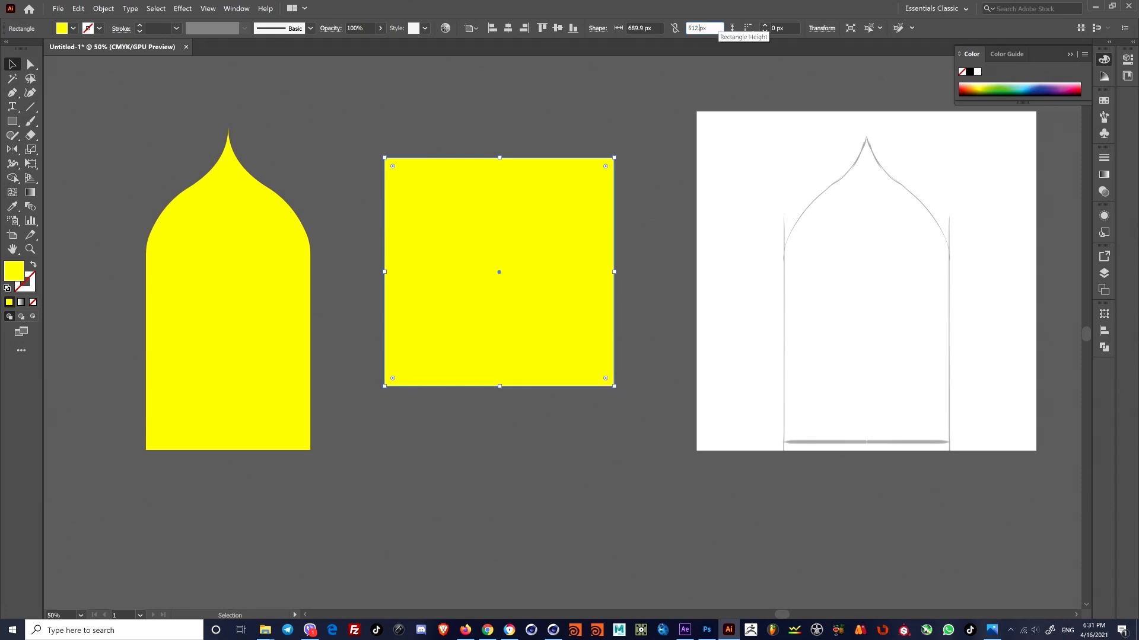
key("Return")
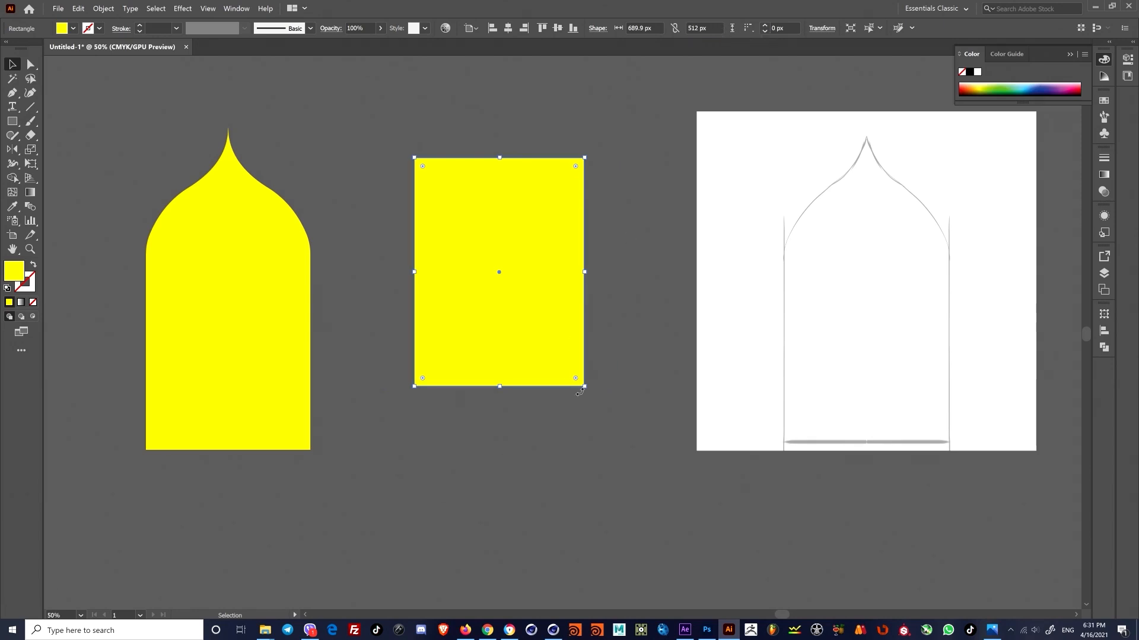
Step: Align the rectangle to the arch's base and scale it up proportionally to about 974 by 723 px, covering the arch's height
left_click_drag(466, 306, 310, 388)
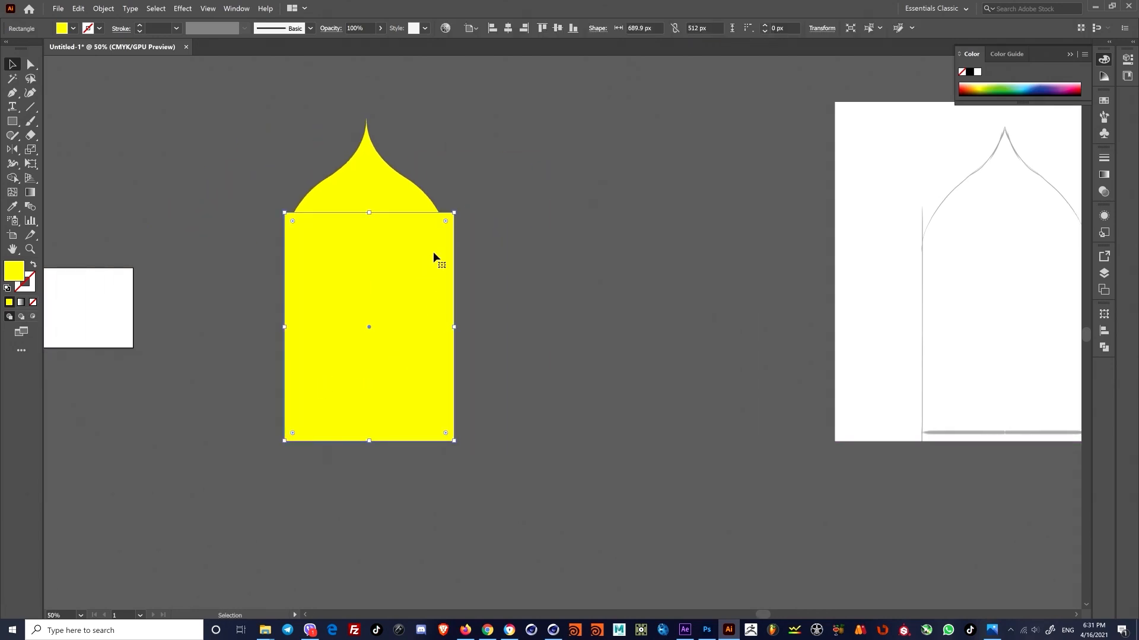
left_click_drag(454, 212, 567, 123)
scroll(521, 231, "left", 5)
scroll(521, 231, "down", 1)
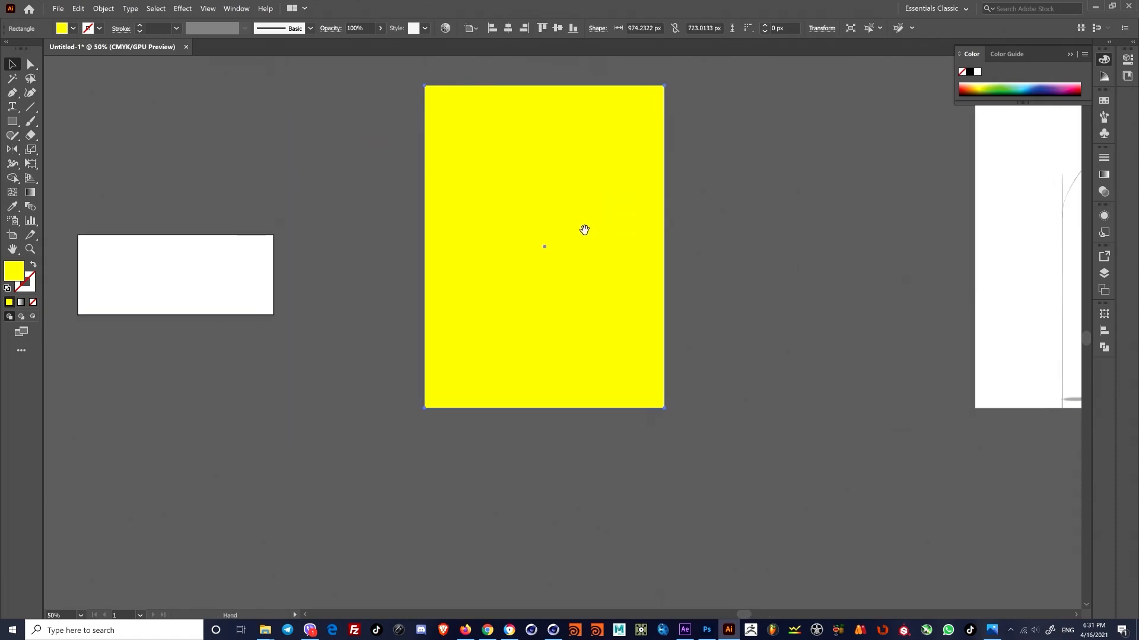
Step: Fill the large rectangle with red so it contrasts with the yellow arch, and deselect it
double_click(591, 199)
key("a")
key("v")
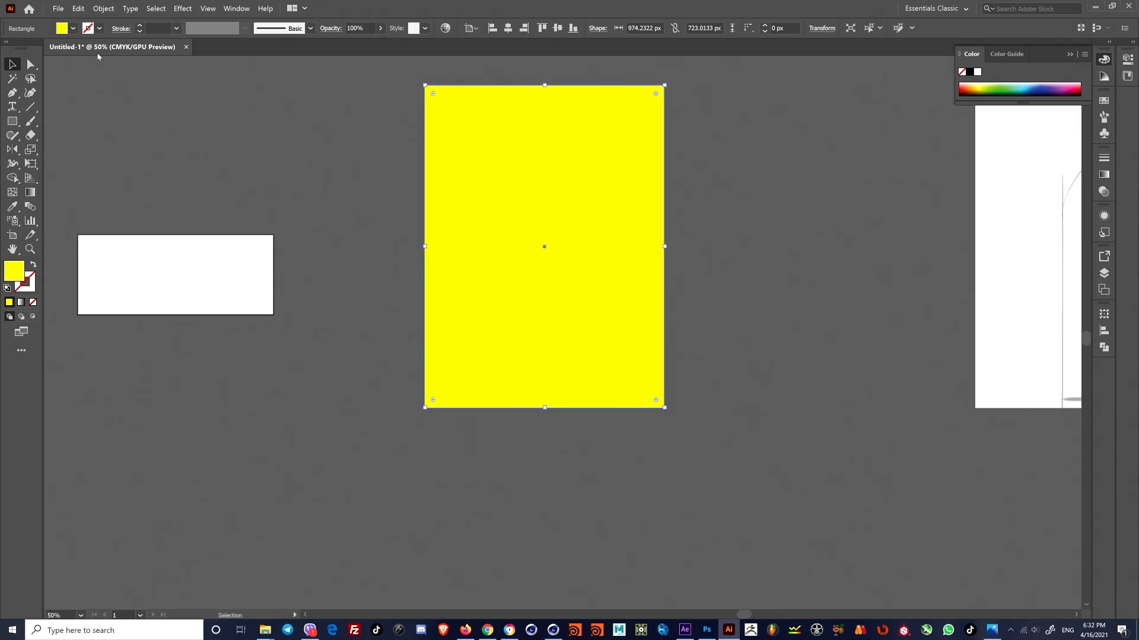
left_click(73, 29)
left_click(104, 51)
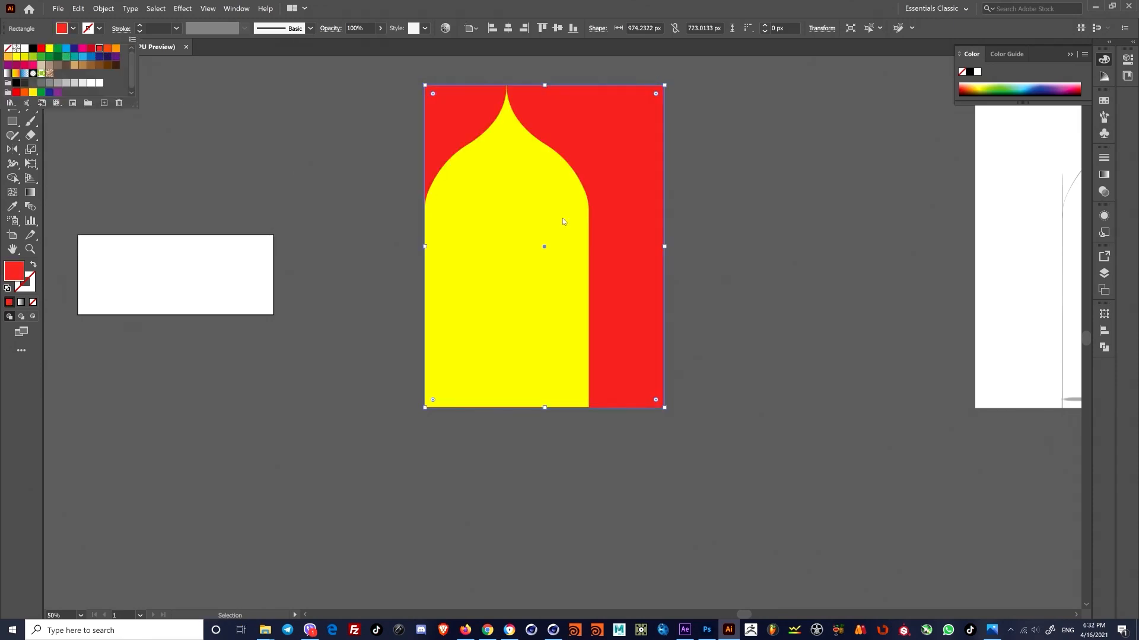
key("Escape")
scroll(694, 254, "up", 2)
scroll(694, 253, "right", 2)
key("ctrl+shift+a")
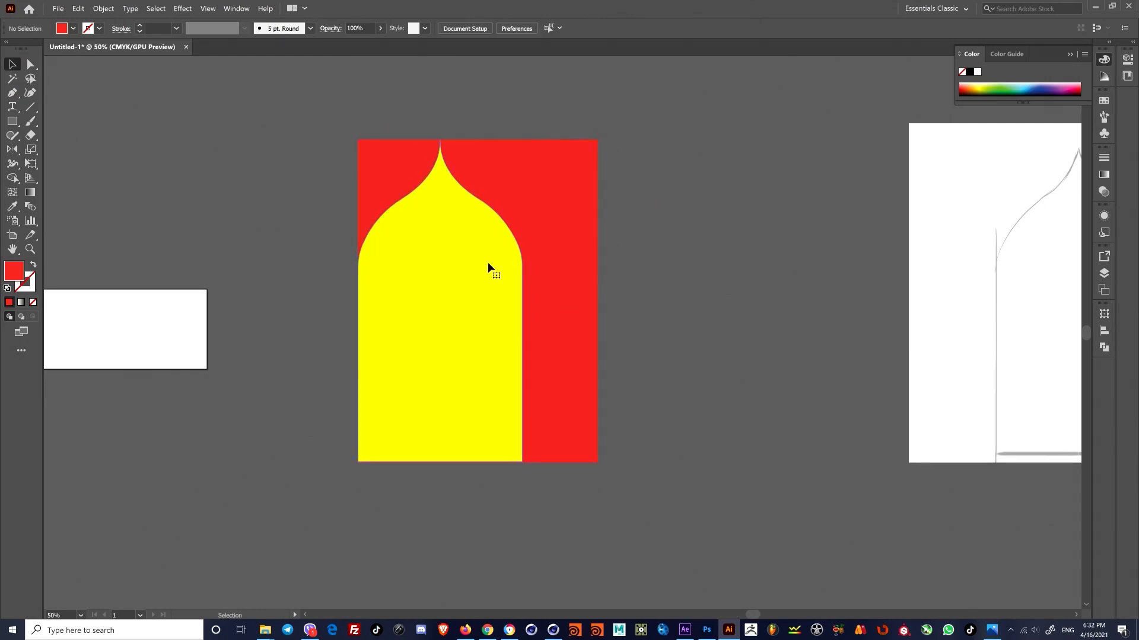
Step: Select the arch together with the red rectangle and align their horizontal centers
left_click(487, 262)
left_click(500, 159, "shift")
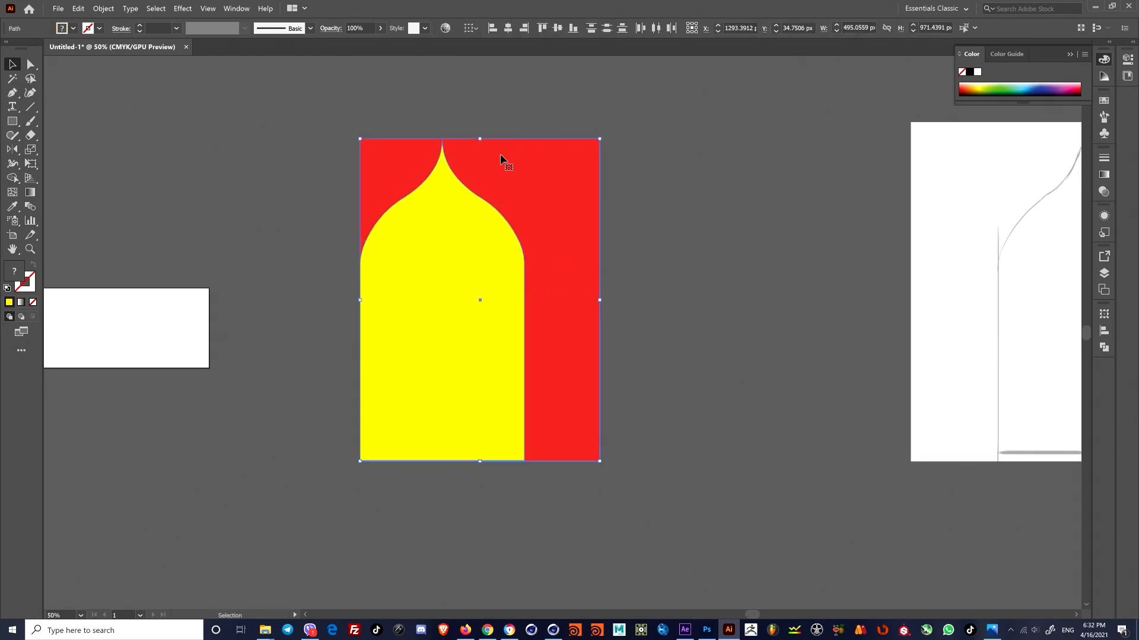
left_click(508, 27)
key("ctrl+shift+a")
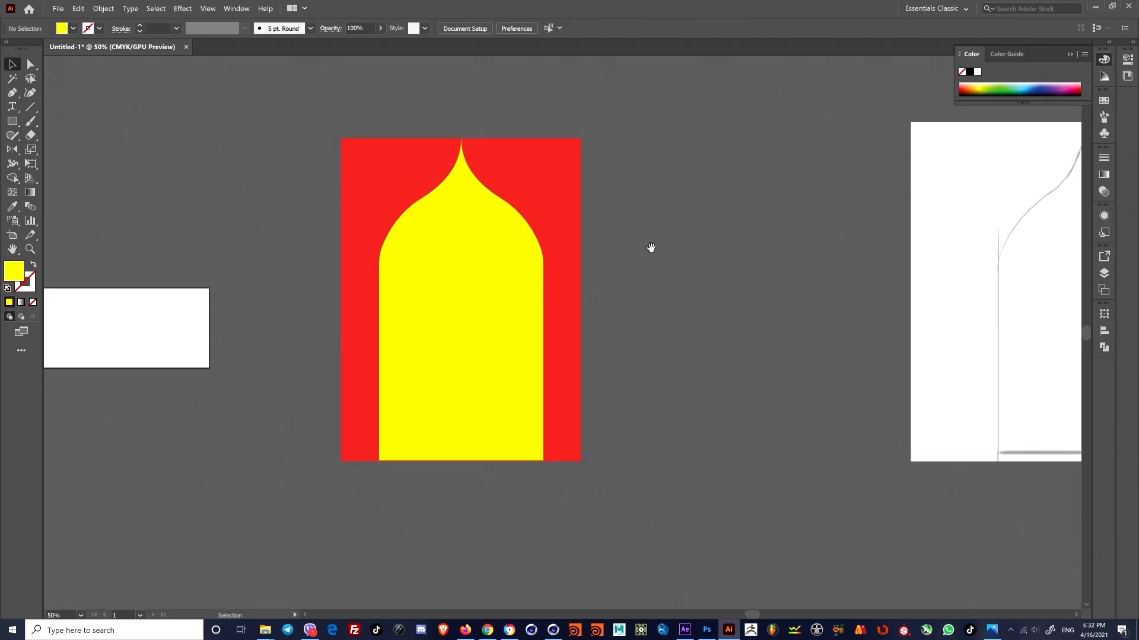
scroll(651, 248, "left", 1)
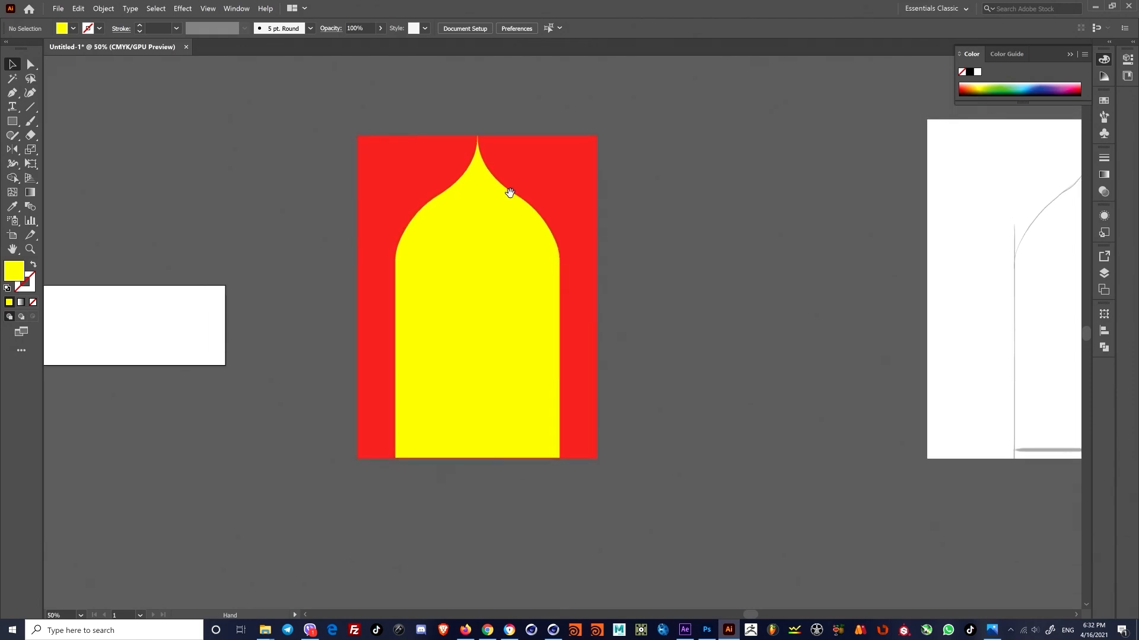
scroll(620, 196, "down", 1)
scroll(620, 196, "up", 1)
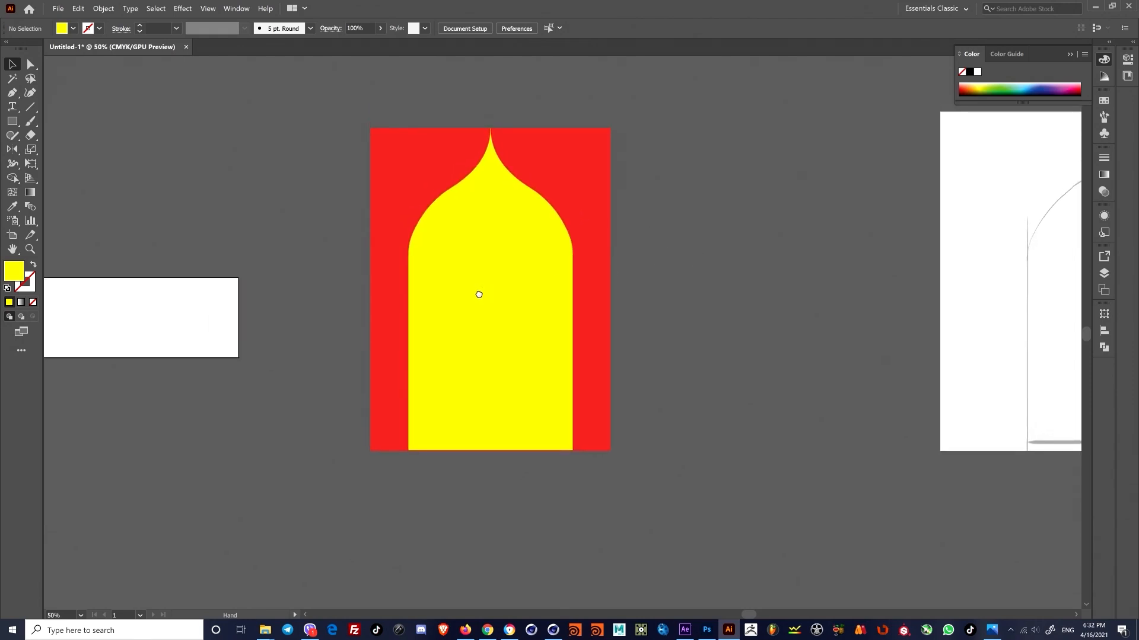
left_click_drag(479, 294, 493, 297)
left_click(508, 247)
left_click(697, 251)
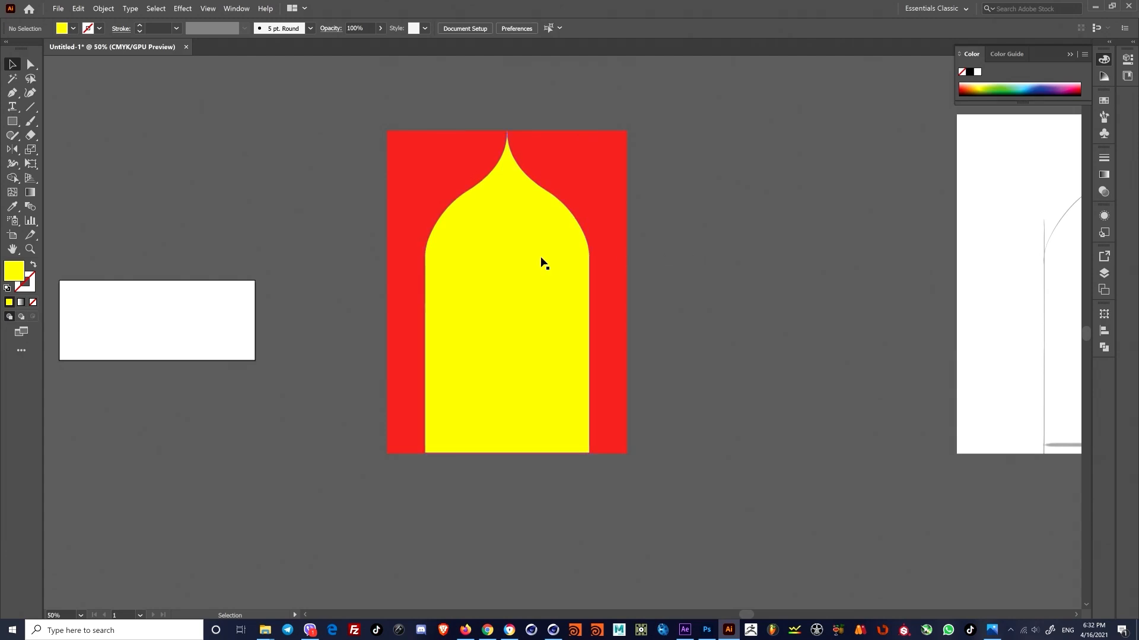
left_click(543, 263)
left_click_drag(462, 346, 488, 362)
left_click(730, 298)
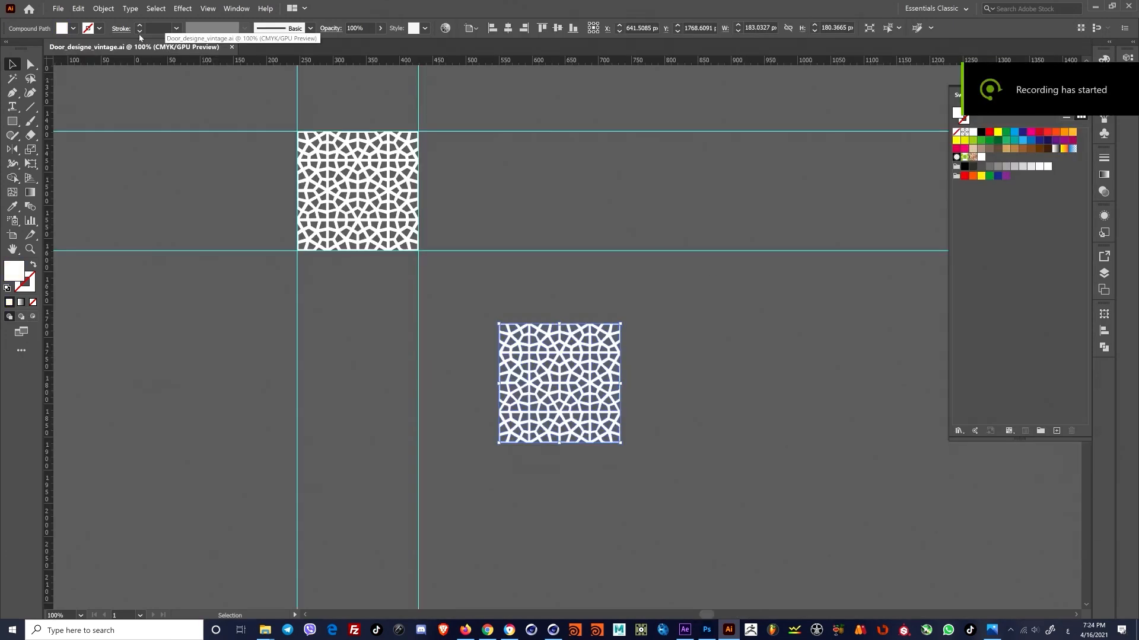
Step: Make a new pattern from the selected white geometric lattice tile in Door_designe_vintage.ai
left_click(78, 8)
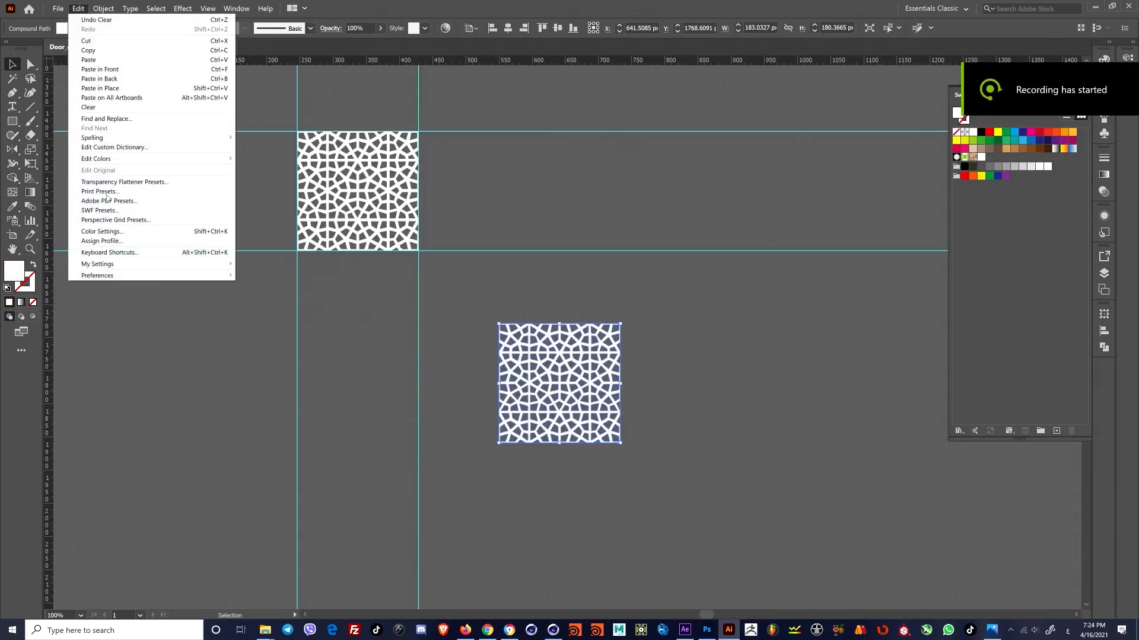
left_click(103, 8)
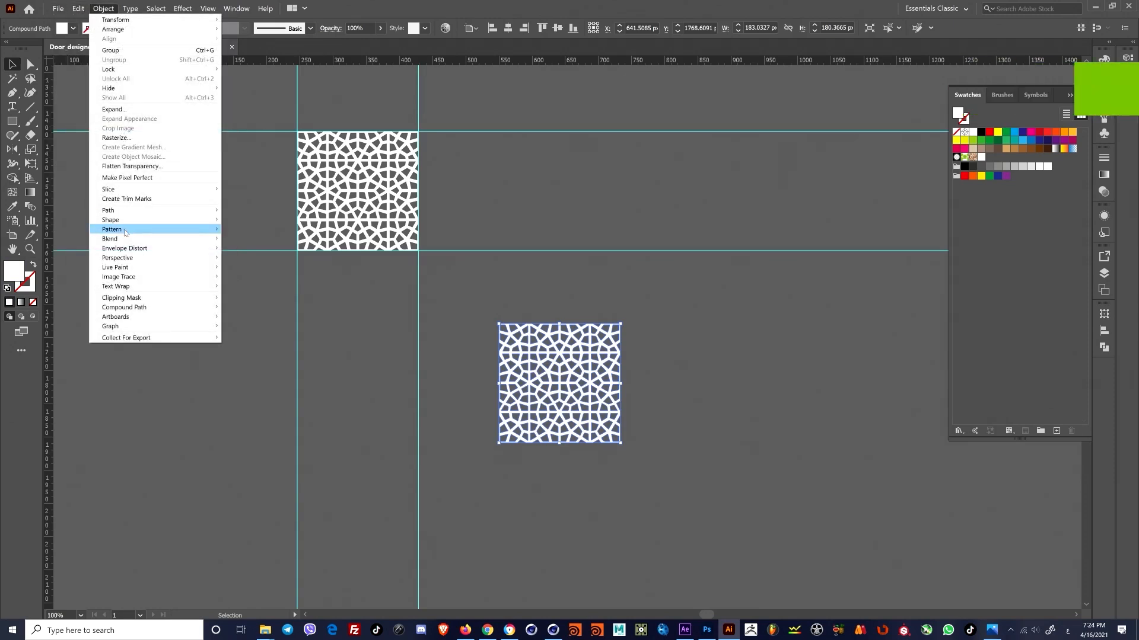
mouse_move(130, 233)
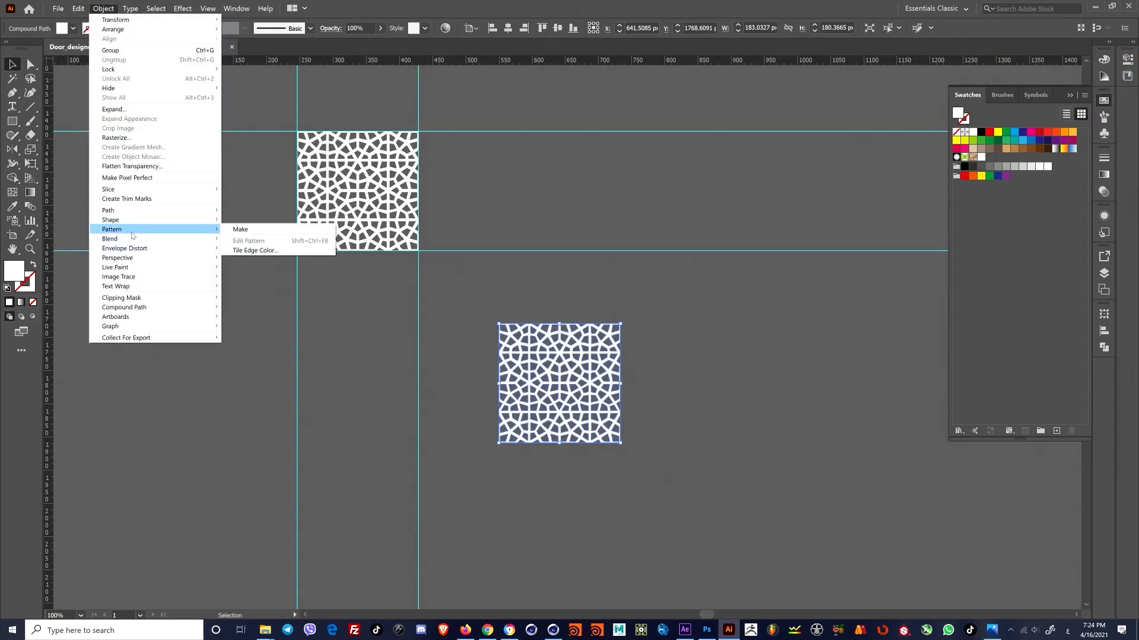
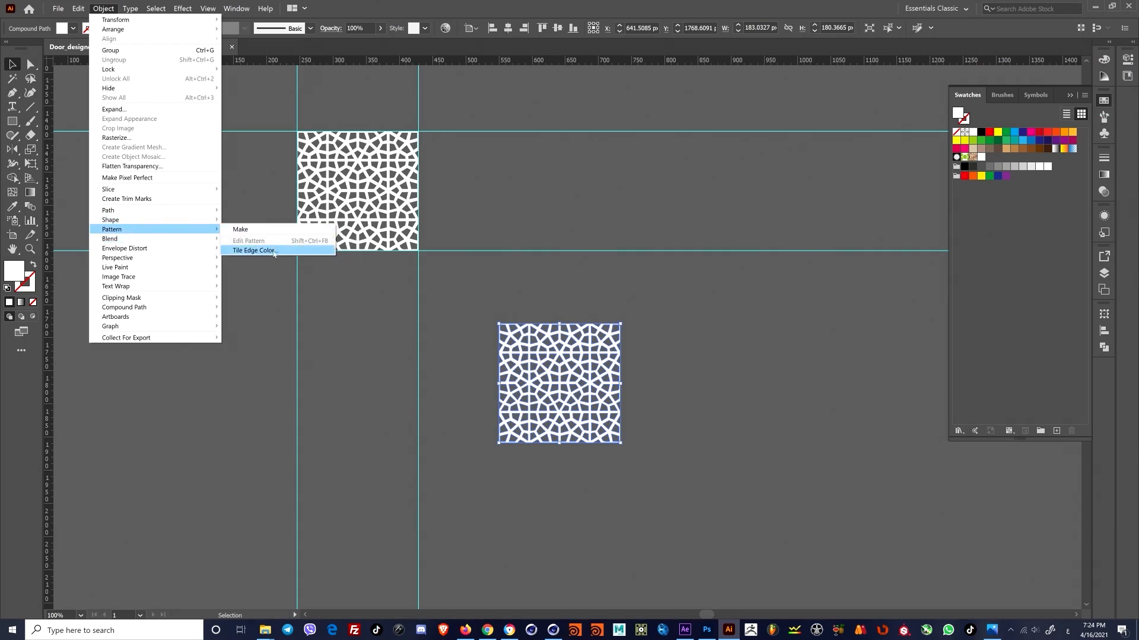
left_click(243, 230)
left_click(681, 338)
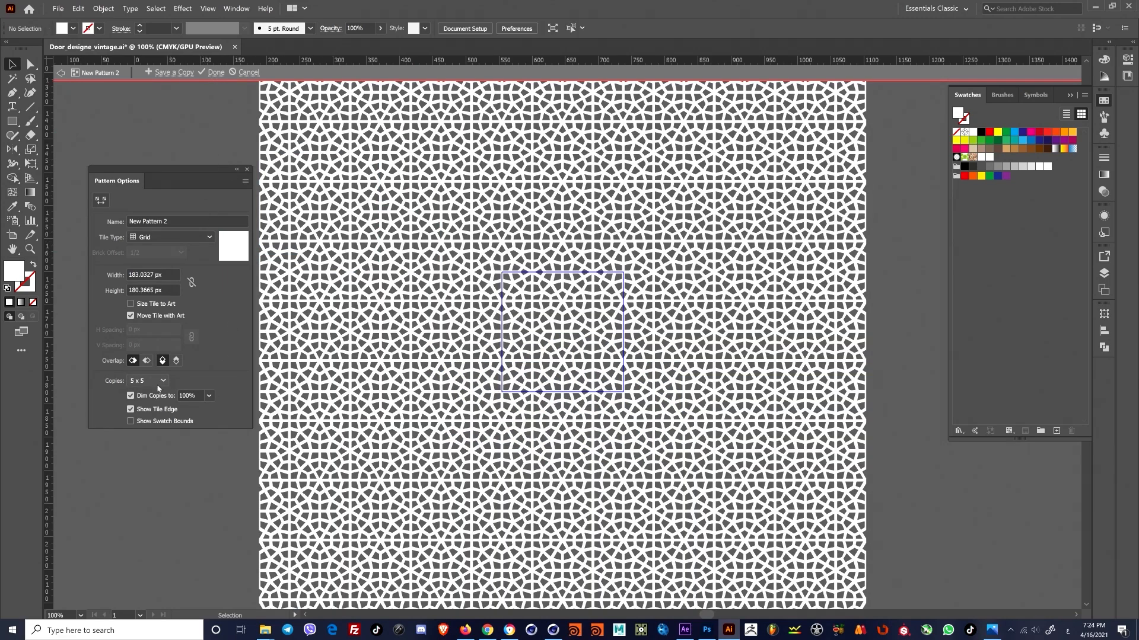
Step: Set the pattern's preview copies to 9 x 9
scroll(560, 336, "down", 2, "alt")
scroll(559, 338, "up", 1, "alt")
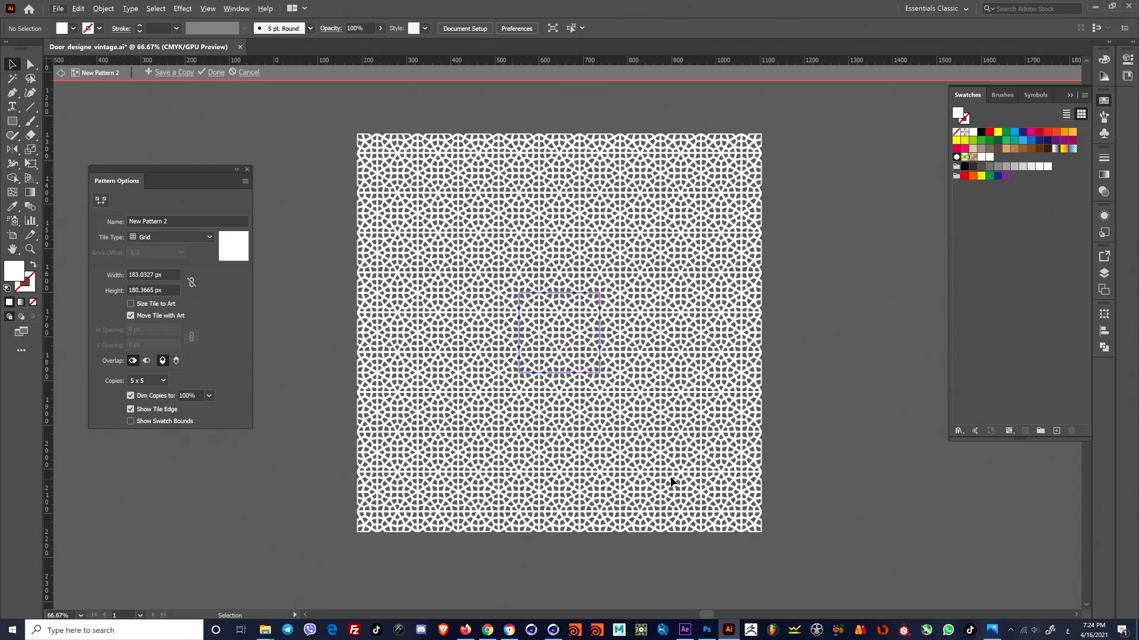
left_click(163, 382)
left_click(154, 447)
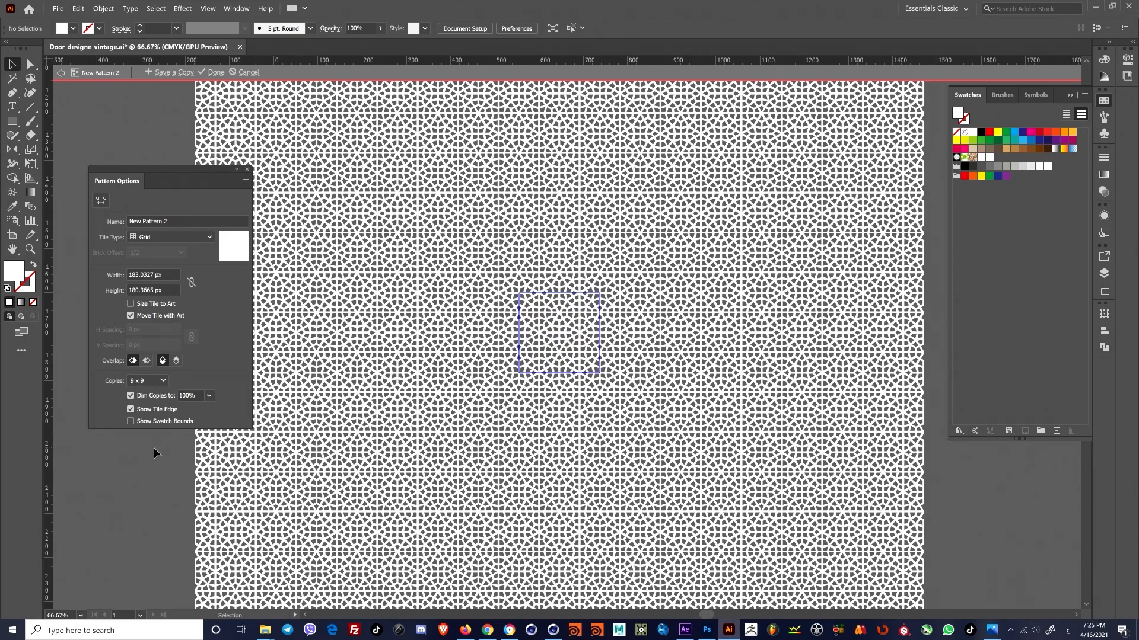
scroll(515, 337, "down", 1, "alt")
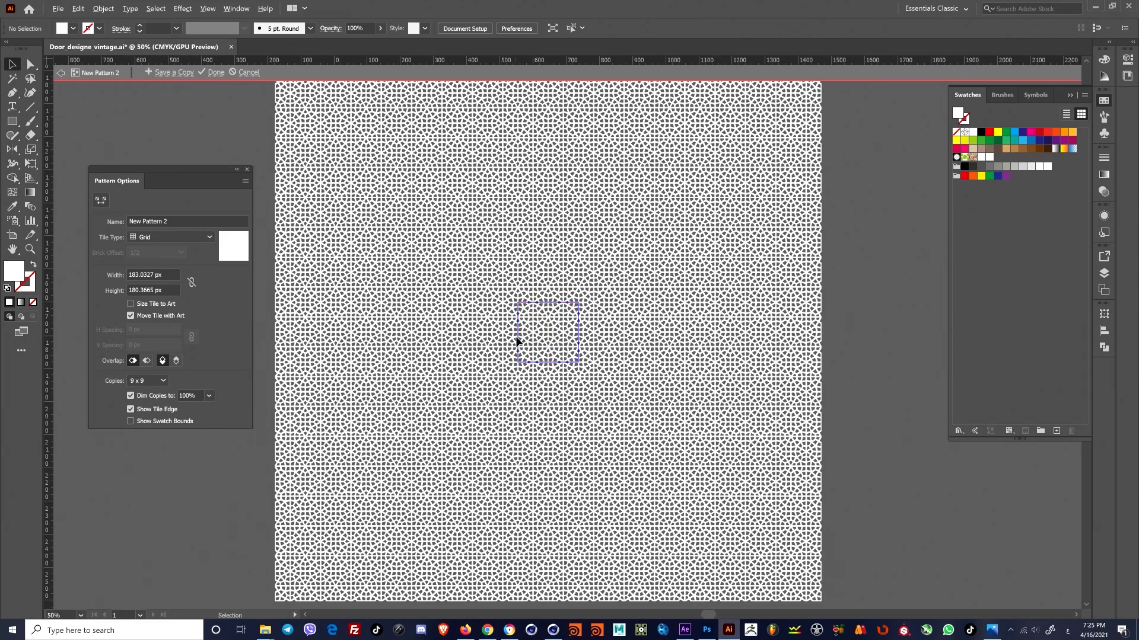
Step: Set the pattern's preview copies to 7 x 7 and finish pattern editing
left_click(163, 381)
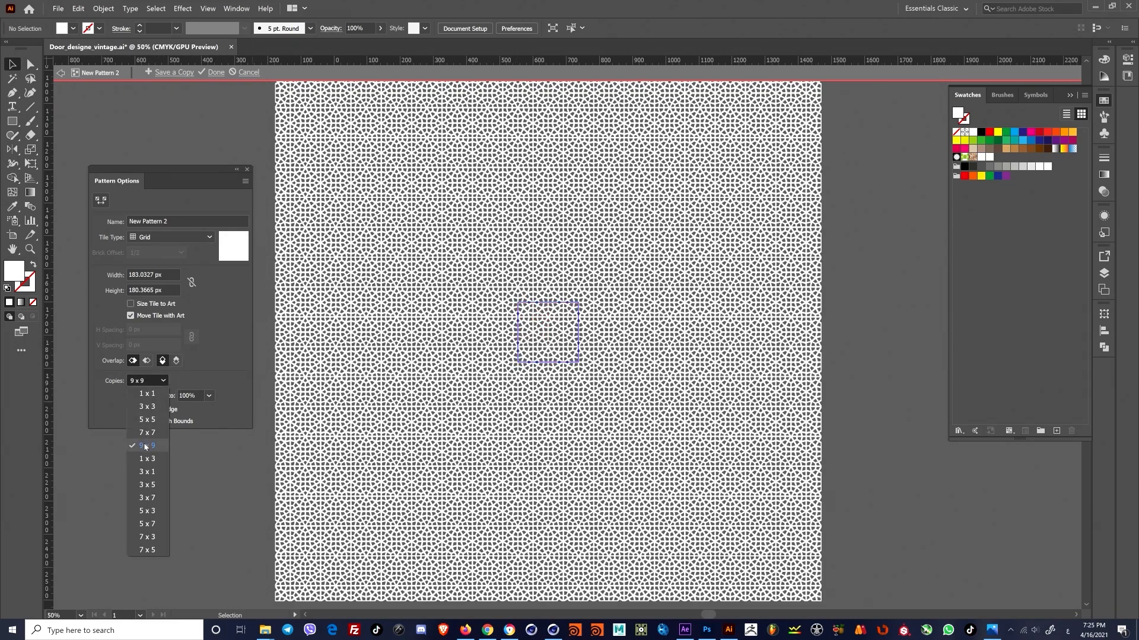
left_click(157, 432)
left_click(216, 73)
Step: Display the document's swatches and draw a rectangle in the empty area above the lattice tiles
left_click(1105, 119)
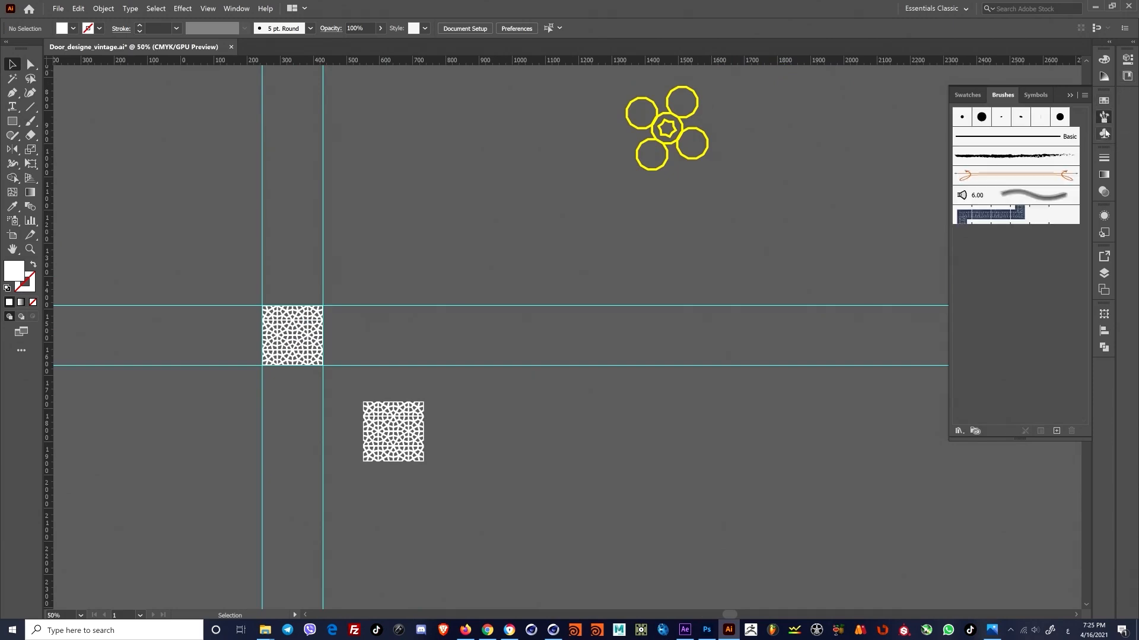
left_click(1105, 134)
left_click(1104, 117)
left_click(1104, 102)
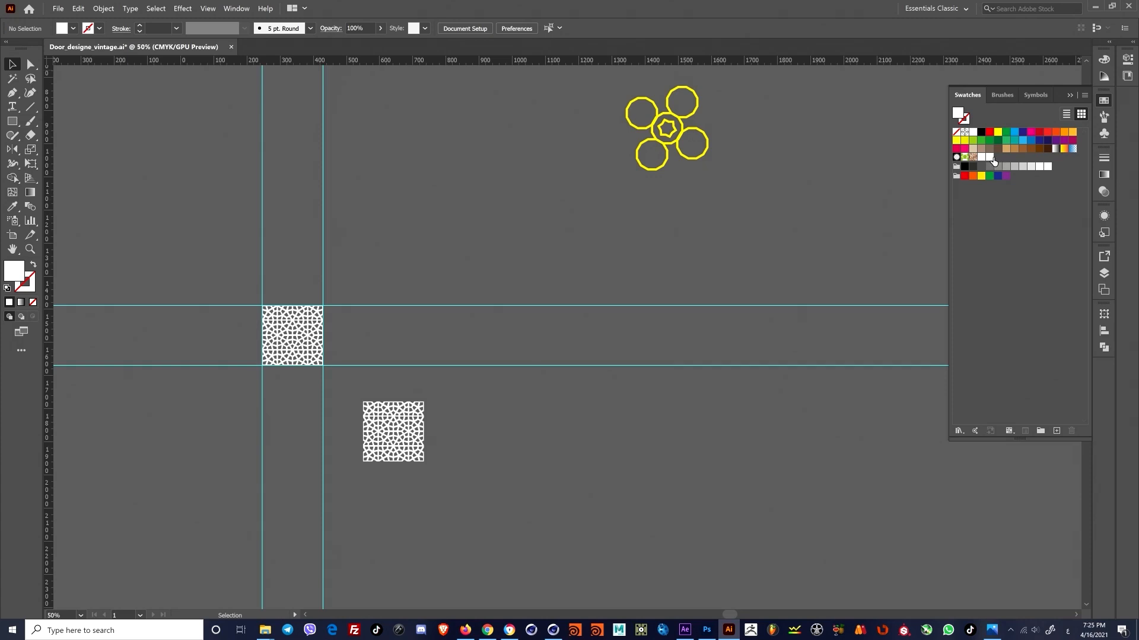
left_click(12, 121)
left_click_drag(430, 107, 569, 259)
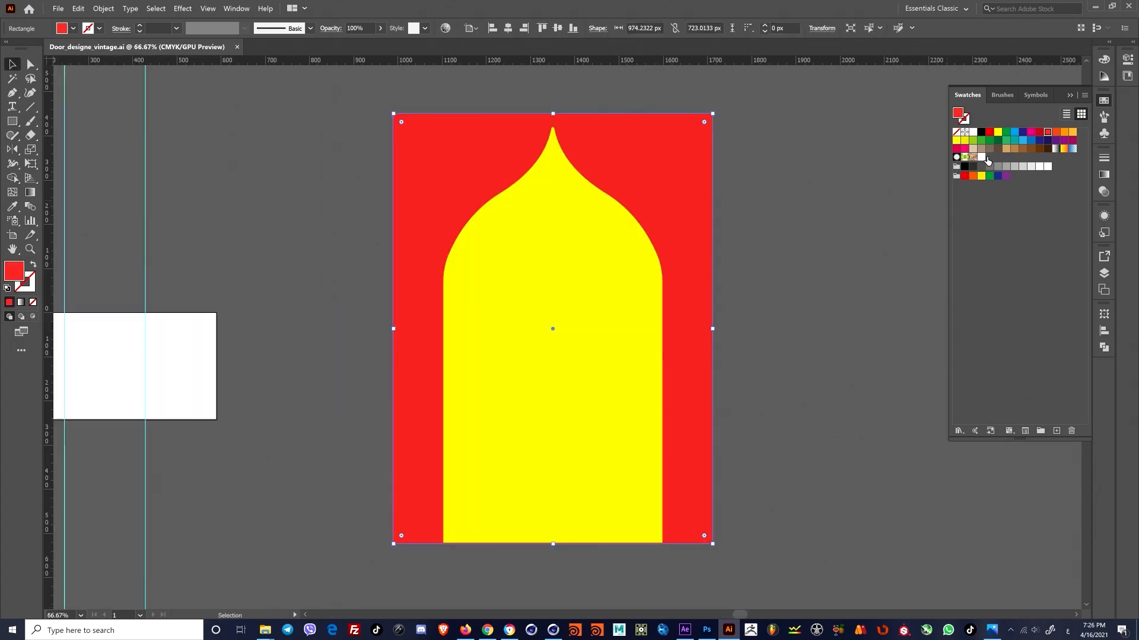
Step: Fill the red rectangle behind the arch with the white geometric lattice pattern swatch and deselect it
left_click(982, 157)
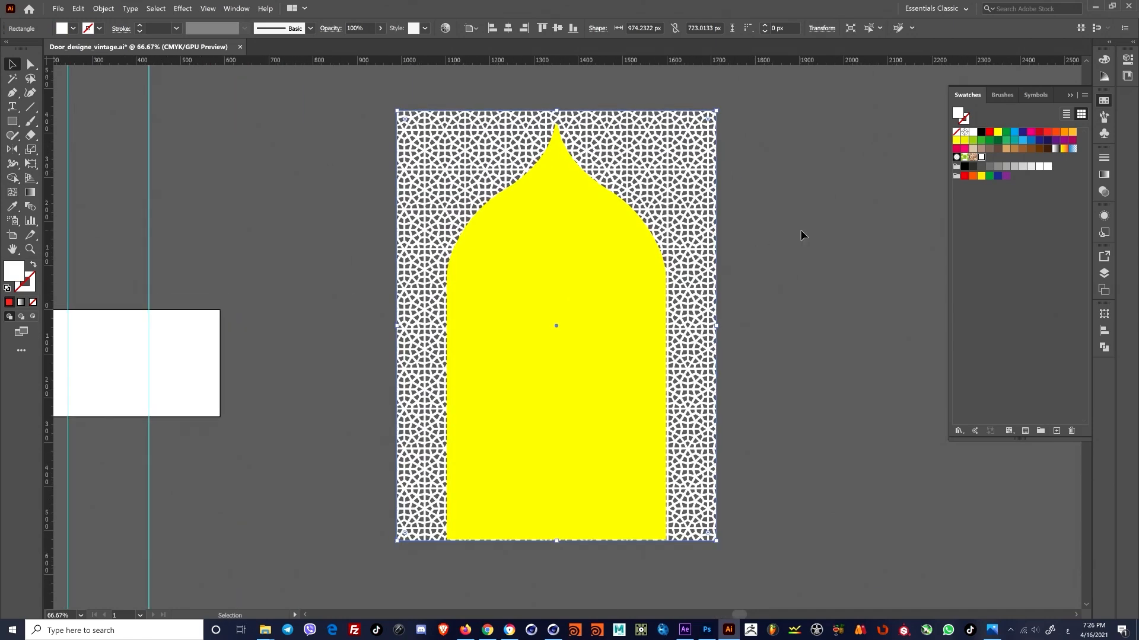
left_click(797, 217)
scroll(774, 228, "down", 1, "alt")
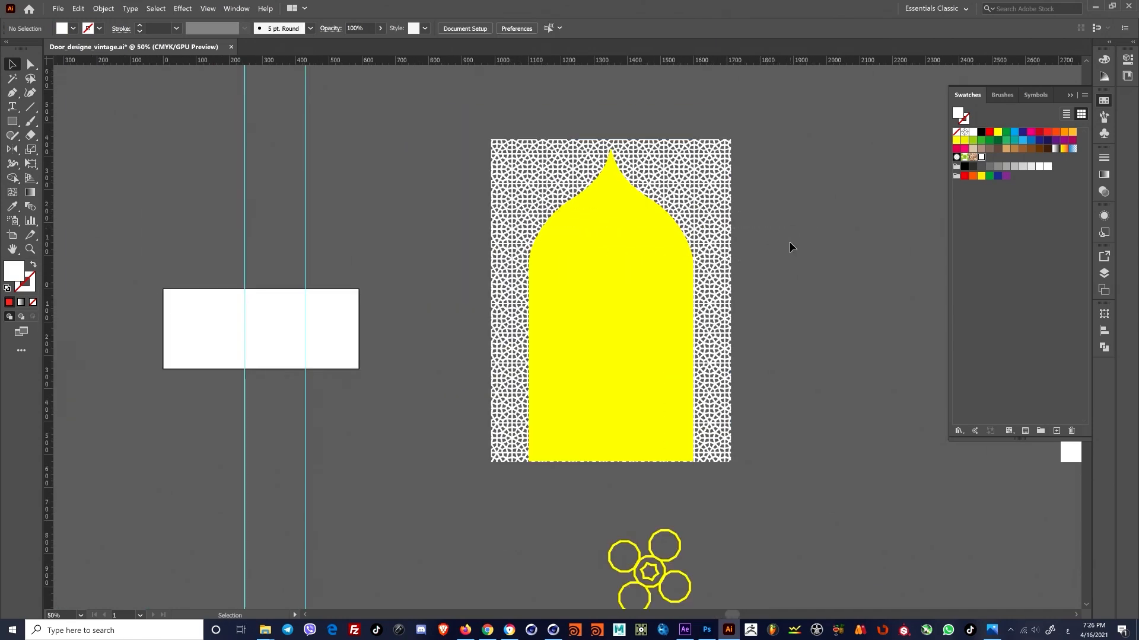
Step: Move the arch reference image to the empty area on the far side of the artboard
left_click_drag(791, 247, 713, 251)
left_click_drag(641, 276, 453, 234)
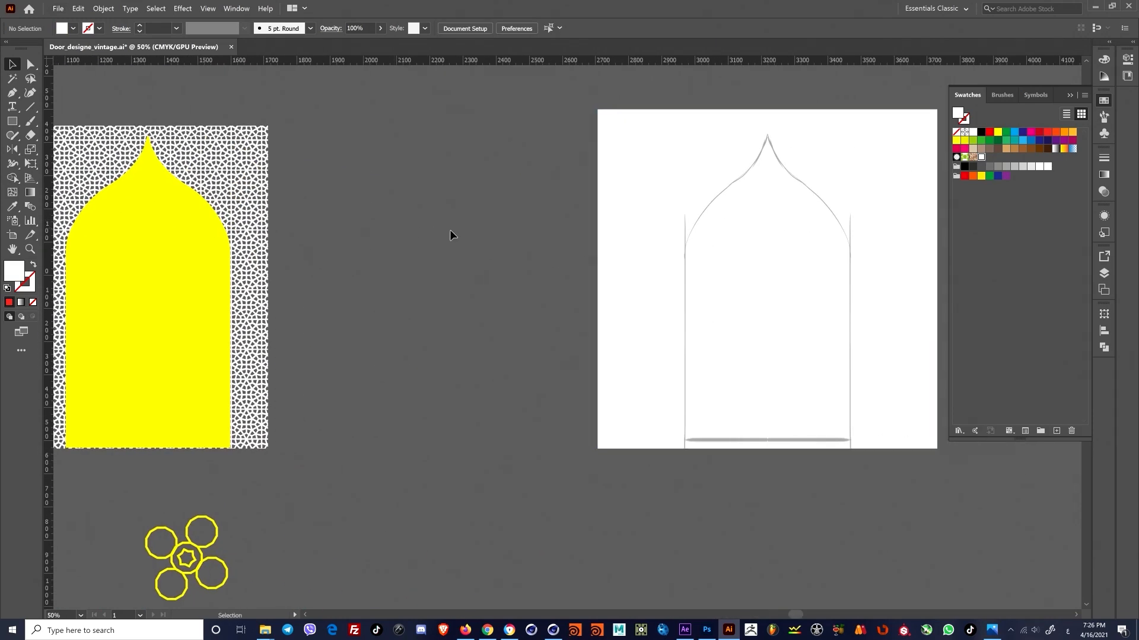
scroll(451, 231, "down", 2, "alt")
left_click(611, 274)
left_click_drag(409, 293, 736, 287)
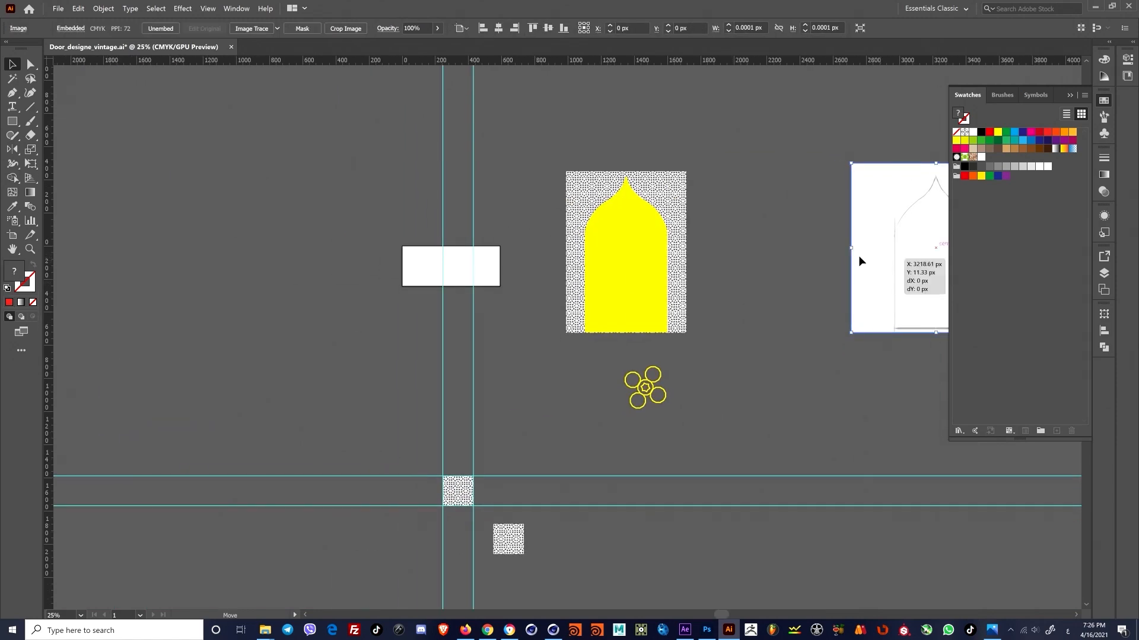
left_click_drag(856, 263, 128, 240)
Step: Duplicate the lattice panel with its yellow arch into the empty space beside the original
left_click_drag(762, 262, 613, 233)
scroll(580, 250, "up", 2, "alt")
left_click(352, 302)
left_click_drag(854, 267, 815, 267, "alt")
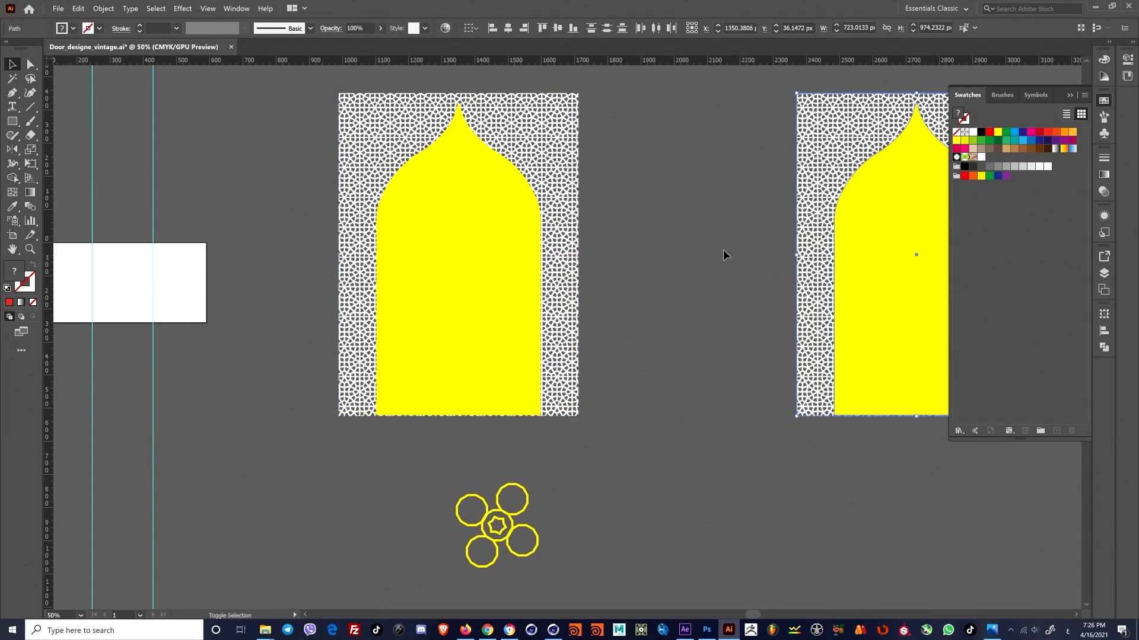
scroll(382, 231, "right", 5)
Step: Try to subtract the yellow arch from the copied lattice rectangle with Minus Front
left_click(518, 247)
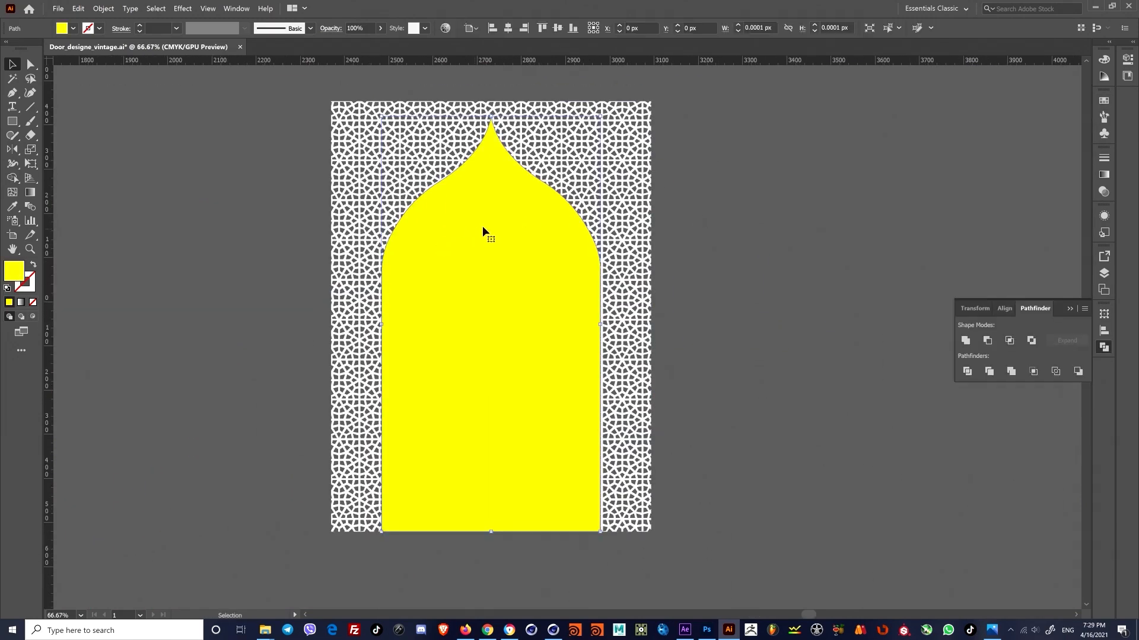
key("a")
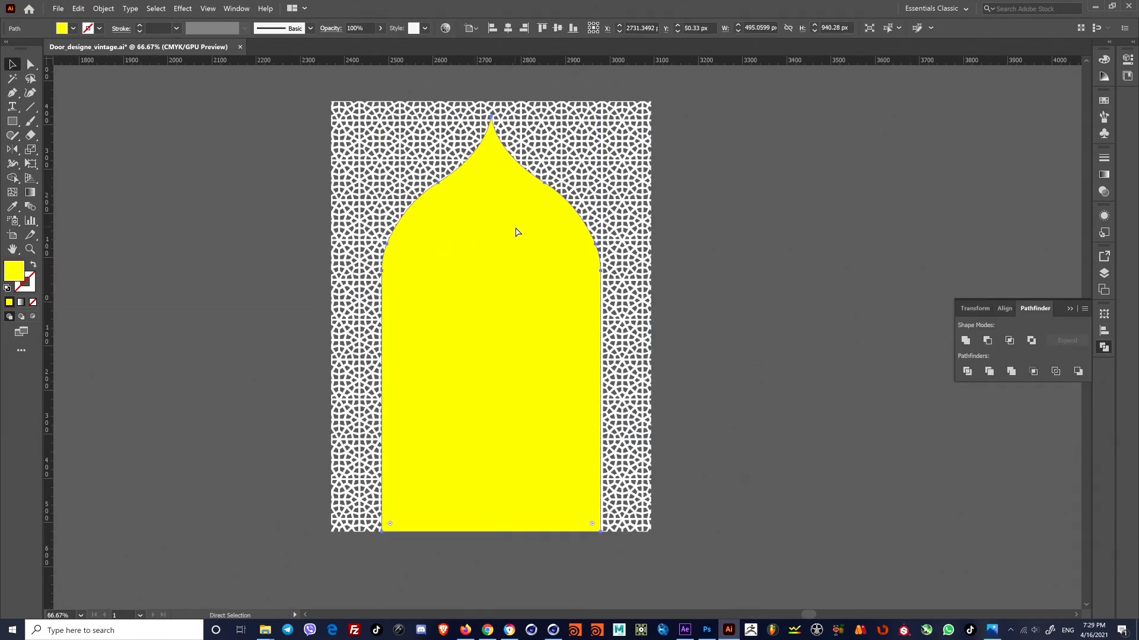
key("ctrl+a")
left_click(987, 341)
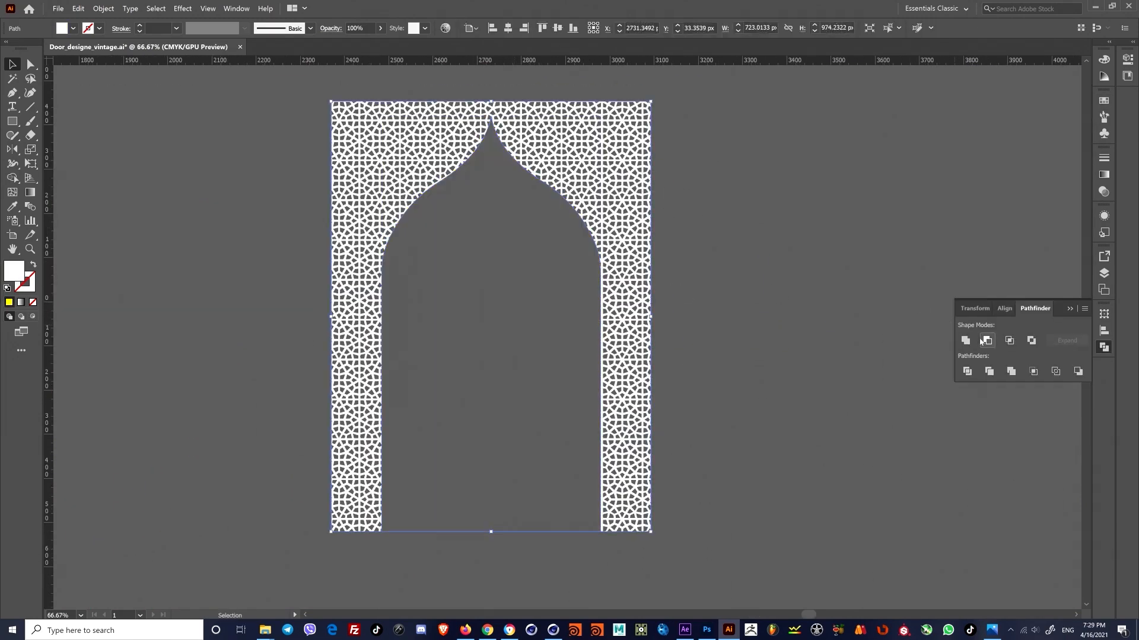
left_click(813, 322)
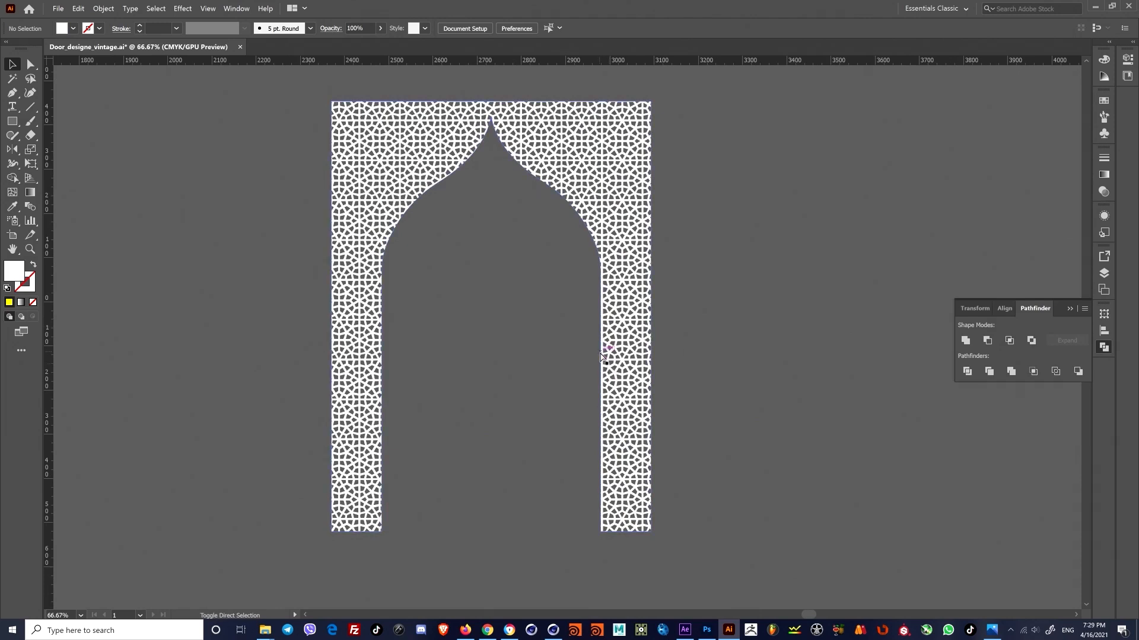
key("ctrl+z")
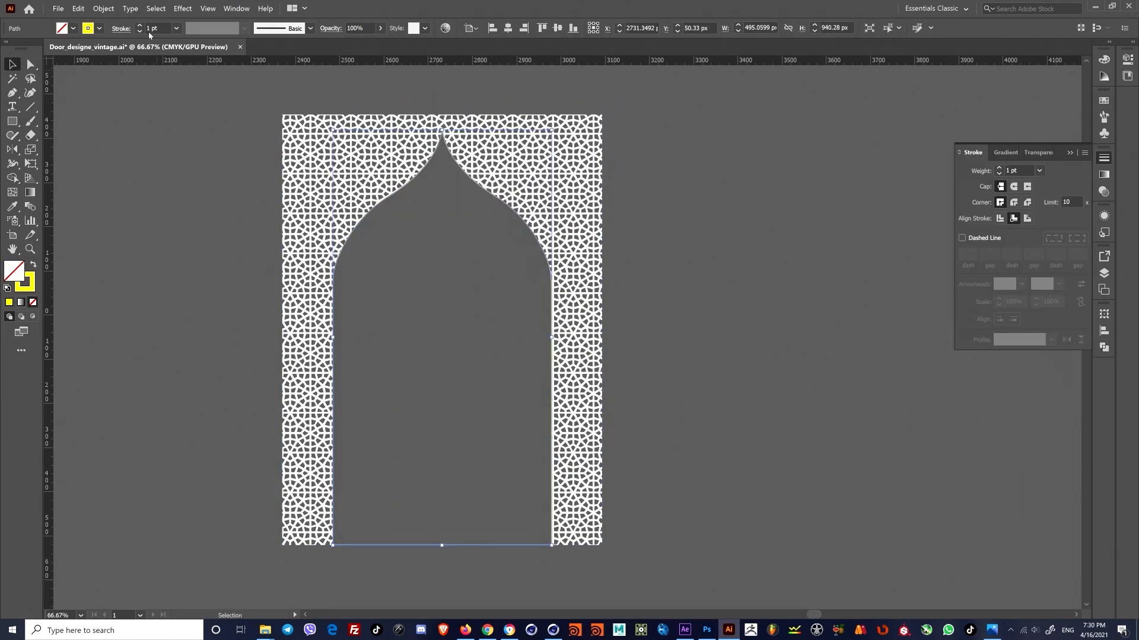
Step: Set the yellow arch outline's stroke weight to 18 pt and draw a rectangle around the whole lattice panel
key("Up")
key("Up")
key("Up")
key("Up")
key("Up")
key("Up")
key("Up")
key("Up")
key("Up")
key("Up")
key("Up")
key("Up")
key("Up")
key("Up")
key("Up")
key("Up")
key("Up")
key("Up")
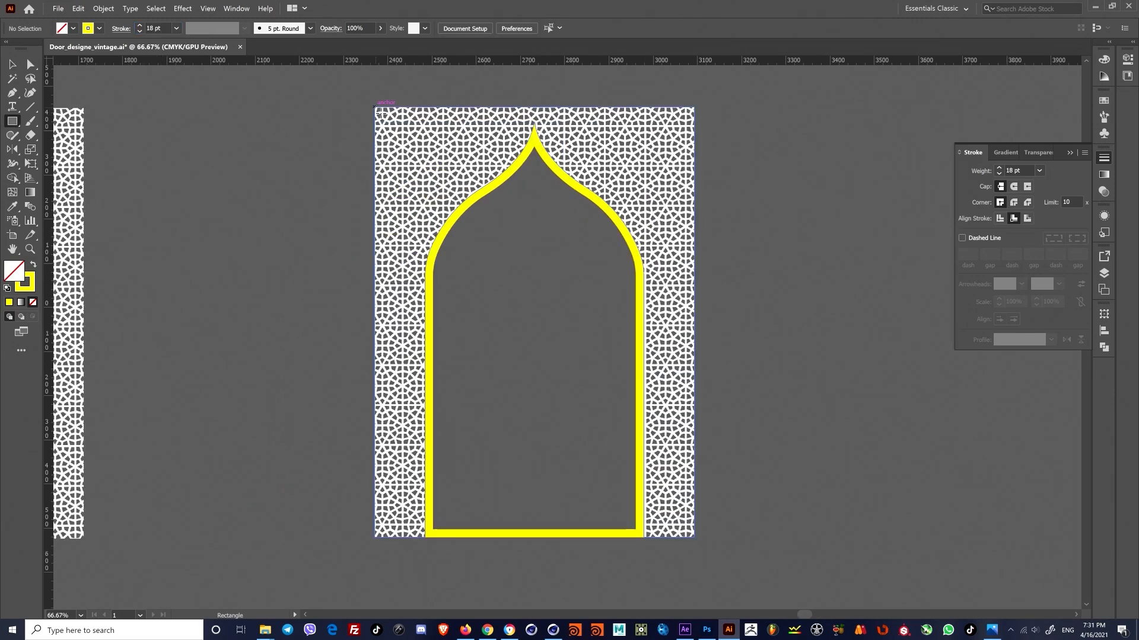
mouse_move(375, 107)
left_mouse_down()
mouse_move(711, 496)
mouse_move(690, 538)
mouse_move(701, 544)
left_mouse_up()
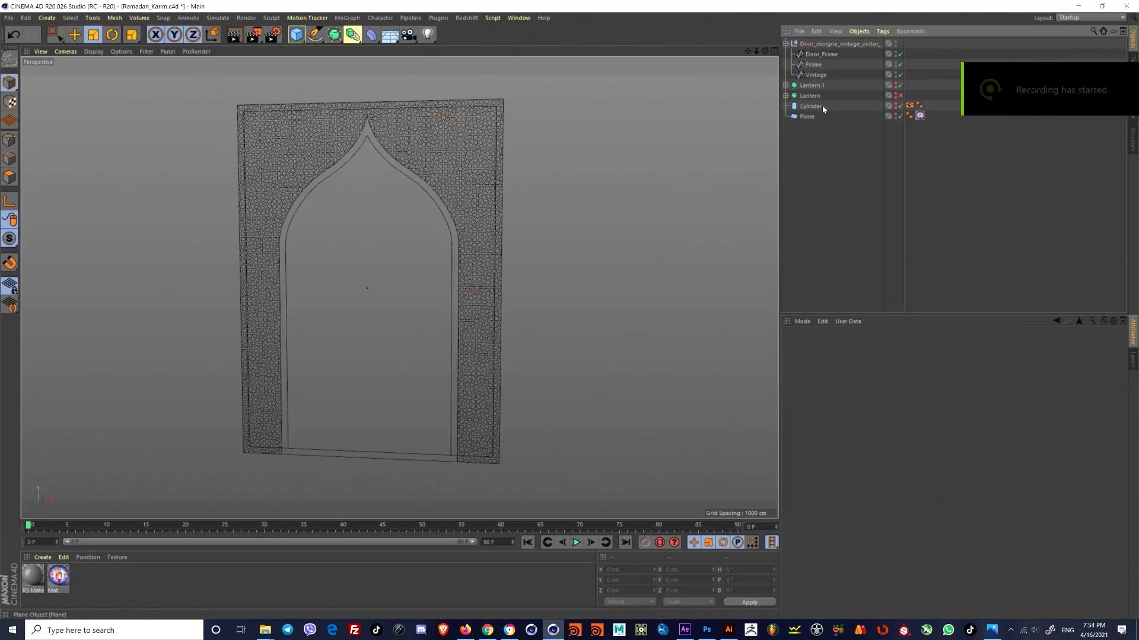
Step: In Cinema 4D, place the imported Door_Frame spline inside an Extrude generator
left_click(823, 55)
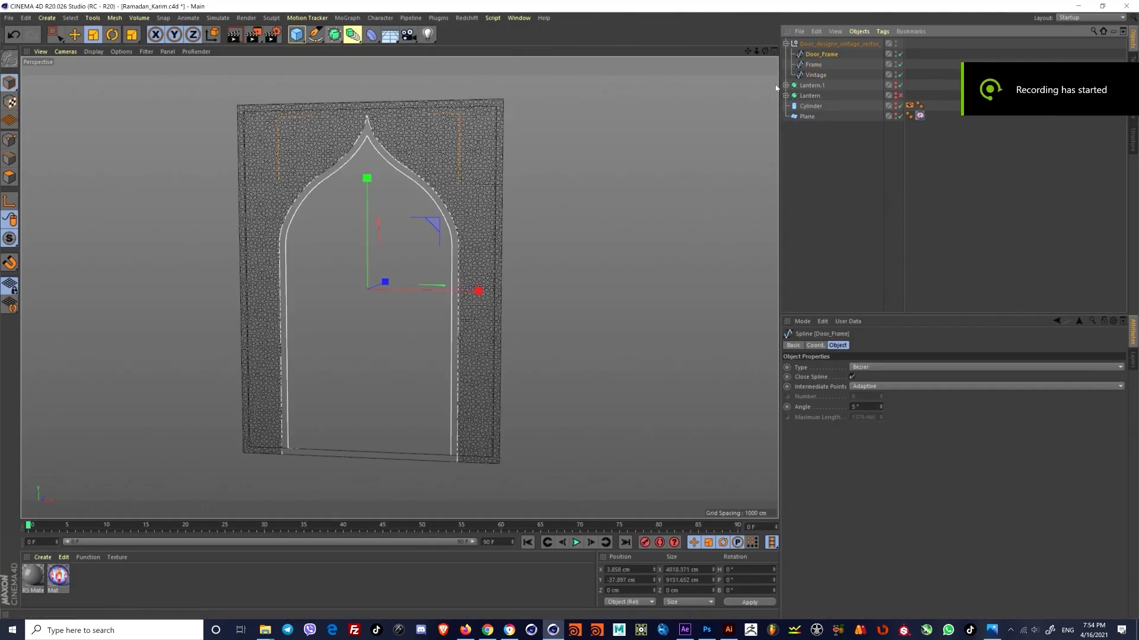
left_click(353, 34)
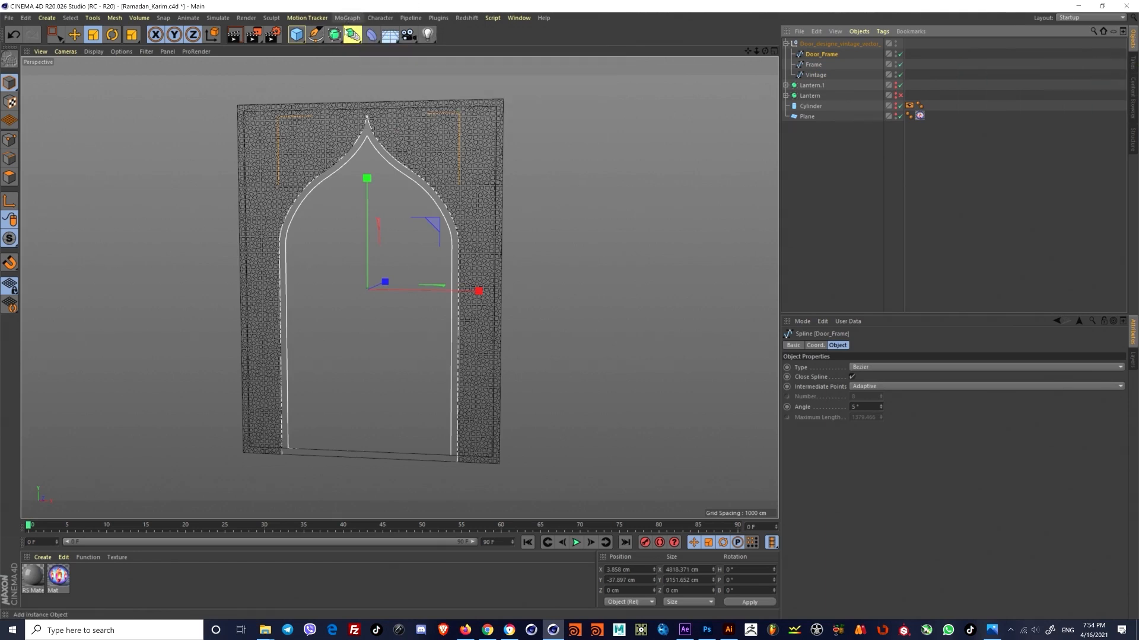
left_click(333, 34)
left_click(457, 49, "alt")
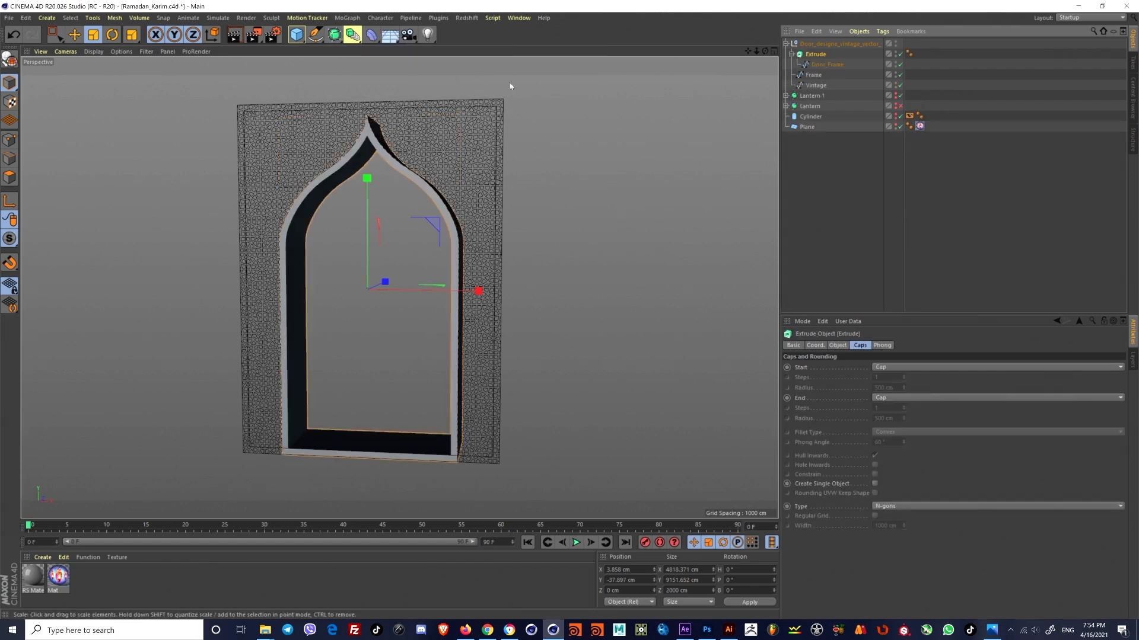
Step: Set the door frame Extrude's Z movement to 50 cm
left_click_drag(573, 179, 415, 202, "alt")
left_click(838, 345)
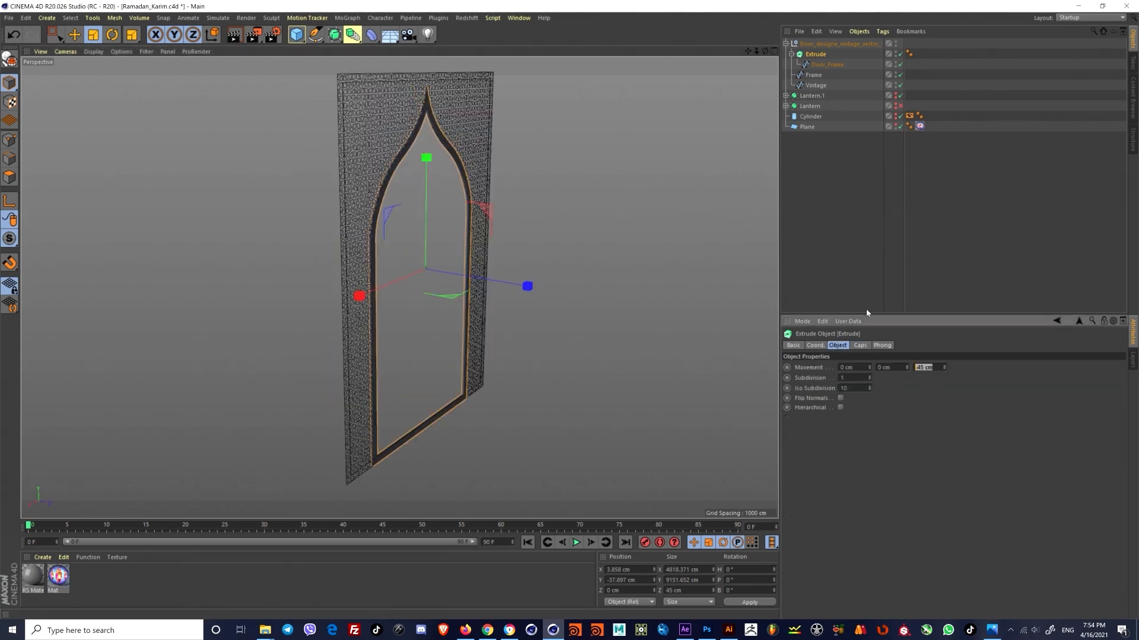
type("50")
key("Return")
Step: Set both the start and end caps of the door frame Extrude to Fillet Cap
left_click_drag(511, 269, 437, 215, "alt")
scroll(500, 238, "up", 5)
scroll(444, 292, "down", 4)
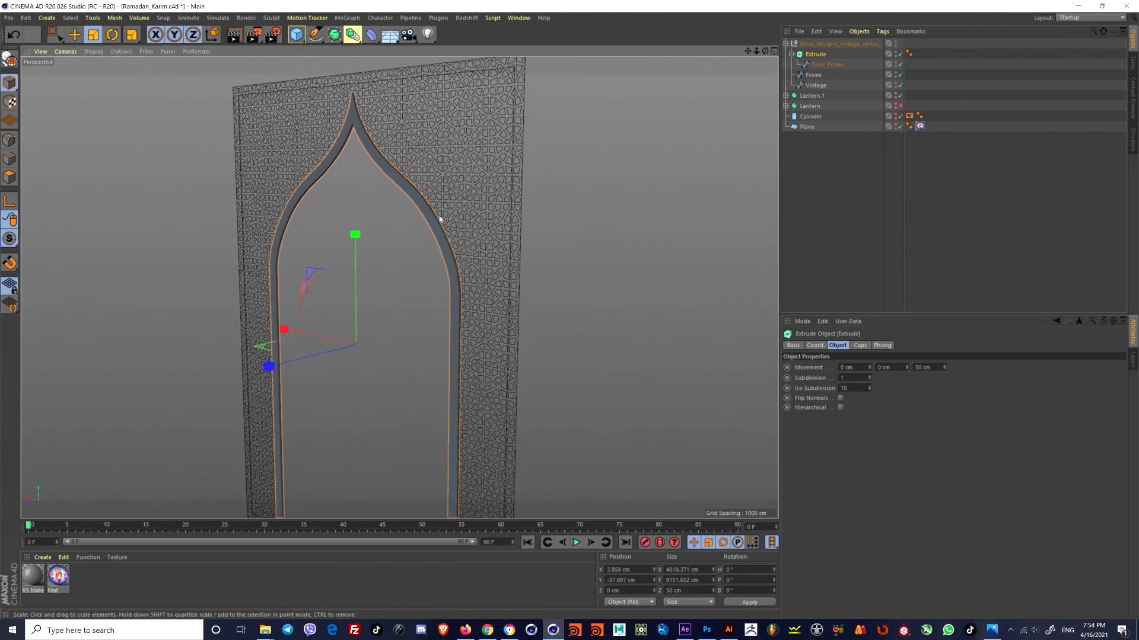
scroll(480, 211, "up", 6)
scroll(468, 260, "down", 4)
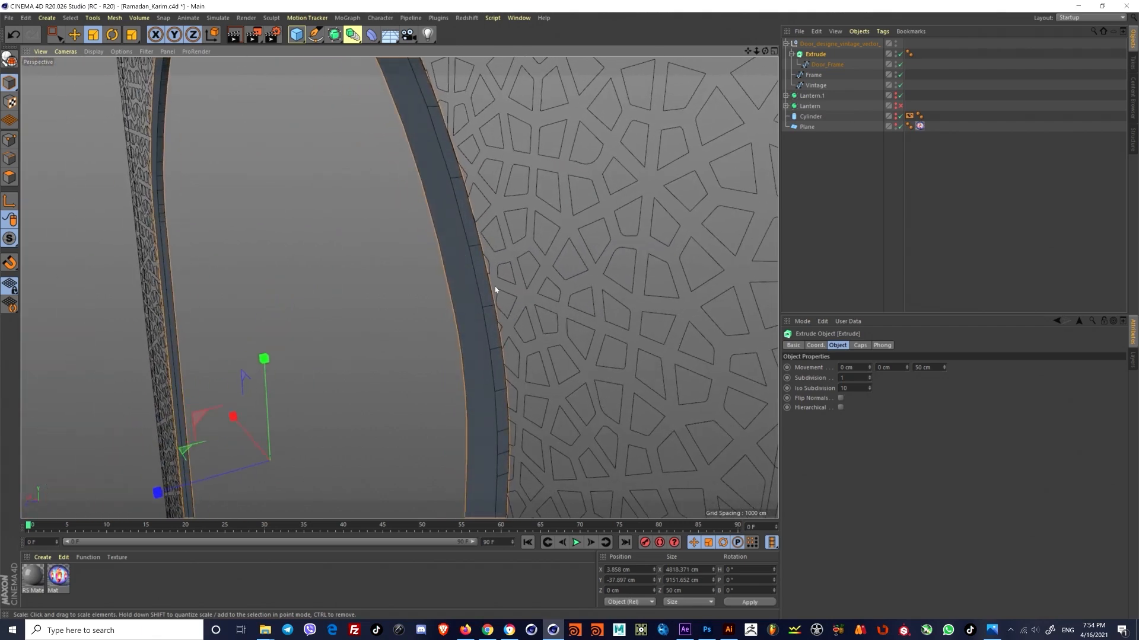
scroll(468, 259, "down", 3)
left_click(860, 345)
left_click(894, 367)
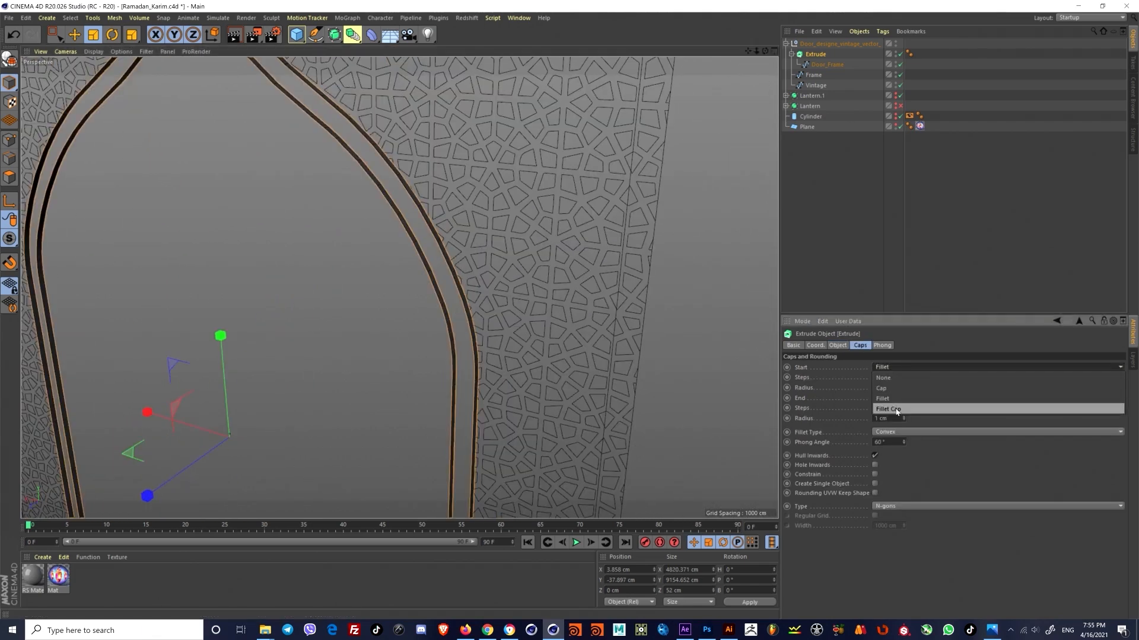
left_click(898, 408)
left_click(901, 398)
left_click(901, 440)
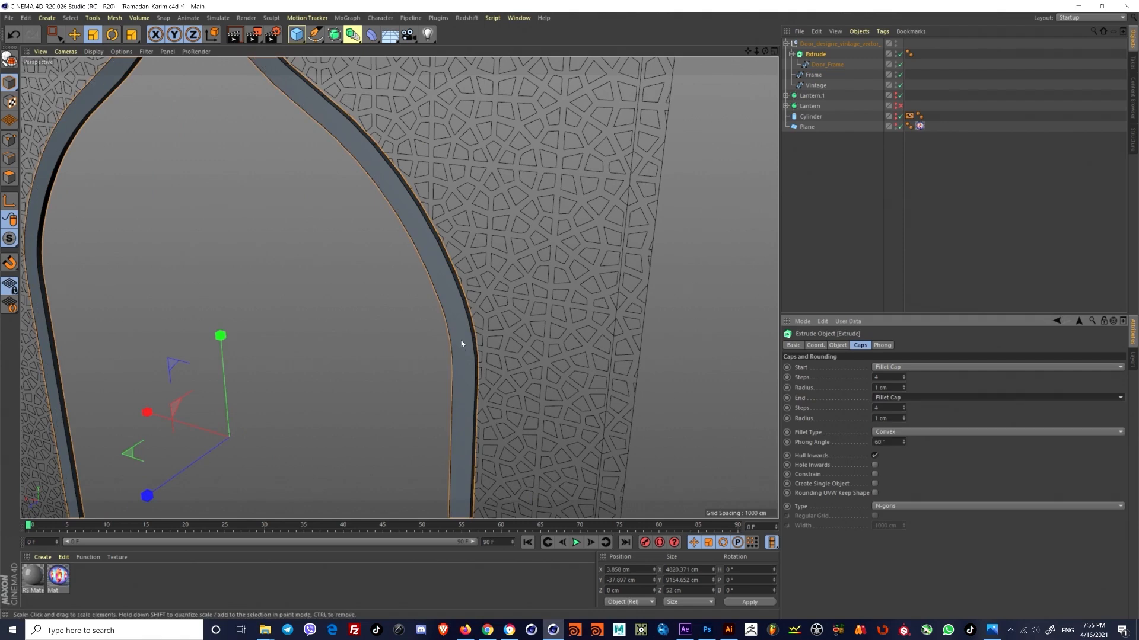
Step: Display the model shaded with lines and set the Door_Frame spline's adaptive intermediate point angle to 1°
left_click_drag(462, 340, 475, 318, "alt")
scroll(475, 318, "up", 5)
scroll(434, 296, "down", 6)
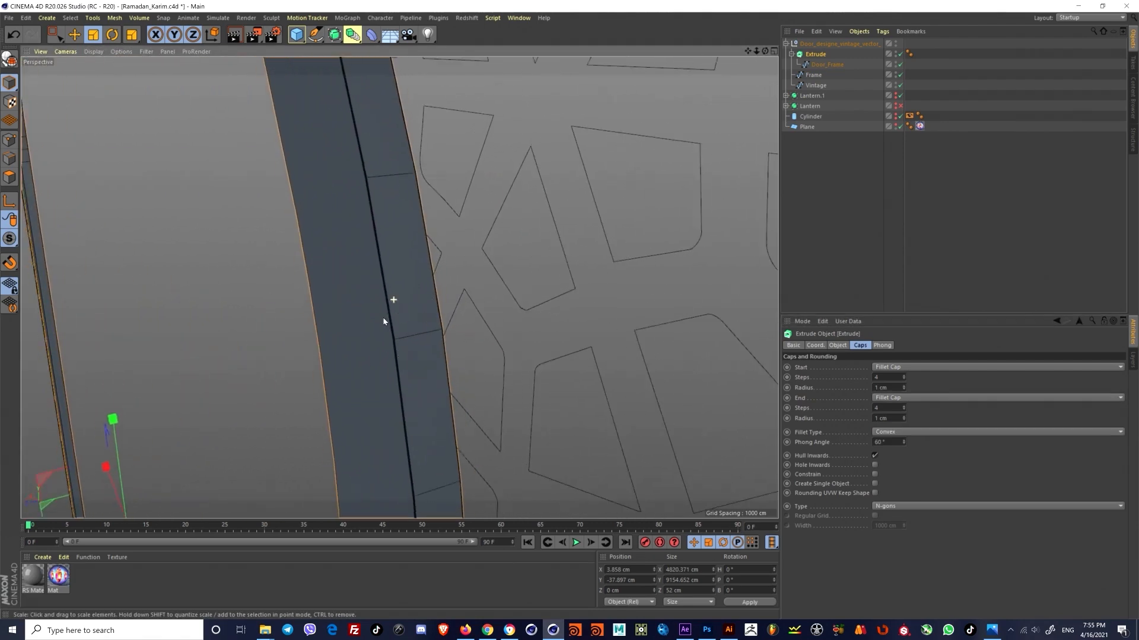
left_click_drag(421, 338, 493, 309, "alt")
left_click(824, 65)
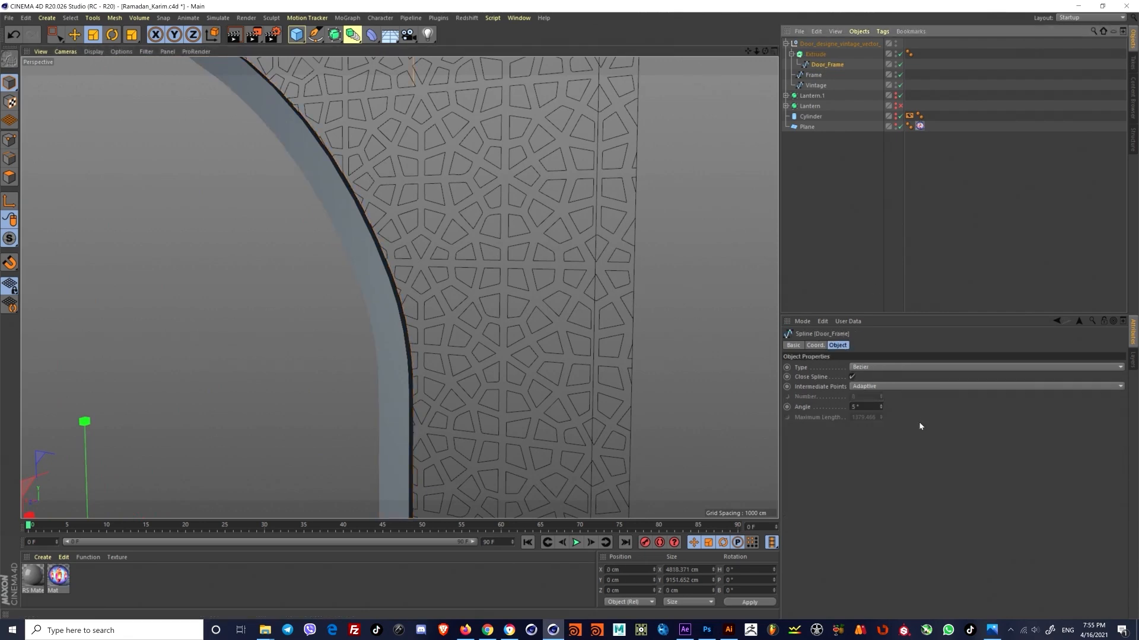
scroll(407, 300, "up", 8)
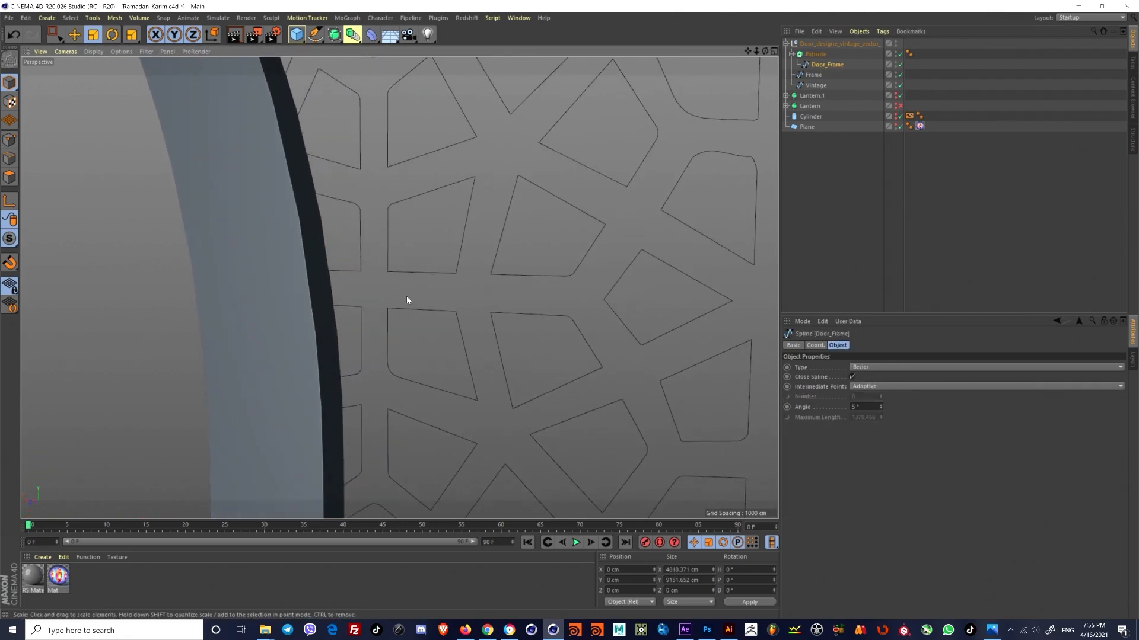
scroll(314, 356, "down", 1)
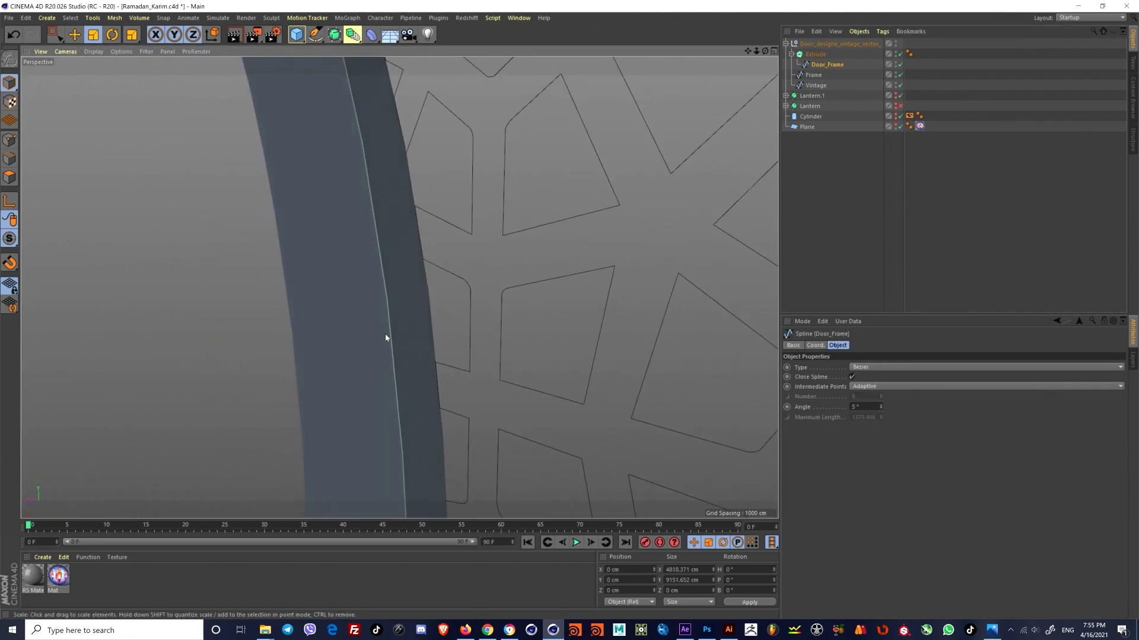
key("n")
key("b")
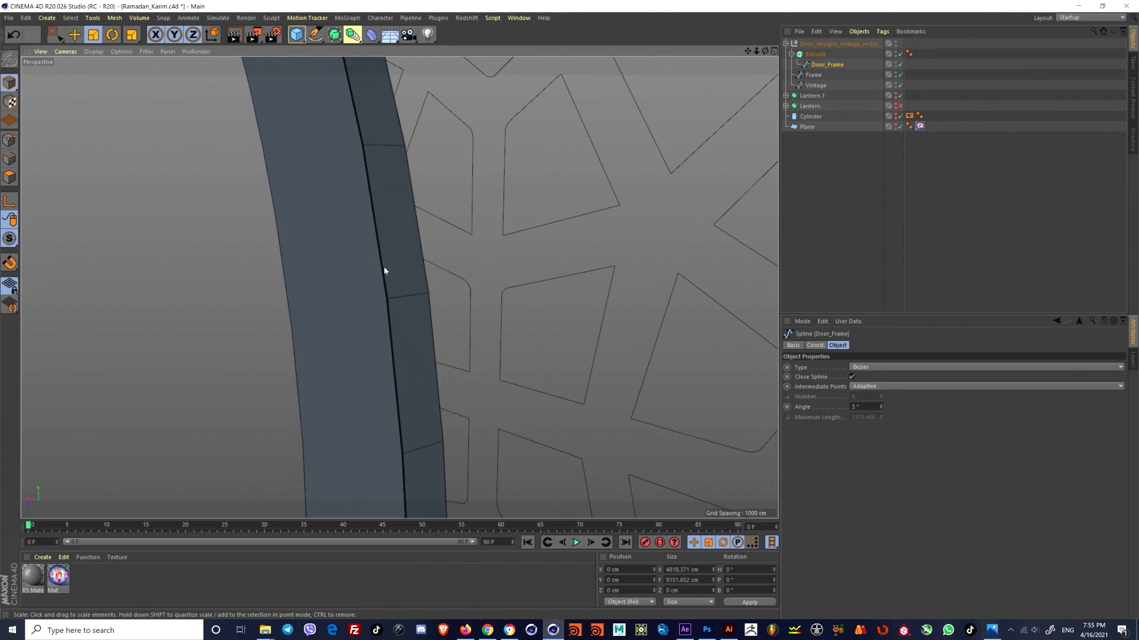
mouse_move(880, 408)
left_mouse_down()
mouse_move(881, 427)
mouse_move(881, 386)
mouse_move(881, 427)
mouse_move(881, 415)
left_mouse_up()
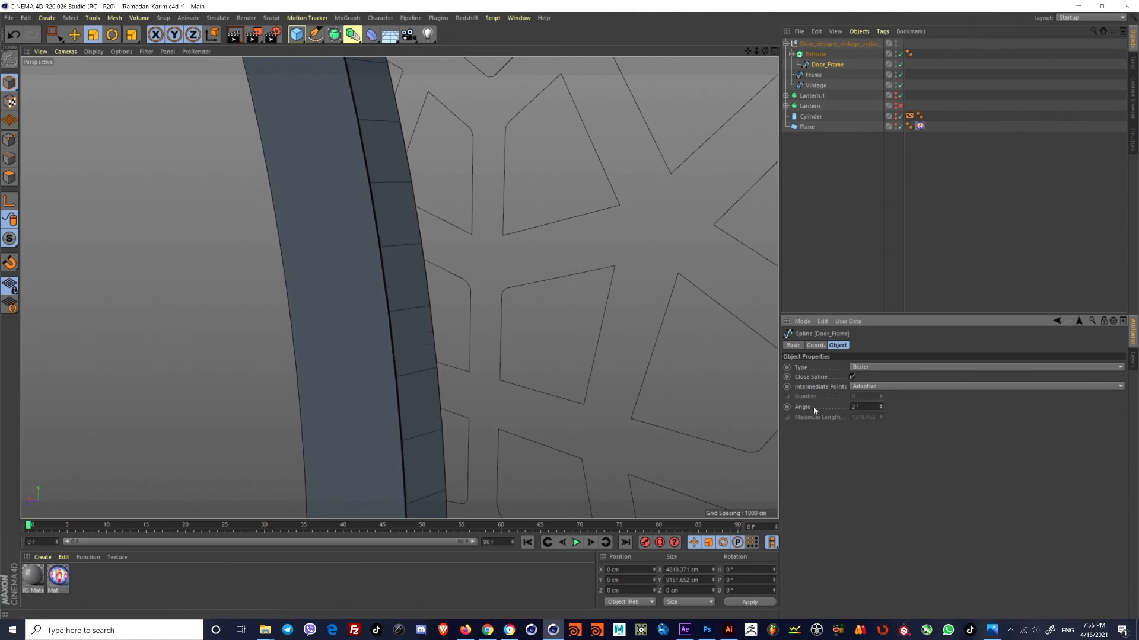
Step: Examine the extruded arch frame and the surrounding lattice splines from several angles
scroll(394, 348, "down", 10)
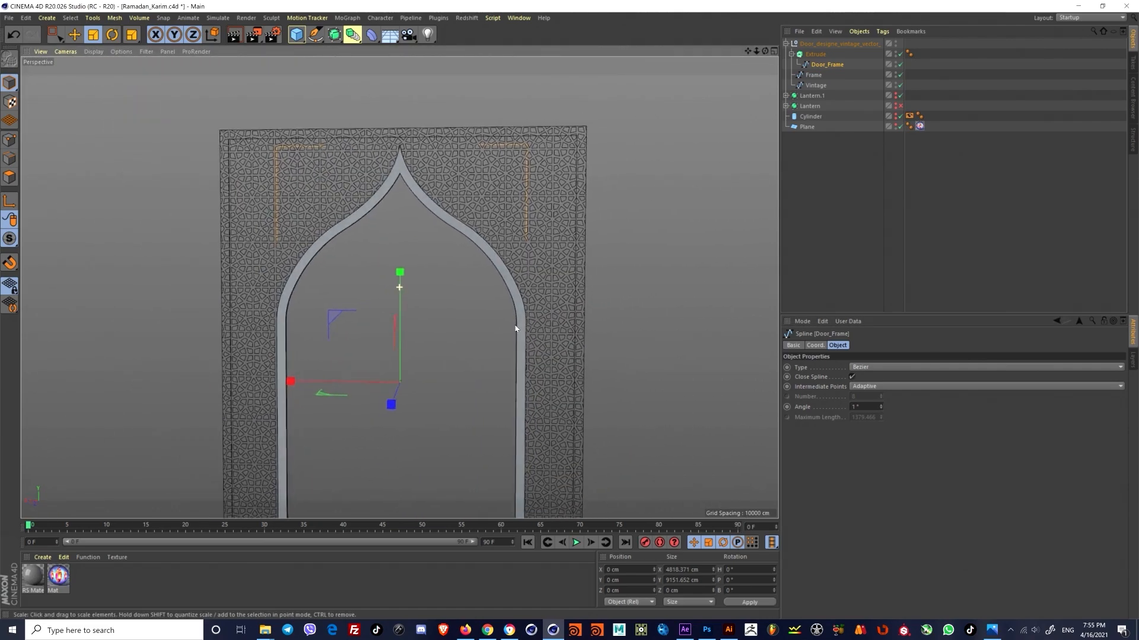
left_click_drag(515, 326, 389, 323, "alt")
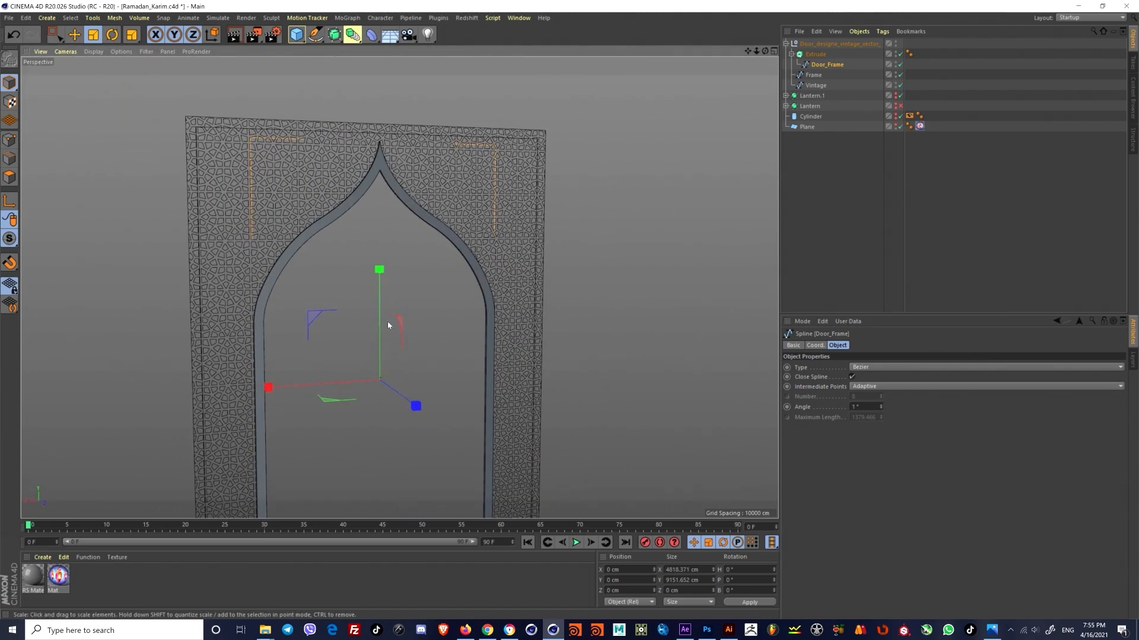
middle_click_drag(400, 309, 421, 264, "alt")
scroll(422, 264, "down", 2)
left_click_drag(422, 265, 450, 281, "alt")
left_click(838, 215)
middle_click_drag(590, 268, 522, 252, "alt")
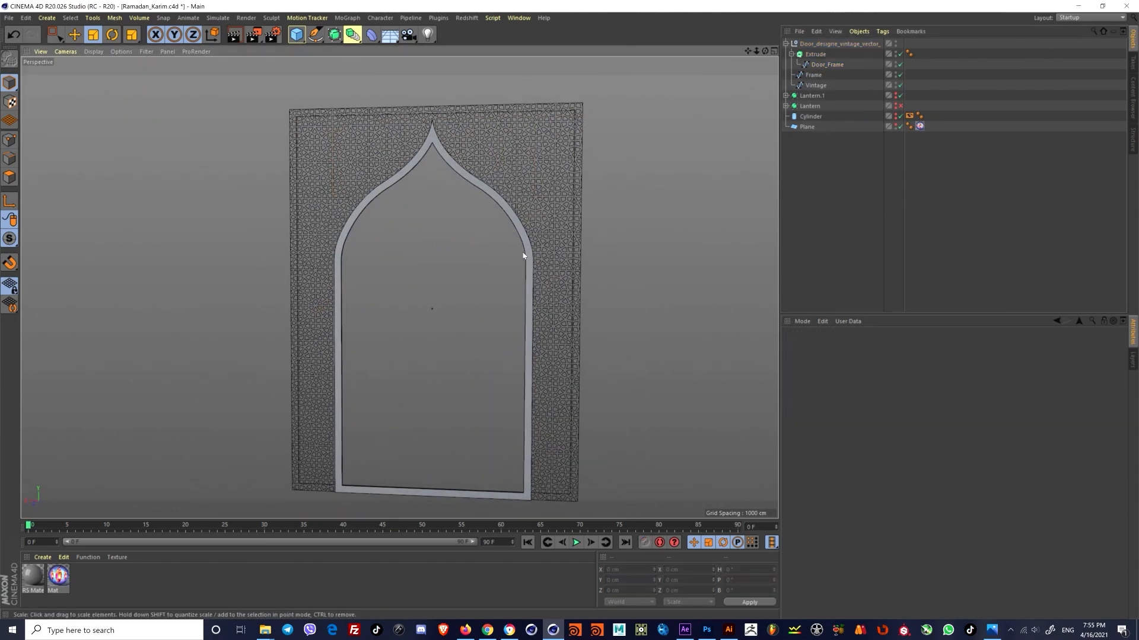
scroll(523, 252, "down", 2)
left_click_drag(522, 252, 502, 306, "alt")
scroll(503, 307, "up", 6)
middle_click_drag(640, 223, 461, 270, "alt")
left_click_drag(461, 271, 533, 249, "alt")
Step: Duplicate the Extrude together with its spline and rename the original Extrude as Door_Frame
left_click(811, 58)
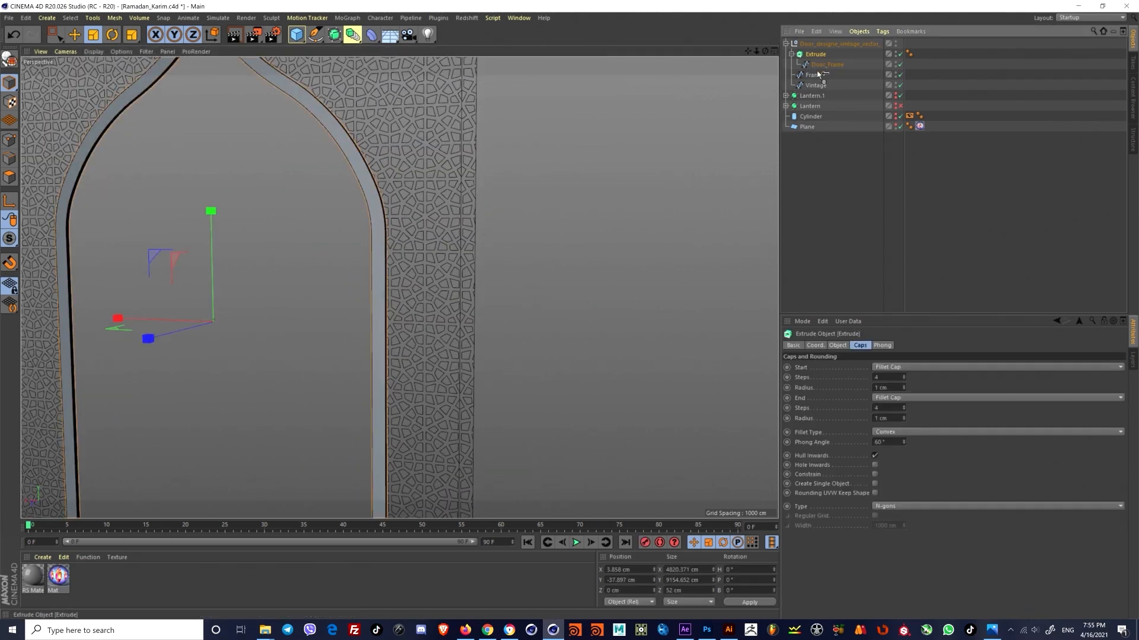
left_click_drag(818, 74, 820, 75, "ctrl")
double_click(828, 65)
key("ctrl+c")
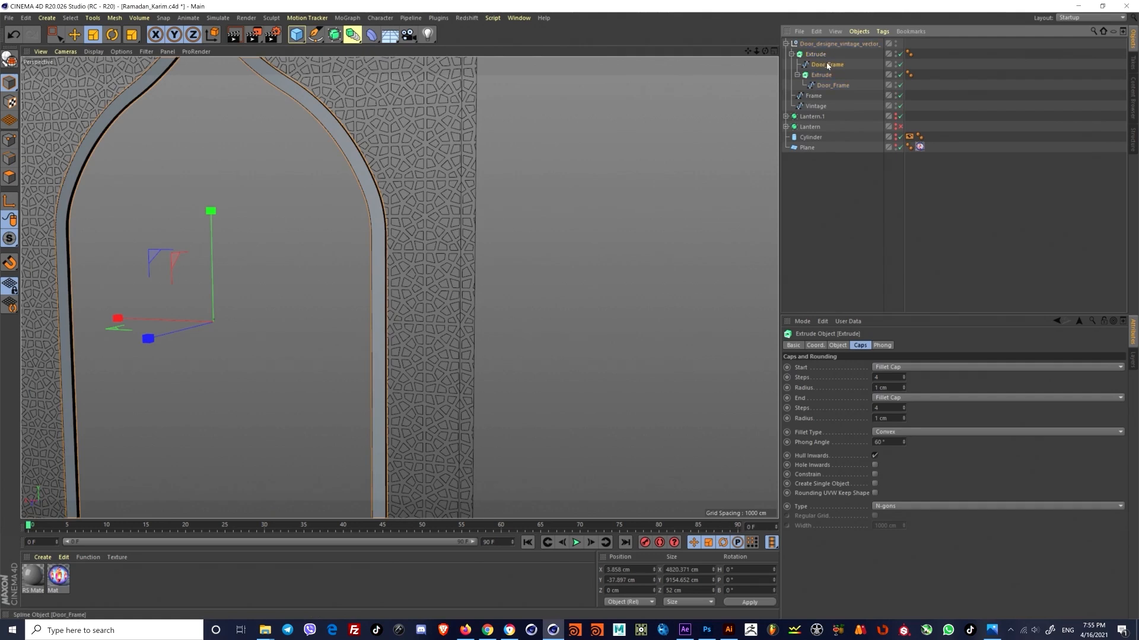
double_click(817, 54)
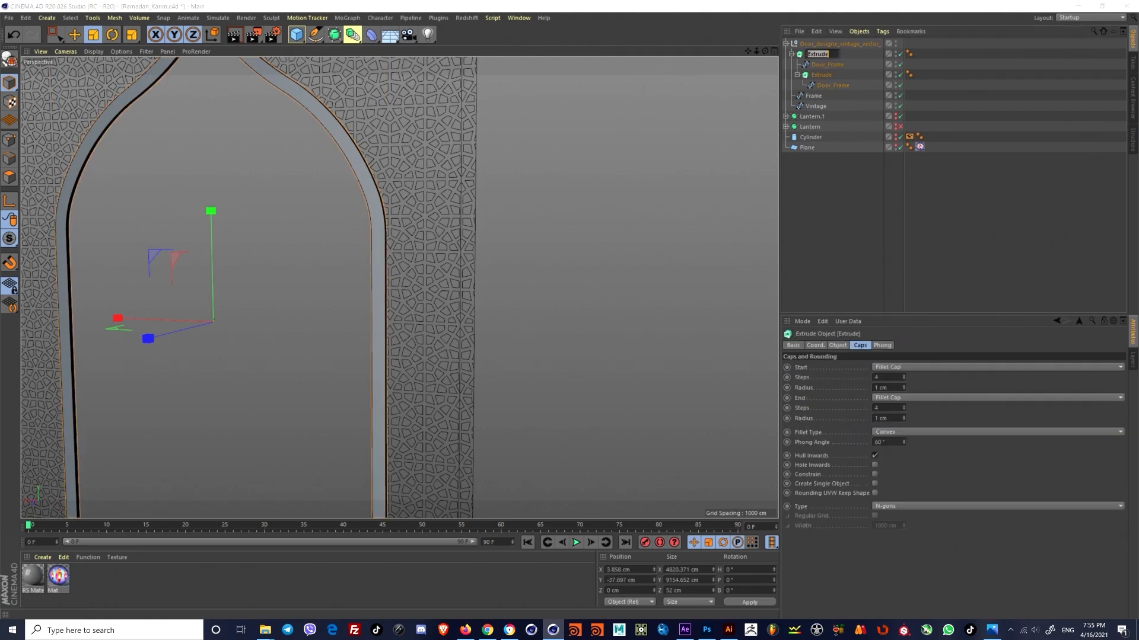
key("ctrl+v")
key("Return")
Step: Move the duplicate Extrude out of the Door_Frame generator, placing it just above the Frame spline
left_click(792, 54)
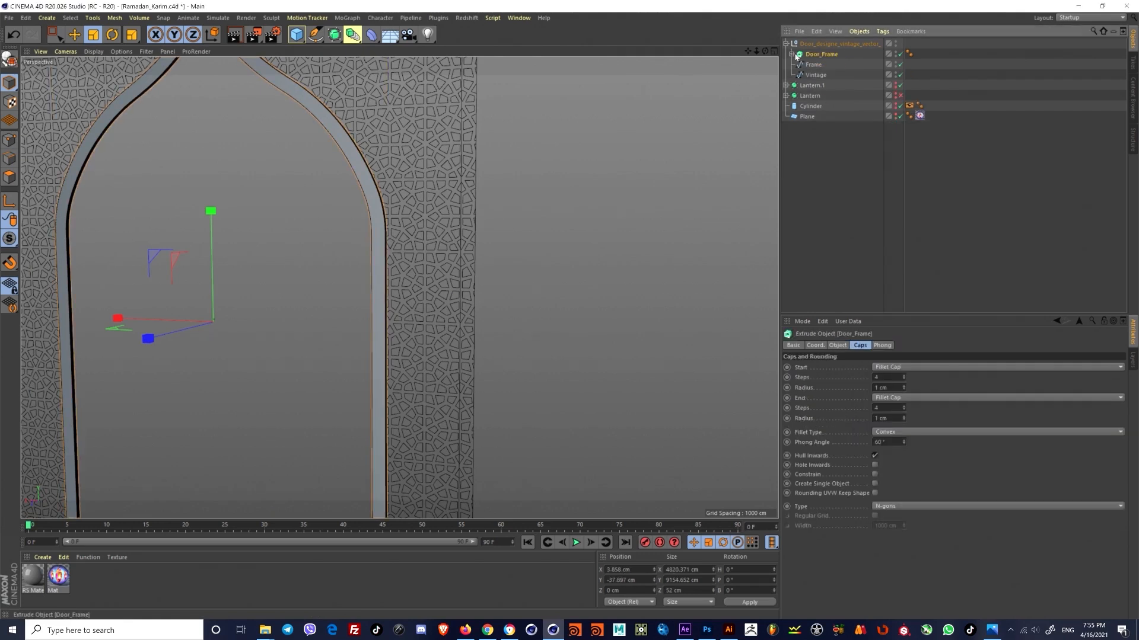
left_click(791, 54)
left_click(821, 75)
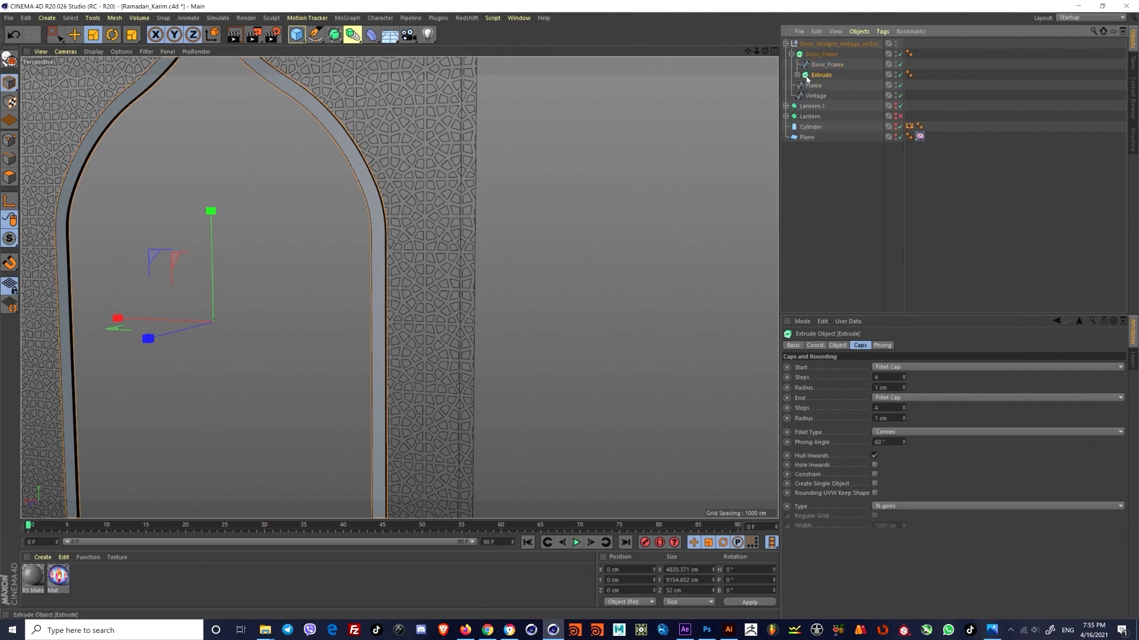
left_click_drag(815, 84, 814, 76)
Step: Rename the duplicate Extrude as Frame and place the Frame spline inside it as its first child
double_click(814, 86)
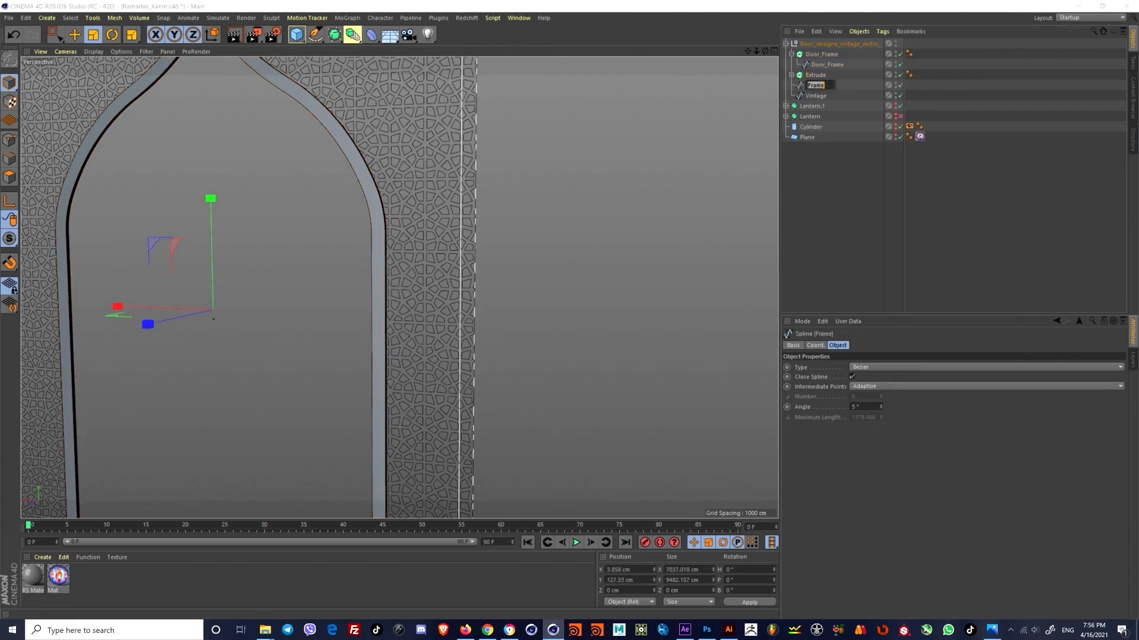
double_click(818, 76)
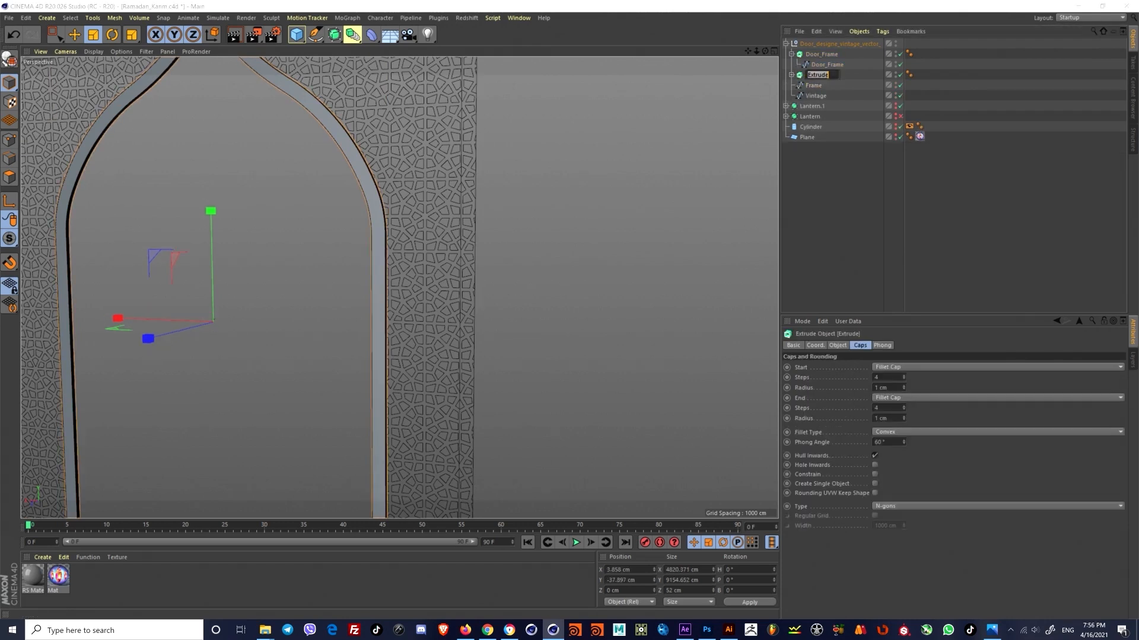
left_click_drag(804, 84, 814, 76)
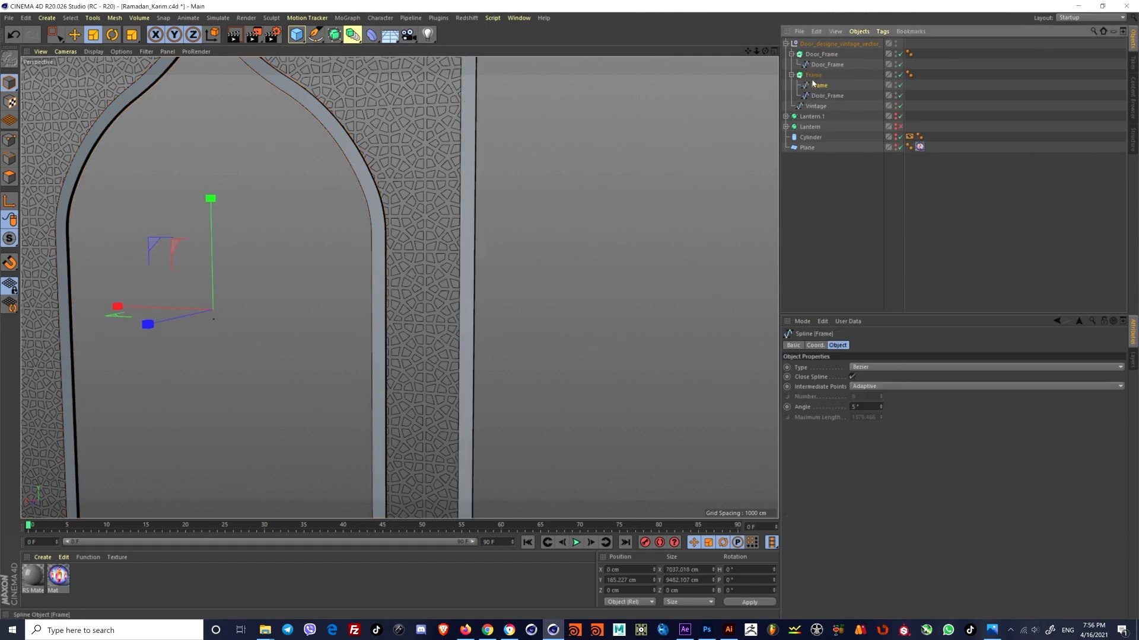
Step: Duplicate the Frame Extrude with its child splines and rename the copy as Vintage
scroll(454, 268, "down", 2)
left_click_drag(453, 267, 562, 308, "alt")
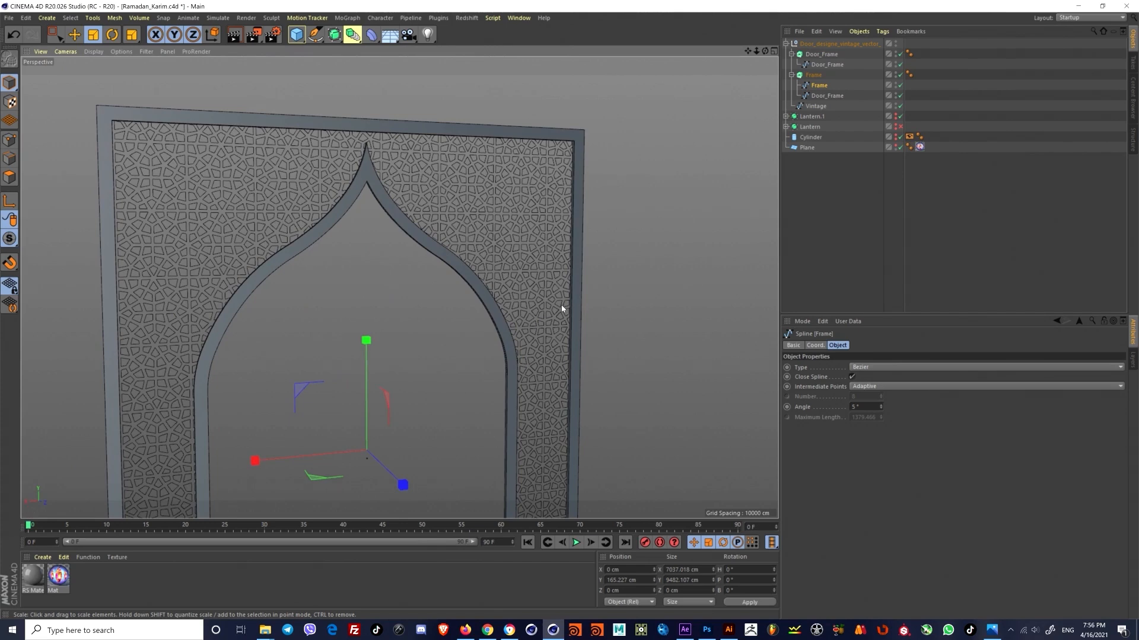
left_click(791, 75)
left_click(815, 76)
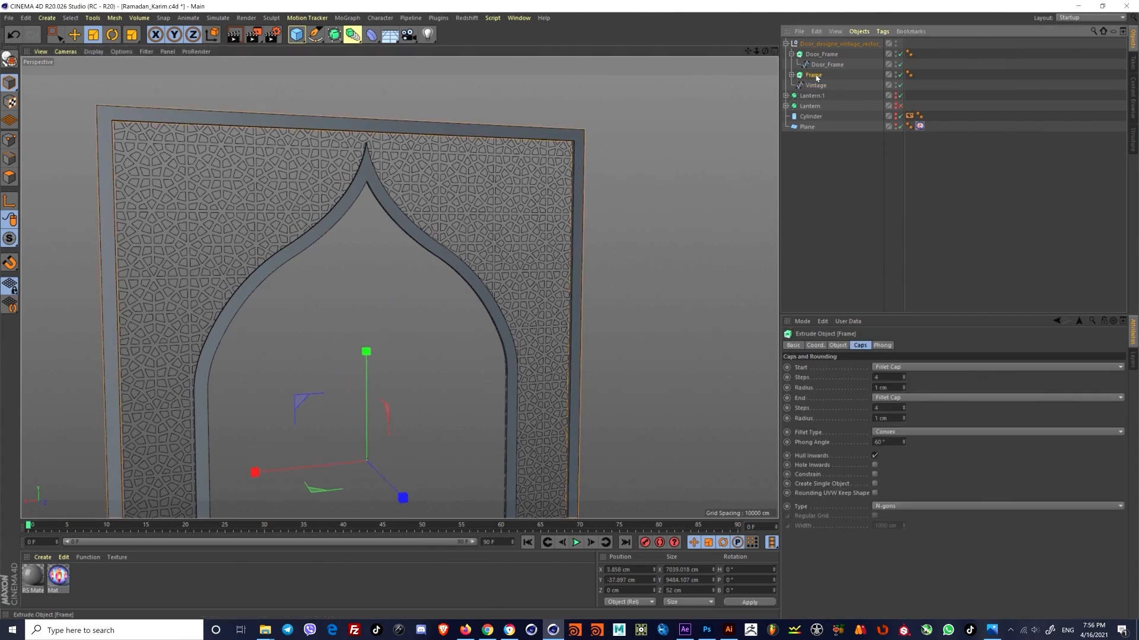
left_click_drag(813, 80, 815, 84, "ctrl")
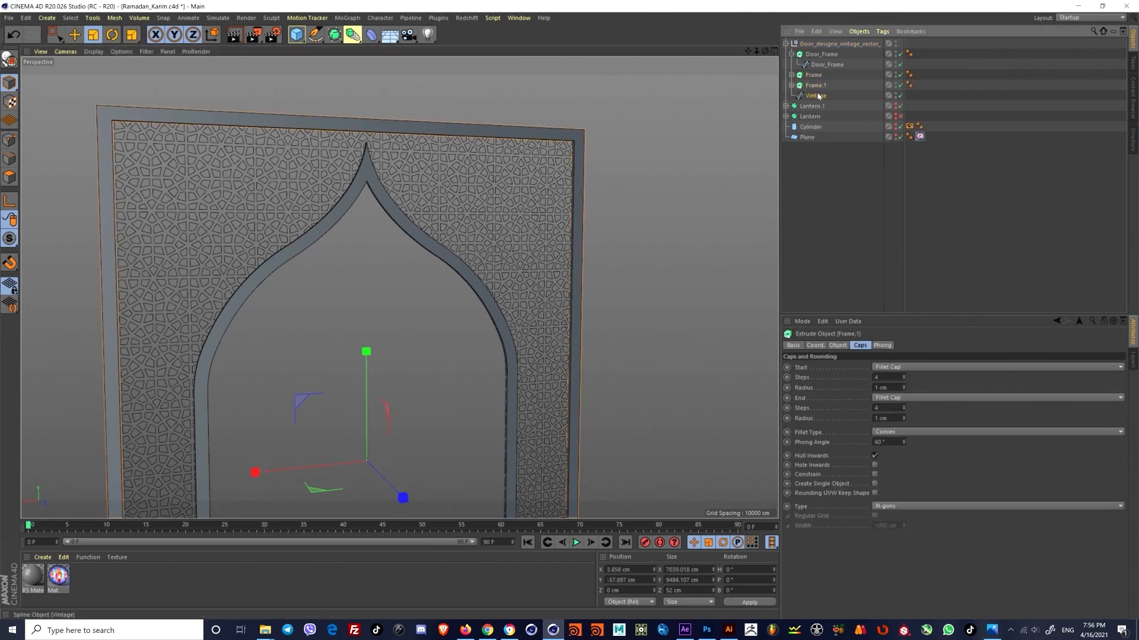
double_click(816, 95)
left_click(814, 85)
scroll(460, 244, "up", 5)
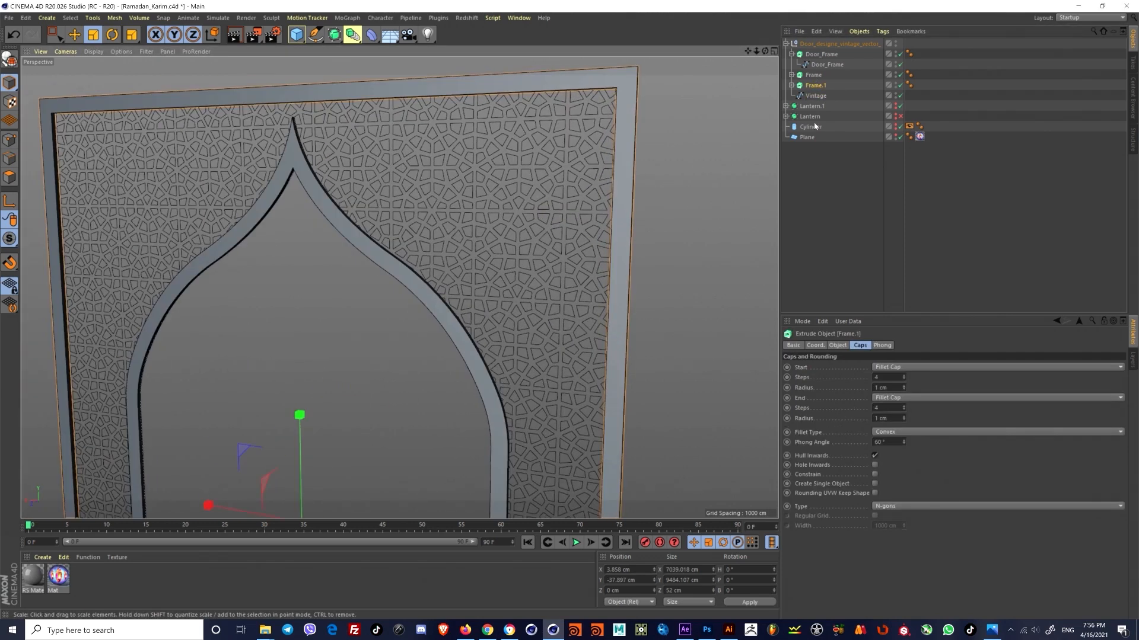
double_click(818, 86)
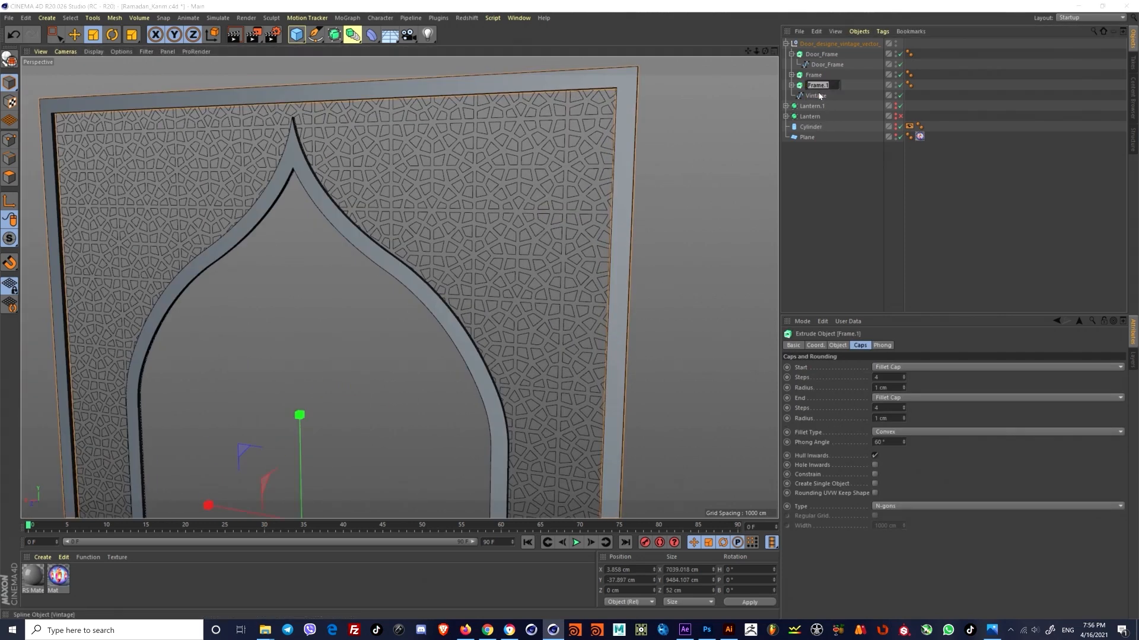
Step: Delete the Frame and Door_Frame splines inside the Vintage Extrude
left_click(792, 85)
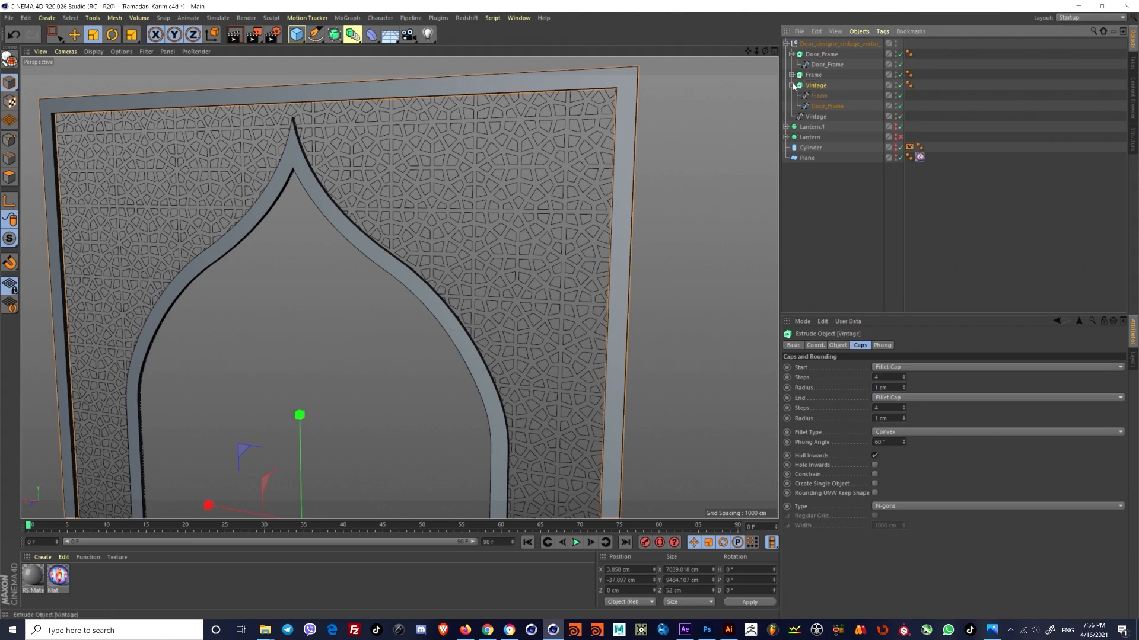
left_click(817, 107)
left_click(819, 96, "ctrl")
key("Delete")
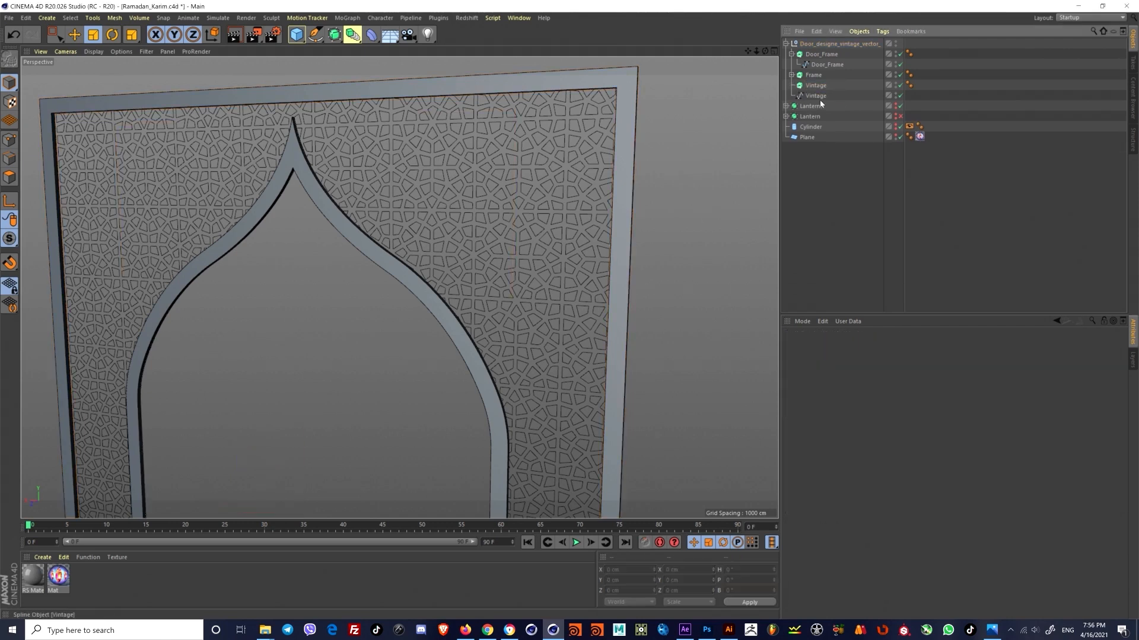
Step: Delete the leftover Door_Frame spline from inside the Frame Extrude, keeping only its Frame spline
left_click(817, 87)
left_click(791, 74)
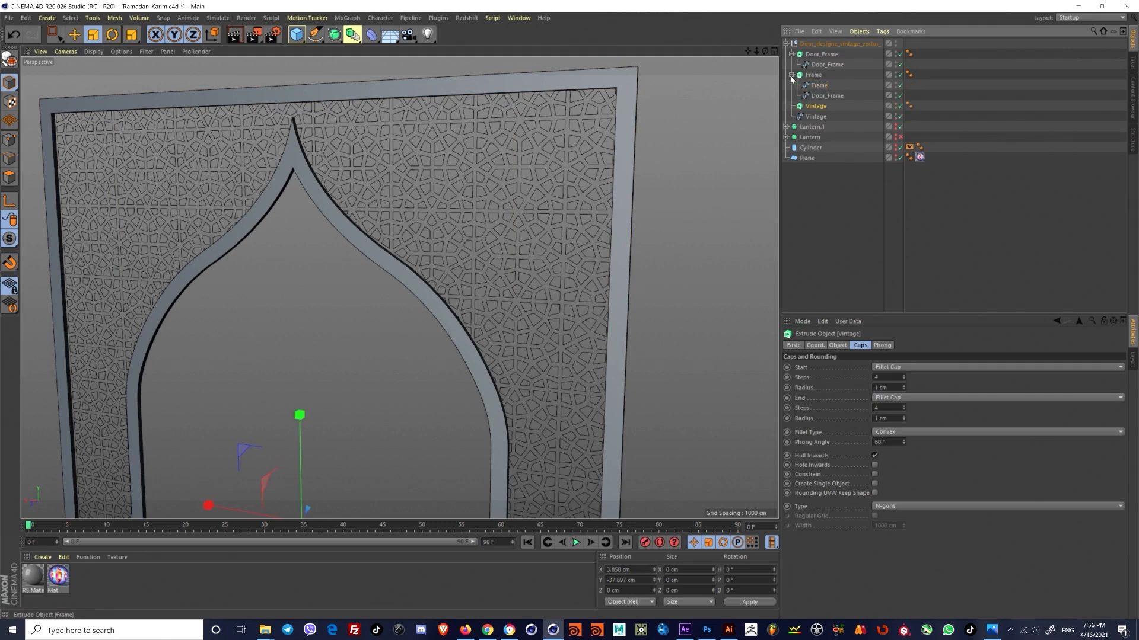
left_click(818, 86)
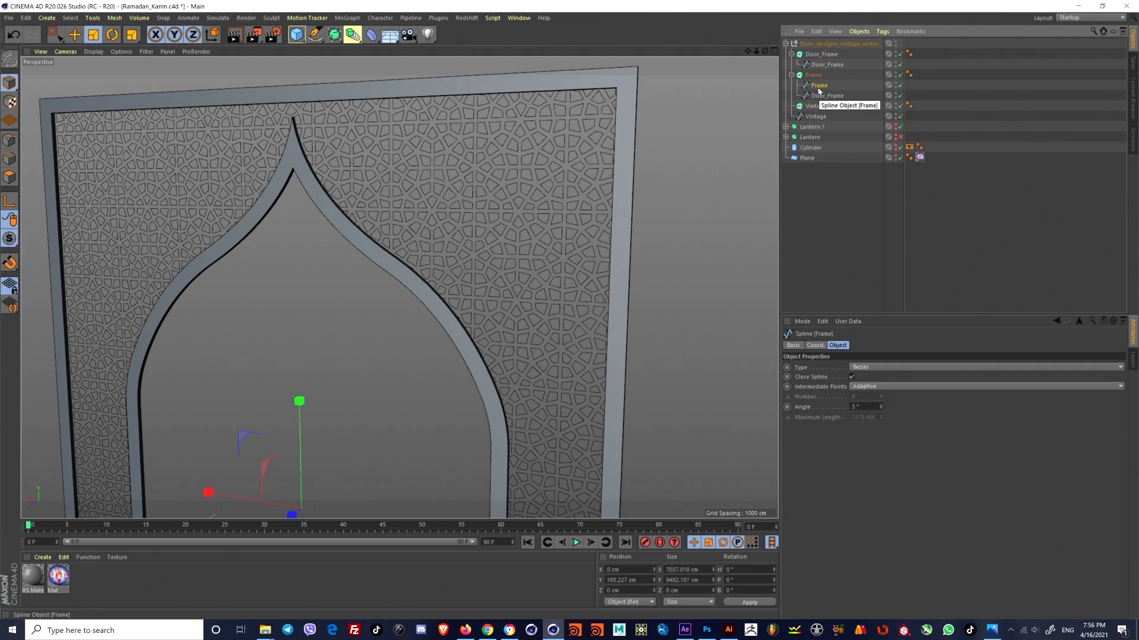
left_click(826, 96)
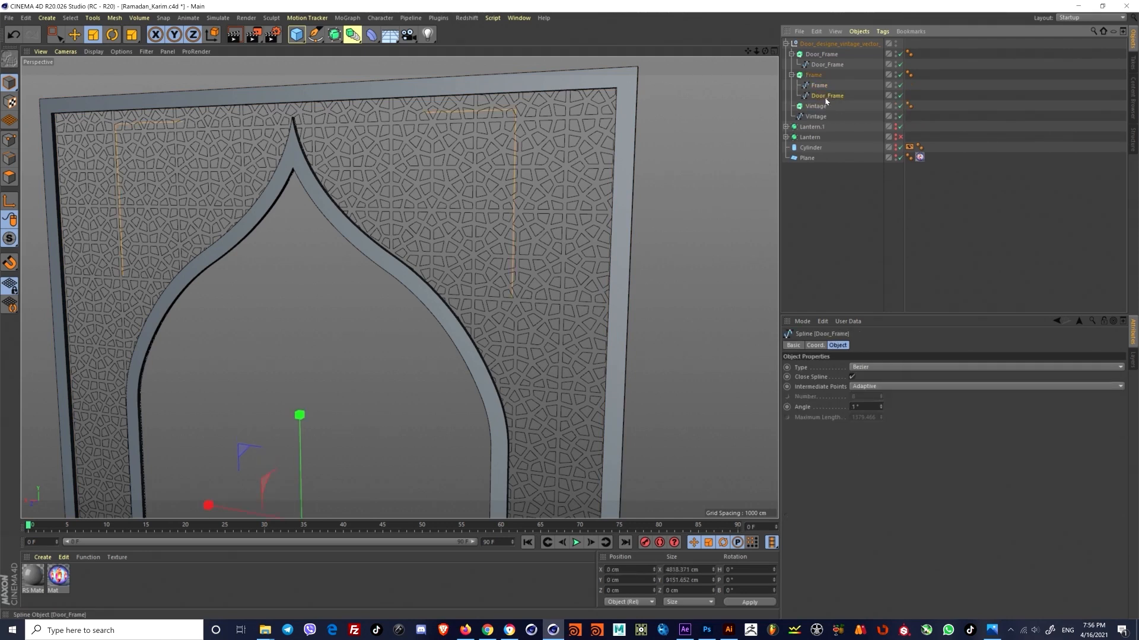
key("Delete")
Step: Place the Vintage spline inside the Vintage Extrude as its child
left_click(817, 107)
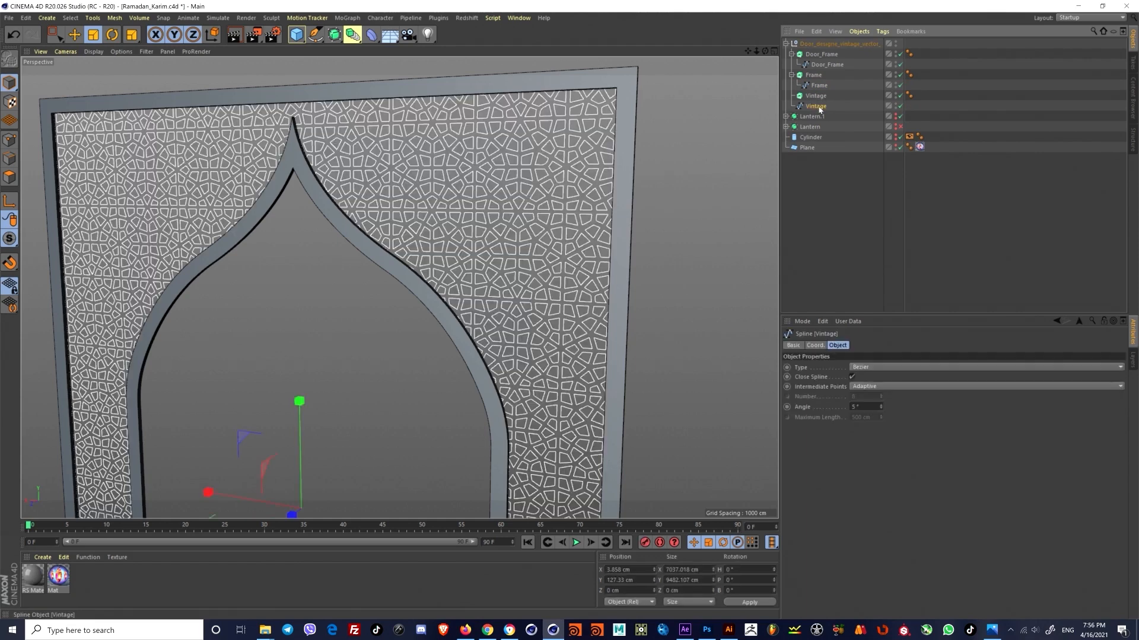
left_click_drag(812, 97, 813, 96)
left_click(815, 100)
left_click(838, 215)
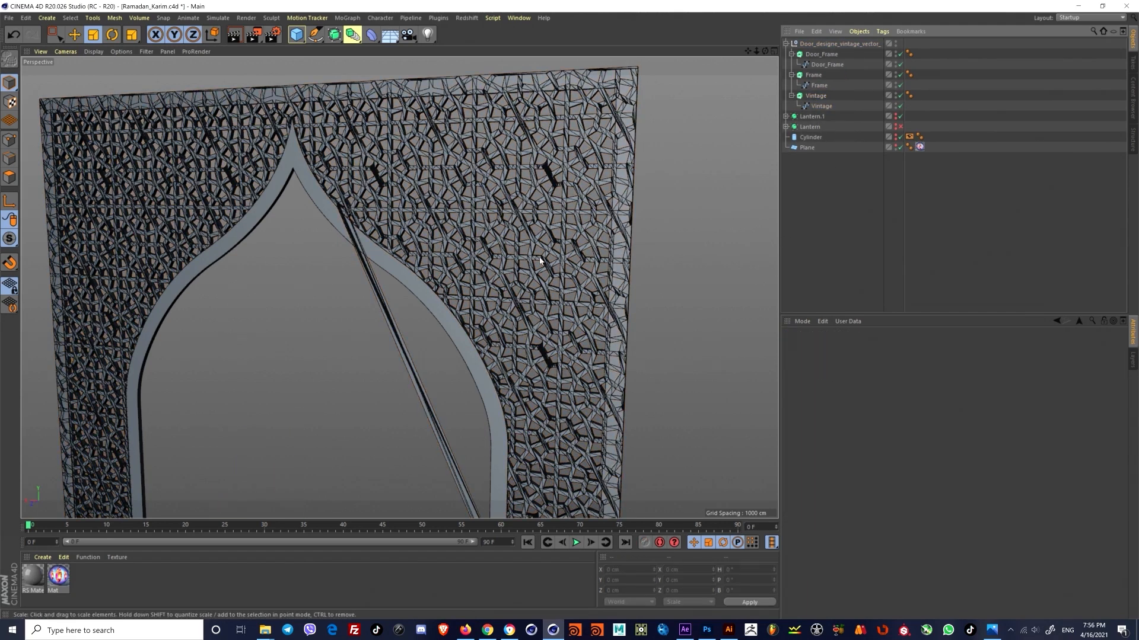
Step: Examine the extruded lattice around the arch from several angles for broken or stray geometry
left_click_drag(515, 273, 291, 283, "alt")
middle_click_drag(291, 282, 400, 287, "alt")
mouse_move(399, 287)
left_mouse_down("alt")
mouse_move(560, 319)
mouse_move(554, 306)
mouse_move(589, 295)
mouse_move(475, 248)
mouse_move(525, 180)
mouse_move(463, 249)
mouse_move(466, 240)
mouse_move(475, 274)
mouse_move(418, 260)
mouse_move(420, 238)
mouse_move(439, 238)
left_mouse_up("alt")
scroll(475, 248, "up", 5)
scroll(420, 238, "down", 2)
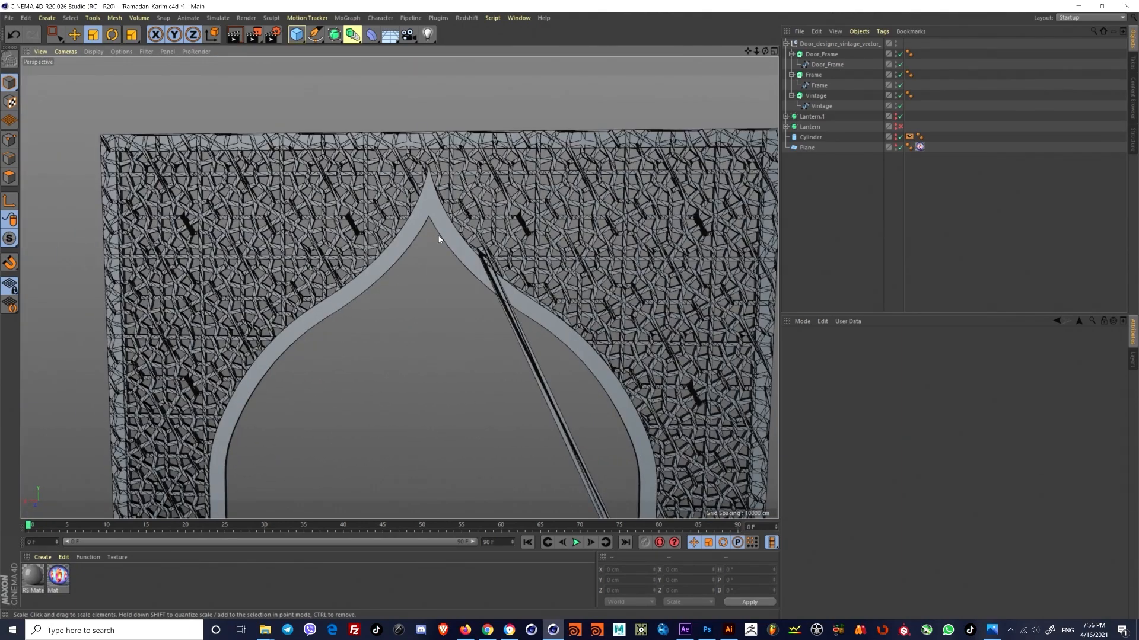
middle_click_drag(543, 291, 451, 89, "alt")
scroll(457, 195, "down", 5)
left_click_drag(471, 265, 486, 308, "alt")
scroll(460, 274, "up", 4)
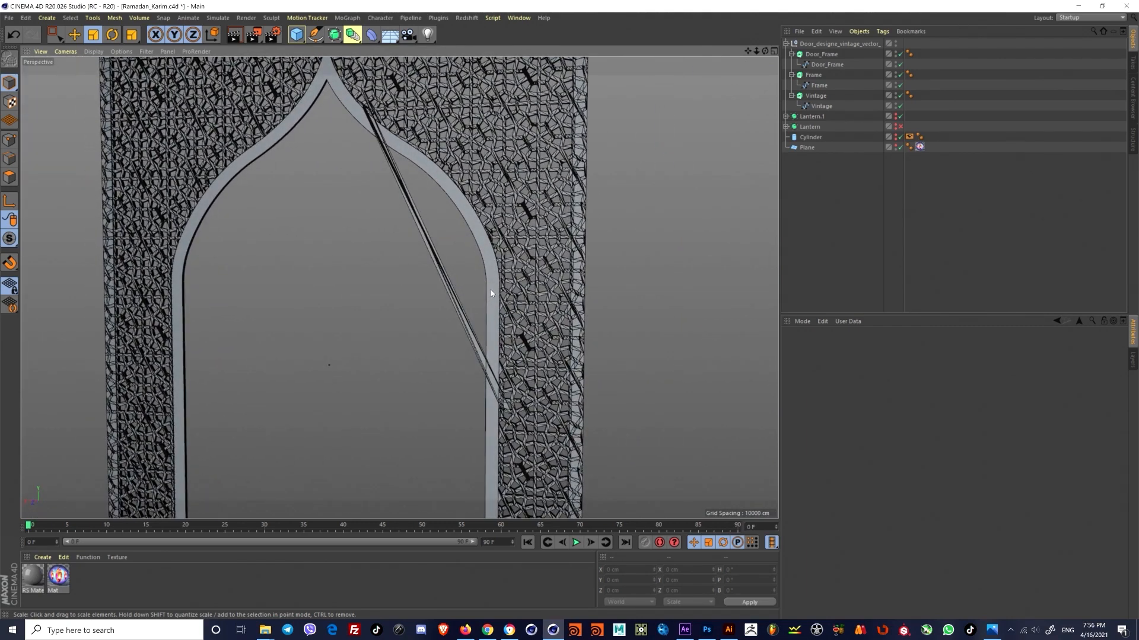
scroll(517, 375, "up", 6)
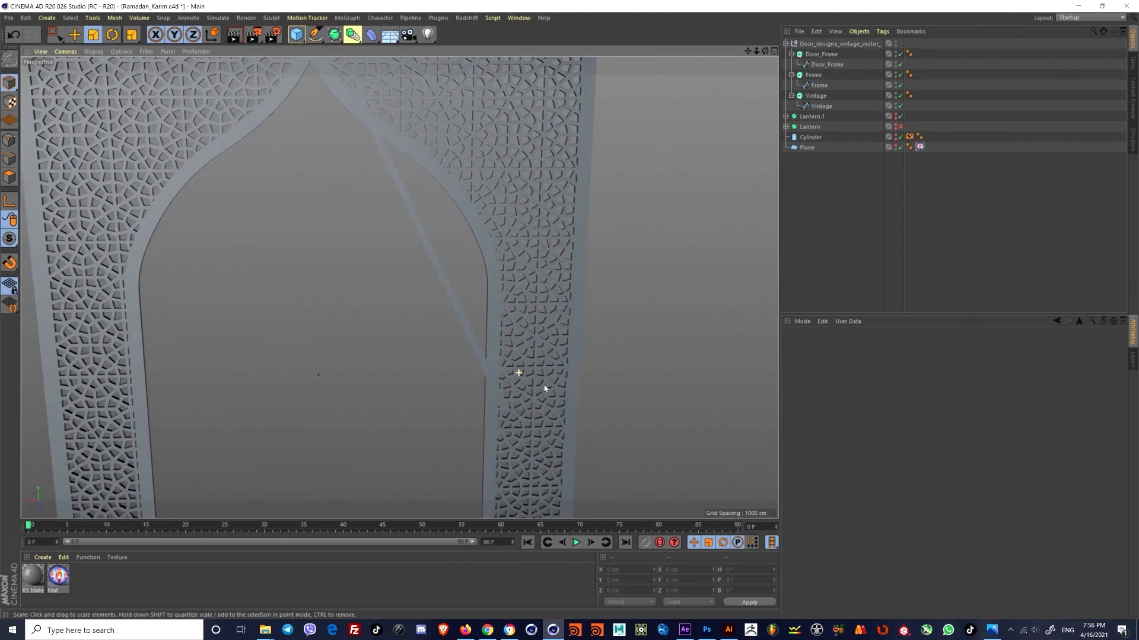
scroll(544, 388, "down", 6)
Step: Optimize all points of the Vintage spline, with Unused Points and Points included
left_click(815, 96)
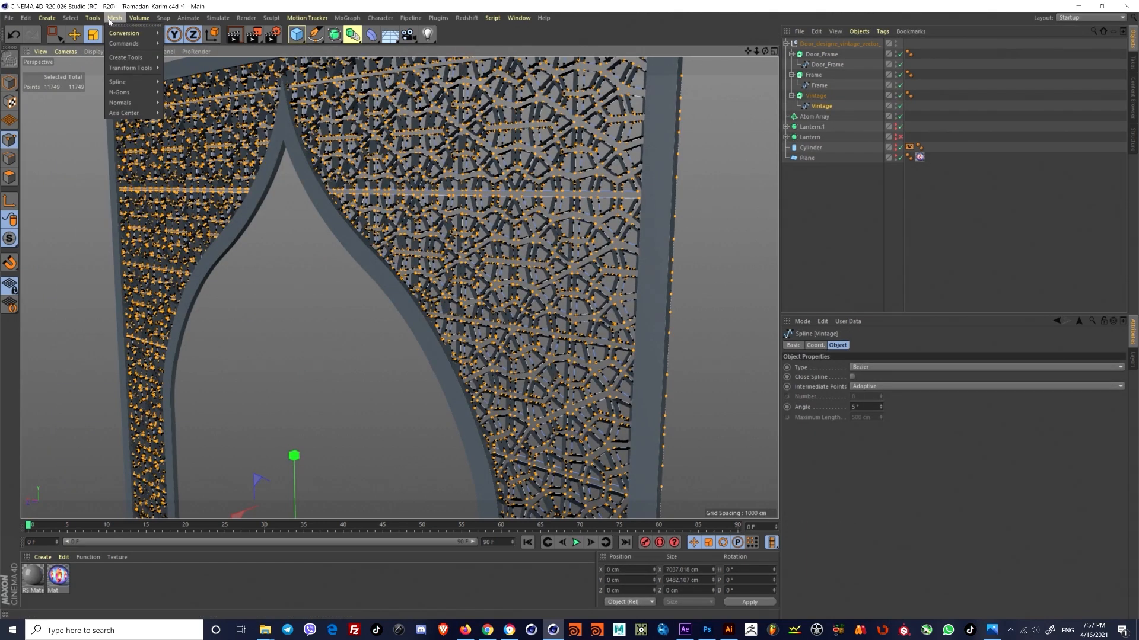
left_click(85, 21)
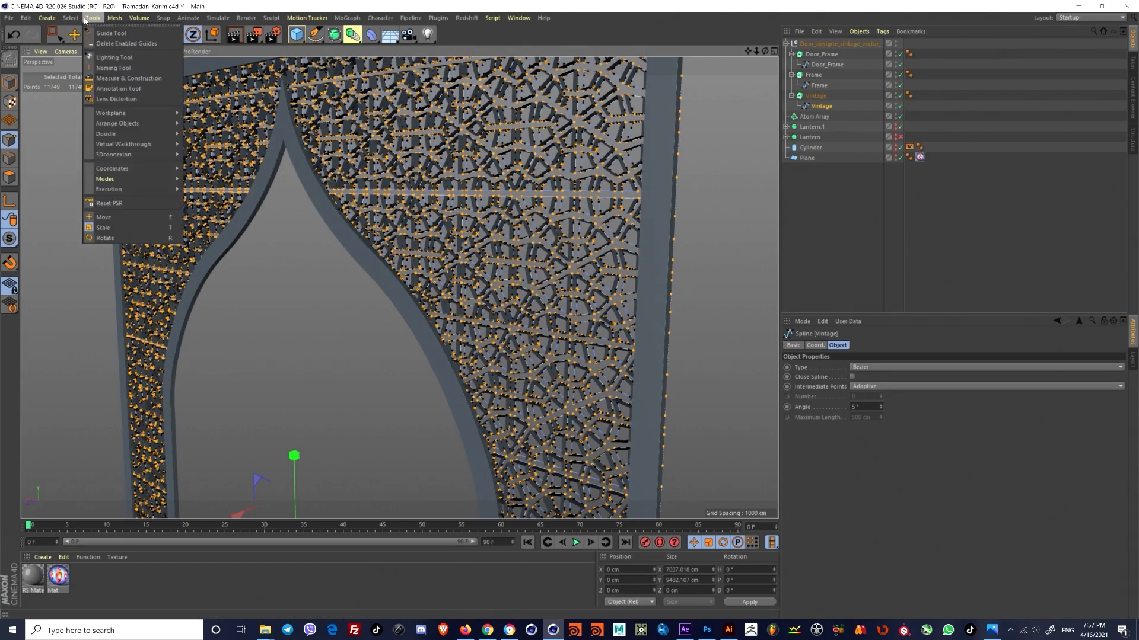
mouse_move(77, 21)
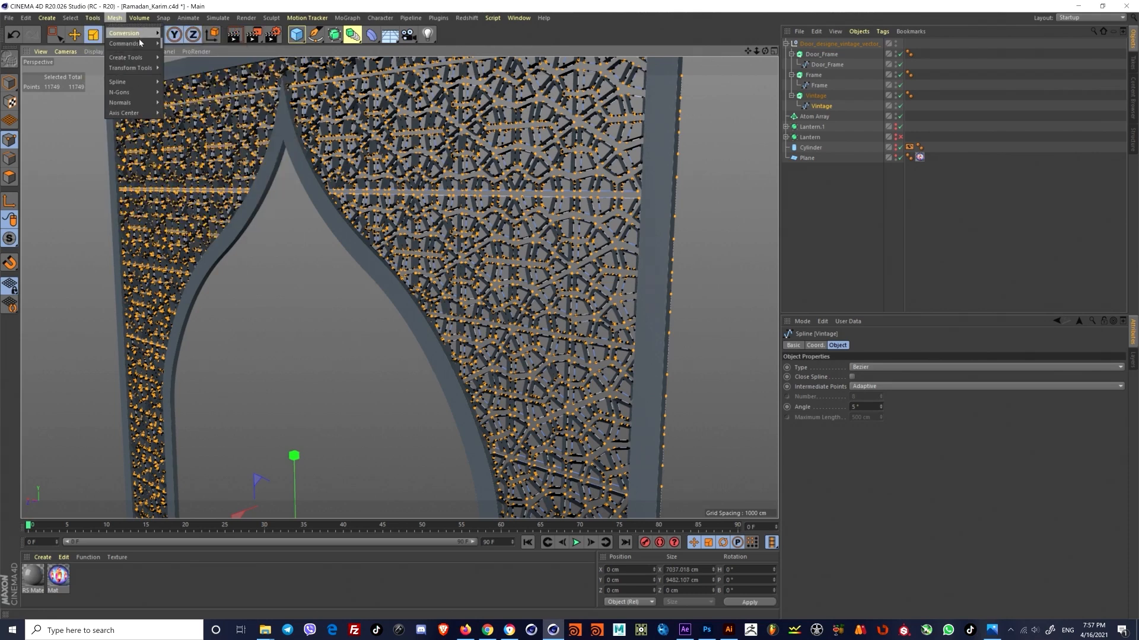
mouse_move(140, 44)
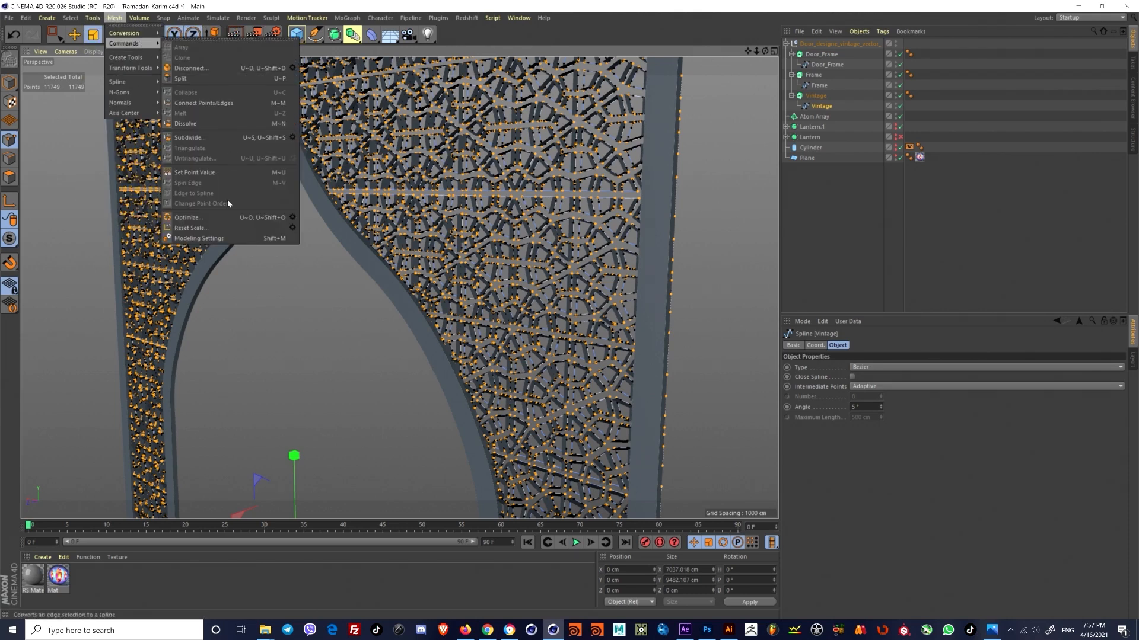
left_click(293, 217)
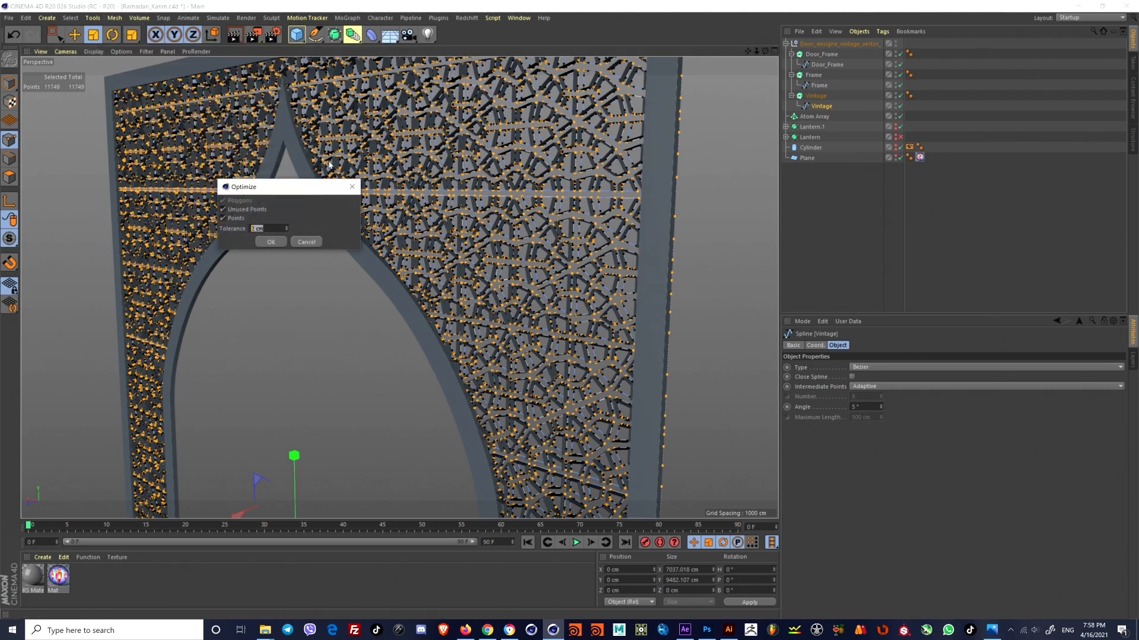
left_click(271, 242)
scroll(428, 320, "up", 3)
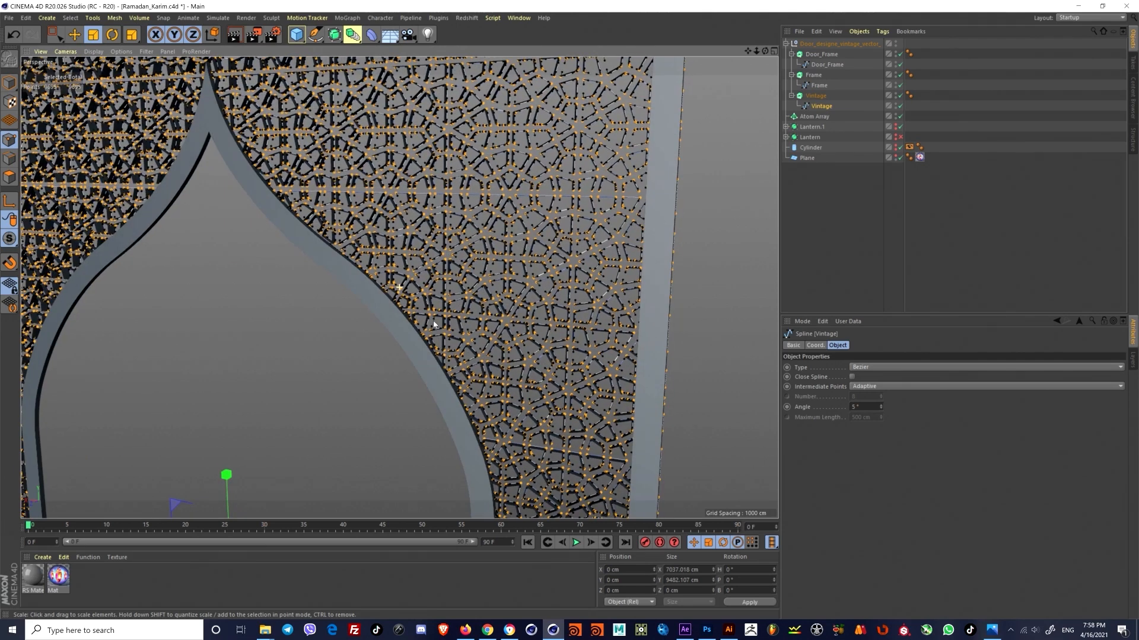
Step: Enable Close Spline on the Vintage spline and check the lattice around the arch
left_click(852, 378)
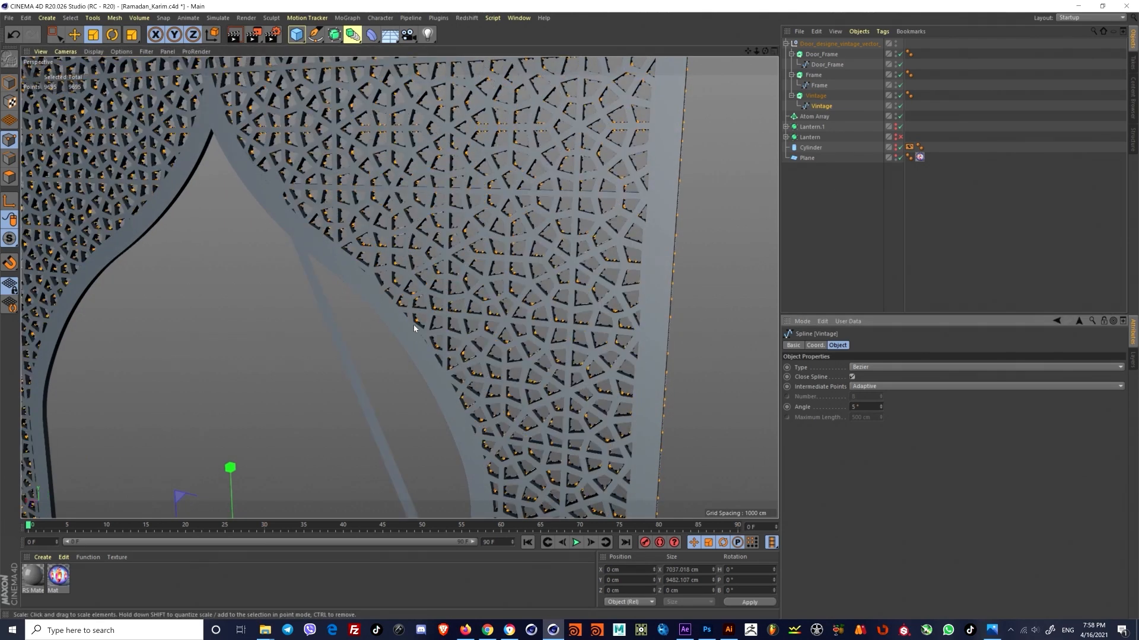
scroll(414, 328, "up", 2)
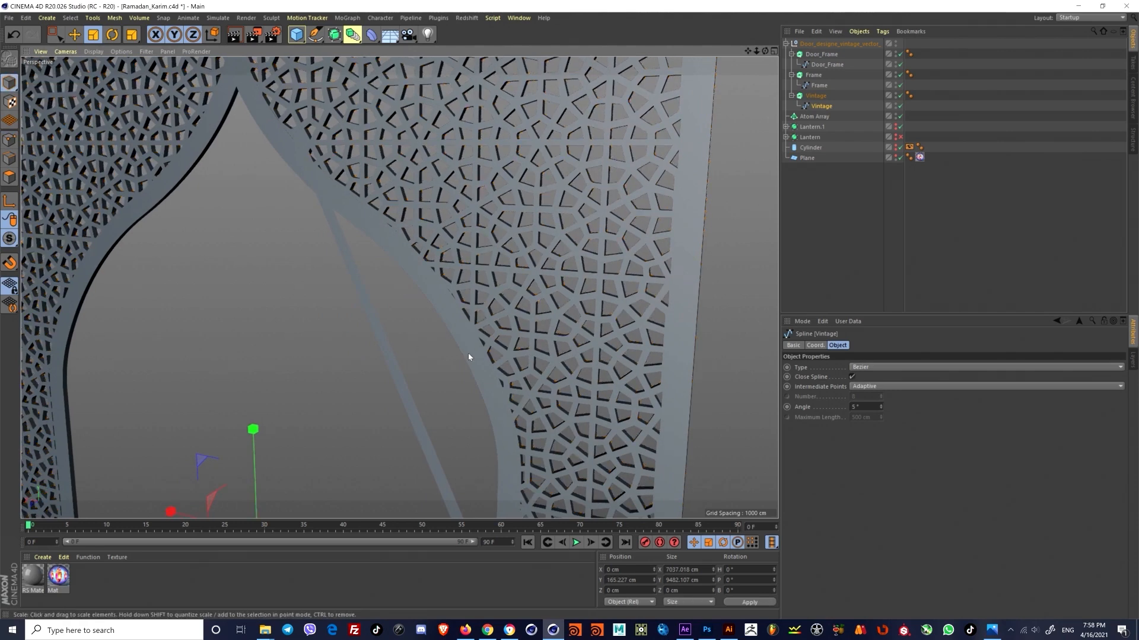
left_click_drag(478, 347, 551, 333, "alt")
scroll(346, 259, "down", 3)
left_click_drag(343, 249, 525, 172, "alt")
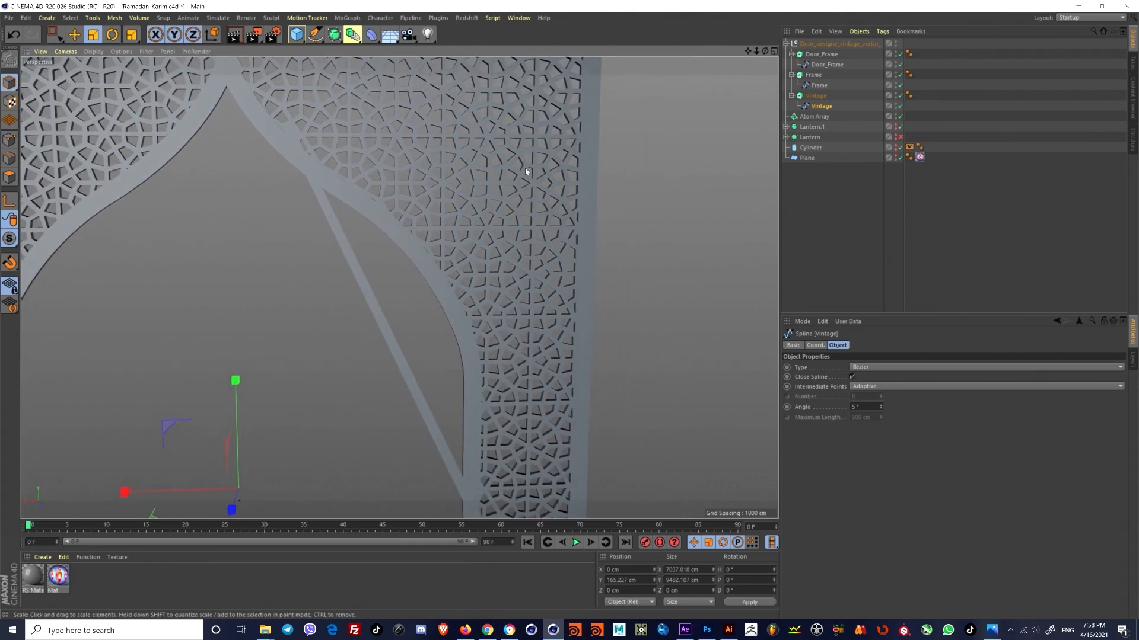
Step: Isolate the Vintage Extrude and its spline with viewport solo mode and inspect the diagonal strip across the arch opening
left_click(10, 240)
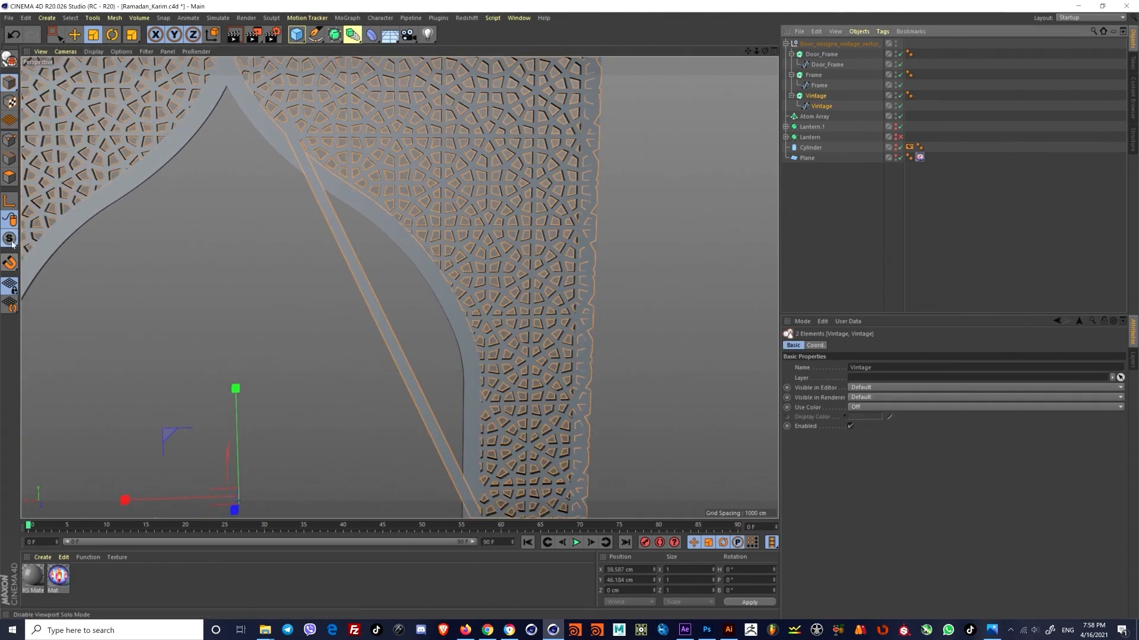
left_click_drag(11, 242, 56, 271)
left_click_drag(369, 262, 399, 286, "alt")
scroll(332, 254, "down", 2)
left_click_drag(327, 254, 340, 255, "alt")
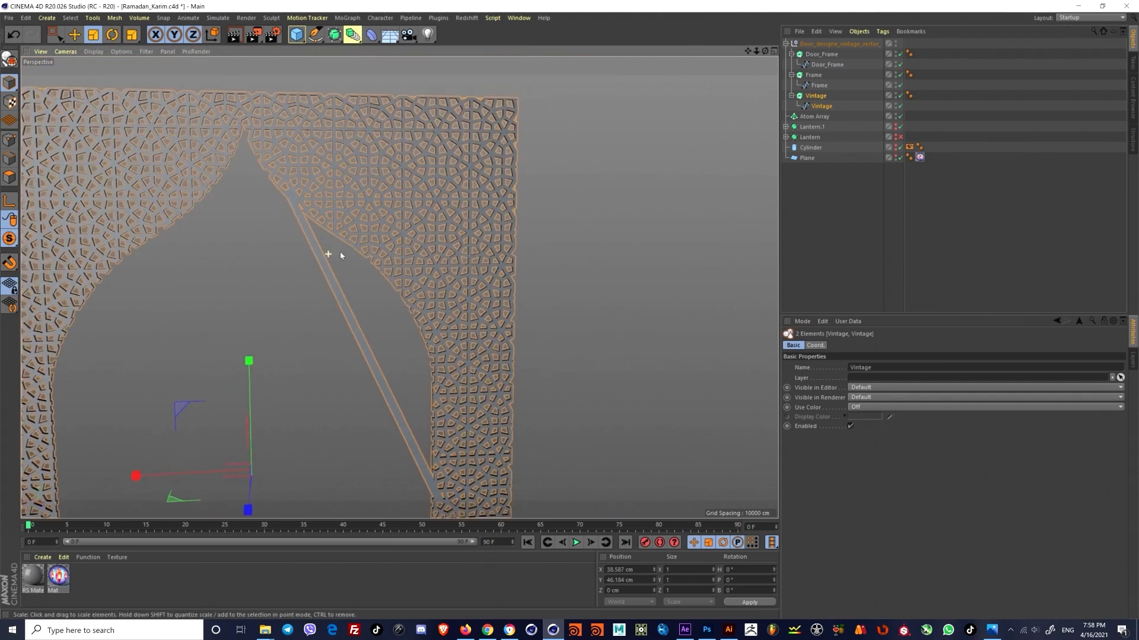
scroll(344, 258, "up", 6)
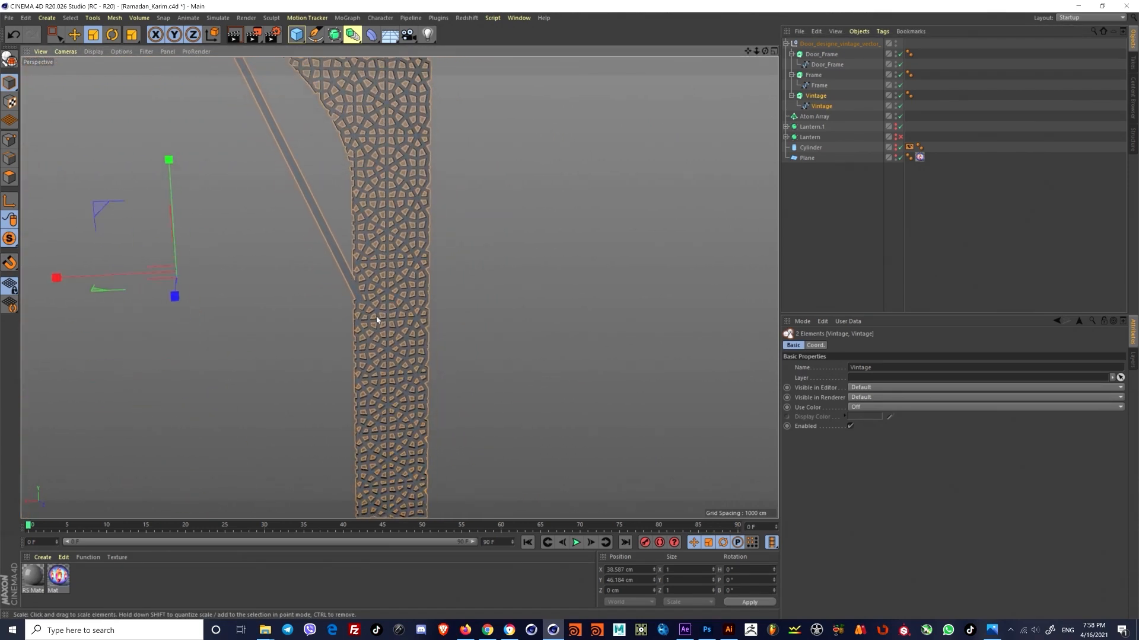
left_click_drag(376, 320, 357, 301, "alt")
scroll(359, 300, "up", 6)
left_click_drag(403, 257, 537, 237, "alt")
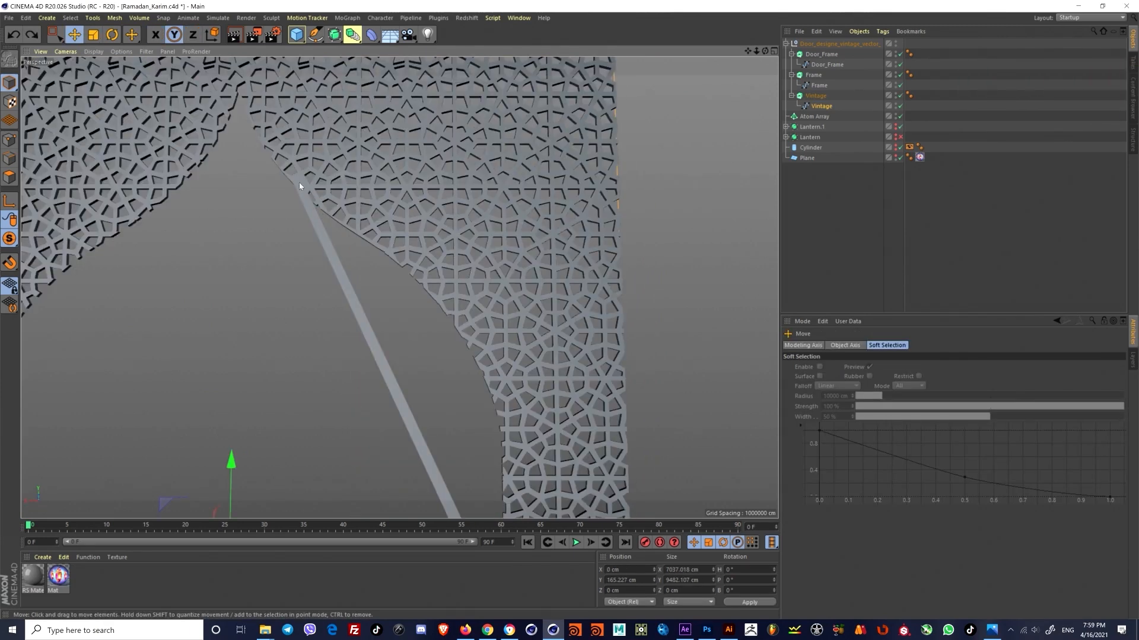
Step: With the Vintage Extrude disabled, move the lattice cell's corner point touching the arch outline inward along X to about -529 cm
scroll(300, 186, "up", 10)
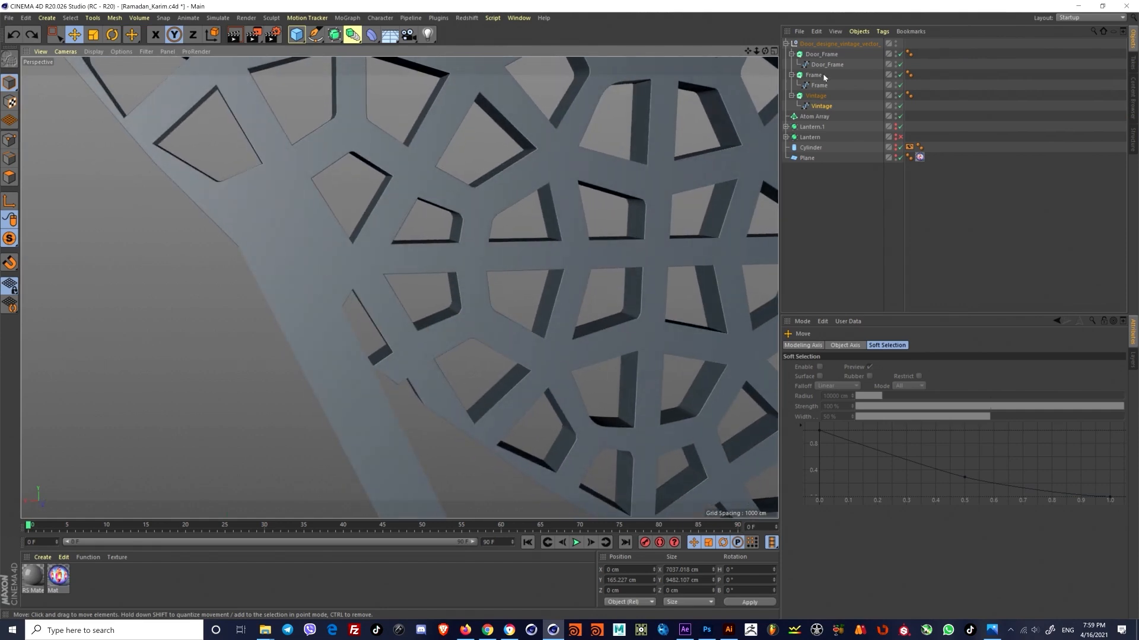
left_click(821, 105)
left_click(10, 140)
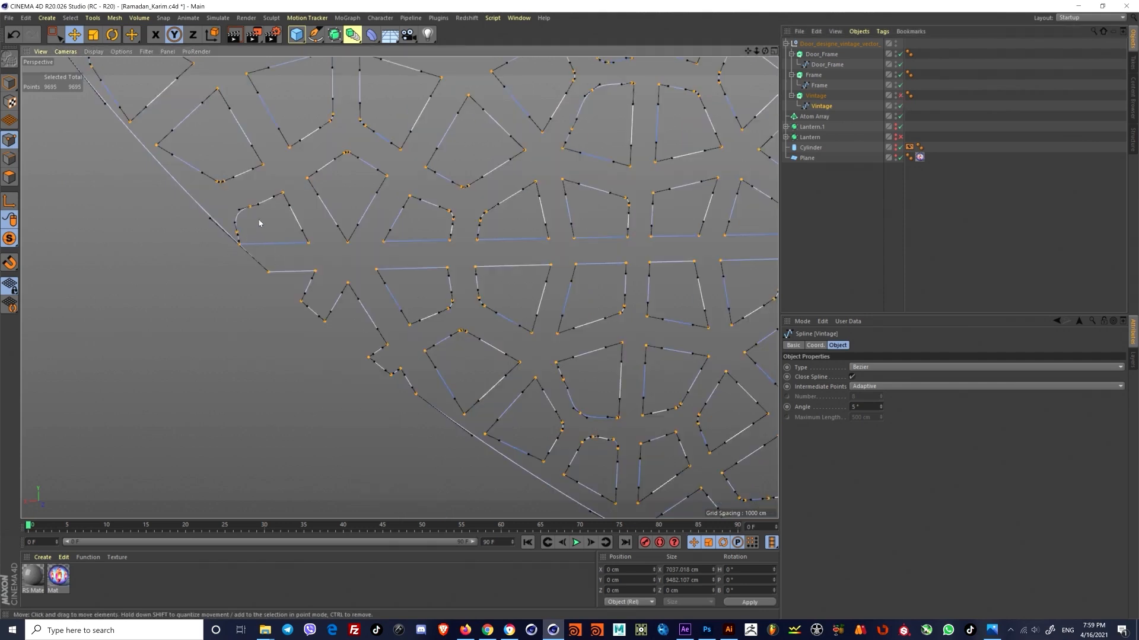
scroll(322, 172, "up", 3)
right_click_drag(285, 223, 309, 213, "alt")
left_click(211, 278)
left_click(233, 252)
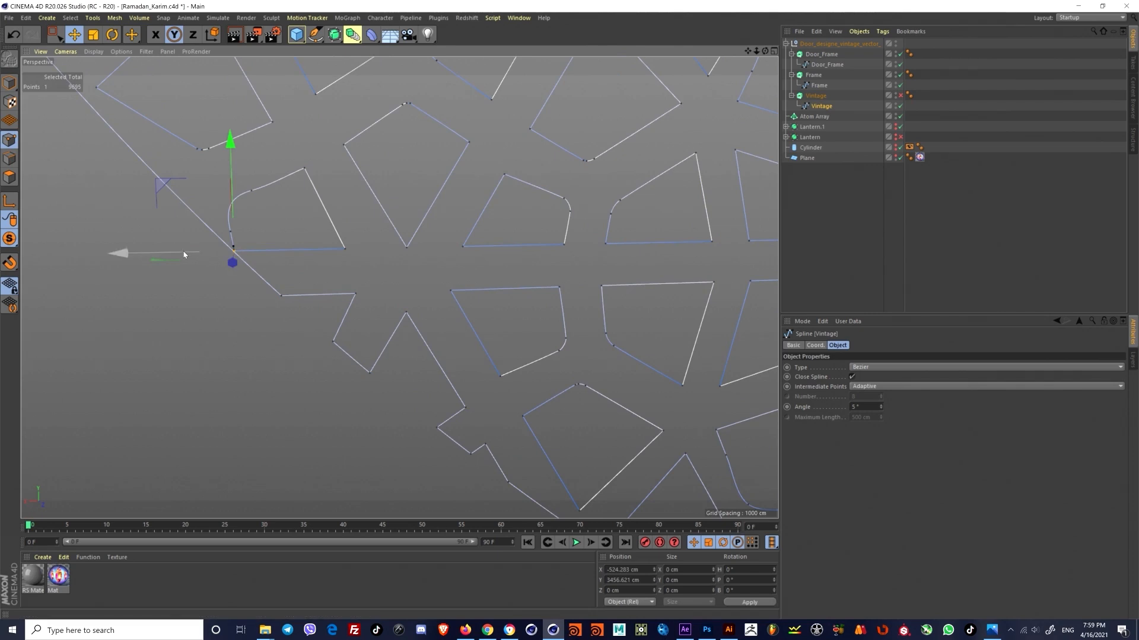
left_click_drag(185, 254, 190, 254)
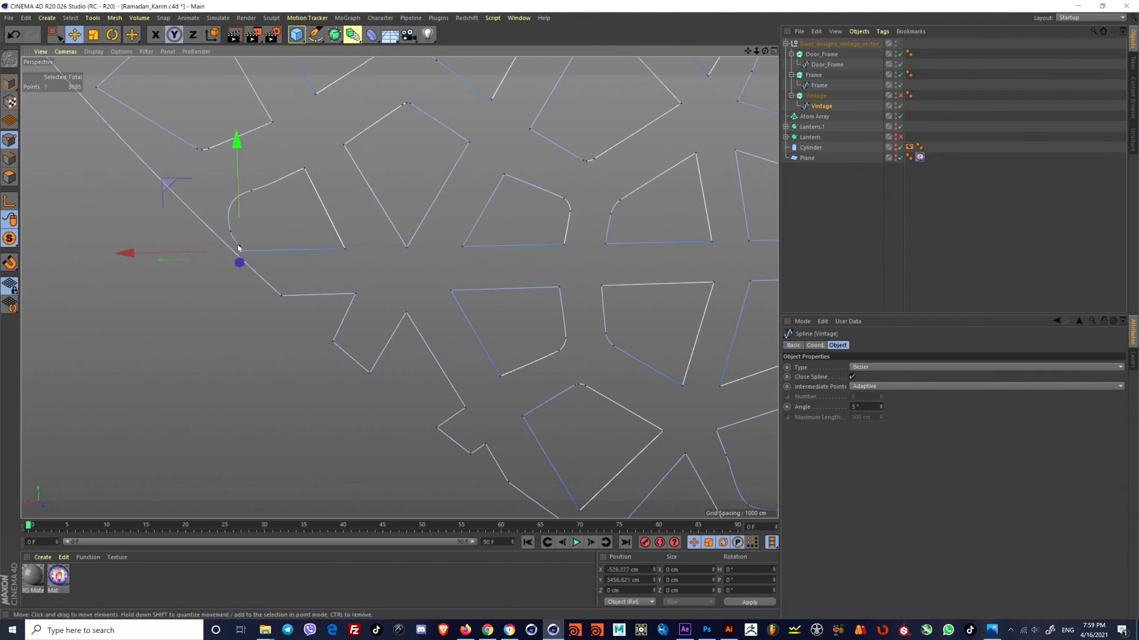
Step: Set the moved corner point of the Vintage spline to hard interpolation
right_click_drag(233, 247, 300, 183, "alt")
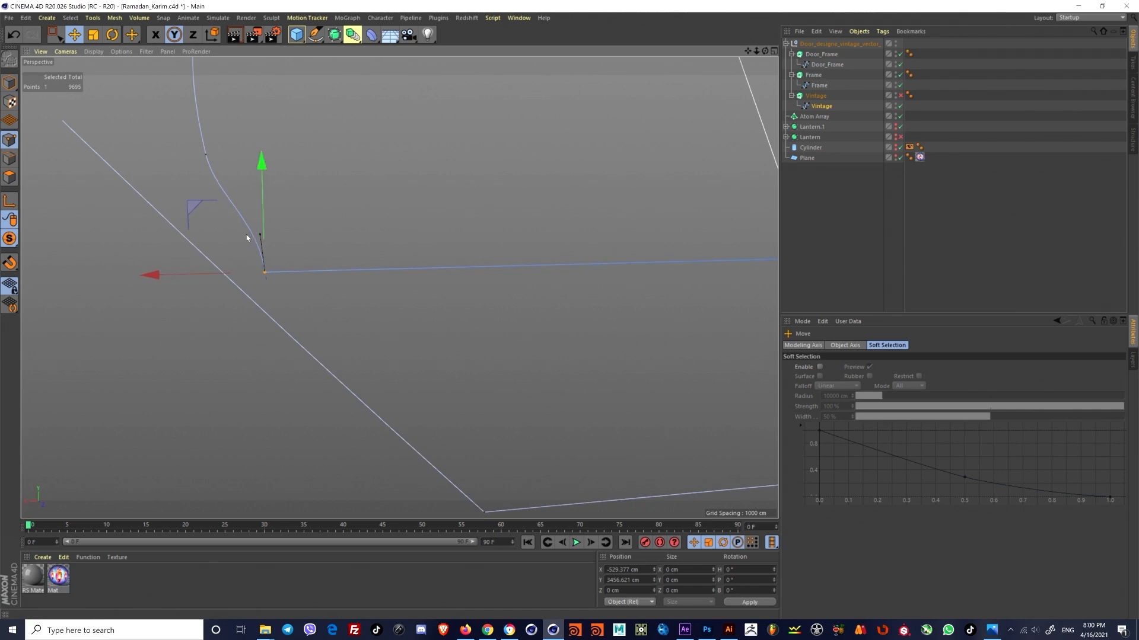
right_click(259, 276)
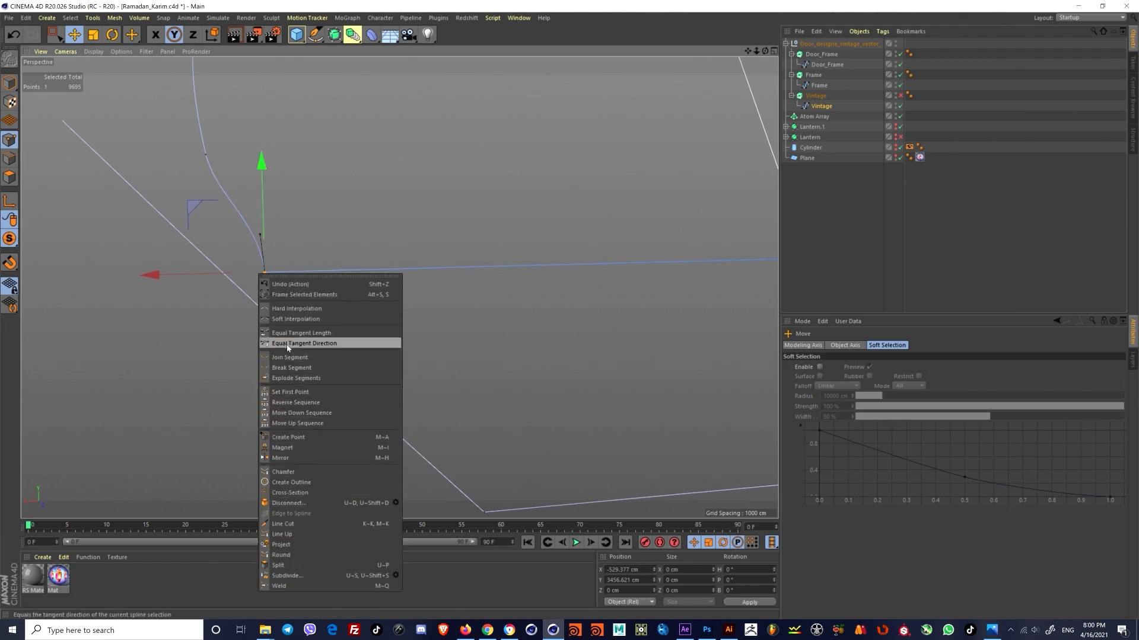
left_click(295, 309)
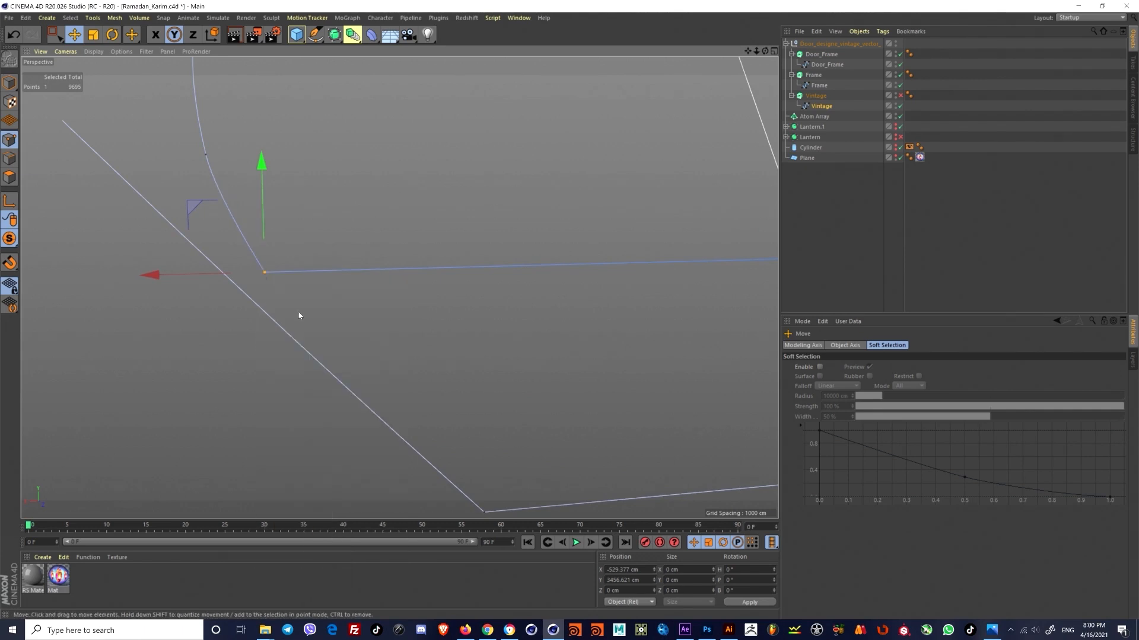
Step: Return to model mode with the Vintage Extrude enabled again and inspect the repaired lattice around the arch
scroll(216, 394, "down", 10)
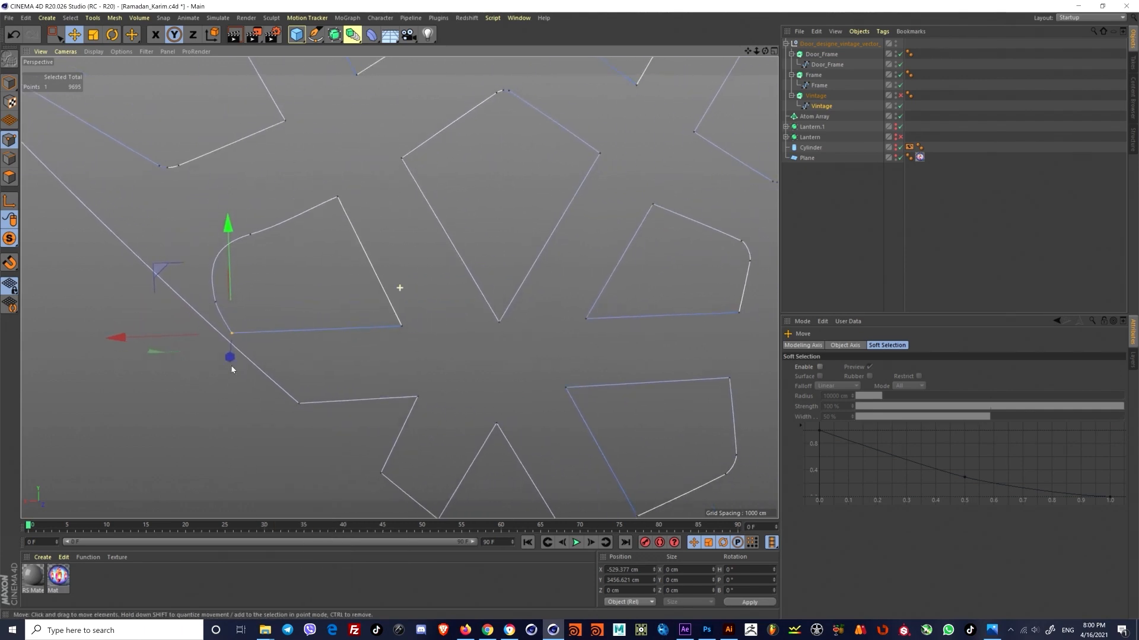
scroll(211, 399, "down", 3)
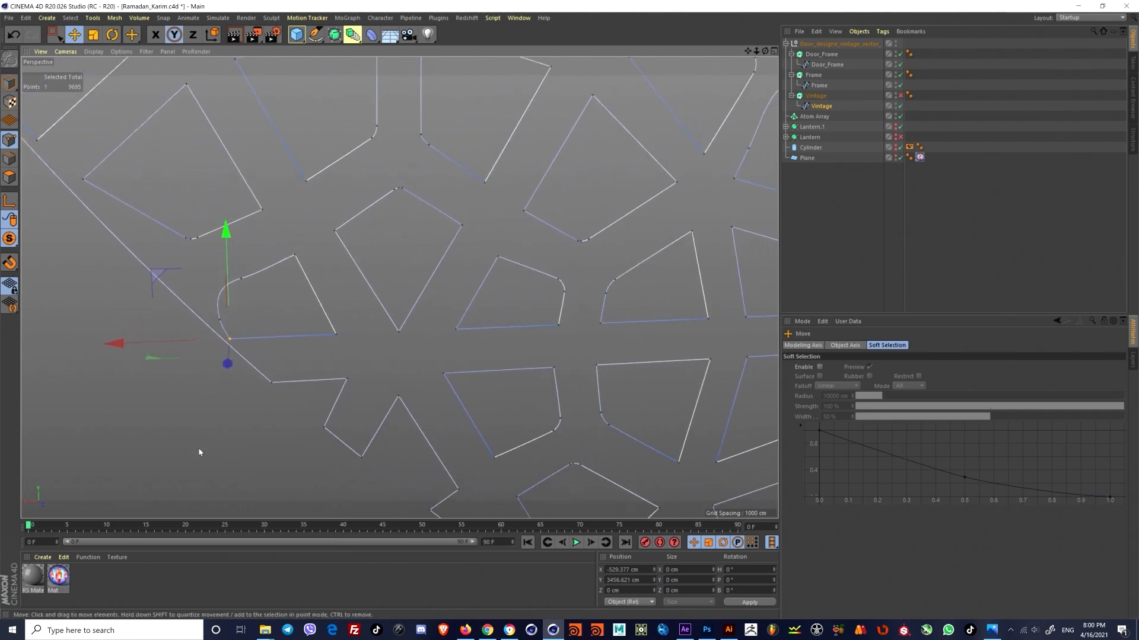
left_click(9, 85)
scroll(229, 376, "down", 5)
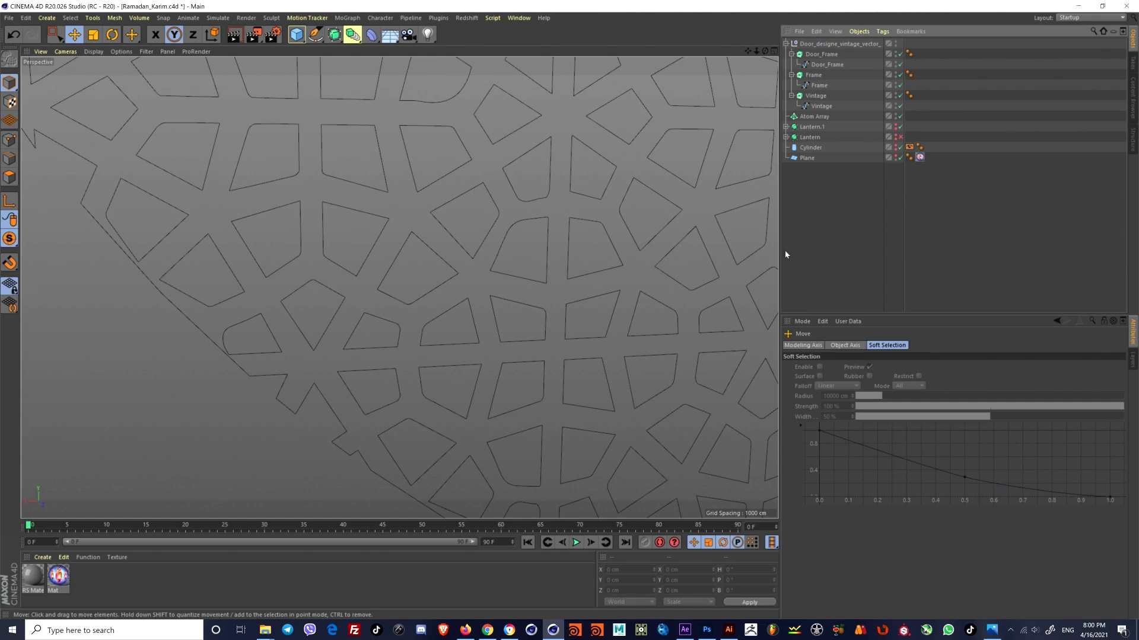
scroll(763, 248, "down", 10)
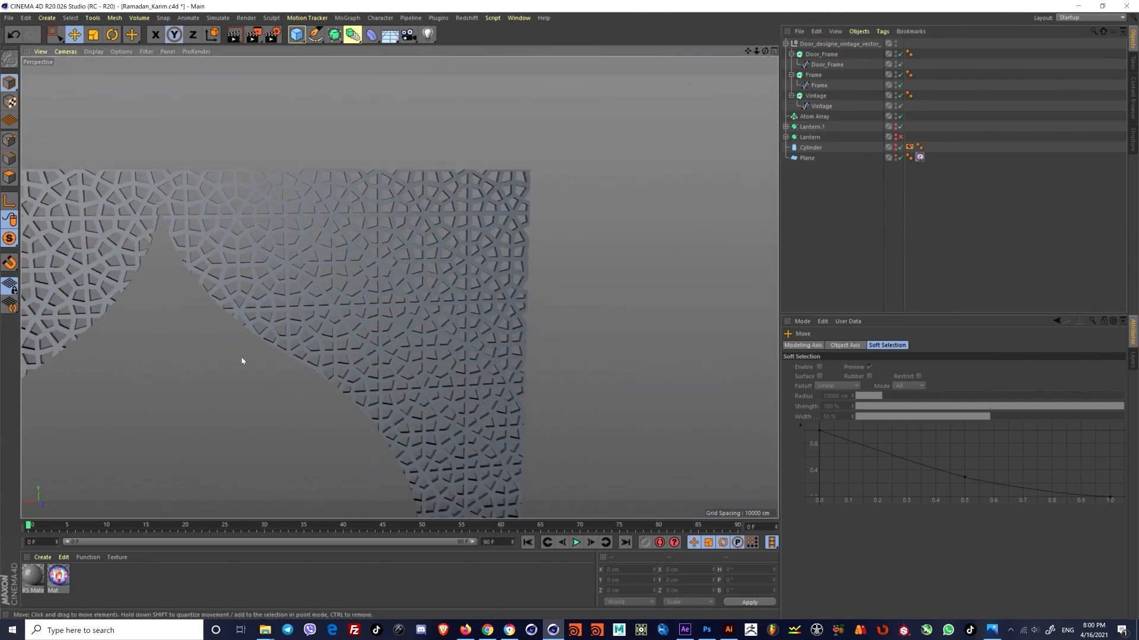
scroll(242, 360, "up", 3)
scroll(356, 287, "down", 10)
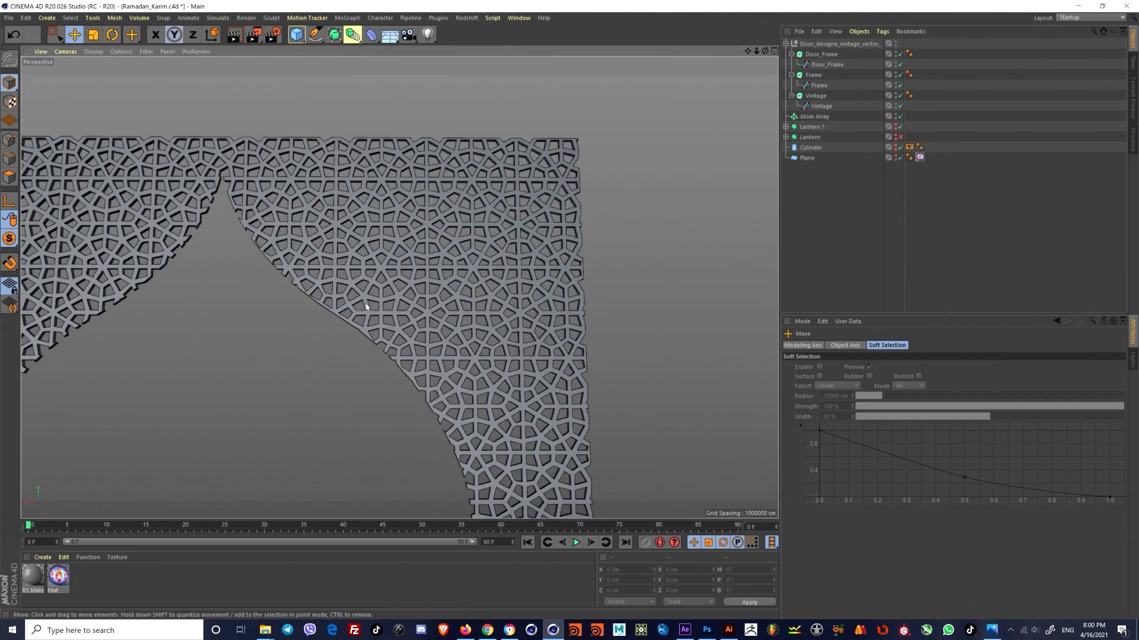
scroll(300, 237, "up", 10)
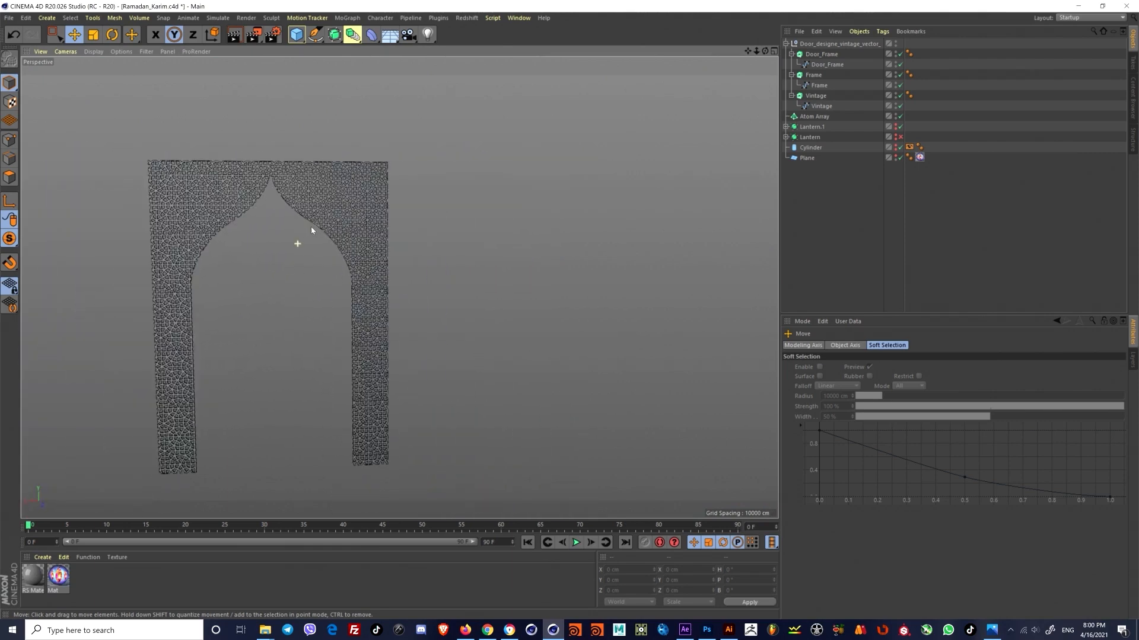
scroll(409, 163, "down", 10)
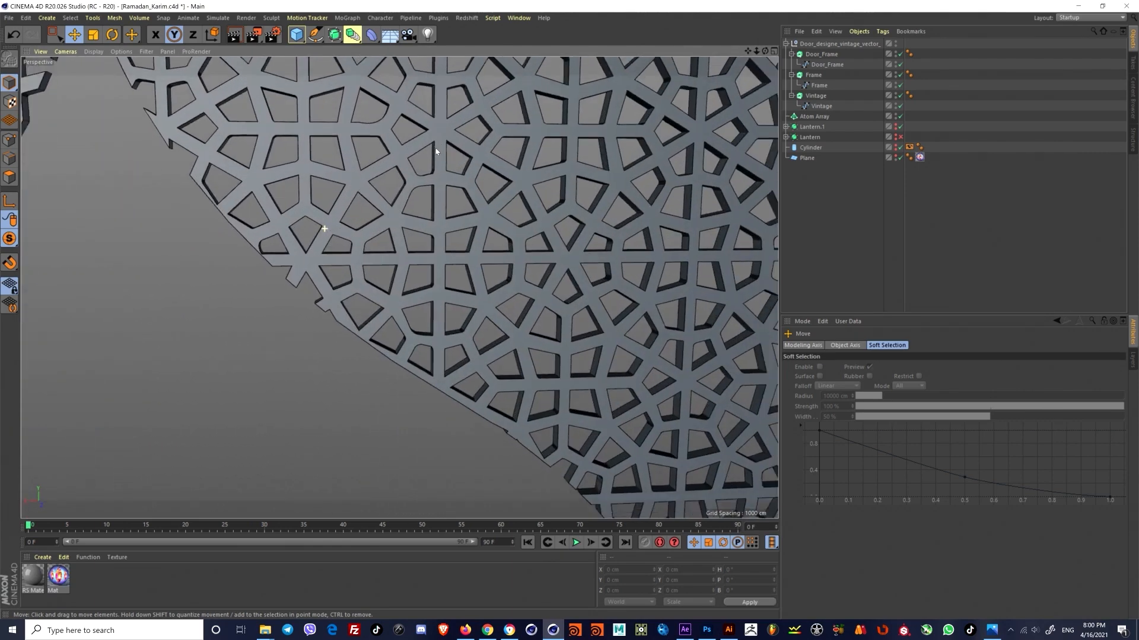
scroll(372, 212, "down", 5)
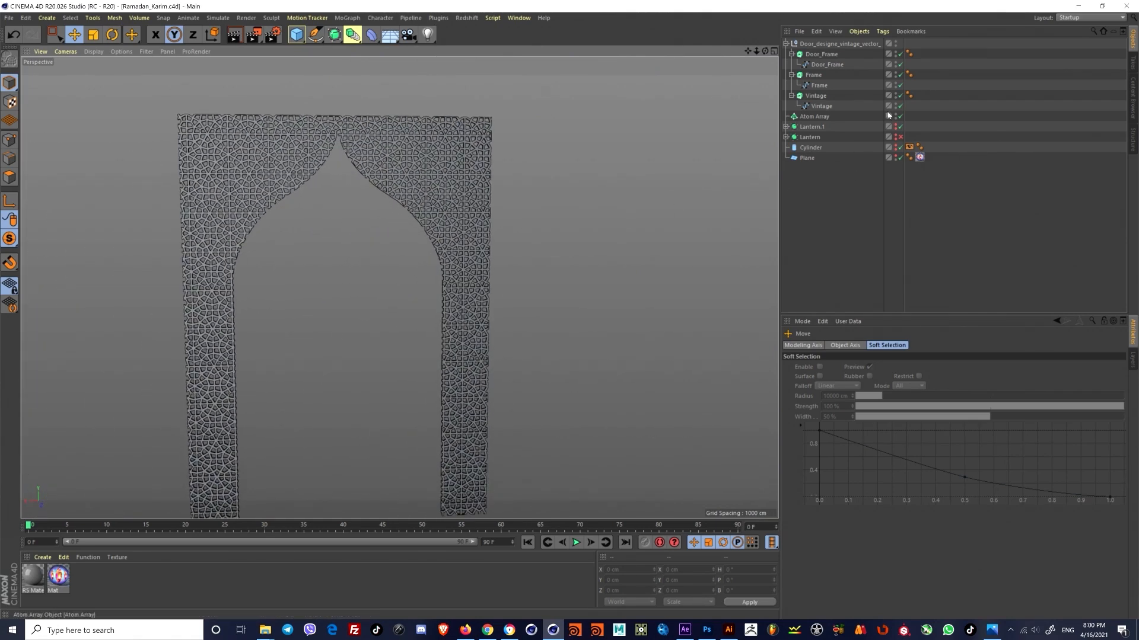
Step: Collapse the Door_Frame, Frame and Vintage Extrude hierarchies and turn off viewport solo mode to show the whole panel
left_click(791, 54)
left_click(791, 64)
left_click(791, 74)
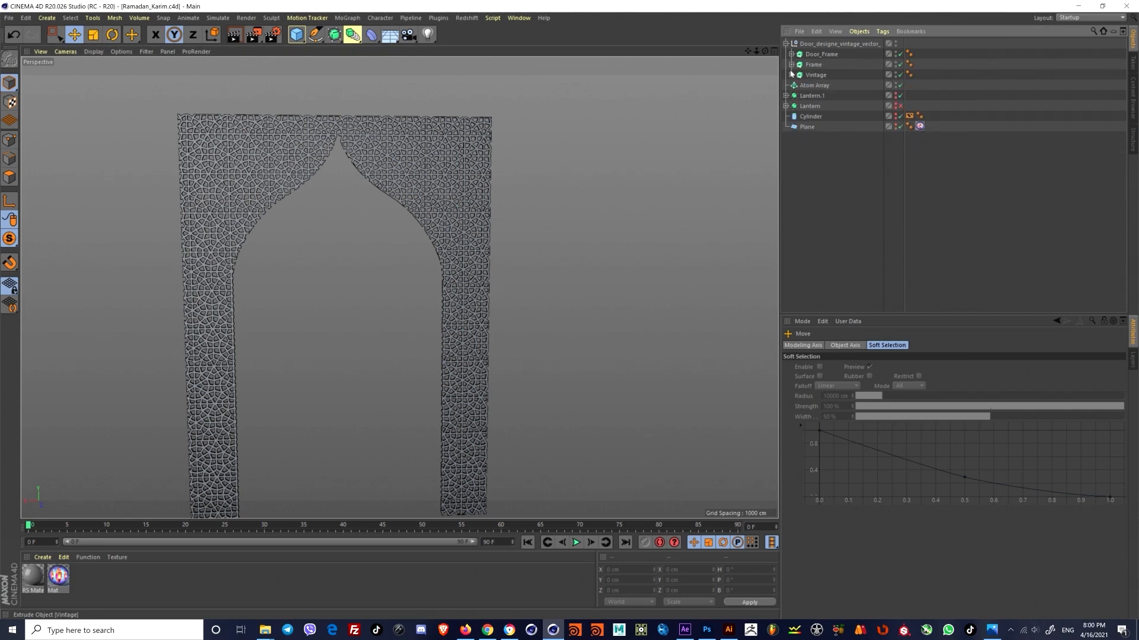
left_click_drag(10, 238, 89, 255)
middle_click_drag(483, 318, 504, 276, "alt")
left_click_drag(486, 244, 510, 213, "alt")
scroll(490, 247, "up", 5)
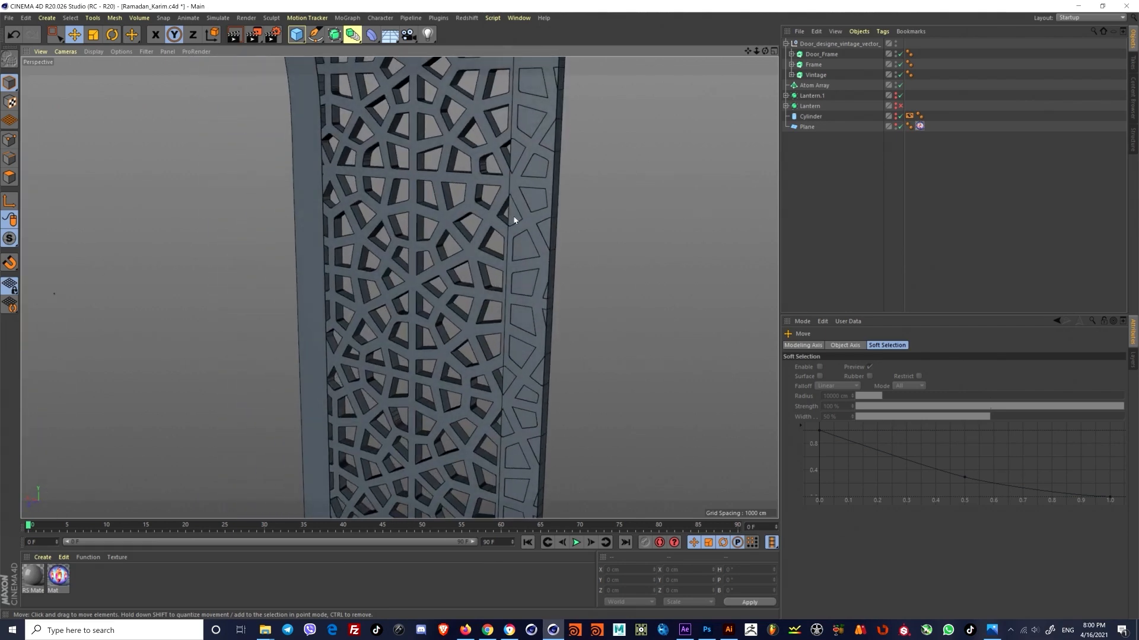
Step: Move the Vintage Extrude along Z to about -45 cm so the lattice sits recessed between the frames
left_click(814, 75)
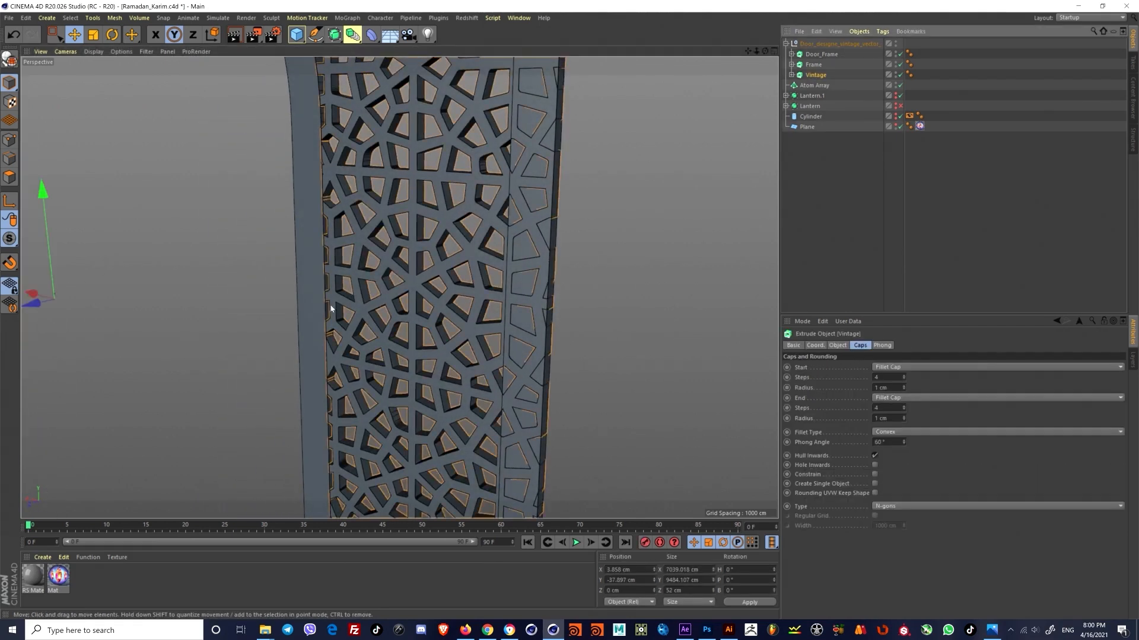
left_click_drag(724, 128, 254, 320, "alt")
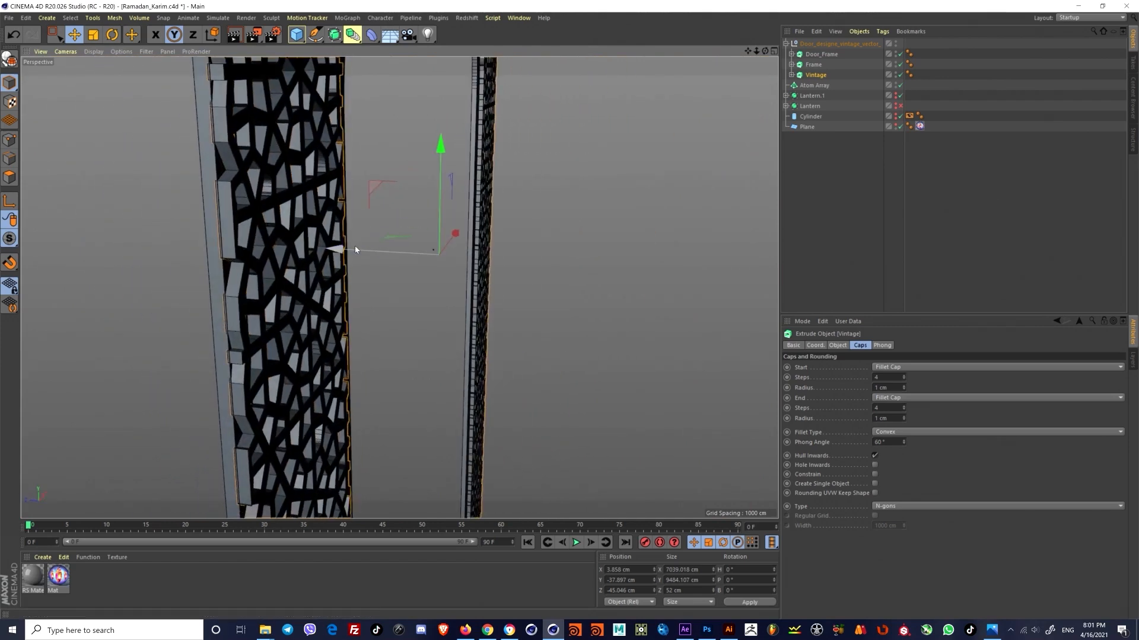
left_click_drag(355, 249, 504, 323)
right_click_drag(504, 323, 429, 322, "alt")
left_click_drag(430, 322, 491, 314, "alt")
left_click(74, 39)
left_click(100, 177)
middle_click_drag(462, 302, 412, 285, "alt")
right_click_drag(411, 285, 372, 260, "alt")
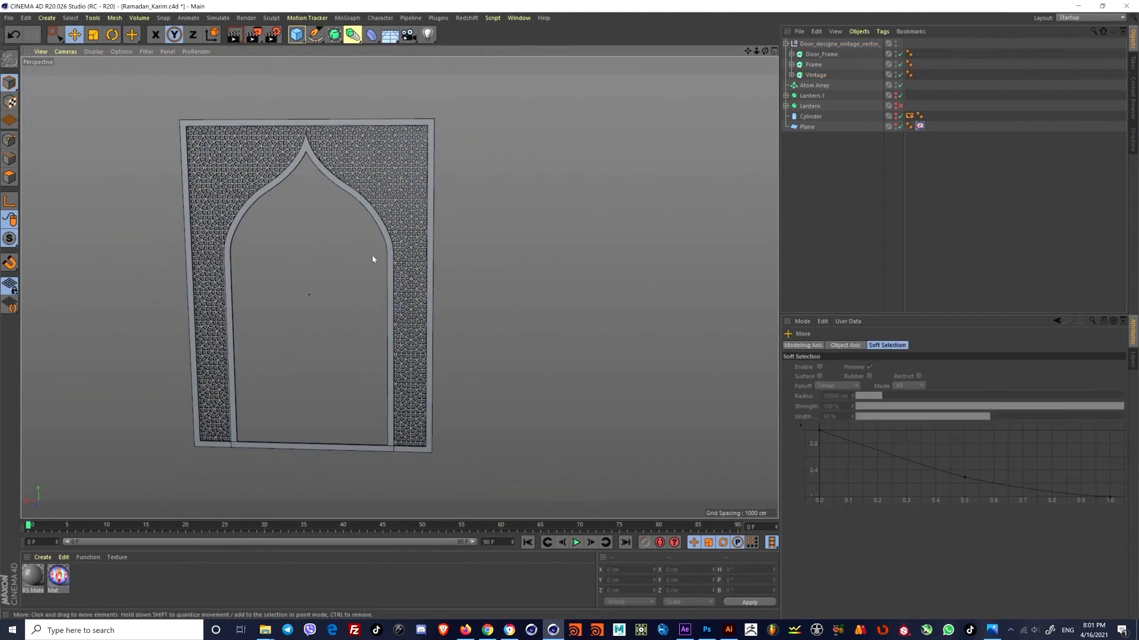
Step: Make the Lantern.1 object visible in the viewport and frame the whole scene
left_click(384, 251)
key("o")
right_click_drag(523, 258, 643, 200, "alt")
left_click(899, 112)
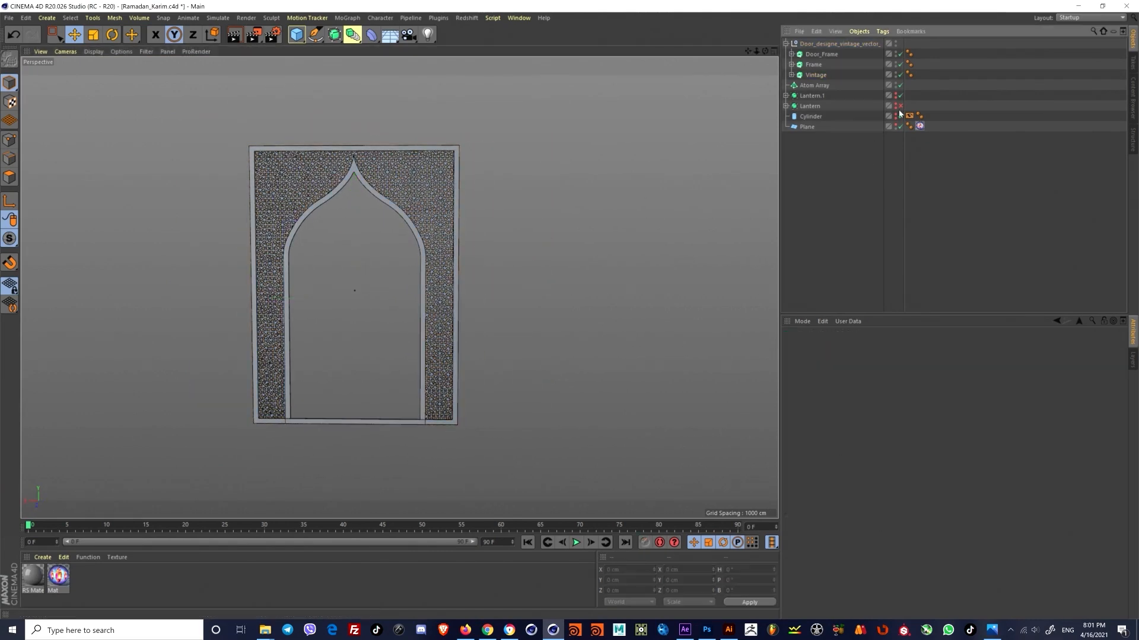
left_click(897, 96)
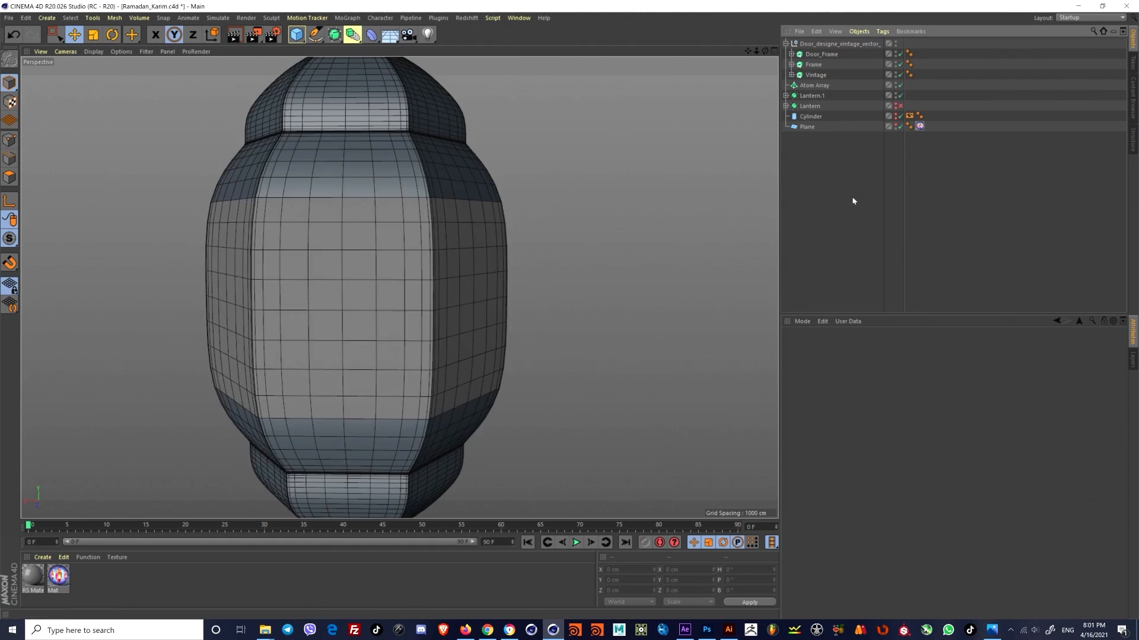
key("h")
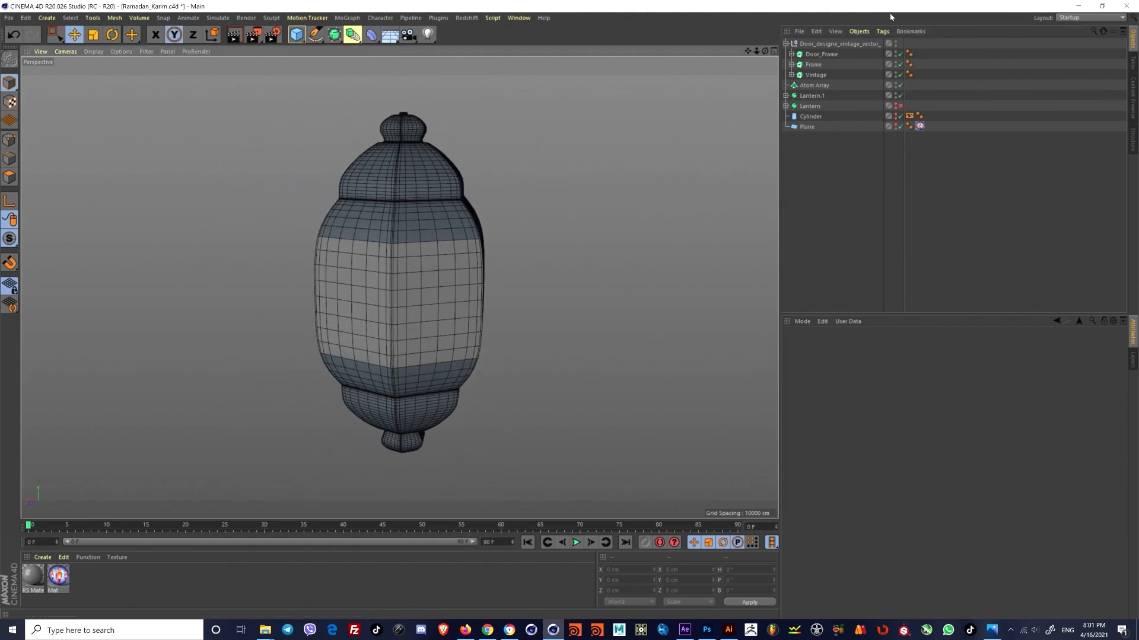
Step: Move the Door_designe_vintage_vector_ null out in front of the lantern, to about X -776 cm and Z 6392 cm
left_click(786, 45)
left_click(825, 45)
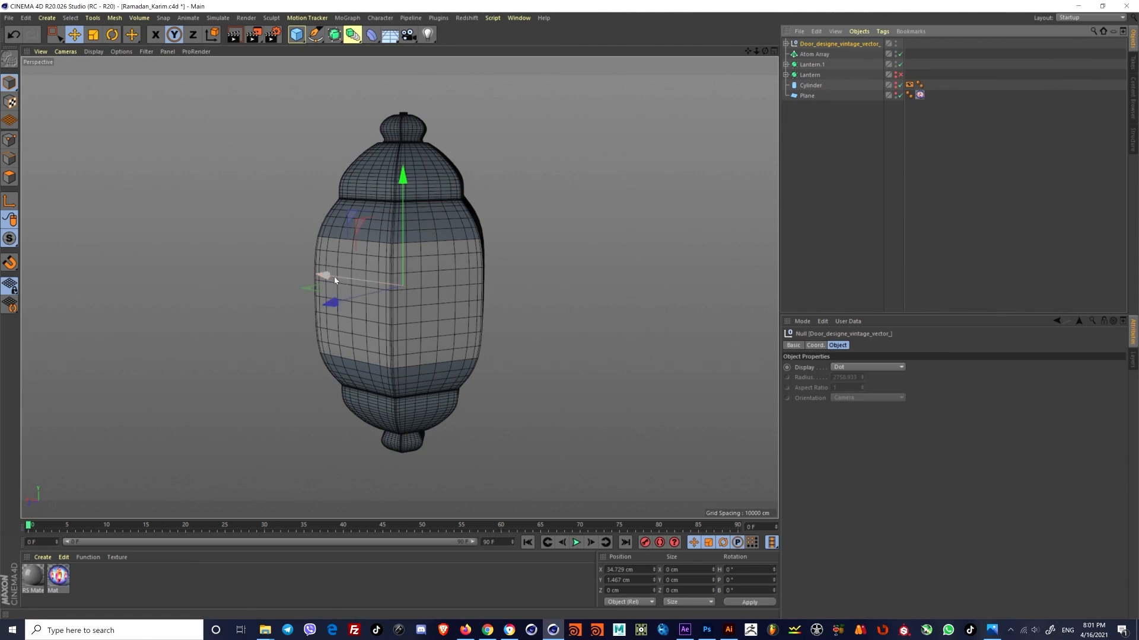
left_click_drag(335, 280, 330, 330)
left_click_drag(436, 300, 408, 288)
scroll(408, 289, "up", 3)
Step: Set the intermediate points Angle to 5° for the Door_Frame, Frame and Vintage splines
left_click(786, 64)
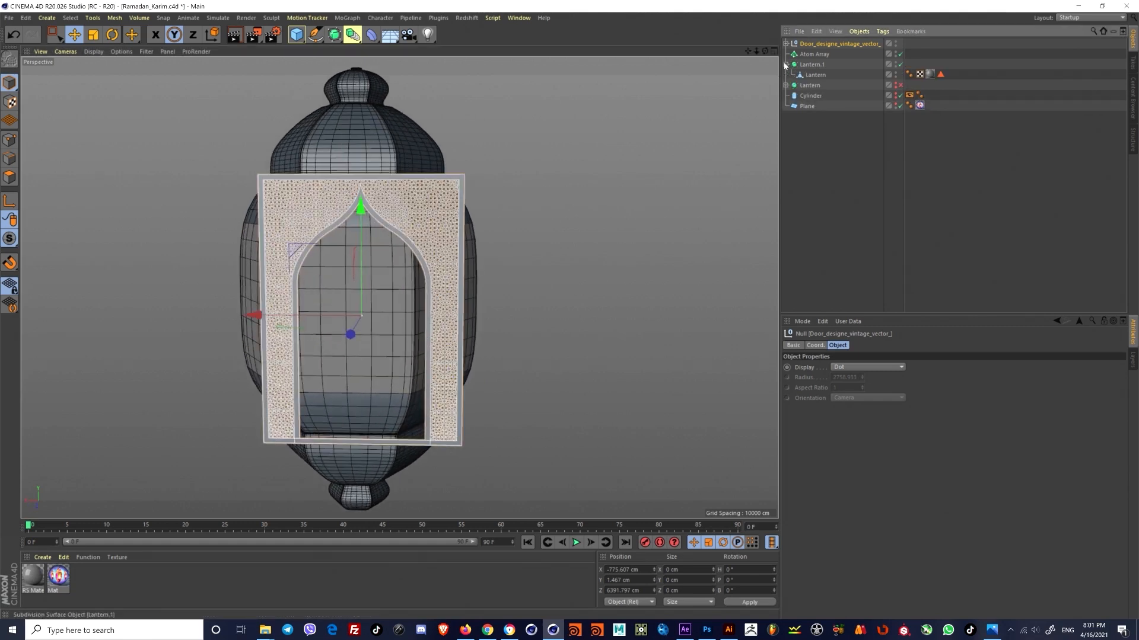
left_click(786, 64)
left_click(786, 44)
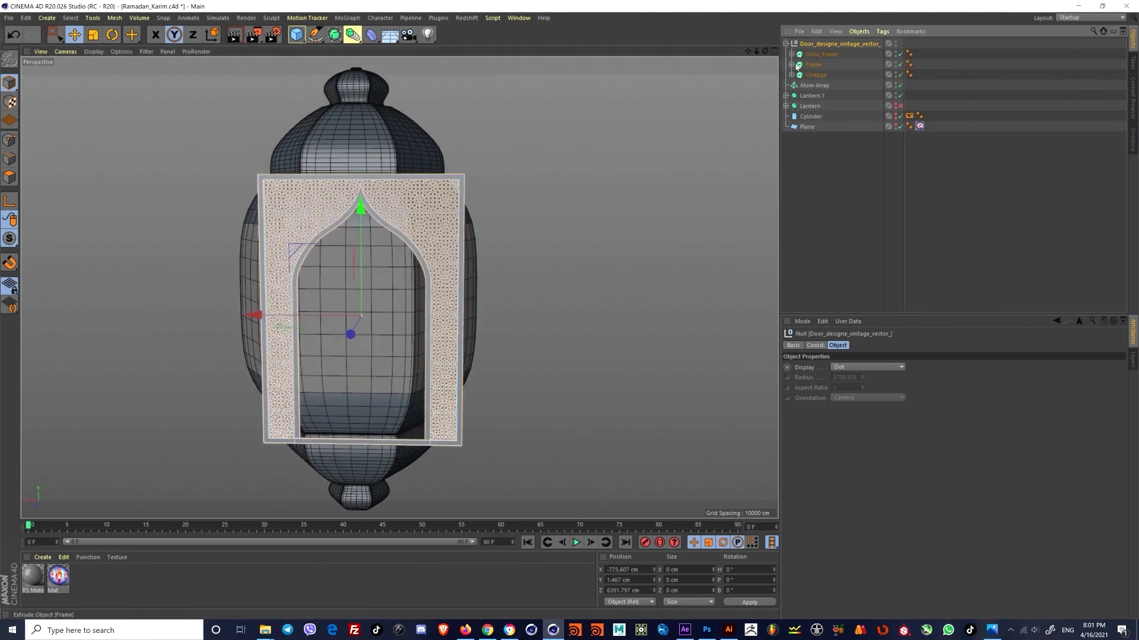
left_click(791, 53)
left_click(828, 64)
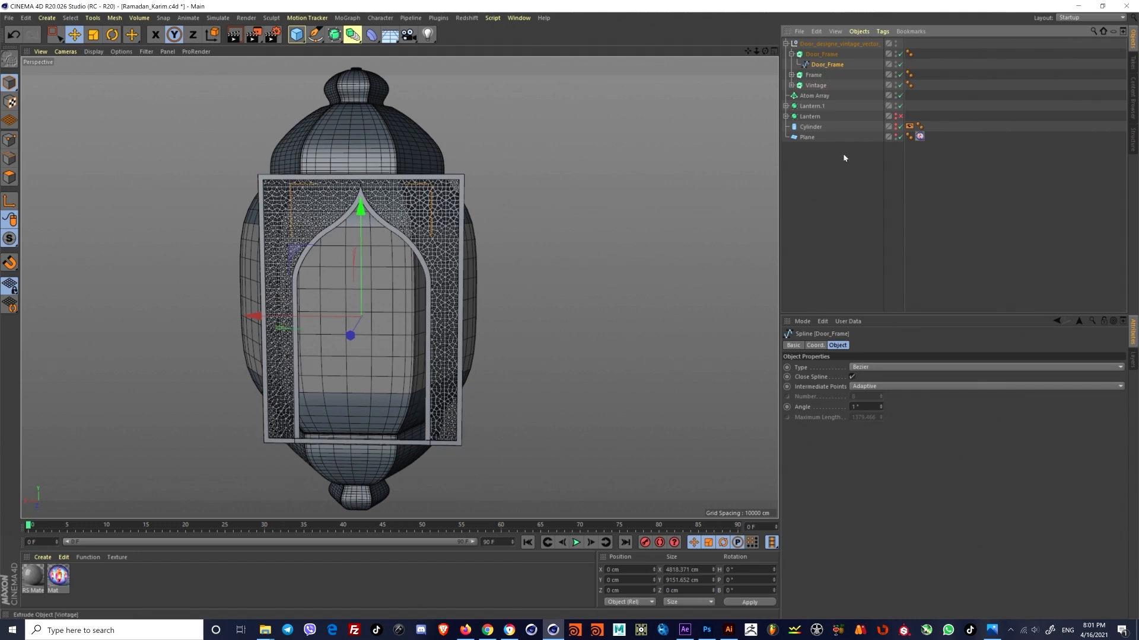
left_click(864, 407)
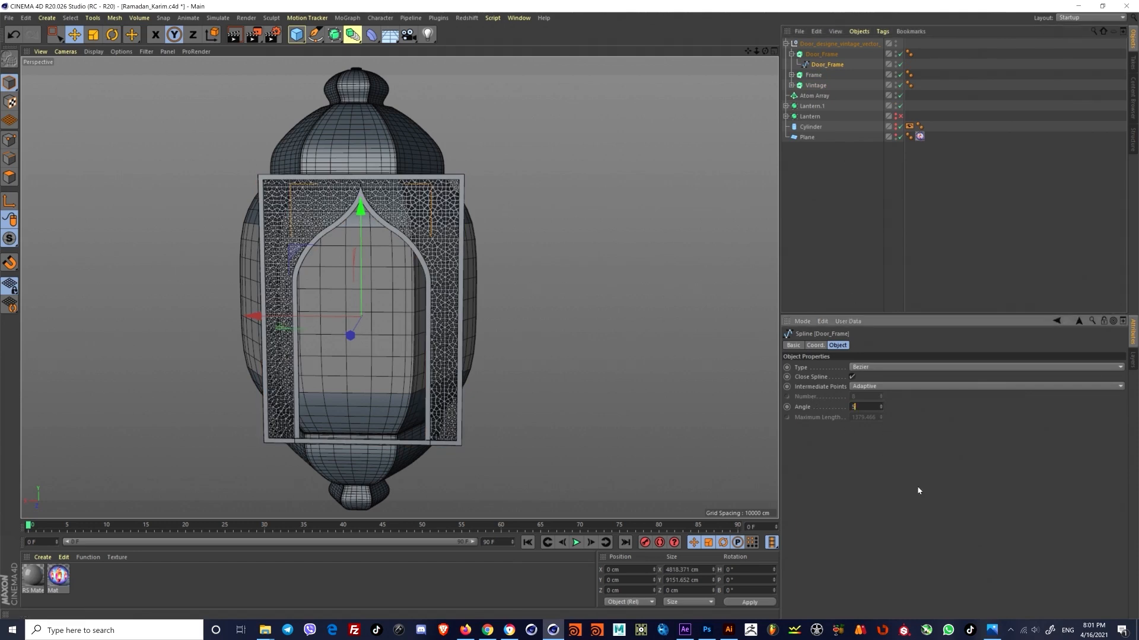
left_click(791, 74)
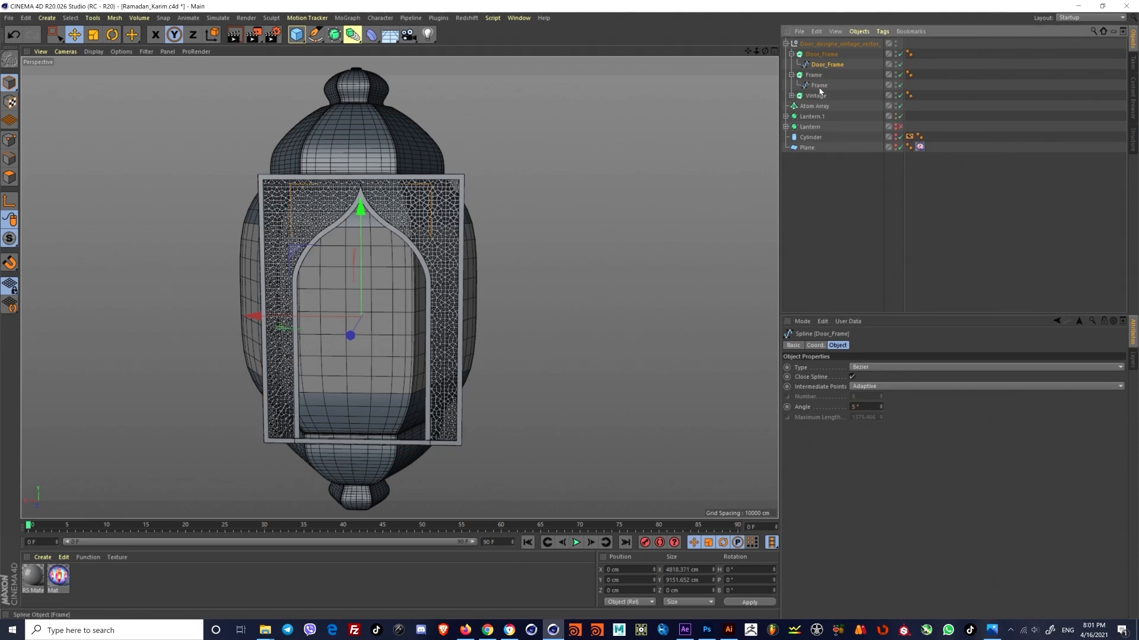
left_click(819, 86)
left_click(793, 96)
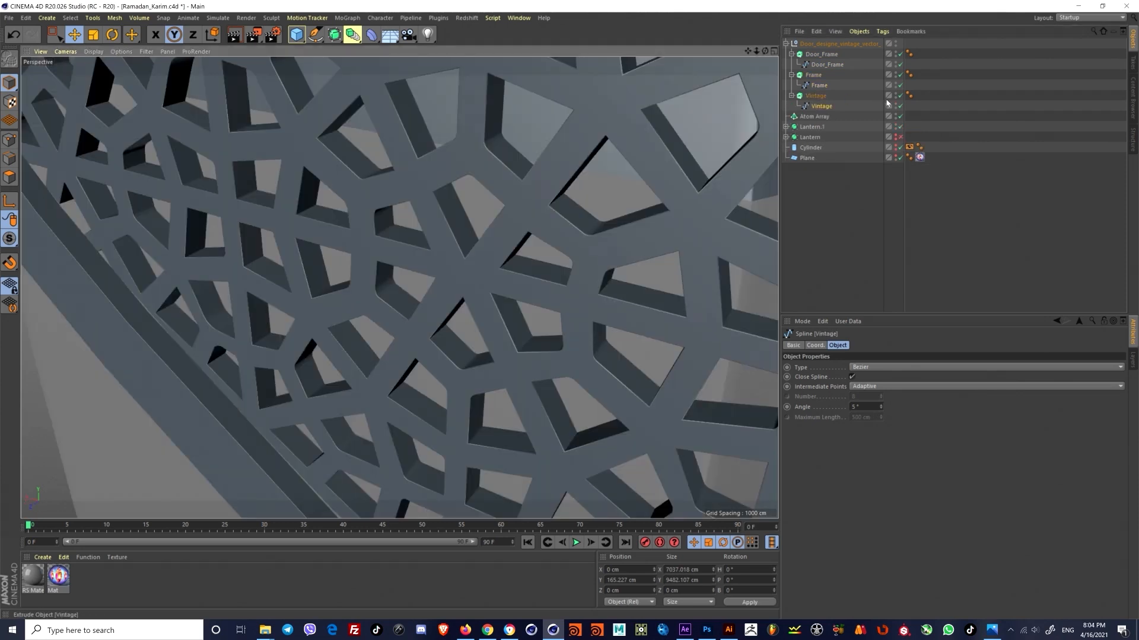
Step: Hide the Vintage Extrude in the viewport and disable its generator
left_click(896, 94)
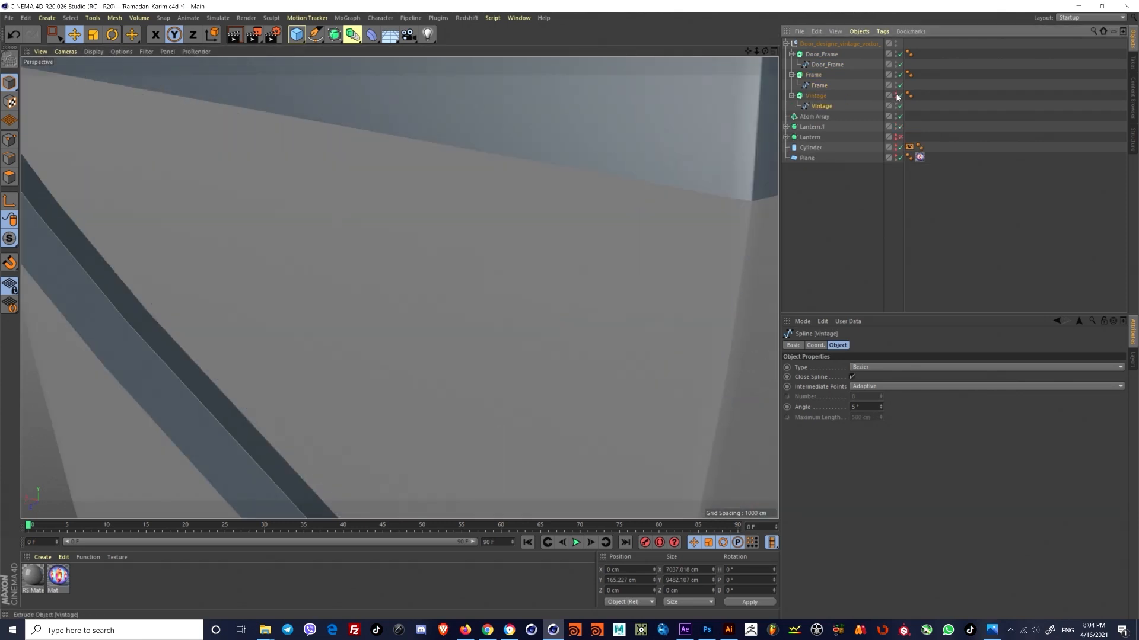
left_click(791, 96)
scroll(542, 165, "down", 10)
Step: In the front view, move the door panel null along X to about 198 cm to centre it on the lantern
middle_click(518, 211)
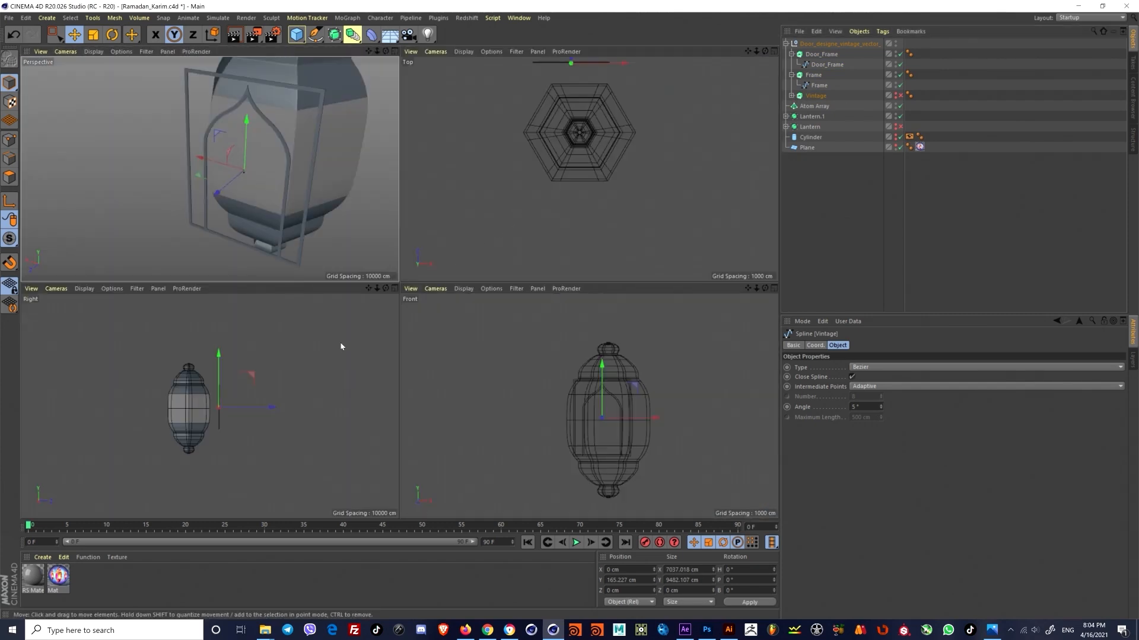
middle_click(588, 405)
scroll(585, 399, "up", 6)
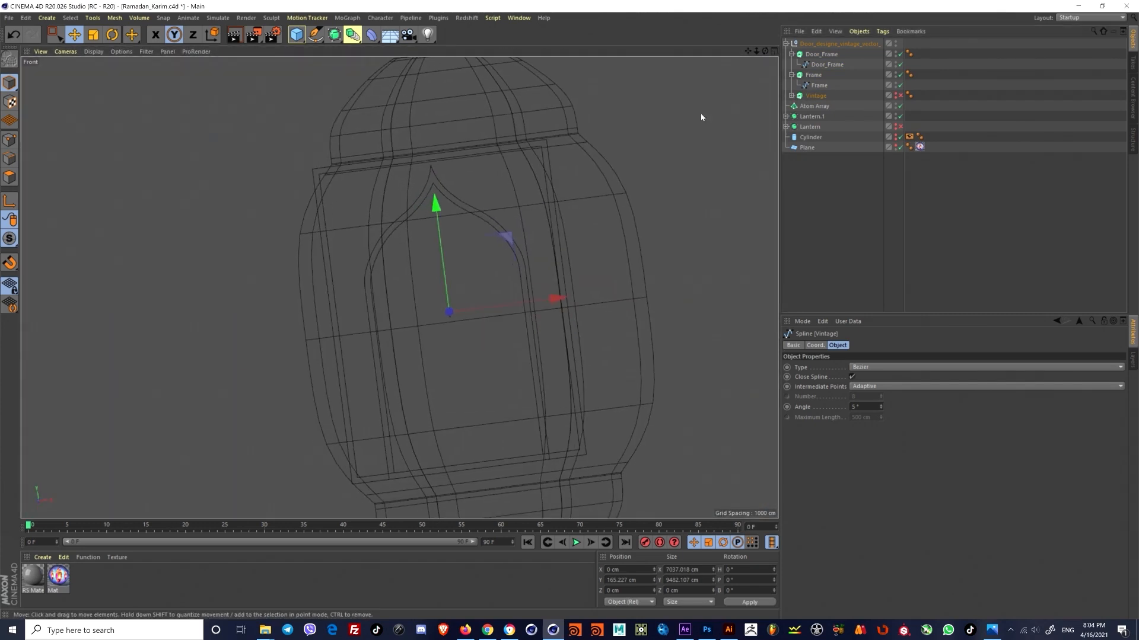
left_click(557, 303)
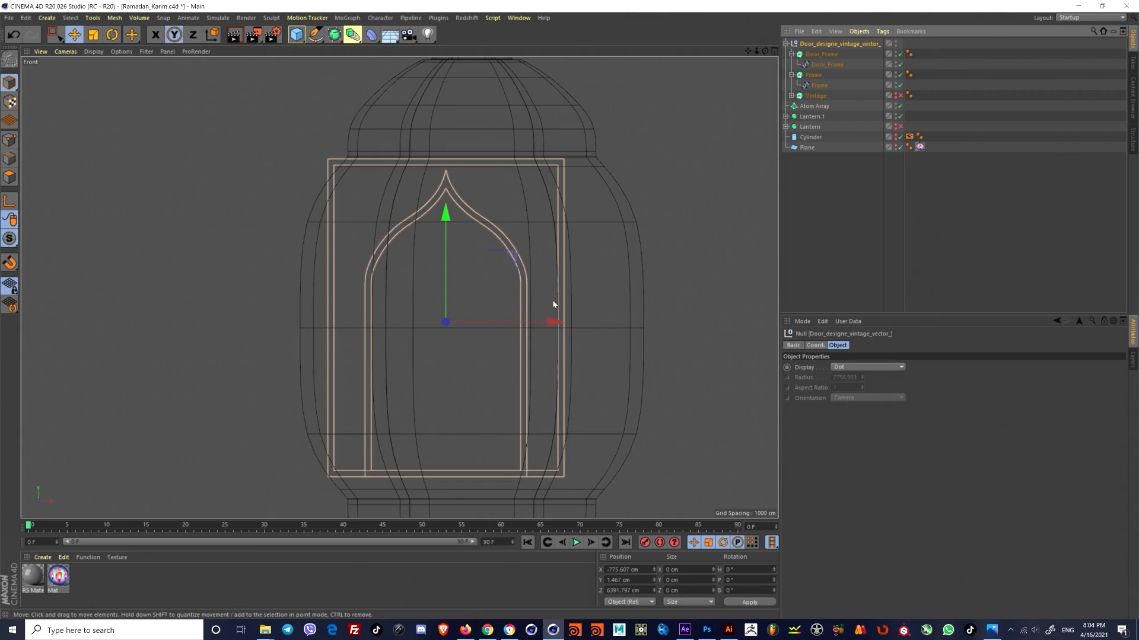
left_click_drag(546, 329, 578, 323)
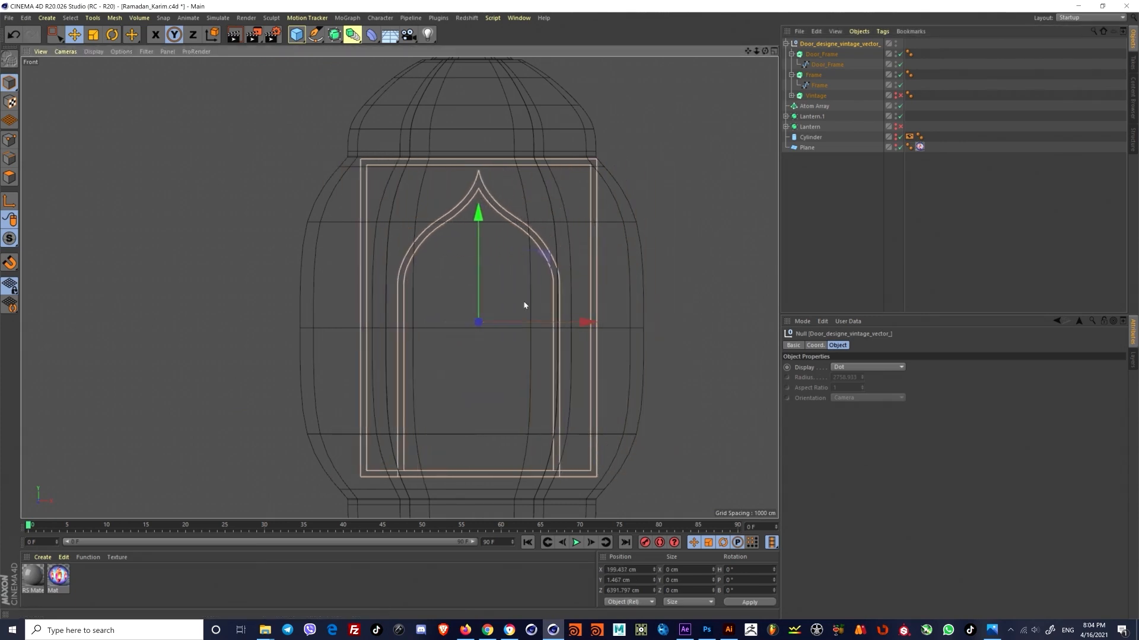
Step: In the perspective view, move the door panel null toward the lantern's front face, to about X 280 cm and Z 4265 cm
middle_click(243, 266)
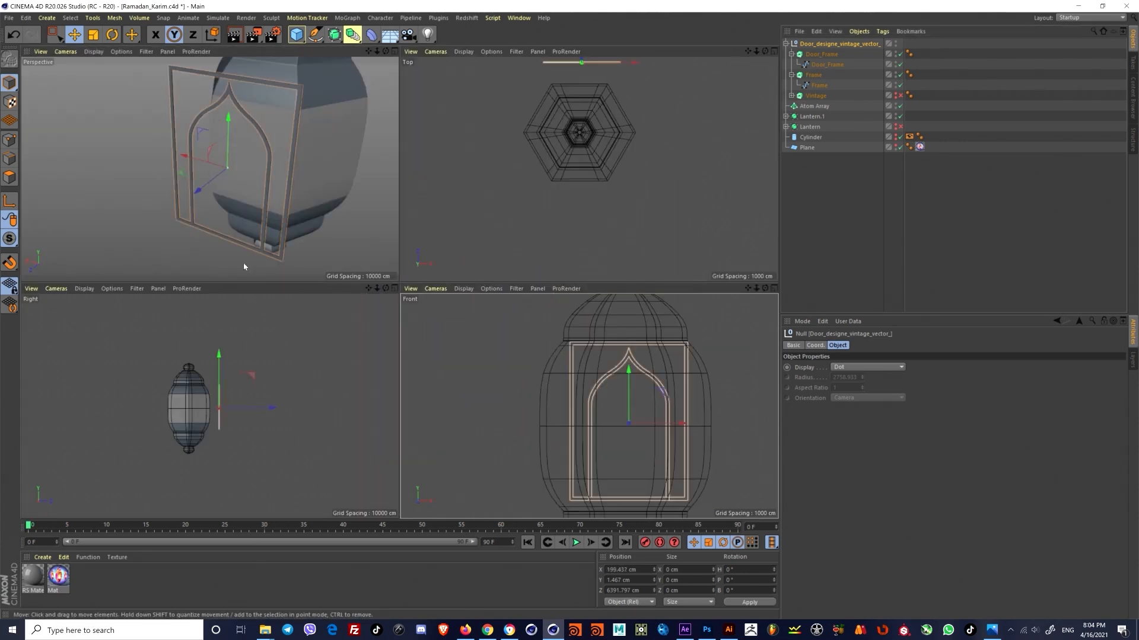
middle_click(261, 148)
left_click_drag(418, 218, 385, 199, "alt")
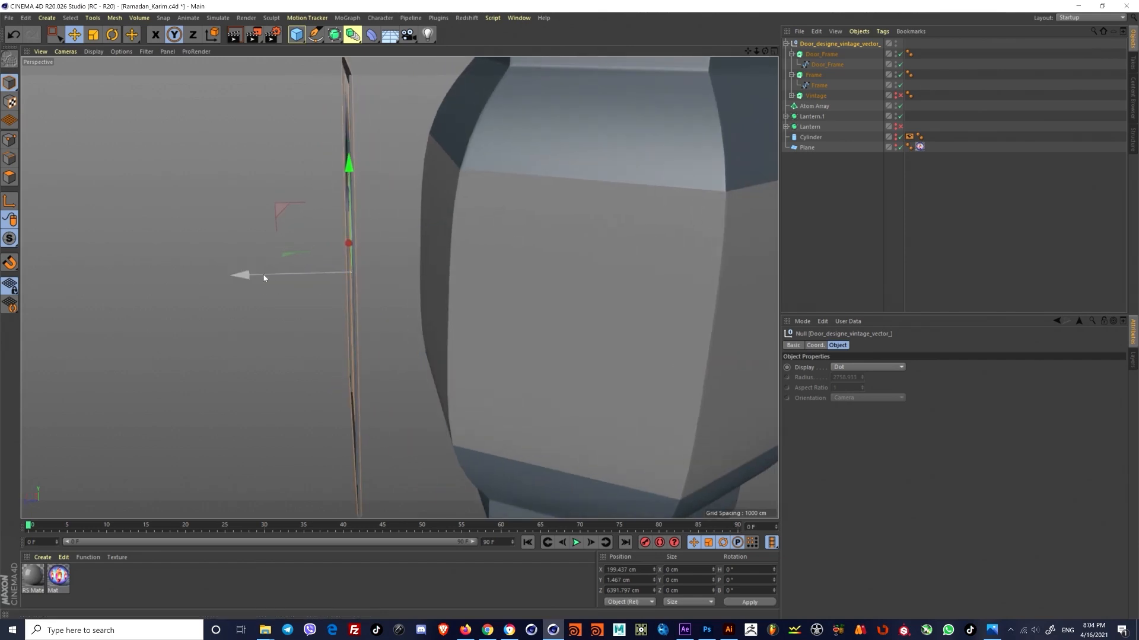
left_click_drag(265, 278, 507, 244)
Step: Scale the door panel null down uniformly to fit the lantern's front facet and place it at about Z 5196 cm
key("t")
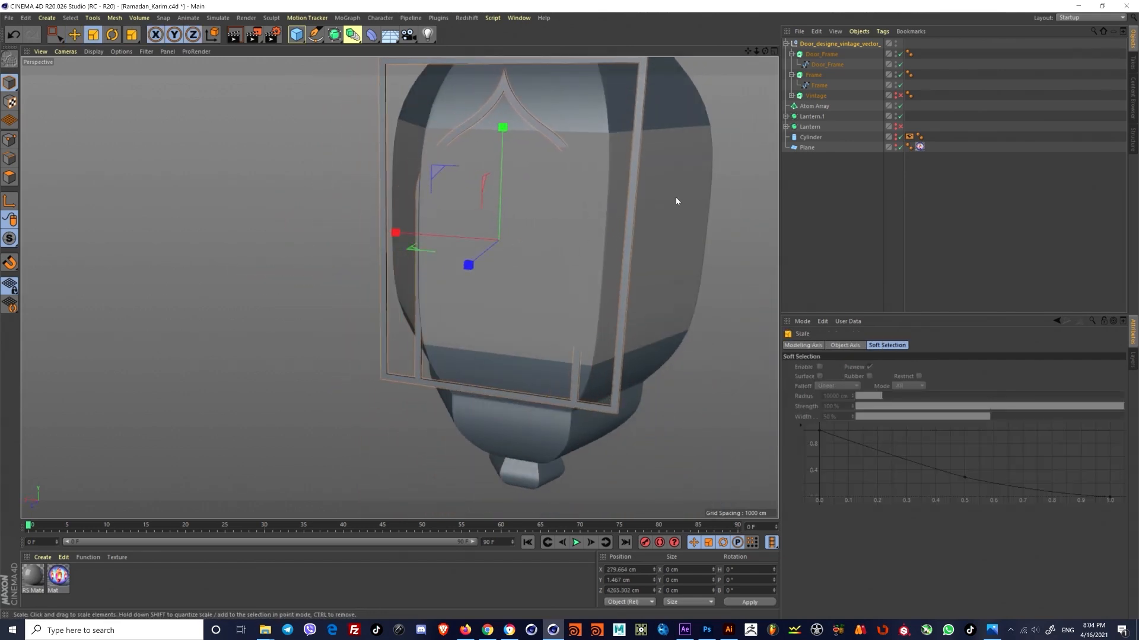
left_click_drag(676, 201, 463, 270)
key("e")
middle_click(466, 274)
middle_click(542, 393)
scroll(482, 297, "up", 3)
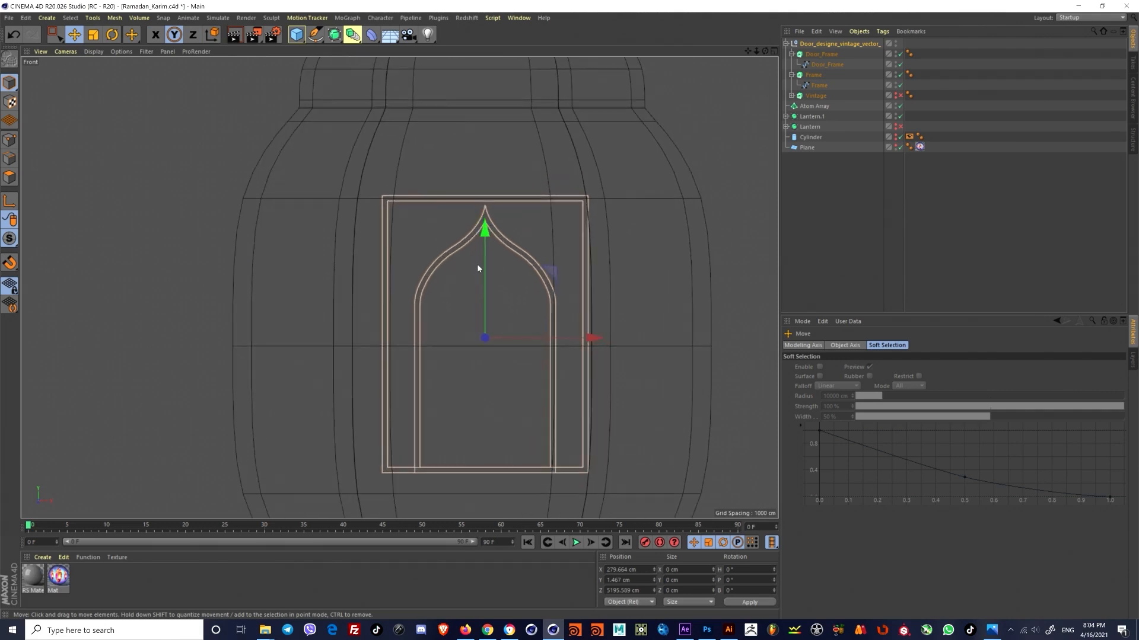
scroll(481, 268, "down", 2)
scroll(475, 276, "down", 3)
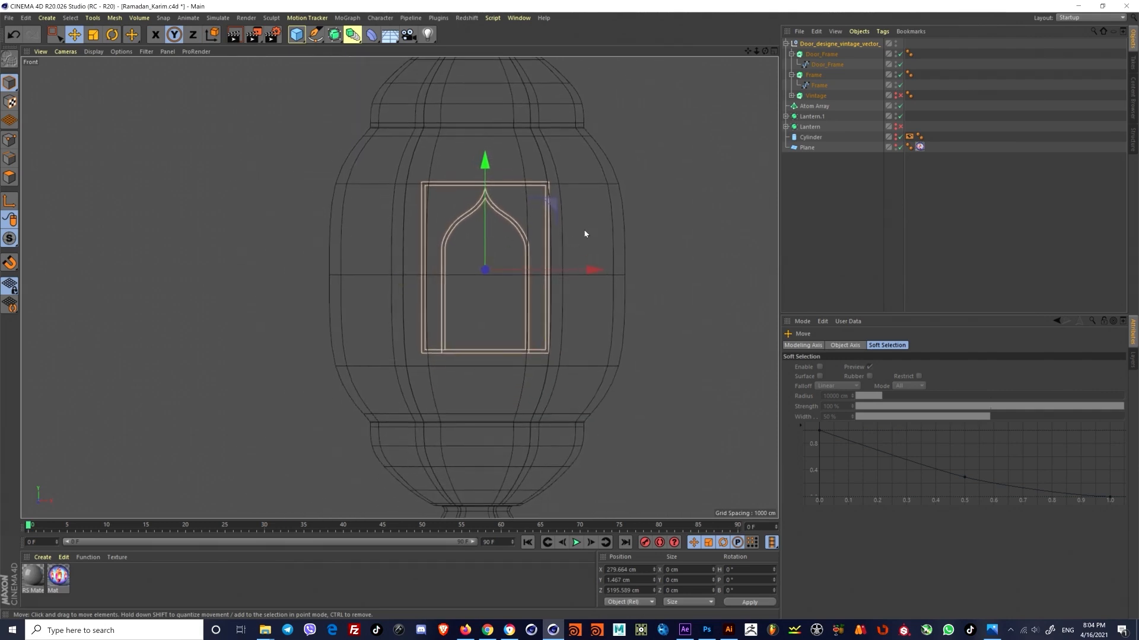
Step: In the right view, move the door panel null along Z to about 4790 cm and adjust its height against the lantern face
middle_click(445, 273)
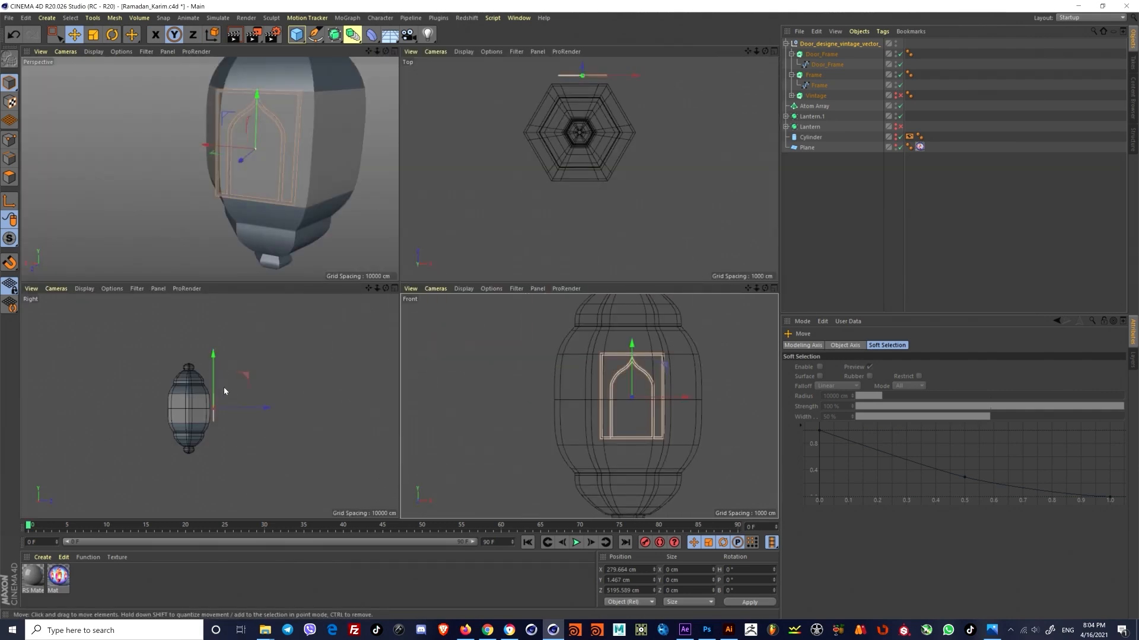
scroll(204, 409, "up", 5)
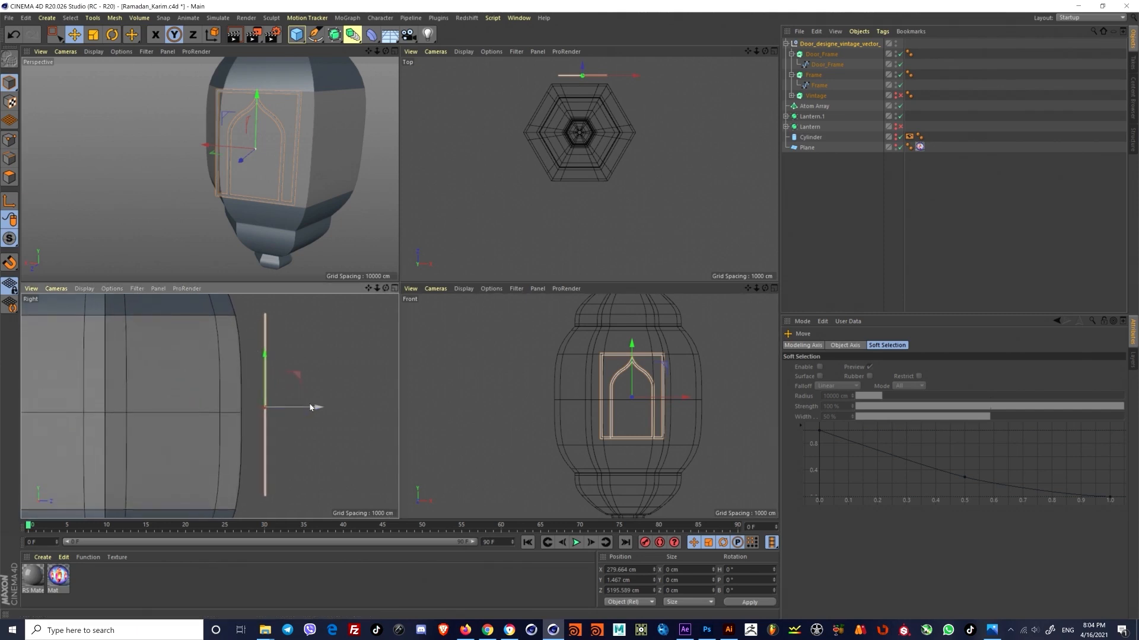
left_click_drag(312, 407, 293, 404)
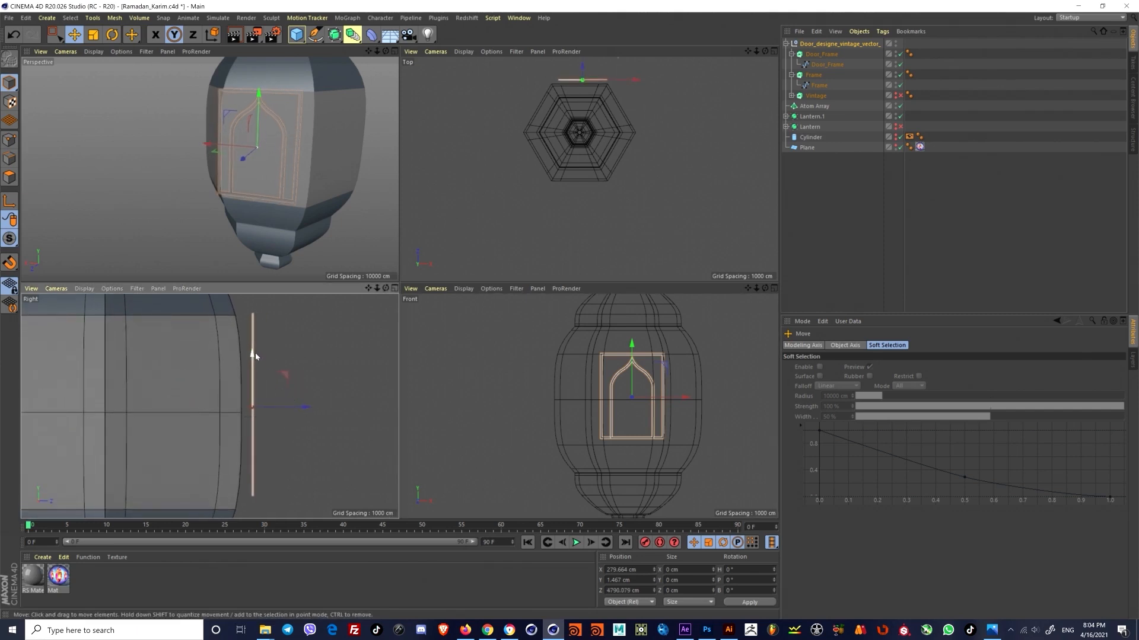
left_click_drag(255, 356, 340, 344)
key("t")
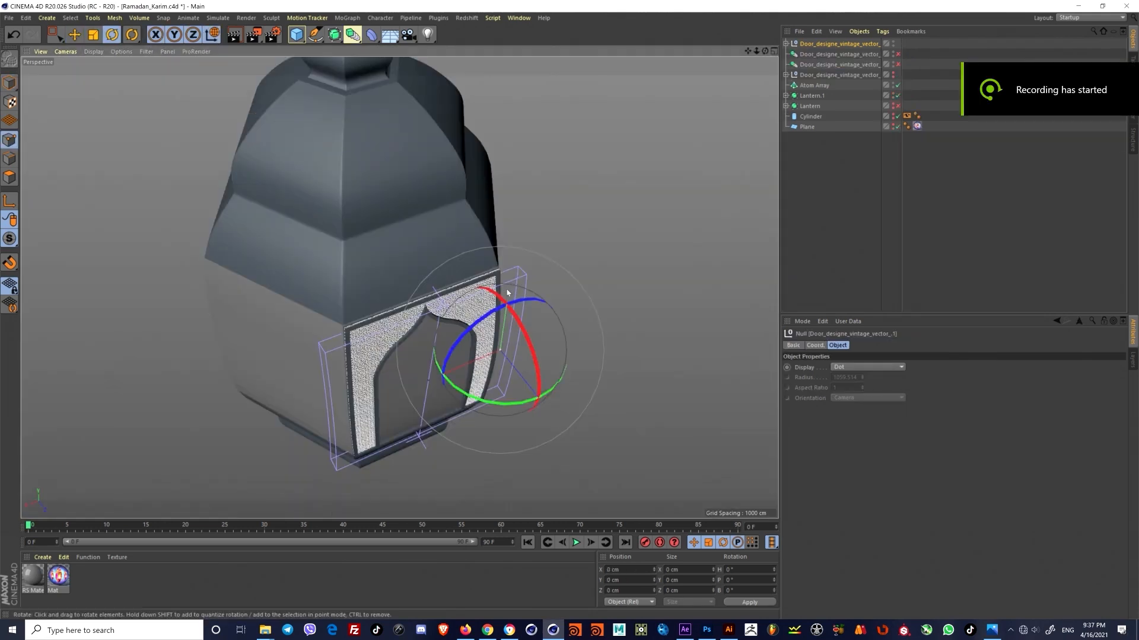
Step: Show the duplicated door panel null in a maximised top view
key("F5")
middle_click(592, 215)
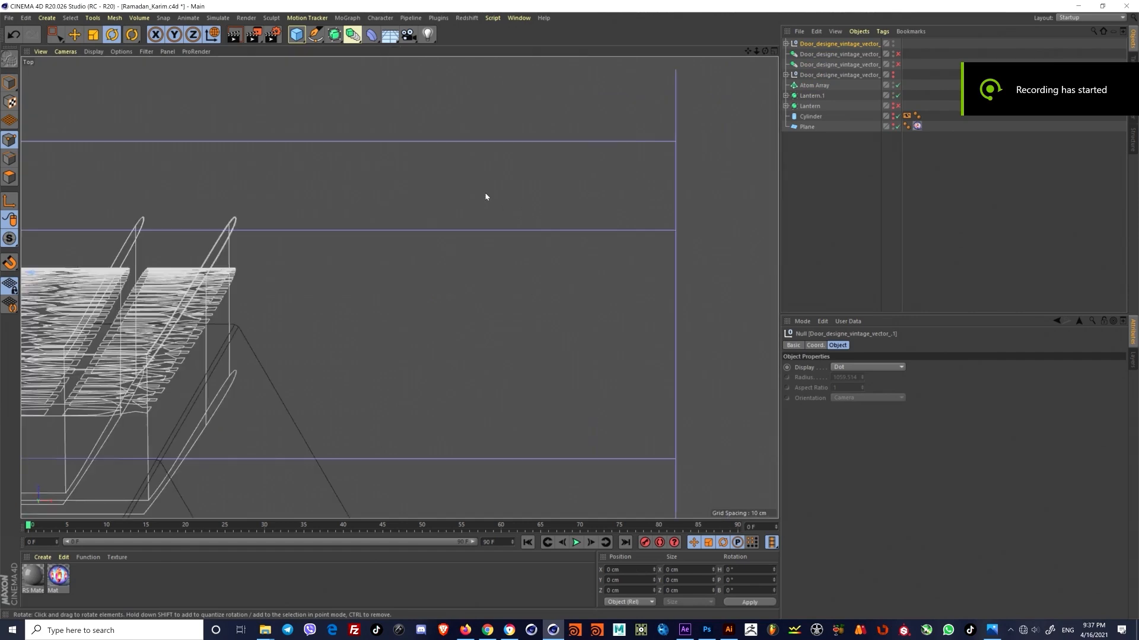
Step: Move only the axis of the first door group to the centre of the hexagonal lantern, working in the top view
right_click_drag(567, 229, 475, 308, "alt")
middle_click_drag(475, 308, 484, 223, "alt")
right_click_drag(483, 223, 522, 249, "alt")
middle_click_drag(521, 249, 475, 238, "alt")
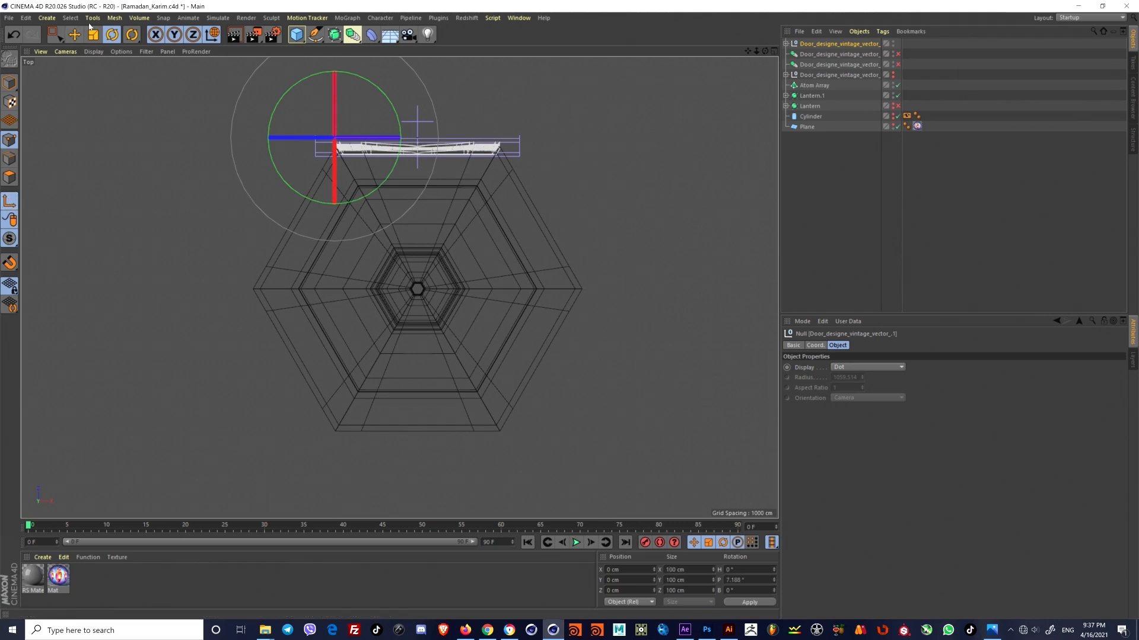
key("e")
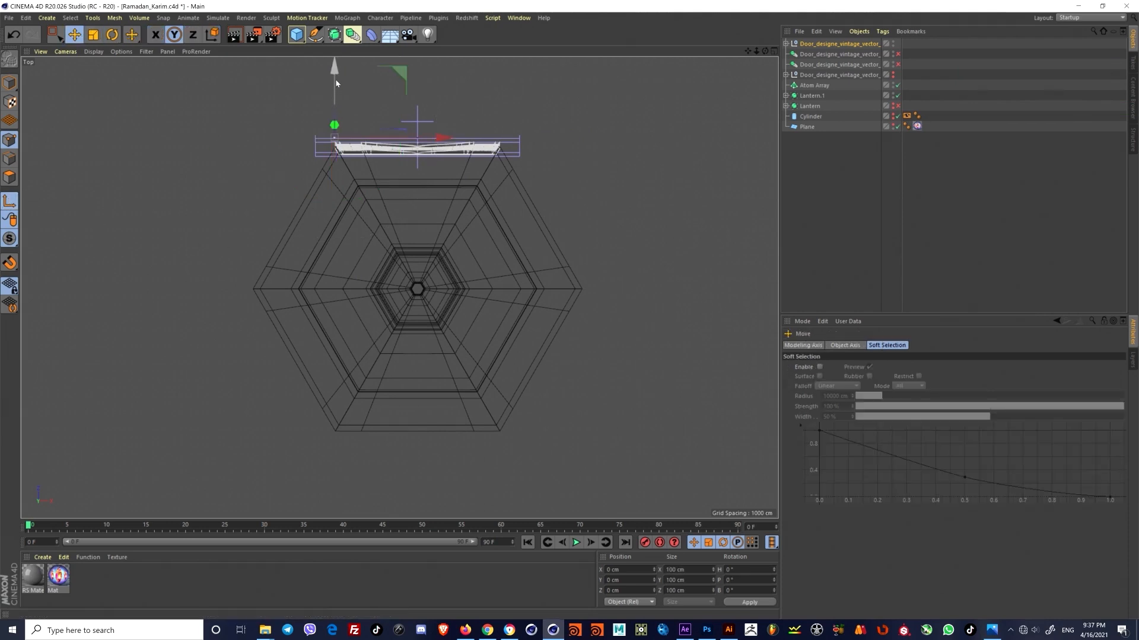
left_click_drag(335, 83, 336, 238)
left_click_drag(411, 296, 510, 290)
left_click_drag(426, 236, 416, 224)
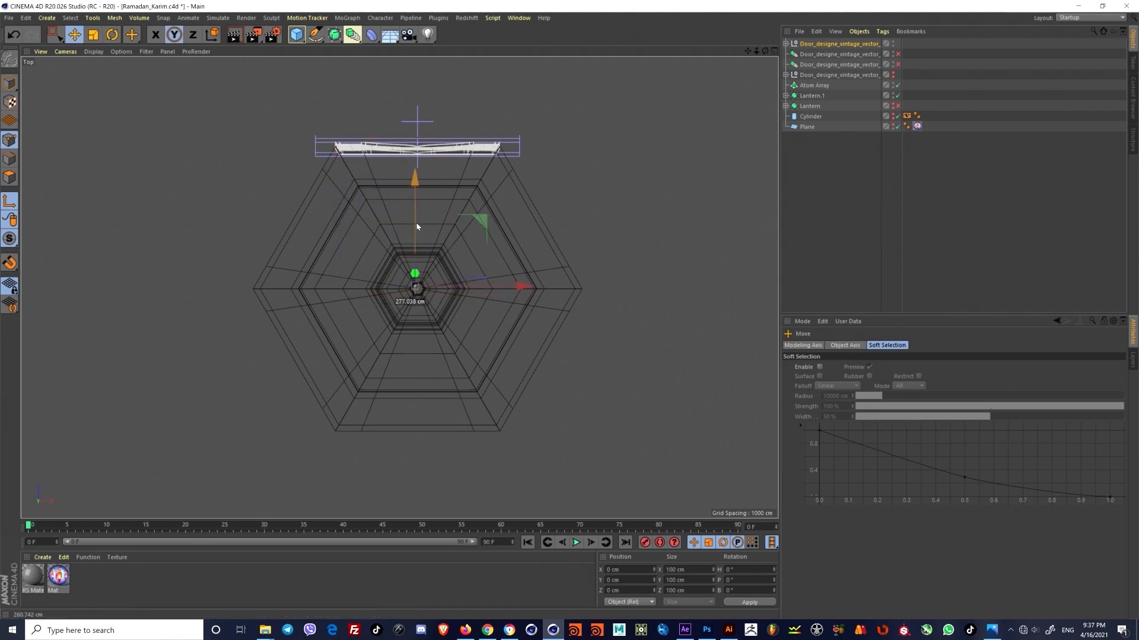
scroll(400, 290, "up", 4)
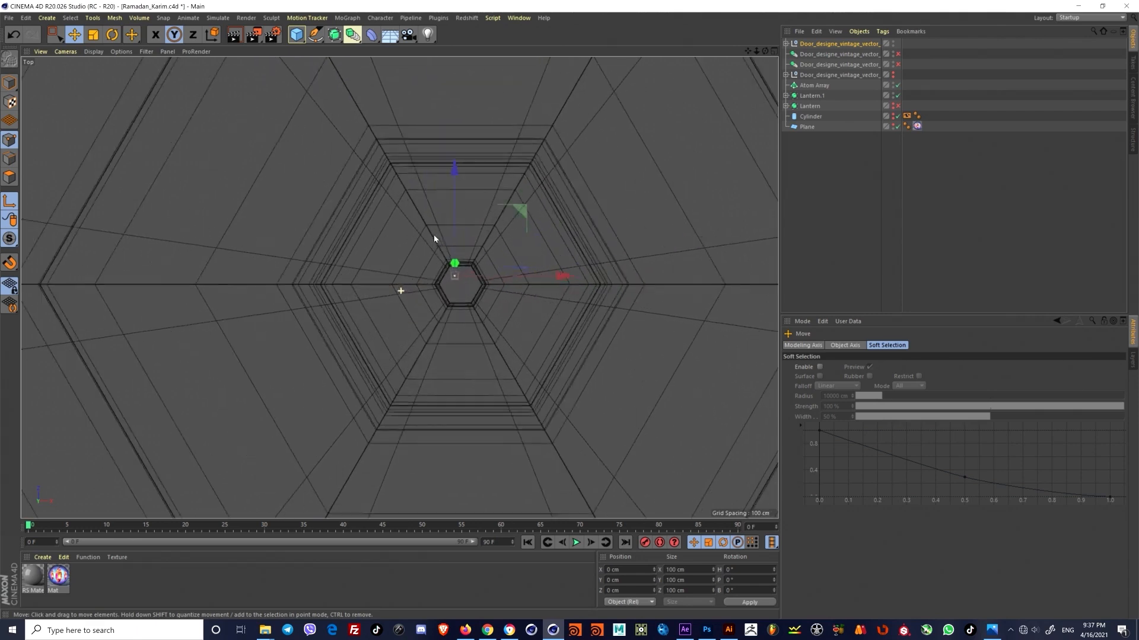
middle_click_drag(434, 238, 379, 238)
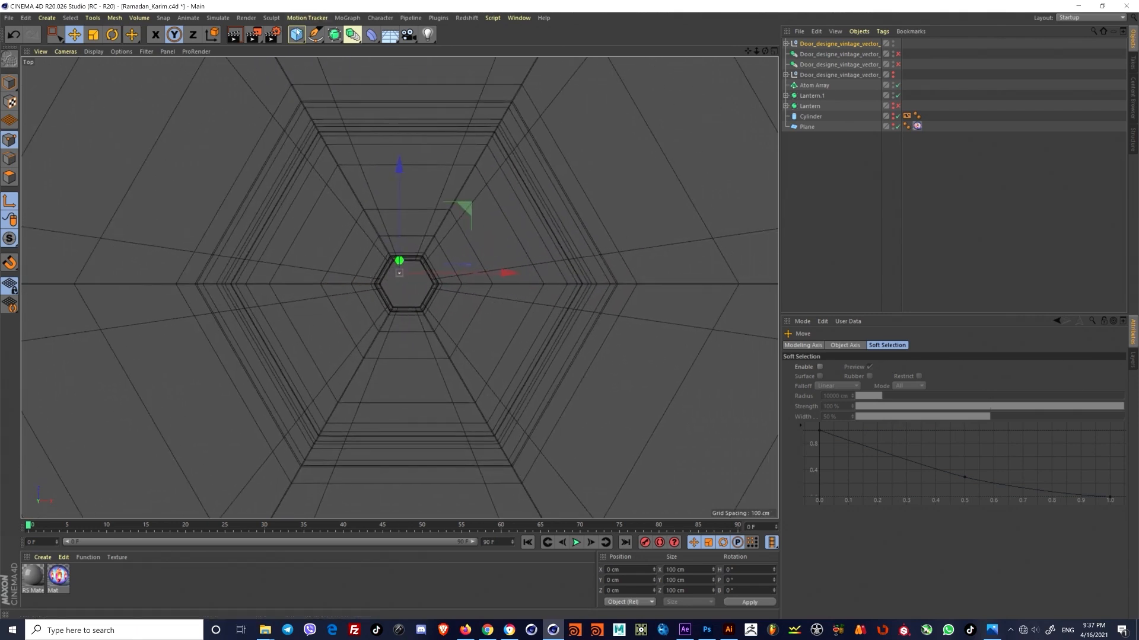
Step: Add a Null object at the lantern's centre and nest the first door group inside it
left_click(311, 37)
left_click(303, 3)
left_click(298, 37)
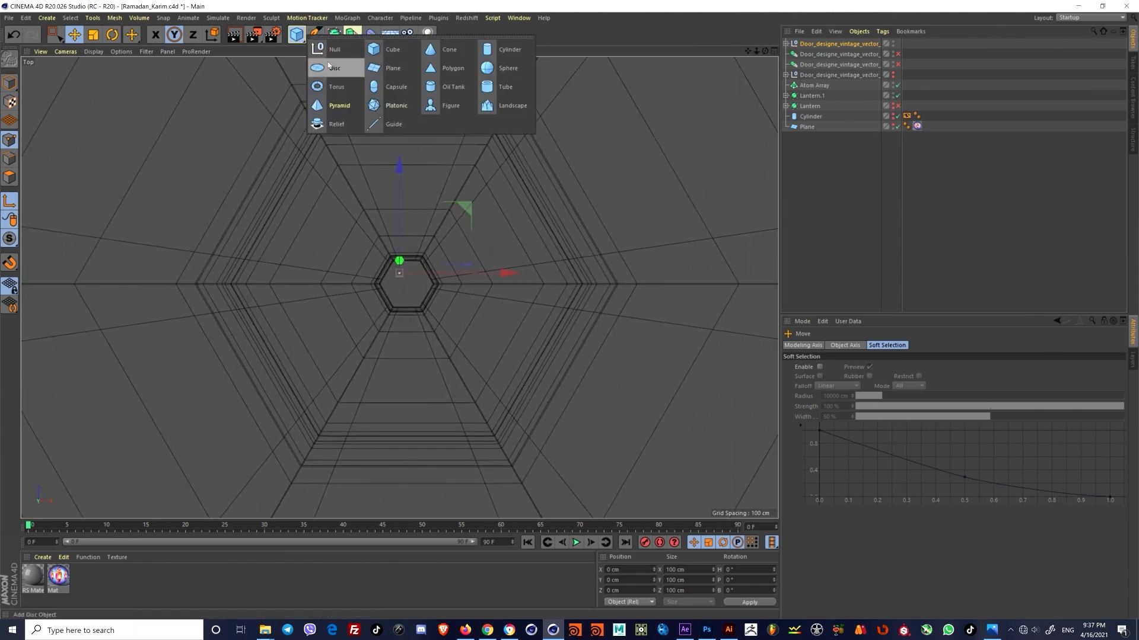
left_click(330, 50)
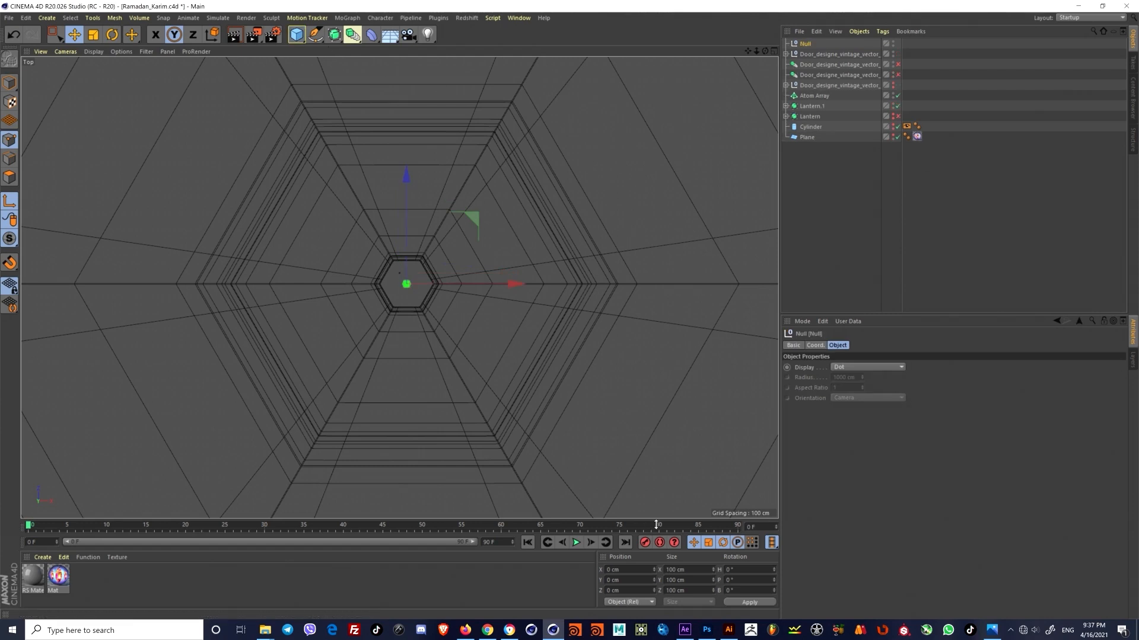
left_click(807, 55)
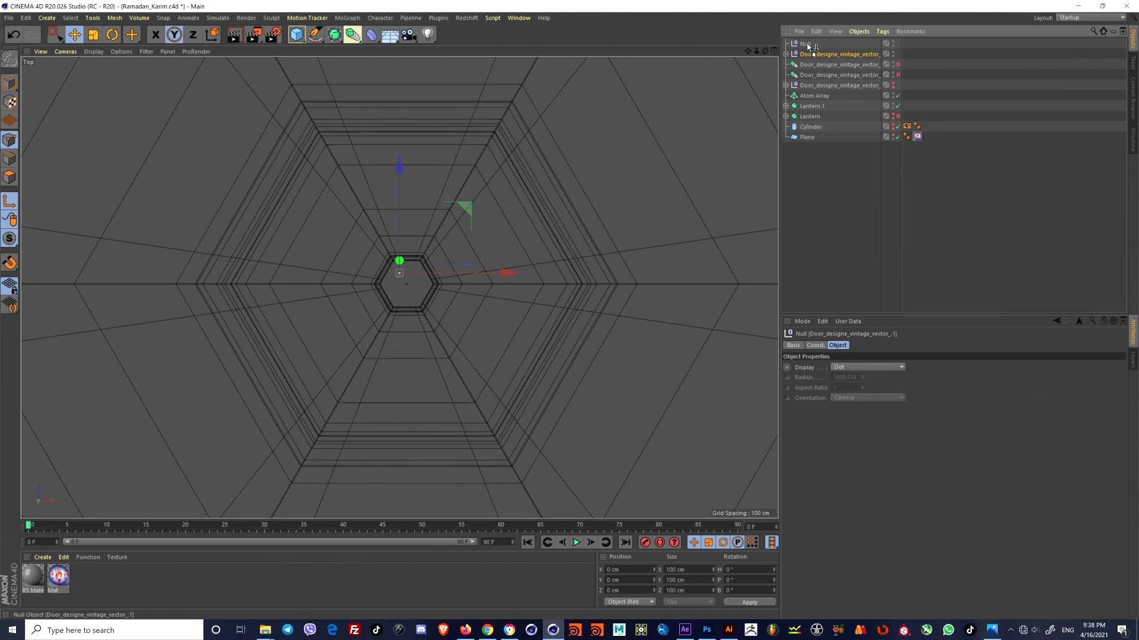
left_click(802, 46)
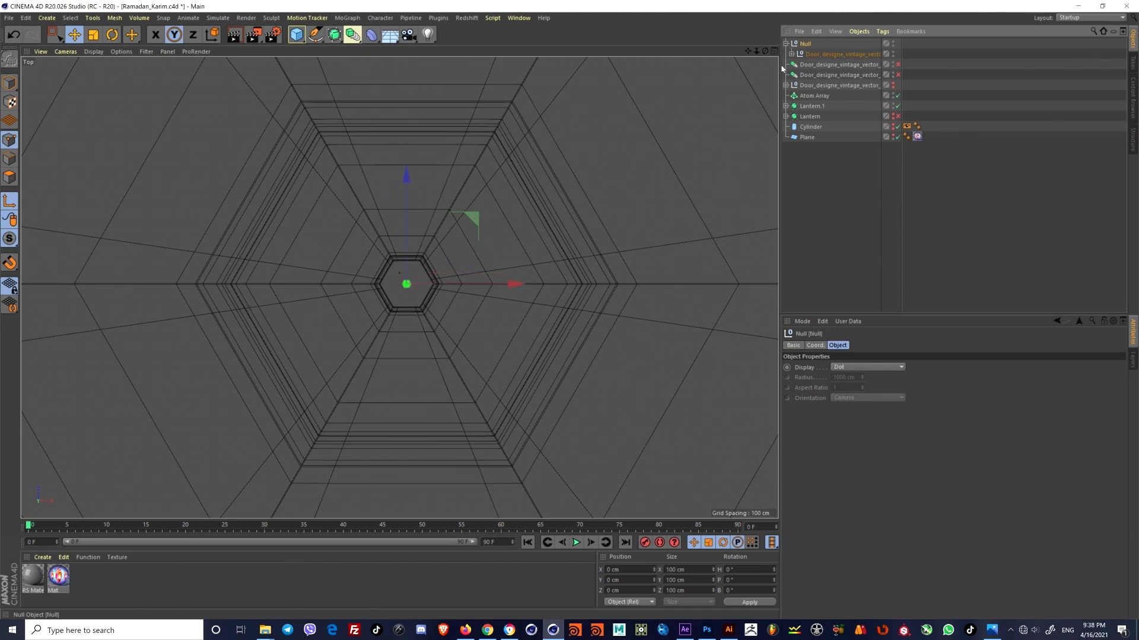
Step: Try to move the inner door group out of the parent that holds the Bend and Squash & Stretch deformers, and undo it
scroll(372, 280, "down", 6)
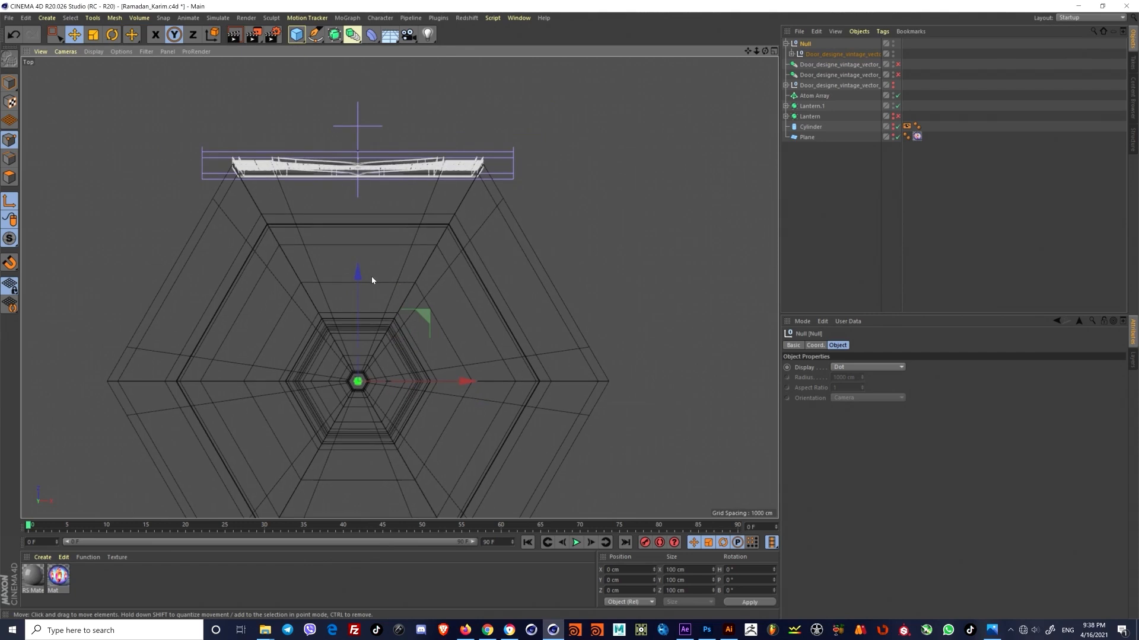
left_click(348, 17)
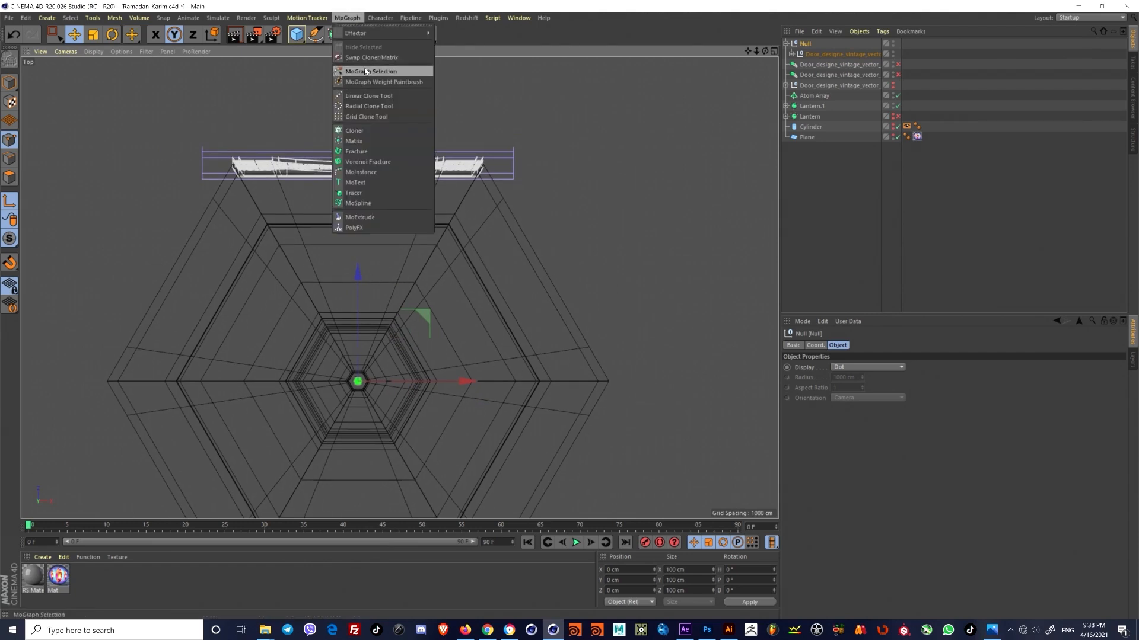
left_click(742, 8)
left_click(792, 54)
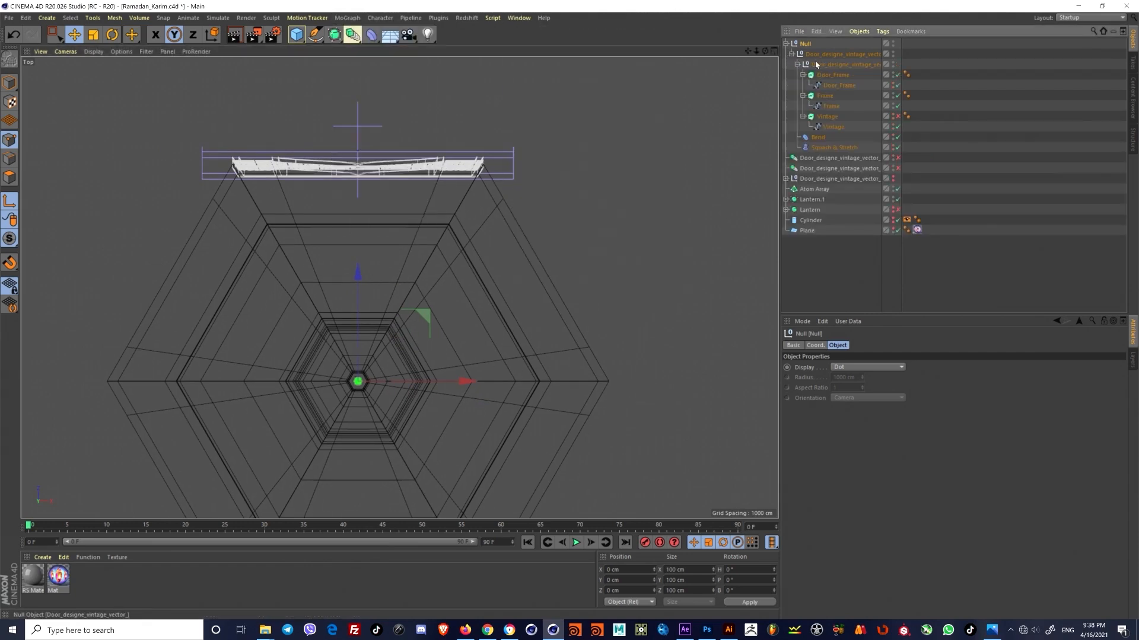
left_click_drag(816, 64, 807, 53)
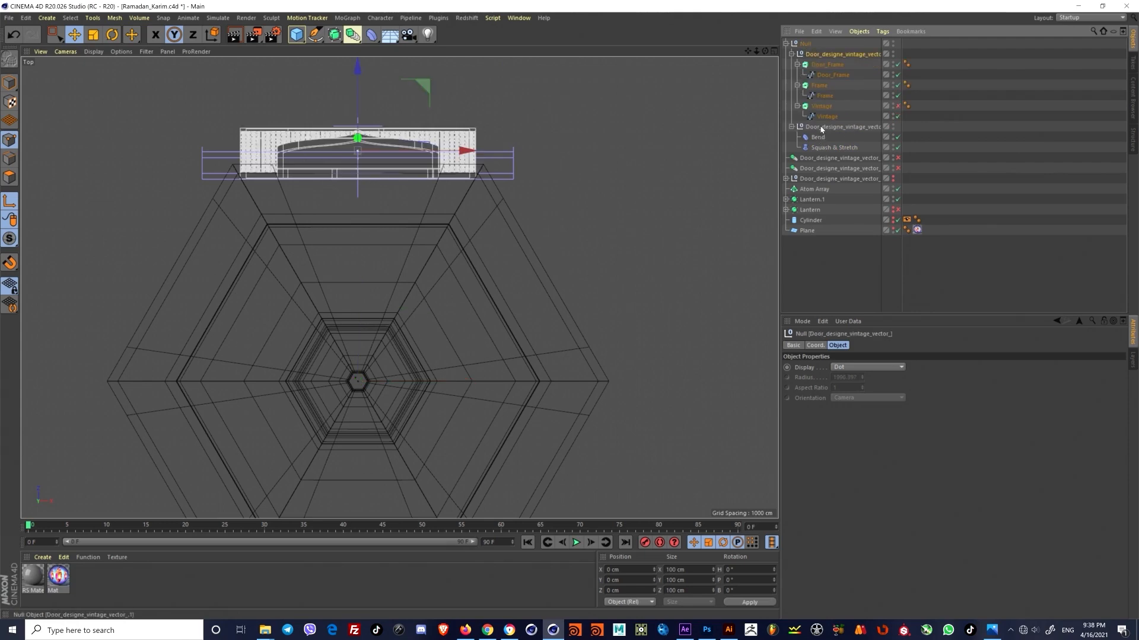
middle_click(678, 176)
middle_click(236, 144)
left_click_drag(383, 365, 374, 231, "alt")
key("ctrl+z")
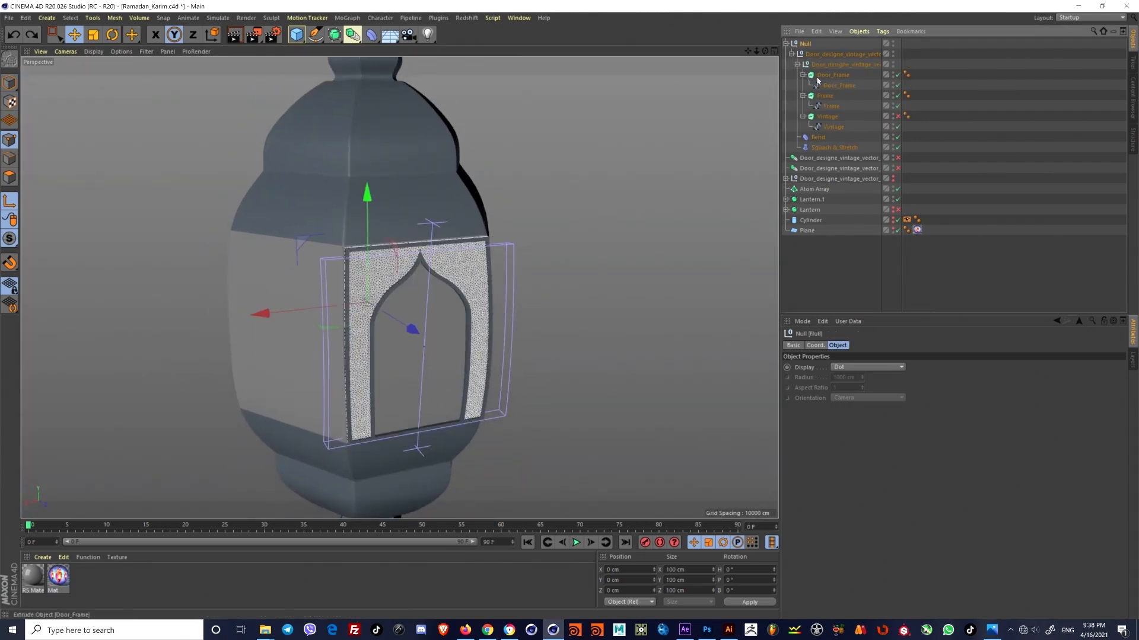
key("ctrl+y")
key("ctrl+y")
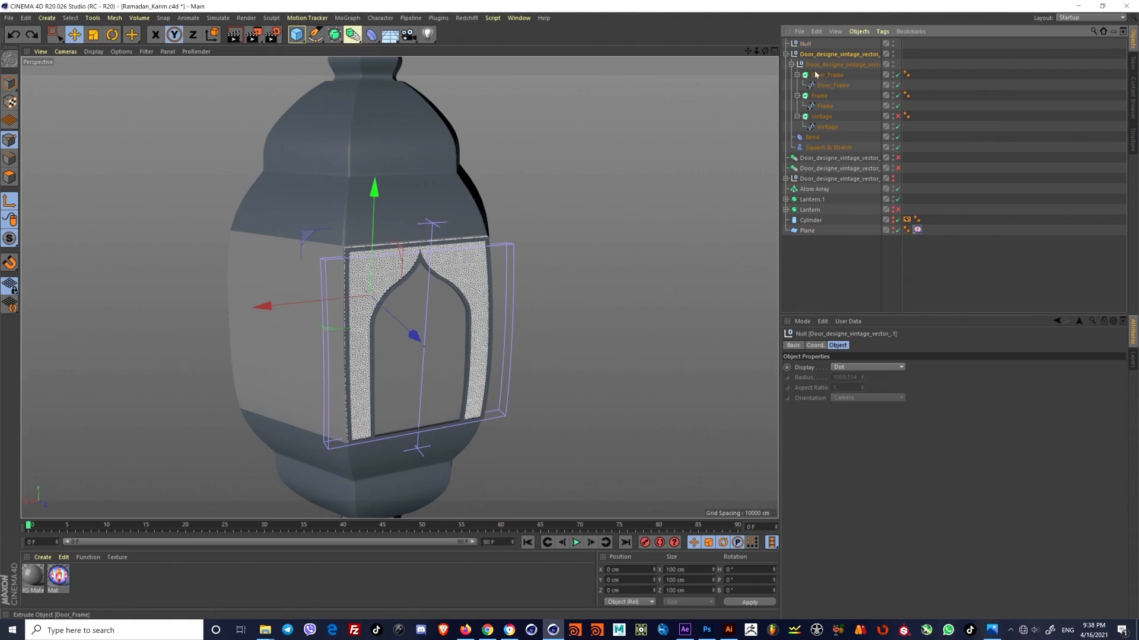
key("ctrl+z")
key("ctrl+y")
key("ctrl+y")
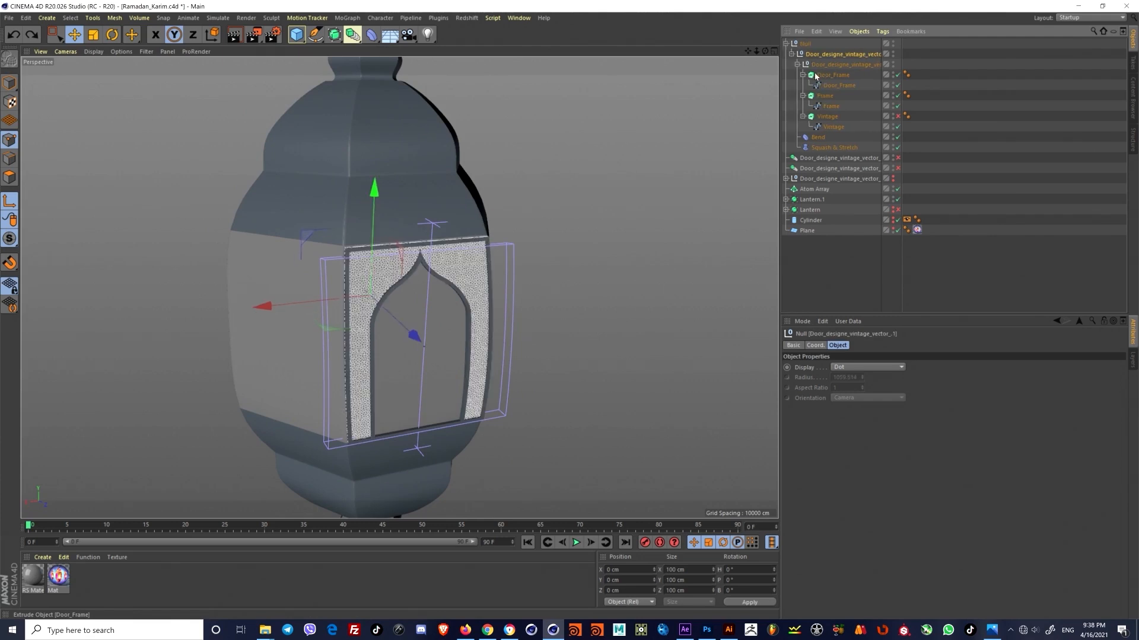
Step: Put the Null with the door group into a new MoGraph Cloner set to Radial mode
left_click(806, 44)
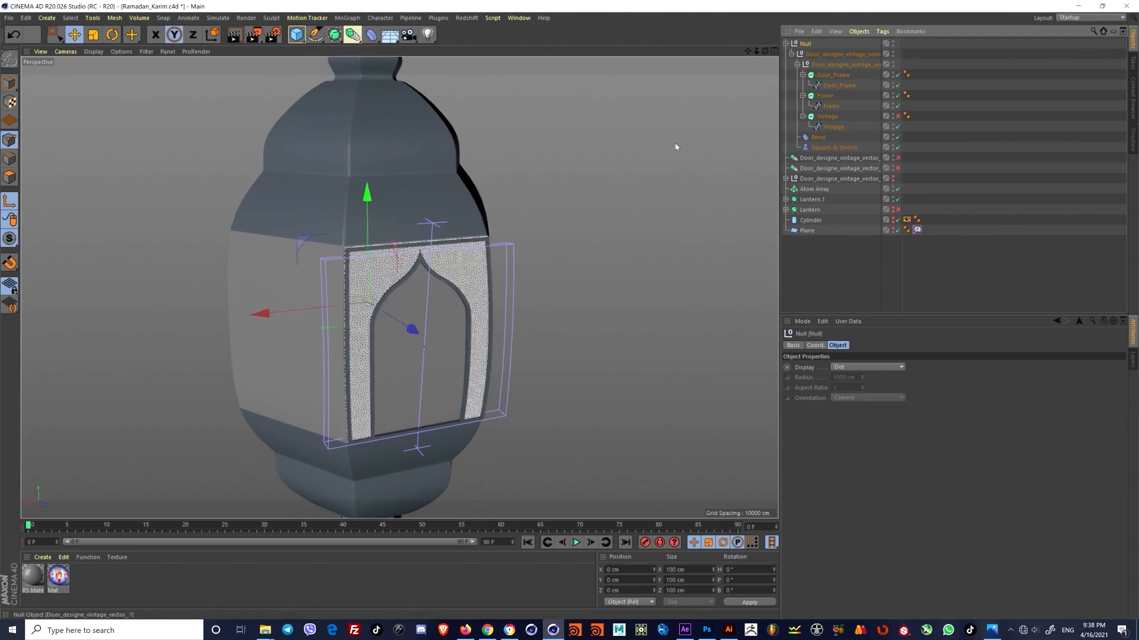
left_click(344, 19)
left_click(354, 130)
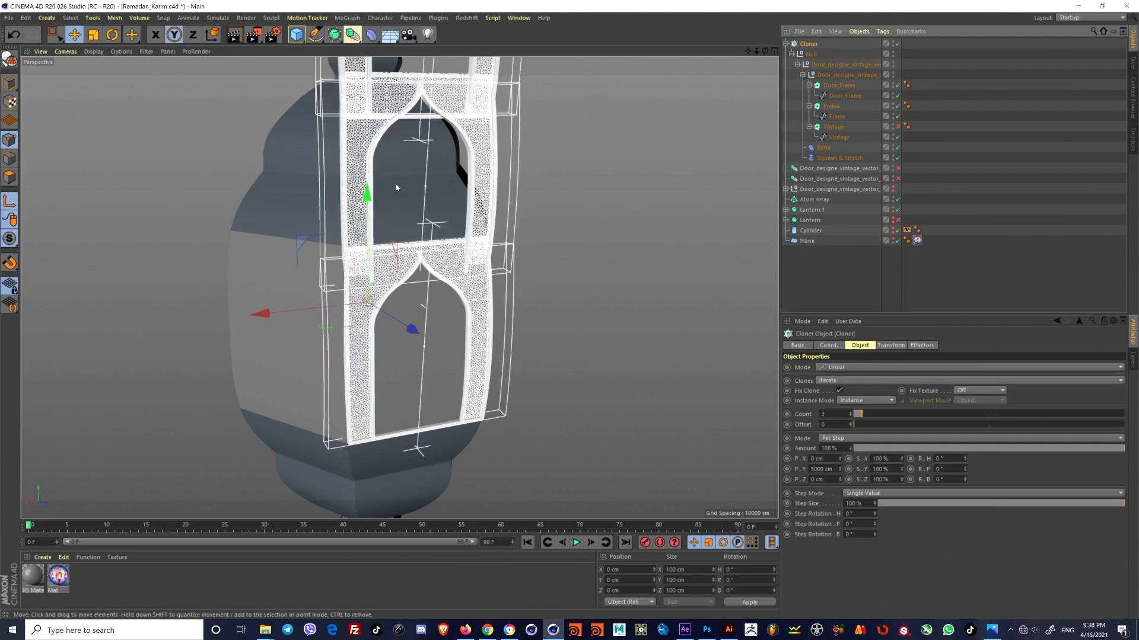
left_click(865, 369)
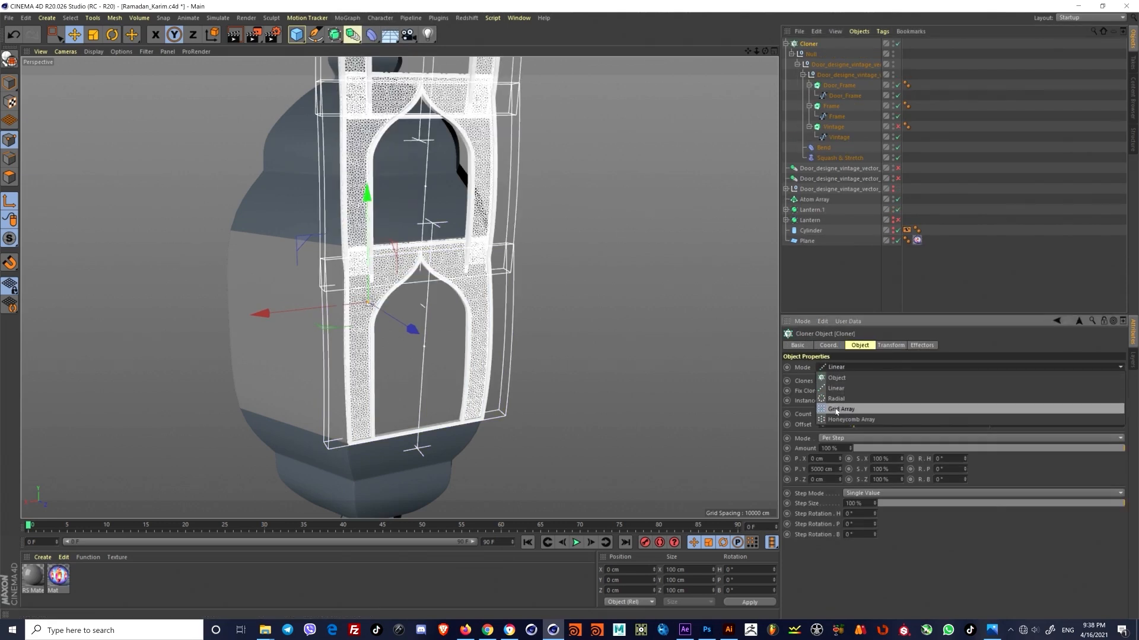
left_click(835, 398)
Step: Set the Cloner's plane to XZ and its count to 6, and shrink its radius to bring the doors against the lantern
scroll(817, 435, "down", 1)
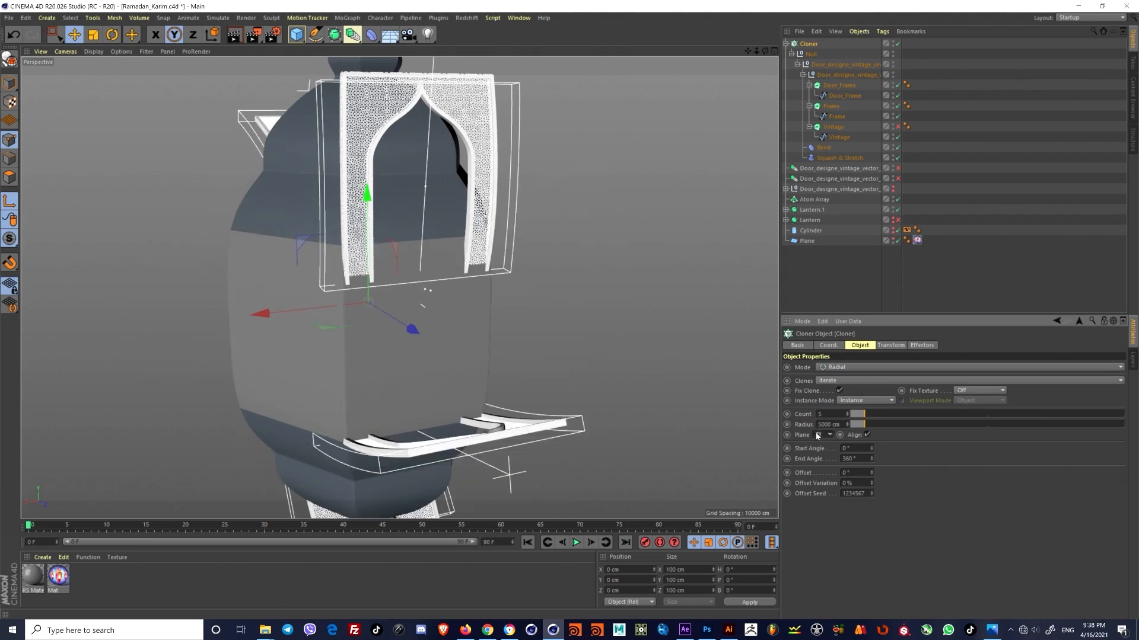
scroll(817, 436, "down", 1)
left_click_drag(338, 337, 365, 419, "alt")
scroll(366, 419, "down", 4)
scroll(356, 272, "up", 3)
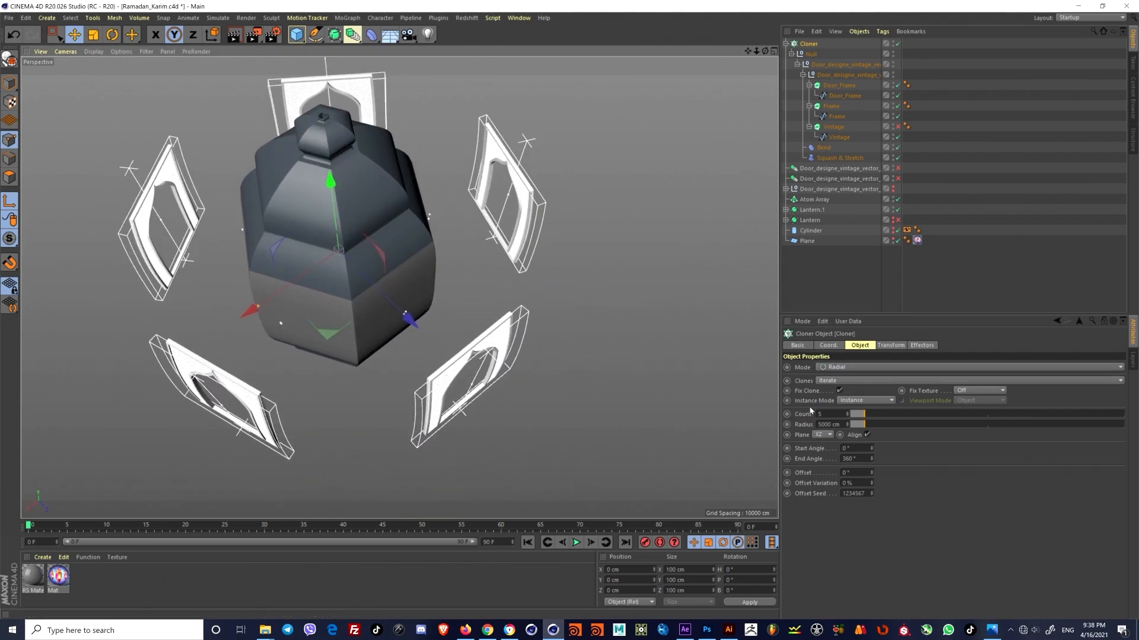
left_click_drag(865, 426, 858, 428)
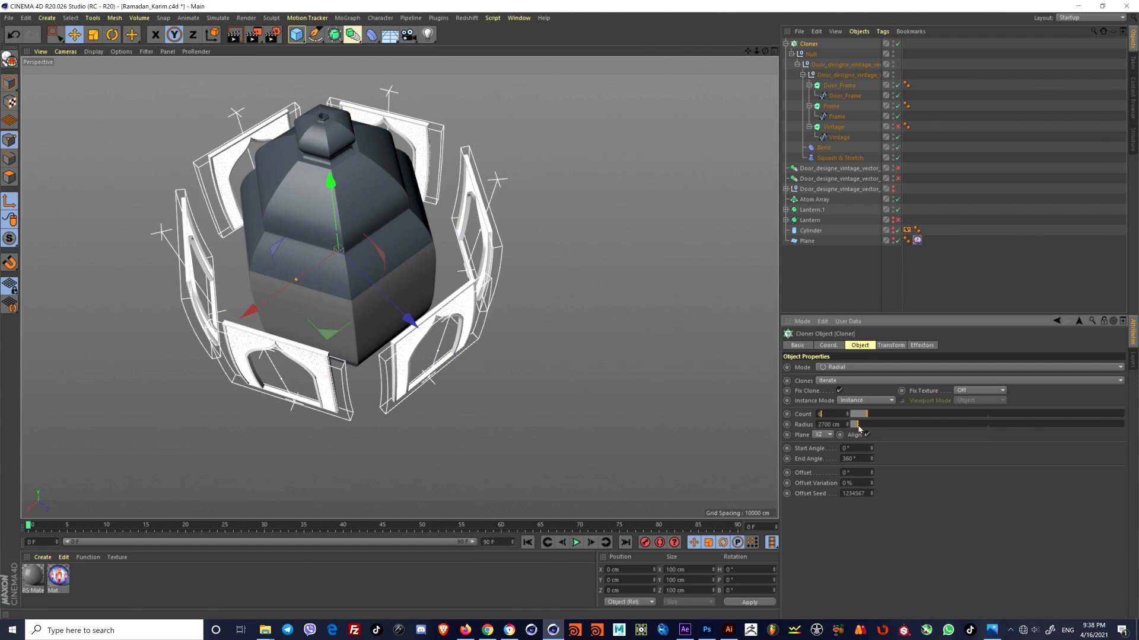
left_click_drag(858, 426, 850, 427)
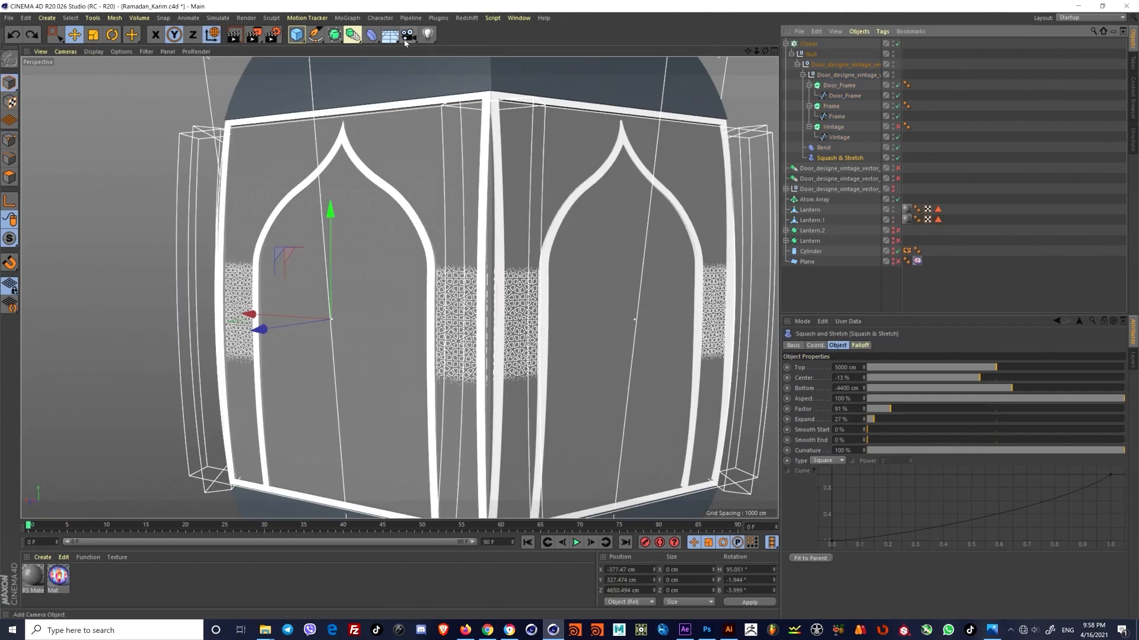
Step: Add an FFD deformer to the door group alongside Bend and Squash & Stretch
left_click(371, 35)
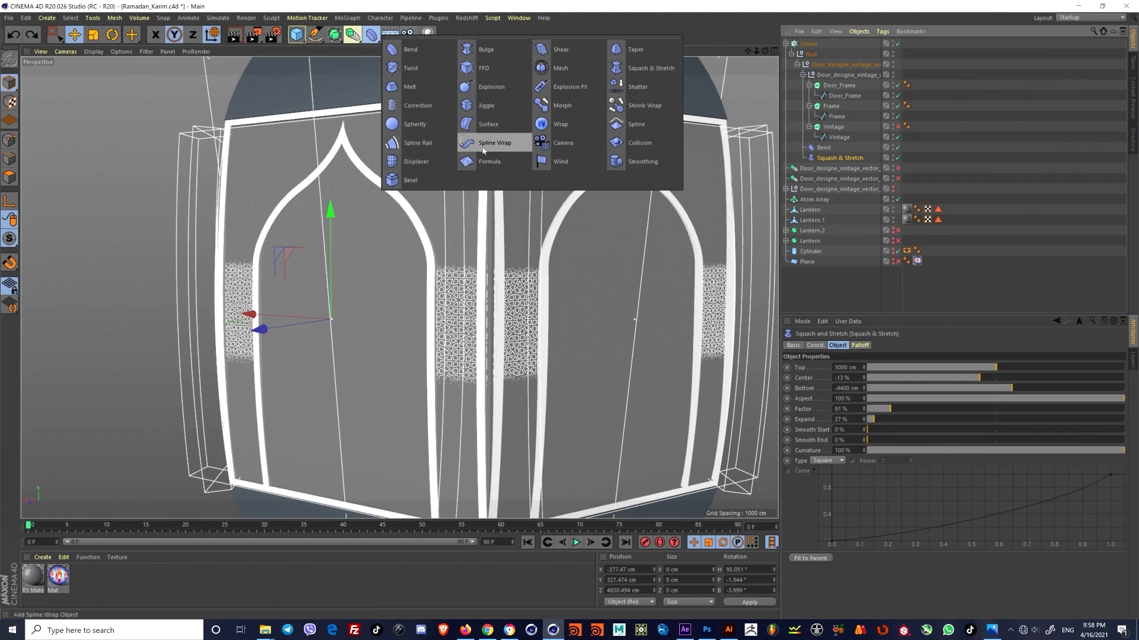
left_click(484, 68)
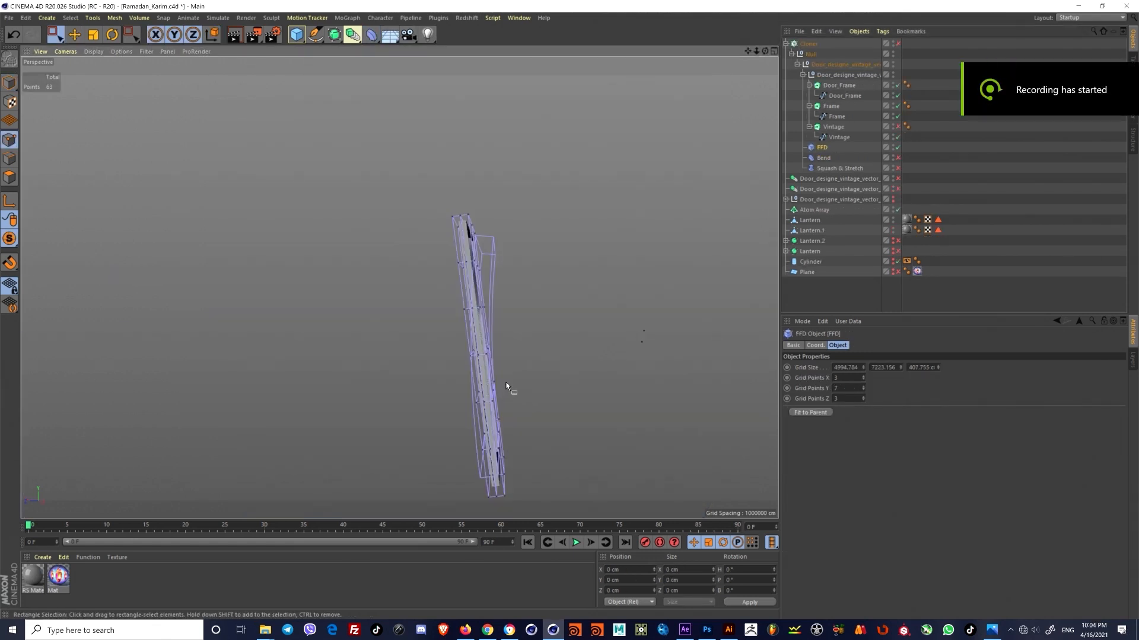
Step: Try to move the middle row of FFD lattice points on the door panel
mouse_move(505, 386)
left_mouse_down("alt")
mouse_move(542, 382)
mouse_move(514, 376)
left_mouse_up("alt")
left_click_drag(426, 345, 521, 381)
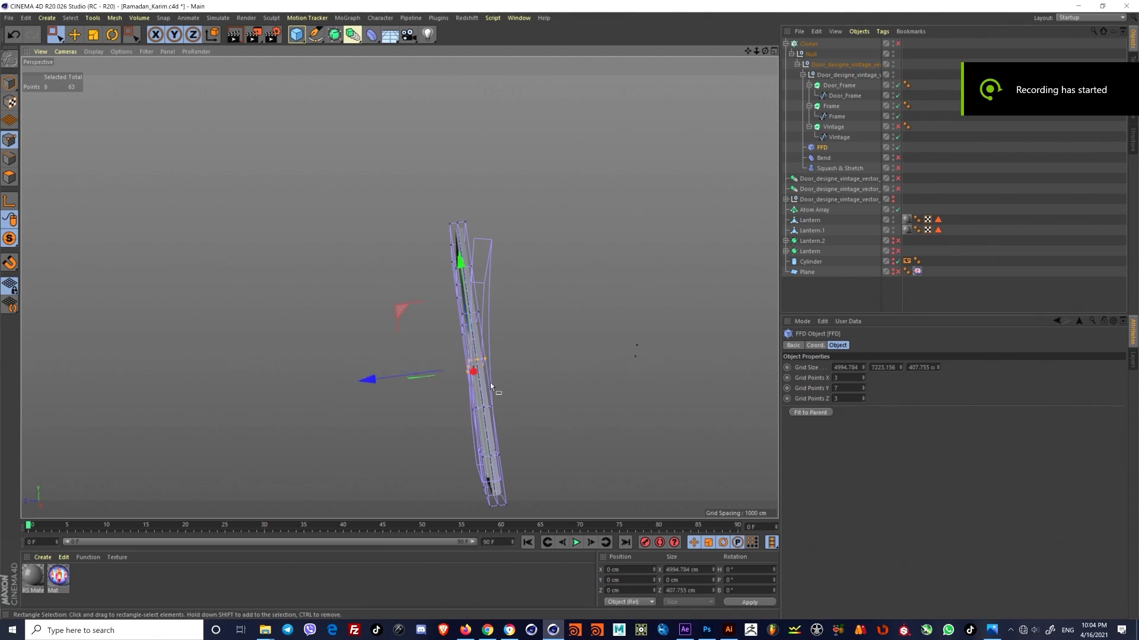
left_click_drag(451, 375, 513, 364)
key("ctrl+z")
Step: Try 5 FFD grid points in Y and pull the middle row of points outward to about 1600 cm in Z
double_click(848, 388)
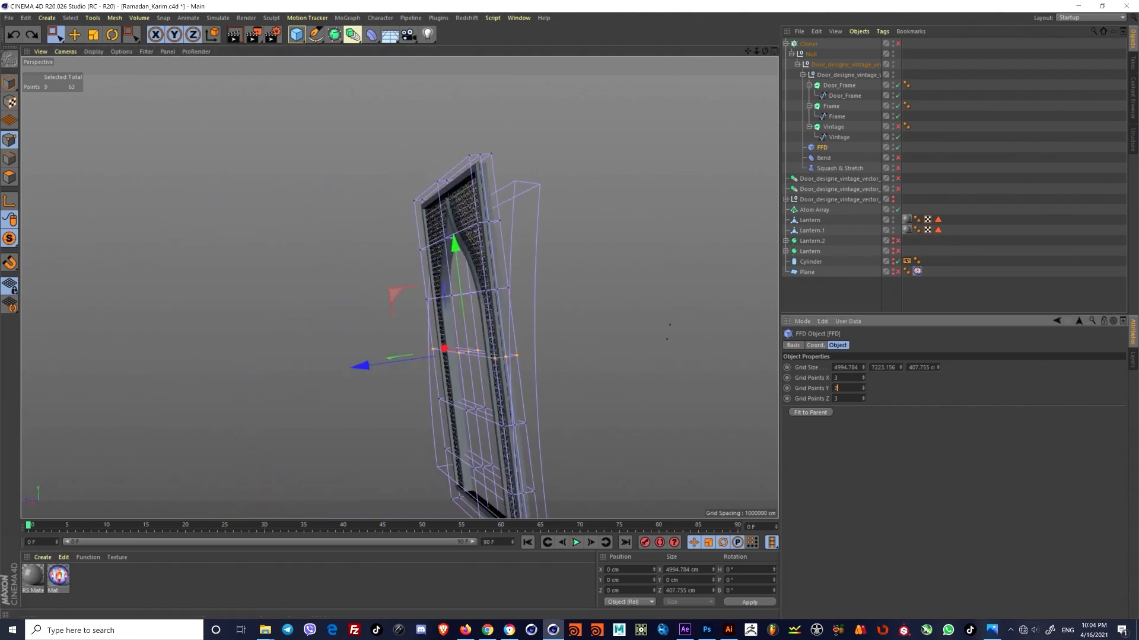
type("6")
key("Return")
left_click_drag(702, 384, 365, 365, "alt")
left_click_drag(460, 390, 592, 419, "alt")
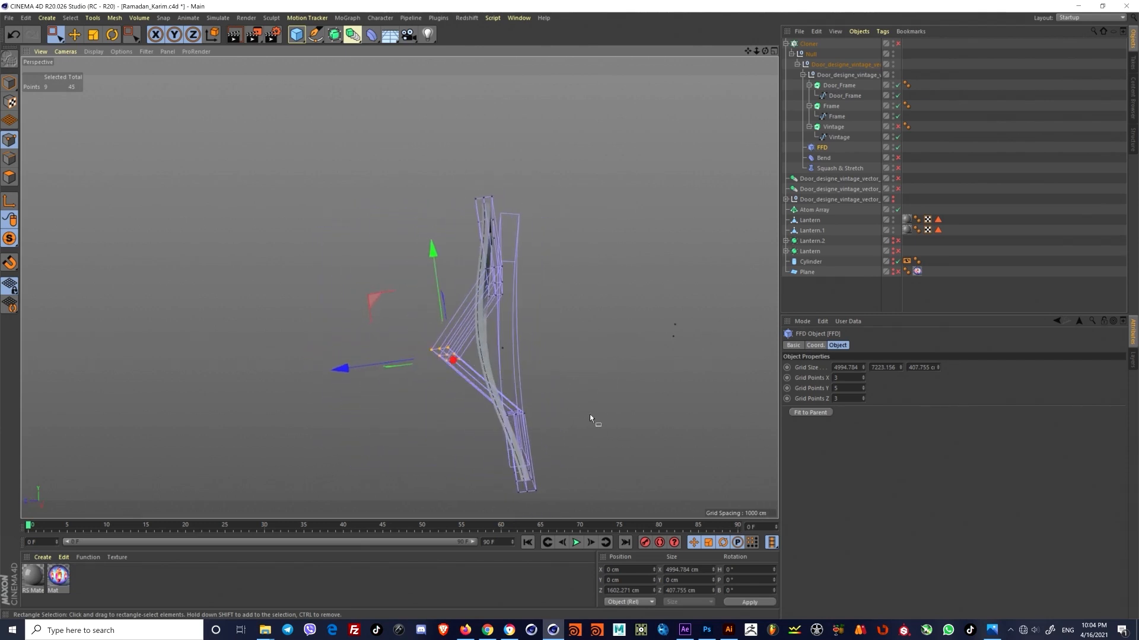
key("ctrl+z")
Step: Set the FFD grid points in Y to 4 and try to pull the upper-middle row of points outward
double_click(837, 388)
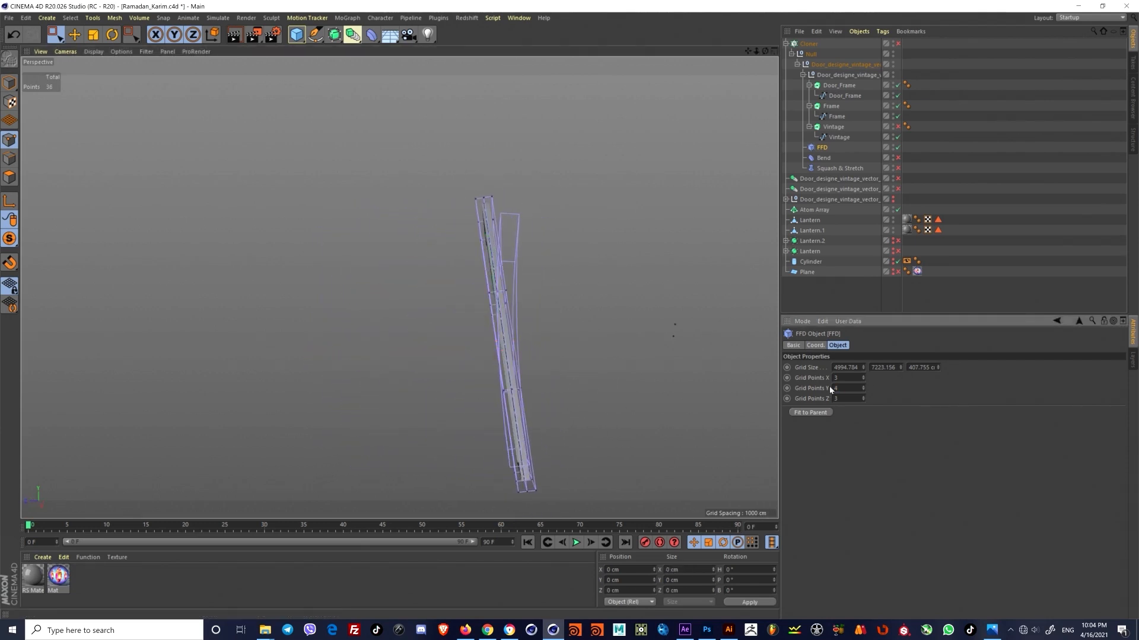
left_click(485, 360)
left_click_drag(584, 338, 583, 338)
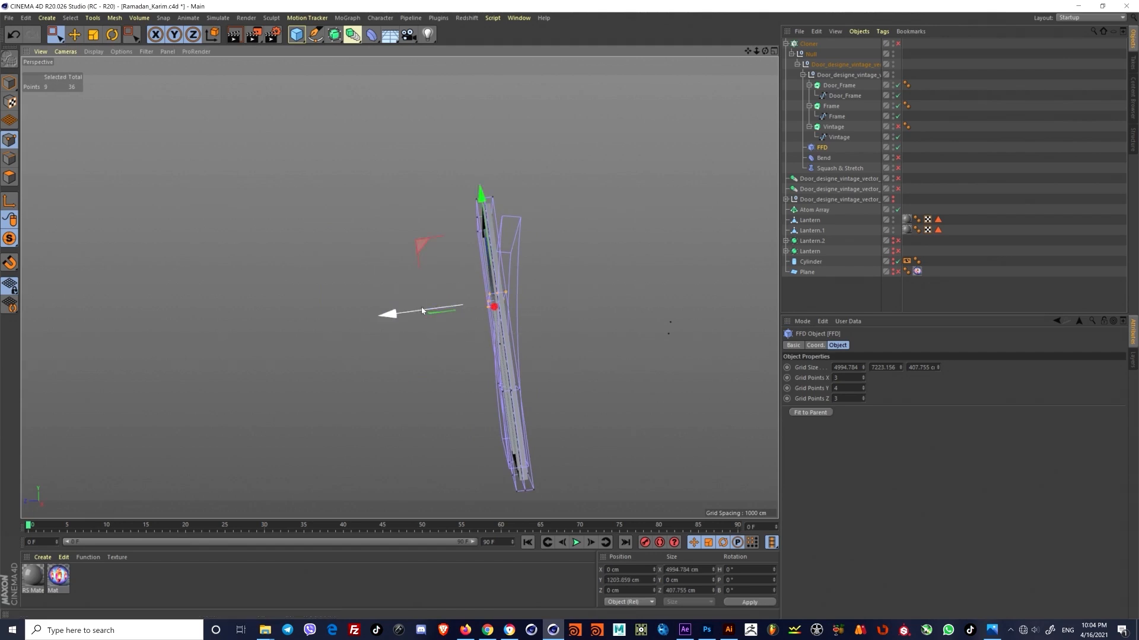
left_click_drag(423, 310, 378, 313)
key("ctrl+z")
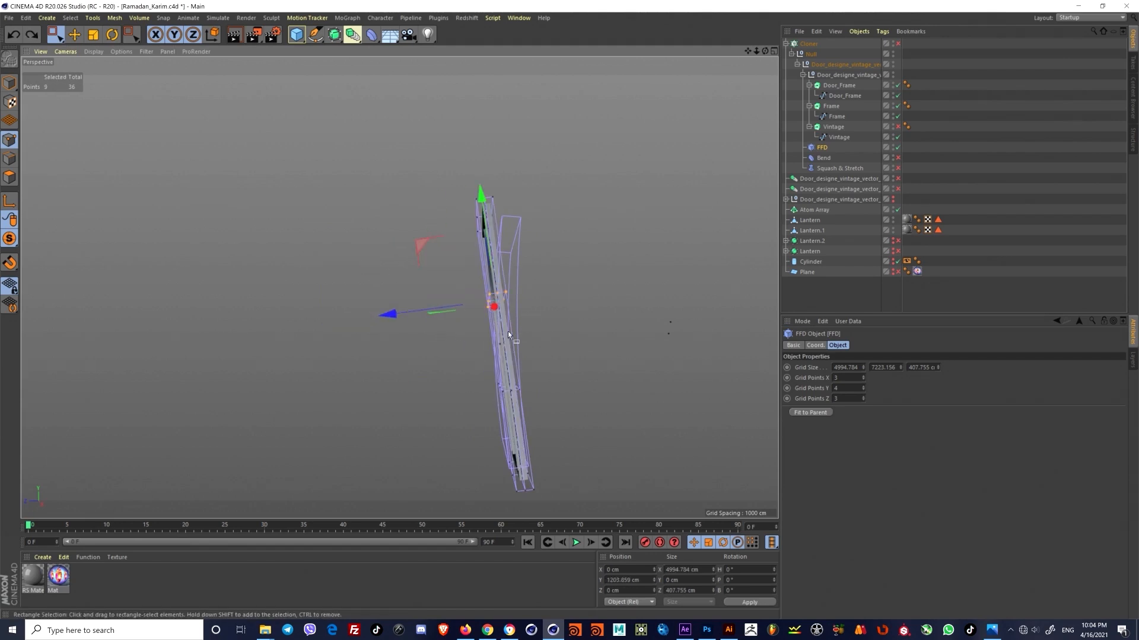
Step: Move the FFD's top row of points inward to about -740 cm in Z against the lantern, and check it in the right view
right_click_drag(306, 254, 417, 257, "alt")
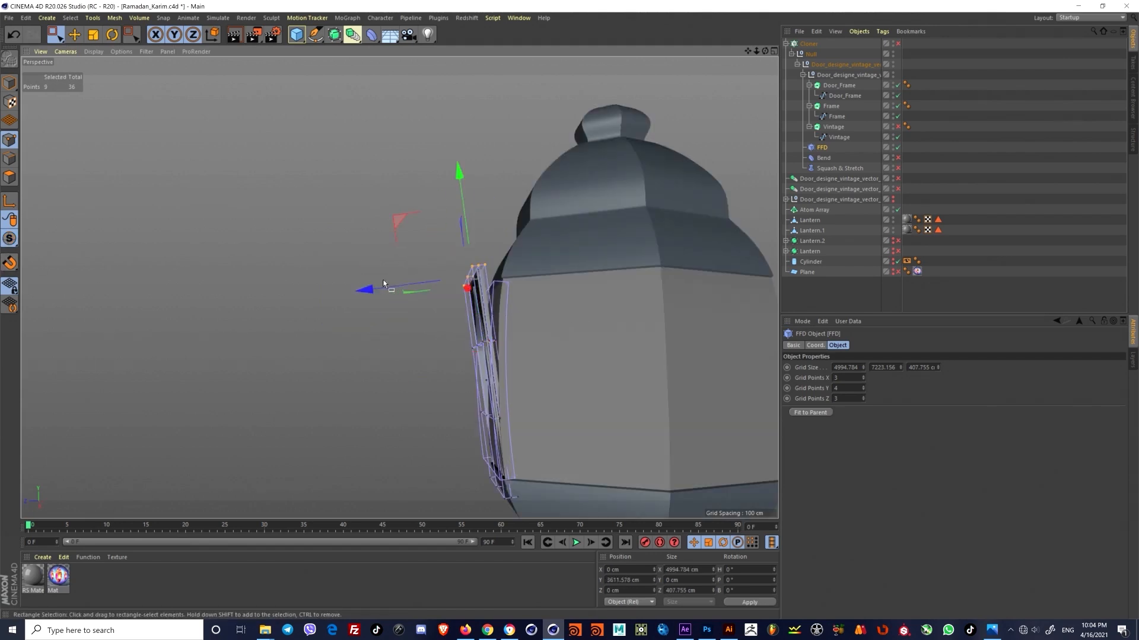
left_click_drag(372, 291, 393, 291)
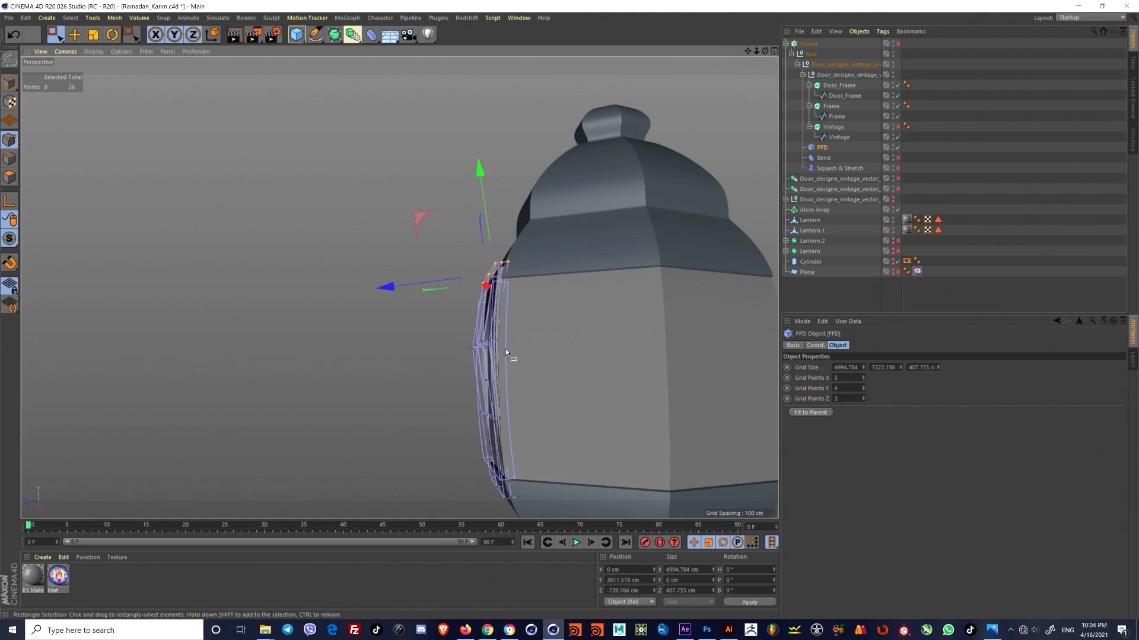
left_click_drag(507, 353, 564, 396, "alt")
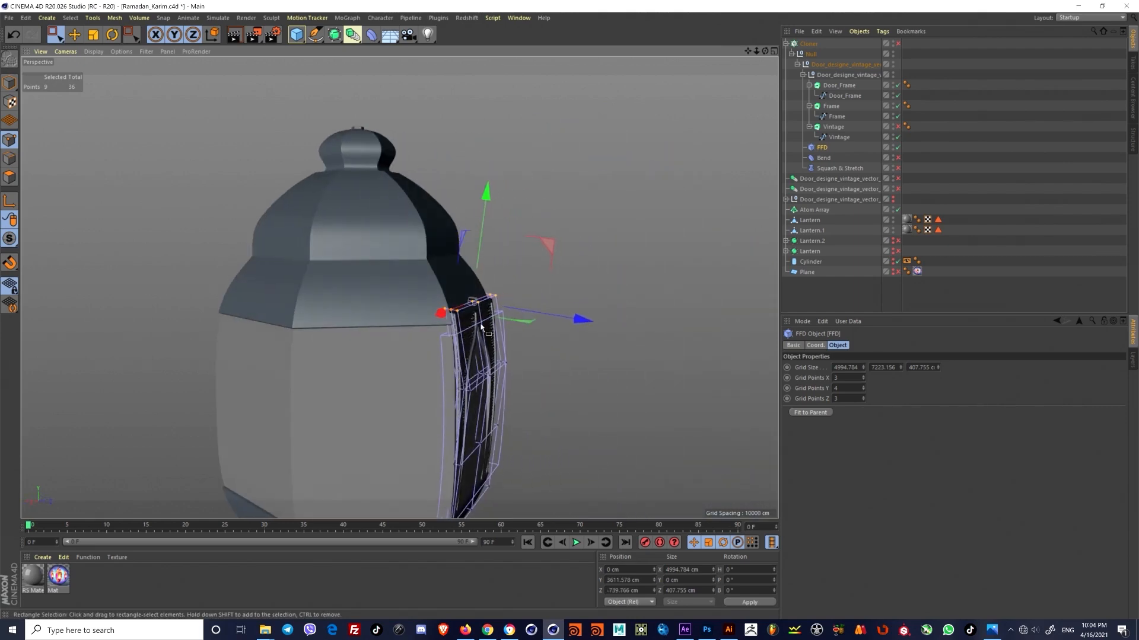
left_click_drag(481, 327, 422, 331, "alt")
middle_click(422, 331)
middle_click(247, 437)
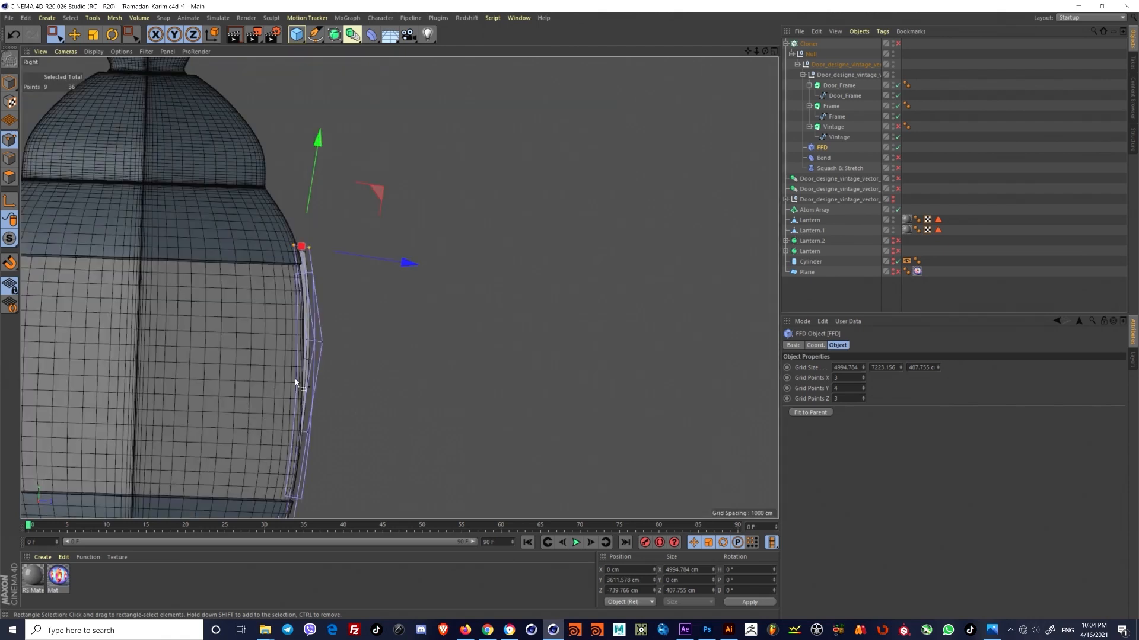
Step: Lower the FFD's top row of points along the world axes to about 3209 cm in Y and -795 cm in Z
scroll(294, 379, "up", 5)
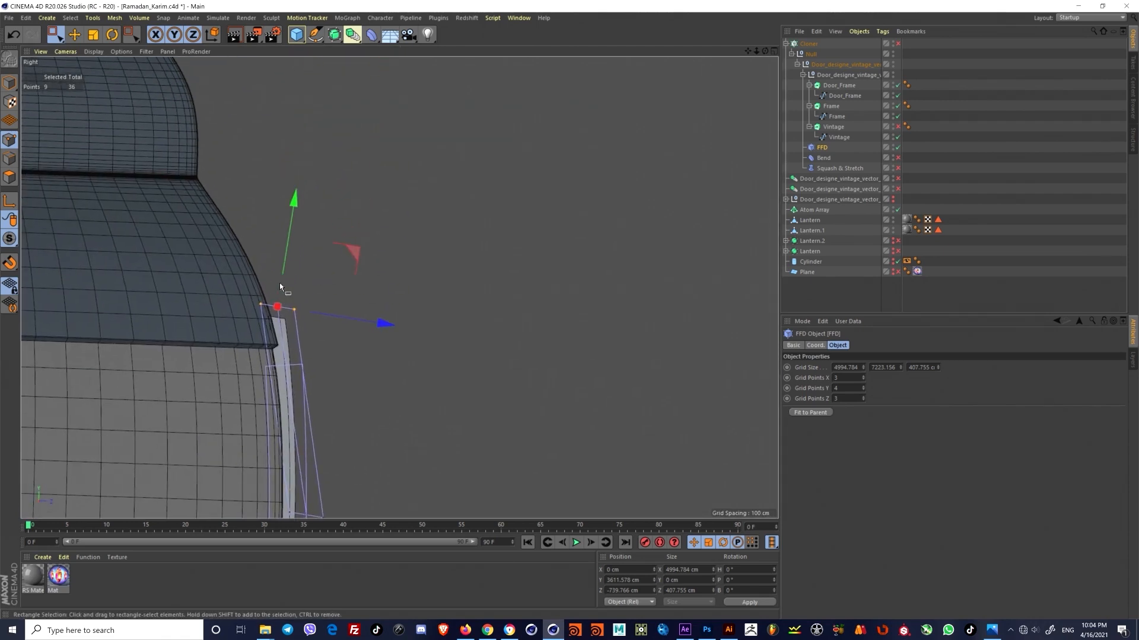
key("w")
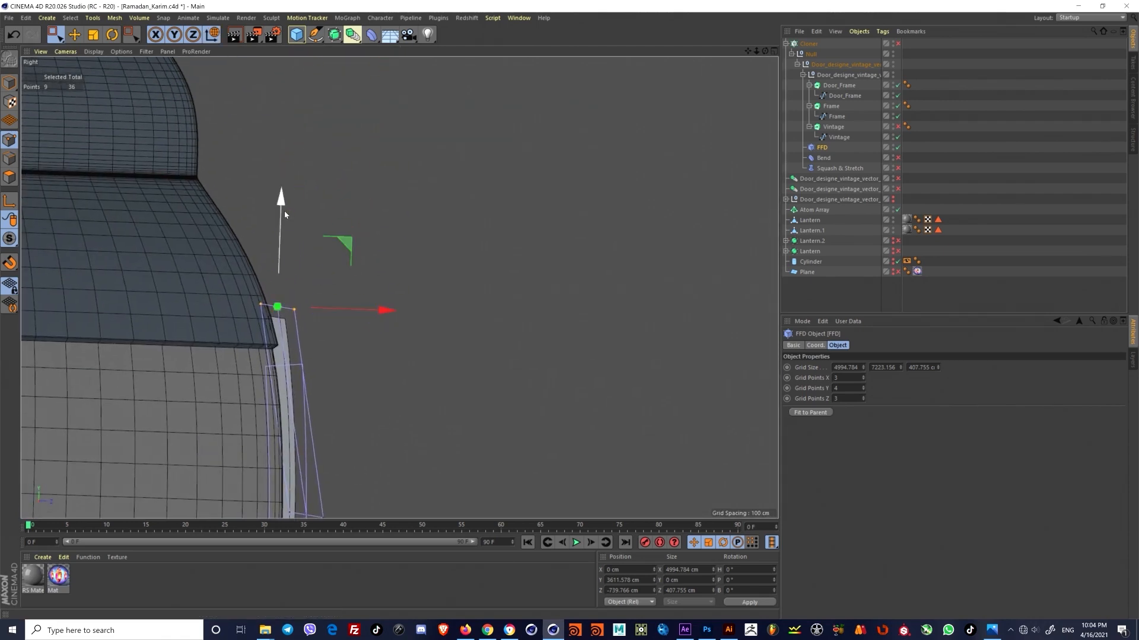
left_click_drag(285, 214, 281, 238)
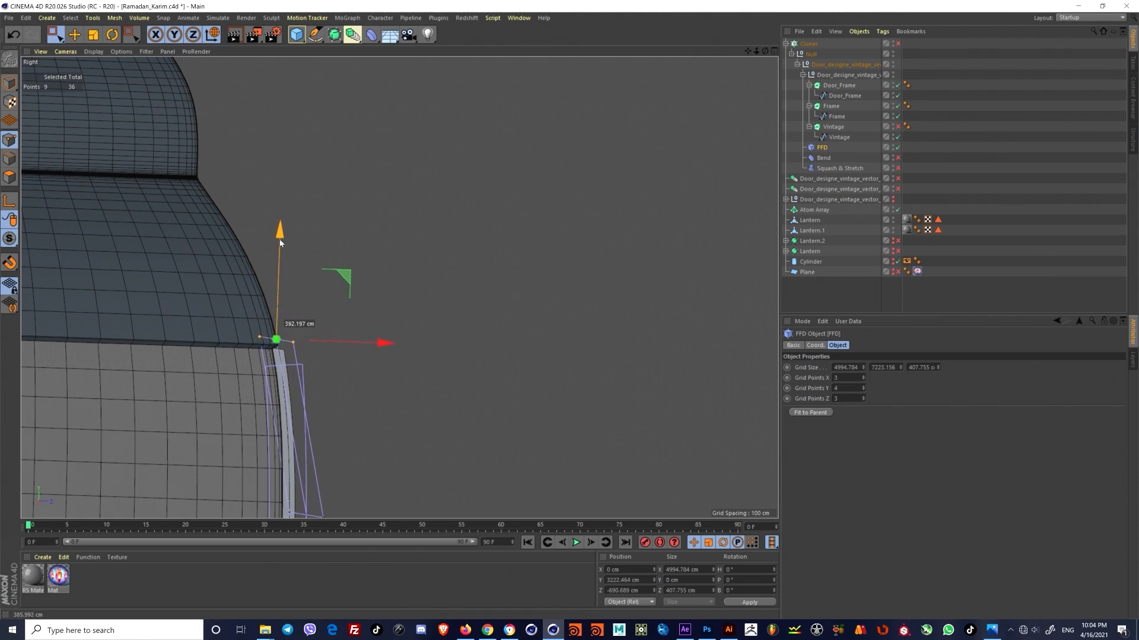
left_click_drag(385, 344, 377, 347)
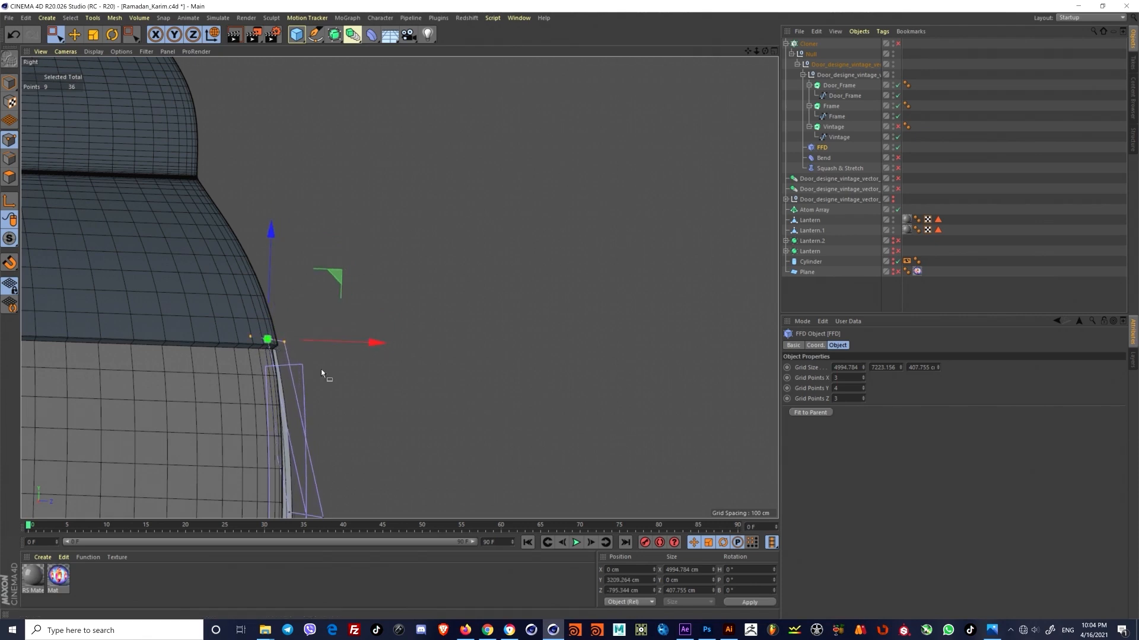
Step: Fine-tune the FFD's top row against the lantern's upper rim, to about 3269 cm in Y and -774 cm in Z
scroll(322, 373, "up", 5)
left_click_drag(300, 340, 323, 346)
left_click_drag(238, 269, 237, 255)
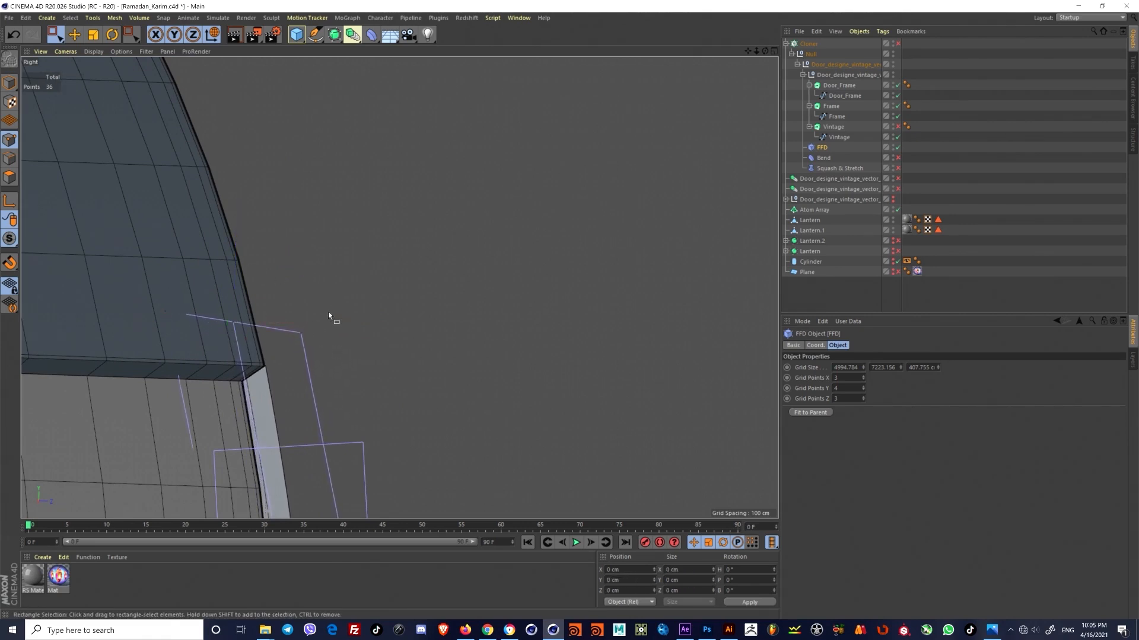
scroll(365, 307, "down", 3)
left_click_drag(132, 259, 430, 344)
scroll(341, 322, "up", 2)
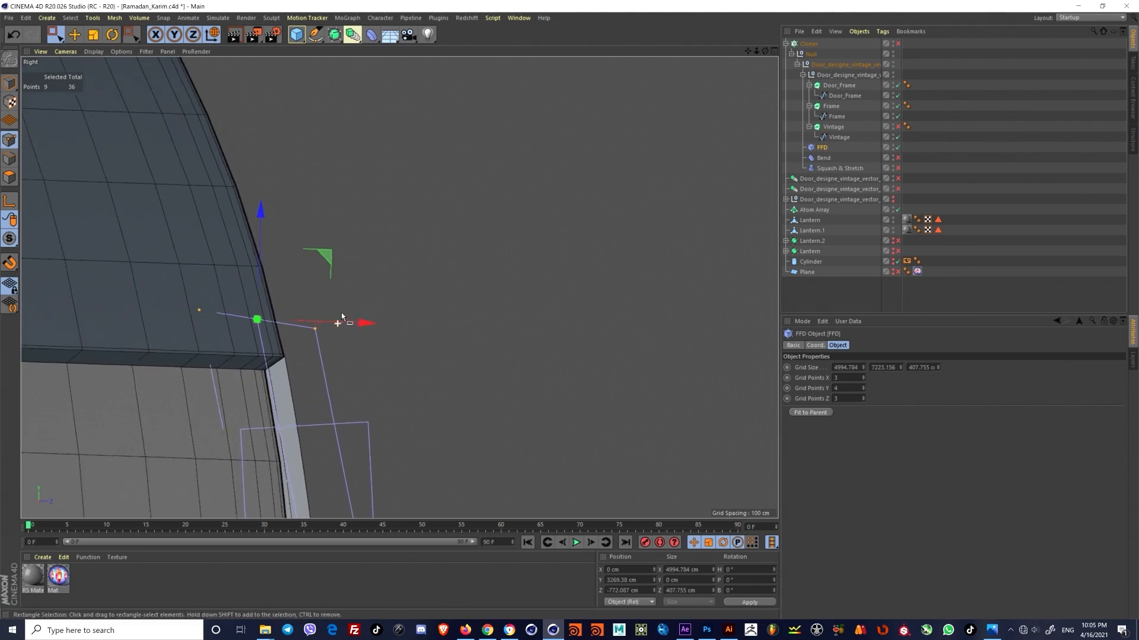
left_click_drag(361, 327, 360, 327)
scroll(345, 355, "down", 5)
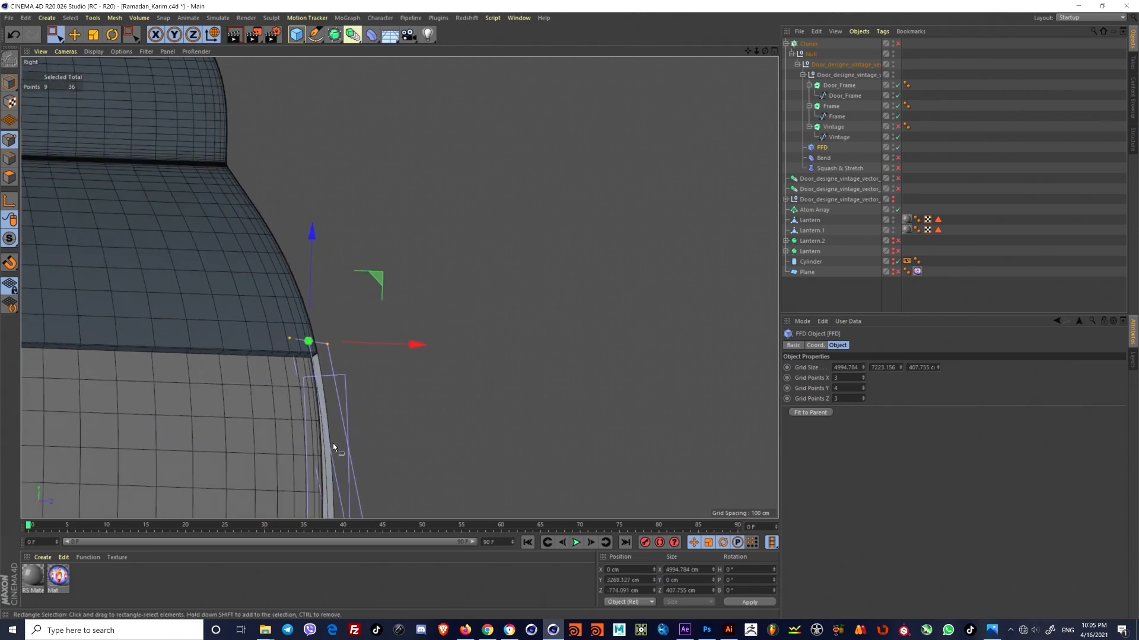
Step: Raise the FFD's bottom row of points to the lantern's lower rim, at about -3277 cm in Y and 44 cm in Z
middle_click_drag(332, 450, 316, 339, "alt")
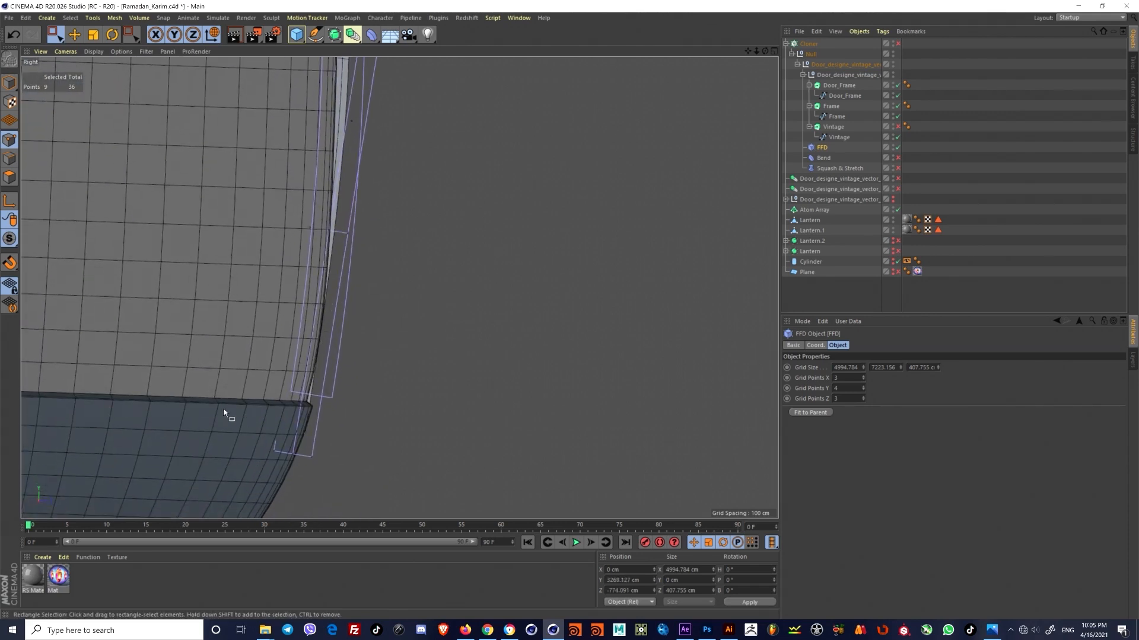
left_click_drag(363, 460, 350, 459)
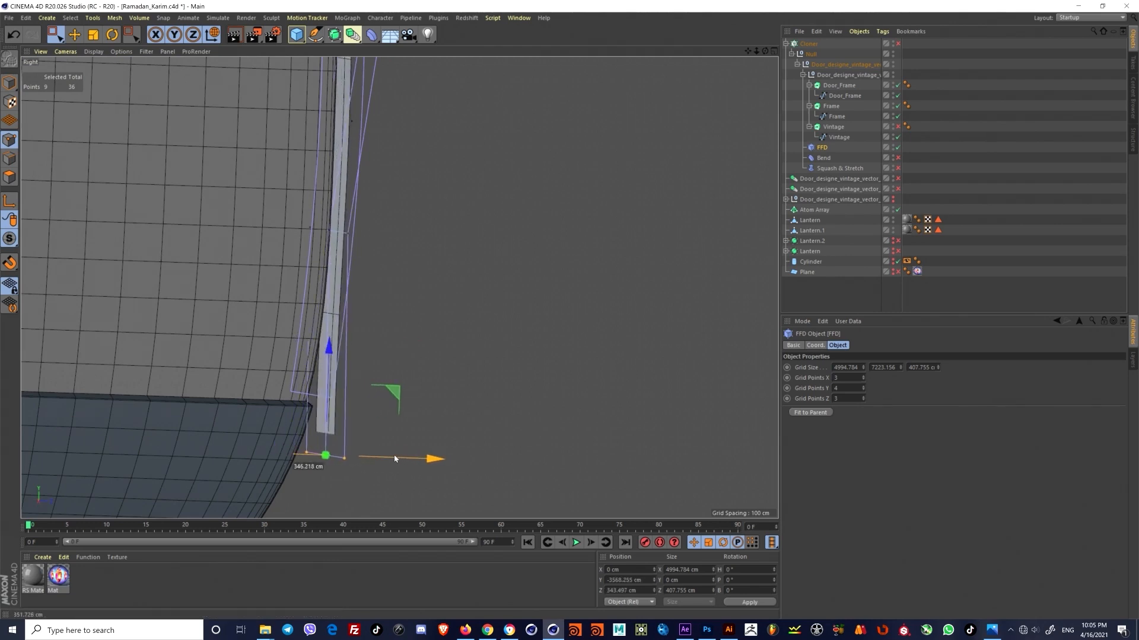
key("ctrl+z")
left_click_drag(298, 374, 300, 316)
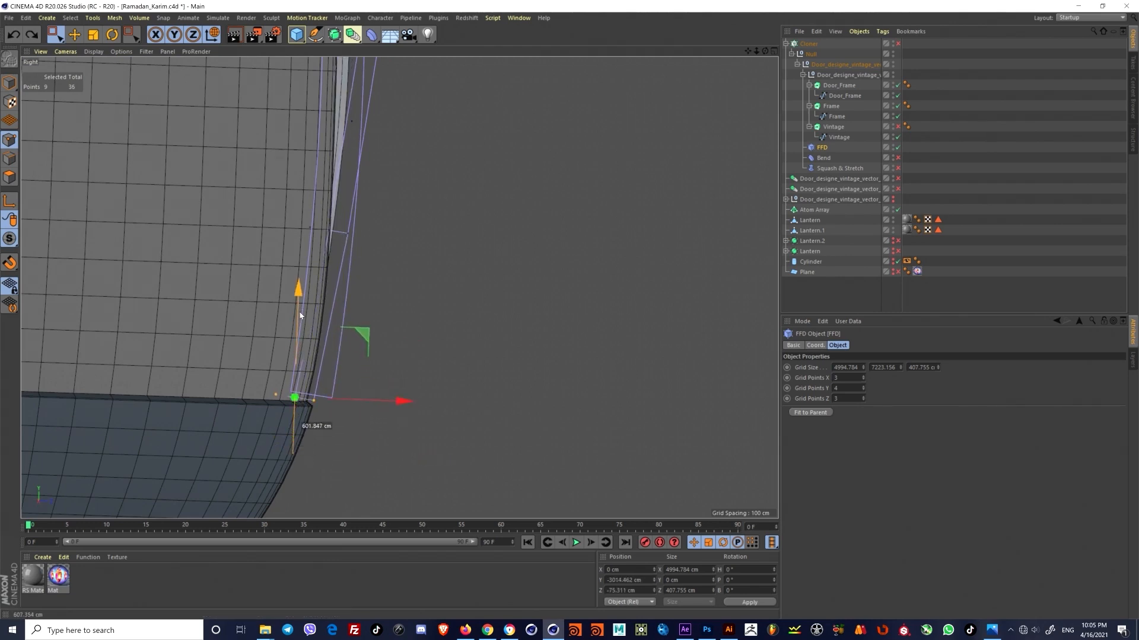
left_click_drag(402, 409, 414, 409)
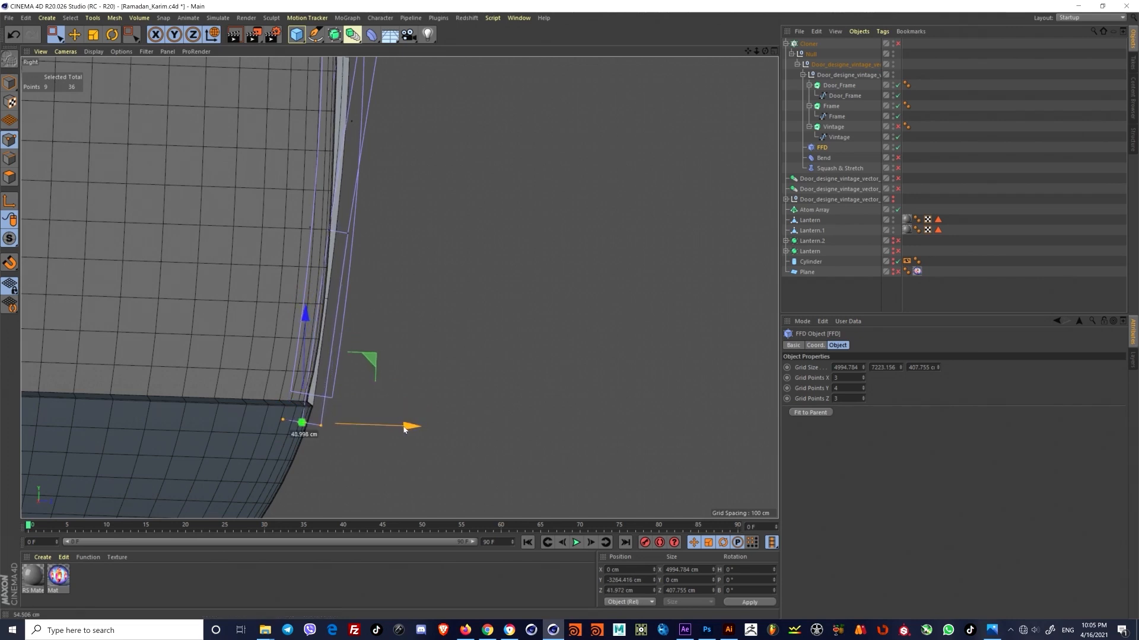
scroll(273, 409, "up", 3)
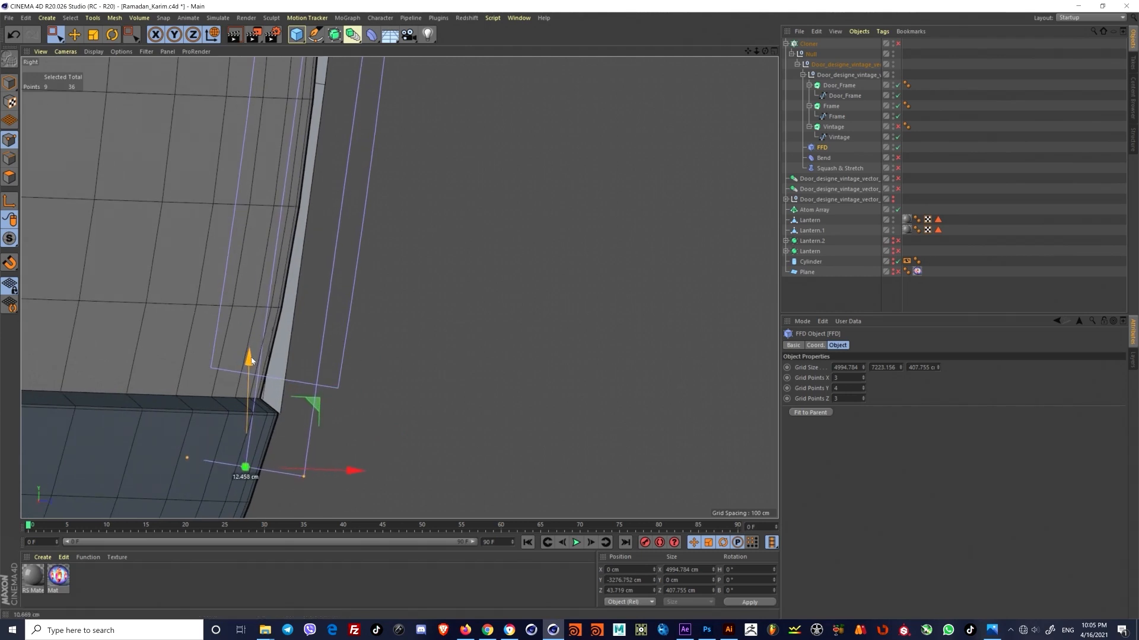
Step: In perspective, move the FFD's lower-middle row to about -1588 cm in Y and 183 cm in Z, and turn the Cloner back on
middle_click(271, 331)
middle_click(272, 247)
left_click_drag(272, 246, 358, 353, "alt")
mouse_move(289, 327)
left_mouse_down()
mouse_move(298, 305)
mouse_move(287, 312)
left_mouse_up()
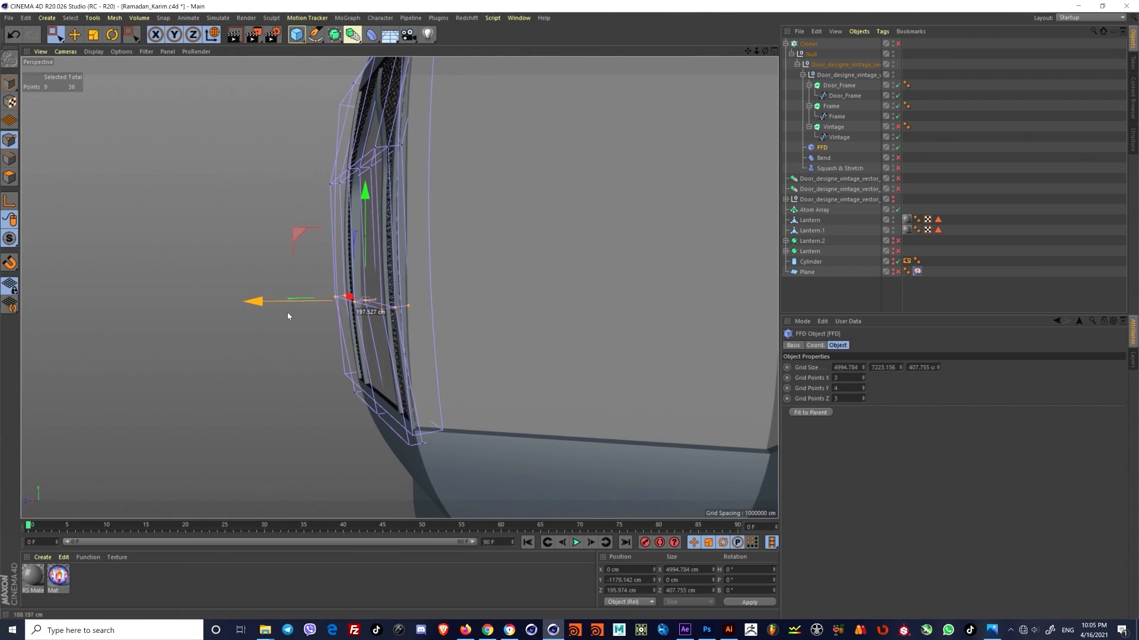
left_click_drag(367, 195, 365, 220)
left_click_drag(274, 330, 569, 323)
left_click(897, 44)
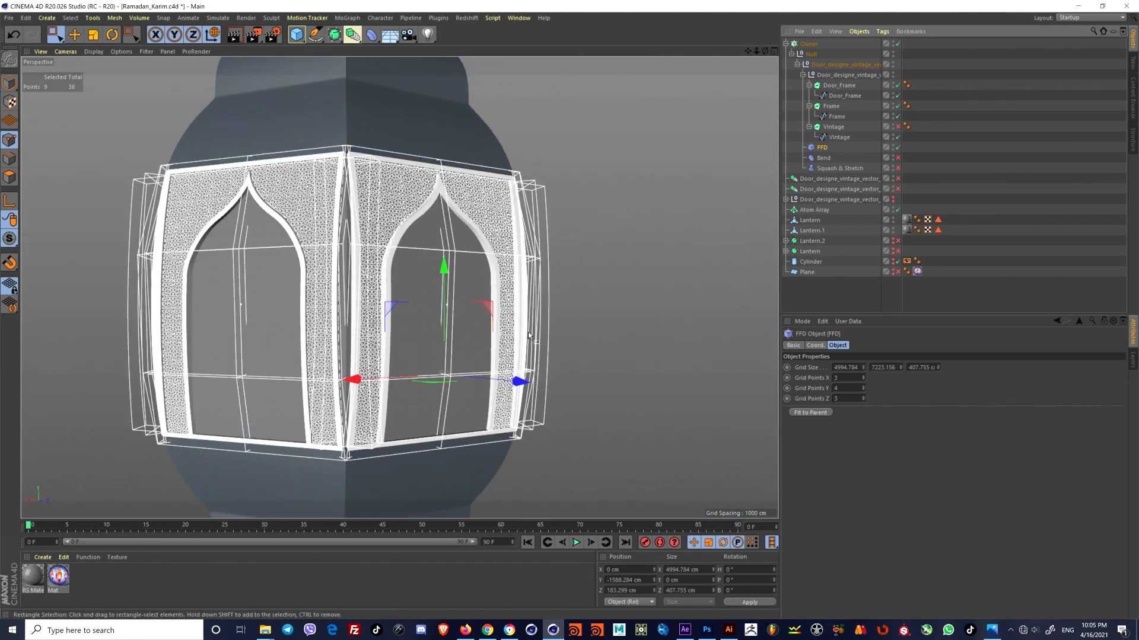
mouse_move(415, 341)
left_mouse_down("alt")
mouse_move(465, 264)
mouse_move(467, 315)
mouse_move(325, 333)
mouse_move(526, 350)
mouse_move(585, 333)
mouse_move(435, 336)
mouse_move(465, 219)
left_mouse_up("alt")
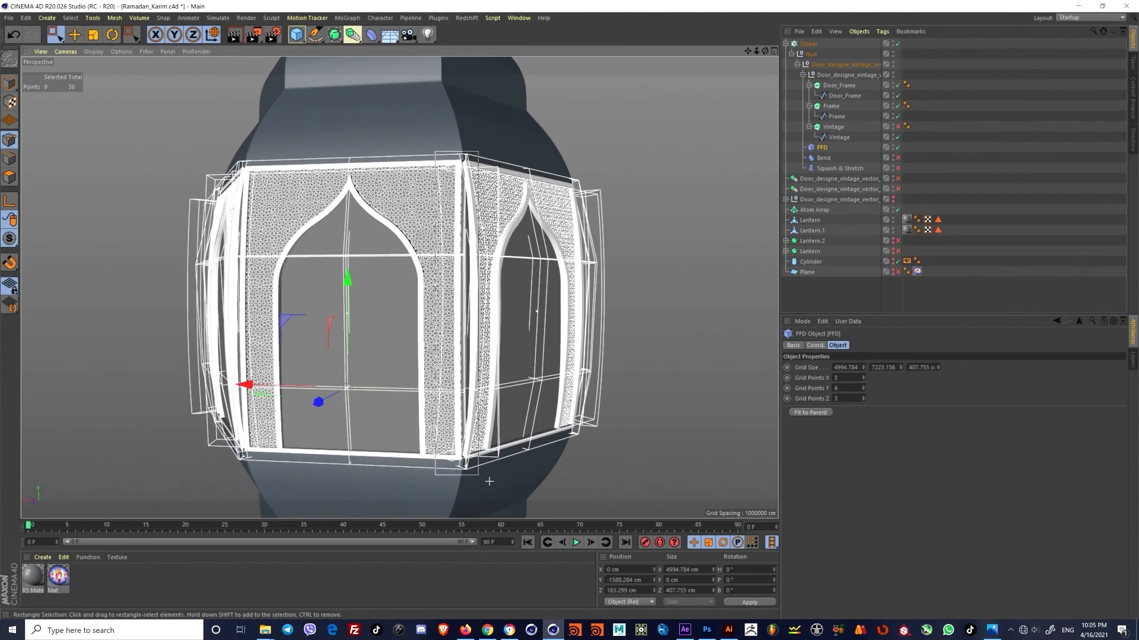
Step: Try to shift the FFD points along one side of the panel sideways to close the gap at the lantern's corner
left_click_drag(374, 311, 381, 314)
key("ctrl+z")
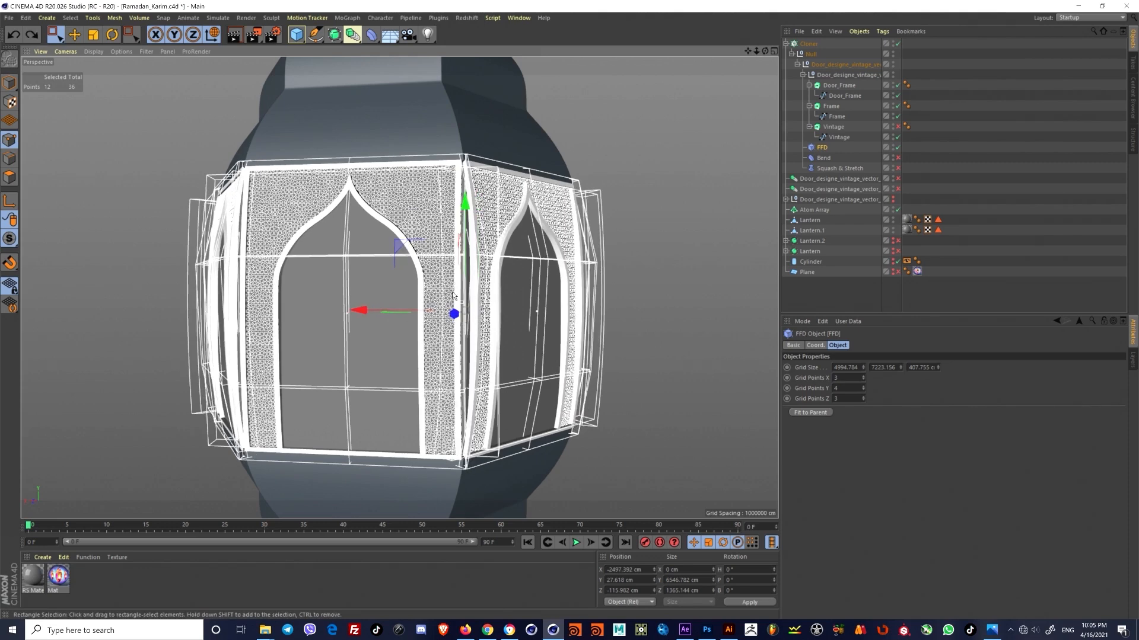
left_click_drag(360, 259, 378, 262)
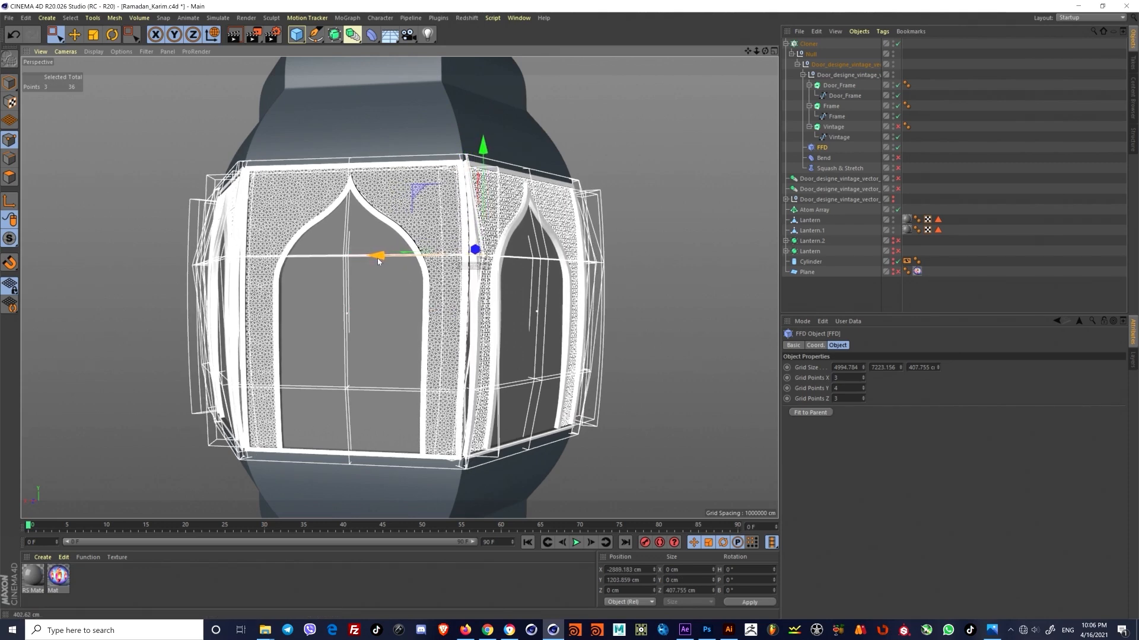
key("ctrl+z")
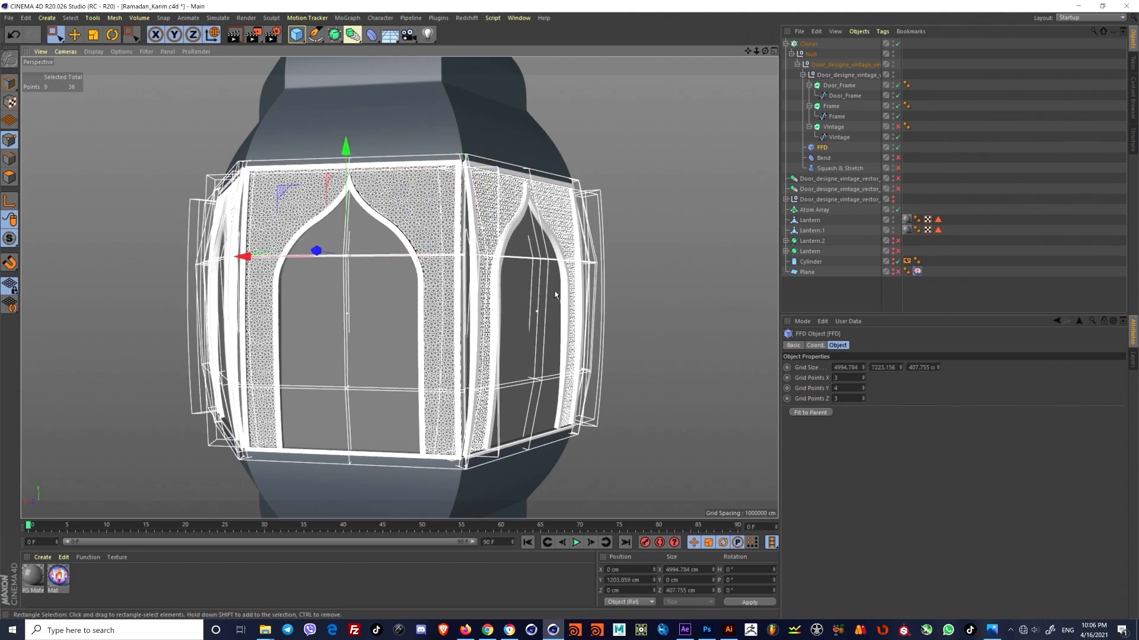
Step: Scale the FFD's upper-middle row of points along X to about 5944 cm wide to close the gap between panels
key("t")
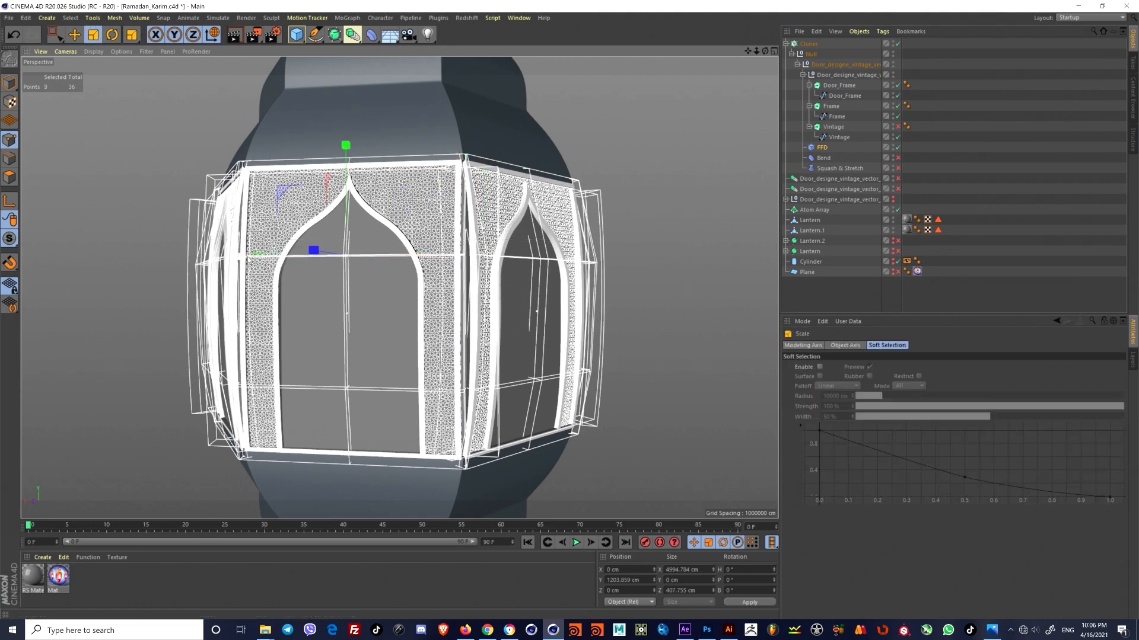
left_click_drag(241, 258, 224, 259)
scroll(431, 248, "up", 8)
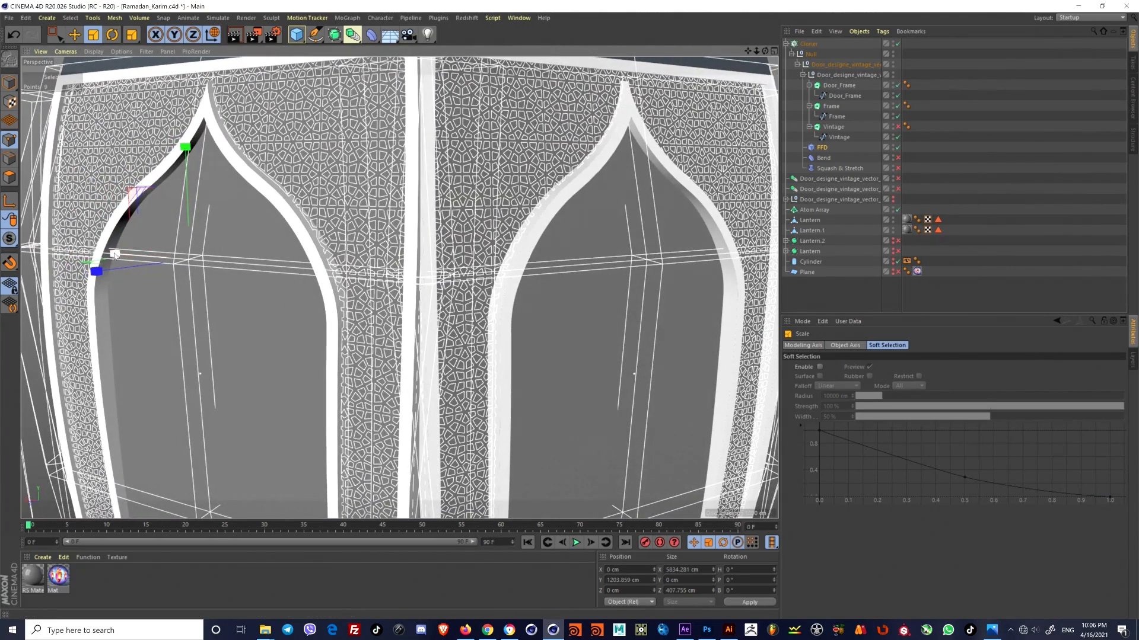
left_click_drag(115, 253, 114, 258)
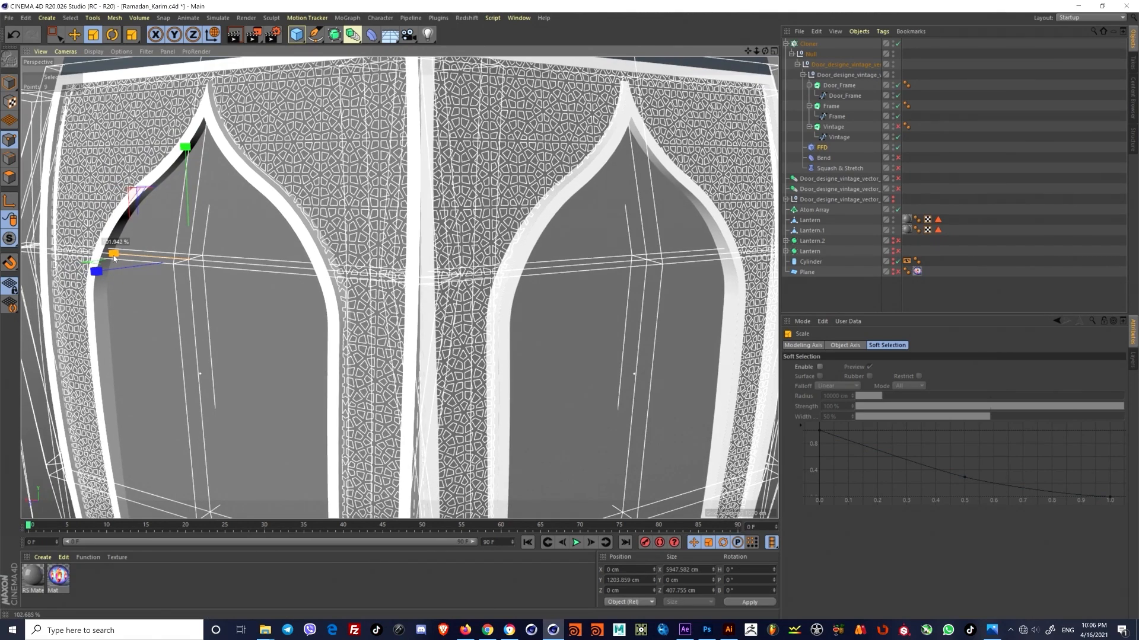
scroll(462, 370, "down", 6)
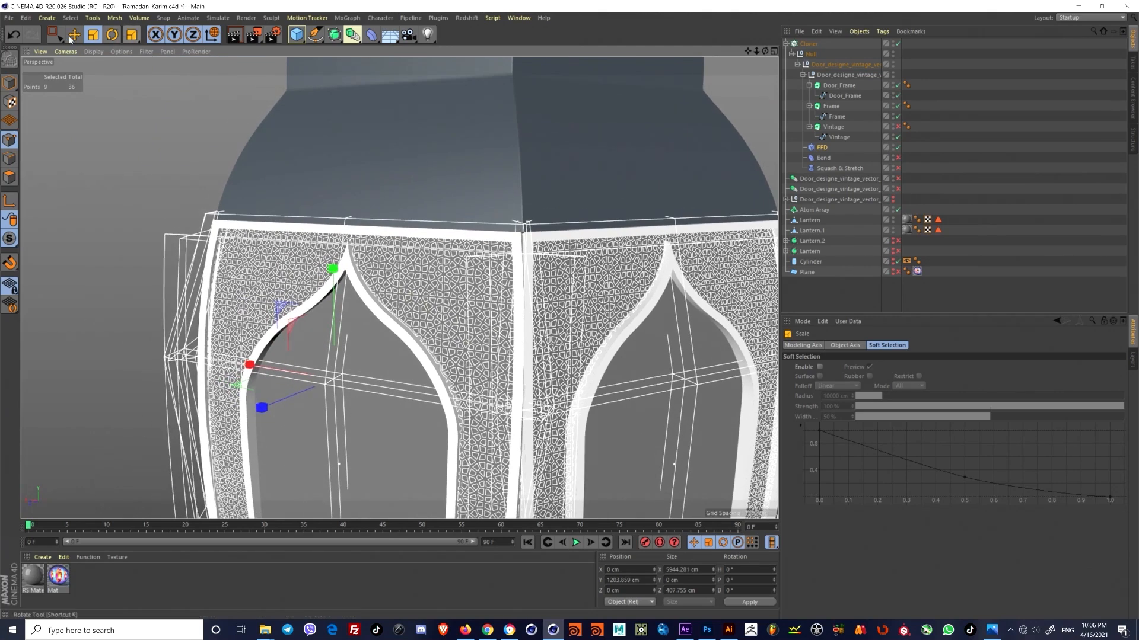
Step: Select the FFD's top row of points and scale it along X to about 5051 cm wide
left_click(65, 37)
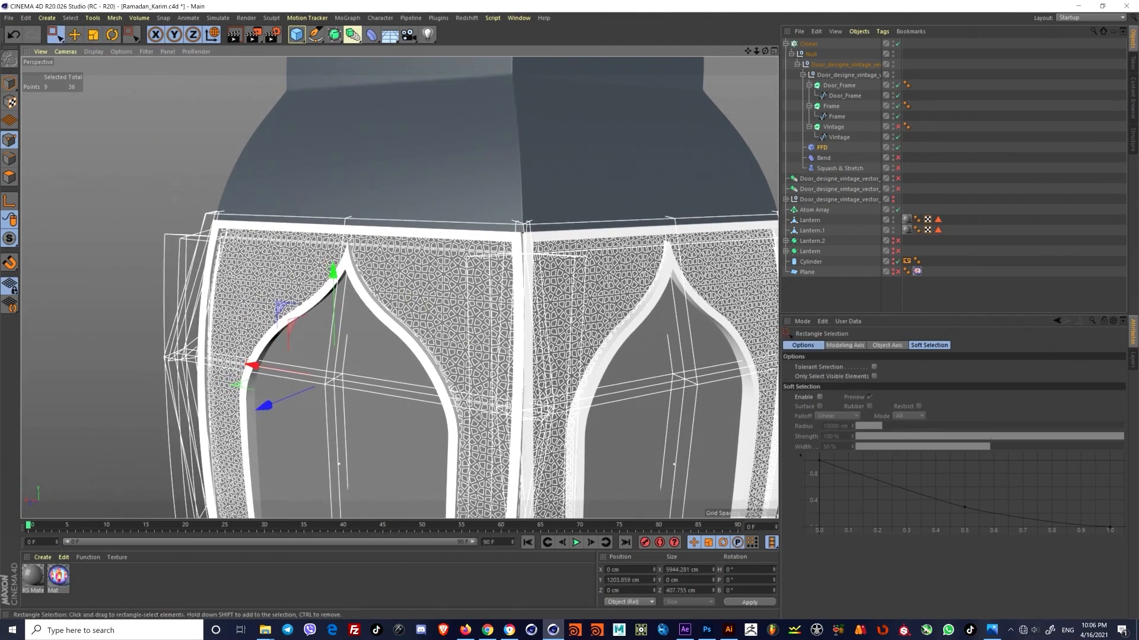
left_click_drag(163, 188, 622, 260)
key("t")
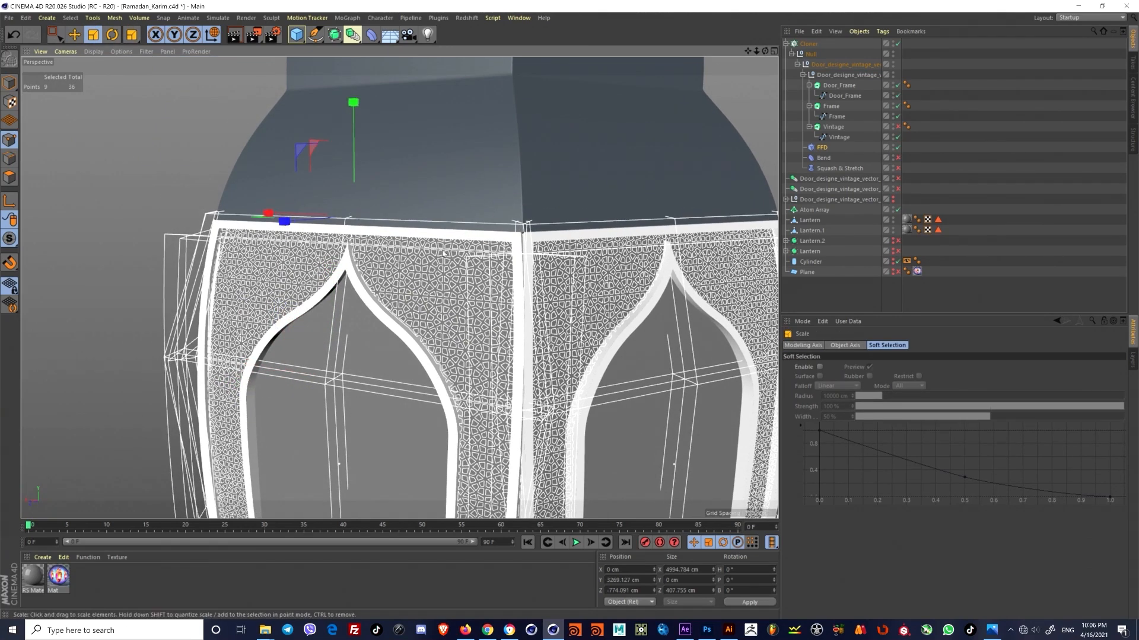
left_click_drag(268, 214, 267, 216)
scroll(419, 337, "up", 2)
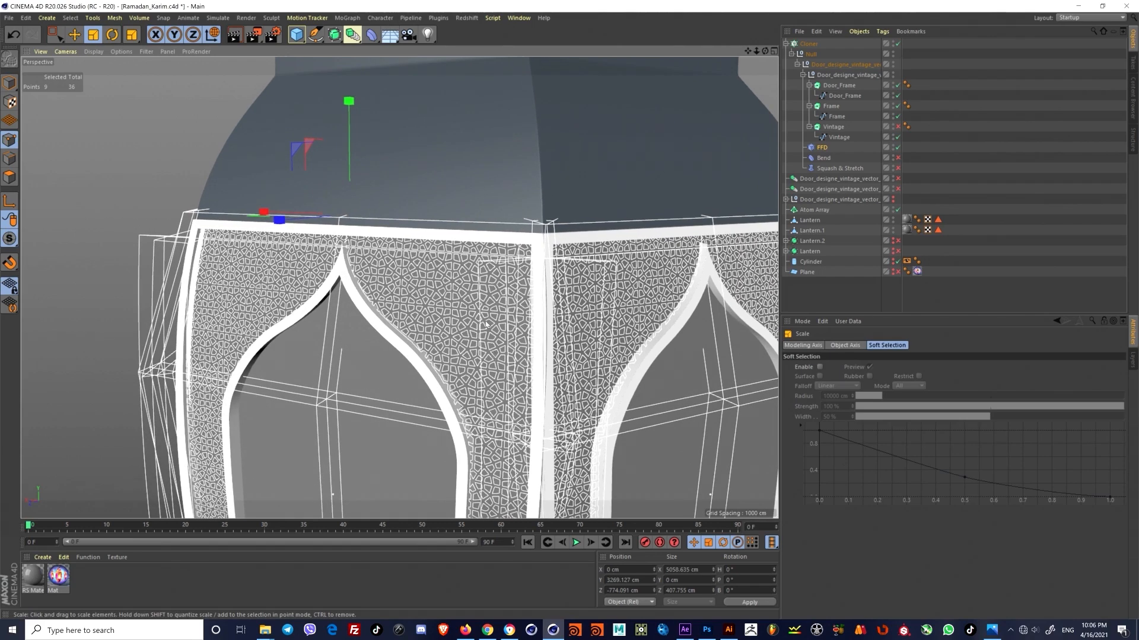
Step: Fine-tune the top row's scale to about 5071 cm in X so the panel frames meet at the lantern's corner
left_click_drag(485, 325, 225, 275, "alt")
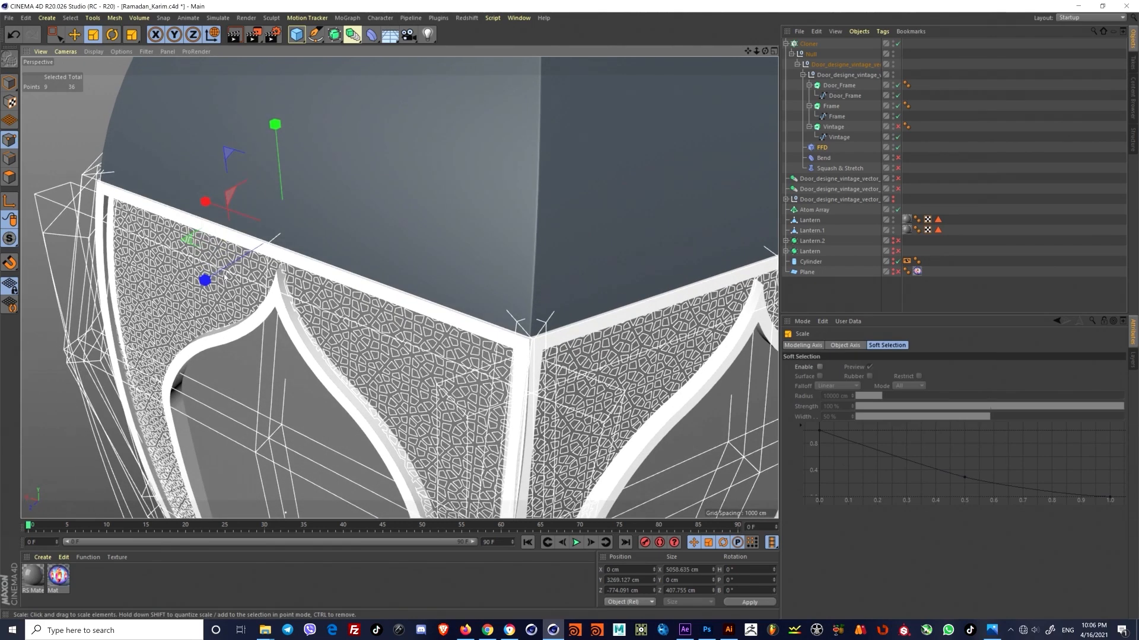
left_click_drag(206, 203, 209, 206)
middle_click_drag(528, 314, 442, 299, "alt")
right_click_drag(442, 300, 501, 267, "alt")
left_click_drag(417, 333, 415, 335)
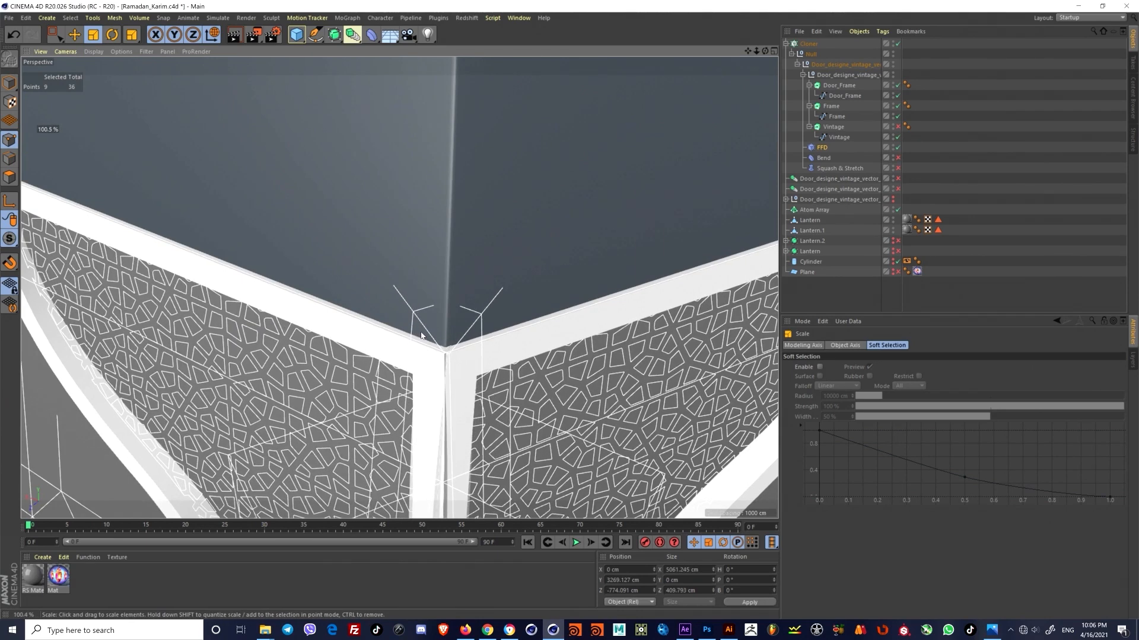
left_click_drag(421, 336, 418, 335)
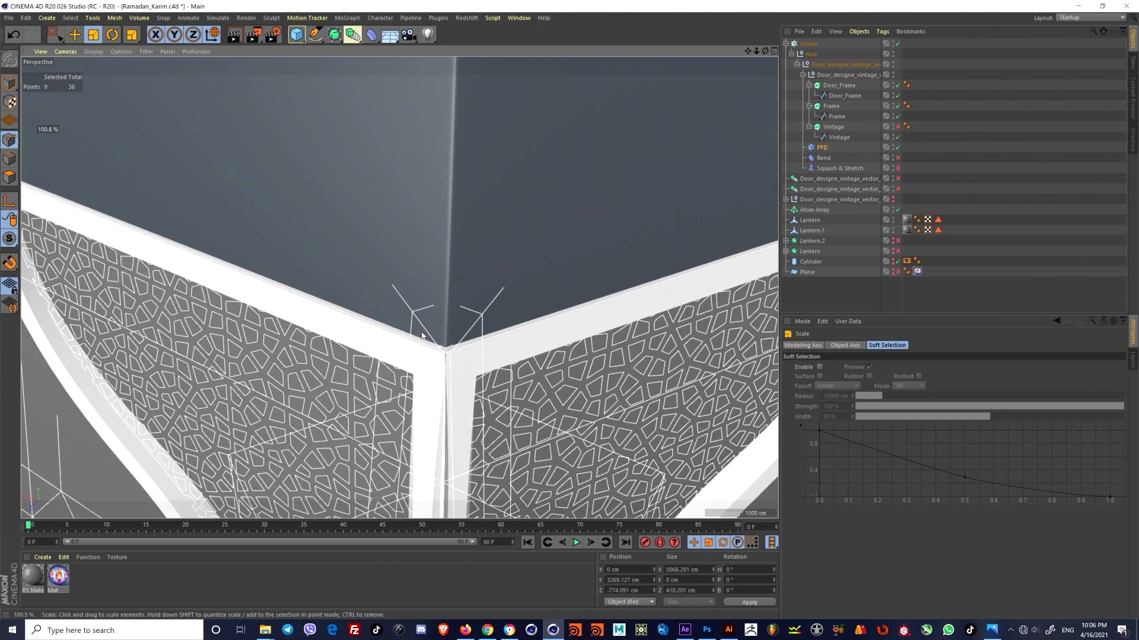
Step: Examine the corner joint between neighbouring door panels from the upper rim to the bottom for remaining gaps
right_click_drag(433, 344, 399, 332, "alt")
middle_click_drag(410, 332, 460, 113, "alt")
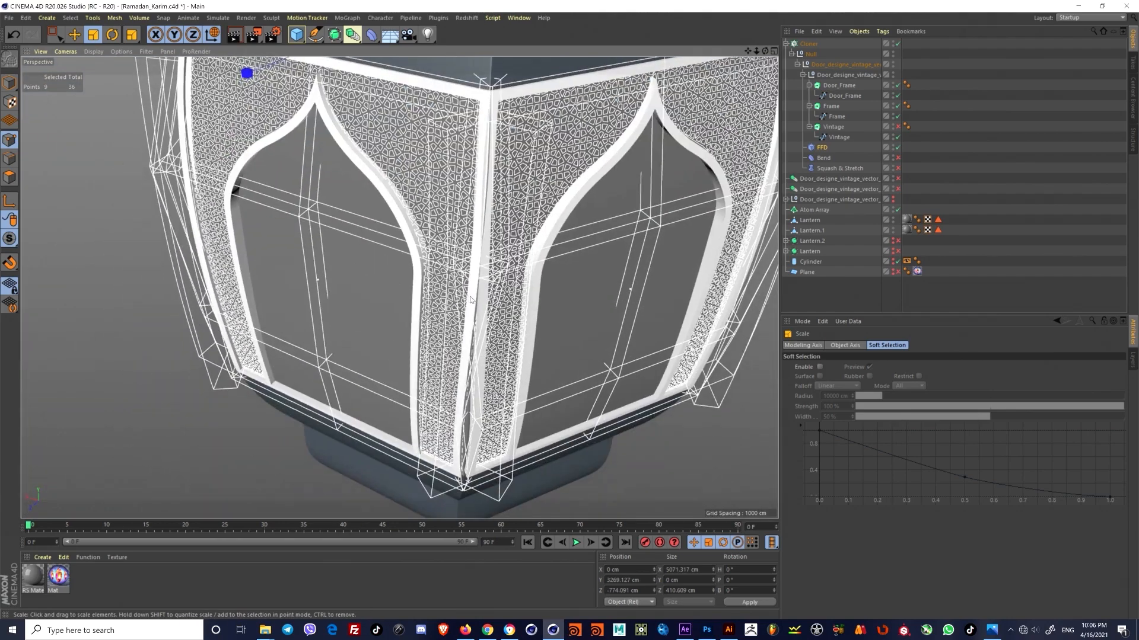
left_click_drag(469, 350, 440, 298, "alt")
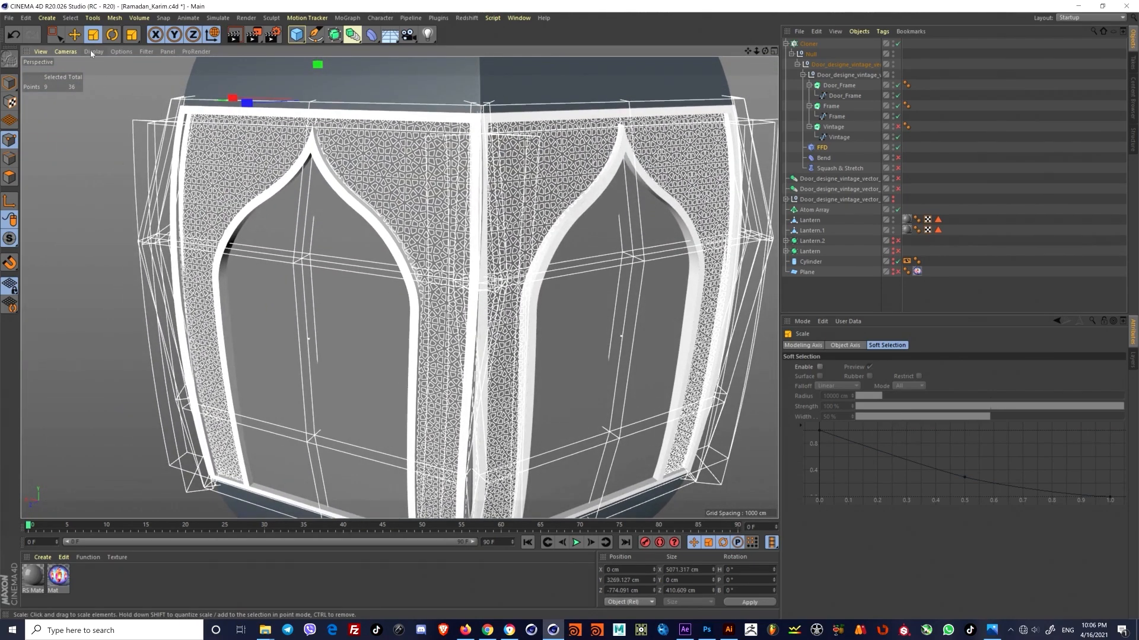
key("0")
scroll(477, 109, "up", 10)
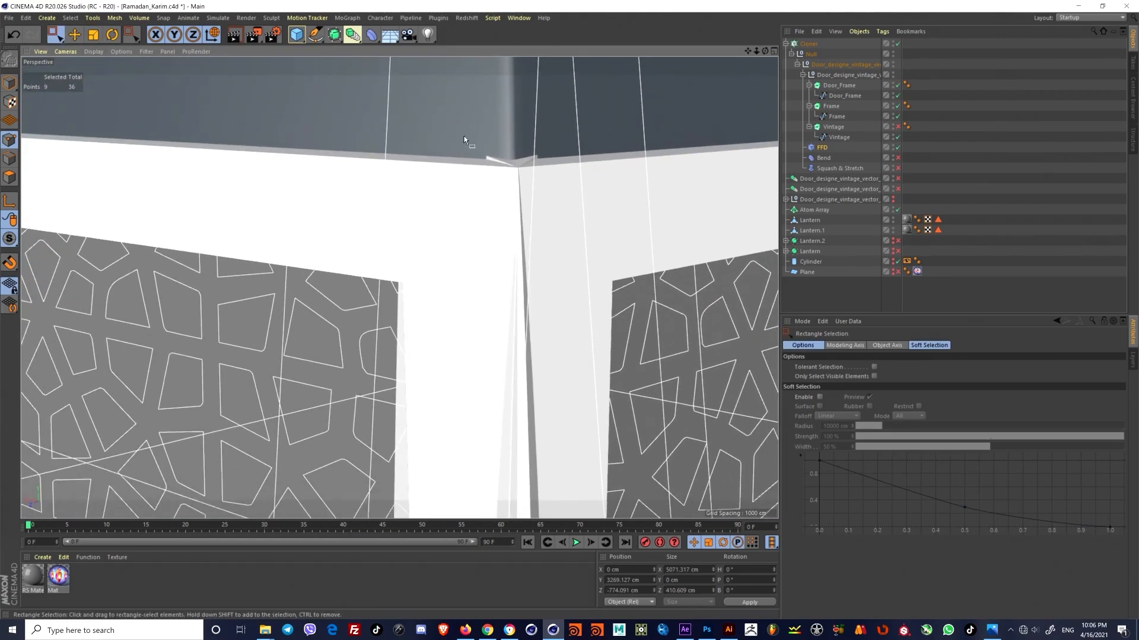
left_click_drag(419, 203, 404, 223, "alt")
scroll(403, 224, "down", 10)
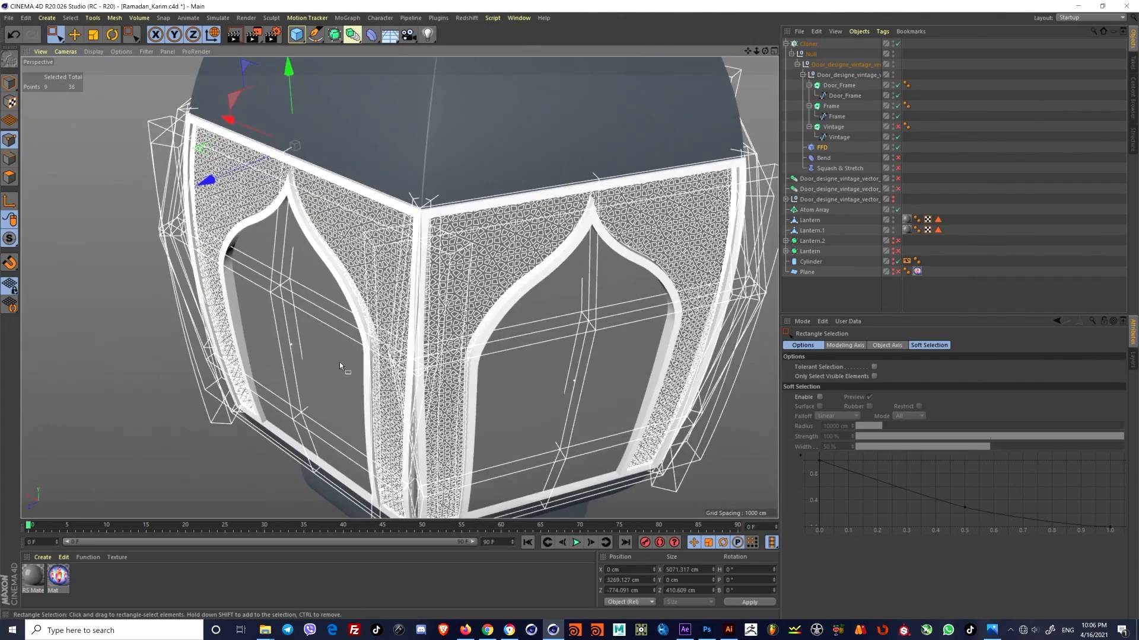
left_click_drag(343, 367, 381, 305, "alt")
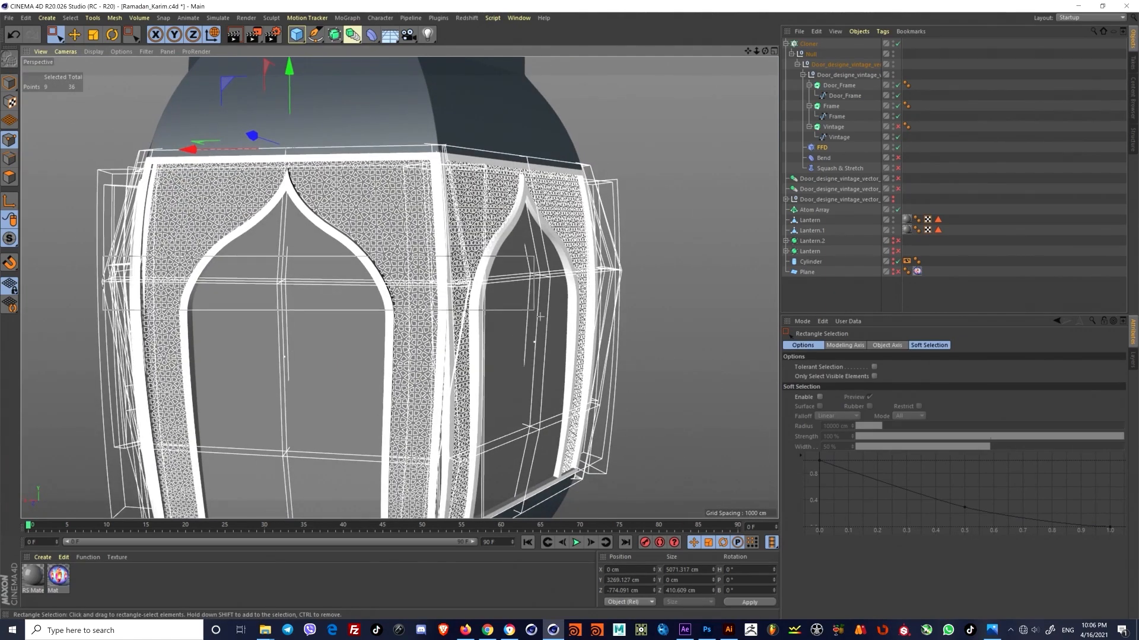
Step: Select the FFD's upper-middle row of points again and try to adjust its scale along X
left_click_drag(539, 317, 541, 317)
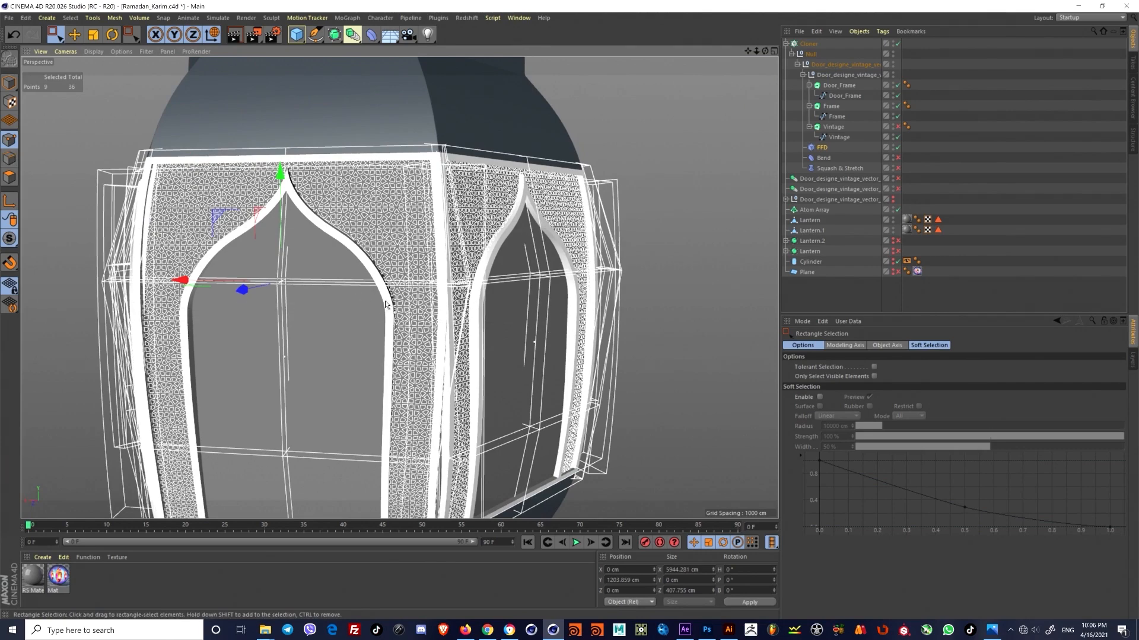
key("t")
scroll(440, 254, "up", 5)
mouse_move(433, 272)
left_mouse_down()
mouse_move(409, 272)
mouse_move(440, 275)
left_mouse_up()
scroll(399, 328, "down", 3)
scroll(399, 327, "down", 3)
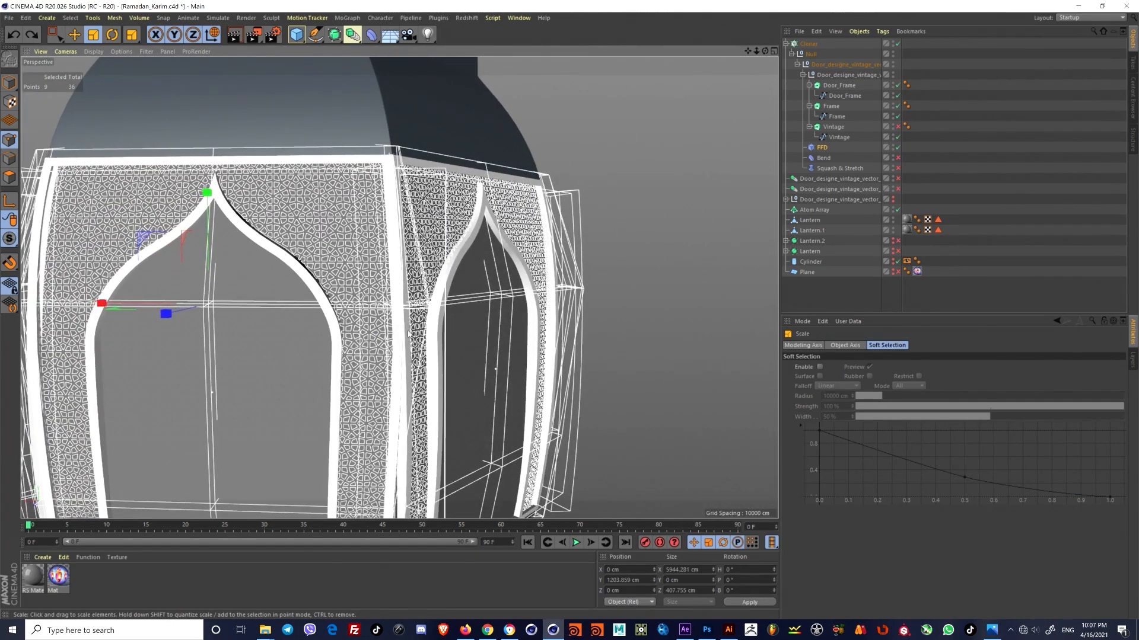
Step: Disable the Cloner and scale the FFD's upper-middle row of points down to about 5522 cm in X
left_click_drag(409, 334, 678, 181, "alt")
left_click(897, 44)
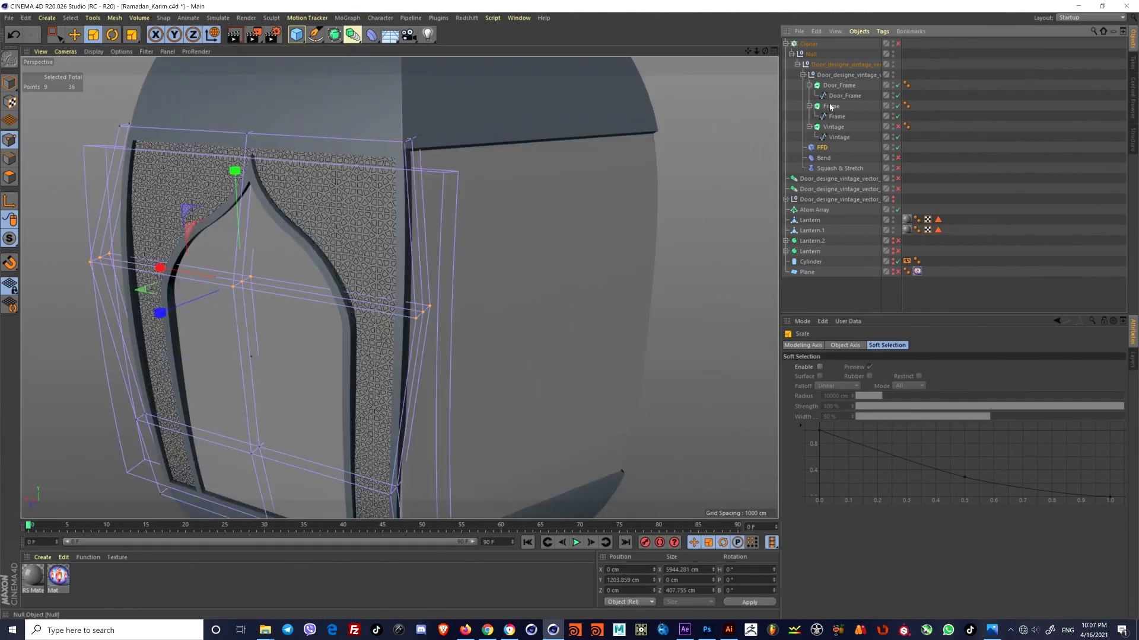
mouse_move(409, 303)
left_mouse_down("alt")
mouse_move(438, 305)
mouse_move(420, 305)
left_mouse_up("alt")
middle_click_drag(421, 305, 475, 303, "alt")
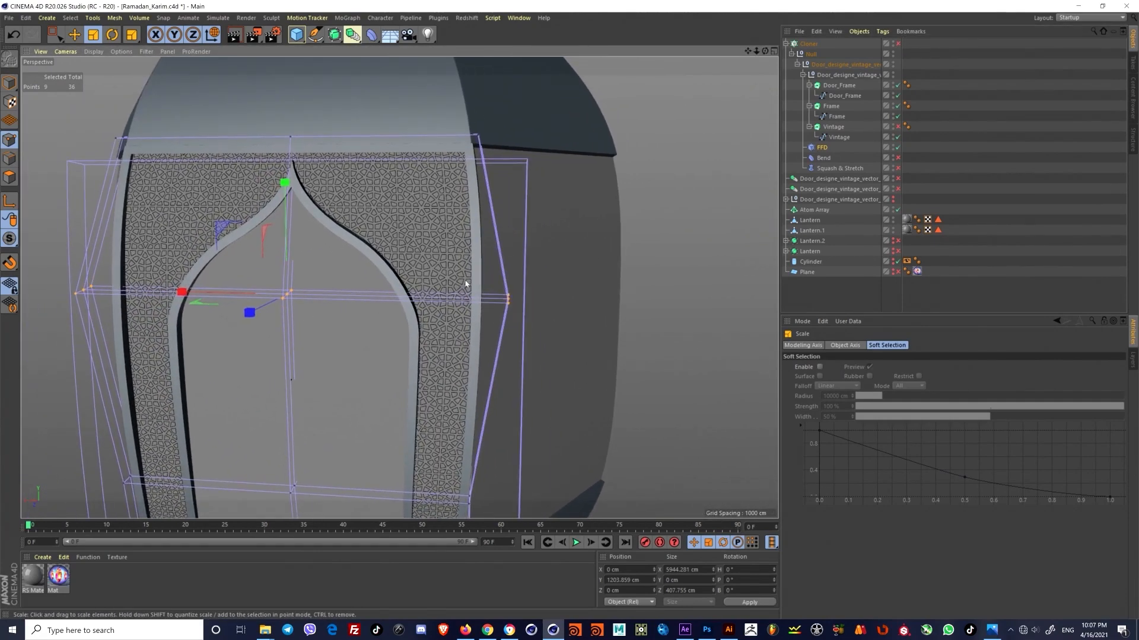
mouse_move(465, 284)
left_mouse_down()
mouse_move(432, 290)
mouse_move(401, 315)
mouse_move(454, 303)
mouse_move(374, 320)
mouse_move(462, 303)
left_mouse_up()
middle_click_drag(441, 302, 553, 291, "alt")
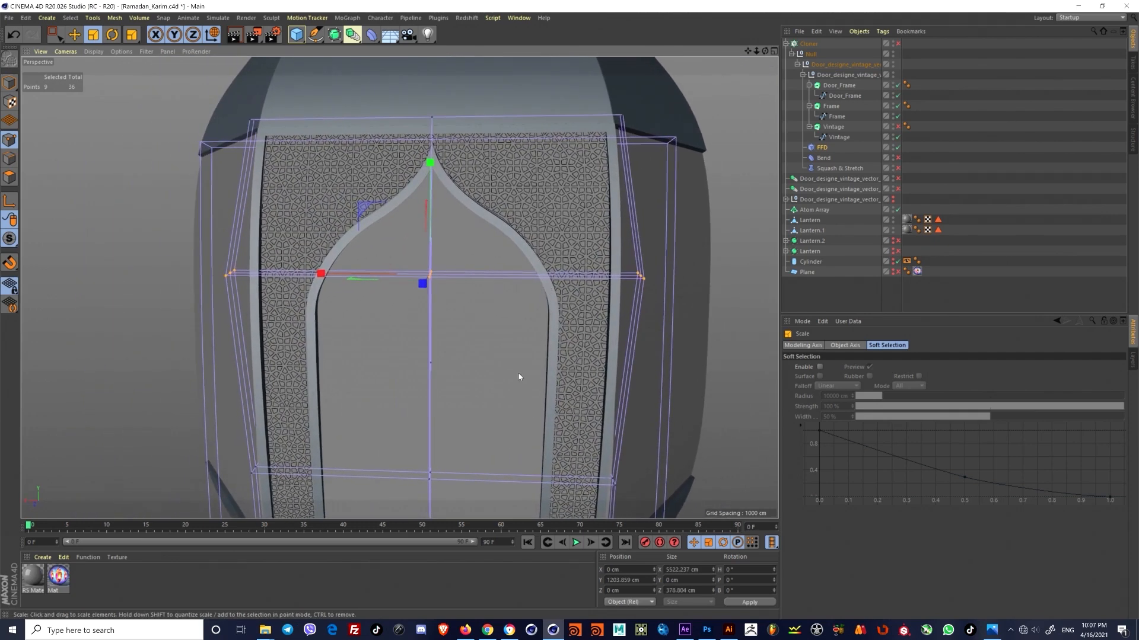
Step: Select the FFD's lower-middle row of points and scale it to about 5724 cm in X
middle_click_drag(521, 376, 555, 259, "alt")
left_click(61, 36)
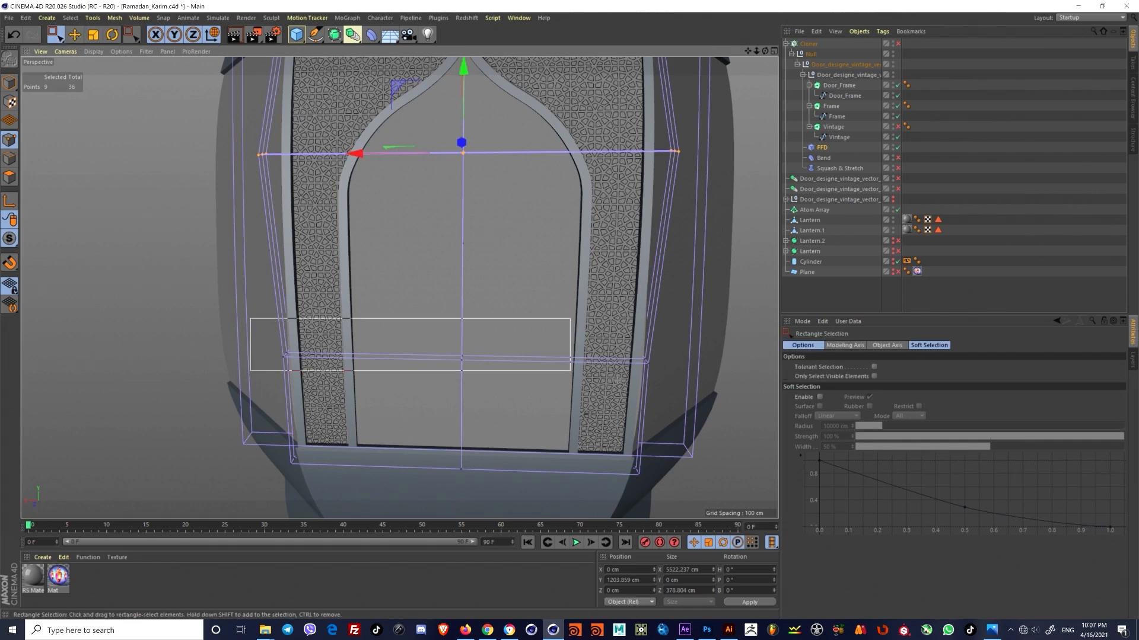
left_click_drag(570, 371, 728, 395)
key("t")
left_click_drag(542, 348, 618, 349)
left_click_drag(703, 353, 572, 318, "alt")
right_click_drag(571, 318, 519, 323, "alt")
mouse_move(518, 324)
left_mouse_down("alt")
mouse_move(513, 356)
mouse_move(514, 339)
left_mouse_up("alt")
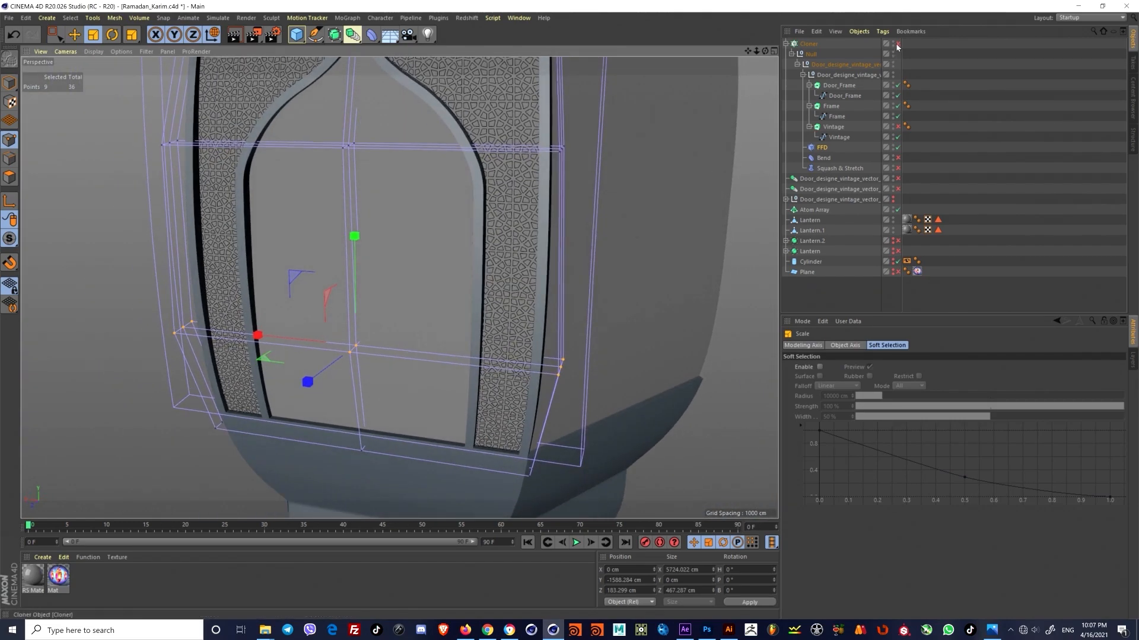
Step: Re-enable the Cloner and scale the lower-middle row down to about 5661 cm in X to match the neighbouring panels at the corner
left_click(897, 44)
scroll(601, 336, "up", 6)
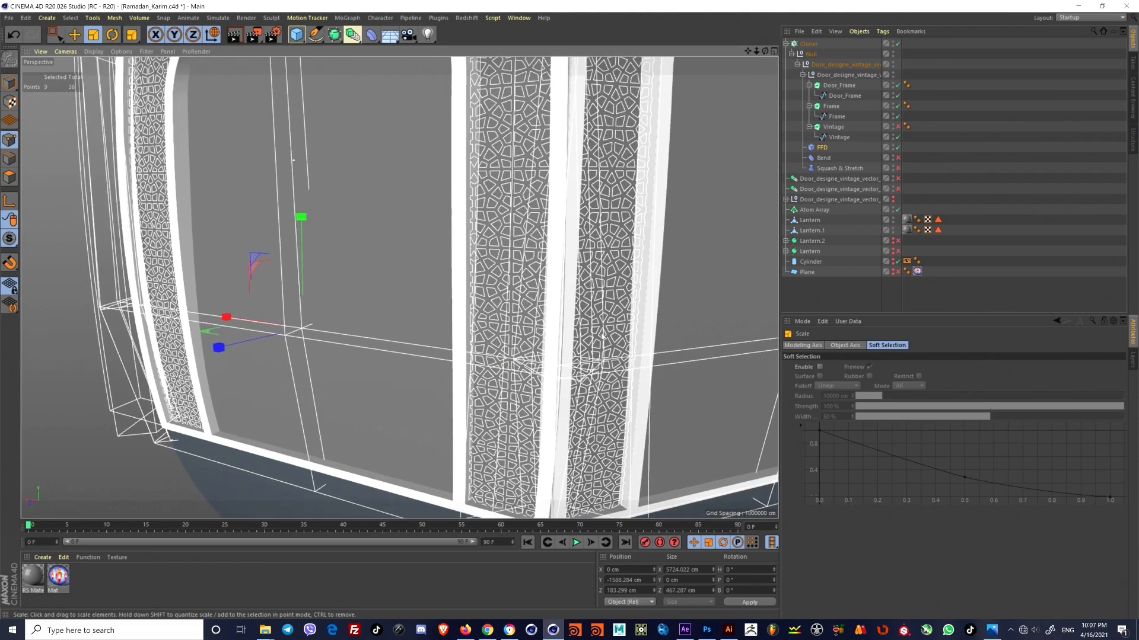
left_click_drag(602, 336, 591, 338)
scroll(555, 329, "down", 5)
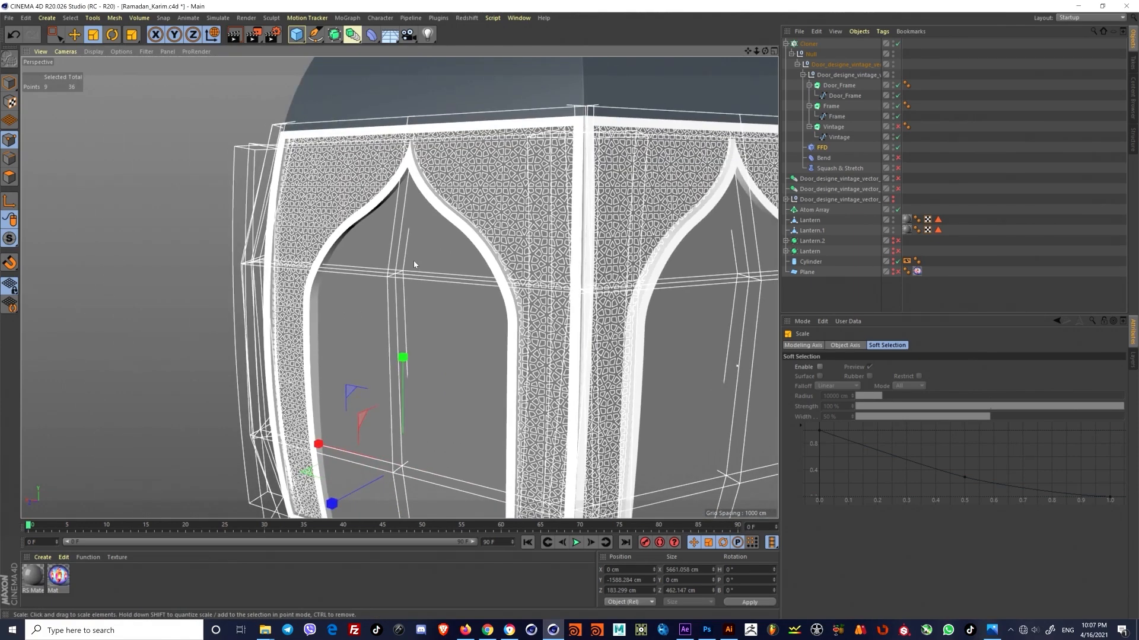
Step: Select the FFD's upper-middle row of points and scale it to about 5633 cm in X to close the corner joint
key("0")
left_click_drag(450, 283, 618, 319)
left_click(93, 34)
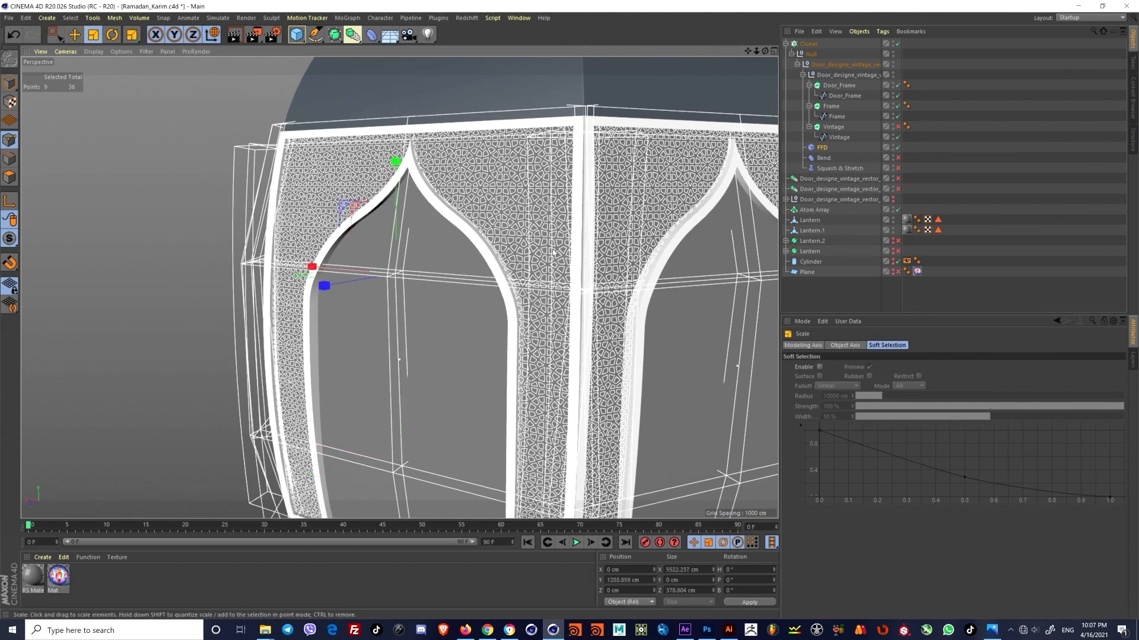
scroll(621, 274, "up", 2)
left_click_drag(620, 275, 629, 275)
scroll(596, 252, "up", 5)
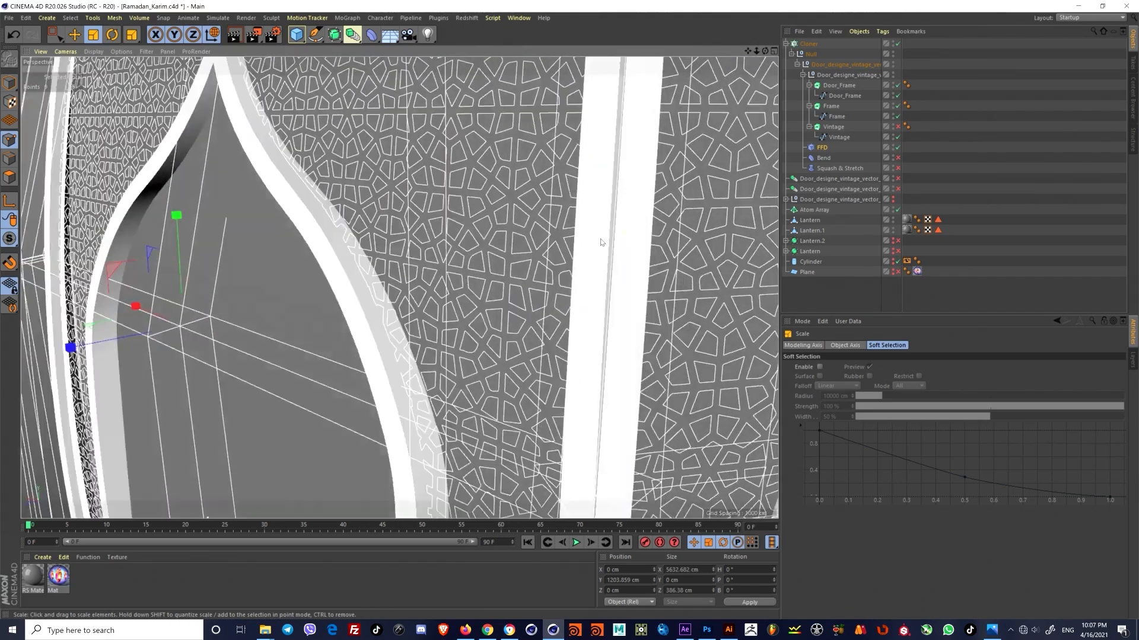
scroll(629, 237, "down", 6)
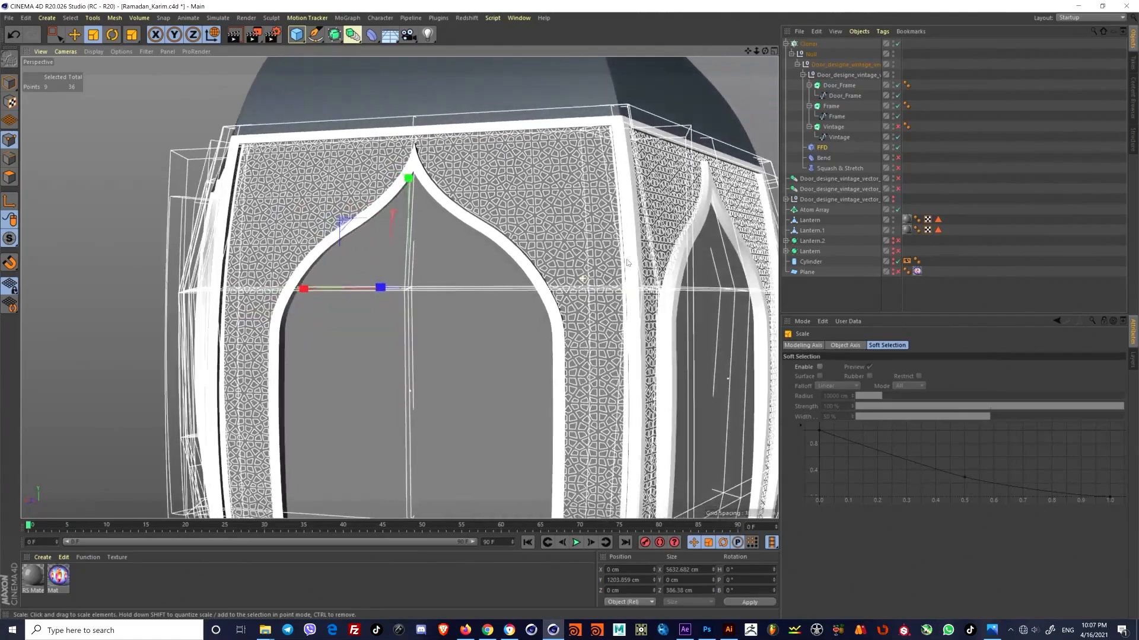
scroll(600, 289, "down", 3)
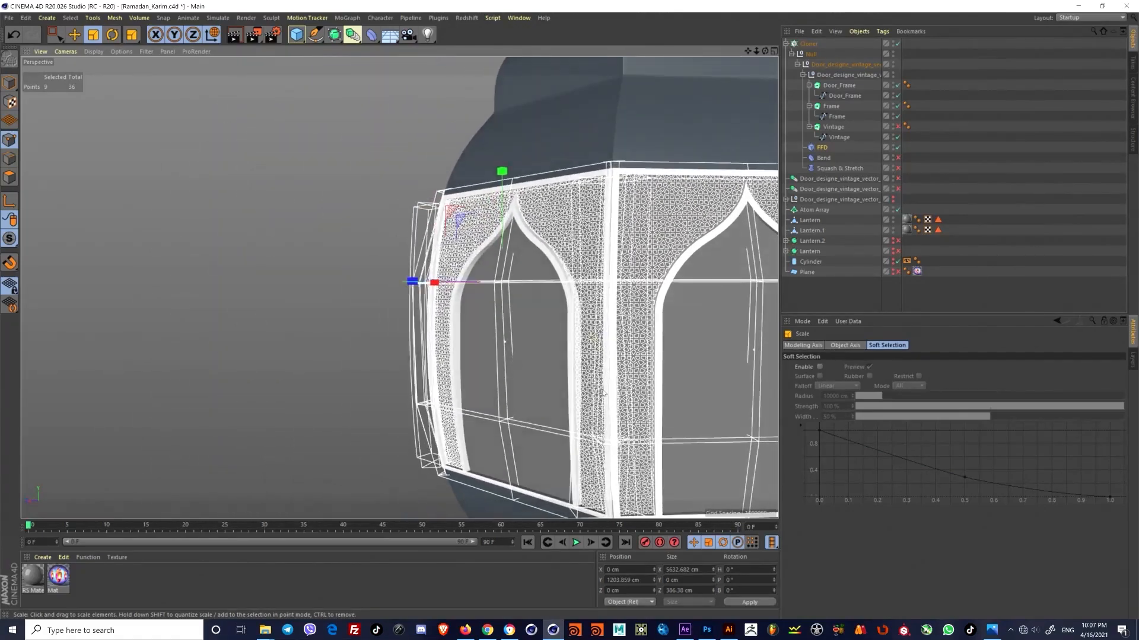
Step: Raise the FFD's vertical (Y) grid points to 6 for finer control along the panel's height
scroll(654, 377, "up", 8)
left_click_drag(655, 377, 651, 410, "alt")
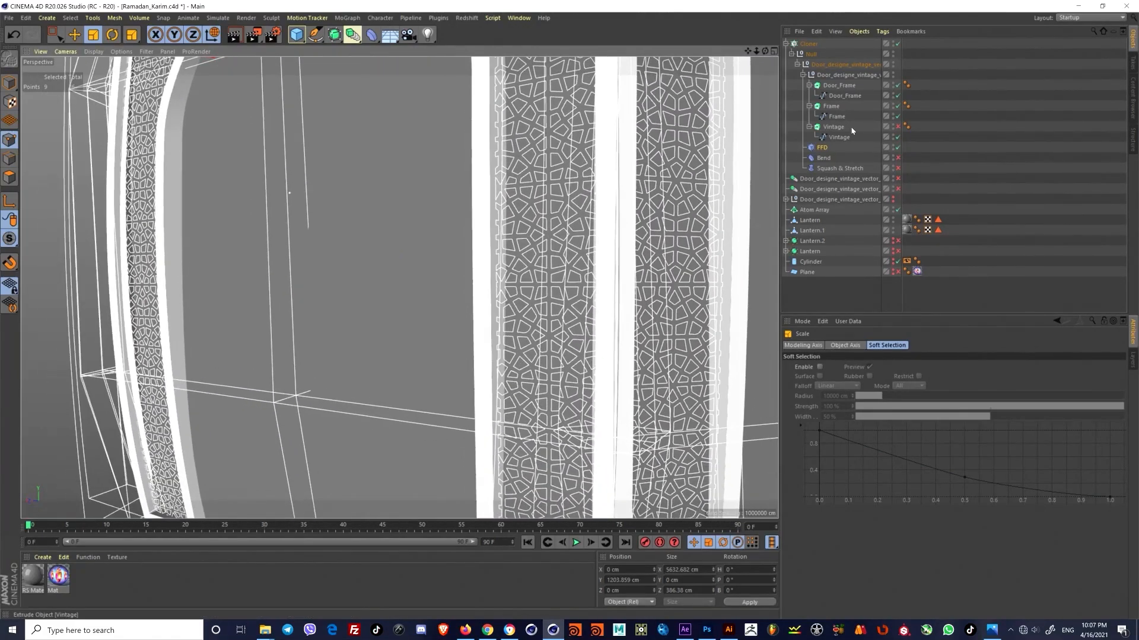
left_click(823, 147)
left_click(863, 386)
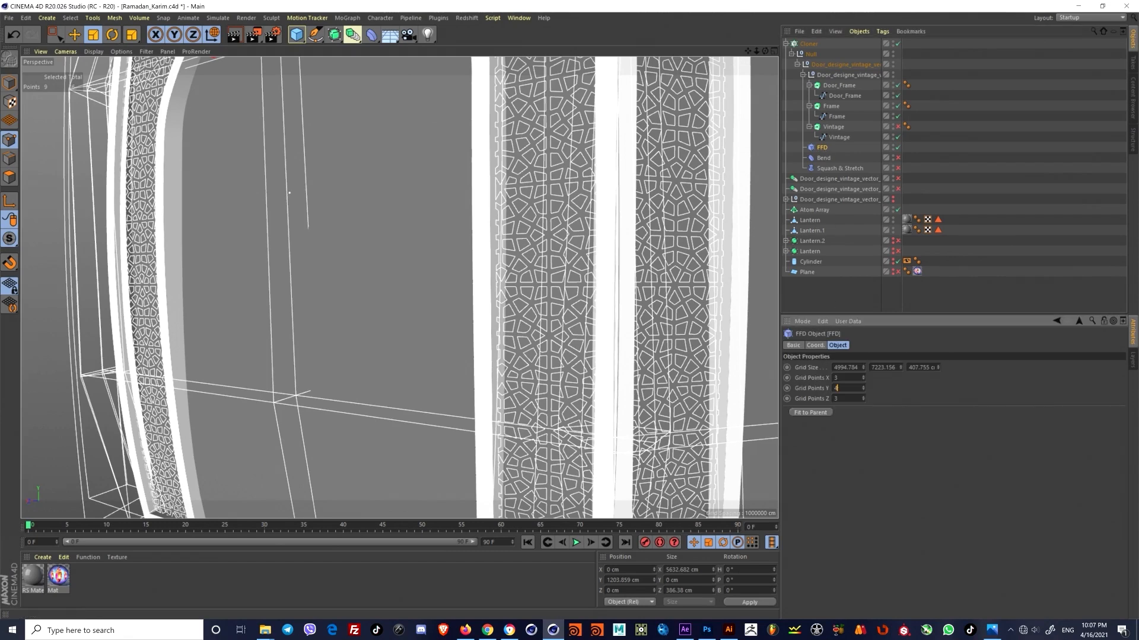
left_click(863, 386)
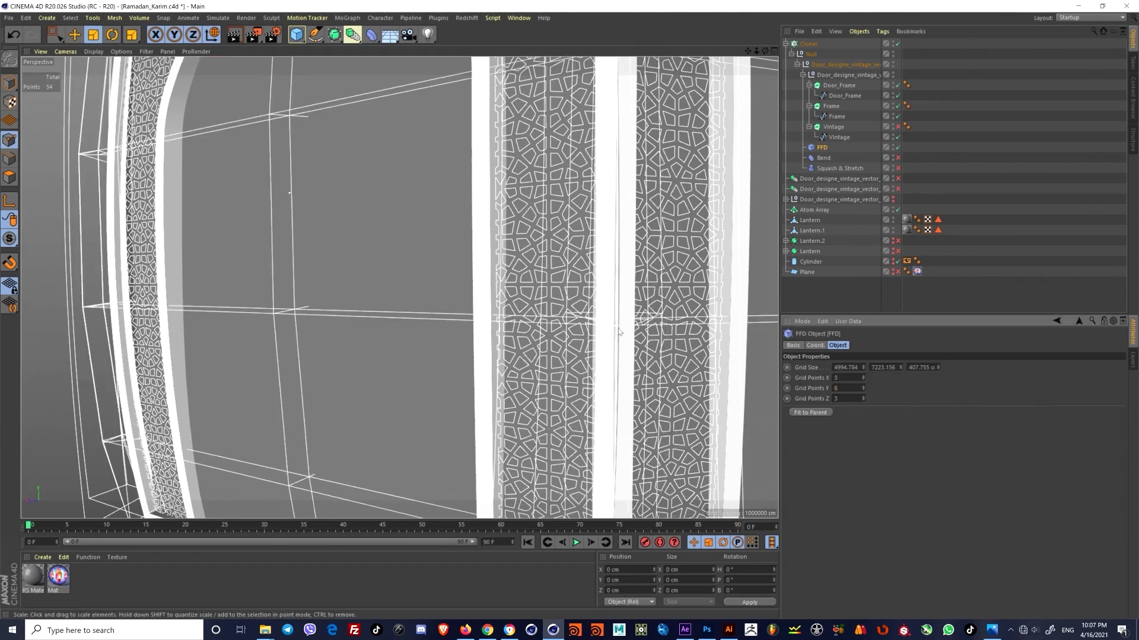
Step: Select the FFD's third row of points from the bottom and scale it to about 5541 cm in X
scroll(618, 332, "down", 5)
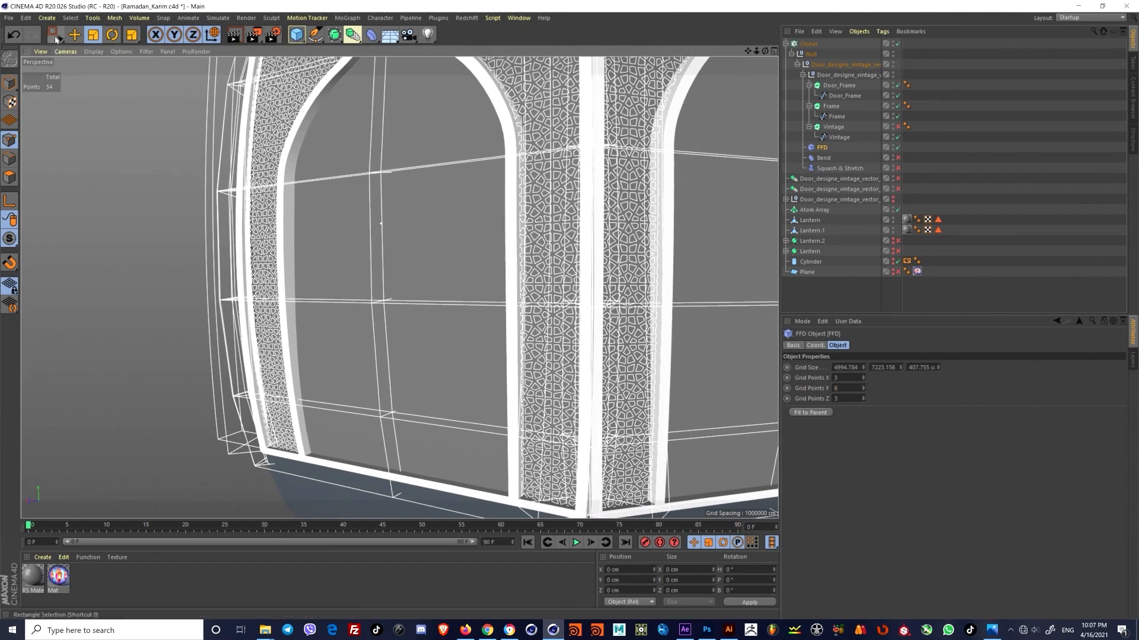
left_click(54, 36)
left_click_drag(442, 322, 507, 335)
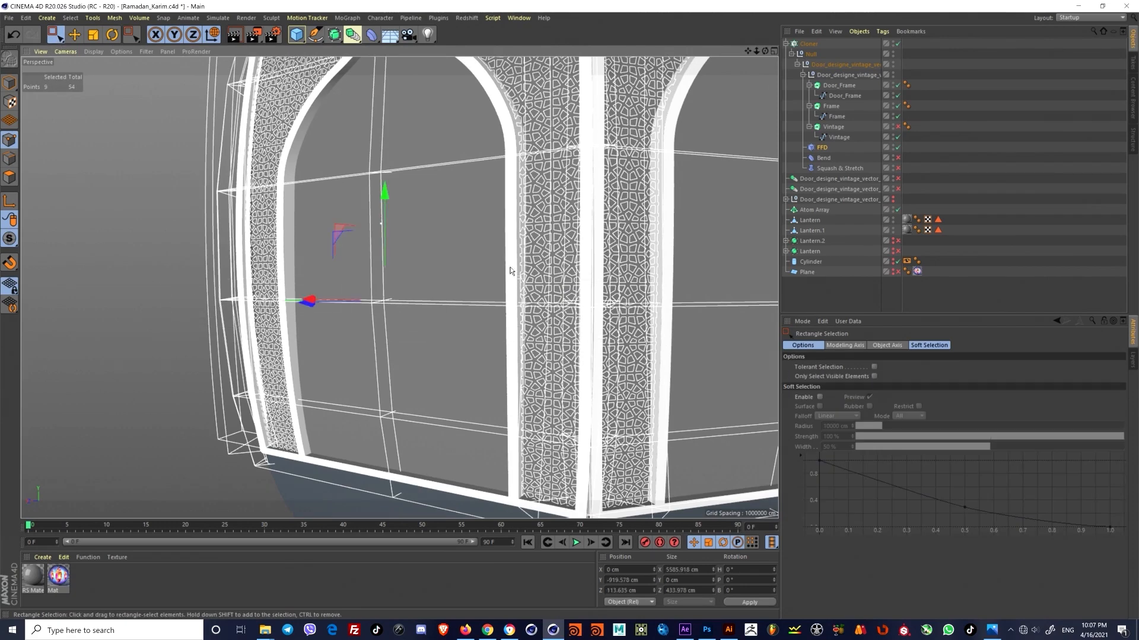
left_click(93, 35)
scroll(614, 269, "up", 5)
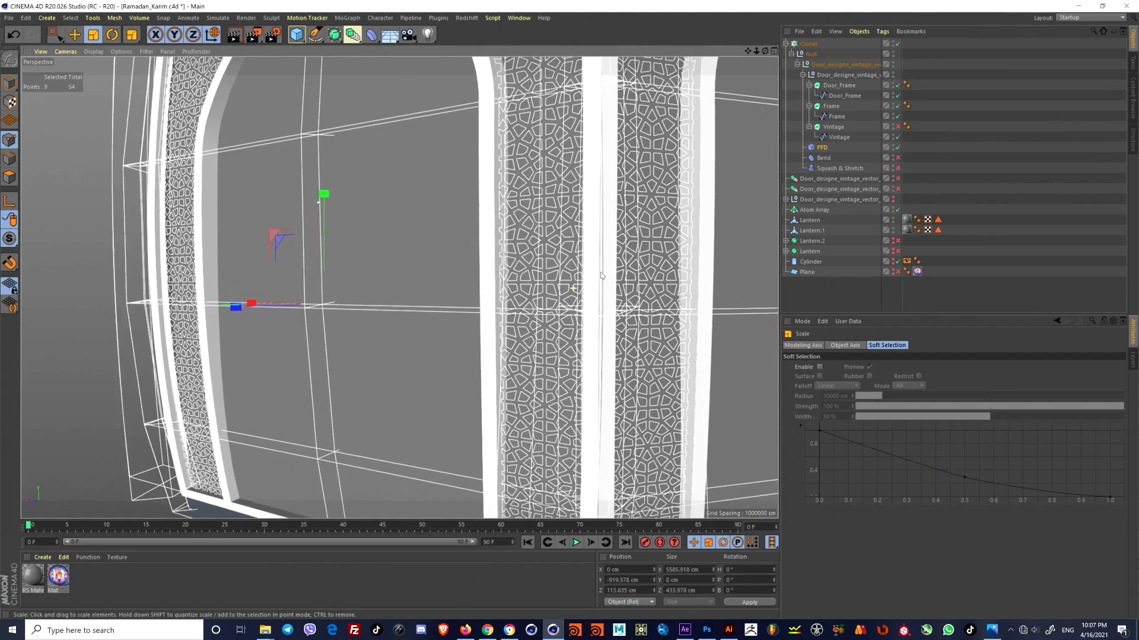
left_click_drag(605, 333, 604, 332)
scroll(612, 343, "down", 2)
scroll(612, 343, "down", 4)
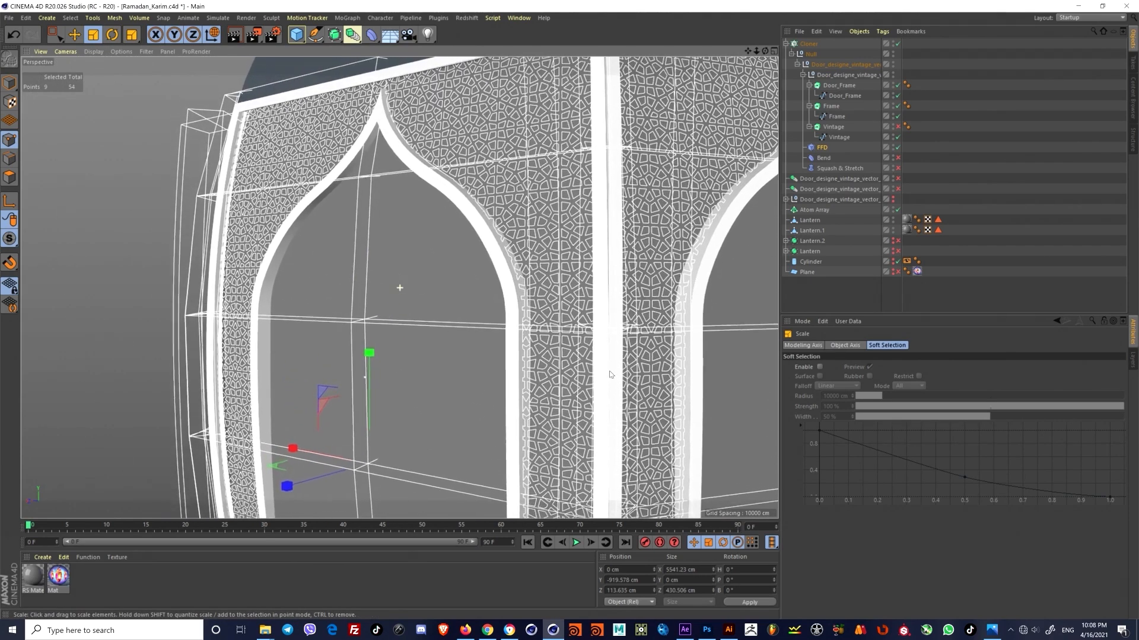
Step: Select the FFD's second row of points from the top and scale it to about 5462 cm in X
left_click(57, 35)
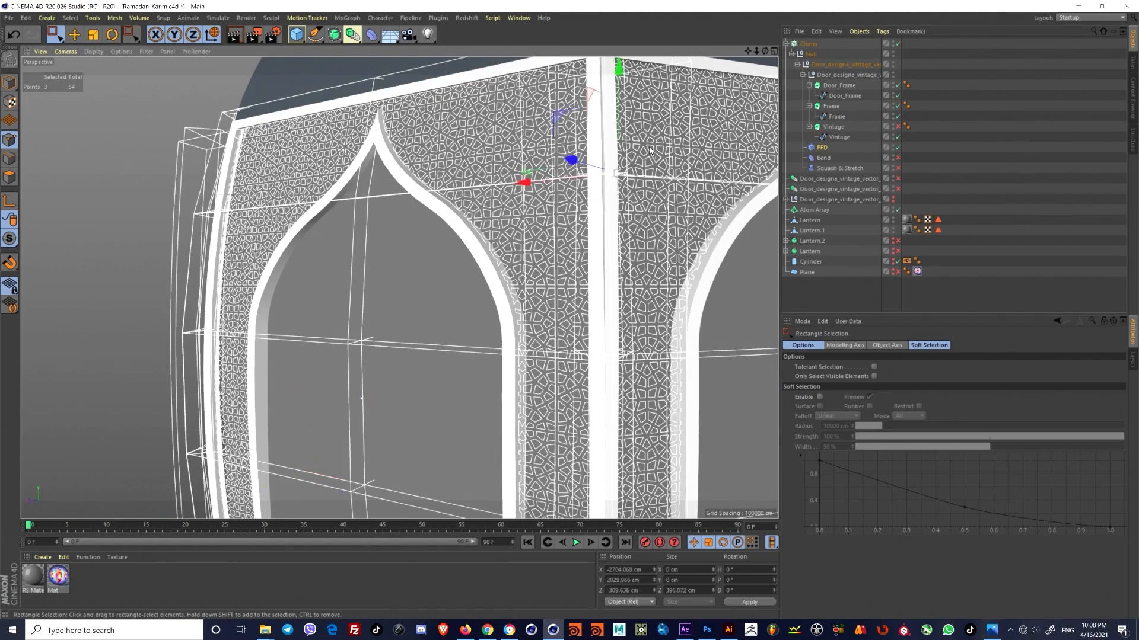
scroll(651, 151, "down", 3)
scroll(314, 301, "up", 3)
left_click_drag(315, 278, 112, 228)
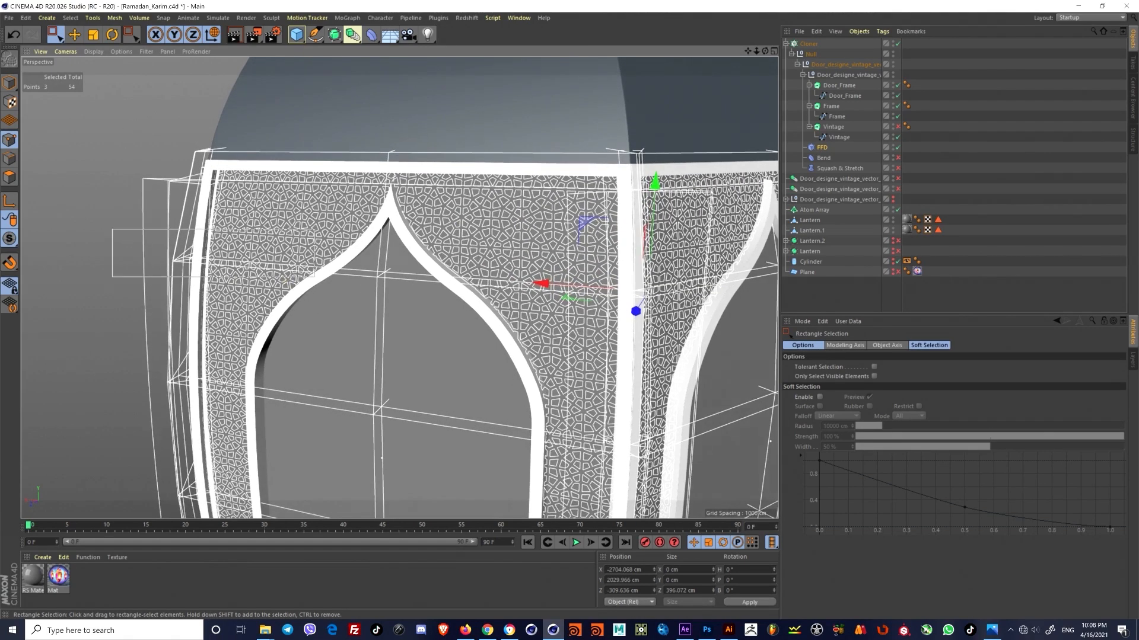
scroll(704, 330, "up", 6)
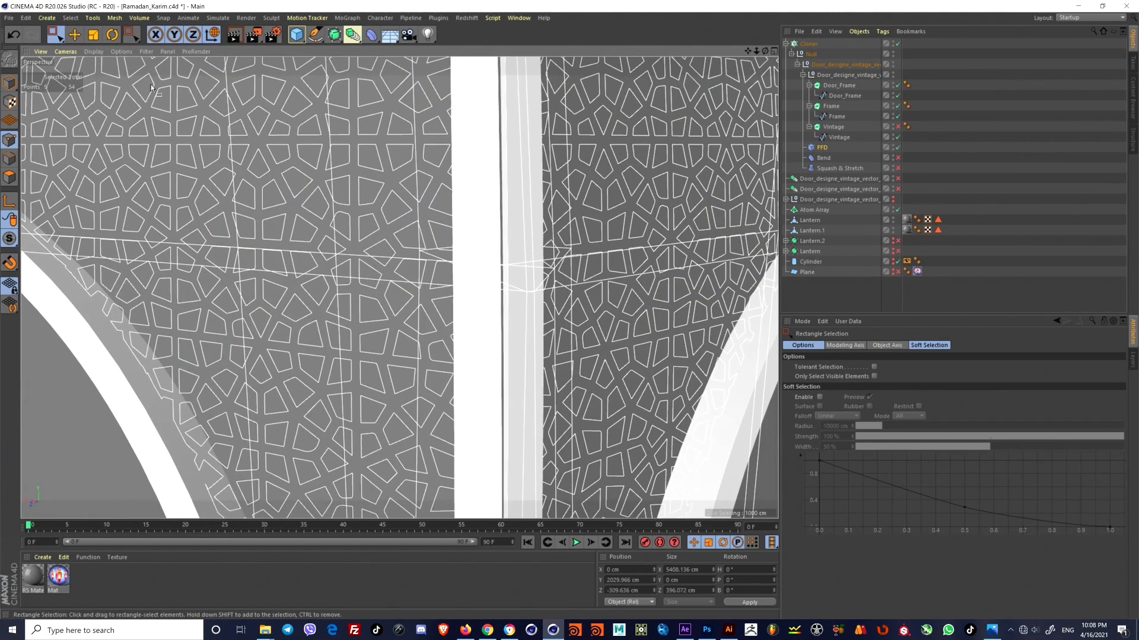
left_click(94, 35)
left_click_drag(498, 259, 501, 261)
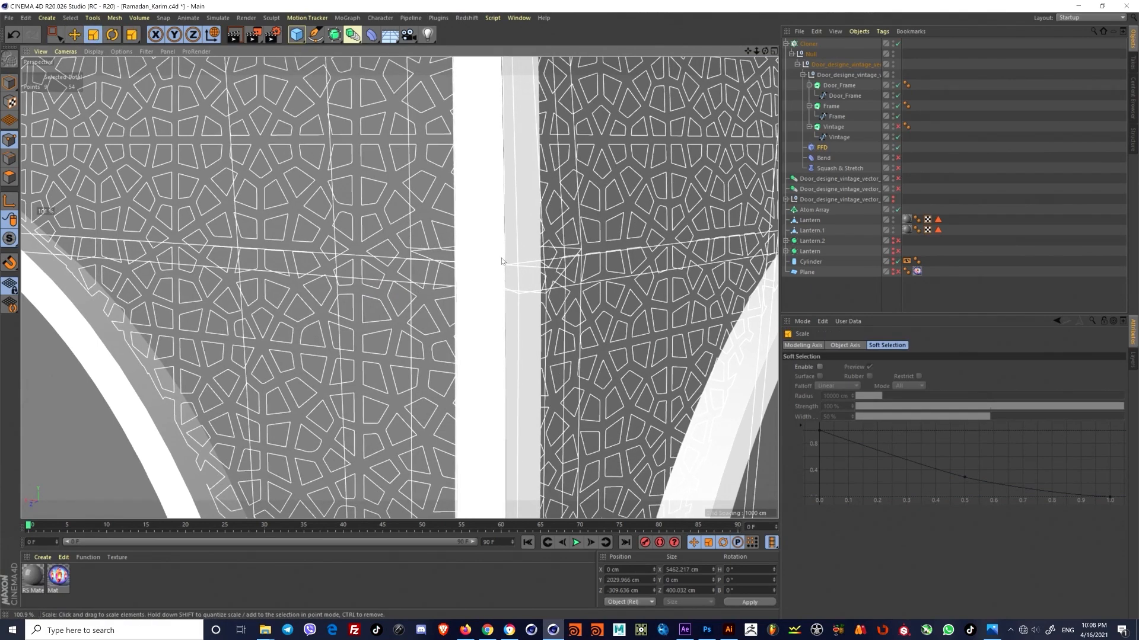
middle_click_drag(525, 262, 526, 432, "alt")
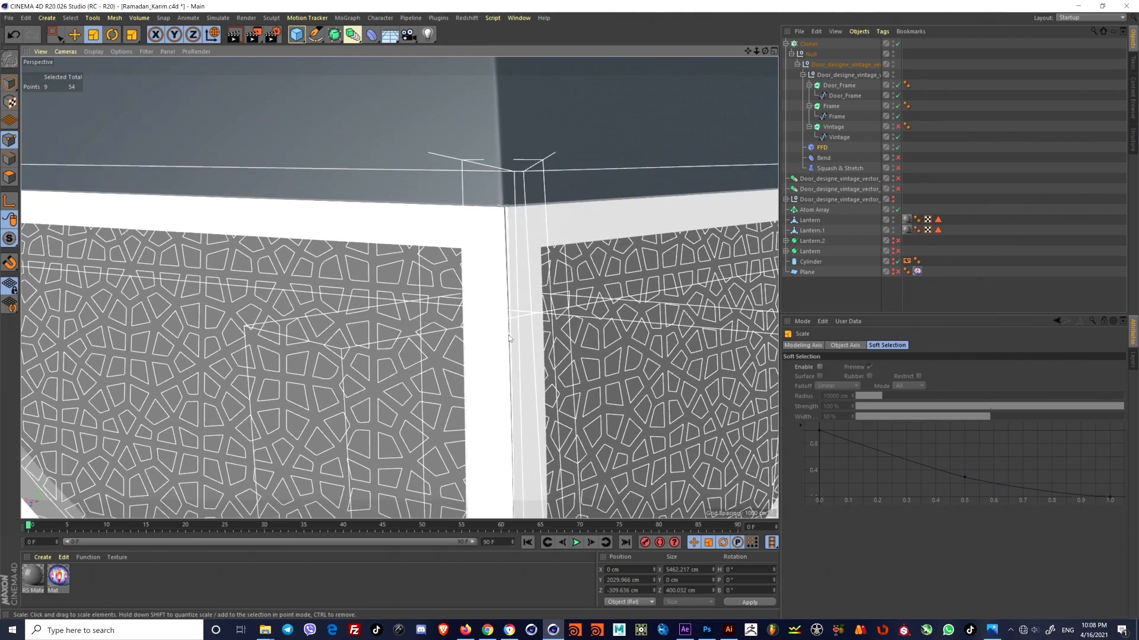
Step: Select the FFD's top row of points and scale it to about 5087 cm in X to close the upper corner gap
left_click(55, 36)
scroll(544, 262, "down", 5)
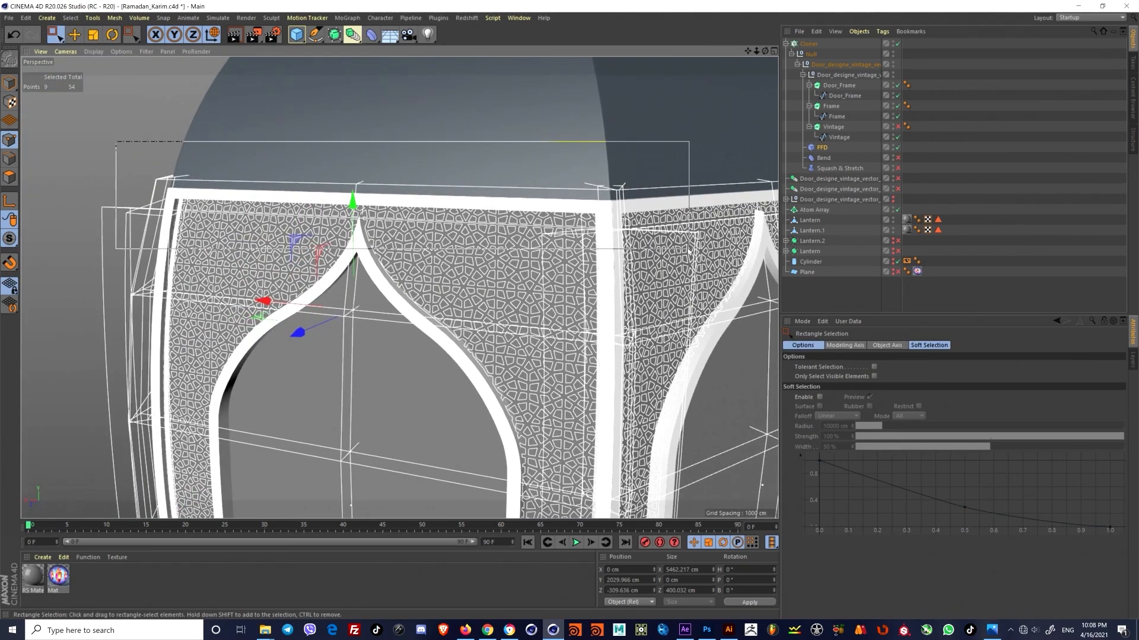
left_click_drag(689, 250, 689, 250)
scroll(640, 178, "up", 3)
left_click_drag(596, 236, 549, 237, "alt")
scroll(573, 193, "up", 3)
middle_click_drag(574, 188, 551, 197, "alt")
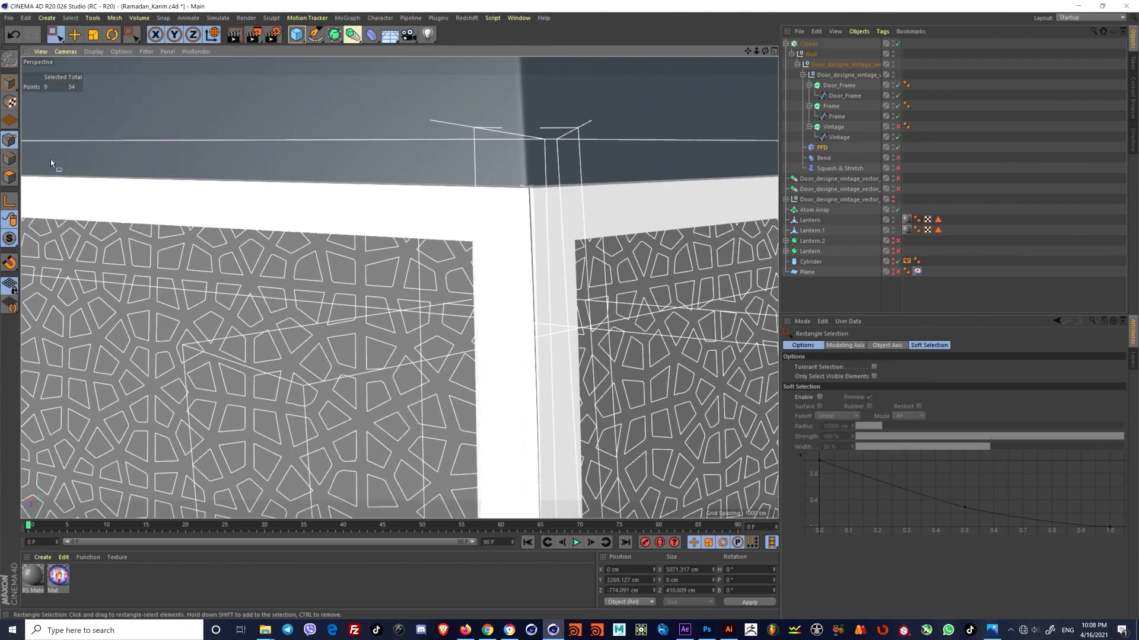
left_click(87, 35)
scroll(472, 204, "up", 3)
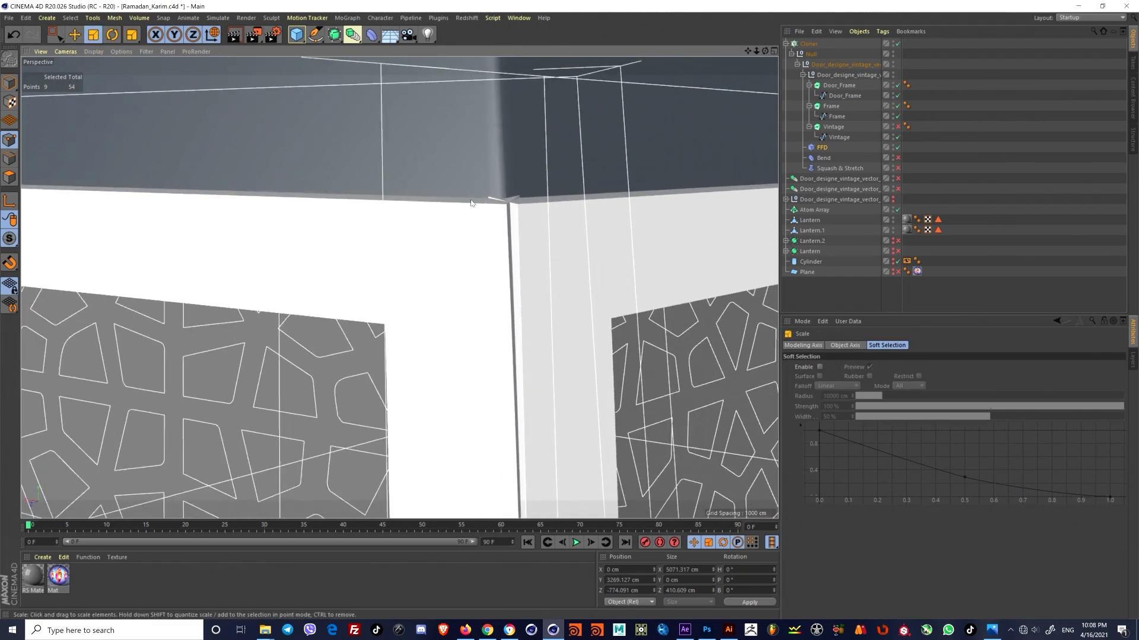
mouse_move(508, 209)
left_mouse_down()
mouse_move(493, 207)
mouse_move(535, 206)
mouse_move(478, 206)
mouse_move(516, 217)
left_mouse_up()
Step: Examine the corner joint between neighbouring door panels along its height for gaps or overlaps
scroll(514, 215, "down", 5)
left_click_drag(521, 273, 525, 262, "alt")
scroll(521, 297, "down", 5)
scroll(516, 385, "up", 10)
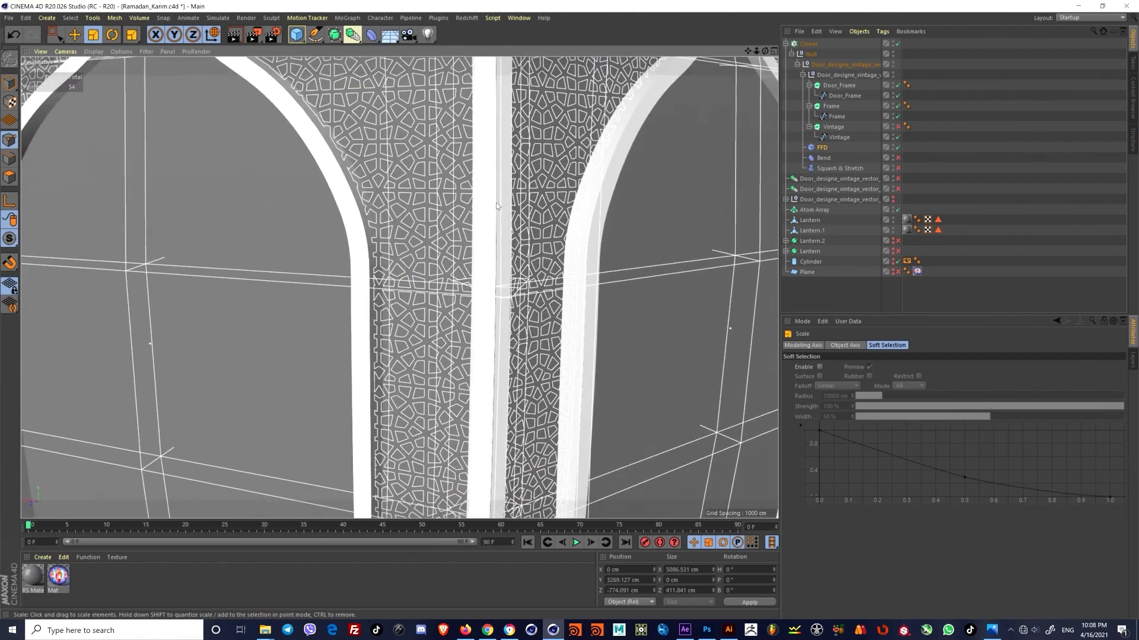
scroll(506, 361, "down", 10)
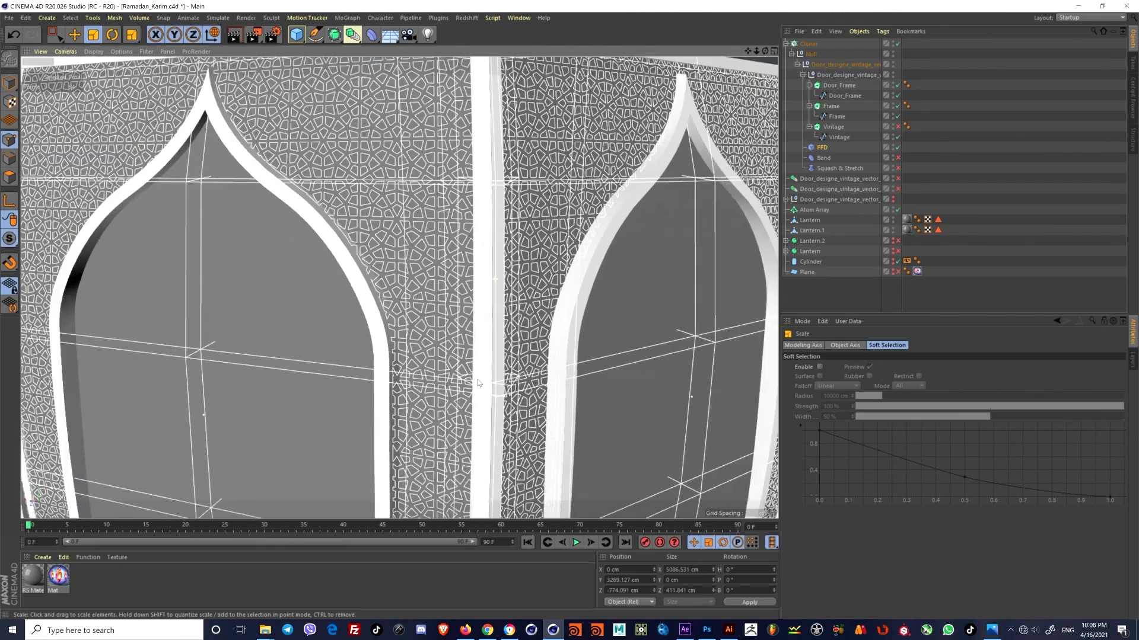
scroll(505, 177, "up", 10)
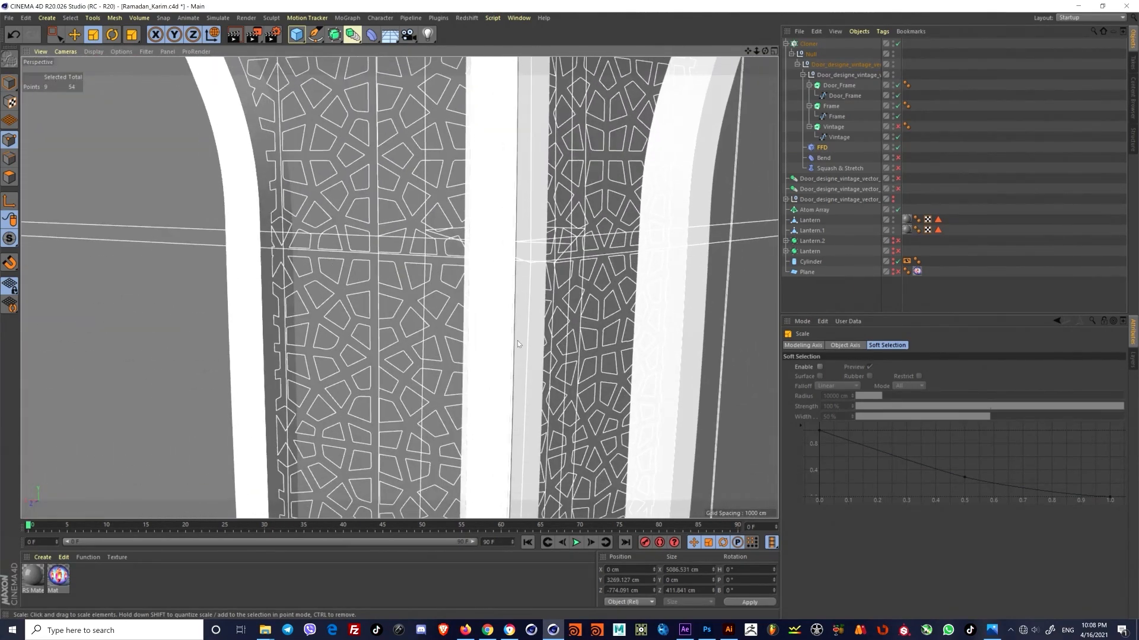
scroll(518, 344, "down", 6)
scroll(503, 243, "up", 6)
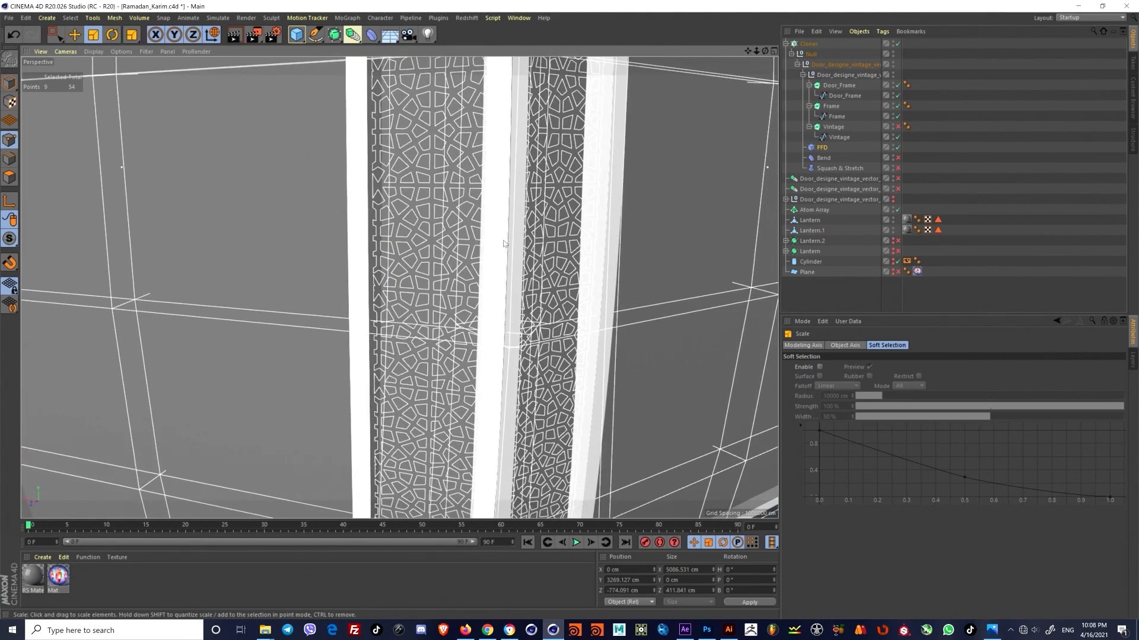
scroll(504, 243, "down", 3)
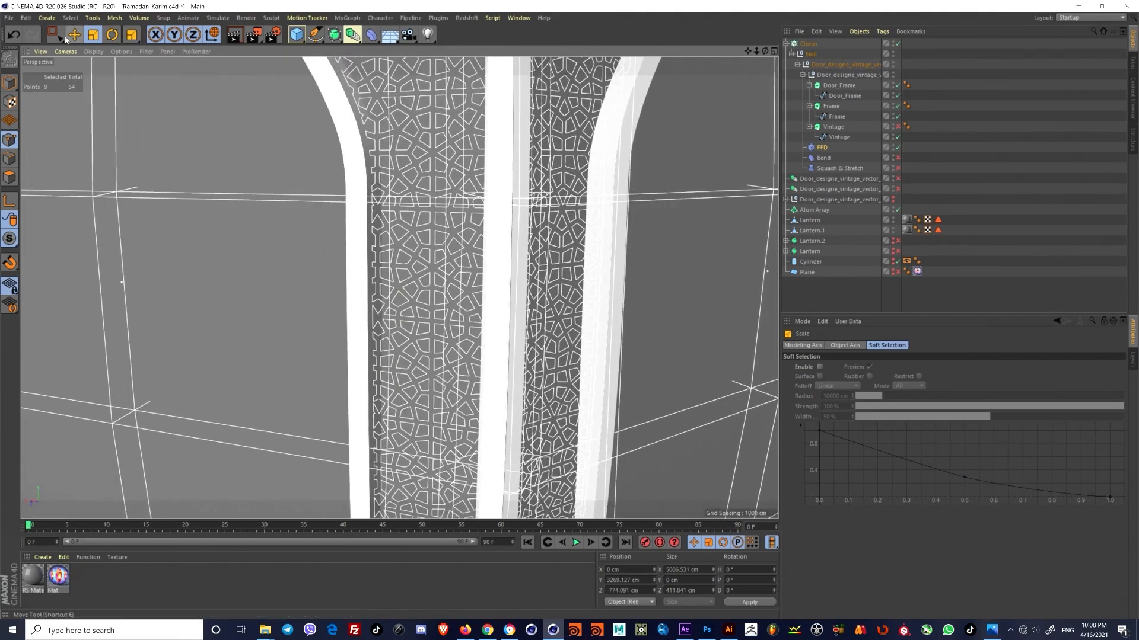
Step: Reselect the FFD's third row of points from the bottom and scale it to about 5519 cm in X
left_click(64, 38)
scroll(315, 376, "down", 5)
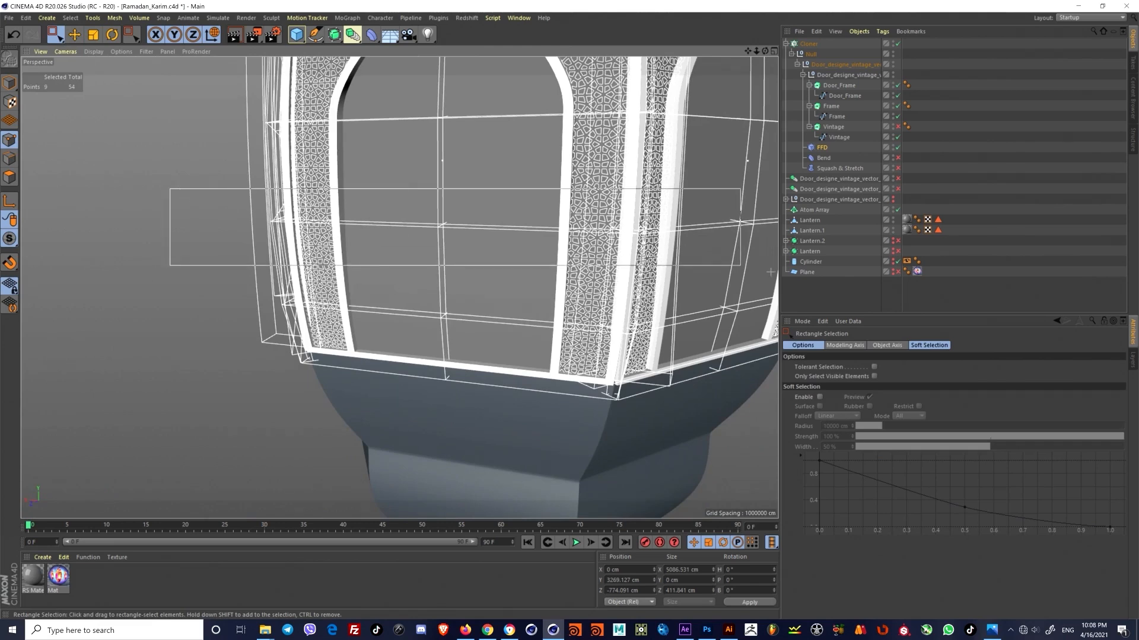
left_click_drag(770, 272, 741, 266)
scroll(657, 196, "up", 5)
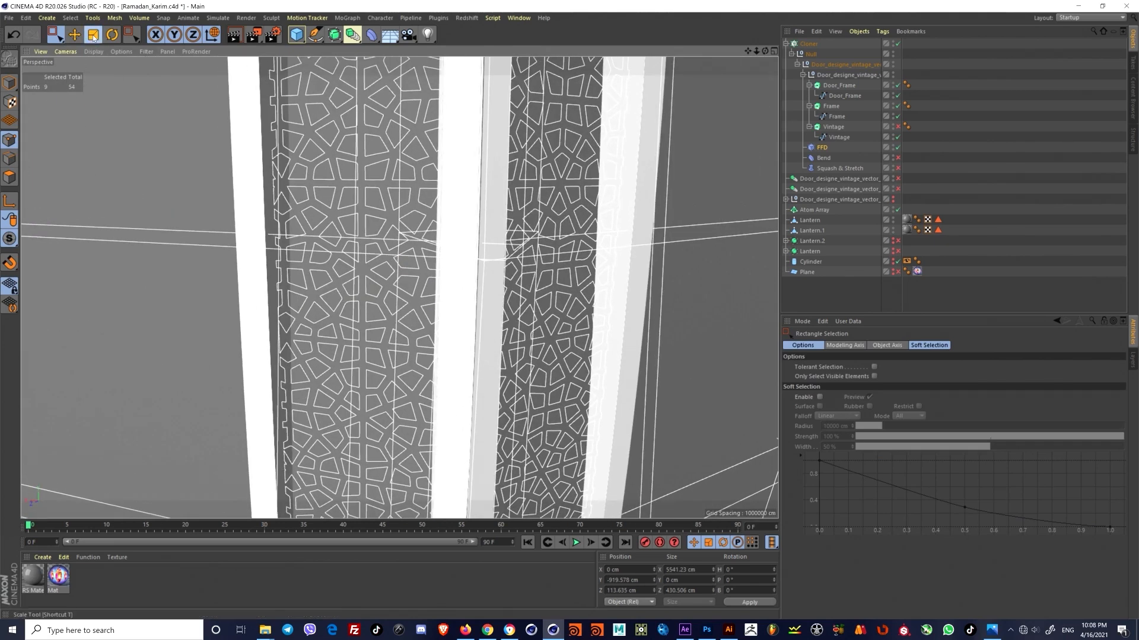
left_click(93, 37)
left_click_drag(464, 263, 466, 264)
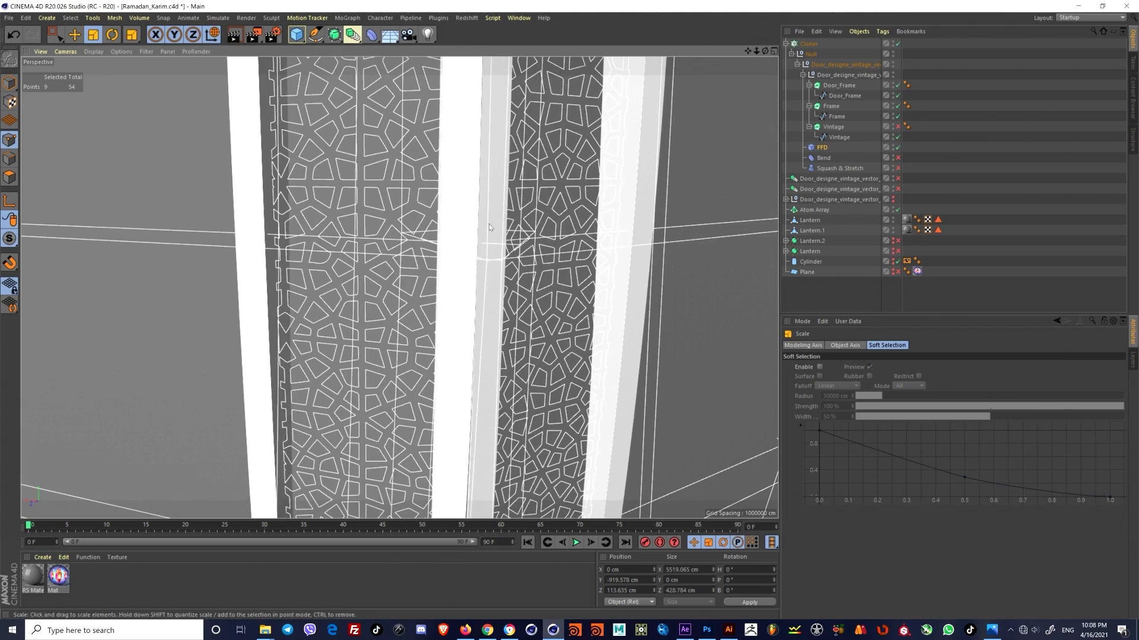
scroll(488, 227, "down", 15)
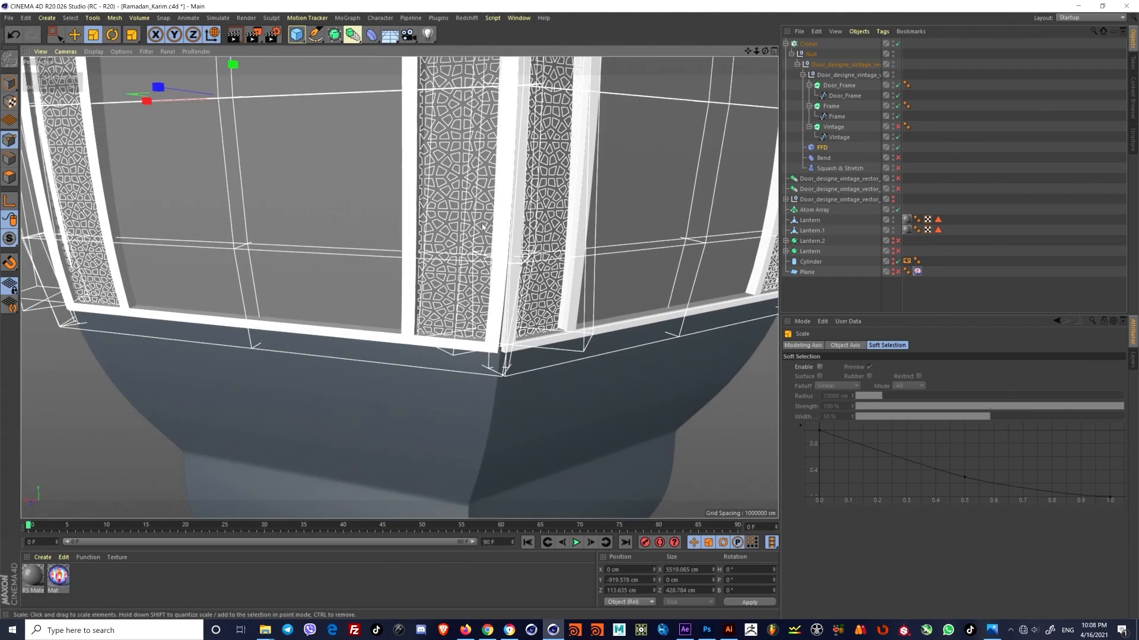
Step: Select the FFD's bottom row of points and scale it to about 5085 cm in X
middle_click_drag(482, 227, 498, 256, "alt")
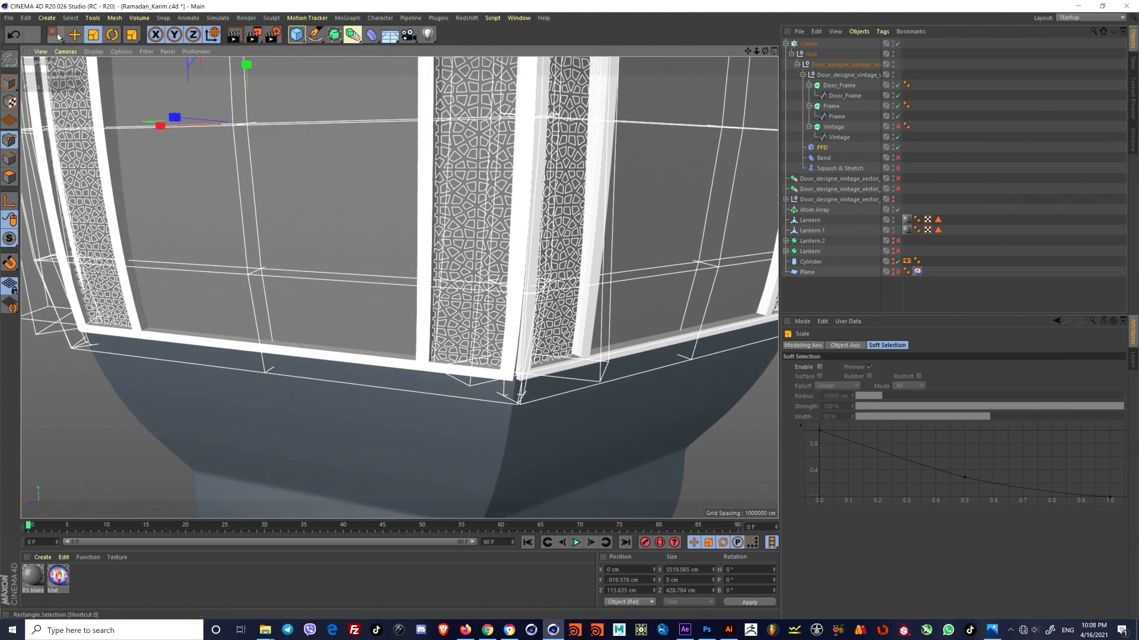
left_click(57, 37)
left_click_drag(268, 333, 324, 255, "alt")
left_click_drag(115, 254, 644, 388)
left_click(93, 34)
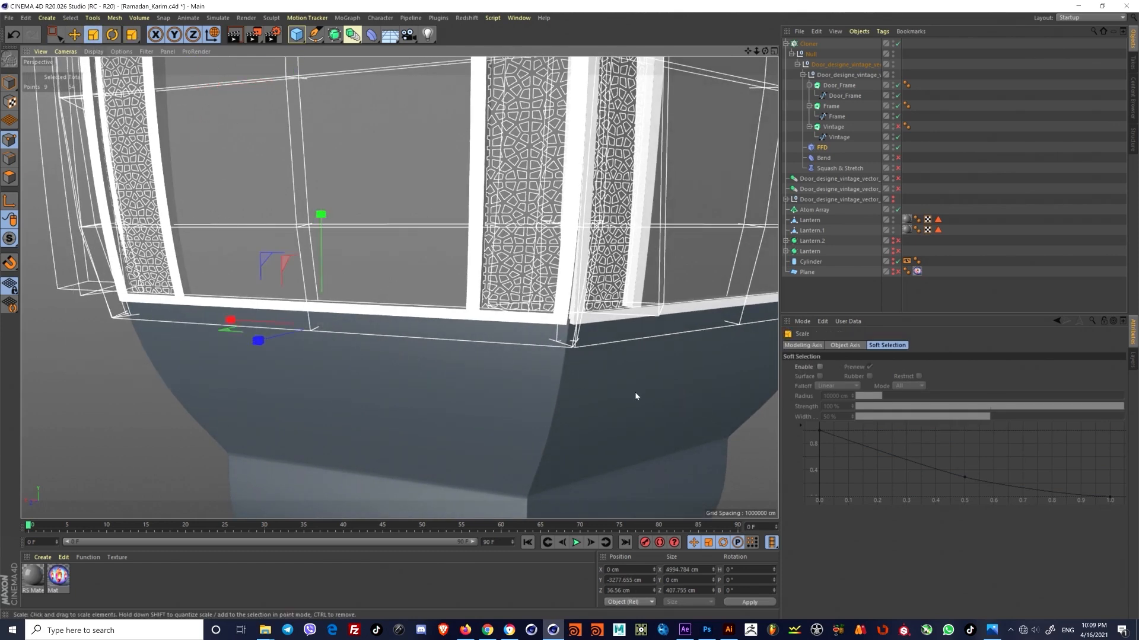
scroll(635, 393, "up", 5)
left_click_drag(473, 281, 523, 343, "alt")
middle_click_drag(522, 273, 524, 414, "alt")
scroll(526, 343, "down", 5)
Step: Select the FFD's second row of points from the bottom and scale it to about 5351 cm in X
left_click(58, 35)
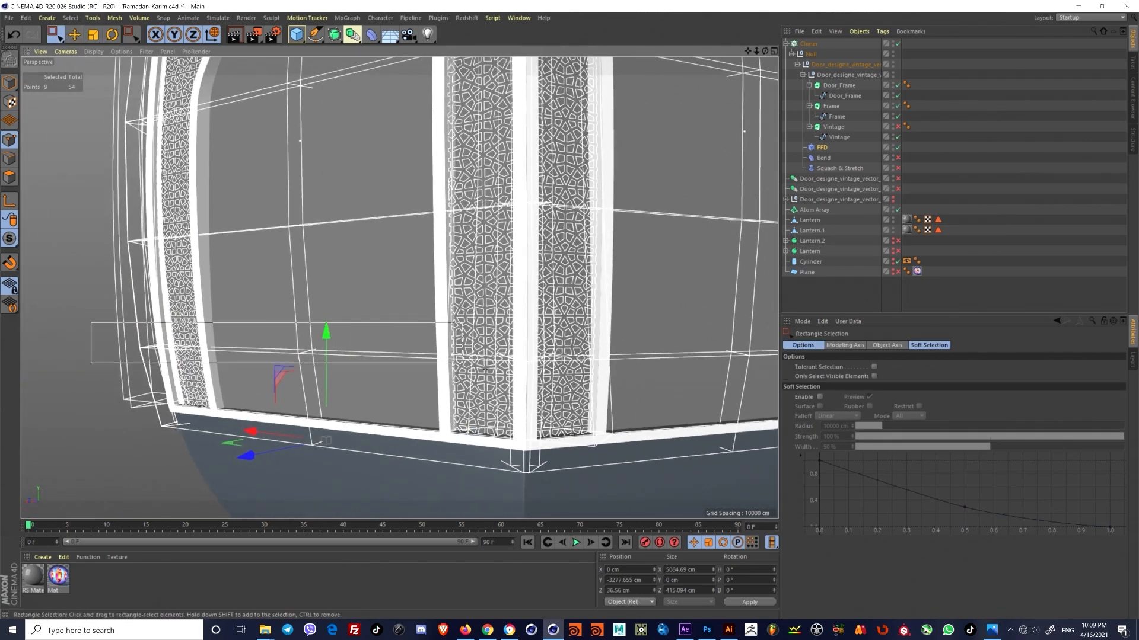
left_click_drag(485, 369, 613, 387)
left_click(93, 35)
right_click_drag(457, 325, 569, 323, "alt")
middle_click_drag(569, 323, 524, 319, "alt")
left_click_drag(540, 372, 535, 372)
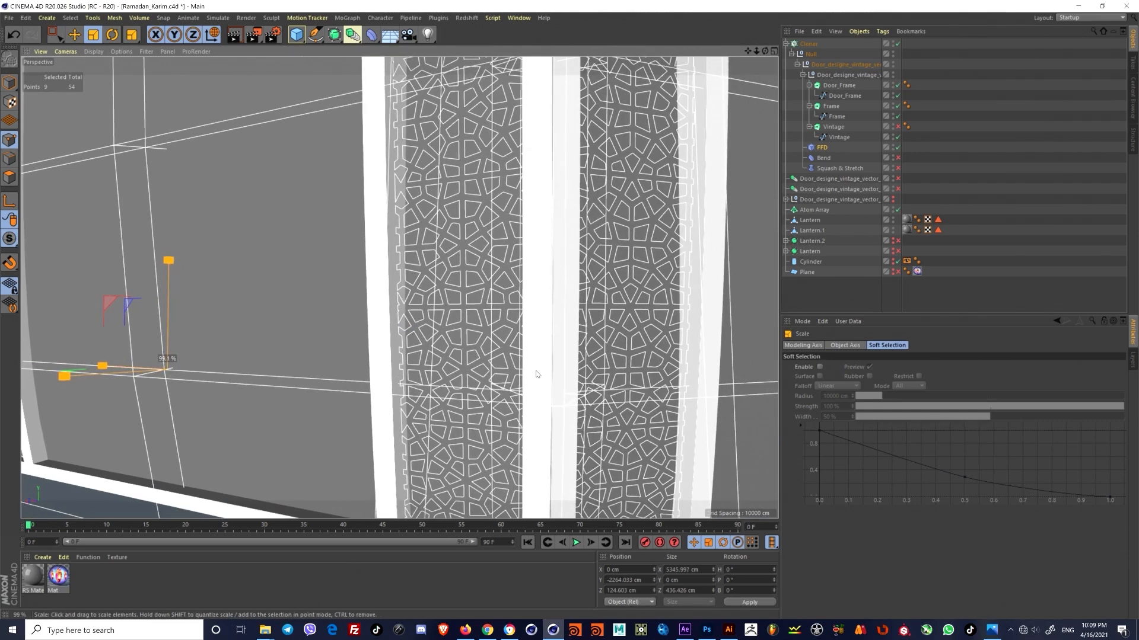
left_click_drag(536, 374, 538, 375)
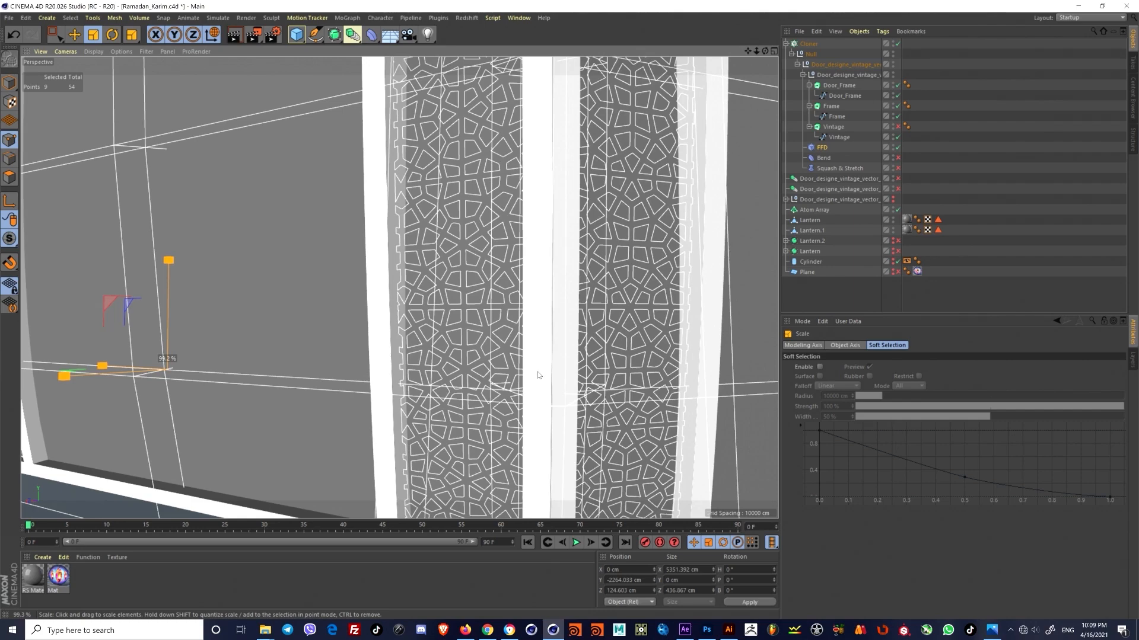
right_click_drag(555, 307, 542, 333, "alt")
left_click_drag(542, 333, 594, 333, "alt")
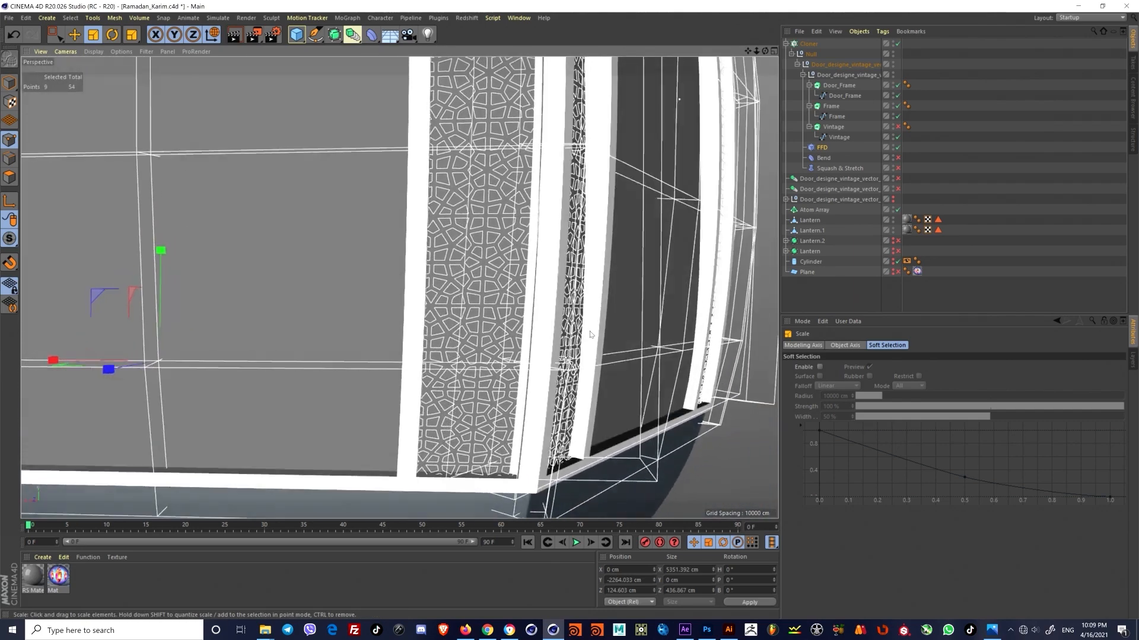
right_click_drag(594, 332, 468, 349, "alt")
left_click_drag(469, 349, 496, 346, "alt")
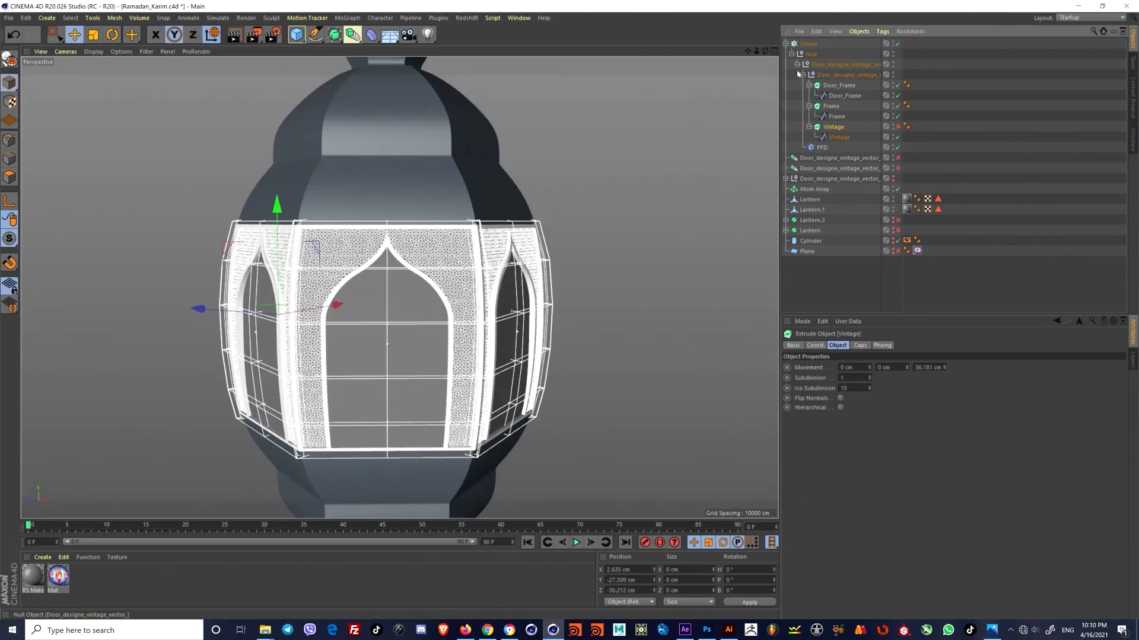
Step: Collapse the door panel hierarchy and rename its Cloner as Vintage_Gate_designe
left_click(797, 64)
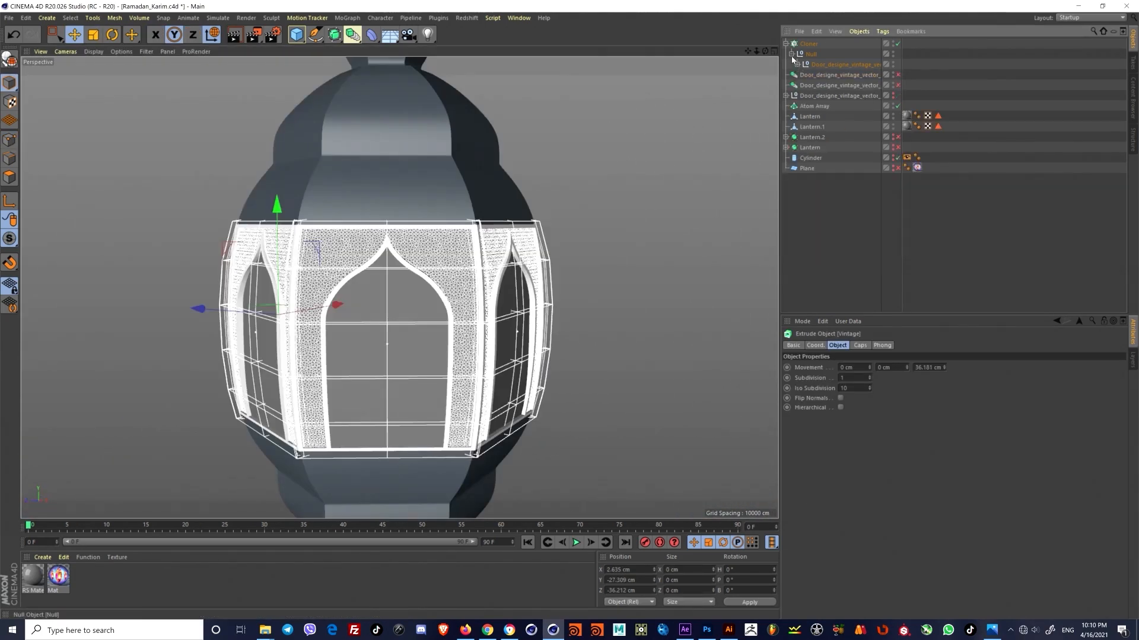
left_click(791, 55)
left_click(807, 44)
double_click(806, 44)
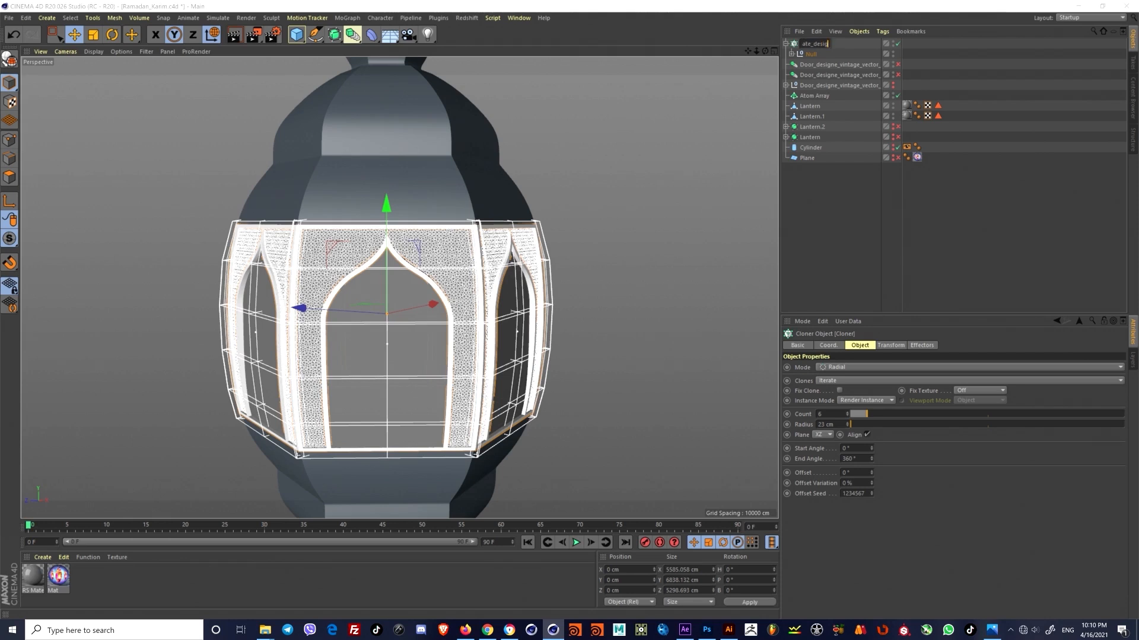
type("e")
key("Return")
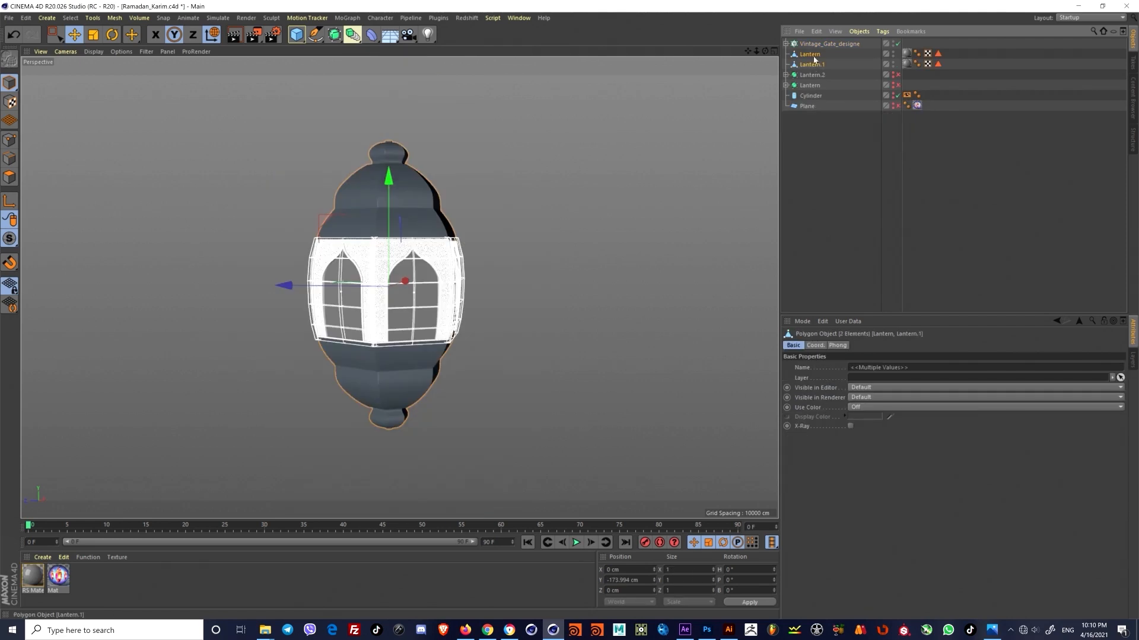
Step: Group the Vintage_Gate_designe cloner with the Lantern and Lantern.1 polygon objects in one null
key("alt+g")
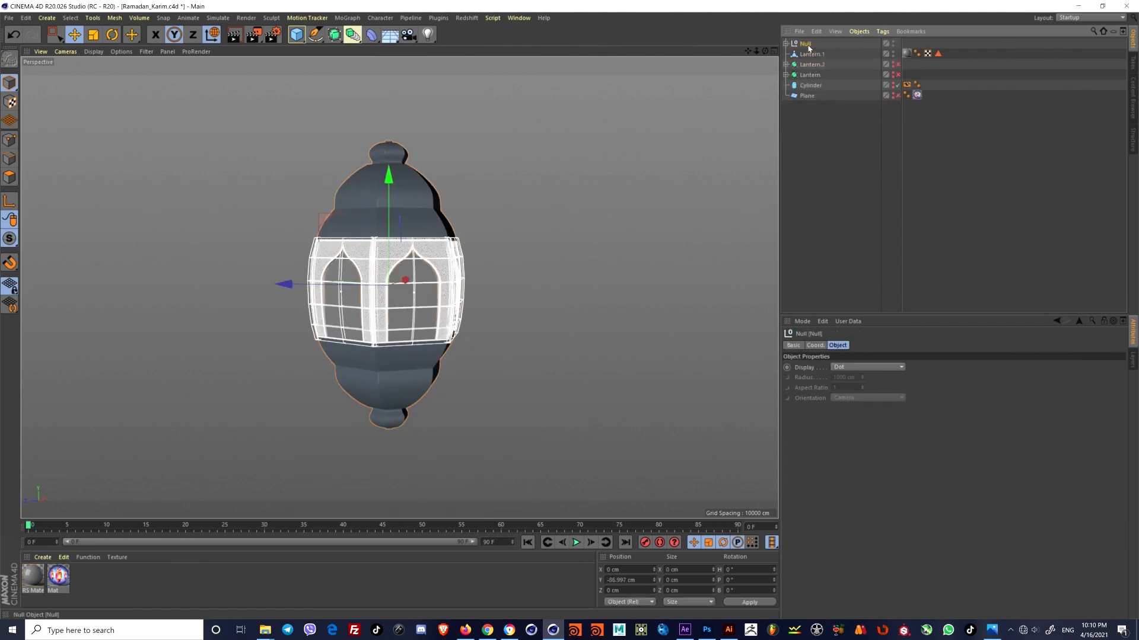
left_click(785, 44)
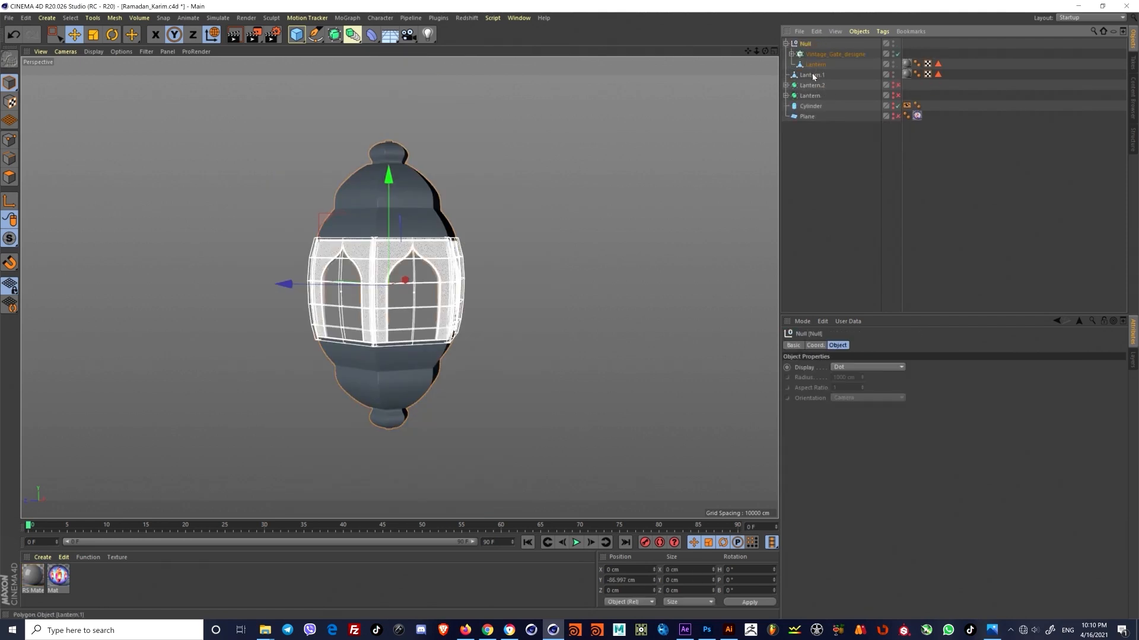
left_click(901, 79)
left_click(894, 74)
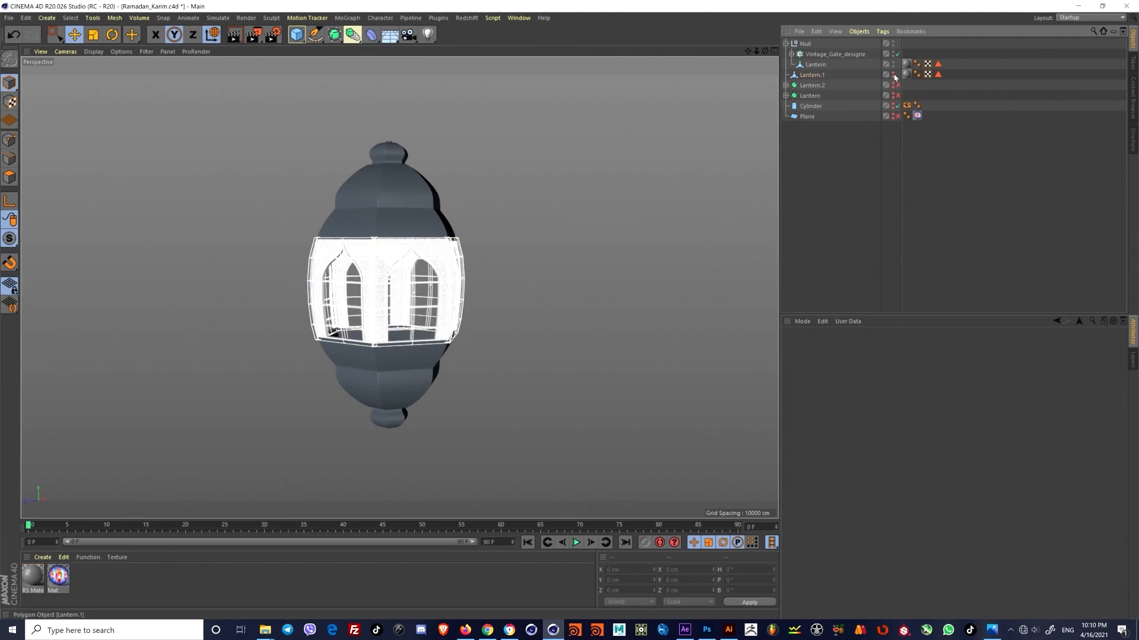
left_click(814, 64)
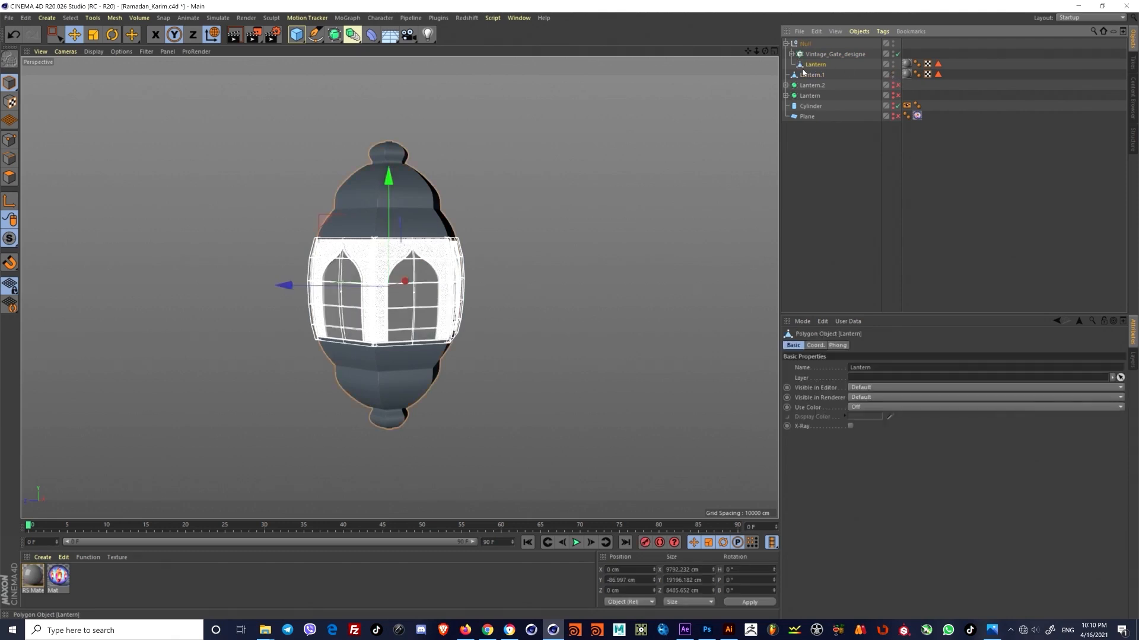
left_click(786, 44)
left_click(804, 43)
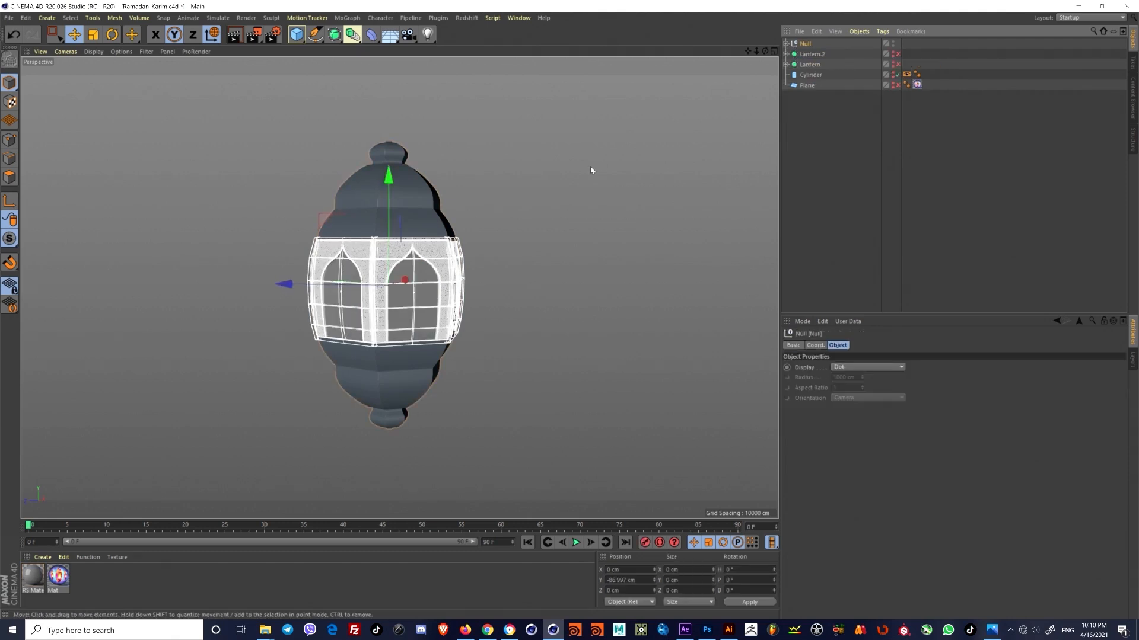
Step: Group Lantern.2, the remaining Lantern, Cylinder and Plane in a null named Backup and rename the other null as Lantern_all_details
double_click(805, 44)
left_click(814, 54)
left_click(808, 85, "shift")
key("alt+g")
double_click(807, 54)
type("Backup")
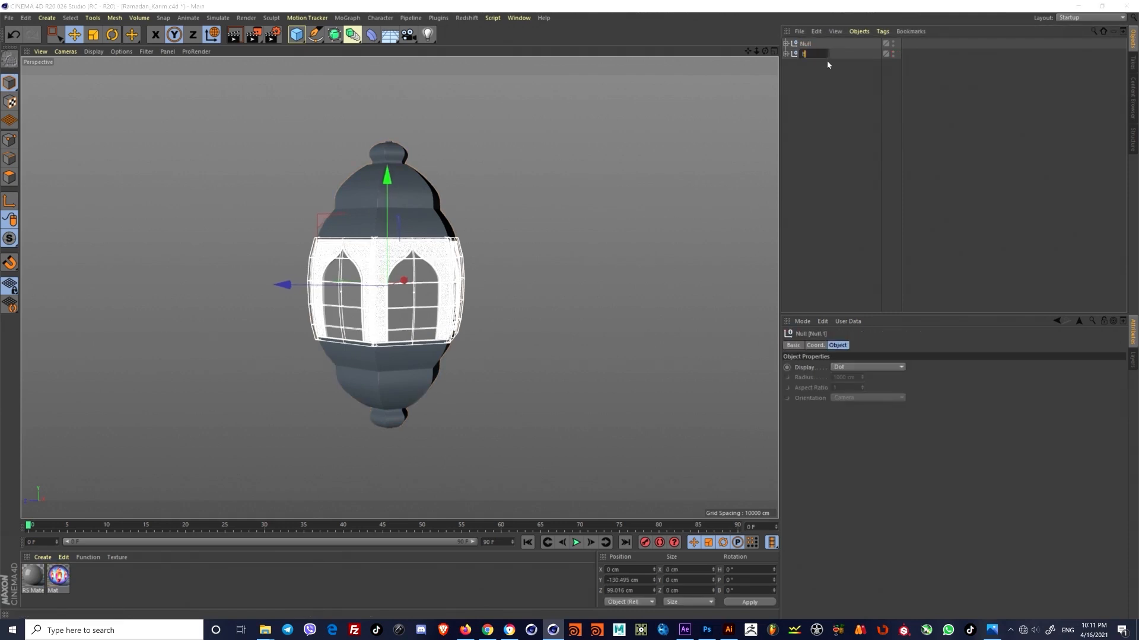
key("Return")
double_click(806, 43)
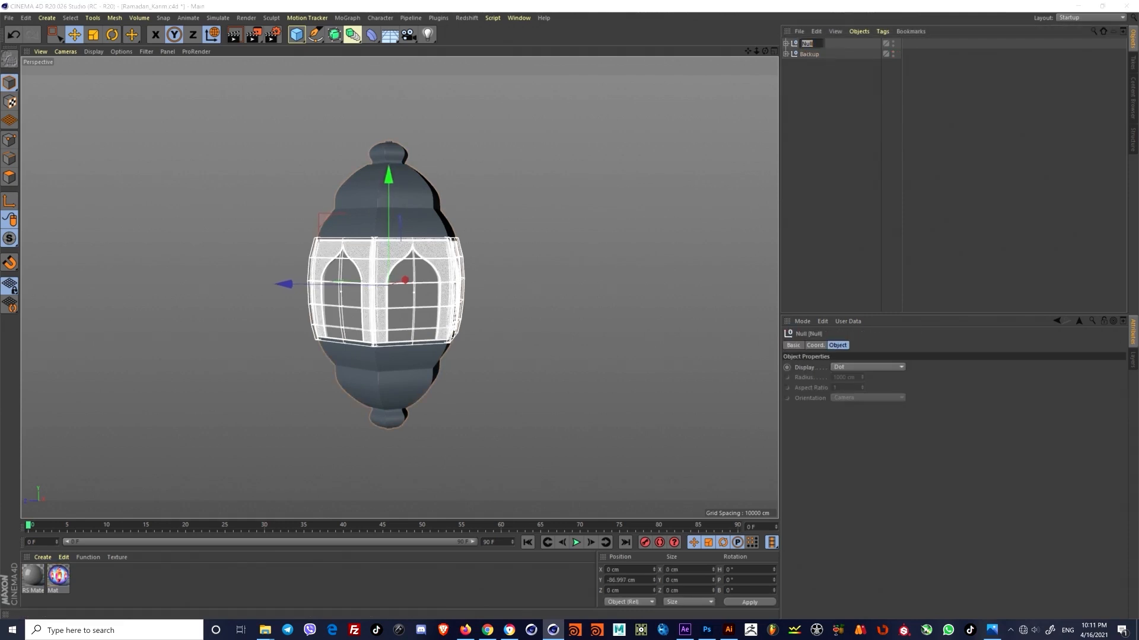
type("Lantern_all_details")
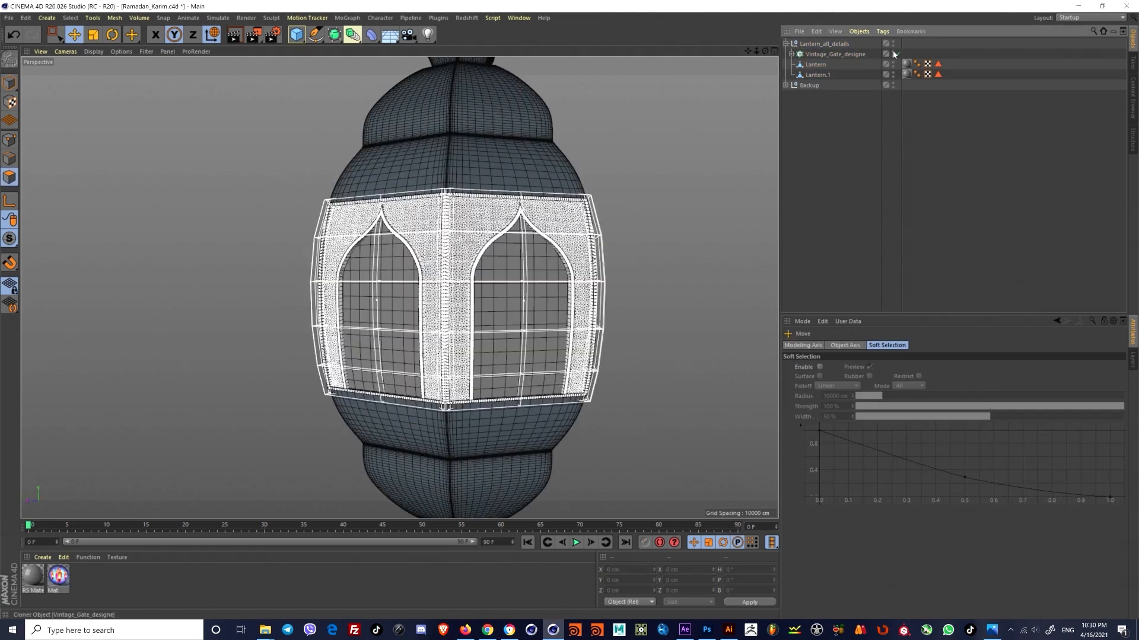
Step: Hide the Vintage_Gate_designe cloner and rename the Lantern.1 object, placed above Lantern, as Glass
left_click(894, 53)
left_click(816, 75)
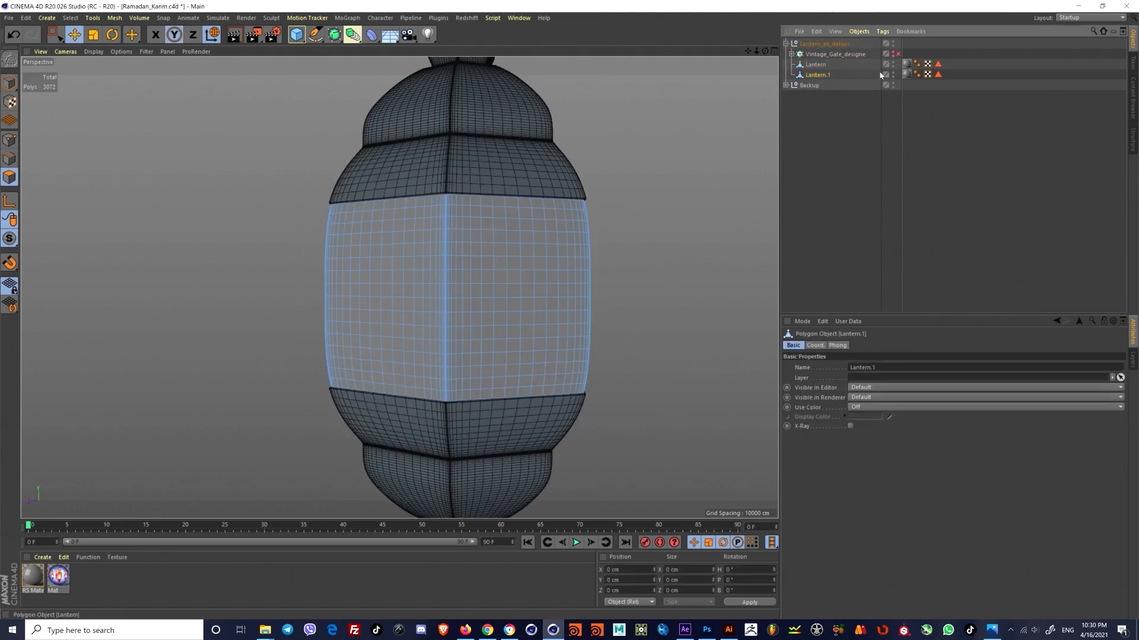
left_click_drag(816, 74, 820, 64)
double_click(820, 65)
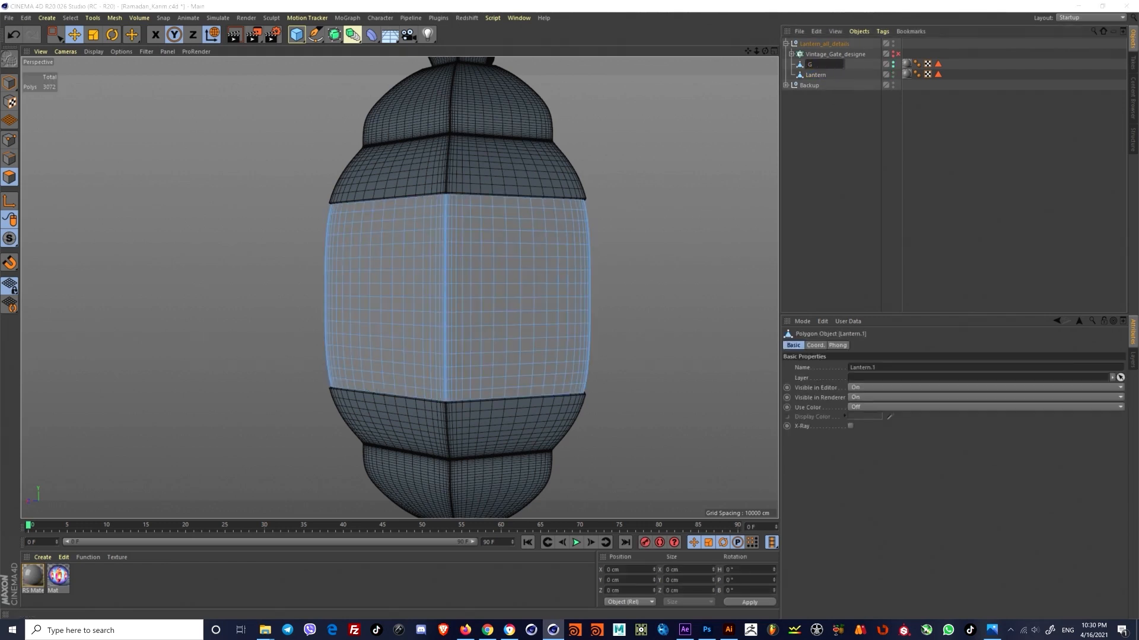
type("Glass")
key("Return")
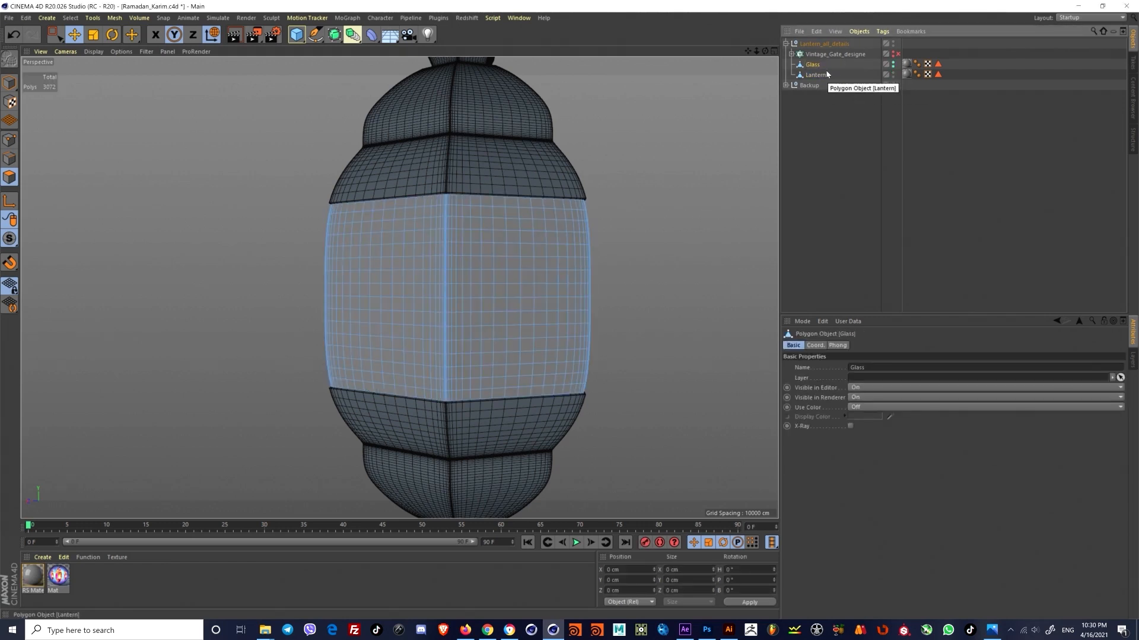
Step: Hide the Glass object in the editor and renderer and examine the open rims of the Lantern's two halves
left_click(827, 74)
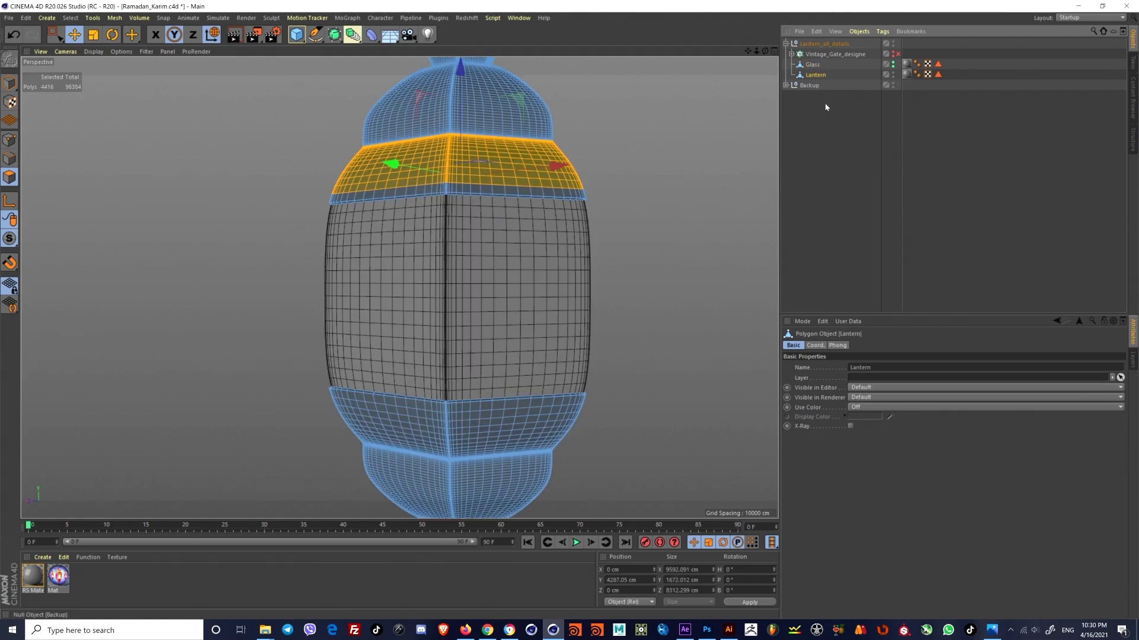
left_click(893, 64, "alt")
left_click(855, 155)
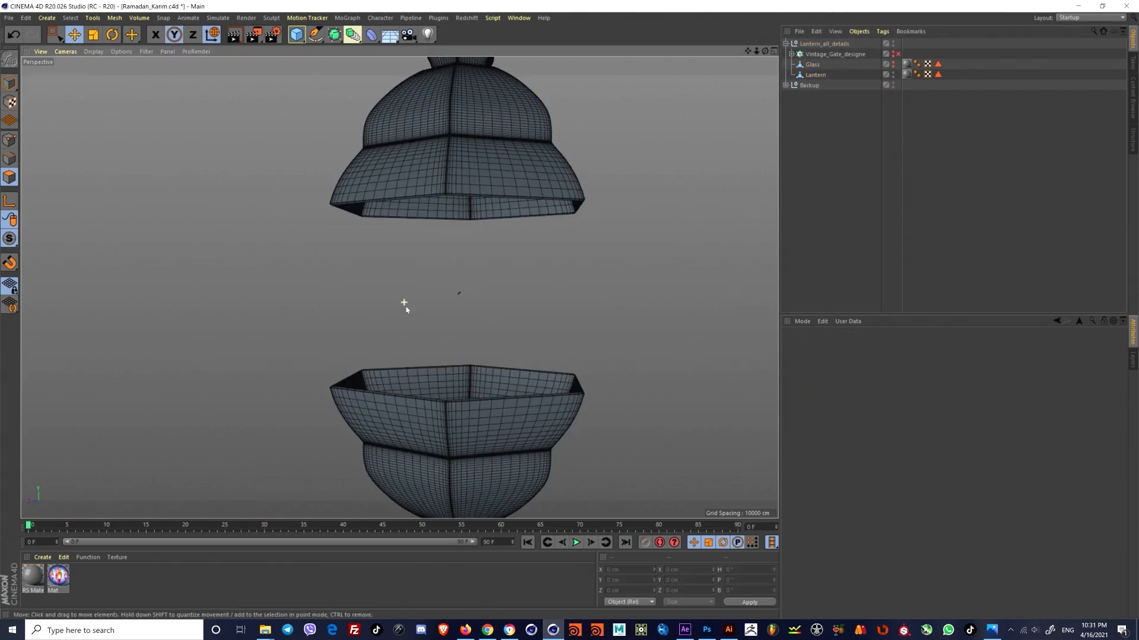
left_click_drag(402, 303, 519, 325, "alt")
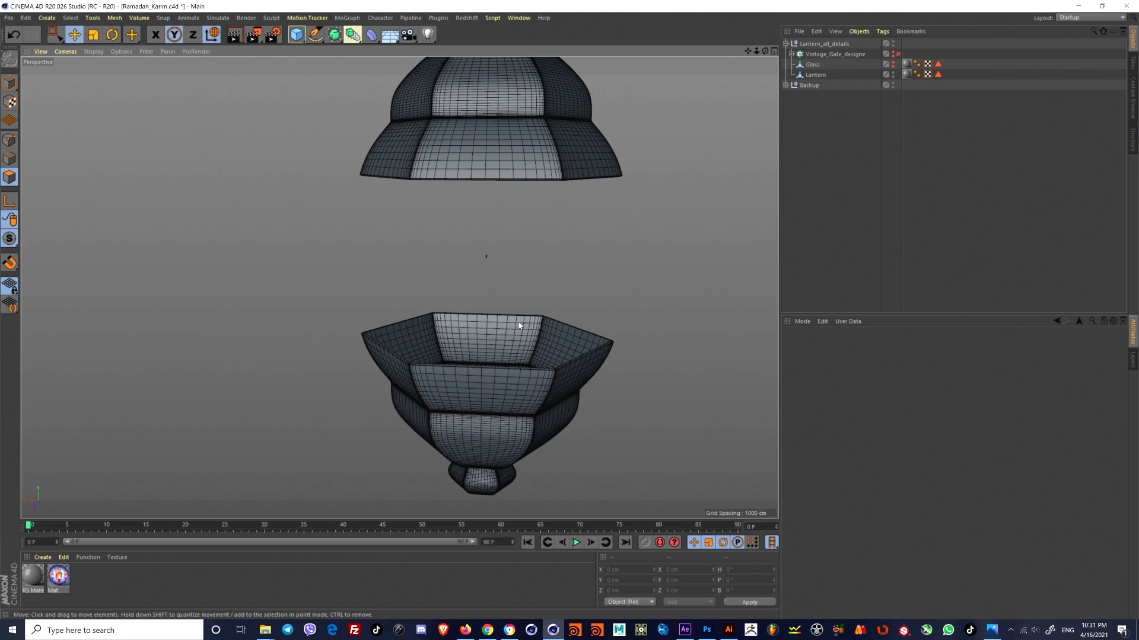
left_click(520, 179)
key("s")
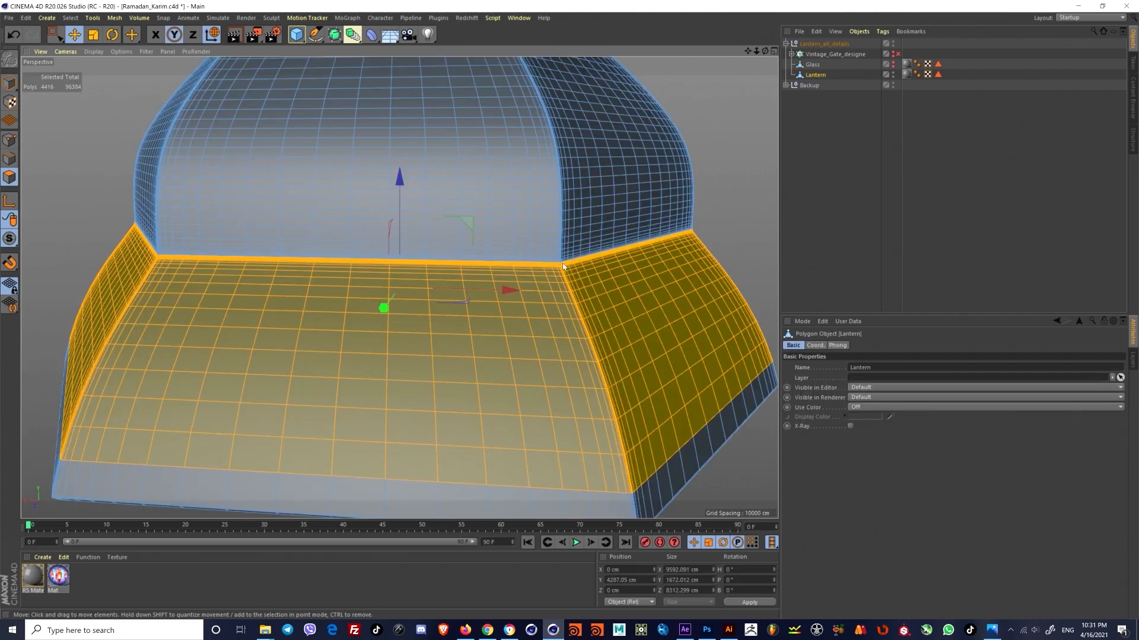
scroll(466, 349, "down", 8)
left_click_drag(465, 331, 476, 308, "alt")
scroll(476, 307, "up", 6)
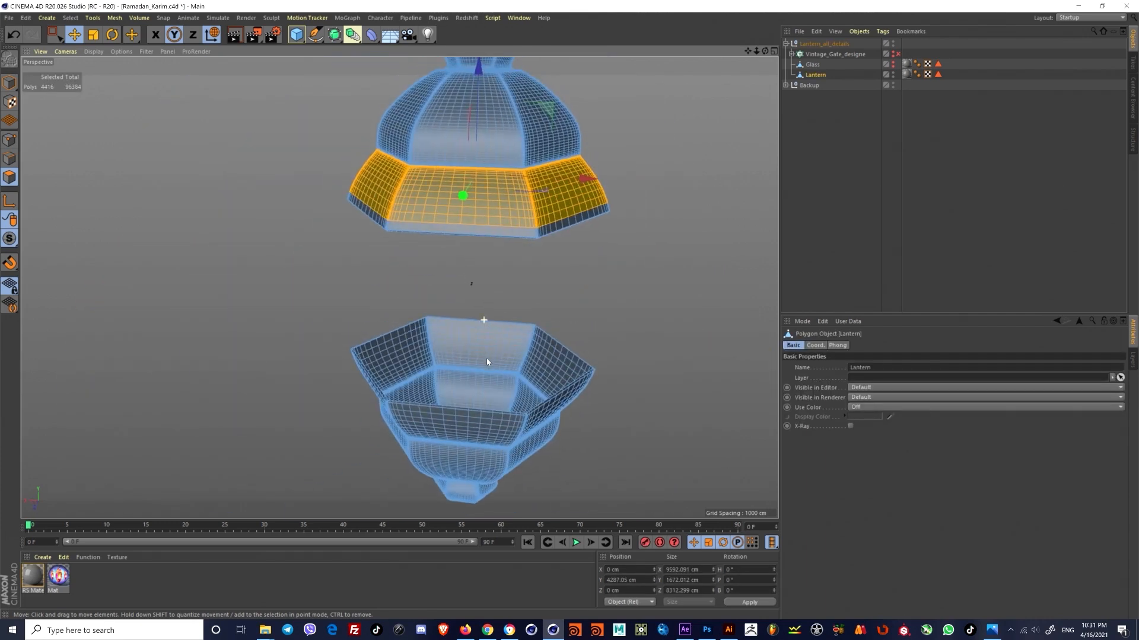
scroll(475, 316, "up", 1)
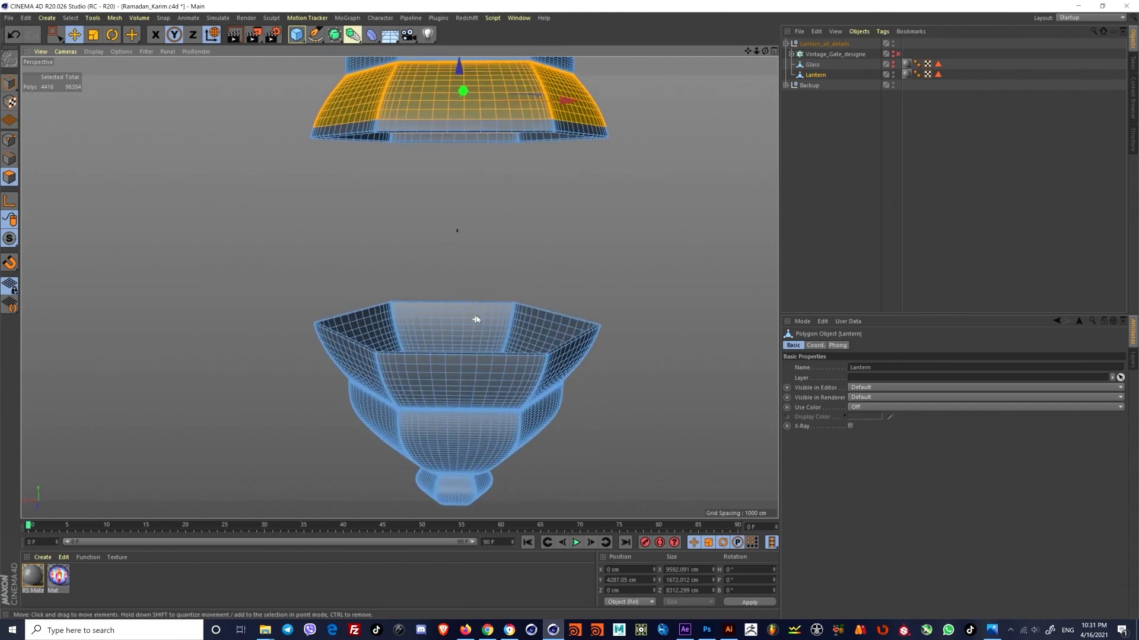
Step: Select the Lantern's edge loop around the upper rim of its lower half in edge mode
left_click(16, 87)
left_click_drag(528, 283, 504, 304, "alt")
scroll(516, 301, "down", 1)
left_click(10, 159)
scroll(457, 306, "up", 4)
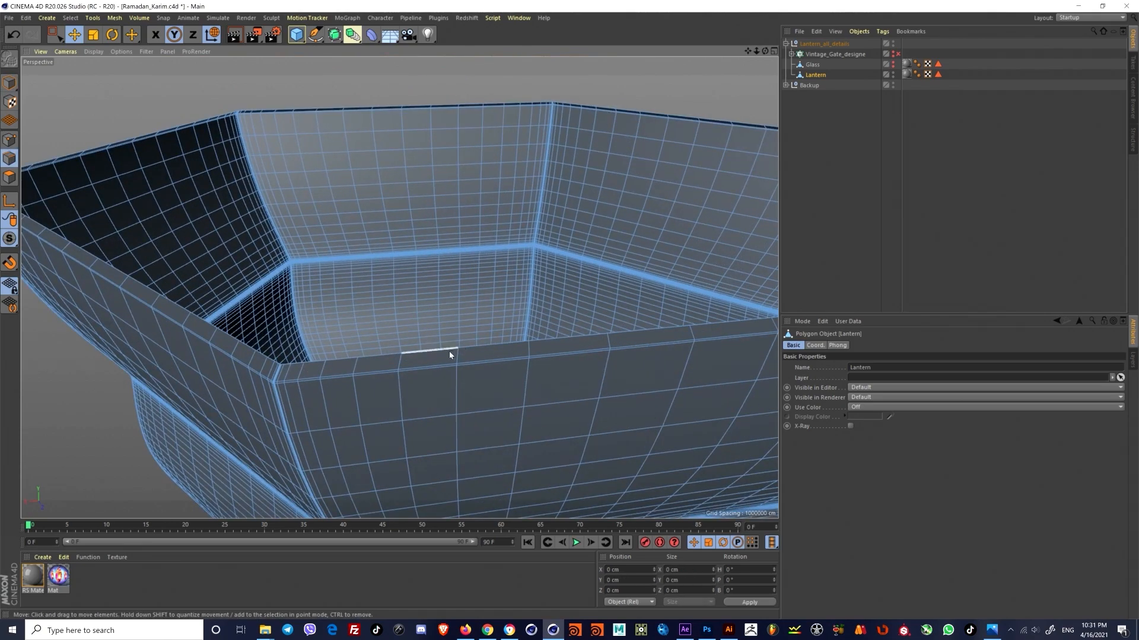
left_click_drag(450, 351, 471, 203, "alt")
scroll(439, 357, "up", 2)
double_click(436, 340)
scroll(376, 366, "down", 5)
scroll(379, 356, "up", 5)
left_click_drag(440, 270, 476, 245, "alt")
scroll(462, 254, "up", 4)
double_click(479, 254)
scroll(456, 233, "down", 5)
mouse_move(423, 274)
left_mouse_down("alt")
mouse_move(394, 267)
mouse_move(404, 273)
left_mouse_up("alt")
Step: Extrude the selected rim loop inward by scaling it to about 6818 cm in X
key("t")
scroll(395, 225, "up", 5)
scroll(394, 225, "down", 2)
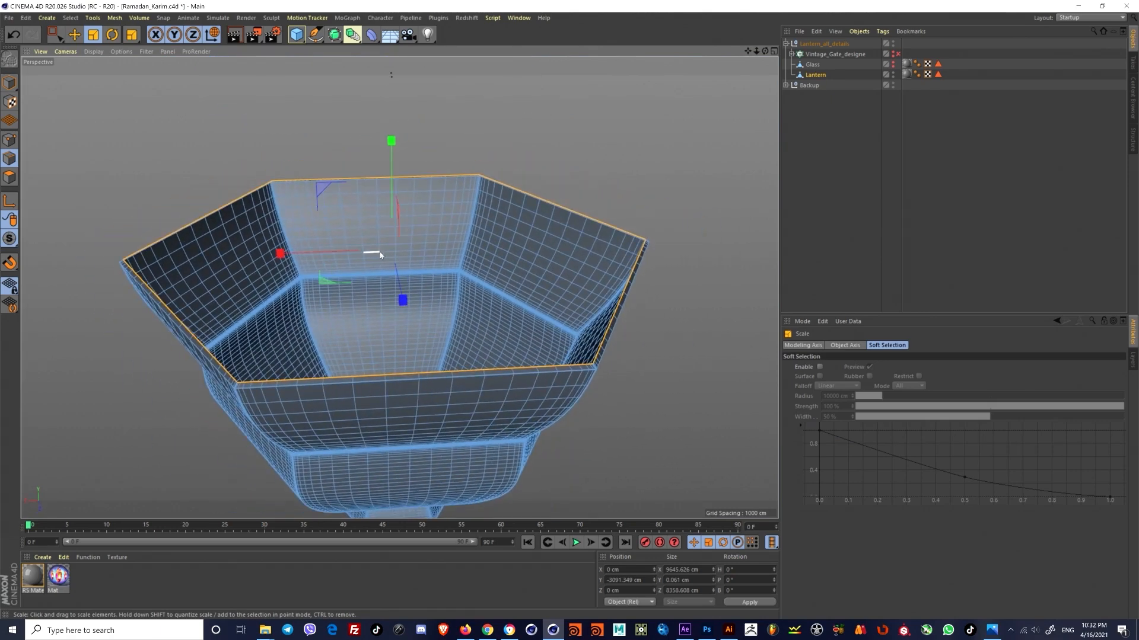
left_click_drag(557, 216, 534, 208)
left_click_drag(409, 362, 380, 274, "alt")
scroll(377, 274, "down", 2)
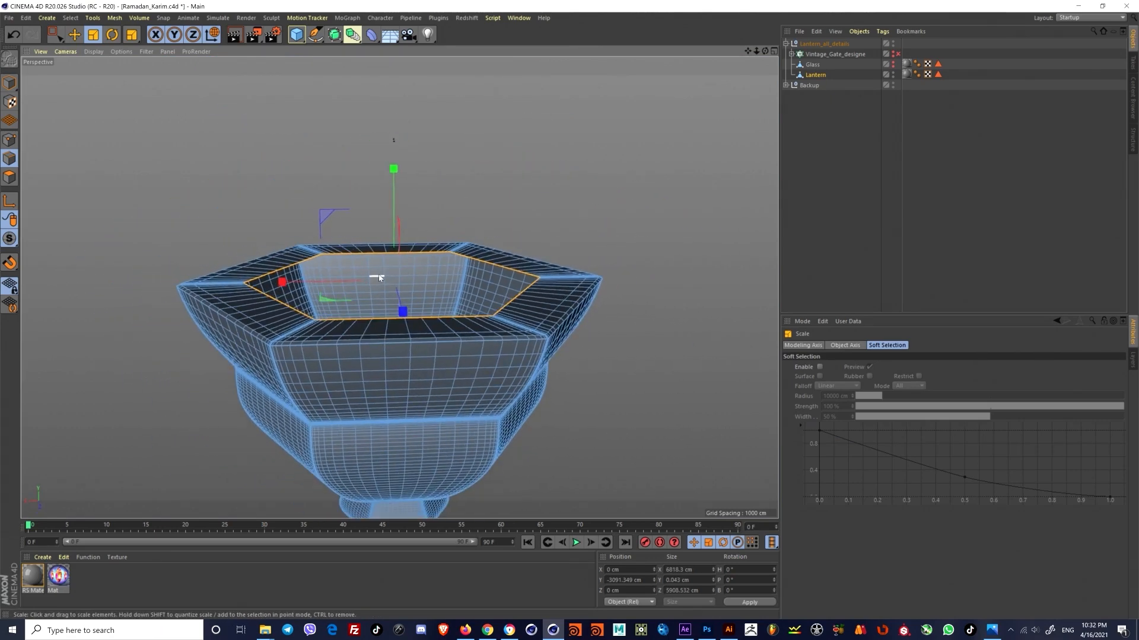
Step: Lower the inner rim loop to about -3378 cm in Y and extrude it inward to about 1385 cm in X
key("e")
mouse_move(397, 208)
left_mouse_down()
mouse_move(392, 185)
mouse_move(383, 199)
left_mouse_up()
key("t")
left_click_drag(467, 228, 217, 248)
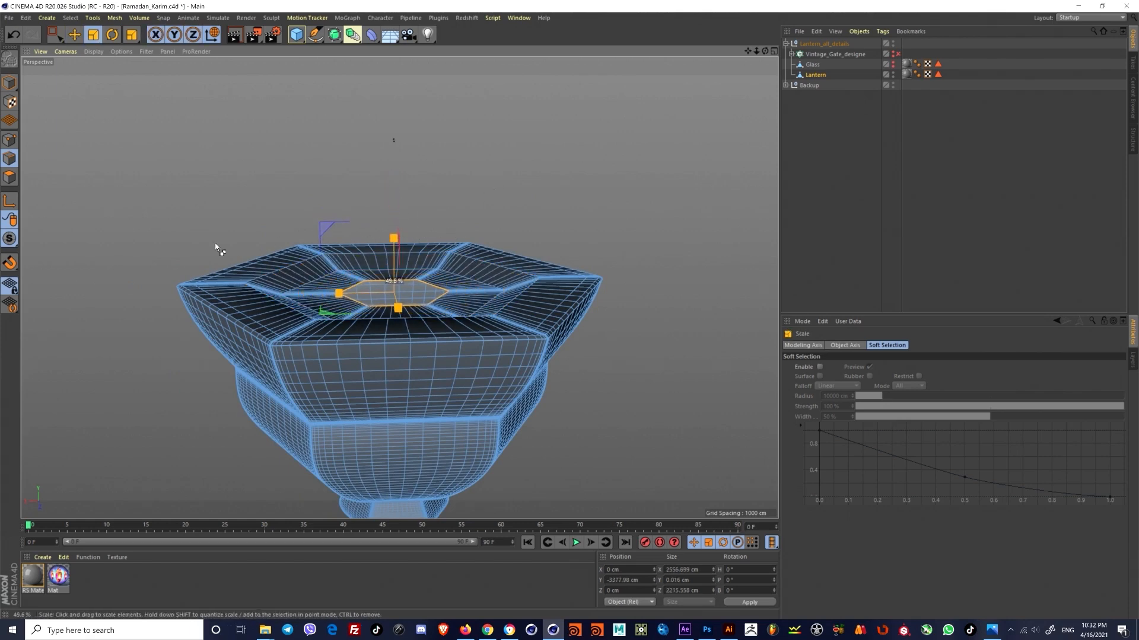
scroll(403, 295, "up", 2)
left_click_drag(394, 302, 448, 286, "alt")
left_click_drag(573, 200, 393, 306)
scroll(394, 332, "up", 3)
scroll(394, 363, "down", 3)
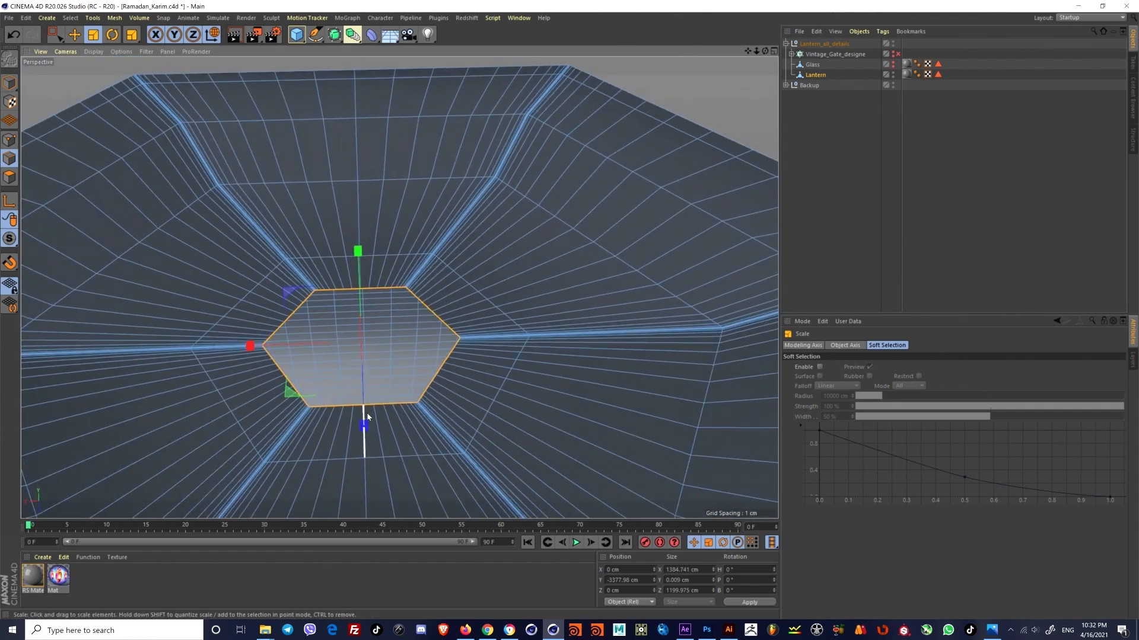
Step: Extrude the small hexagonal hole's edge loop straight down to about -4033 cm in Y
right_click(375, 296)
left_click_drag(382, 245, 389, 277, "alt")
key("r")
key("e")
left_click_drag(376, 210, 376, 252)
scroll(375, 252, "down", 3)
Step: Draw a five-point Bezier half-profile of a flame-shaped lamp in the front view, running from above the rim down into the hexagonal hole
key("F4")
scroll(510, 354, "down", 5)
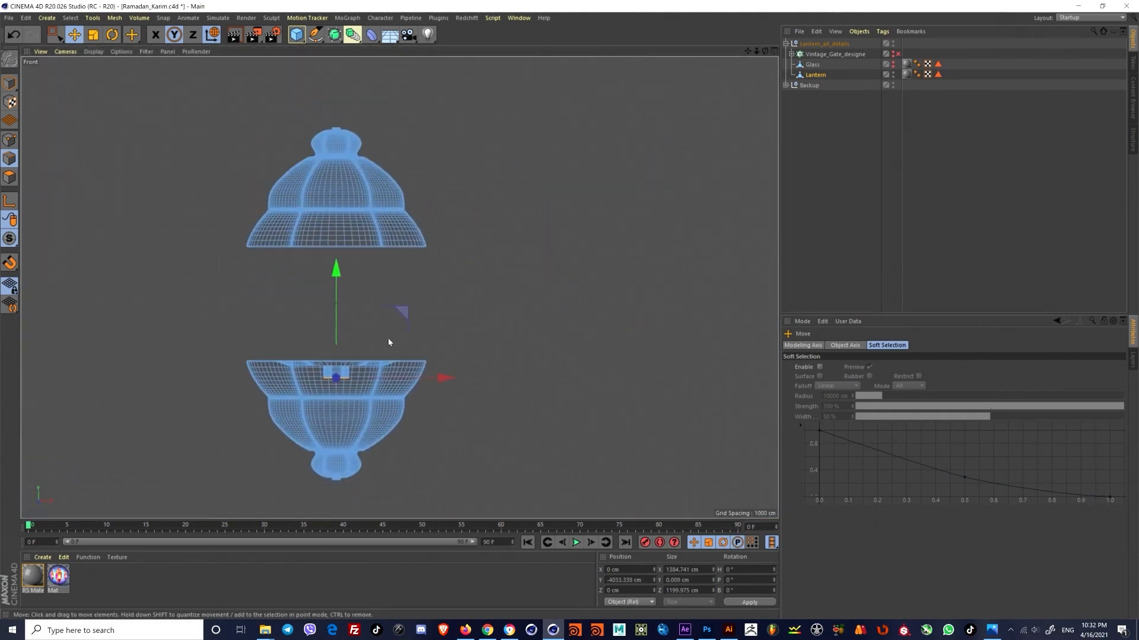
scroll(394, 338, "up", 3)
left_click(315, 35)
middle_click_drag(243, 260, 378, 264, "alt")
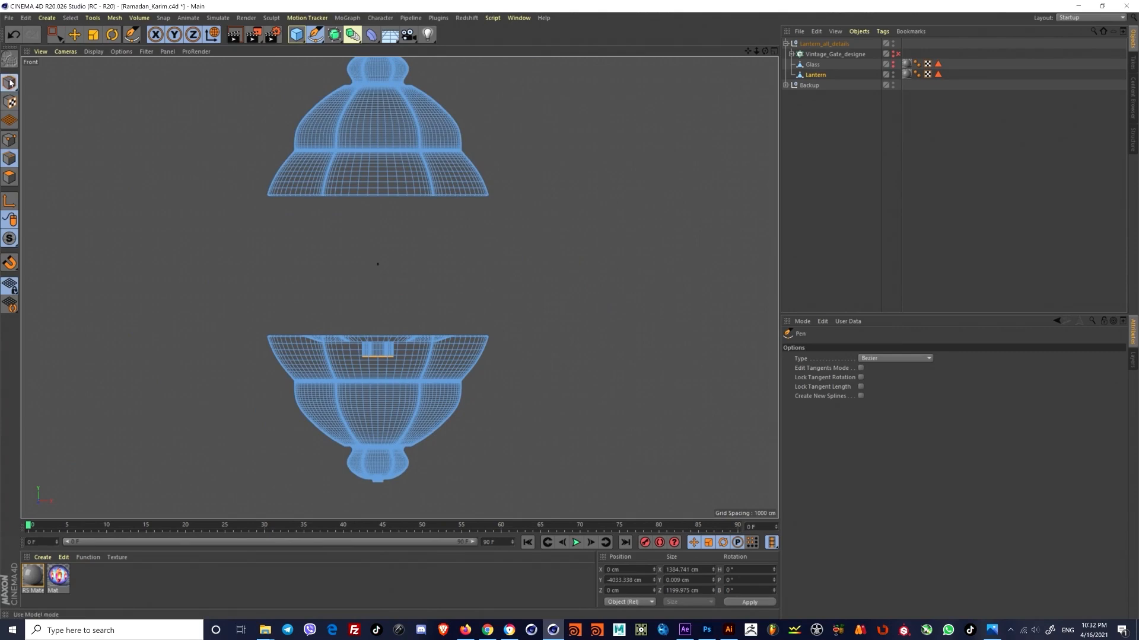
left_click(377, 264)
scroll(379, 333, "up", 5)
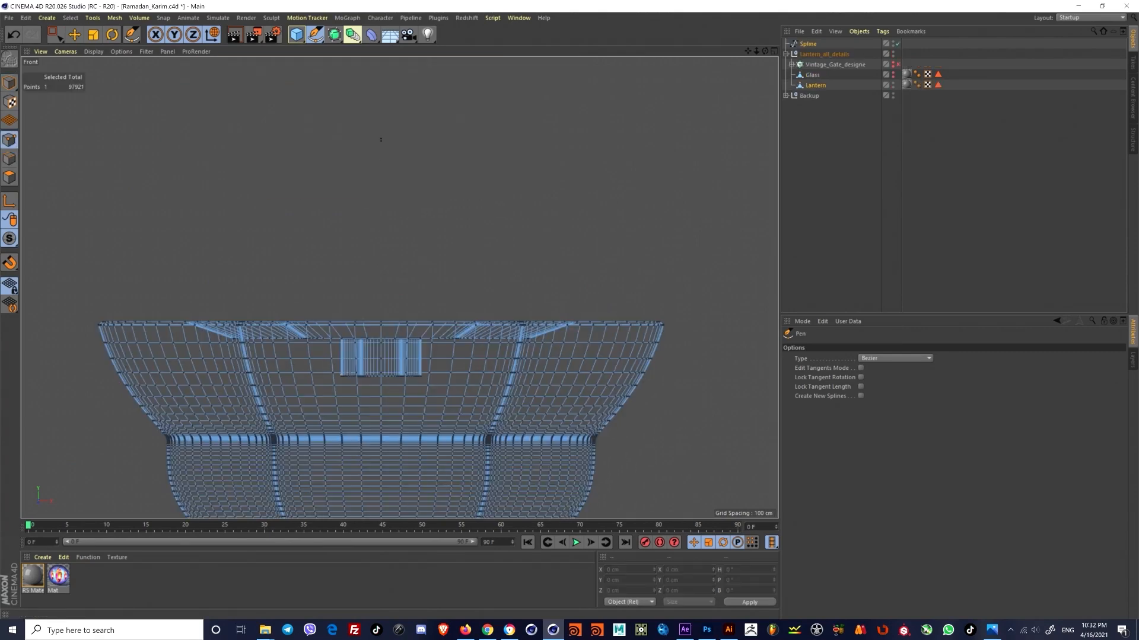
left_click(807, 43)
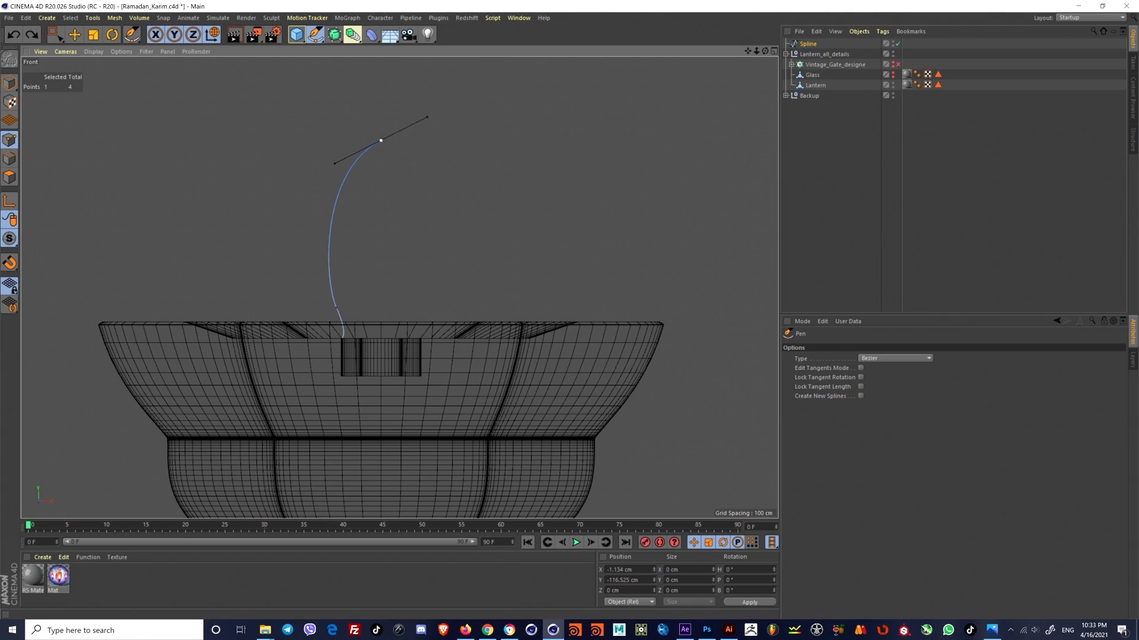
left_click_drag(427, 118, 455, 118, "alt")
key("ctrl+shift+z")
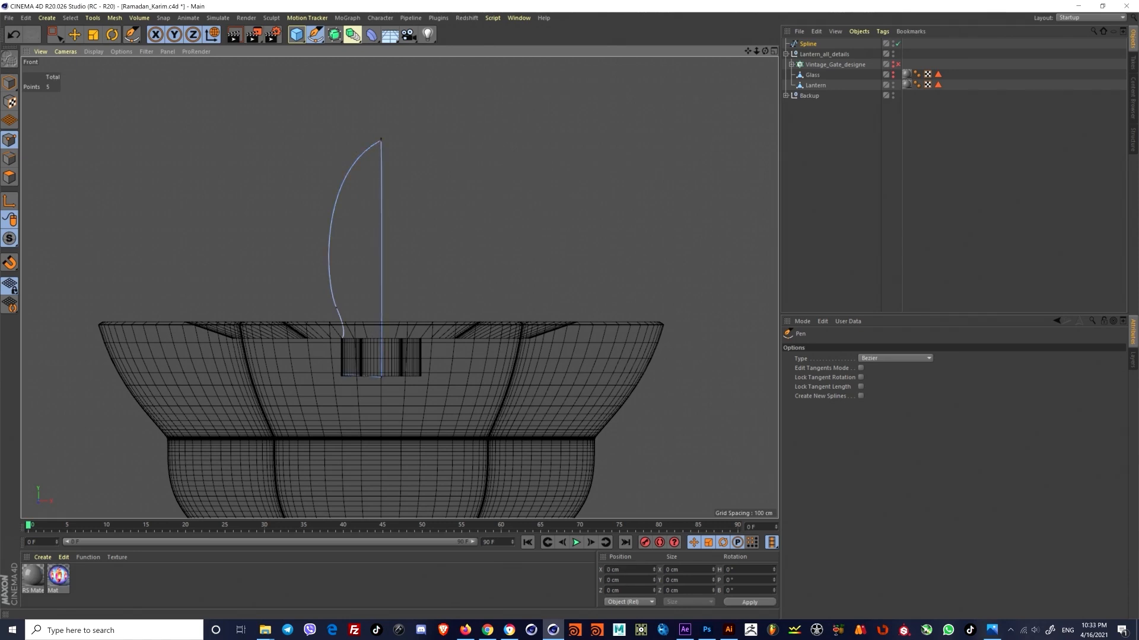
Step: Adjust the lamp spline's two bottom points so its base lines up with the bottom of the hexagonal hole
key("e")
scroll(396, 298, "up", 2)
left_click_drag(382, 347, 388, 321)
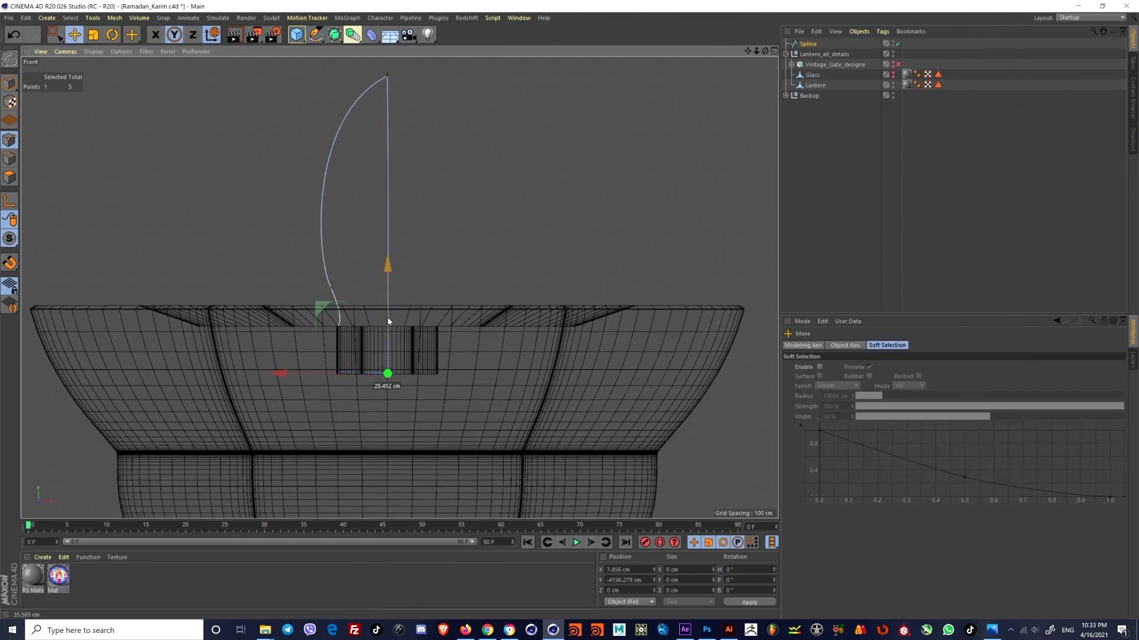
scroll(338, 372, "up", 3)
left_click_drag(338, 369, 336, 309)
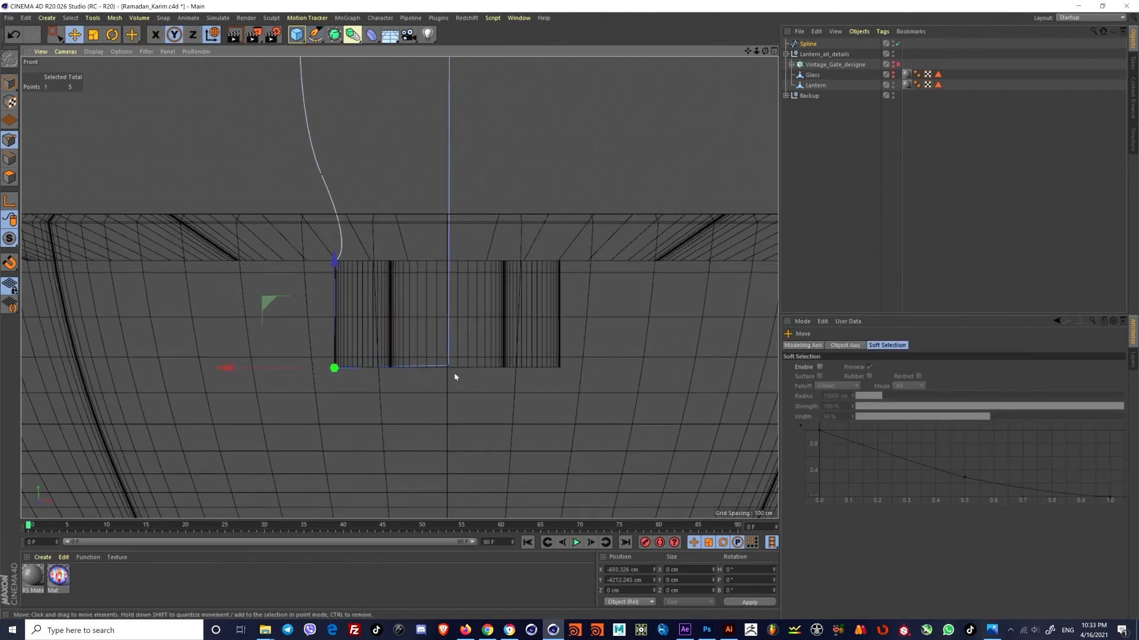
Step: Move the lamp spline's neck point to about -597 cm in X and -2700 cm in Y, and reshape its curve with the tangents
middle_click_drag(375, 243, 385, 370, "alt")
left_click(332, 301)
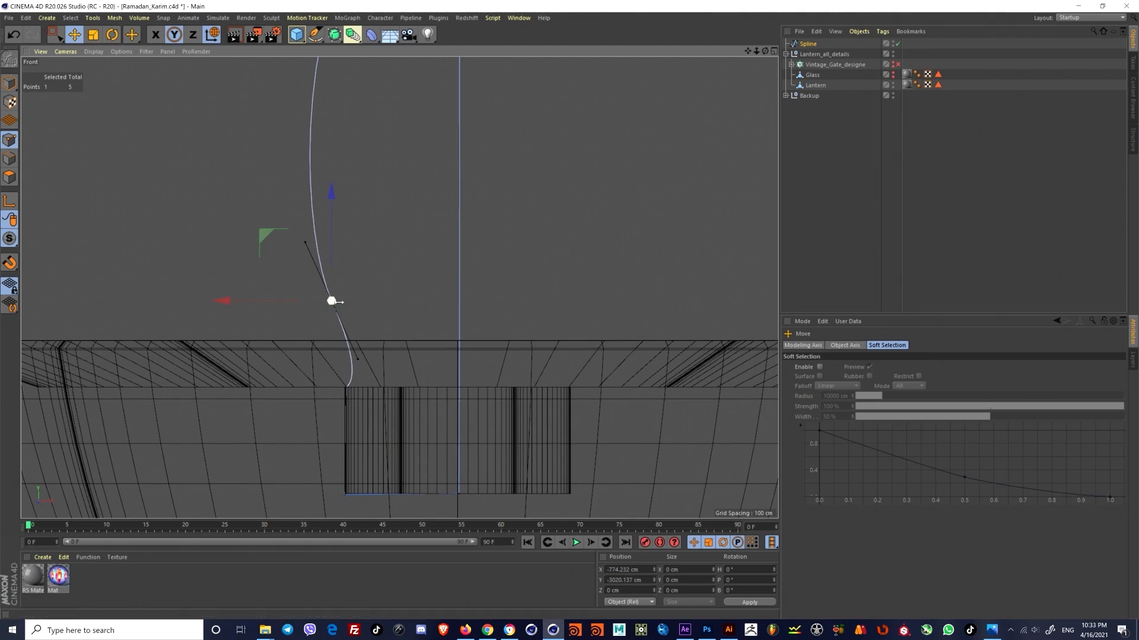
left_click_drag(268, 301, 296, 302)
scroll(356, 267, "down", 4)
middle_click_drag(354, 269, 322, 360, "alt")
left_click_drag(291, 370, 298, 369)
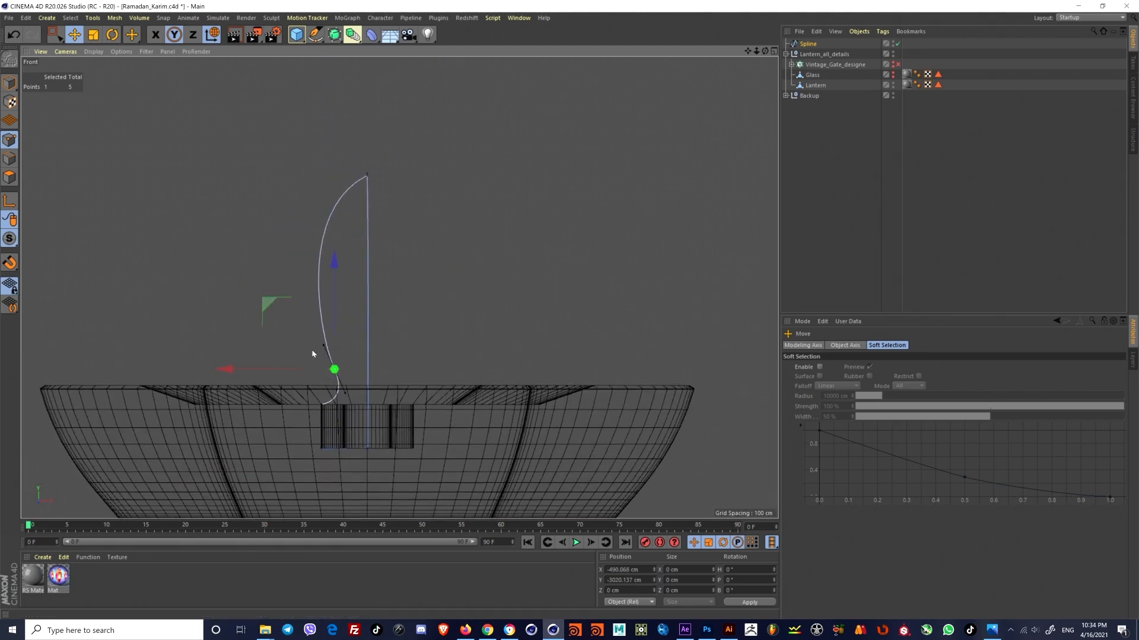
scroll(315, 345, "up", 2)
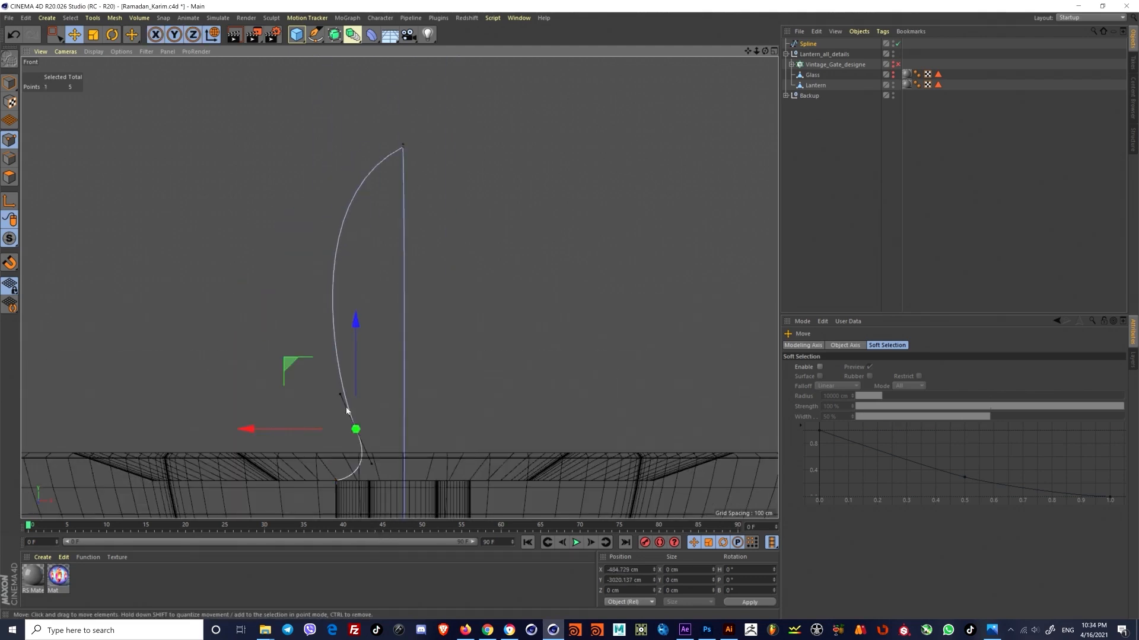
right_click(356, 429)
left_click(391, 347)
left_click_drag(356, 395, 344, 370)
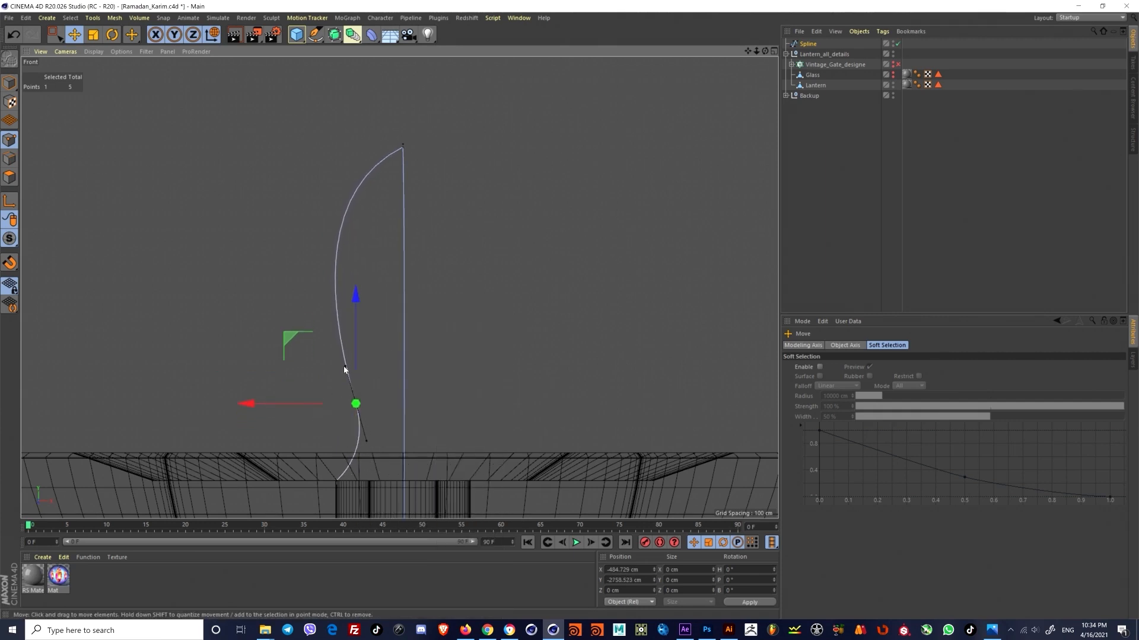
left_click_drag(283, 404, 276, 408)
scroll(374, 336, "down", 2)
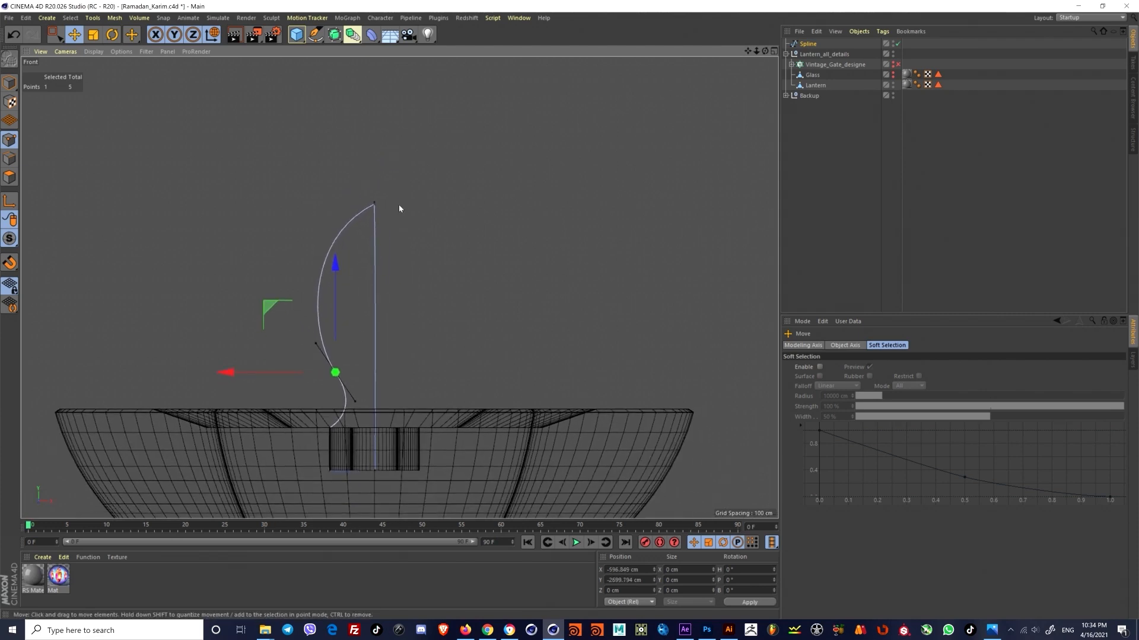
Step: Add a Lathe generator as parent of the lamp spline to revolve it into a solid form in the lantern's base
left_click(334, 34)
left_click(356, 83, "alt")
key("F5")
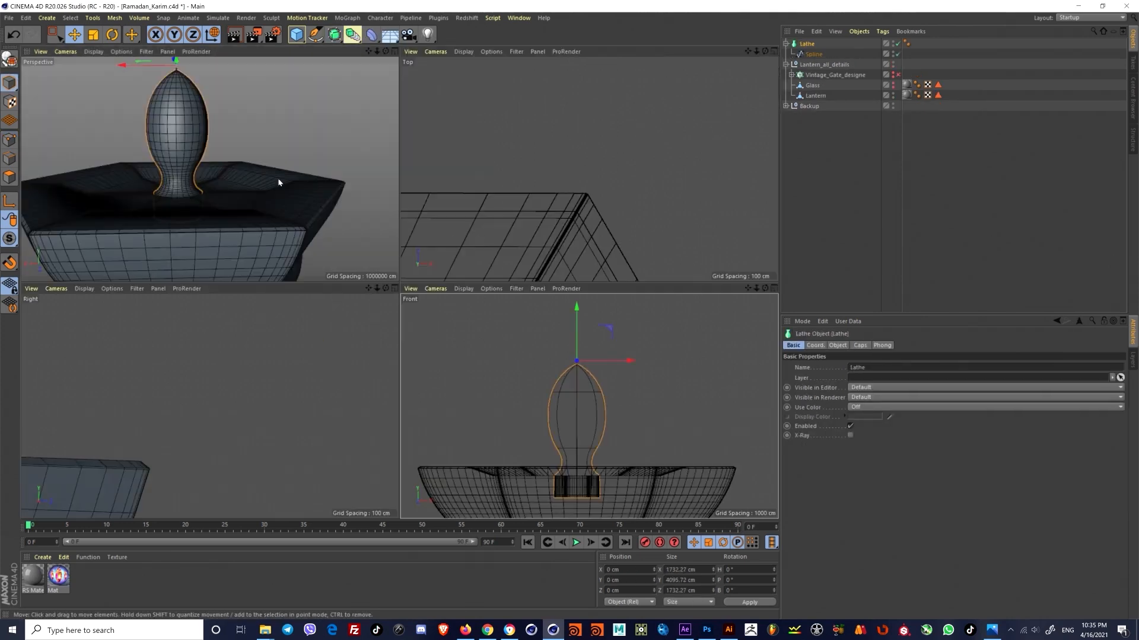
key("F1")
scroll(223, 279, "down", 3)
scroll(349, 249, "up", 6)
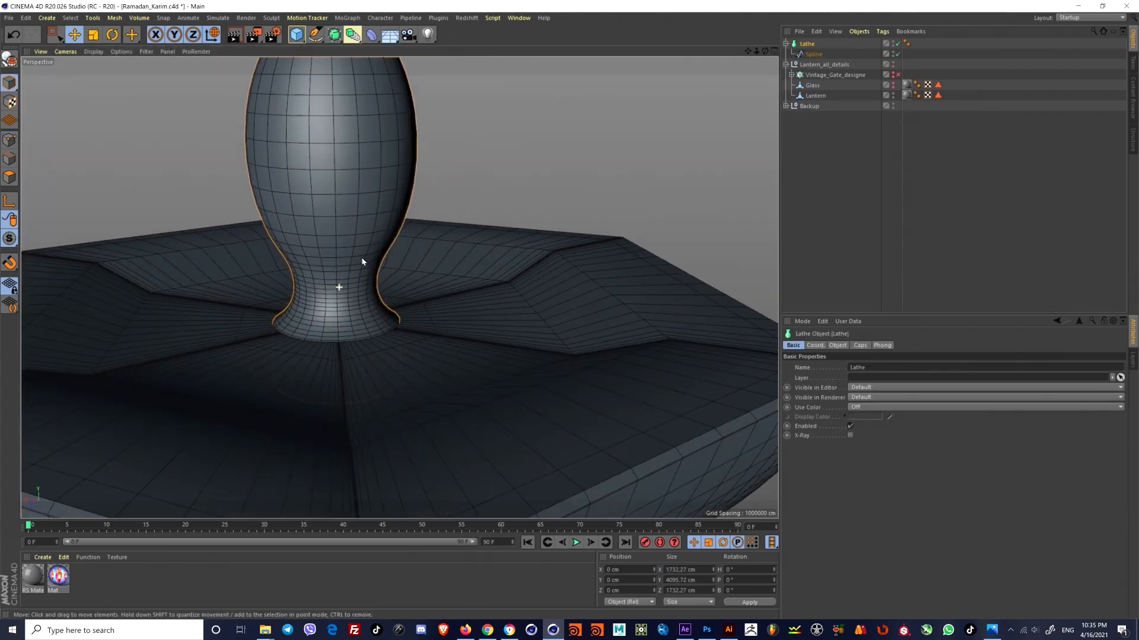
Step: Isolate the lathe object with viewport solo and rename it Lamp
left_click(9, 238)
scroll(394, 292, "down", 2)
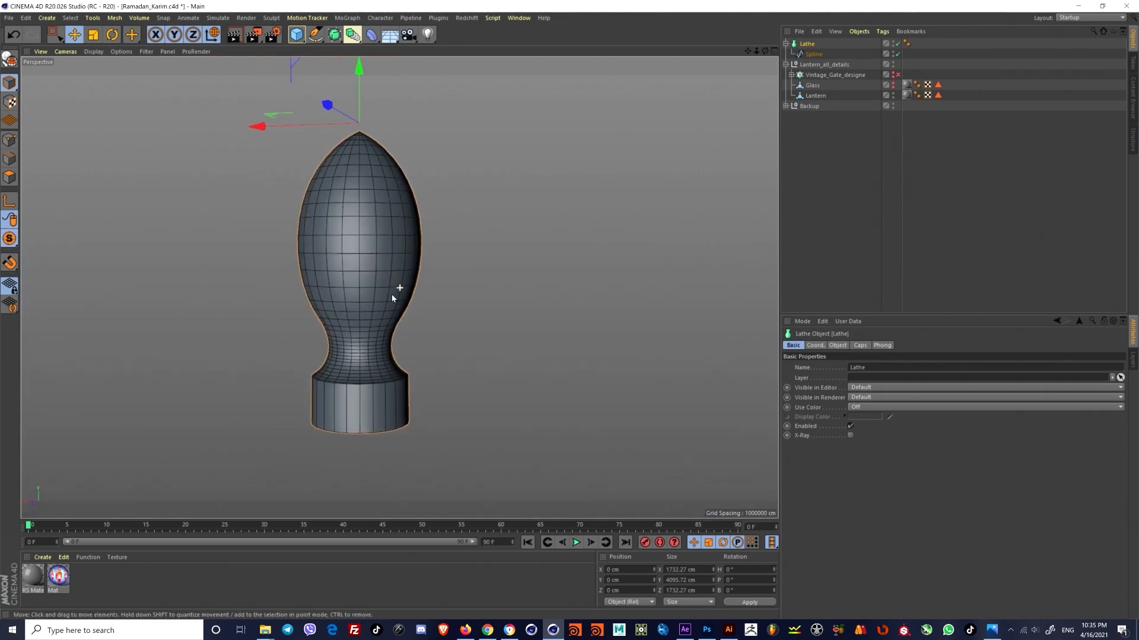
scroll(386, 318, "up", 3)
double_click(808, 44)
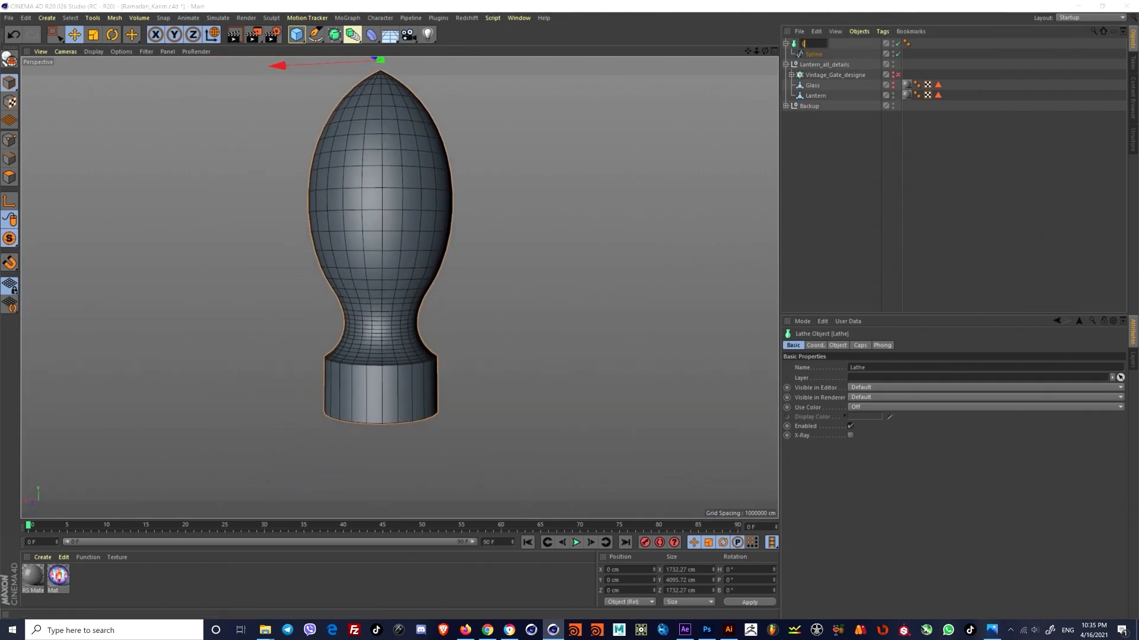
type("Lamp")
key("Return")
left_click(857, 186)
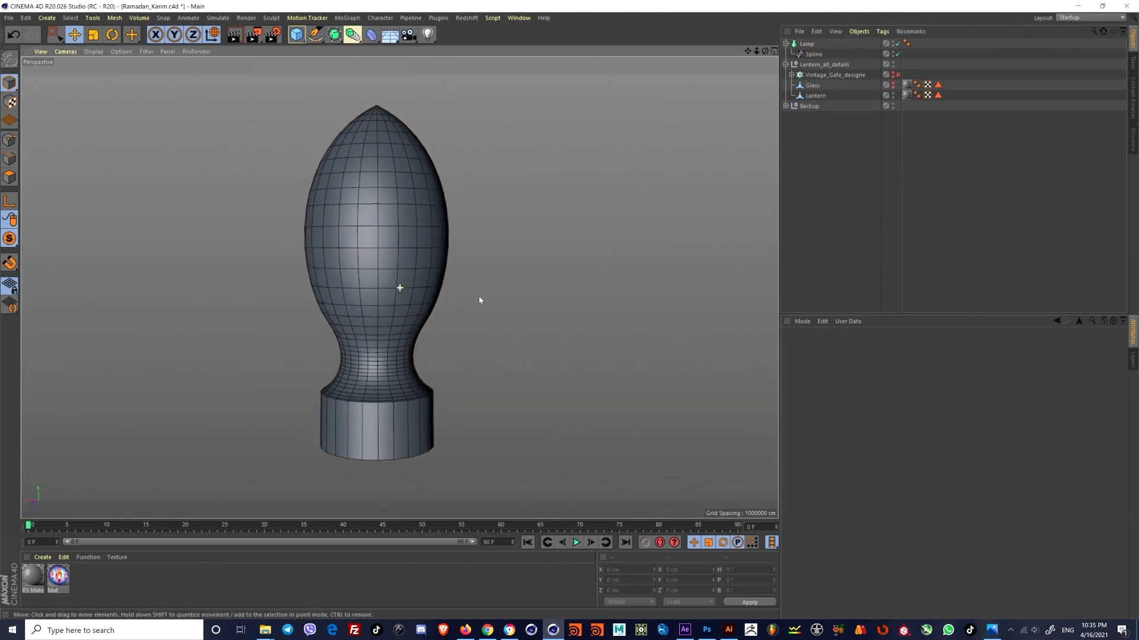
Step: Place a copy of the Lamp lathe inside the Backup null
middle_click_drag(480, 303, 457, 419, "alt")
left_click(807, 44)
left_click(786, 44)
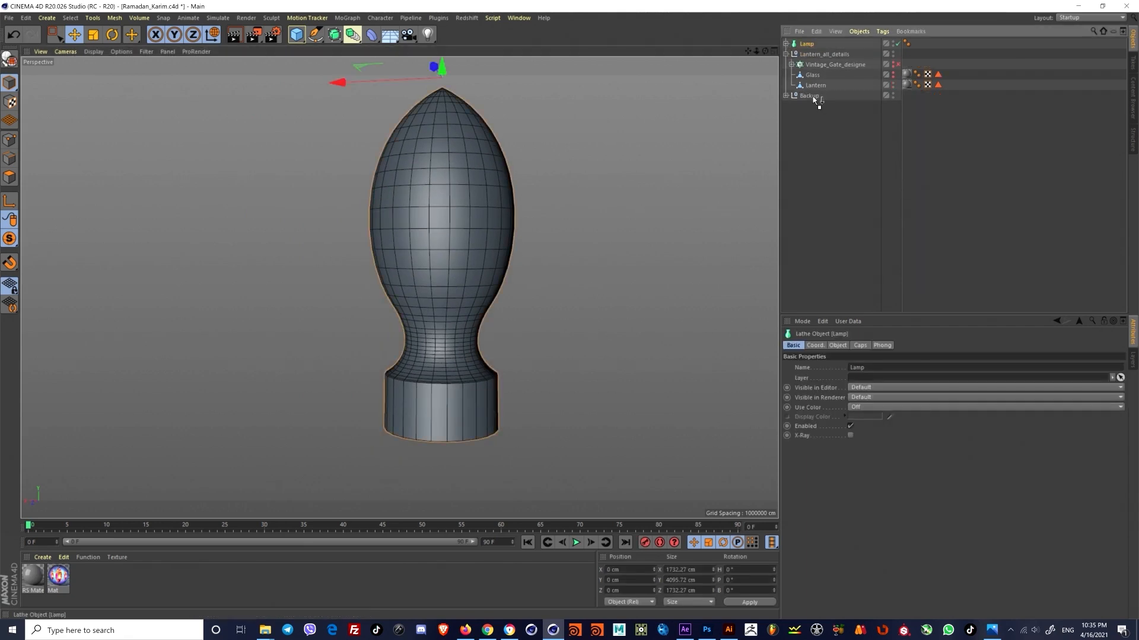
left_click_drag(814, 100, 813, 98)
left_click_drag(818, 33, 814, 42)
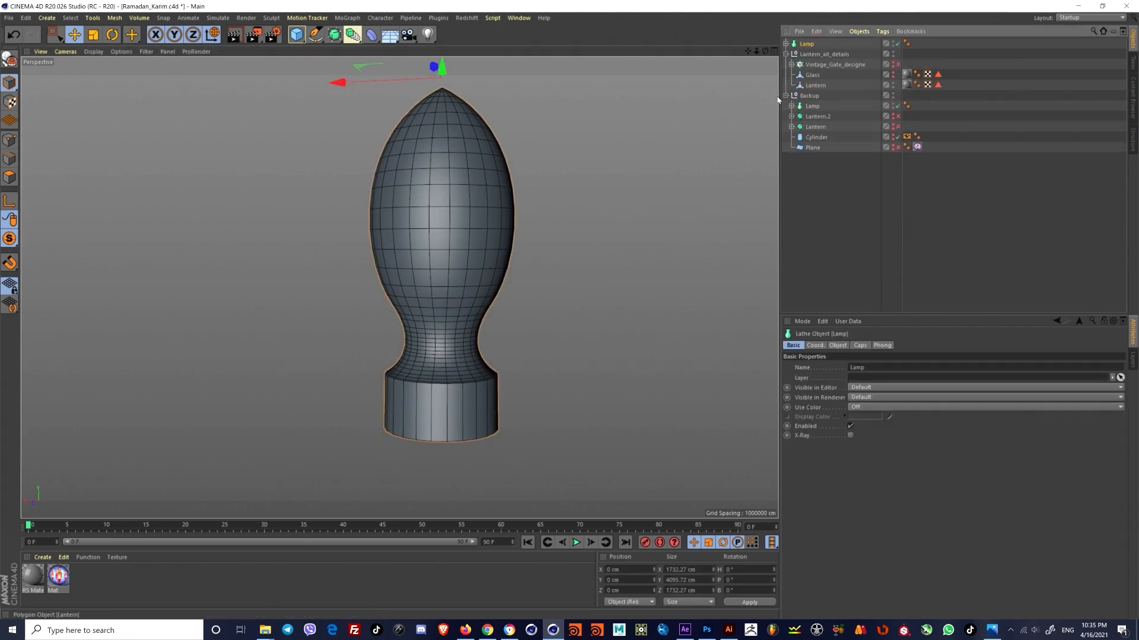
Step: Convert the original Lamp lathe into a single editable polygon object
right_click(807, 47)
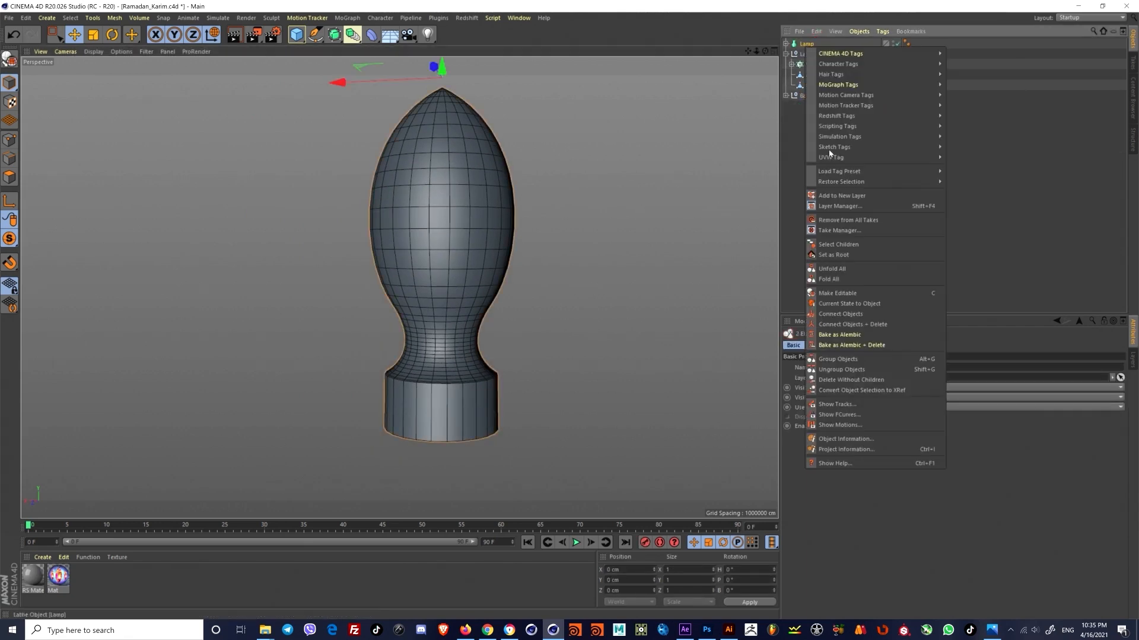
left_click(880, 324)
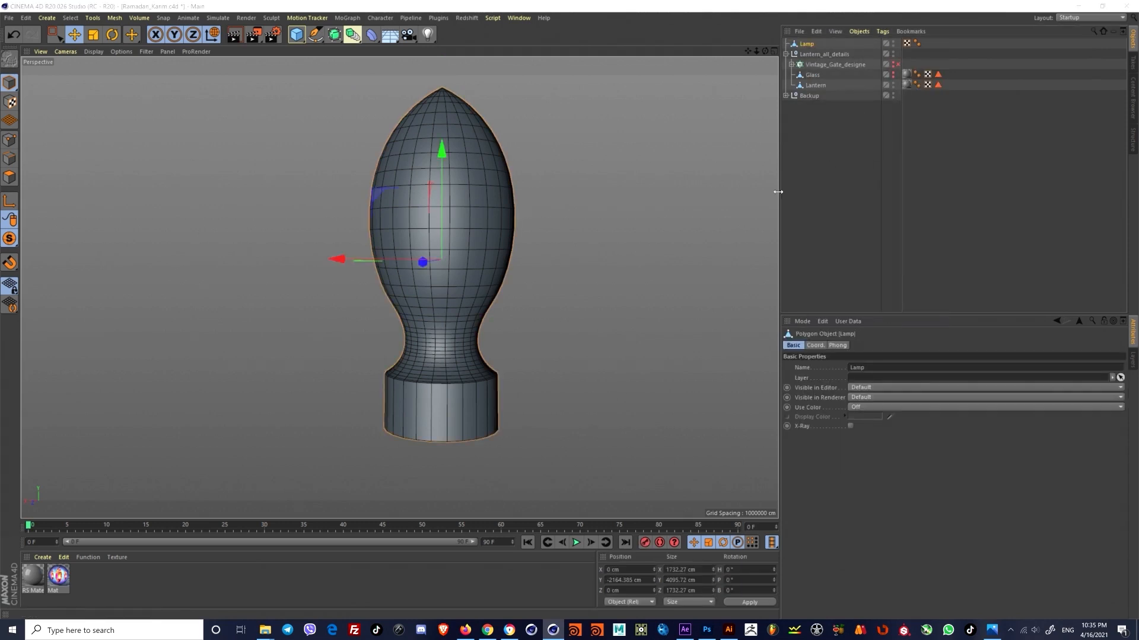
key("ctrl+z")
scroll(436, 396, "up", 3)
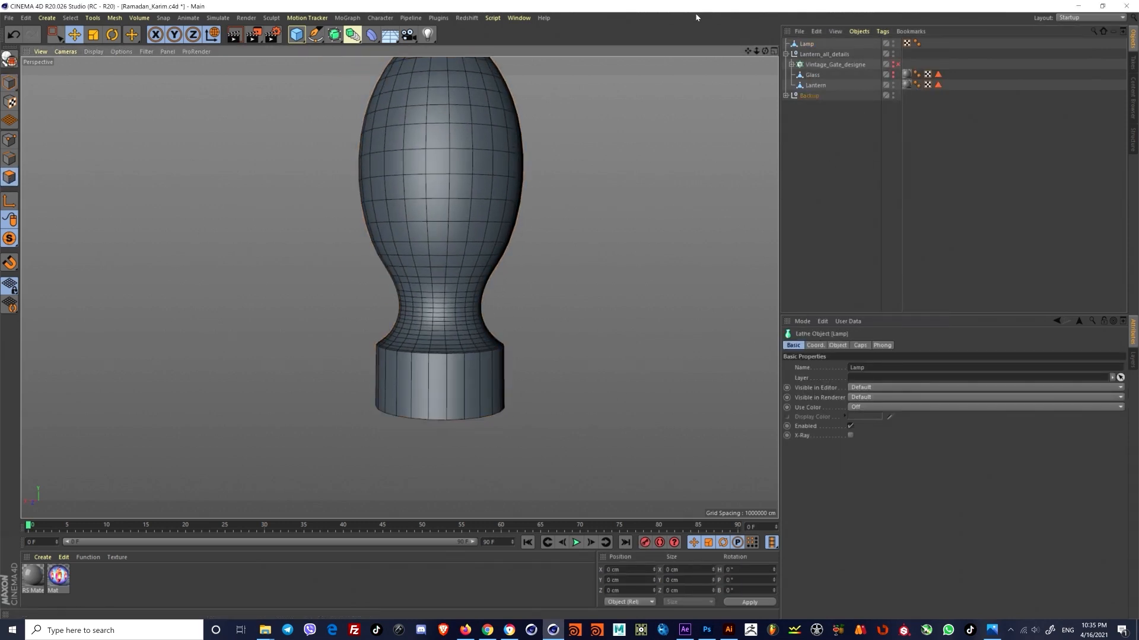
key("c")
scroll(403, 385, "up", 3)
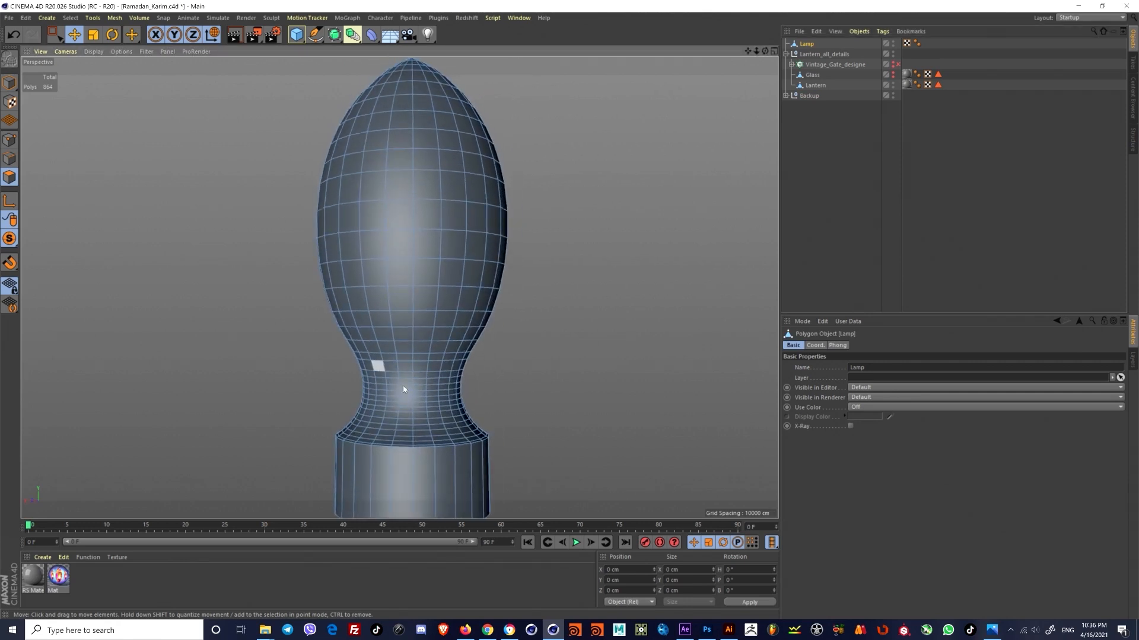
Step: Extrude the selected band of polygons around the lamp's neck outward by 90 cm
scroll(403, 389, "up", 2)
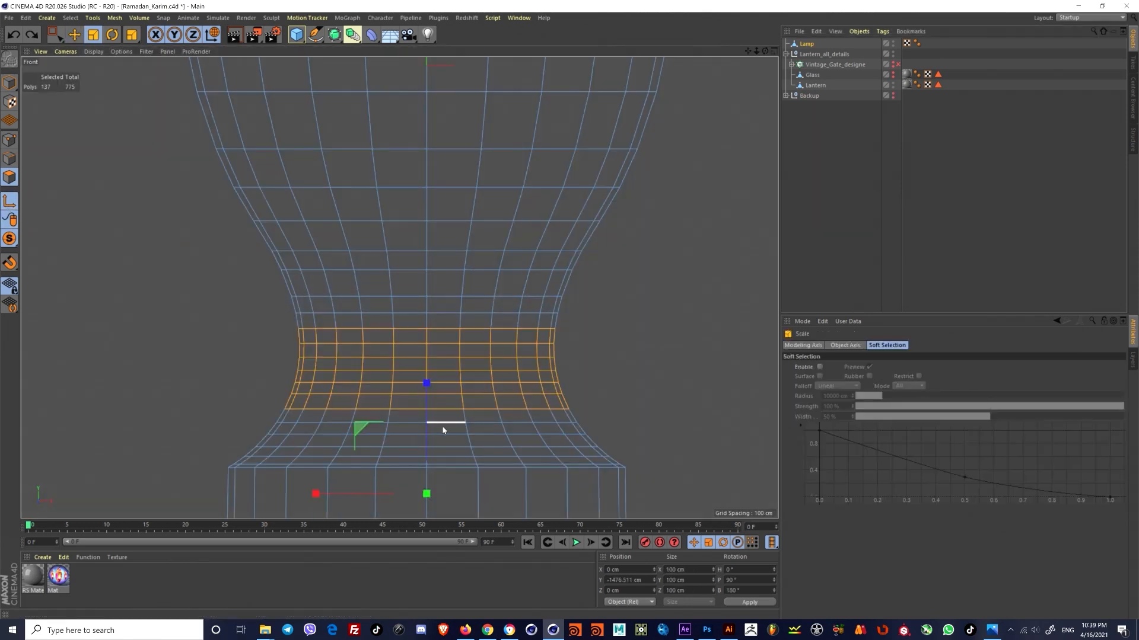
key("d")
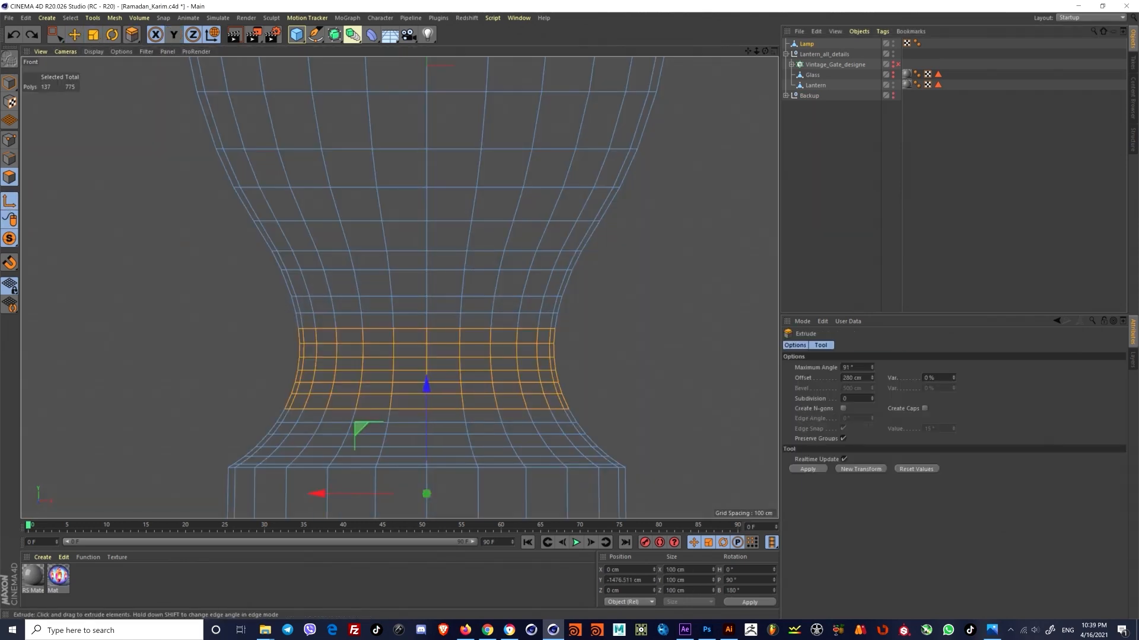
left_click_drag(514, 360, 568, 361)
middle_click(567, 360)
middle_click(324, 246)
scroll(323, 246, "down", 6)
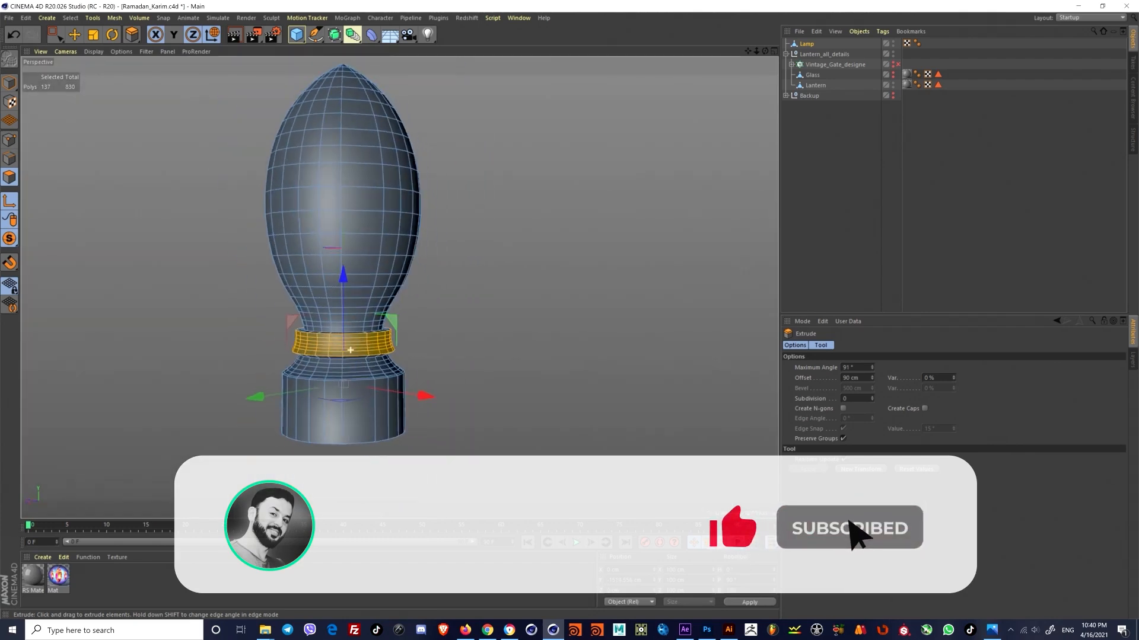
Step: Turn off viewport solo to show the lamp together with the rest of the lantern
left_click_drag(9, 238, 67, 253)
left_click_drag(312, 268, 380, 308, "alt")
key("e")
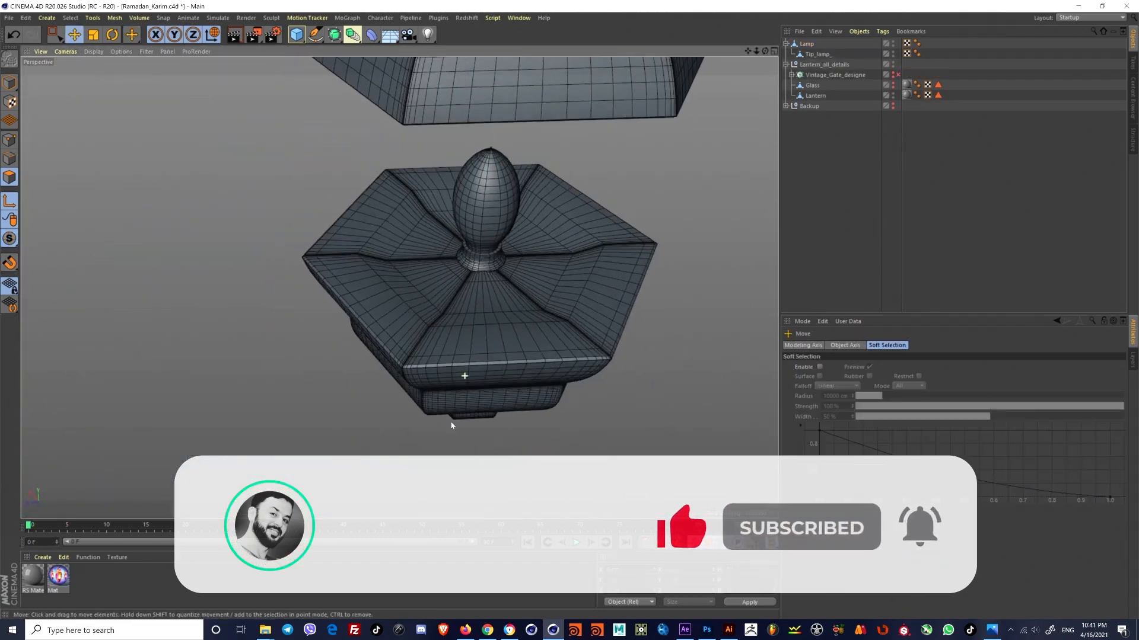
Step: Display the scene with Gouraud shading without lines and examine the lamp and the shading of the interior base
mouse_move(451, 426)
left_mouse_down("alt")
mouse_move(465, 333)
mouse_move(424, 379)
left_mouse_up("alt")
key("n")
key("a")
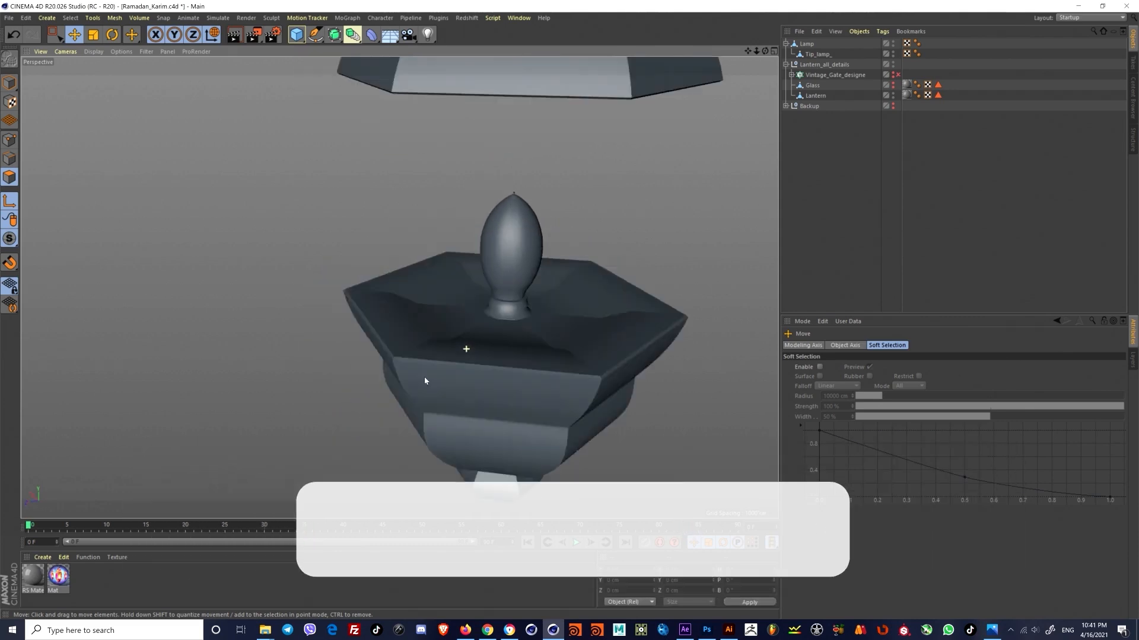
scroll(399, 287, "up", 3)
mouse_move(399, 287)
left_mouse_down("alt")
mouse_move(457, 393)
mouse_move(435, 372)
left_mouse_up("alt")
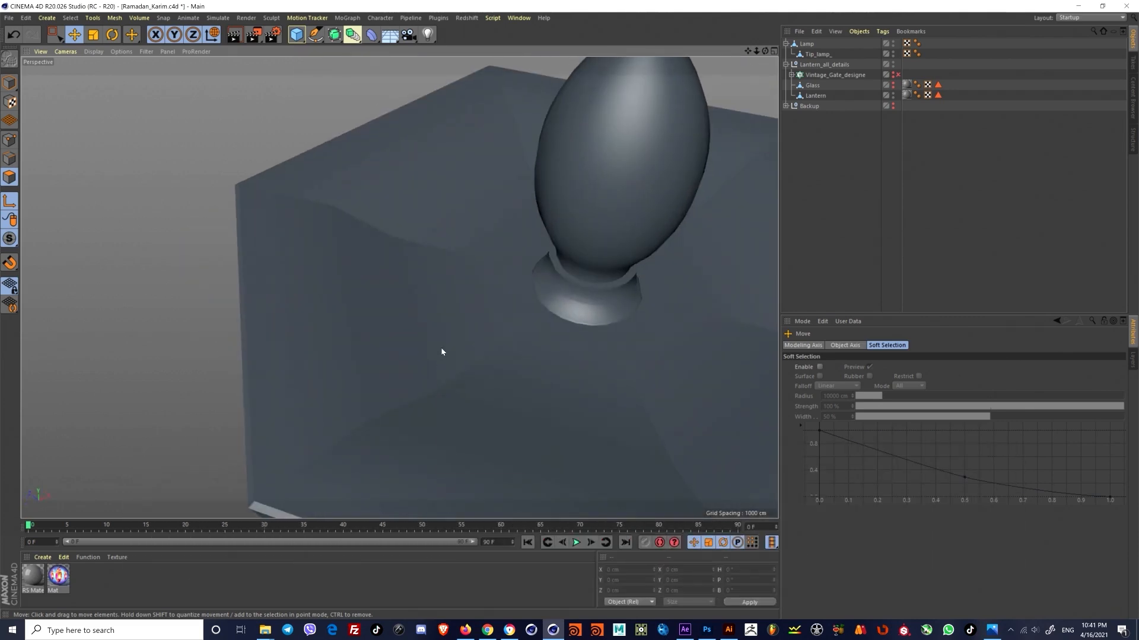
Step: Show the wireframe lines again and add supporting loop cuts along the hexagonal creases of the Lantern's interior base
key("n")
key("b")
left_click(802, 96)
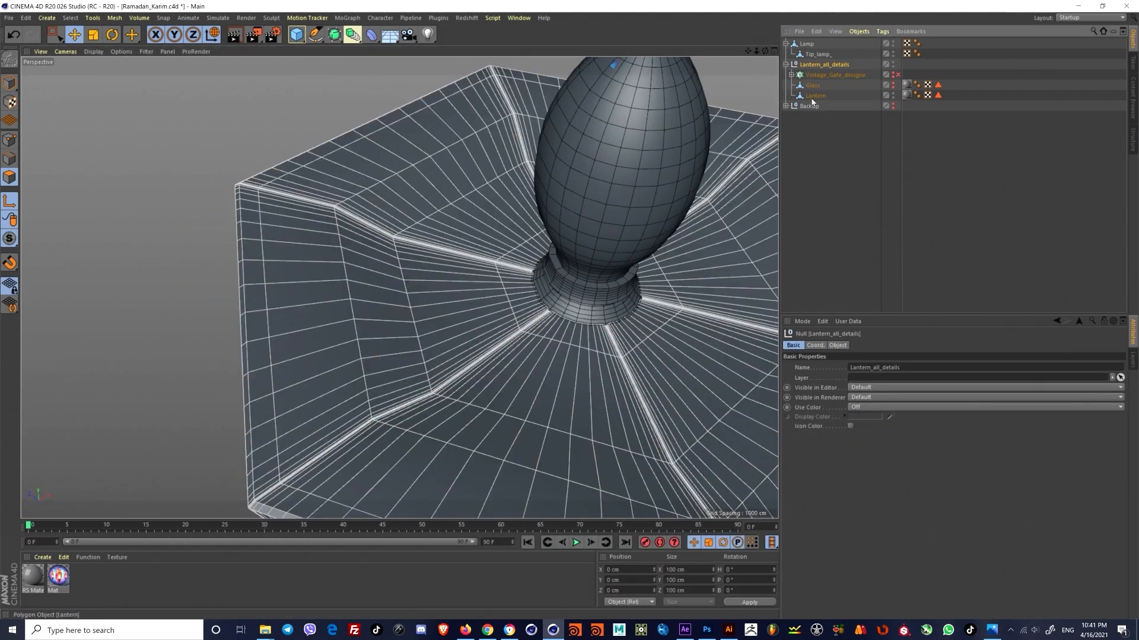
key("k")
key("l")
left_click(397, 237)
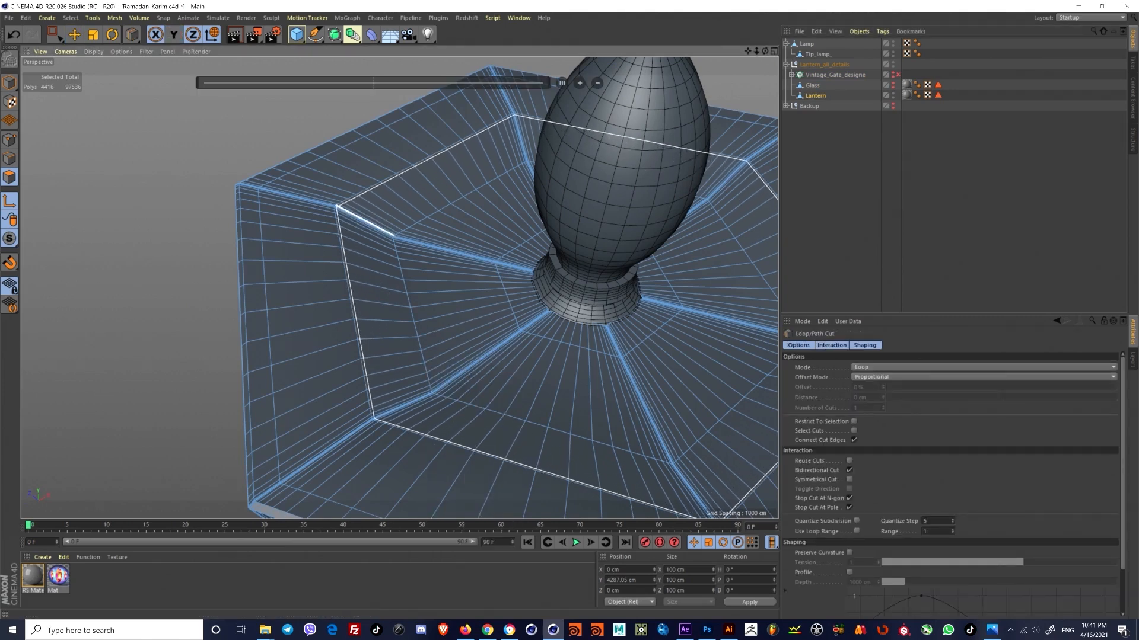
left_click(831, 191)
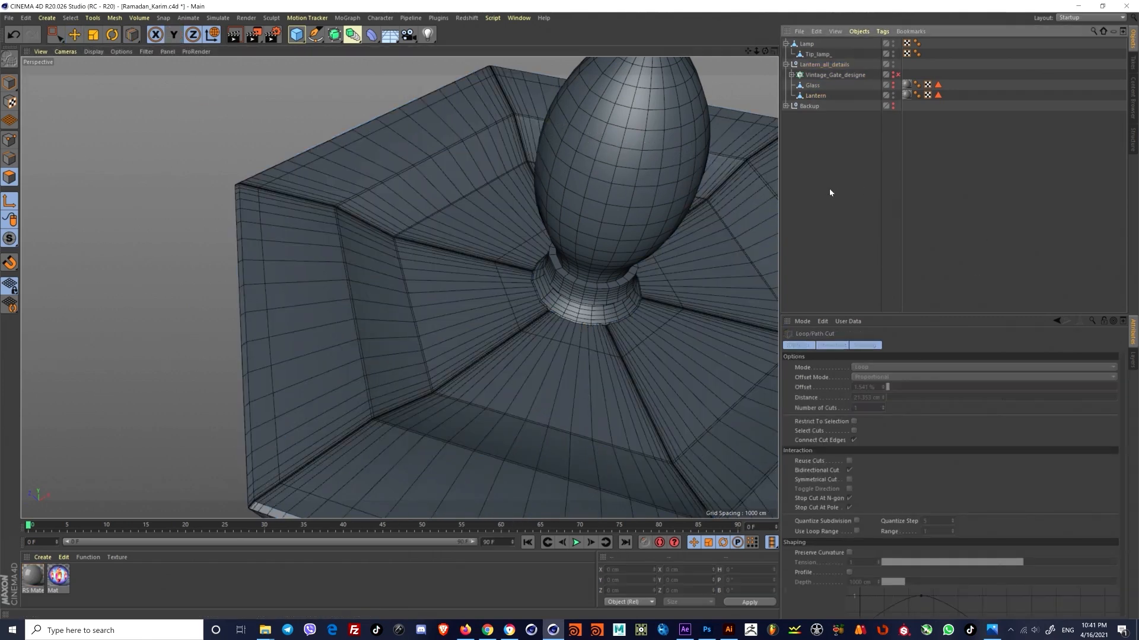
Step: Examine the interior base's creases and the seated lamp from several angles in Gouraud shading without lines
scroll(445, 297, "down", 5)
mouse_move(424, 290)
left_mouse_down("alt")
mouse_move(445, 320)
mouse_move(434, 297)
mouse_move(455, 285)
mouse_move(474, 321)
mouse_move(483, 299)
mouse_move(400, 287)
mouse_move(368, 320)
left_mouse_up("alt")
key("n")
key("a")
scroll(455, 285, "down", 4)
scroll(359, 331, "up", 3)
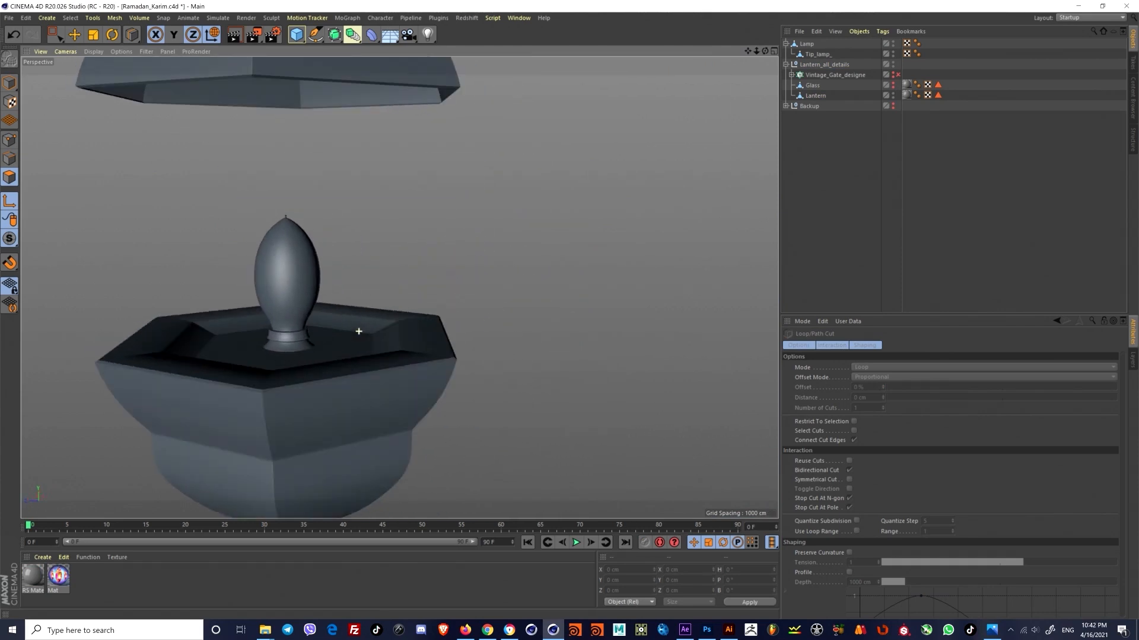
scroll(298, 272, "up", 4)
scroll(306, 296, "down", 5)
left_click_drag(298, 272, 332, 264, "alt")
scroll(332, 264, "up", 2)
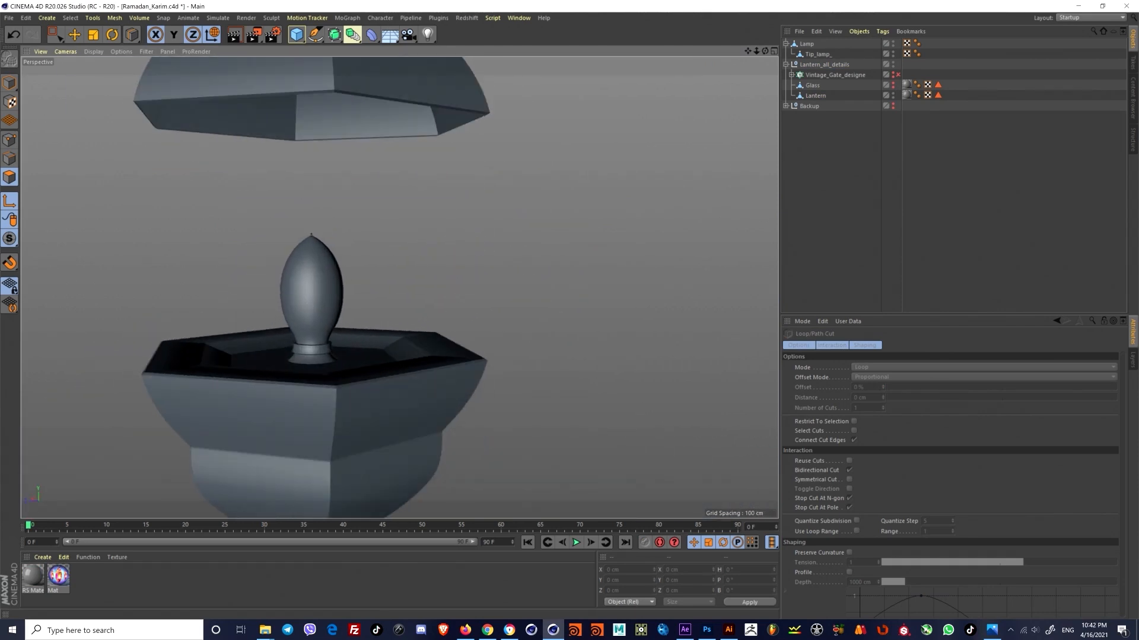
scroll(332, 264, "down", 3)
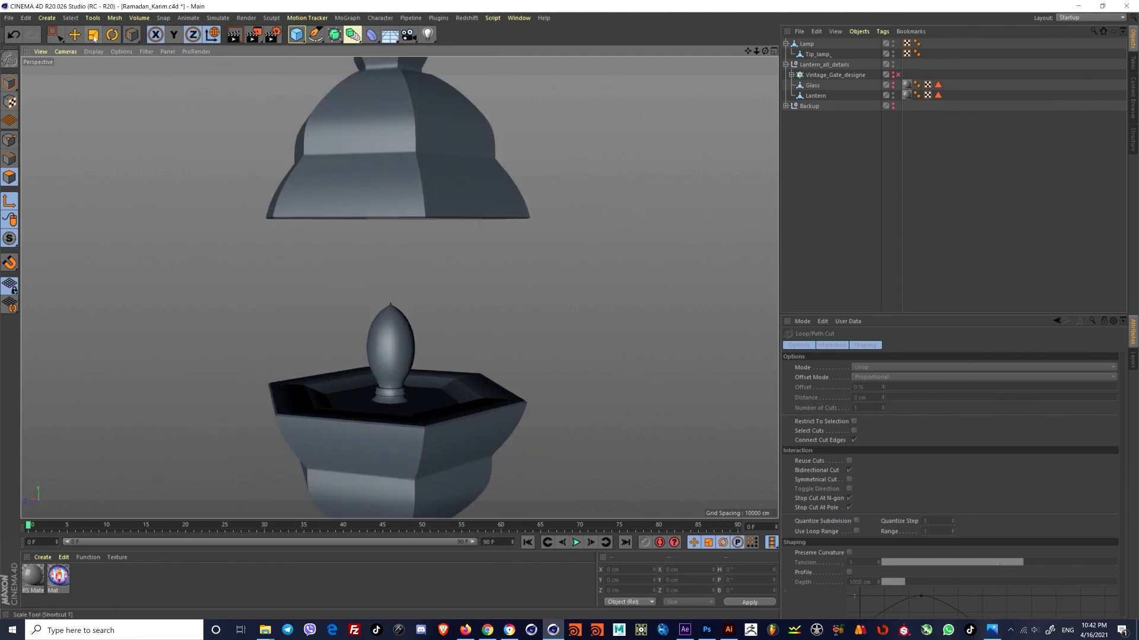
Step: Show the Glass and enable the Vintage_Gate_designe cloner to display the complete lantern body
left_click(74, 35)
left_click_drag(388, 237, 409, 252, "alt")
left_click(893, 85, "alt")
scroll(379, 316, "down", 3)
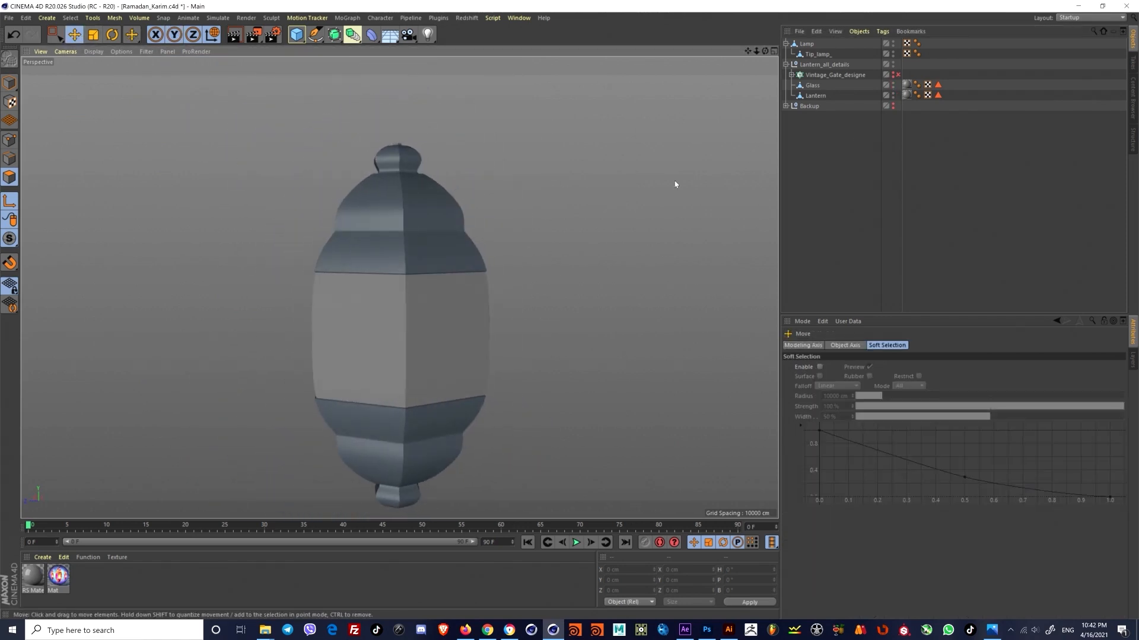
left_click(895, 75)
scroll(695, 283, "up", 4)
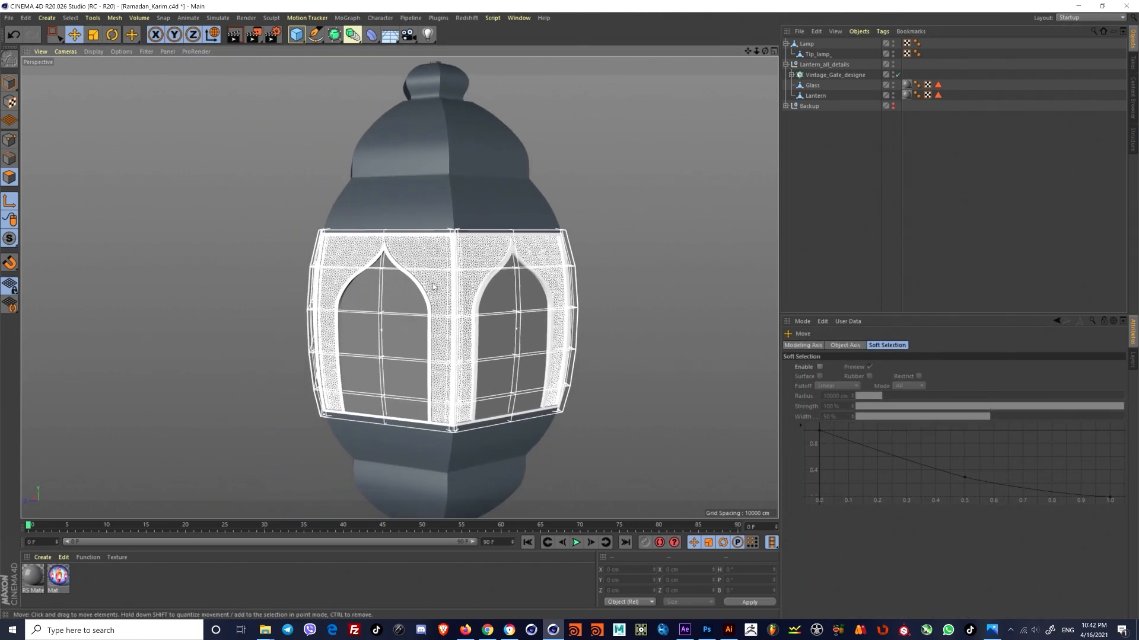
scroll(695, 283, "down", 2)
left_click_drag(695, 283, 697, 303, "alt")
scroll(697, 302, "up", 2)
Step: Hide the FFD deformer inside Vintage_Gate_designe in both the editor and the renderer, and save the scene
left_click(812, 86)
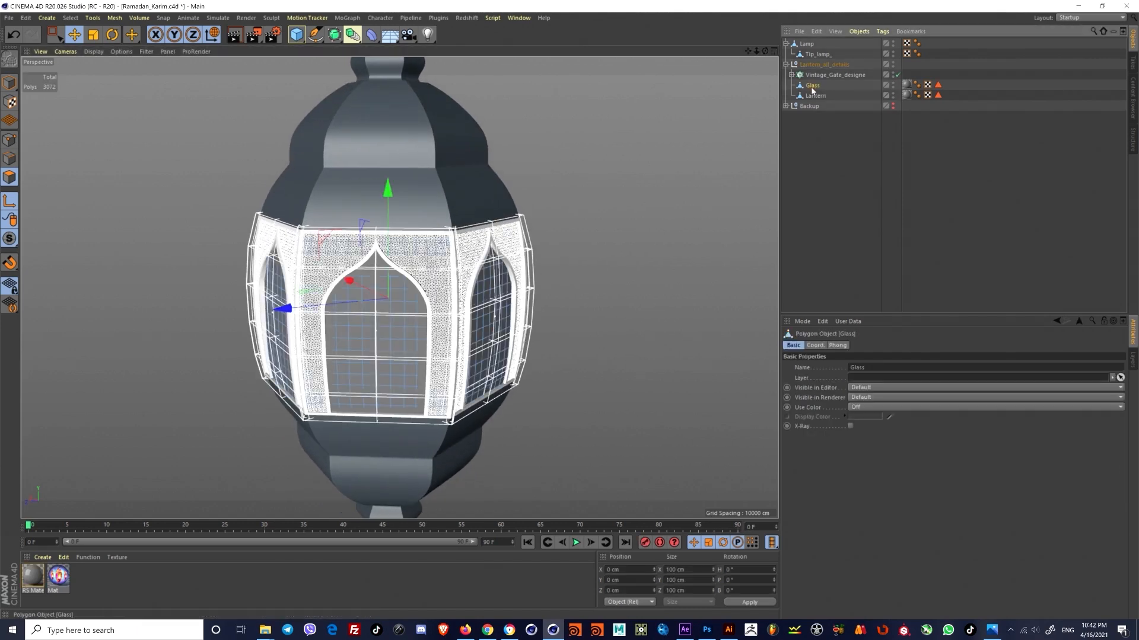
left_click(792, 75)
left_click(829, 179)
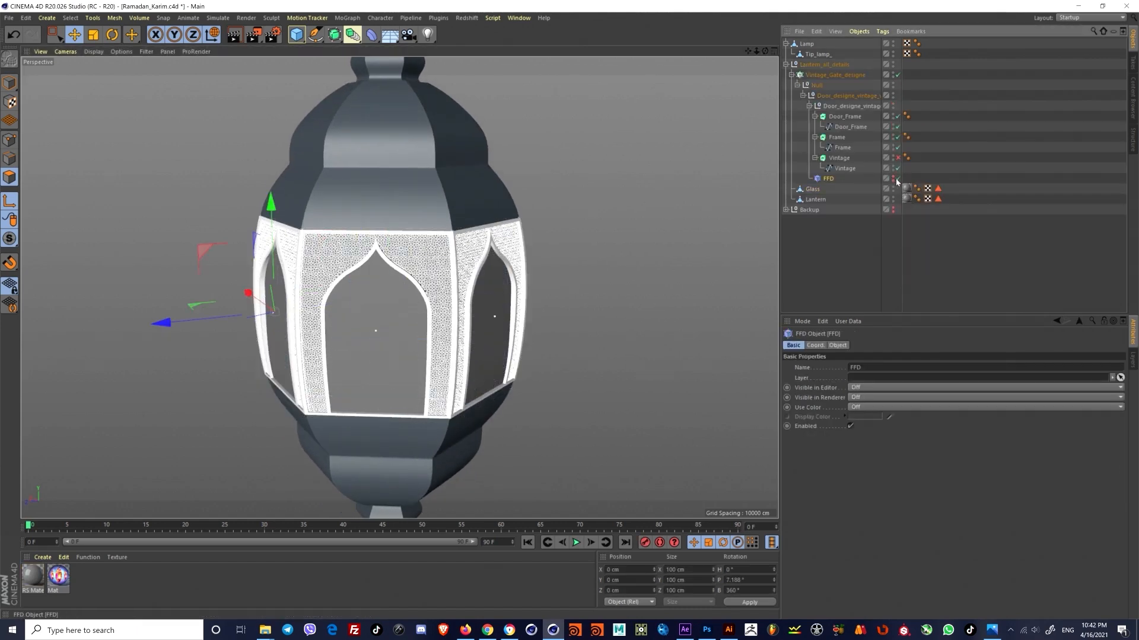
left_click(839, 260)
scroll(389, 273, "down", 3)
left_click_drag(389, 273, 382, 264, "alt")
scroll(383, 264, "up", 4)
left_click(791, 74)
left_click(837, 75)
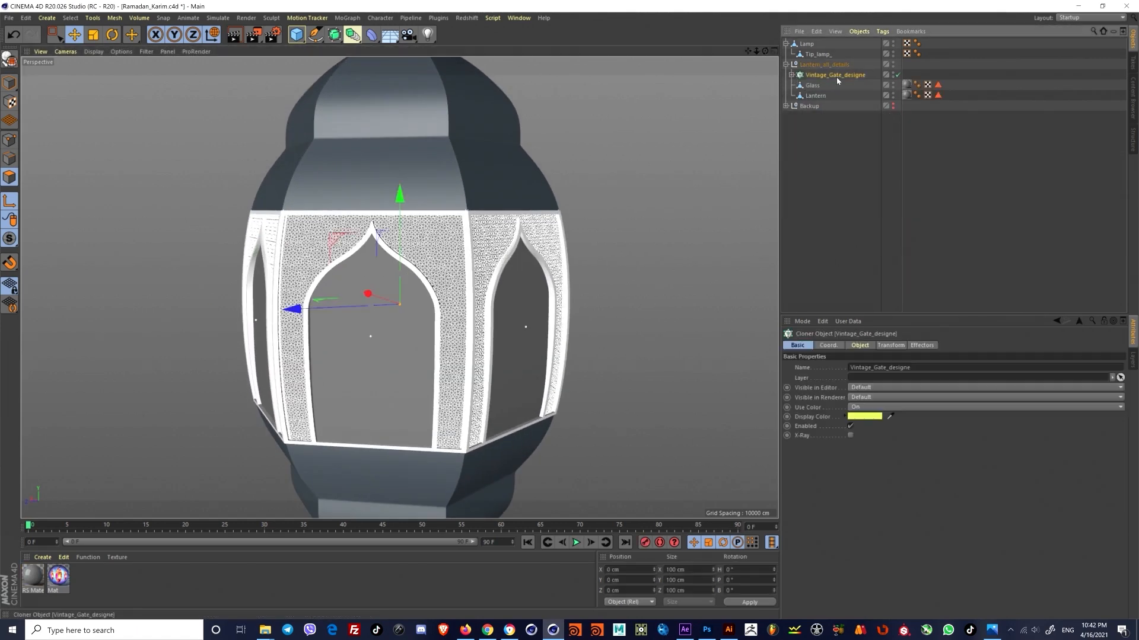
left_click(835, 163)
key("ctrl+s")
Step: Move the reference Plane out of the Backup group to the top level and enable it
scroll(419, 301, "down", 3)
middle_click_drag(419, 301, 376, 336, "alt")
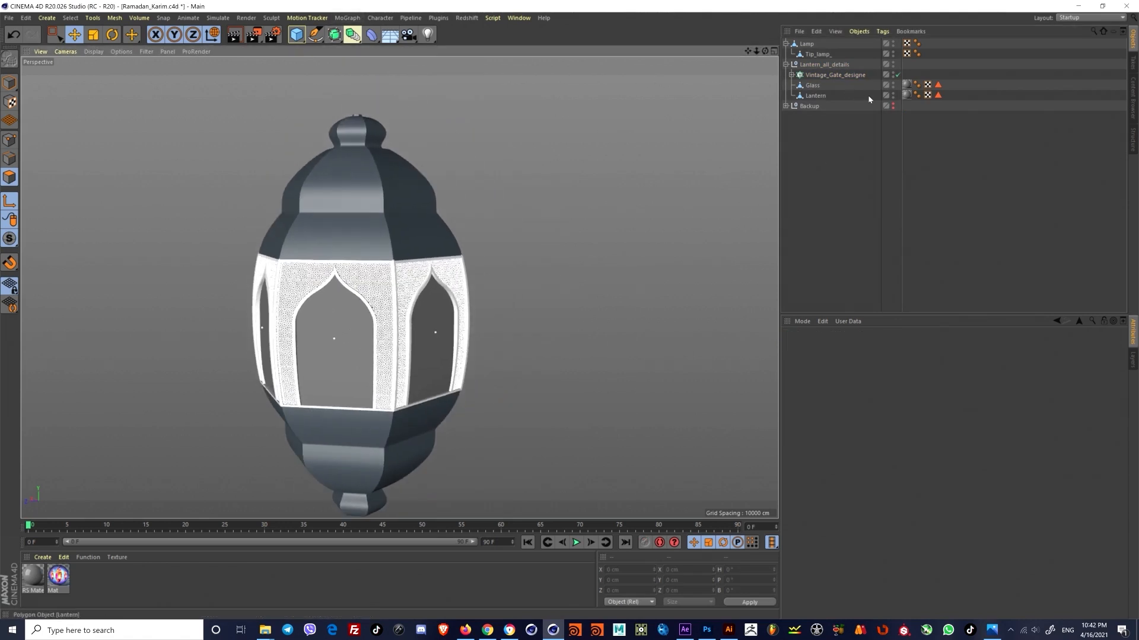
left_click(786, 106)
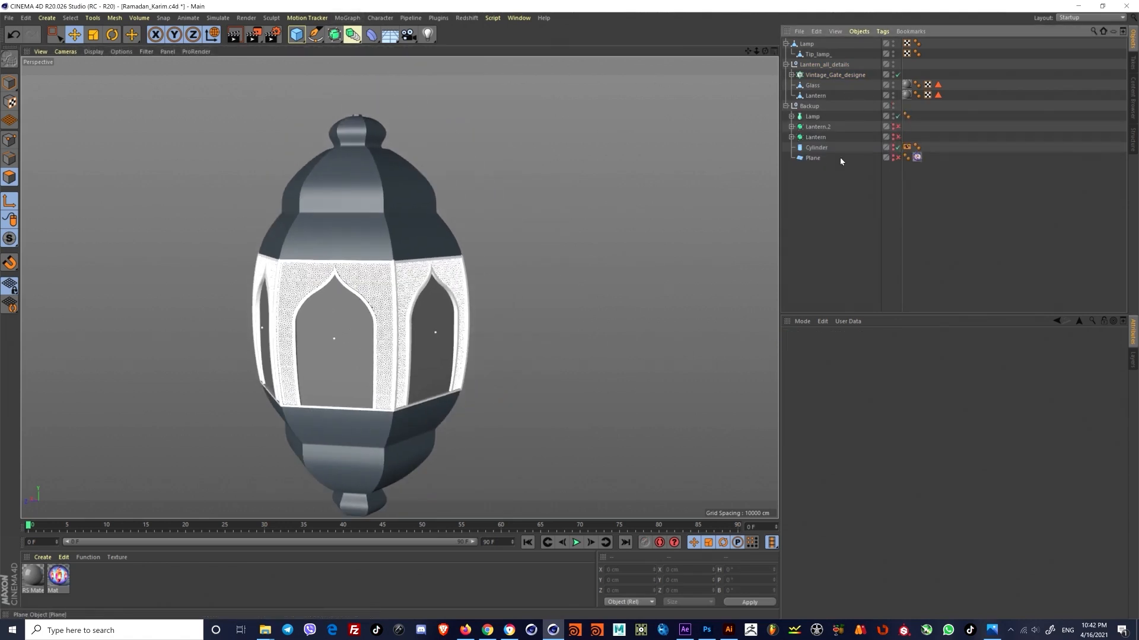
left_click_drag(813, 158, 811, 181)
left_click(785, 106)
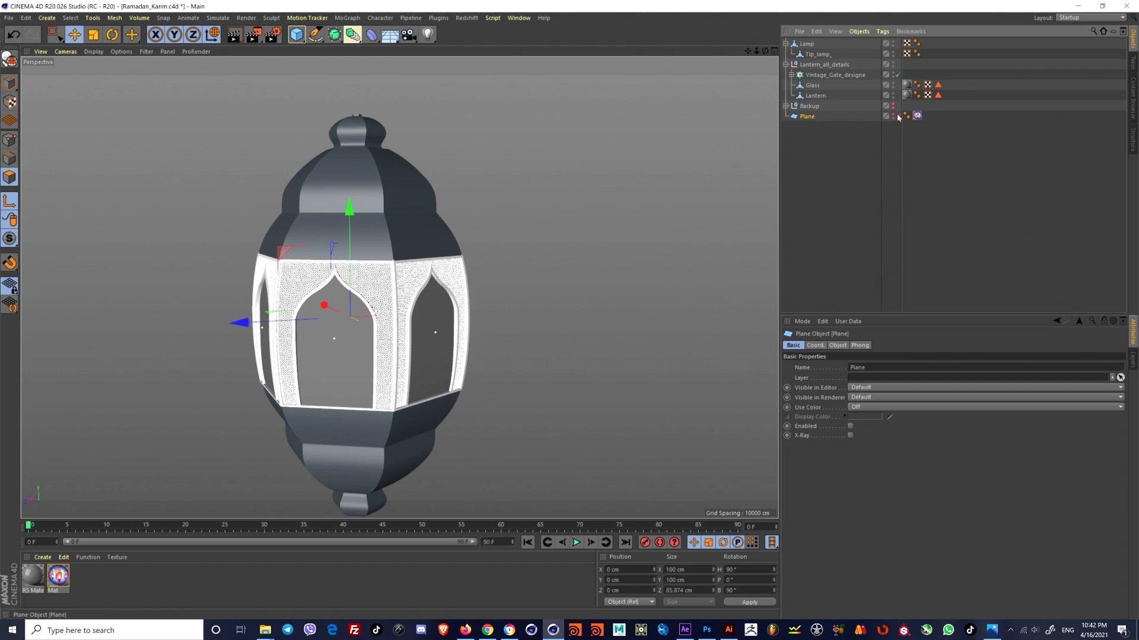
left_click(897, 117)
scroll(498, 190, "down", 6)
scroll(498, 208, "up", 4)
left_click_drag(593, 261, 518, 275, "alt")
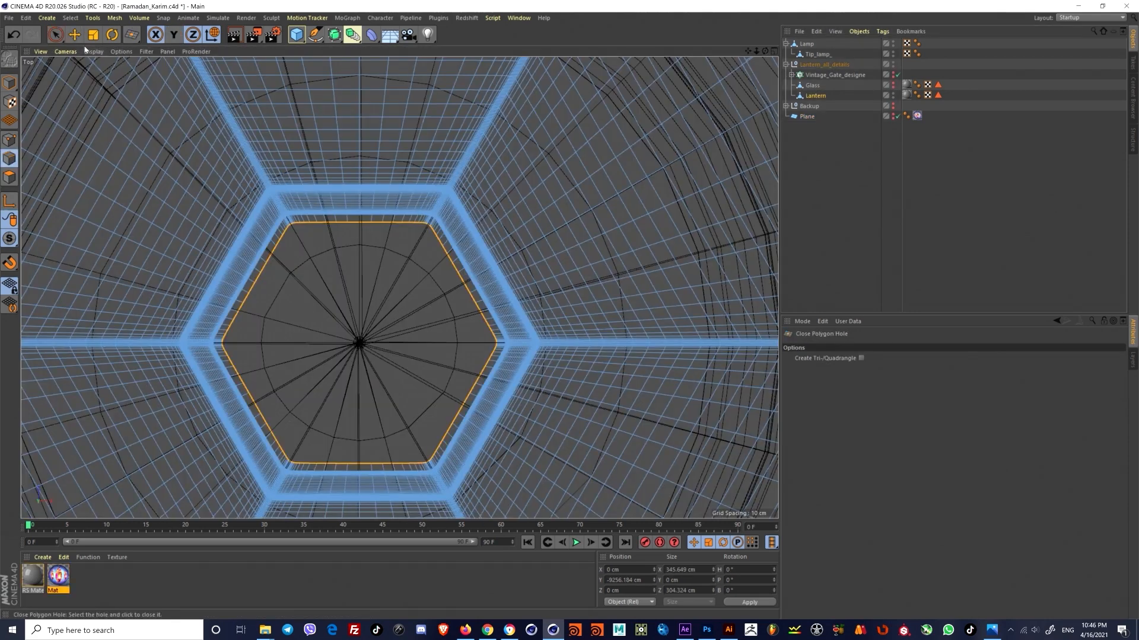
Step: Split the hexagonal cap polygons at the Lantern's lower opening into a separate object and delete them from the Lantern mesh
left_click(74, 35)
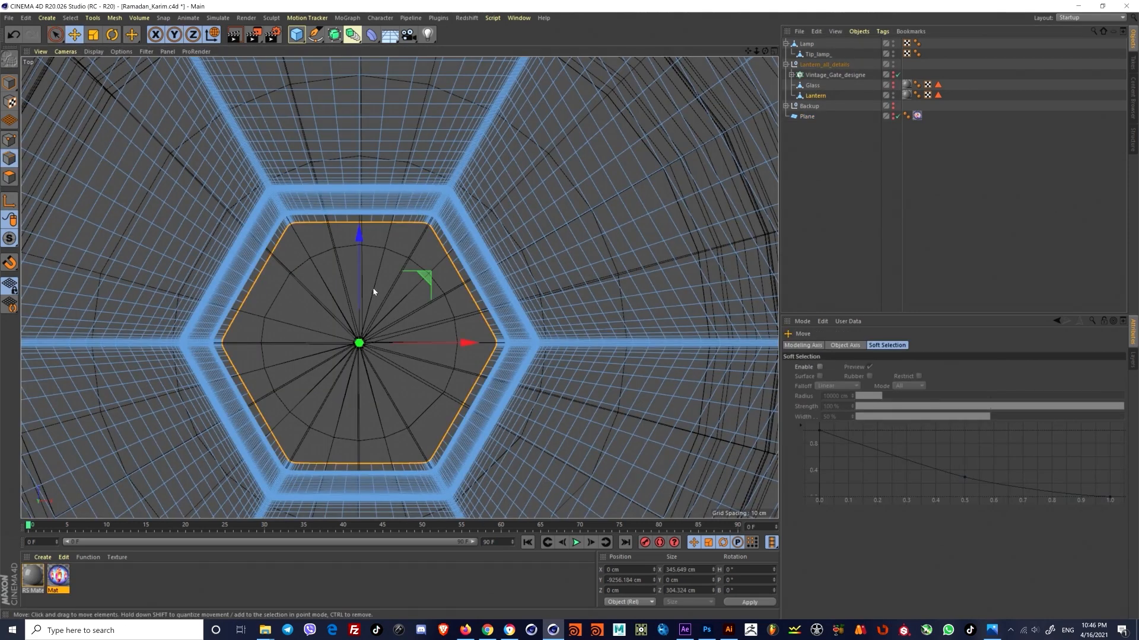
middle_click(356, 294)
middle_click(315, 213)
left_click(481, 237)
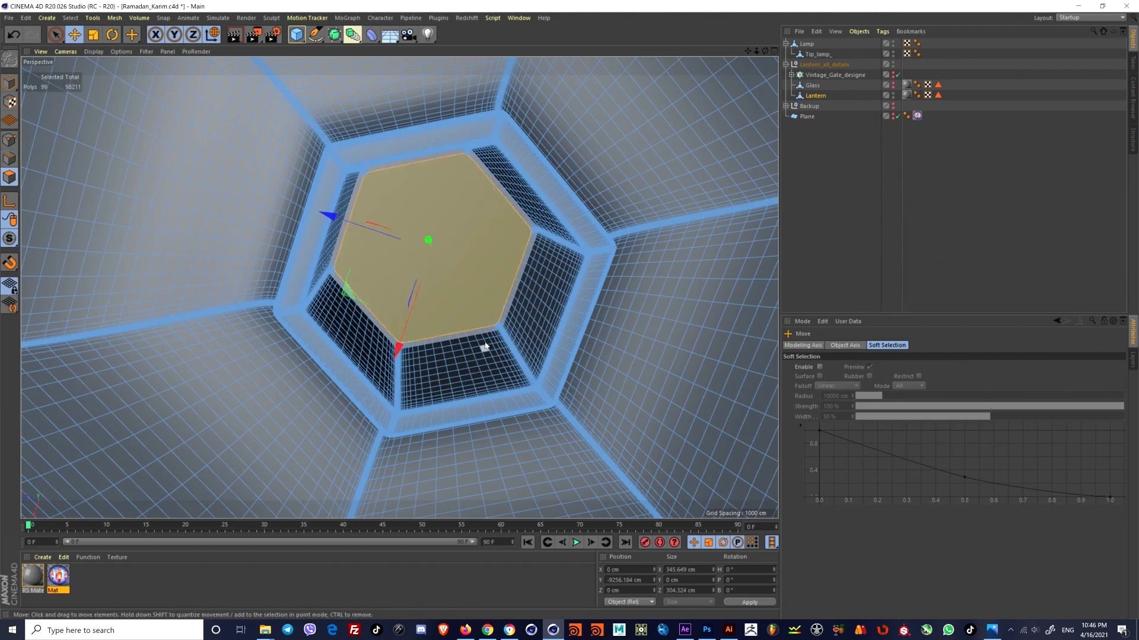
left_click_drag(409, 279, 427, 232, "alt")
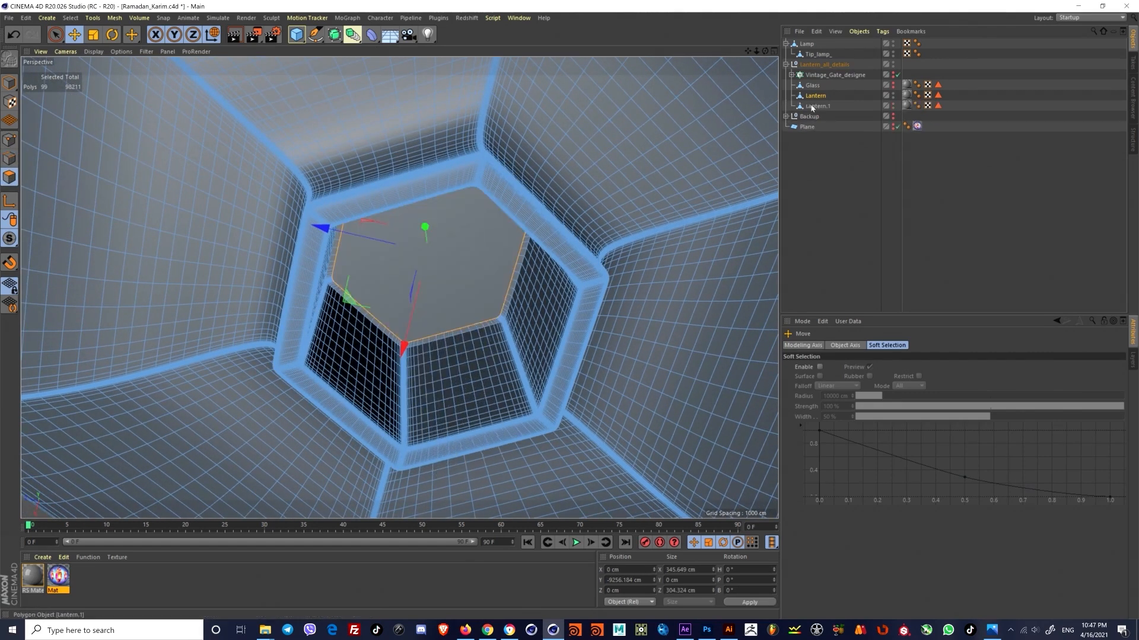
left_click(818, 106)
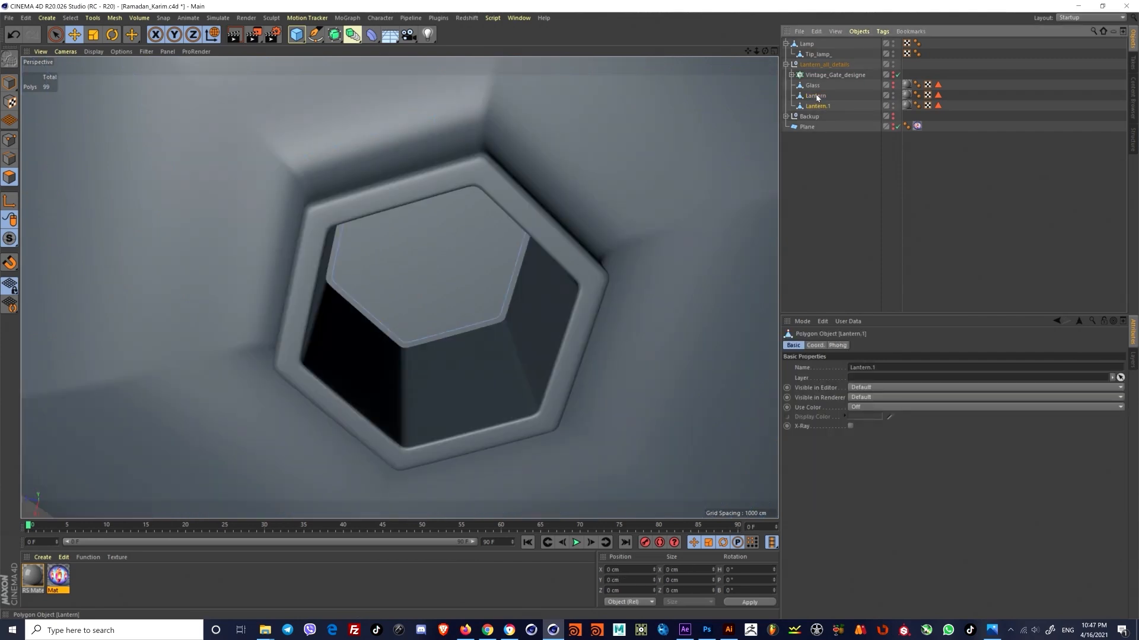
left_click(816, 97)
key("Delete")
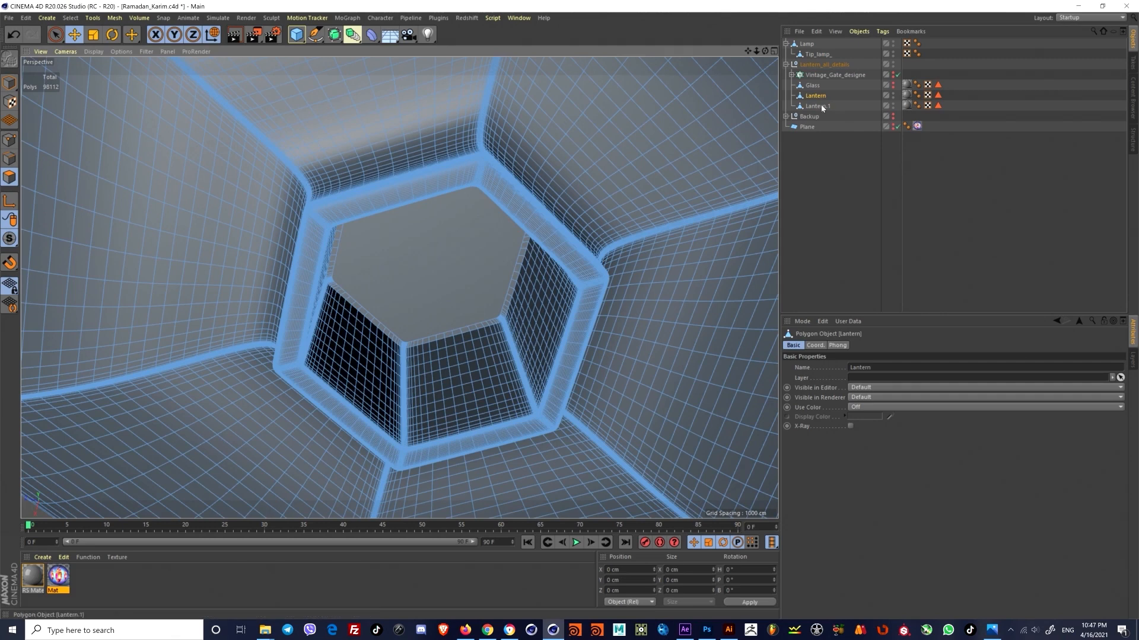
Step: Nest the separated cap object under Lantern and rename it Buttom
left_click(821, 107)
left_click_drag(819, 97, 817, 96)
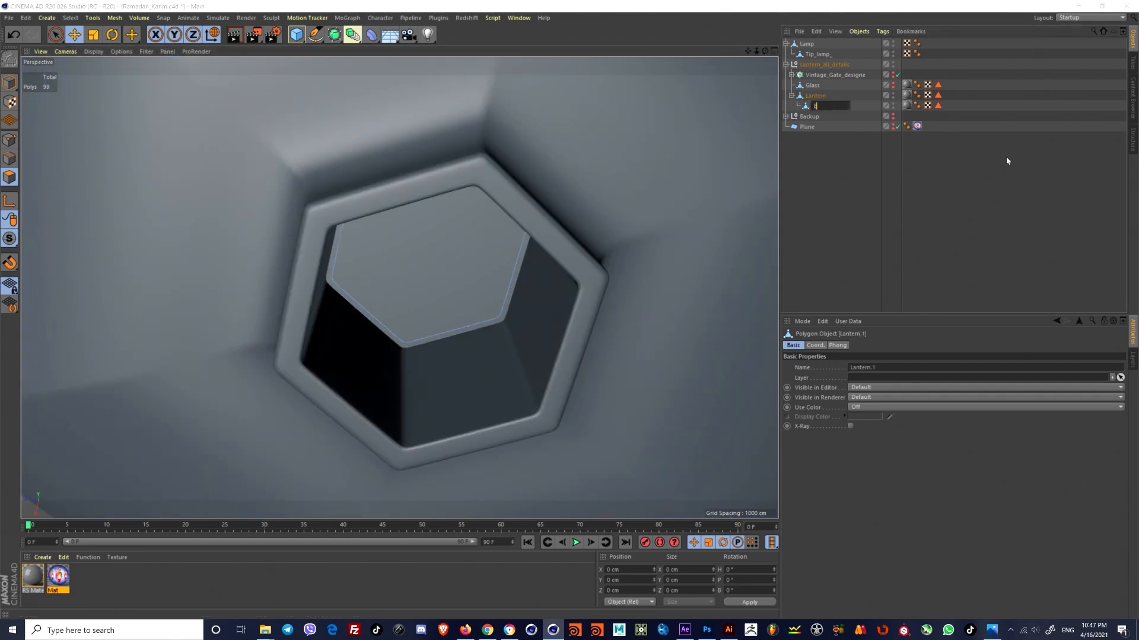
type("Buttom")
key("Return")
Step: Extrude all of the Buttom's polygons downward out of the lantern's base to about Y -9643 cm
key("ctrl+a")
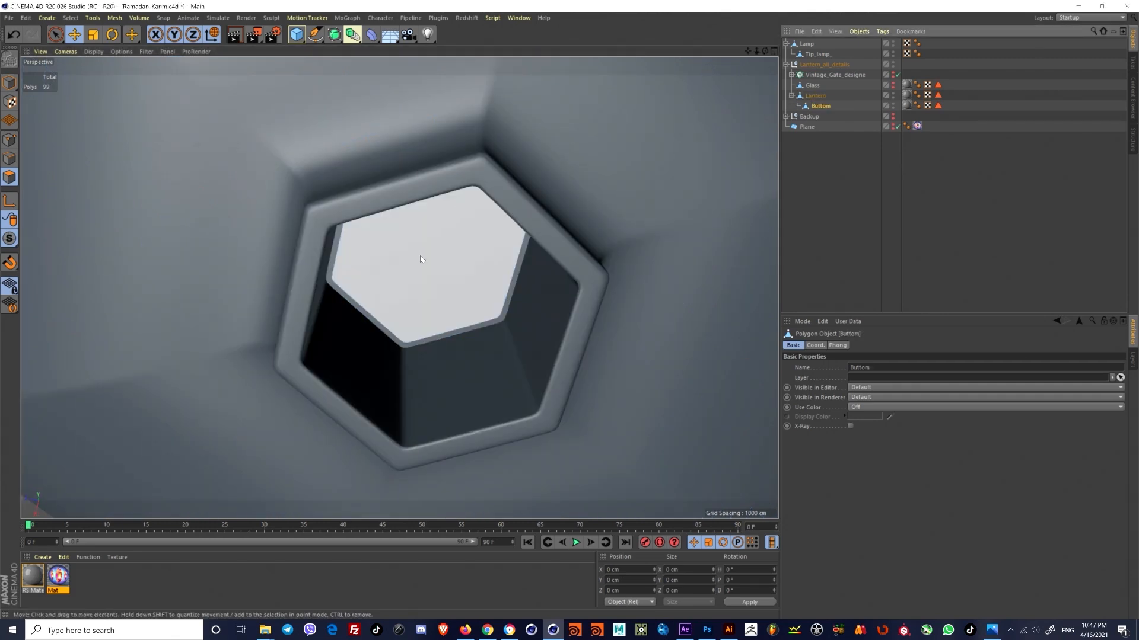
left_click_drag(427, 229, 453, 291, "ctrl")
scroll(431, 330, "down", 6)
scroll(453, 292, "down", 3)
scroll(452, 292, "up", 5)
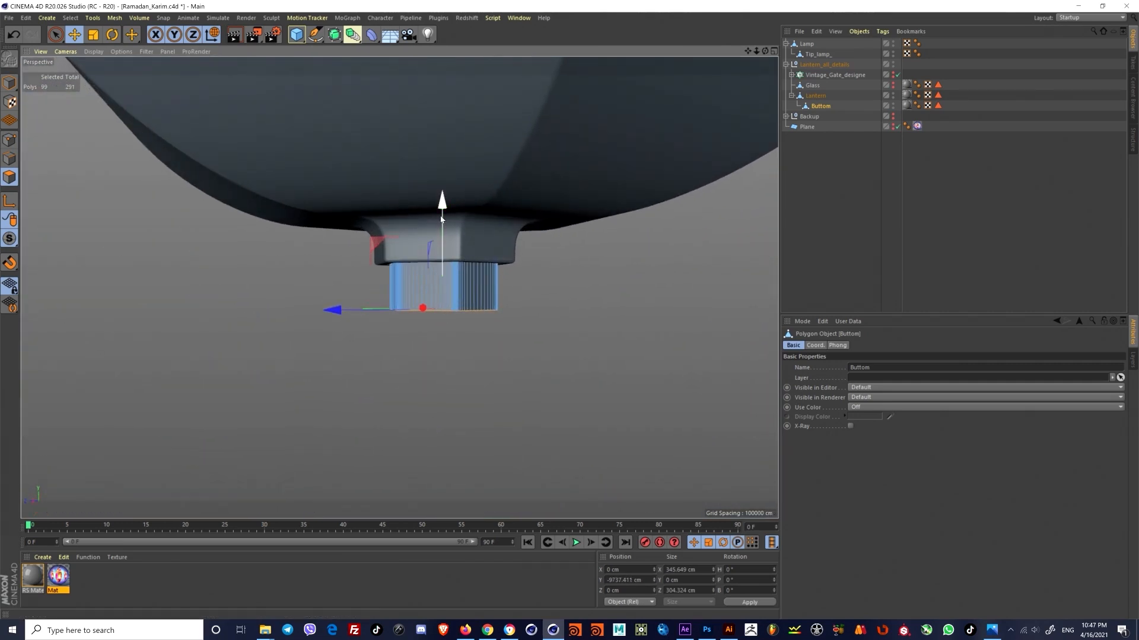
left_click_drag(443, 215, 443, 187)
left_click_drag(431, 281, 474, 265, "alt")
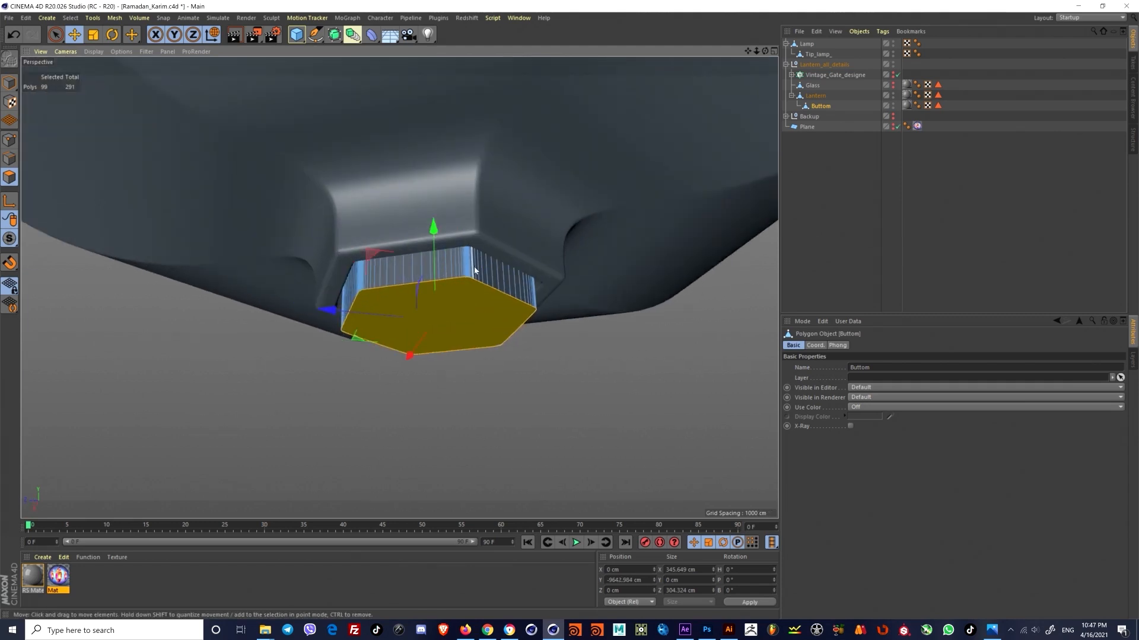
Step: Try insetting the Buttom's end face by 31 cm and extruding it down to about Y -9793 cm
key("i")
left_click_drag(435, 322, 435, 320)
left_click_drag(436, 225, 474, 389, "ctrl")
scroll(477, 379, "down", 5)
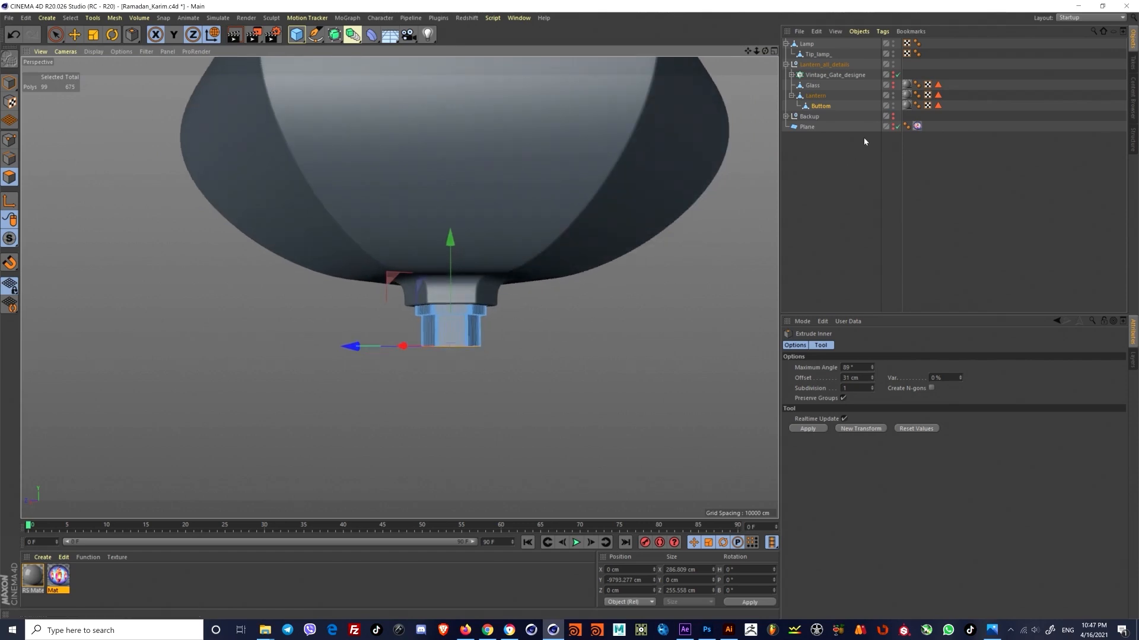
Step: Display the reference Plane behind the model and compare the Buttom with the pictured lantern's lower tip
left_click(896, 126)
left_click(896, 126)
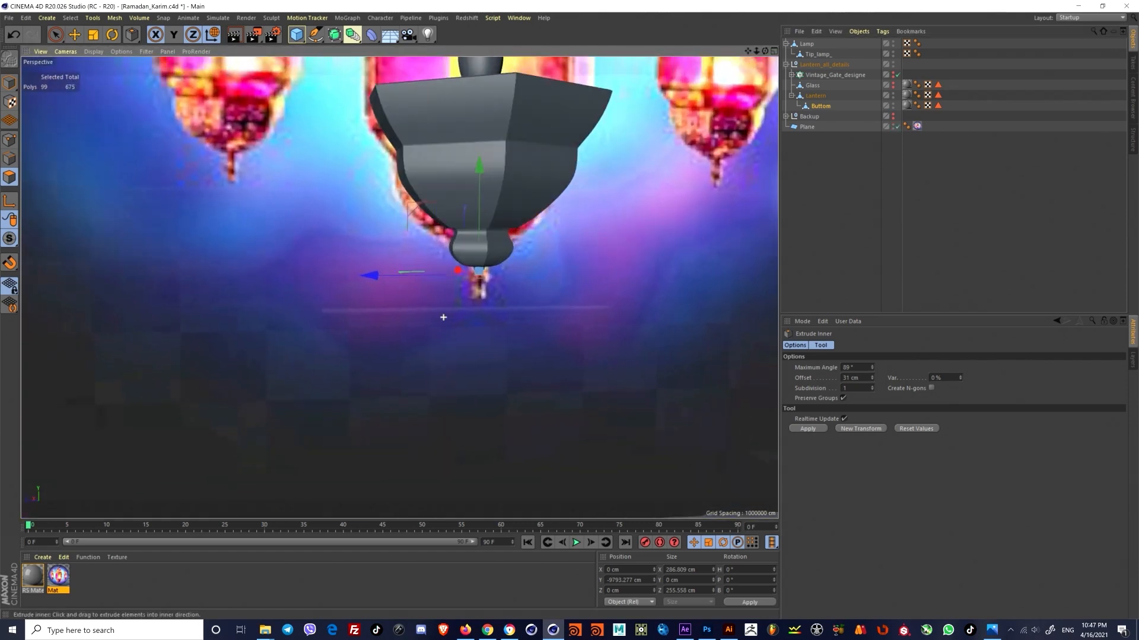
scroll(422, 296, "down", 5)
scroll(422, 296, "up", 8)
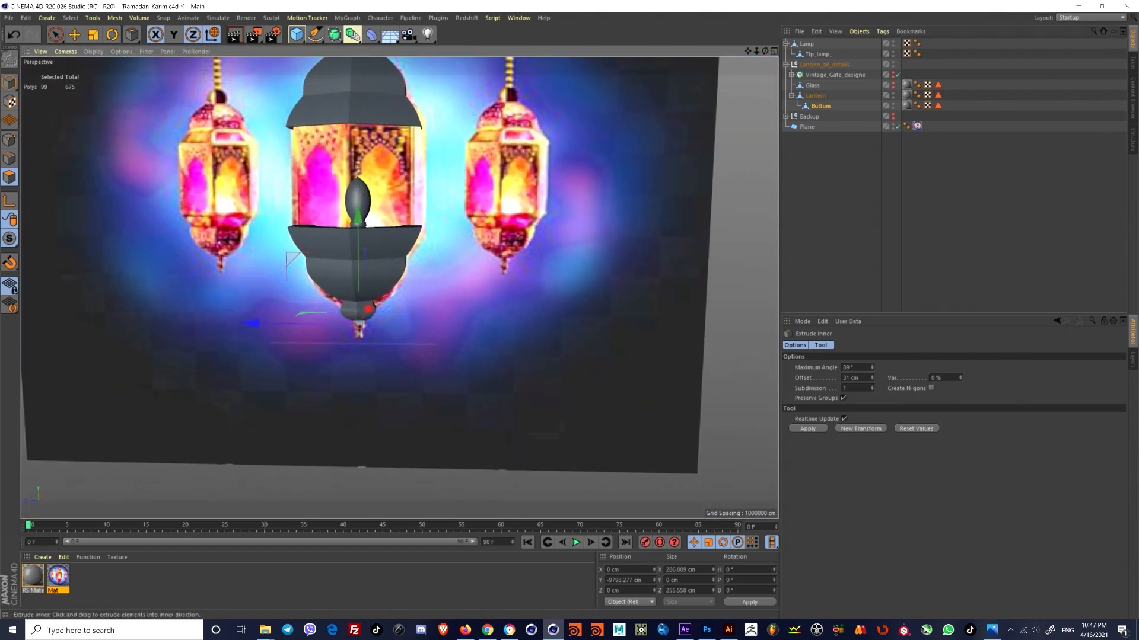
scroll(359, 311, "up", 6)
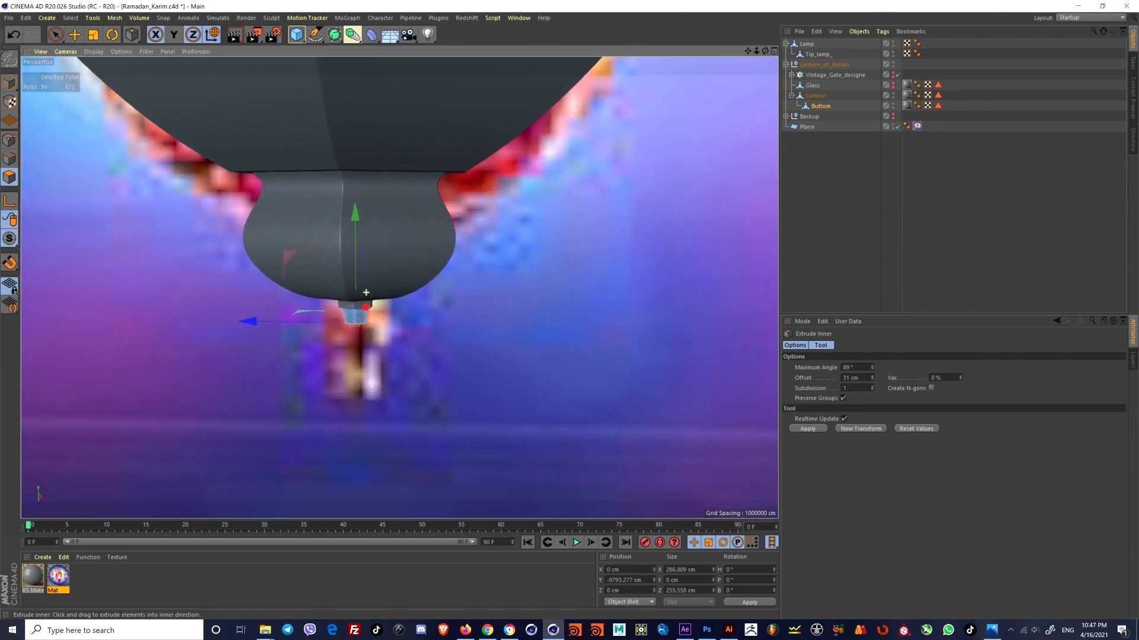
scroll(359, 311, "down", 6)
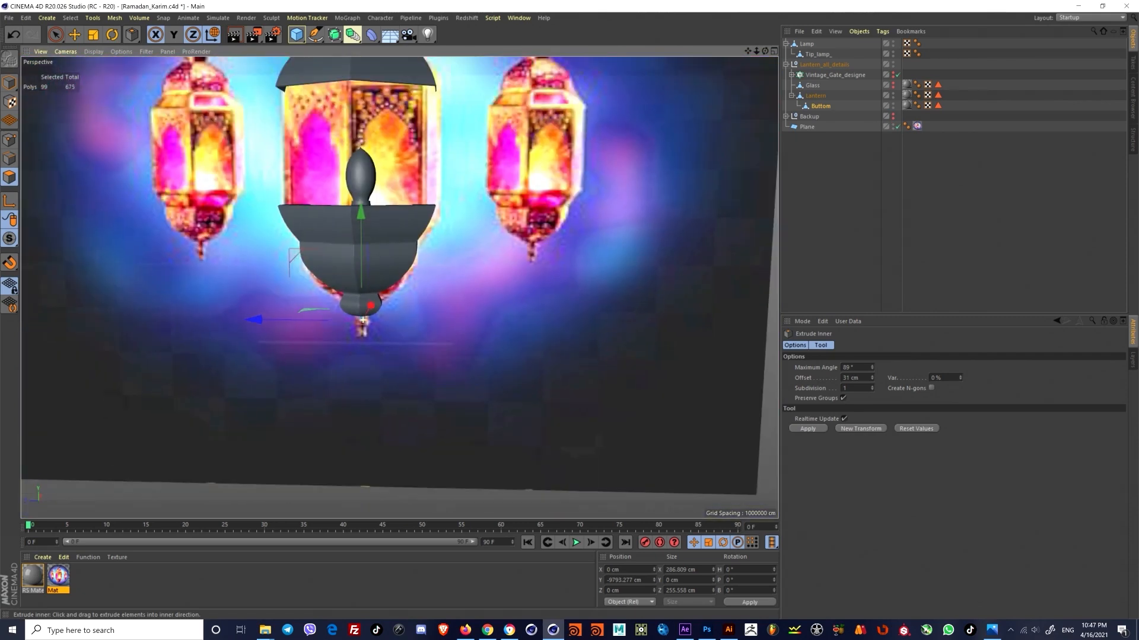
scroll(359, 311, "up", 7)
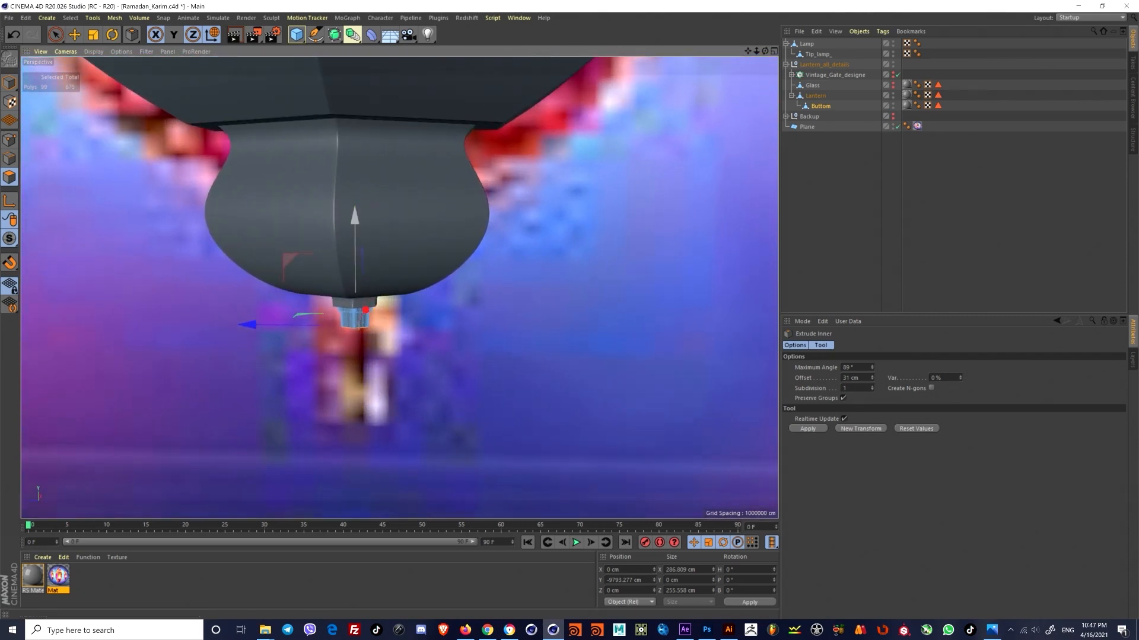
Step: Try lengthening the Buttom's stem to about Y -10050 cm, and undo the trial insets and stem extrusions
left_click_drag(365, 309, 316, 382)
scroll(352, 361, "up", 4)
key("ctrl+z")
scroll(362, 342, "up", 4)
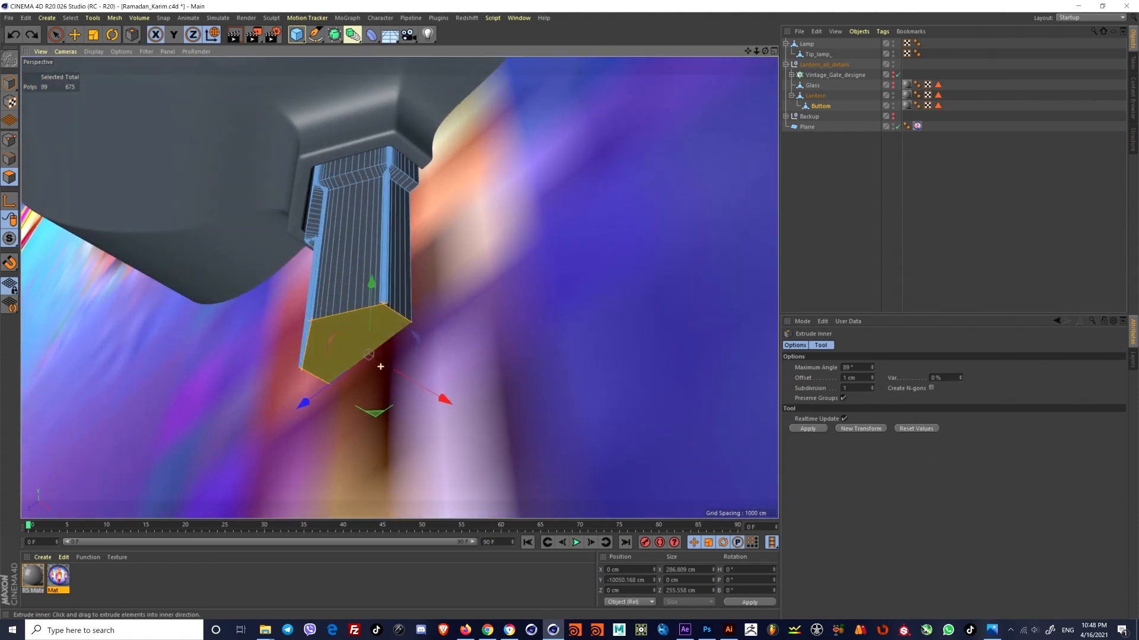
key("ctrl+z")
scroll(380, 198, "up", 4)
mouse_move(407, 179)
left_mouse_down("alt")
mouse_move(425, 206)
mouse_move(399, 152)
mouse_move(422, 121)
mouse_move(410, 188)
left_mouse_up("alt")
key("ctrl+z")
key("ctrl+z")
key("ctrl+z")
key("ctrl+z")
scroll(417, 151, "down", 3)
Step: Inset the Buttom's end face to about 326 cm wide and extrude it down to about Y -9915 cm
left_click_drag(375, 153, 382, 283, "ctrl")
scroll(372, 273, "down", 5)
scroll(376, 283, "up", 8)
key("ctrl+z")
left_click_drag(549, 272, 488, 292, "alt")
left_click_drag(489, 292, 497, 291)
key("ctrl+z")
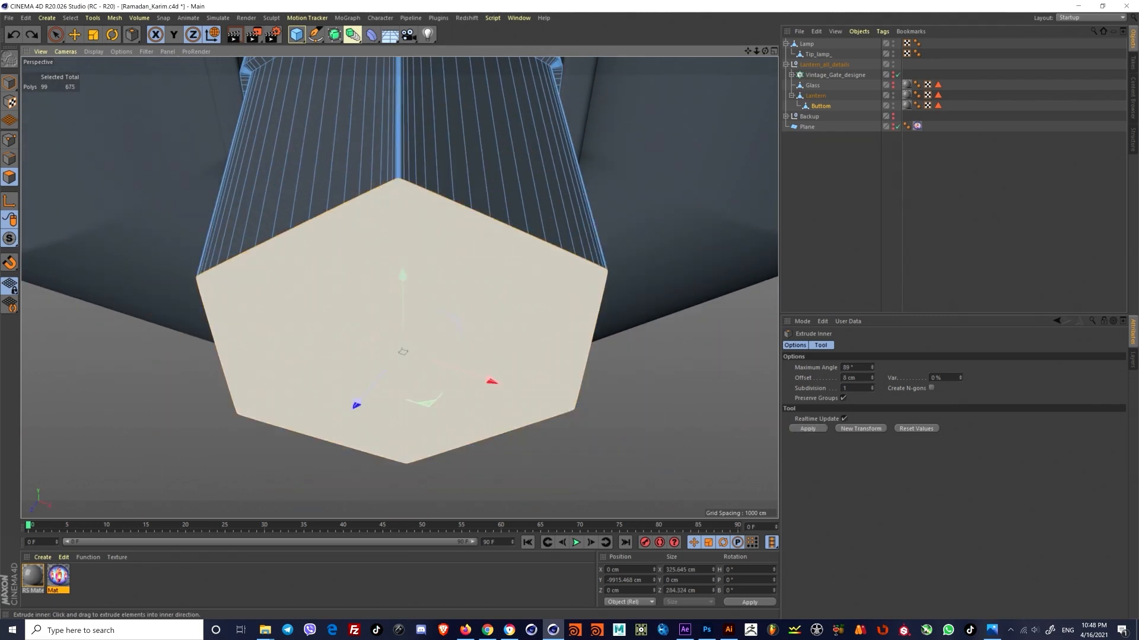
Step: Add an inner face at the Buttom's end and scale it to about 299 cm wide
key("t")
left_click_drag(555, 325, 526, 315)
key("ctrl+z")
scroll(475, 287, "down", 8)
left_click_drag(400, 288, 417, 328, "alt")
scroll(633, 216, "down", 4)
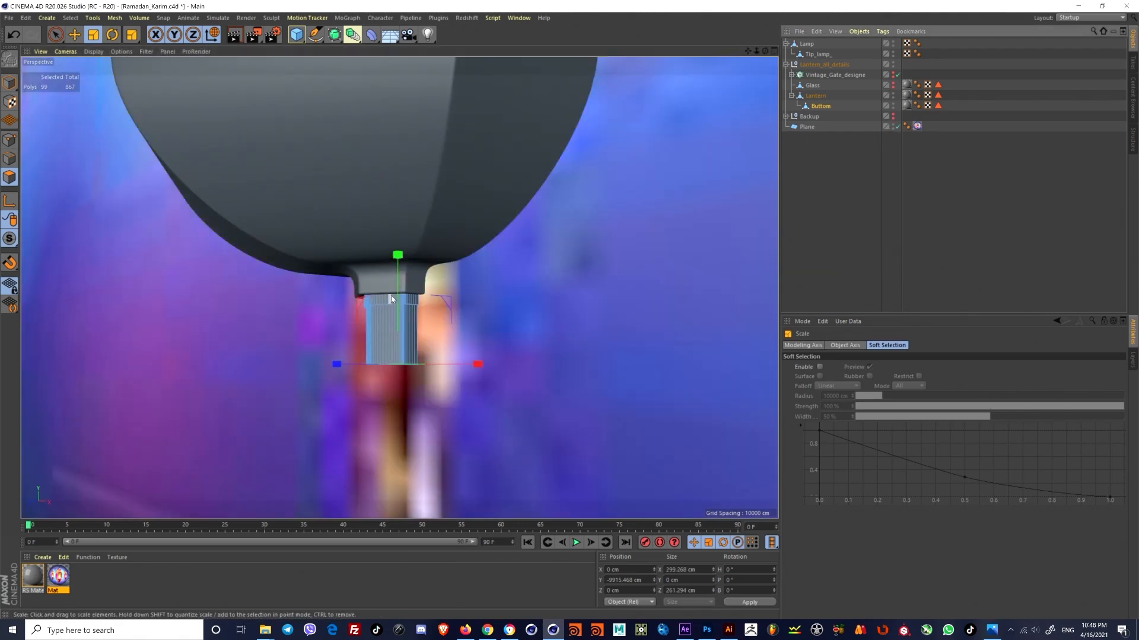
Step: Lengthen the Buttom by moving its end face down to about Y -10744 cm, following the reference lantern's tip
scroll(392, 299, "down", 8)
left_click_drag(391, 299, 426, 306, "alt")
scroll(409, 326, "down", 8)
left_click_drag(375, 346, 397, 279, "alt")
middle_click_drag(397, 279, 387, 399, "alt")
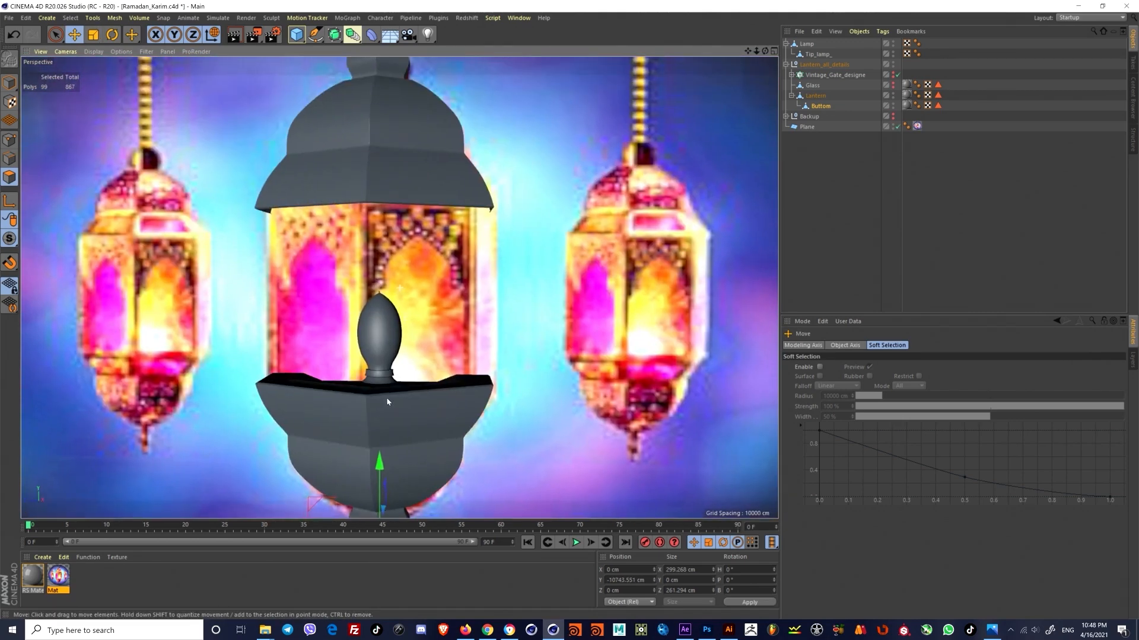
Step: Inspect the lantern's crown against the reference chain and add a Sphere primitive for the chain
scroll(387, 401, "down", 6)
left_click_drag(387, 402, 440, 332, "alt")
scroll(383, 265, "up", 8)
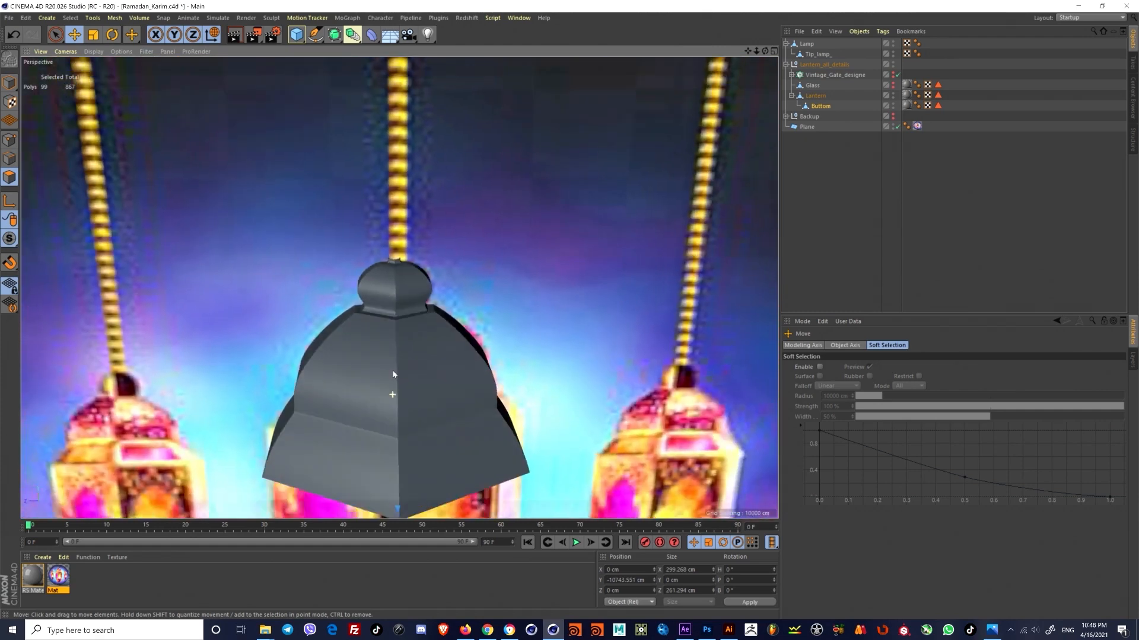
scroll(393, 375, "down", 5)
left_click_drag(393, 374, 406, 376, "alt")
scroll(406, 376, "up", 5)
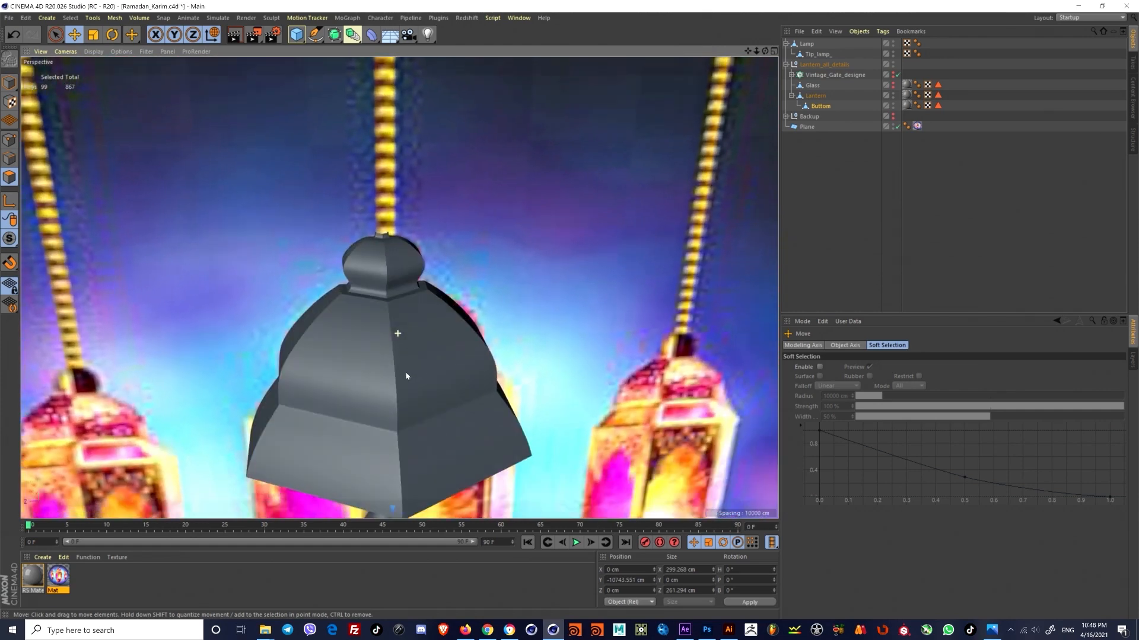
scroll(408, 314, "up", 3)
left_click_drag(297, 34, 503, 69)
scroll(386, 222, "down", 7)
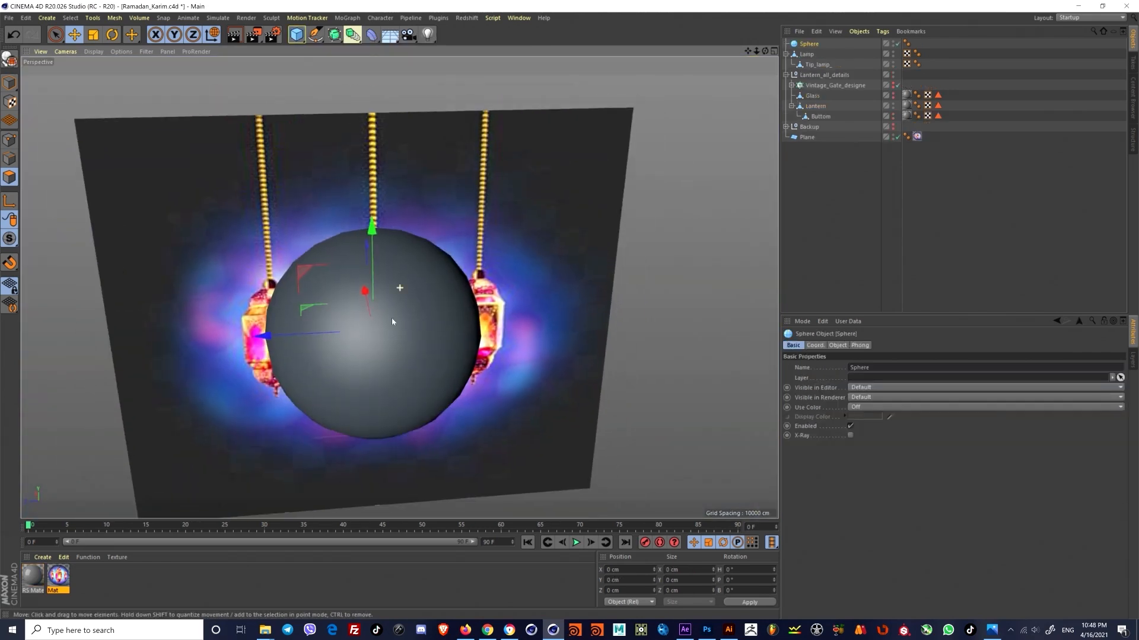
middle_click_drag(391, 318, 373, 279, "alt")
Step: Display the wireframe lines and set the sphere's segments to 20
left_click(836, 345)
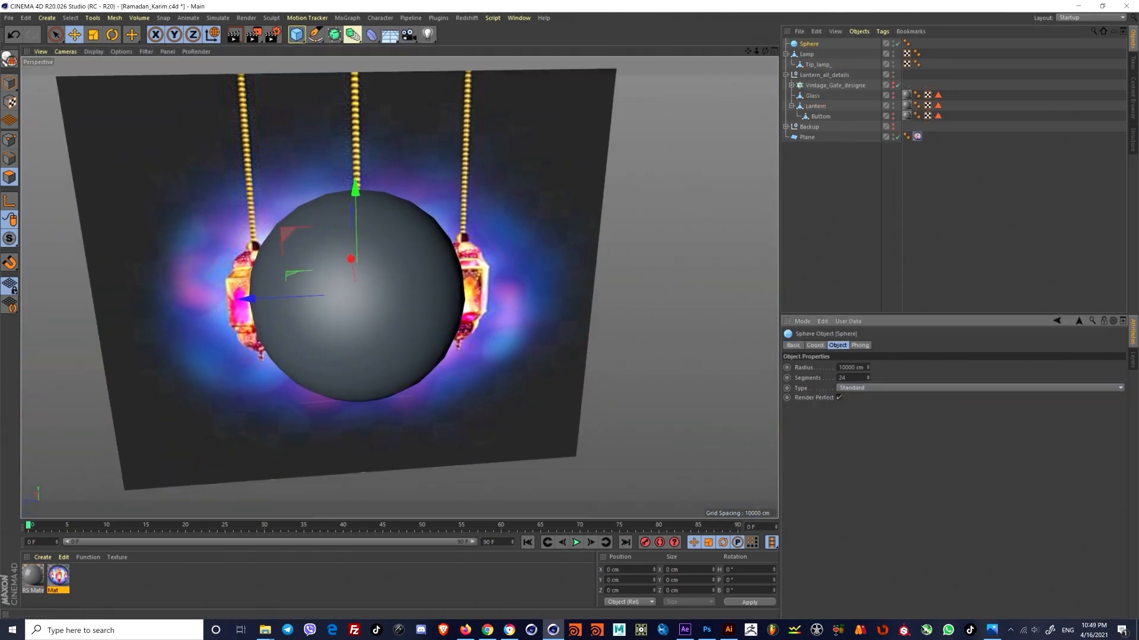
key("n")
key("b")
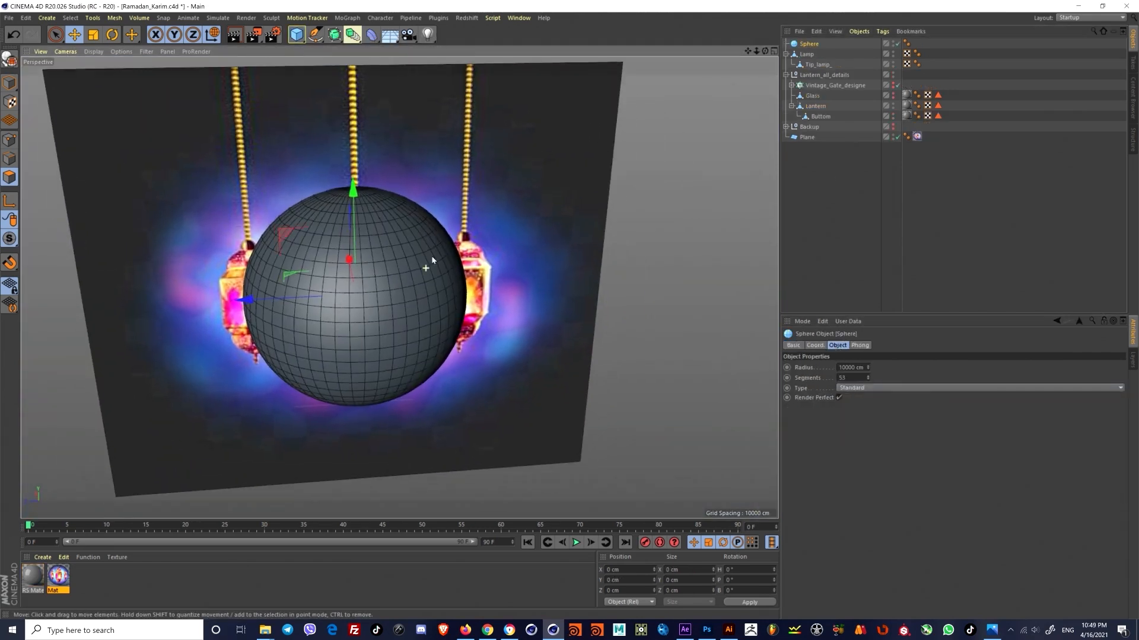
scroll(389, 243, "up", 5)
left_click(867, 379)
left_click_drag(868, 380, 868, 410)
scroll(330, 264, "down", 1)
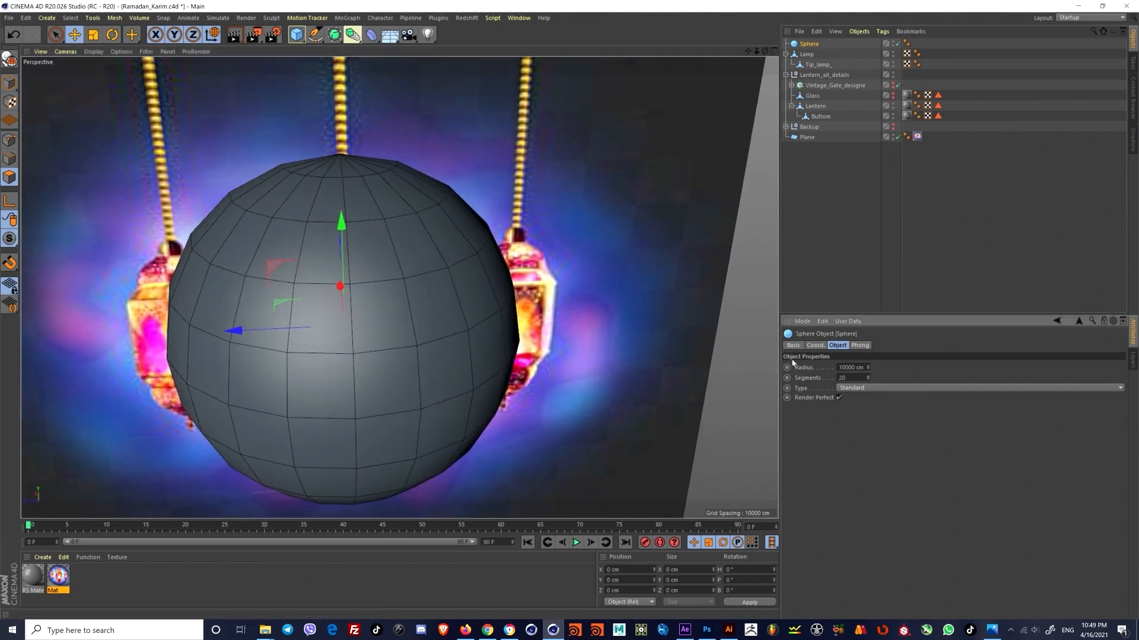
Step: Shrink the sphere to chain-bead size and move it up to the lantern's crown, where the reference chain begins
scroll(429, 317, "down", 2)
key("t")
left_click_drag(429, 315, 209, 451)
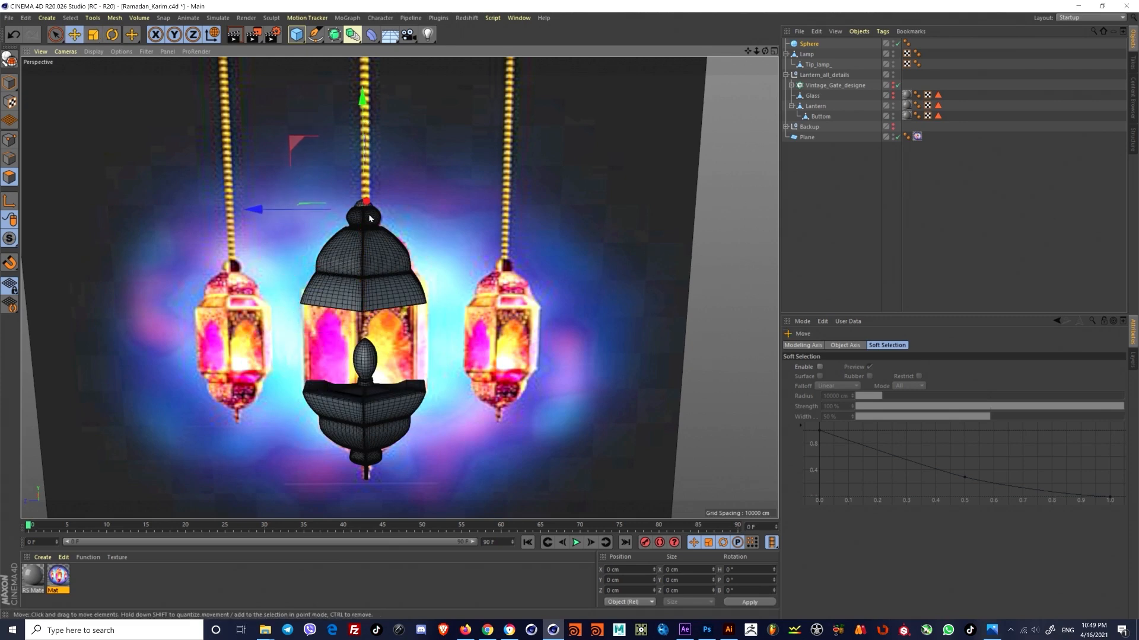
Step: Lower the sphere toward the collar on top of the lantern's crown
scroll(370, 218, "up", 5)
left_click_drag(323, 221, 316, 133)
key("ctrl+z")
left_click_drag(337, 254, 357, 237, "alt")
key("t")
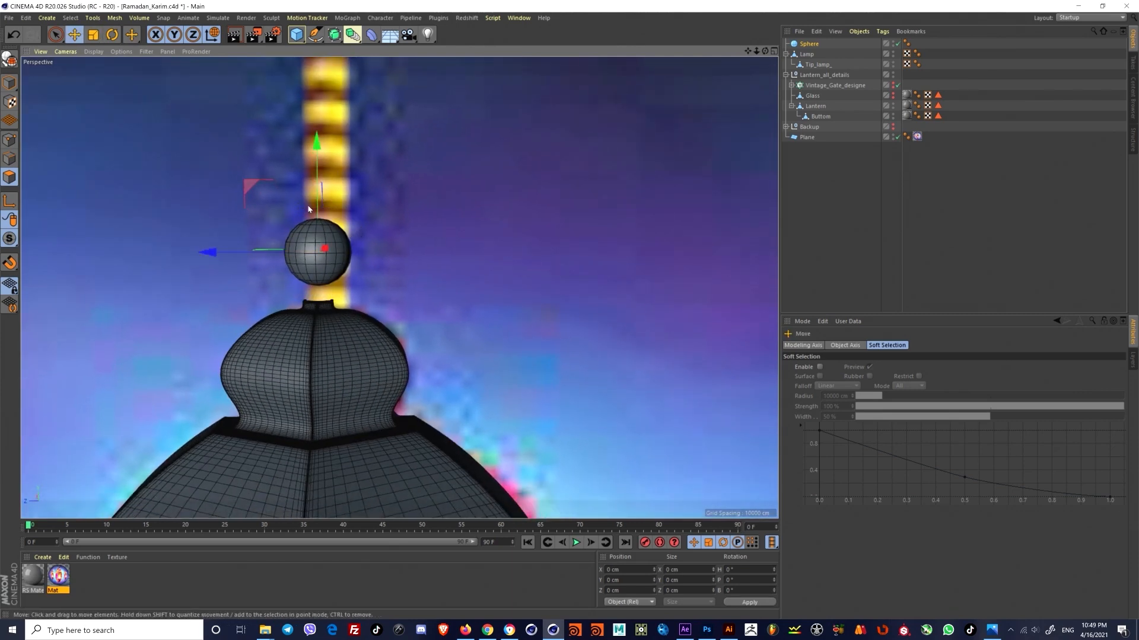
mouse_move(309, 209)
left_mouse_down()
mouse_move(323, 180)
mouse_move(317, 200)
left_mouse_up()
Step: Fine-tune the sphere's height in the front view so it rests on the crown's collar
middle_click(284, 391)
middle_click(602, 425)
scroll(522, 288, "up", 5)
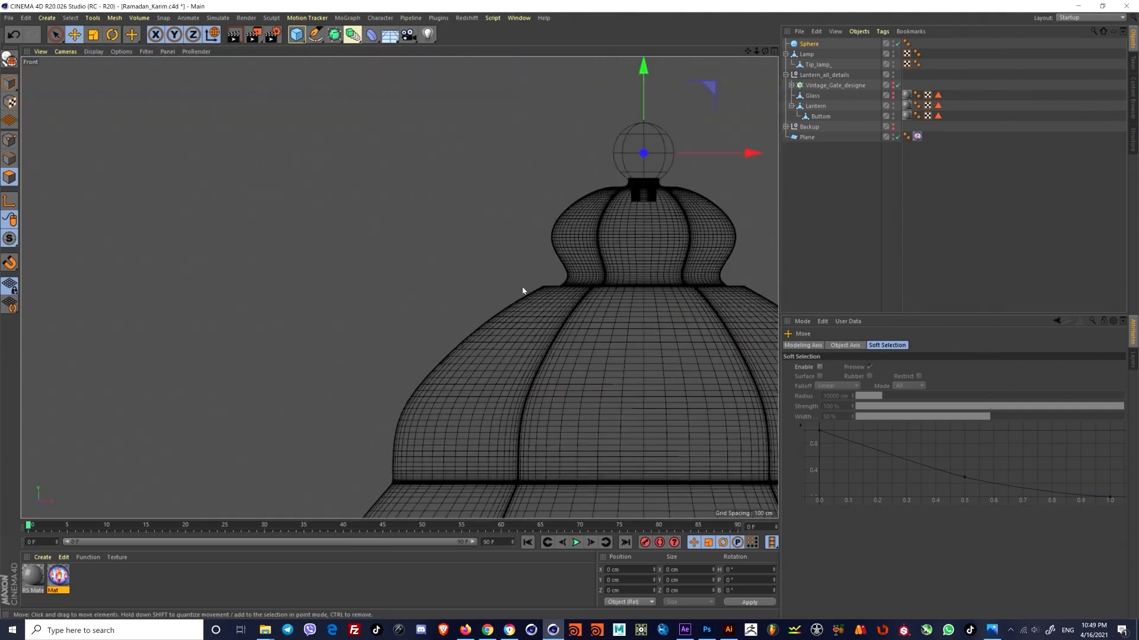
left_click_drag(401, 231, 401, 220)
scroll(402, 237, "down", 4)
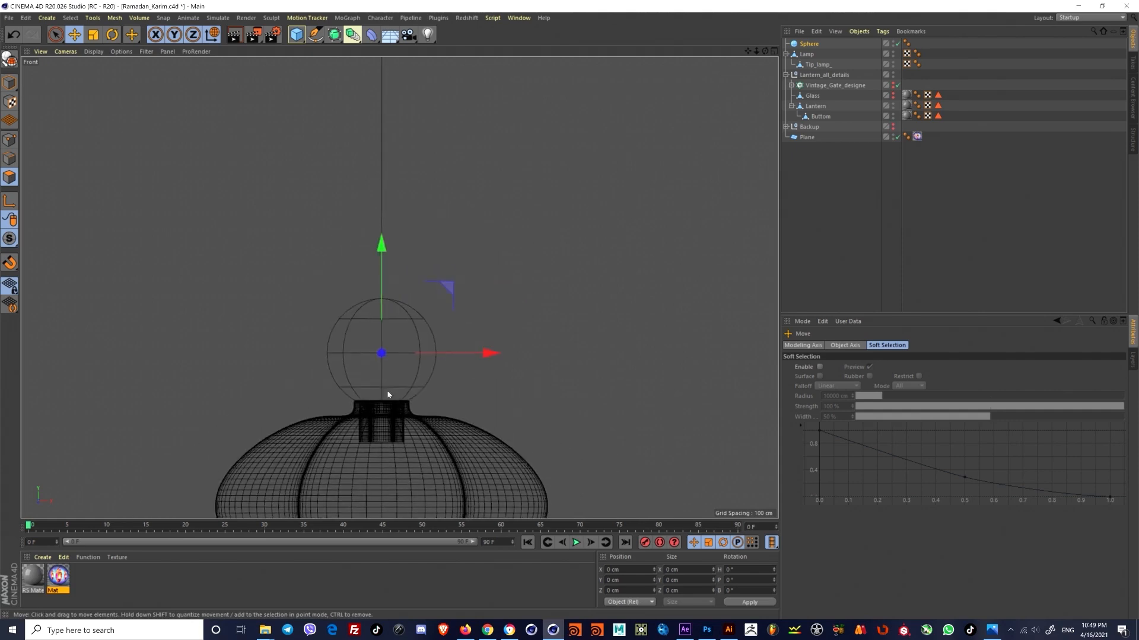
scroll(402, 238, "up", 6)
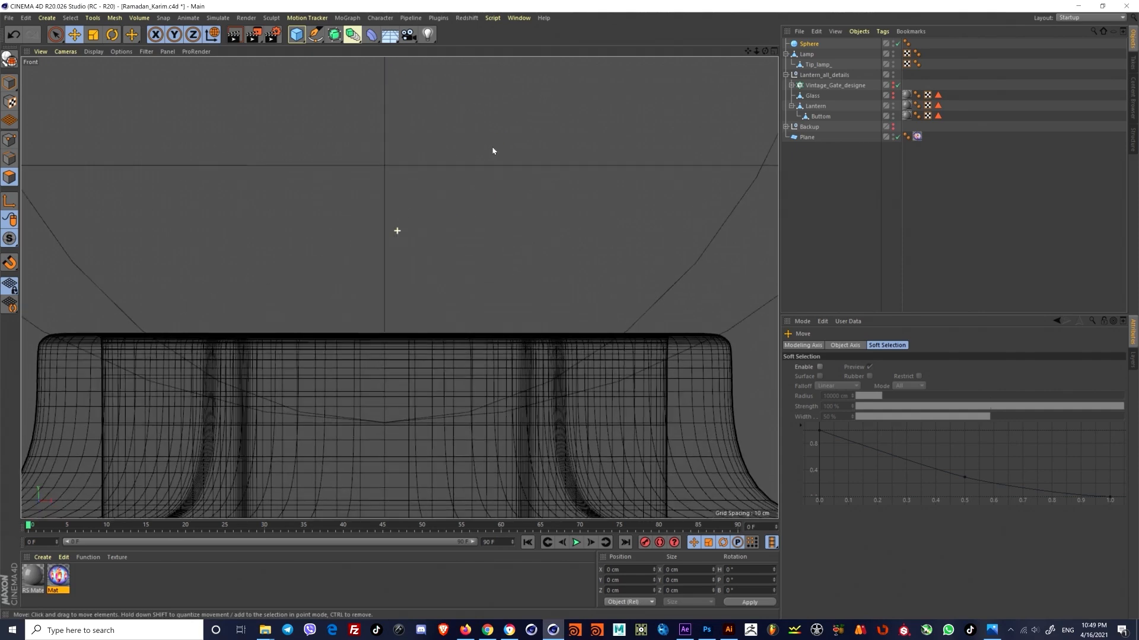
scroll(492, 178, "down", 6)
middle_click(372, 358)
middle_click(267, 204)
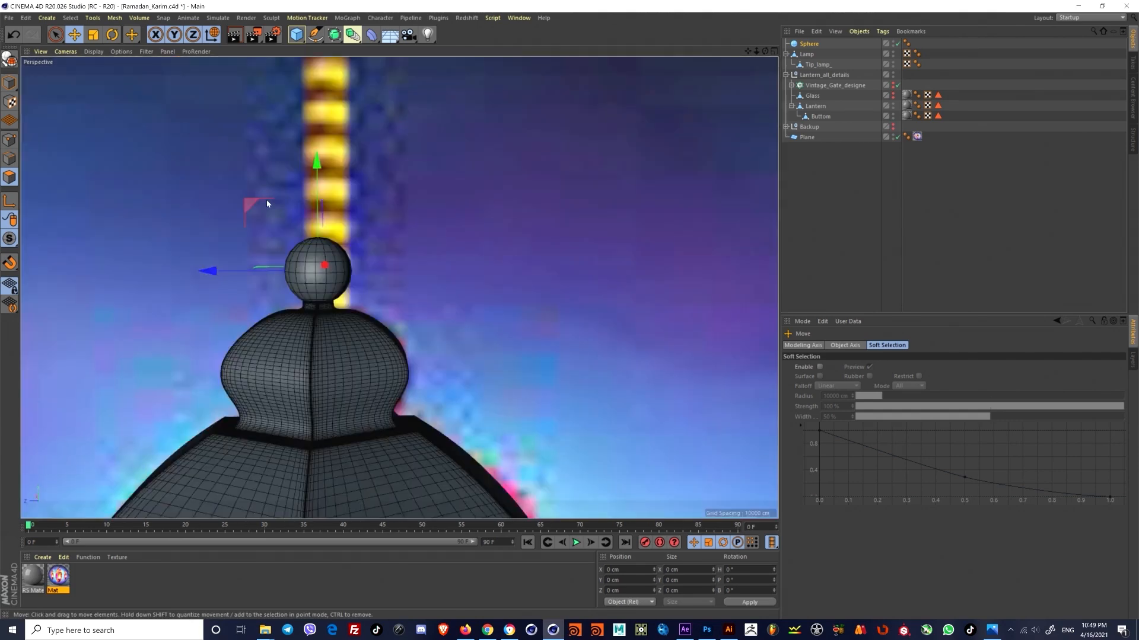
Step: Put the sphere in a linear Cloner that stacks 13 copies upward, spaced 891 cm apart in Y
scroll(267, 203, "down", 5)
left_click(346, 18)
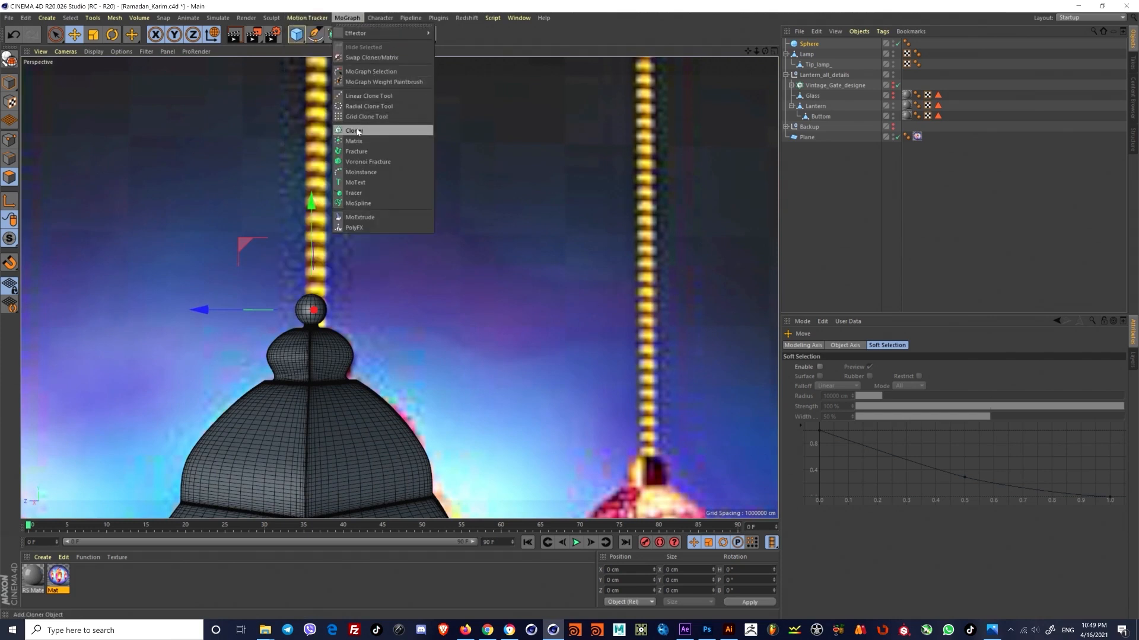
left_click(356, 130)
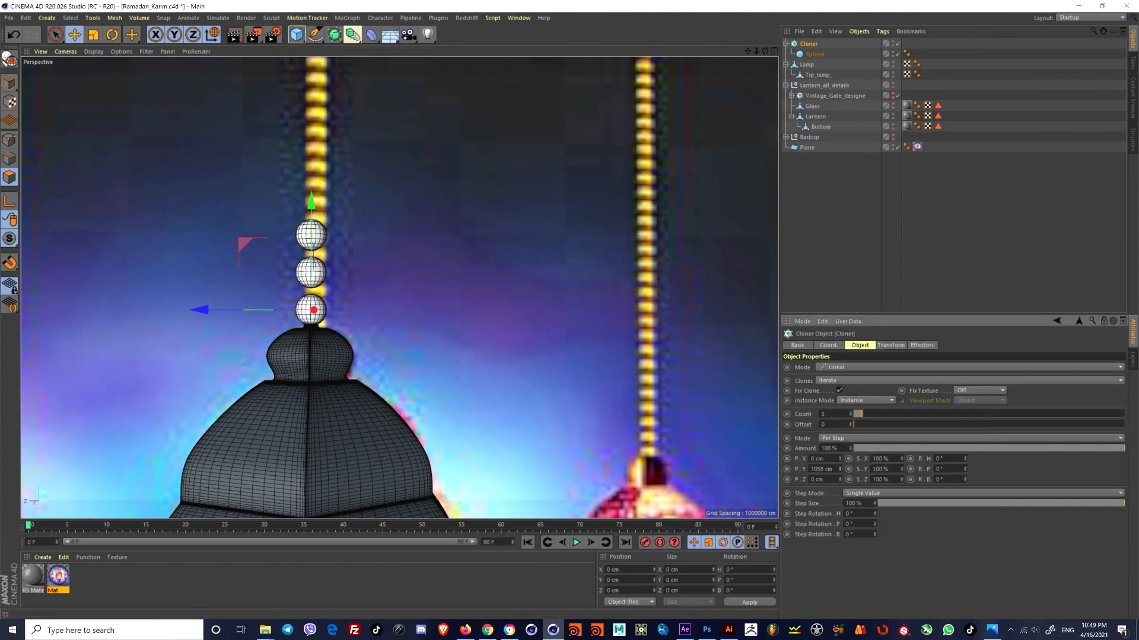
scroll(399, 287, "up", 1)
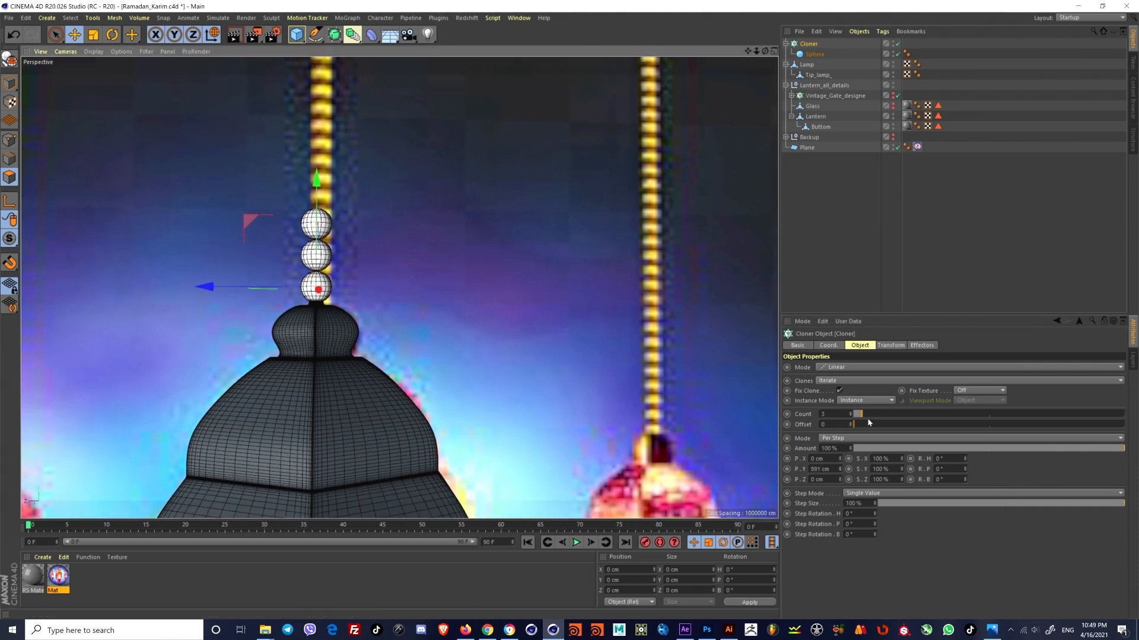
left_click_drag(860, 414, 870, 420)
scroll(420, 347, "down", 8)
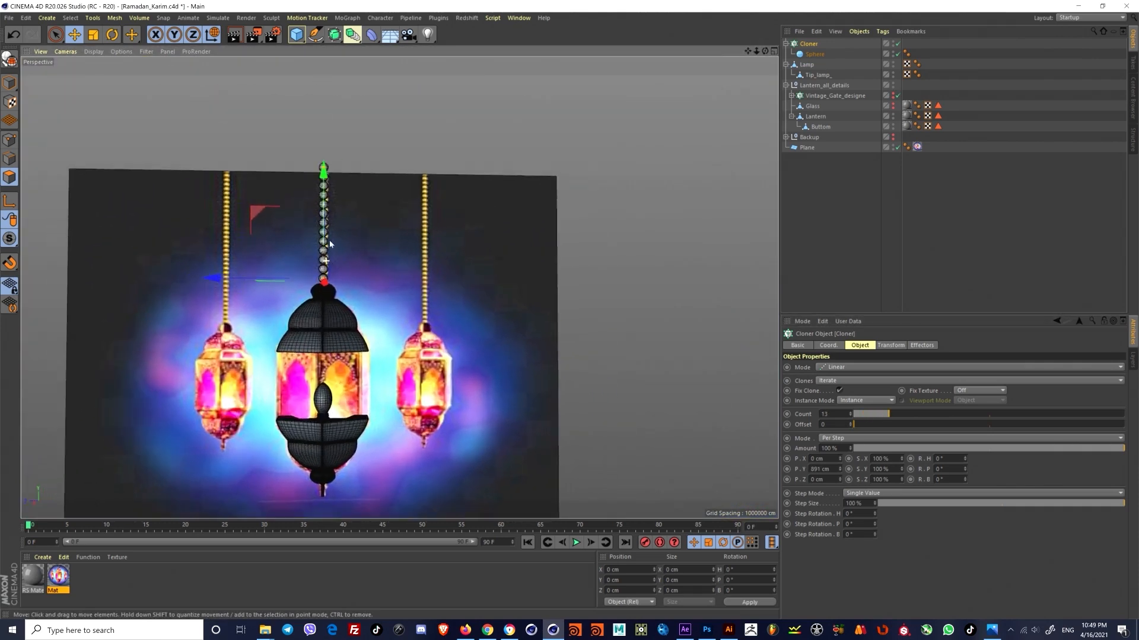
scroll(347, 334, "up", 4)
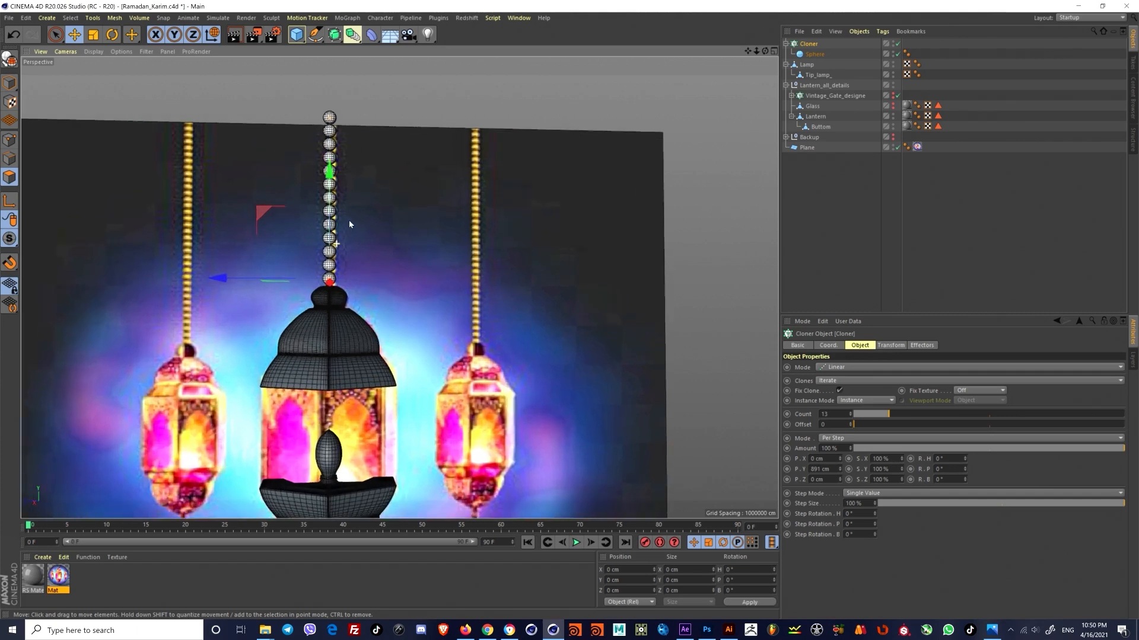
Step: Scale down the Cloner's sphere so the beads come closer to the reference chain's thickness
left_click(807, 53)
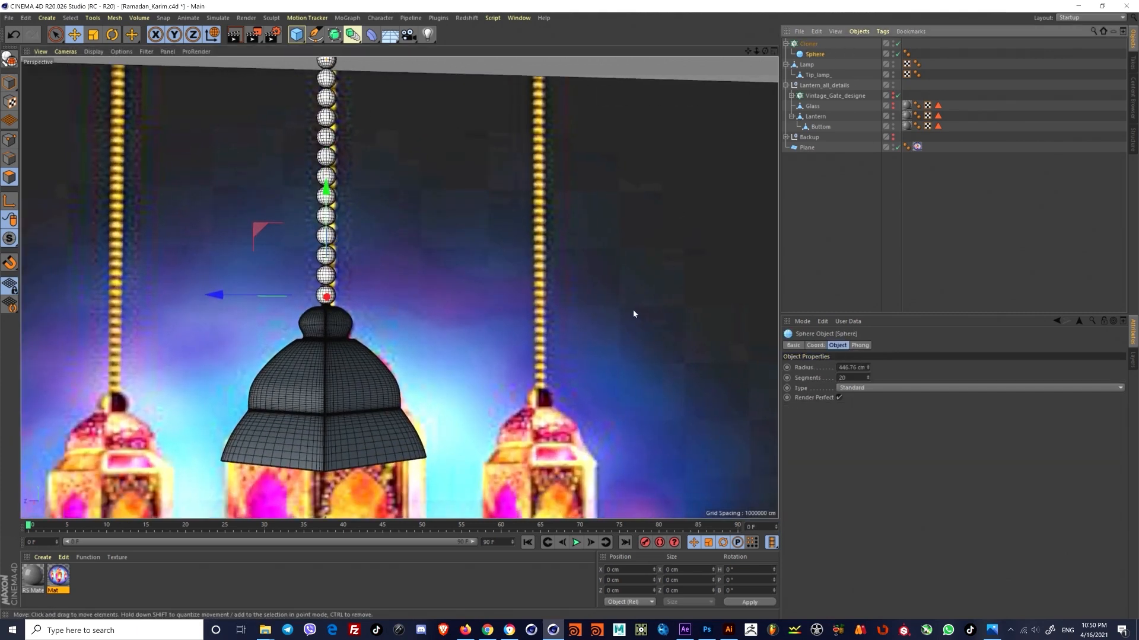
left_click(92, 34)
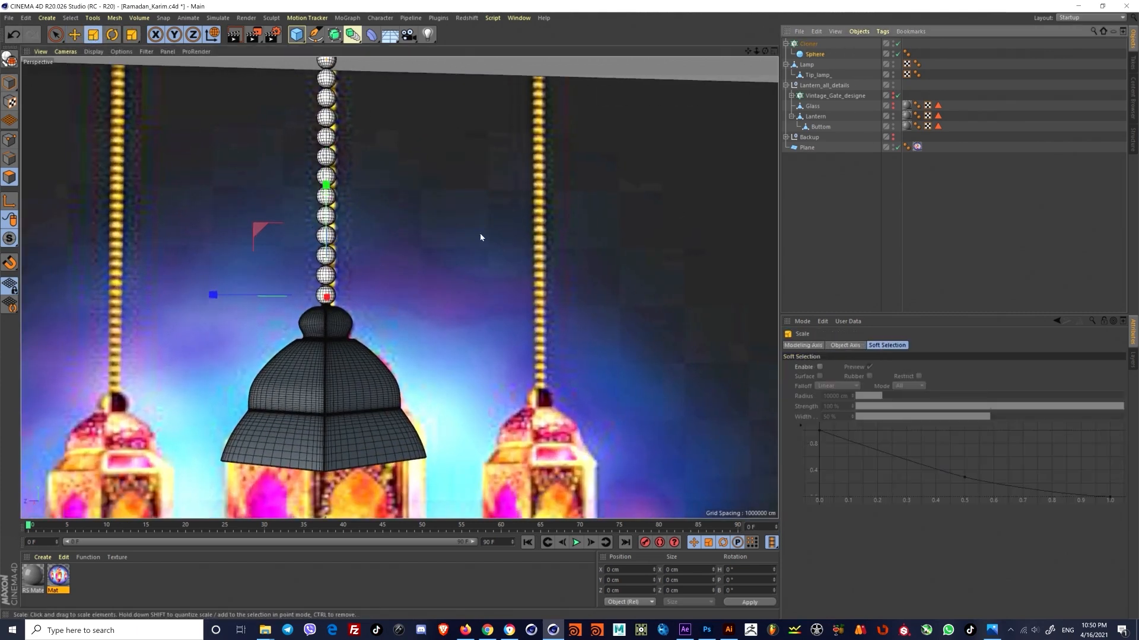
left_click_drag(357, 250, 337, 252)
Step: Lower the Cloner in the front view until its first bead sits on the crown's collar
middle_click(350, 260)
middle_click(487, 406)
middle_click_drag(349, 378, 389, 329, "alt")
key("e")
left_click_drag(396, 207, 396, 206)
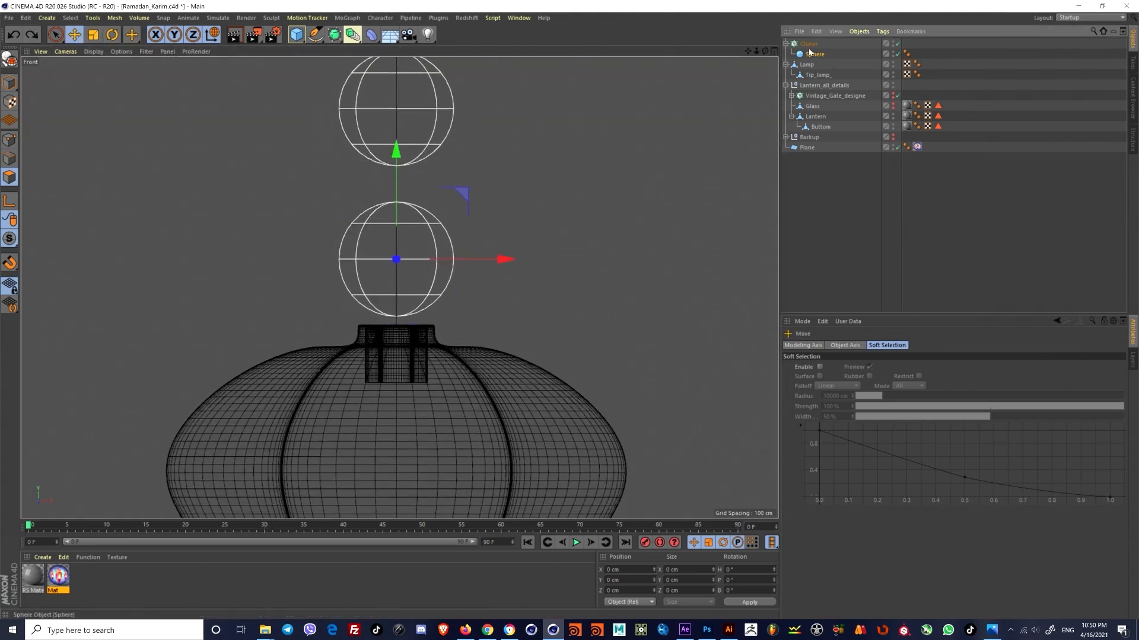
left_click(809, 45)
right_click_drag(386, 275, 414, 245, "alt")
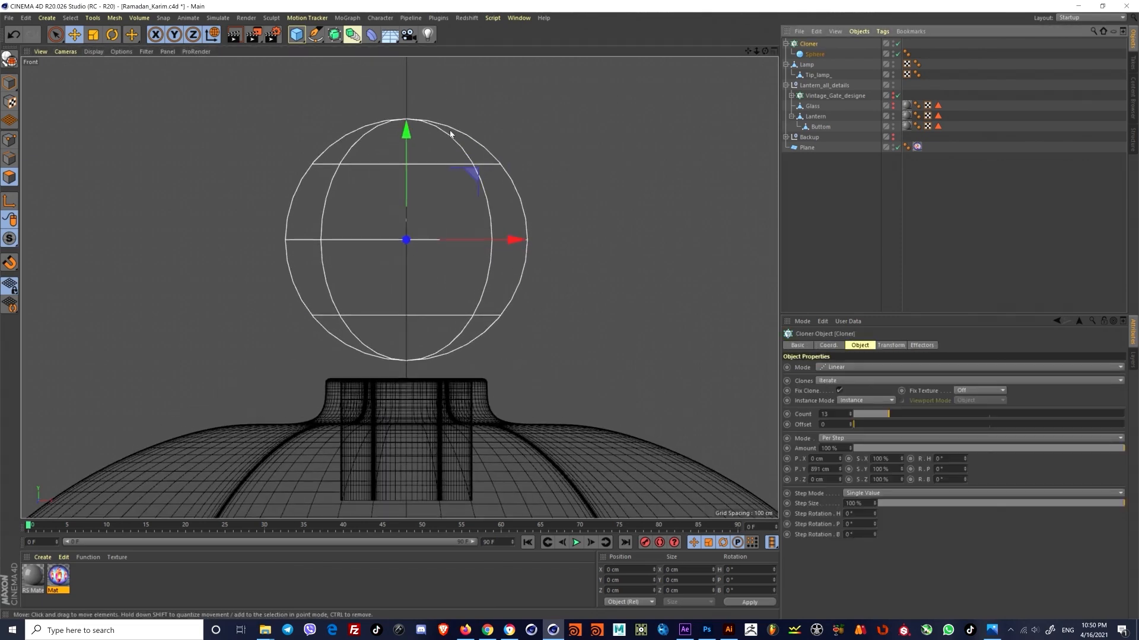
left_click_drag(407, 142, 400, 191)
right_click_drag(402, 193, 405, 211, "alt")
middle_click_drag(406, 211, 346, 391, "alt")
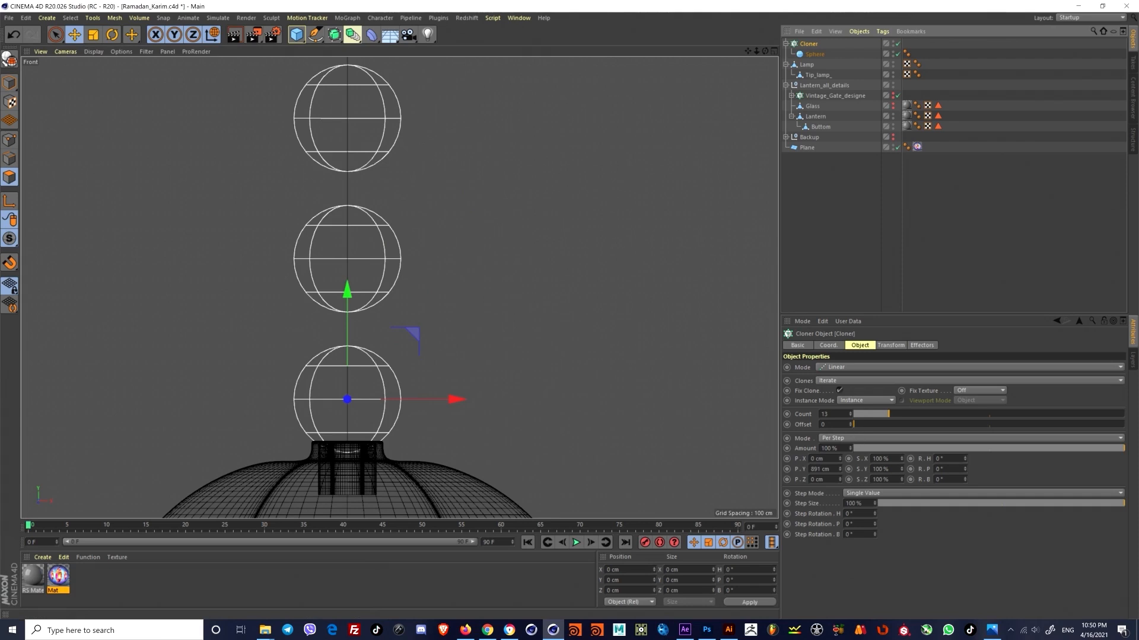
Step: Set the Cloner's Y spacing to 679 cm so the beads touch, and raise its count to 23
key("ctrl+z")
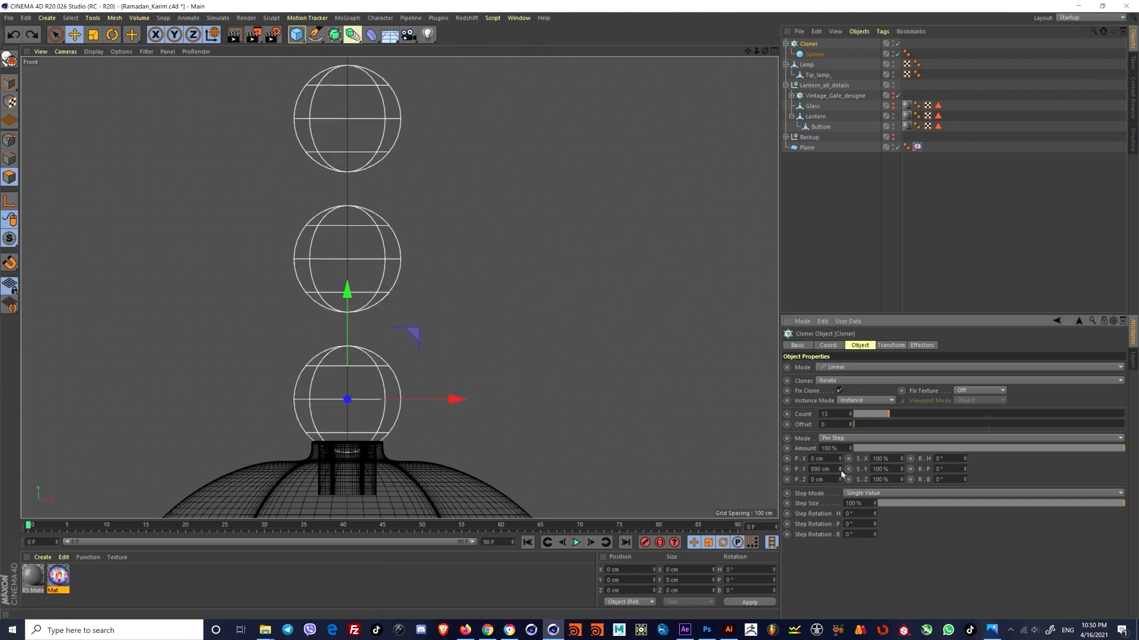
left_click_drag(840, 469, 840, 490)
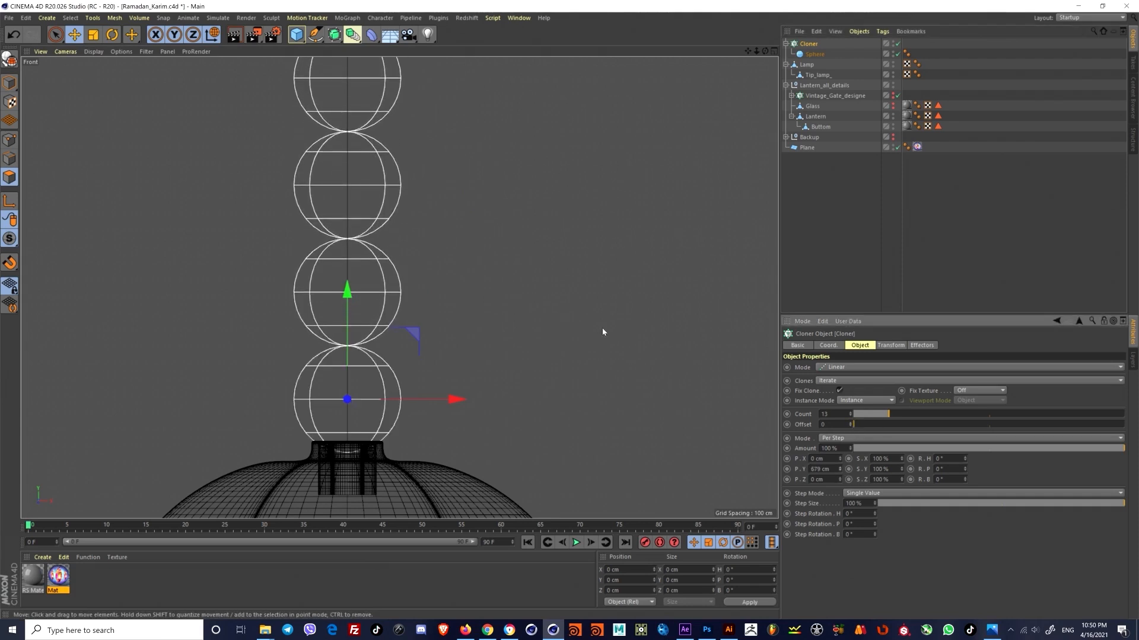
scroll(445, 234, "down", 6)
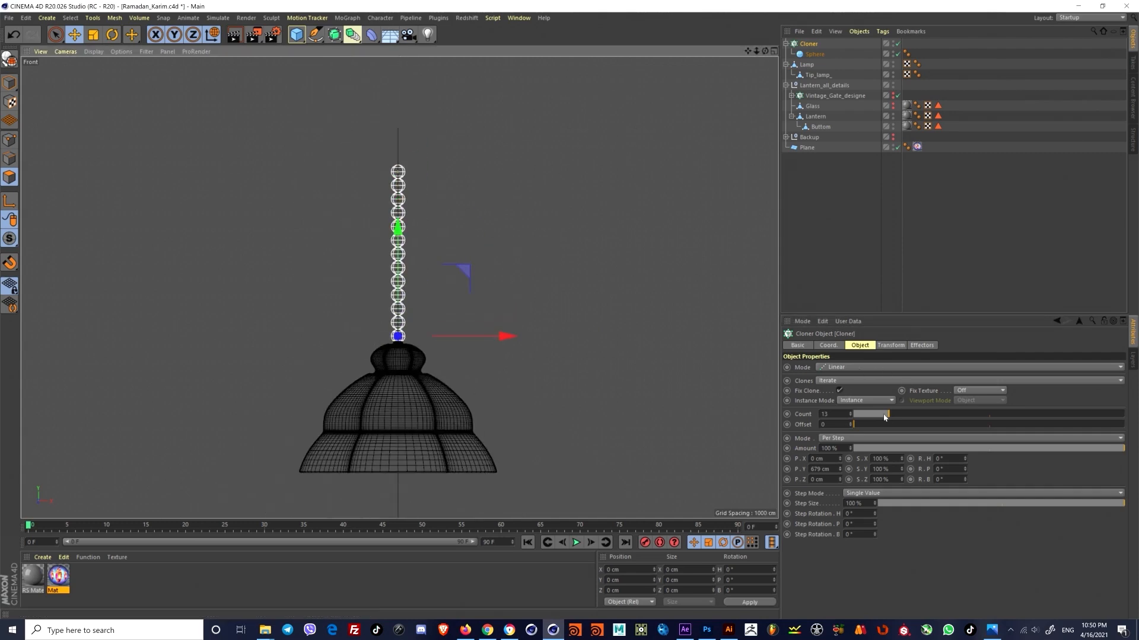
left_click_drag(888, 415, 908, 418)
key("F1")
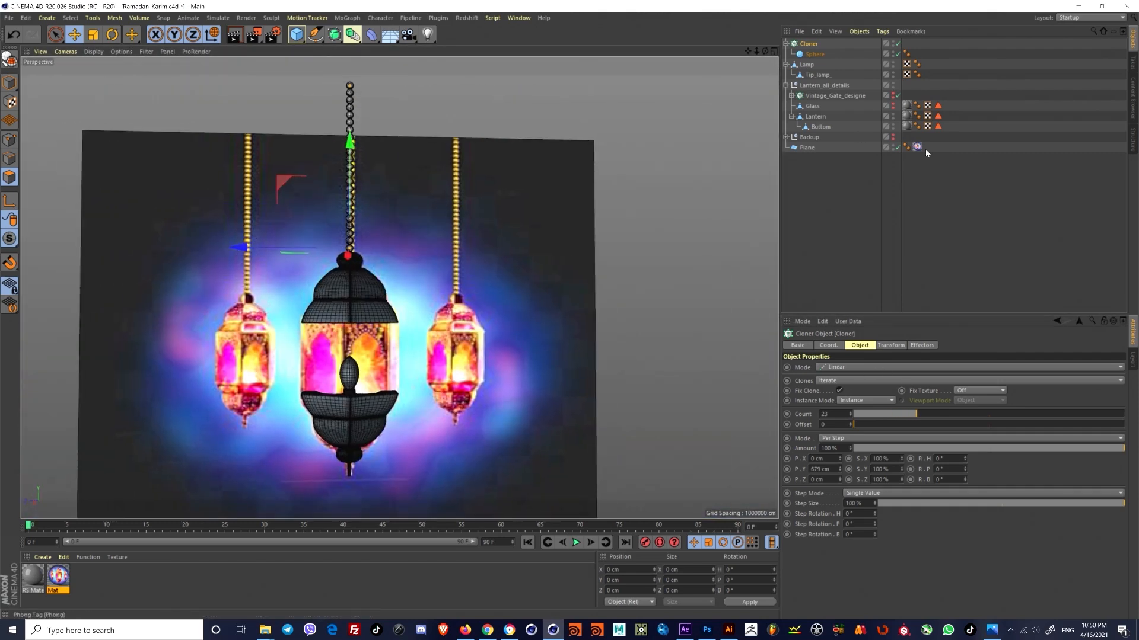
Step: Compare the lantern and its bead chain without and with the reference plane displayed
left_click(892, 147)
left_click(371, 211)
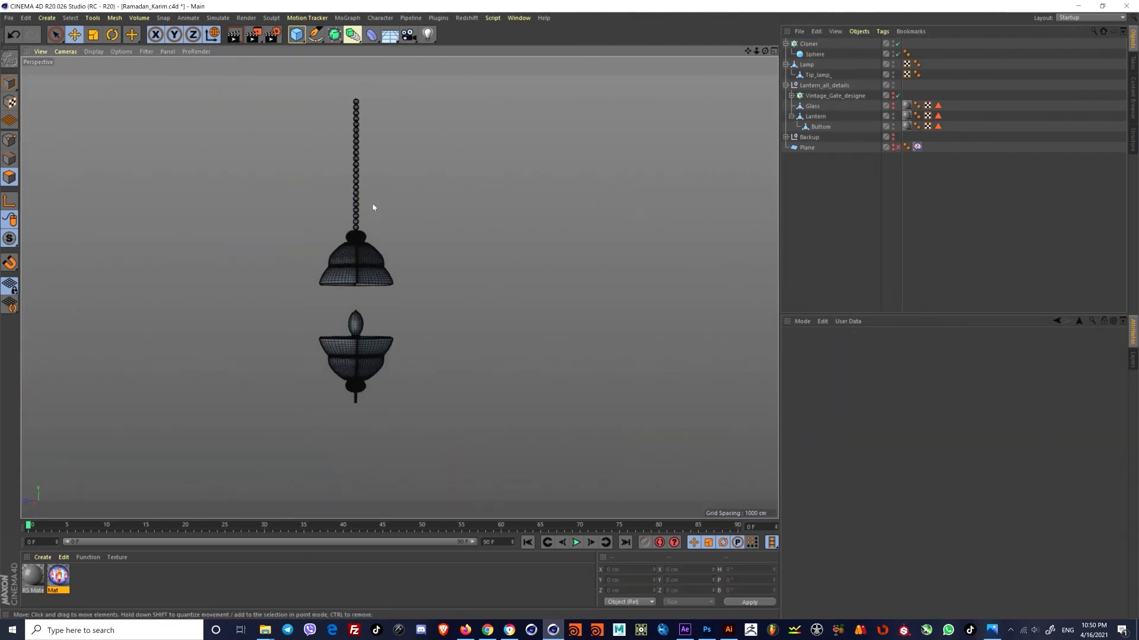
mouse_move(402, 222)
left_mouse_down("alt")
mouse_move(378, 219)
mouse_move(307, 307)
mouse_move(336, 286)
mouse_move(382, 207)
mouse_move(394, 268)
mouse_move(354, 248)
mouse_move(364, 232)
mouse_move(357, 279)
left_mouse_up("alt")
right_click_drag(357, 279, 469, 290, "alt")
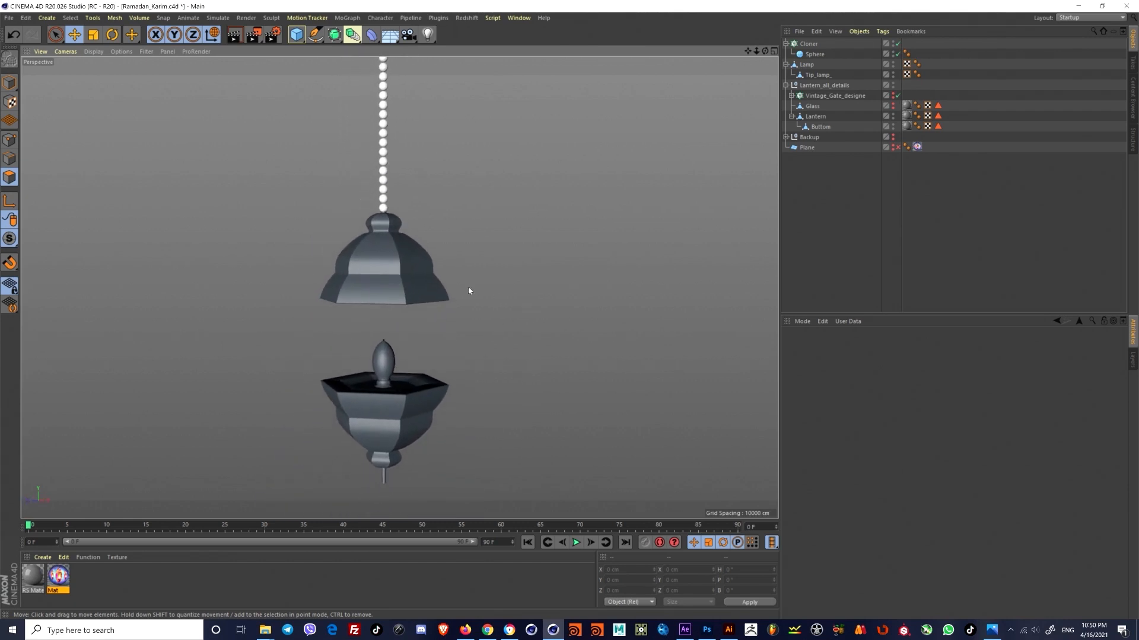
left_click(897, 147)
scroll(573, 290, "up", 2)
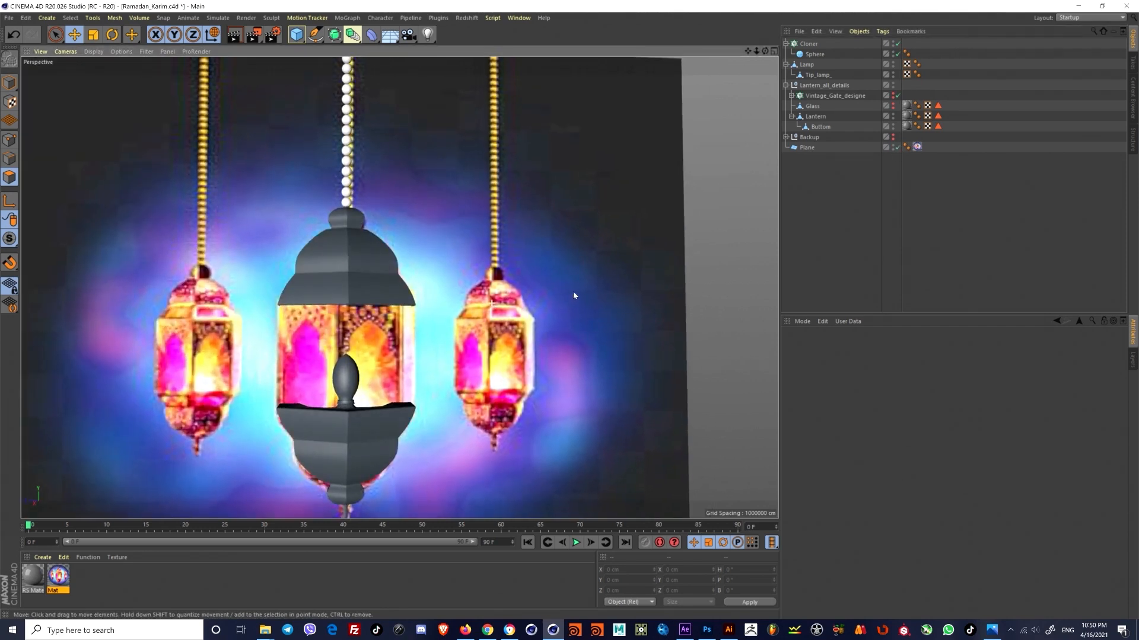
scroll(582, 308, "up", 3)
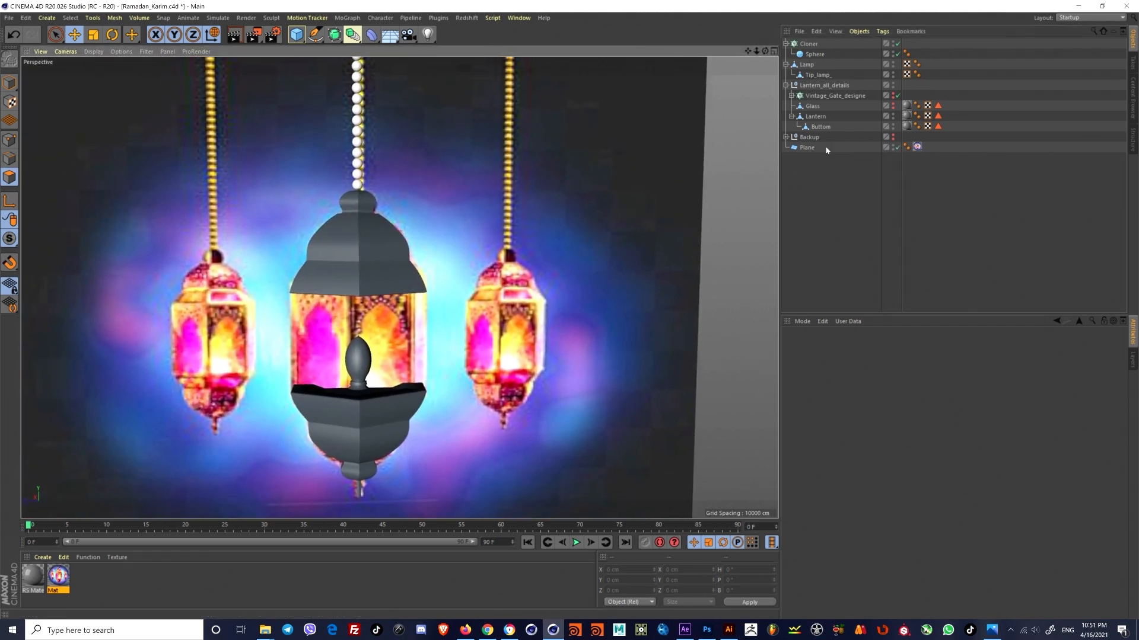
Step: Hide the reference plane and make the Glass and Vintage_Gate_designe objects visible again
left_click(896, 147)
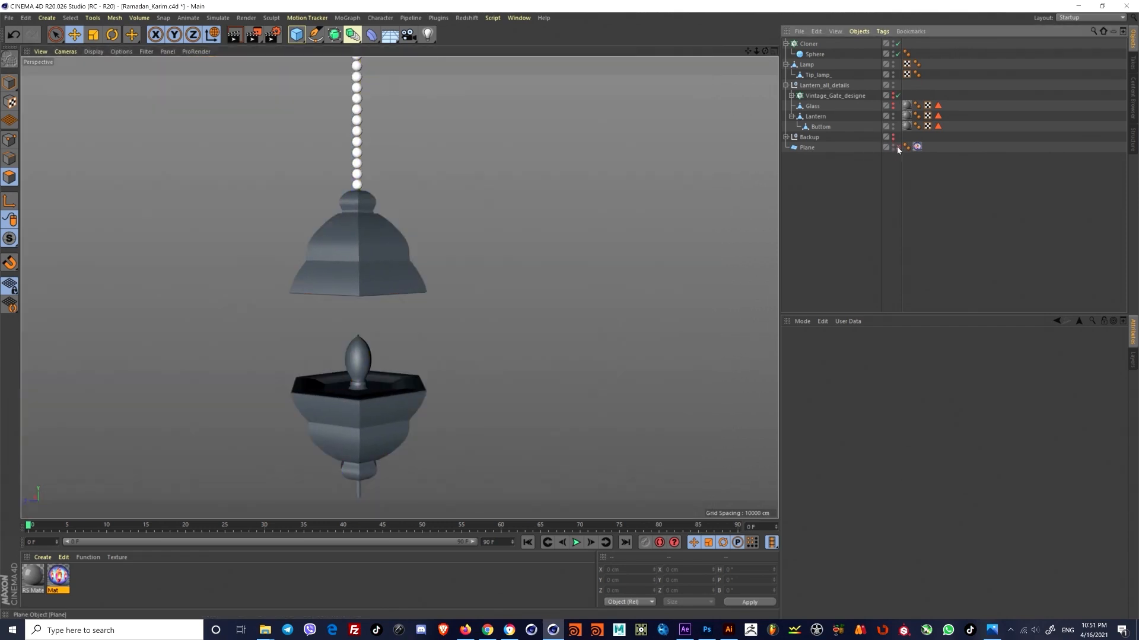
left_click(810, 107)
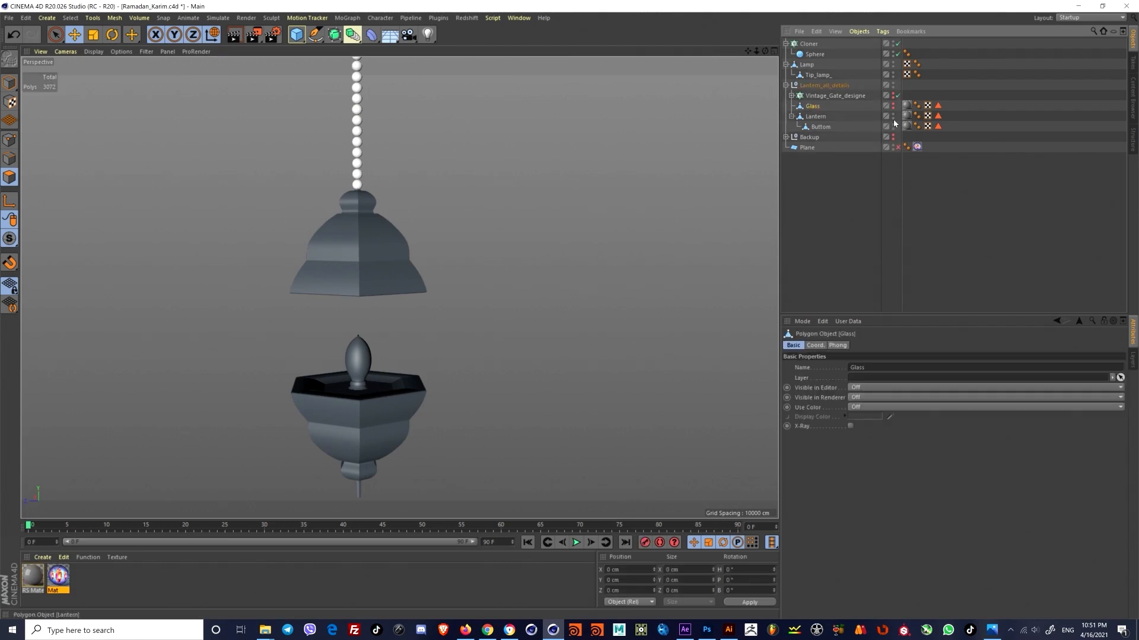
left_click(893, 107, "ctrl")
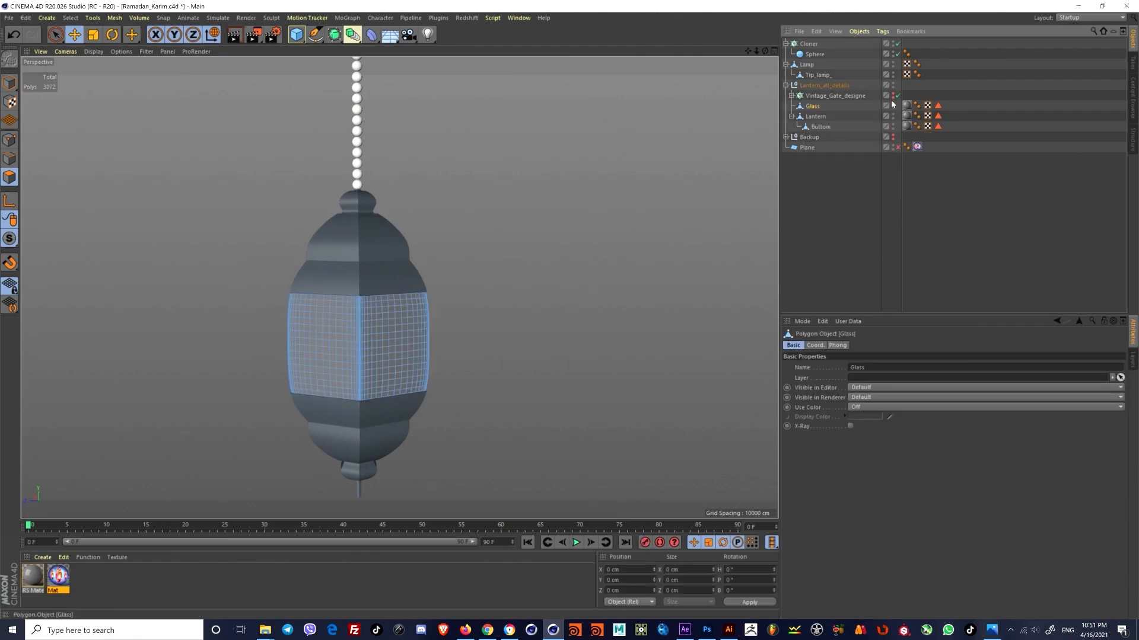
left_click(893, 96, "alt")
left_click(842, 194)
mouse_move(389, 276)
left_mouse_down("alt")
mouse_move(531, 260)
mouse_move(514, 252)
mouse_move(432, 274)
mouse_move(424, 320)
mouse_move(394, 294)
left_mouse_up("alt")
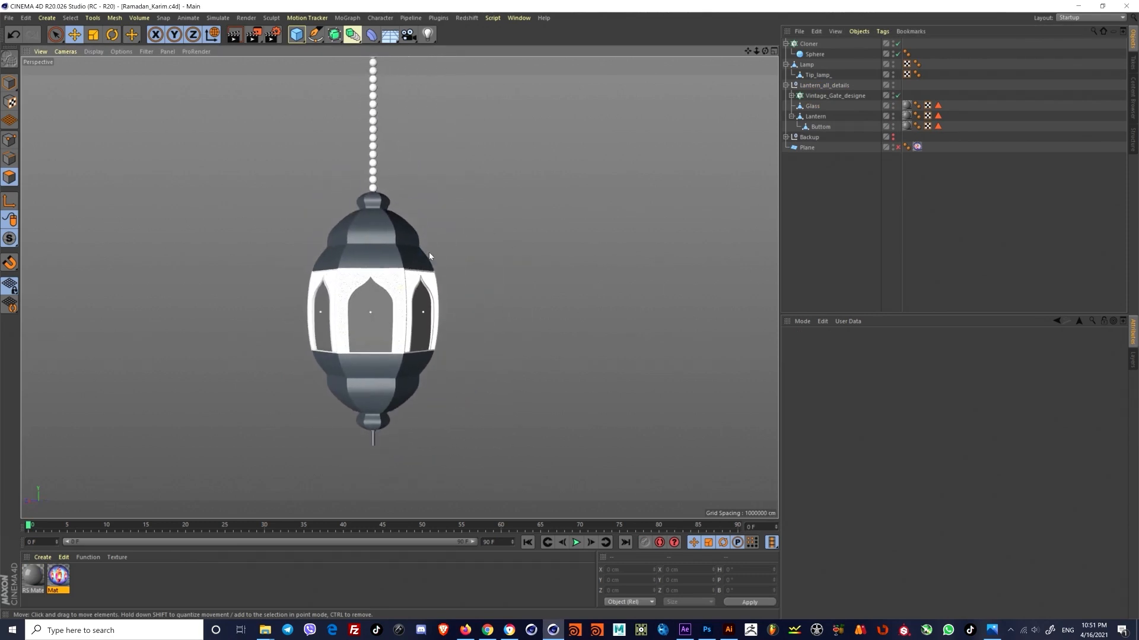
middle_click_drag(369, 260, 396, 257, "alt")
scroll(368, 251, "up", 1)
Step: Group the Lamp and the bead Cloner under the Lantern_all_details null
left_click(785, 86)
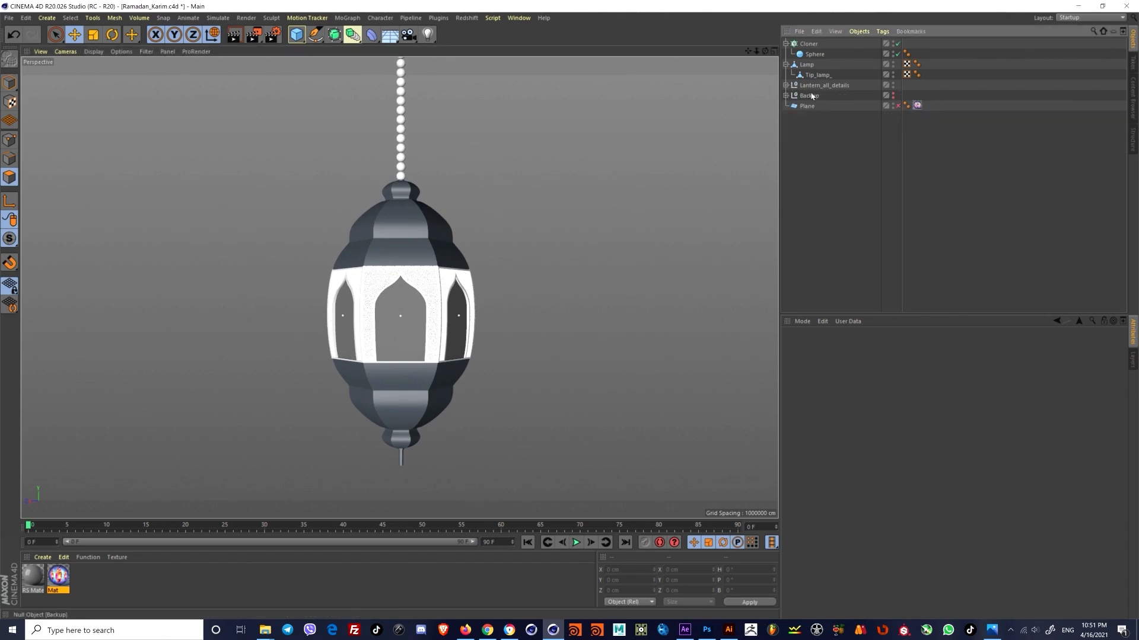
left_click(804, 85)
left_click(806, 64)
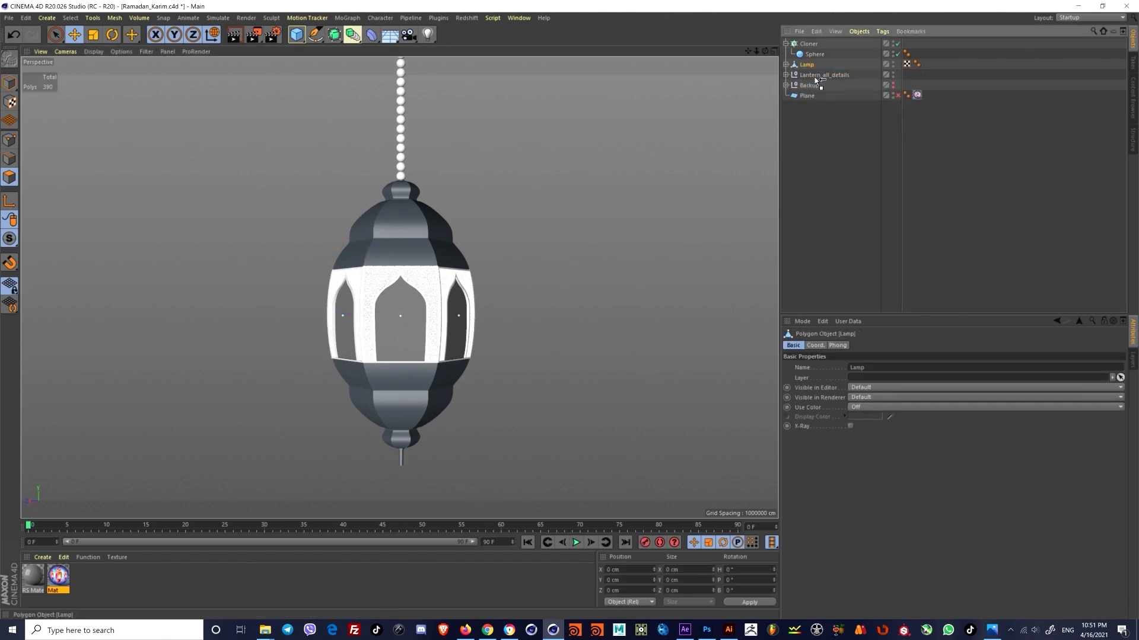
left_click_drag(816, 77, 817, 68)
left_click(786, 64)
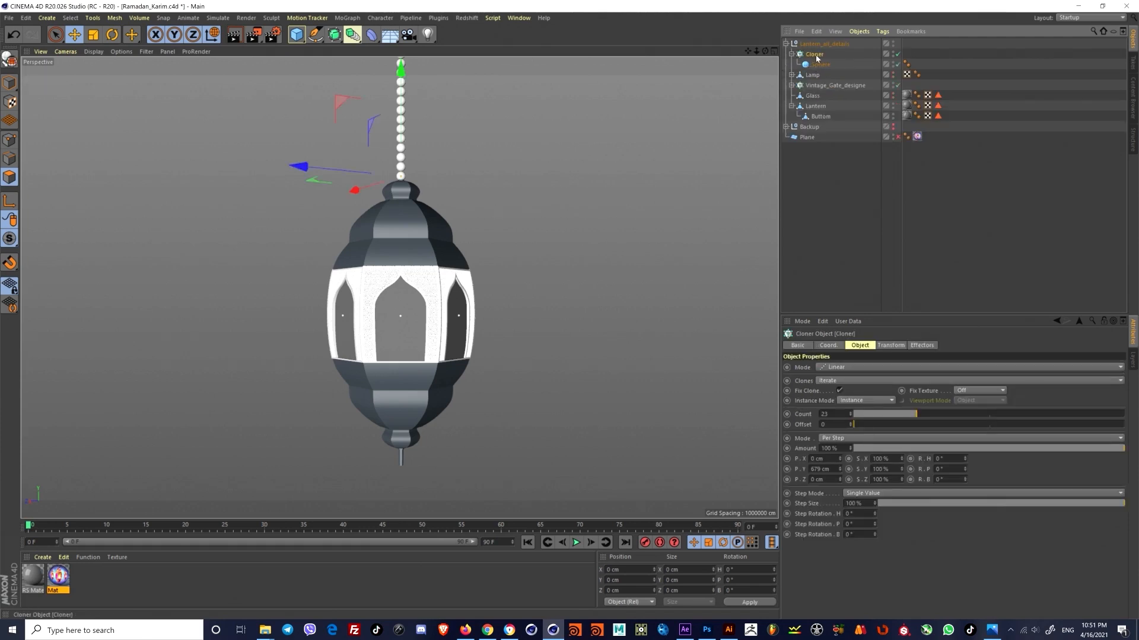
left_click_drag(814, 128, 813, 127)
Step: Rename the bead Cloner as Holder
double_click(816, 55)
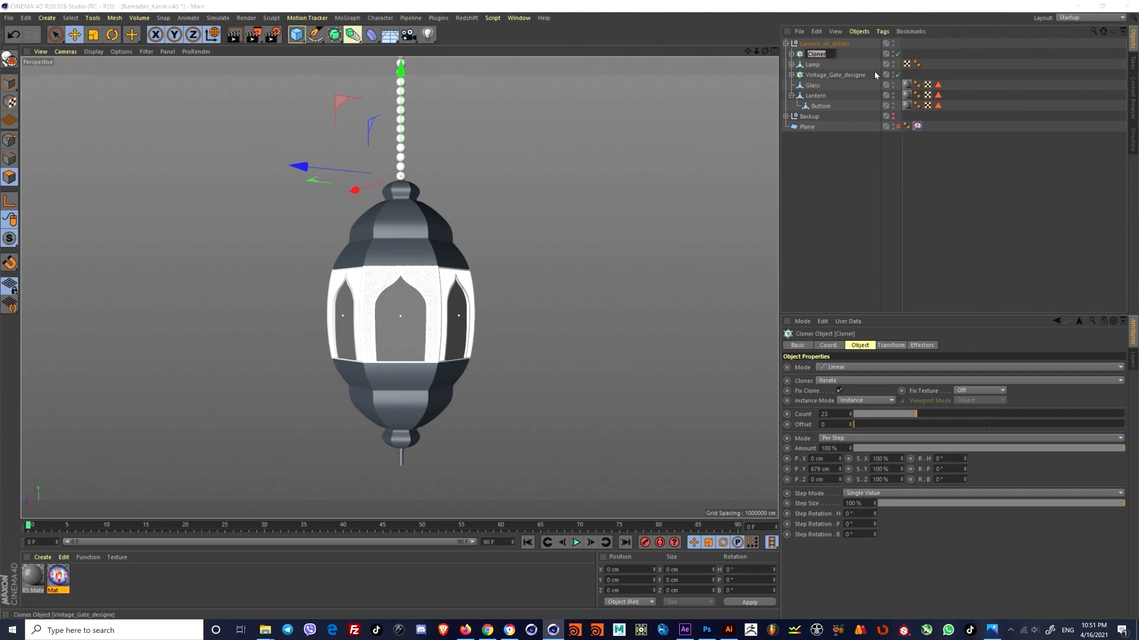
type("Holder")
key("Return")
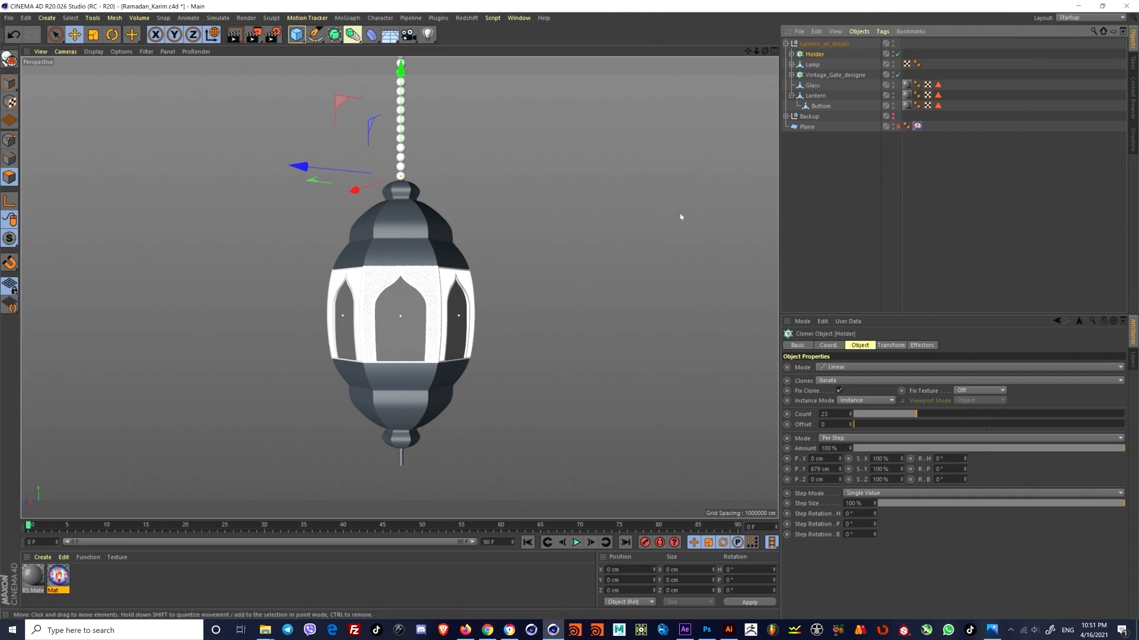
Step: Select the Lantern object and examine its dome mesh and the joint with the gate panels up close
middle_click_drag(383, 249, 488, 296, "alt")
scroll(383, 249, "down", 2)
scroll(383, 252, "up", 3)
scroll(399, 271, "up", 1)
left_click_drag(427, 226, 540, 228, "alt")
scroll(457, 240, "up", 4)
left_click(808, 96)
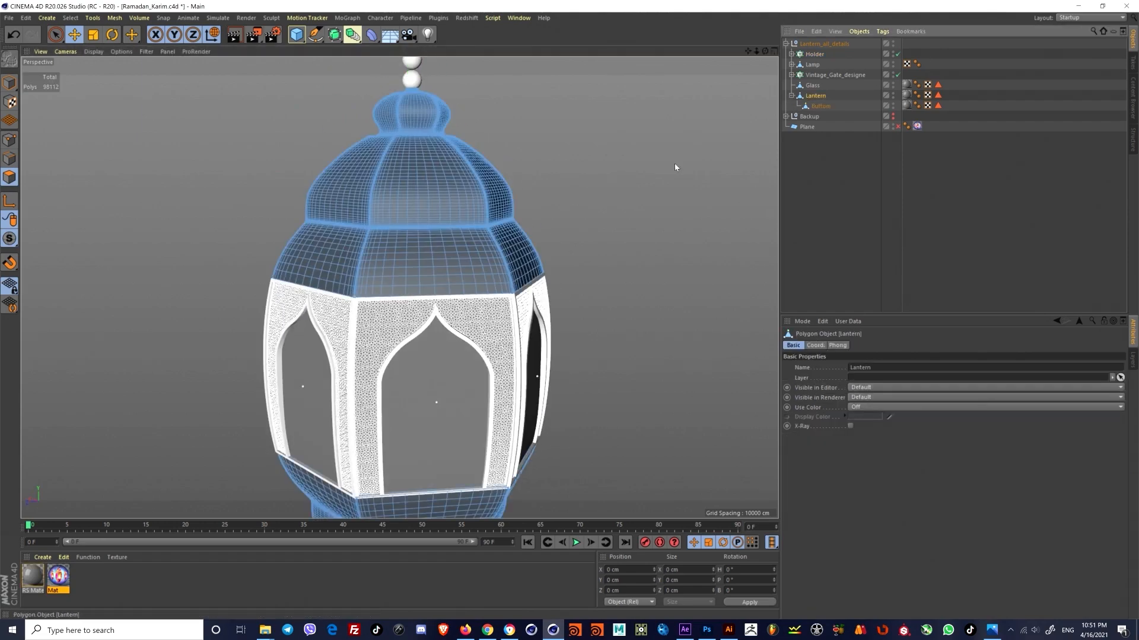
scroll(414, 242, "up", 6)
left_click_drag(362, 273, 348, 237, "alt")
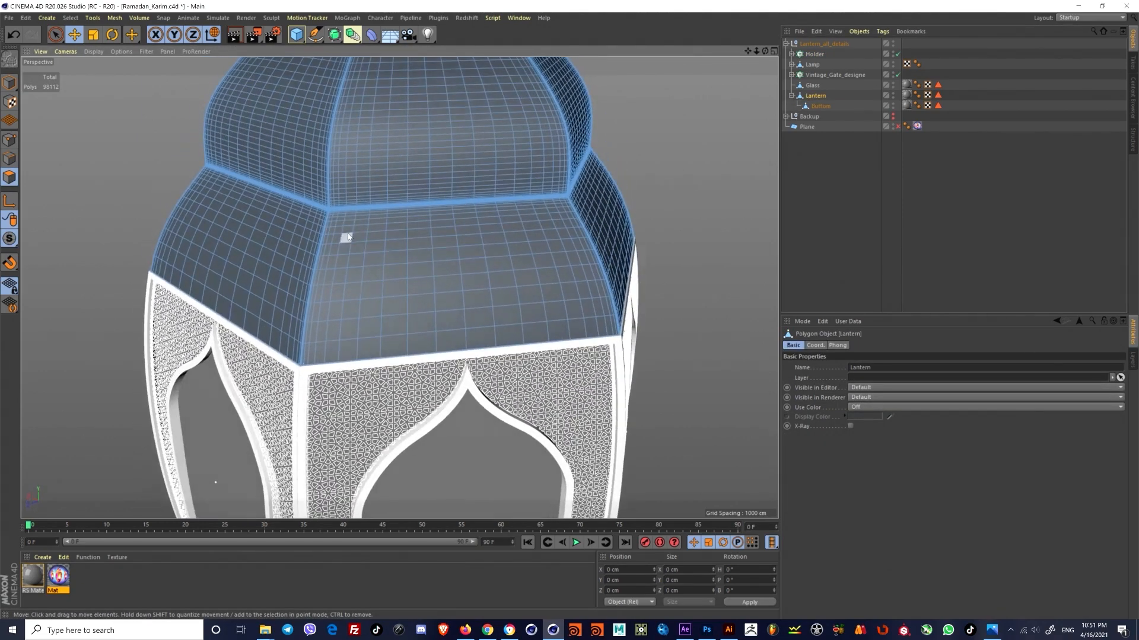
left_click_drag(556, 262, 503, 272, "alt")
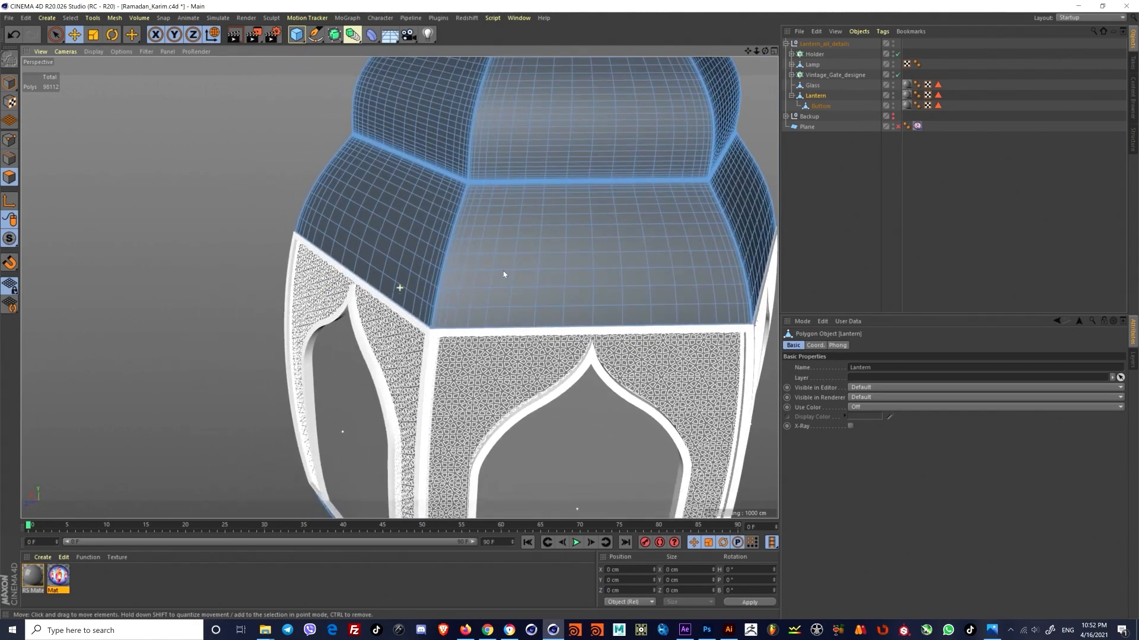
Step: Examine the lower dome tier and its joint with the gate panels in perspective, front and side views
scroll(460, 305, "up", 6)
scroll(481, 288, "down", 5)
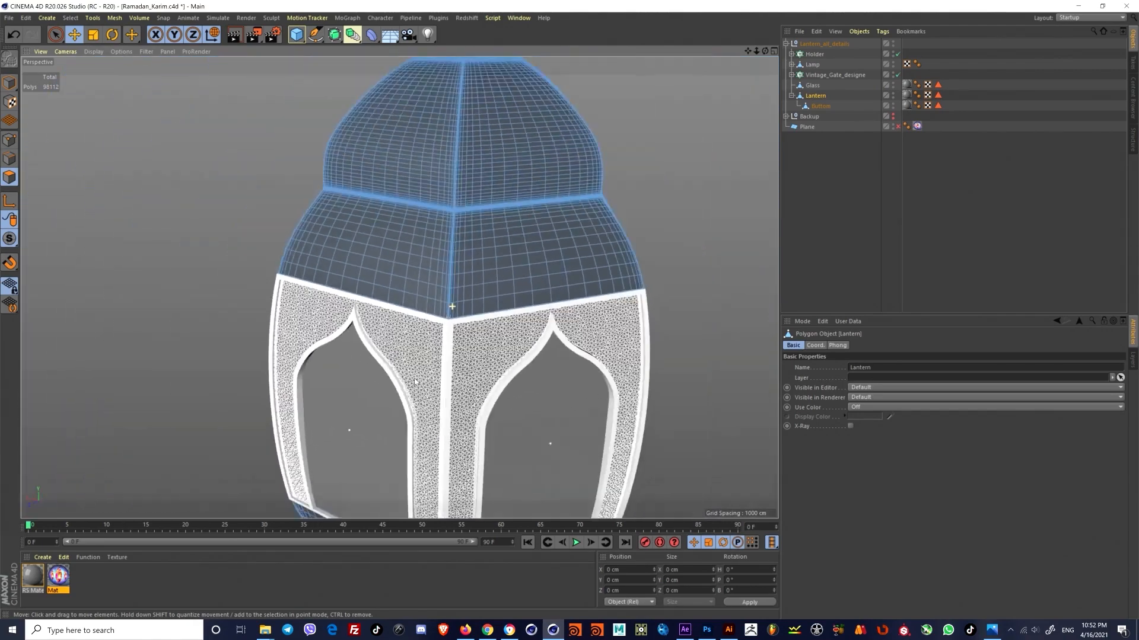
scroll(457, 350, "up", 3)
left_click_drag(454, 291, 376, 285, "alt")
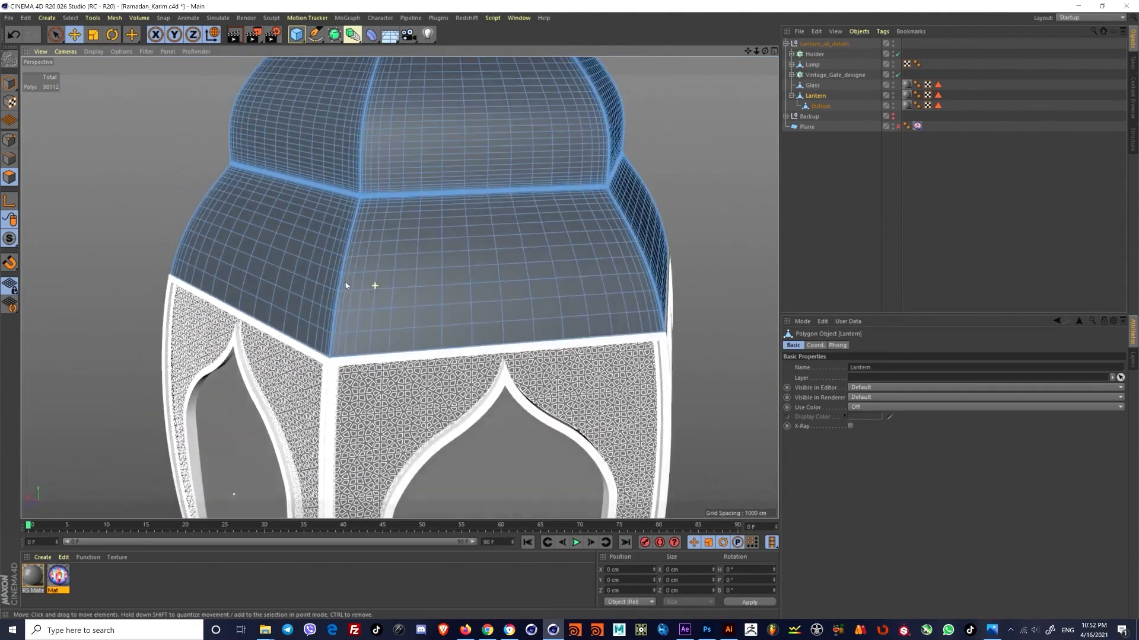
key("F5")
key("F4")
scroll(394, 455, "up", 5)
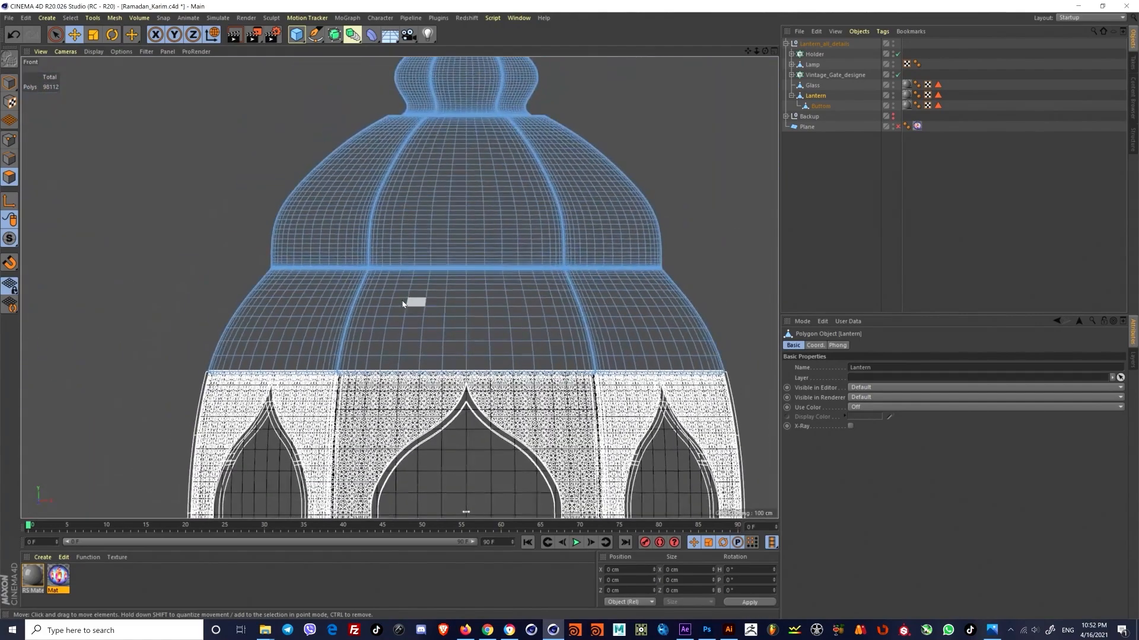
key("F5")
key("F3")
scroll(297, 262, "up", 6)
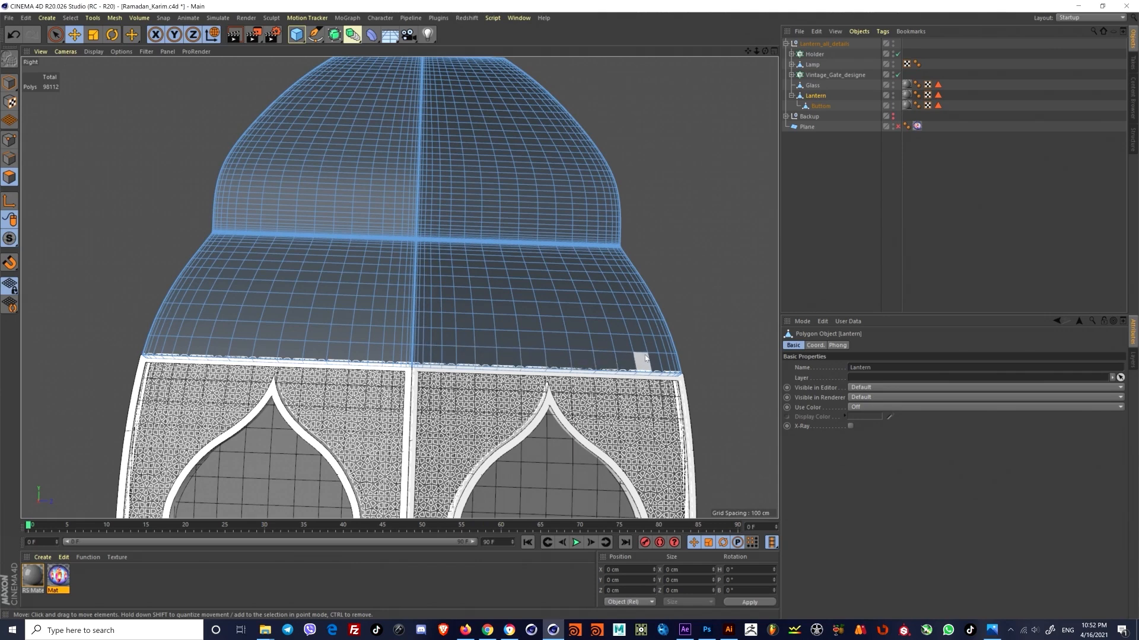
Step: Add a loop cut around the lower dome tier just above its bottom edge, at about 35.9% offset
scroll(397, 343, "up", 5)
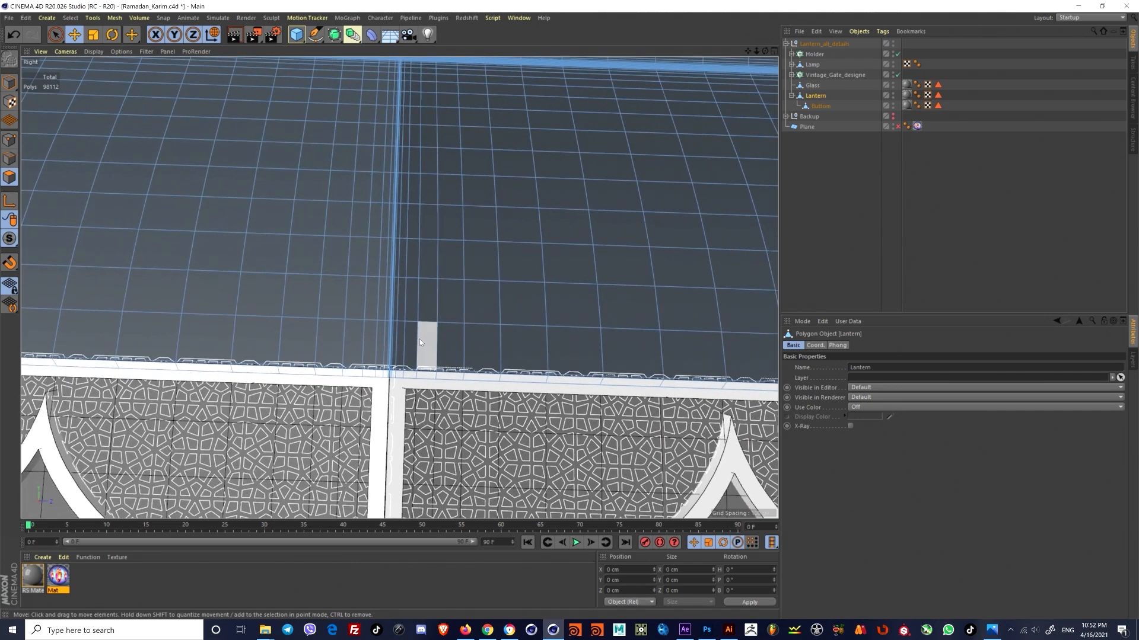
key("k")
key("l")
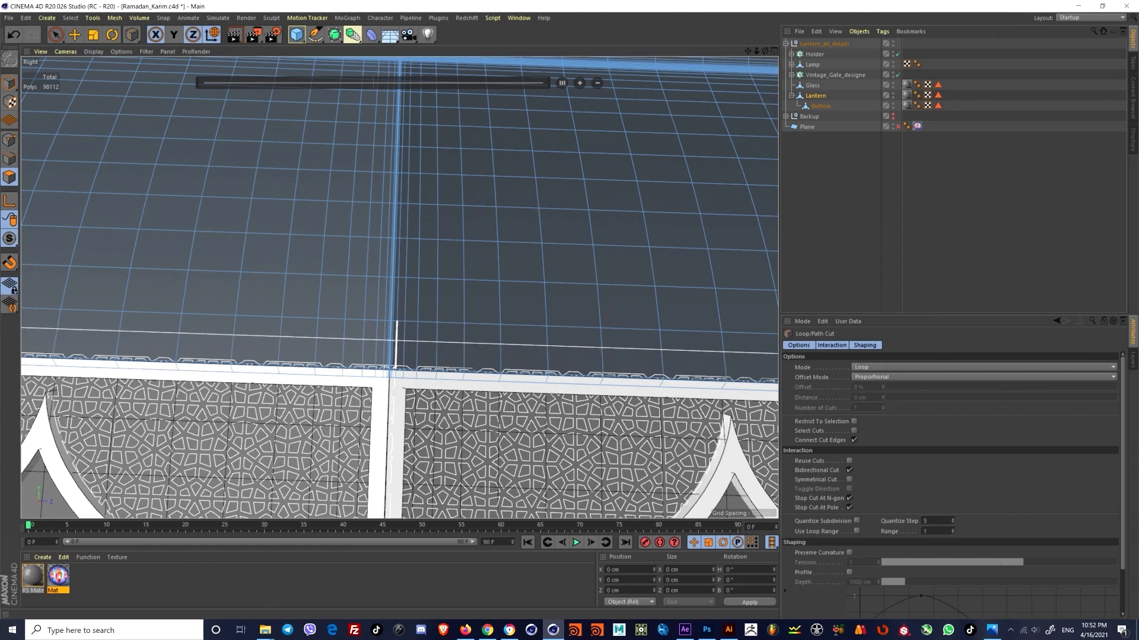
left_click(396, 359)
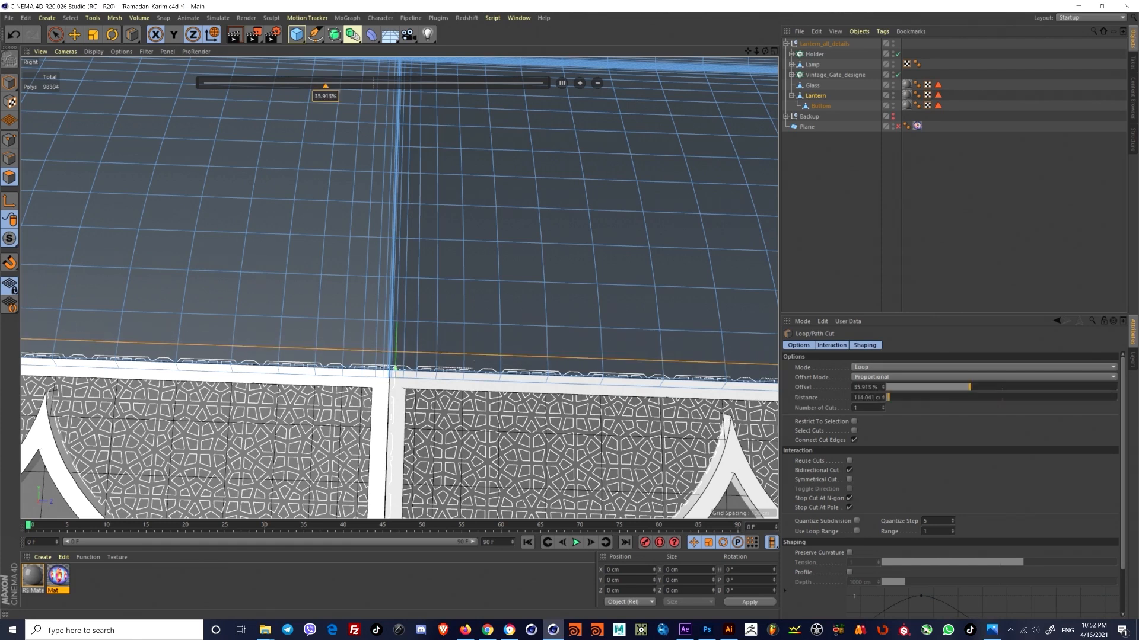
middle_click_drag(399, 288, 352, 436, "alt")
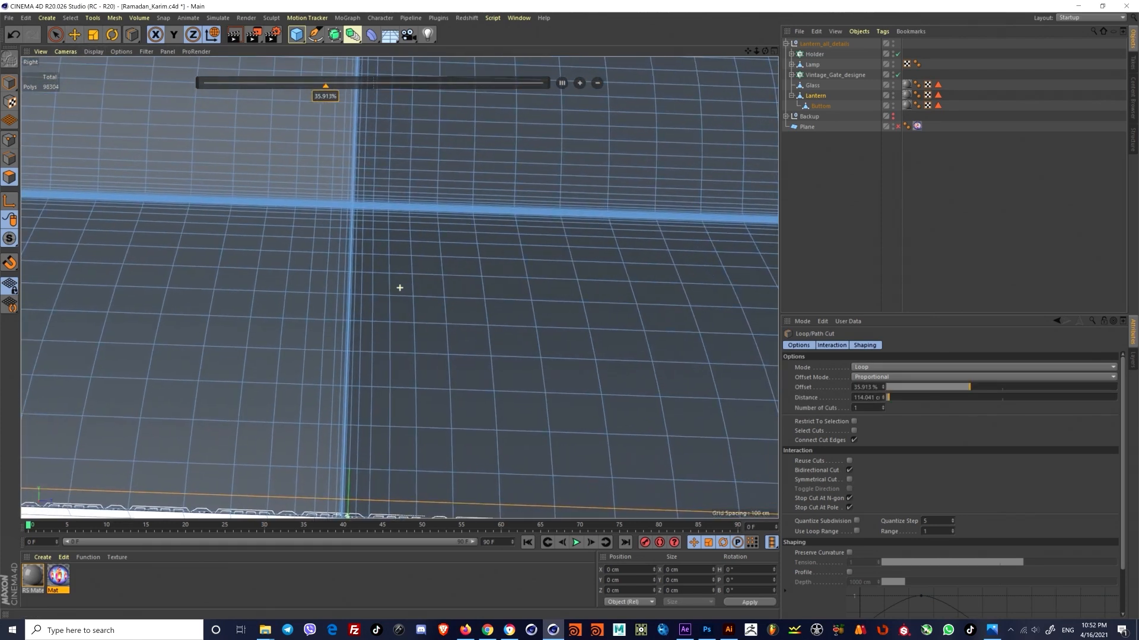
Step: Loop-select the polygon band along the lower dome tier's bottom edge and the narrow strip at its corner edge
key("u")
key("l")
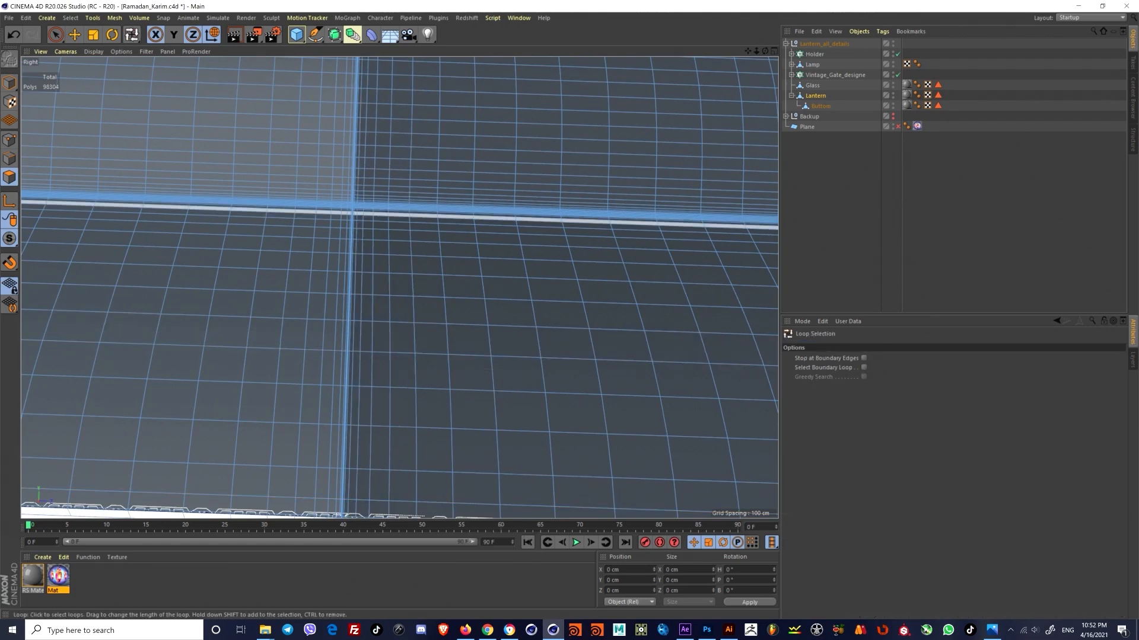
middle_click(353, 273)
middle_click(344, 273)
left_click_drag(356, 347, 312, 339, "alt")
scroll(323, 351, "up", 5)
left_click(286, 349)
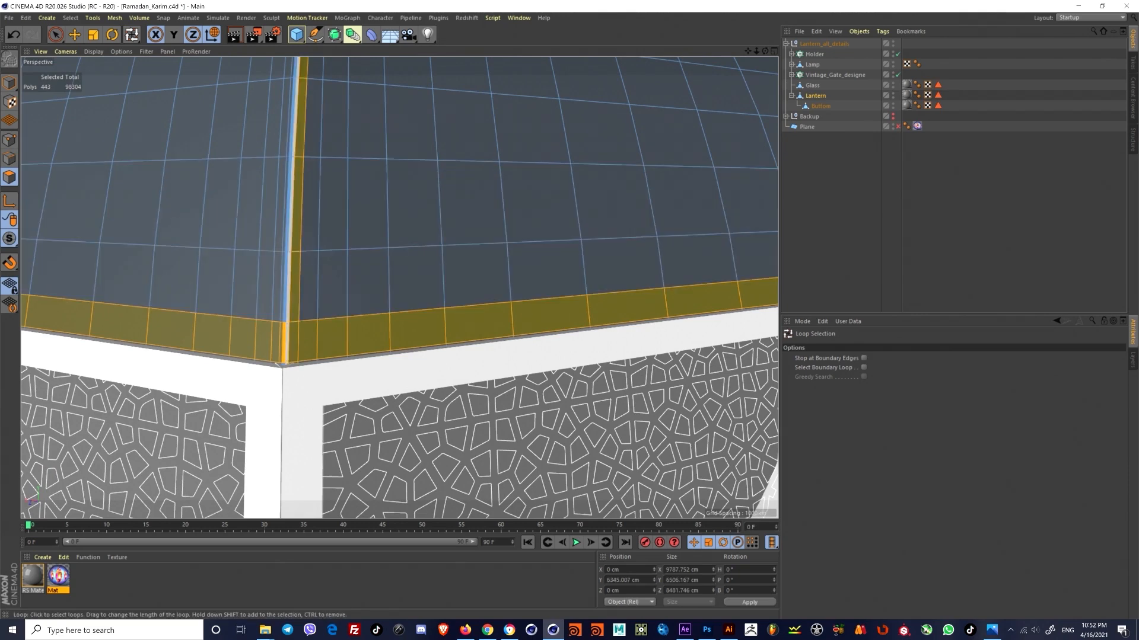
mouse_move(292, 275)
left_mouse_down("alt")
mouse_move(319, 275)
mouse_move(299, 274)
left_mouse_up("alt")
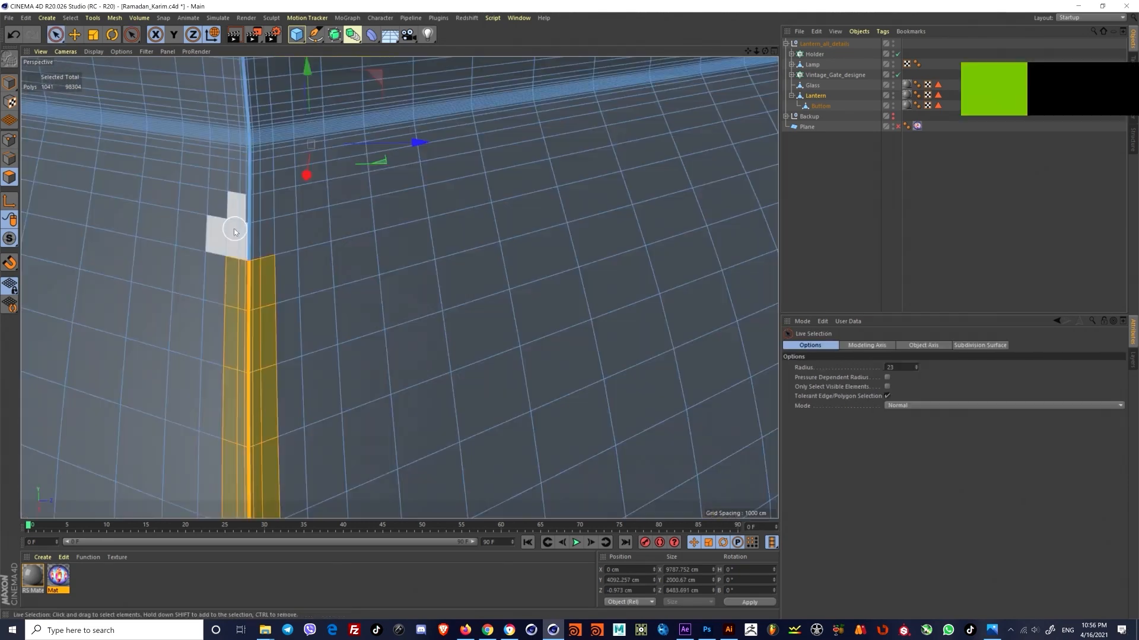
Step: Extend the selection with Live Selection up the corner edge to the top of the lower dome tier
left_click_drag(234, 231, 284, 269, "alt")
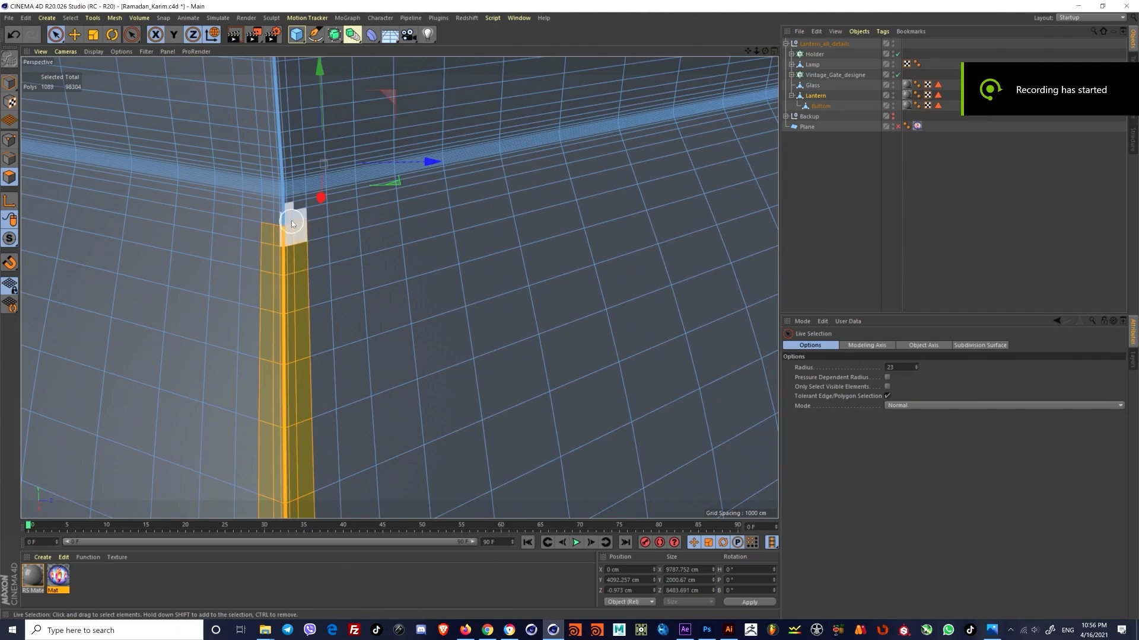
left_click_drag(291, 224, 269, 217, "alt")
scroll(278, 248, "down", 10)
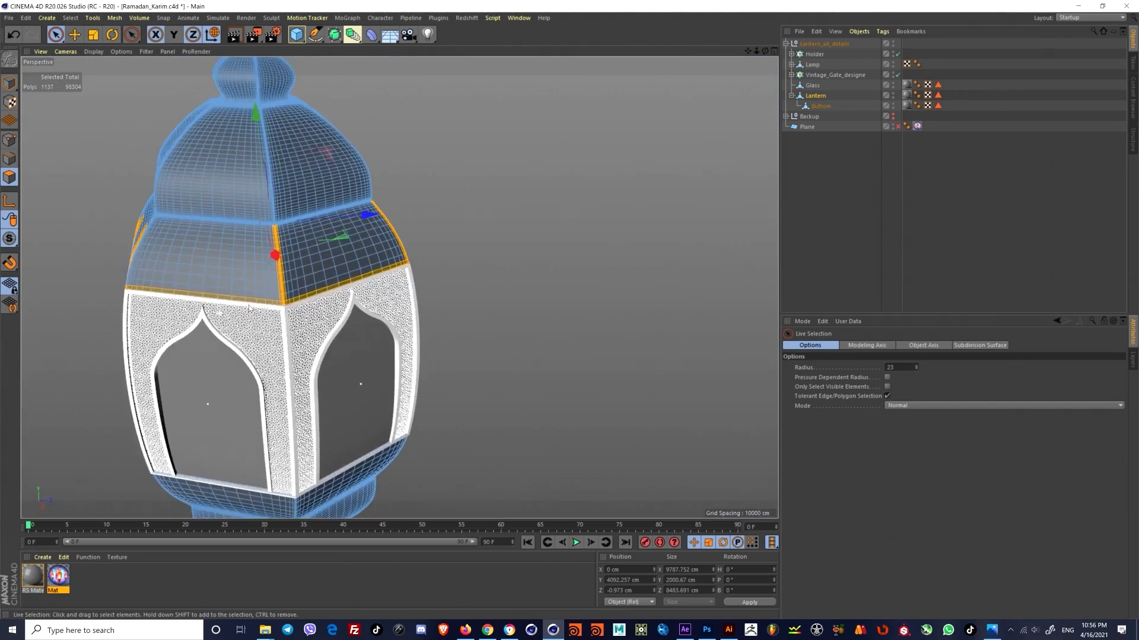
Step: Restrict Live Selection to visible elements only and deselect the stray polygons on the dome tier's other sides
scroll(244, 300, "up", 3)
left_click_drag(211, 308, 297, 304, "alt")
left_click_drag(370, 271, 340, 305, "ctrl")
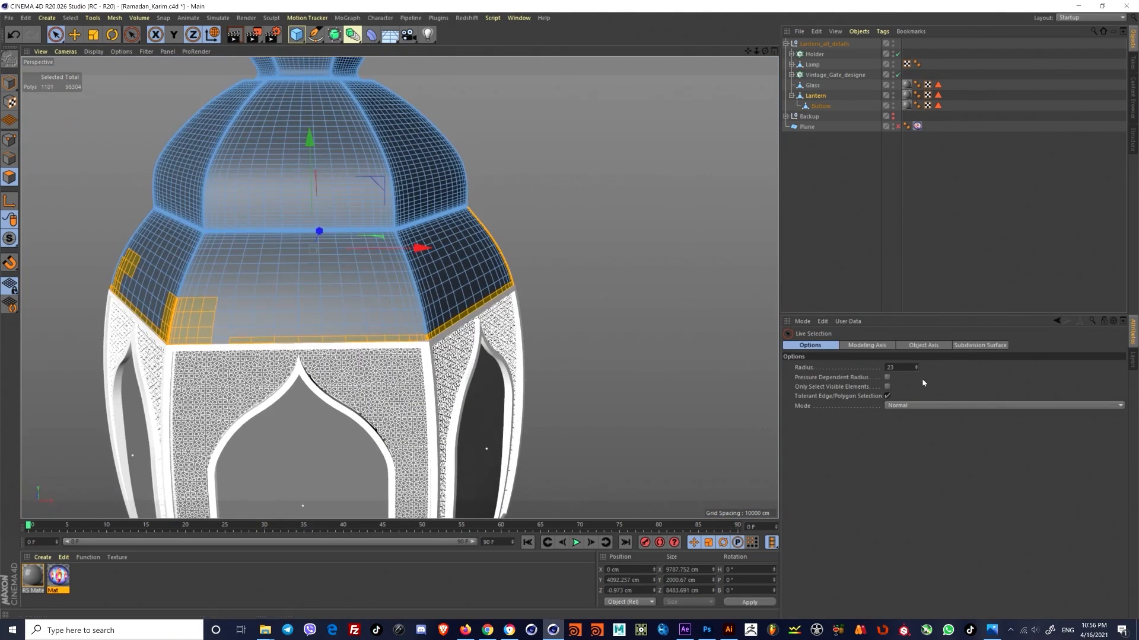
left_click(887, 387)
left_click_drag(564, 297, 614, 305, "alt")
left_click_drag(430, 311, 482, 317, "alt")
left_click_drag(486, 329, 519, 352, "ctrl")
left_click_drag(430, 296, 450, 324, "alt")
left_click_drag(548, 306, 649, 301, "alt")
scroll(439, 296, "down", 4)
scroll(439, 297, "up", 6)
left_click_drag(439, 297, 474, 300, "alt")
mouse_move(477, 301)
left_mouse_down("ctrl")
mouse_move(522, 305)
mouse_move(380, 329)
left_mouse_up("ctrl")
Step: Add the polygon loop along the dome tier's lower edge to the selection with Loop Selection
key("u")
key("l")
left_click(527, 296, "shift")
Step: Paint a polygon strip along the next corner edge with Live Selection and deselect the excess polygons beside it
scroll(525, 291, "down", 3)
scroll(415, 338, "down", 5)
scroll(457, 348, "up", 5)
left_click_drag(451, 351, 416, 370, "alt")
left_click(56, 34)
left_click_drag(308, 442, 326, 401, "alt")
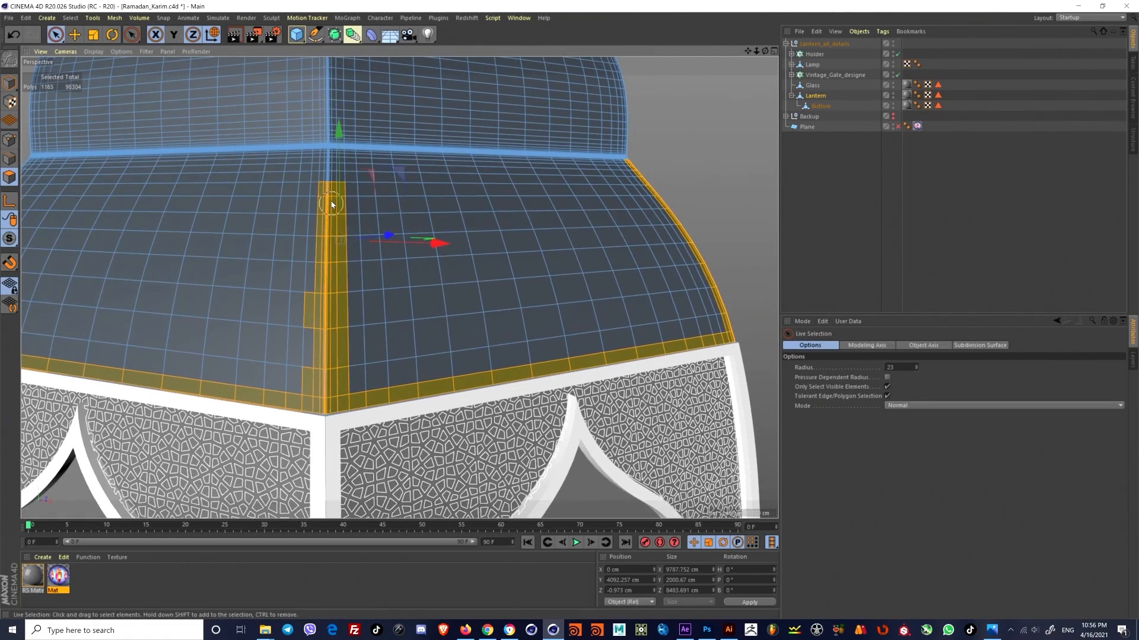
scroll(342, 320, "up", 4)
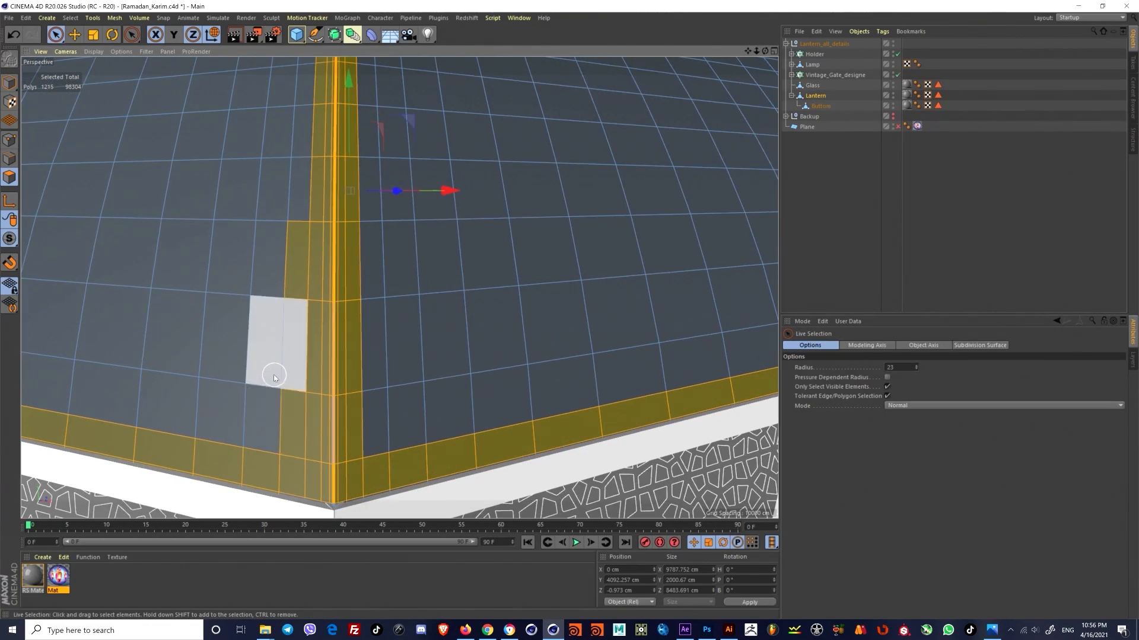
mouse_move(275, 375)
left_mouse_down("ctrl")
mouse_move(280, 389)
mouse_move(290, 266)
left_mouse_up("ctrl")
Step: Trim the upper end of the selected corner strip to an even width on both sides of the edge
middle_click_drag(317, 323, 324, 439, "alt")
left_click_drag(320, 338, 303, 371, "alt")
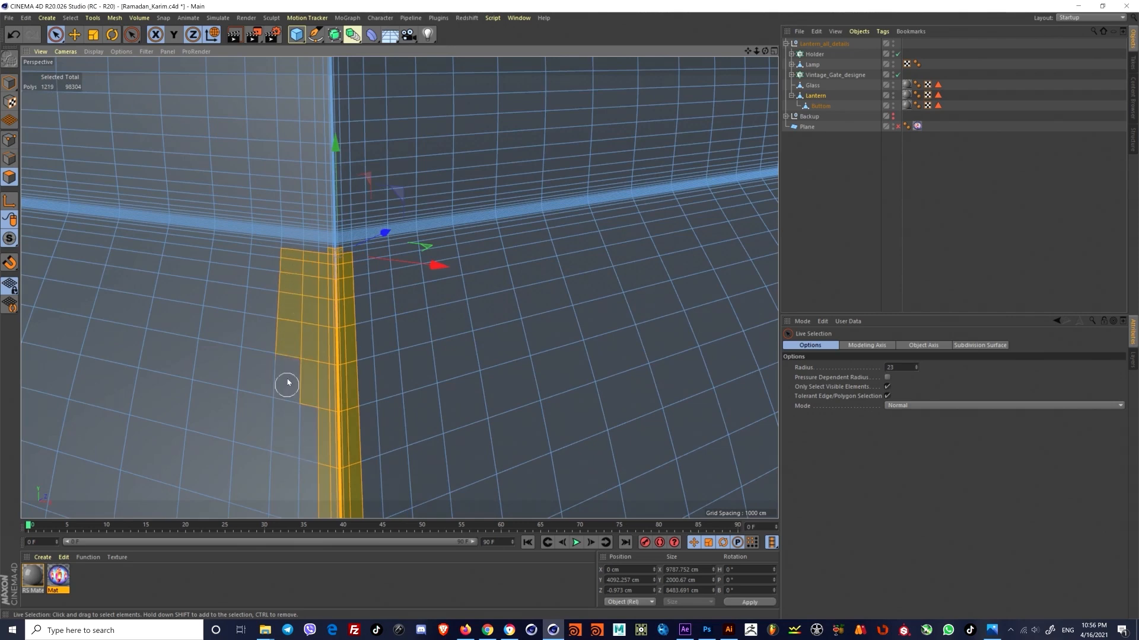
middle_click_drag(300, 414, 299, 445, "alt")
scroll(332, 367, "up", 4)
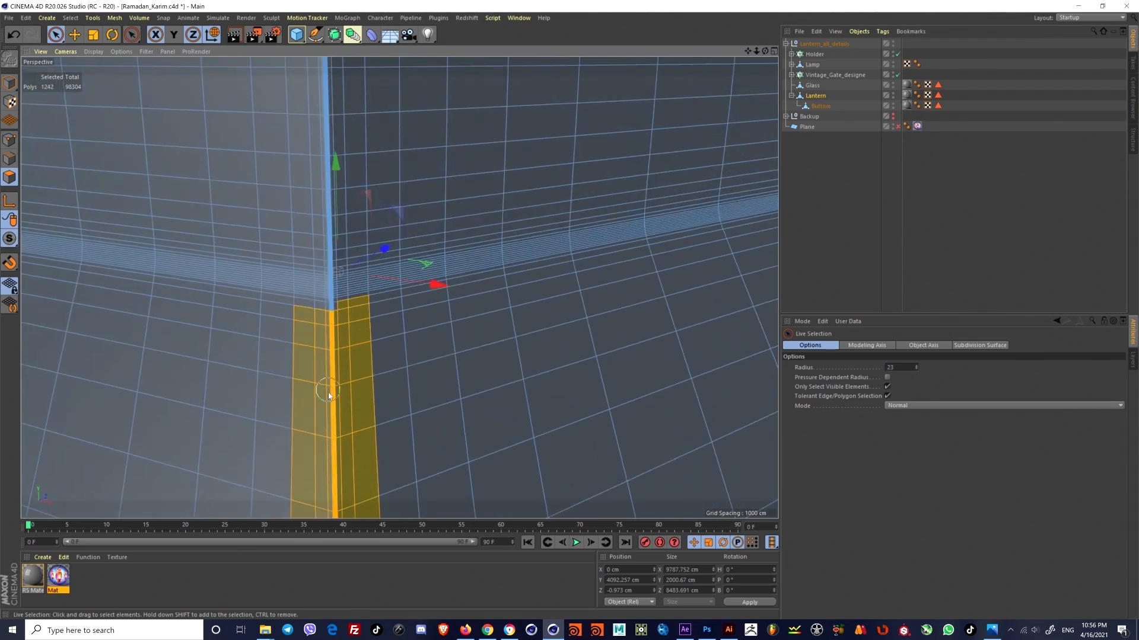
Step: Add the missed narrow polygons along the full length of this corner edge to the selection
right_click_drag(328, 392, 366, 266, "alt")
middle_click_drag(365, 267, 374, 112, "alt")
left_click_drag(377, 148, 386, 257, "shift")
middle_click_drag(386, 257, 367, 126, "alt")
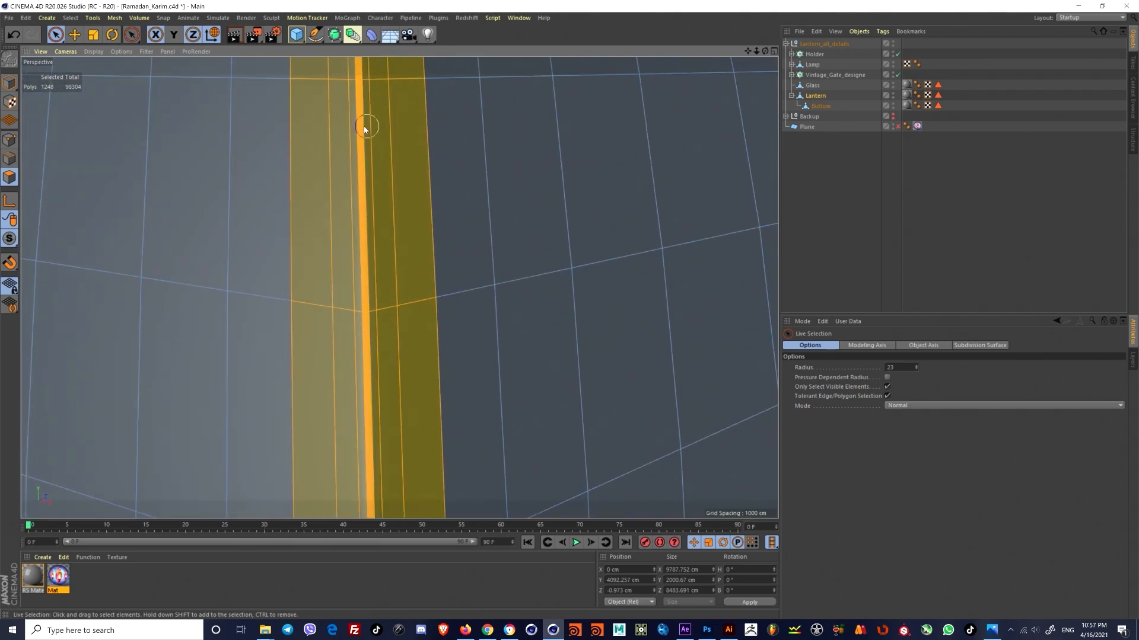
left_click_drag(364, 129, 375, 427, "shift")
middle_click_drag(375, 427, 372, 262, "alt")
left_click_drag(371, 262, 366, 320, "shift")
middle_click_drag(367, 321, 361, 478, "alt")
scroll(345, 166, "down", 4)
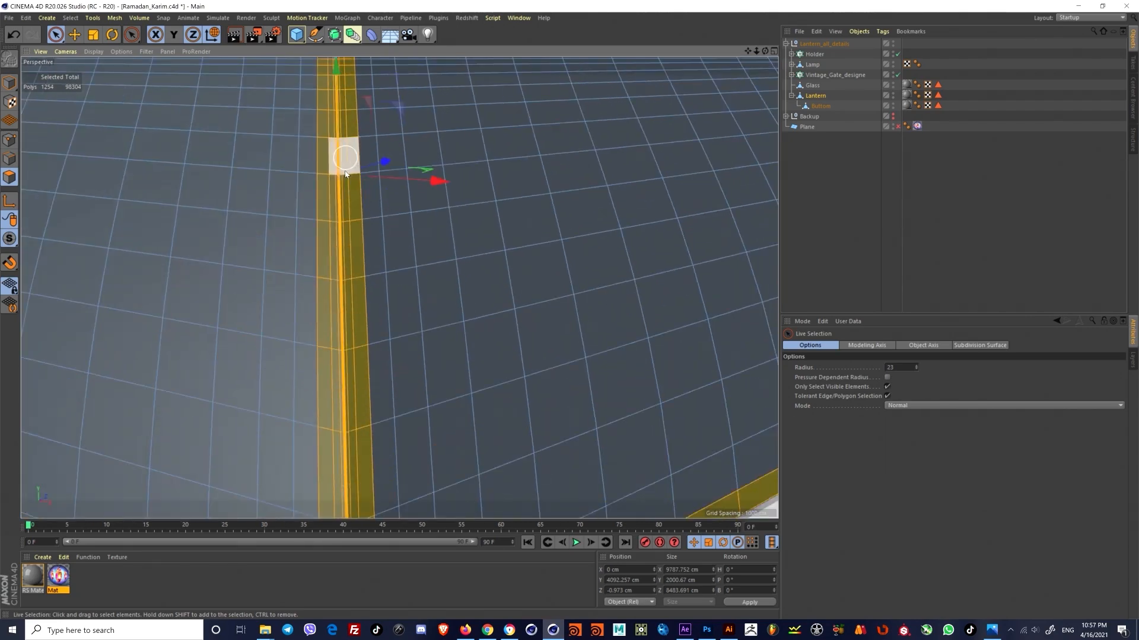
middle_click_drag(345, 172, 354, 256, "alt")
scroll(353, 257, "up", 3)
mouse_move(354, 257)
left_mouse_down("shift")
mouse_move(341, 207)
mouse_move(402, 285)
left_mouse_up("shift")
Step: Add the polygon strip along another corner edge, from the bottom band up to the top of the tier
scroll(320, 196, "down", 6)
scroll(391, 290, "up", 4)
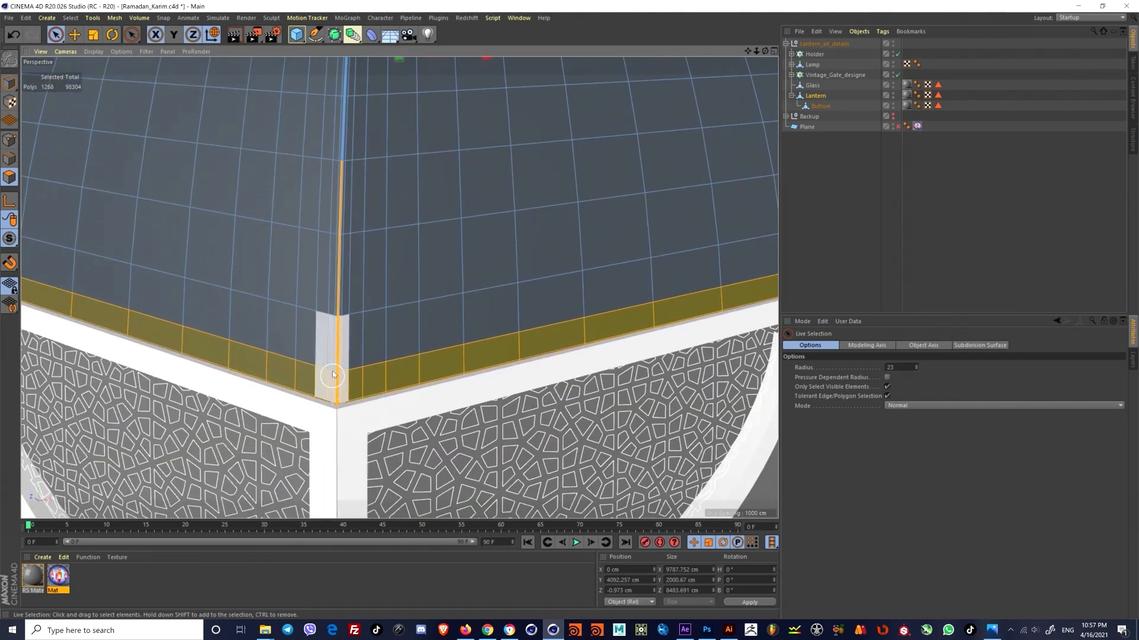
left_click_drag(333, 374, 348, 267, "shift")
mouse_move(381, 229)
left_mouse_down("alt")
mouse_move(347, 305)
mouse_move(445, 343)
mouse_move(395, 277)
mouse_move(403, 202)
left_mouse_up("alt")
scroll(400, 287, "up", 5)
left_click_drag(404, 202, 382, 432, "alt")
mouse_move(409, 344)
left_mouse_down("shift")
mouse_move(371, 231)
mouse_move(356, 374)
left_mouse_up("shift")
mouse_move(356, 356)
left_mouse_down("shift")
mouse_move(396, 285)
mouse_move(380, 201)
left_mouse_up("shift")
mouse_move(380, 202)
left_mouse_down("alt")
mouse_move(342, 356)
mouse_move(358, 308)
mouse_move(383, 343)
left_mouse_up("alt")
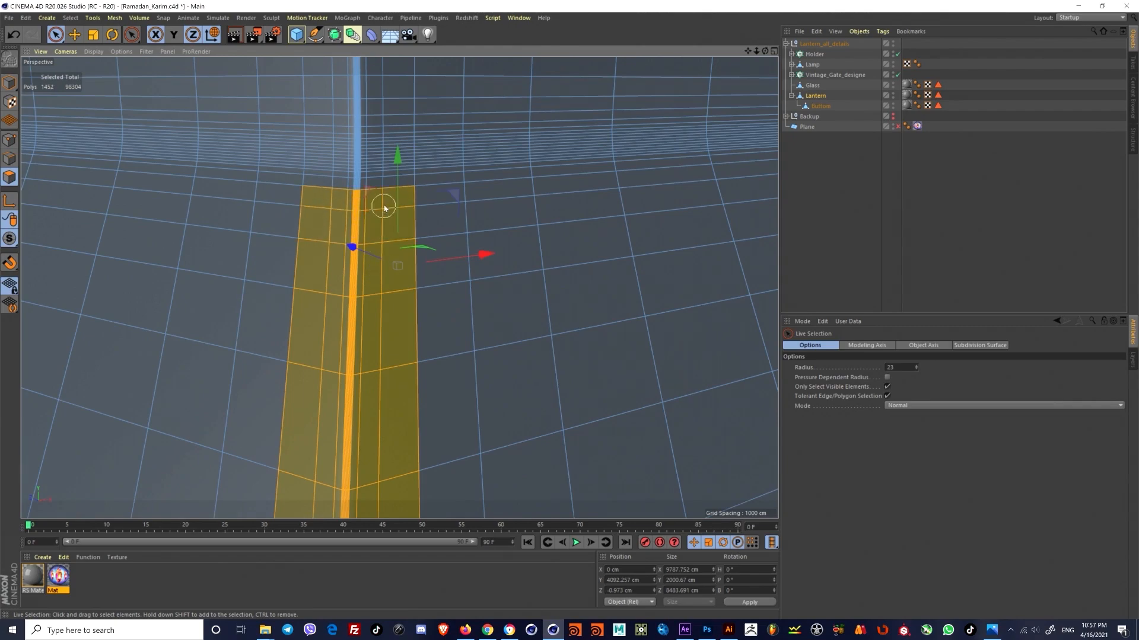
Step: Add polygon loops along the upper edge of the lower dome tier to the selection with Loop Selection
right_click_drag(325, 198, 261, 237, "alt")
left_click_drag(392, 331, 346, 317, "alt")
mouse_move(345, 317)
right_mouse_down("alt")
mouse_move(419, 258)
mouse_move(361, 317)
right_mouse_up("alt")
right_click_drag(374, 133, 435, 88, "alt")
key("u")
key("l")
left_click(356, 341, "shift")
left_click(347, 313, "shift")
Step: Deselect the unwanted polygon loops in the upper band near the corner edge
right_click_drag(391, 355, 308, 451, "alt")
left_click_drag(308, 415, 380, 403, "alt")
right_click_drag(416, 299, 525, 246, "alt")
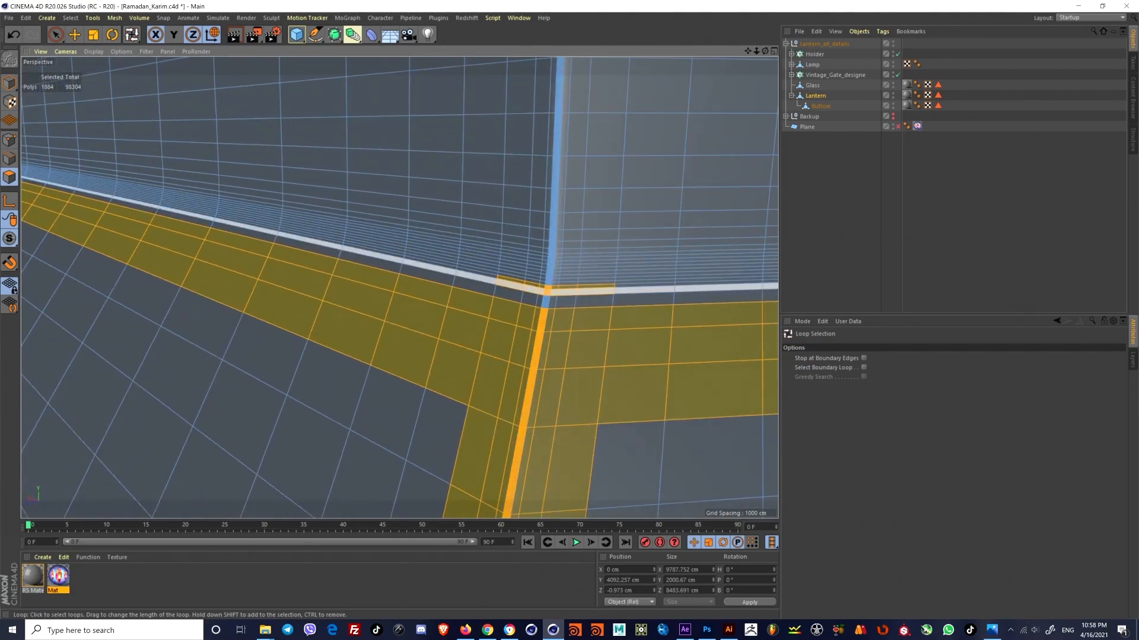
left_click(593, 344, "ctrl")
left_click(558, 288, "ctrl")
Step: Add the remaining narrow polygon loops near the tier's upper edge to complete the top band of the selection
right_click_drag(558, 287, 439, 315, "alt")
left_click_drag(439, 315, 344, 311, "alt")
mouse_move(427, 247)
right_mouse_down("alt")
mouse_move(510, 219)
mouse_move(427, 234)
right_mouse_up("alt")
left_click(466, 256, "shift")
left_click(465, 225, "shift")
left_click(466, 205, "shift")
Step: Inspect the selected frame of bands and corner strips all around the lower dome tier
left_click_drag(460, 236, 391, 244, "alt")
right_click_drag(415, 276, 451, 275, "alt")
left_click_drag(474, 279, 432, 280, "alt")
right_click_drag(433, 280, 391, 299, "alt")
left_click_drag(391, 299, 344, 302, "alt")
right_click_drag(391, 311, 432, 300, "alt")
right_click_drag(409, 457, 427, 332, "alt")
left_click_drag(427, 332, 387, 330, "alt")
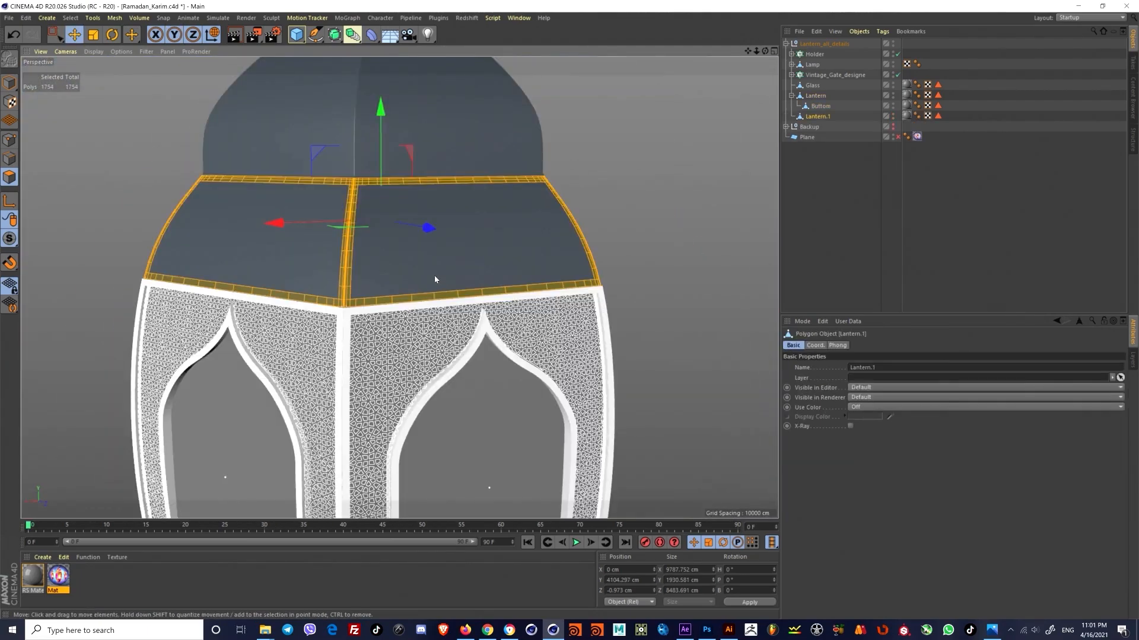
Step: Try extruding the Lantern.1 frame polygons outward by about 240 cm and undo the extrusion
key("d")
left_click_drag(433, 279, 415, 240)
middle_click_drag(581, 267, 404, 315, "alt")
left_click_drag(404, 315, 333, 308, "alt")
middle_click_drag(641, 320, 430, 320, "alt")
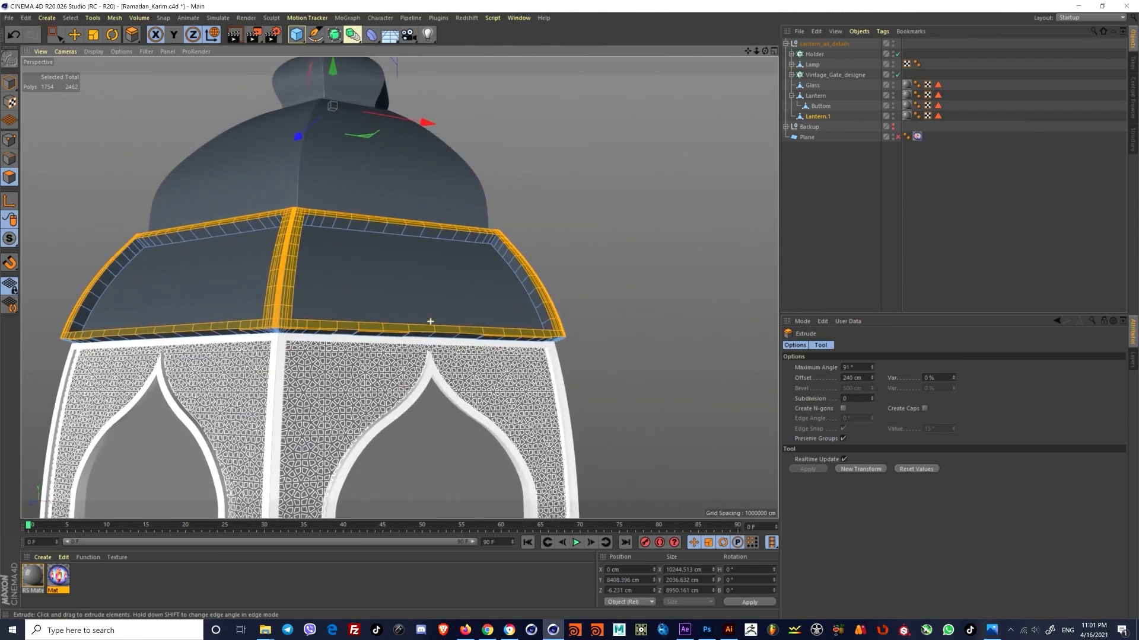
left_click_drag(430, 320, 373, 290, "alt")
middle_click_drag(534, 297, 361, 322, "alt")
left_click_drag(361, 322, 266, 326, "alt")
key("ctrl+z")
Step: Try a 20 cm extrusion of the frame, check its lower corner against the gate panel and undo it
right_click_drag(483, 346, 569, 346, "alt")
left_click_drag(461, 398, 558, 388, "alt")
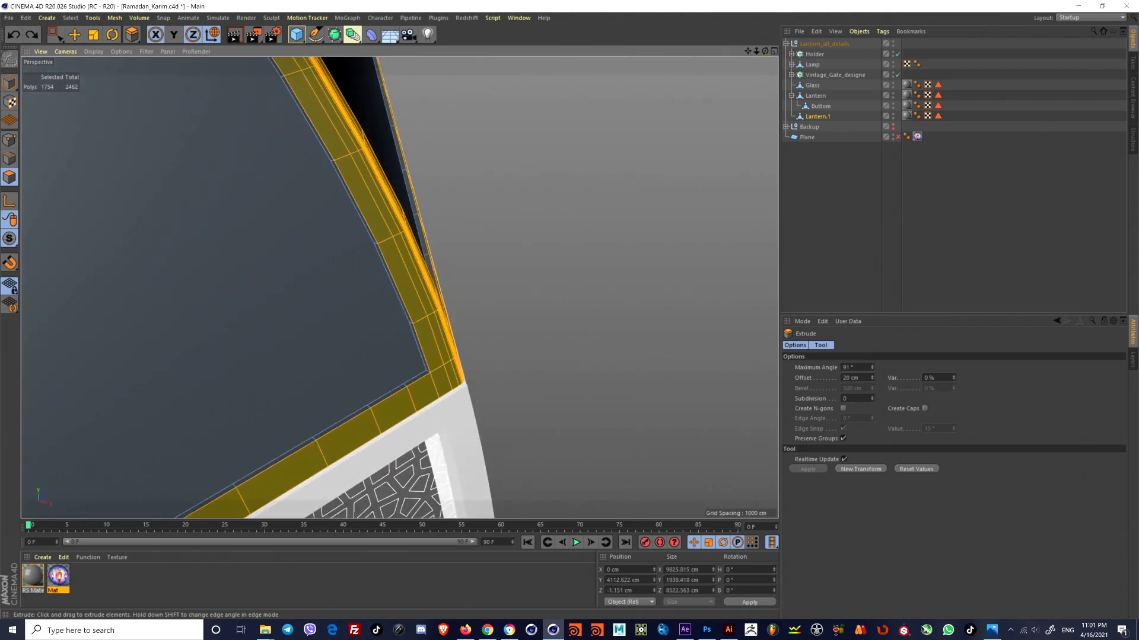
right_click_drag(466, 382, 584, 382, "alt")
key("ctrl+z")
key("ctrl+z")
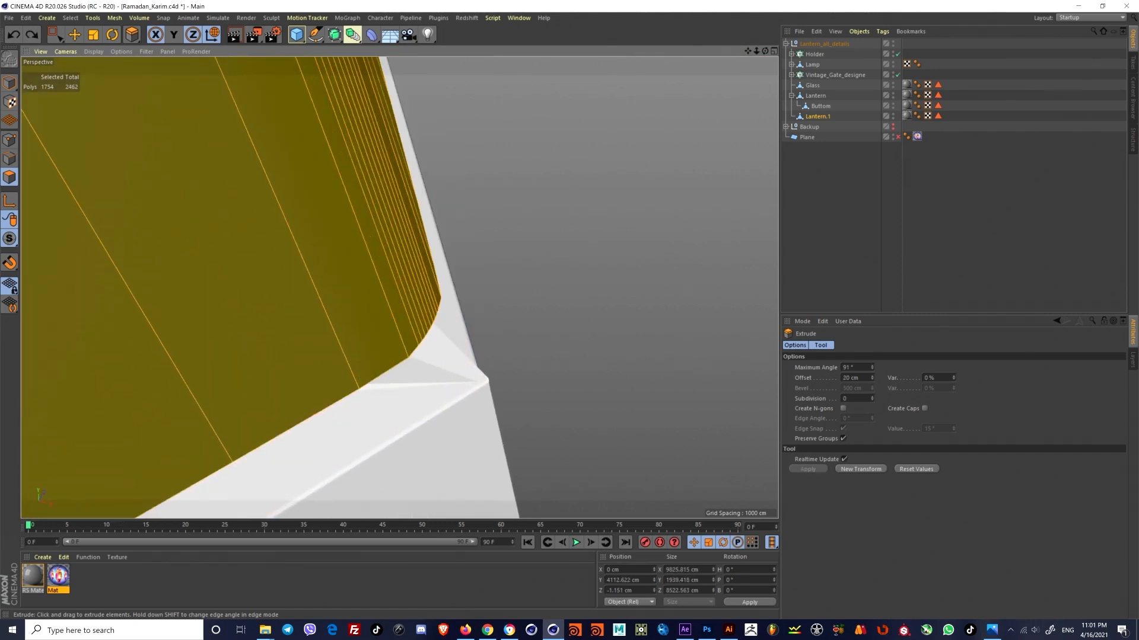
Step: Try another extrusion of the frame polygons with a 50 cm offset and undo it after inspecting the corner
left_click_drag(584, 381, 484, 371)
right_click_drag(483, 371, 409, 275, "alt")
left_click_drag(409, 275, 527, 307, "alt")
right_click_drag(528, 307, 421, 307, "alt")
left_click_drag(421, 307, 462, 276, "alt")
scroll(475, 309, "up", 7)
scroll(475, 305, "up", 4)
key("ctrl+z")
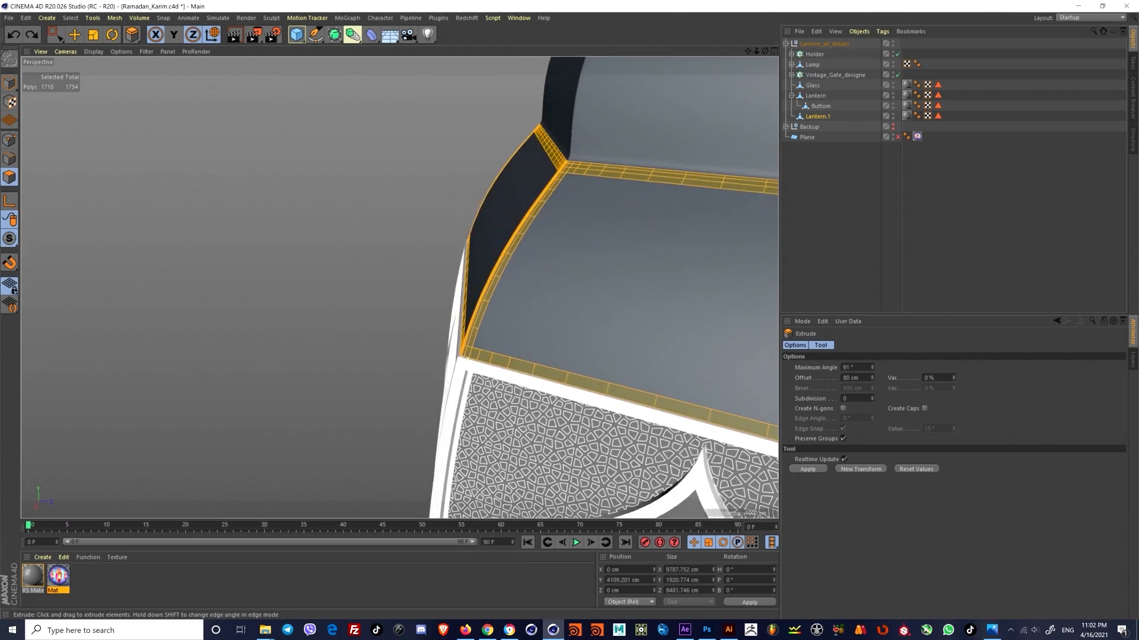
Step: Adjust the Extrude offset and apply it to the selected frame polygons to give the frame a thin raised profile
left_click_drag(461, 357, 510, 359, "alt")
scroll(461, 358, "up", 4)
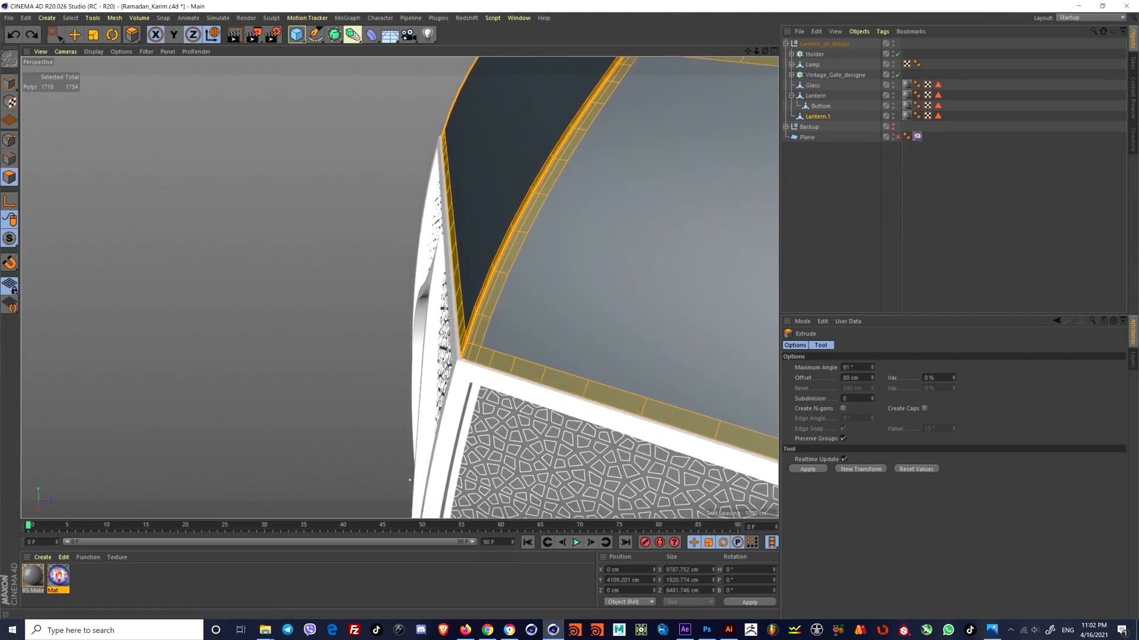
double_click(852, 378)
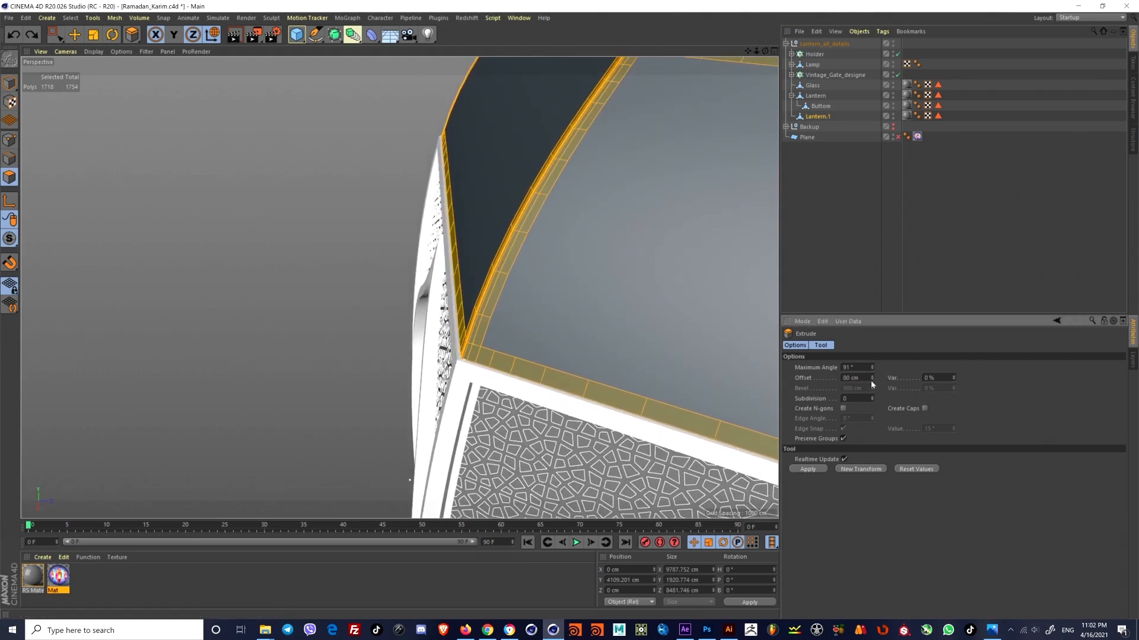
left_click(808, 469)
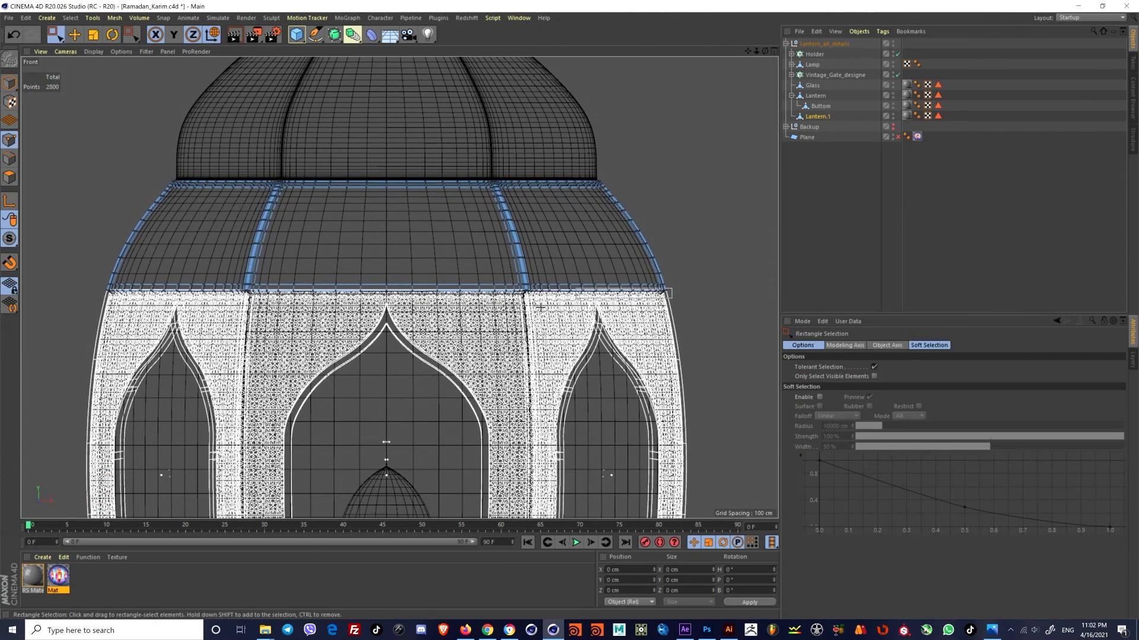
Step: Rectangle-select the bottom row of points on the frame and shift them vertically to fit the gate panels' top edge
left_click_drag(102, 294, 102, 294)
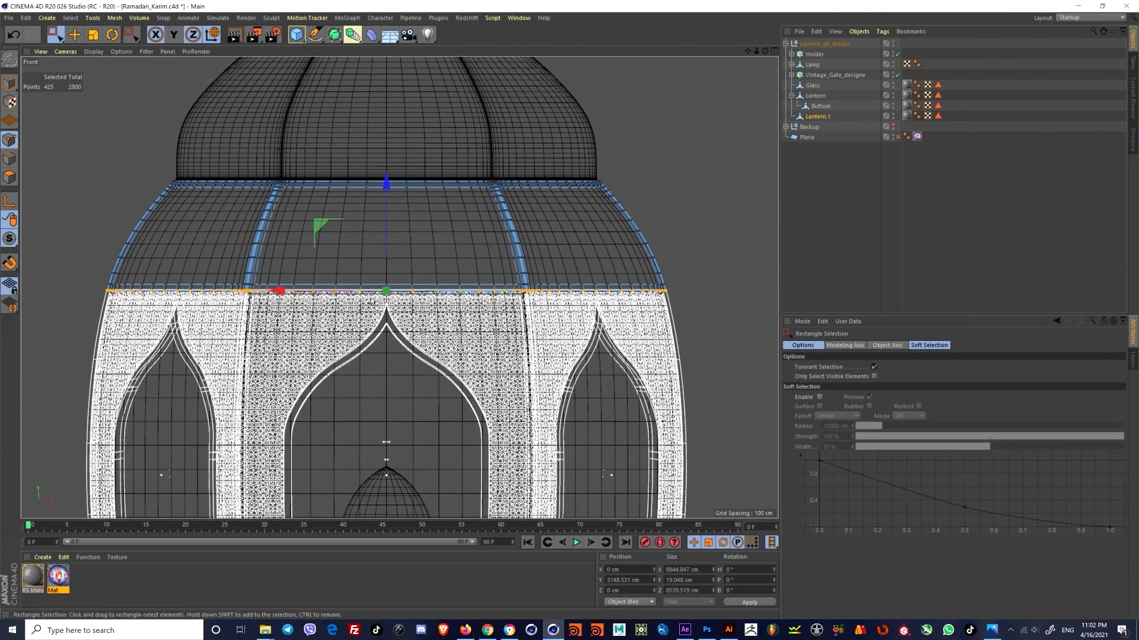
scroll(423, 239, "up", 6)
left_click_drag(437, 214, 435, 217)
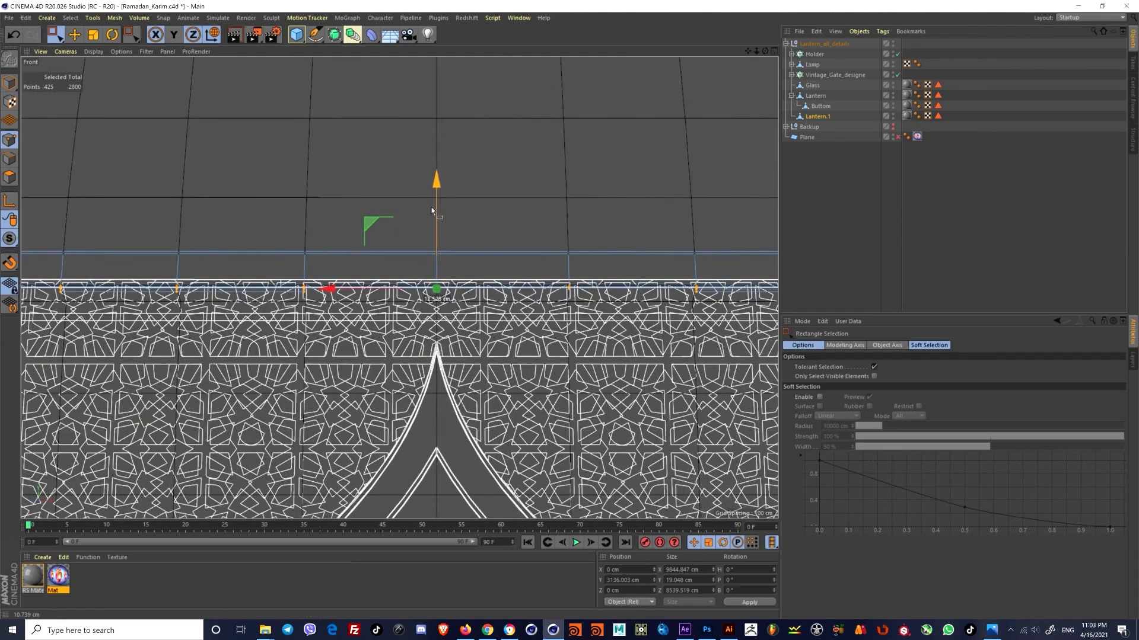
middle_click(436, 213)
middle_click(361, 202)
key("ctrl+z")
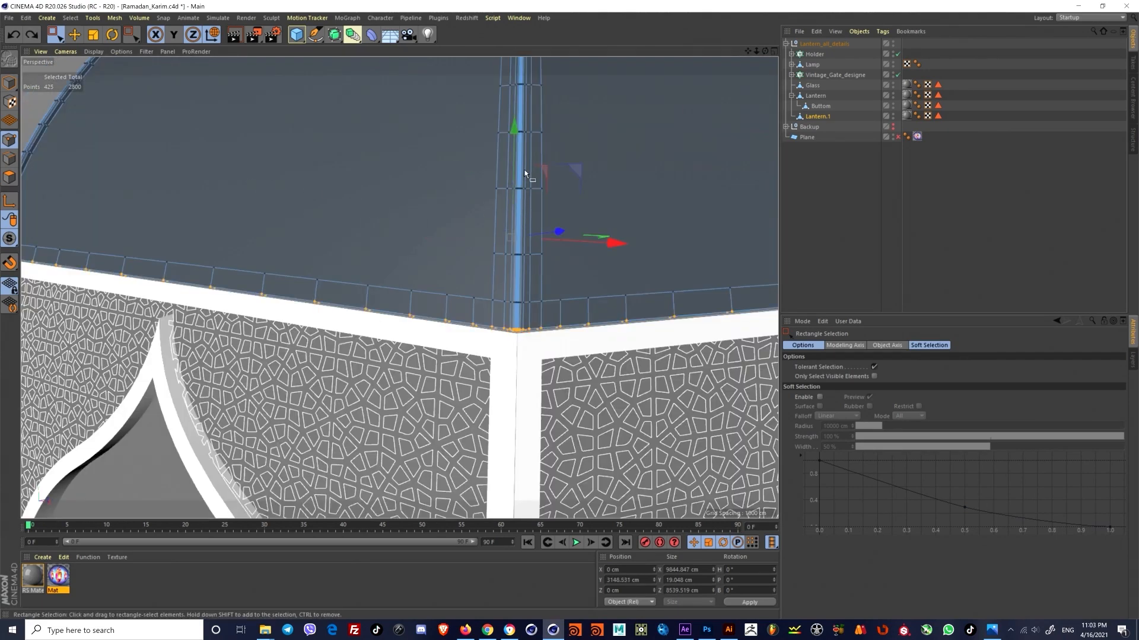
left_click_drag(517, 134, 402, 325)
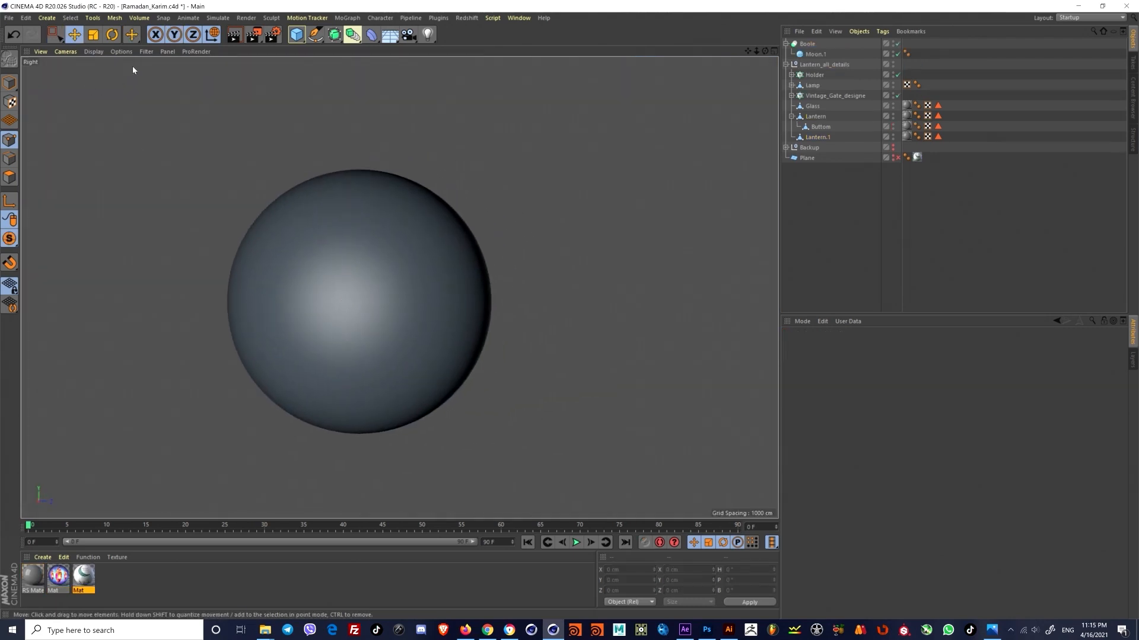
Step: Add a circle spline in the ZY plane and shift it along Z so that it overlaps the moon sphere's edge
left_click(302, 38)
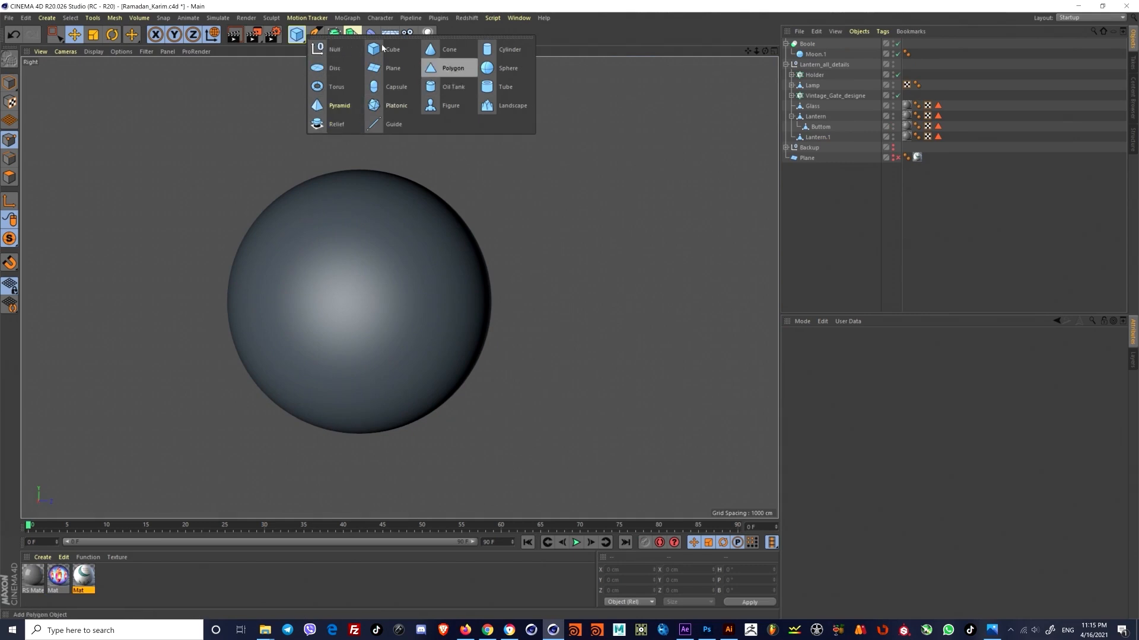
left_click(316, 34)
left_click(421, 74)
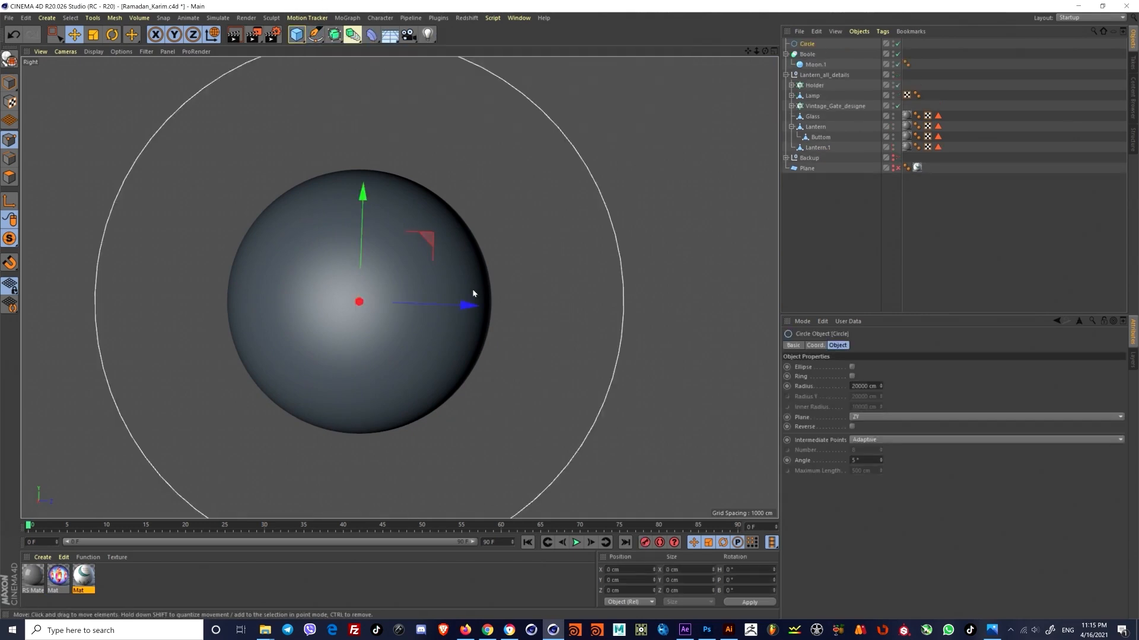
left_click_drag(466, 305, 755, 300)
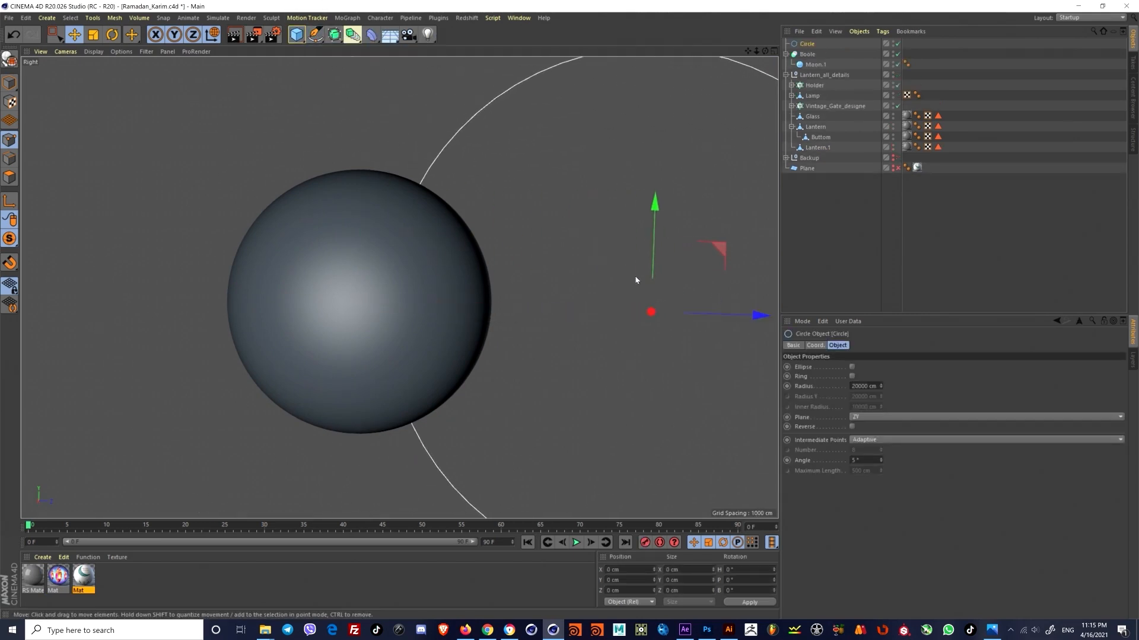
middle_click_drag(511, 237, 306, 185, "alt")
scroll(329, 222, "down", 4)
scroll(308, 241, "up", 5)
mouse_move(338, 243)
middle_mouse_down("alt")
mouse_move(347, 283)
mouse_move(335, 229)
middle_mouse_up("alt")
scroll(386, 264, "down", 2)
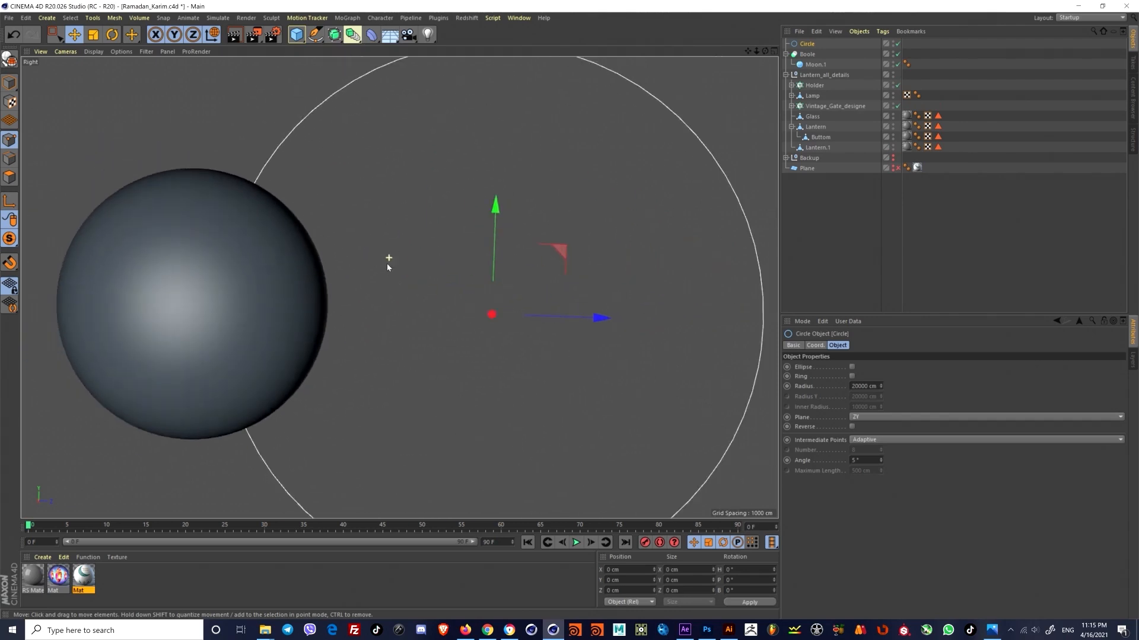
left_click_drag(549, 316, 573, 302)
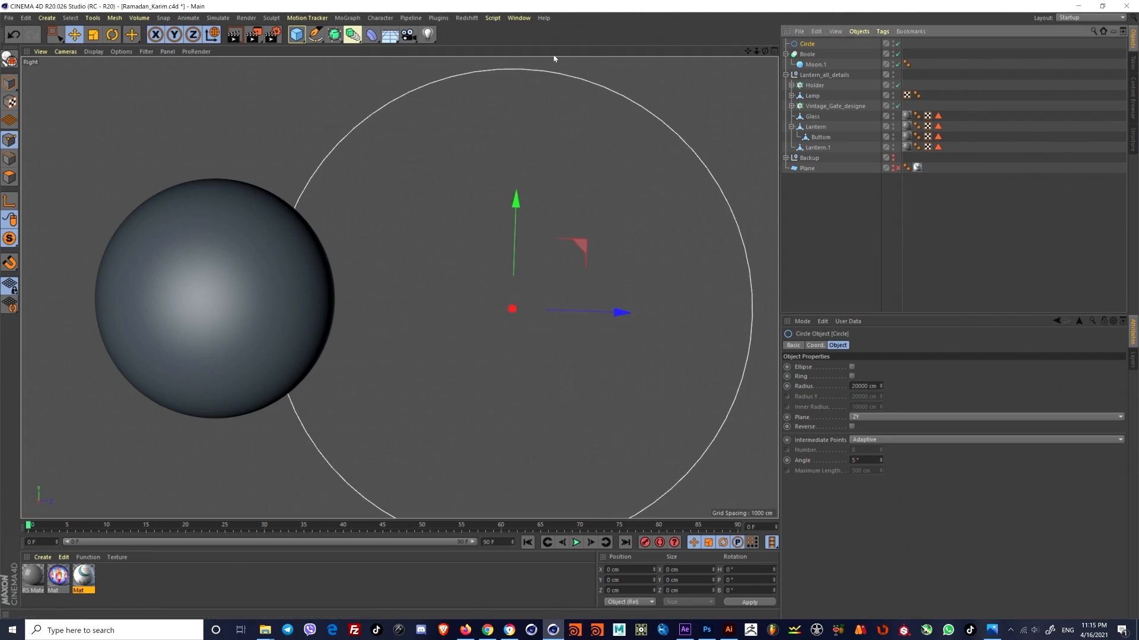
Step: Put the circle in an Extrude generator with a movement of 14215 cm in X and 0 cm in Z
left_click_drag(330, 32, 464, 49, "alt")
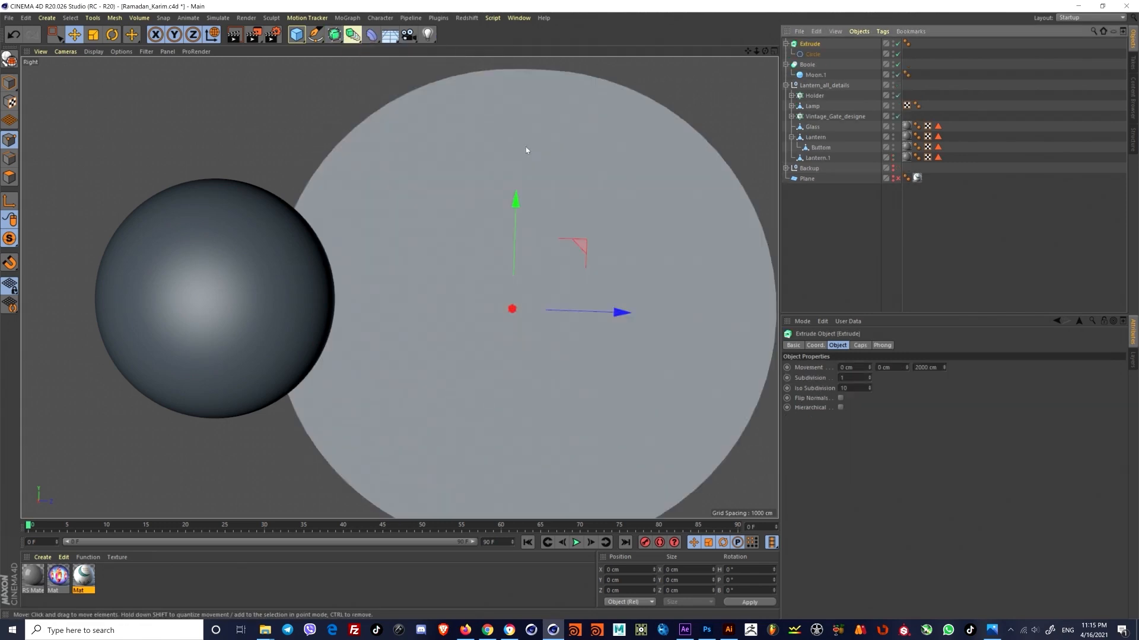
middle_click(420, 205)
middle_click(277, 199)
left_click_drag(277, 199, 247, 242, "alt")
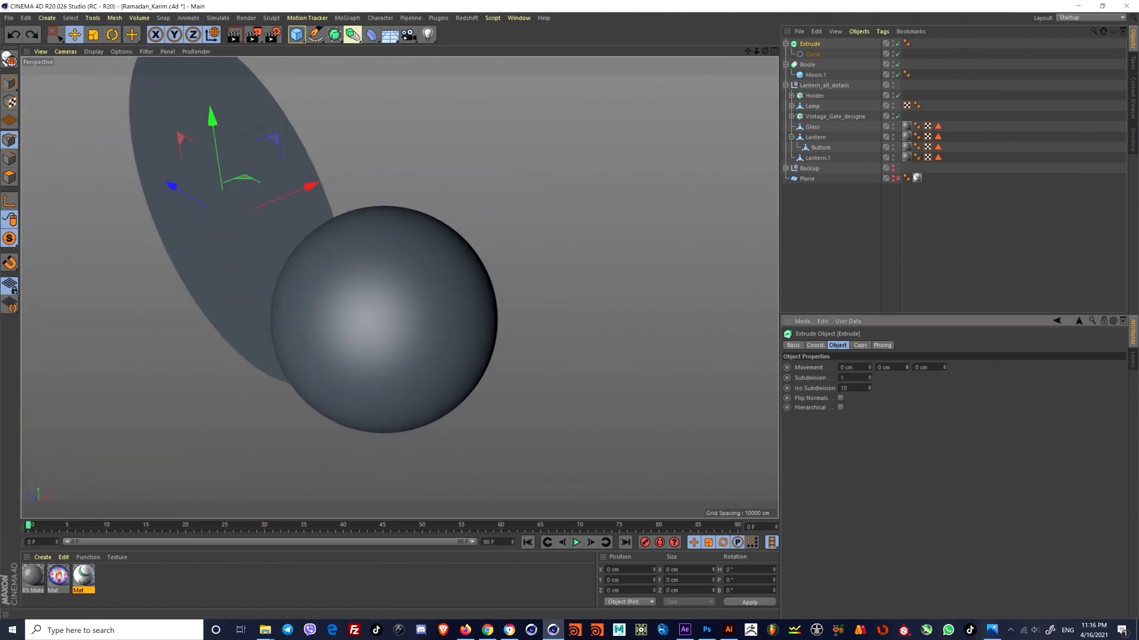
left_click_drag(871, 368, 854, 436)
left_click_drag(376, 244, 490, 249, "alt")
middle_click_drag(271, 292, 498, 279, "alt")
left_click_drag(280, 320, 189, 334, "alt")
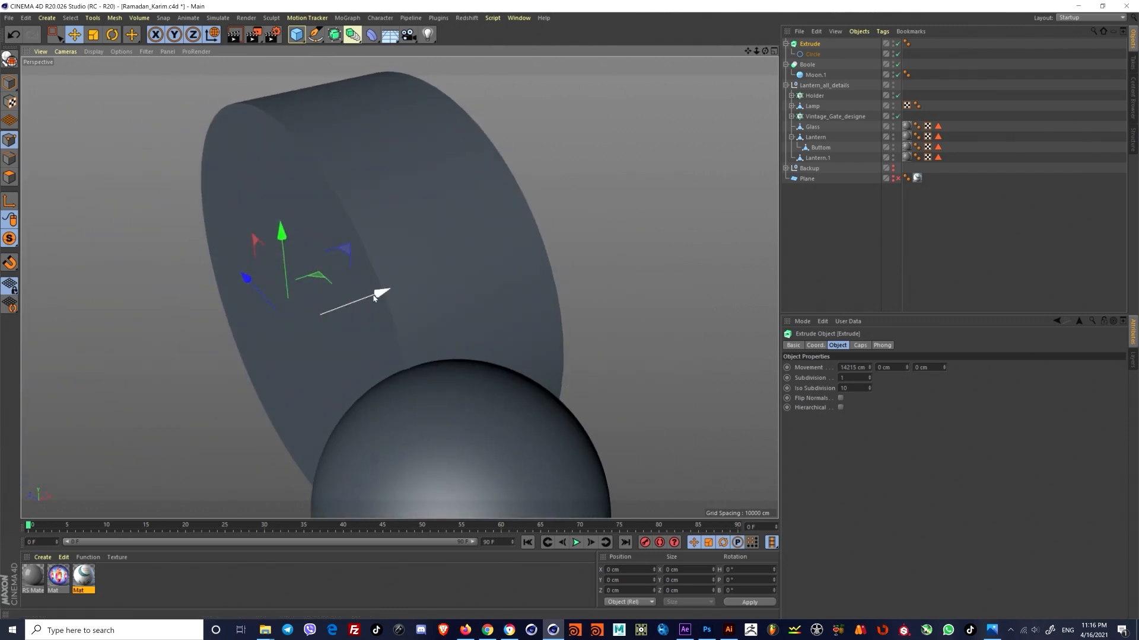
Step: Set the Extrude's X movement to 24113 cm, center the cylinder on the sphere in X and move it along Z deeper into the sphere
left_click_drag(380, 292, 293, 323)
middle_click(408, 370)
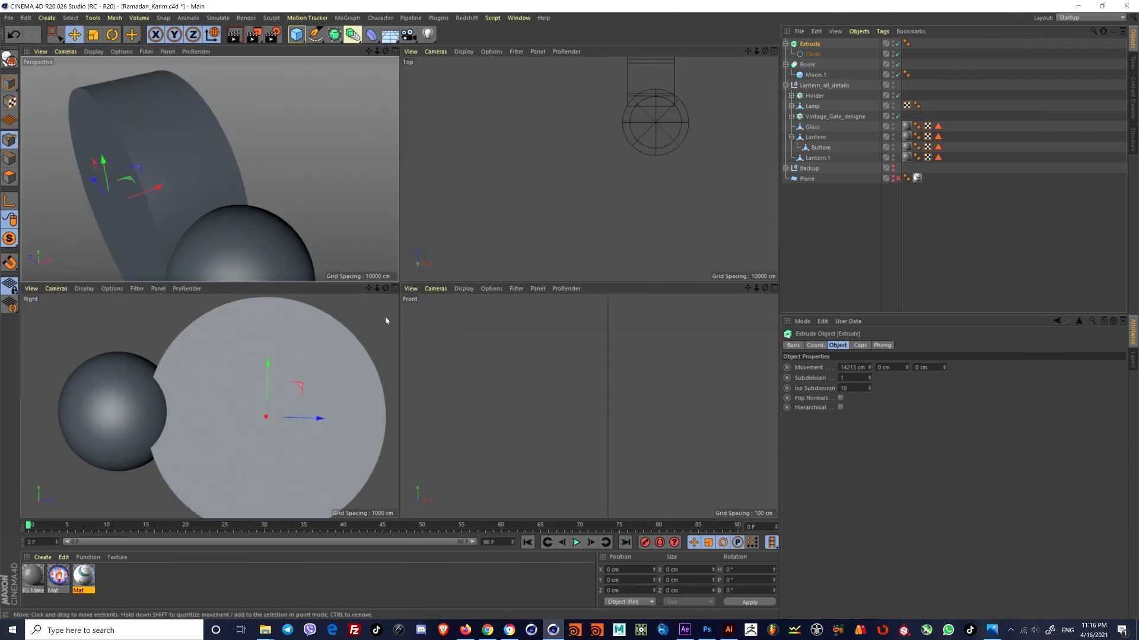
middle_click(592, 179)
scroll(504, 293, "down", 6)
scroll(497, 220, "up", 7)
mouse_move(609, 224)
left_mouse_down()
mouse_move(620, 226)
mouse_move(603, 226)
left_mouse_up()
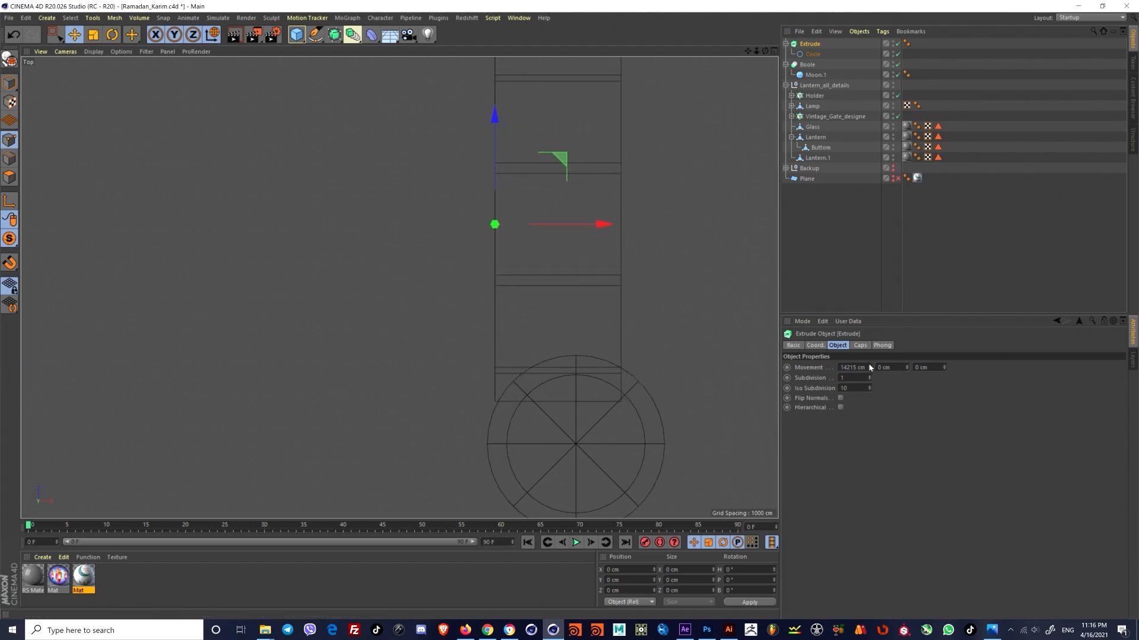
left_click_drag(869, 368, 877, 368)
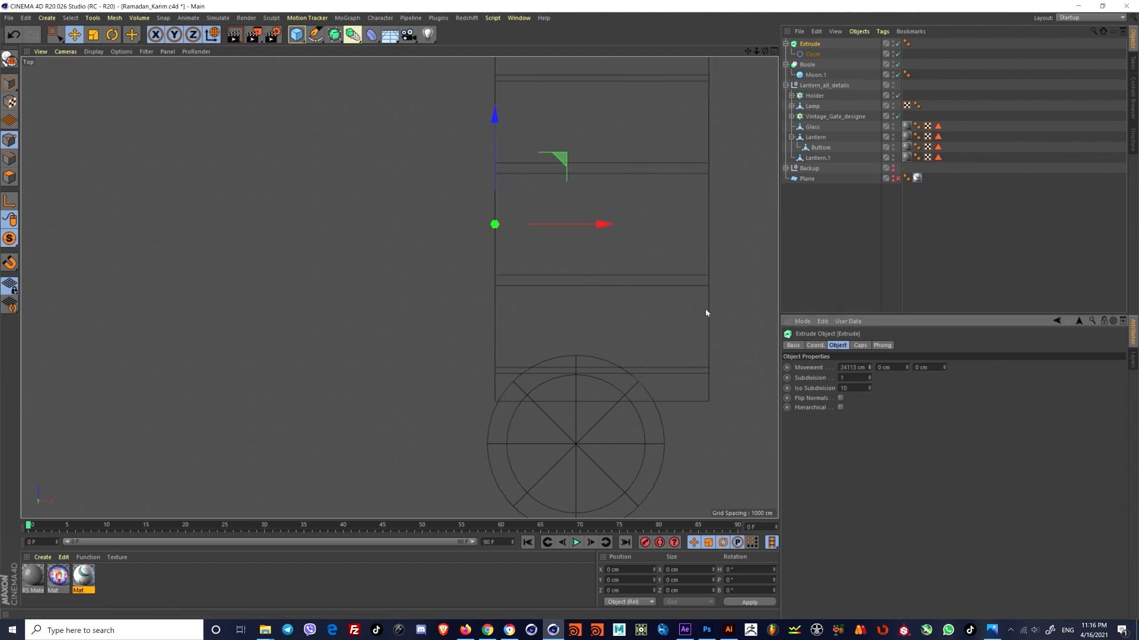
left_click_drag(590, 228, 565, 227)
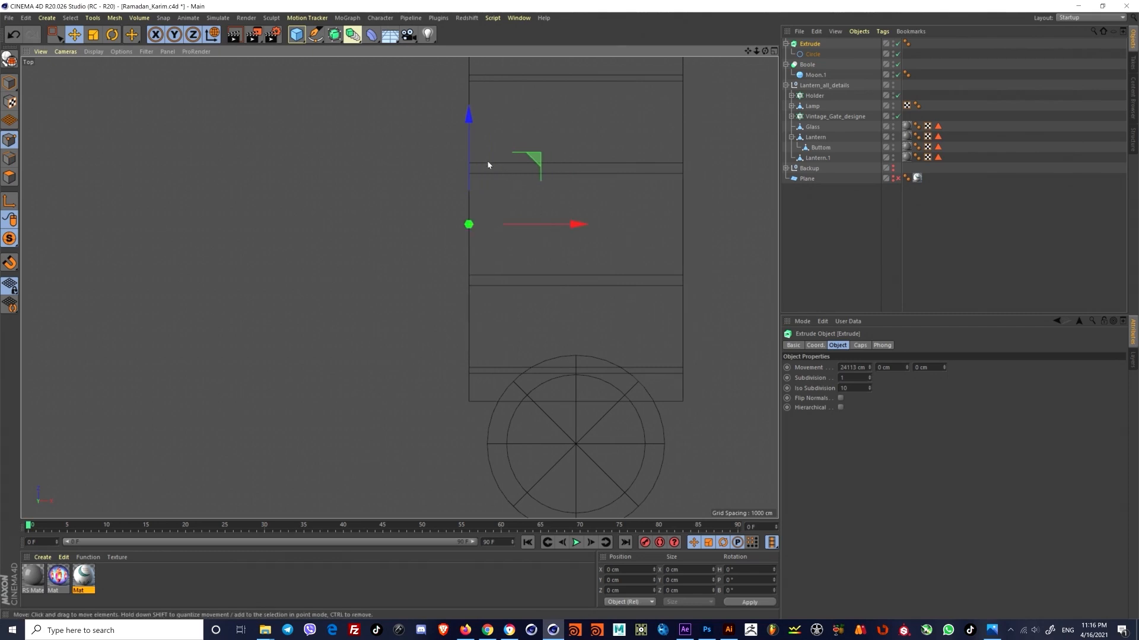
left_click_drag(469, 134, 468, 176)
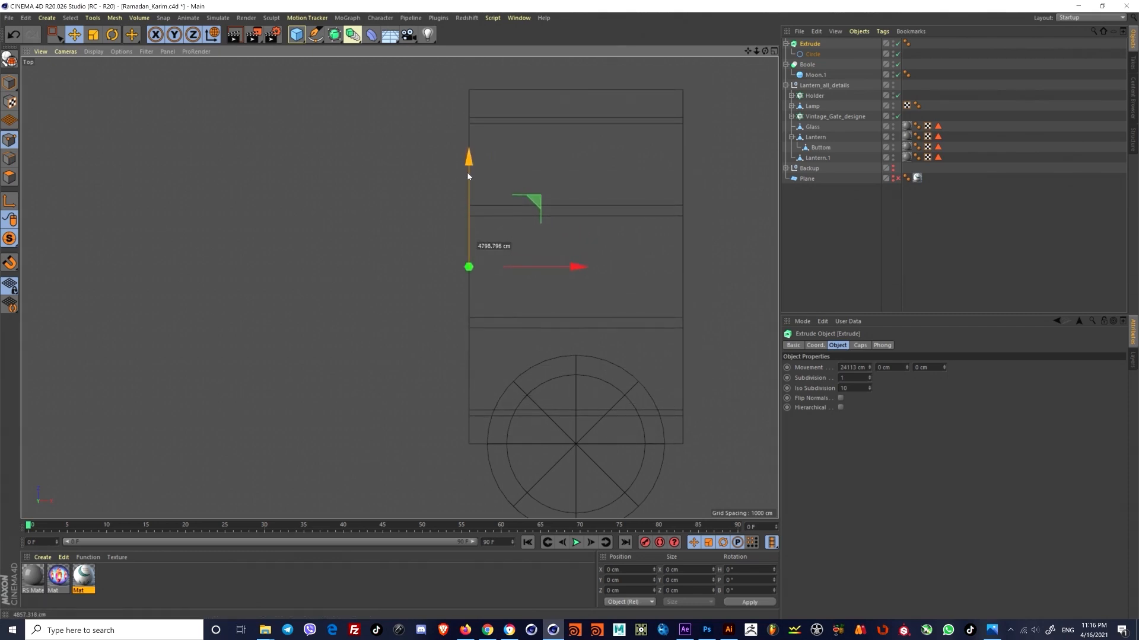
Step: Scale the extruded cylinder down to nearly the sphere's size and move it along Z into the sphere
middle_click_drag(579, 323, 412, 264, "alt")
middle_click(412, 279)
middle_click(270, 239)
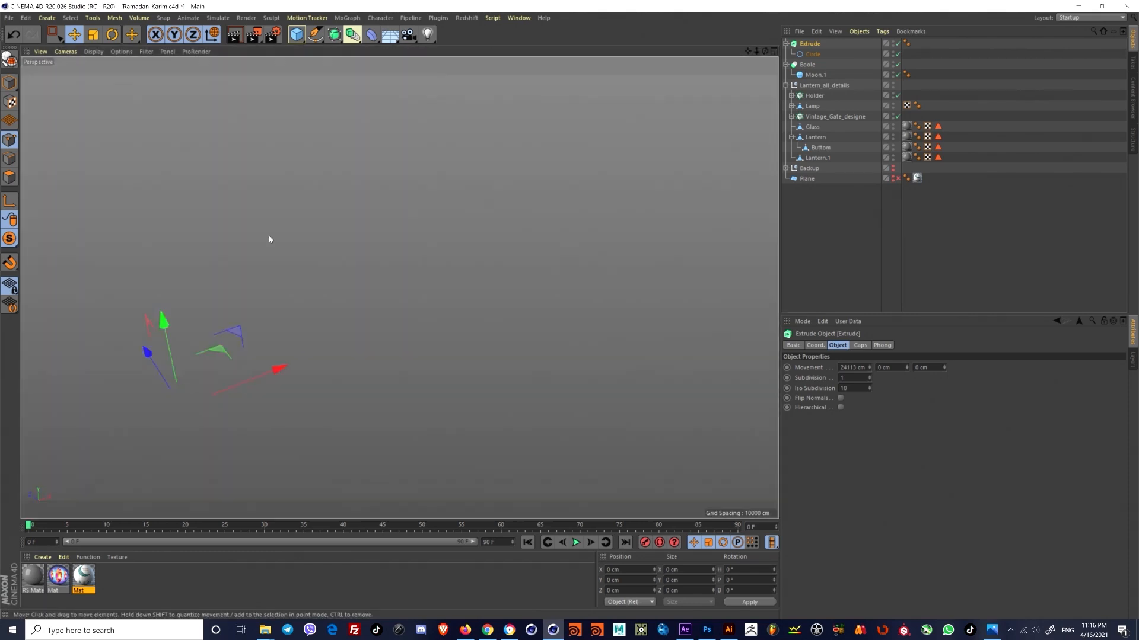
scroll(380, 330, "down", 3)
left_click_drag(393, 317, 480, 261, "alt")
middle_click_drag(414, 327, 458, 266, "alt")
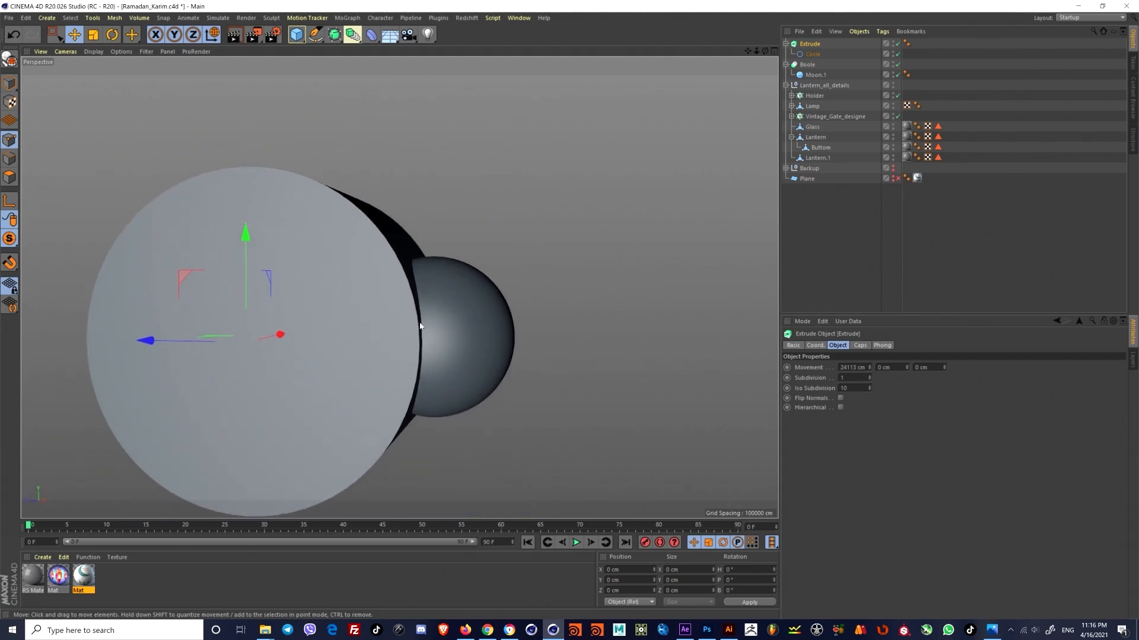
key("t")
left_click_drag(542, 252, 391, 345)
key("e")
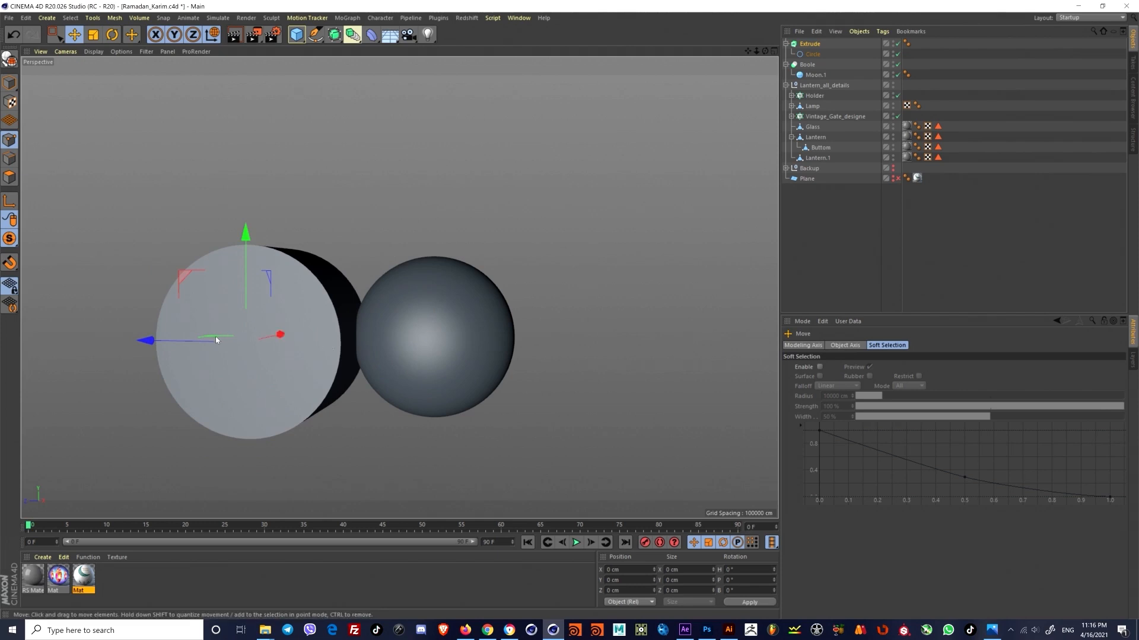
left_click_drag(186, 341, 297, 342)
Step: Try a small shift of the cylinder against the sphere in the side view and undo it
middle_click(368, 372)
middle_click_drag(211, 390, 234, 376, "alt")
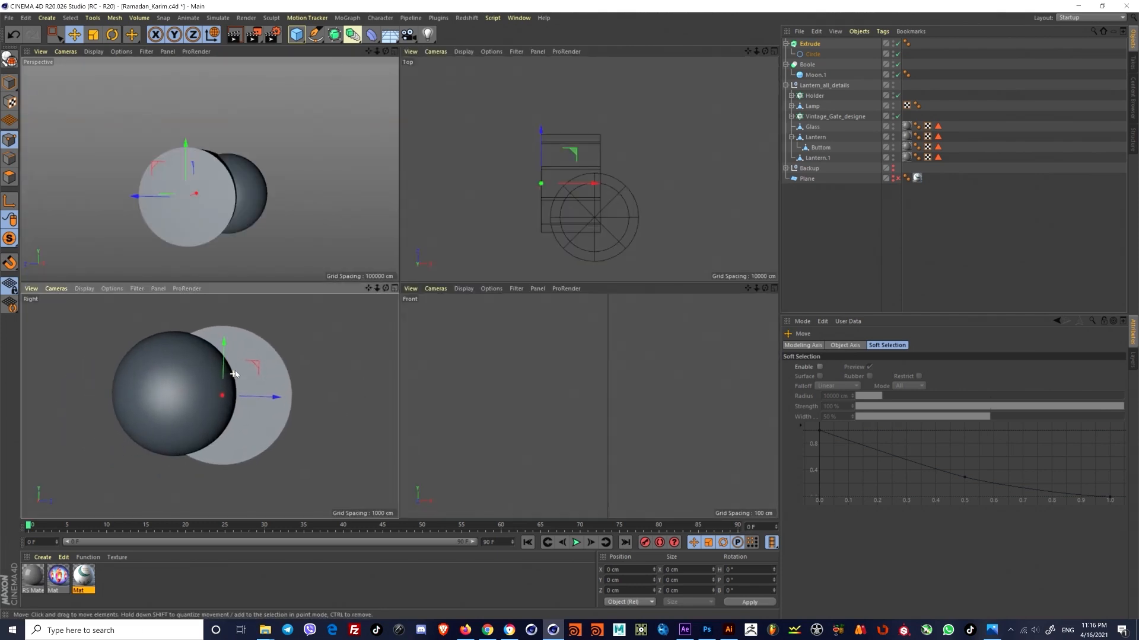
scroll(235, 375, "up", 1)
middle_click(237, 374)
middle_click_drag(401, 312, 355, 365, "alt")
left_click_drag(474, 330, 468, 332)
key("ctrl+z")
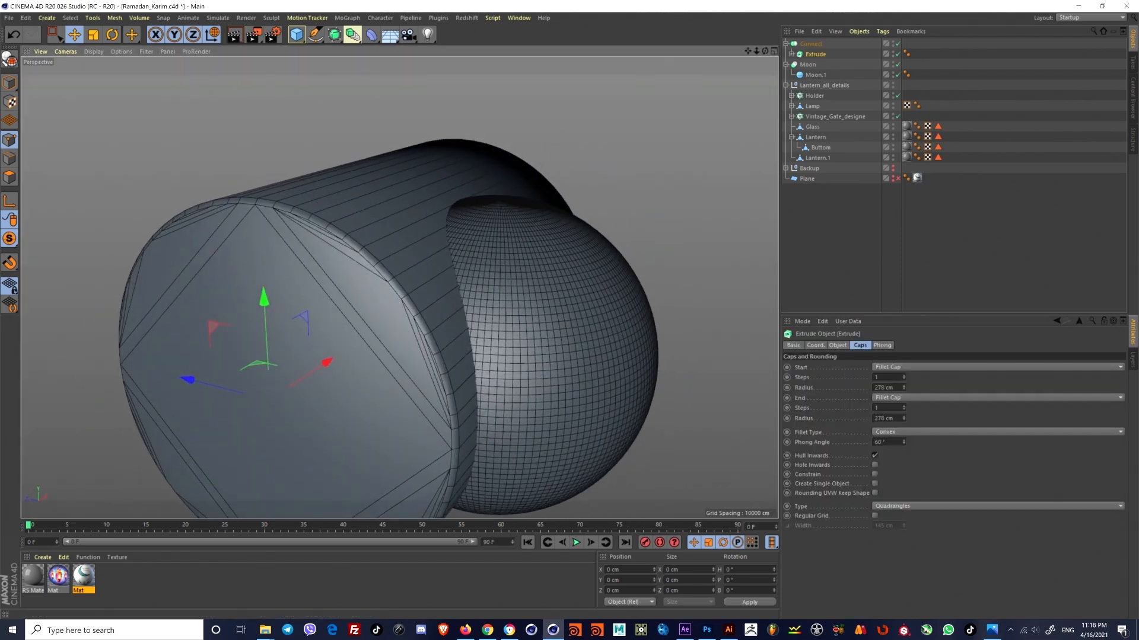
Step: Try a different number of steps for the Extrude's fillet caps and undo the change
left_click_drag(903, 408, 903, 377)
key("ctrl+z")
key("ctrl+z")
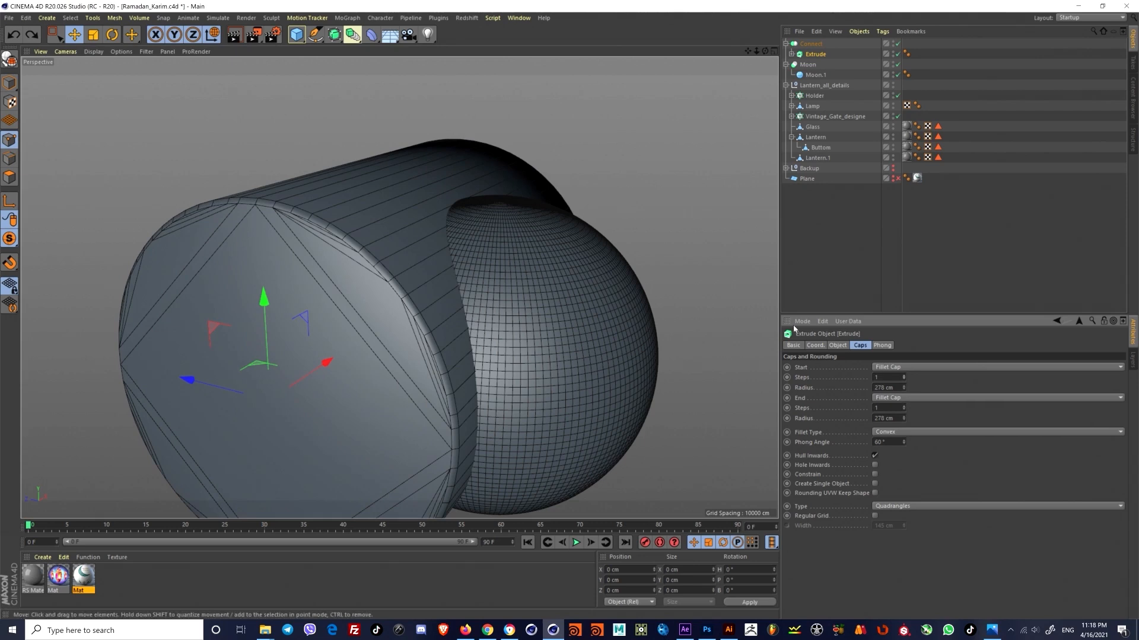
Step: Set the Extrude's subdivision to 126 and the angle of its circle spline to 0°
left_click(838, 345)
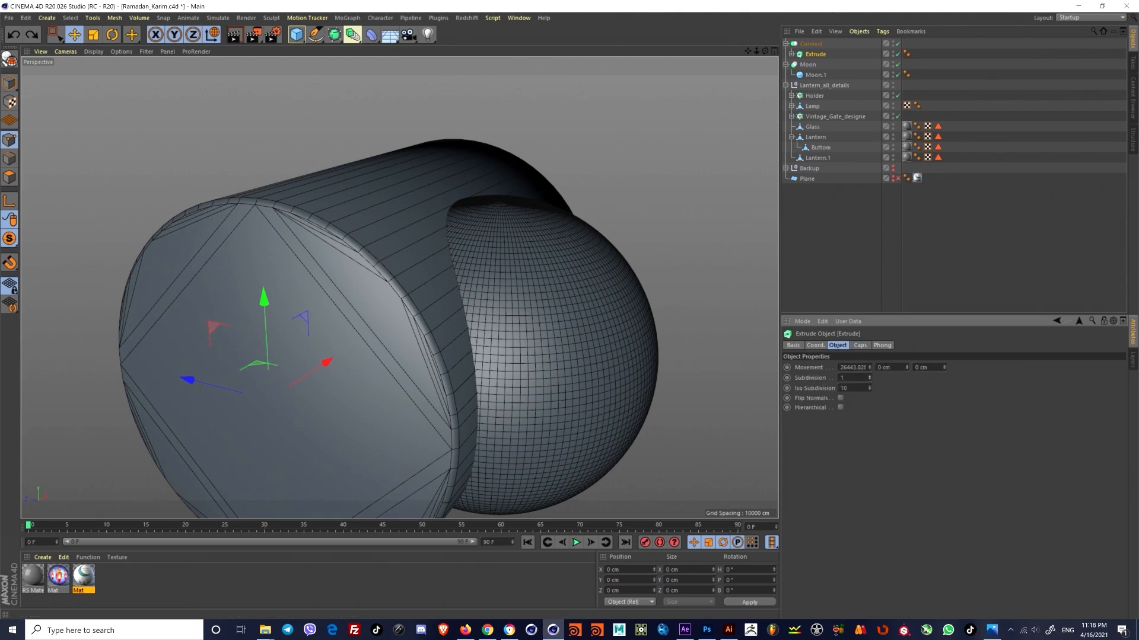
left_click_drag(870, 377, 870, 351)
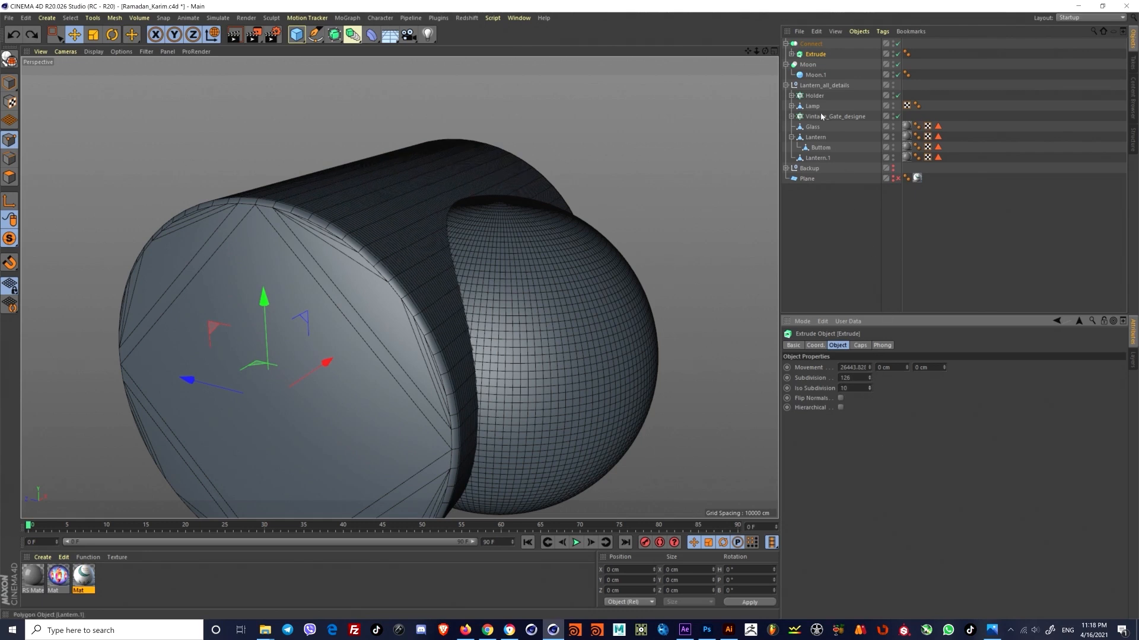
left_click(791, 54)
left_click(818, 64)
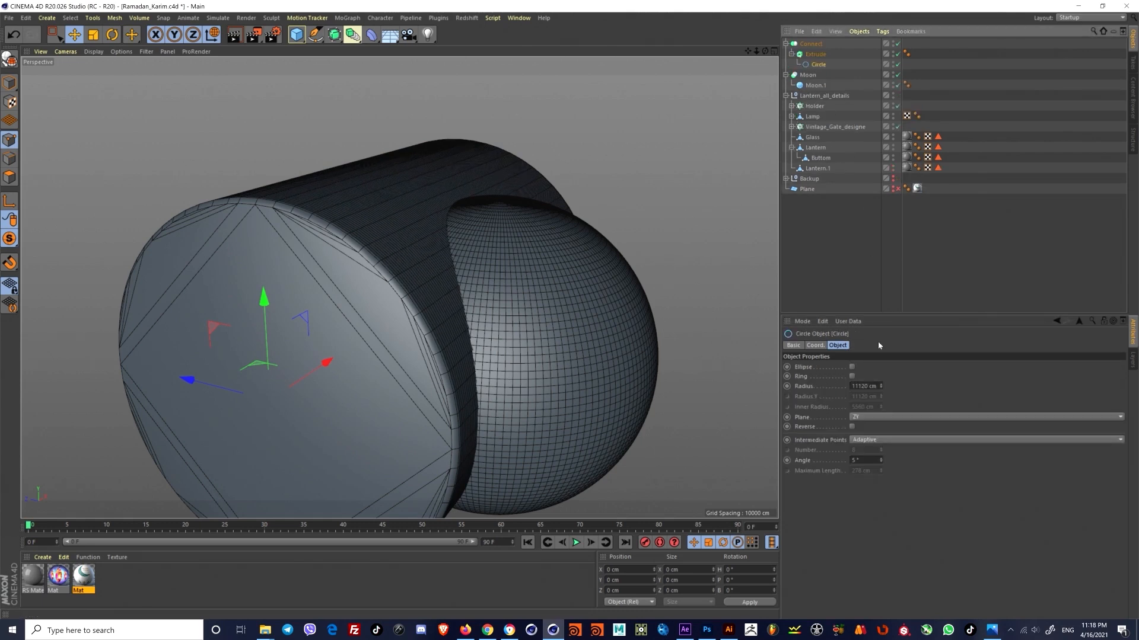
left_click_drag(881, 462, 881, 471)
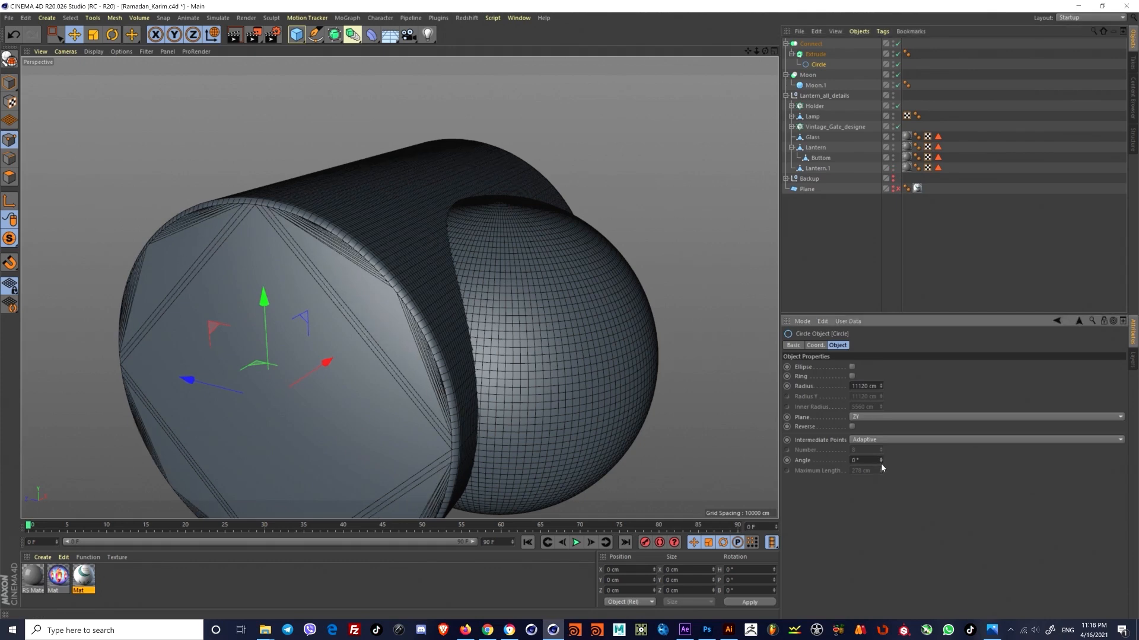
left_click_drag(507, 343, 516, 240, "alt")
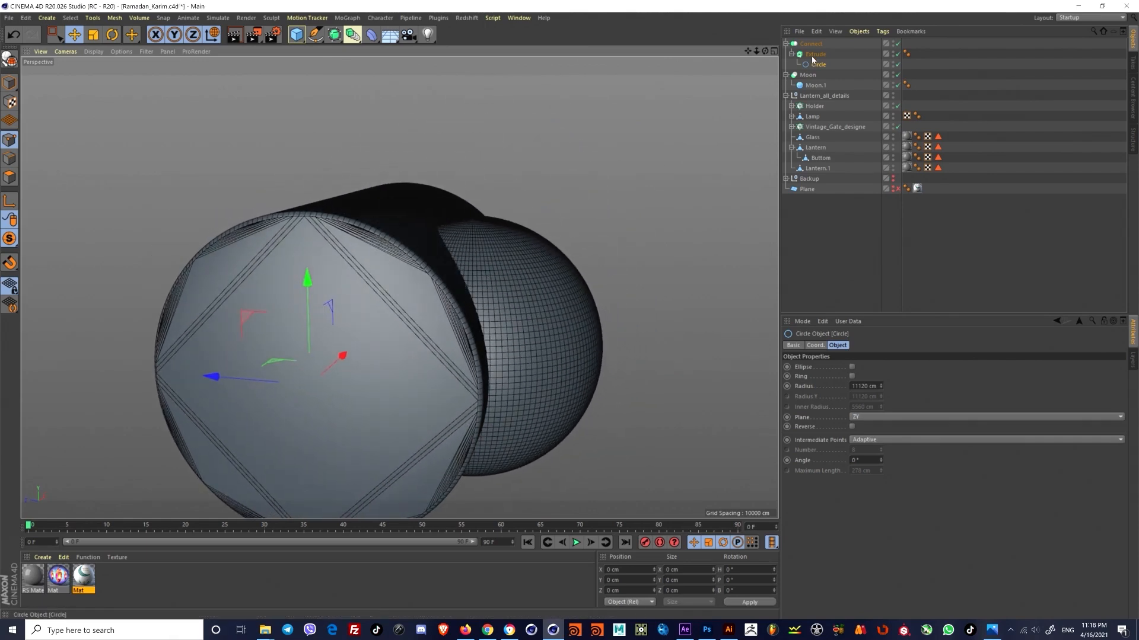
Step: Nest the Connect object below Moon.1 in the Moon boole to subtract the cylinder from the sphere
left_click(786, 44)
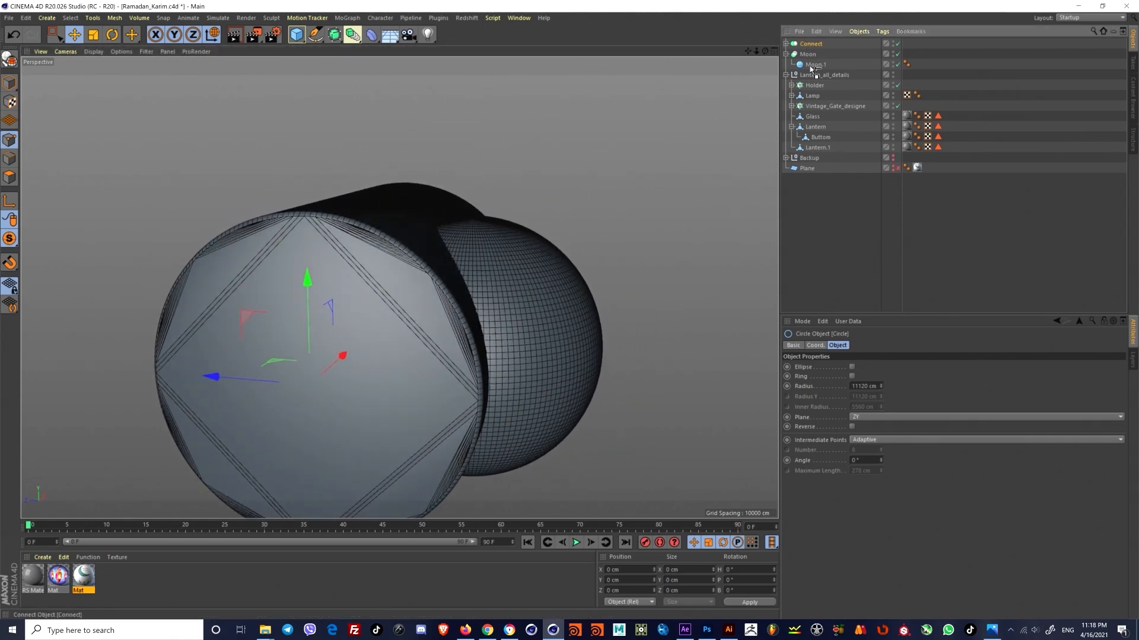
left_click_drag(811, 69, 811, 70)
left_click_drag(526, 318, 470, 302, "alt")
Step: Try scaling the Moon boole along its X axis
left_click(786, 44)
left_click(808, 44)
key("t")
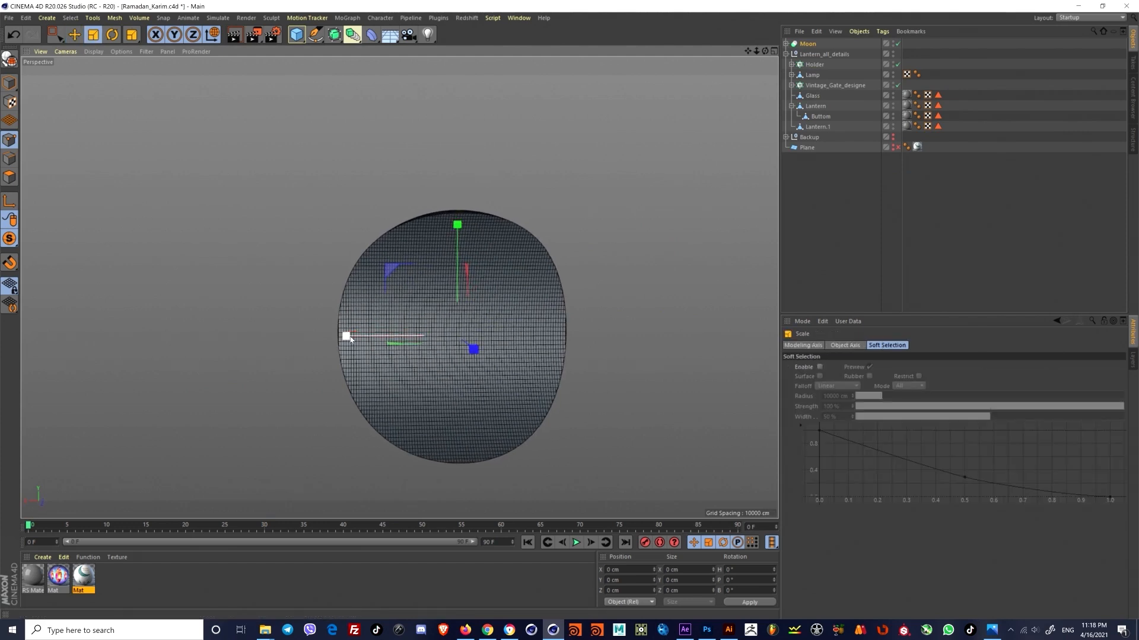
left_click_drag(367, 339, 621, 342)
left_click_drag(705, 358, 696, 351)
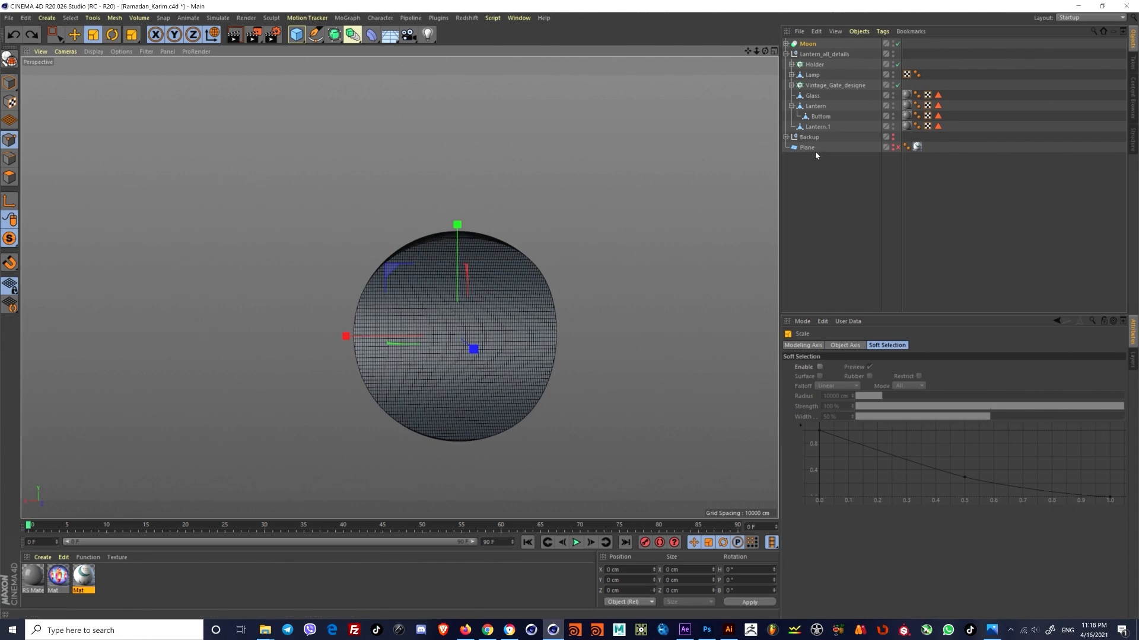
Step: Duplicate the Moon boole, disable the original and convert the copy into one polygon object with Connect Objects + Delete
left_click(805, 45)
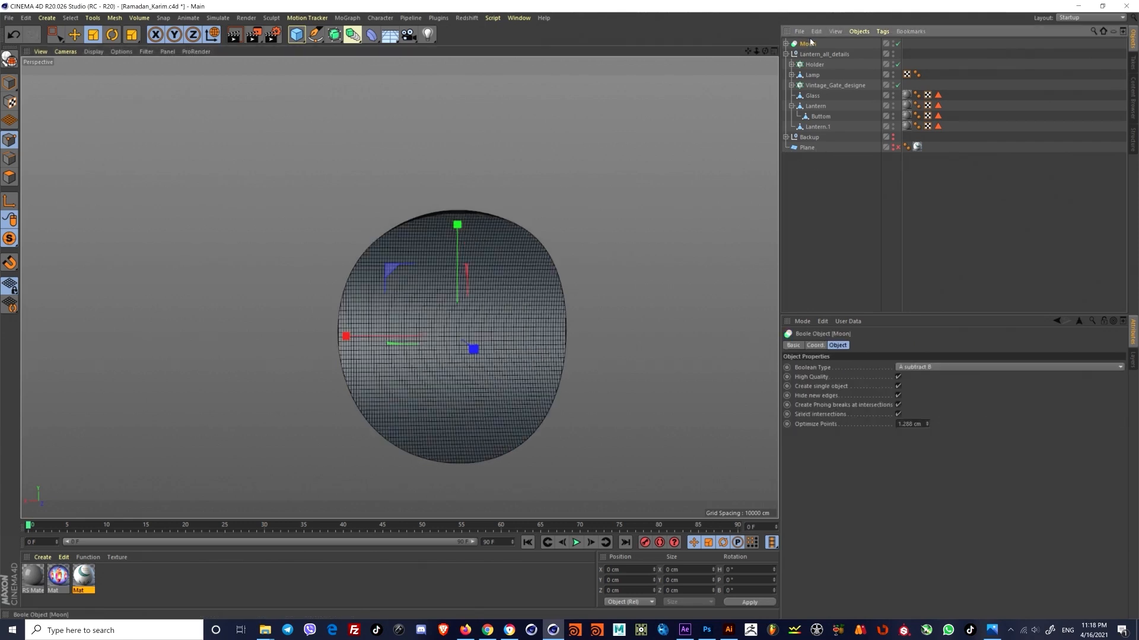
left_click_drag(816, 43, 825, 52, "ctrl")
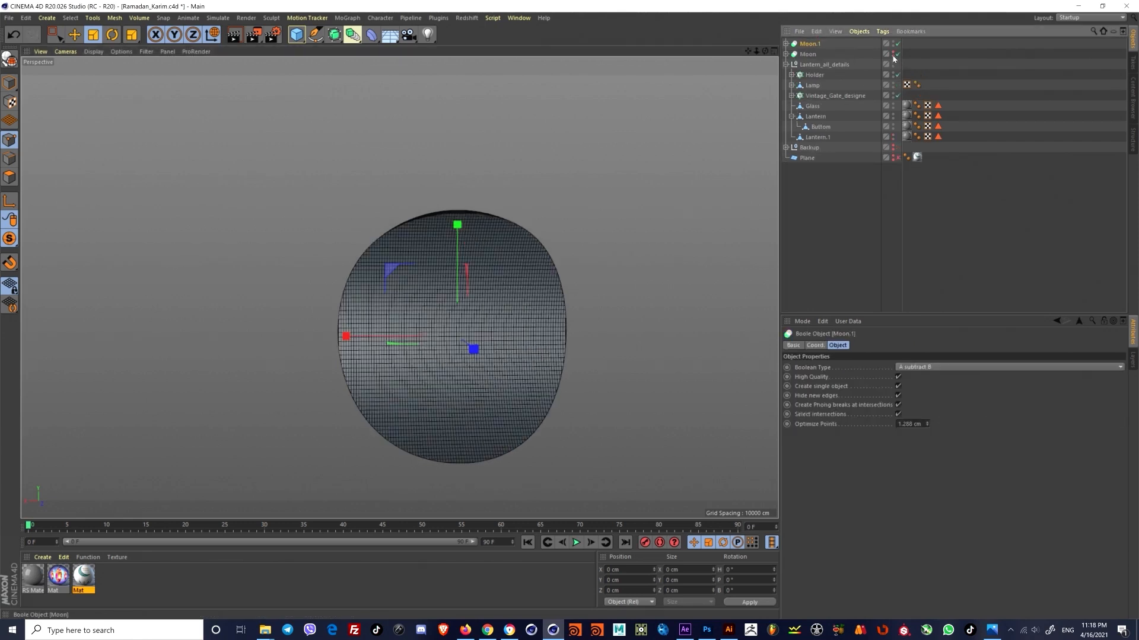
right_click(805, 48)
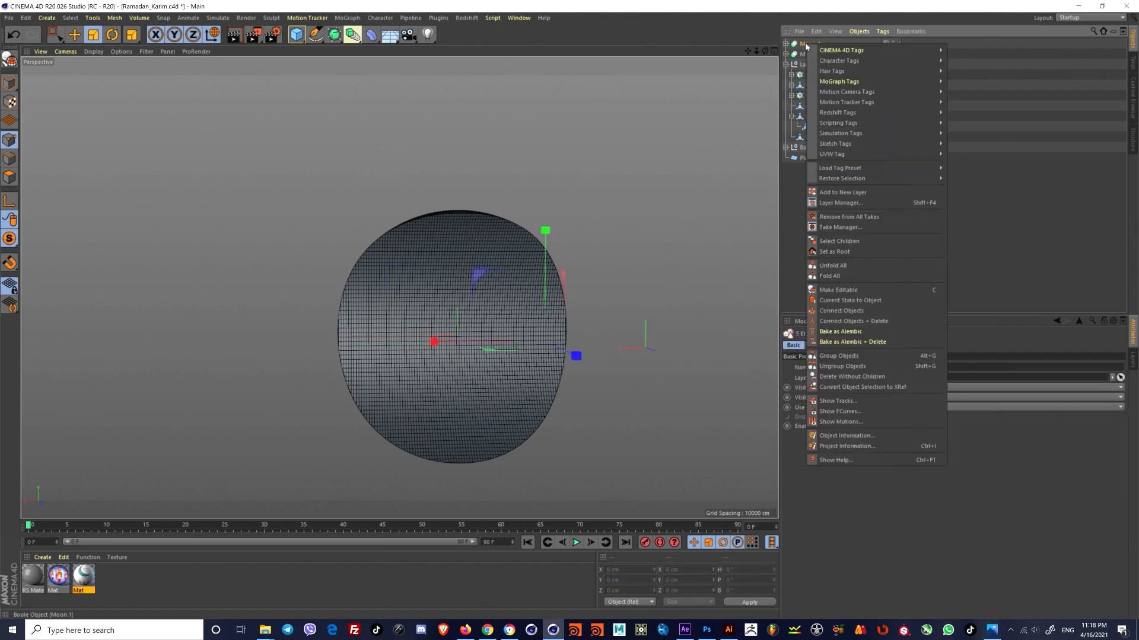
left_click(836, 323)
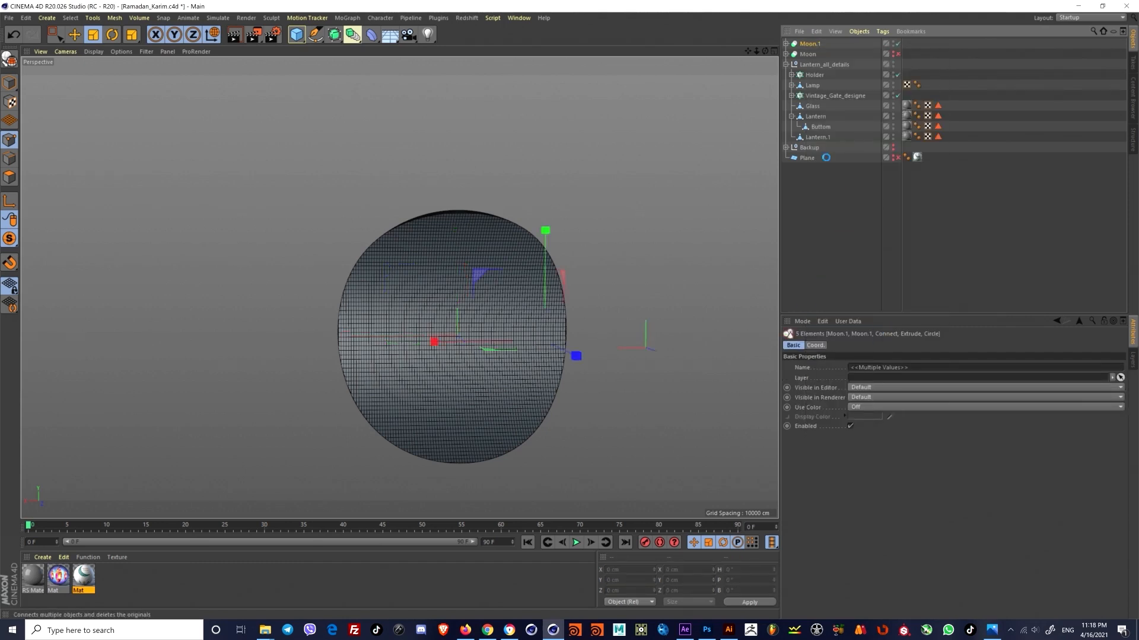
left_click_drag(501, 323, 305, 263, "alt")
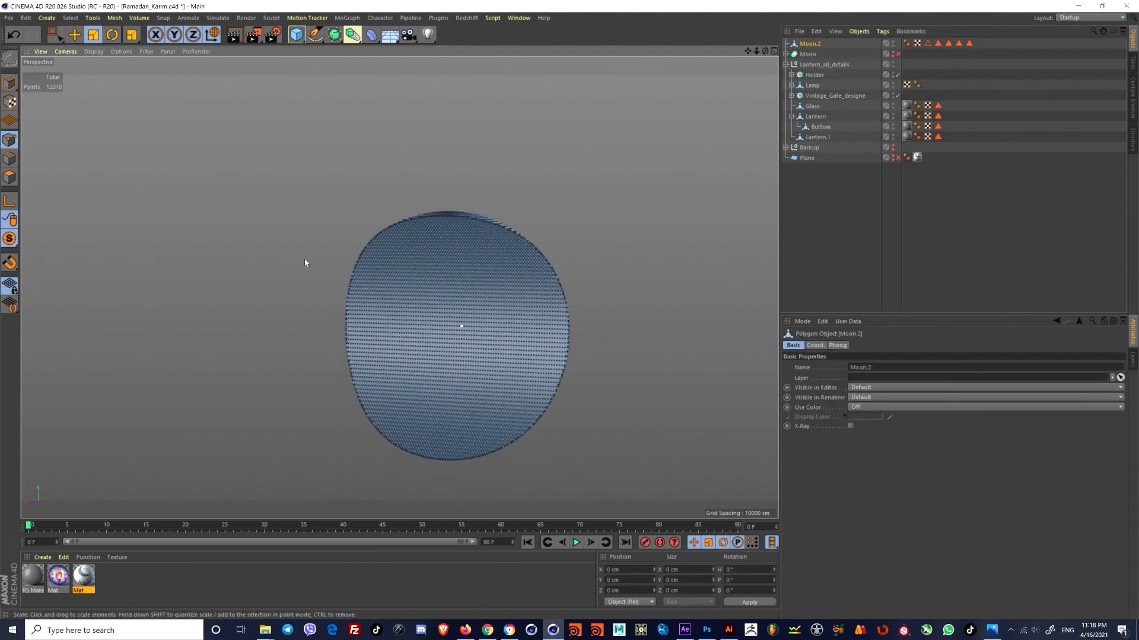
Step: Scale the converted moon in Model mode along its X axis to make the crescent thinner
left_click(6, 83)
left_click(75, 35)
left_click_drag(448, 318, 536, 348, "alt")
key("t")
left_click_drag(349, 332, 388, 332)
Step: Bevel the selected edge of the crescent moon with an offset of 4 cm
left_click_drag(415, 372, 450, 290, "alt")
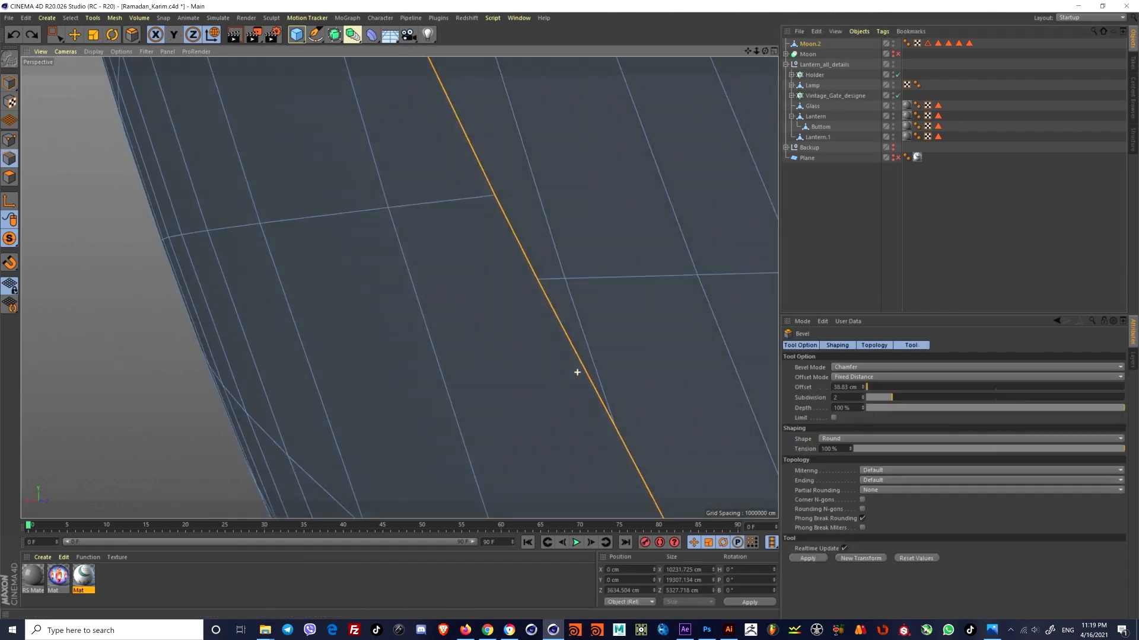
scroll(577, 373, "up", 2)
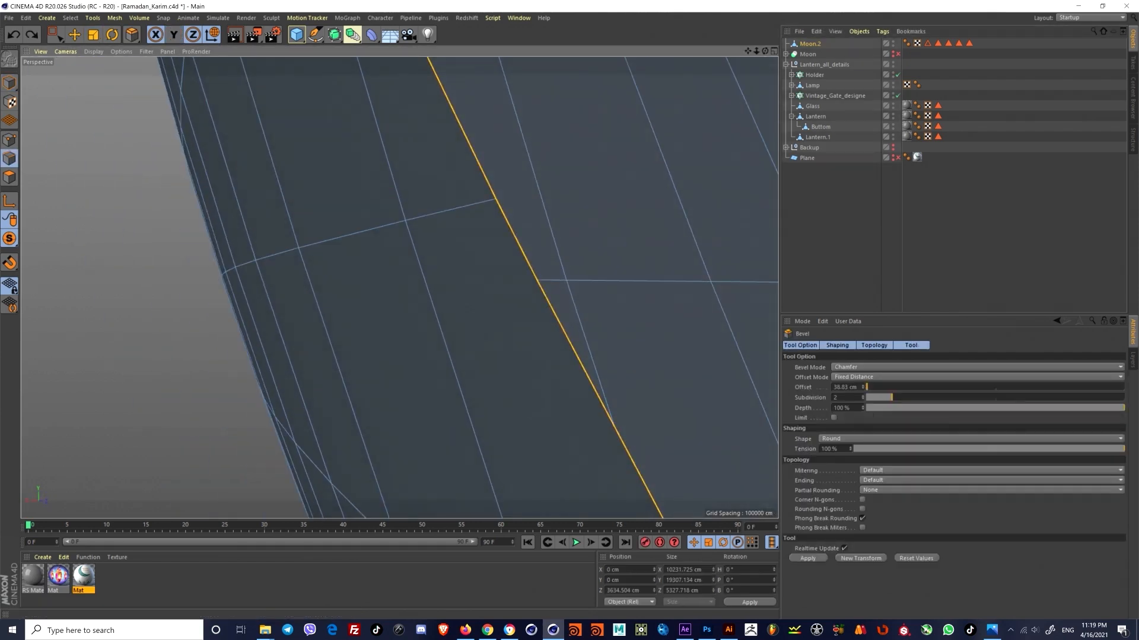
left_click_drag(577, 373, 589, 372)
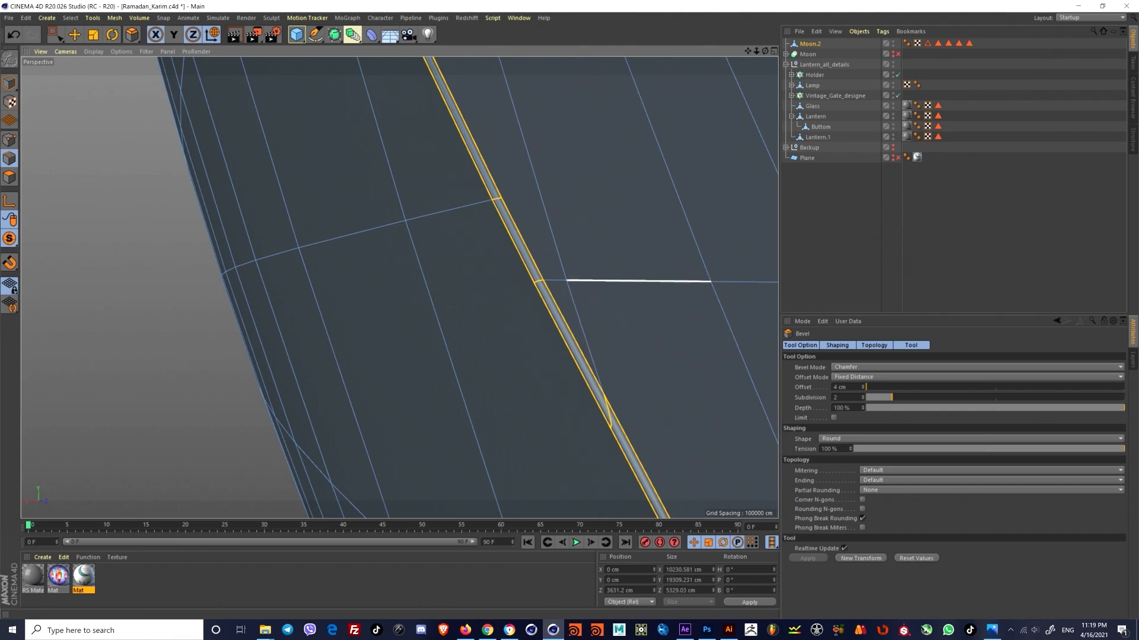
Step: Set the moon bevel's subdivision to 5, deselect the moon and display the model with Gouraud shading without edge lines
scroll(587, 265, "down", 1)
left_click(863, 396)
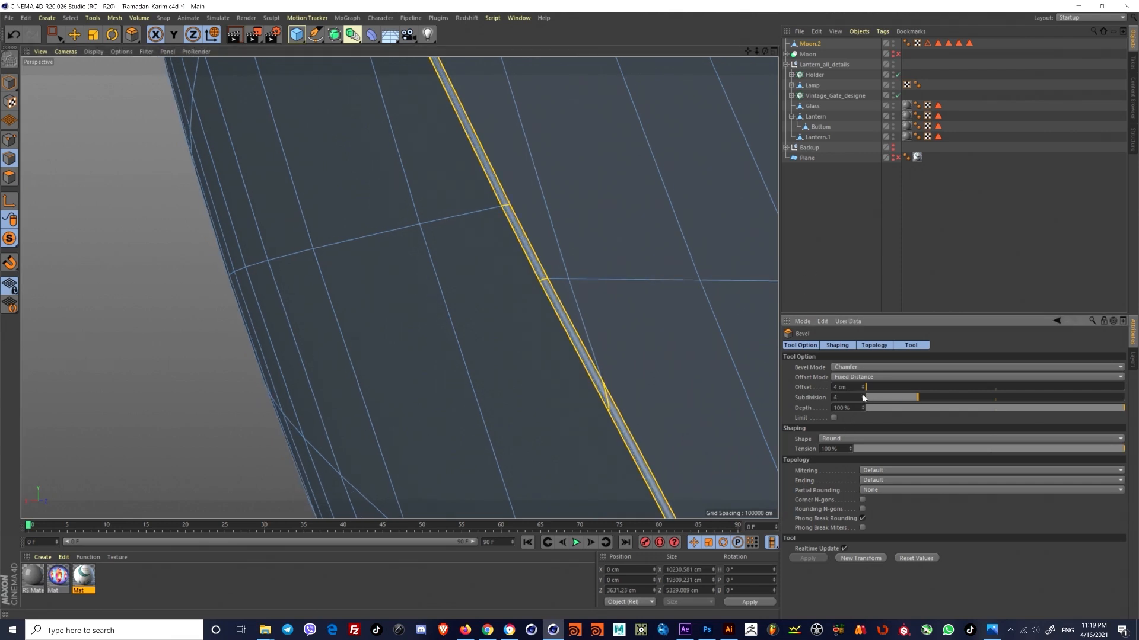
left_click(818, 254)
scroll(568, 261, "down", 2)
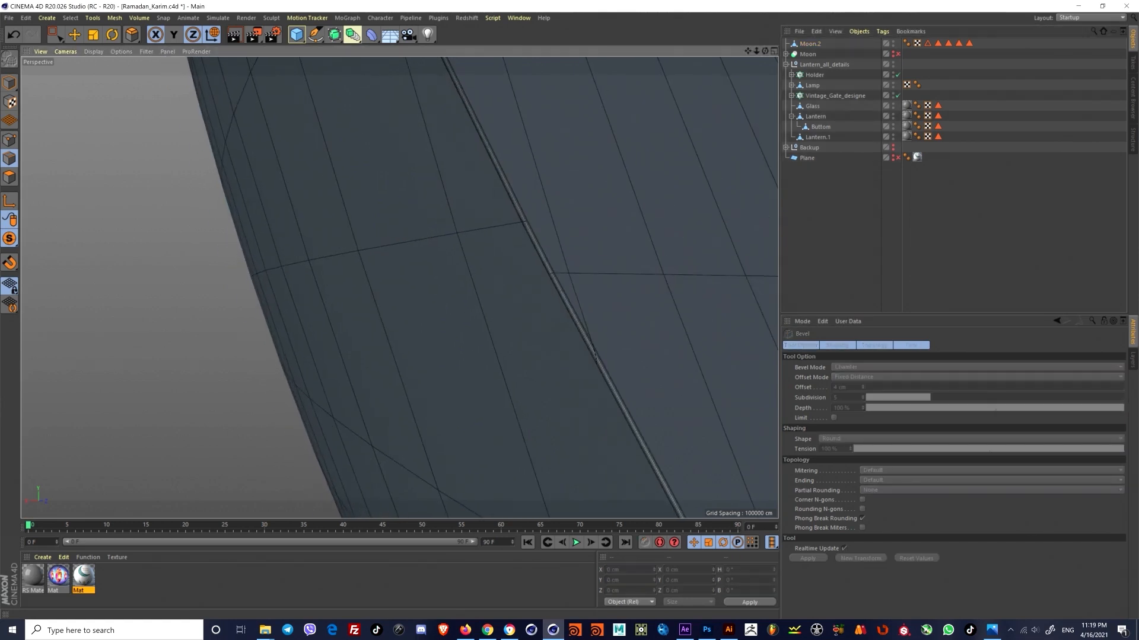
key("n")
key("a")
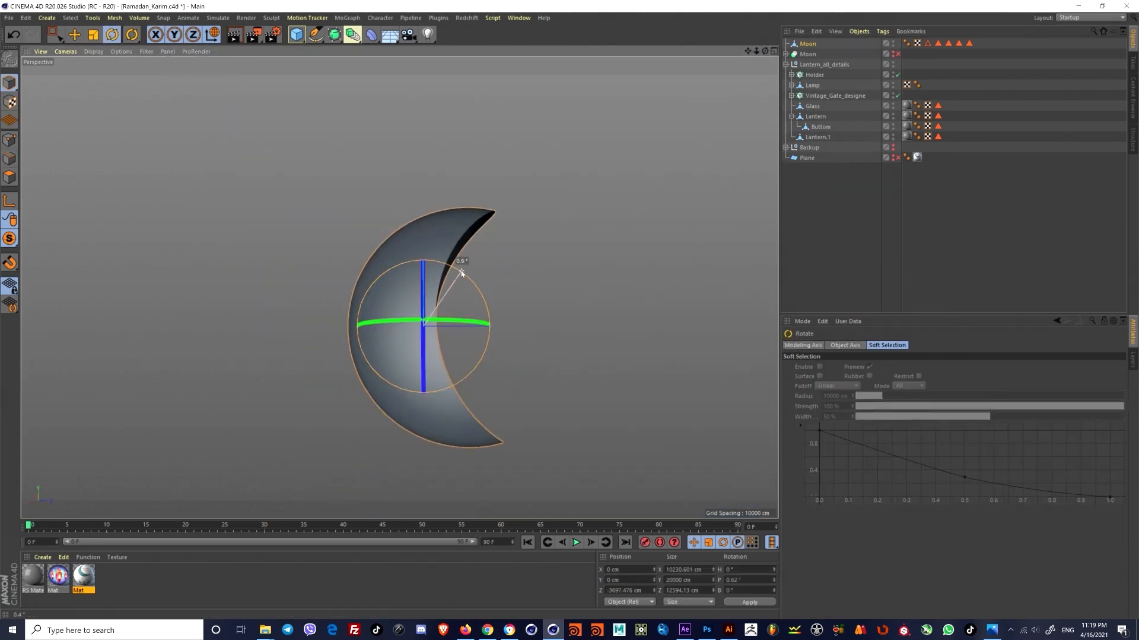
Step: Rotate the crescent moon to a pitch of 30°
left_click_drag(461, 263, 389, 346)
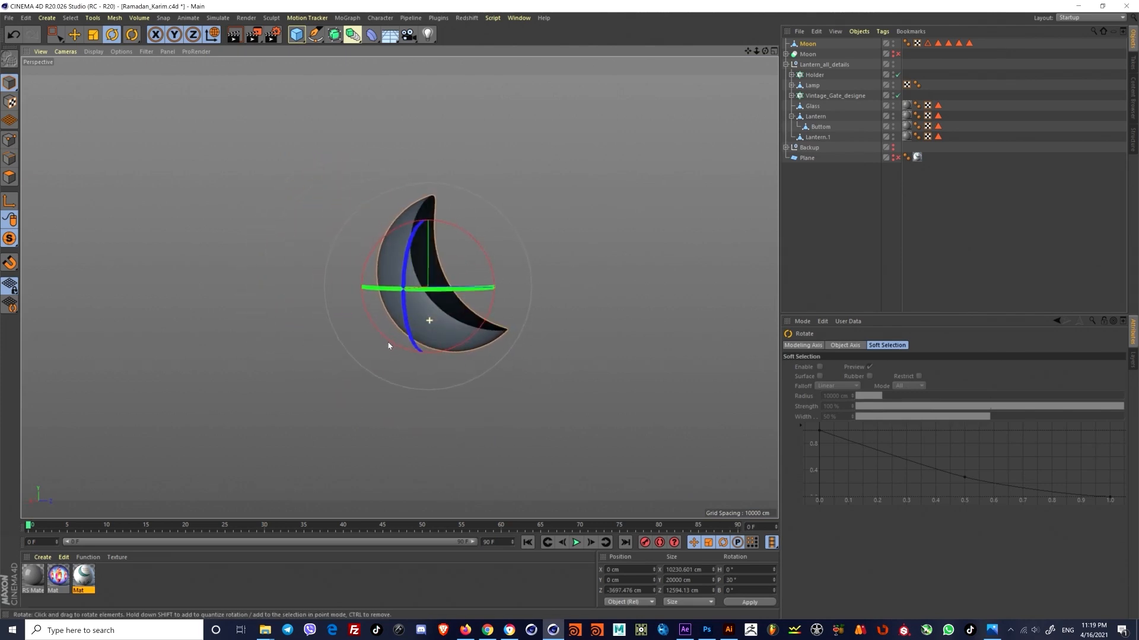
right_click_drag(389, 345, 454, 256, "alt")
left_click_drag(455, 256, 473, 259, "alt")
Step: Collapse the Lantern_all_details group and turn off viewport solo mode to show the lantern with the moon
left_click(785, 65)
left_click(815, 65)
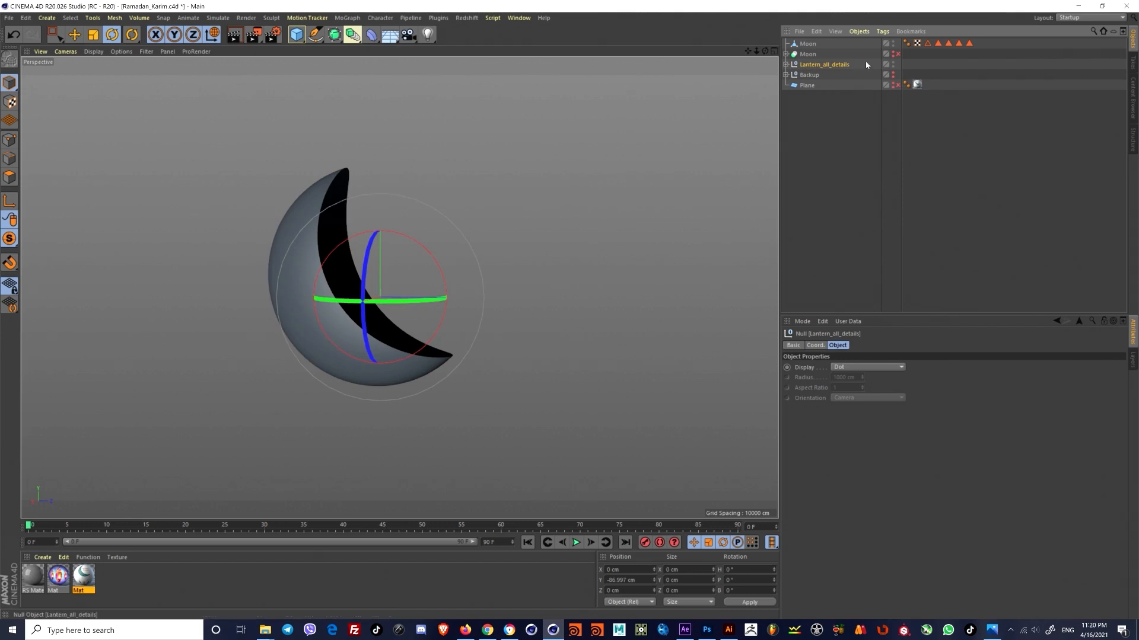
left_click_drag(9, 239, 51, 252)
left_click(51, 252)
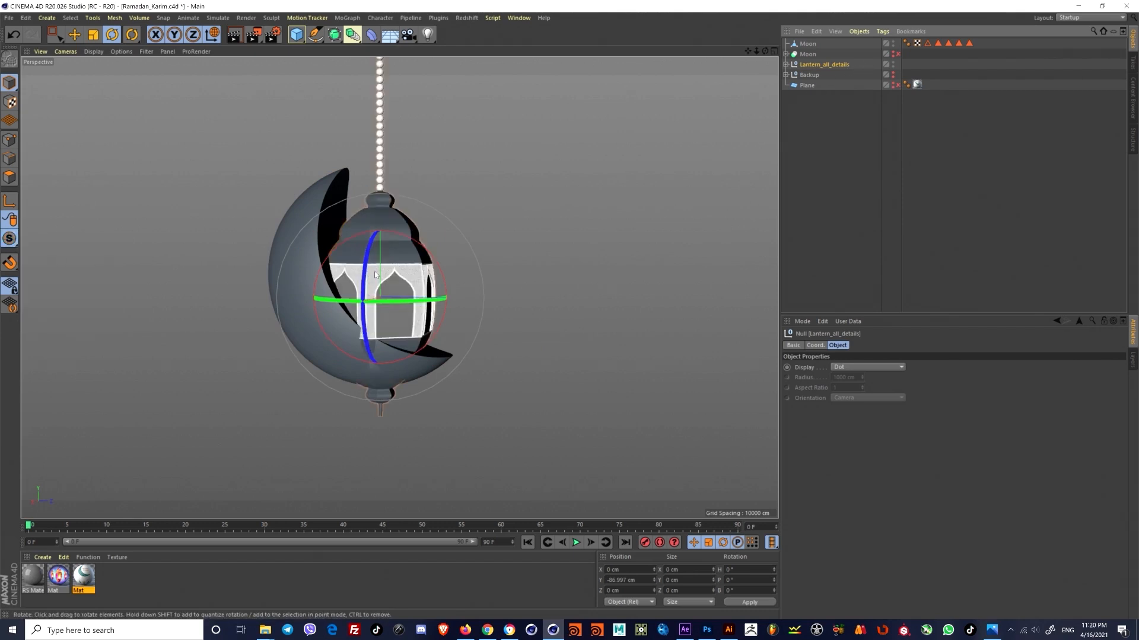
mouse_move(375, 272)
left_mouse_down("alt")
mouse_move(350, 232)
mouse_move(369, 273)
left_mouse_up("alt")
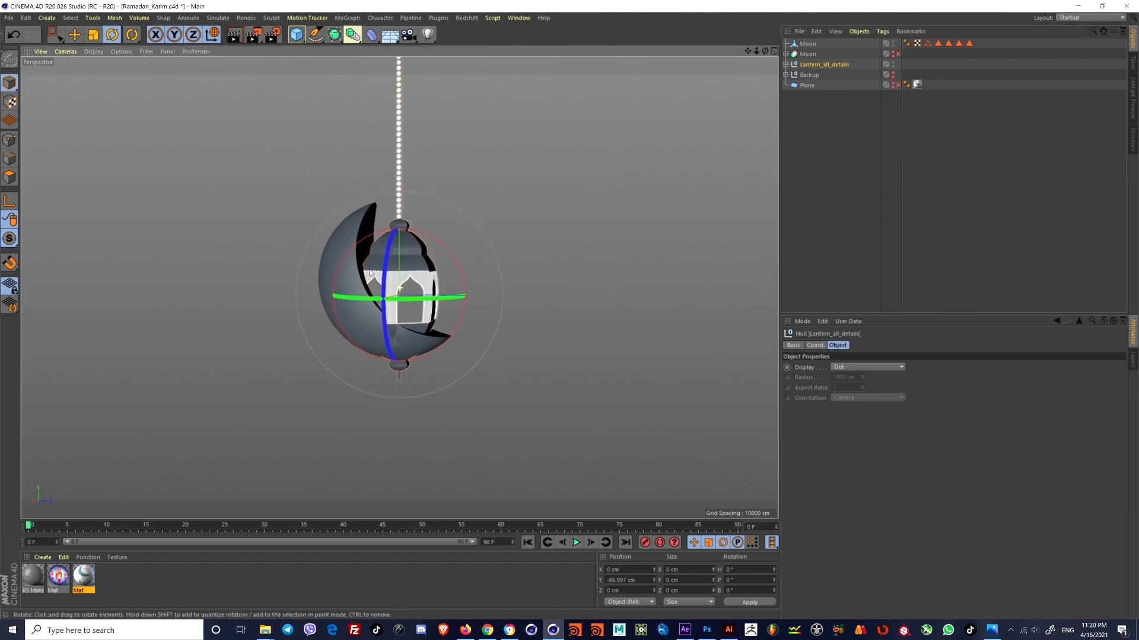
Step: Scale the polygon Moon up uniformly to a Y size of about 37920 cm
left_click(807, 45)
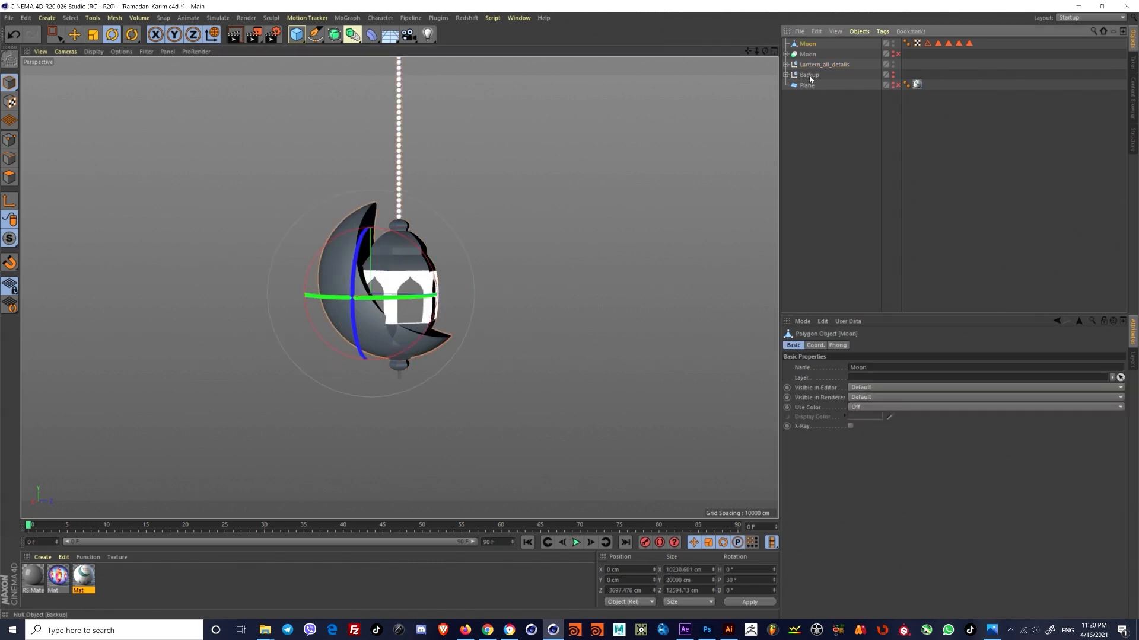
key("t")
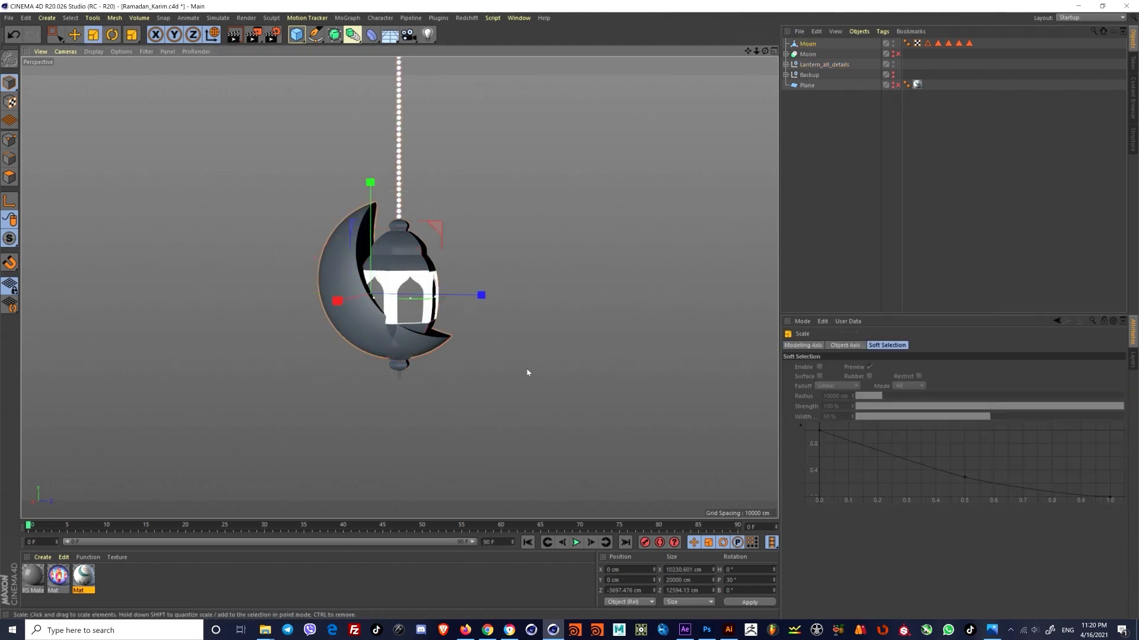
left_click_drag(526, 373, 356, 279)
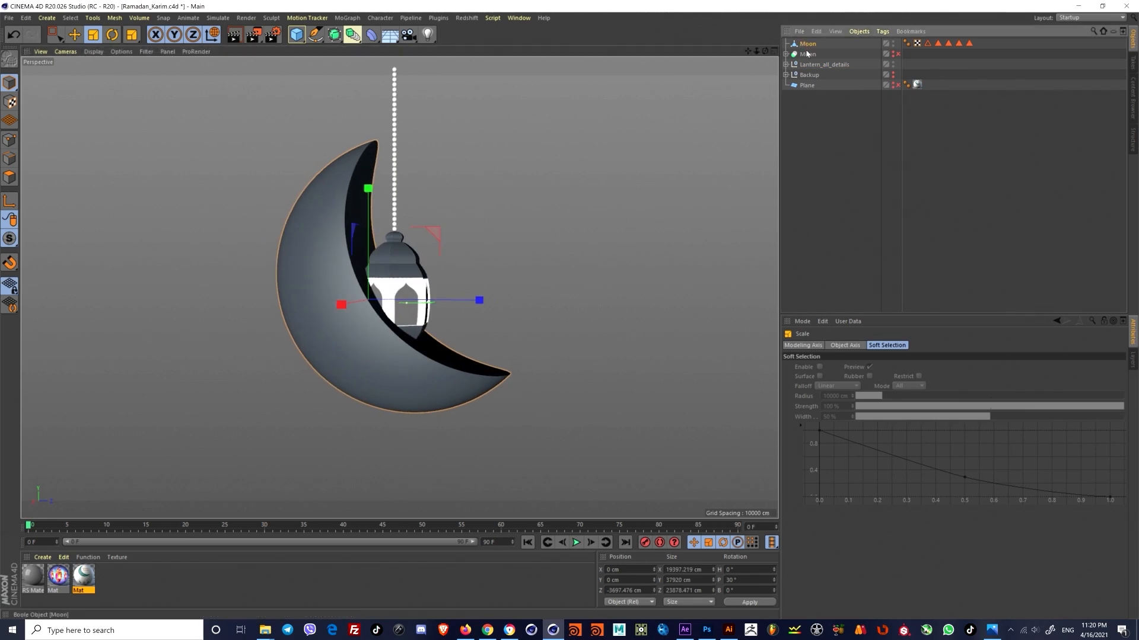
Step: Move the original Moon boole into the Backup group and collapse that group
left_click_drag(811, 79, 811, 82)
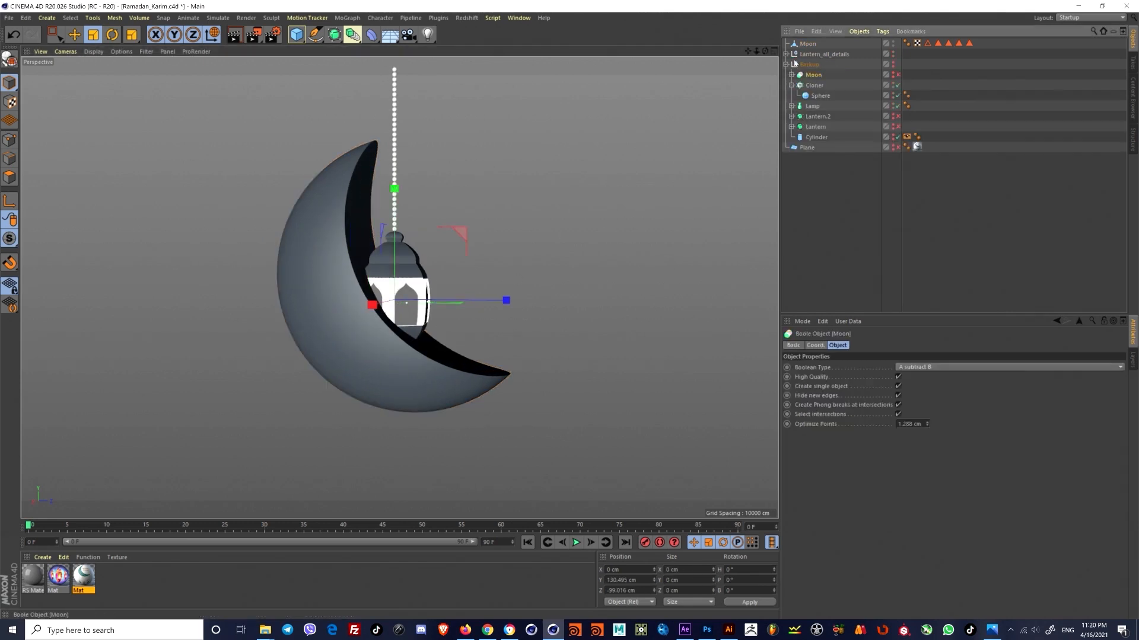
left_click(786, 64)
left_click(384, 293)
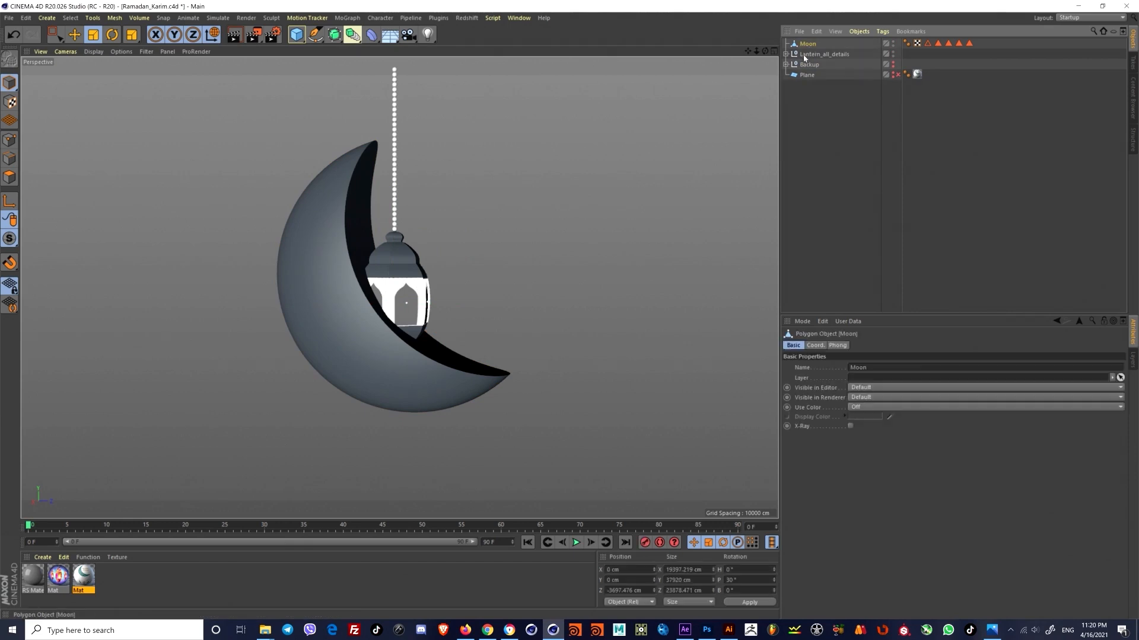
Step: Move the polygon Moon beside and slightly below the lantern, to about Y -4389 cm and Z -13853 cm
left_click_drag(384, 293, 428, 268, "alt")
key("e")
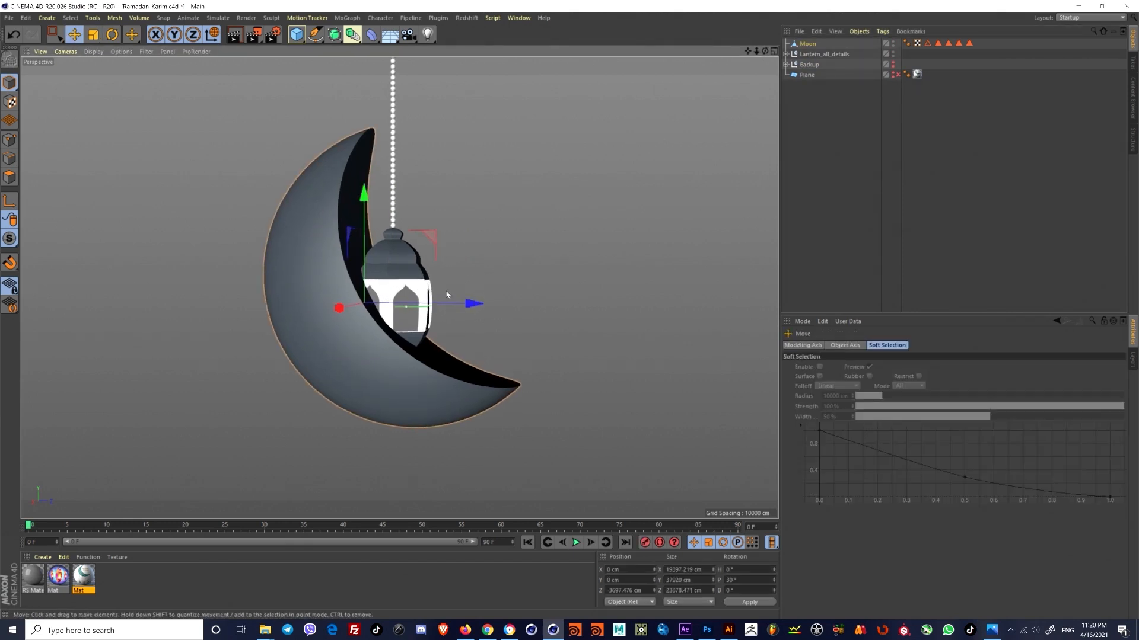
left_click_drag(475, 304, 359, 317)
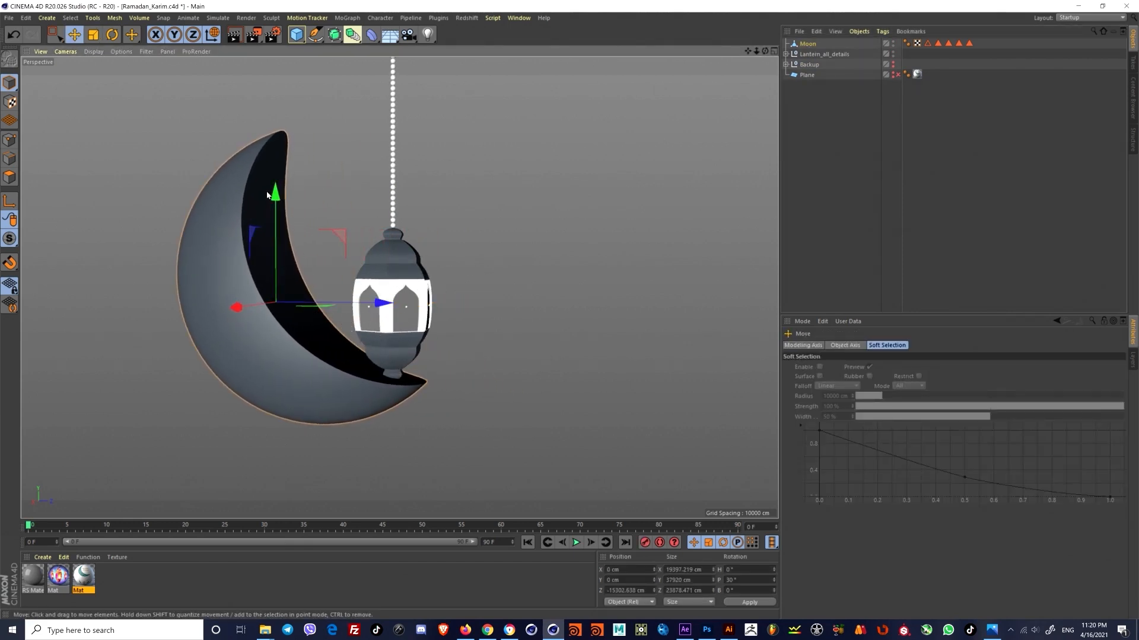
left_click_drag(276, 287, 490, 341)
left_click_drag(388, 336, 372, 337)
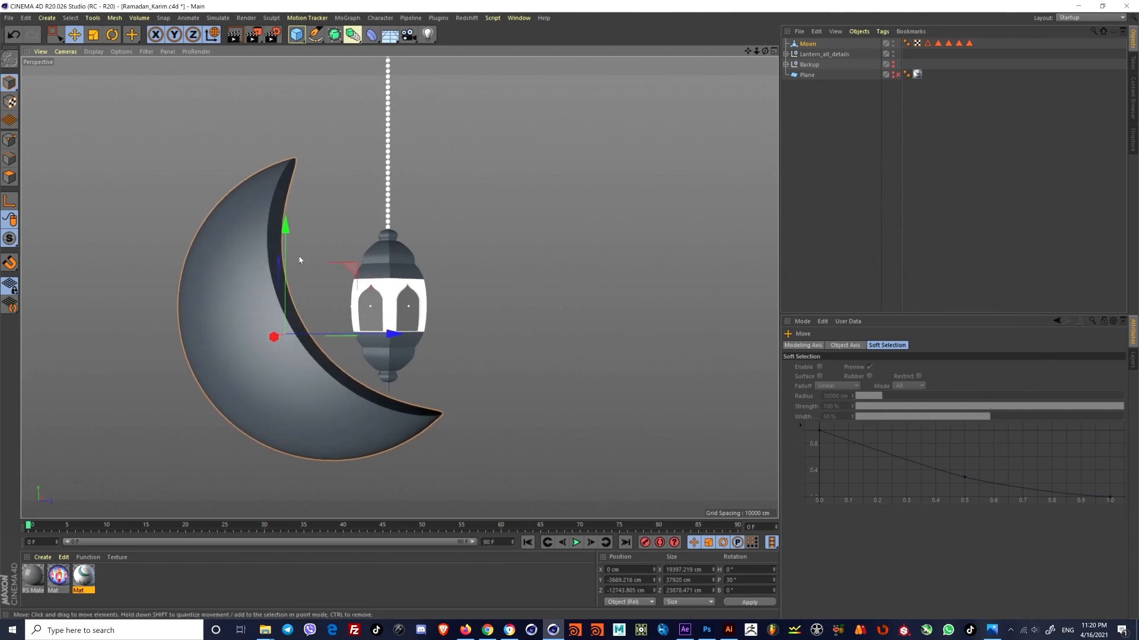
left_click_drag(285, 242, 285, 253)
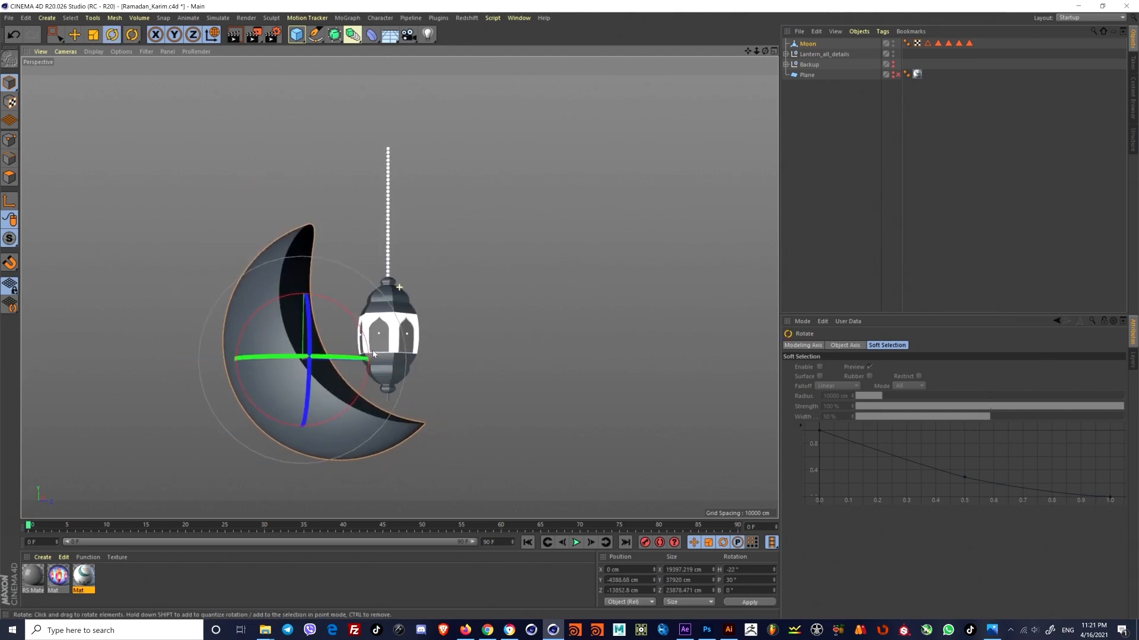
left_click_drag(358, 352, 422, 352, "alt")
left_click(407, 35)
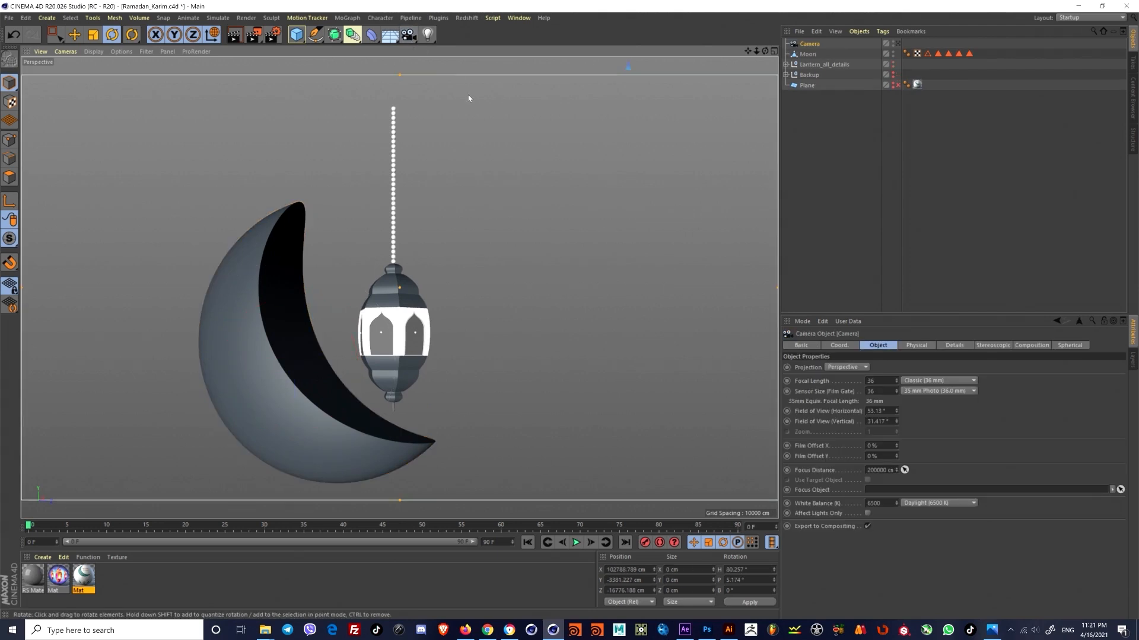
key("ctrl+z")
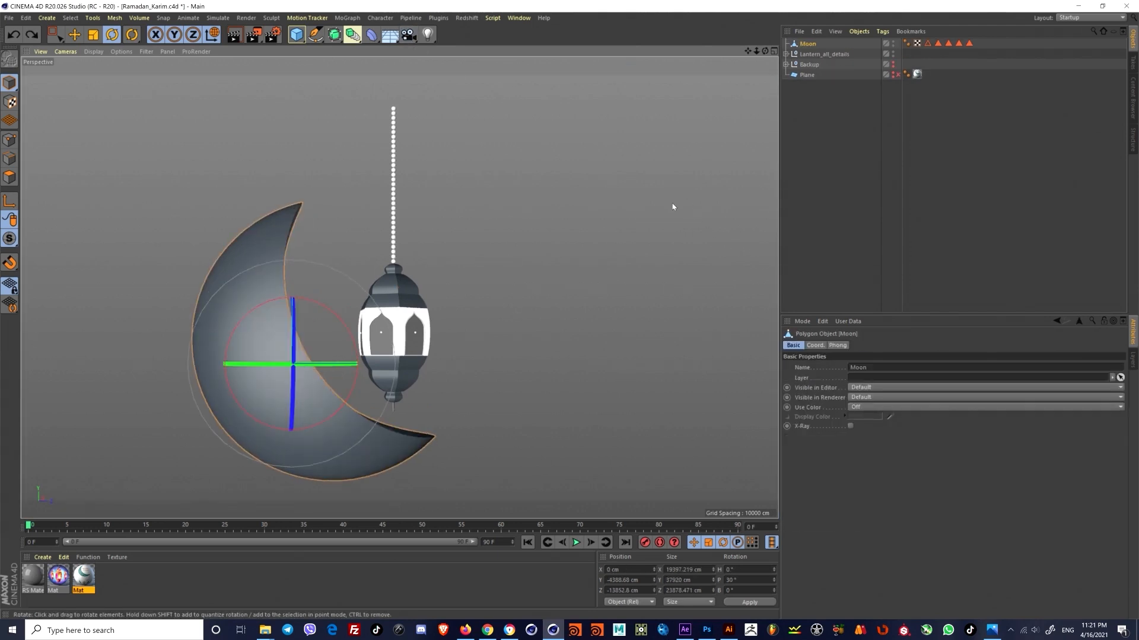
Step: Add a camera and frame the crescent moon and lantern through it
left_click(408, 34)
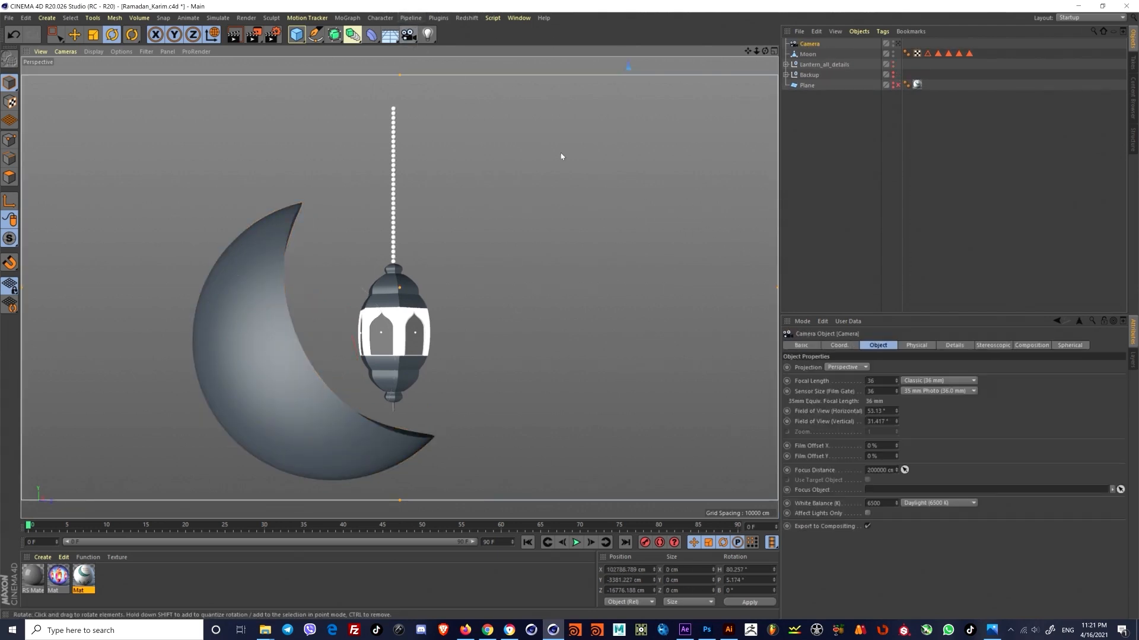
left_click_drag(562, 158, 432, 318, "alt")
Step: Enable the camera's composition helpers with a Grid of 2 cells and shift the framing against its centre lines
left_click(1069, 345)
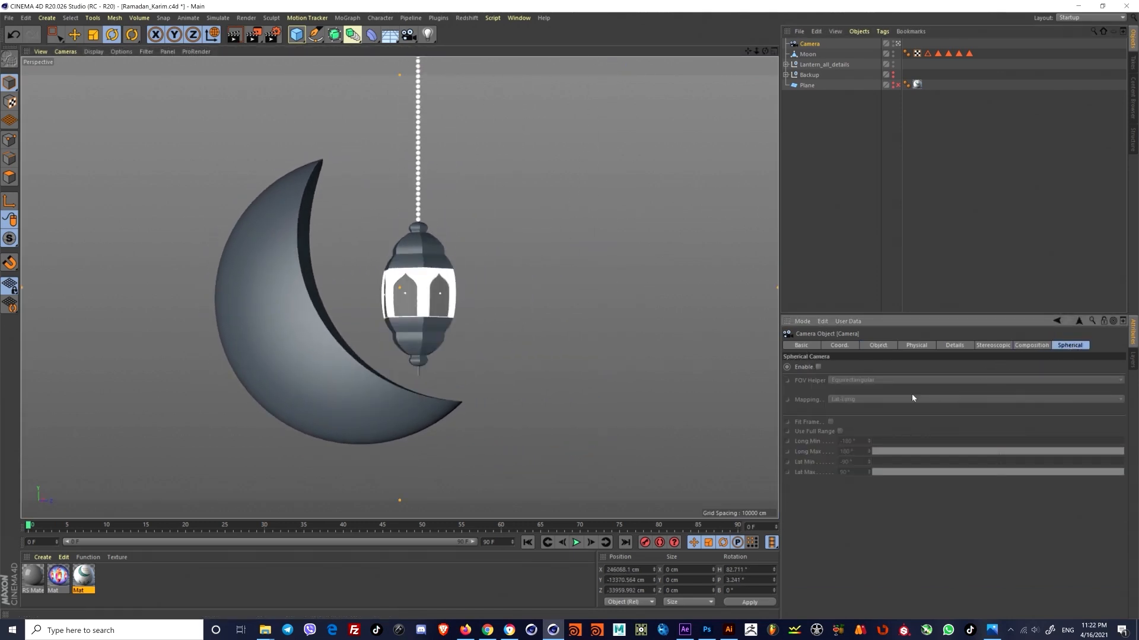
left_click(1031, 345)
left_click(837, 381)
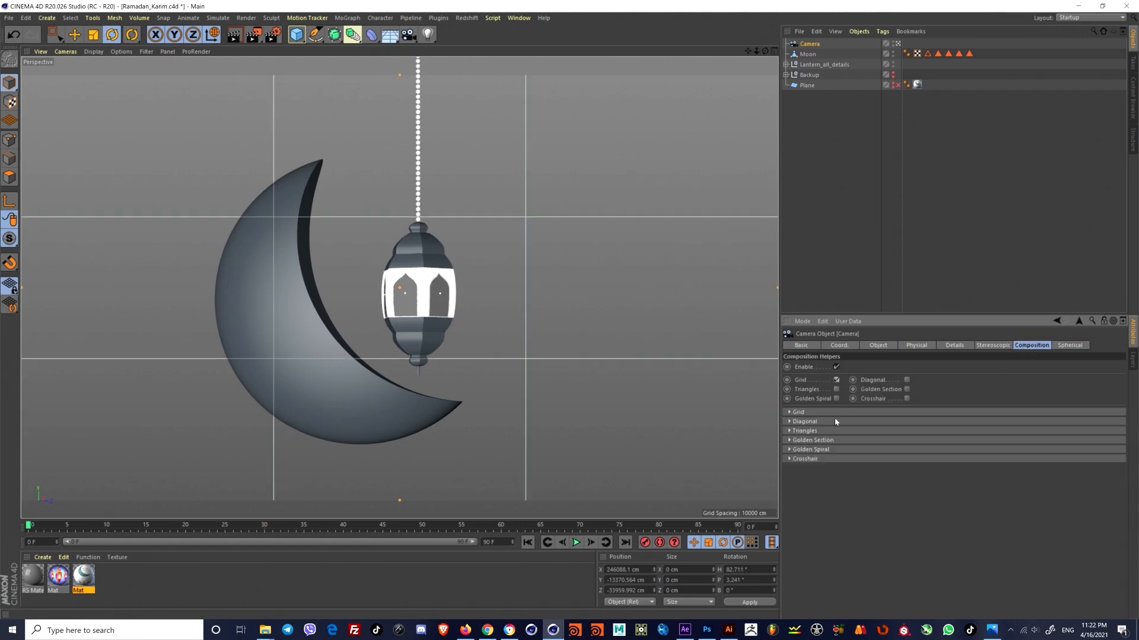
left_click(798, 412)
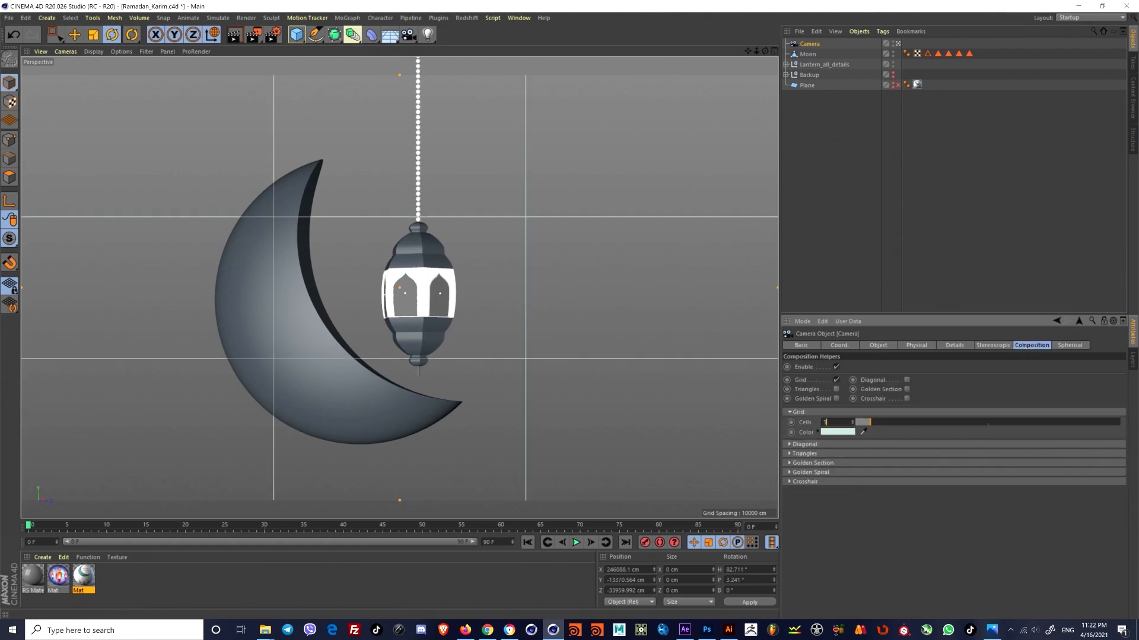
left_click_drag(870, 422, 855, 422)
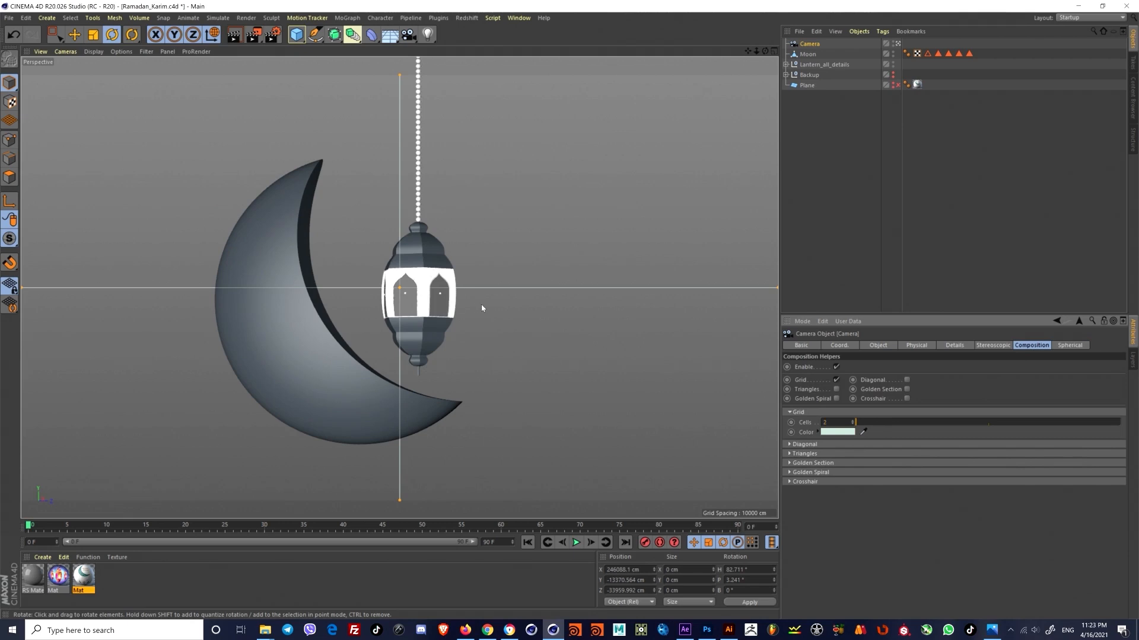
middle_click_drag(577, 226, 587, 219, "alt")
Step: Replace the camera's Grid helper with the Golden Spiral and reframe the moon and lantern closer along the curve
left_click(836, 380)
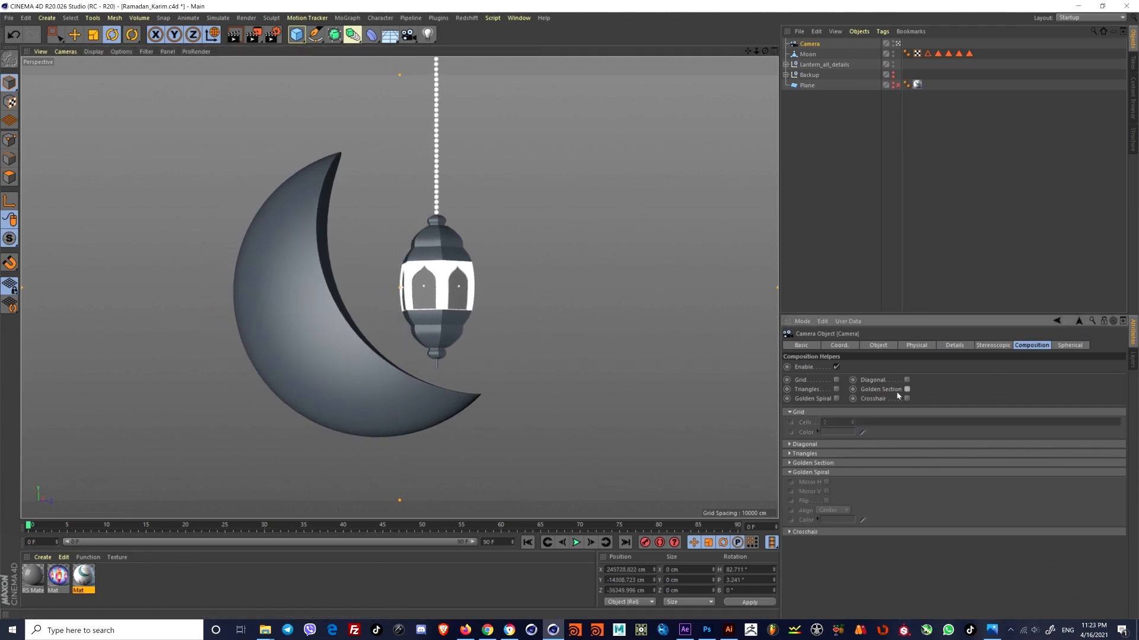
left_click(836, 399)
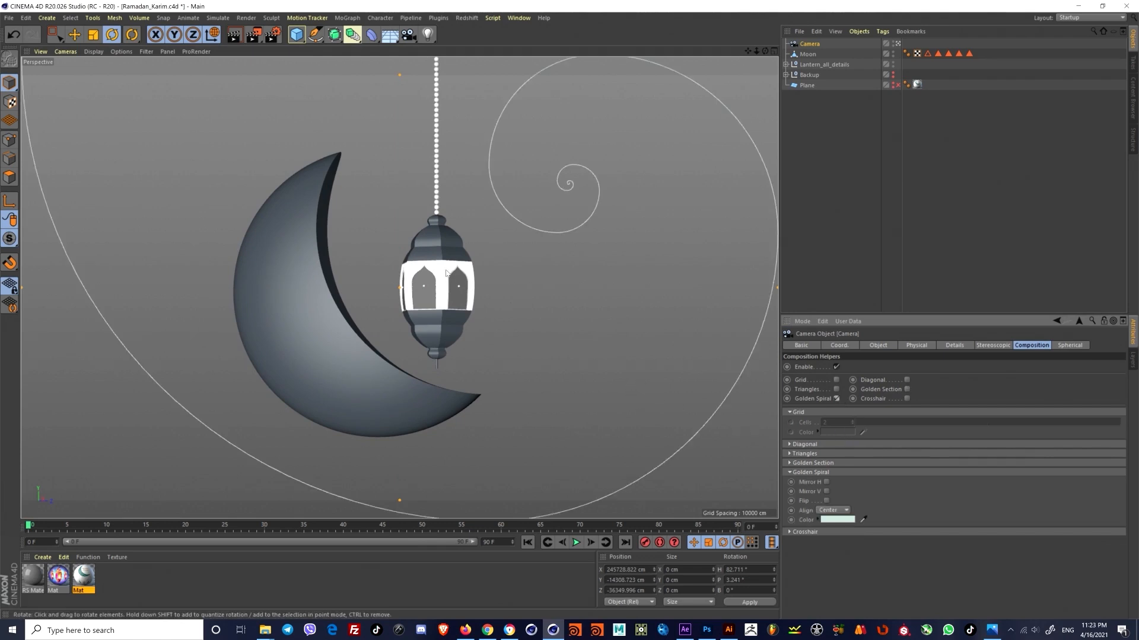
right_click_drag(381, 260, 425, 197, "alt")
middle_click_drag(433, 213, 444, 217, "alt")
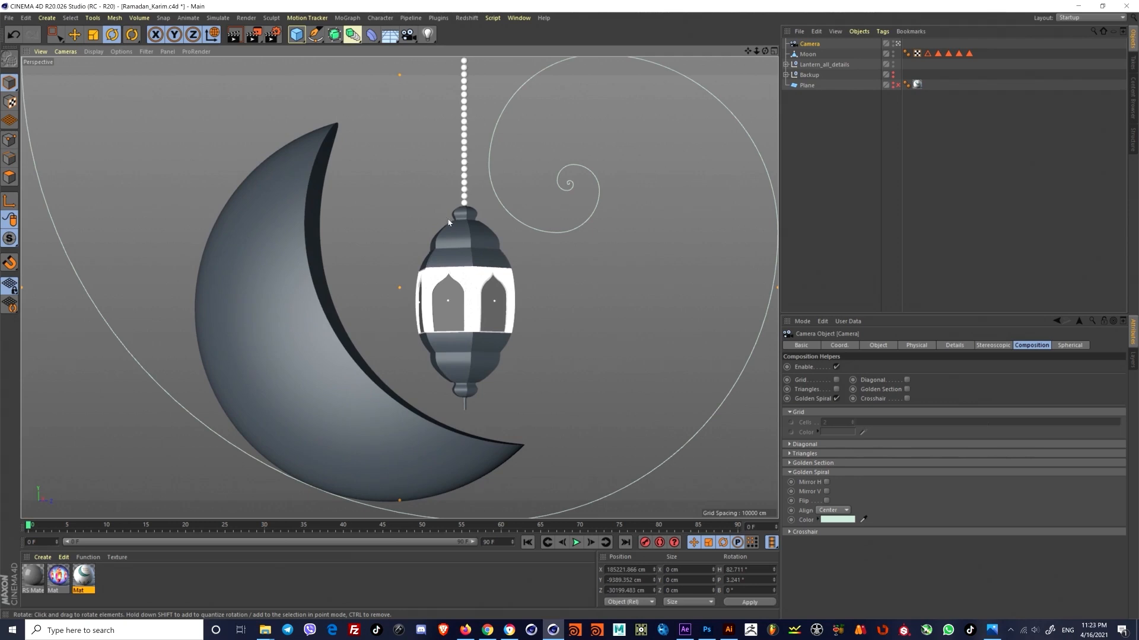
middle_click_drag(541, 274, 460, 296, "alt")
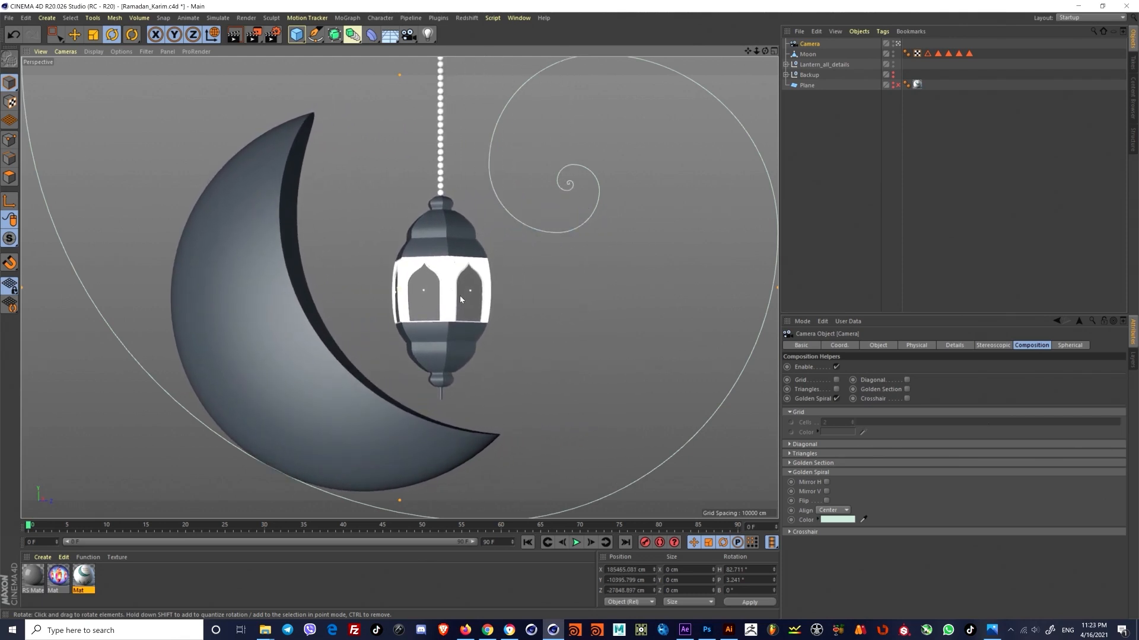
Step: Set the render output size to 1920 × 1080 pixels
left_click(272, 34)
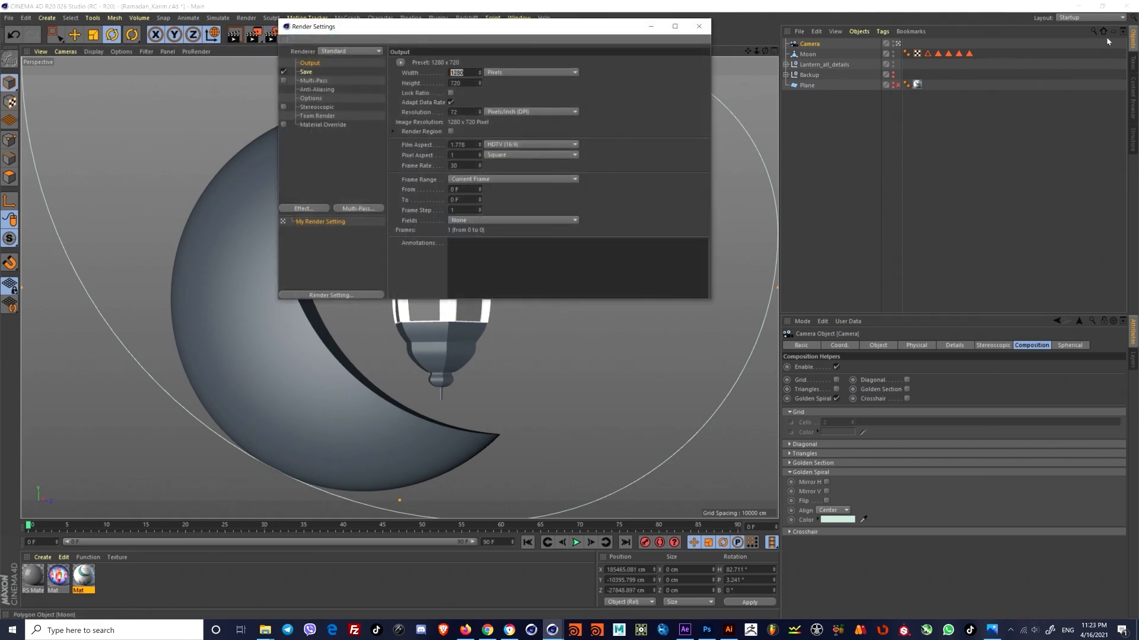
type("1")
key("Tab")
key("Tab")
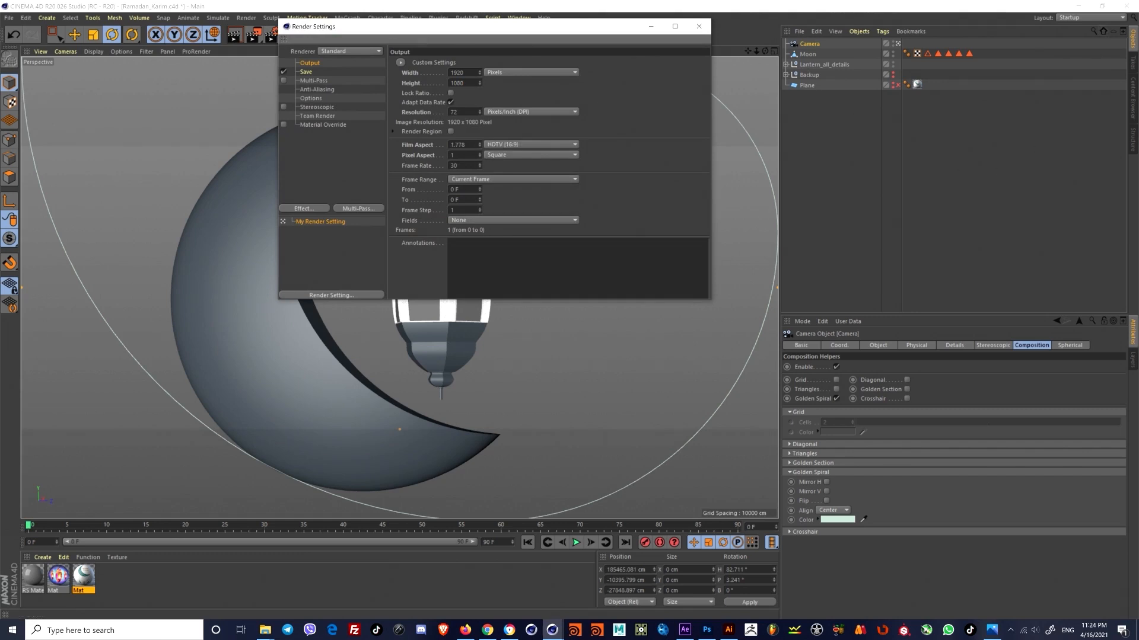
key("Tab")
left_click_drag(539, 39, 575, 71)
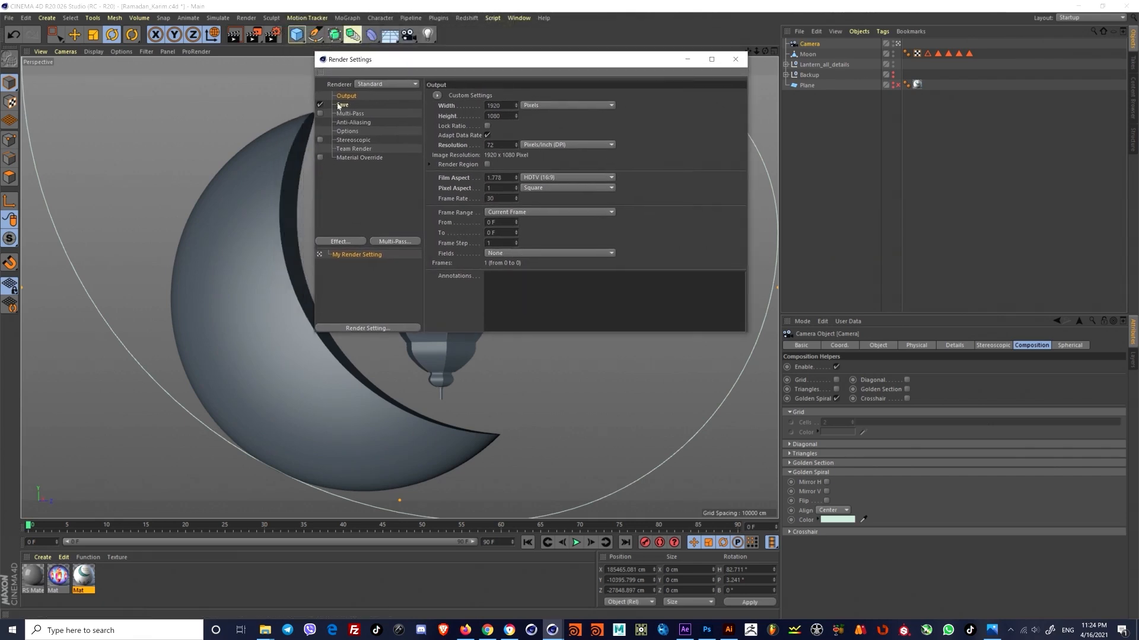
Step: Choose a different renderer in the render settings and close the dialog
left_click(388, 85)
left_click(380, 136)
left_click_drag(505, 58, 558, 67)
left_click(789, 69)
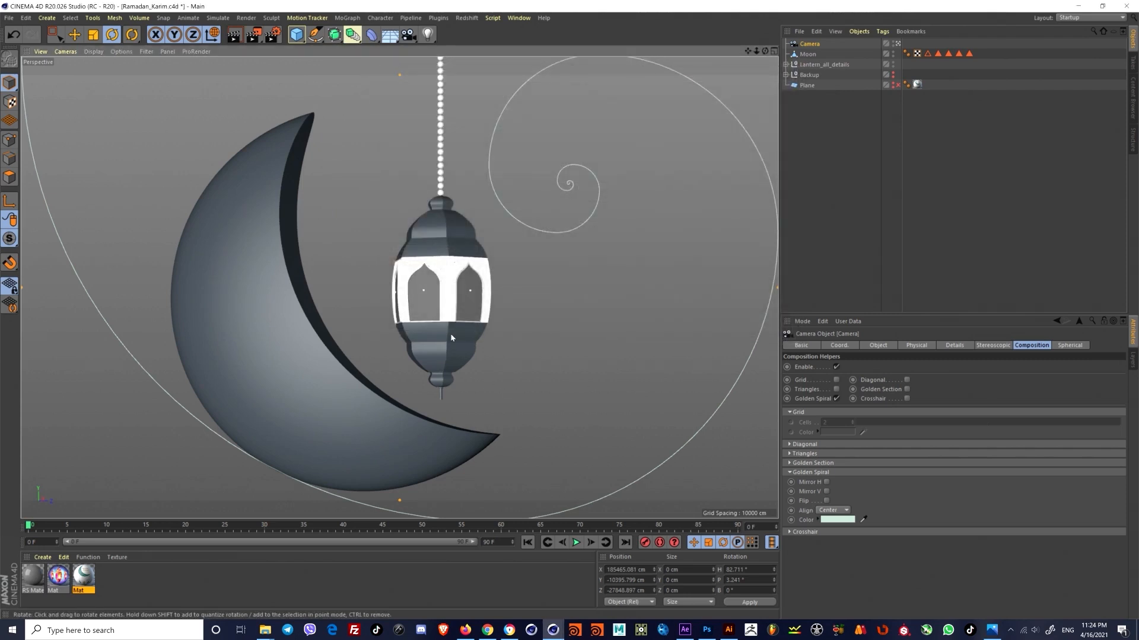
Step: Fine-tune the camera framing so the moon's outer curve follows the golden spiral
middle_click_drag(450, 334, 461, 335, "alt")
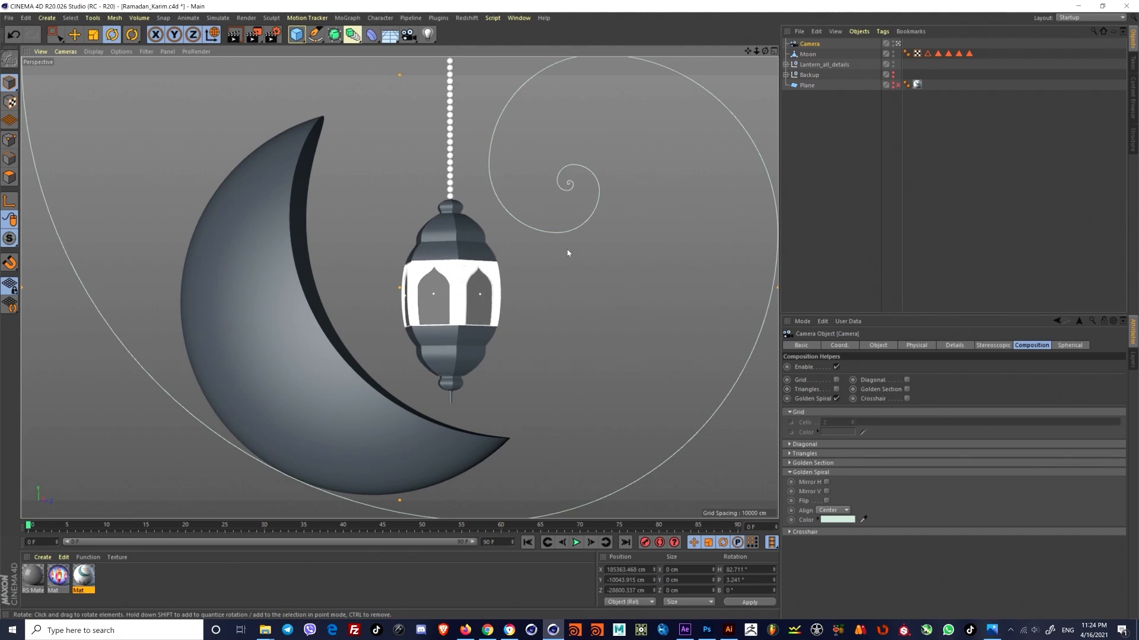
middle_click_drag(482, 247, 496, 252, "alt")
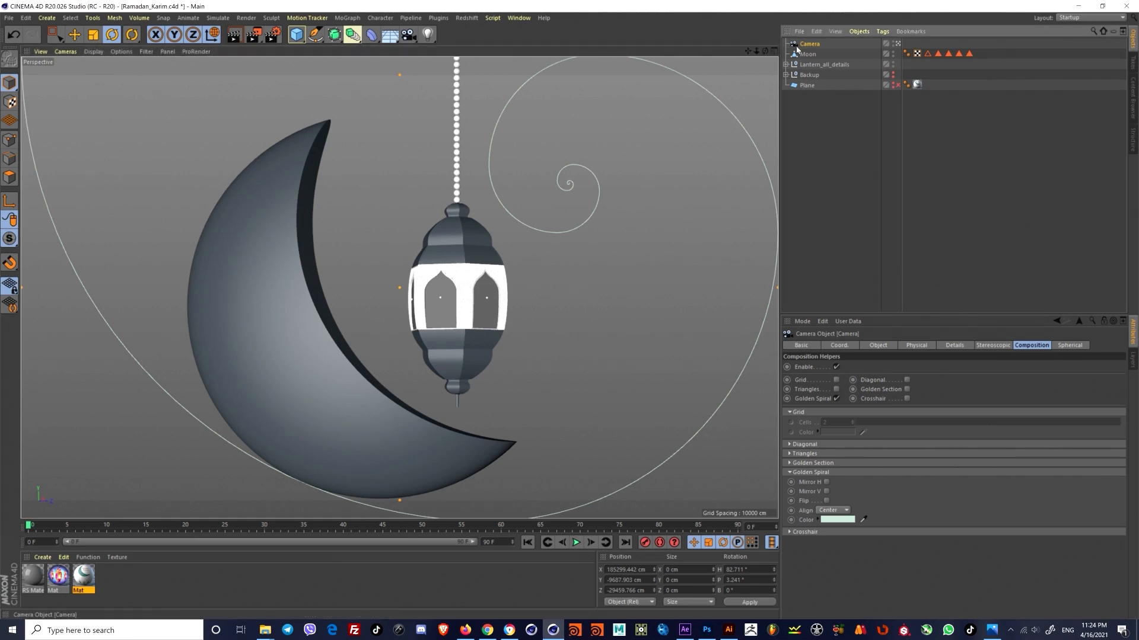
Step: Add a Circle spline around the lantern and rotate it to a pitch of -90° so it lies flat
left_click(319, 39)
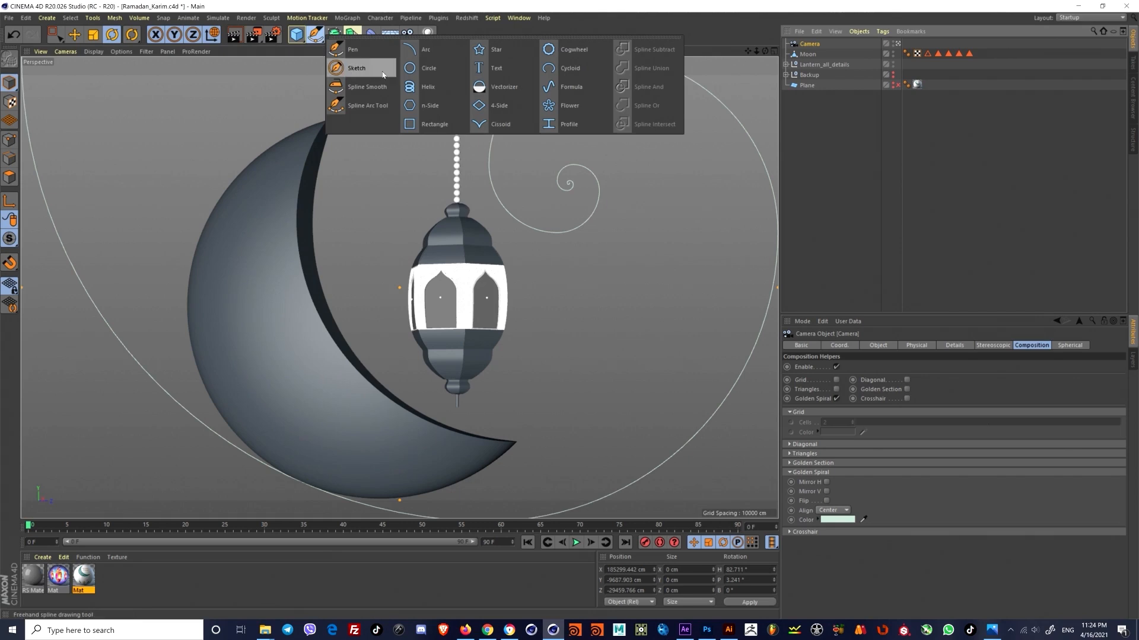
left_click(414, 70)
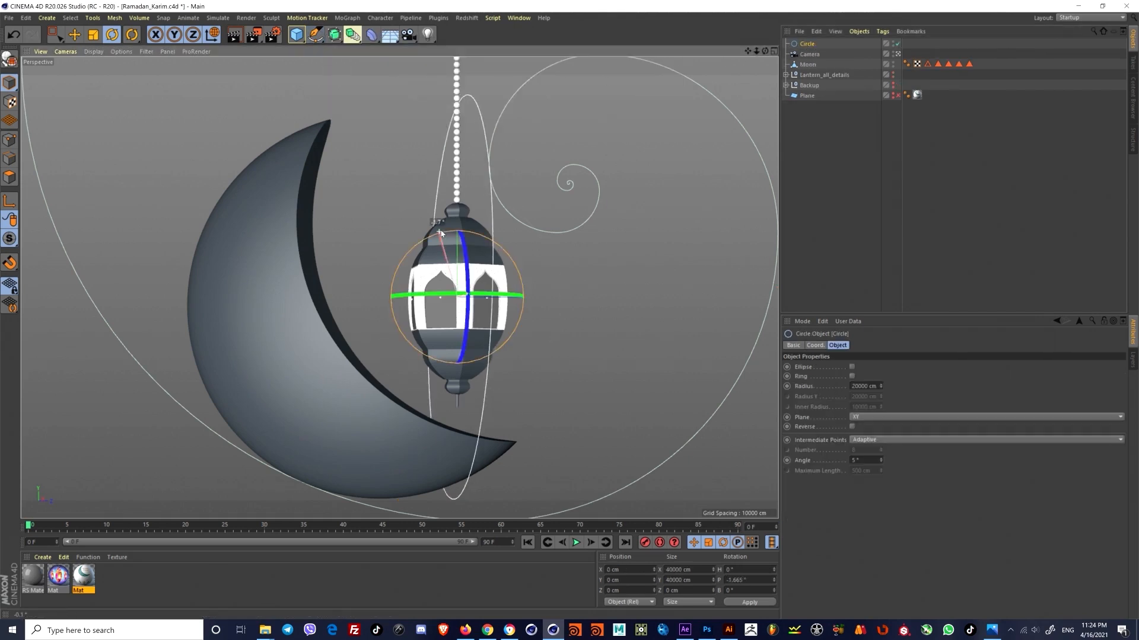
left_click_drag(458, 232, 516, 287)
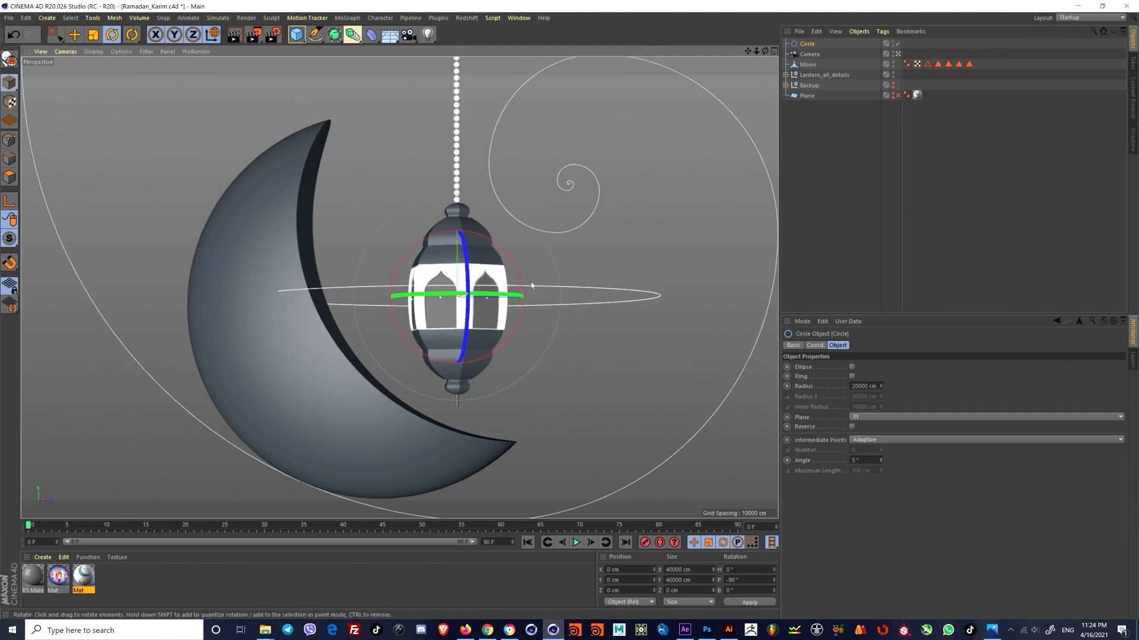
Step: Scale the circle up to a radius of about 39,120 cm and make the camera its child
key("t")
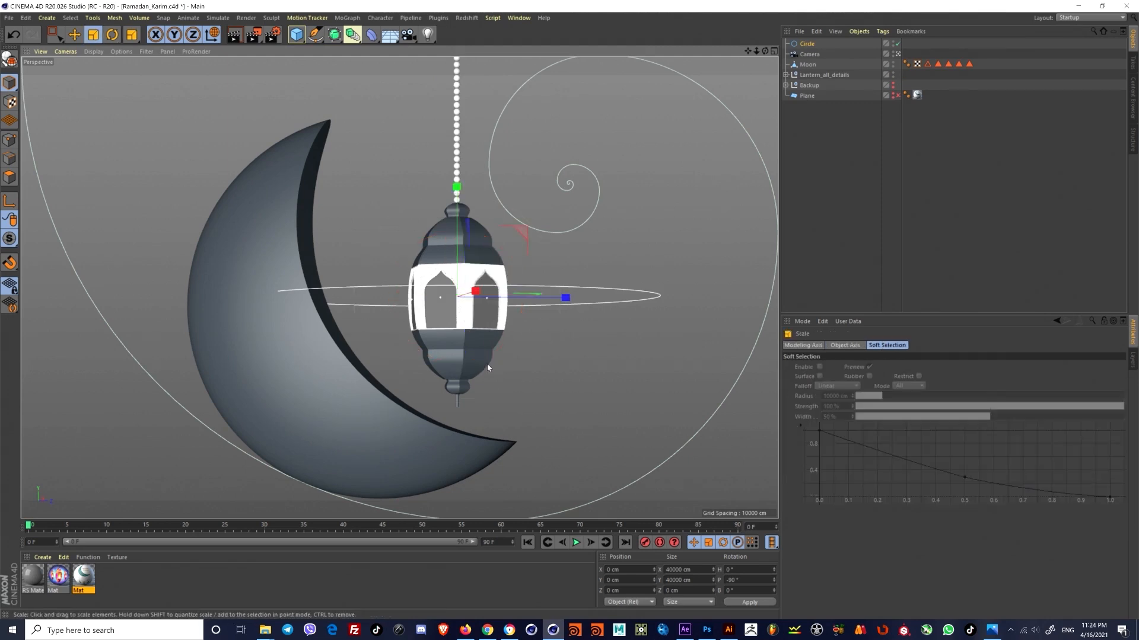
left_click_drag(486, 364, 762, 309)
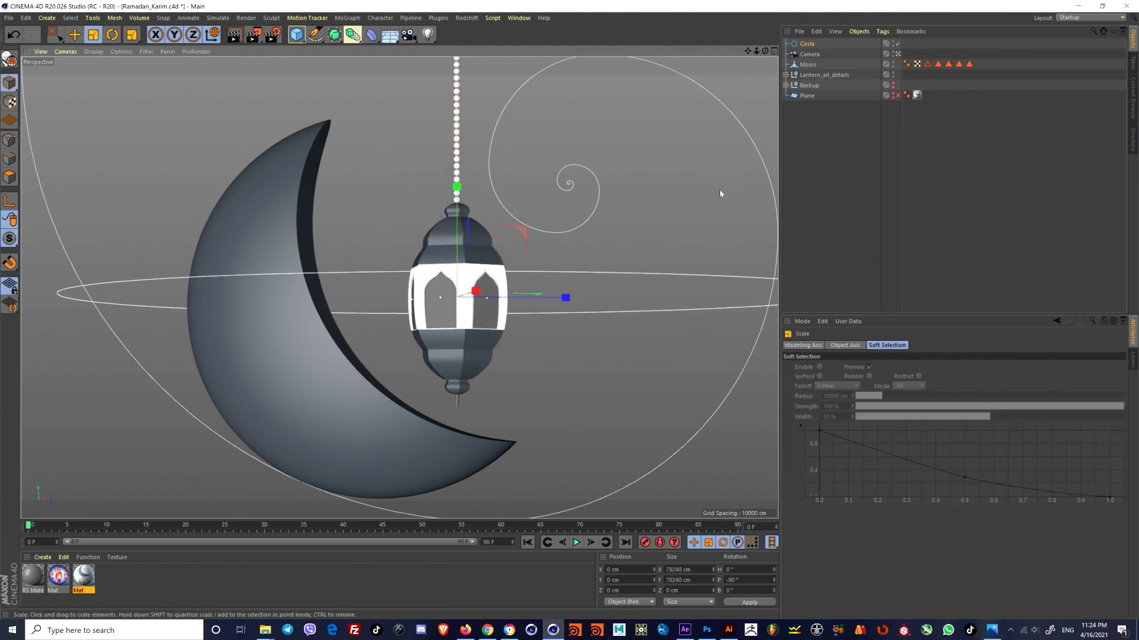
left_click_drag(809, 56, 810, 44)
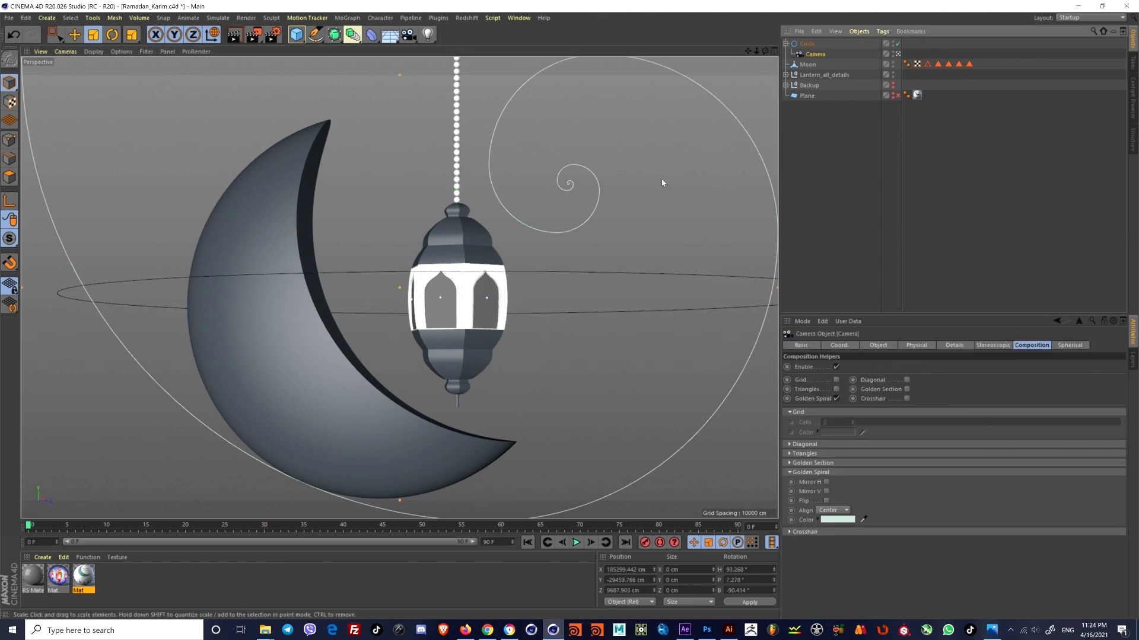
Step: Try rotating the circle about its vertical axis to test the camera orbit, and undo the rotation
left_click(807, 44)
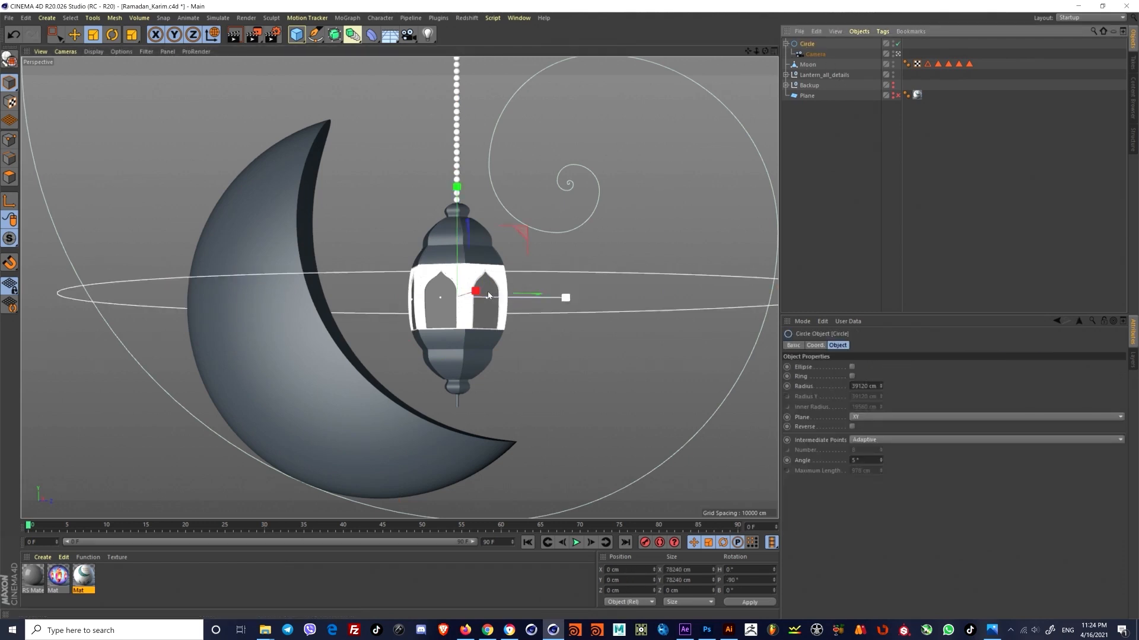
key("r")
mouse_move(497, 296)
left_mouse_down()
mouse_move(567, 301)
mouse_move(499, 297)
mouse_move(508, 297)
left_mouse_up()
key("ctrl+z")
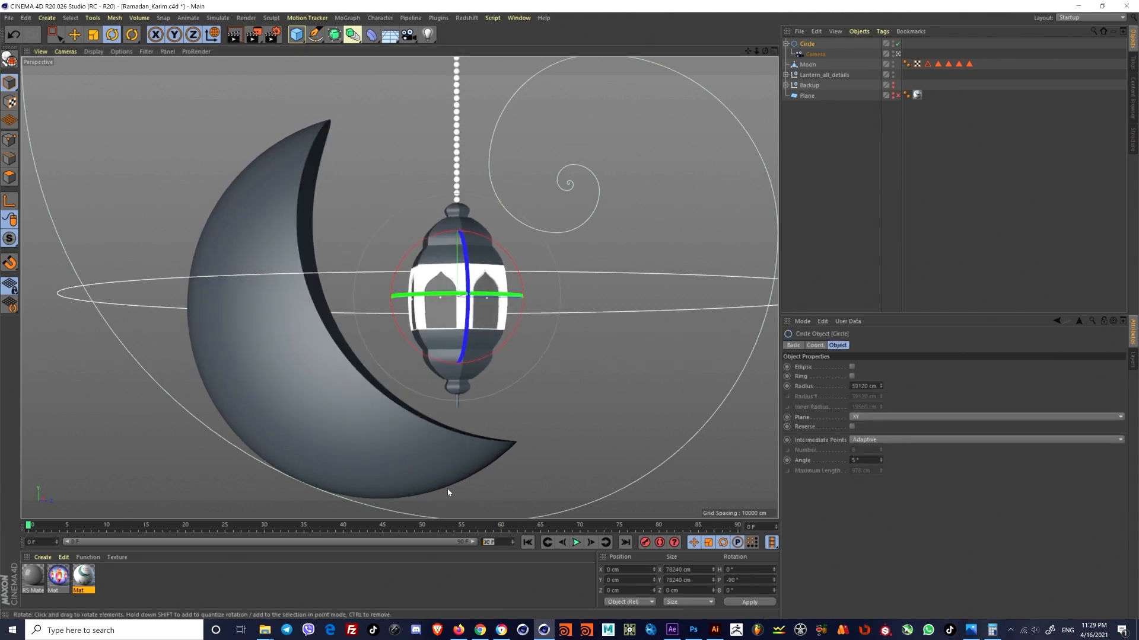
Step: Set the animation length to 450 frames and extend the preview range to frame 450
type("0")
key("Return")
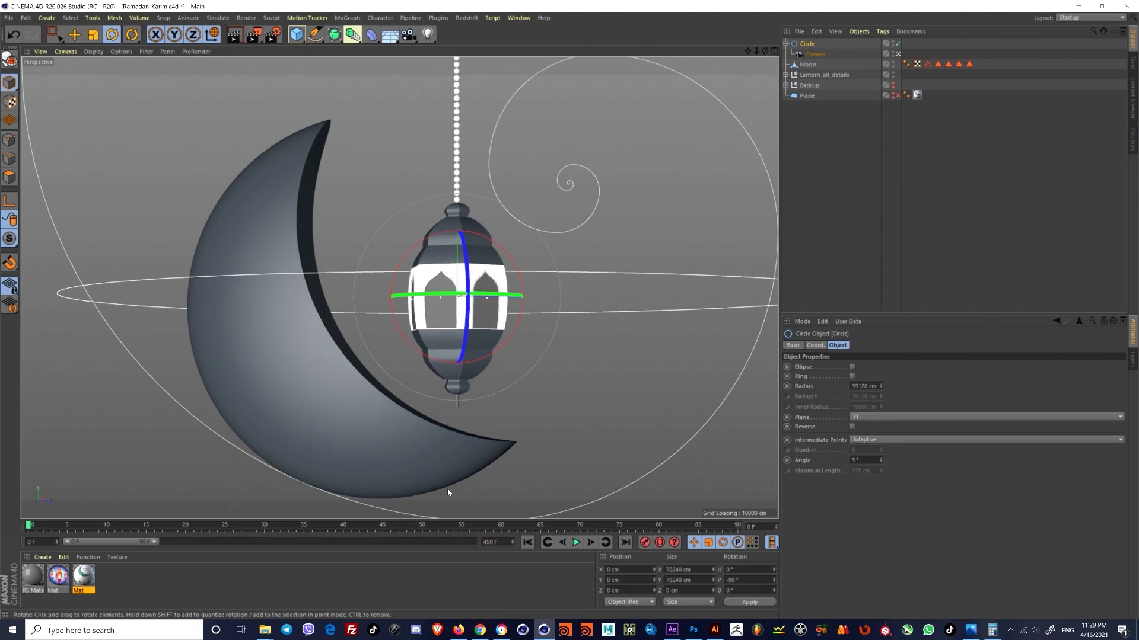
left_click_drag(155, 542, 477, 542)
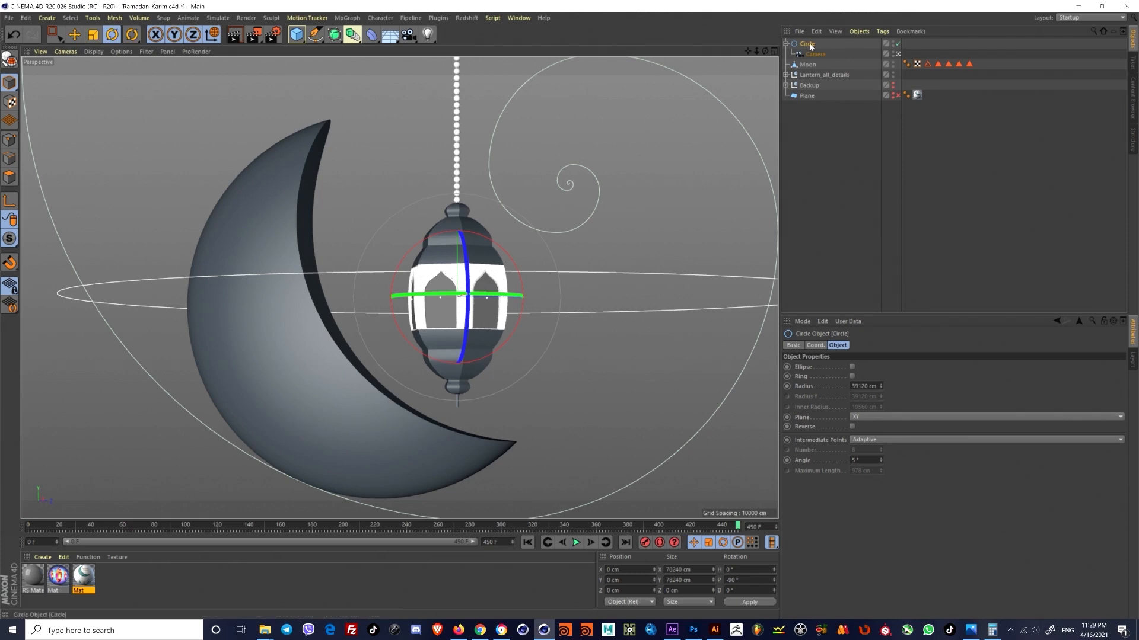
Step: Keyframe the circle's bank rotation (R.B) at 0° on frame 0
left_click(527, 542)
left_click(815, 346)
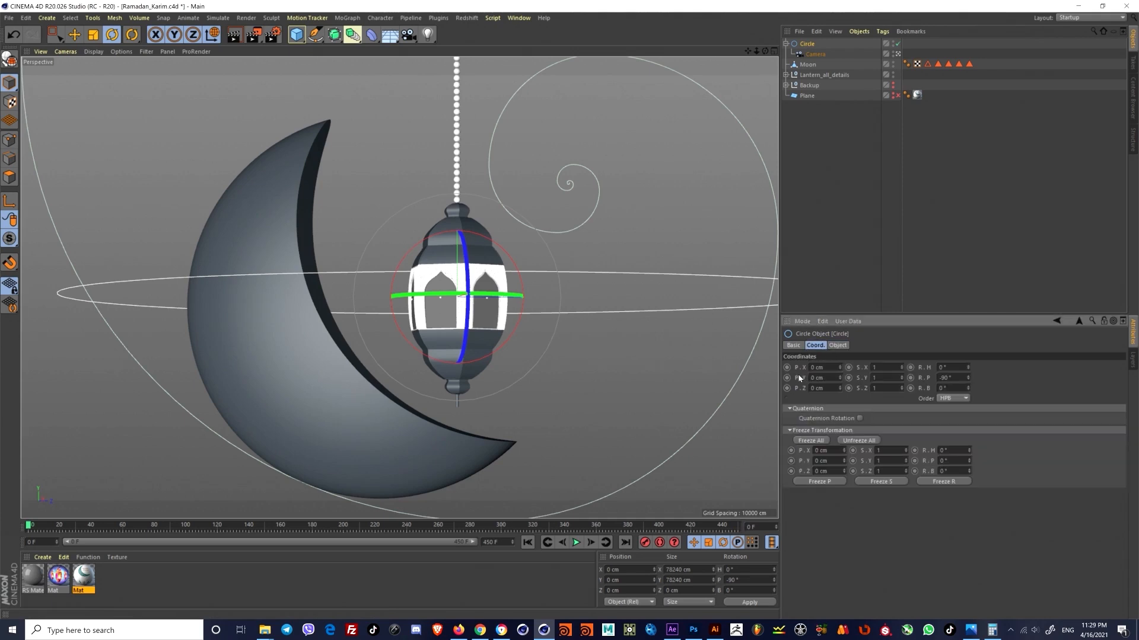
left_click_drag(444, 297, 416, 296)
key("ctrl+z")
left_click(910, 388)
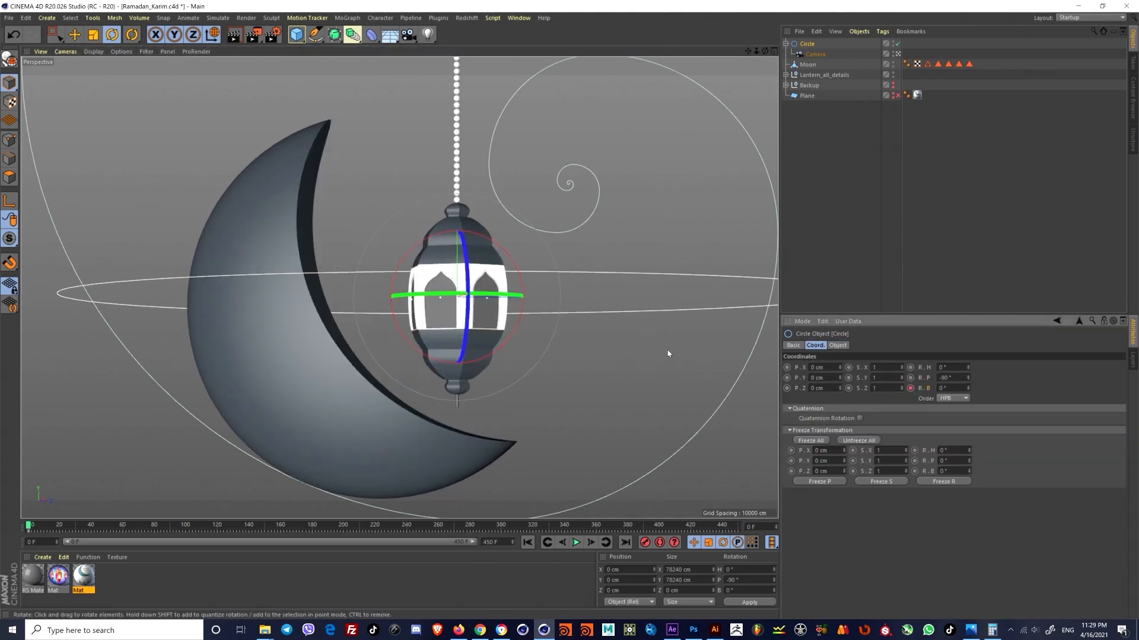
Step: At frame 450, rotate the circle to a bank (R.B) of about -7.2° and keyframe it
left_click(737, 526)
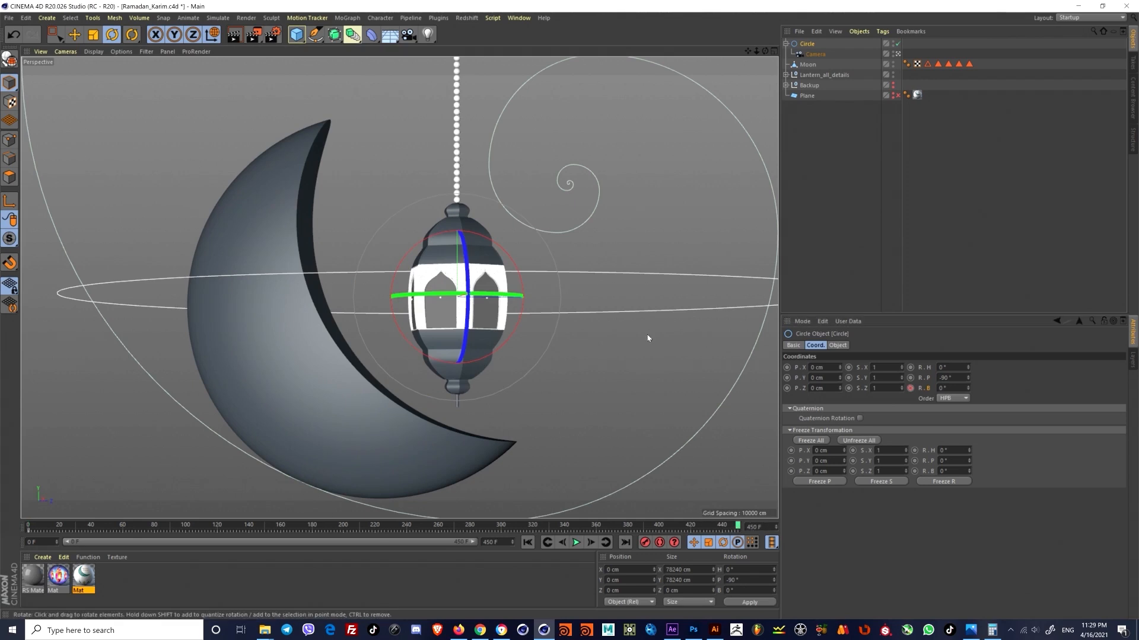
left_click_drag(507, 302, 518, 298)
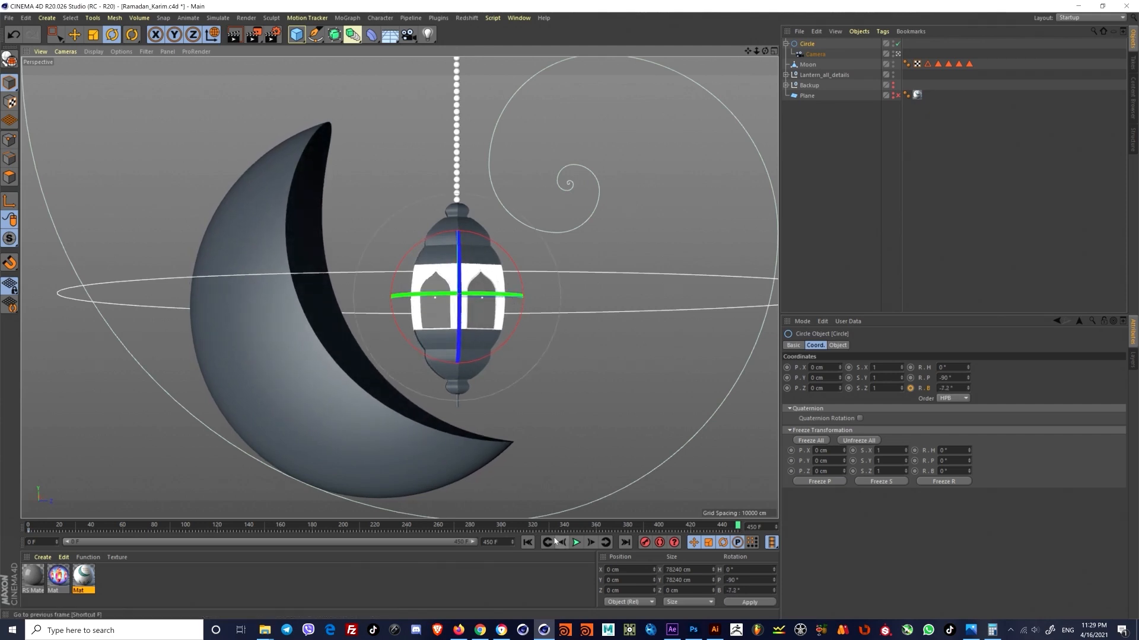
left_click(910, 389)
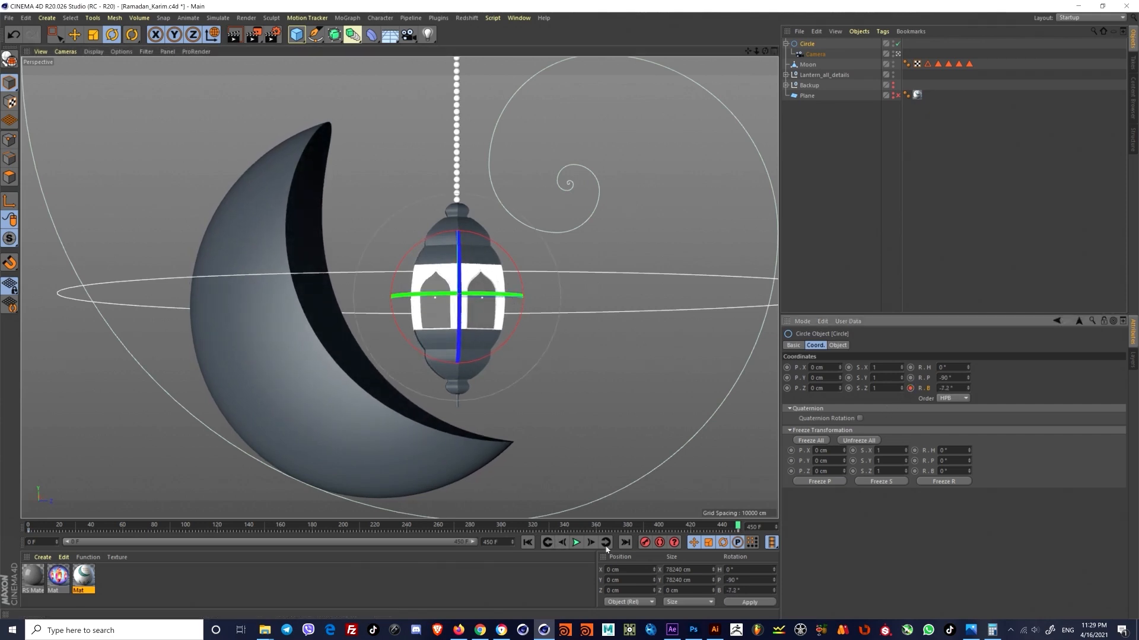
Step: Play the camera orbit animation from the first frame to check its motion, and stop playback
left_click(528, 543)
key("F8")
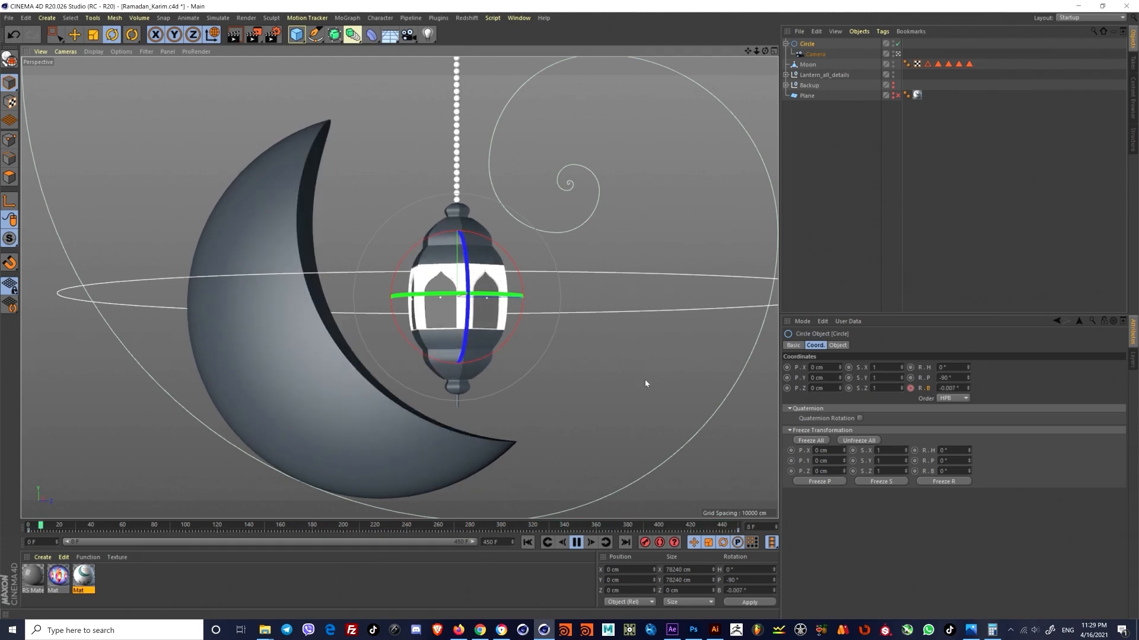
left_click(576, 542)
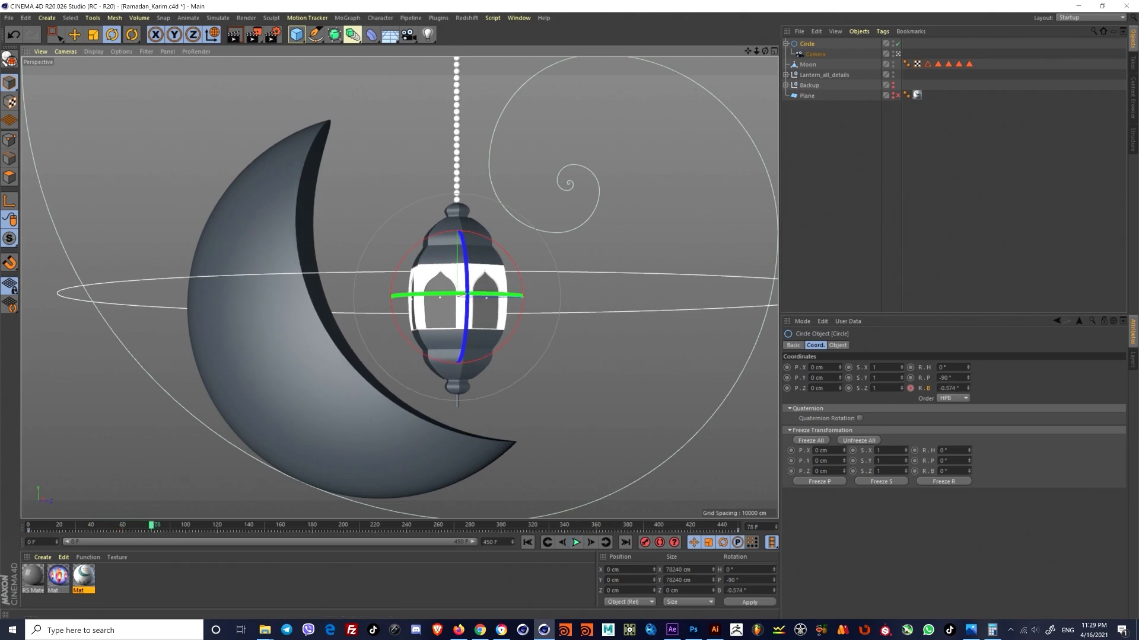
Step: Open the F-curve of the circle's bank rotation and make the interpolation of both keys linear
right_click(923, 388)
mouse_move(948, 396)
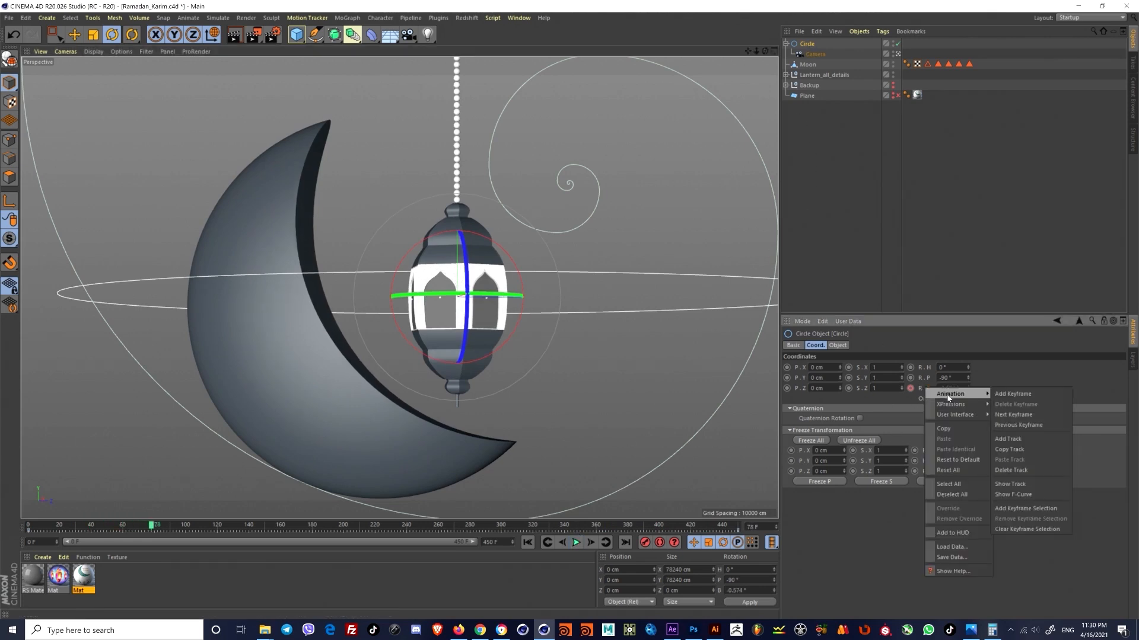
left_click(1030, 495)
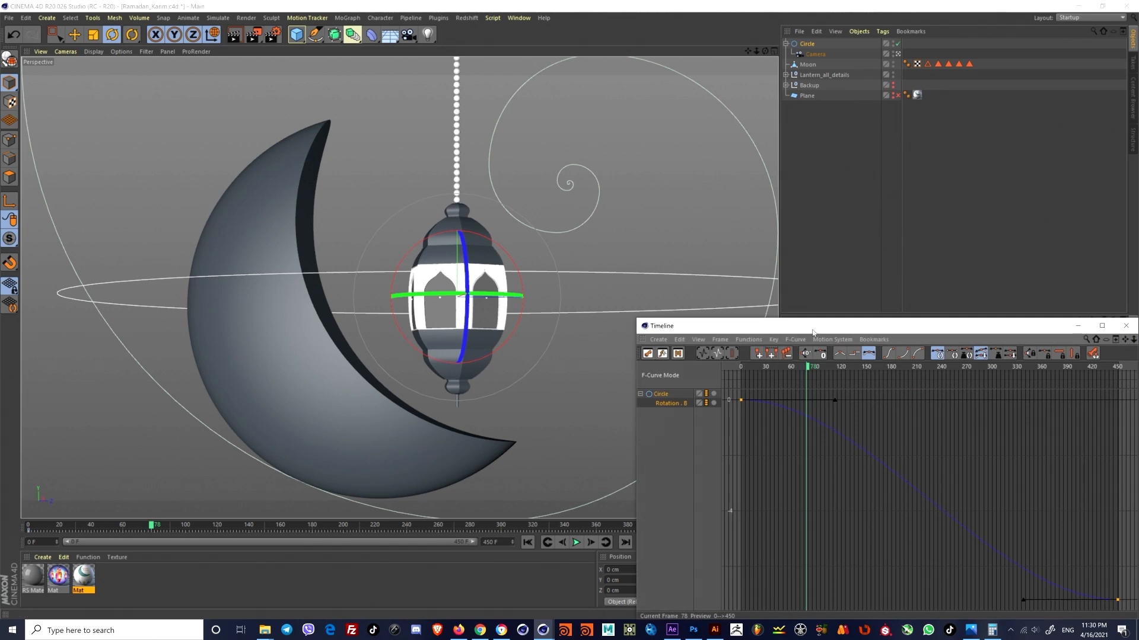
left_click_drag(812, 332, 627, 266)
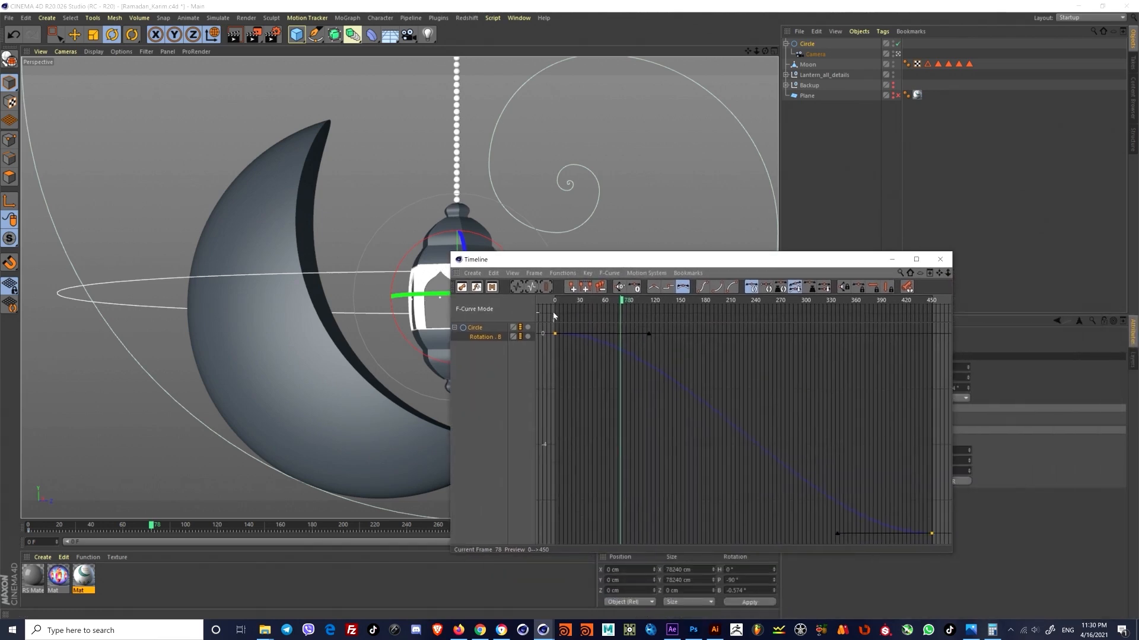
left_click(656, 351)
left_click(655, 289)
left_click(940, 259)
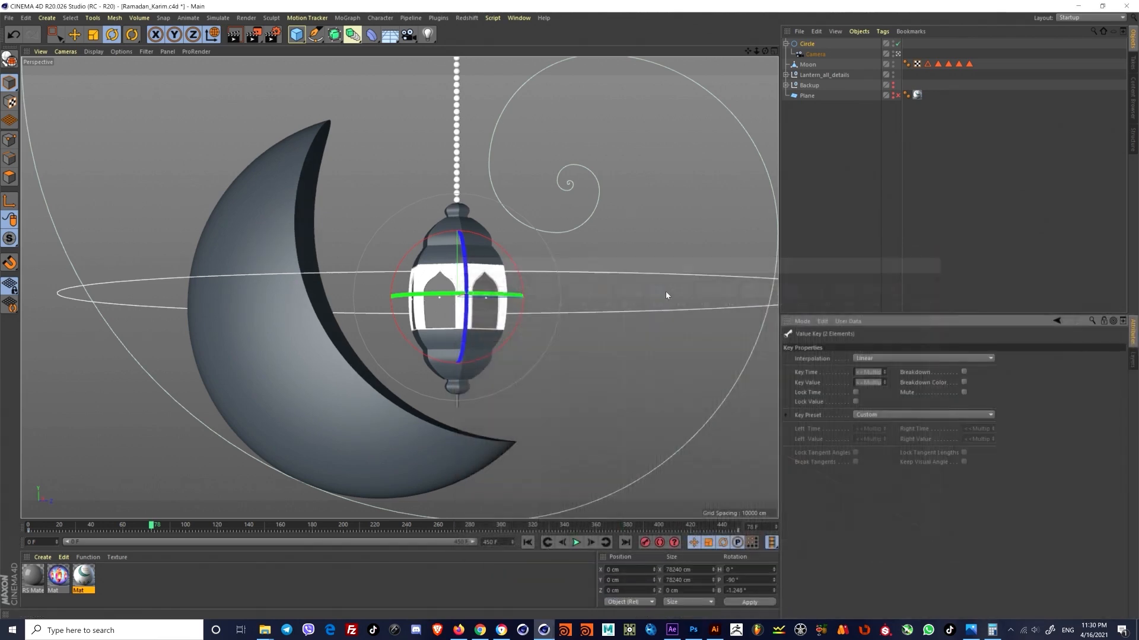
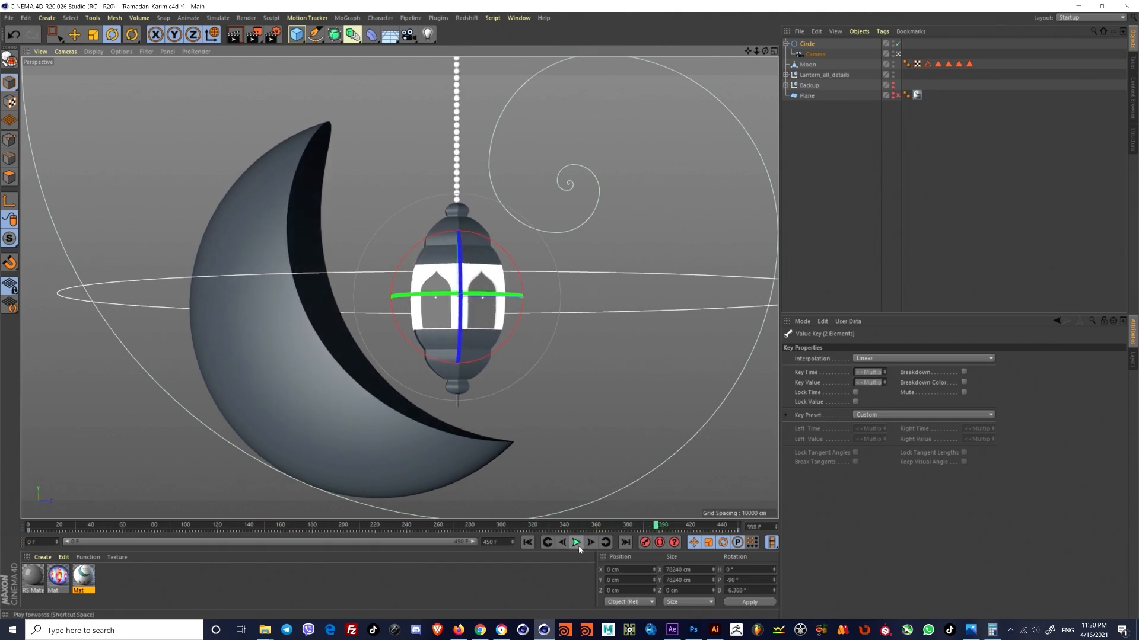
Step: Hide the circle and create an instance of Lantern_all_details, placed above and behind the original lantern on the side away from the moon
left_click(843, 123)
double_click(894, 44, "alt")
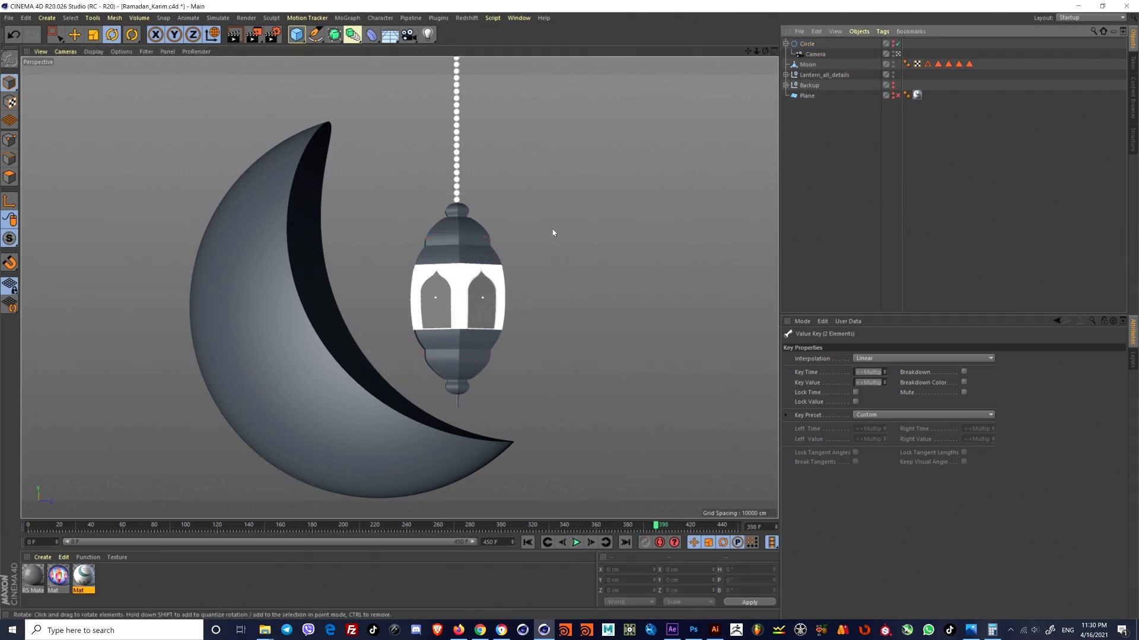
left_click(824, 75)
left_click(353, 35)
key("e")
left_click_drag(559, 297, 641, 204)
left_click_drag(532, 168, 533, 180)
Step: Return to frame 0 and show the circle and the camera's golden spiral guide in the viewport
left_click(815, 64)
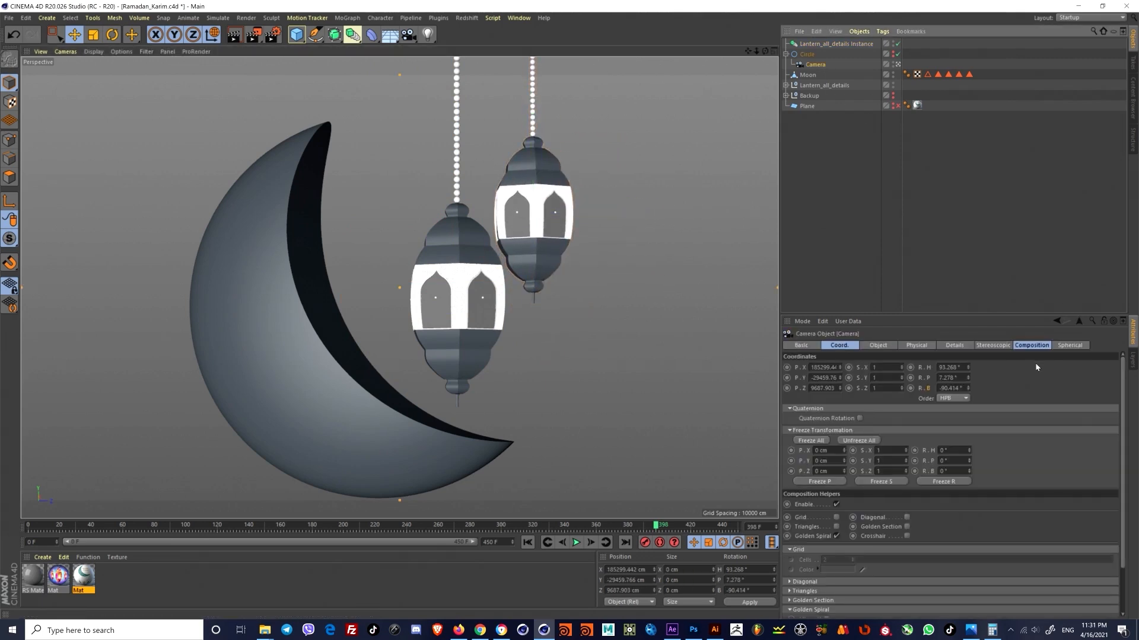
scroll(945, 497, "down", 2)
scroll(904, 417, "up", 2)
left_click(1032, 345)
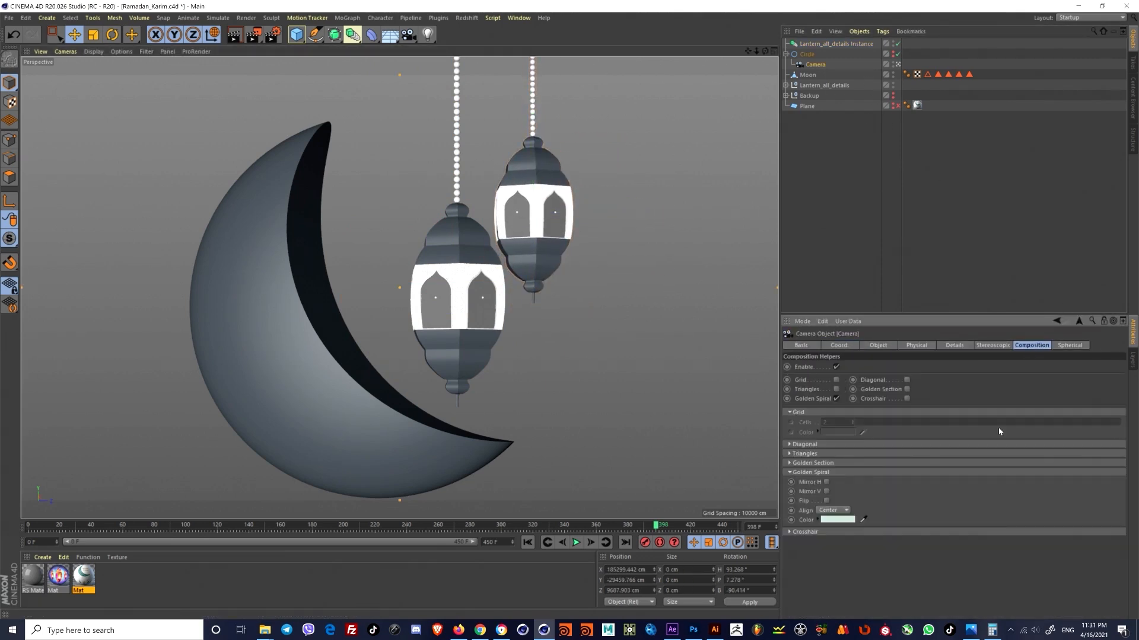
left_click(529, 544)
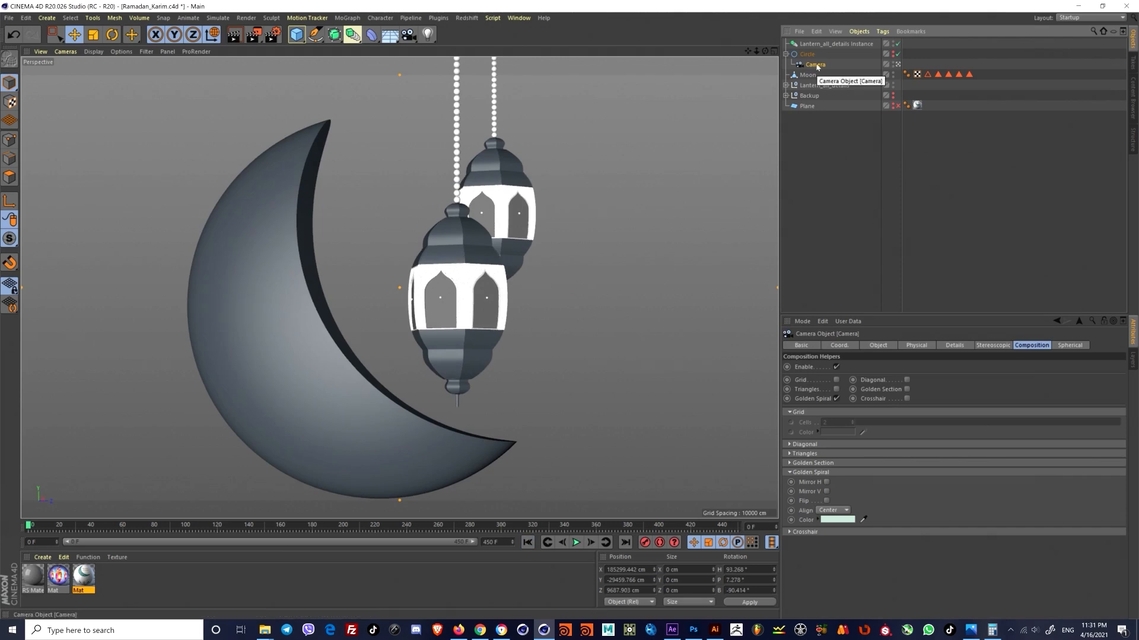
left_click(893, 54)
Step: Move the lantern instance away from the main lantern so that it overlaps the centre of the golden spiral
left_click(811, 46)
left_click_drag(598, 216, 664, 218)
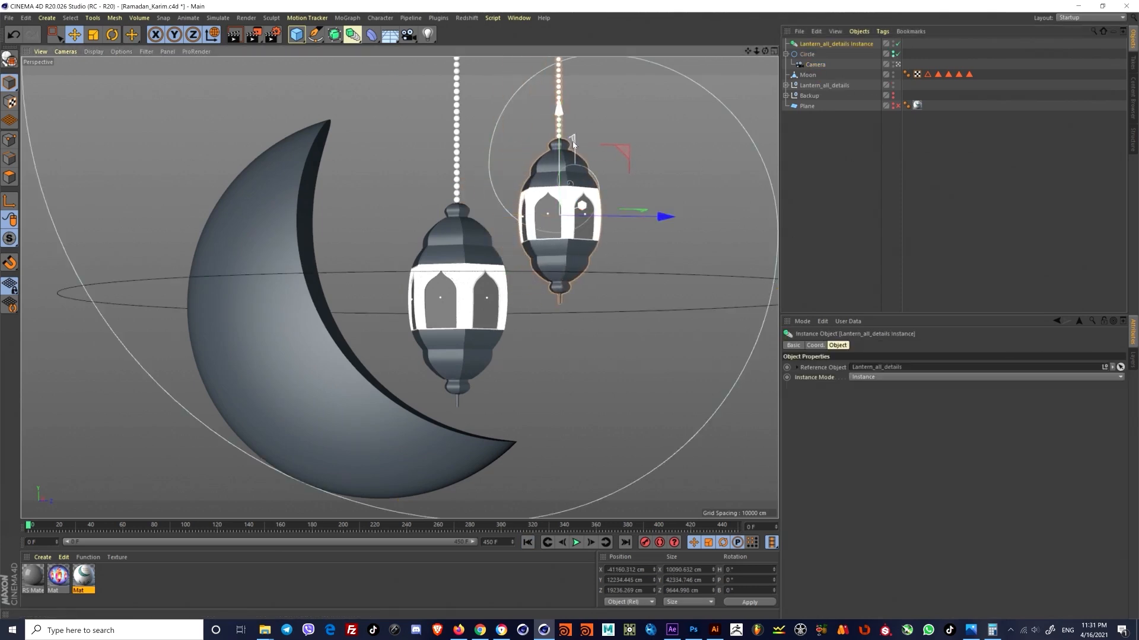
left_click_drag(562, 115, 562, 137)
left_click_drag(665, 240, 676, 240)
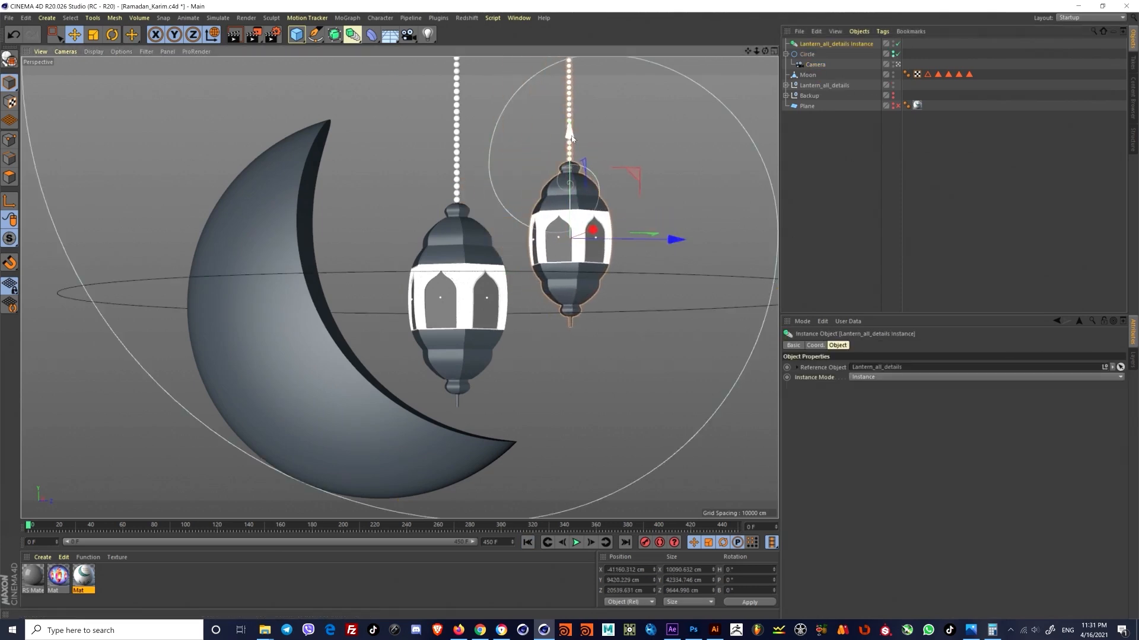
left_click_drag(571, 138, 568, 171)
Step: Hide the circle to check the composition without guides, and undo the change
left_click(840, 205)
left_click(893, 54)
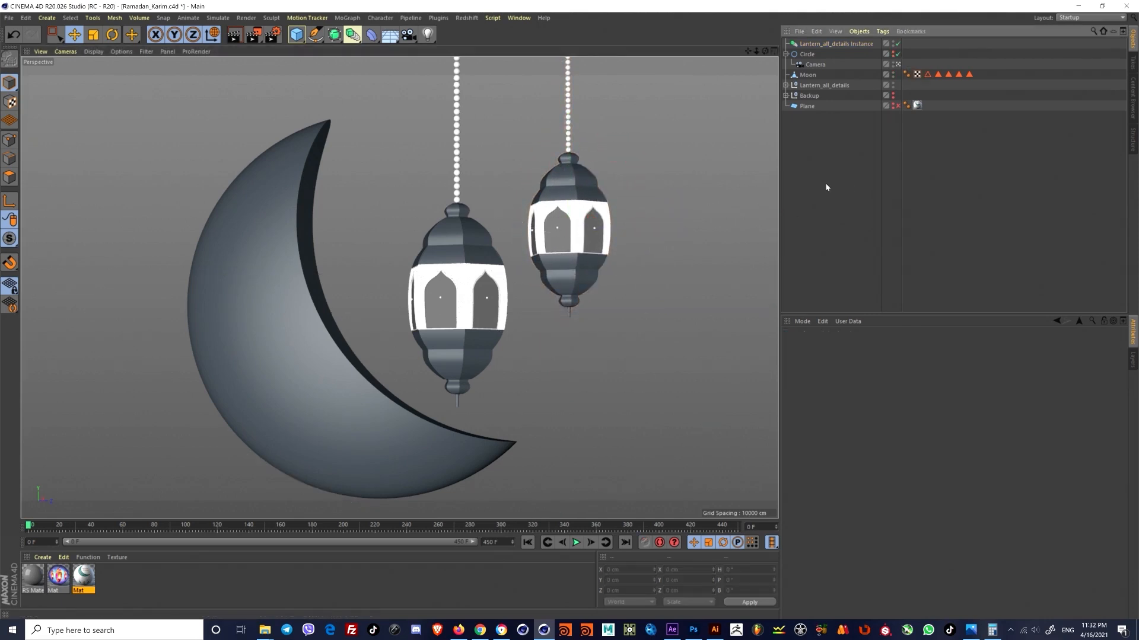
key("ctrl+z")
key("ctrl+z")
Step: Duplicate the lantern instance and place the copy, about 6,337 cm wide, above and between the moon and the main lantern
left_click_drag(674, 231, 592, 230, "ctrl")
left_click_drag(484, 131, 483, 261)
left_click_drag(586, 358, 629, 358)
left_click_drag(527, 259, 527, 64)
left_click_drag(632, 161, 429, 142)
Step: Scale the first lantern instance near the spiral centre down to about 9,031 cm wide and nudge its position
left_click(837, 54)
left_click_drag(688, 142, 659, 156)
key("e")
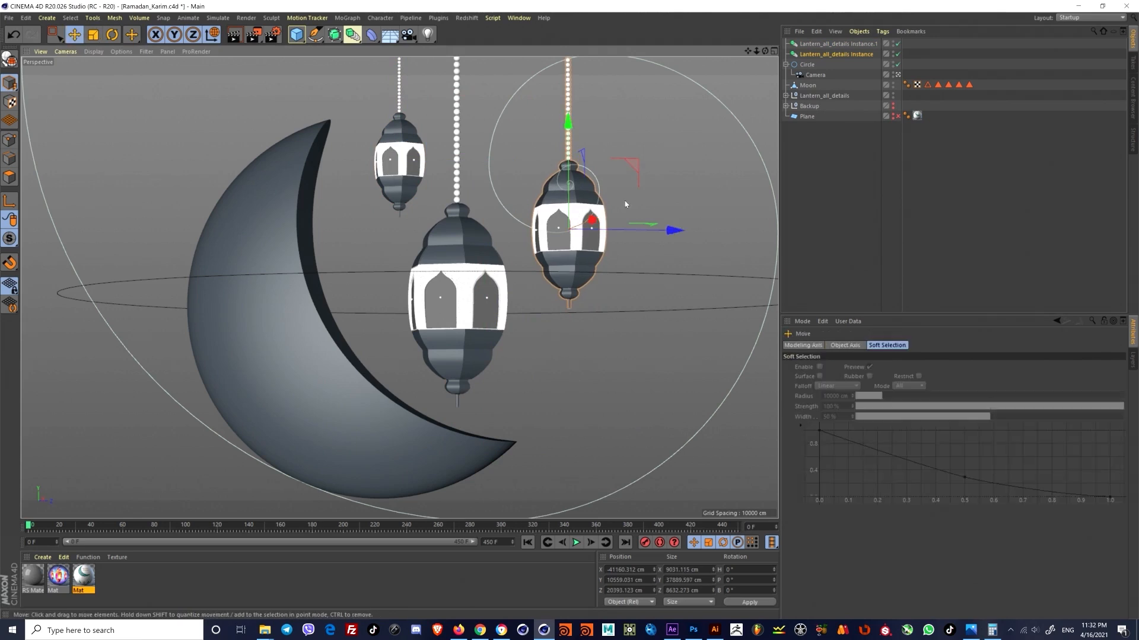
left_click_drag(625, 204, 623, 201)
Step: Reposition the smaller lantern instance in the gap between the moon's upper tip and the main lantern's chain
left_click(399, 161)
mouse_move(405, 84)
left_mouse_down()
mouse_move(406, 109)
mouse_move(382, 109)
mouse_move(426, 105)
mouse_move(421, 92)
left_mouse_up()
left_click(607, 202)
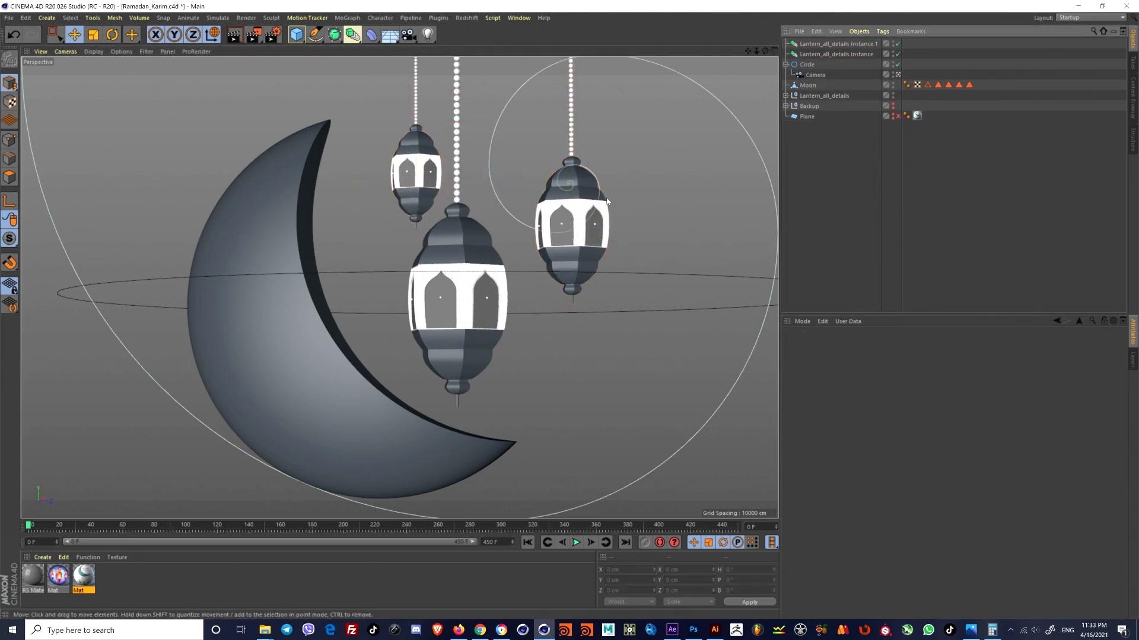
left_click(418, 150)
left_click(857, 177)
left_click_drag(520, 173, 506, 173)
left_click(409, 149)
Step: Hide the circle to check the three-lantern arrangement without guides
left_click(893, 73)
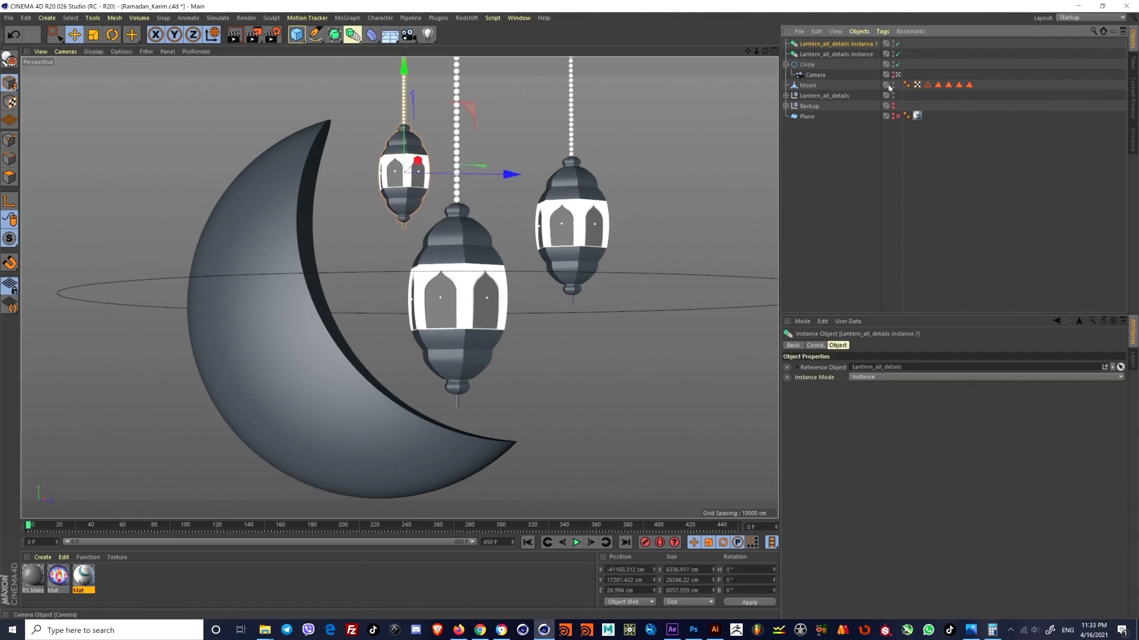
left_click(871, 172)
left_click(892, 74)
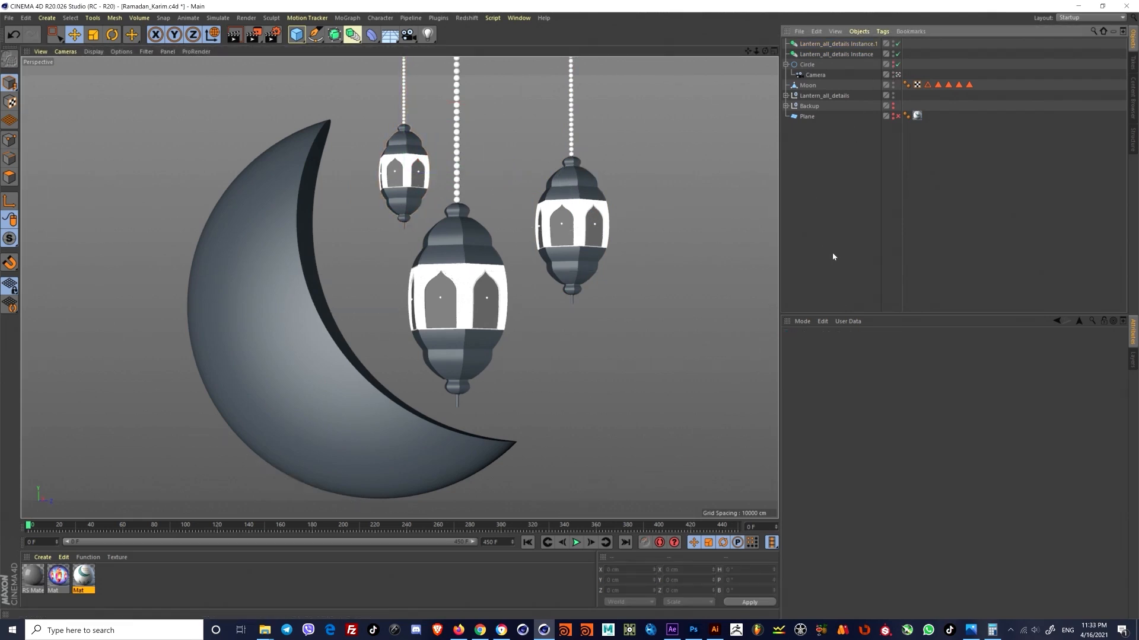
Step: Lower the smaller lantern instance and, outside the camera view, bring both instances forward to an X position of about -9,227 cm
left_click(404, 172)
left_click_drag(402, 78, 381, 113)
left_click(898, 75)
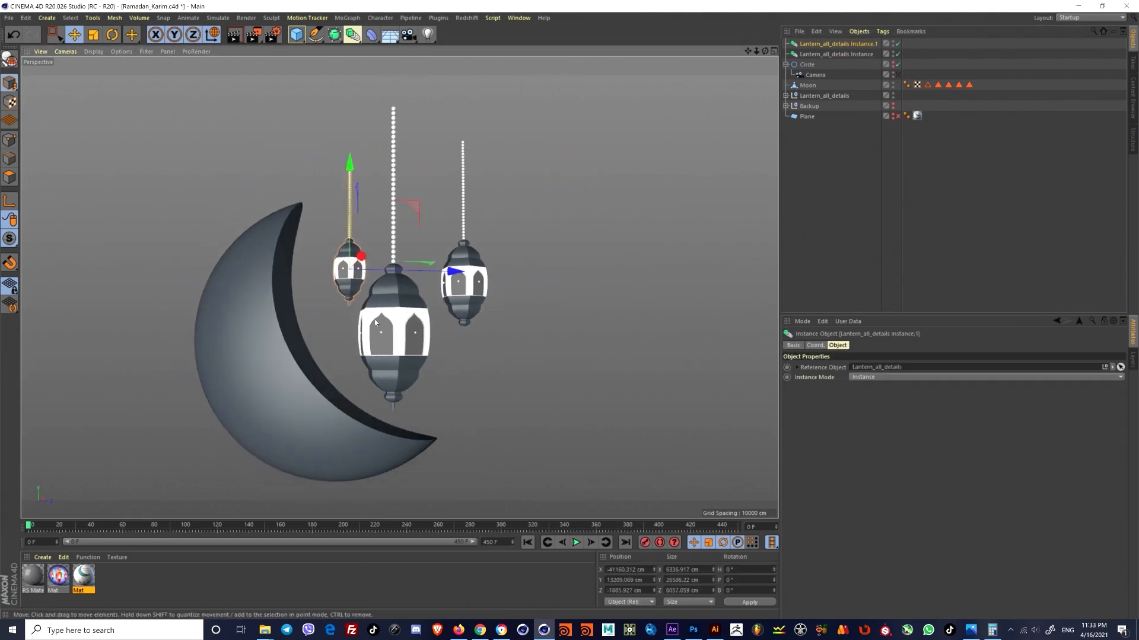
left_click_drag(628, 237, 522, 255, "alt")
left_click(643, 253, "shift")
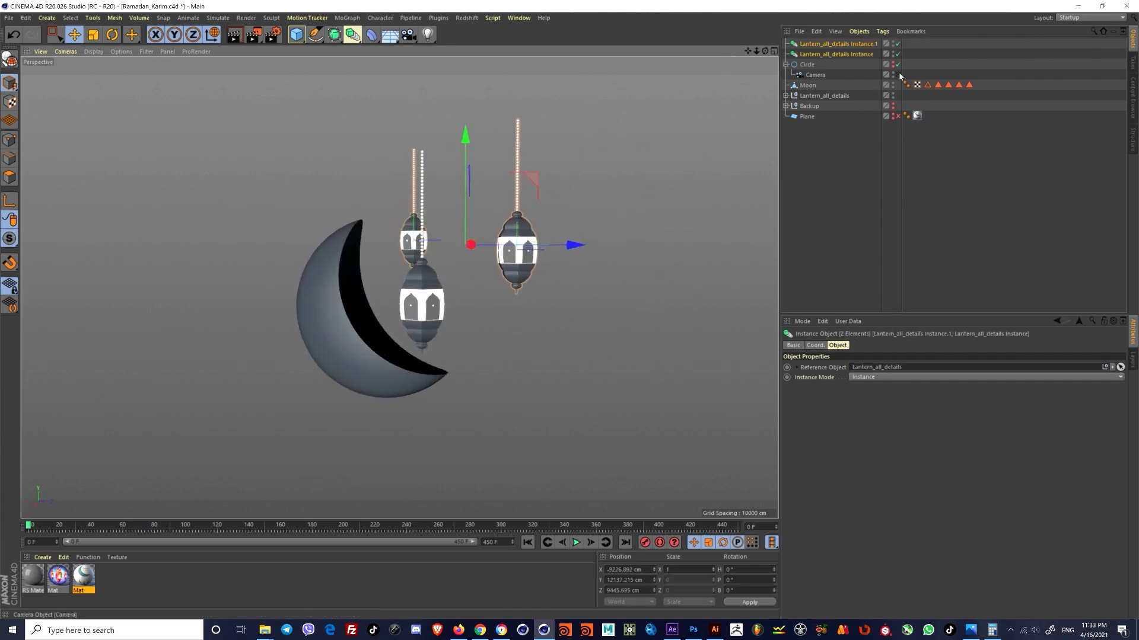
left_click(898, 75)
Step: Scale the larger lantern instance down to about 7,785 cm wide and move it back over the golden spiral's centre
left_click(665, 208)
left_click_drag(737, 199, 651, 202)
left_click_drag(545, 102, 546, 131)
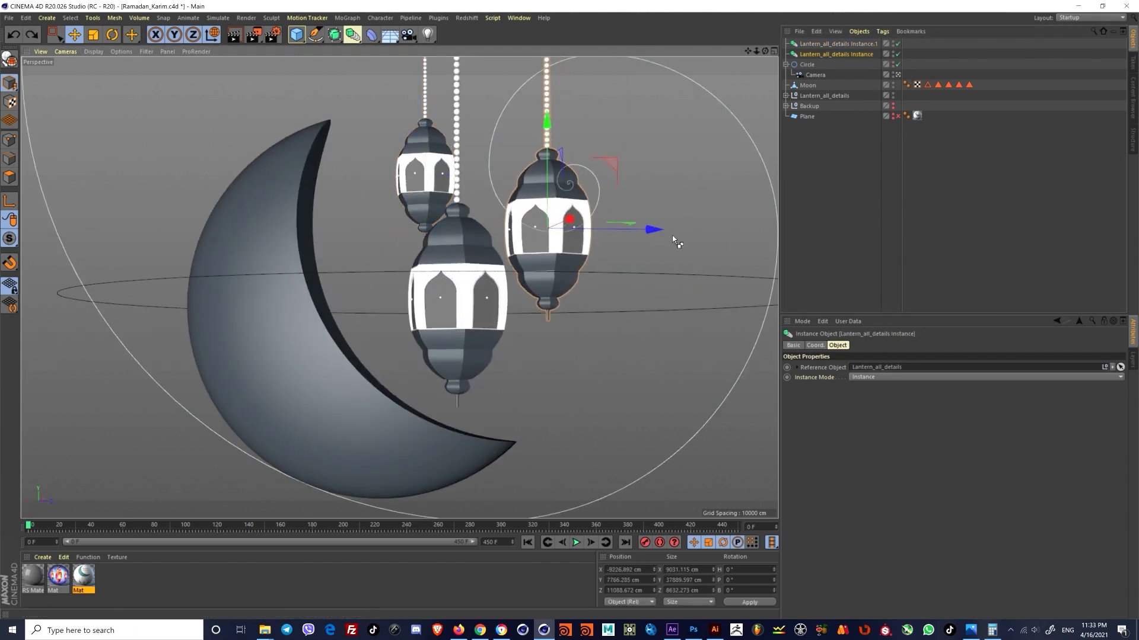
left_click_drag(656, 234, 674, 234)
key("t")
left_click_drag(706, 162, 682, 162)
key("e")
left_click_drag(644, 235, 654, 235)
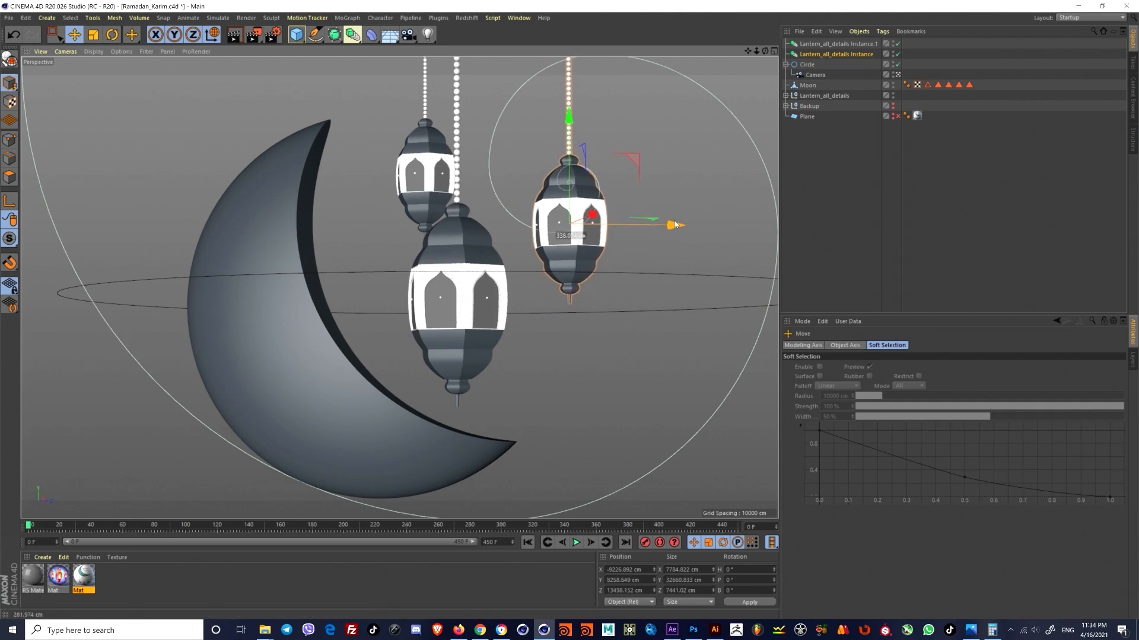
Step: Move the smaller lantern instance toward the moon, clear of the main lantern's chain, and deselect it
left_click(426, 178)
left_click_drag(514, 183, 507, 183)
left_click(882, 82)
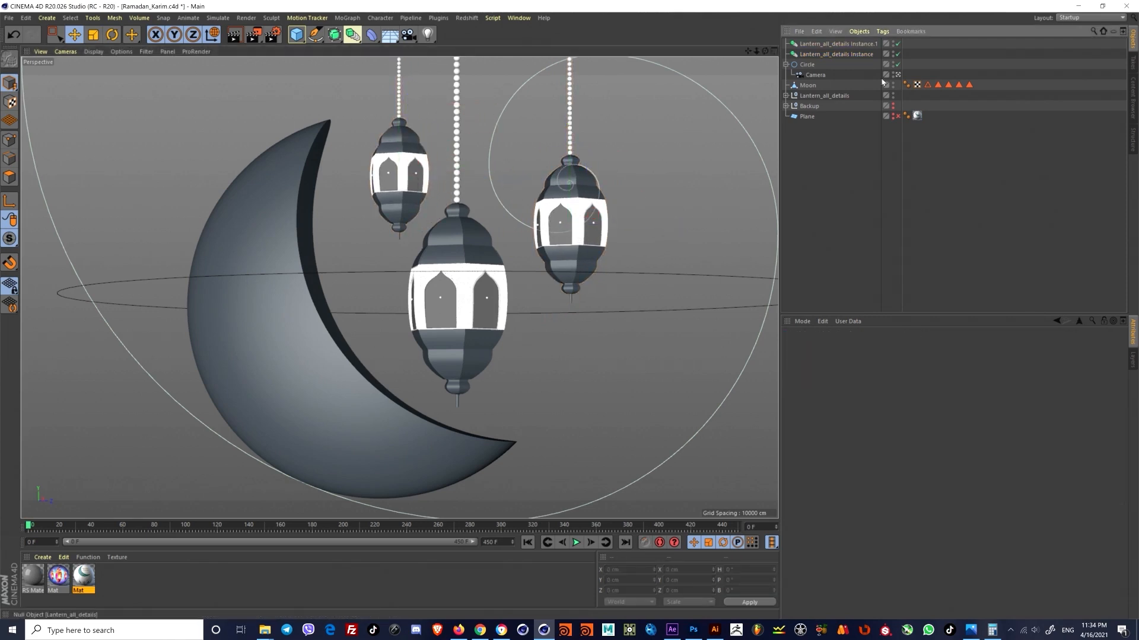
Step: Hide the circle and play the camera orbit to check the lantern arrangement
left_click(893, 63)
left_click(815, 76)
key("F8")
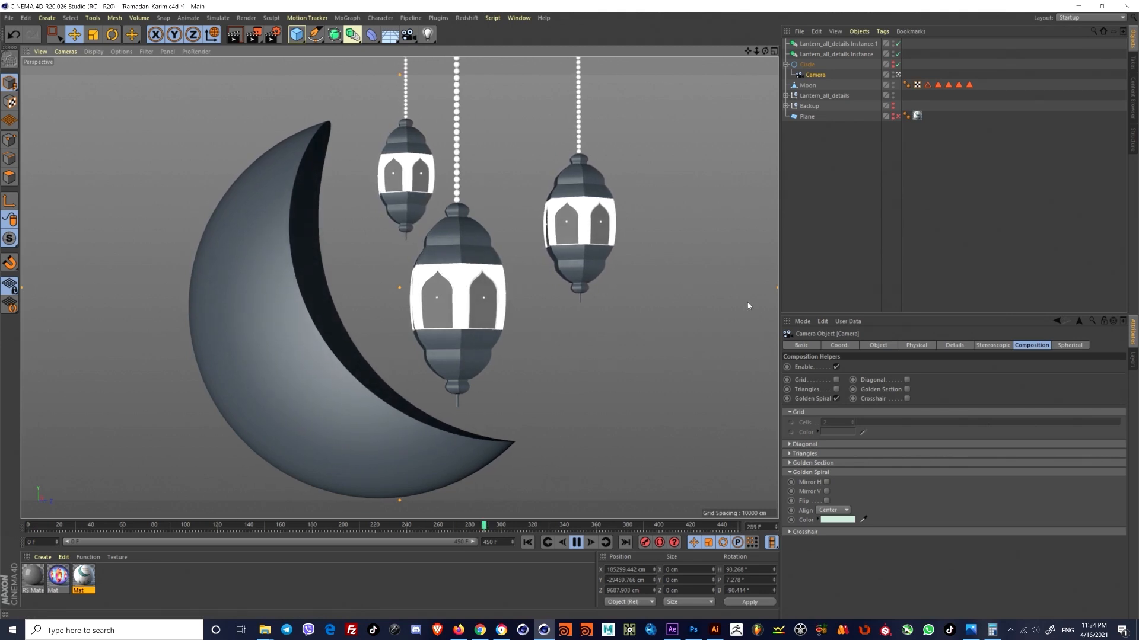
Step: Move the larger lantern instance toward the main lantern to a Z position of about 12,029 cm, then replay the orbit with the circle hidden
left_click(836, 54)
key("F8")
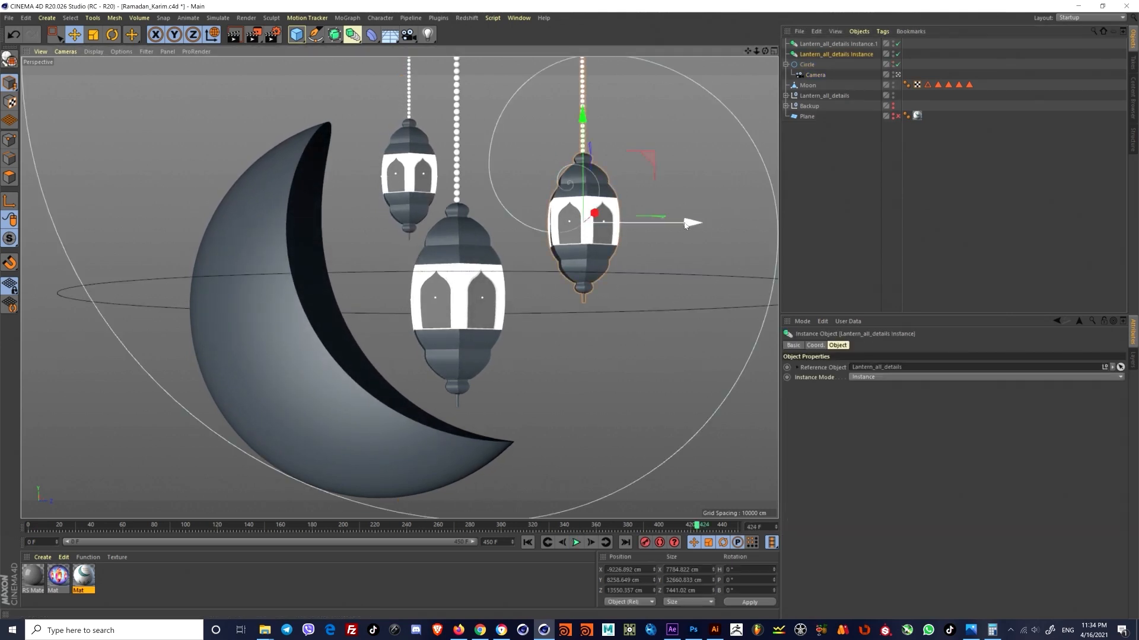
key("F8")
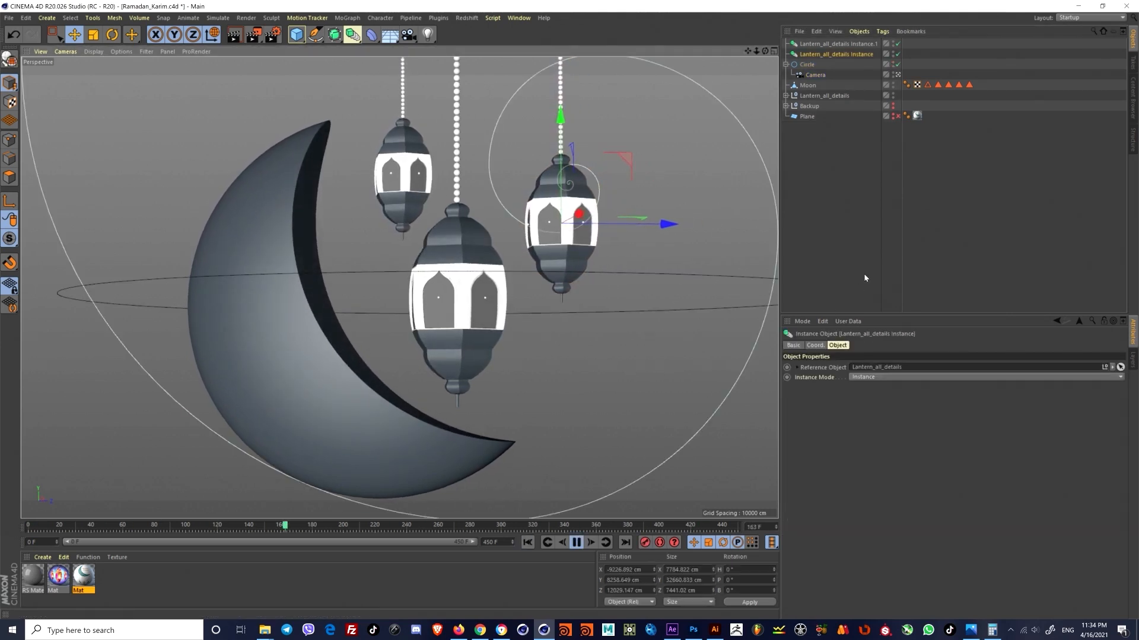
key("F8")
left_click(846, 196)
key("F8")
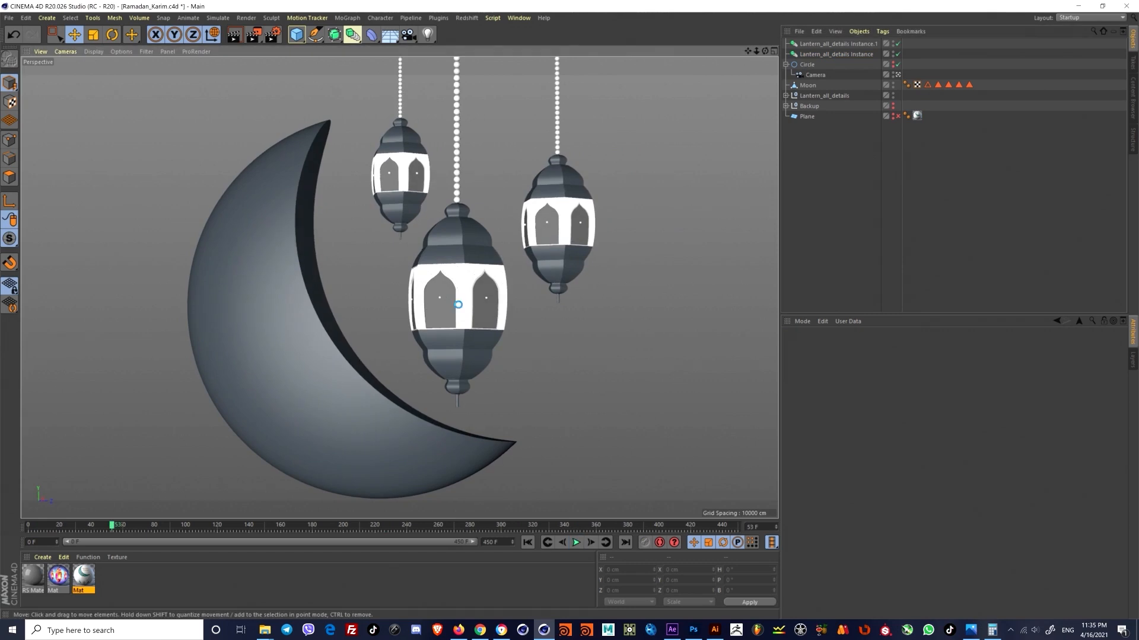
Step: Add a Star spline and move it away from the main lantern to a Z position of about 22,753 cm
left_click(315, 34)
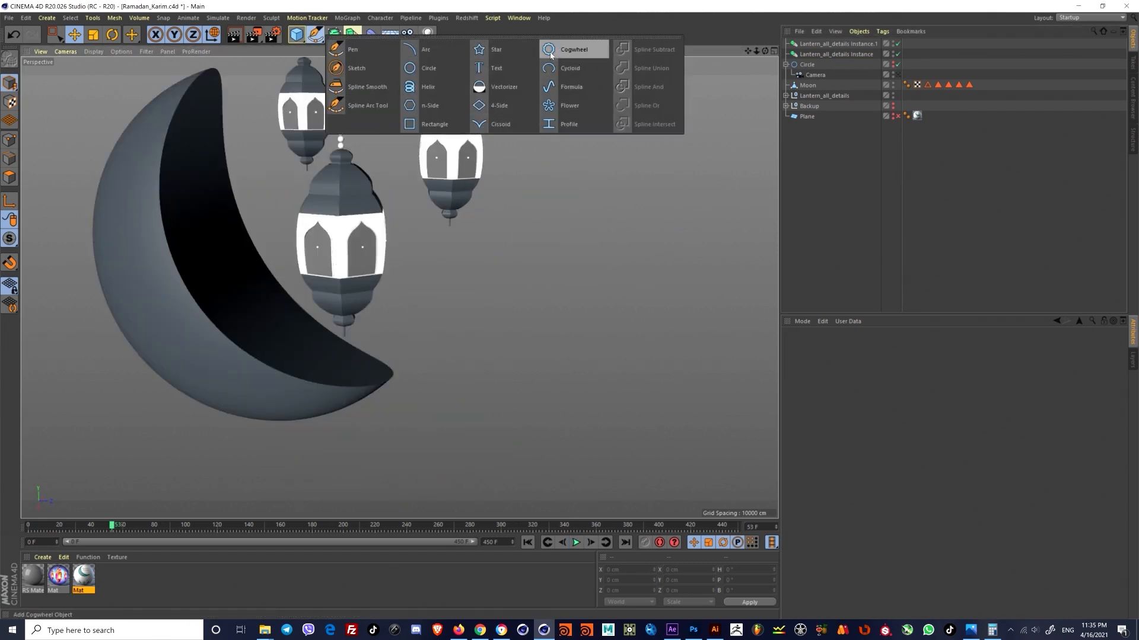
left_click(479, 49)
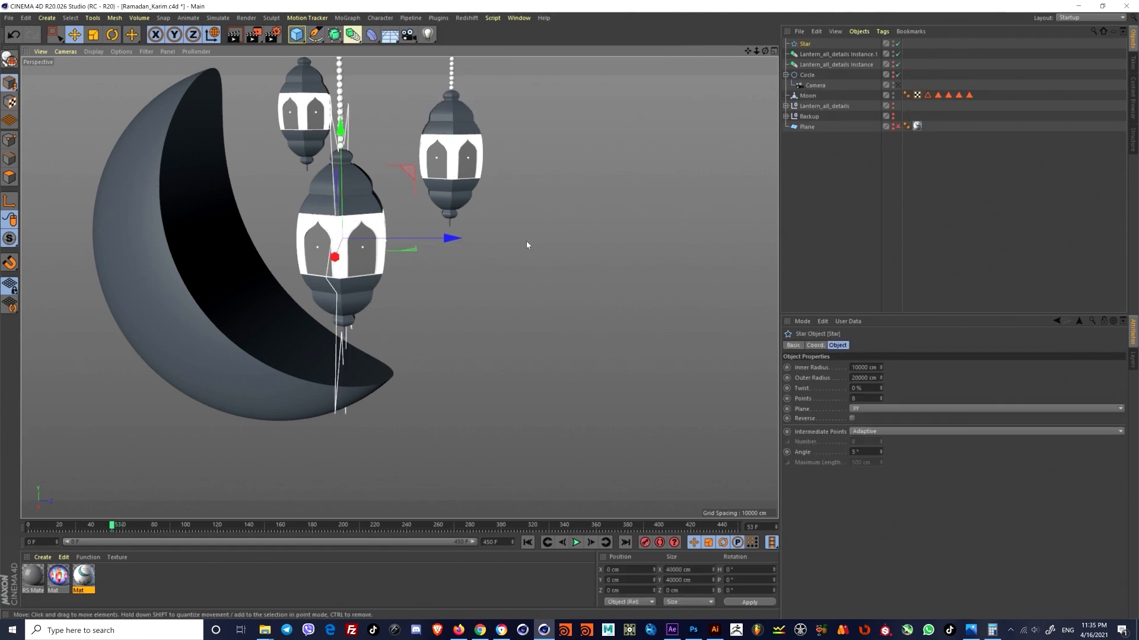
left_click_drag(427, 243, 630, 255)
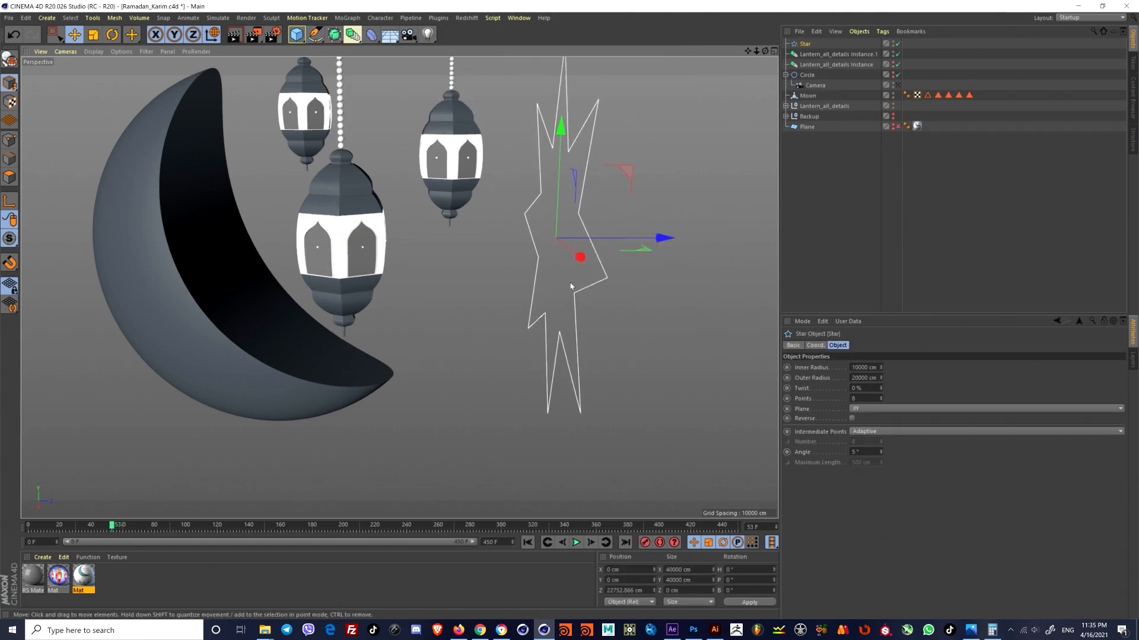
Step: Set the star's plane to ZY and move it clear of the lanterns to a Z position of about 41,070 cm
left_click(880, 410)
scroll(606, 225, "down", 2)
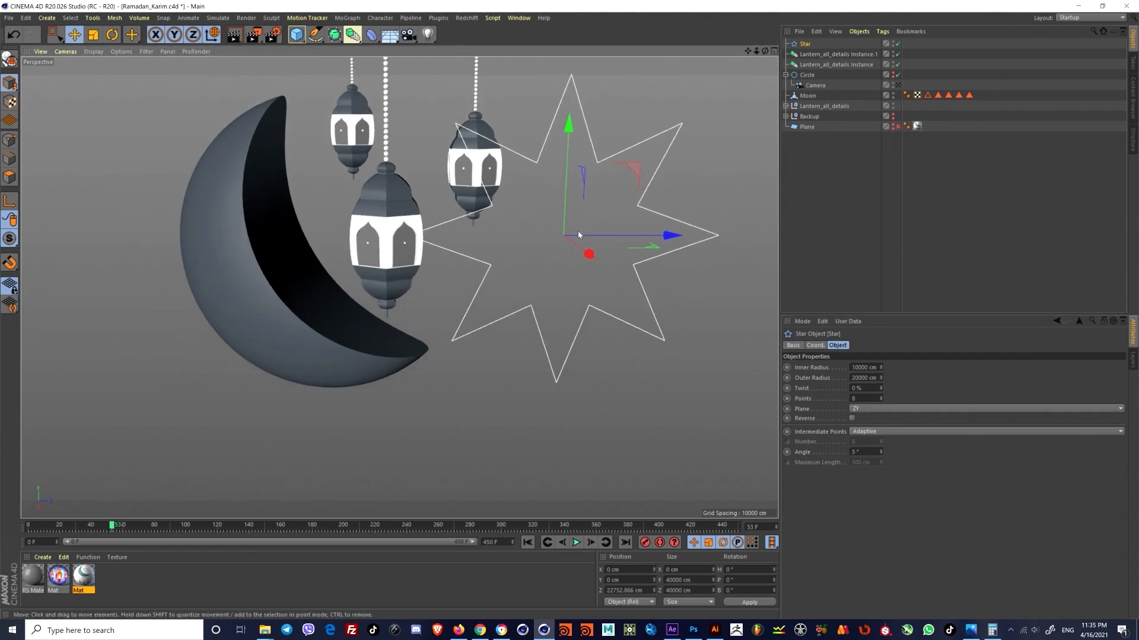
middle_click_drag(577, 230, 480, 249, "alt")
left_click_drag(522, 254, 663, 259)
middle_click_drag(582, 267, 535, 270, "alt")
scroll(536, 270, "up", 2)
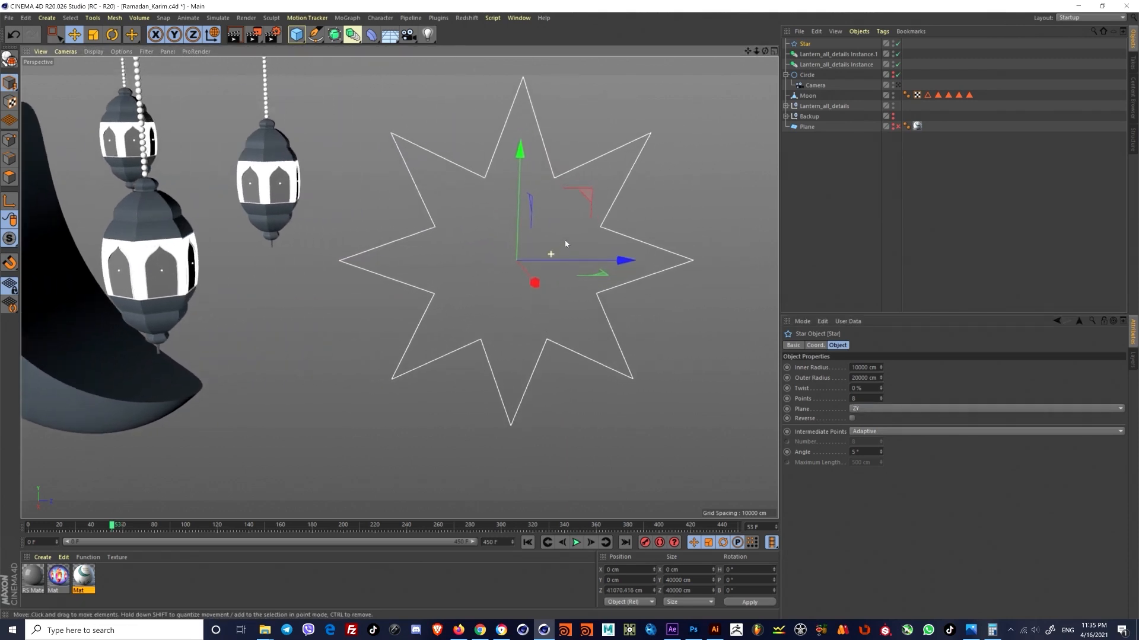
Step: Reduce the star spline to 5 points
left_click(881, 400)
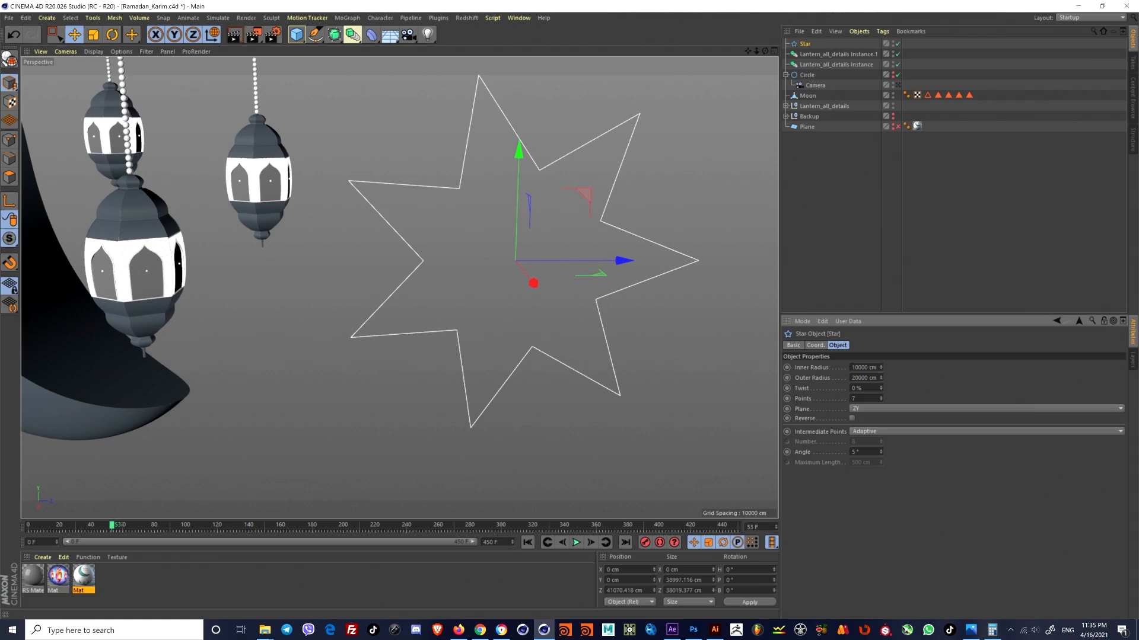
left_click(880, 401)
left_click(881, 400)
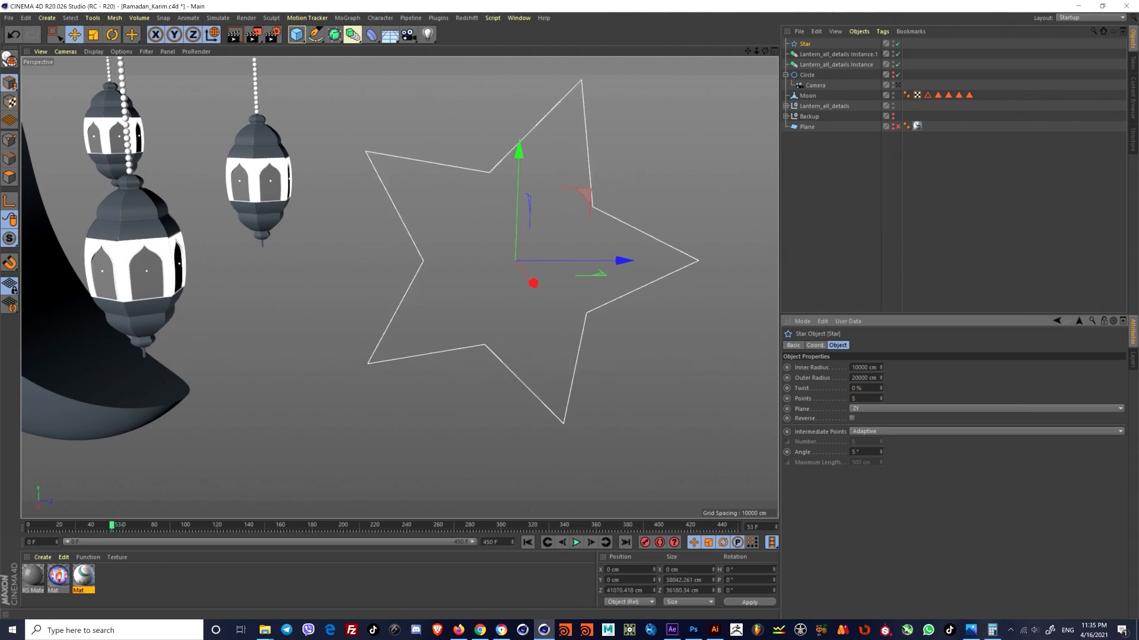
Step: Rotate the star to a pitch of about 19.9° so one tip points upward, using the Right view for alignment
left_click_drag(601, 308, 493, 249, "alt")
key("r")
middle_click(493, 251)
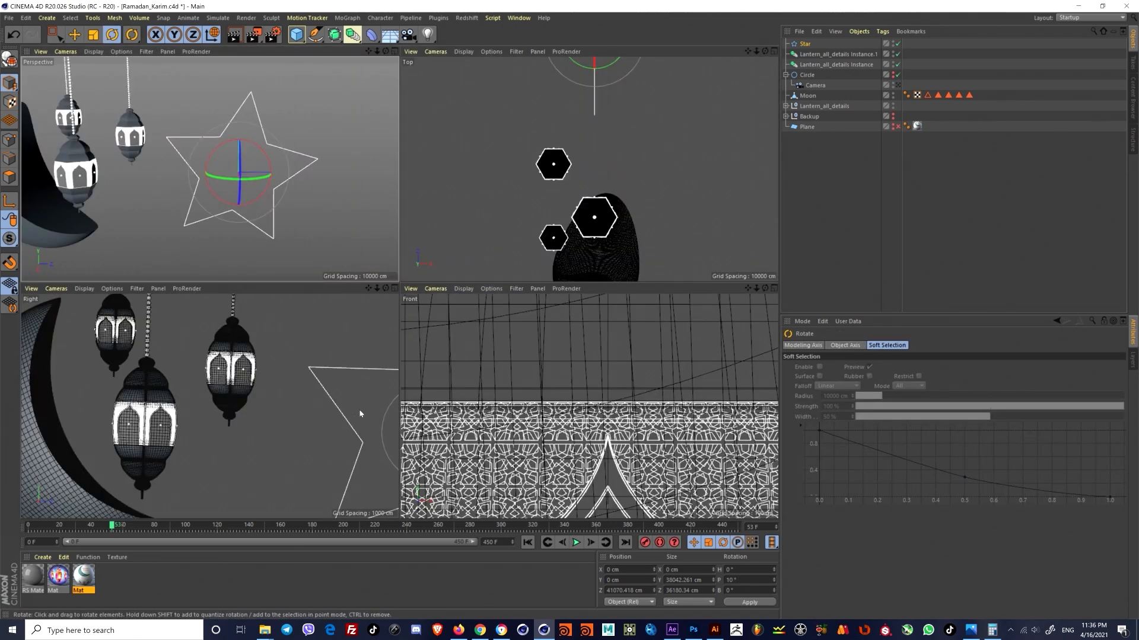
middle_click(363, 418)
scroll(386, 294, "up", 4)
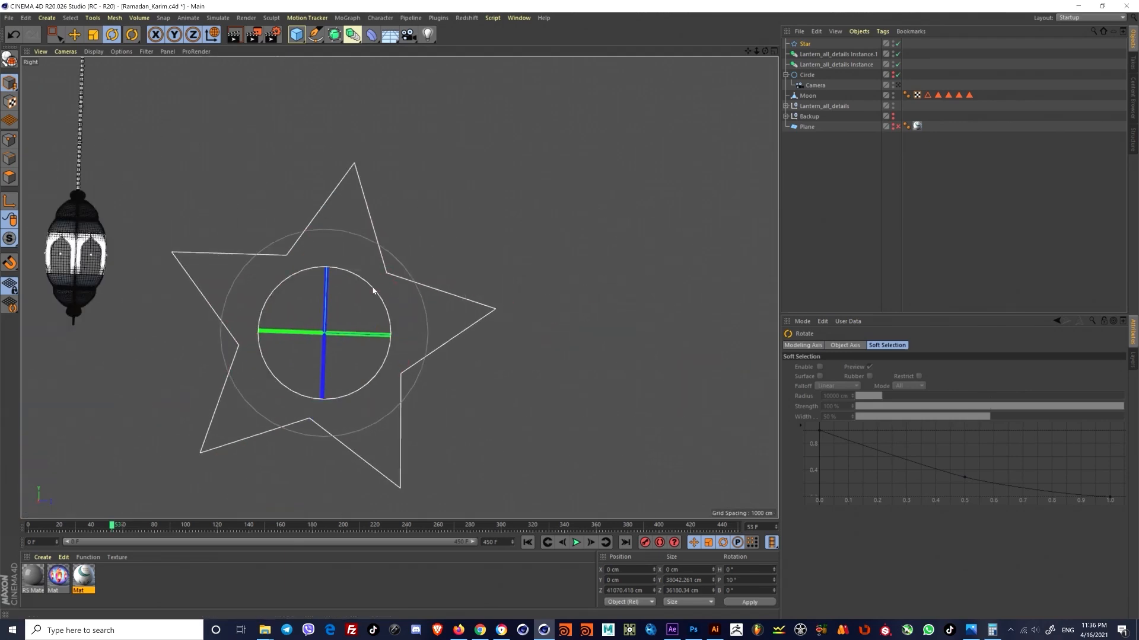
left_click_drag(376, 291, 363, 281)
middle_click_drag(330, 308, 567, 379, "alt")
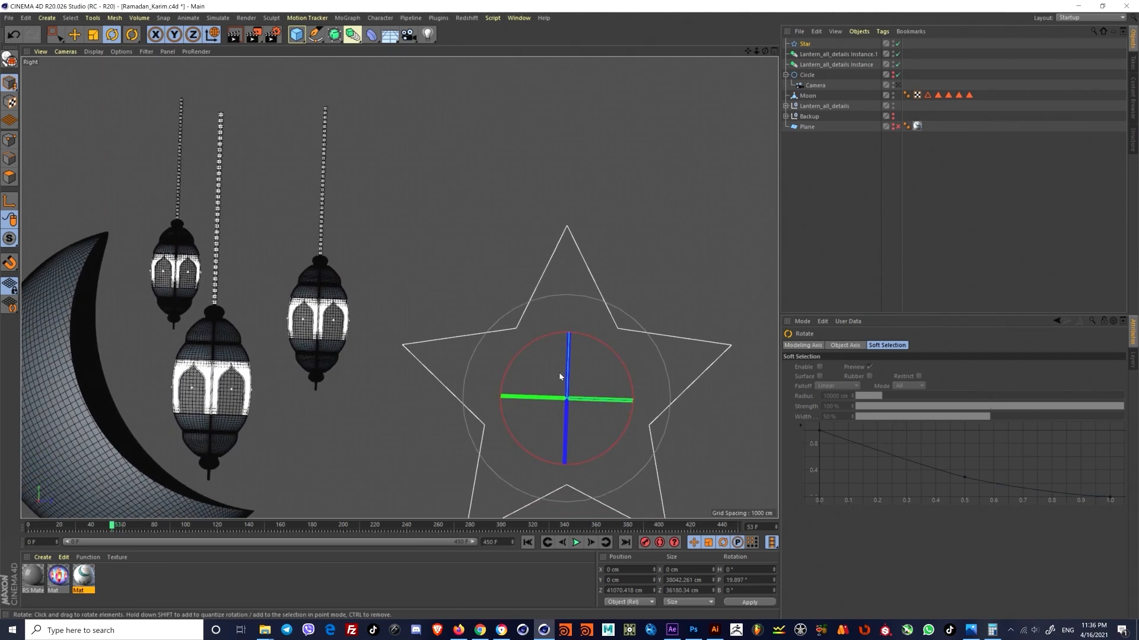
Step: Move the star over the larger lantern instance's chain and scale it down to about 19,325 cm tall
key("e")
left_click_drag(631, 428, 371, 289)
key("t")
scroll(362, 219, "up", 5)
scroll(362, 219, "down", 5)
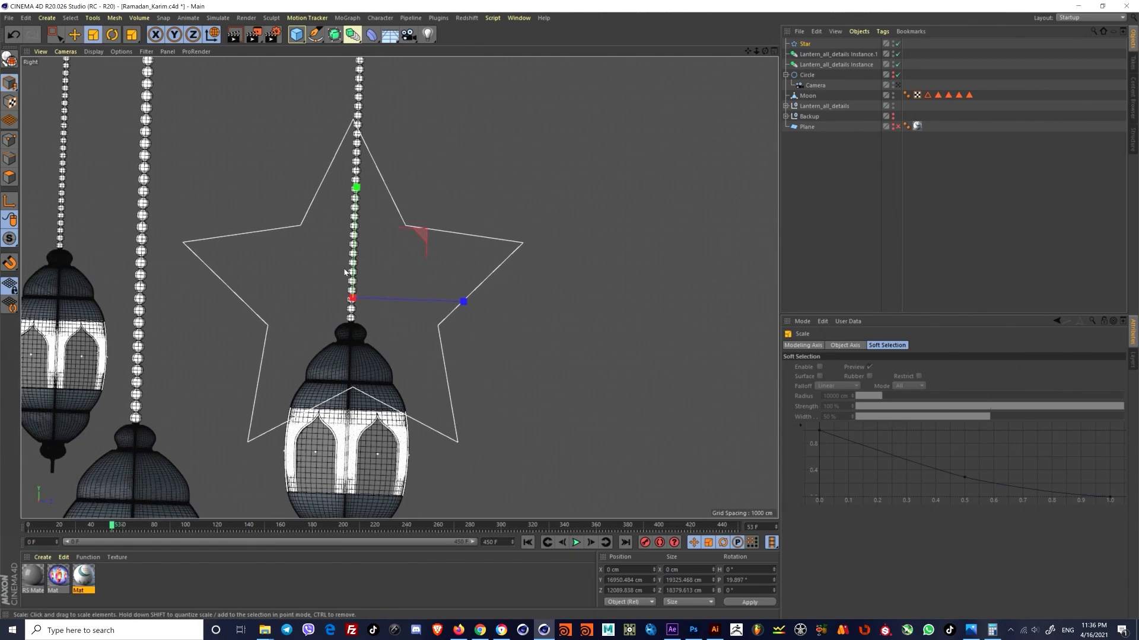
Step: Adjust the star's pitch to about 18.4° and move it beside the lanterns to a Z position of about 34,858 cm
key("r")
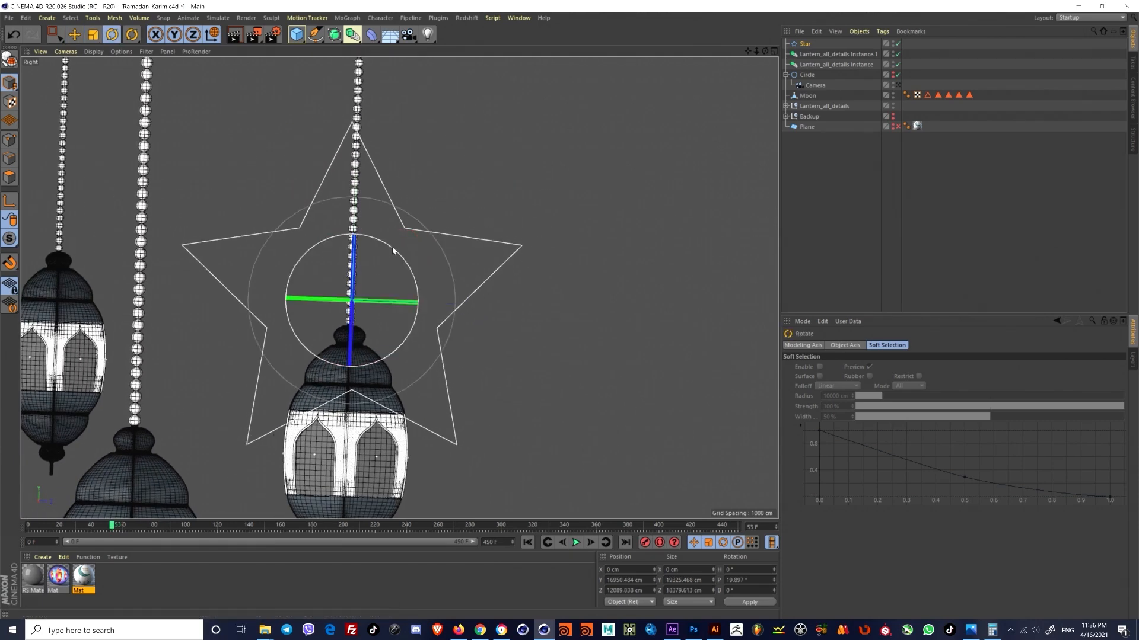
left_click_drag(394, 253, 493, 279)
scroll(385, 251, "down", 6)
key("e")
scroll(434, 293, "up", 4)
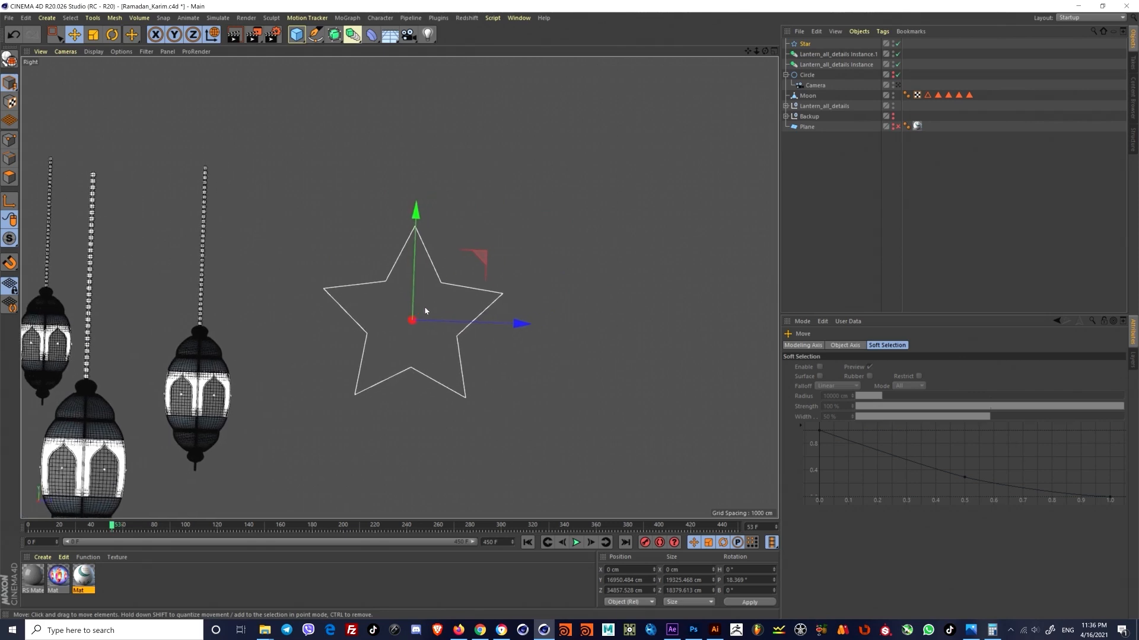
key("F1")
left_click_drag(313, 221, 360, 221, "alt")
left_click(336, 36)
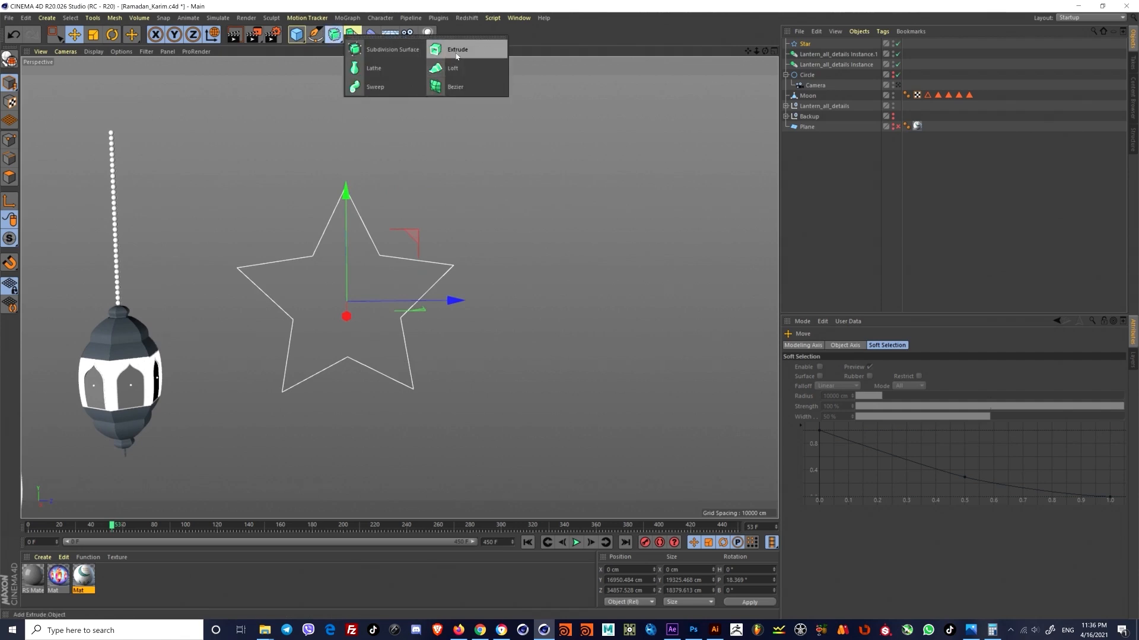
left_click(457, 50)
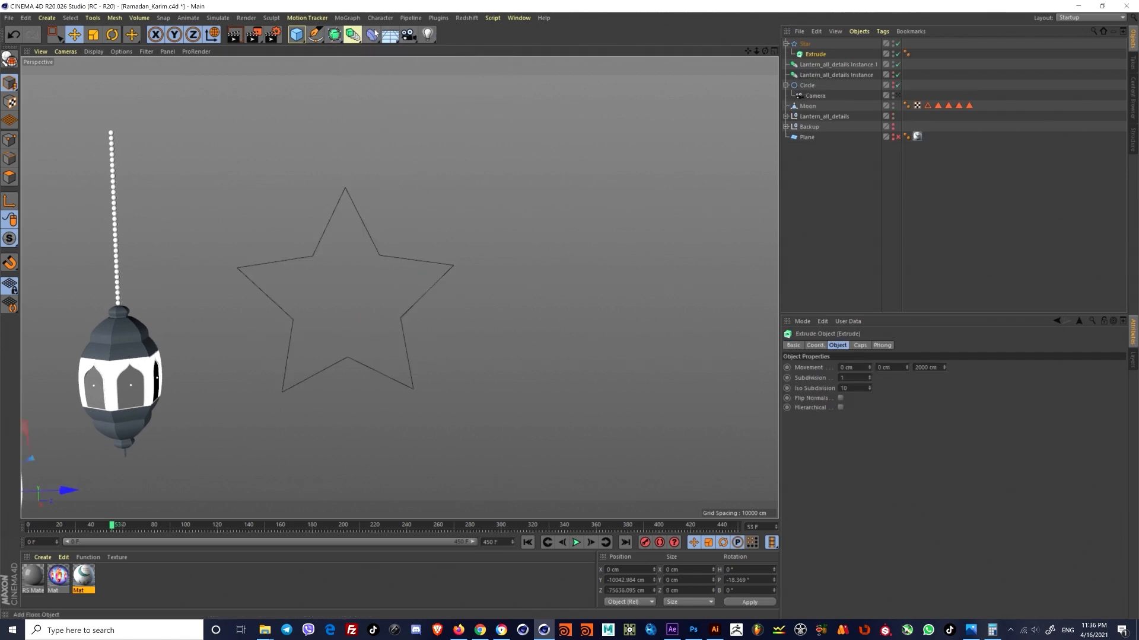
key("ctrl+z")
Step: Add an Extrude generator as the star spline's parent and set its Z movement to 0 cm
left_click_drag(336, 35, 456, 50, "alt")
mouse_move(411, 293)
left_mouse_down("alt")
mouse_move(379, 297)
mouse_move(396, 296)
left_mouse_up("alt")
double_click(925, 368)
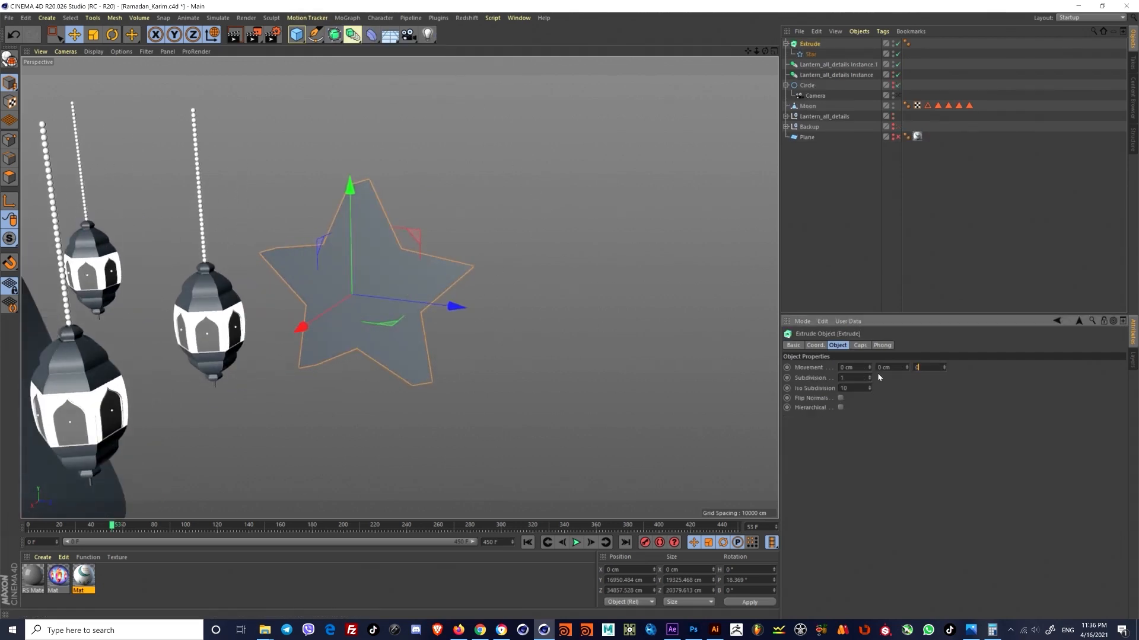
key("Return")
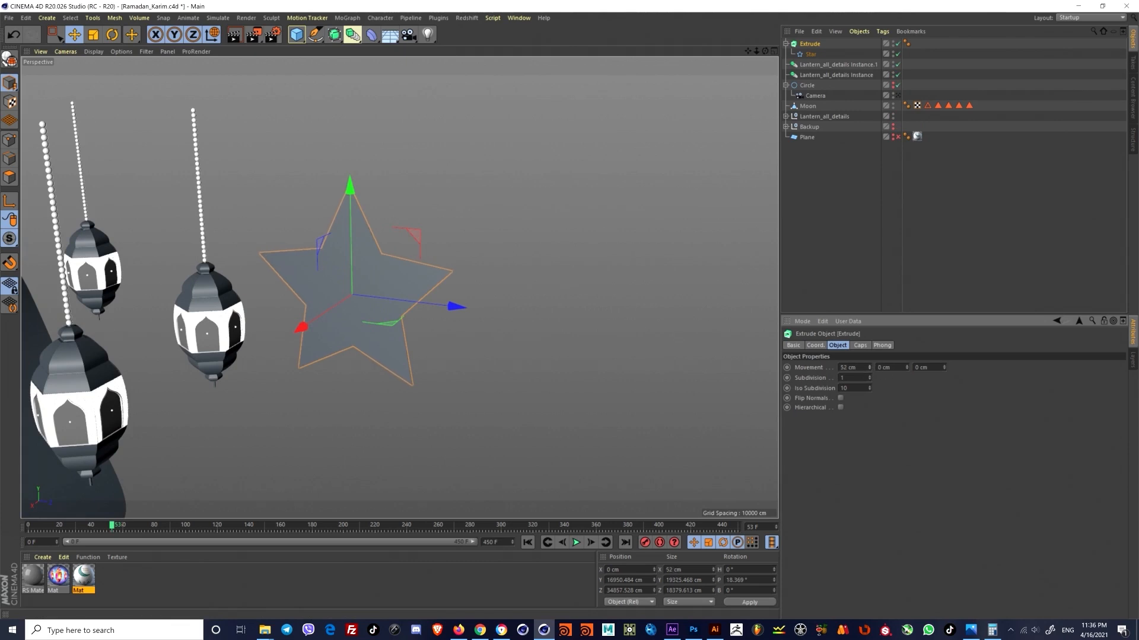
Step: Raise the star extrusion's X movement to about 1,313 cm and display the scene with Gouraud Shading (Lines)
left_click_drag(466, 297, 362, 255, "alt")
right_click_drag(363, 255, 399, 290, "alt")
left_click_drag(399, 290, 409, 345, "alt")
left_click_drag(869, 367, 870, 333)
left_click_drag(348, 293, 289, 256, "alt")
key("n")
key("b")
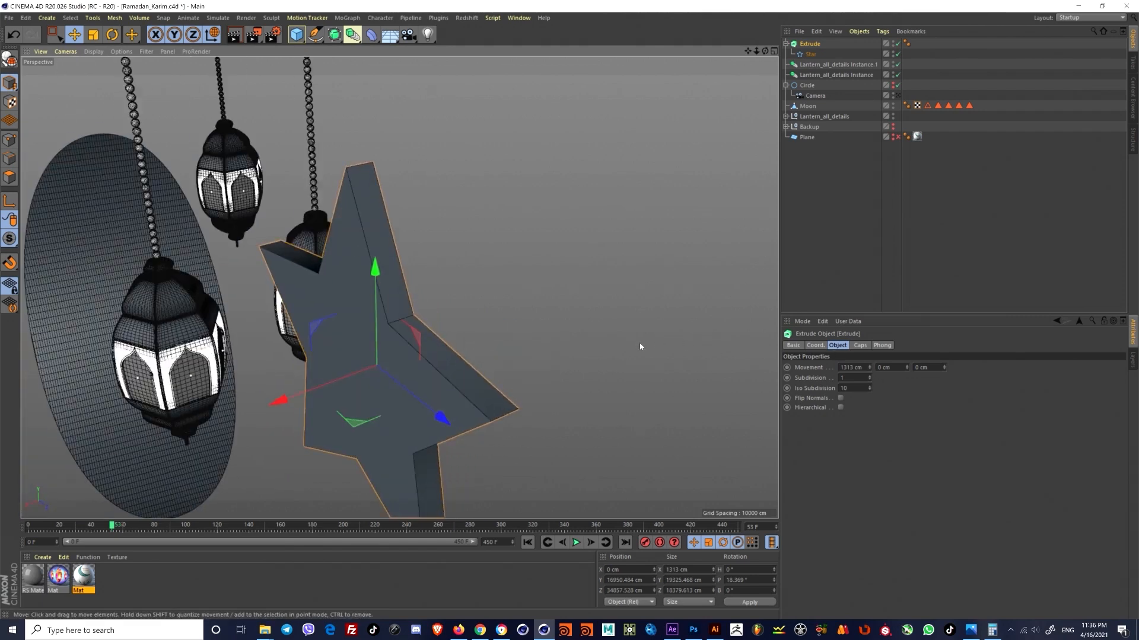
Step: Thicken the star by increasing its X movement to about 1,975 cm and inspect it from several angles
left_click_drag(431, 344, 481, 348, "alt")
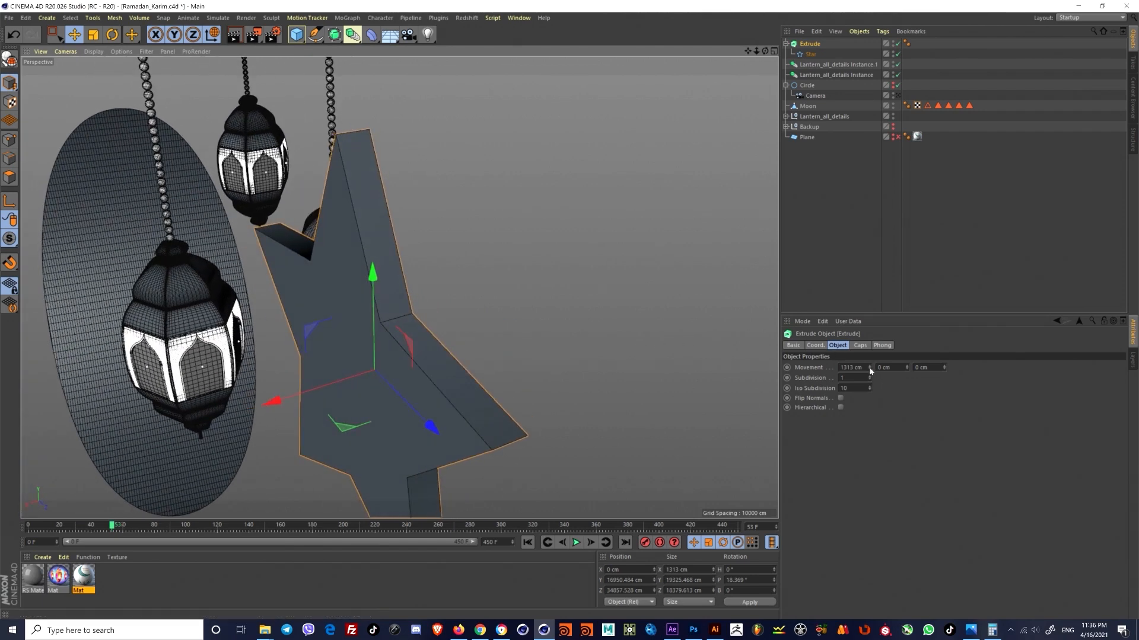
left_click_drag(870, 367, 899, 368)
right_click_drag(488, 323, 447, 358, "alt")
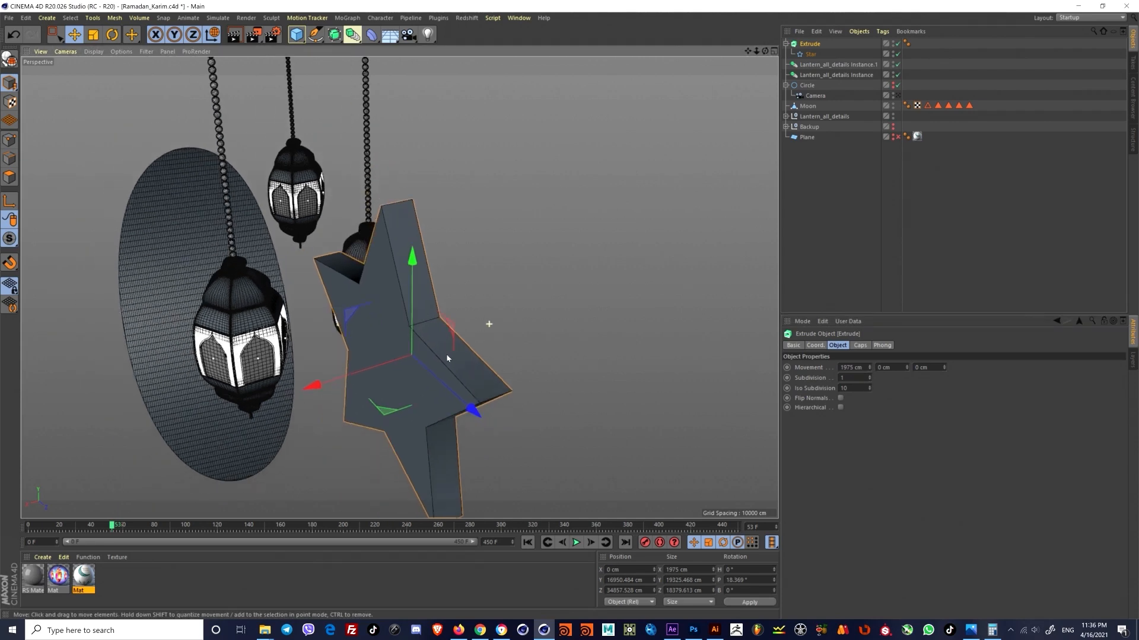
left_click_drag(439, 346, 501, 329, "alt")
right_click_drag(501, 329, 463, 318, "alt")
left_click_drag(458, 319, 465, 287, "alt")
right_click_drag(448, 287, 465, 274, "alt")
left_click_drag(448, 300, 424, 310, "alt")
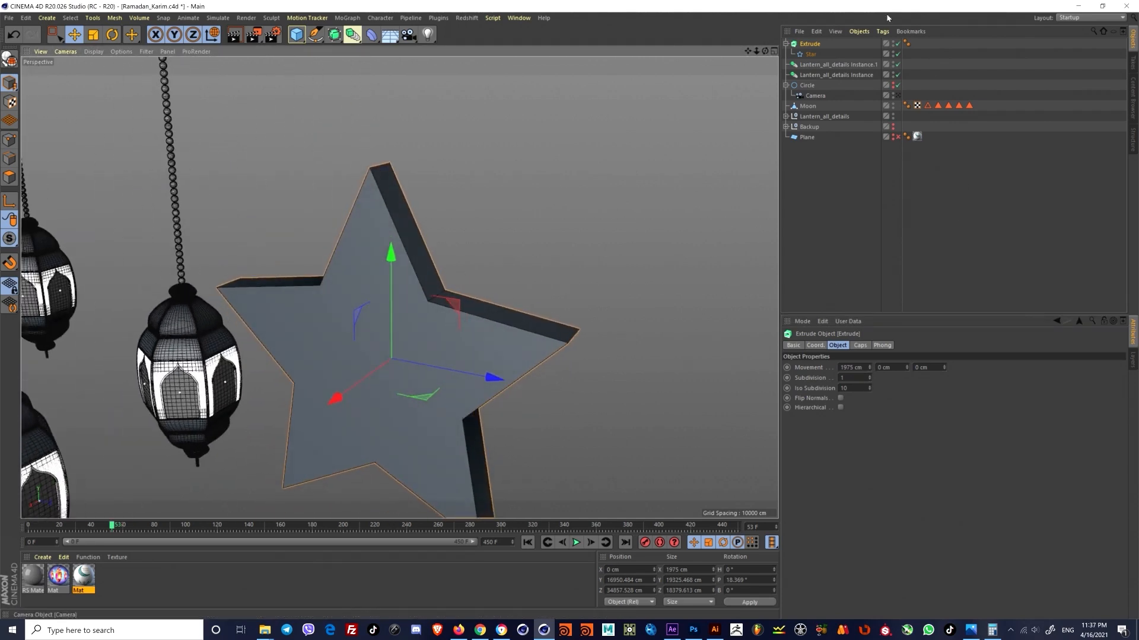
Step: Rename the Extrude object as Star and copy it into the Backup group
double_click(807, 43)
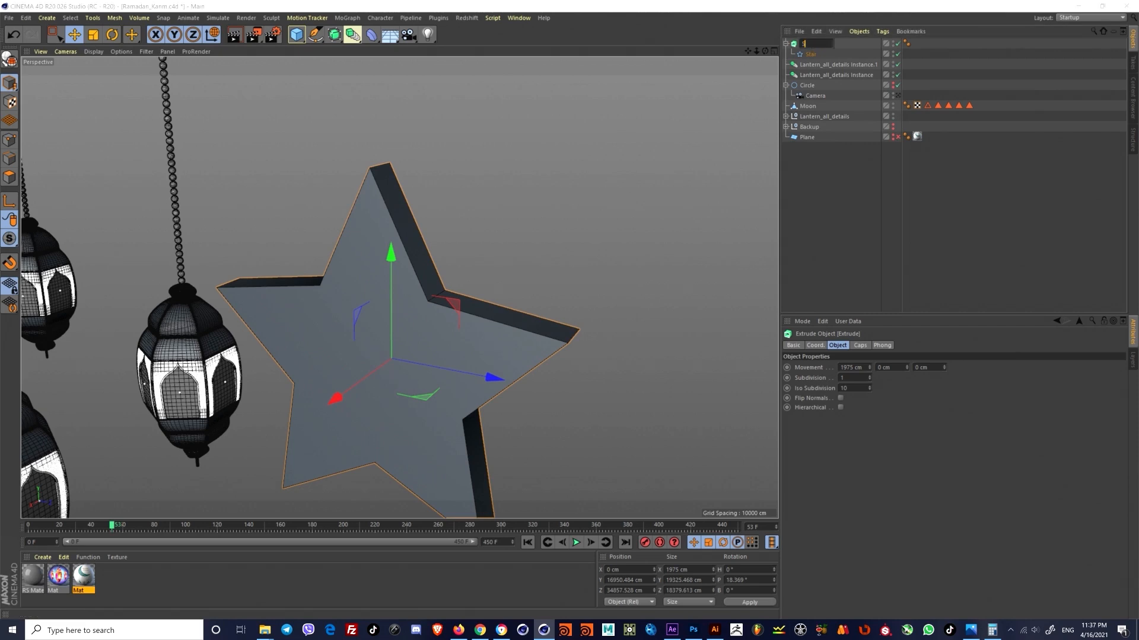
key("Return")
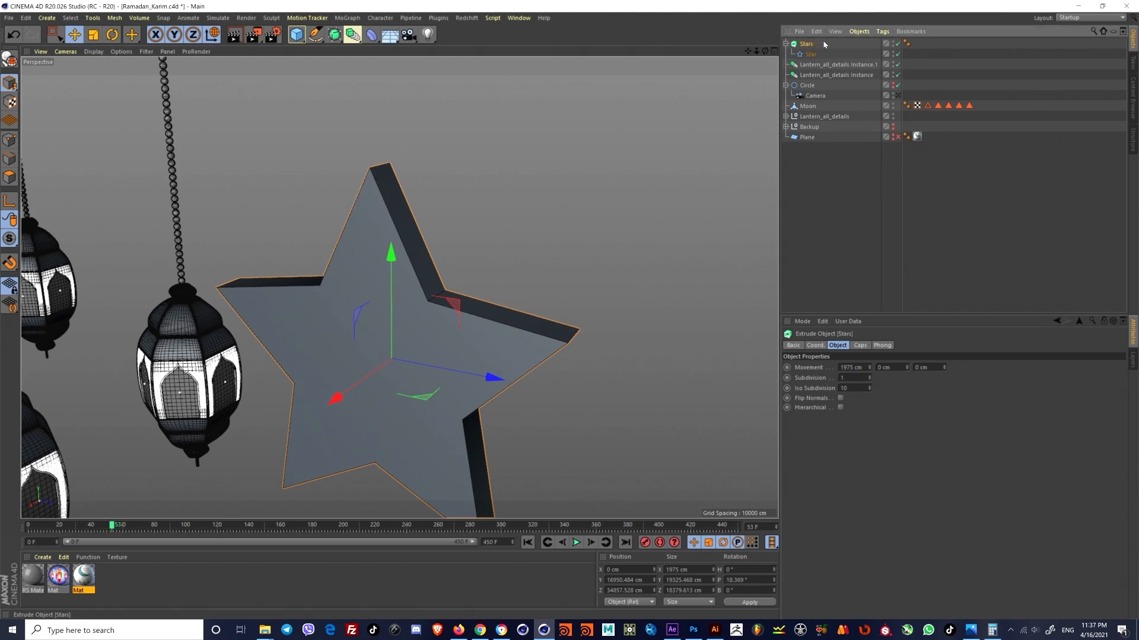
double_click(810, 45)
left_click_drag(807, 127, 808, 126, "ctrl")
left_click(786, 126)
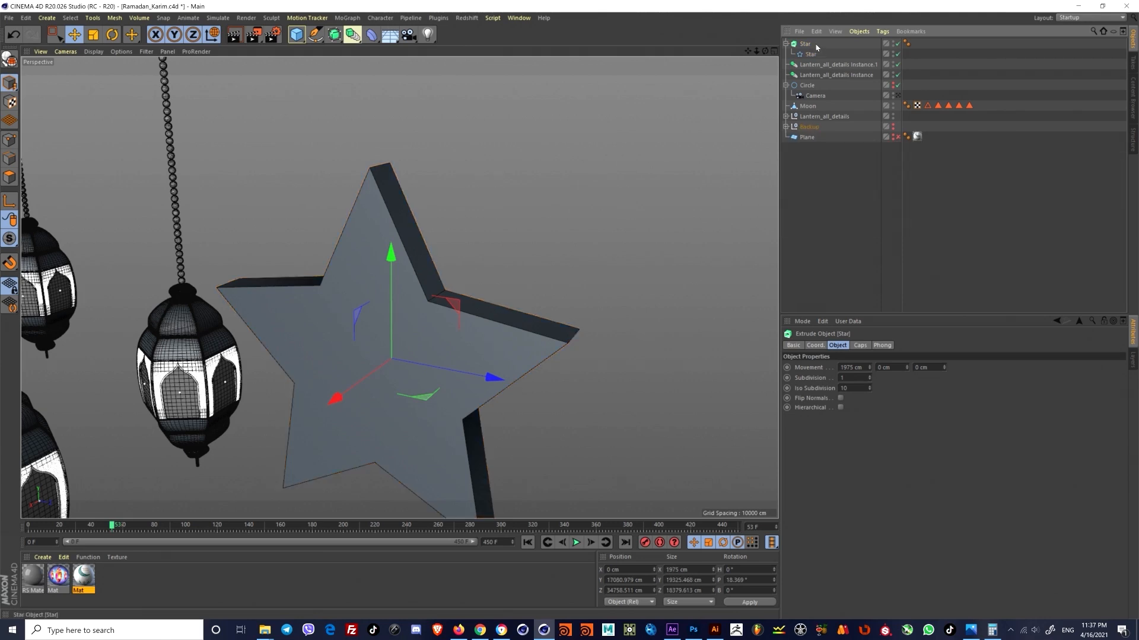
left_click(802, 45)
key("c")
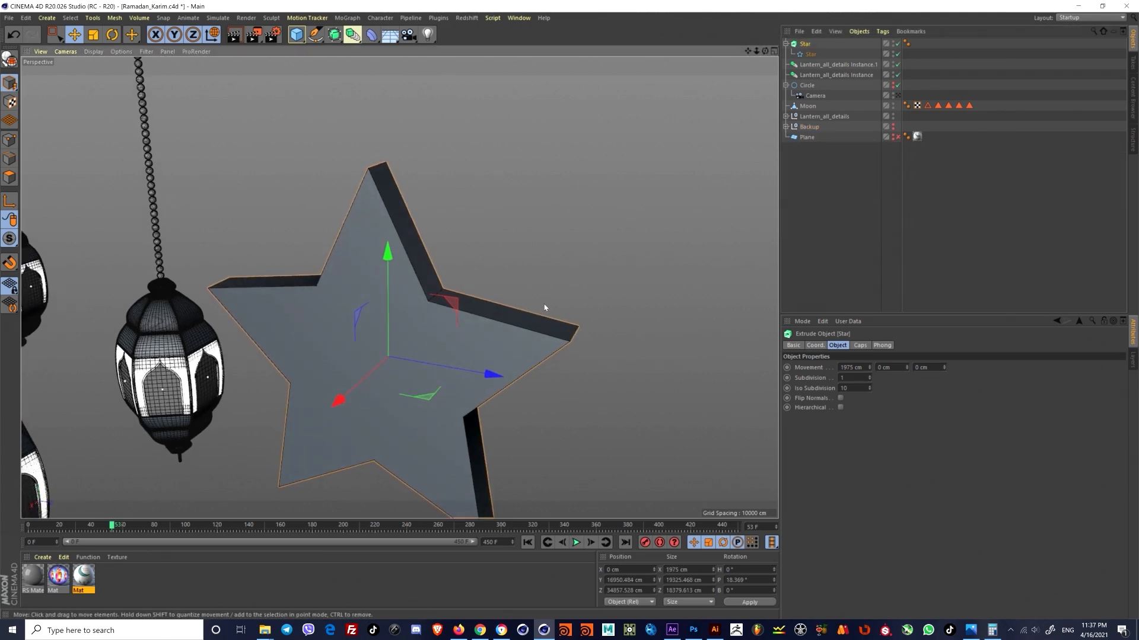
right_click(802, 44)
left_click(790, 175)
left_click(801, 43)
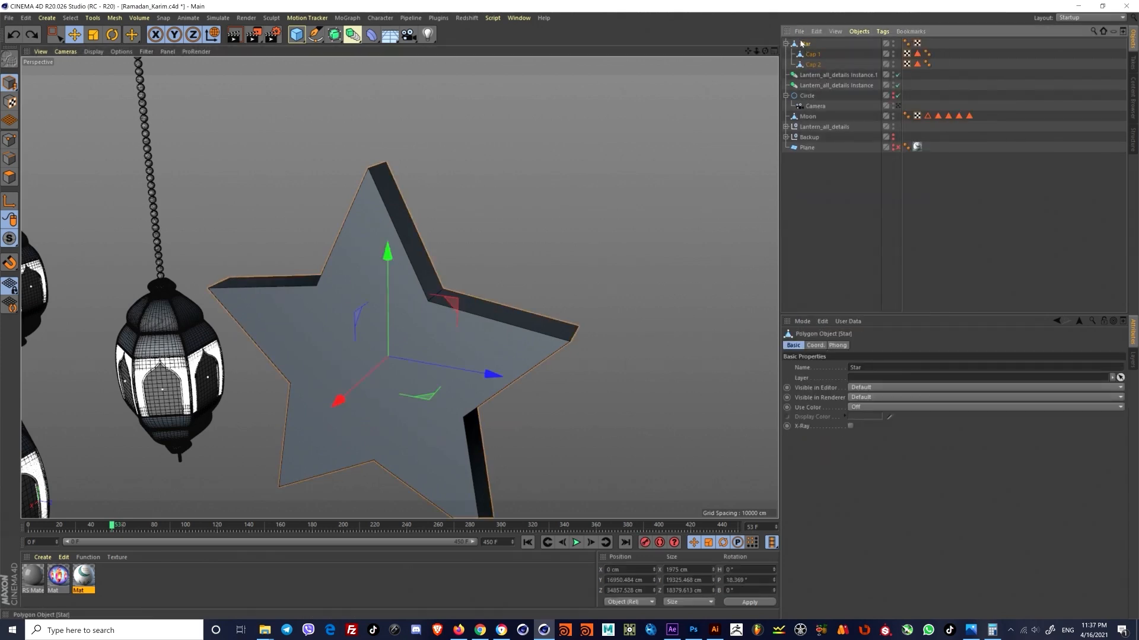
key("ctrl+z")
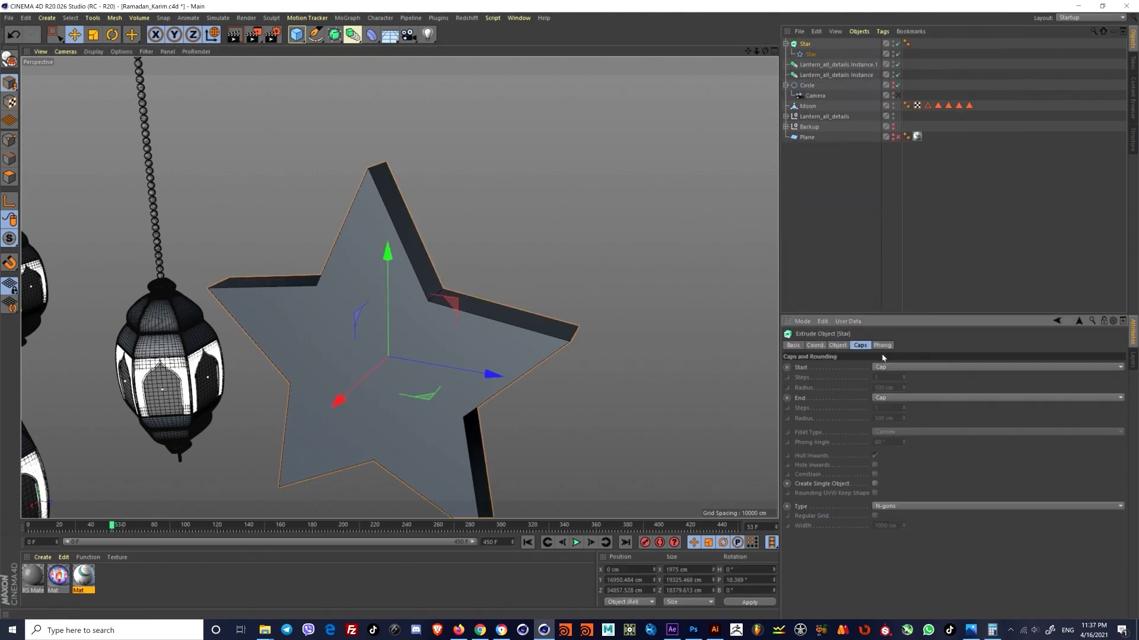
Step: Set both the start and end caps of the star extrusion to Fillet Cap
left_click(896, 368)
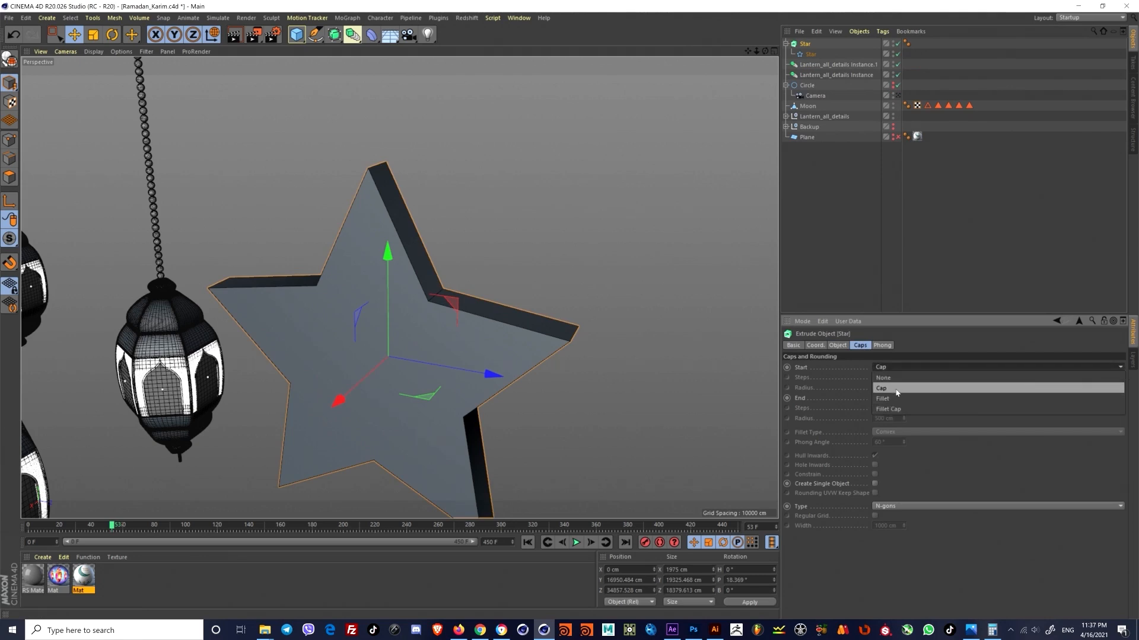
left_click(898, 409)
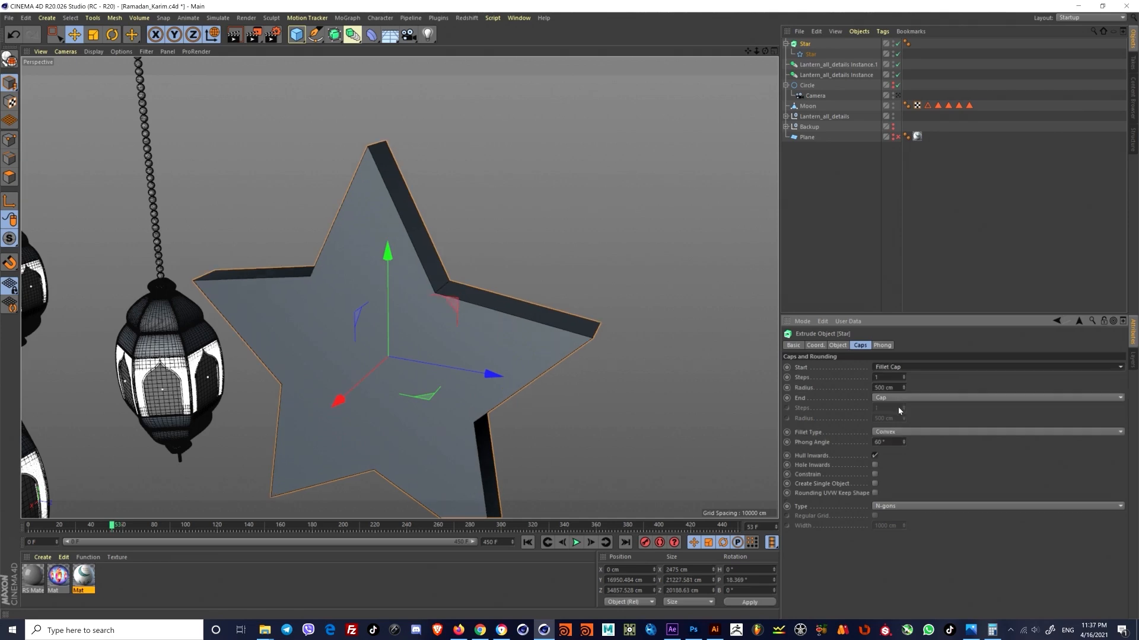
left_click(904, 398)
left_click(902, 440)
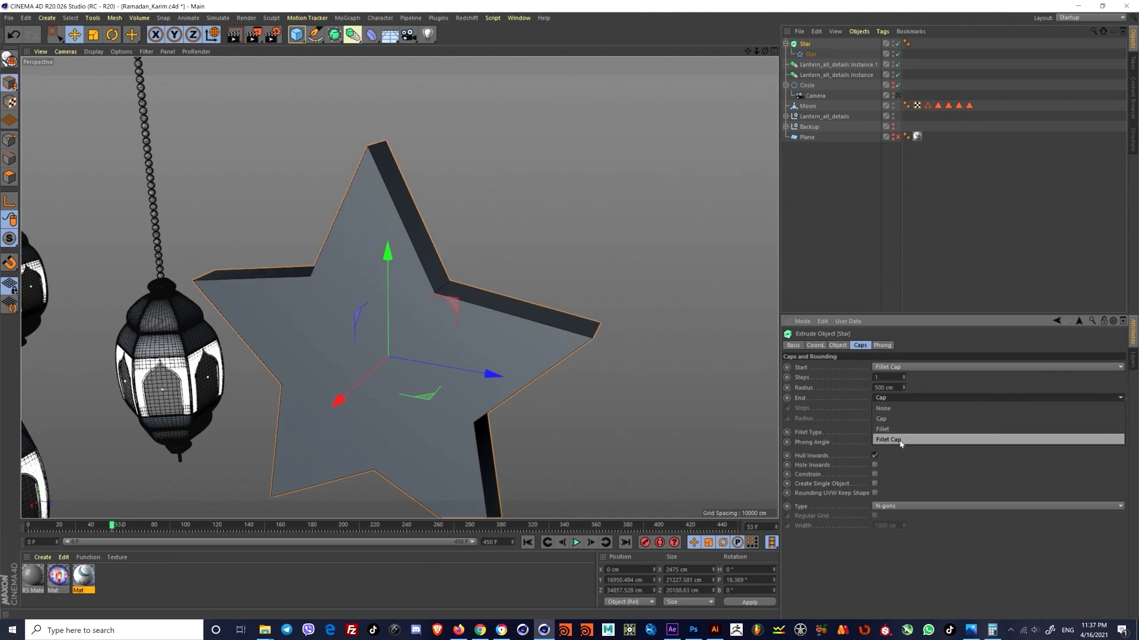
left_click_drag(746, 415, 614, 328, "alt")
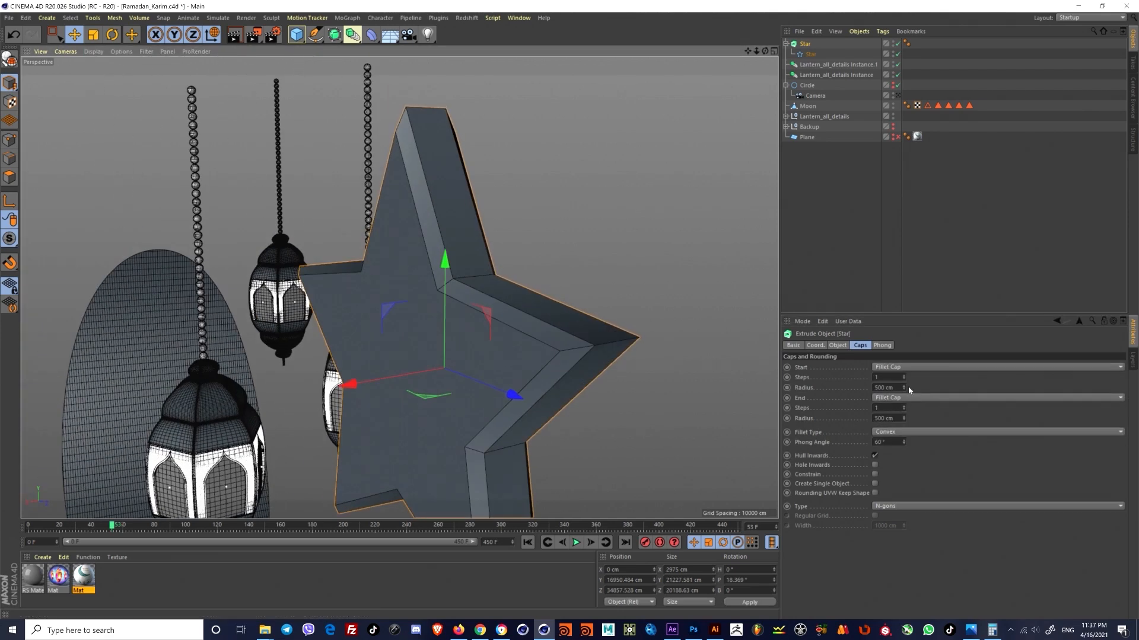
Step: Adjust the fillet radius on the star extrusion's start and end caps
left_click_drag(904, 386, 904, 409)
key("ctrl+z")
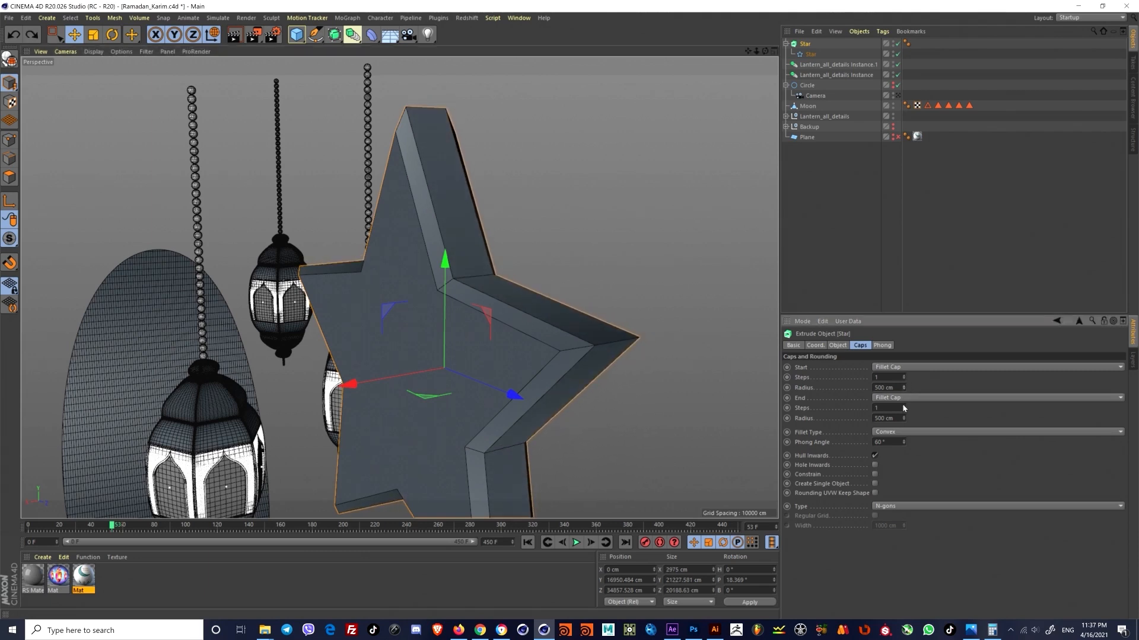
left_click_drag(903, 418, 903, 382)
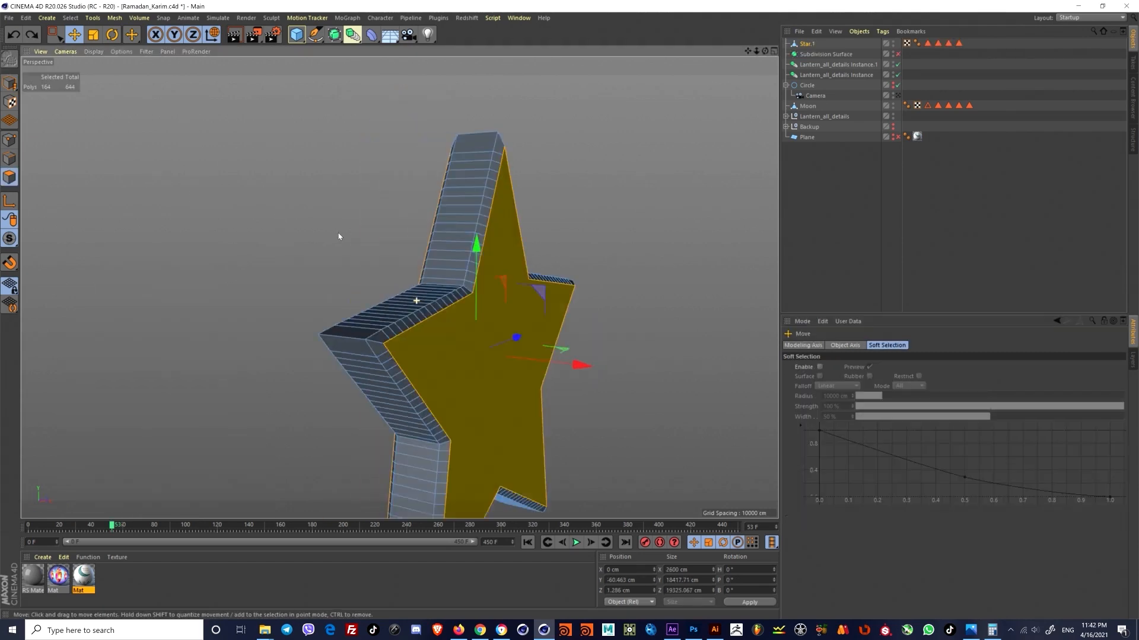
Step: Extrude the star's front and back faces inward to small central stars and spread them apart along X to about 5,128 cm
left_click_drag(338, 236, 382, 240, "alt")
key("t")
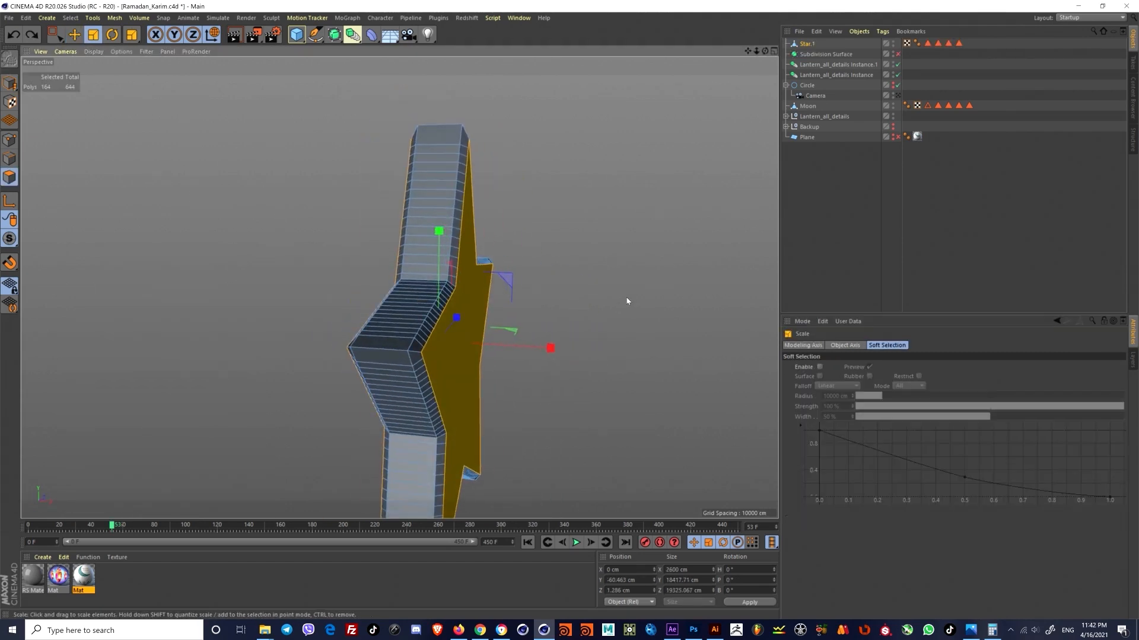
left_click_drag(651, 314, 313, 430, "ctrl")
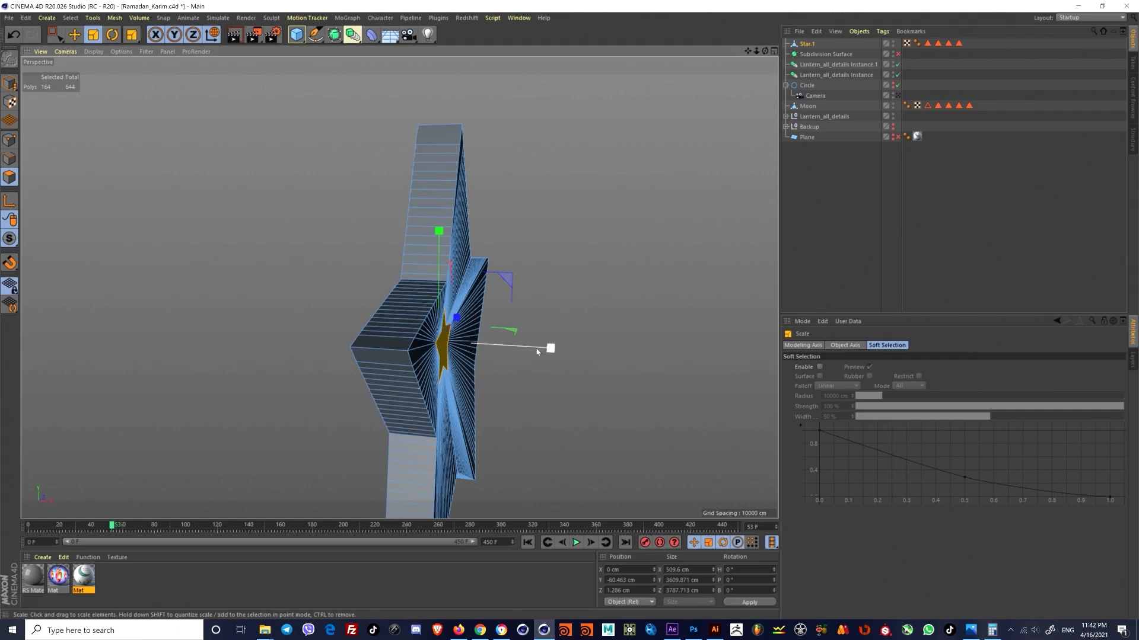
left_click_drag(548, 349, 548, 402)
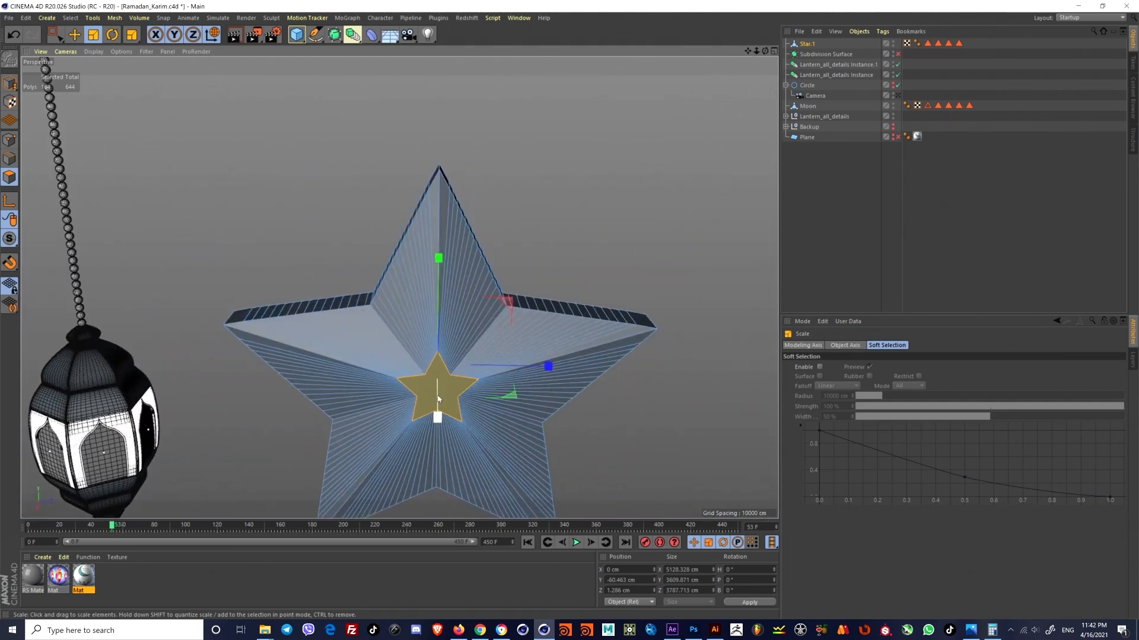
left_click_drag(439, 399, 544, 392, "alt")
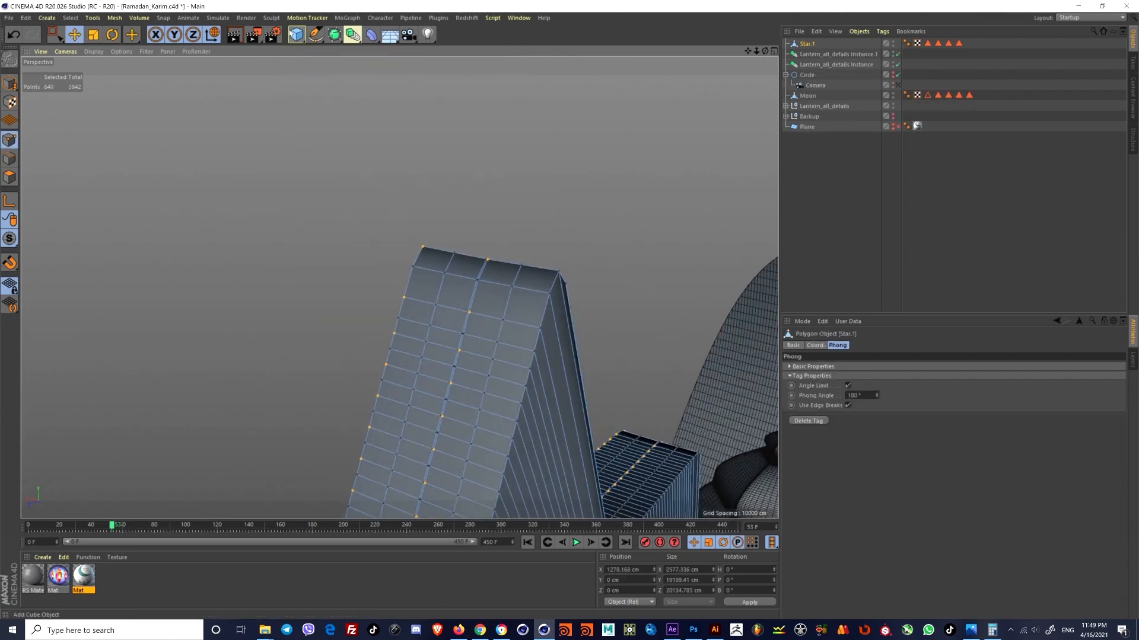
Step: Add a Tube primitive and rotate it 90° in bank so its opening faces the same way as the star's front
left_click(296, 34)
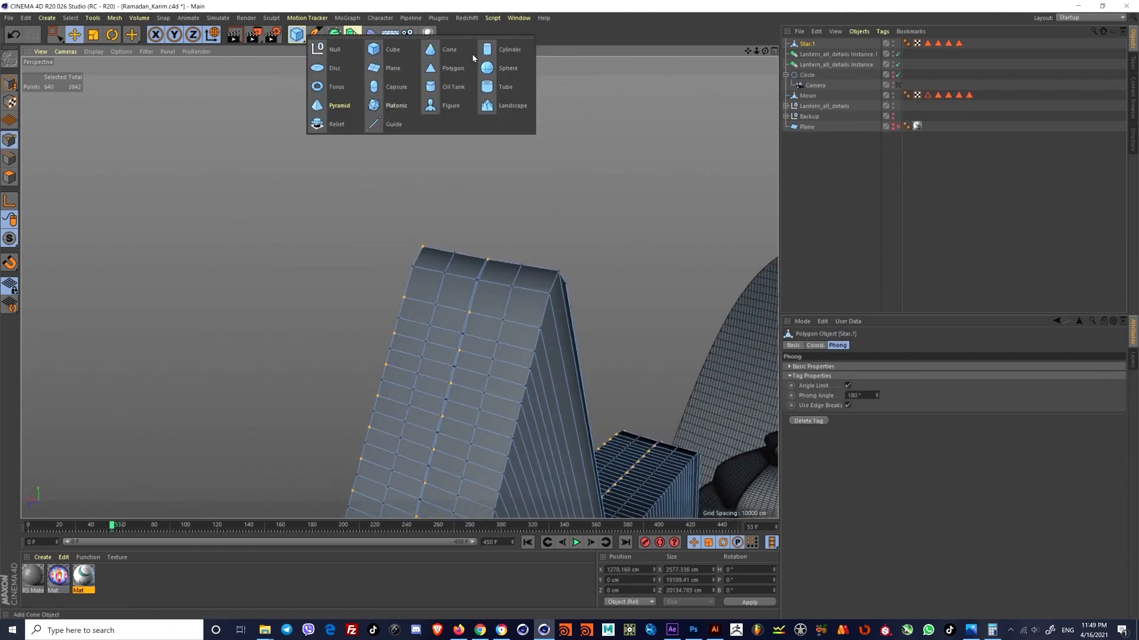
left_click(499, 86)
scroll(522, 114, "down", 3)
left_click_drag(521, 237, 489, 348, "alt")
left_click_drag(278, 469, 449, 446, "alt")
key("t")
key("r")
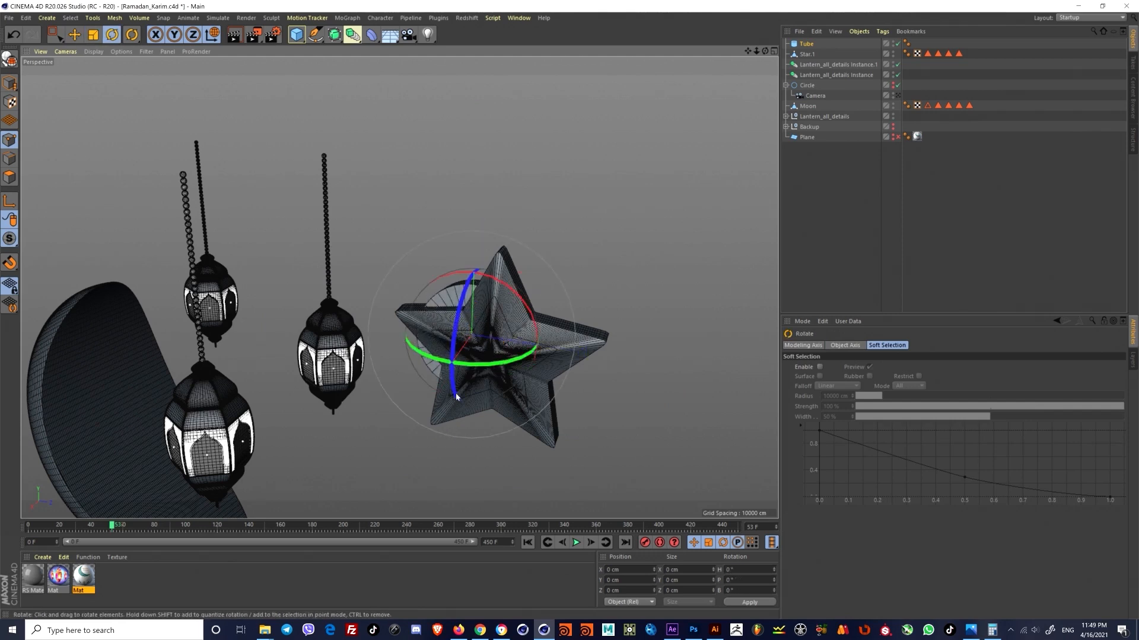
left_click_drag(457, 396, 434, 455)
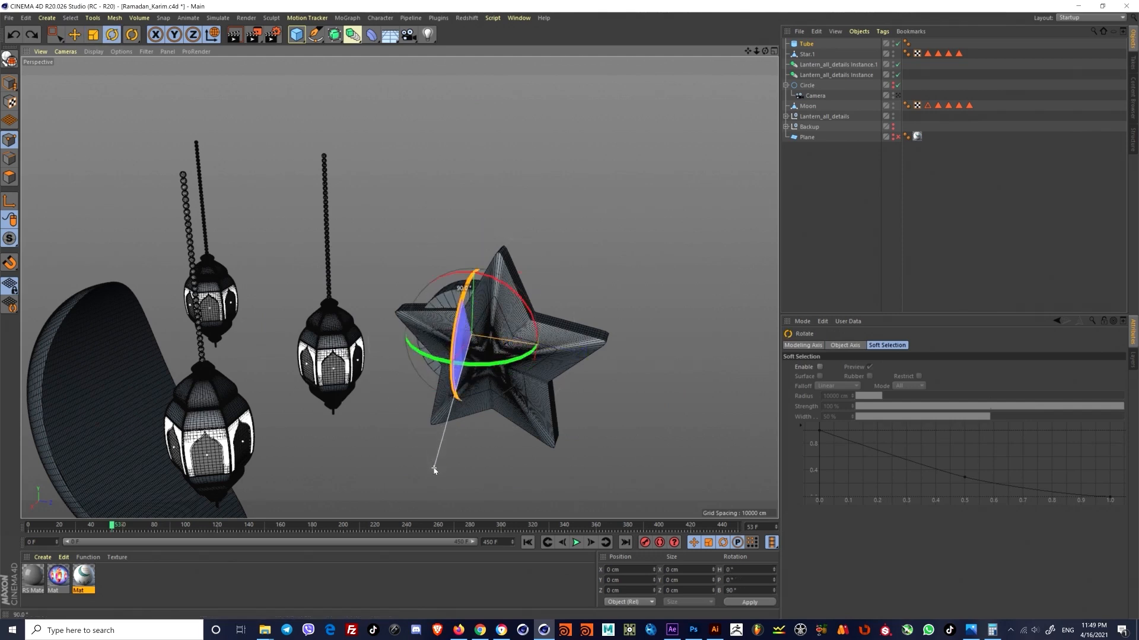
Step: Move the tube above the star's top point and scale it down to about 2,421 cm across
key("e")
left_click_drag(473, 280, 508, 166)
scroll(523, 225, "up", 3)
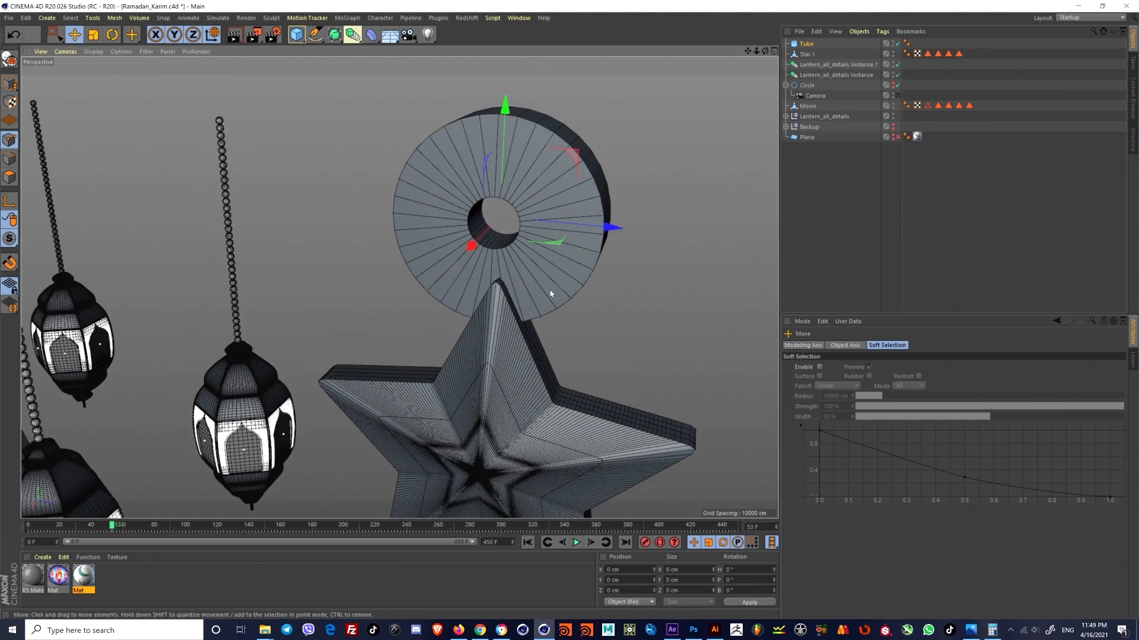
key("t")
left_click_drag(550, 293, 338, 297)
scroll(399, 286, "up", 3)
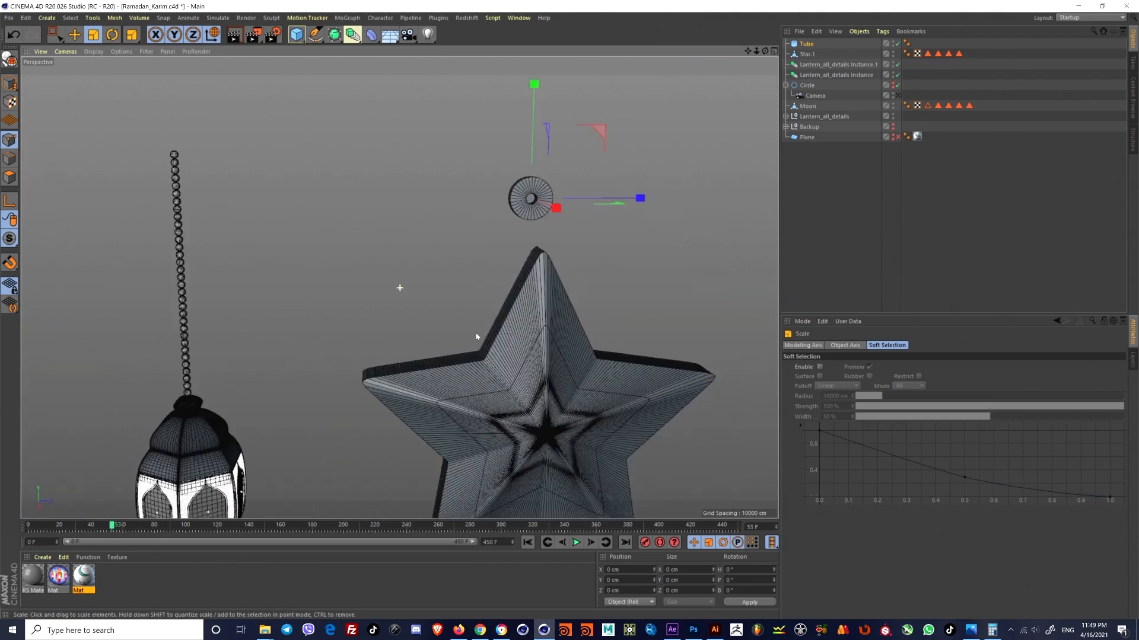
Step: Switch to Model mode and enlarge the tube's inner radius to about 1,137 cm to form a thin ring
middle_click_drag(475, 337, 318, 455)
scroll(284, 247, "up", 2)
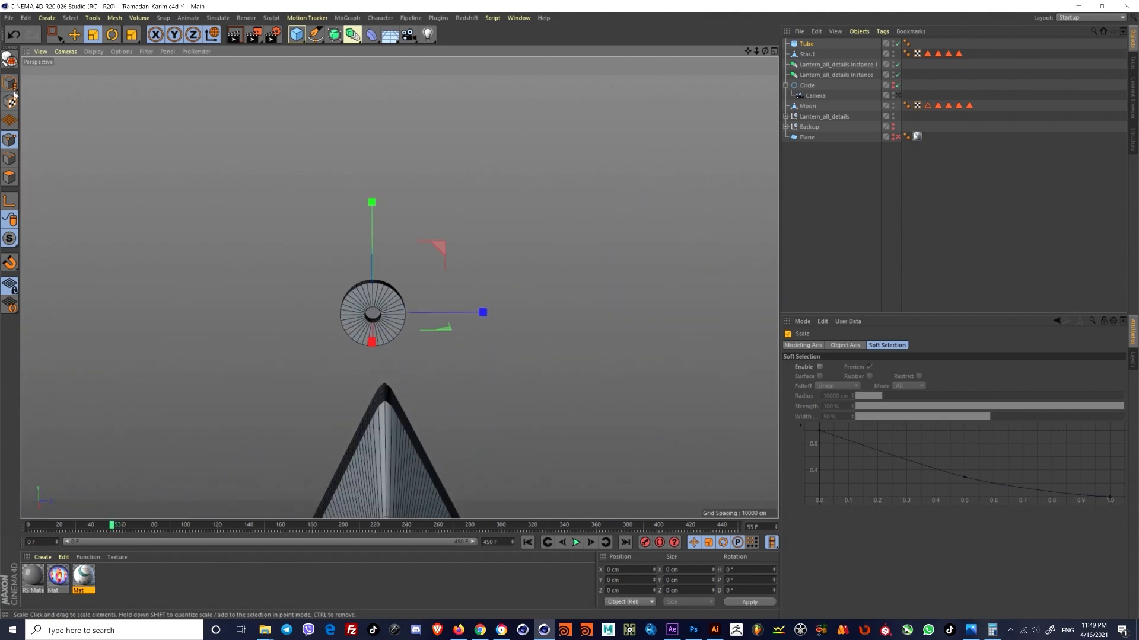
left_click(10, 84)
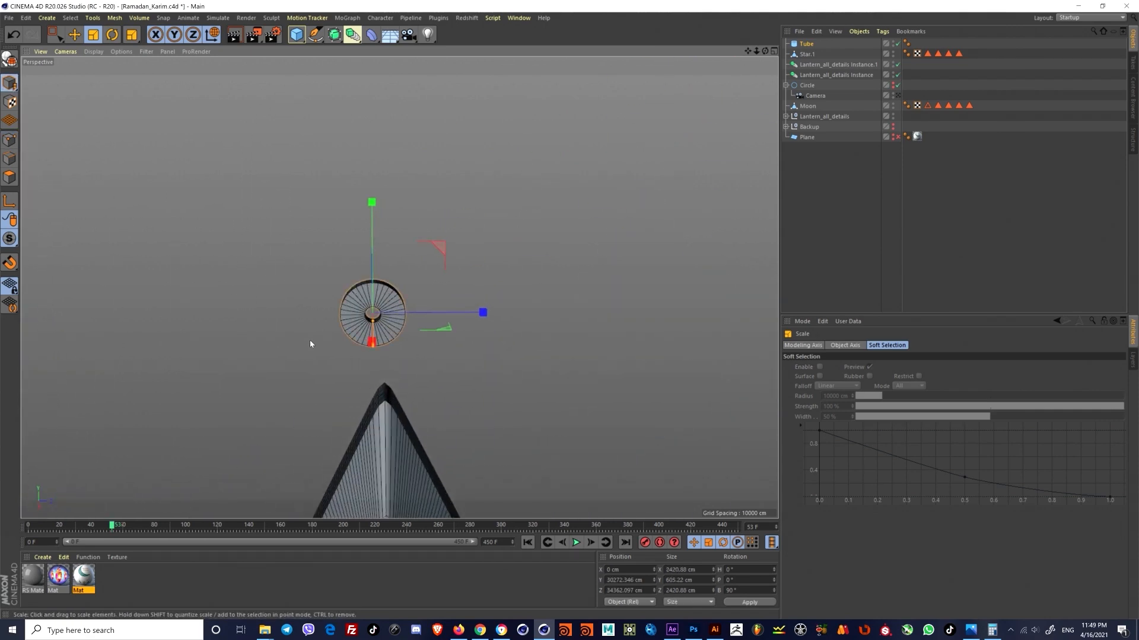
scroll(409, 271, "up", 3)
left_click_drag(367, 319, 370, 361)
middle_click_drag(406, 420, 335, 160)
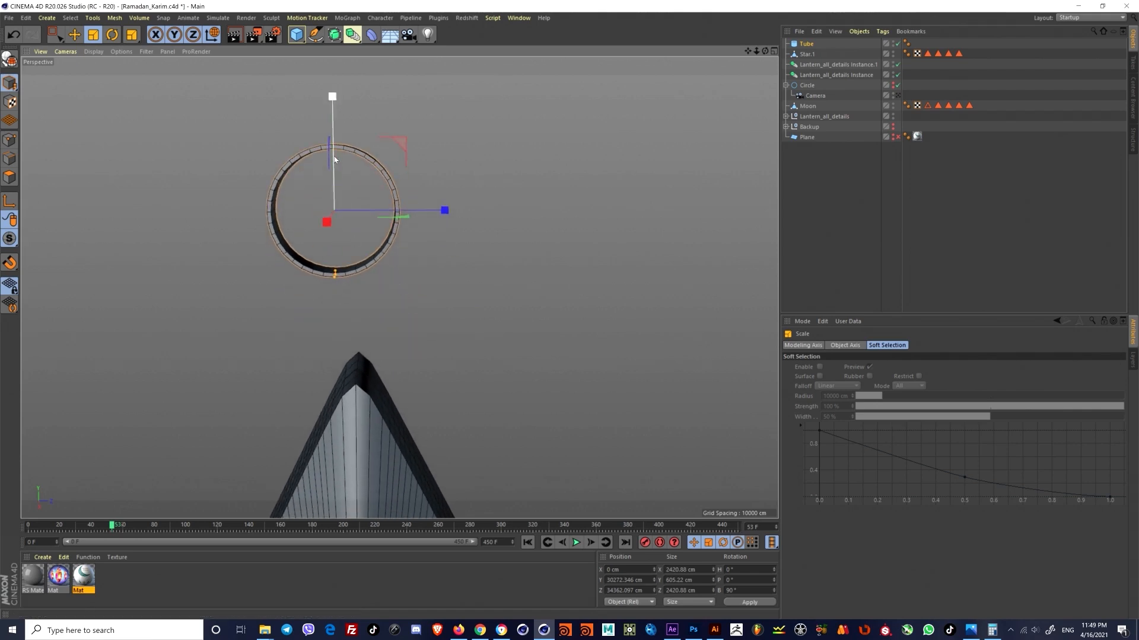
Step: Move the ring down onto the star's top point, at about X 778, Y 27,562 and Z 34,844 cm
key("e")
left_click_drag(347, 160, 349, 294)
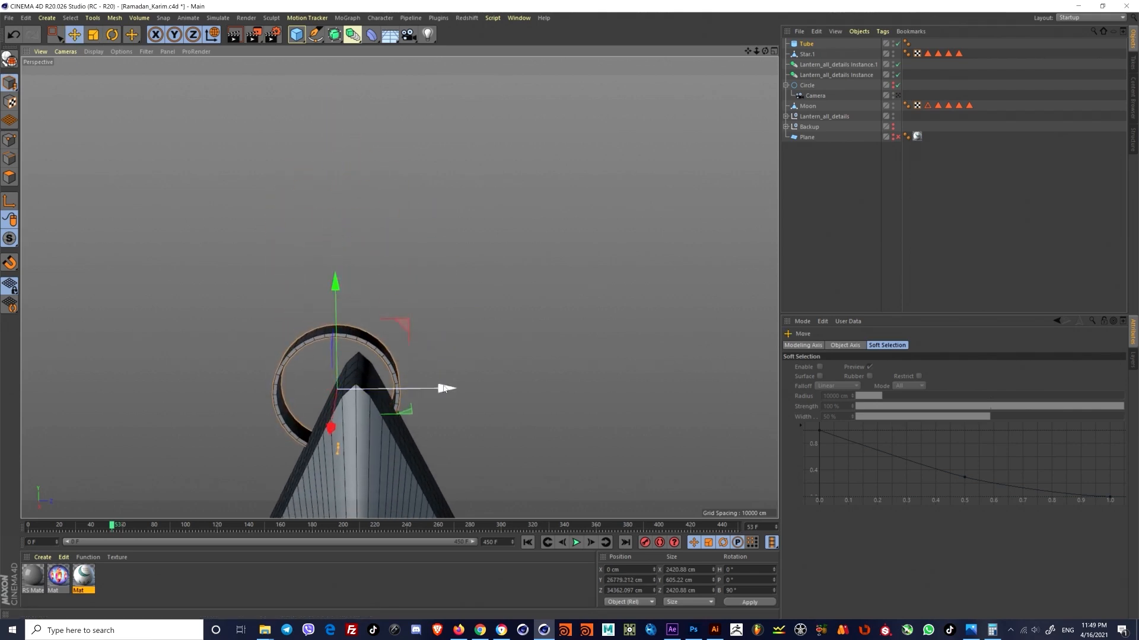
left_click_drag(445, 392, 361, 267)
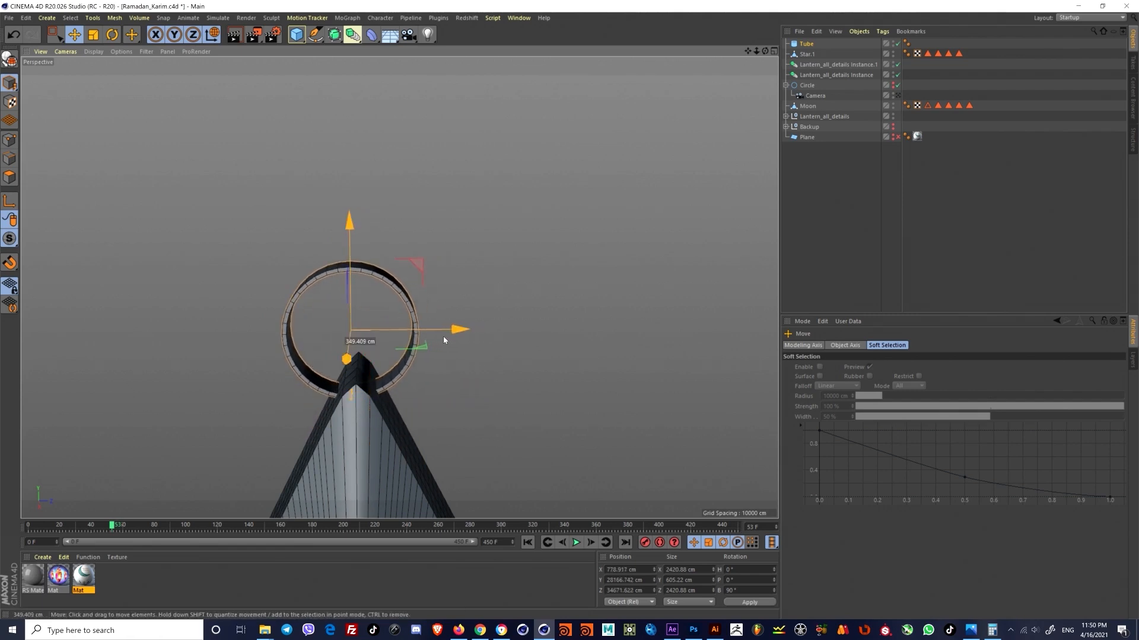
scroll(415, 334, "down", 3)
middle_click(393, 368)
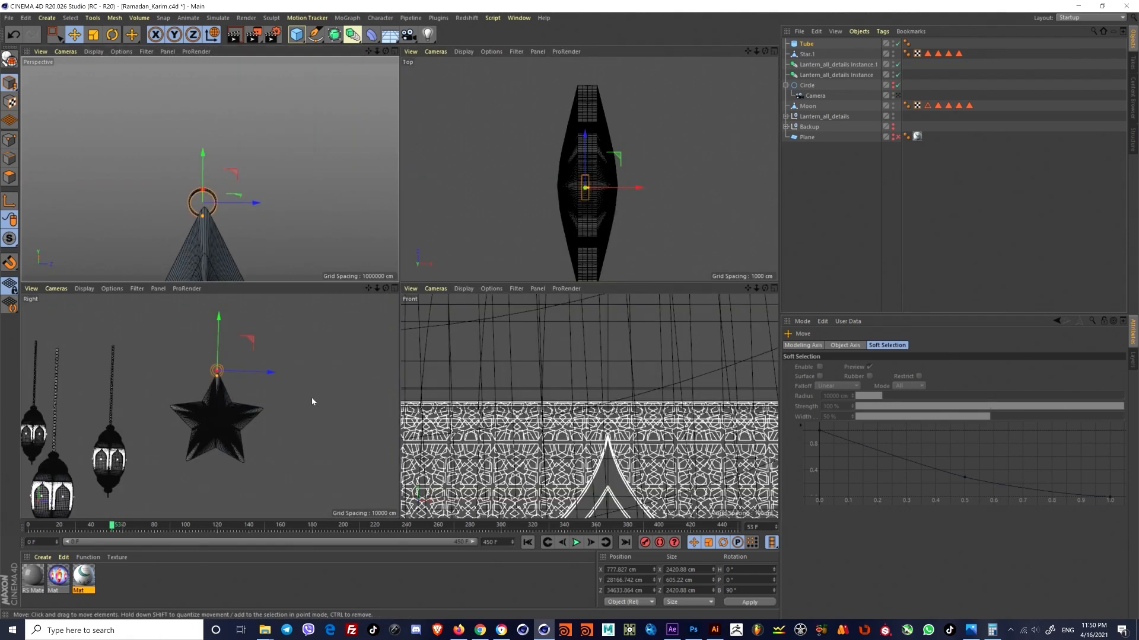
middle_click(311, 398)
scroll(415, 226, "up", 5)
scroll(415, 226, "down", 2)
left_click_drag(463, 238, 472, 241)
left_click_drag(390, 157, 390, 177)
Step: Scale the ring uniformly down to about 736 cm across
key("t")
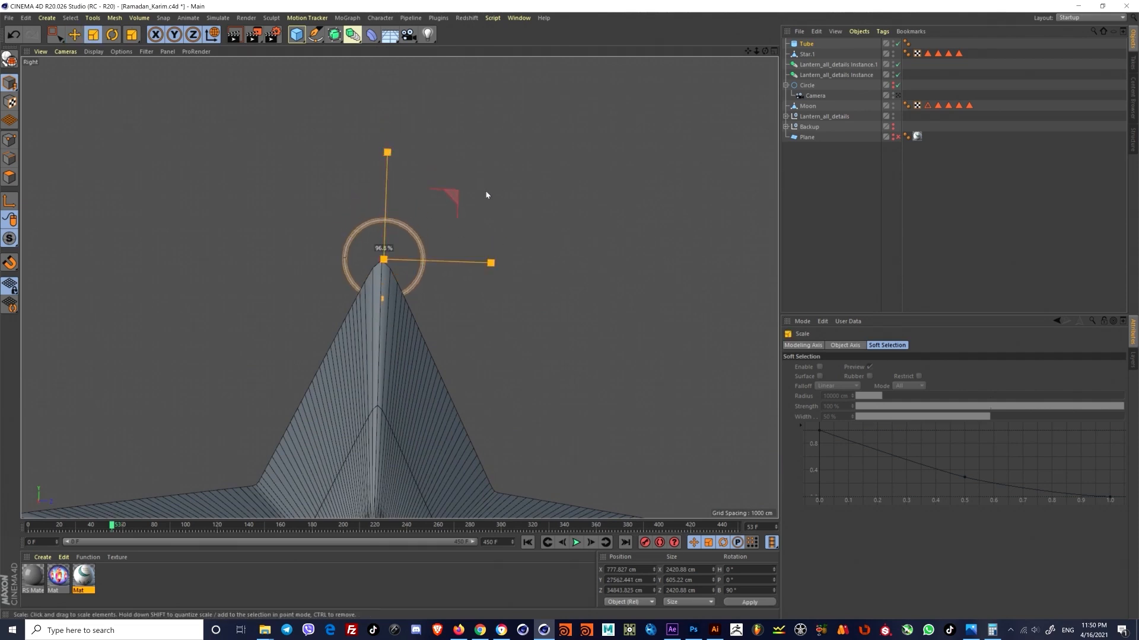
left_click_drag(468, 259, 381, 277)
key("e")
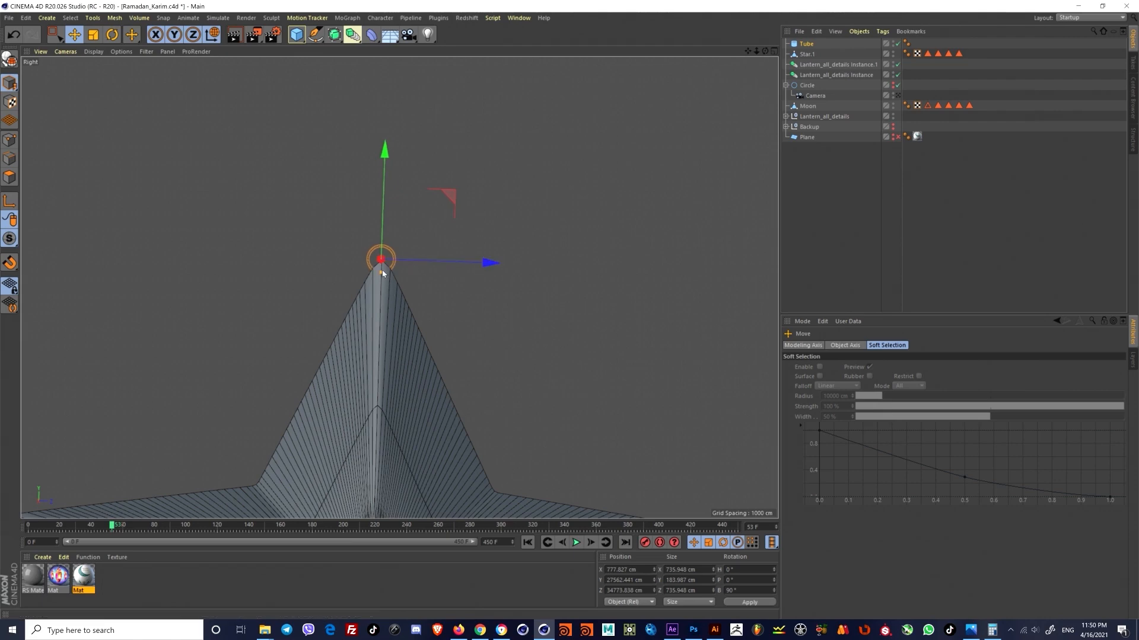
Step: Raise the ring to about Y 27,810 cm so it sits on the star's tip
left_click(513, 304)
right_click_drag(456, 280, 445, 259, "alt")
left_click(440, 266)
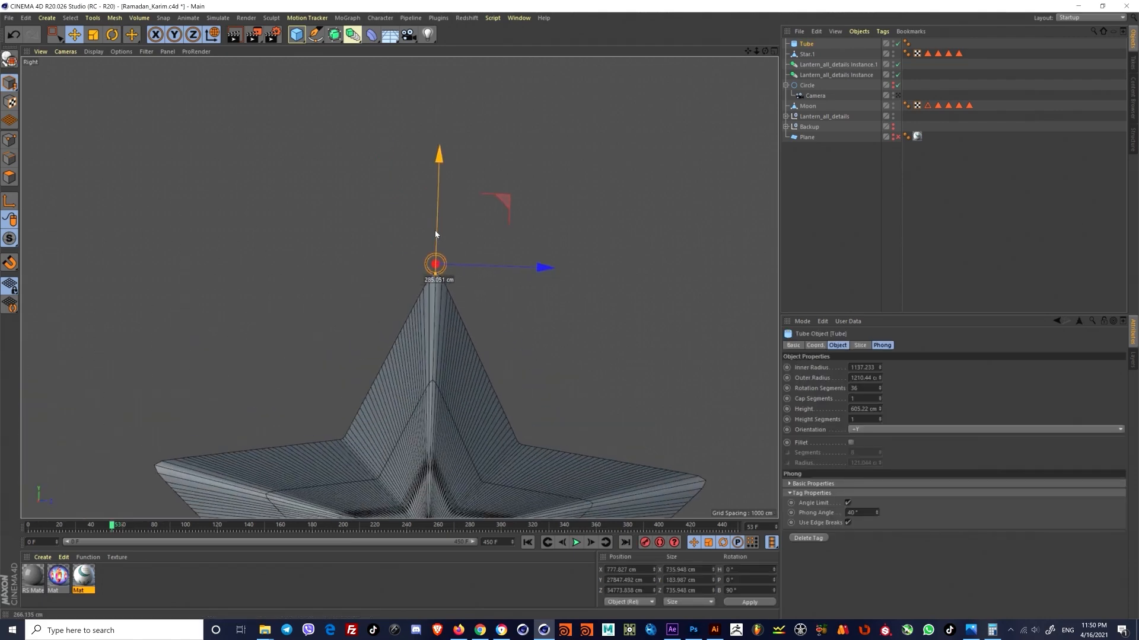
left_click_drag(435, 234, 435, 234)
middle_click(433, 300)
middle_click(300, 223)
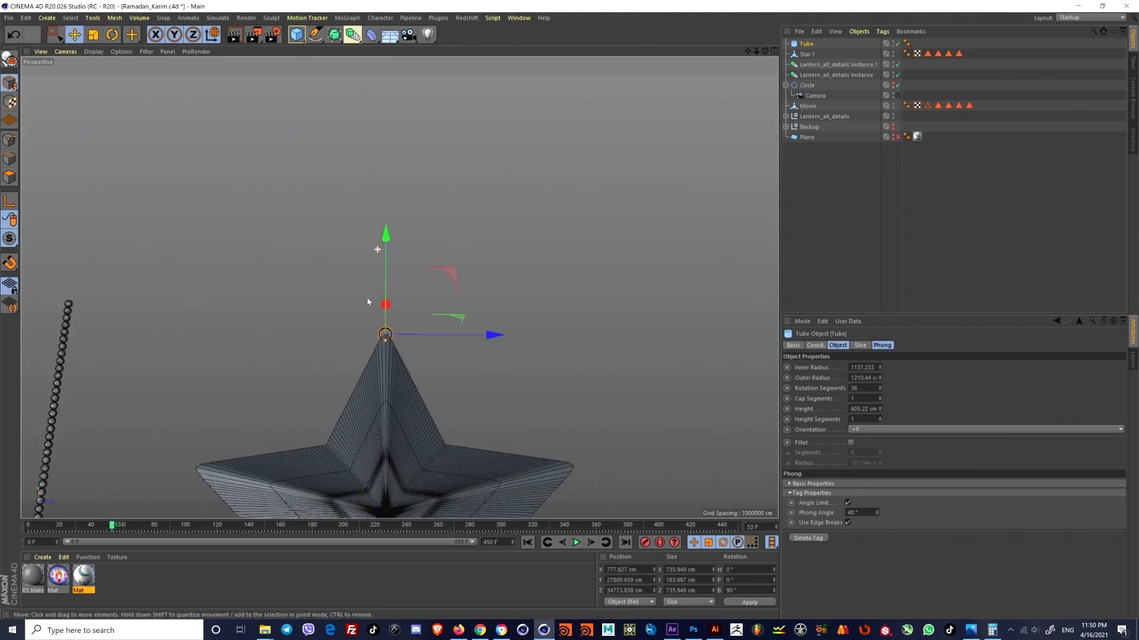
Step: Shift the ring along X to about 1,043 cm to centre it across the thickness of the star's tip
right_click_drag(367, 302, 363, 319, "alt")
left_click(825, 230)
middle_click_drag(418, 334, 432, 272, "alt")
left_click_drag(421, 321, 413, 370, "alt")
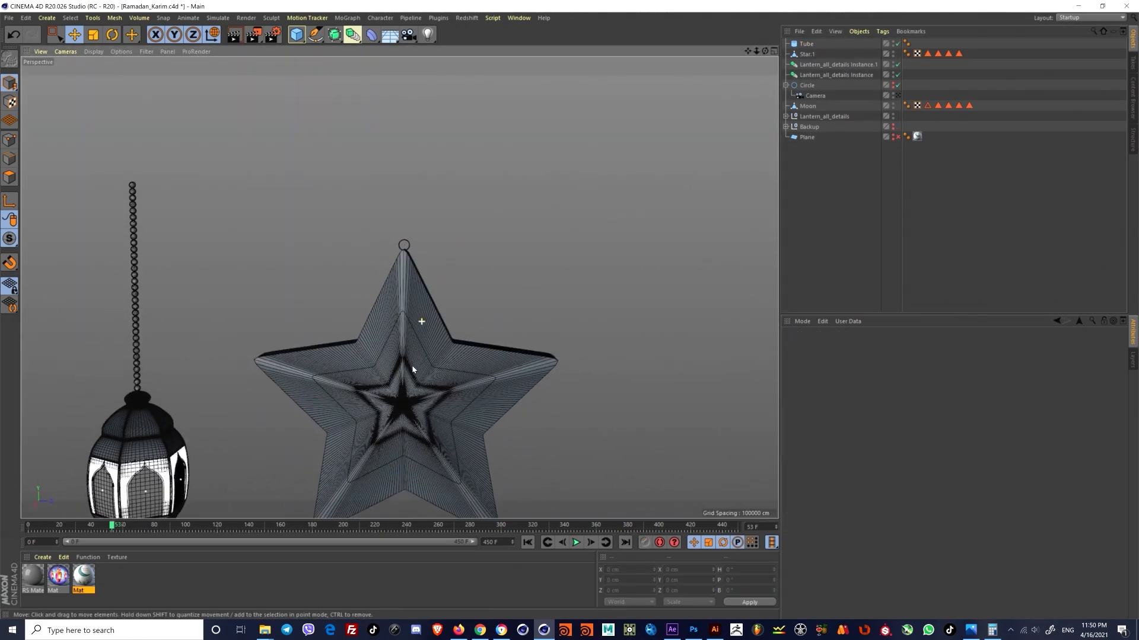
right_click_drag(413, 370, 387, 323, "alt")
left_click_drag(386, 322, 340, 376, "alt")
left_click_drag(419, 255, 444, 216, "alt")
right_click_drag(363, 297, 403, 285, "alt")
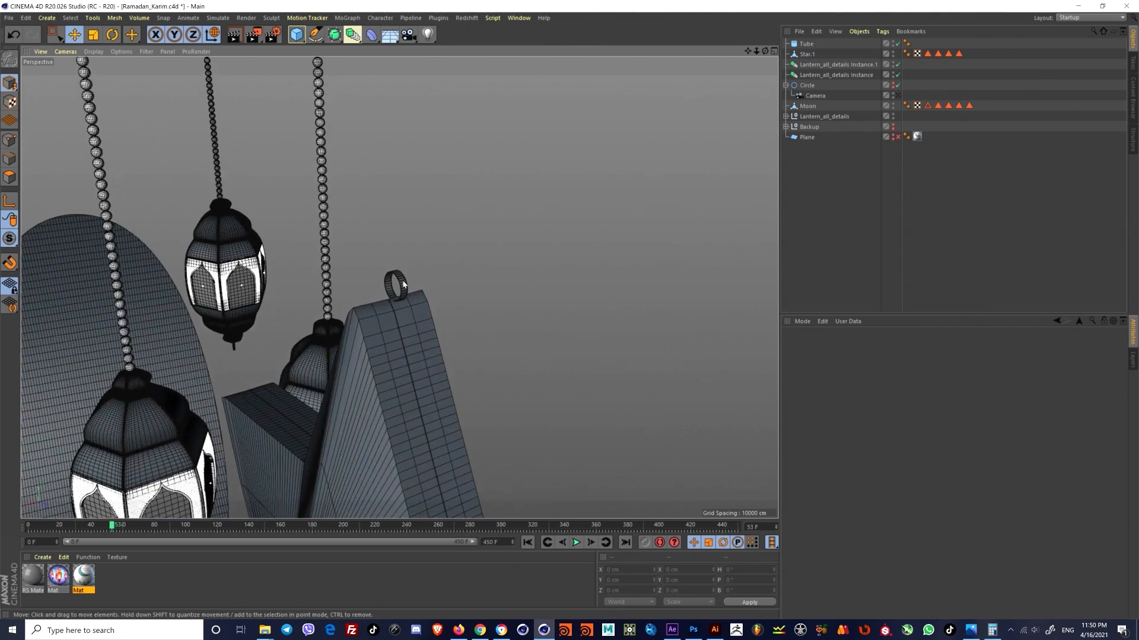
left_click(404, 285)
left_click_drag(379, 299, 524, 305)
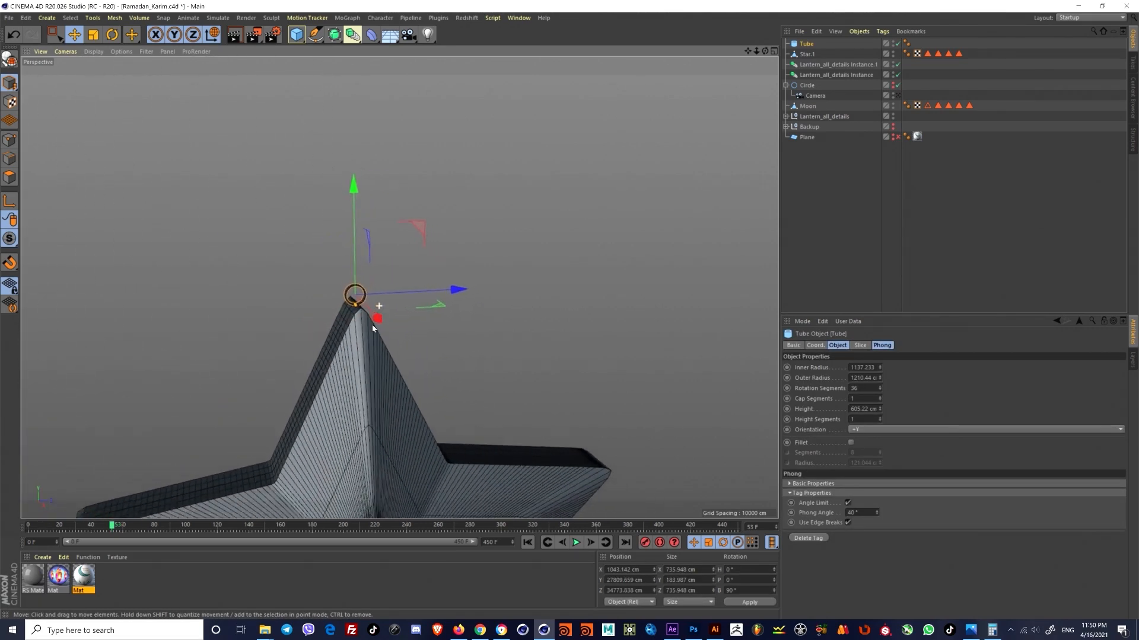
Step: Examine the ring's placement on the star's tip from several angles
mouse_move(372, 325)
left_mouse_down("alt")
mouse_move(333, 433)
mouse_move(327, 343)
mouse_move(370, 326)
left_mouse_up("alt")
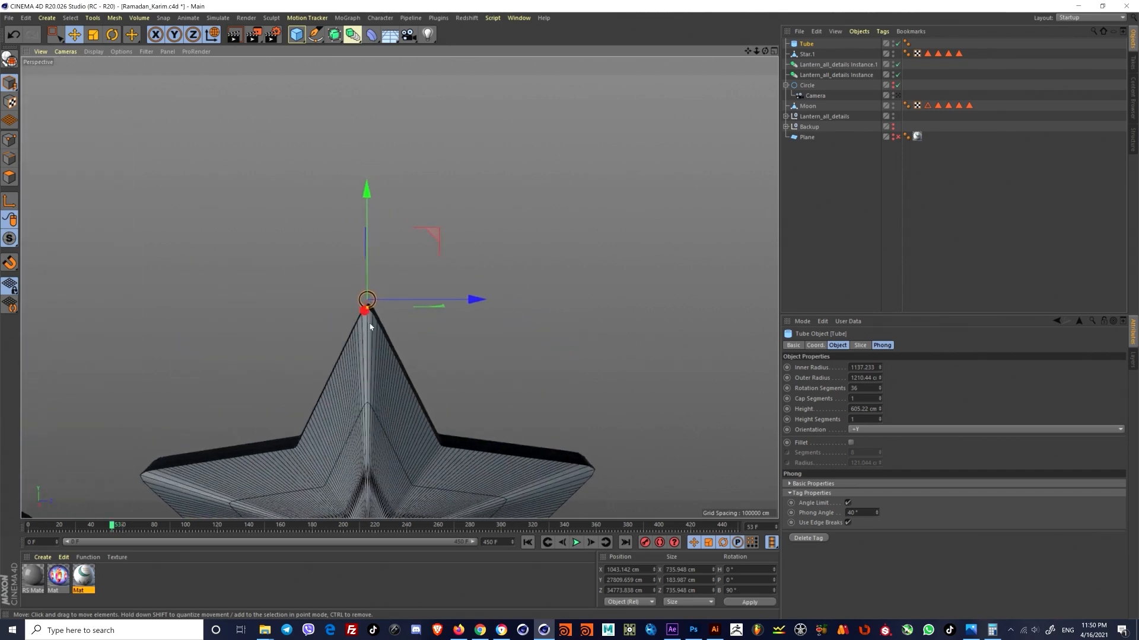
right_click_drag(374, 296, 404, 255, "alt")
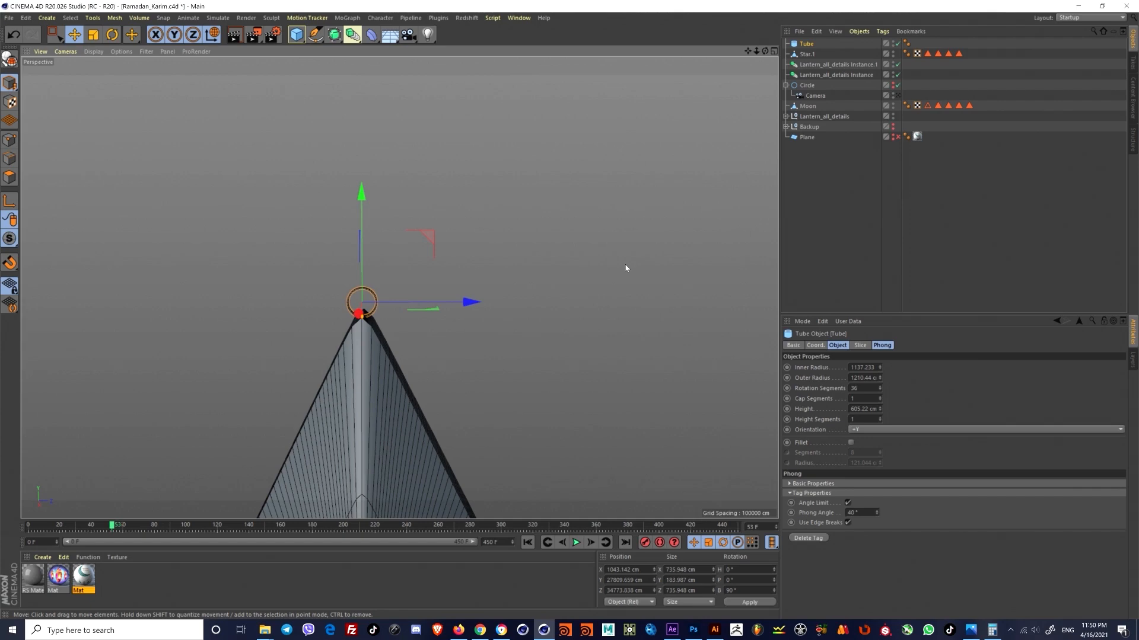
left_click_drag(439, 315, 438, 316, "alt")
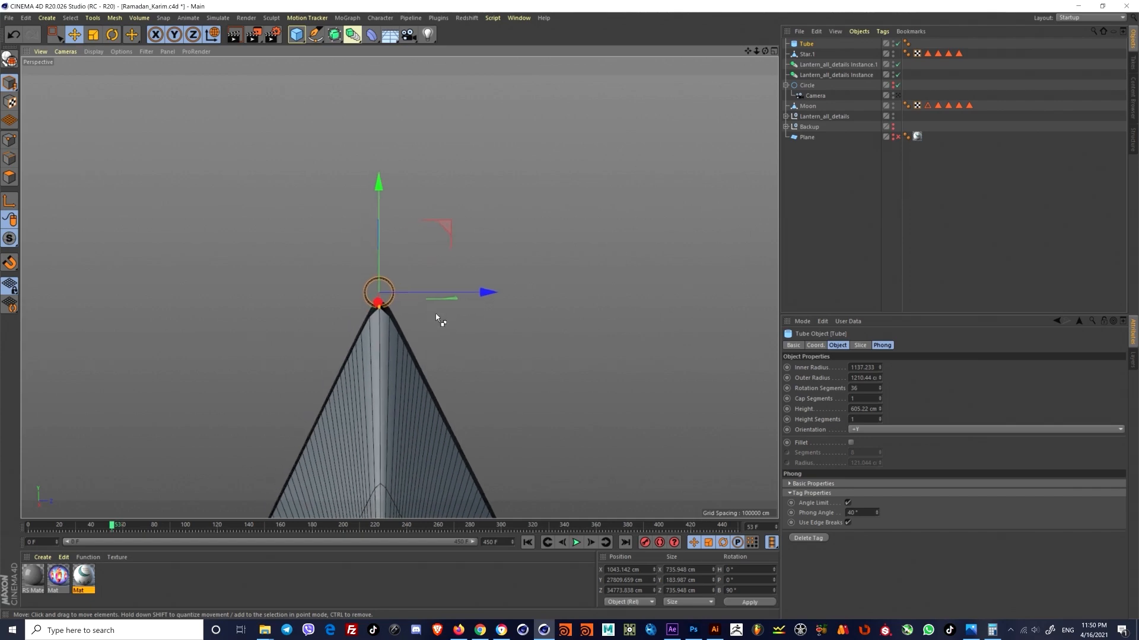
middle_click_drag(437, 325, 426, 284, "alt")
mouse_move(426, 283)
left_mouse_down("alt")
mouse_move(249, 287)
mouse_move(214, 301)
mouse_move(362, 300)
mouse_move(408, 279)
left_mouse_up("alt")
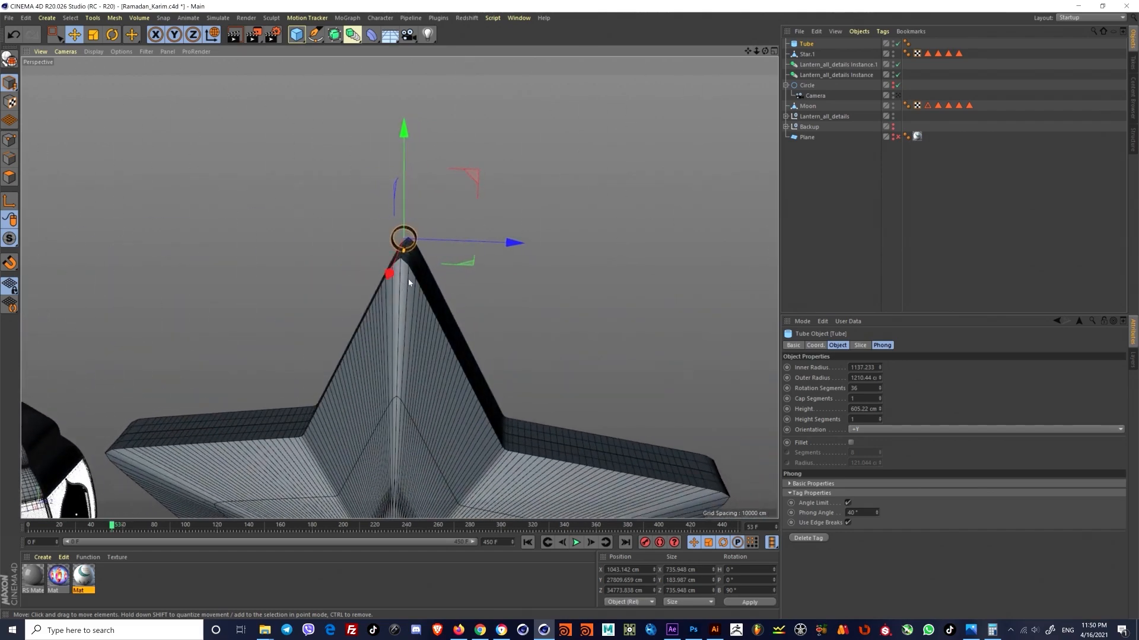
right_click_drag(408, 279, 389, 310, "alt")
left_click_drag(389, 310, 272, 281, "alt")
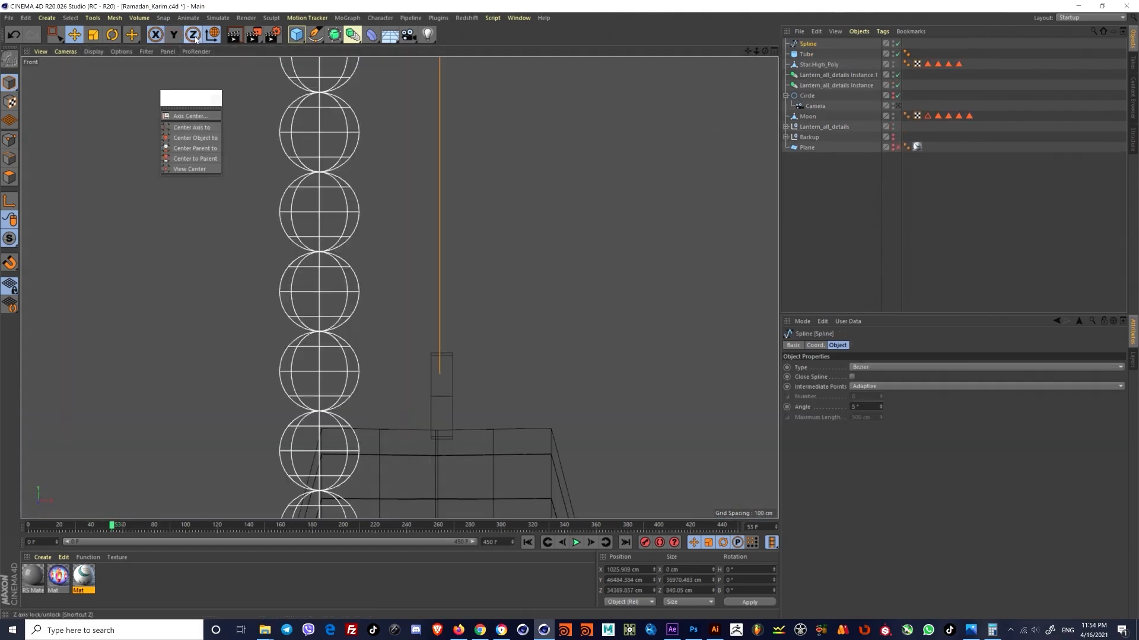
Step: Move the vertical hanging spline along X to about 1,048 cm to align it with the ring
left_click_drag(464, 194, 468, 194)
key("F1")
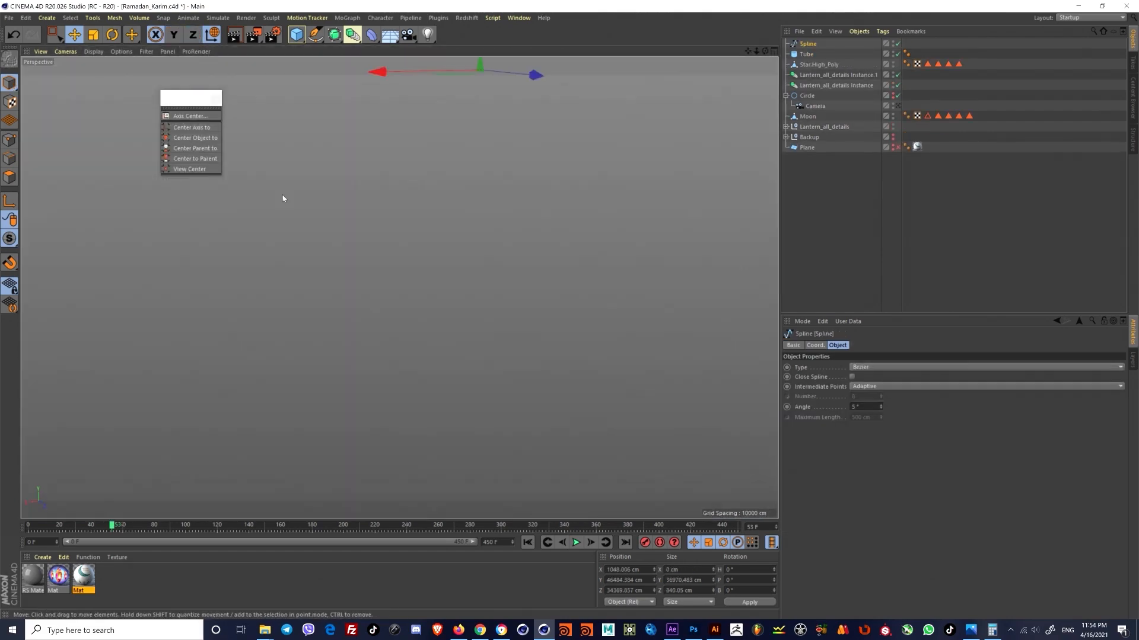
left_click_drag(282, 198, 379, 205, "alt")
right_click_drag(409, 302, 457, 284, "alt")
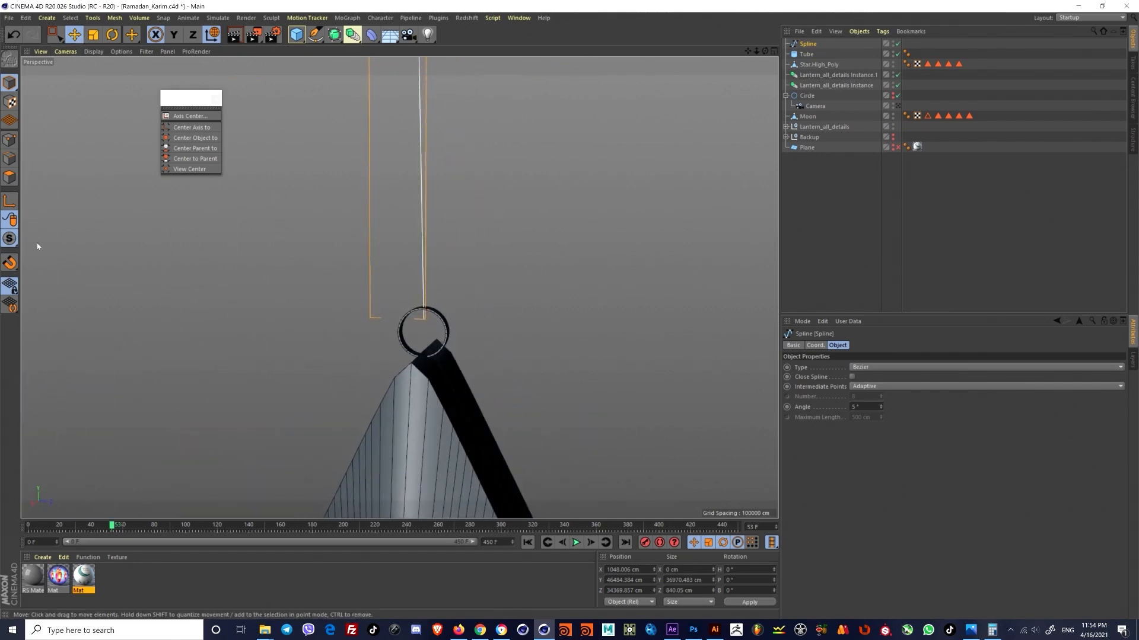
Step: Restrict movement to the Y axis and raise the spline to about Y 46,655 cm so its lower end meets the ring's top
left_click(192, 36)
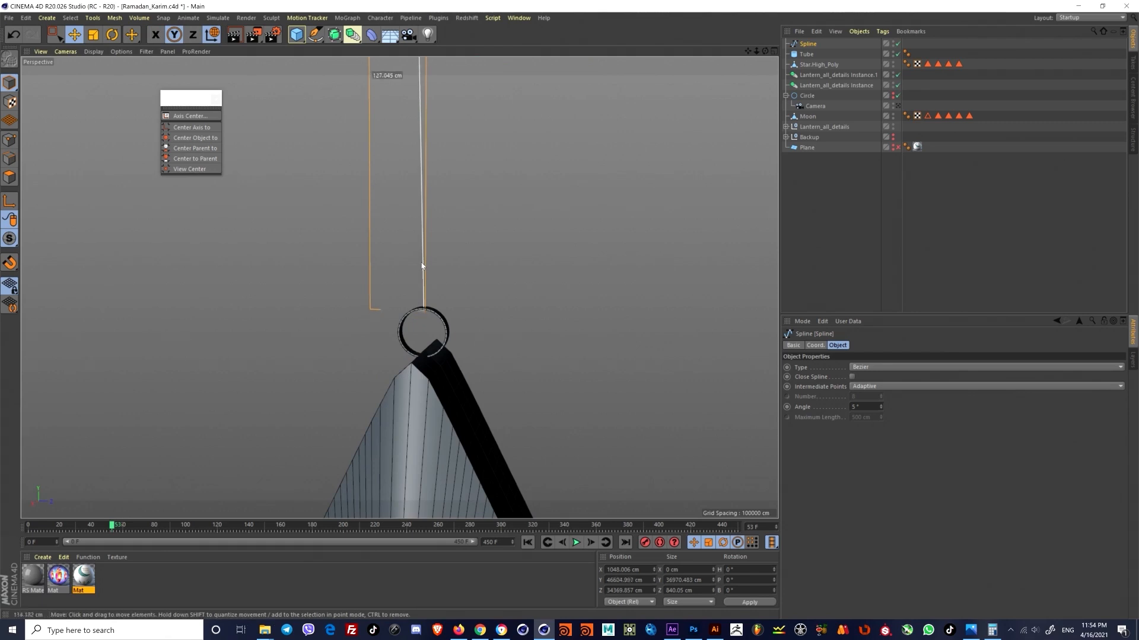
scroll(422, 266, "up", 5)
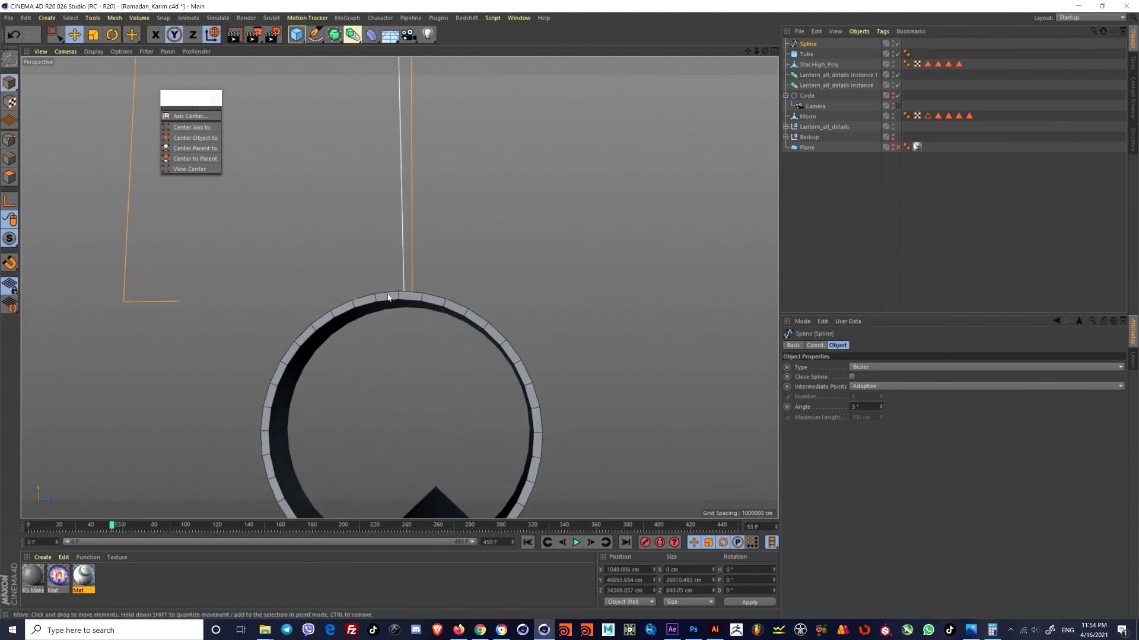
scroll(389, 296, "down", 8)
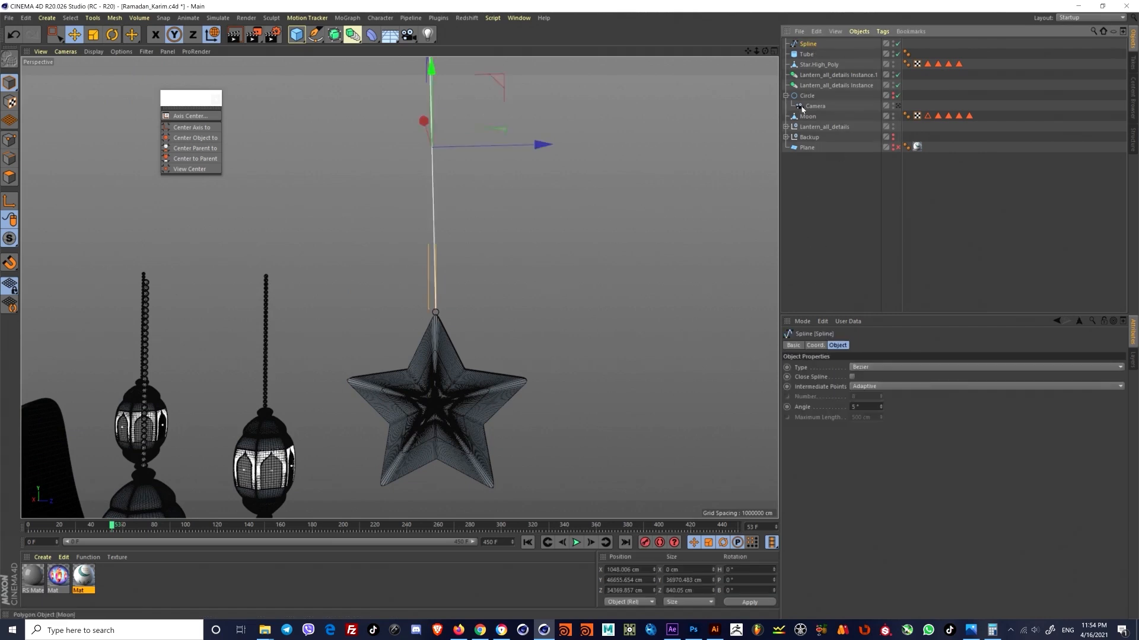
Step: Make the Tube a child of the Spline
left_click(808, 54)
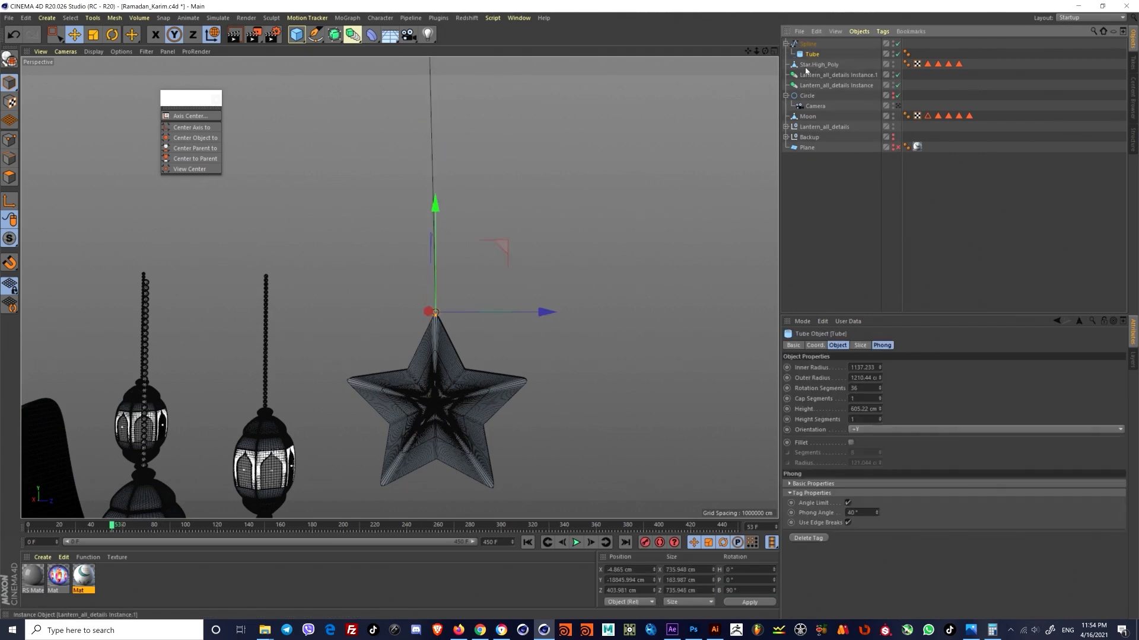
Step: Make Star.High_Poly a child of the Spline and rename the Spline as Star
left_click(806, 66)
left_click(810, 55, "ctrl")
key("Delete")
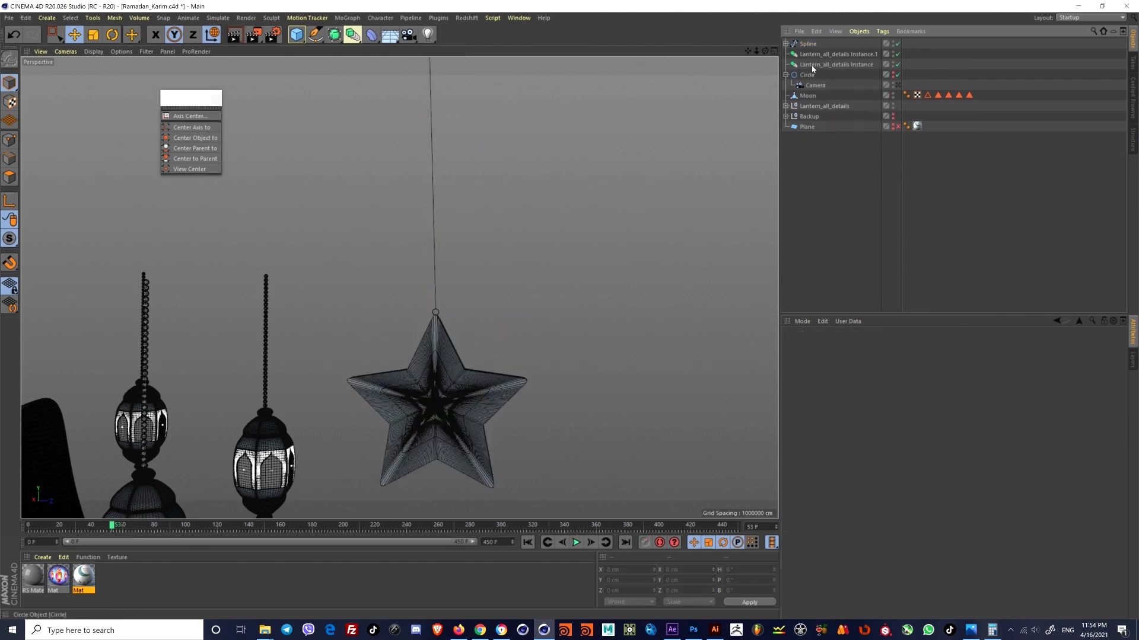
double_click(808, 44)
type("Star")
key("Return")
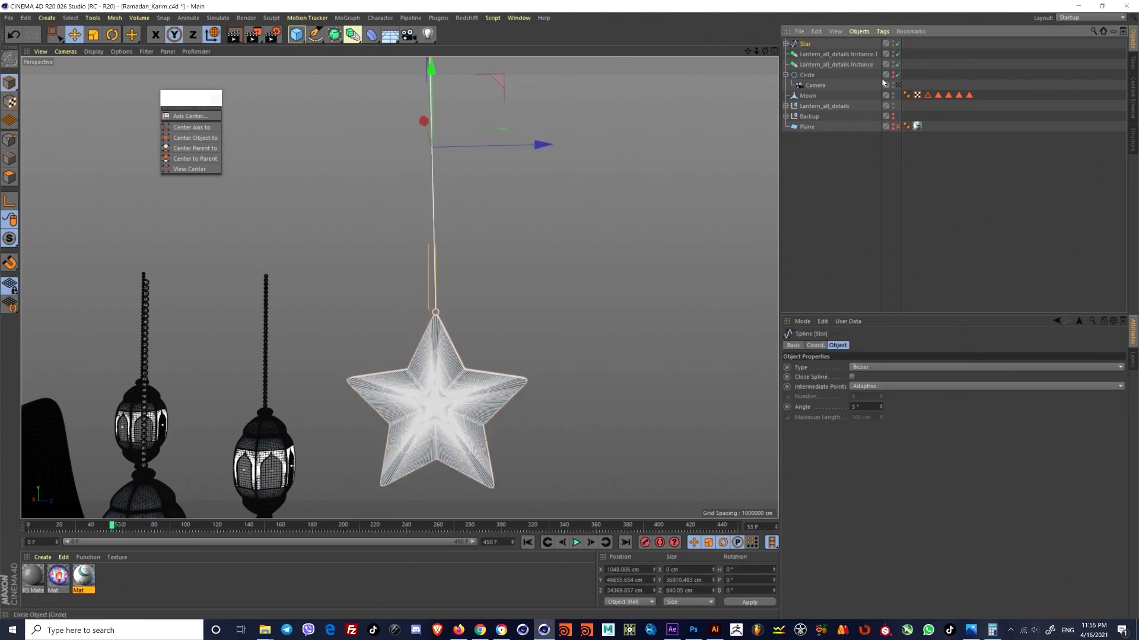
Step: Group the Star spline hierarchy under a null and rename the null as Star
key("alt+g")
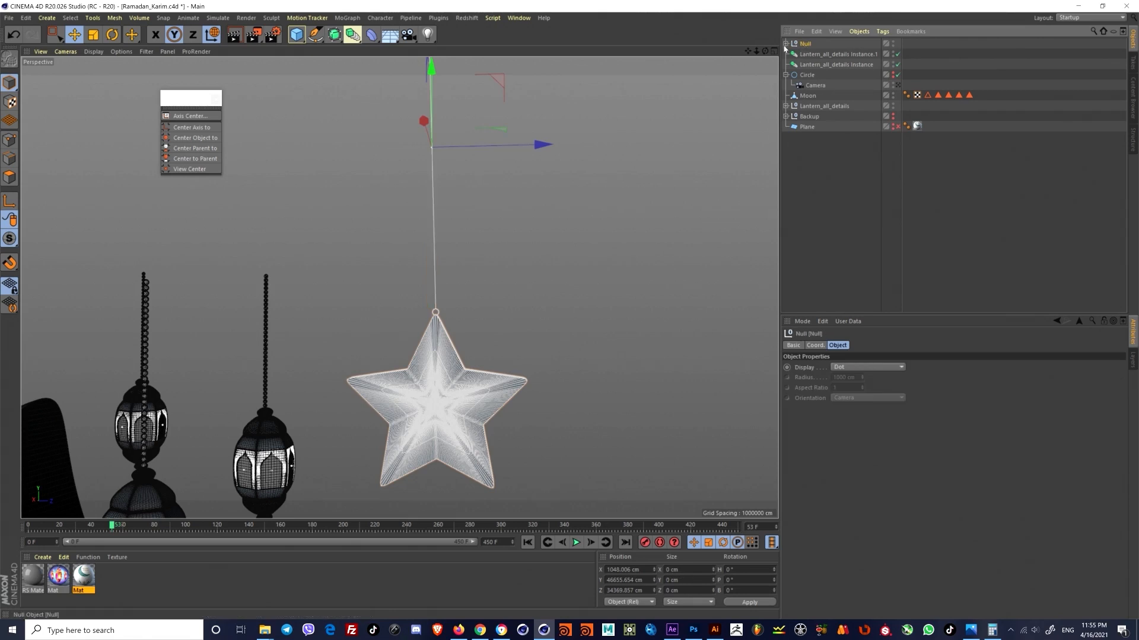
double_click(807, 44)
type("Star")
key("Return")
left_click(827, 191)
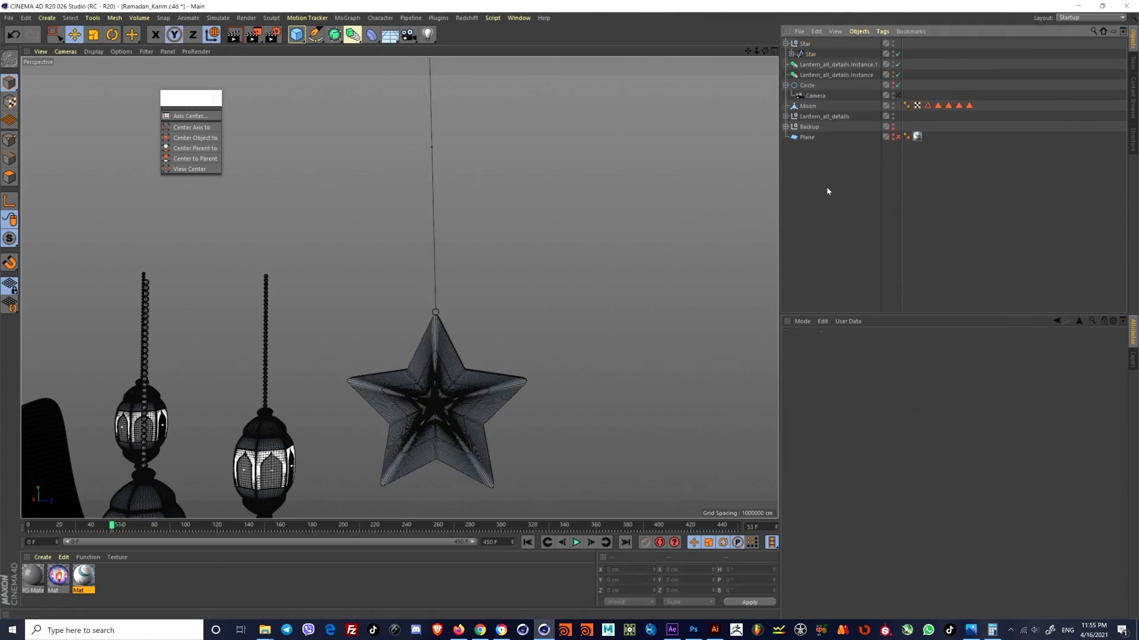
Step: Add a Circle spline and place it, the Tube and Star.High_Poly directly under the Star null, beside the Star spline
left_click(791, 54)
left_click(811, 54)
mouse_move(563, 255)
left_mouse_down("alt")
mouse_move(490, 260)
mouse_move(546, 249)
left_mouse_up("alt")
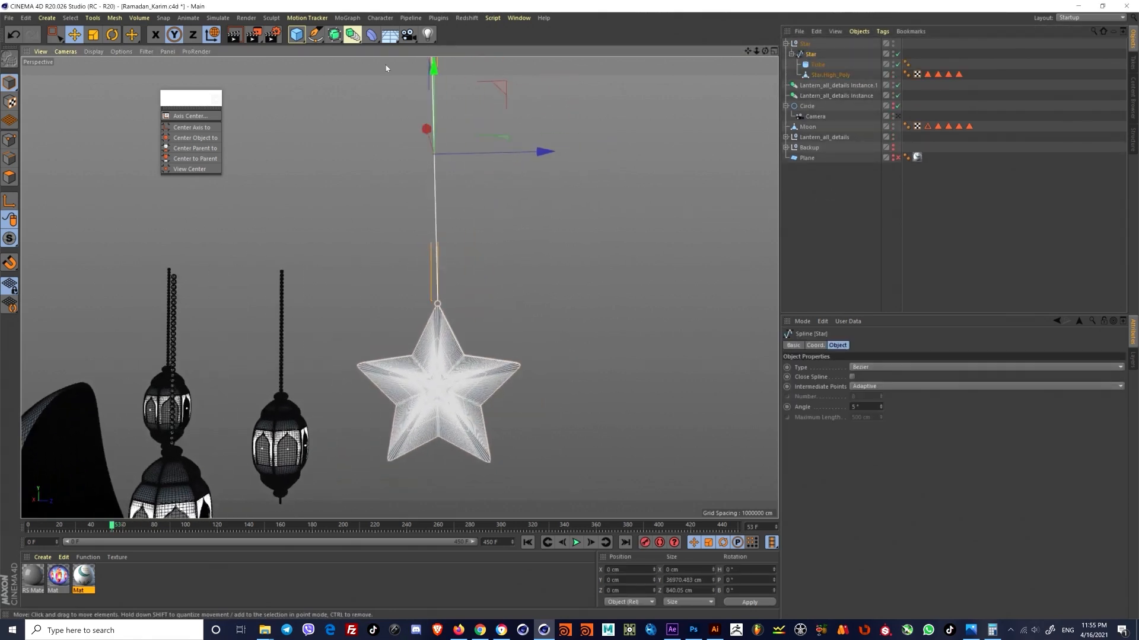
left_click_drag(335, 35, 443, 72)
left_click_drag(316, 34, 427, 68)
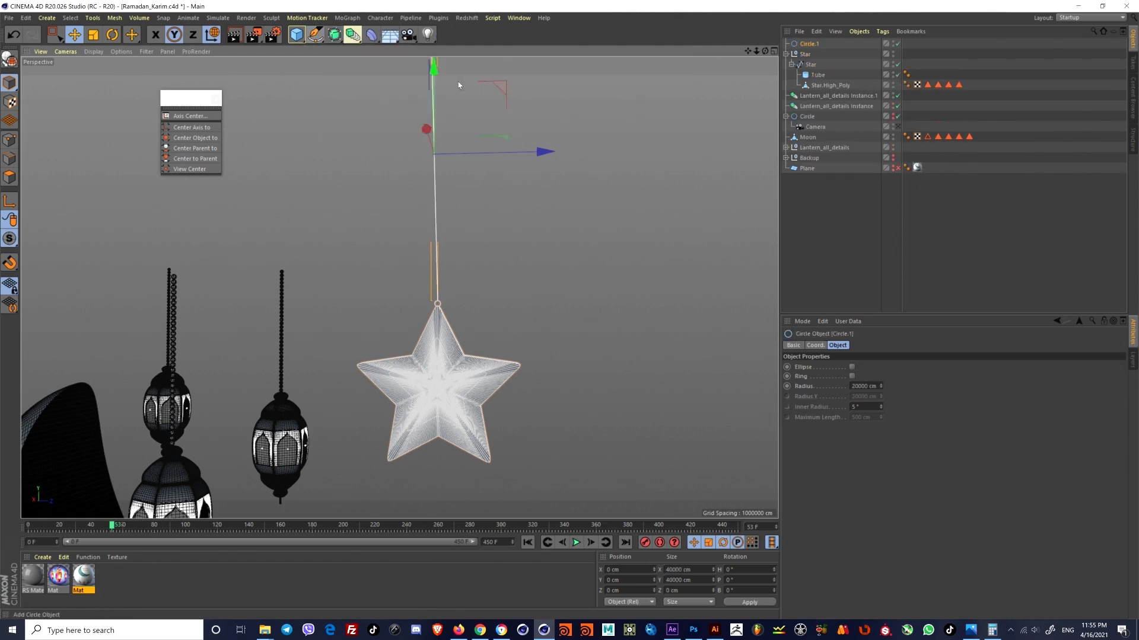
left_click(808, 66)
left_click(817, 75)
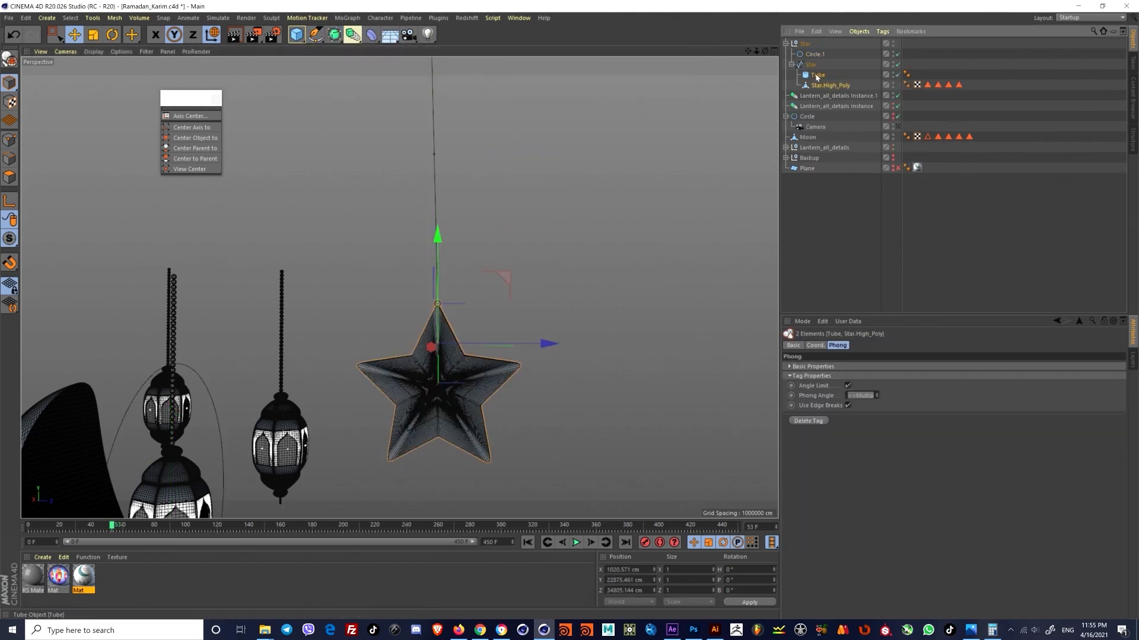
left_click(814, 75)
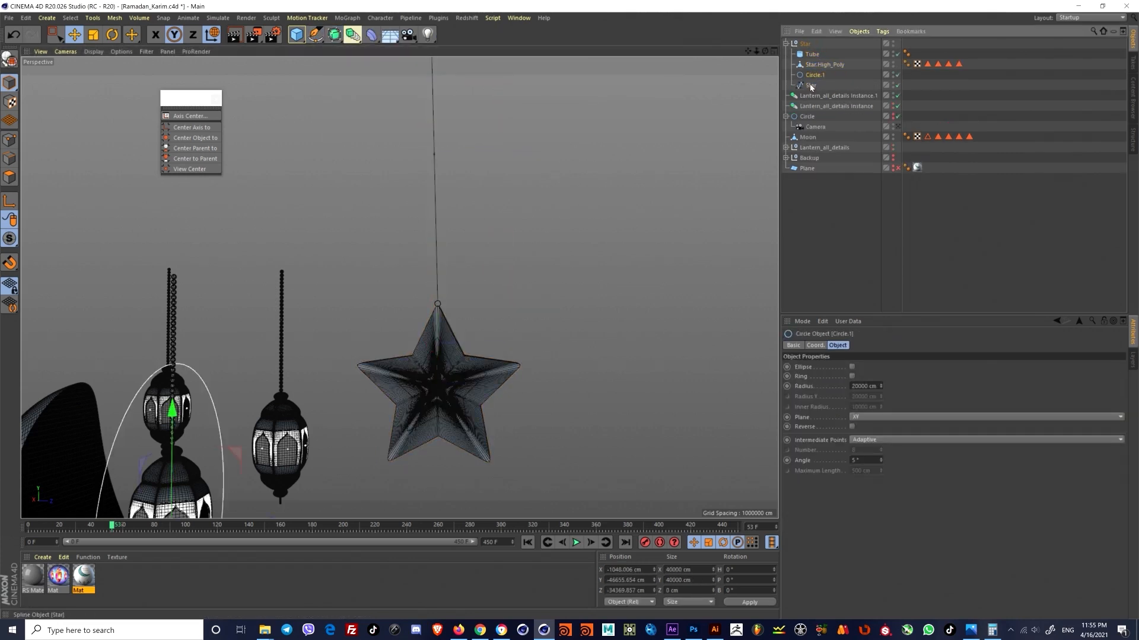
Step: Add a Sweep inside the Star null with Circle.1 as the profile and the Star spline as the path
left_click_drag(335, 36, 378, 86, "alt")
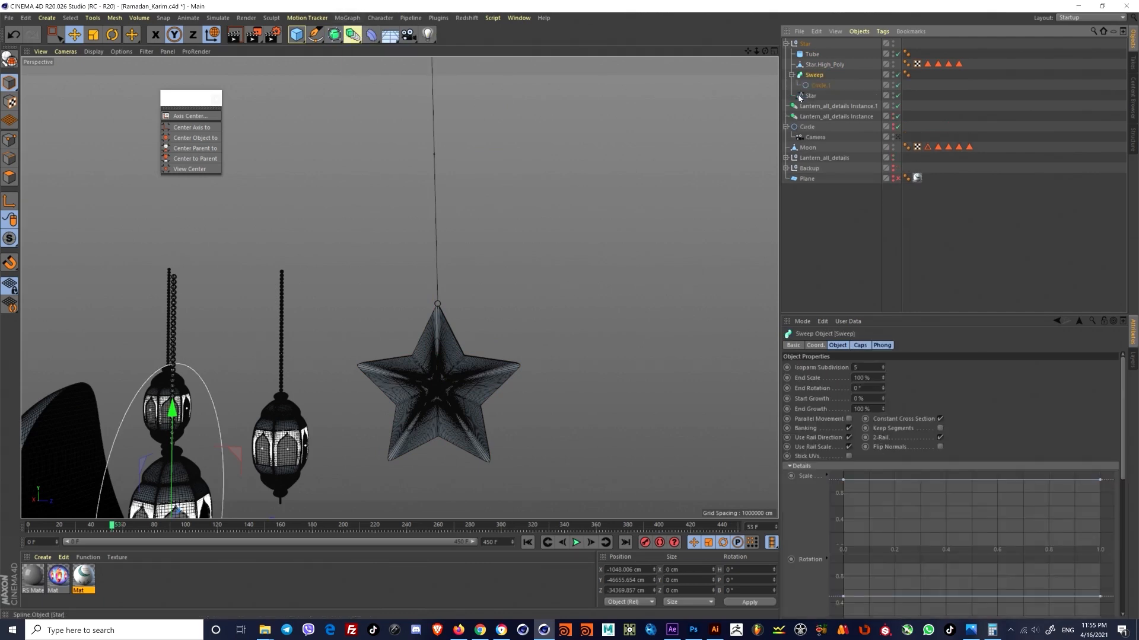
left_click_drag(811, 96, 816, 90)
Step: Scale the sweep's profile circle down to a radius of about 138 cm to form a thin string
left_click(819, 85)
key("t")
left_click_drag(391, 344, 192, 400)
right_click_drag(409, 285, 533, 314, "alt")
left_click_drag(546, 310, 517, 265, "alt")
left_click(818, 75)
left_click(819, 86)
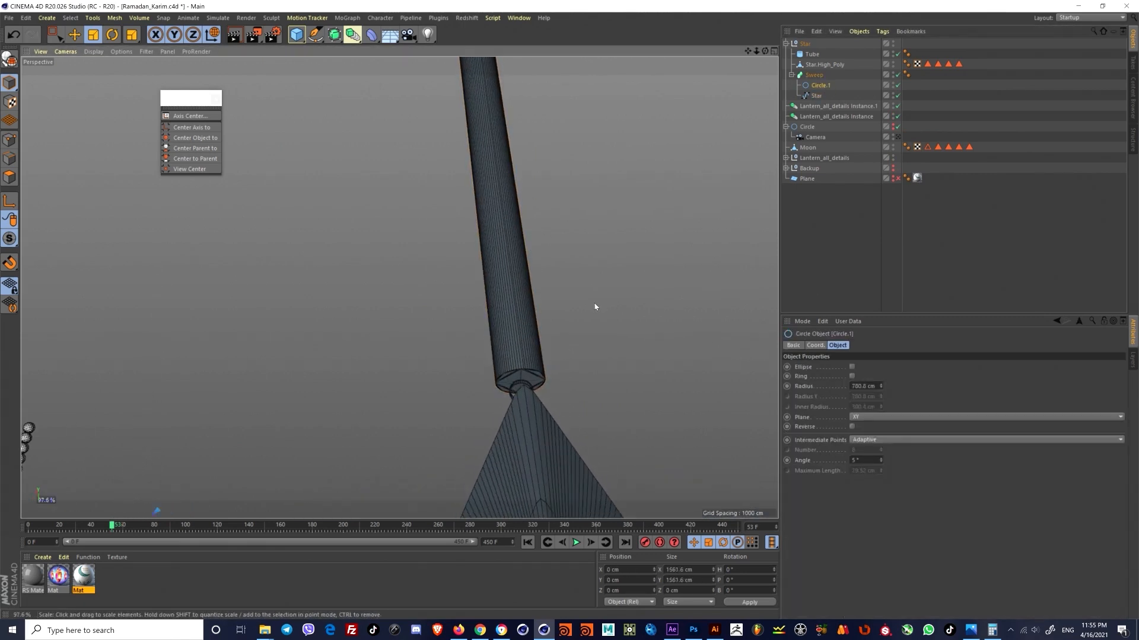
left_click_drag(595, 308, 400, 397)
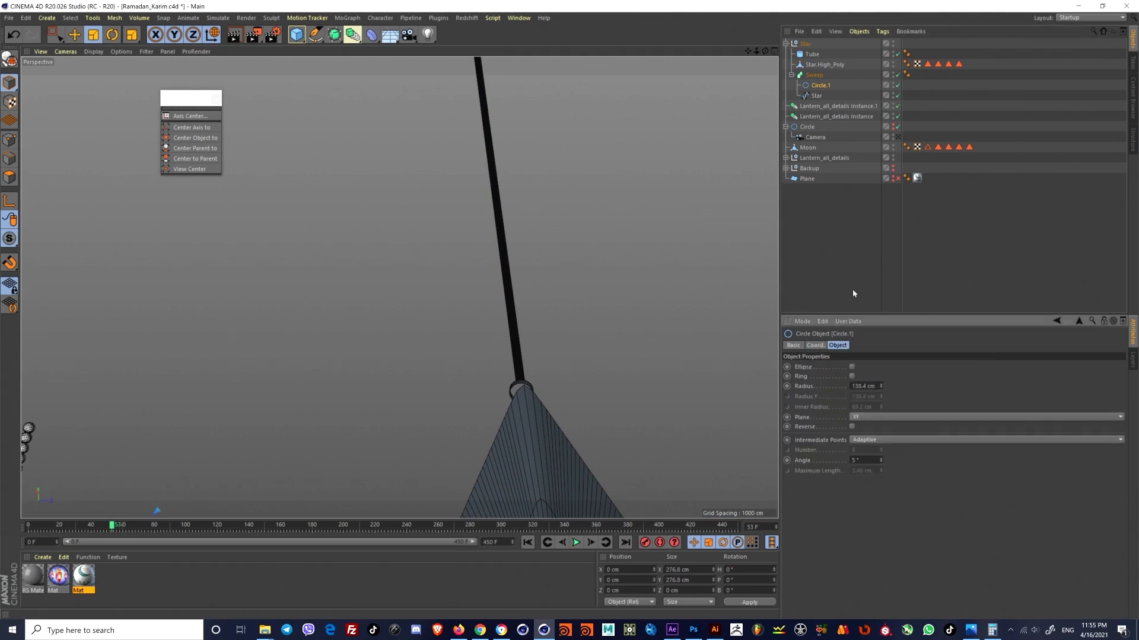
Step: Set the Star spline's adaptive interpolation angle to 90°
left_click(816, 96)
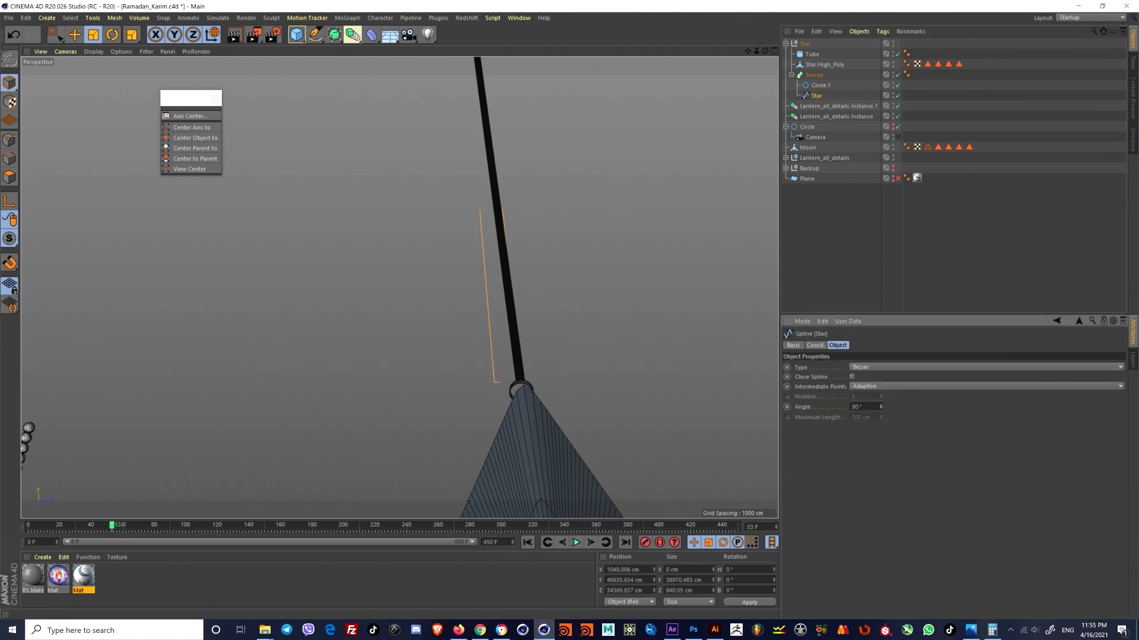
left_click_drag(529, 335, 532, 366, "alt")
right_click_drag(532, 366, 602, 293, "alt")
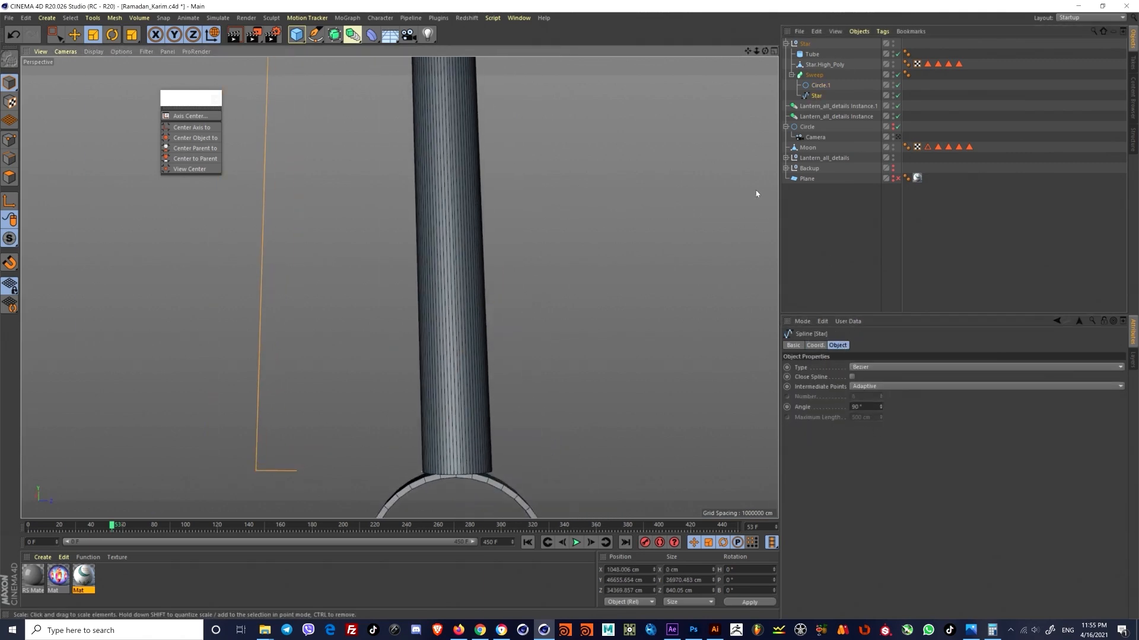
Step: Reduce the sweep circle's radius to about 18 cm and raise its adaptive interpolation angle to 77°
left_click(817, 87)
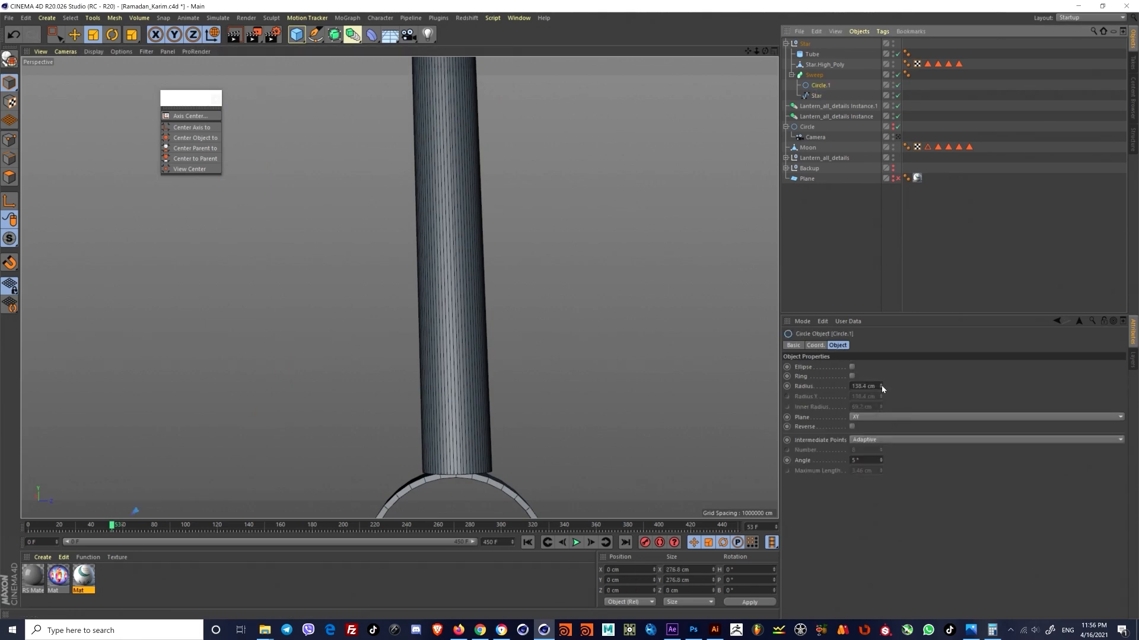
left_click_drag(881, 387, 882, 413)
left_click_drag(881, 461, 881, 428)
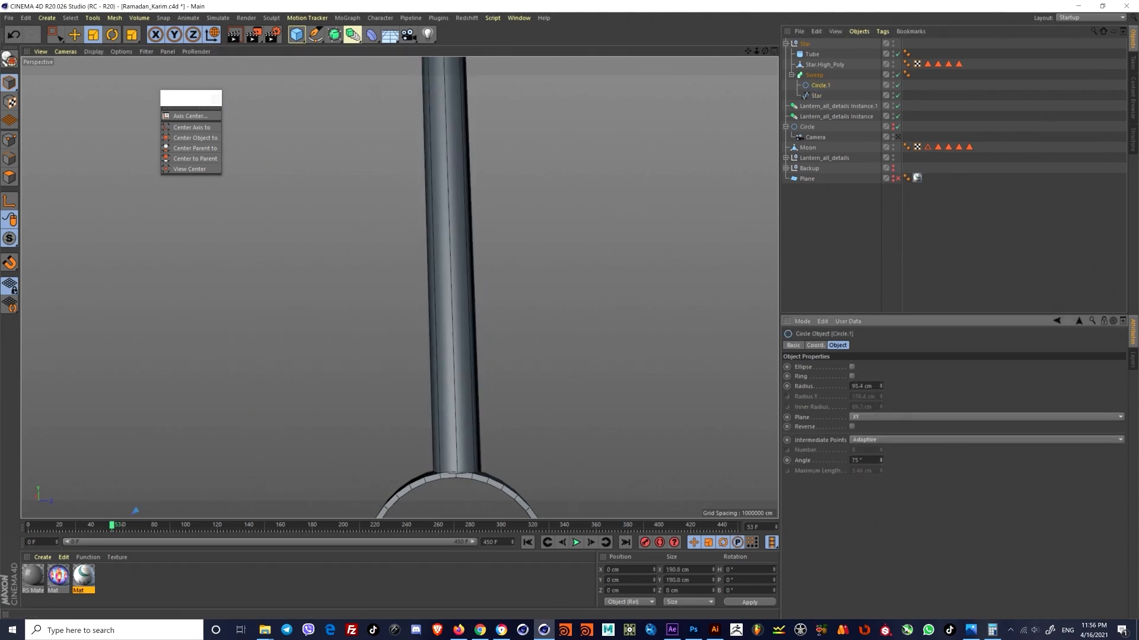
right_click_drag(549, 360, 515, 368, "alt")
left_click_drag(515, 369, 516, 386, "alt")
right_click_drag(516, 386, 561, 362, "alt")
left_click_drag(882, 387, 881, 432)
right_click_drag(482, 297, 437, 350, "alt")
left_click_drag(436, 350, 474, 323, "alt")
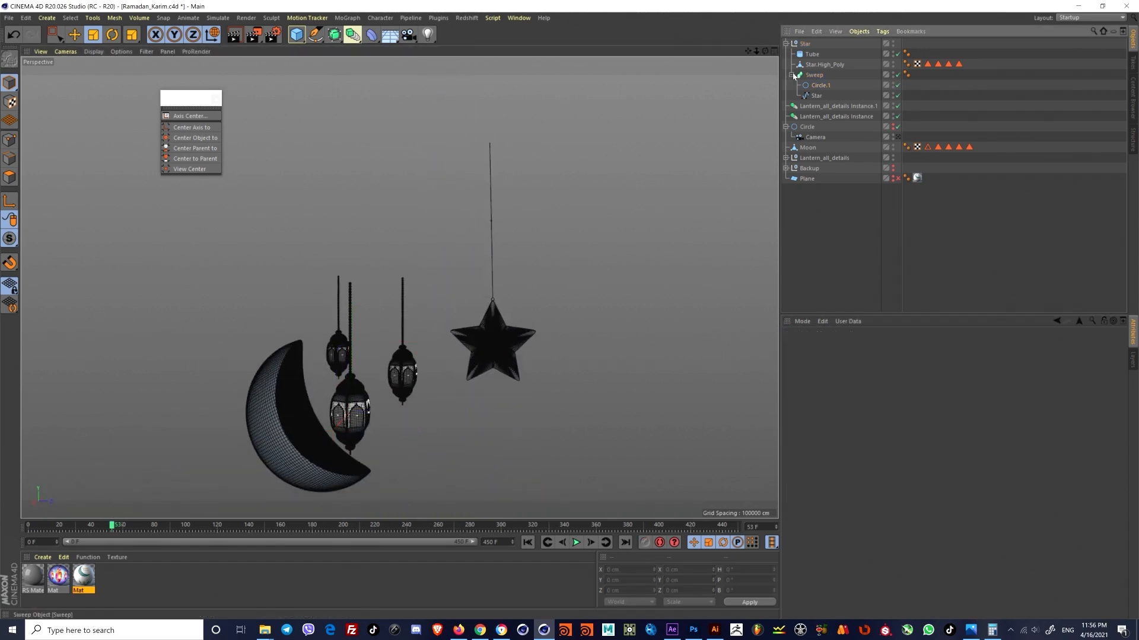
Step: Collapse the Star group and display the perspective view shaded without wireframe lines
left_click(786, 43)
left_click(806, 44)
left_click(821, 165)
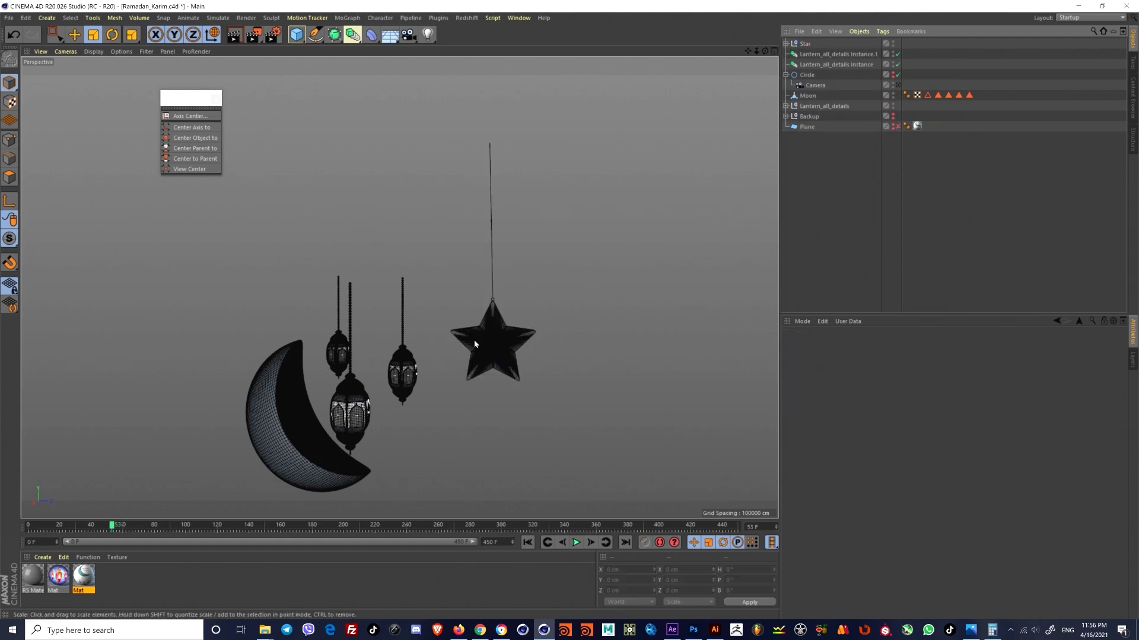
middle_click_drag(491, 333, 514, 356, "alt")
right_click_drag(514, 356, 516, 358, "alt")
left_click_drag(516, 358, 535, 326, "alt")
right_click_drag(535, 326, 592, 344, "alt")
middle_click_drag(591, 343, 574, 328, "alt")
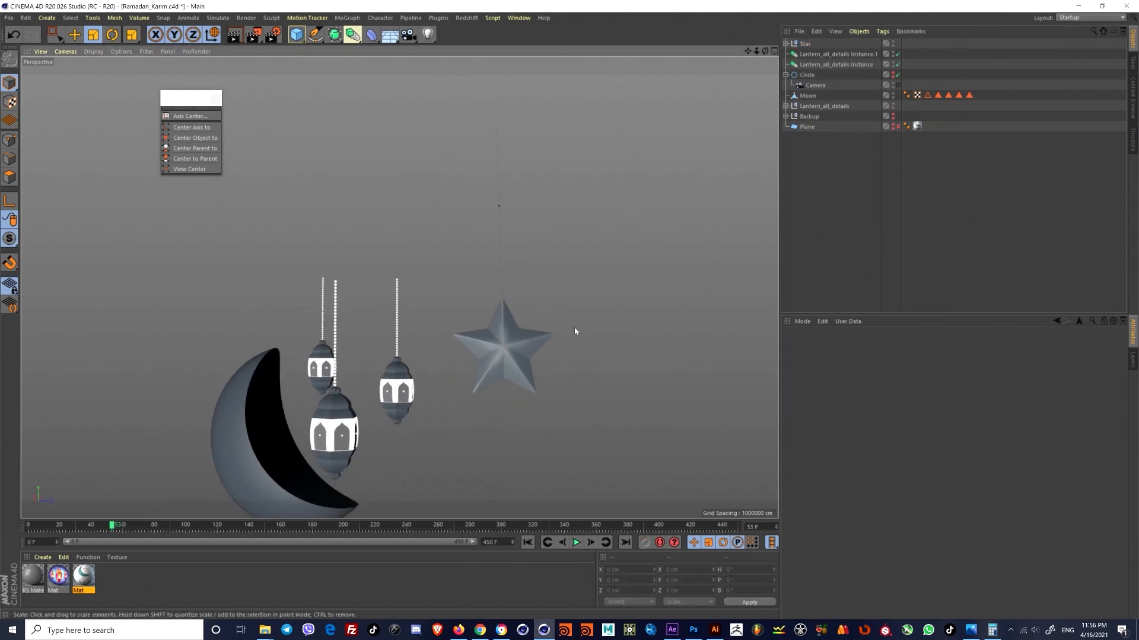
Step: Thicken the hanging string by setting the sweep circle's radius to 53.4 cm
left_click(785, 44)
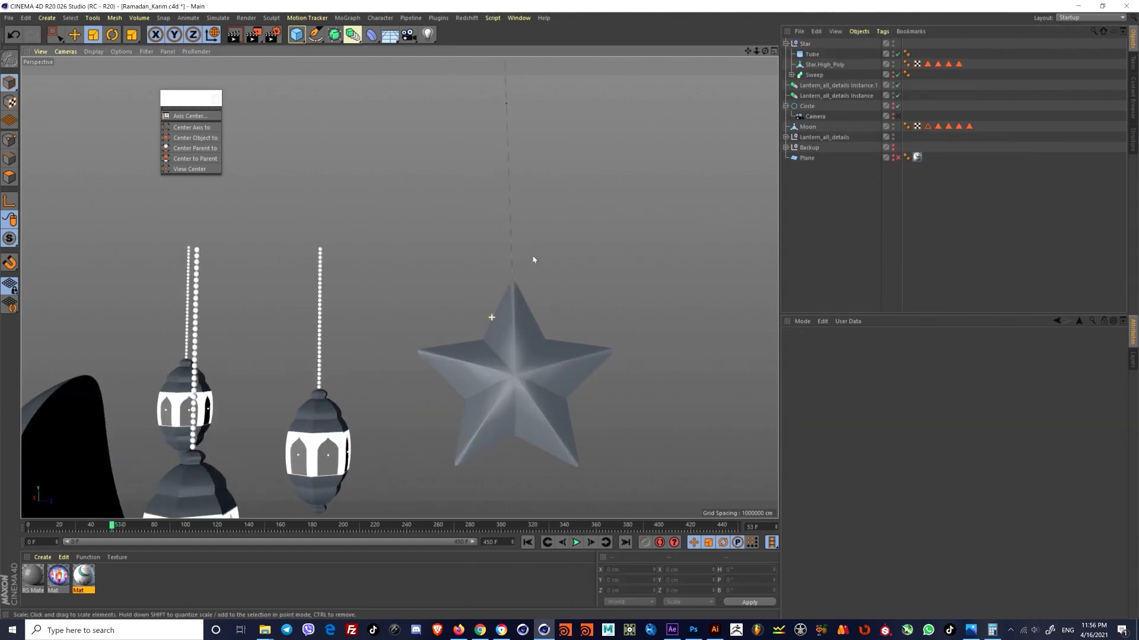
left_click(812, 54)
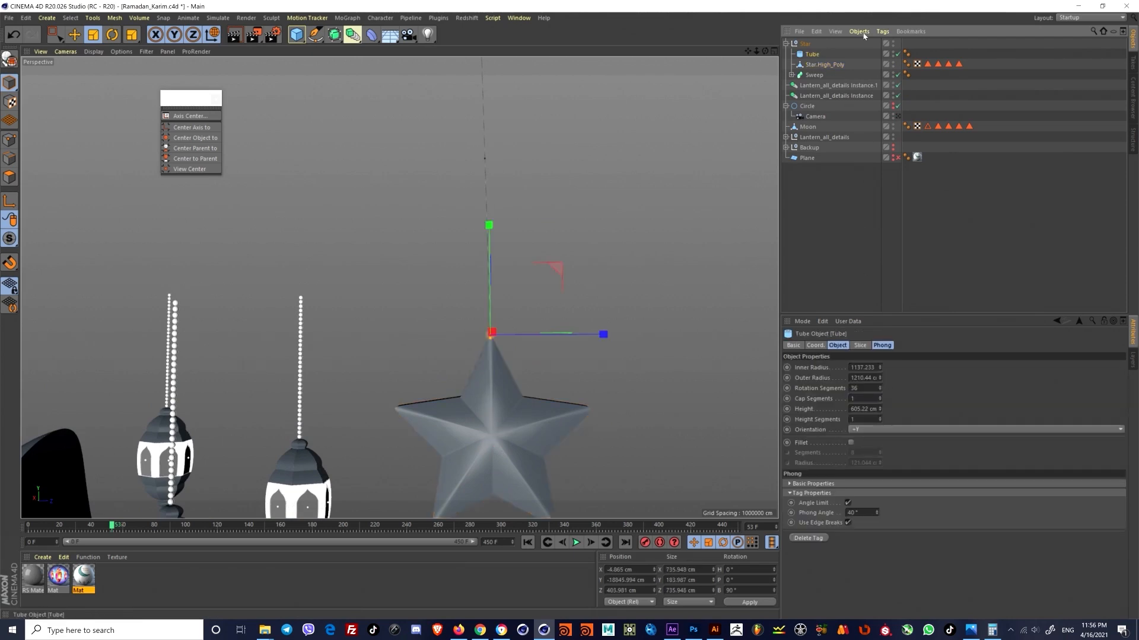
left_click(791, 75)
left_click(820, 86)
right_click_drag(473, 348, 707, 350, "alt")
left_click_drag(880, 387, 883, 373)
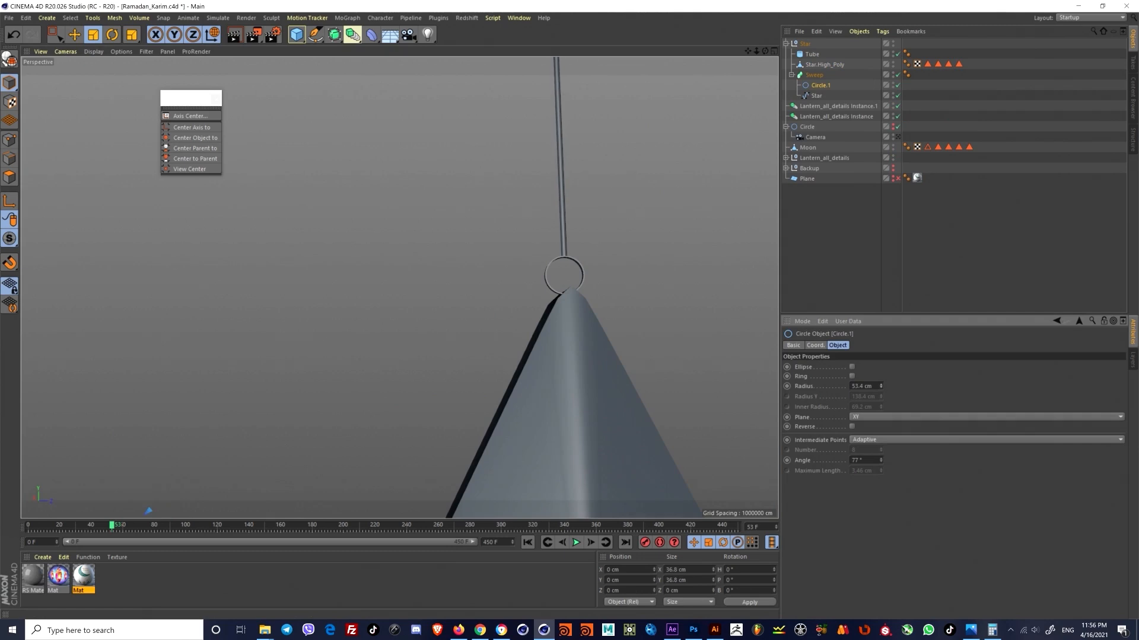
Step: Collapse the Star and Circle groups in the object hierarchy
right_click_drag(658, 340, 528, 338, "alt")
left_click(785, 44)
left_click(805, 45)
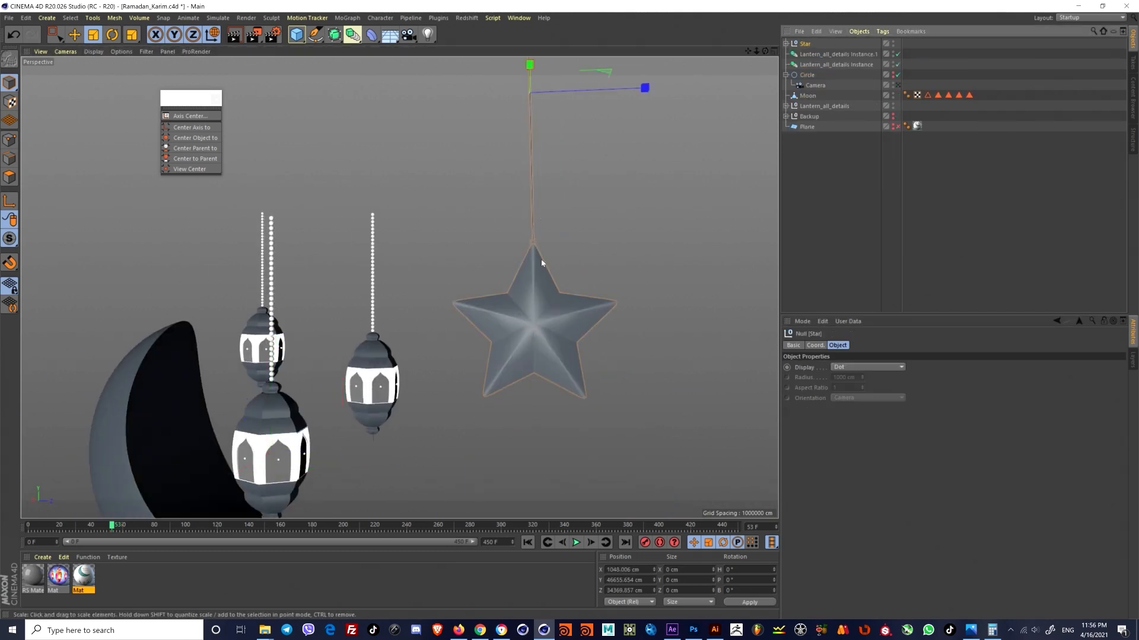
right_click_drag(542, 264, 521, 349, "alt")
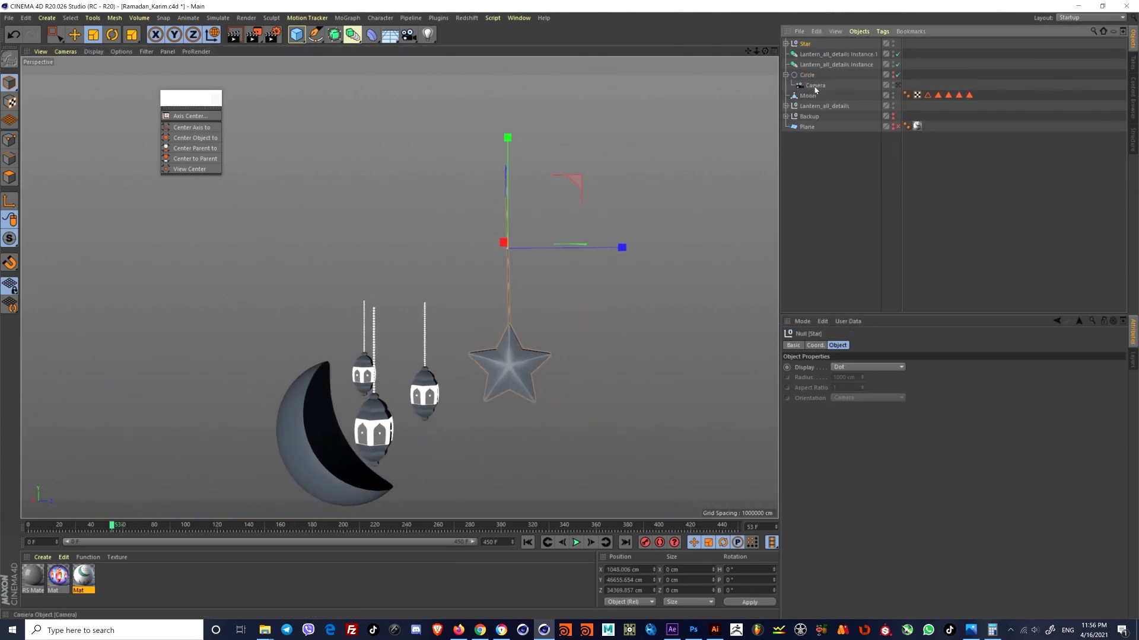
left_click(786, 74)
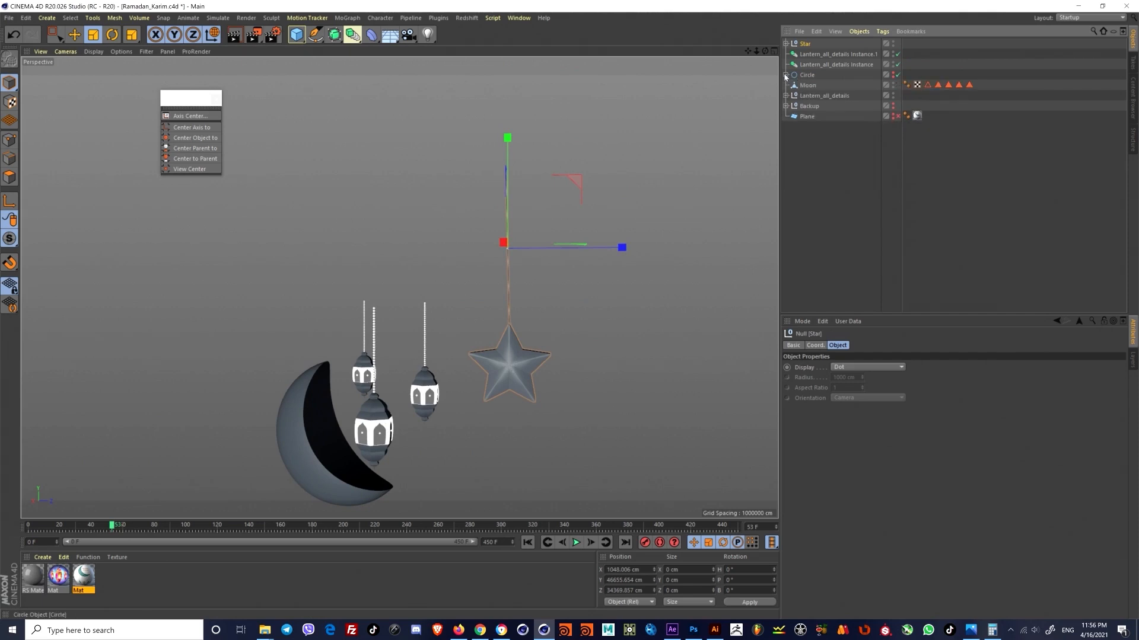
Step: Lengthen the star's string by raising the Star spline's top point about 32,000 cm along Y
left_click(785, 43)
left_click(816, 96)
left_click(55, 35)
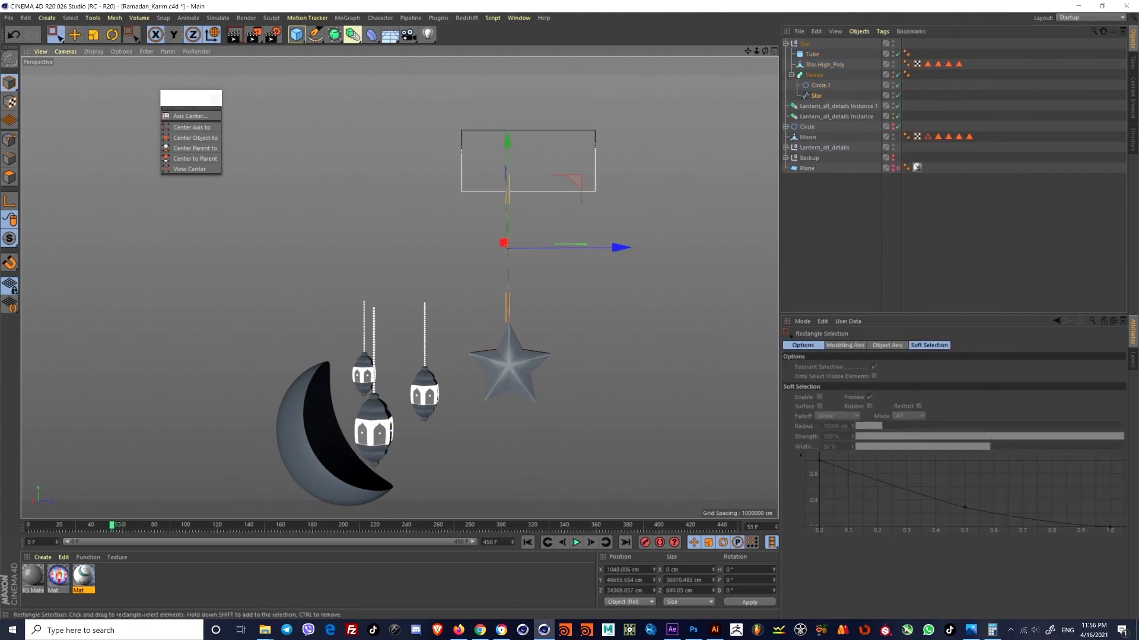
left_click(814, 75)
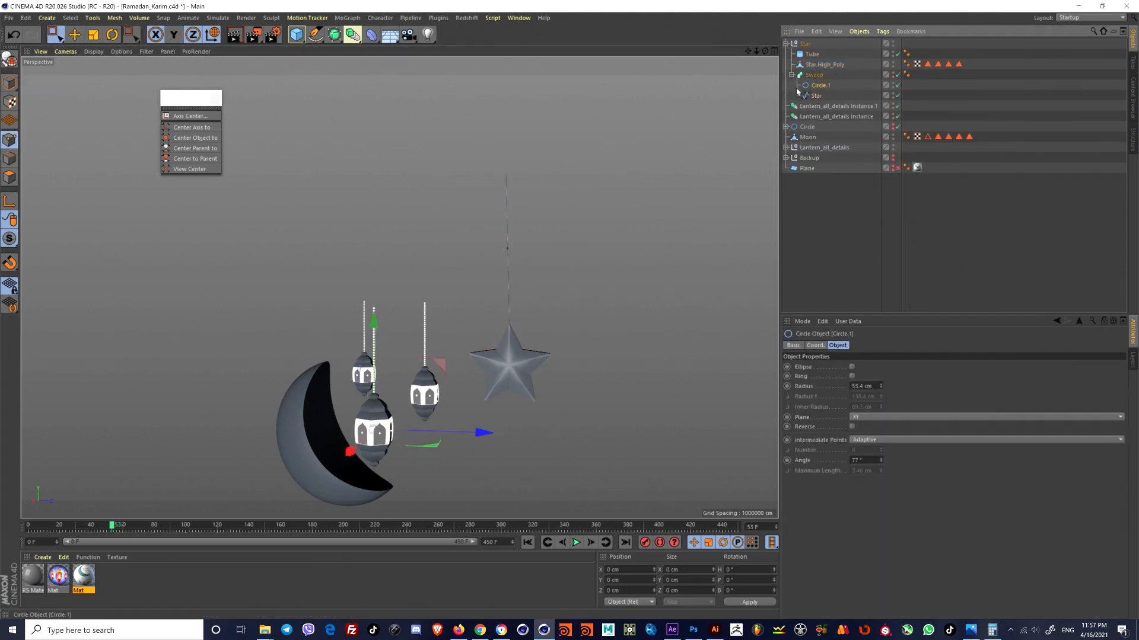
left_click(816, 95)
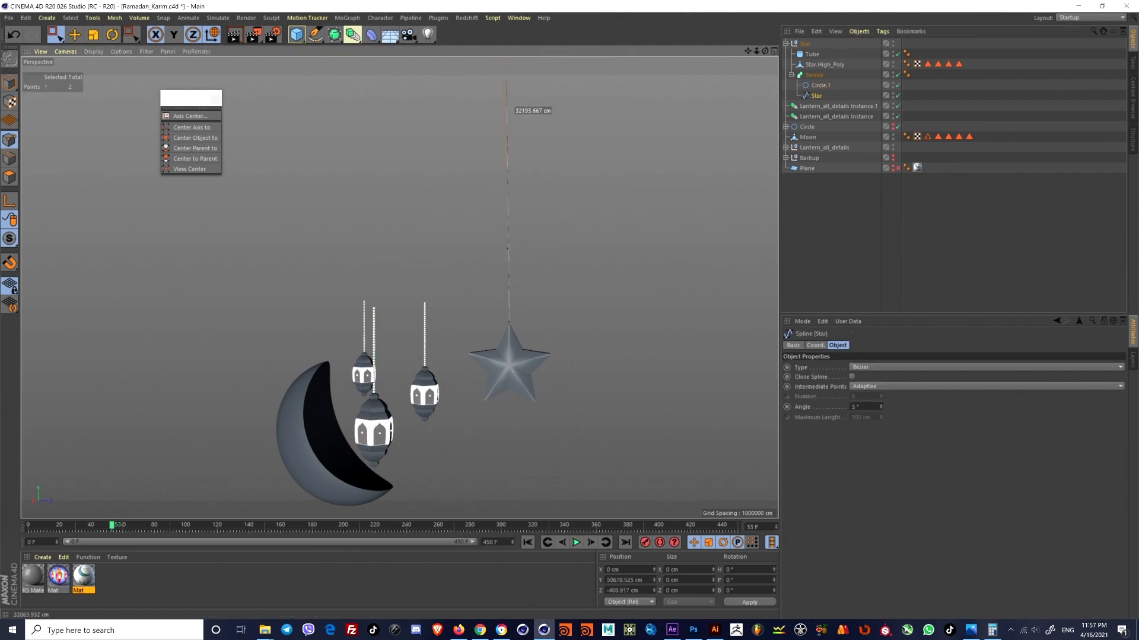
left_click(74, 35)
middle_click_drag(484, 242, 467, 281, "alt")
scroll(471, 281, "down", 2)
Step: Scale the whole Star group down uniformly to about 27% of its size
left_click(805, 44)
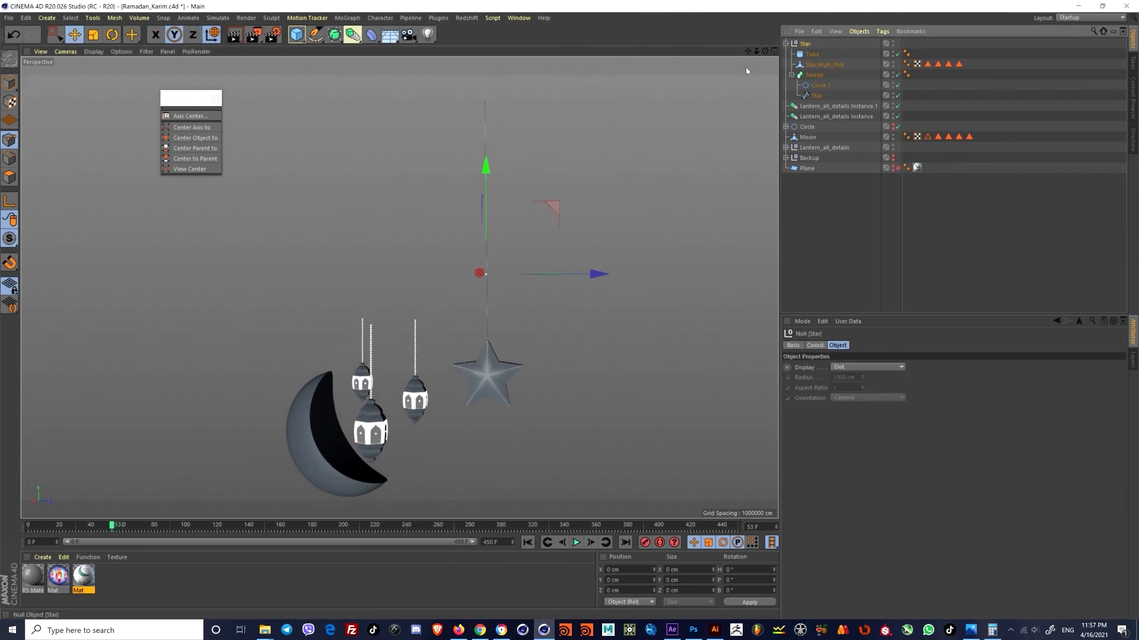
left_click(93, 35)
left_click_drag(522, 223, 499, 221)
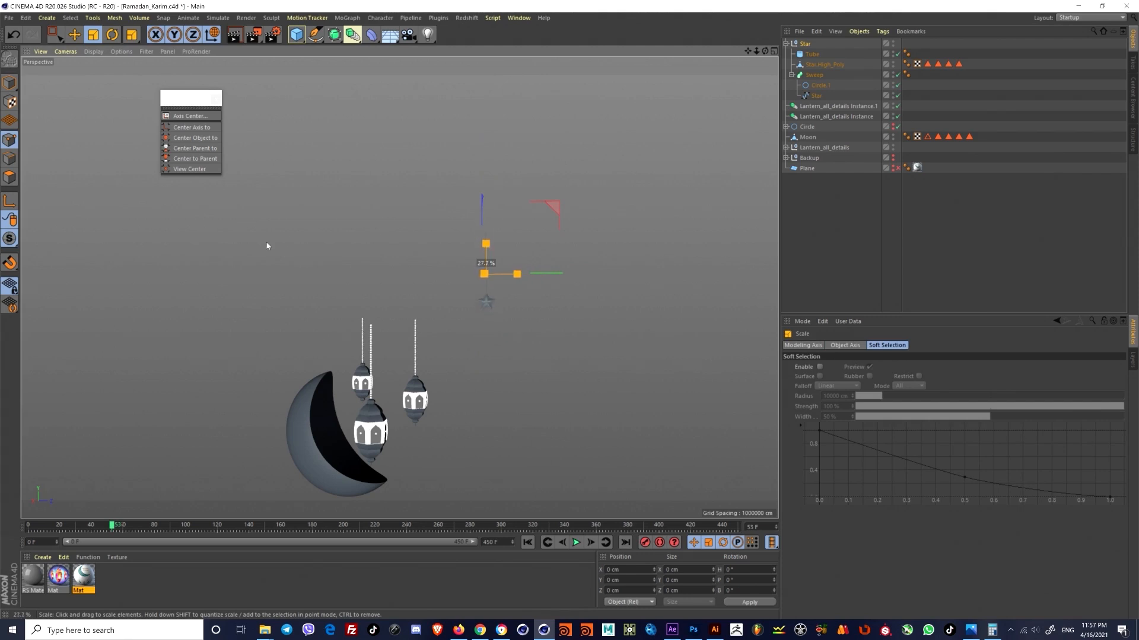
left_click_drag(267, 246, 255, 248)
middle_click_drag(390, 342, 461, 292, "alt")
scroll(546, 239, "up", 5)
middle_click_drag(541, 241, 507, 284, "alt")
scroll(462, 358, "down", 2)
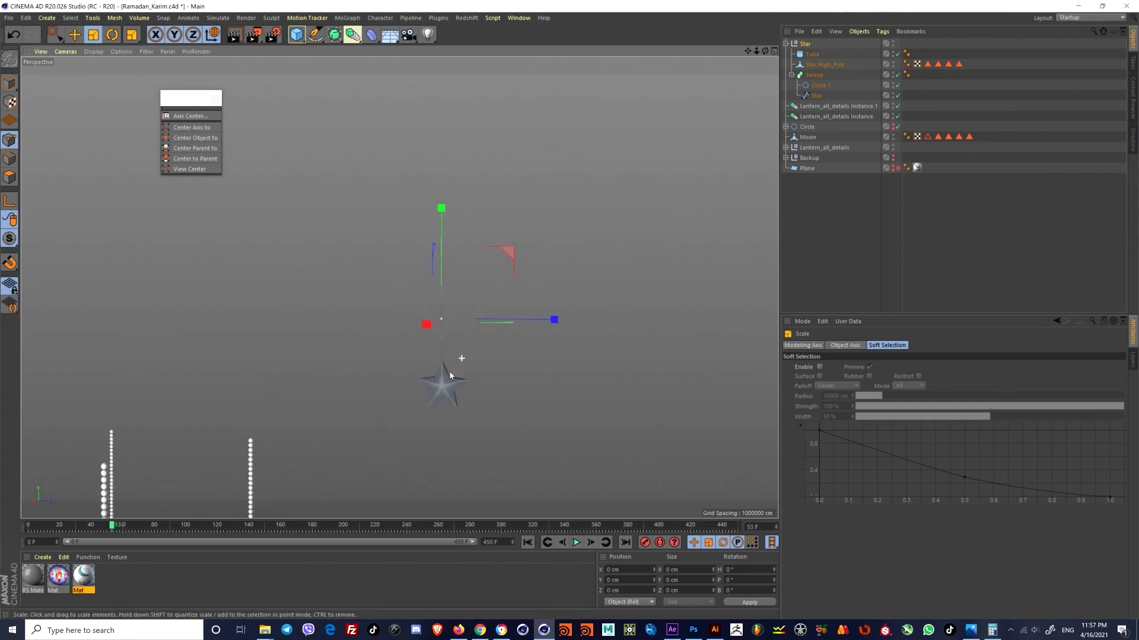
Step: Move the Star group along the Z axis until it hangs above the lanterns
middle_click_drag(427, 393, 501, 318, "alt")
scroll(500, 318, "down", 3)
key("e")
left_click_drag(611, 263, 383, 264)
middle_click(358, 348)
middle_click(356, 243)
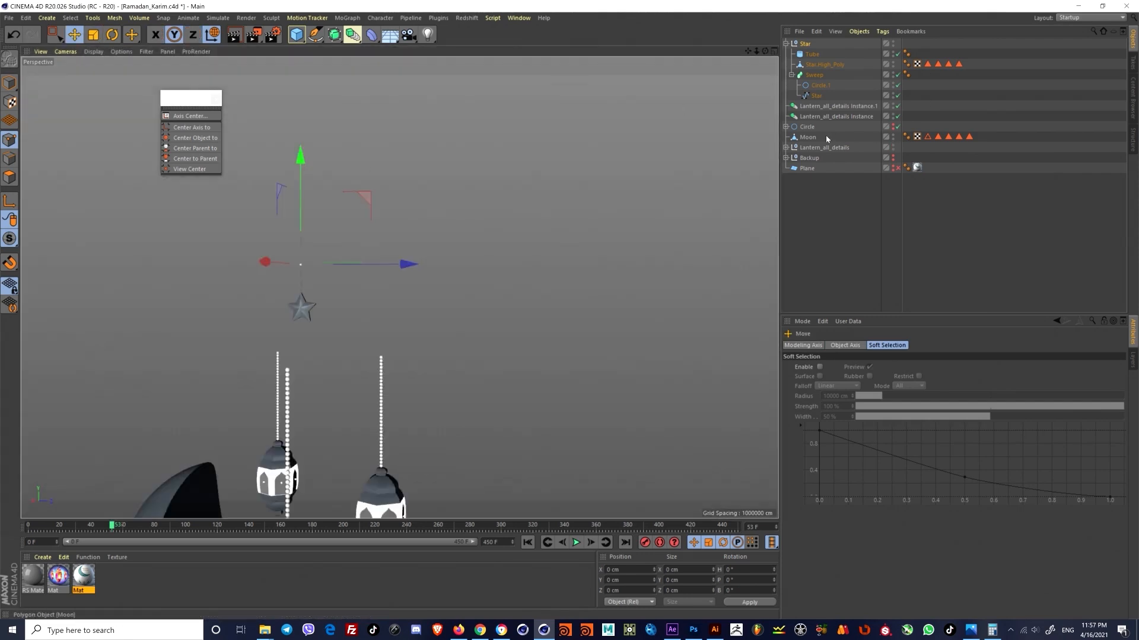
Step: Look through the Circle's Camera in the perspective view and show all four viewports
left_click(786, 127)
left_click(897, 137)
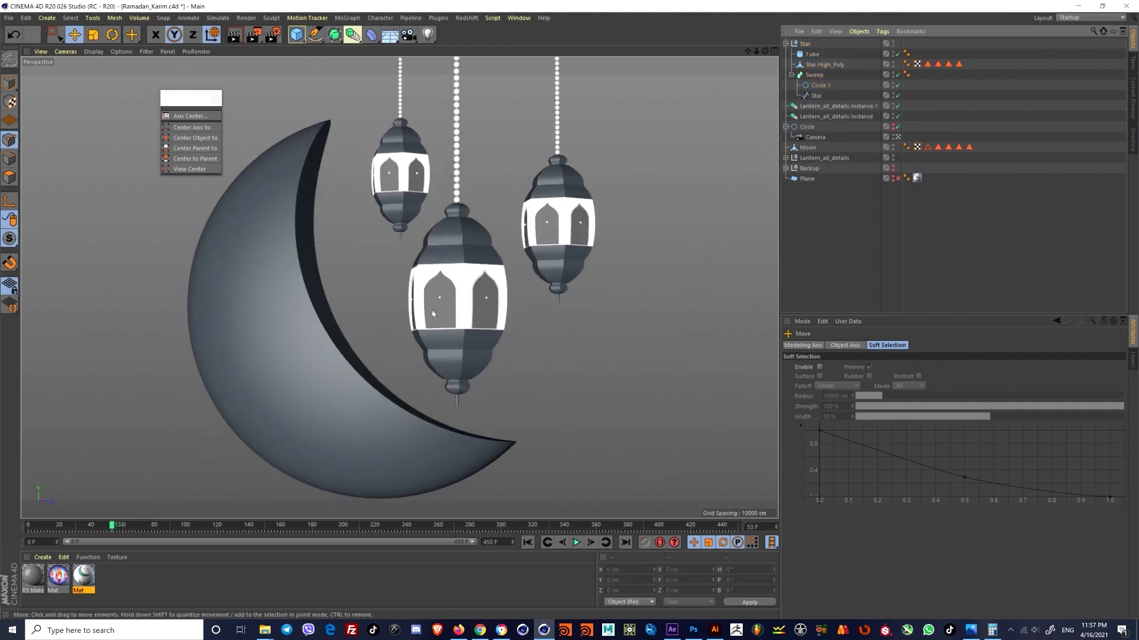
middle_click(454, 314)
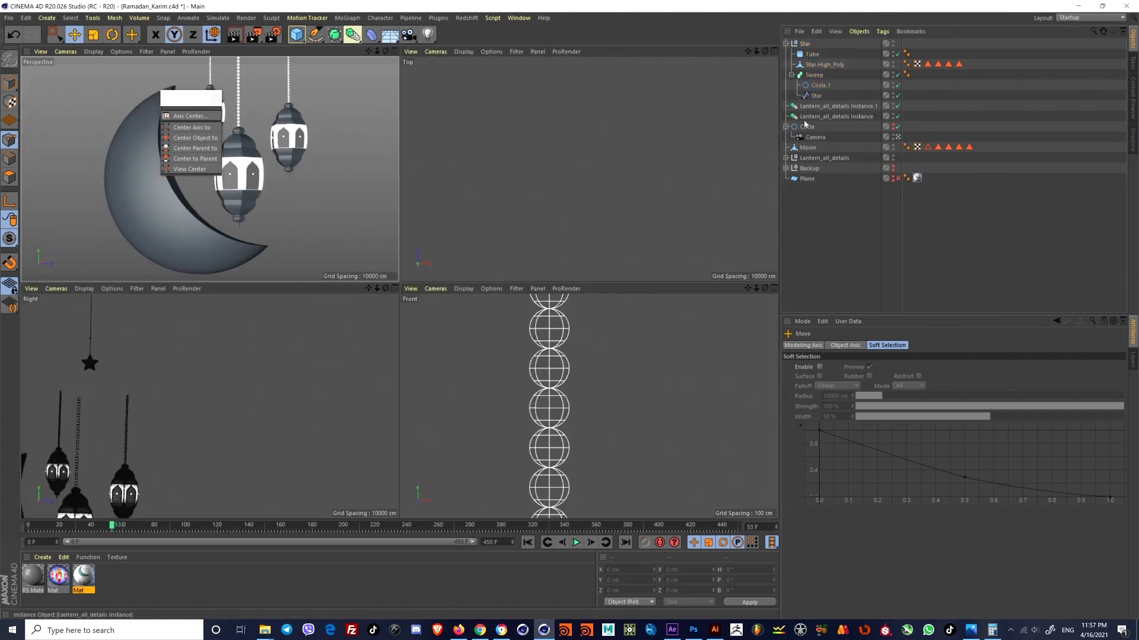
Step: Duplicate the Circle together with its camera and rename the copy Backup_cam
left_click_drag(805, 126, 803, 149, "ctrl")
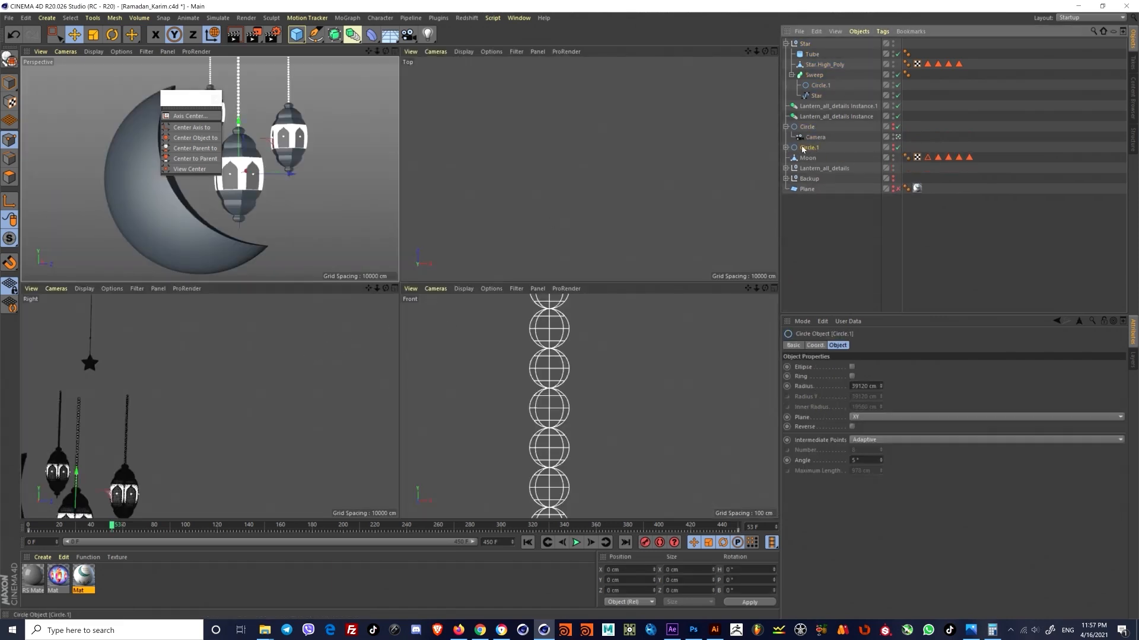
double_click(805, 147)
type("Back")
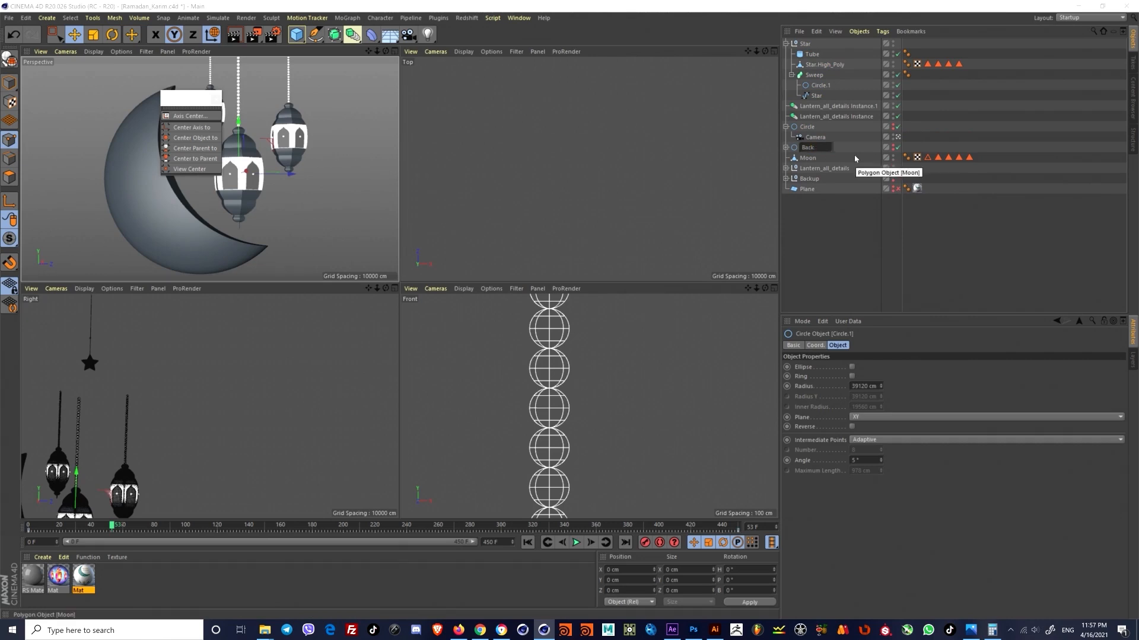
type("up_cam")
key("Return")
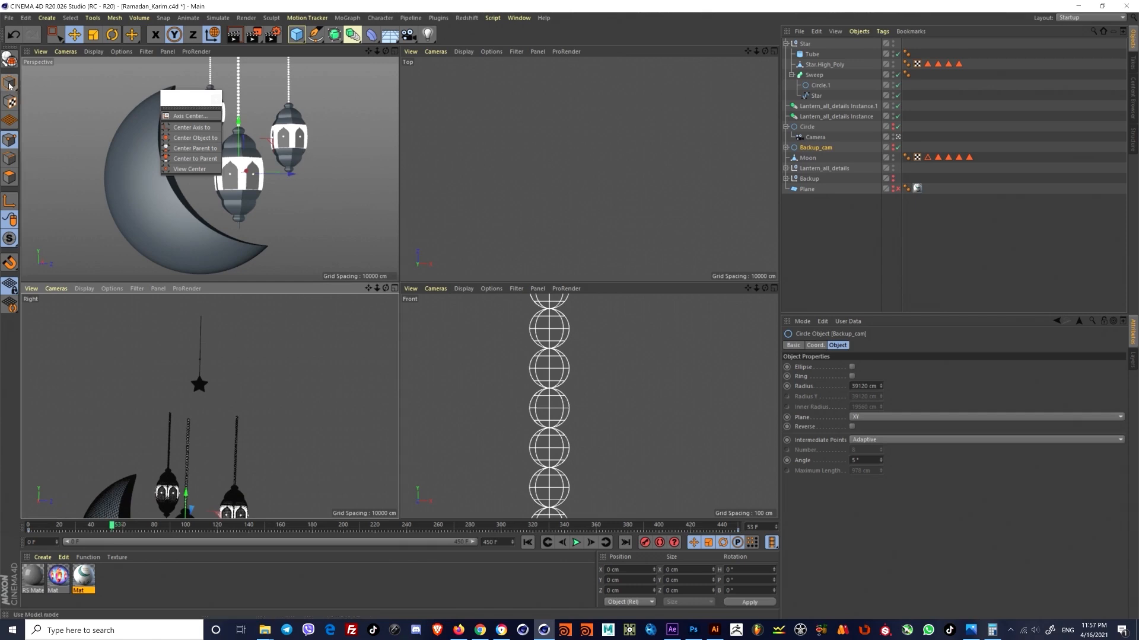
Step: Lower the Star group along Y to the lanterns' level and adjust its Z position in the Right view
left_click(814, 75)
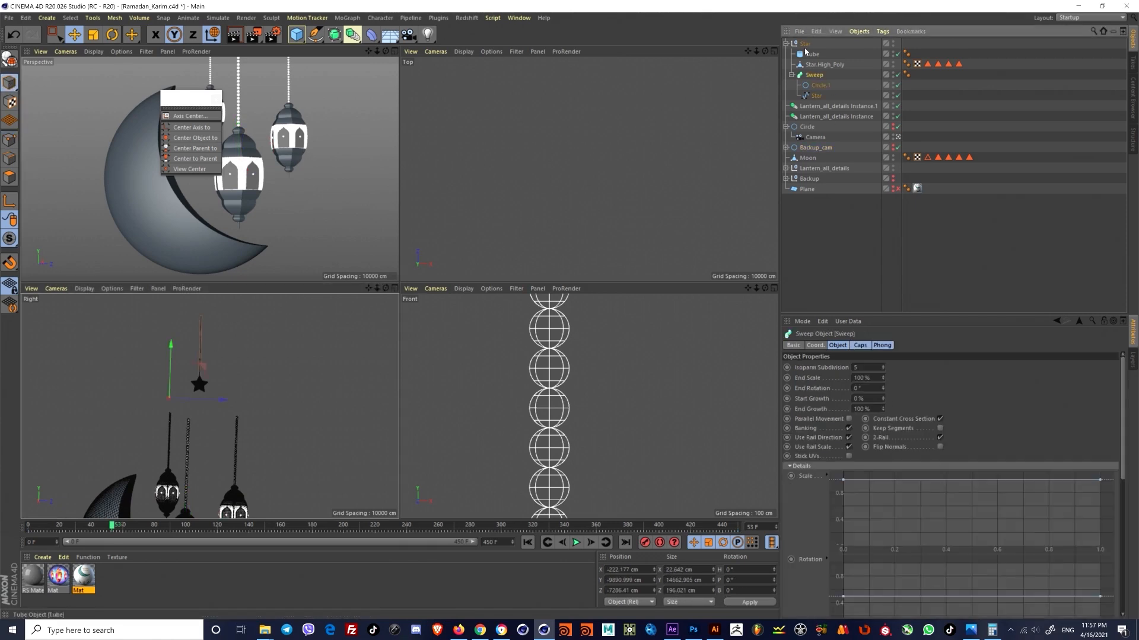
left_click(804, 43)
left_click_drag(199, 312, 192, 449)
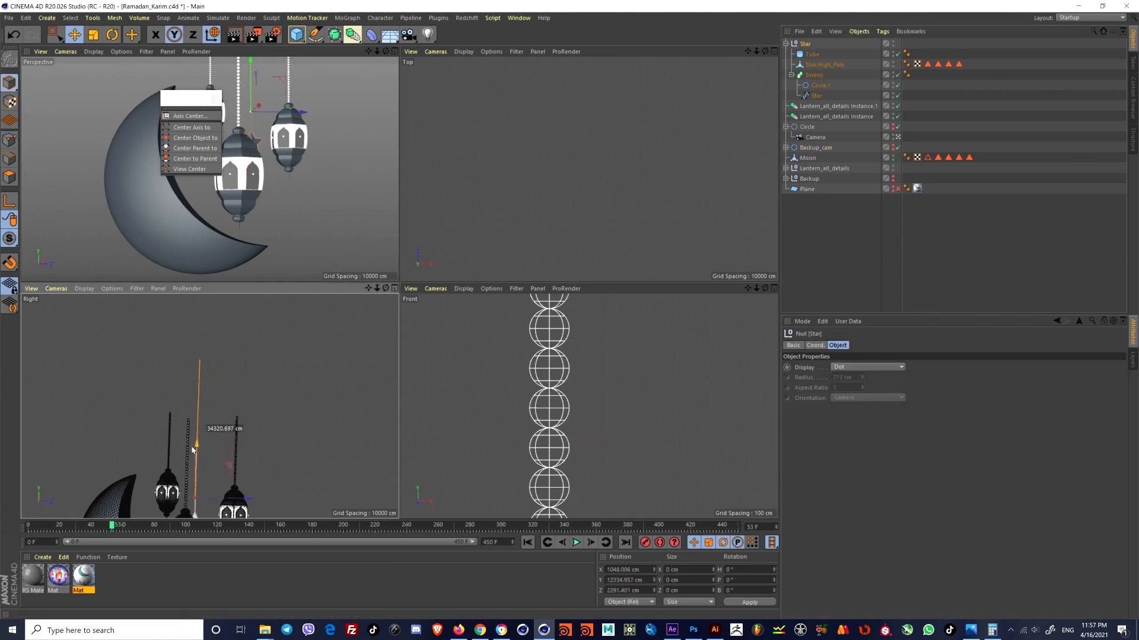
middle_click_drag(196, 453, 239, 314, "alt")
left_click_drag(292, 361, 306, 361)
Step: Offset the Star group to about 11,500 cm along X and adjust its placement beside the lanterns in the Front and Top views
middle_click(589, 402)
right_click_drag(589, 401, 572, 504, "alt")
middle_click_drag(572, 504, 425, 257, "alt")
right_click_drag(424, 257, 385, 281, "alt")
left_click_drag(508, 256, 568, 256)
left_click_drag(473, 226, 464, 261)
middle_click(479, 264)
middle_click(479, 264)
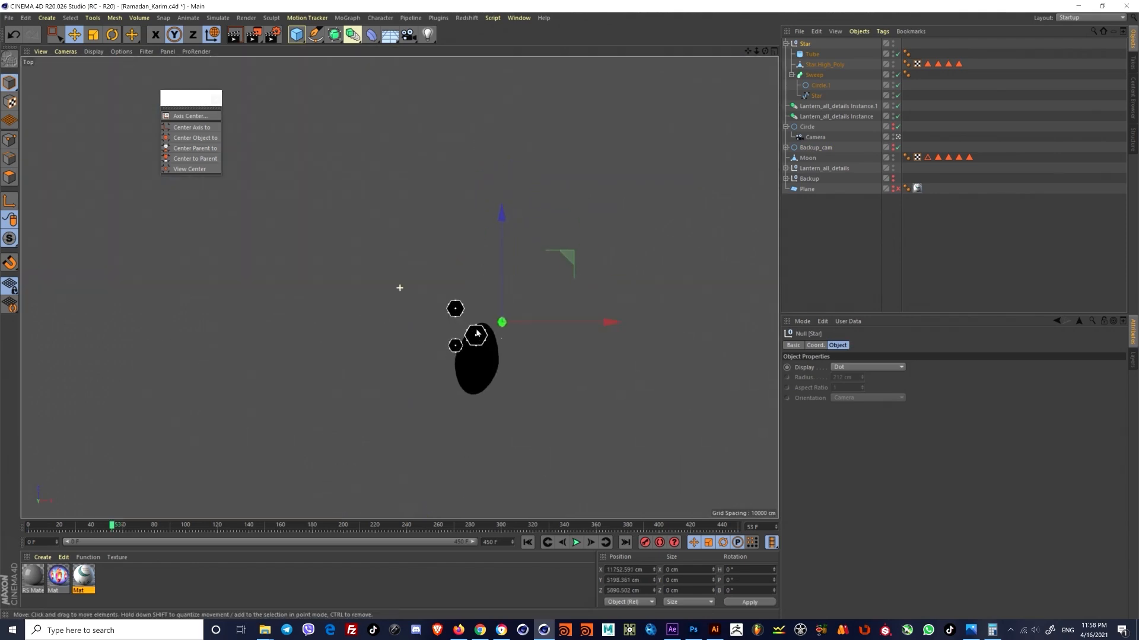
right_click_drag(479, 264, 526, 229, "alt")
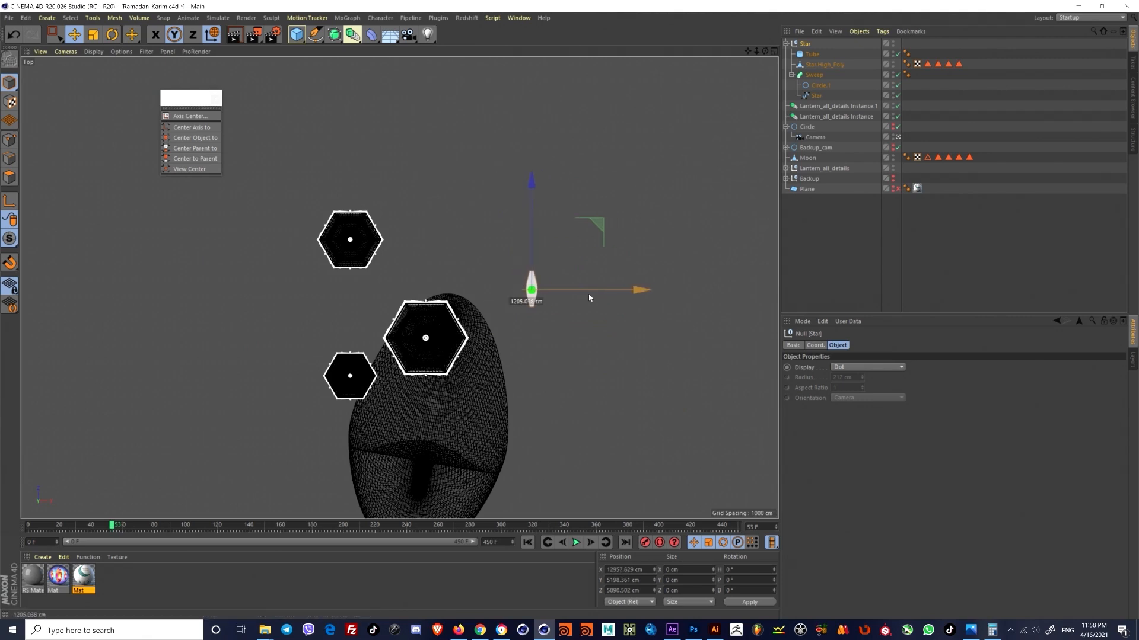
left_click_drag(522, 261, 523, 308)
Step: Position the Star group beside the middle lantern in the camera view, at about -476 cm in Y and 4,773 cm in Z, with the Circle shown
middle_click(523, 308)
middle_click(262, 195)
left_click_drag(552, 236, 451, 236)
left_click_drag(366, 145, 366, 92)
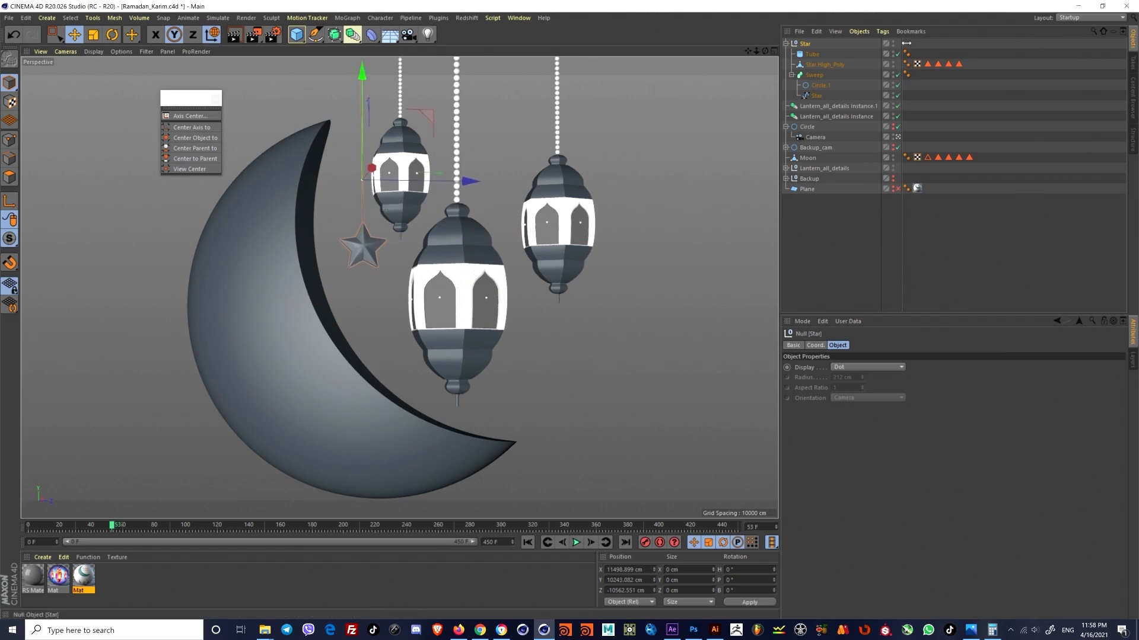
left_click(896, 128)
left_click_drag(472, 181, 525, 220)
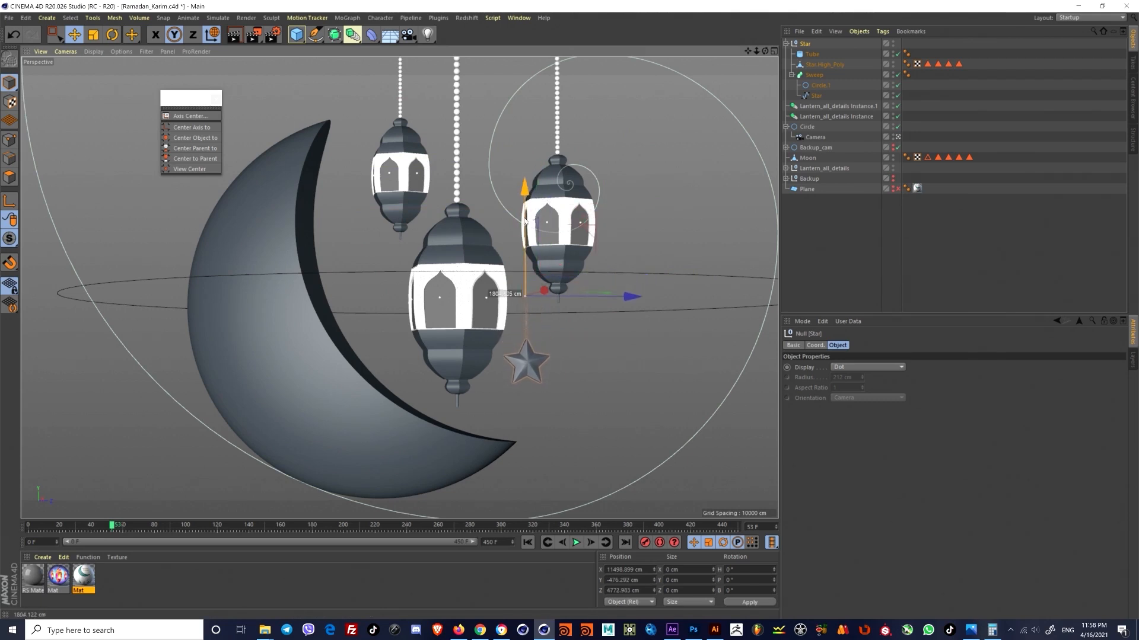
Step: Raise the Star spline's top point along Y so the string extends beyond the camera view's upper edge
left_click(816, 96)
left_click(10, 140)
left_click_drag(524, 177, 524, 57)
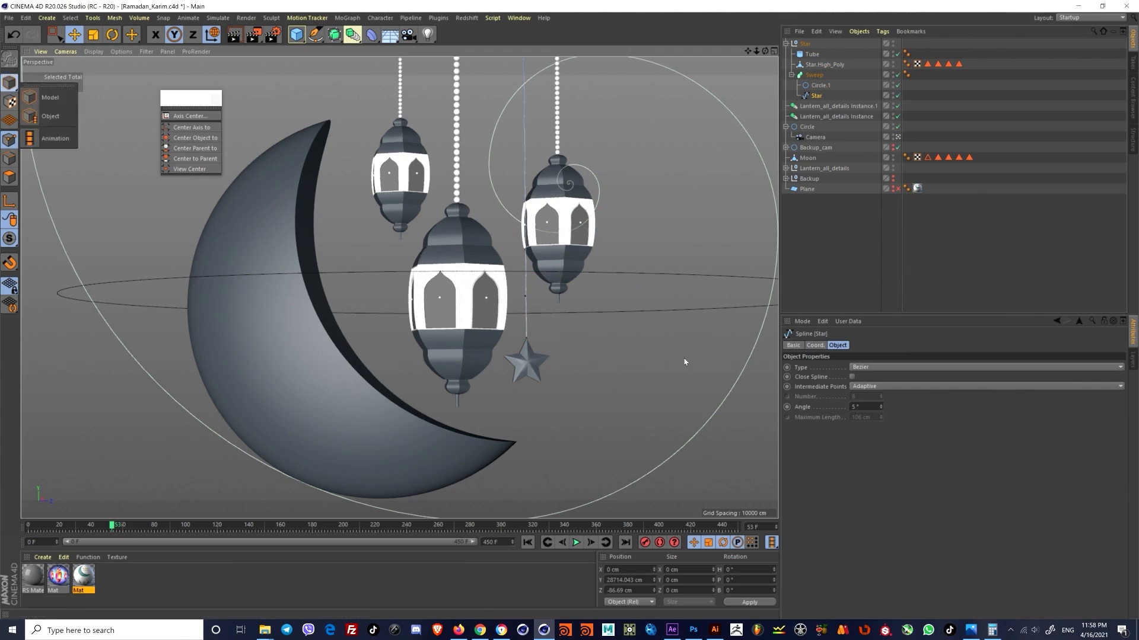
left_click(859, 275)
Step: Collapse the Star group's hierarchy and shift the group slightly along Z to about 4,622 cm
left_click(786, 43)
left_click(804, 43)
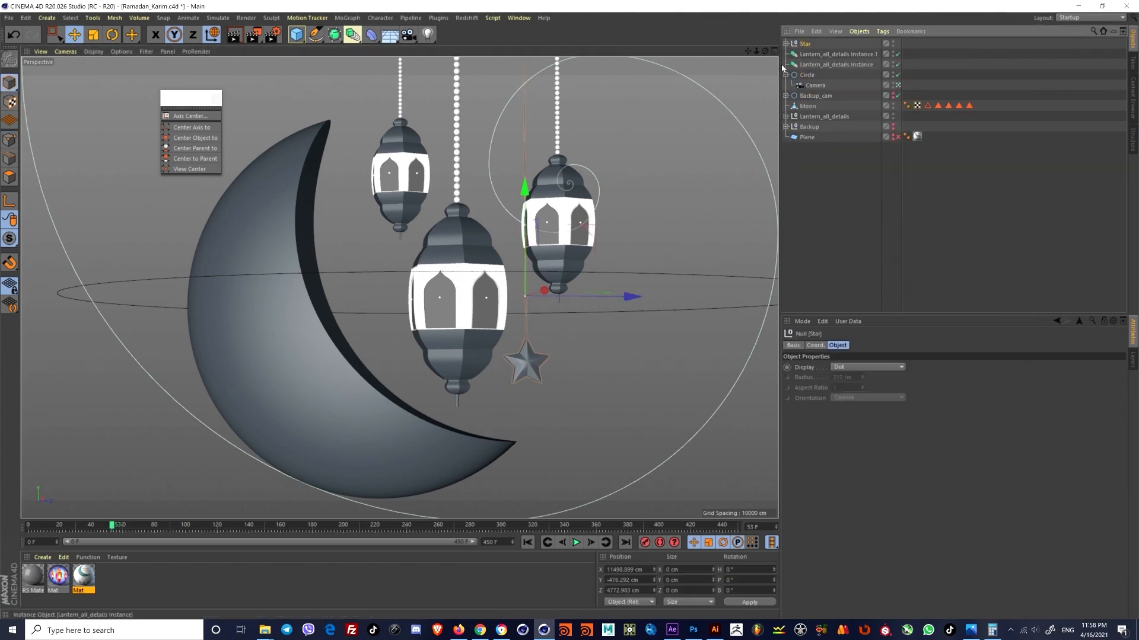
mouse_move(617, 295)
left_mouse_down()
mouse_move(579, 295)
mouse_move(633, 296)
mouse_move(623, 296)
left_mouse_up()
middle_click(522, 306)
middle_click(368, 205)
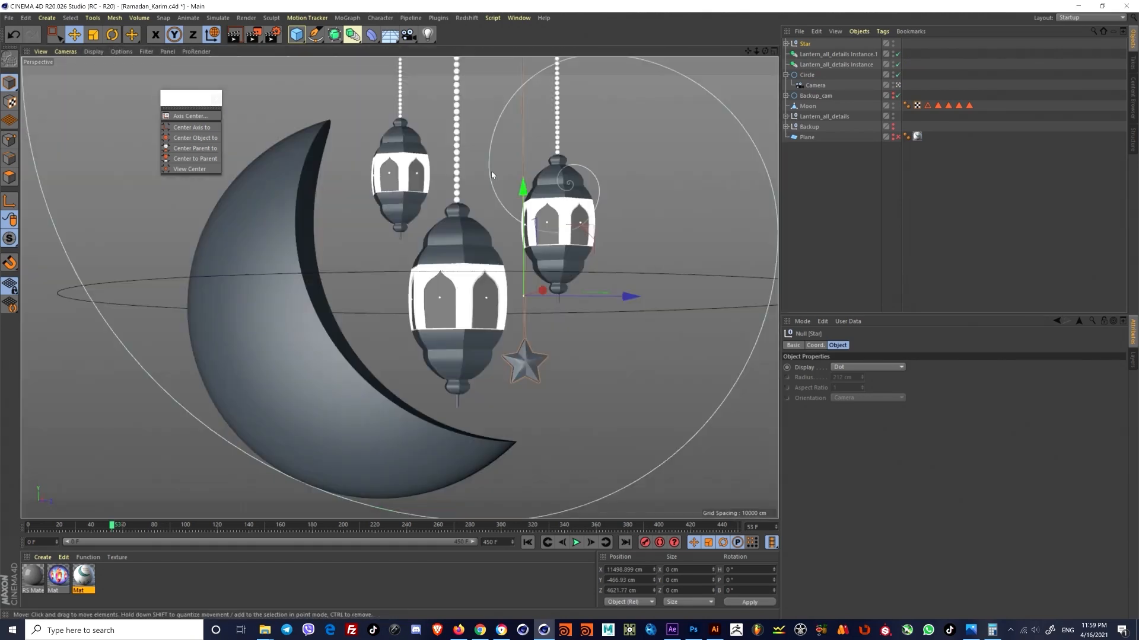
Step: Leave the camera view and move the Star group to about -8,691 cm in X and 7,036 cm in Z
left_click(898, 85)
middle_click_drag(319, 371, 305, 372, "alt")
left_click_drag(304, 371, 354, 362, "alt")
left_click_drag(385, 373, 389, 360, "alt")
left_click_drag(324, 348, 517, 349)
left_click_drag(478, 343, 457, 338, "alt")
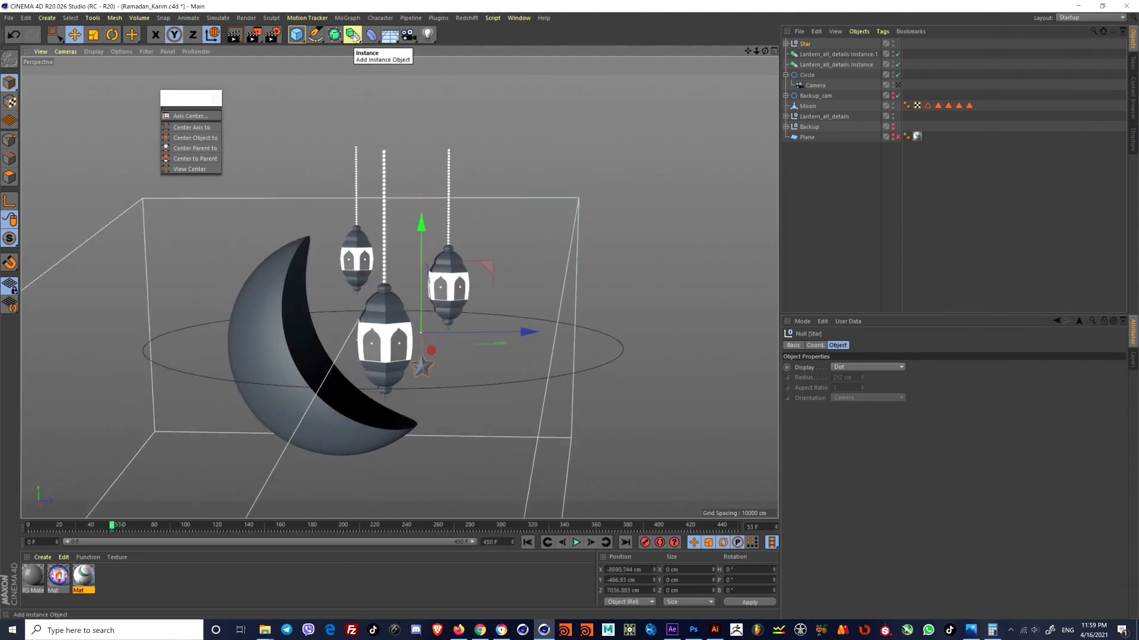
Step: Create an instance of the Star group and set its Instance Mode to Render Instance
left_click(354, 35)
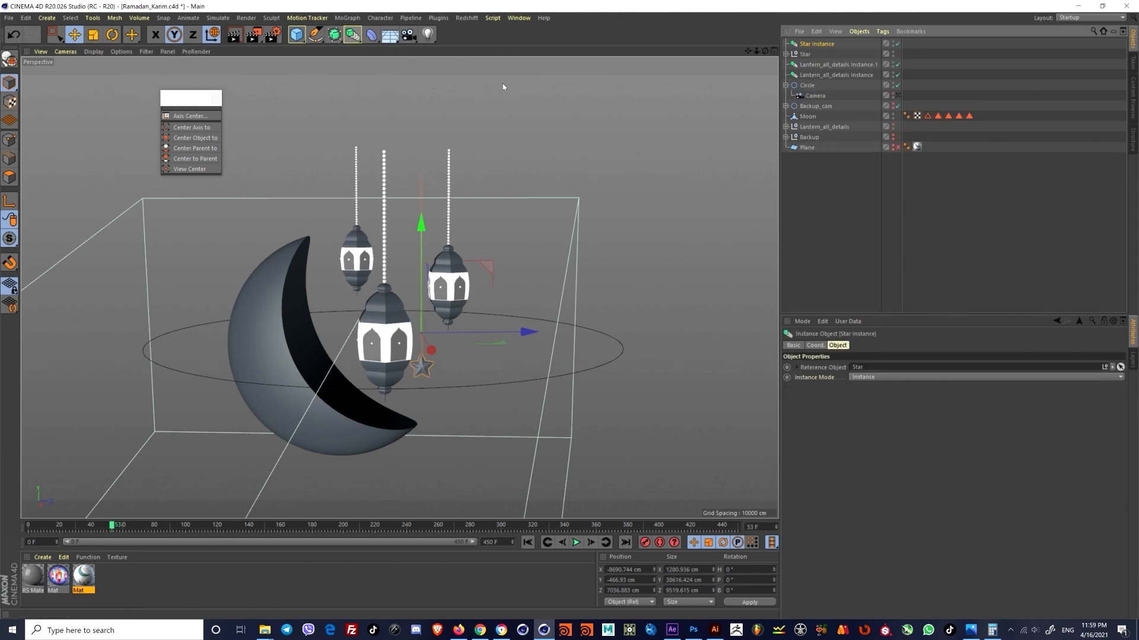
left_click(880, 377)
left_click(875, 389)
Step: Move the star instance to about 12,189 cm in Y and 3,806 cm in Z, and look through the Circle's camera
left_click_drag(330, 279, 340, 198)
left_click_drag(374, 264, 405, 264)
left_click_drag(375, 316, 346, 277, "alt")
scroll(345, 275, "up", 5)
left_click_drag(400, 215, 371, 270)
left_click_drag(544, 249, 556, 249)
left_click(898, 96)
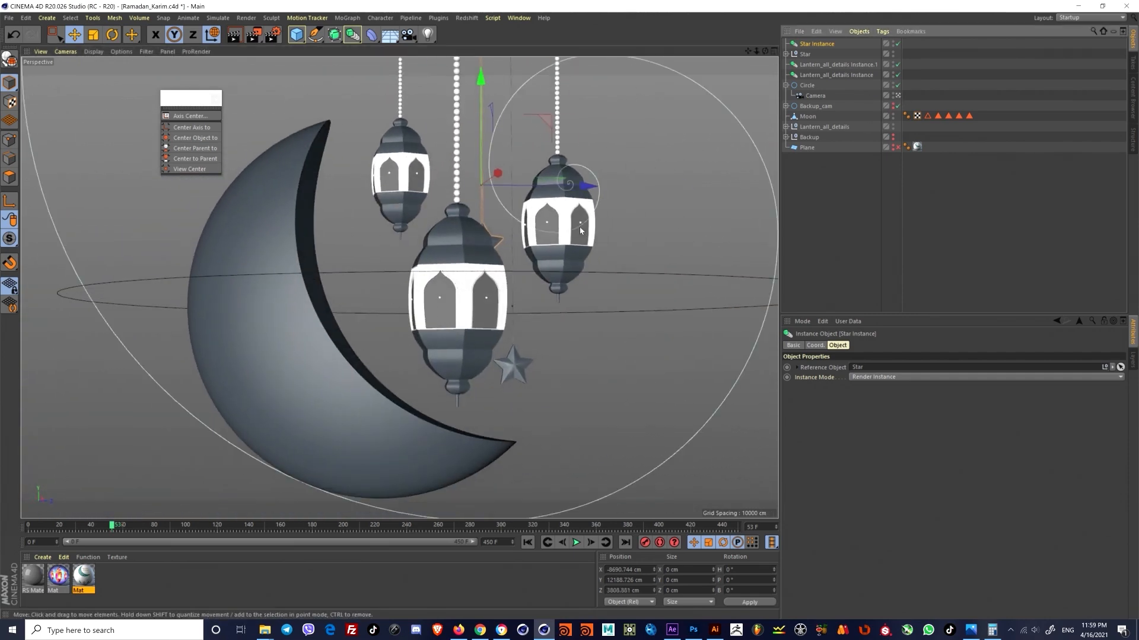
Step: Duplicate the star instance and place the copy below the lantern furthest from the moon
left_click_drag(555, 187, 697, 135)
left_click_drag(600, 69, 612, 184)
left_click_drag(687, 255, 642, 256)
left_click_drag(572, 249, 576, 284)
middle_click(581, 279)
Step: Refine the second star instance's placement to about -15,007 cm in X and 14,202 cm in Z, raising it slightly in Y
mouse_move(621, 417)
left_mouse_down()
mouse_move(641, 419)
mouse_move(627, 418)
left_mouse_up()
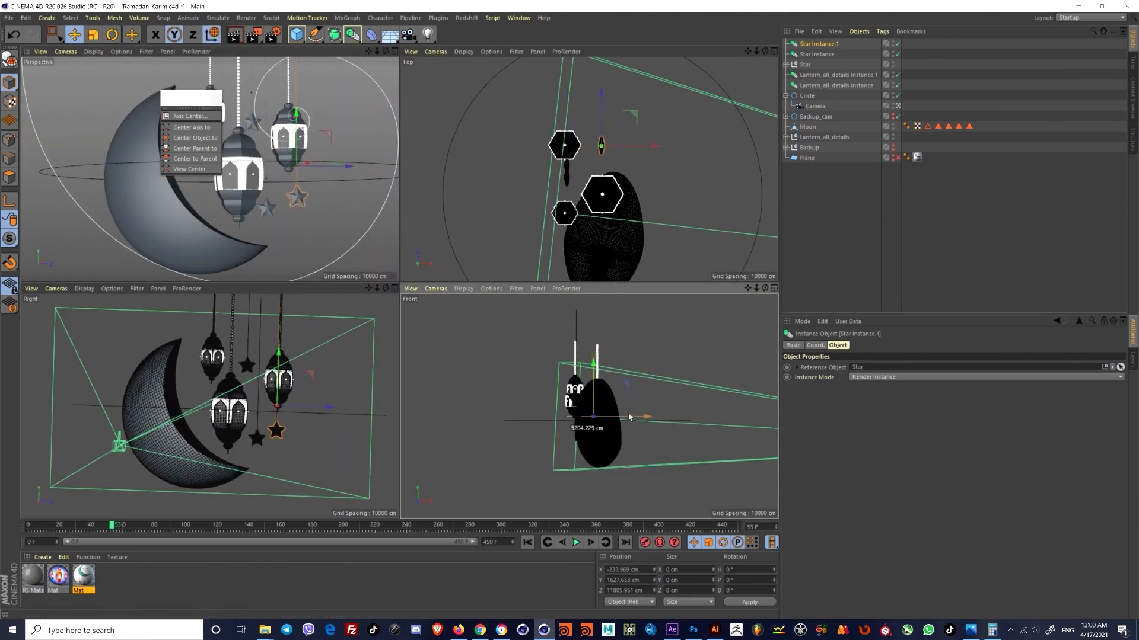
left_click_drag(612, 146, 571, 155)
left_click_drag(282, 126, 285, 114)
middle_click(288, 119)
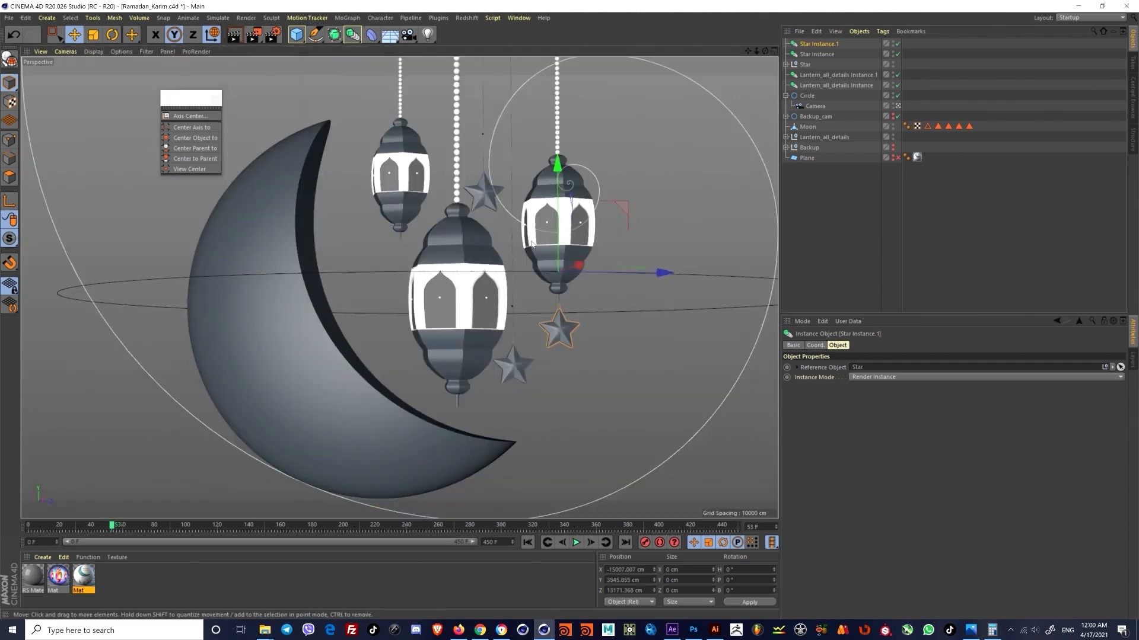
left_click_drag(659, 277, 671, 277)
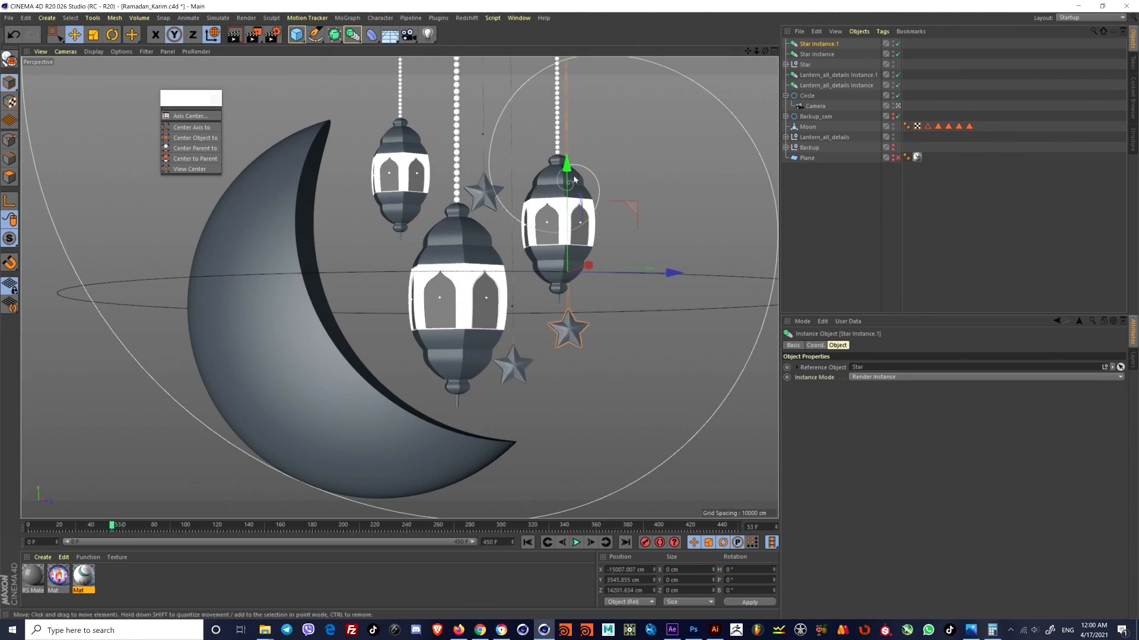
left_click_drag(568, 165, 568, 159)
Step: Copy the second star instance along Z towards the moon and raise the copy slightly
left_click_drag(668, 267, 485, 263, "ctrl")
left_click_drag(383, 186, 383, 171)
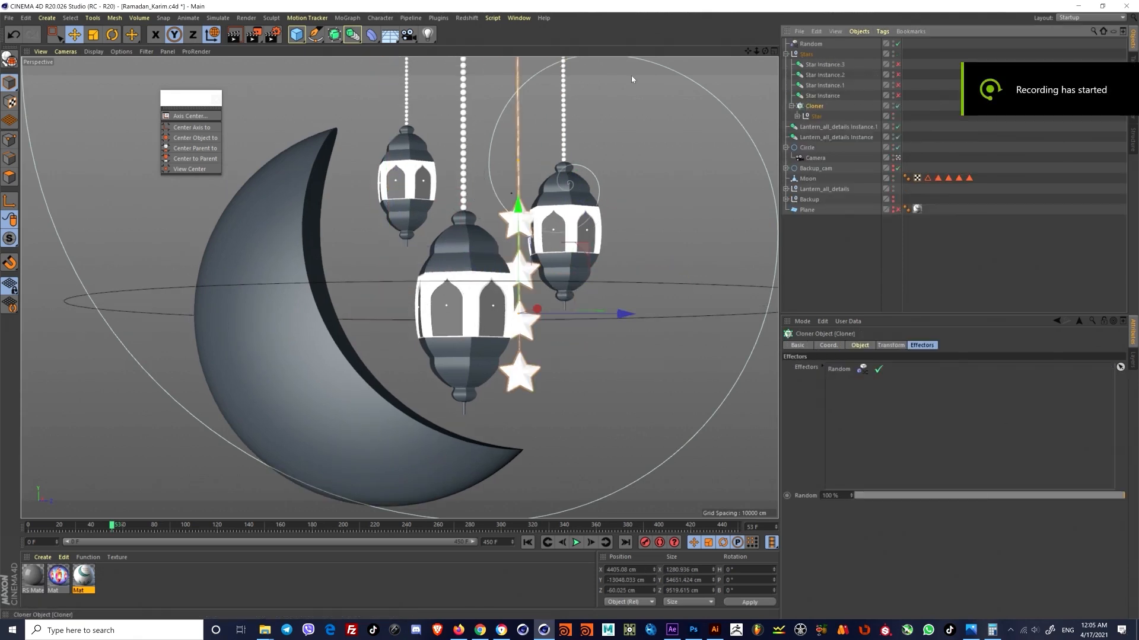
Step: Enable position variation on the Random effector and set its P.Y value to about -3877 cm
left_click(347, 18)
mouse_move(404, 33)
left_click(811, 44)
left_click(826, 386)
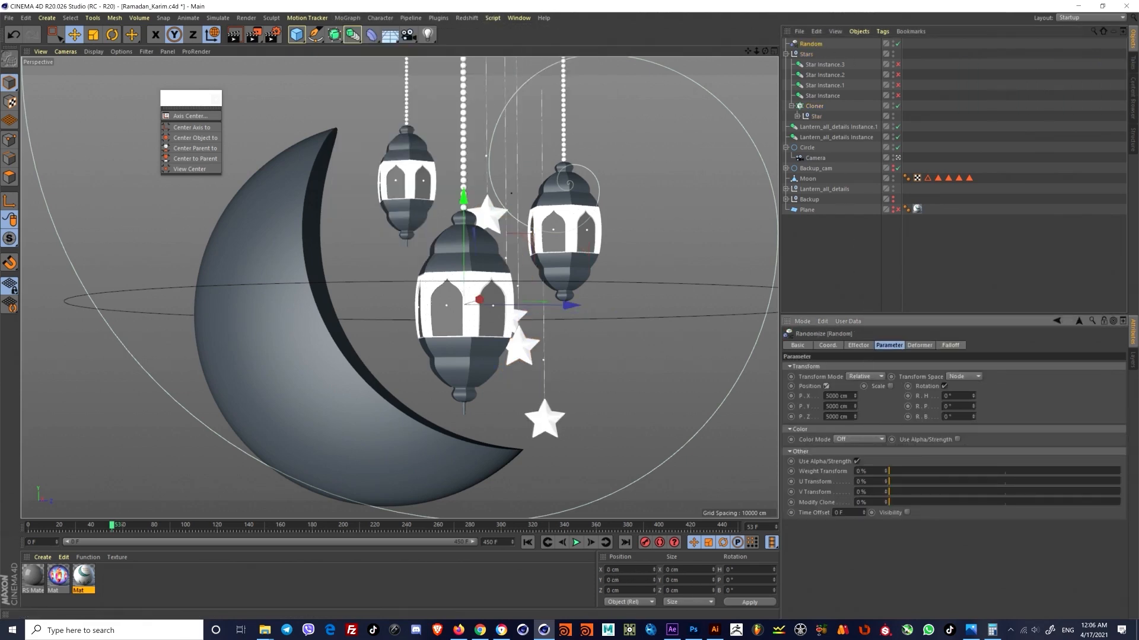
left_click_drag(855, 406, 855, 460)
Step: Re-enable the four Star instances inside the Stars group
left_click(898, 96)
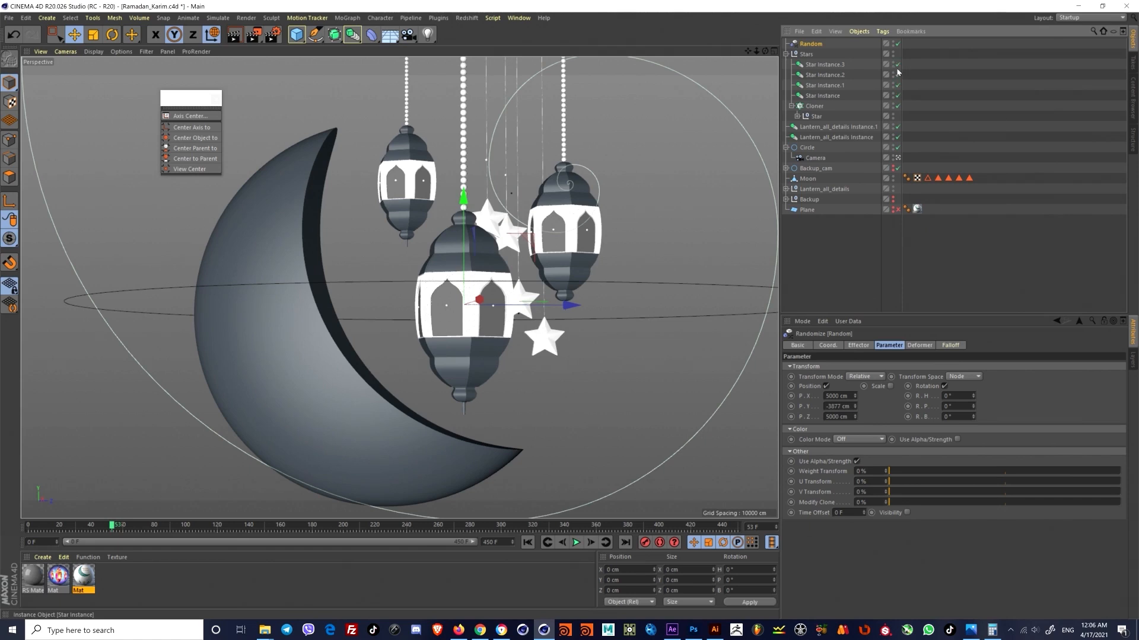
left_click(898, 75)
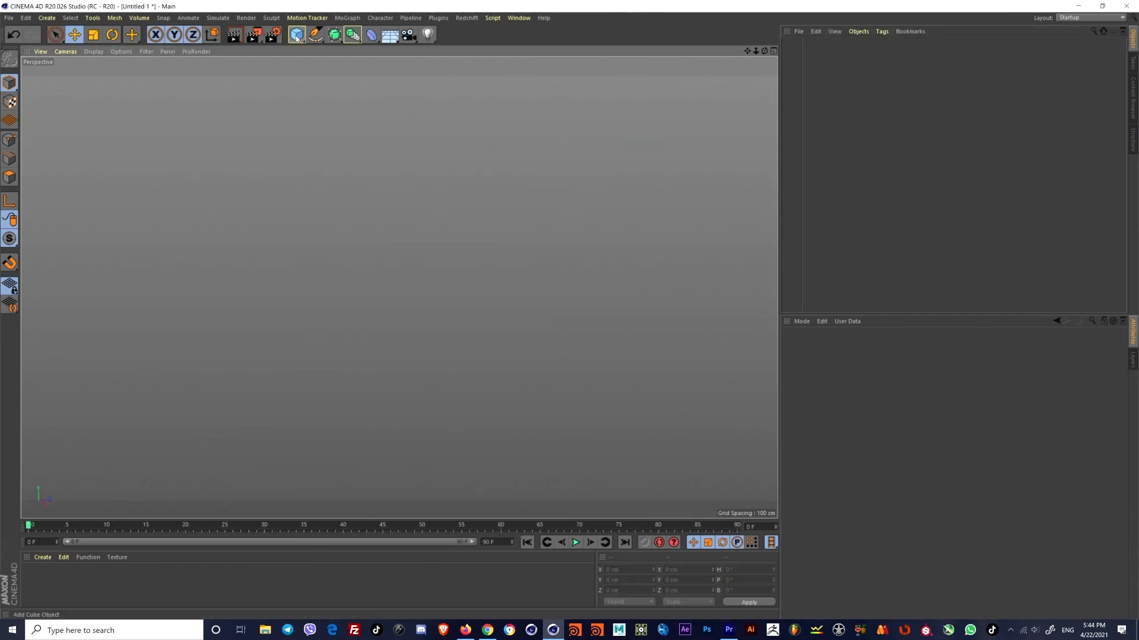
Step: Add a Sphere to the empty scene and place it inside a Cloner
left_click(296, 36)
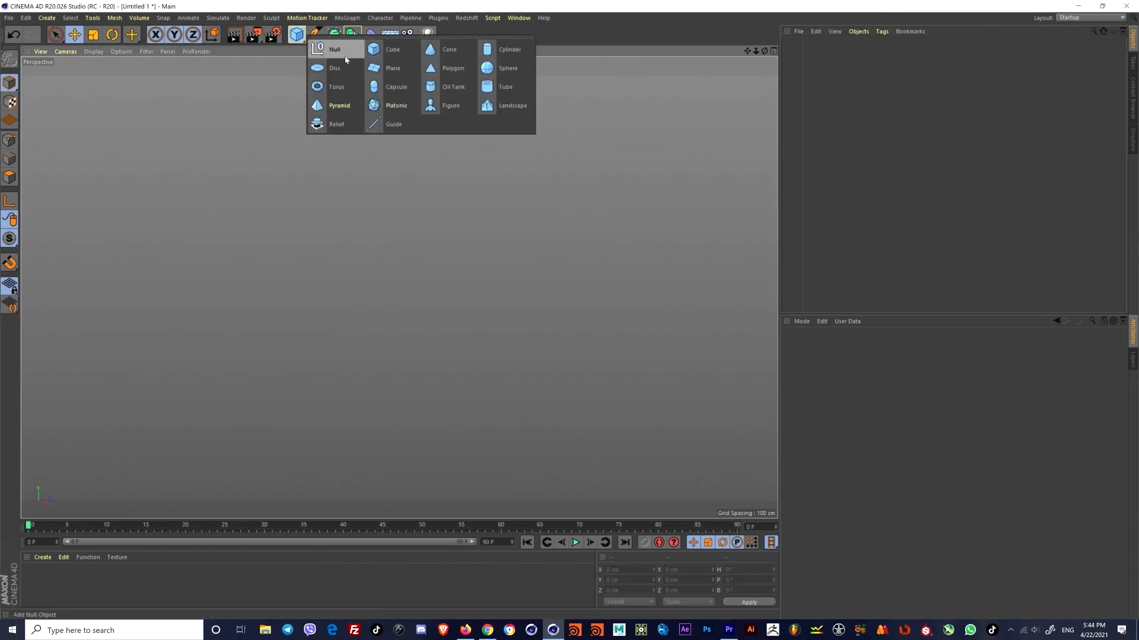
left_click(498, 70)
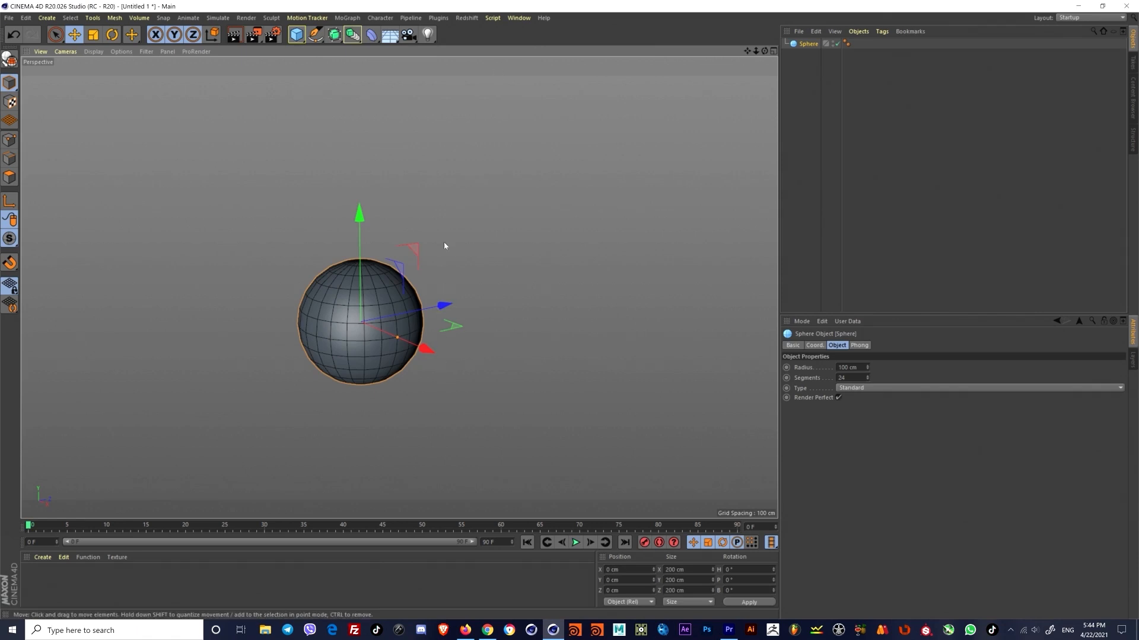
mouse_move(445, 246)
left_mouse_down("alt")
mouse_move(458, 231)
mouse_move(457, 241)
left_mouse_up("alt")
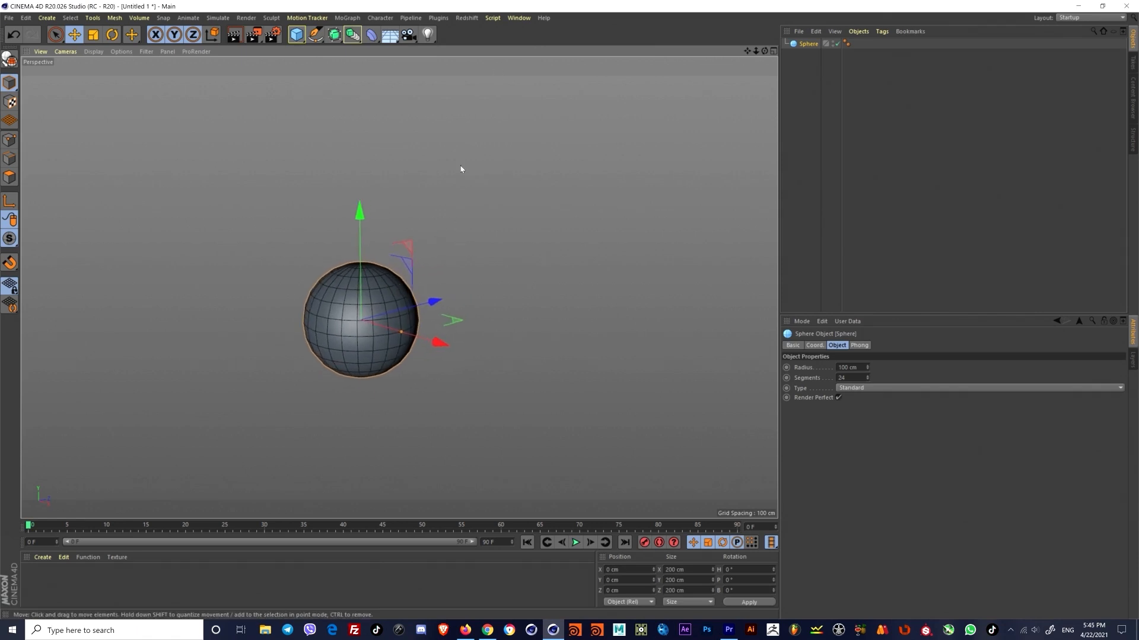
left_click(354, 34)
left_click(368, 129, "alt")
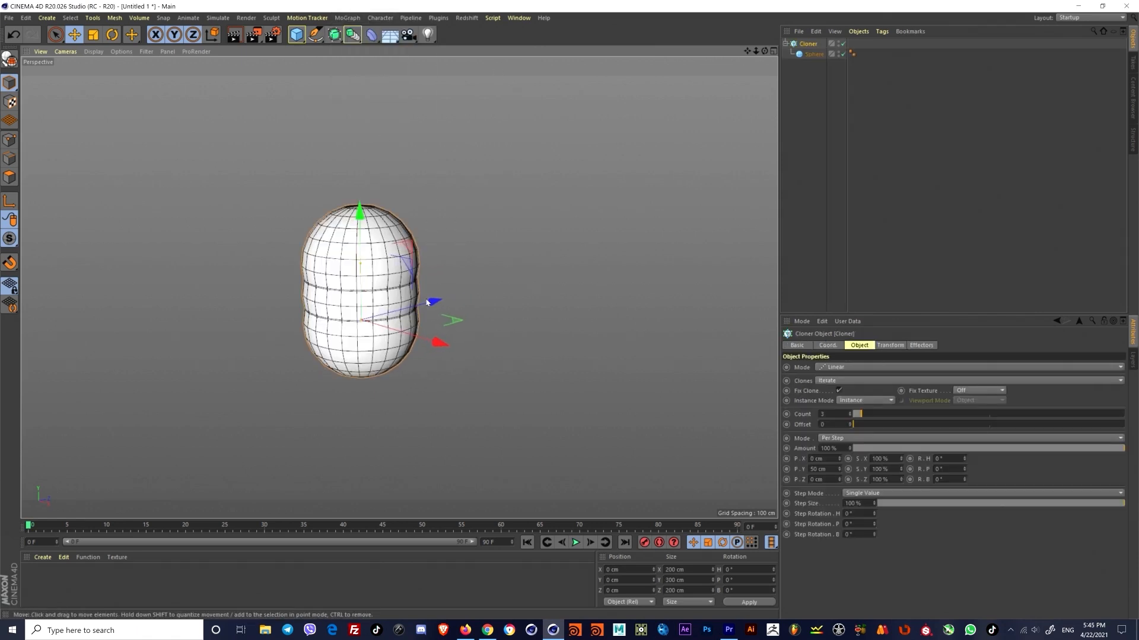
Step: Spread the Cloner's three spheres into a vertical column, with a P.Y step of about 223 cm
left_click_drag(361, 263, 360, 97)
scroll(384, 183, "down", 2)
left_click_drag(357, 153, 359, 128)
middle_click_drag(421, 183, 415, 196, "alt")
right_click_drag(415, 196, 409, 198, "alt")
left_click_drag(409, 198, 410, 238, "alt")
middle_click_drag(409, 237, 416, 239, "alt")
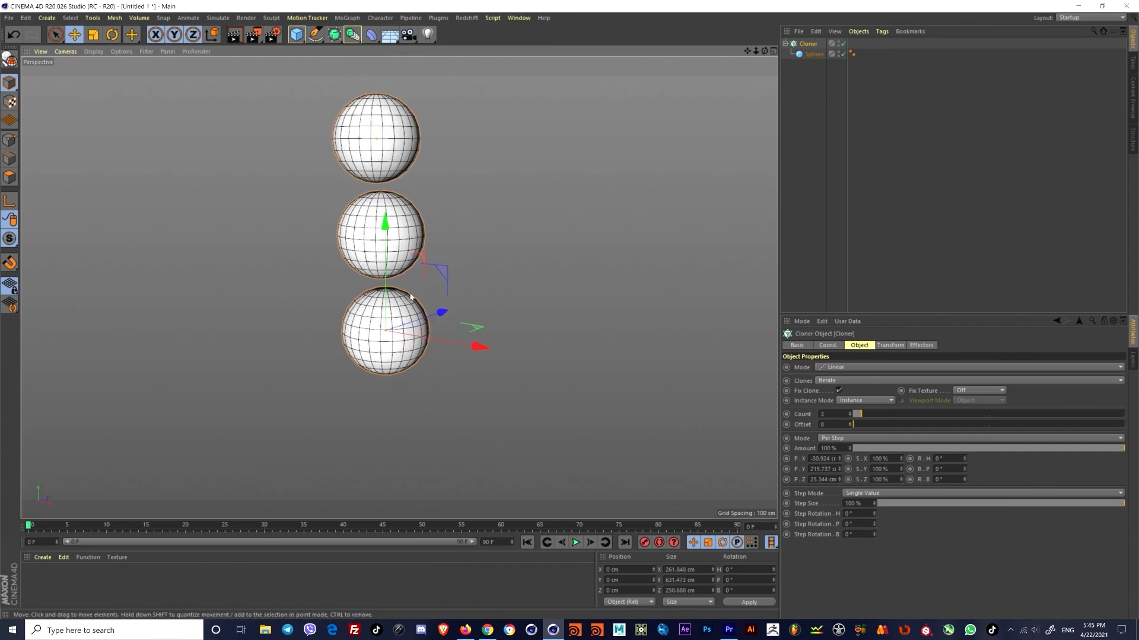
left_click_drag(376, 138, 381, 131)
middle_click_drag(476, 156, 474, 164, "alt")
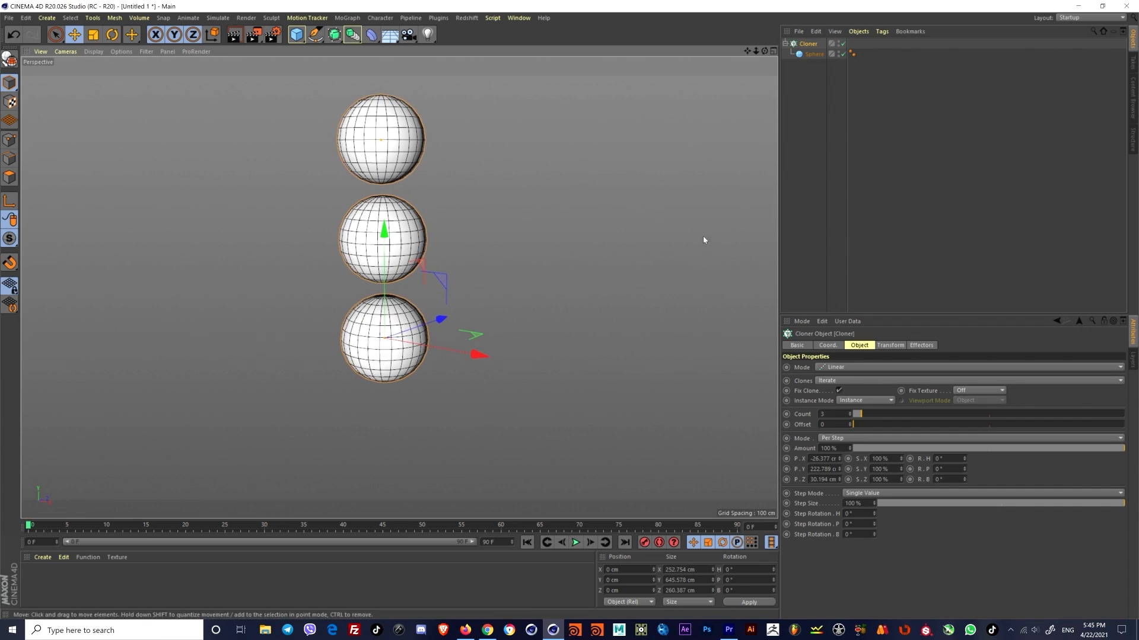
Step: Activate the MoGraph Selection tool for the Cloner
left_click(807, 45)
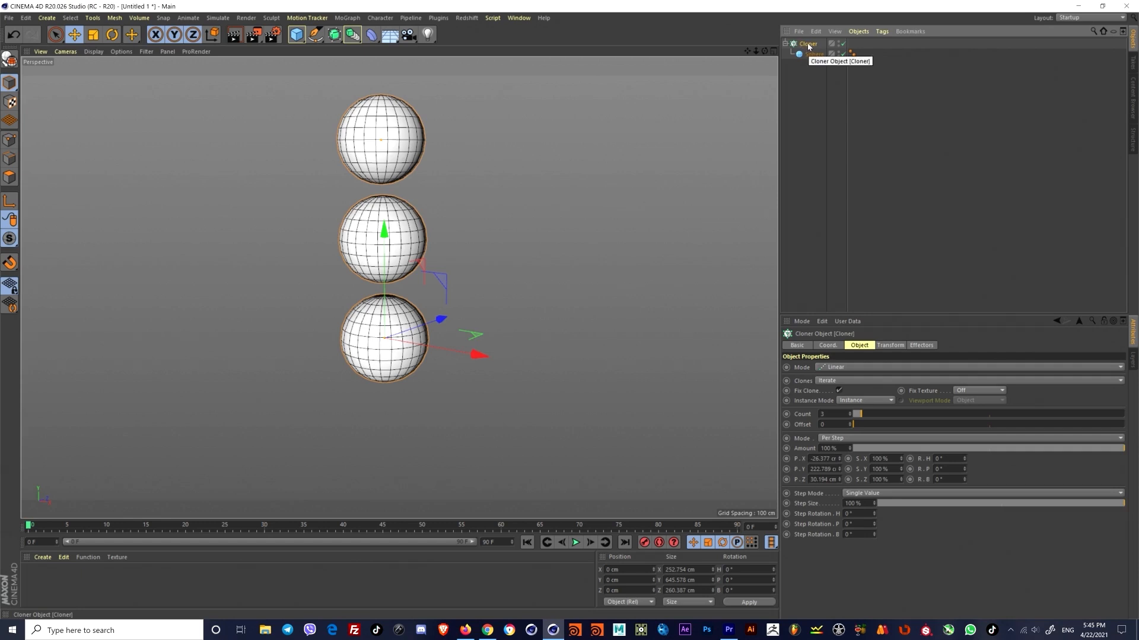
middle_click_drag(475, 141, 492, 152, "alt")
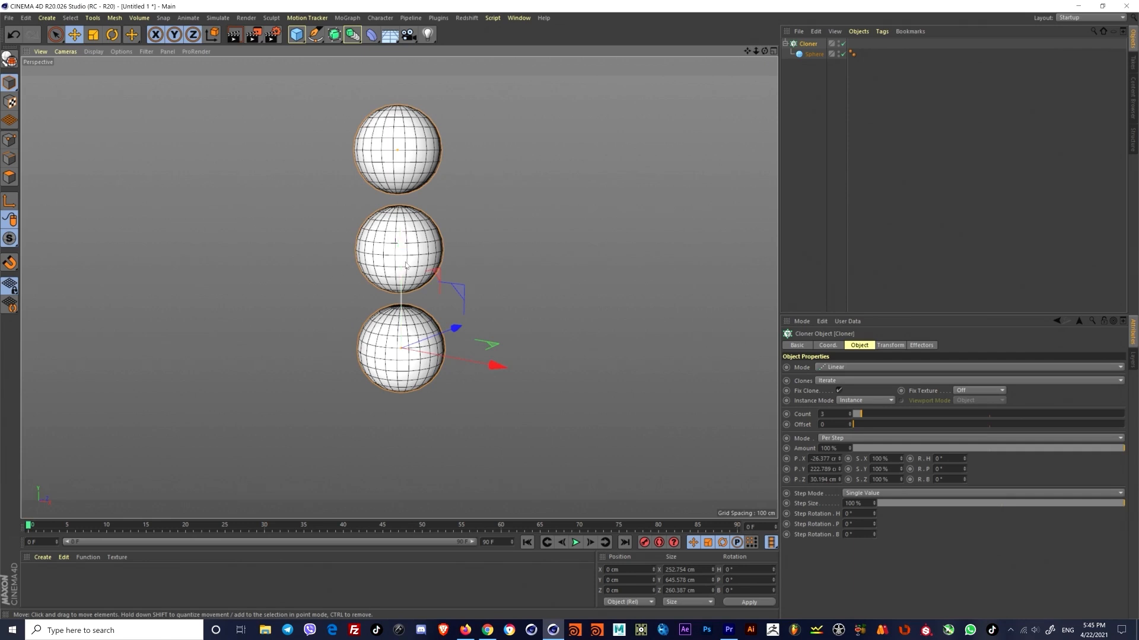
left_click(382, 18)
mouse_move(347, 18)
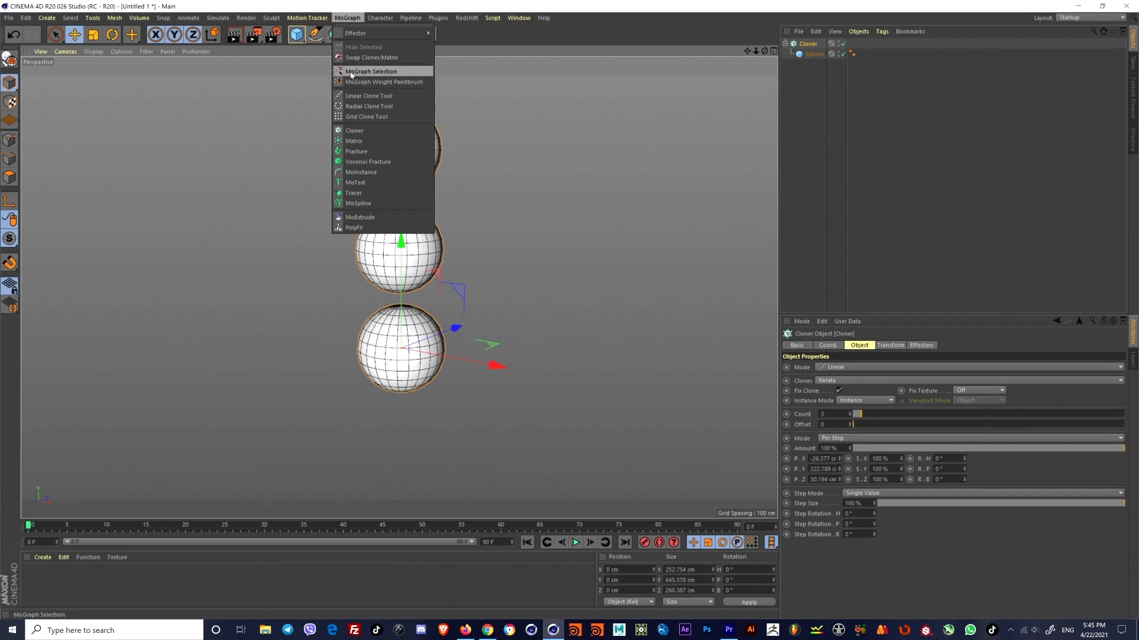
left_click(392, 72)
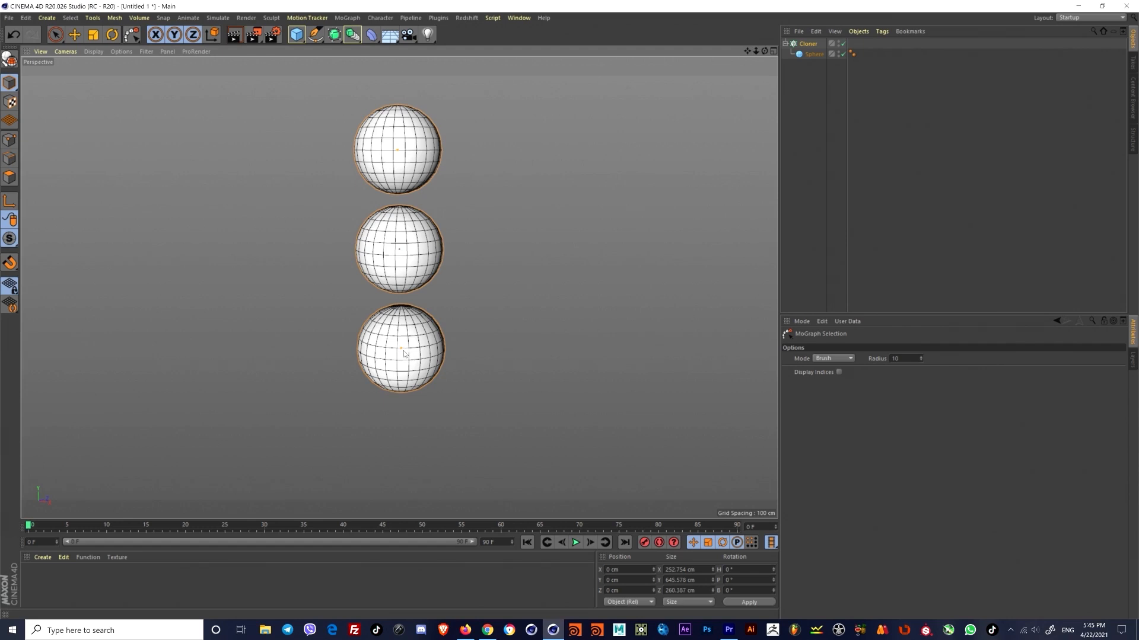
Step: Set the Cloner's Transform display to Index
left_click(888, 345)
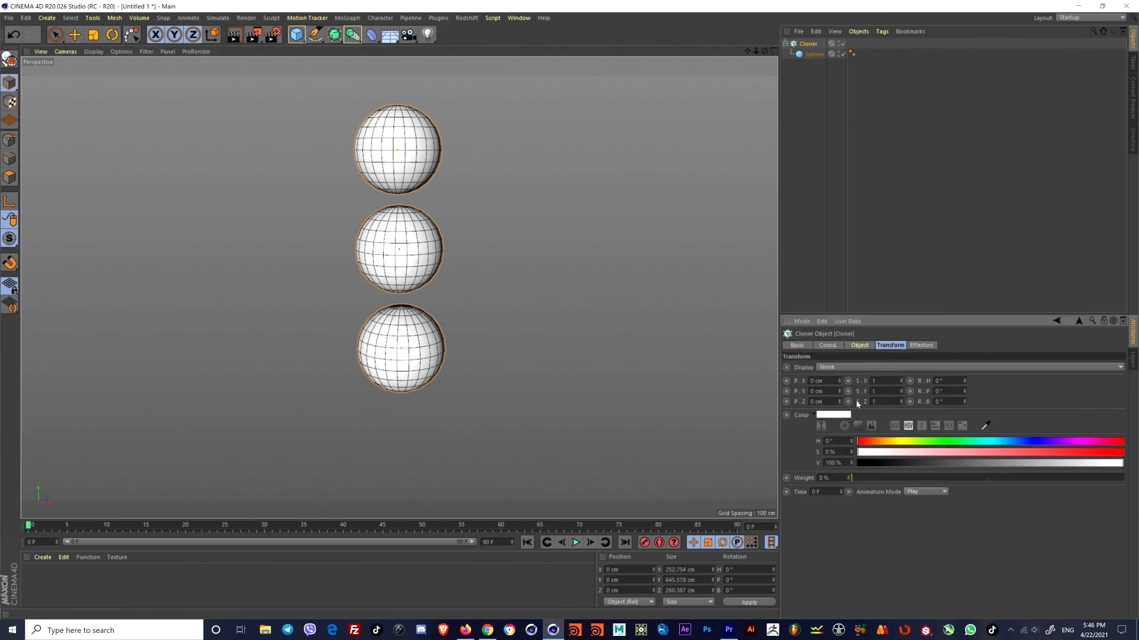
left_click(854, 370)
left_click(838, 423)
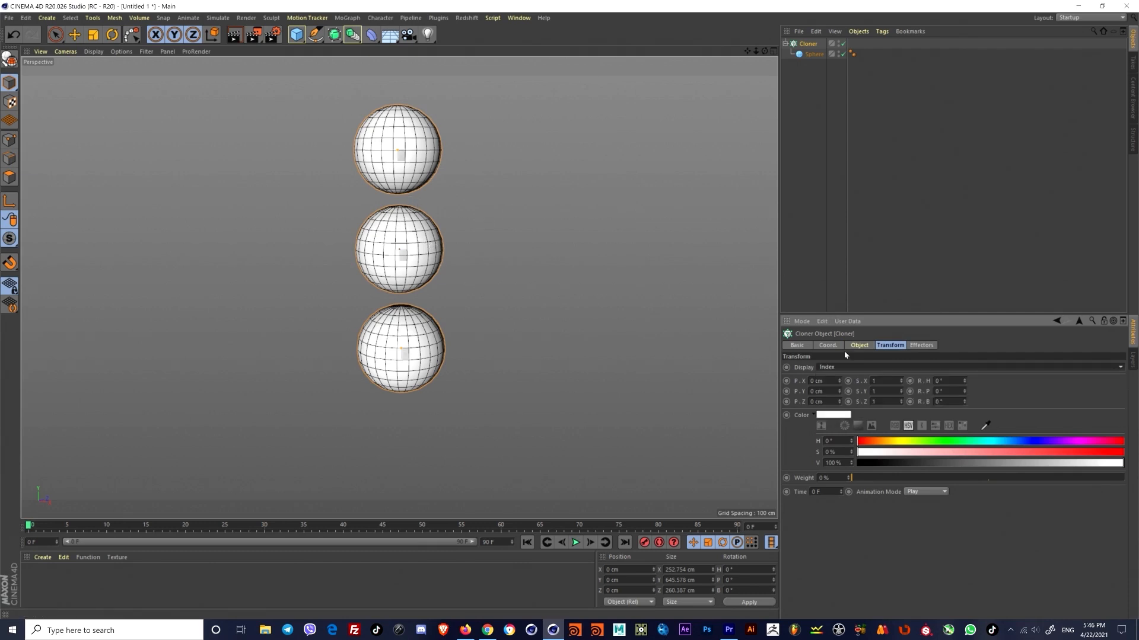
Step: Set the Cloner's Transform color to magenta with hue 316°, saturation 100% and value 100%
left_click(836, 415)
left_click_drag(793, 414, 803, 414)
left_click_drag(865, 425, 918, 414)
left_click(814, 452)
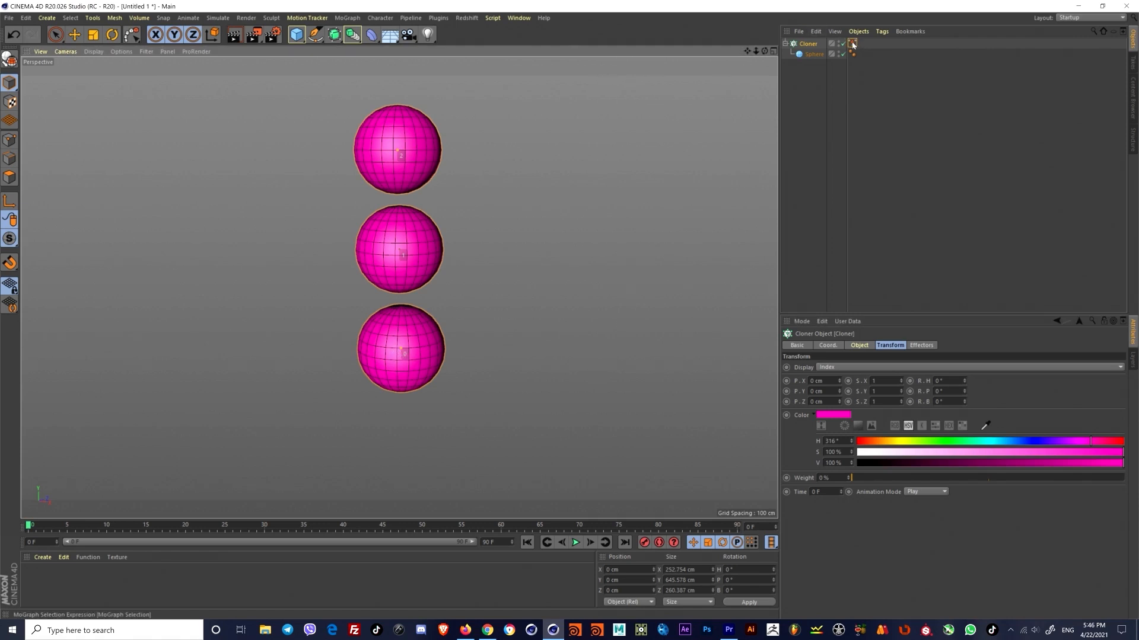
Step: Undo the existing MoGraph Selection and paint a new one over only the bottom sphere
key("ctrl+z")
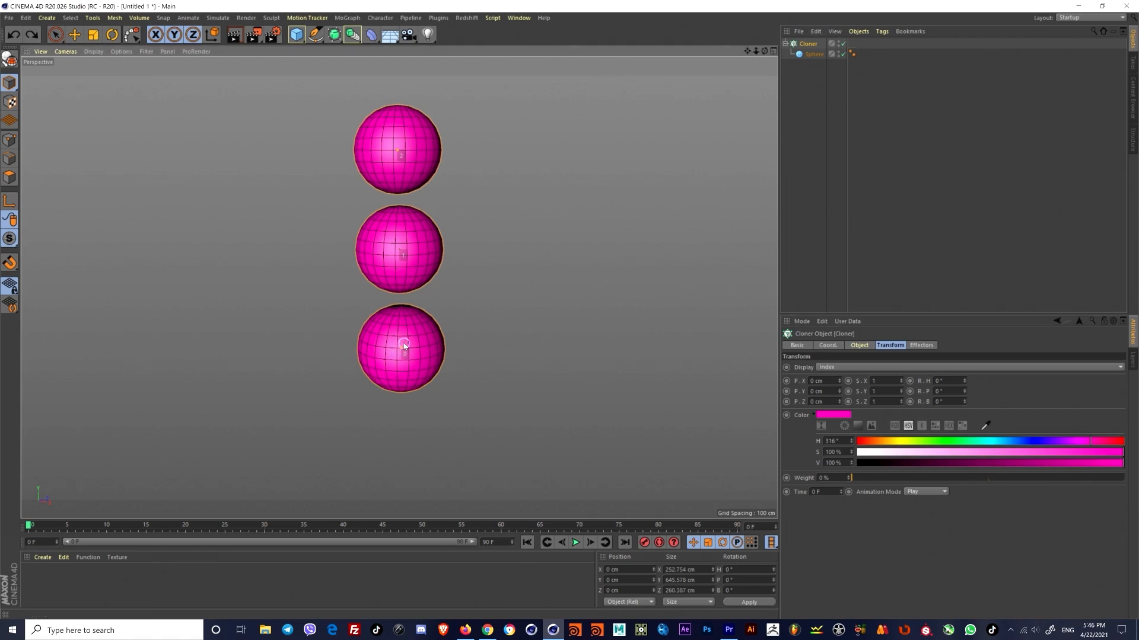
left_click(347, 18)
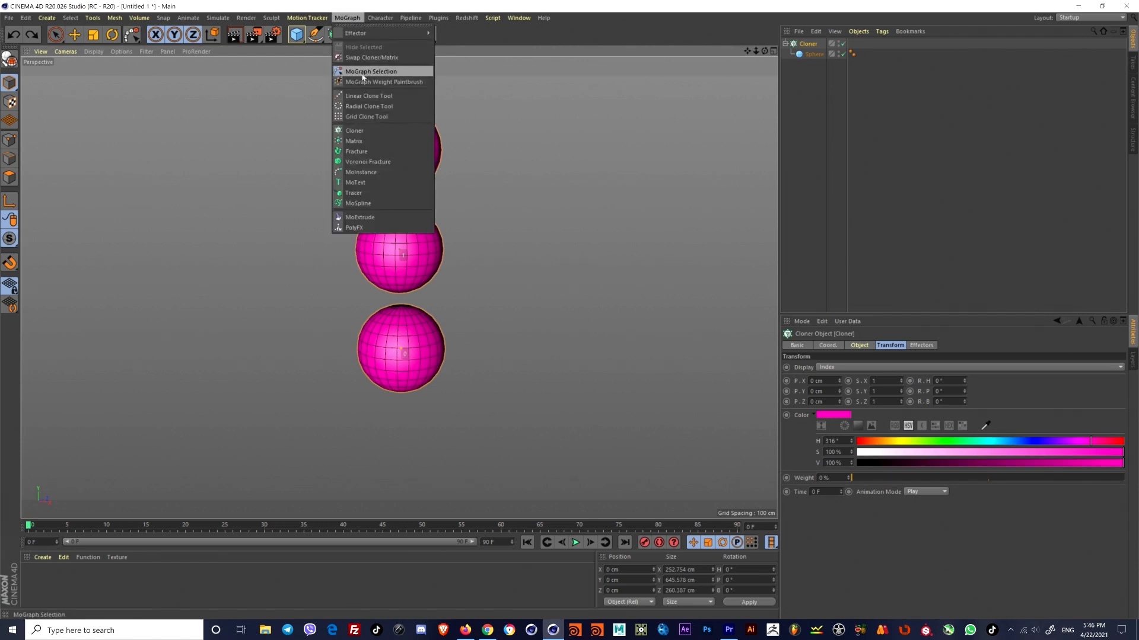
left_click(370, 72)
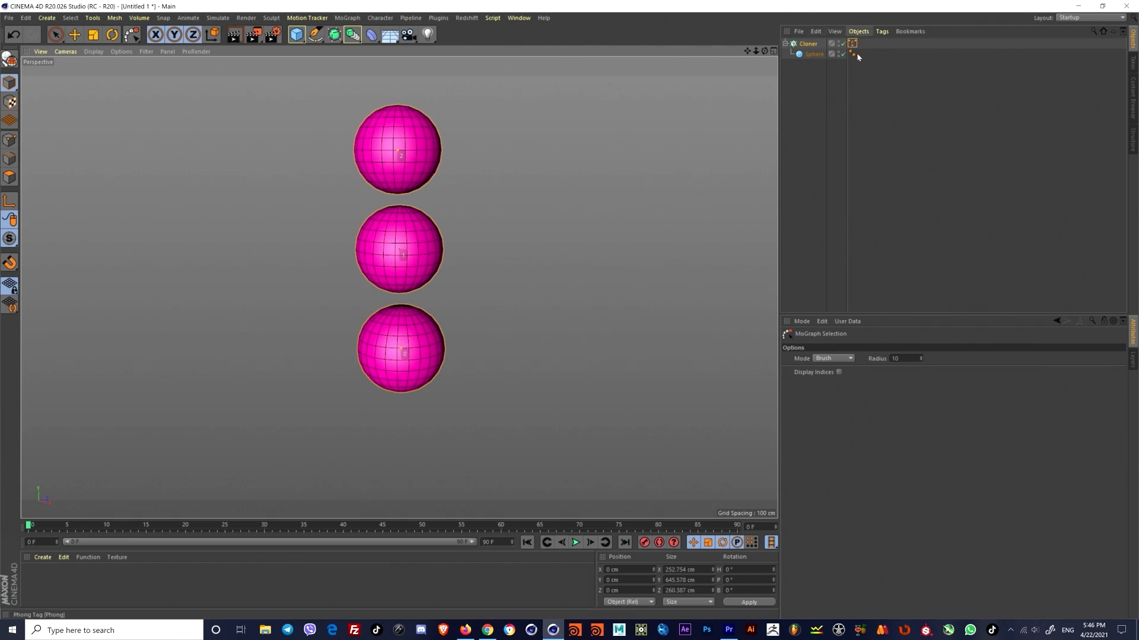
left_click(852, 44)
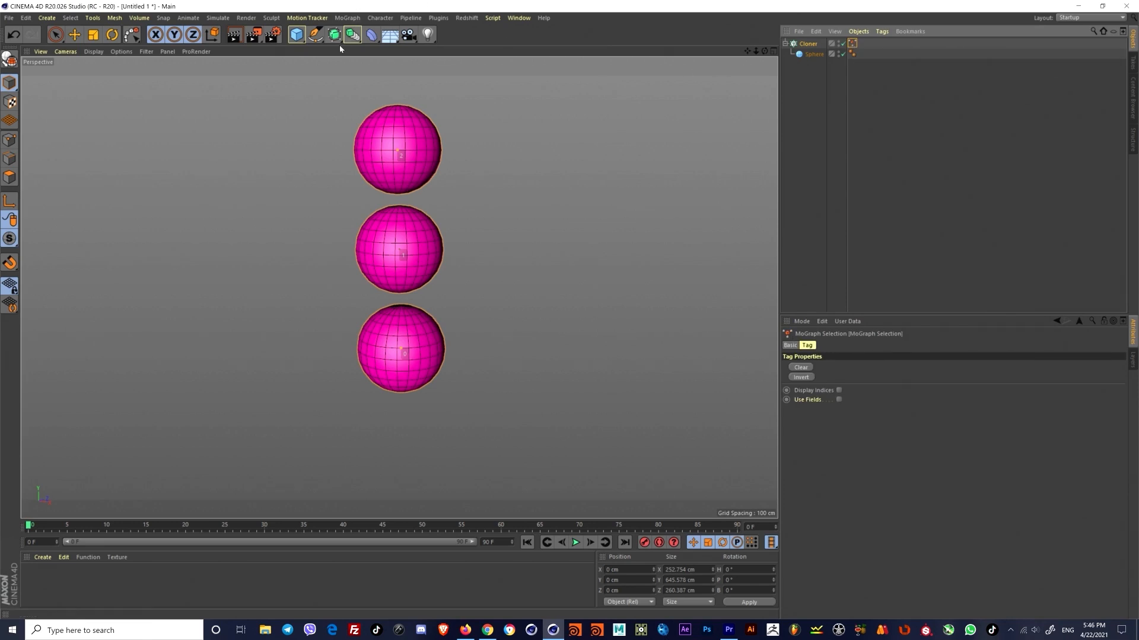
Step: Add a Plain effector for the bottom sphere's selection and offset it about 158 cm in X, 11 cm in Y and 152 cm in Z
left_click(347, 18)
mouse_move(409, 33)
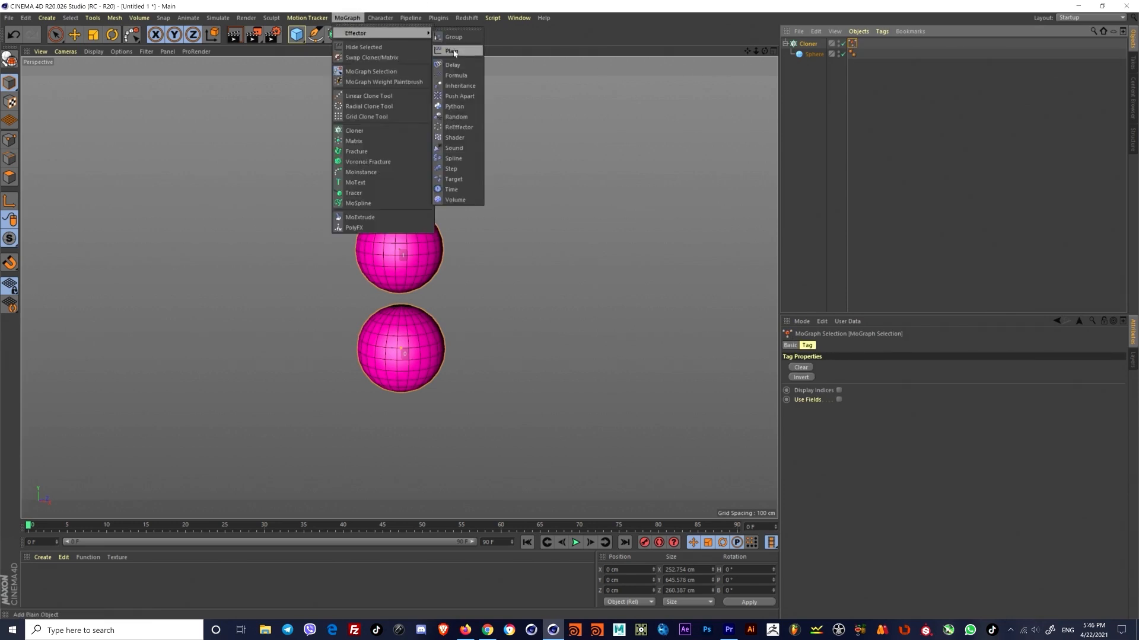
left_click(451, 51)
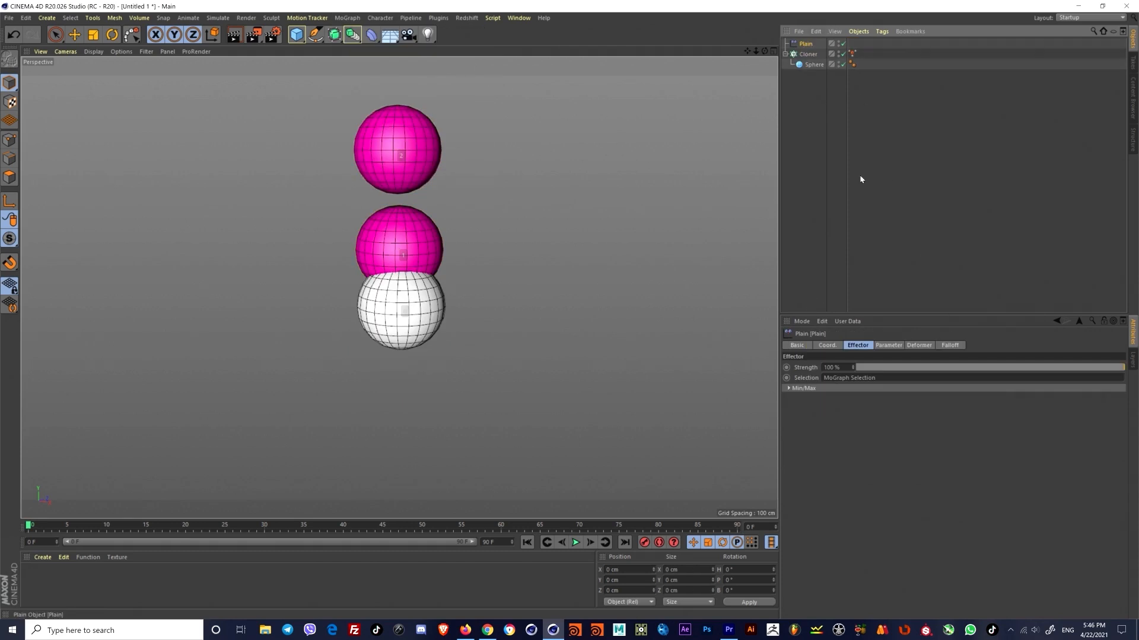
left_click(889, 345)
mouse_move(855, 408)
left_mouse_down()
mouse_move(855, 379)
mouse_move(855, 421)
mouse_move(855, 374)
mouse_move(856, 406)
mouse_move(653, 207)
left_mouse_up()
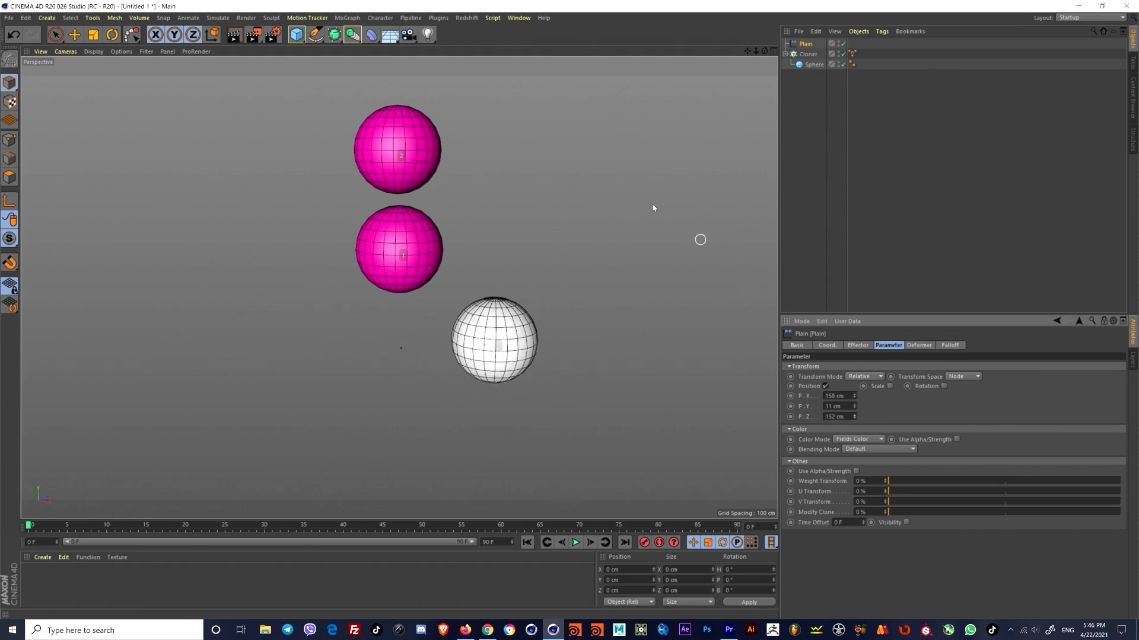
Step: Paint a second MoGraph Selection over the Cloner's middle sphere and add a Plain effector for it
left_click(807, 54)
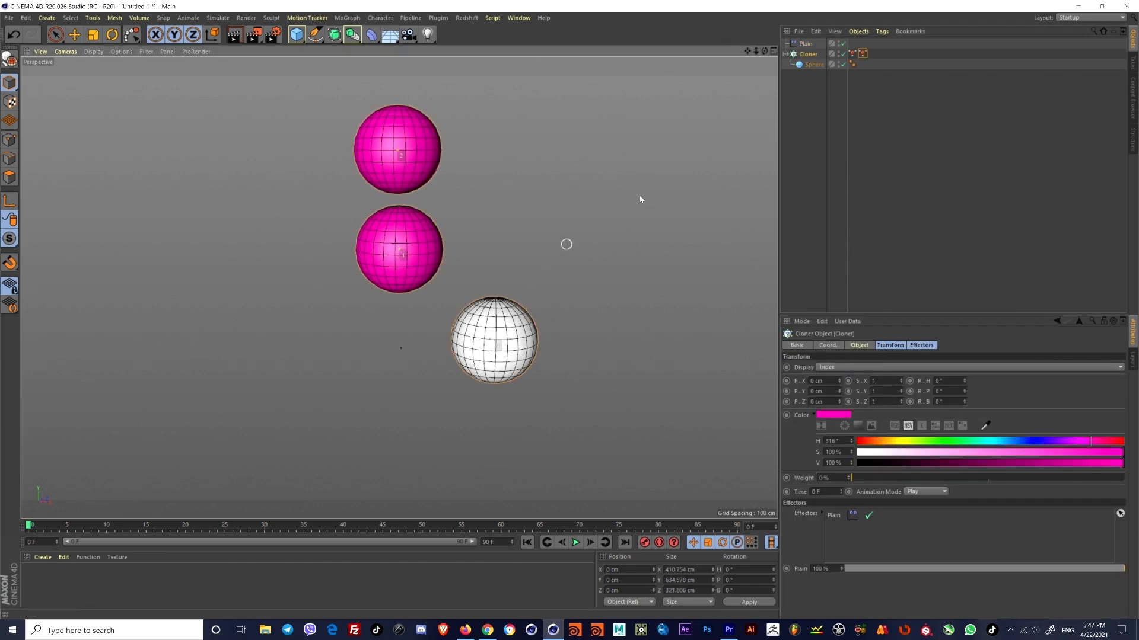
left_click(347, 18)
mouse_move(421, 36)
left_click(451, 51)
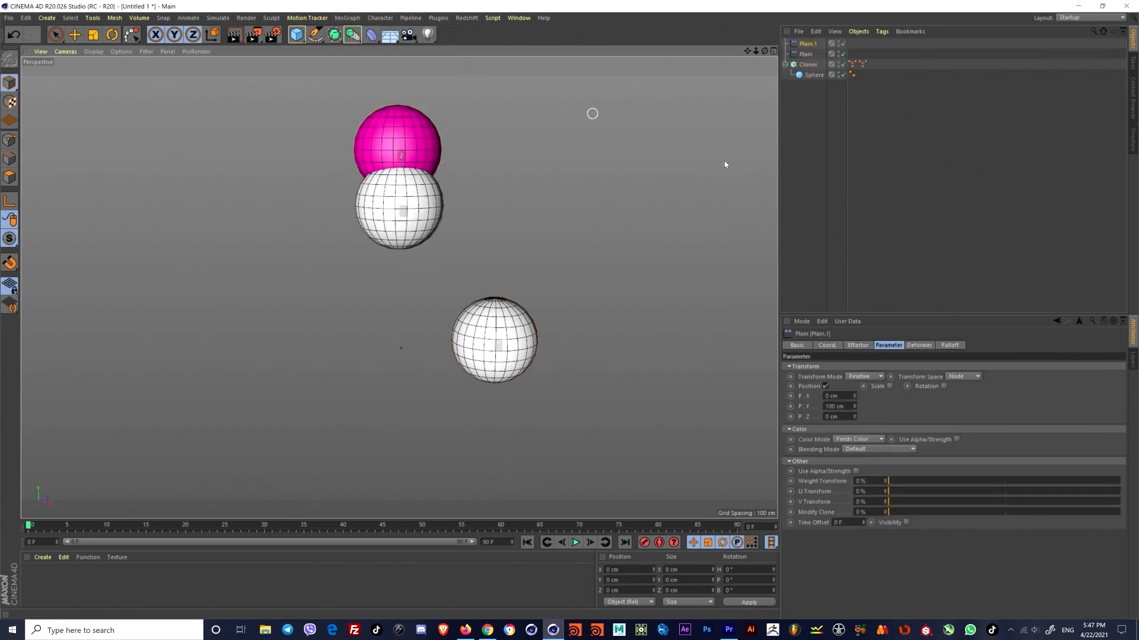
Step: Offset the middle sphere with the second Plain effector to P.Y -30 cm and P.Z -202 cm
left_click(809, 45)
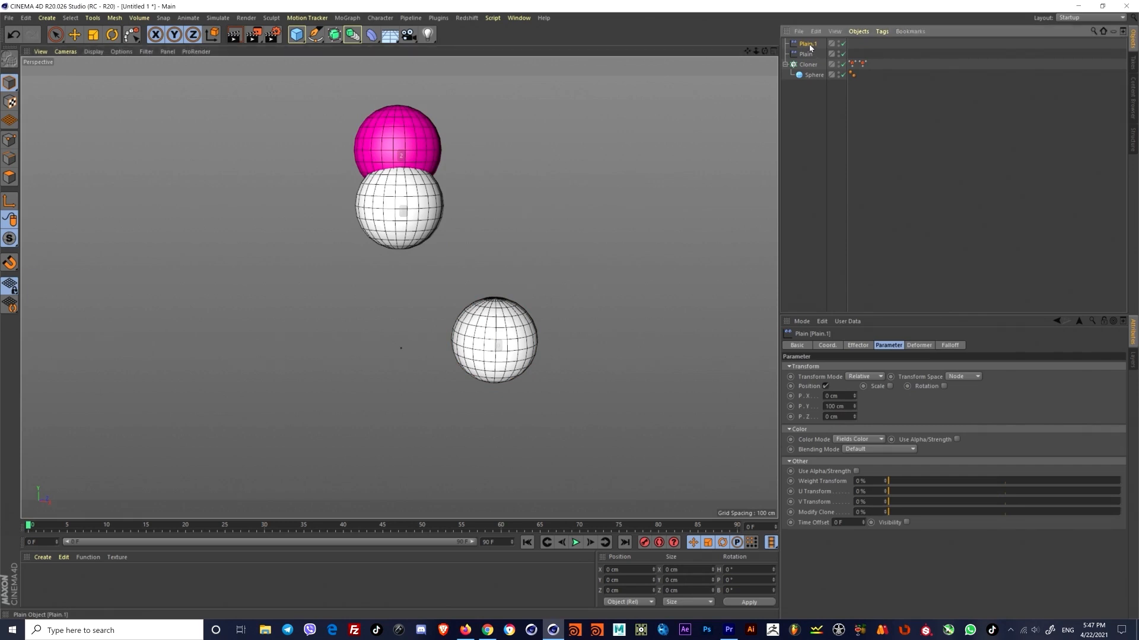
left_click_drag(855, 407, 855, 448)
mouse_move(457, 241)
left_mouse_down("alt")
mouse_move(403, 227)
mouse_move(405, 267)
left_mouse_up("alt")
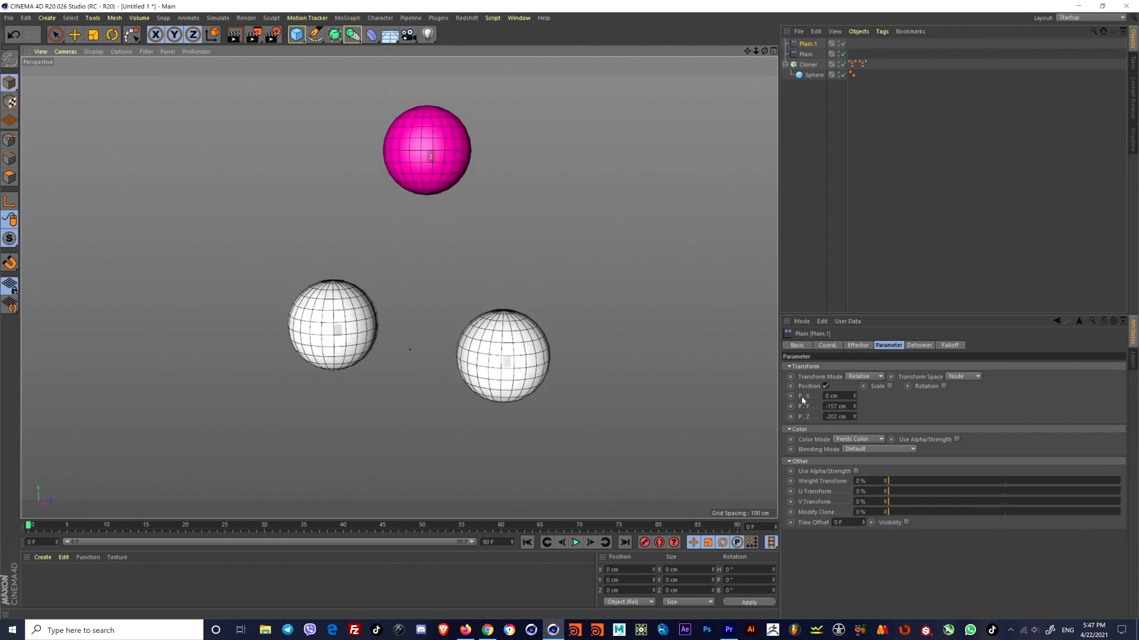
left_click_drag(855, 406, 855, 386)
scroll(446, 255, "down", 4)
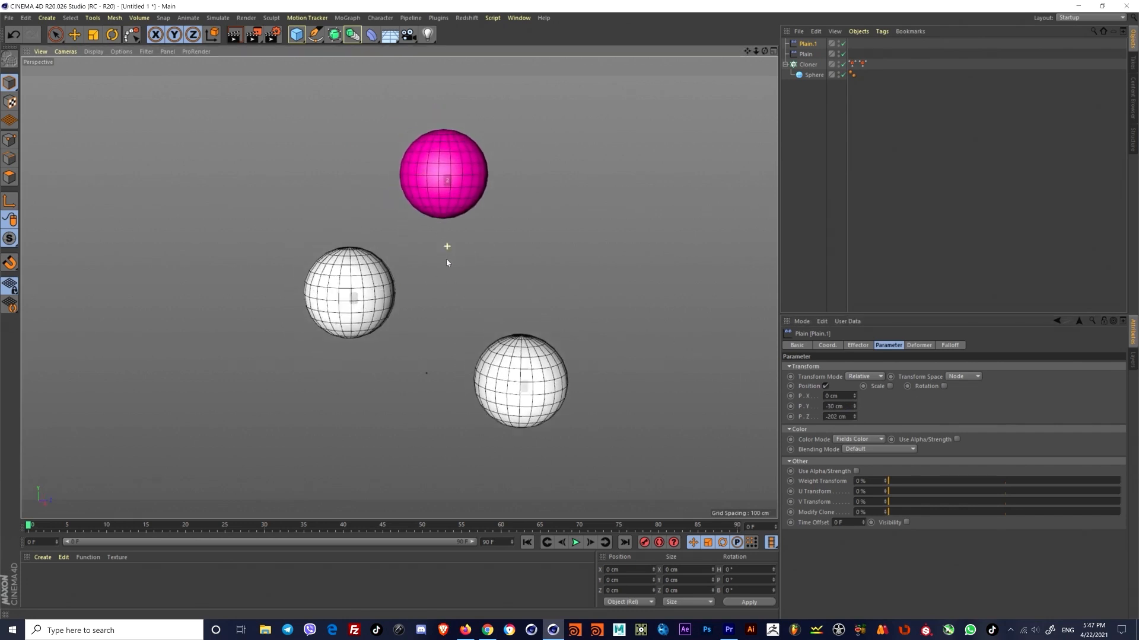
Step: Paint a MoGraph Selection over the top sphere, add a Formula effector for it and preview the animation
left_click(809, 65)
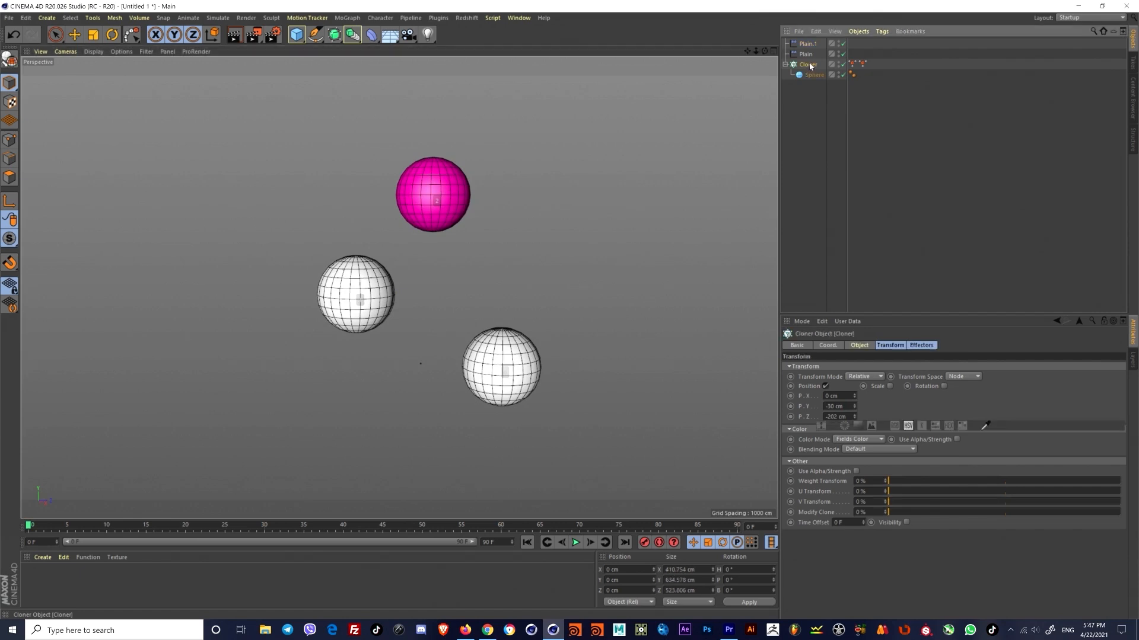
left_click(431, 199)
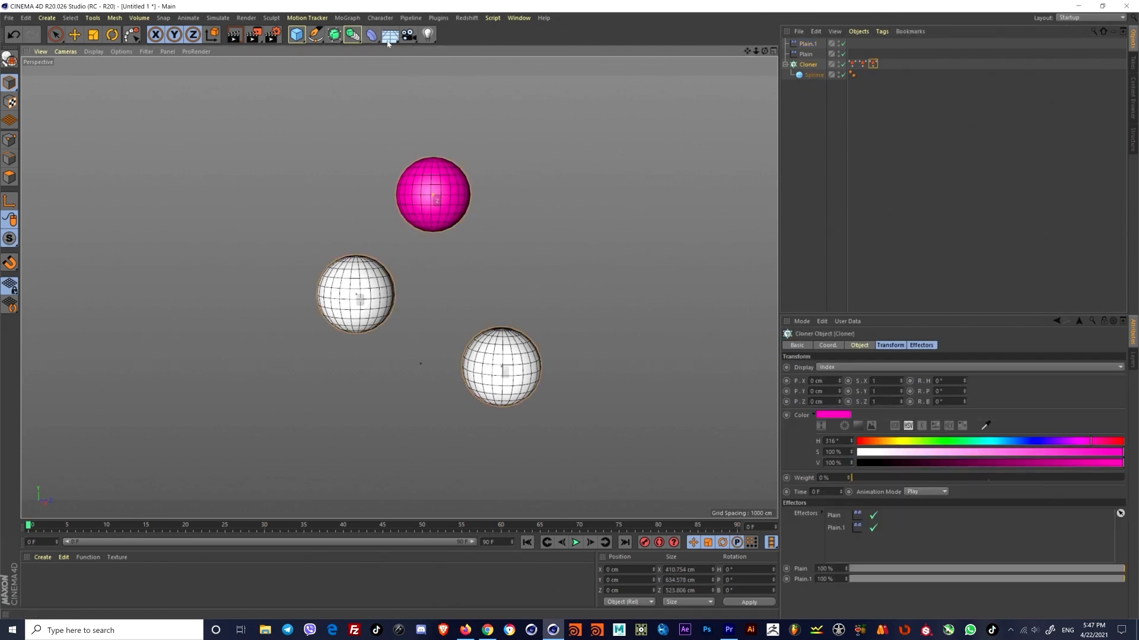
left_click(379, 18)
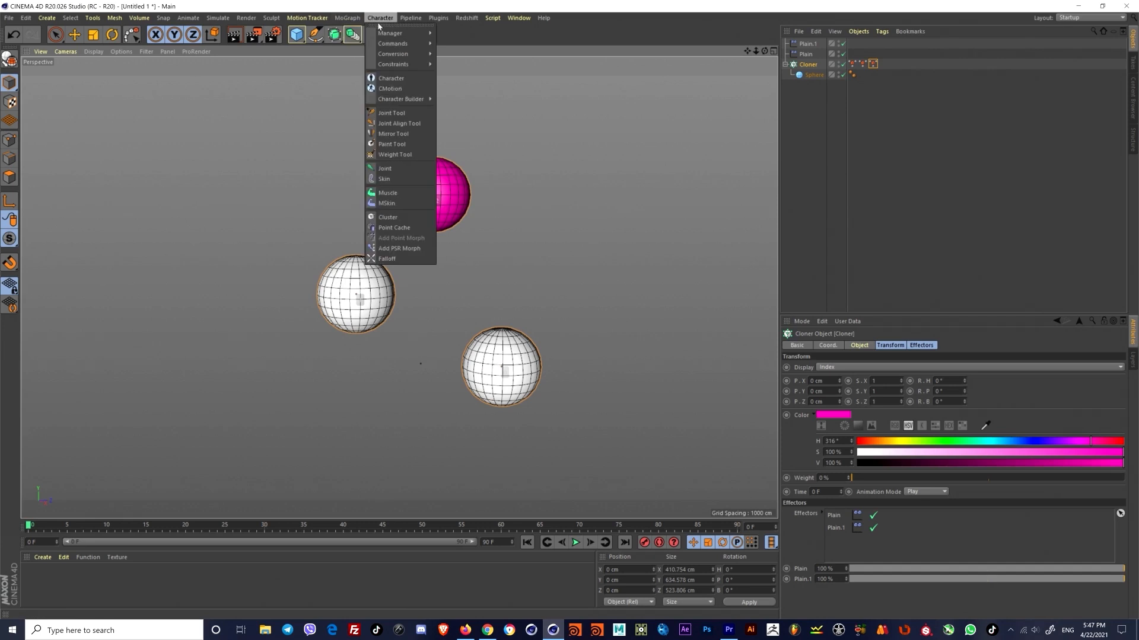
mouse_move(347, 18)
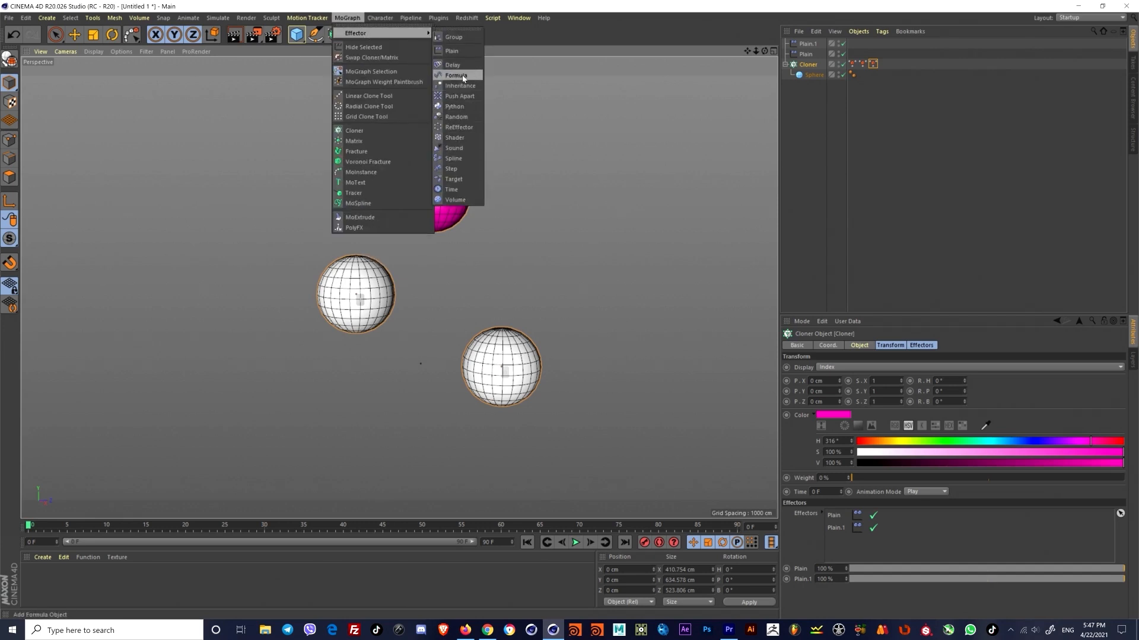
left_click(456, 75)
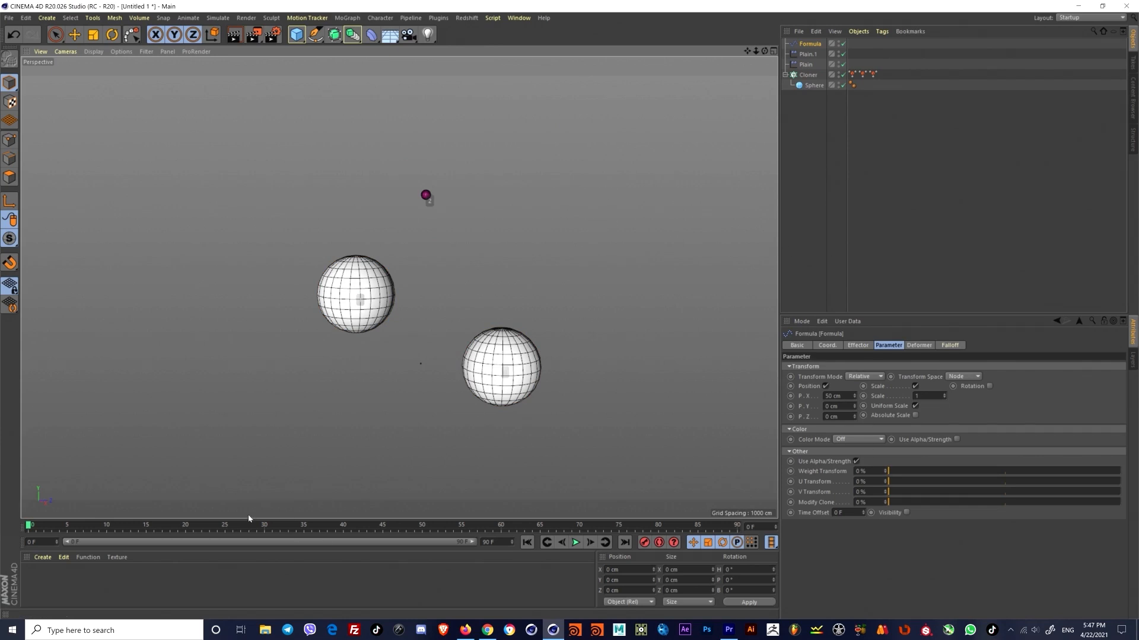
left_click(574, 543)
key("F8")
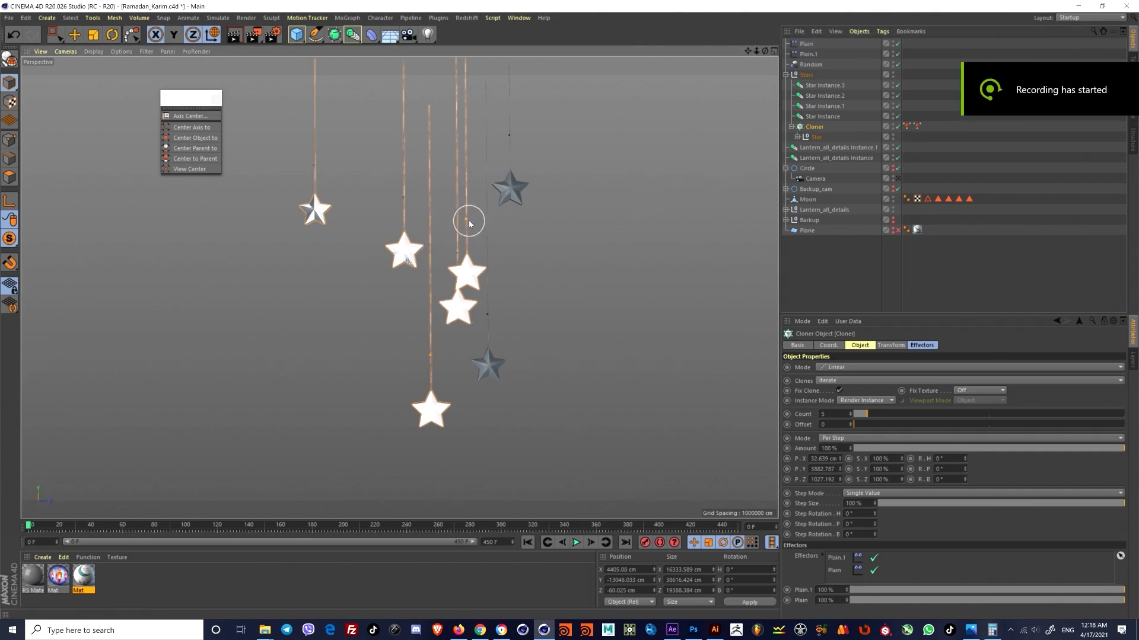
Step: Add a Plain effector for the selected centre star in the Ramadan scene, with P.Y 9507 cm and P.Z 4939 cm
left_click(379, 18)
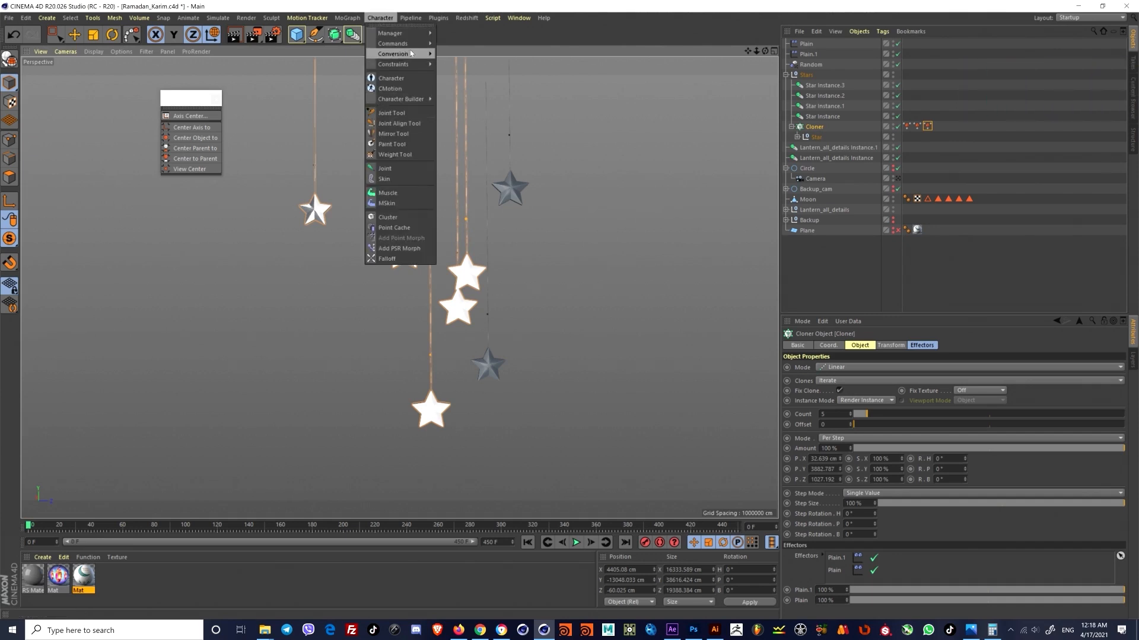
mouse_move(347, 18)
mouse_move(392, 33)
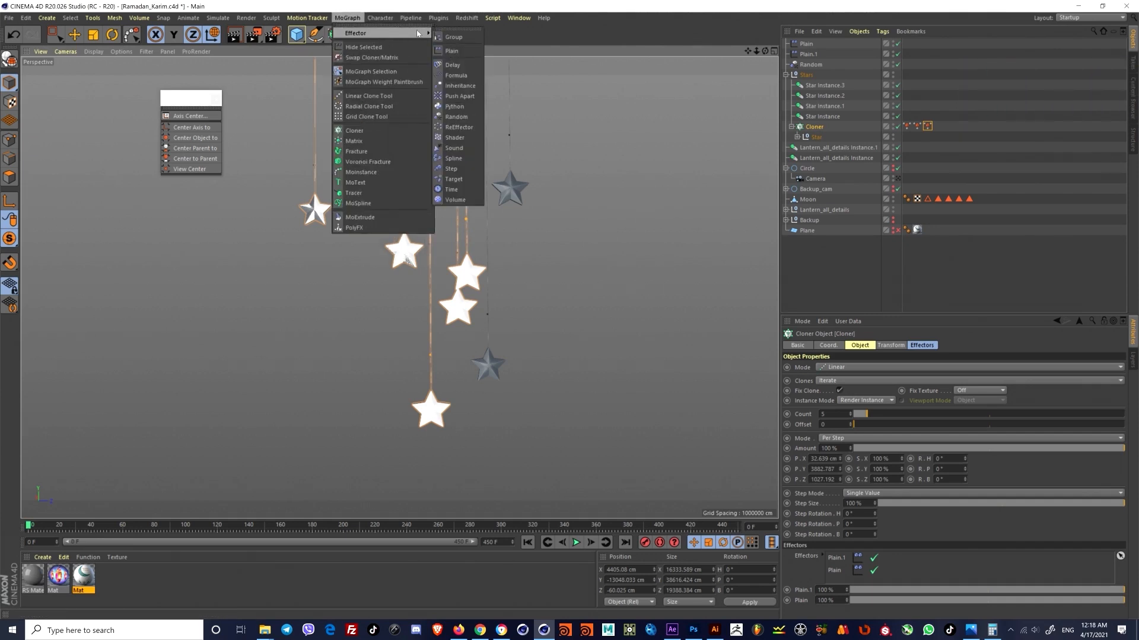
left_click(449, 38)
mouse_move(423, 33)
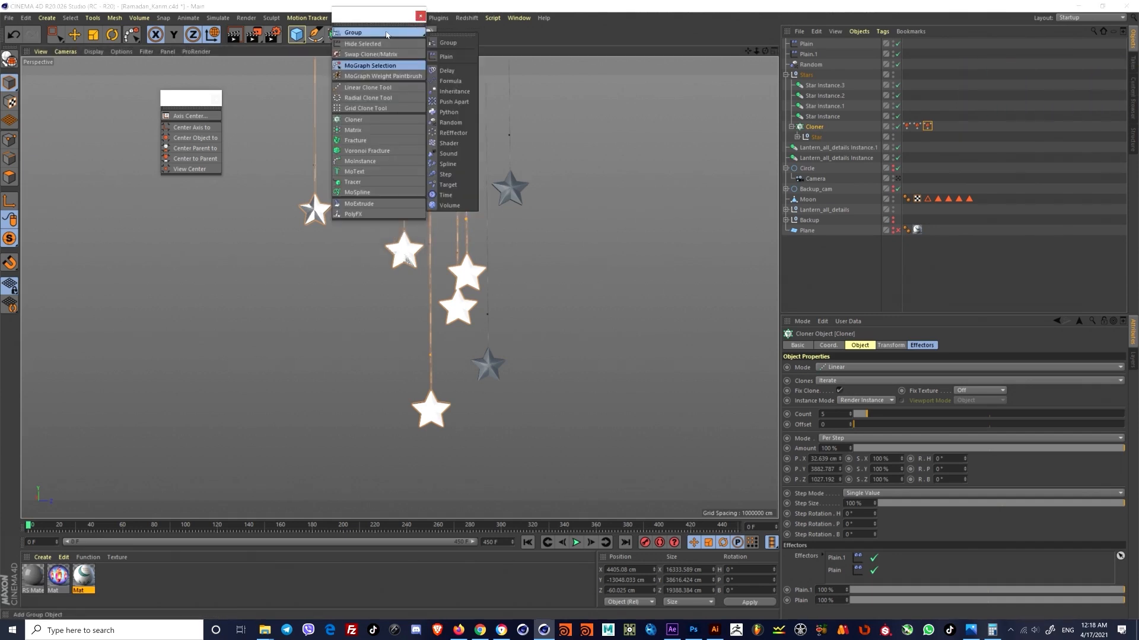
left_click(443, 57)
left_click(420, 16)
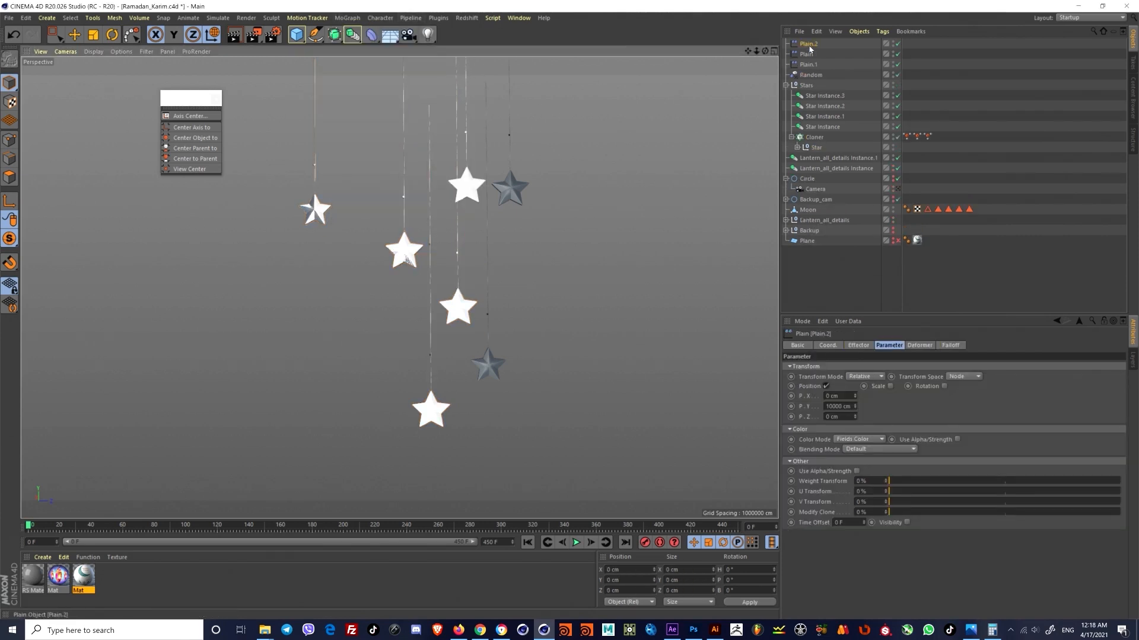
mouse_move(855, 407)
left_mouse_down()
mouse_move(869, 440)
mouse_move(854, 405)
left_mouse_up()
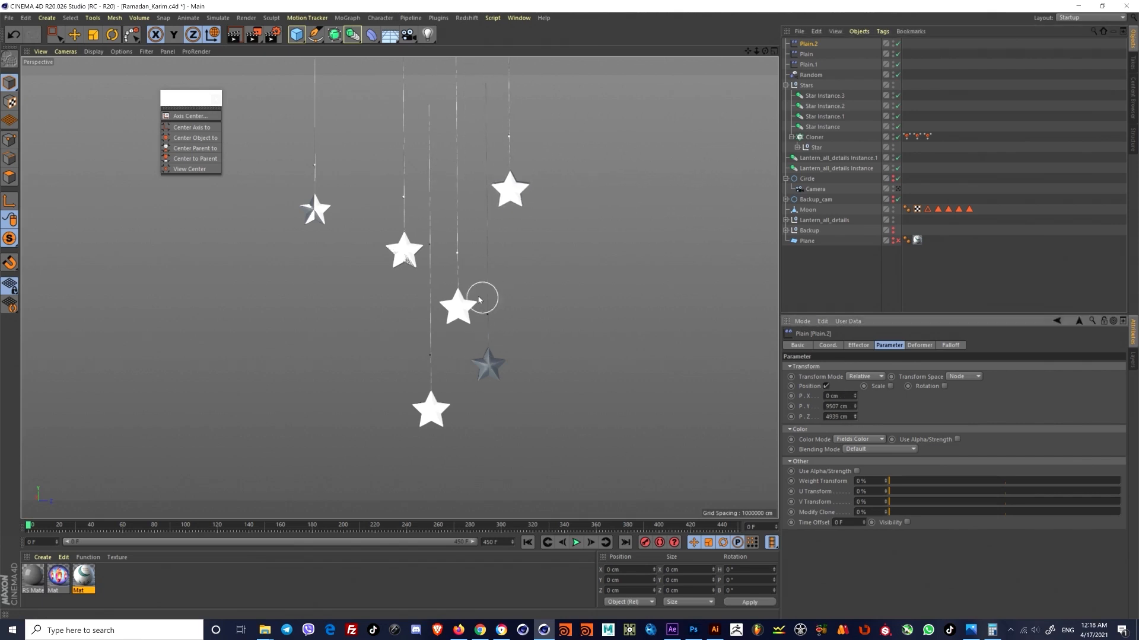
Step: Paint a MoGraph Selection over the lowest cloned star and offset it with a Plain effector, P.Y 5103 cm and P.Z 6422 cm
left_click(814, 137)
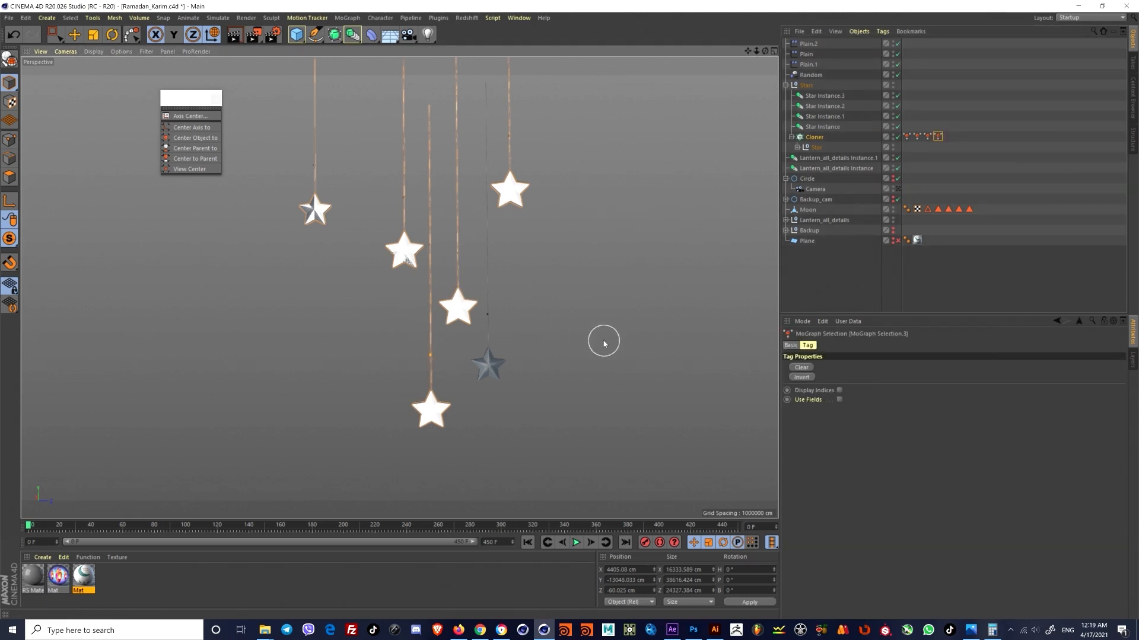
left_click(347, 18)
left_click(457, 56)
mouse_move(854, 396)
left_mouse_down()
mouse_move(836, 396)
mouse_move(895, 419)
mouse_move(842, 396)
left_mouse_up()
key("ctrl+z")
left_click_drag(855, 417, 857, 436)
left_click(497, 413)
left_click_drag(497, 413, 606, 389, "alt")
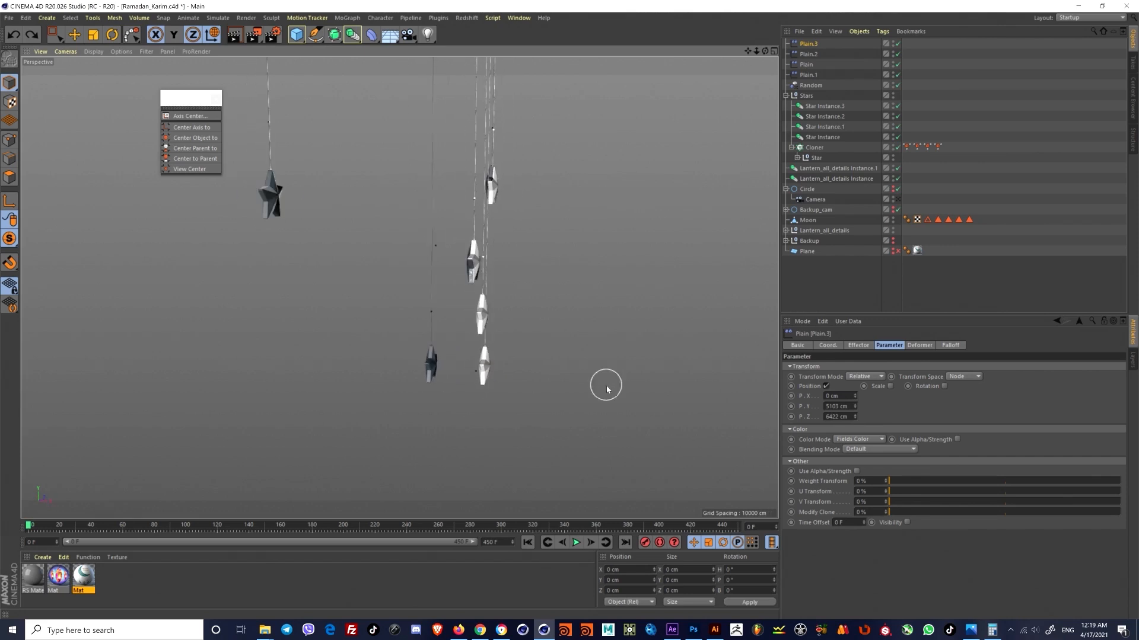
Step: Adjust that star's Plain effector offset to P.X -6317 cm, P.Y 4663 cm and P.Z 7213 cm
left_click_drag(854, 397, 854, 428)
left_click_drag(434, 387, 326, 388, "alt")
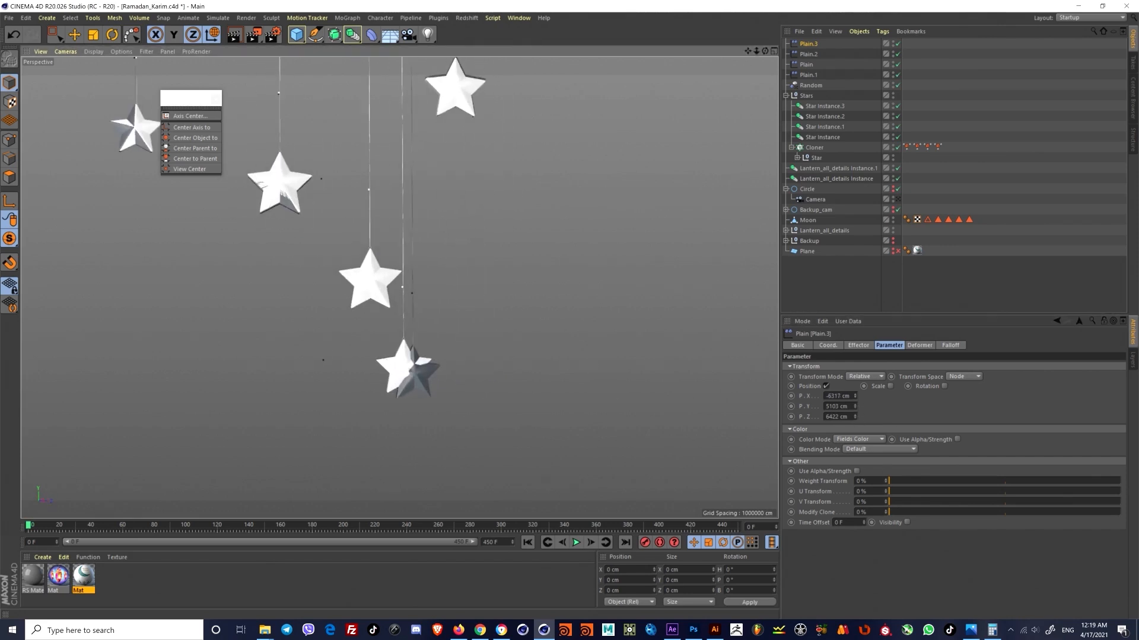
left_click_drag(855, 407, 855, 404)
scroll(372, 244, "down", 6)
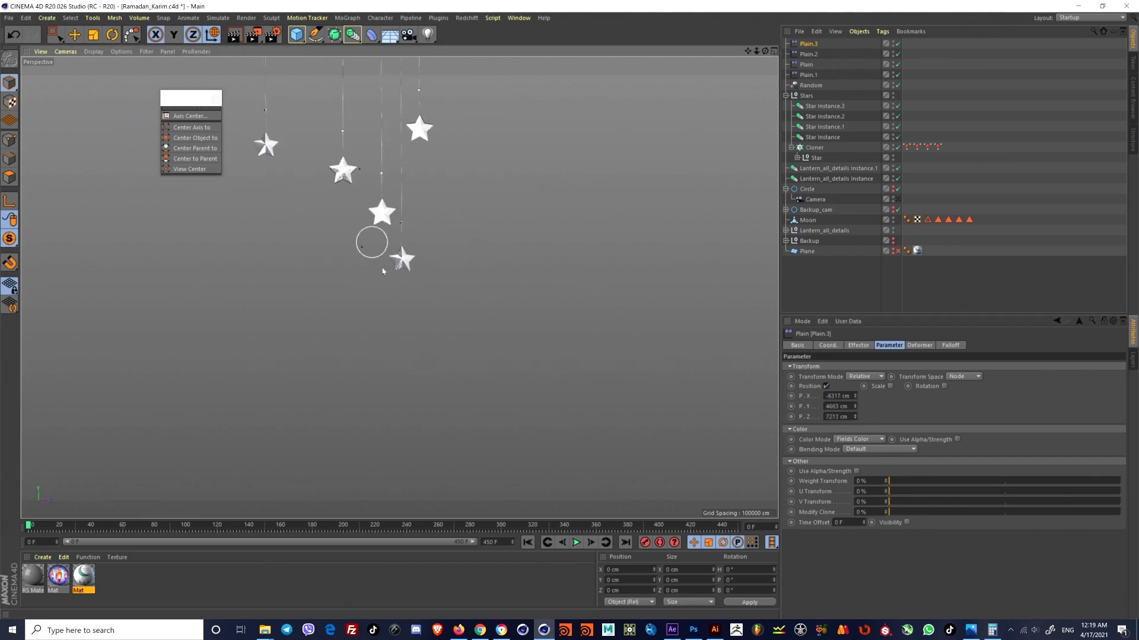
scroll(374, 243, "up", 2)
middle_click_drag(386, 195, 473, 292, "alt")
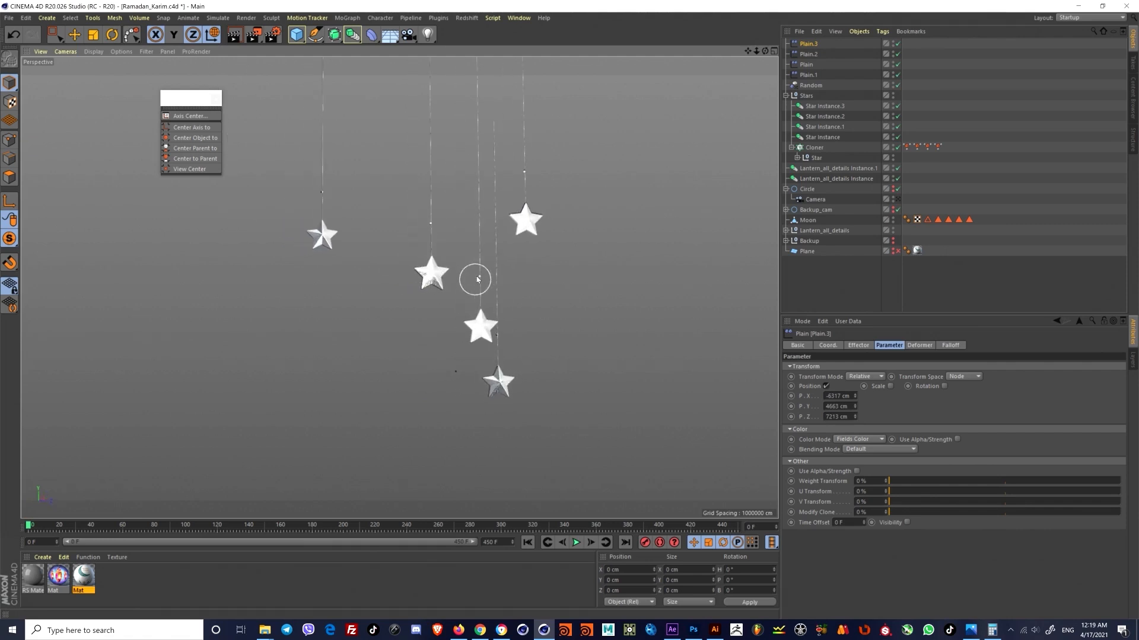
Step: Paint a MoGraph Selection over the second-lowest star and offset it with a Plain effector, P.Y -13331 cm and P.Z -2772 cm
left_click(814, 148)
left_click(347, 18)
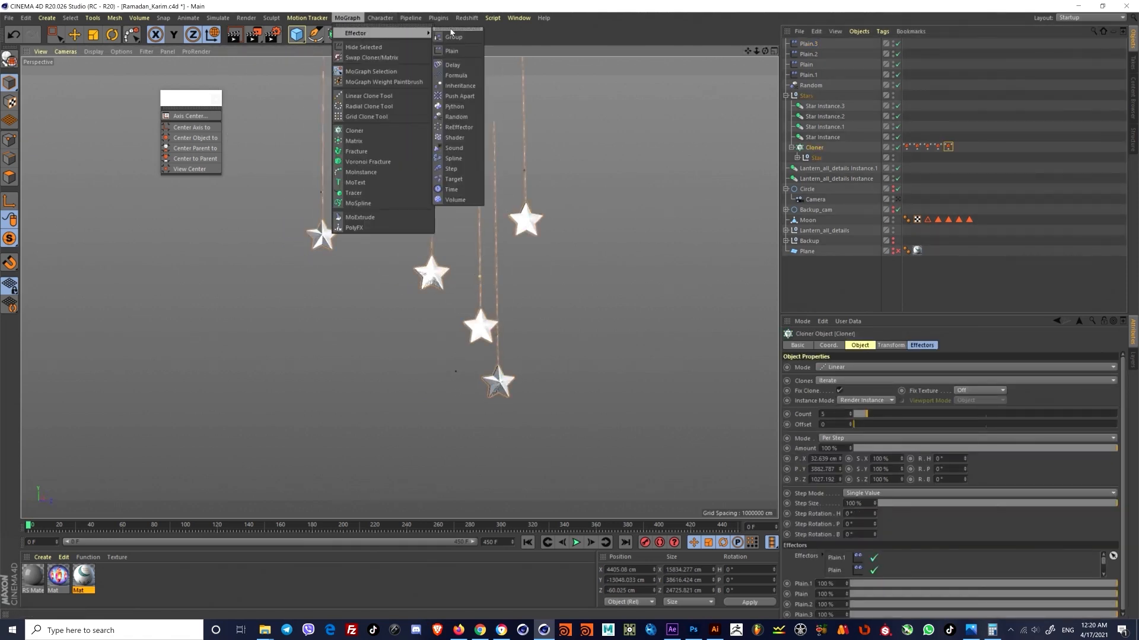
left_click(456, 51)
key("ctrl+z")
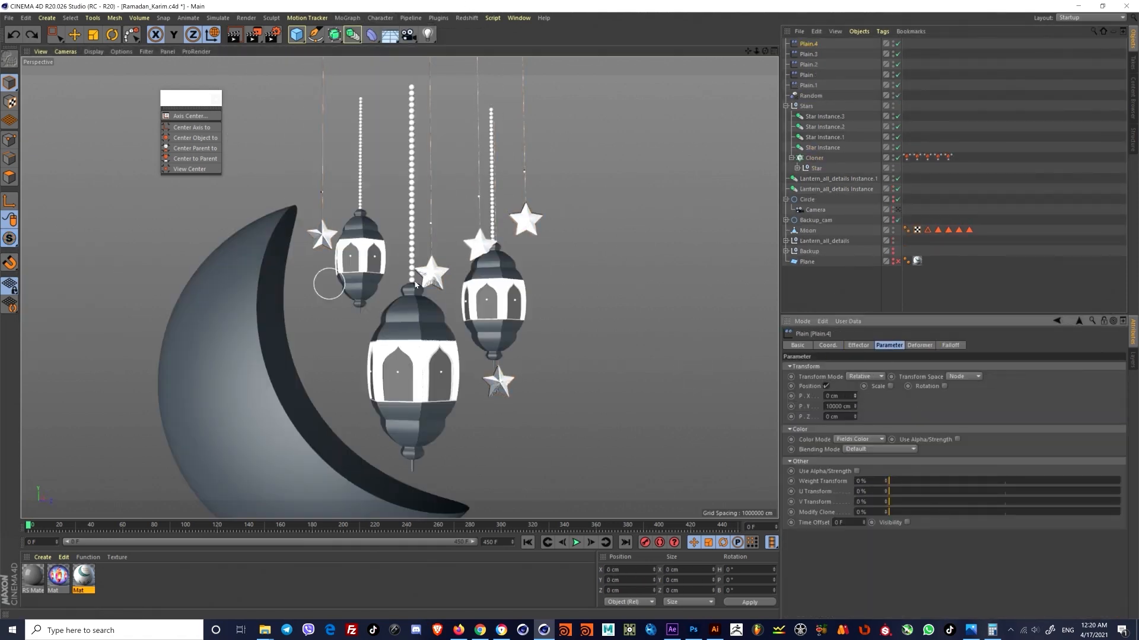
mouse_move(856, 419)
left_mouse_down()
mouse_move(855, 442)
mouse_move(855, 424)
left_mouse_up()
Step: Look through the orbiting camera and scrub the animation to frame 450
left_click(897, 210)
left_click(897, 210)
key("ctrl+z")
key("ctrl+z")
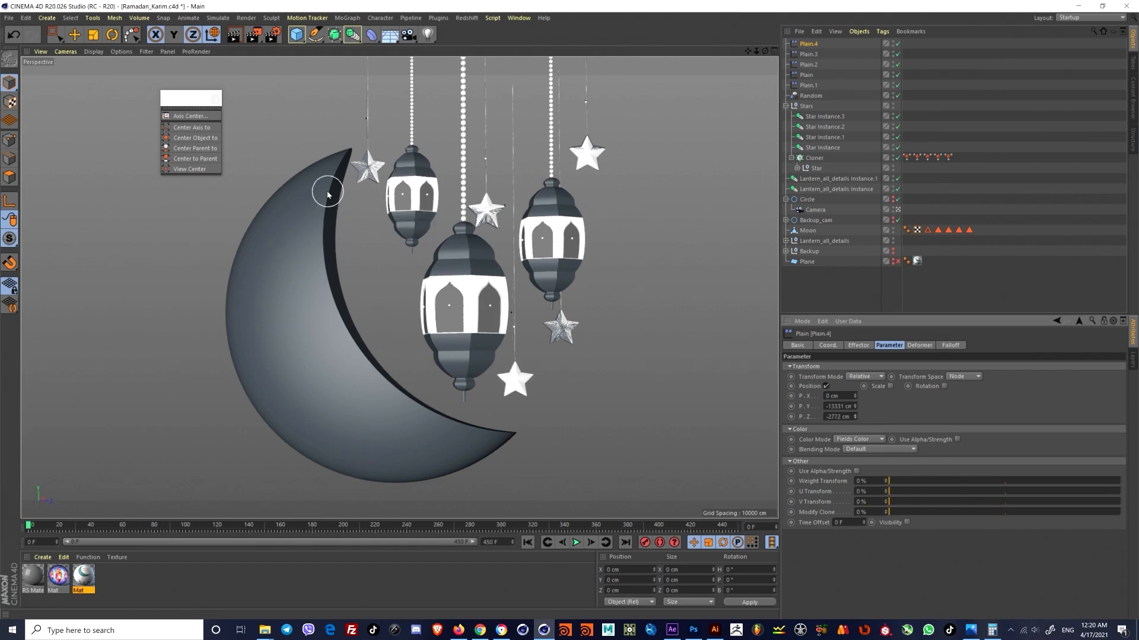
left_click_drag(32, 525, 919, 271)
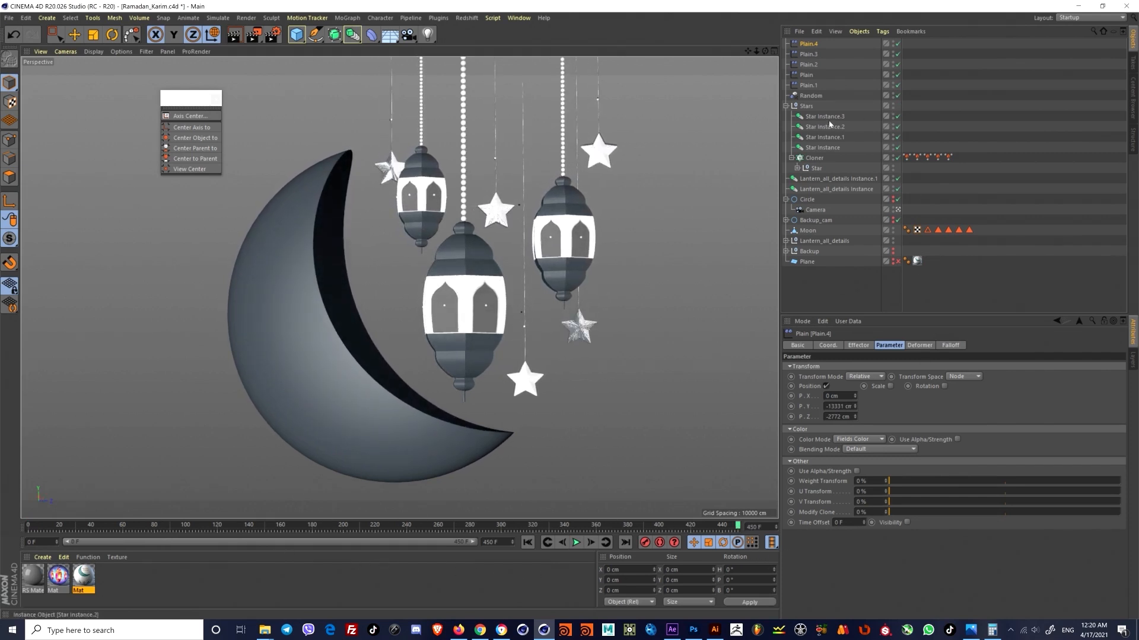
Step: Delete the four star instances from the Stars group, keeping the Cloner
left_click(833, 147)
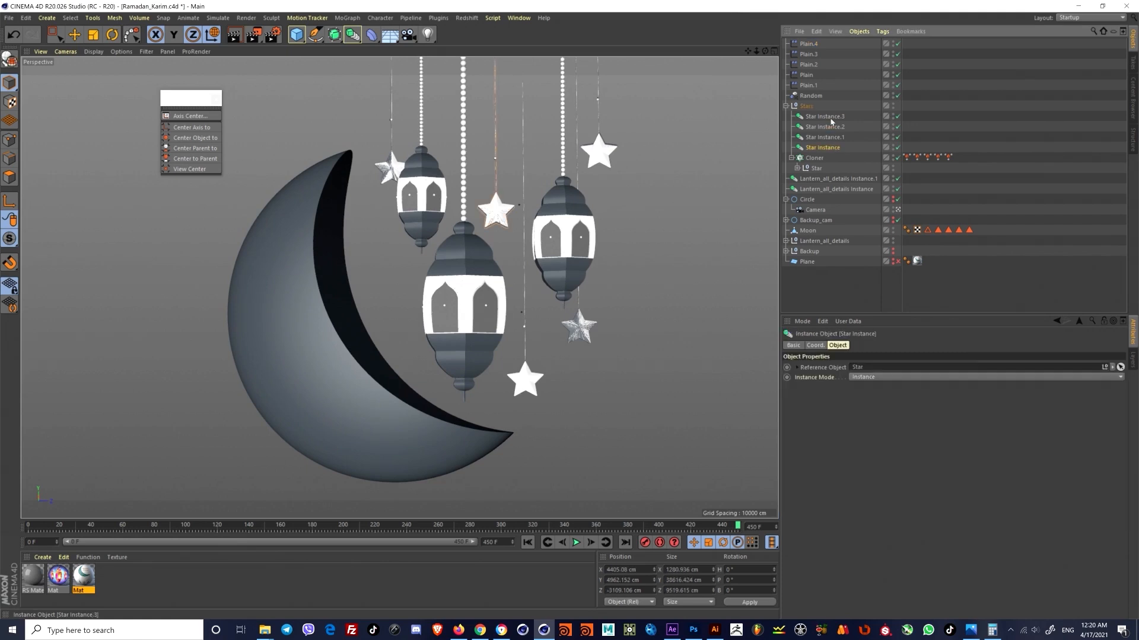
left_click(823, 116, "shift")
key("Delete")
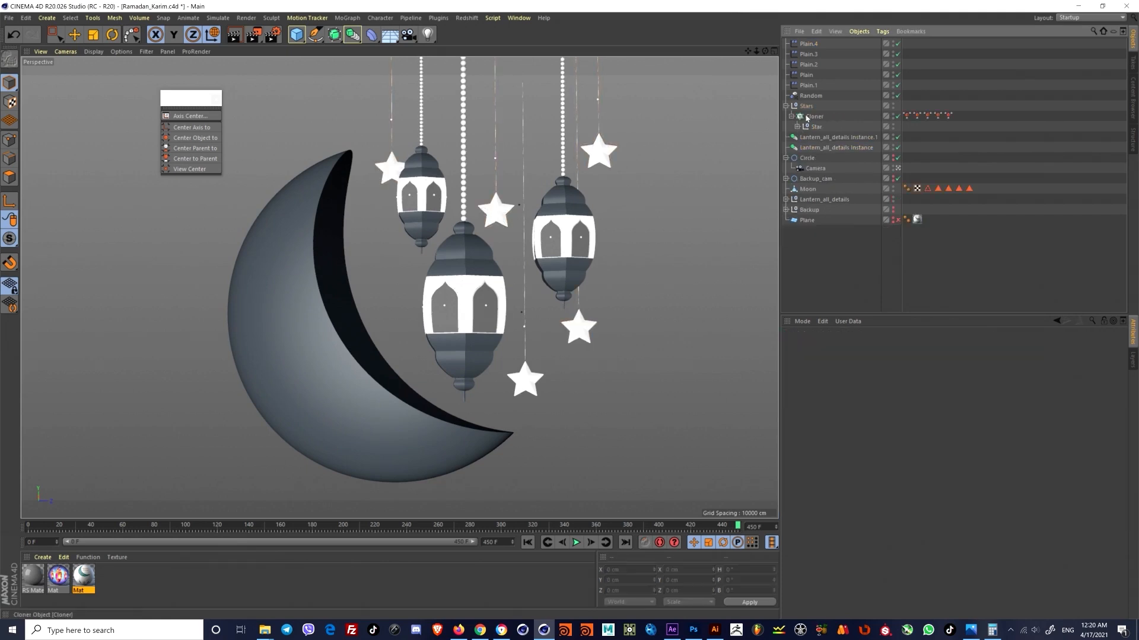
Step: Add the Random effector to the end of the star Cloner's effector list
left_click(808, 117)
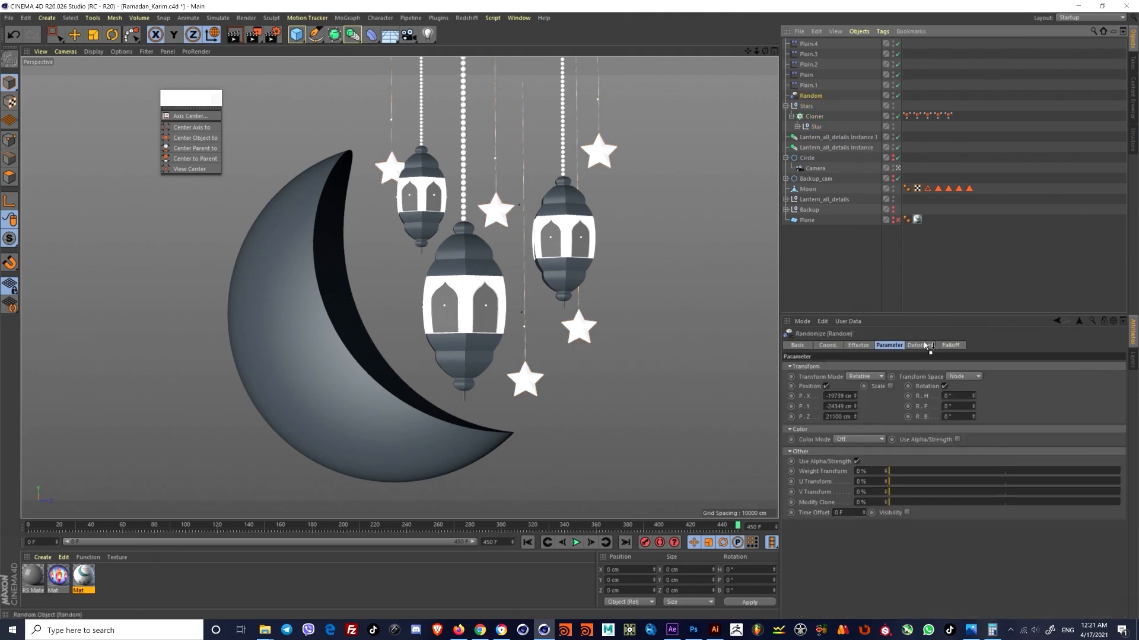
left_click(920, 345)
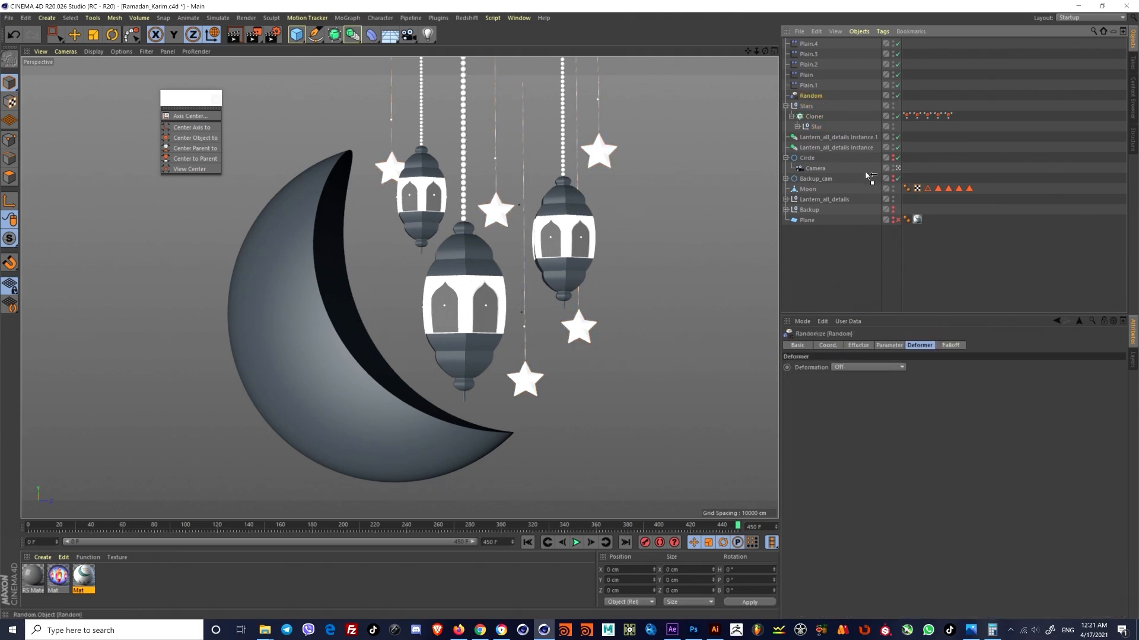
left_click(807, 115)
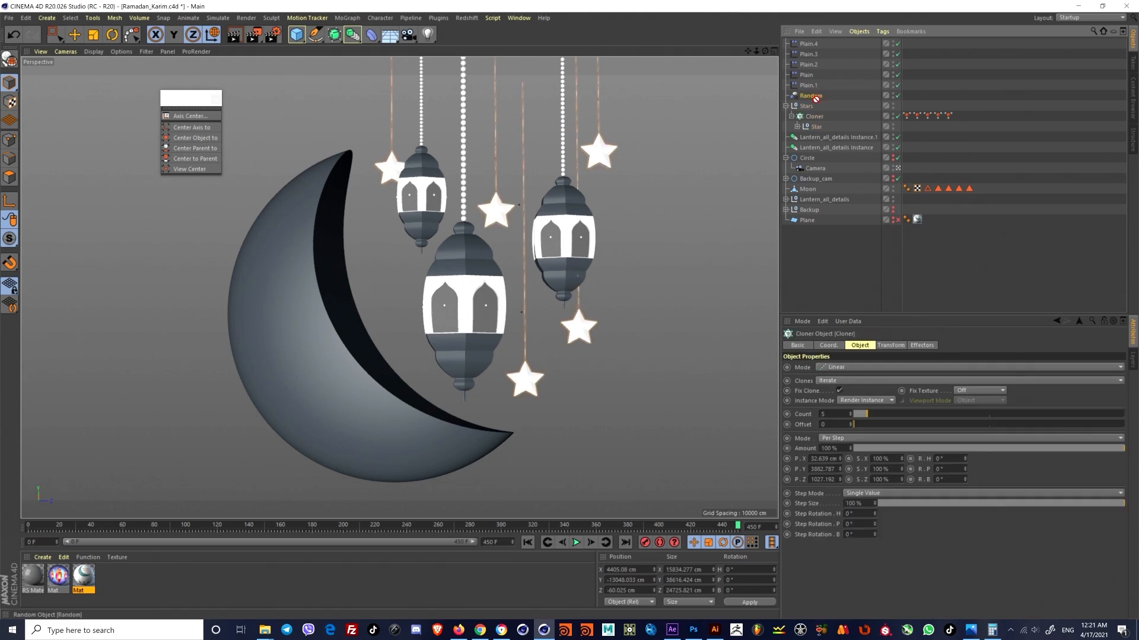
left_click(922, 345)
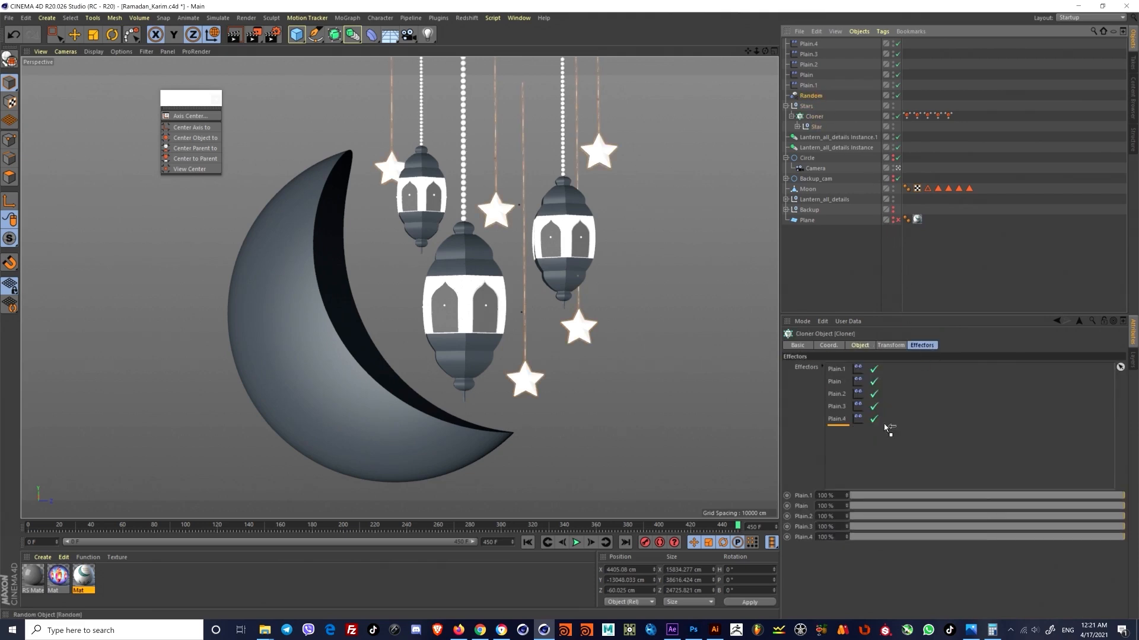
left_click_drag(839, 432, 842, 433)
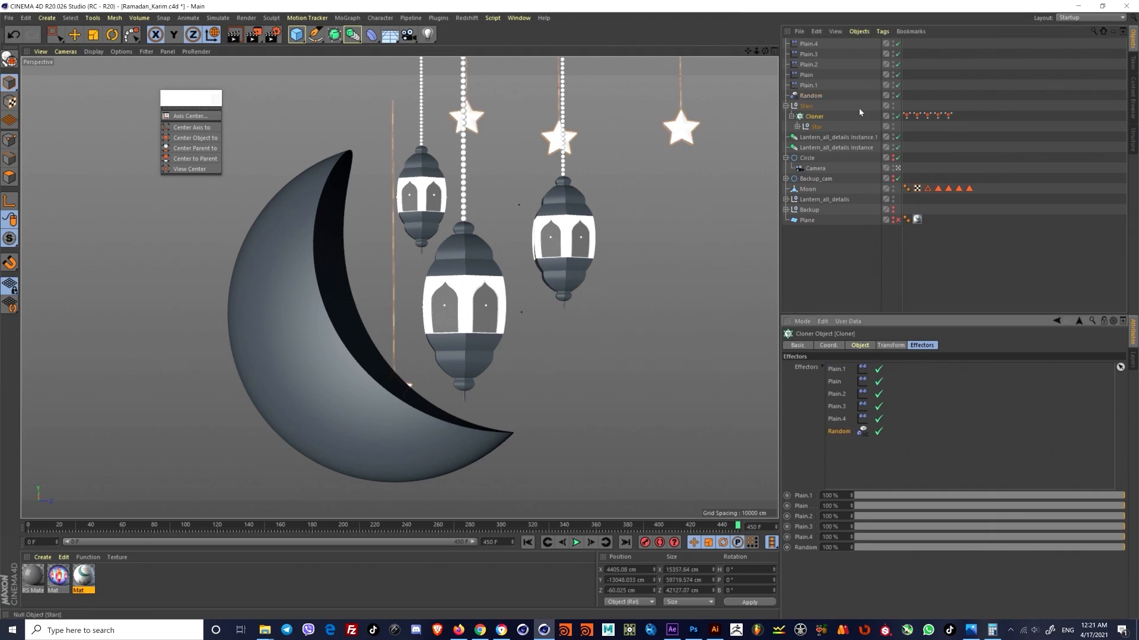
Step: Disable the Random effector's position randomization, try out a heading rotation and undo that trial
left_click(810, 97)
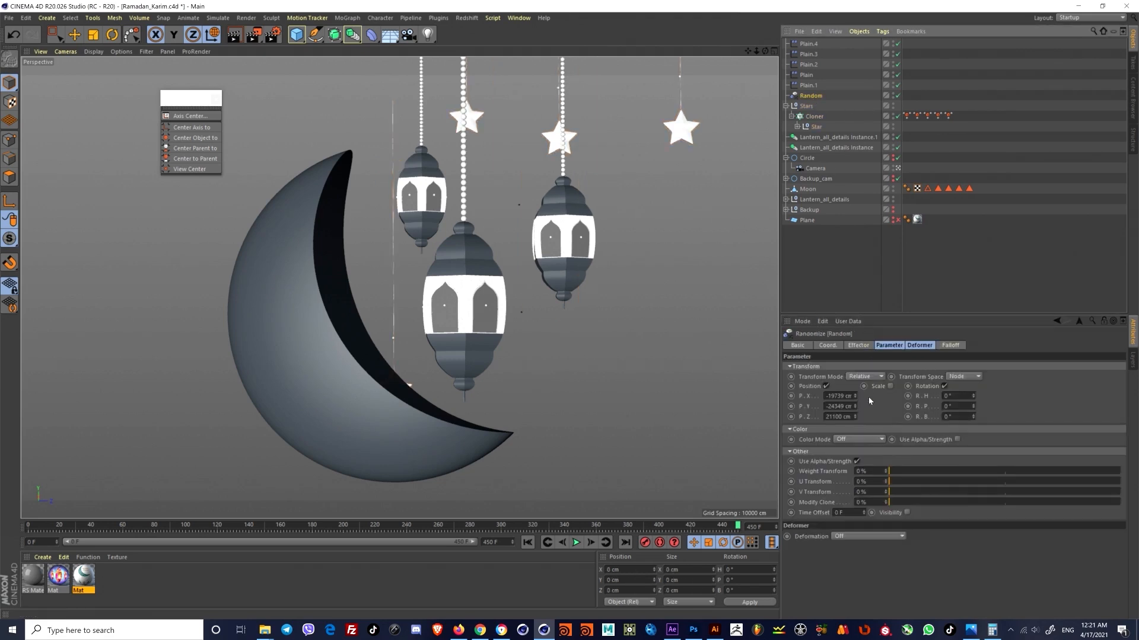
left_click(826, 386)
left_click_drag(953, 396, 1127, 396)
key("ctrl+z")
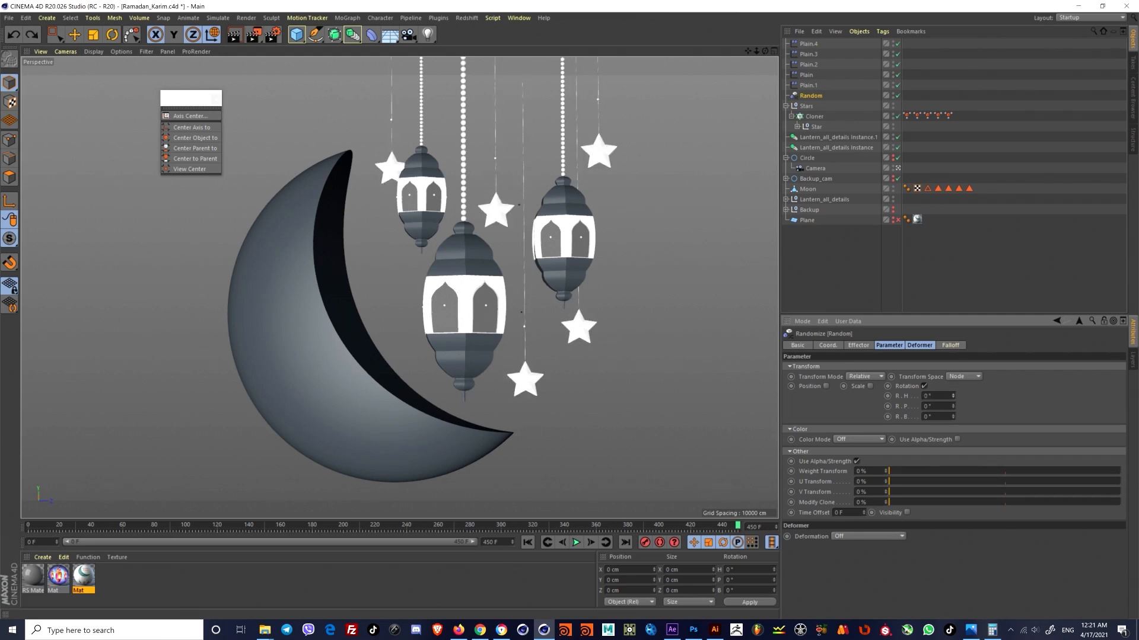
Step: Keyframe the Random effector's R.H rotation at 0° on frame 0 and 90° on frame 450
left_click_drag(41, 526, 20, 528)
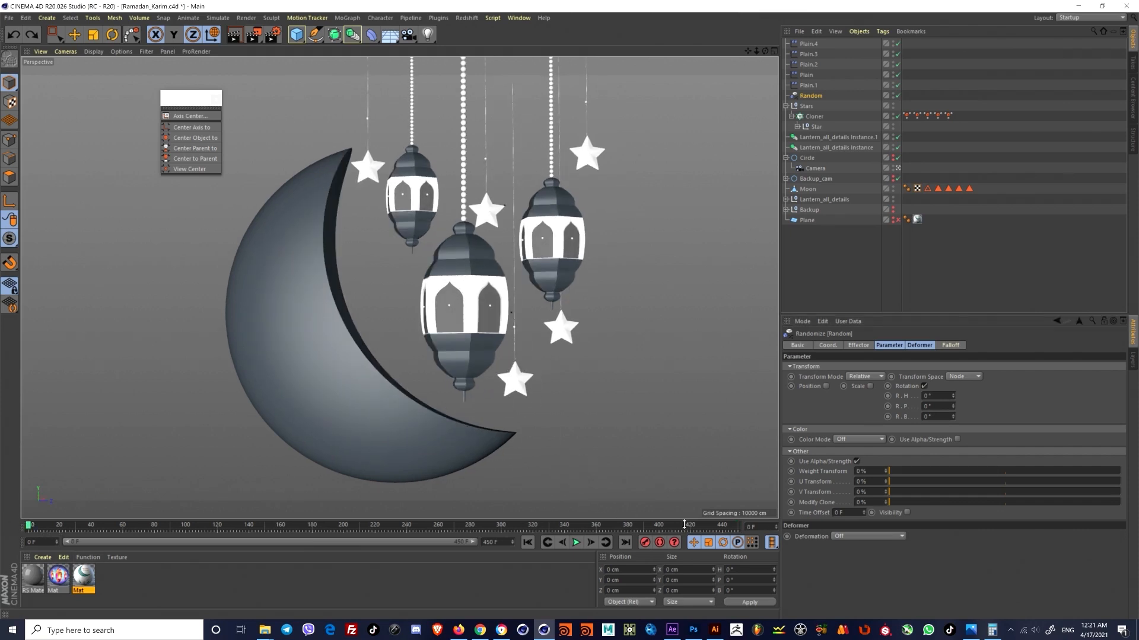
left_click(887, 396)
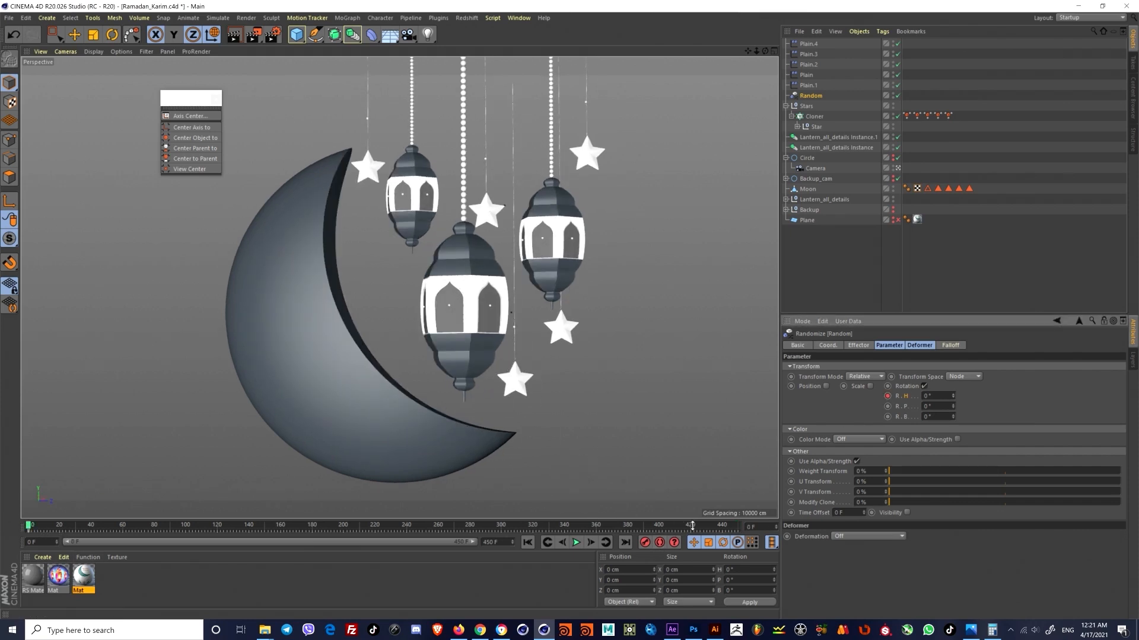
left_click_drag(692, 526, 729, 526)
left_click_drag(937, 396, 904, 388)
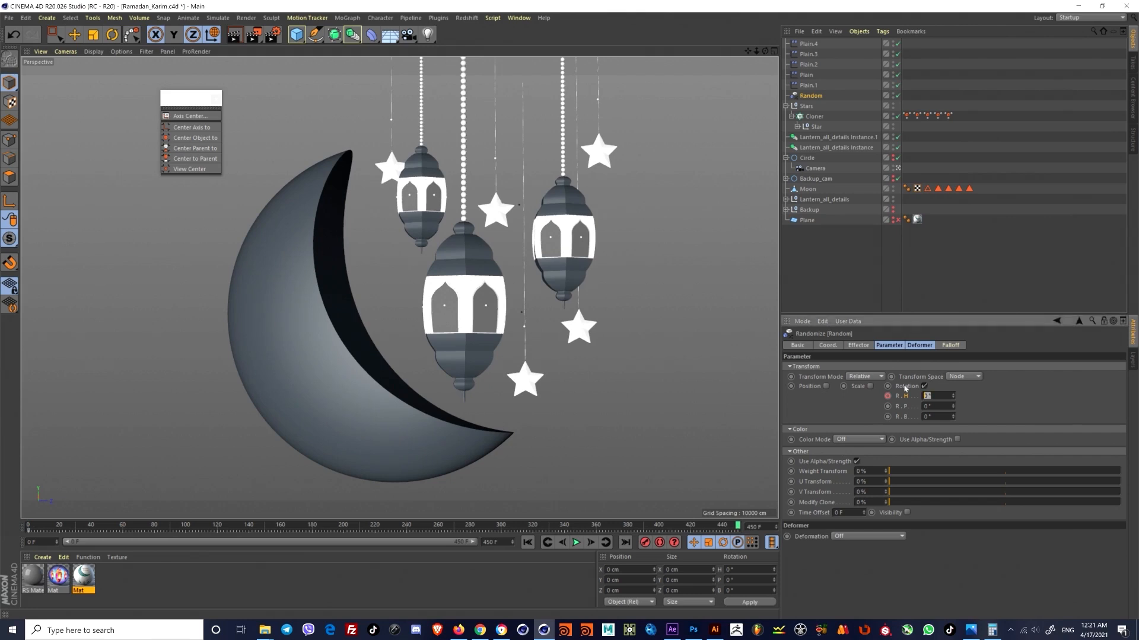
left_click(657, 490)
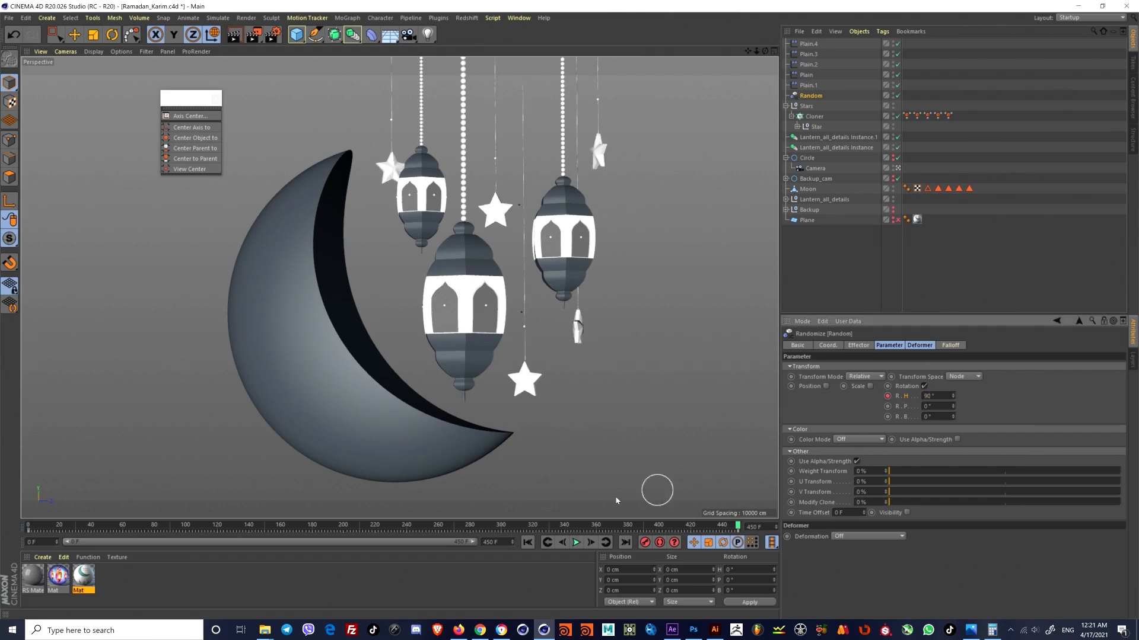
Step: Play the animation from the start to check how the stars rotate
left_click(529, 542)
left_click(568, 466)
key("F8")
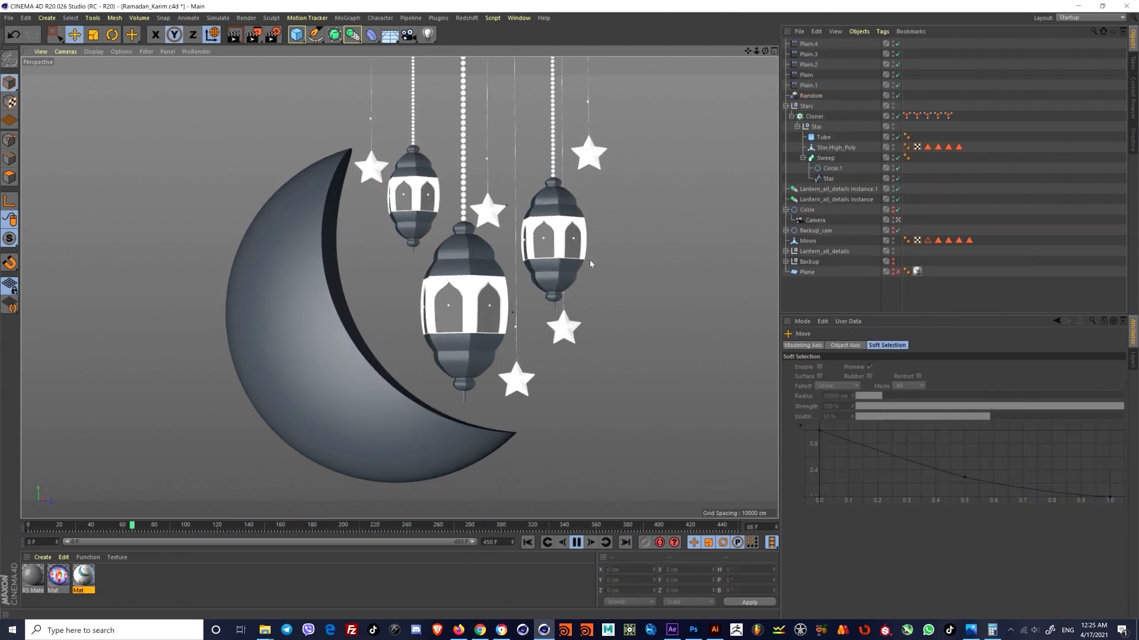
key("F8")
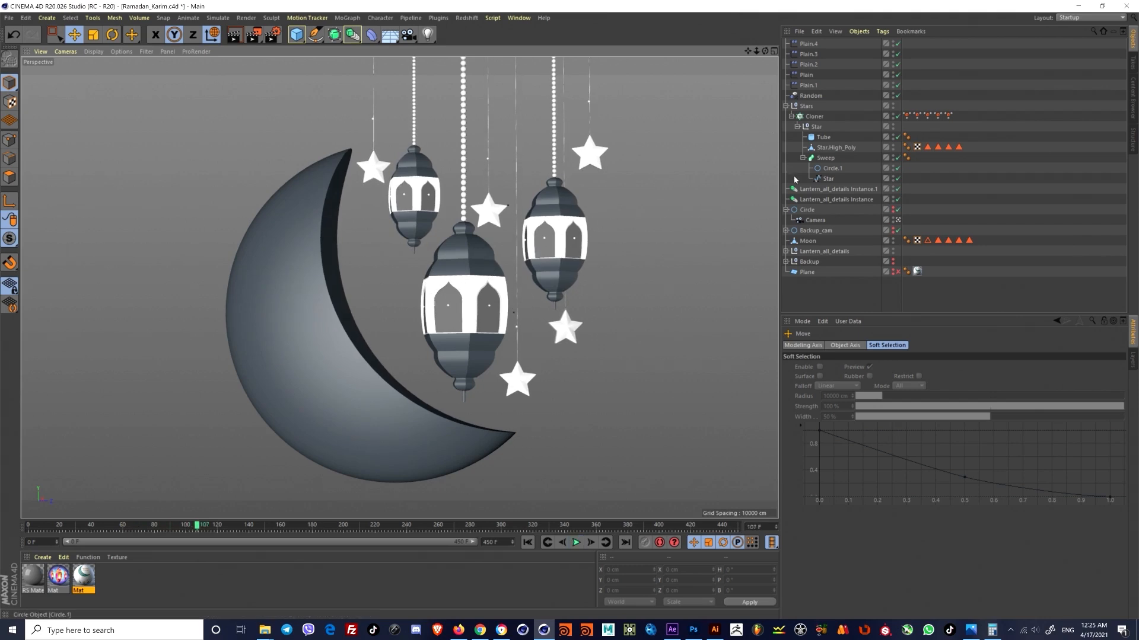
Step: Examine the two lantern instances, the Backup_cam circle and the Lantern_all_details group in the hierarchy
left_click(816, 200)
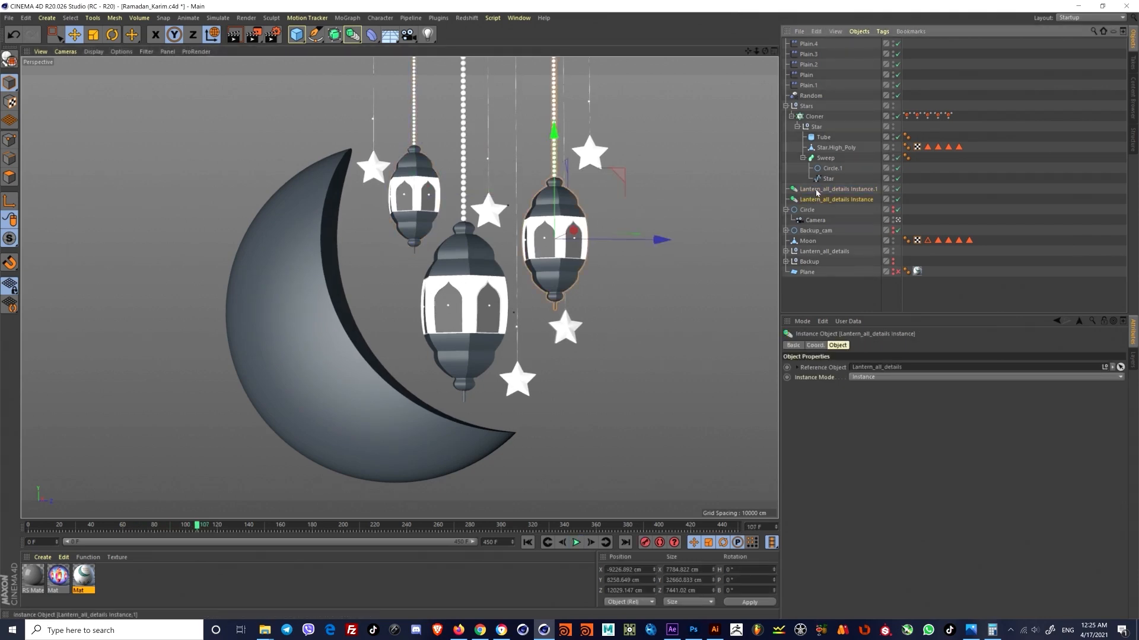
left_click(817, 189)
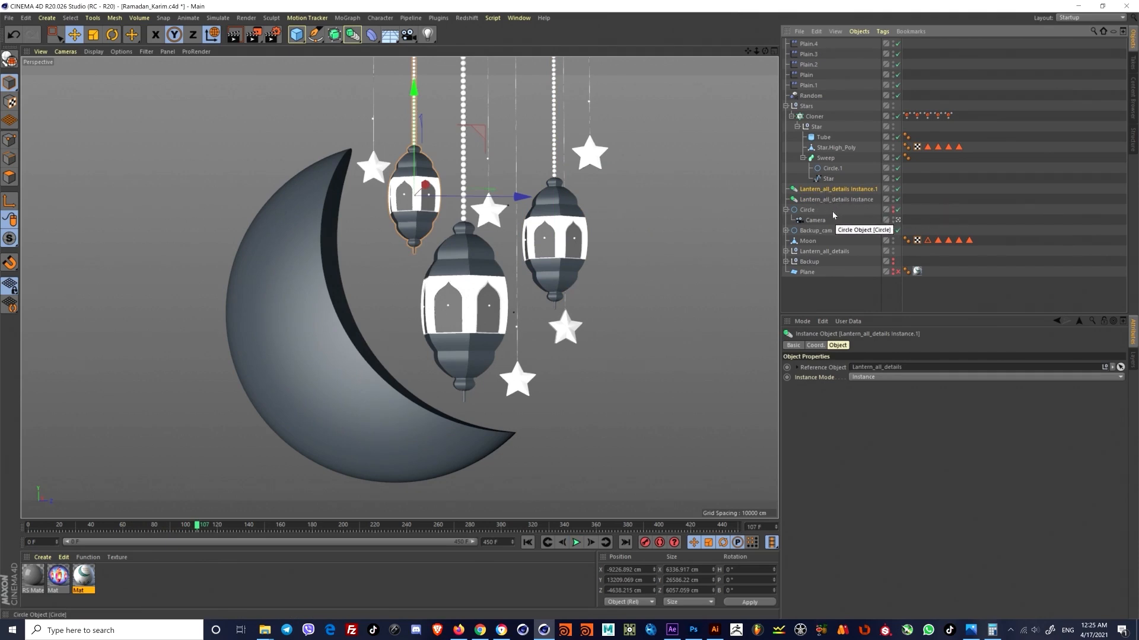
left_click(785, 210)
left_click(812, 221)
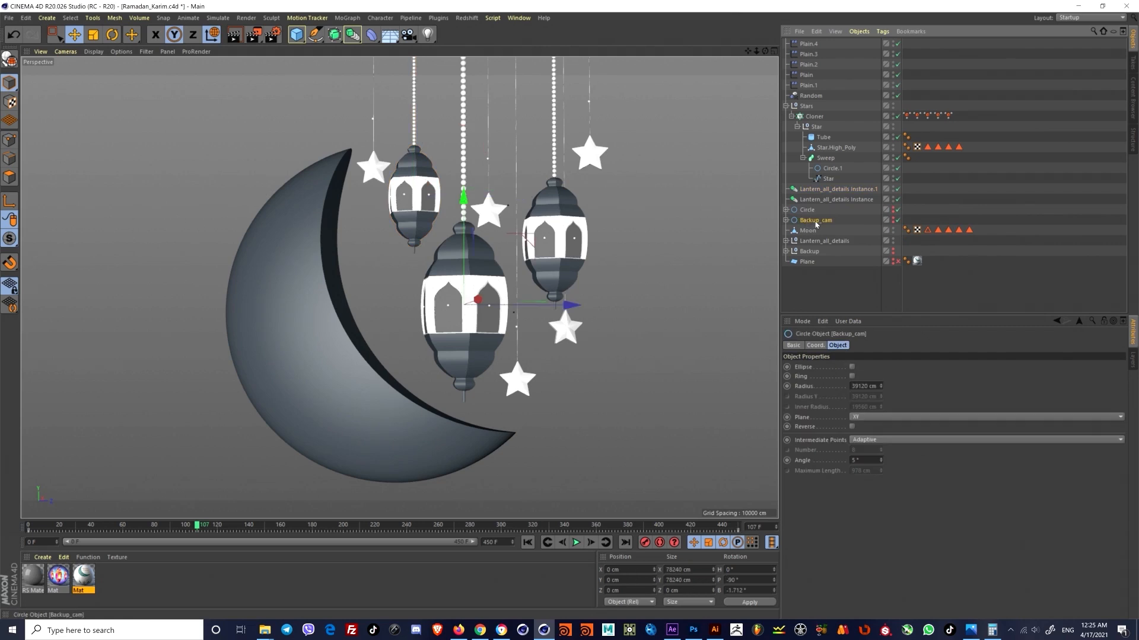
left_click(811, 199)
left_click(815, 190)
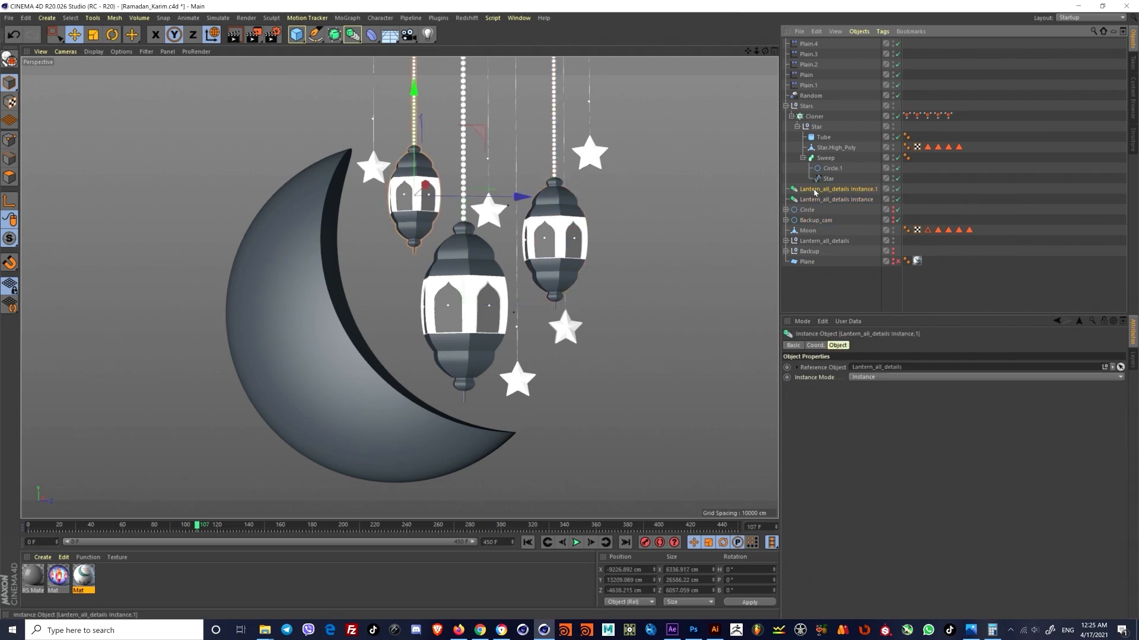
left_click(824, 242)
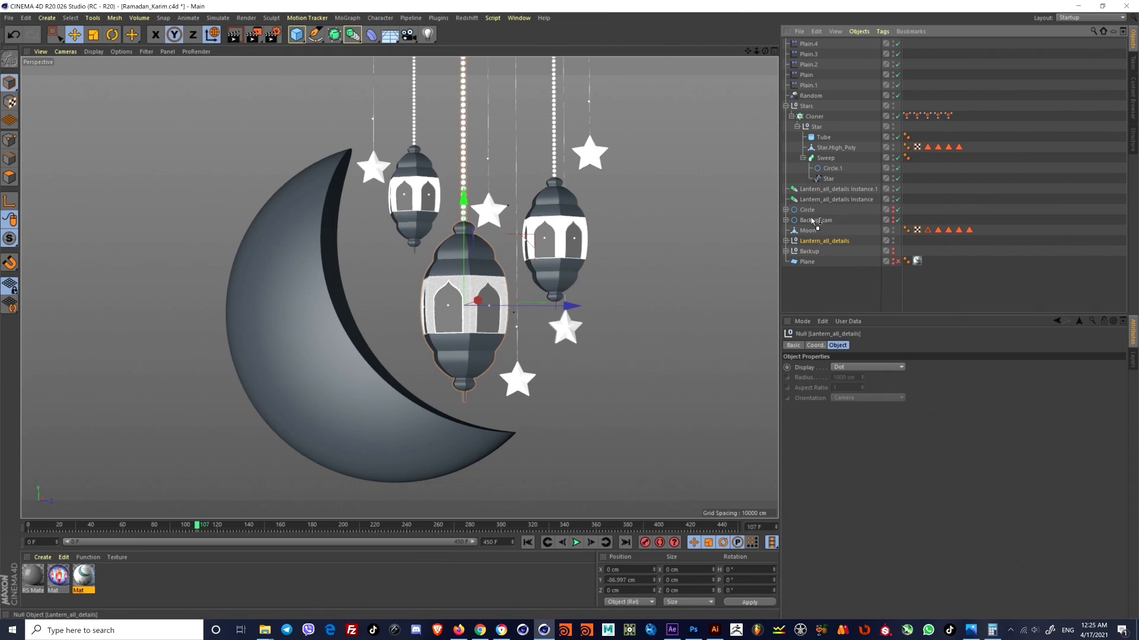
Step: Move Lantern_all_details above Circle inside a new Cloner, and disable Lantern_all_details Instance.1
left_click_drag(803, 209, 803, 210)
left_click(347, 18)
mouse_move(378, 38)
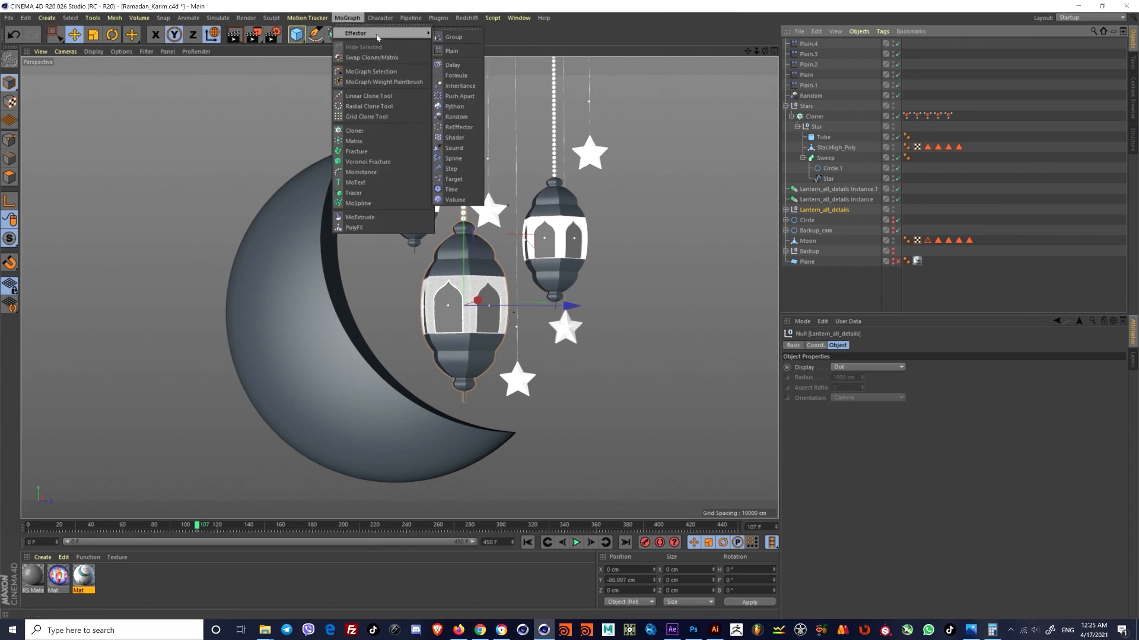
left_click(365, 129, "alt")
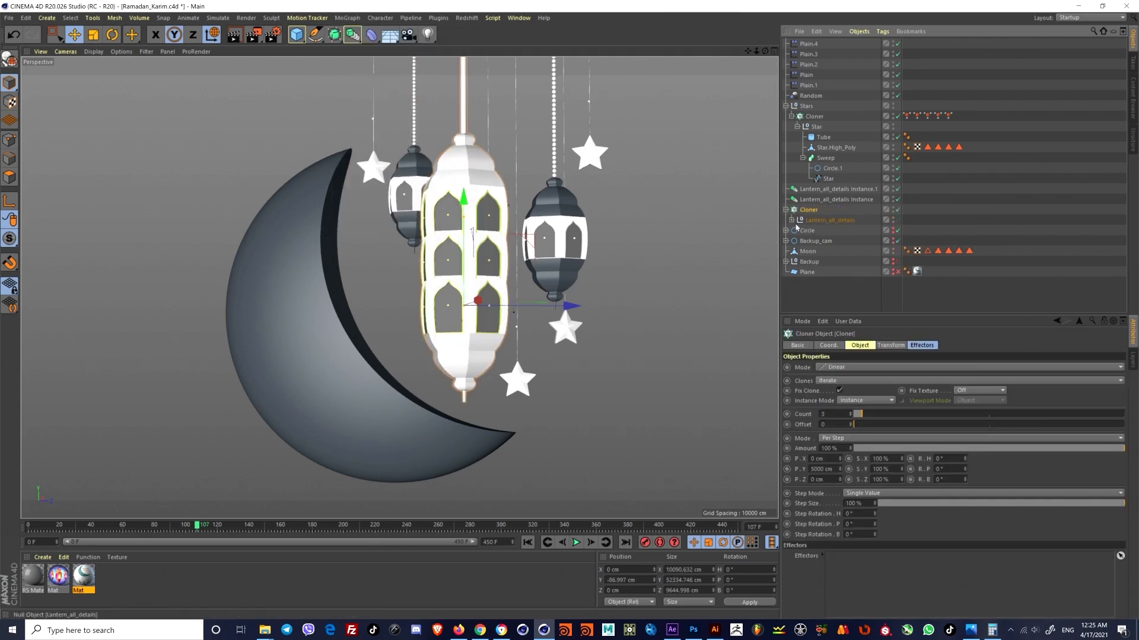
left_click(822, 200)
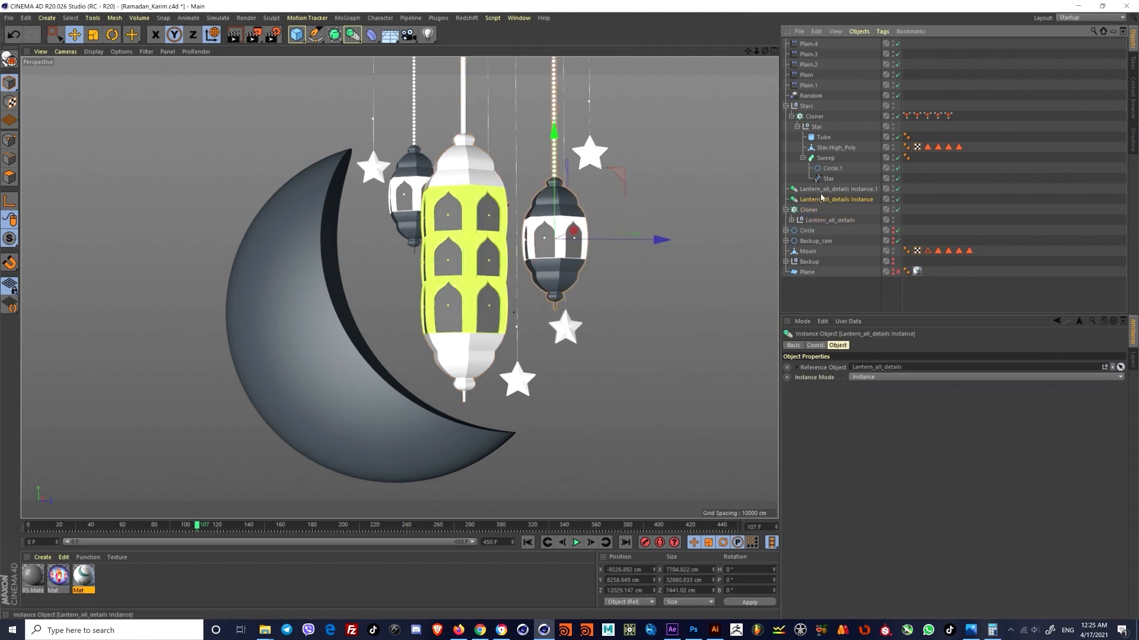
left_click(898, 189)
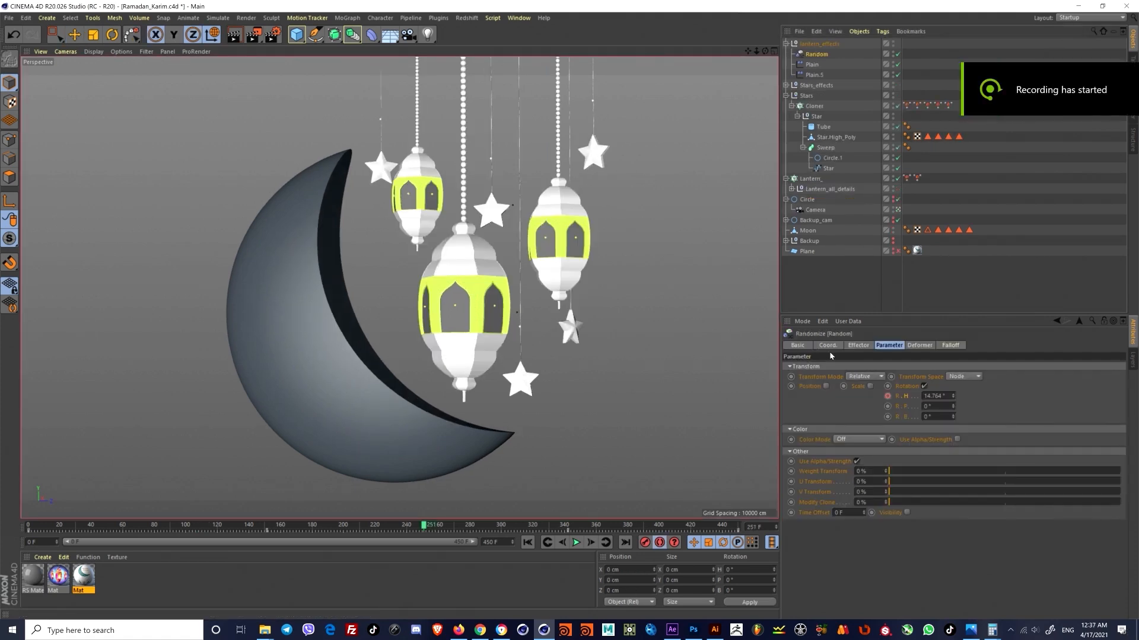
Step: Turn off autokeying, play the animation from the start to check the lanterns' rotation, and return to frame 0
left_click(659, 542)
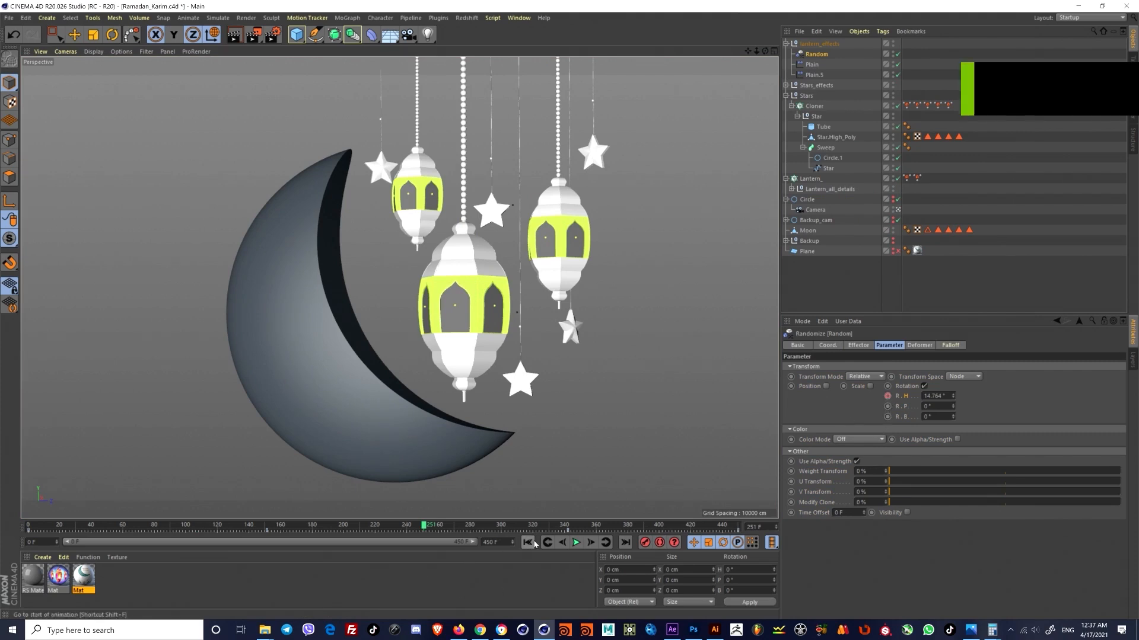
key("shift+g")
key("F8")
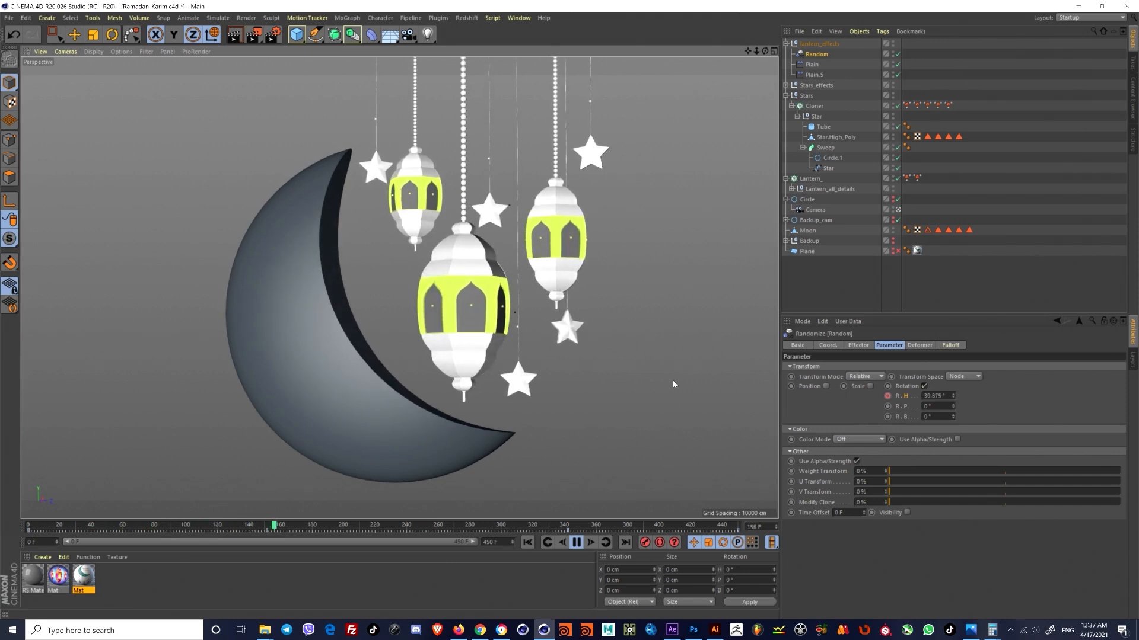
key("F8")
left_click(528, 542)
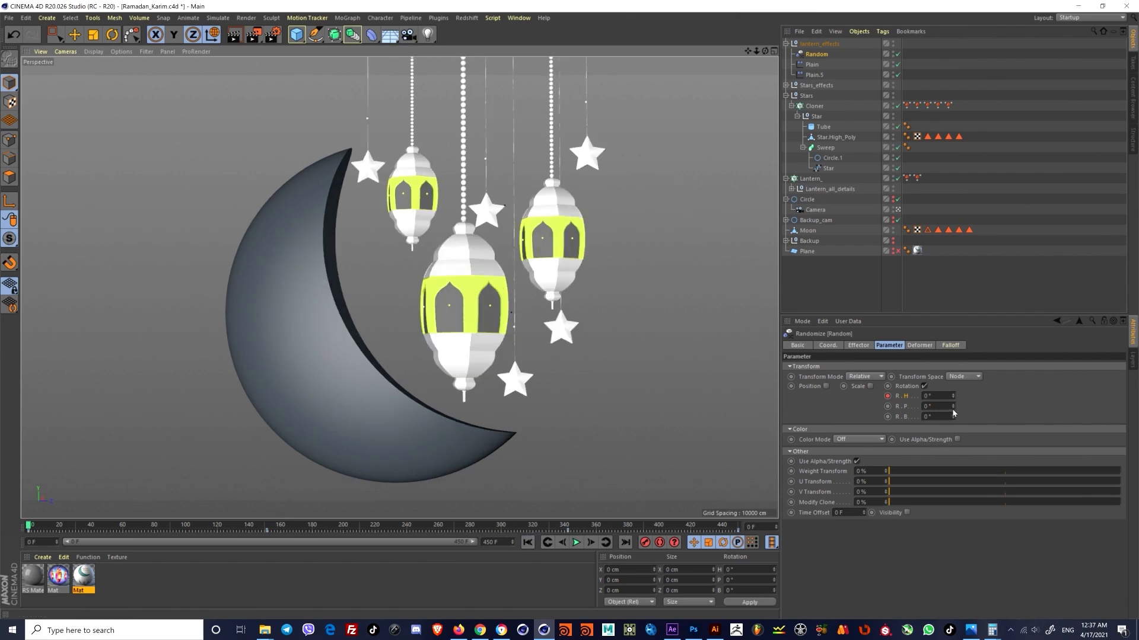
left_click_drag(953, 414, 953, 427)
key("ctrl+z")
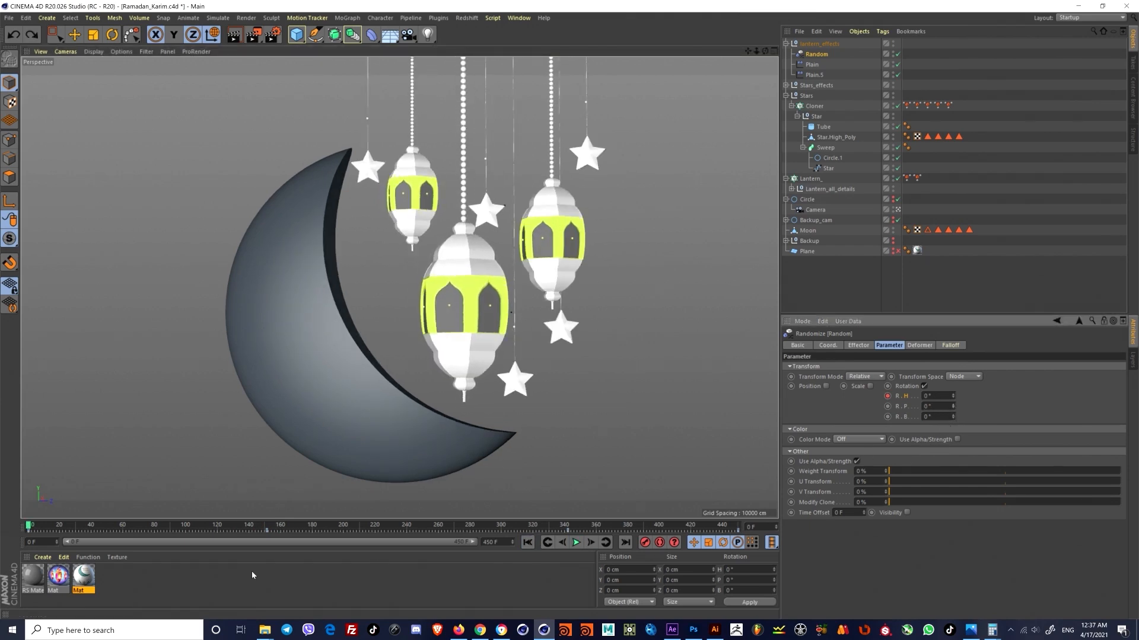
left_click_drag(29, 526, 30, 525)
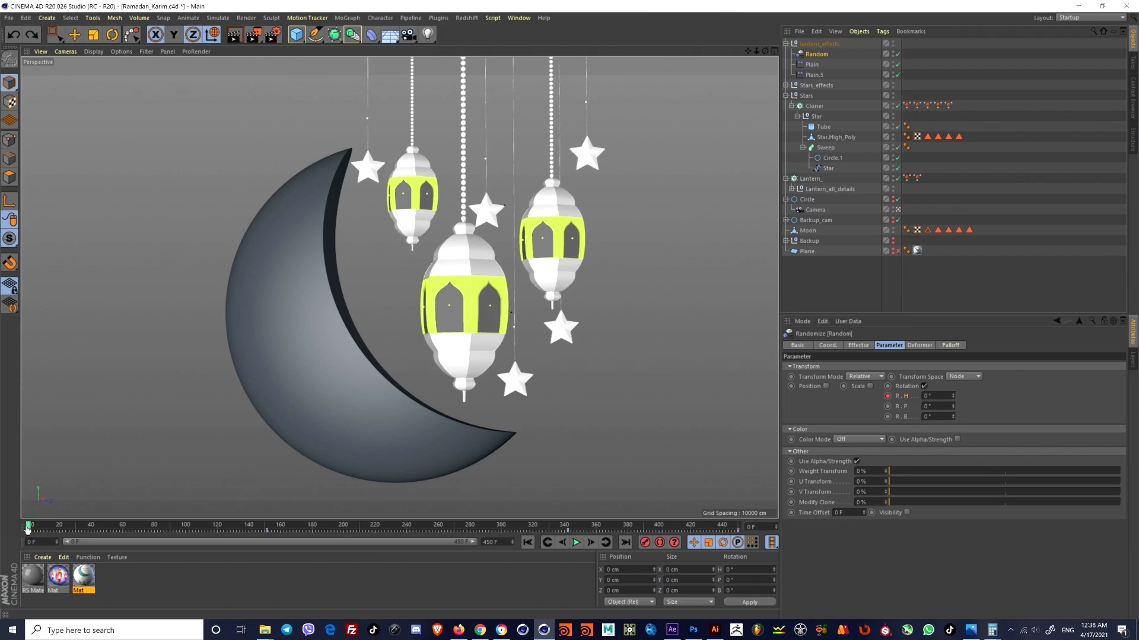
left_click(953, 418)
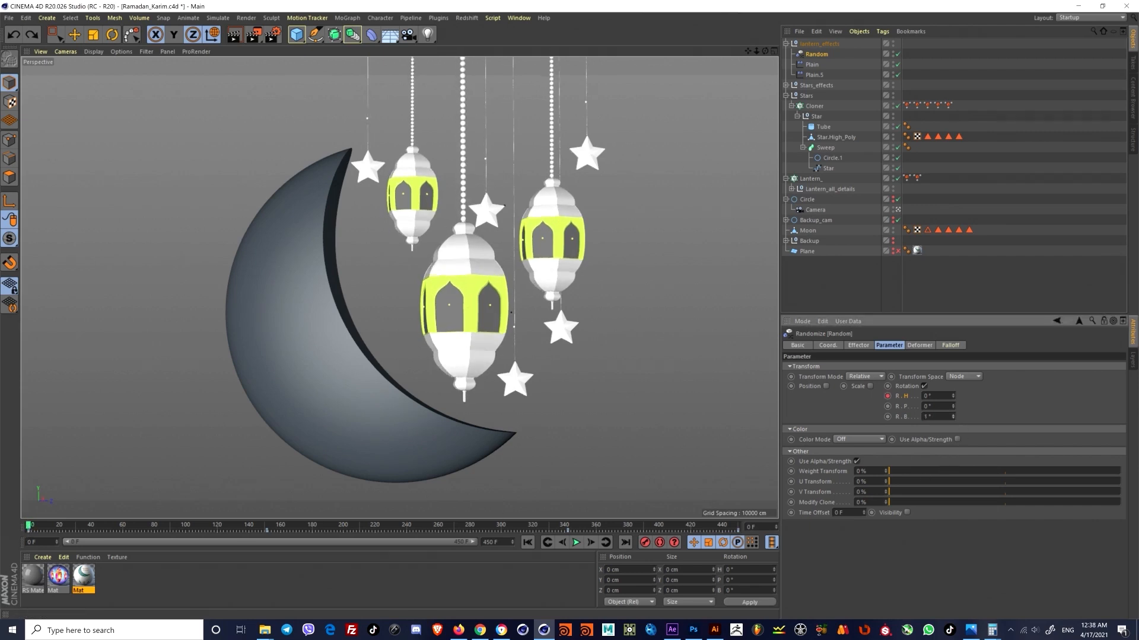
key("ctrl+z")
Step: With autokeying on, keyframe the lantern Random effector's R.P at 0° on frame 0, -4° on frame 125 and about 3° on frame 278
left_click(660, 542)
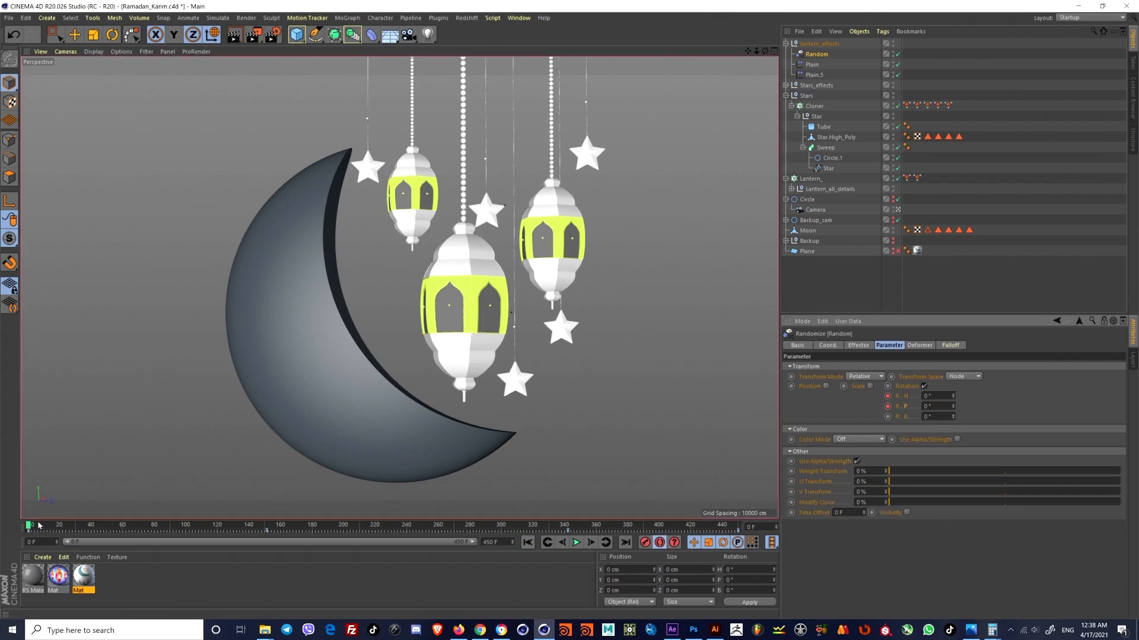
left_click_drag(39, 526, 231, 526)
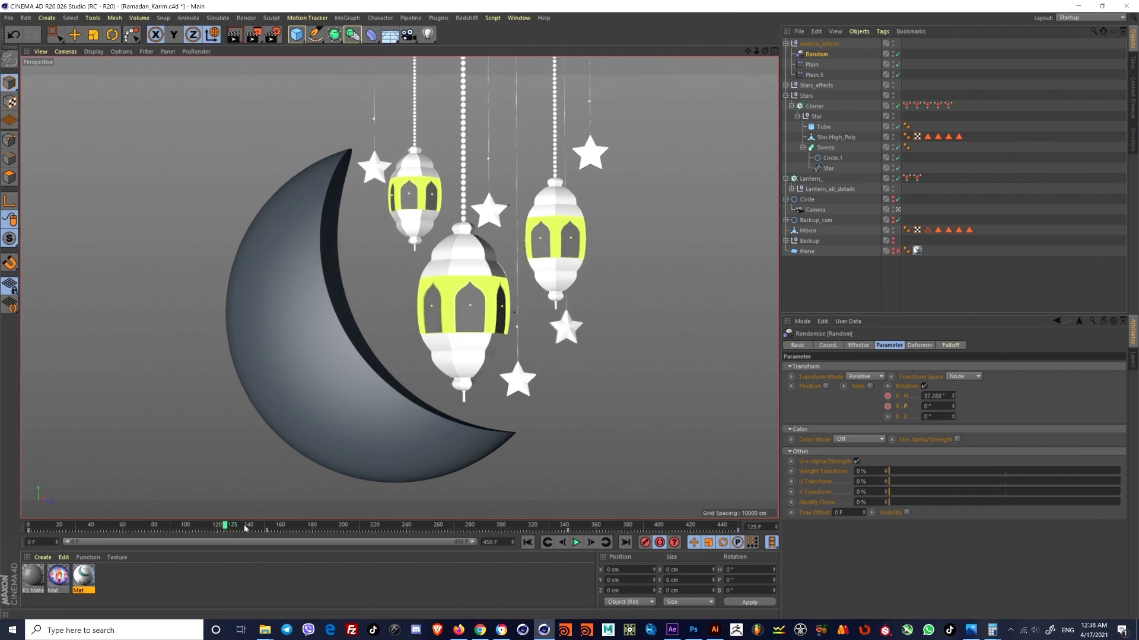
left_click_drag(955, 409, 955, 411)
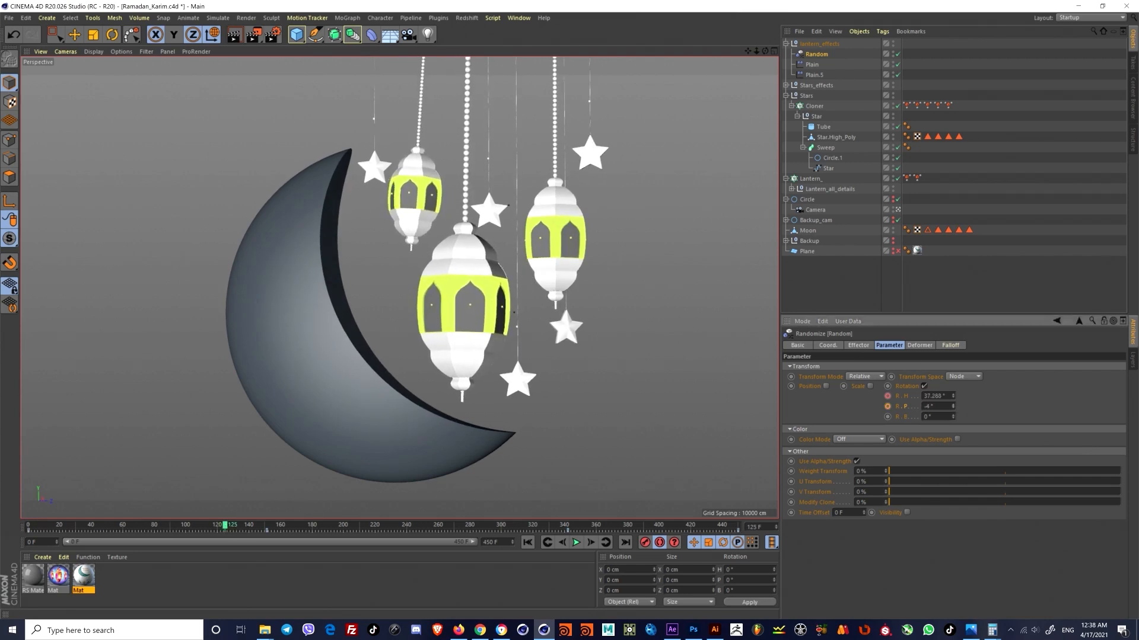
left_click_drag(231, 527, 467, 527)
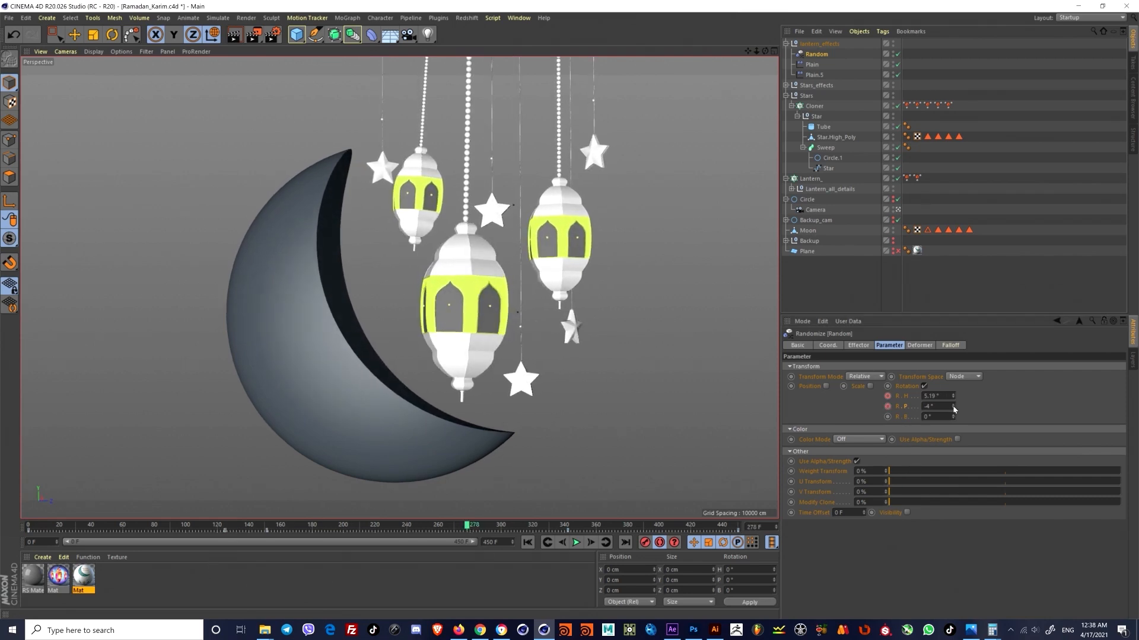
left_click_drag(953, 409, 954, 409)
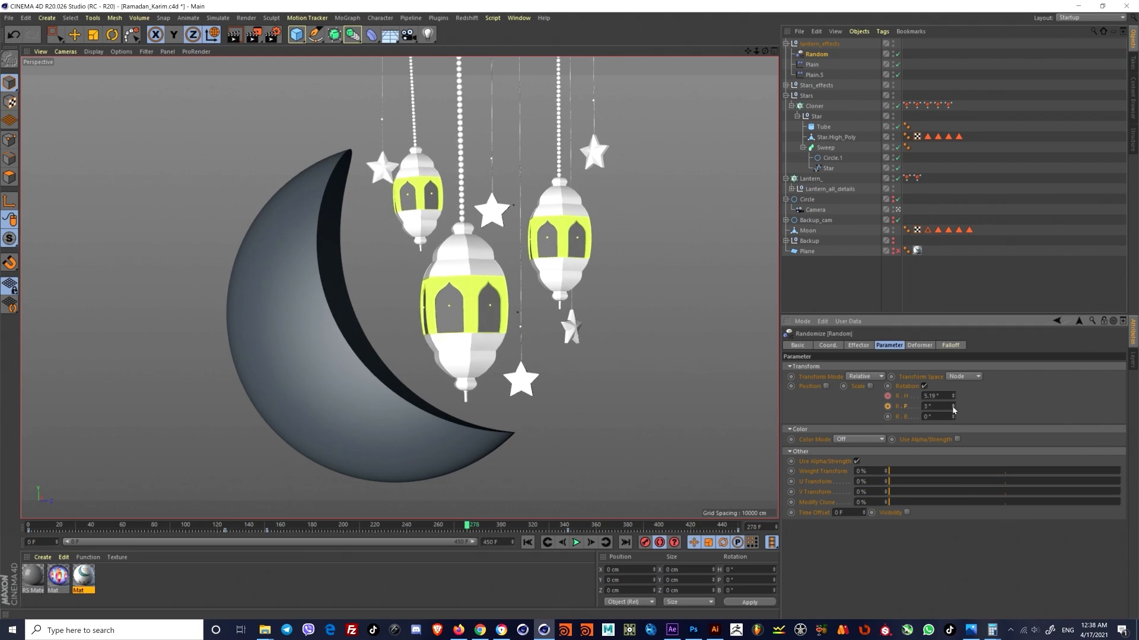
Step: Play the animation from the start to check the lanterns' swinging motion
left_click(527, 543)
left_click(576, 543)
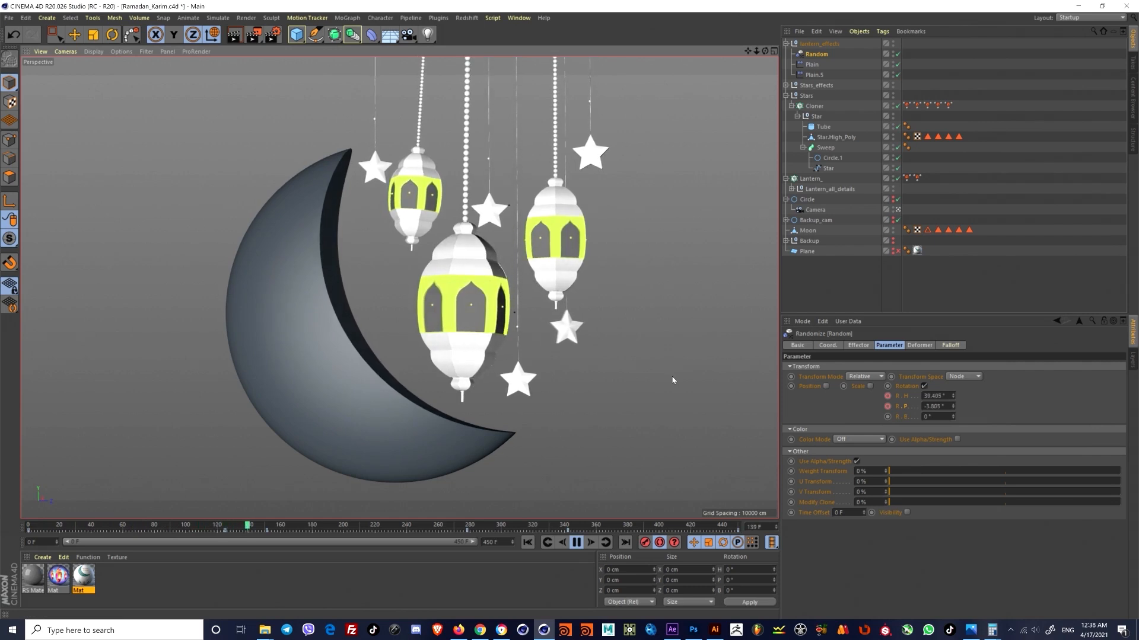
left_click(672, 380)
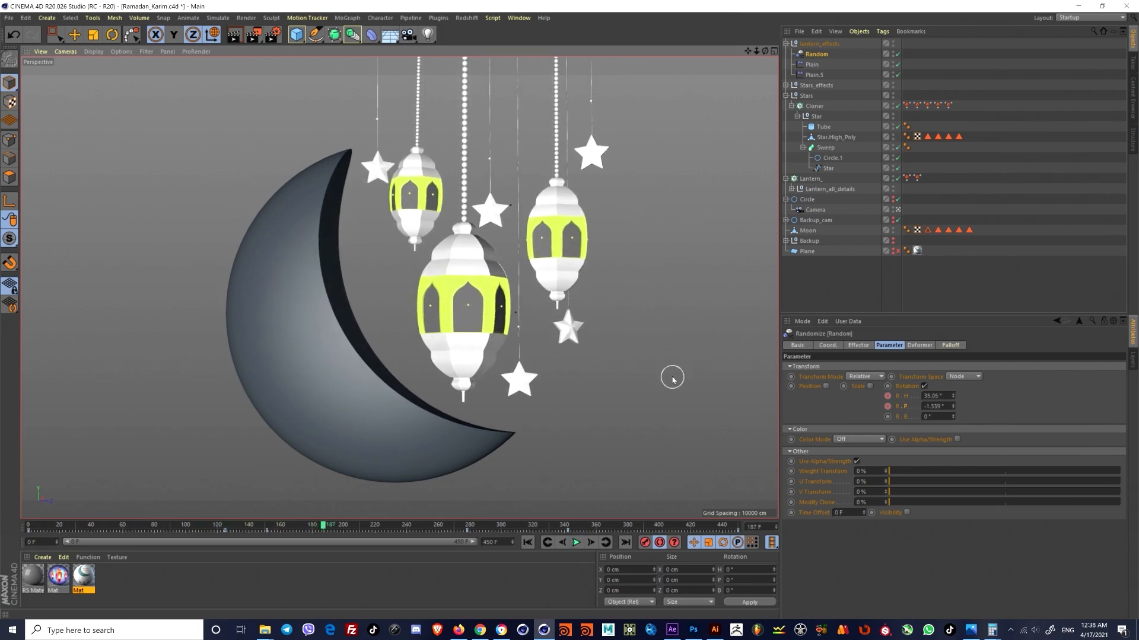
Step: Play the animation from the start to check the lanterns' motion, stop it, and return to frame 0
left_click(527, 543)
key("F8")
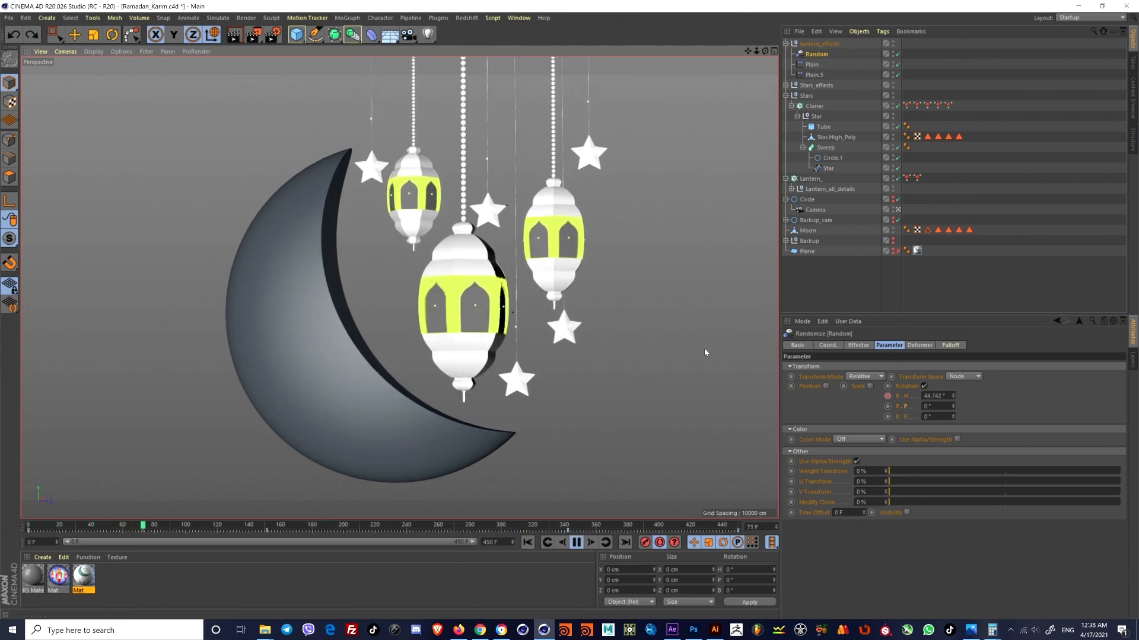
key("F8")
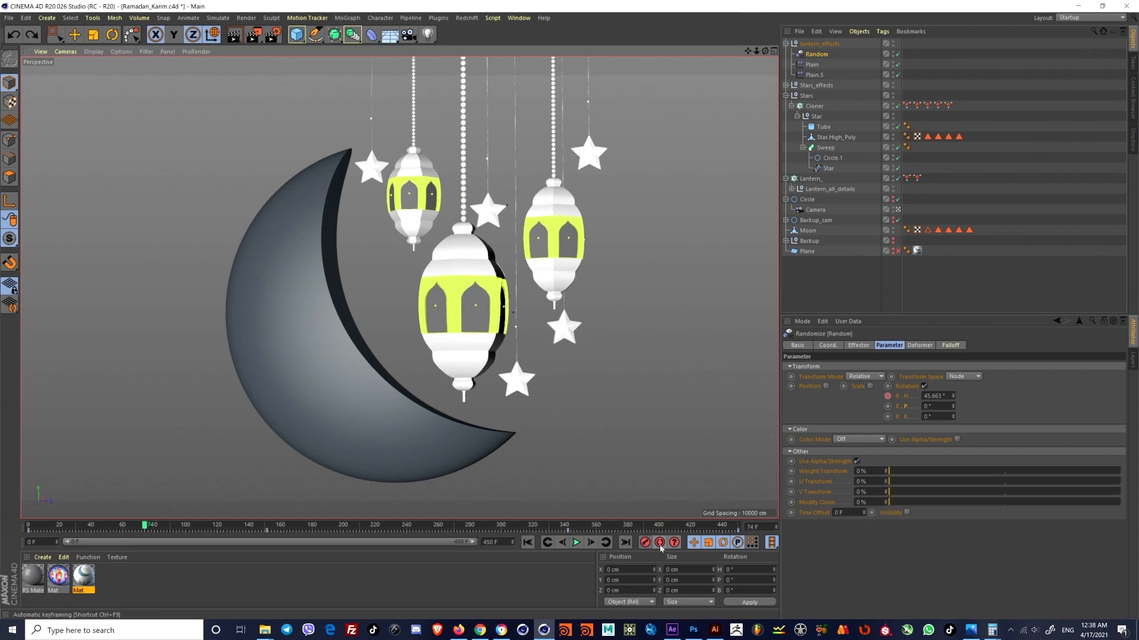
left_click(527, 543)
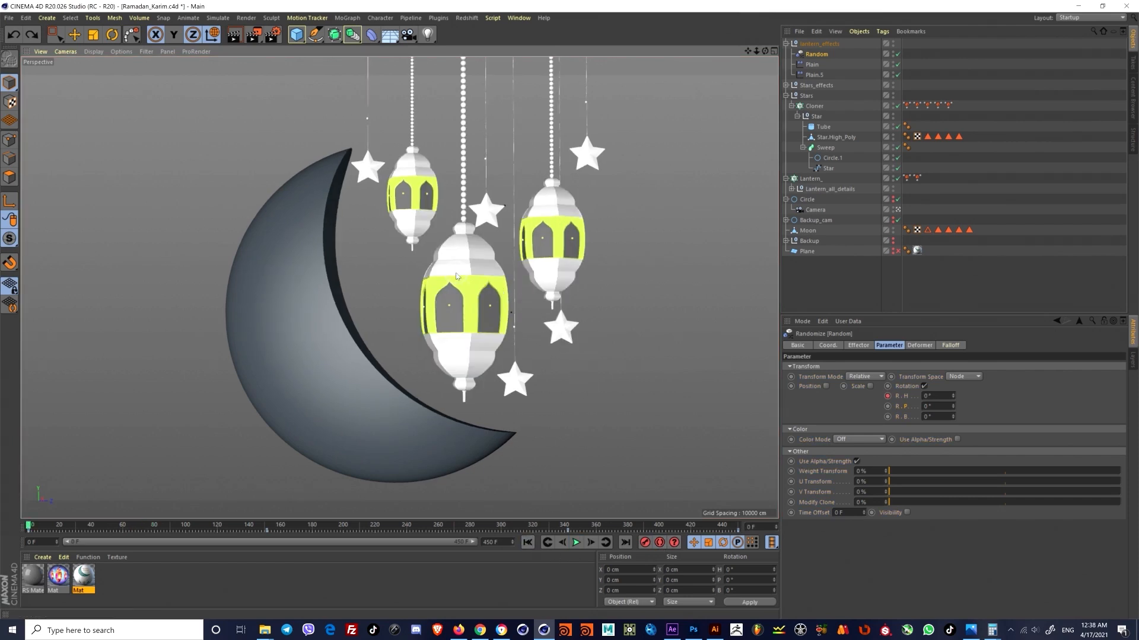
Step: Try to raise the axis of Lantern_all_details along Y, and undo the move
left_click(813, 182)
left_click(830, 189)
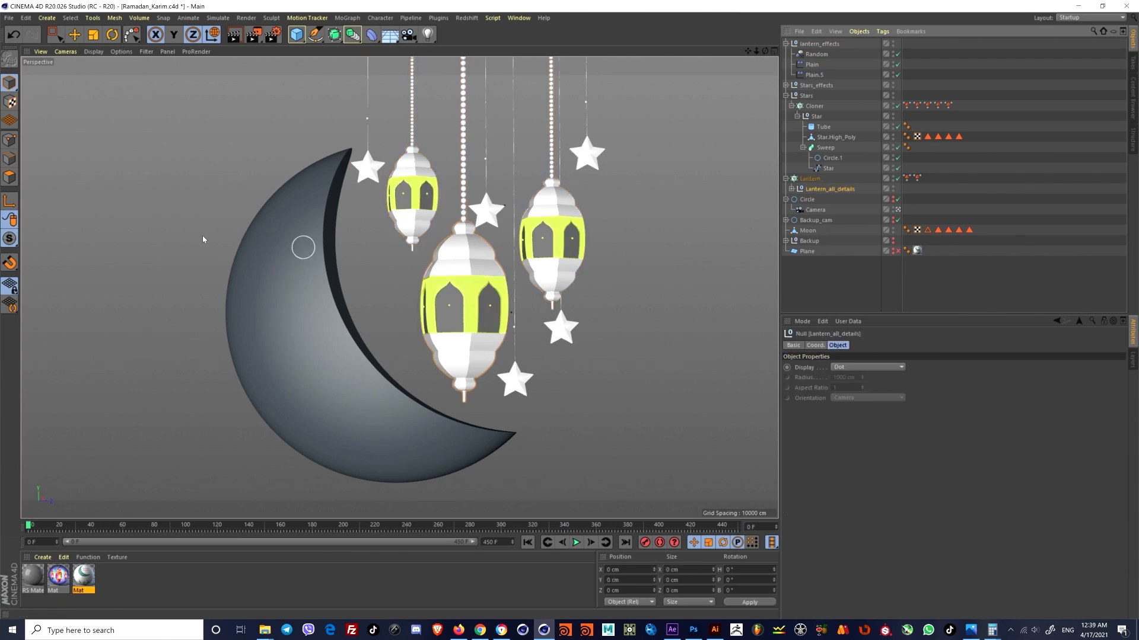
key("e")
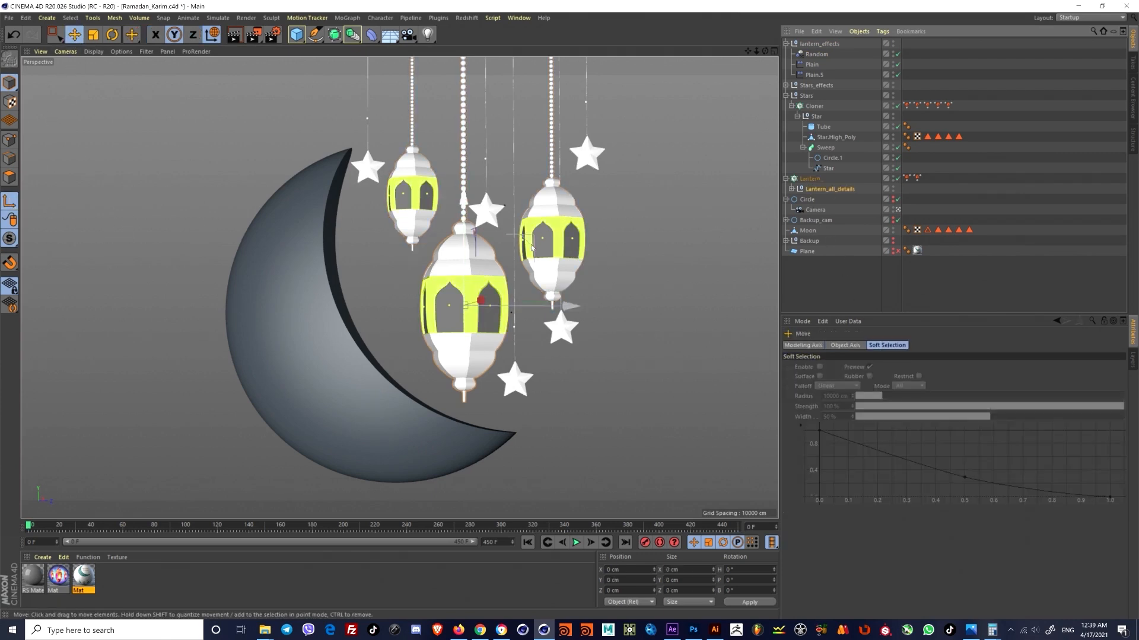
left_click_drag(464, 230, 468, 68)
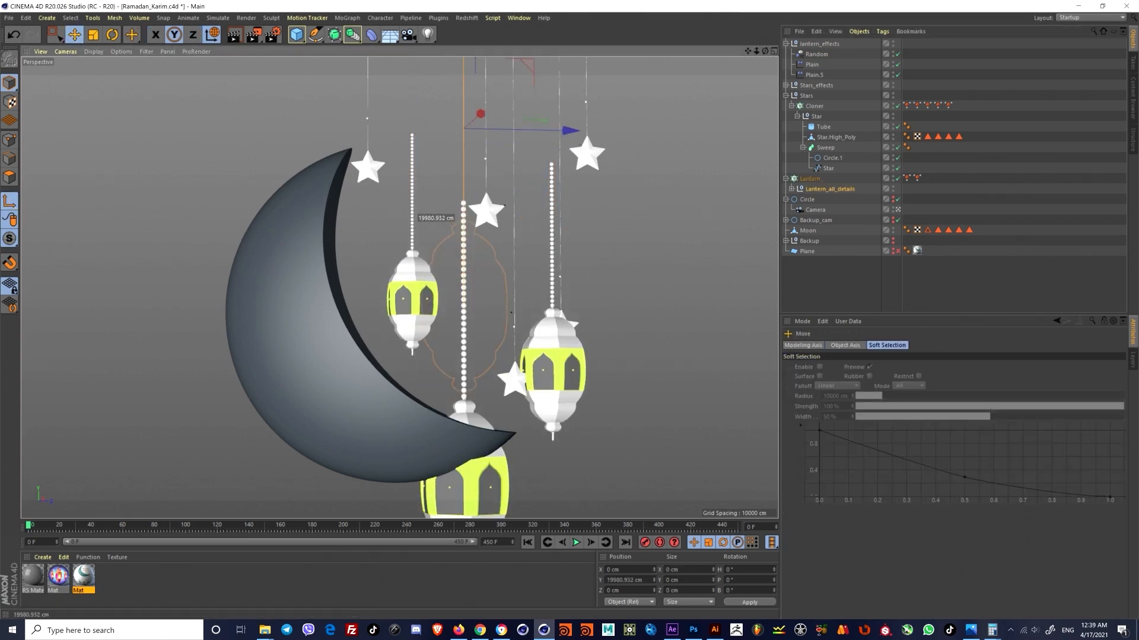
key("ctrl+z")
Step: Disable Fix Clone on the Lantern_ cloner and raise the Lantern_all_details axis along Y to about 27996 cm
left_click(810, 178)
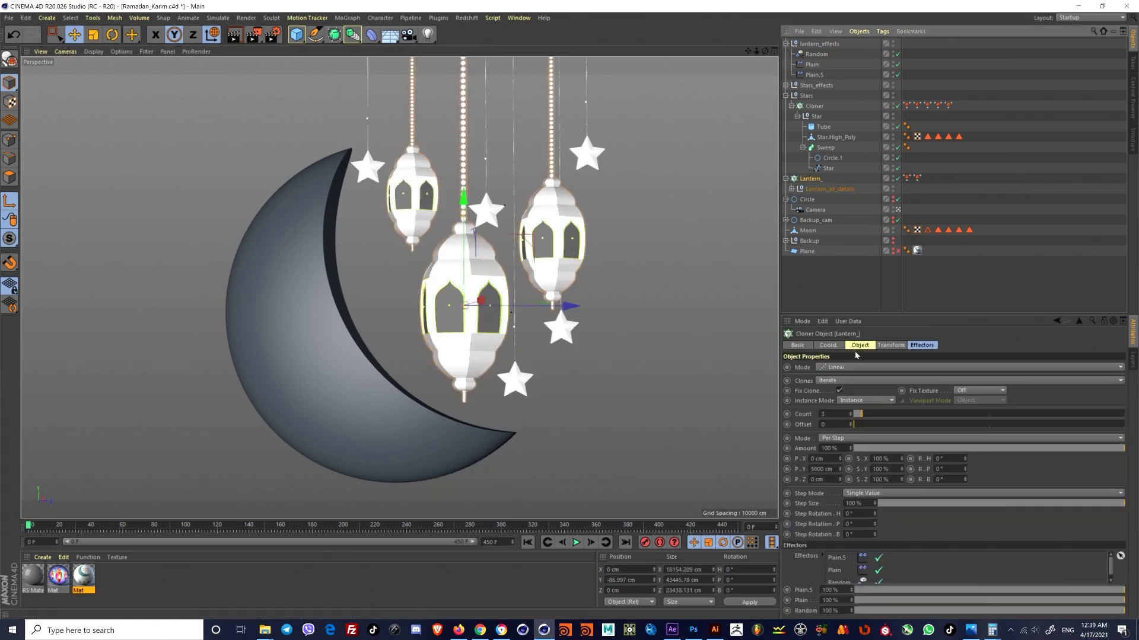
left_click(839, 391)
left_click(471, 219)
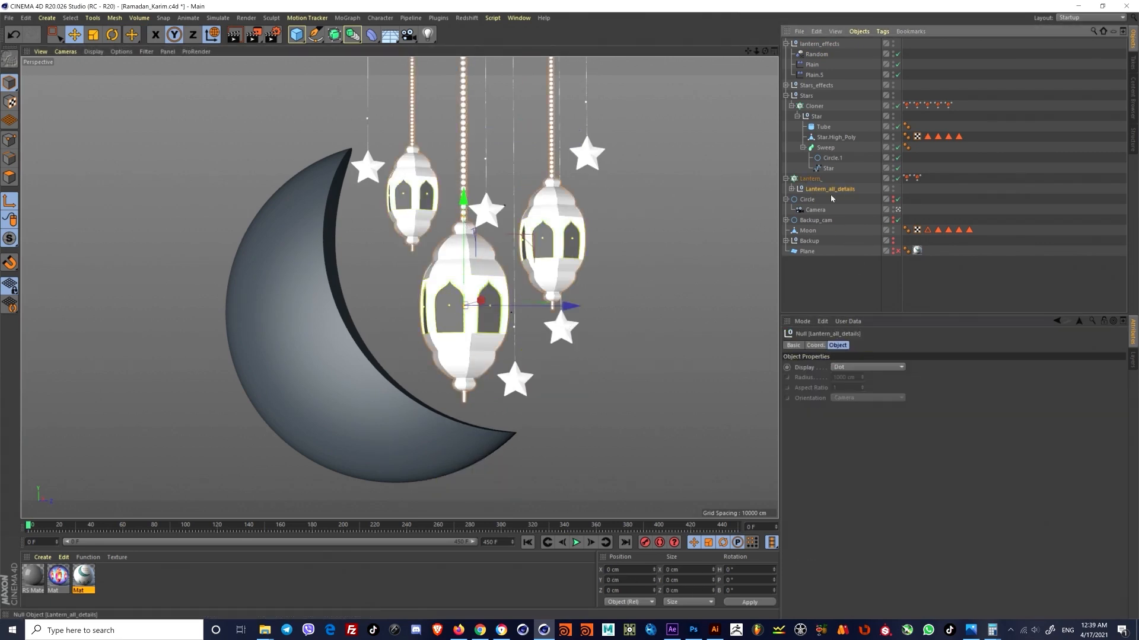
left_click_drag(470, 226, 474, 55)
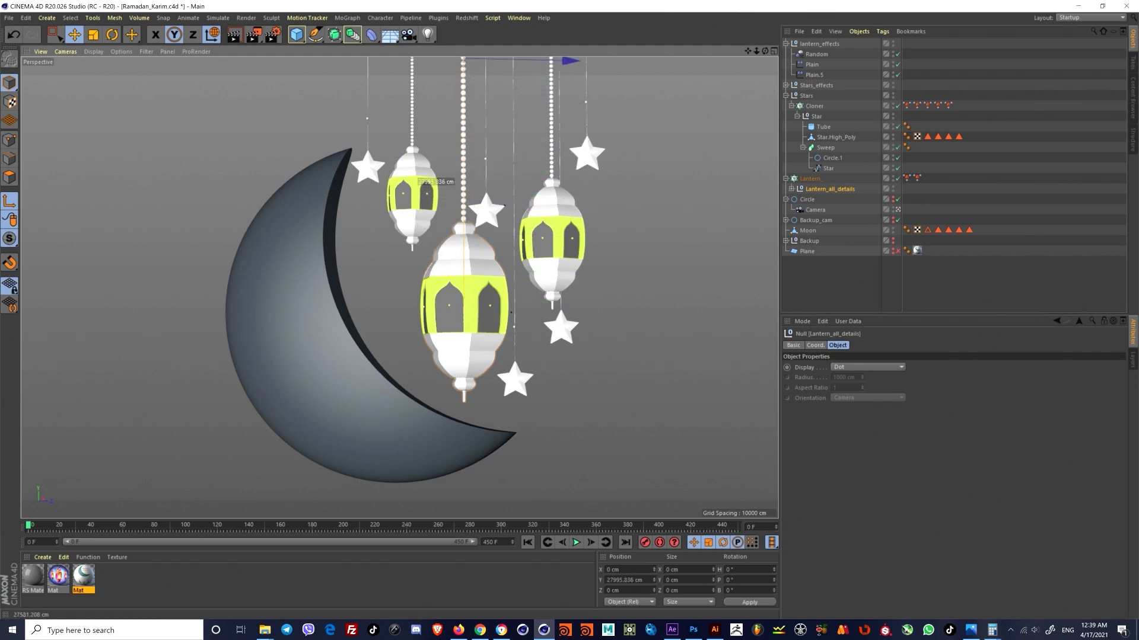
Step: Try out the lantern Random effector's R.P rotation, and undo the test changes
left_click(816, 54)
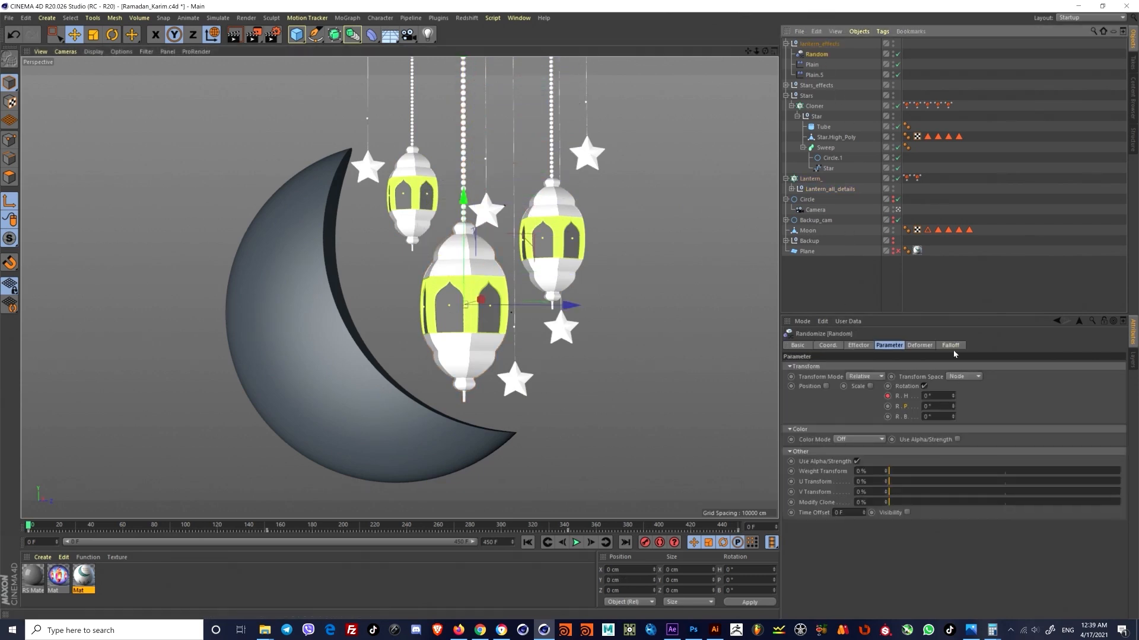
mouse_move(953, 406)
left_mouse_down()
mouse_move(953, 392)
mouse_move(953, 405)
left_mouse_up()
key("ctrl+z")
key("ctrl+z")
key("ctrl+z")
key("ctrl+z")
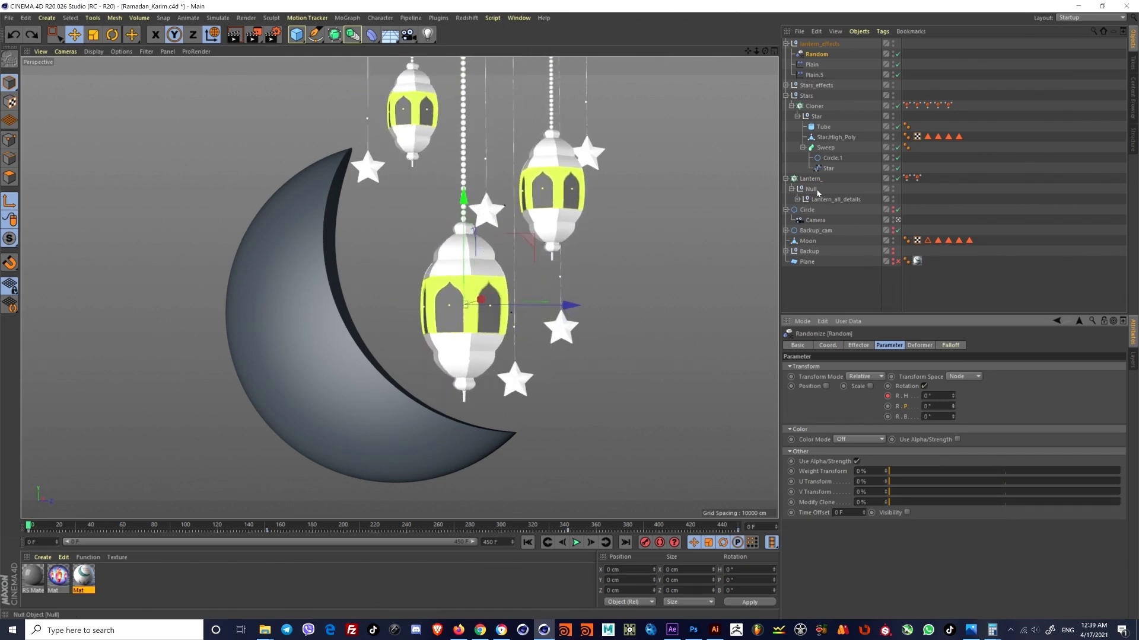
key("ctrl+z")
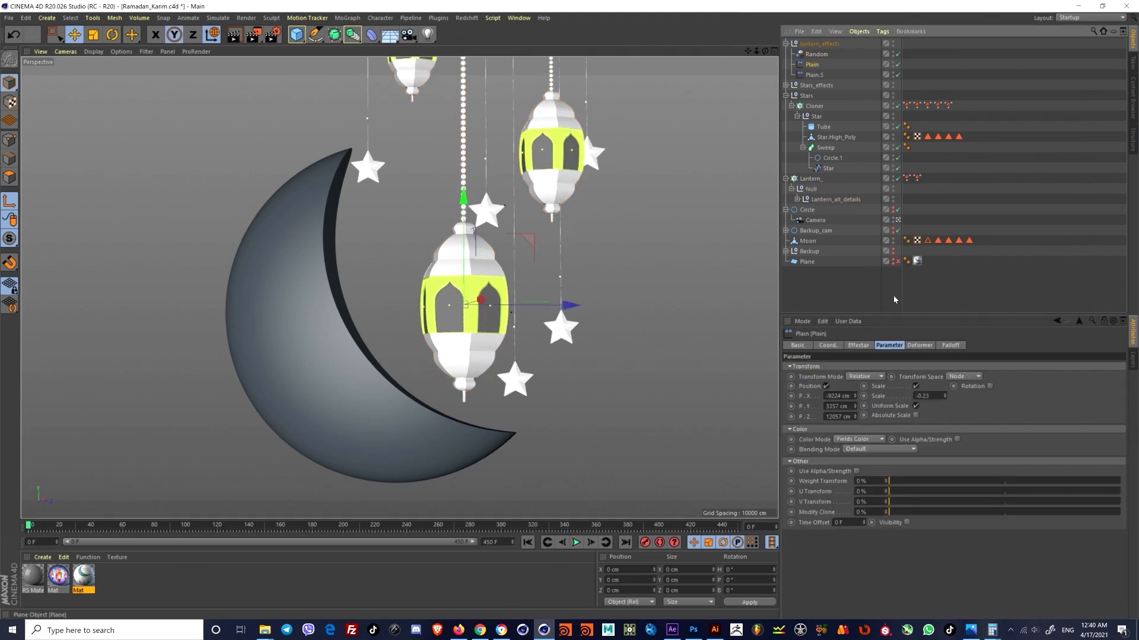
Step: Lower the smaller lanterns by setting P.Y to -5668 cm on the Plain effector and -13621 cm on Plain.5
left_click_drag(854, 406, 855, 407)
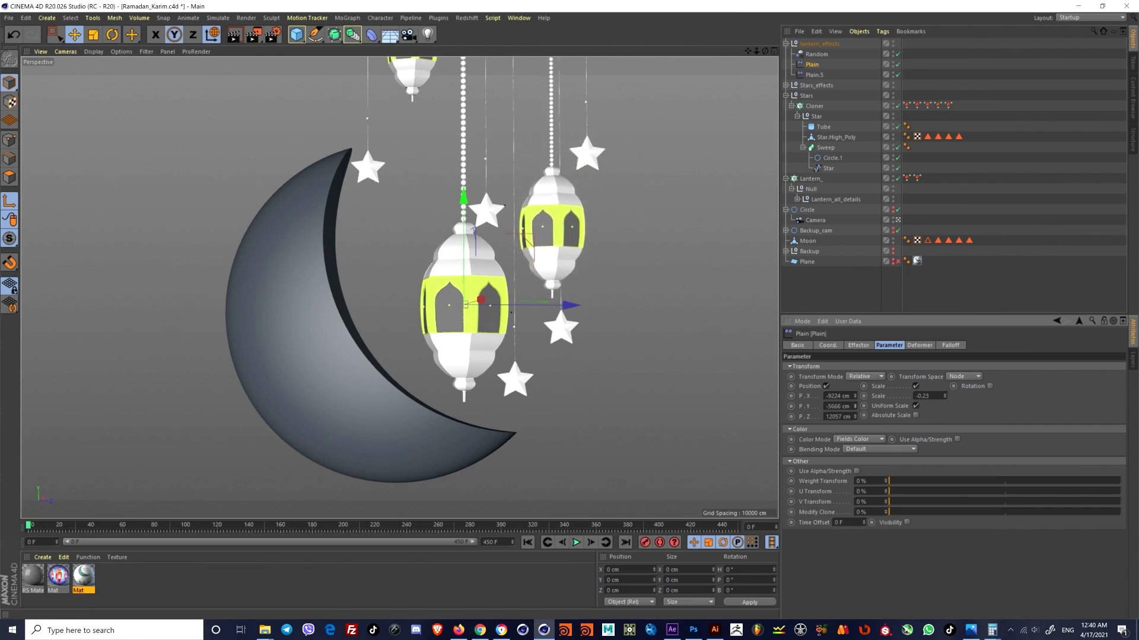
left_click(813, 74)
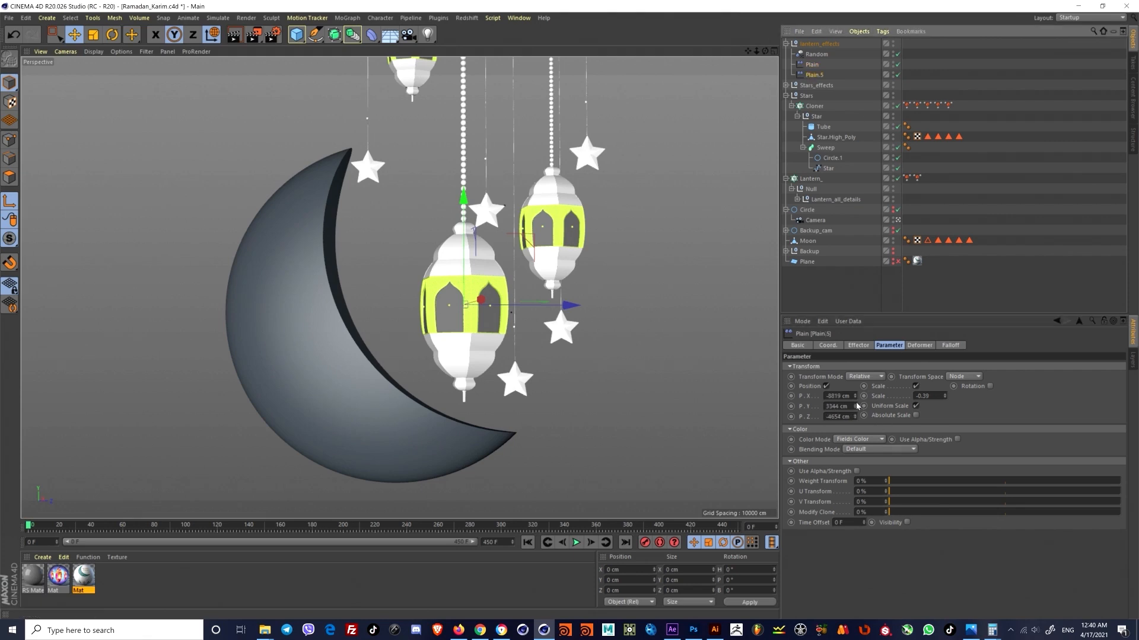
left_click_drag(856, 406, 856, 406)
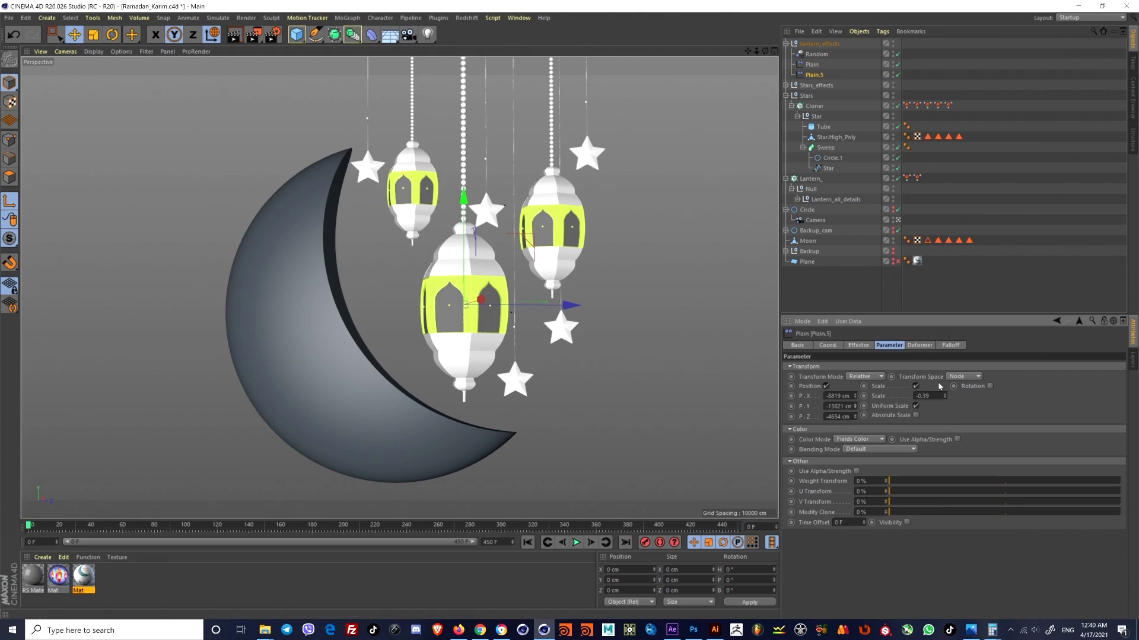
Step: Keyframe the lantern Random effector's R.P at 0° at the animation's start, and autokey a 2° key repositioned to frame 80
left_click(808, 55)
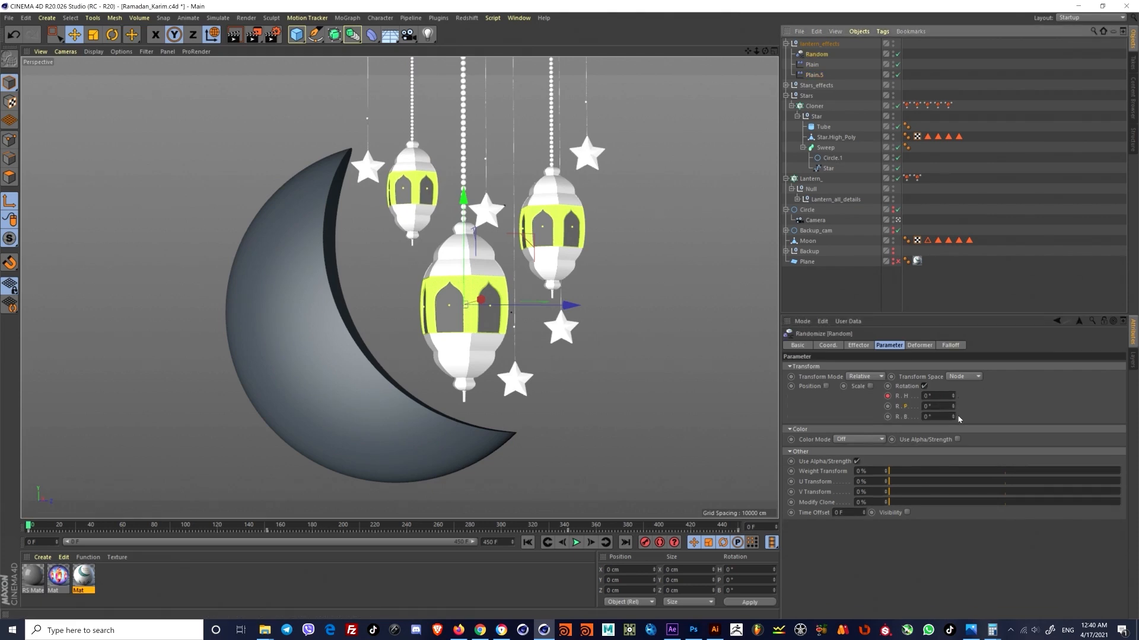
key("ctrl+z")
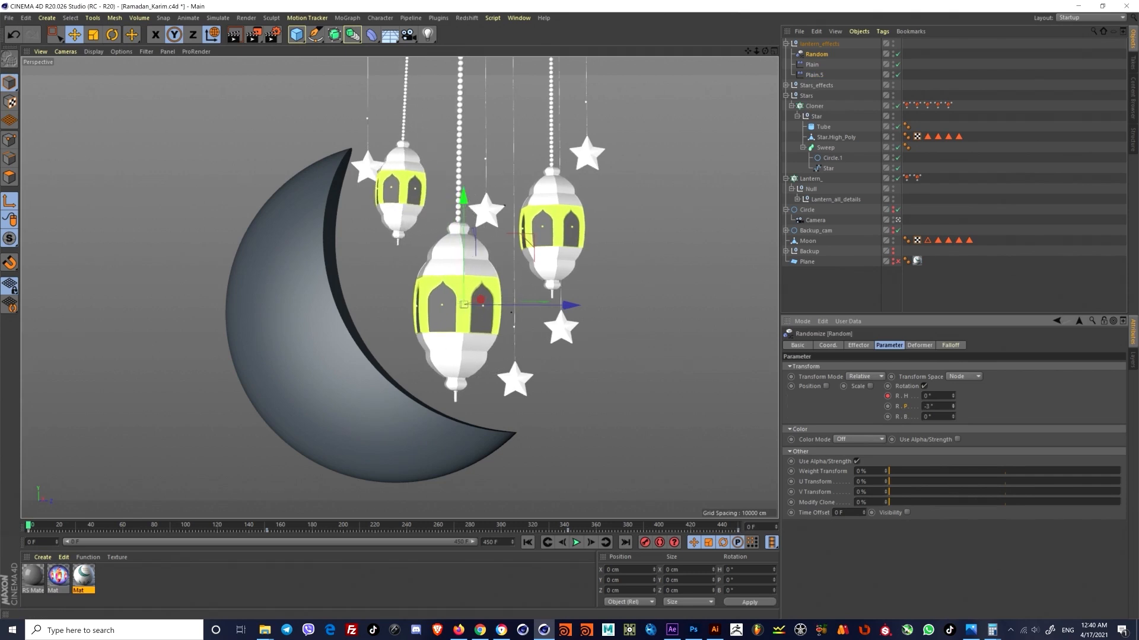
key("g")
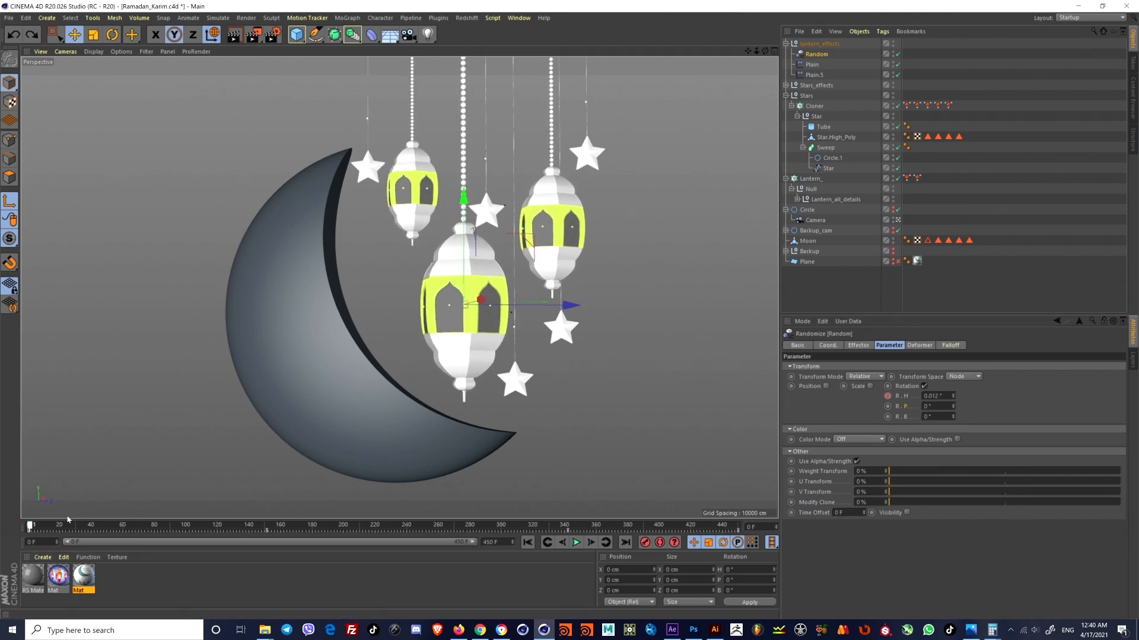
left_click(887, 406, "ctrl")
left_click_drag(33, 526, 405, 530)
left_click(658, 542)
left_click(952, 407)
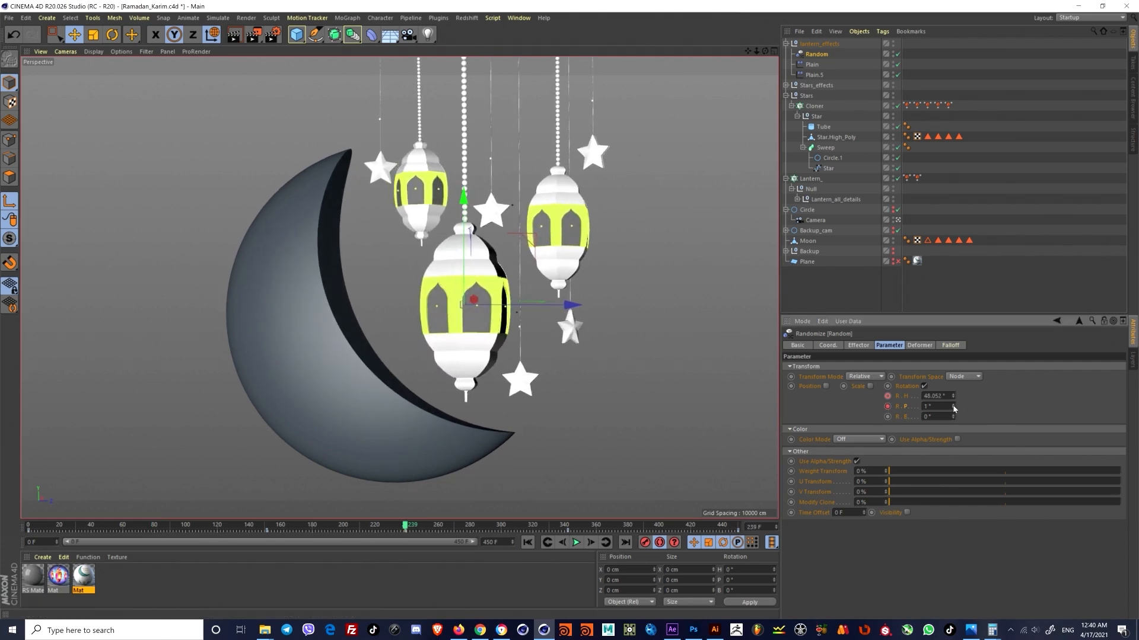
left_click(953, 406)
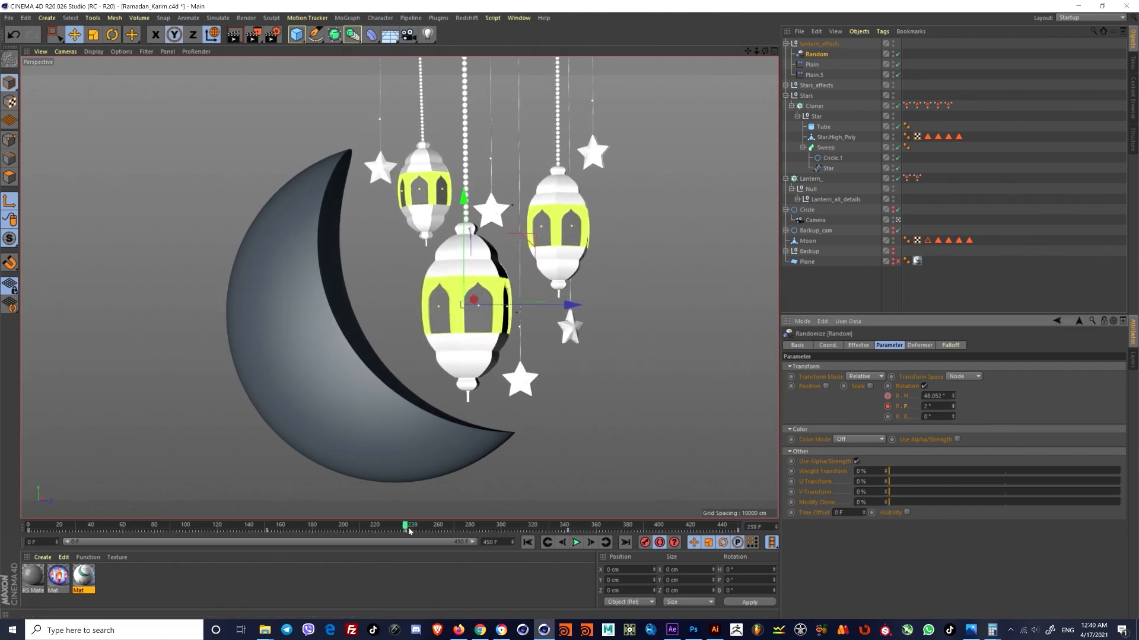
left_click(340, 530)
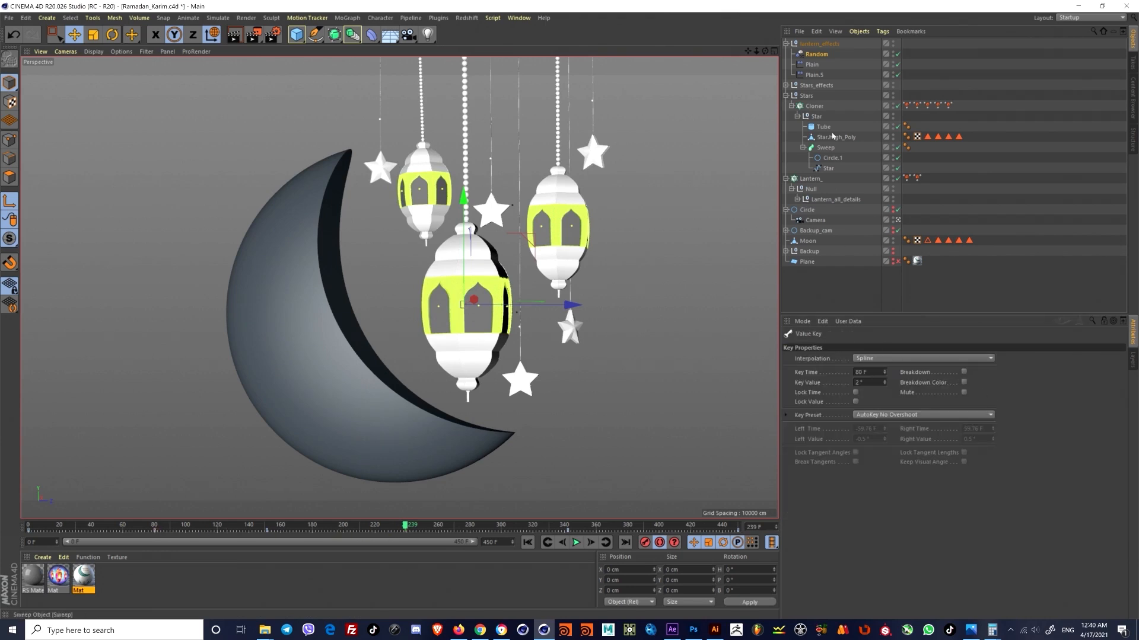
Step: Keyframe the lantern Random effector's R.P at -2° on frame 239
left_click(826, 57)
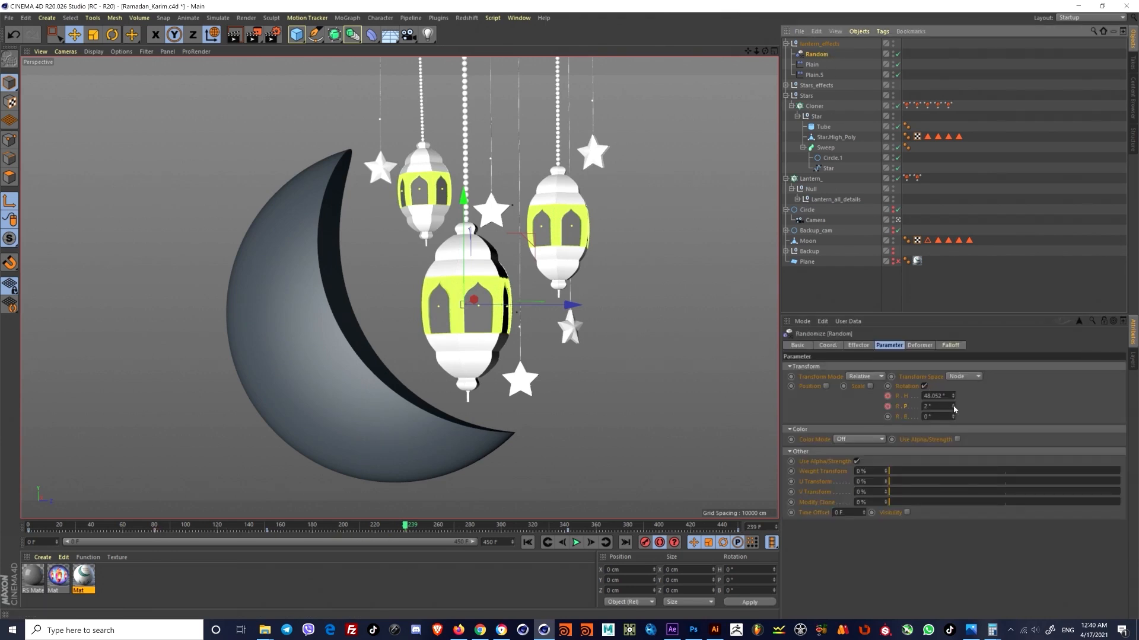
left_click(929, 406)
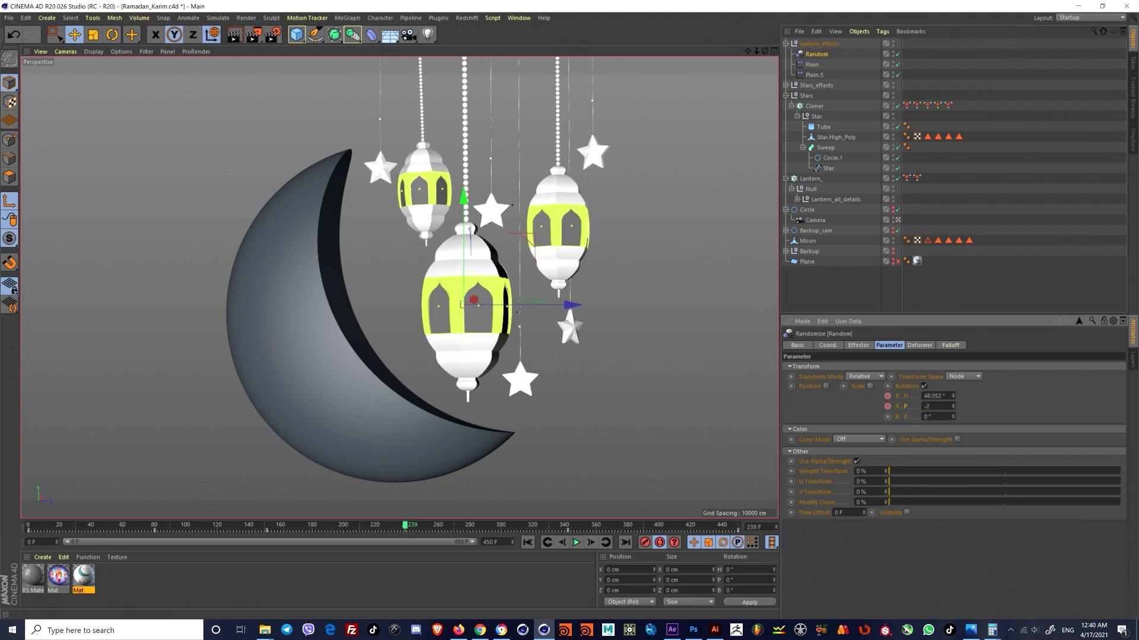
key("Return")
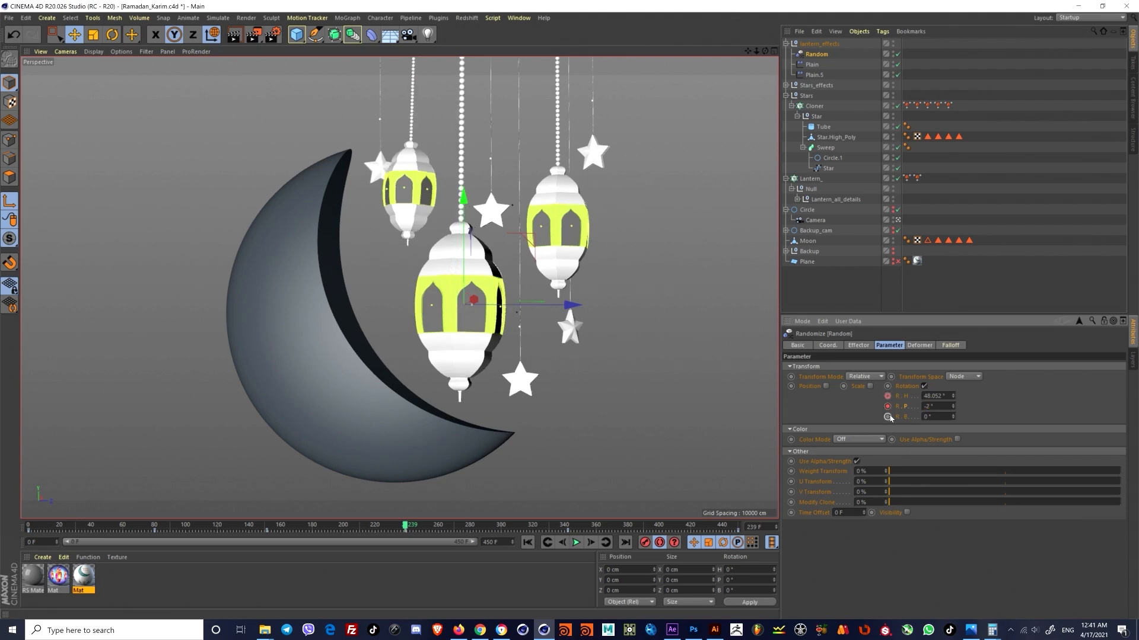
left_click_drag(953, 407, 953, 399)
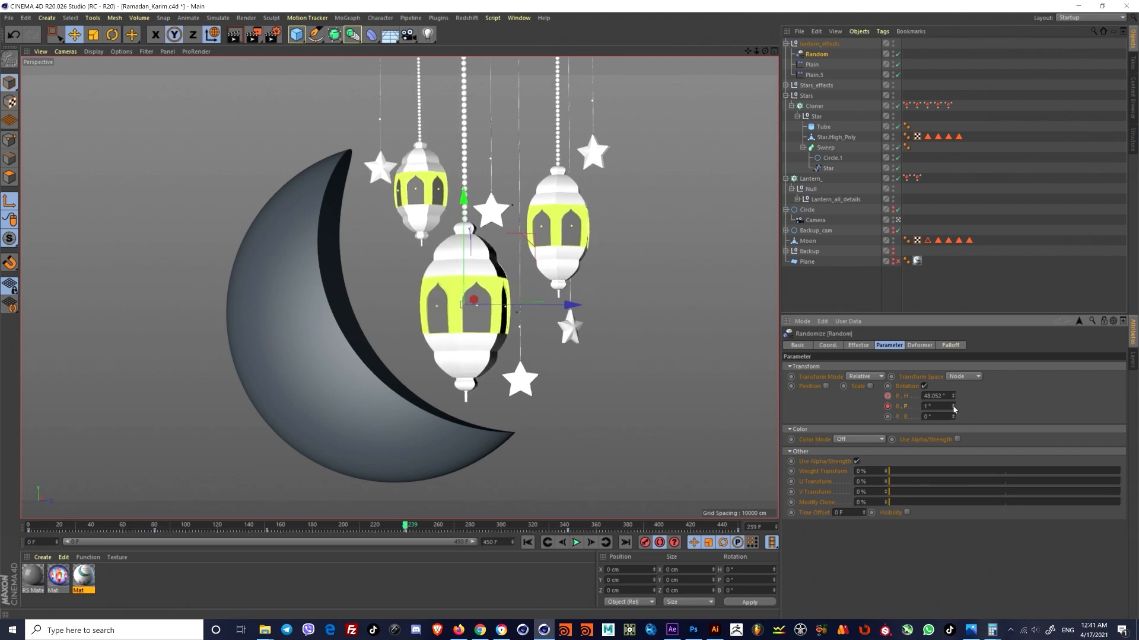
key("ctrl+z")
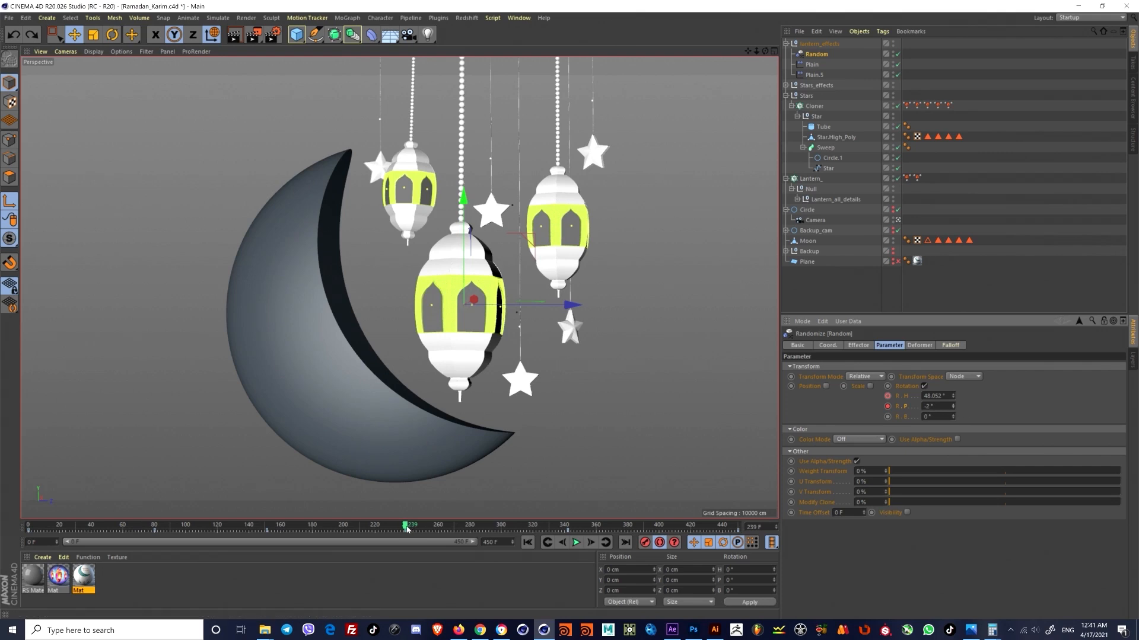
Step: Key the Random effector's R.P at 2° on frame 400, and move that key to frame 441
left_click_drag(407, 528, 657, 525)
left_click(929, 406)
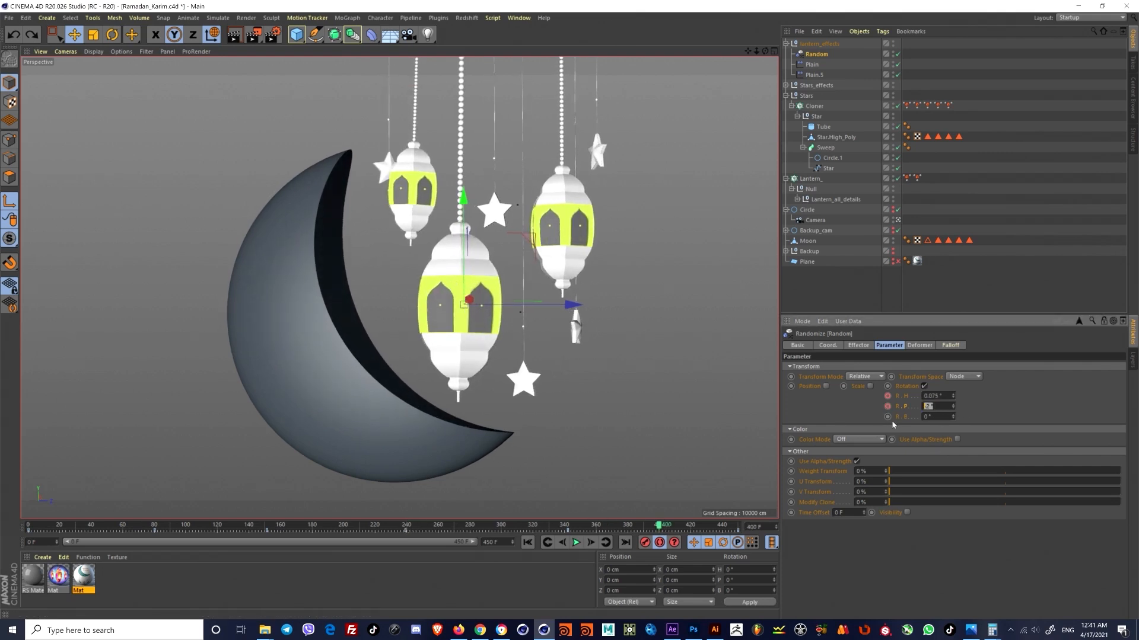
type("2")
key("Return")
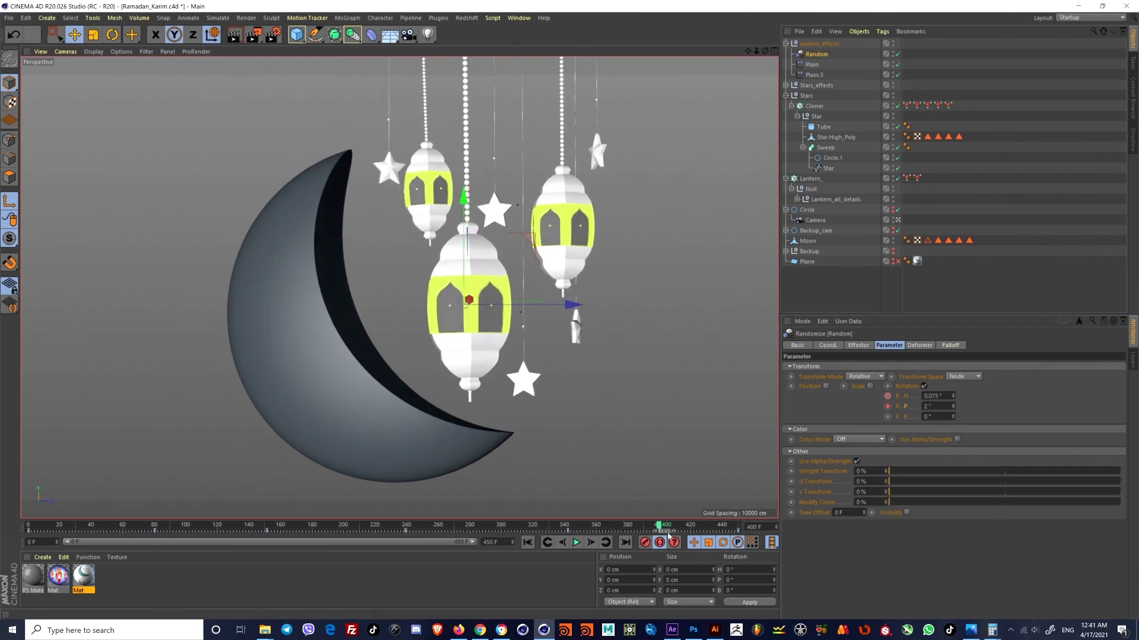
left_click_drag(659, 532, 724, 533)
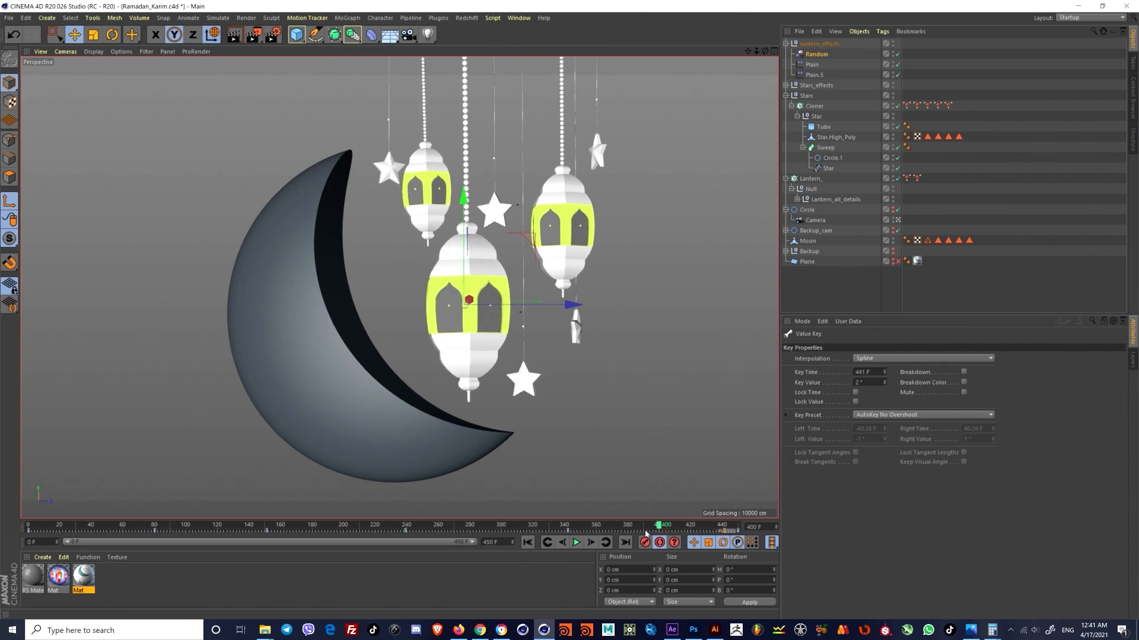
Step: Play the animation from frame 0 to check the lanterns' new swing
left_click(527, 542)
left_click(575, 542)
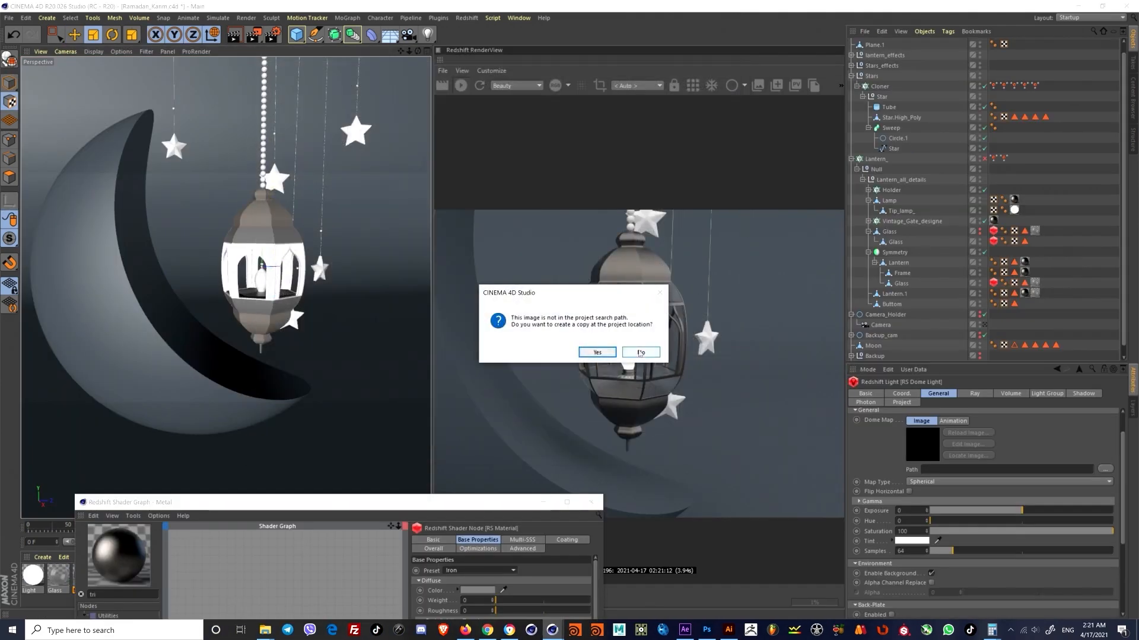
Step: Use studio008.hdr as the dome light's map without copying it to the project location, and inspect the lantern's render up close
left_click(640, 352)
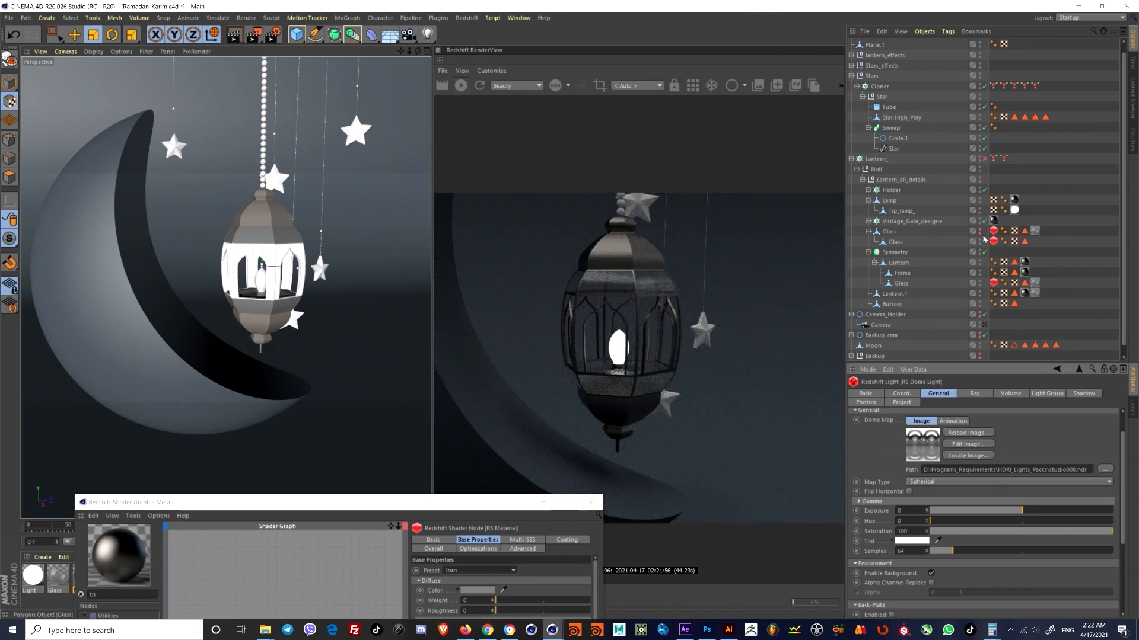
left_click_drag(449, 510, 704, 524)
scroll(250, 279, "up", 2)
scroll(251, 279, "up", 3)
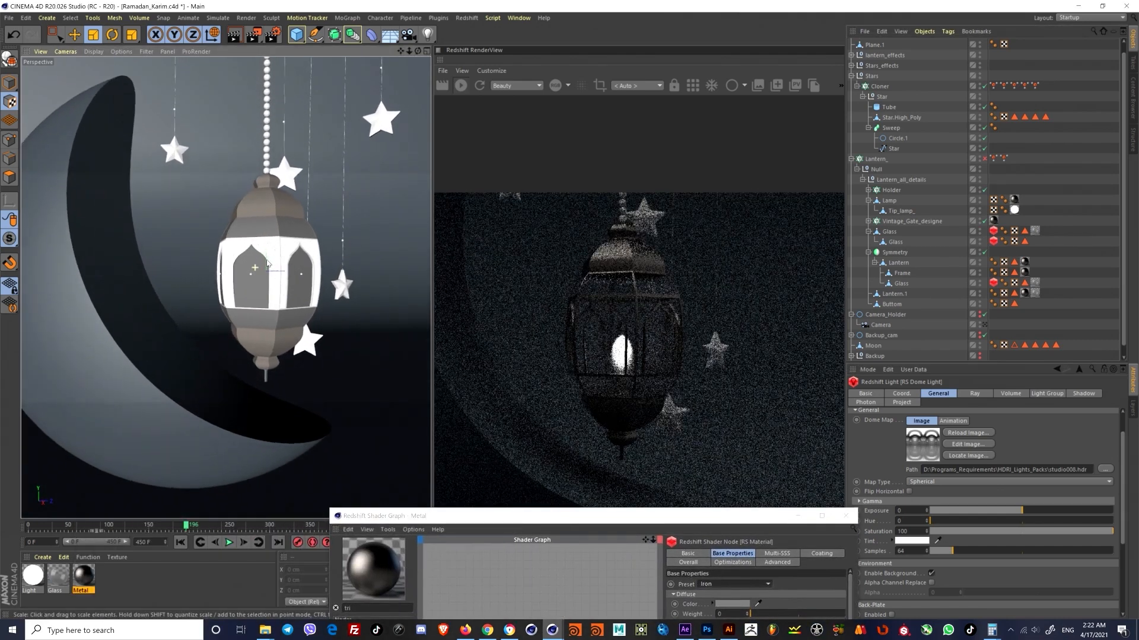
left_click_drag(644, 520, 461, 469)
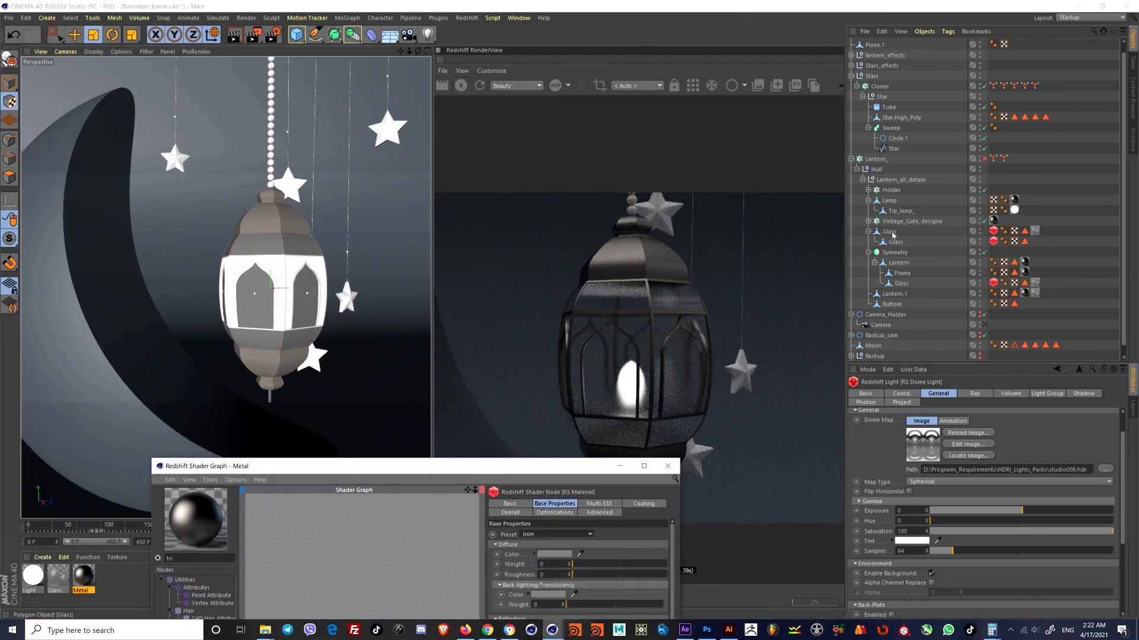
Step: Add a Redshift Object tag to Tip_lamp_ and override its Object ID with 2
left_click(898, 212)
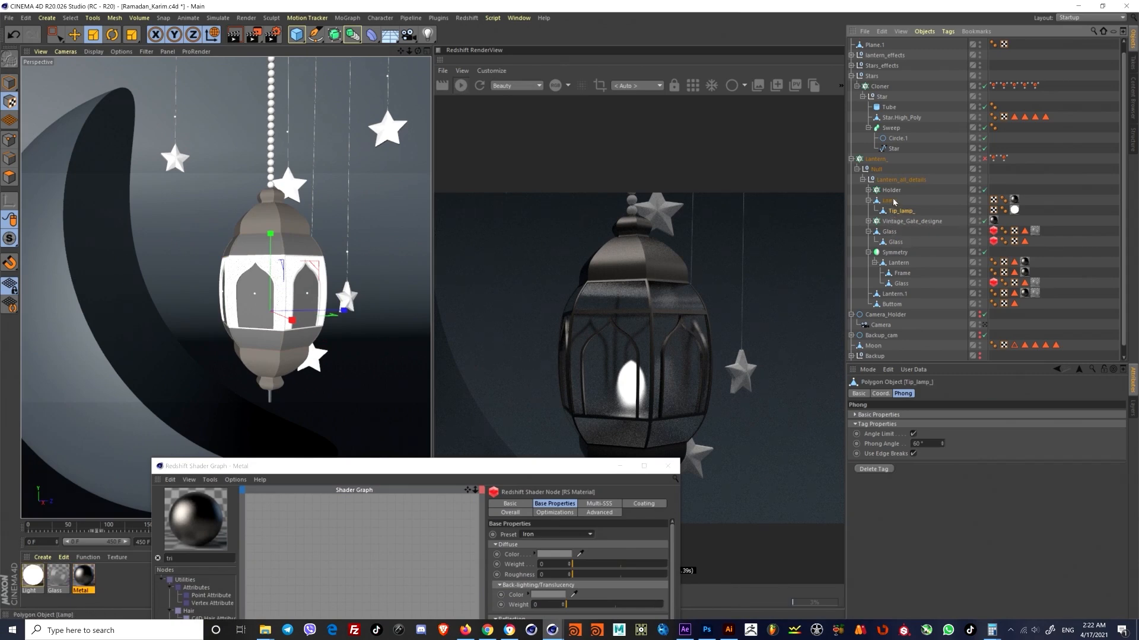
right_click(912, 200)
mouse_move(968, 270)
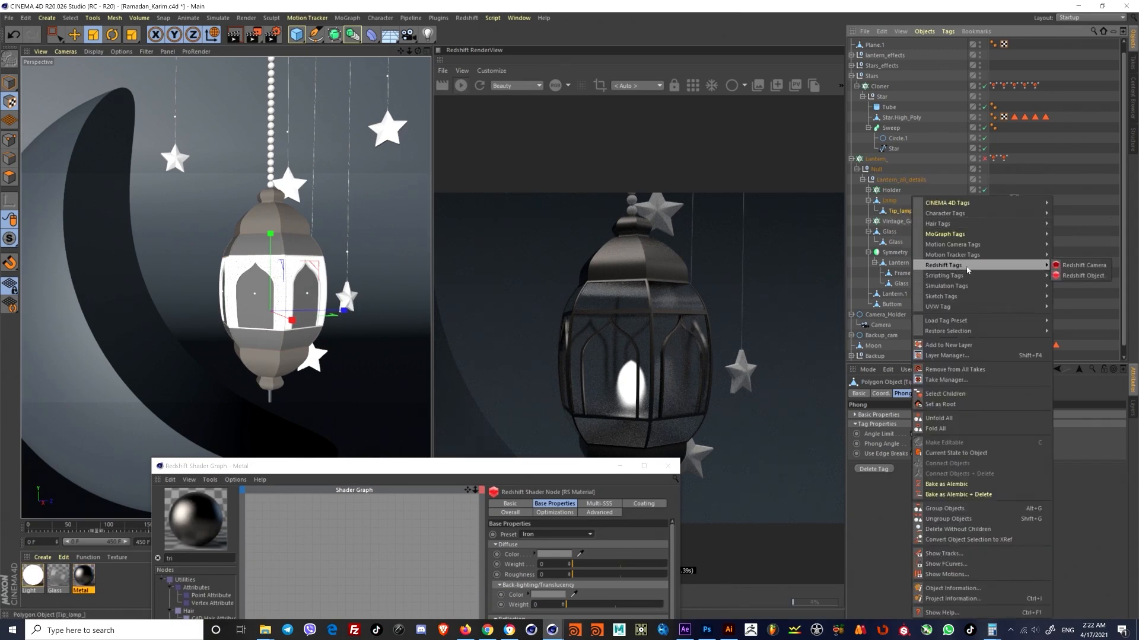
left_click(1083, 276)
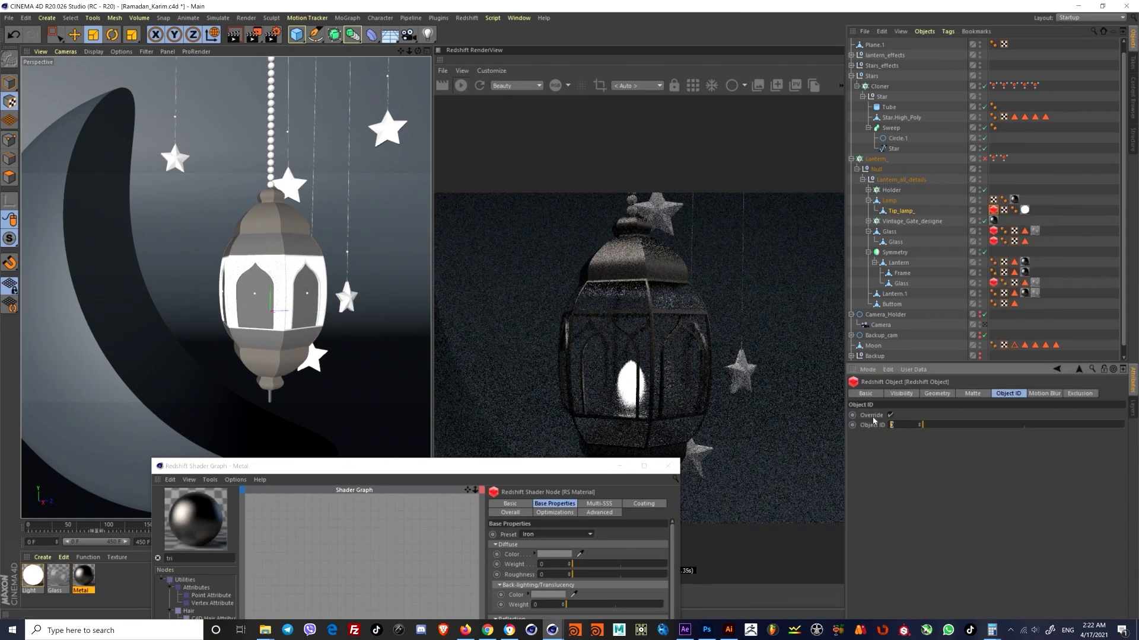
type("2")
left_click(929, 495)
left_click_drag(379, 466, 444, 463)
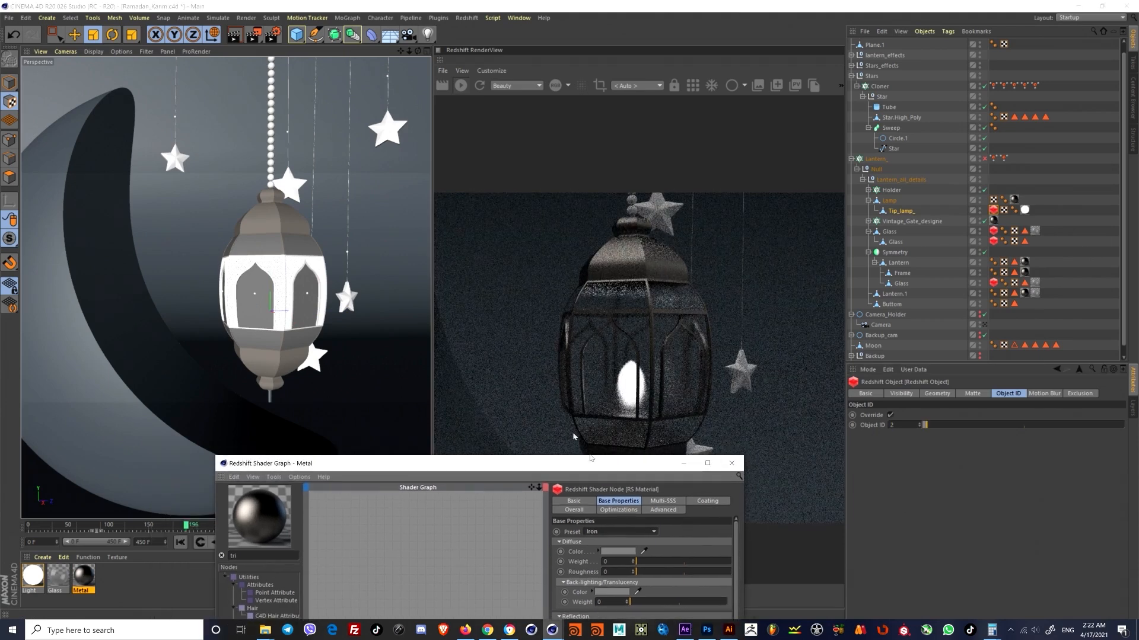
Step: Add a Puzzle Matte AOV in Object ID mode with Red ID 1 and Green ID 2, and close the render settings
left_click(272, 36)
left_click(443, 61)
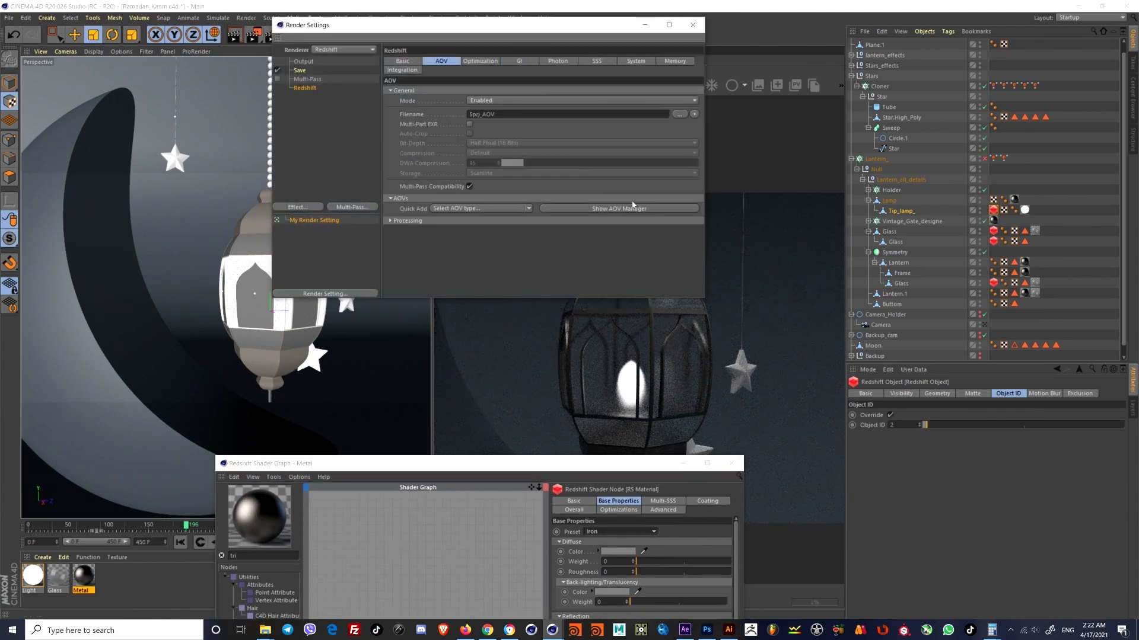
left_click(620, 208)
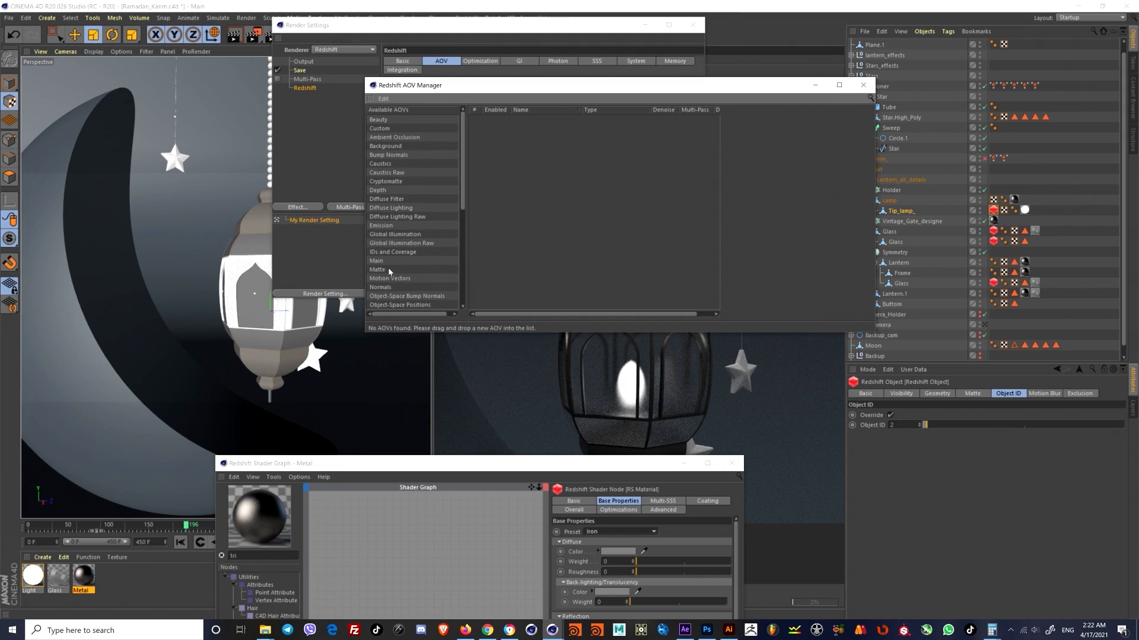
scroll(384, 219, "down", 7)
scroll(378, 202, "up", 3)
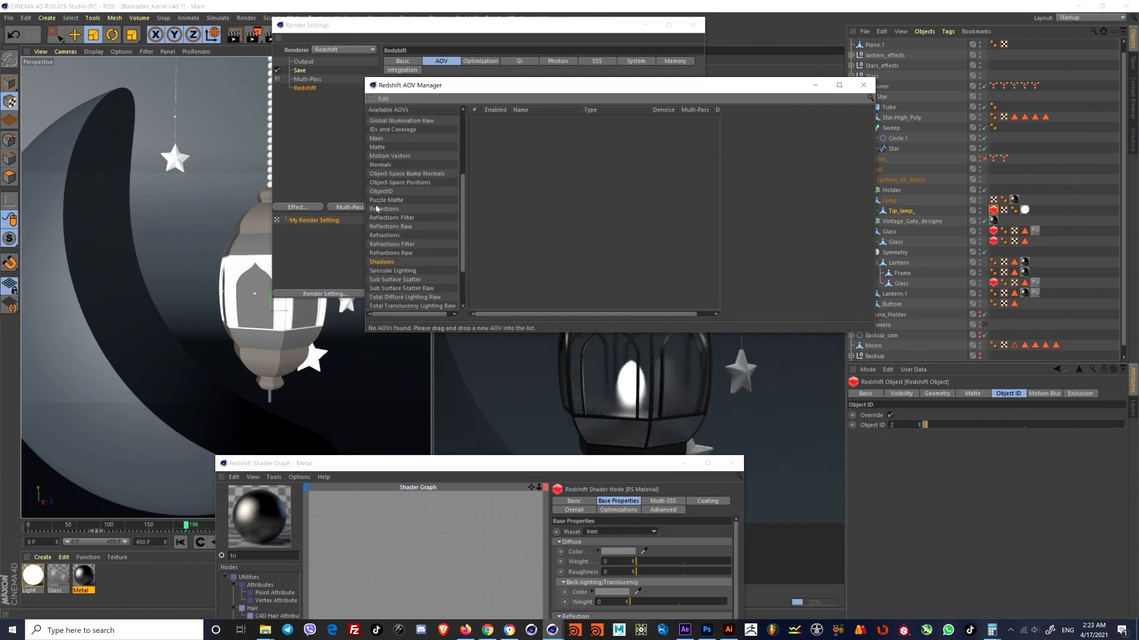
left_click_drag(538, 175, 532, 122)
left_click(827, 165)
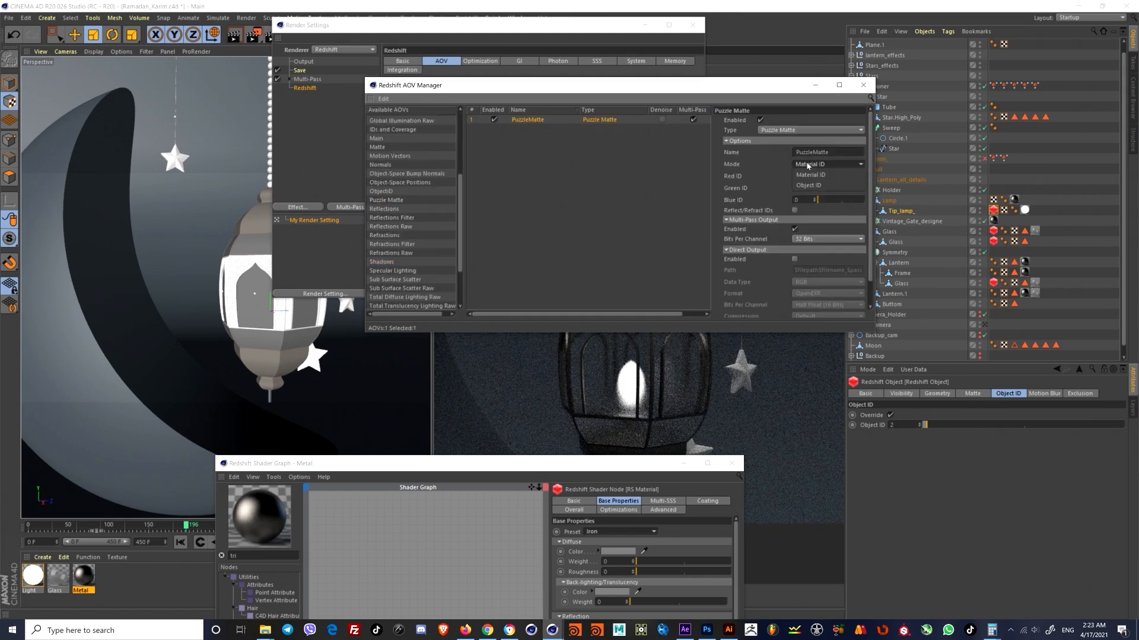
left_click(817, 186)
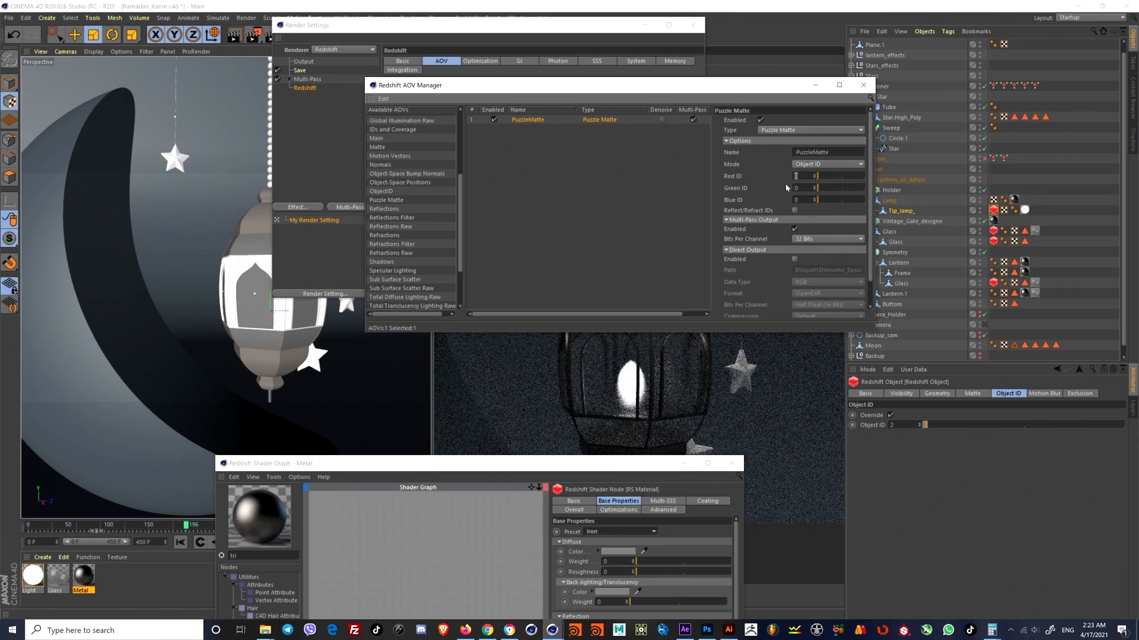
left_click_drag(534, 85, 304, 254)
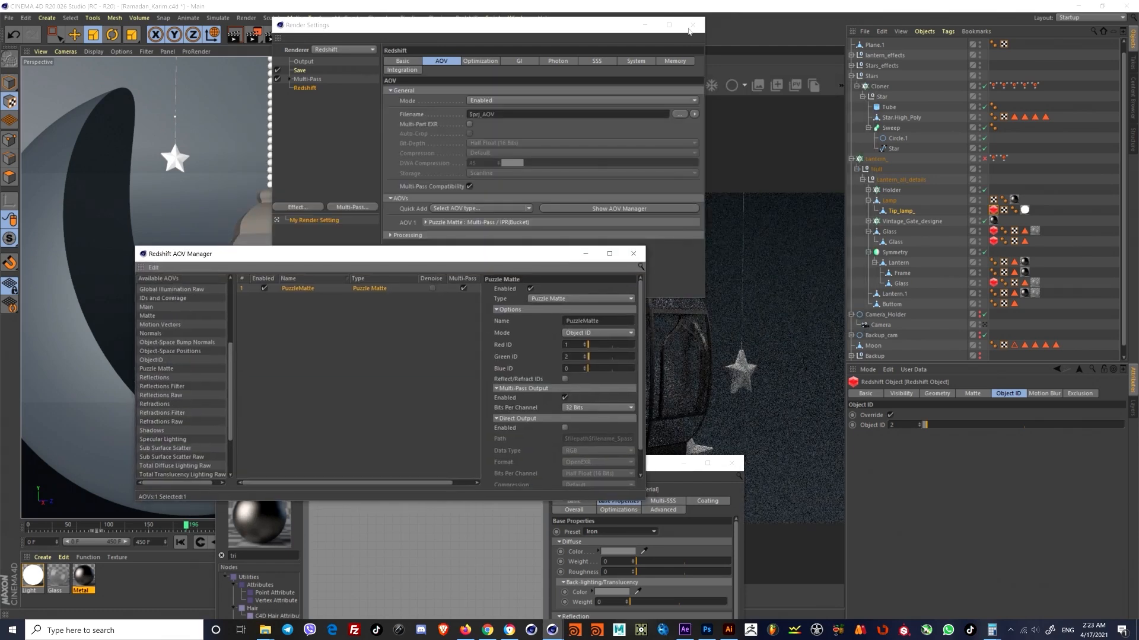
left_click(693, 25)
Step: Preview the PuzzleMatte pass in the render view to check the lantern's object masks
left_click_drag(527, 256, 352, 386)
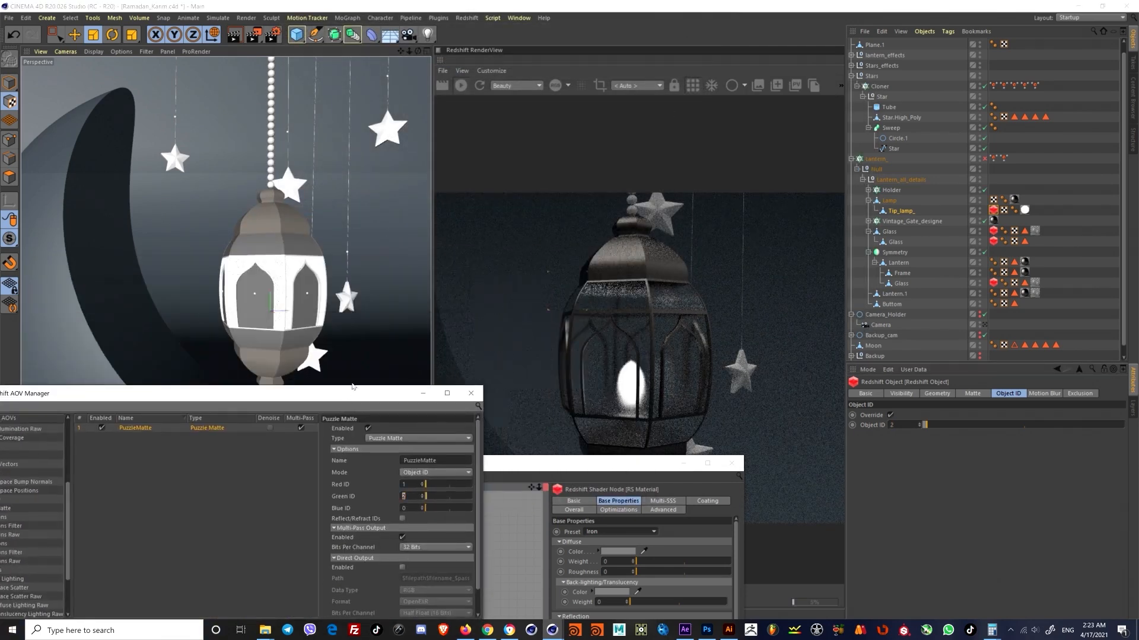
left_click(515, 86)
left_click(511, 104)
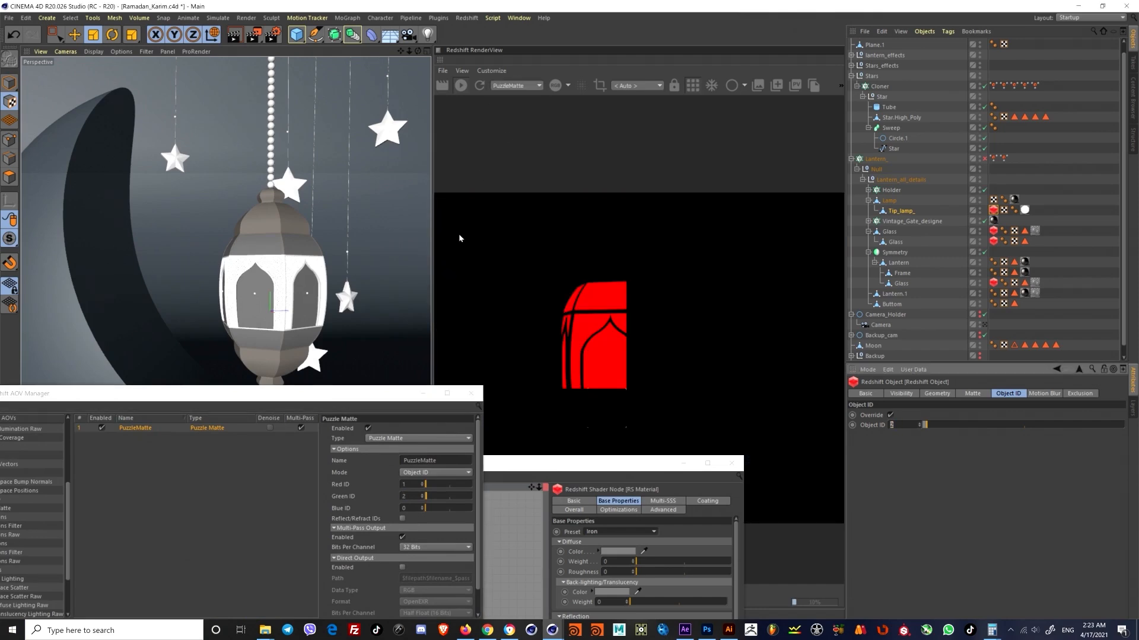
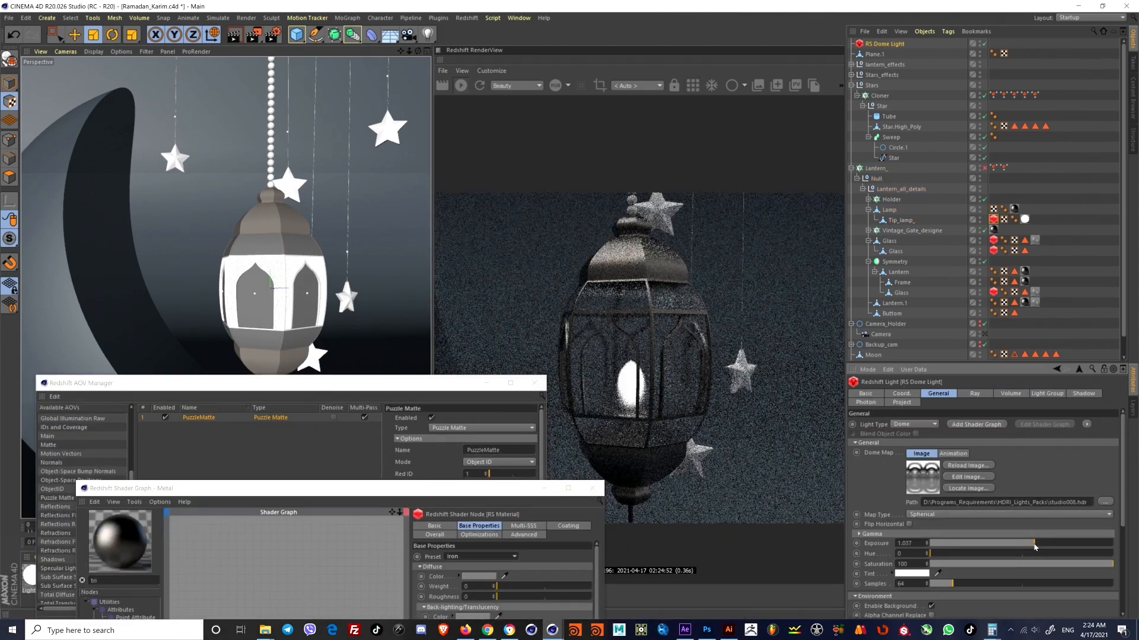
Step: Raise the RS Dome Light's exposure to about 1 and close the AOV manager
left_click_drag(1034, 547, 1033, 543)
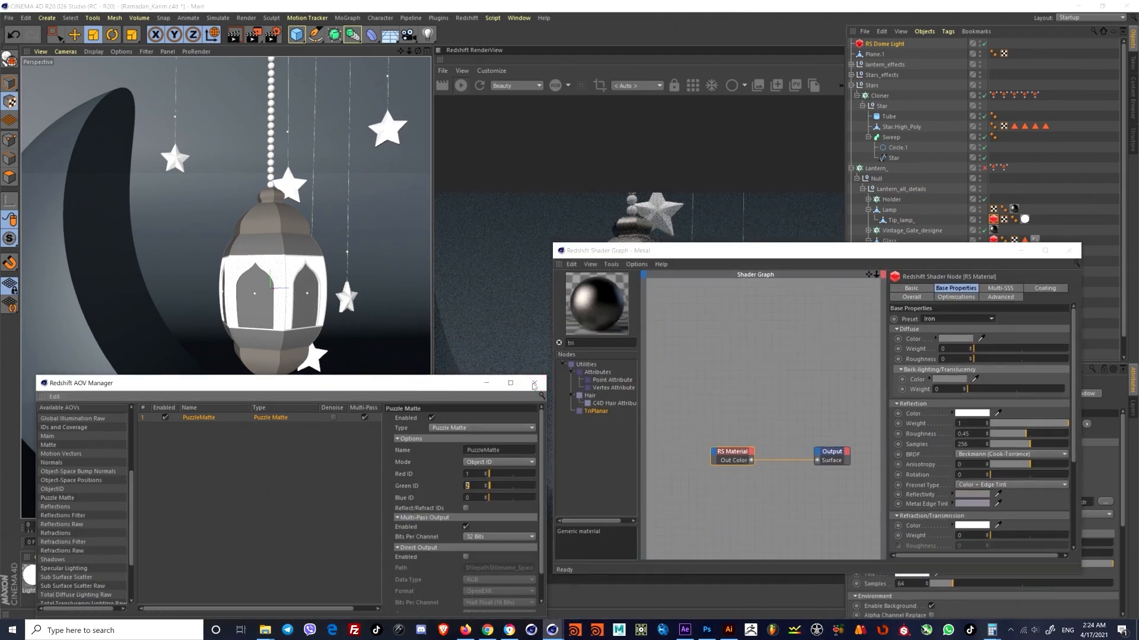
left_click(533, 386)
left_click_drag(652, 250, 730, 456)
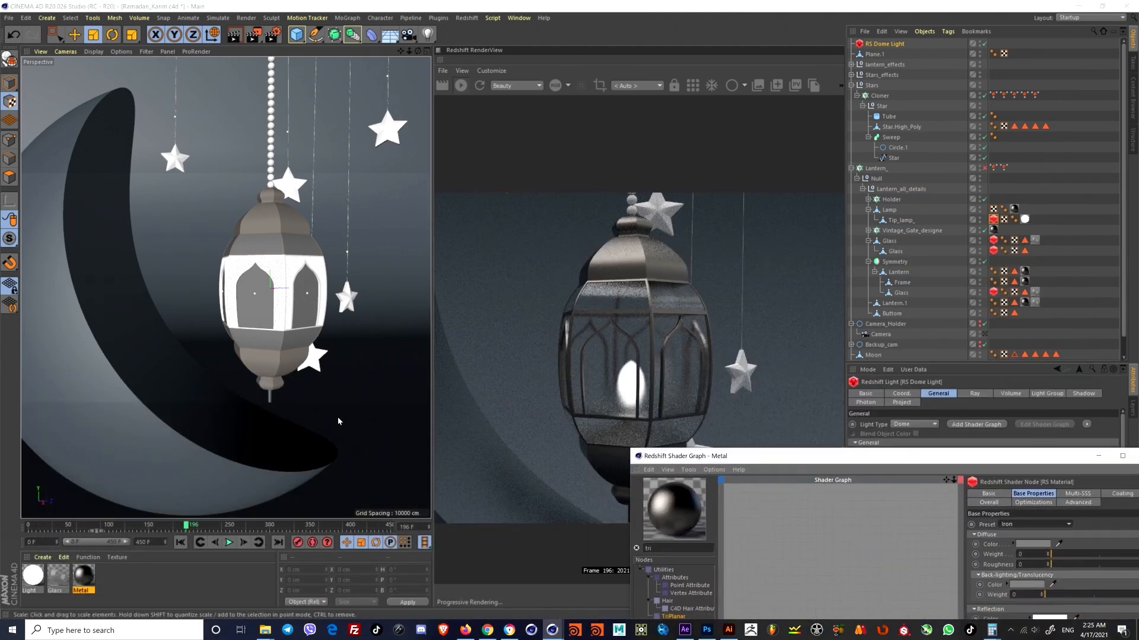
Step: Create a Redshift material, apply it to the Plane.1 backdrop, and bring its shader graph into view
left_click(43, 558)
mouse_move(118, 461)
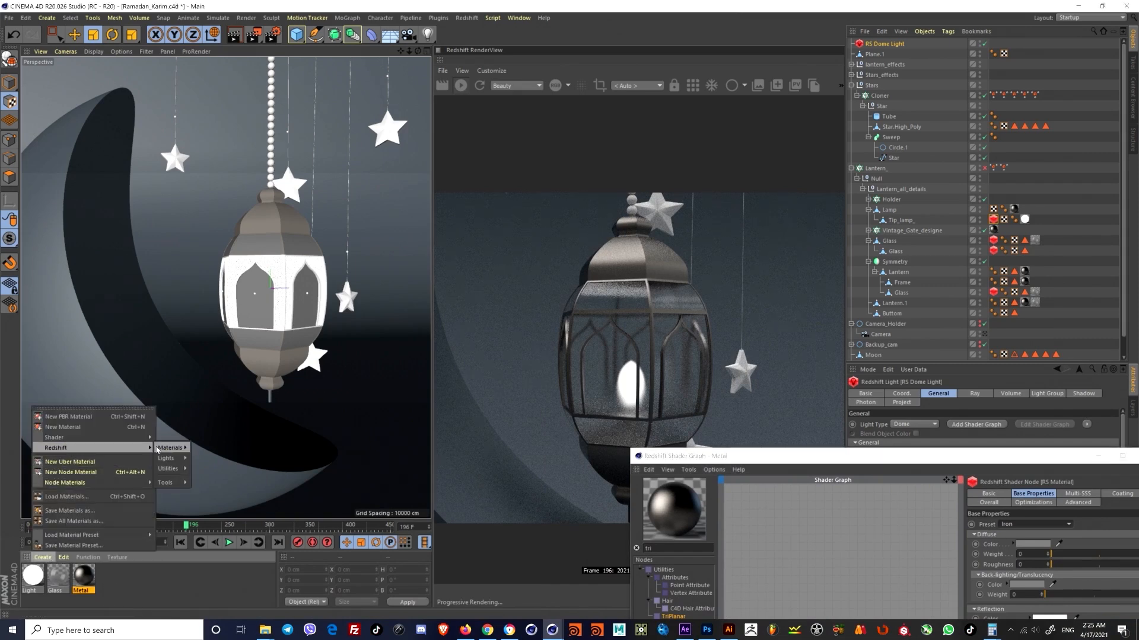
left_click(214, 451)
left_click_drag(380, 443, 395, 428)
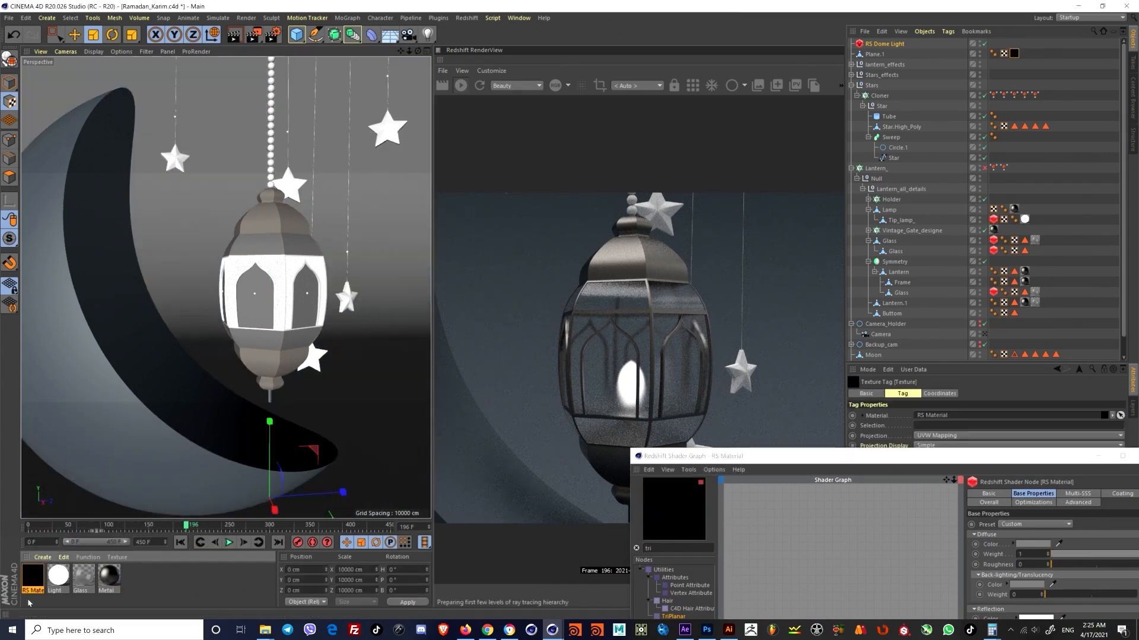
left_click(738, 465)
left_click_drag(738, 466, 175, 260)
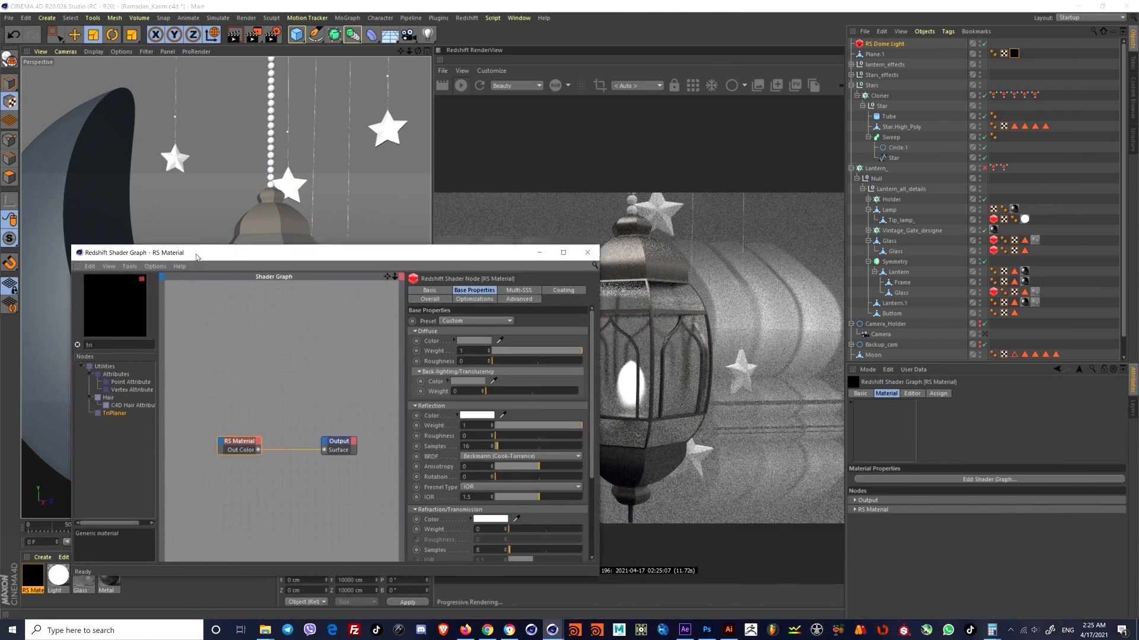
Step: Darken the backdrop material's diffuse color and set its reflection weight to 0
left_click(474, 340)
left_click_drag(501, 362, 468, 362)
left_click(463, 379)
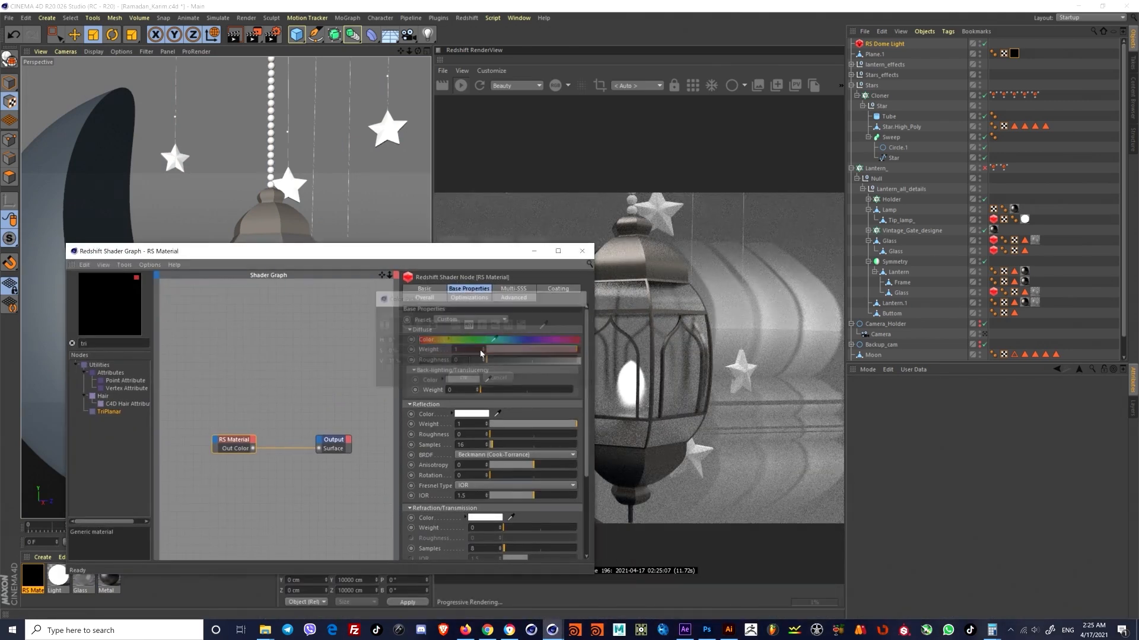
left_click(490, 424)
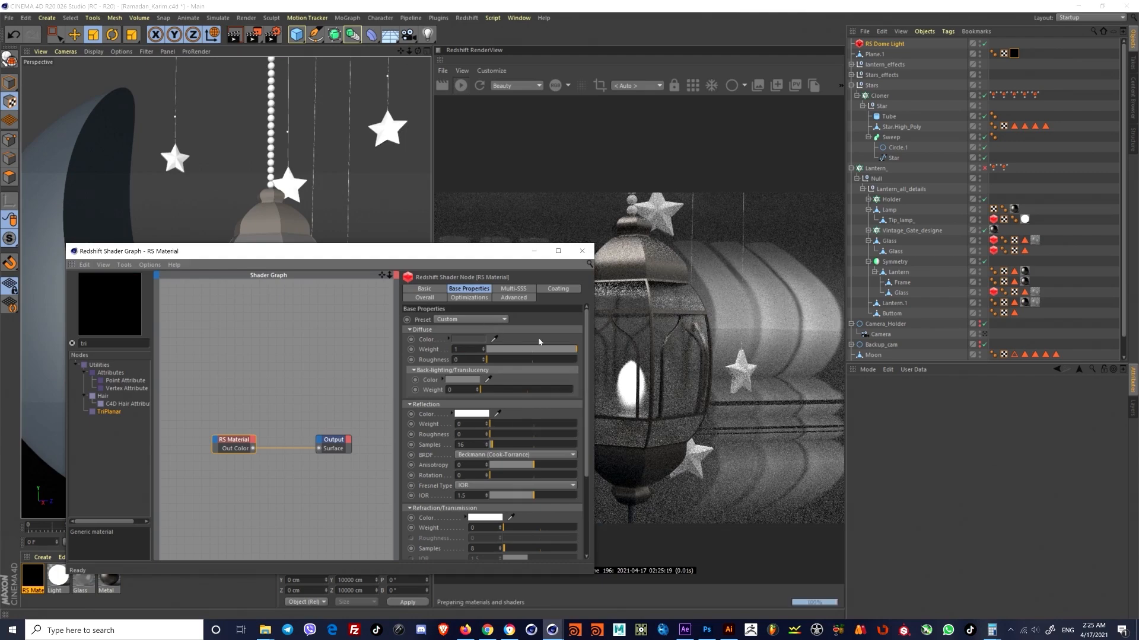
Step: Test brighter diffuse colors on the backdrop material and settle on a dark grey
left_click_drag(481, 258, 367, 241)
left_click(349, 321)
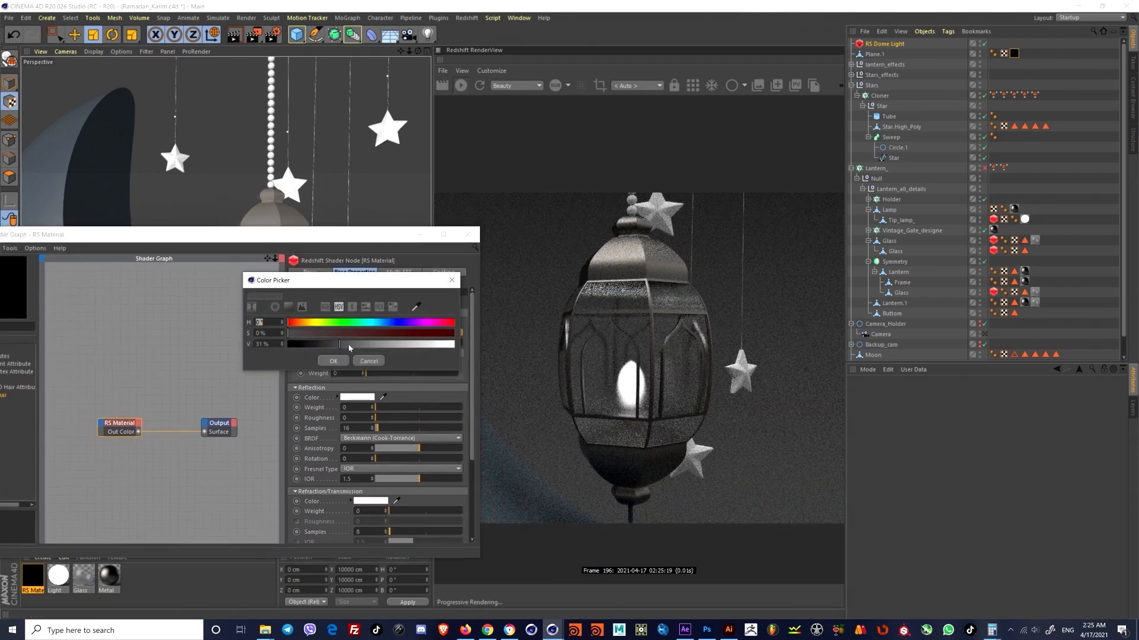
left_click(342, 363)
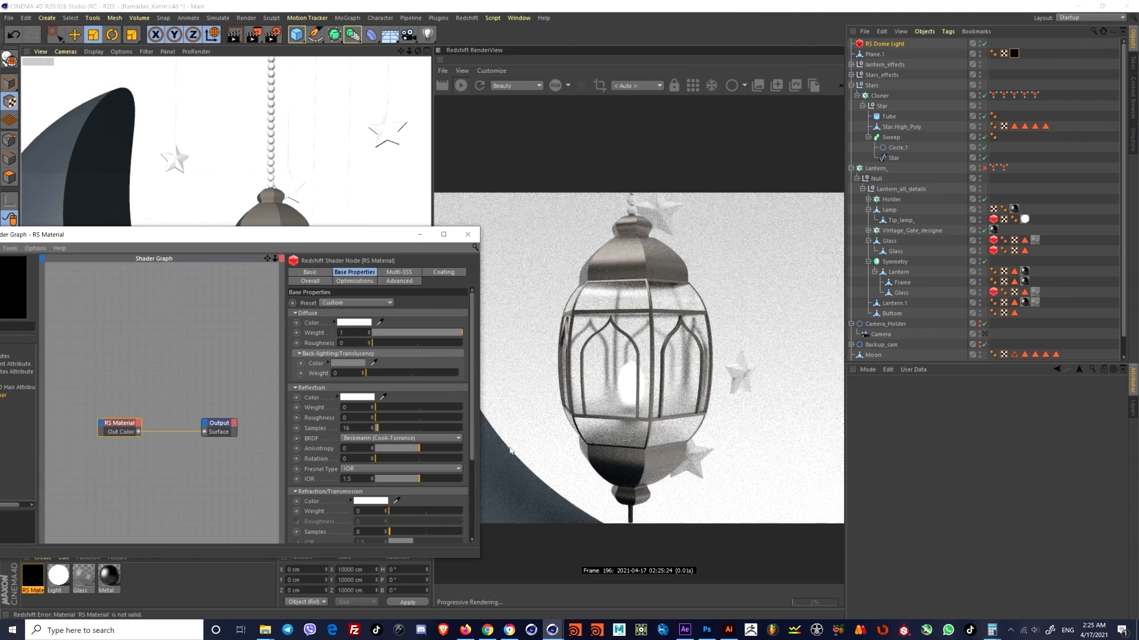
left_click(354, 322)
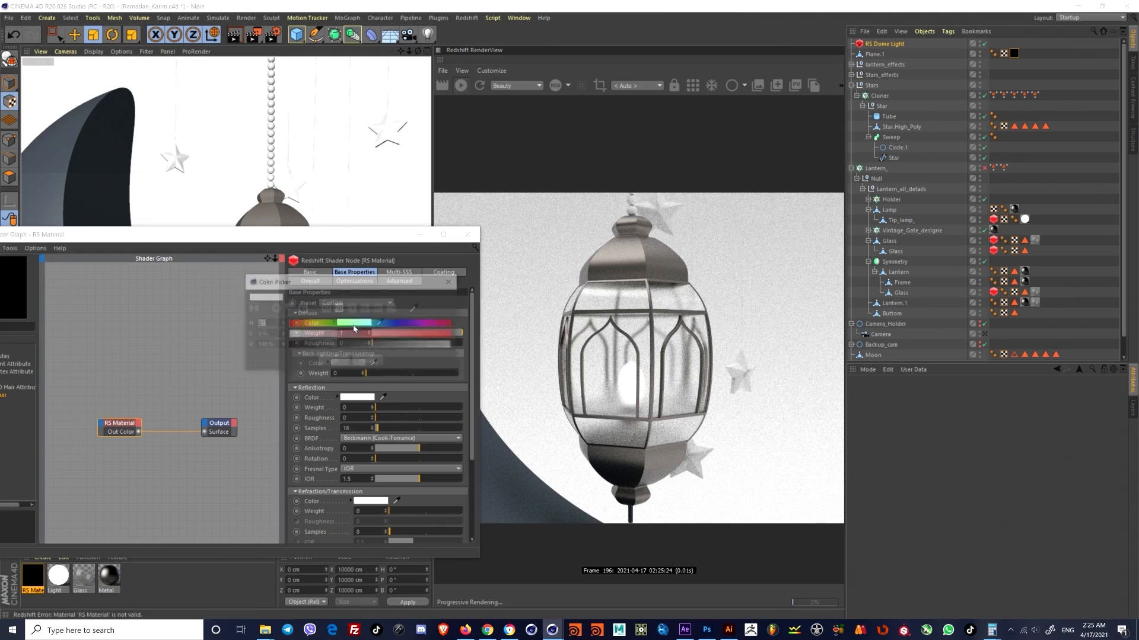
left_click(298, 347)
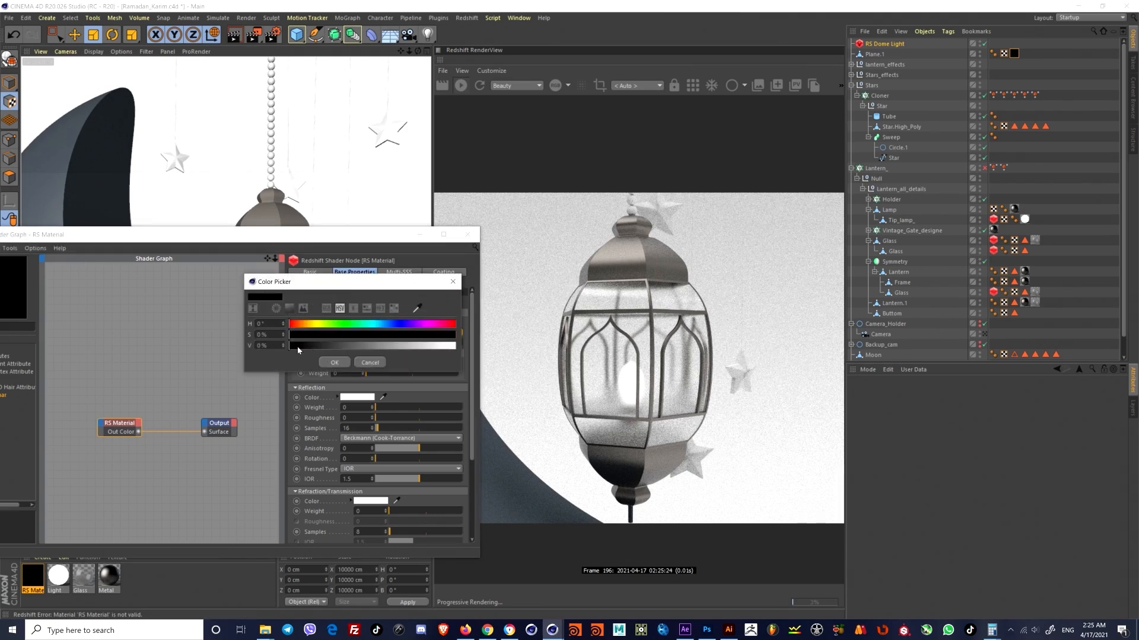
left_click(332, 362)
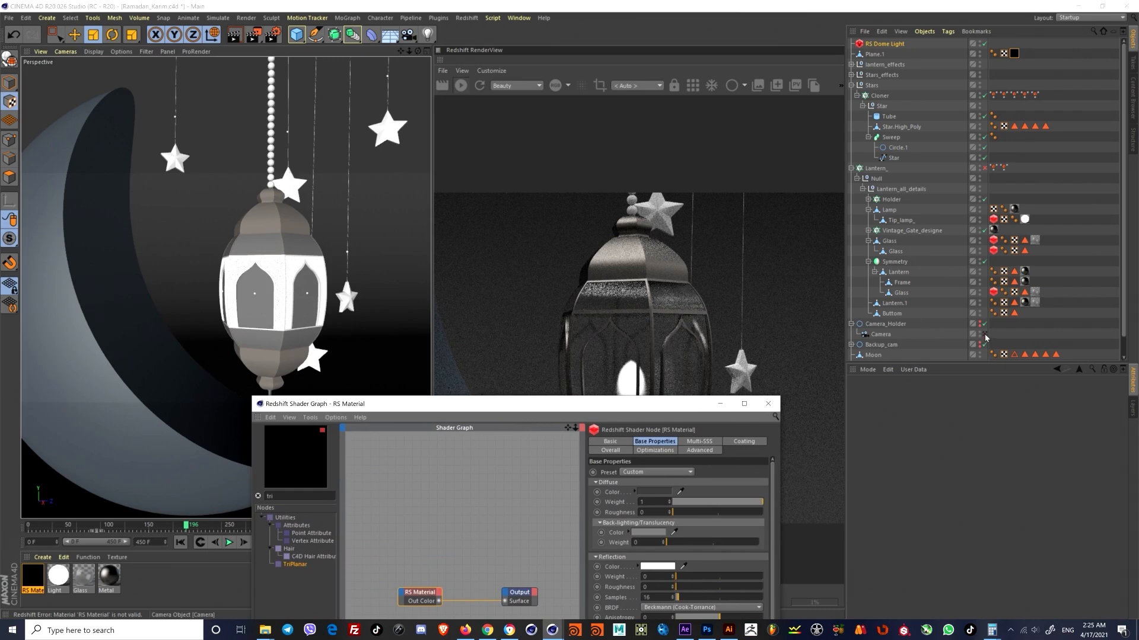
Step: Look through the Camera under Camera_Holder and frame the whole composition in the render view
left_click(985, 334)
left_click_drag(474, 403, 184, 529)
scroll(728, 344, "down", 3)
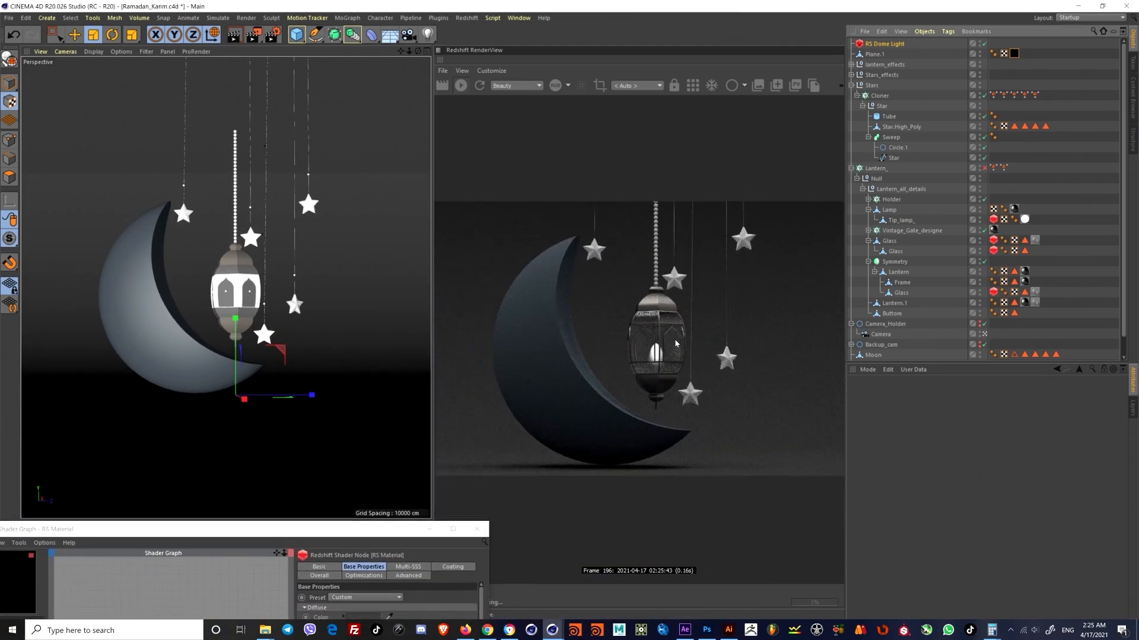
left_click_drag(337, 535, 719, 568)
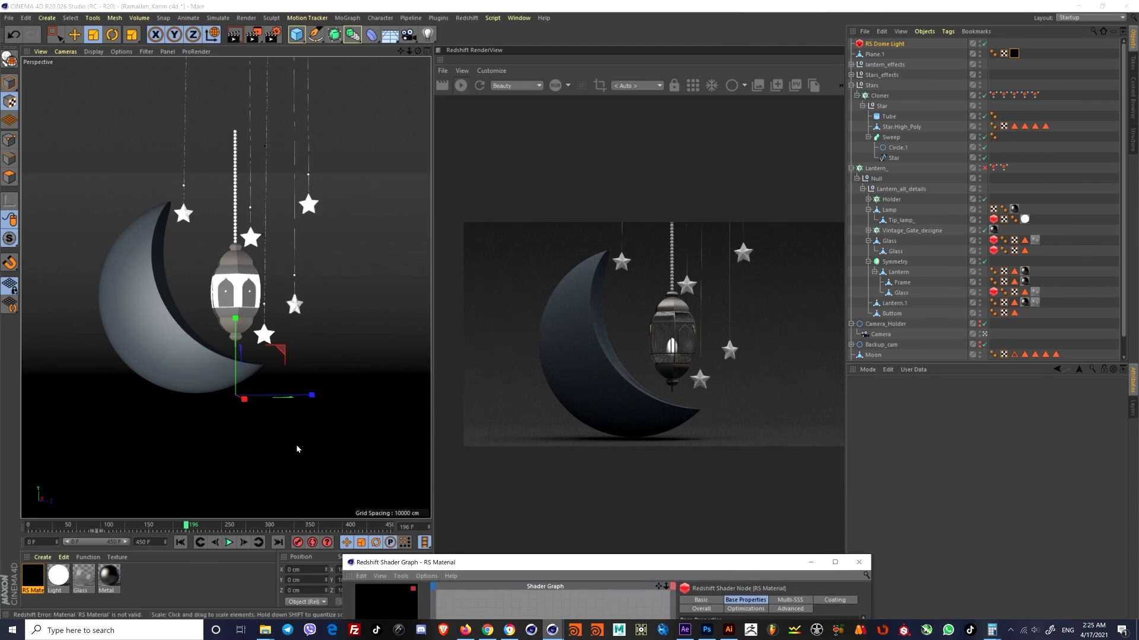
Step: Show the moon's base in the Right view and set the render view to Camera.1
middle_click(240, 447)
middle_click(204, 419)
scroll(230, 396, "down", 5)
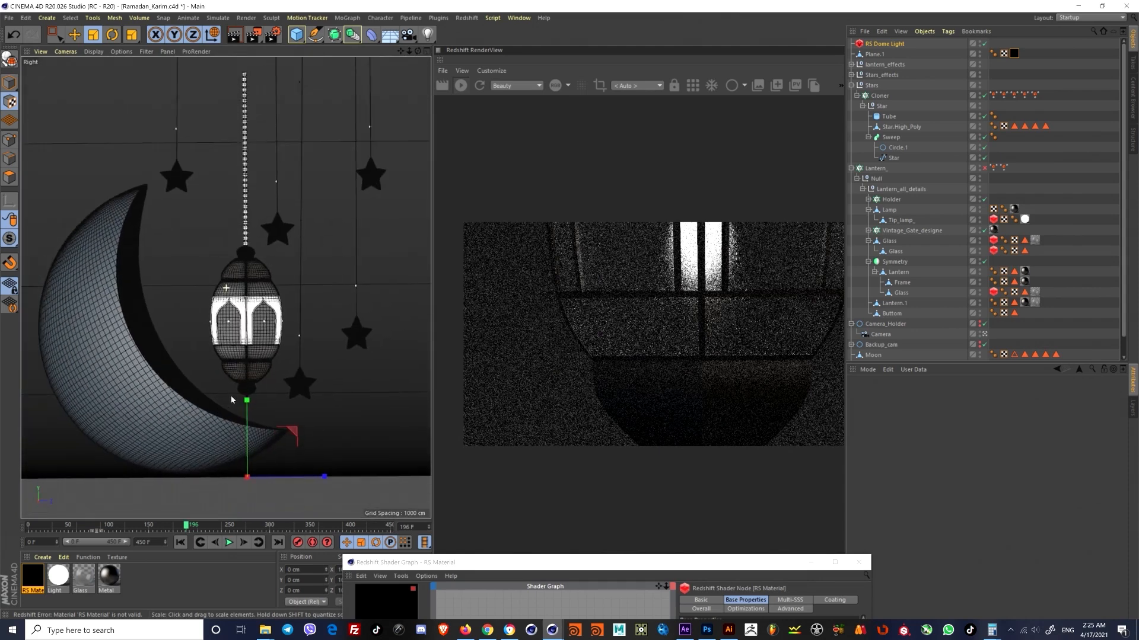
scroll(253, 407, "up", 8)
left_click(636, 86)
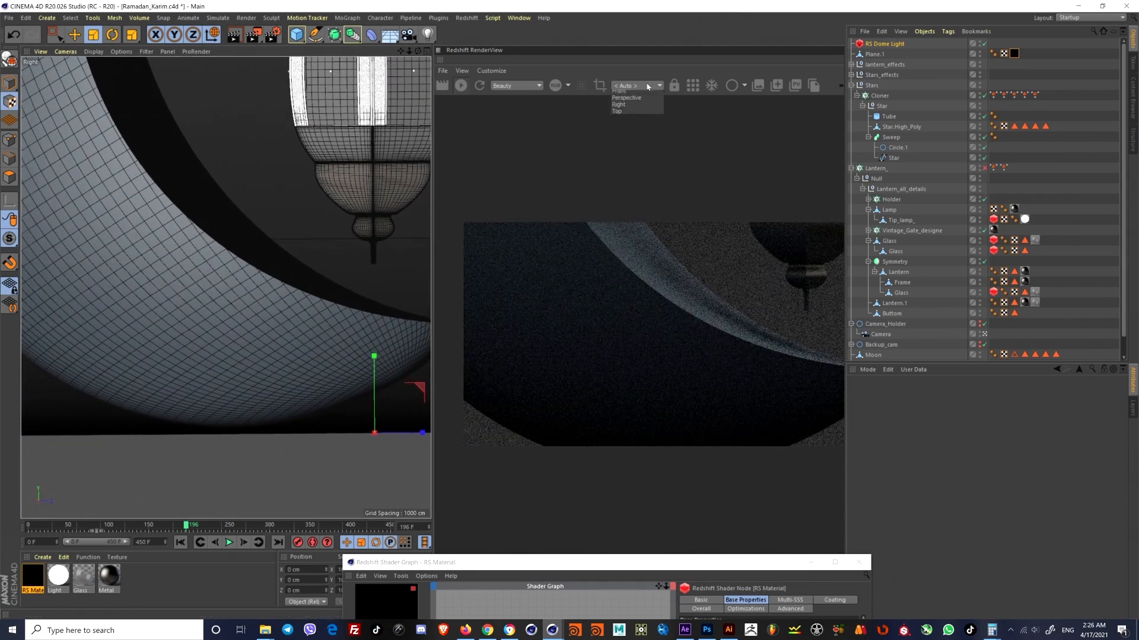
left_click(630, 113)
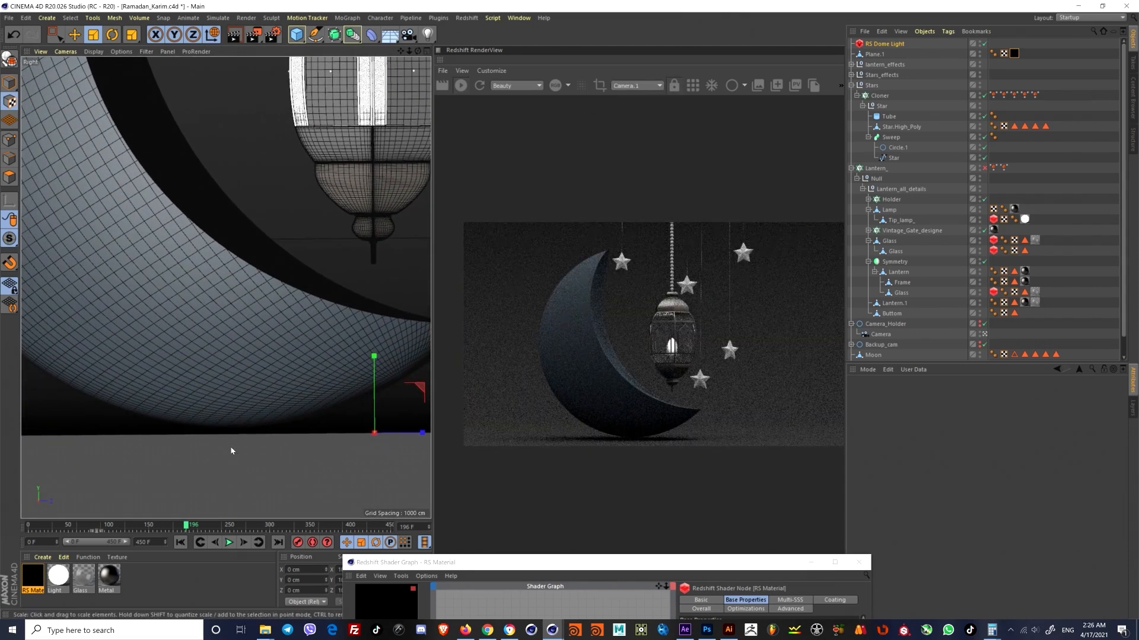
Step: Move Plane.1 vertically to about Y -20097 cm at the moon's lowest point, and inspect the contact in the render
left_click(74, 34)
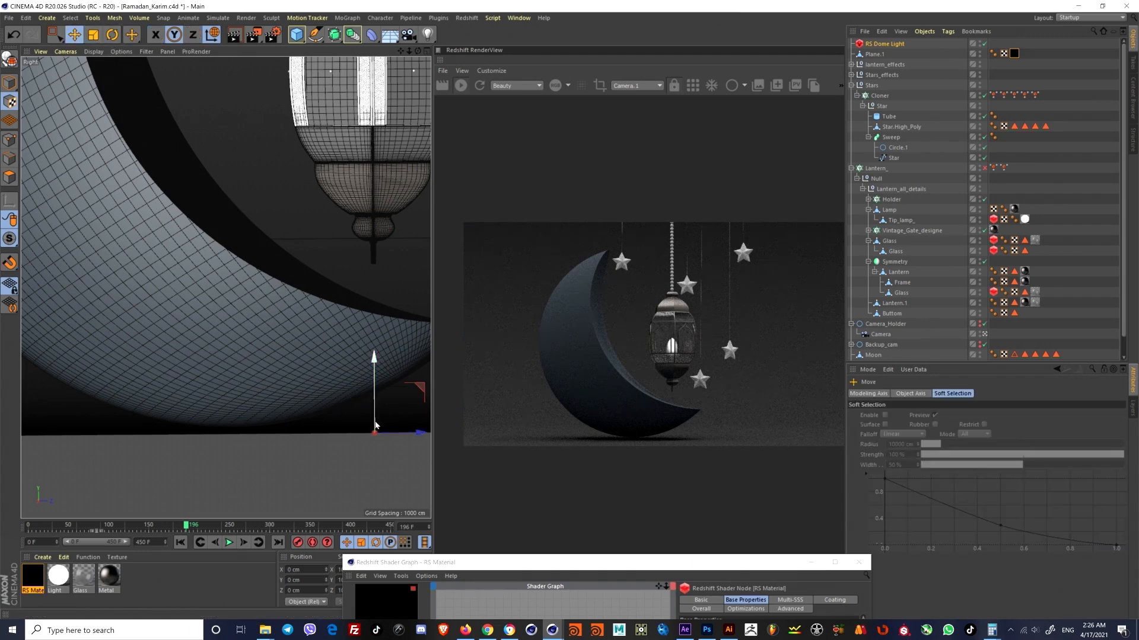
left_click_drag(374, 418, 349, 436)
left_click(374, 393)
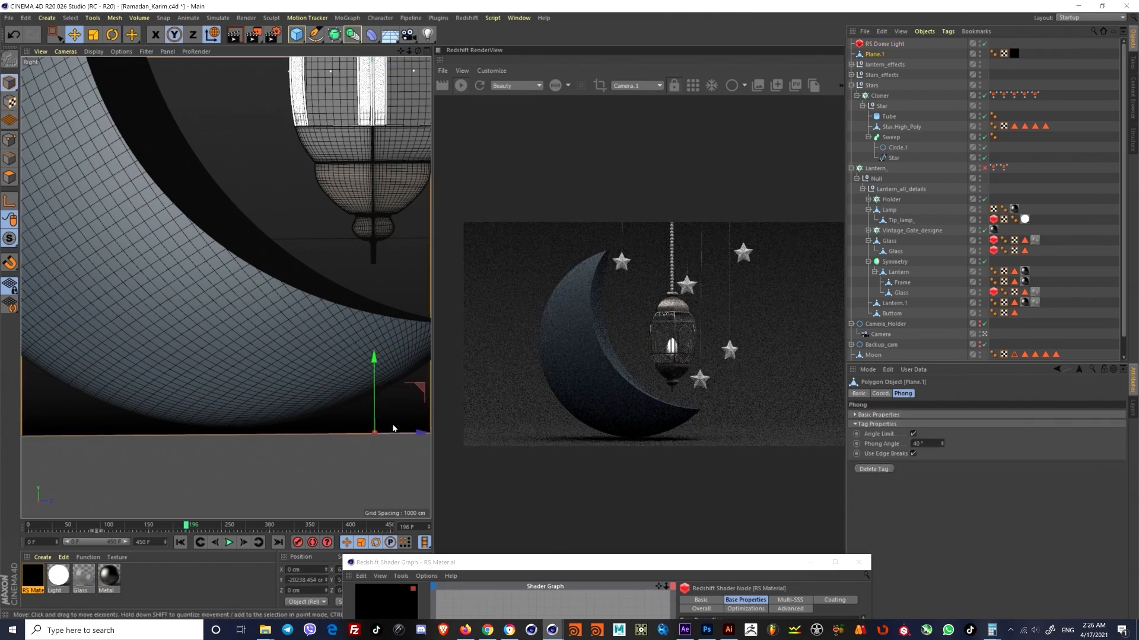
left_click_drag(374, 393, 375, 384)
left_click_drag(457, 563, 234, 543)
scroll(613, 386, "down", 3)
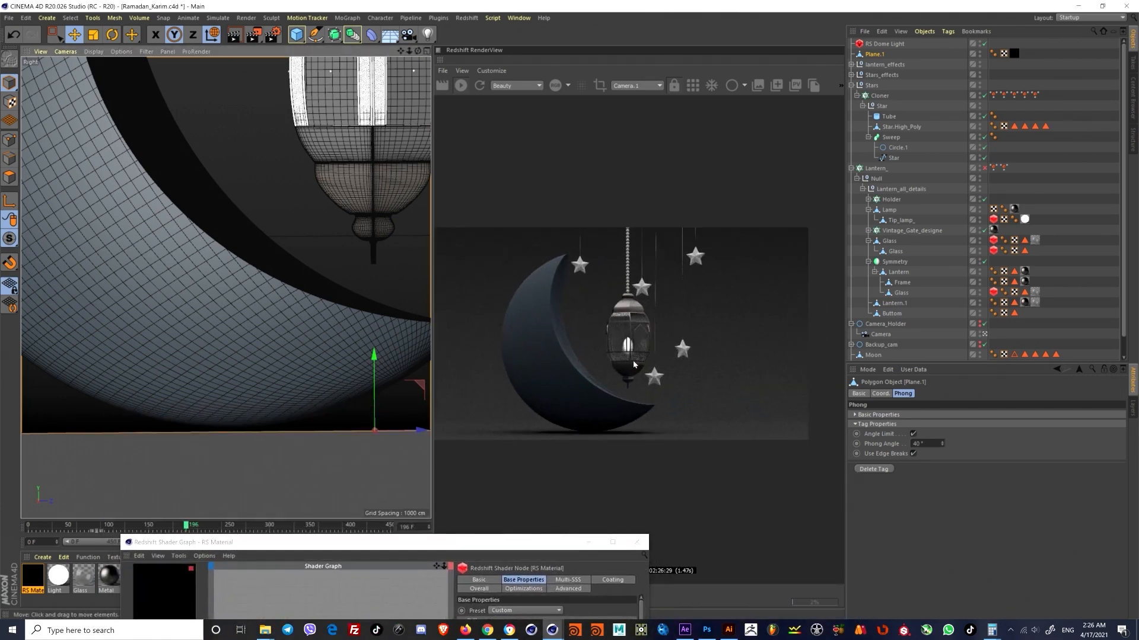
middle_click_drag(613, 386, 635, 333)
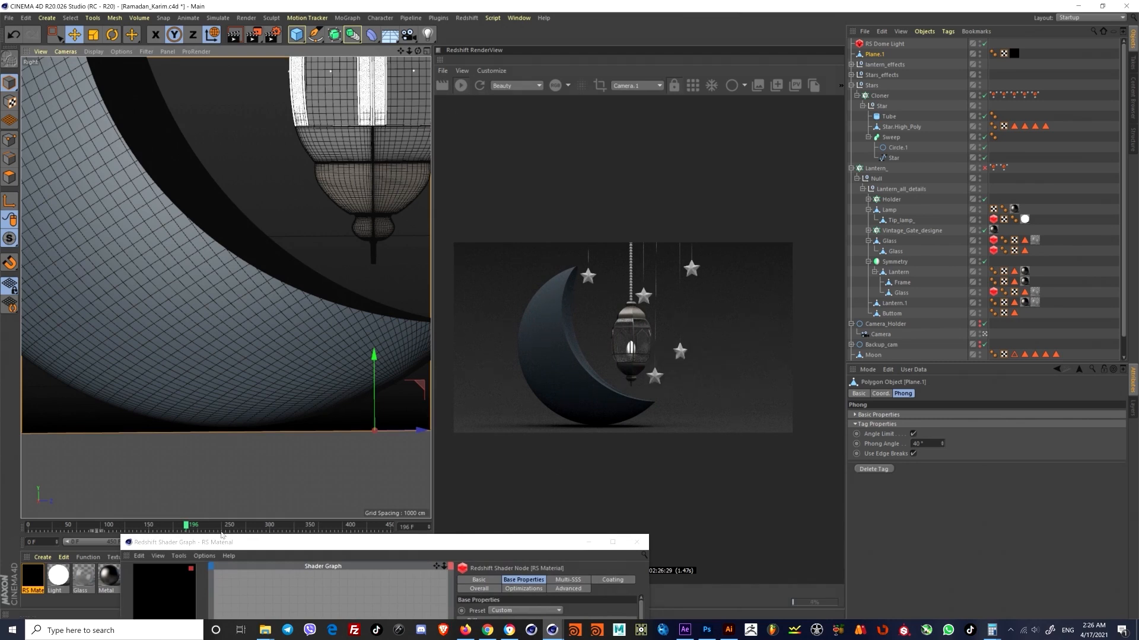
Step: Try a saturated teal diffuse color on the backdrop's RS Material
left_click_drag(222, 537, 132, 230)
scroll(534, 395, "up", 2)
left_click(397, 318)
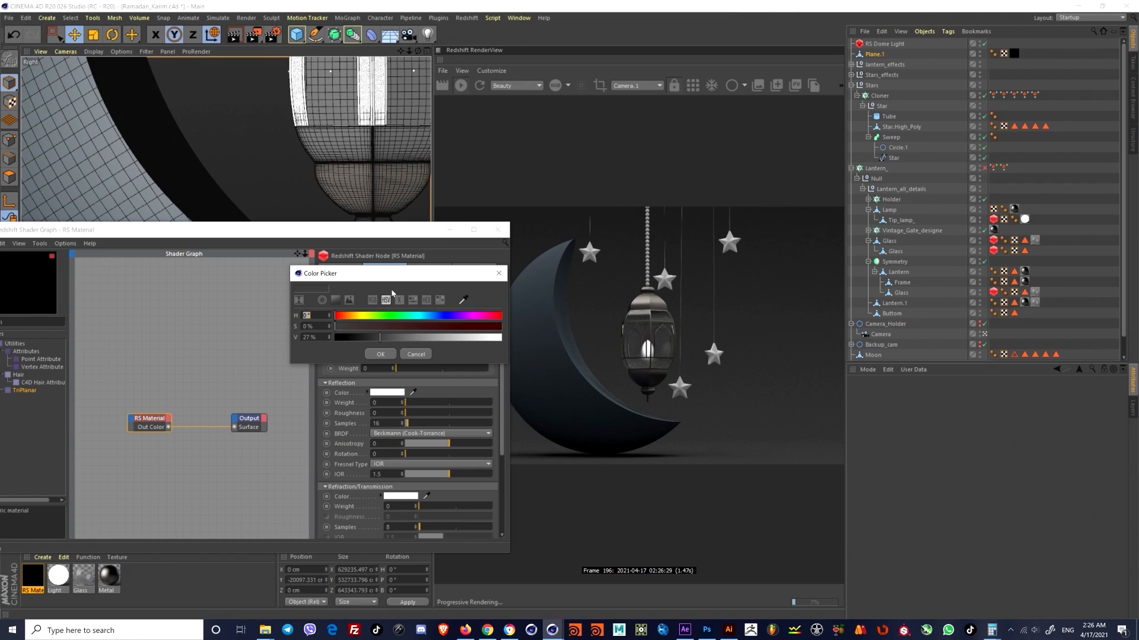
left_click(422, 316)
mouse_move(422, 326)
left_mouse_down()
mouse_move(510, 329)
mouse_move(433, 346)
left_mouse_up()
left_click(381, 356)
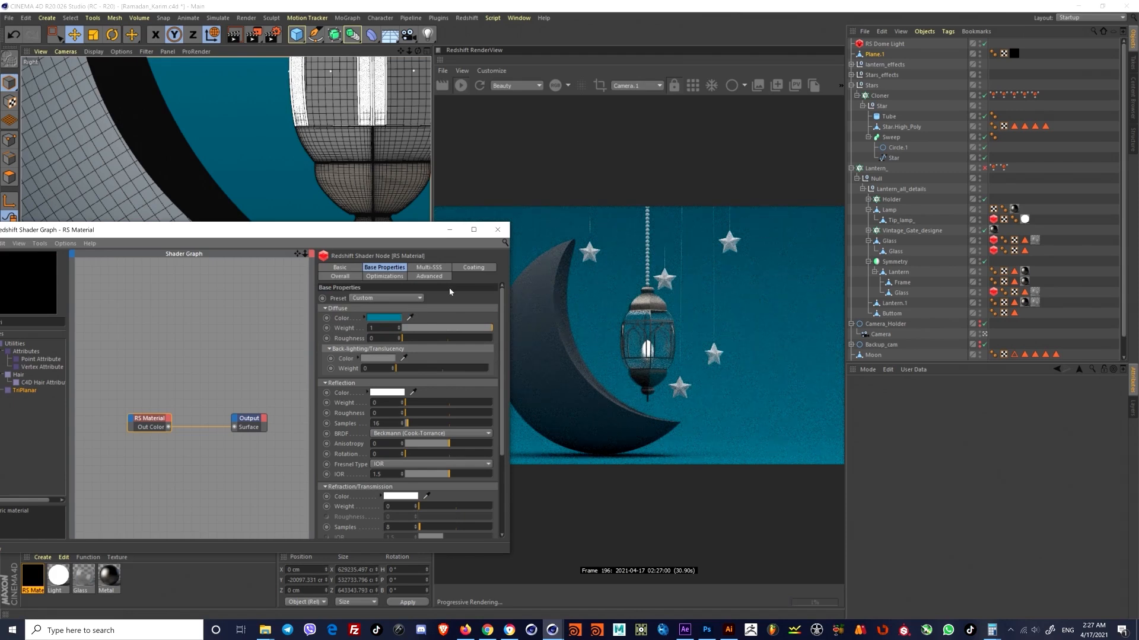
Step: Set the backdrop material's diffuse color to purple with H 276°, S 100% and V 66%
left_click_drag(406, 233, 381, 120)
left_click(358, 205)
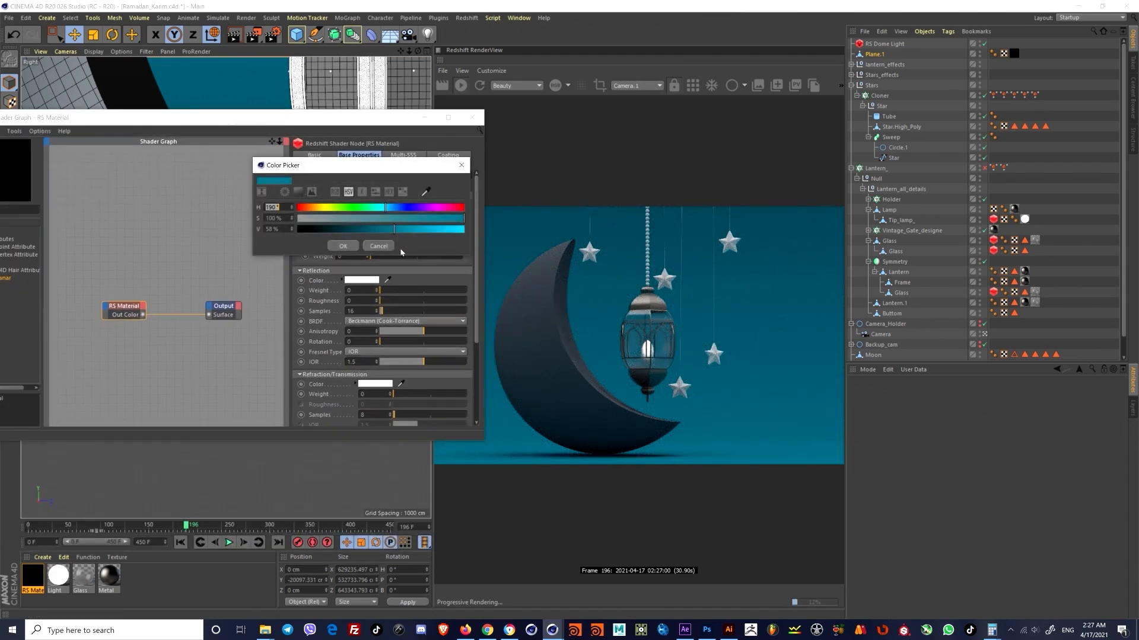
left_click_drag(386, 208, 426, 208)
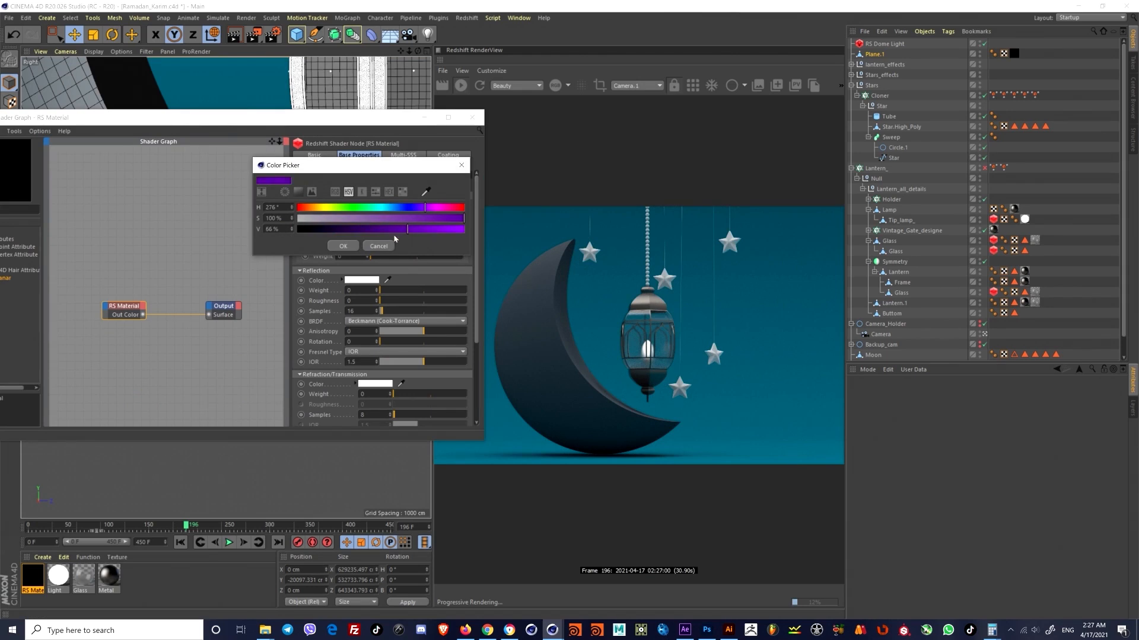
left_click(343, 246)
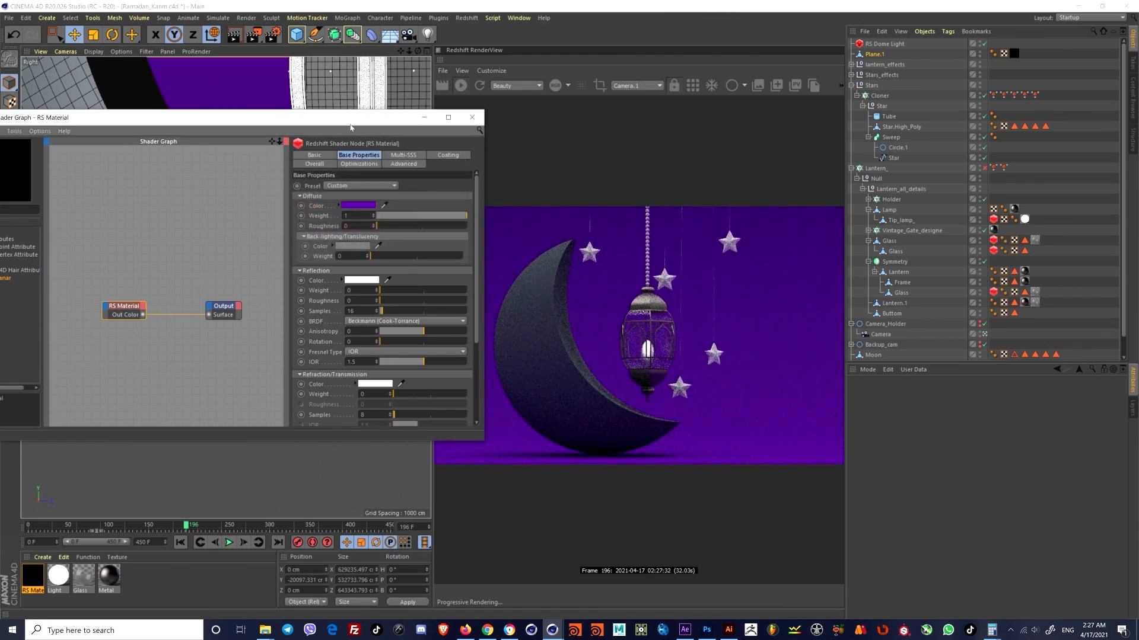
left_click_drag(490, 148, 357, 143)
left_click_drag(238, 118, 308, 90)
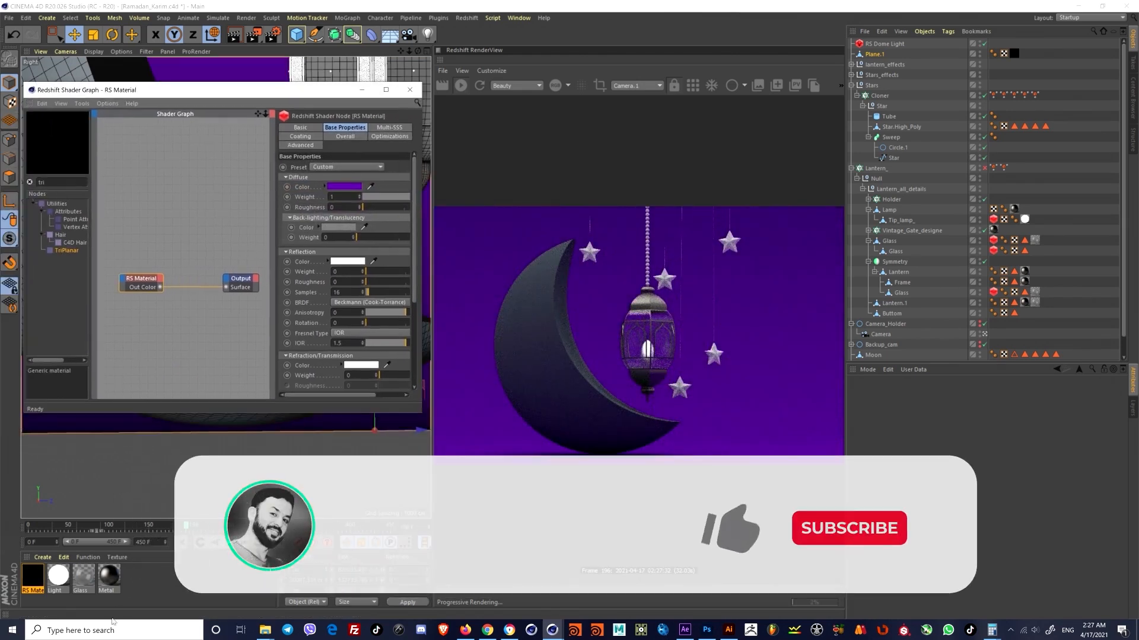
Step: Create a new Redshift material and assign it to the moon
left_click(42, 558)
mouse_move(89, 448)
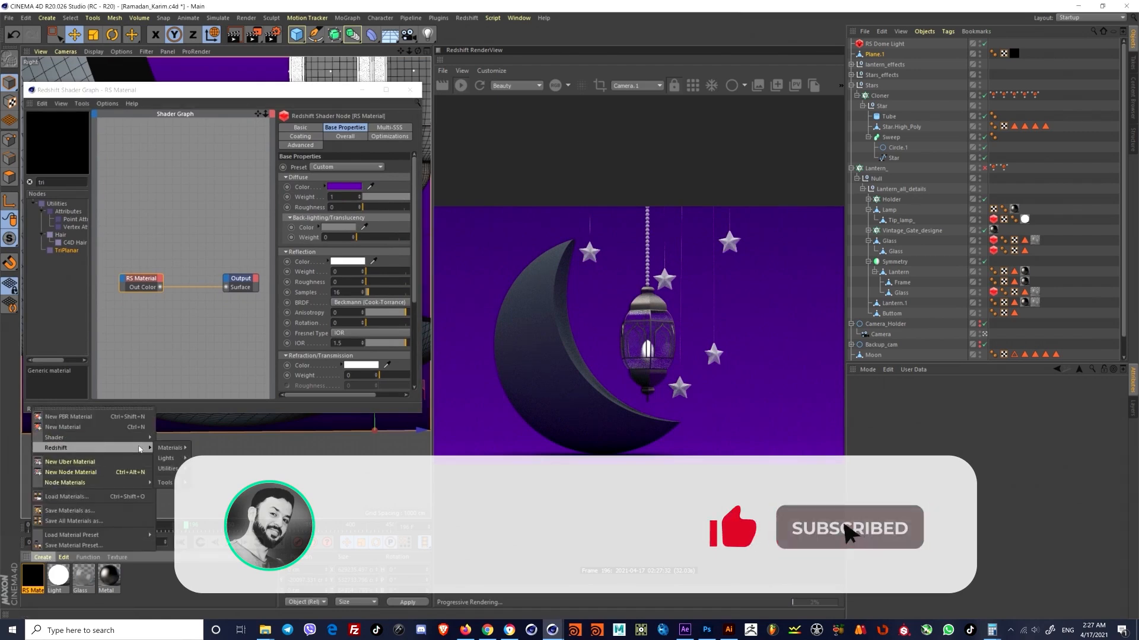
mouse_move(170, 448)
left_click(212, 448)
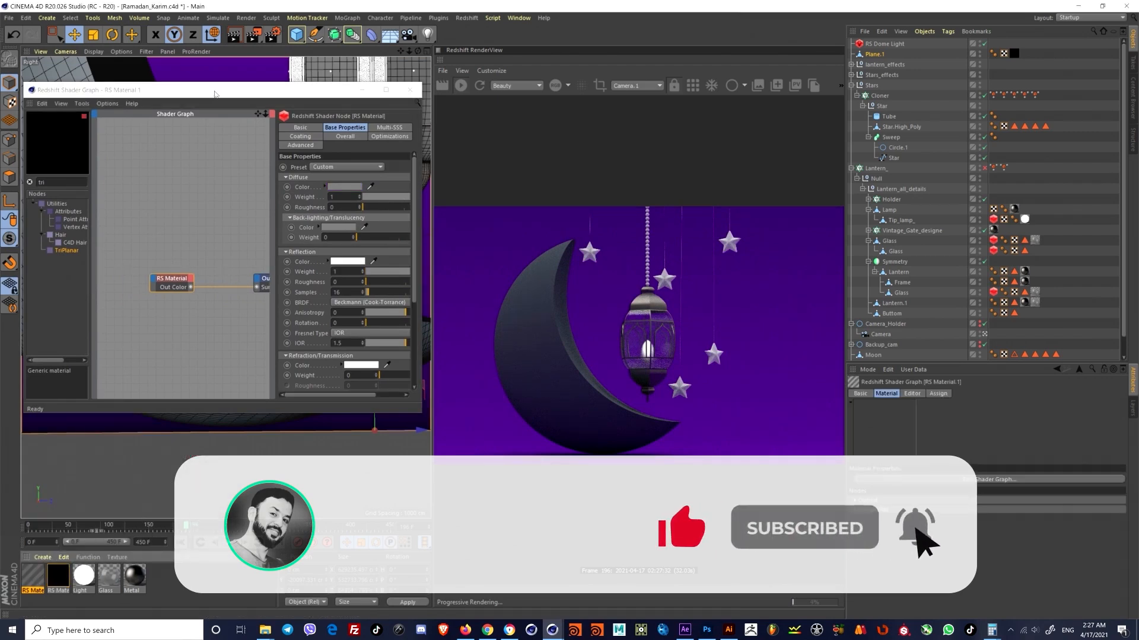
left_click_drag(214, 94, 811, 412)
left_click_drag(33, 575, 201, 340)
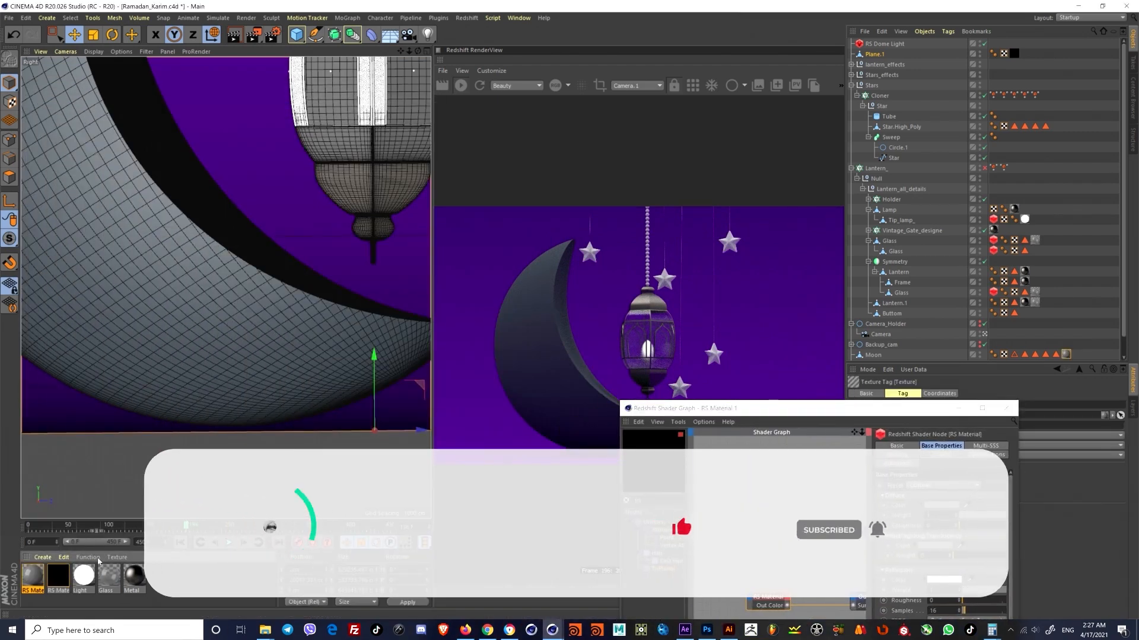
Step: Widen the viewport by narrowing the object and attribute managers, and save the scene
left_click_drag(711, 408, 972, 372)
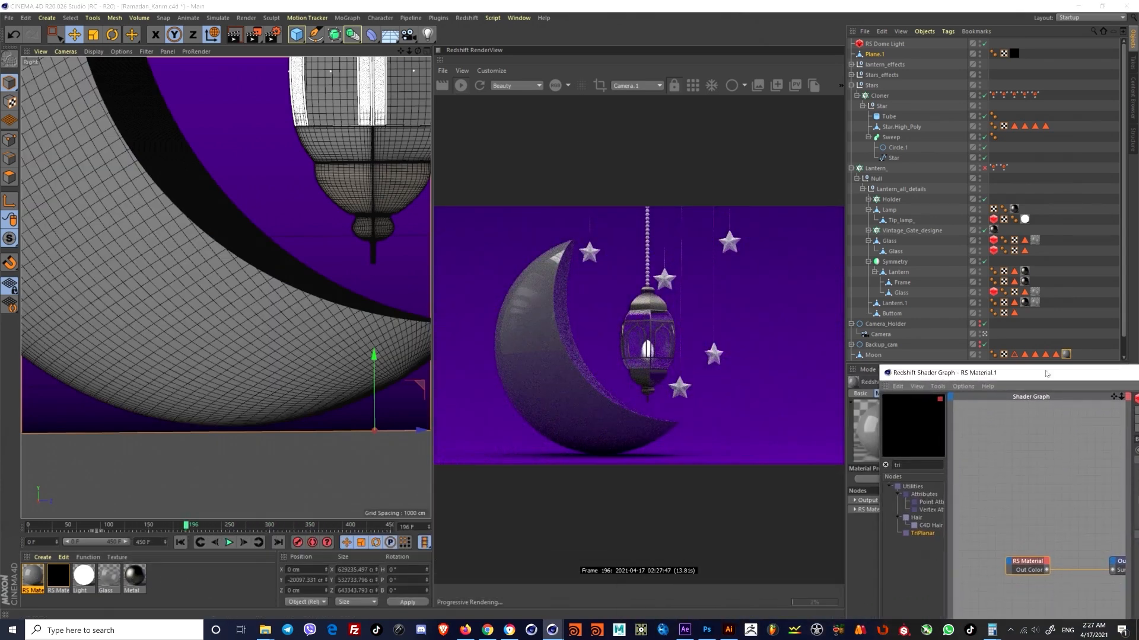
left_click_drag(1047, 373, 167, 166)
left_click_drag(849, 329, 961, 330)
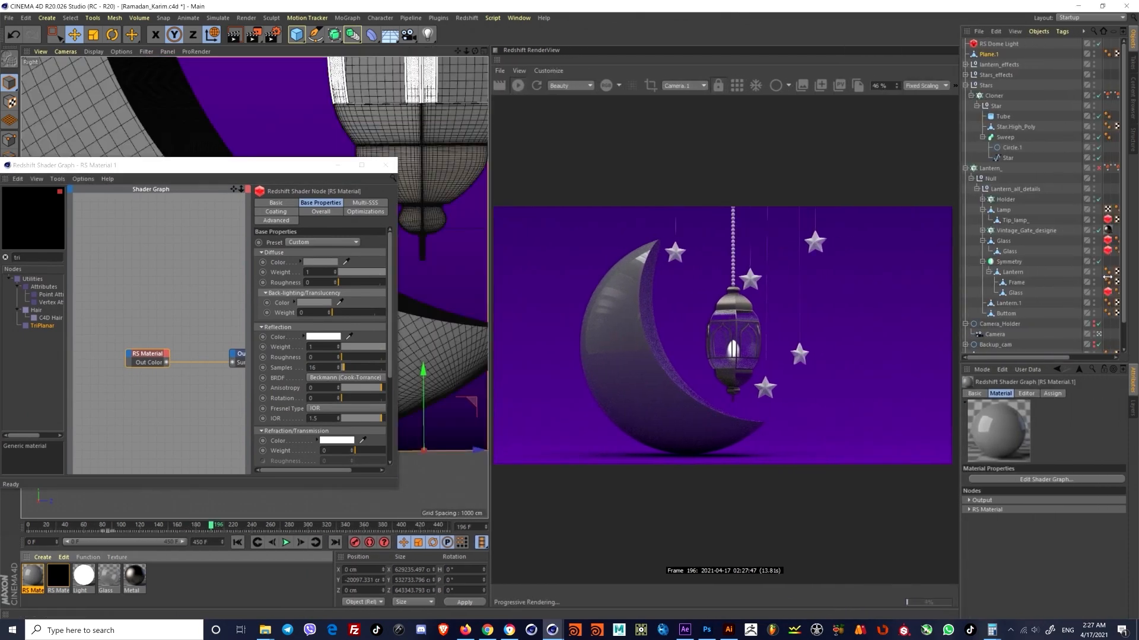
left_click_drag(1107, 277, 1037, 270)
left_click_drag(964, 261, 997, 261)
left_click_drag(503, 261, 549, 261)
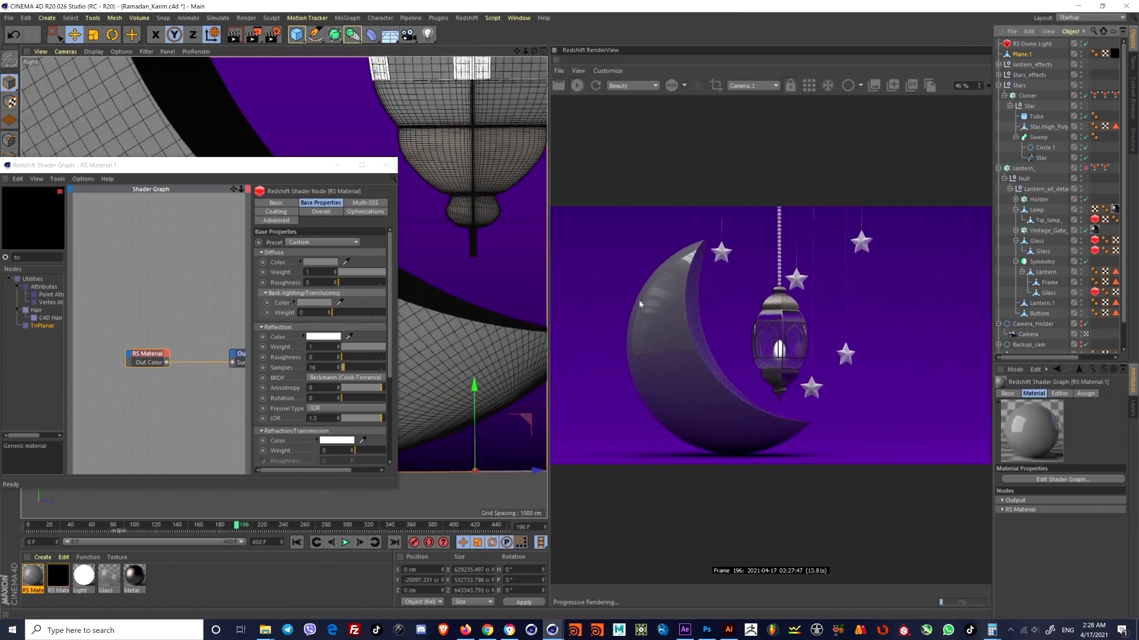
left_click_drag(257, 166, 365, 150)
key("ctrl+s")
Step: Add a Ramp node to the moon material's shader graph and connect it to the Diffuse Color input
left_click_drag(254, 317, 190, 385)
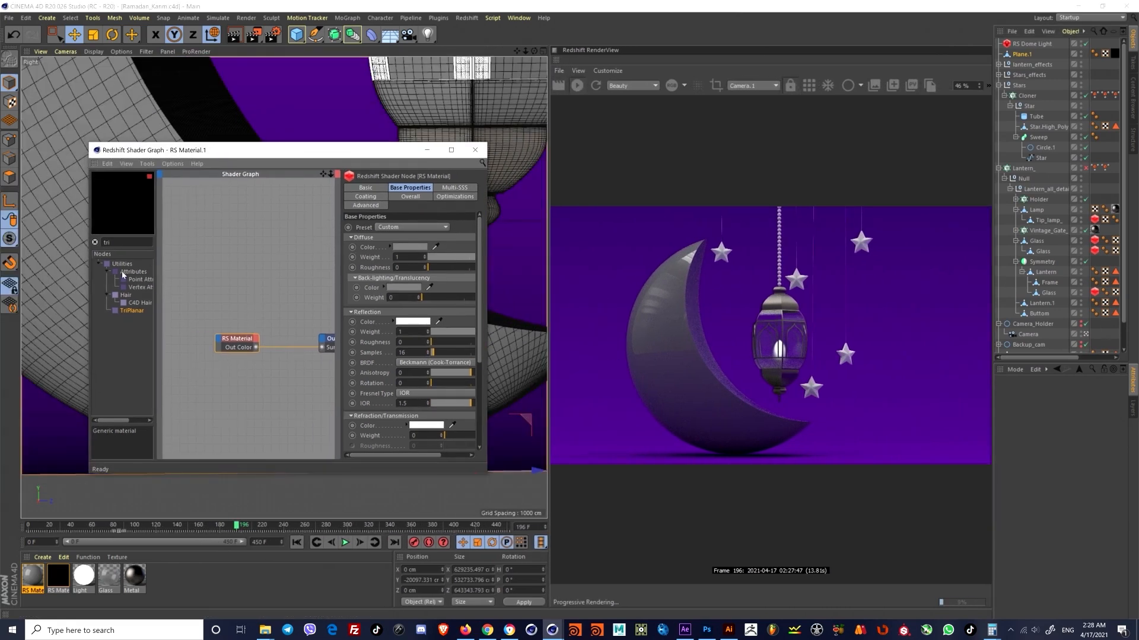
key("BackSpace")
key("BackSpace")
key("BackSpace")
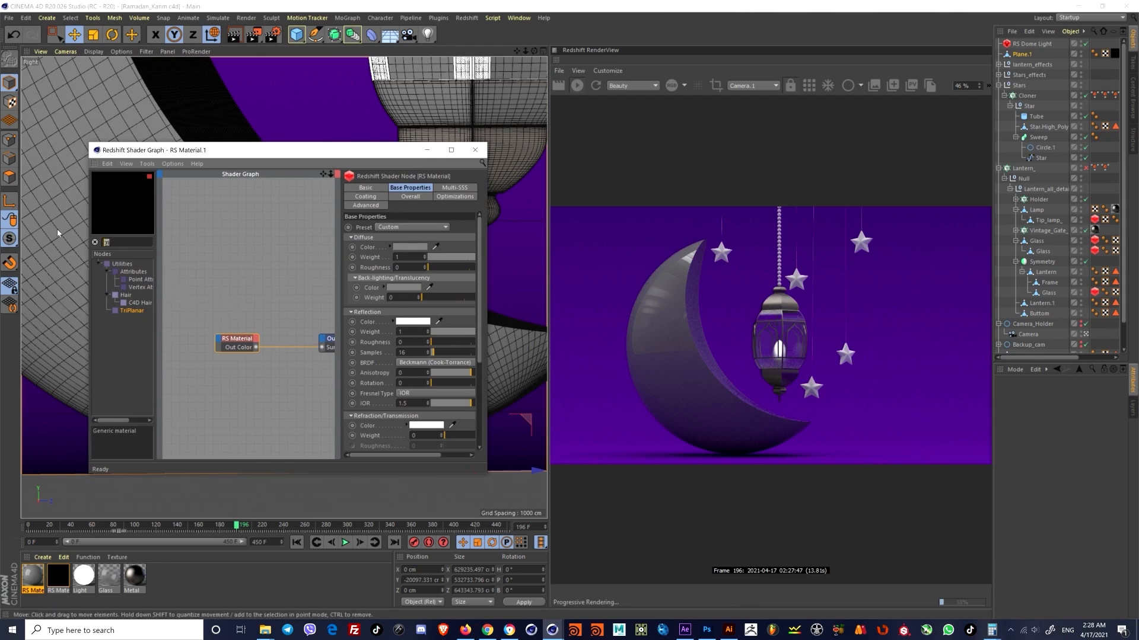
type("ramp")
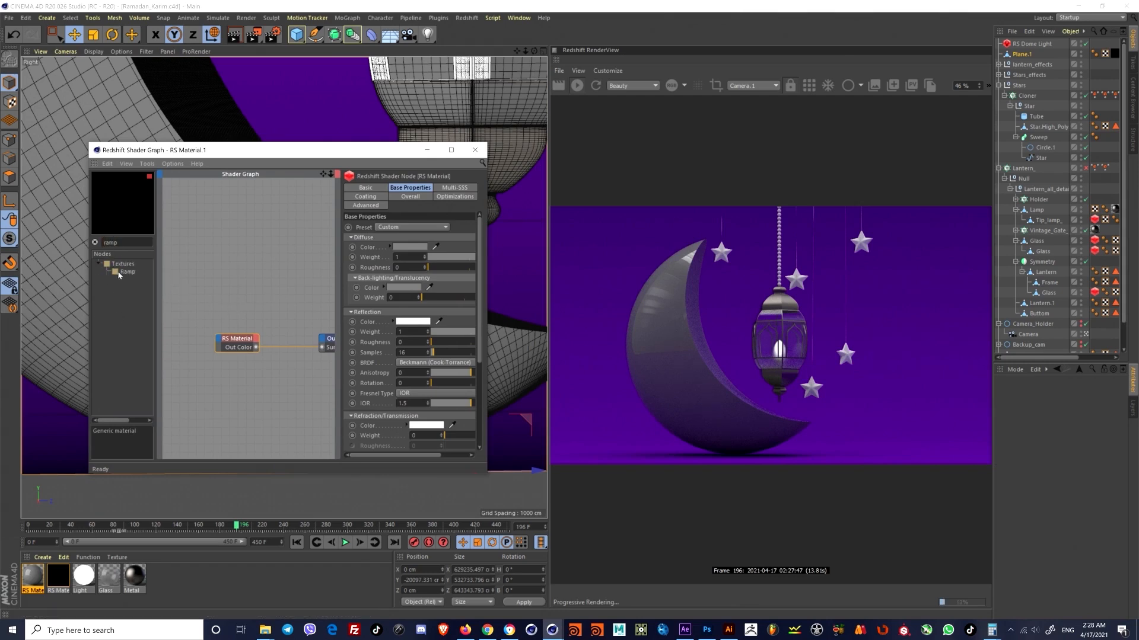
left_click_drag(127, 271, 220, 341)
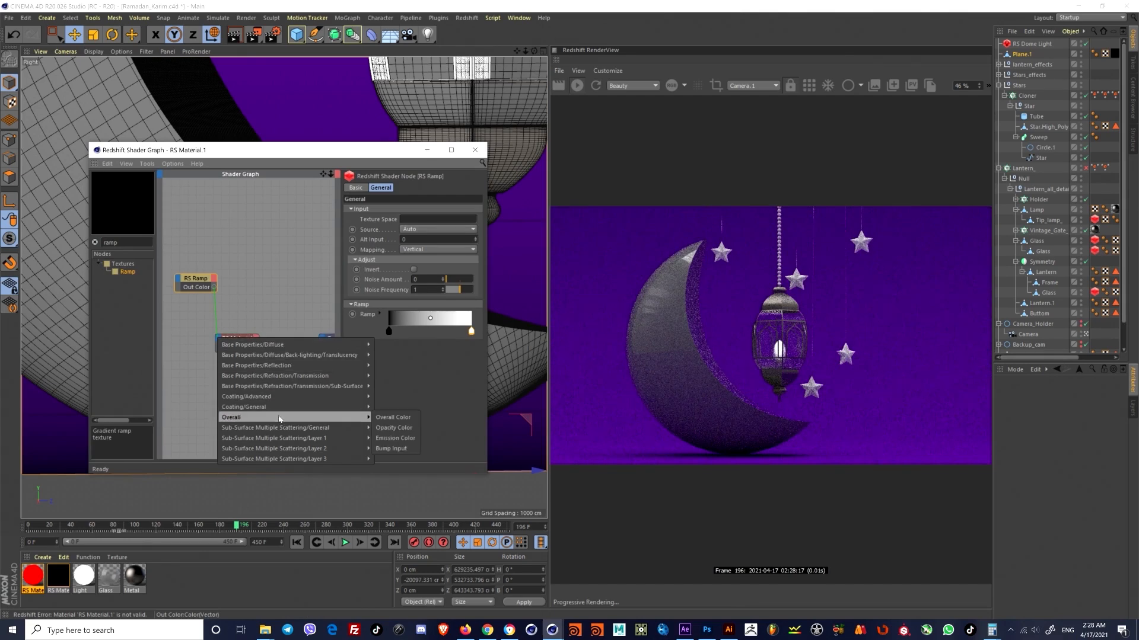
mouse_move(355, 345)
left_click(400, 347)
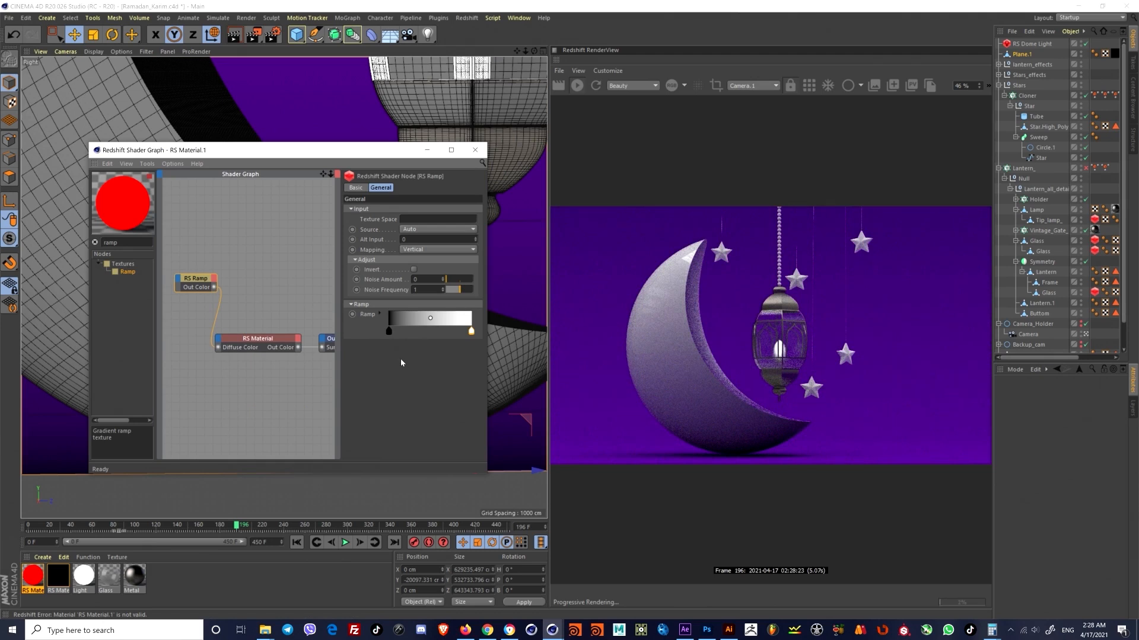
Step: Connect the ramp to the moon material's Emission Color instead and set the Emission Weight to about 0.952
left_click_drag(213, 348, 219, 343)
mouse_move(285, 418)
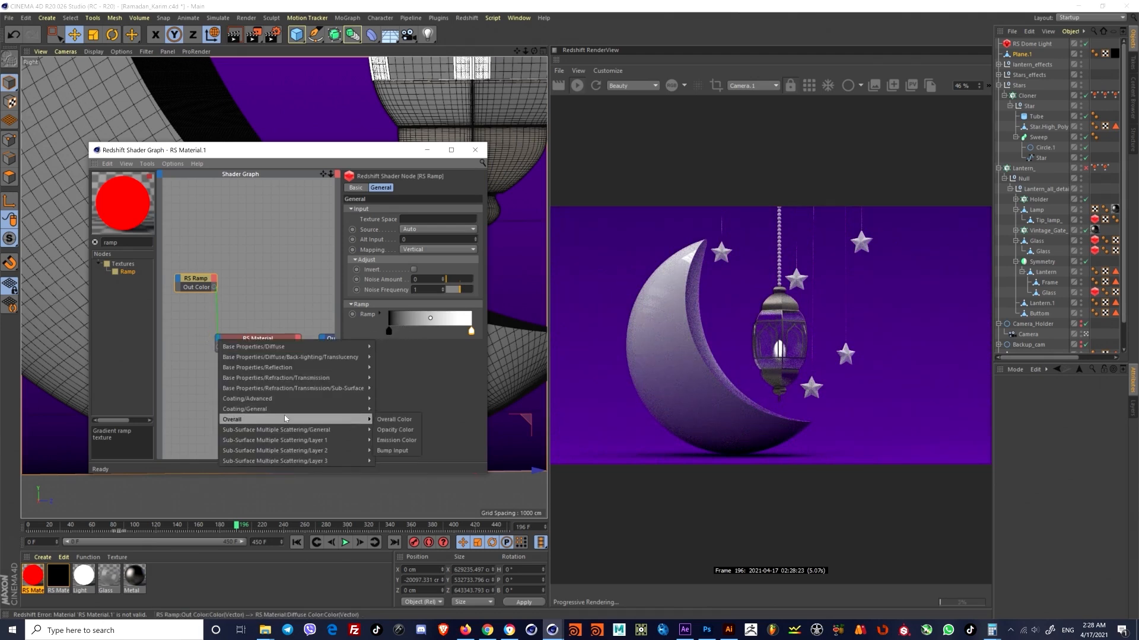
left_click(405, 442)
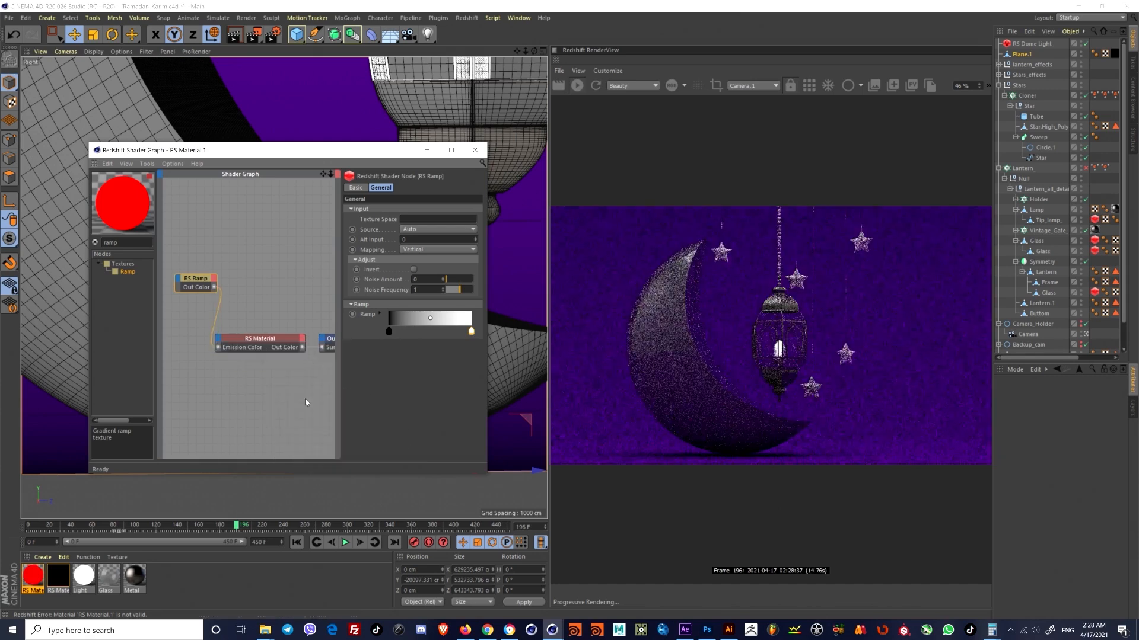
left_click(301, 338)
left_click(410, 197)
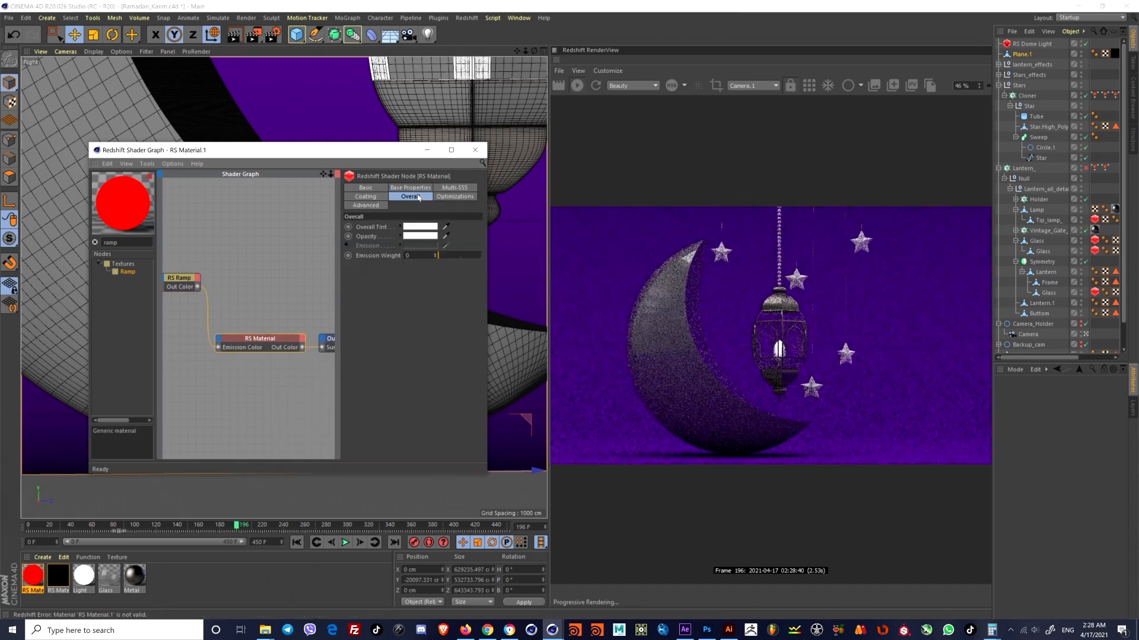
left_click_drag(447, 258, 459, 259)
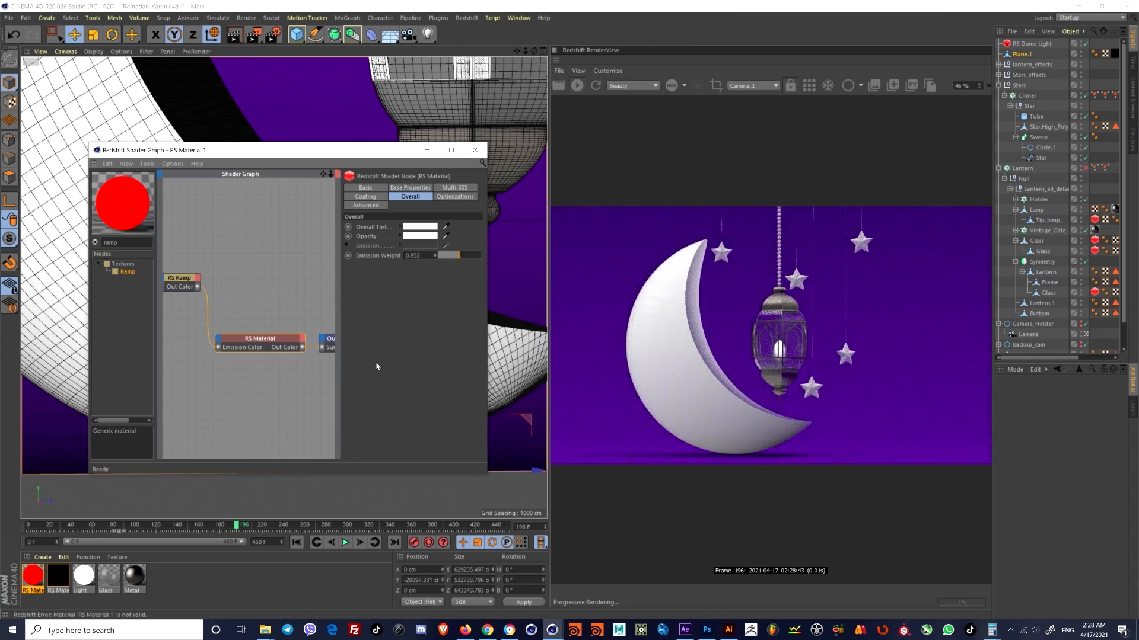
Step: Recolor the moon ramp's black knot to magenta and shift the knots to form a magenta-to-white gradient
left_click(180, 278)
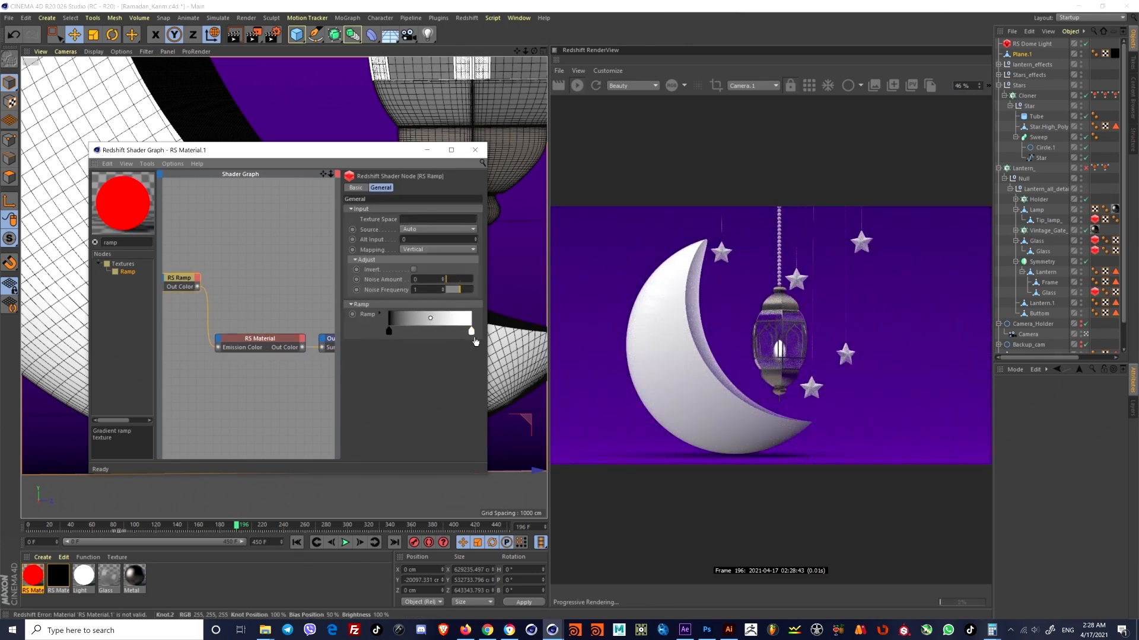
left_click_drag(473, 335, 481, 362)
double_click(396, 332)
left_click(360, 340)
left_click(499, 351)
left_click(385, 378)
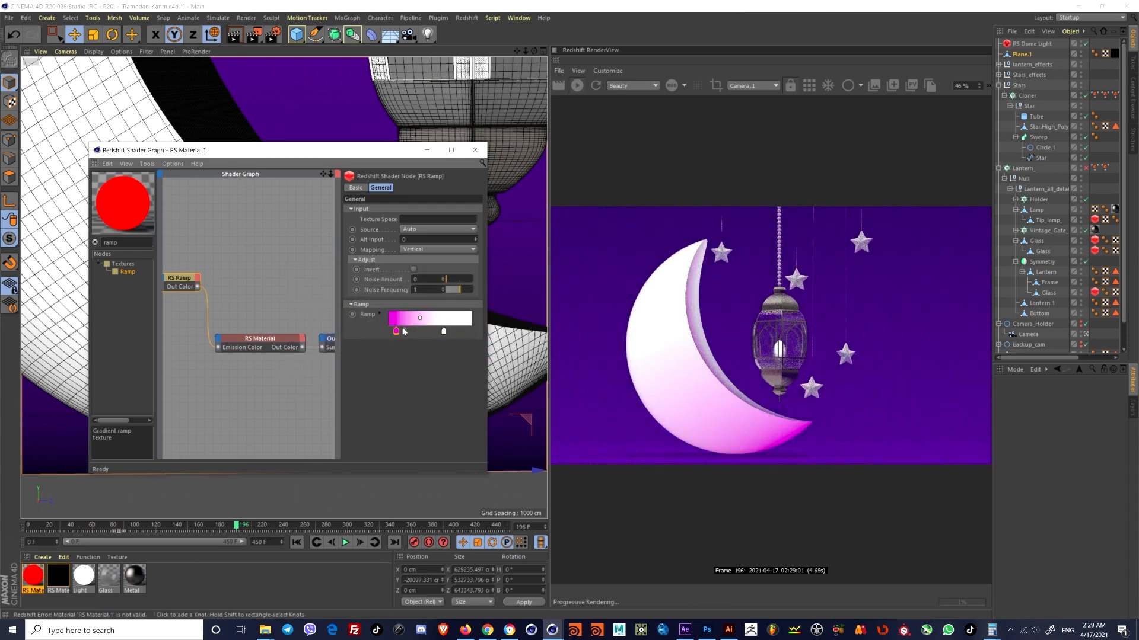
left_click_drag(396, 331, 394, 332)
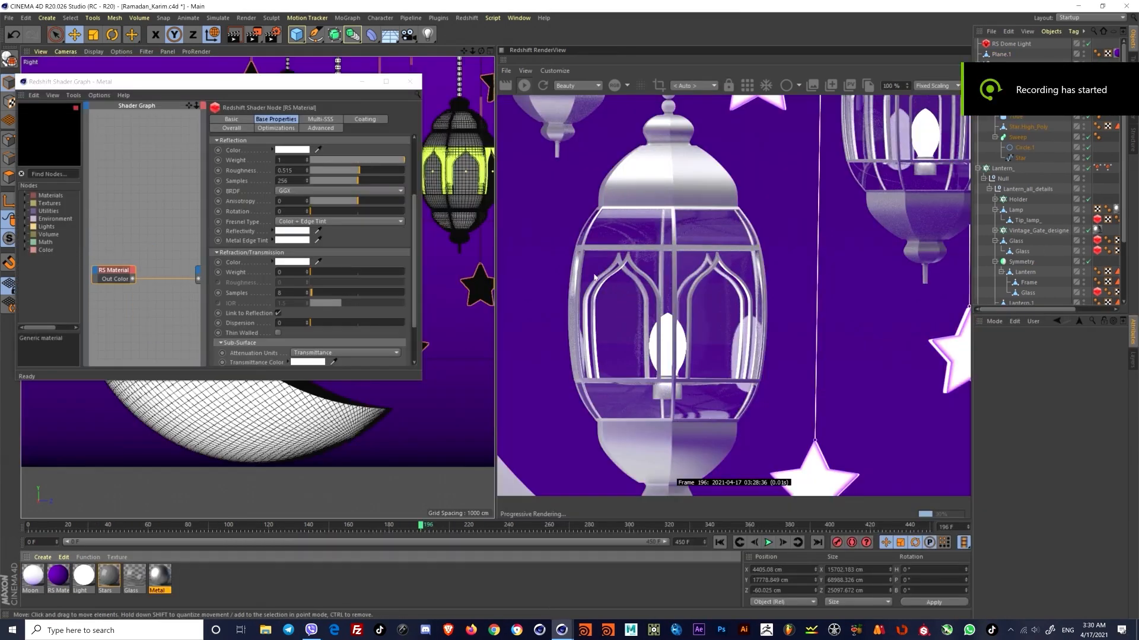
Step: Inspect the Metal material's output node, overall settings and base property presets, and examine the lanterns in the render view
left_click(134, 255)
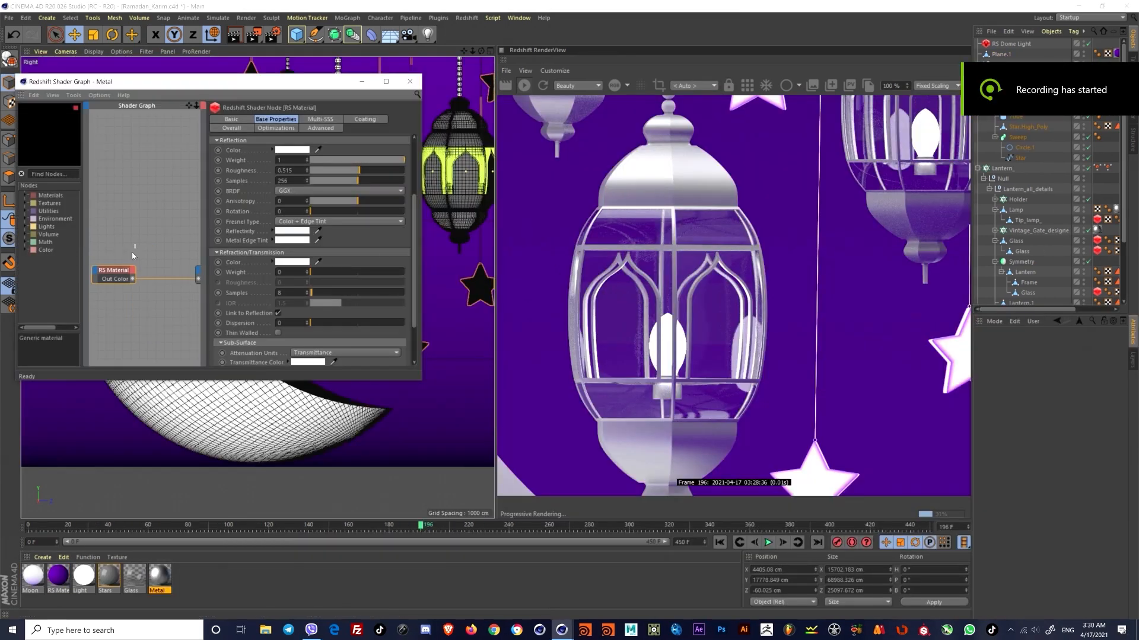
left_click_drag(207, 297, 269, 297)
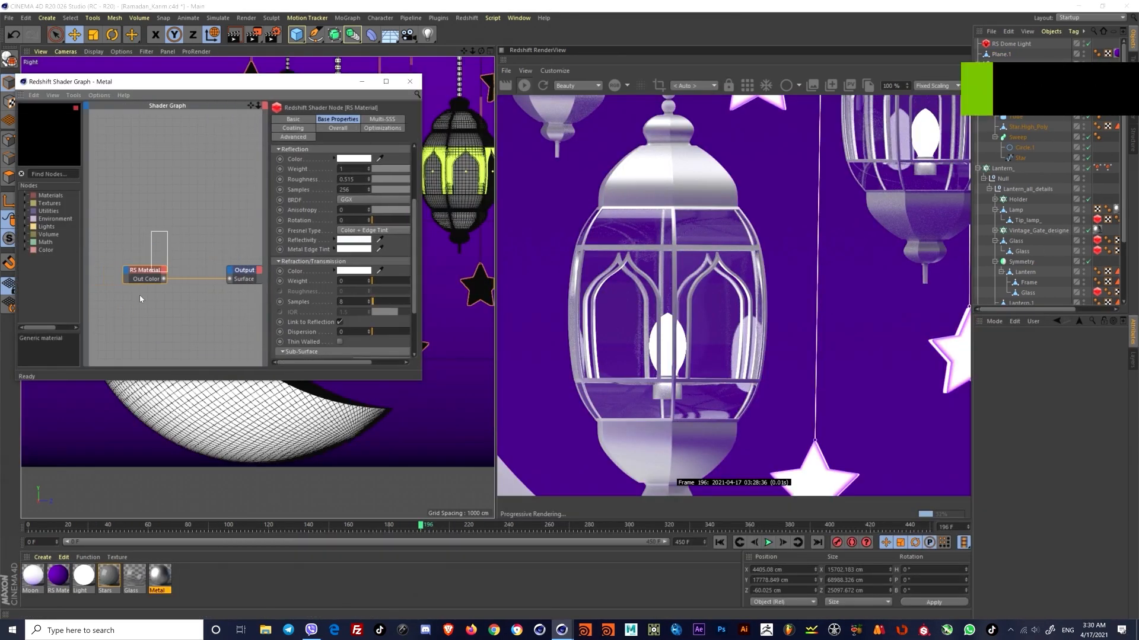
left_click(248, 280)
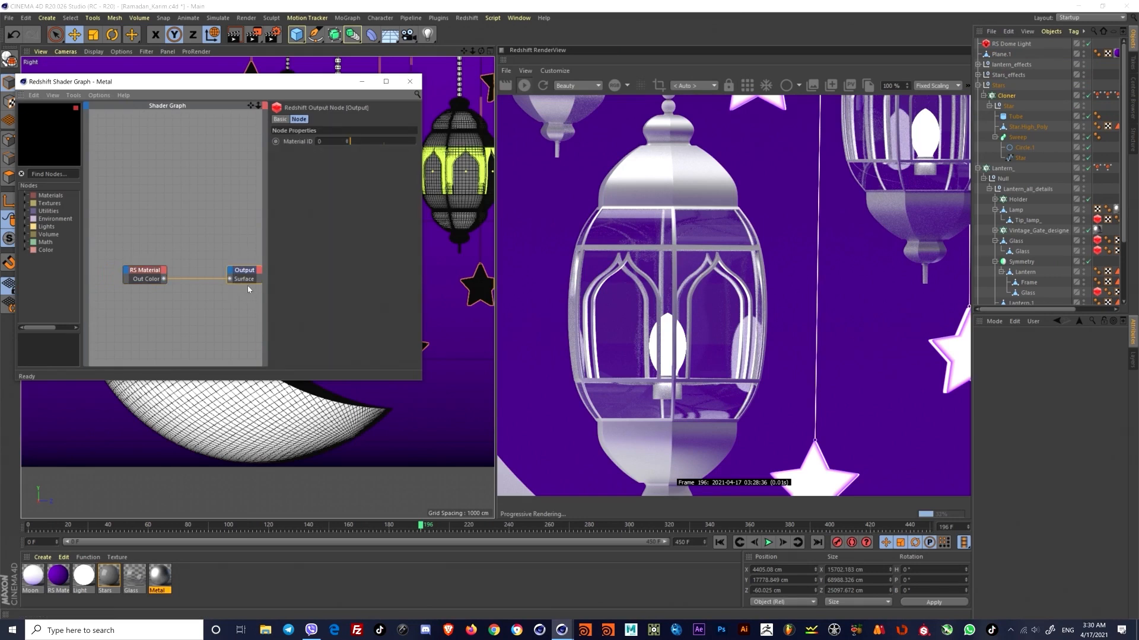
left_click(146, 271)
left_click(293, 120)
left_click(338, 128)
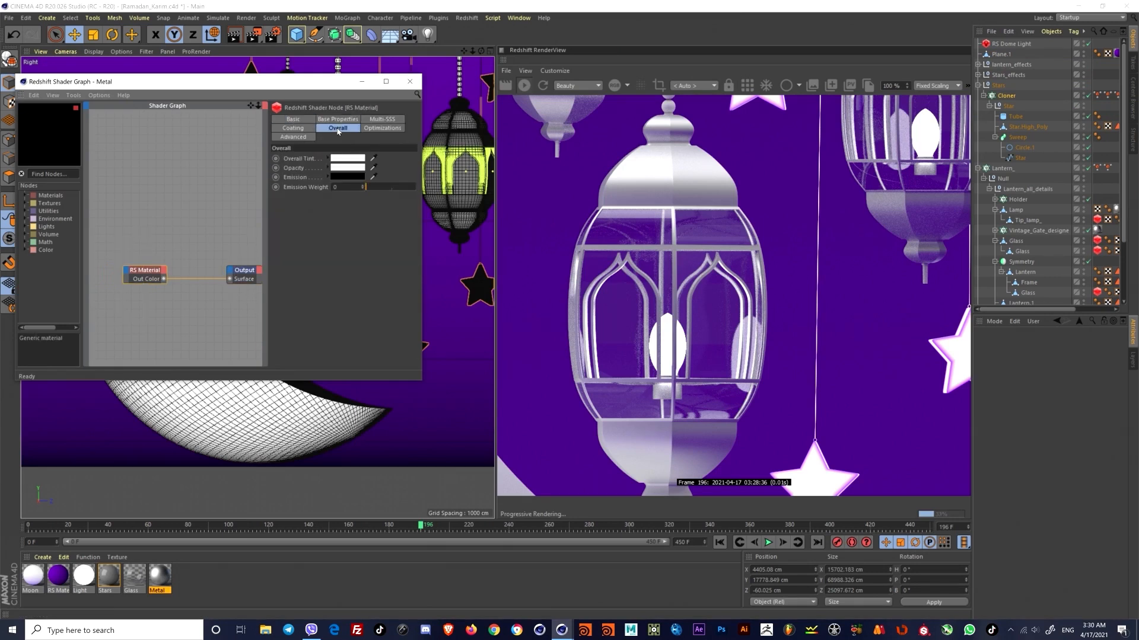
left_click(337, 119)
left_click(350, 158)
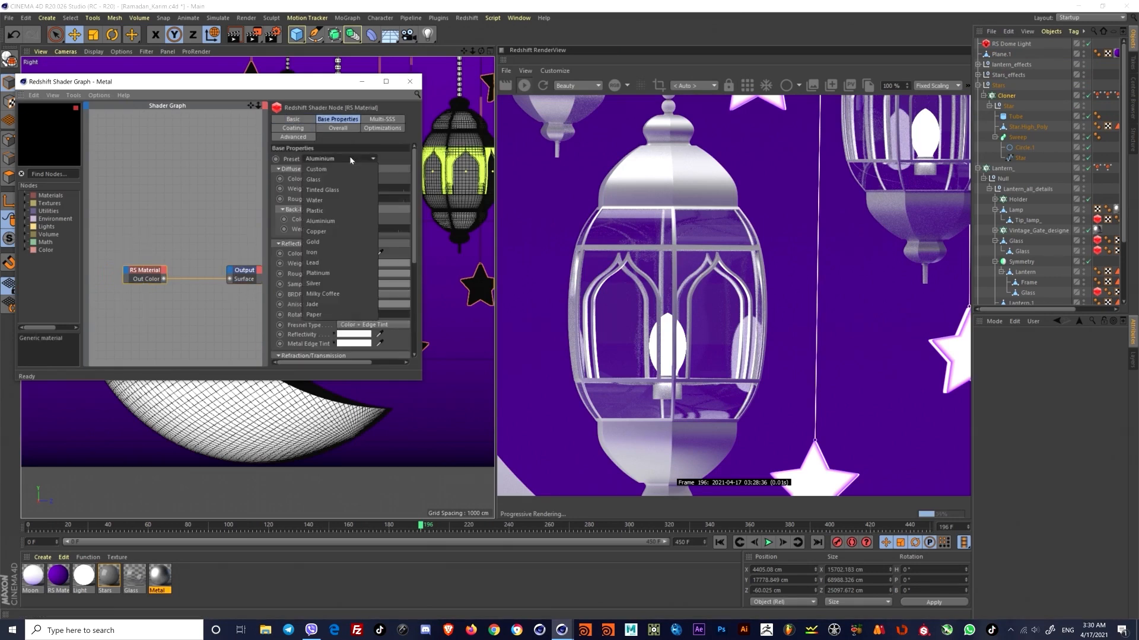
left_click(419, 160)
scroll(599, 192, "down", 3)
left_click_drag(700, 236, 759, 265)
scroll(760, 266, "down", 1)
scroll(759, 266, "down", 1)
scroll(1098, 267, "down", 3)
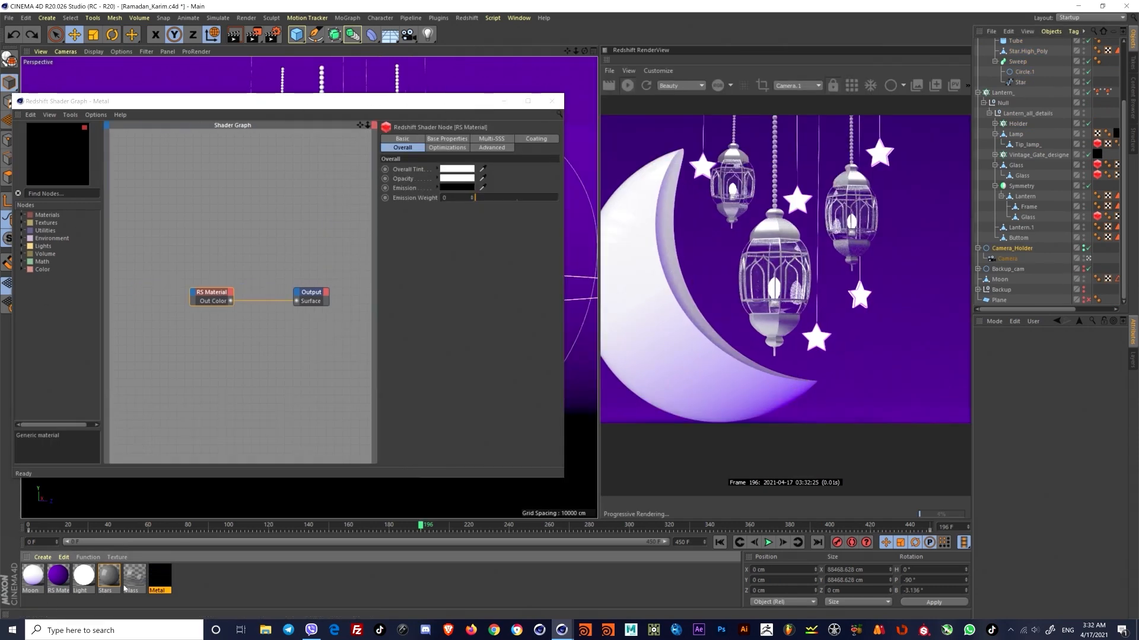
Step: Set the Glass material's reflection roughness to 1 and connect its RS Ramp to the refraction color
left_click(126, 587)
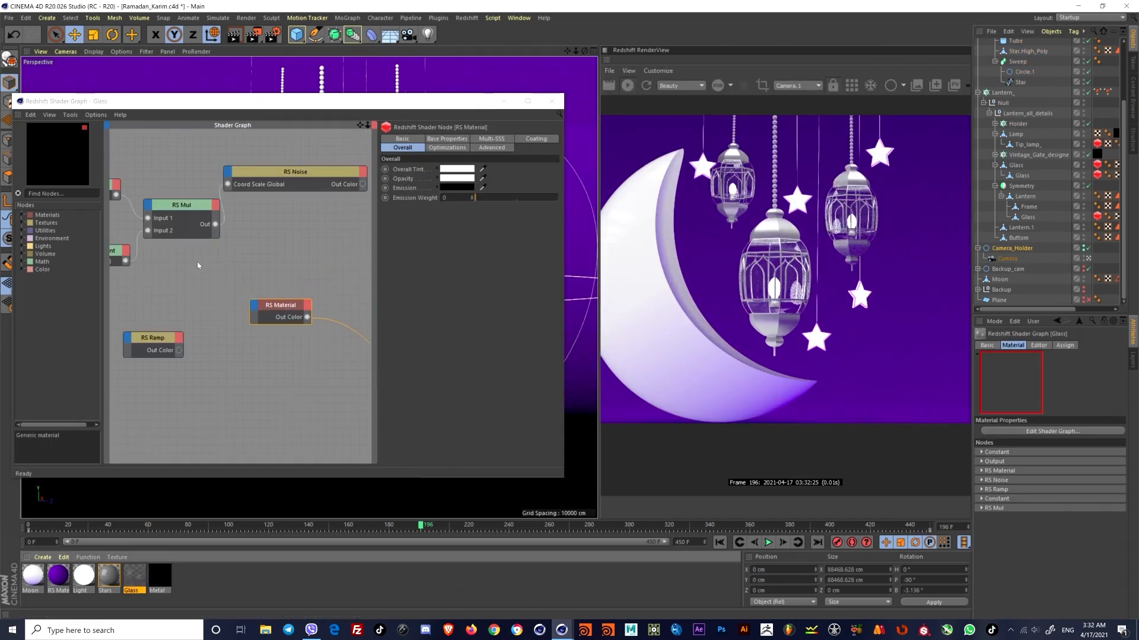
left_click(467, 139)
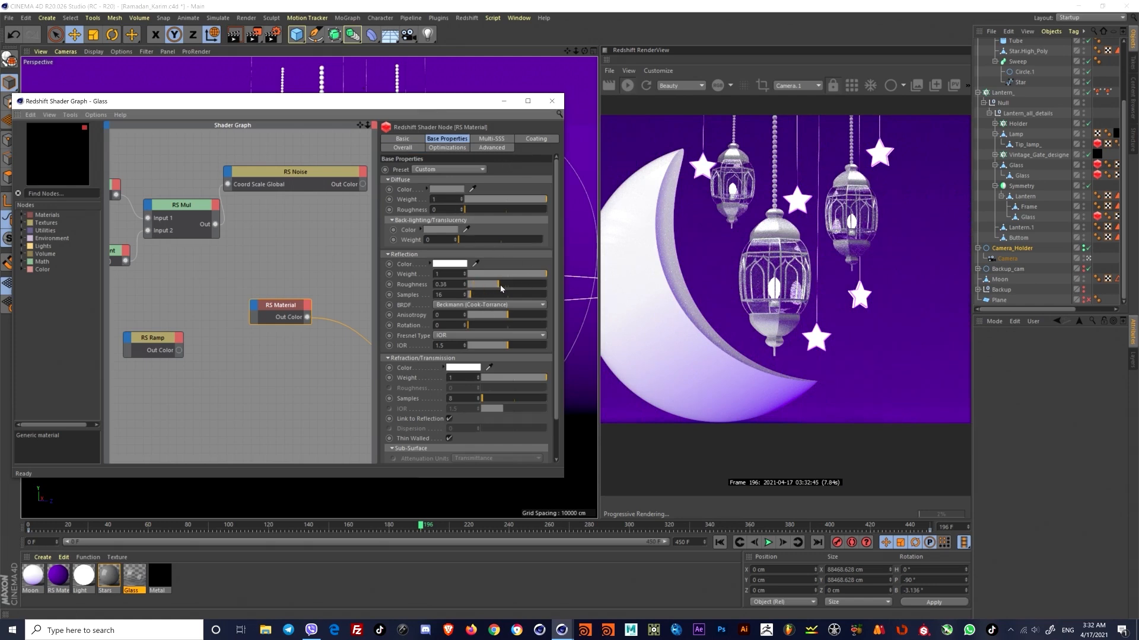
left_click_drag(500, 288, 551, 289)
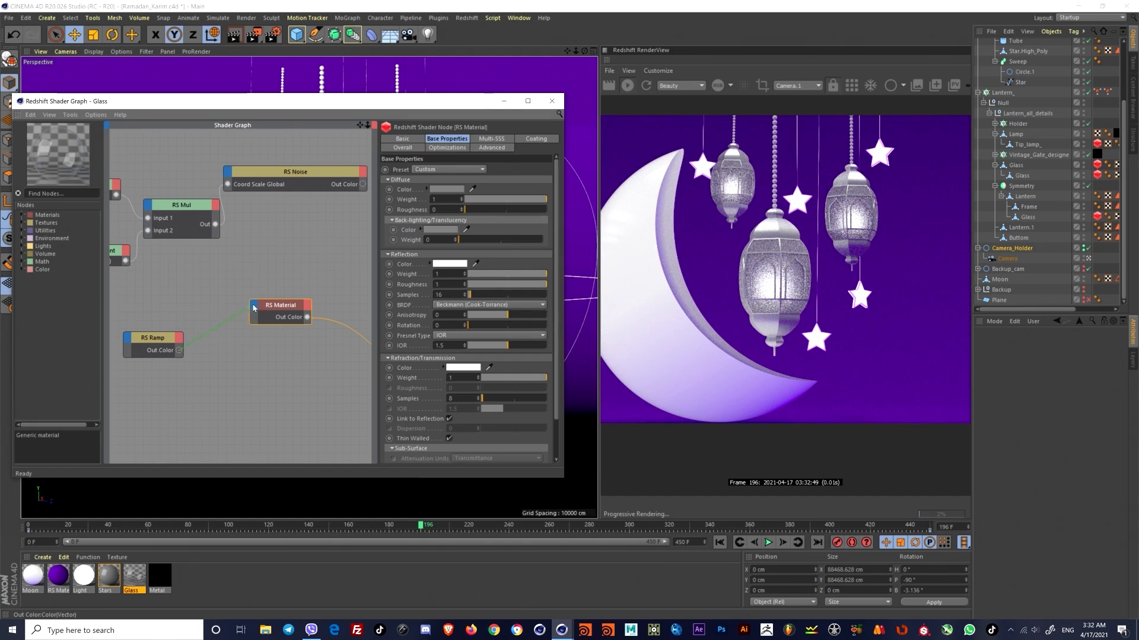
left_click(253, 307)
mouse_move(348, 336)
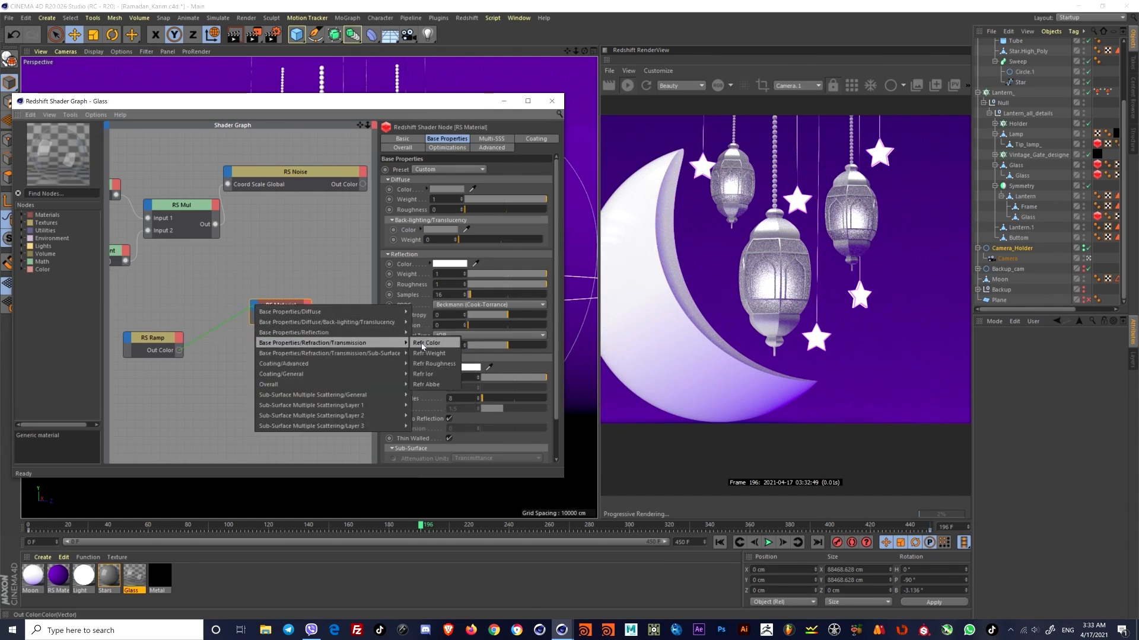
left_click(423, 344)
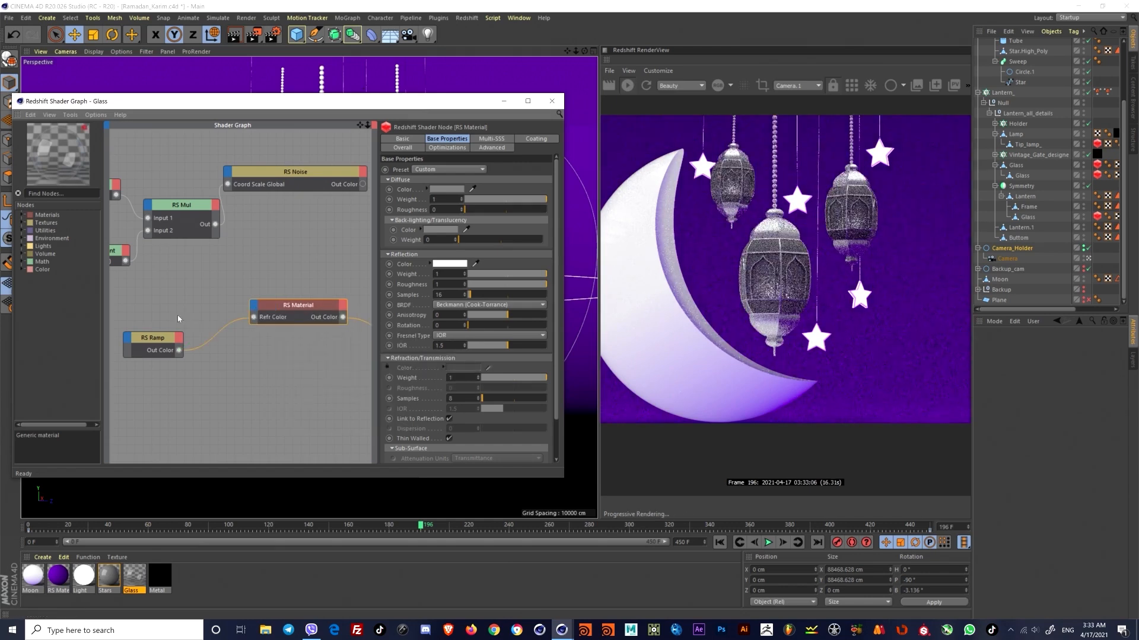
Step: Color the glass ramp's grey knot magenta (H 308°, S 100%, V 100%) and space the knots for a wide white-to-magenta blend
left_click(153, 339)
double_click(478, 283)
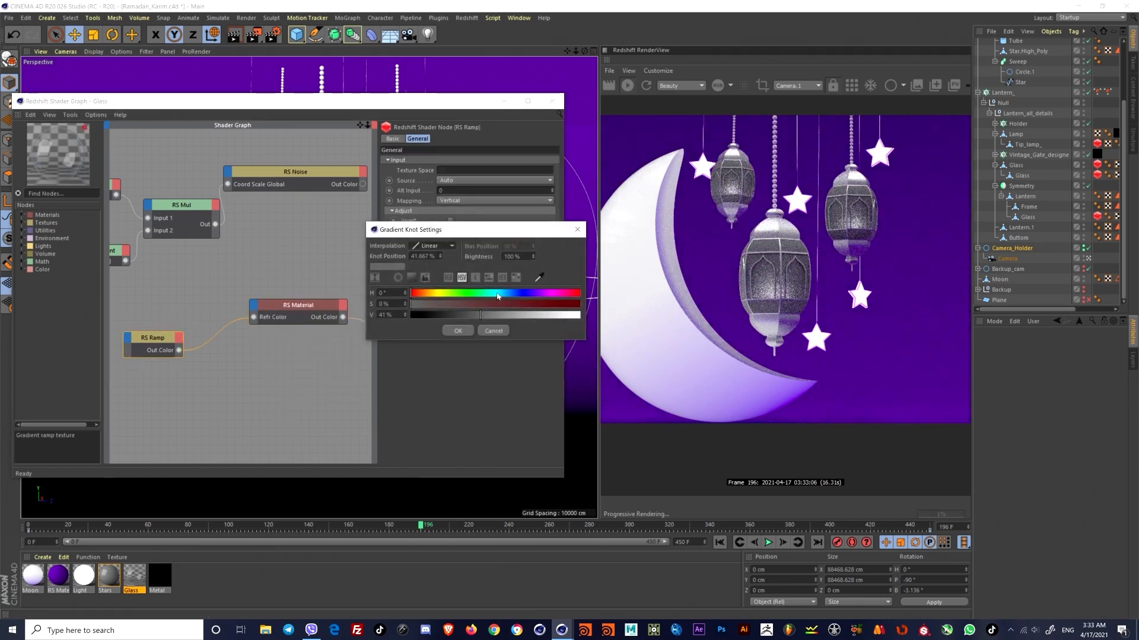
left_click_drag(543, 303, 606, 323)
left_click(555, 294)
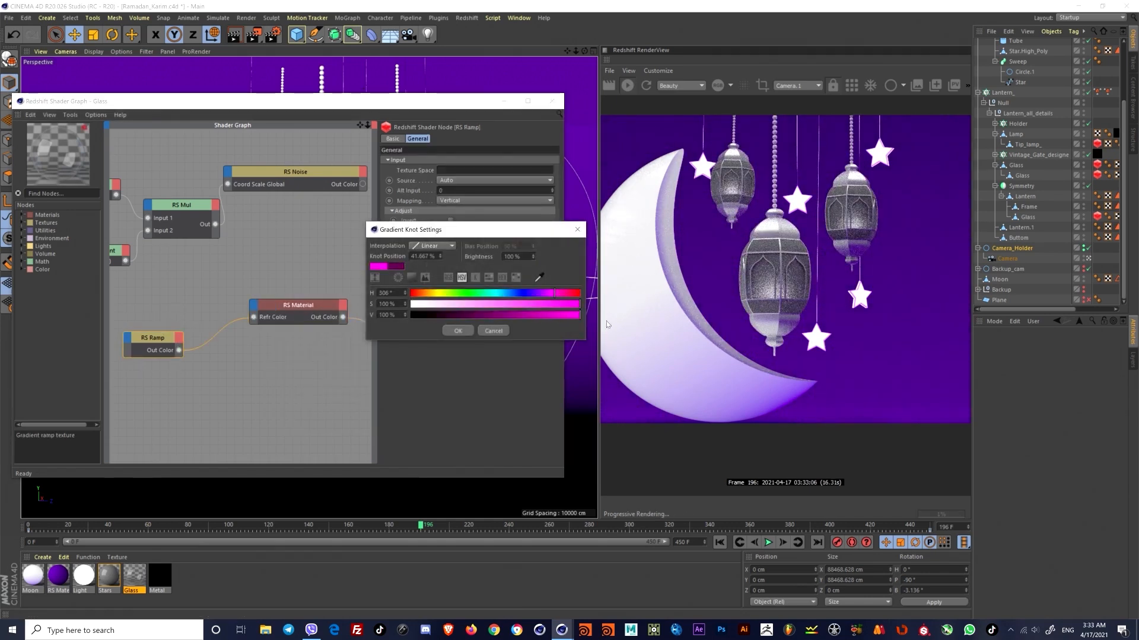
left_click(457, 332)
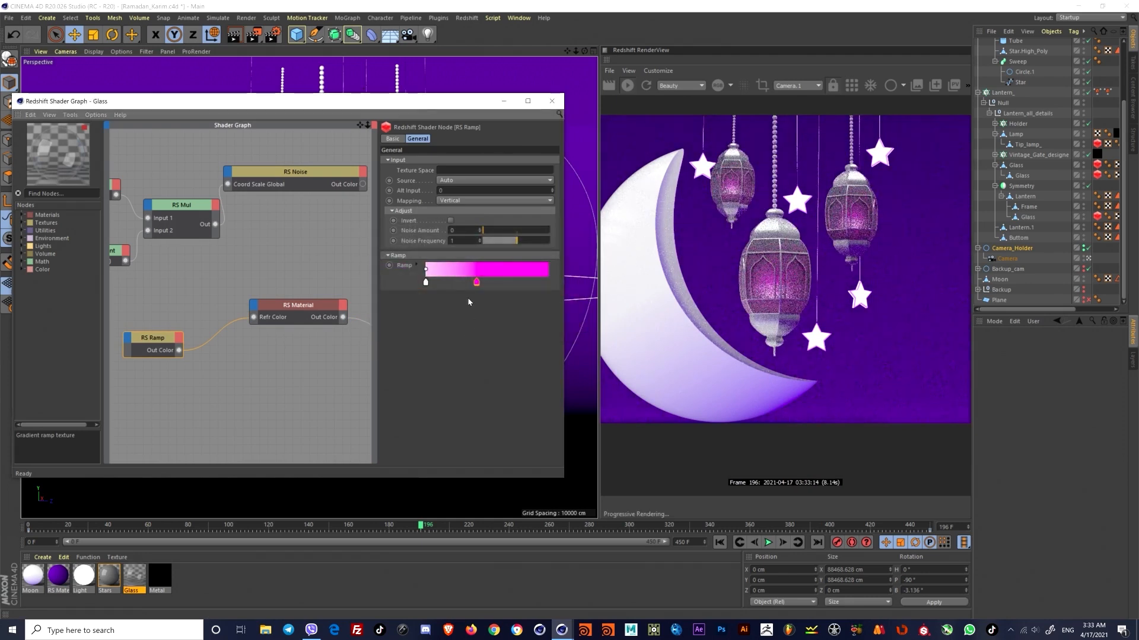
left_click_drag(476, 283, 438, 283)
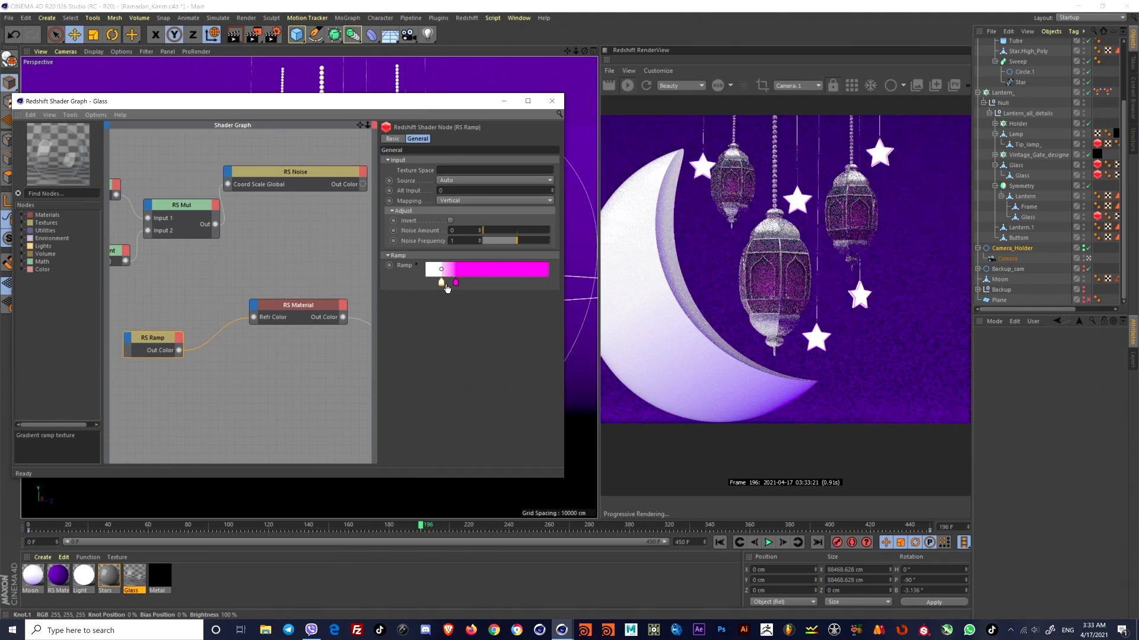
left_click_drag(456, 283, 499, 283)
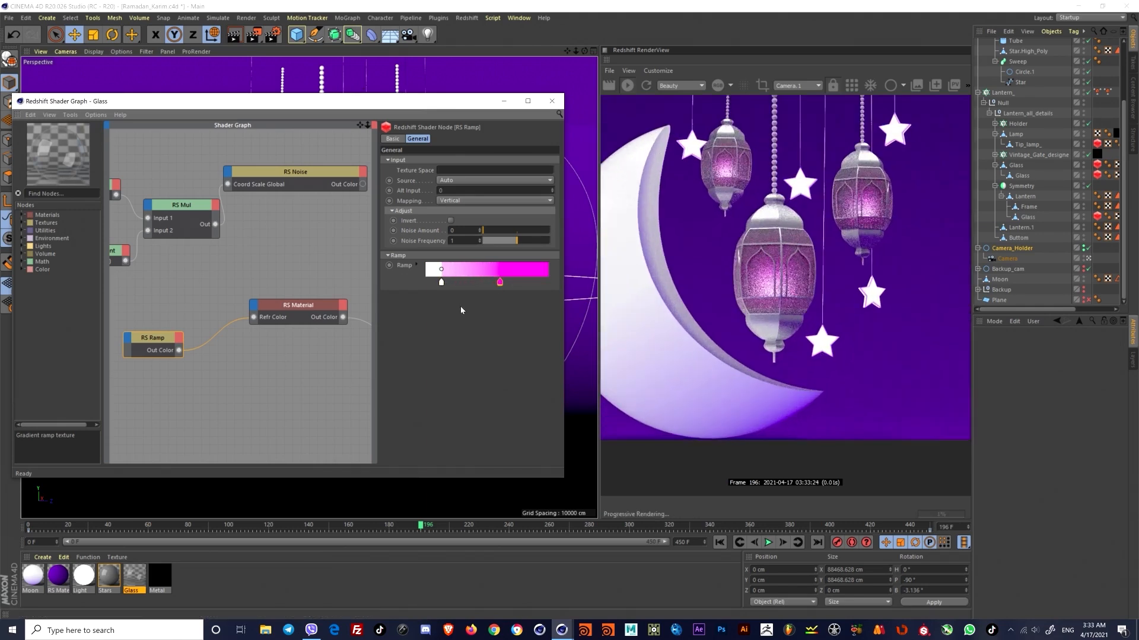
Step: Move the Glass ramp's white knot closer to its start and set the RS Material's emission weight to 2
left_click_drag(441, 282, 429, 282)
left_click(312, 306)
left_click(405, 148)
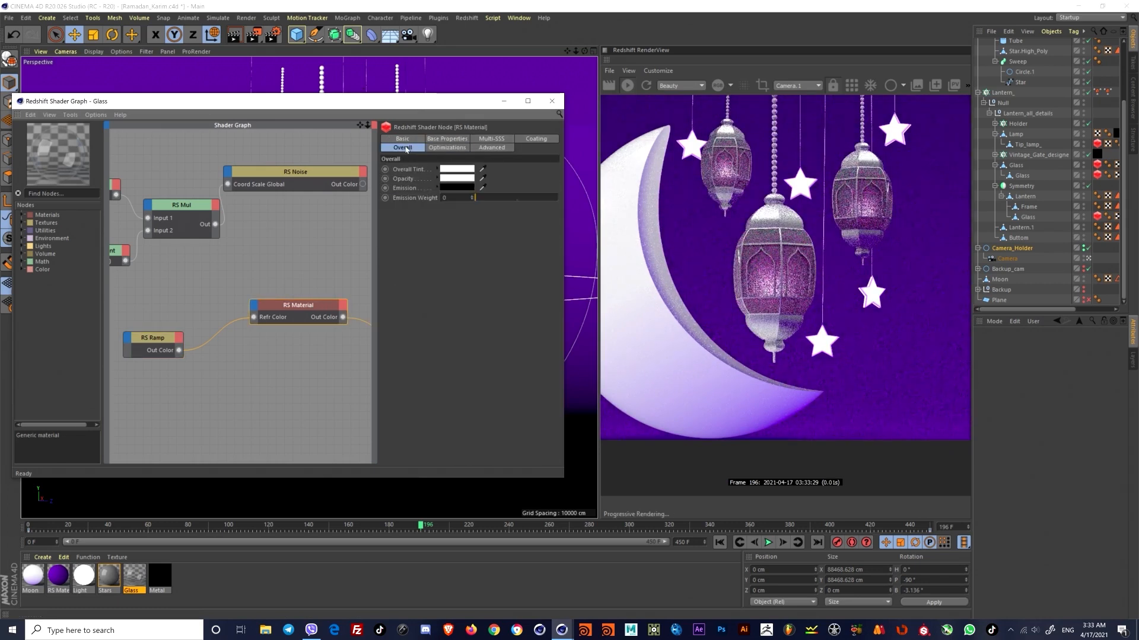
left_click_drag(487, 201, 560, 198)
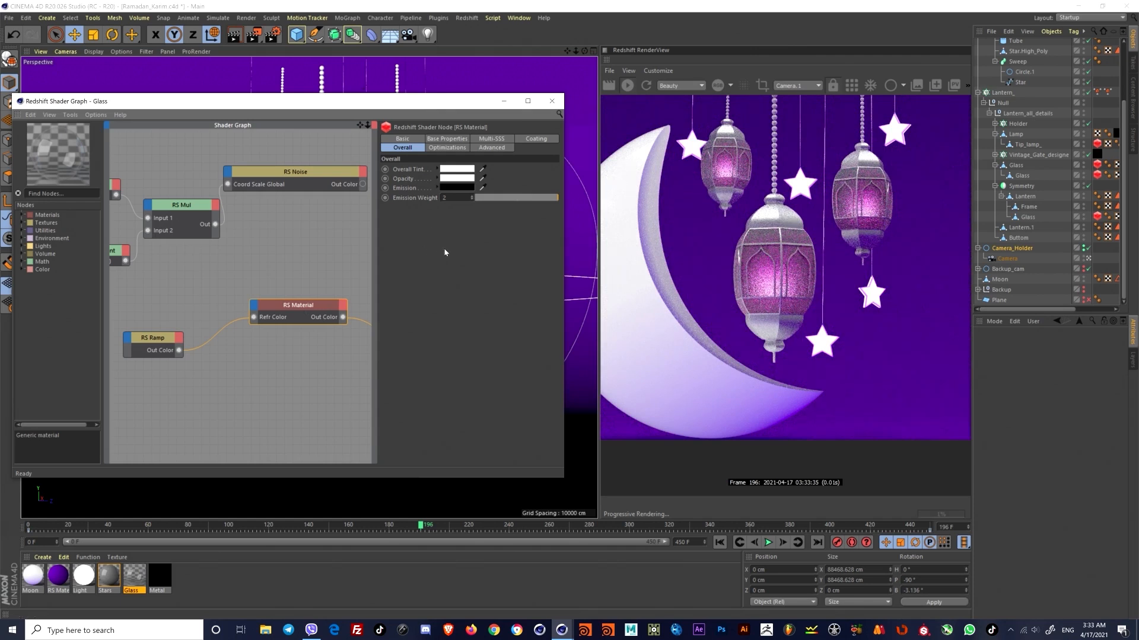
Step: Connect the RS Ramp's Out Color to the RS Material's Emission Color and set the emission weight to about 0.562
left_click(453, 188)
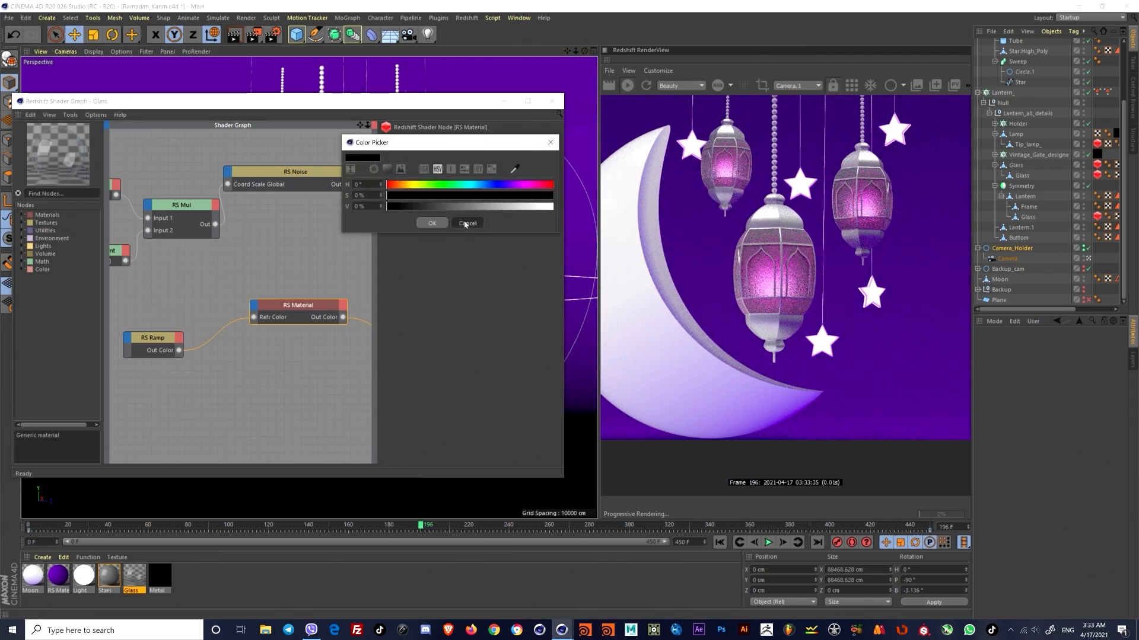
left_click(466, 223)
left_click(193, 342)
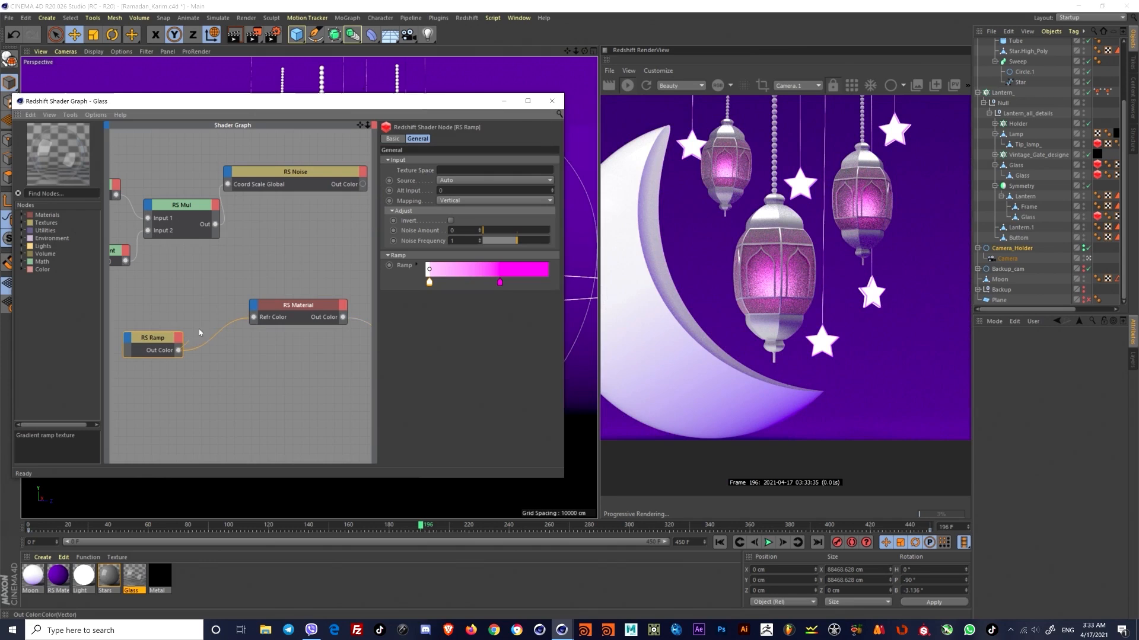
left_click(254, 304)
mouse_move(326, 380)
left_click(431, 401)
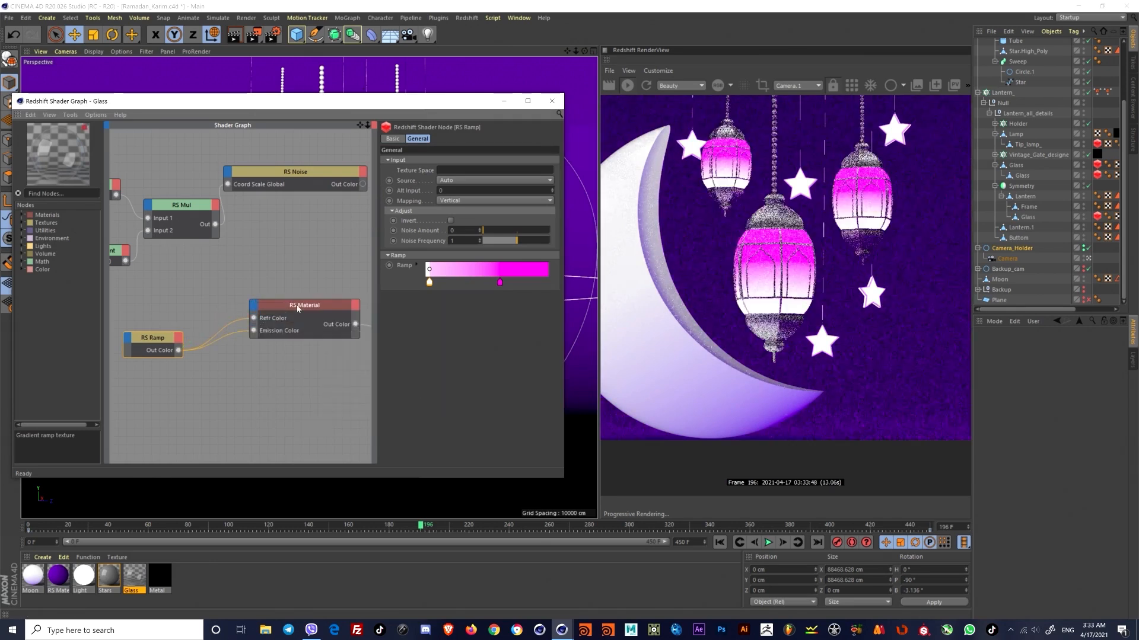
left_click(304, 305)
left_click_drag(536, 197, 489, 200)
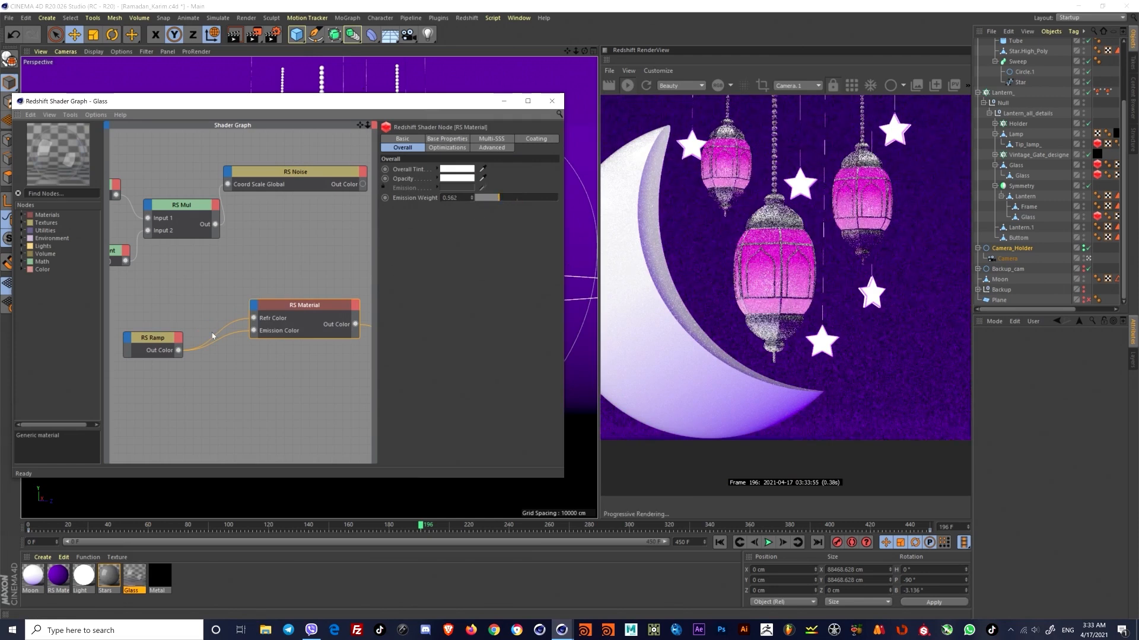
Step: Recolor the RS Ramp's colored knot at about 61% to a fully saturated yellow
left_click_drag(155, 338, 146, 339)
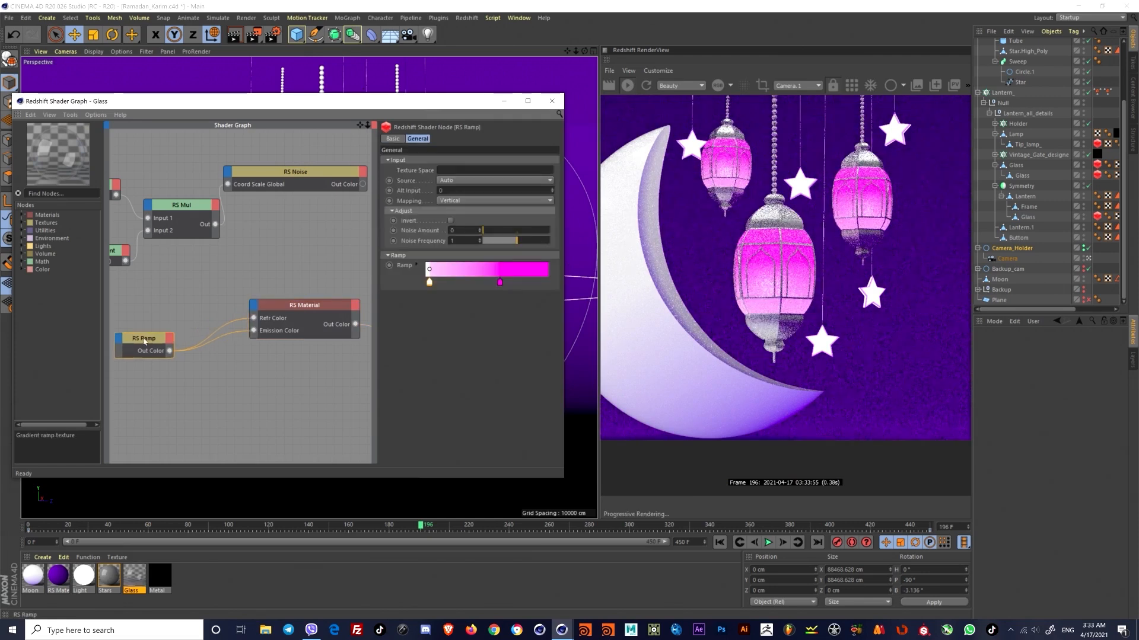
double_click(430, 283)
left_click(464, 296)
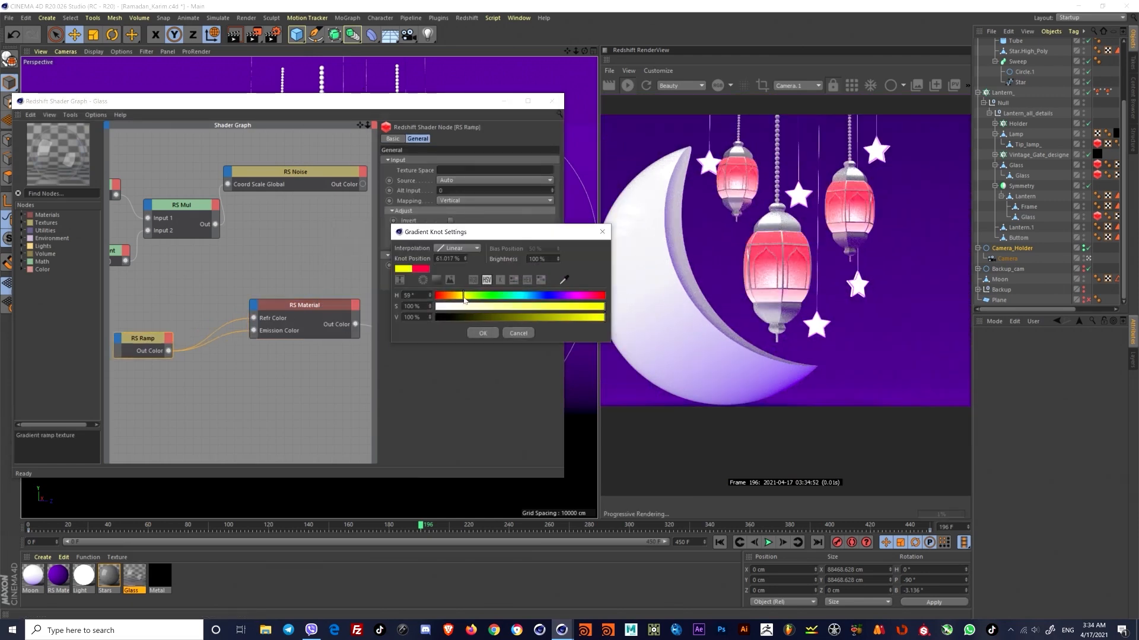
left_click(473, 334)
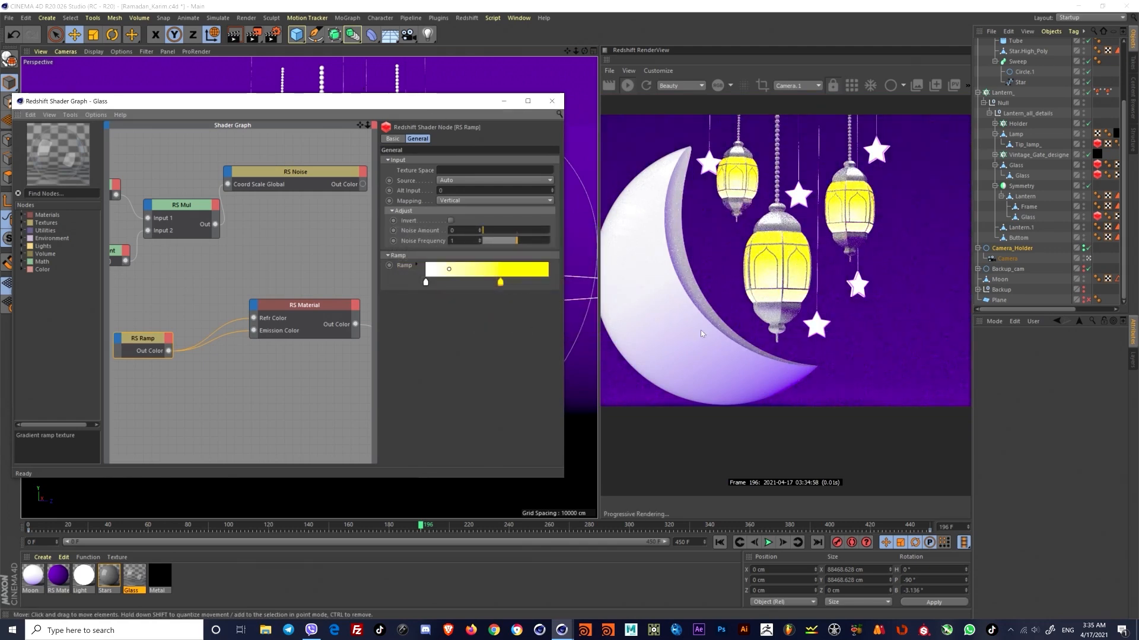
Step: Shift the ramp's yellow knot toward the white one and add a red knot at the far end of the gradient
scroll(700, 334, "down", 2)
scroll(736, 308, "up", 4)
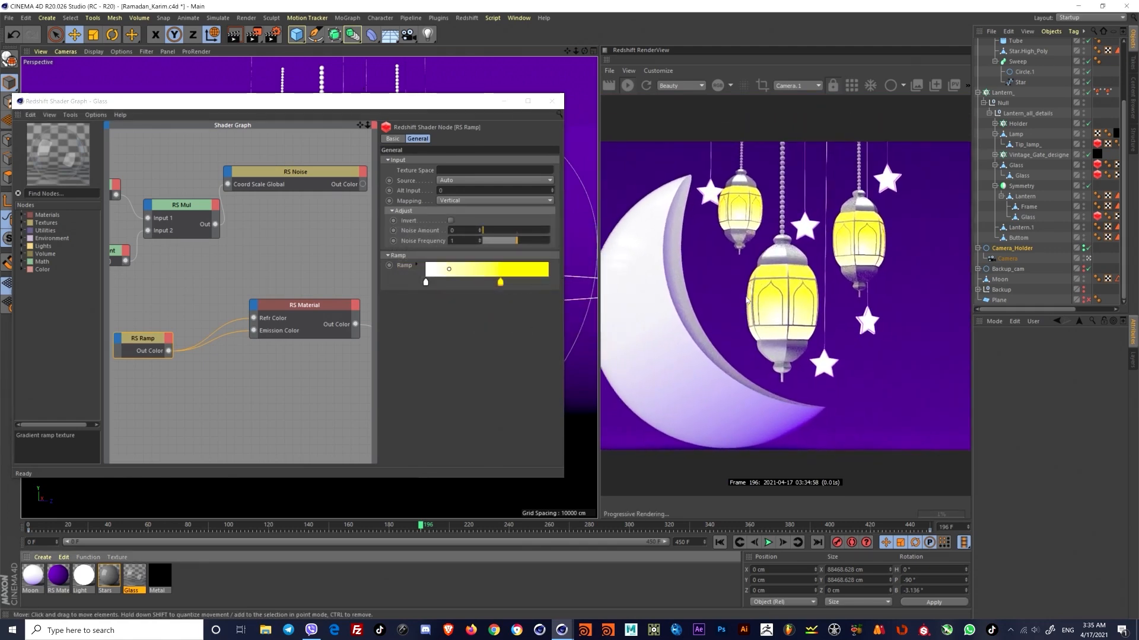
left_click_drag(500, 282, 482, 282)
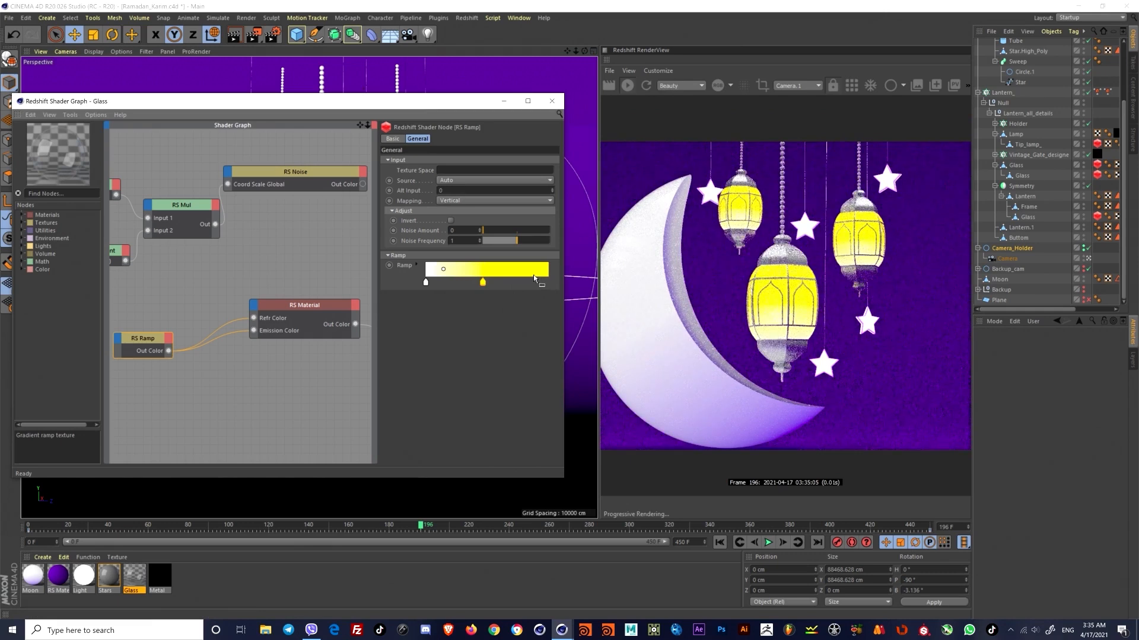
double_click(514, 283)
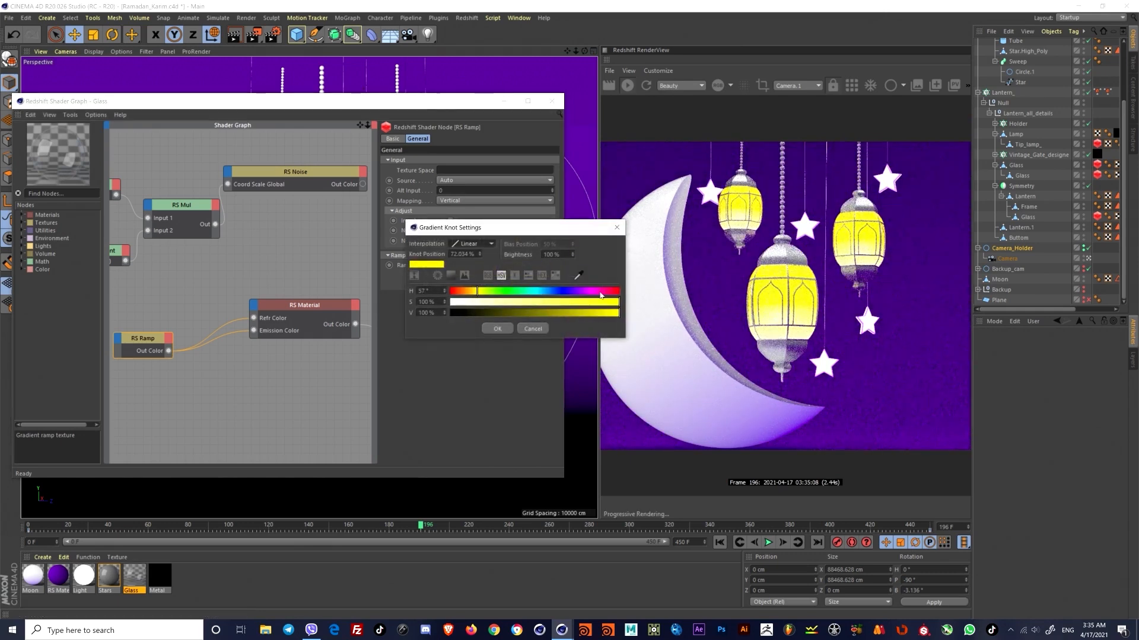
left_click(497, 329)
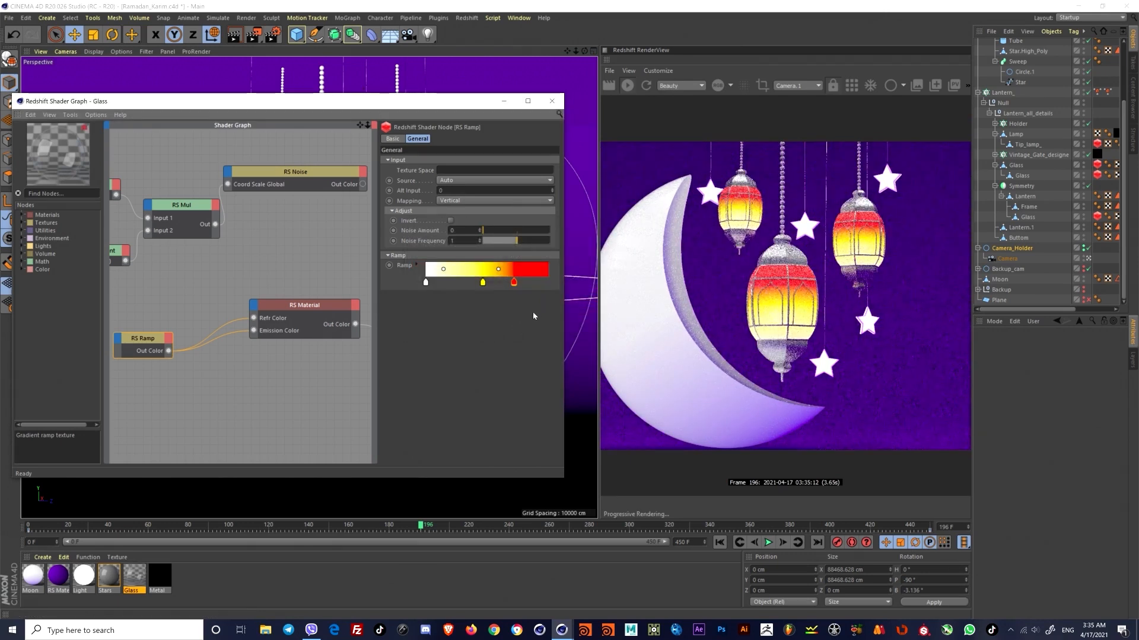
left_click_drag(516, 284, 549, 283)
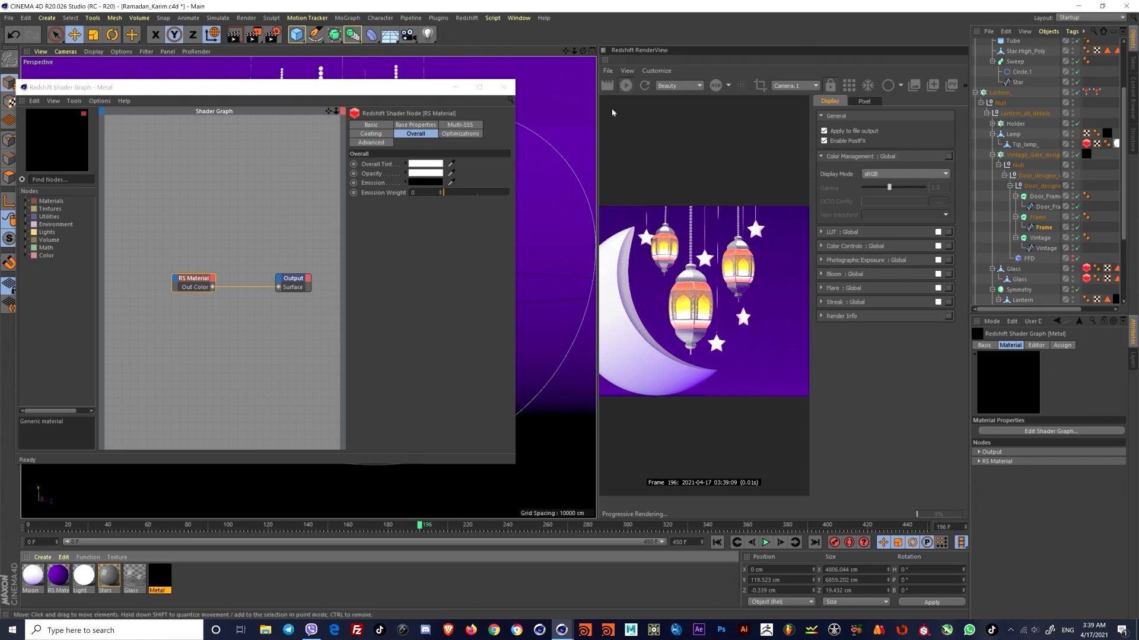
Step: Widen the Redshift RenderView and expand its Color Controls settings
left_click_drag(598, 217, 495, 238)
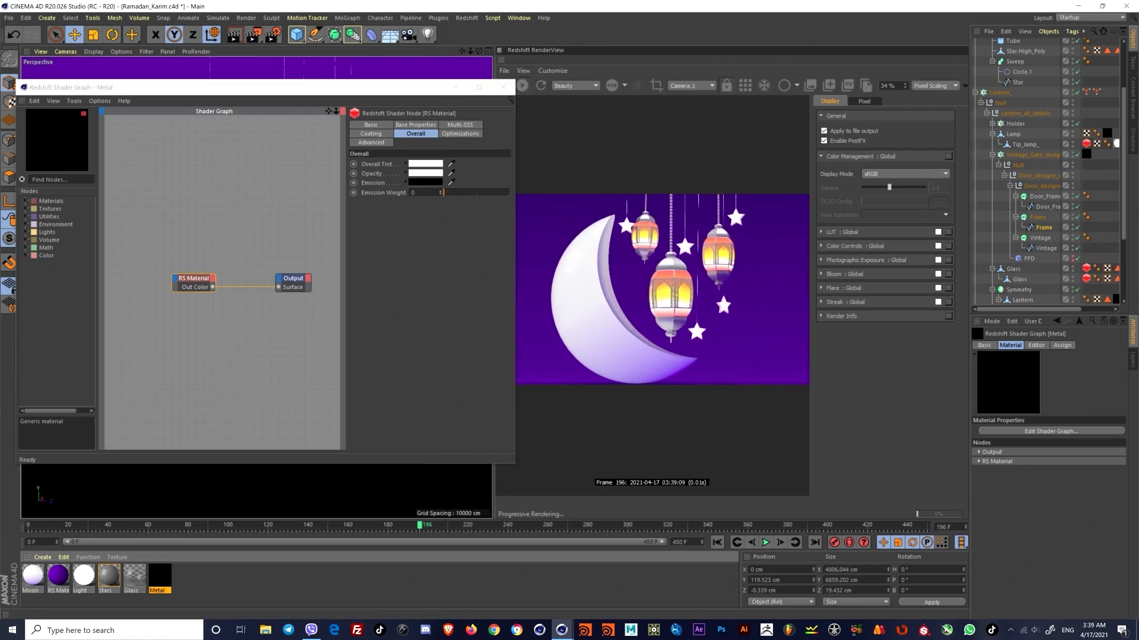
left_click(822, 231)
left_click(822, 232)
left_click(821, 246)
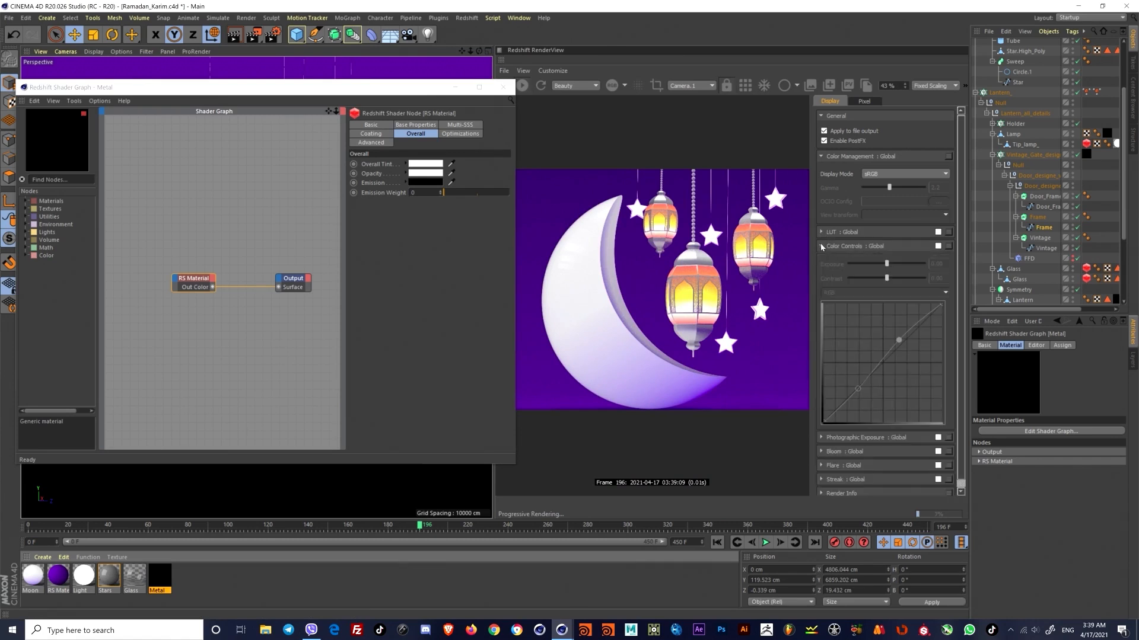
Step: Enable Color Controls for the render and bend the RGB curve into a gentle S-shape
left_click(937, 246)
mouse_move(900, 342)
left_mouse_down()
mouse_move(922, 364)
mouse_move(910, 334)
left_mouse_up()
left_click(864, 393)
mouse_move(864, 393)
left_mouse_down()
mouse_move(878, 393)
mouse_move(841, 383)
mouse_move(859, 393)
left_mouse_up()
mouse_move(910, 334)
left_mouse_down()
mouse_move(927, 357)
mouse_move(913, 338)
left_mouse_up()
left_click_drag(860, 392, 863, 386)
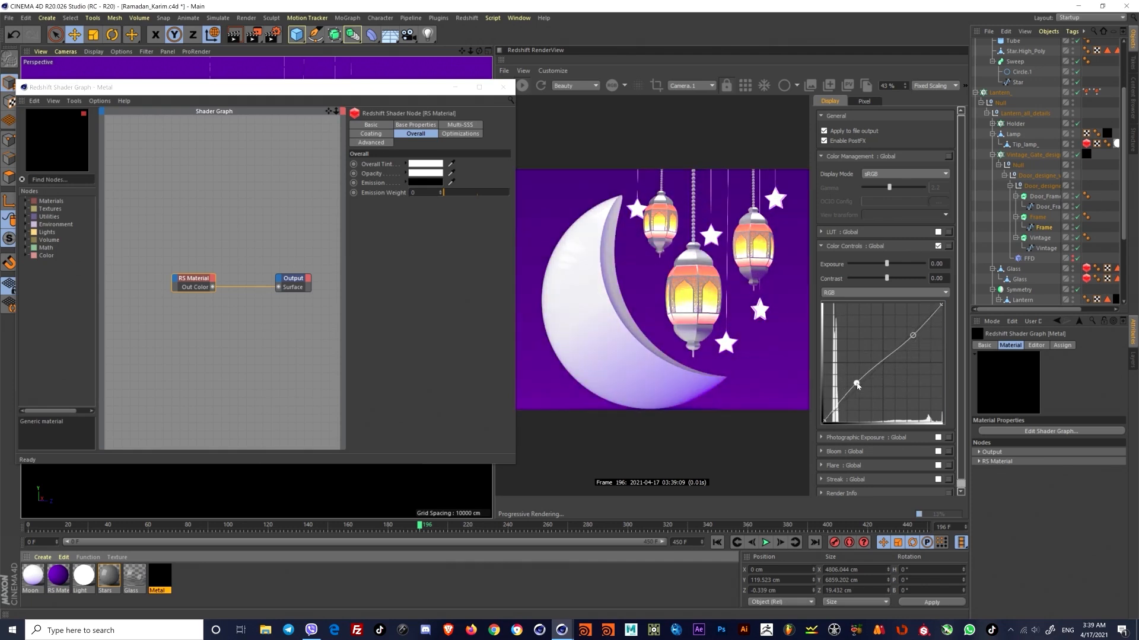
left_click_drag(912, 335, 911, 334)
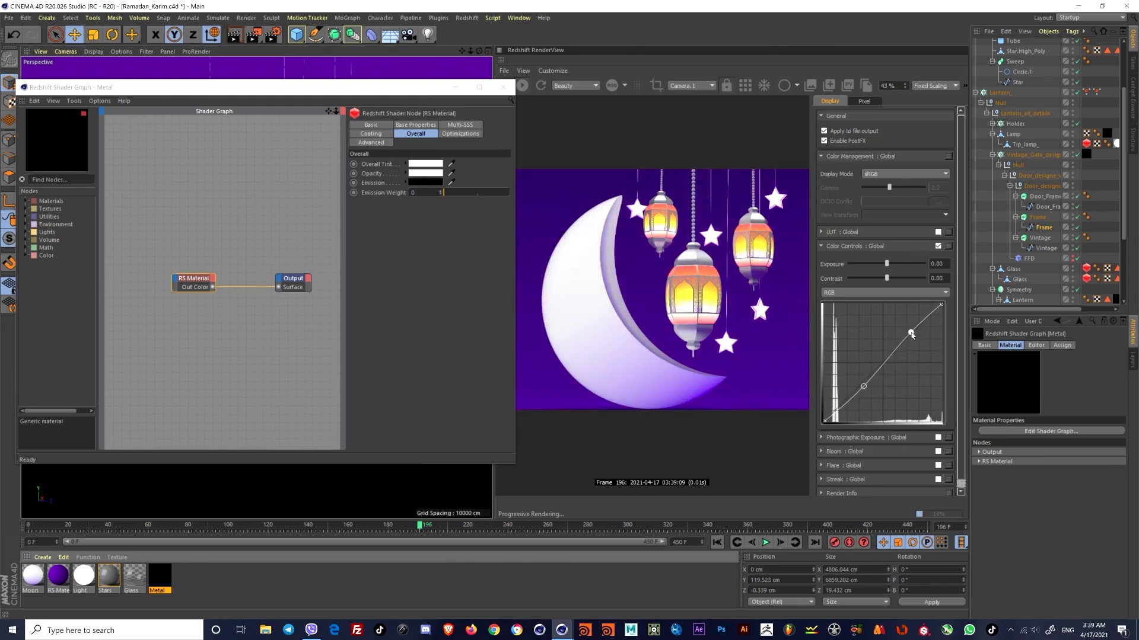
Step: Switch off Color Controls and reset the RGB curve to a straight line
left_click(937, 245)
left_click(949, 246)
left_click(1000, 256)
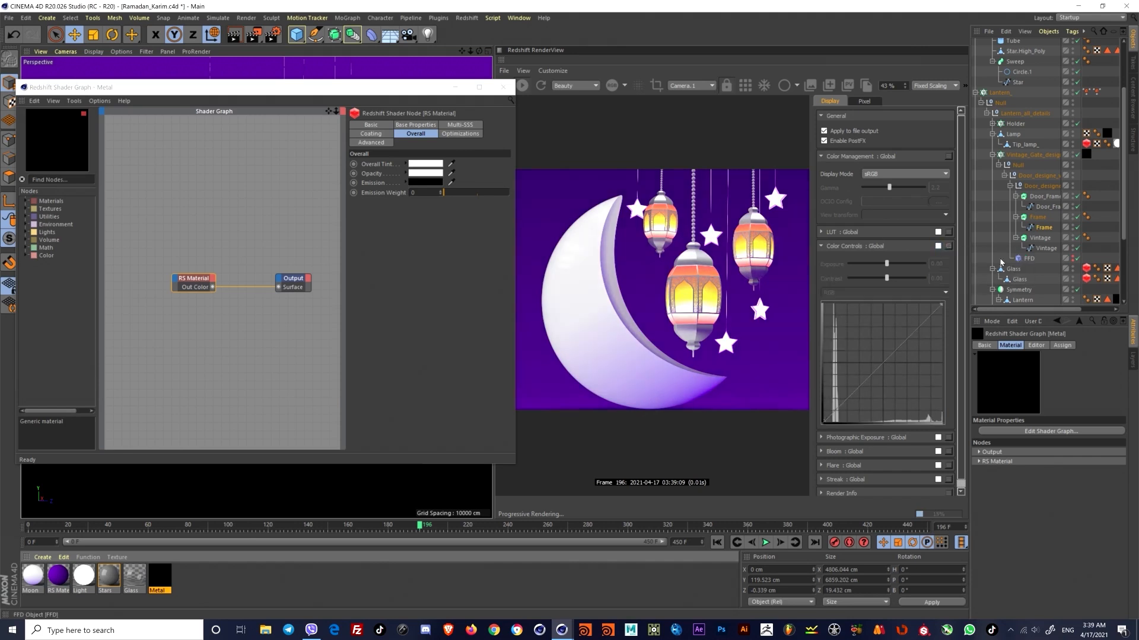
Step: Try darkening the render with a Color Controls exposure of -0.52, and switch Color Controls off again
left_click(938, 246)
mouse_move(888, 265)
left_mouse_down()
mouse_move(872, 267)
mouse_move(891, 283)
mouse_move(881, 265)
left_mouse_up()
scroll(655, 252, "down", 2)
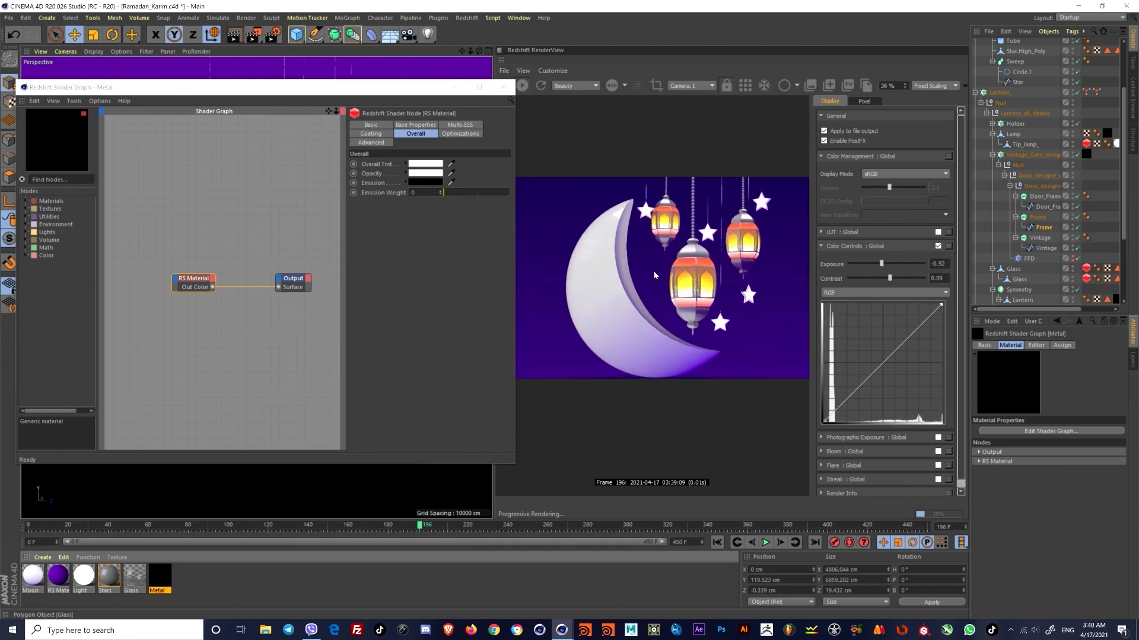
left_click(938, 246)
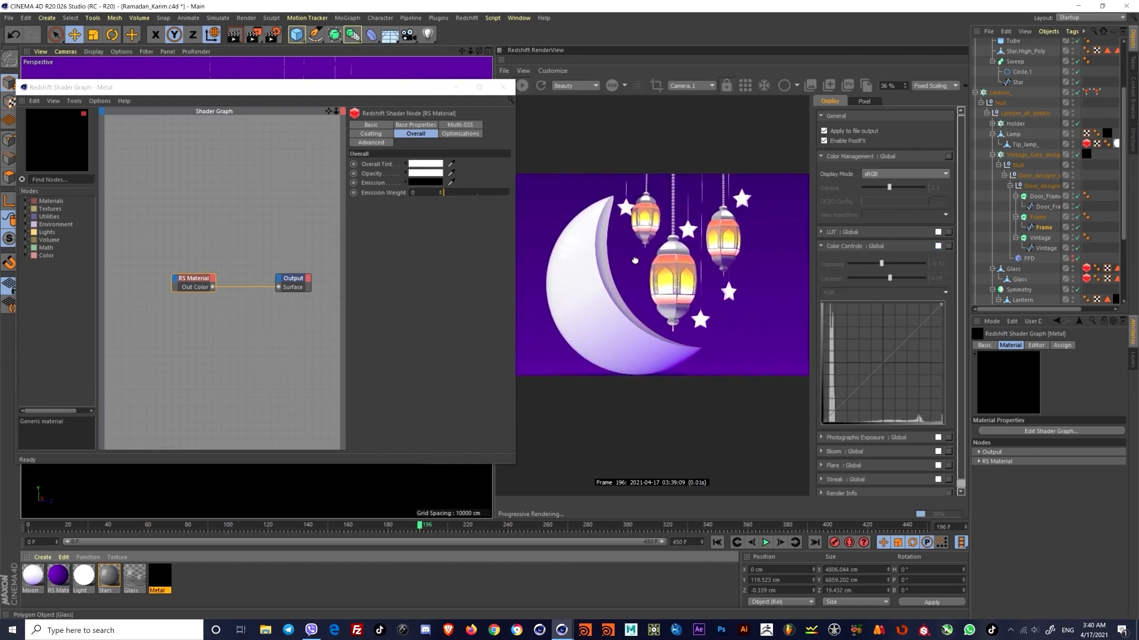
Step: Try the Lead preset in the Metal material's base properties and inspect the lanterns in the render
left_click(163, 316)
left_click(415, 125)
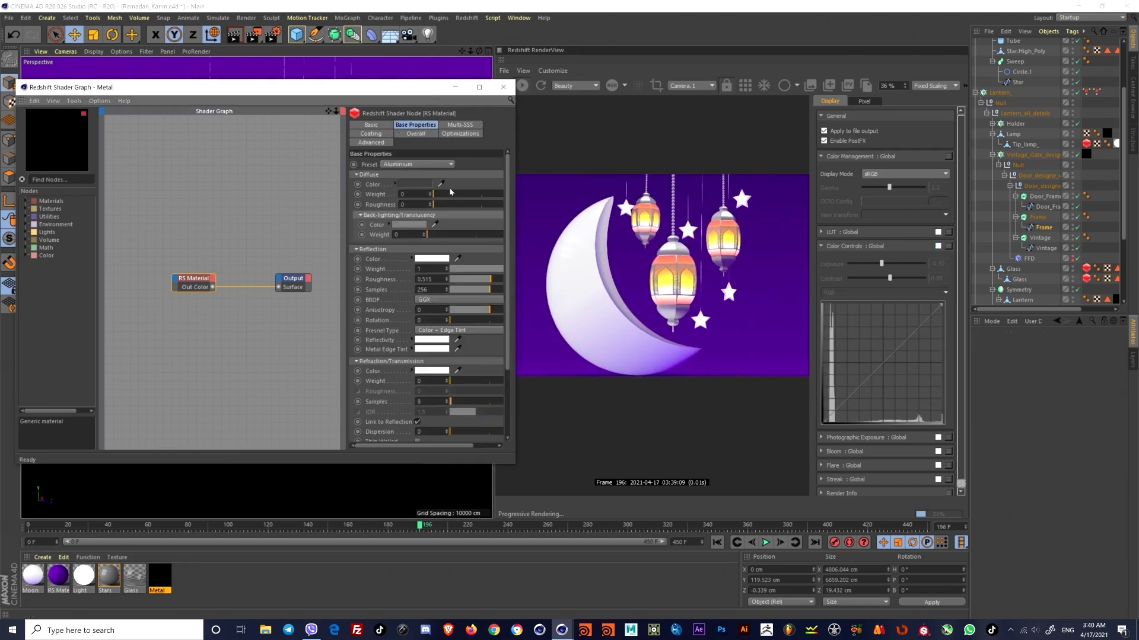
scroll(508, 268, "down", 3)
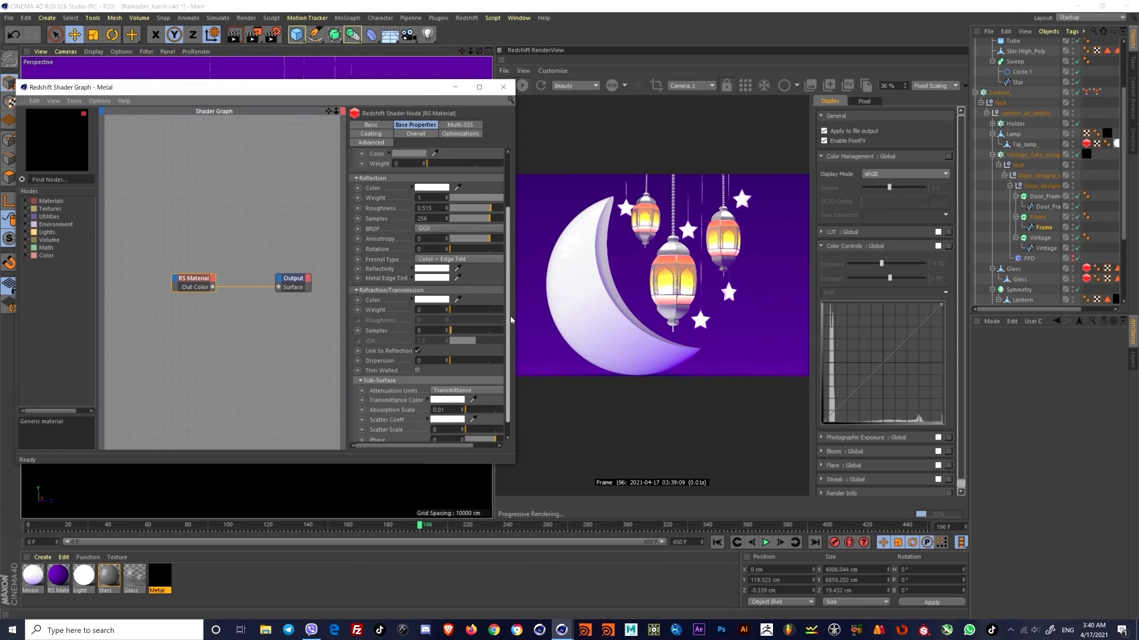
scroll(512, 235, "up", 3)
left_click(419, 165)
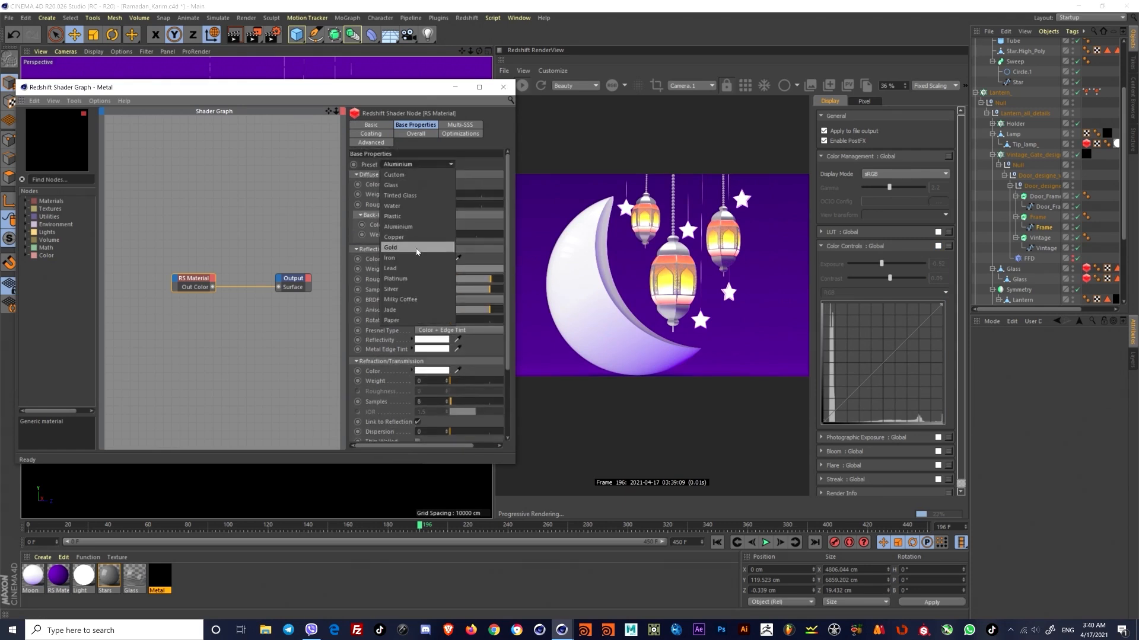
left_click(408, 268)
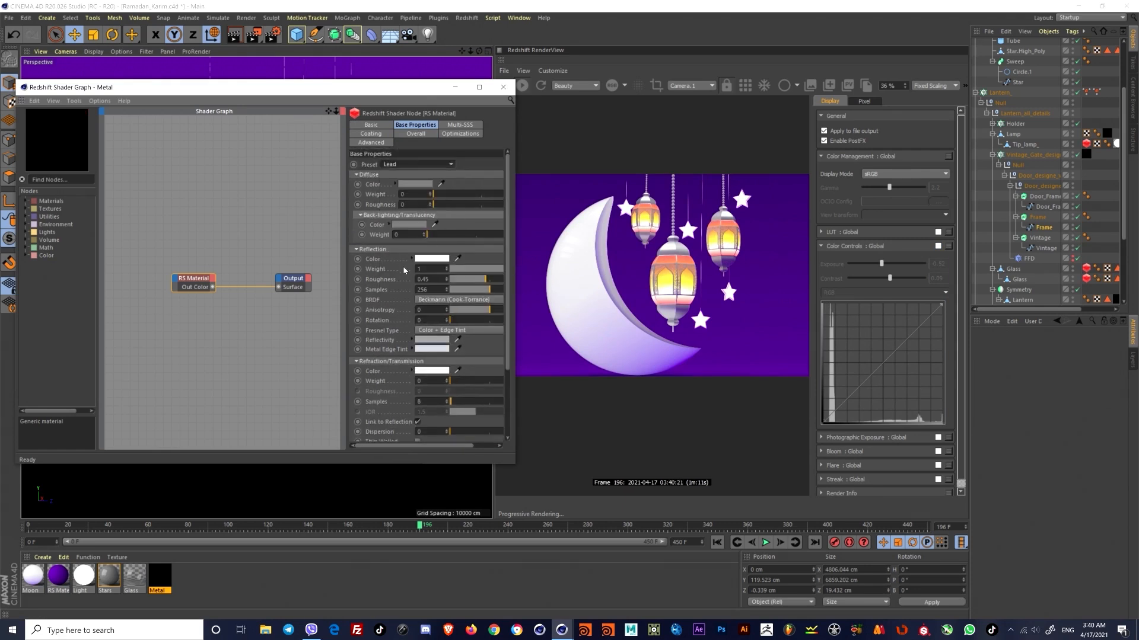
scroll(657, 280, "up", 4)
scroll(657, 280, "down", 4)
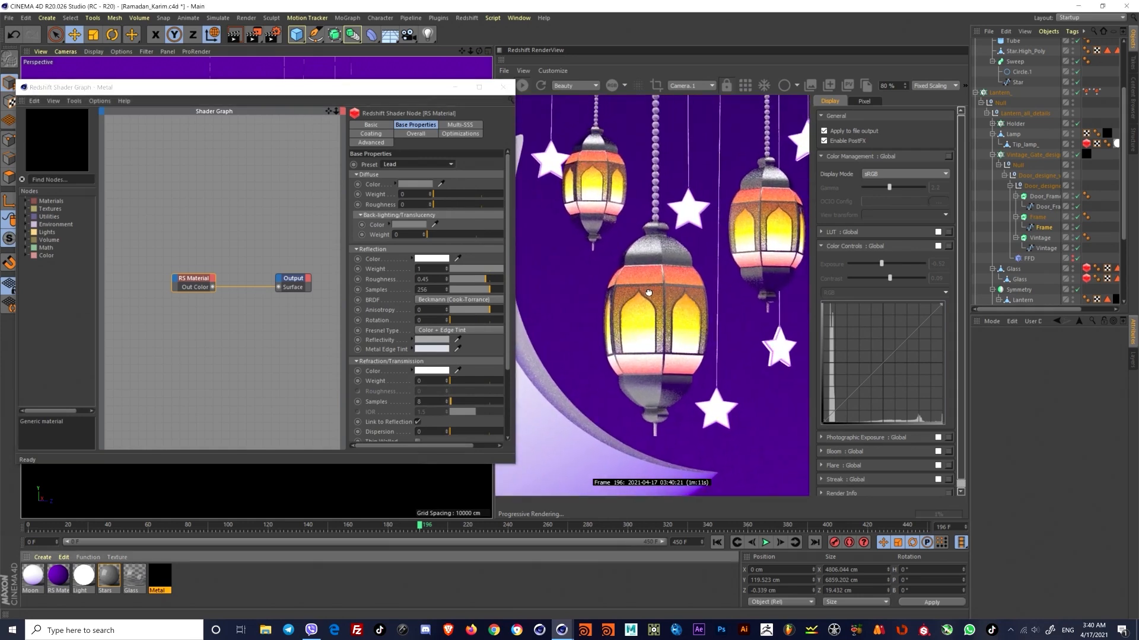
Step: Apply the Gold preset to the Metal material and set its reflection roughness to about 0.304
left_click(432, 164)
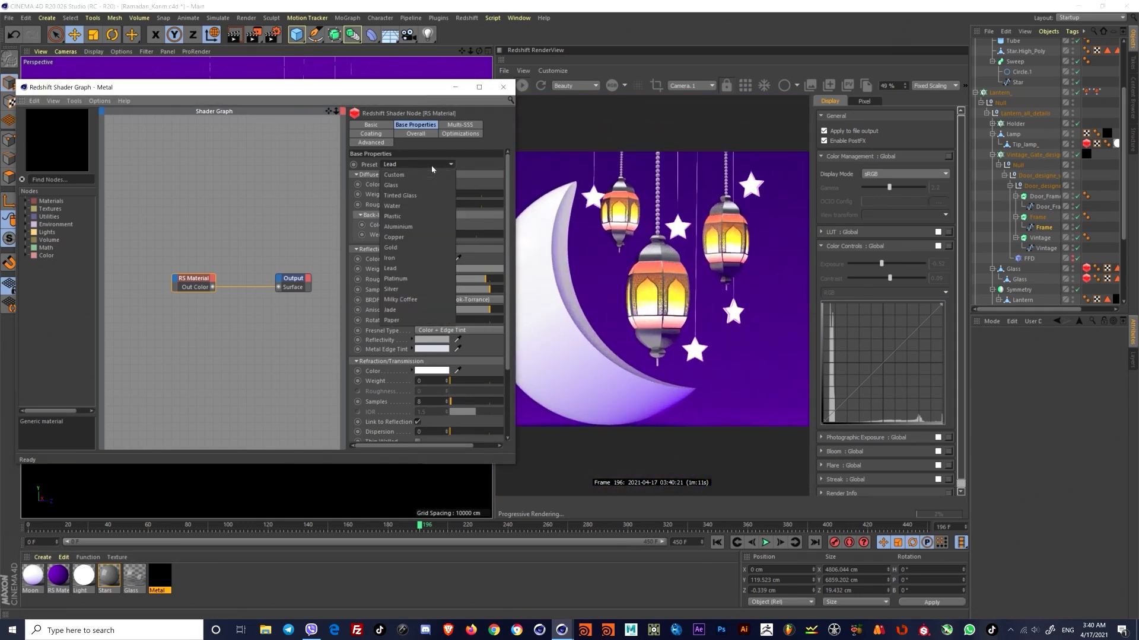
left_click(393, 247)
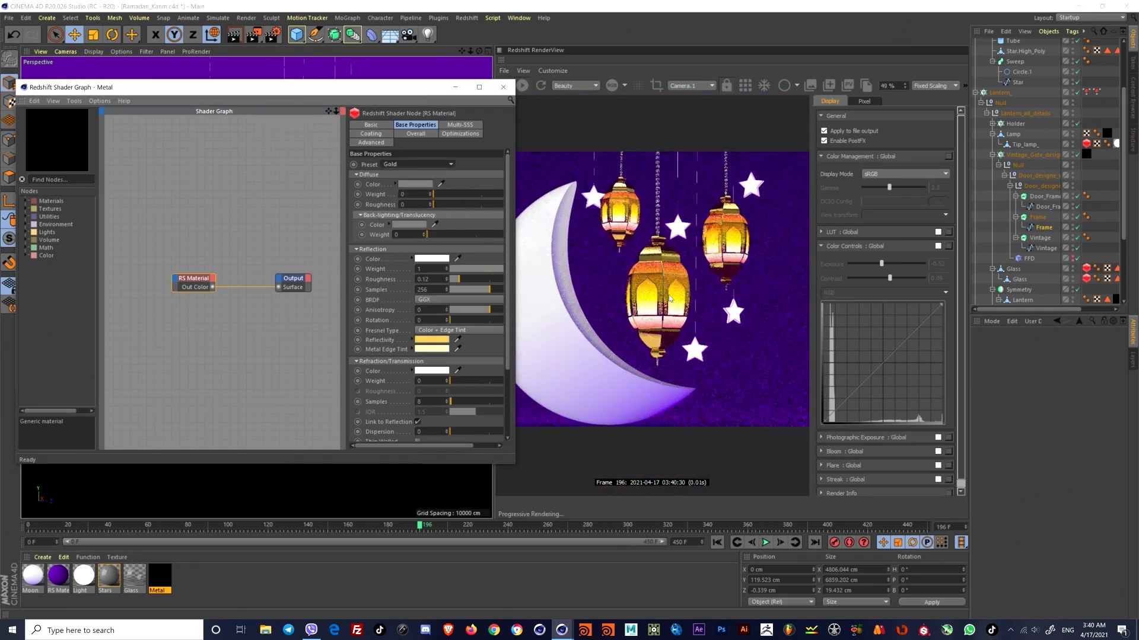
scroll(625, 223, "down", 2)
scroll(659, 278, "up", 3)
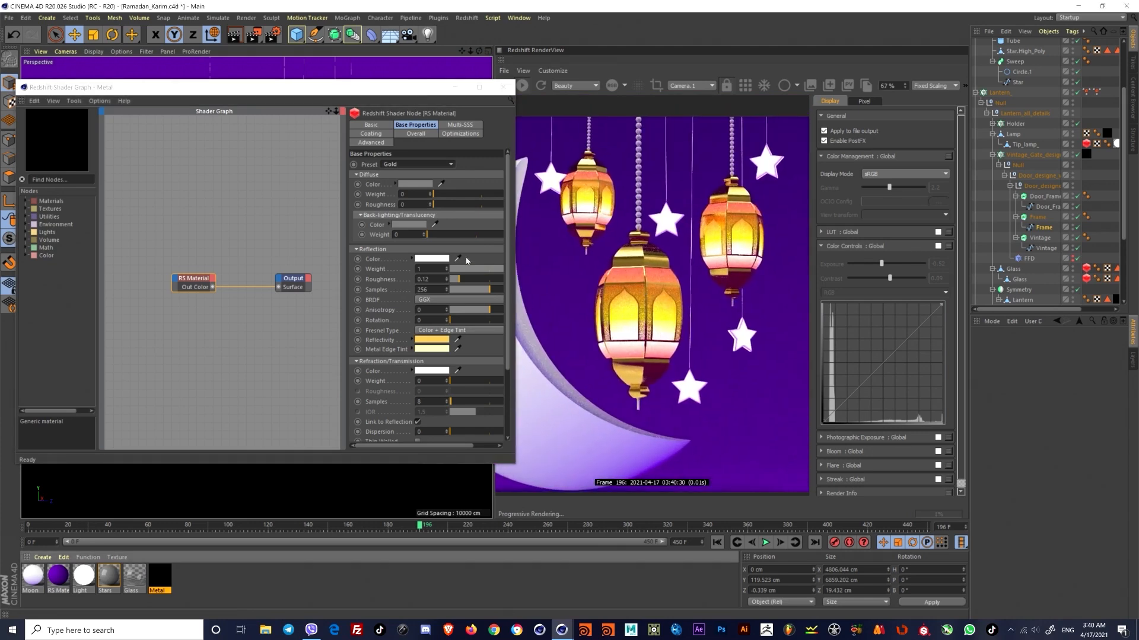
left_click_drag(463, 283, 473, 279)
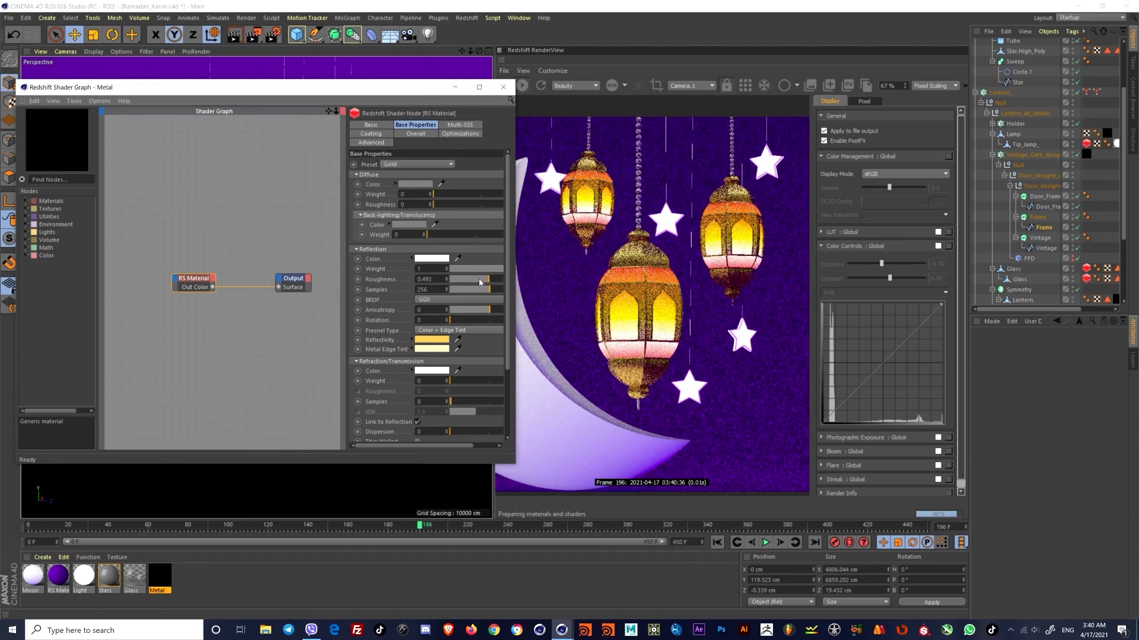
scroll(571, 275, "down", 4)
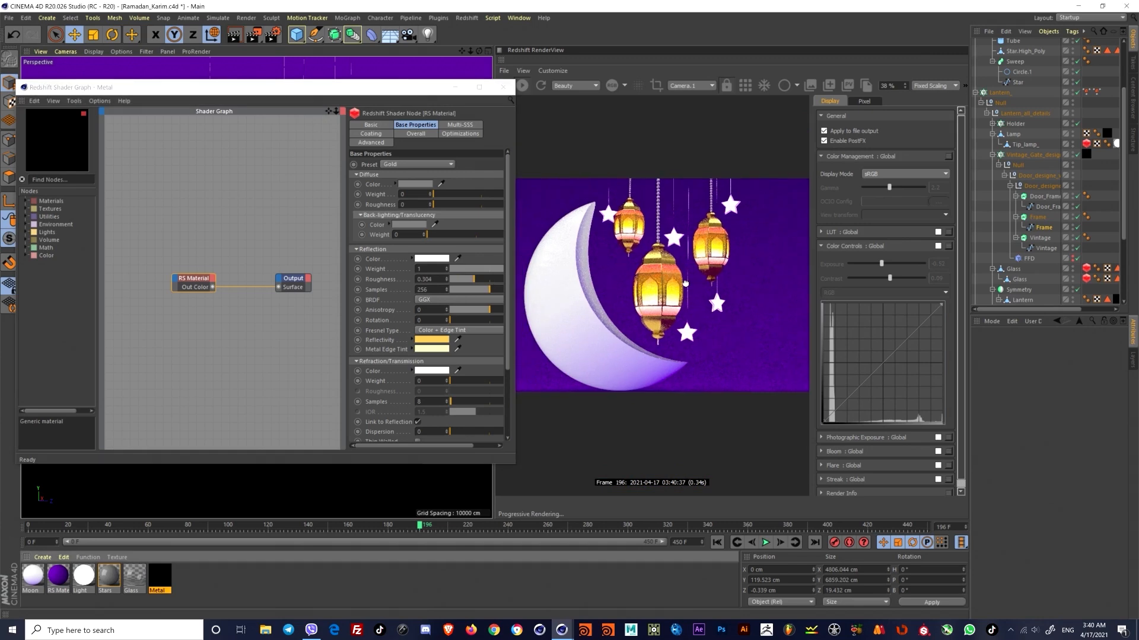
scroll(645, 273, "up", 4)
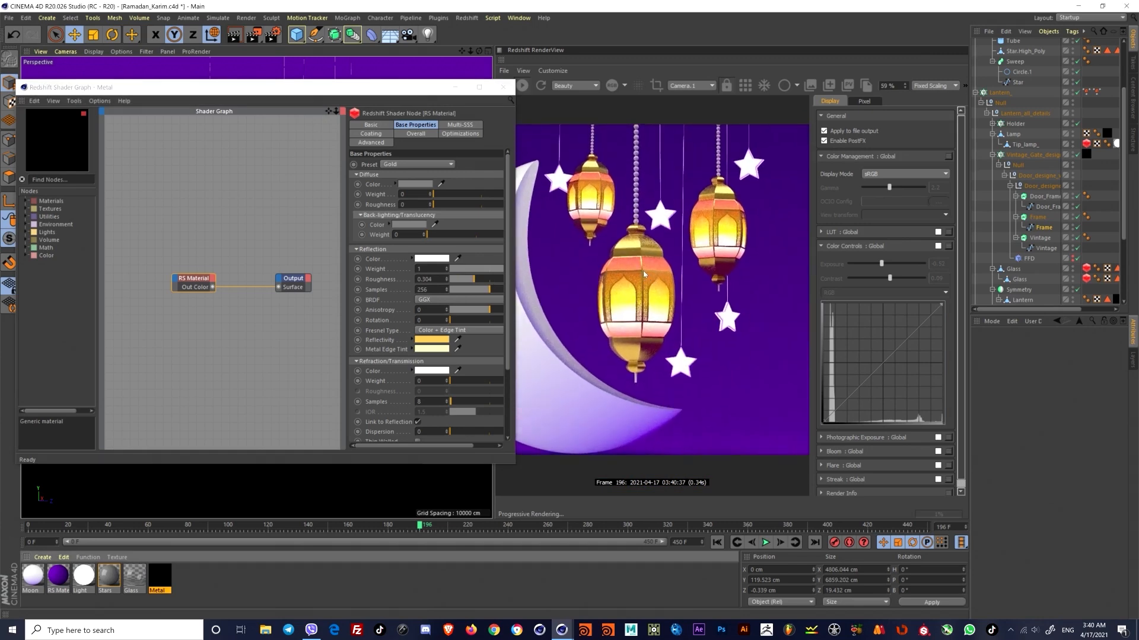
Step: Move both red end knots of the Glass material's ramp inward so red covers more of each end
left_click(134, 578)
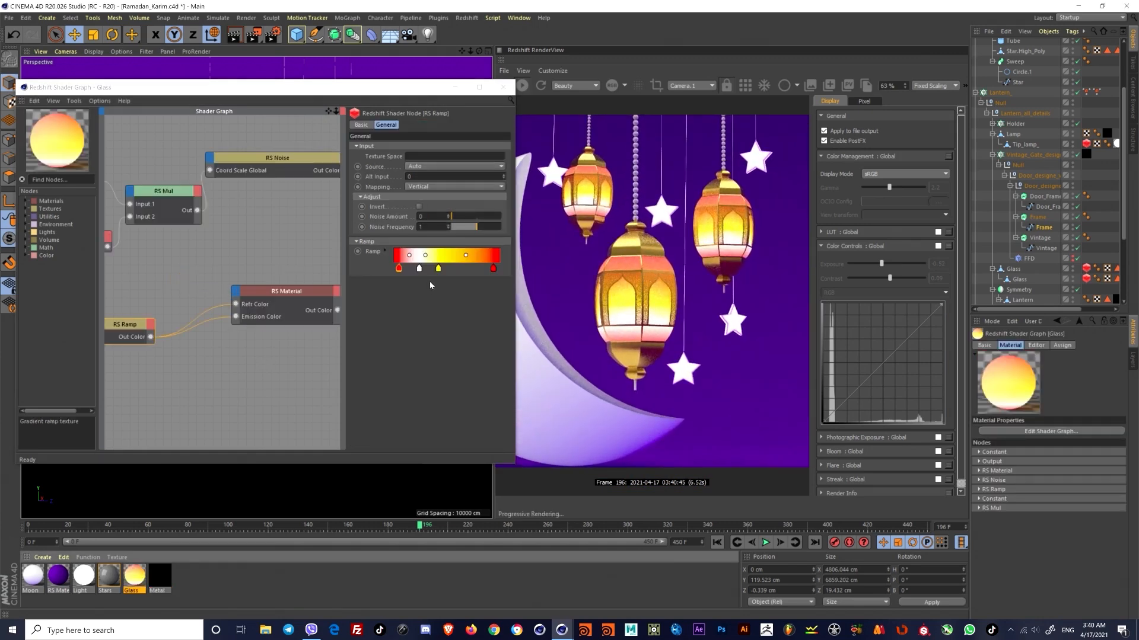
left_click_drag(494, 269, 471, 269)
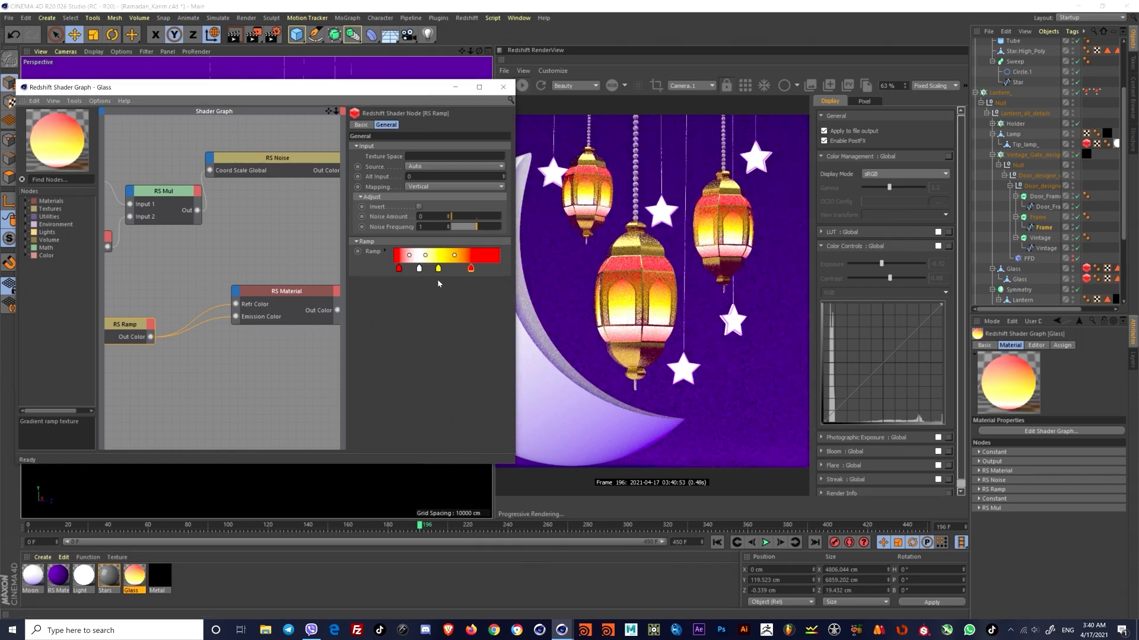
left_click_drag(403, 273, 409, 273)
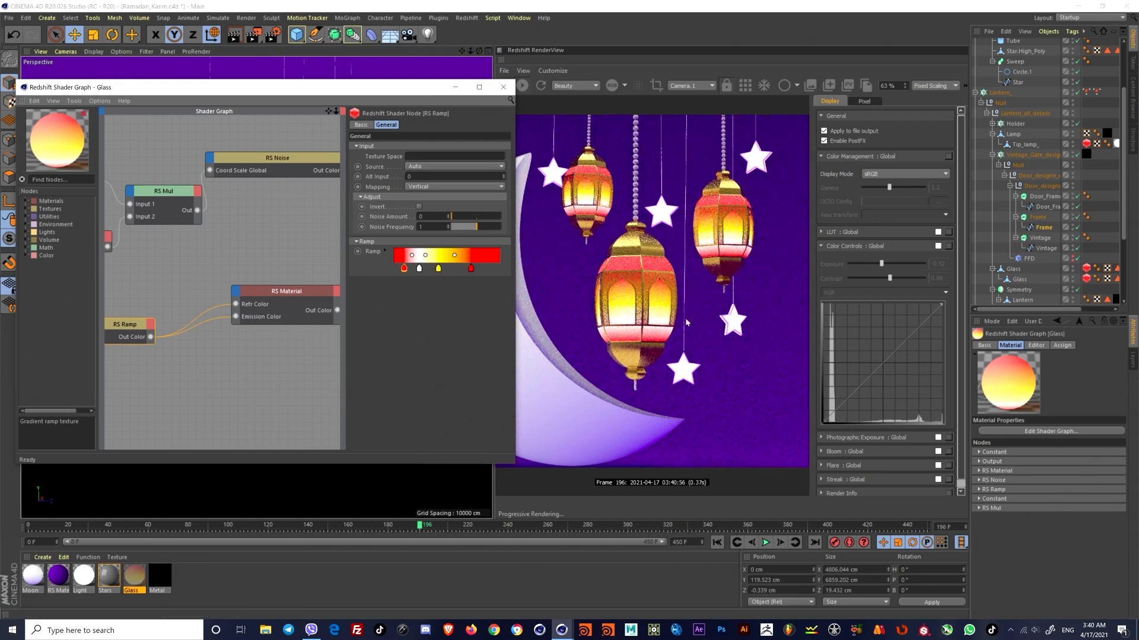
Step: Examine the lanterns' gradient glass and gold frames in the render, both up close and within the whole composition
scroll(640, 303, "down", 2)
scroll(639, 303, "up", 3)
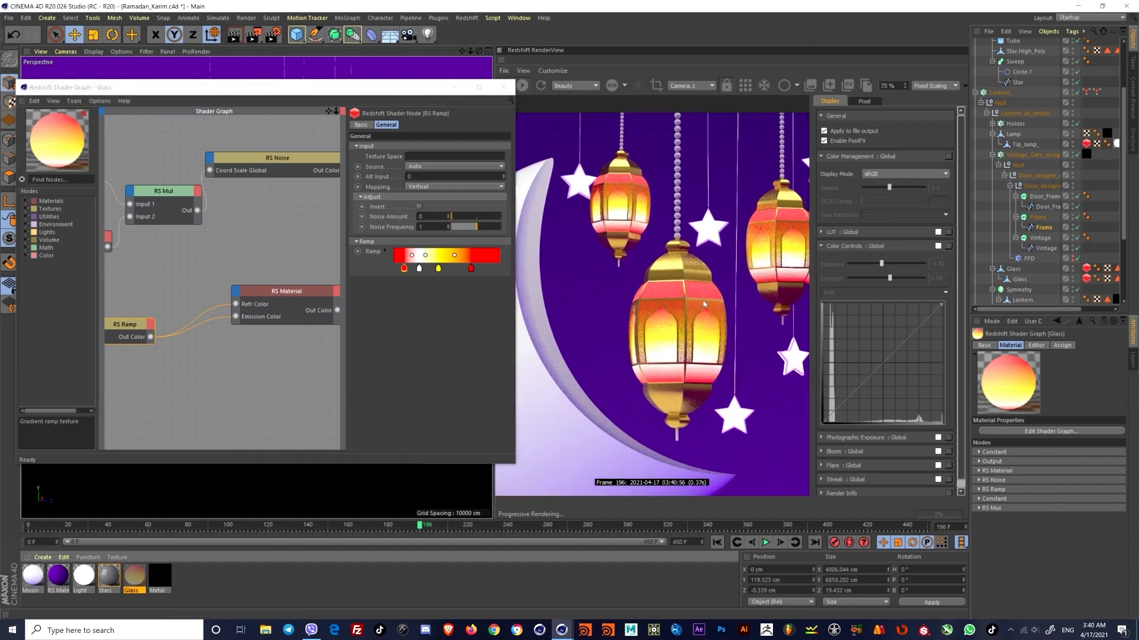
scroll(703, 303, "down", 4)
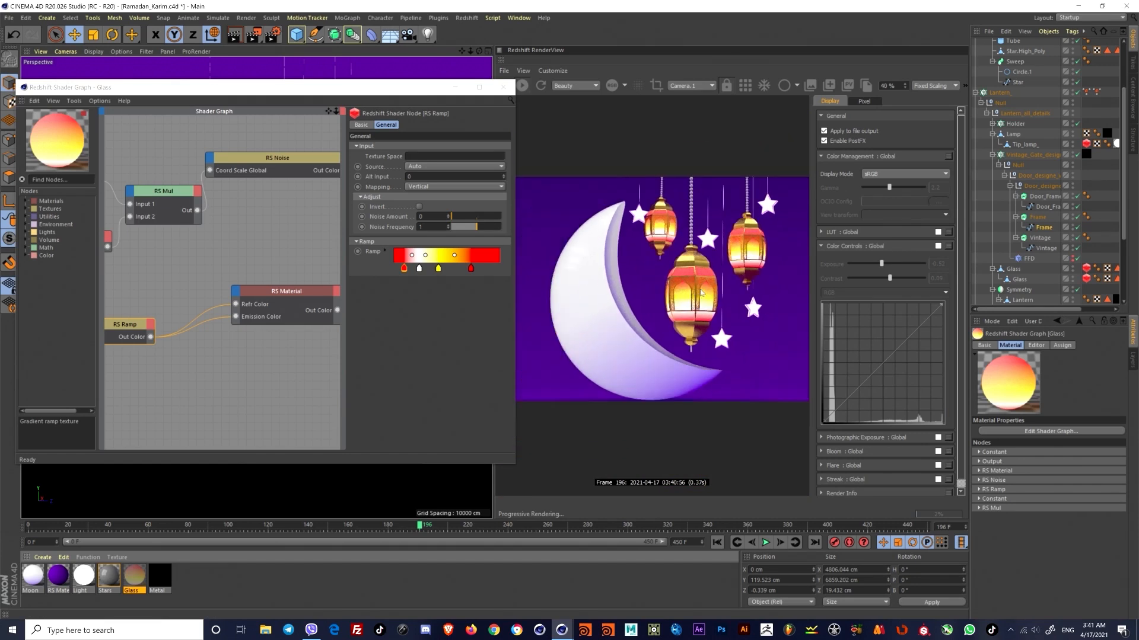
scroll(707, 296, "up", 3)
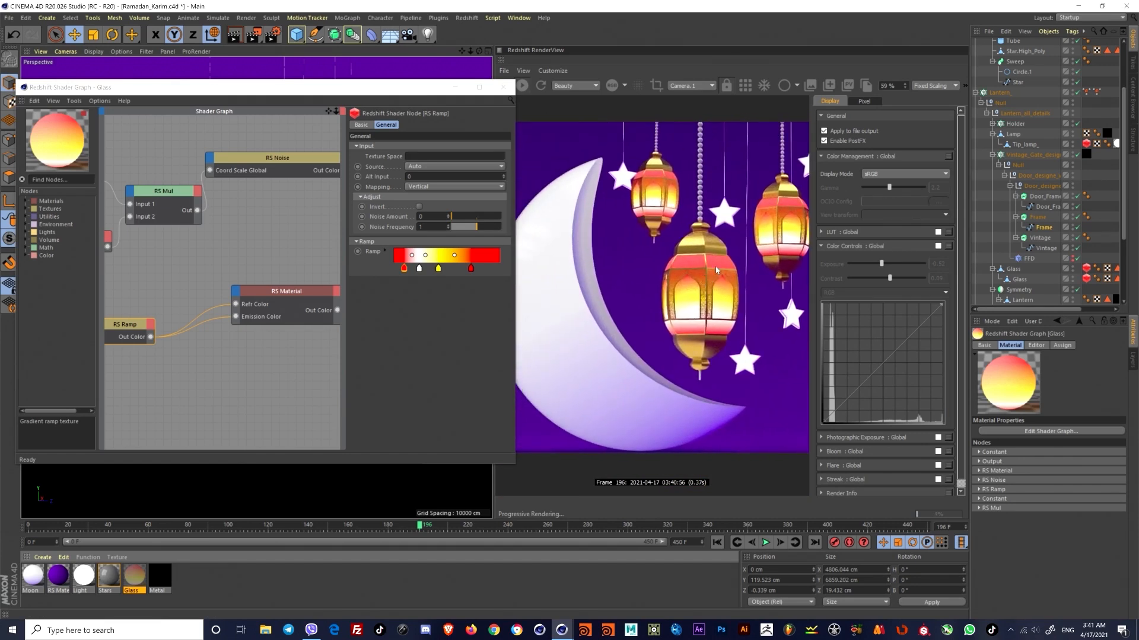
scroll(707, 283, "down", 1)
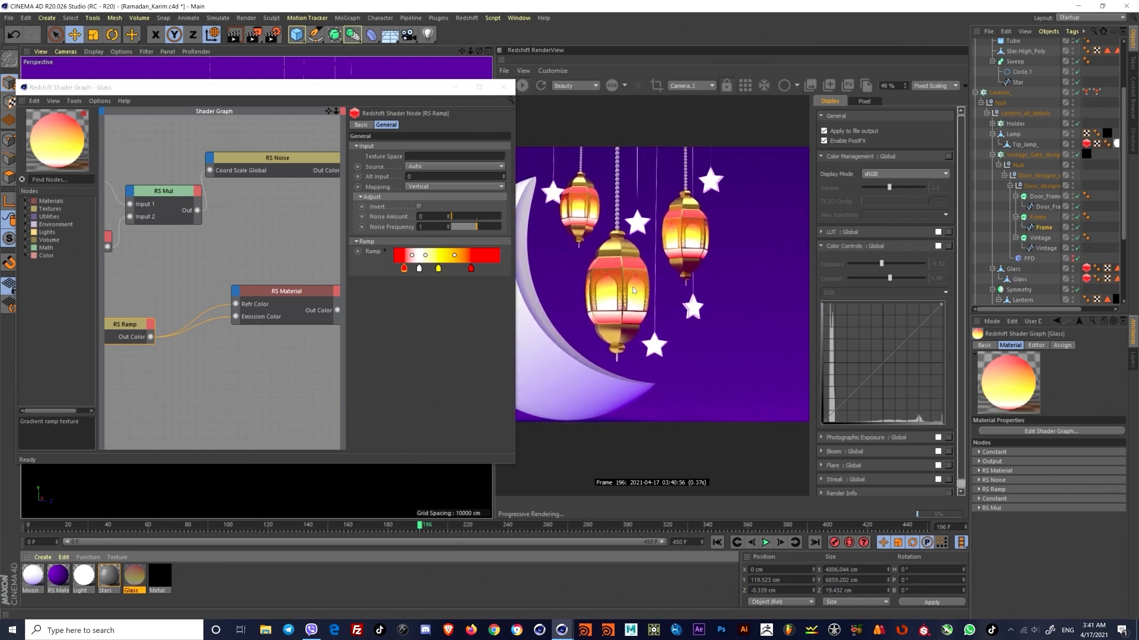
scroll(671, 288, "down", 3)
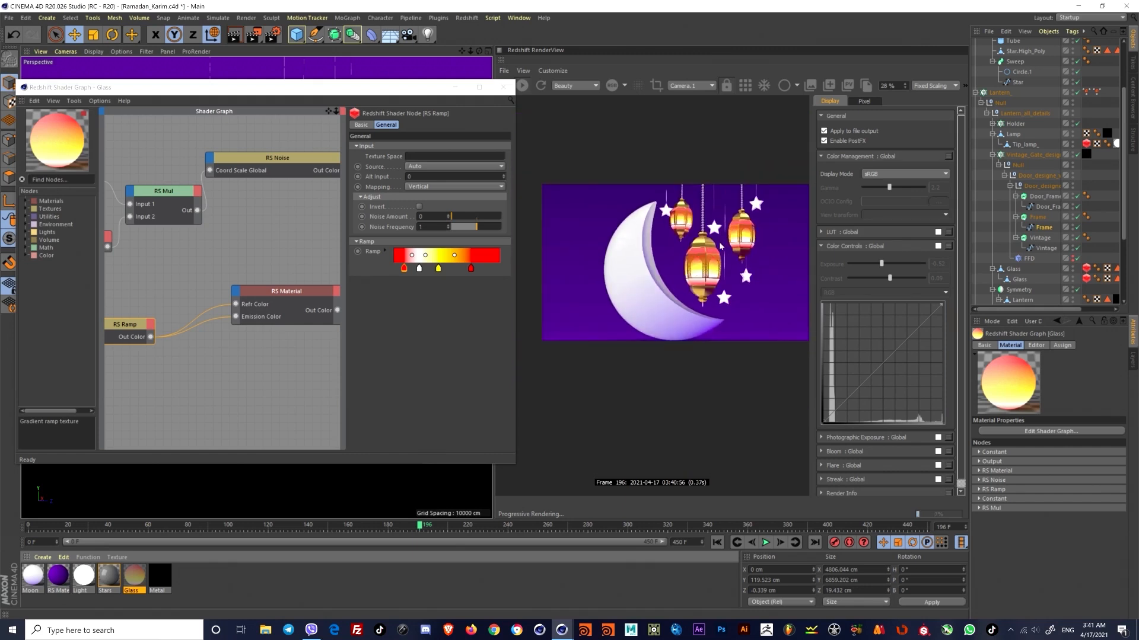
scroll(721, 246, "up", 1)
left_click_drag(720, 246, 658, 286)
scroll(642, 275, "down", 1)
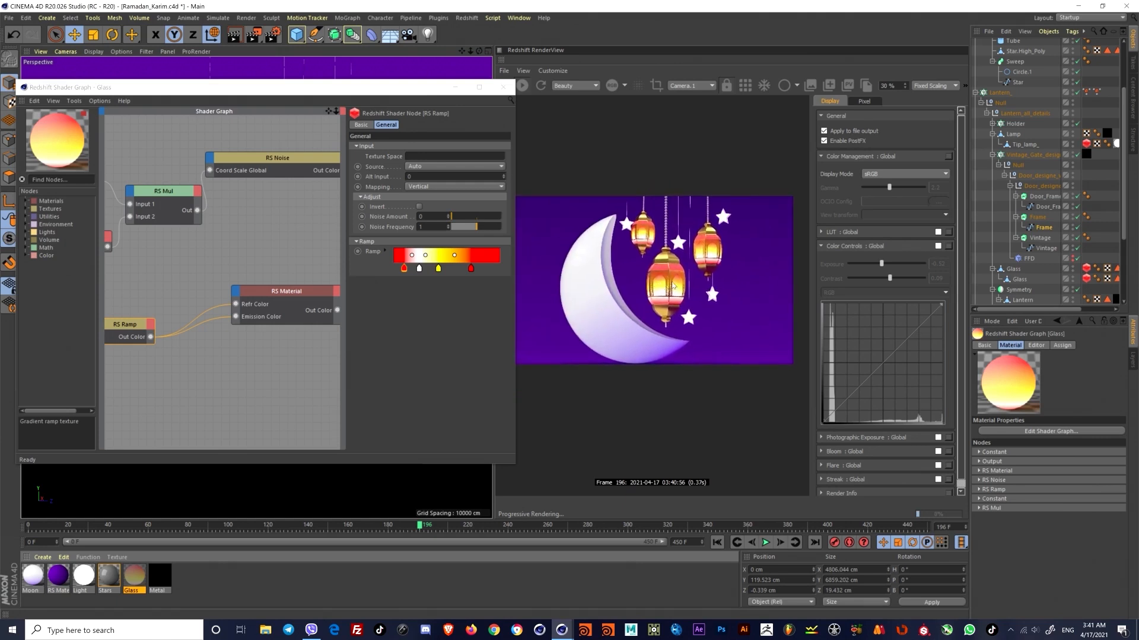
left_click(343, 564)
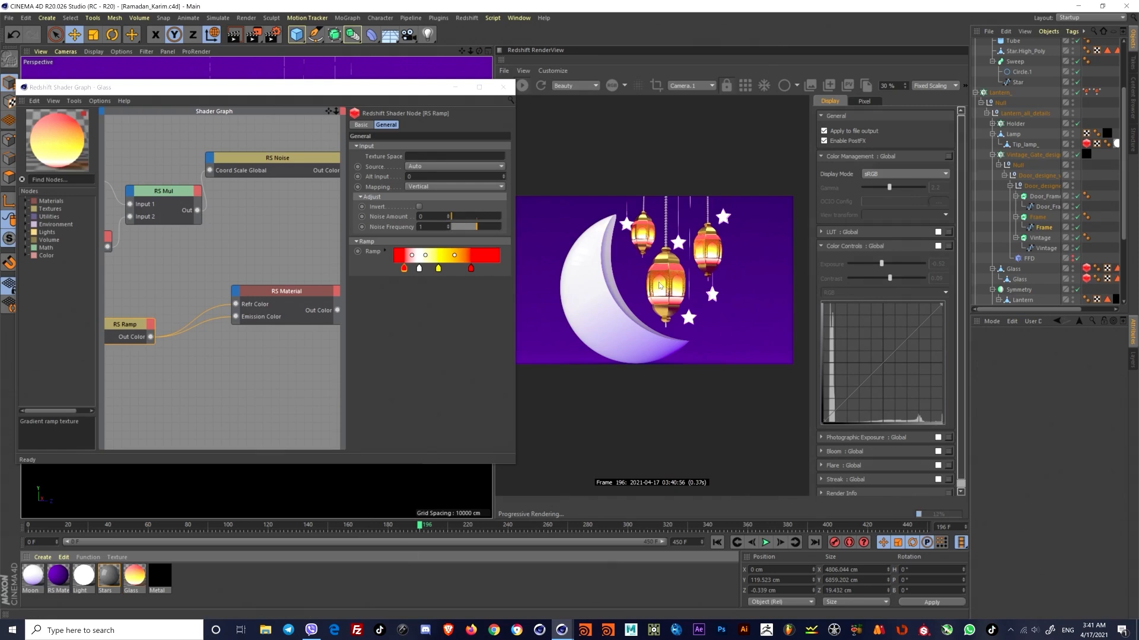
scroll(659, 285, "up", 5)
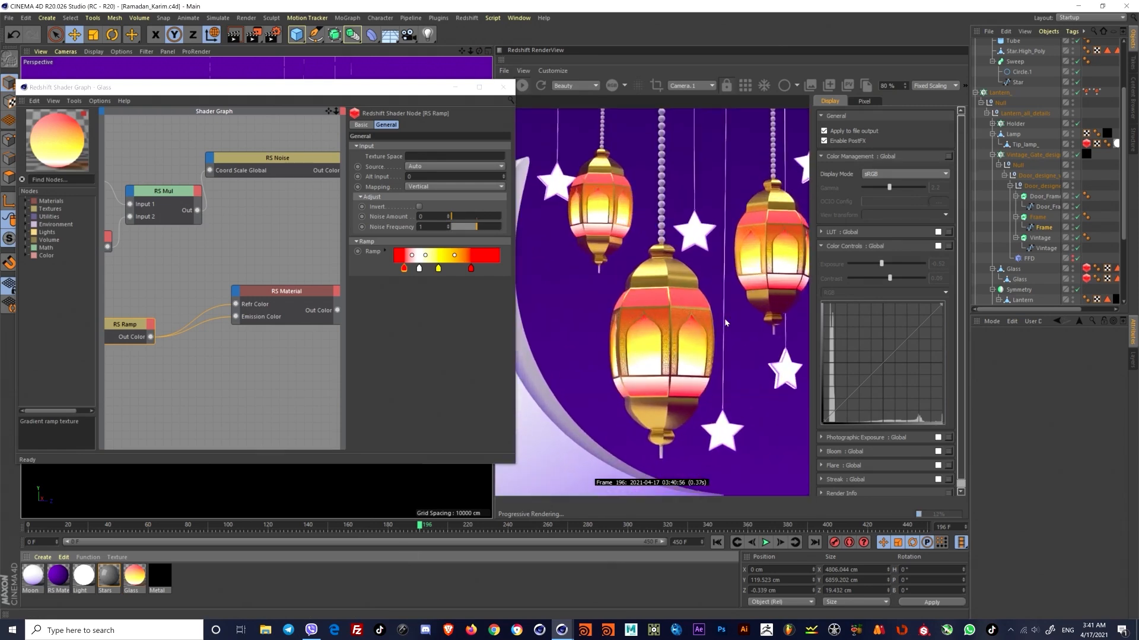
scroll(724, 318, "up", 5)
scroll(676, 398, "down", 5)
scroll(654, 365, "up", 6)
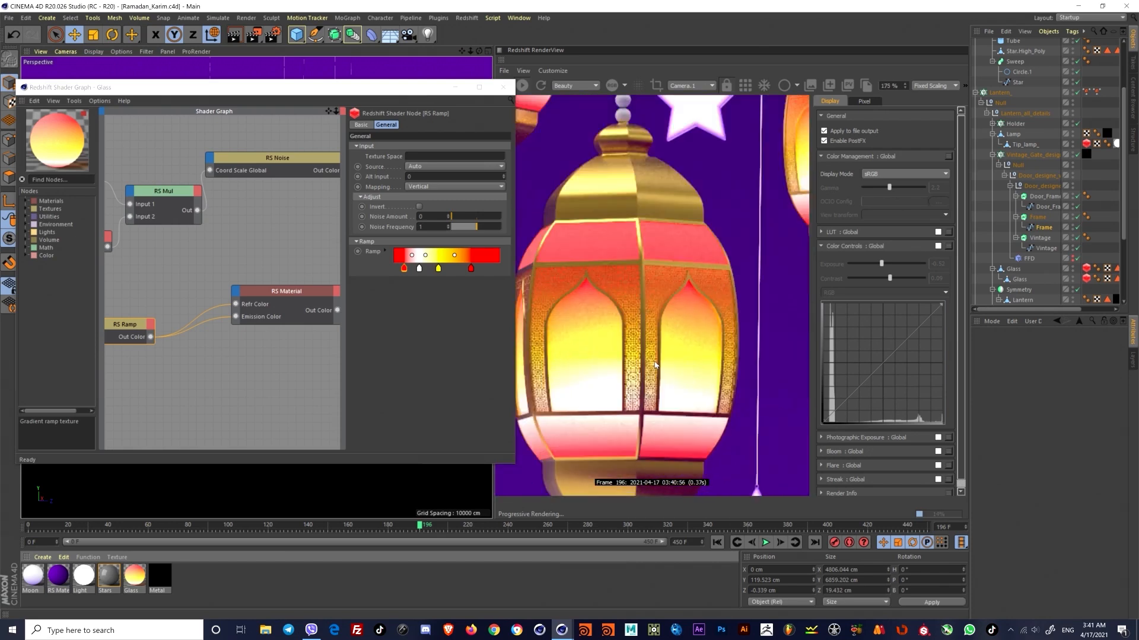
scroll(655, 365, "down", 6)
scroll(661, 344, "up", 6)
scroll(669, 311, "down", 3)
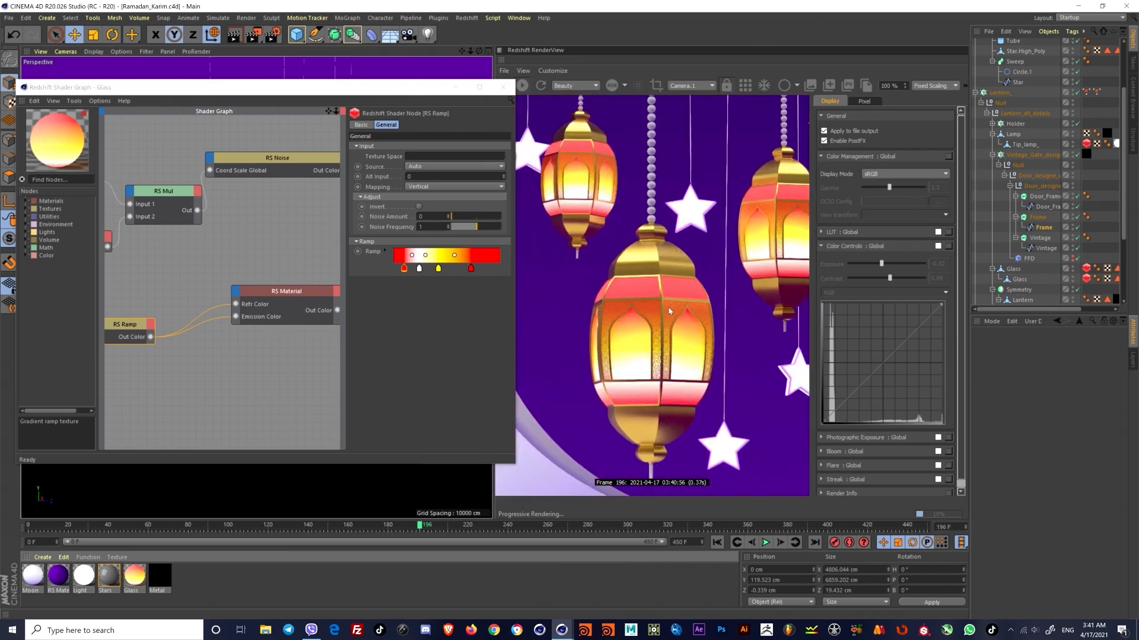
scroll(670, 312, "down", 4)
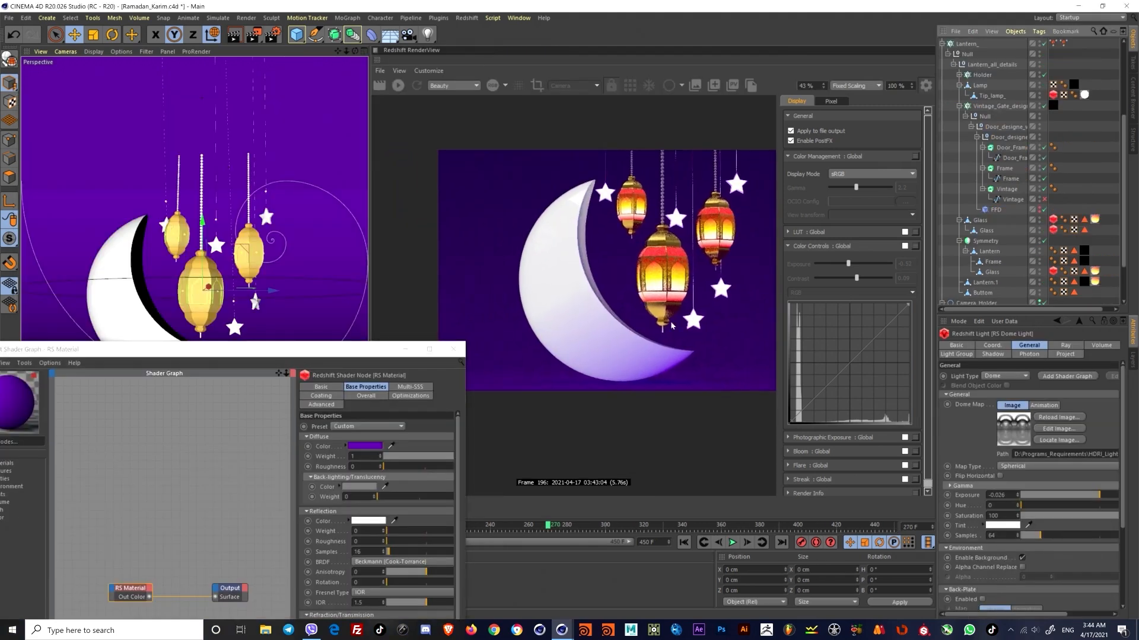
Step: Add a Redshift Area Light to the scene
scroll(672, 325, "up", 2)
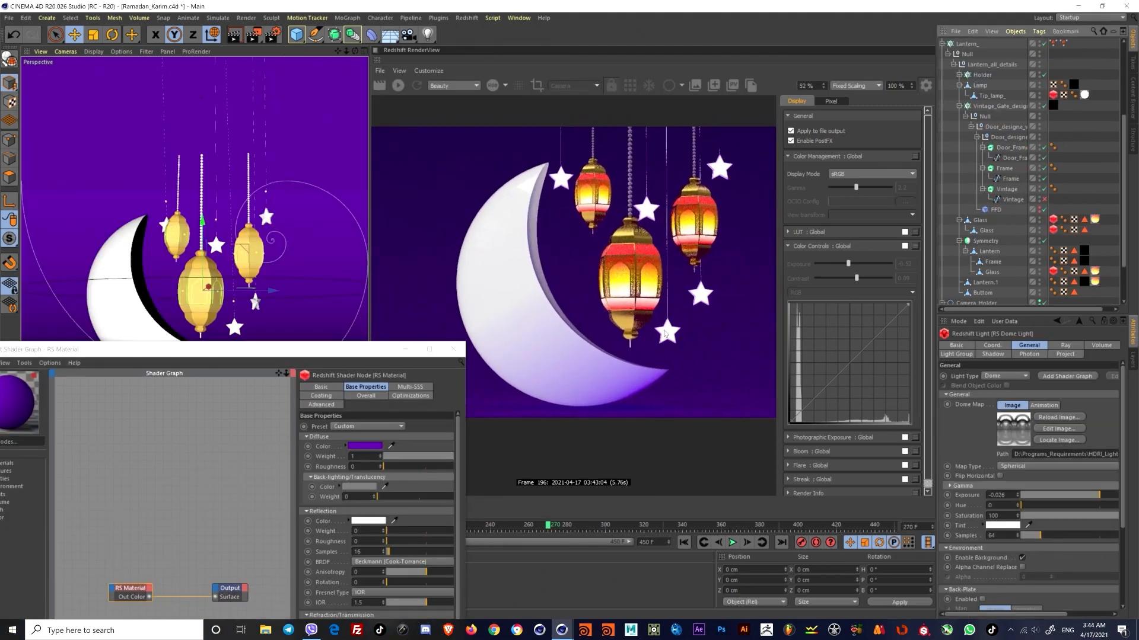
middle_click_drag(666, 334, 638, 320)
left_click(467, 18)
mouse_move(504, 44)
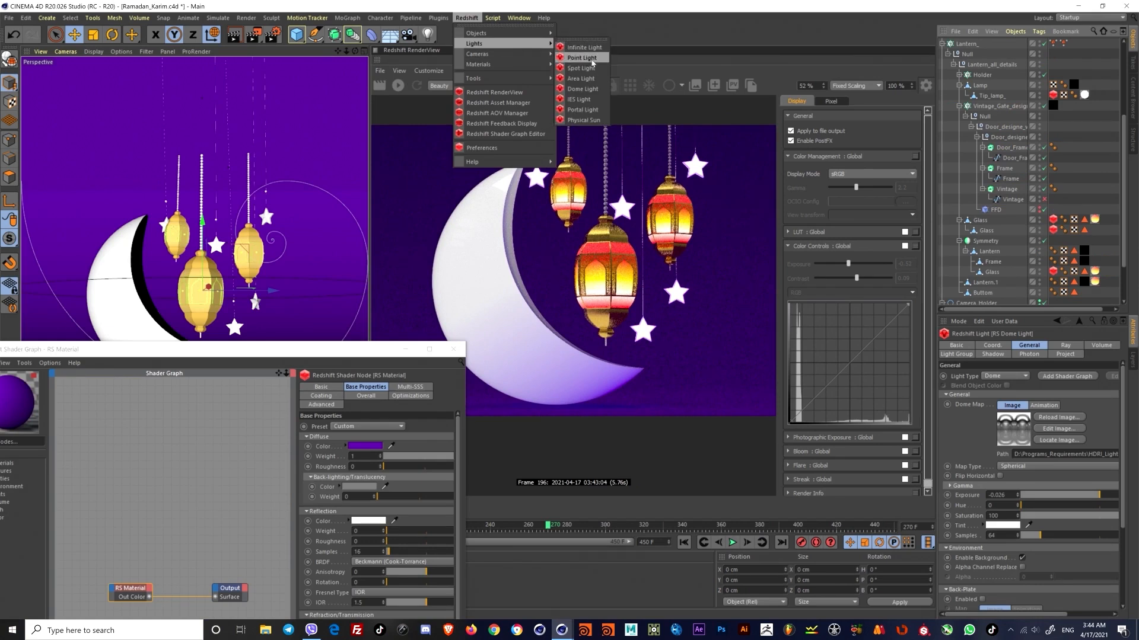
left_click(581, 78)
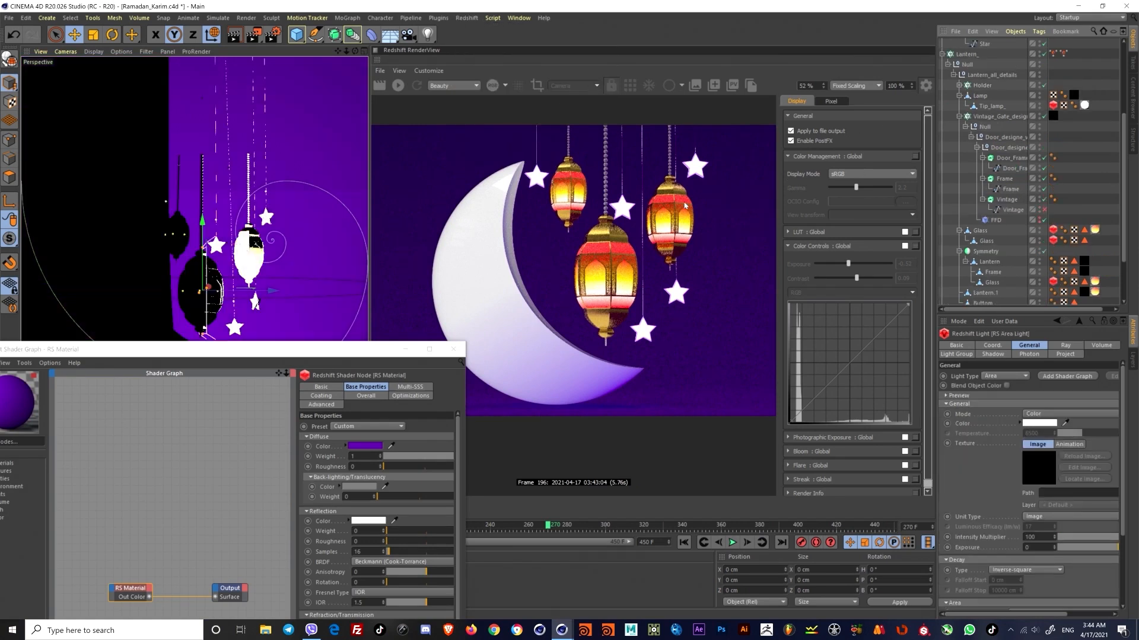
Step: Move the area light along Z to about 20180 cm, rotate it to a pitch of -180°, and refresh the live render
left_click_drag(322, 350, 346, 471)
left_click_drag(261, 290, 332, 287)
key("r")
left_click_drag(265, 259, 329, 341)
left_click(398, 86)
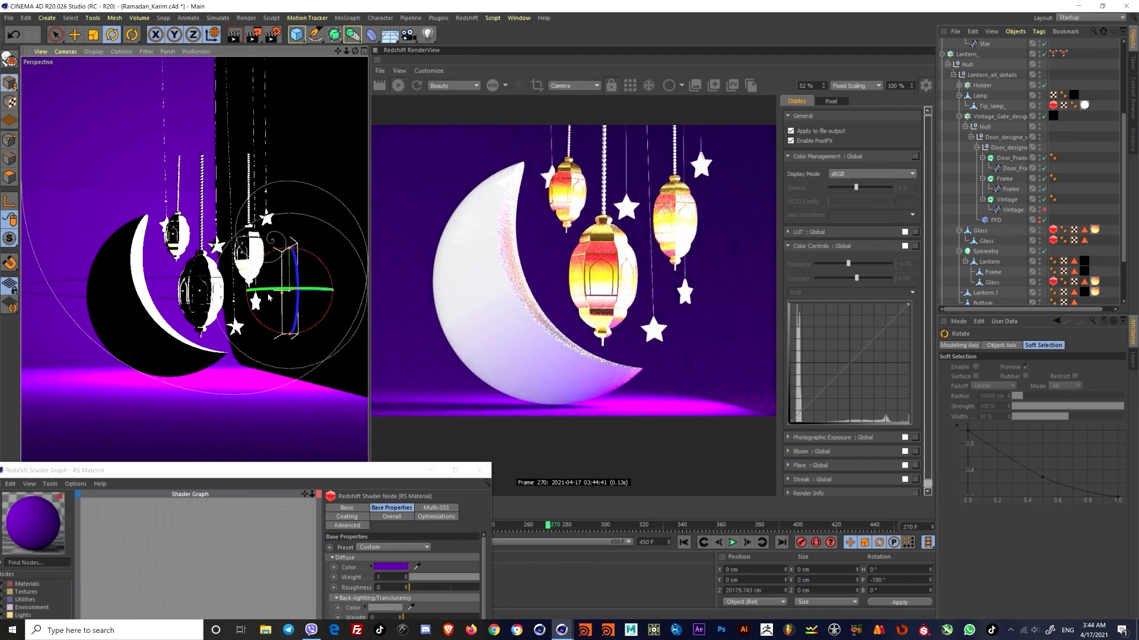
Step: Move the area light farther from the lanterns and higher, to about 5212 cm in Y and 31763 cm in Z
left_click(74, 34)
mouse_move(343, 290)
left_mouse_down()
mouse_move(377, 290)
mouse_move(363, 290)
left_mouse_up()
left_click_drag(338, 222, 338, 199)
Step: Set the area light's Project mode to Include and add the Lantern_ object to its object list
scroll(988, 130, "up", 4)
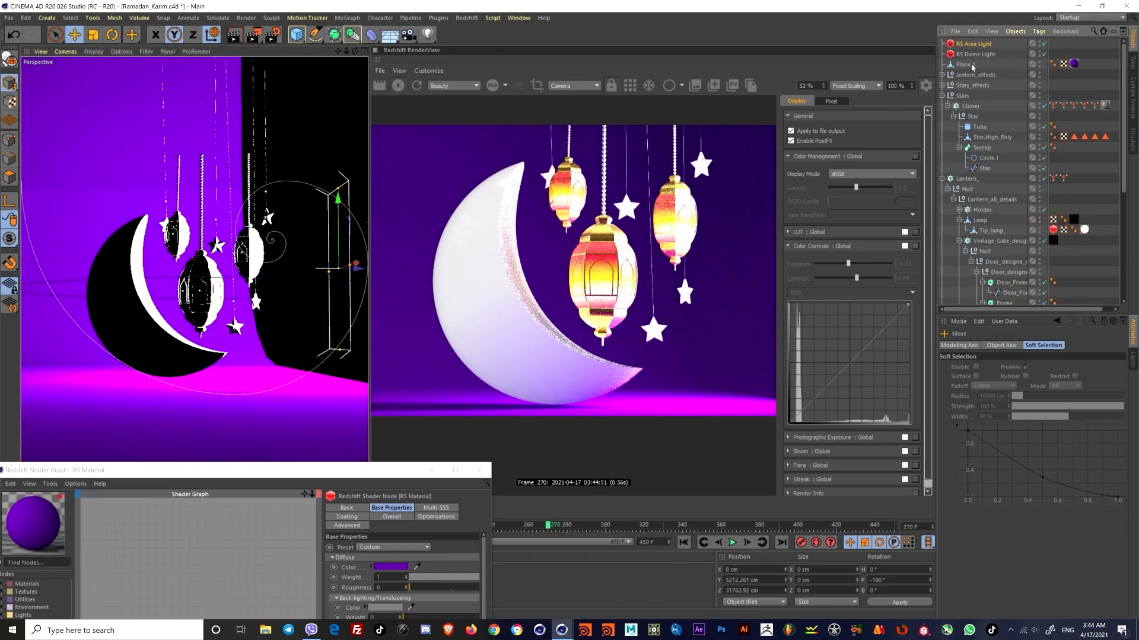
left_click(973, 45)
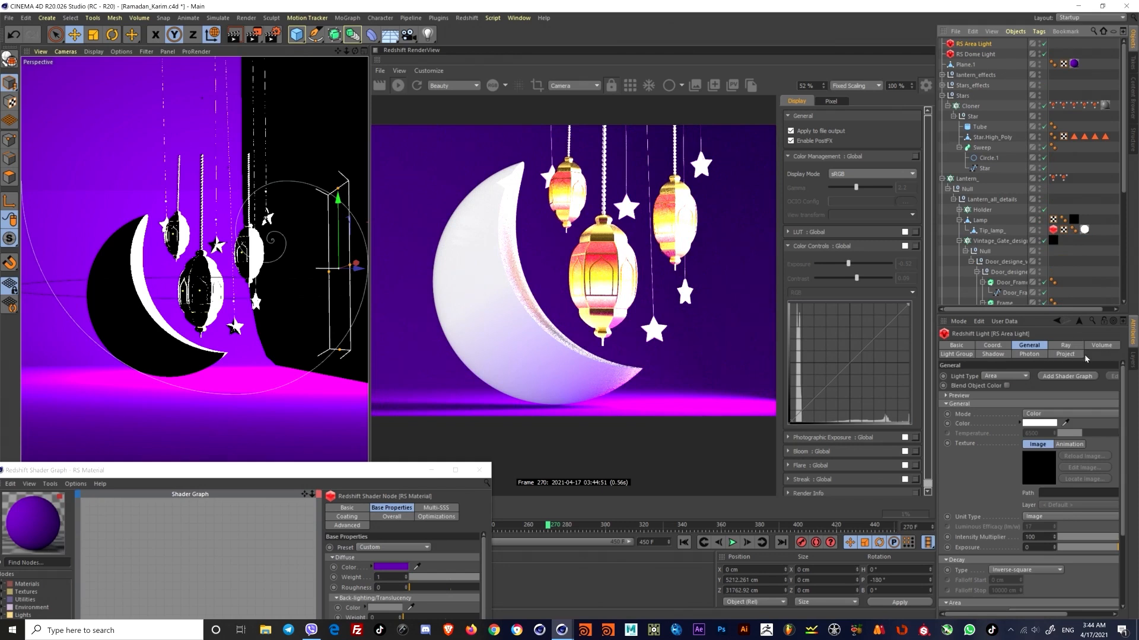
left_click(1065, 354)
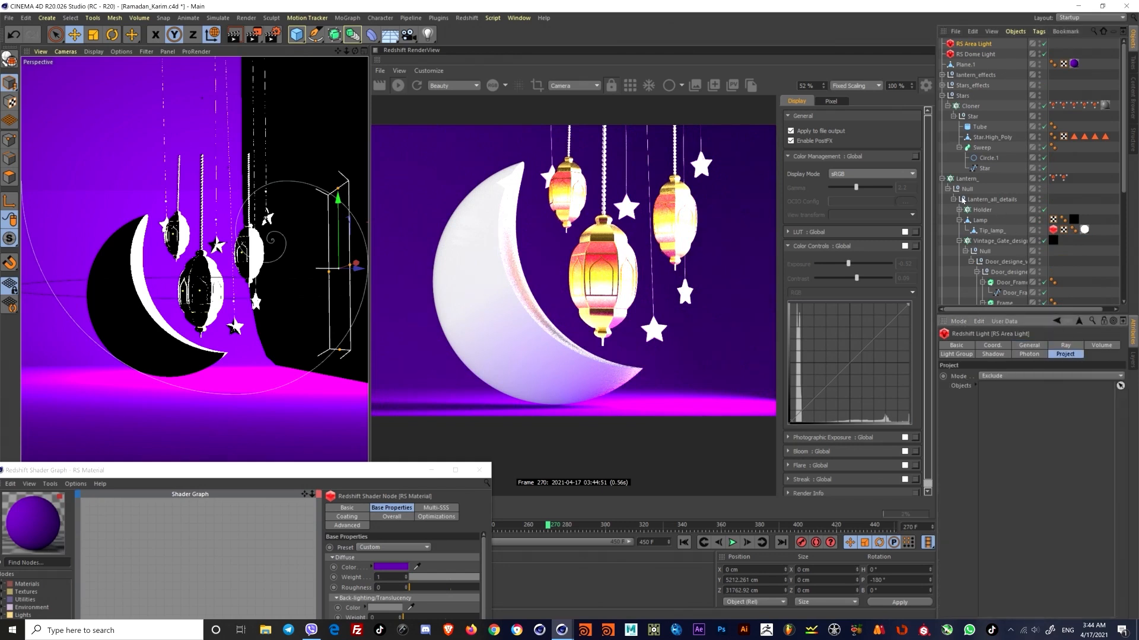
scroll(963, 208, "down", 4)
scroll(983, 231, "down", 2)
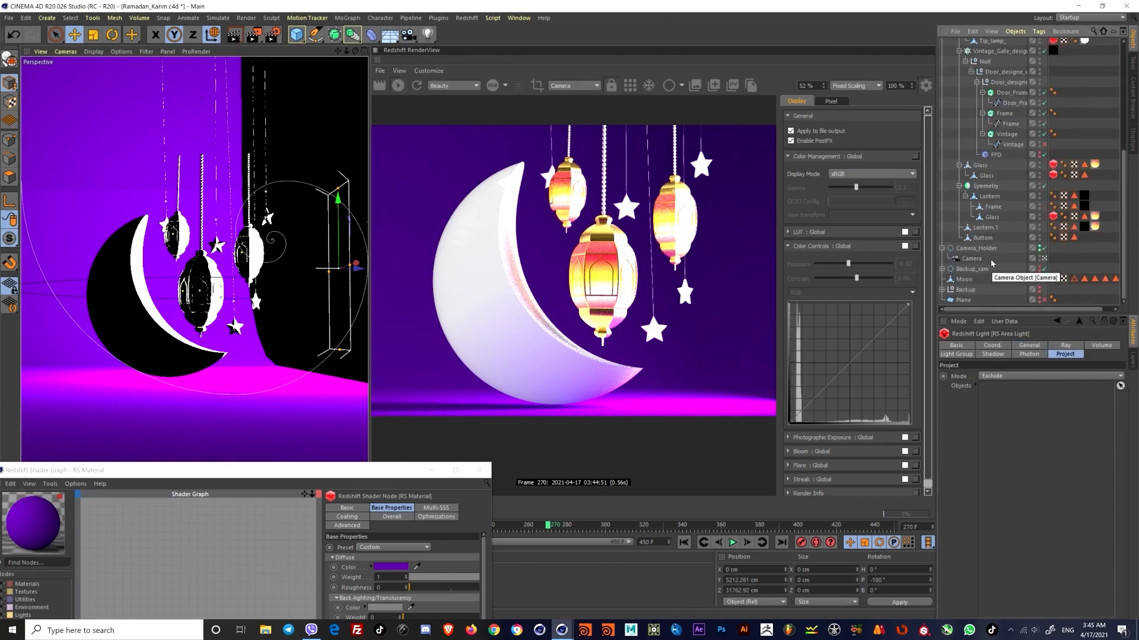
scroll(985, 243, "up", 6)
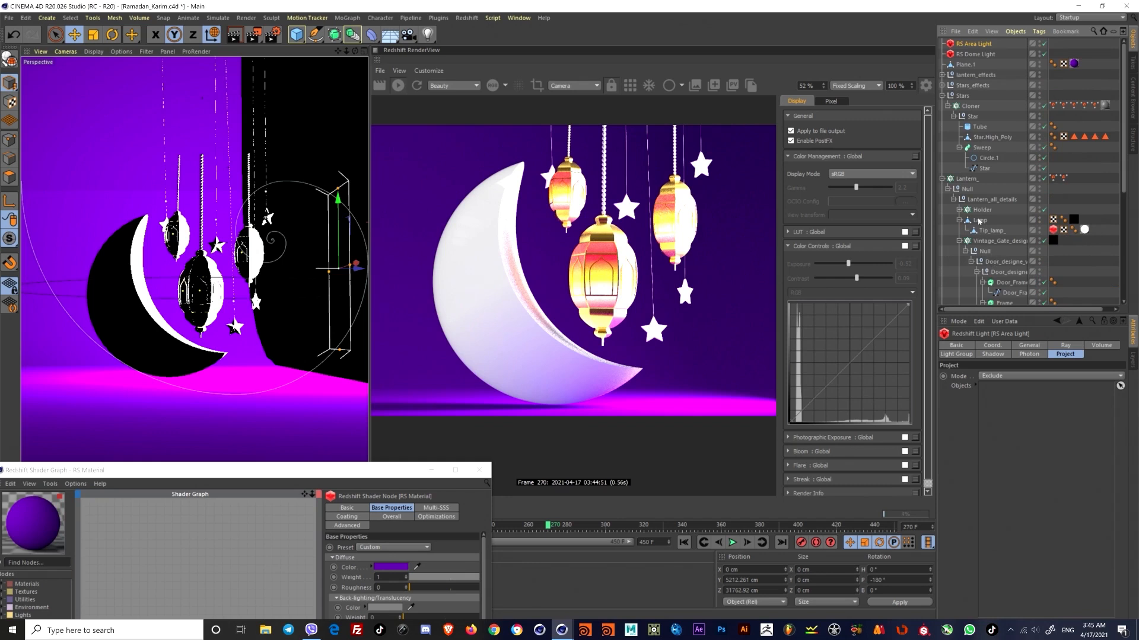
left_click(942, 97)
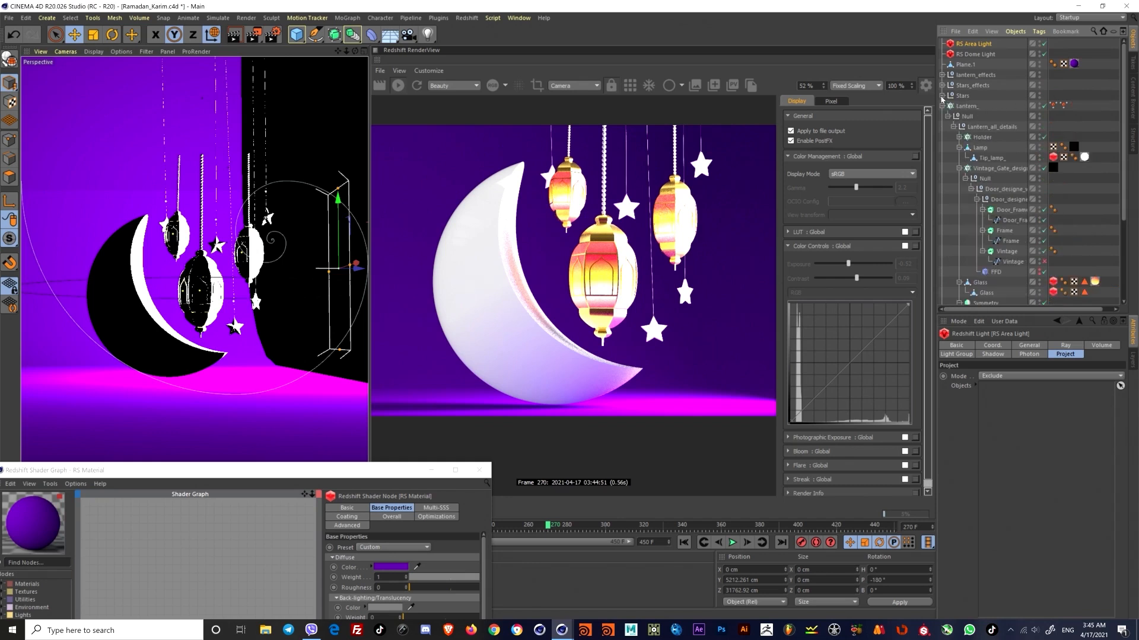
left_click(1025, 376)
left_click(1024, 386)
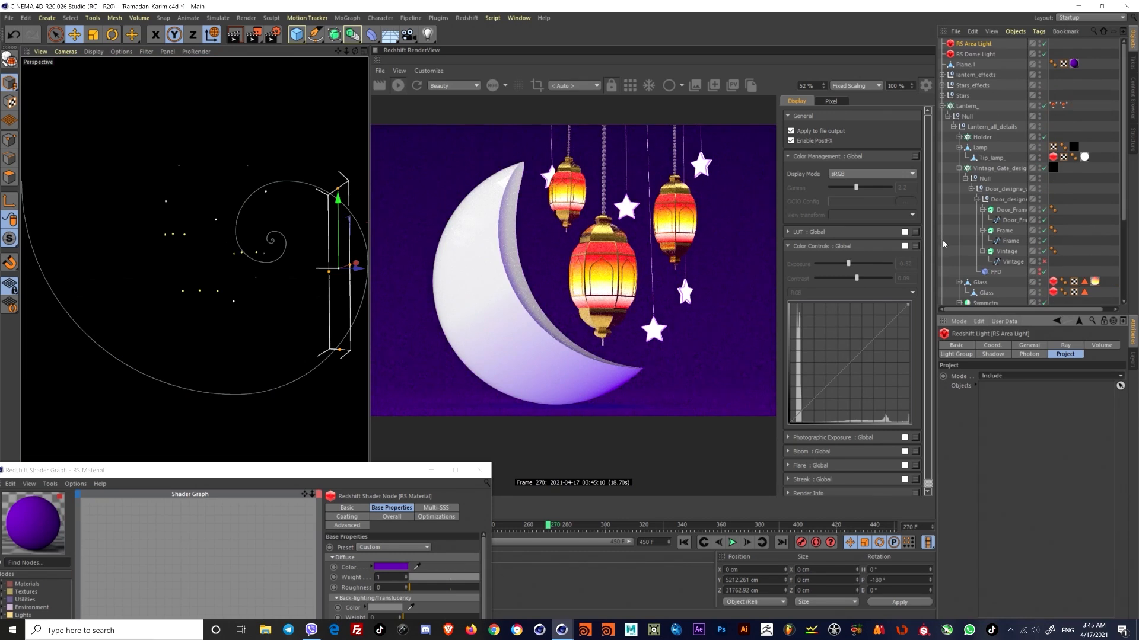
left_click_drag(967, 110, 1016, 390)
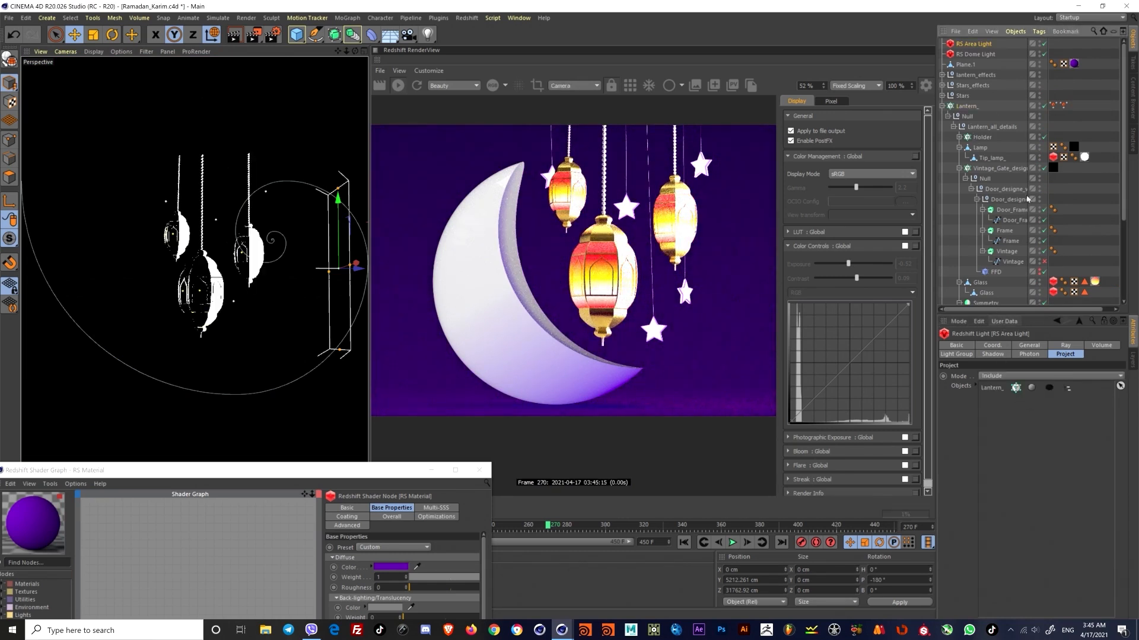
Step: Lower the area light's intensity multiplier to about 1.07
left_click(1032, 346)
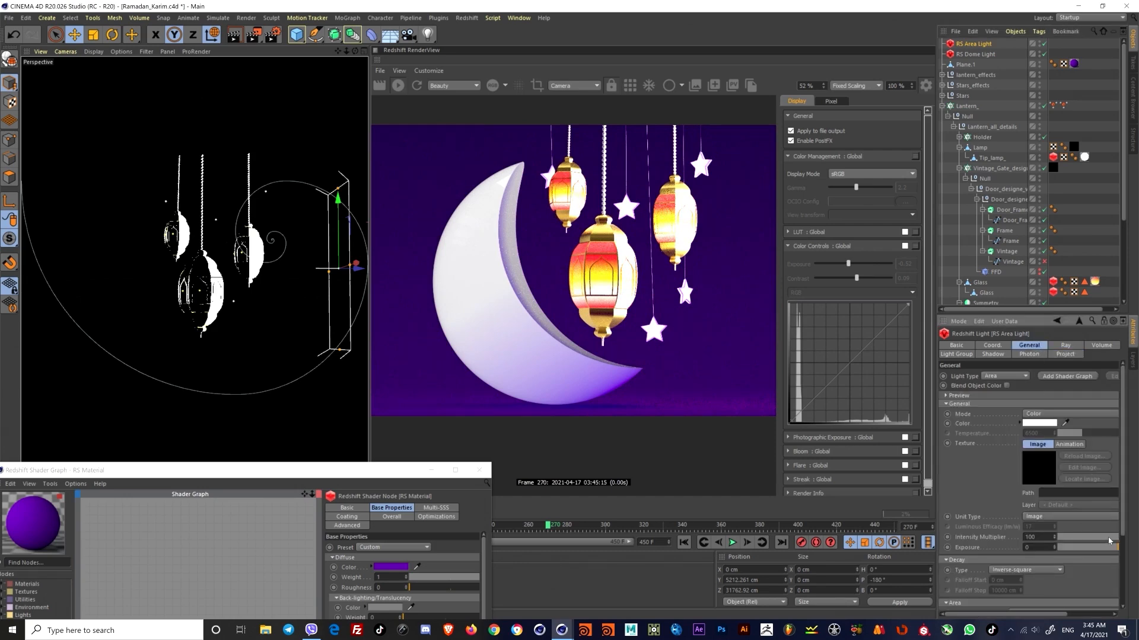
left_click_drag(1109, 541, 1062, 543)
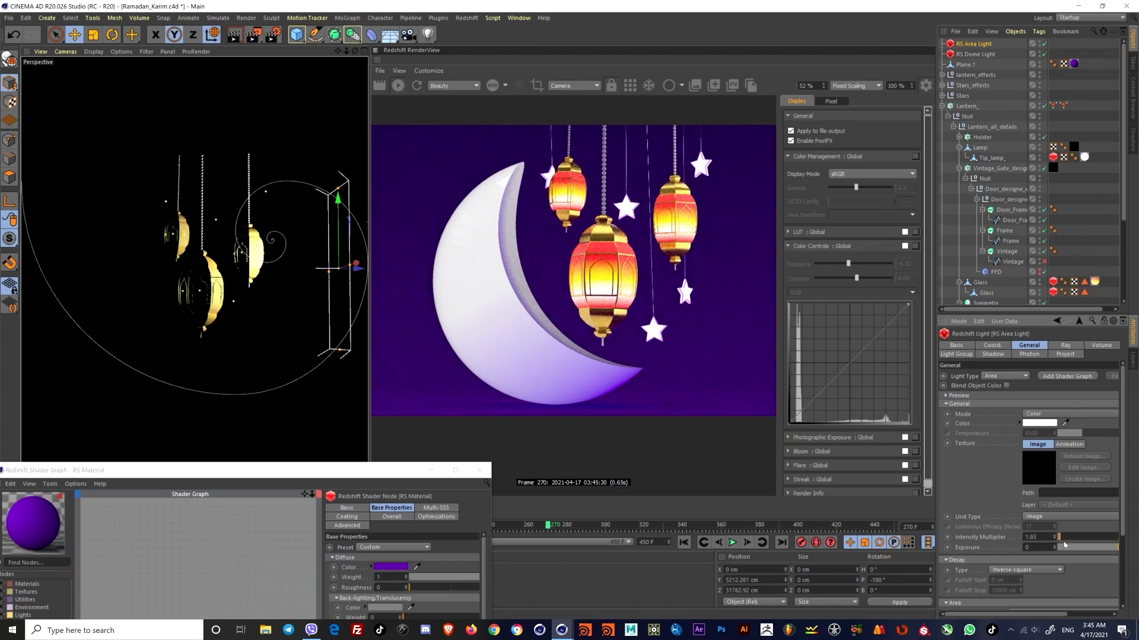
left_click_drag(1061, 542, 1059, 543)
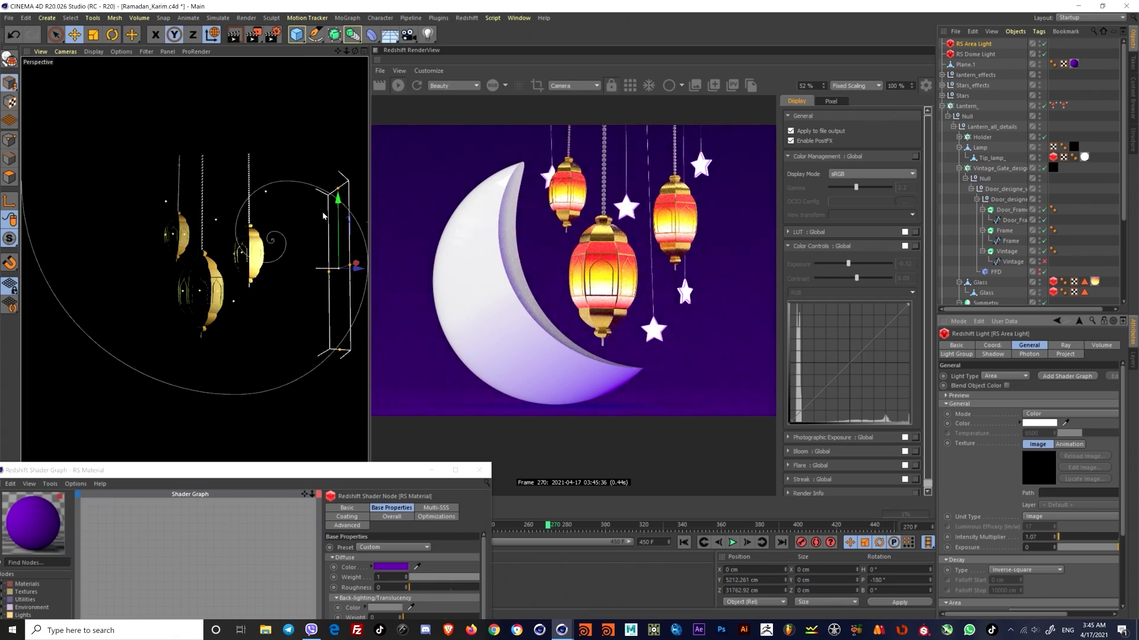
Step: Lower the area light to about -4610 cm in Y, tilt it to a pitch of -202.18°, and shift it along its local axis
left_click_drag(339, 191, 350, 287)
key("r")
key("e")
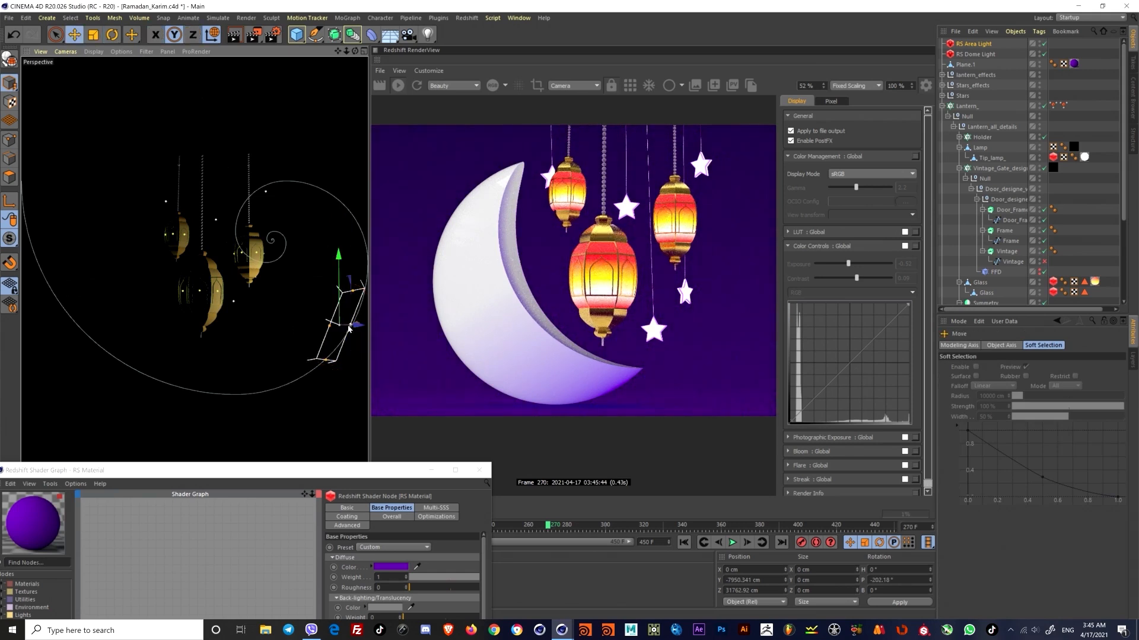
left_click_drag(342, 330, 358, 308)
key("ctrl+z")
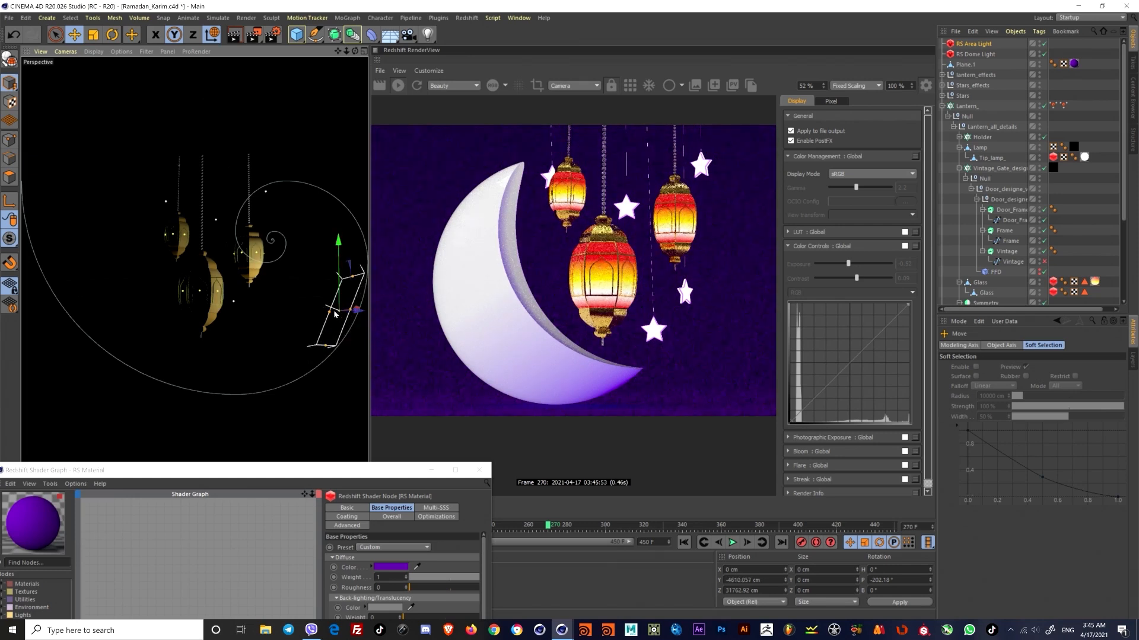
key("w")
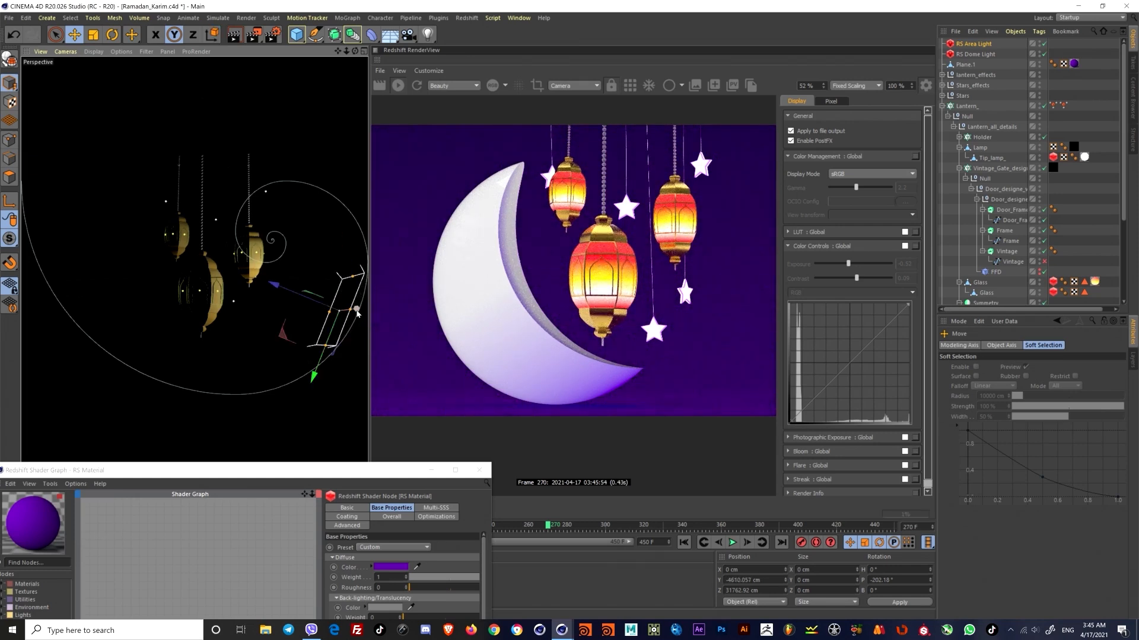
mouse_move(356, 314)
left_mouse_down()
mouse_move(274, 292)
mouse_move(285, 314)
mouse_move(320, 333)
mouse_move(314, 323)
mouse_move(344, 328)
left_mouse_up()
key("w")
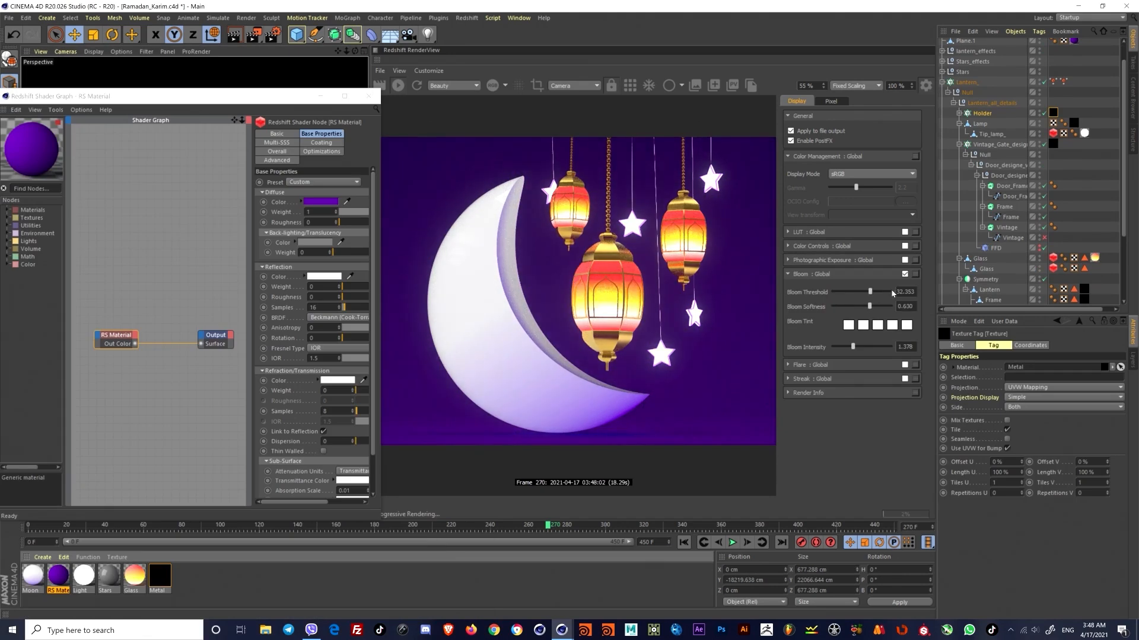
Step: Try a bloom threshold of 0 with softness of about 0.311 and intensity of about 0.672 on the render
mouse_move(853, 292)
left_mouse_down()
mouse_move(841, 292)
mouse_move(844, 307)
mouse_move(832, 292)
left_mouse_up()
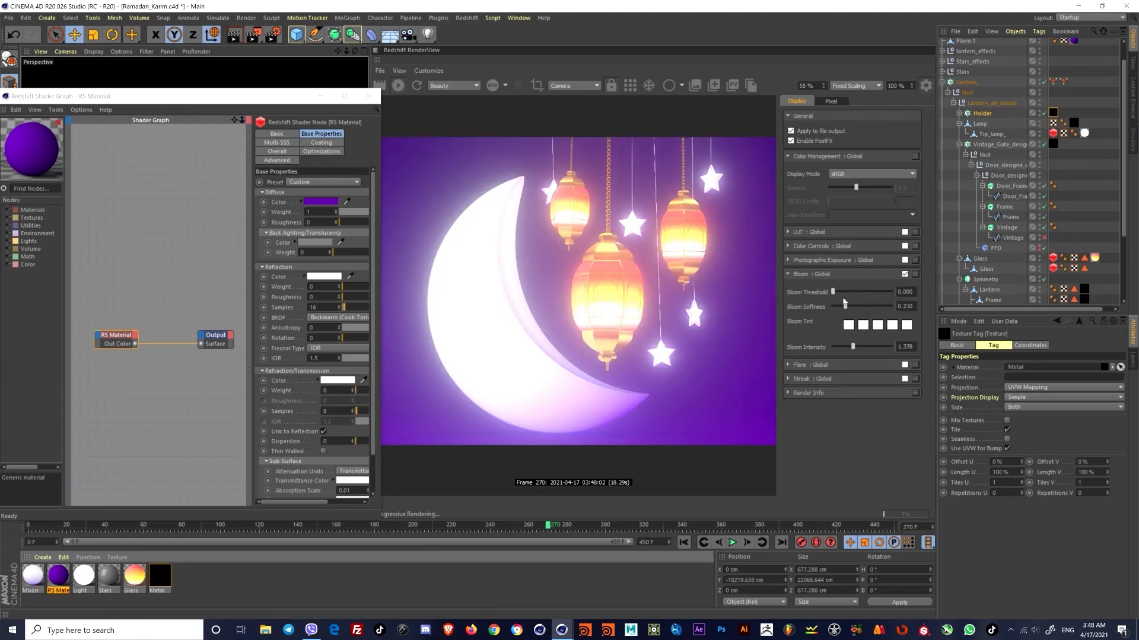
left_click(850, 308)
left_click_drag(852, 348, 842, 348)
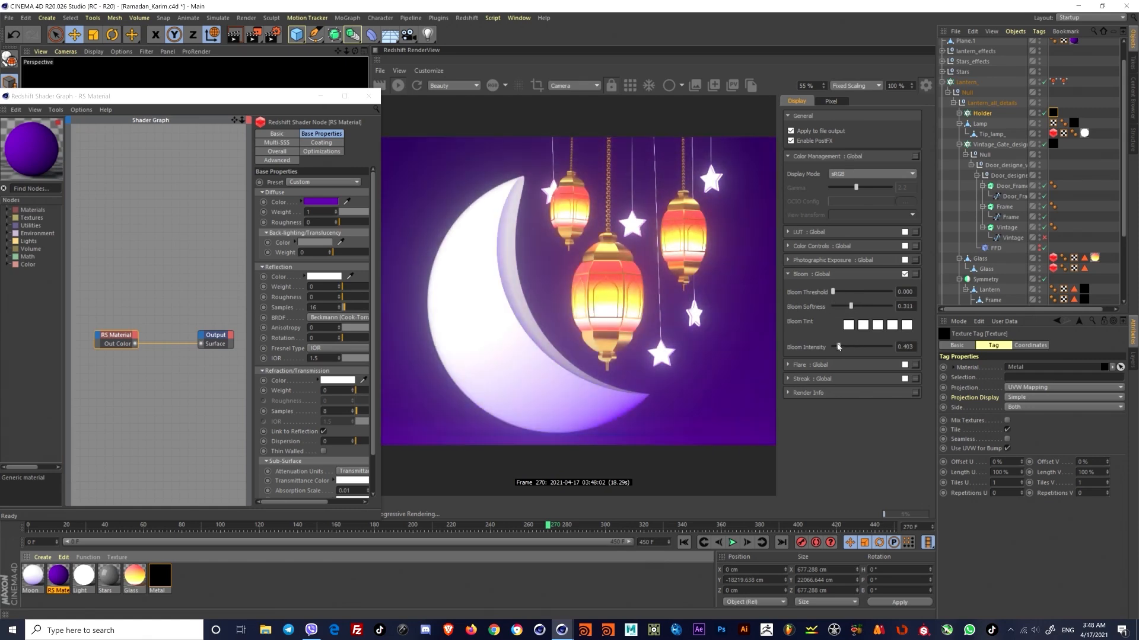
scroll(620, 301, "down", 2)
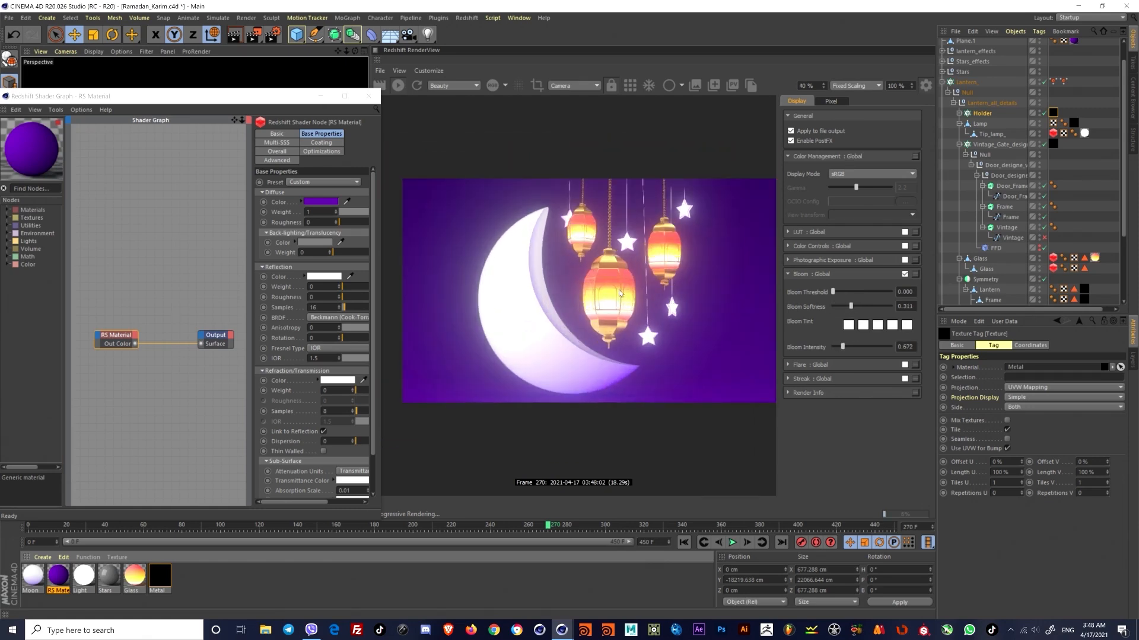
scroll(621, 301, "up", 1)
Step: Set the bloom threshold to about 1.68, the softness to 0 and the intensity to 4
left_click_drag(833, 292, 835, 293)
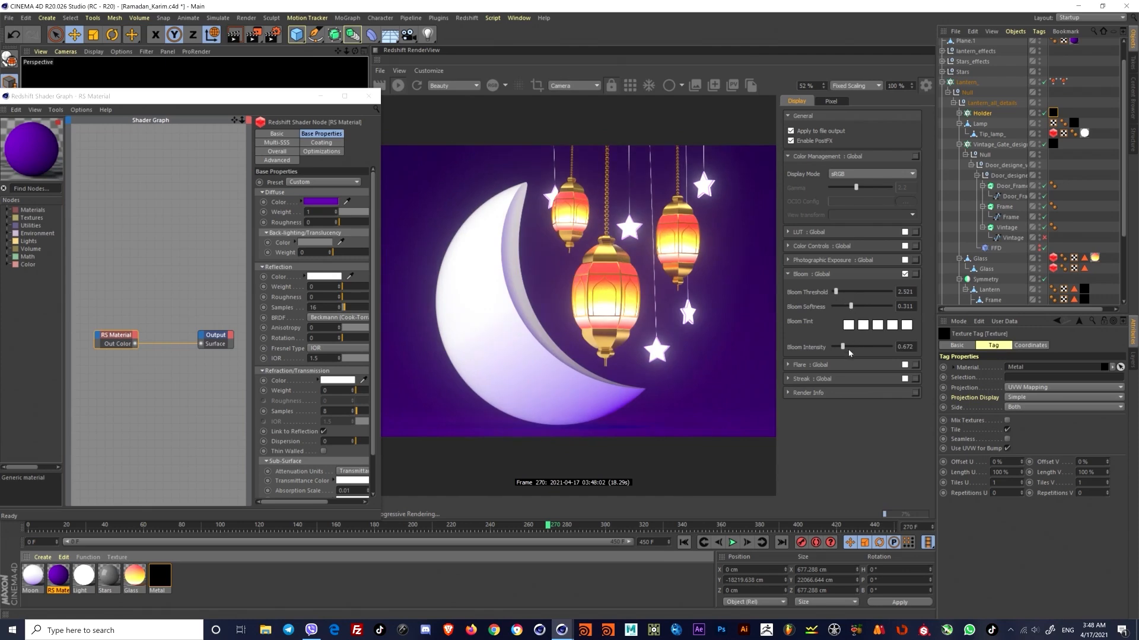
left_click_drag(848, 350, 890, 347)
mouse_move(850, 307)
left_mouse_down()
mouse_move(831, 307)
mouse_move(834, 293)
left_mouse_up()
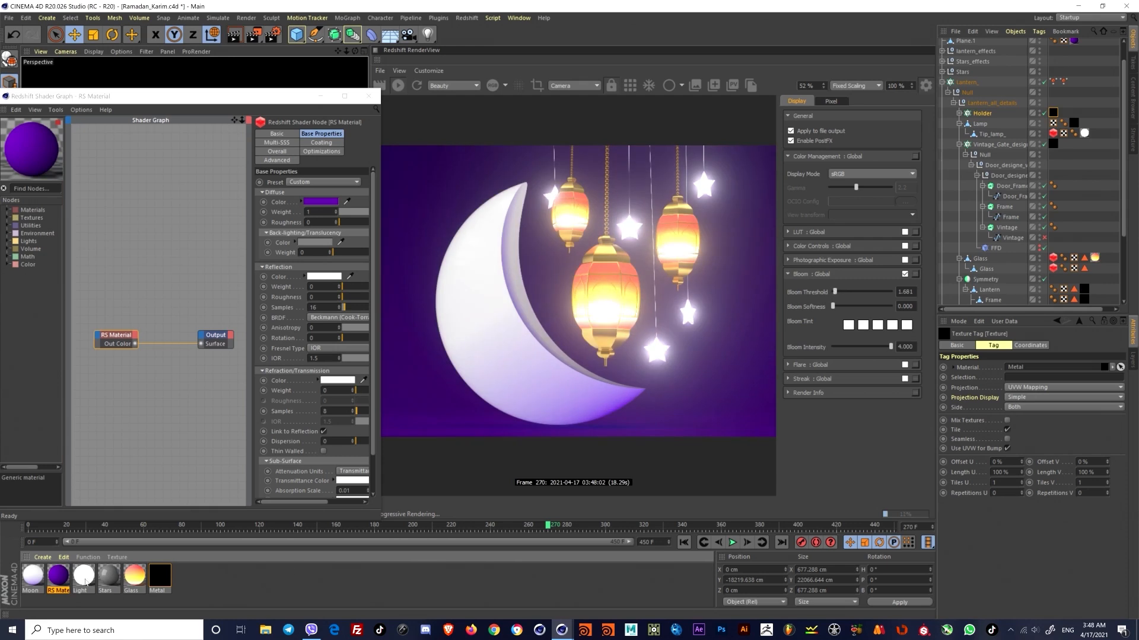
Step: Raise the Moon material's emission weight to about 1.236 and lower the render's bloom intensity to about 1.95
left_click(32, 575)
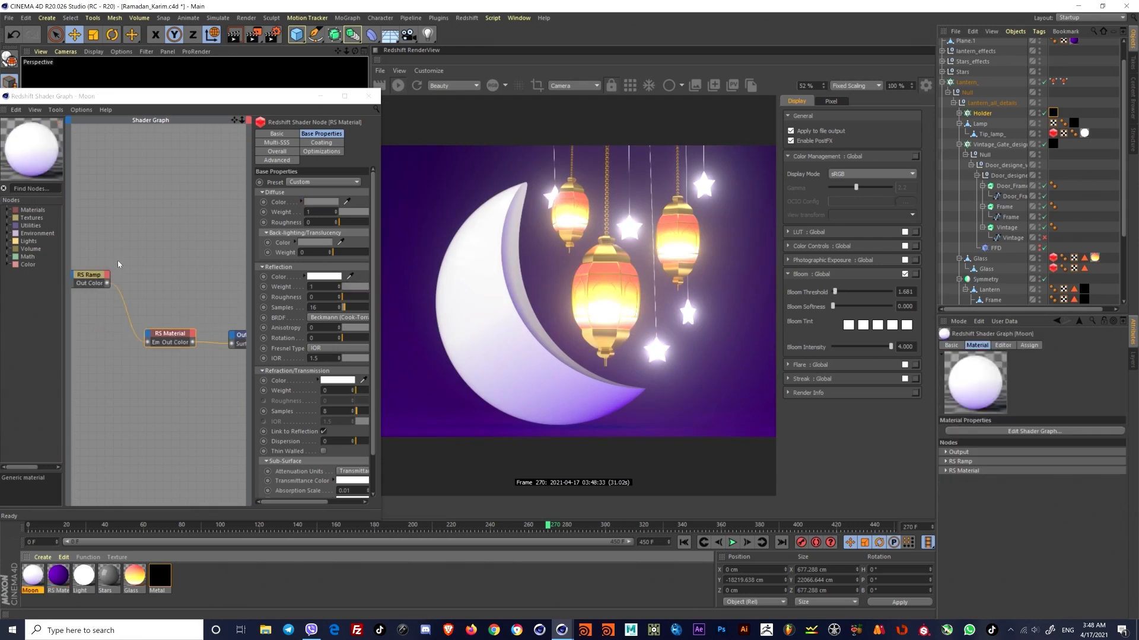
left_click(277, 151)
left_click_drag(351, 211, 362, 214)
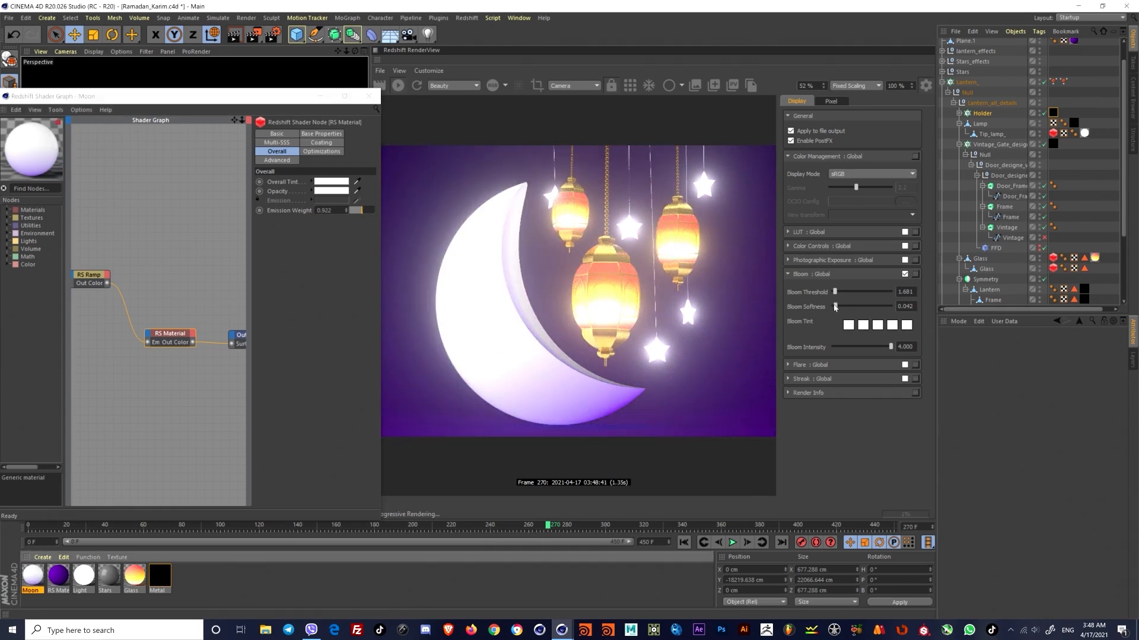
mouse_move(832, 306)
left_mouse_down()
mouse_move(843, 306)
mouse_move(814, 307)
left_mouse_up()
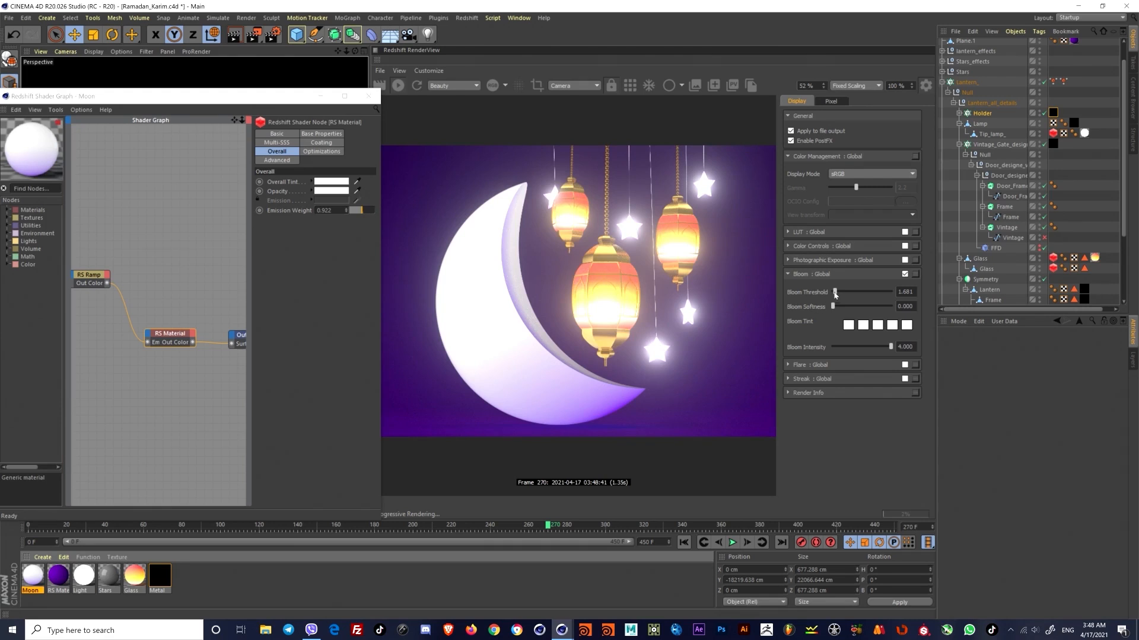
mouse_move(890, 346)
left_mouse_down()
mouse_move(845, 347)
mouse_move(859, 347)
left_mouse_up()
left_click_drag(354, 212, 366, 213)
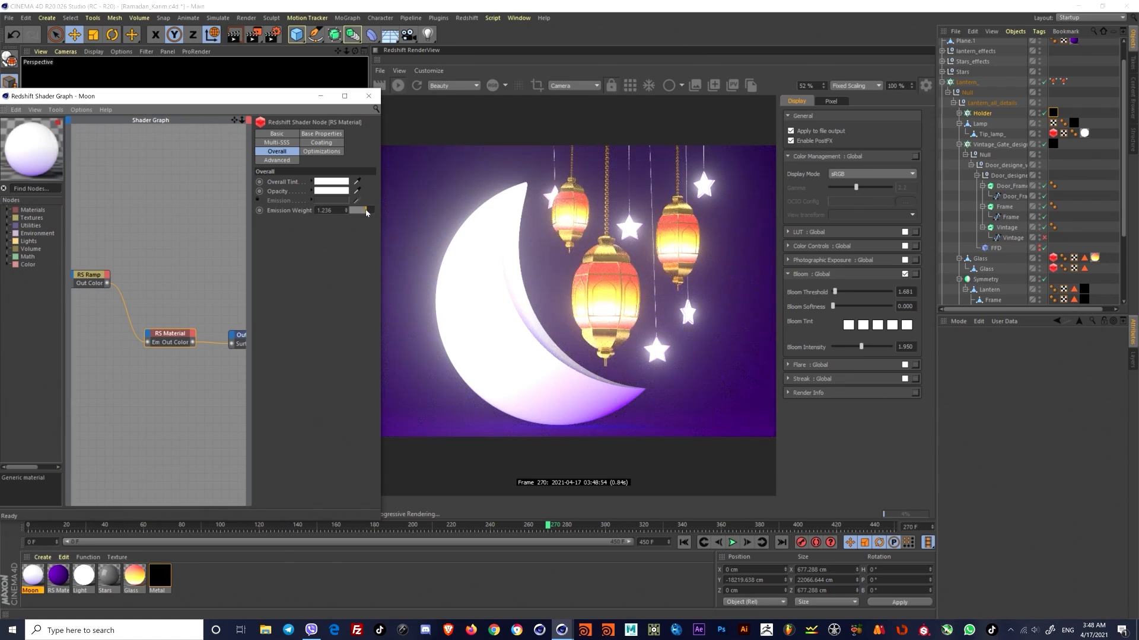
Step: Compare the brighter moon and lanterns with bloom switched off and on
left_click(905, 274)
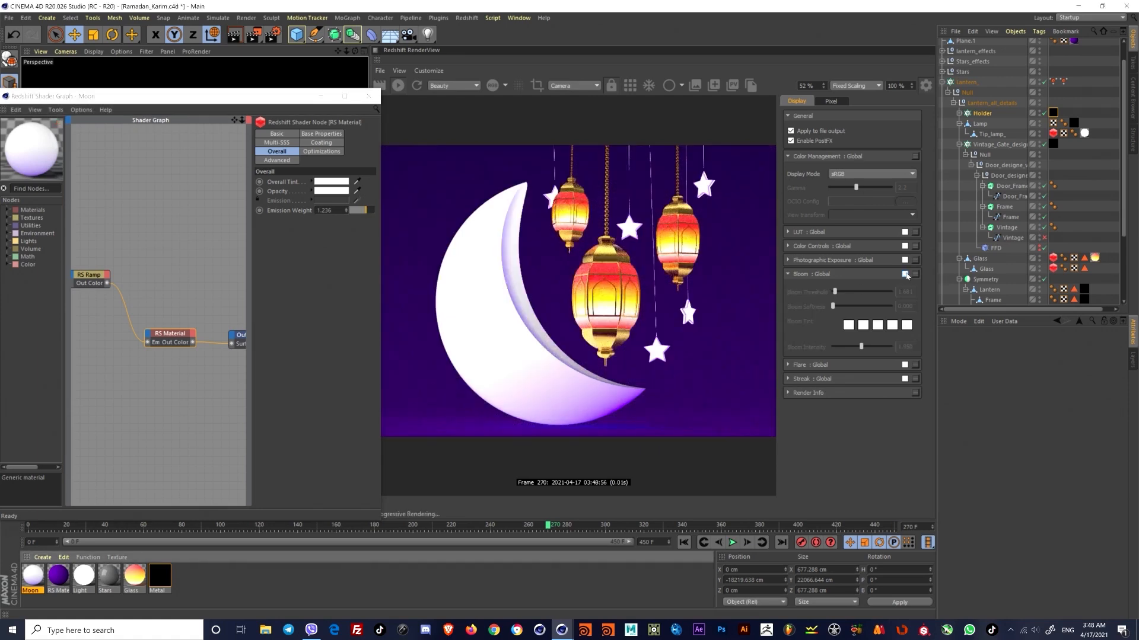
left_click(904, 275)
left_click(905, 274)
left_click(905, 274)
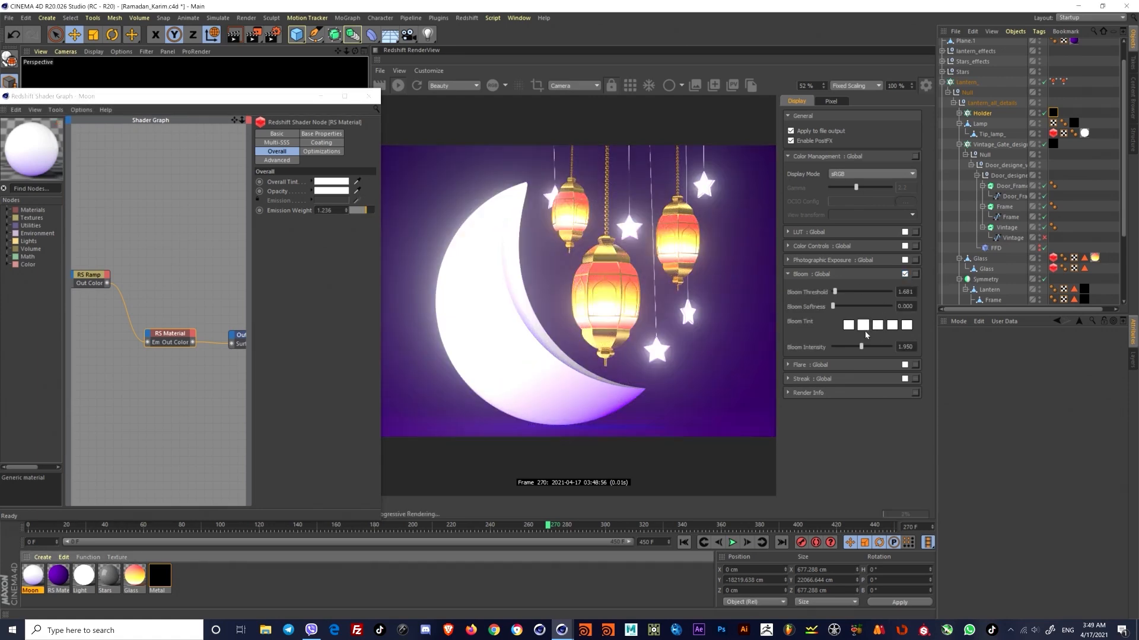
Step: Try a bloom threshold of 0 with softness of about 0.303 and intensity of about 0.807
left_click_drag(861, 347, 848, 347)
key("ctrl+z")
left_click(903, 292)
left_click_drag(835, 292, 824, 288)
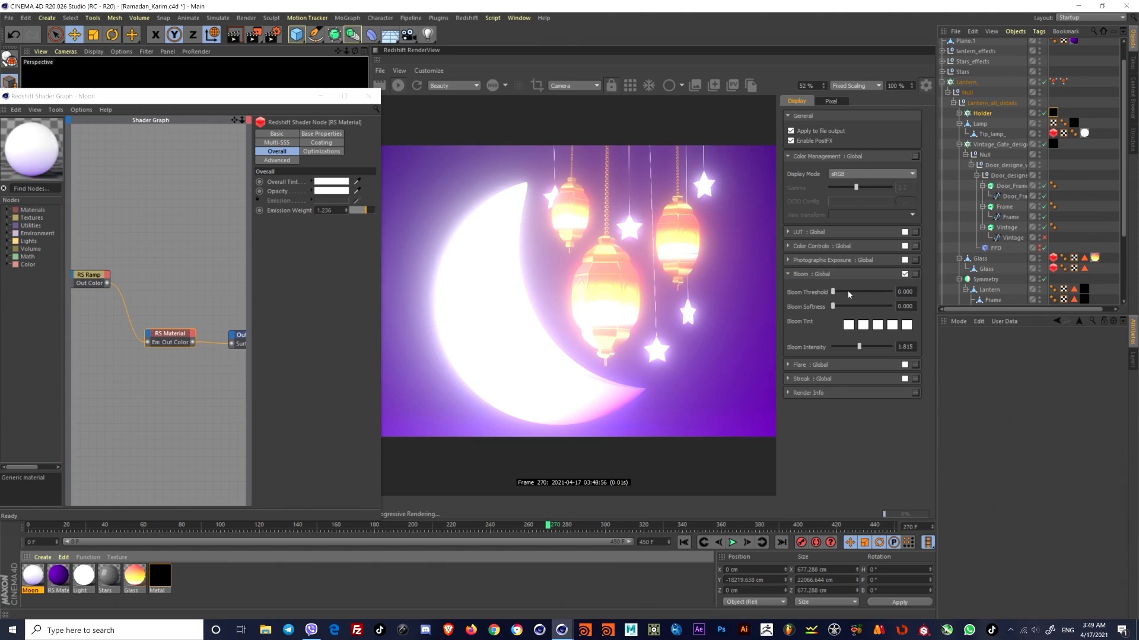
left_click_drag(866, 311, 845, 346)
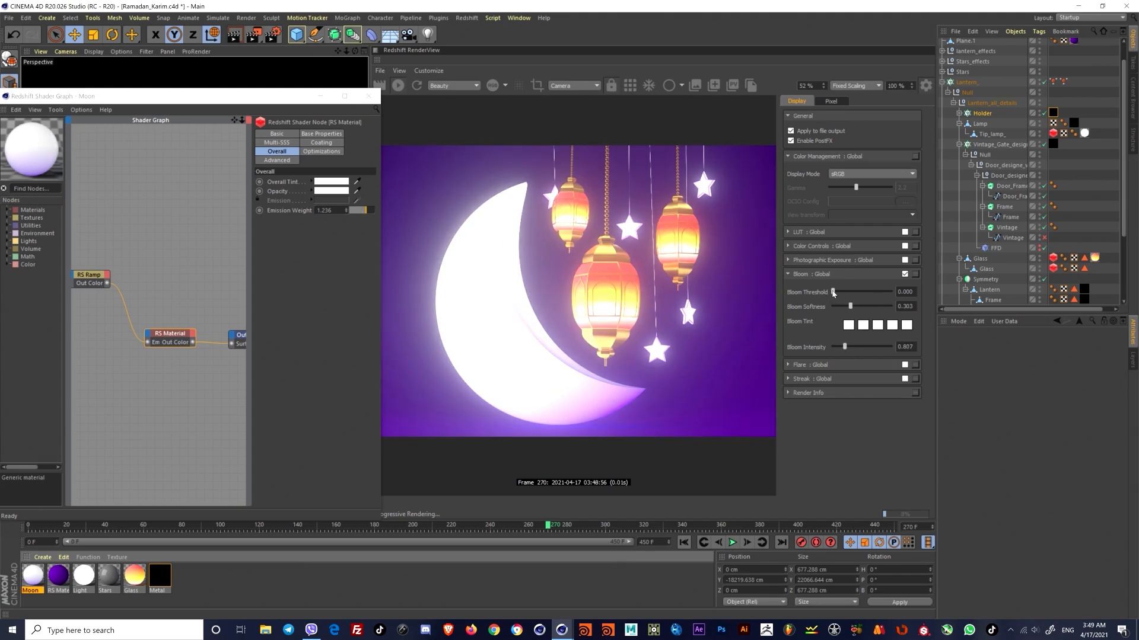
Step: Set the bloom threshold to about 1.261, the softness to 0 and the intensity to about 0.504
mouse_move(833, 292)
left_mouse_down()
mouse_move(832, 307)
mouse_move(835, 294)
left_mouse_up()
left_click_drag(844, 347, 840, 348)
scroll(621, 307, "down", 3)
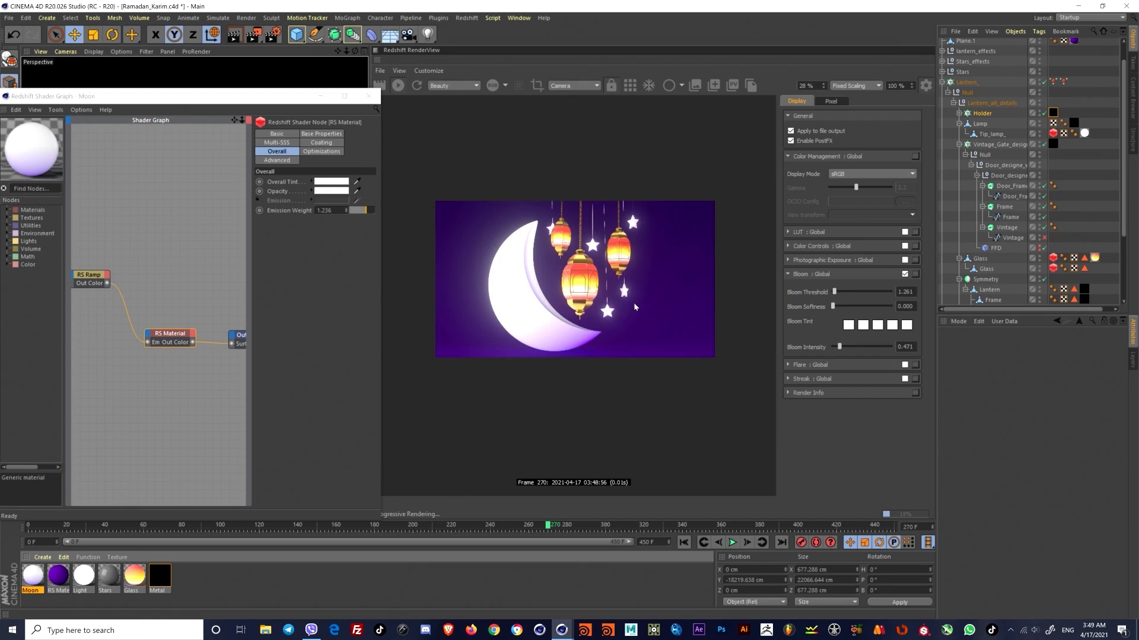
scroll(559, 255, "up", 2)
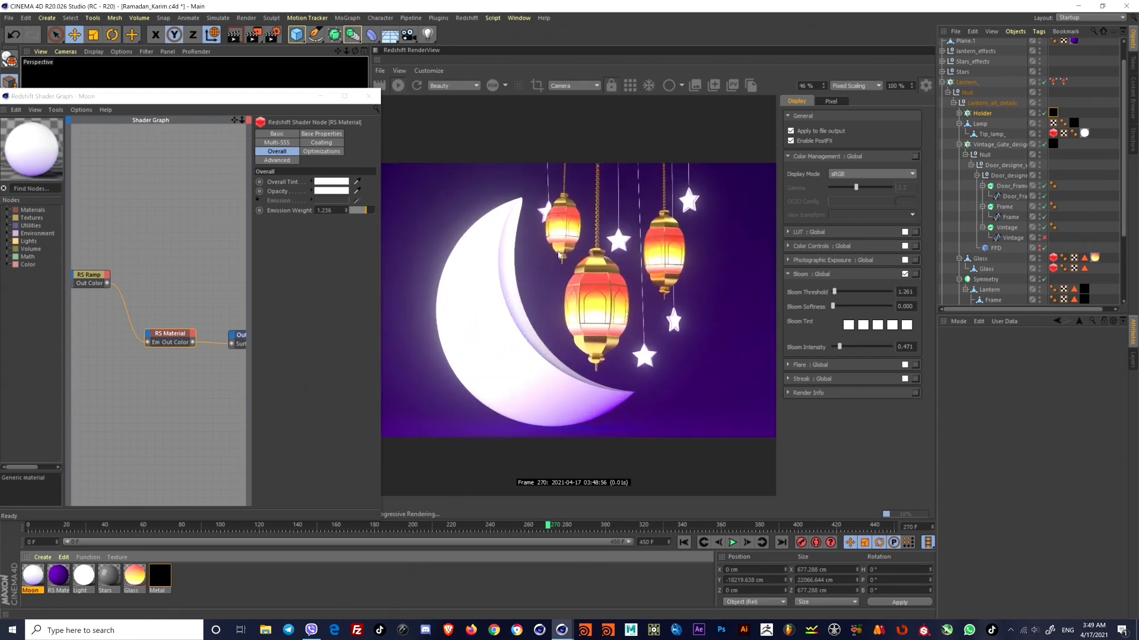
scroll(559, 255, "up", 1)
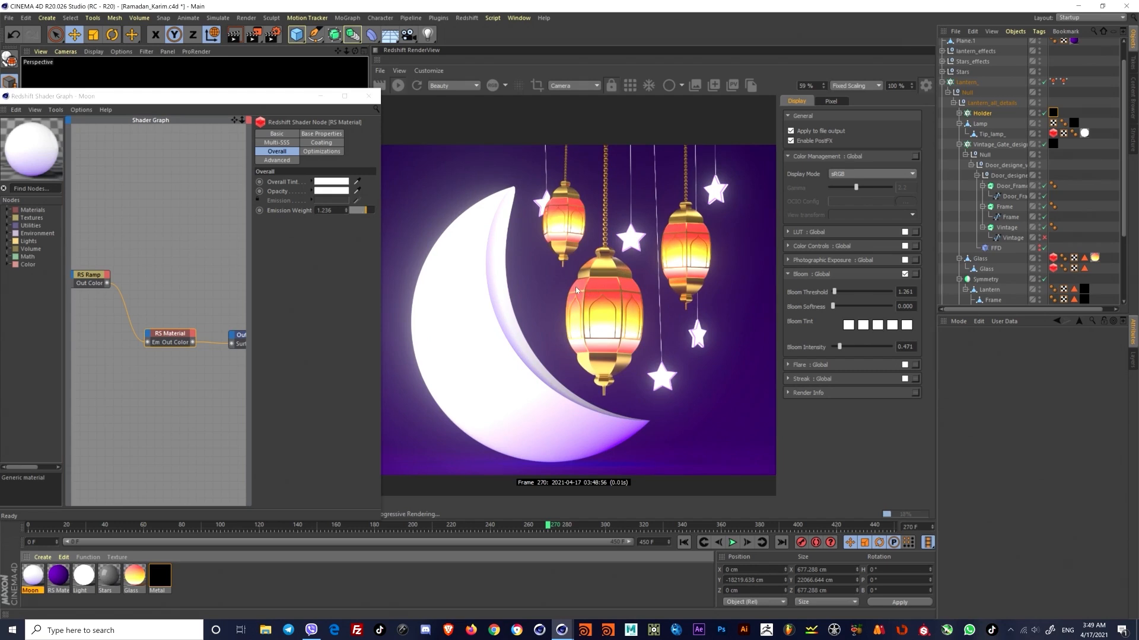
scroll(575, 312, "down", 2)
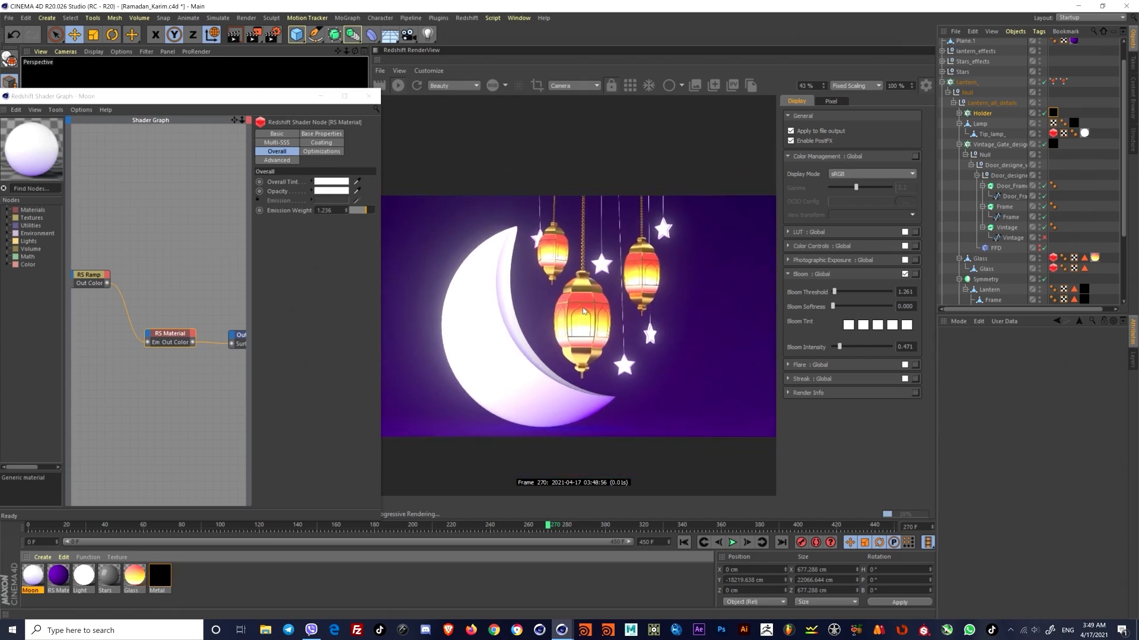
mouse_move(840, 347)
left_mouse_down()
mouse_move(824, 351)
mouse_move(839, 347)
left_mouse_up()
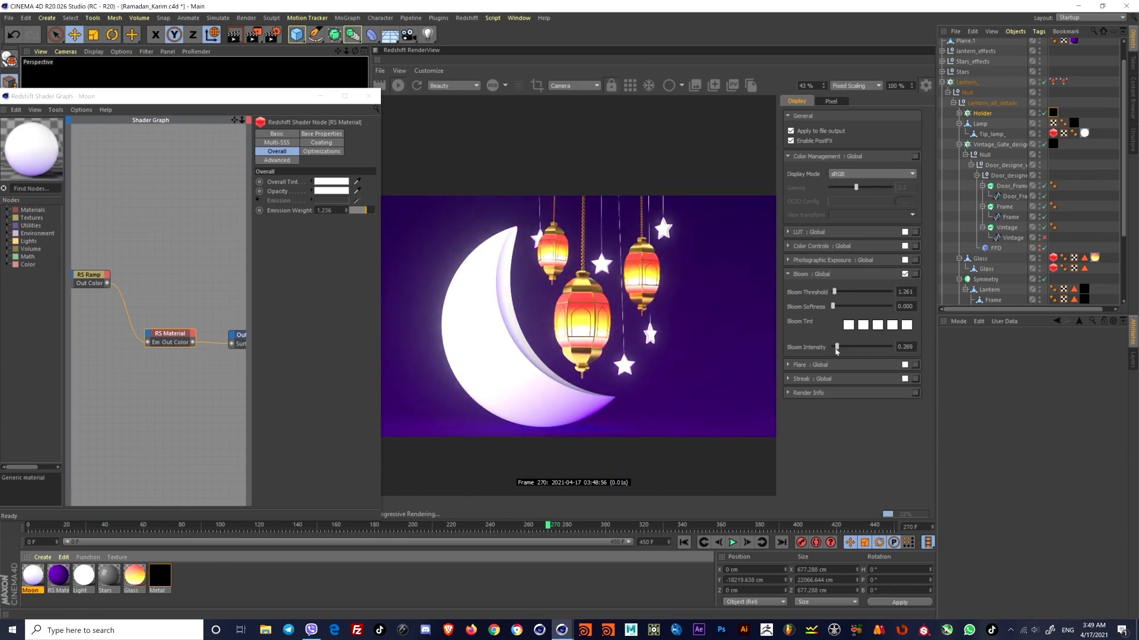
Step: Compare the render with and without bloom and leave bloom switched off
left_click(905, 274)
left_click(904, 273)
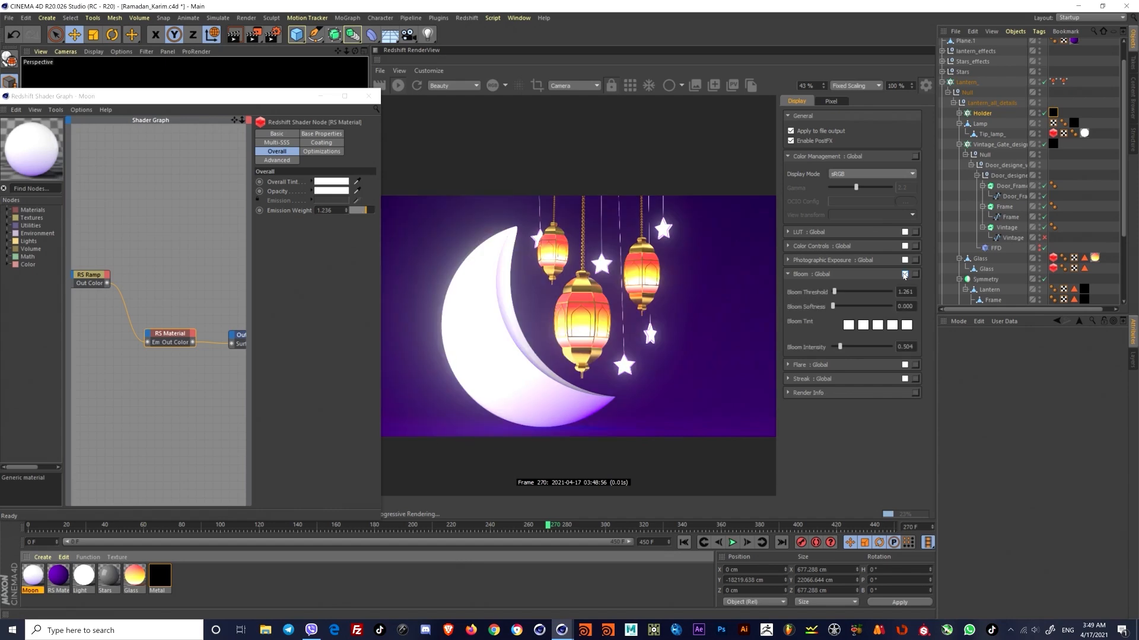
left_click(905, 274)
left_click(904, 274)
left_click(904, 274)
left_click(904, 274)
Step: Examine the lantern details, the moon's contact with the floor and the whole composition in the render without bloom
scroll(593, 273, "up", 5)
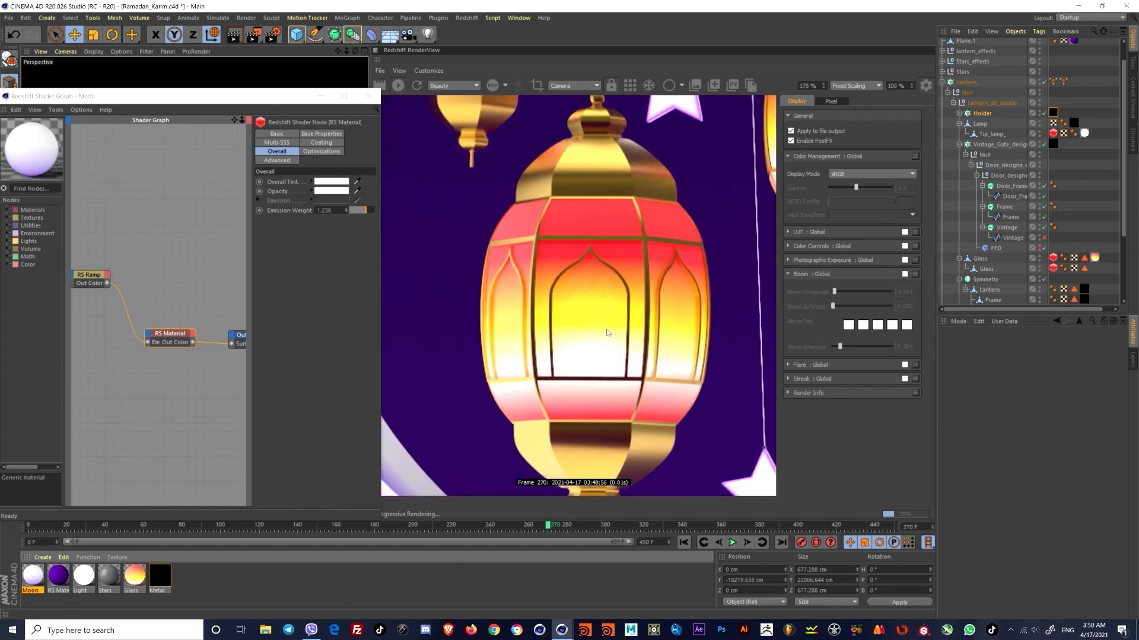
scroll(590, 286, "down", 3)
scroll(600, 280, "down", 2)
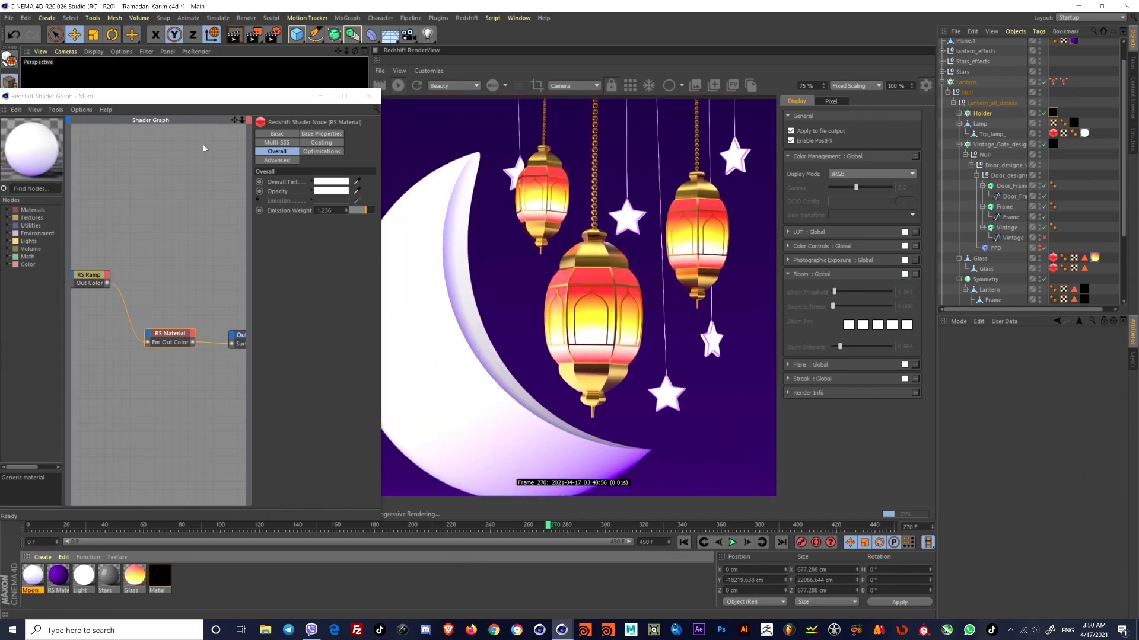
left_click_drag(178, 96, 151, 108)
mouse_move(555, 361)
left_mouse_down()
mouse_move(599, 307)
mouse_move(576, 354)
left_mouse_up()
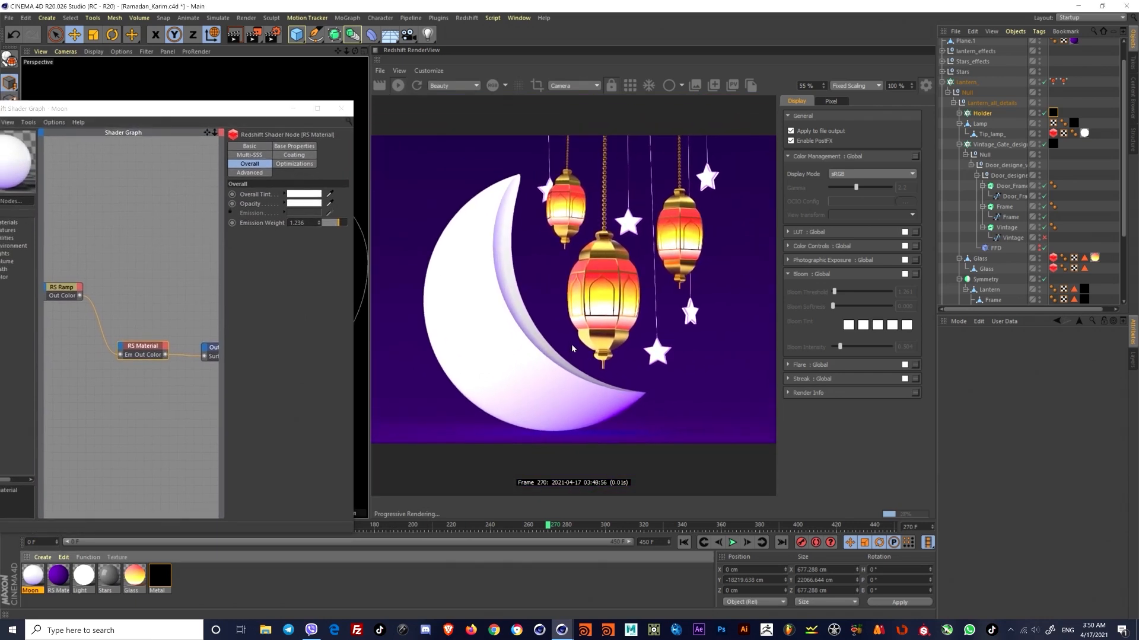
scroll(576, 342, "up", 5)
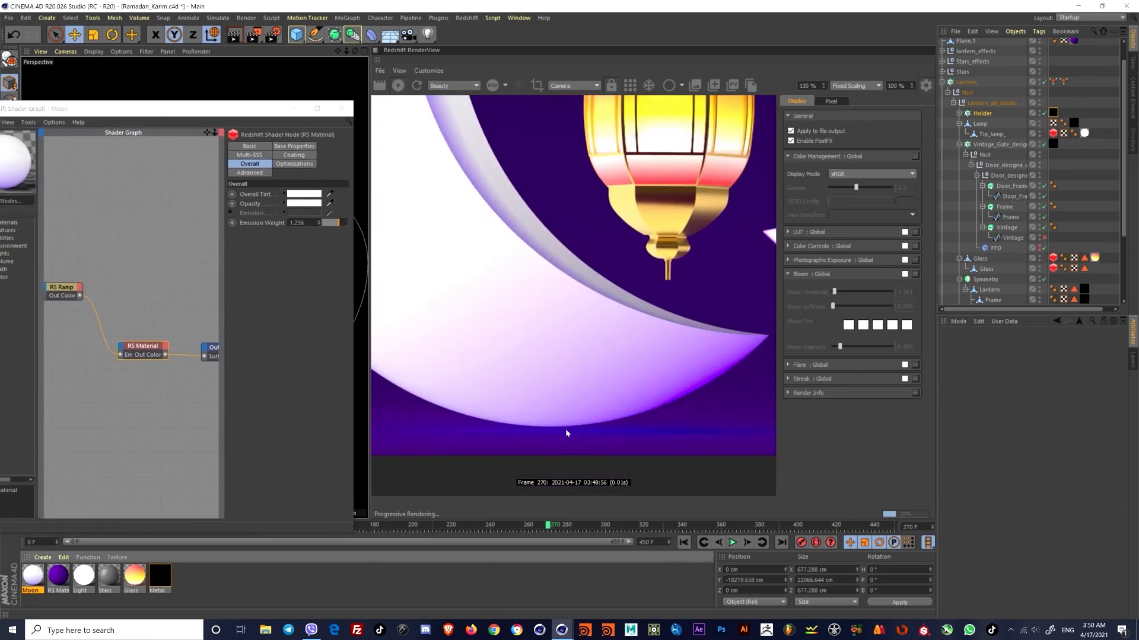
scroll(564, 429, "down", 2)
scroll(580, 418, "down", 5)
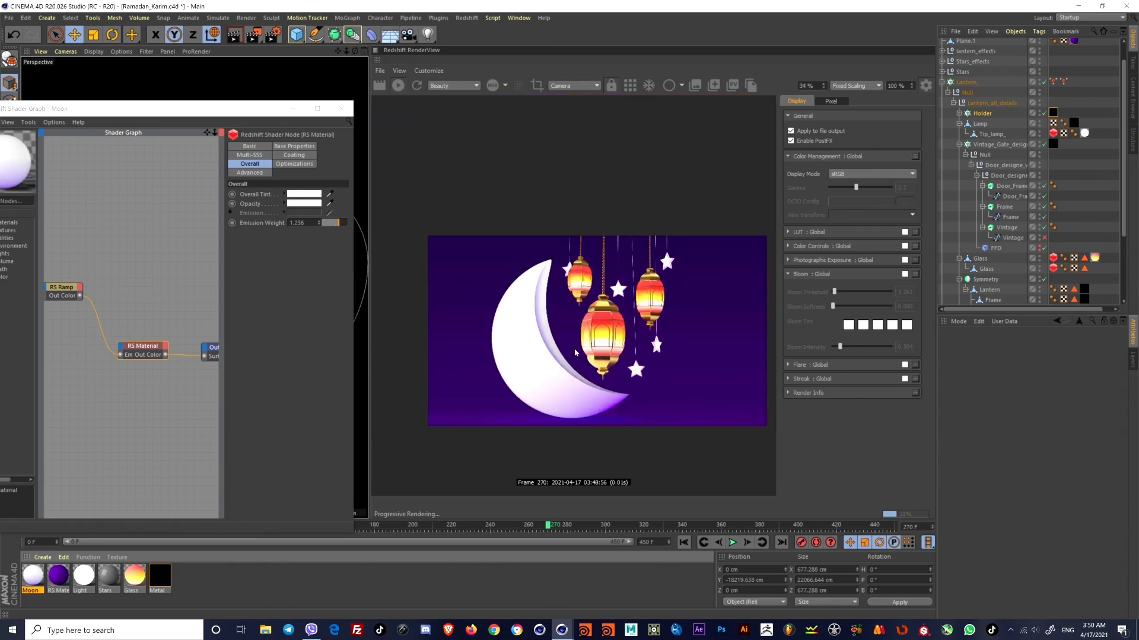
scroll(575, 352, "down", 2)
mouse_move(575, 352)
middle_mouse_down()
mouse_move(523, 344)
mouse_move(564, 341)
middle_mouse_up()
scroll(523, 344, "up", 4)
scroll(564, 338, "down", 3)
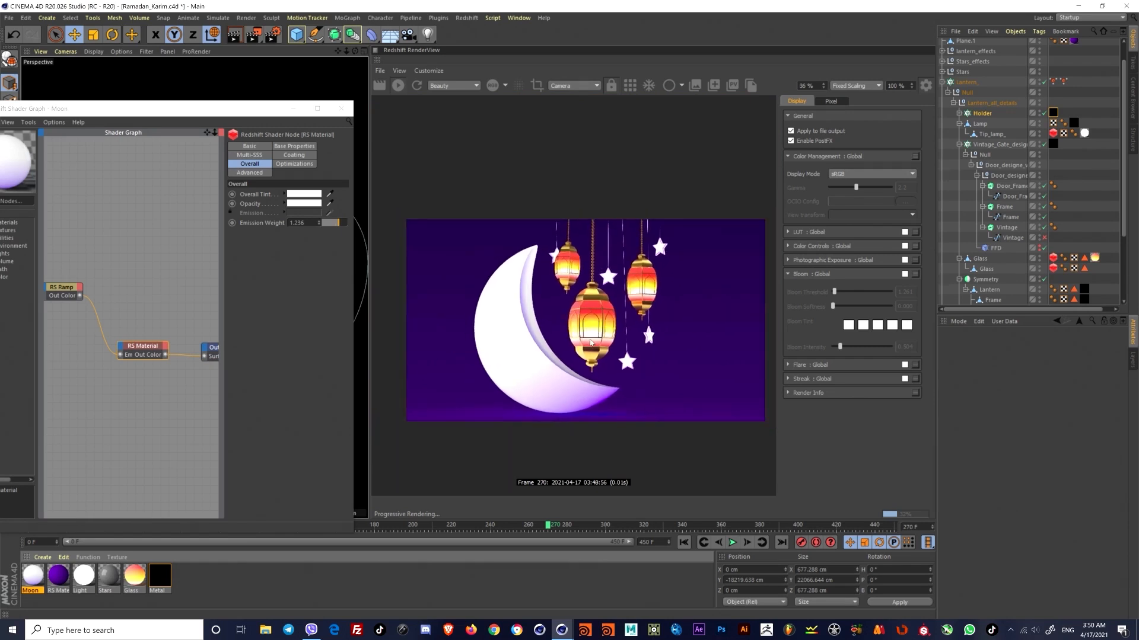
middle_click_drag(474, 243, 431, 233)
scroll(437, 220, "up", 4)
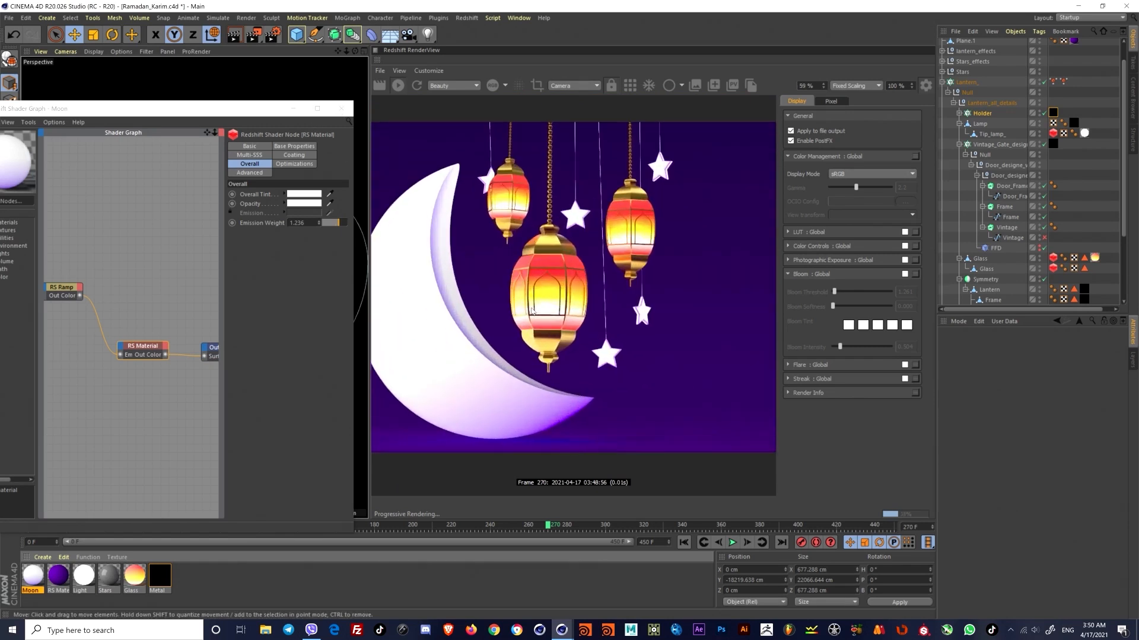
Step: Inspect the PuzzleMatte pass in the render view and return to the Beauty pass
left_click(454, 86)
left_click(455, 97)
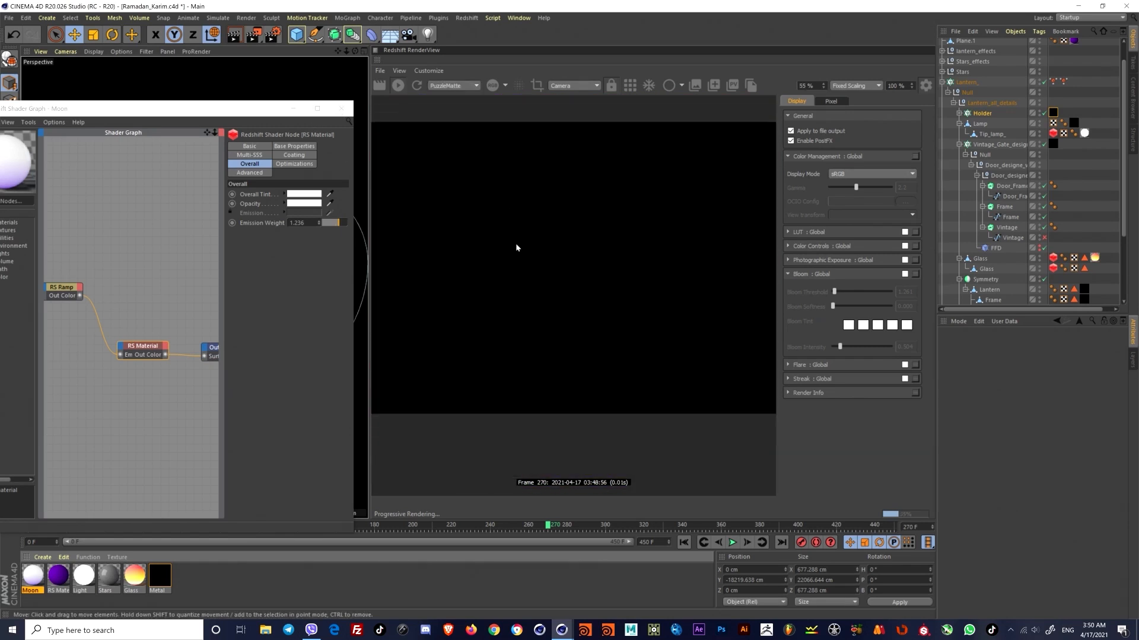
scroll(517, 239, "up", 1)
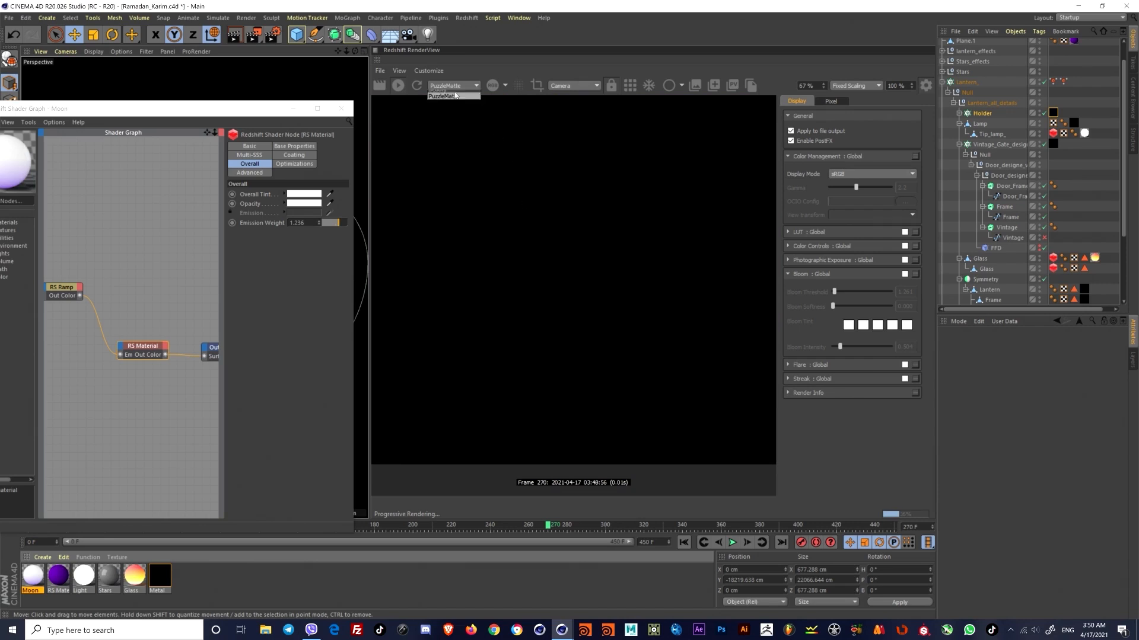
left_click(439, 85)
left_click(440, 96)
left_click(440, 85)
left_click(457, 96)
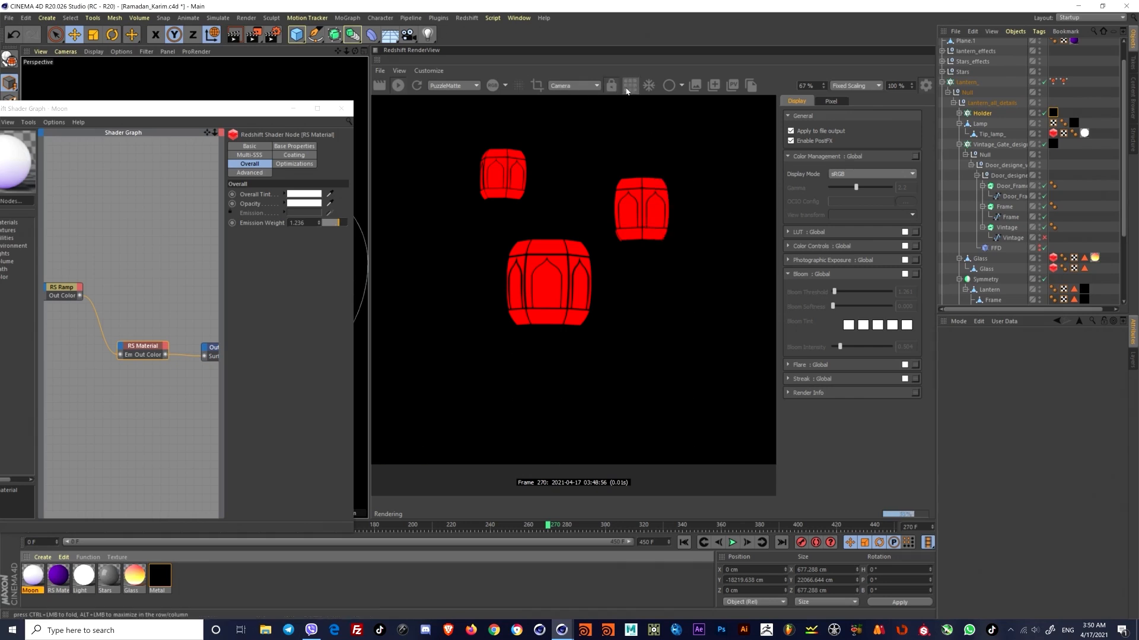
left_click(454, 85)
left_click(450, 98)
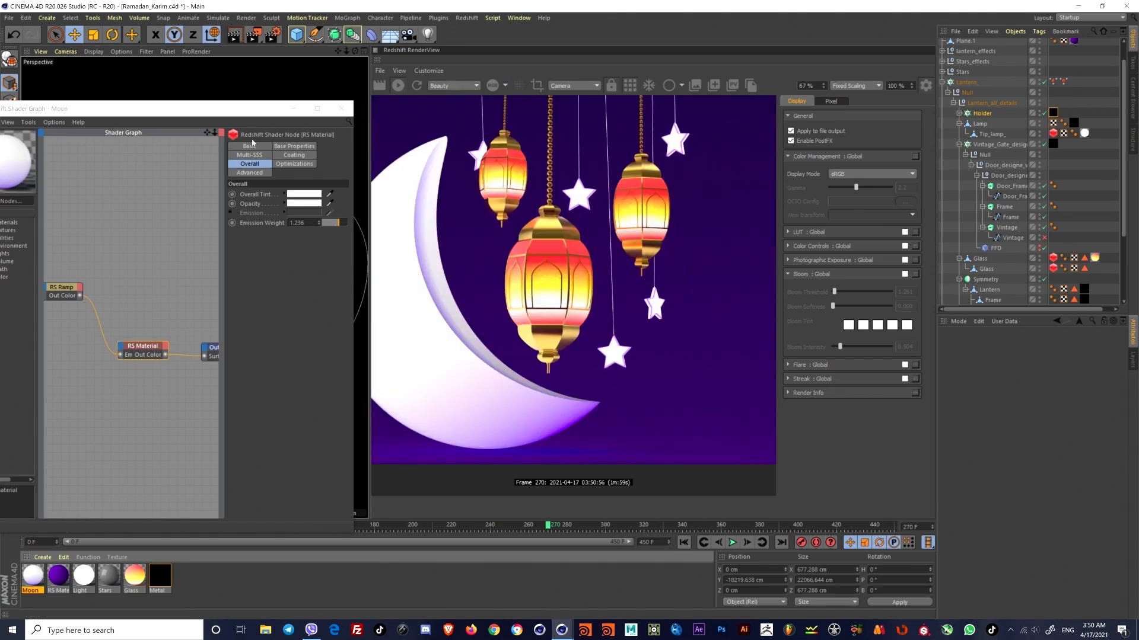
Step: Open the Stars material in the shader graph and show its RS Ramp settings beside the full render
left_click_drag(219, 108, 748, 416)
scroll(620, 300, "down", 6)
left_click_drag(587, 297, 589, 267)
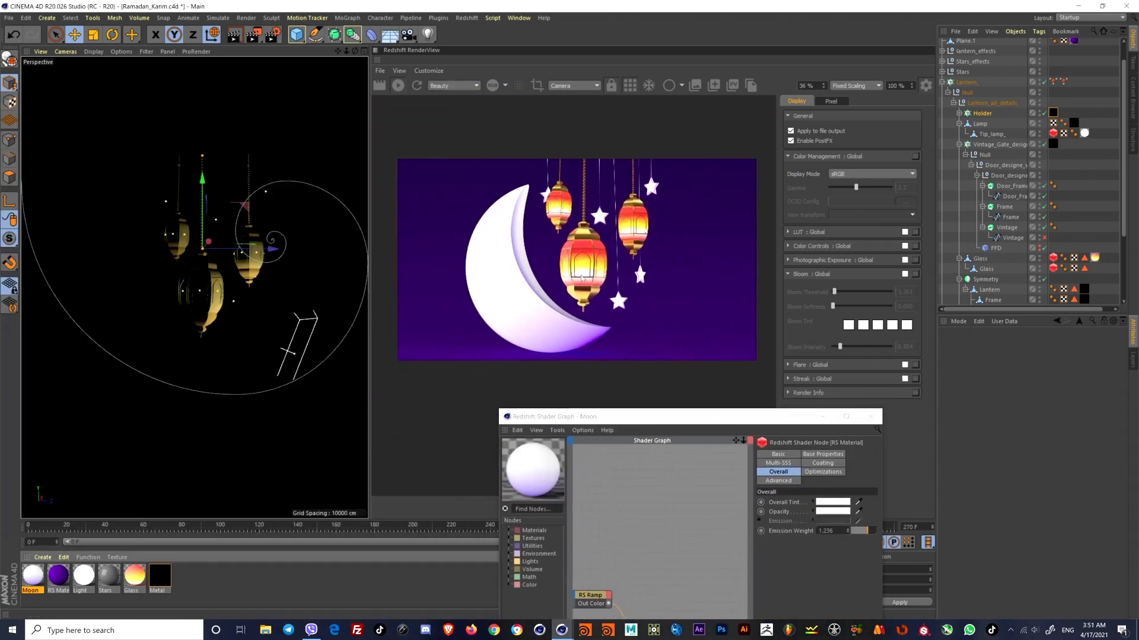
scroll(596, 308, "up", 4)
left_click_drag(599, 315, 615, 315)
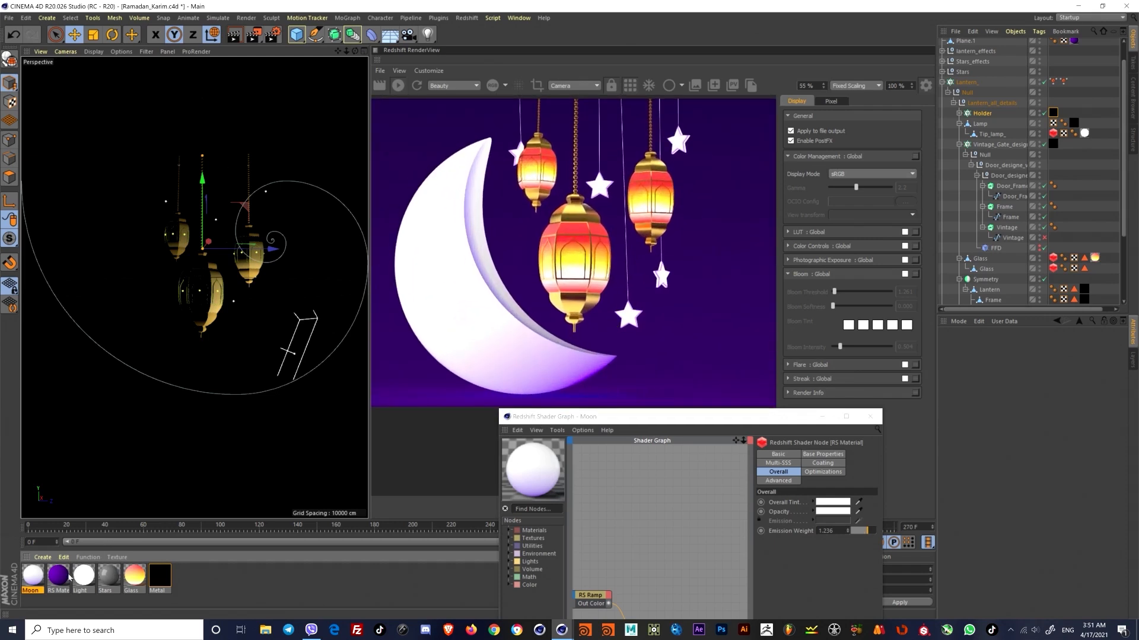
left_click(109, 575)
left_click_drag(564, 416, 118, 209)
middle_click_drag(180, 412, 241, 410, "alt")
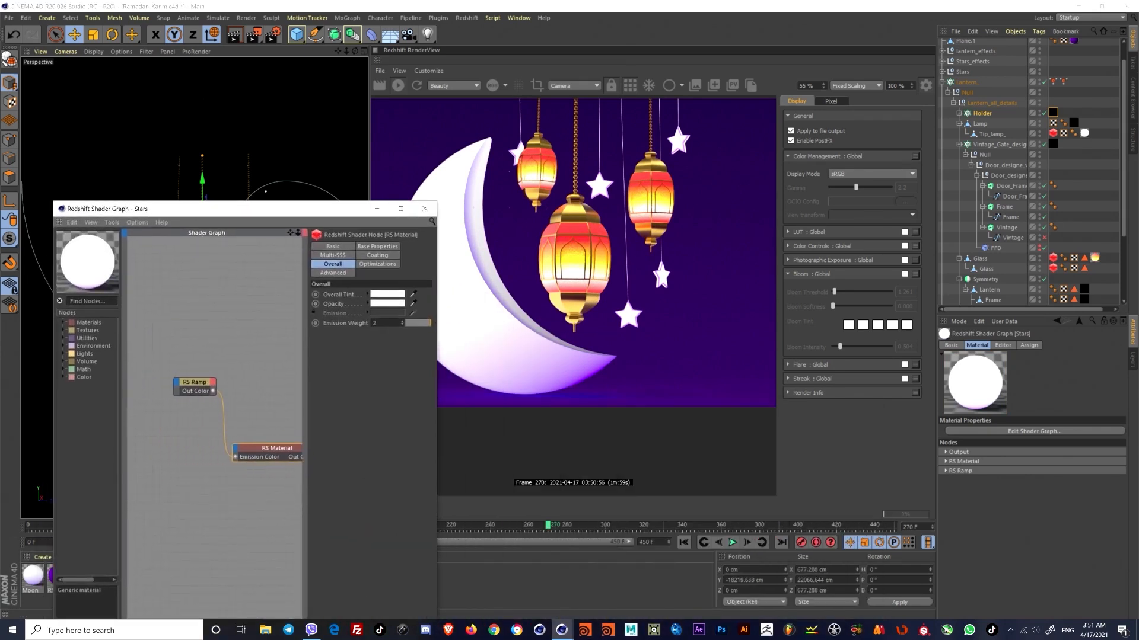
left_click(207, 384)
left_click_drag(330, 209, 248, 194)
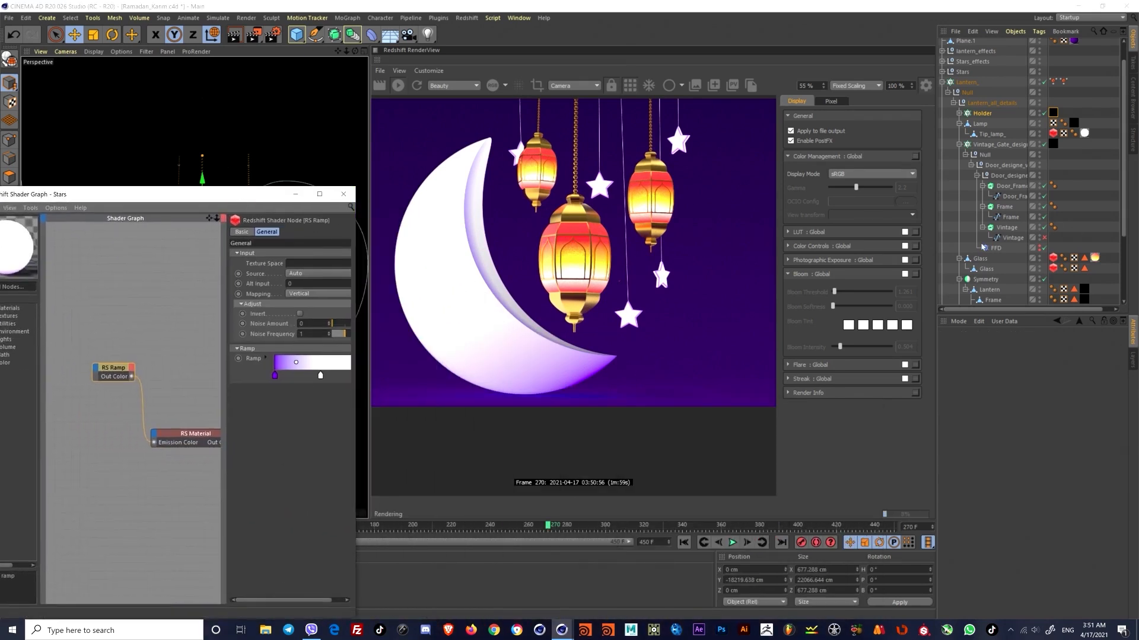
Step: Add a Redshift Object tag to the Plane.1 backdrop
scroll(970, 168, "up", 2)
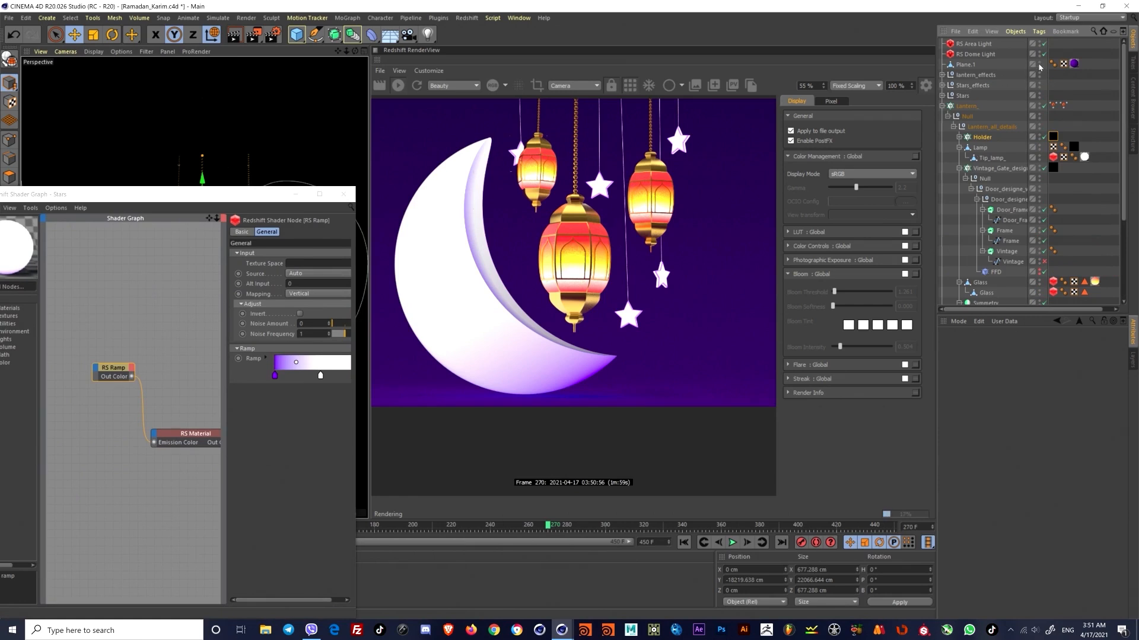
right_click(970, 65)
mouse_move(1004, 73)
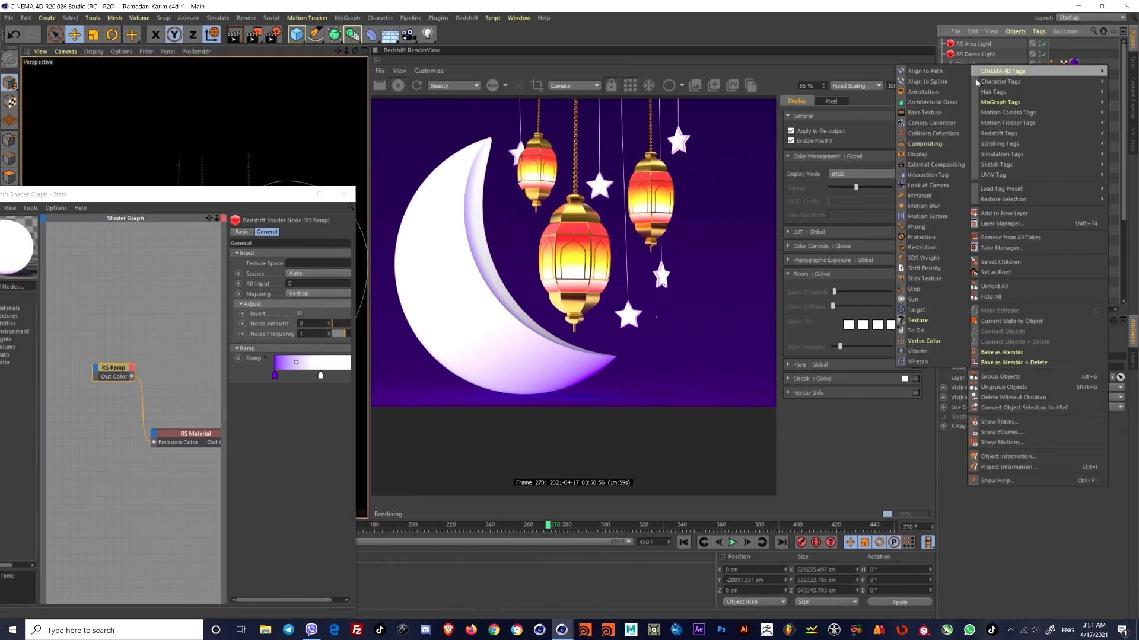
mouse_move(1042, 135)
left_click(956, 144)
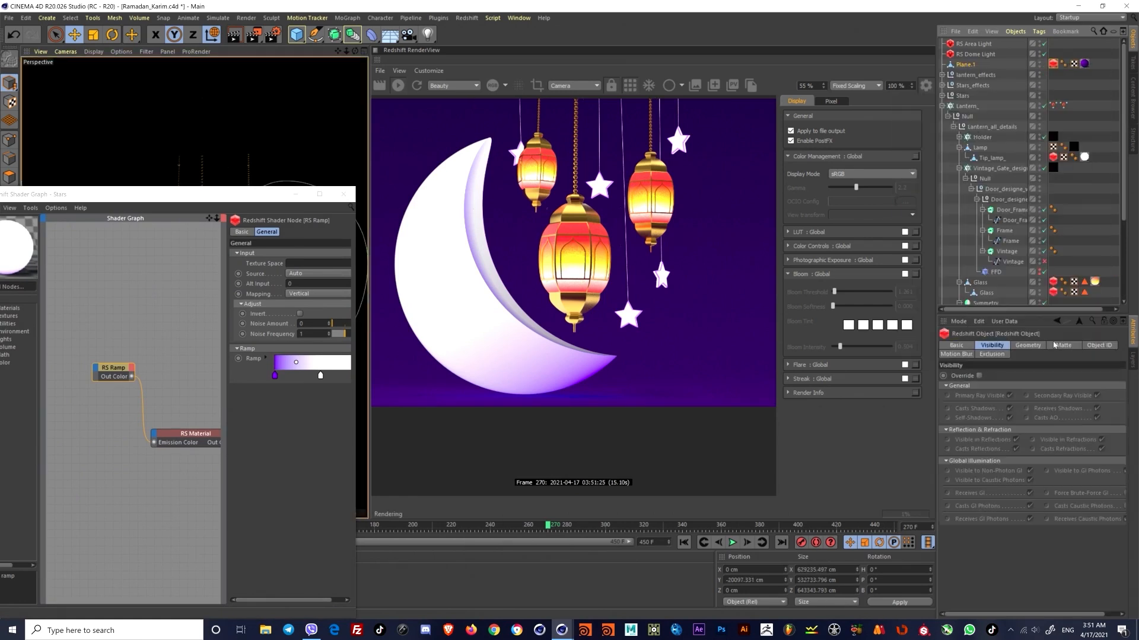
Step: Override the matte settings on the Plane.1 tag, enabling the matte and its shadow
left_click(1061, 345)
left_click(979, 375)
left_click(1024, 396)
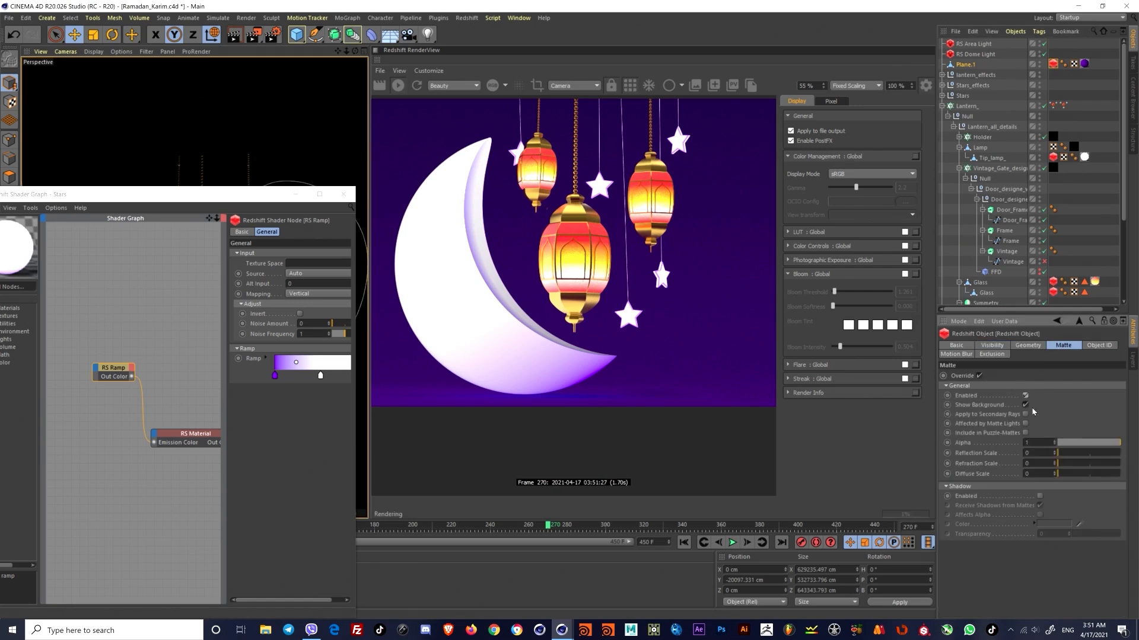
left_click(1039, 497)
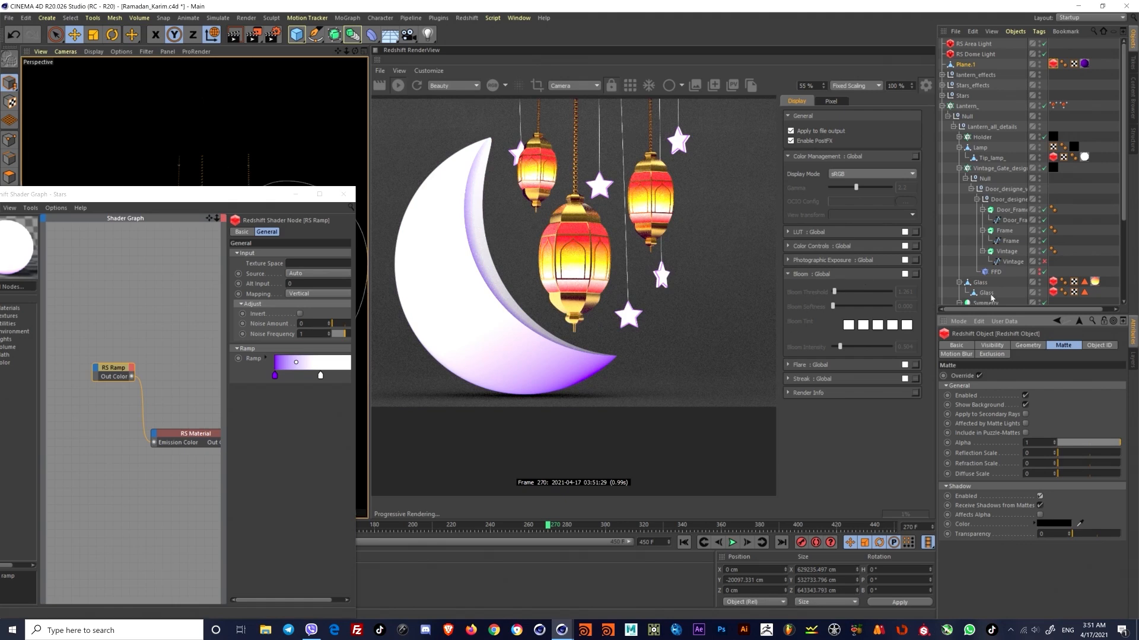
scroll(1021, 303, "down", 4)
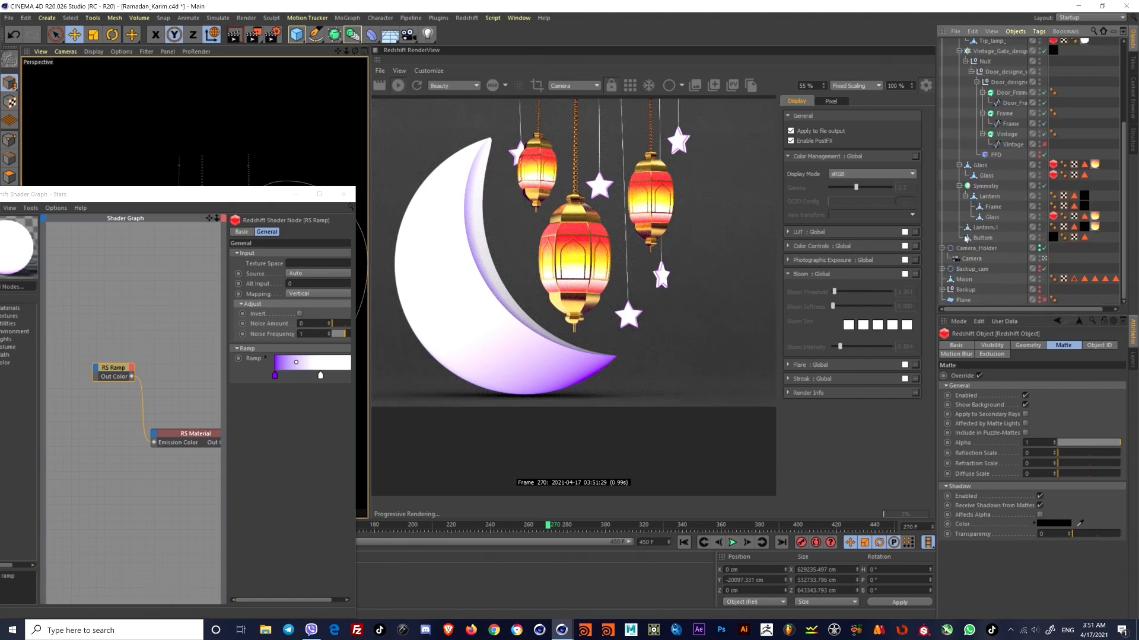
Step: Toggle the visibility of the Plane.1 backdrop and switch it back to compare the scene
scroll(1020, 159, "up", 4)
left_click(1038, 68)
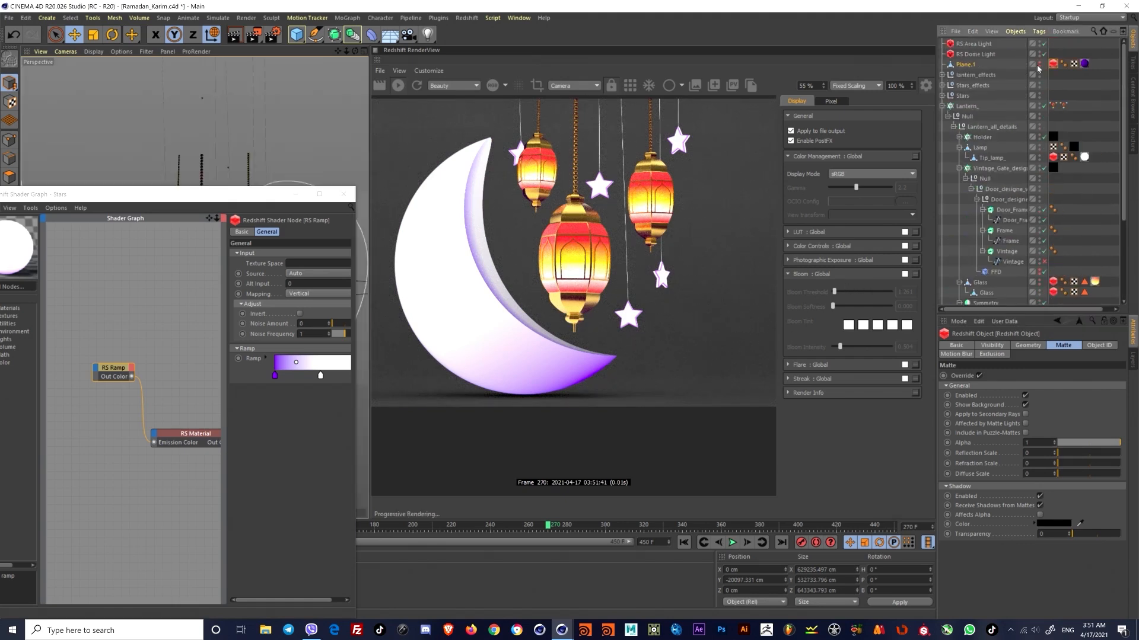
left_click(1037, 66)
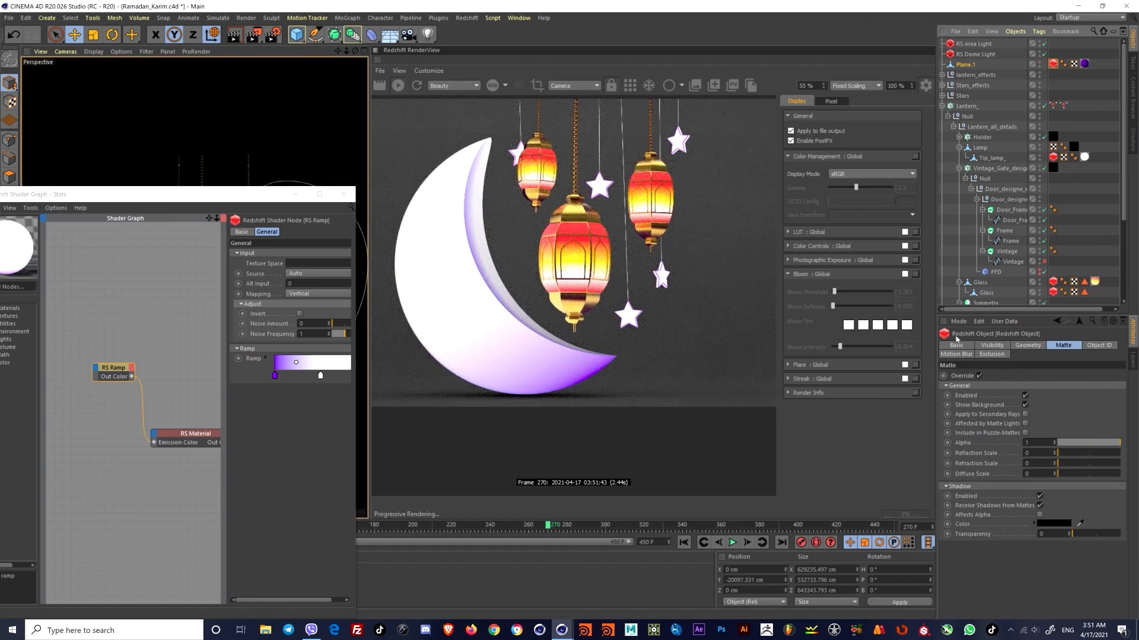
Step: Enable Affects Alpha for the Plane.1 matte's shadow and use the render view's channel display to check the alpha
left_click(1039, 516)
left_click(496, 86)
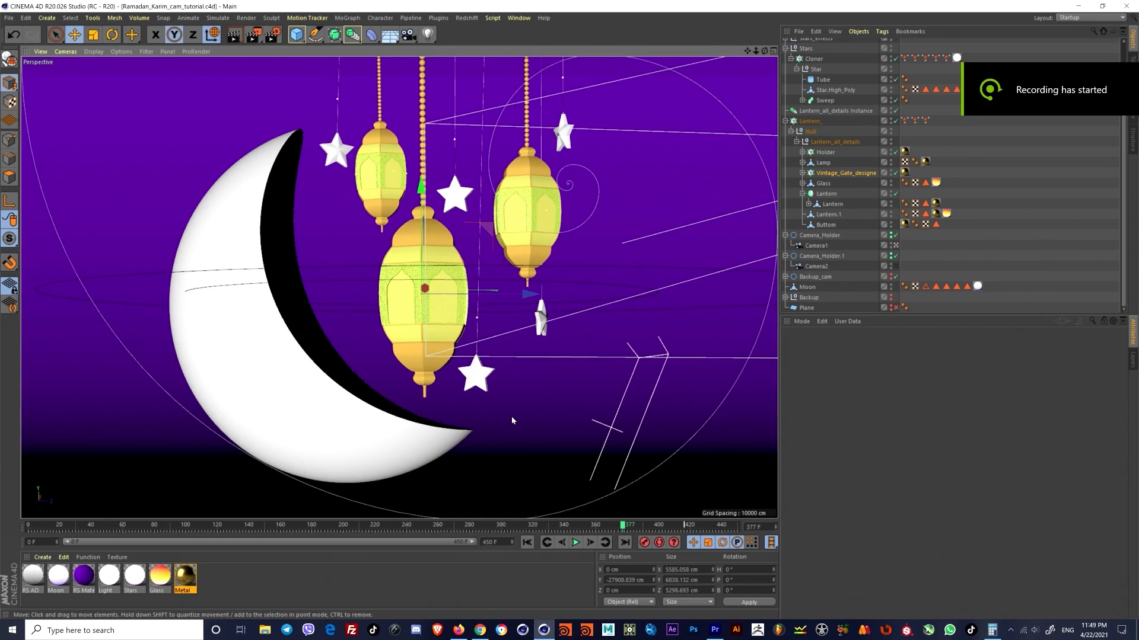
Step: Open the render settings' save options and set the multi-pass image to OpenEXR at 32 Bit/Channel
left_click(272, 34)
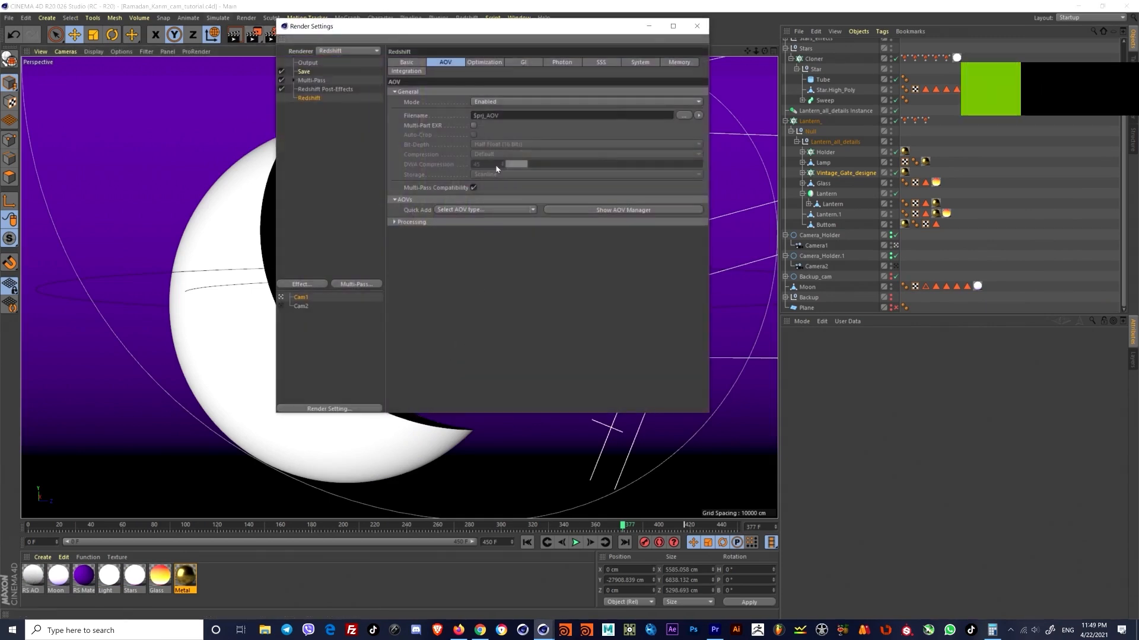
left_click_drag(448, 30, 448, 72)
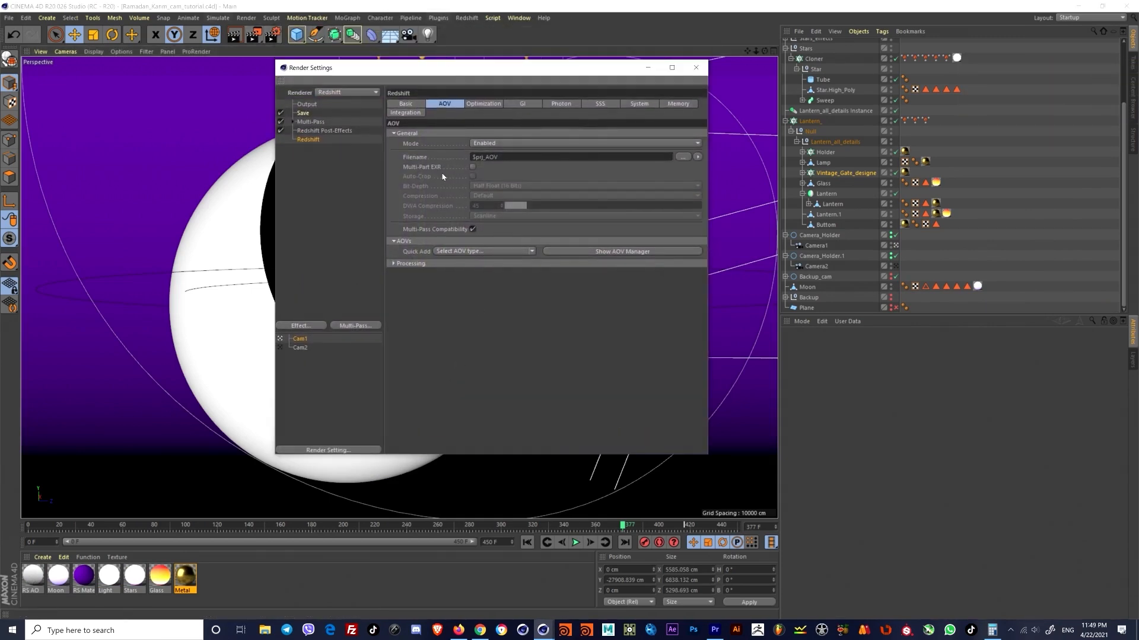
left_click(303, 113)
left_click(421, 232)
left_click(420, 232)
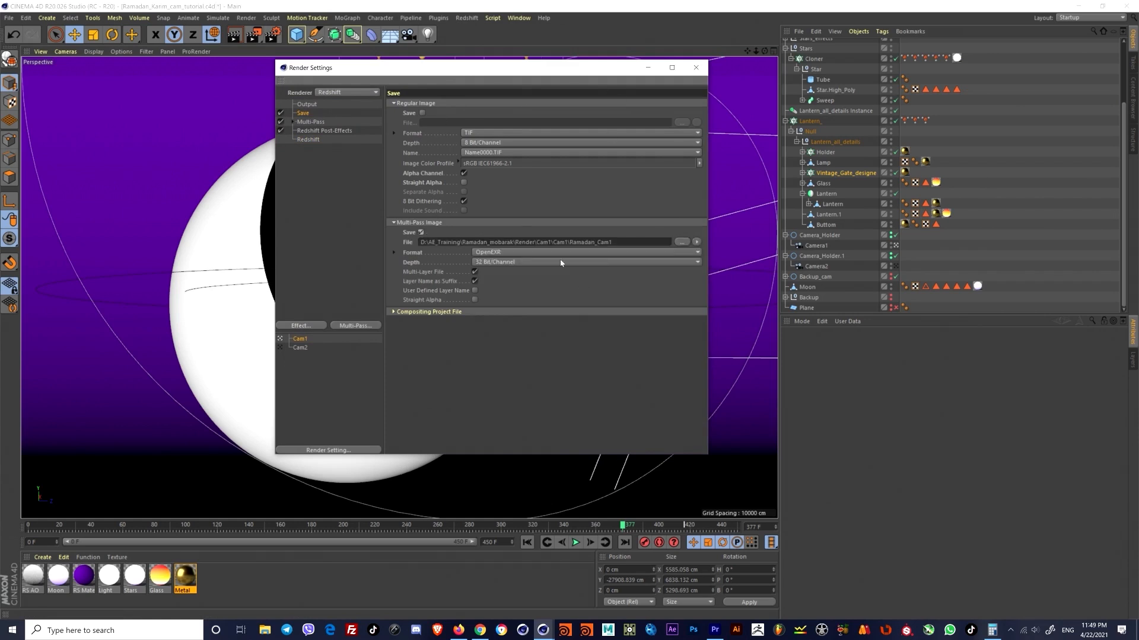
left_click(515, 253)
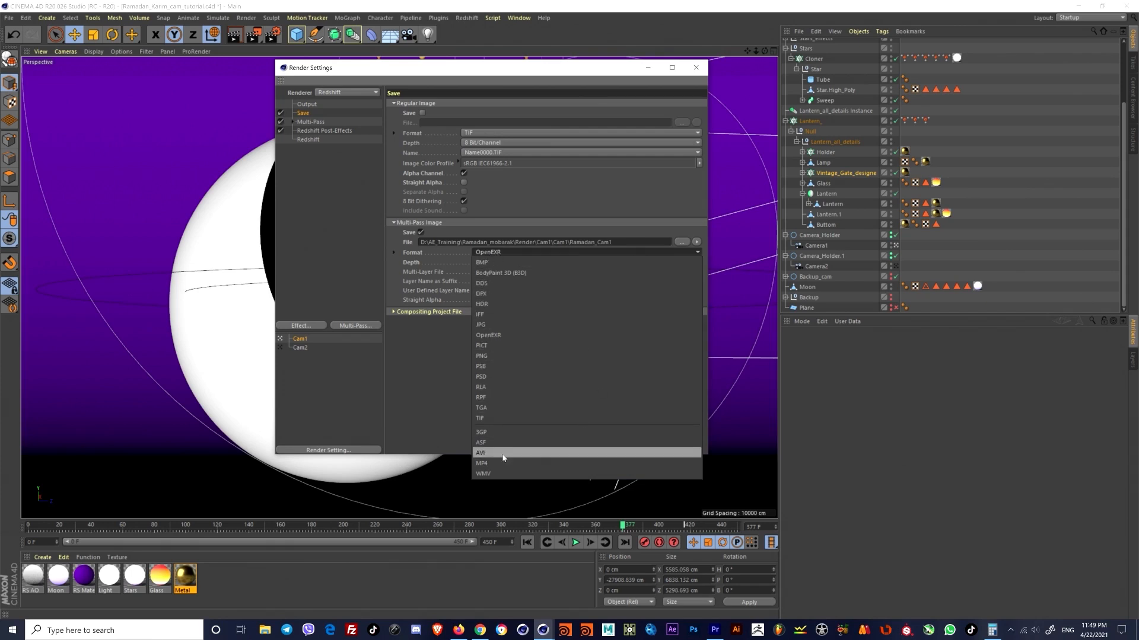
left_click(495, 336)
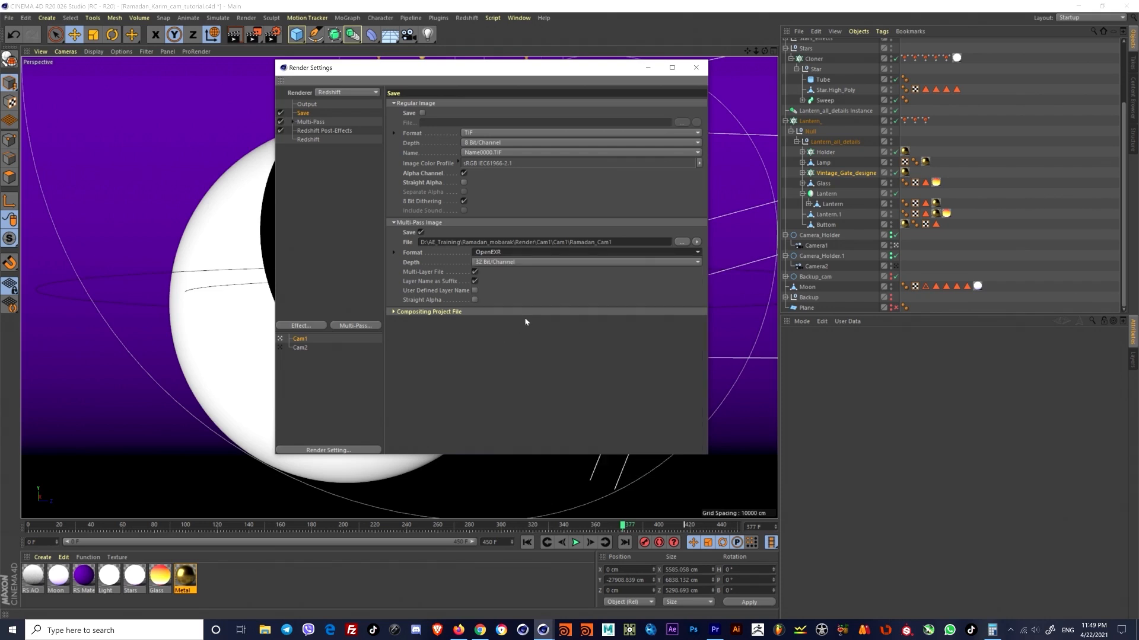
left_click(491, 263)
left_click(490, 284)
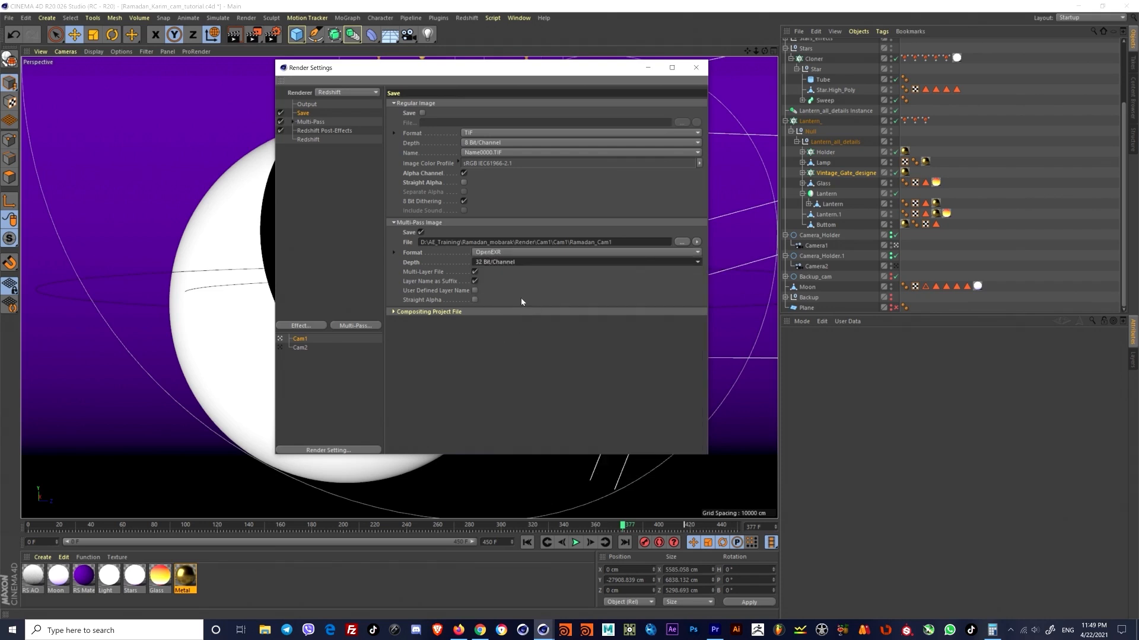
Step: Choose PXR24 - lossy 24-bit float compression in the multi-pass OpenEXR options, keeping the depth at 32 Bit/Channel
left_click(394, 253)
left_click(498, 306)
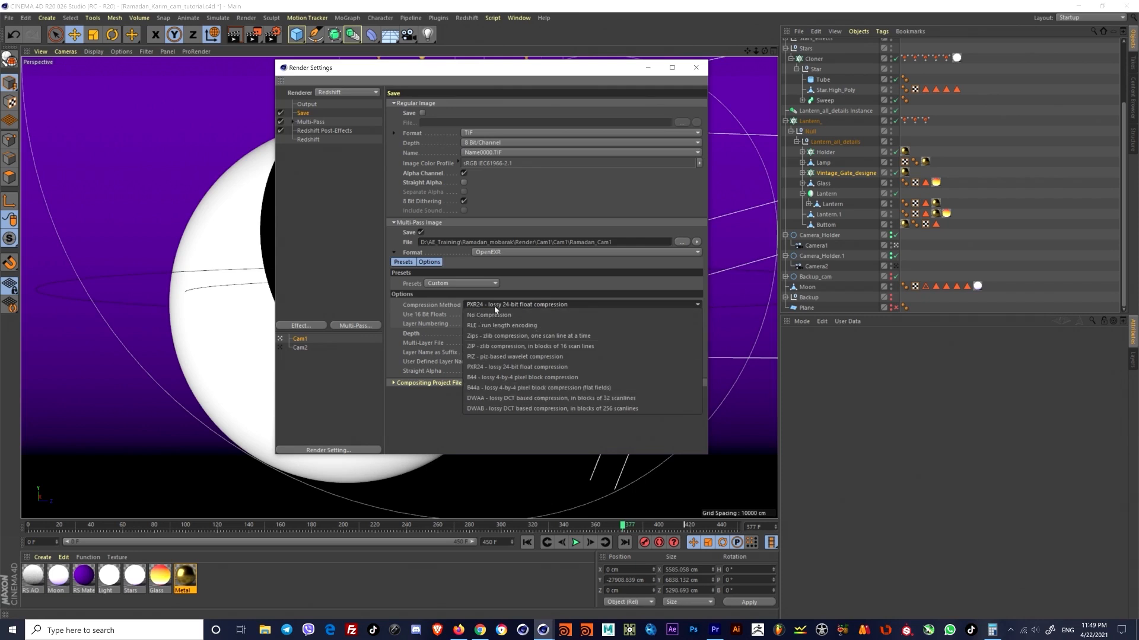
left_click(500, 368)
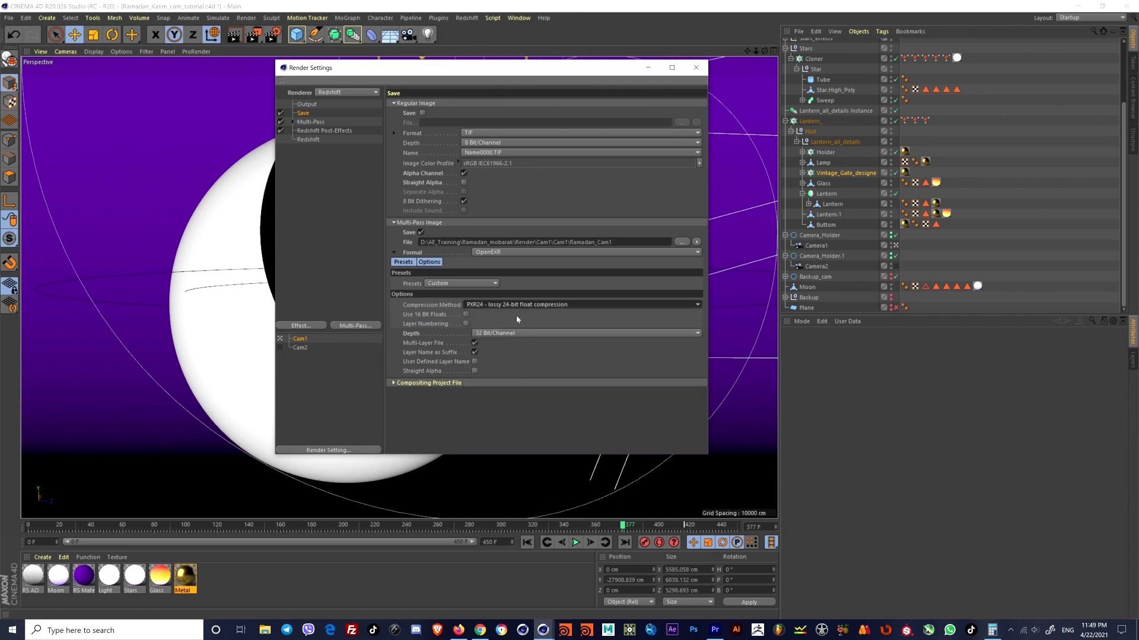
left_click(505, 333)
left_click(496, 354)
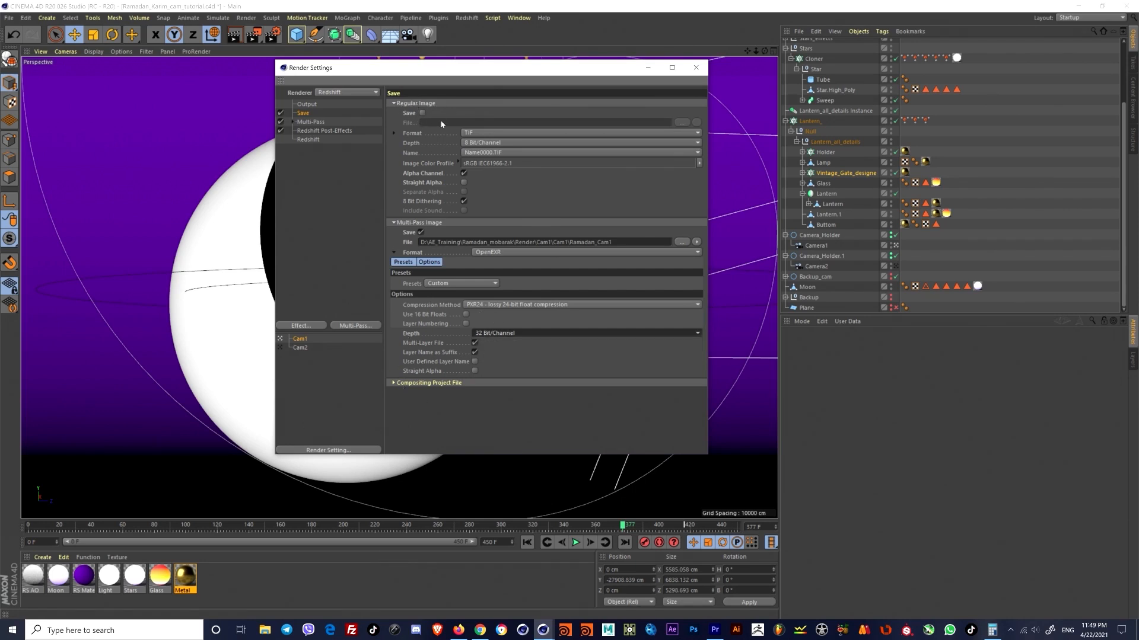
Step: Review the Compositing Project File options and the multi-pass image's output path and save setting
left_click(394, 384)
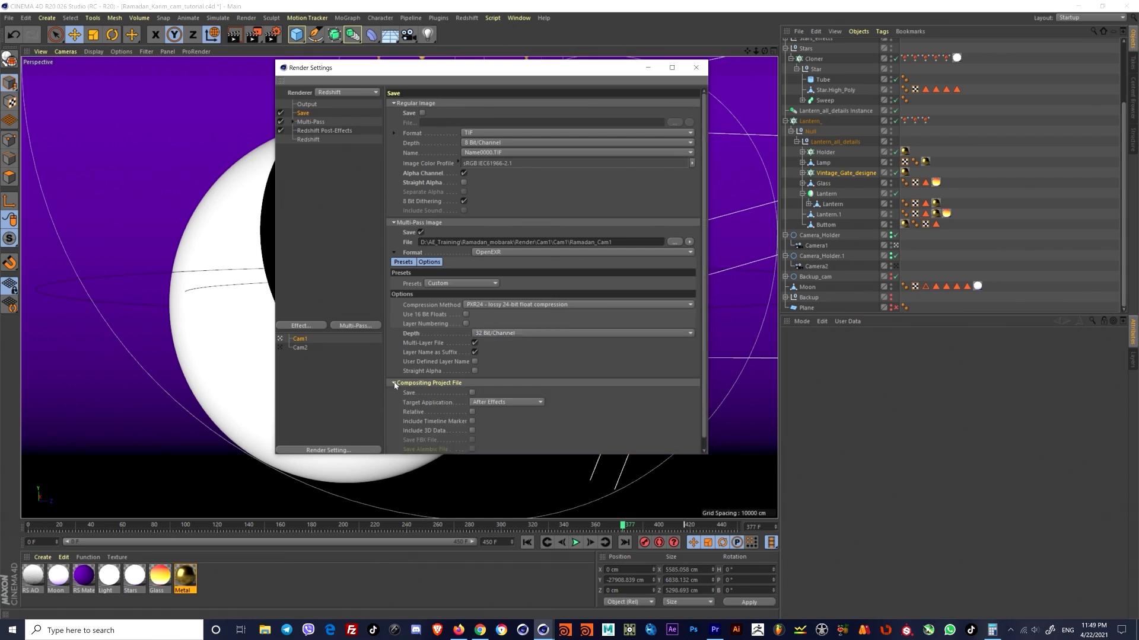
left_click(401, 385)
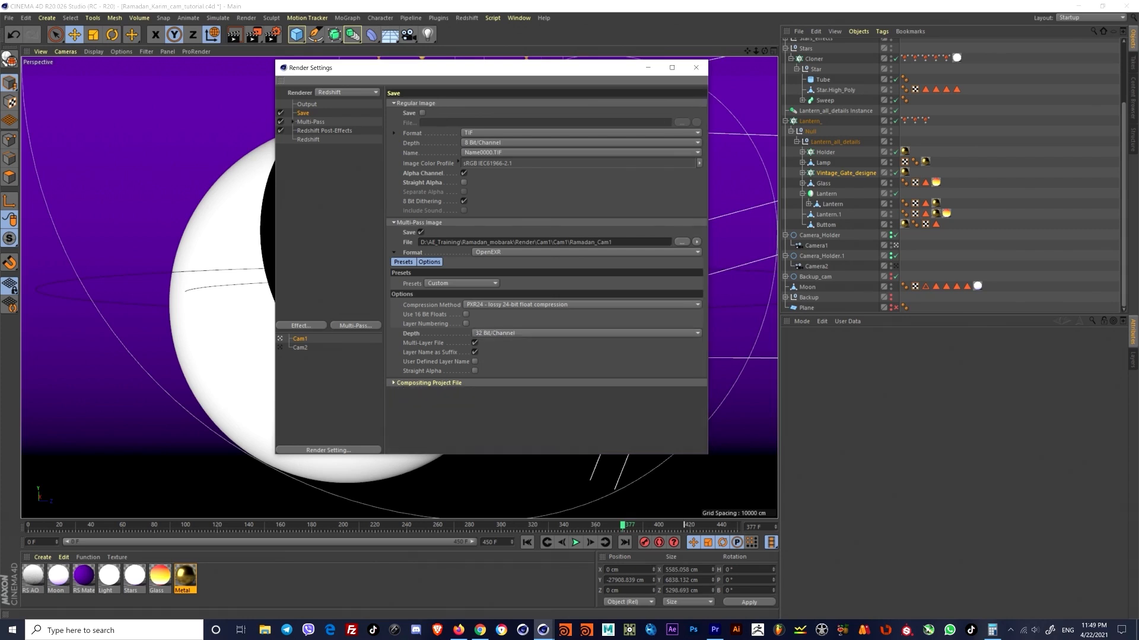
double_click(611, 242)
left_click(421, 233)
Step: Open the Redshift AOV Manager and add a Custom AOV named AO
left_click(317, 142)
left_click(640, 252)
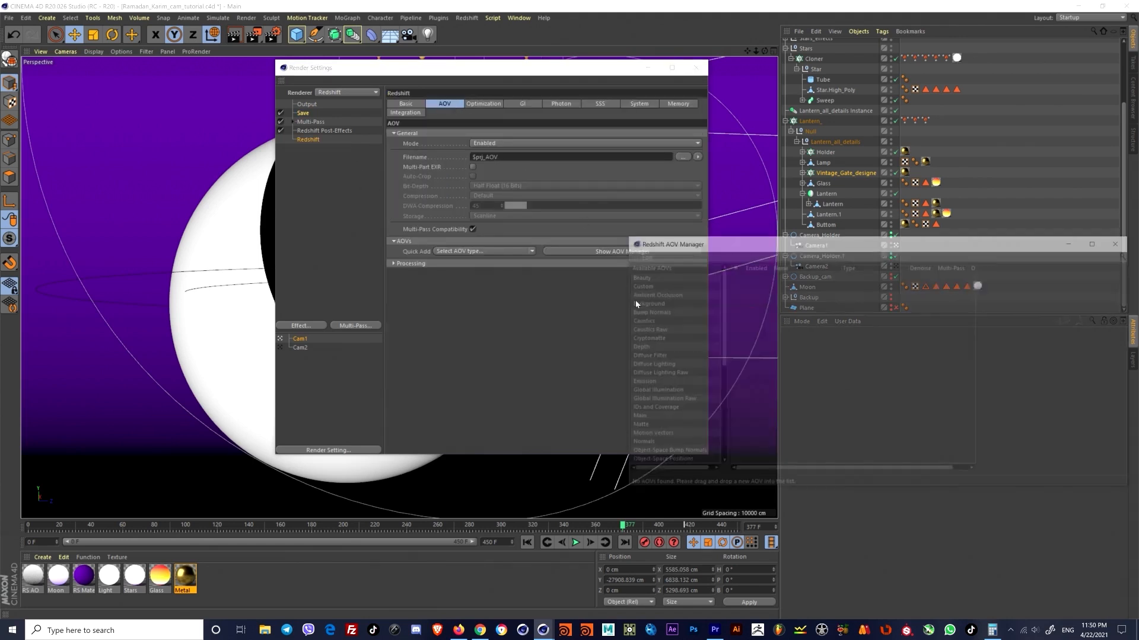
left_click_drag(740, 249, 342, 223)
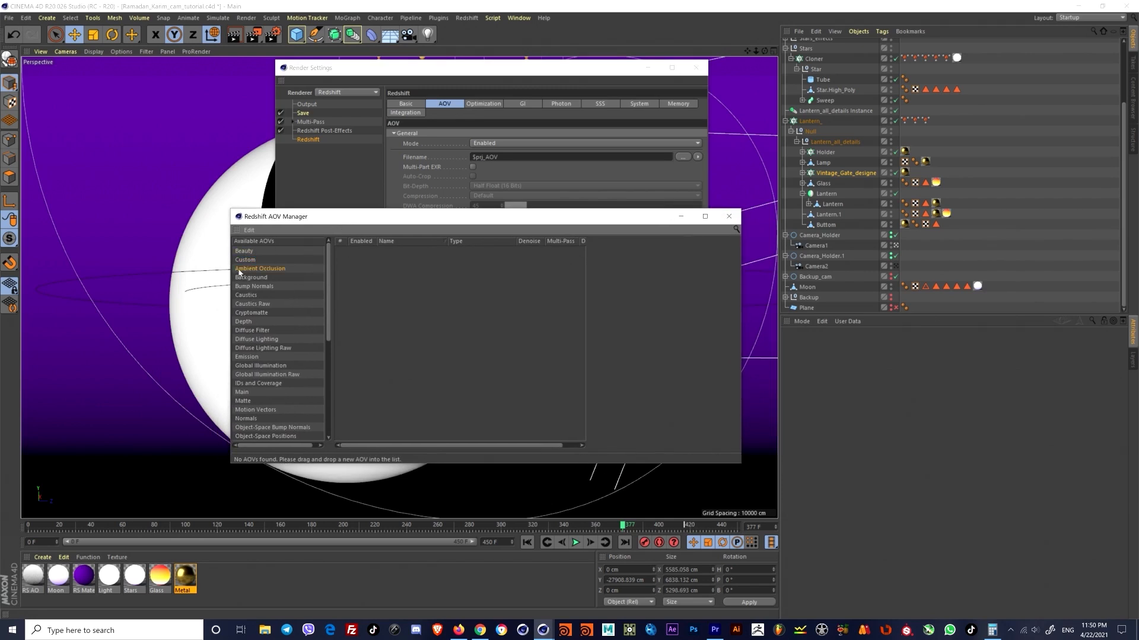
left_click_drag(335, 274, 386, 255)
left_click(389, 251)
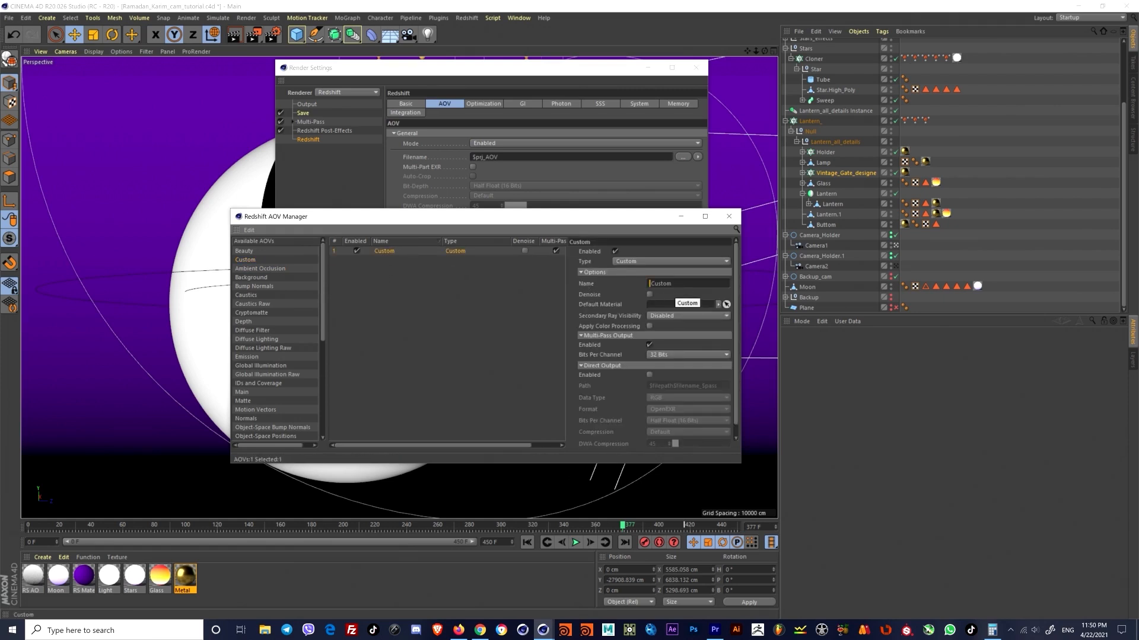
key("ctrl+a")
type("AO")
left_click(511, 257)
Step: Create a Redshift AO utility material and assign it as the default material of the AO AOV
left_click(43, 558)
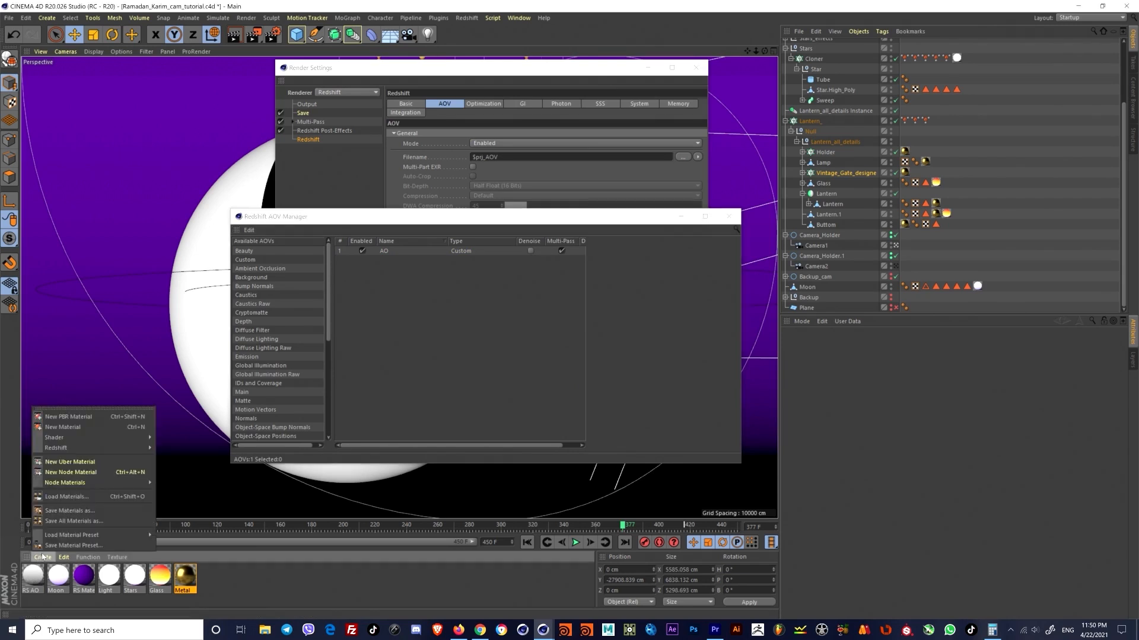
mouse_move(118, 448)
mouse_move(186, 446)
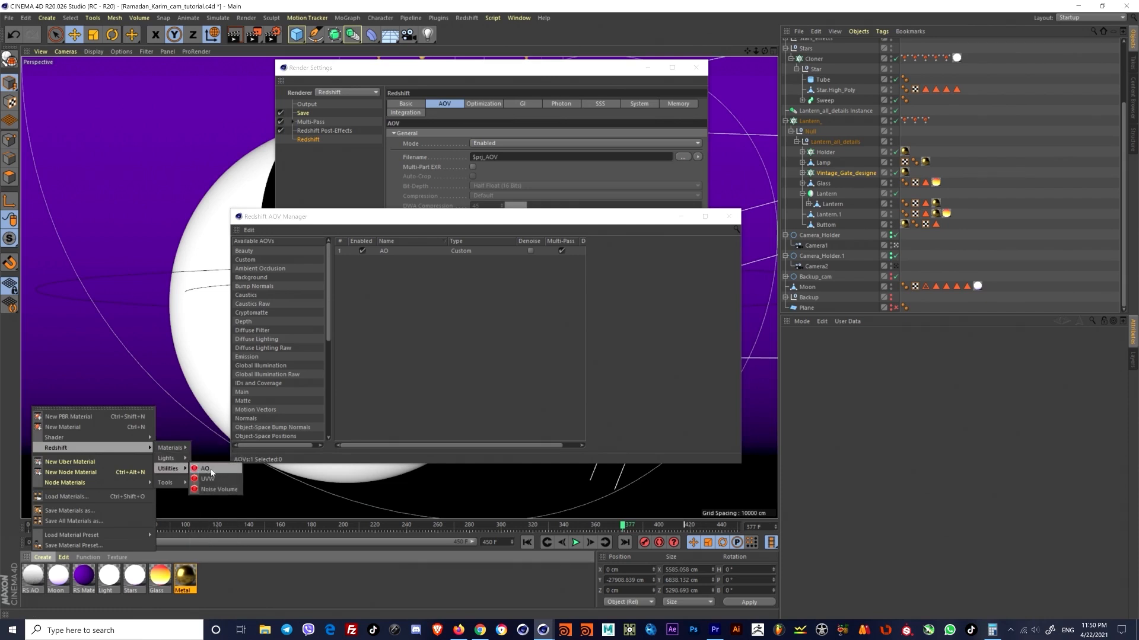
left_click(205, 469)
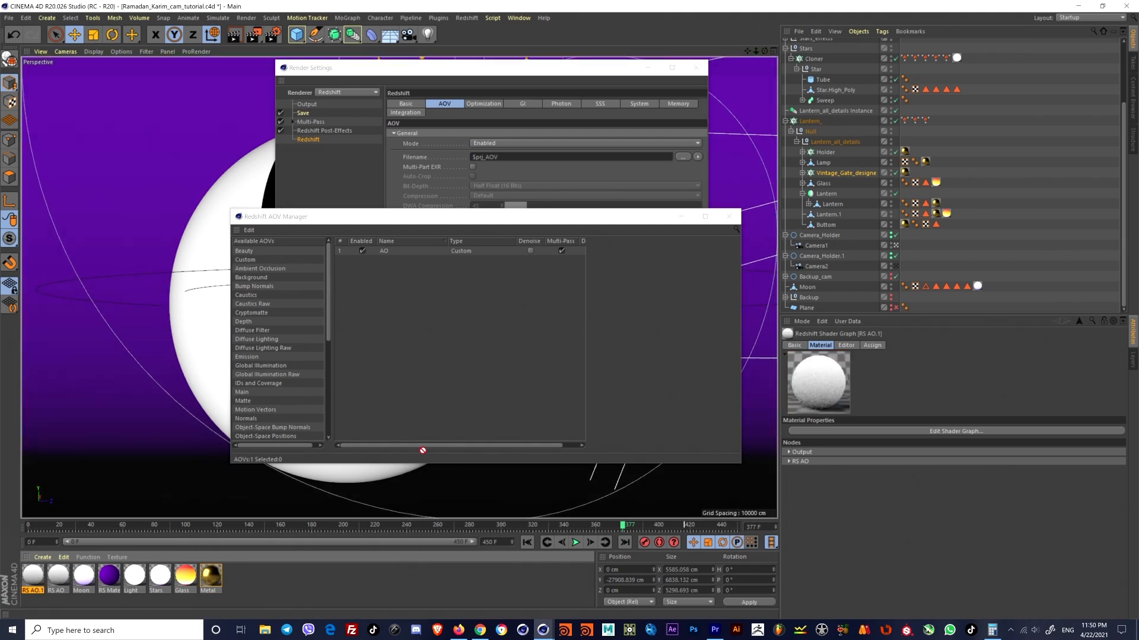
scroll(278, 344, "down", 1)
left_click(386, 253)
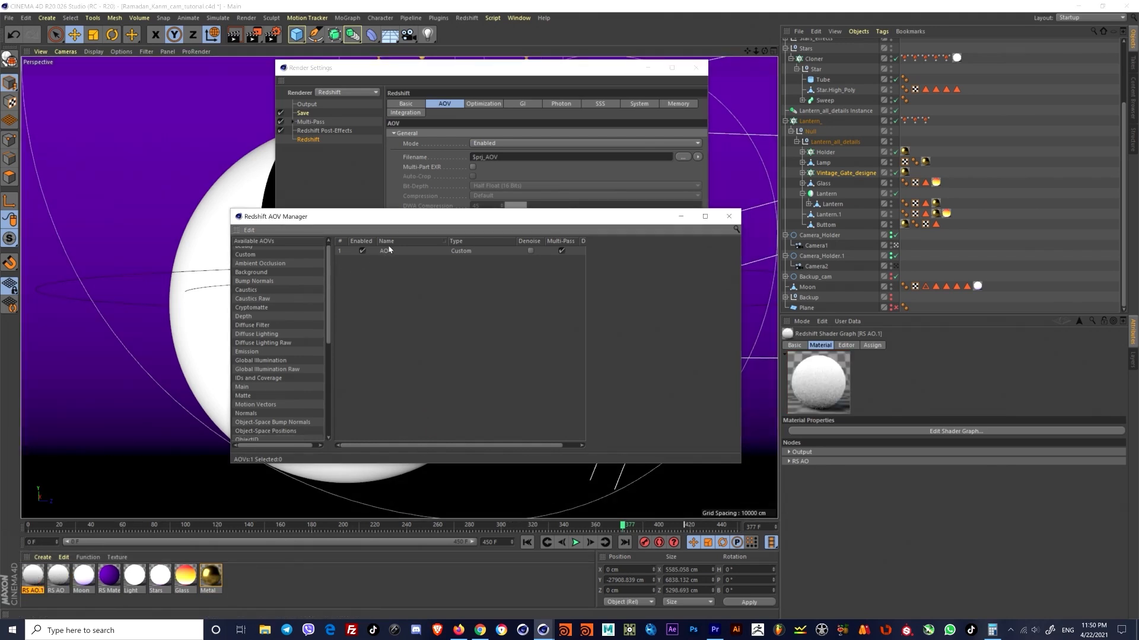
left_click_drag(36, 584, 667, 310)
Step: Close the render settings and start a Redshift RenderView render beside the AOV Manager, framed to show the whole scene
left_click_drag(632, 209, 563, 275)
left_click_drag(642, 71, 666, 77)
left_click(719, 74)
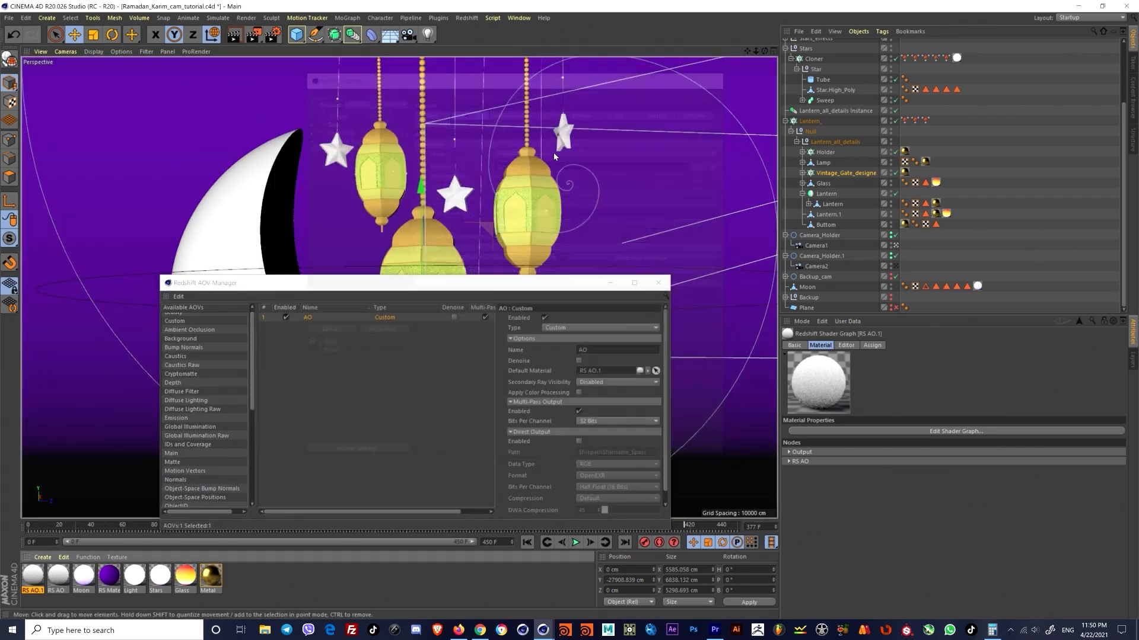
left_click_drag(507, 283, 461, 117)
left_click(467, 18)
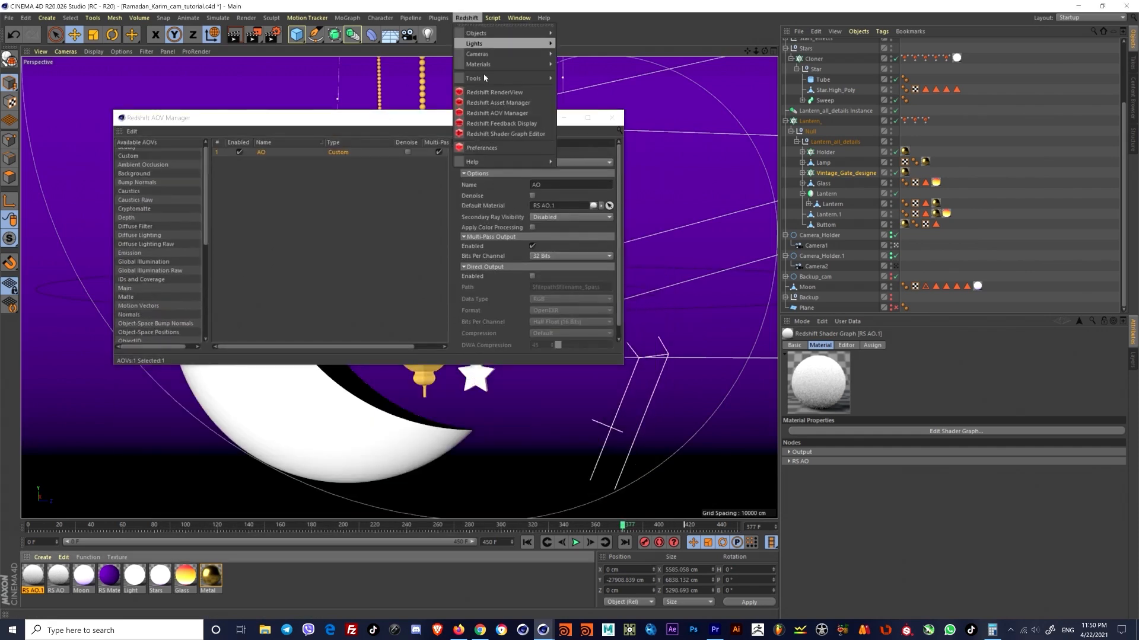
left_click(498, 93)
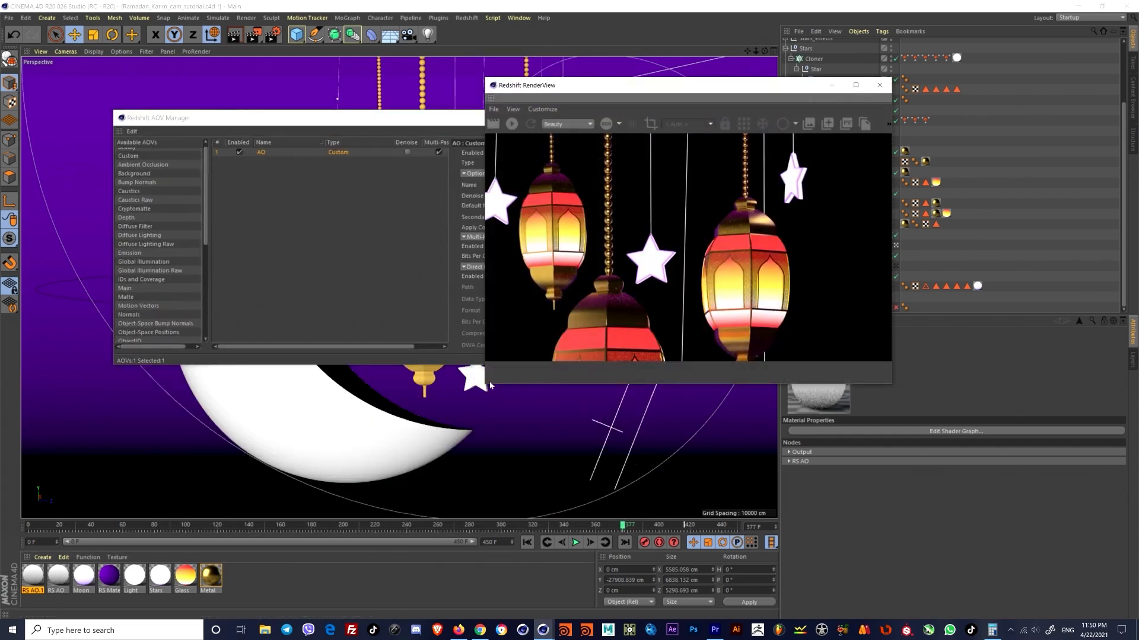
left_click_drag(489, 389, 326, 521)
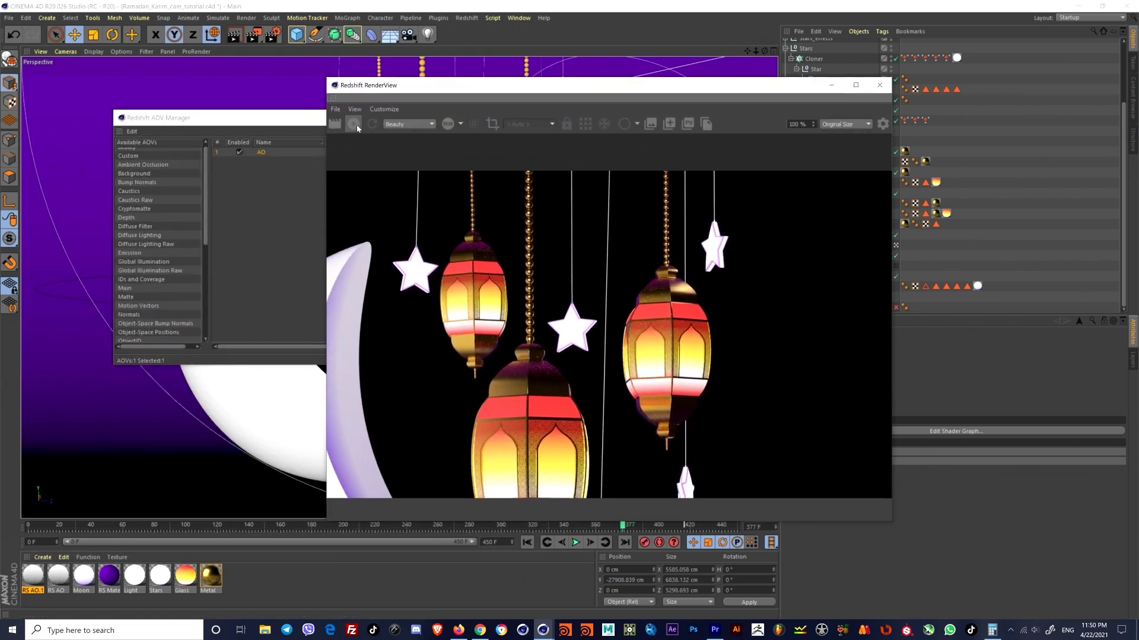
scroll(598, 294, "down", 3)
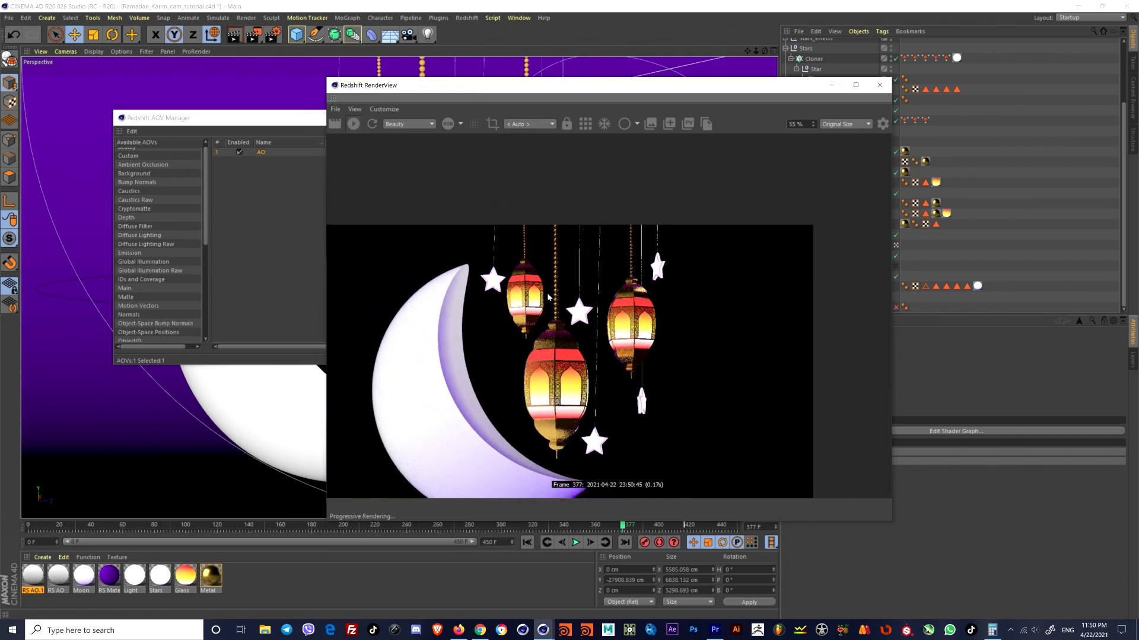
Step: Display the AO pass in the render view and examine the occlusion on the lantern up close
left_click(409, 124)
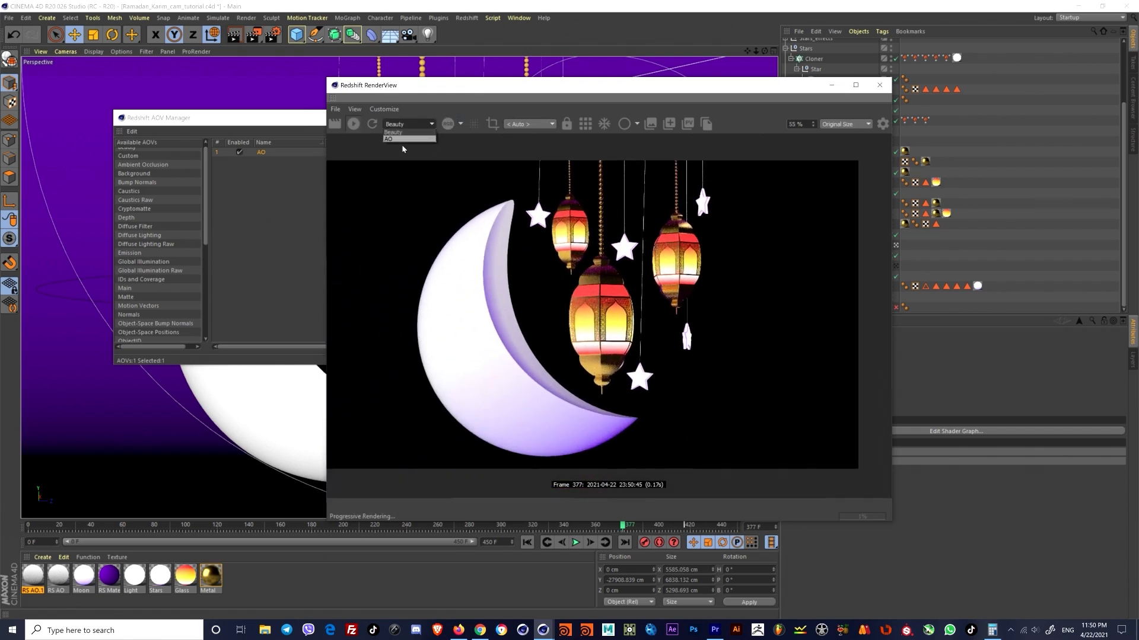
left_click(403, 145)
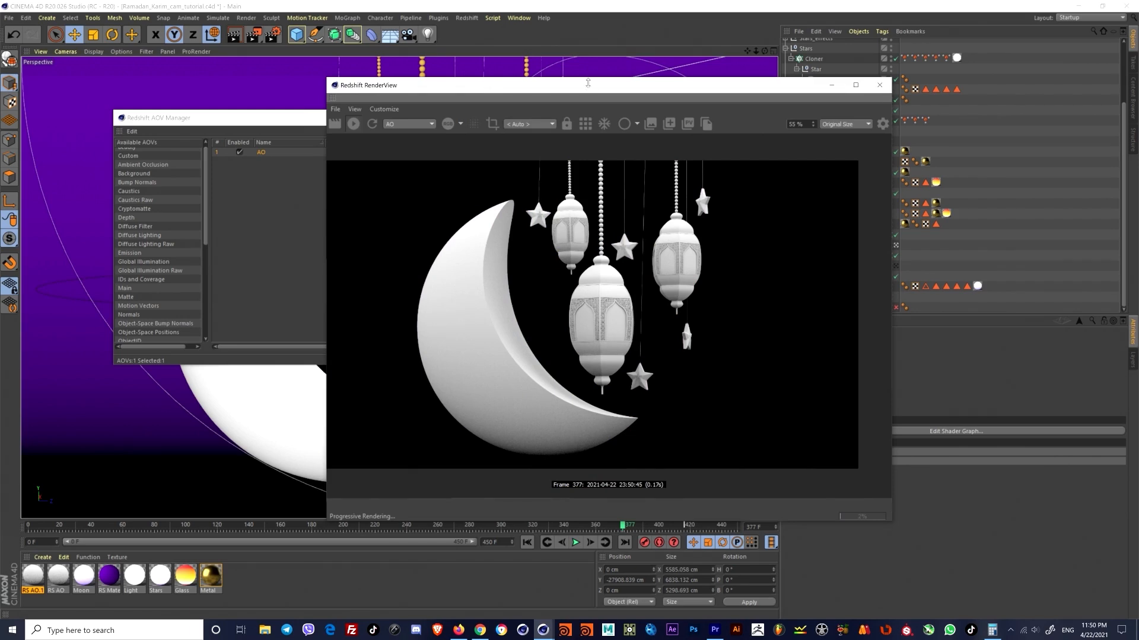
left_click_drag(588, 83, 628, 61)
scroll(649, 284, "up", 5)
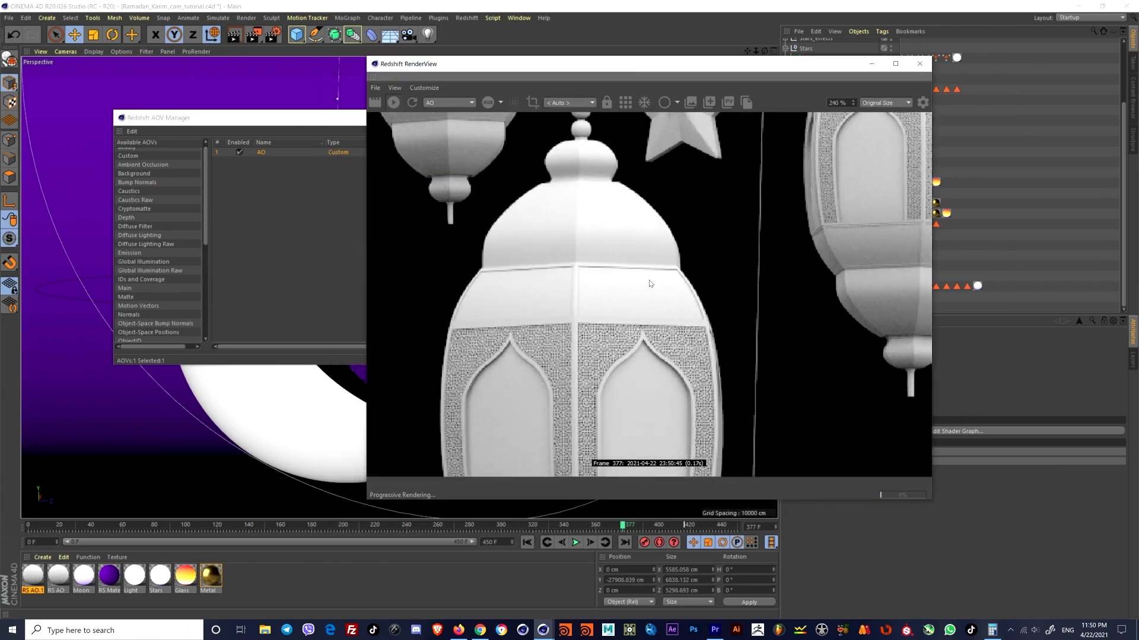
scroll(650, 284, "down", 4)
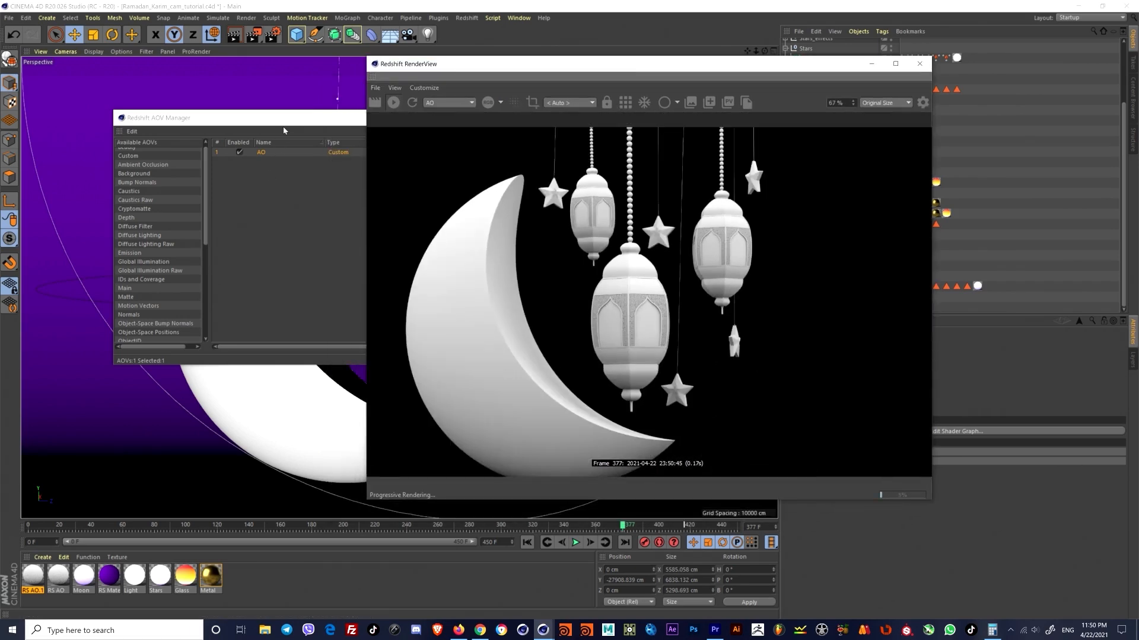
Step: Open the RS AO.1 material in the shader graph and add a Ramp texture node near the RS AO node
left_click_drag(283, 118, 221, 113)
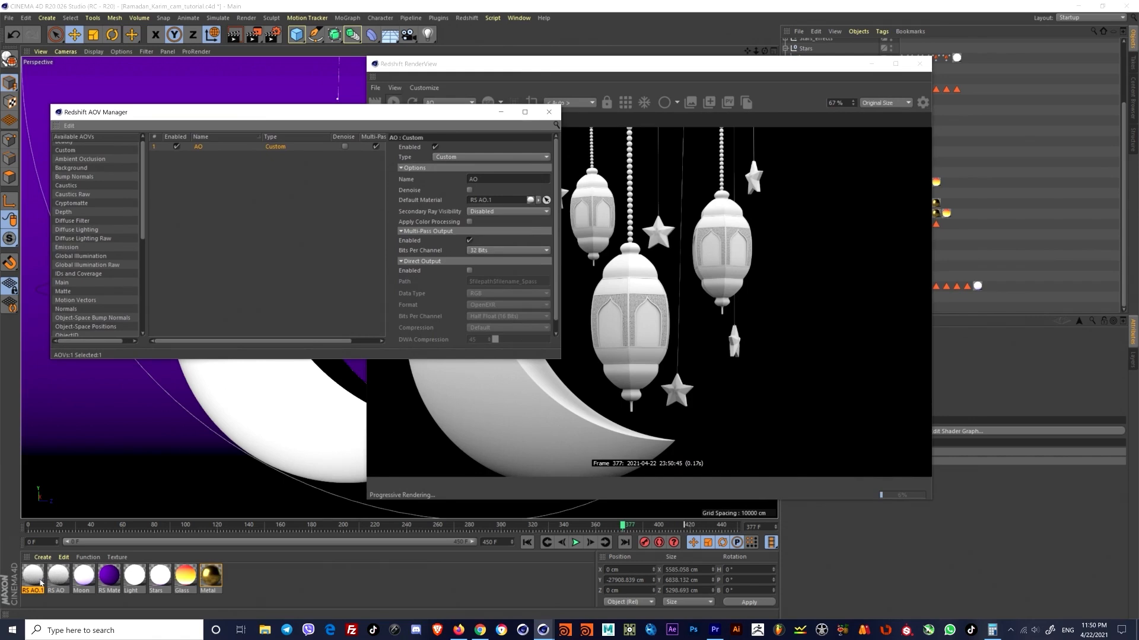
double_click(40, 584)
left_click_drag(478, 64, 638, 68)
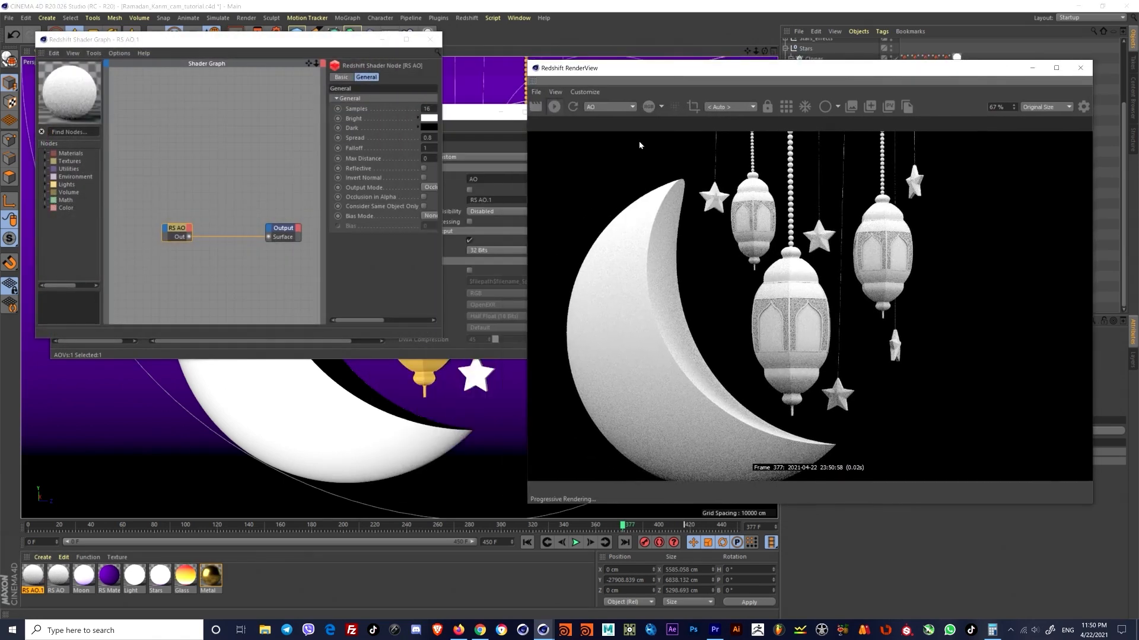
left_click(68, 131)
type("ram")
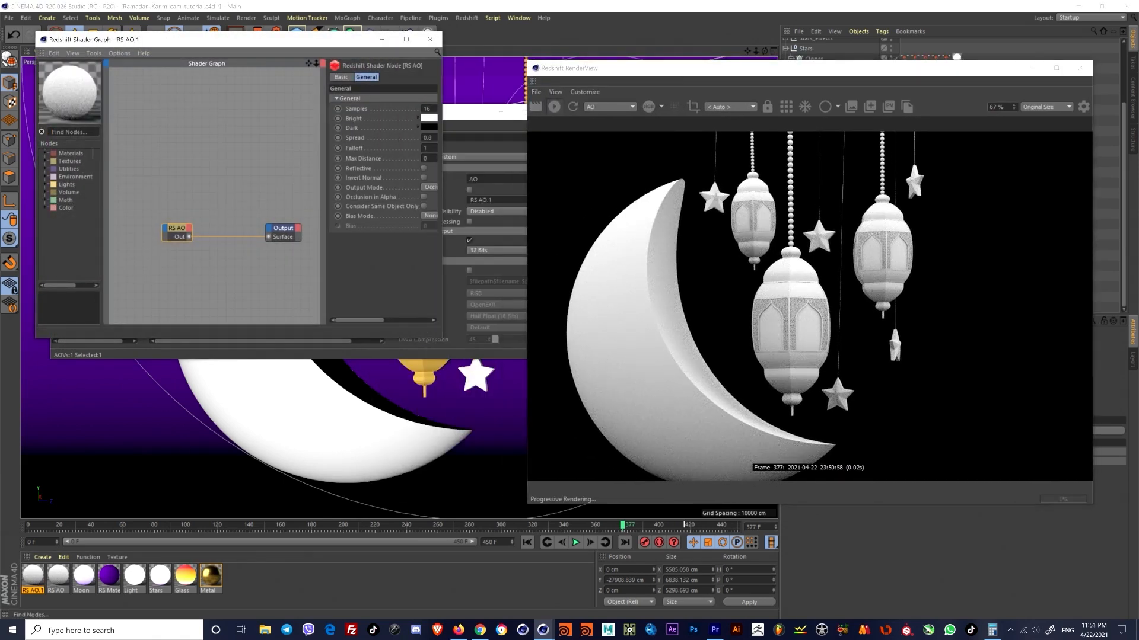
type("p")
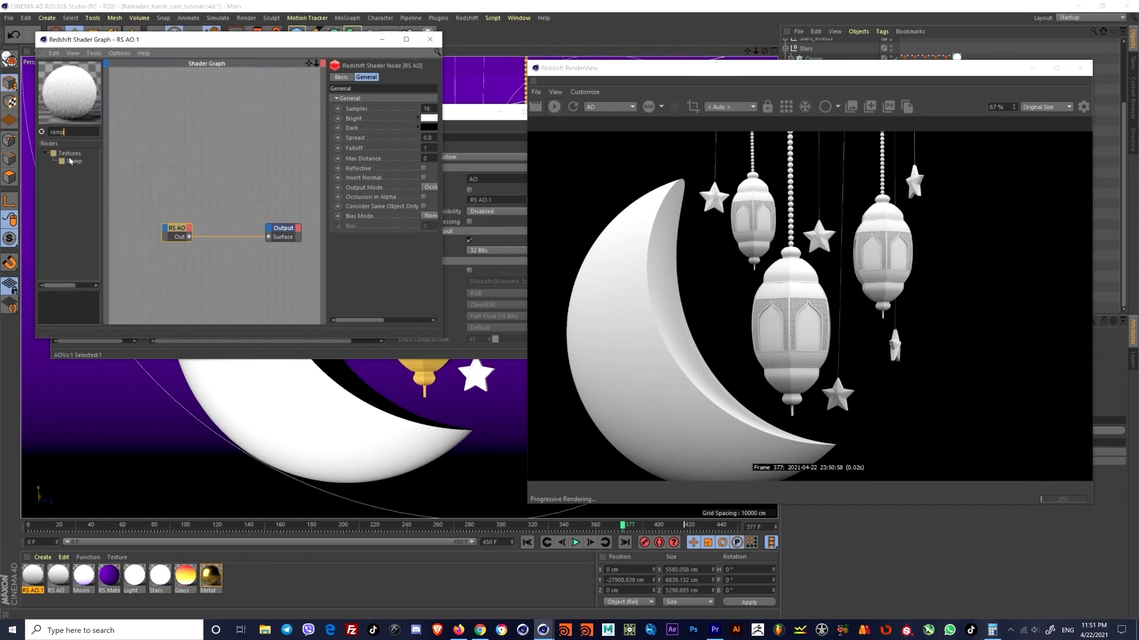
left_click_drag(74, 161, 236, 201)
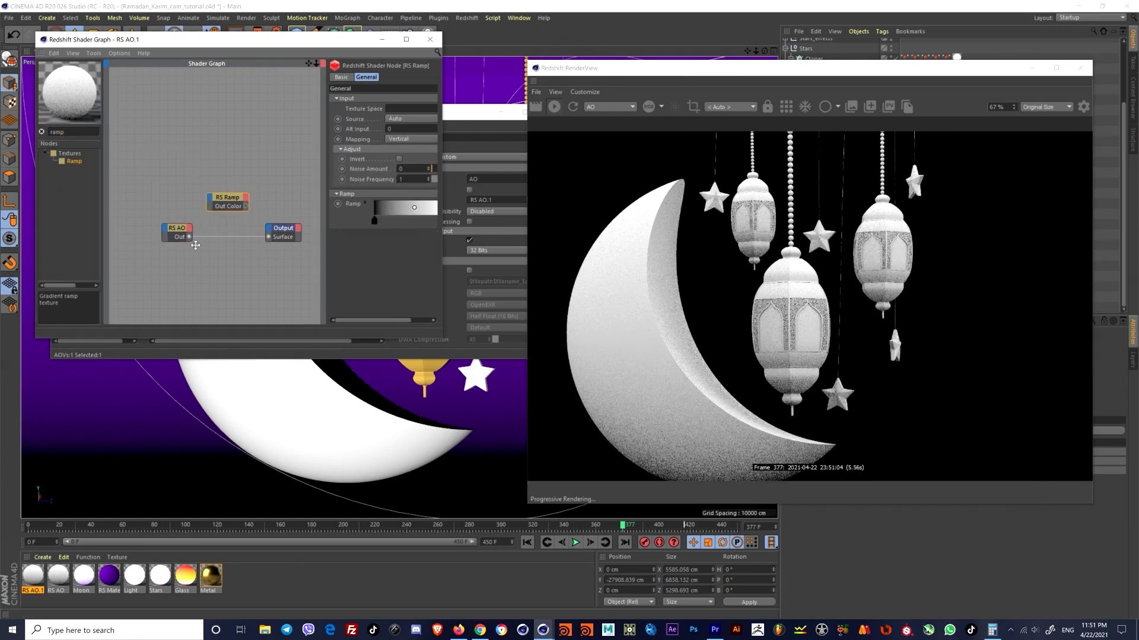
Step: Route the RS AO node through the RS Ramp into the Output surface and move the ramp's white knot close to the black knot
left_click_drag(189, 237, 269, 237)
left_click(271, 203)
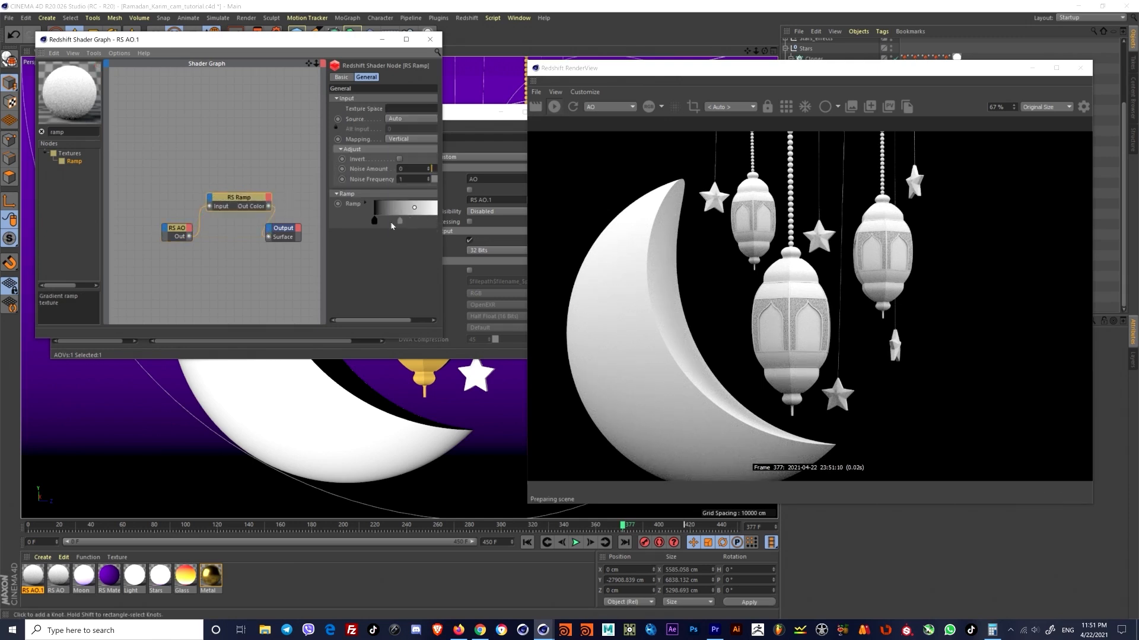
left_click_drag(331, 215, 239, 215)
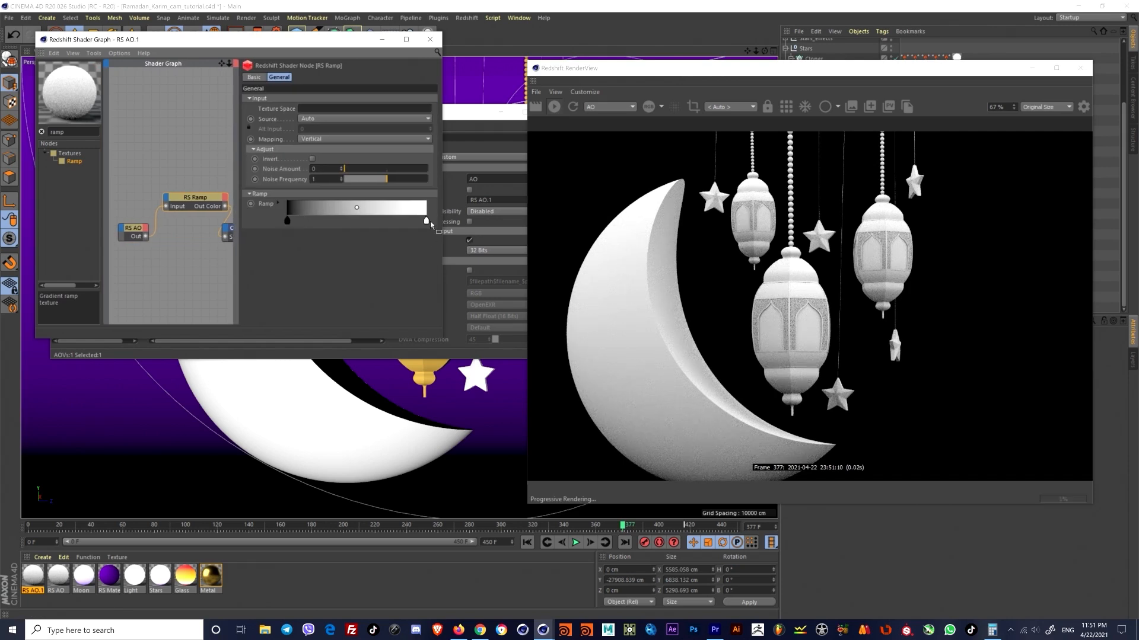
left_click_drag(427, 221, 335, 222)
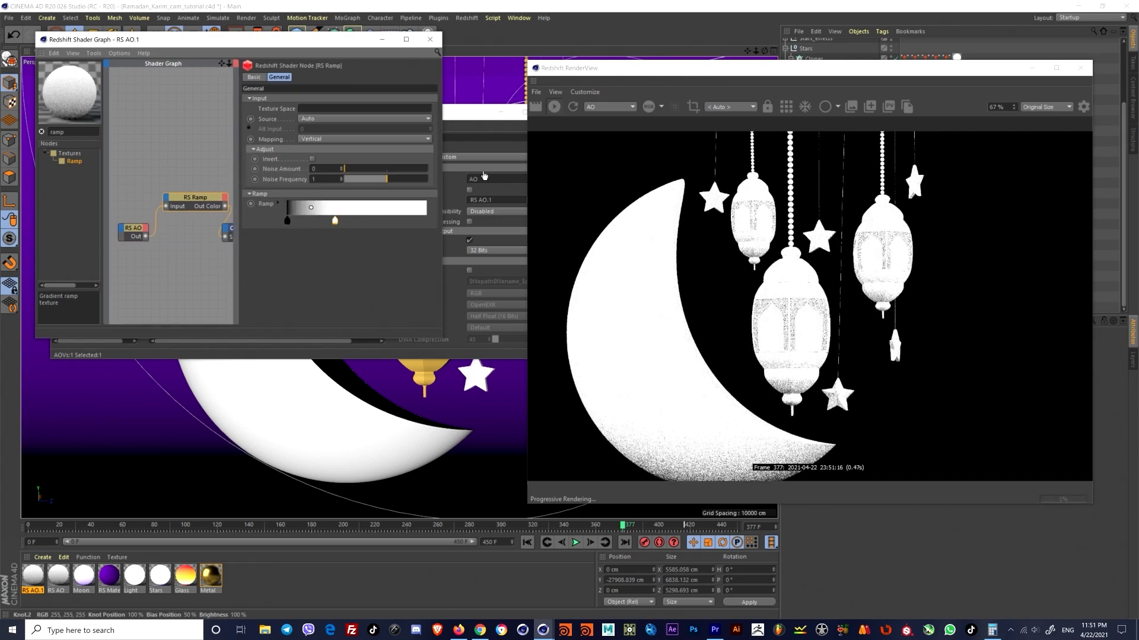
left_click(287, 220)
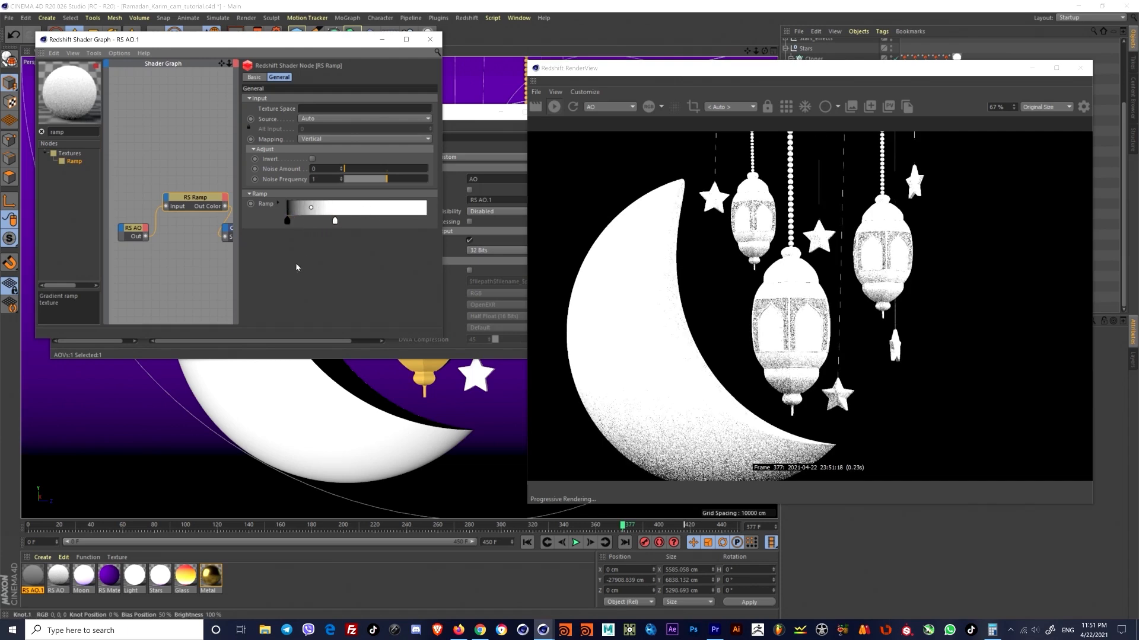
mouse_move(287, 221)
left_mouse_down()
mouse_move(325, 227)
mouse_move(282, 225)
mouse_move(321, 228)
mouse_move(289, 224)
mouse_move(309, 222)
left_mouse_up()
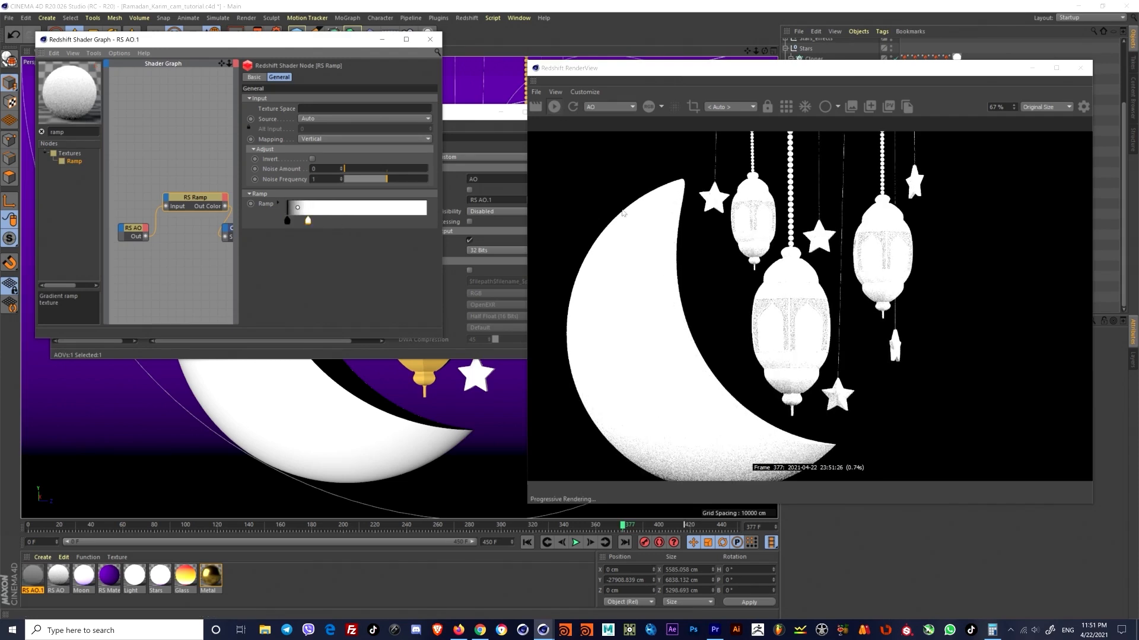
Step: Compare the AO and Beauty passes in the render view, examining the lanterns and moon up close in the AO pass
scroll(771, 284, "down", 2)
scroll(845, 311, "up", 3)
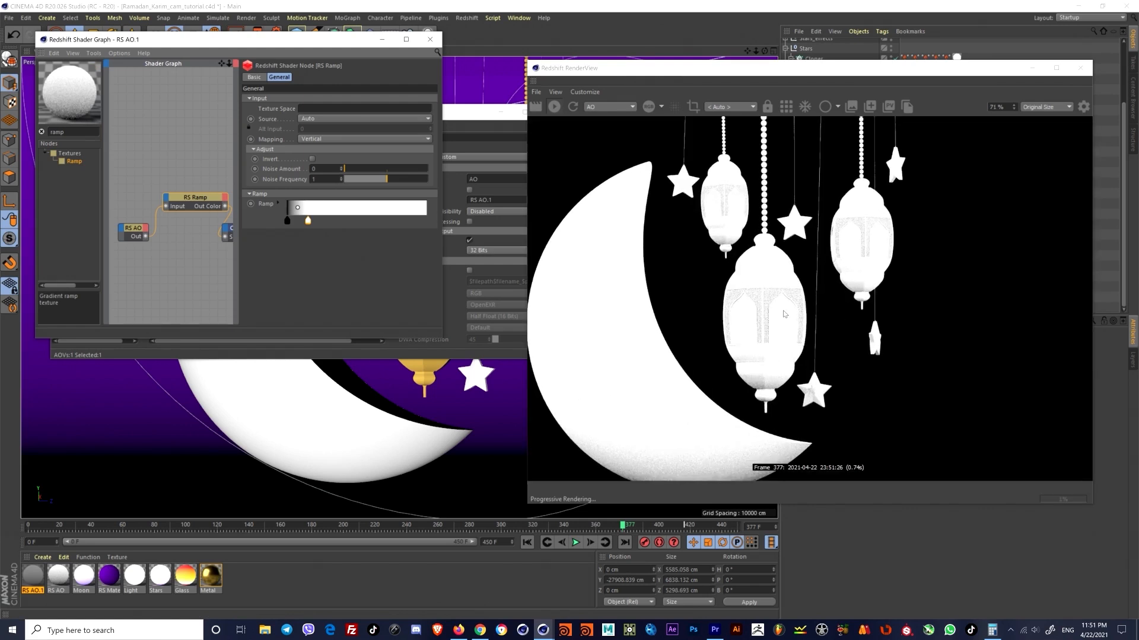
scroll(783, 314, "down", 3)
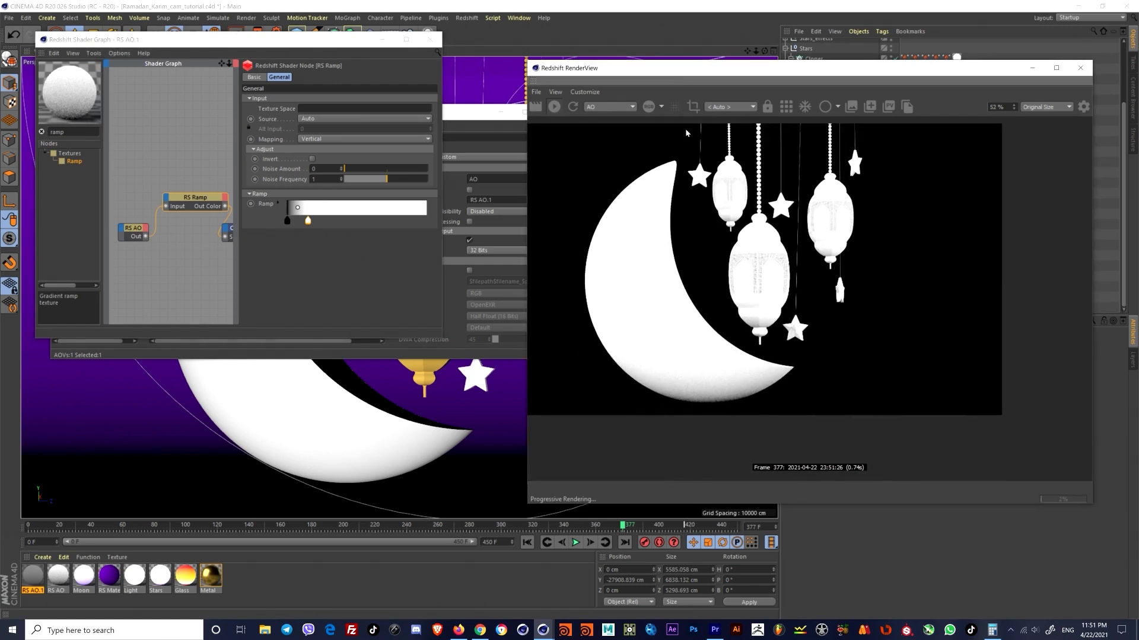
left_click(611, 107)
left_click(619, 117)
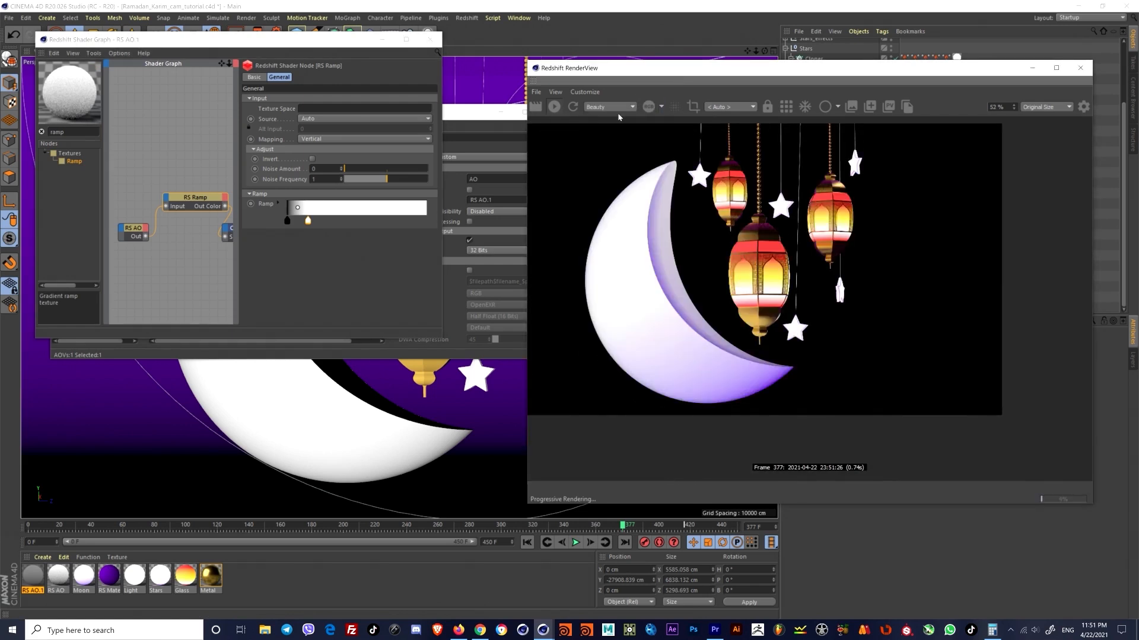
left_click_drag(801, 87, 446, 159)
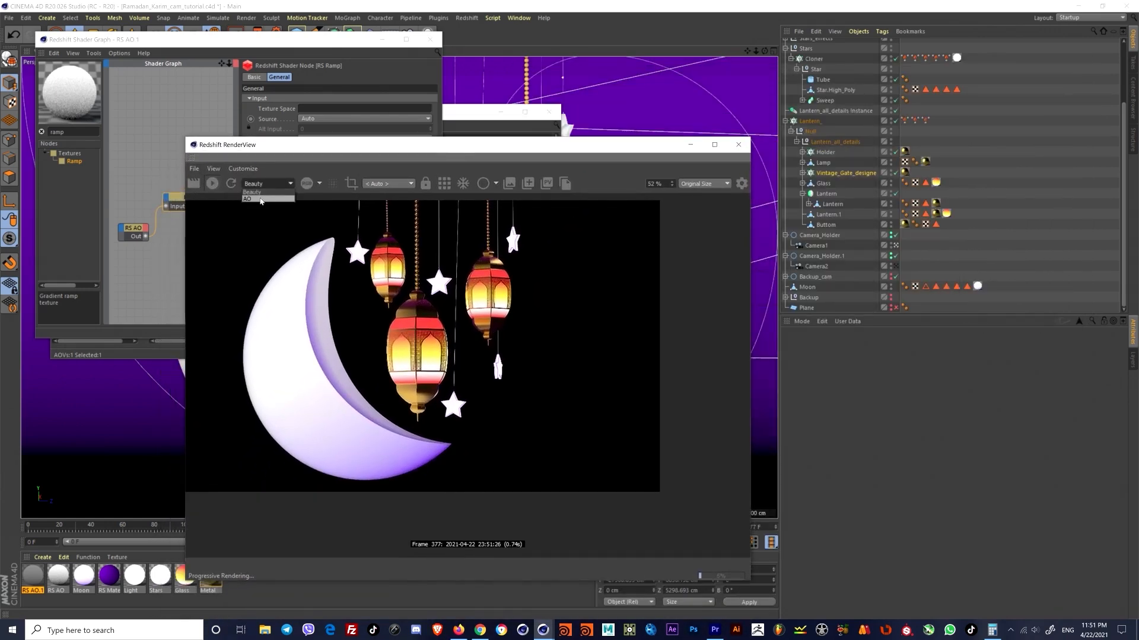
left_click(264, 194)
scroll(457, 382, "up", 6)
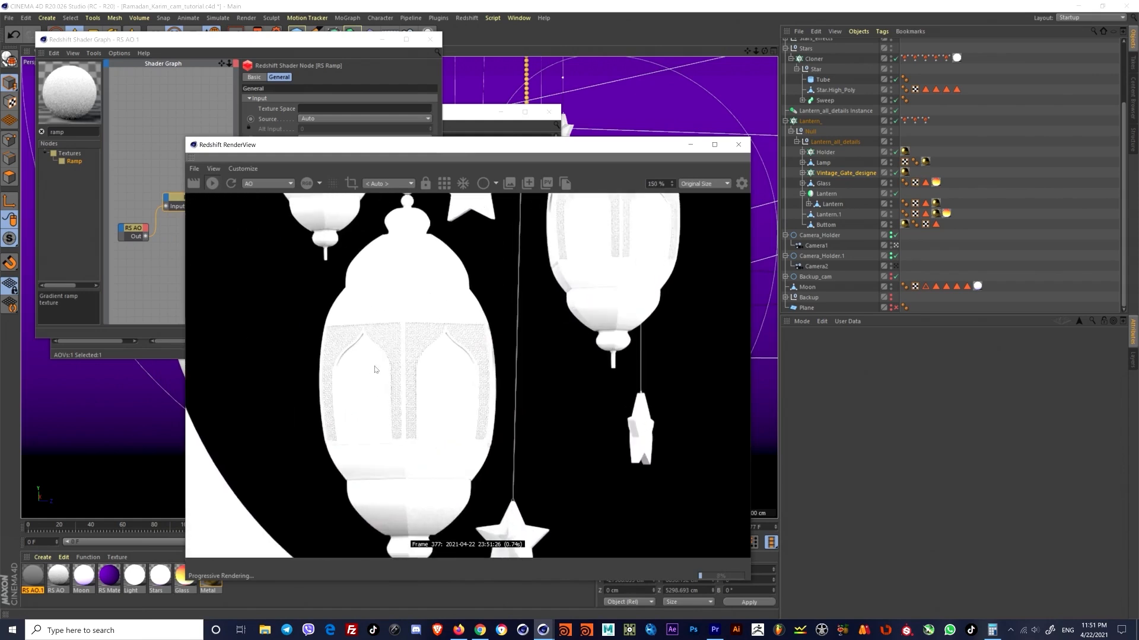
scroll(421, 370, "down", 4)
scroll(422, 370, "down", 1)
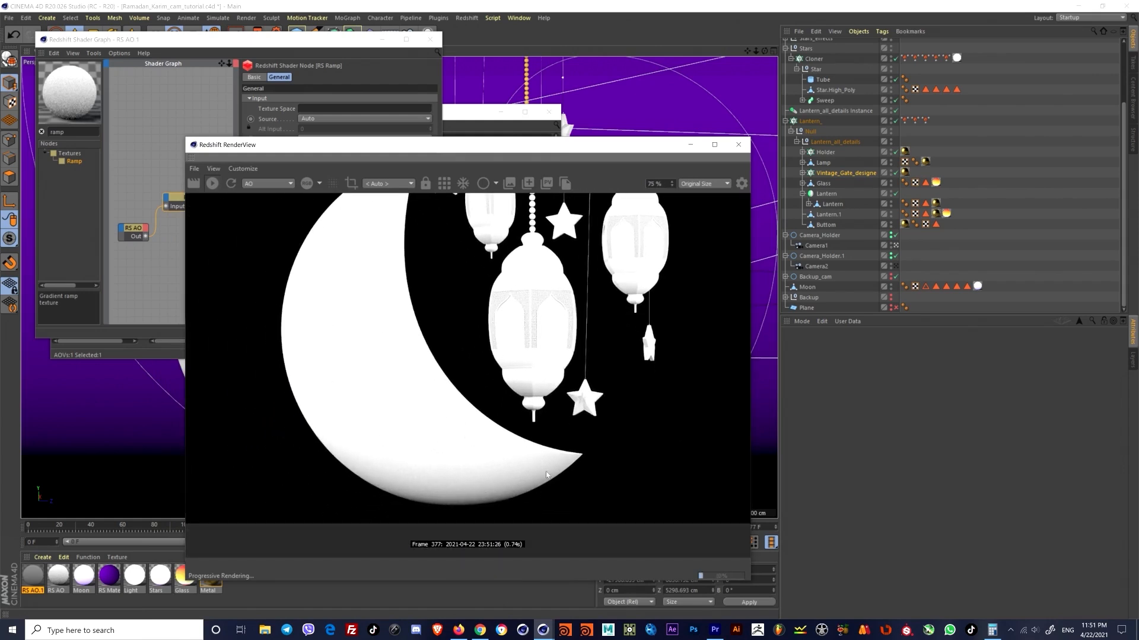
Step: Close the shader graph and switch the AO AOV off and on again in the AOV Manager, keeping the Beauty pass displayed
left_click_drag(536, 146, 873, 160)
left_click(430, 39)
left_click_drag(377, 116, 465, 99)
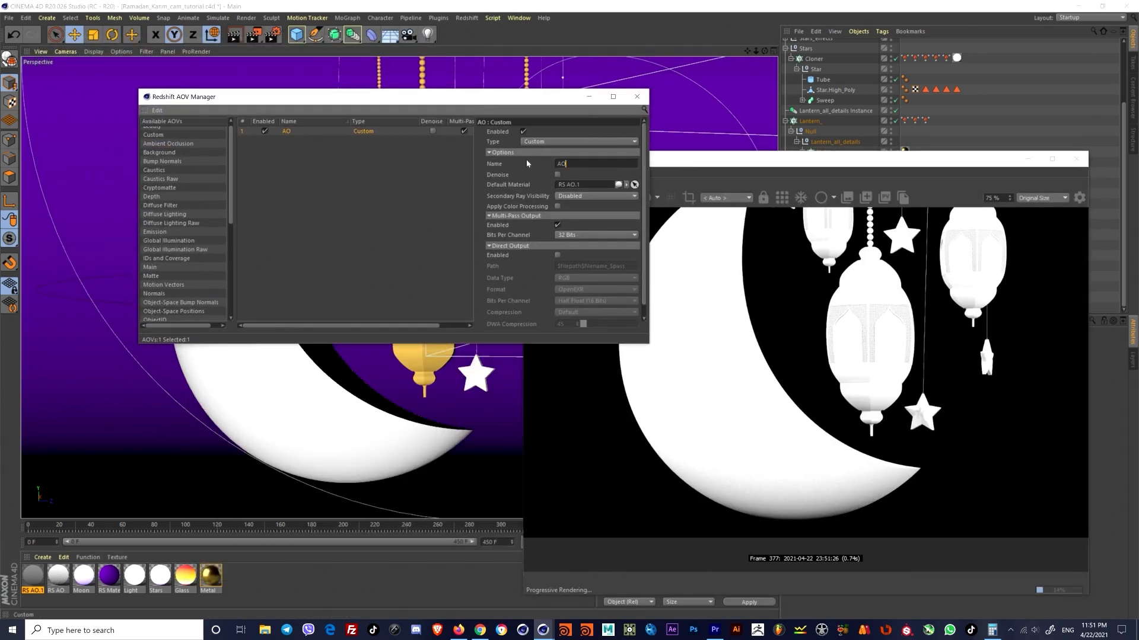
left_click(305, 138)
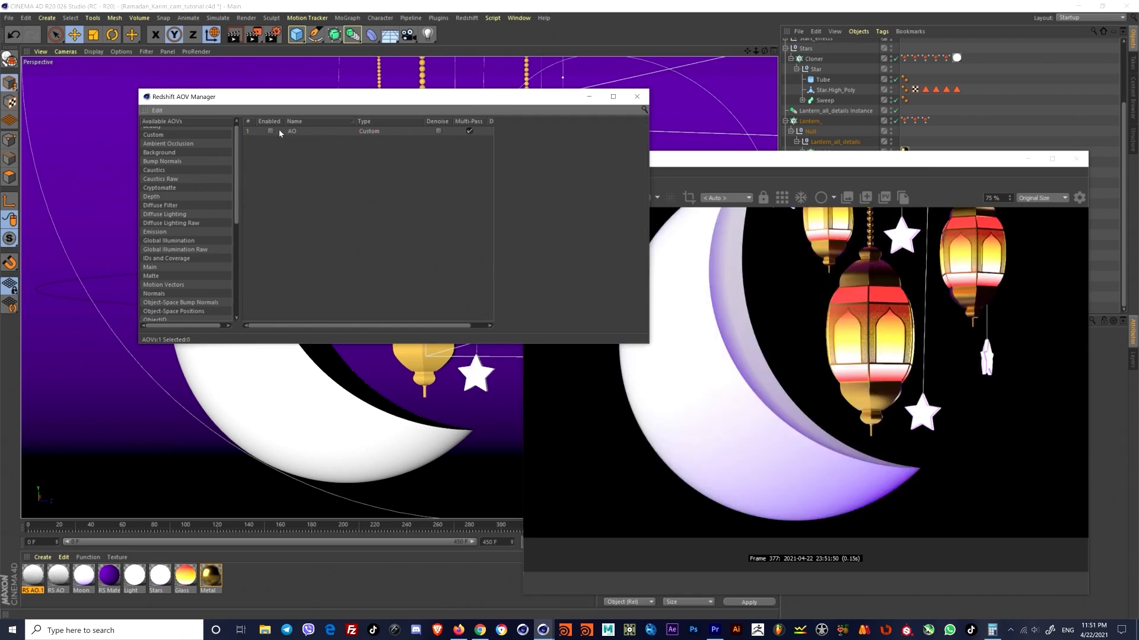
left_click(733, 198)
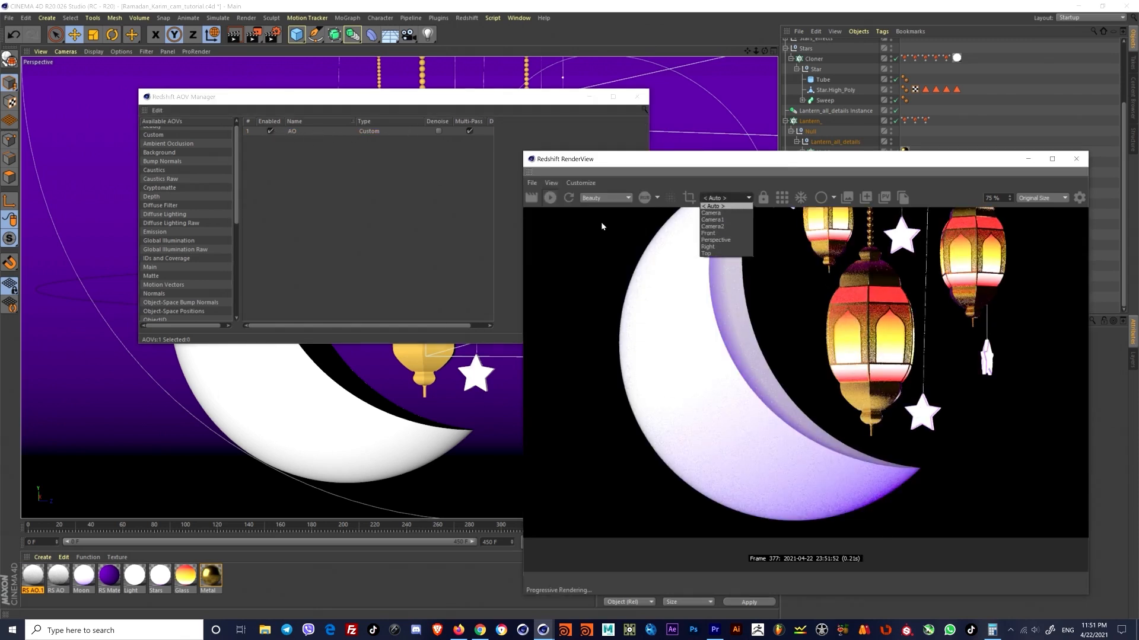
left_click(627, 199)
left_click(627, 204)
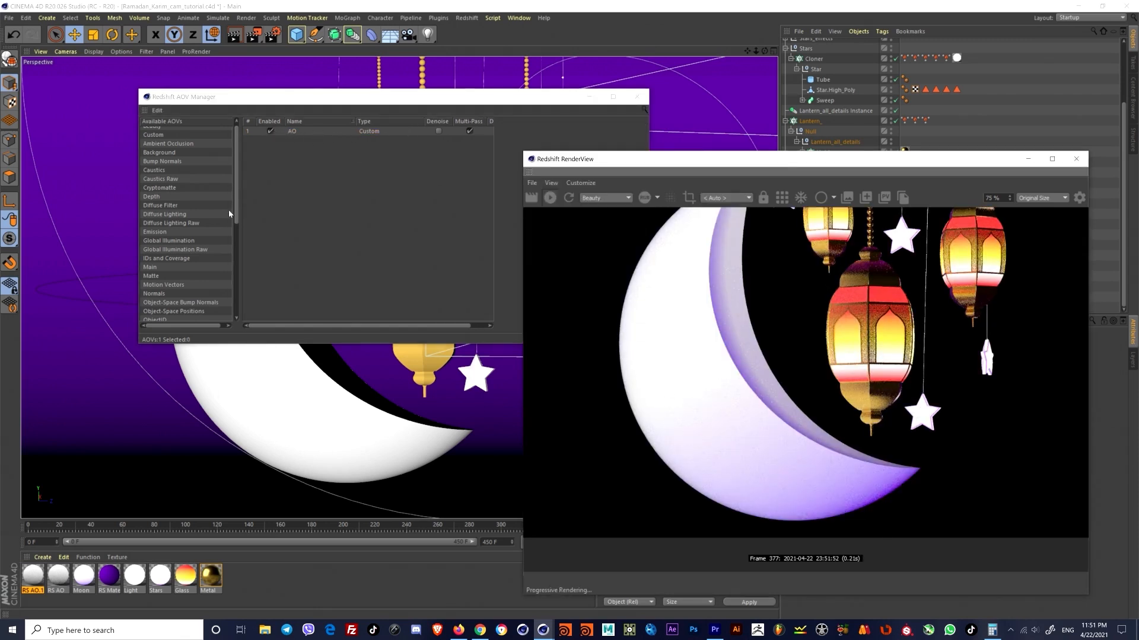
Step: Add Diffuse Filter, Diffuse Lighting, Diffuse Lighting Raw, Global Illumination and Emission to the active AOVs
left_click(178, 153)
left_click_drag(754, 162, 342, 158)
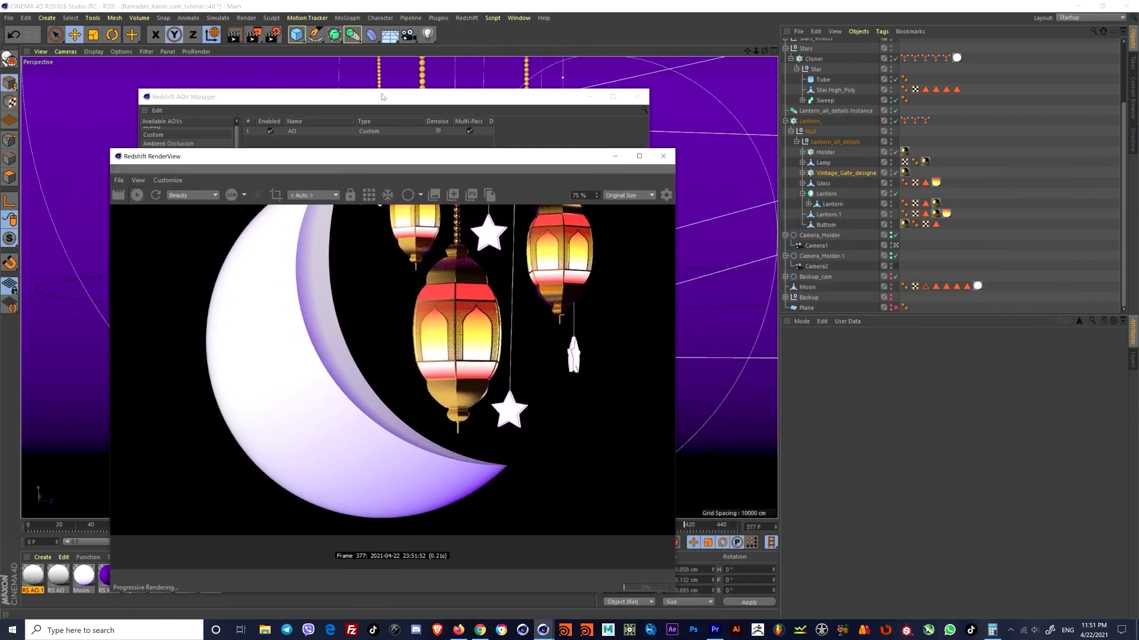
left_click_drag(384, 96, 514, 57)
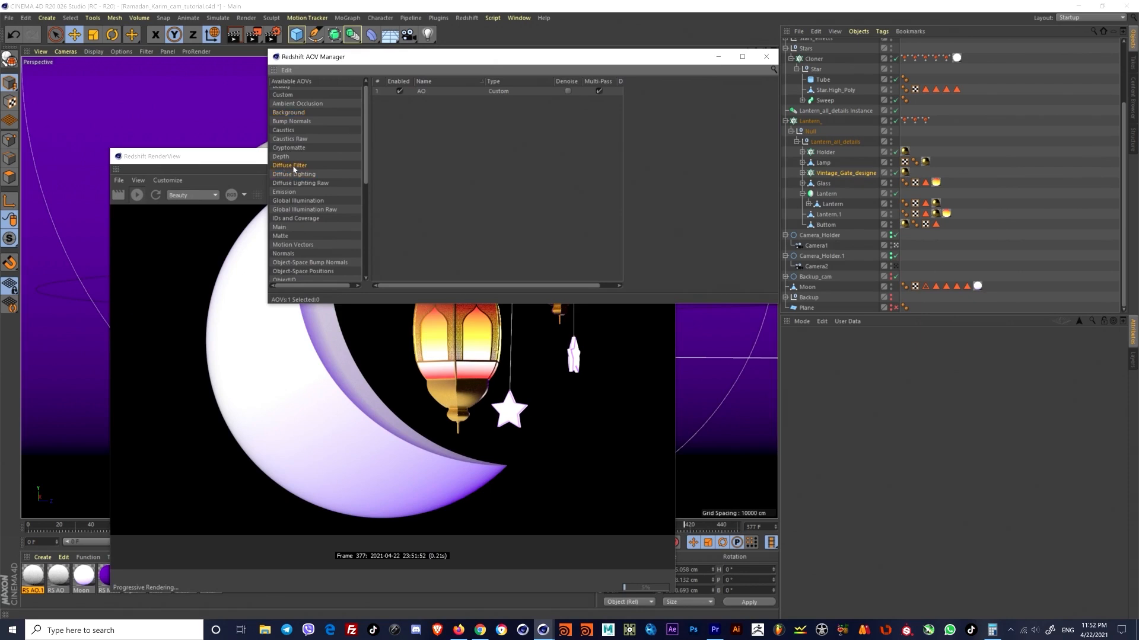
left_click_drag(297, 172, 457, 122)
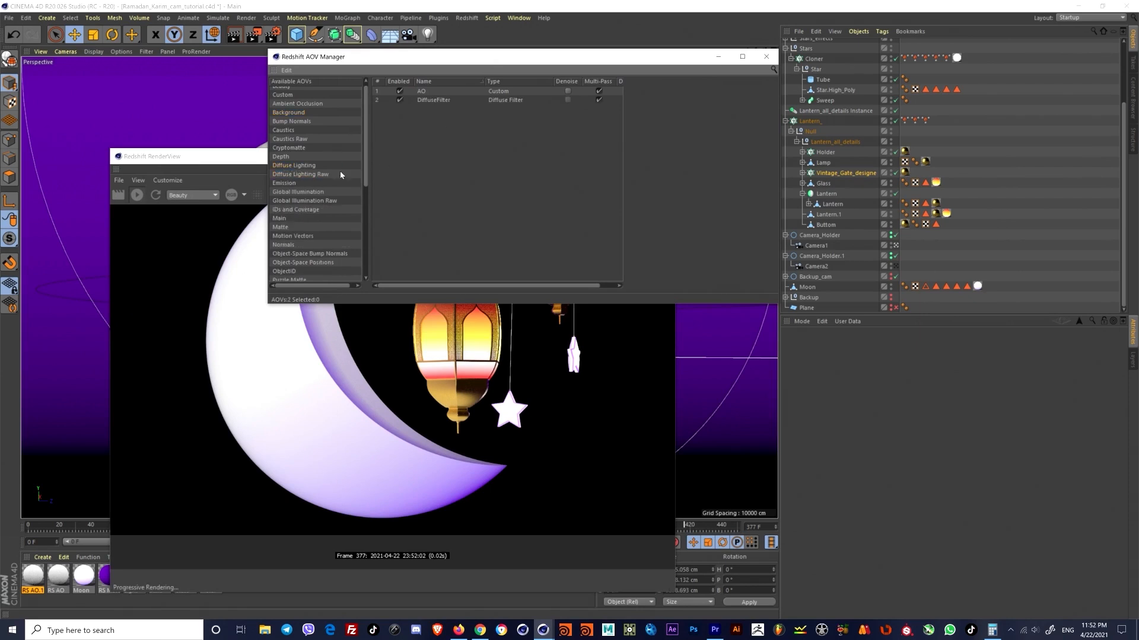
left_click_drag(296, 166, 432, 122)
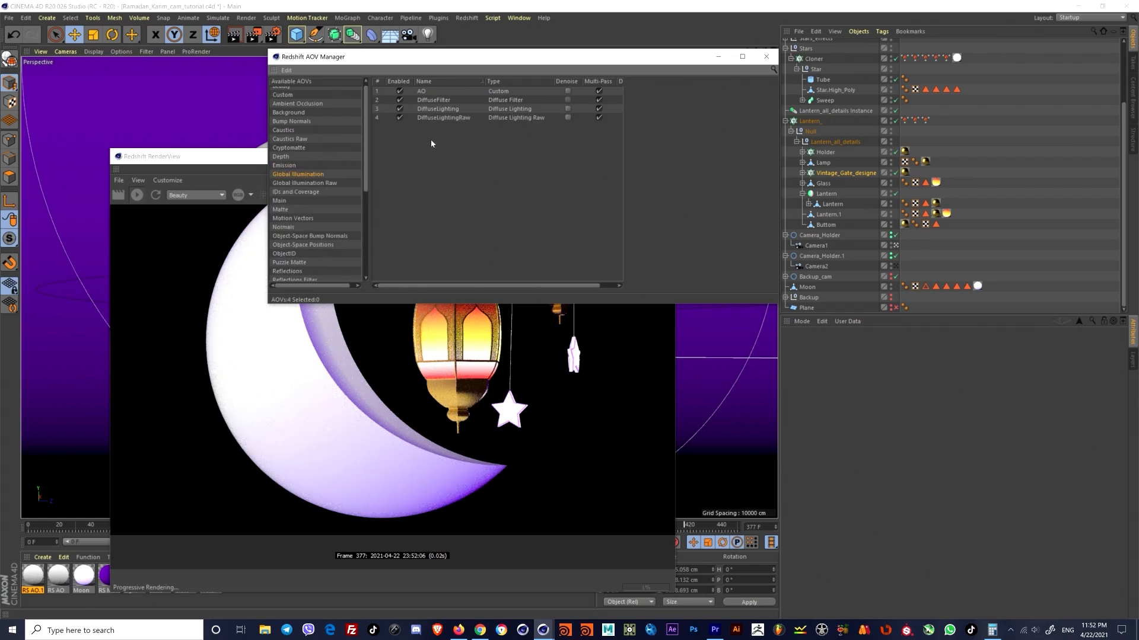
left_click_drag(432, 143, 432, 142)
left_click_drag(284, 165, 445, 148)
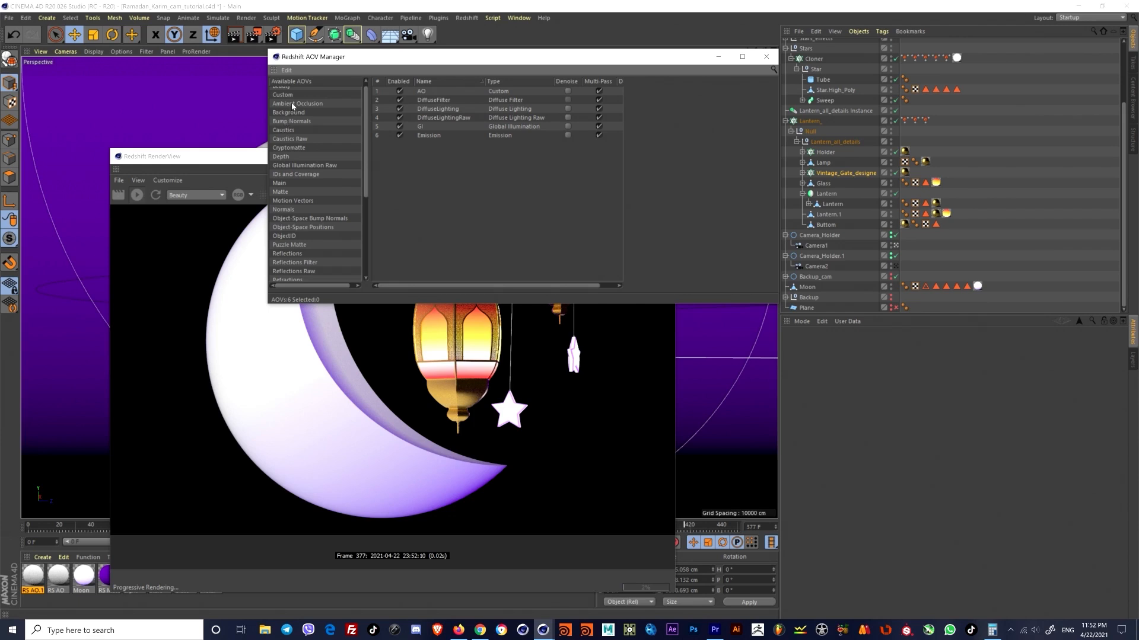
Step: Add a Puzzle Matte AOV, show its settings and arrange the windows so the lanterns in the viewport are uncovered
scroll(290, 106, "up", 1)
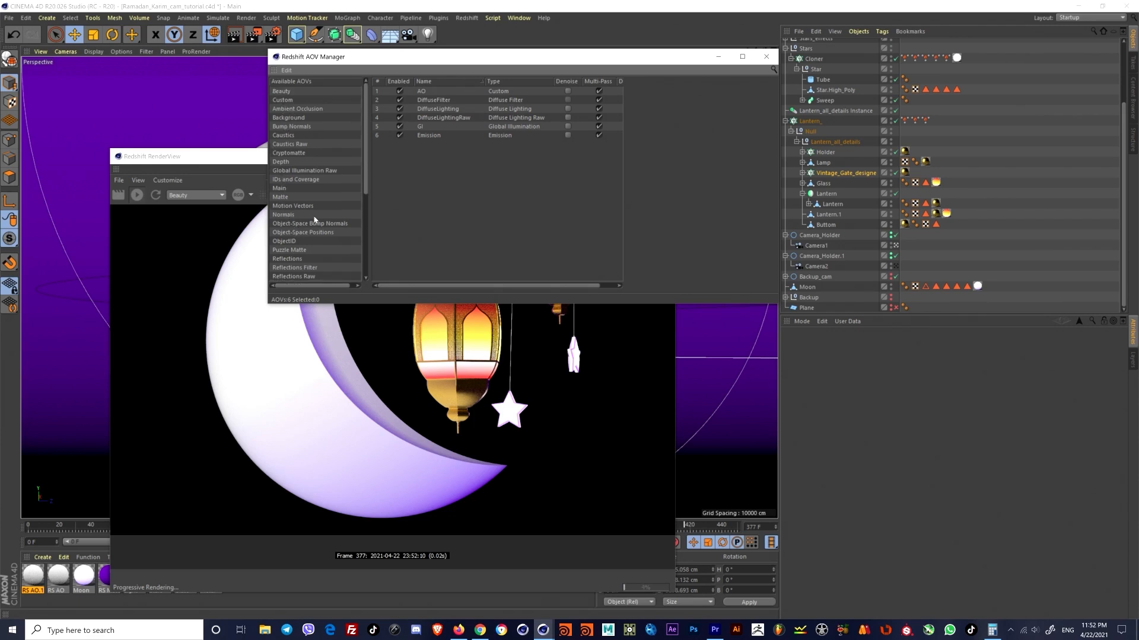
scroll(288, 223, "down", 2)
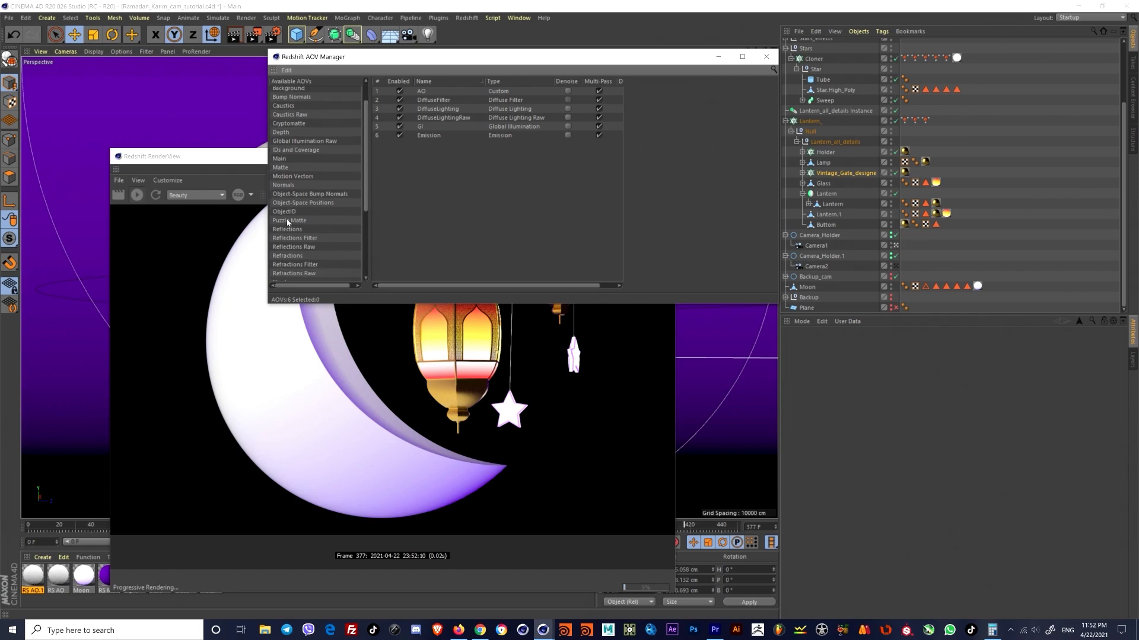
left_click_drag(349, 223, 418, 173)
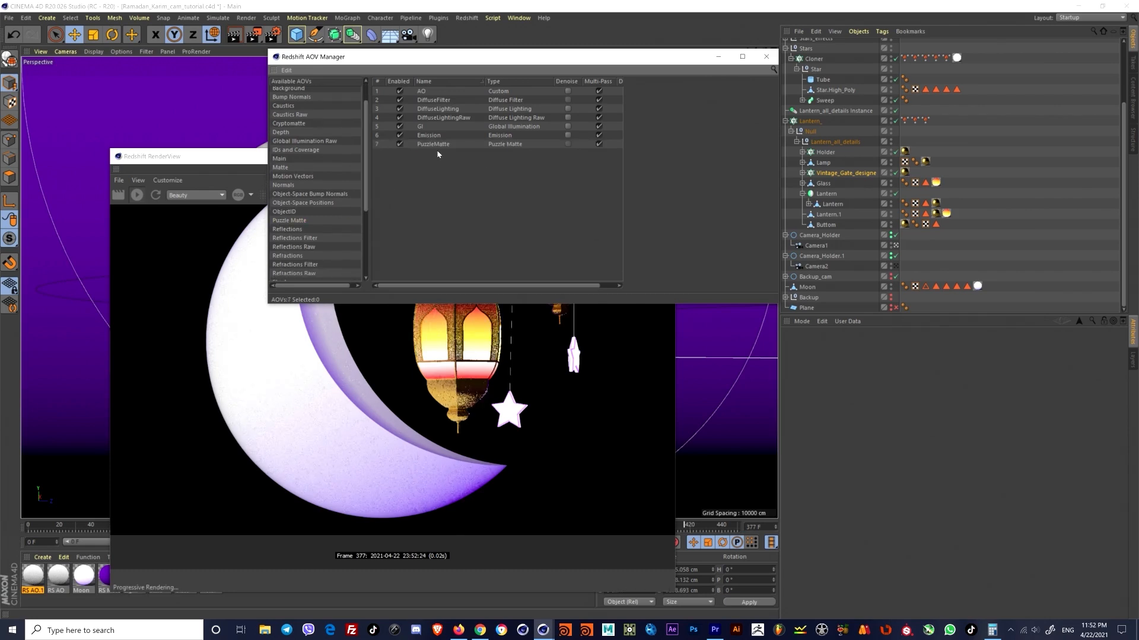
left_click_drag(506, 63, 781, 240)
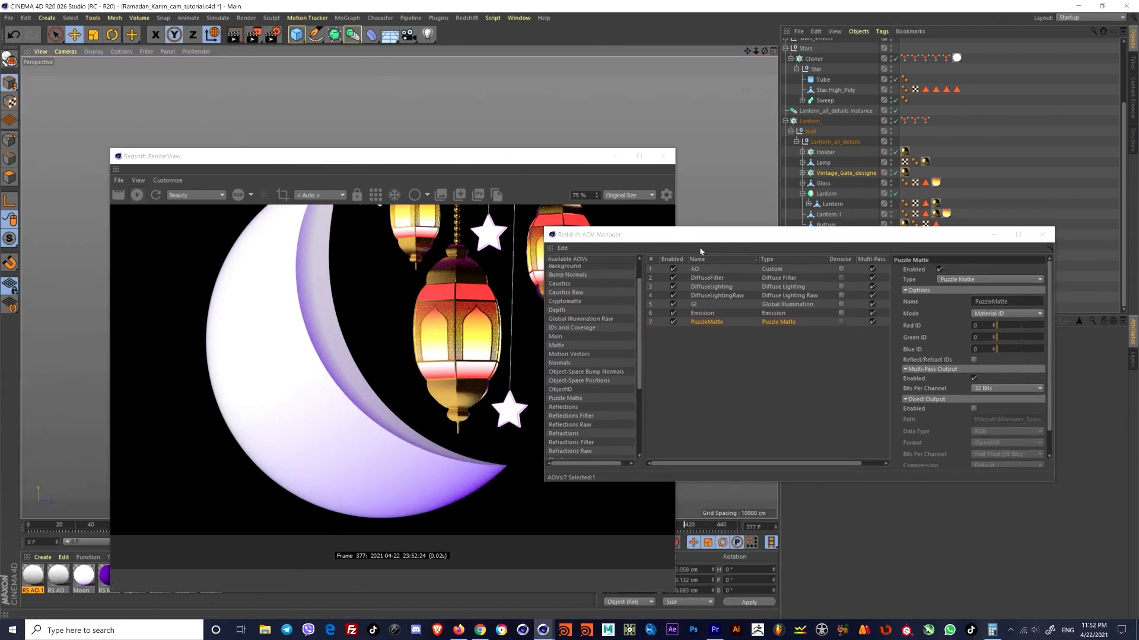
left_click_drag(670, 242, 560, 402)
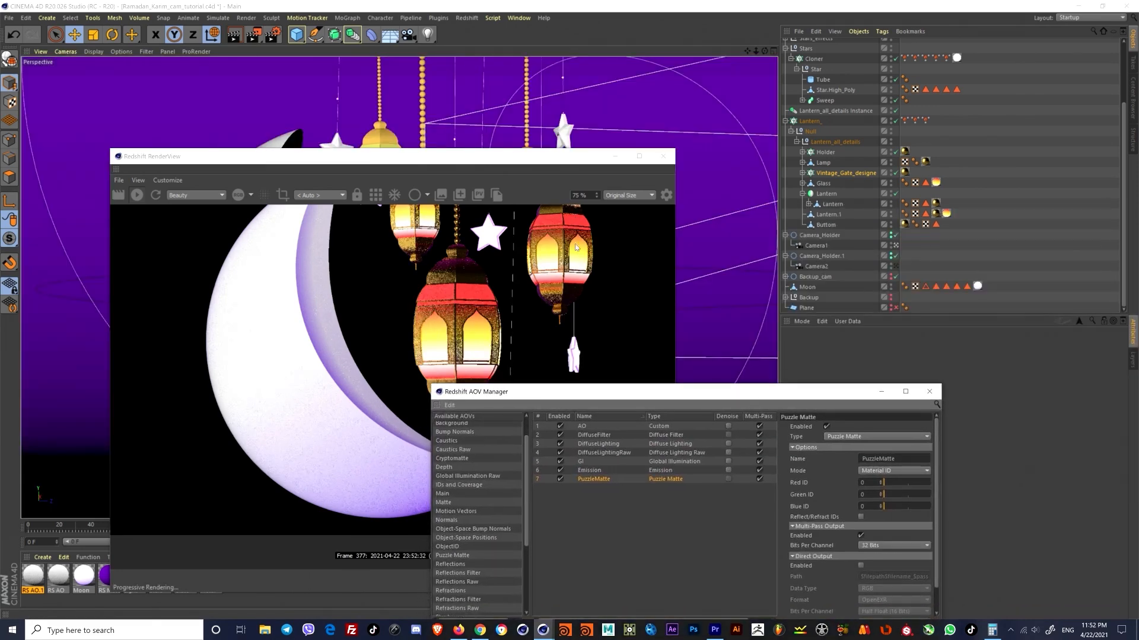
left_click_drag(600, 157, 368, 420)
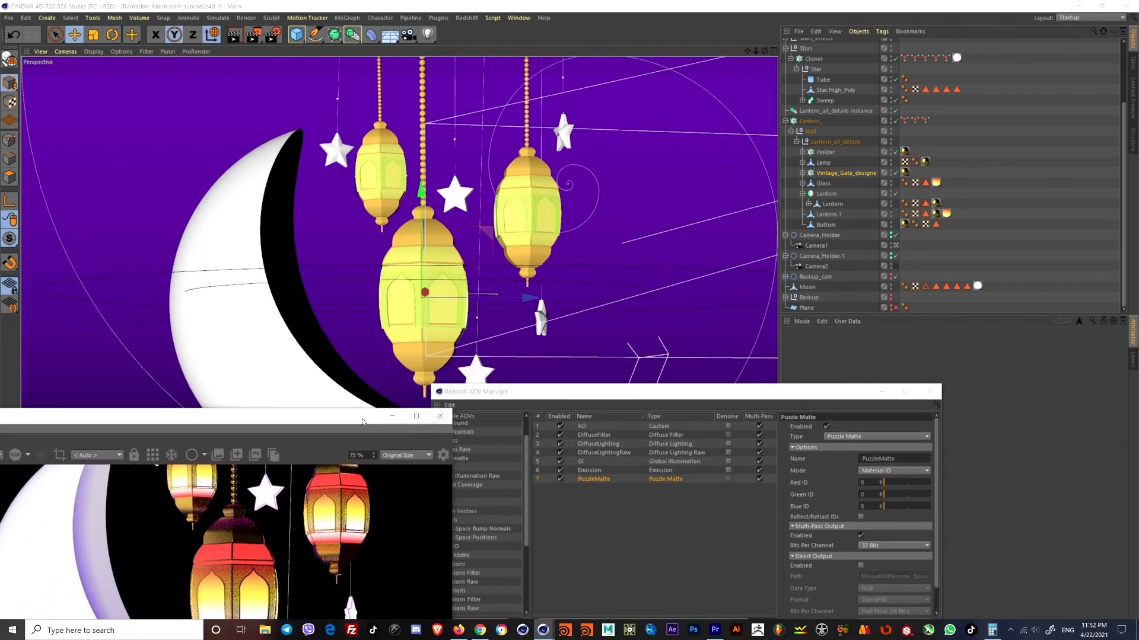
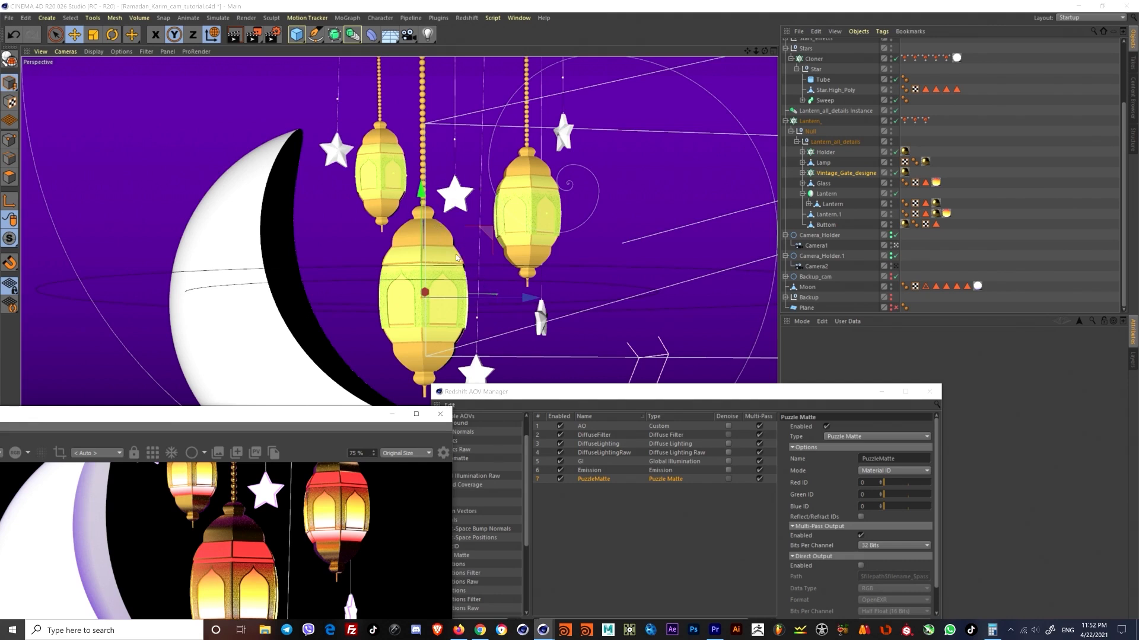
Step: Set the PuzzleMatte AOV's Red ID to 1, Green ID to 2 and Blue ID to 3, with its mode set to Object ID
left_click_drag(469, 391, 245, 259)
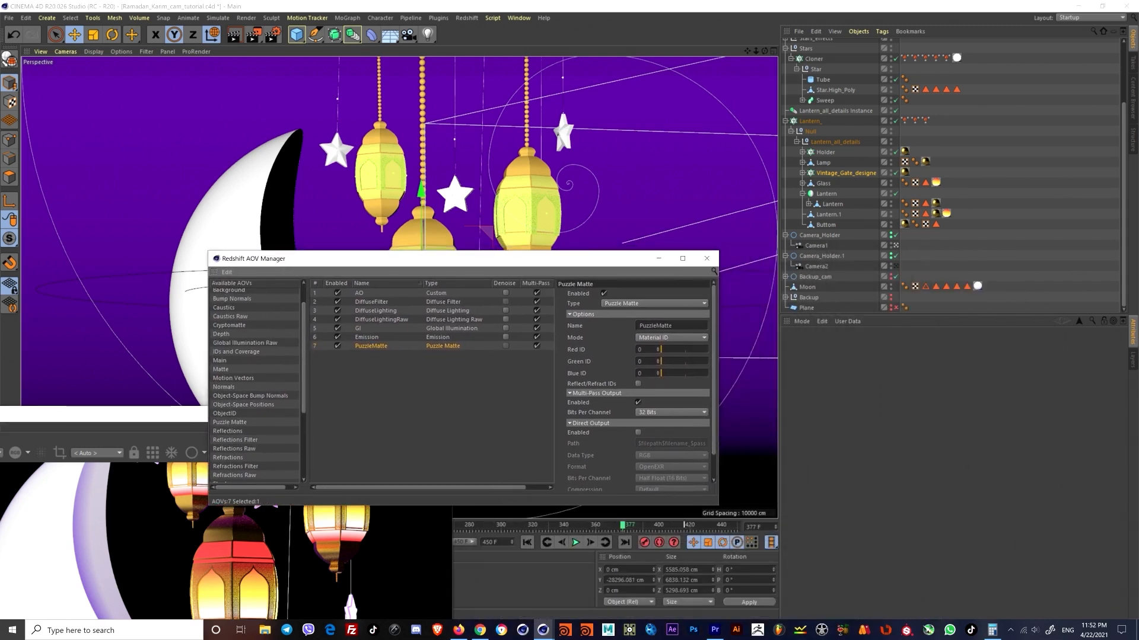
type("1")
type("2")
key("Tab")
type("3")
key("Return")
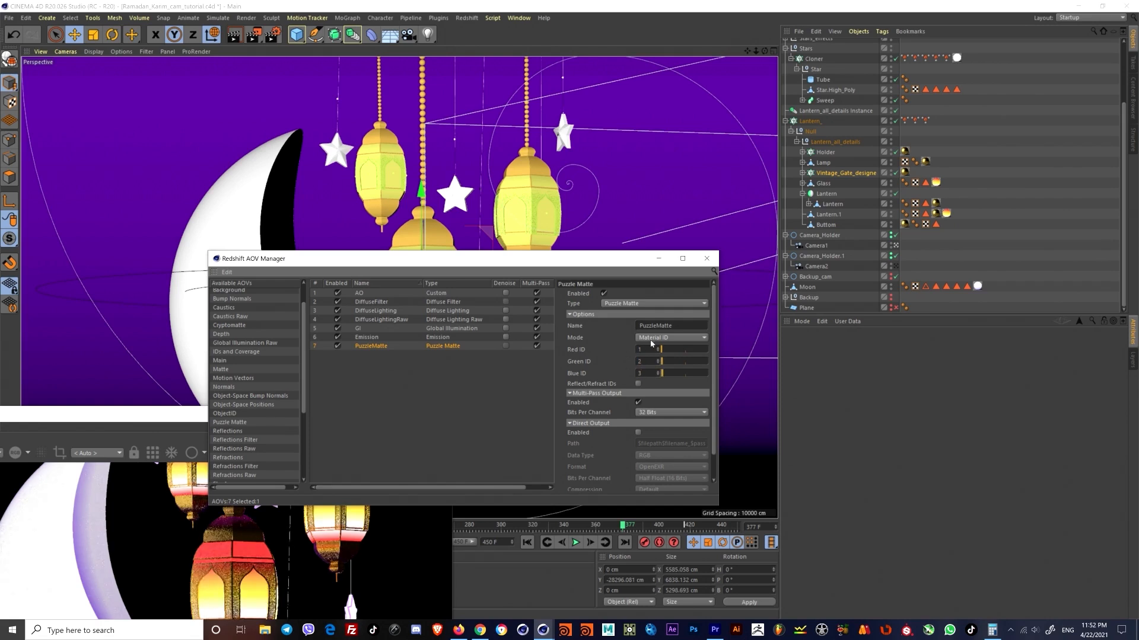
left_click(657, 340)
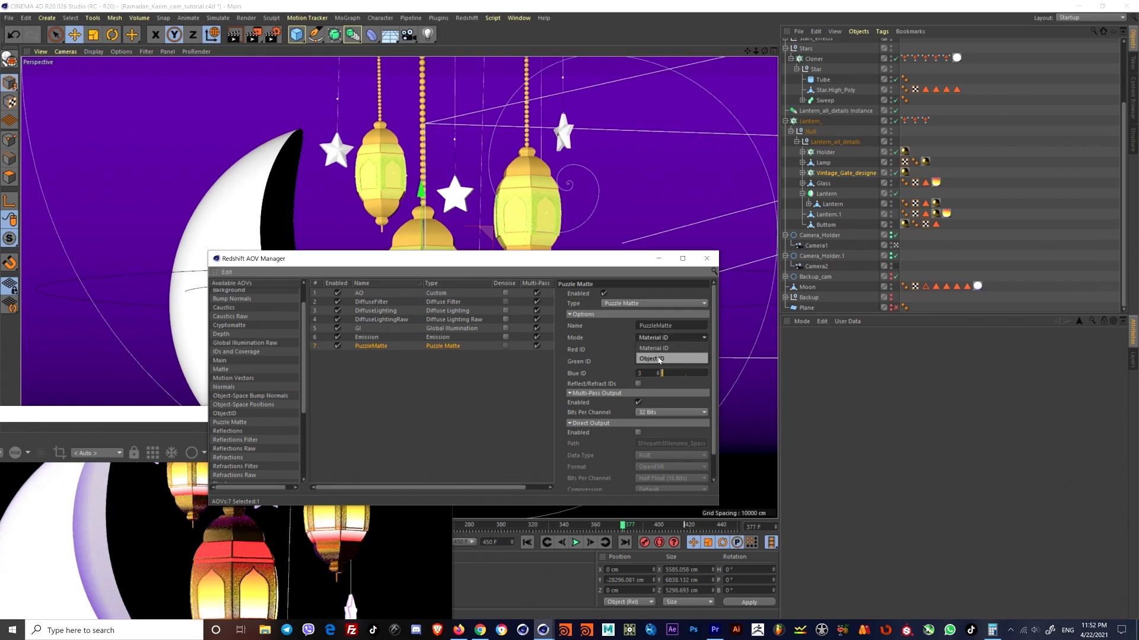
left_click(658, 359)
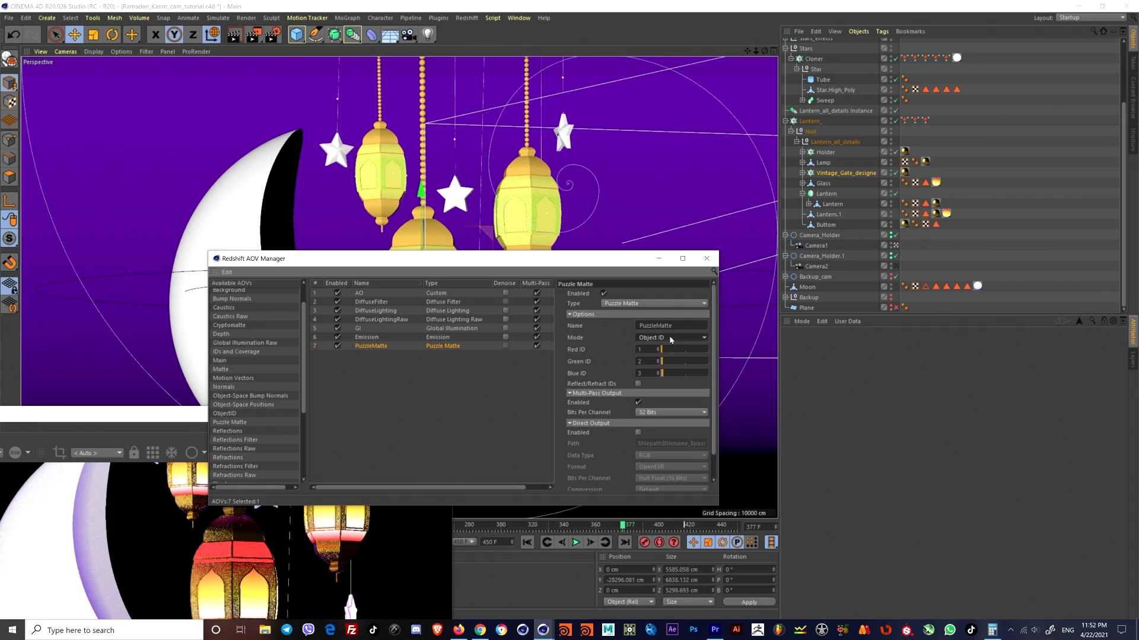
Step: Move the AOV Manager aside and delete the Redshift Object tag from the Glass object nested under the lantern's main Glass object
left_click_drag(525, 262, 562, 136)
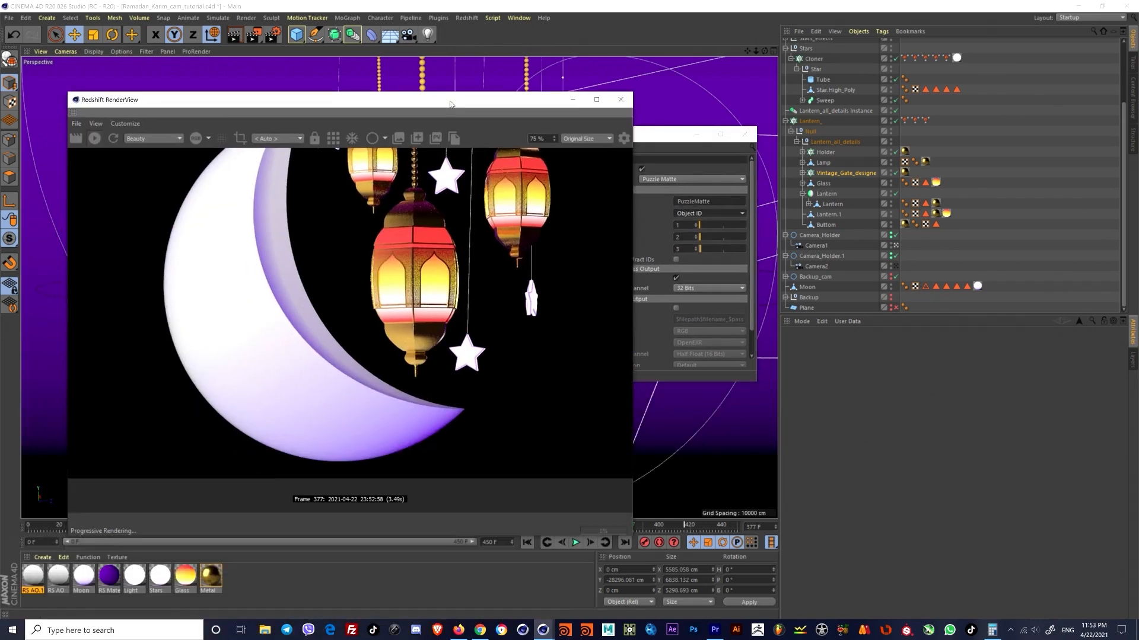
left_click_drag(673, 133, 527, 69)
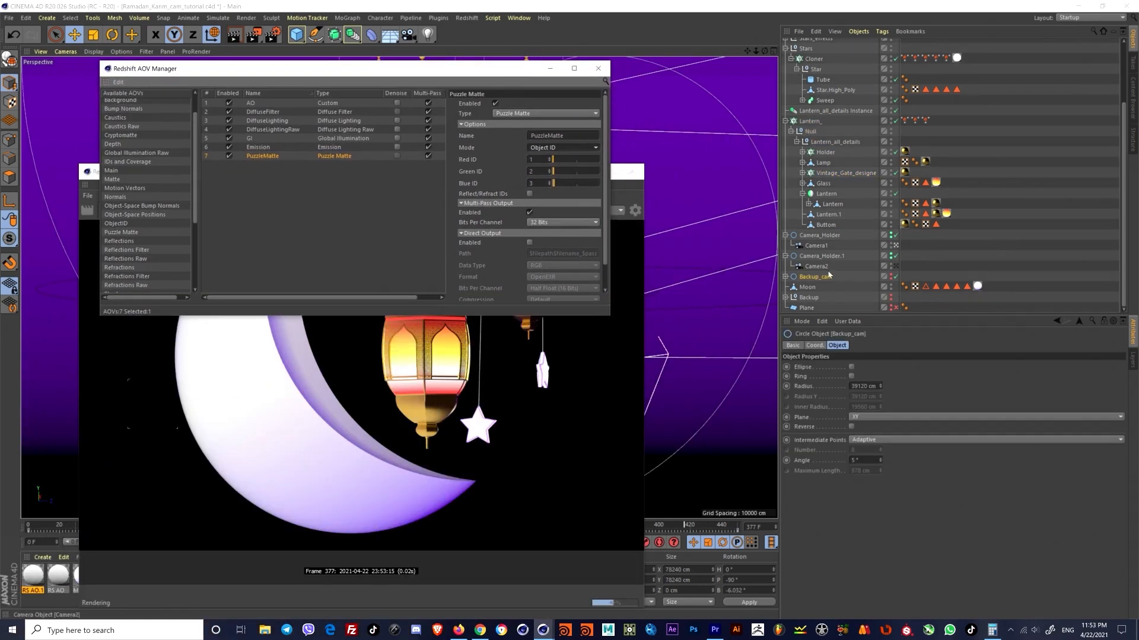
left_click(786, 276)
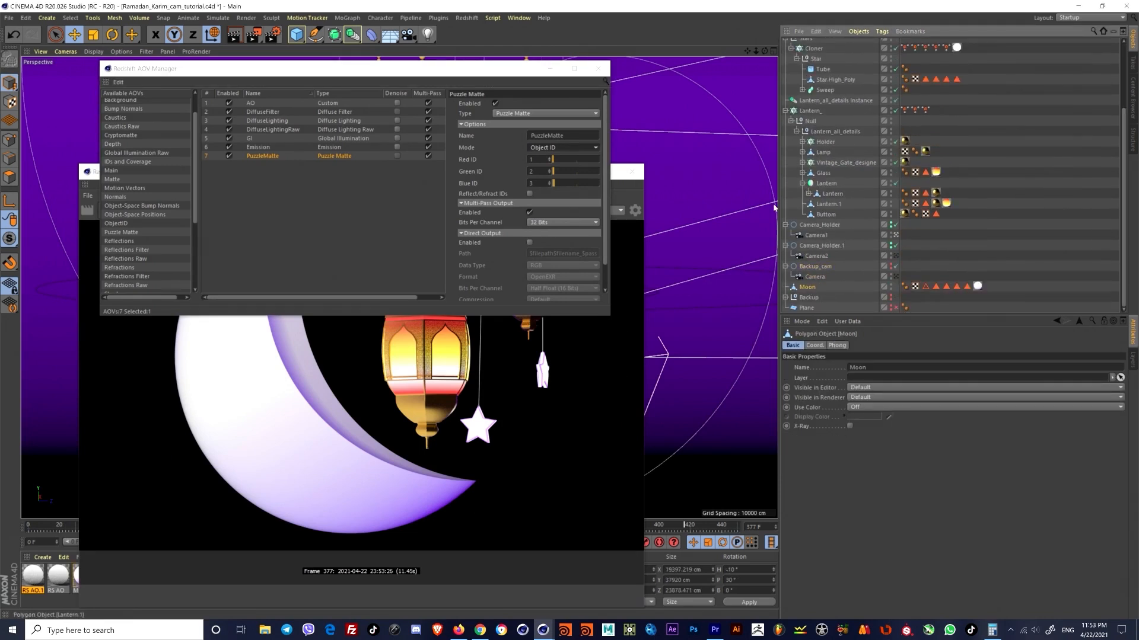
scroll(830, 178, "up", 3)
left_click(802, 235)
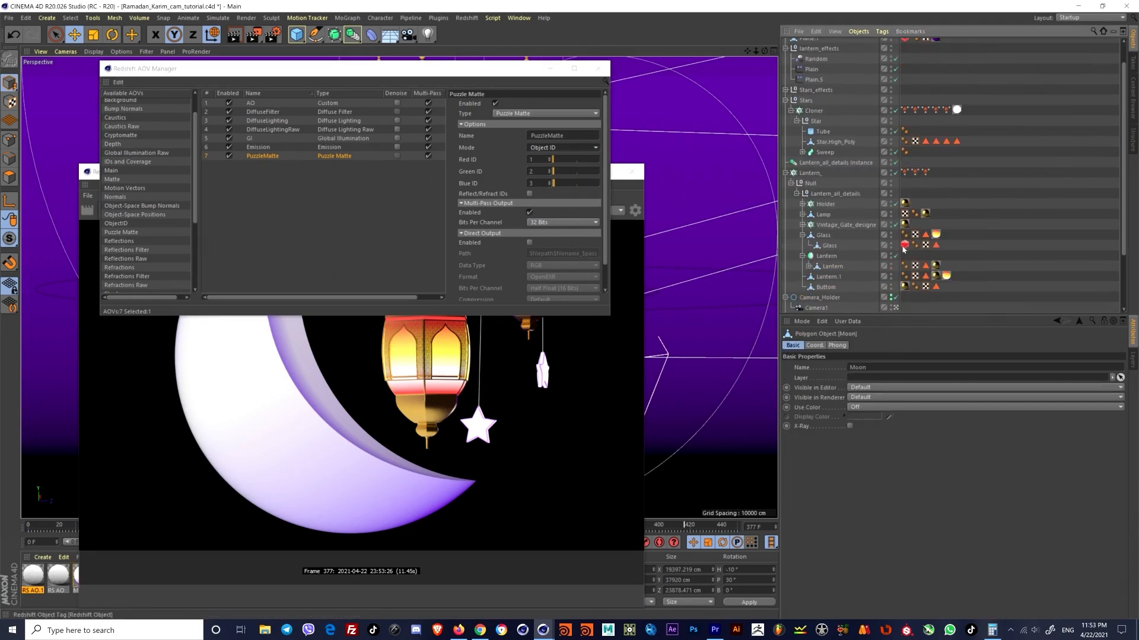
left_click(904, 245)
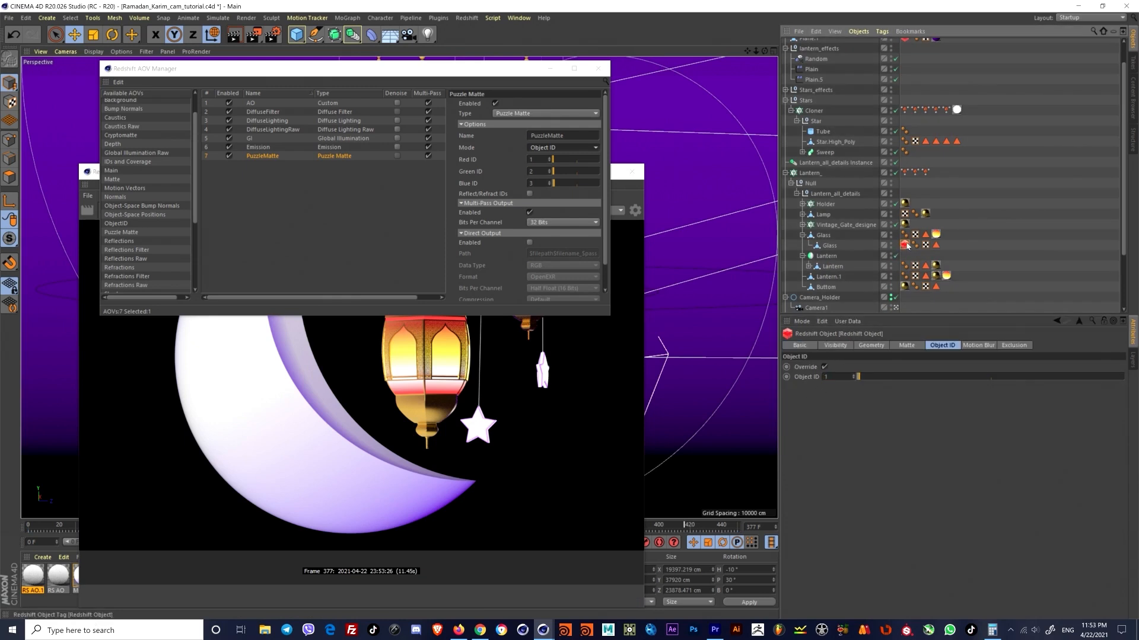
key("Delete")
Step: Uncover the lanterns in the viewport and toggle the visibility of the main and nested Glass objects to identify their parts
left_click(825, 236)
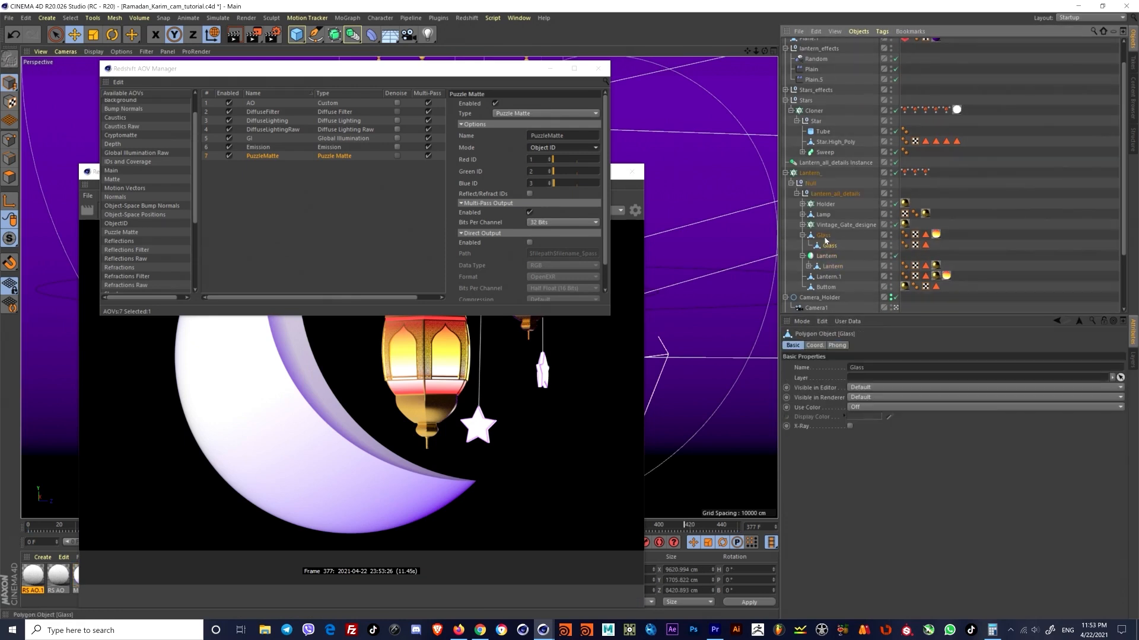
left_click_drag(487, 71, 527, 422)
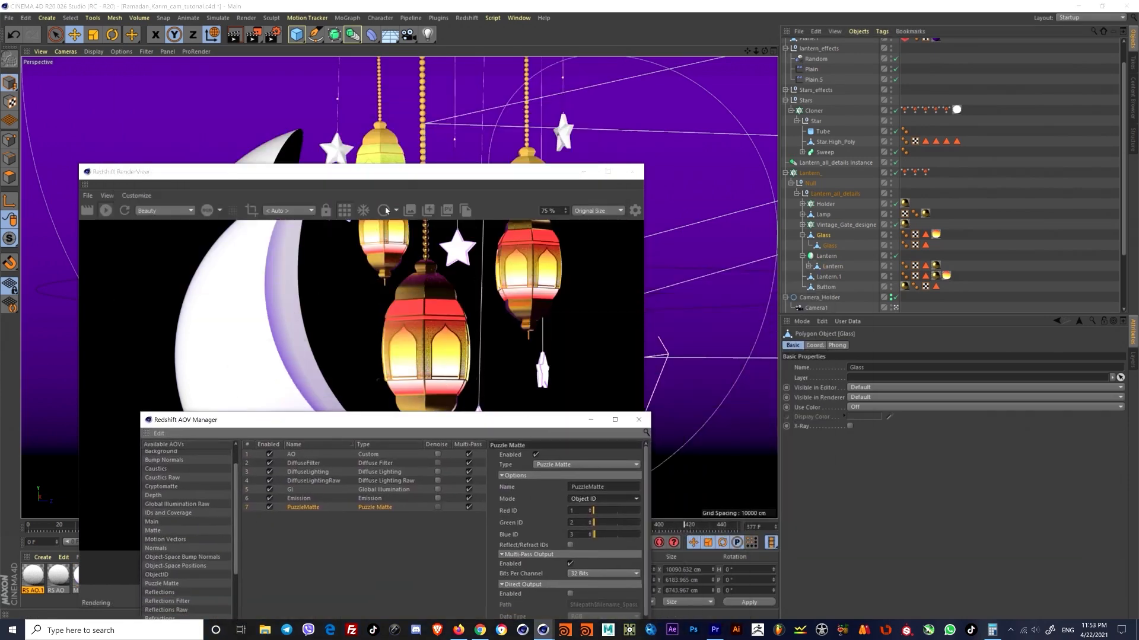
double_click(891, 236, "alt")
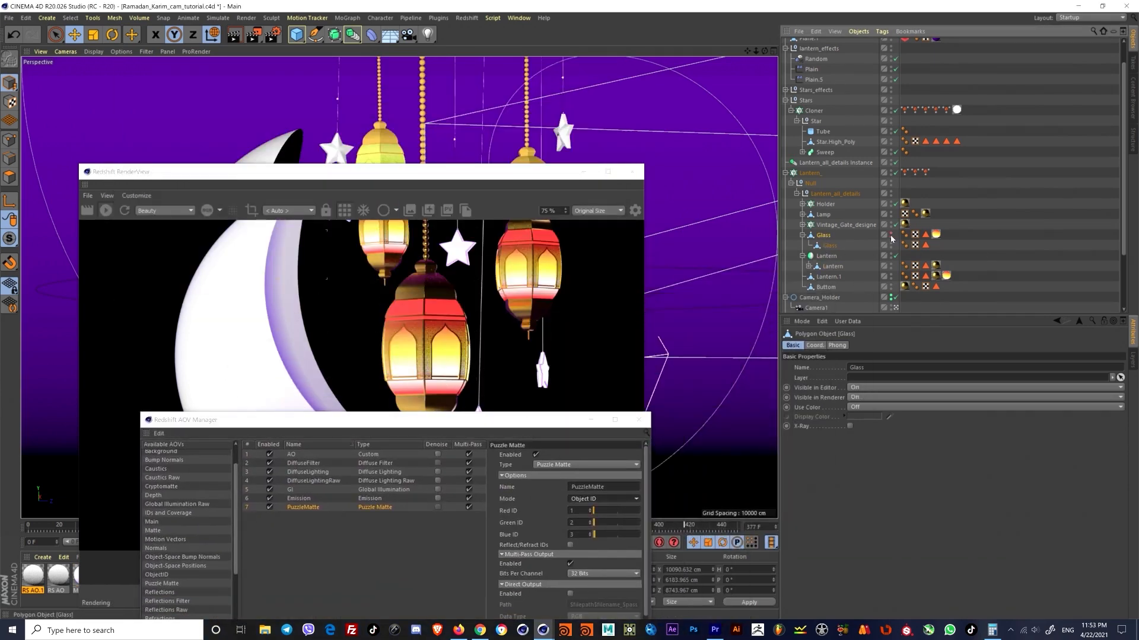
left_click_drag(508, 173, 425, 366)
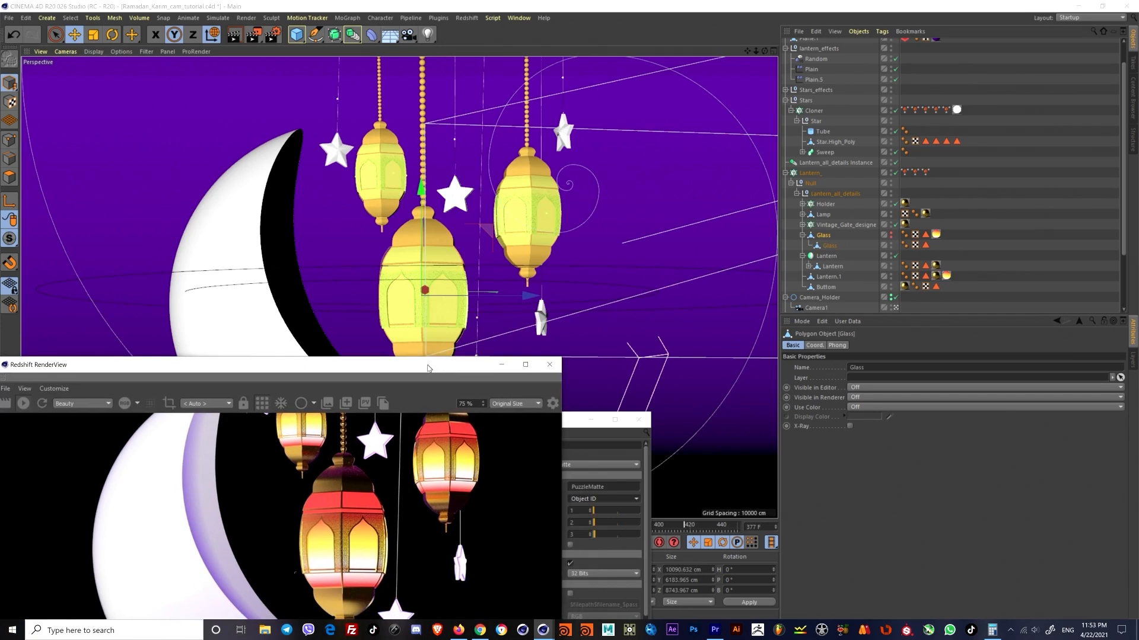
left_click(891, 236)
left_click(893, 247)
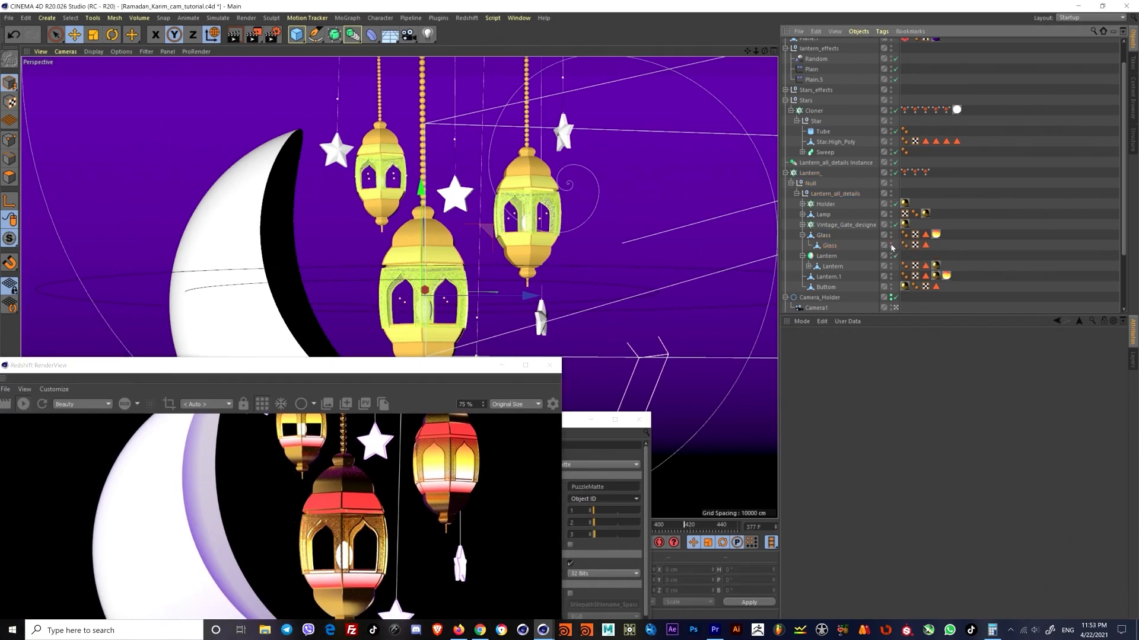
Step: Toggle the visibility of the Buttom object to identify its part of the lantern, and close the RenderView
left_click(886, 288)
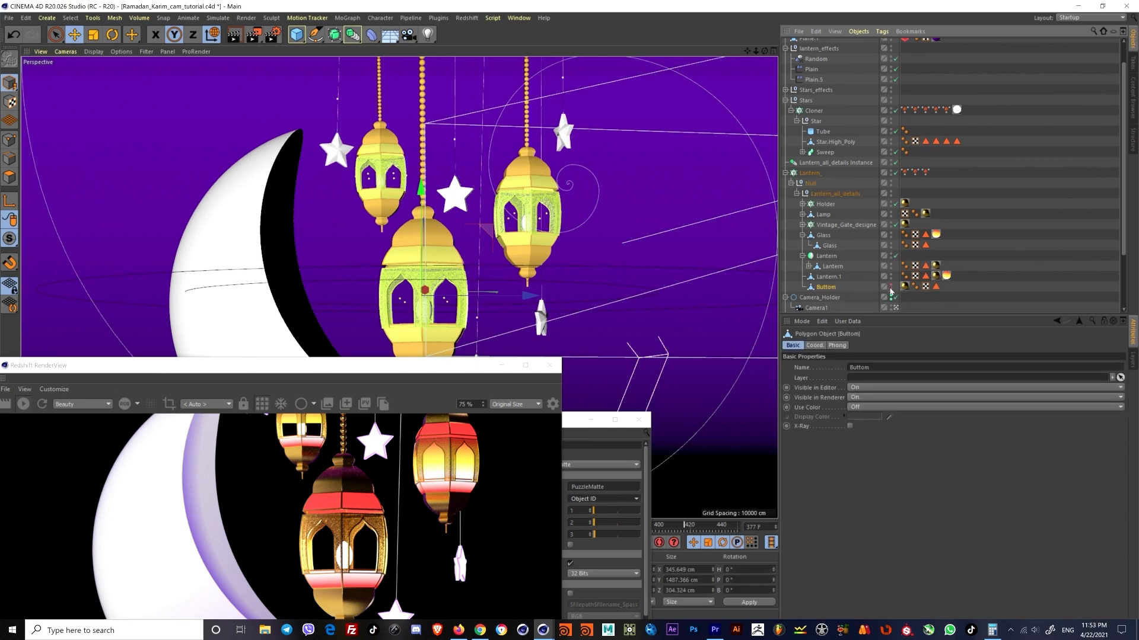
left_click(890, 287)
left_click(890, 291)
left_click(550, 368)
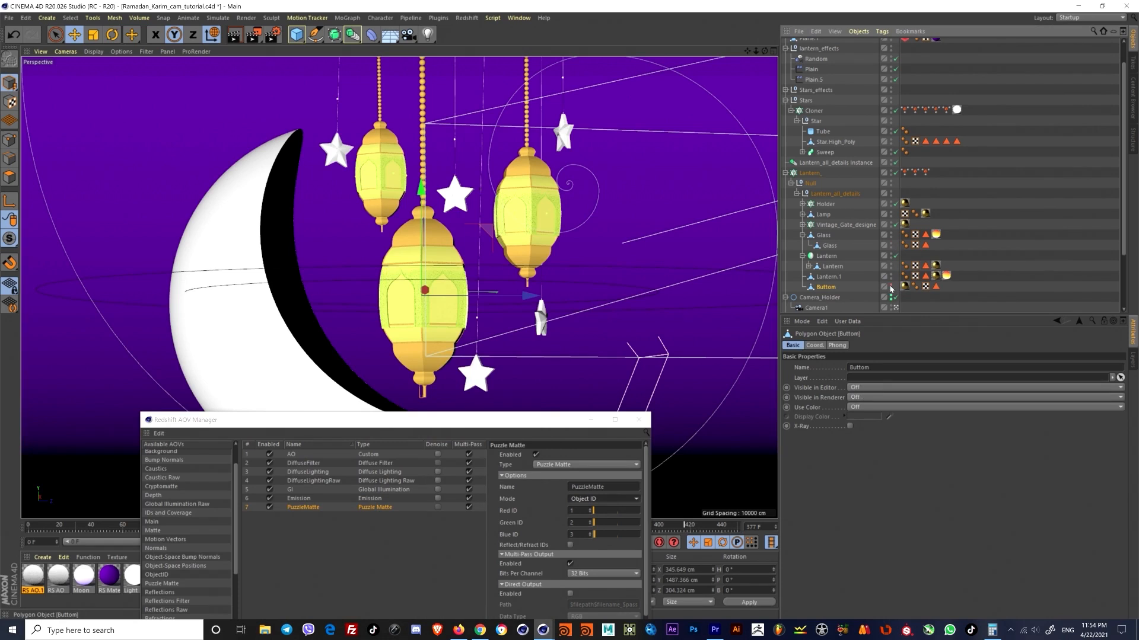
left_click(890, 288)
Step: Toggle the visibility of Lantern.1 and the nested Glass object to check which lantern parts they cover
left_click(827, 276)
left_click(891, 278)
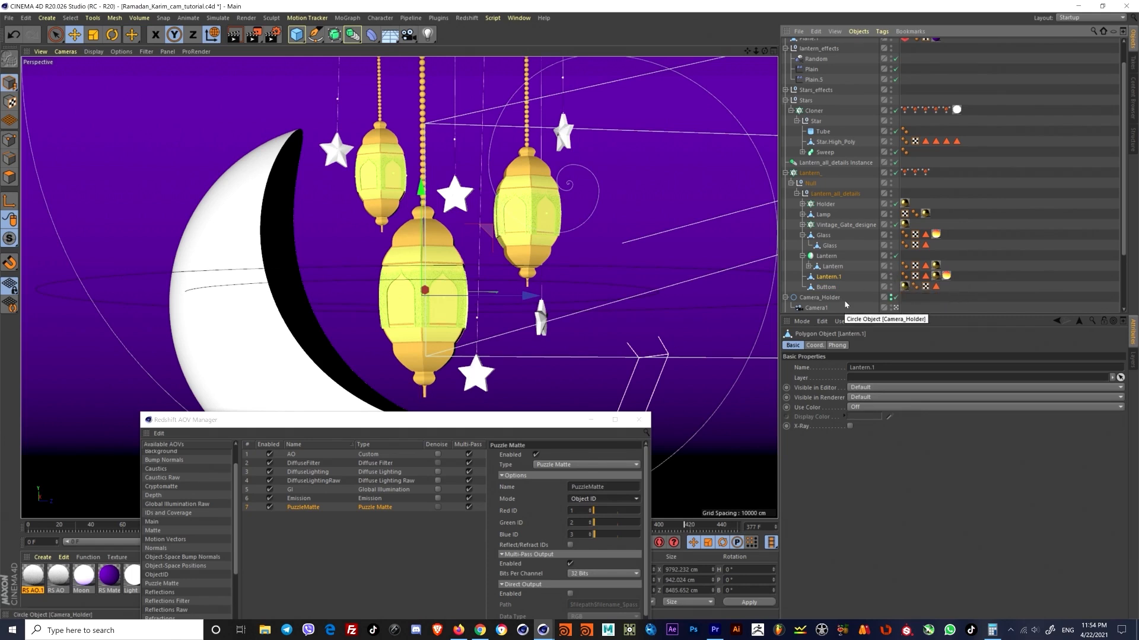
left_click(830, 246)
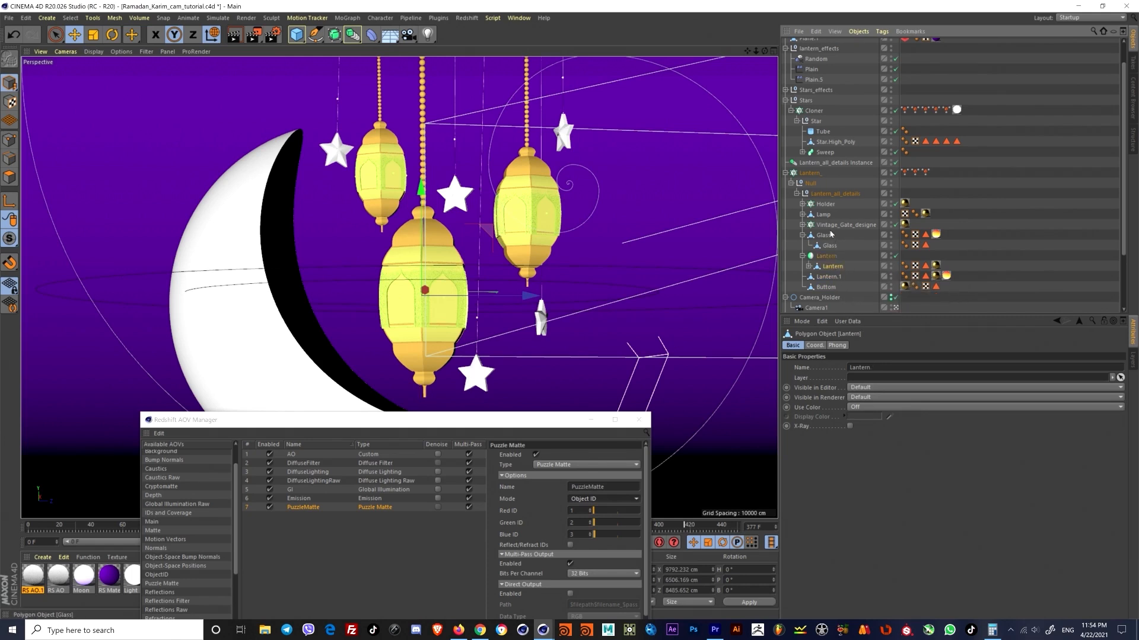
left_click(891, 244)
left_click(890, 248)
Step: Expand the Lantern symmetry object and delete the Redshift Object tag from the Glass object inside it
left_click(826, 258)
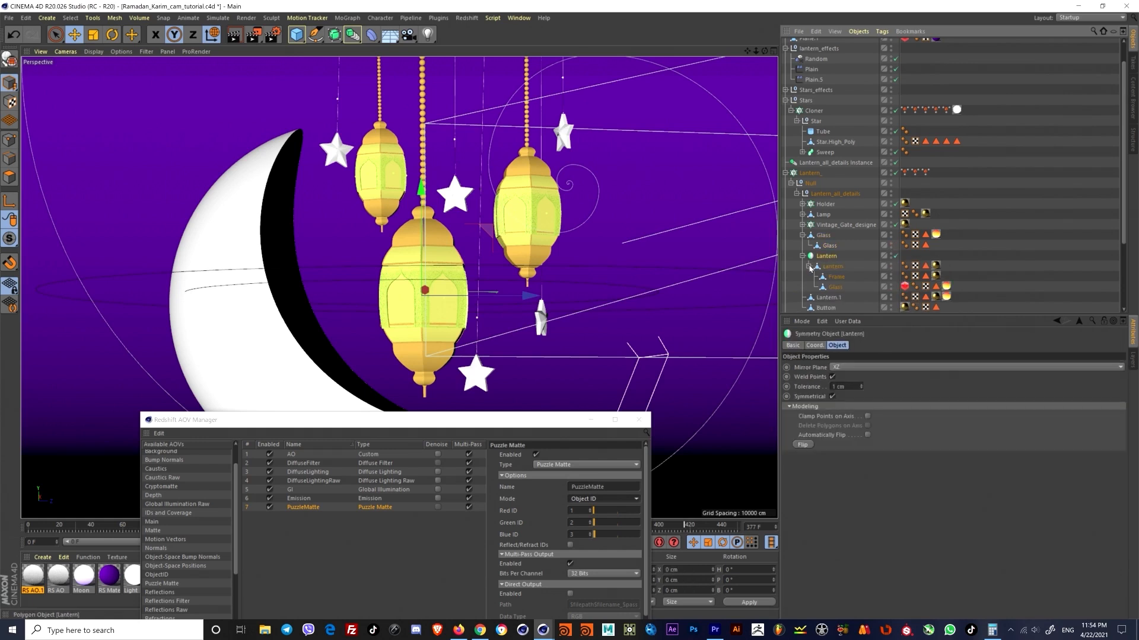
left_click(808, 267)
left_click(904, 286)
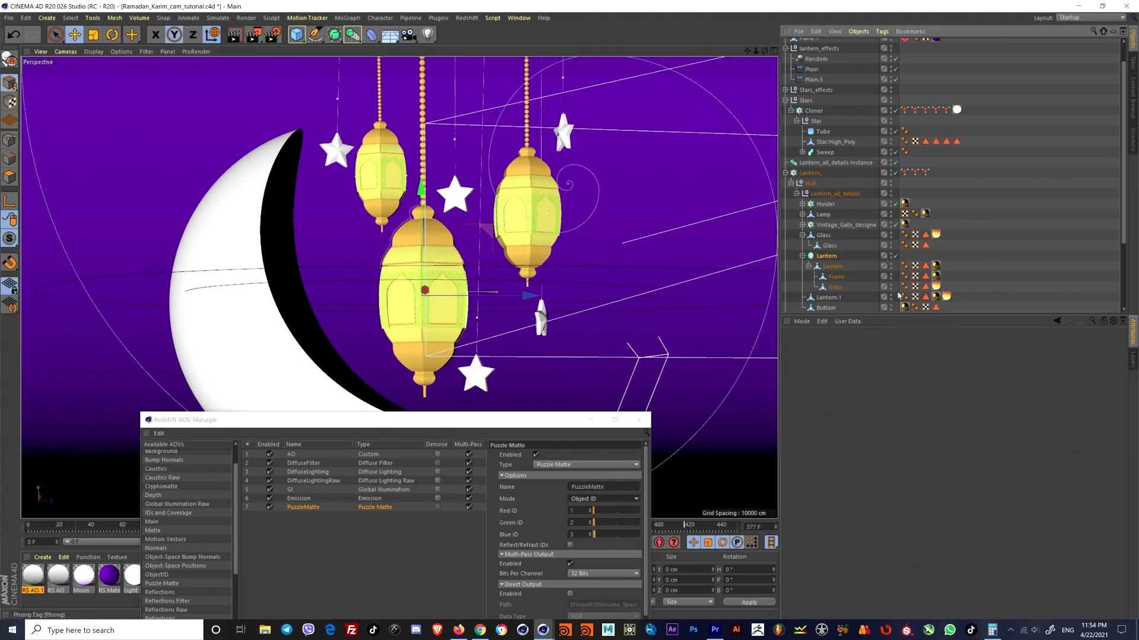
left_click(832, 287)
right_click(833, 287)
mouse_move(883, 277)
key("Escape")
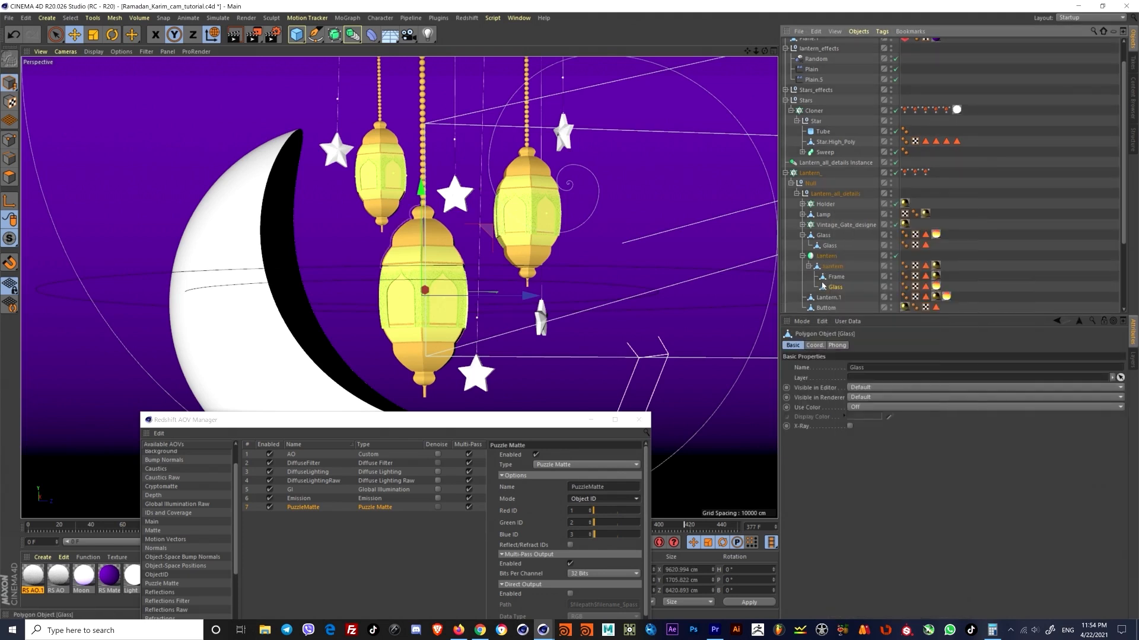
Step: Hide the Glass object inside Lantern and the other two Glass objects to check that they cover all the lantern glass
left_click(835, 287)
left_click(891, 287, "ctrl")
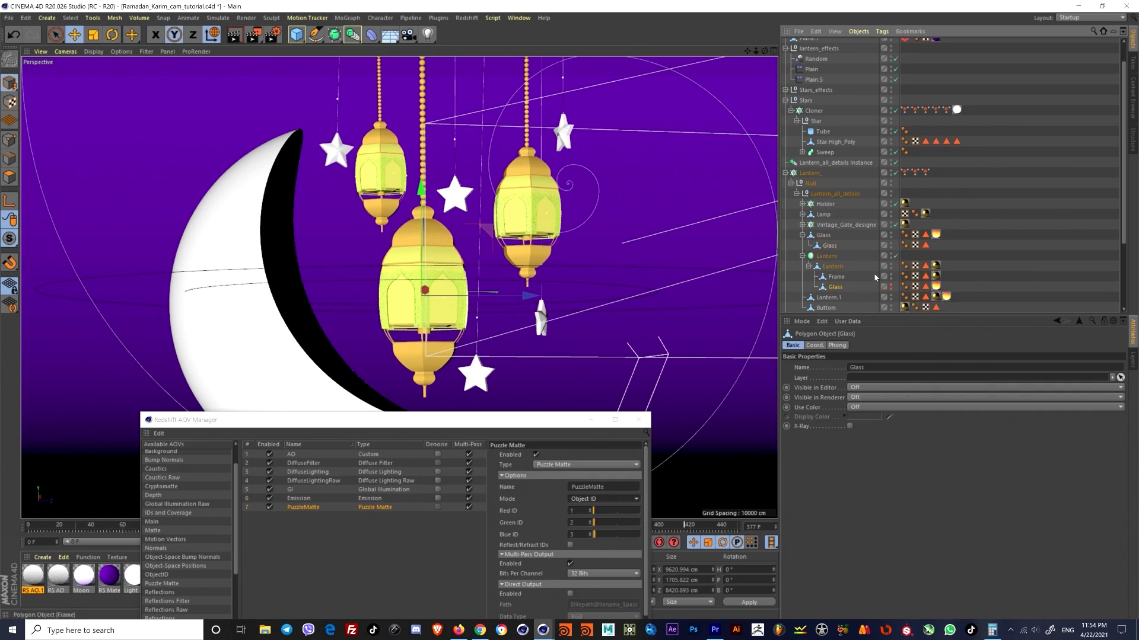
left_click(891, 245, "ctrl")
left_click(890, 236, "ctrl")
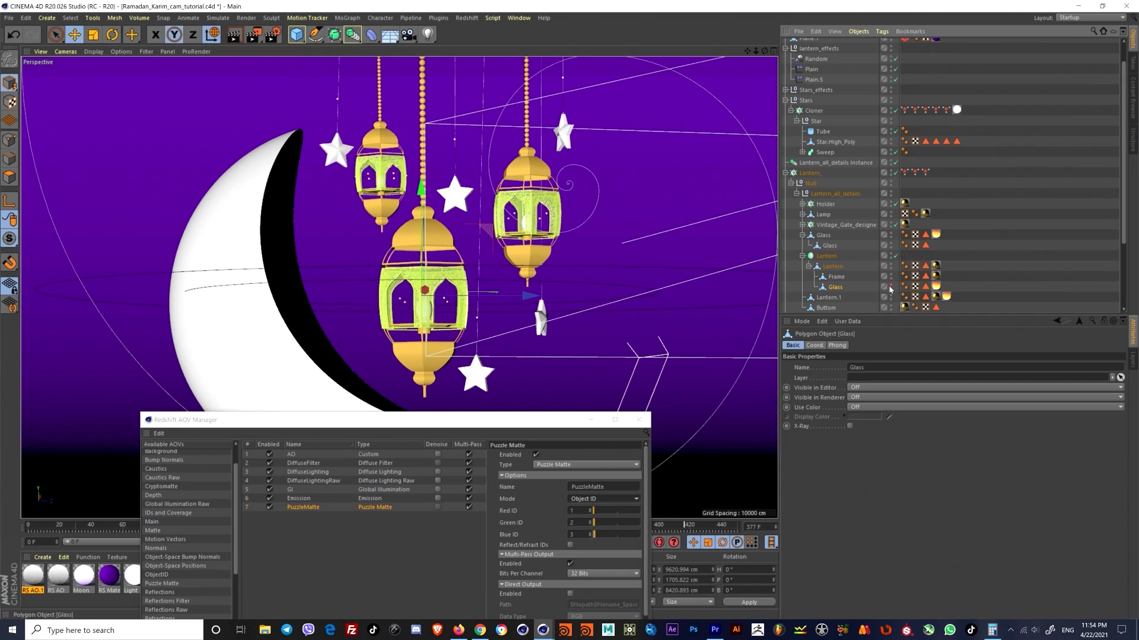
Step: Add Redshift Object tags to the three Glass objects together, with the Object ID override enabled and set to 1
left_click(824, 235, "ctrl")
right_click(824, 238)
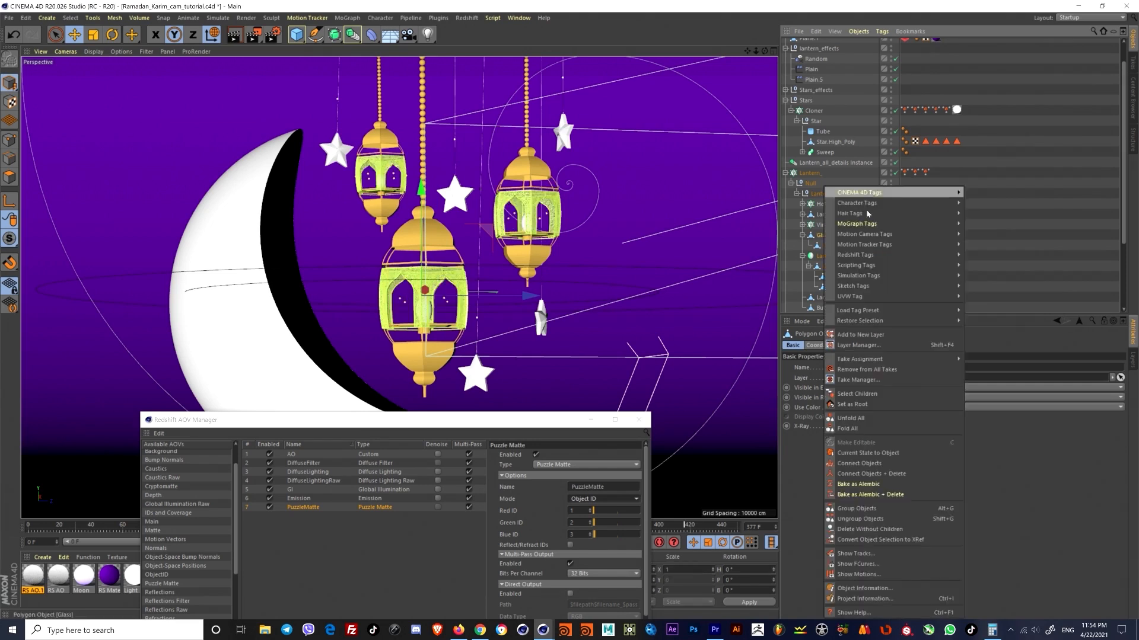
mouse_move(949, 255)
left_click(979, 266)
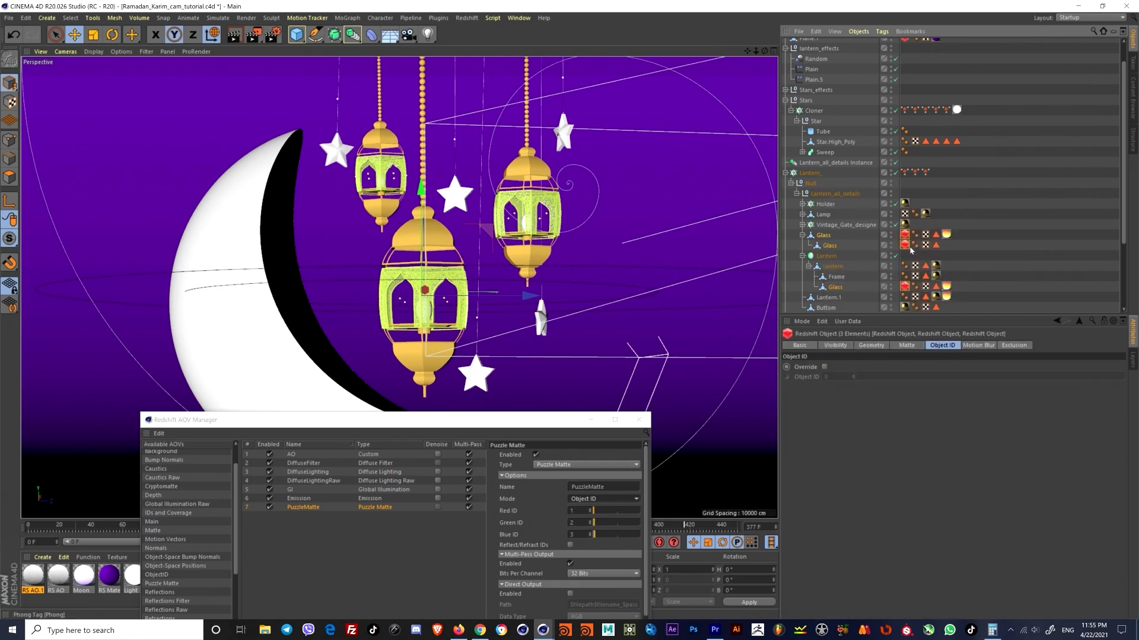
type("1")
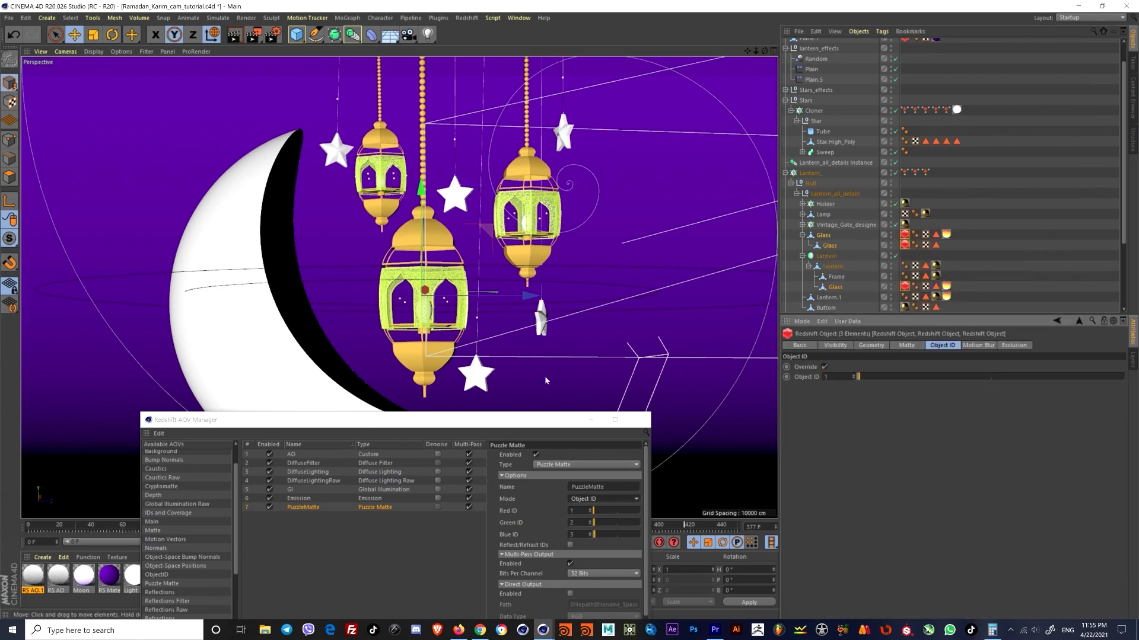
Step: Display the PuzzleMatte pass in the Redshift RenderView, inspect the glass matte up close and close the RenderView
left_click(467, 18)
left_click(503, 92)
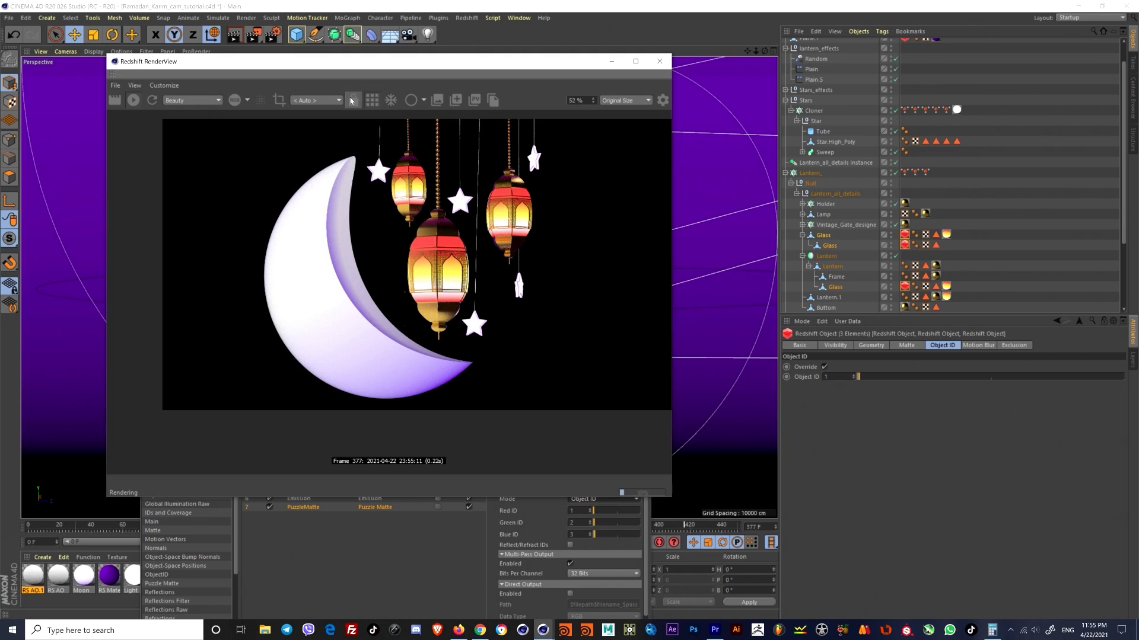
left_click(217, 100)
left_click(181, 158)
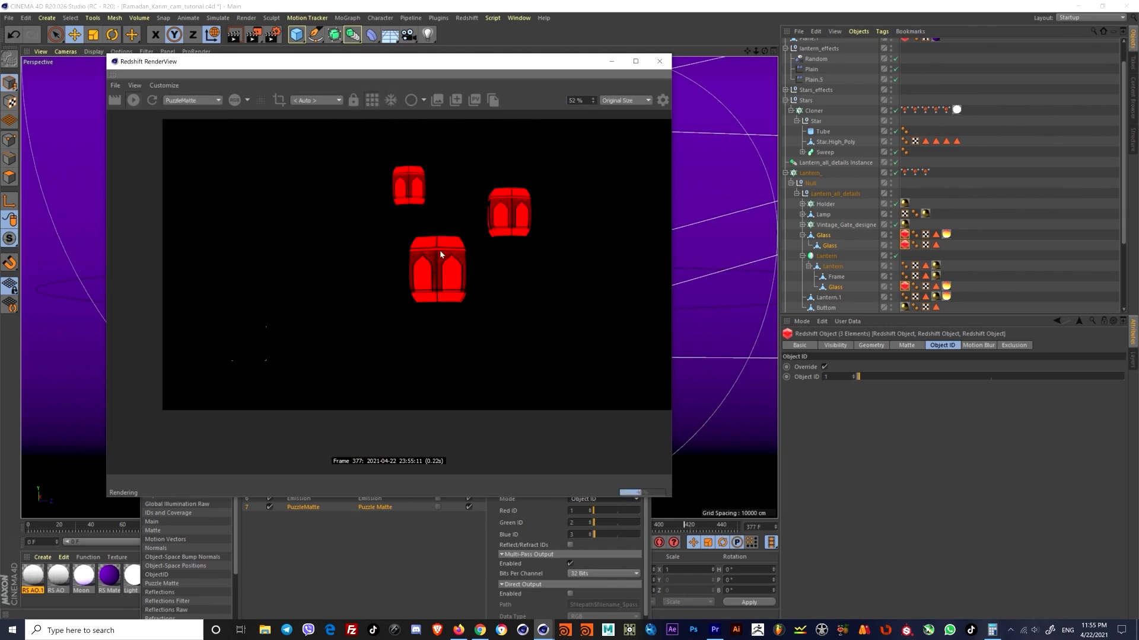
scroll(439, 251, "up", 4)
scroll(468, 243, "down", 2)
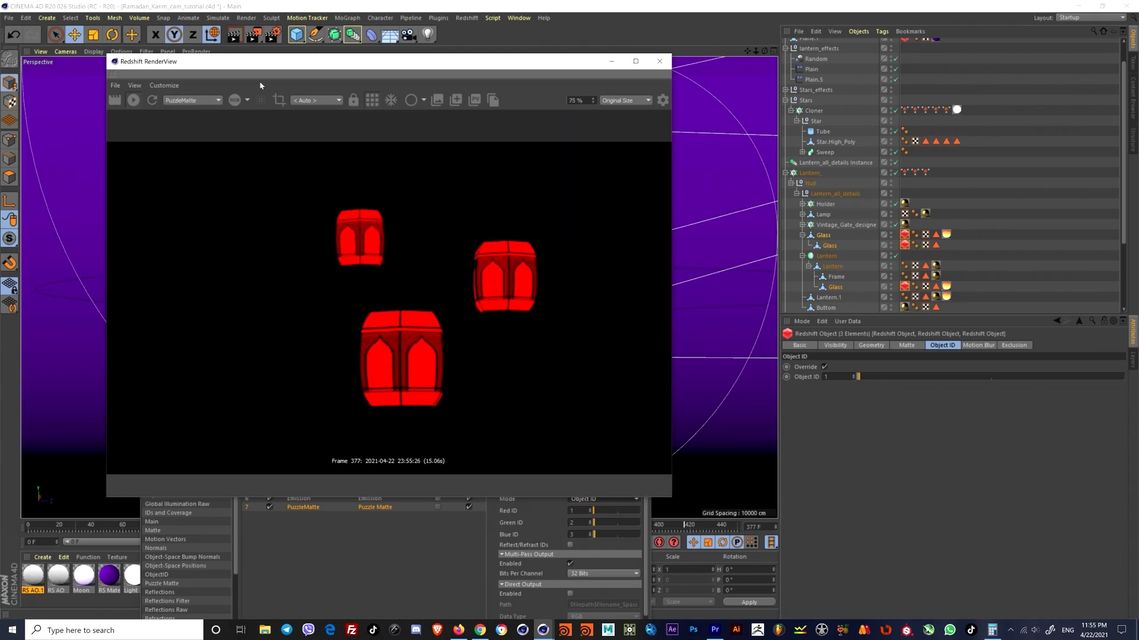
left_click_drag(358, 62, 349, 320)
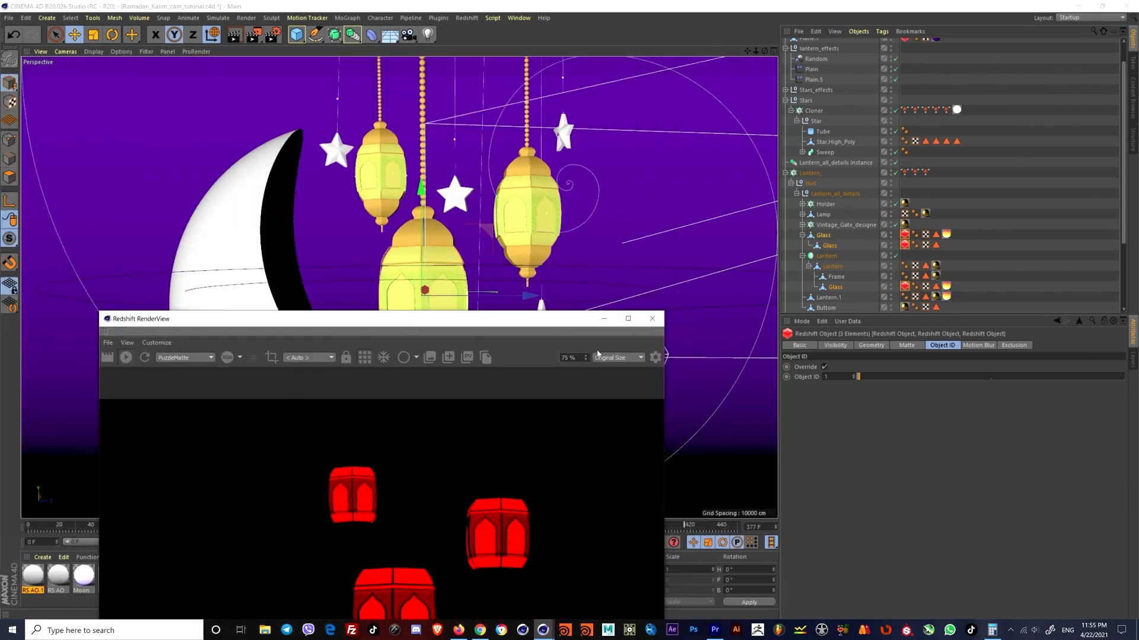
left_click(651, 318)
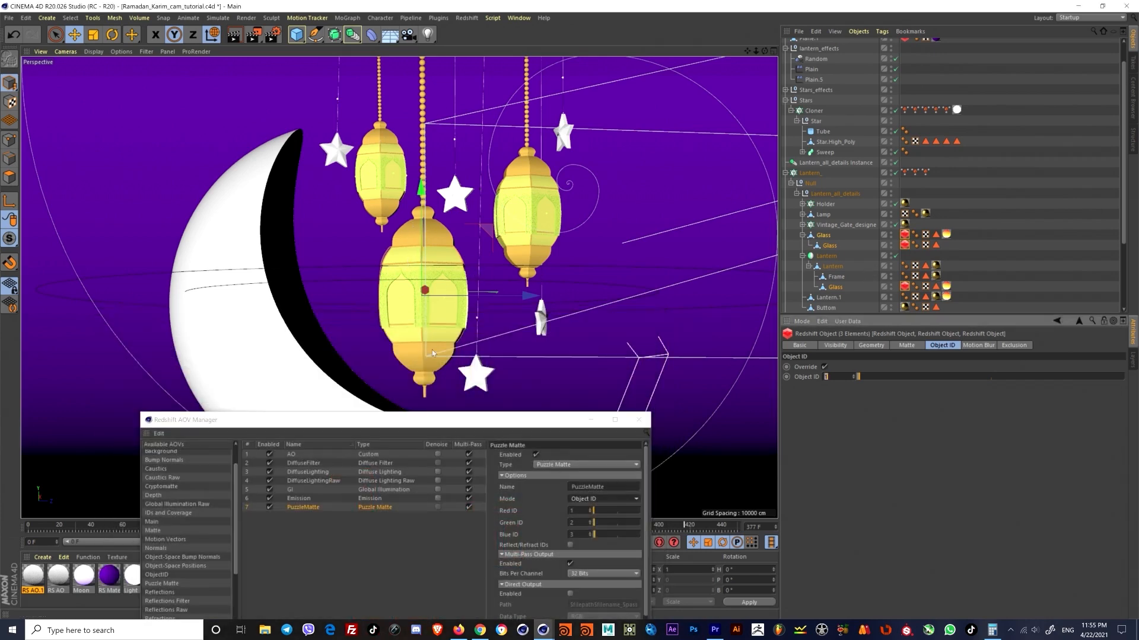
Step: Collapse the lantern's Glass and Lantern groups and toggle the visibility of Lamp and Vintage_Gate_designe to find the patterned gates
left_click(421, 361)
left_click(802, 235)
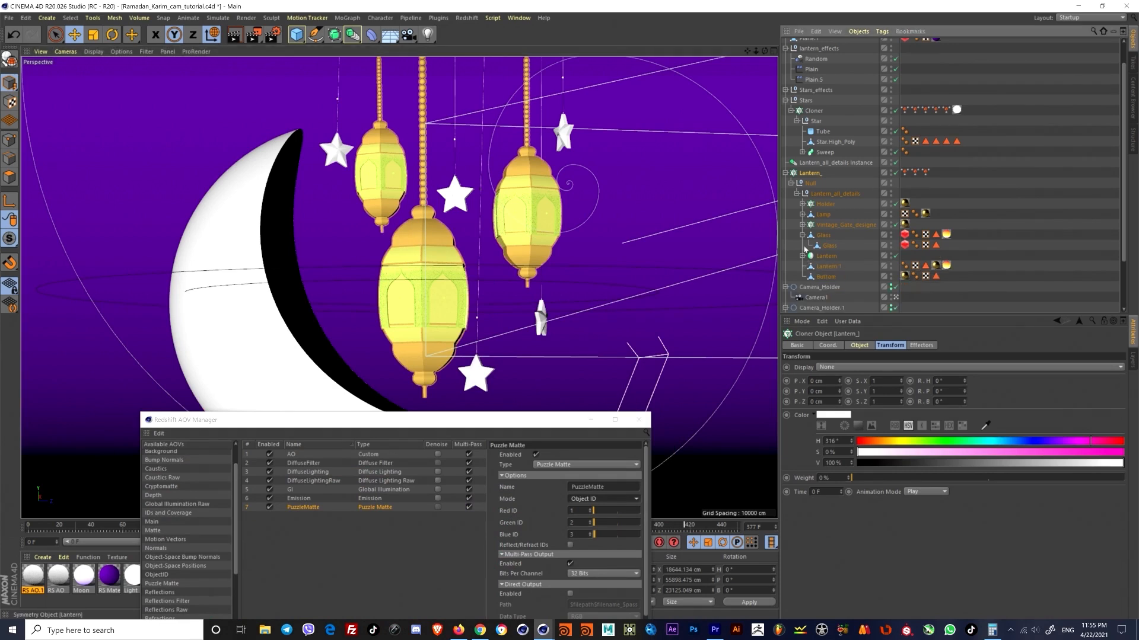
left_click(802, 246)
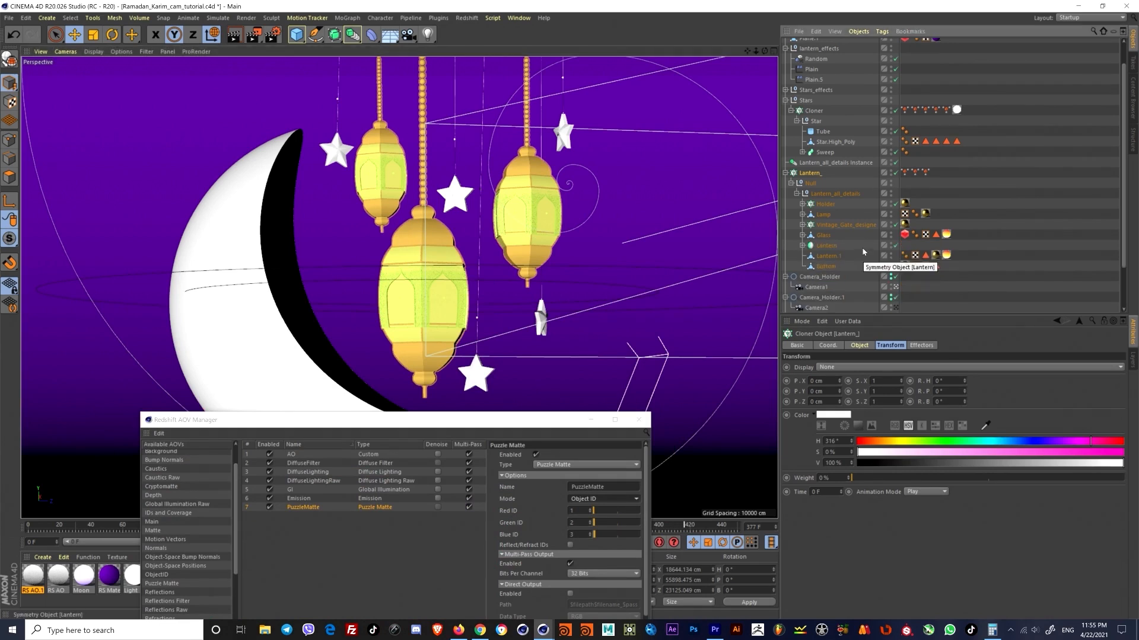
left_click(821, 215)
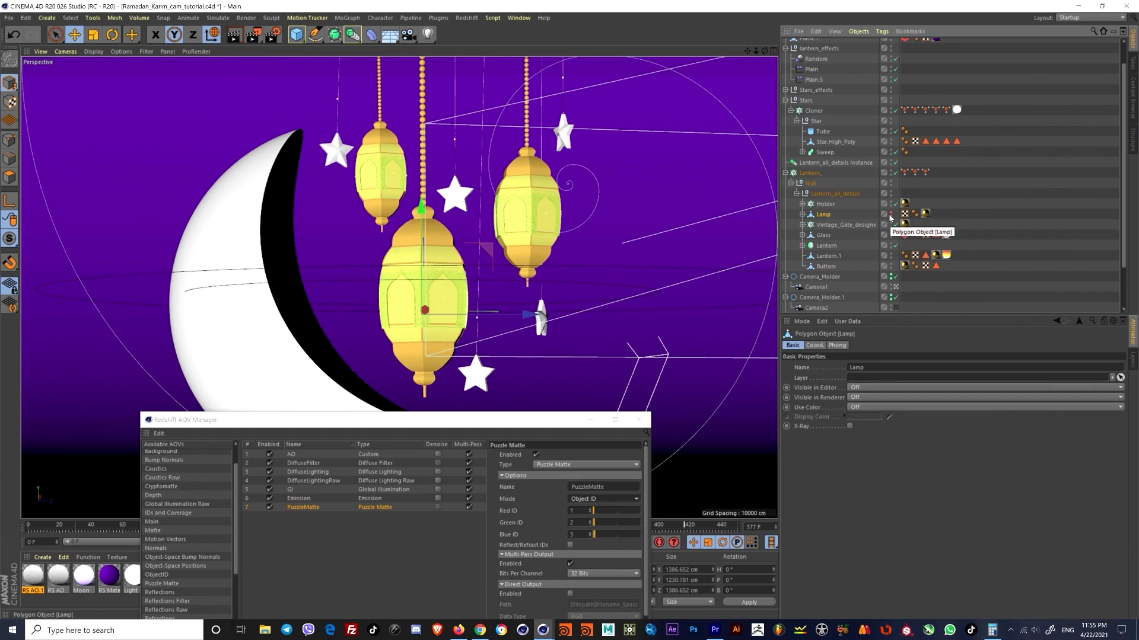
left_click(826, 246)
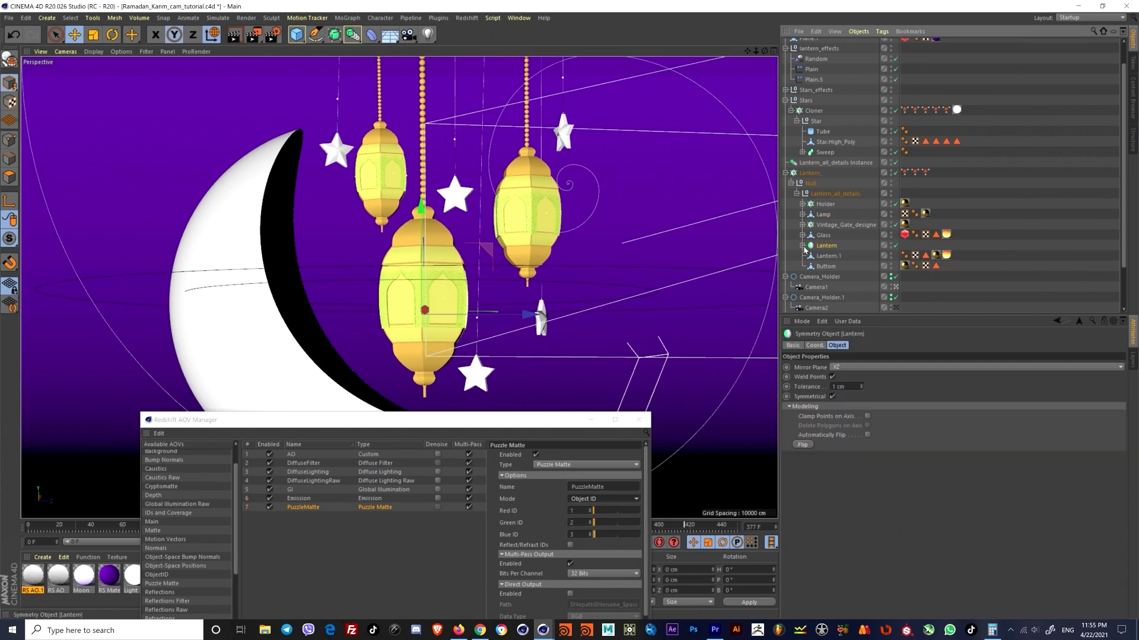
left_click(820, 235)
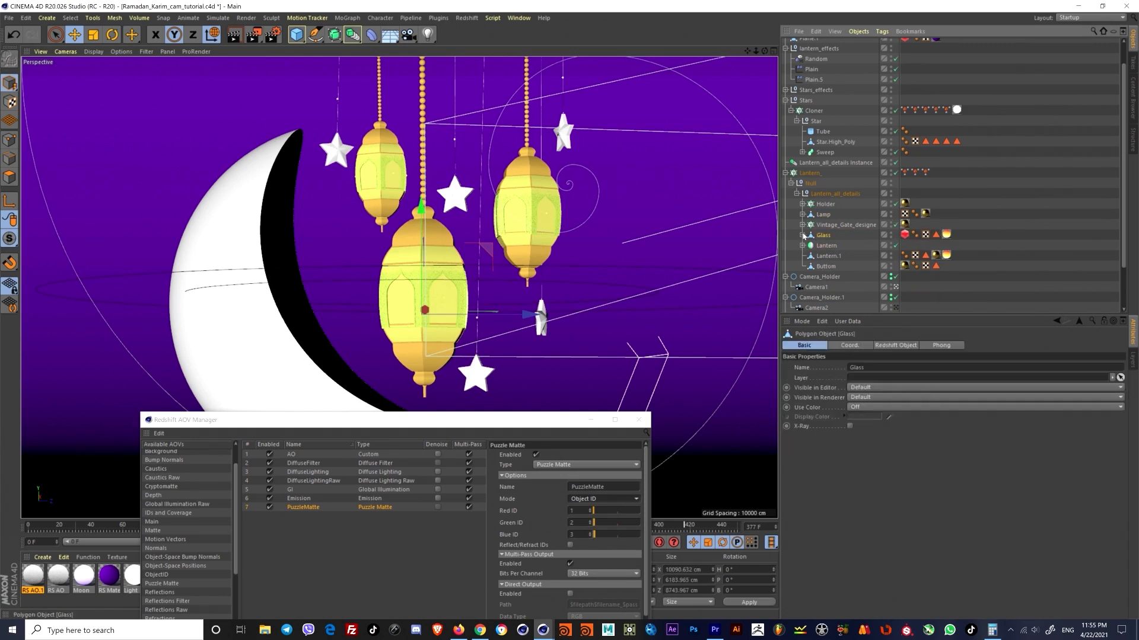
left_click(891, 226)
Step: Add a Redshift Object tag to the Vintage_Gate_designe cloner, with the Object ID override enabled and set to 2
left_click(868, 227)
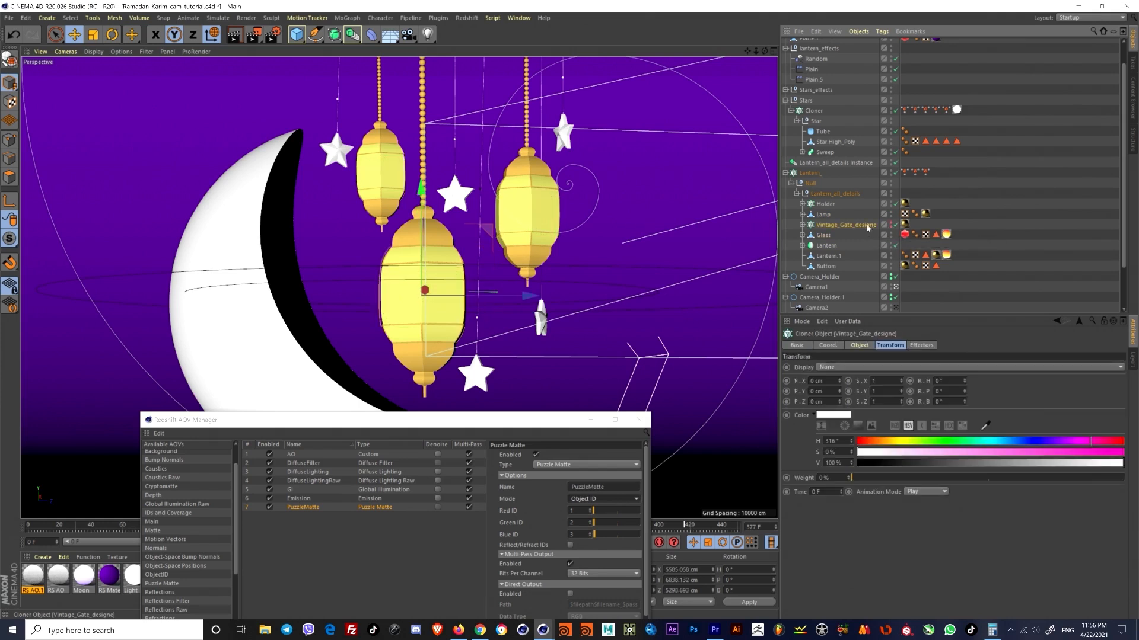
right_click(845, 225)
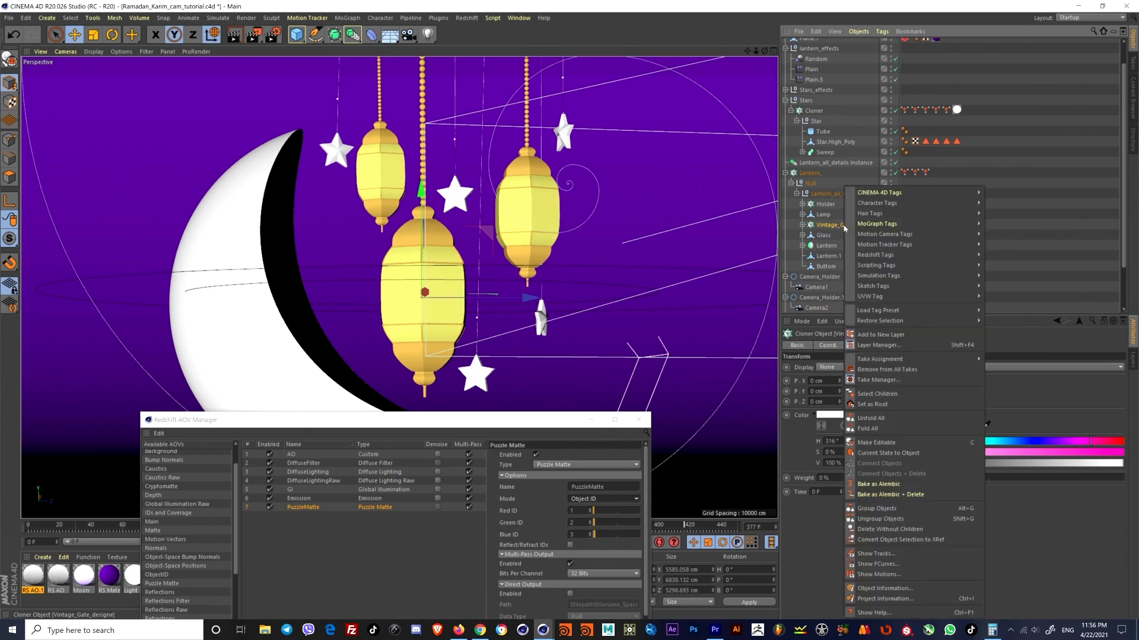
mouse_move(894, 275)
mouse_move(884, 255)
left_click(1008, 256)
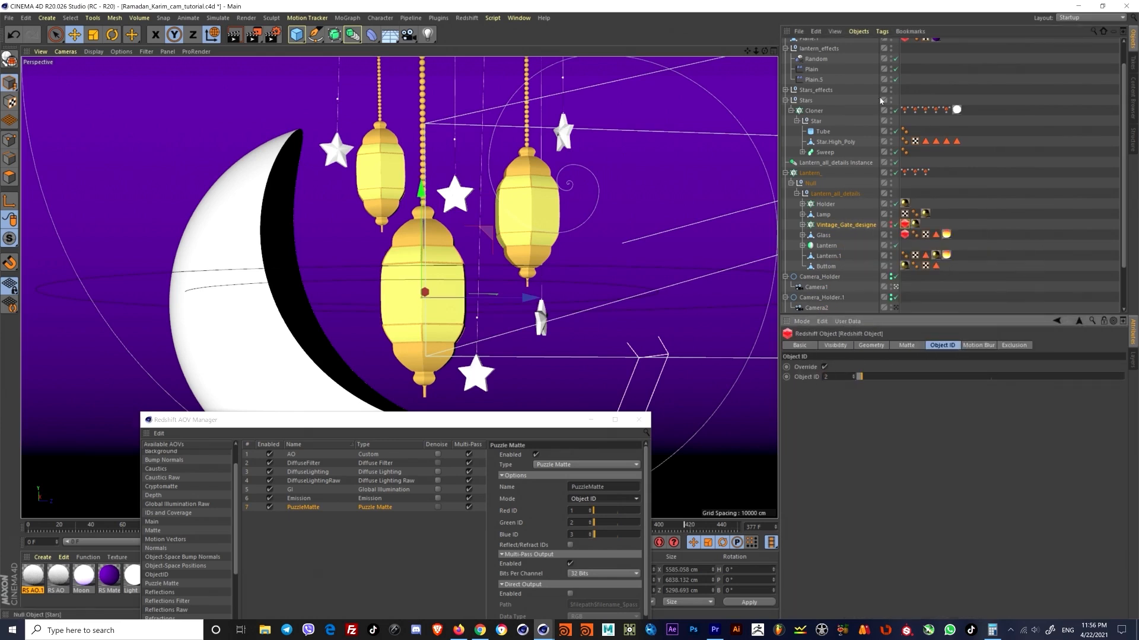
Step: Copy the Redshift Object tag with Object ID 2 from the Vintage_Gate_designe cloner onto the Holder cloner
left_click(574, 523)
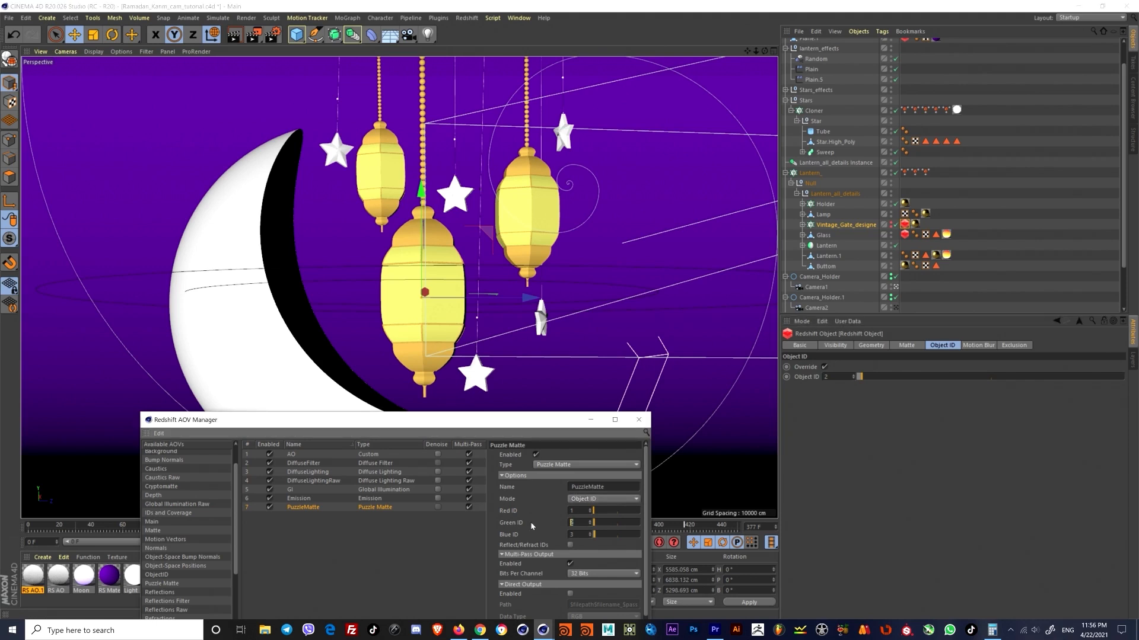
left_click(879, 371)
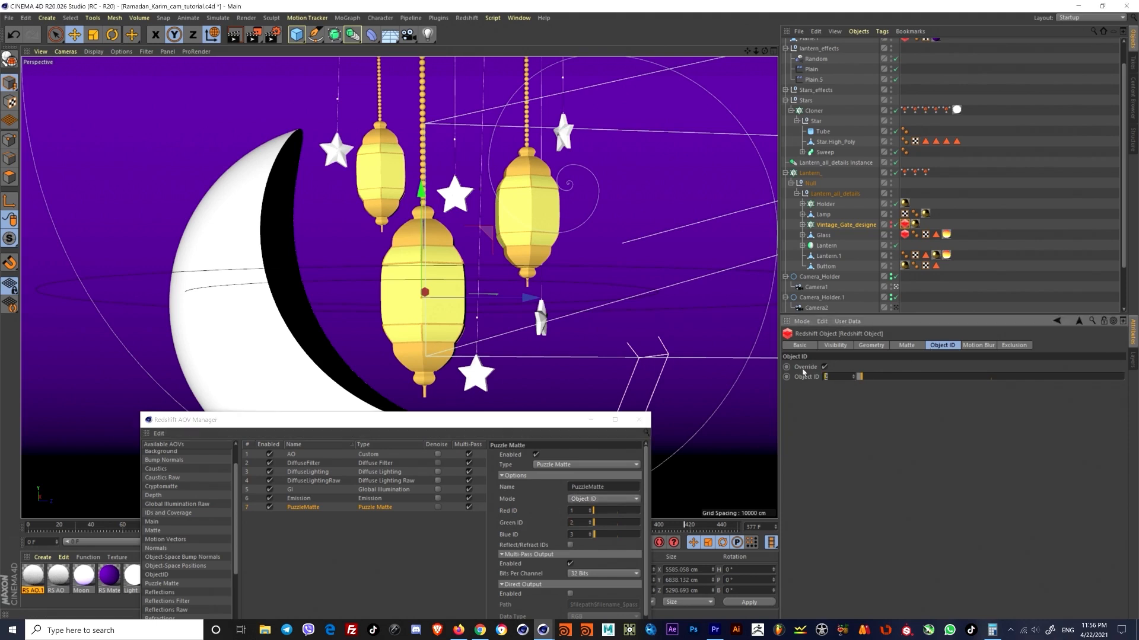
left_click(828, 205)
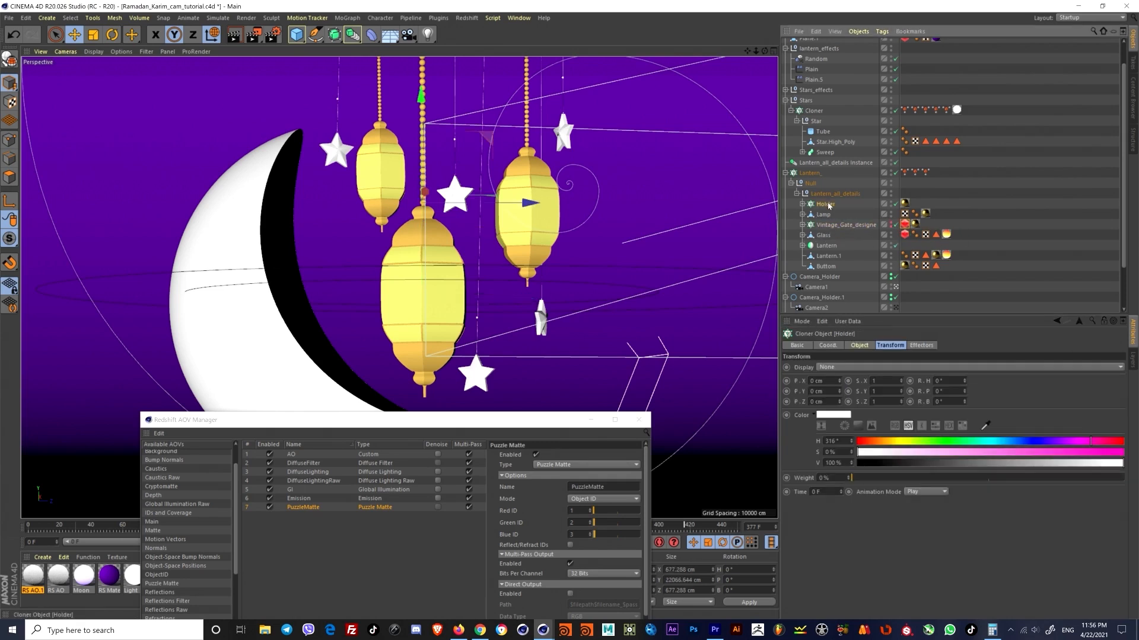
left_click(904, 225)
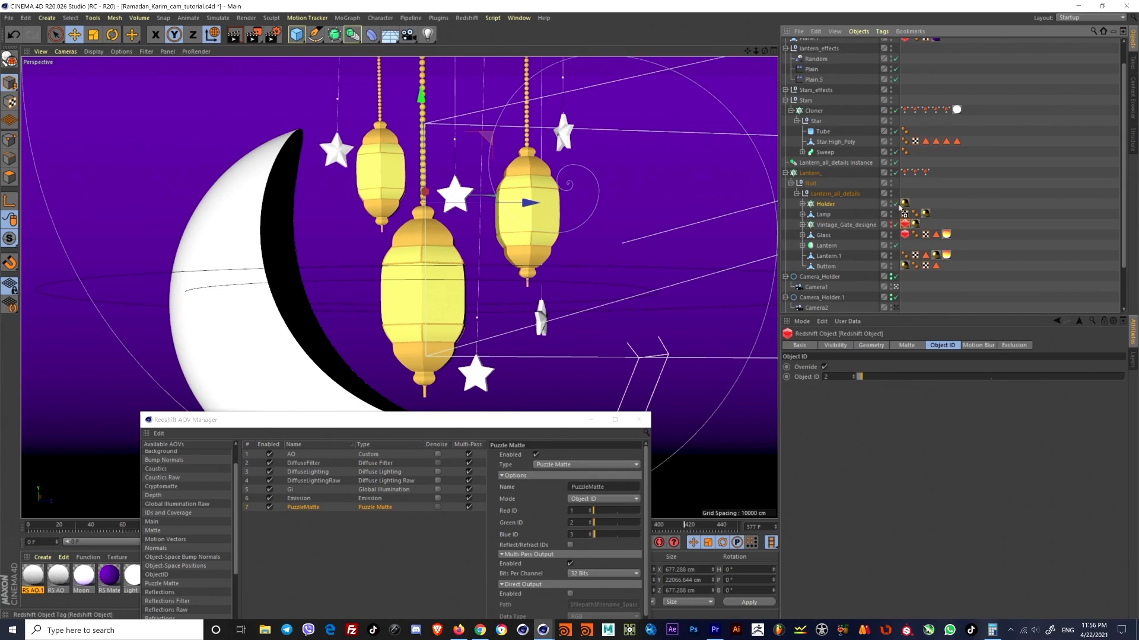
left_click_drag(846, 203, 905, 203, "ctrl")
left_click(823, 215)
left_click(821, 226)
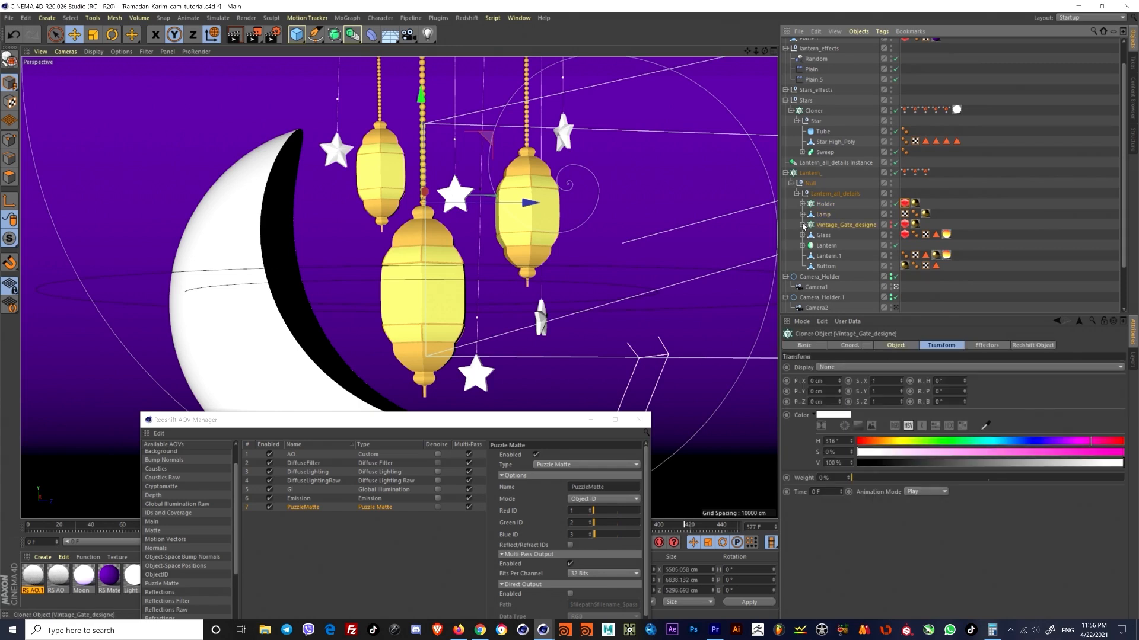
Step: Toggle the Lantern symmetry object's visibility to identify it and copy the Redshift Object tag with Object ID 2 onto it
left_click(827, 245)
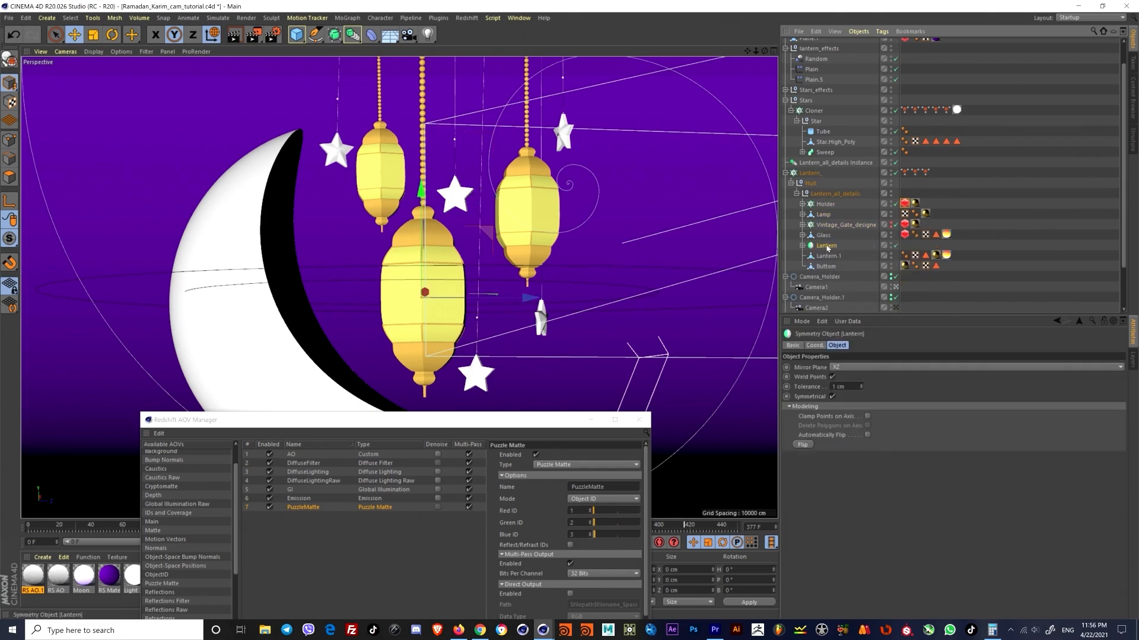
left_click(892, 246)
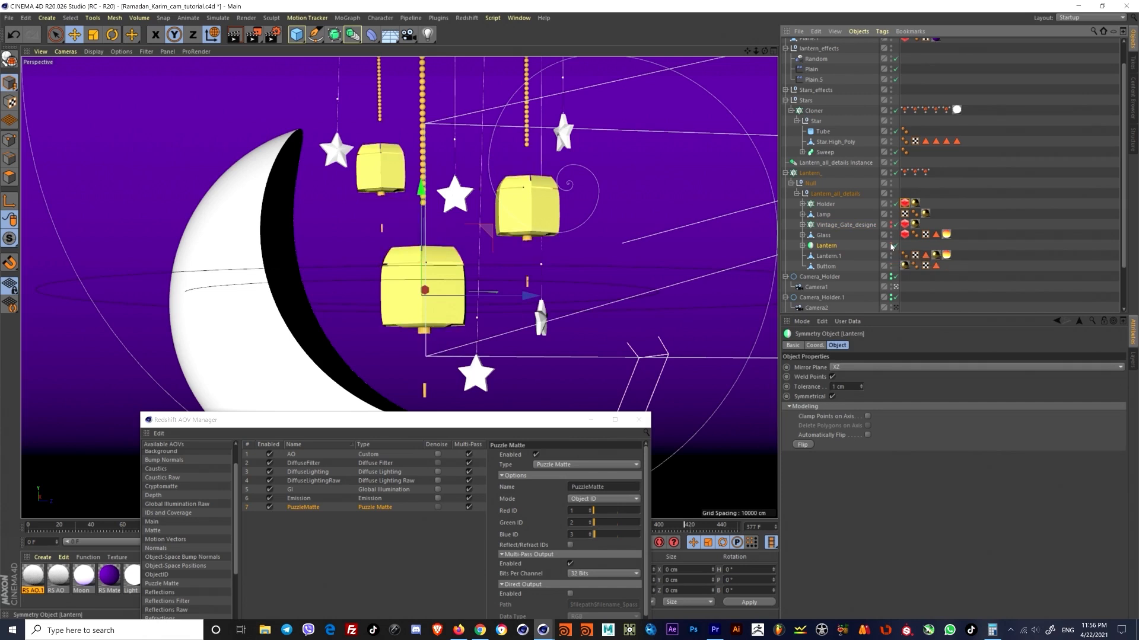
left_click_drag(905, 203, 906, 204, "ctrl")
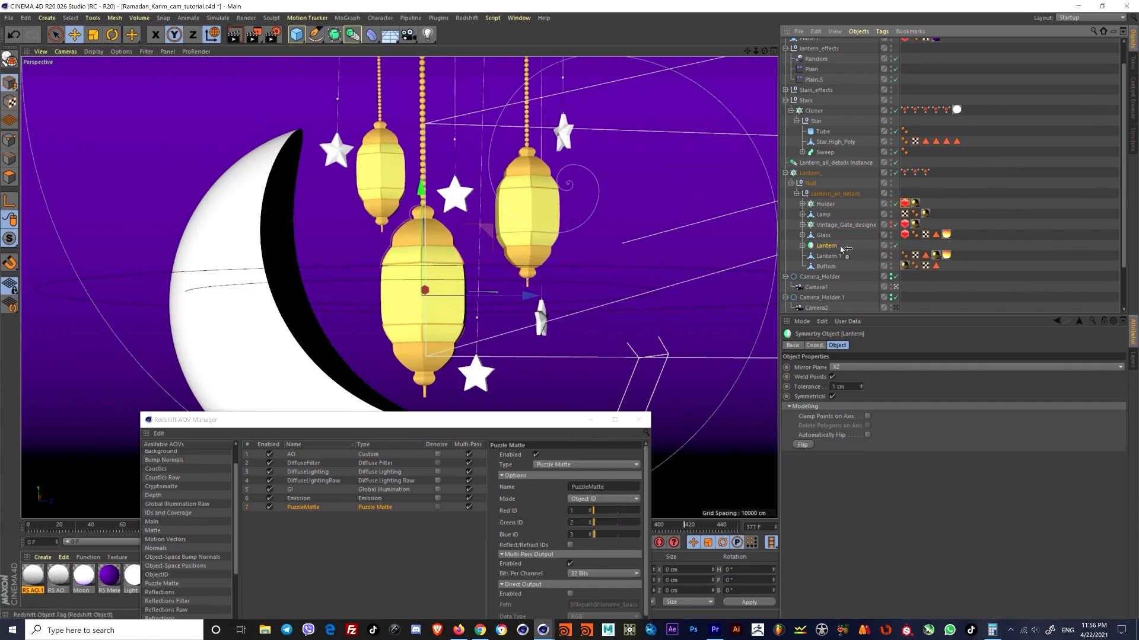
left_click_drag(842, 249, 843, 247, "ctrl")
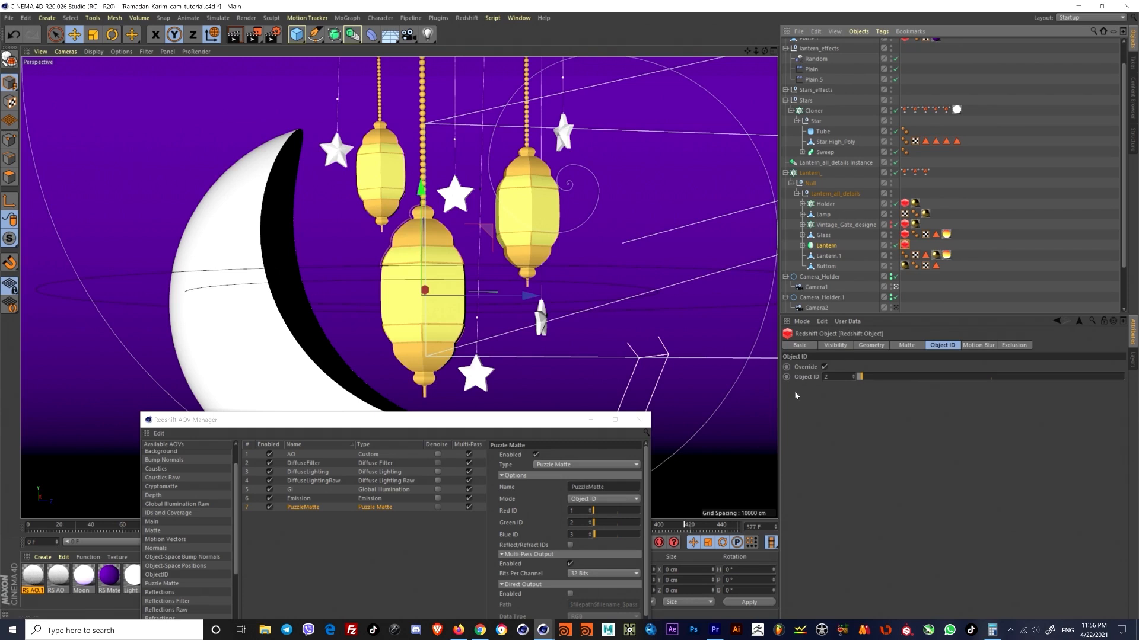
Step: Copy the Redshift Object tag with Object ID 2 onto Lantern.1 and Bottom, and check the Object ID on the copied tags
left_click(829, 258)
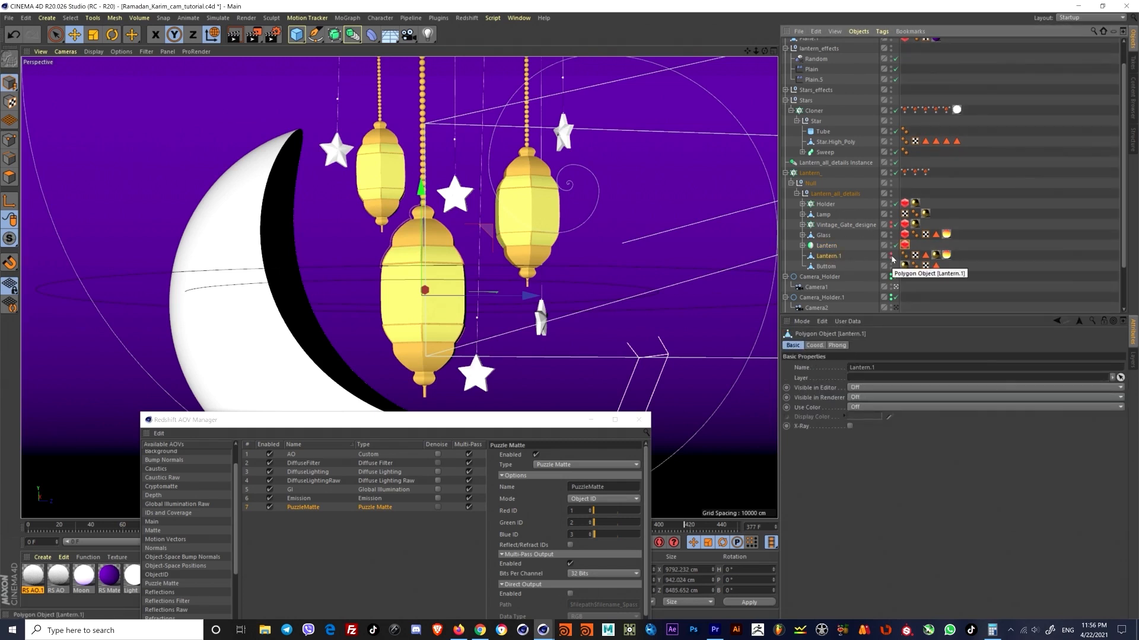
left_click(890, 256, "ctrl")
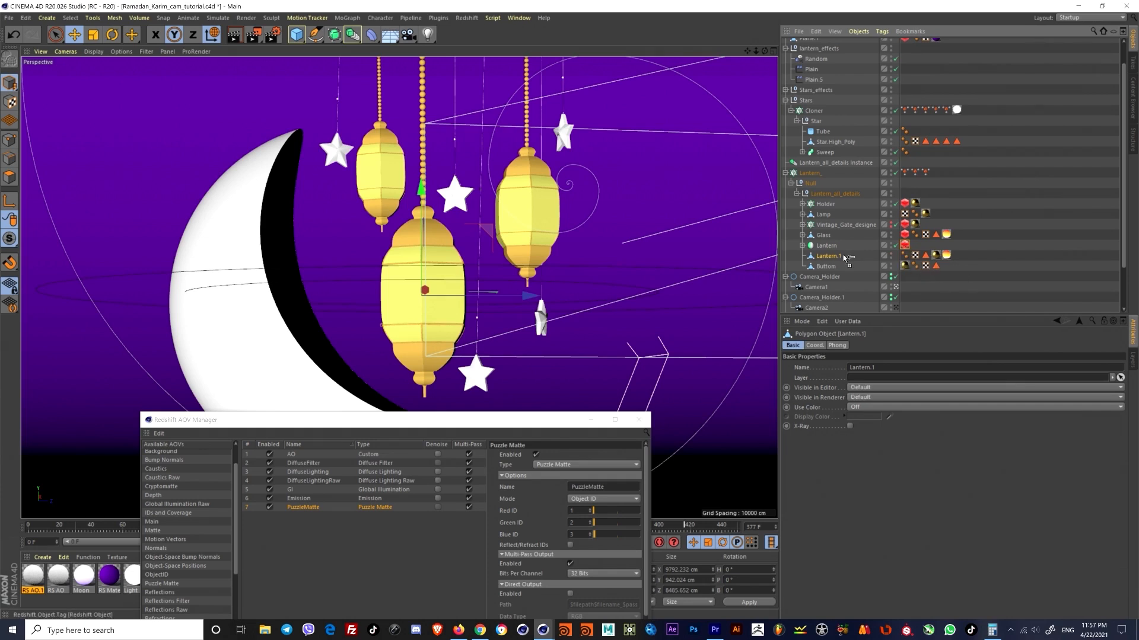
left_click_drag(844, 257, 845, 258, "ctrl")
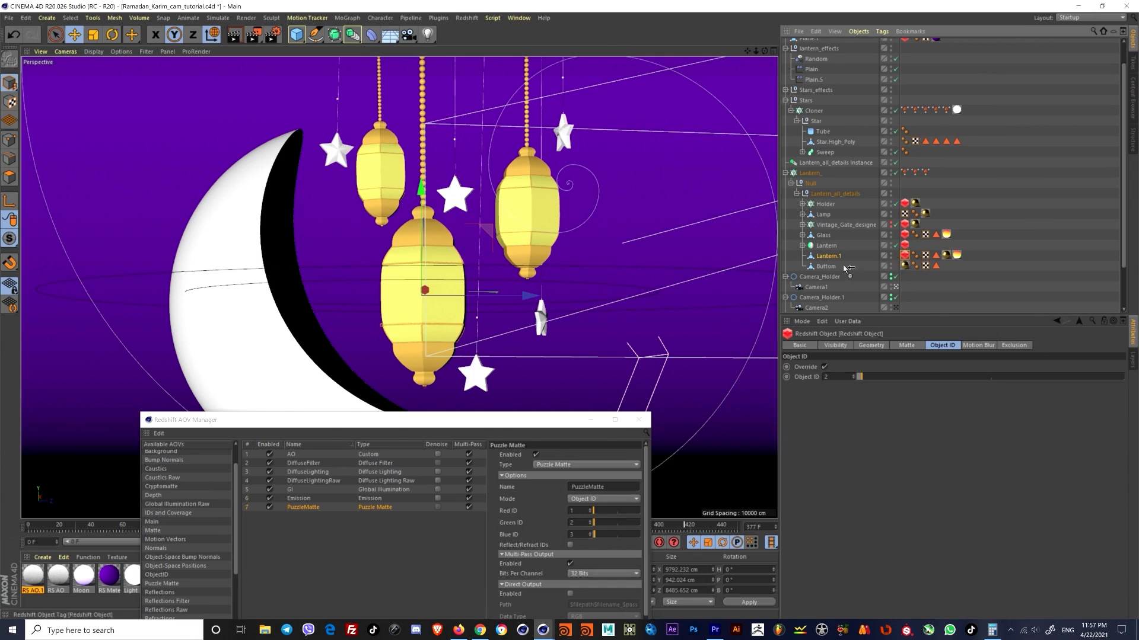
left_click_drag(844, 265, 844, 266, "ctrl")
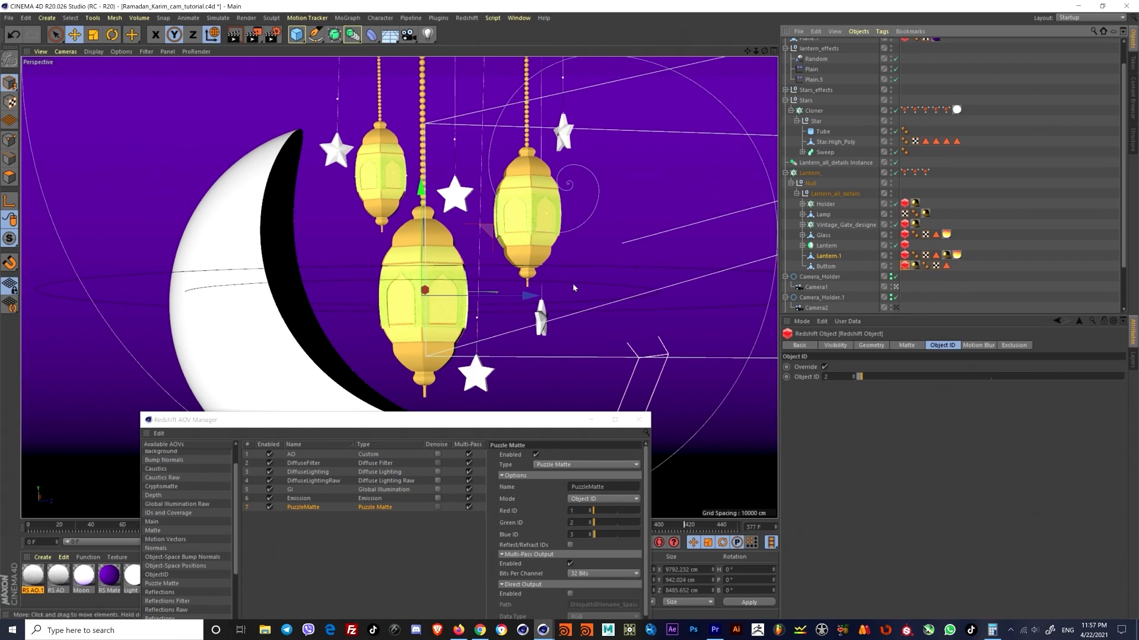
left_click(904, 245)
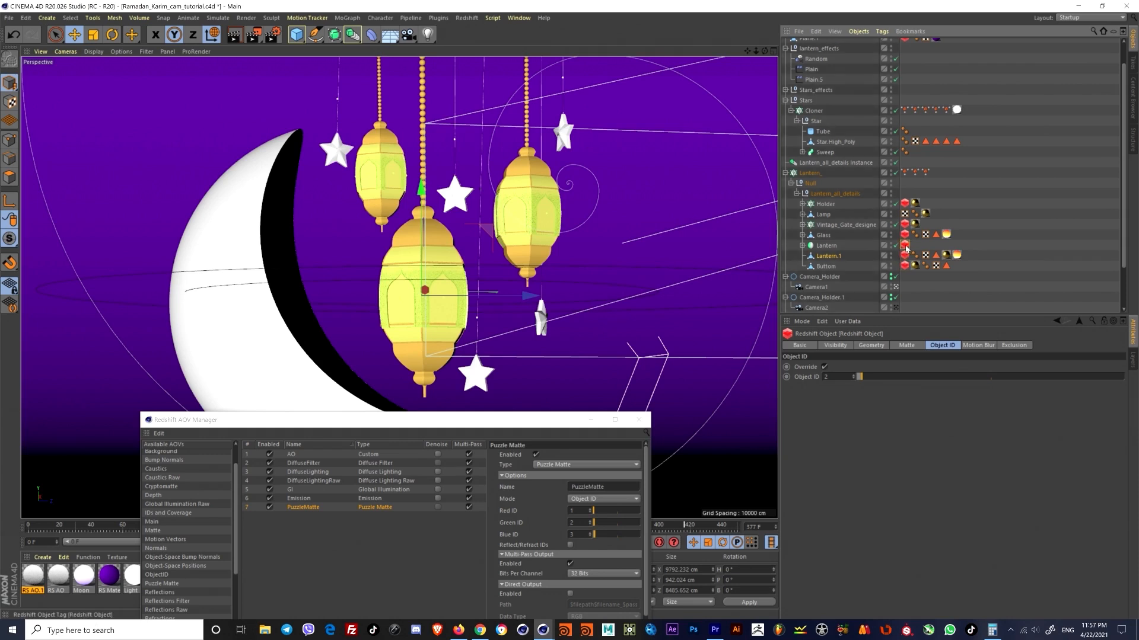
left_click(905, 225)
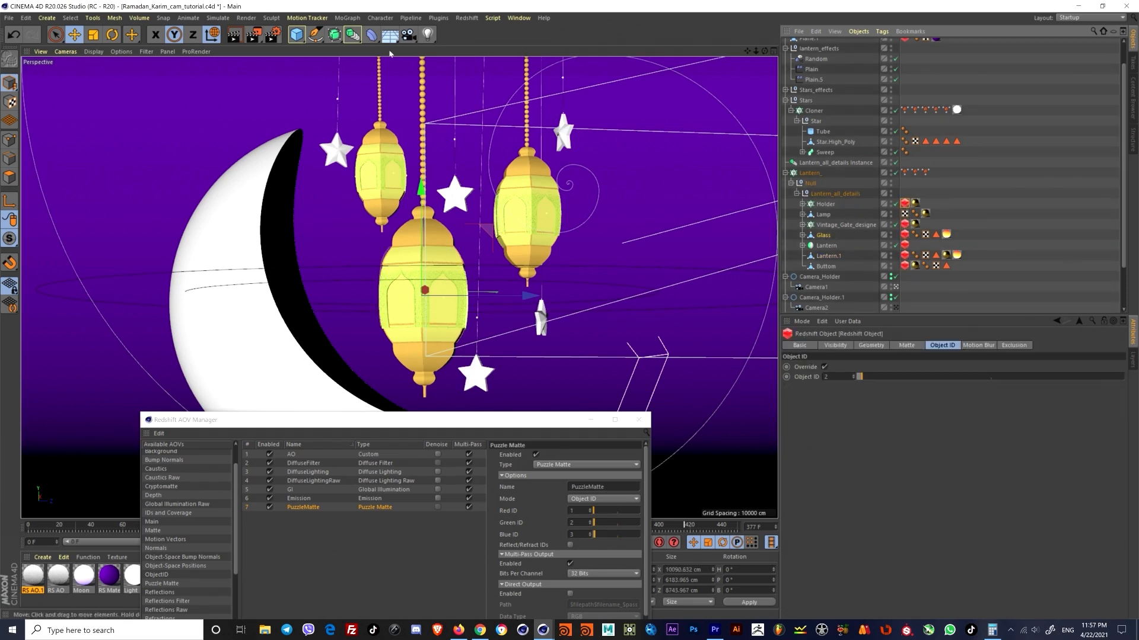
Step: Render the PuzzleMatte pass in the Redshift RenderView, inspect the lantern mattes and close the RenderView
left_click(467, 18)
left_click(498, 92)
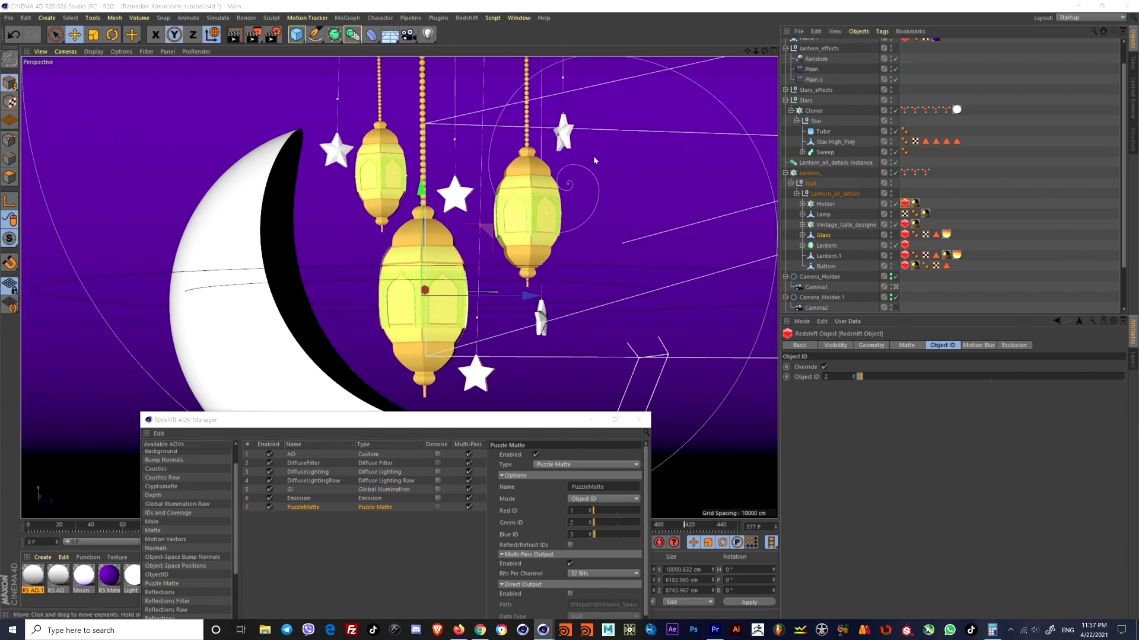
left_click_drag(691, 88, 359, 73)
left_click(172, 108)
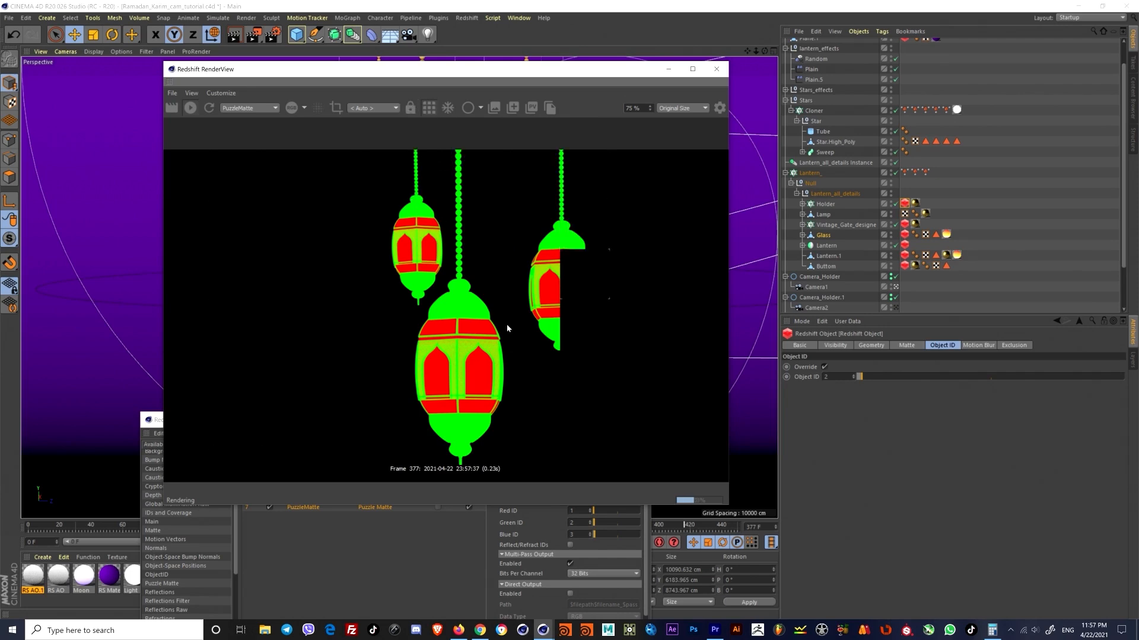
scroll(514, 276, "down", 2)
scroll(489, 346, "up", 1)
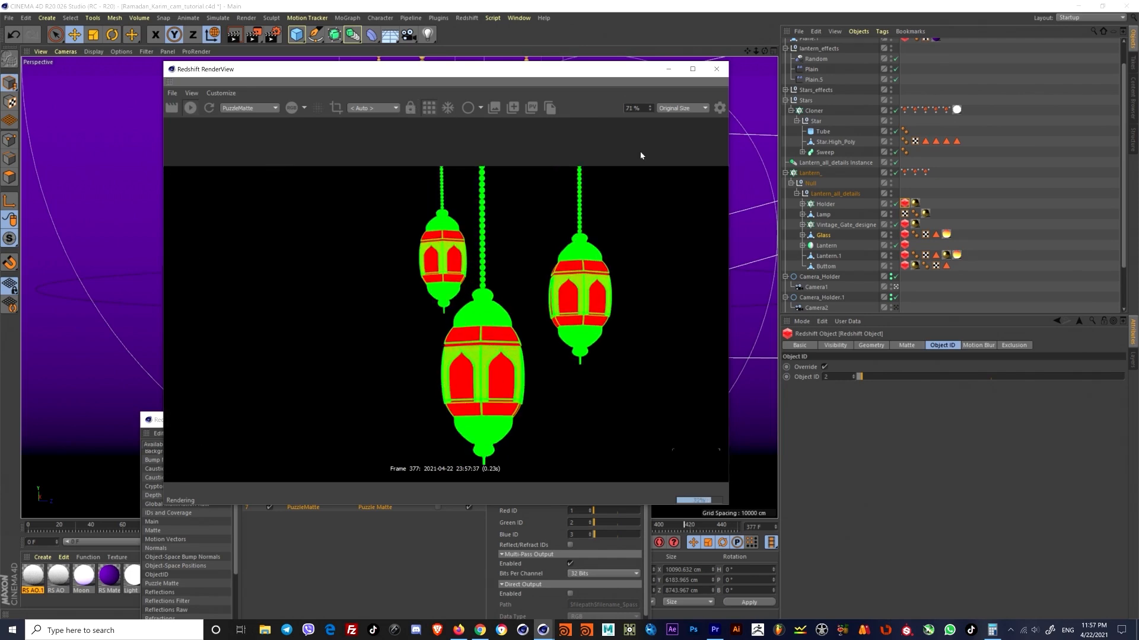
left_click(717, 70)
Step: Add a Redshift Object tag to the Moon, with the Object ID override enabled and set to 3
left_click_drag(532, 420, 503, 382)
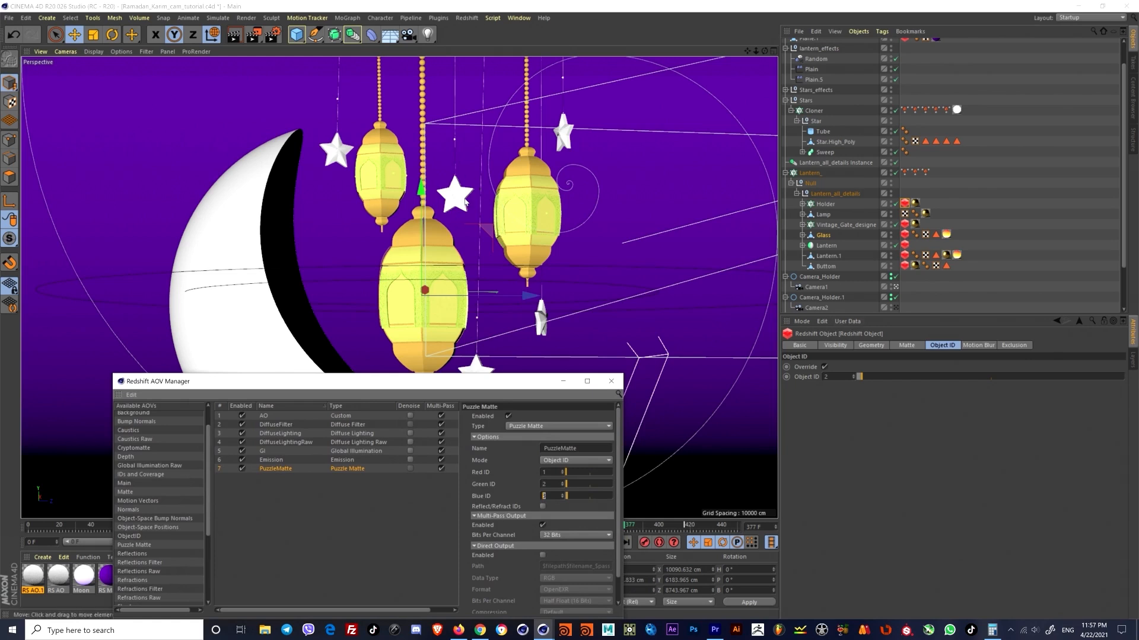
left_click_drag(278, 381, 297, 468)
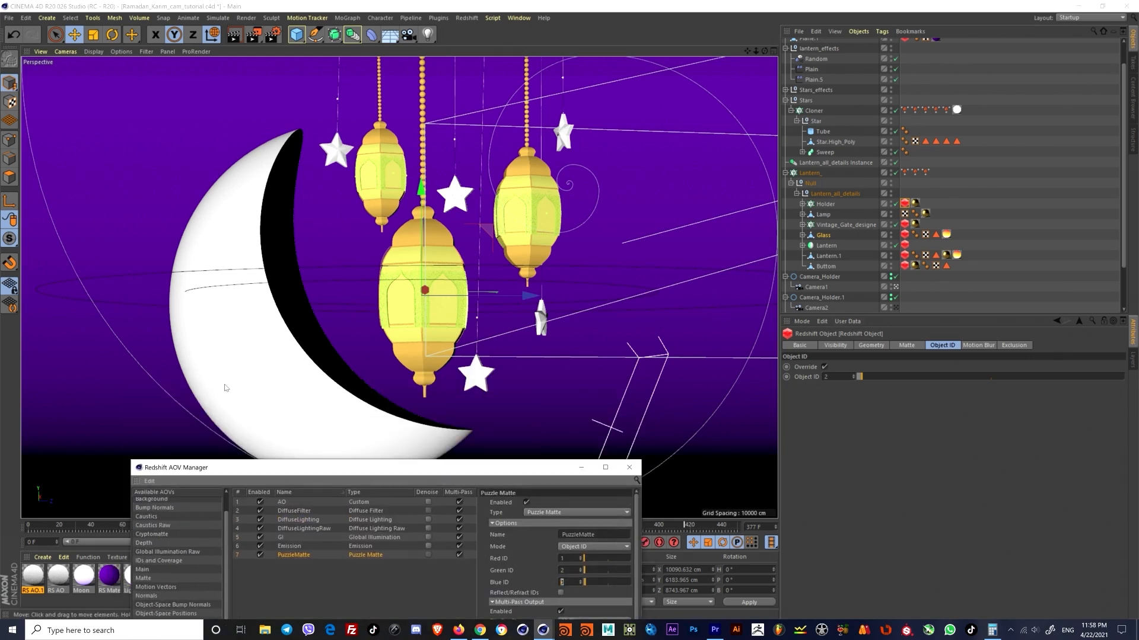
left_click(227, 389)
scroll(827, 297, "down", 3)
right_click(812, 290)
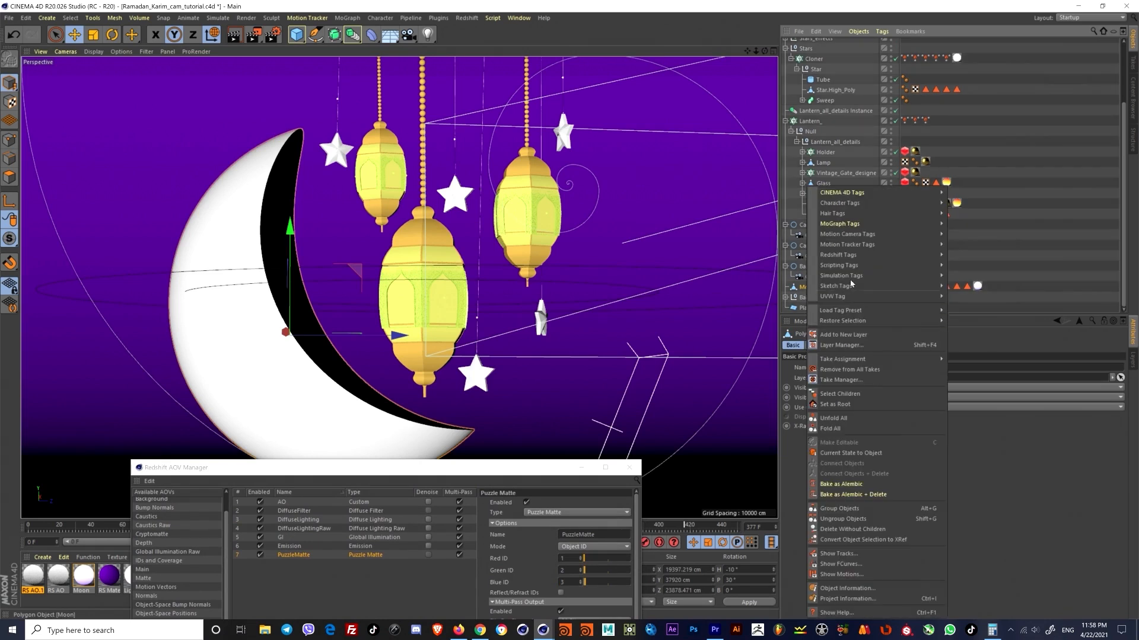
mouse_move(845, 278)
mouse_move(842, 255)
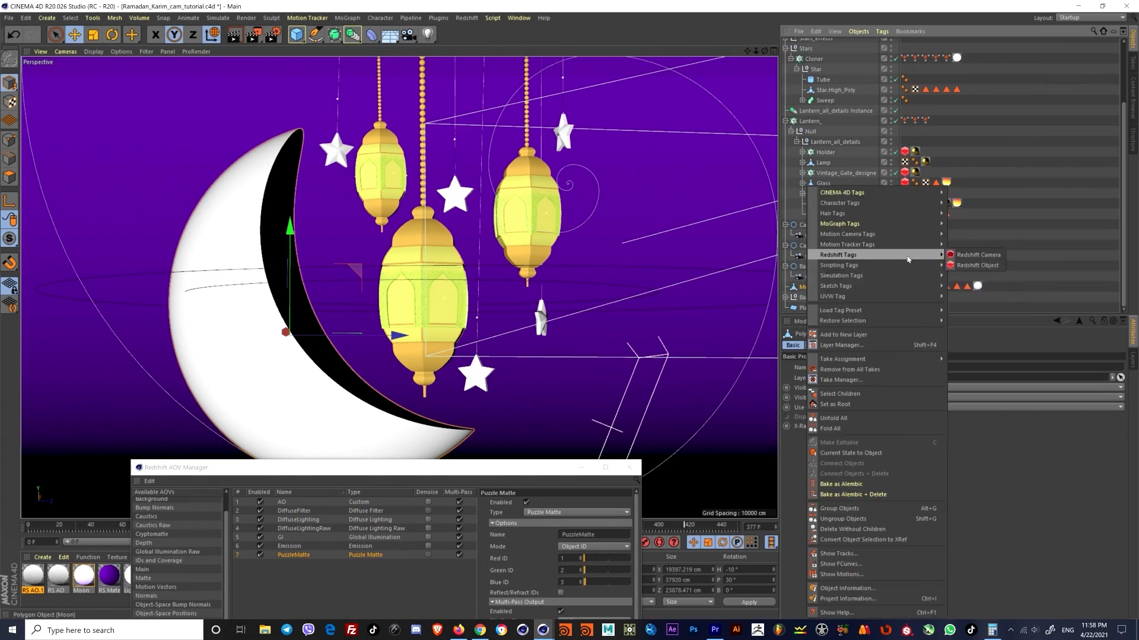
left_click(972, 265)
left_click(825, 367)
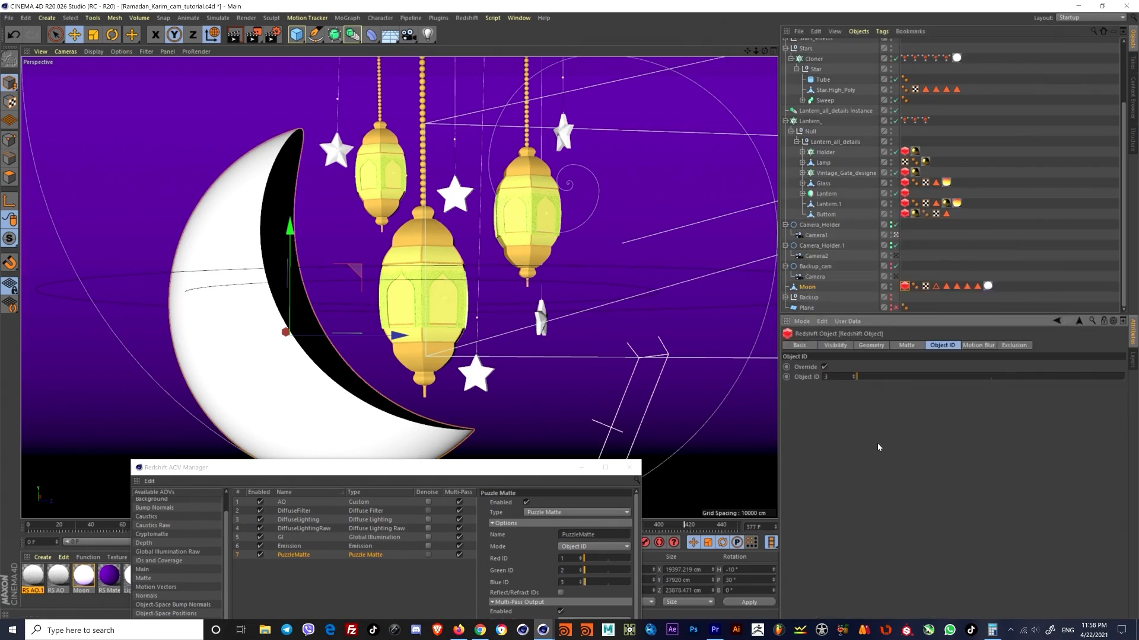
Step: Move the AOV Manager aside, render the PuzzleMatte pass to inspect the moon and lantern mattes, and close the RenderView
left_click_drag(356, 467, 441, 512)
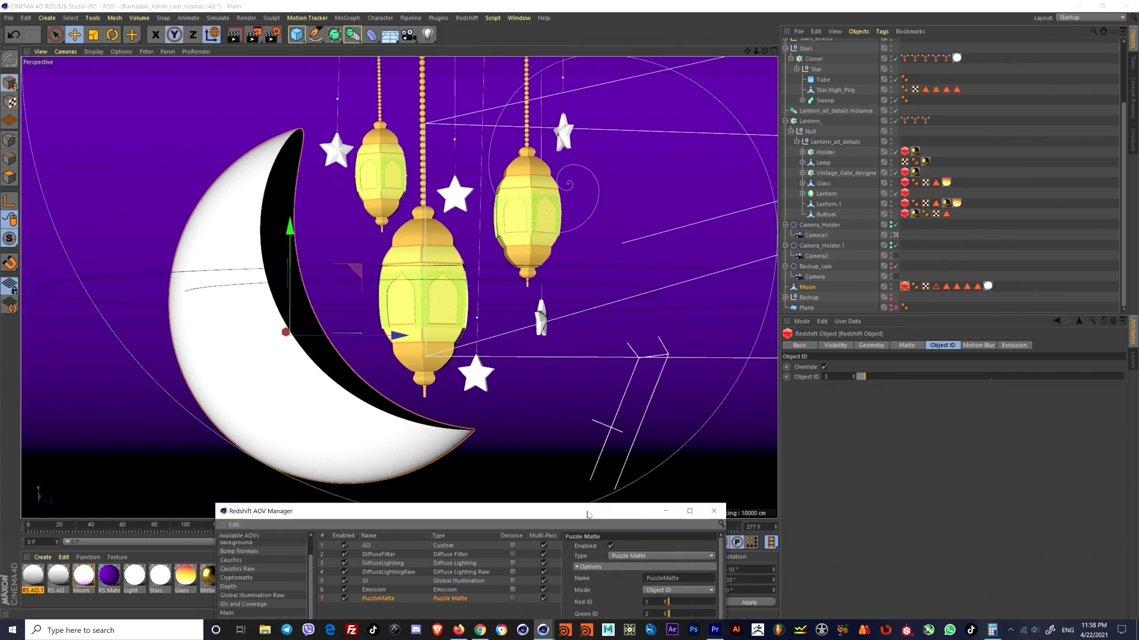
left_click(467, 17)
left_click(486, 103)
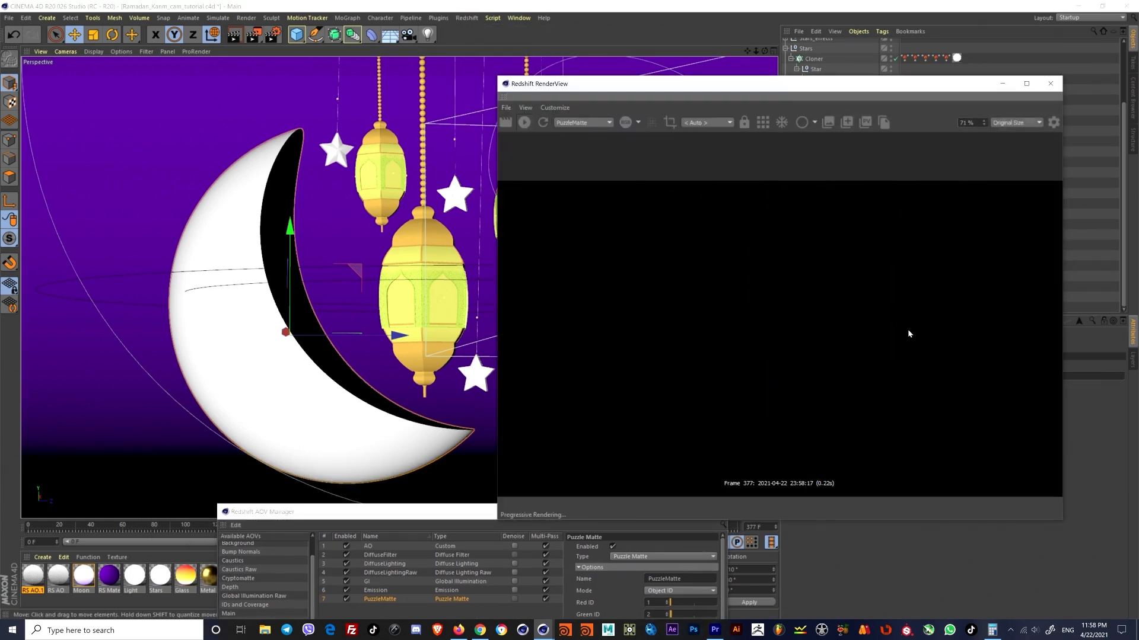
left_click(763, 124)
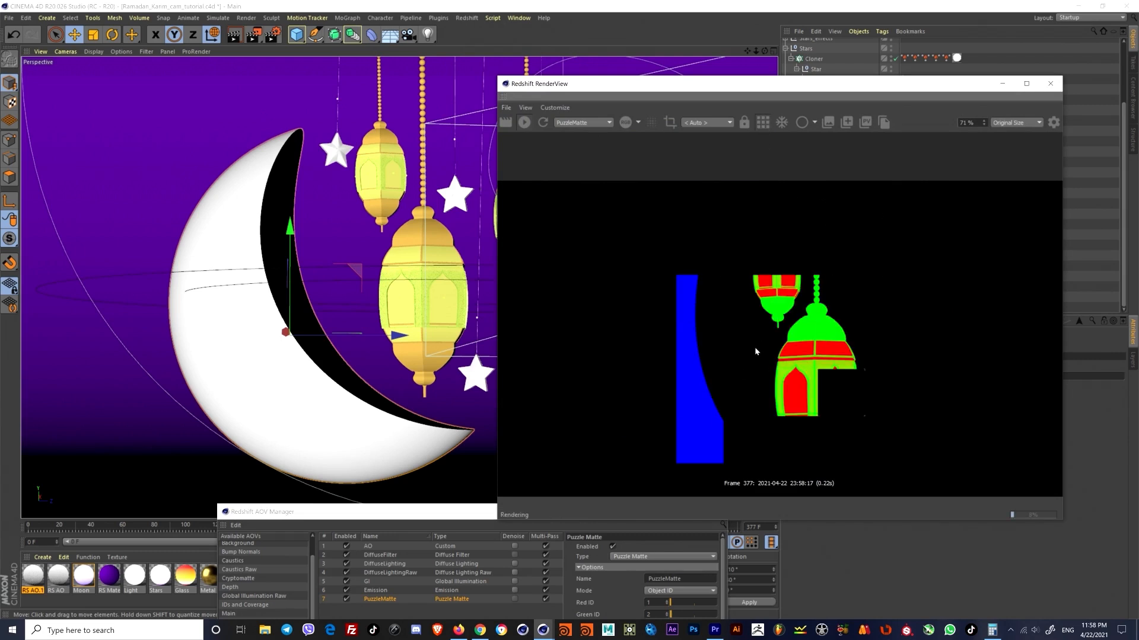
scroll(817, 306, "down", 1)
scroll(959, 346, "down", 3)
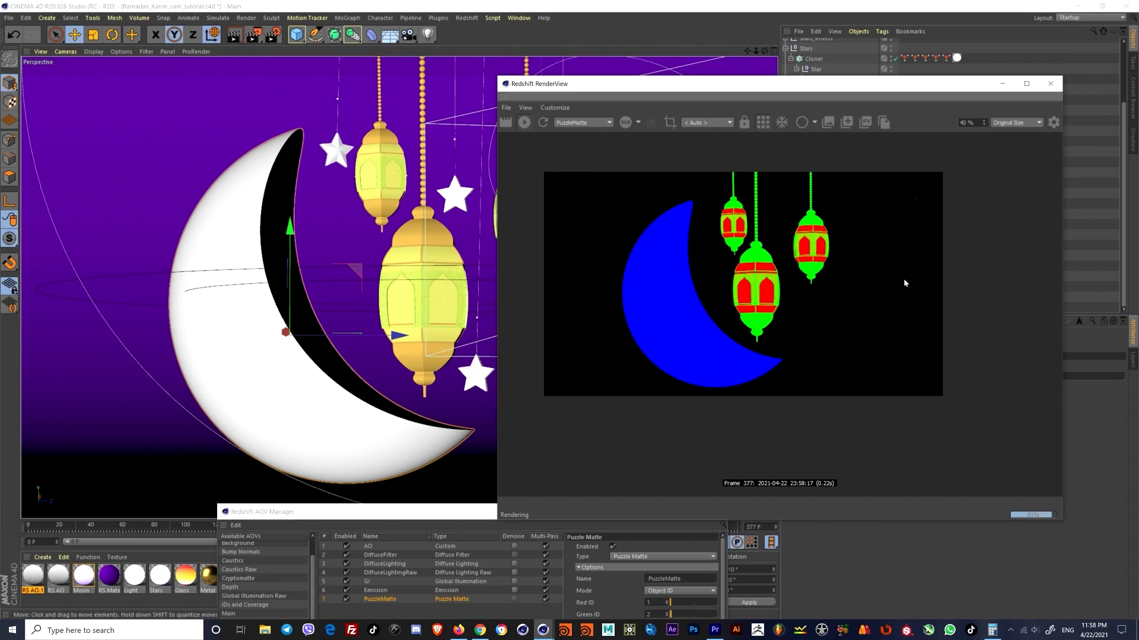
left_click(1050, 83)
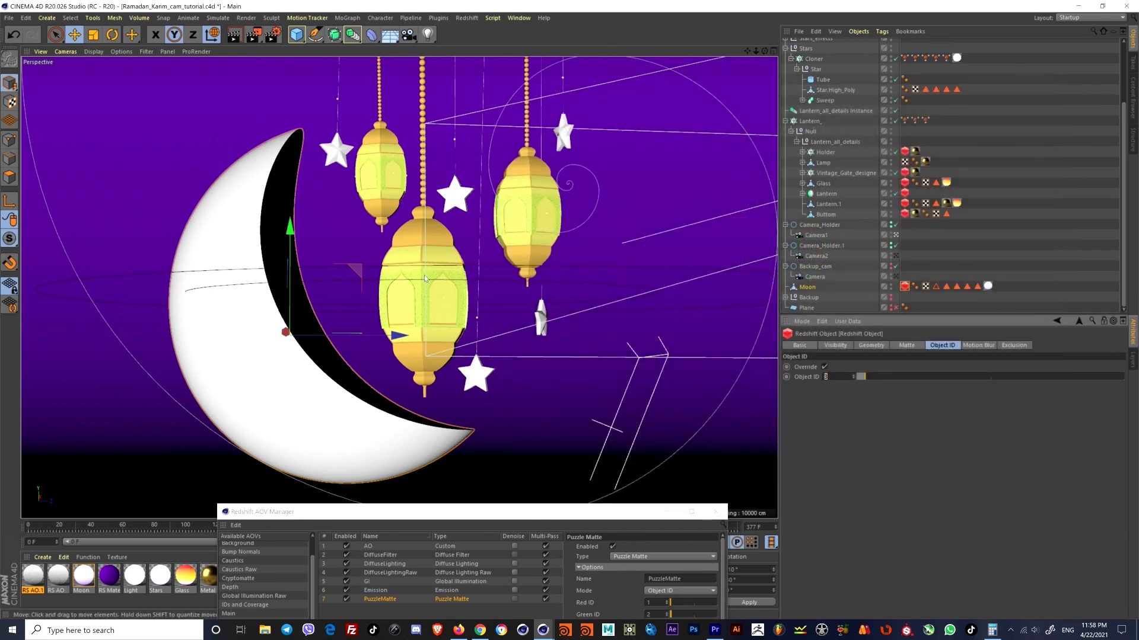
Step: Add a second Puzzle Matte AOV in Object ID mode with Red ID 3, Green ID 4 and Blue ID 5
left_click_drag(532, 512, 532, 211)
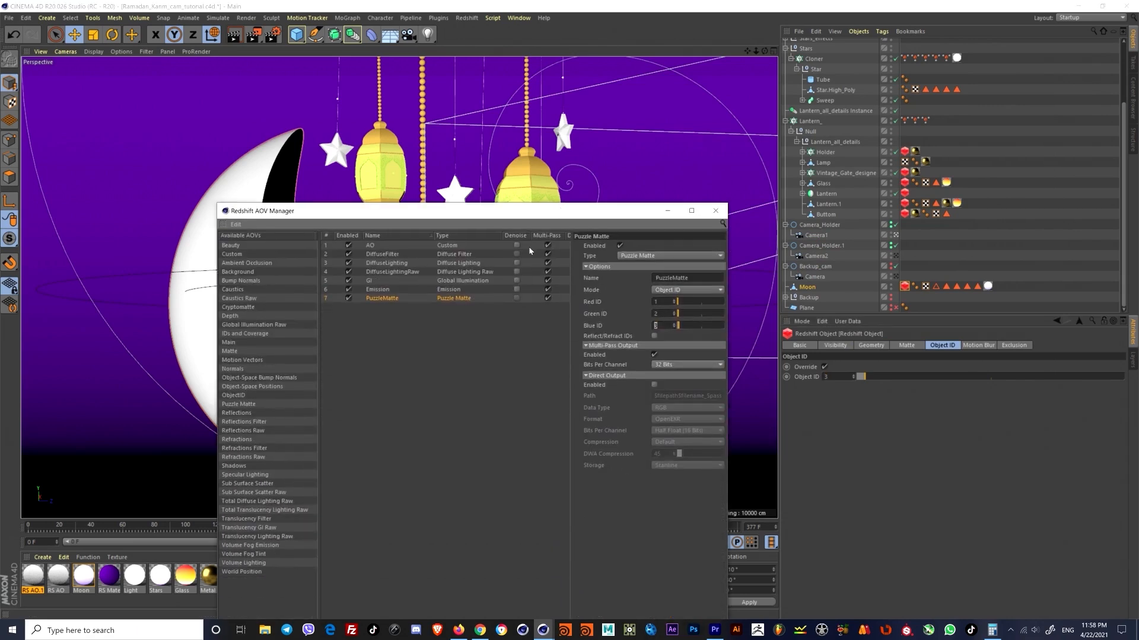
left_click(382, 302)
left_click(382, 300)
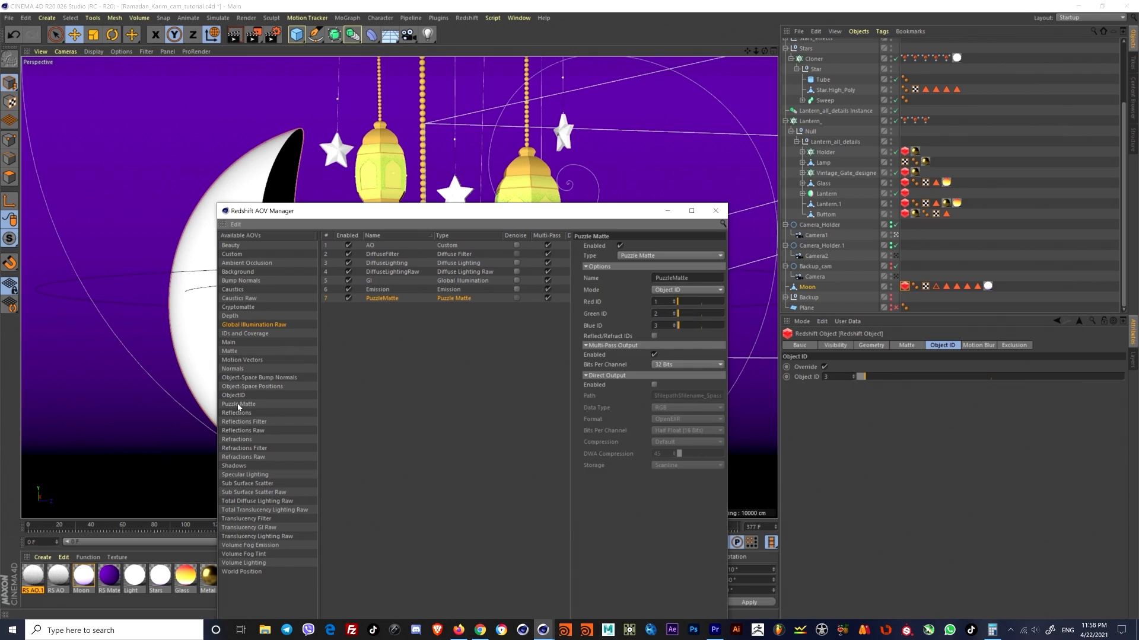
left_click_drag(238, 407, 397, 308)
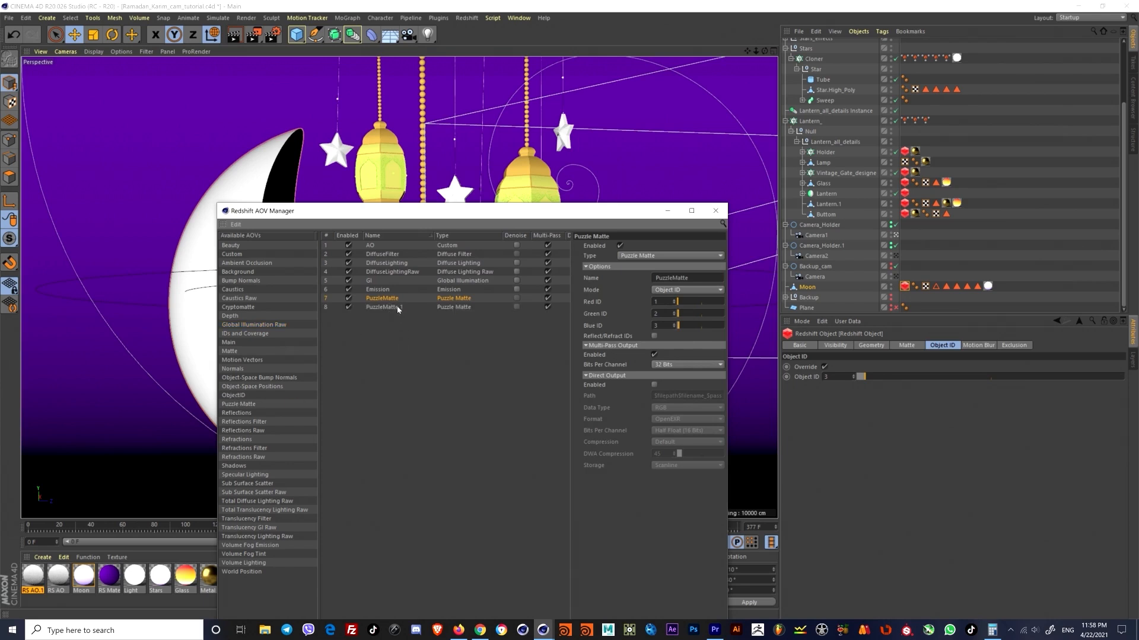
left_click(680, 295)
left_click(664, 313)
left_click(552, 351)
left_click_drag(570, 210, 515, 467)
left_click(341, 381)
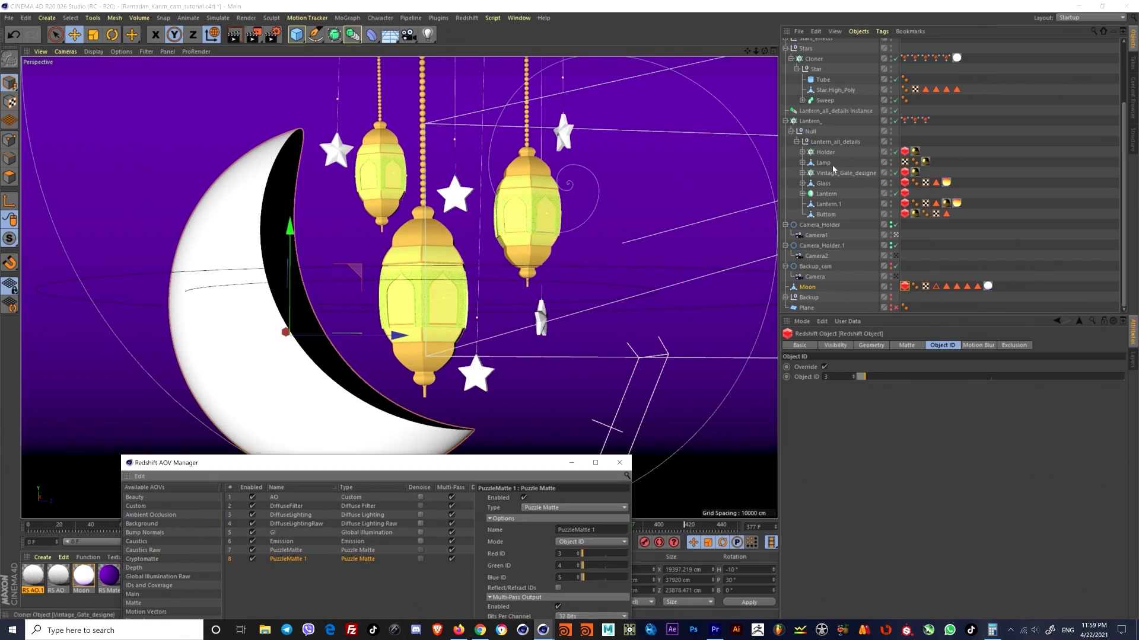
Step: Collapse the lantern details group and toggle the editor visibility of the Star null's parts to identify the visible star geometry
left_click(797, 142)
left_click(816, 143)
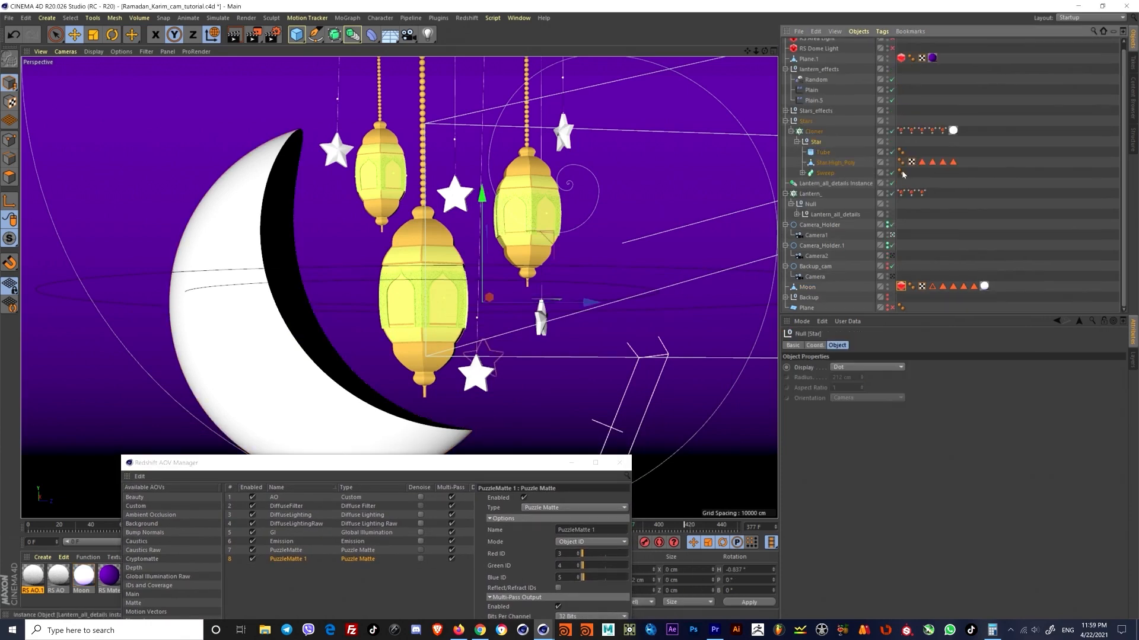
left_click(888, 142)
left_click(887, 142)
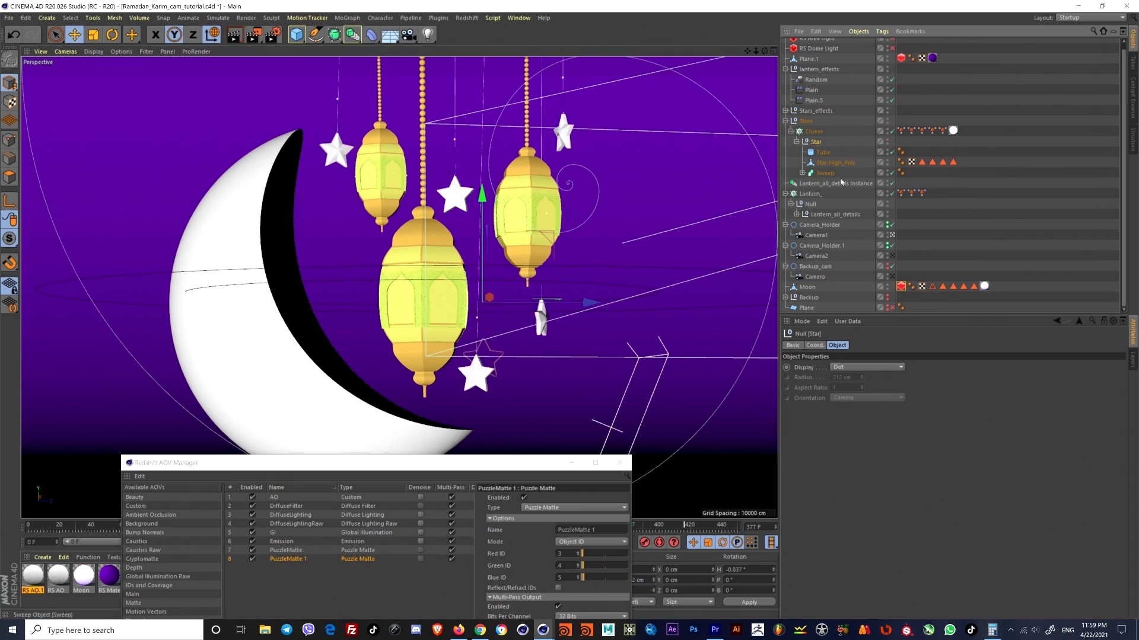
left_click(888, 152)
left_click(881, 165)
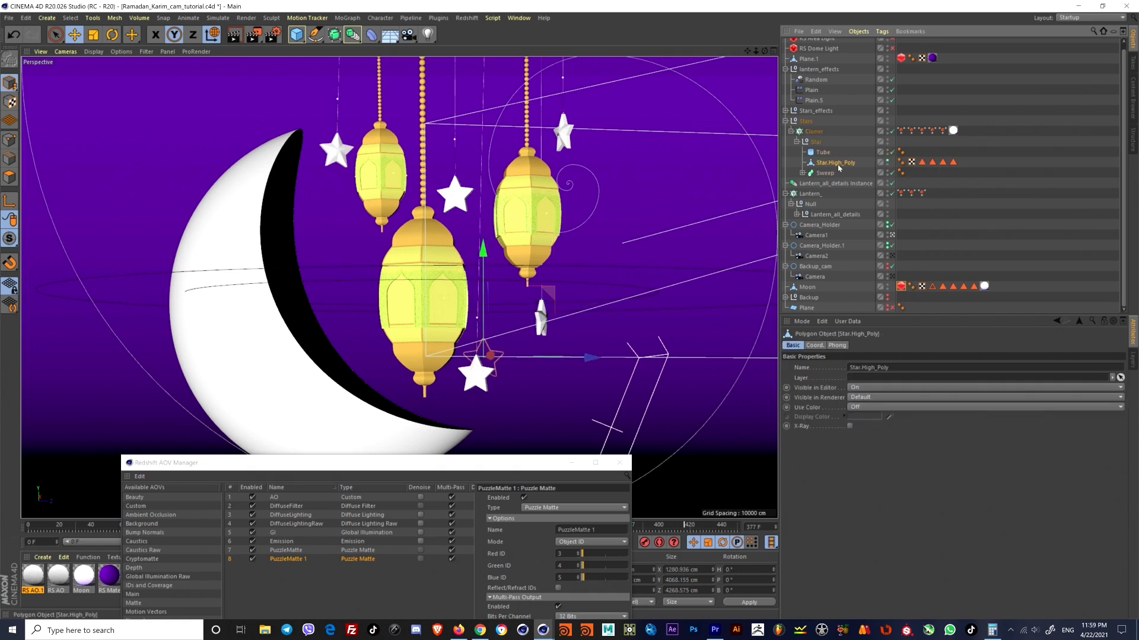
left_click(888, 161)
left_click(887, 160)
Step: Add Redshift Object tags to both Star.High_Poly and Sweep inside the Star null
left_click(824, 173, "ctrl")
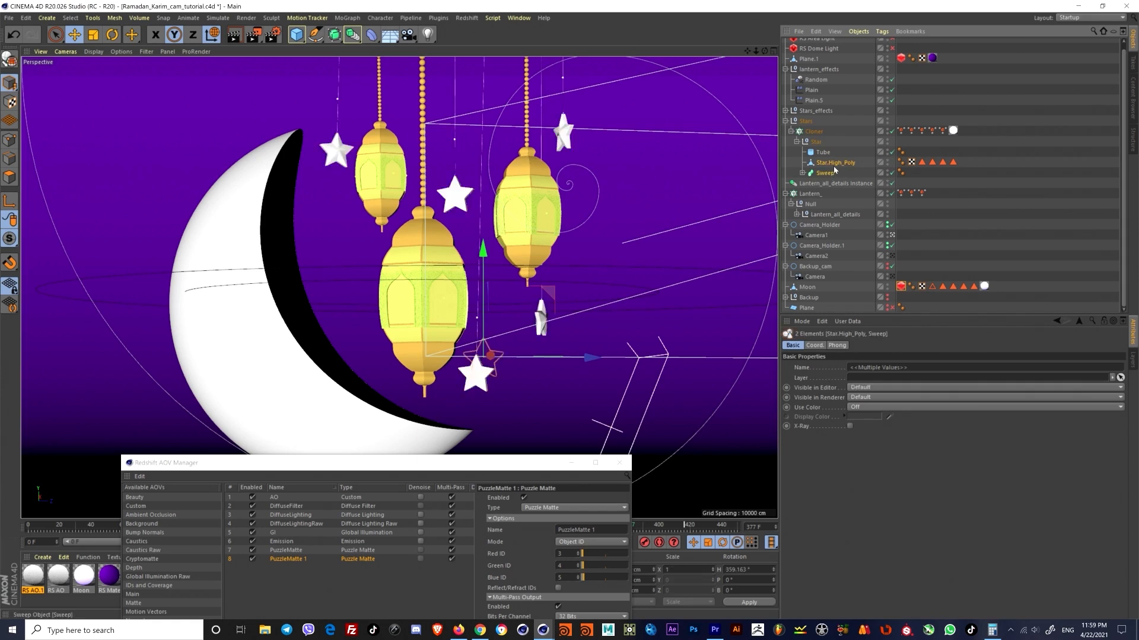
right_click(837, 164)
mouse_move(891, 252)
mouse_move(865, 236)
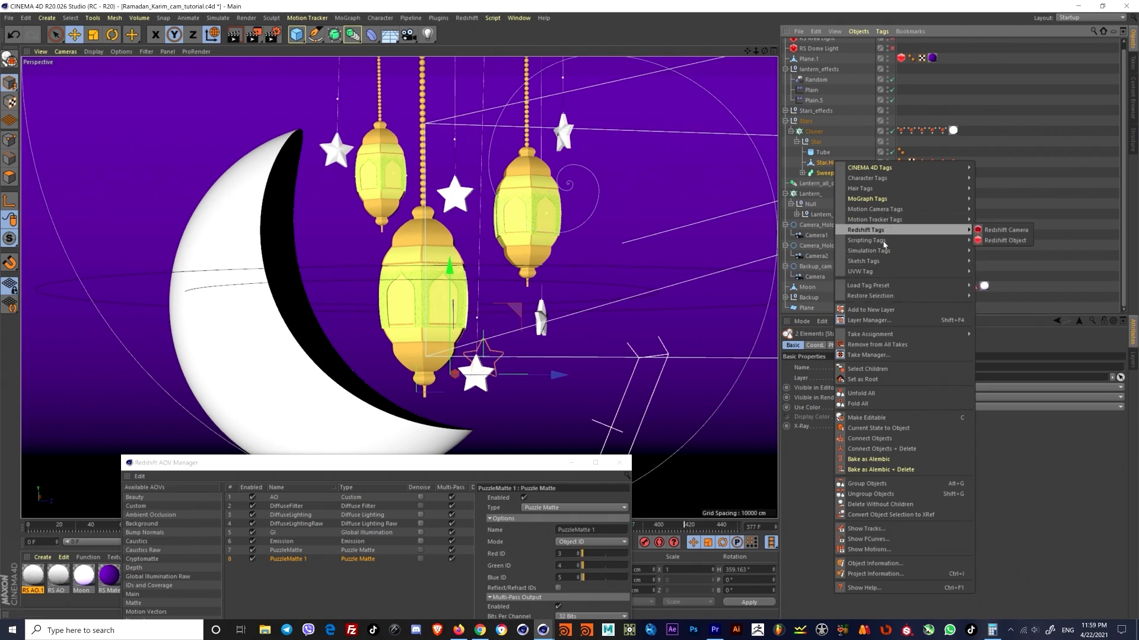
left_click(1004, 240)
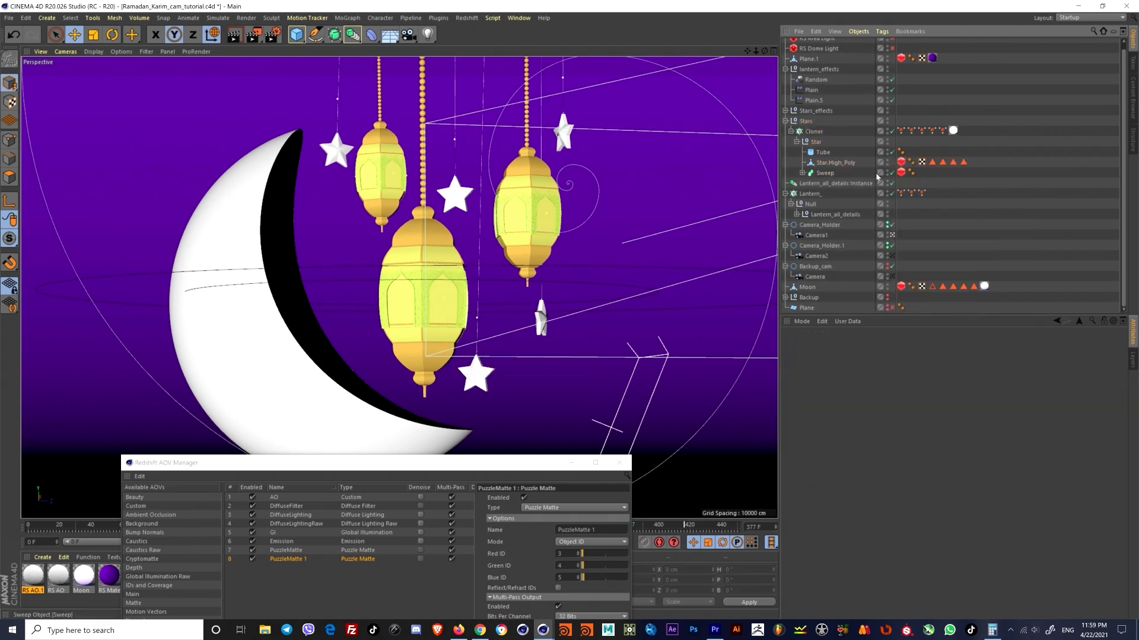
Step: Enable the Object ID override on the Sweep and Star.High_Poly Redshift Object tags, with Object ID 1
left_click(901, 172)
left_click(824, 367)
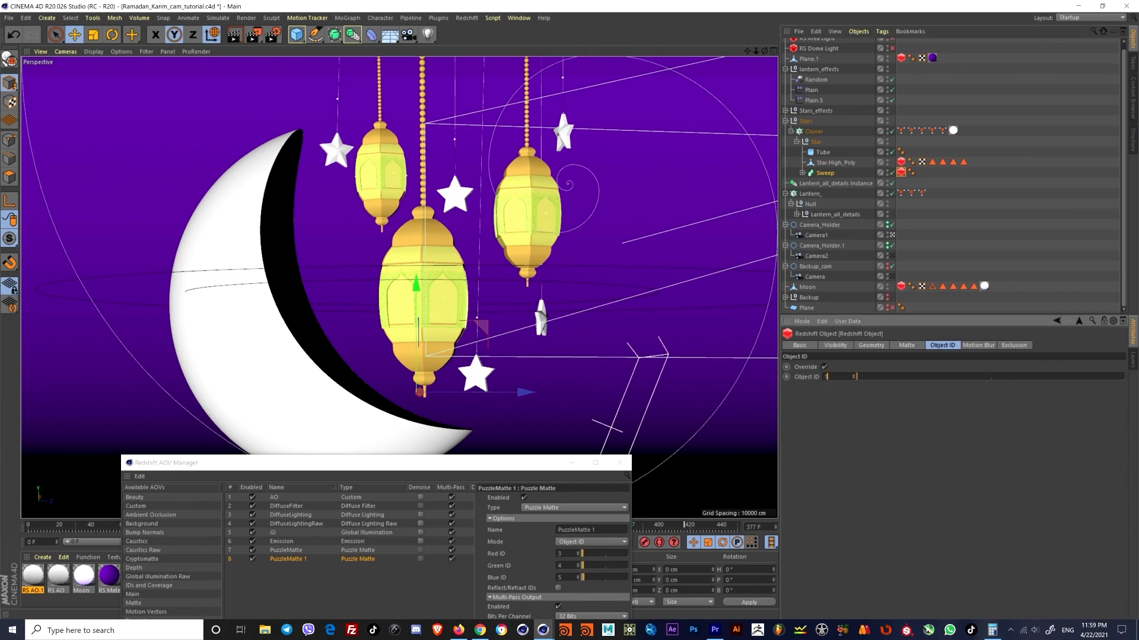
left_click(901, 162)
Step: Open the Redshift RenderView, render the PuzzleMatte pass to inspect the star mattes, and move the window clear of the object list
left_click_drag(379, 462, 554, 239)
left_click(466, 18)
left_click(614, 169)
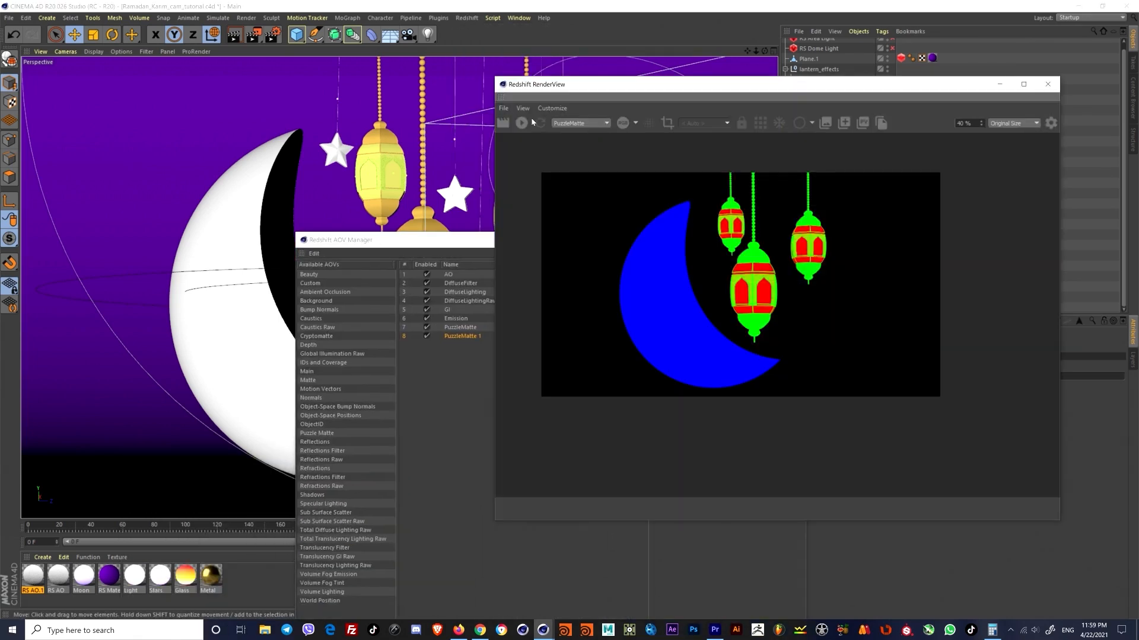
left_click_drag(687, 94, 400, 94)
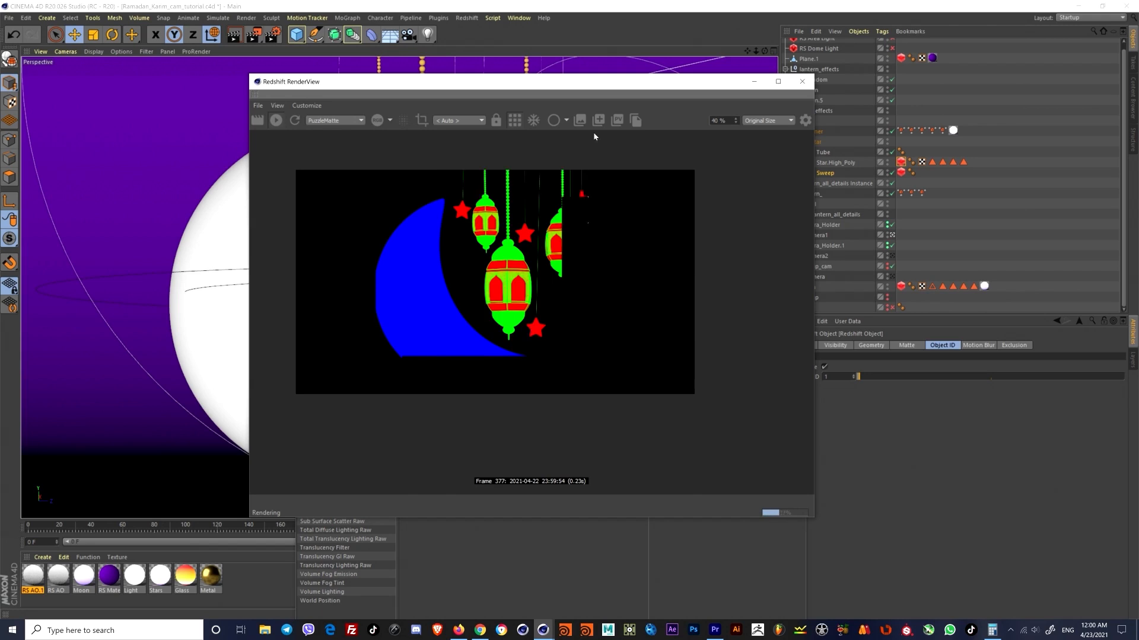
left_click_drag(582, 87, 422, 68)
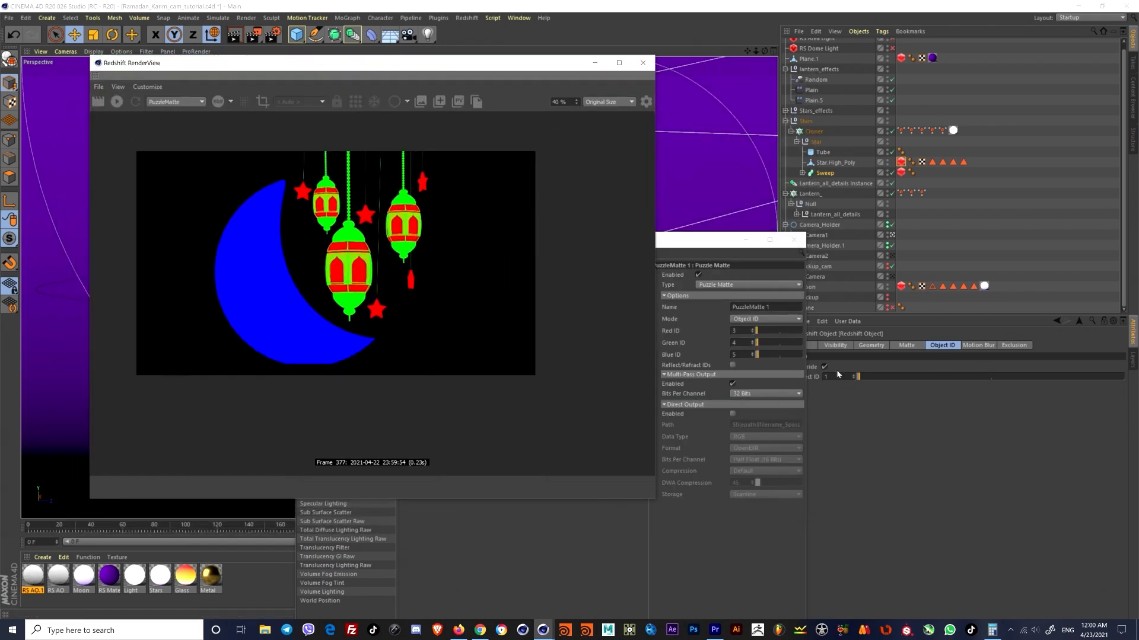
Step: Revise the Object IDs on the two star tags, setting the Sweep tag's Object ID to 4
left_click(684, 248)
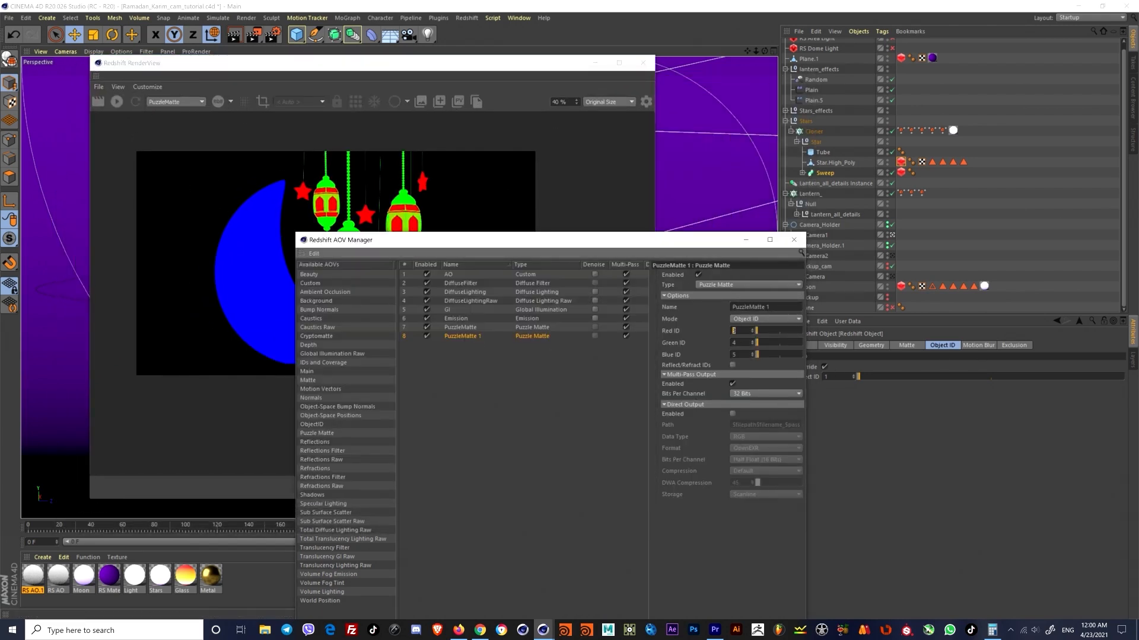
left_click(734, 343)
left_click(826, 377)
left_click(900, 172)
left_click(827, 376)
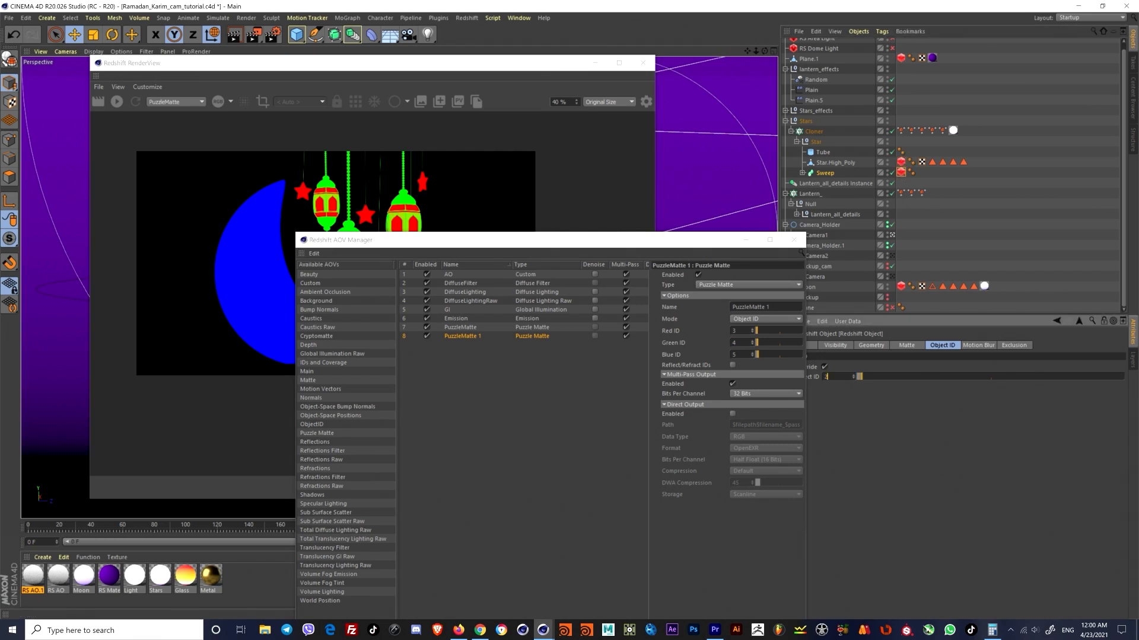
left_click(901, 161)
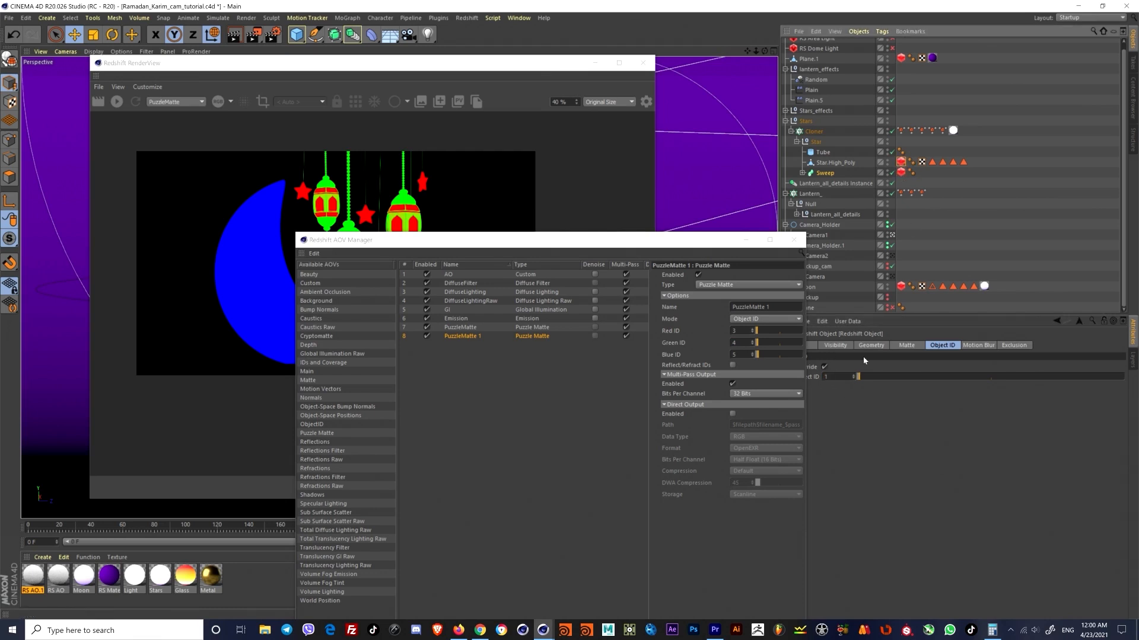
left_click(901, 173)
left_click(825, 377)
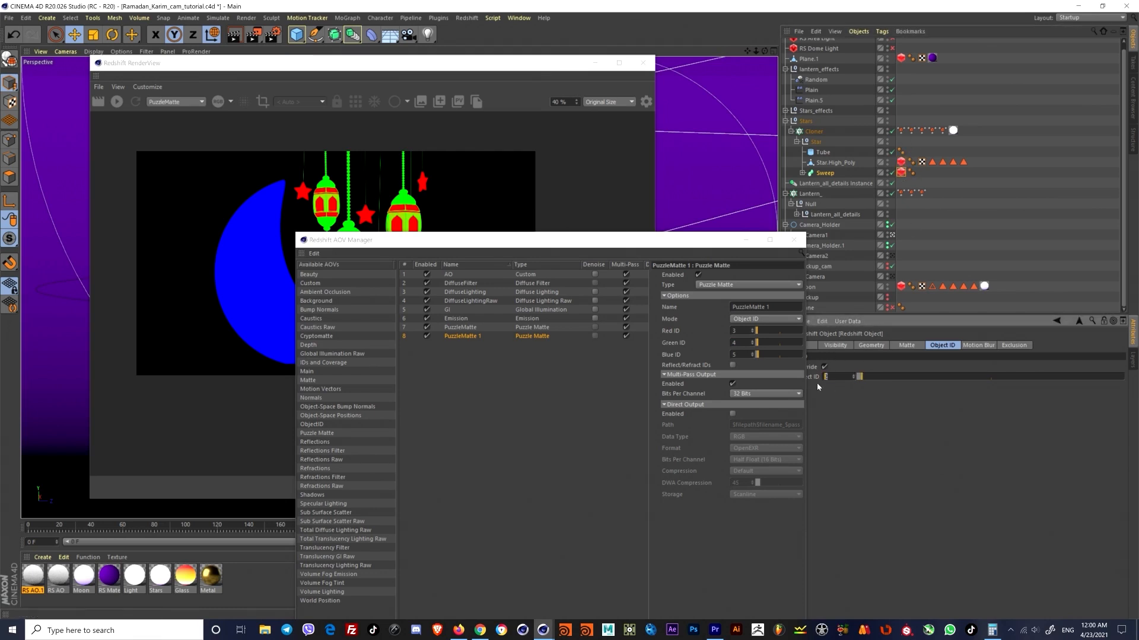
left_click(896, 461)
Step: Rerender the PuzzleMatte pass and check the star mattes against the ID settings of both Puzzle Matte AOVs
left_click_drag(544, 242, 513, 245)
left_click(201, 68)
left_click(117, 102)
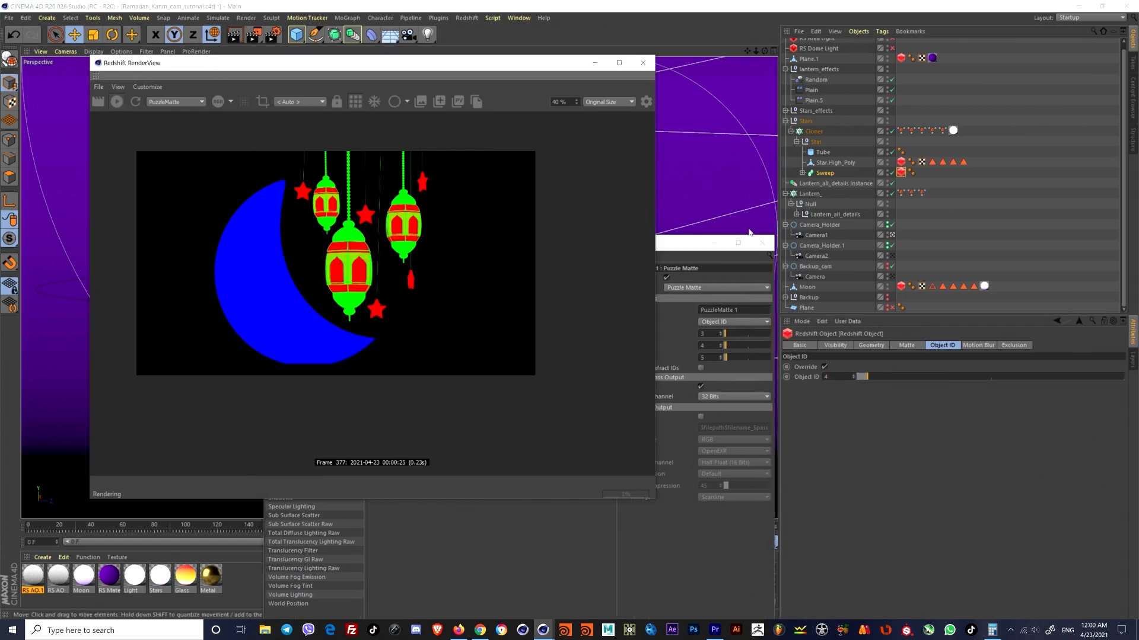
left_click(682, 242)
left_click_drag(682, 242, 833, 329)
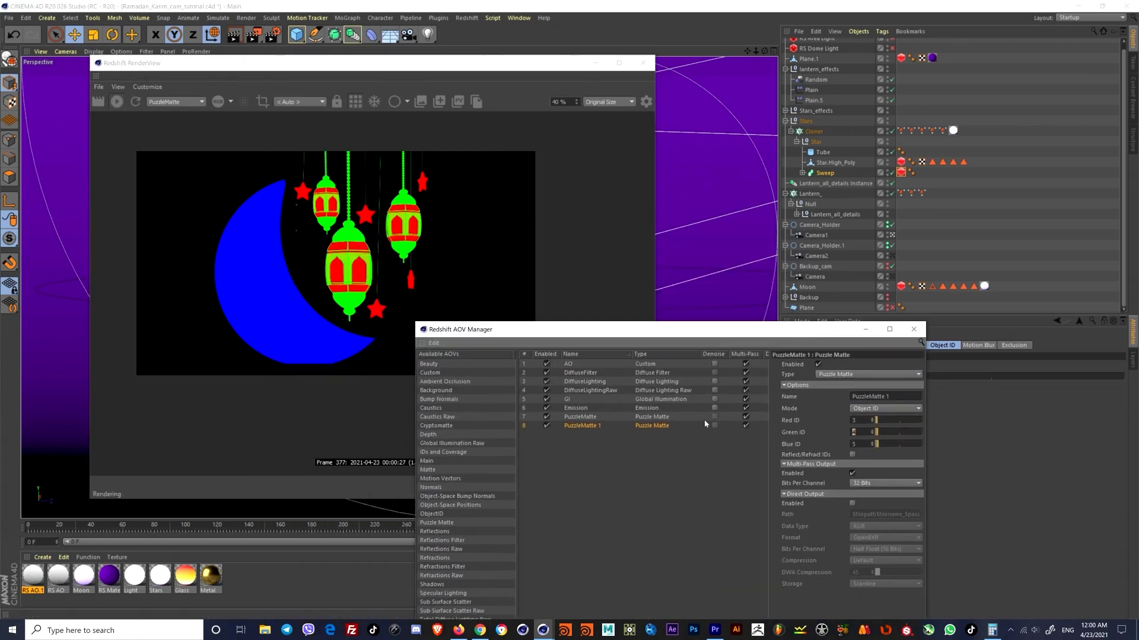
left_click(593, 417)
left_click(854, 419)
left_click(657, 427)
left_click(367, 321)
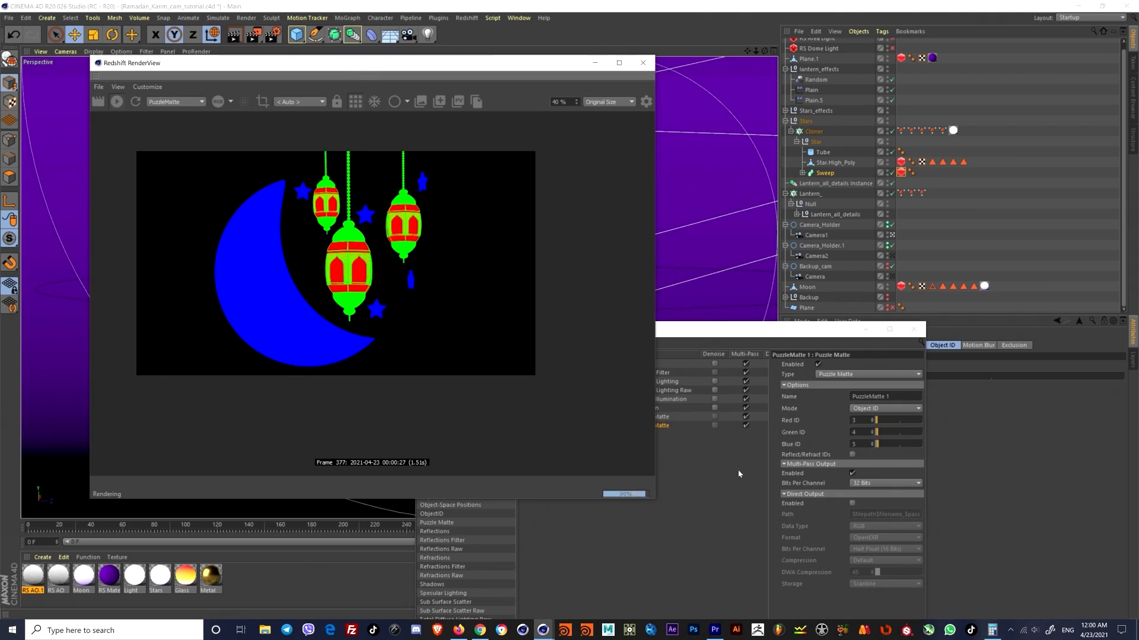
Step: Compare the PuzzleMatte 1 and PuzzleMatte passes in the RenderView, and minimize the RenderView
left_click(176, 102)
left_click(177, 170)
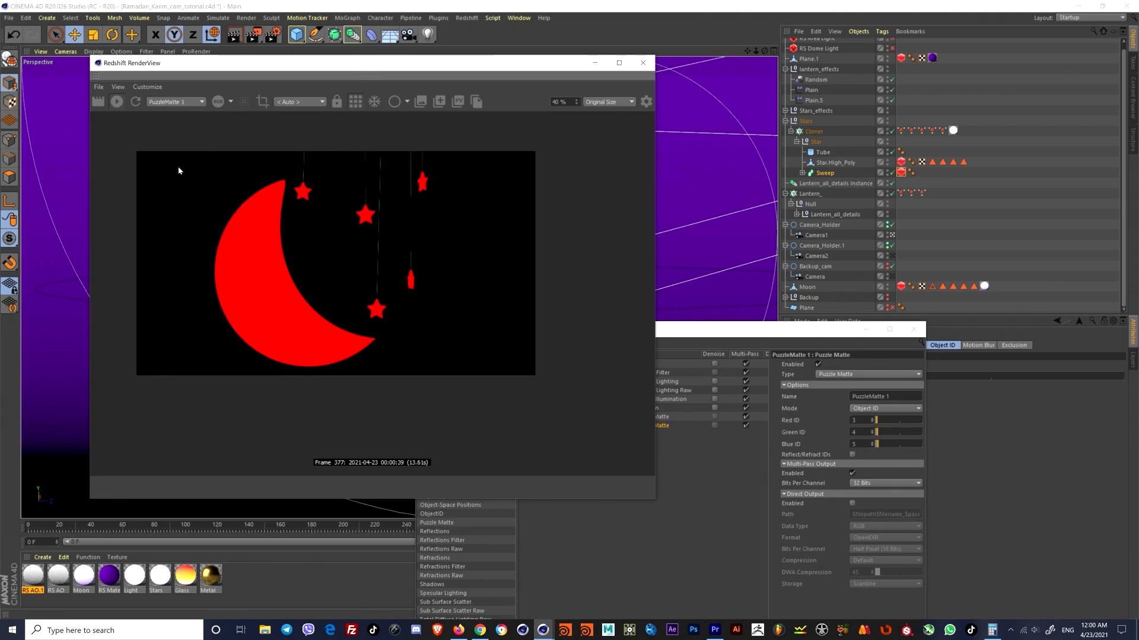
left_click(176, 102)
left_click(172, 158)
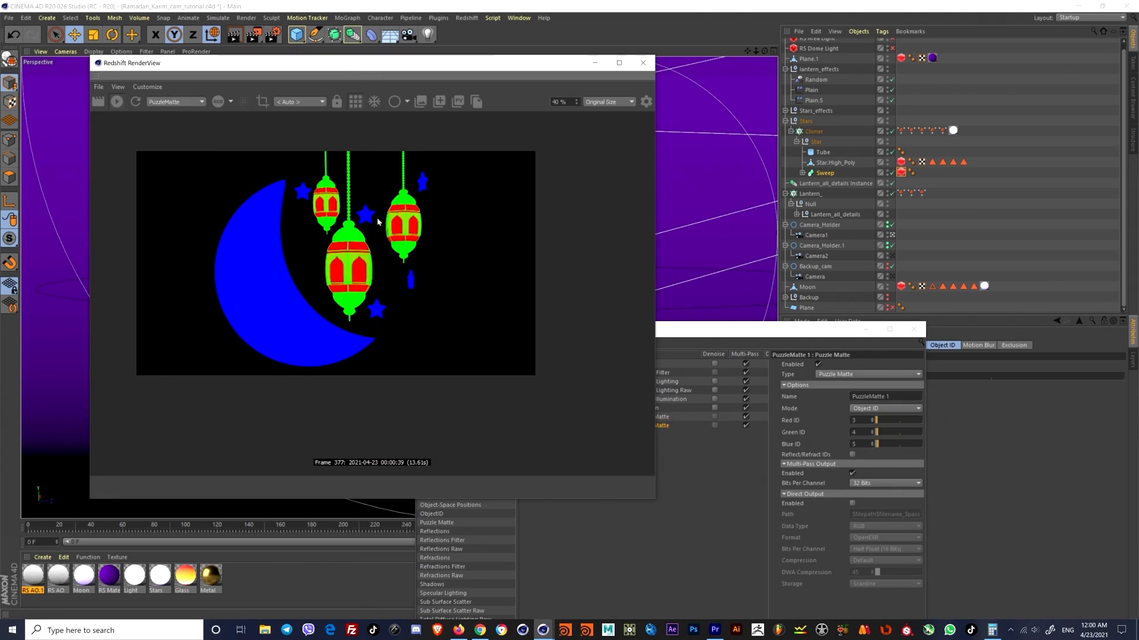
left_click(593, 63)
Step: Compare the IDs in both Puzzle Matte AOVs with the Object IDs on the Sweep, Star.High_Poly and Moon tags
left_click_drag(676, 330, 391, 164)
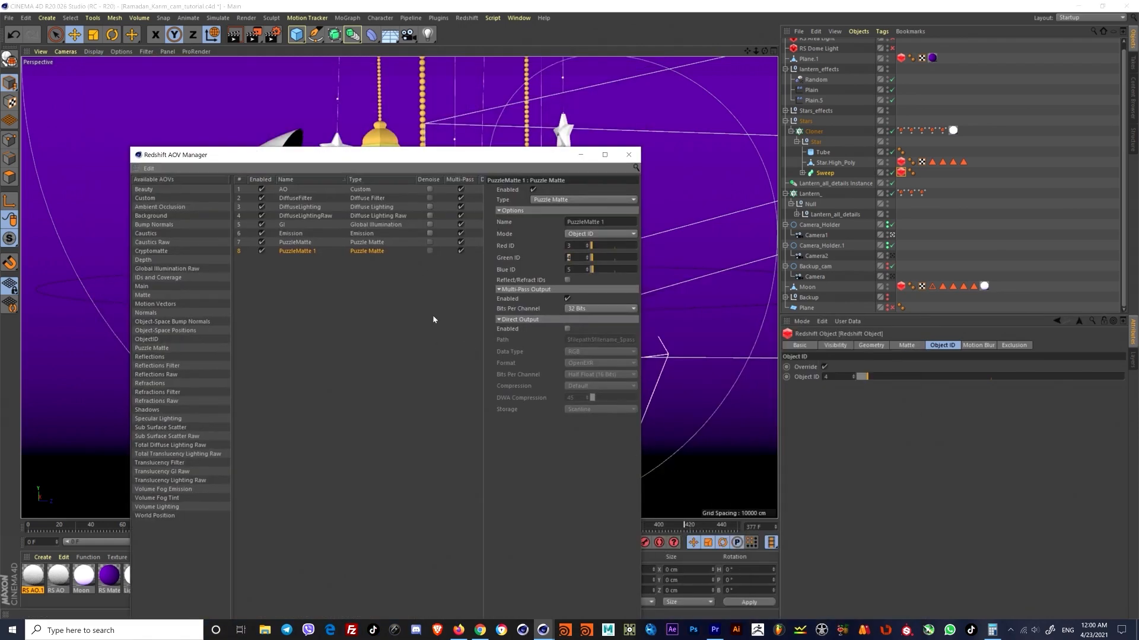
left_click(308, 242)
left_click(422, 254)
left_click(729, 243)
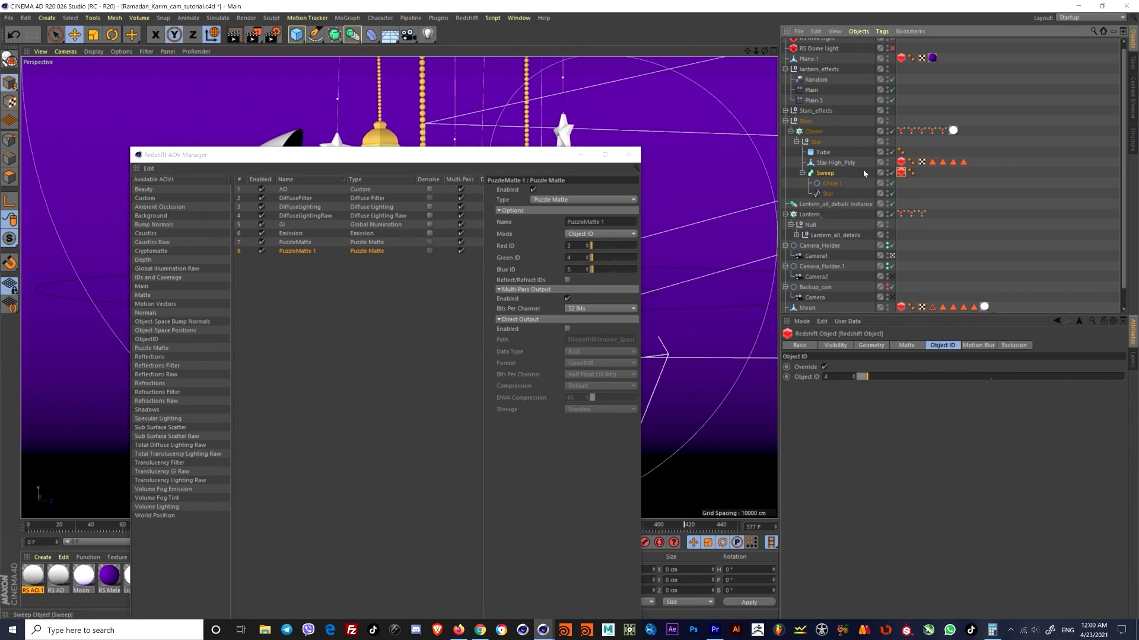
left_click_drag(538, 162, 594, 259)
left_click(901, 174)
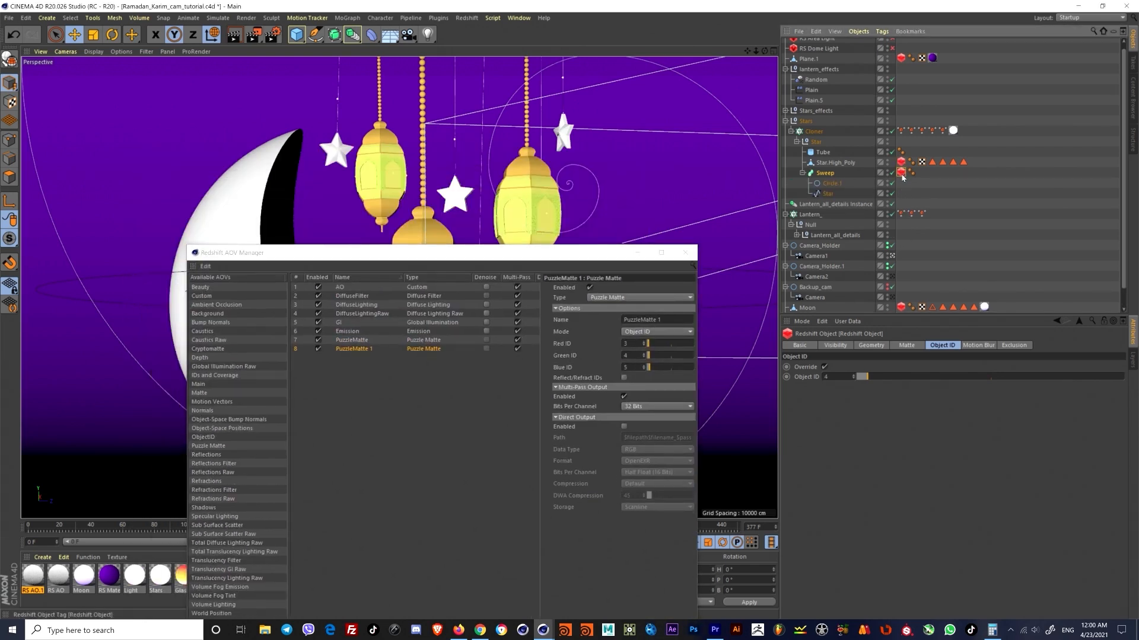
left_click(900, 307)
scroll(903, 302, "down", 1)
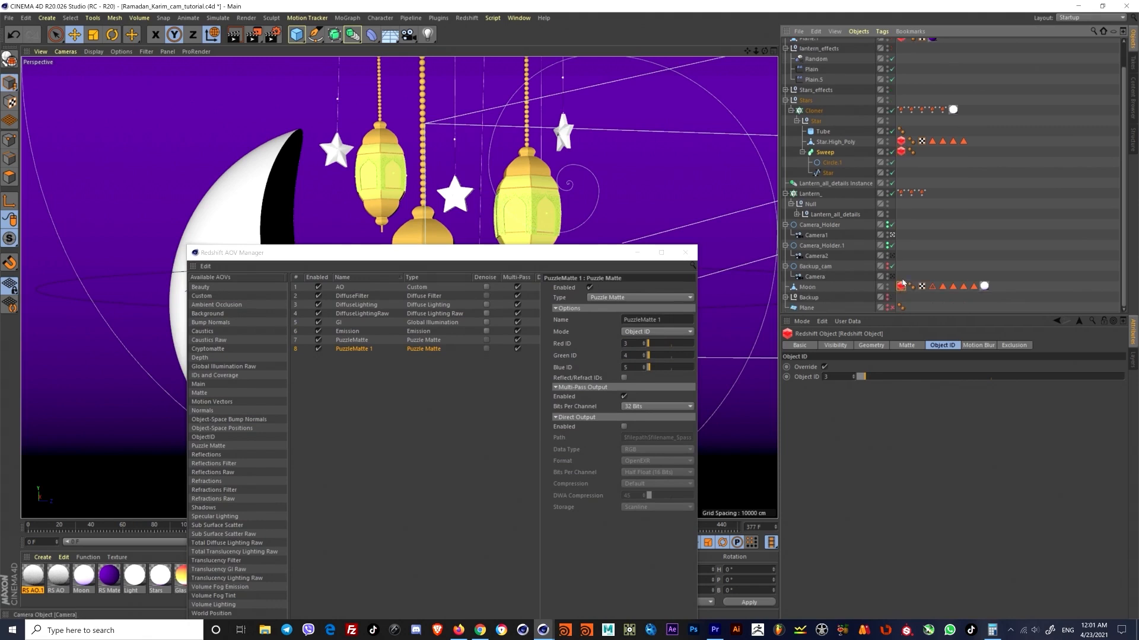
scroll(904, 300, "up", 1)
left_click(901, 168)
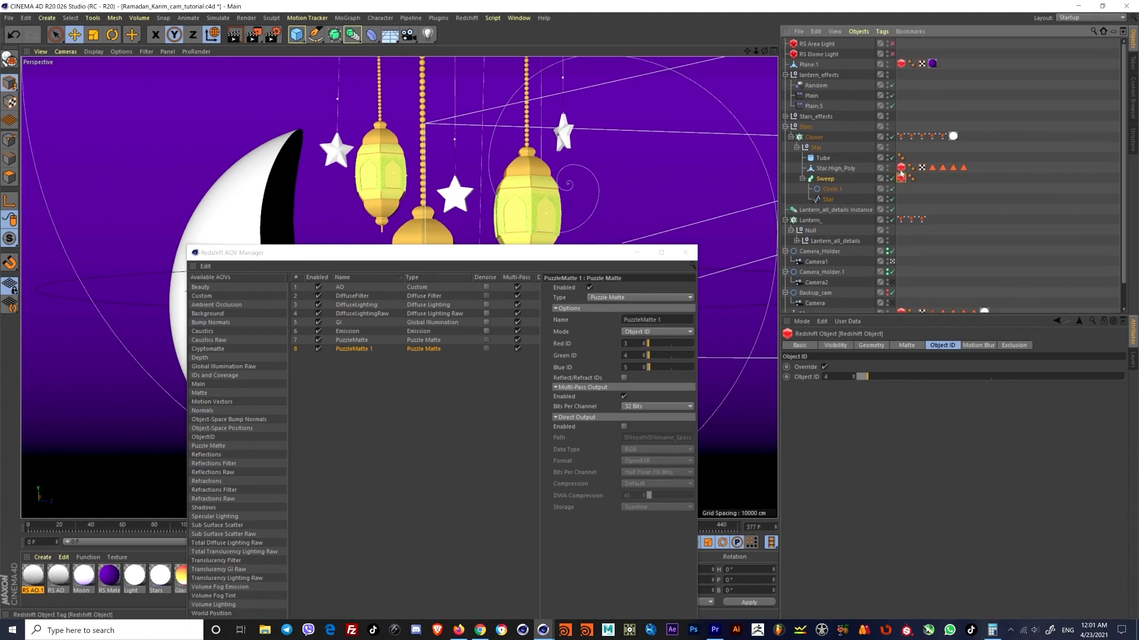
left_click(901, 178)
left_click(837, 377)
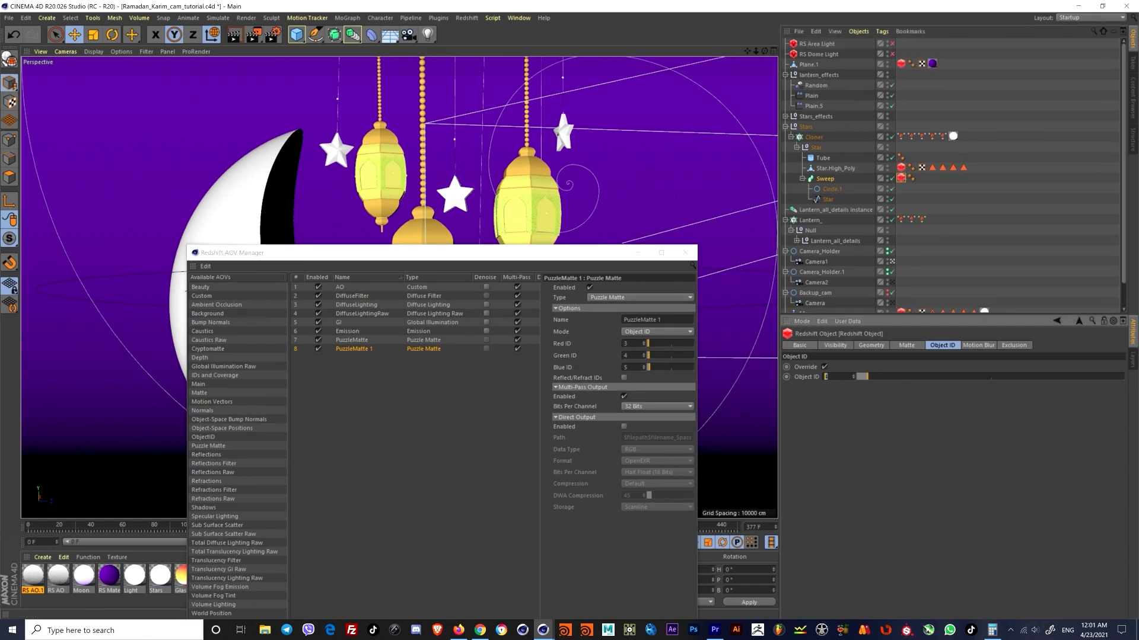
Step: Set the PuzzleMatte 1 AOV to Red ID 4, Green ID 5 and Blue ID 6
left_click(352, 339)
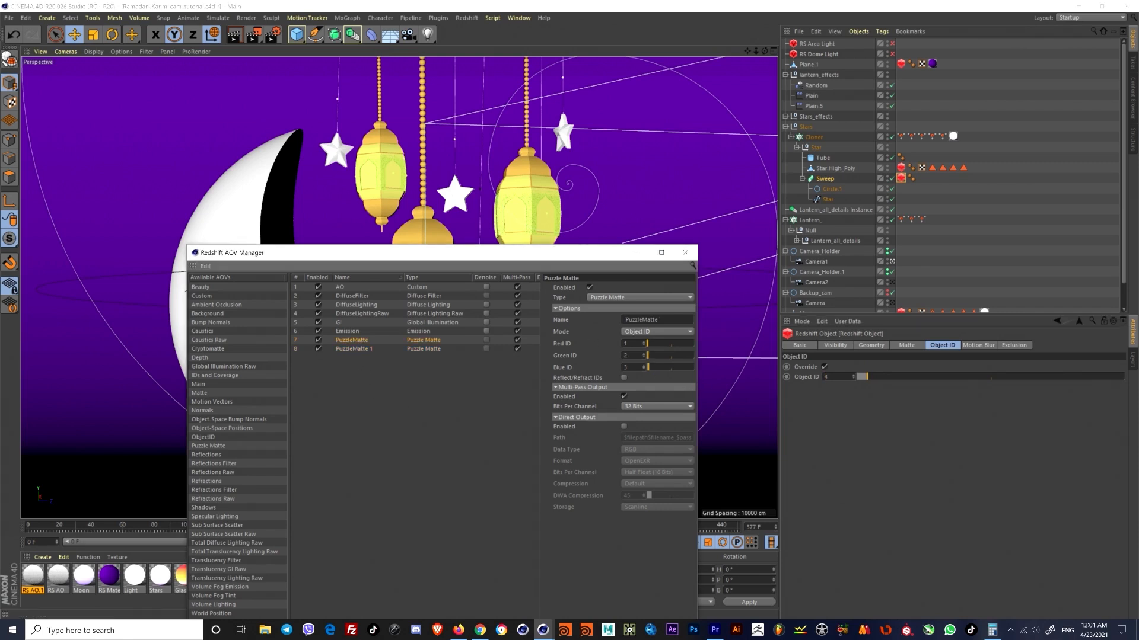
left_click(353, 350)
Step: Set the Object ID to 5 on the Star.High_Poly and Sweep Redshift Object tags
left_click(902, 178)
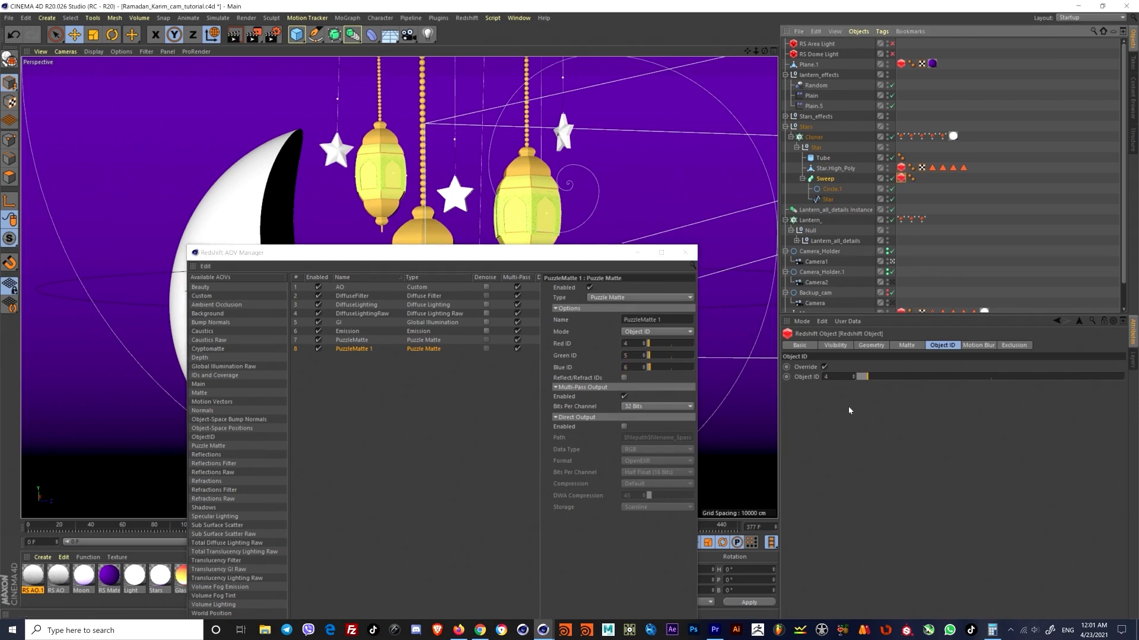
left_click(823, 377)
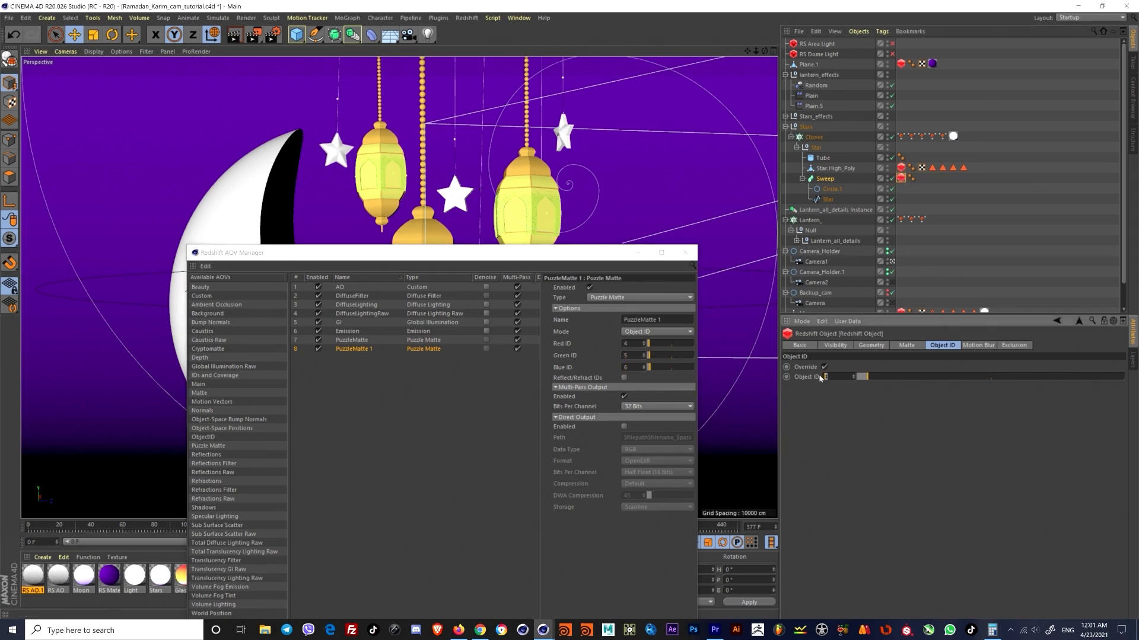
left_click(900, 168)
left_click(901, 178)
left_click_drag(833, 377, 785, 377)
left_click(901, 179)
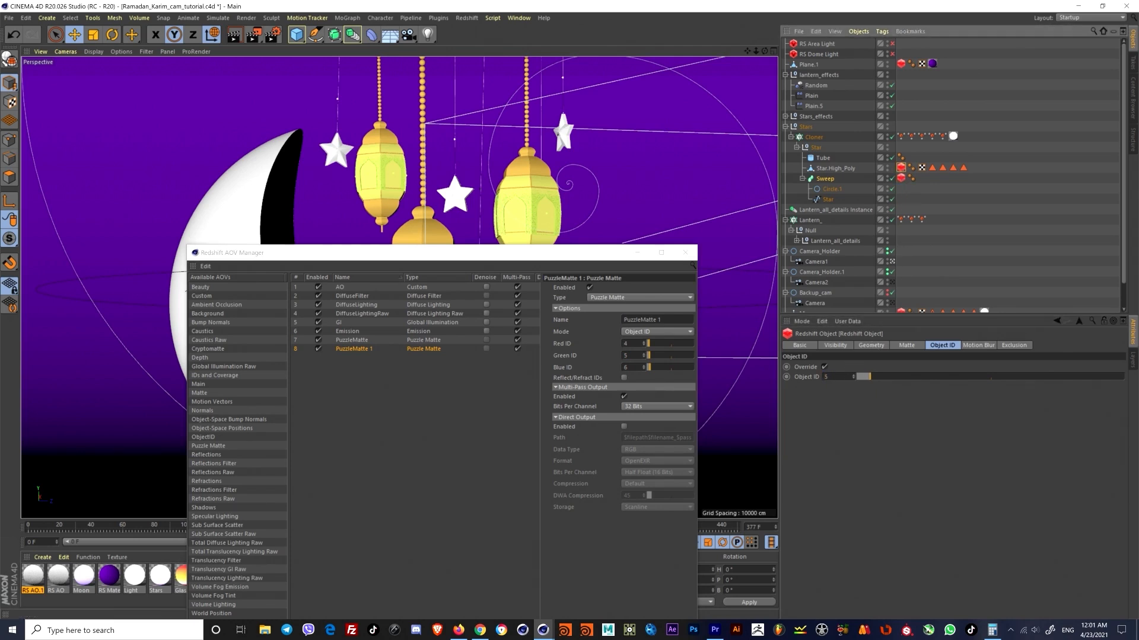
left_click(830, 376)
left_click(901, 178)
left_click_drag(830, 377, 803, 383)
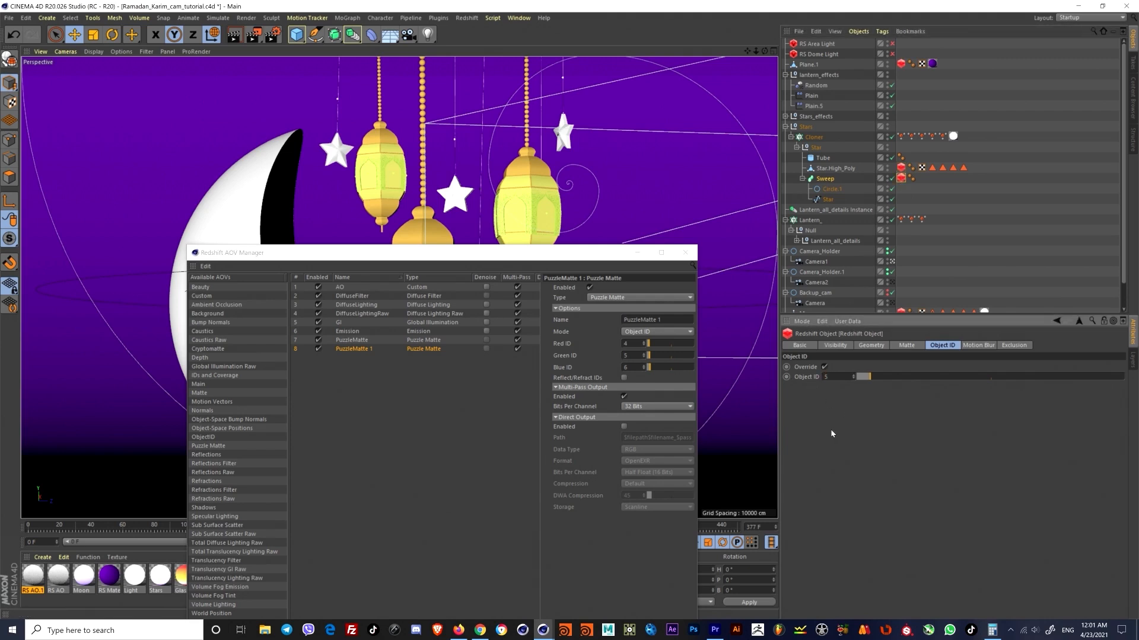
Step: Open the Redshift RenderView and render the current frame to check the PuzzleMatte pass
left_click_drag(381, 252, 406, 196)
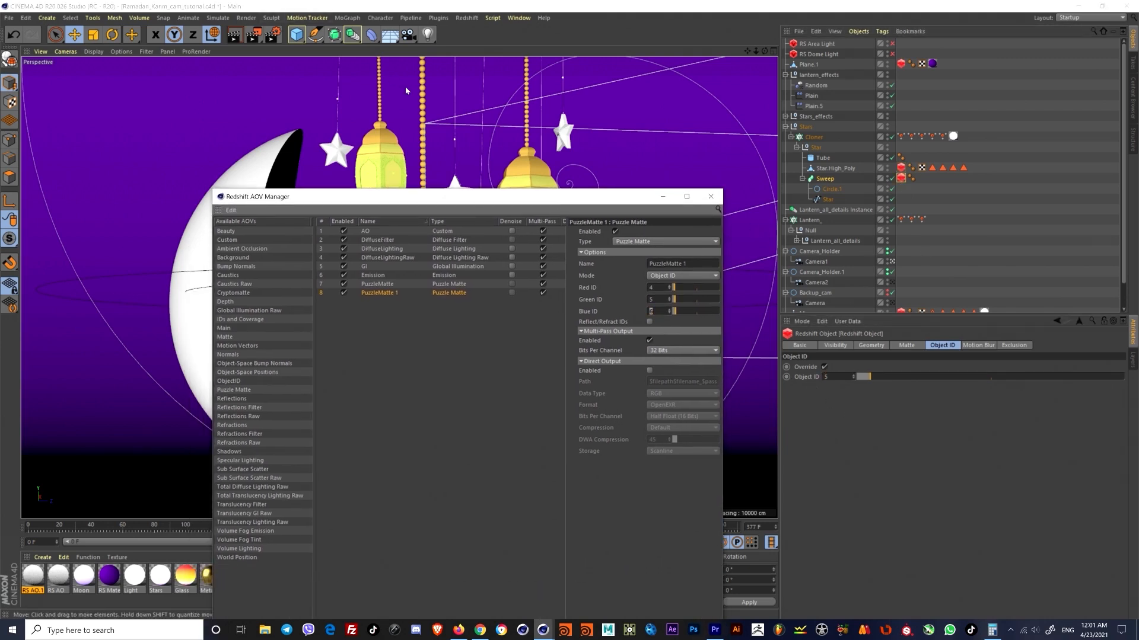
left_click(384, 19)
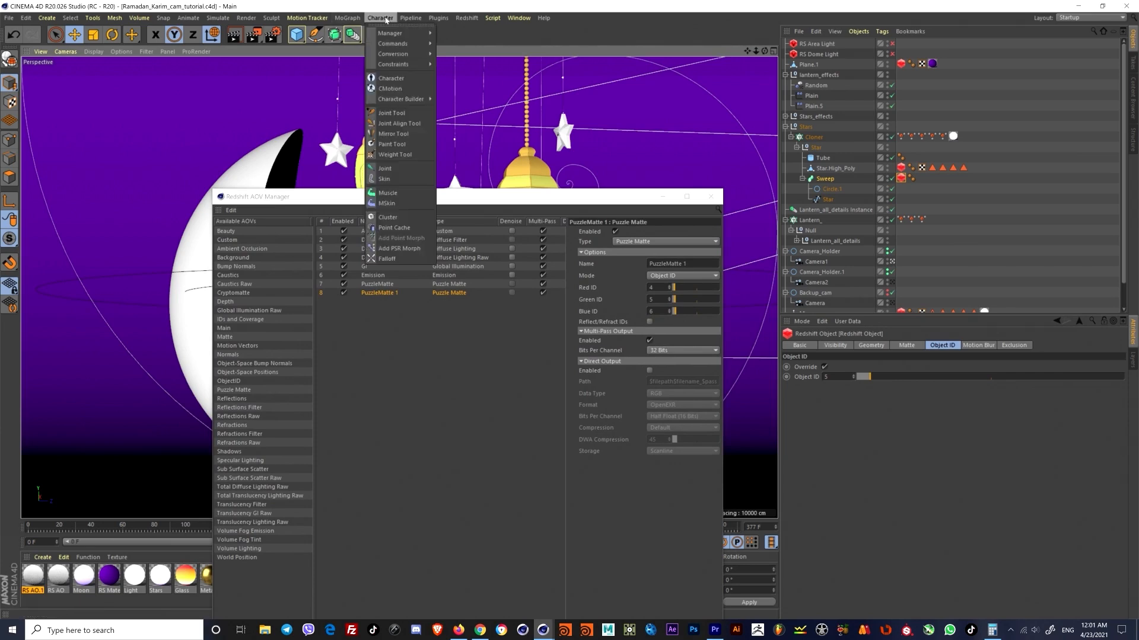
mouse_move(467, 17)
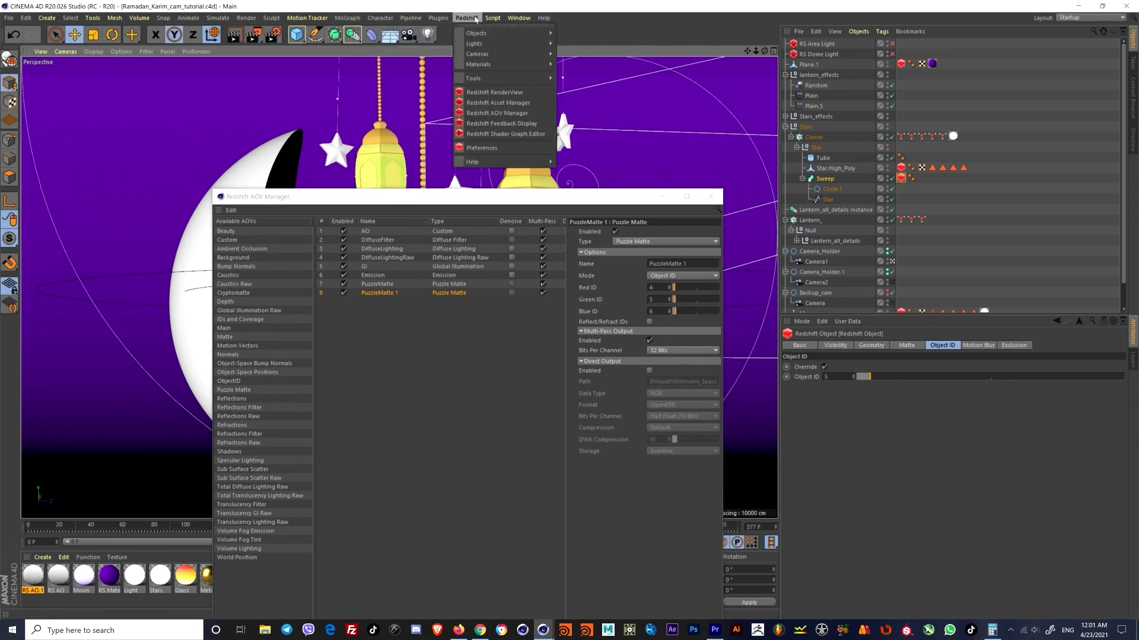
left_click(488, 92)
left_click(516, 122)
left_click_drag(610, 90, 324, 67)
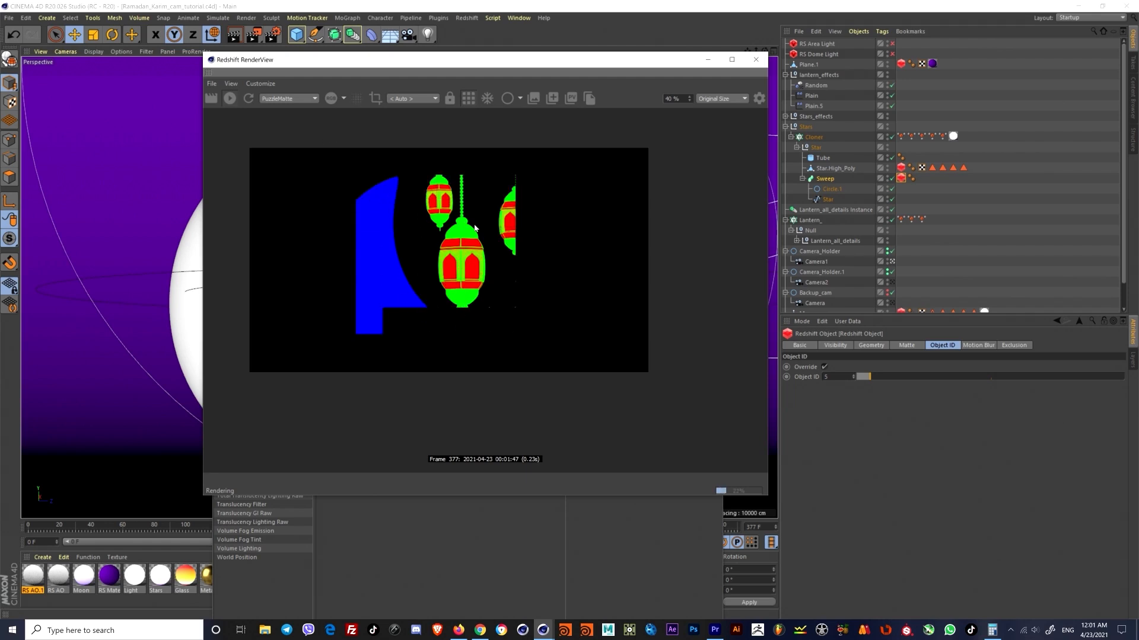
Step: Display the PuzzleMatte 1 pass, inspect the mattes of the stars and their strings up close, and close the RenderView
left_click(289, 98)
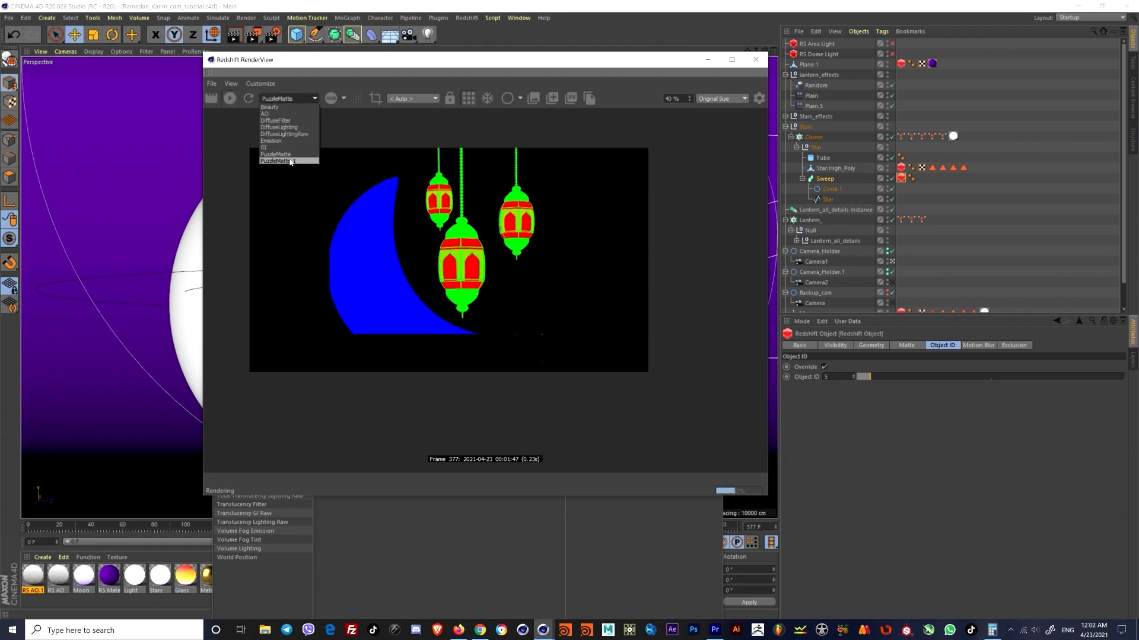
left_click(290, 161)
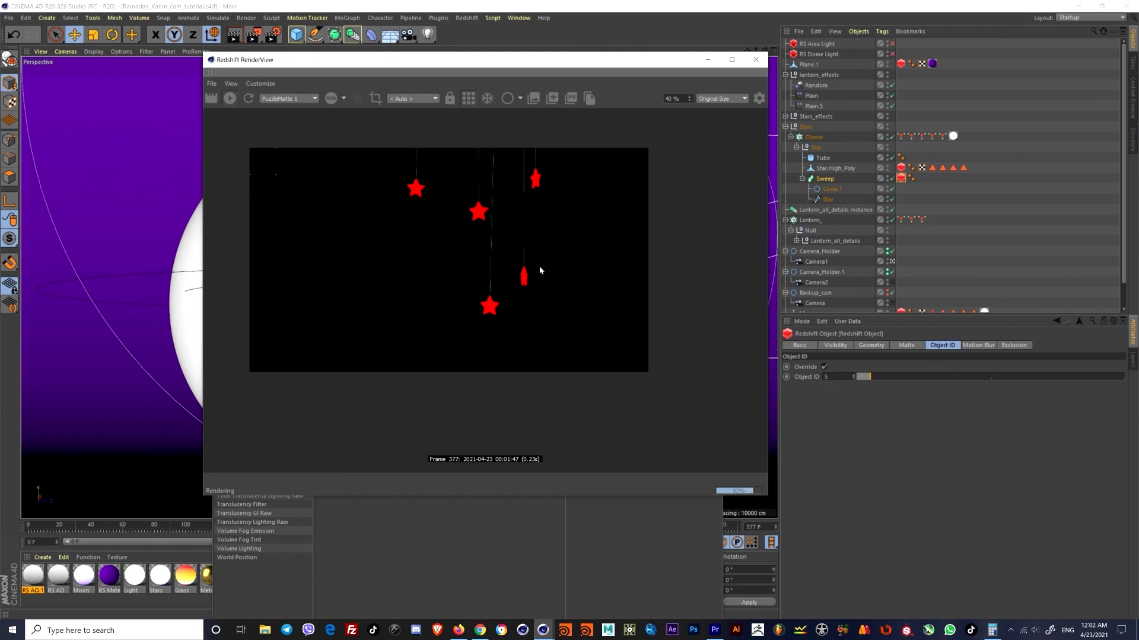
scroll(487, 193, "up", 5)
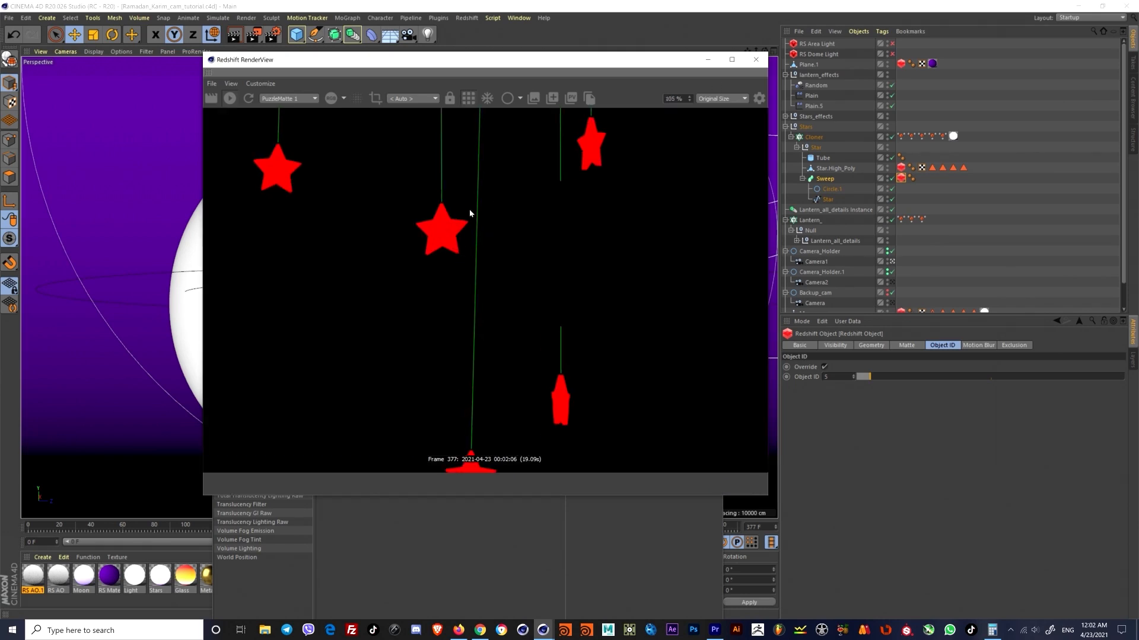
mouse_move(441, 214)
left_mouse_down()
mouse_move(357, 358)
mouse_move(448, 215)
left_mouse_up()
scroll(493, 267, "down", 5)
left_click_drag(510, 283, 472, 270)
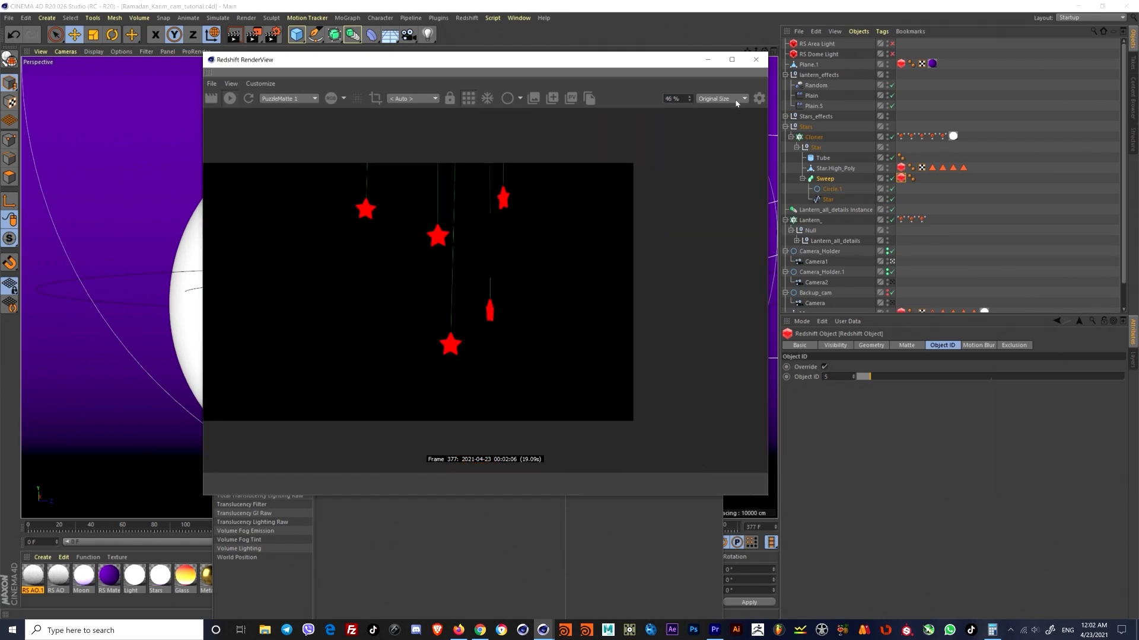
left_click(756, 59)
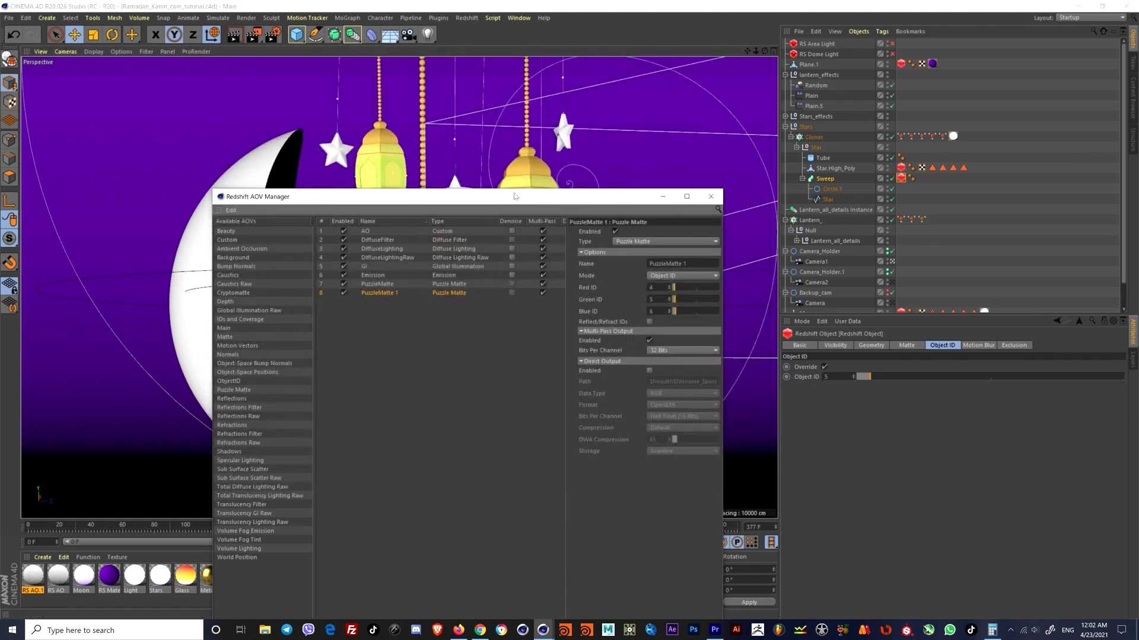
Step: Add the Reflections, Shadows and Specular Lighting AOVs to the active AOV list
left_click_drag(515, 199, 537, 63)
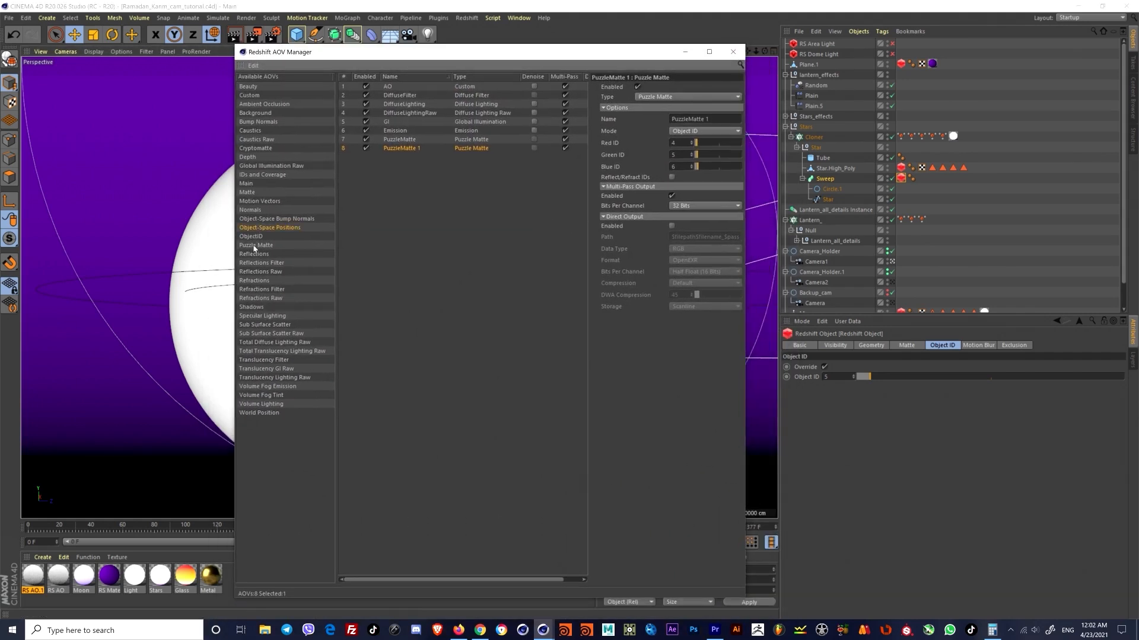
left_click_drag(259, 258, 411, 198)
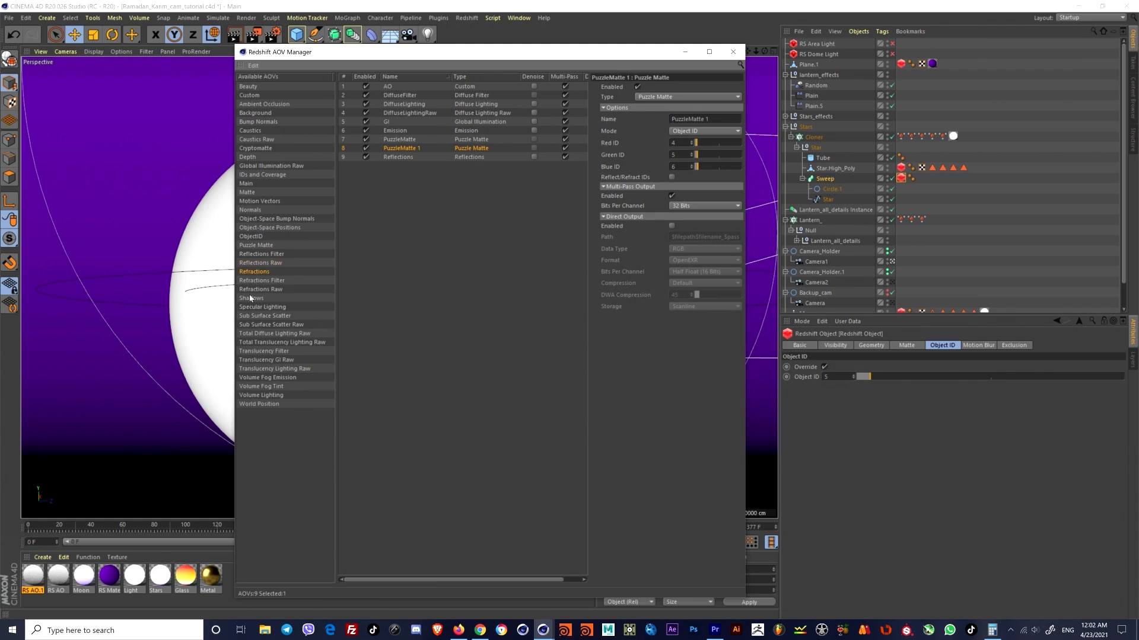
left_click_drag(252, 298, 417, 216)
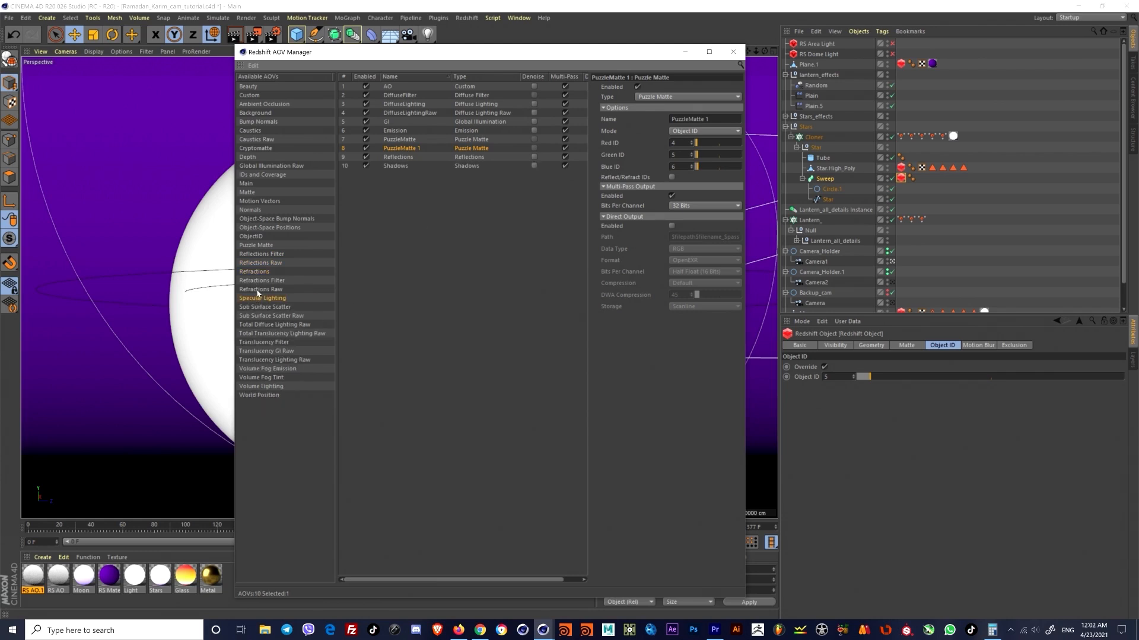
left_click_drag(255, 304, 401, 220)
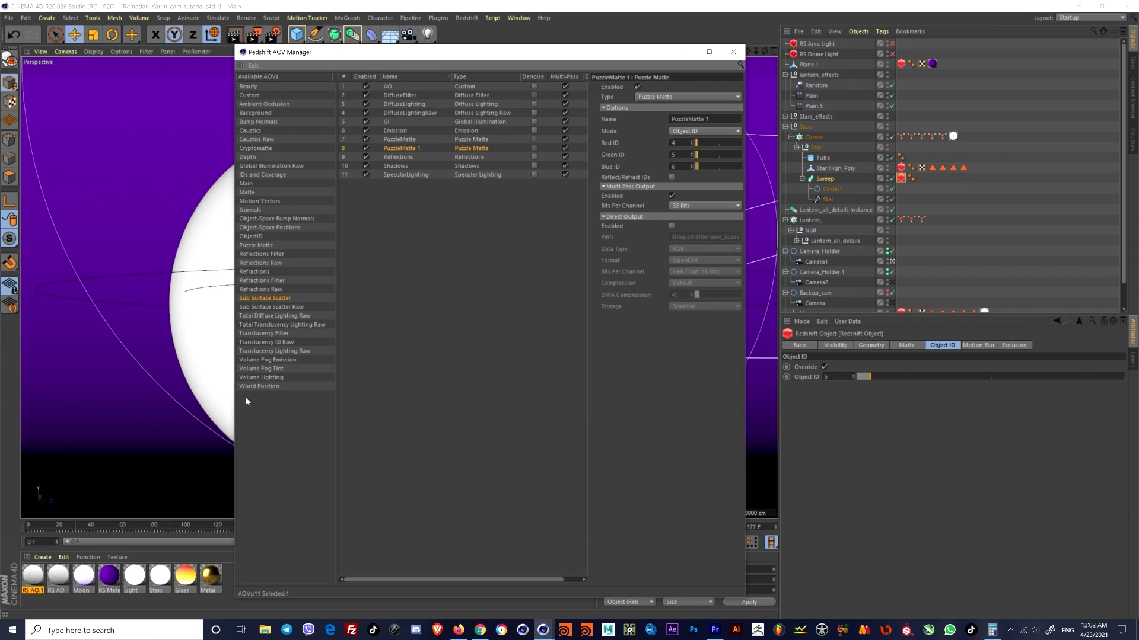
left_click(384, 330)
Step: Add a Depth AOV and set its Filter Type to Center Sample
left_click_drag(496, 55, 429, 156)
left_click(334, 266)
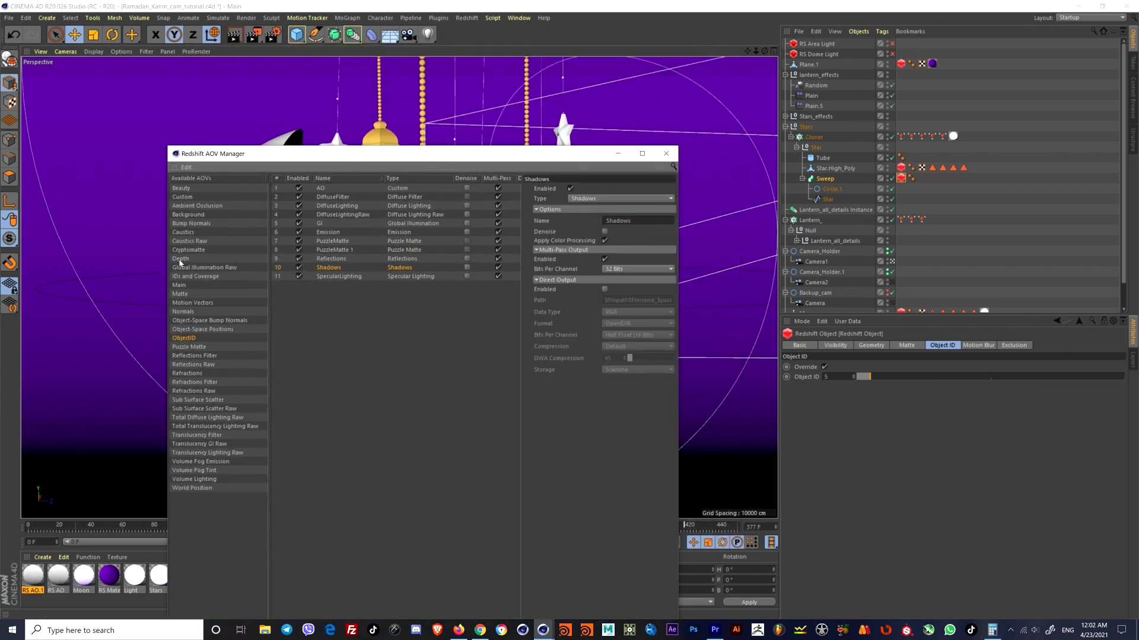
left_click_drag(180, 262, 352, 303)
left_click(321, 289)
left_click_drag(415, 154, 360, 149)
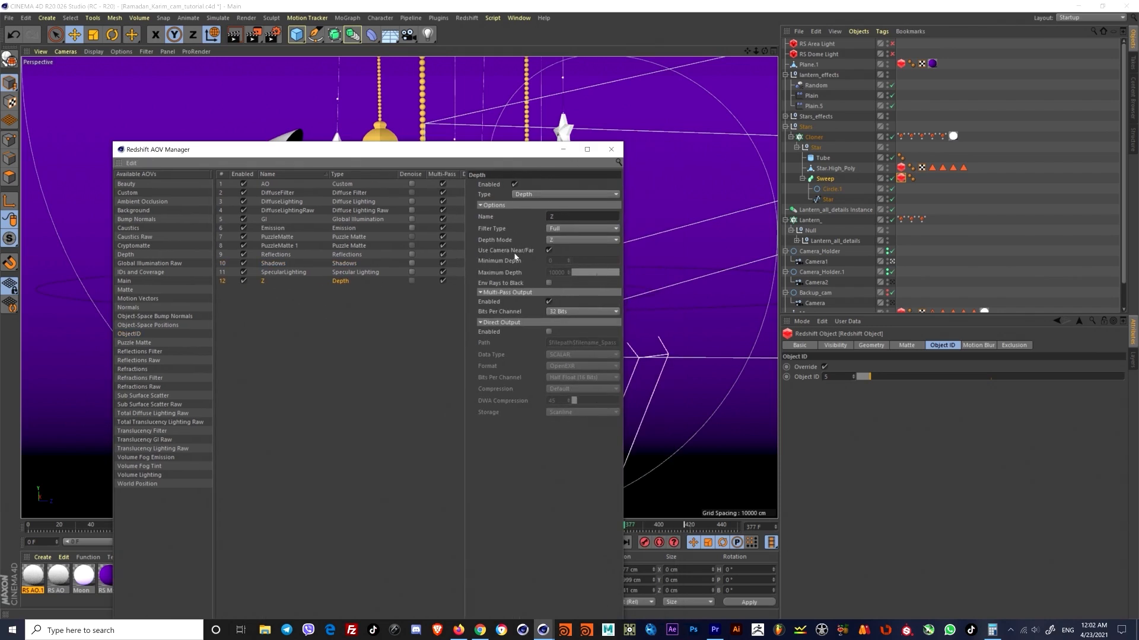
left_click_drag(470, 253, 409, 253)
left_click(522, 229)
left_click(521, 247)
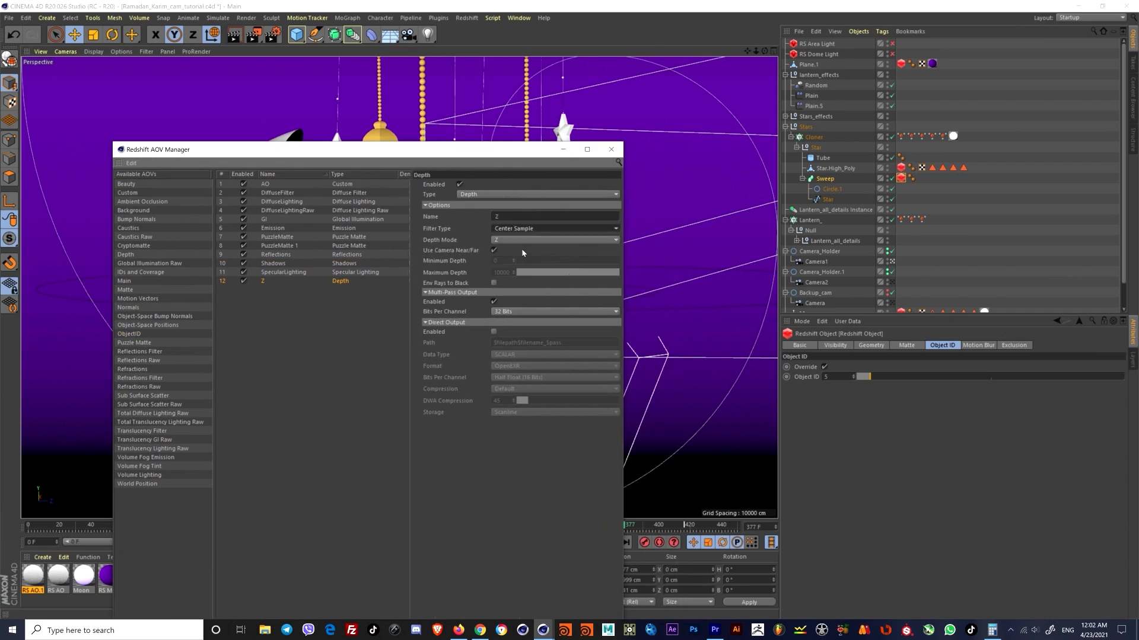
Step: Switch the Depth AOV's Use Camera Near/Far option off and back on
left_click_drag(564, 149, 577, 340)
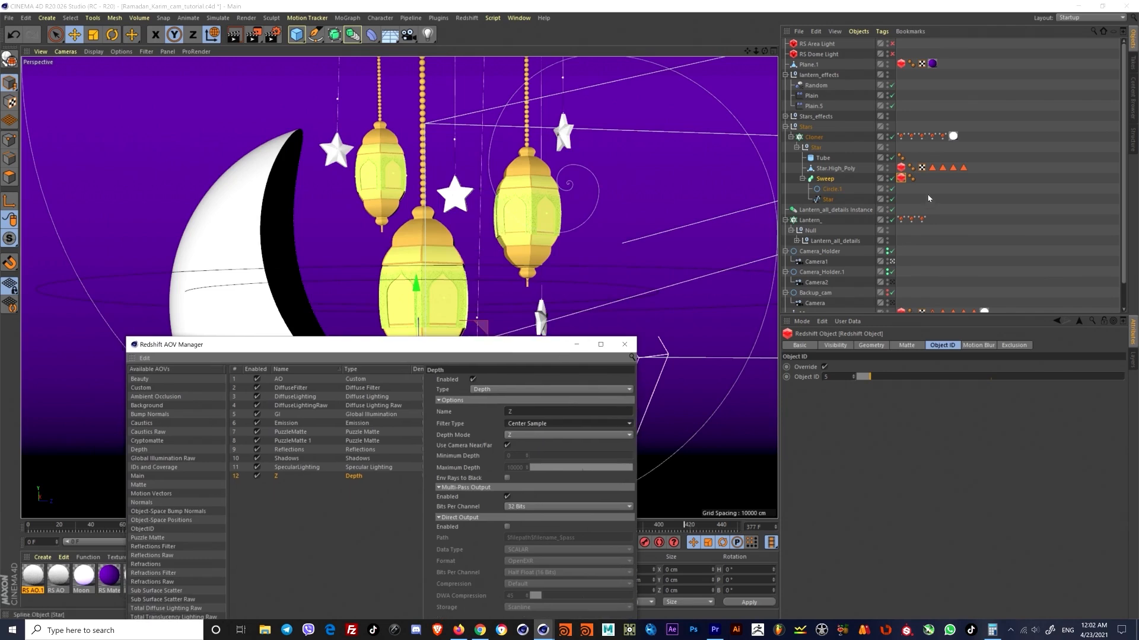
left_click_drag(499, 342, 523, 157)
left_click(532, 256)
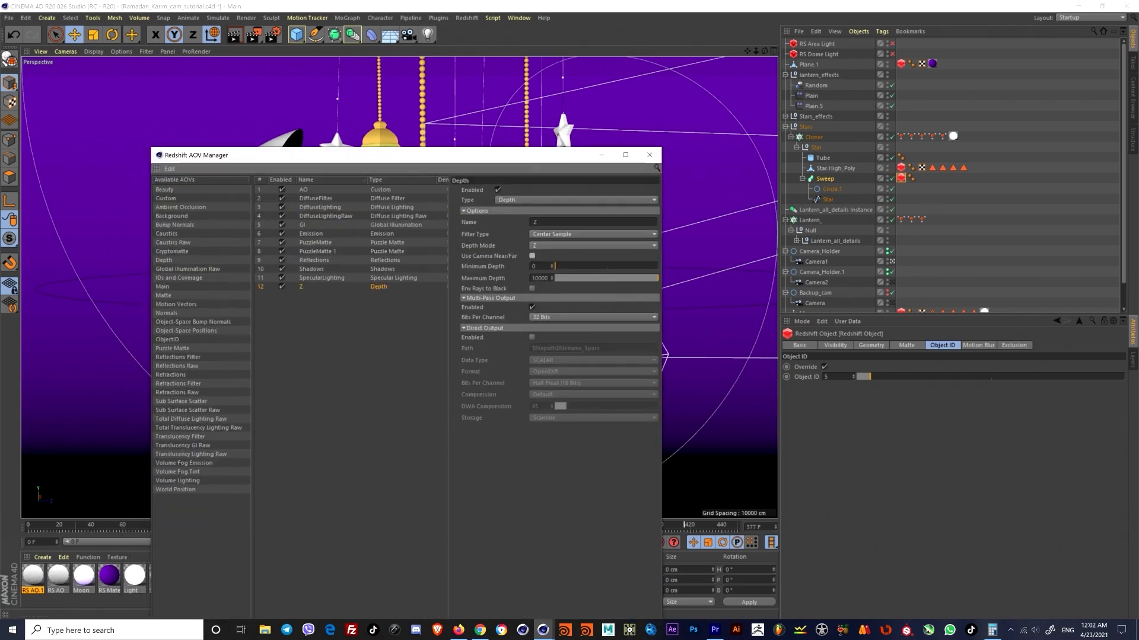
left_click(532, 256)
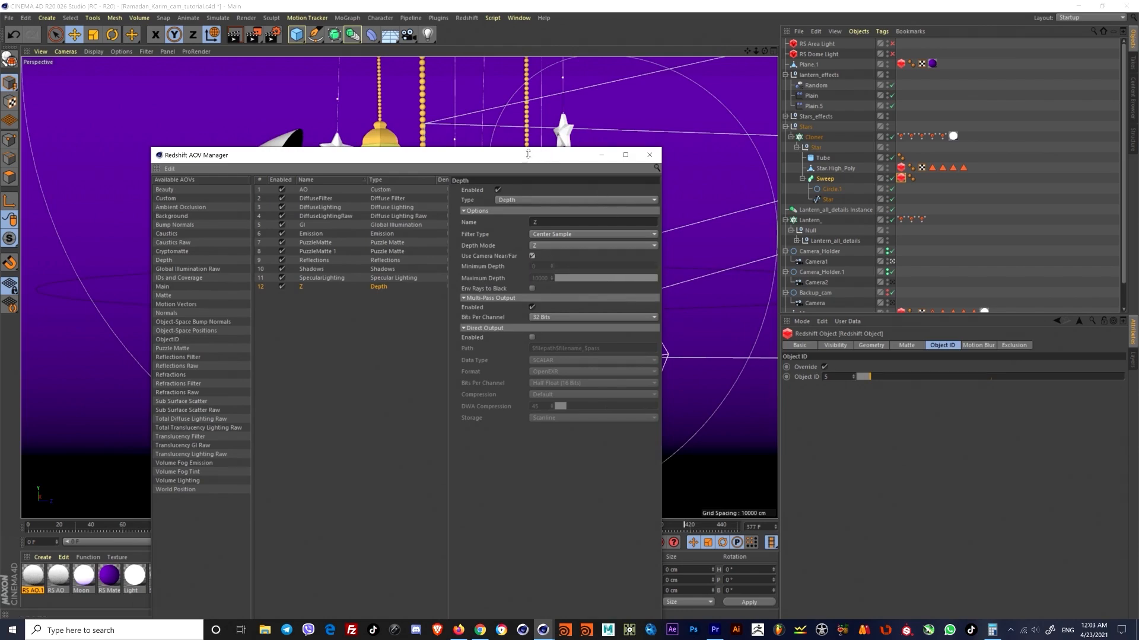
left_click_drag(528, 155, 491, 152)
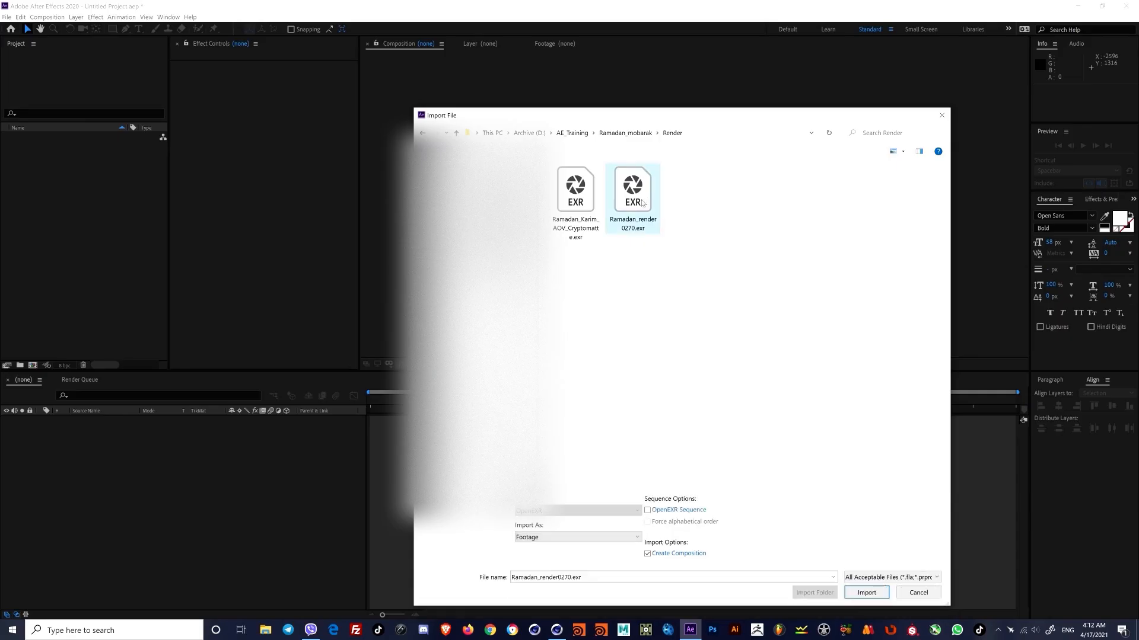
Step: In After Effects, import Ramadan_render0270.exr as a composition with pre-composed layers and a contact sheet, and inspect the contact sheet
double_click(633, 193)
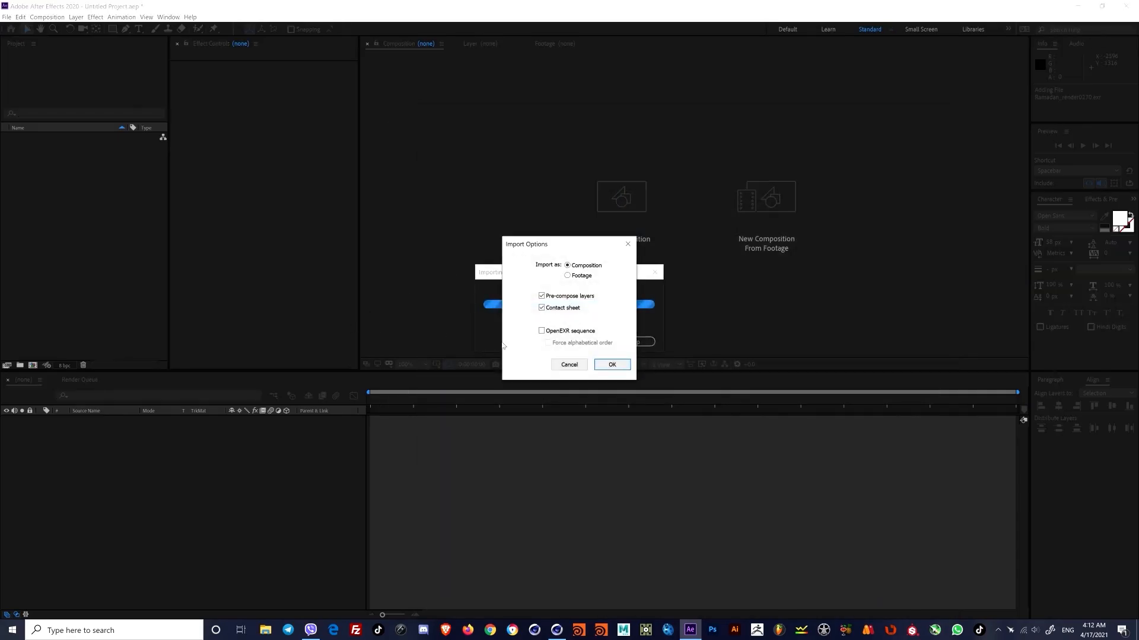
left_click(611, 364)
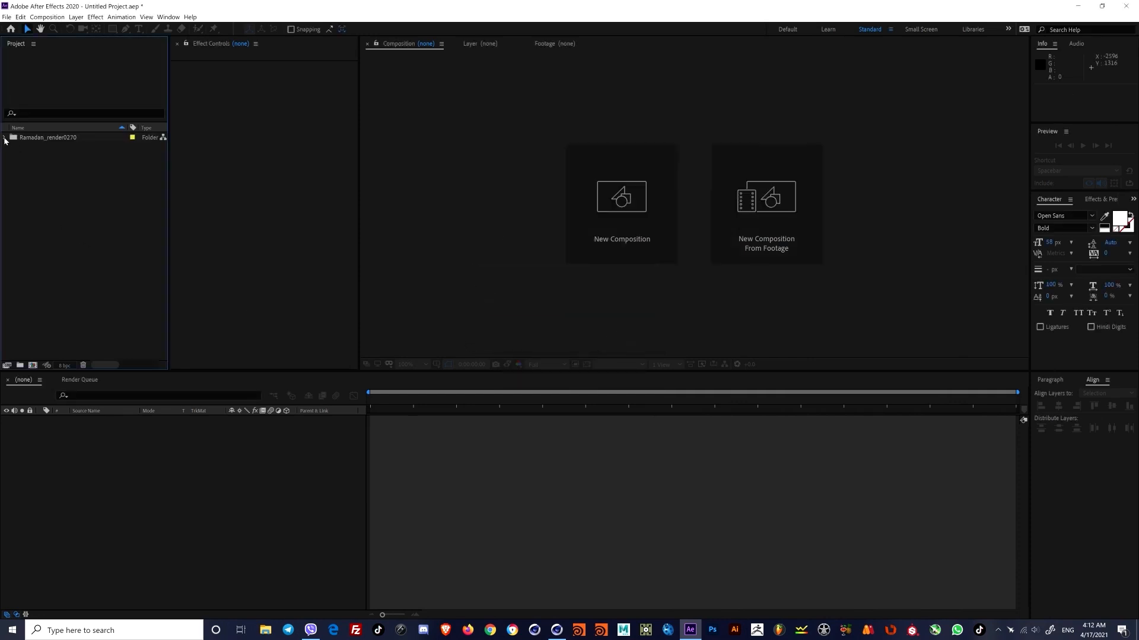
left_click(5, 137)
double_click(50, 158)
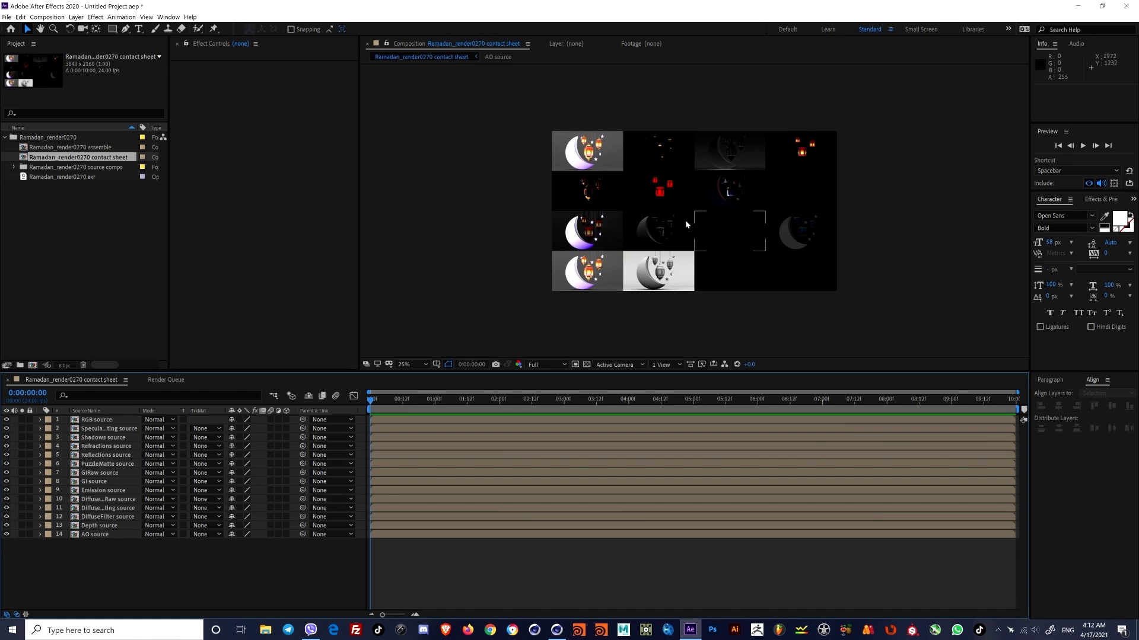
left_click_drag(651, 234, 620, 240)
scroll(625, 237, "up", 2)
mouse_move(630, 238)
middle_mouse_down()
mouse_move(642, 240)
mouse_move(616, 239)
middle_mouse_up()
scroll(615, 238, "down", 2)
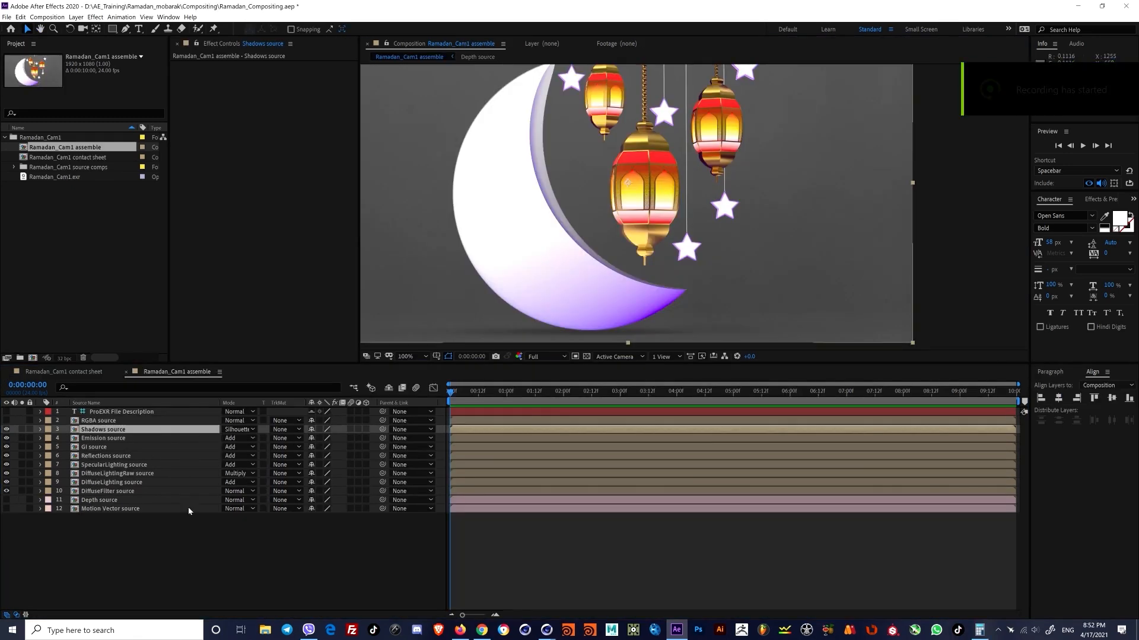
Step: Delete the RGBA source layer from the Ramadan_Cam1 assemble composition
left_click(148, 431)
left_click(239, 430)
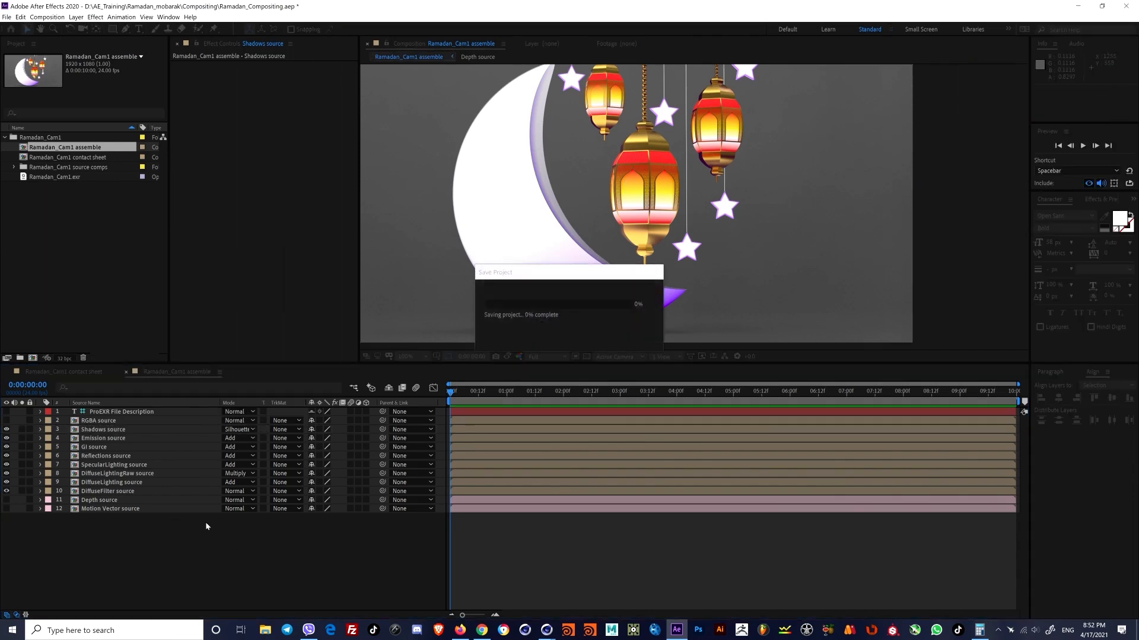
left_click(118, 491)
left_click(104, 421, "shift")
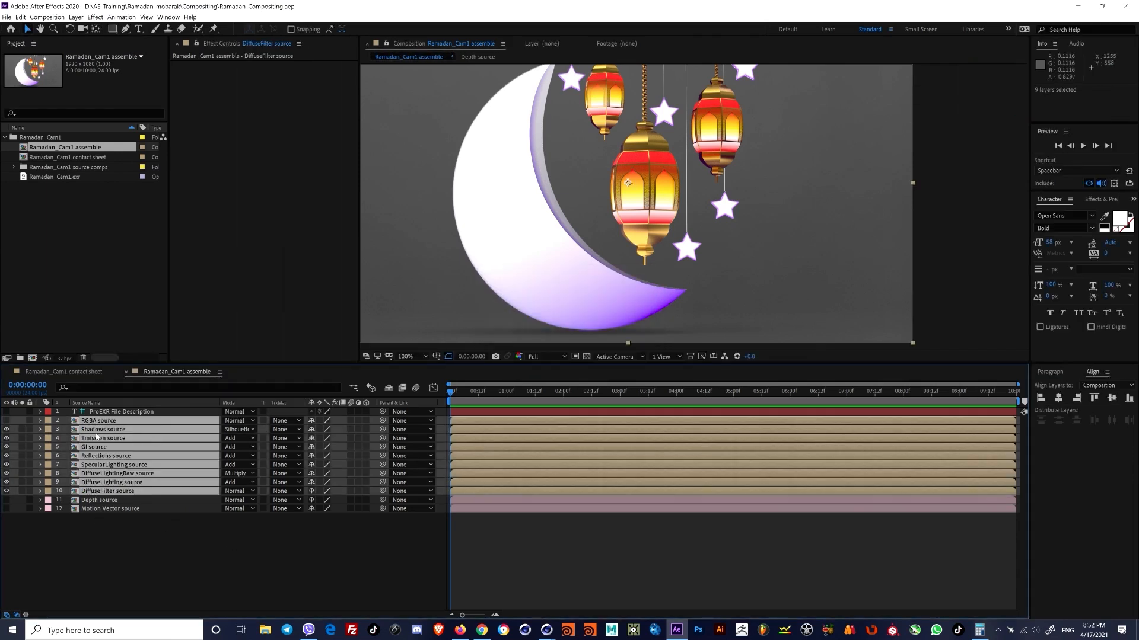
left_click(107, 421, "ctrl")
left_click(113, 420)
key("Delete")
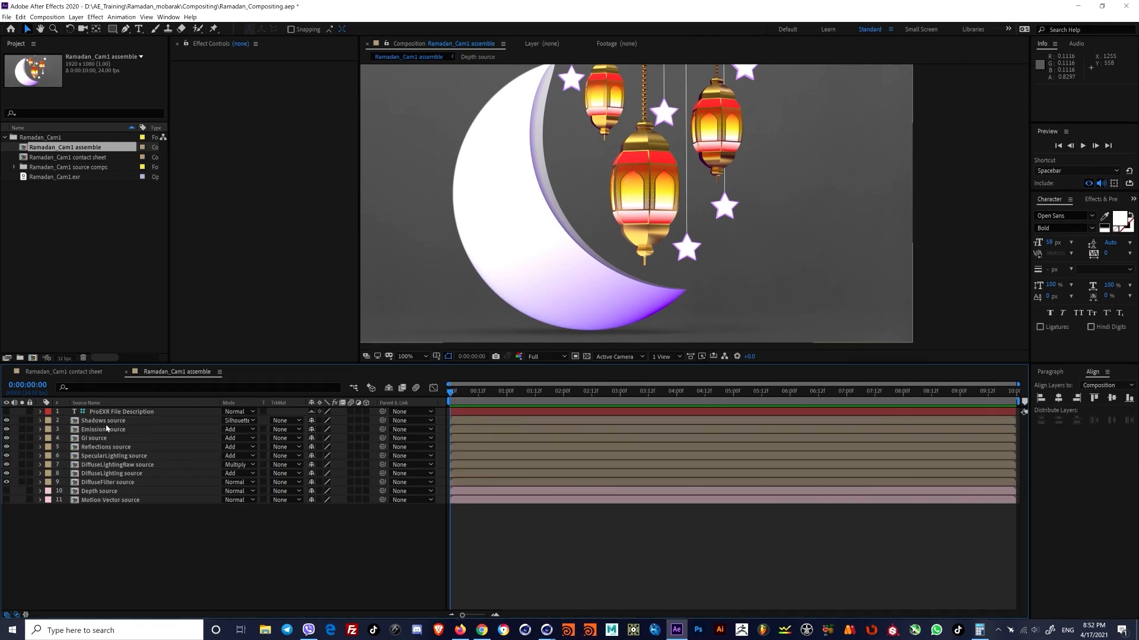
Step: Pre-compose the layers from Shadows source through DiffuseFilter source as Primary_comp, moving all attributes into it, and save the project
left_click(128, 420)
left_click(121, 482, "shift")
key("ctrl+shift+c")
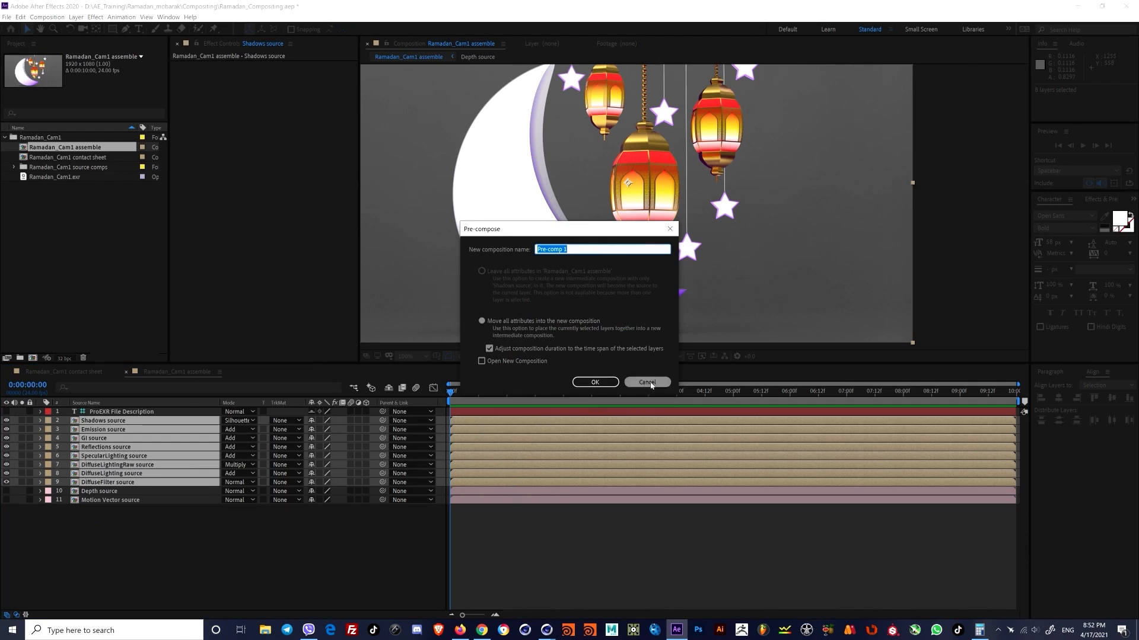
type("Main")
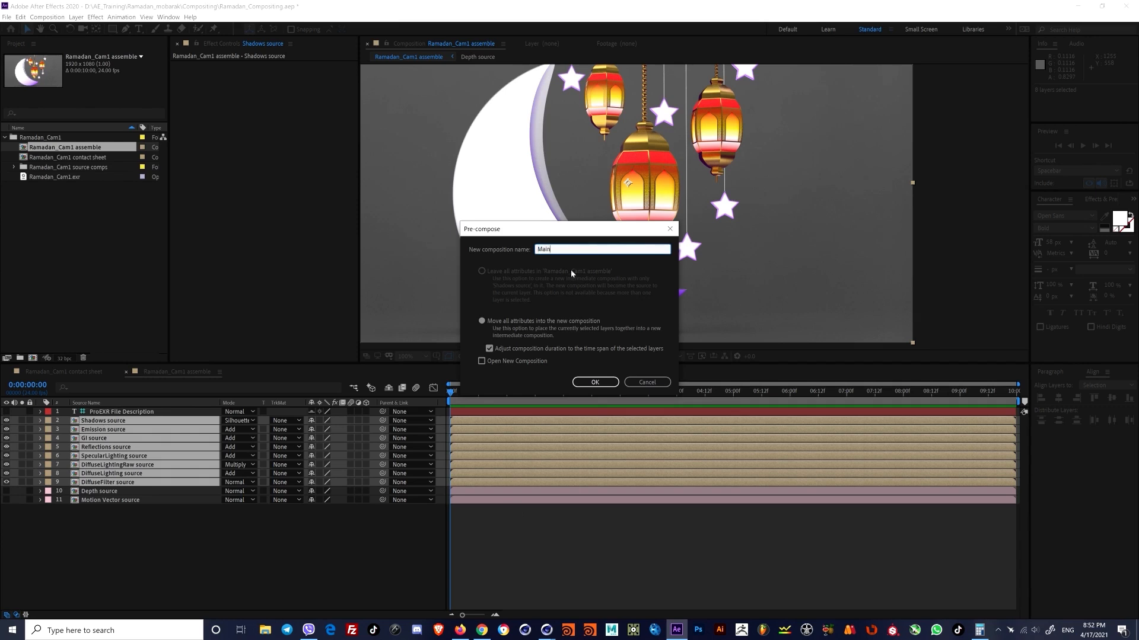
type("Pri")
type("mary")
type(" Passes")
key("Return")
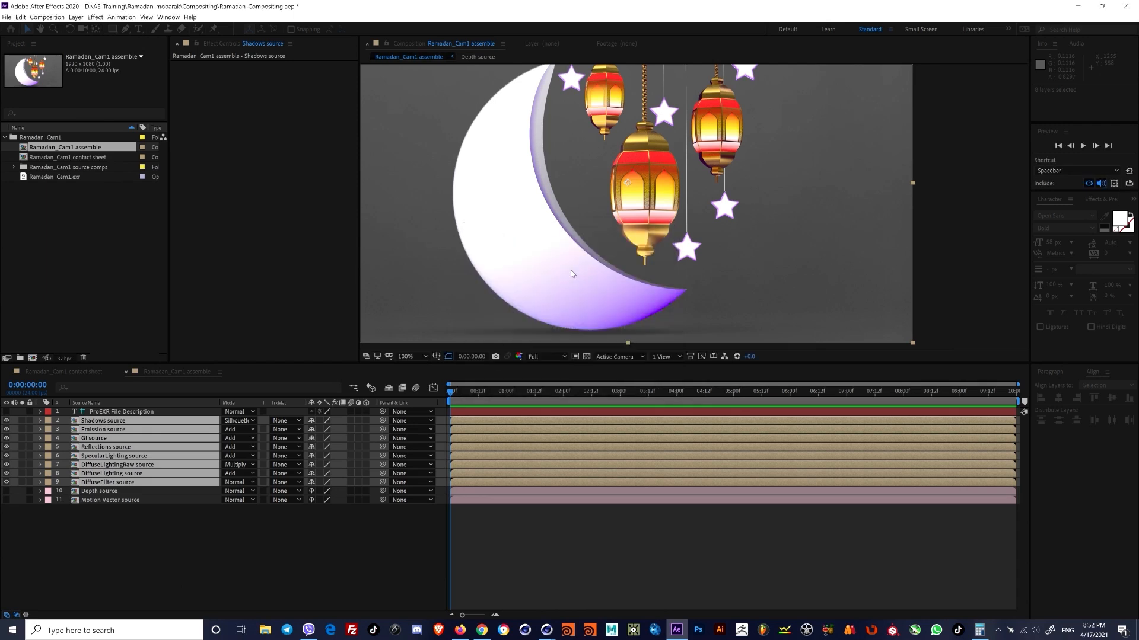
key("ctrl+s")
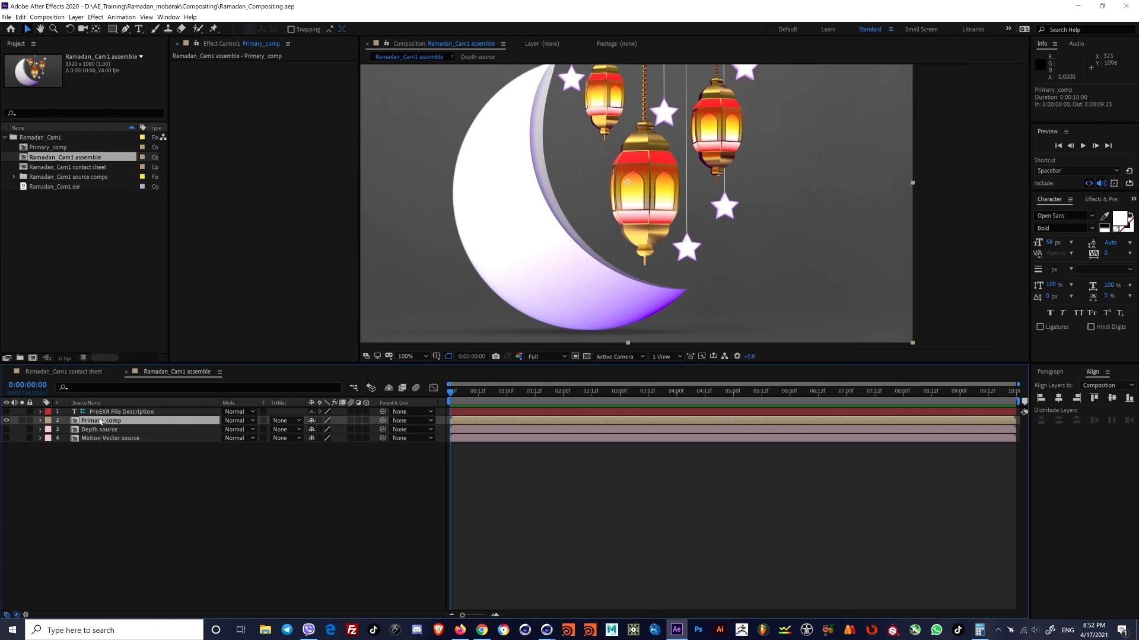
Step: Open the Primary_comp composition and select its Shadows layer
double_click(125, 419)
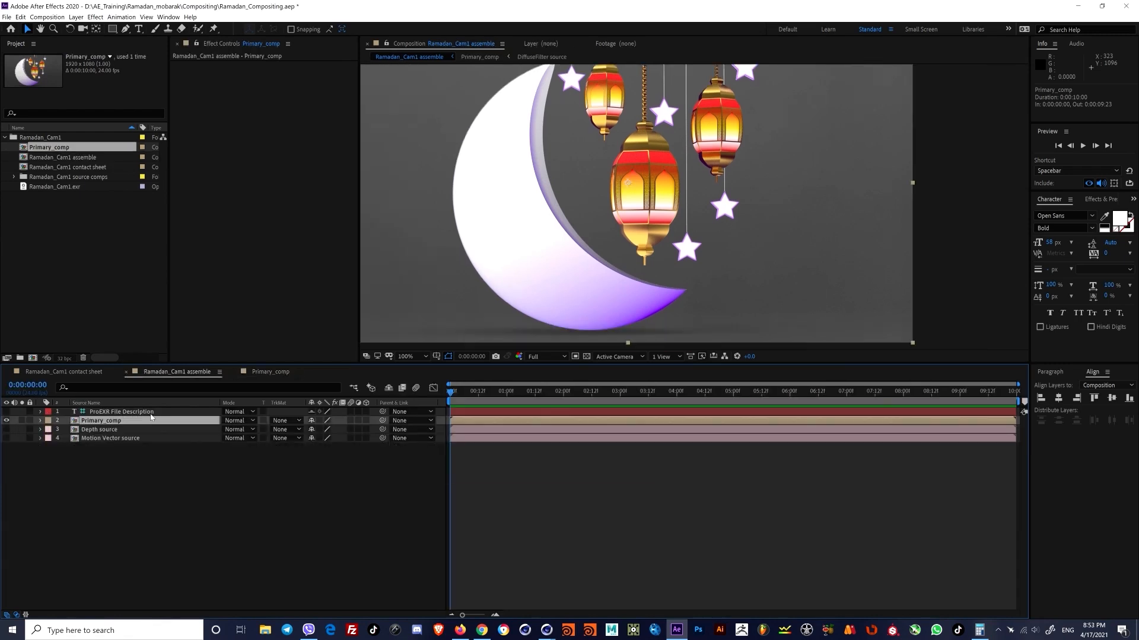
left_click(285, 373)
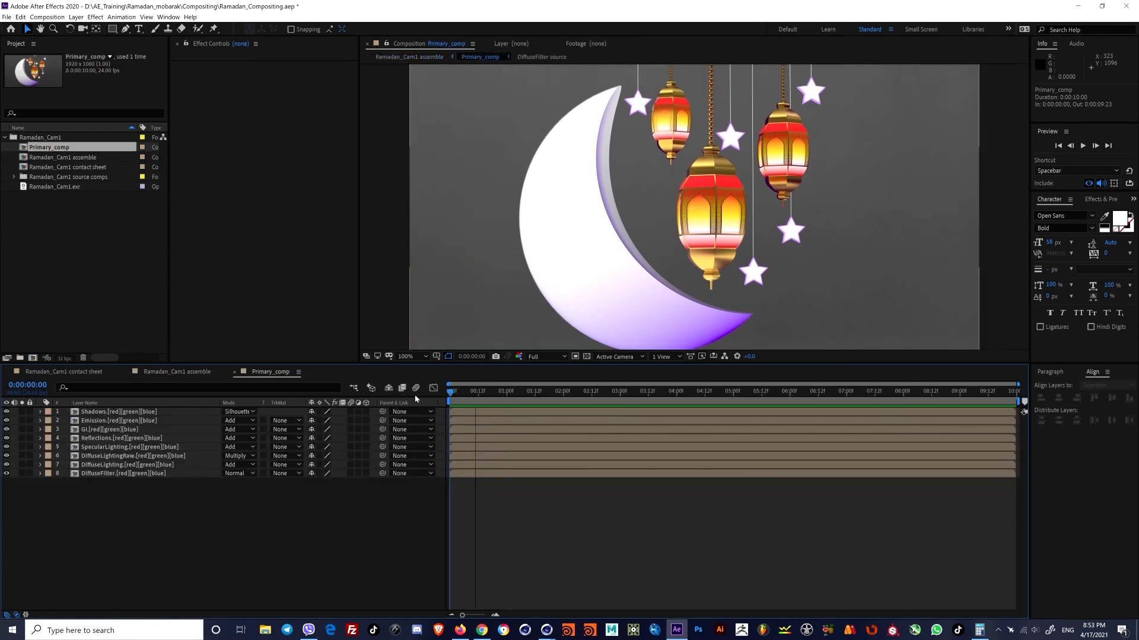
left_click(89, 413)
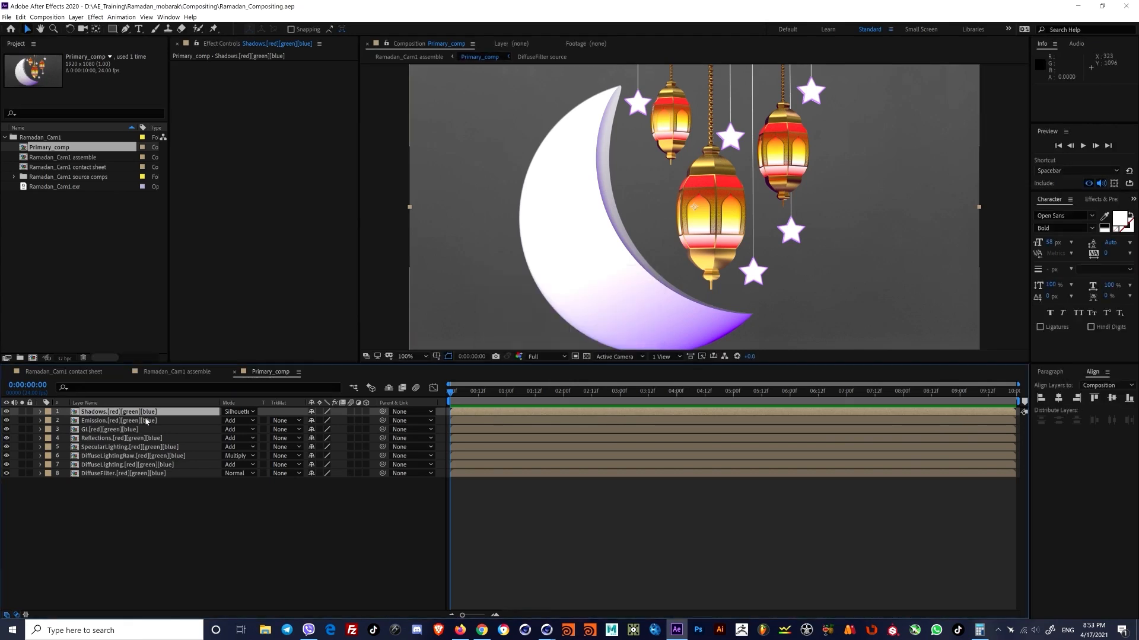
left_click_drag(740, 218, 716, 192)
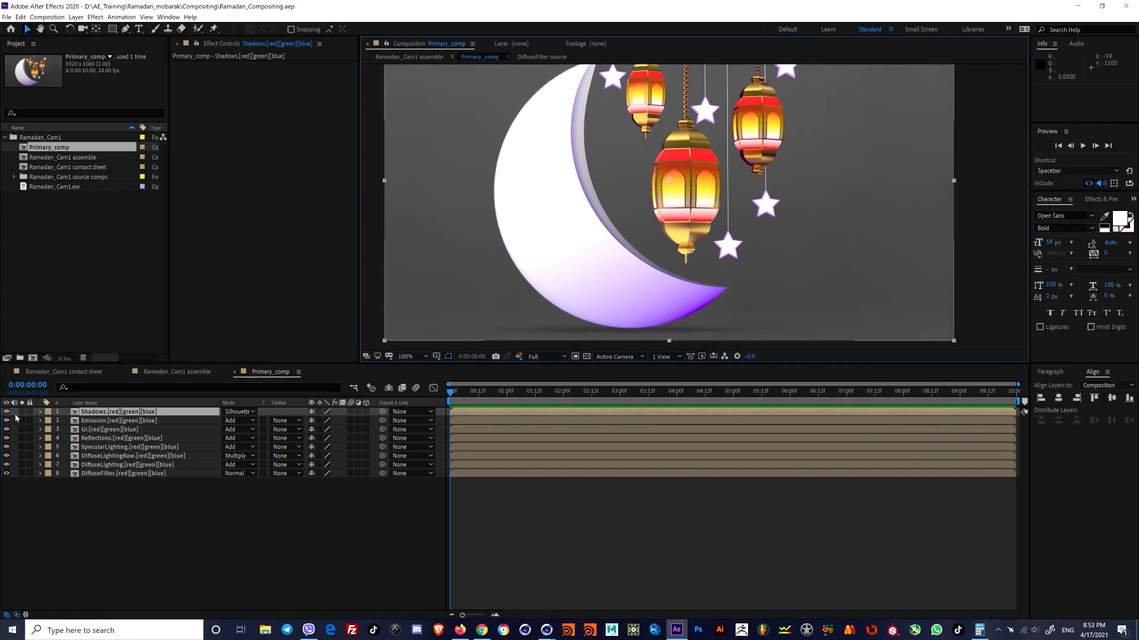
Step: Hide all layers below Shadows and reveal Emission, GI and Reflections one at a time to examine each pass's contribution
left_click_drag(6, 475, 8, 428)
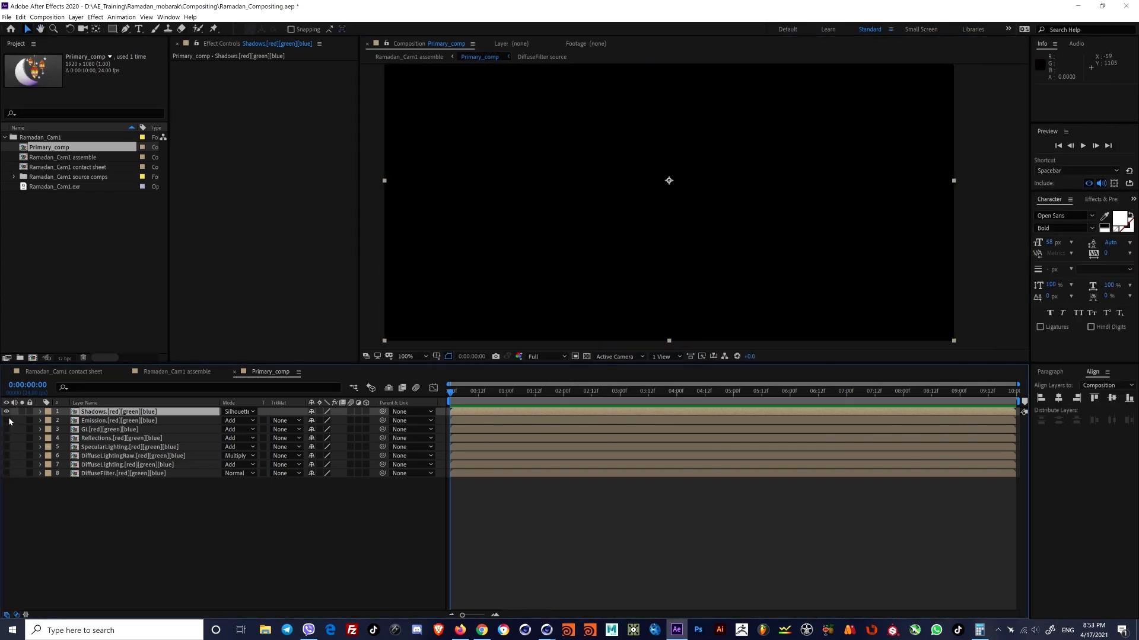
left_click(7, 429)
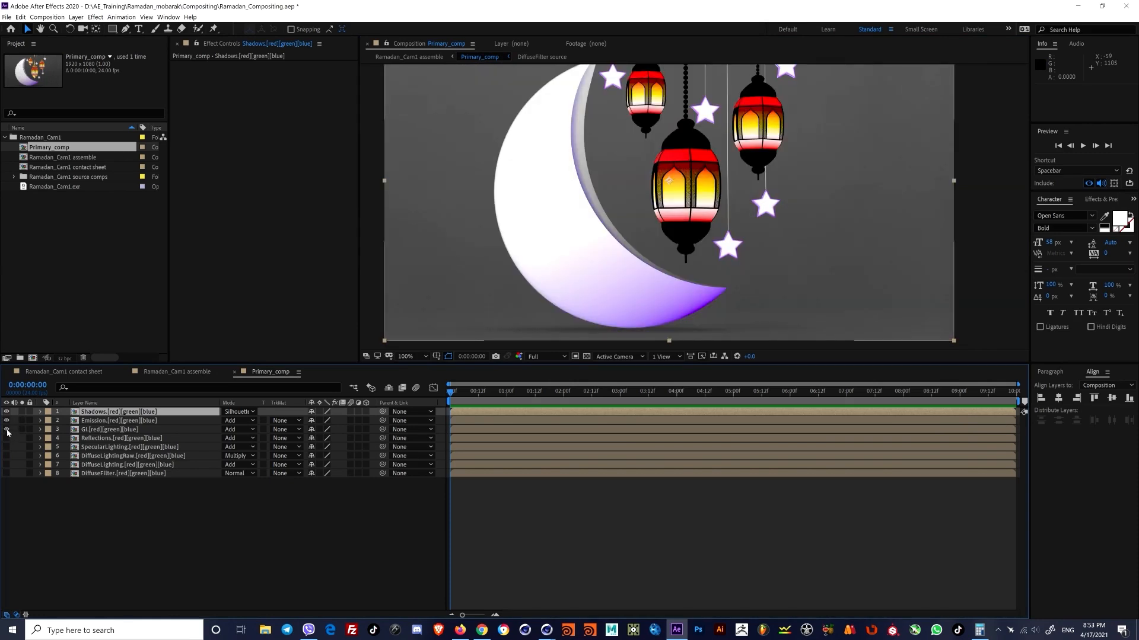
left_click(7, 438)
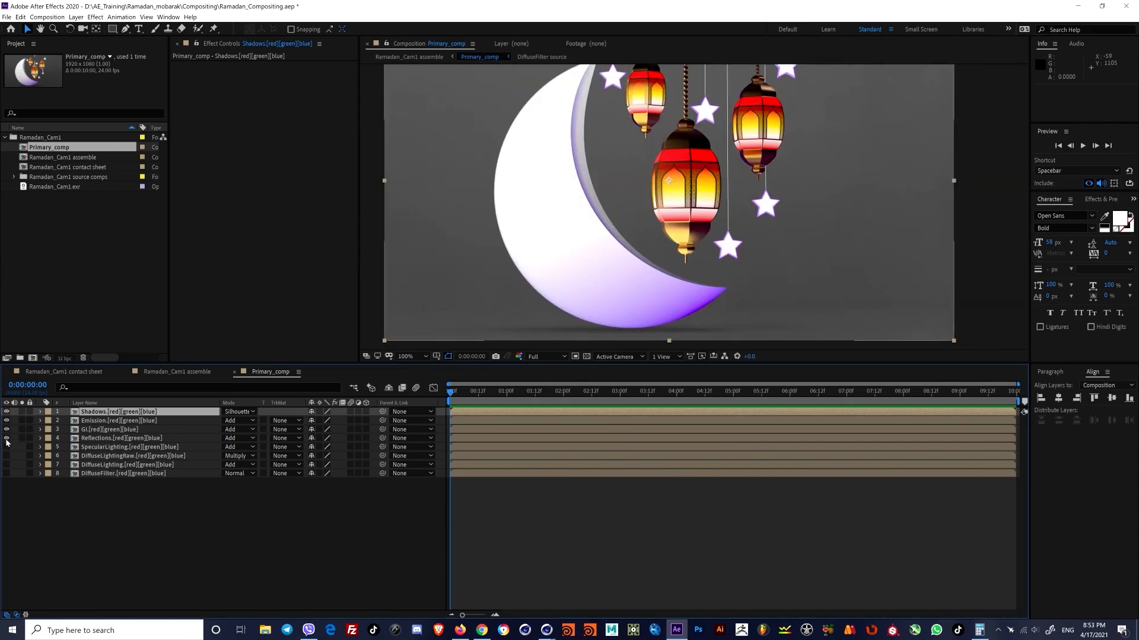
Step: Make the SpecularLighting, DiffuseLightingRaw, DiffuseLighting and DiffuseFilter layers visible again and set the Reflections layer's opacity to 100%
left_click(89, 438)
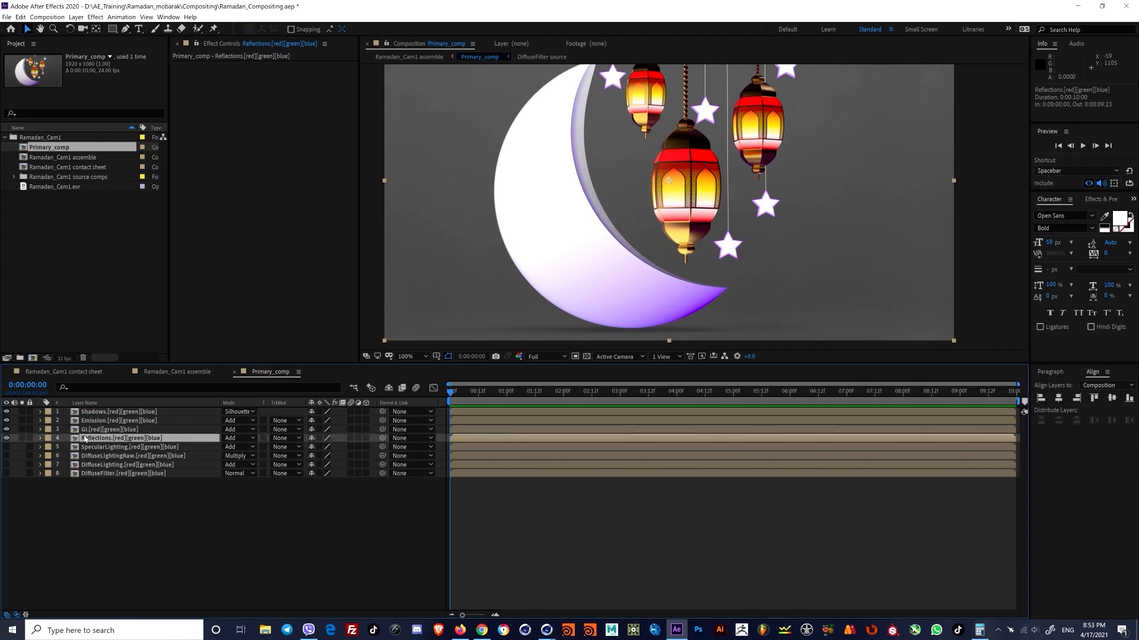
key("t")
left_click_drag(315, 447, 338, 441)
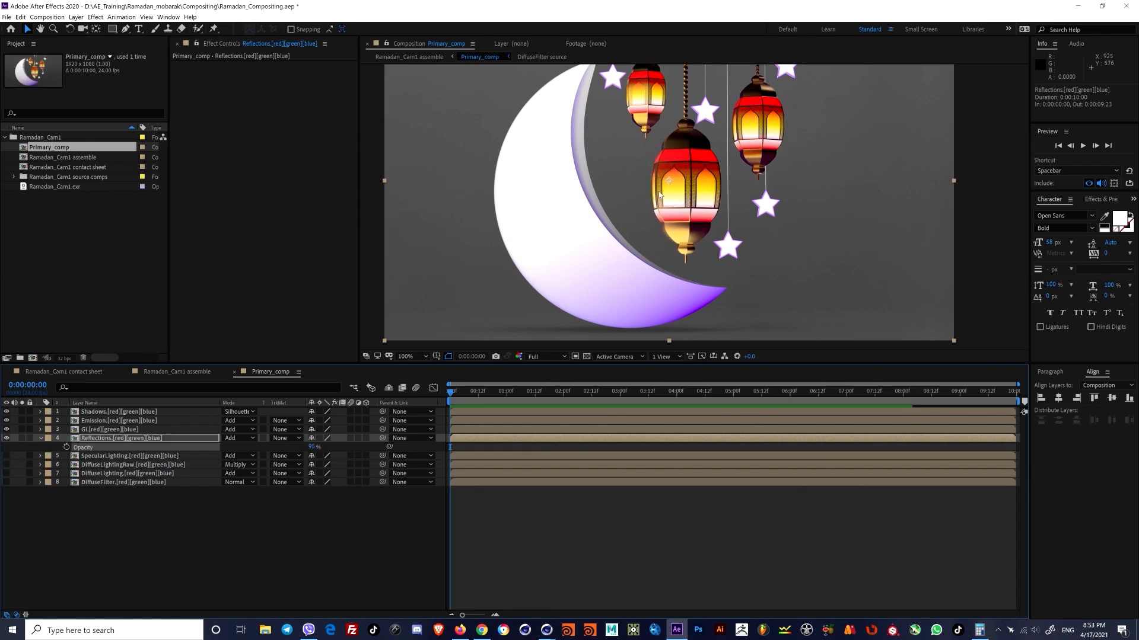
scroll(681, 218, "up", 2)
left_click_drag(6, 455, 7, 482)
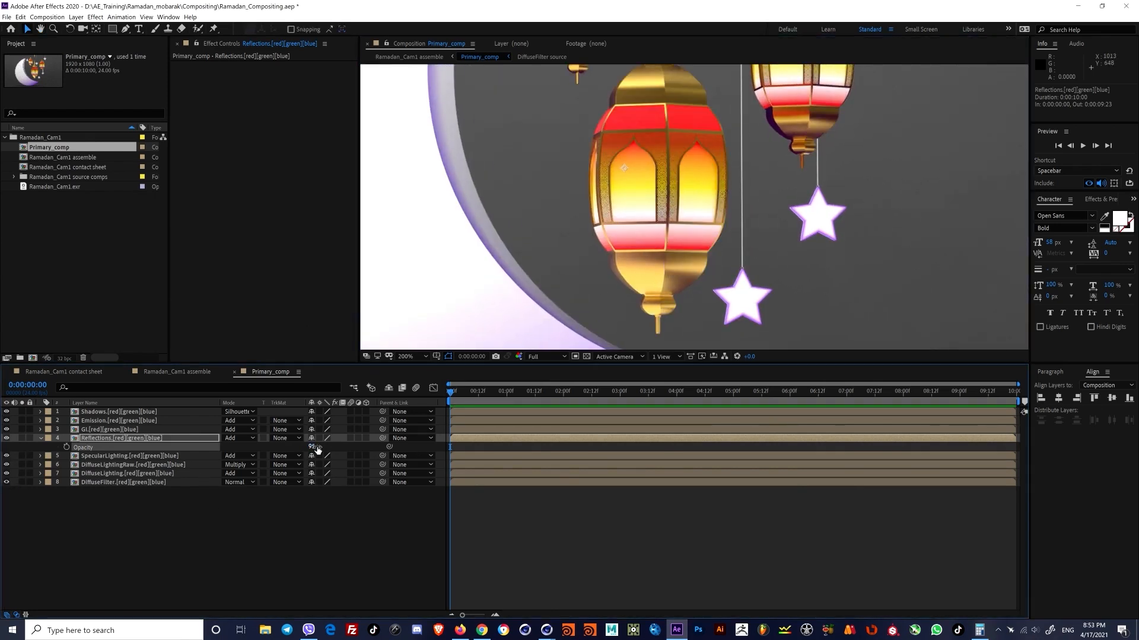
left_click_drag(312, 447, 401, 442)
left_click_drag(313, 446, 350, 446)
Step: Reveal the SpecularLighting layer's opacity and toggle the layer's visibility to compare the lanterns with and without specular highlights
left_click(146, 456)
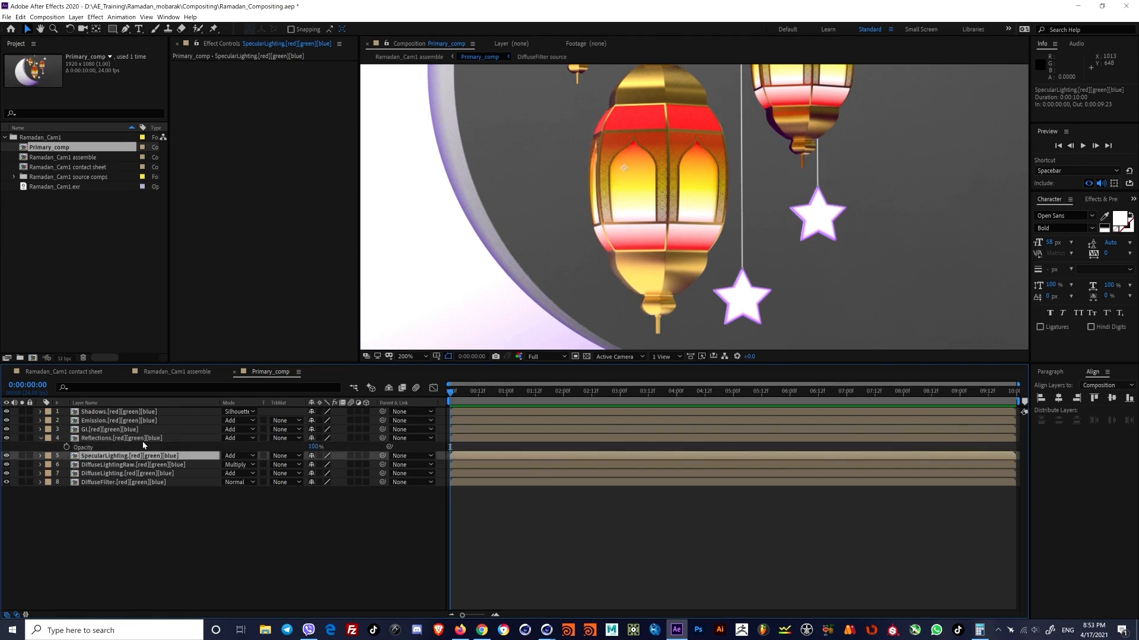
key("t")
left_click(6, 456)
left_click(7, 456)
left_click(6, 456)
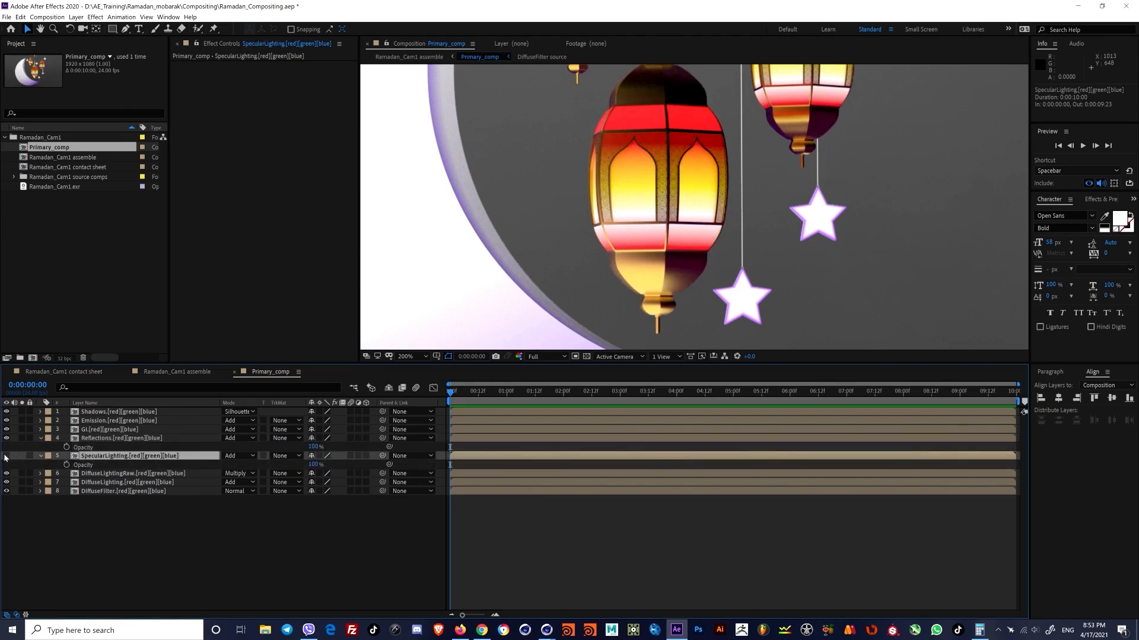
left_click(7, 456)
left_click(6, 456)
left_click(6, 456)
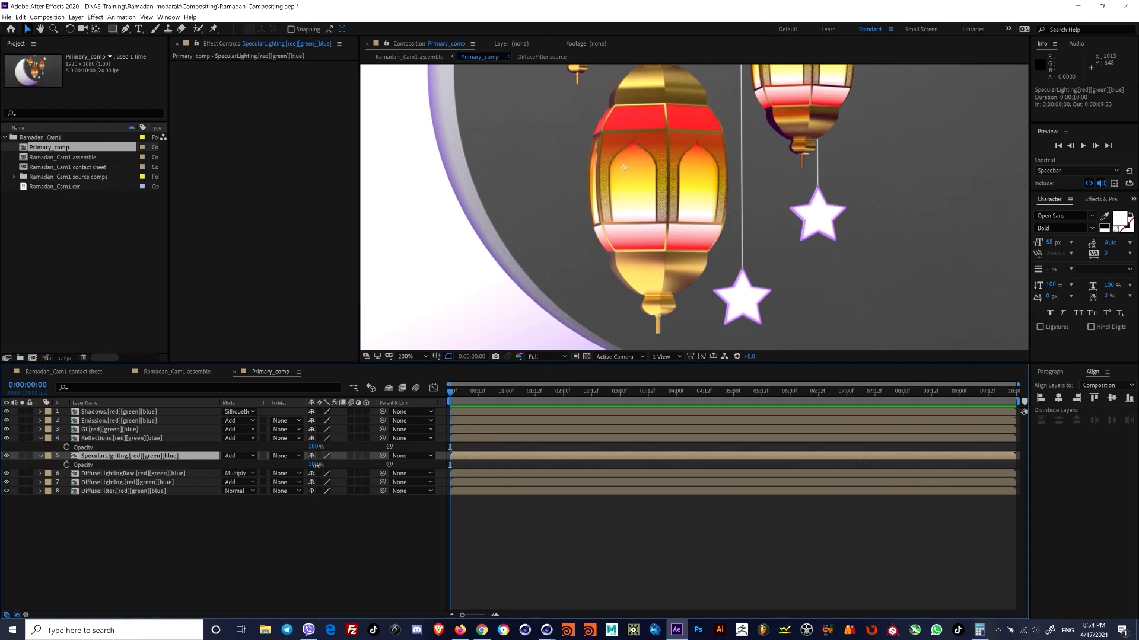
Step: Set the SpecularLighting layer's opacity to 80%
mouse_move(312, 465)
left_mouse_down()
mouse_move(282, 461)
mouse_move(295, 461)
left_mouse_up()
scroll(645, 234, "down", 2)
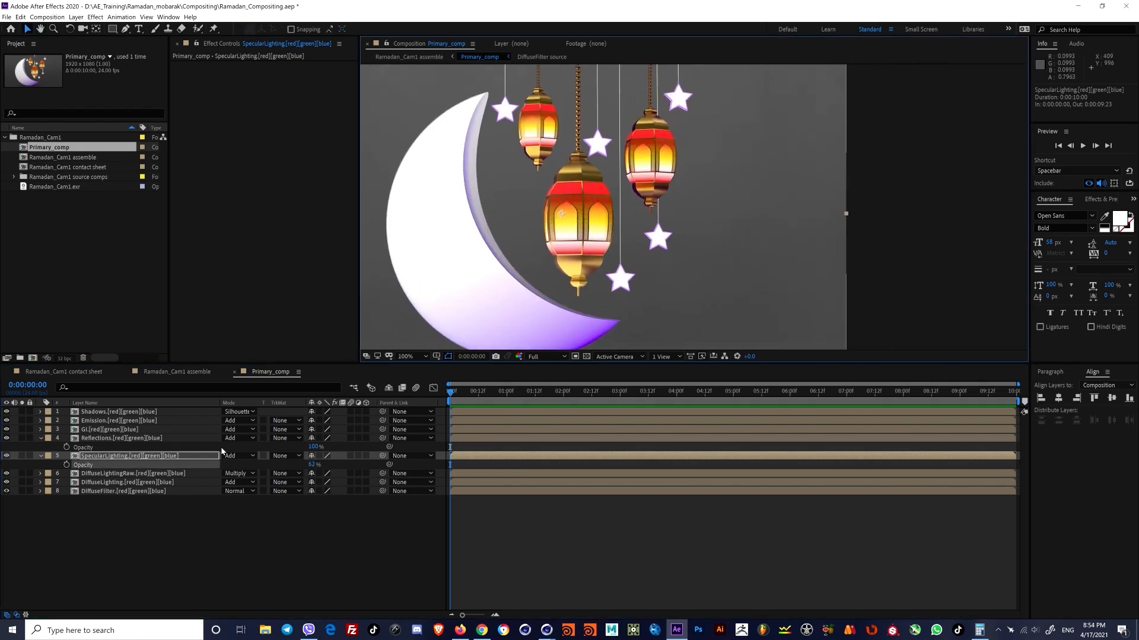
left_click_drag(313, 465, 364, 459)
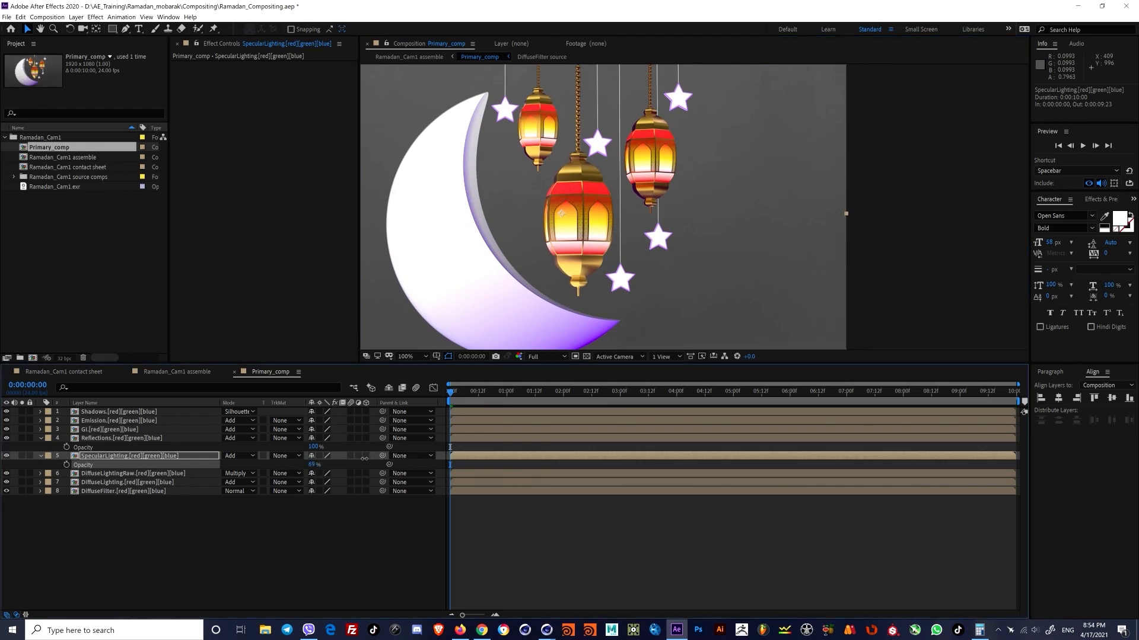
left_click(115, 472)
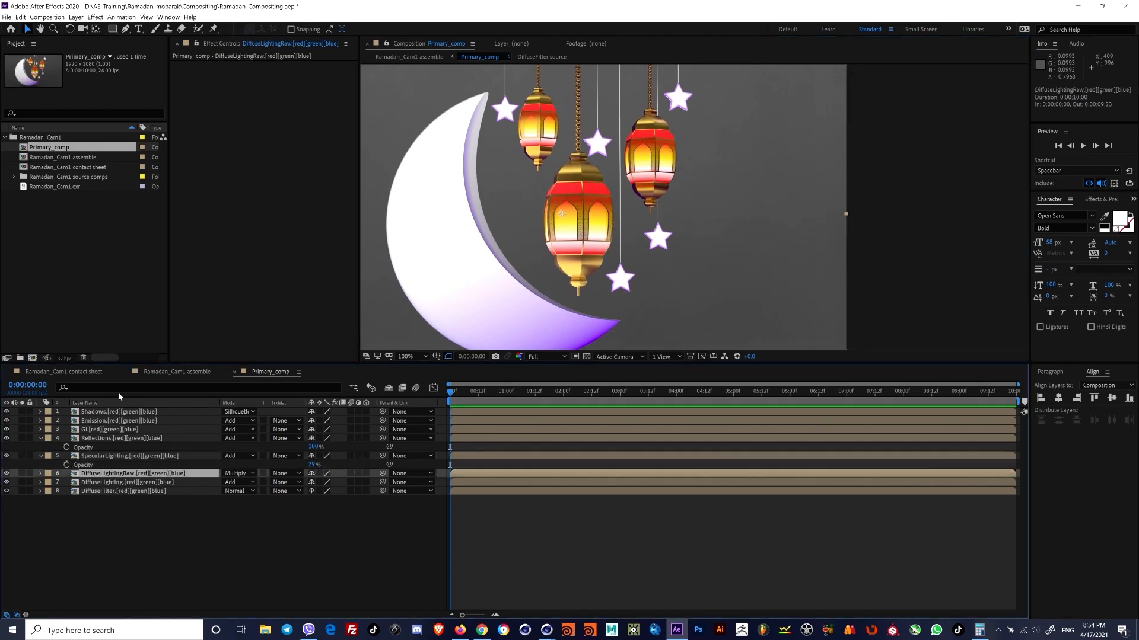
left_click(313, 465)
key("Return")
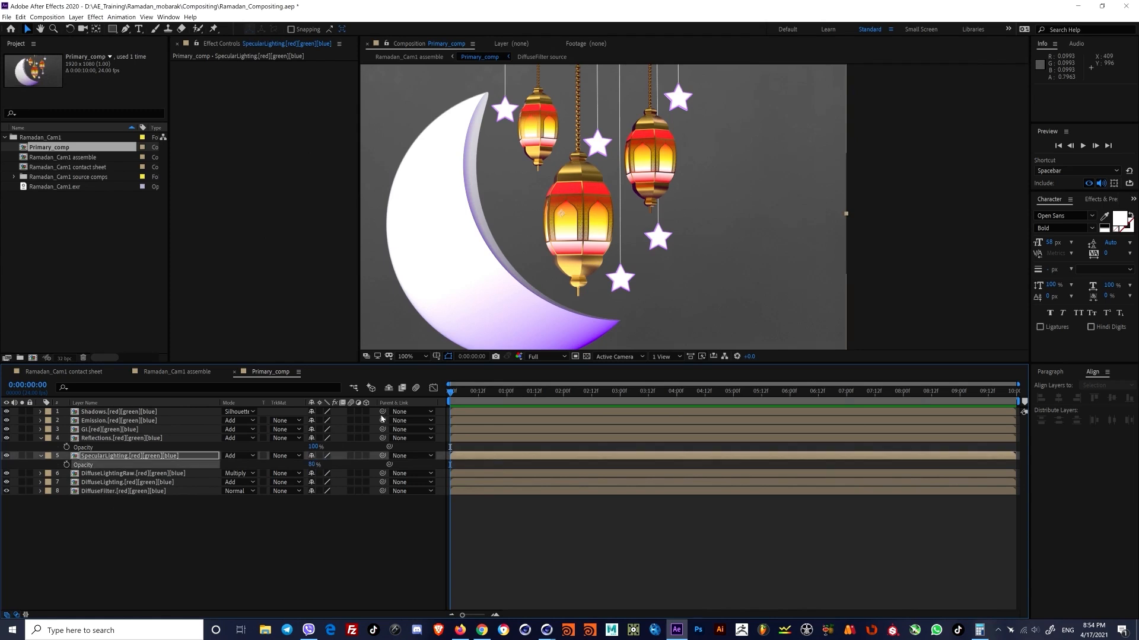
Step: Return to the Ramadan_Cam1 assemble composition, check the combined image and save the project
left_click(65, 372)
left_click(177, 371)
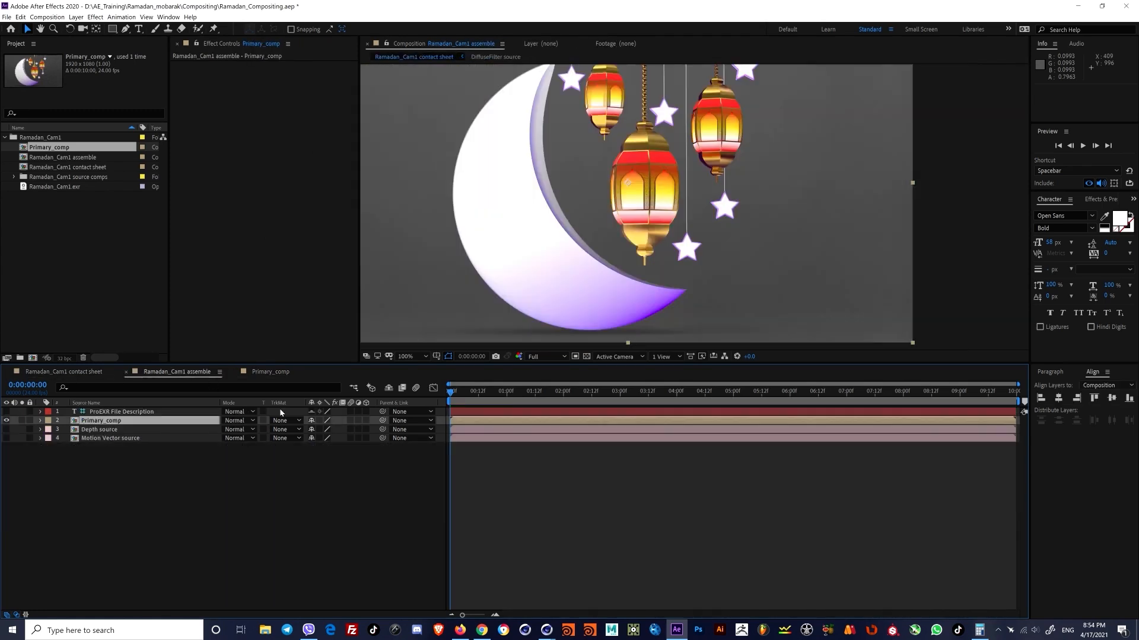
scroll(662, 226, "up", 2)
scroll(662, 226, "down", 2)
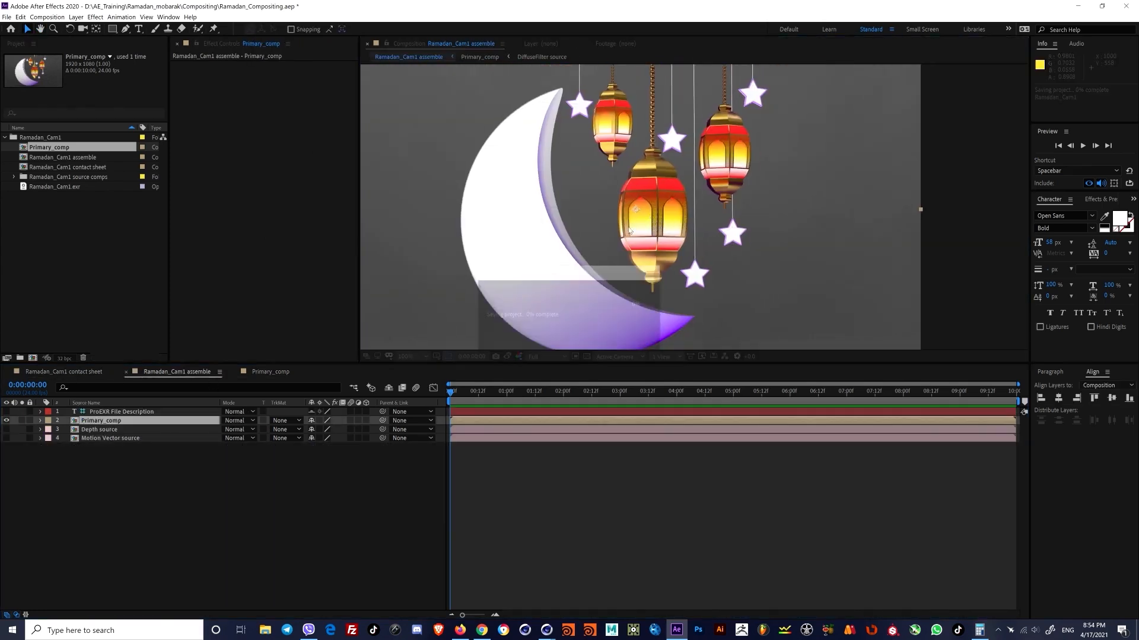
Step: Add PuzzleMatte source from the Ramadan_Cam1 source comps folder to the composition, directly above Primary_comp
left_click(98, 429)
left_click(14, 177)
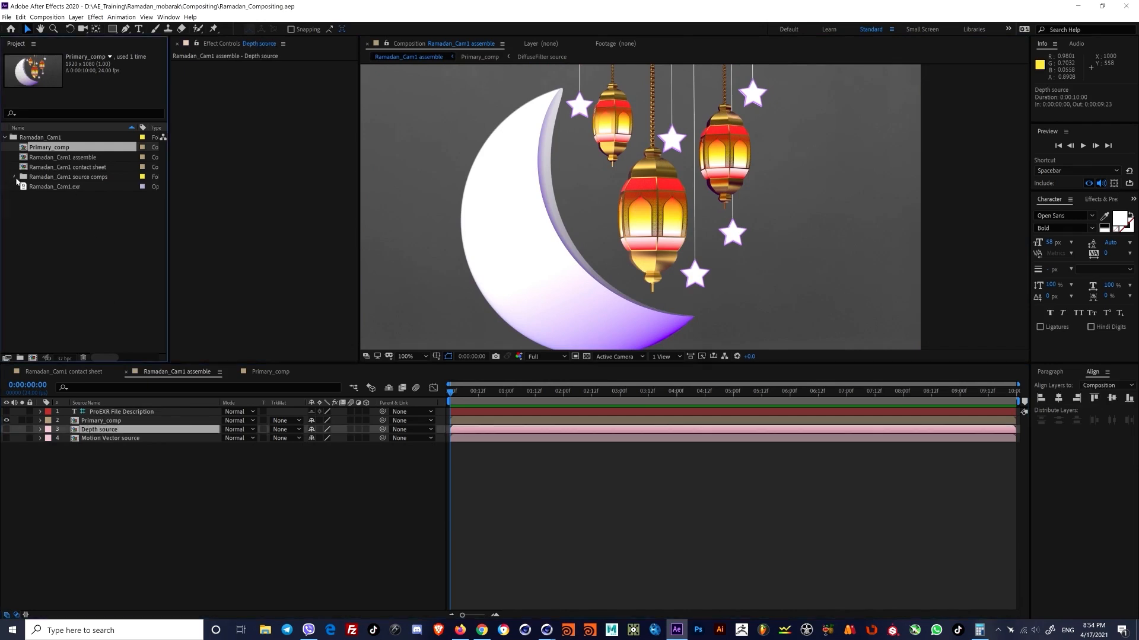
left_click(67, 256)
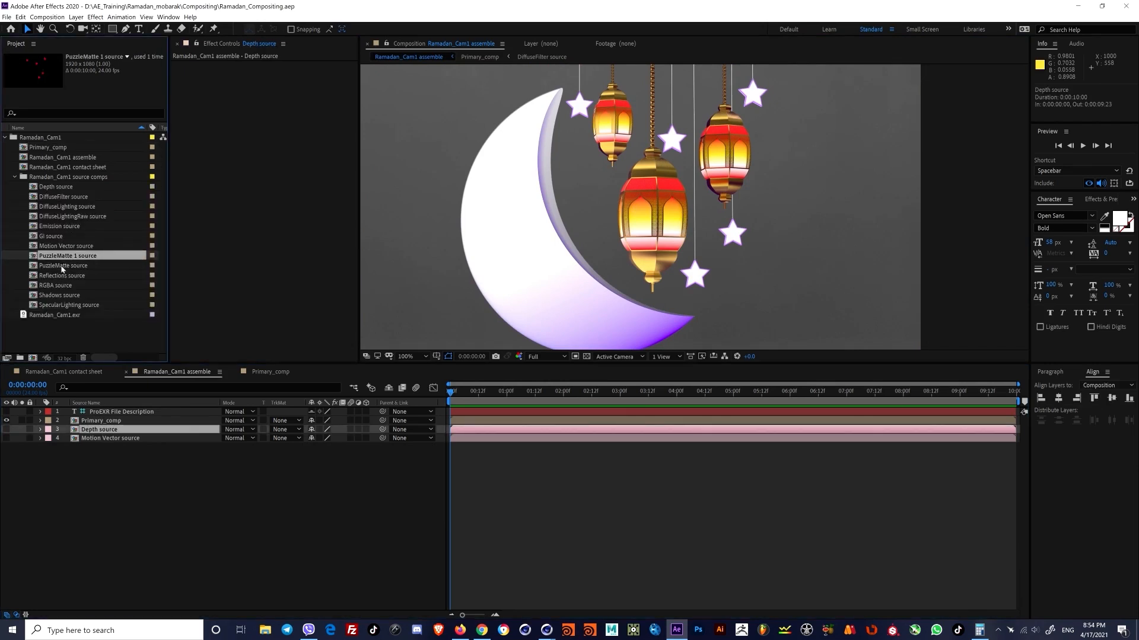
left_click_drag(62, 268, 90, 432)
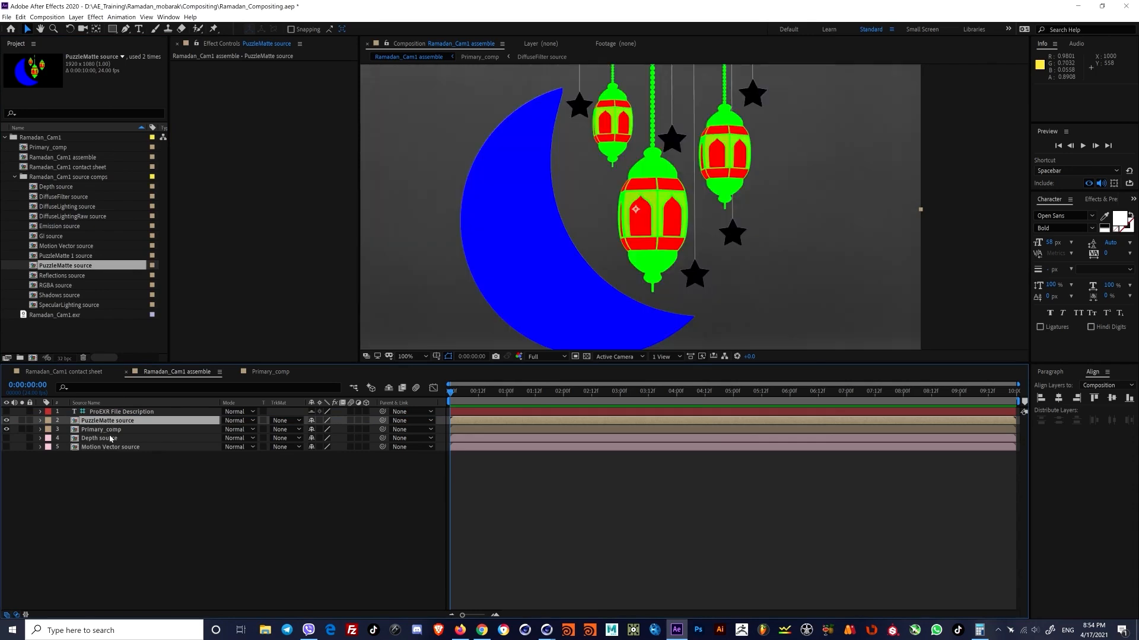
Step: Apply the Set Channels effect to PuzzleMatte source and set its red and green channels to Blue, isolating the moon
key("ctrl+space")
type("set channe")
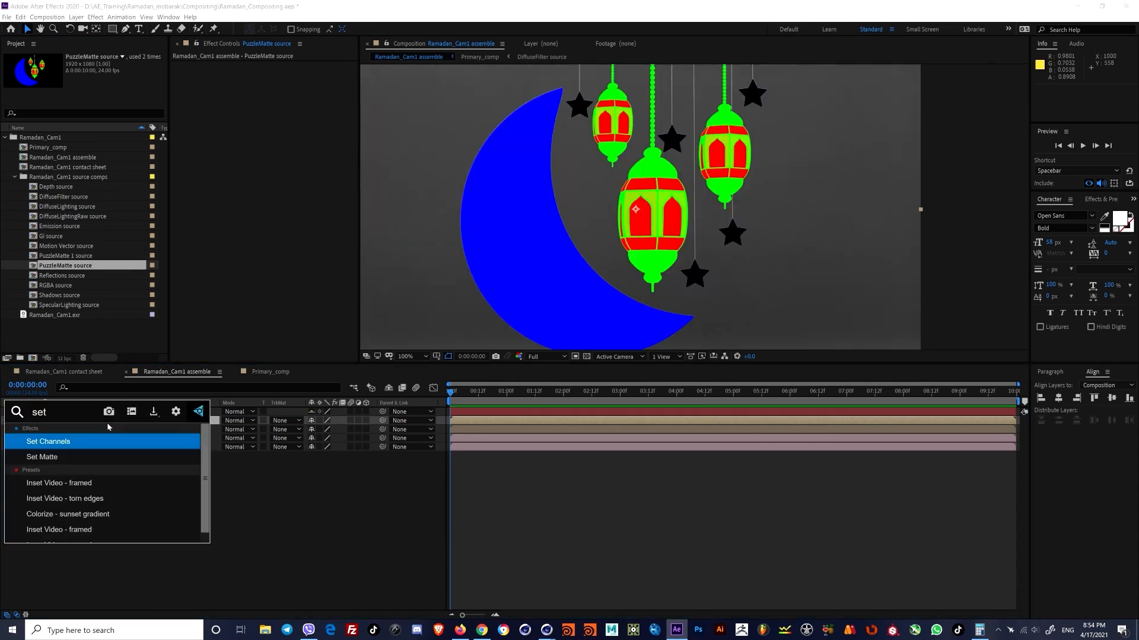
key("Return")
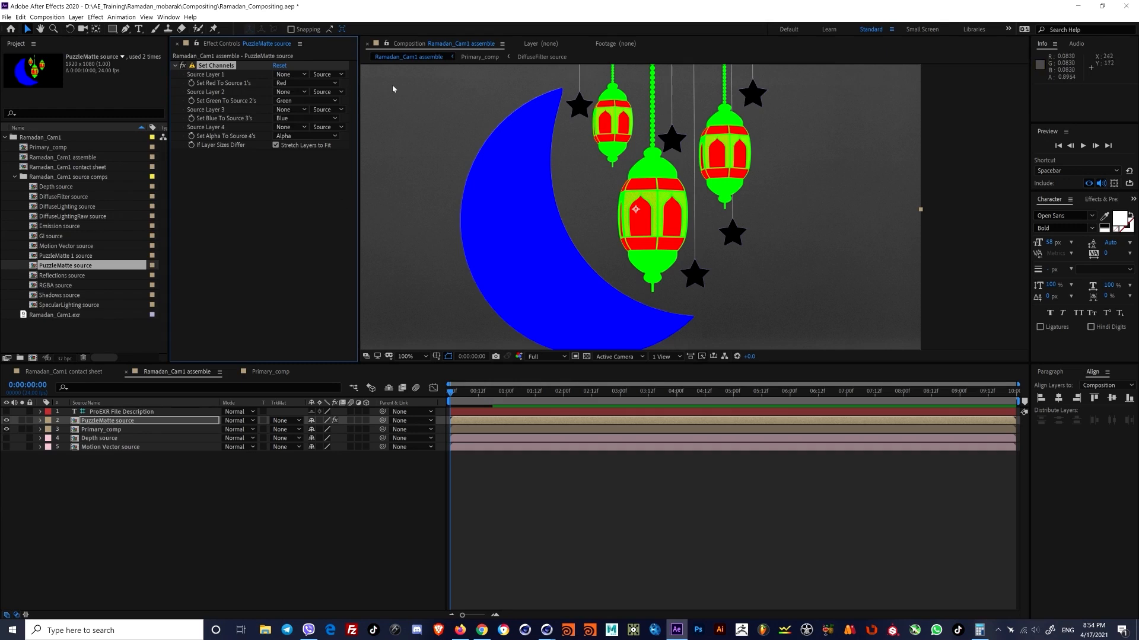
left_click(305, 83)
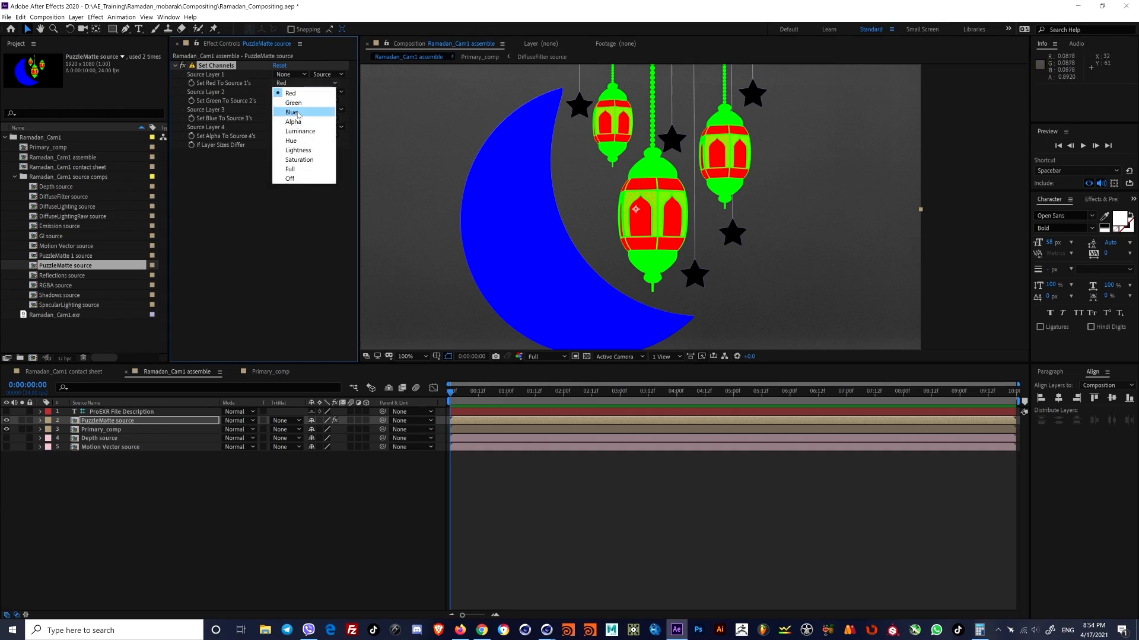
left_click(298, 113)
left_click(305, 101)
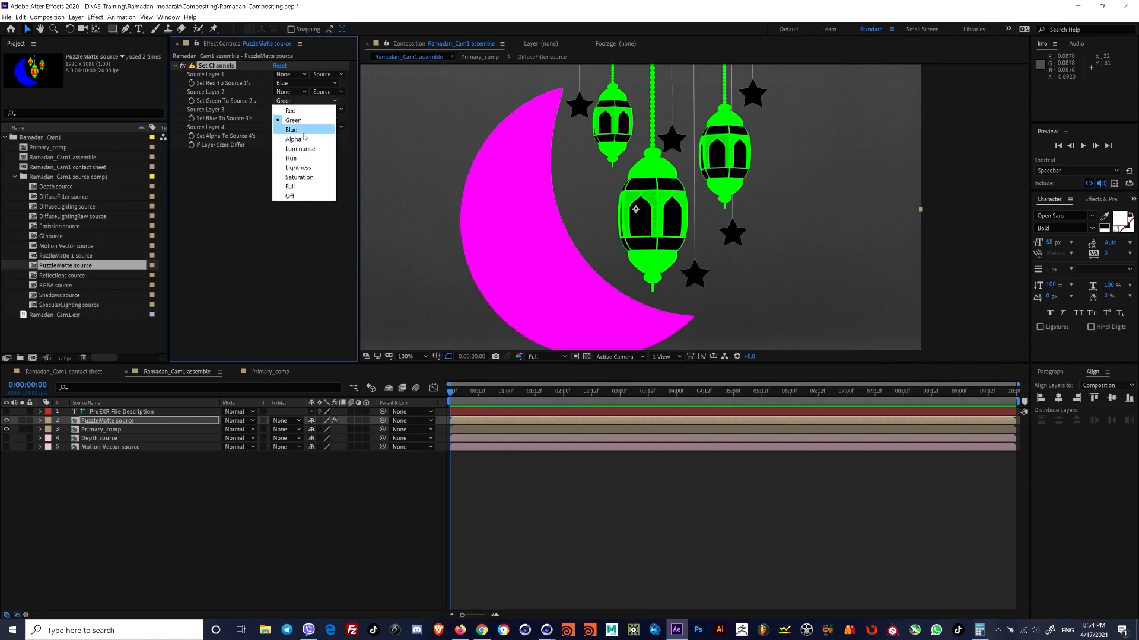
left_click(299, 130)
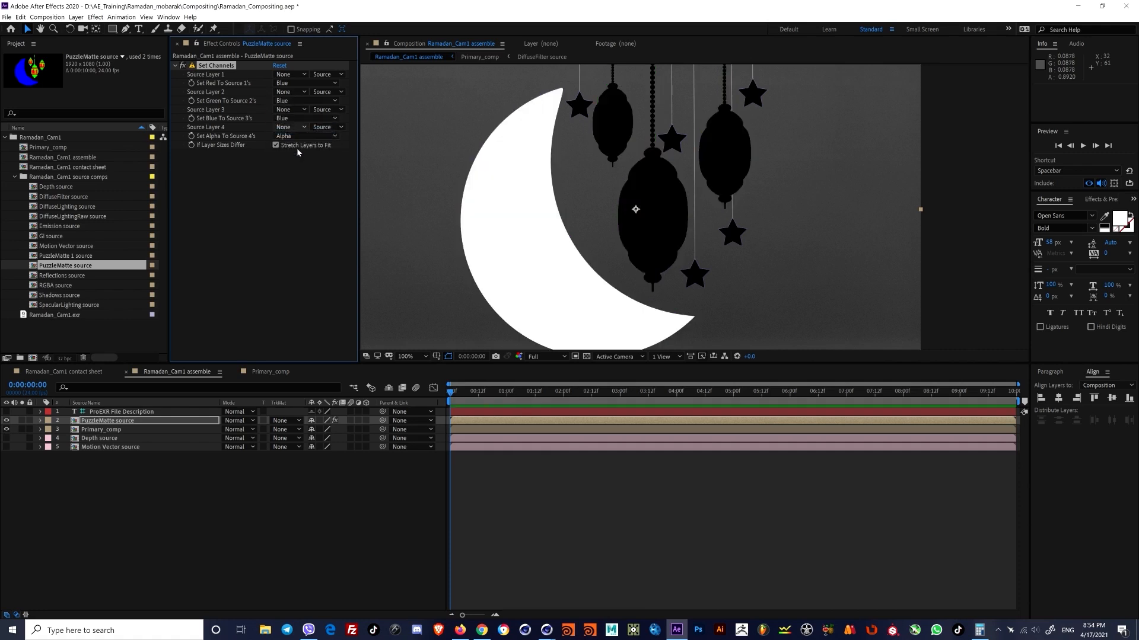
Step: Set Primary_comp's track matte to Luma, using the PuzzleMatte source layer above it
left_click(120, 419)
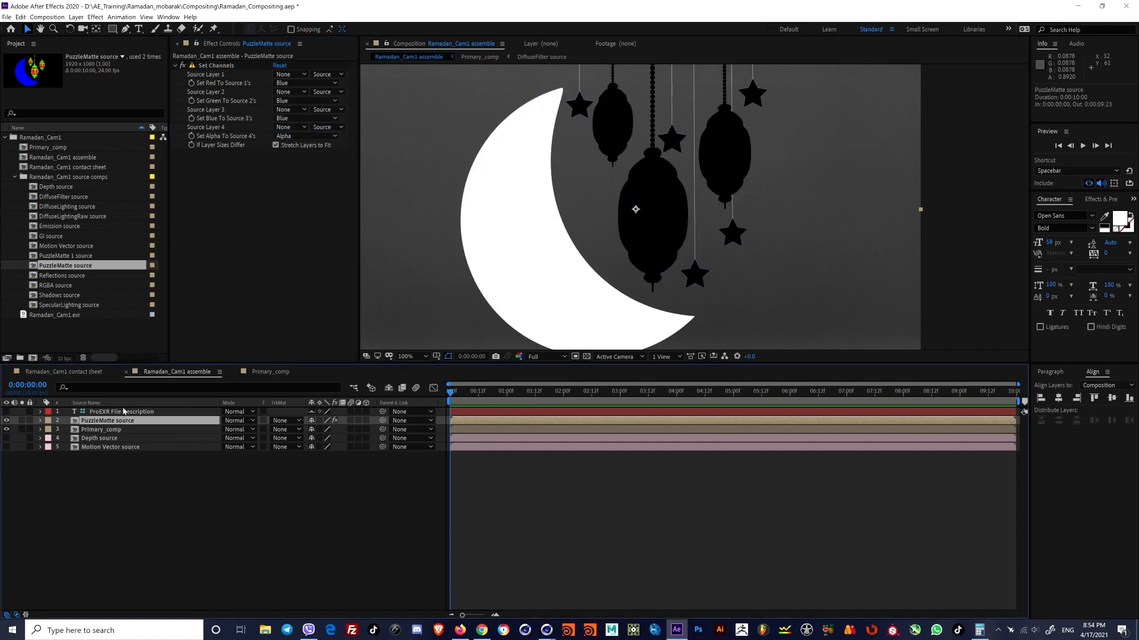
left_click(102, 429)
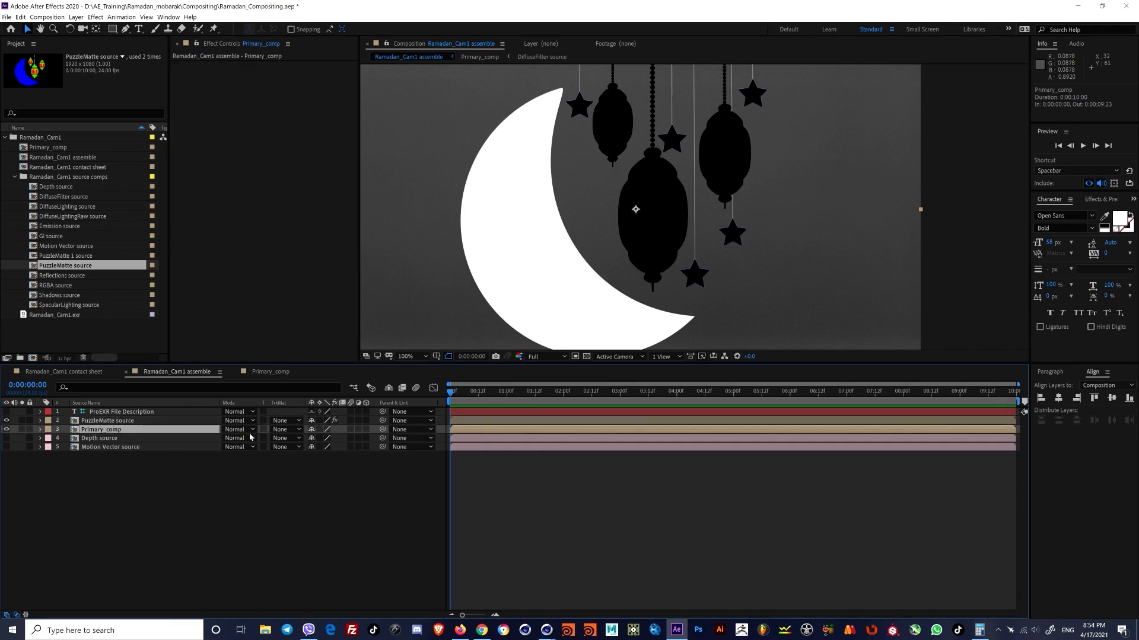
left_click(290, 430)
left_click(323, 470)
Step: Duplicate the PuzzleMatte source and Primary_comp layers together and hide the upper Primary_comp copy
left_click(128, 421)
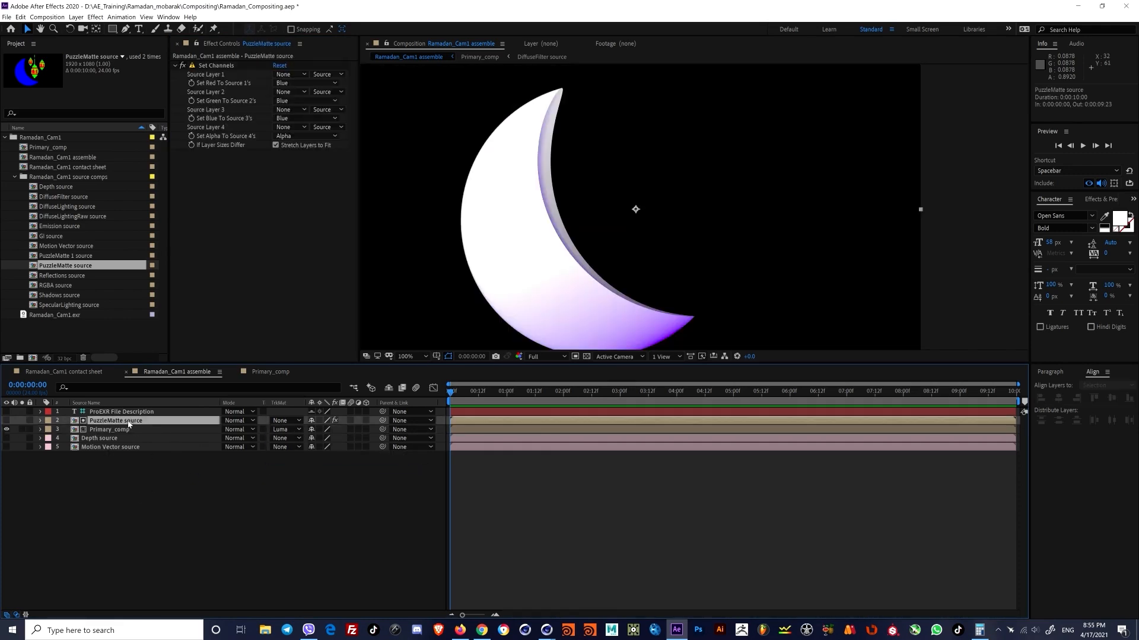
left_click(131, 430)
left_click(129, 420)
left_click(107, 429)
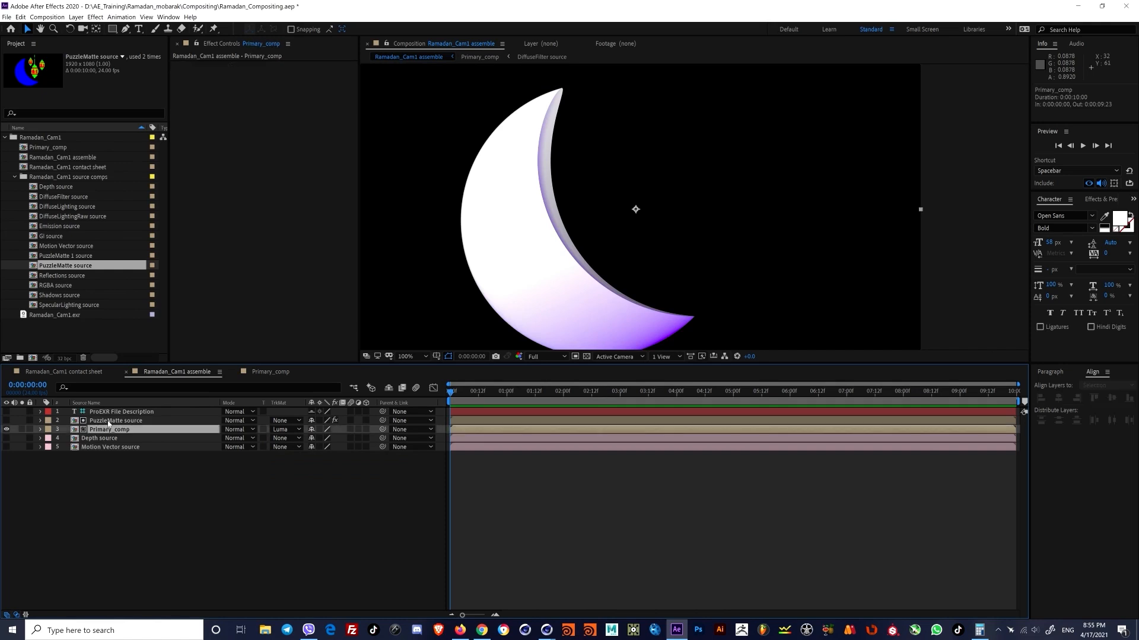
left_click(110, 420, "shift")
key("ctrl+d")
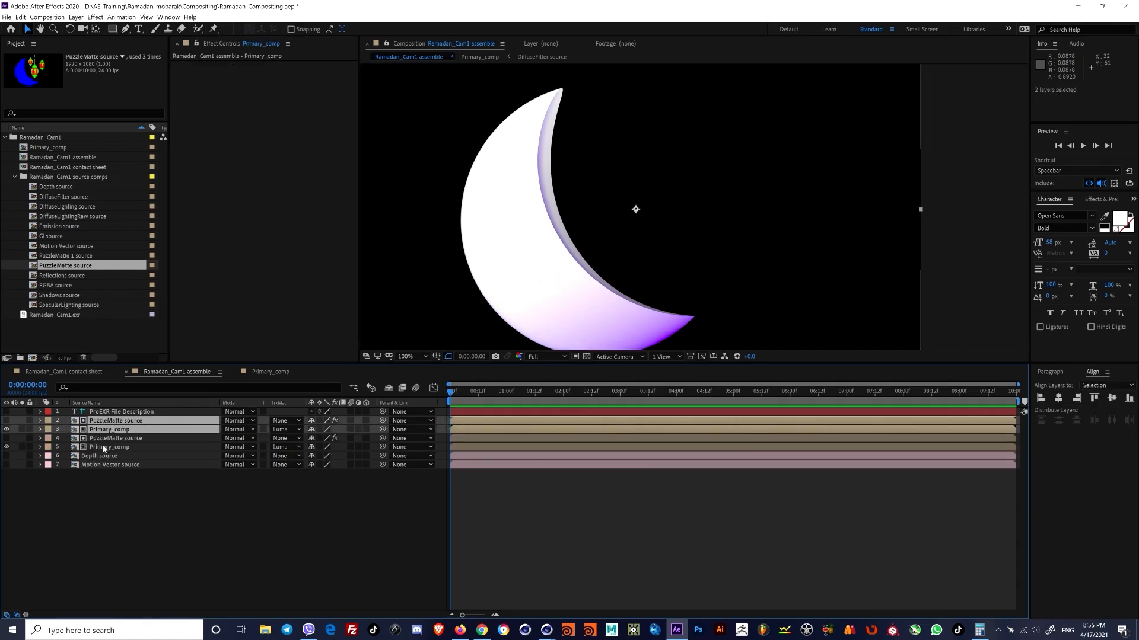
left_click(19, 446)
left_click(6, 429)
Step: Pre-compose the lower PuzzleMatte source and Primary_comp pair as Moon, moving all attributes into the new composition
left_click(92, 448)
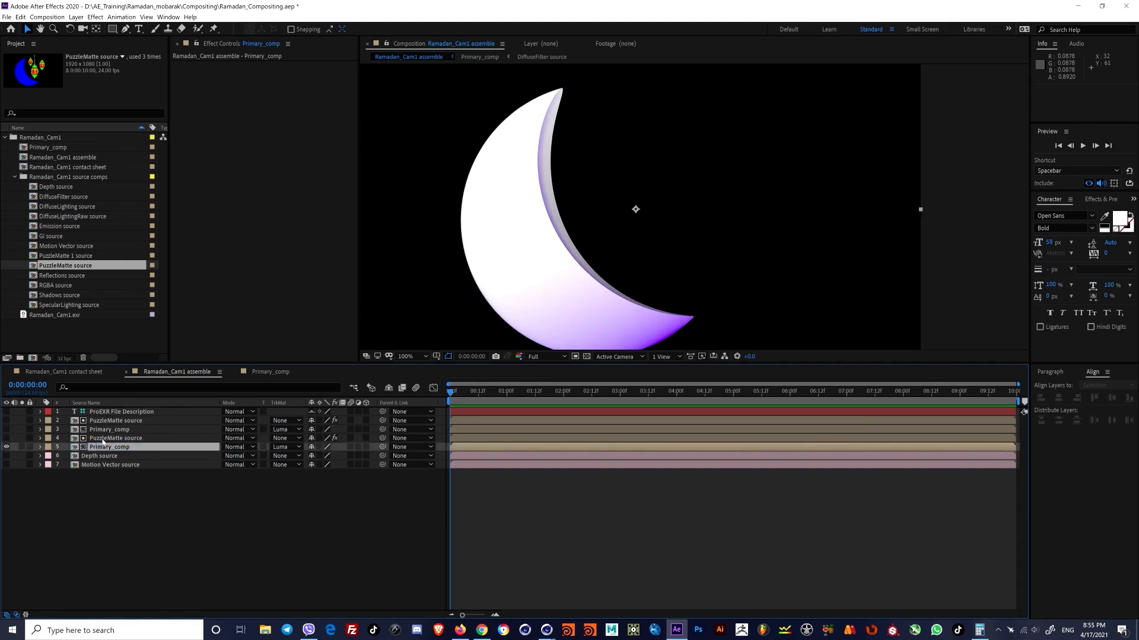
left_click(100, 439, "shift")
key("ctrl+shift+c")
type("Mo")
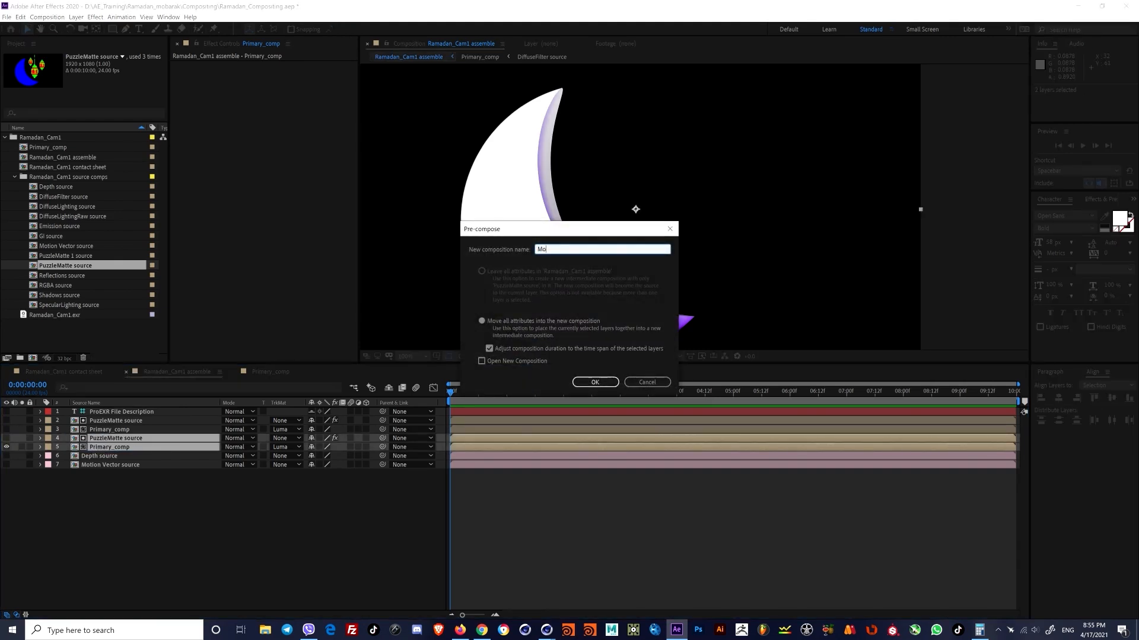
type("on")
key("Return")
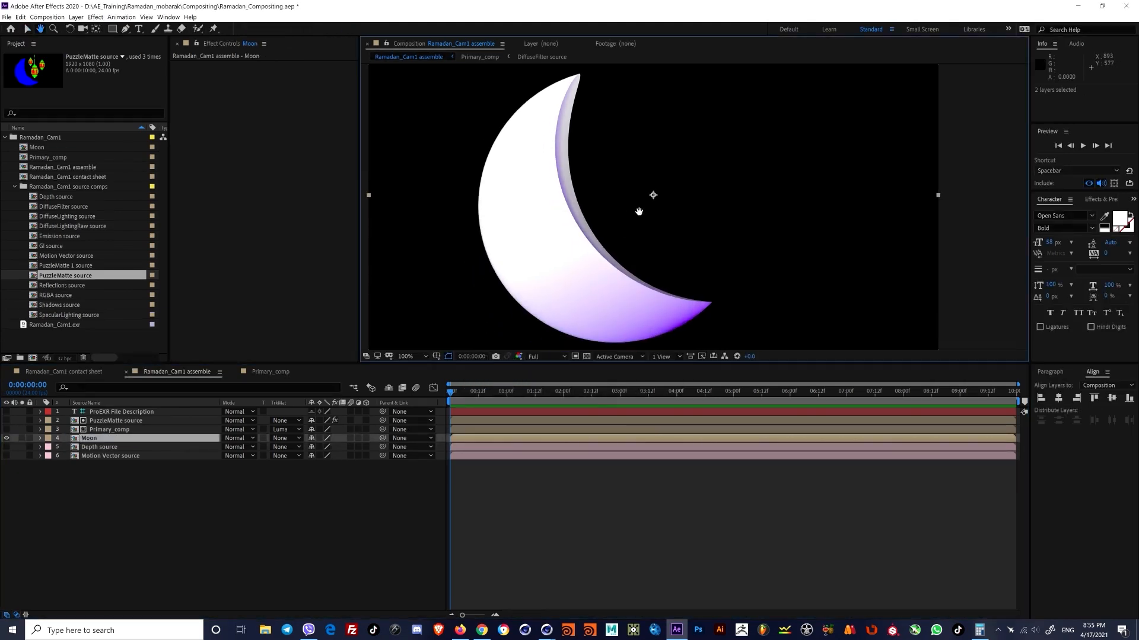
Step: Toggle the Moon layer's visibility off and on to check the isolated moon
middle_click_drag(602, 214, 612, 211)
left_click(6, 438)
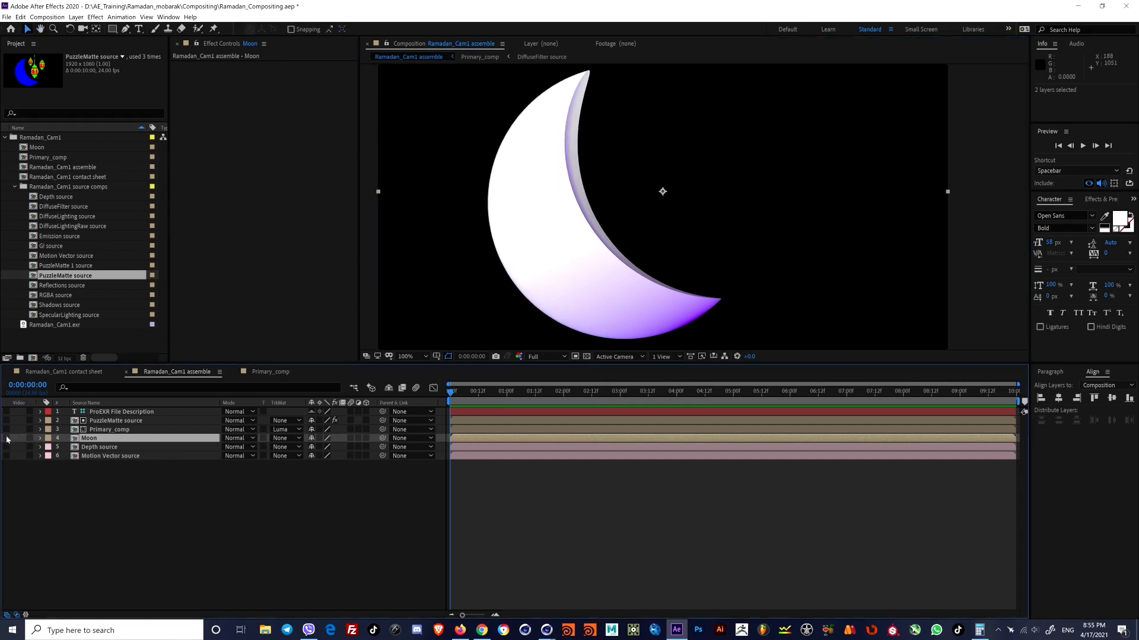
left_click(6, 439)
left_click(6, 438)
left_click(6, 438)
Step: Make the Primary_comp layer beneath the PuzzleMatte source visible again
left_click(95, 483)
left_click(99, 430)
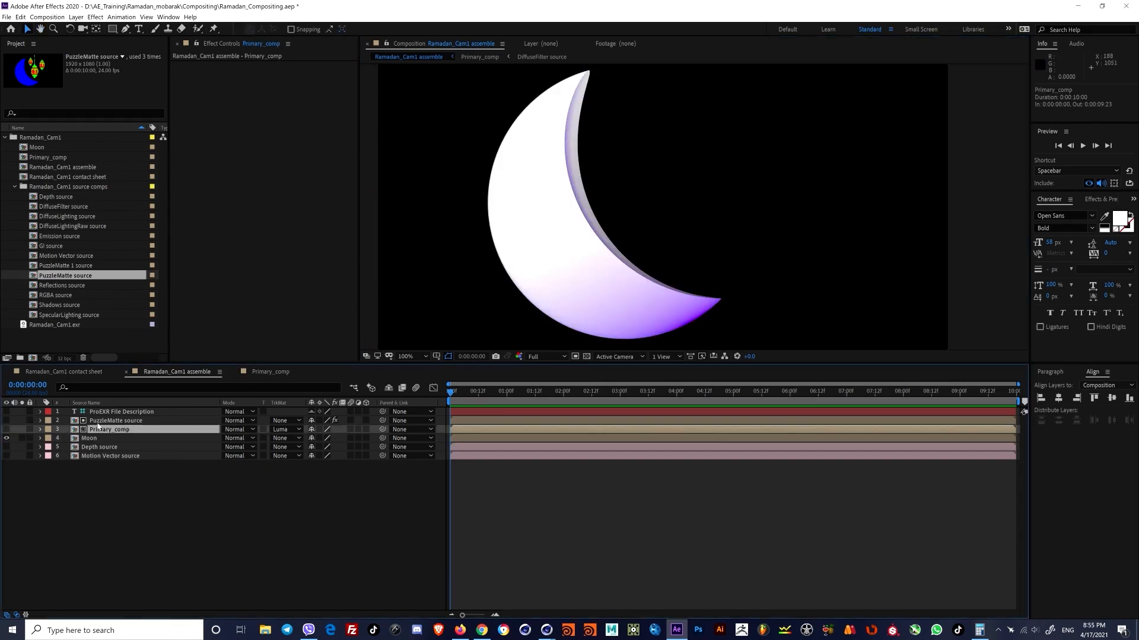
left_click(98, 422, "shift")
left_click(27, 462)
left_click(6, 430)
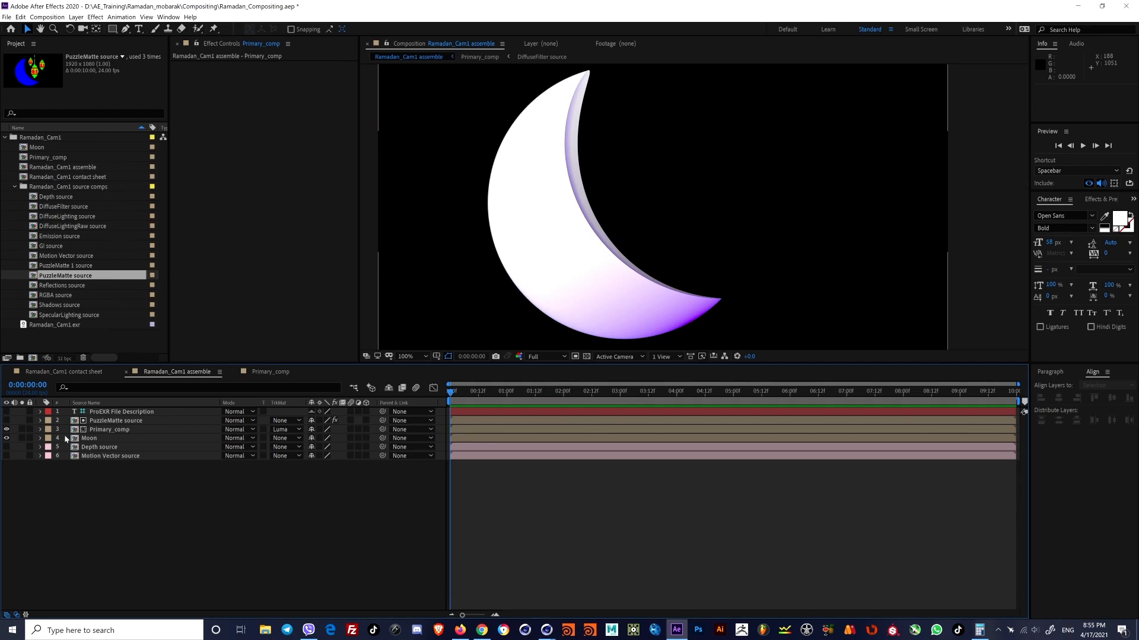
Step: Turn off the Set Channels effect on the PuzzleMatte source layer and remove Primary_comp's track matte
left_click(102, 421)
left_click(183, 65)
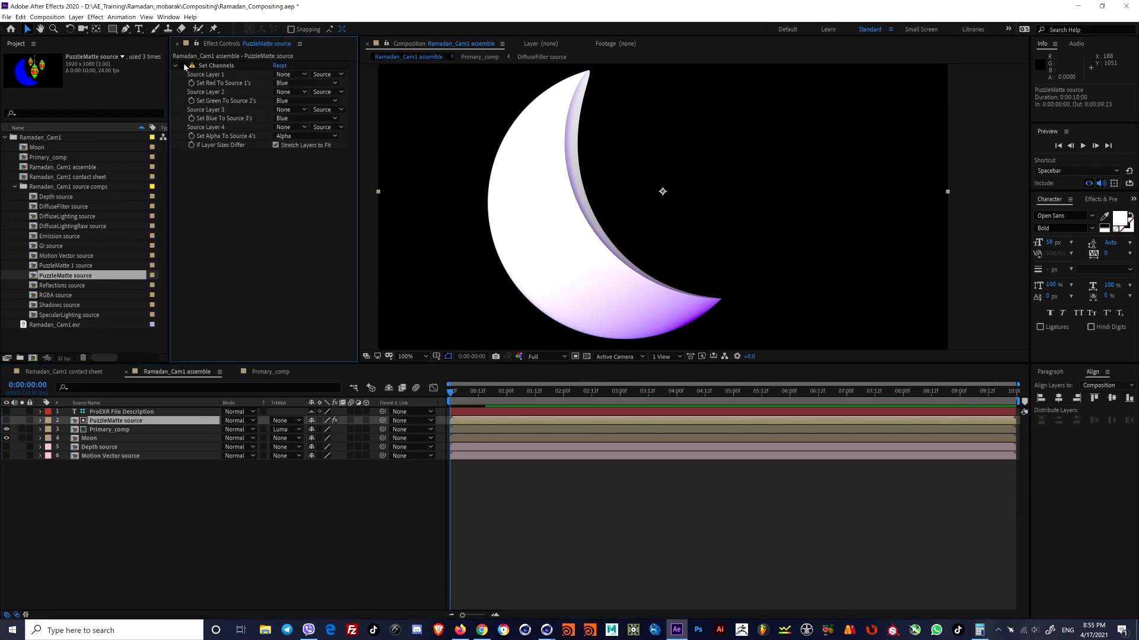
left_click(285, 429)
left_click(291, 437)
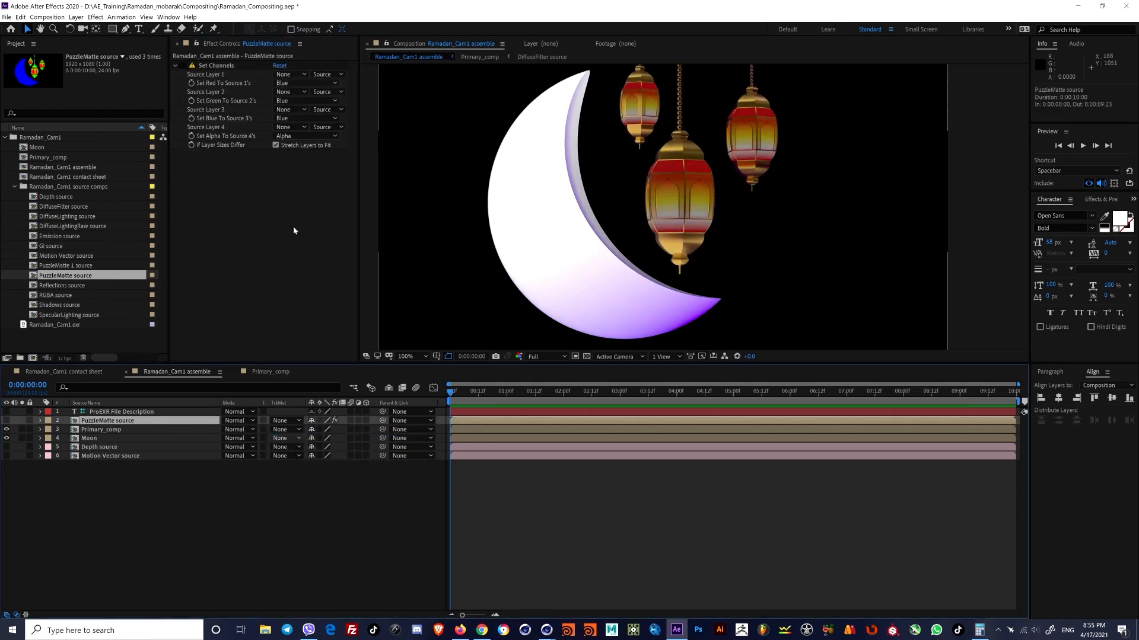
Step: Show the PuzzleMatte source layer and delete the ProEXR File Description text layer
left_click(6, 421)
left_click(122, 414)
key("Delete")
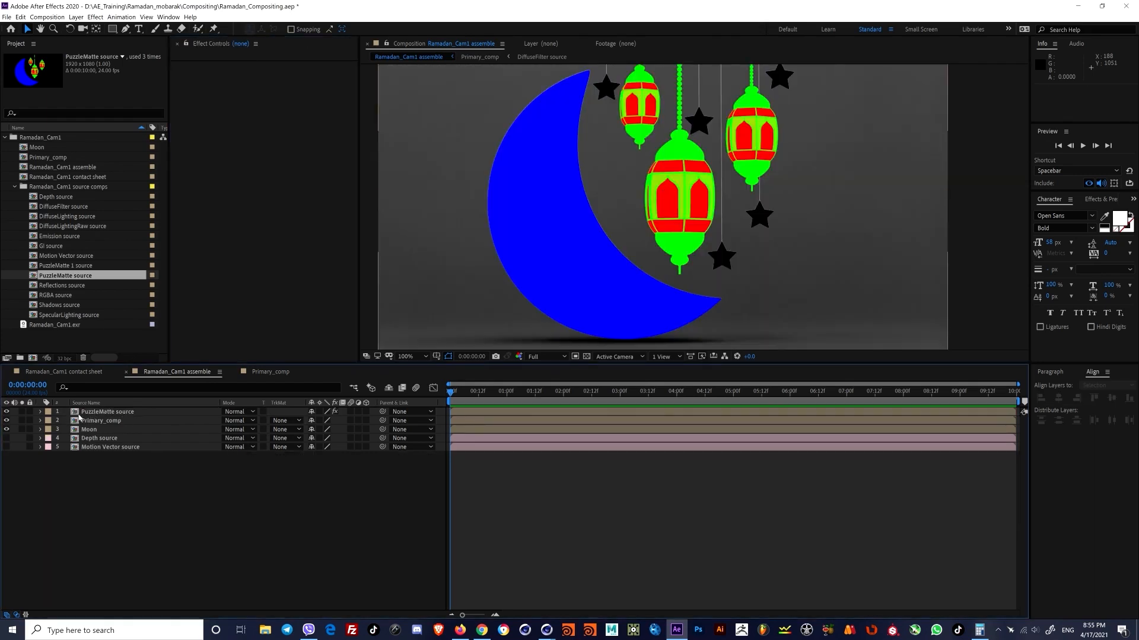
Step: In the PuzzleMatte source layer's Set Channels effect, set the red, green and blue channels to Green and re-enable the effect
left_click(95, 414)
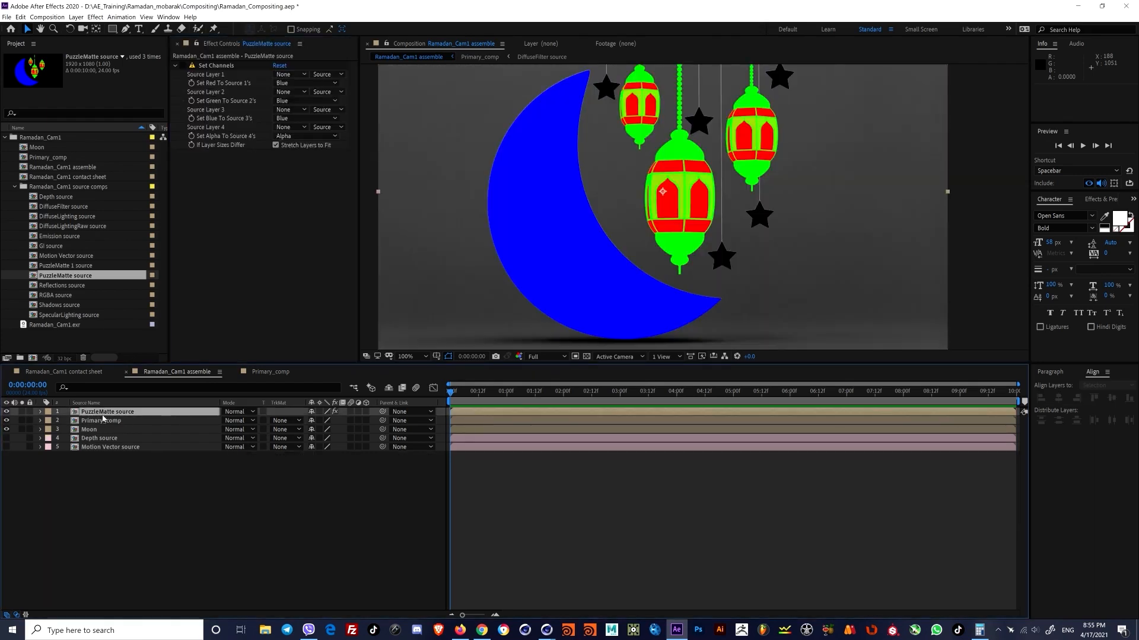
left_click(303, 84)
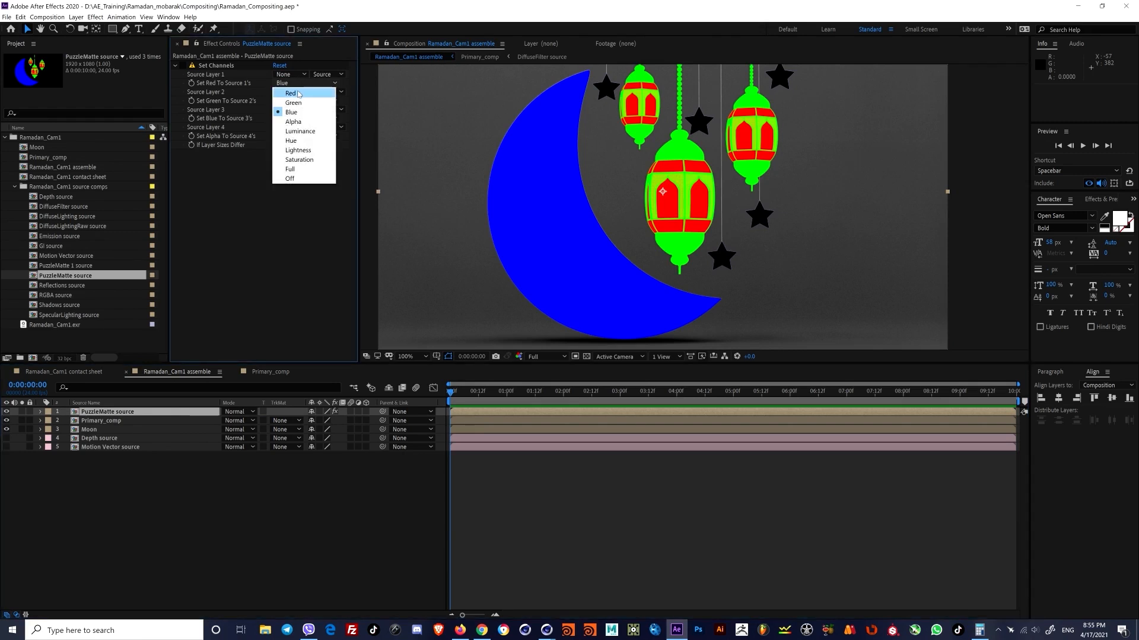
left_click(224, 292)
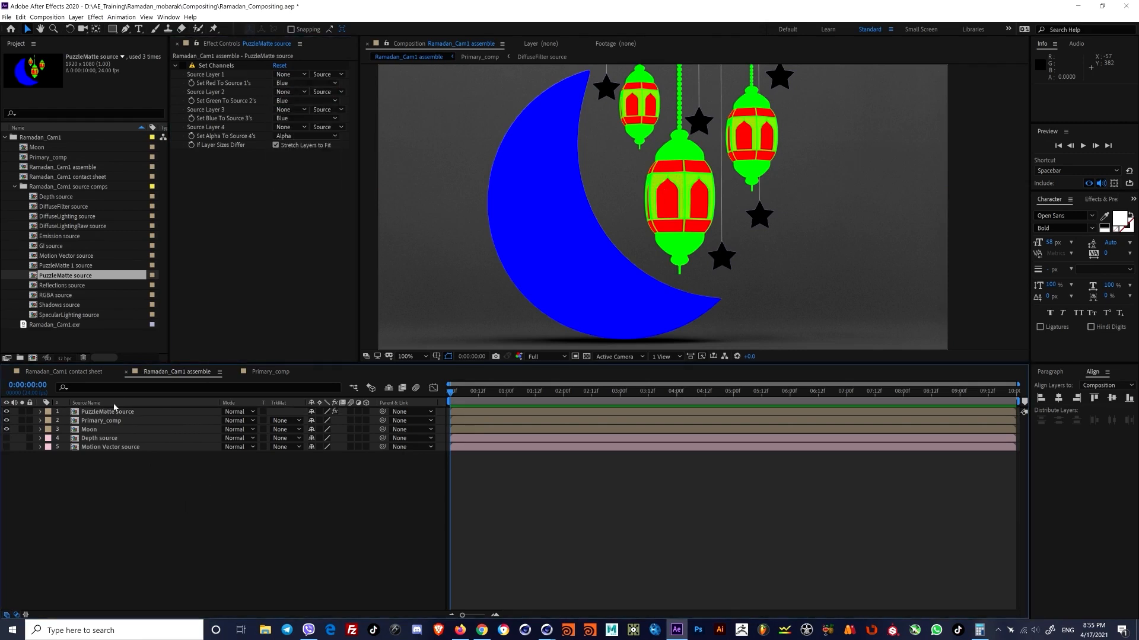
left_click(302, 83)
left_click(293, 103)
left_click(303, 100)
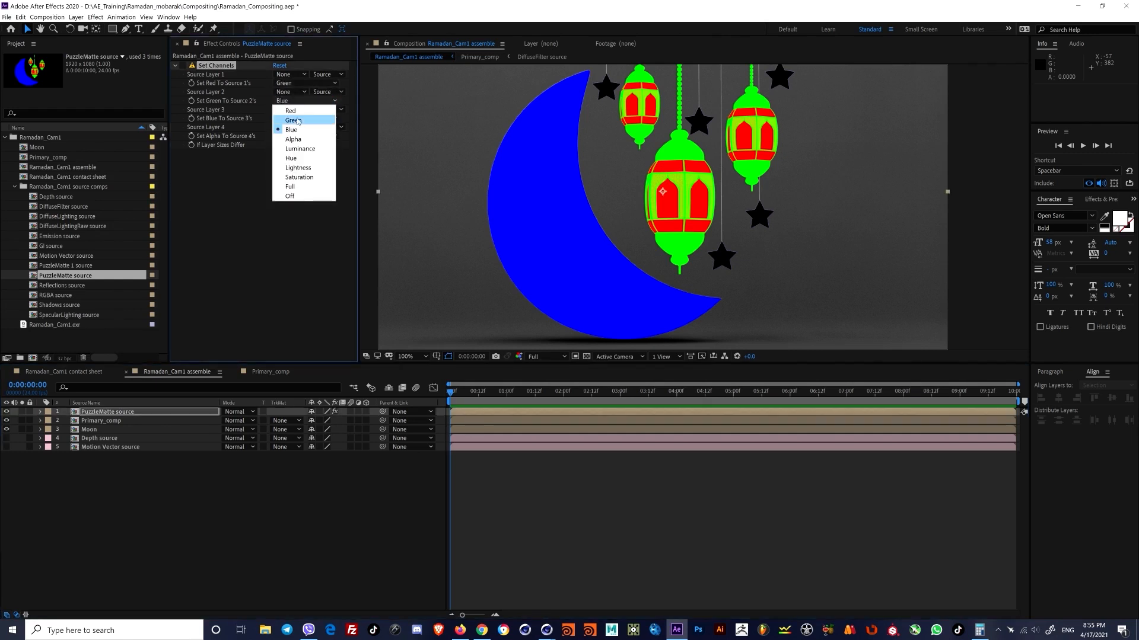
left_click(293, 120)
left_click(303, 118)
left_click(293, 137)
Step: Set Primary_comp's track matte to Luma so the green puzzle matte isolates the lantern frames
left_click(93, 413)
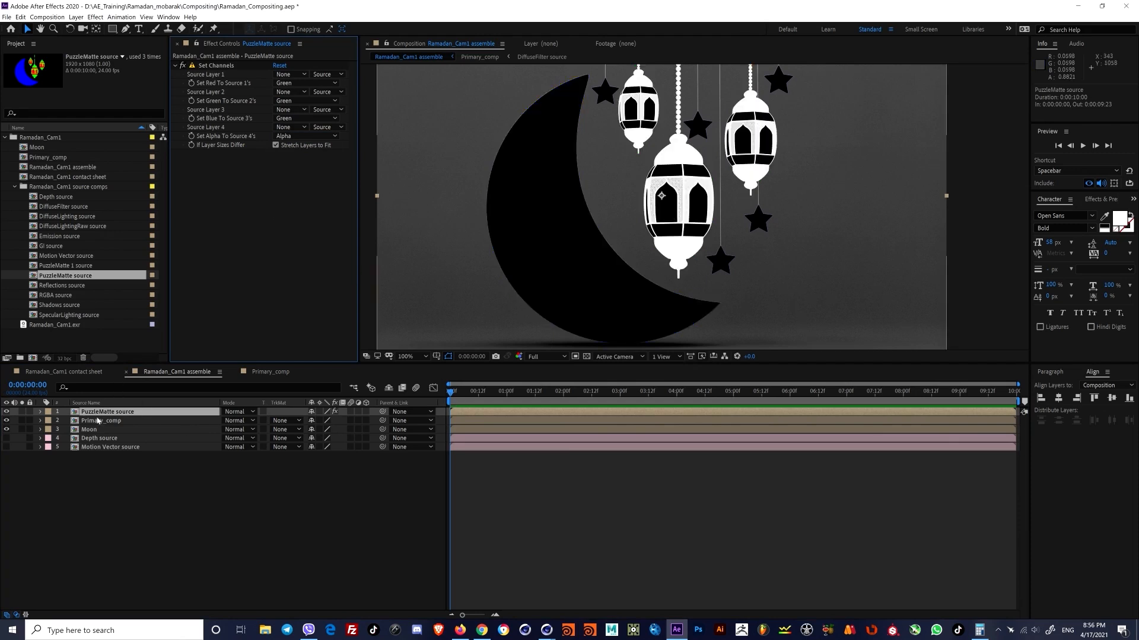
left_click(131, 422)
left_click(286, 420)
left_click(314, 461)
left_click(115, 412, "ctrl")
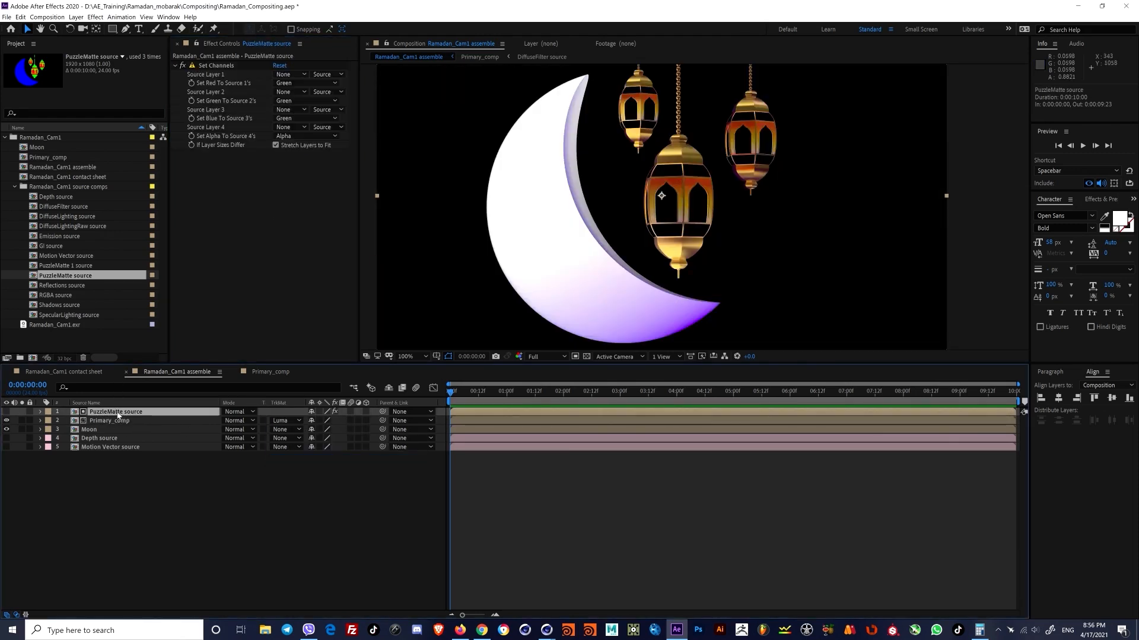
key("ctrl+shift+c")
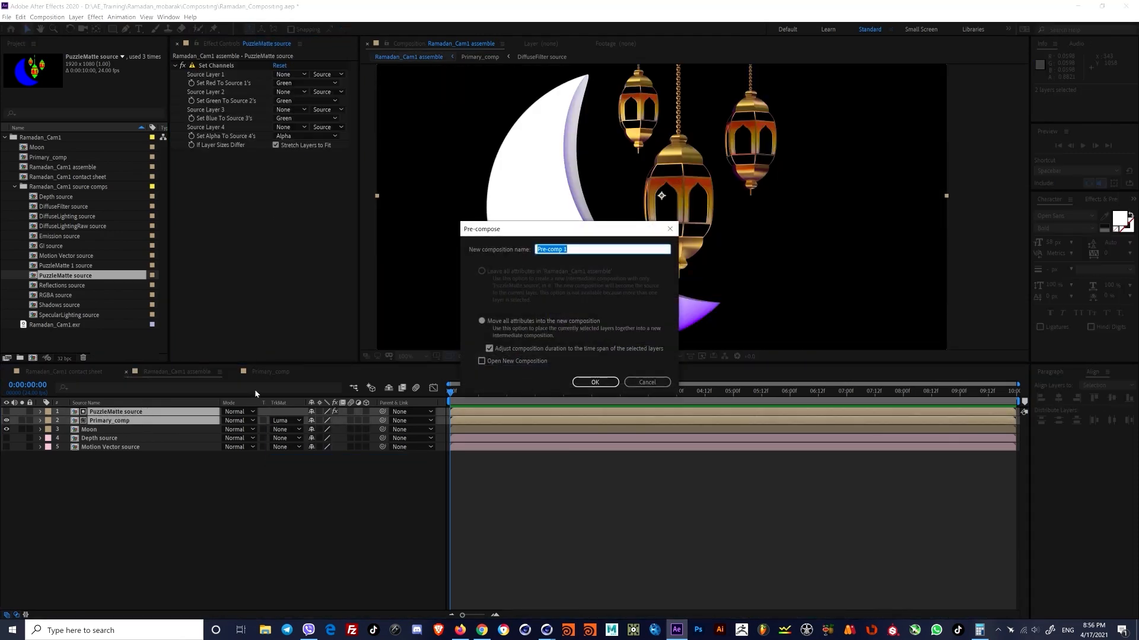
type("Lantern")
key("Escape")
left_click(108, 423)
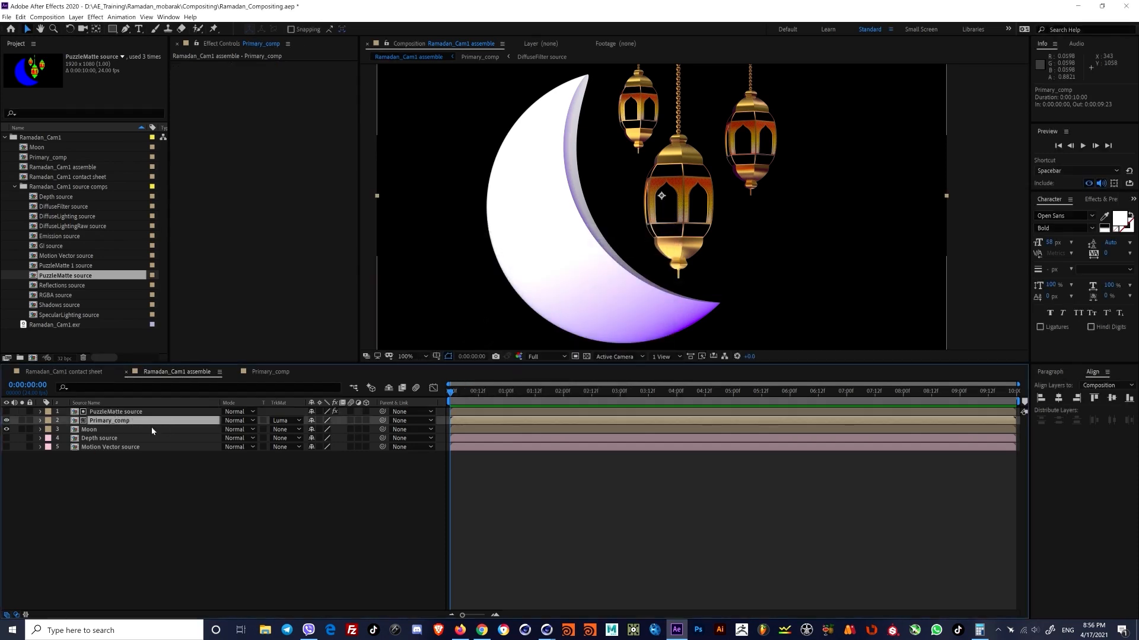
Step: Duplicate the PuzzleMatte source and Primary_comp layers, and pre-compose the lower pair as Lantern_Metal
left_click(109, 413, "ctrl")
key("ctrl+d")
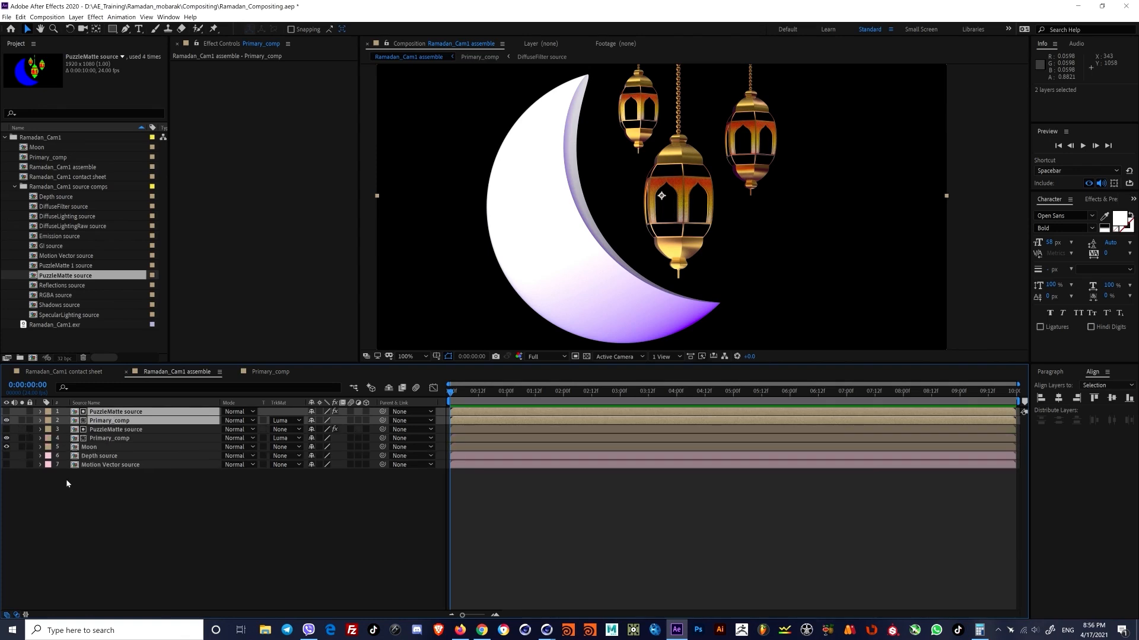
left_click(66, 483)
left_click(110, 438)
left_click(116, 429, "ctrl")
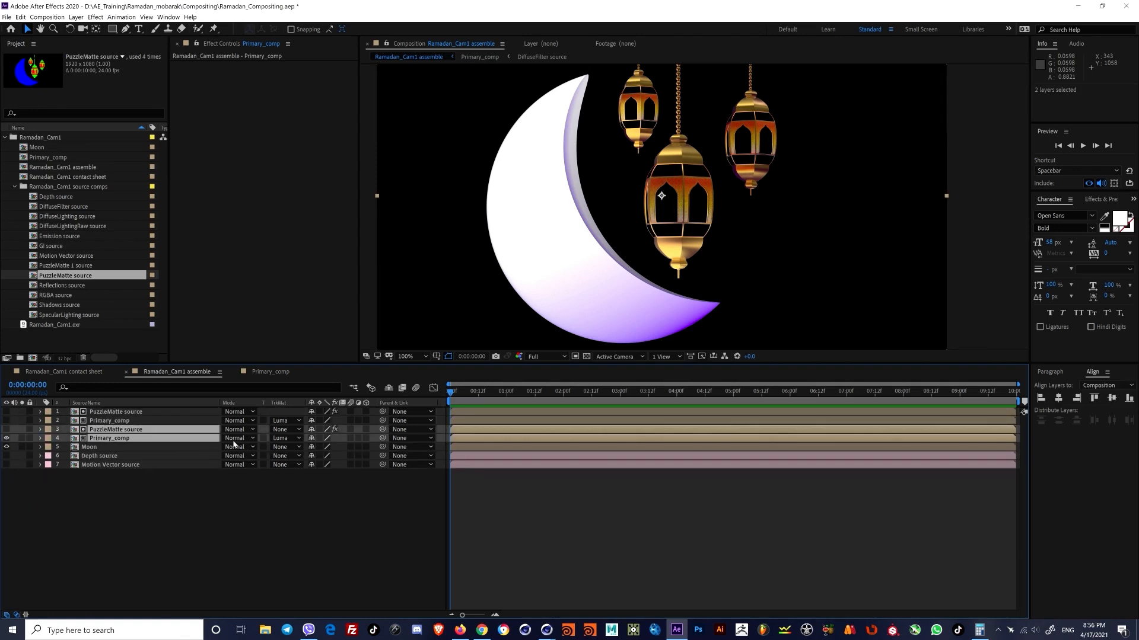
key("ctrl+shift+c")
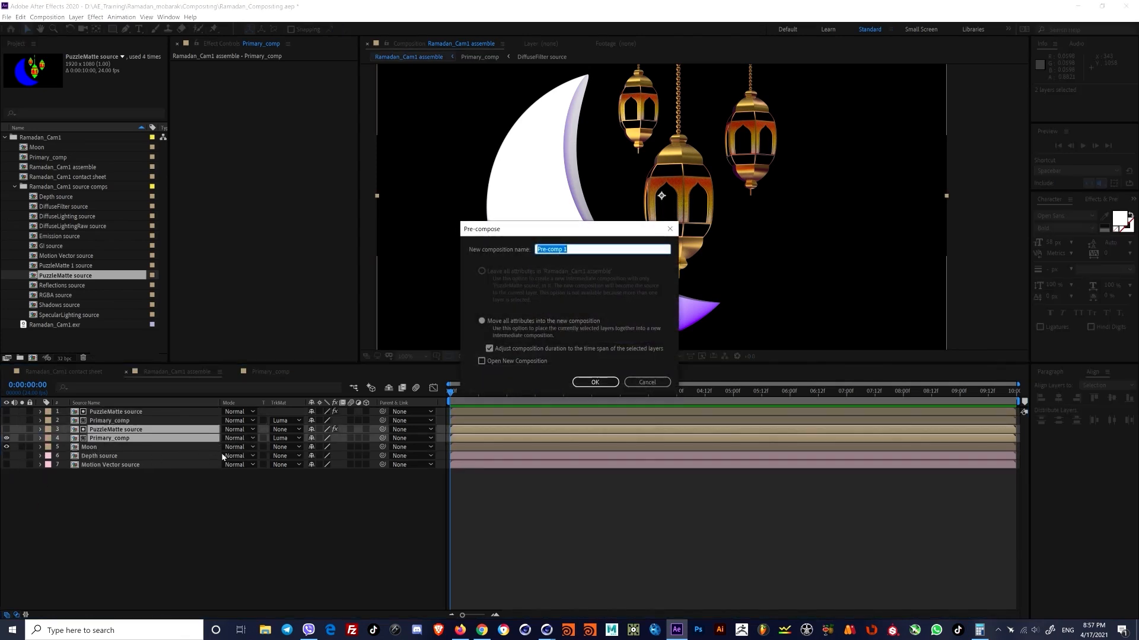
type("Lantern_Metal")
key("Return")
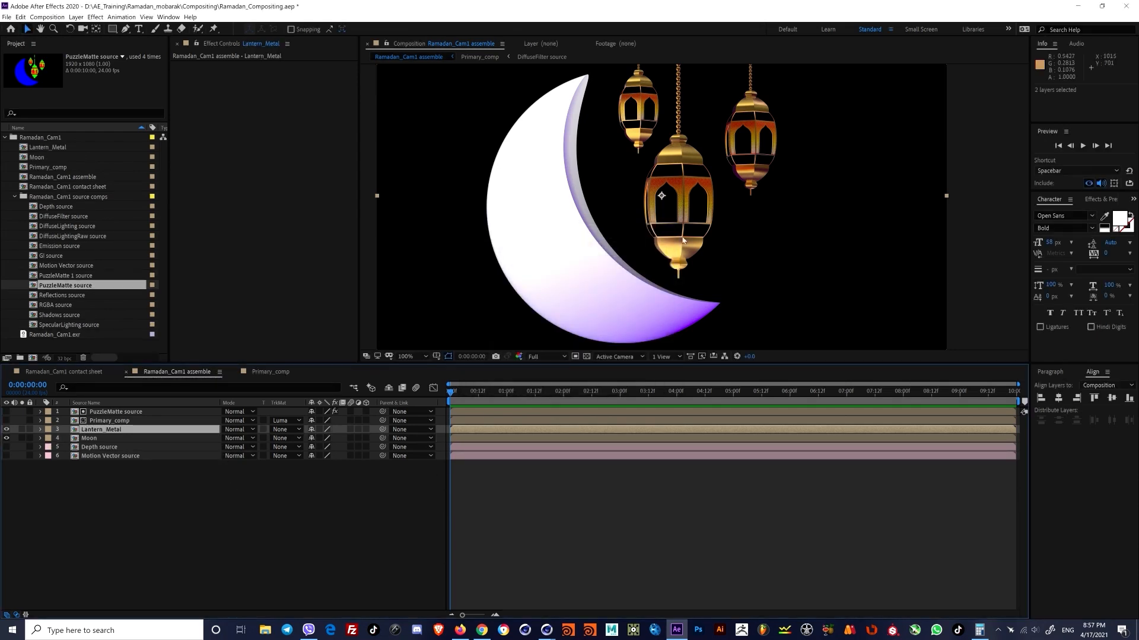
Step: Inspect the edges of the lantern metal up close and save the project
left_click_drag(694, 204, 685, 204)
scroll(685, 204, "up", 2)
scroll(638, 173, "up", 2)
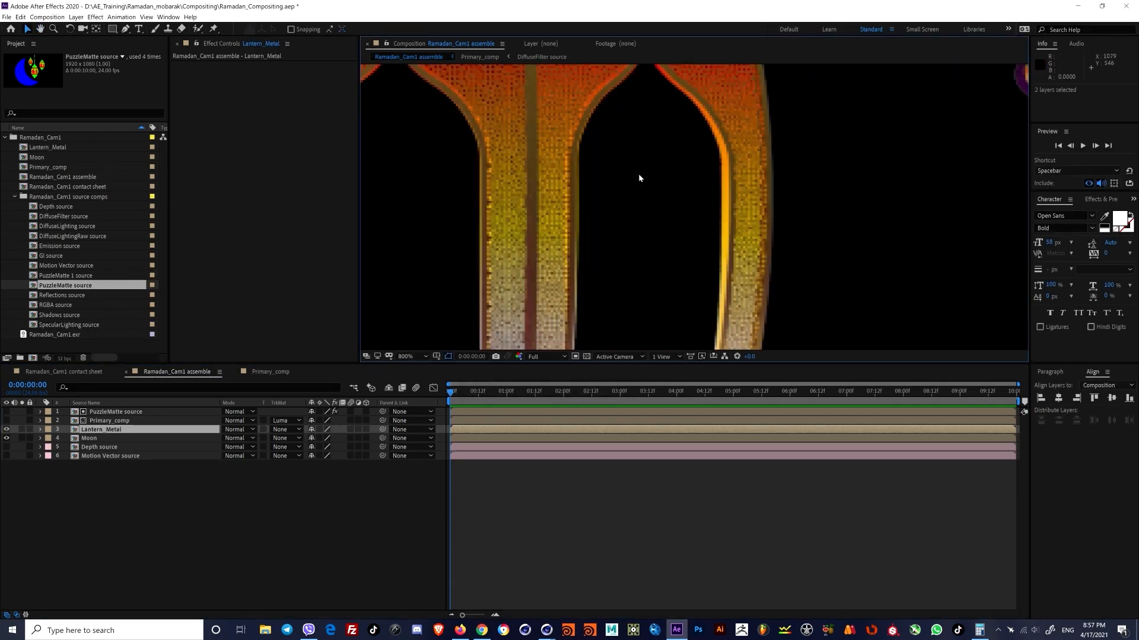
scroll(638, 173, "down", 2)
key("ctrl+s")
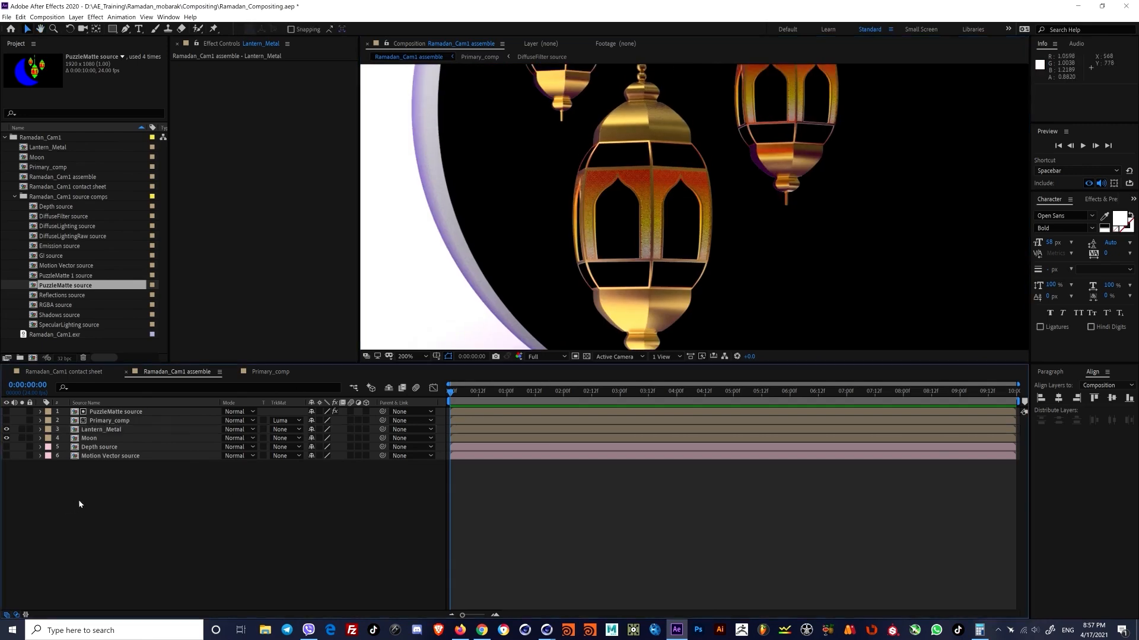
Step: Make the remaining Primary_comp and PuzzleMatte source layers visible and remove the track matte from Primary_comp
left_click(98, 431)
left_click(109, 421)
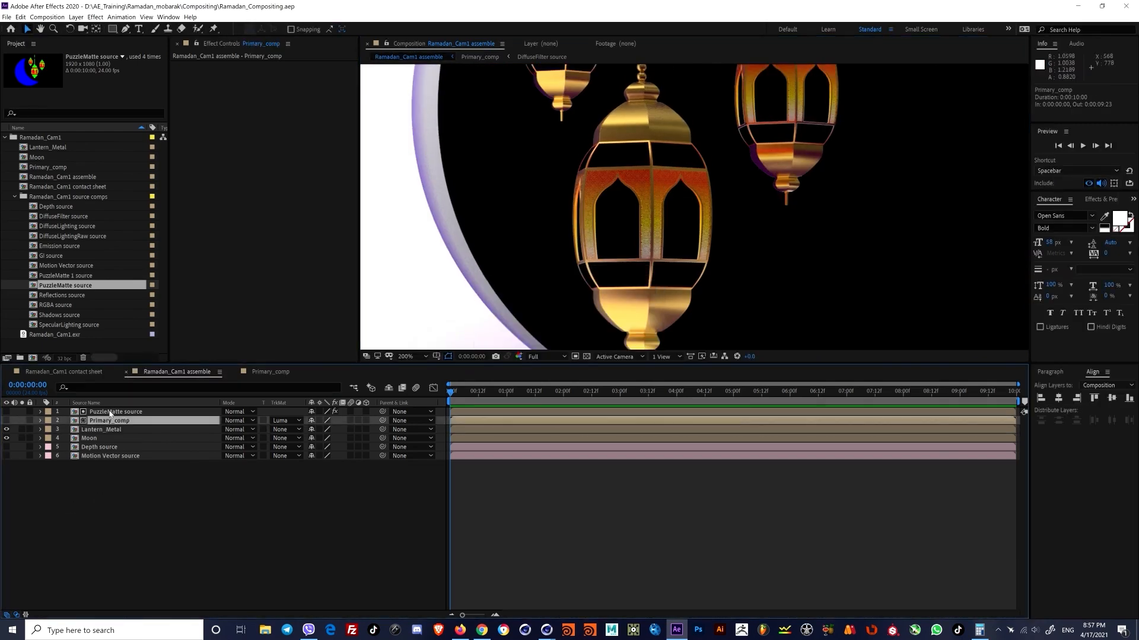
left_click(6, 420)
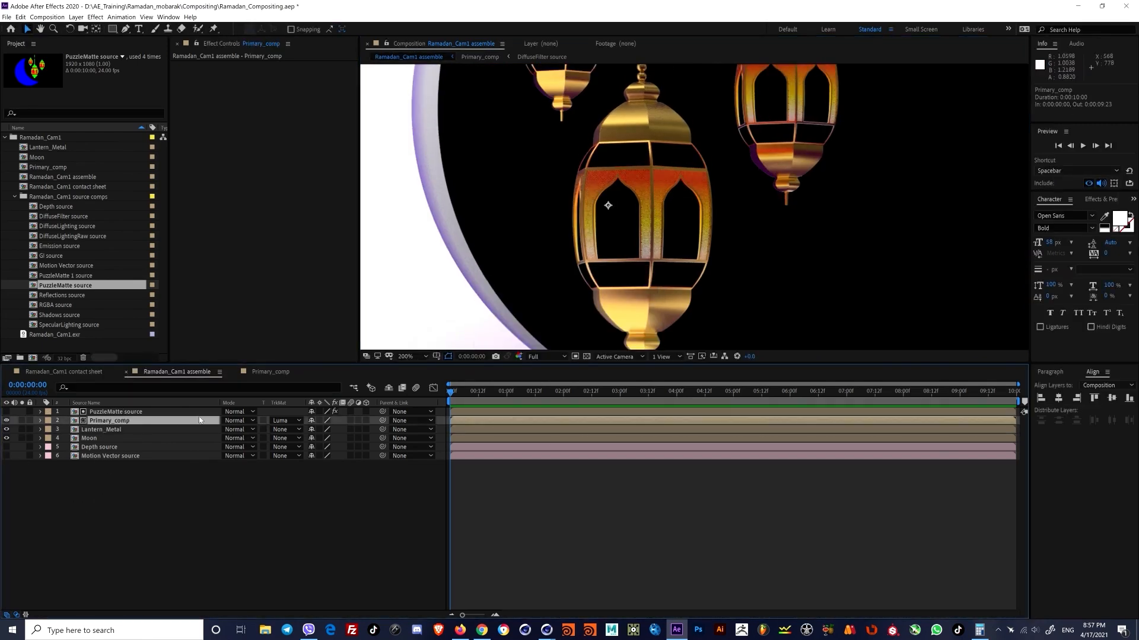
left_click(6, 411)
left_click(115, 411)
left_click(284, 420)
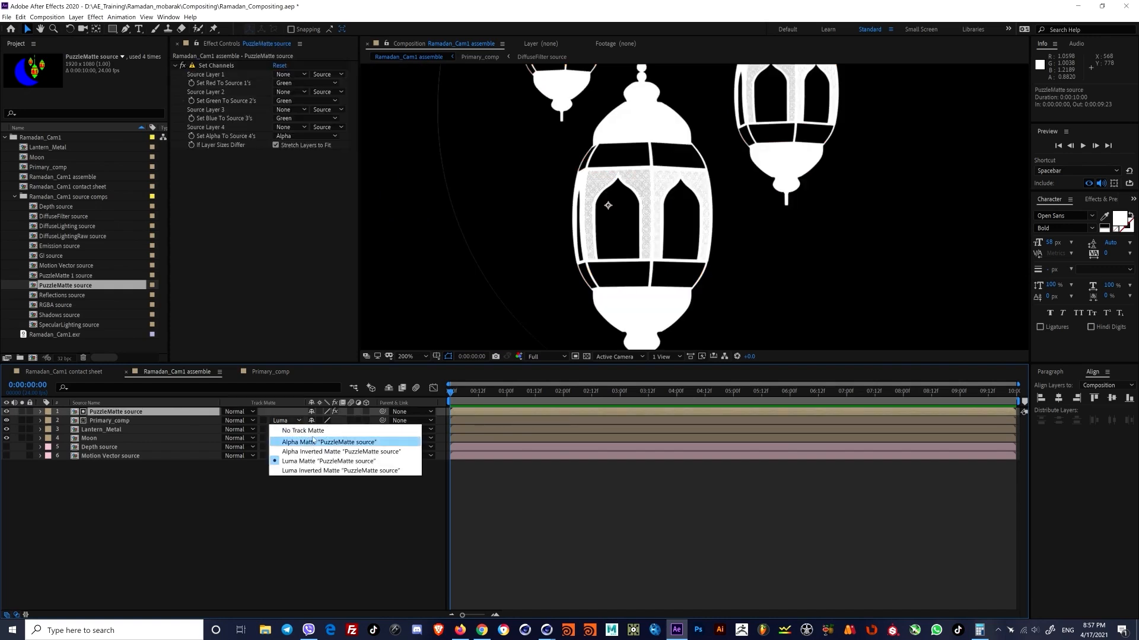
left_click(294, 425)
Step: Set the red, green and blue sources of the PuzzleMatte source layer's Set Channels effect to Red
left_click(183, 66)
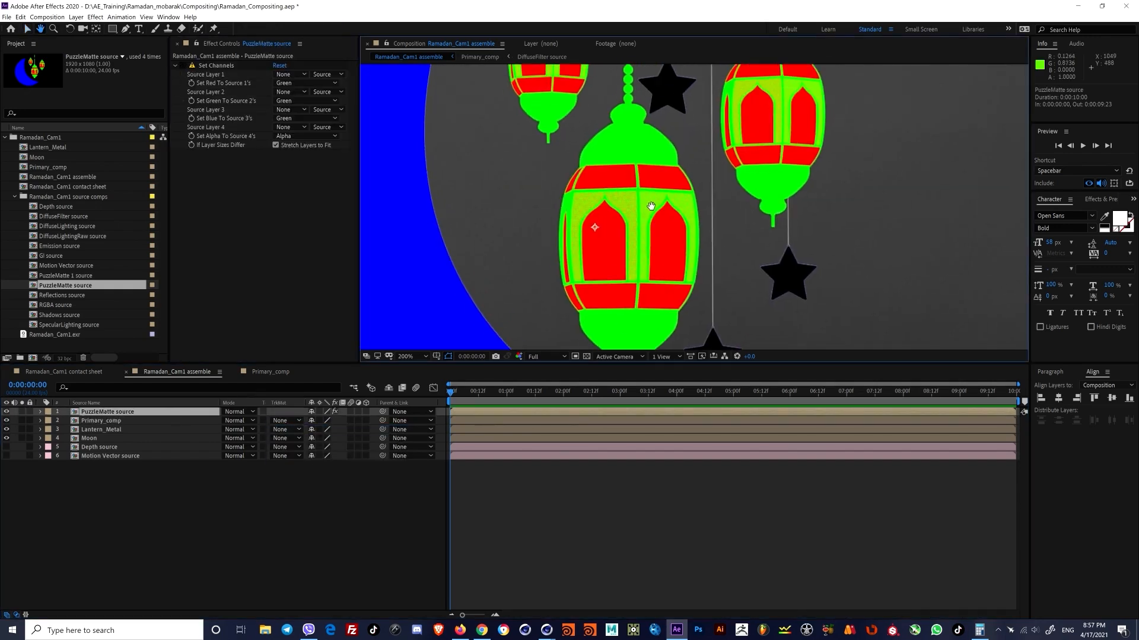
left_click(304, 83)
left_click(290, 88)
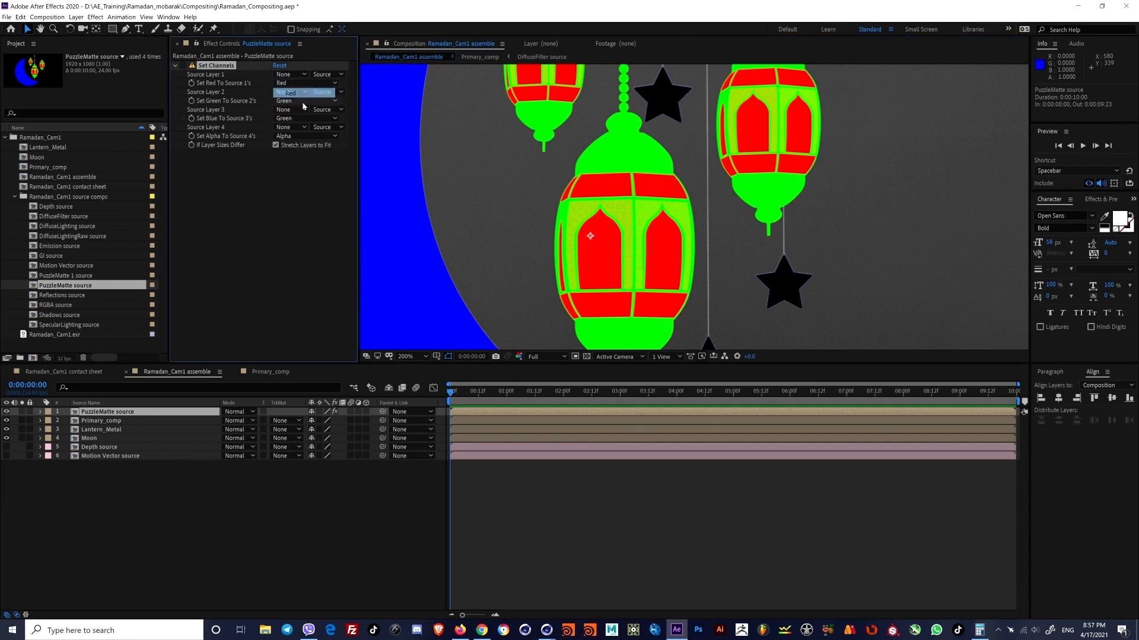
left_click(304, 101)
left_click(290, 107)
left_click(299, 118)
left_click(291, 123)
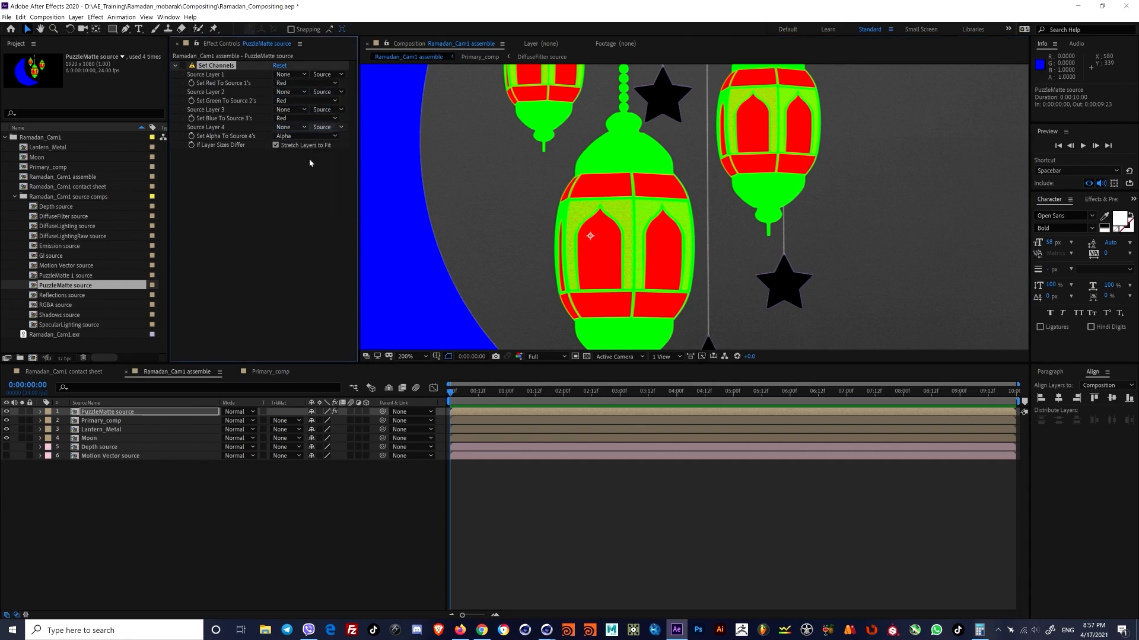
left_click(183, 65)
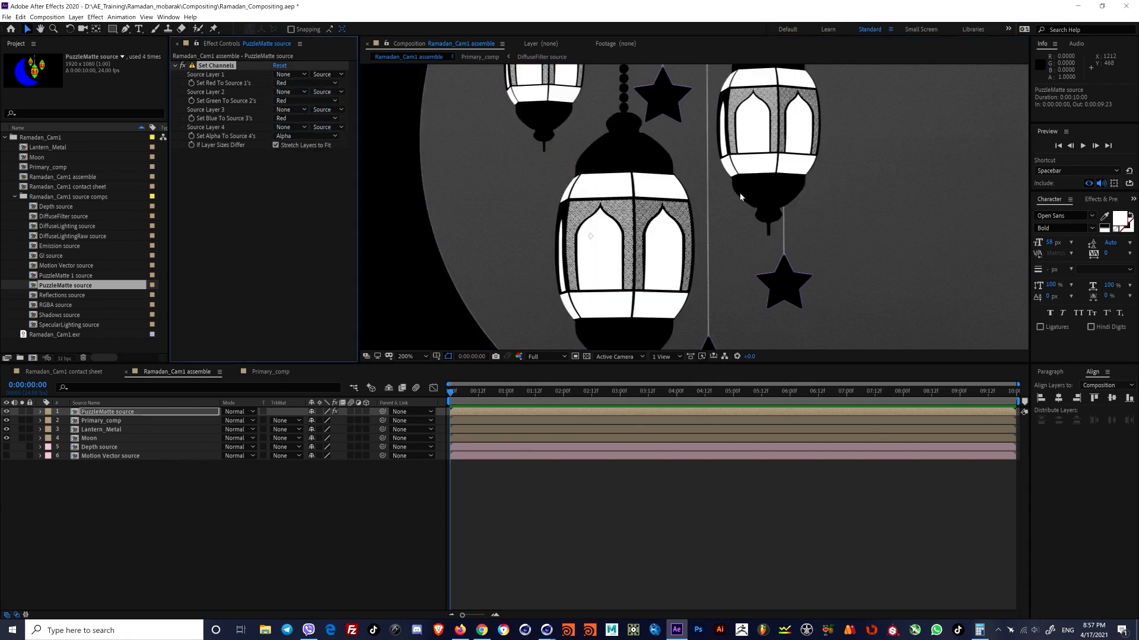
Step: Assign the PuzzleMatte source layer as the luma matte of Primary_comp
left_click_drag(743, 204, 674, 223)
key("v")
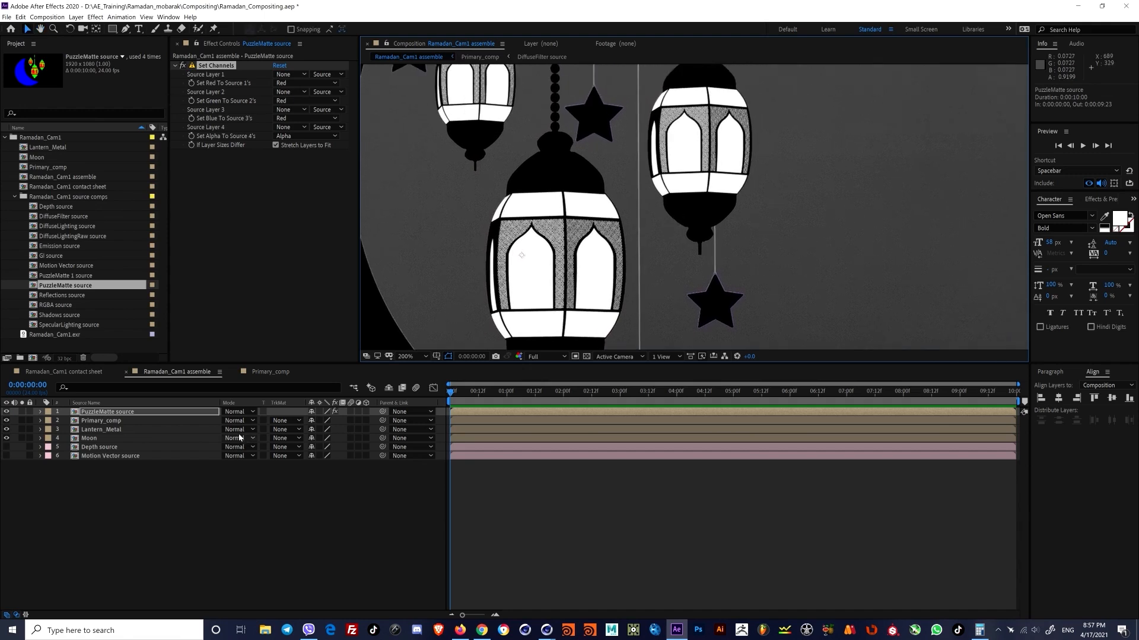
left_click(286, 421)
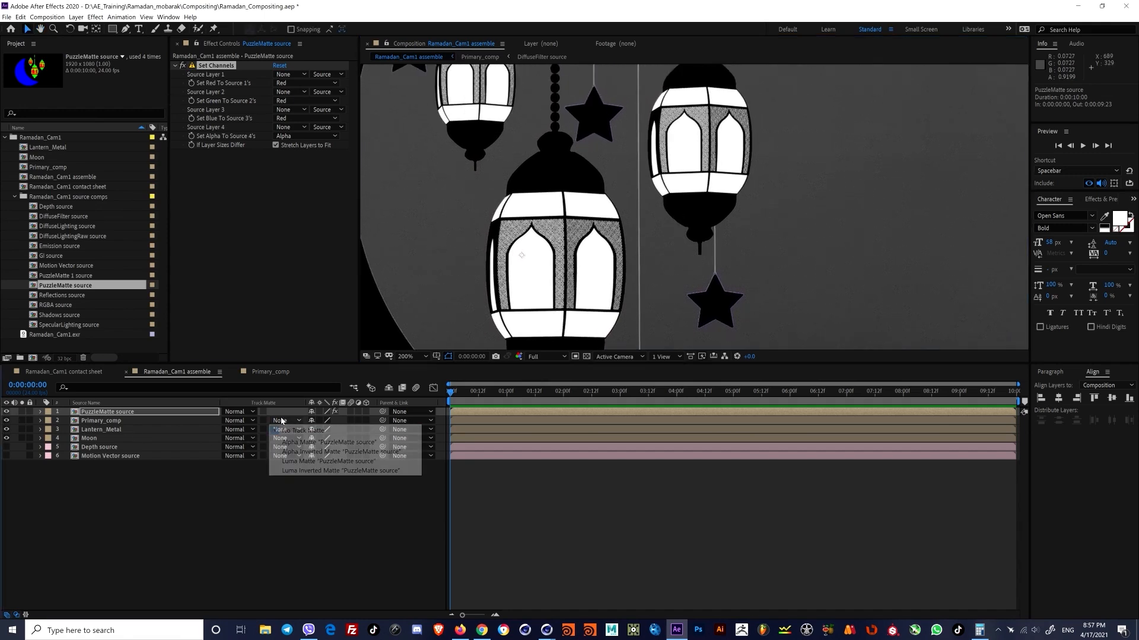
left_click(315, 460)
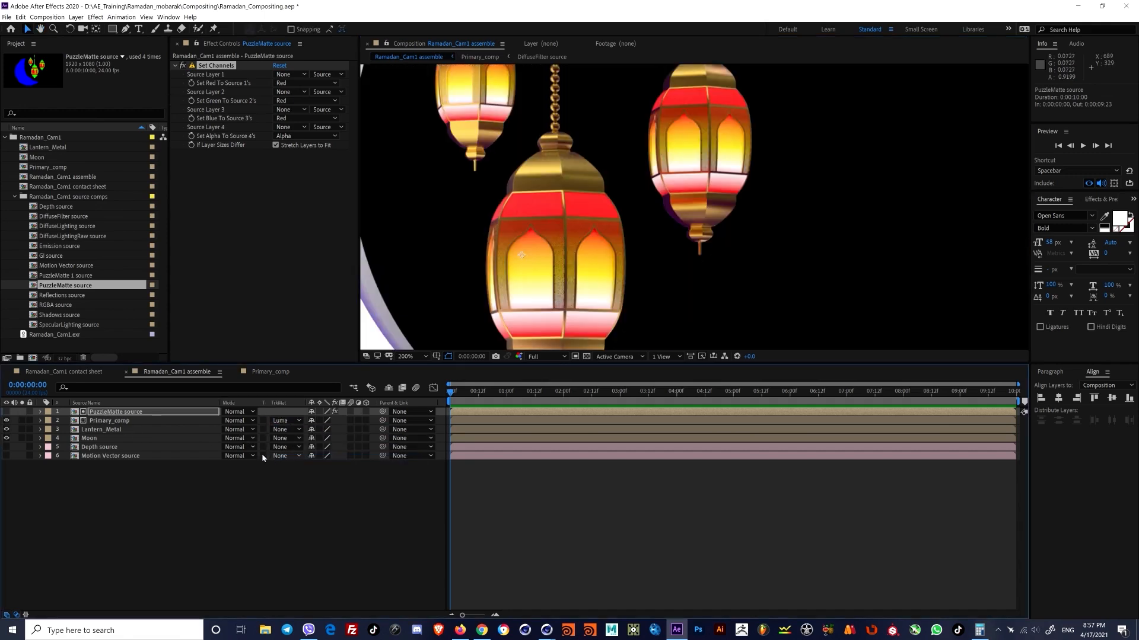
Step: Duplicate the Primary_comp layer and keep the copy hidden above the PuzzleMatte source layer
left_click(111, 421, "shift")
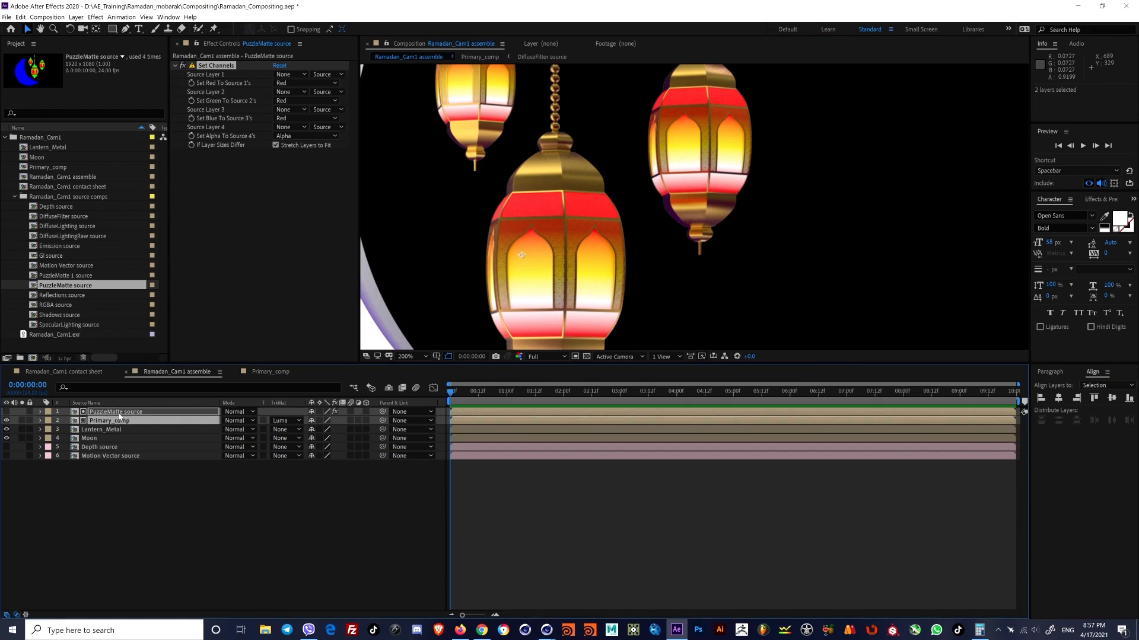
left_click(216, 471)
left_click(114, 421)
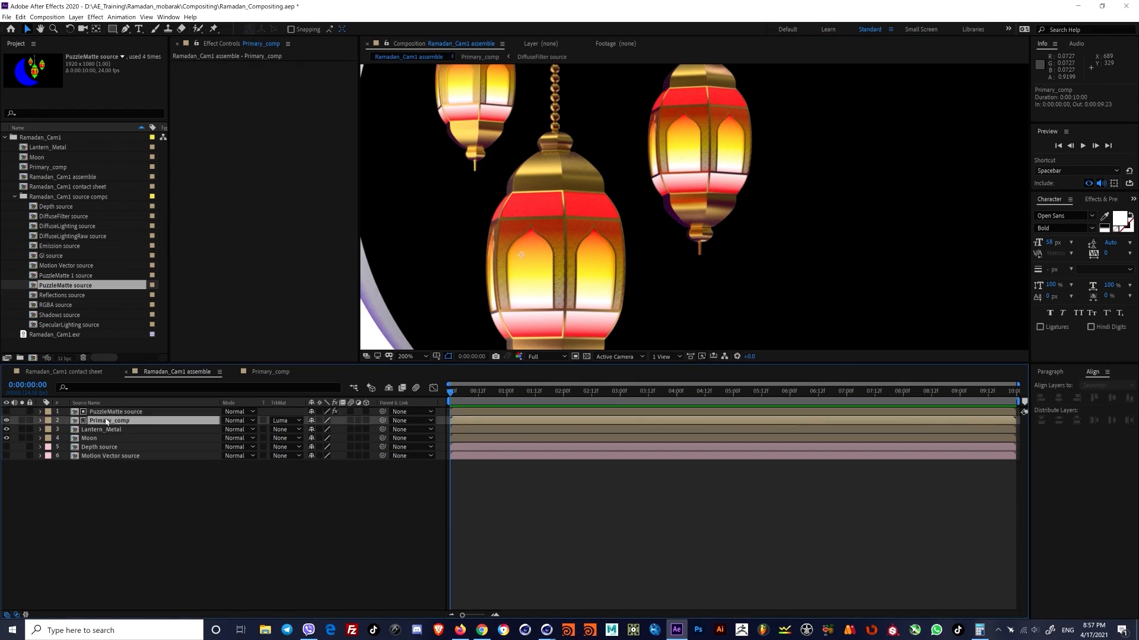
key("ctrl+d")
left_click(7, 412)
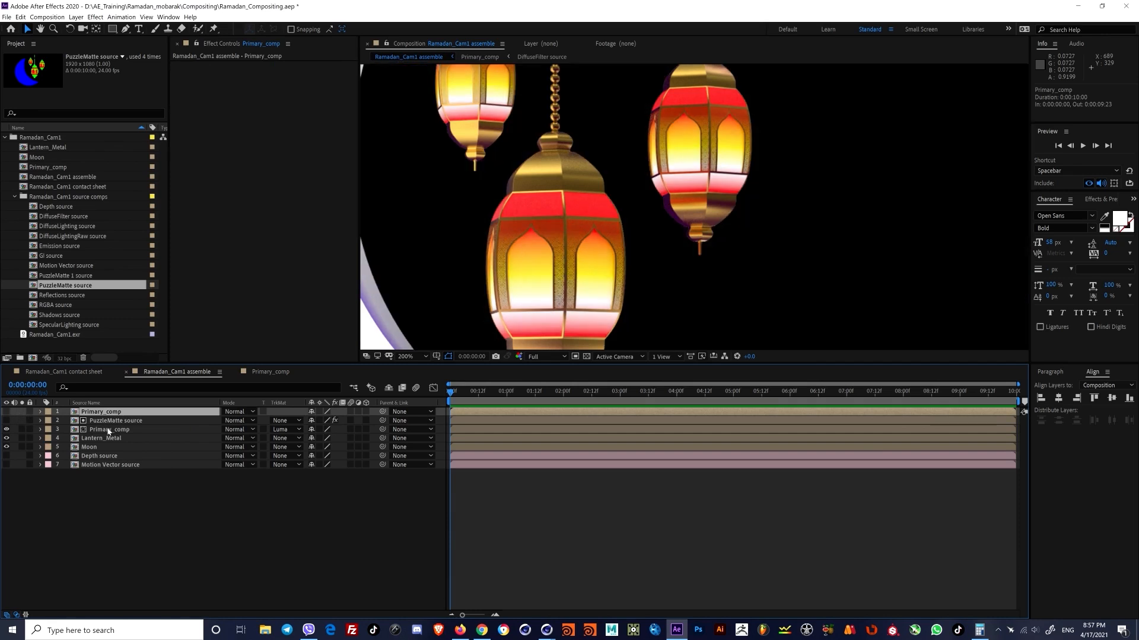
Step: Pre-compose the PuzzleMatte source layer and its matted Primary_comp layer as Lantern_Lights
left_click(110, 421)
left_click(110, 430, "shift")
key("ctrl+shift+c")
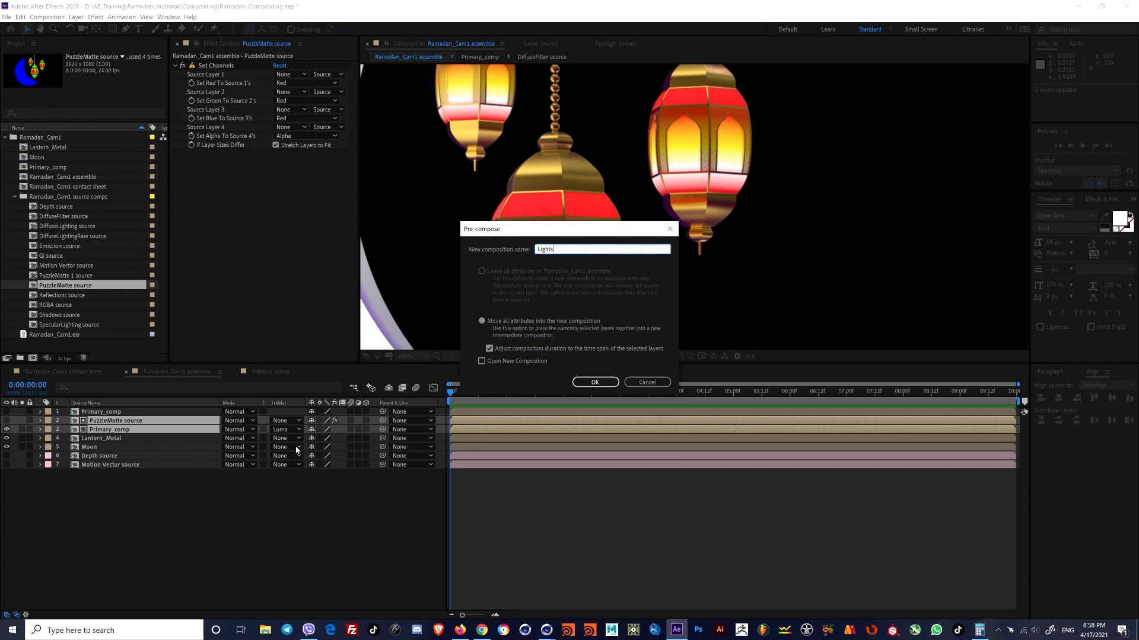
type("Lantern_")
key("Return")
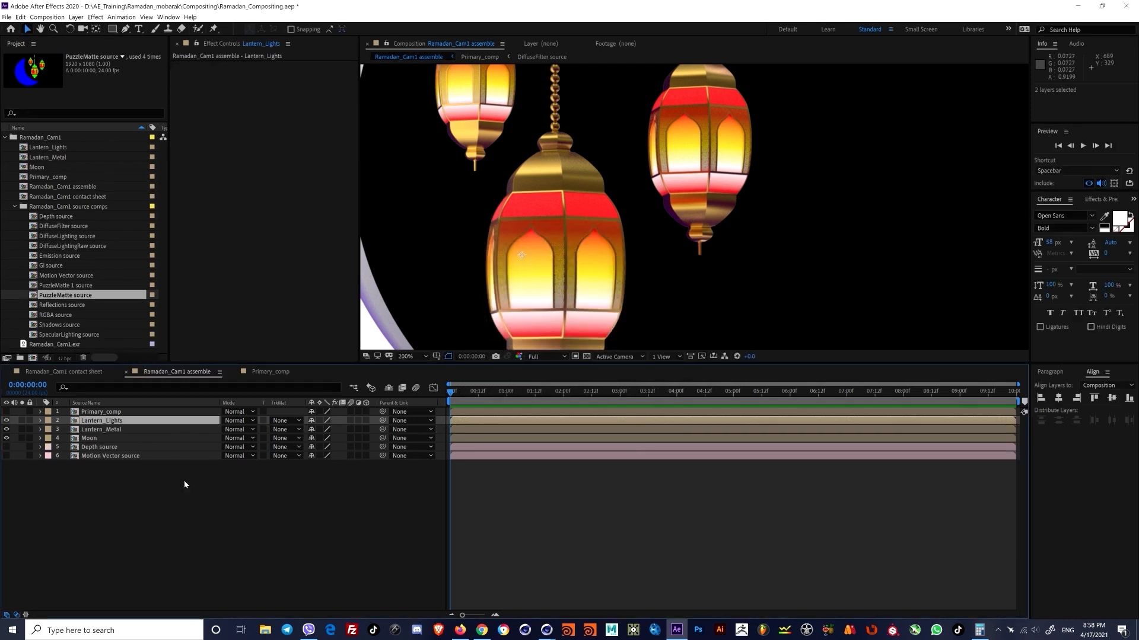
Step: Check the Lantern_Lights, Lantern_Metal and Moon layers by switching their visibility, and save the project
left_click(7, 421)
left_click(7, 421)
left_click(6, 430)
left_click(7, 430)
left_click(6, 438)
scroll(540, 197, "down", 3)
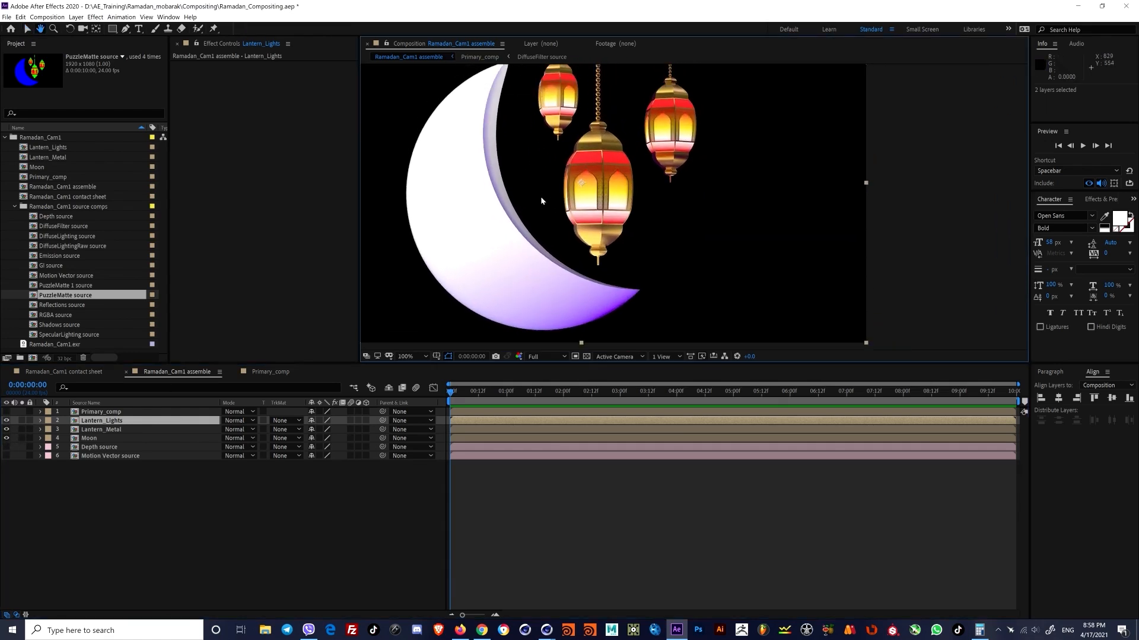
key("ctrl+s")
Step: Place Primary_comp directly below Moon as a visible layer and remove its track matte
left_click(87, 403)
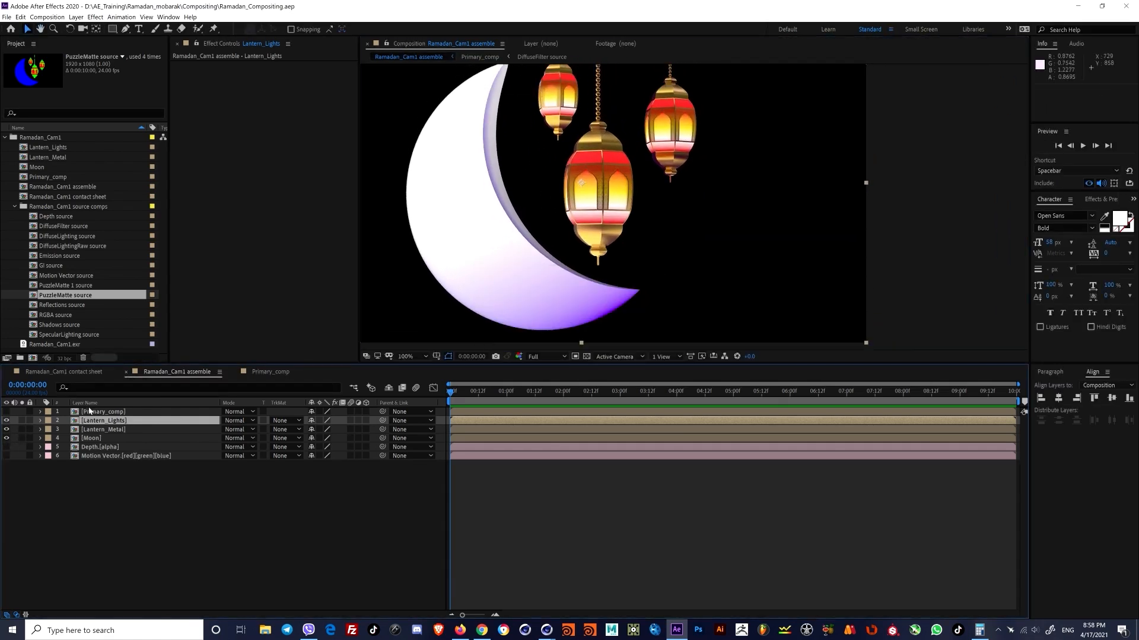
left_click(86, 404)
left_click_drag(95, 412, 88, 442)
left_click(7, 438)
left_click(285, 438)
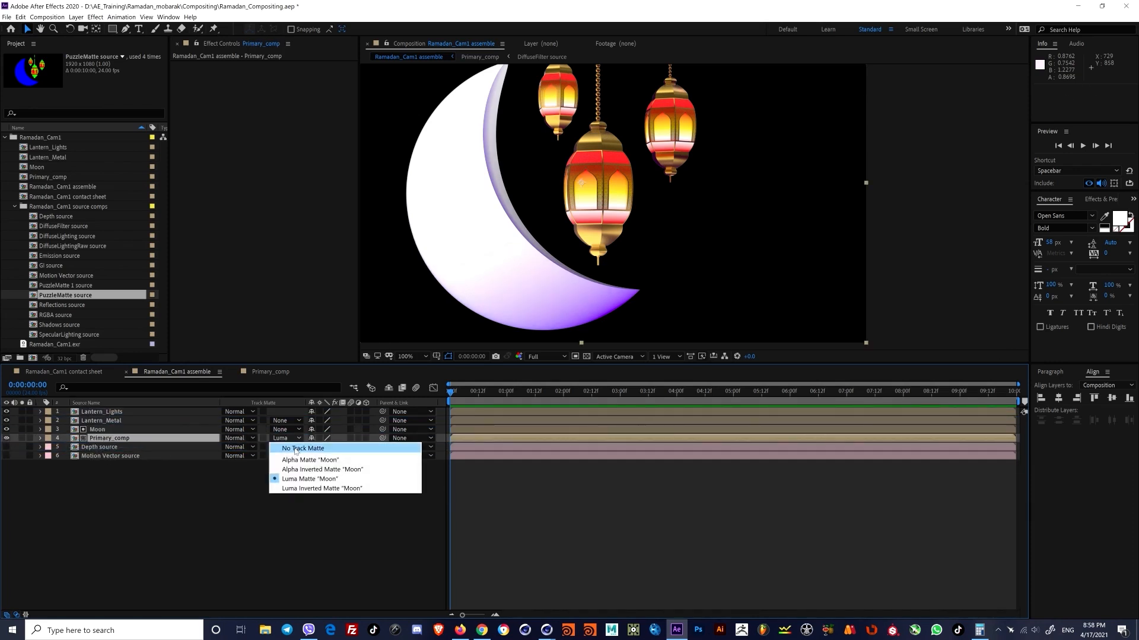
left_click(290, 446)
middle_click_drag(539, 208, 560, 223)
Step: Add a white 1920 x 1080 px solid named BG between Primary_comp and Depth source
left_click(89, 447)
left_click(89, 430)
left_click(93, 439)
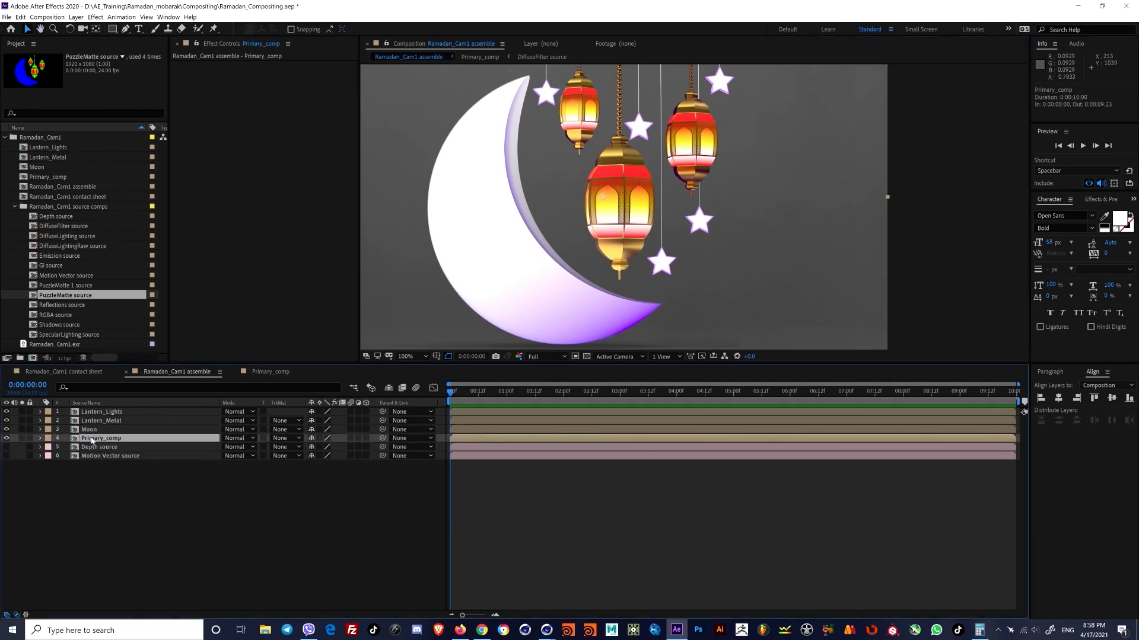
left_click(102, 448)
key("ctrl+y")
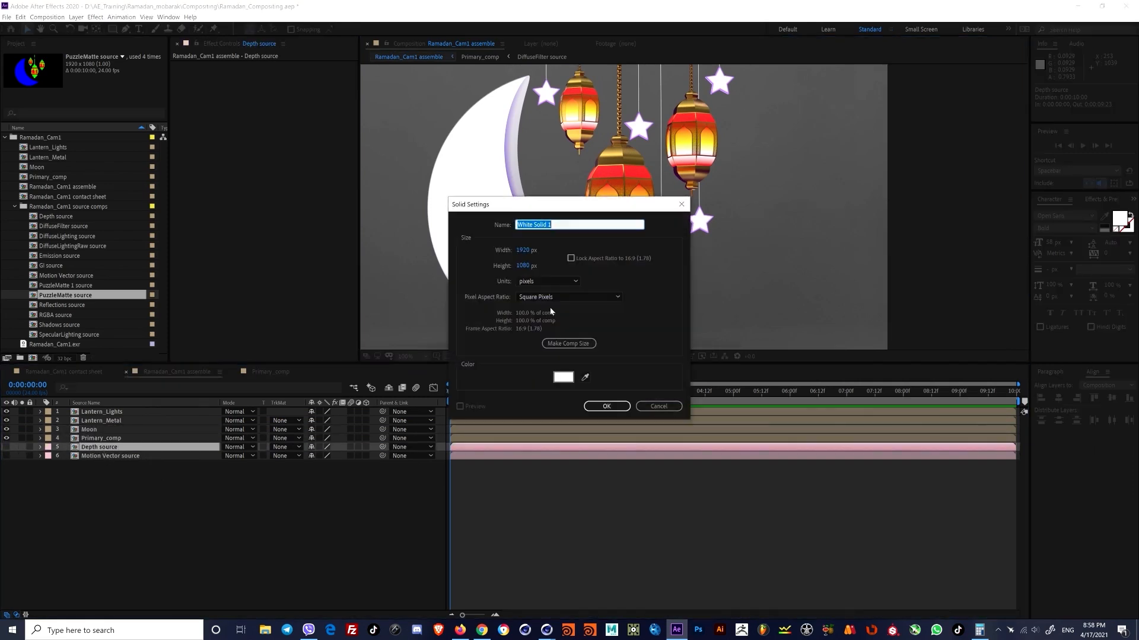
left_click(605, 406)
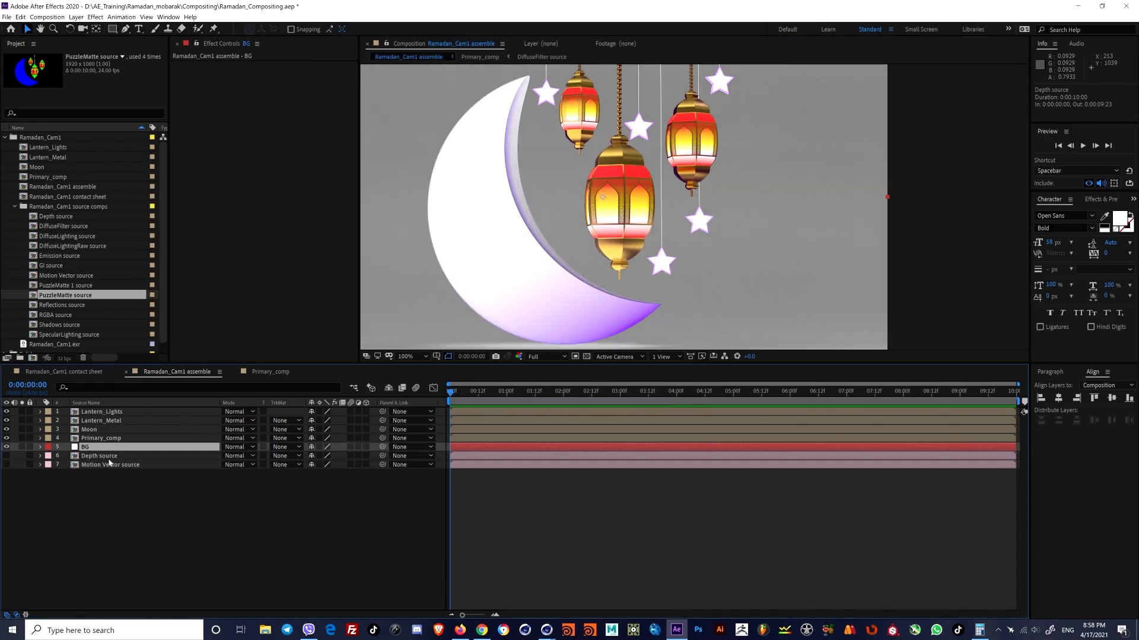
Step: Try a 4-Color Gradient effect on the BG solid and remove it
key("ctrl+space")
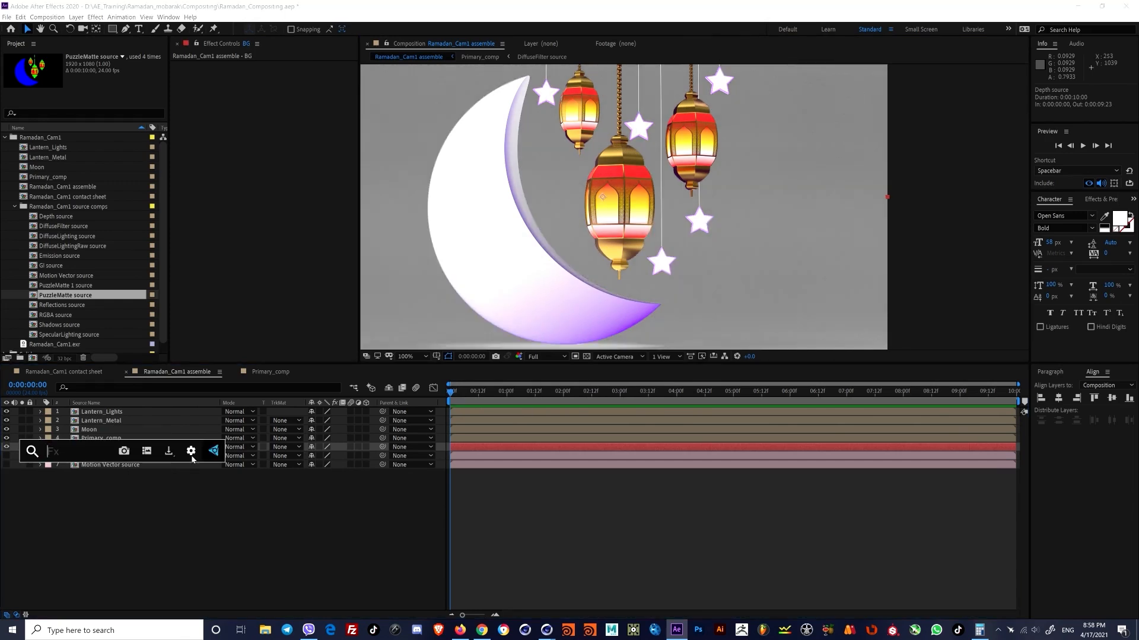
type("4")
key("Return")
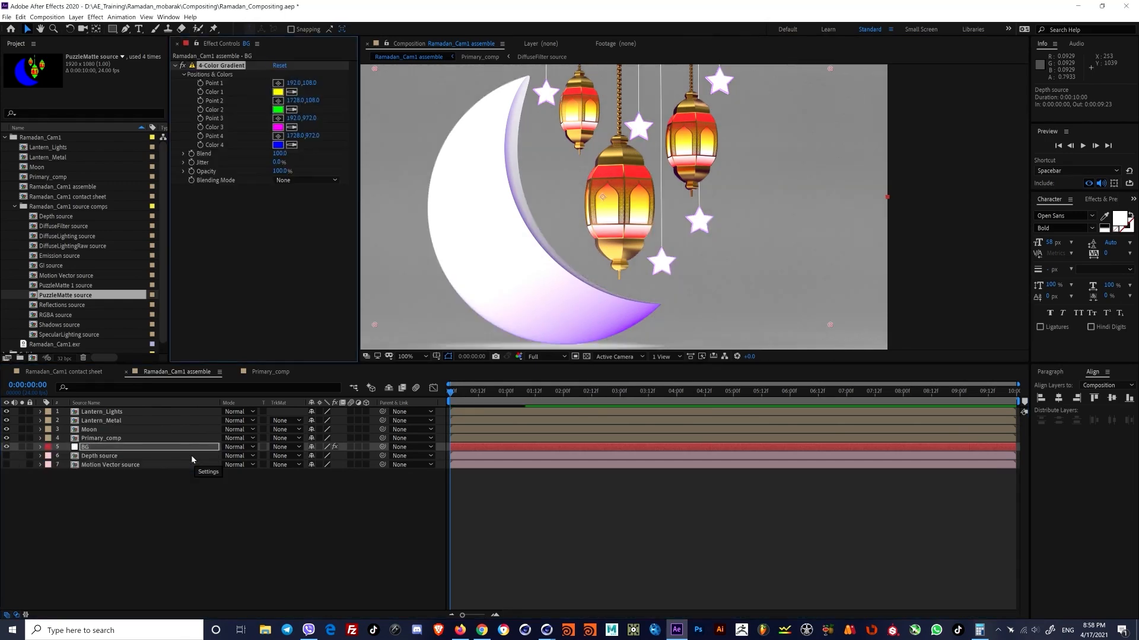
scroll(580, 217, "down", 2)
key("v")
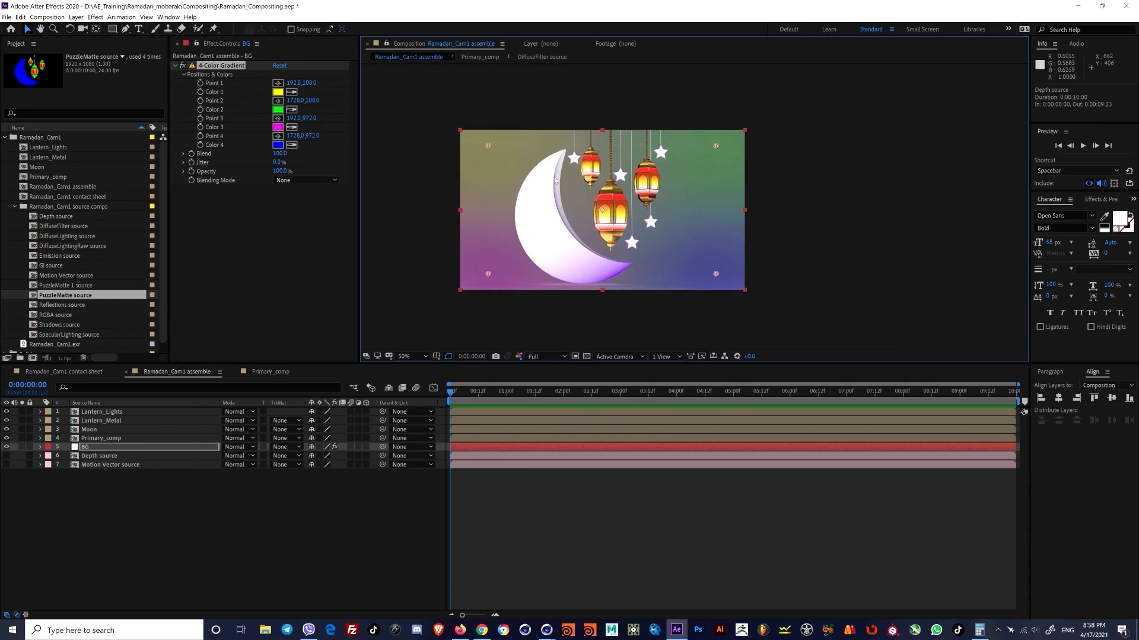
left_click(226, 67)
key("Delete")
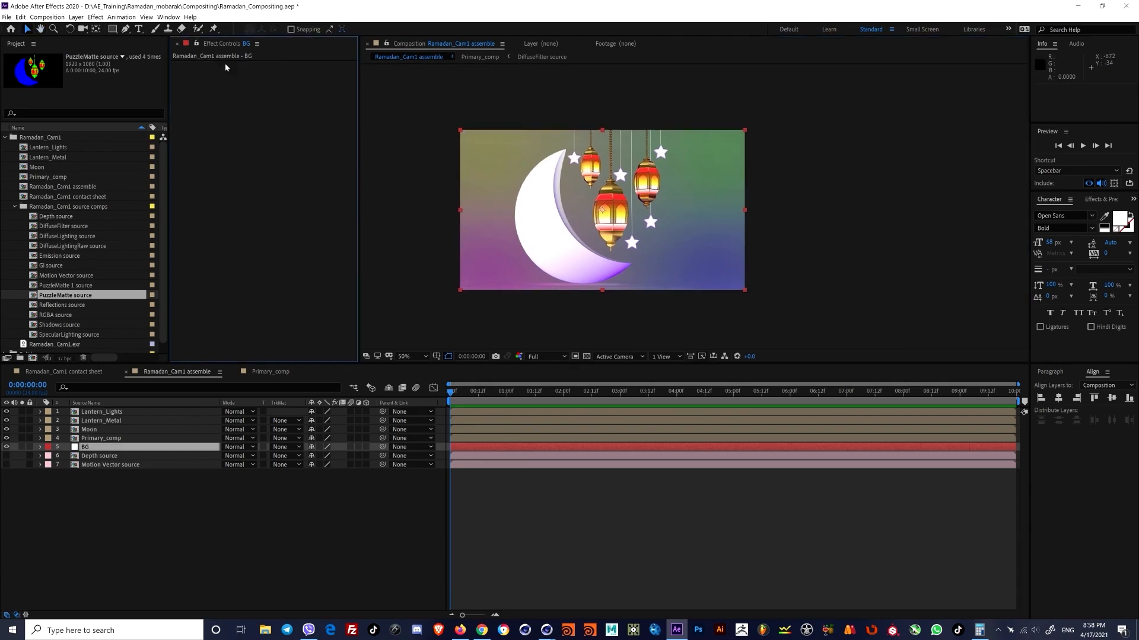
Step: Apply the Gradient Ramp effect to the BG solid
key("p")
key("ctrl+space")
type("ramp")
key("Return")
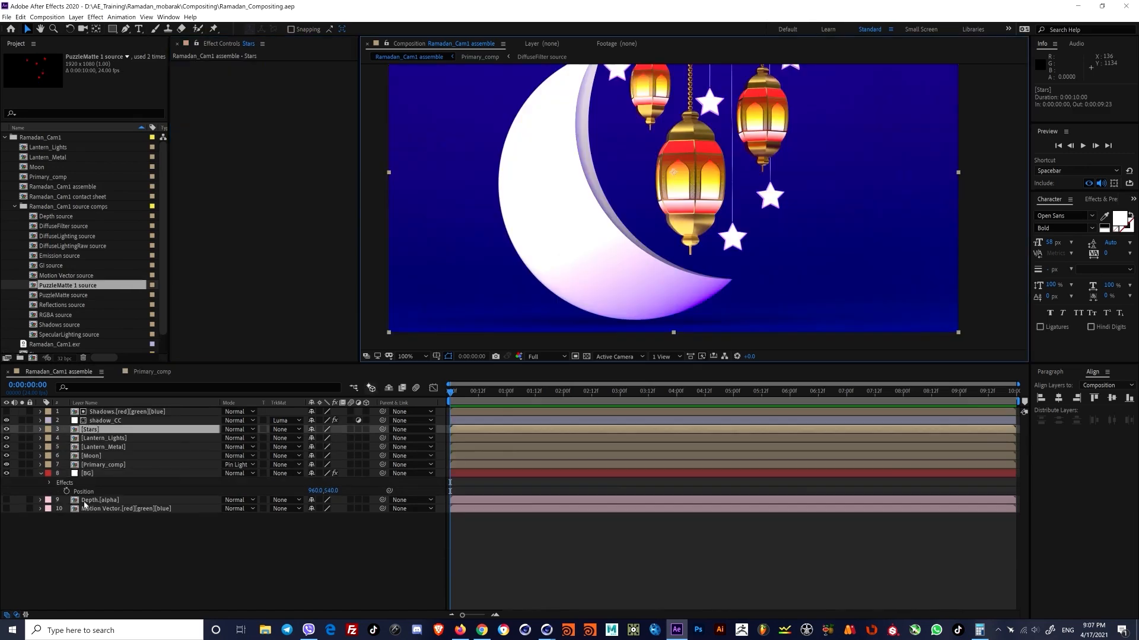
Step: Compare the BG layer with and without its Gradient Ramp effect, and duplicate the effect
left_click(84, 483)
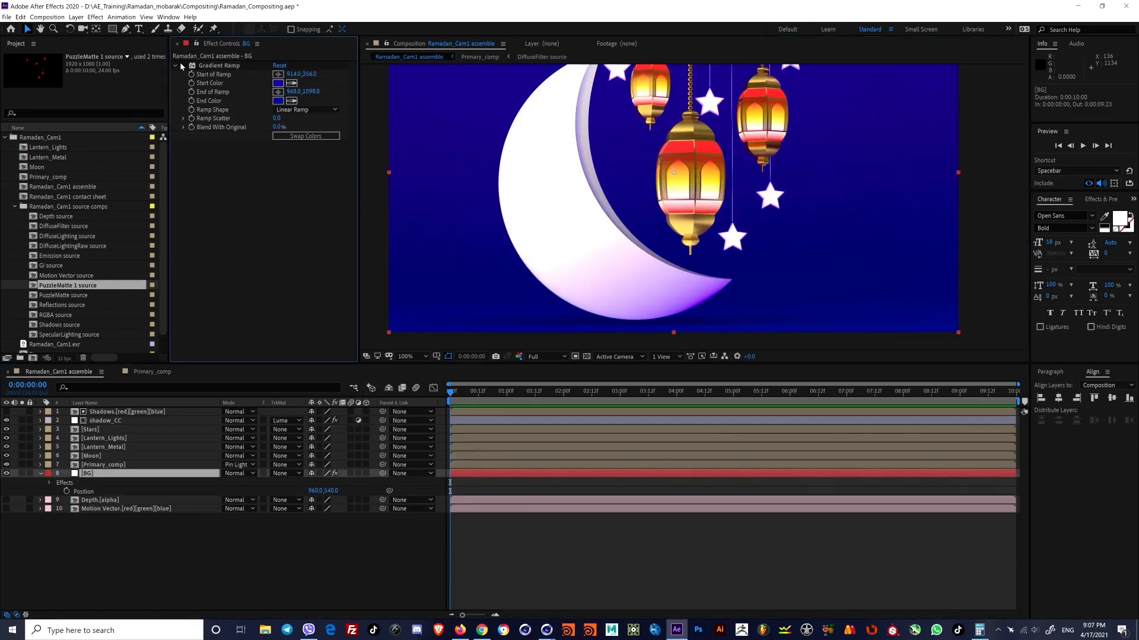
left_click(181, 65)
left_click(182, 64)
left_click(214, 66)
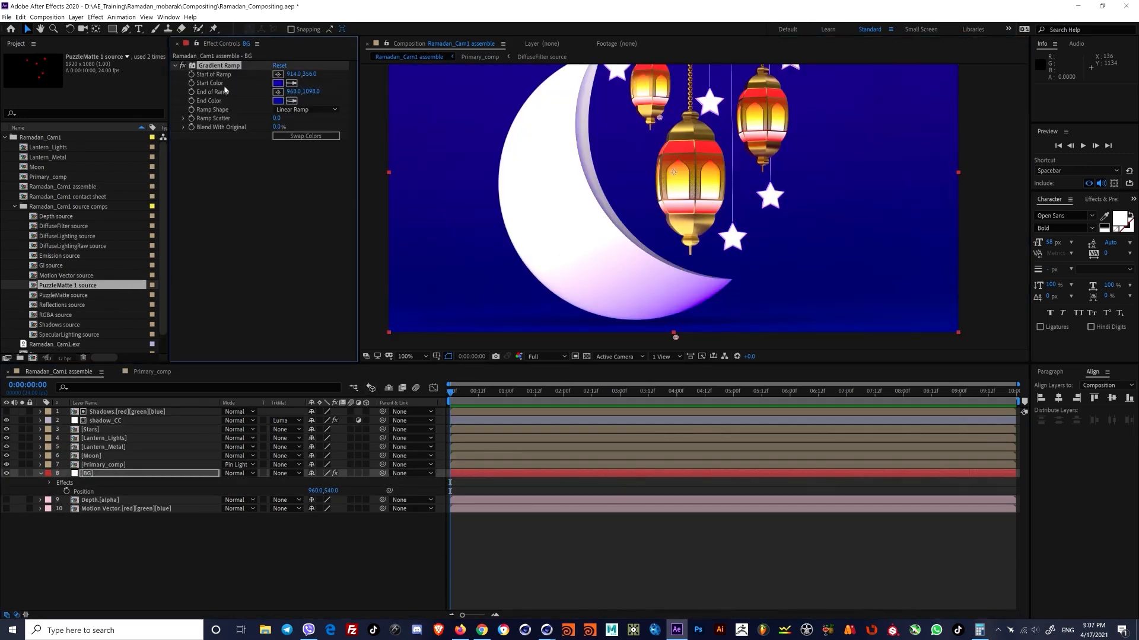
key("ctrl+d")
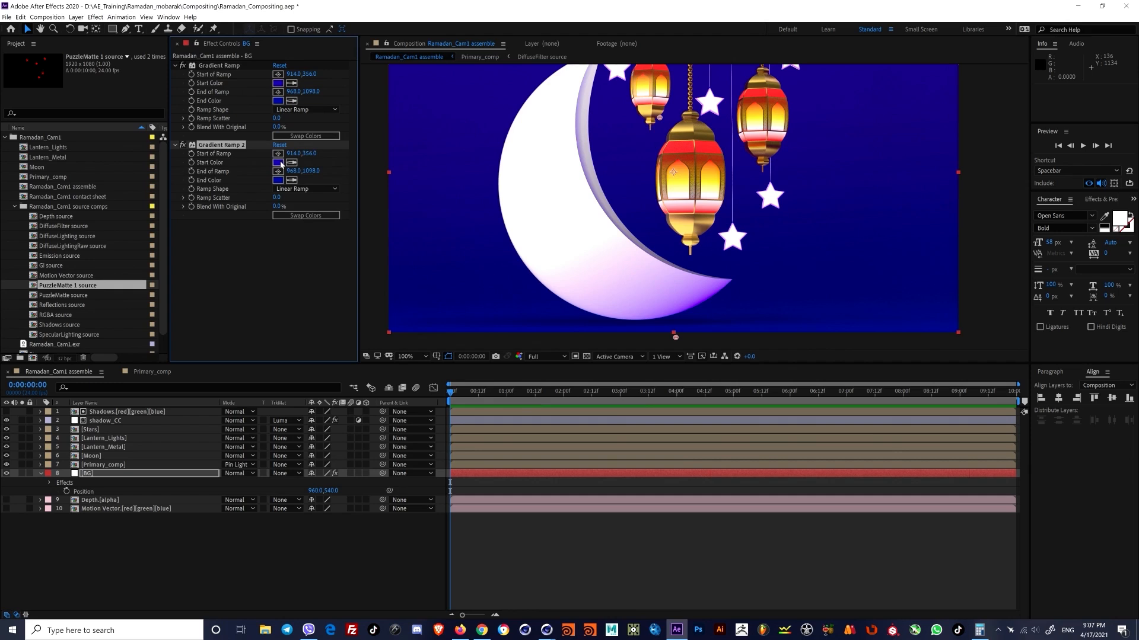
Step: Set the Gradient Ramp 2 start colour to magenta and its end colour to dark crimson
left_click(280, 163)
left_click(303, 285)
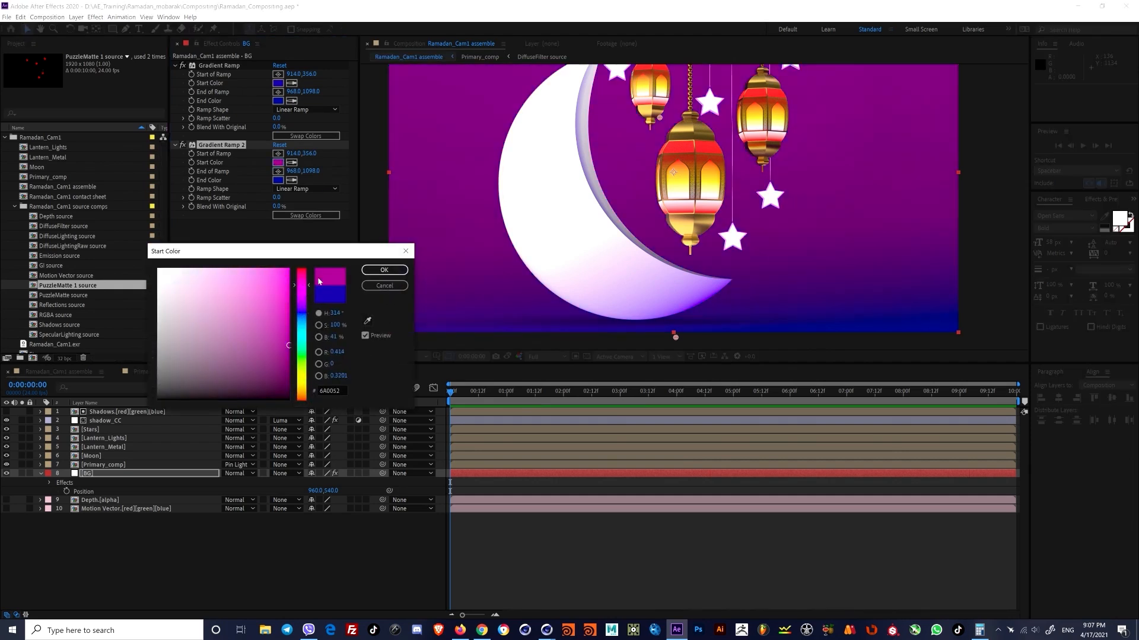
left_click(384, 269)
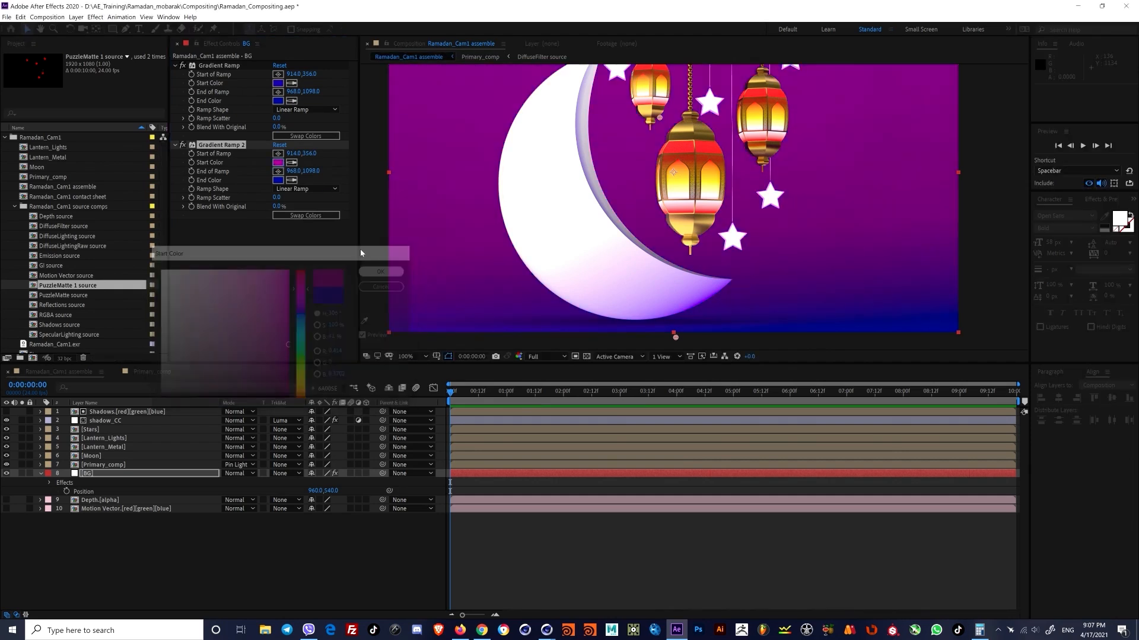
left_click(280, 181)
left_click(303, 277)
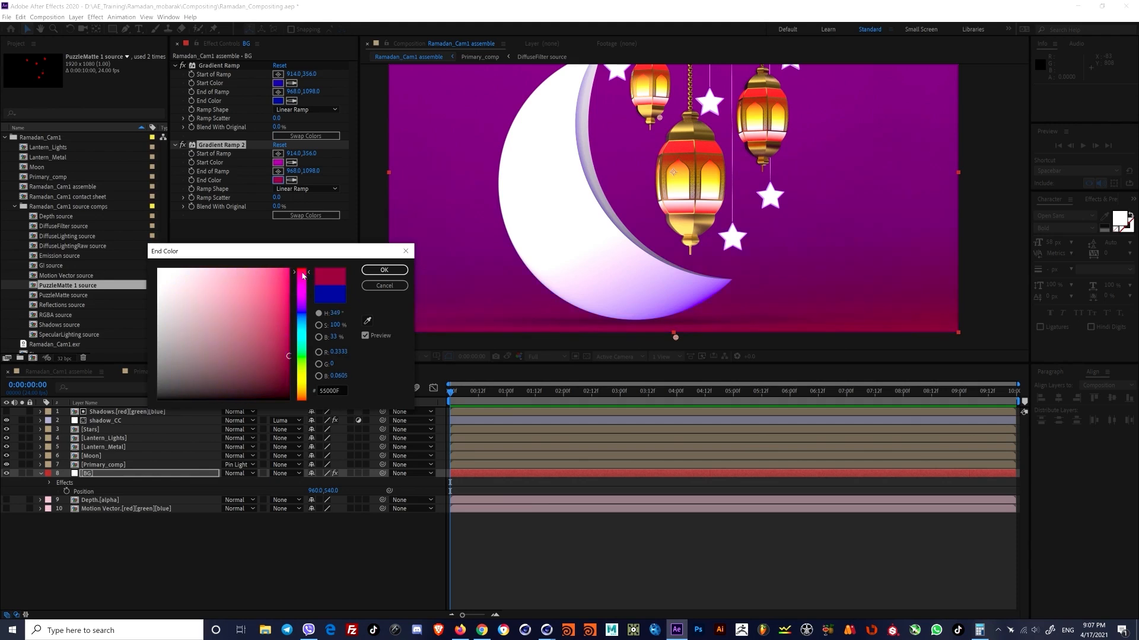
left_click(384, 269)
Step: Place the Gradient Ramp 2 end point beyond the lower-left corner of the image, about -52, 1142, and its start point beyond the upper-right corner, about 2020, -178
scroll(588, 221, "down", 3)
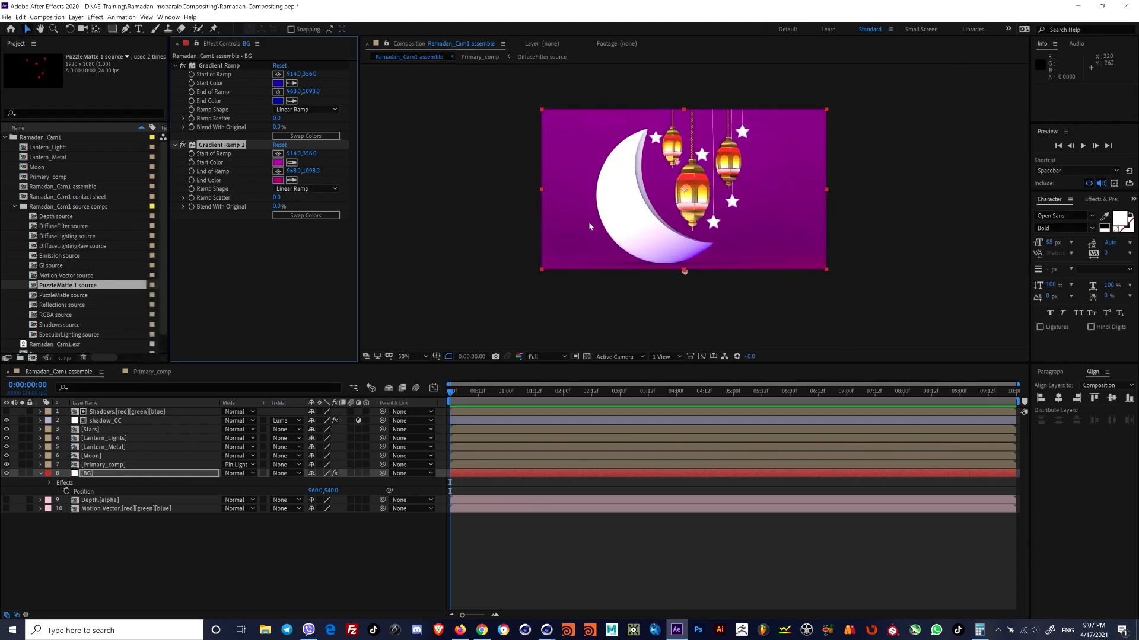
key("v")
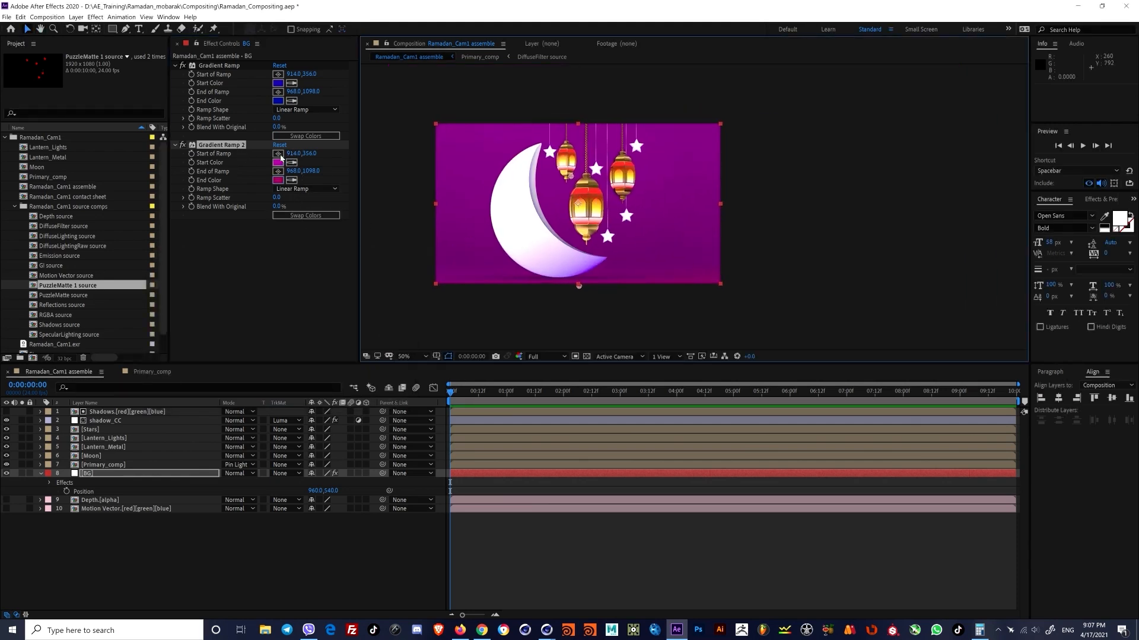
left_click(229, 147)
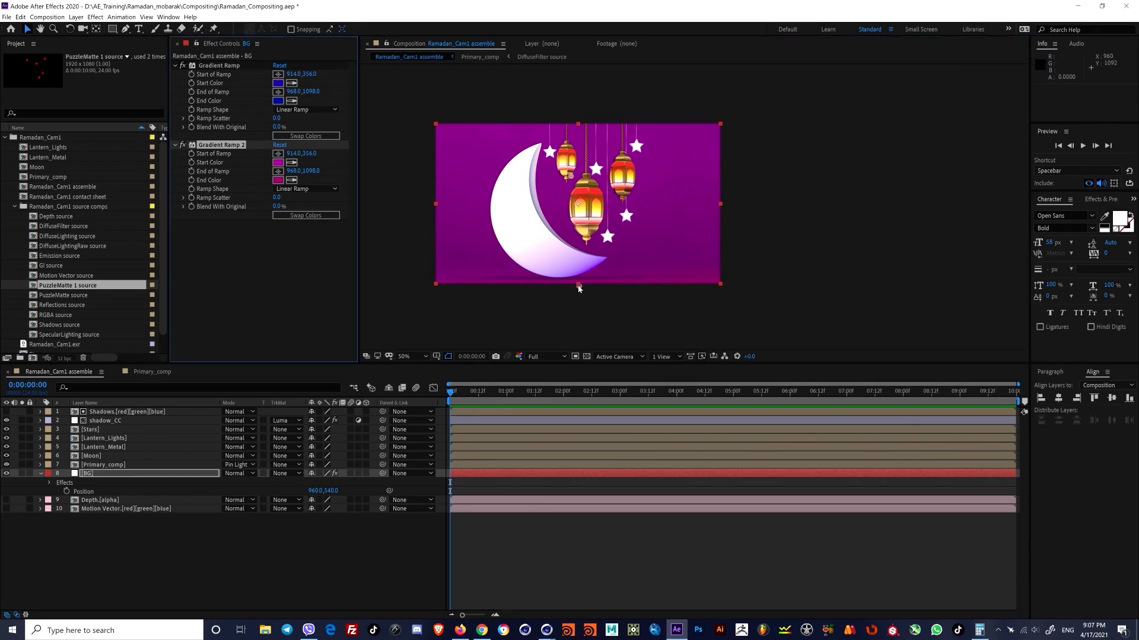
left_click_drag(579, 287, 428, 292)
left_click_drag(571, 176, 729, 114)
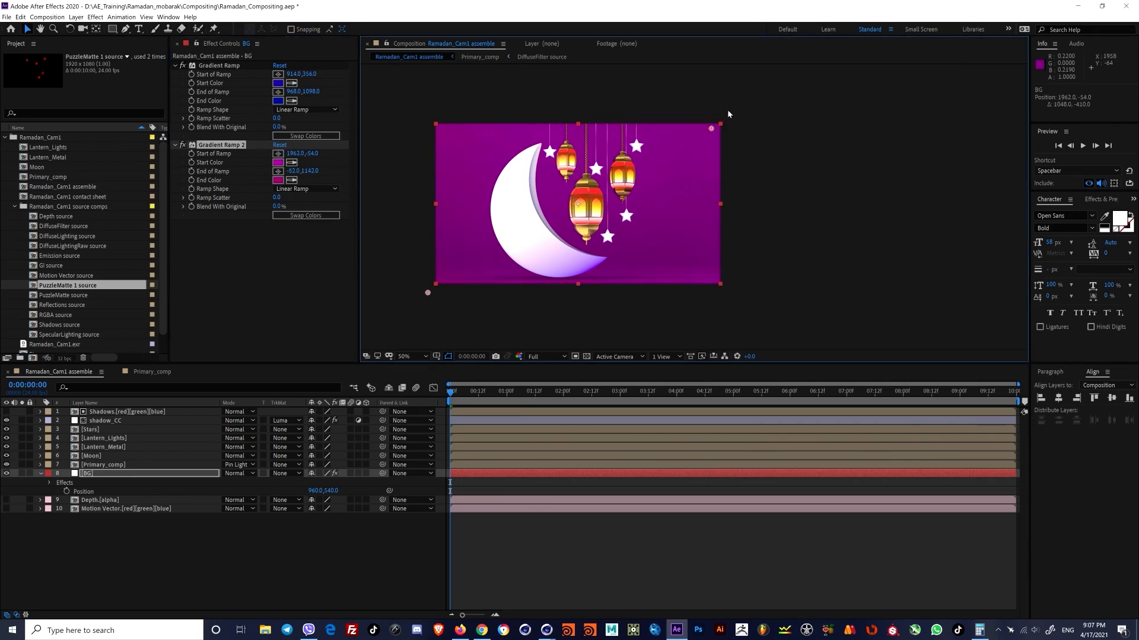
Step: Move Gradient Ramp 2 onto a duplicate of the BG layer in Add mode, replacing the duplicate's original ramp
key("Delete")
left_click(90, 475)
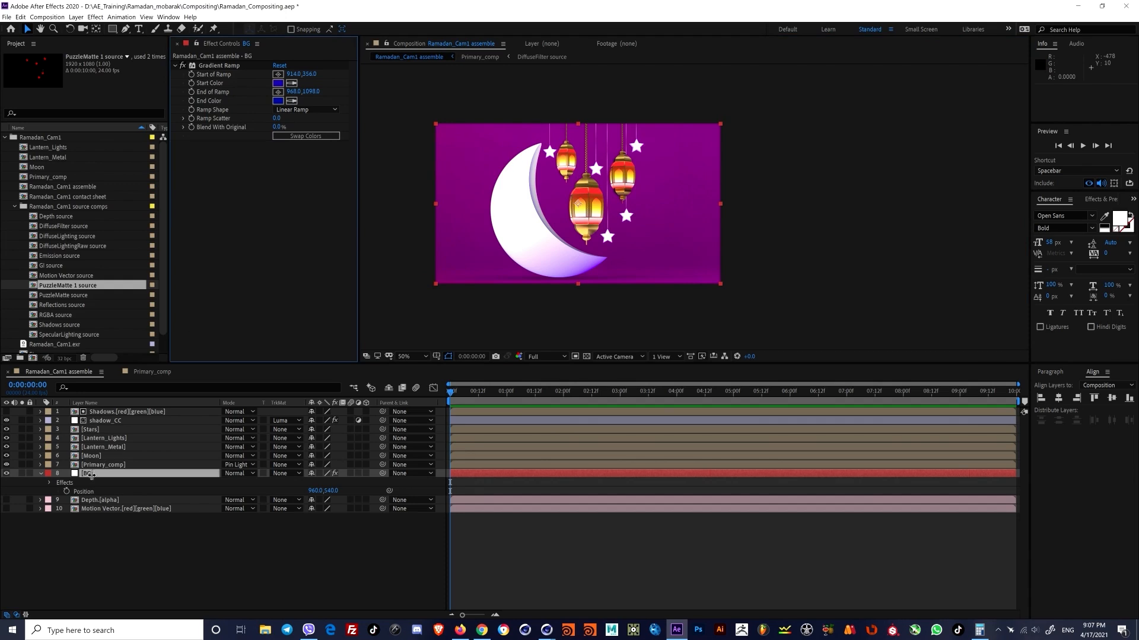
key("ctrl+d")
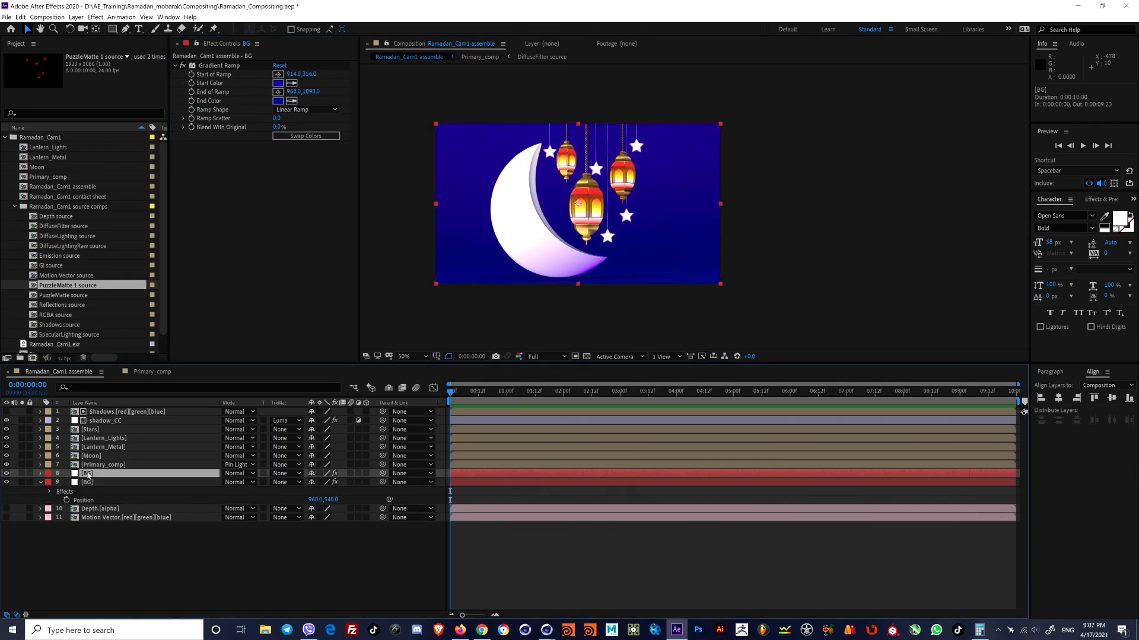
left_click(233, 475)
left_click(238, 178)
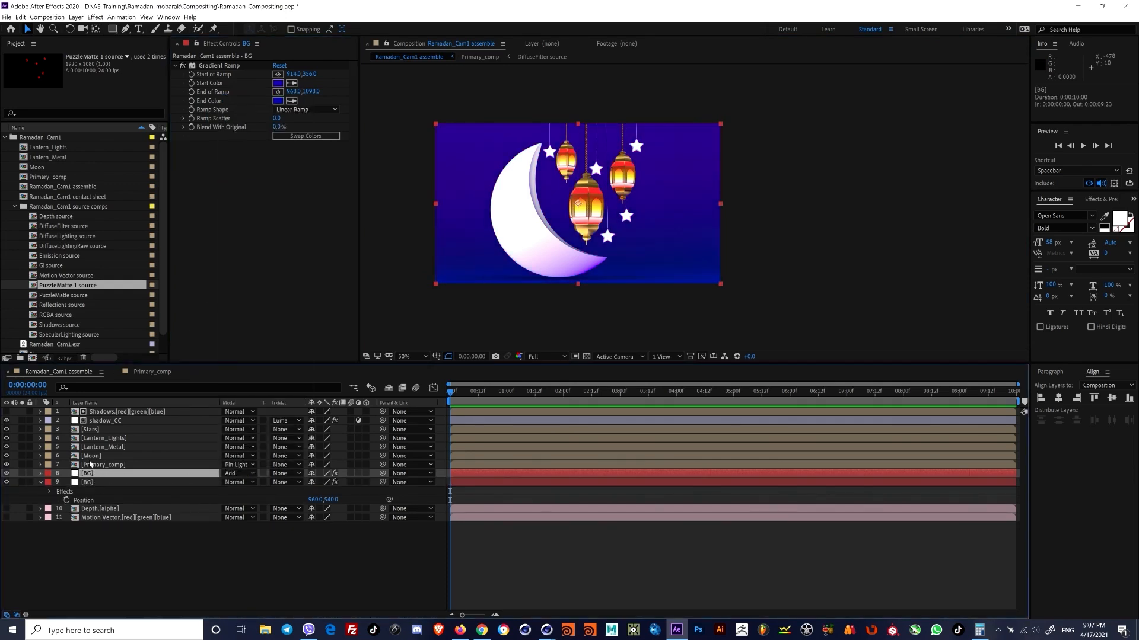
key("ctrl+v")
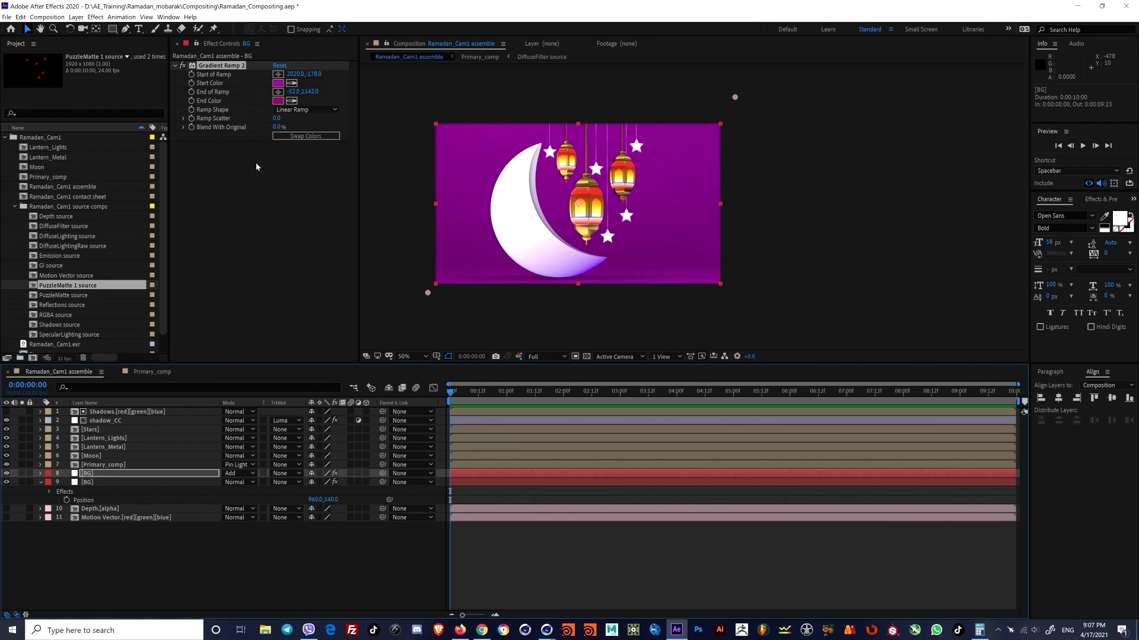
Step: Try Multiply on the upper BG layer, and set its blending mode to Screen
left_click(241, 475)
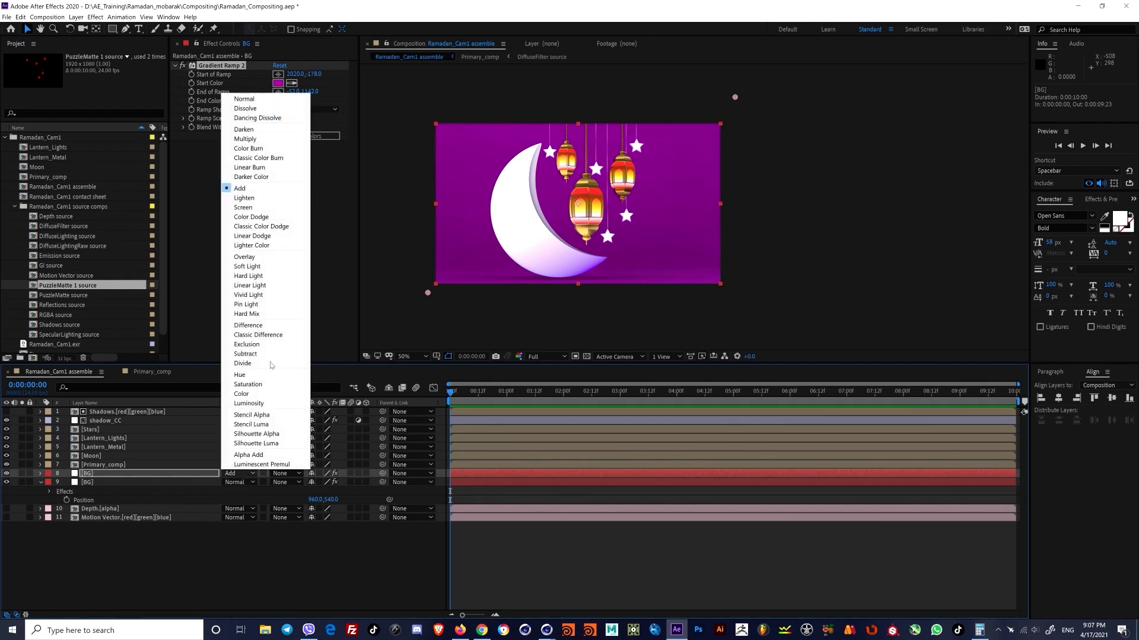
left_click(267, 148)
left_click(242, 474)
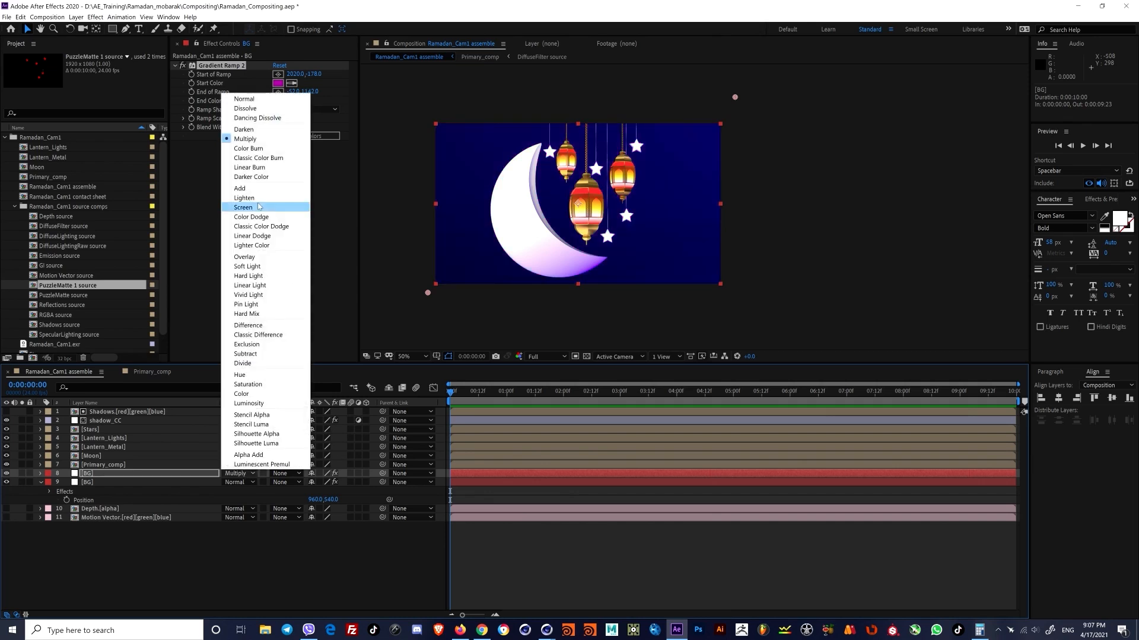
left_click(243, 207)
scroll(617, 248, "up", 2)
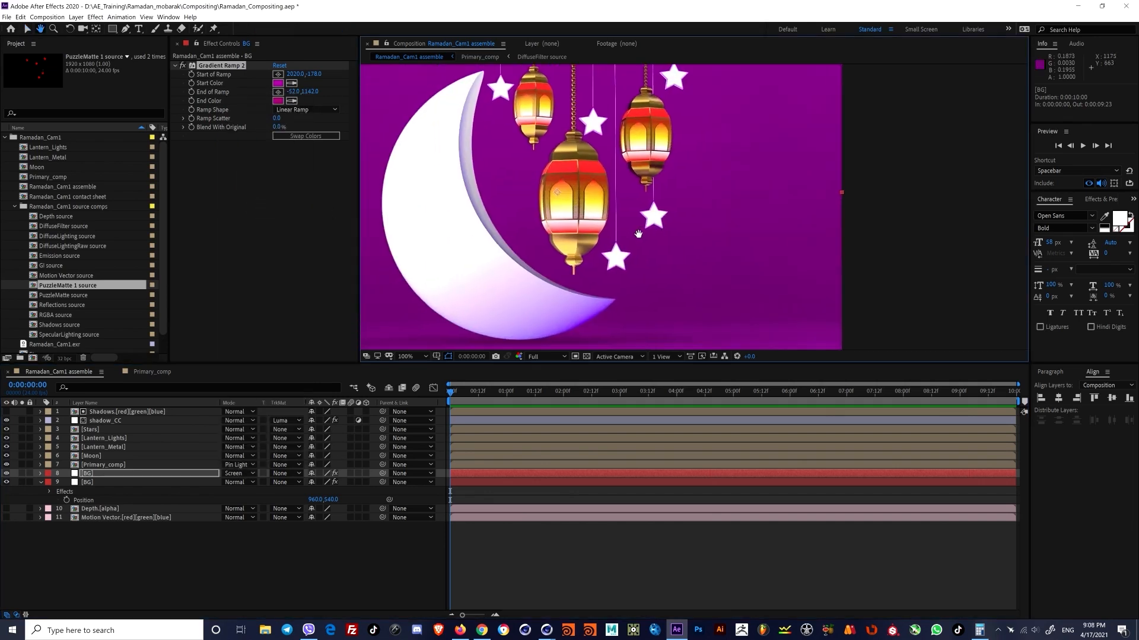
scroll(617, 248, "down", 2)
Step: Set the end colour of Gradient Ramp 2 on the upper BG layer to black
left_click(409, 356)
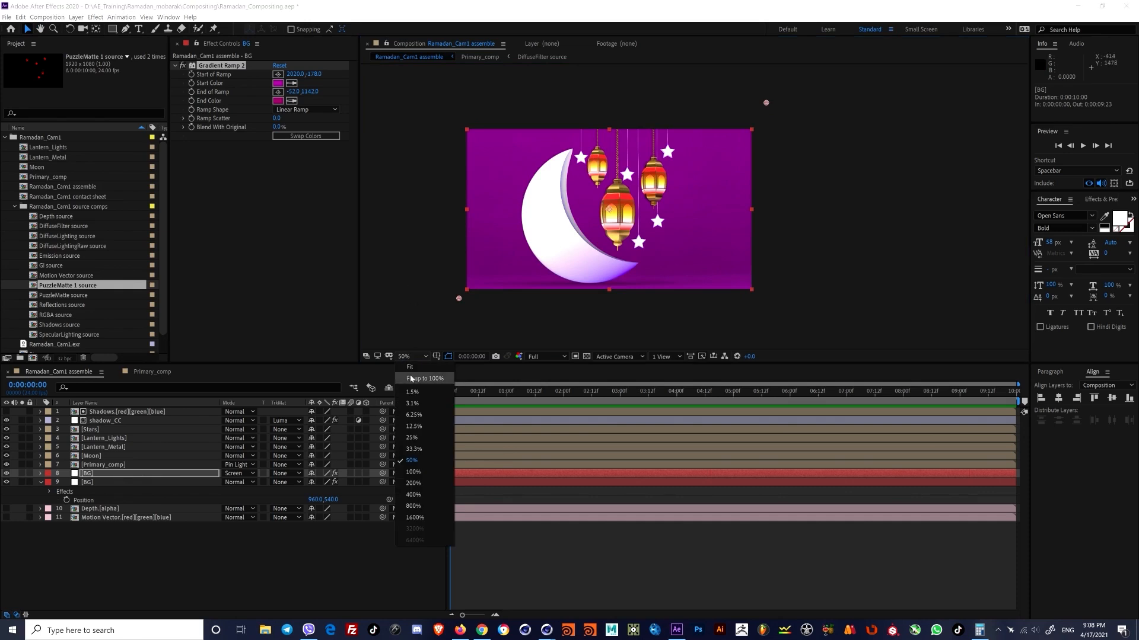
left_click(409, 531)
left_click_drag(597, 267, 586, 262)
left_click(278, 83)
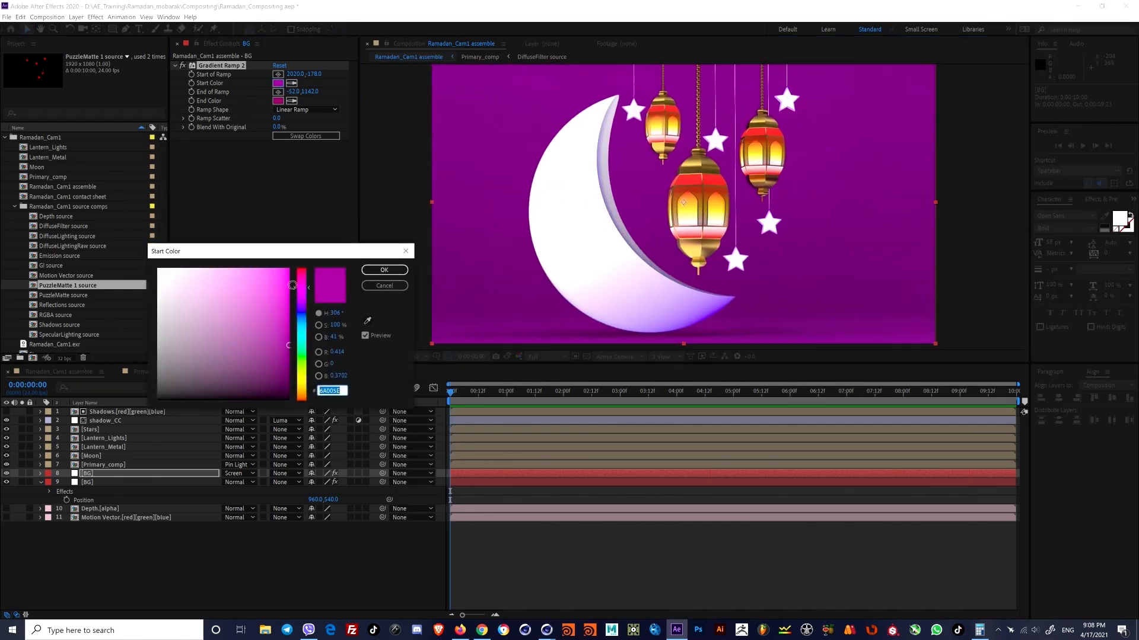
left_click(384, 270)
left_click(277, 100)
left_click_drag(288, 356, 293, 406)
left_click(384, 270)
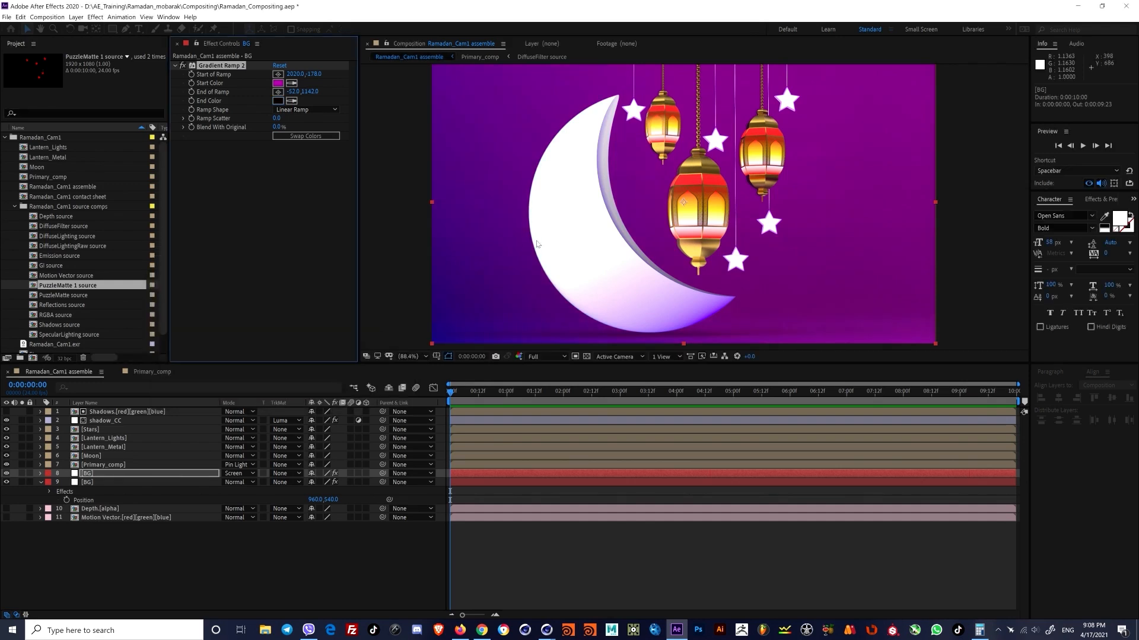
Step: Reposition the Gradient Ramp 2 points, with the start at about 2198, -624 and the end at about 918, 1136
scroll(541, 245, "down", 2)
left_click_drag(446, 282, 455, 278)
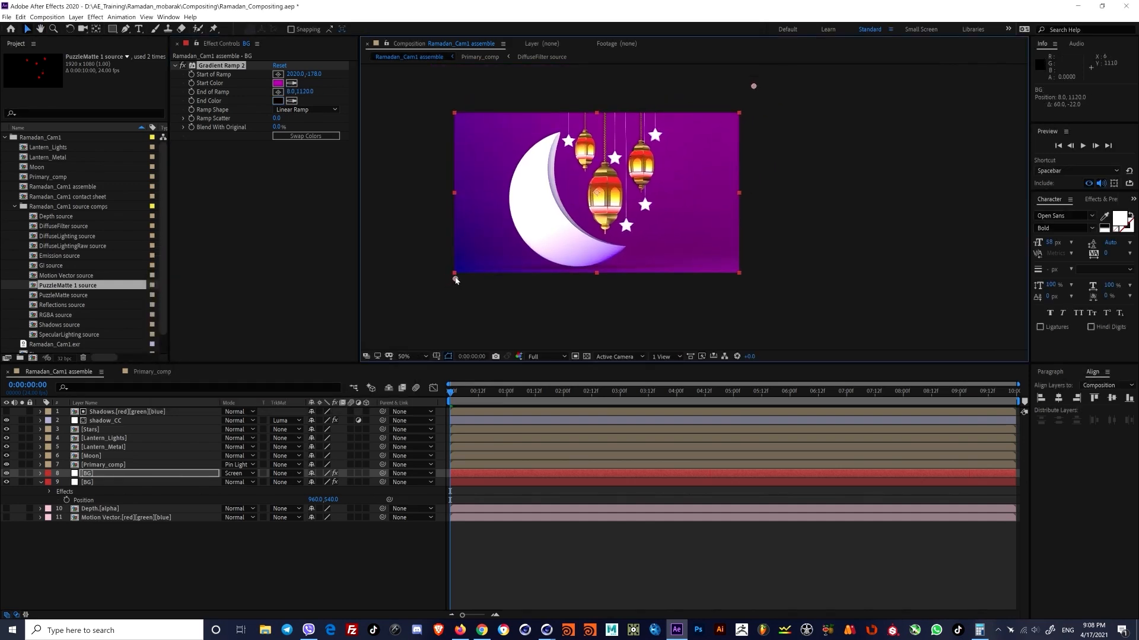
left_click_drag(753, 86, 914, 117)
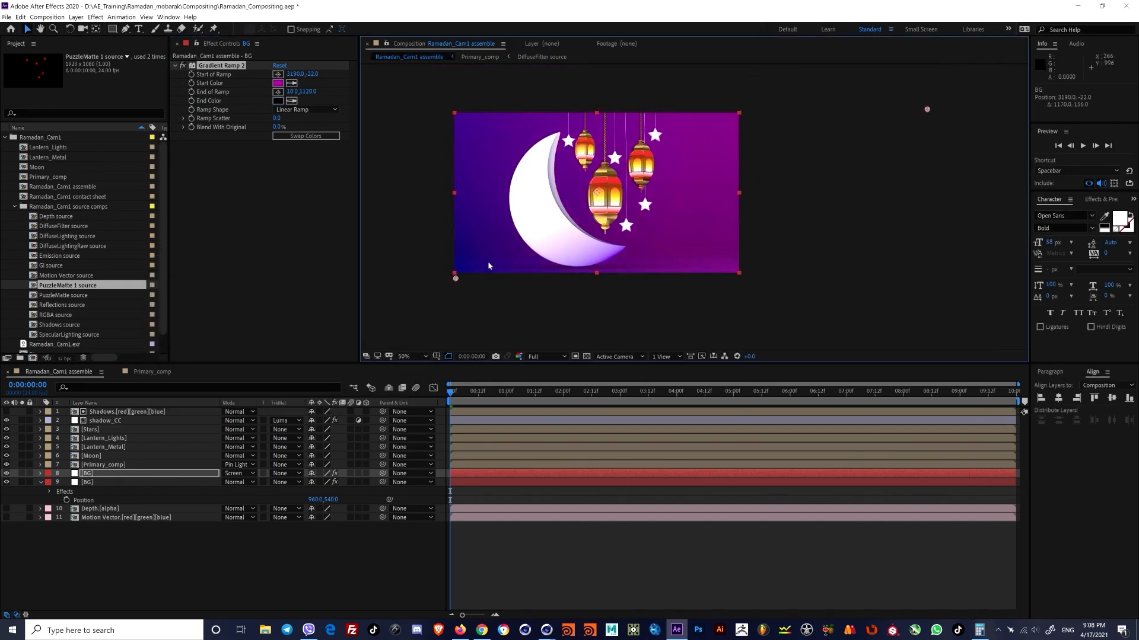
left_click_drag(455, 278, 540, 276)
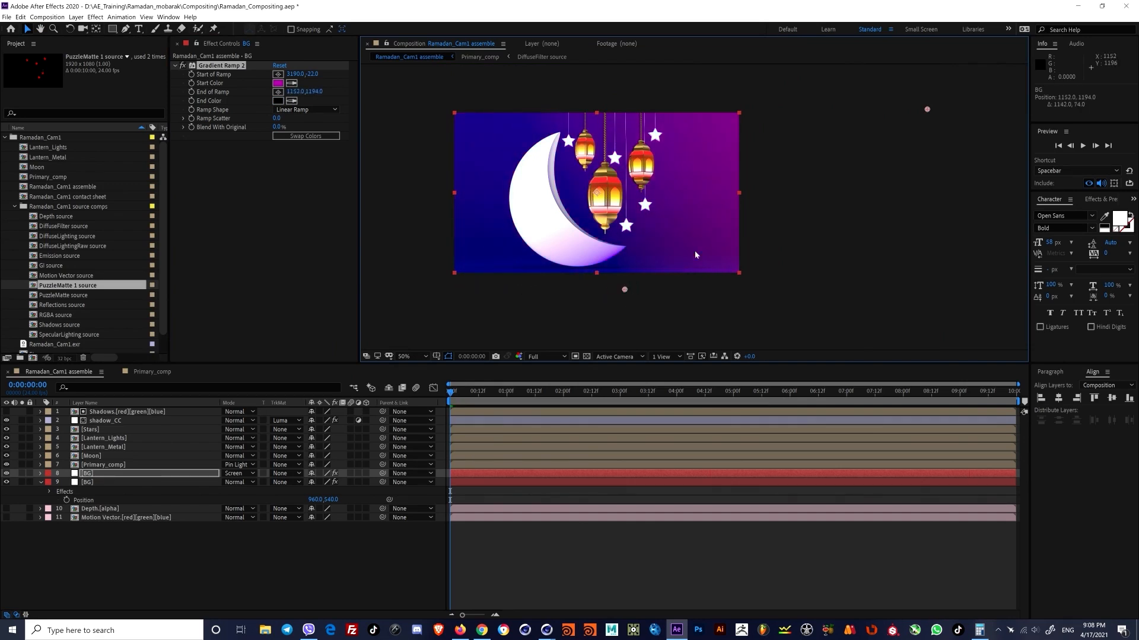
left_click_drag(926, 109, 759, 61)
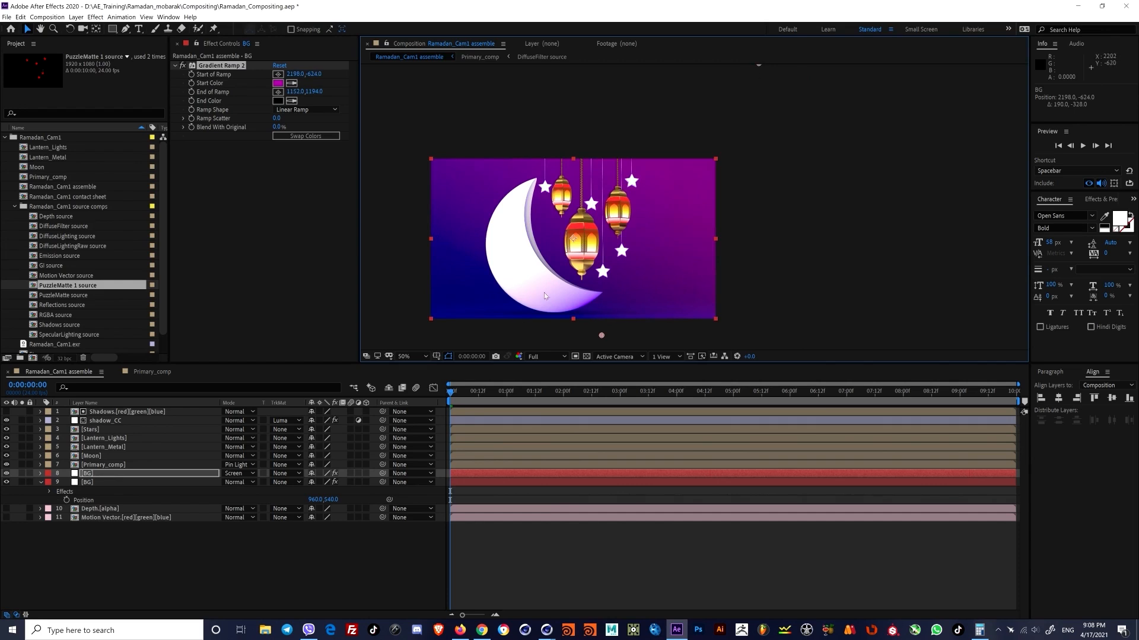
left_click_drag(601, 335, 606, 279)
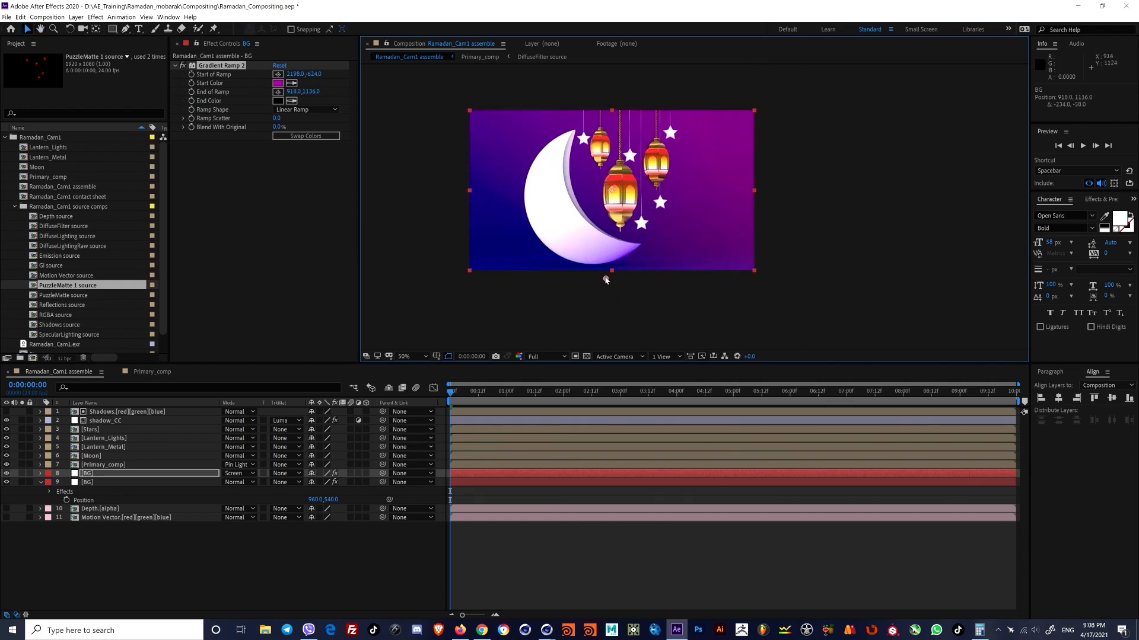
Step: Adjust the Gradient Ramp 2 start point above the image to about 1914, -652
left_click_drag(616, 171, 576, 228)
scroll(684, 206, "down", 2)
left_click_drag(710, 114, 710, 95)
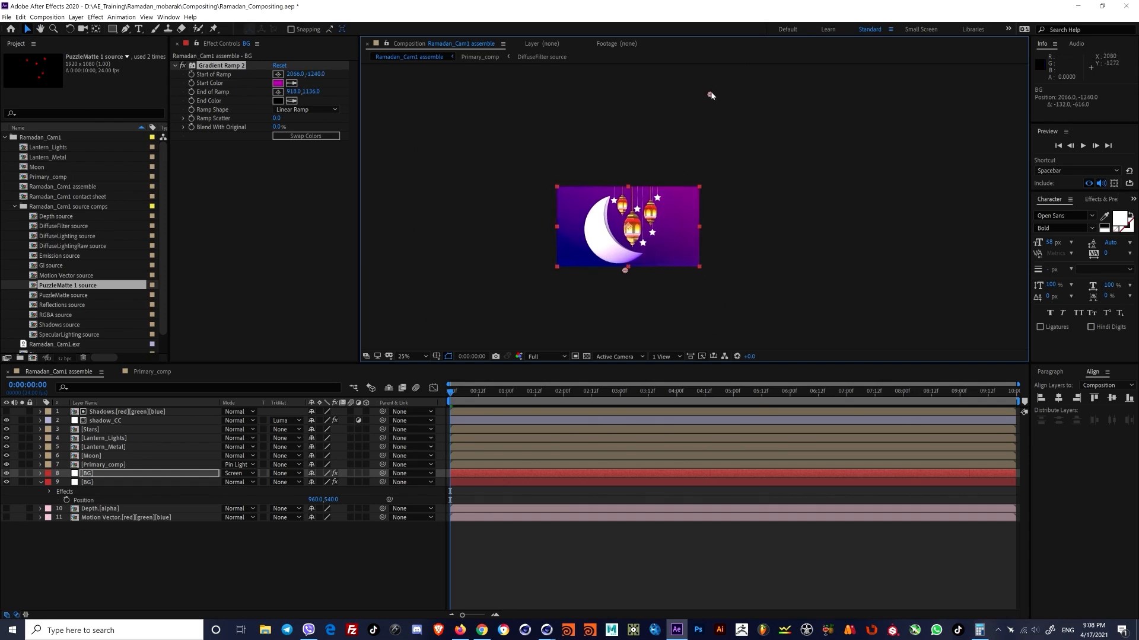
left_click_drag(694, 134, 706, 143)
scroll(675, 255, "up", 2)
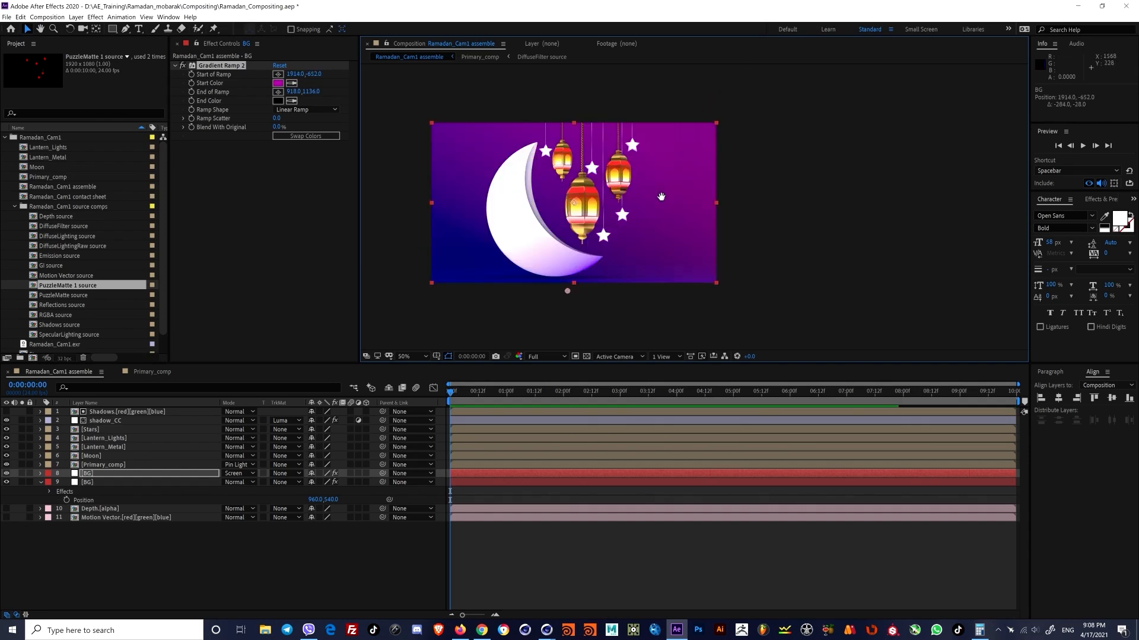
Step: Darken the Gradient Ramp 2 start colour to the purple 46003E
left_click(278, 84)
left_click(290, 362)
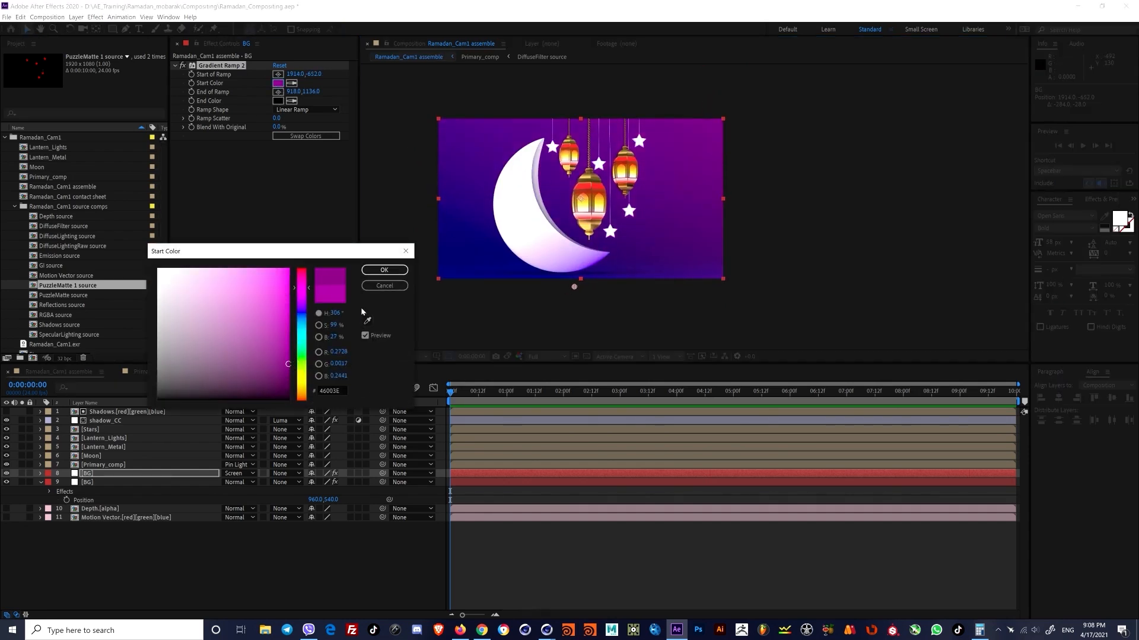
left_click(384, 270)
left_click_drag(628, 272, 630, 273)
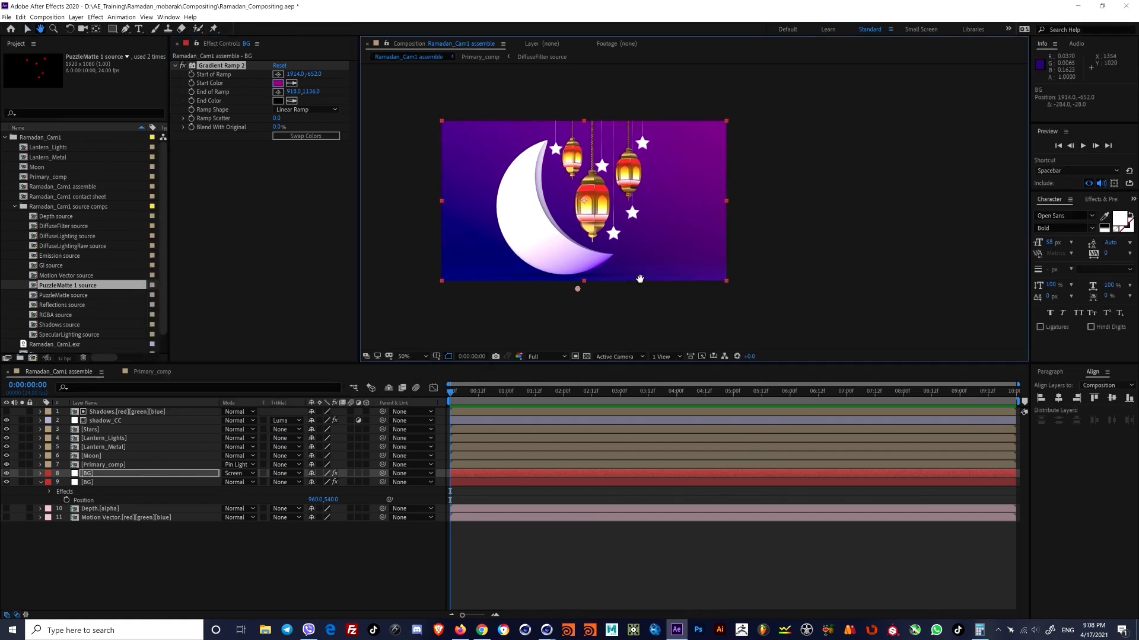
Step: Try yellow and orange start colours for Gradient Ramp 2
left_click(278, 83)
left_click(302, 384)
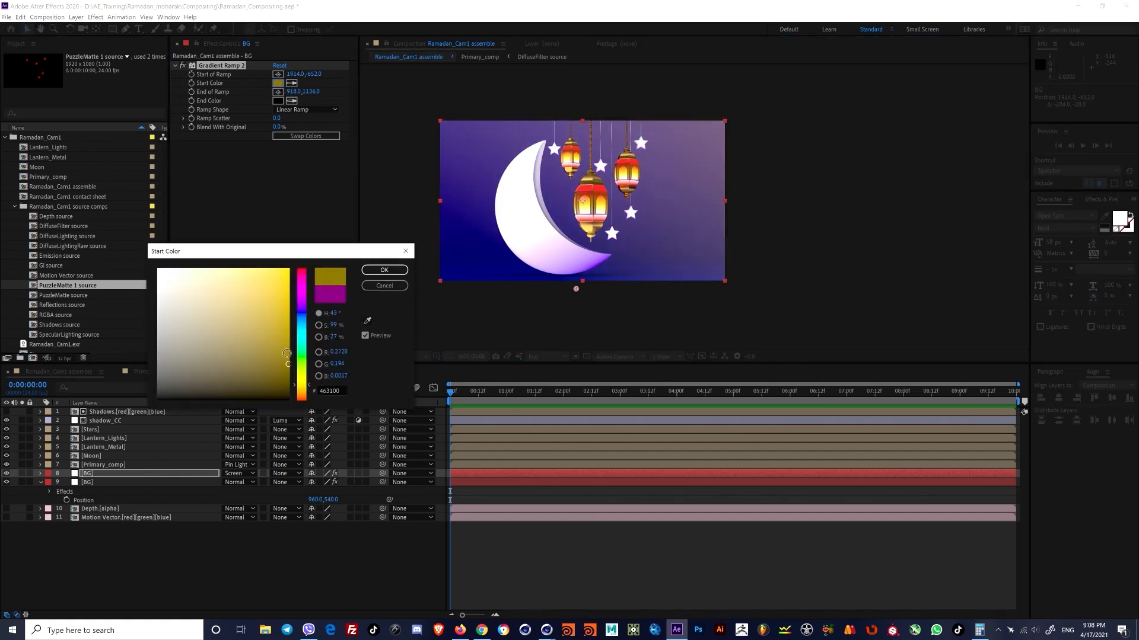
mouse_move(287, 354)
left_mouse_down()
mouse_move(297, 269)
mouse_move(287, 346)
mouse_move(287, 316)
mouse_move(262, 296)
left_mouse_up()
left_click(305, 392)
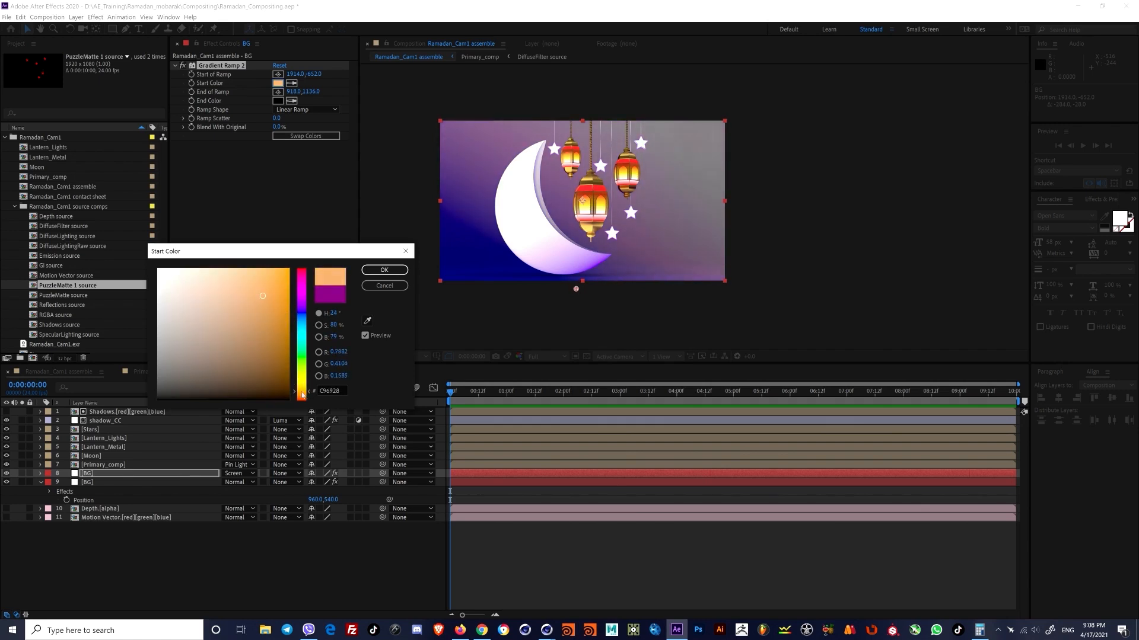
left_click_drag(302, 395, 301, 408)
left_click(402, 286)
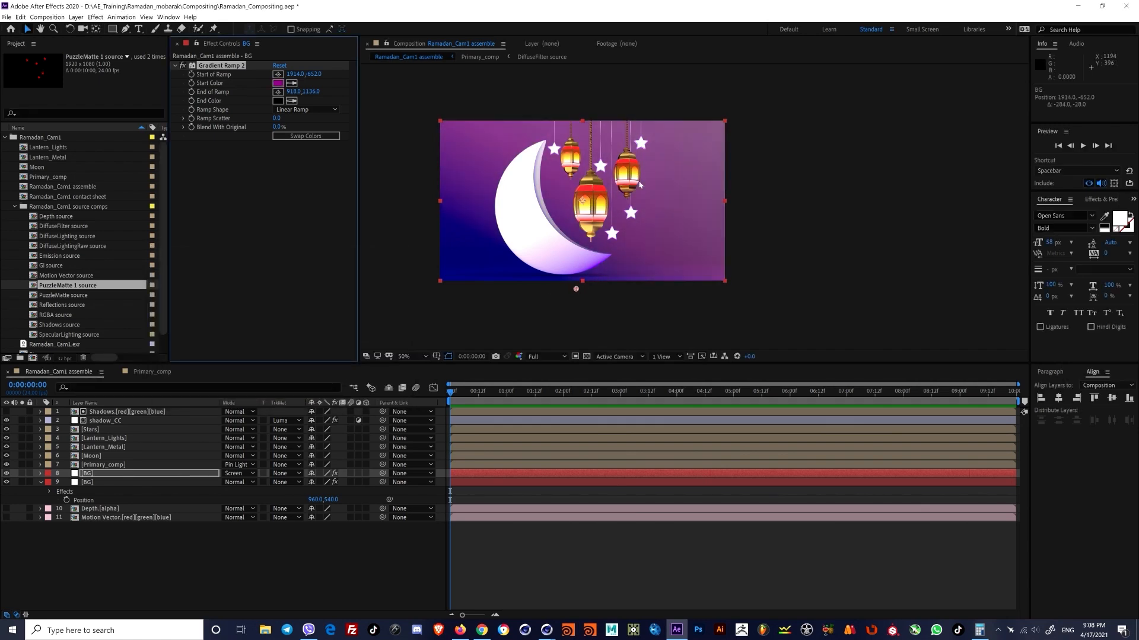
Step: Deselect the BG layer, save the project and fit the composition to the view
left_click_drag(574, 180, 596, 176)
left_click_drag(673, 226, 684, 230)
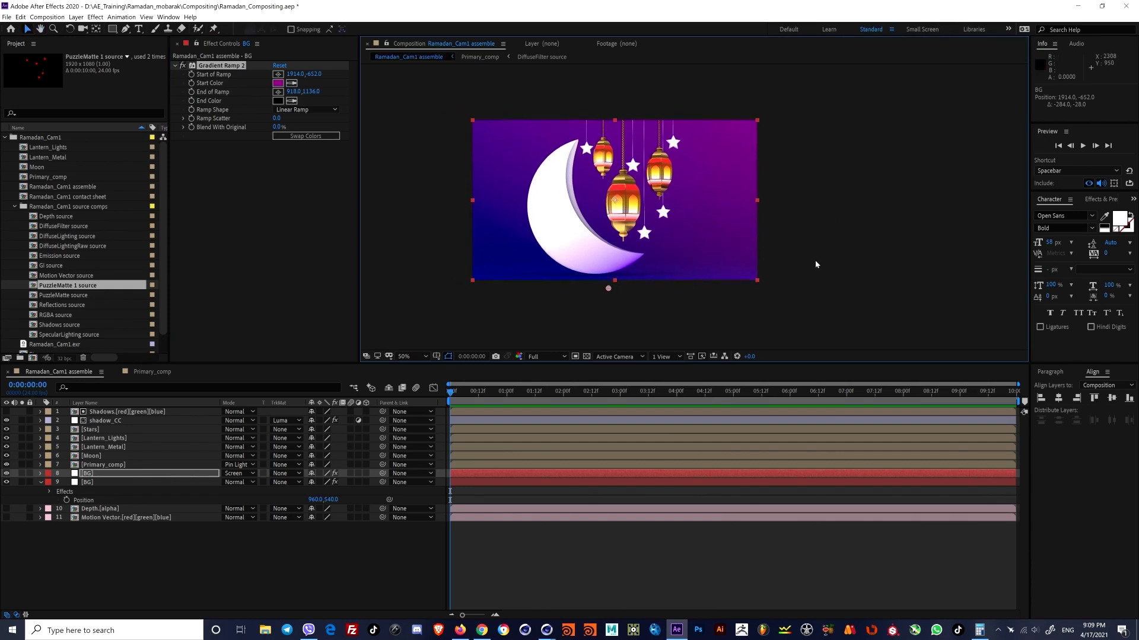
left_click(815, 260)
left_click_drag(658, 190, 686, 202)
key("ctrl+s")
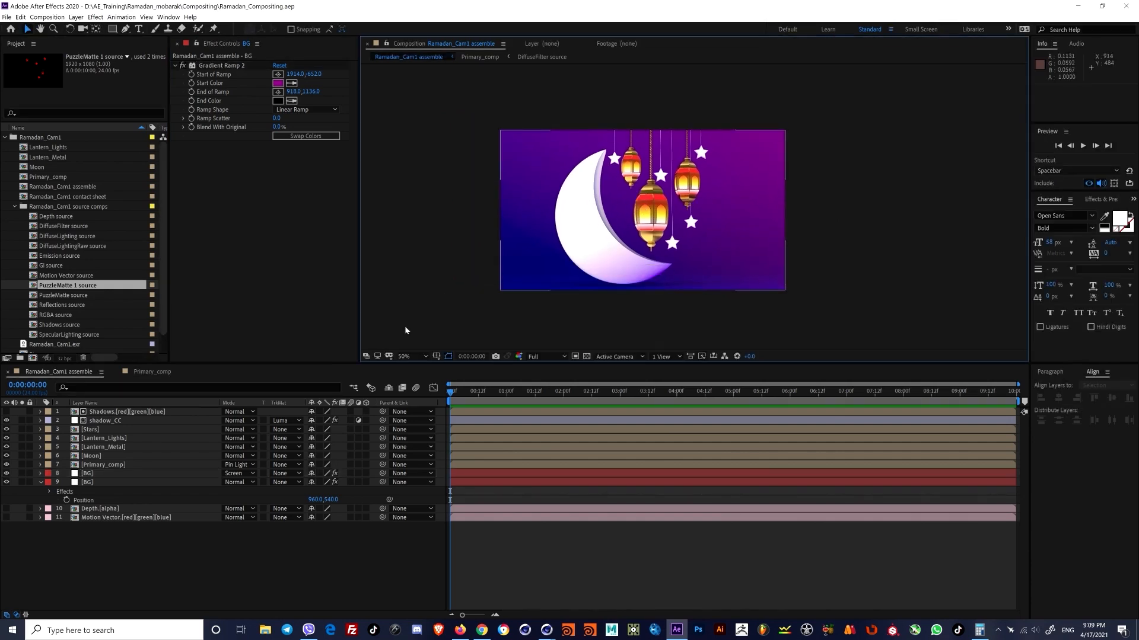
left_click(408, 357)
left_click(415, 374)
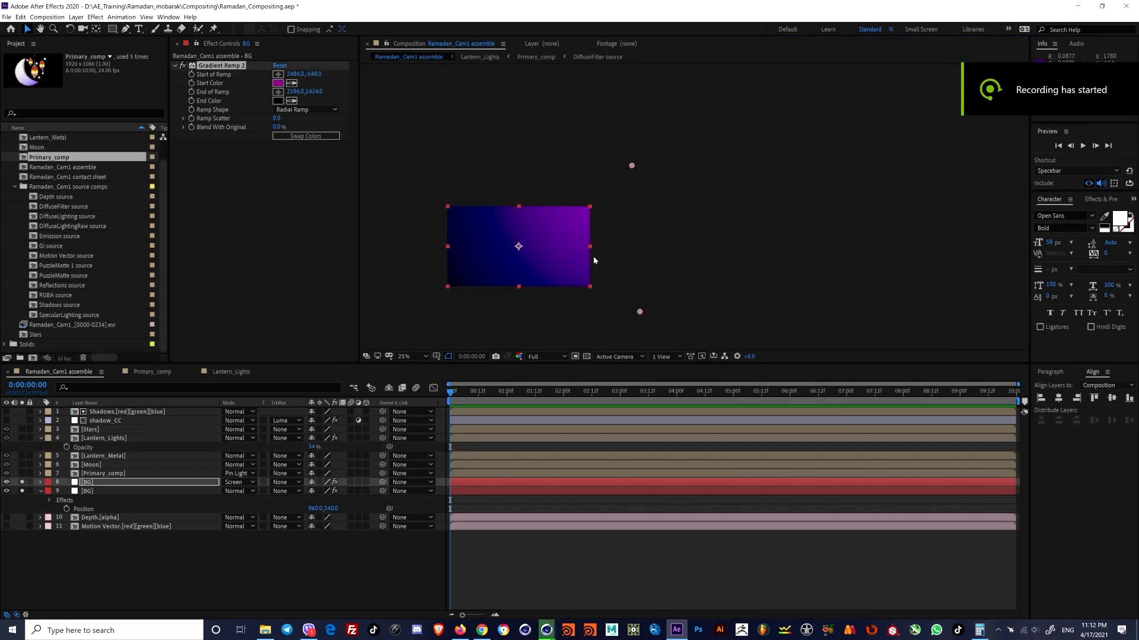
Step: Reposition the upper BG layer's Gradient Ramp 2 points, with the start at about 2958, -940 and the end at about 1768, 1644
middle_click_drag(646, 264, 689, 260)
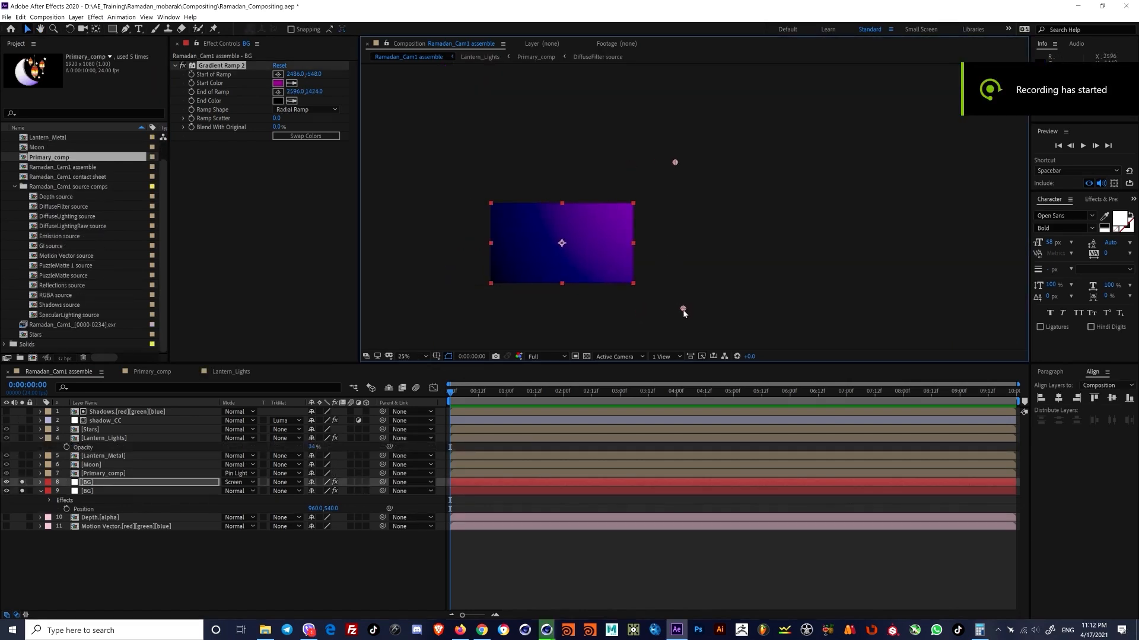
left_click_drag(683, 309, 664, 332)
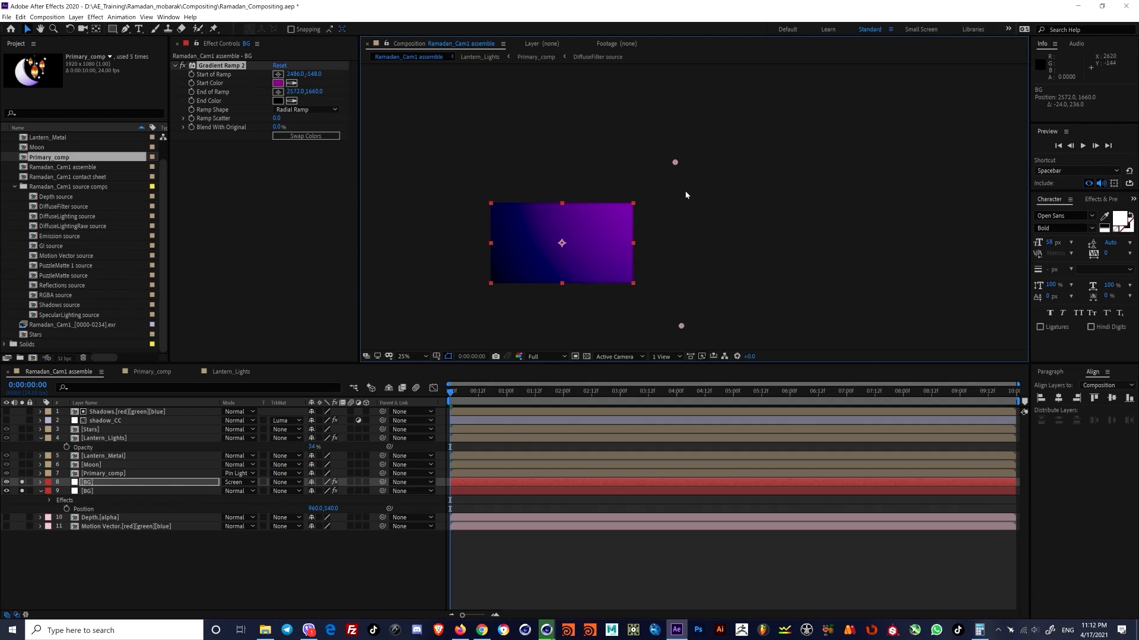
left_click_drag(674, 162, 659, 107)
left_click(279, 101)
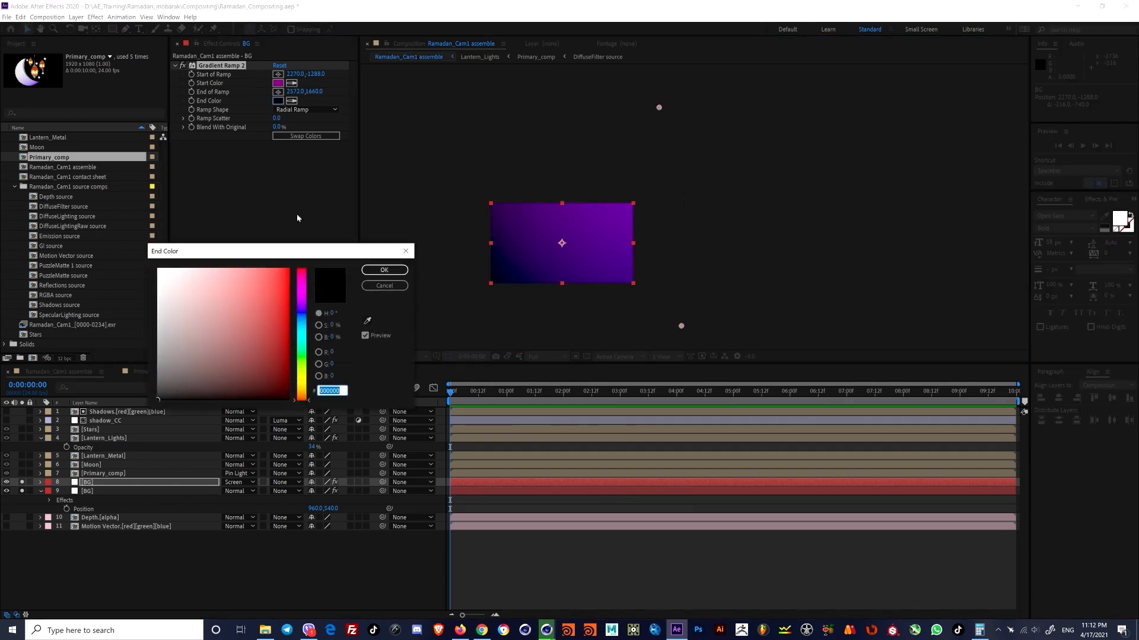
left_click(401, 289)
left_click_drag(659, 107, 683, 102)
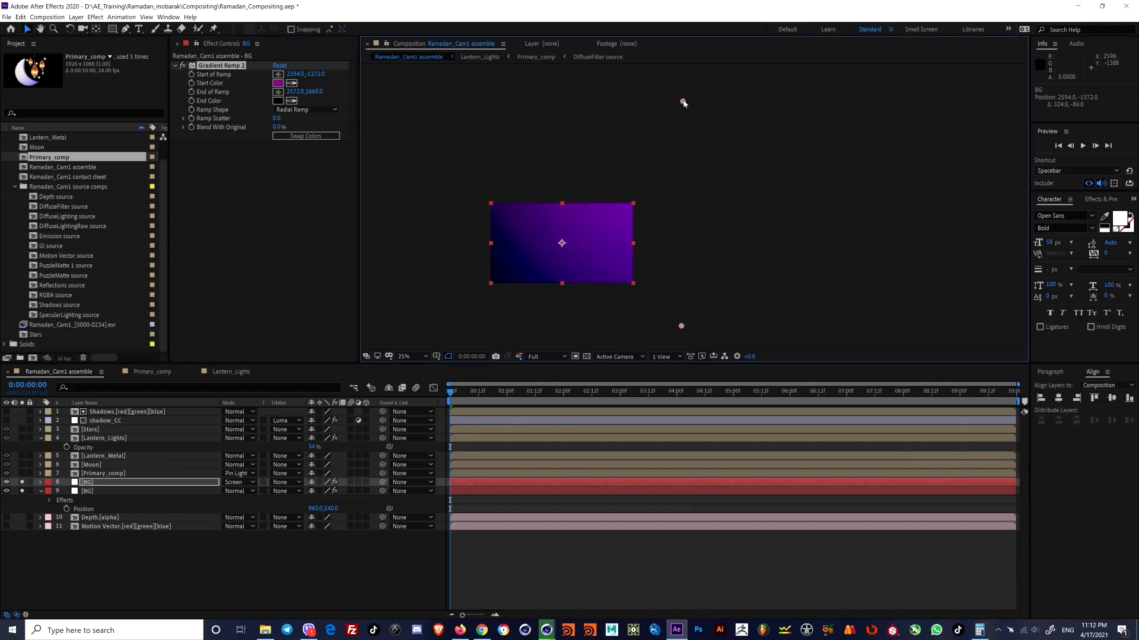
left_click_drag(669, 174, 711, 134)
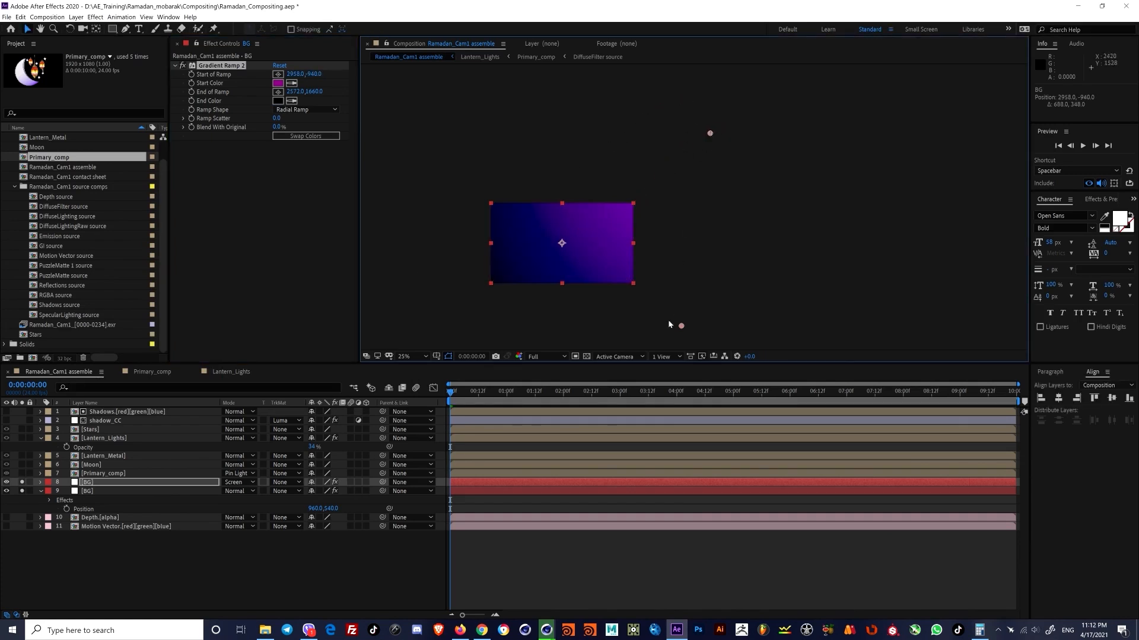
left_click_drag(681, 326, 634, 318)
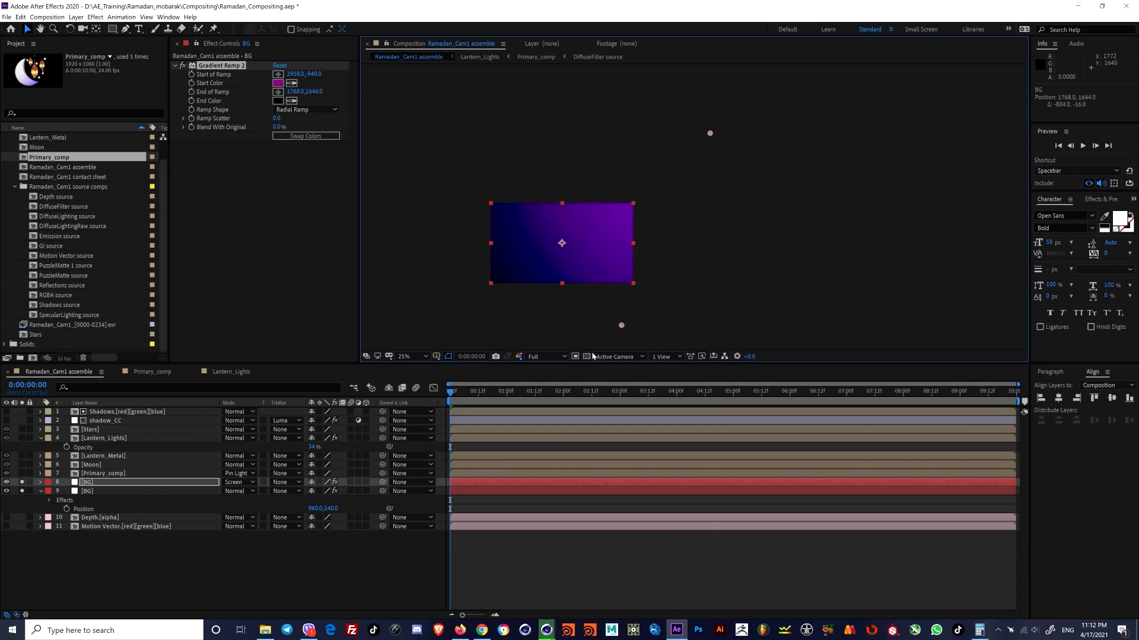
Step: Duplicate the upper BG layer and set the copy's Gradient Ramp 2 start colour to yellow F7FF00
left_click(89, 483)
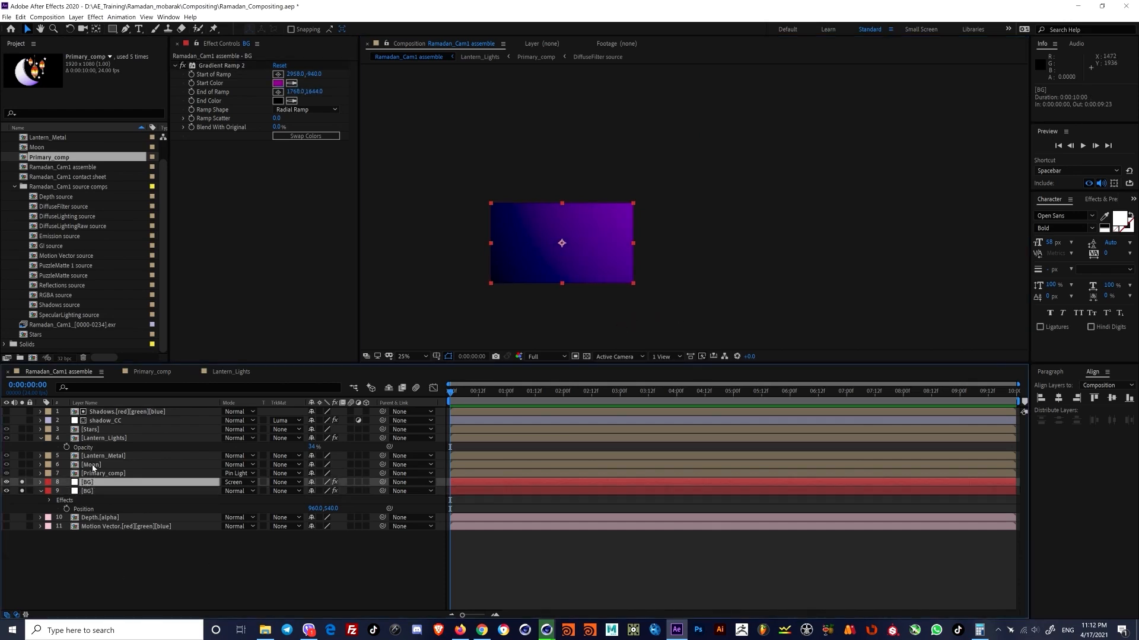
key("ctrl+d")
left_click(278, 83)
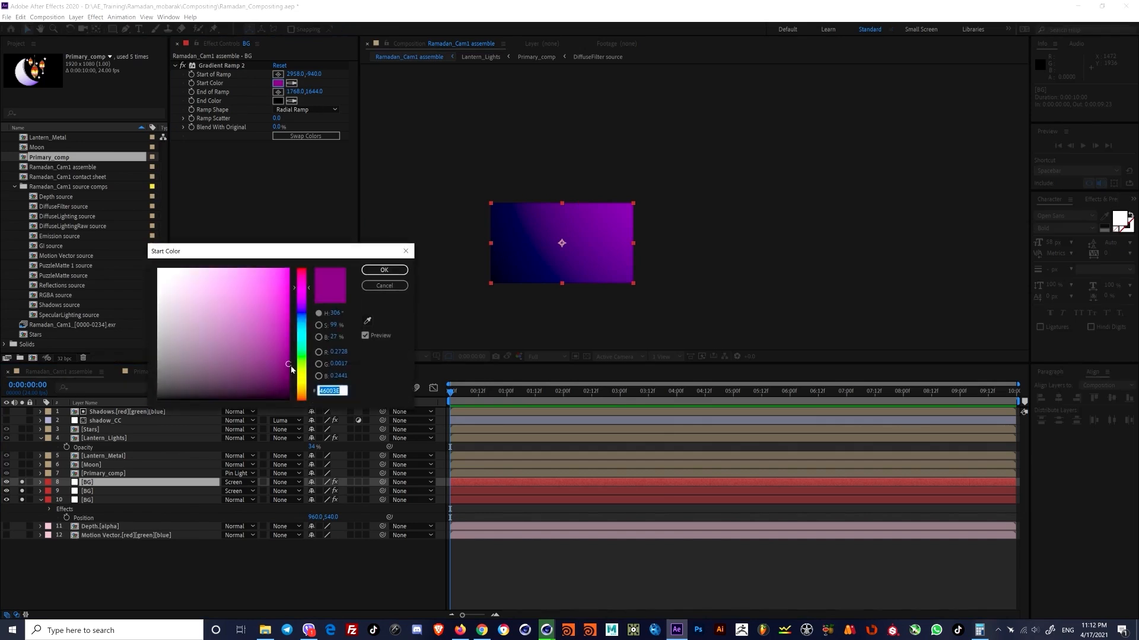
left_click_drag(301, 288, 304, 385)
left_click(288, 271)
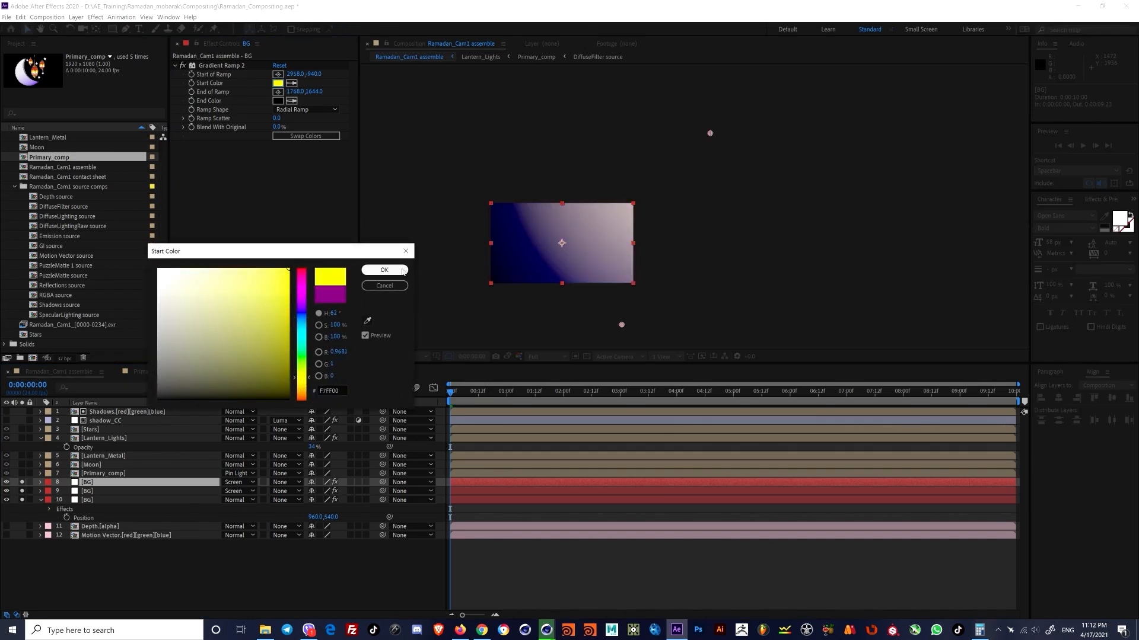
left_click(384, 270)
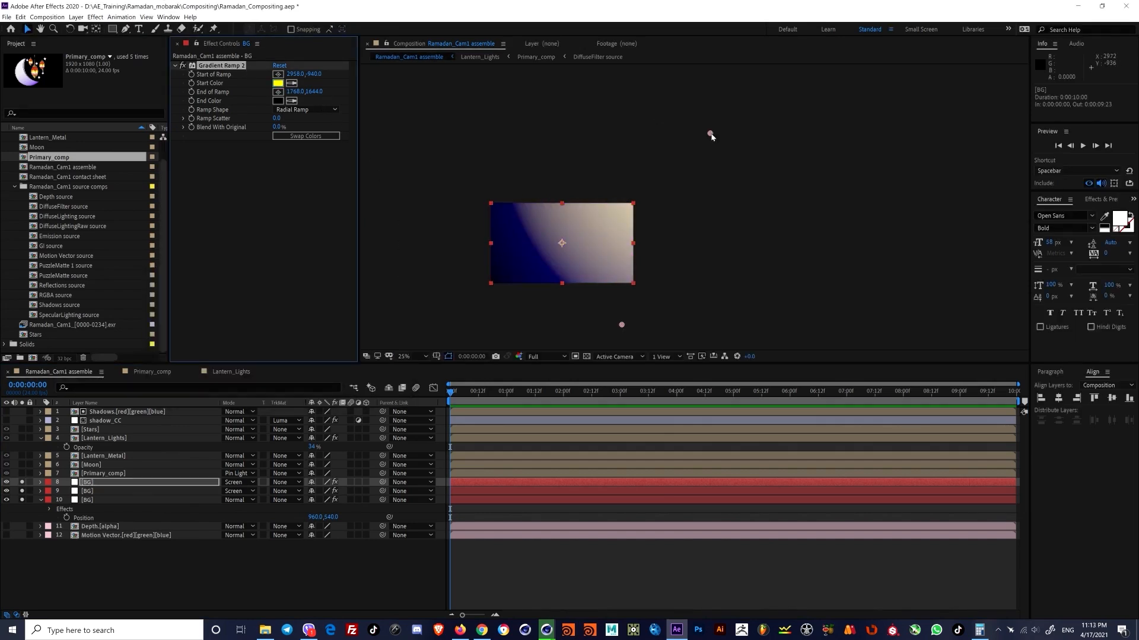
Step: Move the duplicated BG gradient's start point to about -1510, -1492, beyond the image's upper-left corner, and its end point to about 728, 484
left_click_drag(710, 135, 657, 337)
left_click_drag(613, 307, 617, 332)
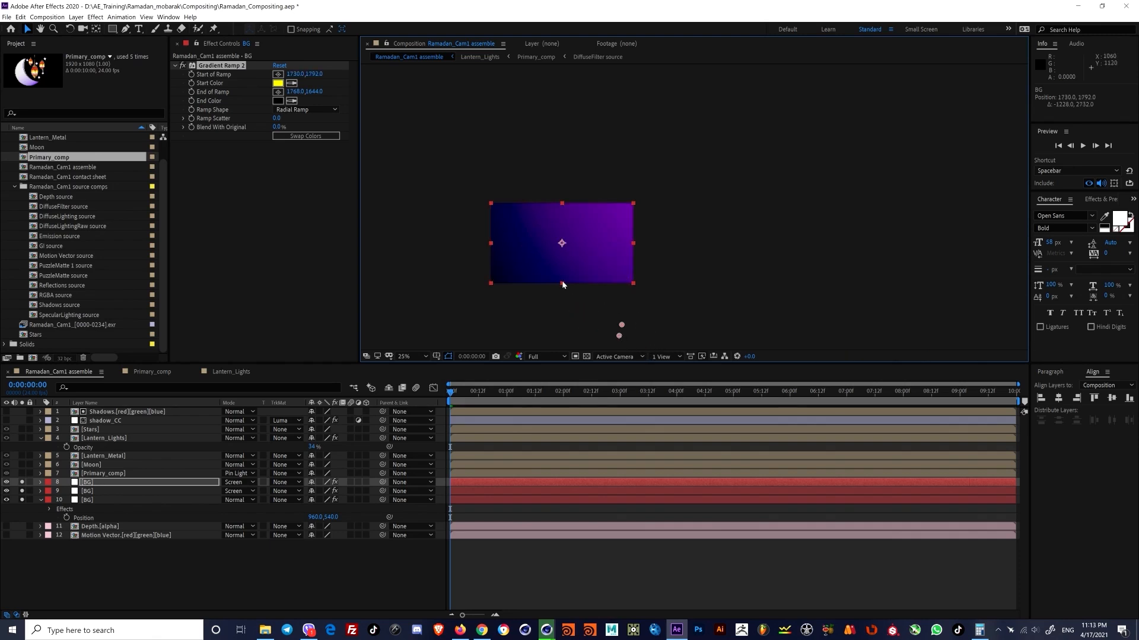
left_click_drag(561, 283, 563, 281)
key("ctrl+z")
left_click_drag(621, 323, 539, 237)
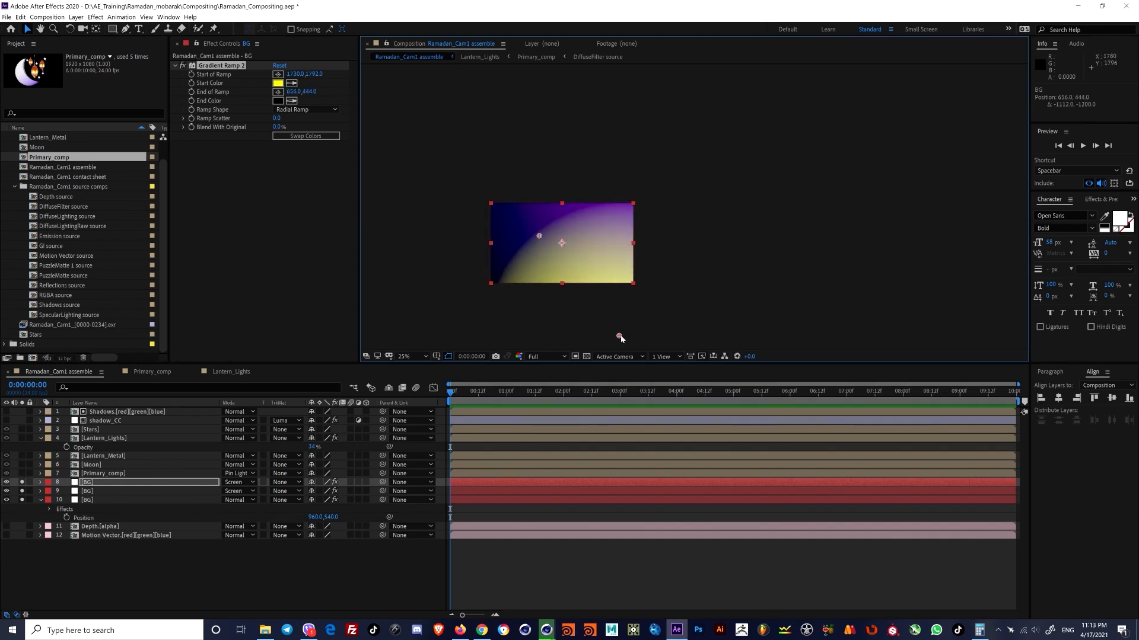
left_click_drag(619, 335, 375, 91)
left_click_drag(539, 236, 545, 239)
Step: Change the duplicated BG layer's Gradient Ramp 2 start colour to red FF0000
left_click(277, 84)
left_click_drag(305, 392, 303, 400)
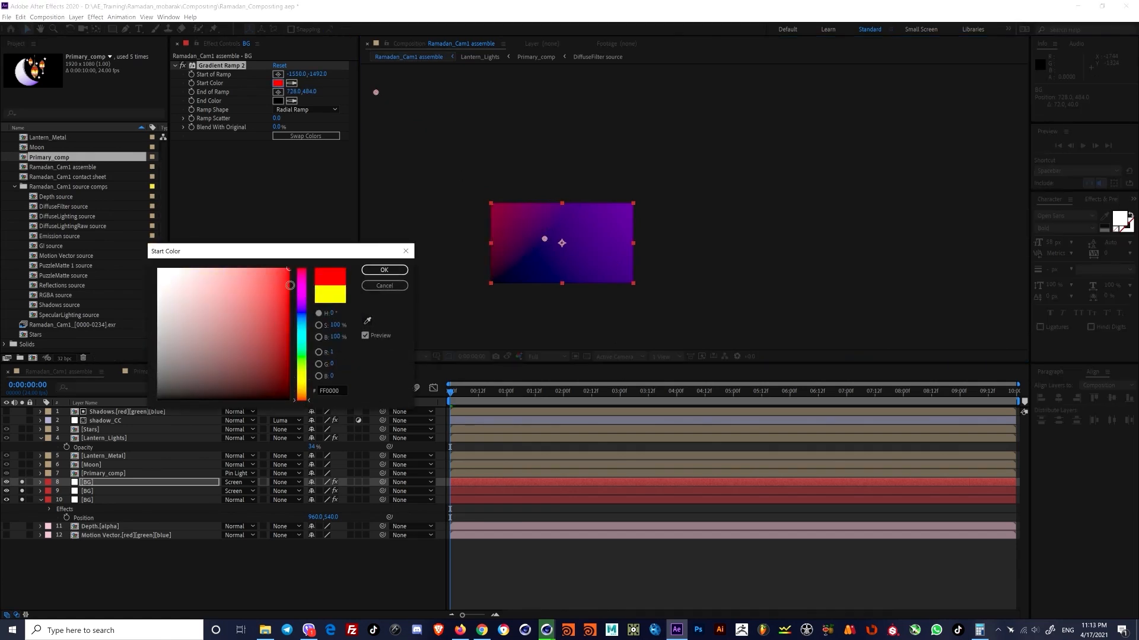
left_click(385, 270)
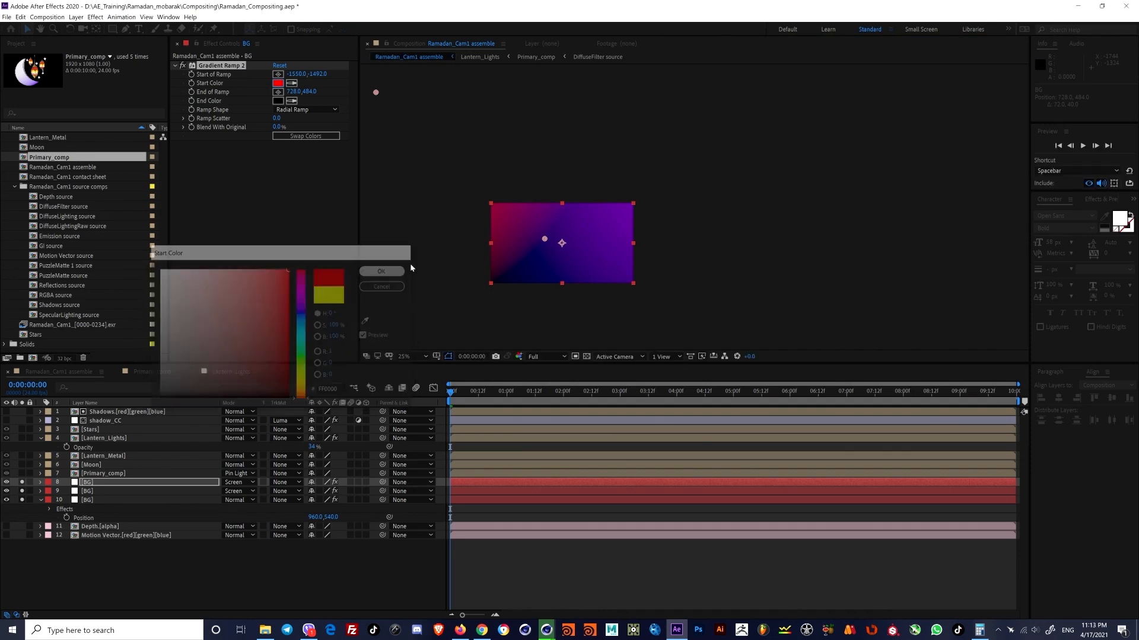
Step: Shift the red gradient's end point to about 984, 956 and its start point to about -1410, -1964
left_click_drag(545, 239, 564, 273)
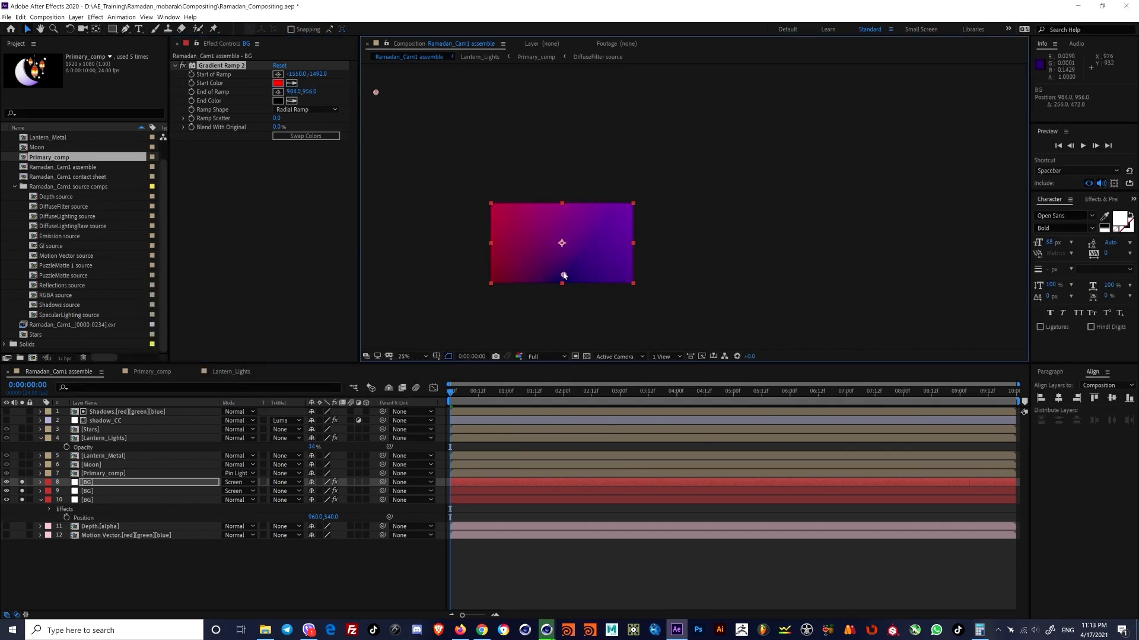
middle_click_drag(523, 231, 585, 270)
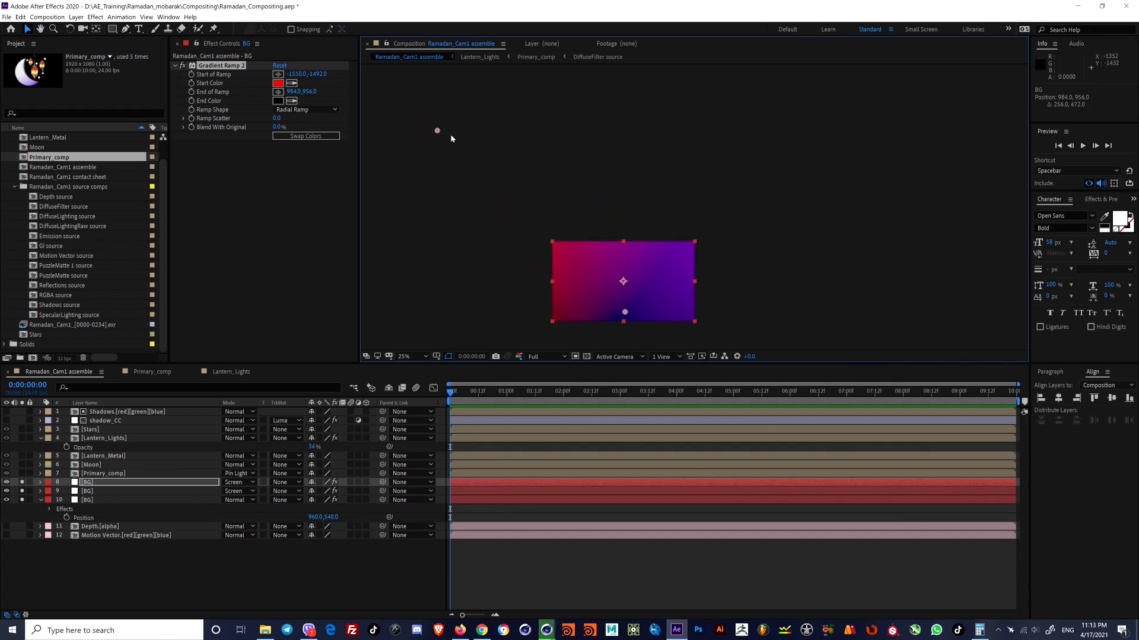
left_click_drag(418, 100, 449, 99)
Step: Darken the red gradient's start colour to about 690101
left_click(278, 83)
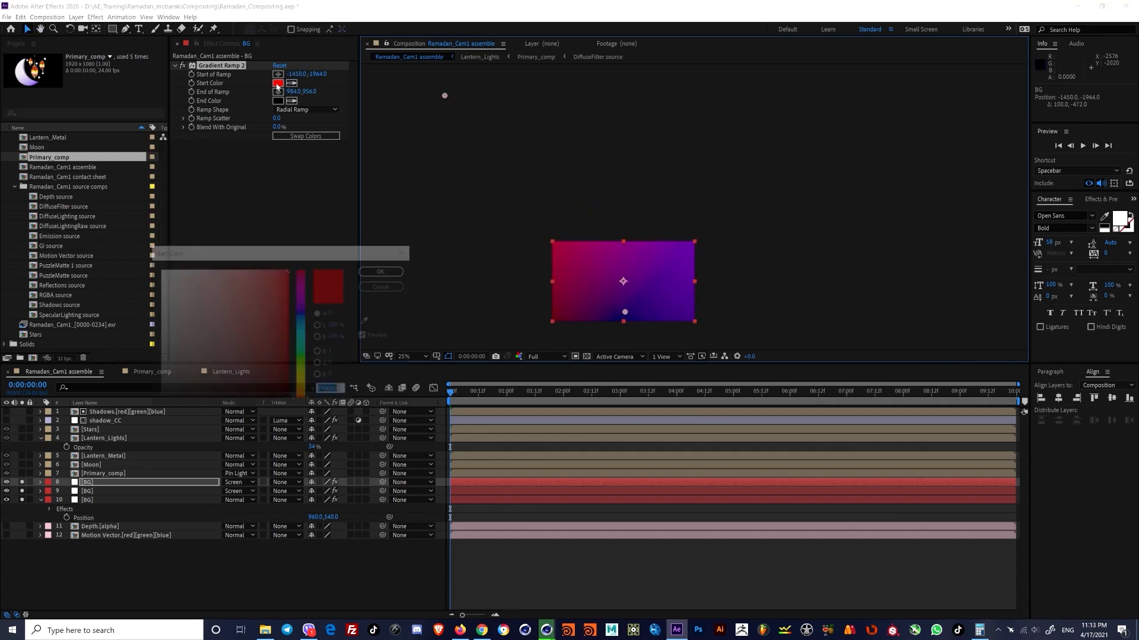
mouse_move(289, 329)
left_mouse_down()
mouse_move(292, 371)
mouse_move(292, 349)
left_mouse_up()
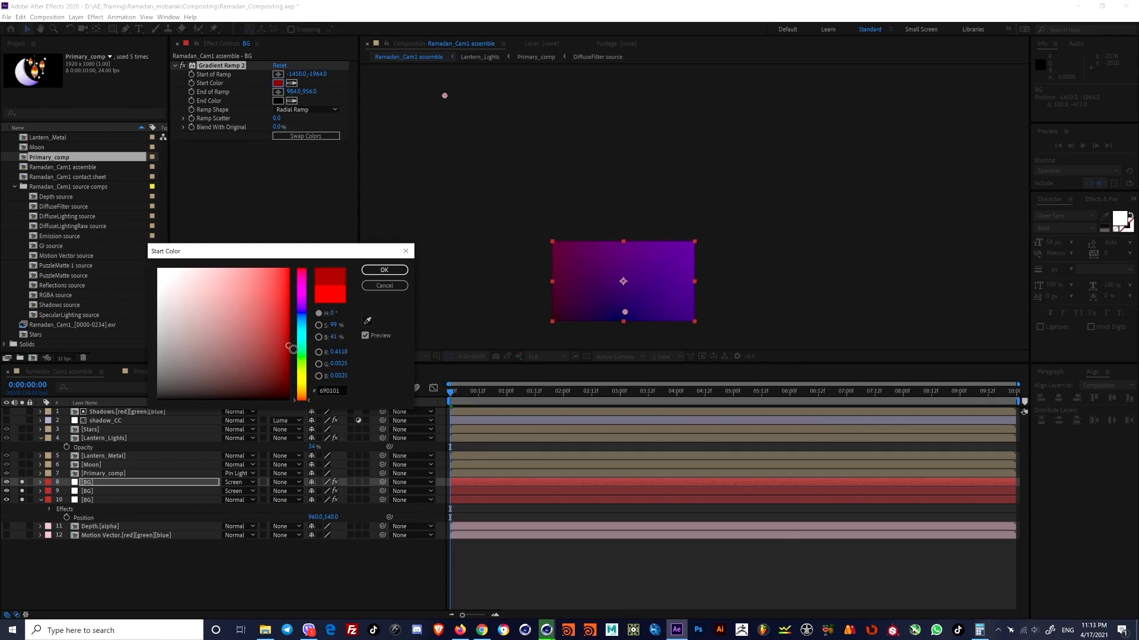
left_click(387, 272)
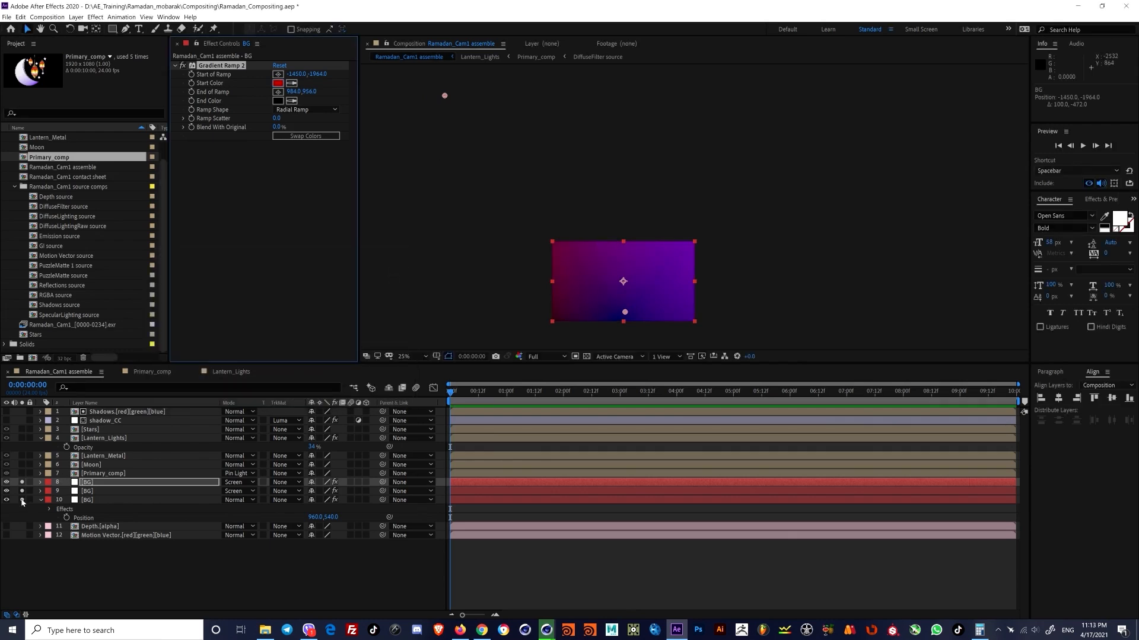
Step: Turn off solo on the three BG layers to show the full composite, deselect everything and save the project
scroll(639, 286, "up", 2)
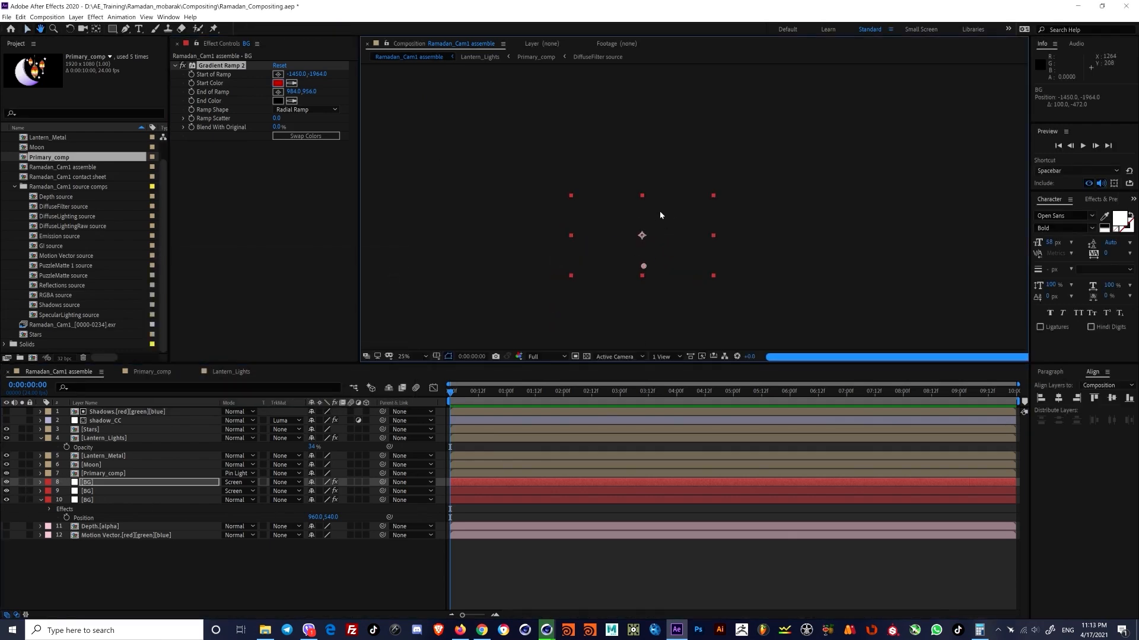
key("h")
middle_click_drag(617, 247, 699, 211)
scroll(688, 213, "up", 1)
scroll(708, 203, "down", 1)
left_click(816, 272)
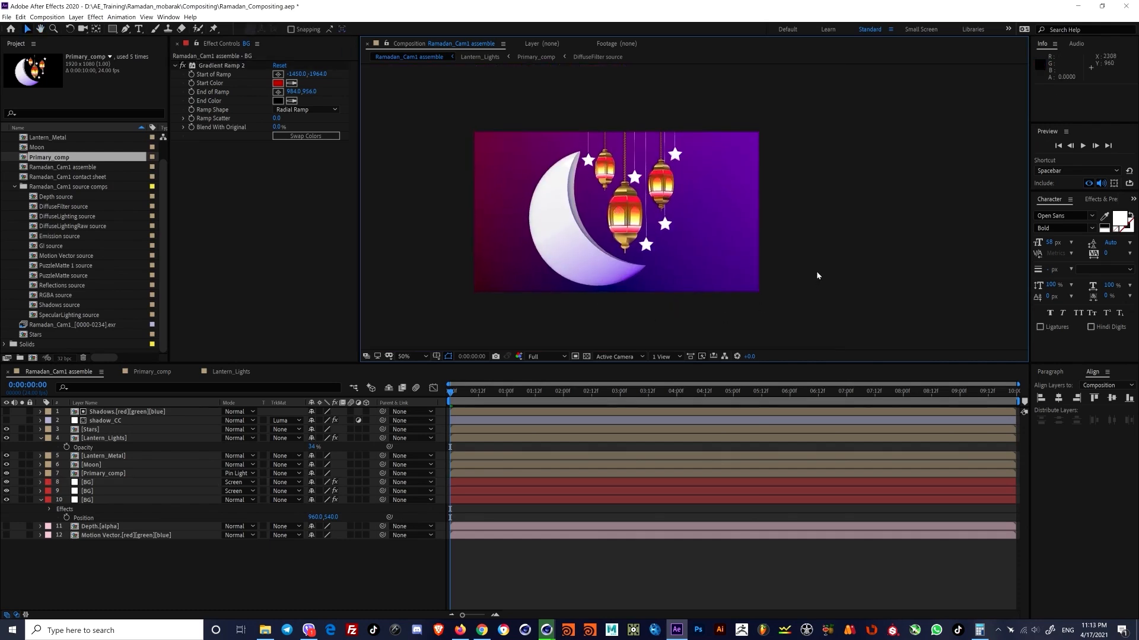
key("ctrl+s")
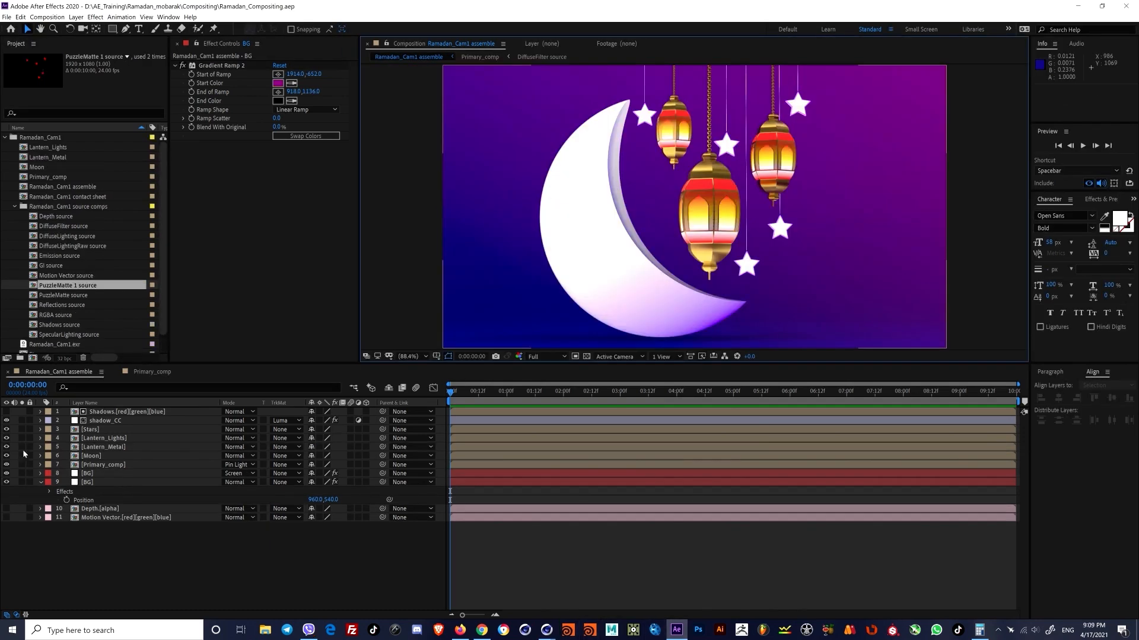
Step: Isolate the Lantern_Lights layer briefly to check it, and apply a Glow effect to it
left_click(92, 447)
left_click(89, 438)
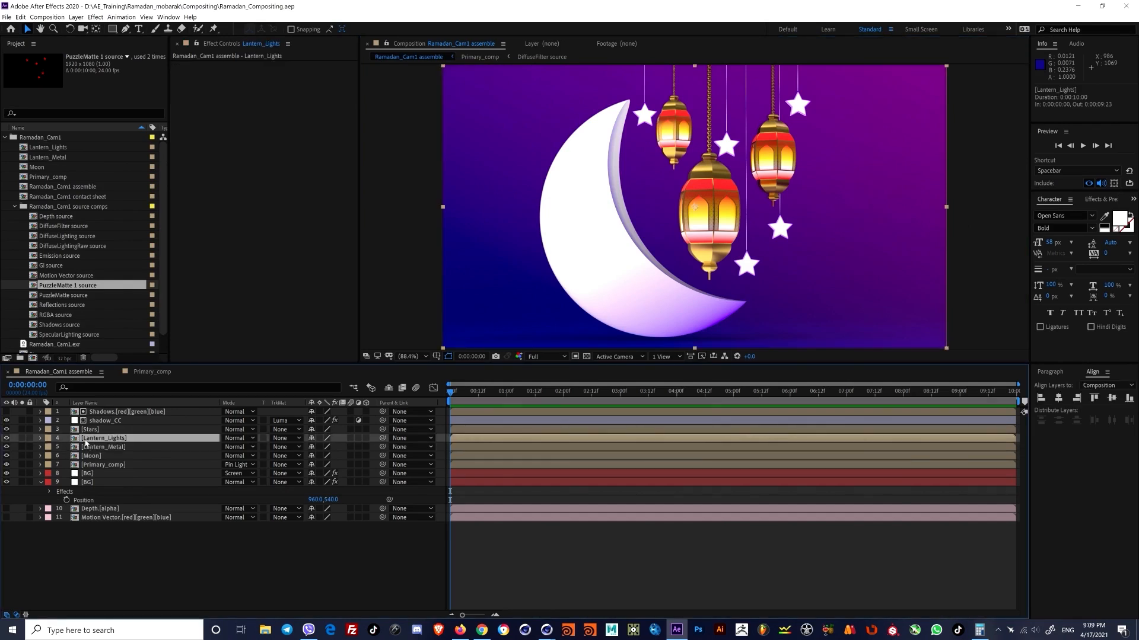
left_click(22, 438)
left_click(23, 438)
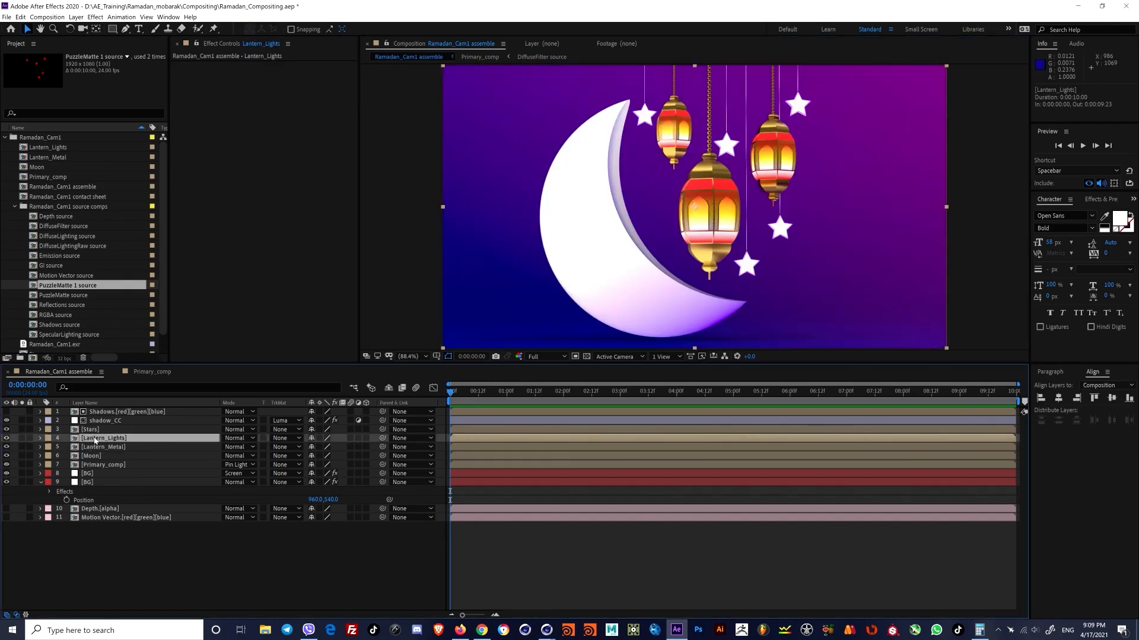
key("ctrl+space")
type("glow")
key("Return")
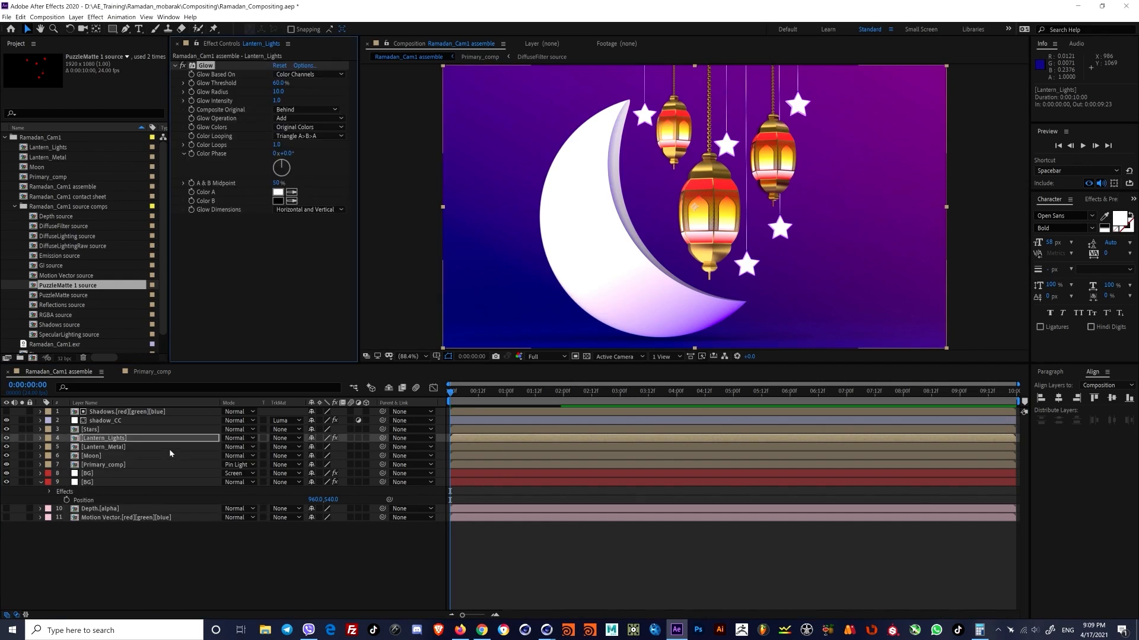
Step: Try a duplicate Glow on Lantern_Lights with radius 84, threshold about 41.6% and intensity 0.6
key("ctrl+d")
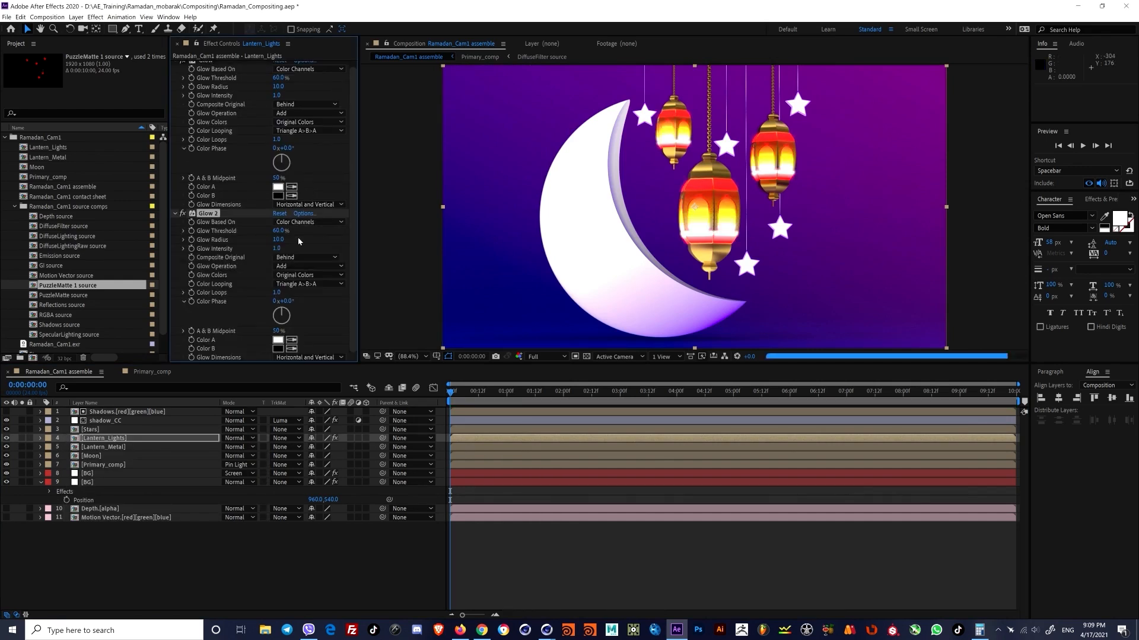
mouse_move(280, 239)
left_mouse_down()
mouse_move(363, 225)
mouse_move(281, 231)
left_mouse_up()
left_click_drag(217, 229, 216, 231)
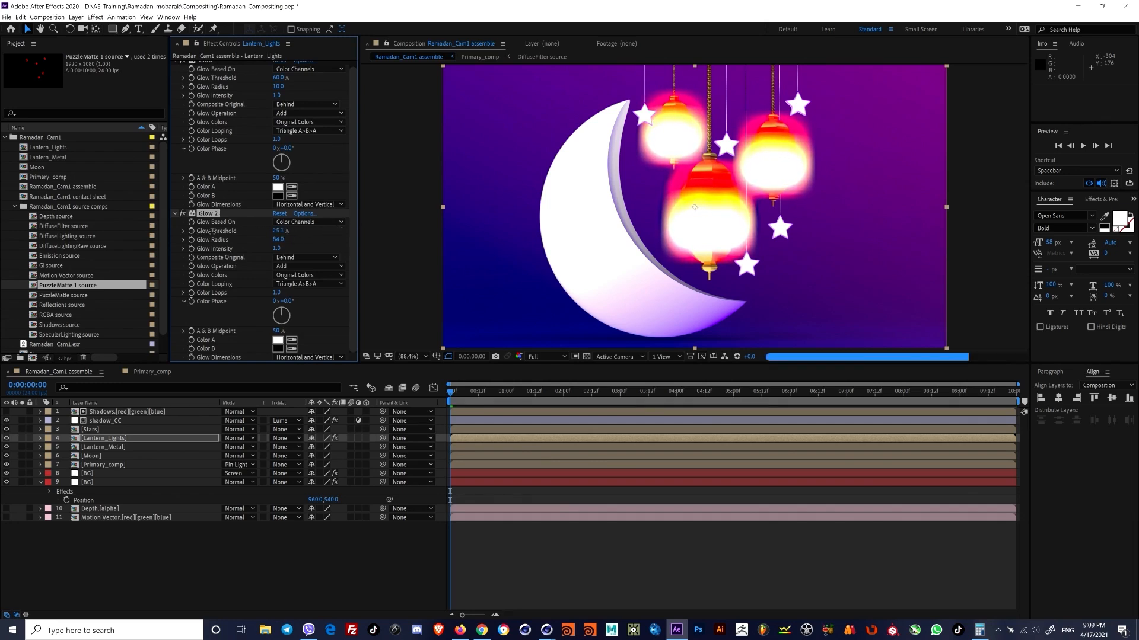
left_click_drag(278, 249, 259, 249)
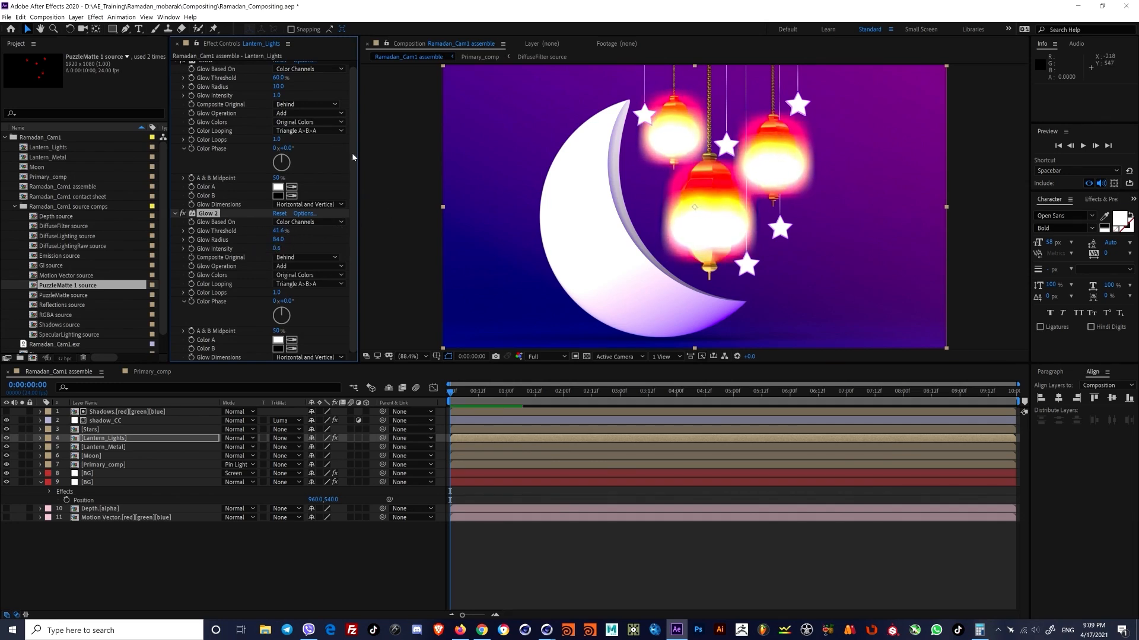
Step: Try a threshold of about 47.1% and radius 16 on the first Glow, and delete the second Glow
scroll(264, 149, "up", 1)
mouse_move(278, 83)
left_mouse_down()
mouse_move(237, 93)
mouse_move(270, 86)
left_mouse_up()
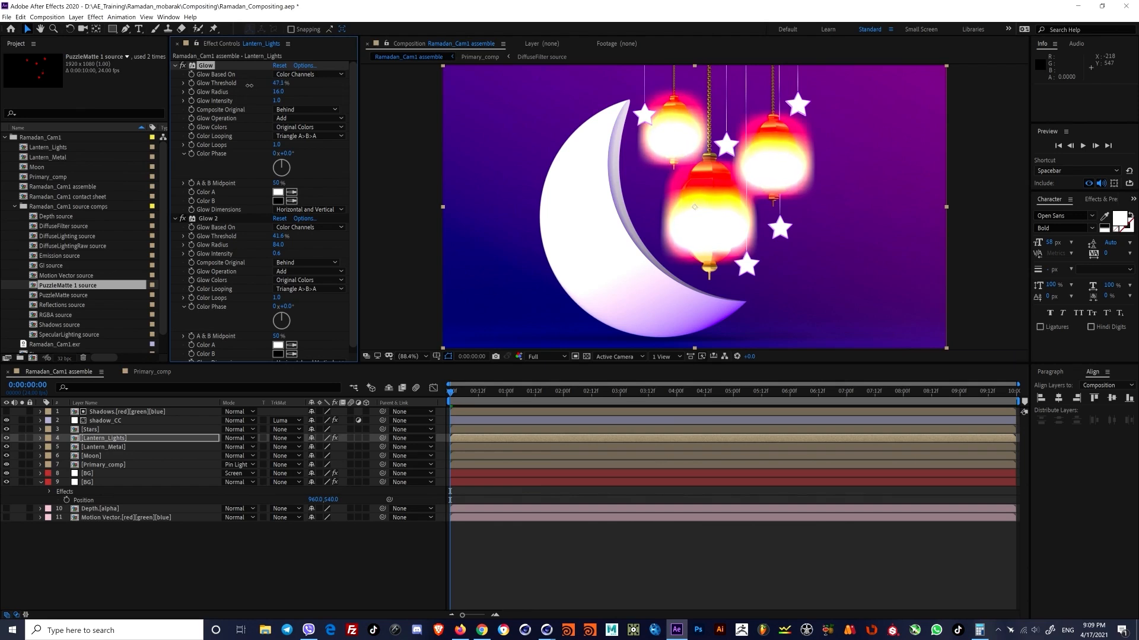
left_click(183, 219)
left_click(219, 218)
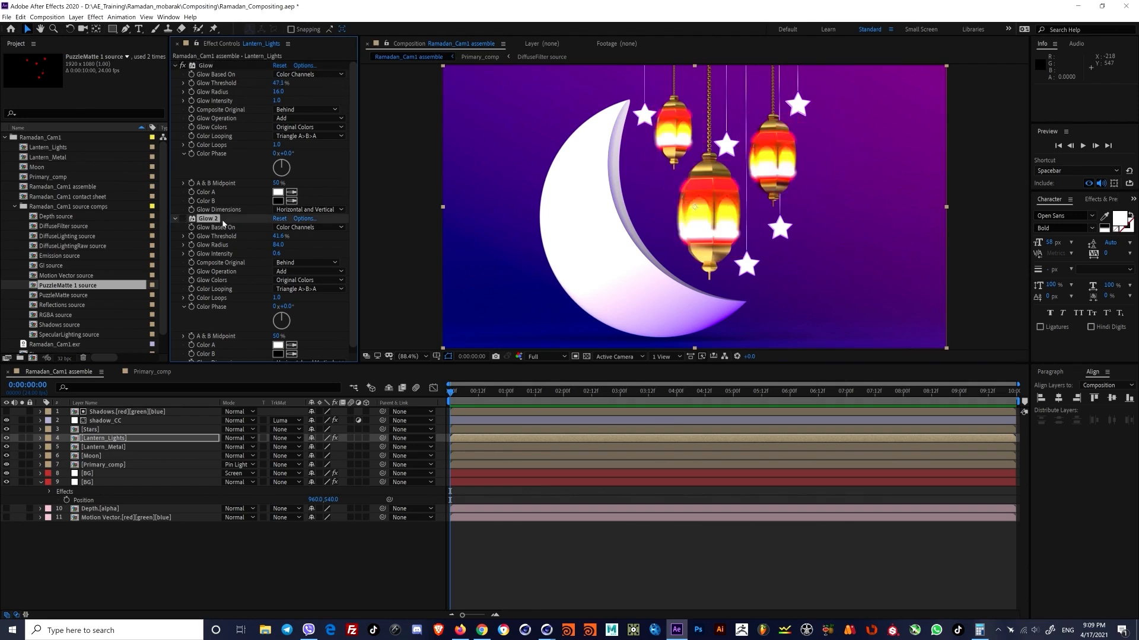
key("Delete")
Step: Set the remaining Glow on Lantern_Lights to a threshold of about 82.7%, radius 12 and intensity 0.6
mouse_move(282, 83)
left_mouse_down()
mouse_move(267, 85)
mouse_move(294, 85)
left_mouse_up()
left_click_drag(369, 87, 258, 90)
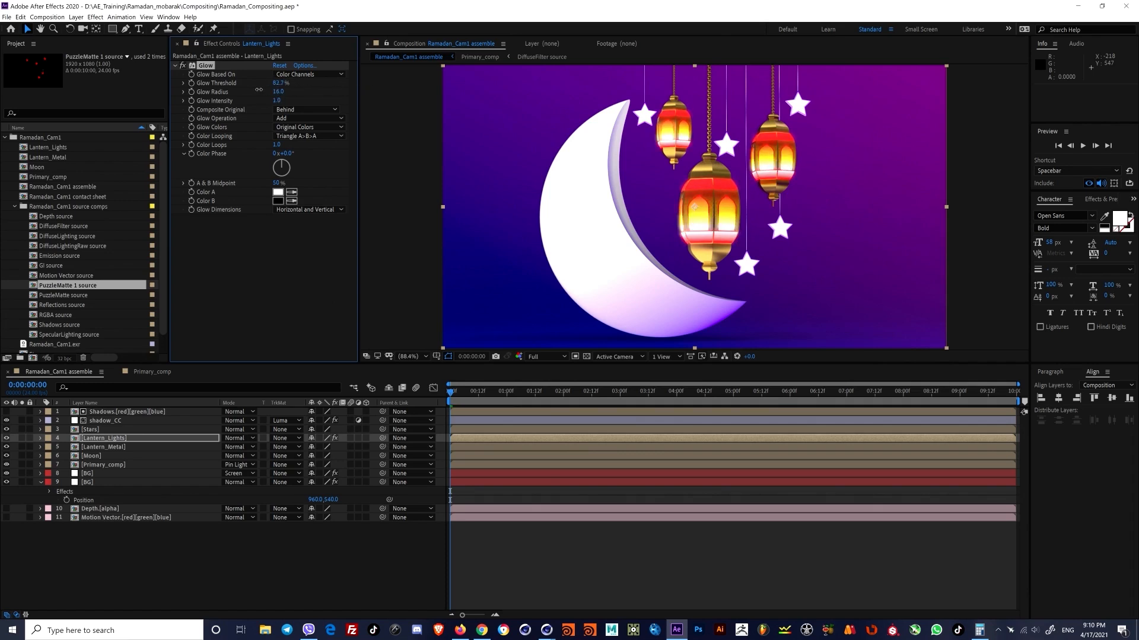
left_click_drag(332, 105, 270, 93)
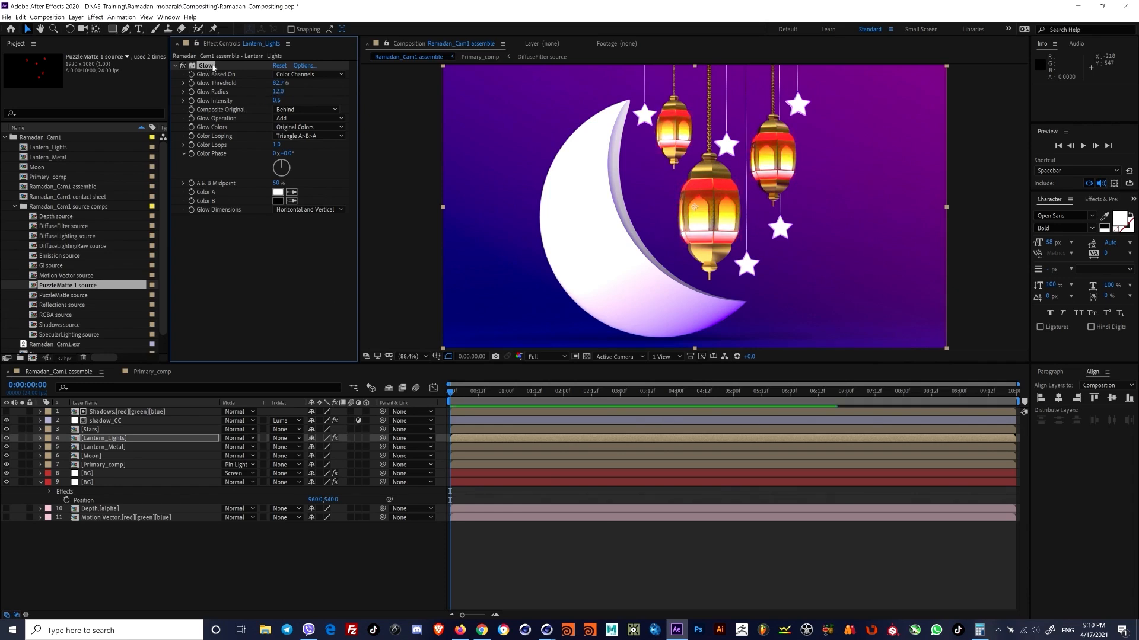
Step: Duplicate the Glow on Lantern_Lights and give the copy a radius of about 537, threshold about 77.6% and intensity 0.2
key("ctrl+d")
left_click_drag(281, 242, 469, 248)
mouse_move(278, 230)
left_mouse_down()
mouse_move(179, 227)
mouse_move(278, 230)
mouse_move(256, 251)
mouse_move(281, 243)
left_mouse_up()
left_click_drag(409, 246, 450, 242)
left_click_drag(370, 229, 363, 230)
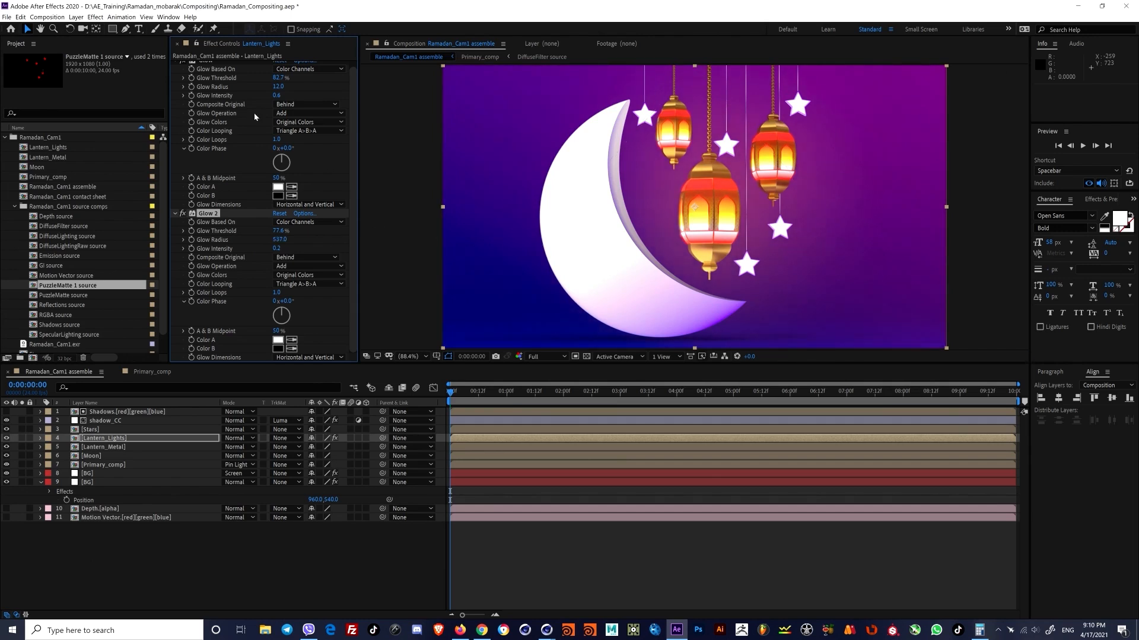
Step: Increase the first Glow's radius to 140 and its threshold to about 84.7%, and inspect the lanterns up close
left_click_drag(278, 86, 341, 83)
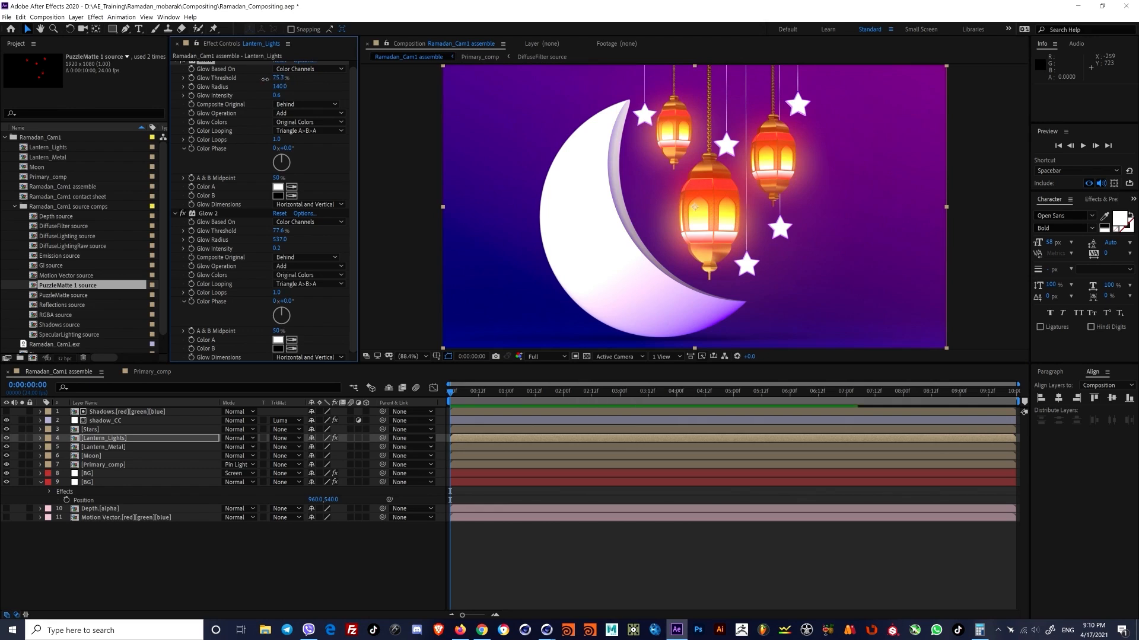
left_click_drag(281, 81, 282, 79)
scroll(652, 225, "down", 4)
scroll(643, 211, "up", 4)
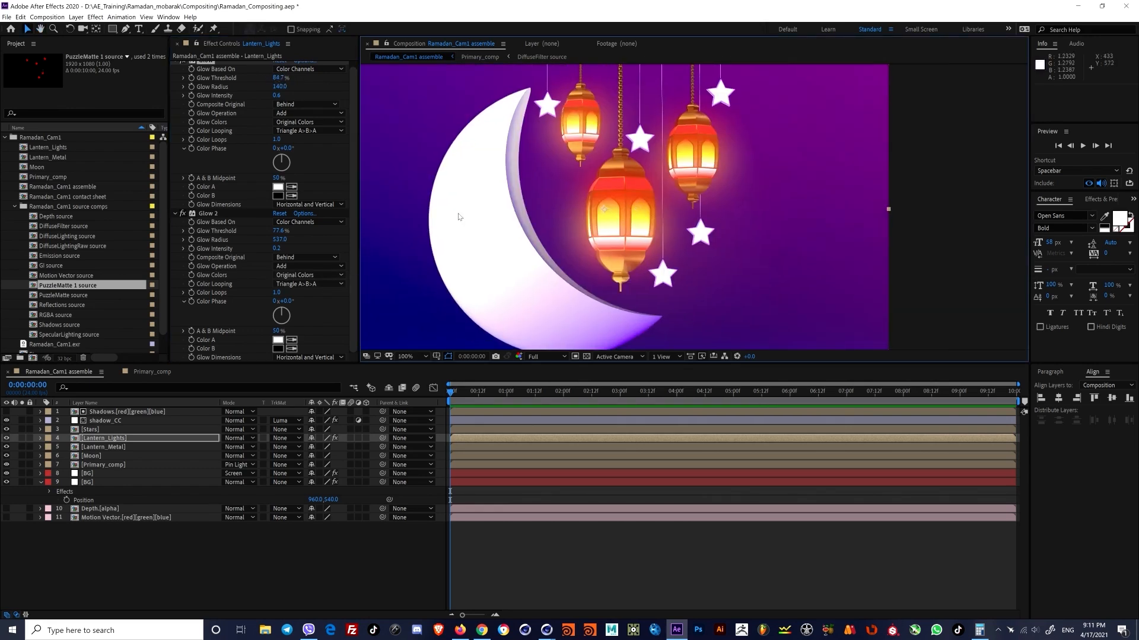
Step: Adjust the lower point of the RGB curve on the Moon layer and set its Glow intensity to 0.2
scroll(682, 141, "left", 2, "shift")
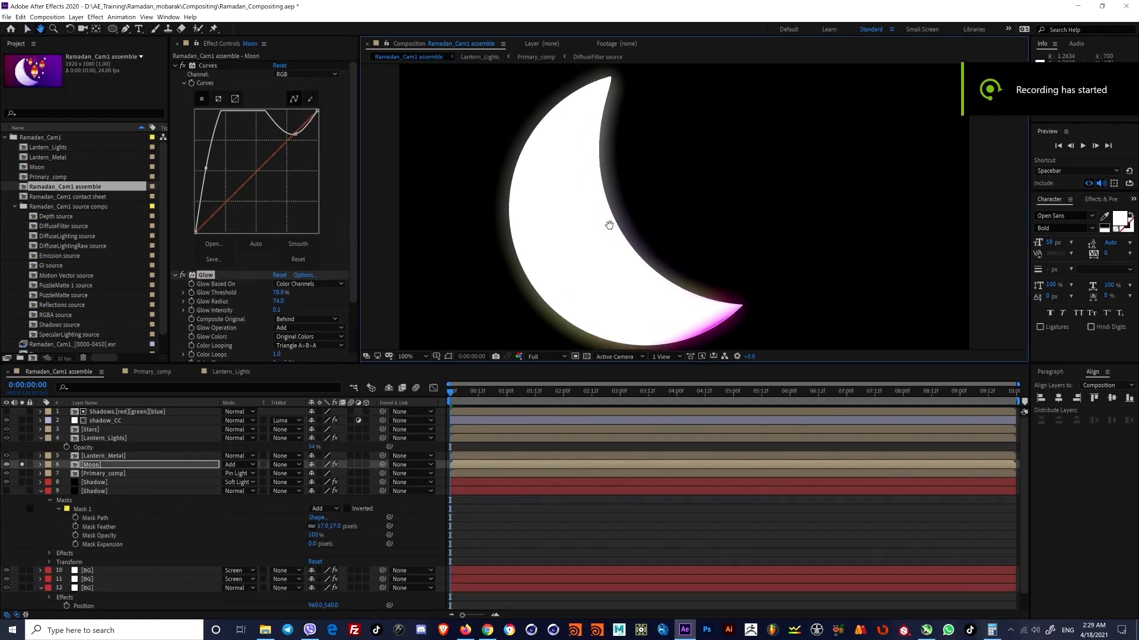
left_click_drag(211, 173, 208, 165)
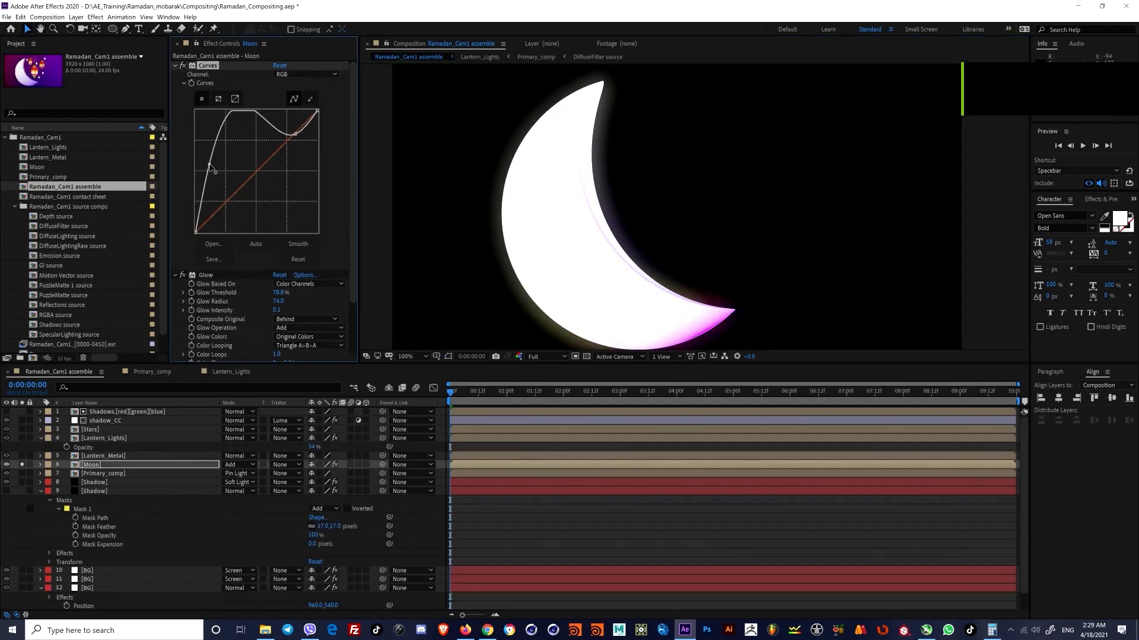
left_click_drag(281, 312, 287, 311)
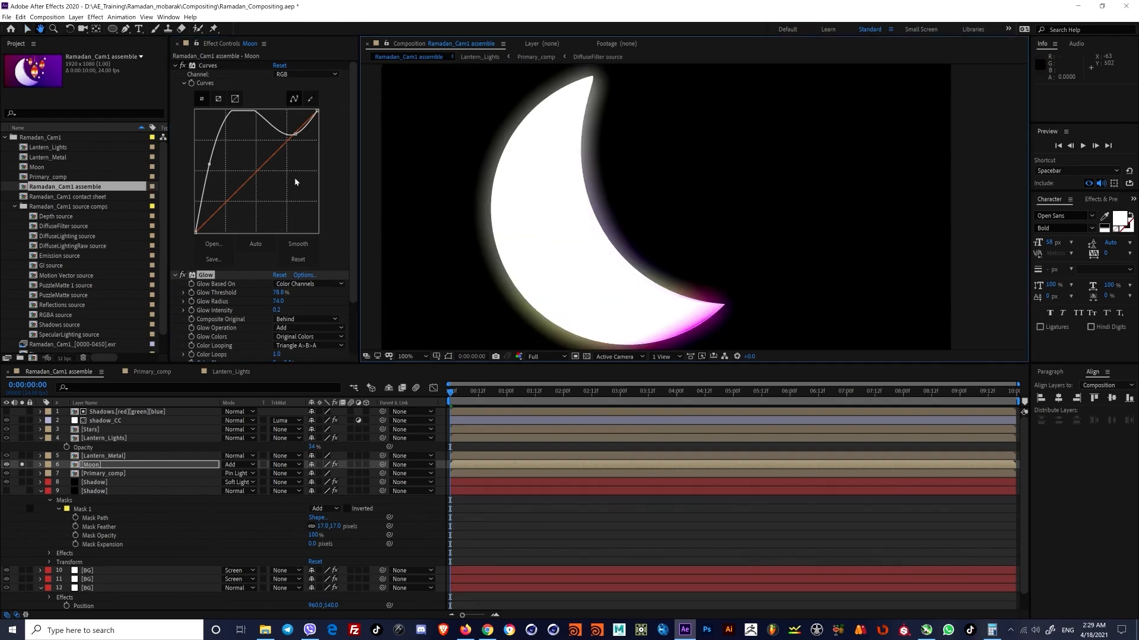
Step: Compare the moon with its Glow effect switched off and on
left_click(183, 275)
left_click(182, 276)
left_click(182, 276)
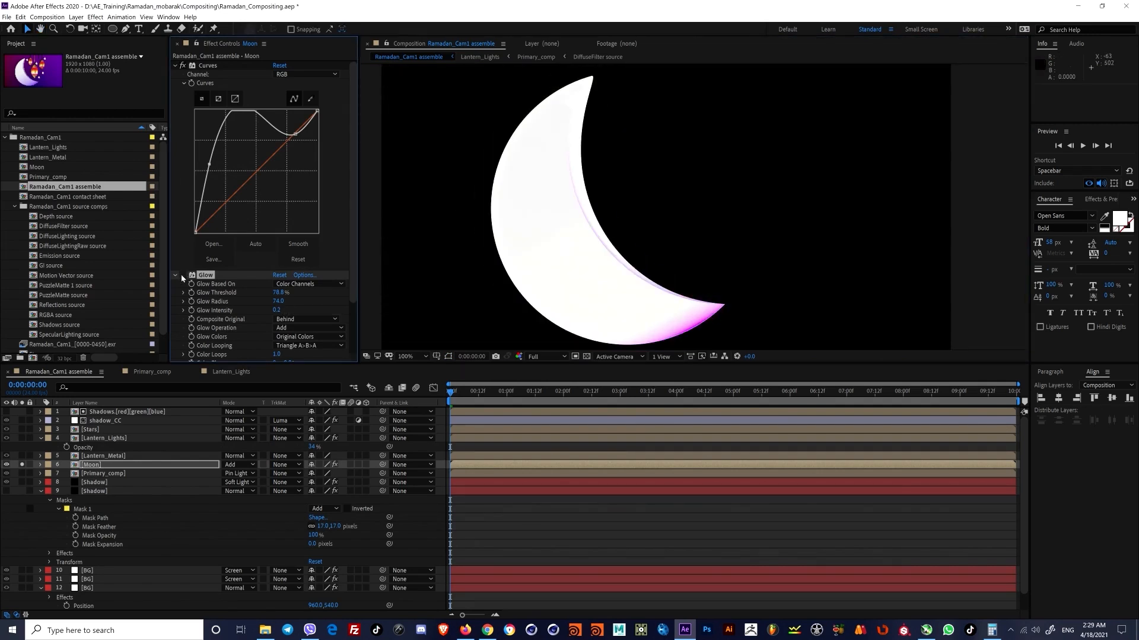
left_click(182, 276)
left_click(182, 276)
left_click(182, 276)
left_click(182, 276)
left_click(182, 276)
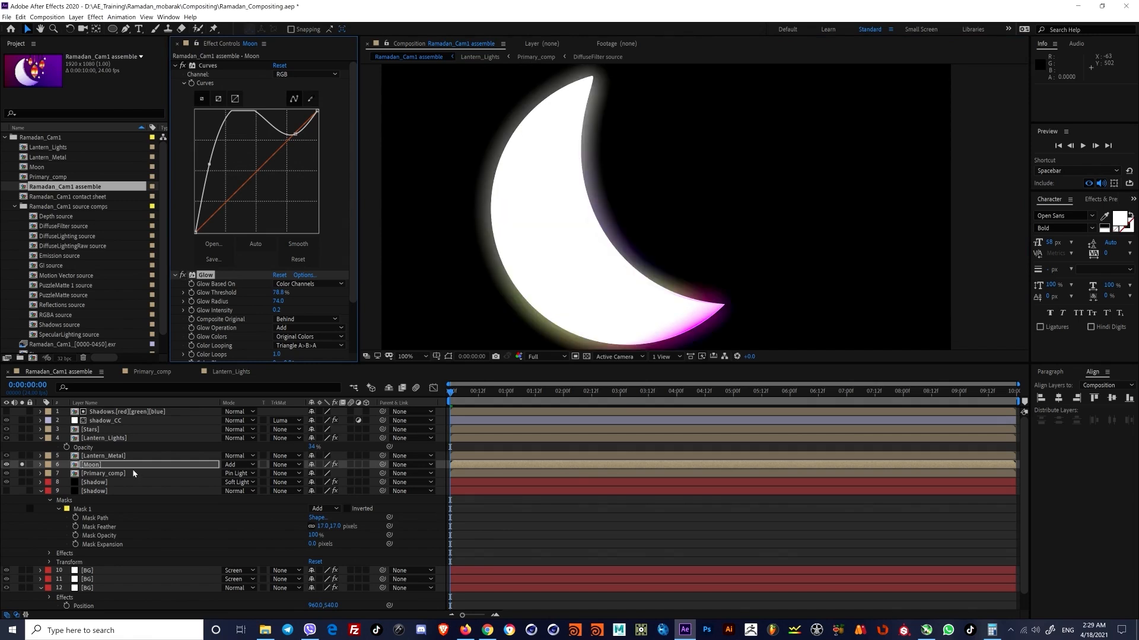
Step: Reshape the Moon layer's RGB curve with its lower control point to bring the clipped highlights down
left_click(112, 465)
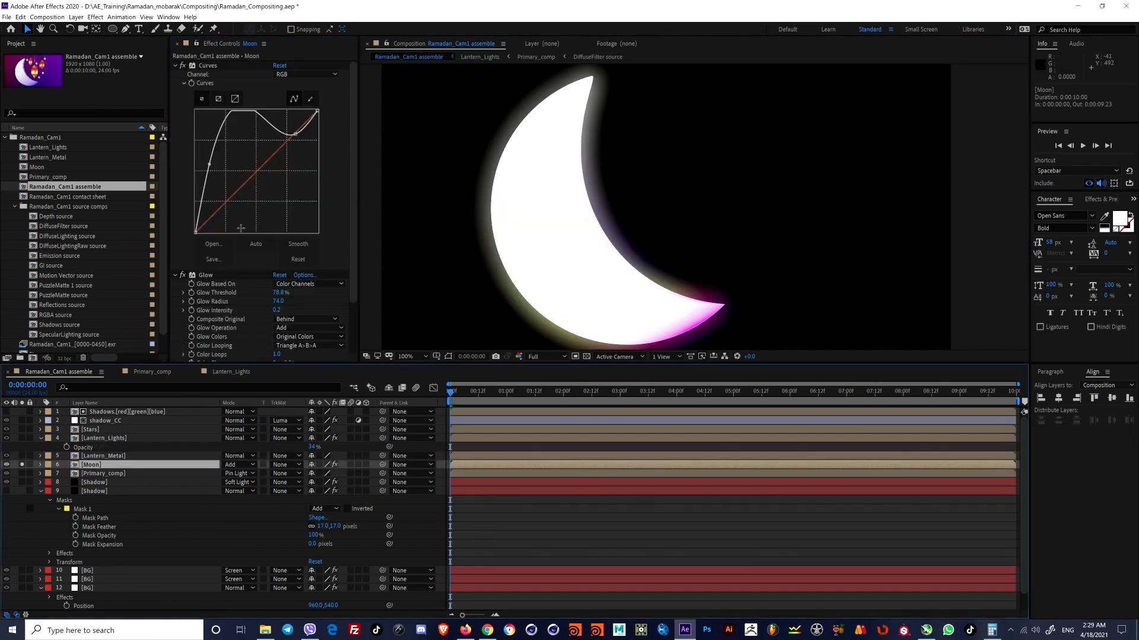
left_click_drag(215, 165, 220, 162)
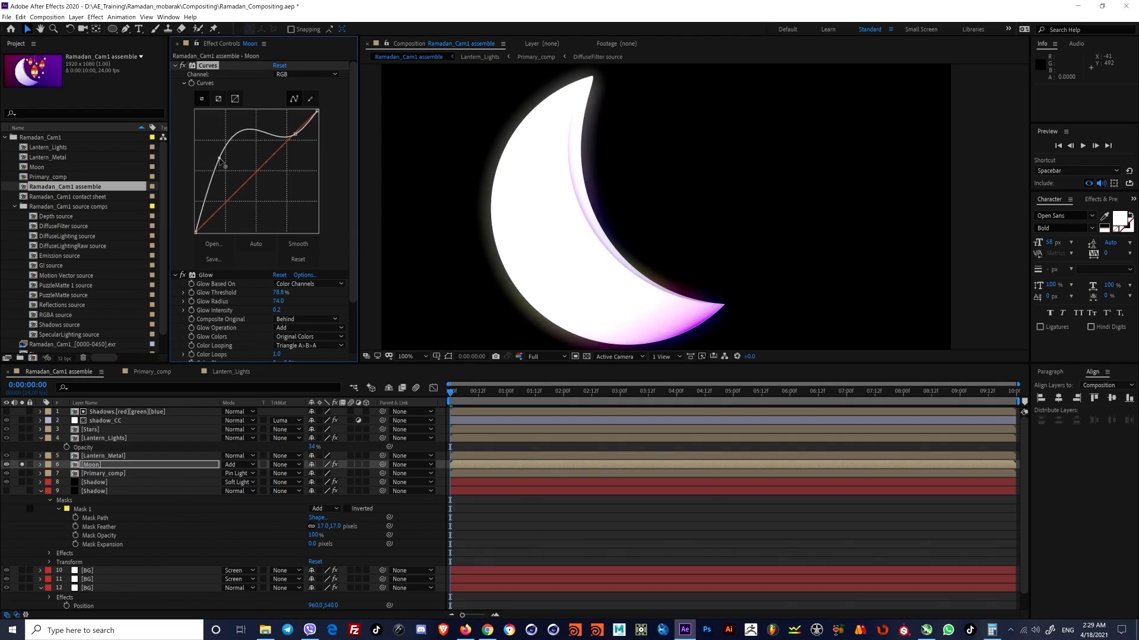
scroll(498, 185, "down", 2)
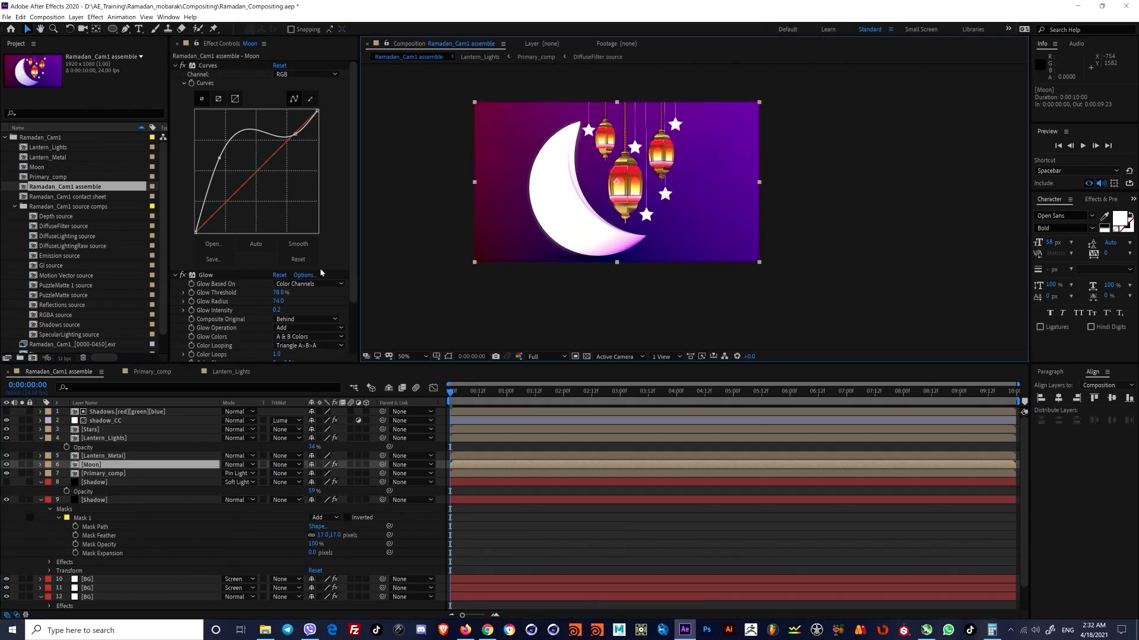
Step: Duplicate the Glow on the Moon layer and give the copy a radius of about 517 and an intensity of 0.7
left_click(204, 276)
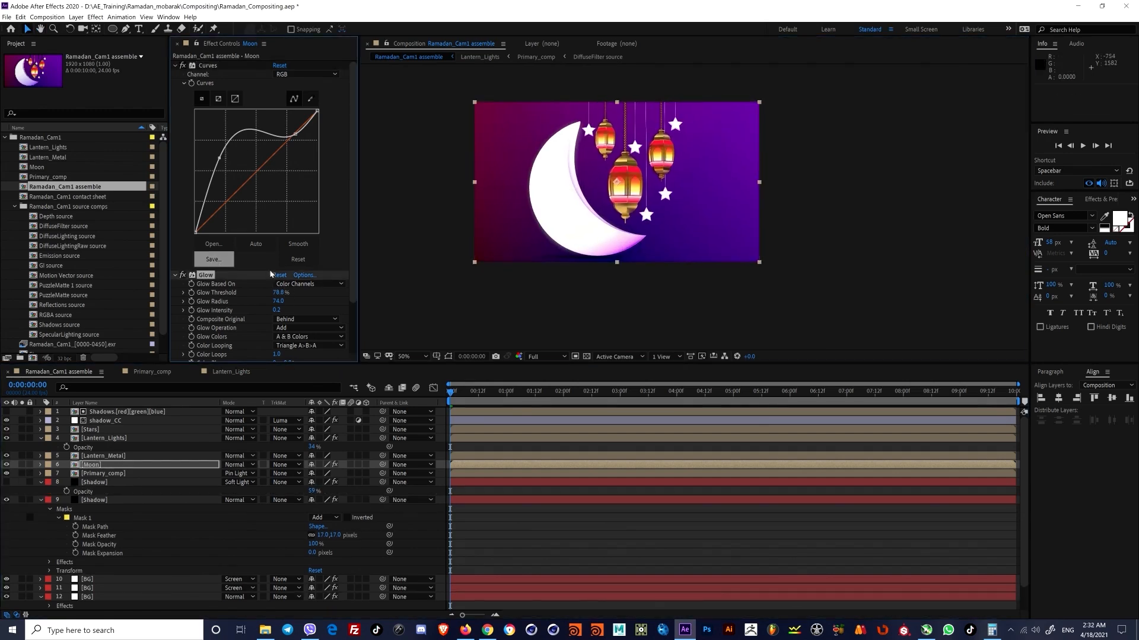
key("ctrl+d")
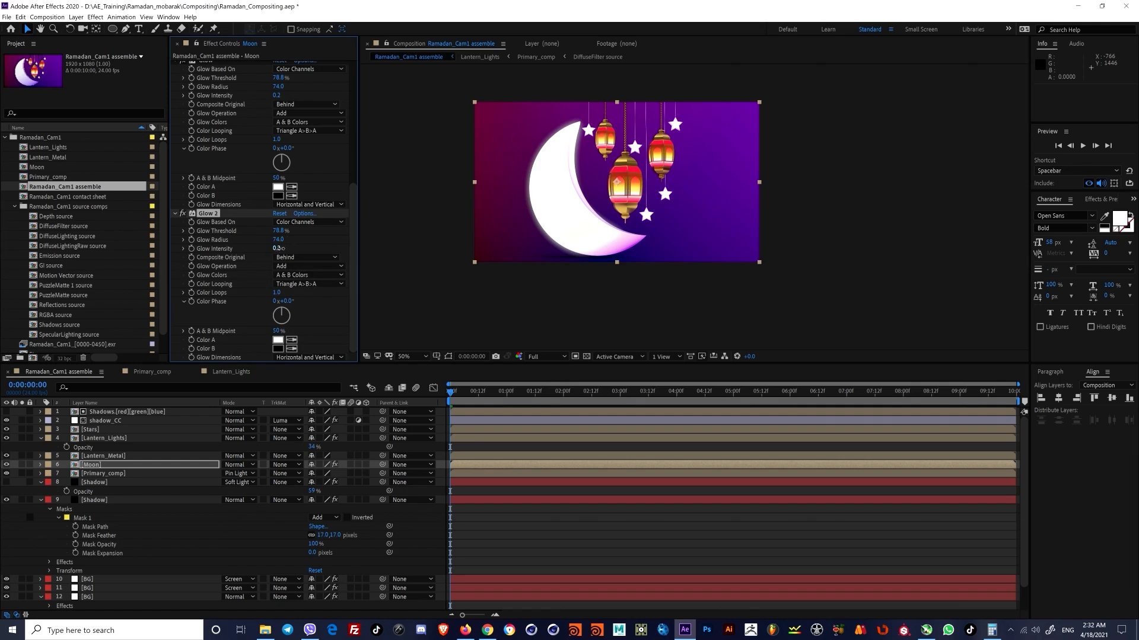
left_click_drag(296, 249, 547, 242)
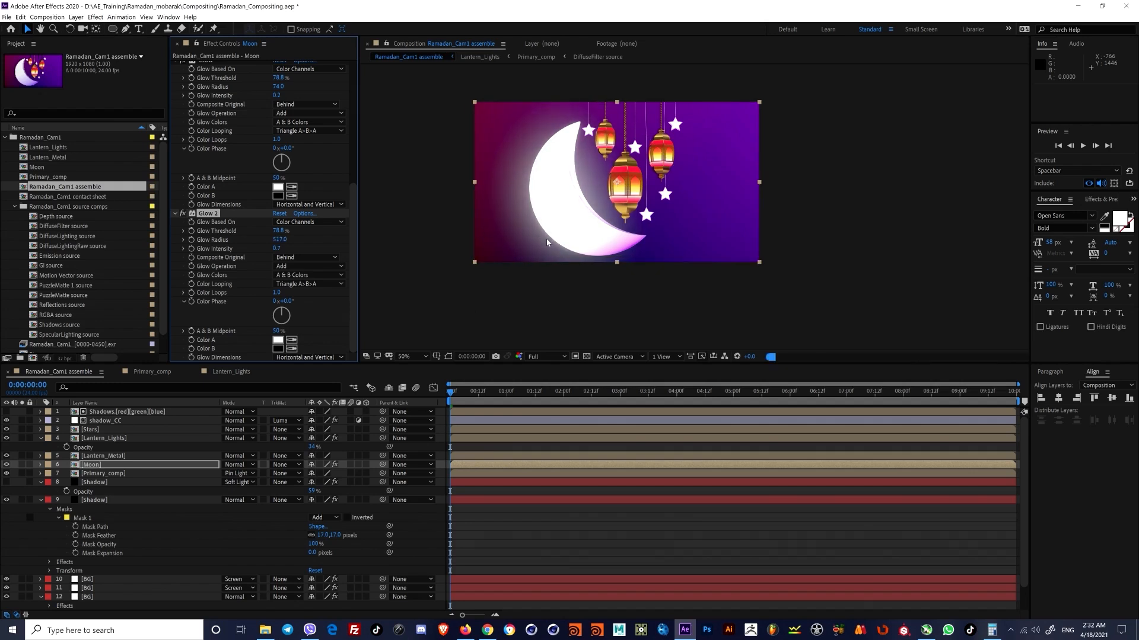
scroll(531, 217, "up", 2)
scroll(510, 243, "down", 4)
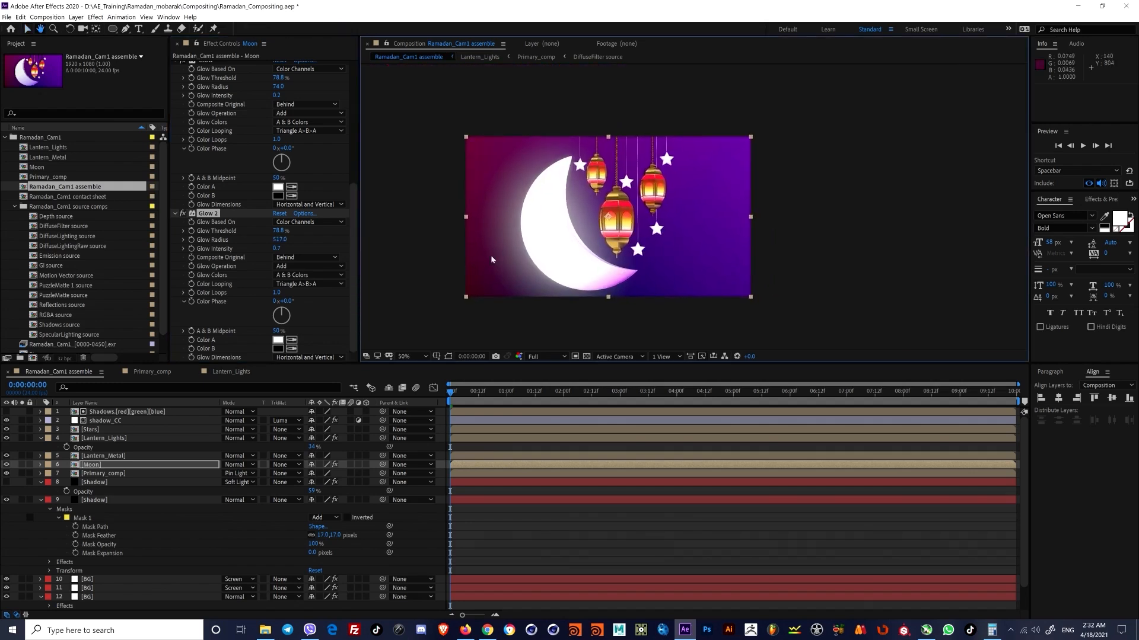
Step: Try the On Top and None options for Composite Original on the moon's second Glow
left_click(307, 258)
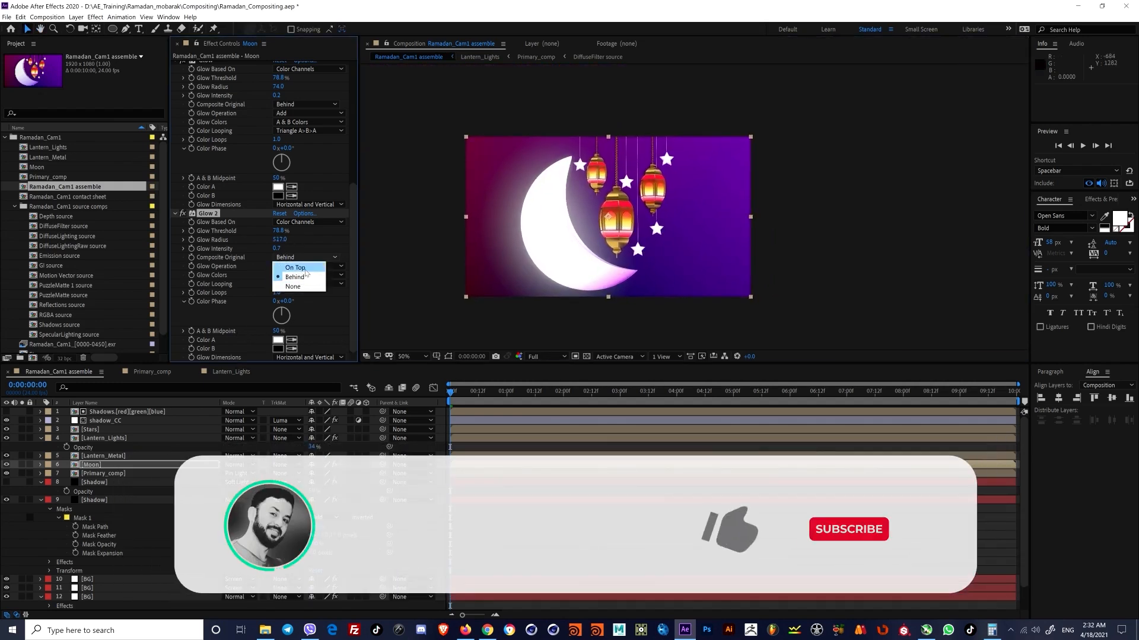
left_click(291, 261)
left_click(307, 257)
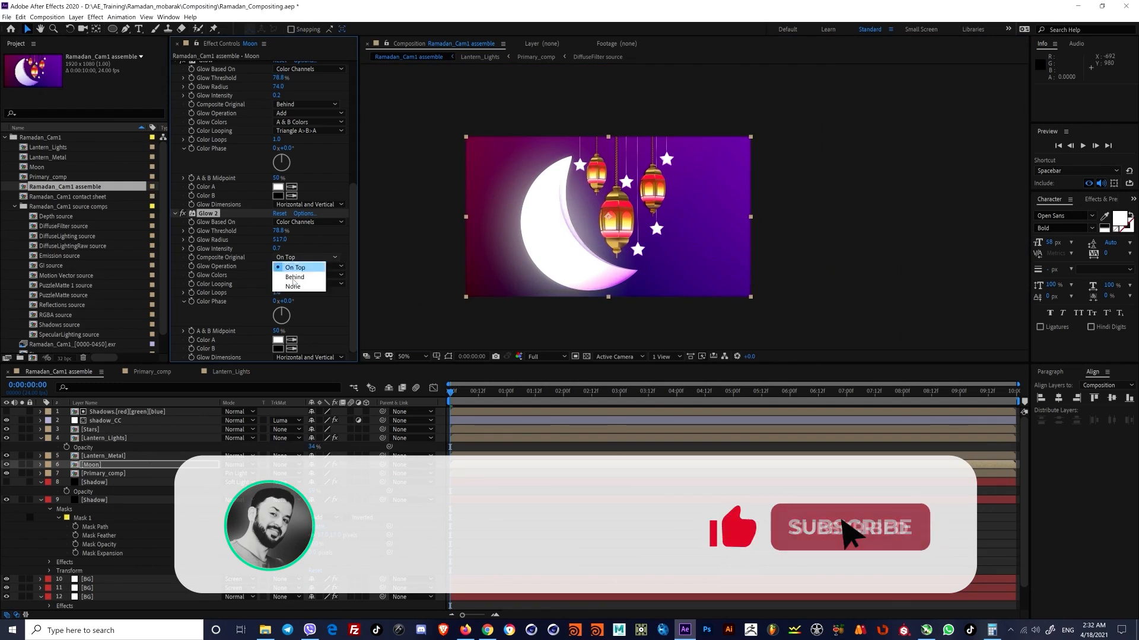
left_click(290, 287)
left_click(307, 258)
left_click(290, 283)
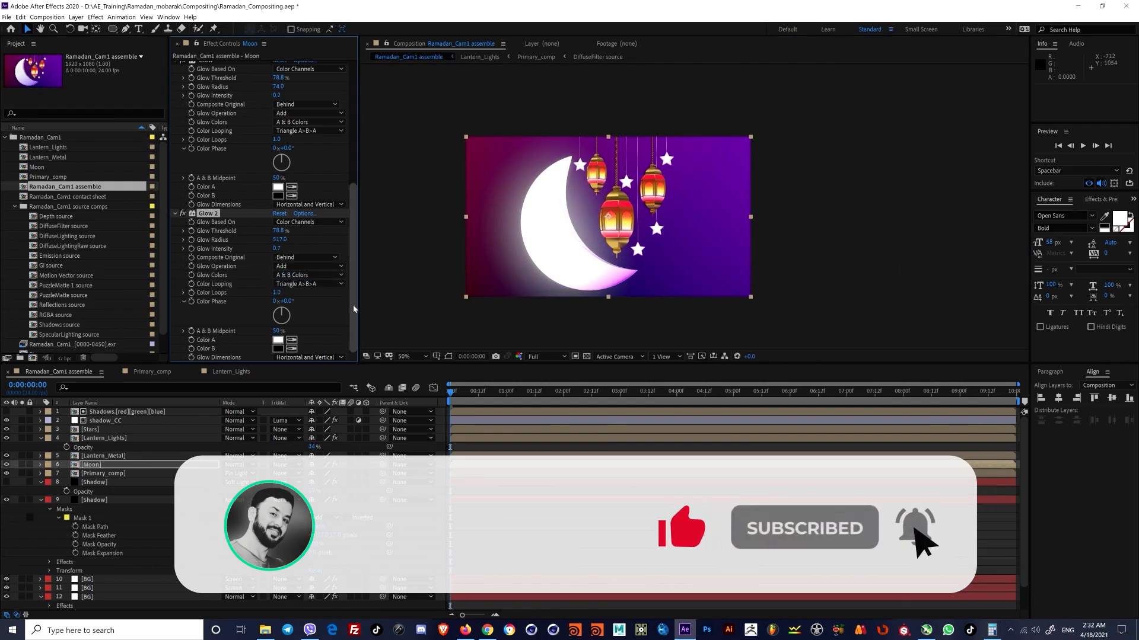
left_click(307, 266)
left_click(294, 292)
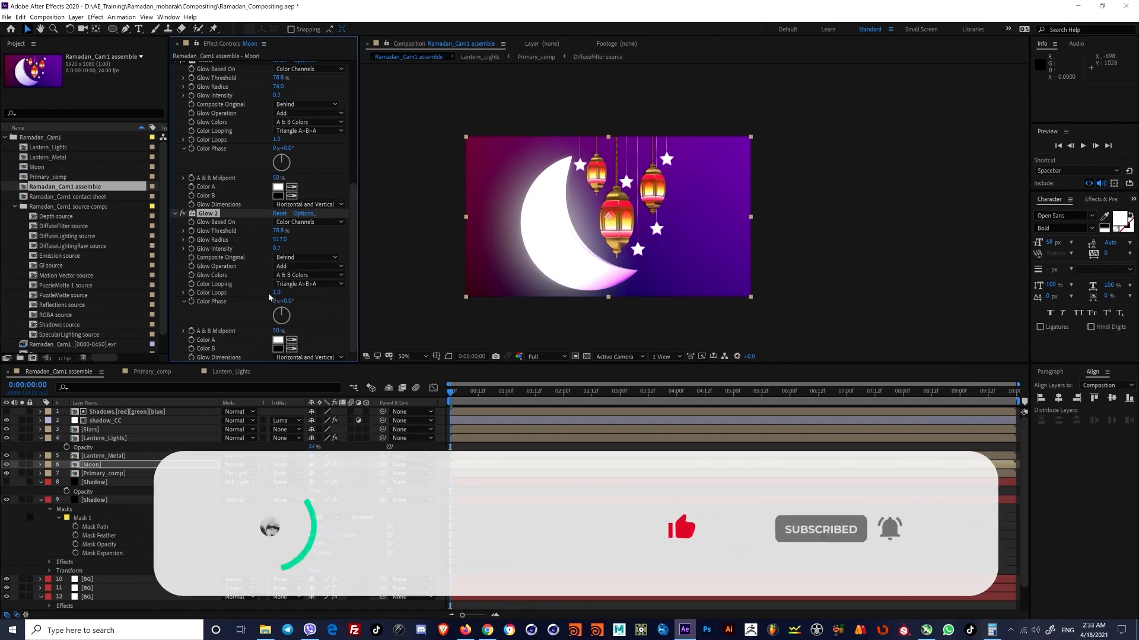
Step: Inspect the moon's halo and fine-tune the threshold of its second Glow
scroll(504, 264, "up", 1)
mouse_move(505, 263)
middle_mouse_down()
mouse_move(606, 235)
mouse_move(515, 251)
middle_mouse_up()
scroll(578, 230, "down", 1)
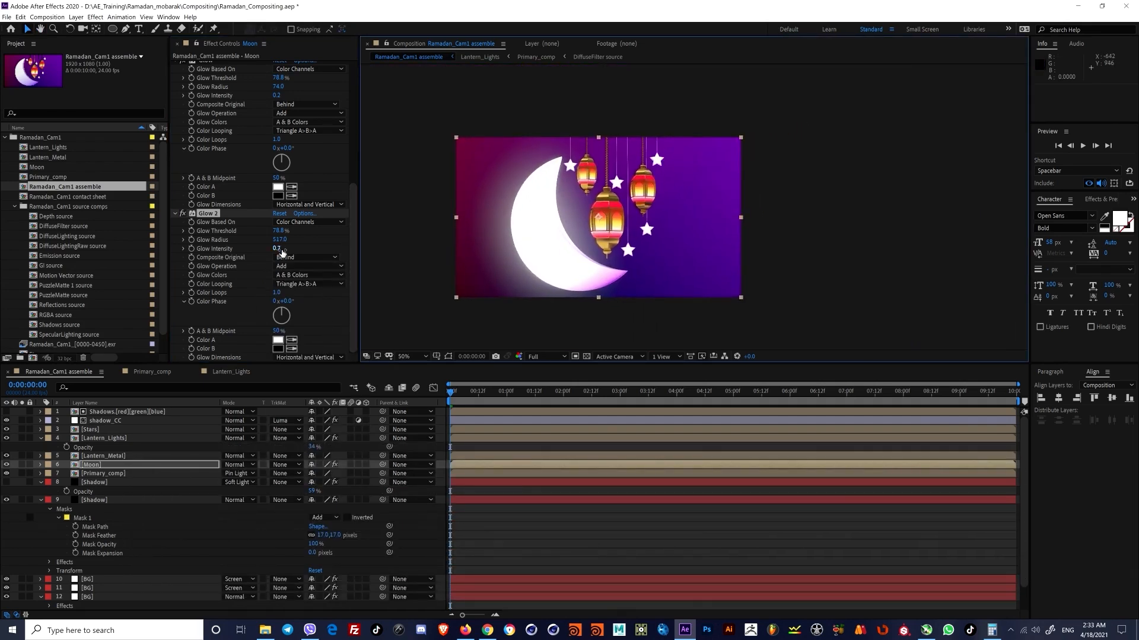
mouse_move(284, 235)
left_mouse_down()
mouse_move(305, 232)
mouse_move(295, 232)
left_mouse_up()
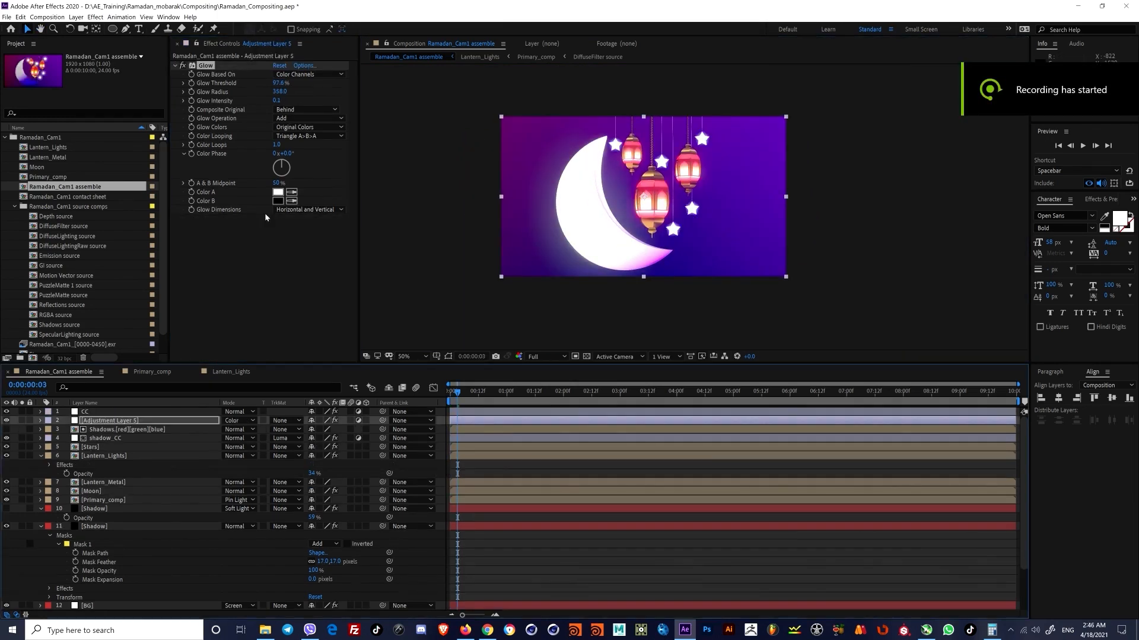
Step: Cycle Adjustment Layer 5 through further blending modes, including Luminosity, and set it to Normal
key("shift+equal")
key("shift+equal")
key("shift+equal")
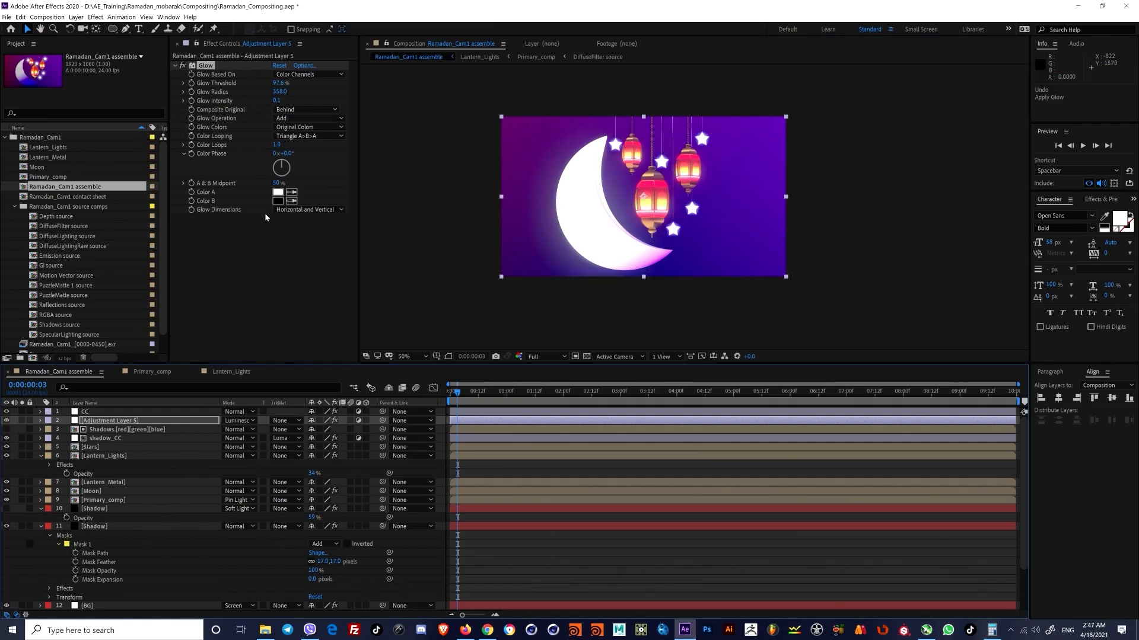
left_click(239, 420)
left_click(243, 41)
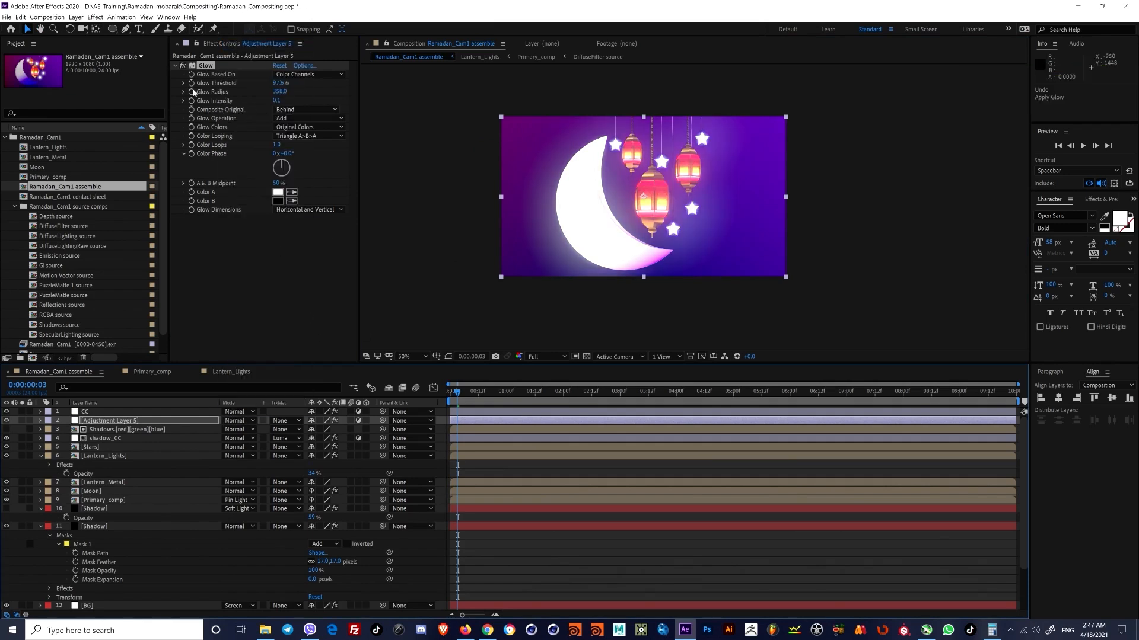
Step: Compare the image with the adjustment layer's Glow off and on, examining the moon and lanterns up close
left_click(186, 65)
left_click(186, 66)
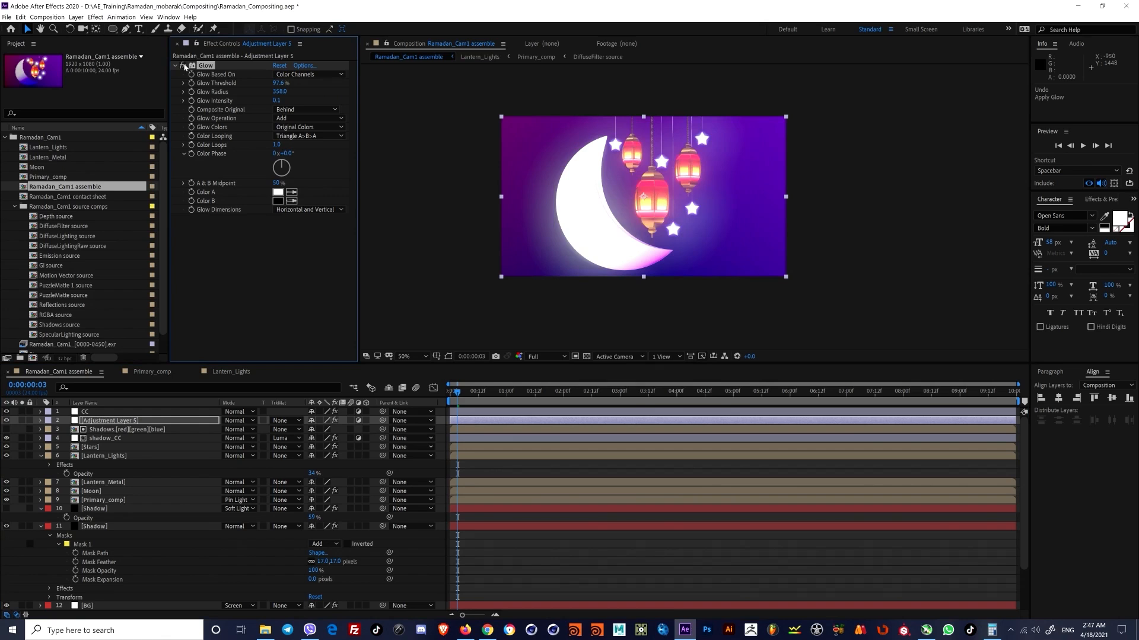
left_click(184, 66)
left_click(184, 66)
scroll(532, 247, "up", 2)
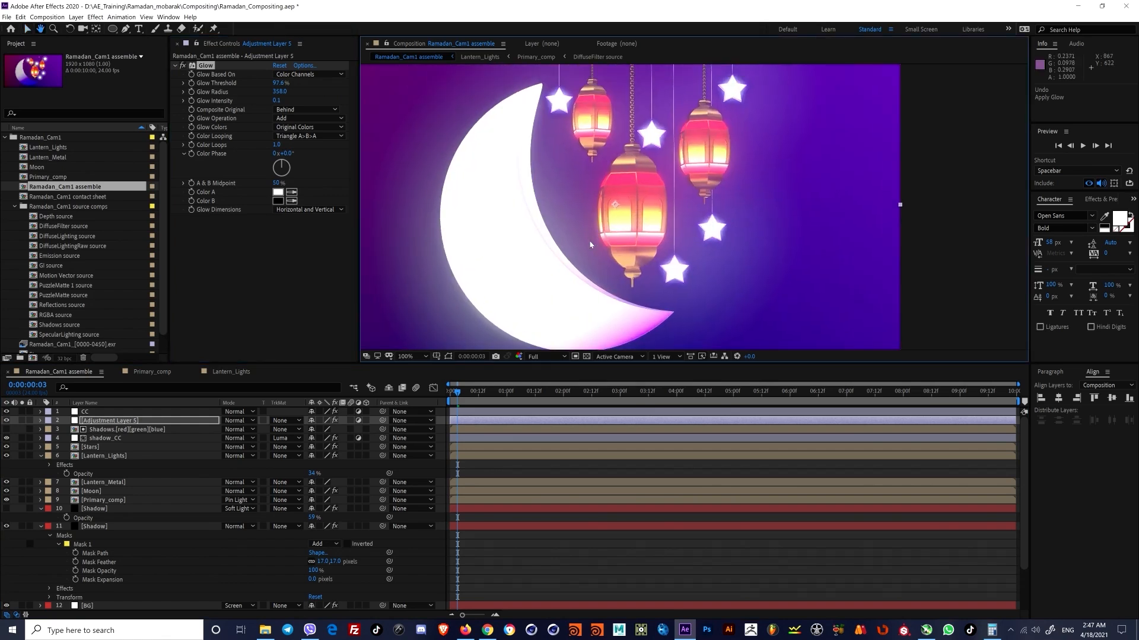
scroll(532, 248, "down", 3)
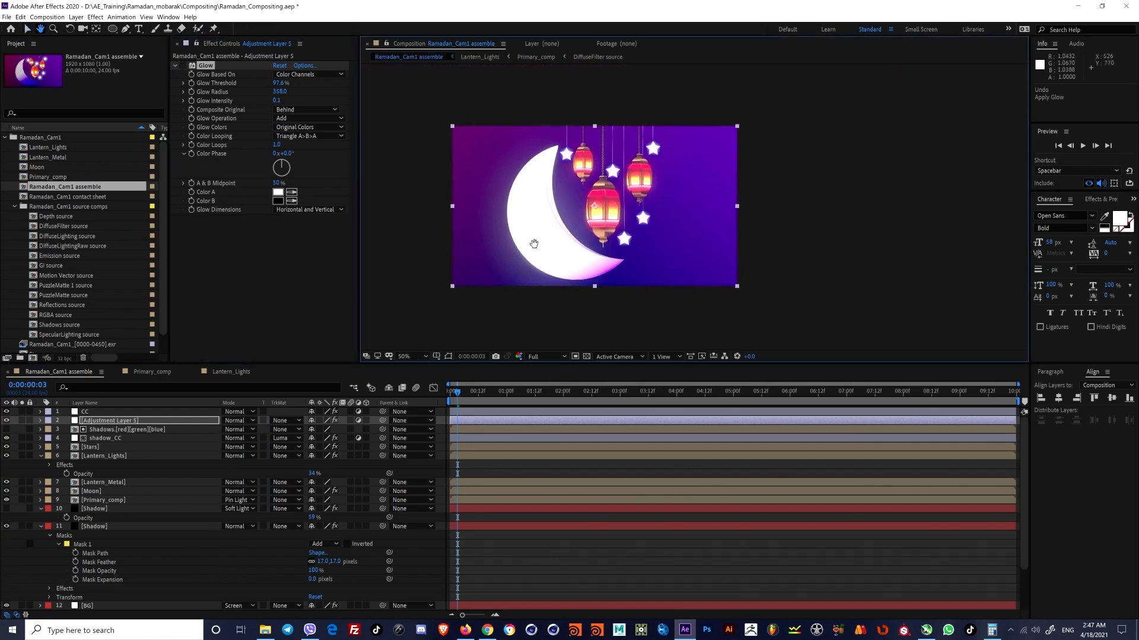
scroll(572, 246, "up", 3)
scroll(575, 245, "down", 2)
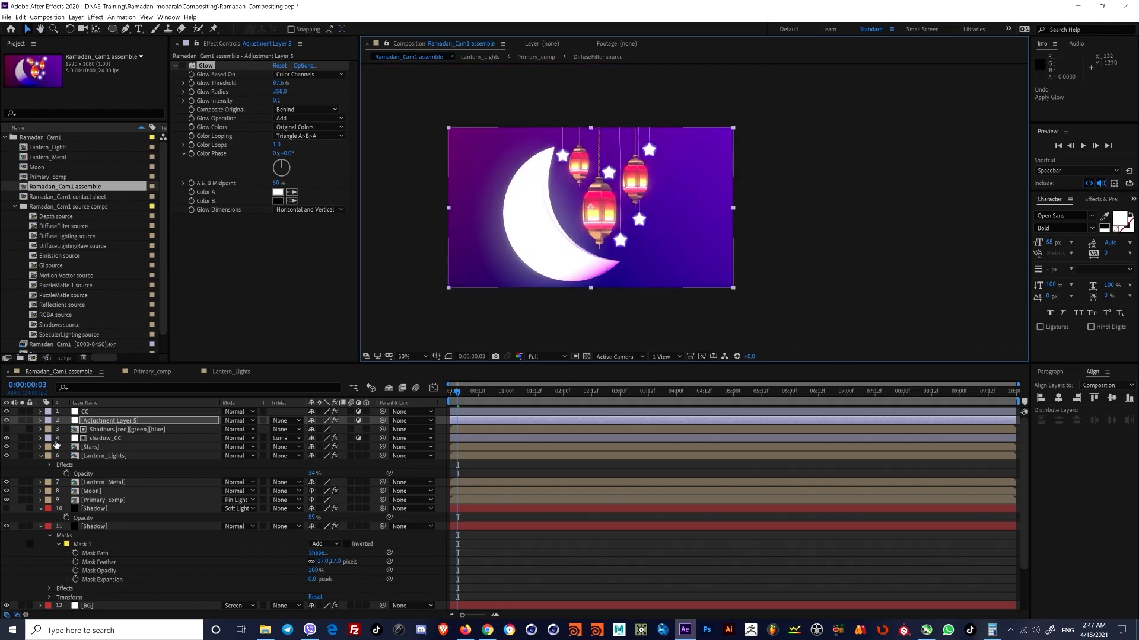
Step: Rename Adjustment Layer 5 as Global_Glow
key("Return")
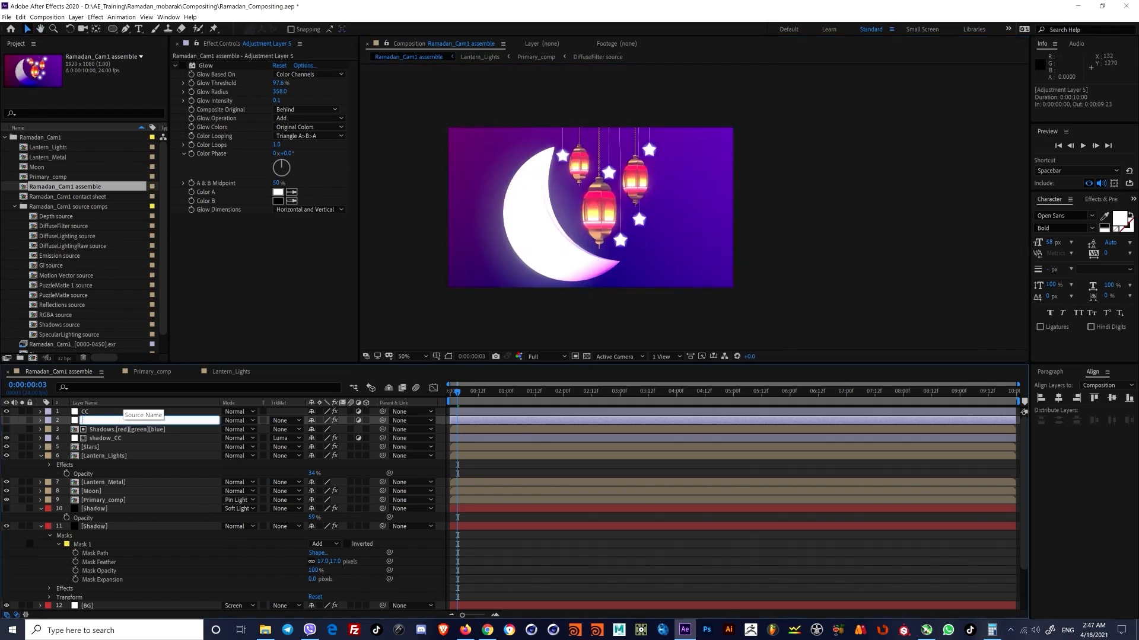
type("Global_Glow")
key("Return")
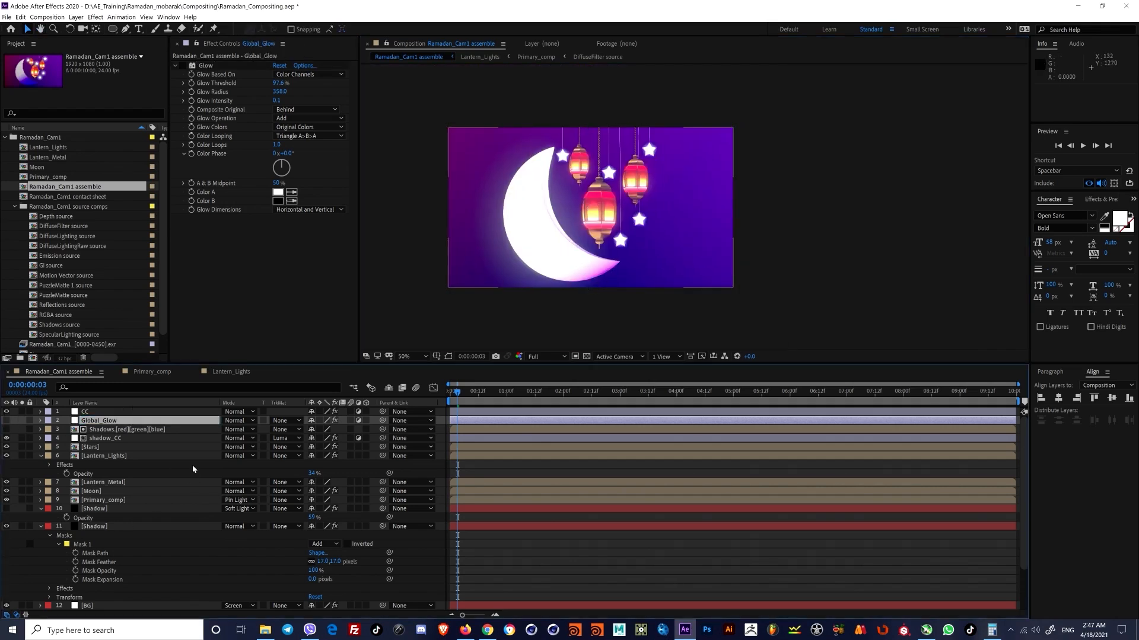
Step: Collapse the Shadow layers' properties, make the Soft Light Shadow layer visible, and inspect the area beneath the moon
left_click(94, 526)
left_click(40, 509)
left_click(40, 518)
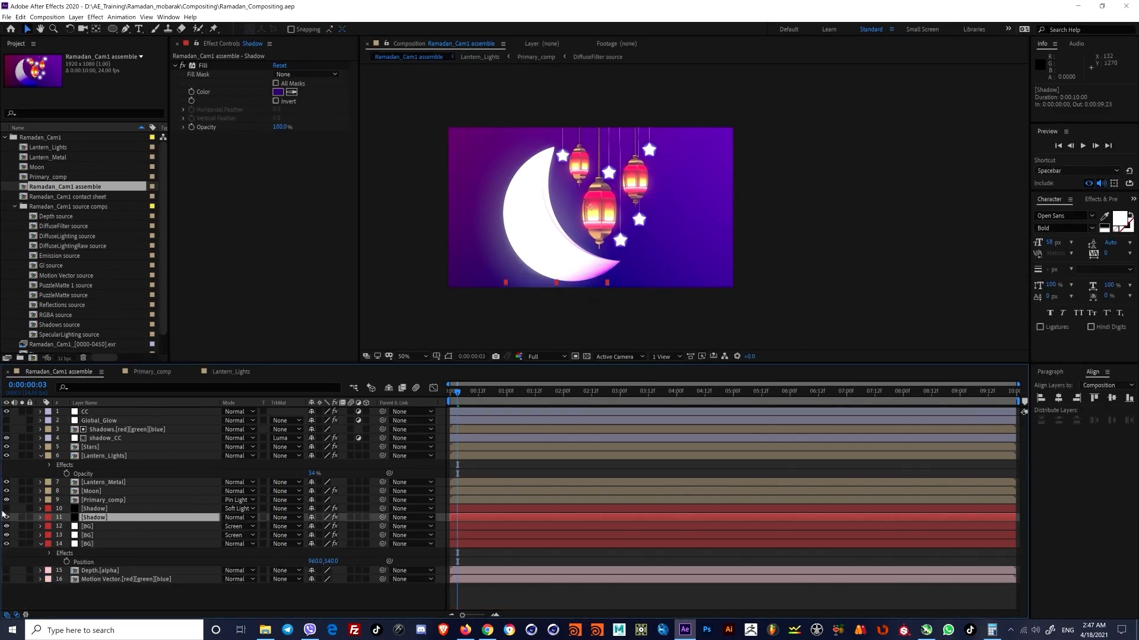
left_click(7, 509)
left_click(408, 322)
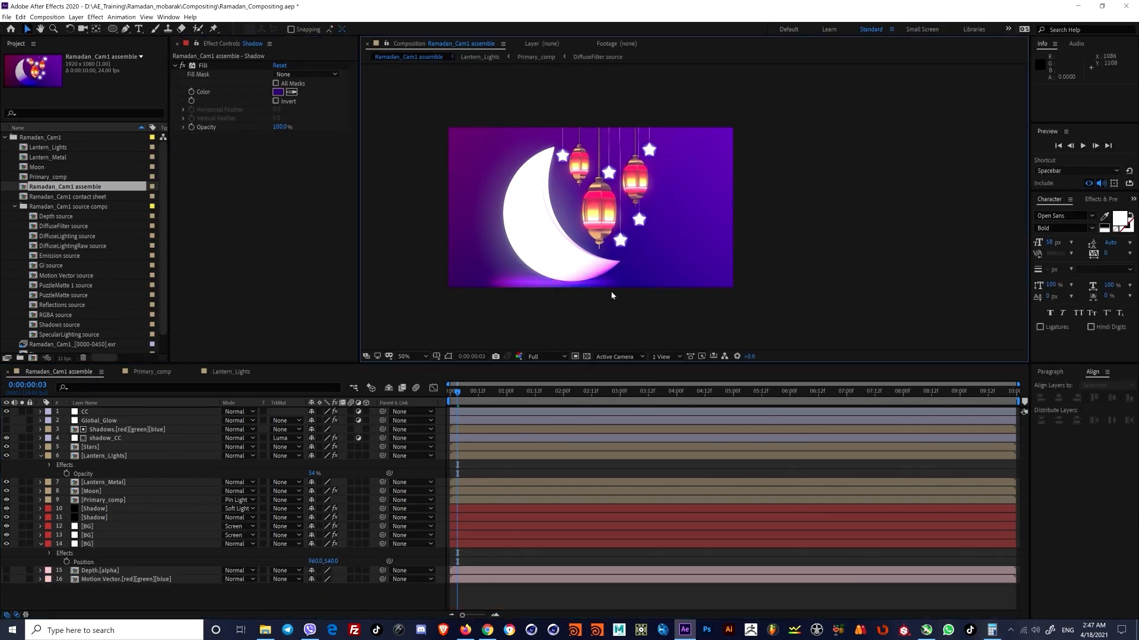
scroll(645, 293, "up", 3)
scroll(679, 207, "down", 3)
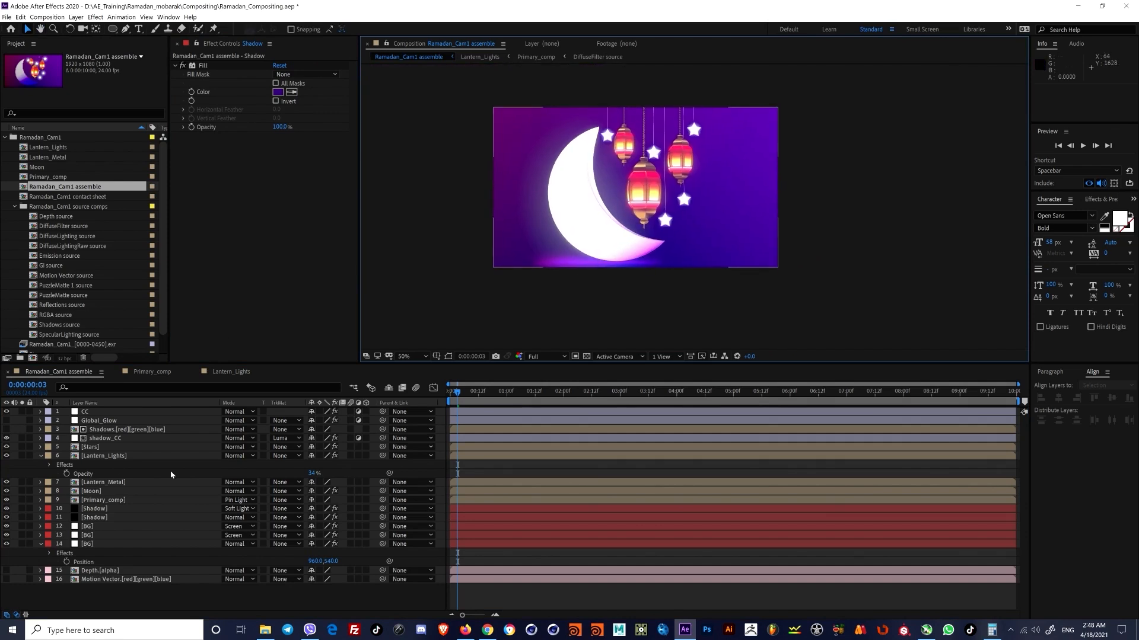
Step: Rename the Soft Light Shadow layer as Caustic
left_click(95, 517)
left_click(95, 509)
key("Return")
type("Causti")
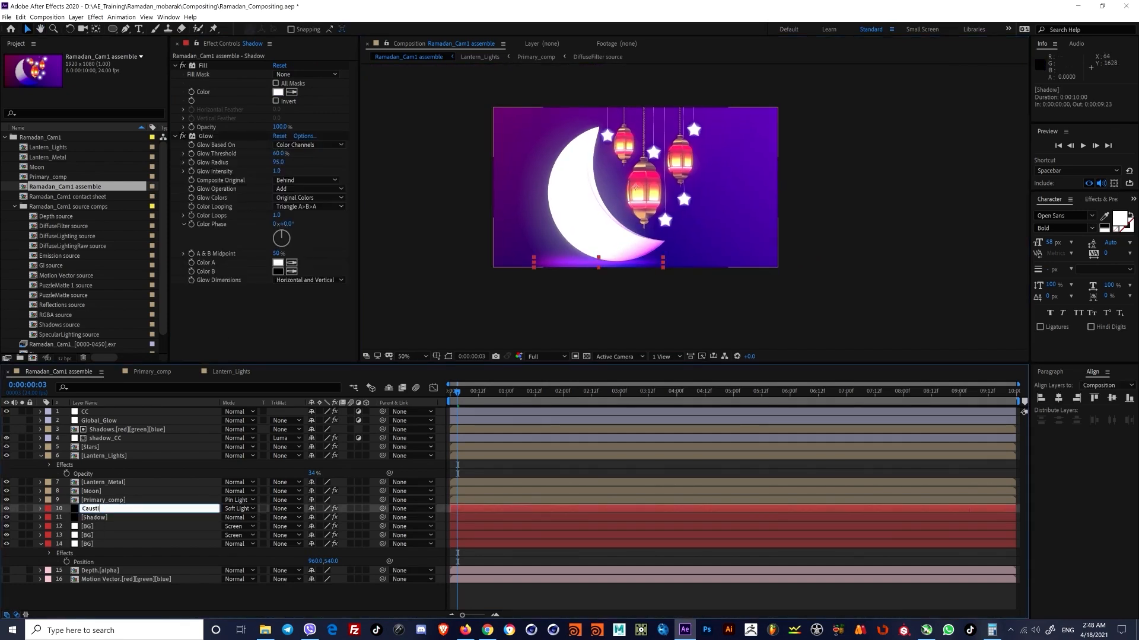
type("c")
key("Return")
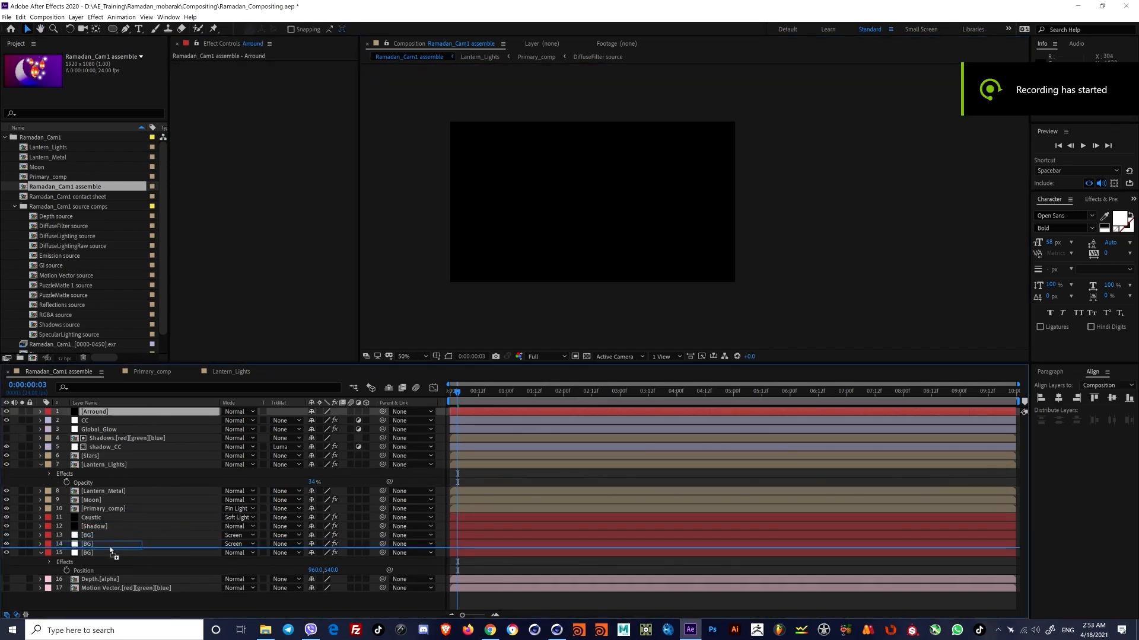
Step: Keep the Arround solid at the top of the layer stack and give it a full-frame inverted elliptical mask
left_click_drag(113, 548, 133, 418)
double_click(112, 28)
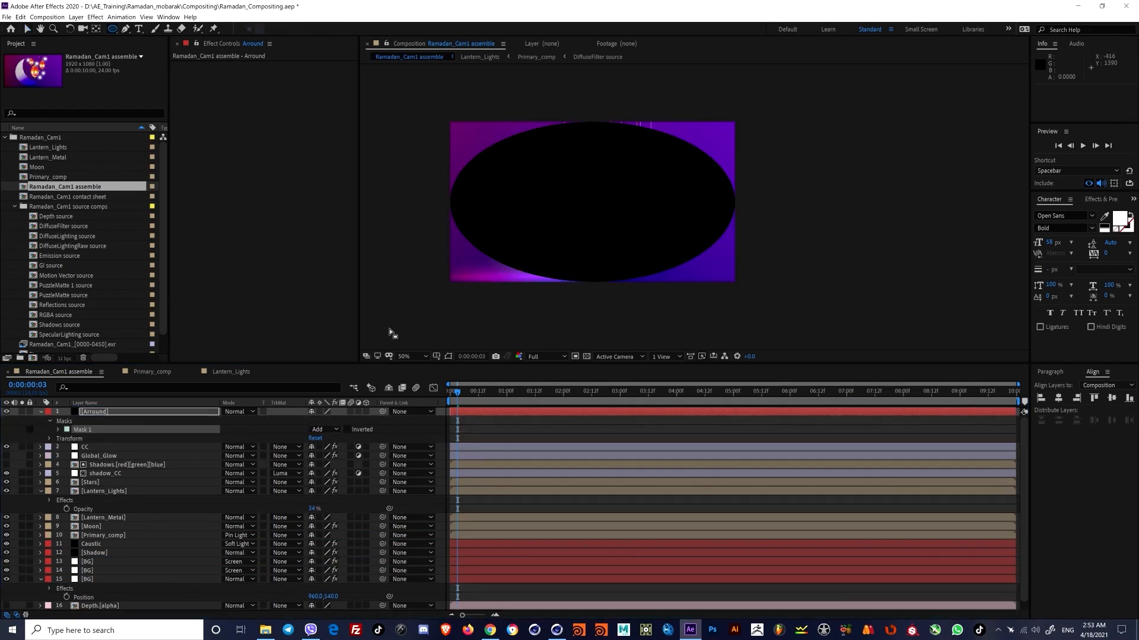
left_click(348, 429)
Step: Feather the Arround layer's mask by about 711 pixels to form a soft vignette, and inspect the result
key("f")
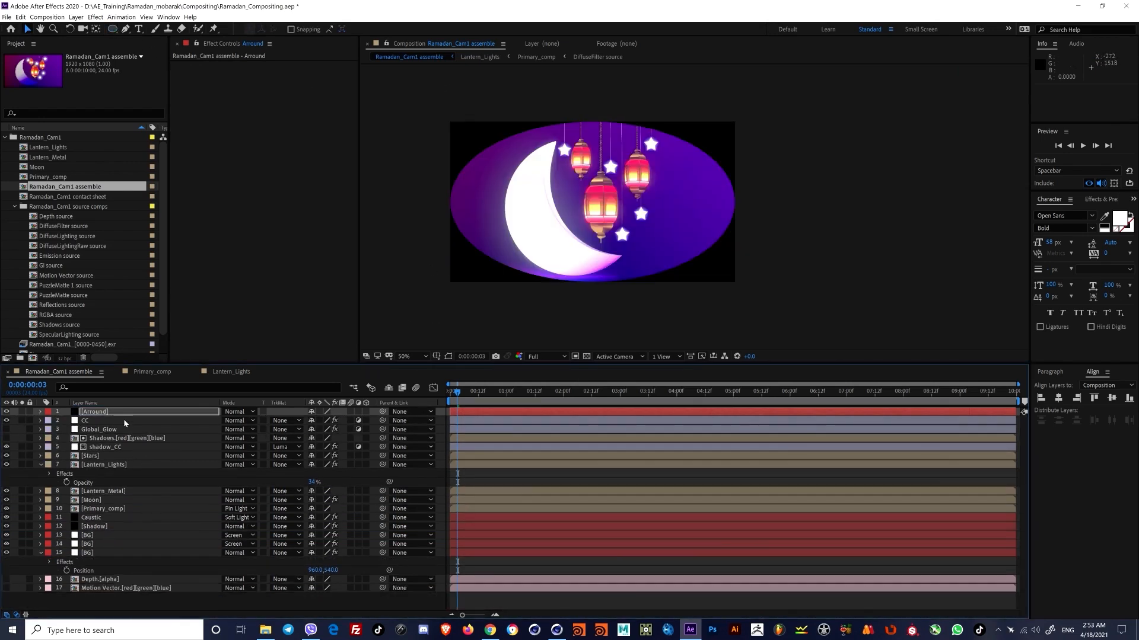
left_click_drag(332, 430, 487, 419)
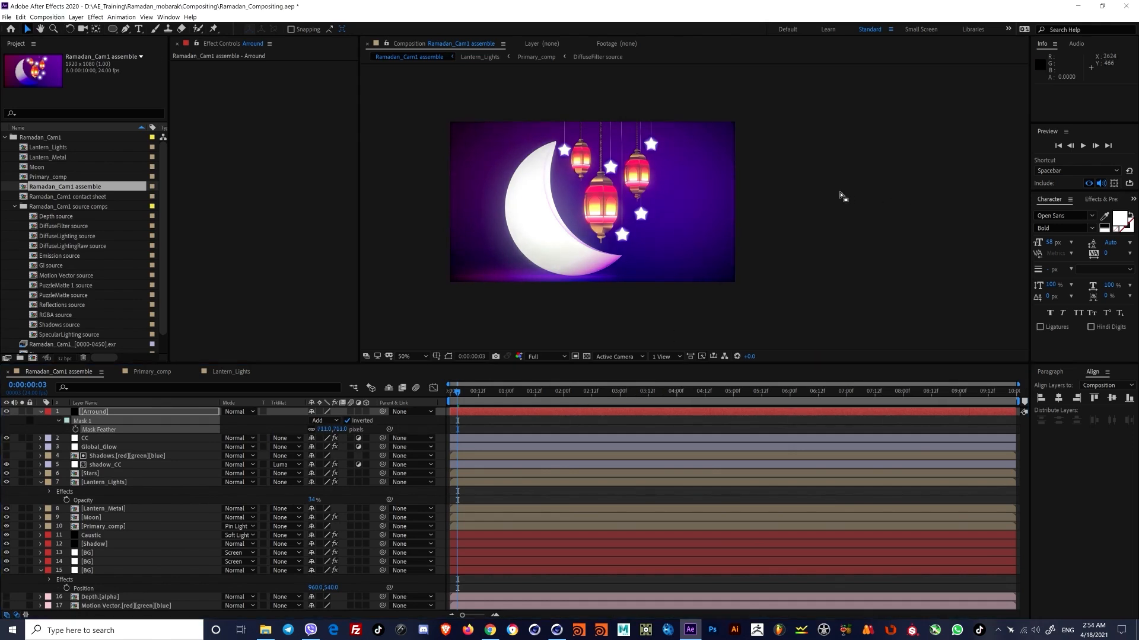
scroll(584, 234, "up", 4)
scroll(584, 234, "down", 3)
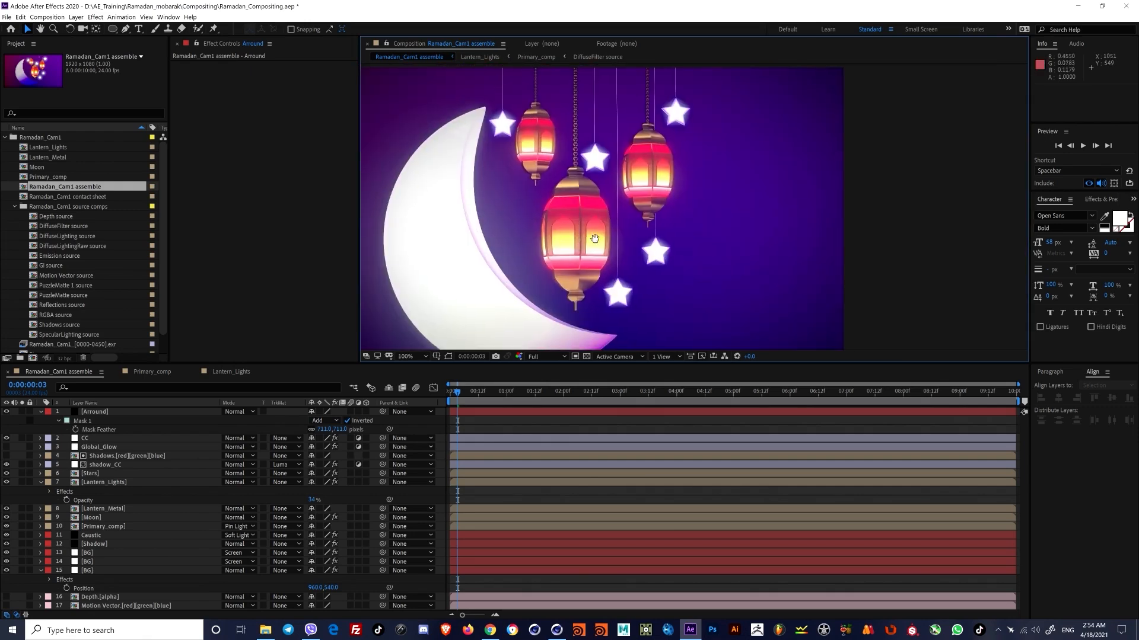
Step: Try a Curves effect on the Lantern_Metal layer with a gentle S-shaped RGB curve
scroll(584, 234, "up", 1)
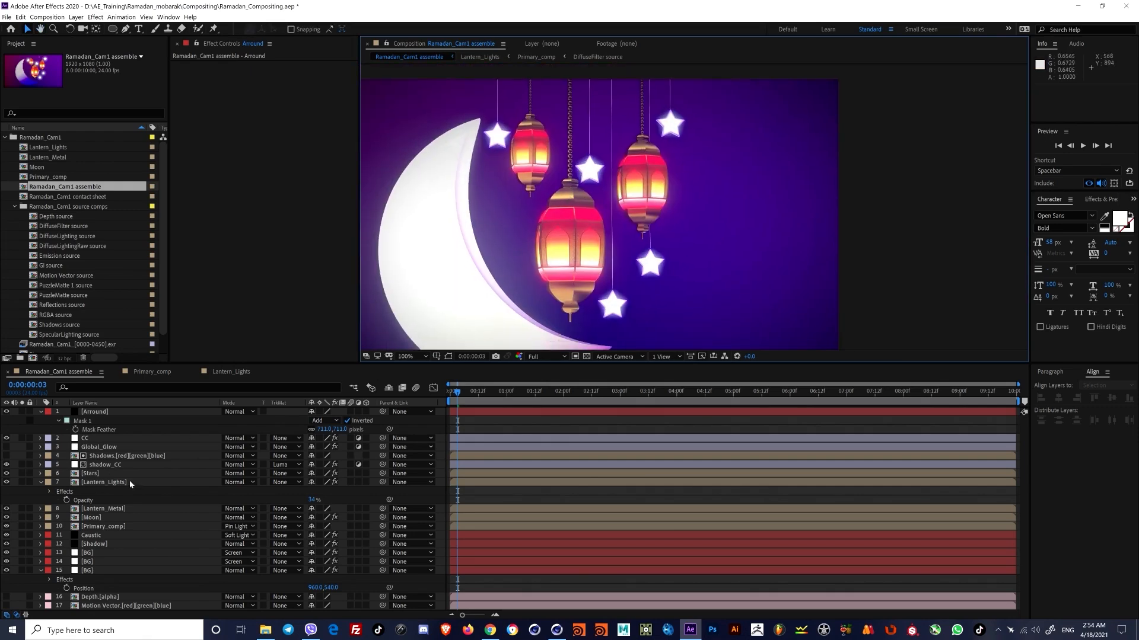
left_click(122, 509)
key("ctrl+space")
type("cur")
key("Return")
mouse_move(272, 153)
left_mouse_down()
mouse_move(290, 171)
mouse_move(272, 140)
left_mouse_up()
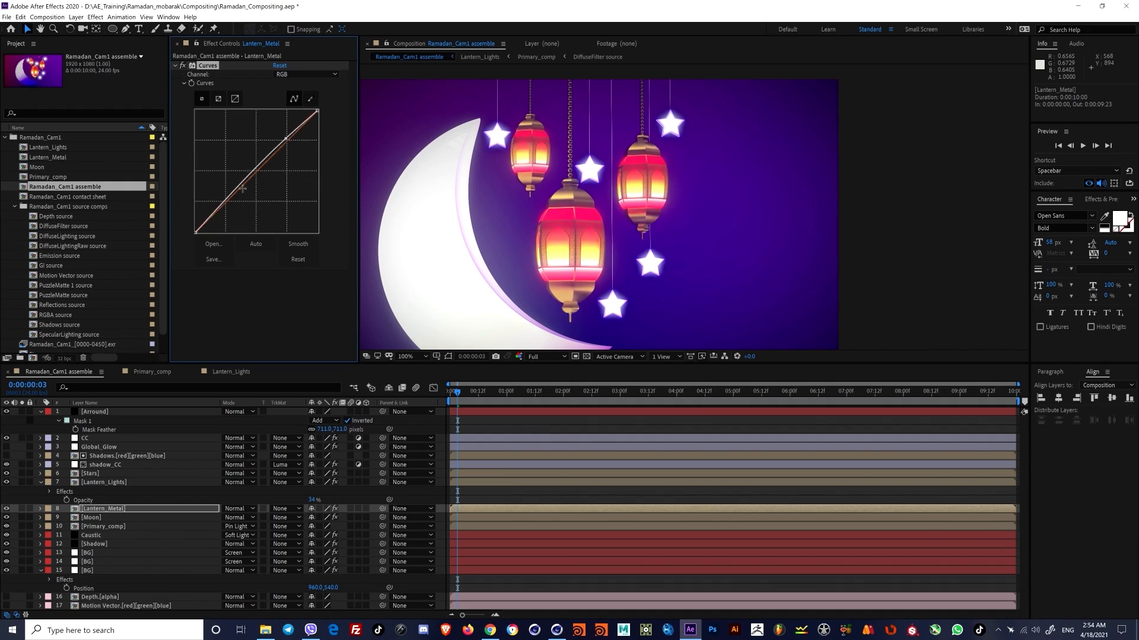
left_click_drag(243, 189, 247, 190)
Step: Try lifting the shadows in the Blue channel of the Lantern_Metal Curves effect and inspect the lanterns
left_click(305, 74)
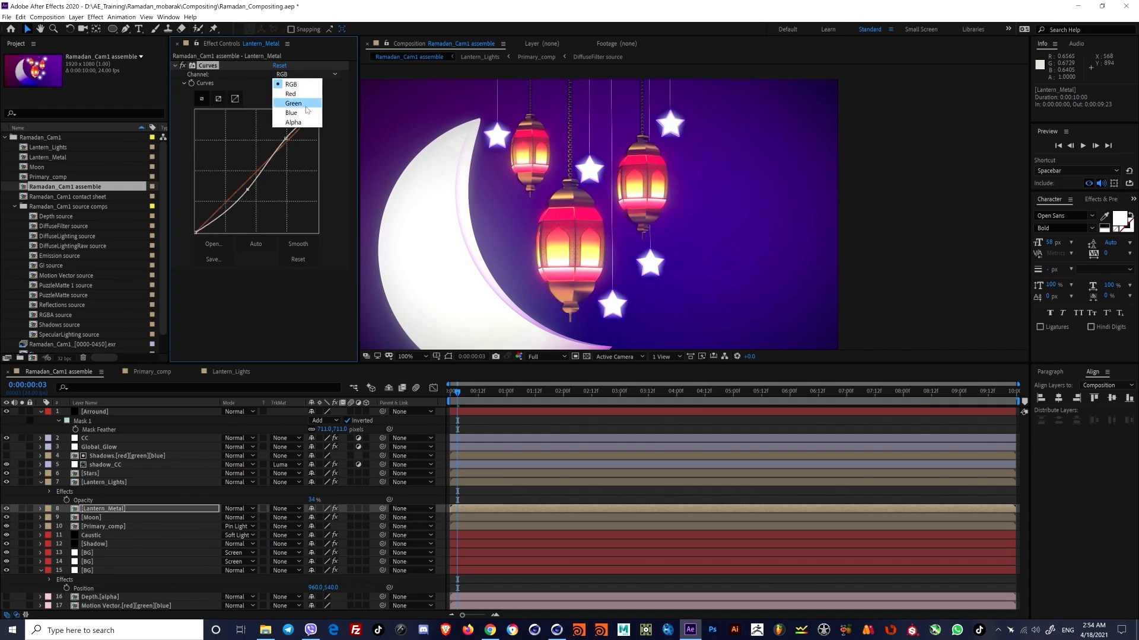
left_click(297, 113)
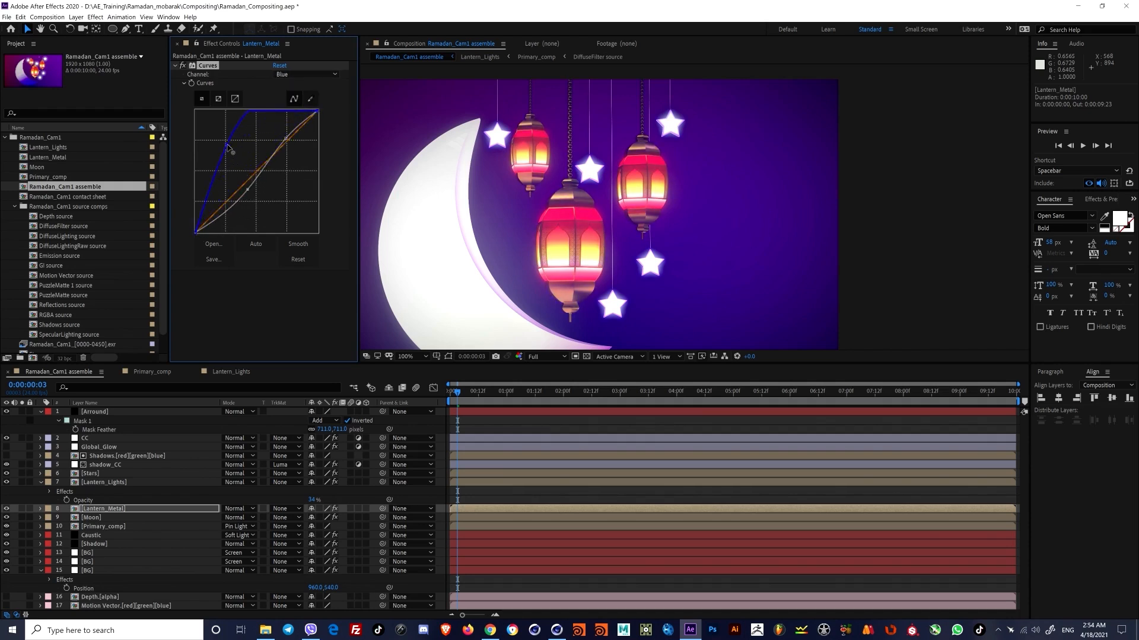
scroll(623, 242, "down", 1)
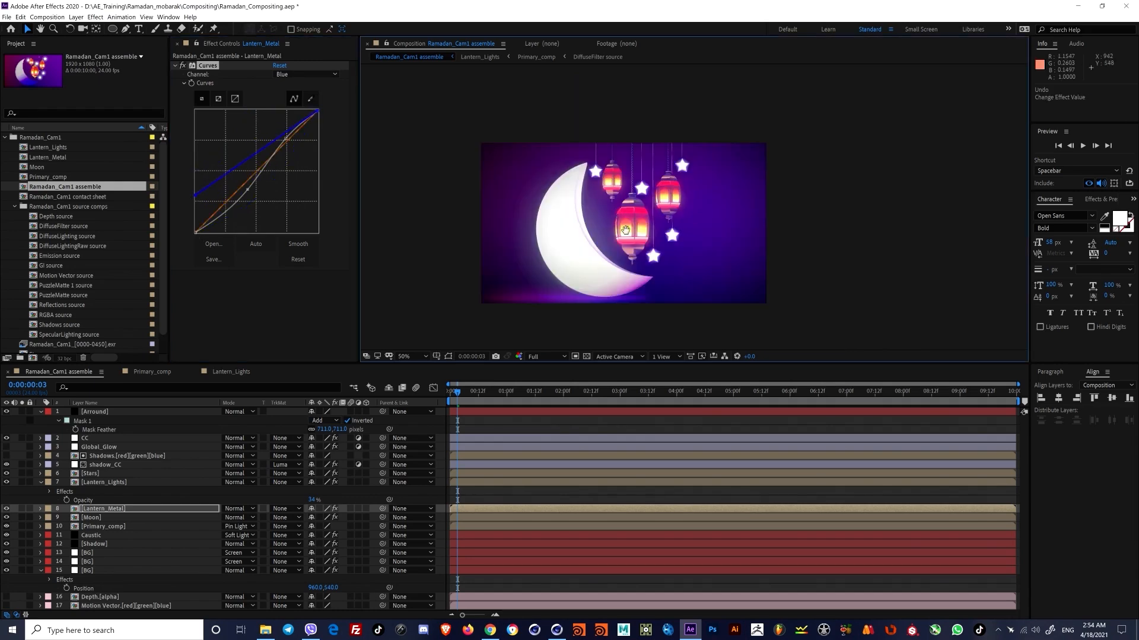
scroll(622, 242, "up", 1)
scroll(623, 241, "down", 1)
scroll(623, 241, "up", 1)
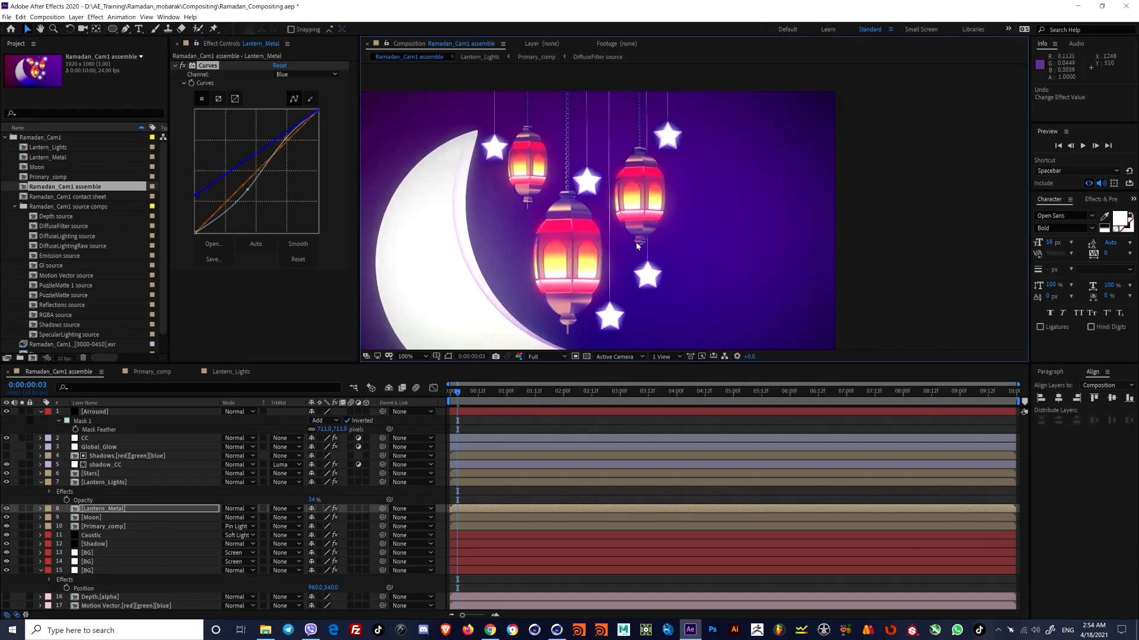
Step: Undo the latest curve changes and remove the Curves effect from the Lantern_Metal layer
key("ctrl+z")
key("ctrl+z")
left_click(207, 66)
key("Delete")
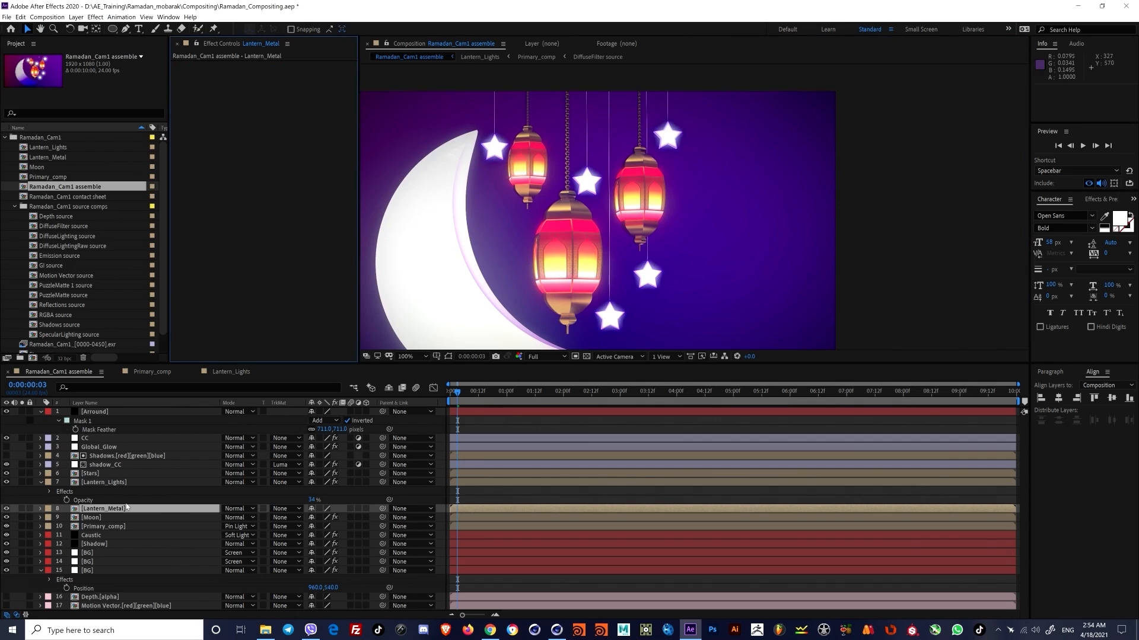
key("ctrl+space")
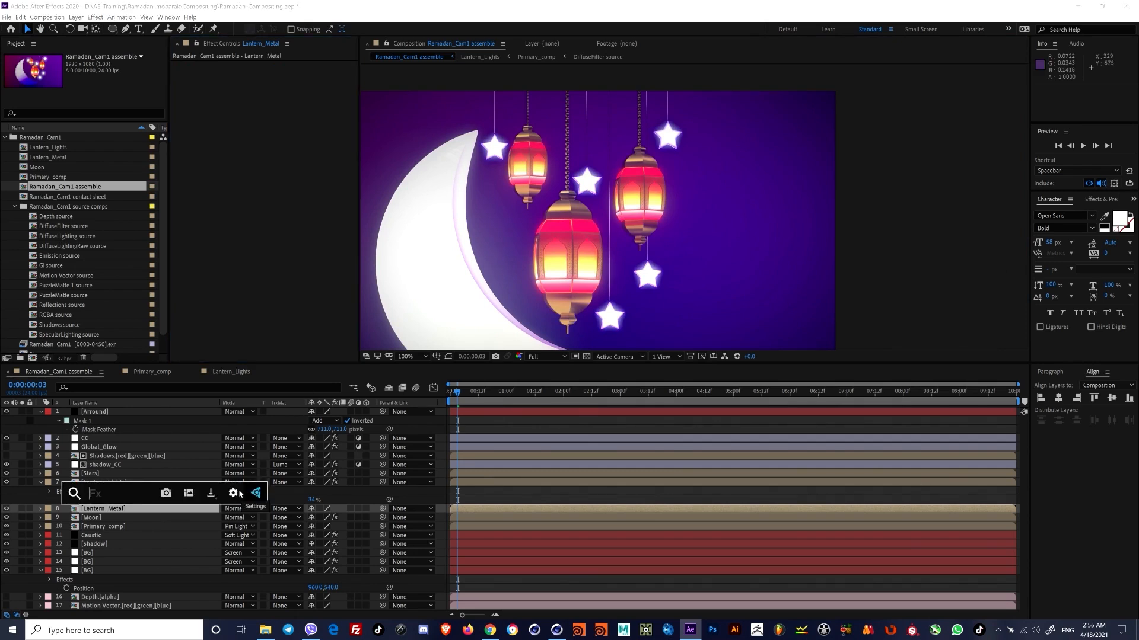
type("vi")
key("Return")
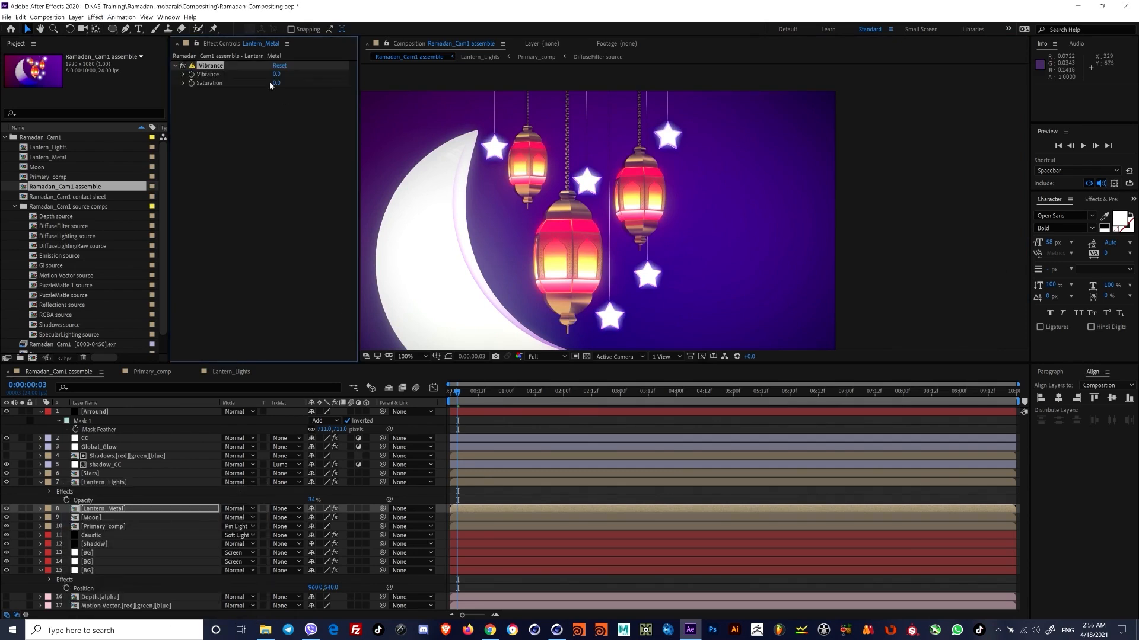
key("Delete")
key("ctrl+space")
Step: Add a Sharpen effect to the CC adjustment layer
left_click(148, 438)
key("ctrl+space")
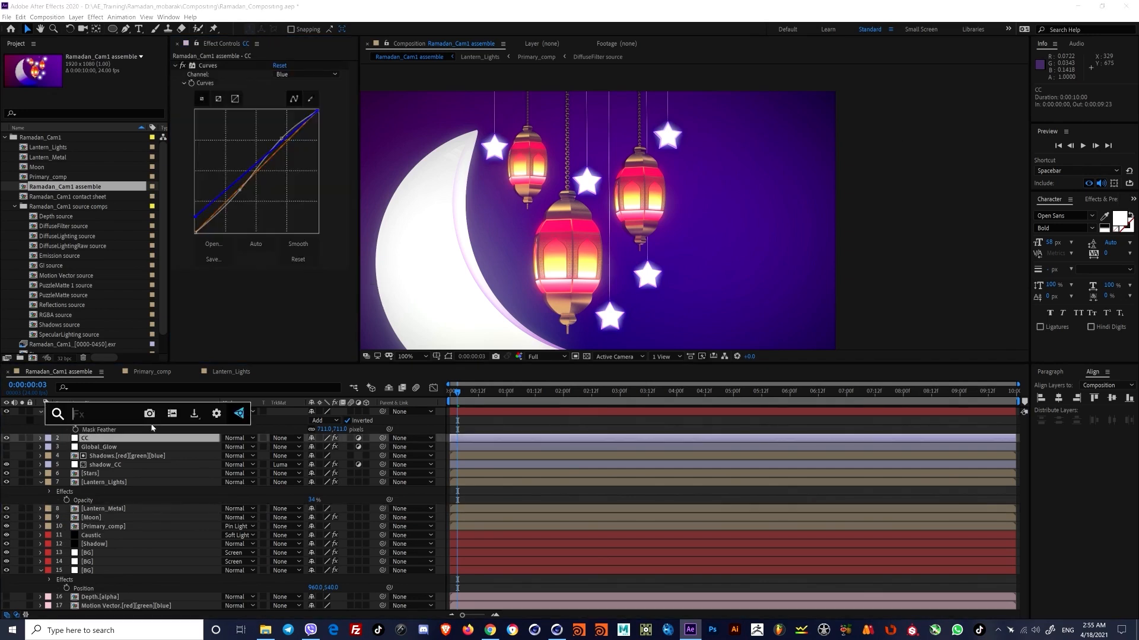
type("shrp")
key("Down")
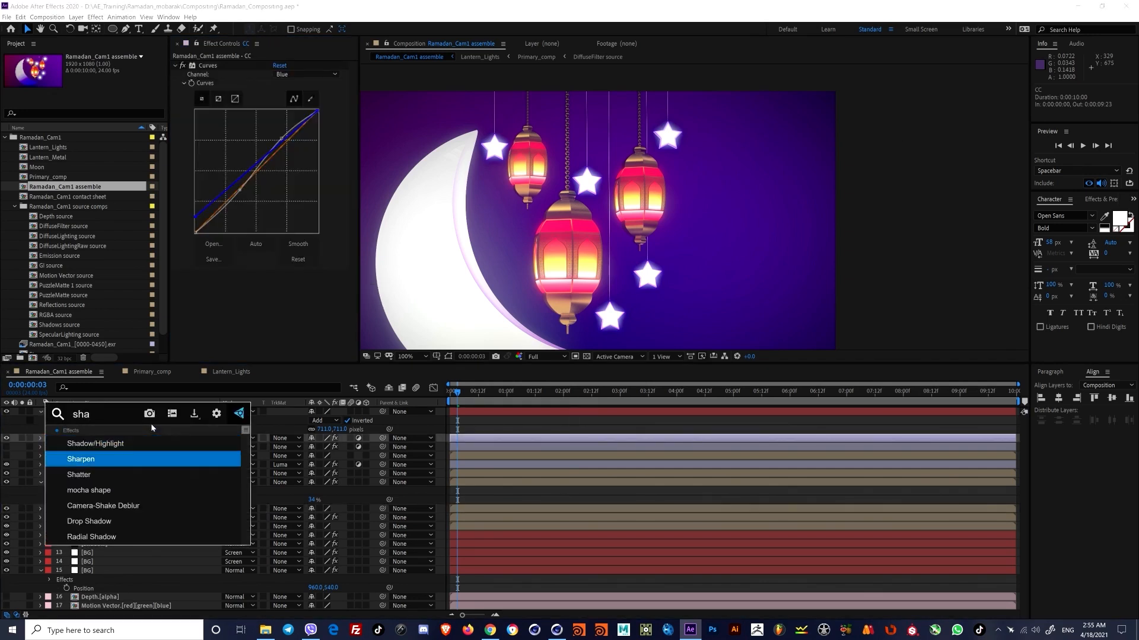
key("Return")
Step: Set the CC layer's Sharpen amount to 5, checking the lantern detail up close
mouse_move(302, 283)
left_mouse_down()
mouse_move(332, 289)
mouse_move(280, 289)
mouse_move(293, 288)
left_mouse_up()
scroll(607, 218, "down", 1)
scroll(534, 261, "up", 2)
middle_click_drag(507, 276, 603, 290)
scroll(546, 247, "down", 1)
left_click(275, 284)
type("5")
key("Return")
Step: Compare the moon and lantern detail with the Sharpen effect switched off and on
scroll(593, 199, "up", 2)
scroll(603, 290, "down", 1)
middle_click_drag(603, 290, 651, 205)
scroll(651, 204, "down", 1)
middle_click_drag(619, 264, 636, 205)
scroll(636, 205, "up", 1)
middle_click_drag(636, 204, 652, 225)
left_click(183, 277)
left_click(183, 277)
scroll(629, 244, "down", 1)
scroll(623, 261, "down", 1)
scroll(629, 249, "up", 1)
scroll(618, 229, "up", 1)
scroll(664, 216, "down", 1)
Step: Set the Stars layer's first Glow to a threshold of about 0.8% and a radius of about 4.7
left_click(92, 474)
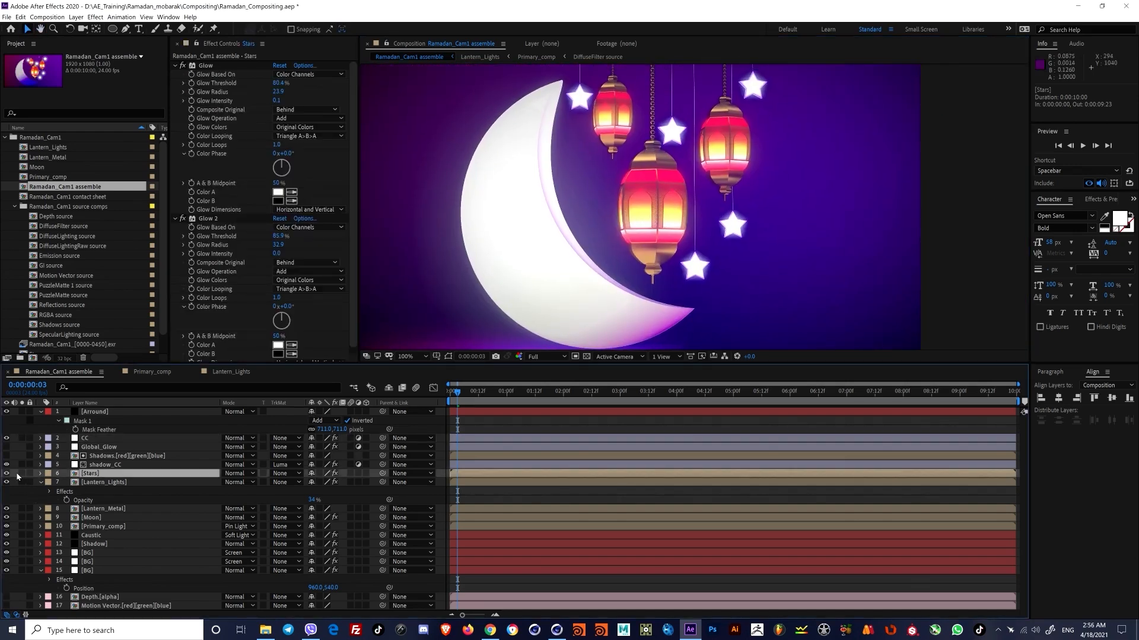
left_click_drag(282, 244, 270, 245)
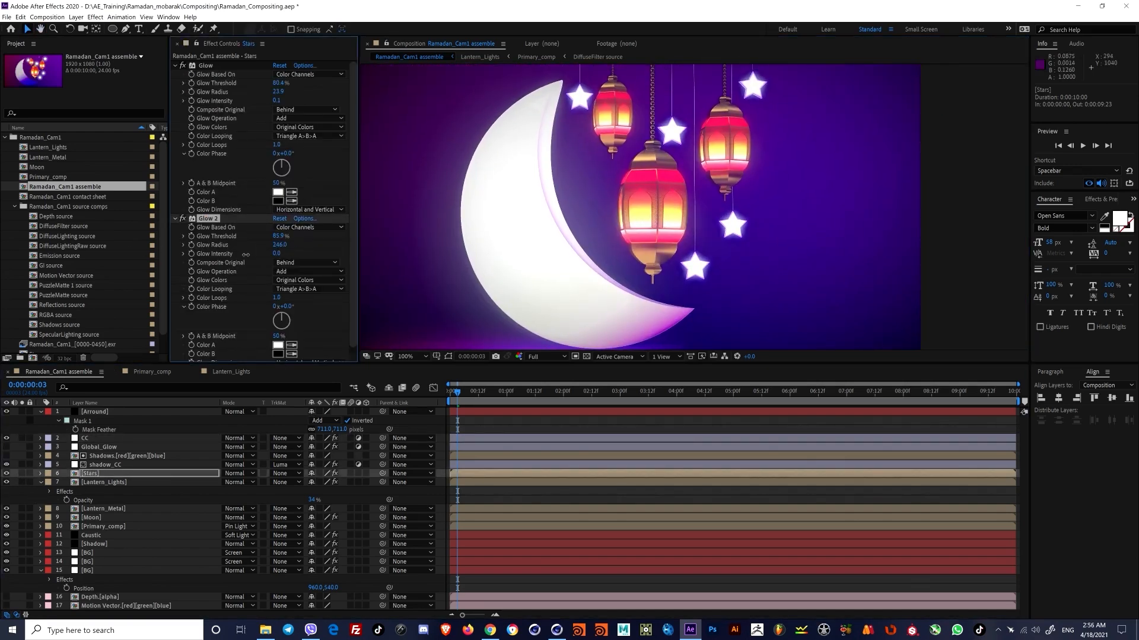
key("ctrl+z")
mouse_move(285, 93)
left_mouse_down()
mouse_move(271, 94)
mouse_move(303, 93)
left_mouse_up()
middle_click_drag(694, 244, 615, 232)
scroll(584, 196, "down", 1)
scroll(584, 193, "up", 1)
left_click_drag(282, 83, 177, 102)
scroll(574, 160, "up", 2)
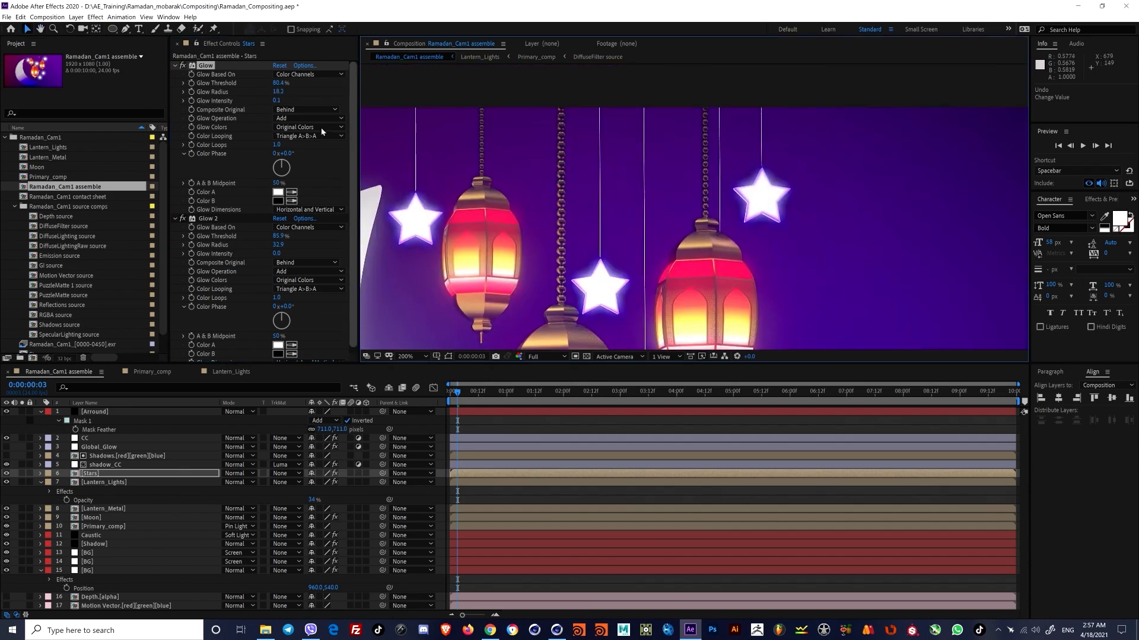
left_click_drag(240, 82, 226, 83)
left_click_drag(279, 83, 162, 73)
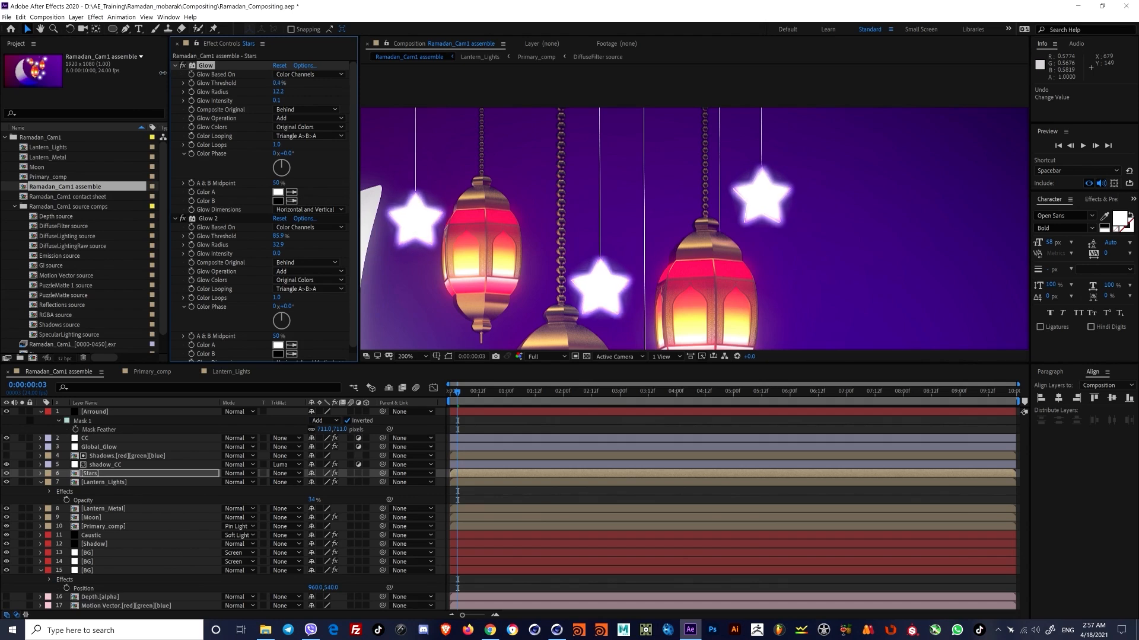
mouse_move(279, 92)
left_mouse_down()
mouse_move(255, 91)
mouse_move(276, 91)
mouse_move(267, 95)
left_mouse_up()
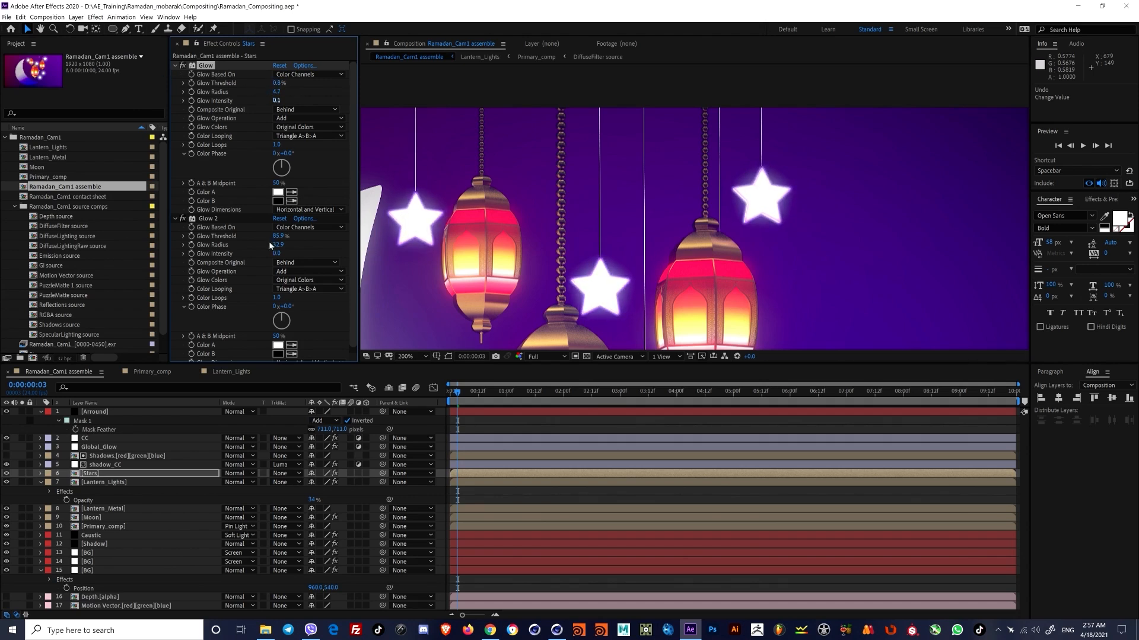
Step: Set the Stars layer's Glow 2 to a threshold of about 51.8%, radius about 21.2 and intensity about 0.1
left_click_drag(284, 260, 343, 228)
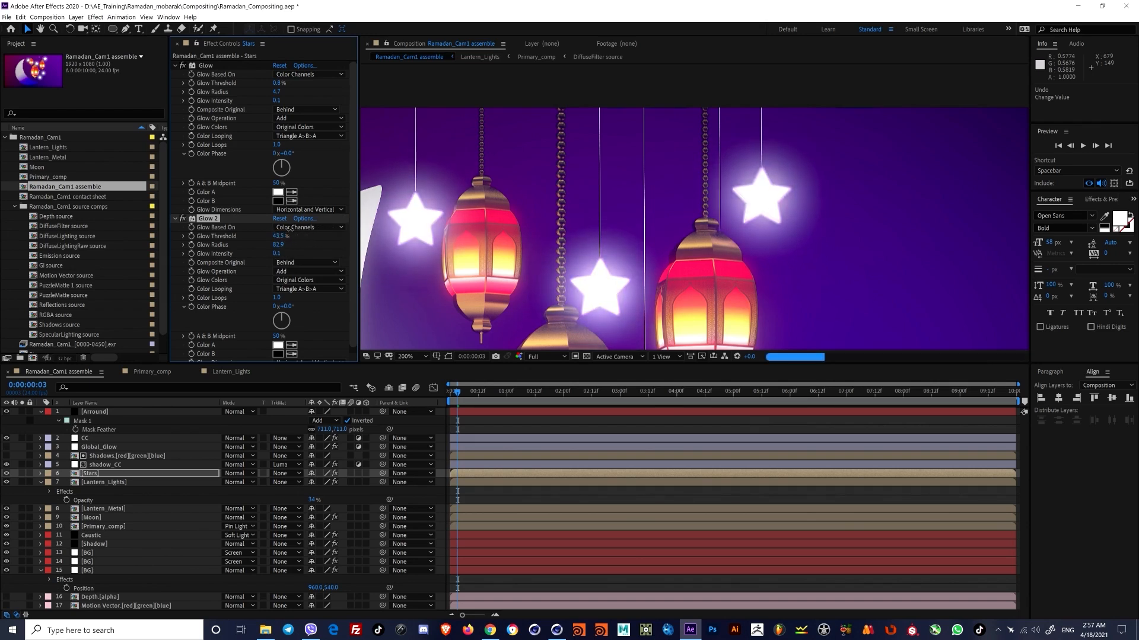
left_click_drag(281, 250, 245, 245)
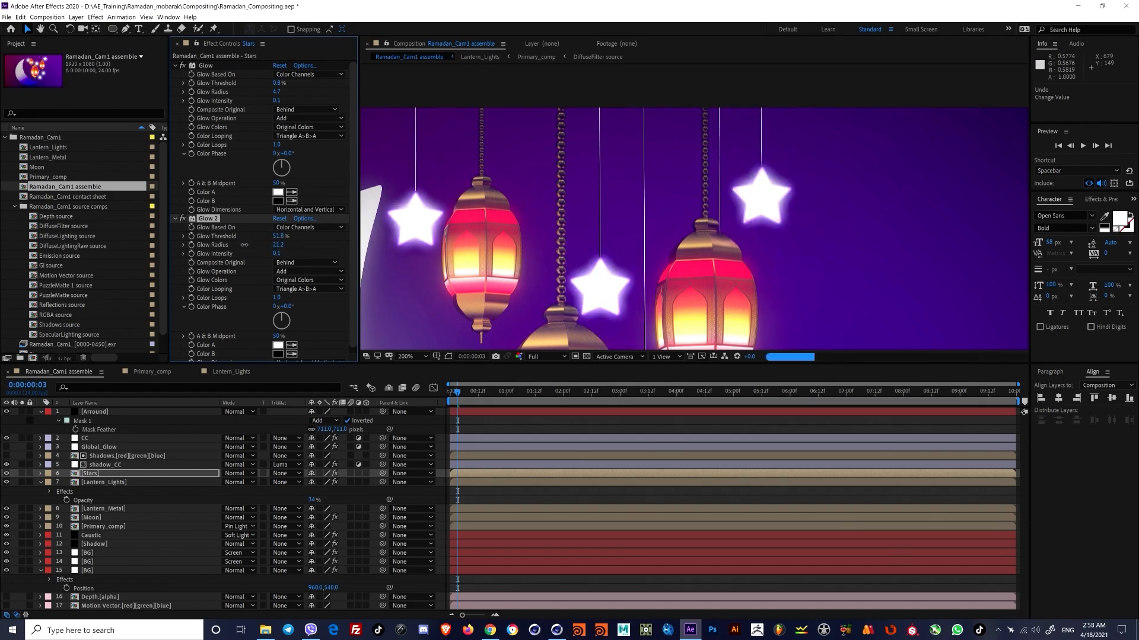
scroll(533, 255, "down", 4, "alt")
scroll(553, 244, "up", 4, "alt")
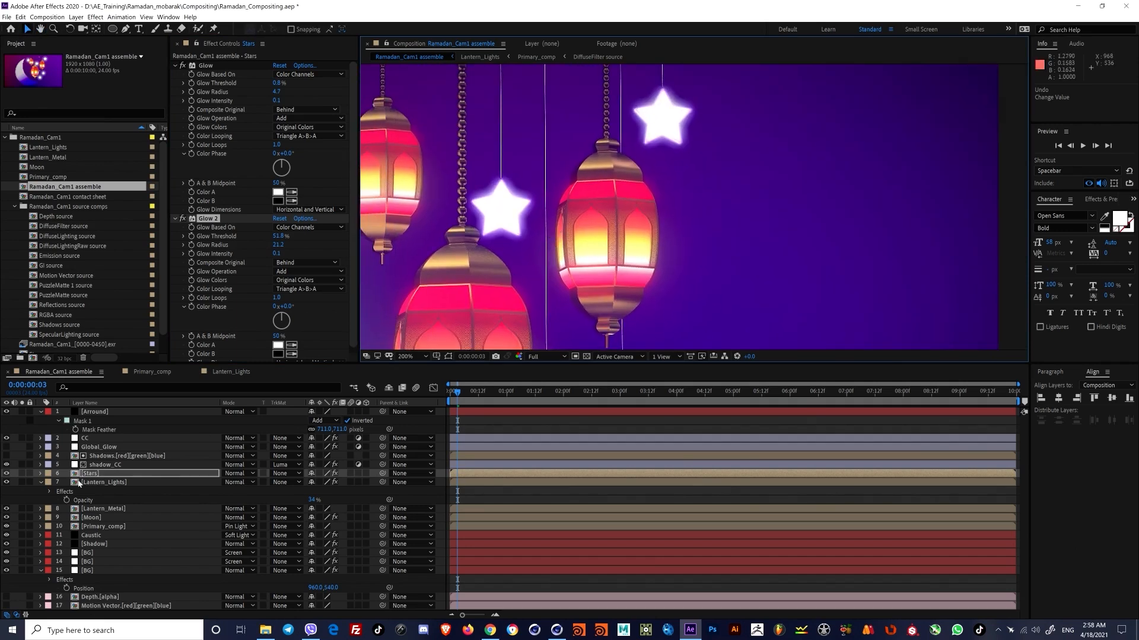
Step: Duplicate the Stars layer and set the upper copy's blending mode to Add
key("ctrl+d")
key("Delete")
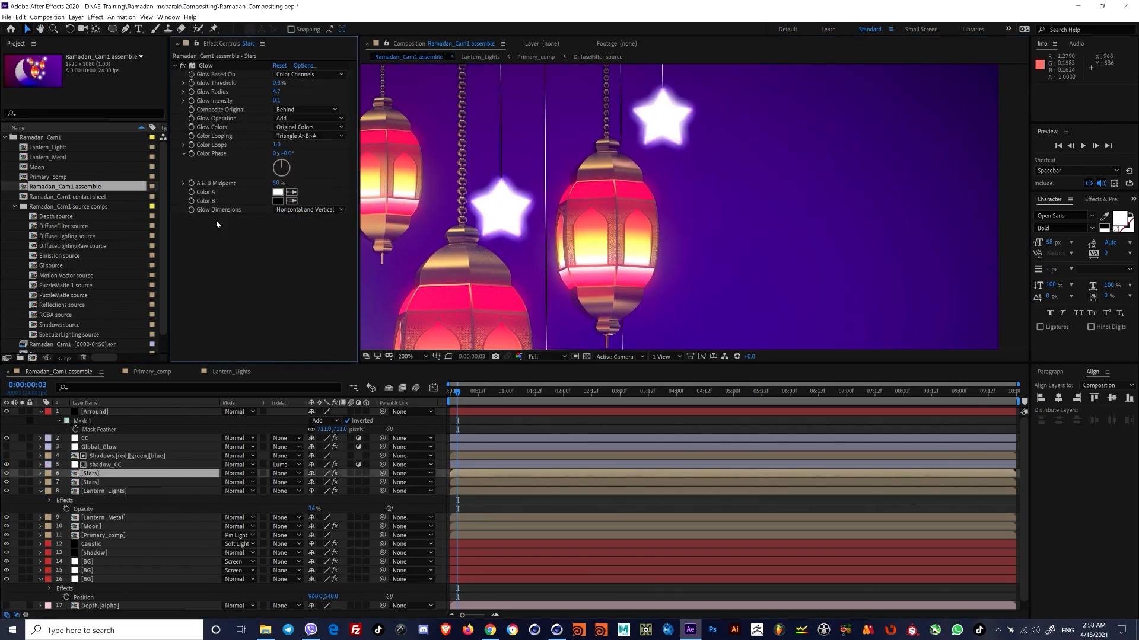
key("ctrl+z")
left_click(238, 473)
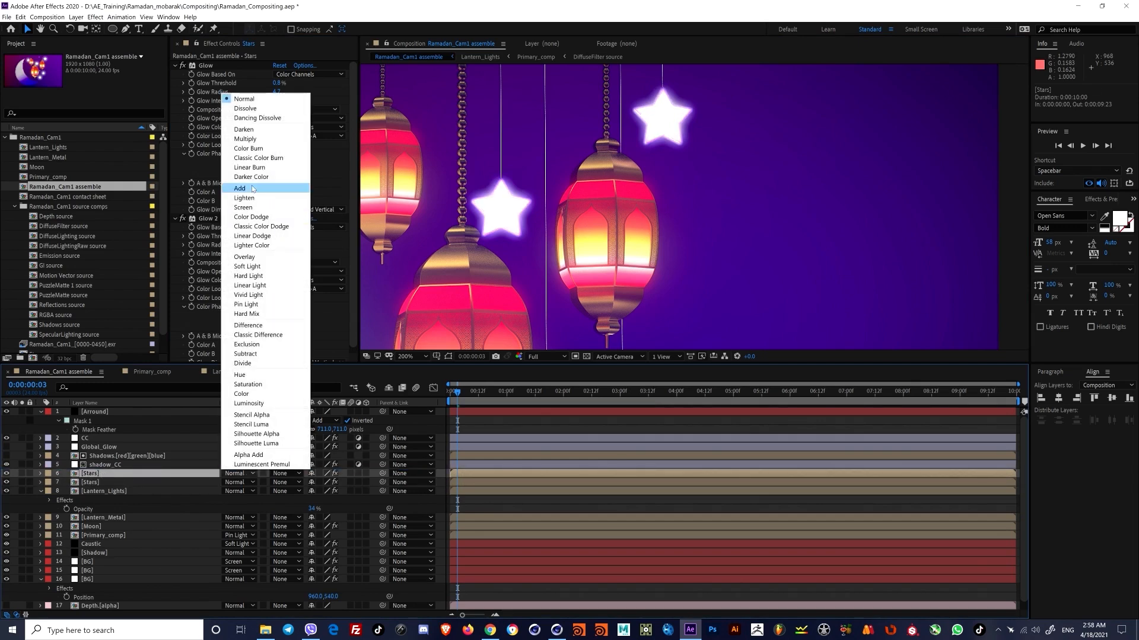
left_click(244, 198)
left_click(239, 474)
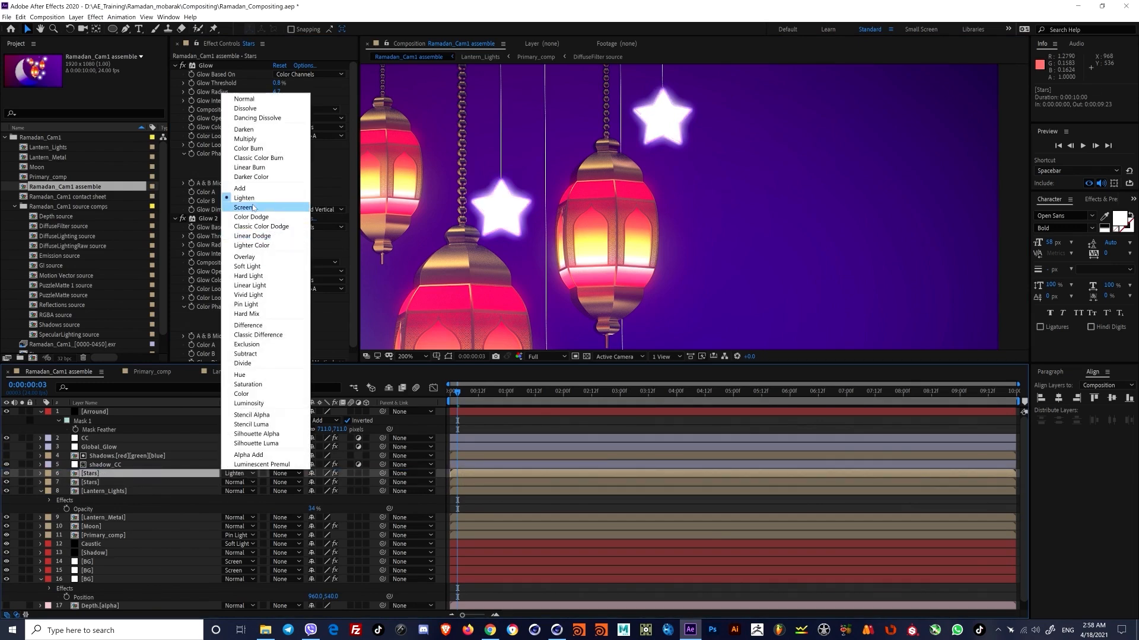
left_click(240, 188)
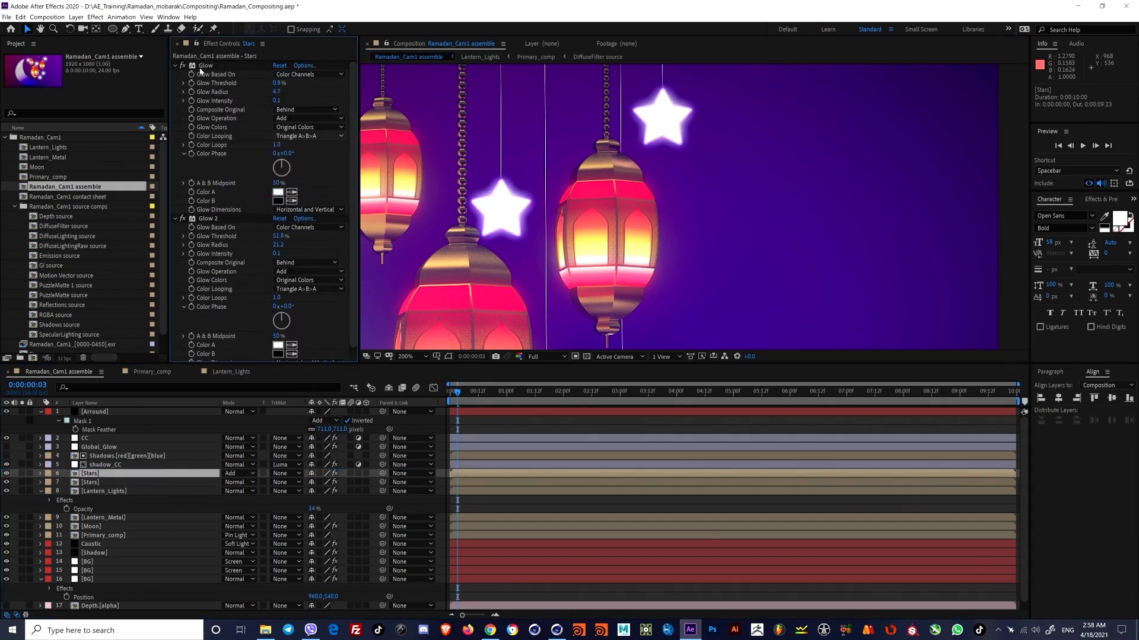
Step: Solo the upper Stars layer and remove both of its Glow effects
left_click(44, 483)
left_click(22, 474)
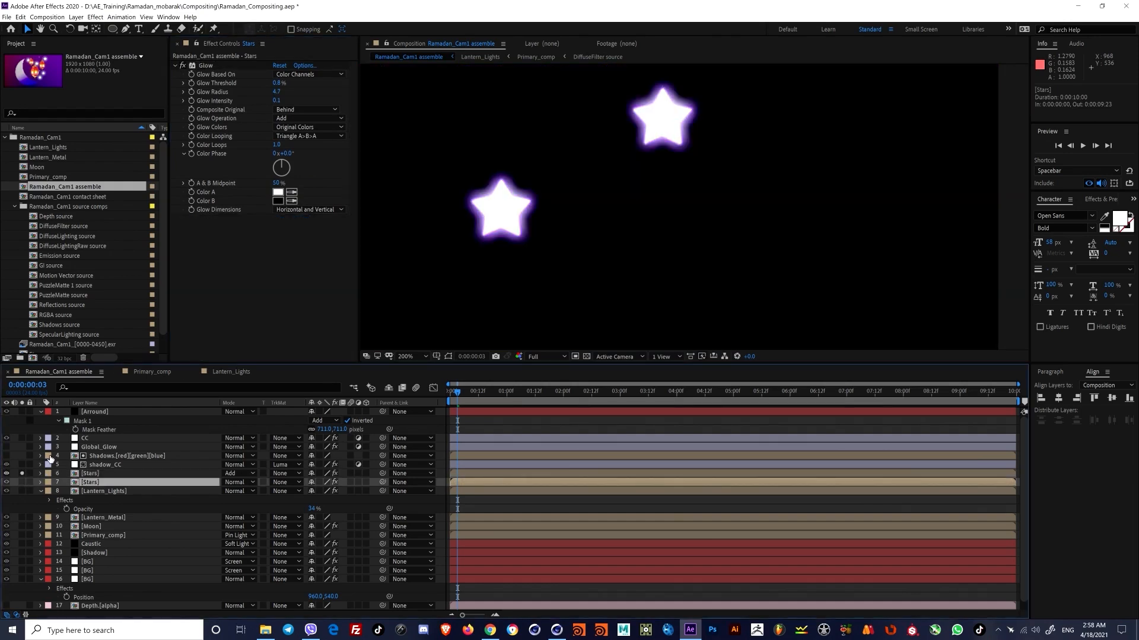
left_click(90, 473)
left_click(206, 65)
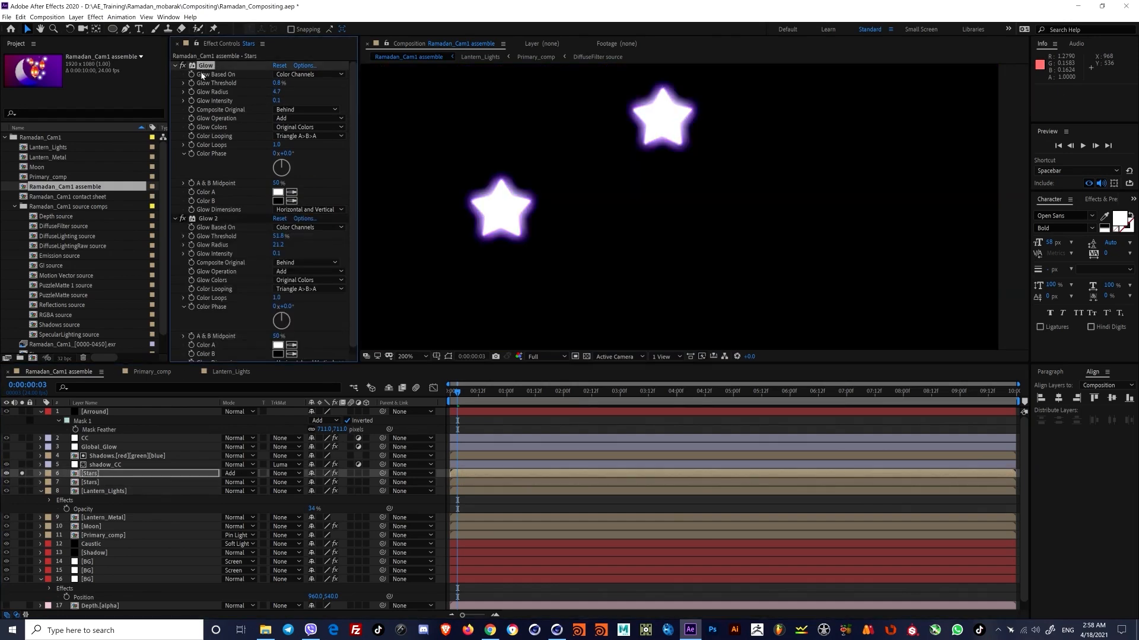
key("Delete")
left_click(208, 66)
key("Delete")
Step: Try a Curves effect on the upper Stars layer, crushing everything but the brightest tones
key("ctrl+space")
type("cur")
key("Return")
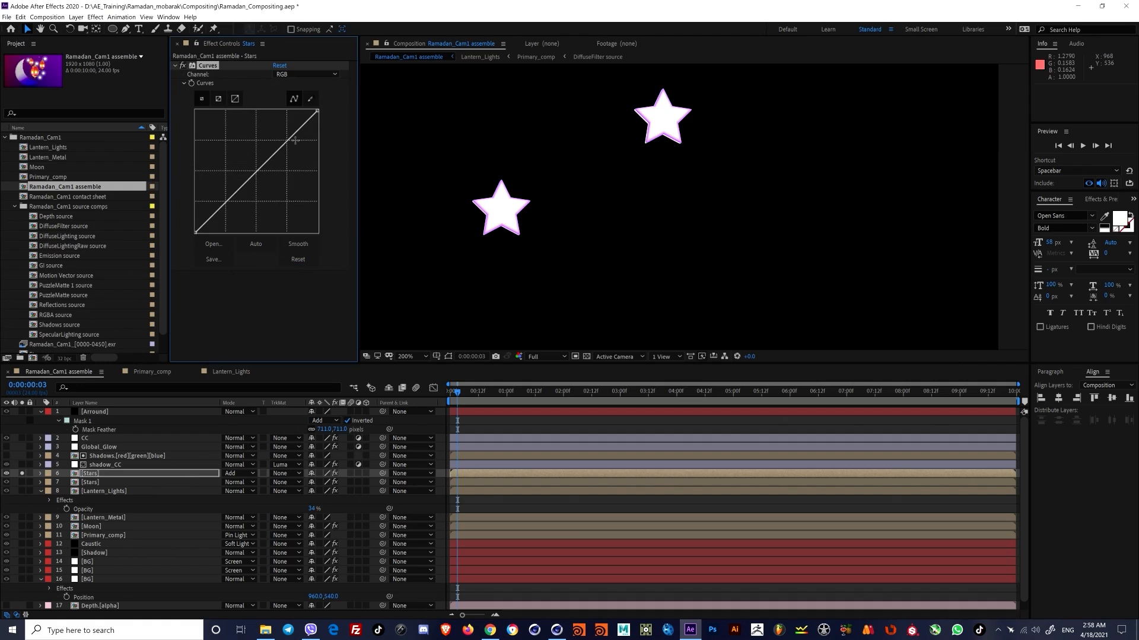
left_click_drag(318, 112, 316, 189)
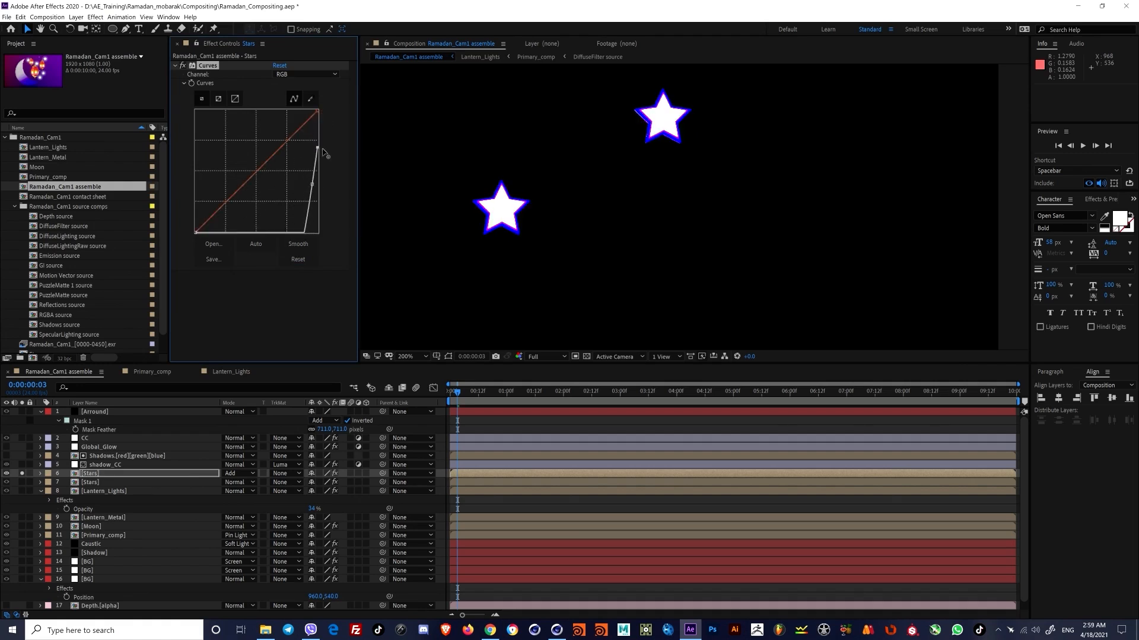
Step: Add a Solid Composite effect above Curves on the upper Stars layer, with its color set to black 000000
key("ctrl+space")
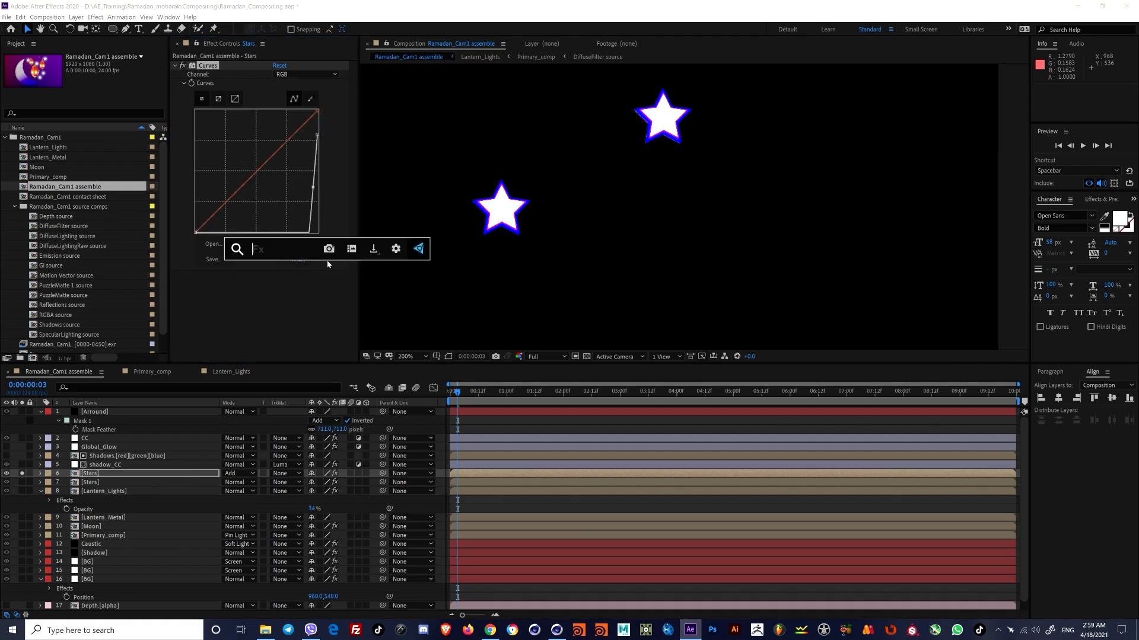
left_click(587, 356)
left_click(587, 356)
key("ctrl+space")
type("sol")
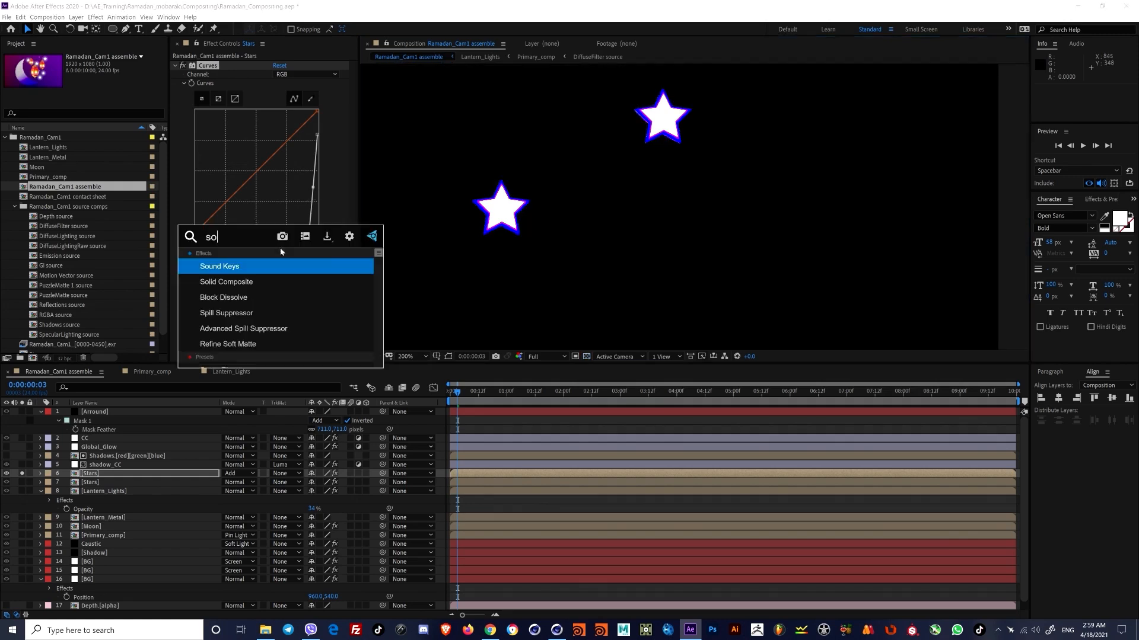
key("Return")
left_click_drag(211, 275, 209, 64)
left_click(277, 83)
left_click(178, 396)
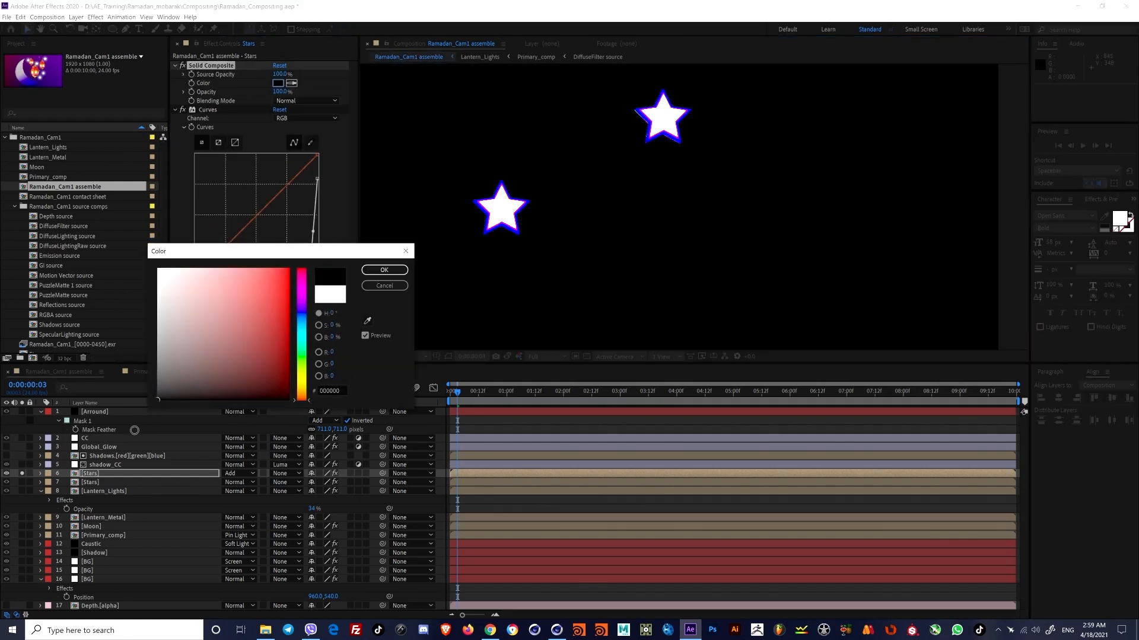
left_click(385, 270)
Step: Raise the curve's highlight points on the upper Stars layer, and remove its Curves effect
left_click_drag(318, 179, 319, 155)
mouse_move(313, 232)
left_mouse_down()
mouse_move(302, 204)
mouse_move(304, 217)
left_mouse_up()
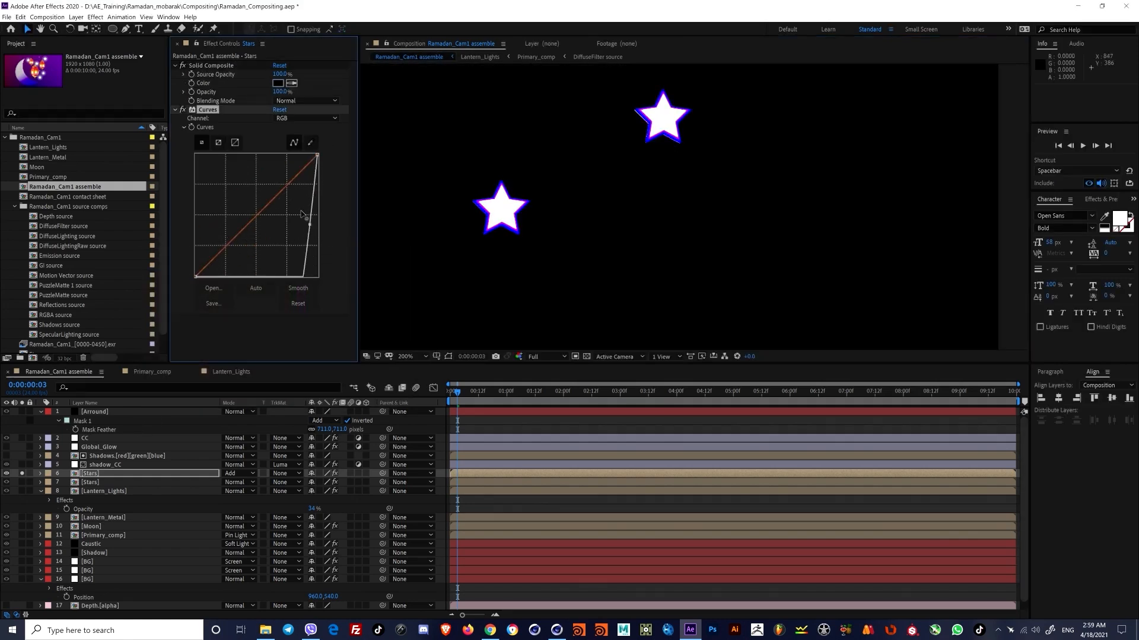
key("Delete")
Step: Try pre-composing the upper Stars layer as stars_solid_compos with all attributes left in the current composition
left_click(148, 473)
key("ctrl+shift+c")
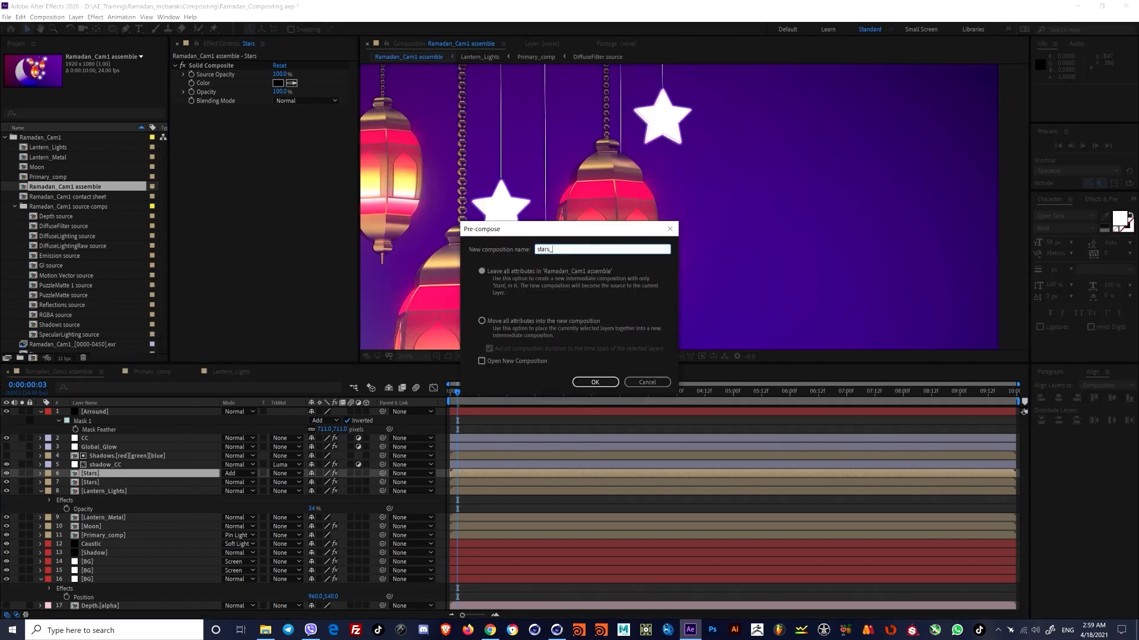
type("stars_solid_compos")
key("Return")
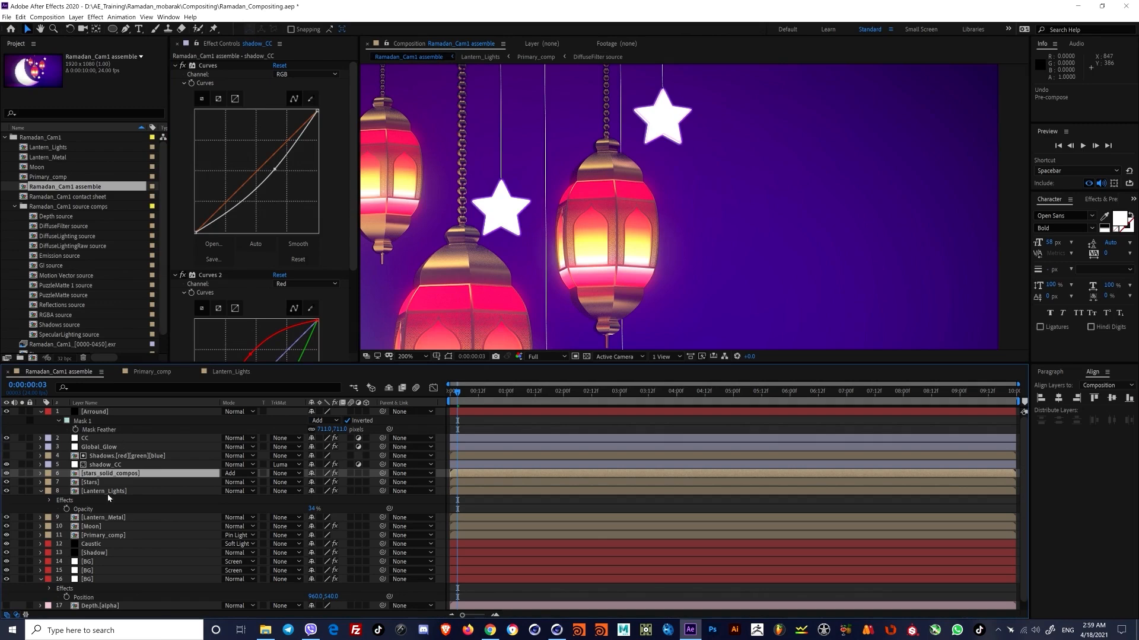
key("ctrl+z")
Step: Pre-compose the upper Stars layer as Stars_solid_compose, moving all attributes into the new composition
key("ctrl+shift+c")
left_click(584, 255)
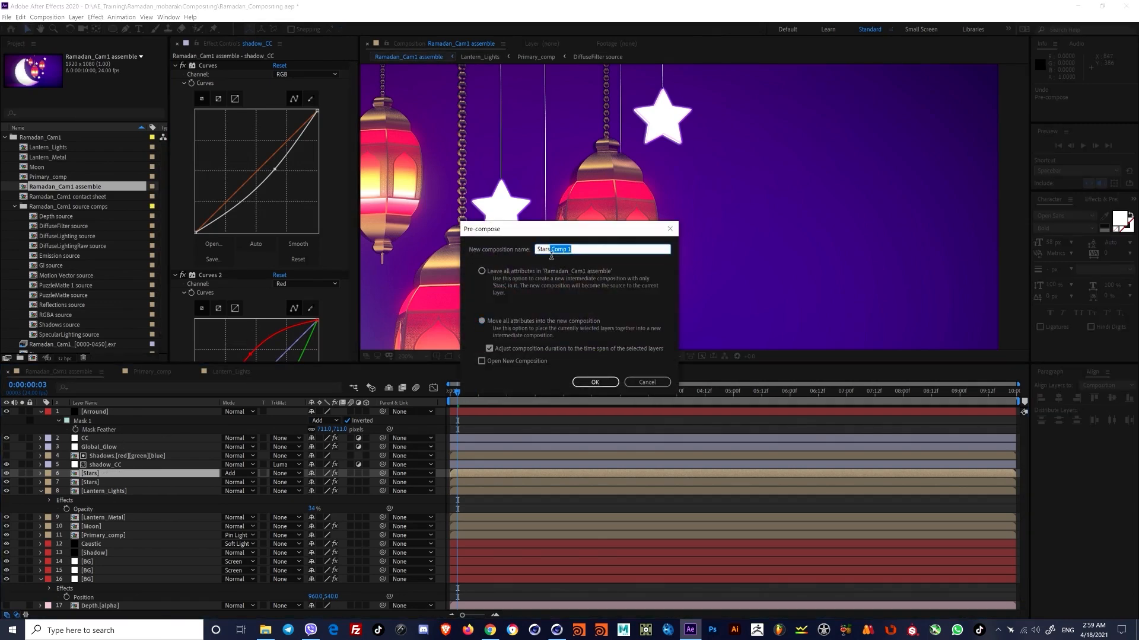
type("Stars_solid_compose")
key("Return")
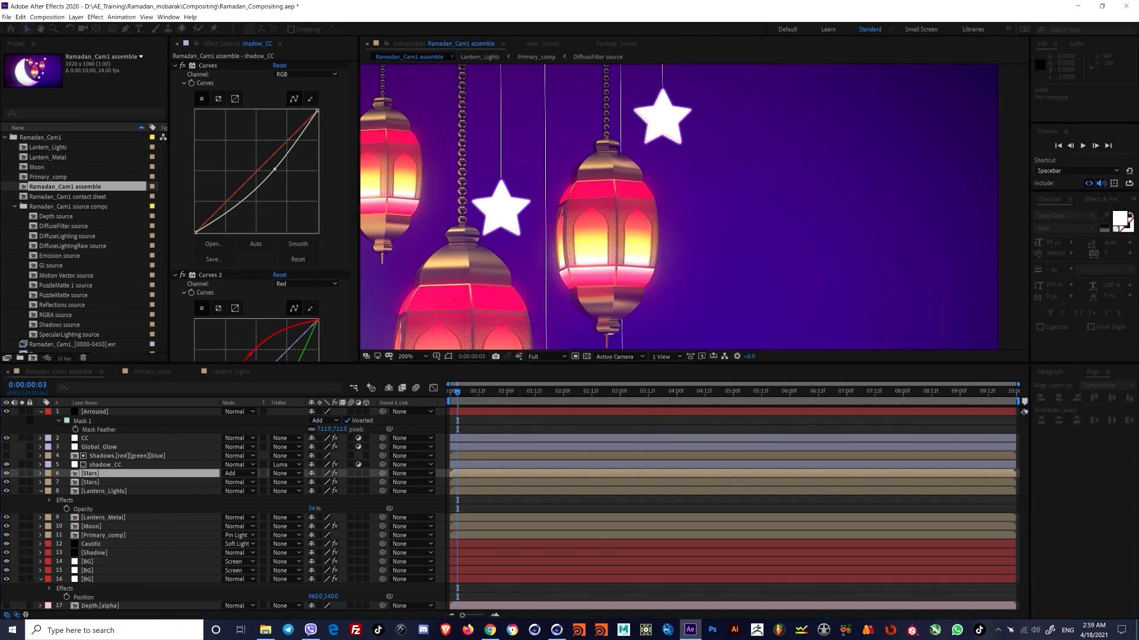
Step: Solo the Stars_solid_compose layer and add a Levels effect with Input Black at 0.7059 and Input White at 1.0
left_click(237, 474)
left_click(243, 189)
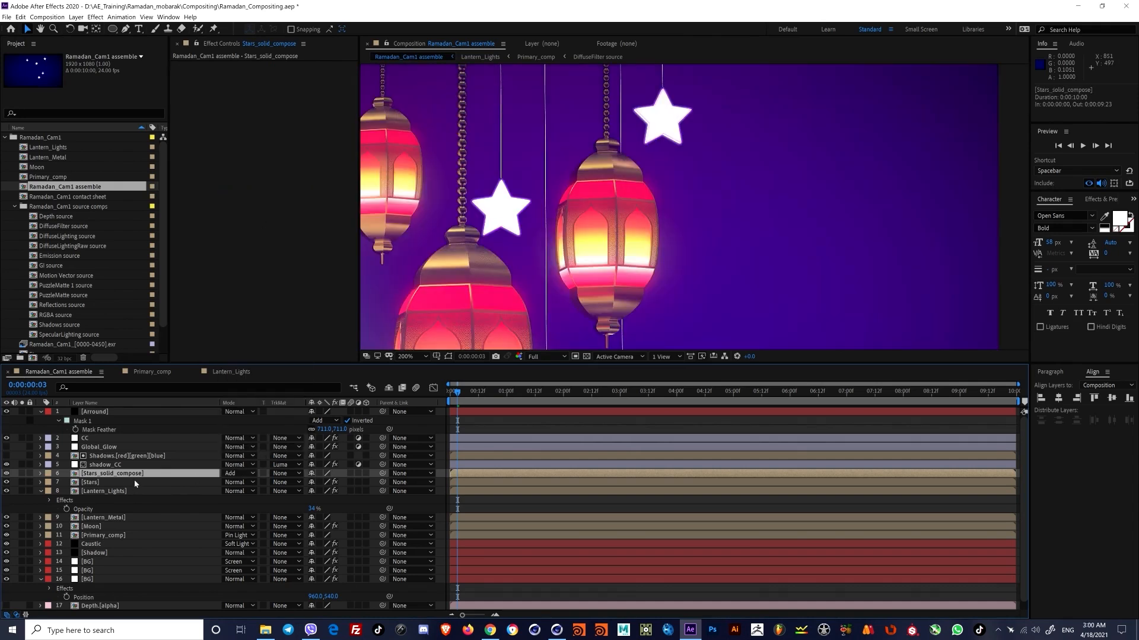
key("ctrl+space")
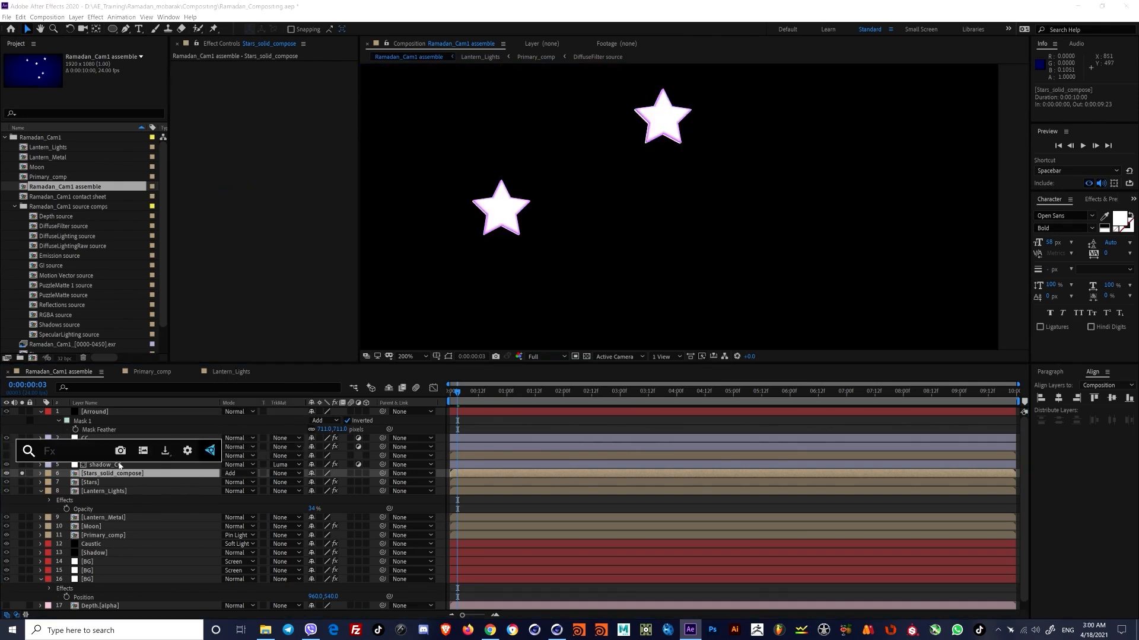
type("level")
key("Return")
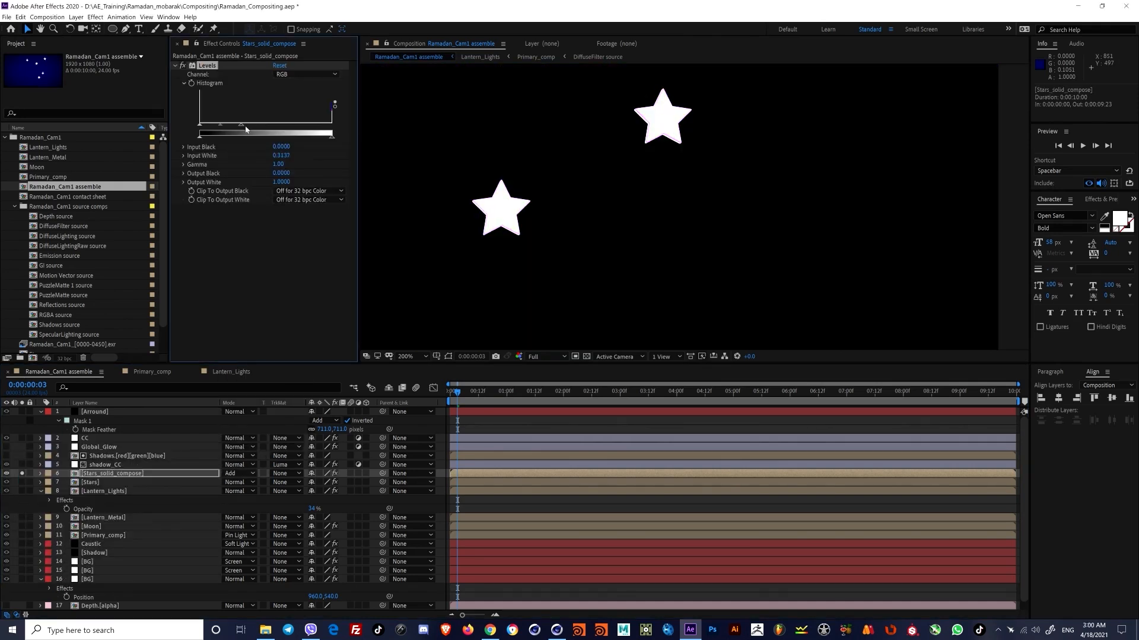
left_click_drag(332, 125, 293, 126)
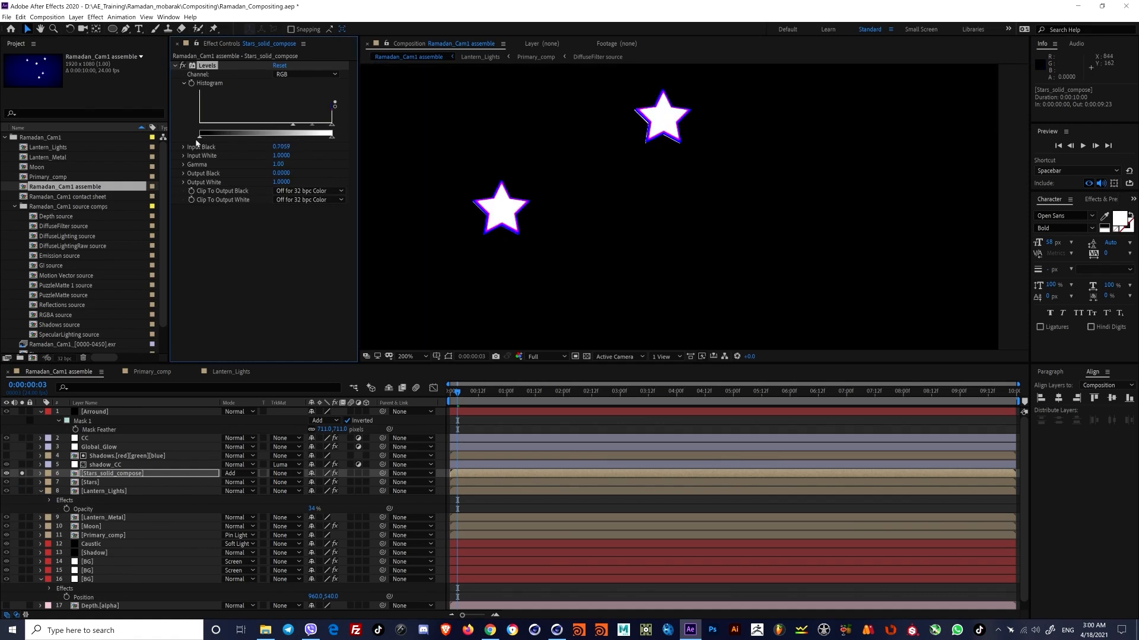
Step: Inside the Stars_solid_compose composition, disable the layer's Solid Composite effect and add Simple Choker with a Choke Matte of about -13.6
double_click(112, 473)
left_click(132, 414)
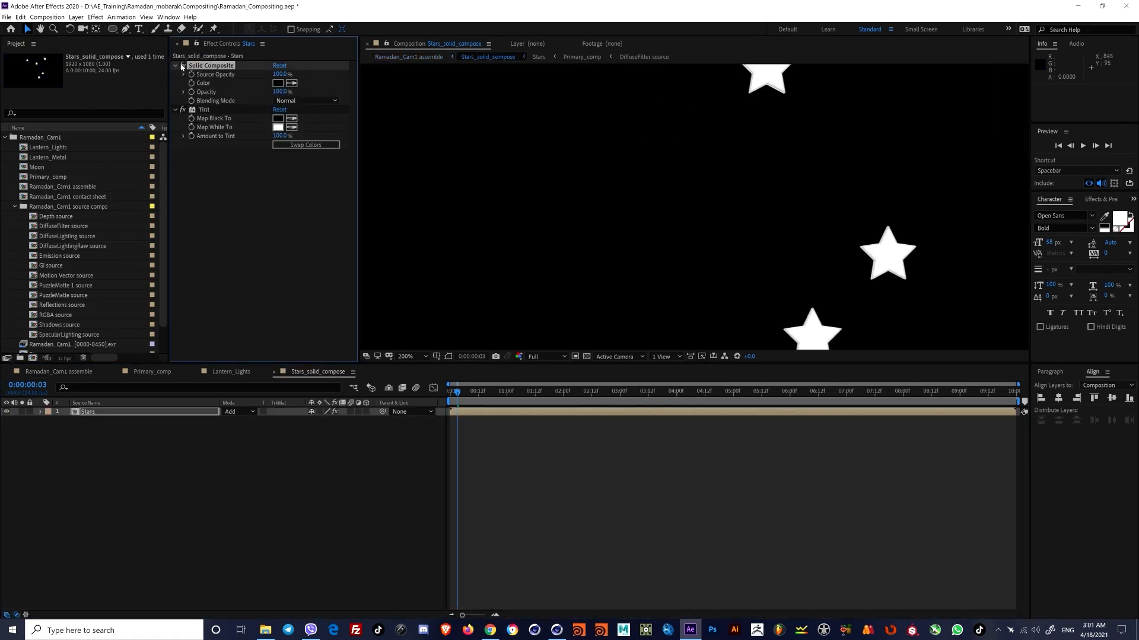
left_click(208, 310)
key("ctrl+v")
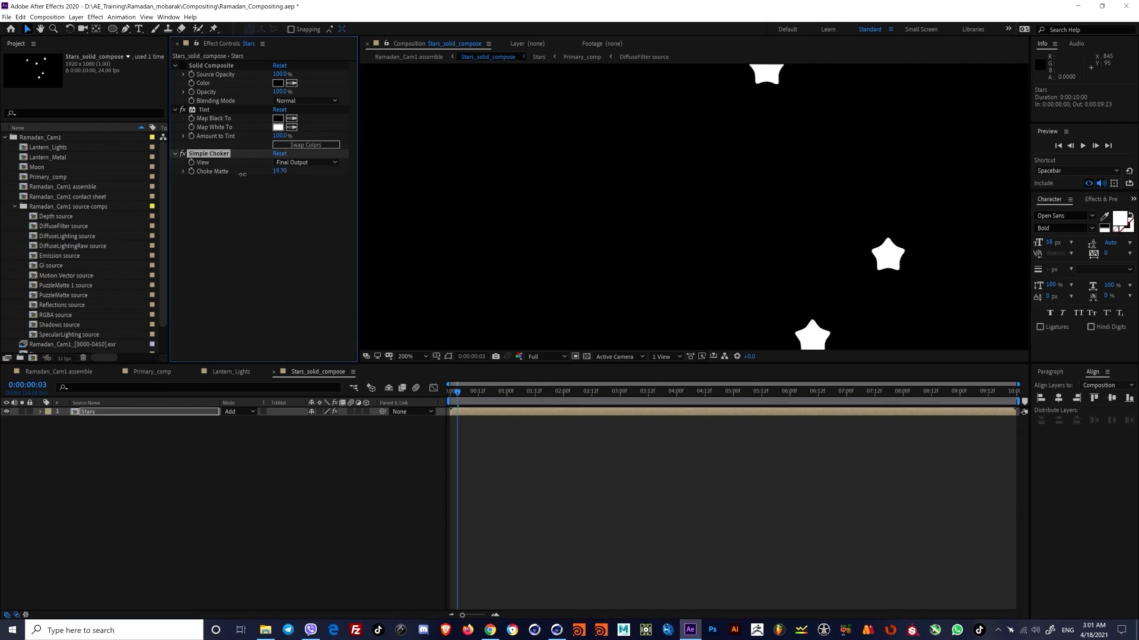
left_click_drag(243, 174, 51, 166)
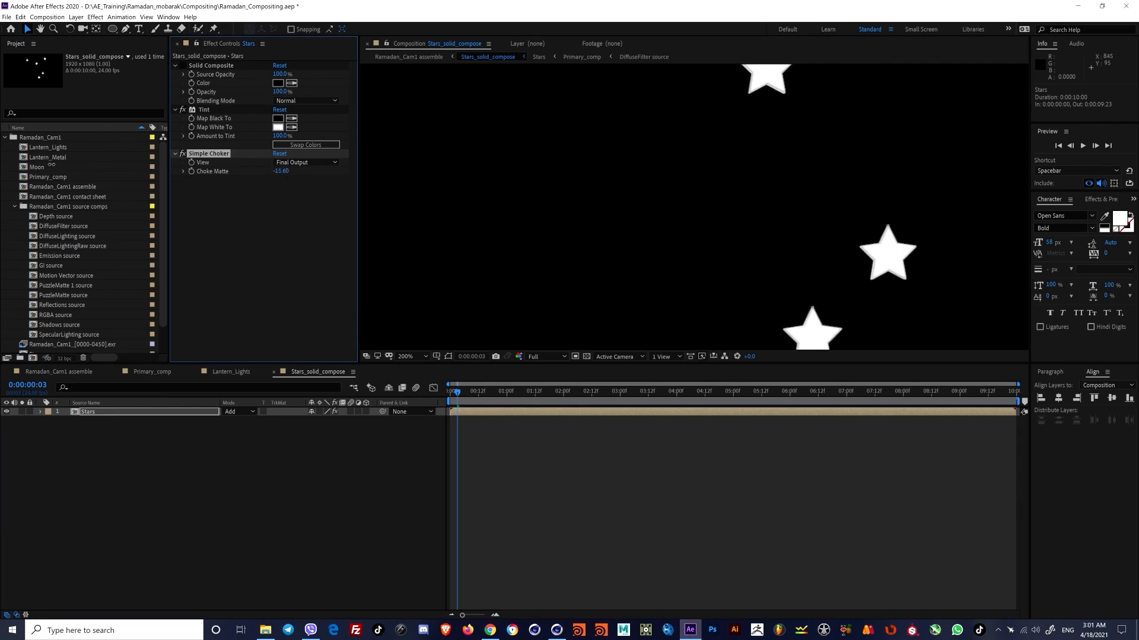
Step: Duplicate the Stars layer, hide the lower copy, and shrink the upper copy's stars with a Choke Matte of about 23
left_click(89, 412)
key("ctrl+d")
left_click_drag(288, 171, 265, 172)
left_click(6, 420)
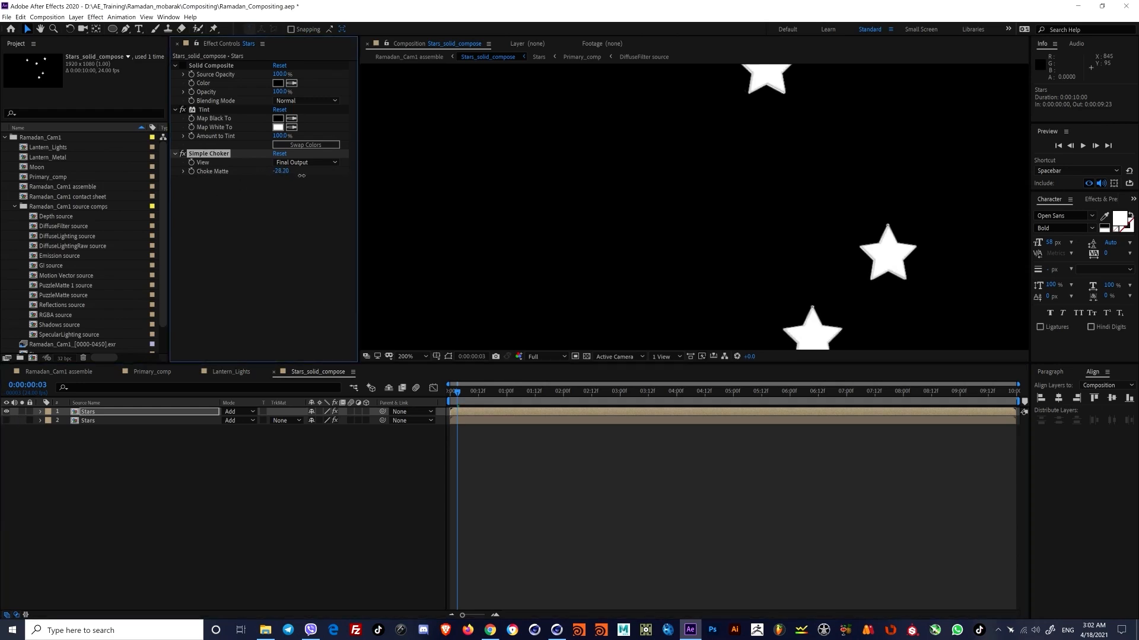
left_click_drag(743, 89, 556, 168)
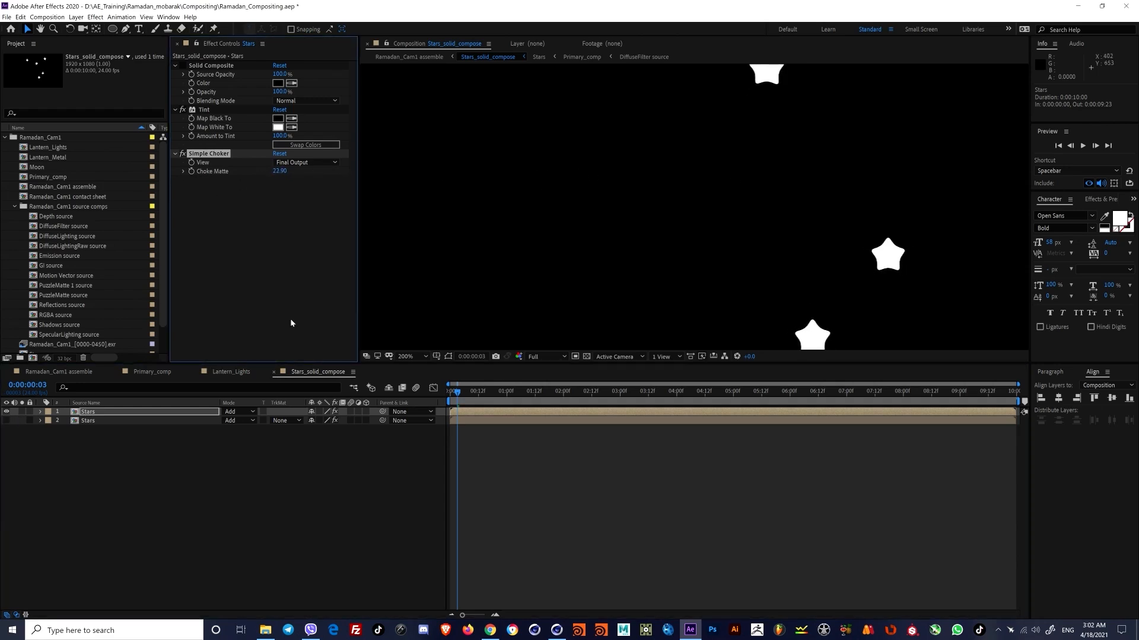
Step: Show the lower Stars layer again and use the upper Stars copy as its luma matte
left_click(129, 422)
left_click(7, 420)
left_click(287, 421)
left_click(297, 461)
Step: Set the blending mode of both Stars layers to Normal
left_click(203, 413, "shift")
left_click(239, 412)
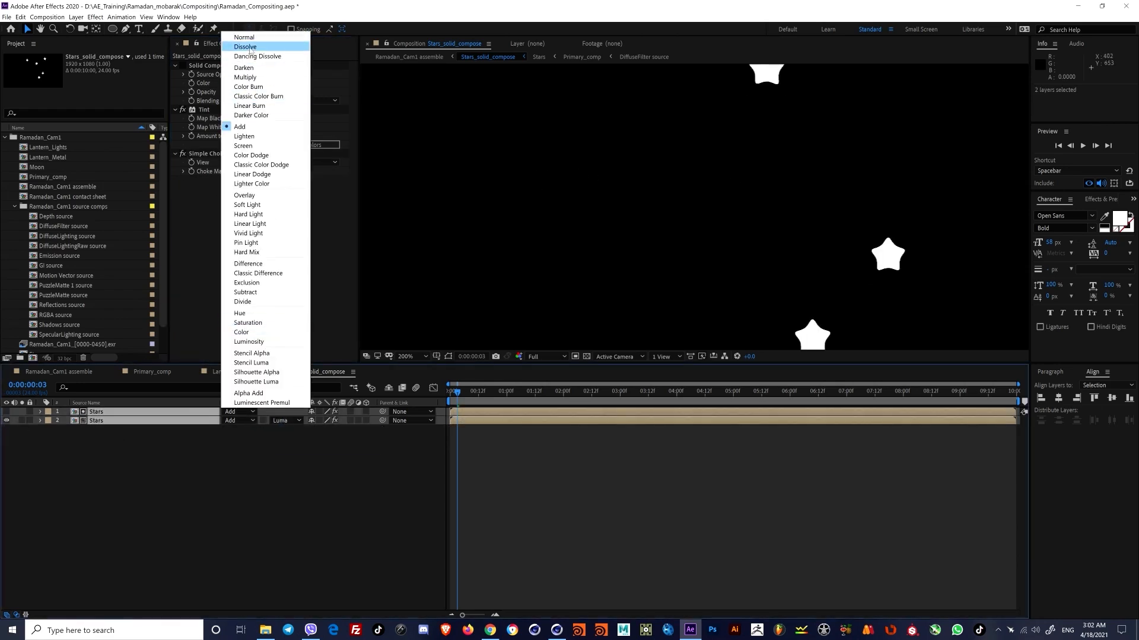
left_click(249, 47)
left_click(240, 421)
left_click(244, 37)
Step: Invert the lower Stars layer's luma matte to leave only star outlines, and return to the Ramadan_Cam1 assemble composition
left_click(125, 421)
left_click(287, 421)
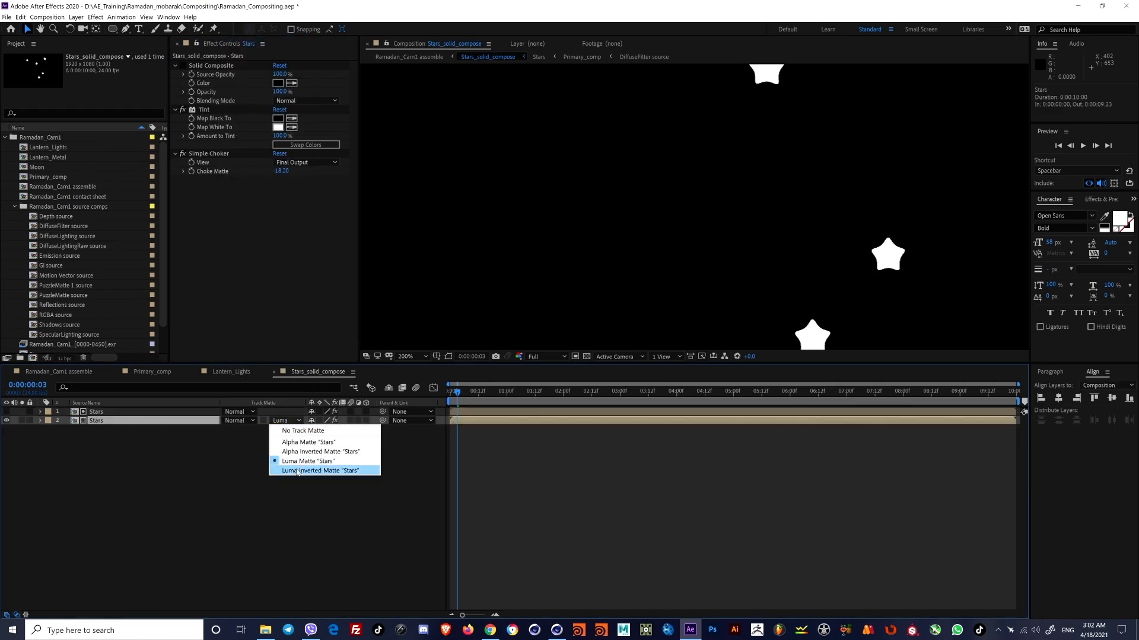
left_click(298, 471)
left_click(73, 374)
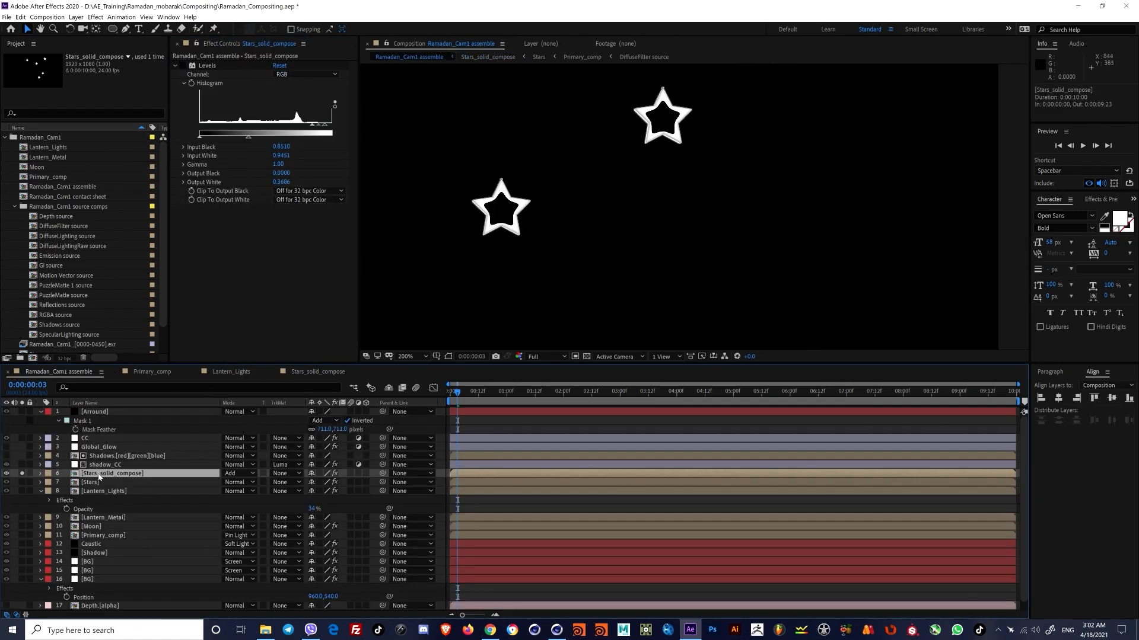
Step: Readjust the Levels input black and input white points on Stars_solid_compose, and unsolo the layer
left_click_drag(327, 126, 332, 127)
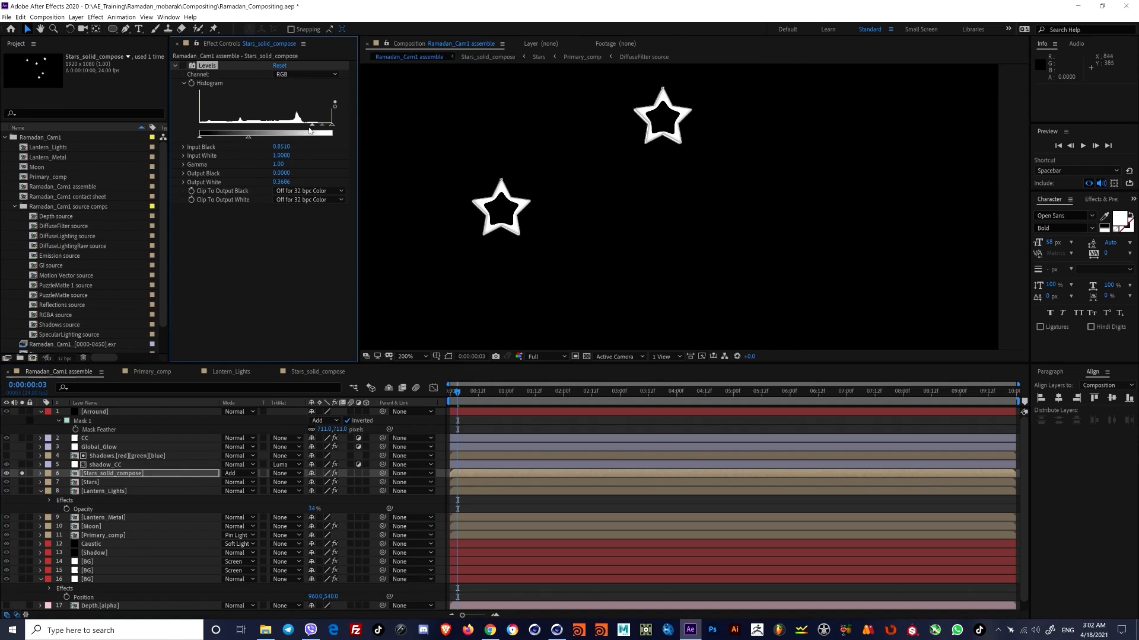
left_click(183, 65)
left_click_drag(230, 126, 303, 129)
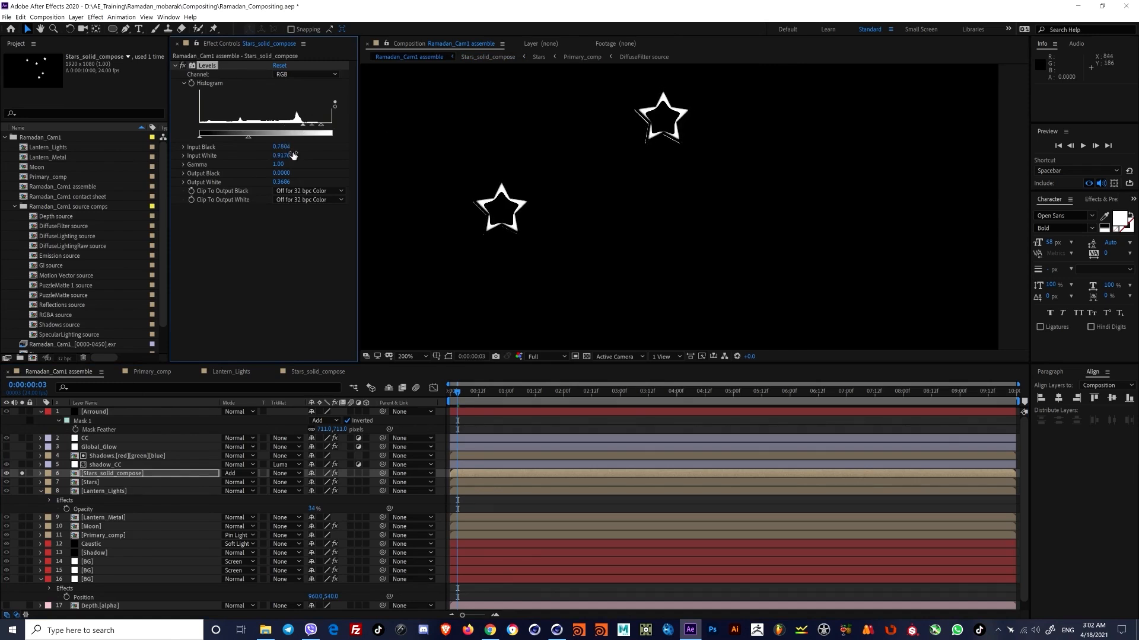
left_click(22, 474)
Step: Duplicate the Glow effect on Stars_solid_compose above the original, reset it, and set threshold 67.8%, radius 13 and intensity 0.1
left_click(115, 473)
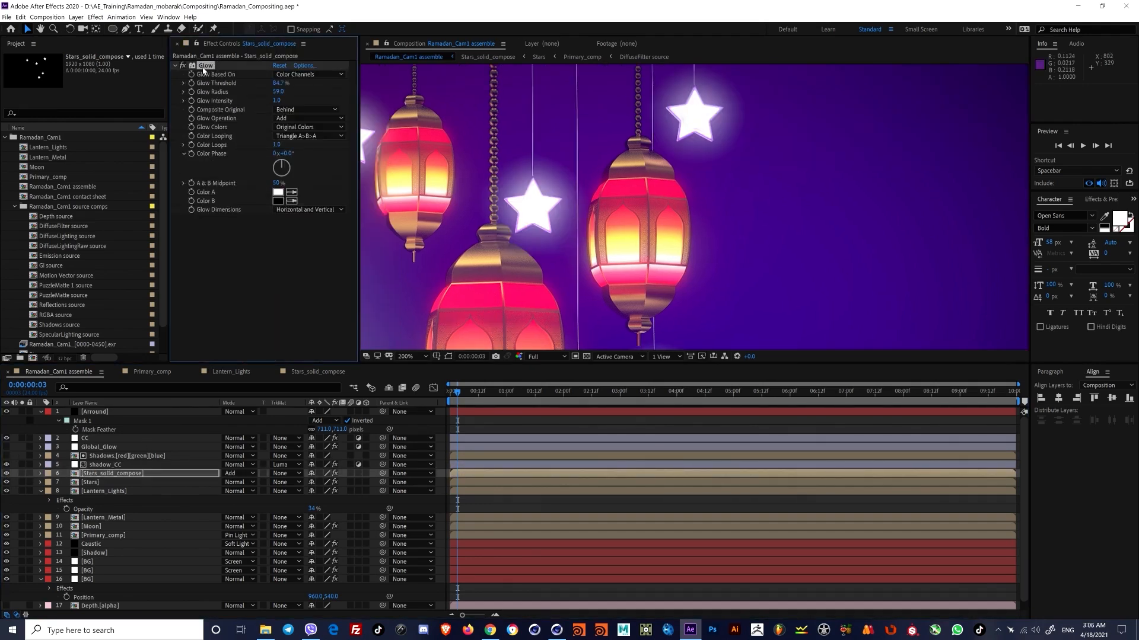
key("ctrl+d")
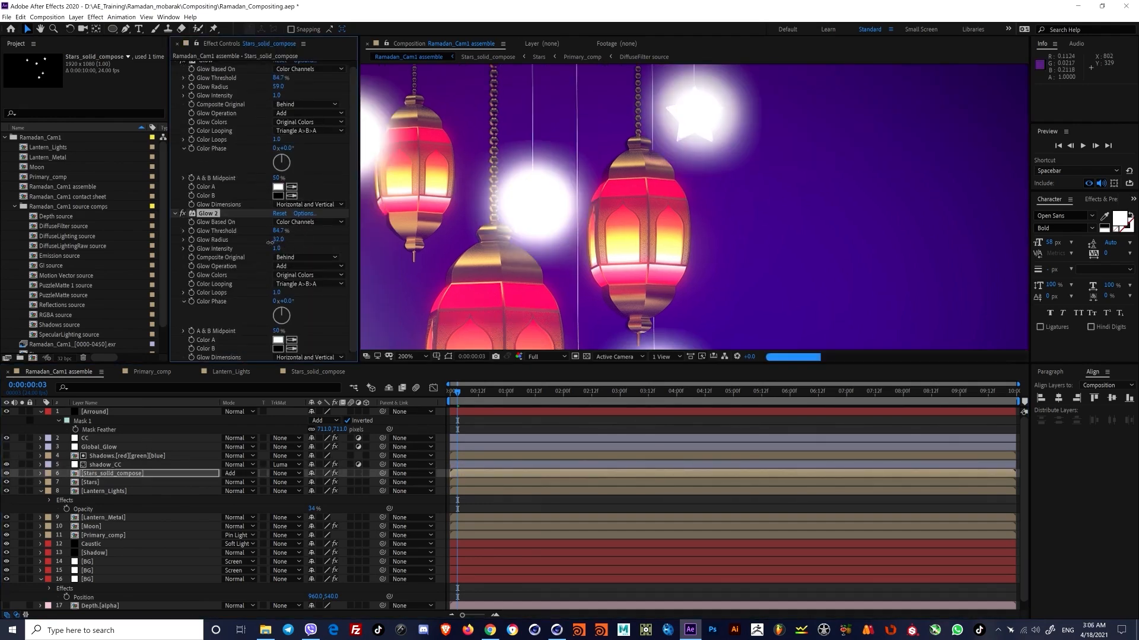
left_click_drag(270, 243, 327, 241)
left_click_drag(217, 214, 227, 62)
left_click(280, 66)
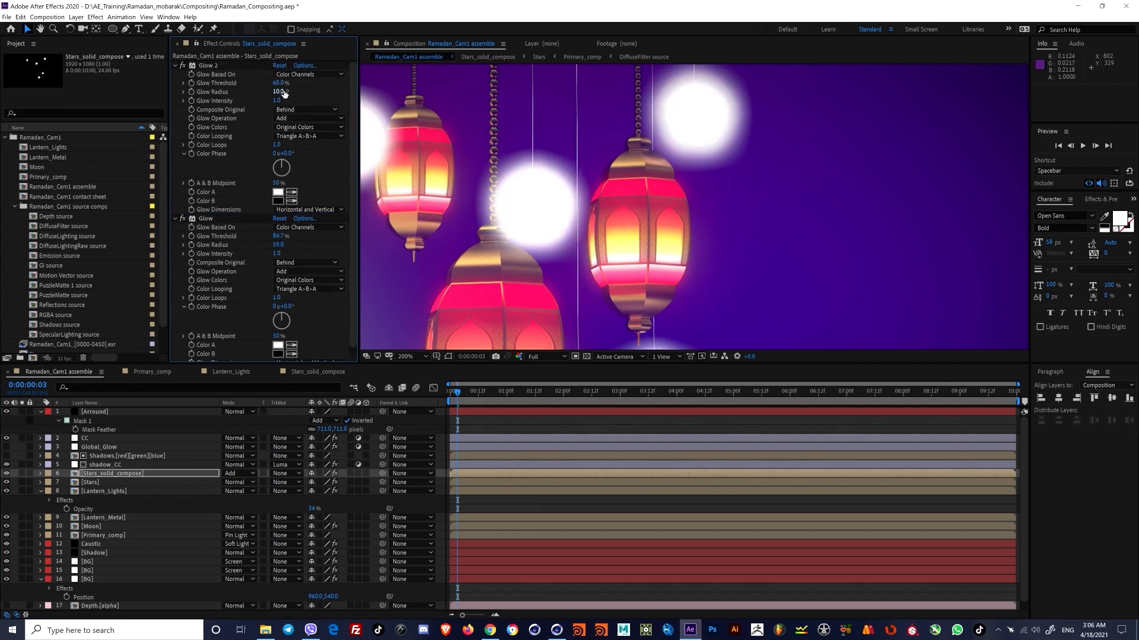
left_click_drag(278, 91, 304, 84)
left_click_drag(277, 92, 234, 102)
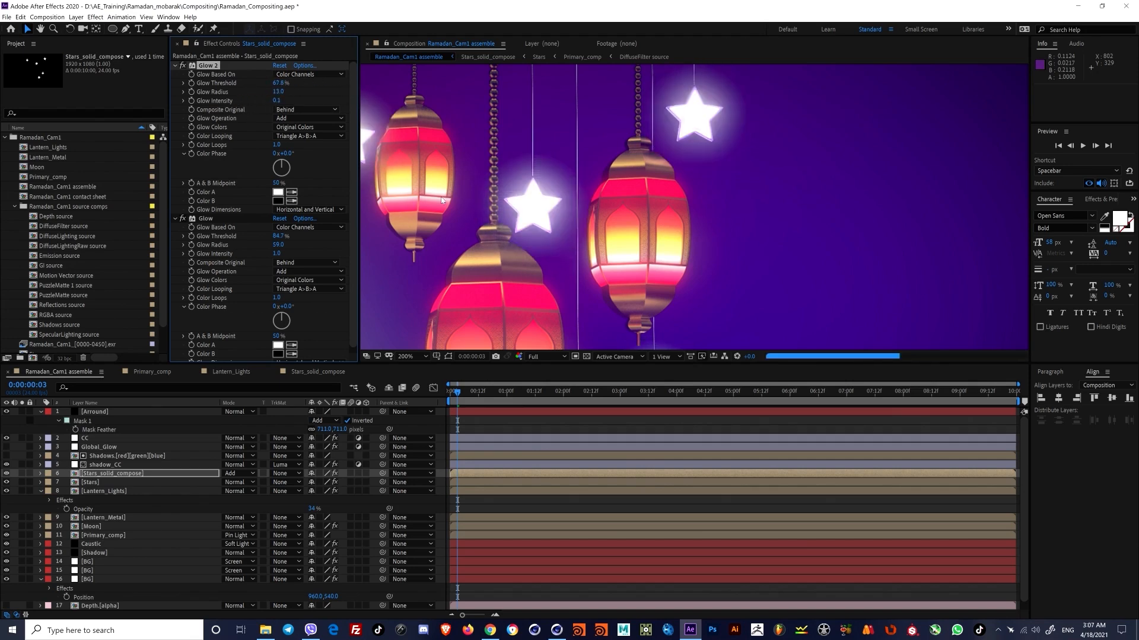
Step: Examine the star glows against the moon and lanterns in the whole composition
scroll(569, 202, "down", 2)
left_click_drag(593, 160, 535, 199)
scroll(534, 198, "down", 1)
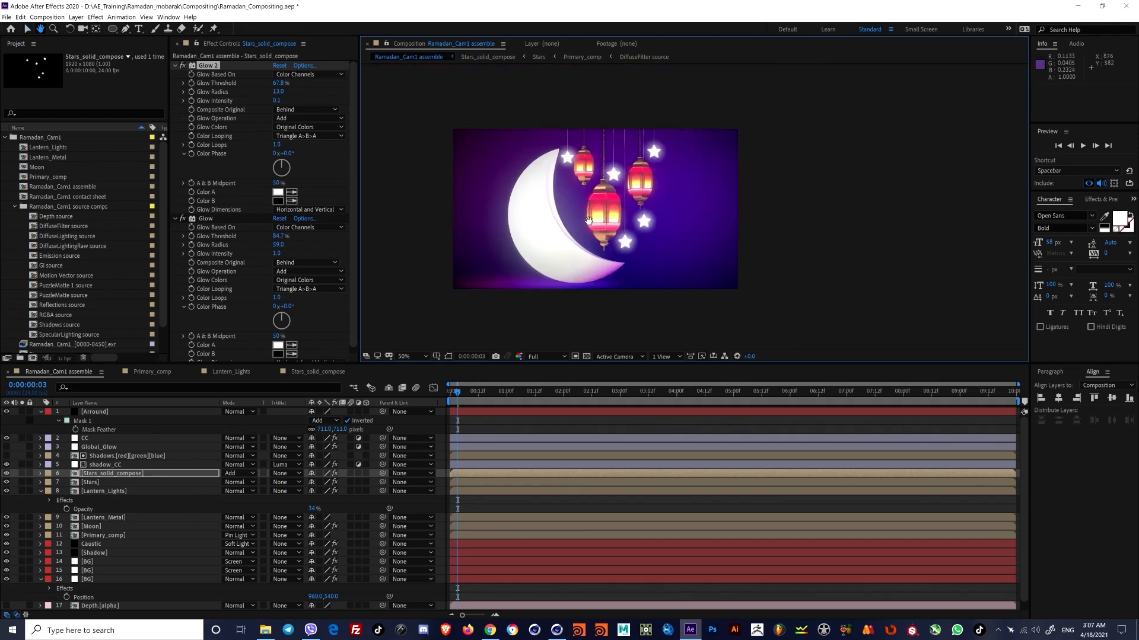
scroll(557, 213, "up", 1)
middle_click_drag(560, 214, 638, 246)
scroll(694, 177, "down", 1)
scroll(703, 179, "up", 1)
left_click(91, 526)
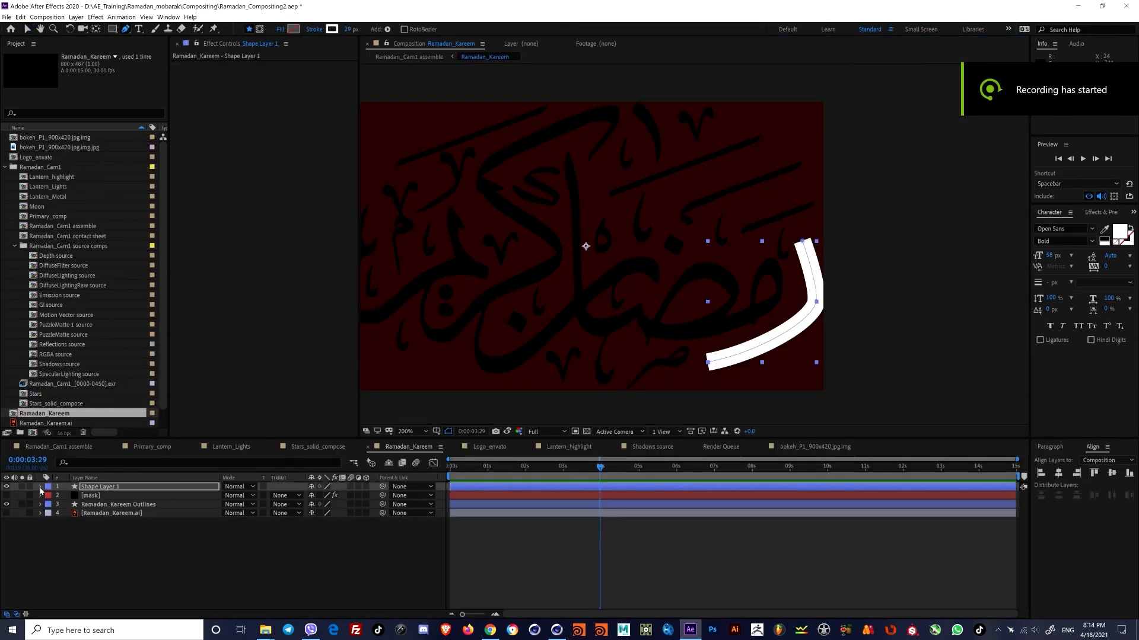
Step: Expand Shape Layer 1 down to Shape 1's path, stroke and fill properties, and deselect the layer
left_click(41, 487)
left_click(50, 496)
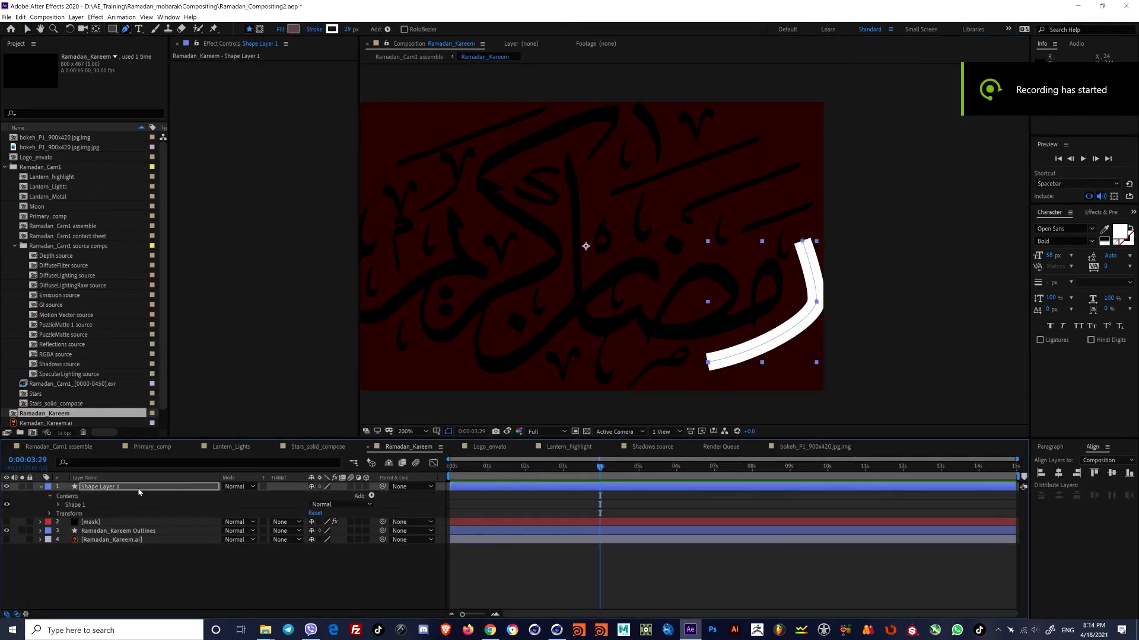
left_click(58, 504)
key("F2")
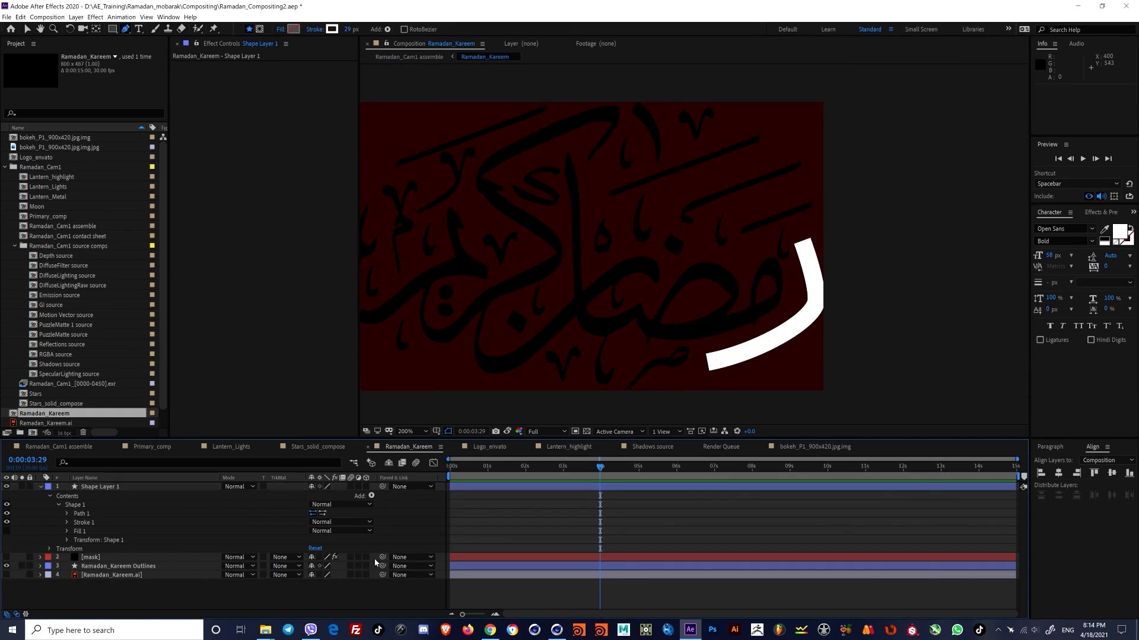
Step: Trace the small mim loop beside the first stroke with a new Pen path, undoing the misplaced vertices
left_click(754, 324)
left_click_drag(770, 266, 791, 261)
mouse_move(722, 325)
left_mouse_down()
mouse_move(674, 331)
mouse_move(620, 271)
left_mouse_up()
key("ctrl+z")
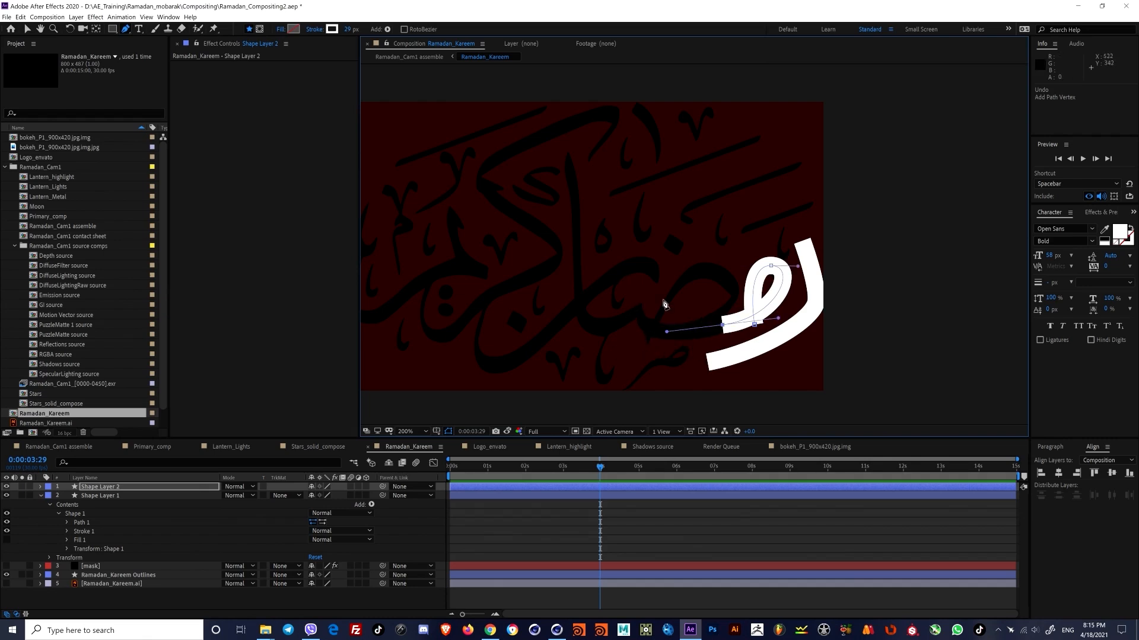
key("ctrl+z")
Step: Extend the path around the larger dad loop of the calligraphy, undoing vertices that miss the lettering
left_click_drag(642, 318, 597, 250)
key("ctrl+z")
left_click_drag(655, 330, 535, 309)
left_click_drag(736, 291, 748, 337)
key("ctrl+z")
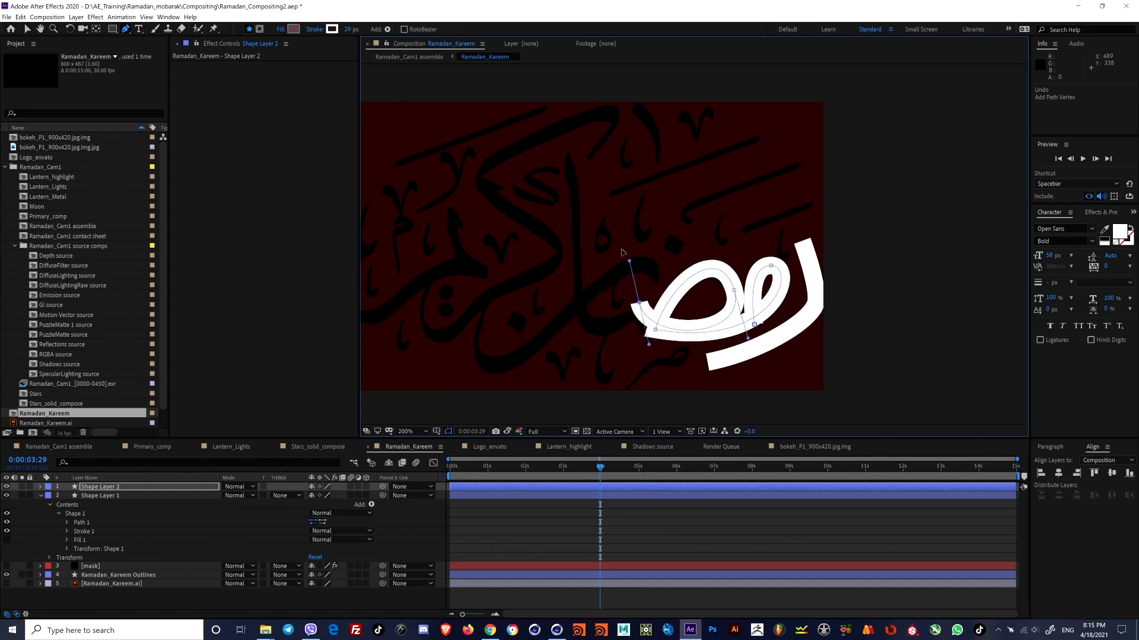
Step: Shape the tooth after the dad loop and refine the vertex and handle at the loop's lower corner
left_click_drag(638, 303, 654, 268)
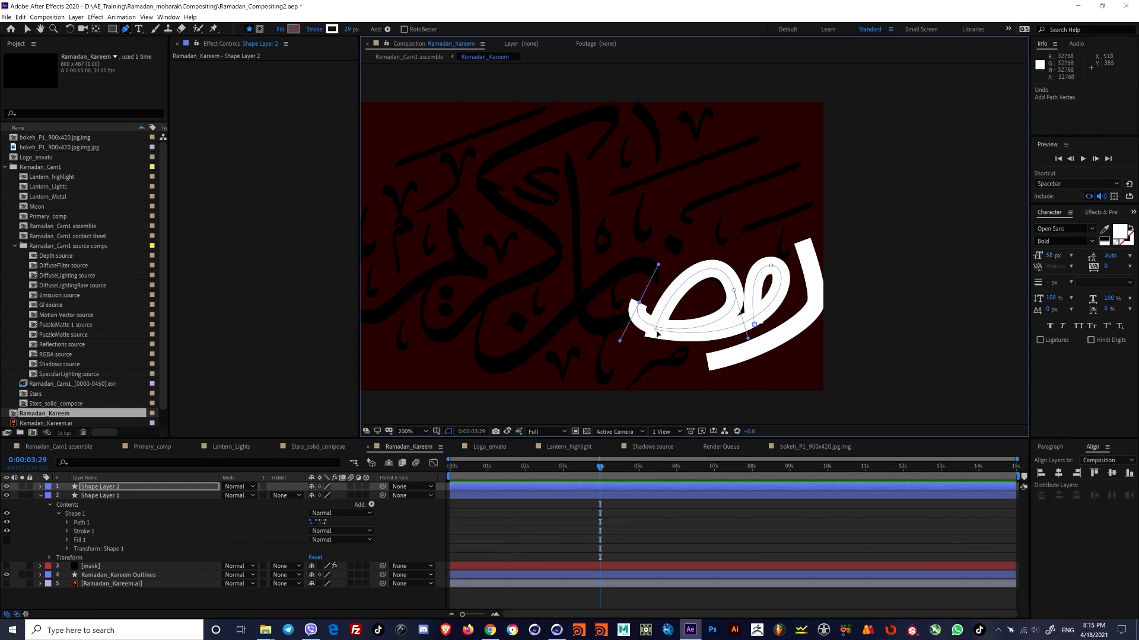
left_click_drag(656, 330, 653, 336)
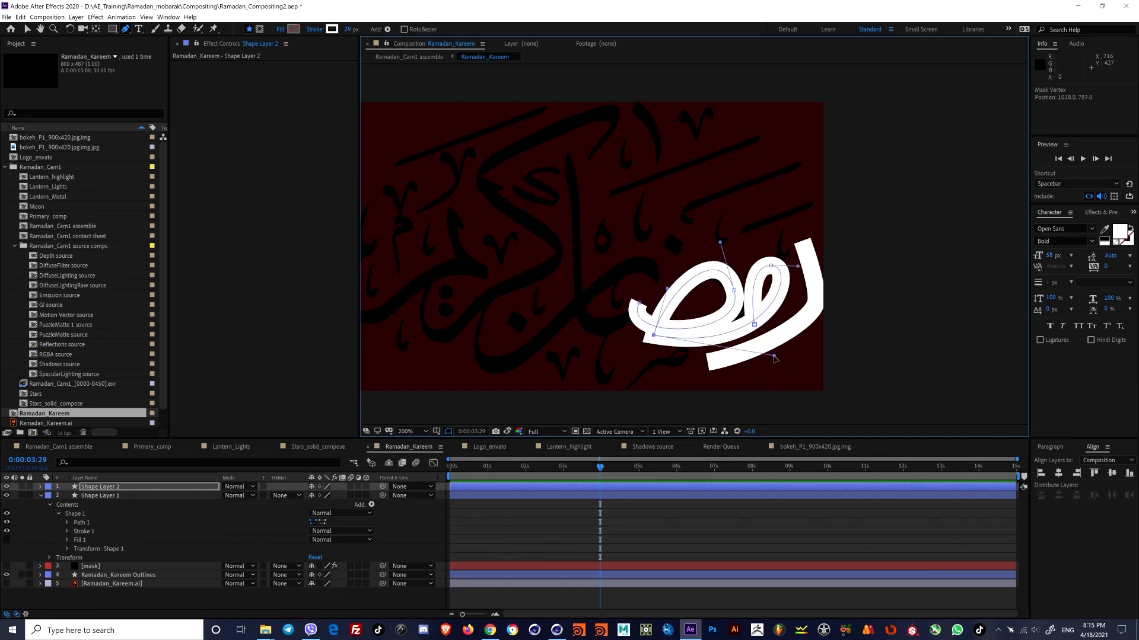
left_click_drag(774, 356, 787, 341)
left_click(638, 305)
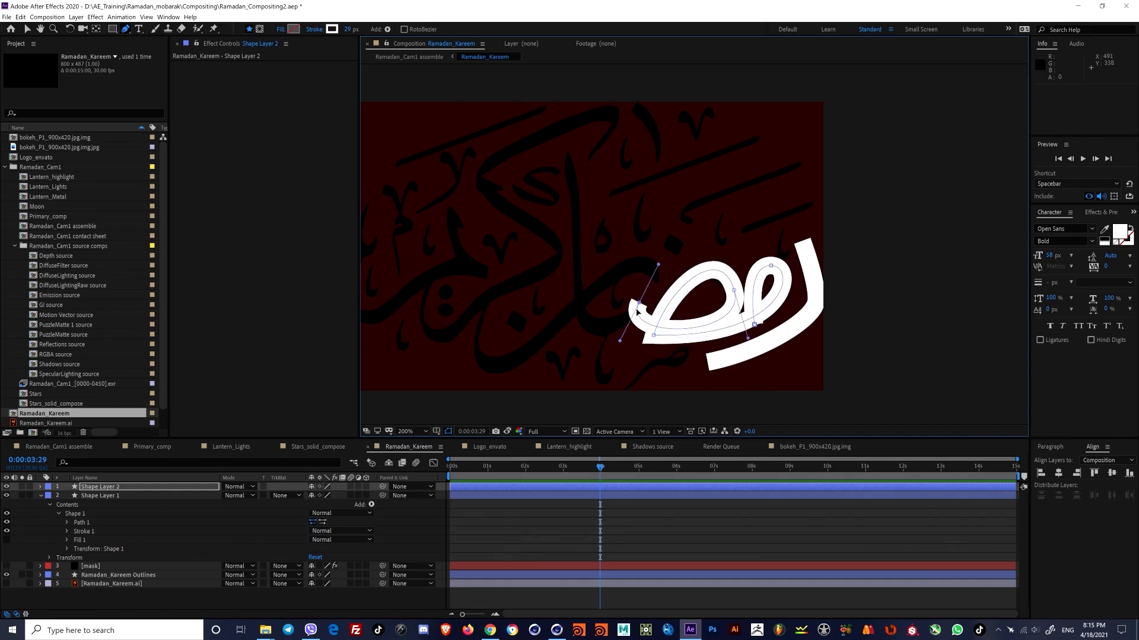
Step: Continue the path through the dip and up the tall alif stem, adjust the bend vertex, and deselect the layer
mouse_move(659, 265)
left_mouse_down()
mouse_move(602, 305)
mouse_move(604, 321)
mouse_move(563, 238)
left_mouse_up()
key("ctrl+z")
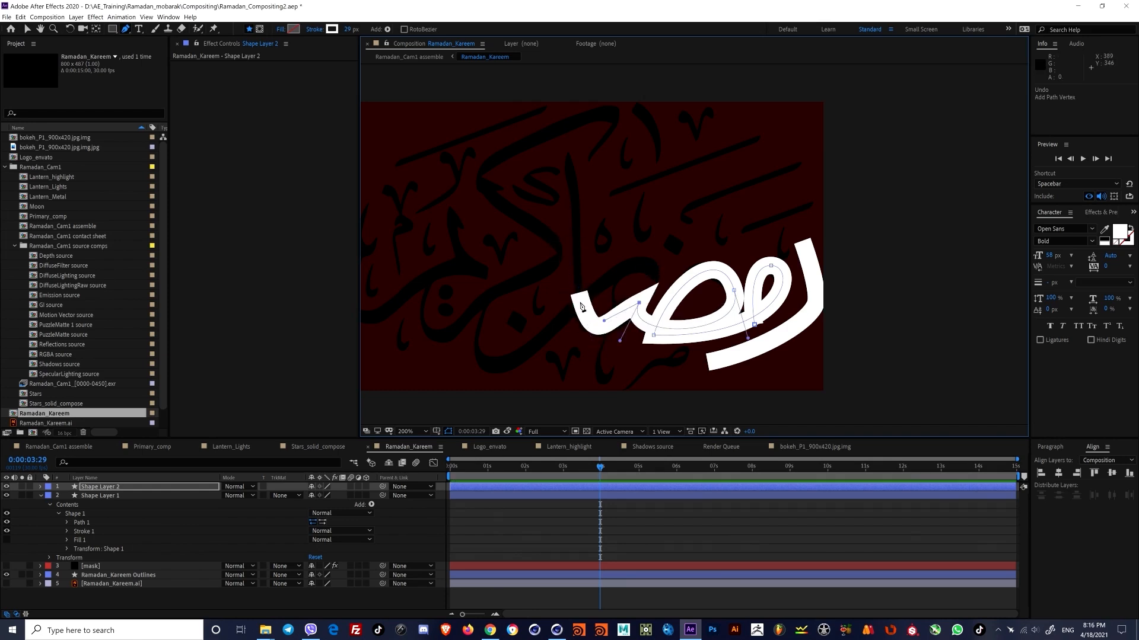
left_click_drag(582, 311, 581, 279)
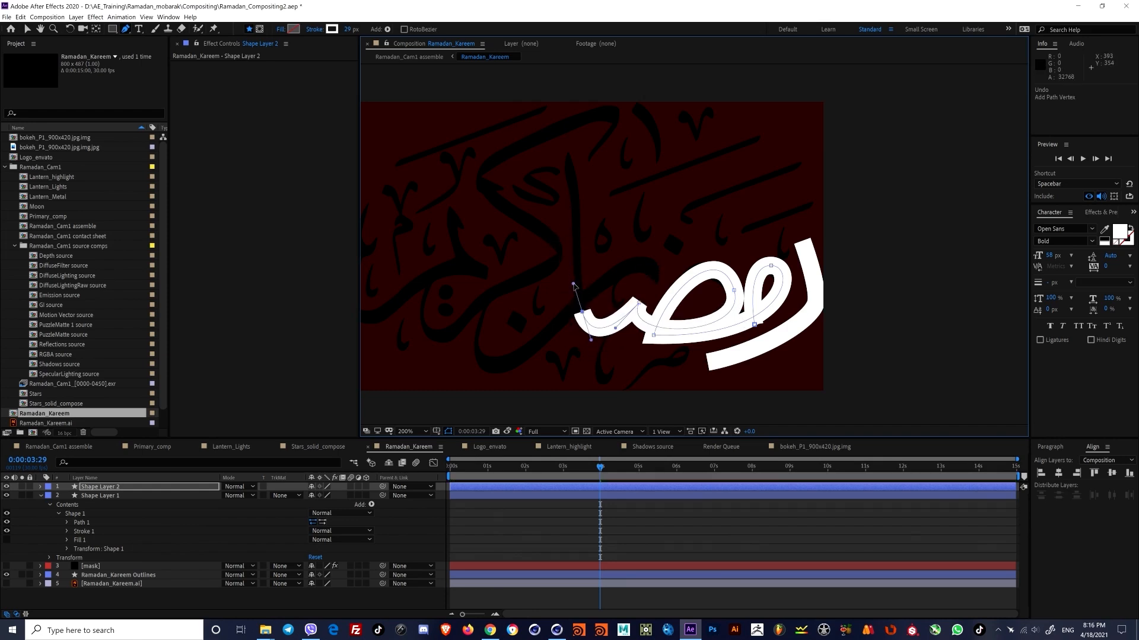
left_click(568, 158)
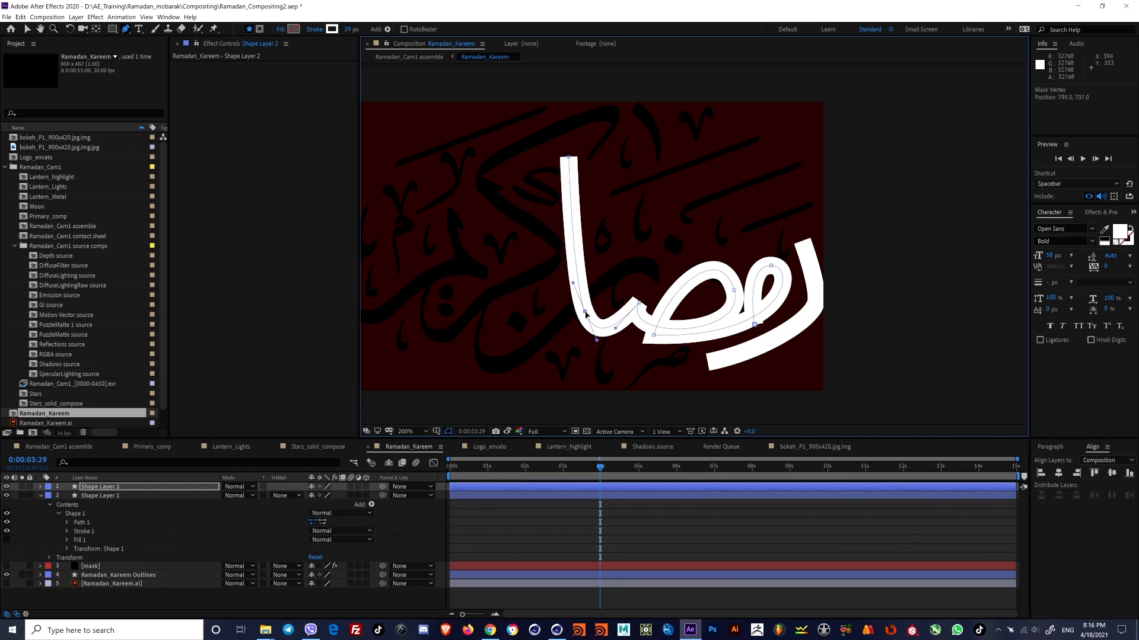
left_click_drag(585, 312, 584, 312)
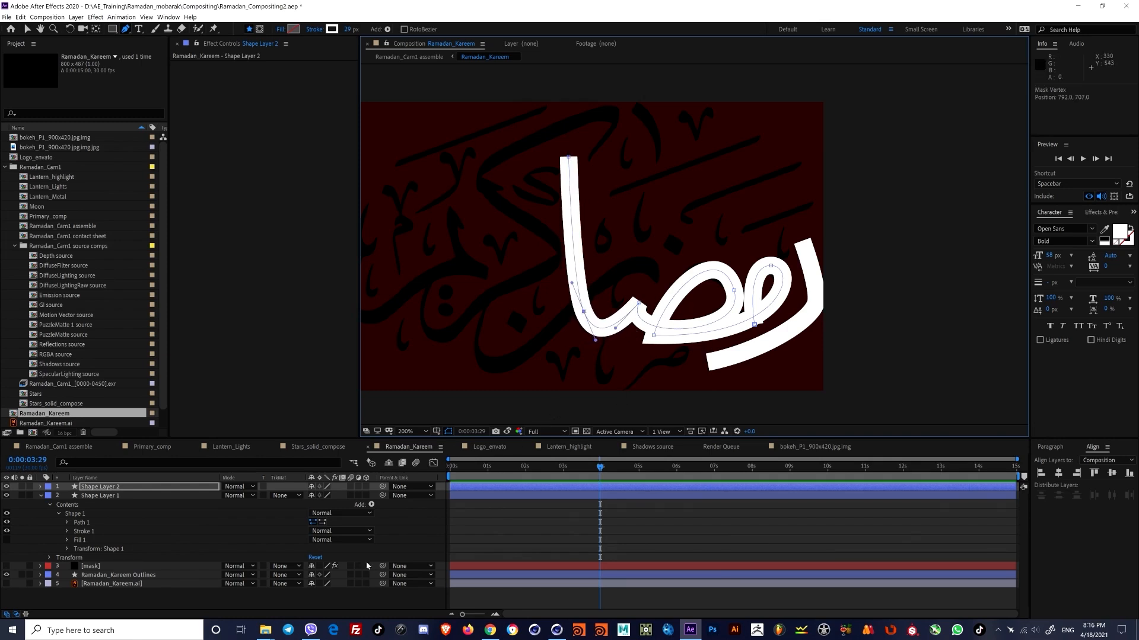
left_click(116, 600)
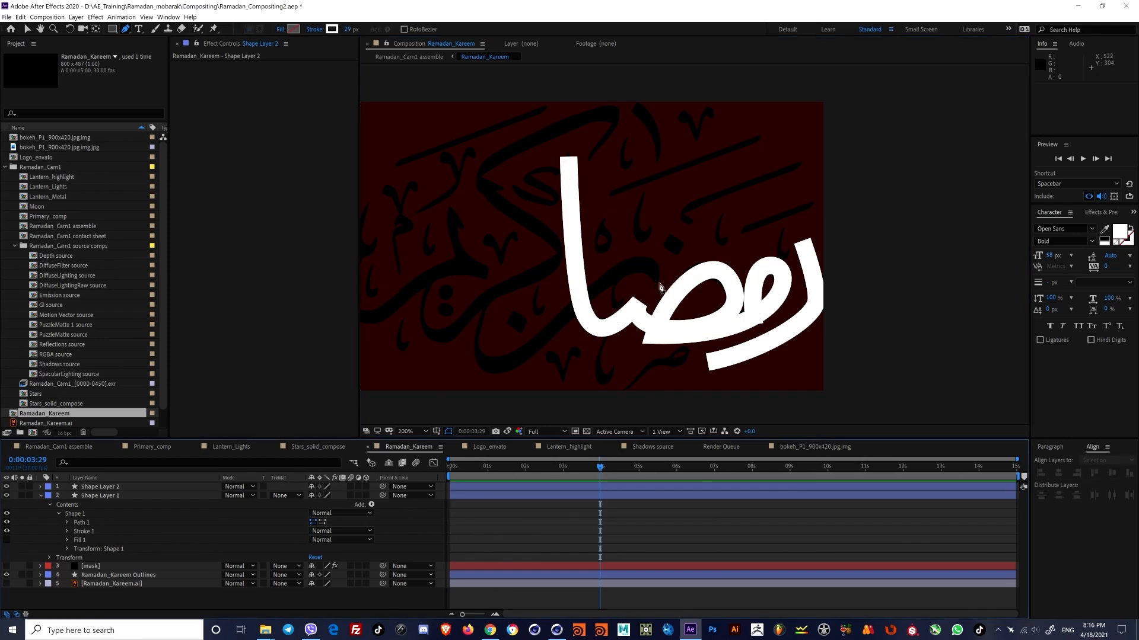
Step: Trace the nun with a separate Pen path running beneath the alif stem and around its lower bowl
left_click_drag(570, 310, 491, 390)
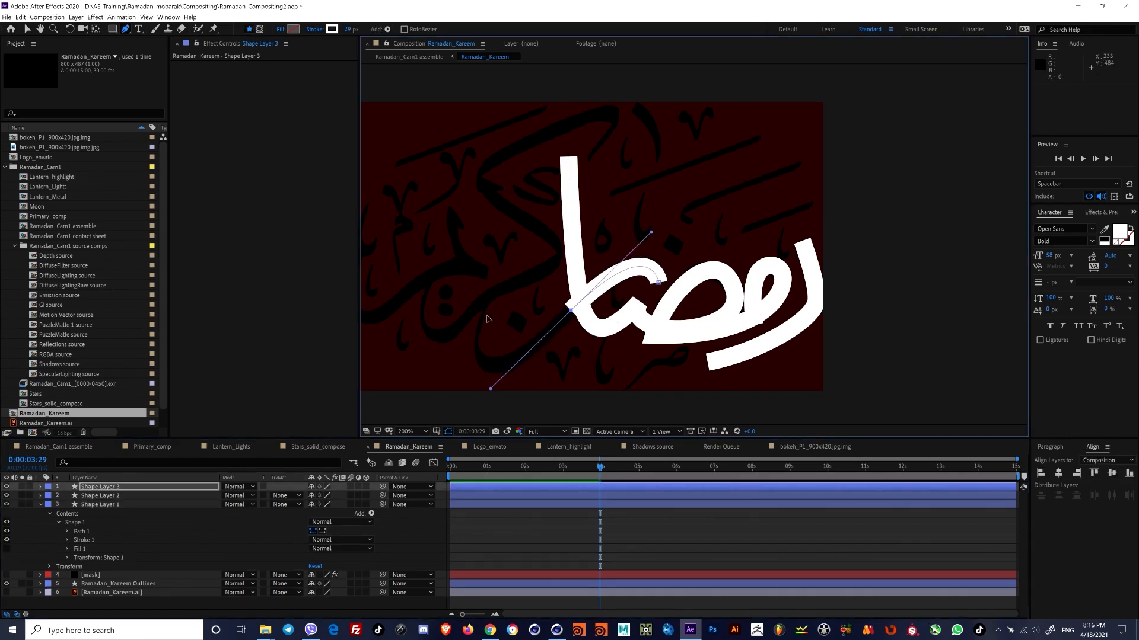
left_click_drag(487, 302, 510, 214)
left_click(365, 531)
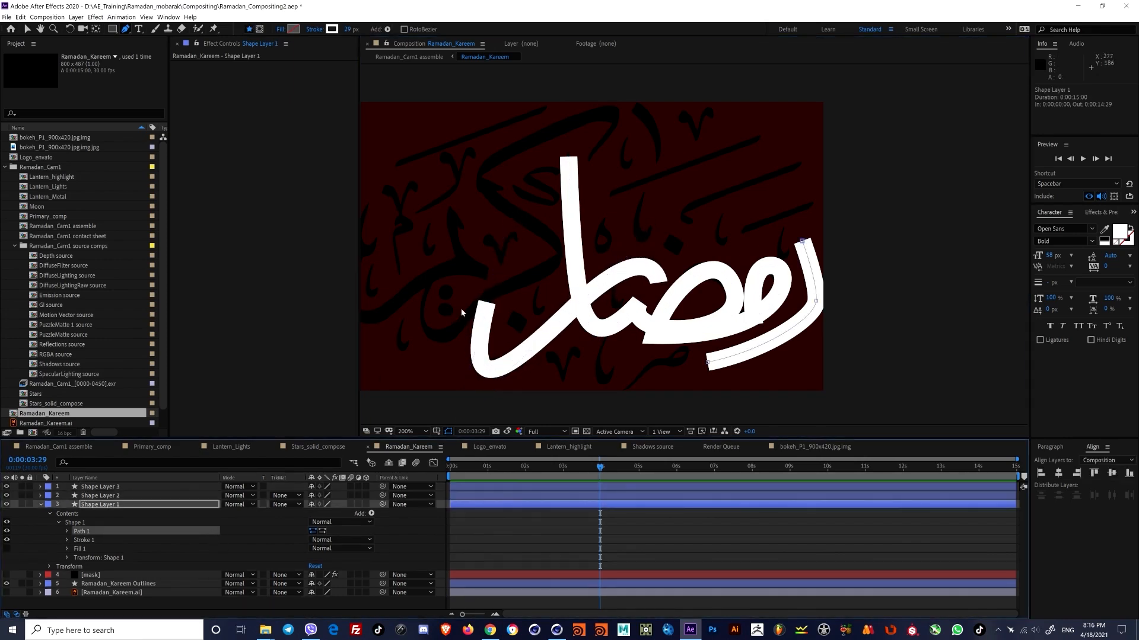
Step: Trace the kaf with a new Pen path from its upper hook down the long diagonal and through the lower bend
middle_click_drag(583, 229, 614, 245)
left_click(633, 178)
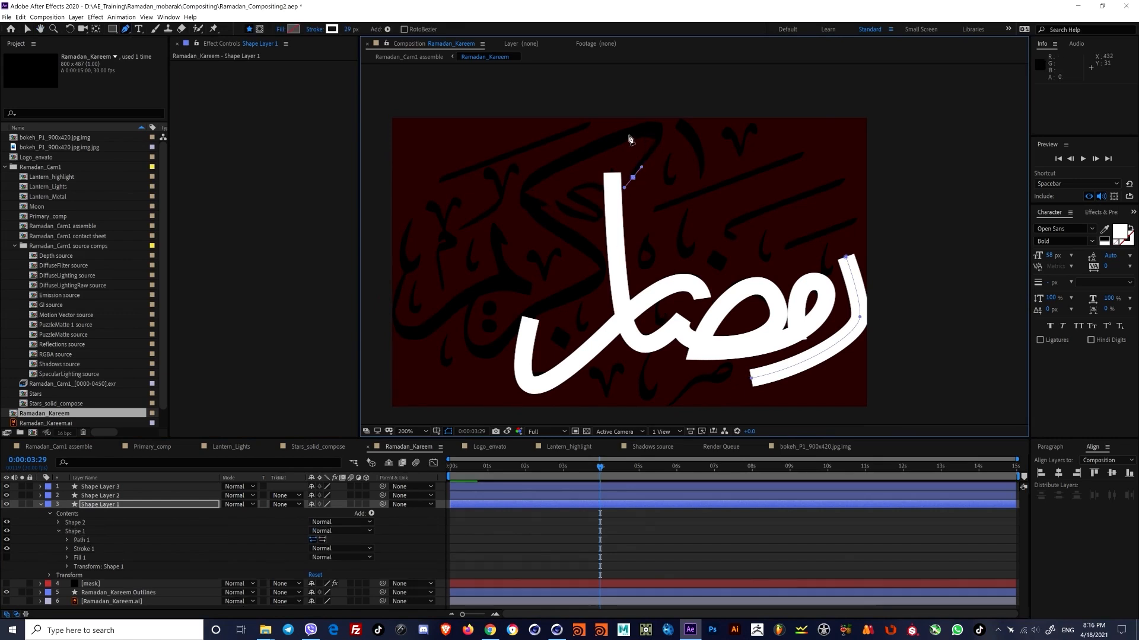
left_click_drag(636, 134, 578, 163)
left_click_drag(529, 206, 556, 231)
mouse_move(602, 277)
left_mouse_down()
mouse_move(599, 301)
mouse_move(528, 330)
mouse_move(492, 391)
mouse_move(597, 307)
mouse_move(589, 301)
left_mouse_up()
left_click_drag(517, 325, 493, 366)
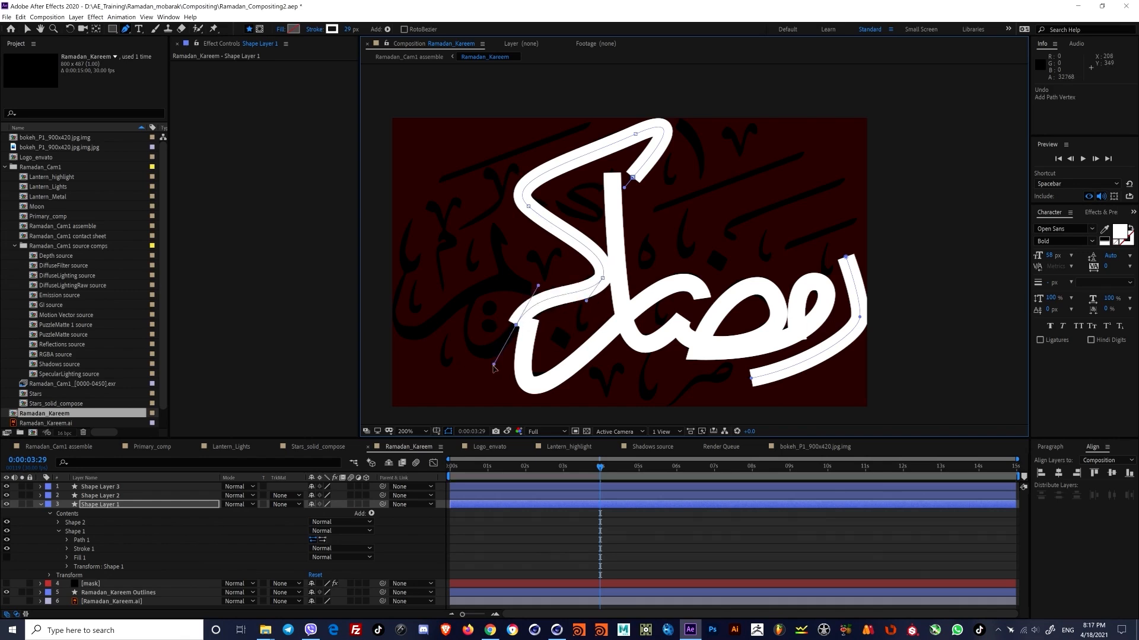
Step: Extend the kaf path around the small bowl at its lower end and adjust the bend vertices and handles to fit the lettering
left_click(604, 278)
left_click_drag(517, 326, 522, 330)
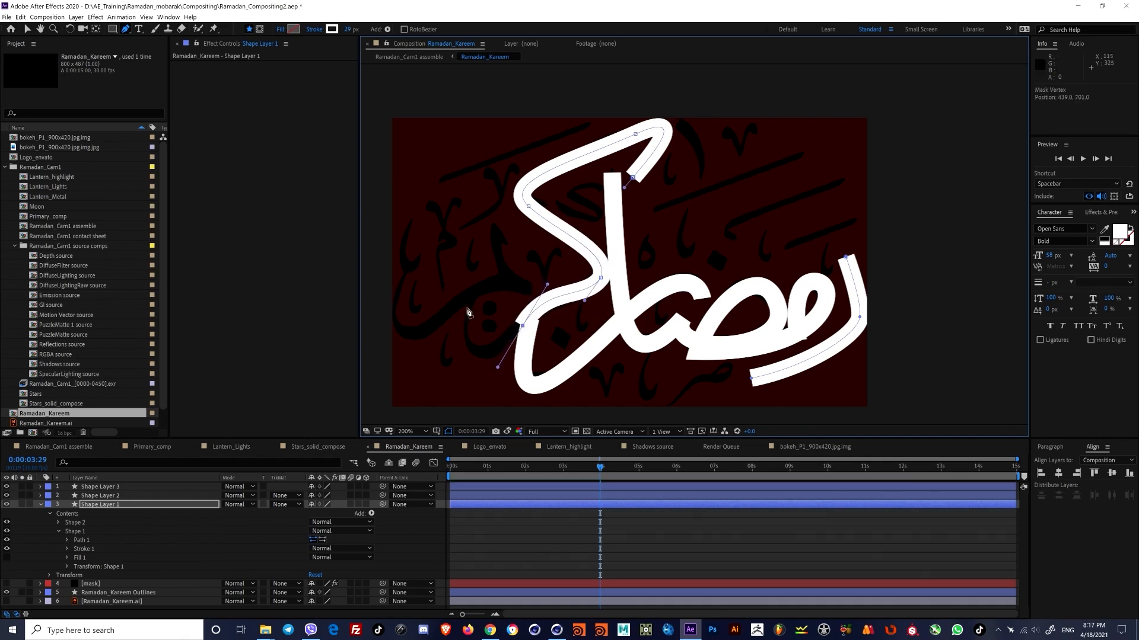
left_click_drag(473, 298, 455, 363)
left_click_drag(520, 327, 518, 325)
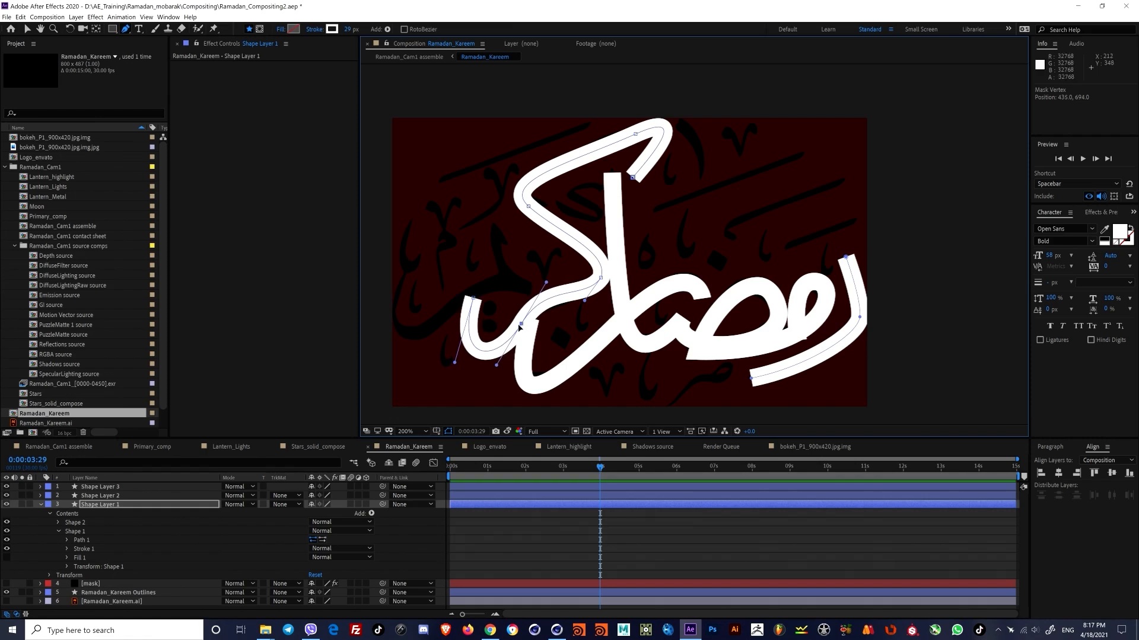
left_click(601, 281)
left_click(521, 324)
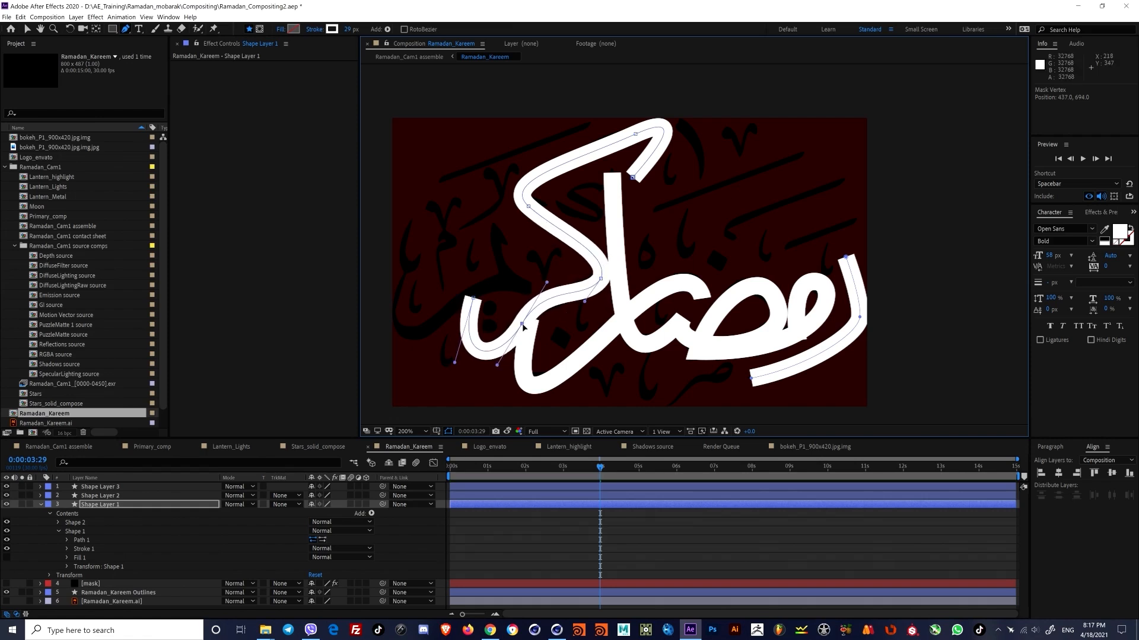
middle_click_drag(515, 292, 558, 301)
left_click_drag(512, 314, 519, 301)
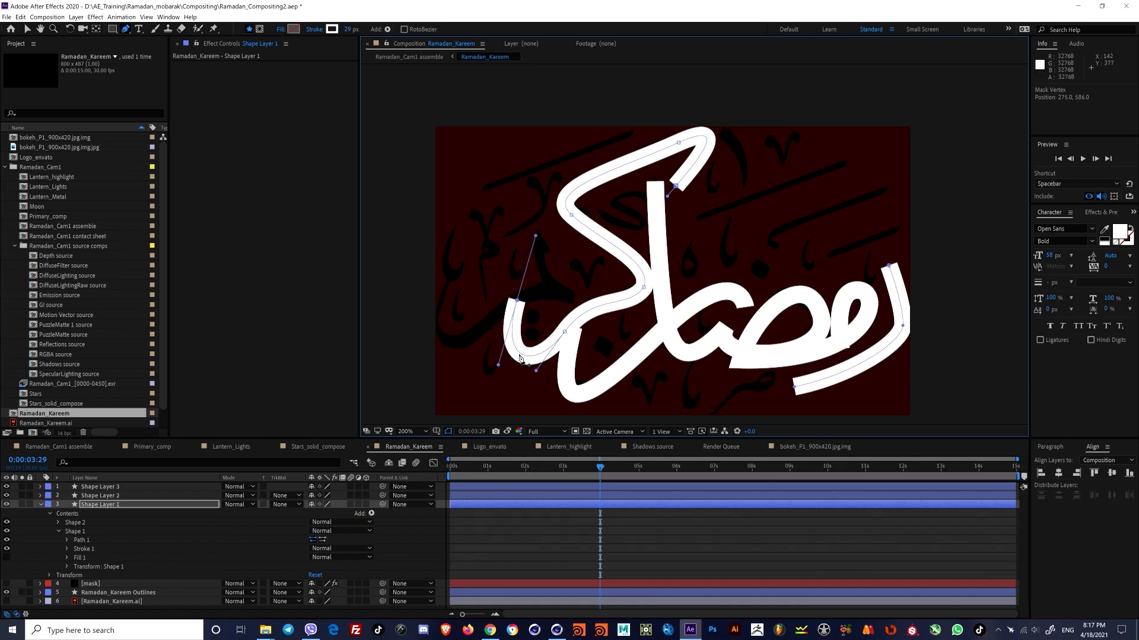
Step: Start a separate path down the short stem beside the kaf with a sharp turn at its base, undoing the misplaced vertex
left_click(214, 532)
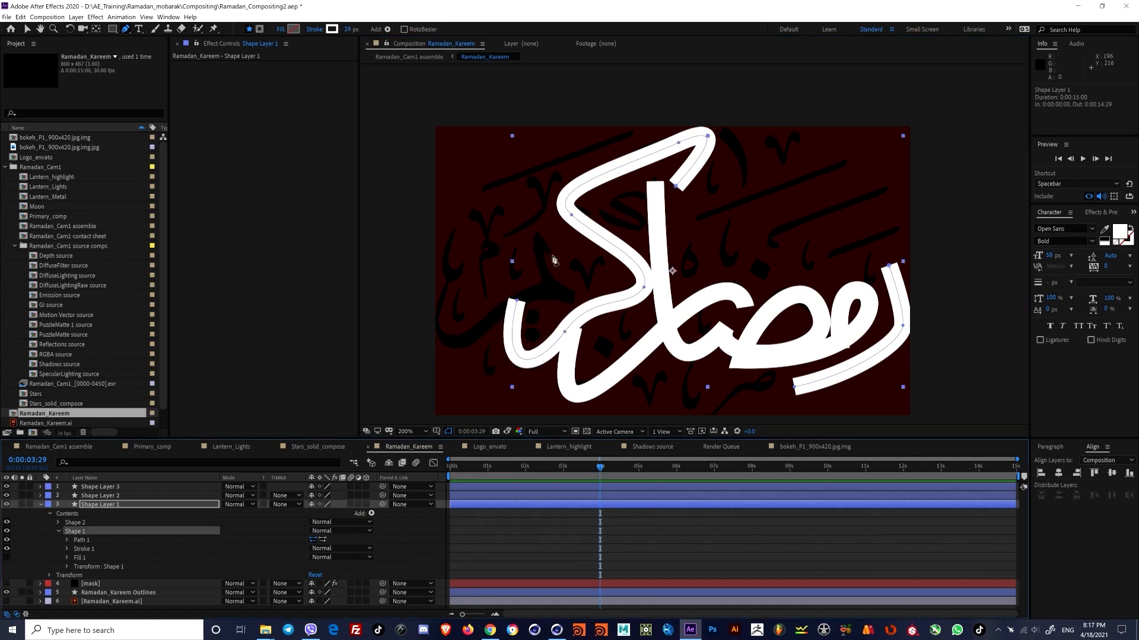
left_click(536, 234)
left_click(551, 254)
mouse_move(569, 298)
left_mouse_down()
mouse_move(609, 293)
mouse_move(589, 303)
left_mouse_up()
left_click_drag(471, 336, 422, 414)
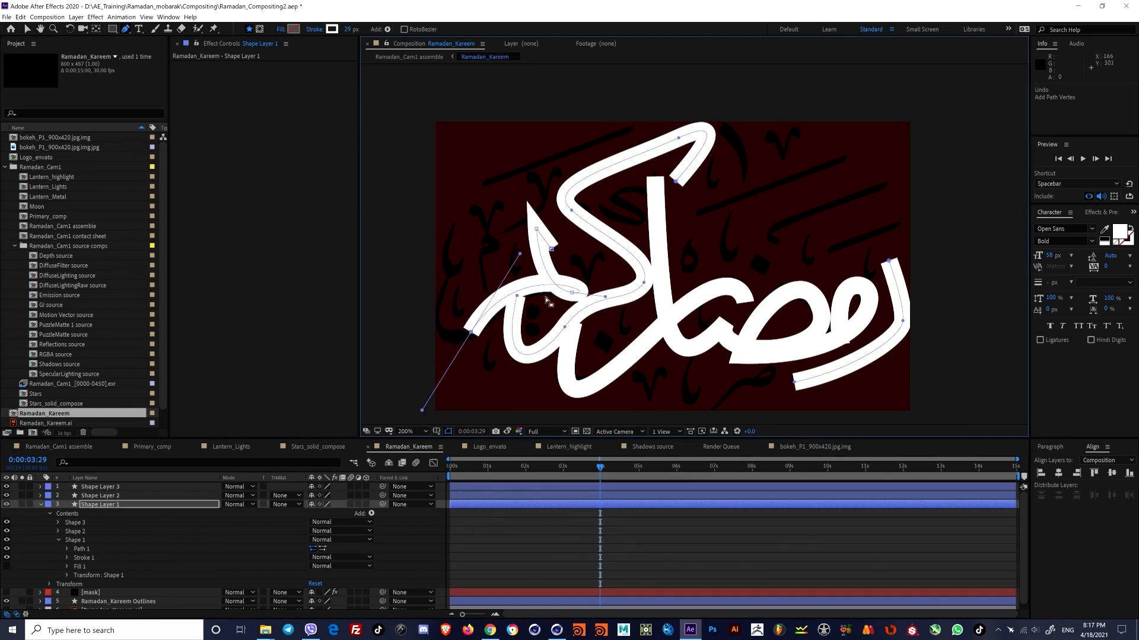
key("ctrl+z")
left_click_drag(605, 297, 402, 380, "alt")
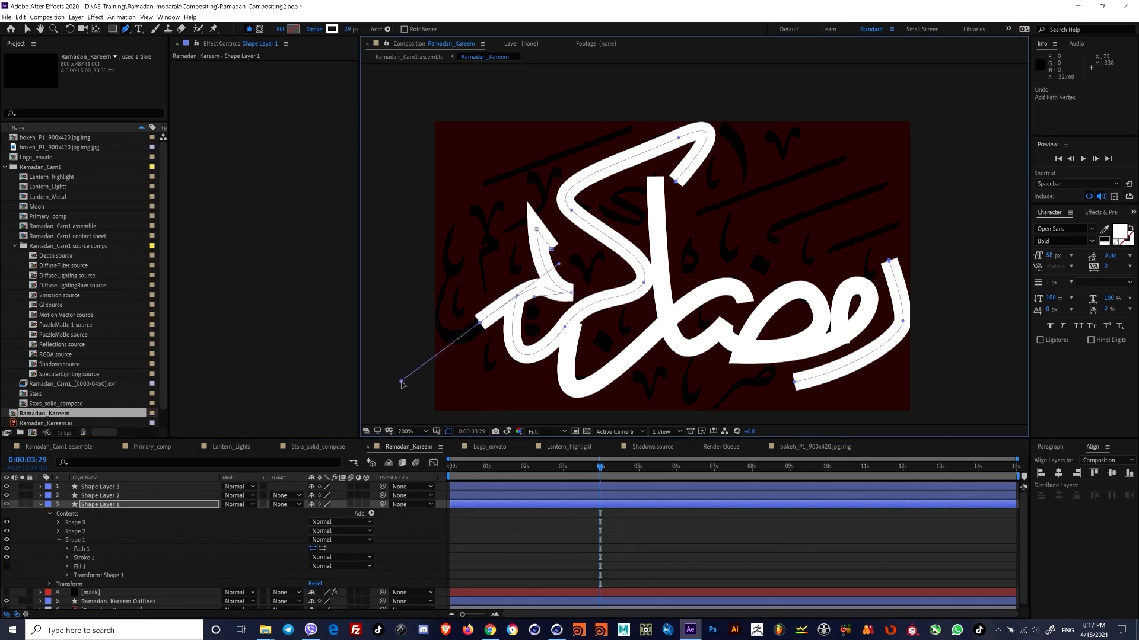
left_click_drag(448, 274, 419, 303)
key("ctrl+z")
key("ctrl+z")
key("ctrl+z")
left_click_drag(484, 324, 430, 363)
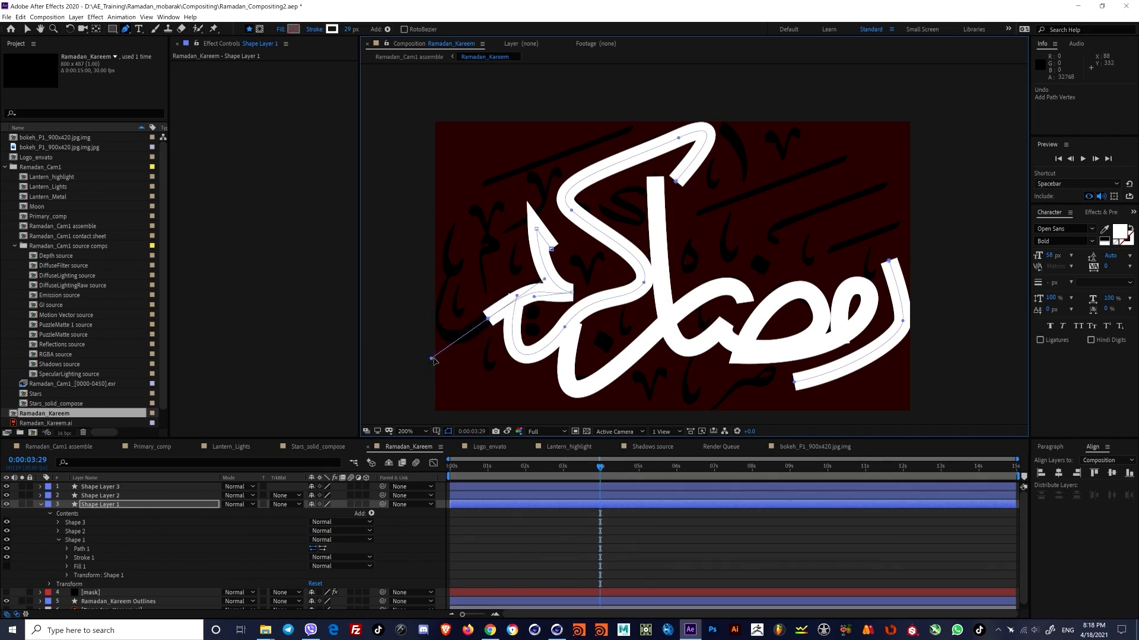
key("ctrl+z")
Step: Place the next curve vertex on the stroke descending from the short stem, undoing the misplaced vertex beyond it
left_click_drag(493, 309, 484, 325)
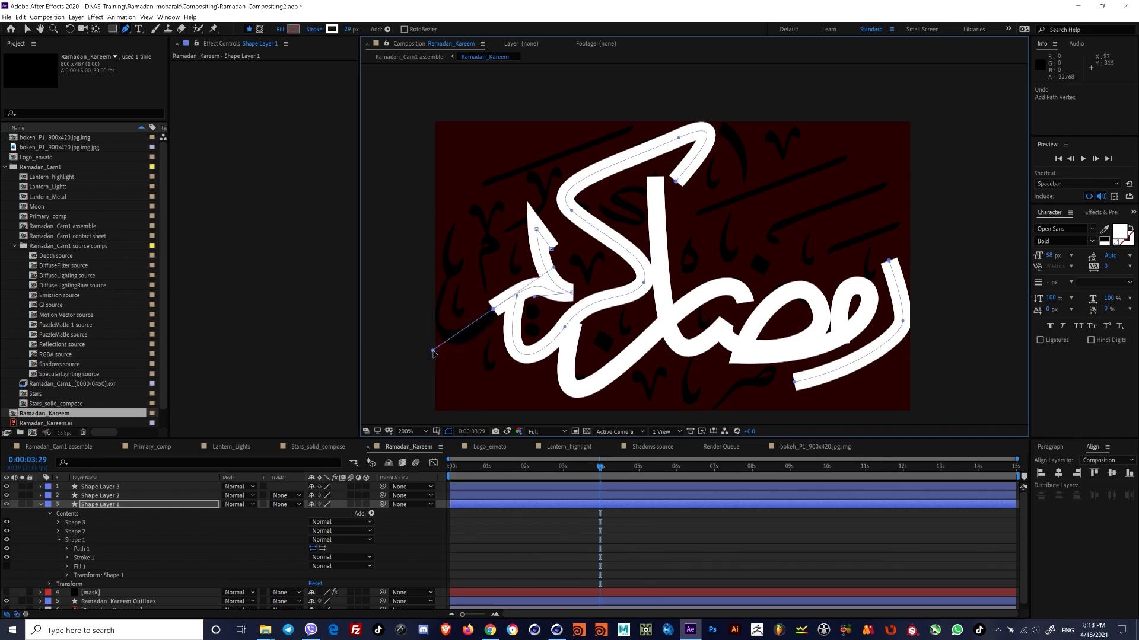
left_click_drag(432, 350, 433, 349)
left_click_drag(449, 291, 459, 200)
key("ctrl+z")
key("ctrl+z")
left_click_drag(493, 310, 494, 312, "alt")
left_click(494, 310, "alt")
key("ctrl+z")
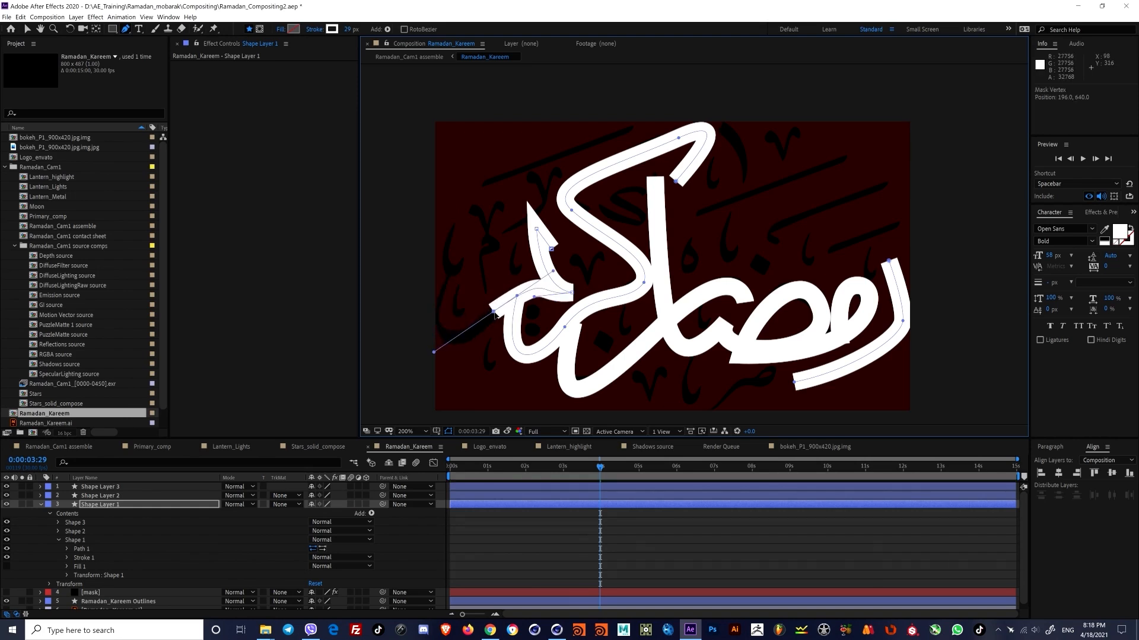
Step: Finish the path around the outer bowl and its upturned tip, adjusting the vertices and handles to follow the lettering
left_click_drag(554, 268, 554, 266)
left_click_drag(437, 309, 423, 281)
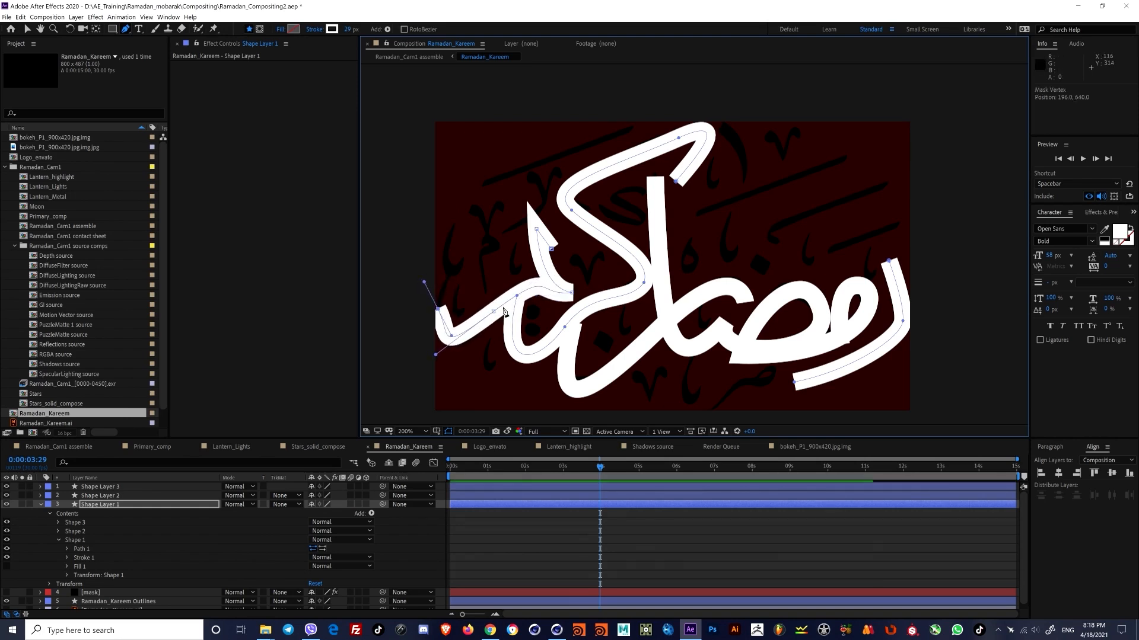
left_click_drag(493, 312, 496, 312)
left_click(438, 308)
left_click(449, 276)
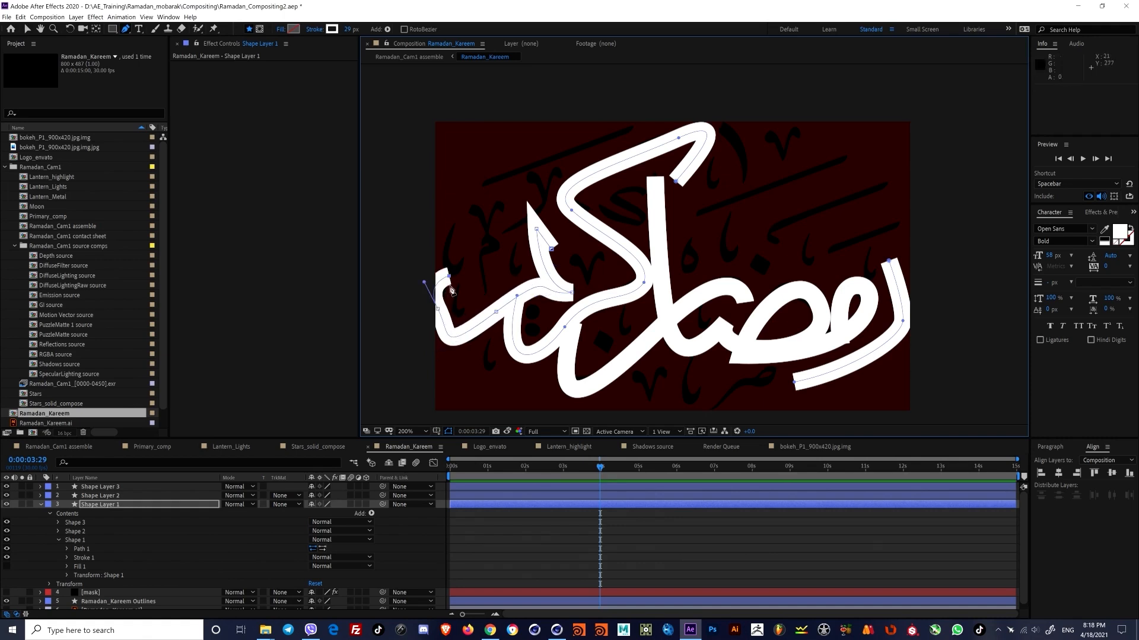
left_click_drag(426, 285, 436, 288)
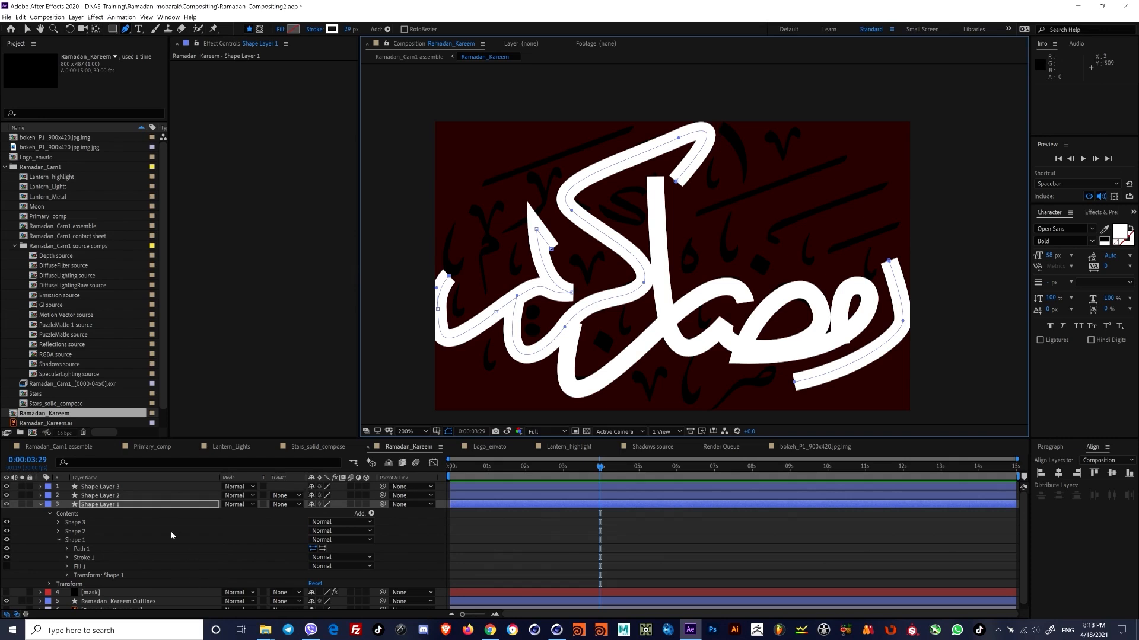
Step: Expand the shape layers down to their paths and rename Path 2 of Shape Layer 3 as mazan
left_click(144, 524)
middle_click_drag(676, 282, 706, 229)
left_click(41, 487)
left_click(41, 513)
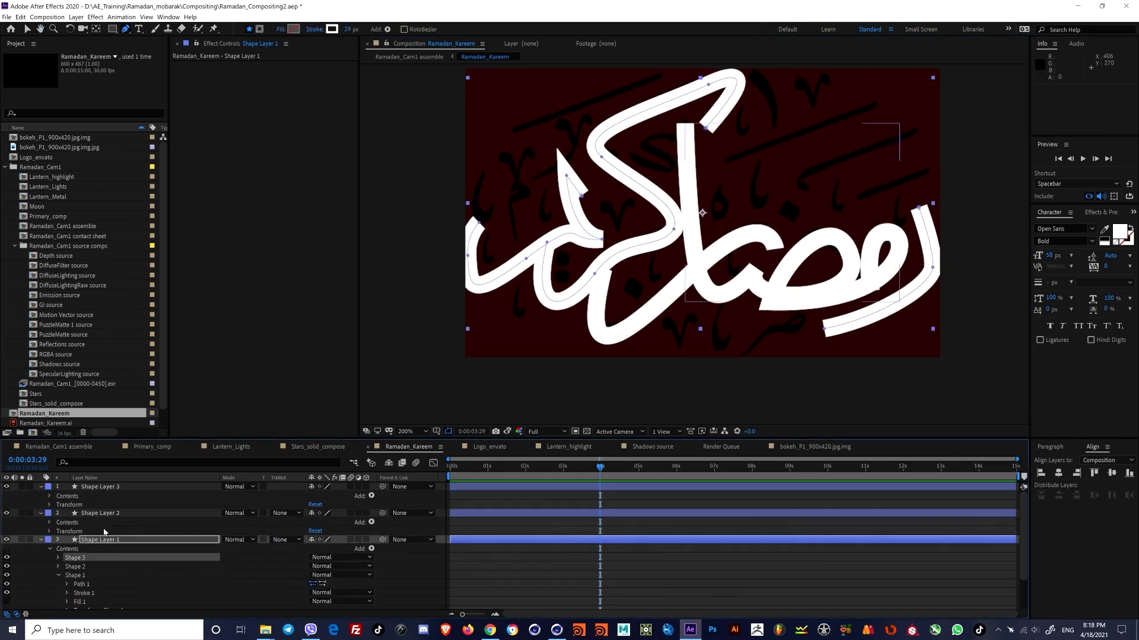
left_click(50, 497)
left_click(58, 504)
left_click(68, 514)
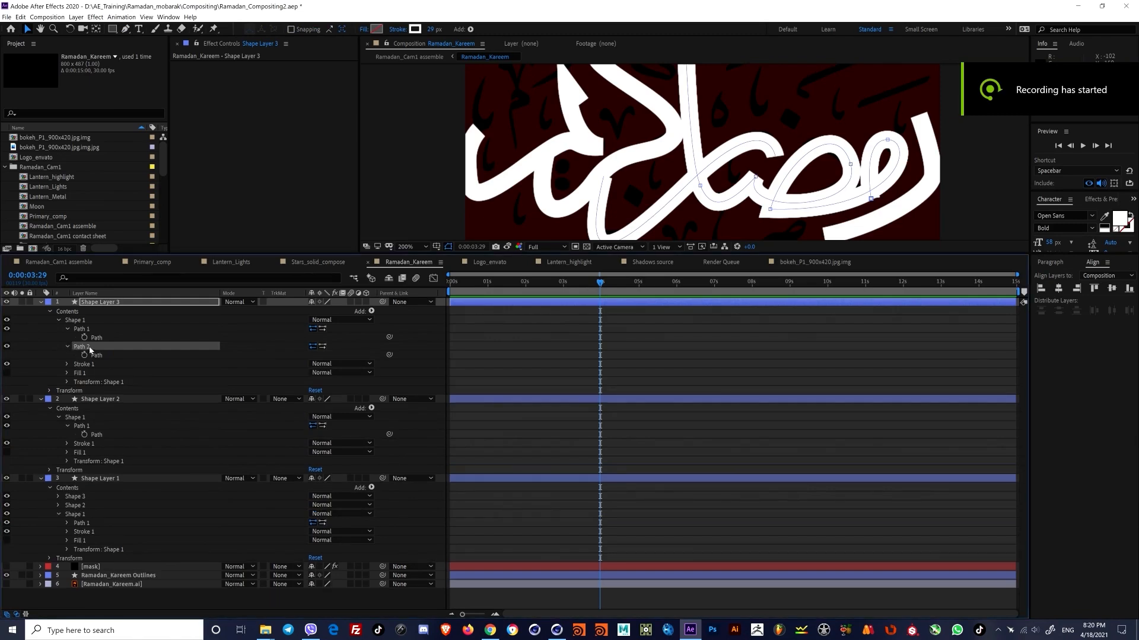
key("Return")
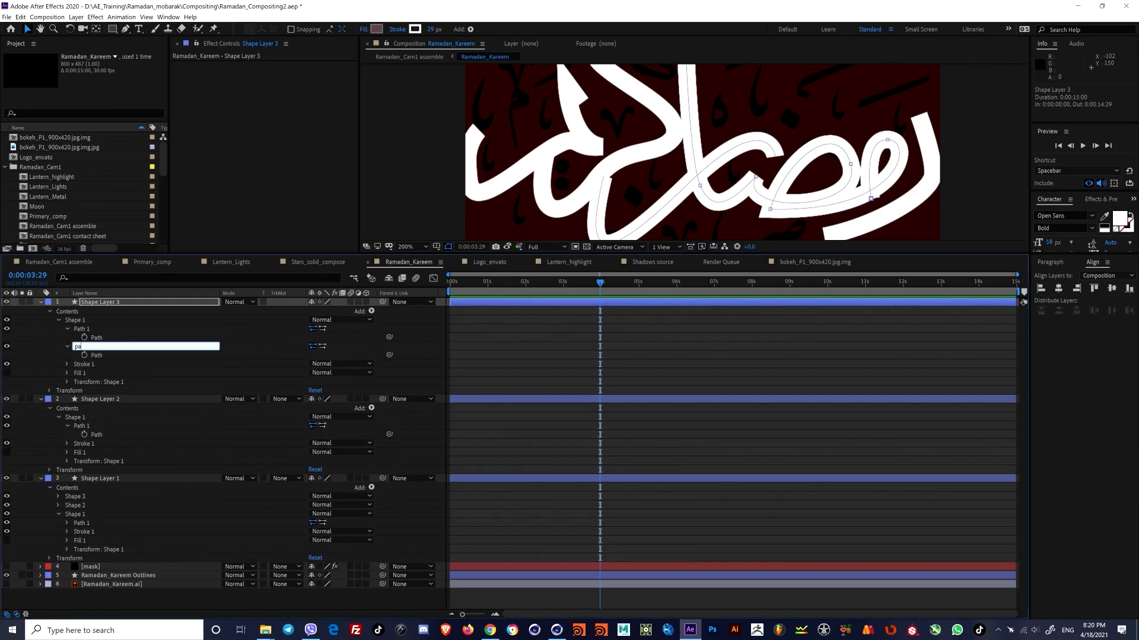
type("mazan")
key("Return")
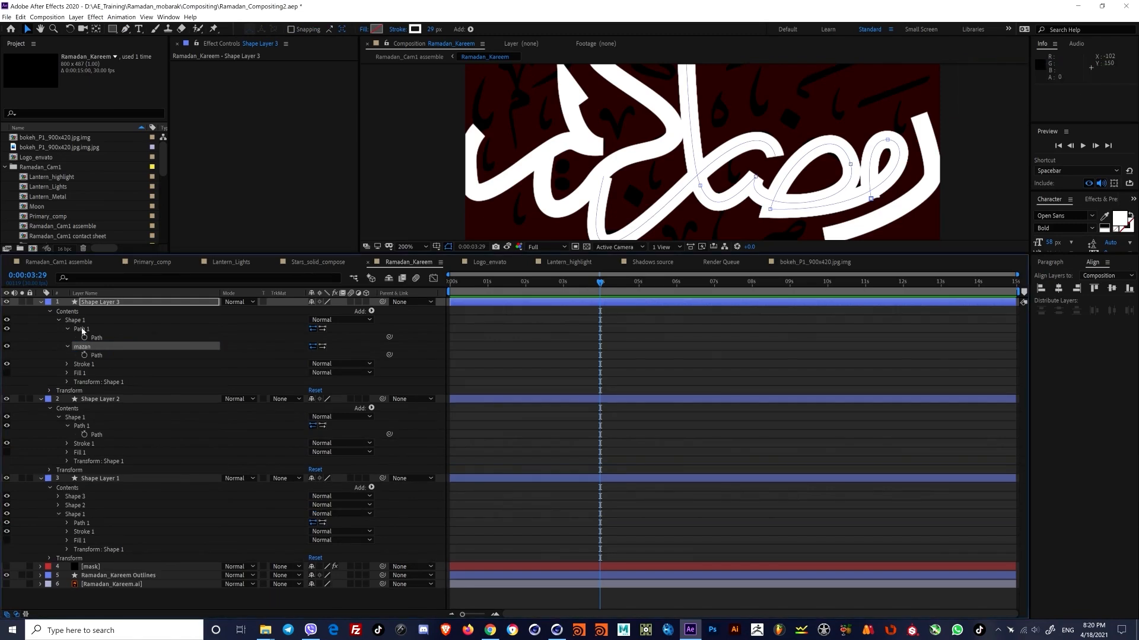
Step: Rename Path 1 of Shape Layer 3 as r
left_click(83, 329)
key("Return")
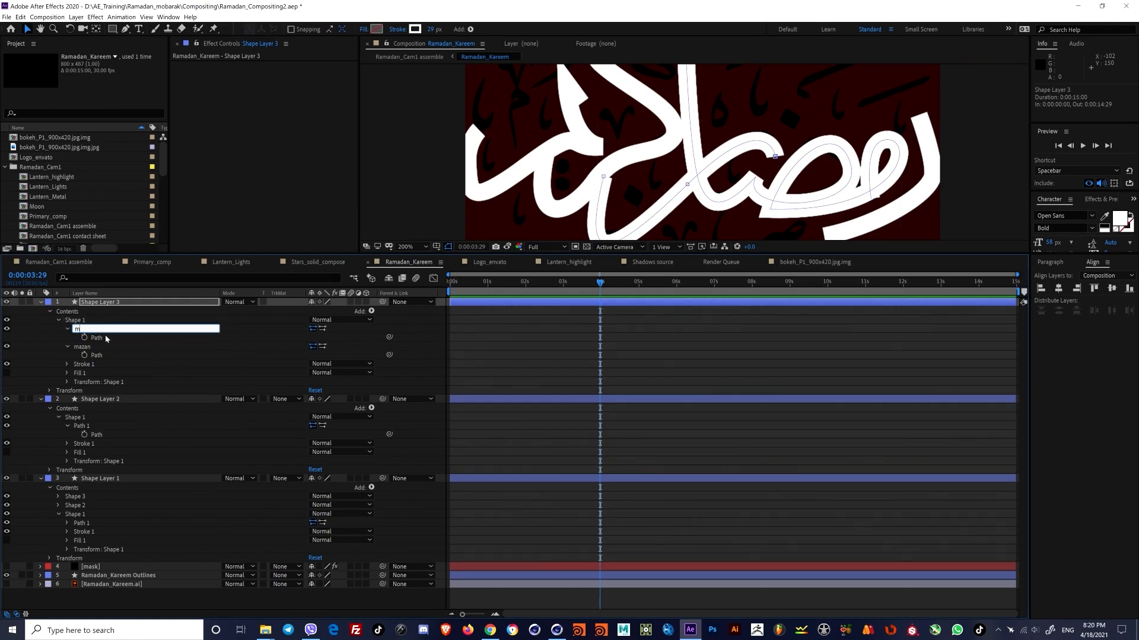
type("r")
key("Return")
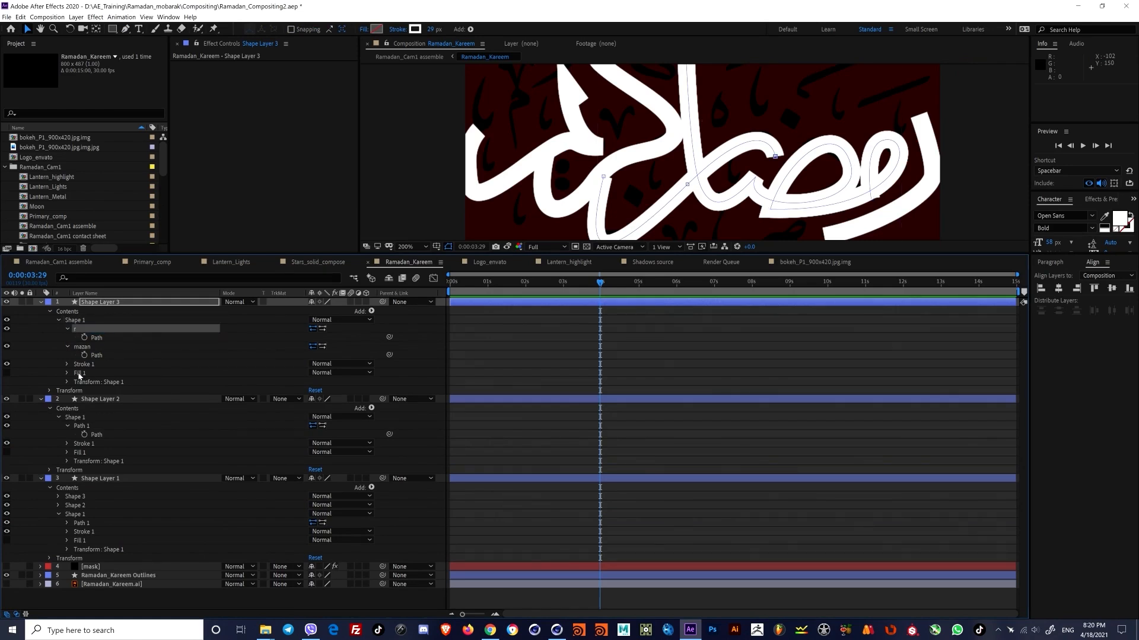
Step: Delete Shape Layer 2 and expand Shape 3 in Shape Layer 1
left_click(93, 400)
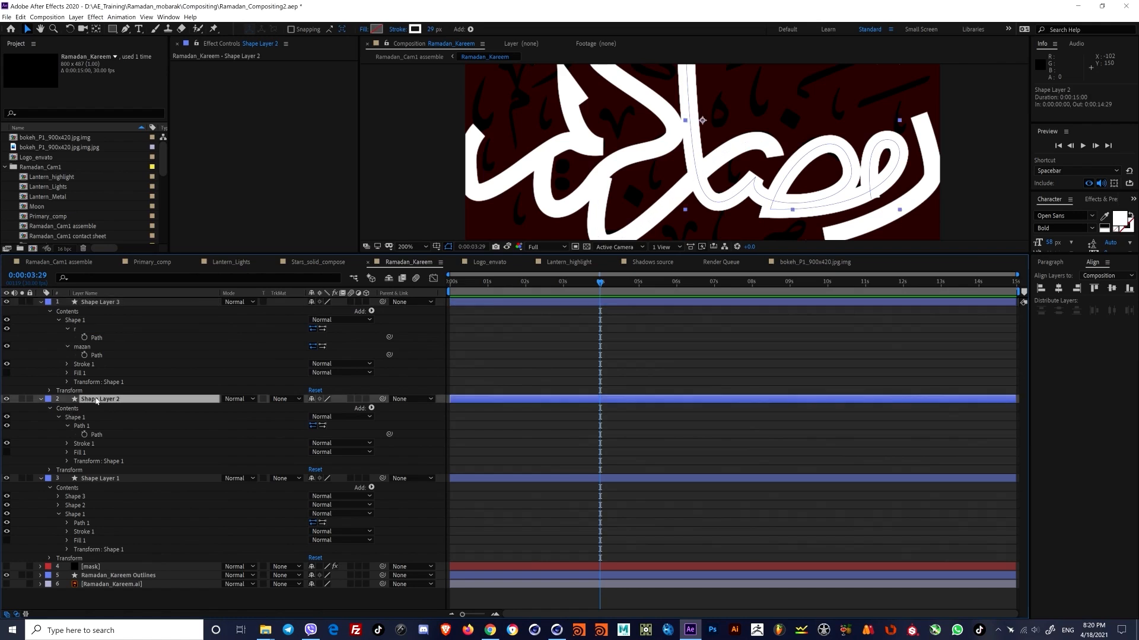
key("Delete")
left_click(59, 418)
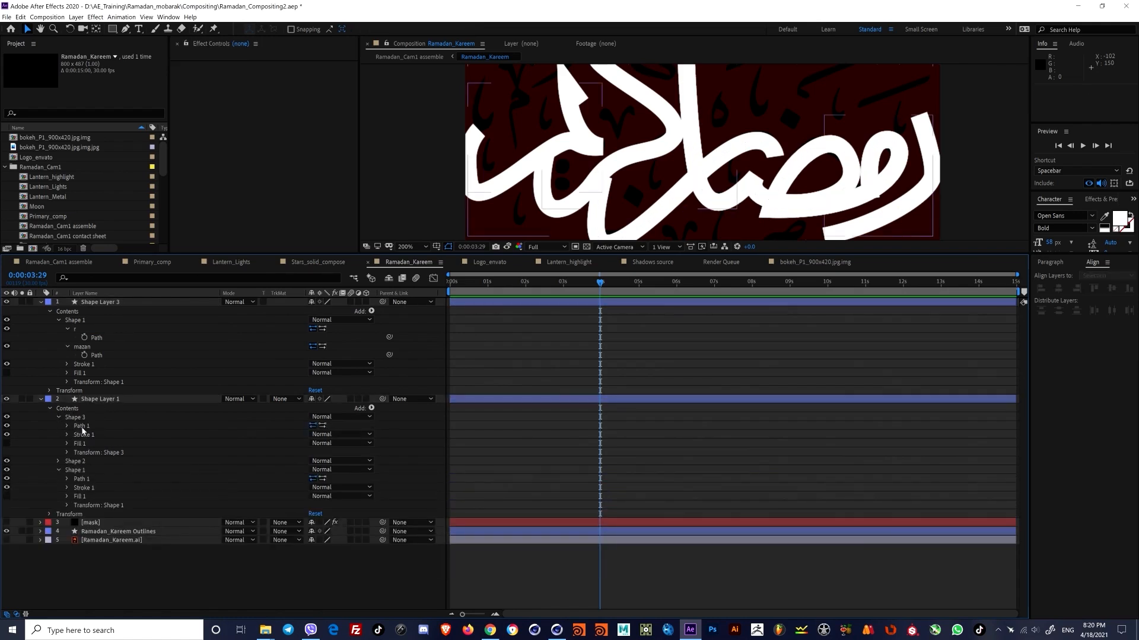
Step: Copy the traced paths from Shape Layer 1 into Shape 1 of Shape Layer 3 and reorder the pasted paths
left_click_drag(83, 427, 77, 326)
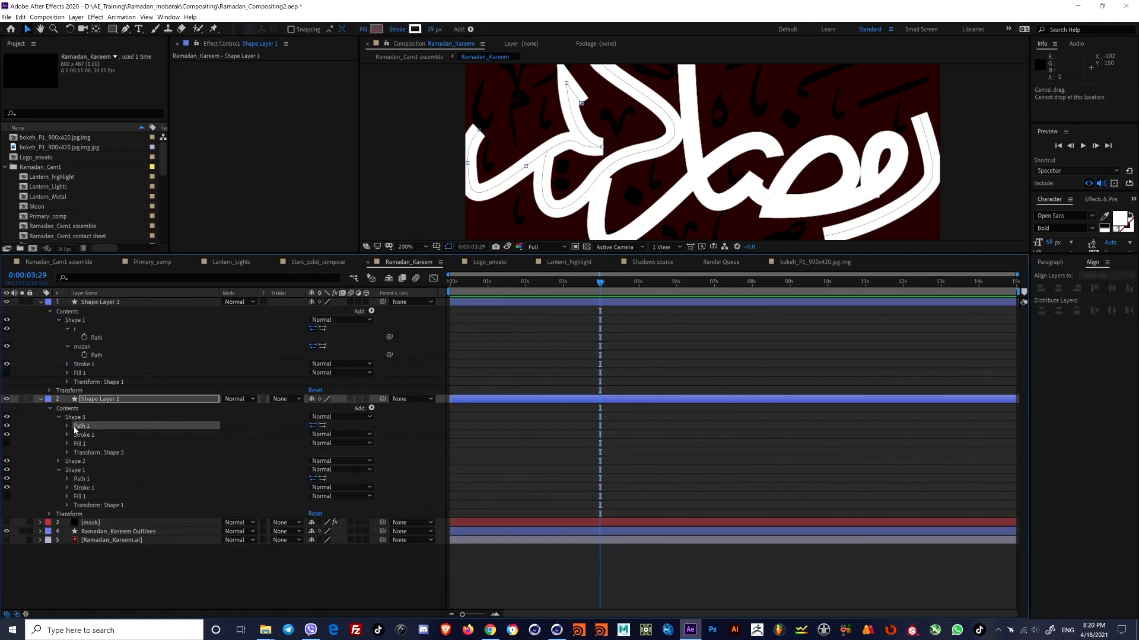
left_click(58, 462)
left_click(85, 472, "ctrl")
key("ctrl+c")
left_click(80, 321)
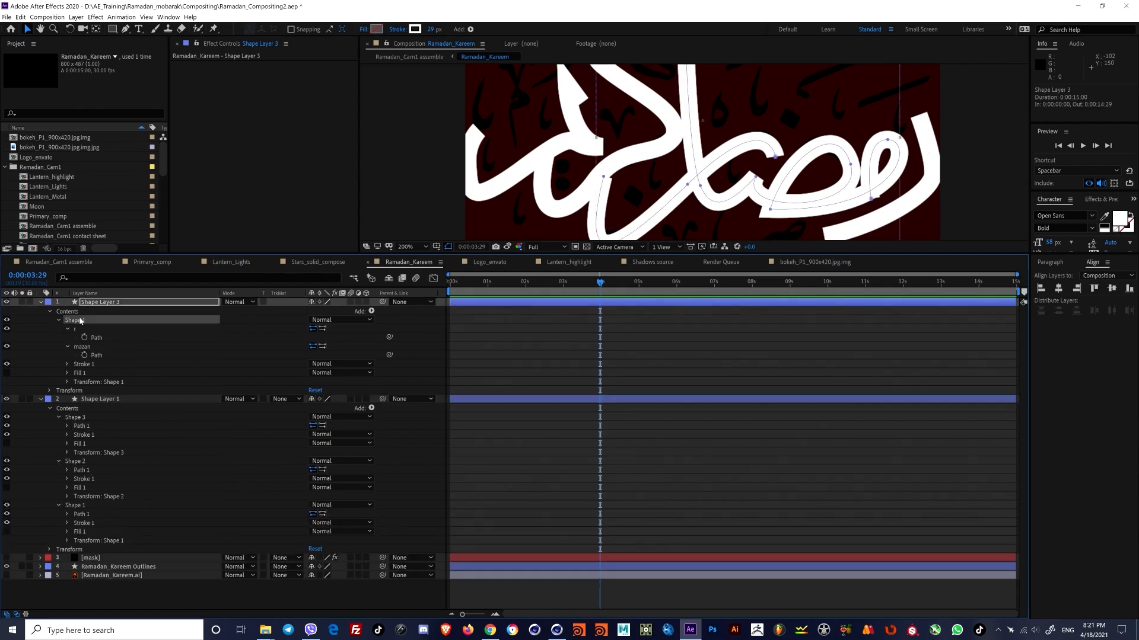
key("ctrl+v")
left_click_drag(86, 388, 77, 360)
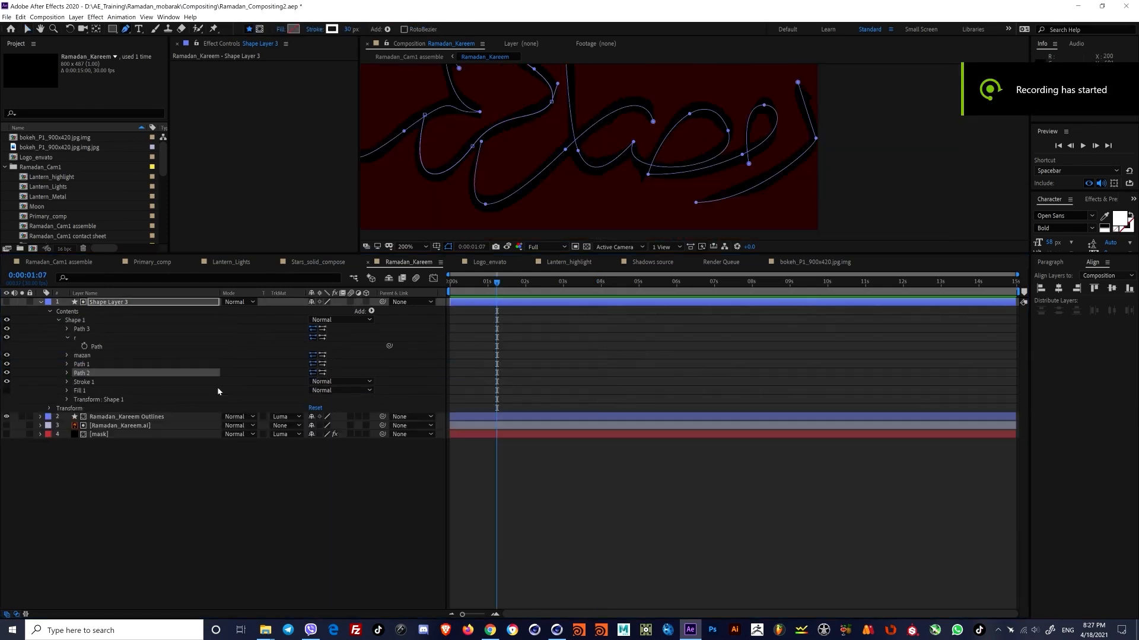
Step: Add Trim Paths to Shape Layer 3 and place it directly below Path 3 in Shape 1
scroll(614, 155, "down", 2)
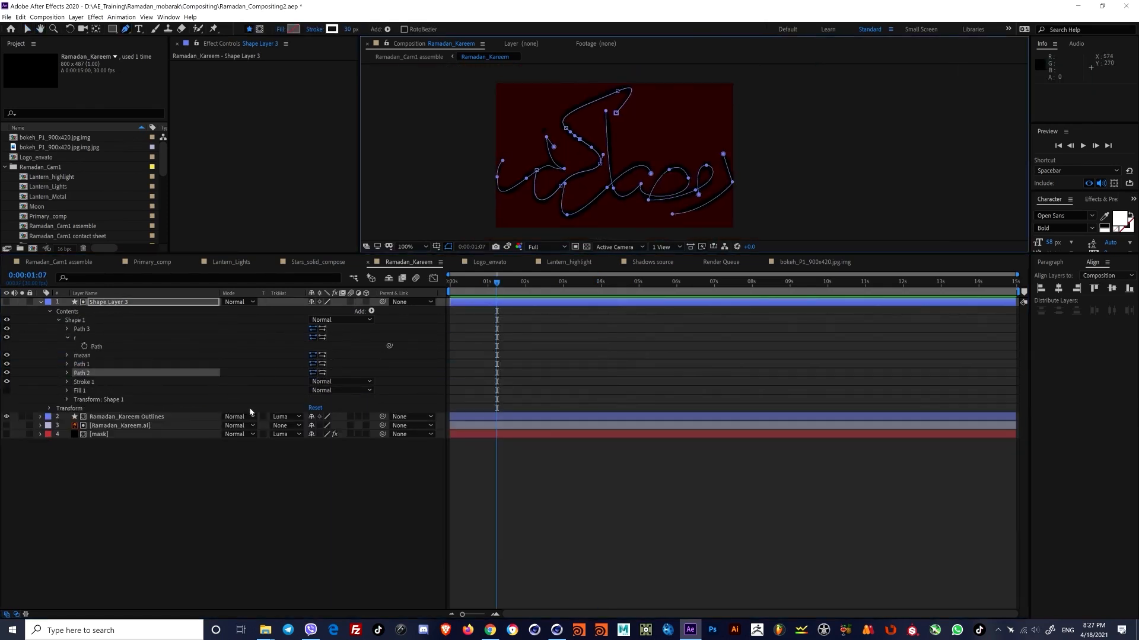
left_click(67, 382)
left_click(67, 382)
left_click(83, 382)
left_click(371, 311)
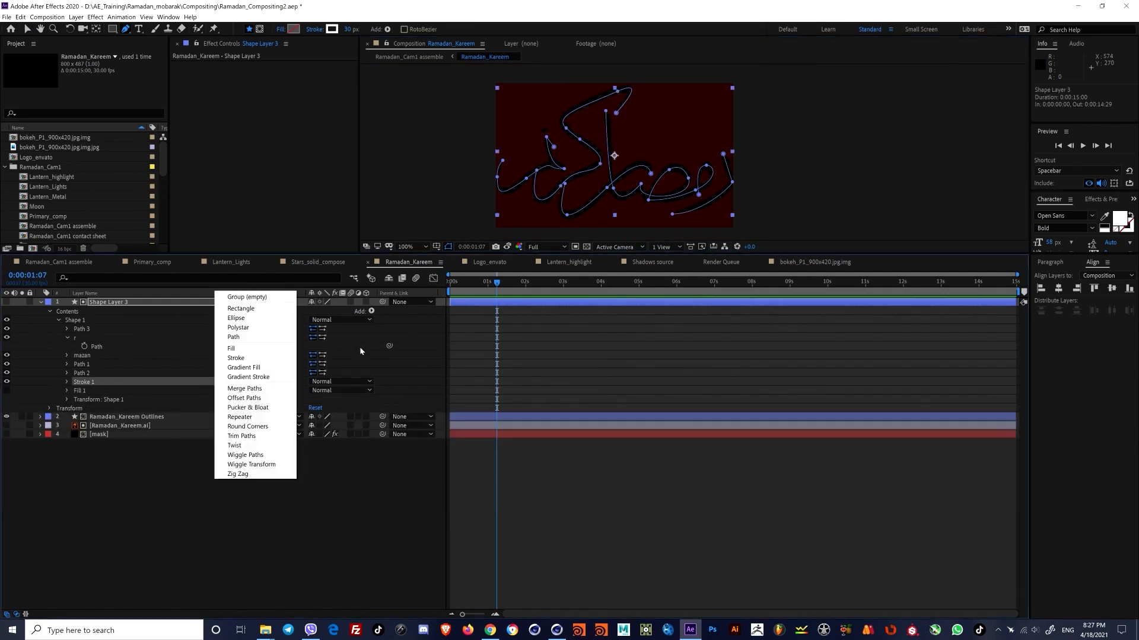
left_click(242, 436)
left_click_drag(83, 382, 80, 338)
Step: Delete the r path from Shape 1 and expand the Trim Paths properties
left_click(83, 339)
key("Delete")
left_click(68, 338)
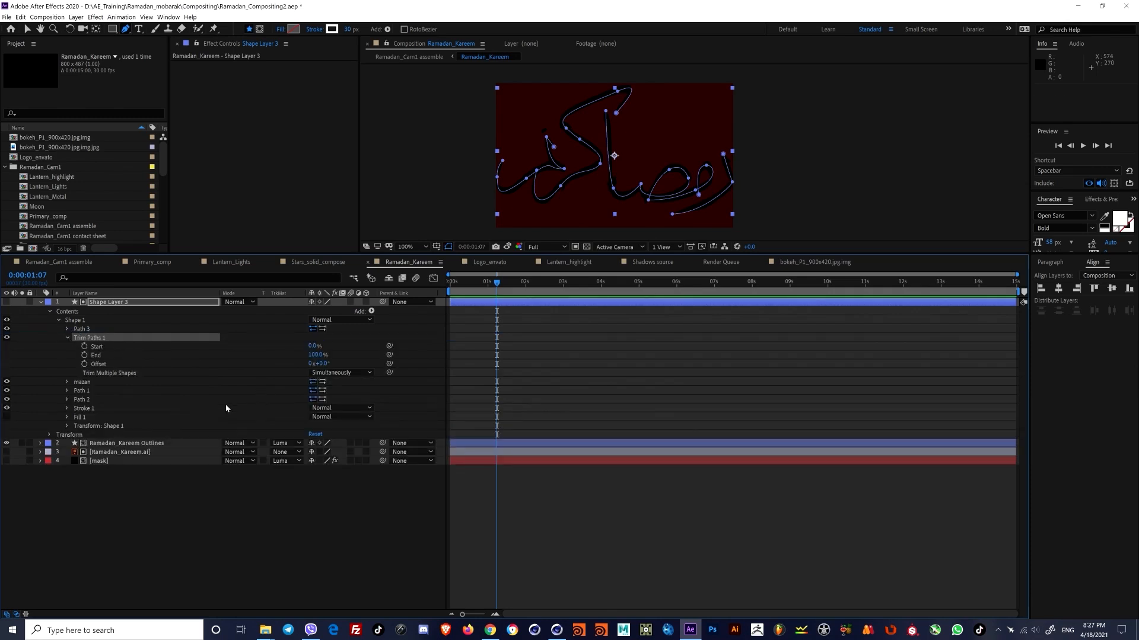
Step: Keyframe the Trim Paths End from 0% at the first frame to 100% at 0:00:00:20
left_click_drag(312, 345, 274, 355)
key("Home")
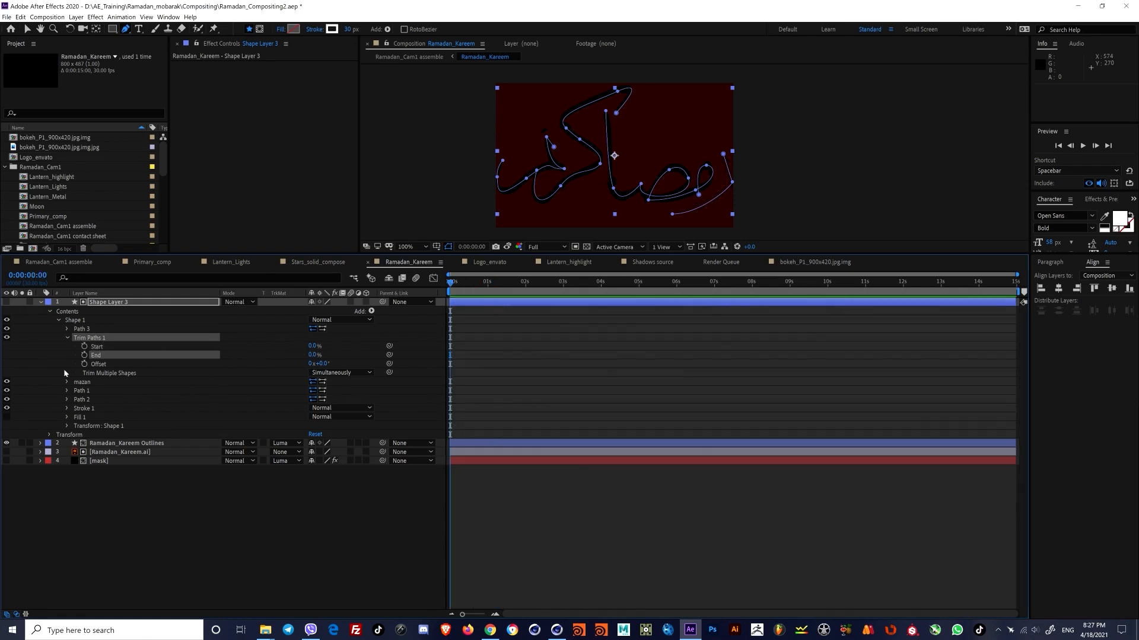
left_click(475, 282)
left_click_drag(313, 354, 435, 380)
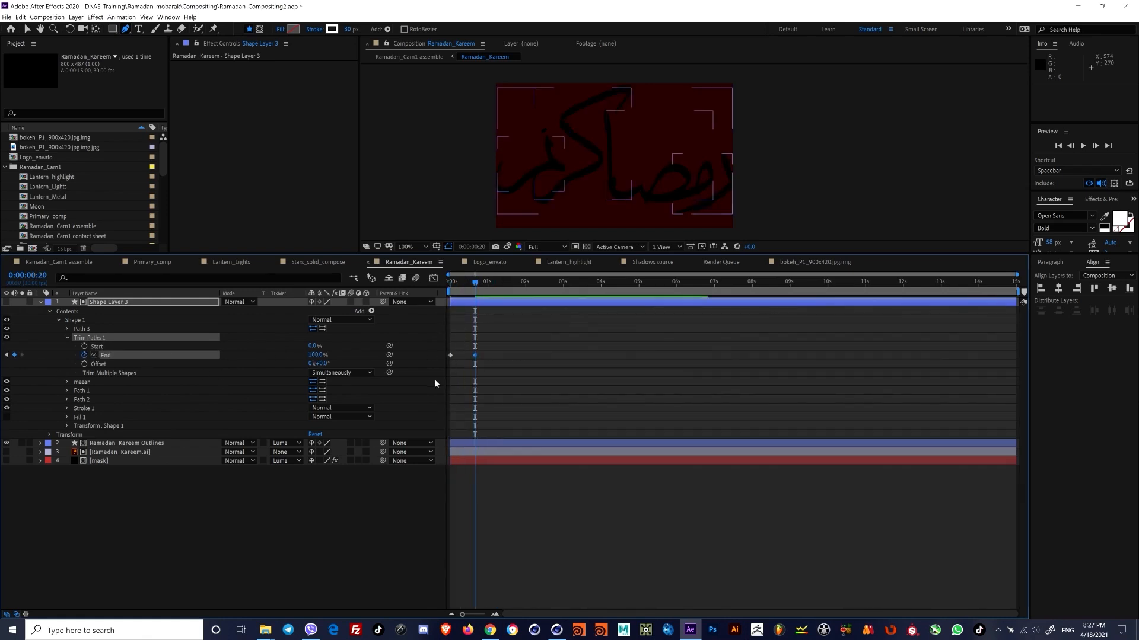
Step: Duplicate the animated Trim Paths three times and place the copies below mazan, Path 1 and Path 2
left_click(89, 338)
key("ctrl+d")
left_click_drag(88, 382, 86, 411)
key("ctrl+d")
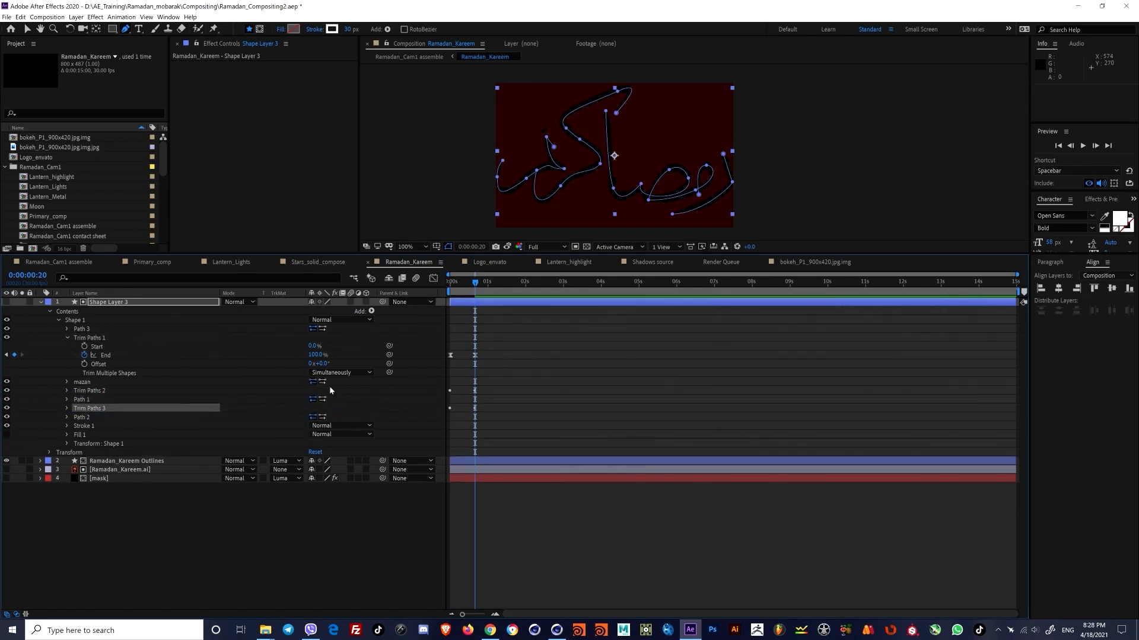
mouse_move(474, 284)
left_mouse_down()
mouse_move(460, 286)
mouse_move(466, 295)
left_mouse_up()
key("ctrl+d")
left_click_drag(89, 417, 89, 435)
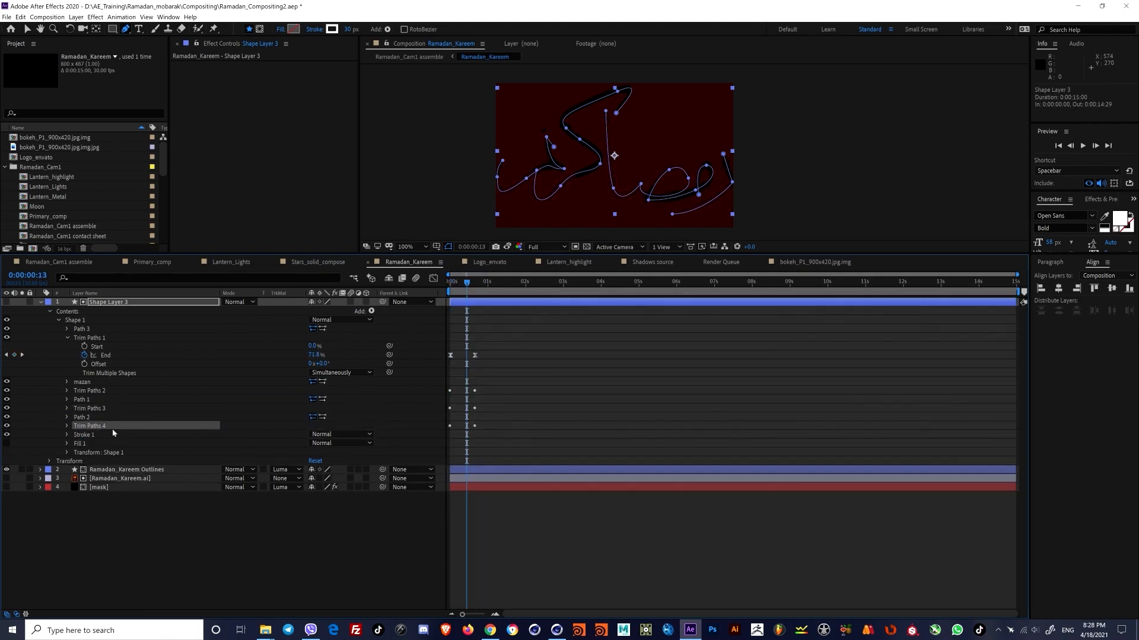
Step: Reveal Shape Layer 3's Trim Paths keyframes and scrub the calligraphy write-on animation to about two seconds
key("u")
left_click_drag(480, 317, 518, 338)
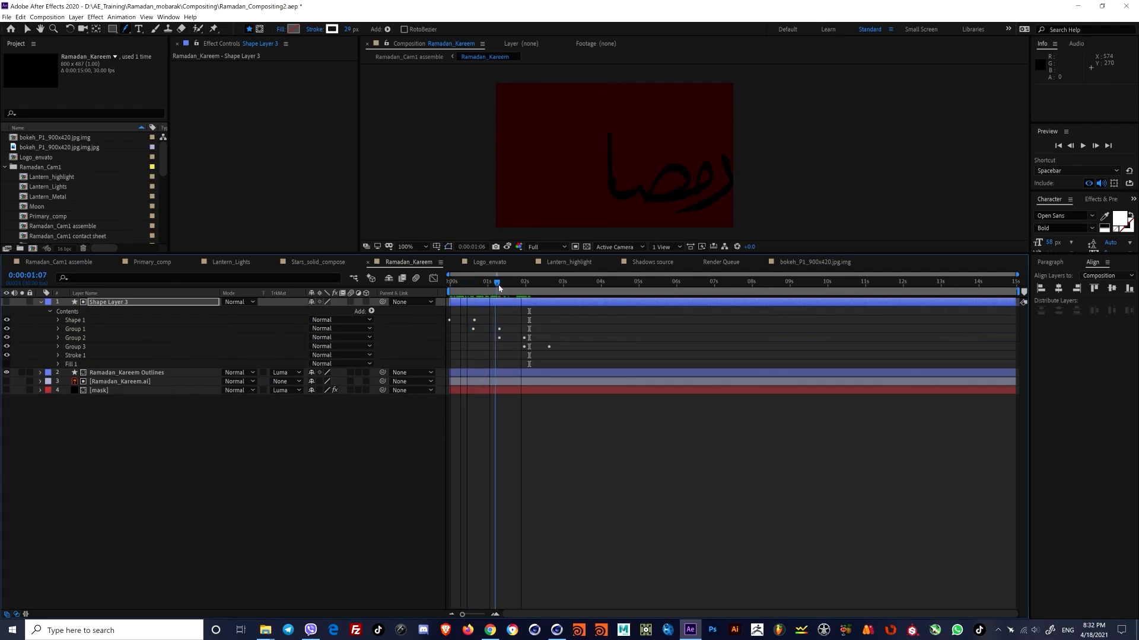
mouse_move(499, 289)
left_mouse_down()
mouse_move(568, 288)
mouse_move(524, 288)
left_mouse_up()
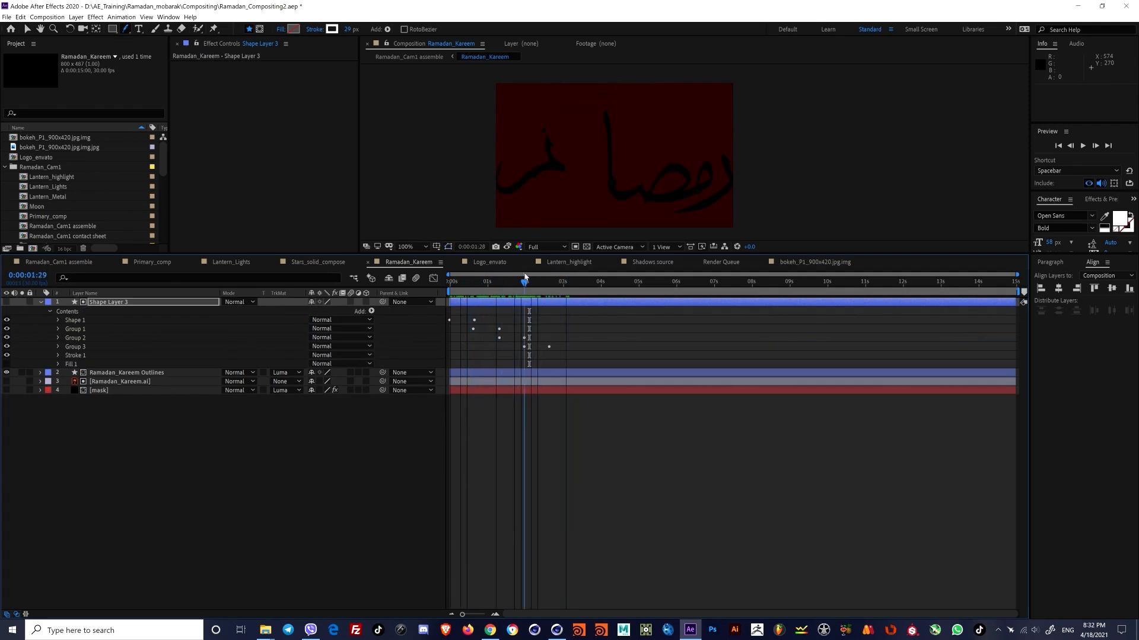
Step: Set Stroke 1's Stroke Width to 0 and keyframe it at the first frame of Shape Layer 3
left_click(69, 356)
left_click(58, 355)
key("space")
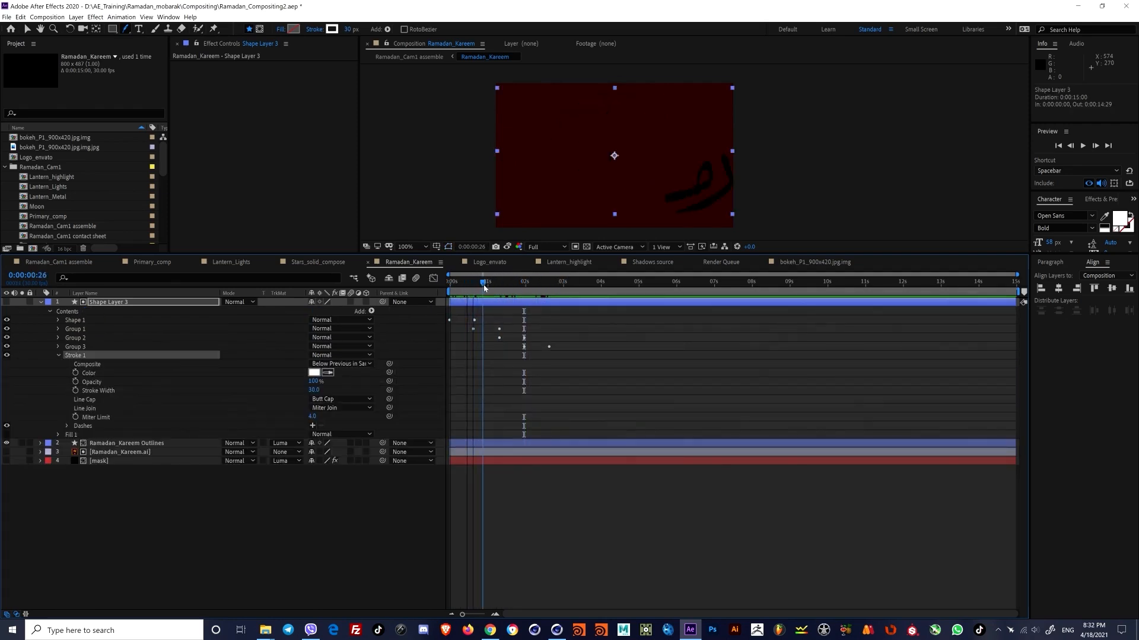
mouse_move(314, 390)
left_mouse_down()
mouse_move(336, 389)
mouse_move(296, 382)
left_mouse_up()
key("Home")
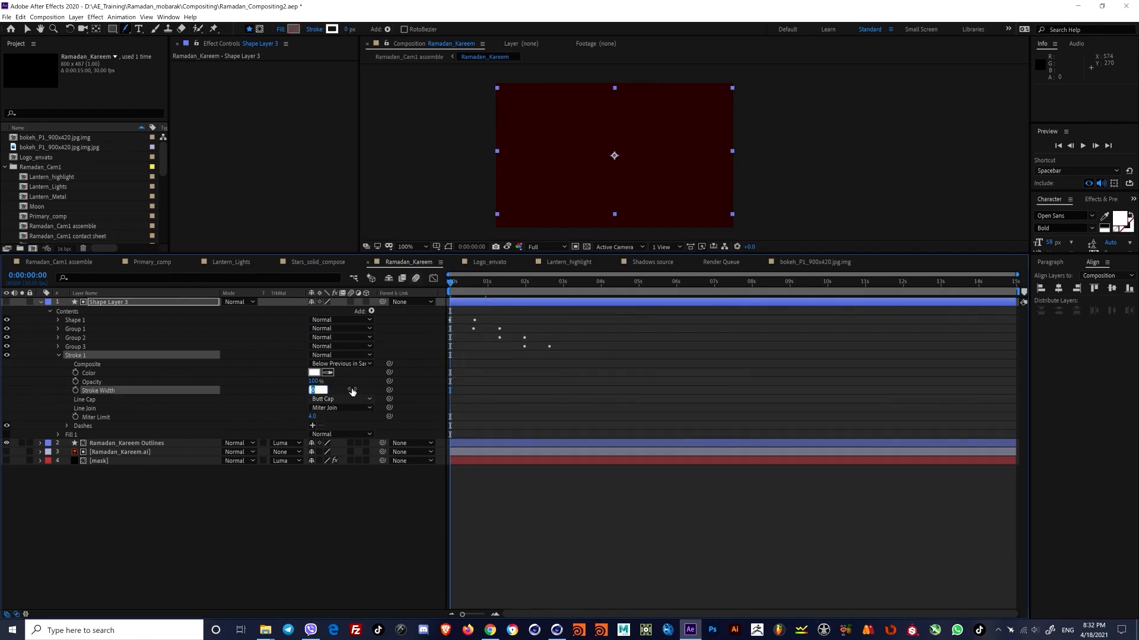
left_click(75, 390)
mouse_move(452, 284)
left_mouse_down()
mouse_move(494, 292)
mouse_move(474, 296)
left_mouse_up()
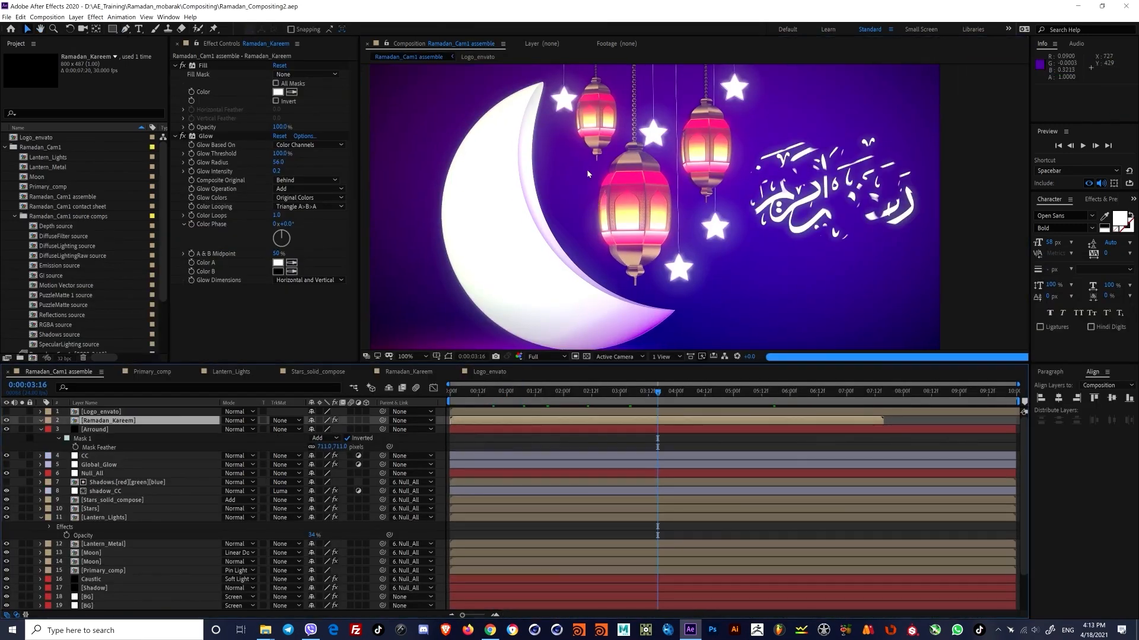
Step: Add a Curves effect to the Lantern_Metal layer and shape it into a gentle S-curve for more contrast
left_click(103, 500)
left_click(104, 544)
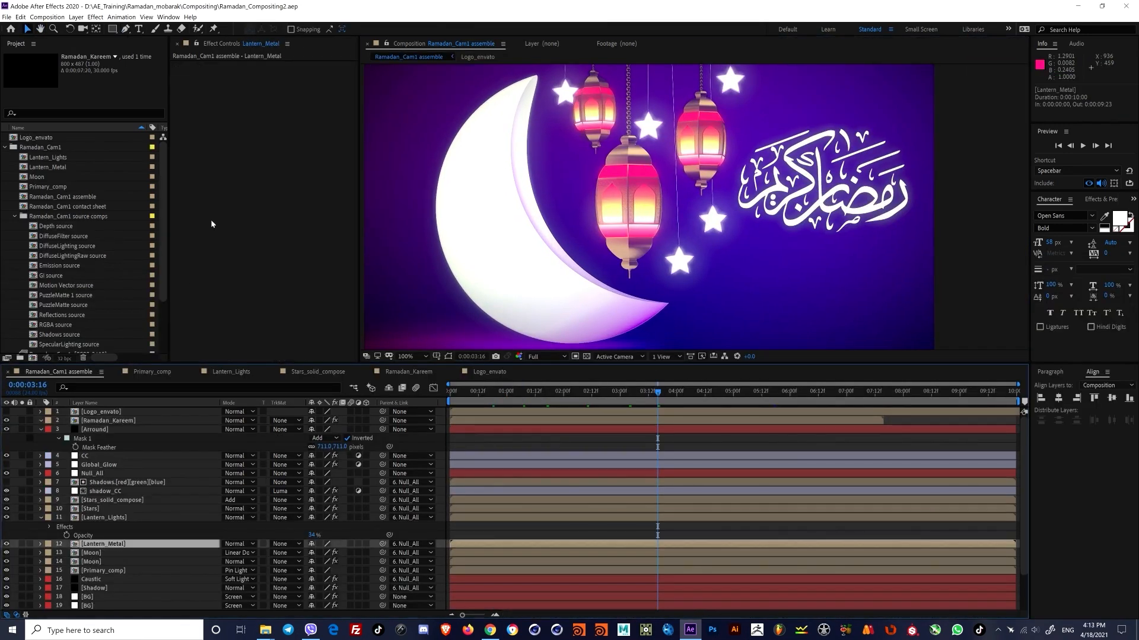
left_click(7, 543)
left_click(7, 544)
key("ctrl+space")
type("curve")
key("Return")
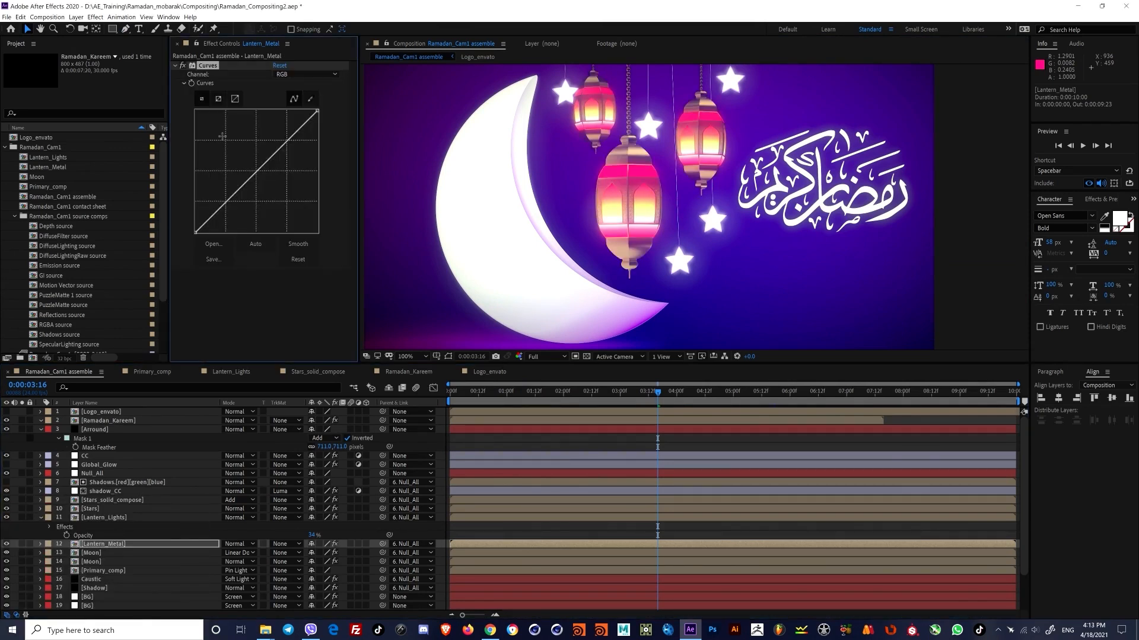
mouse_move(290, 146)
left_mouse_down()
mouse_move(299, 156)
mouse_move(290, 134)
left_mouse_up()
mouse_move(243, 179)
left_mouse_down()
mouse_move(252, 202)
mouse_move(246, 194)
left_mouse_up()
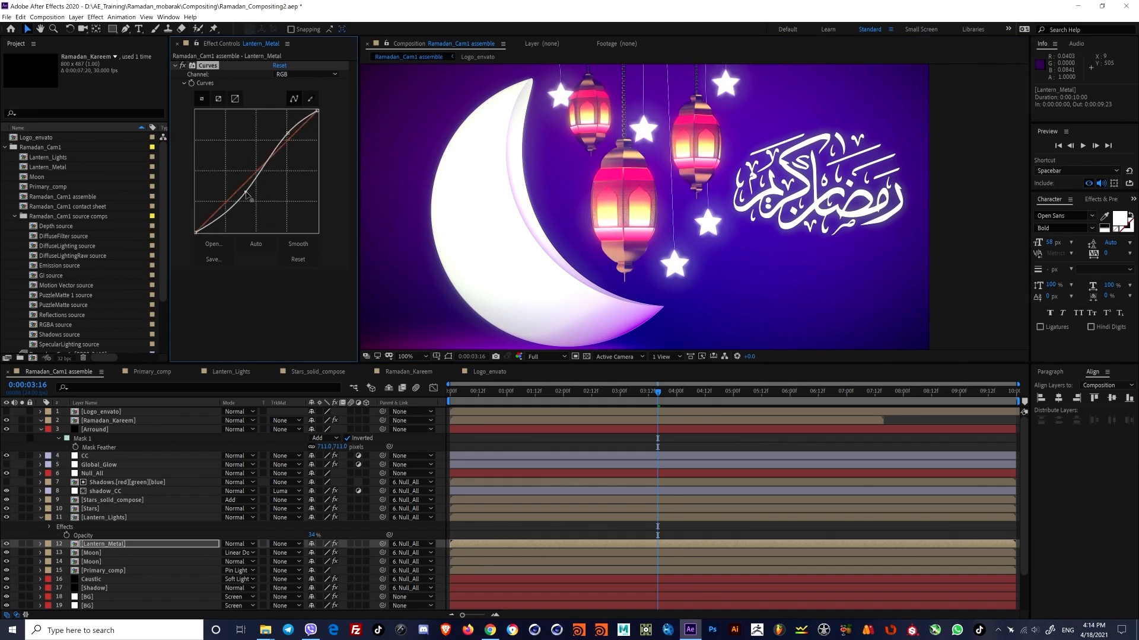
Step: Solo the Lantern_Lights layer and disable its Glow and Glow 2 effects
left_click(82, 518)
left_click(183, 75)
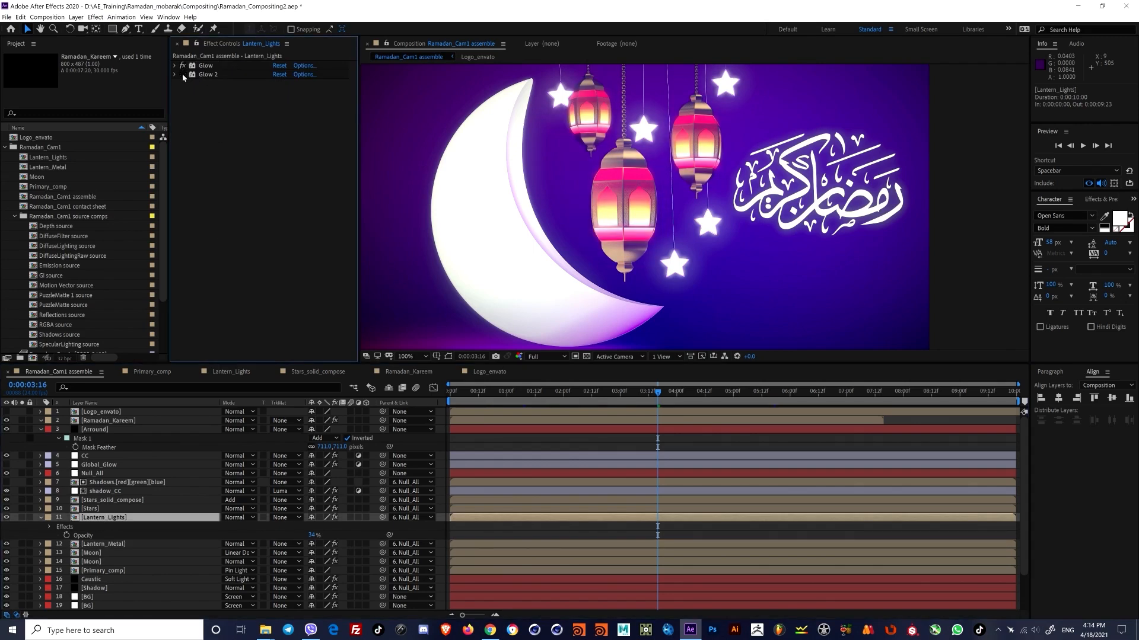
key("h")
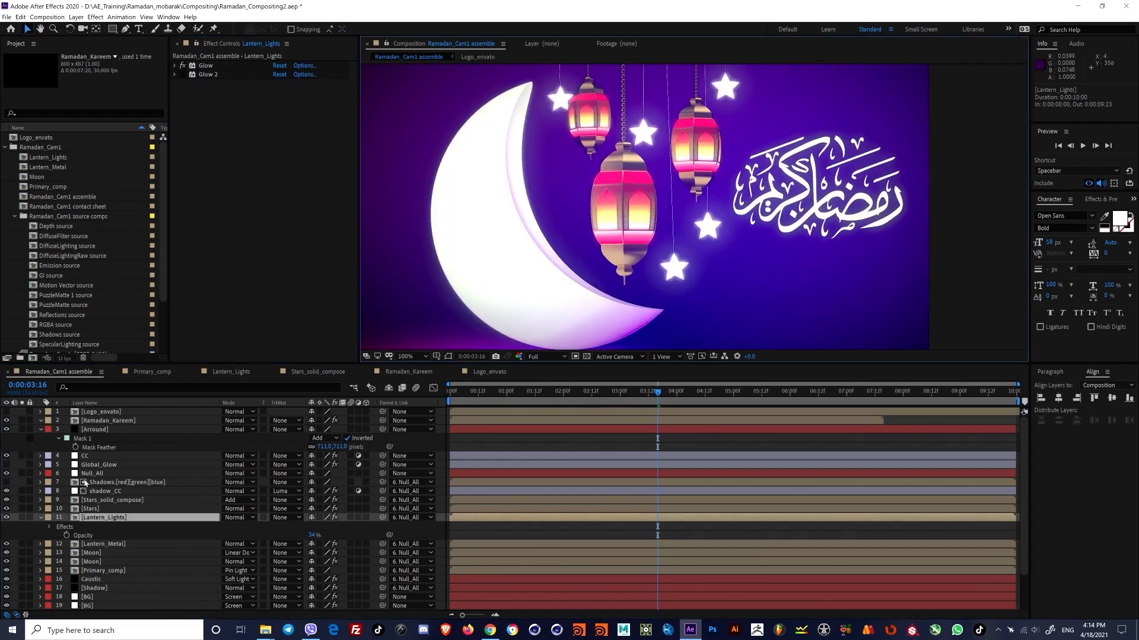
left_click(22, 517)
scroll(623, 217, "up", 2)
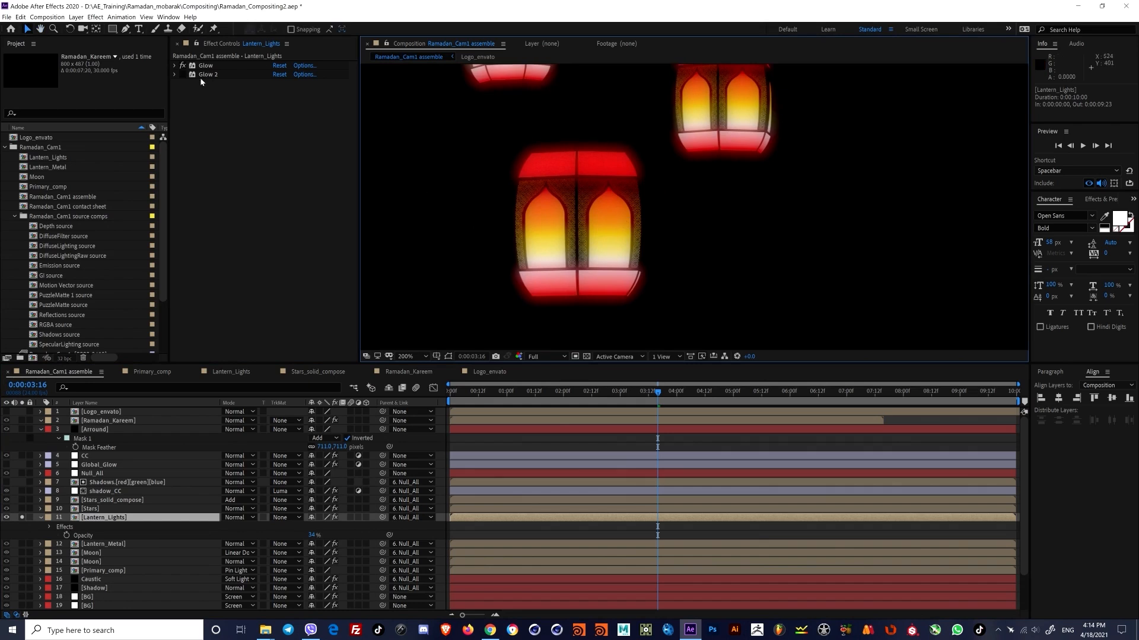
left_click(182, 75)
left_click_drag(183, 65, 182, 74)
Step: Duplicate Lantern_Lights, set the copy's blending mode to Add and delete all of its glow effects
key("ctrl+space")
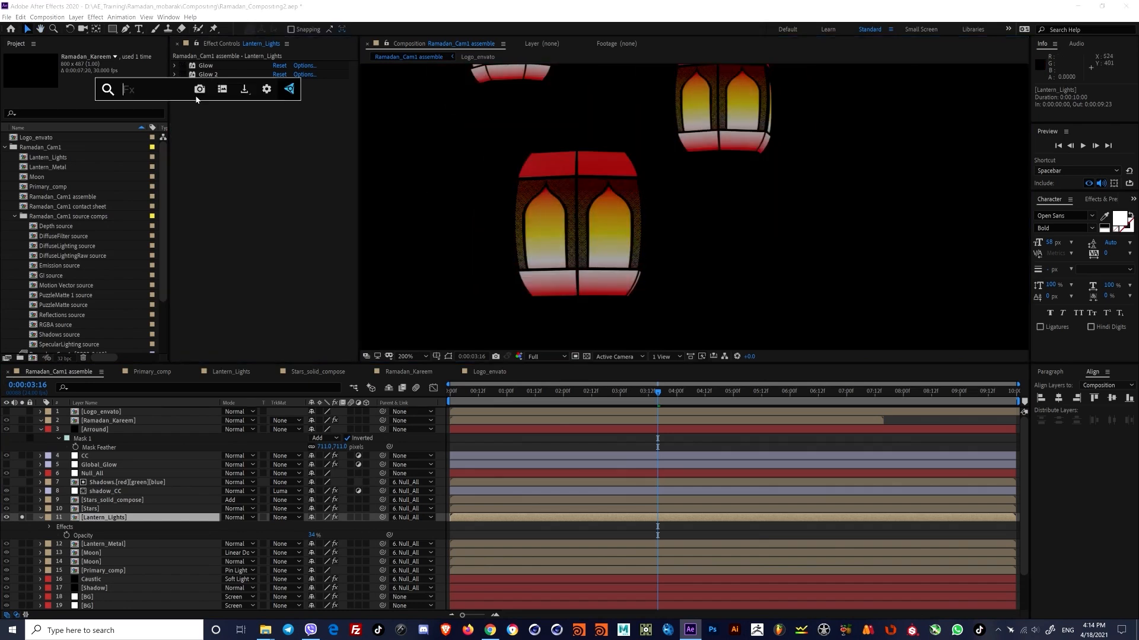
type("glow")
key("Return")
key("ctrl+d")
left_click(238, 517)
left_click(249, 232)
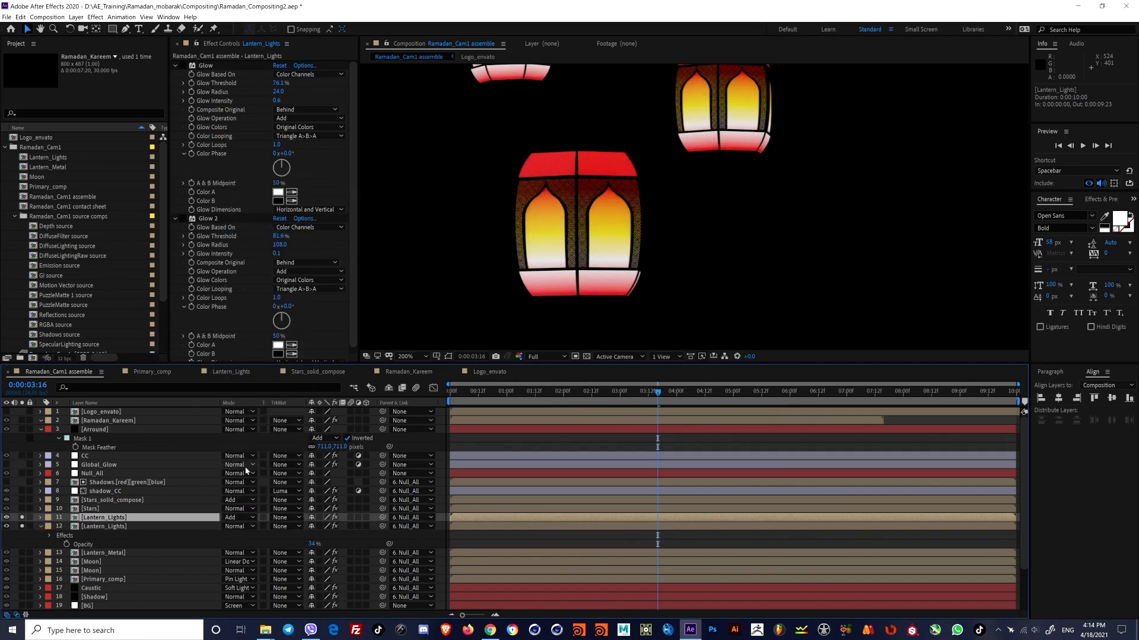
key("ctrl+a")
key("Delete")
Step: Apply Hue/Saturation to the upper Lantern_Lights copy with Master Saturation at -100
key("ctrl+space")
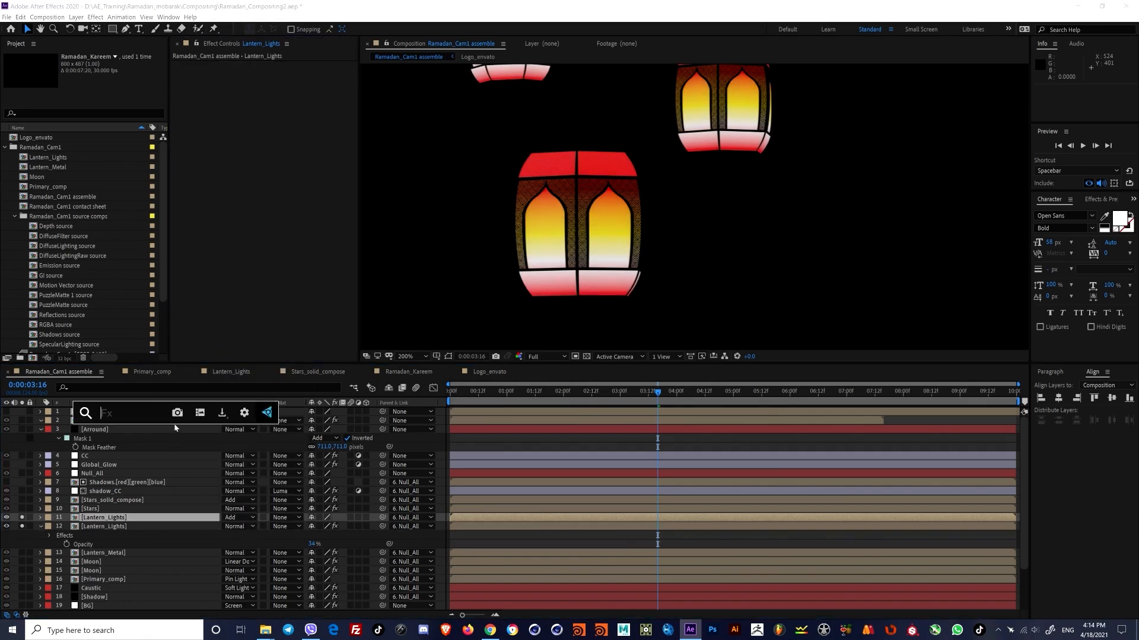
type("hue")
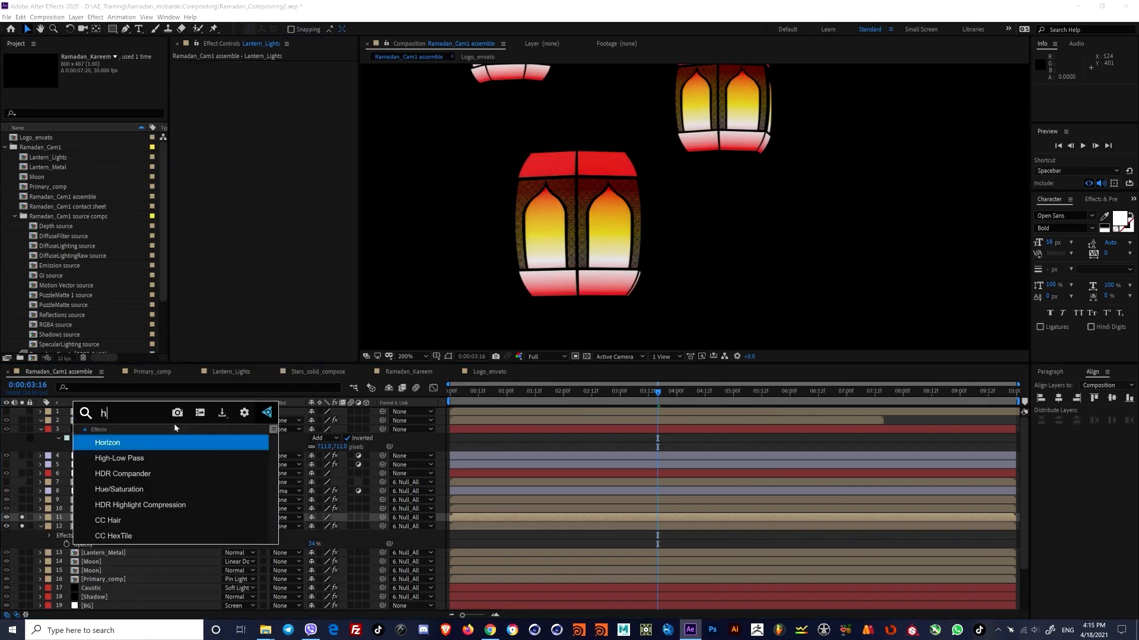
key("Return")
left_click_drag(268, 159, 198, 159)
left_click(112, 526)
left_click(113, 517)
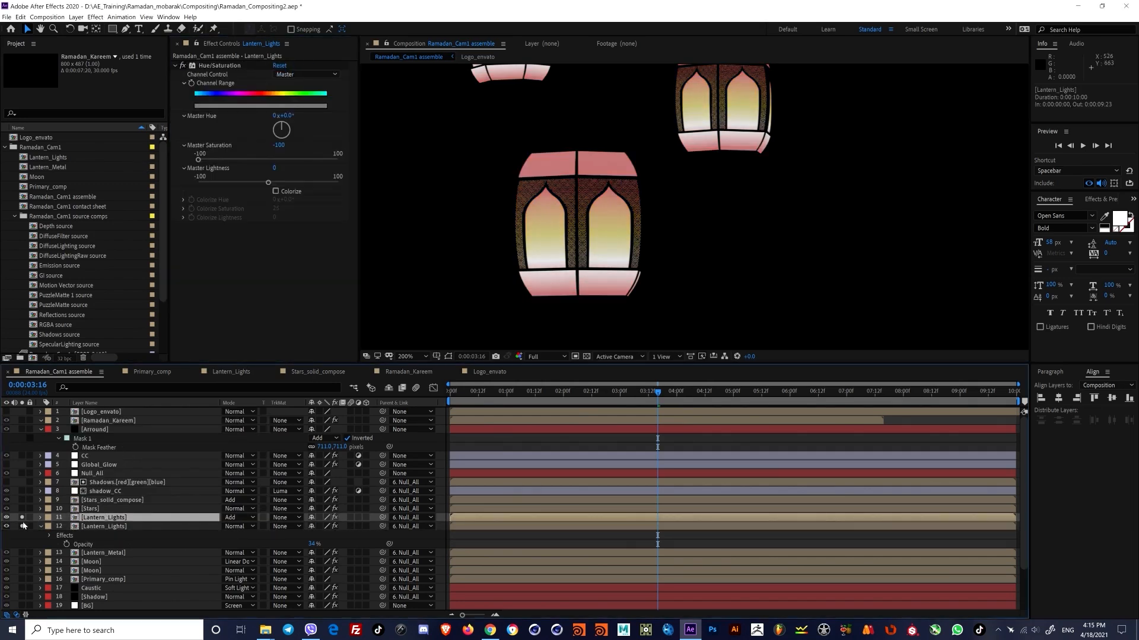
Step: Isolate the upper Lantern_Lights copy and add Levels with Input Black 0.7373 and Input White 0.8627
left_click(22, 526)
key("ctrl+space")
type("lev")
key("Return")
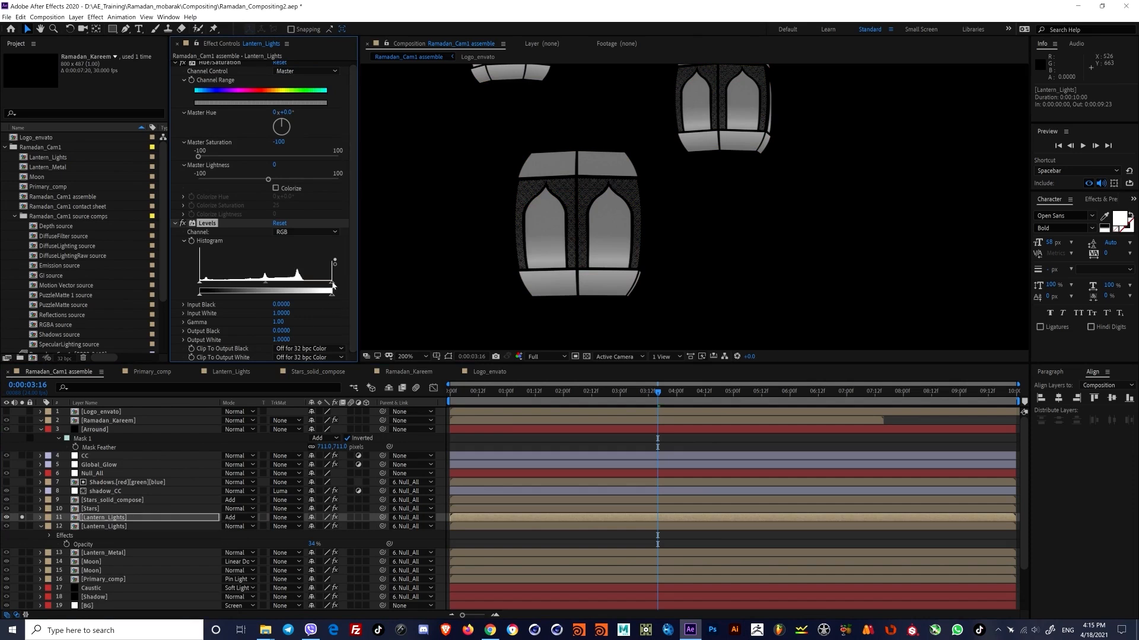
left_click_drag(331, 283, 318, 288)
left_click_drag(225, 287, 298, 288)
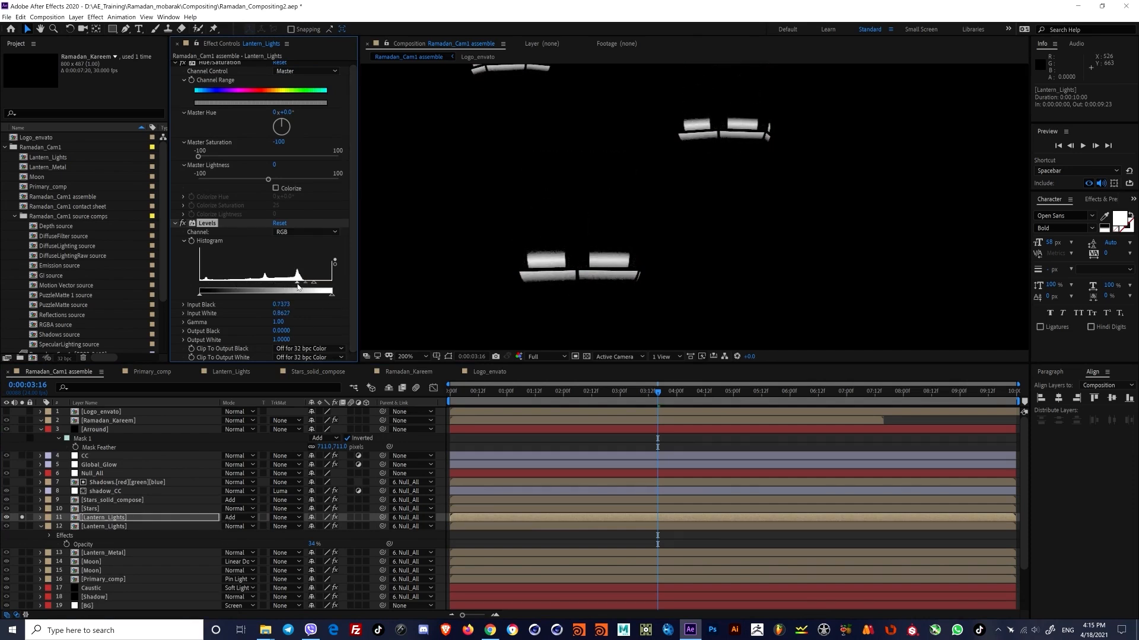
Step: Solo both Lantern_Lights layers and try the Screen blending mode on the upper copy
left_click(22, 526)
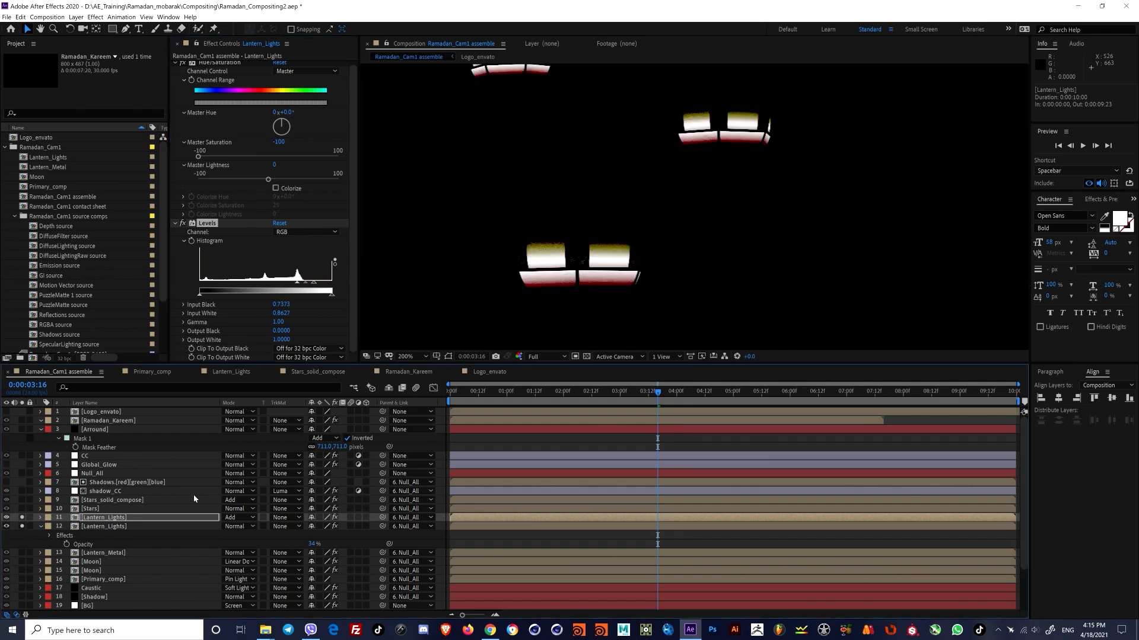
left_click(102, 518)
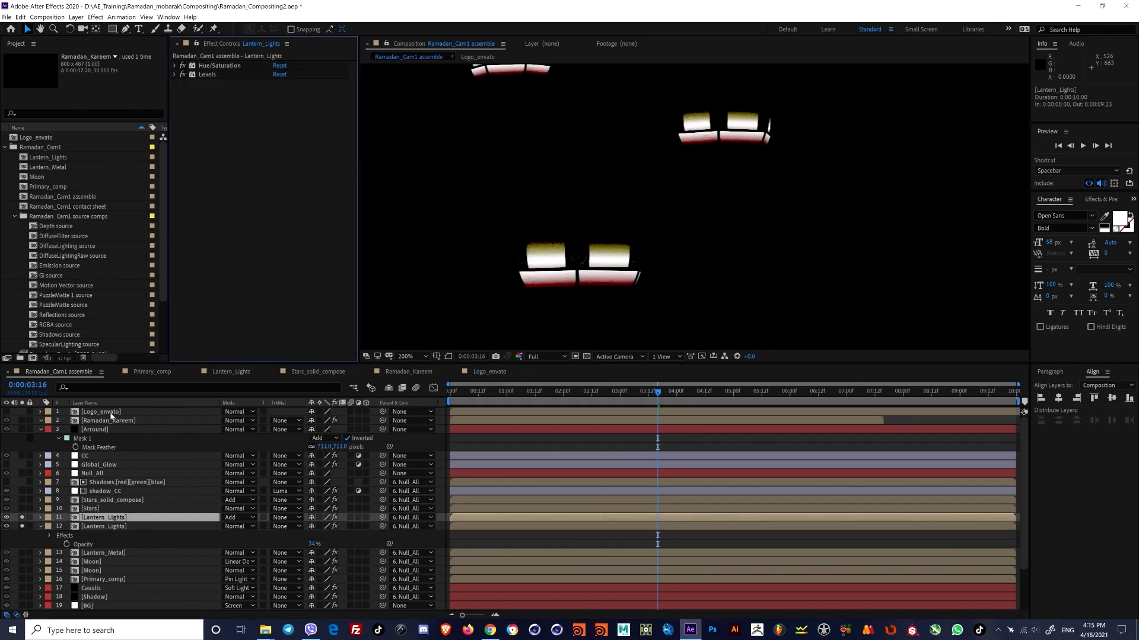
left_click(239, 518)
left_click(243, 251)
left_click(239, 518)
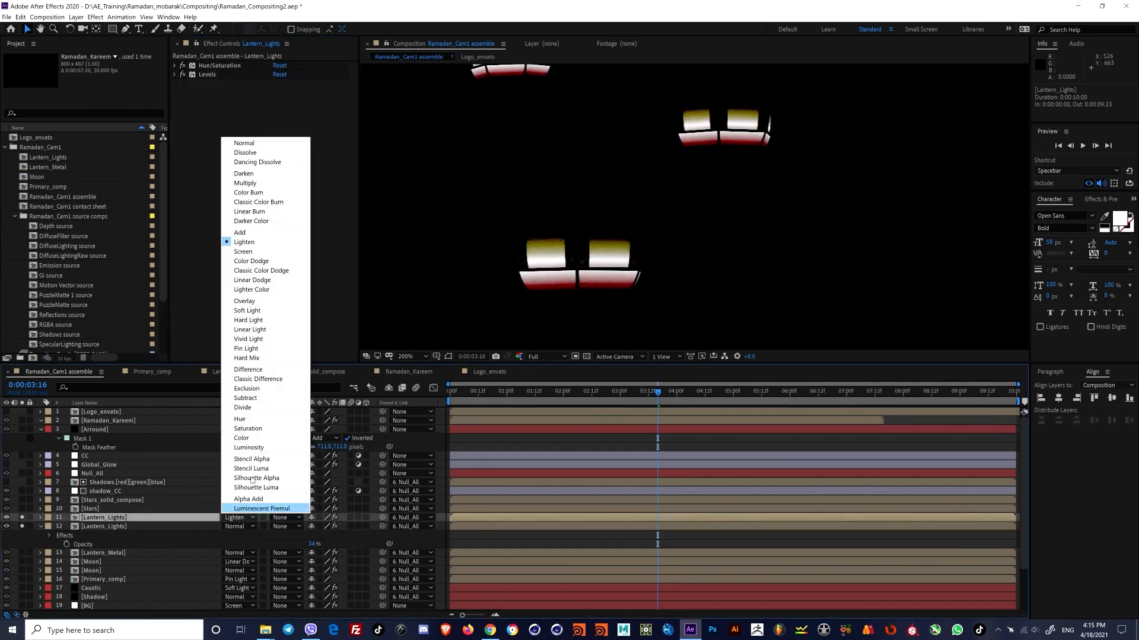
left_click(244, 252)
Step: Add a Glow effect to the upper Lantern_Lights copy and unsolo the lantern layers
left_click(113, 526)
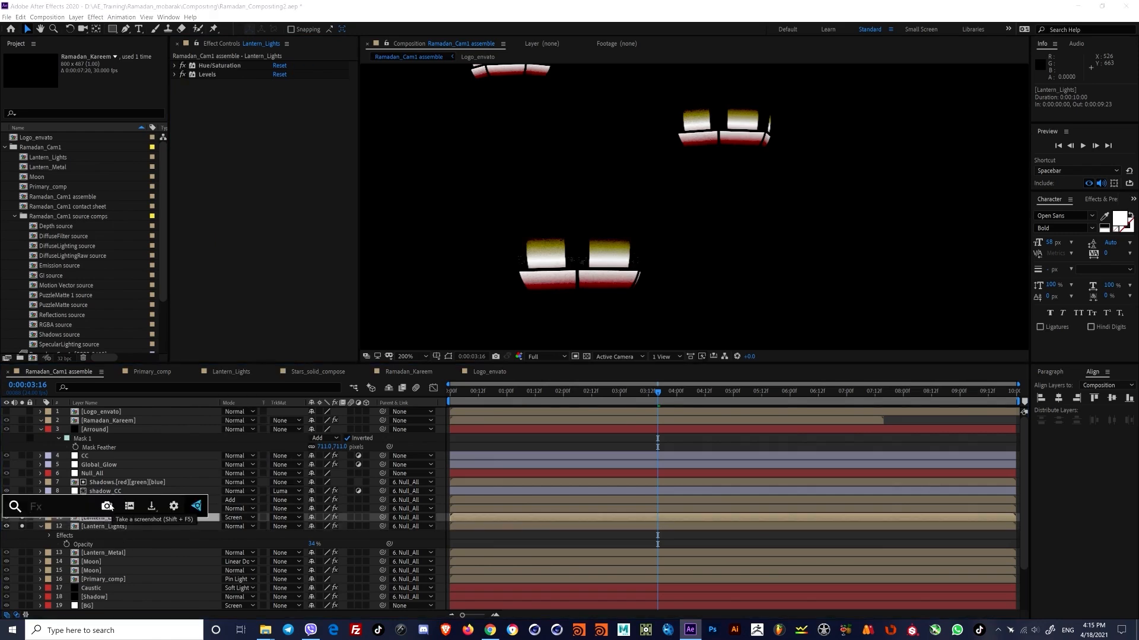
left_click(98, 517)
left_click(22, 518)
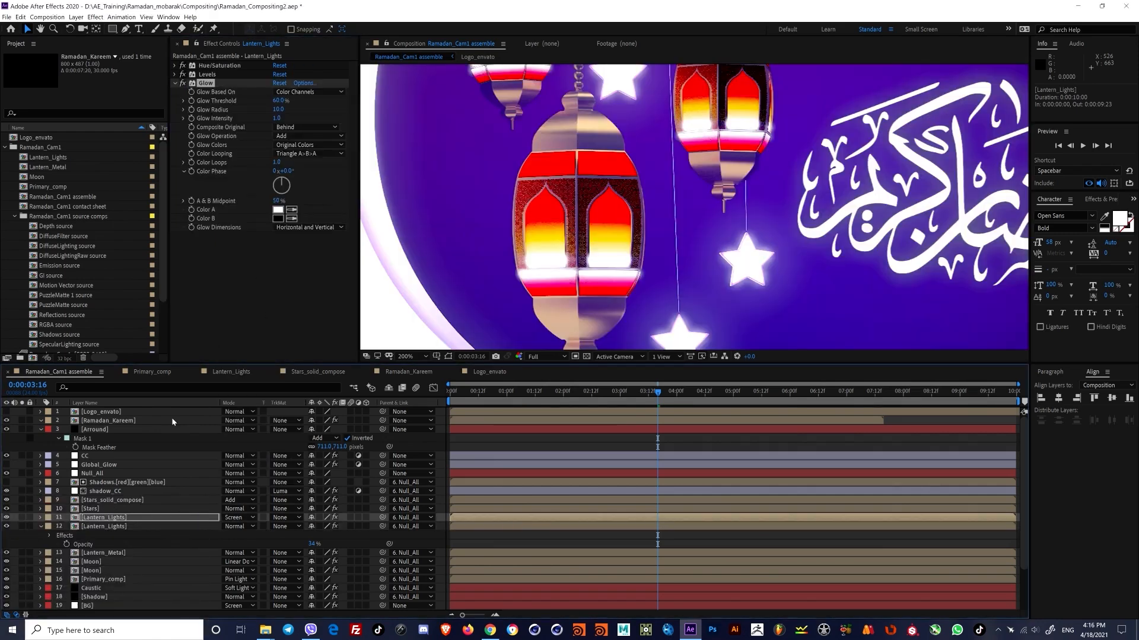
Step: Compare the lanterns with the upper Lantern_Lights copy hidden and set that copy's blending mode to Add
left_click(6, 517)
left_click(104, 527)
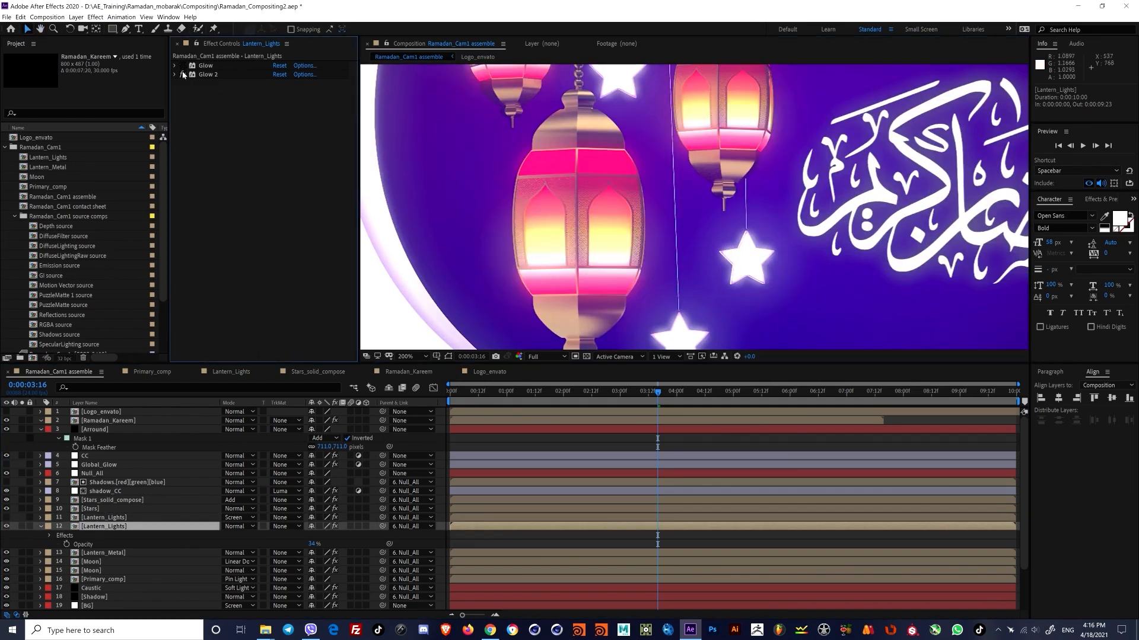
left_click(235, 518)
left_click(279, 285)
left_click(7, 518)
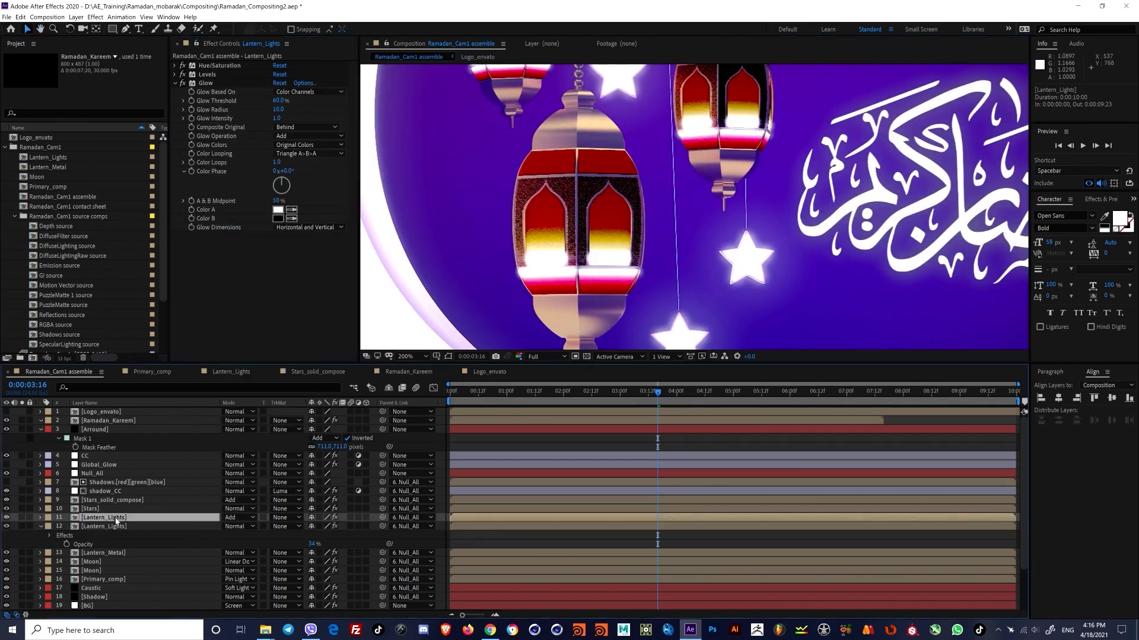
Step: Solo the upper Lantern_Lights copy and apply a Solid Composite effect to it
left_click(22, 517)
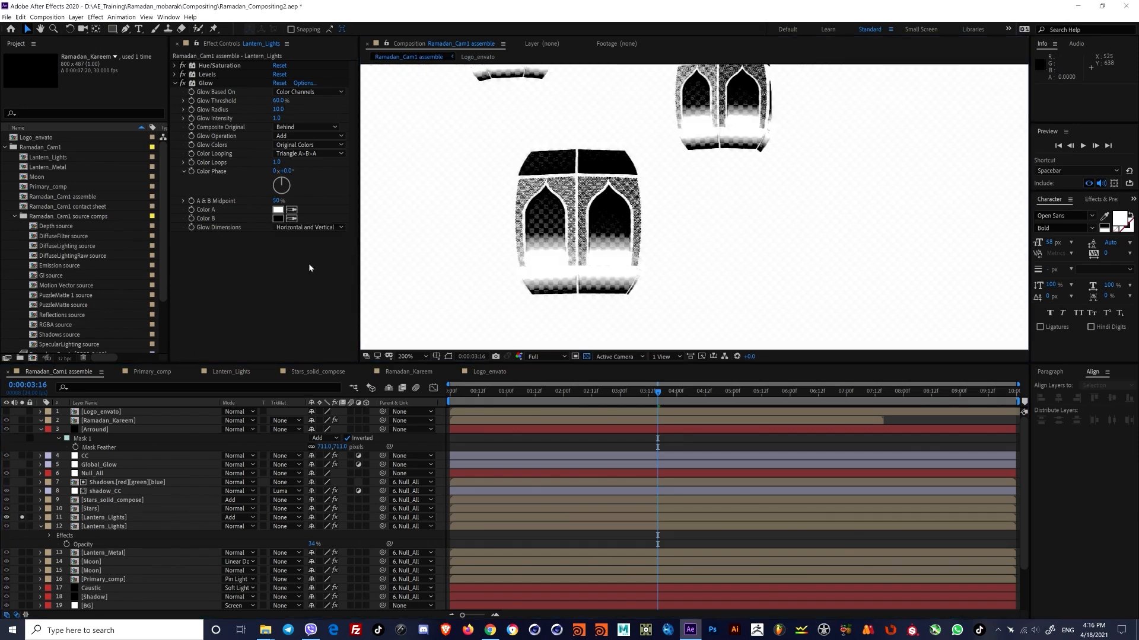
left_click(162, 517)
key("s")
key("ctrl+space")
type("ao")
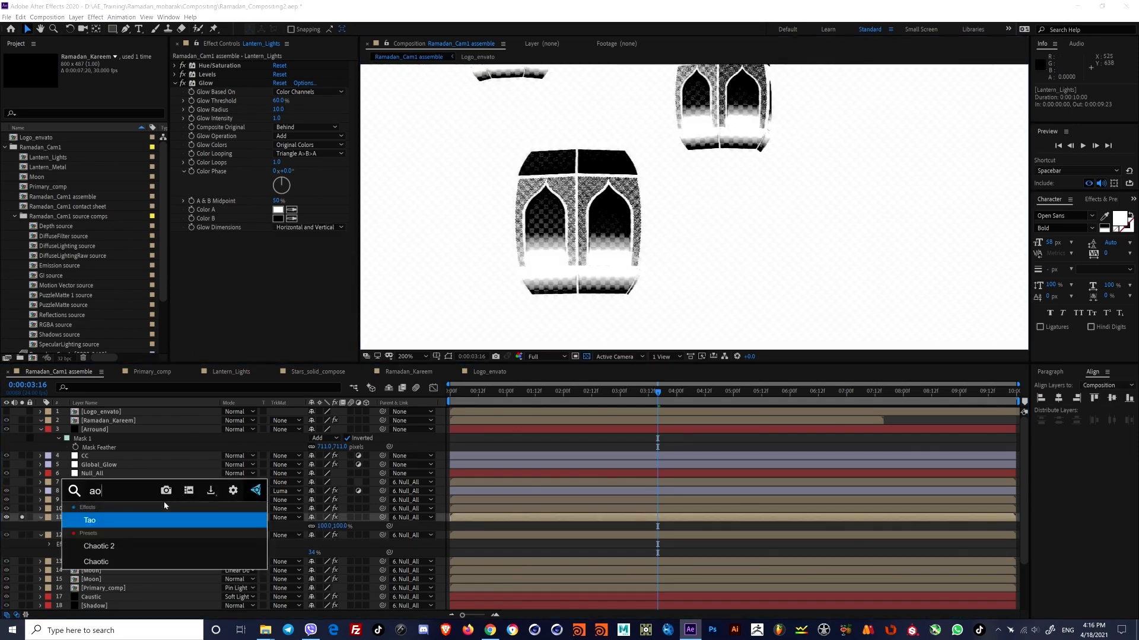
key("BackSpace")
key("BackSpace")
type("solid compo")
key("Return")
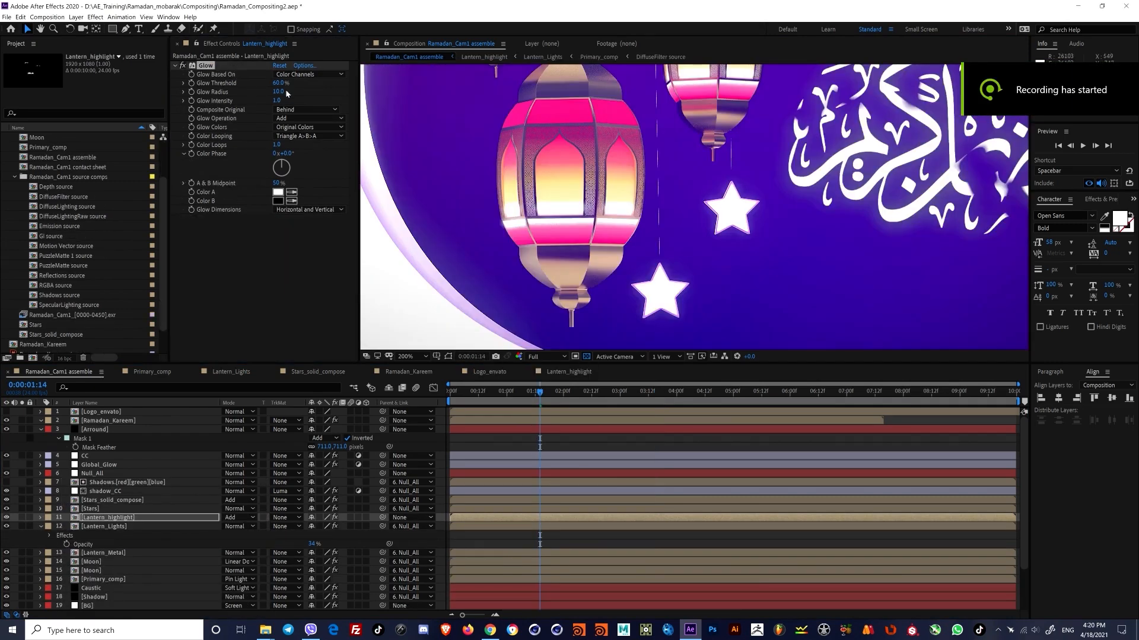
Step: Duplicate the Glow on Lantern_highlight and set the copy's Glow Radius to 100 and Glow Threshold to 2.4%
key("ctrl+d")
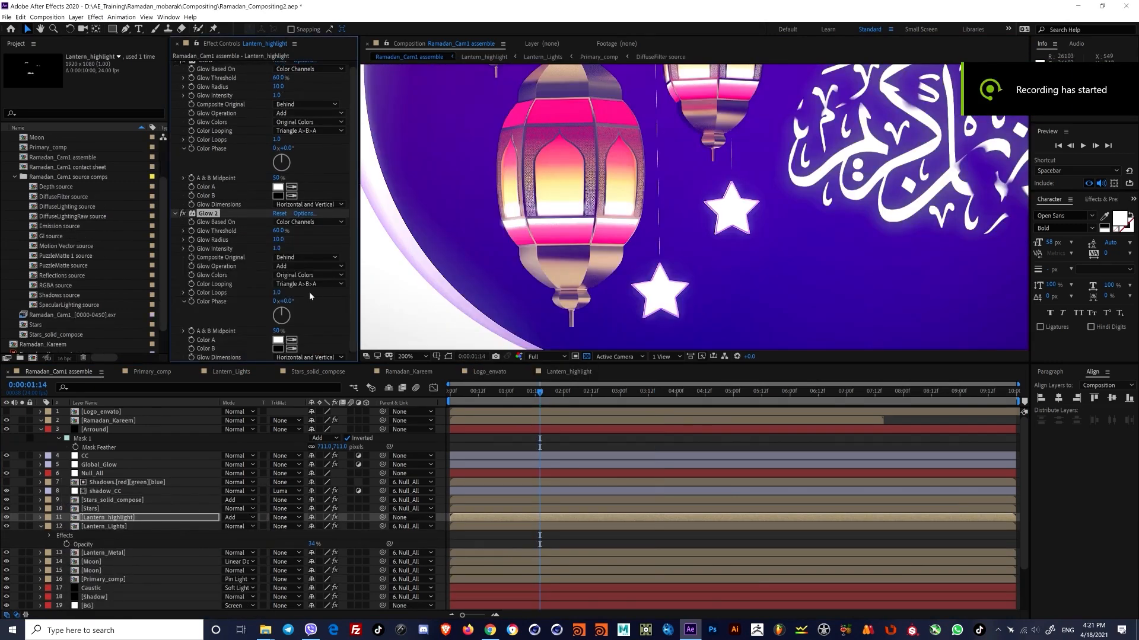
left_click_drag(278, 240, 331, 243)
left_click_drag(254, 230, 173, 225)
Step: Try a CC Radial Blur on Lantern_highlight, placed above its two Glow effects
key("ctrl+space")
type("blur")
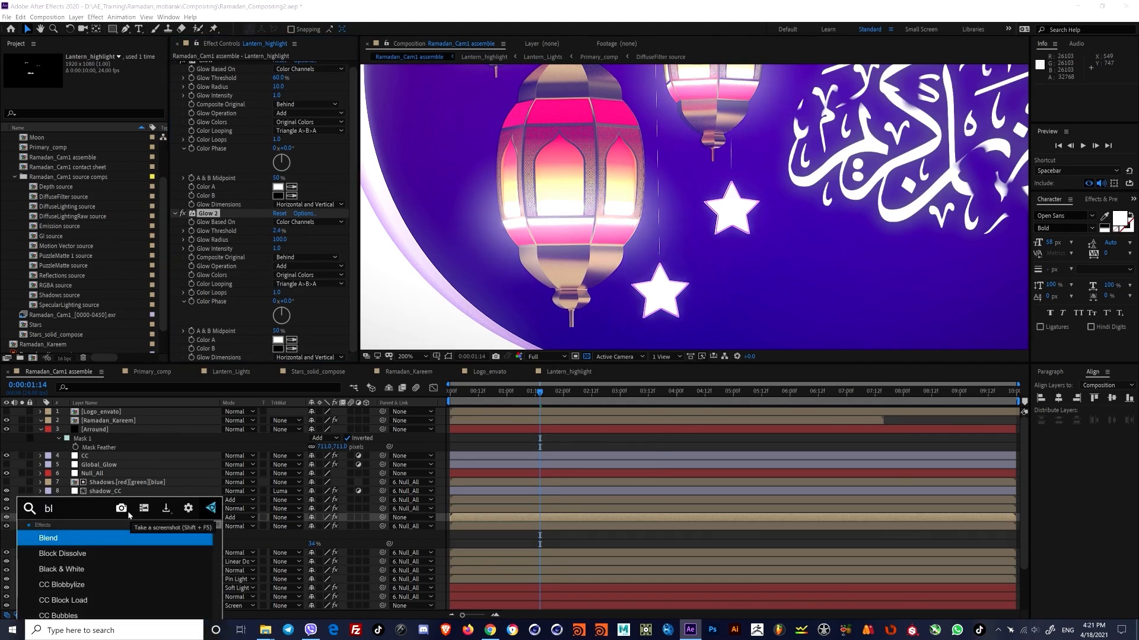
key("Down")
key("Down")
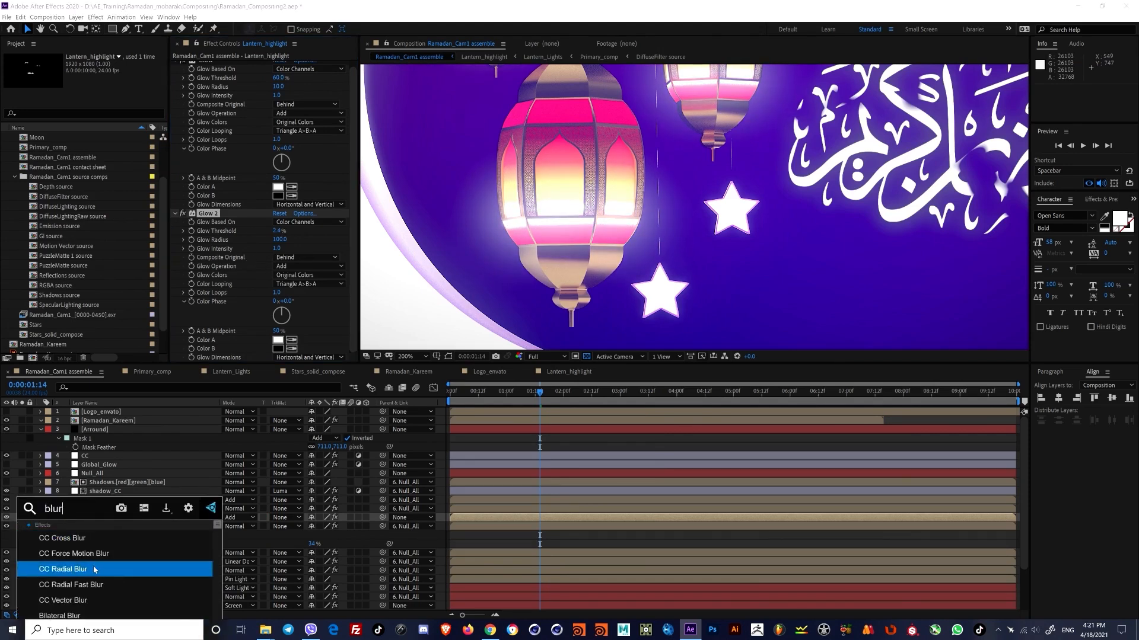
key("Return")
left_click_drag(201, 323, 222, 66)
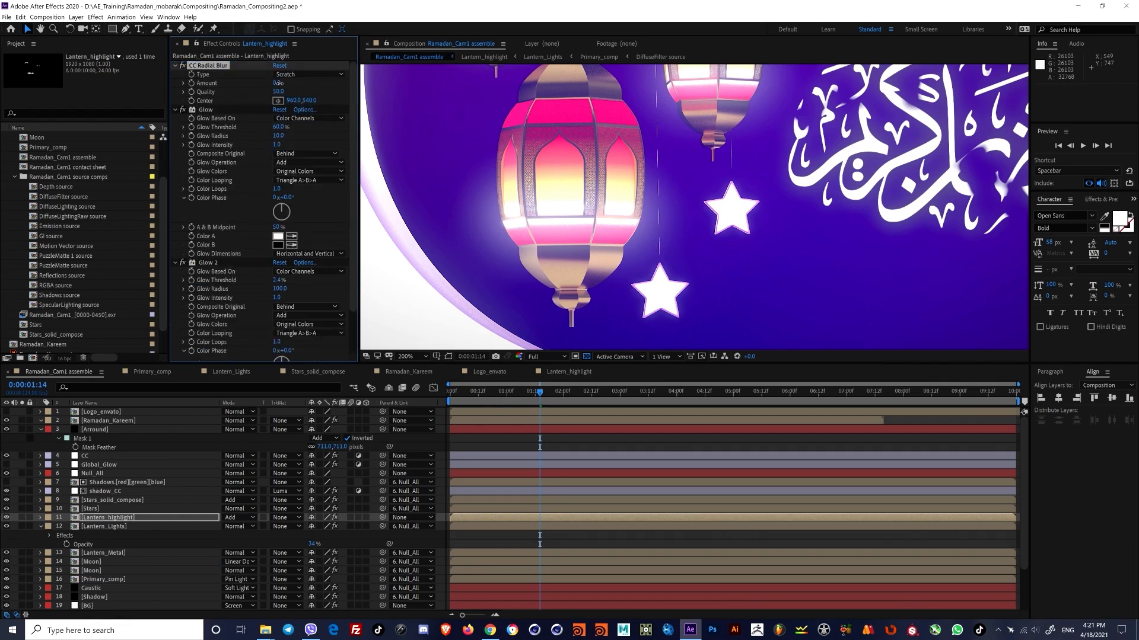
Step: Try the CC Radial Blur with Amount 3 and Quality 92 while the glows are turned off
left_click_drag(332, 83, 297, 83)
left_click(174, 110)
scroll(642, 188, "down", 1)
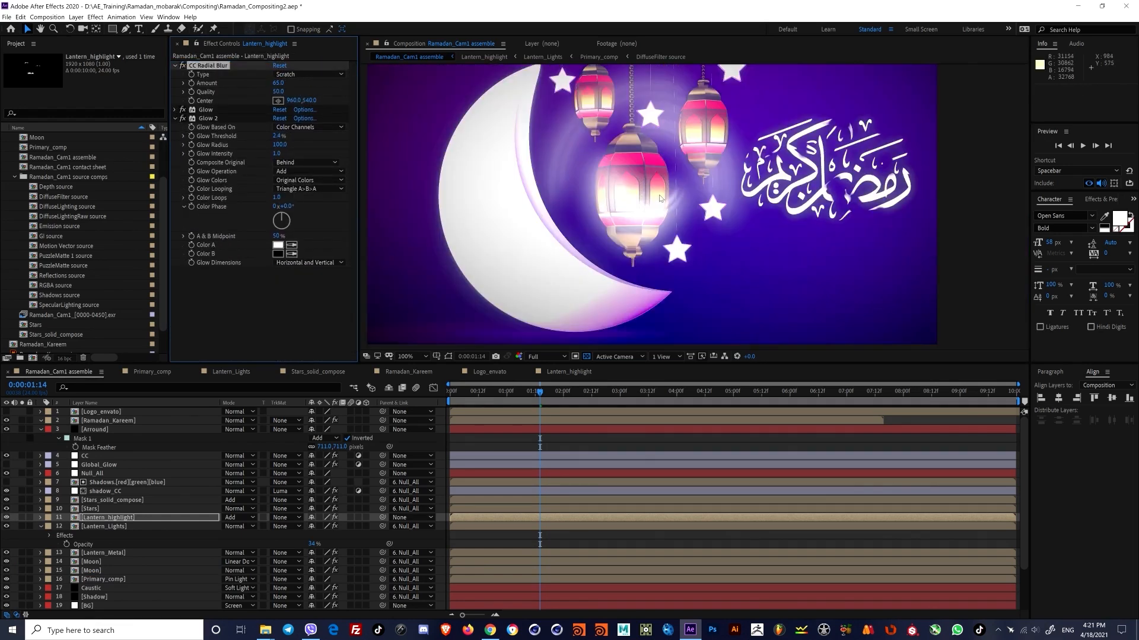
middle_click_drag(634, 186, 593, 214)
scroll(667, 214, "up", 1)
key("v")
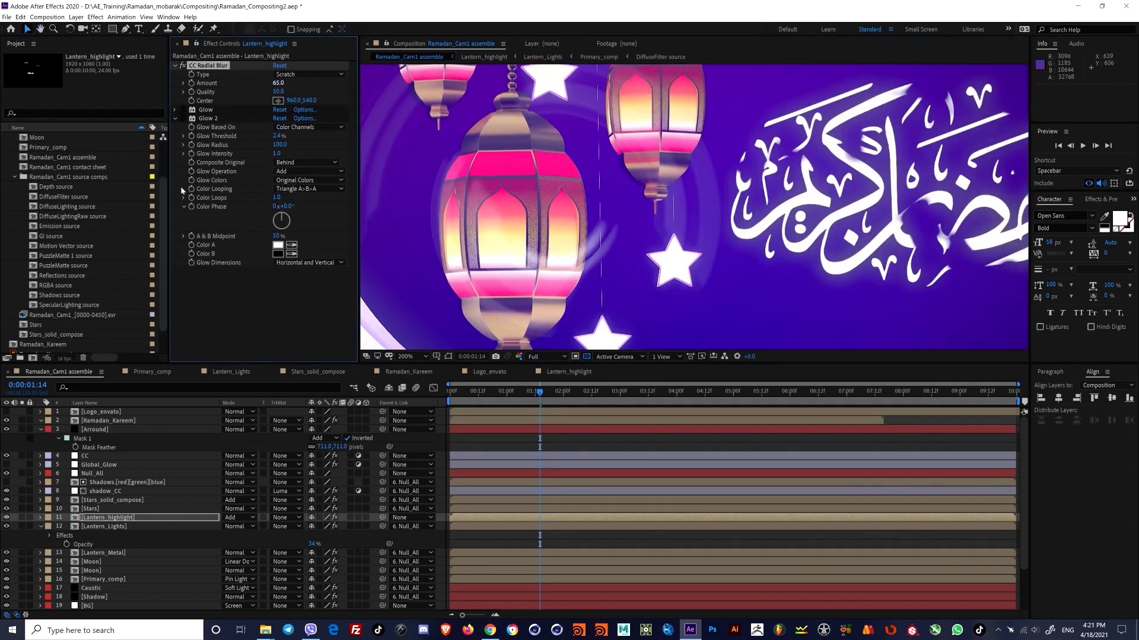
left_click_drag(281, 84, 265, 91)
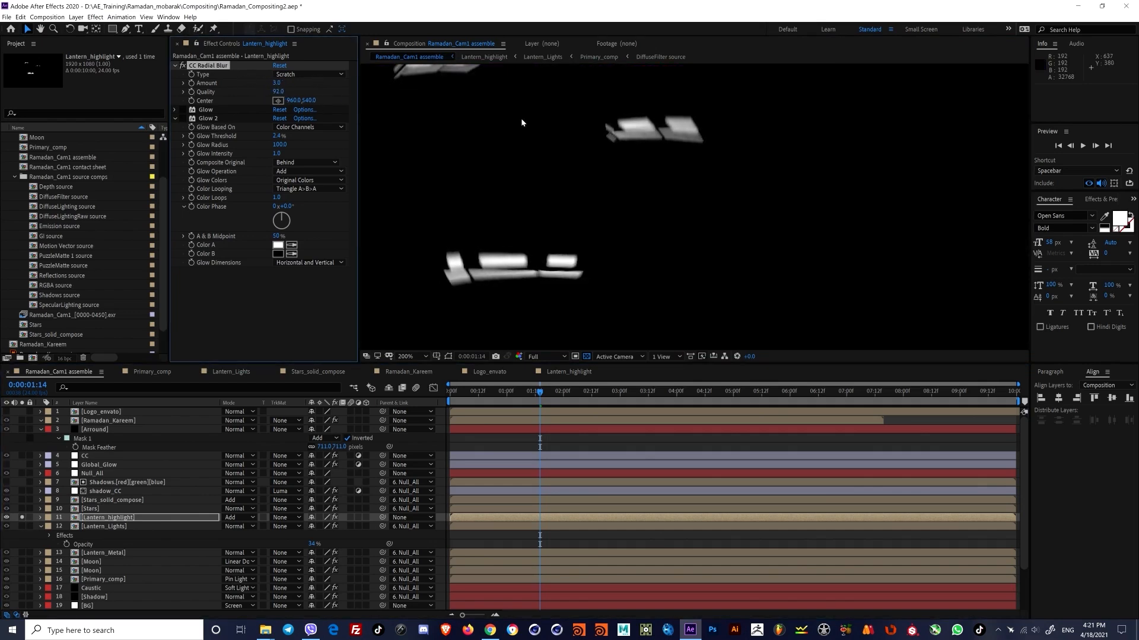
Step: Replace the CC Radial Blur on Lantern_highlight with a CC Radial Fast Blur above the two Glow effects
scroll(660, 245, "down", 2)
scroll(309, 132, "down", 2)
key("ctrl+space")
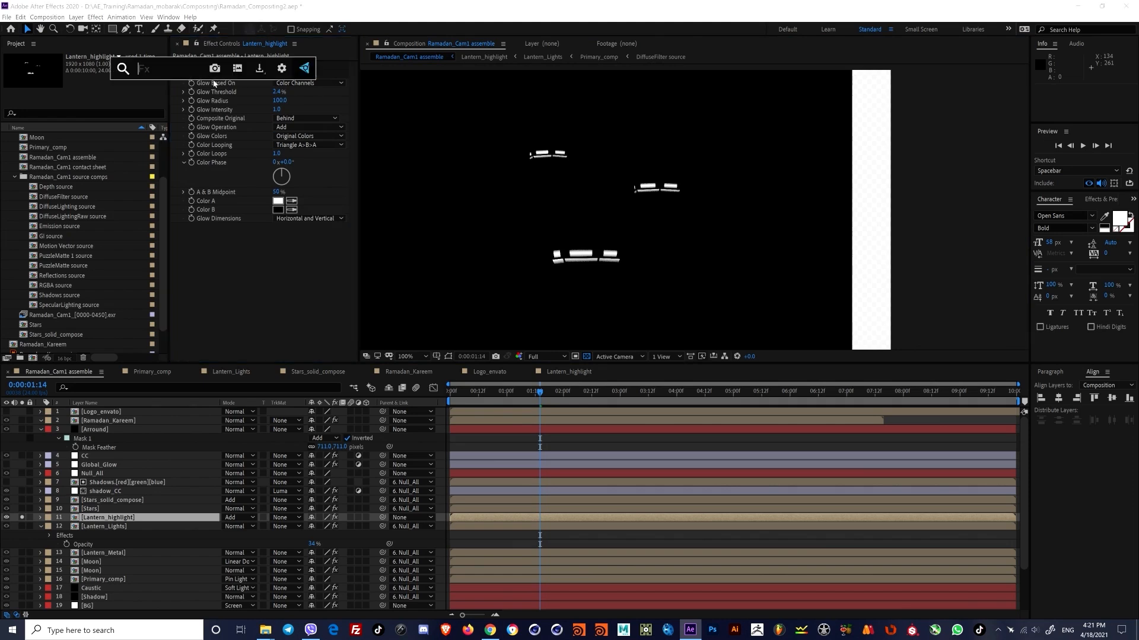
key("Escape")
key("ctrl+space")
type("fast")
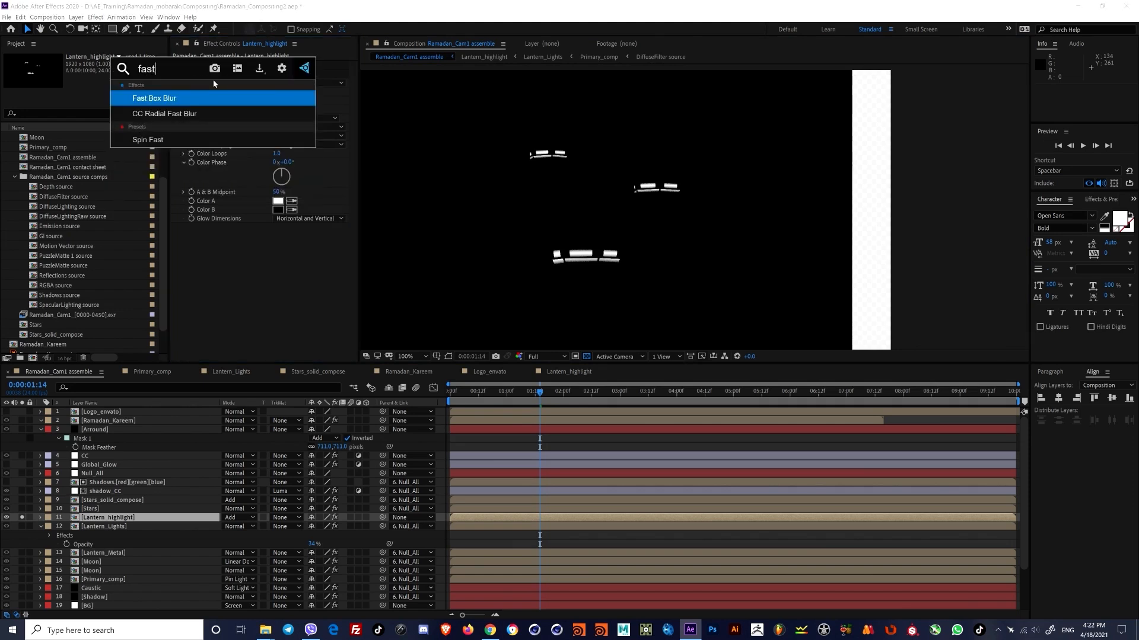
key("Down")
key("Return")
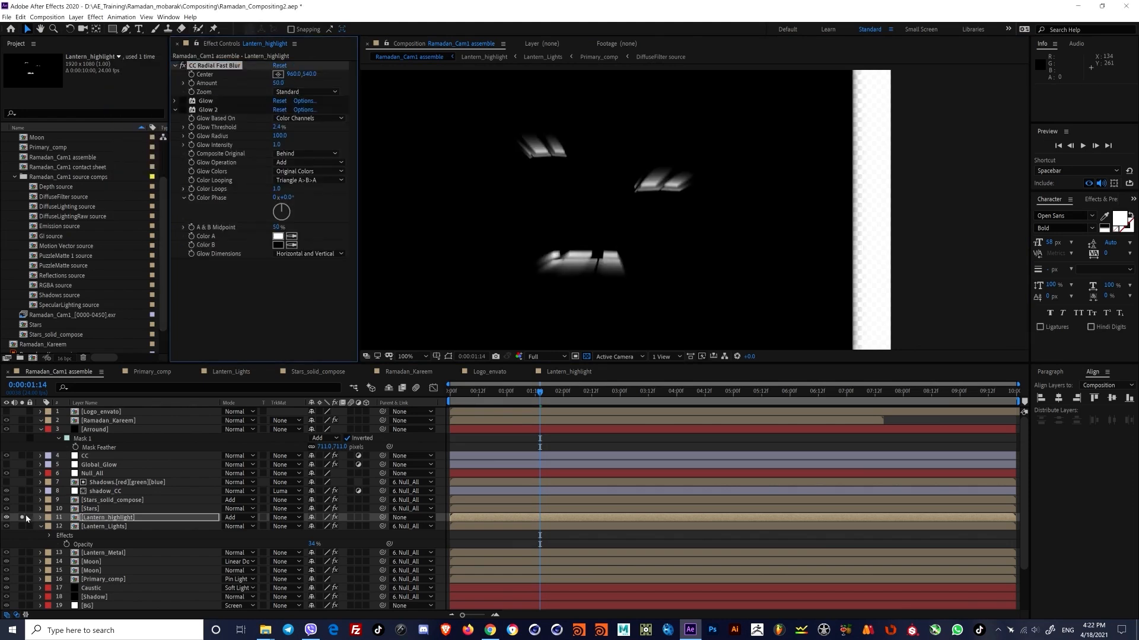
Step: Unsolo Lantern_highlight, place the radial fast blur's Center on the large lantern at about 878, 674 and set Amount to 81
left_click(23, 517)
left_click(278, 74)
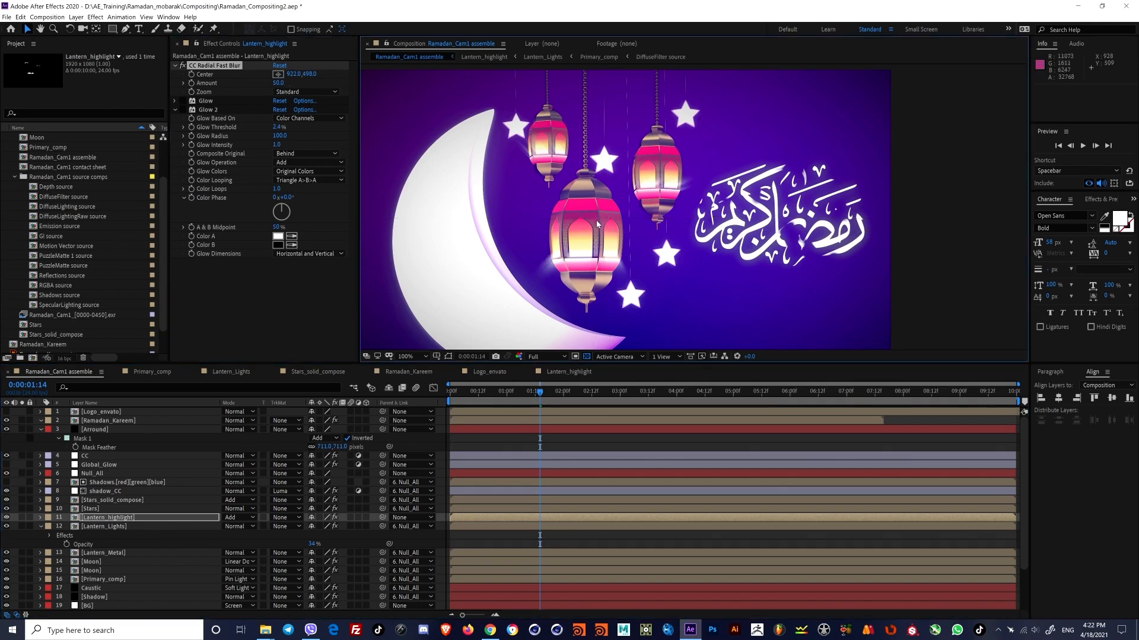
left_click(597, 275)
mouse_move(596, 276)
left_mouse_down()
mouse_move(584, 295)
mouse_move(582, 271)
left_mouse_up()
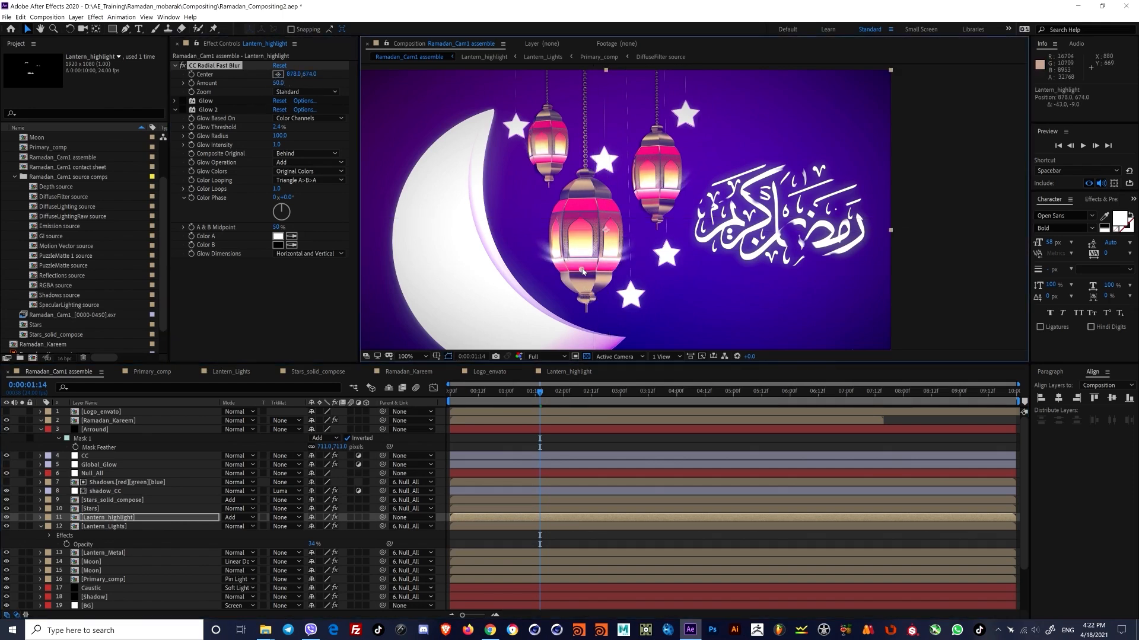
left_click_drag(280, 83, 296, 83)
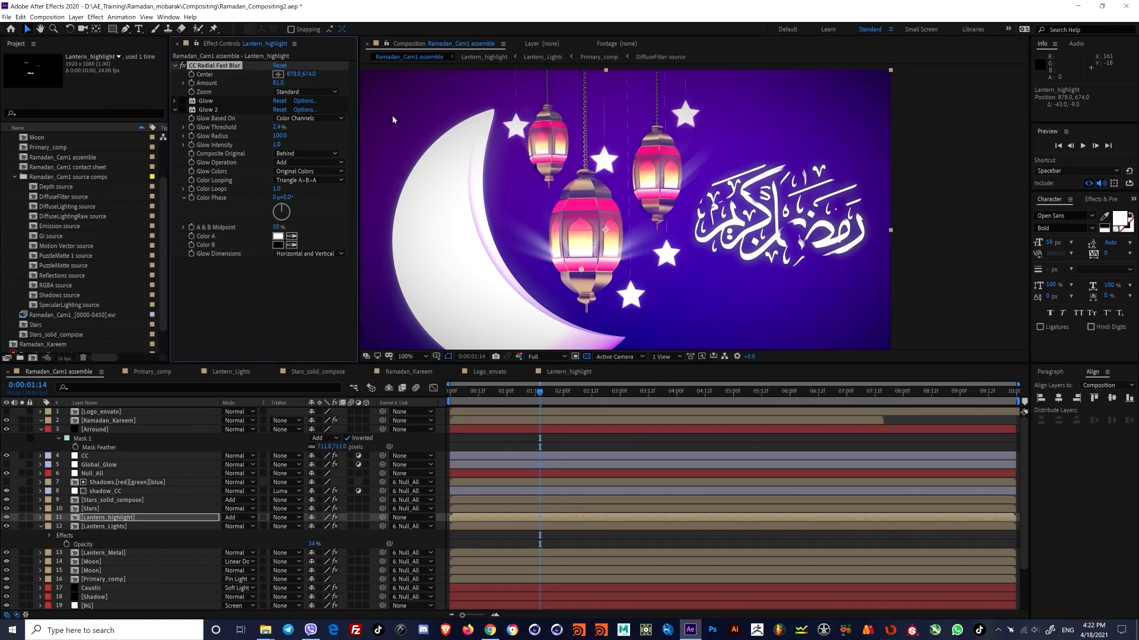
Step: Move the radial fast blur's Center just below the large lantern, to about 892, 836
scroll(614, 205, "down", 2)
scroll(614, 196, "up", 2)
left_click_drag(637, 227, 639, 281)
scroll(663, 221, "down", 1)
middle_click_drag(663, 221, 631, 216)
scroll(617, 251, "up", 1)
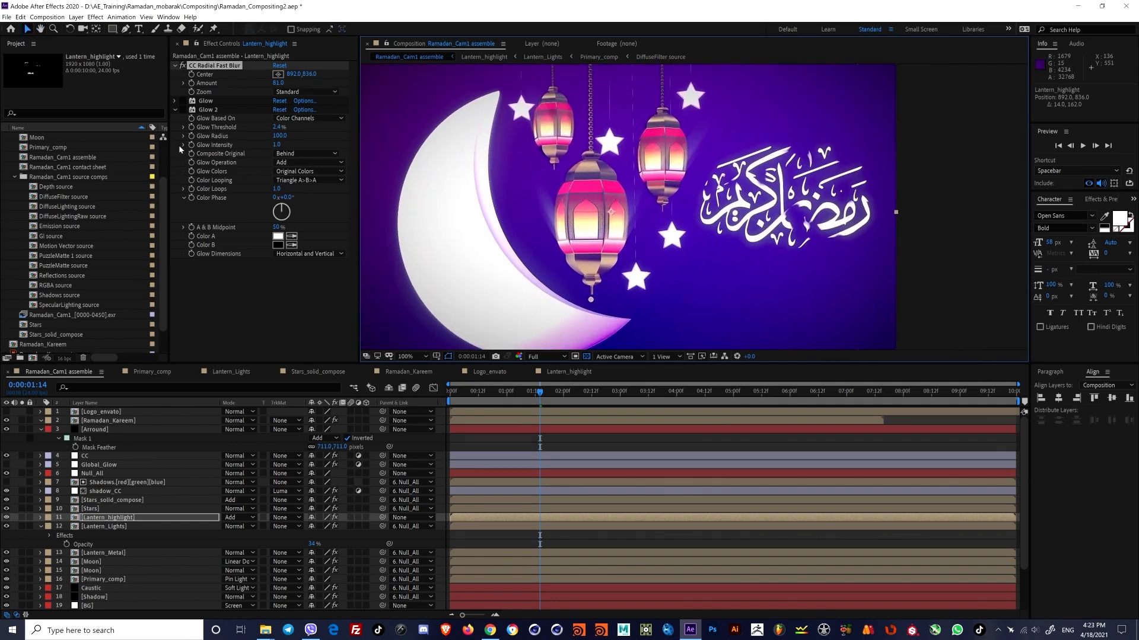
Step: Turn both Glow effects on Lantern_highlight back on, set Glow 2's Threshold to 18.4% and reduce its Glow Radius
left_click(182, 103)
left_click(183, 109)
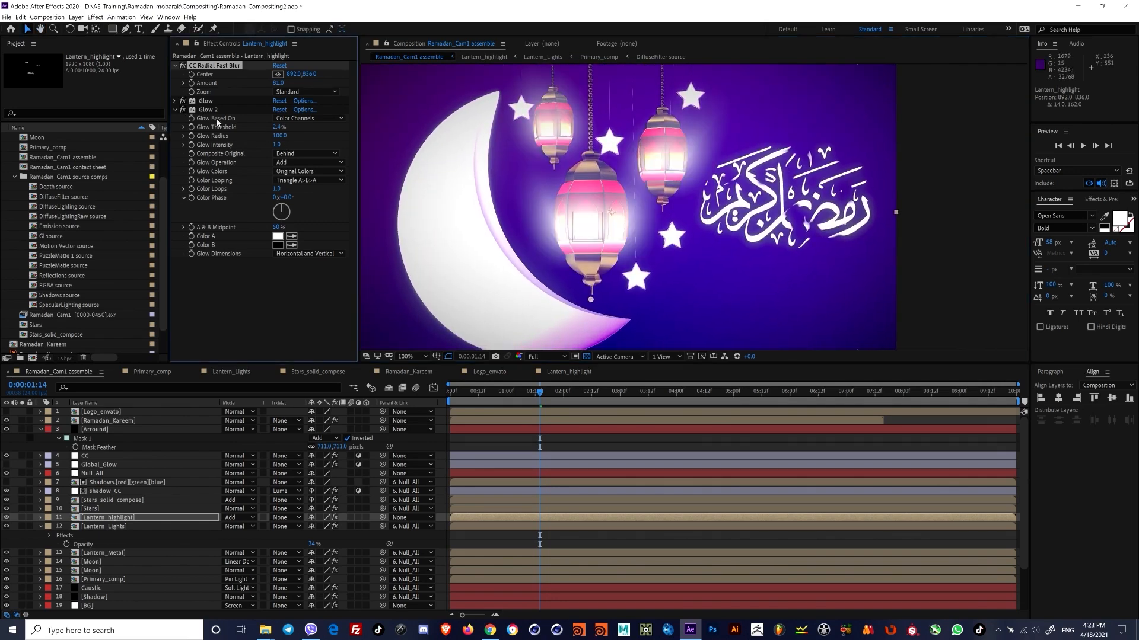
left_click_drag(284, 127, 241, 127)
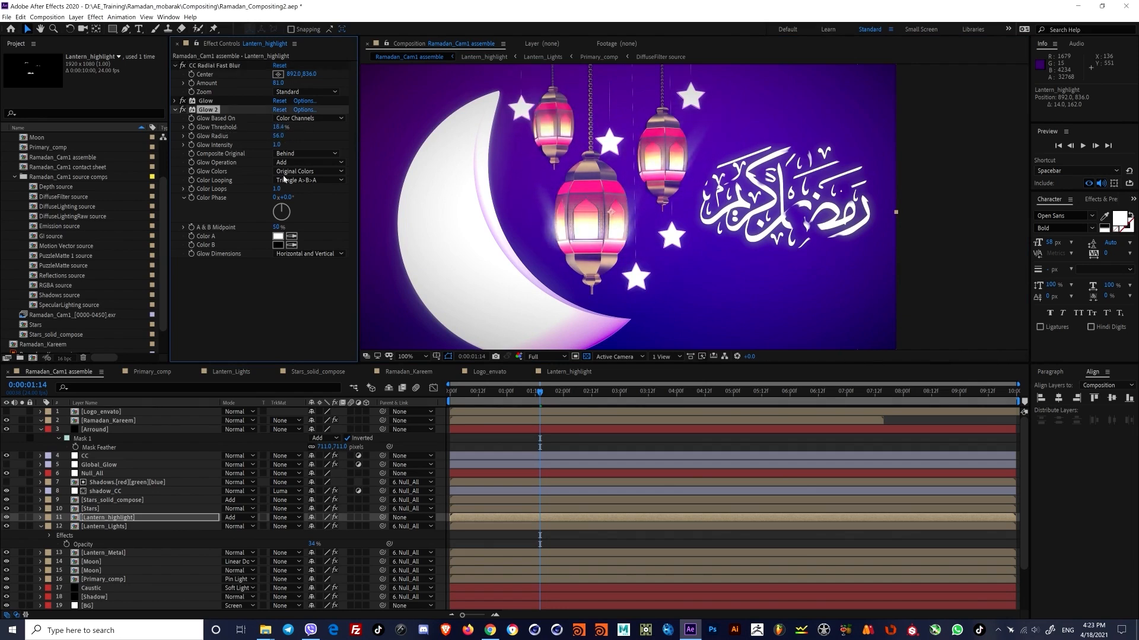
Step: Add VC Color Vibrance to Lantern_highlight and set its Color to orange FFB500
key("ctrl+space")
type("vib")
key("Return")
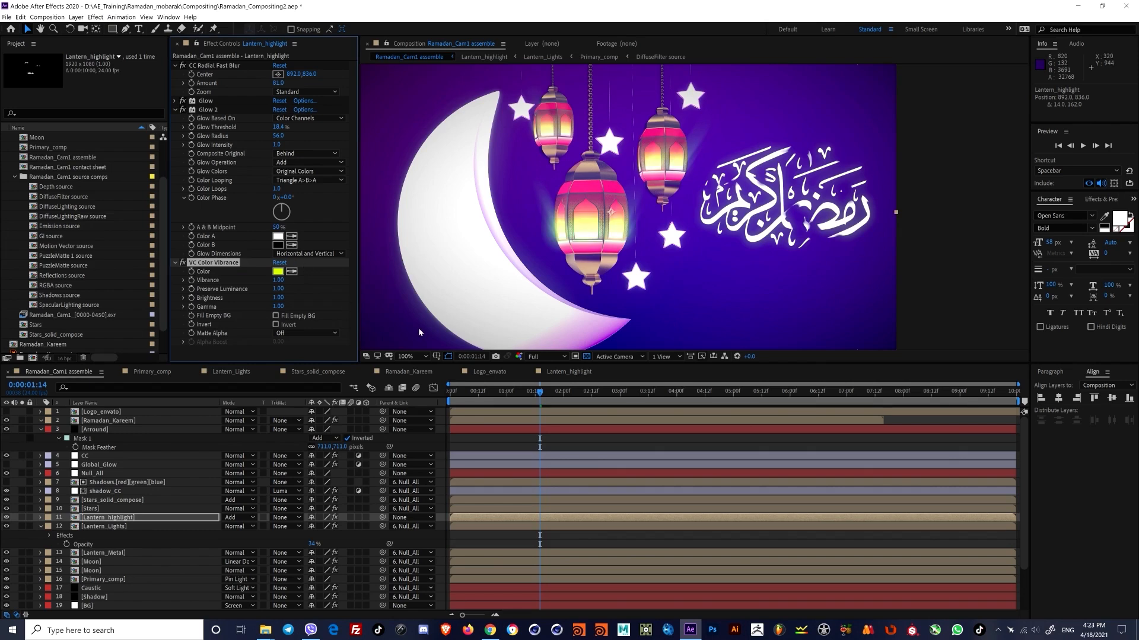
left_click(277, 272)
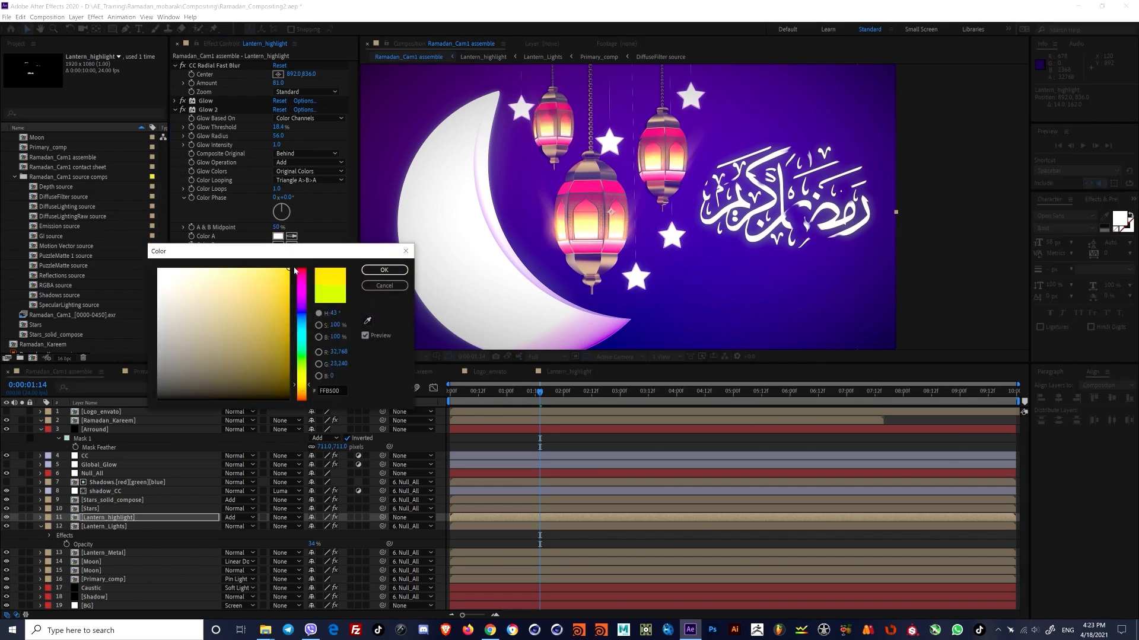
left_click(385, 270)
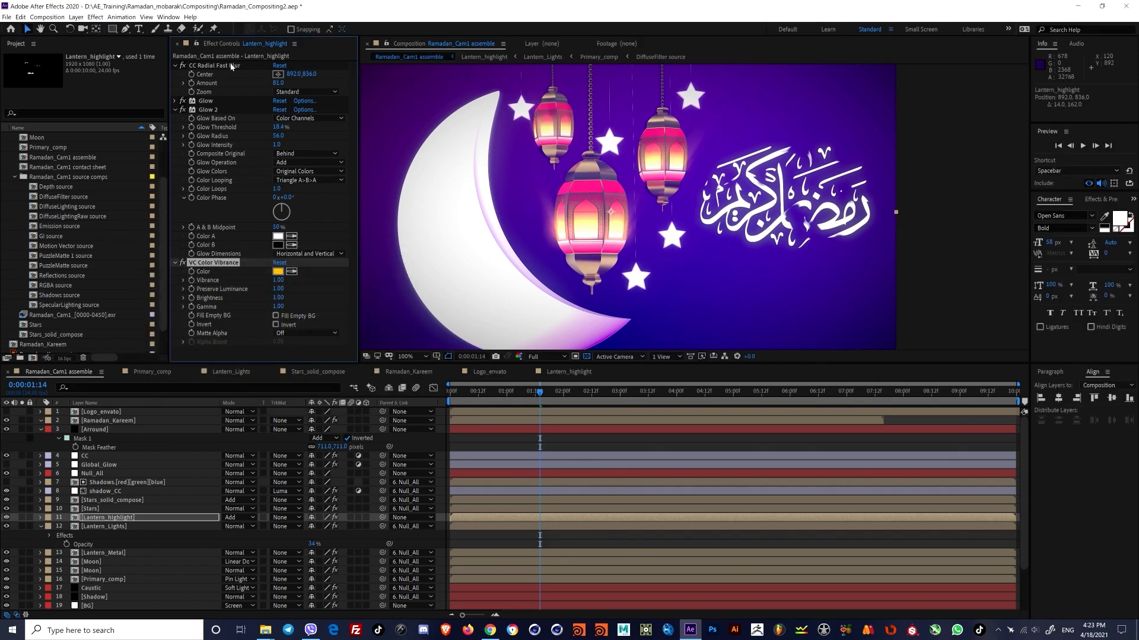
Step: Move the radial fast blur's Center up onto the large lantern's base at about 886, 692 and reduce Amount to 27
left_click(232, 66)
left_click_drag(592, 302, 589, 260)
left_click_drag(250, 81, 246, 81)
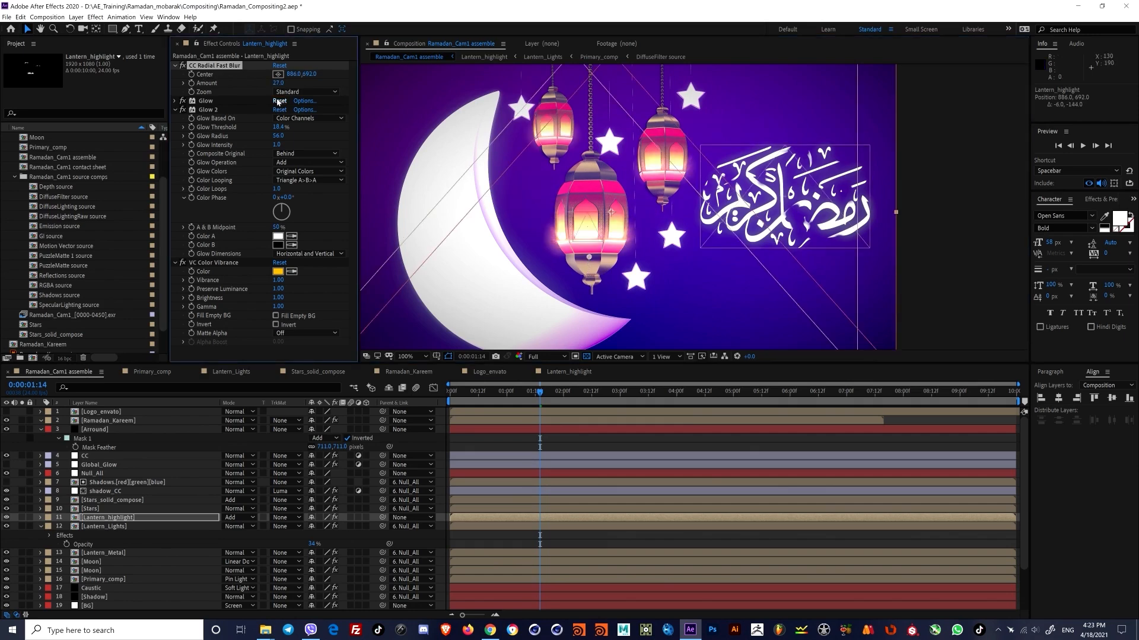
Step: Try the Brightest and Darkest Zoom modes of CC Radial Fast Blur and return it to Standard
left_click(310, 93)
left_click(307, 113)
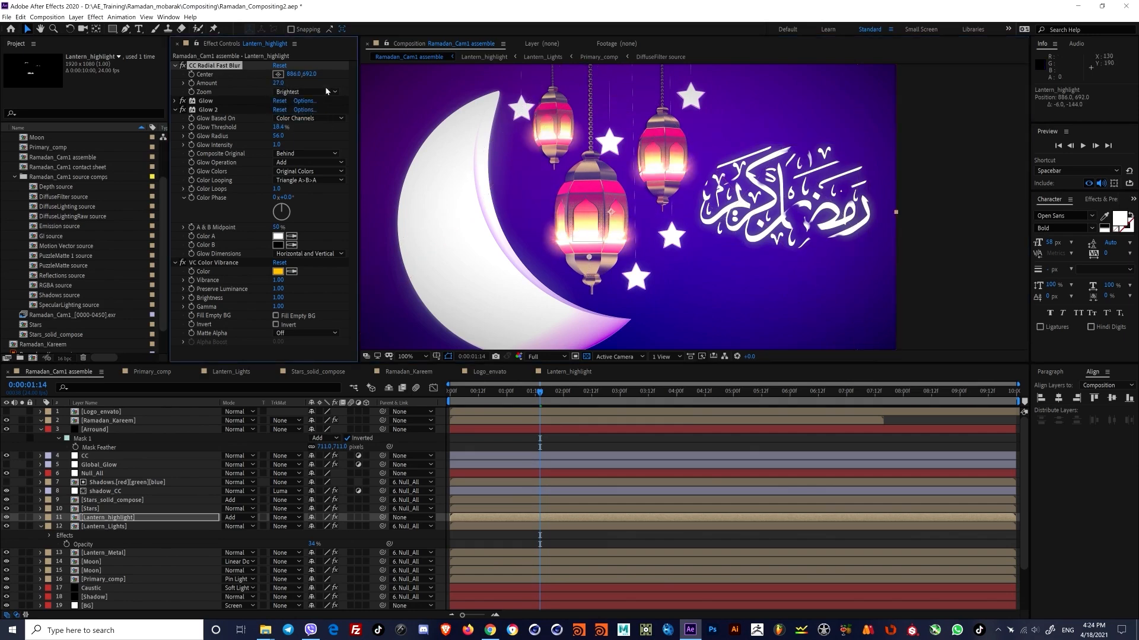
left_click(326, 92)
left_click(300, 120)
left_click(314, 92)
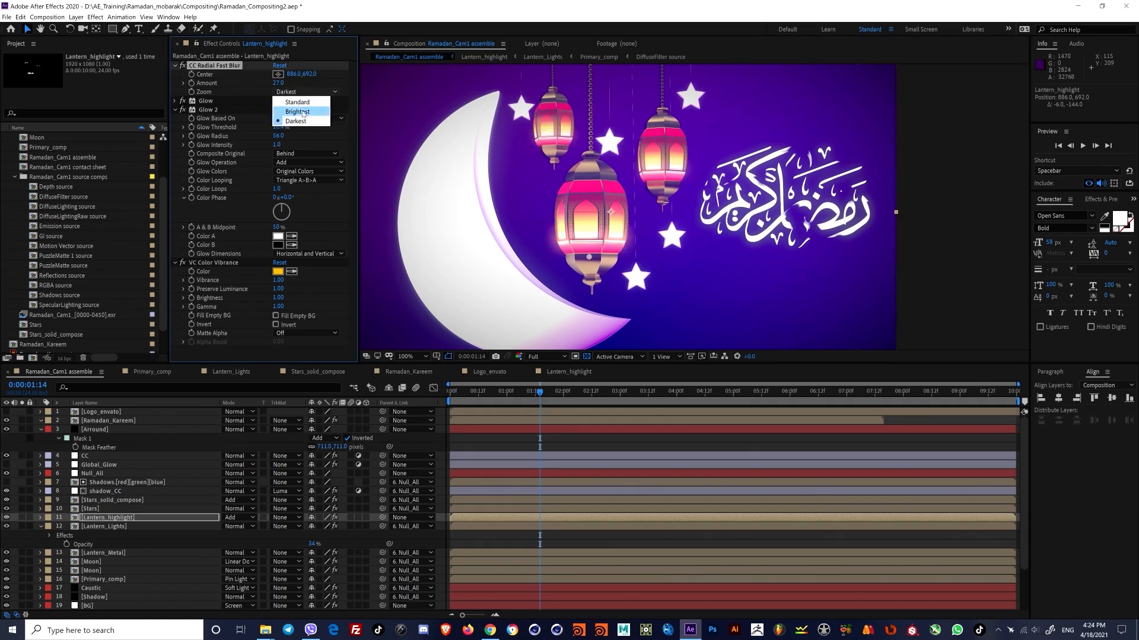
left_click(300, 104)
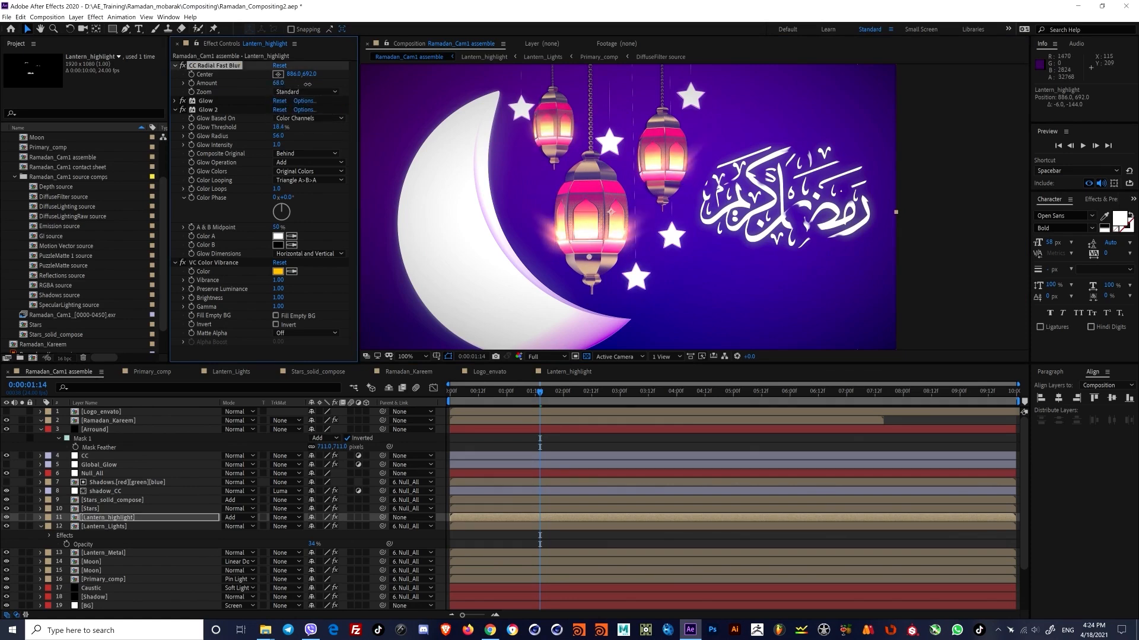
Step: Set the CC Radial Fast Blur Amount to 47 and inspect the glow on the lanterns
left_click_drag(290, 83, 348, 80)
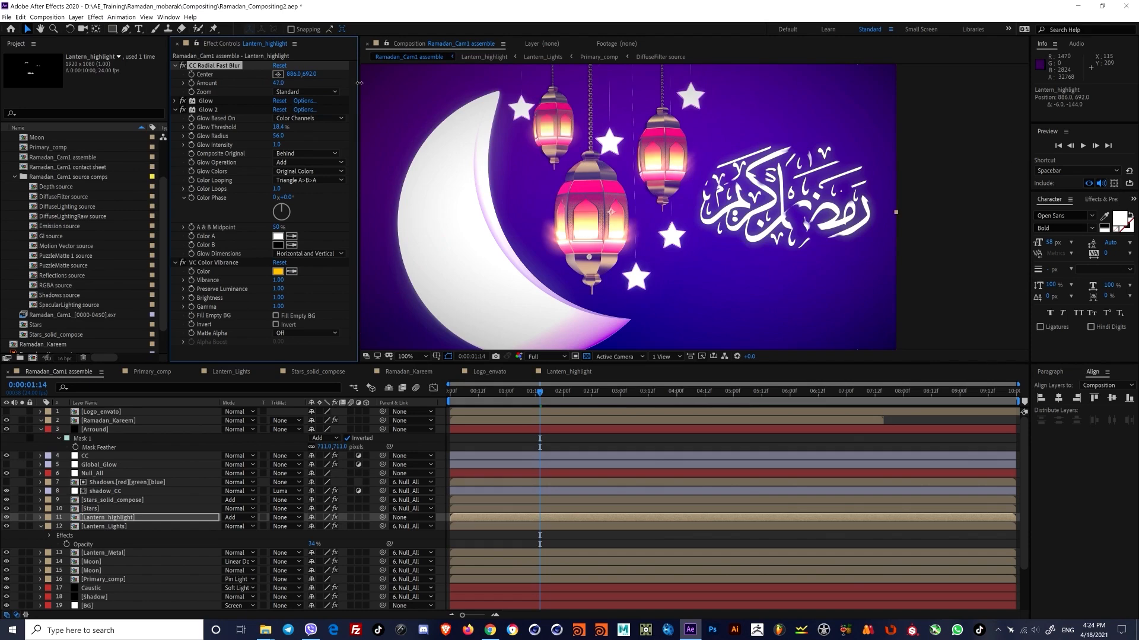
scroll(708, 279, "down", 2)
scroll(682, 255, "up", 2)
scroll(639, 223, "down", 2)
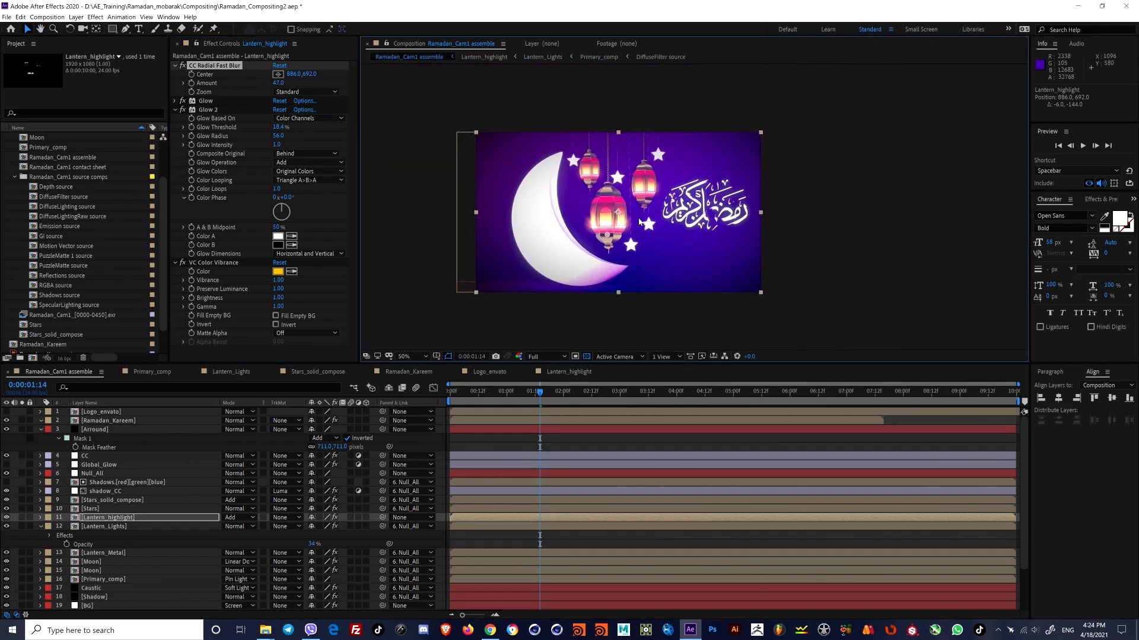
scroll(640, 223, "up", 5)
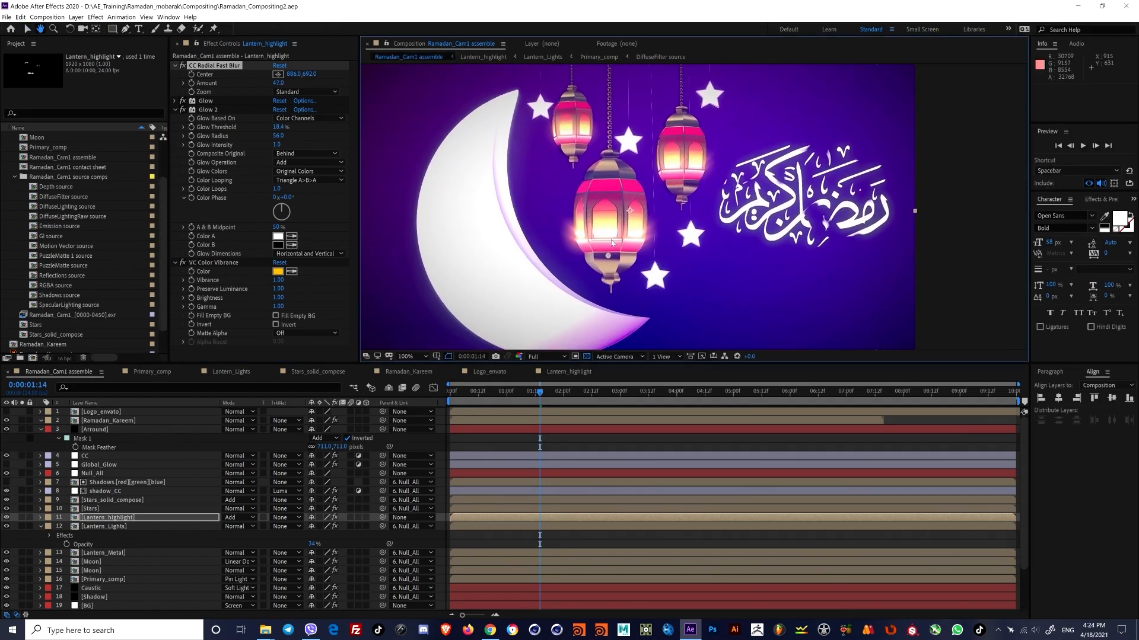
scroll(624, 248, "down", 1)
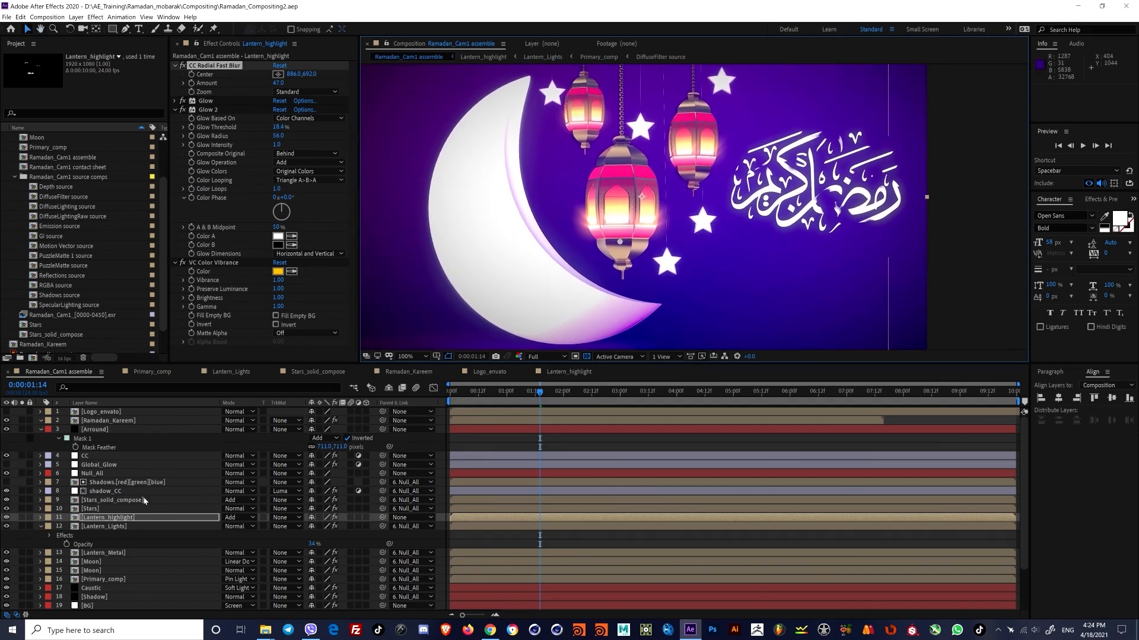
Step: Compare the composite with the lower Moon layer hidden and shown, leaving the layer visible
left_click(94, 561)
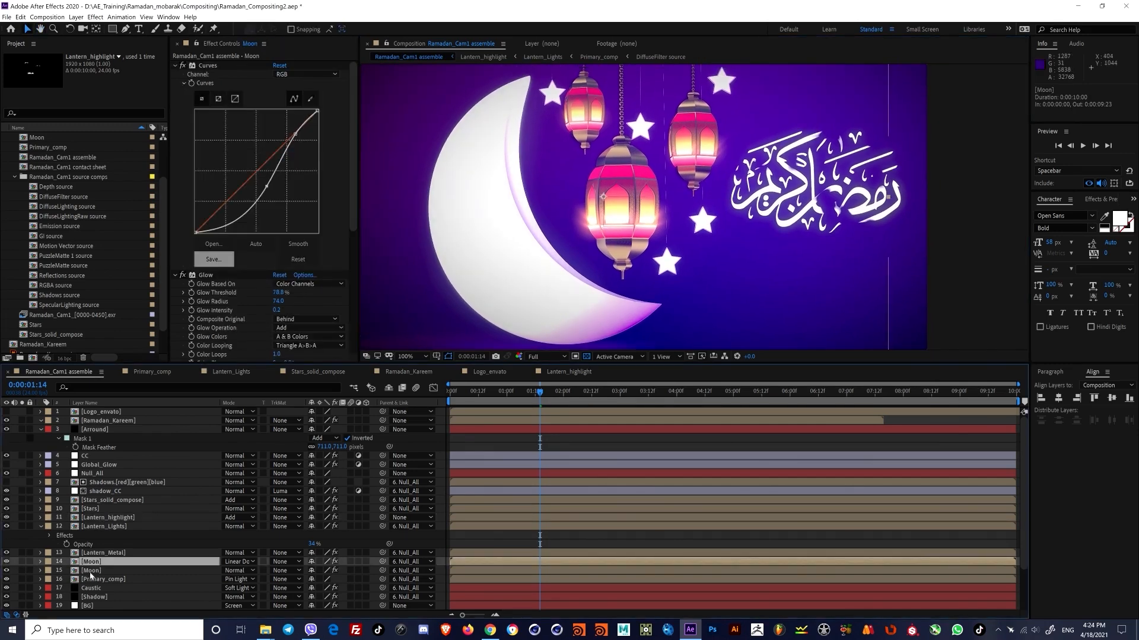
left_click(91, 572)
left_click(7, 571)
left_click(6, 571)
left_click(6, 571)
left_click(7, 571)
left_click(88, 560)
middle_click_drag(933, 170, 909, 166)
left_click(909, 167)
middle_click_drag(816, 291, 807, 288)
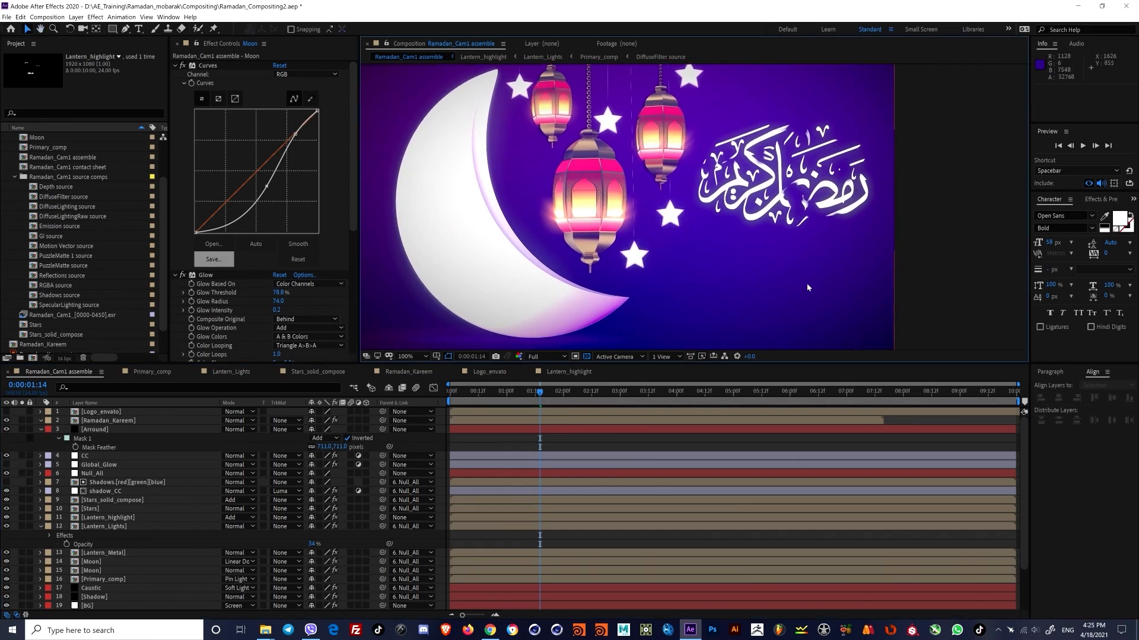
mouse_move(627, 214)
middle_mouse_down()
mouse_move(612, 203)
mouse_move(620, 197)
middle_mouse_up()
Step: Duplicate the Glow on Ramadan_Kareem and set the copy's Glow Threshold to 16.9%, Radius to 141 and Intensity to 0.1
left_click(66, 359)
key("Escape")
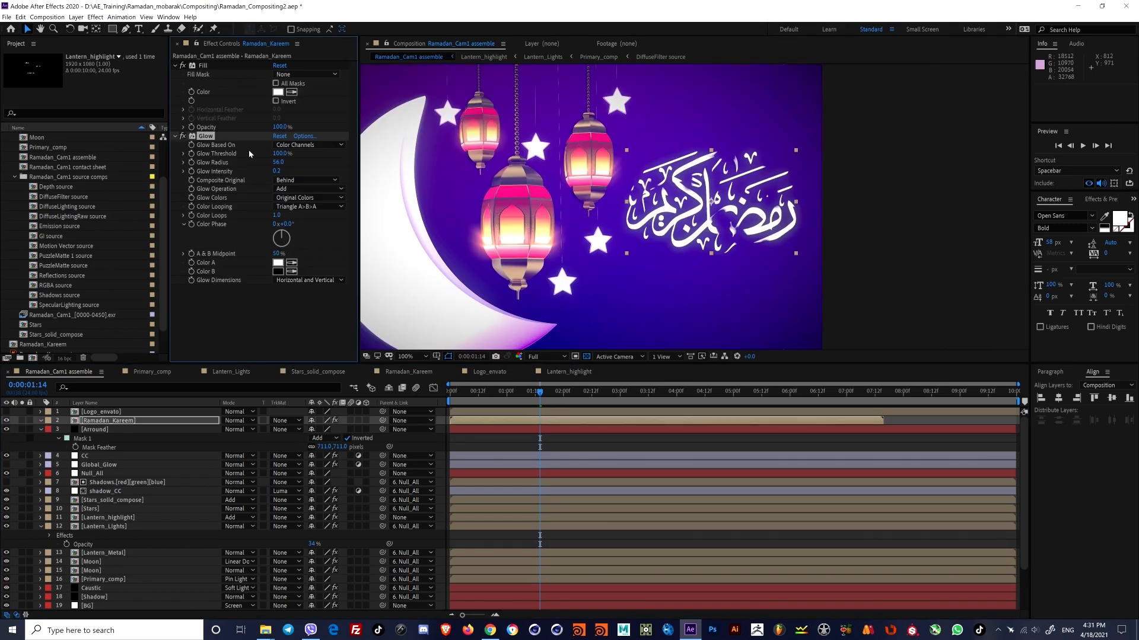
scroll(244, 137, "down", 3)
key("e")
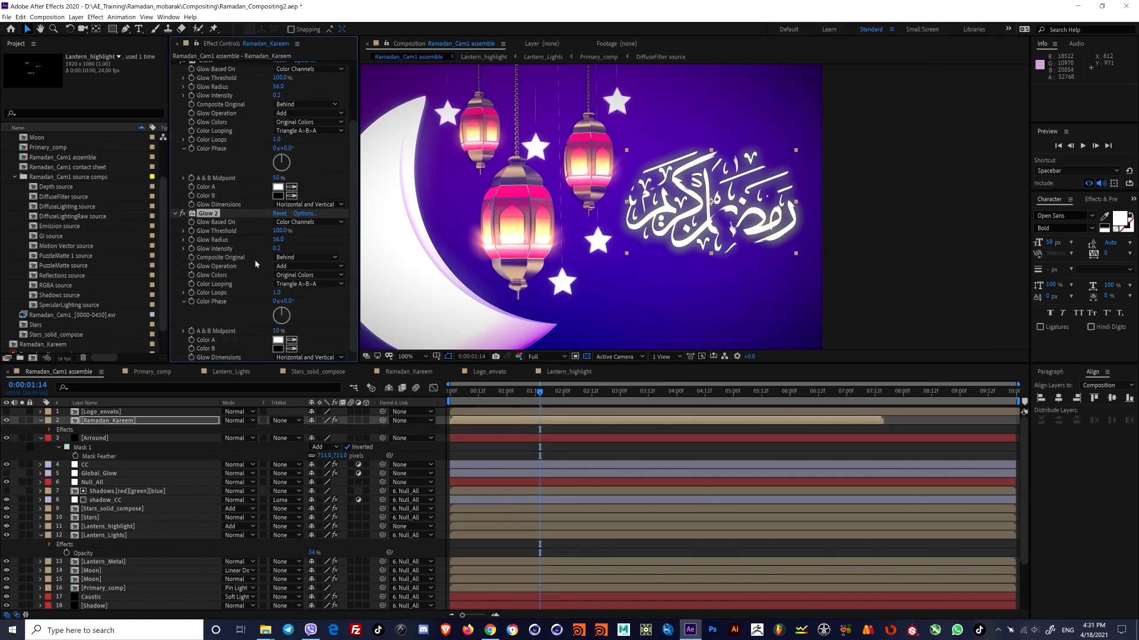
left_click_drag(277, 240, 179, 231)
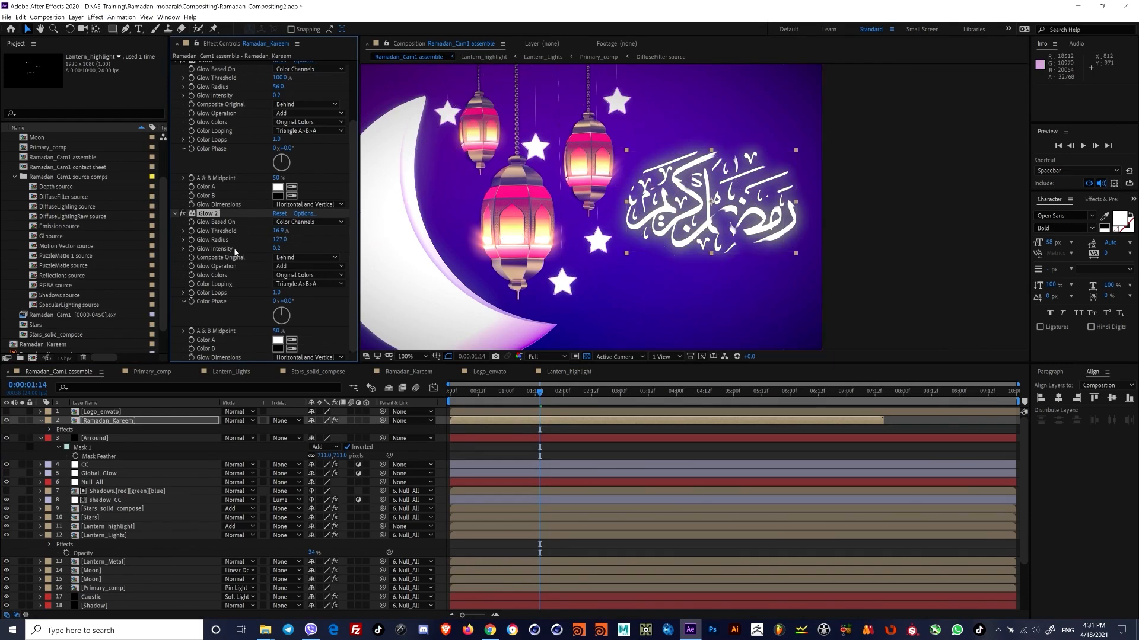
left_click_drag(280, 253, 271, 250)
Step: Check the calligraphy's glow during the write-on at 0:00:01:03 and when complete at 0:00:04:10
left_click(515, 397)
left_click(700, 391)
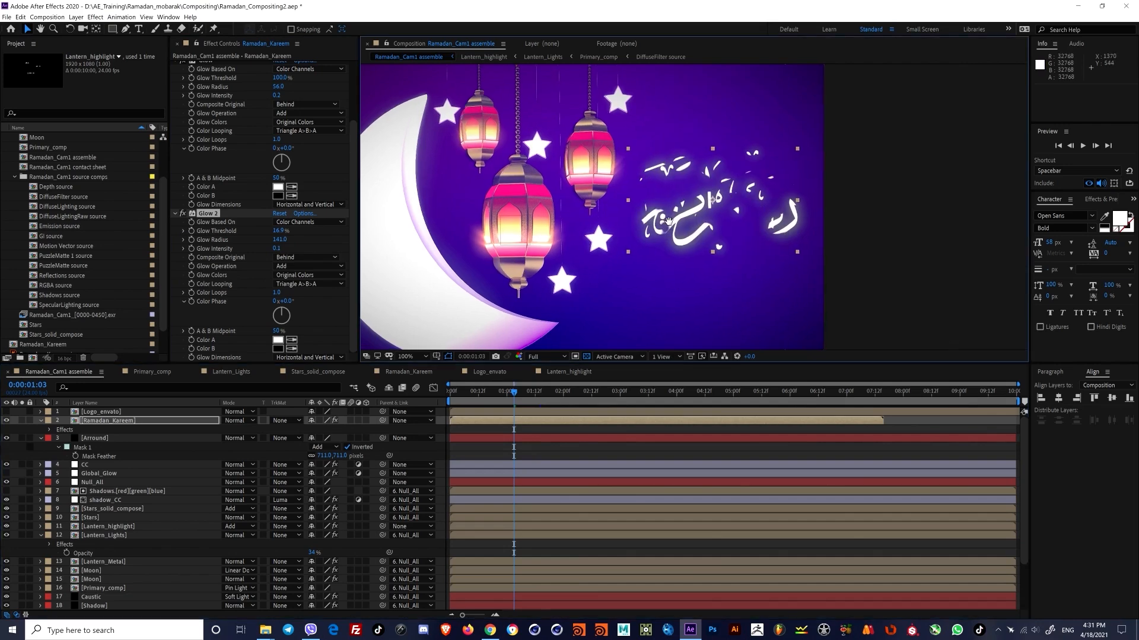
left_click_drag(810, 178, 826, 171)
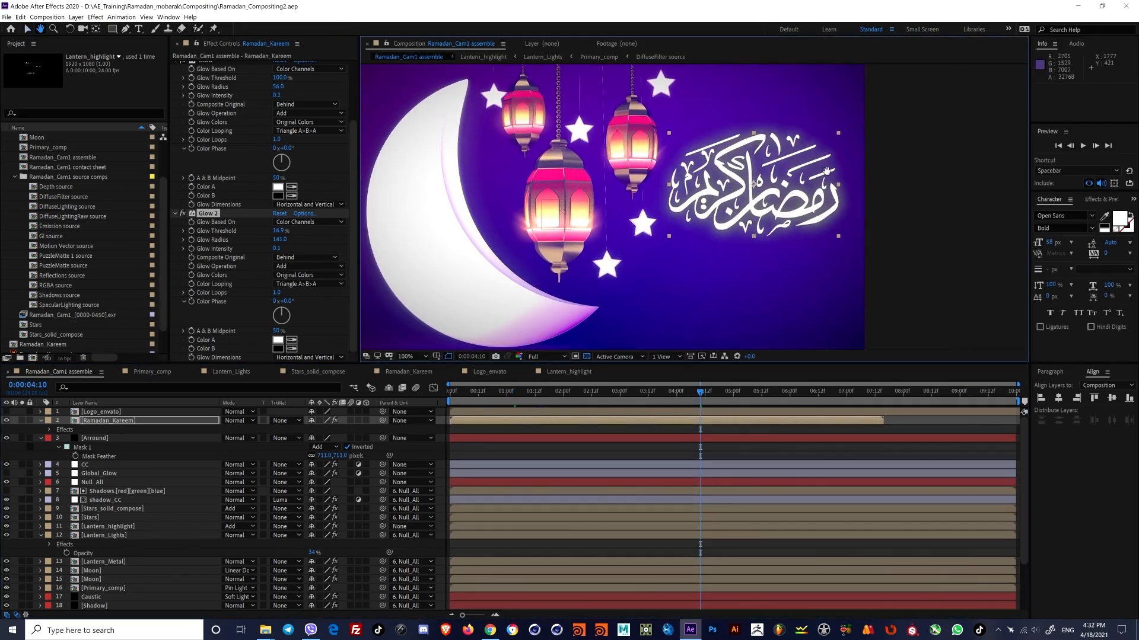
Step: Solo Ramadan_Kareem and compare the calligraphy with its Fill effect off and on
left_click(22, 420)
scroll(761, 236, "up", 1)
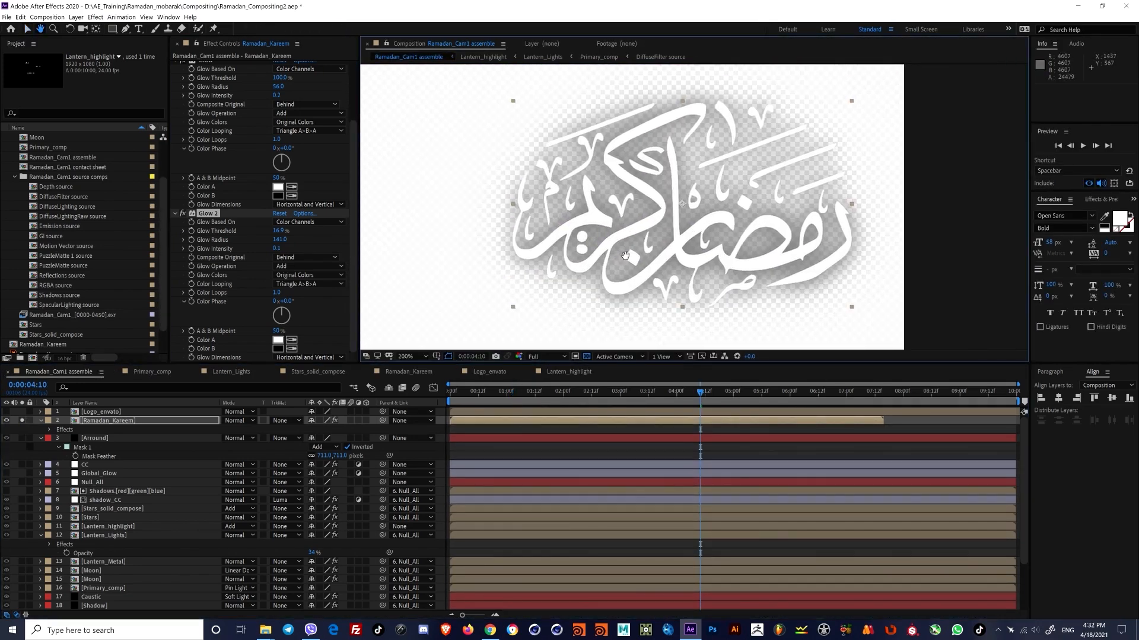
scroll(189, 230, "up", 3)
left_click(175, 131)
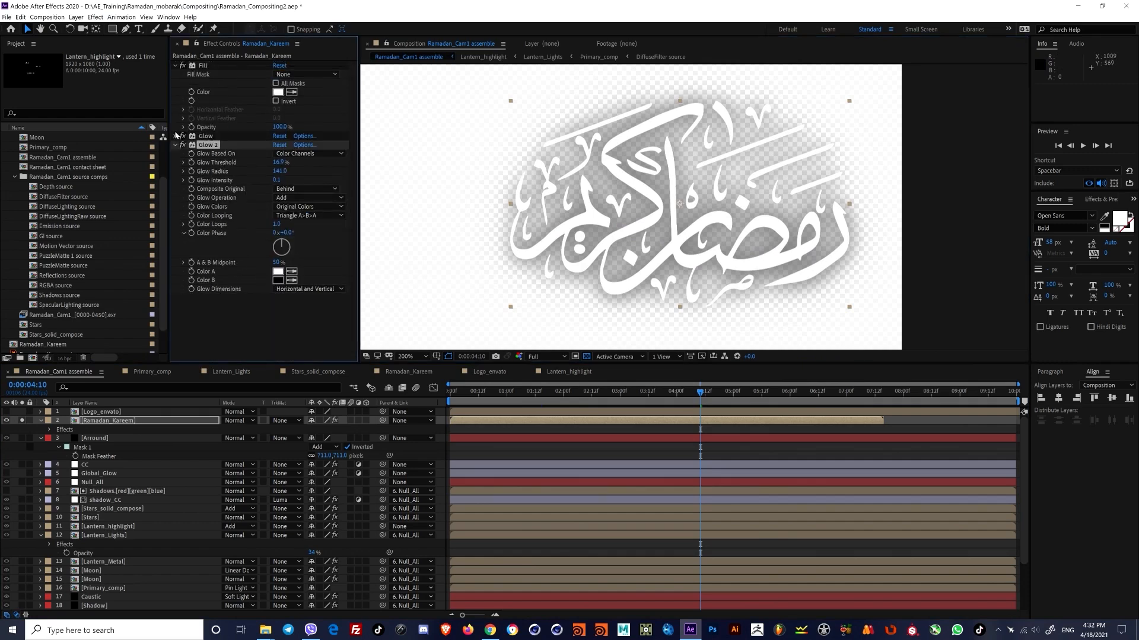
left_click(174, 66)
left_click(184, 65)
left_click(183, 65)
left_click(183, 65)
left_click(183, 65)
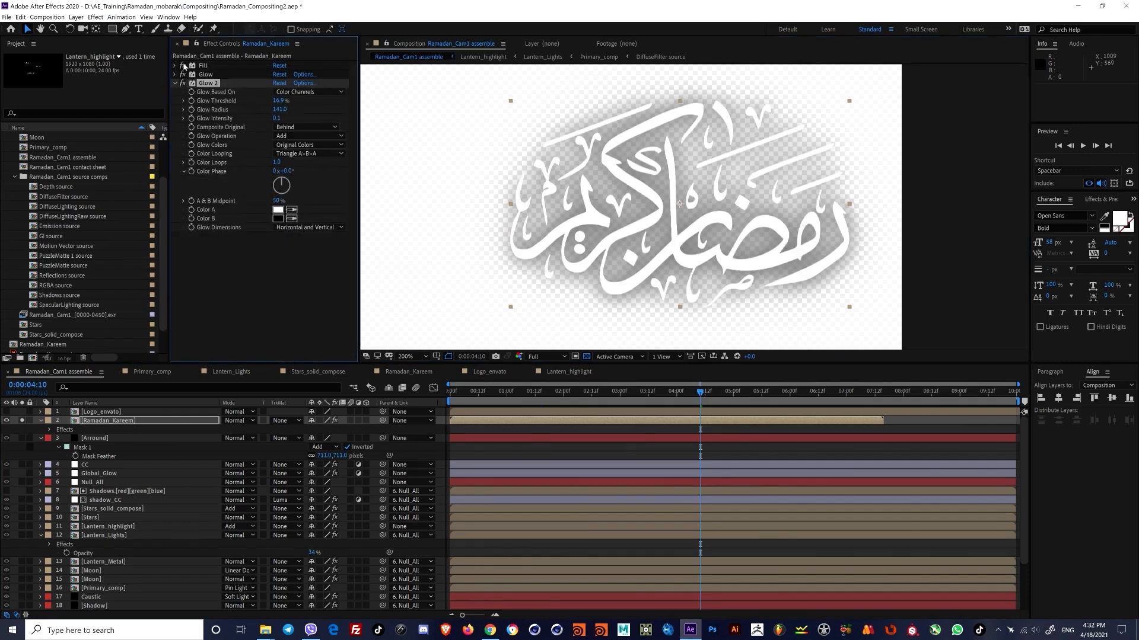
Step: Try a black (000000) Solid Composite effect on Ramadan_Kareem above its Fill, and delete it
key("ctrl+space")
type("comp")
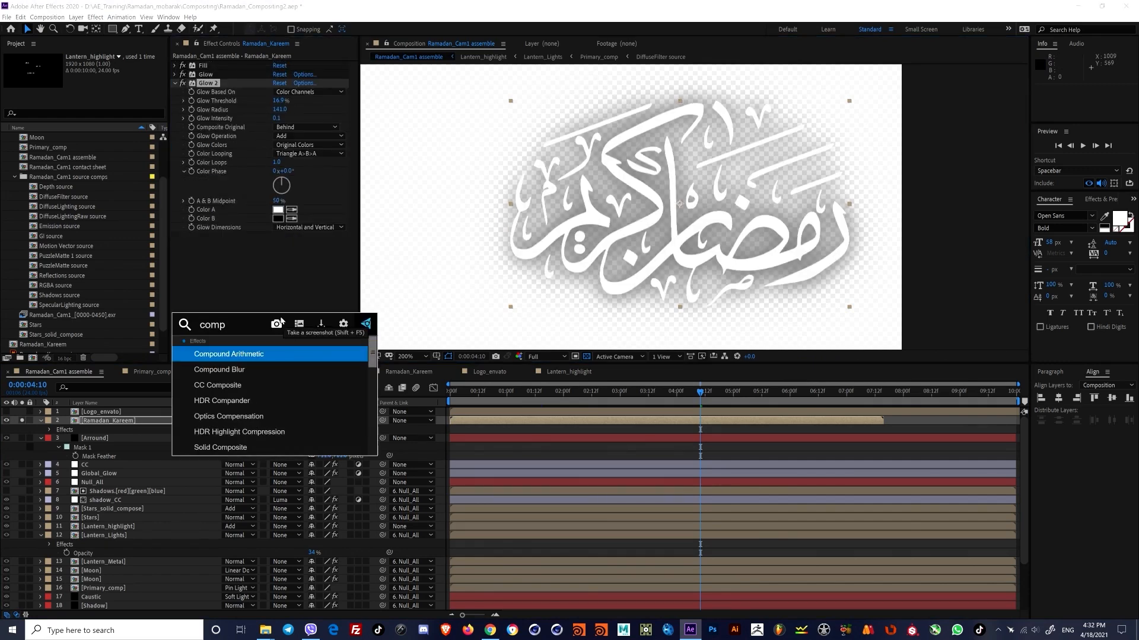
key("BackSpace")
key("BackSpace")
key("BackSpace")
type("olid")
key("Return")
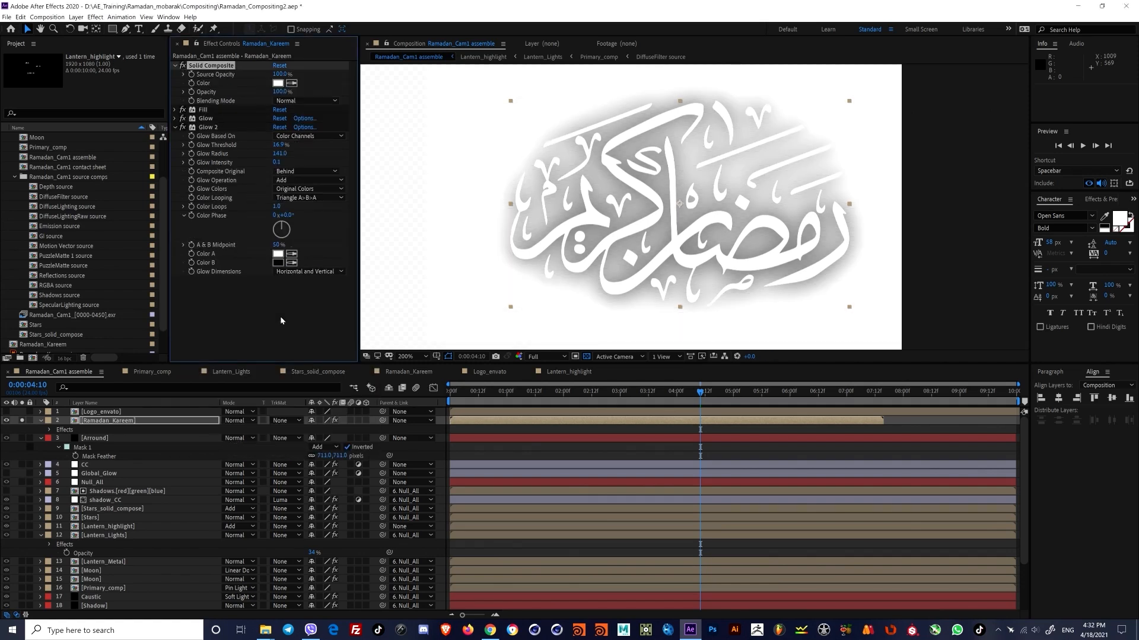
left_click(278, 83)
left_click(196, 398)
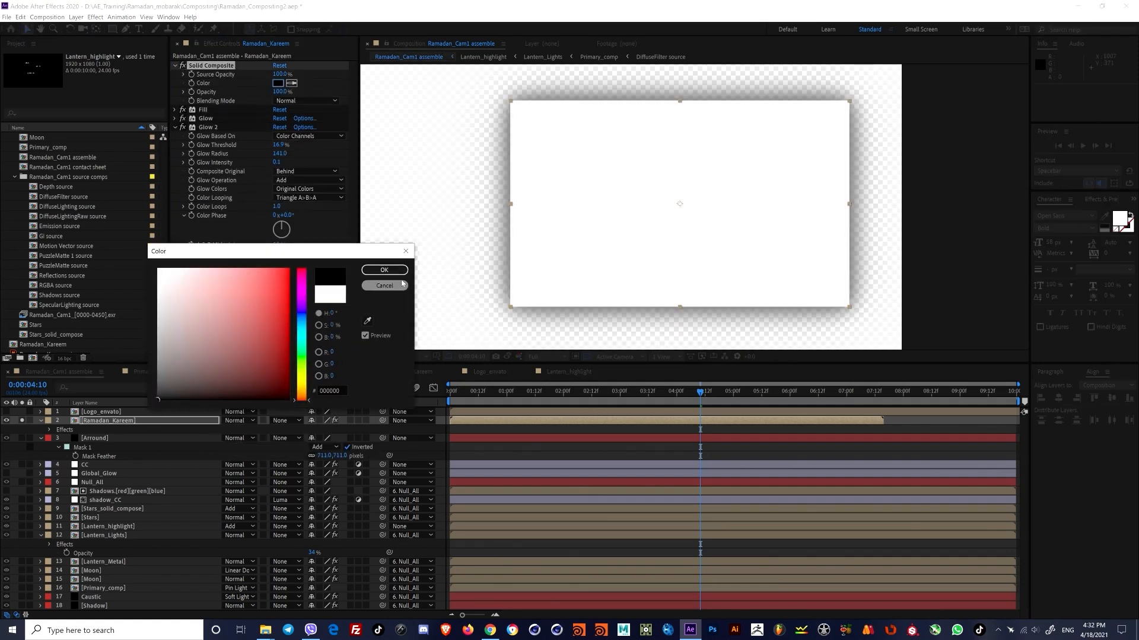
left_click(384, 270)
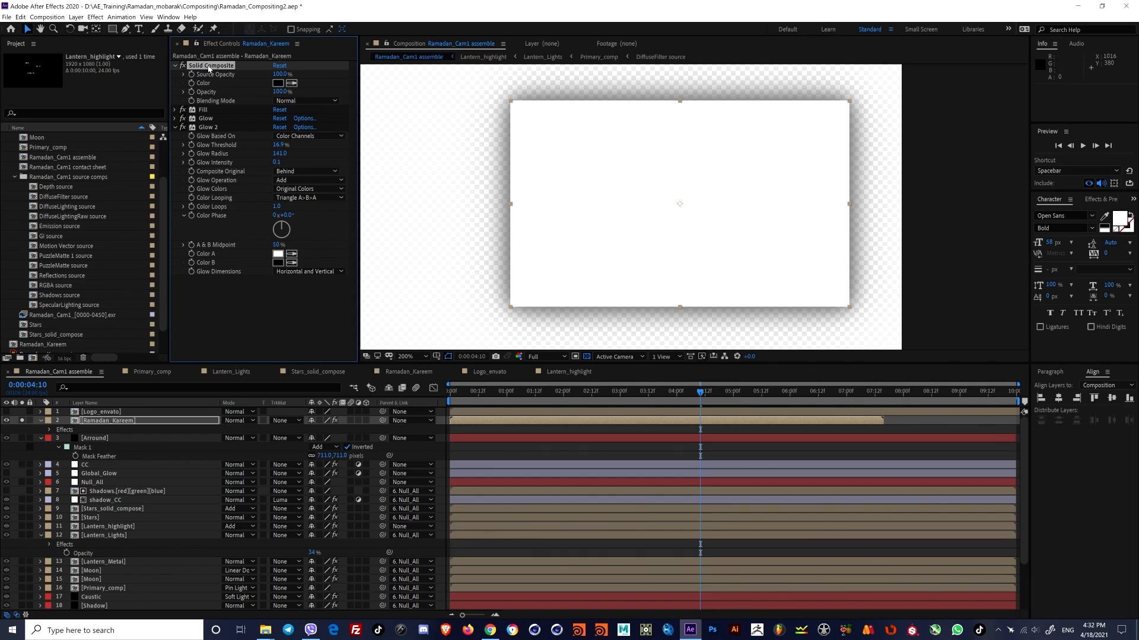
key("Delete")
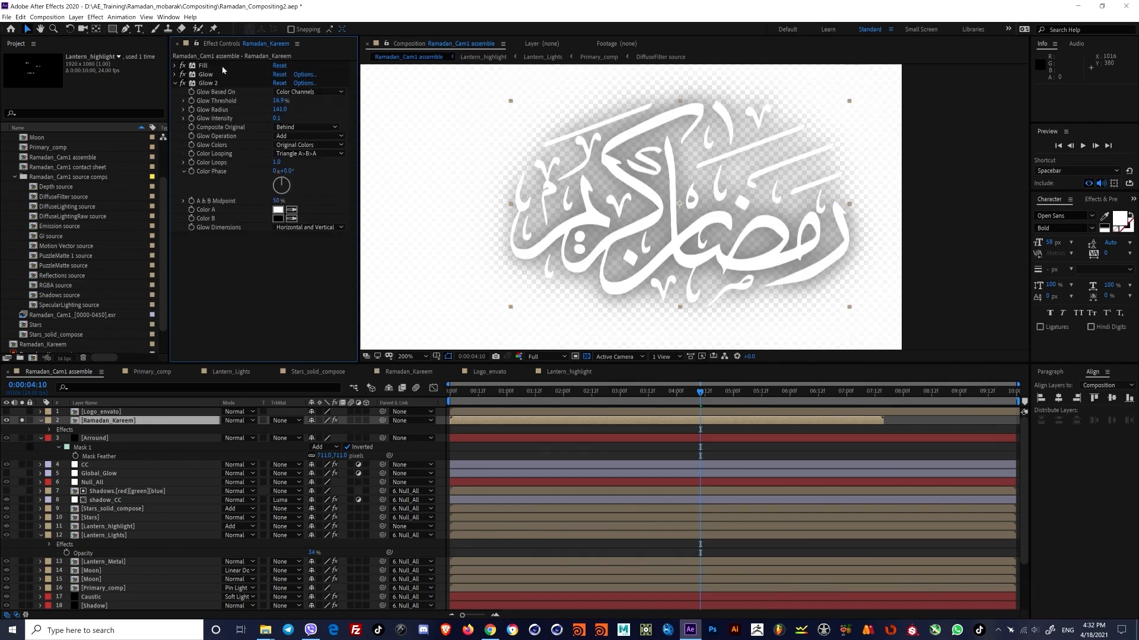
Step: Turn off solo on Ramadan_Kareem, compare its look in another blending mode and set the mode to Add
left_click(250, 421)
left_click(255, 135)
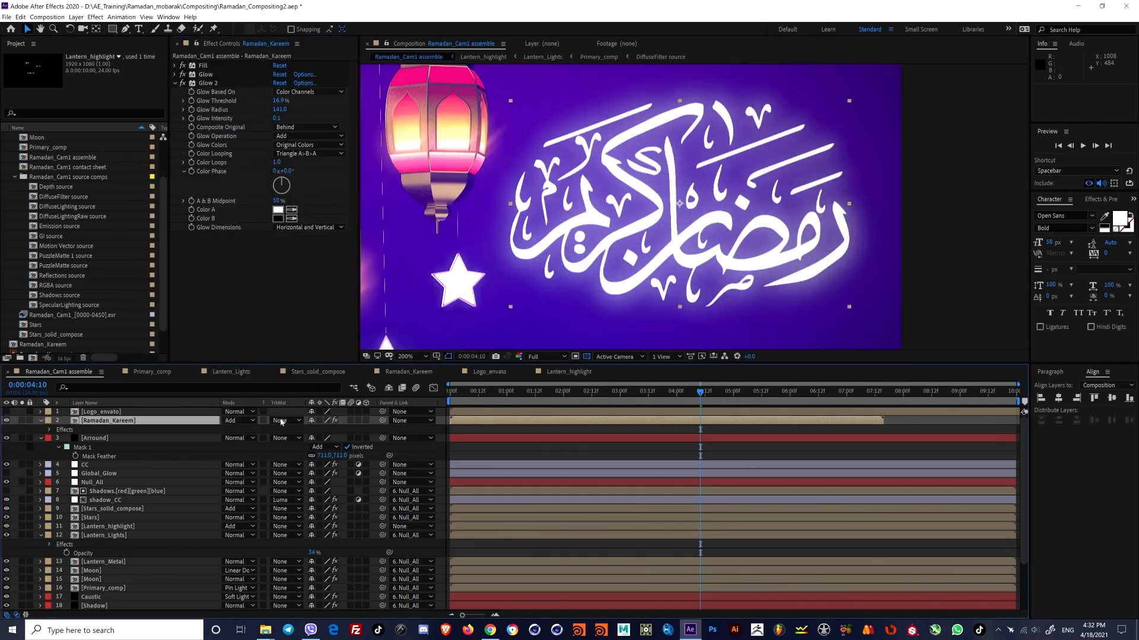
left_click(251, 421)
left_click(266, 45)
left_click(246, 421)
left_click(266, 136)
scroll(714, 206, "down", 1)
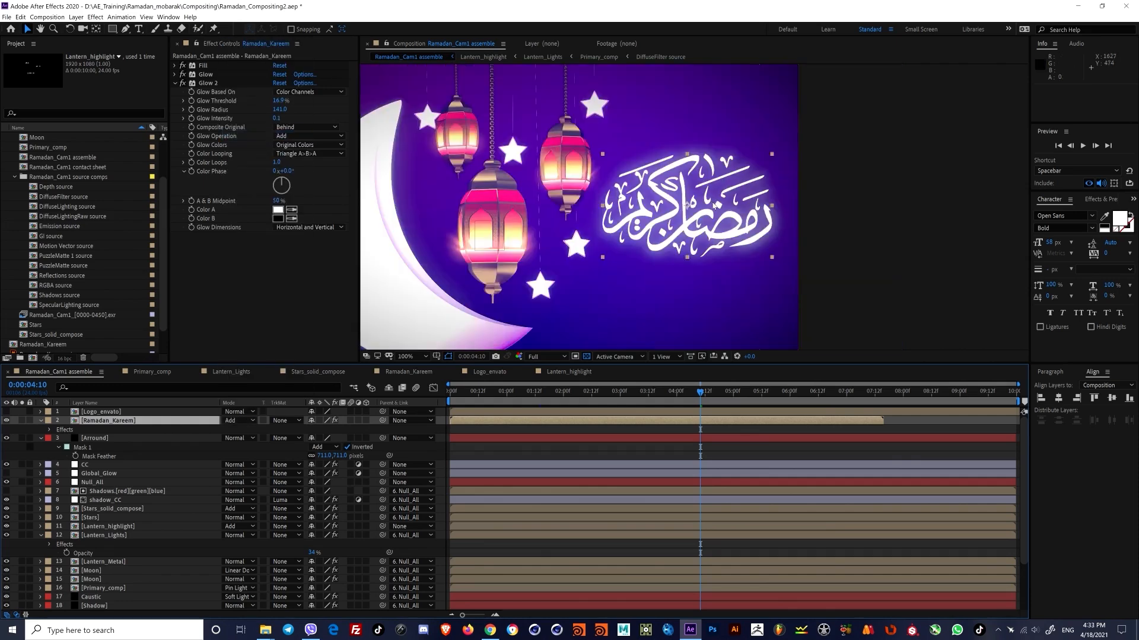
scroll(869, 216, "down", 2)
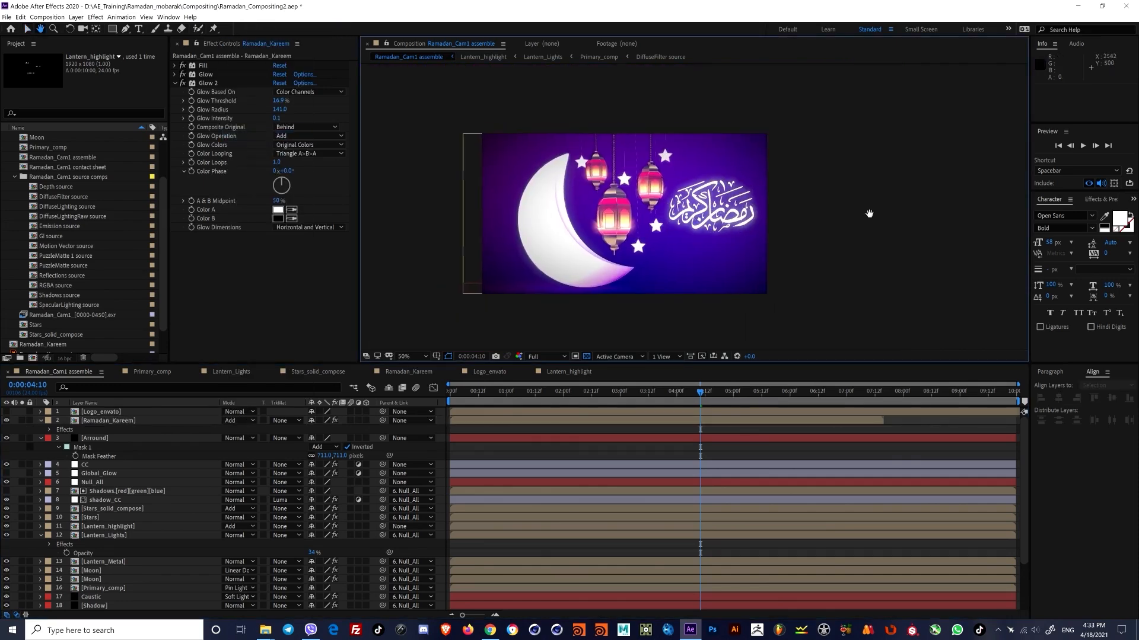
key("v")
scroll(74, 539, "down", 3)
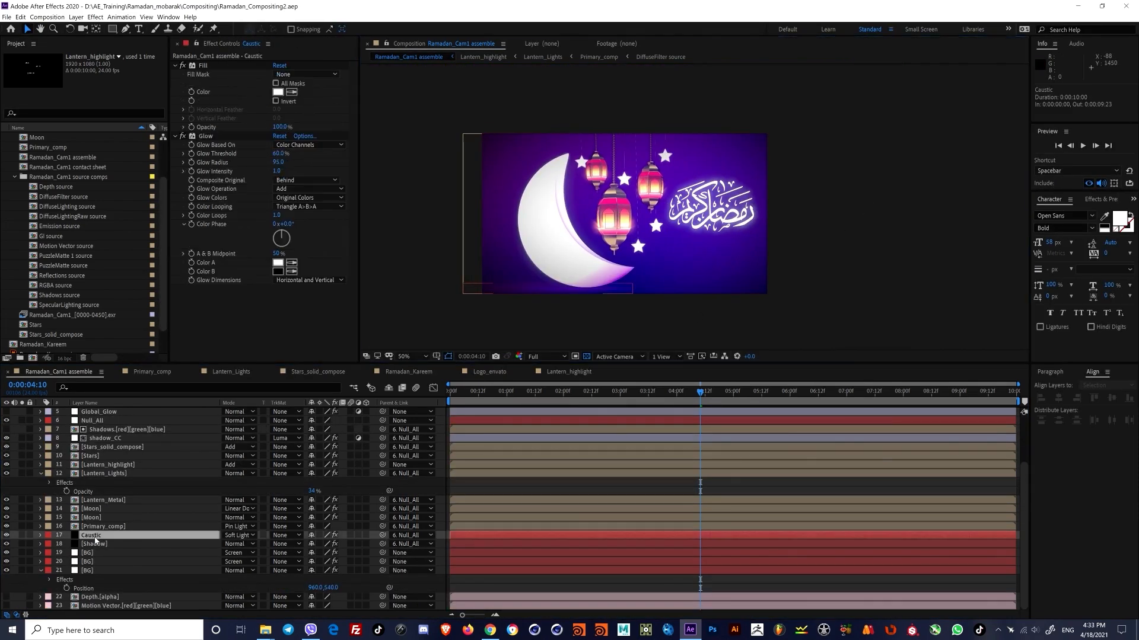
Step: Set the Caustic layer's Opacity to 100%
left_click(142, 535)
key("t")
left_click_drag(315, 545, 324, 545)
key("ctrl+shift+h")
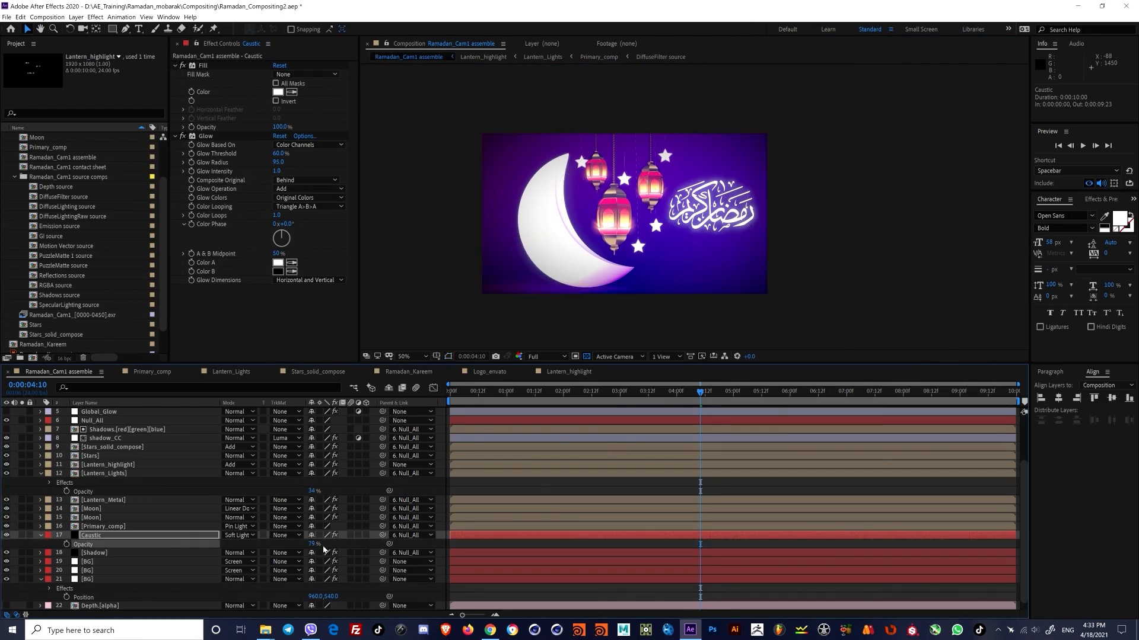
scroll(522, 278, "up", 1)
middle_click_drag(522, 278, 621, 223)
left_click_drag(315, 544, 333, 544)
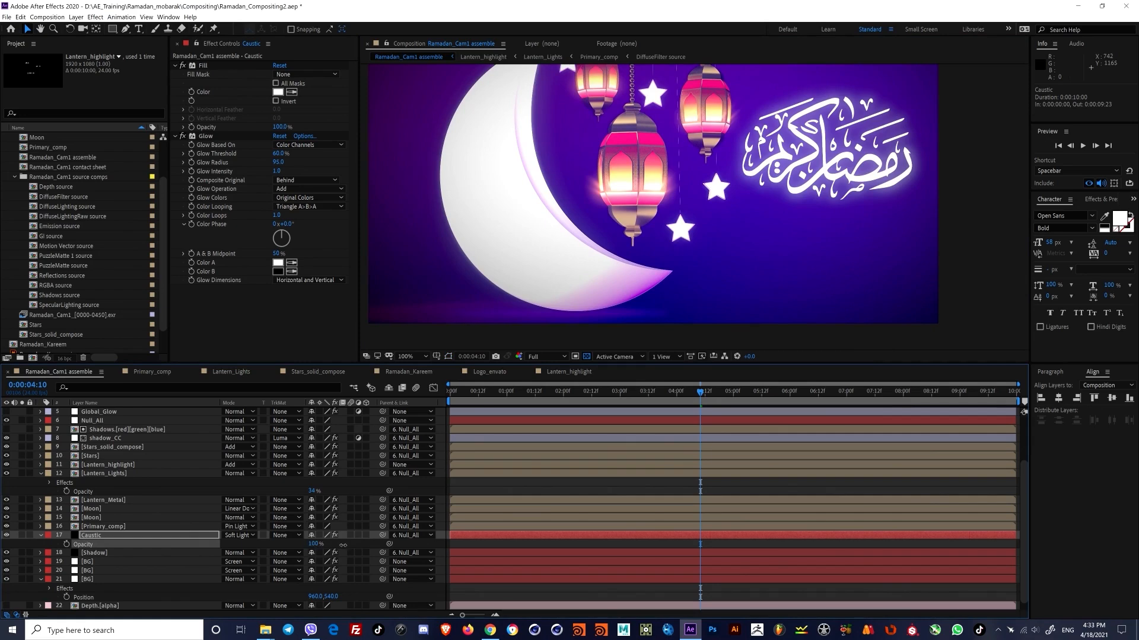
Step: Try the Hard Light and Add blending modes on Caustic, and return it to Soft Light
left_click(241, 535)
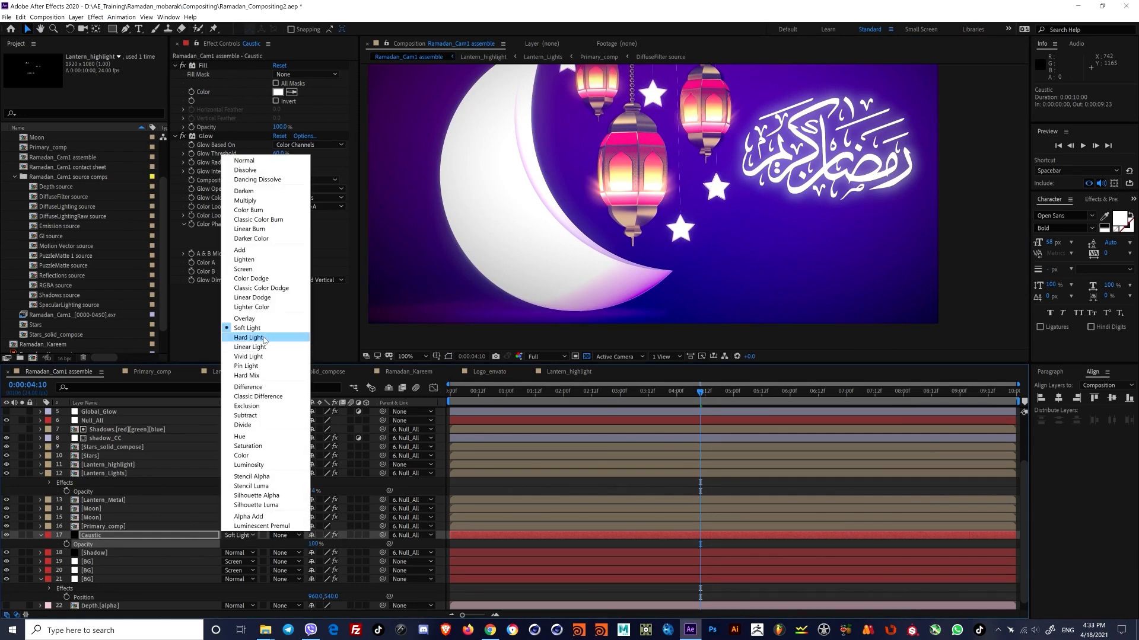
left_click(249, 337)
left_click(248, 536)
left_click(242, 250)
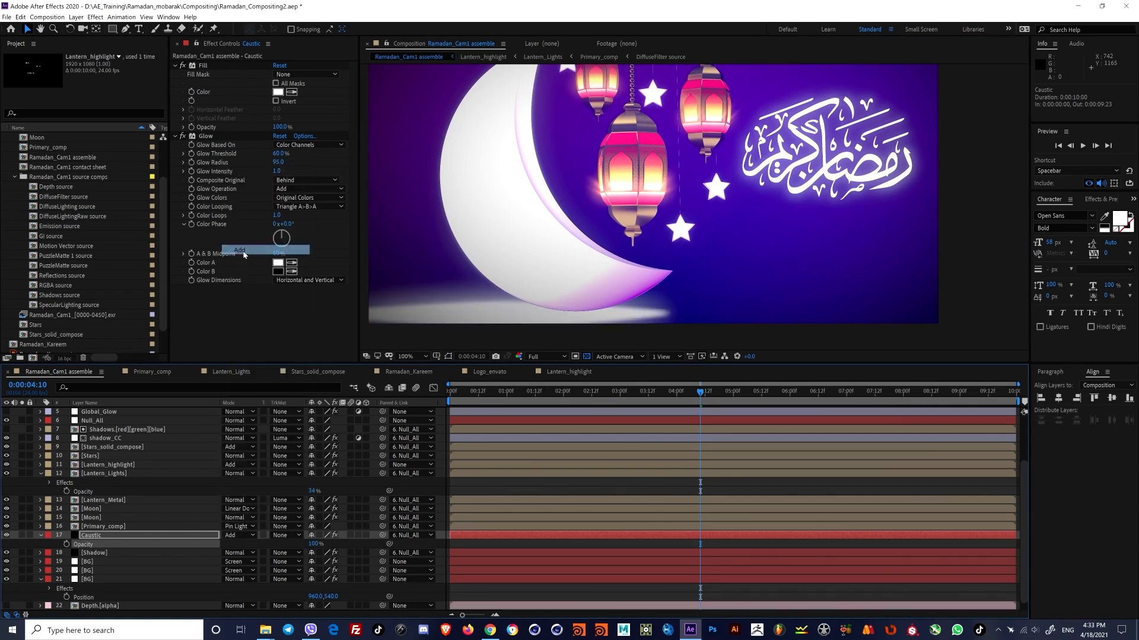
left_click(252, 534)
left_click(249, 329)
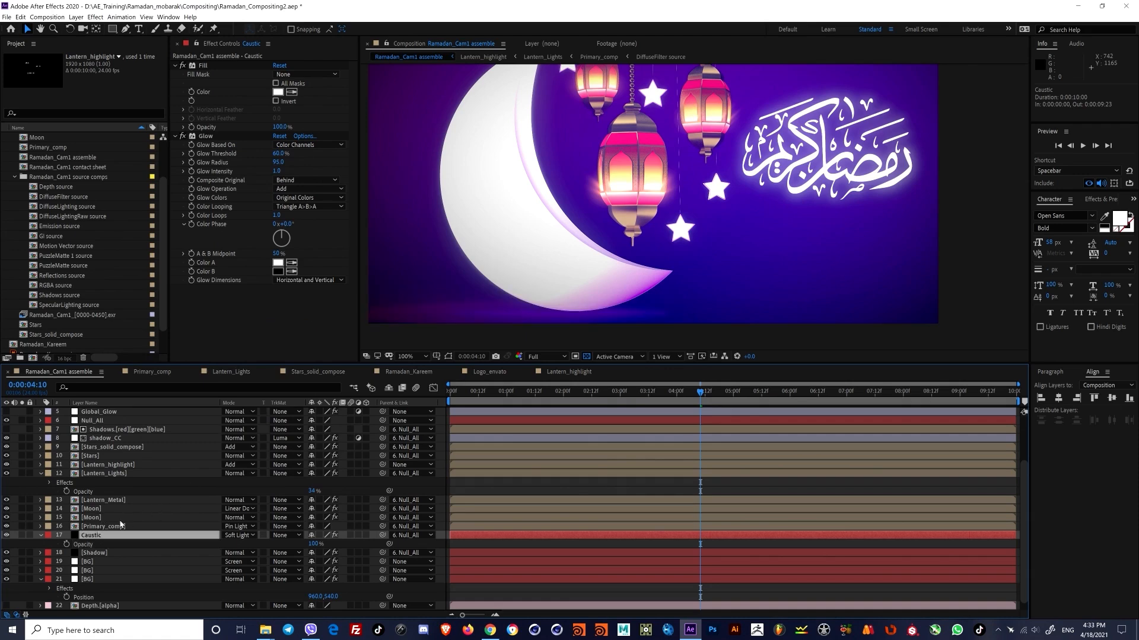
Step: Duplicate the Caustic layer and set the original's Mask Feather to 92 pixels
key("ctrl+d")
left_click_drag(312, 552, 383, 558)
key("f")
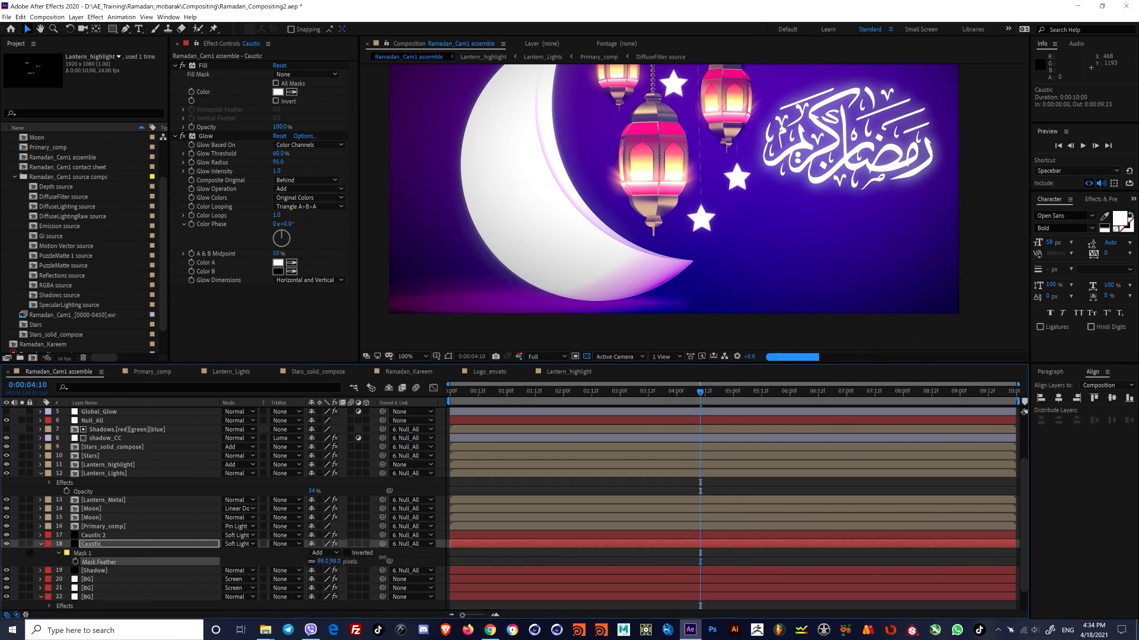
Step: Try a Mask Feather of 28 pixels on Caustic 2, and undo it
left_click(104, 535)
key("f")
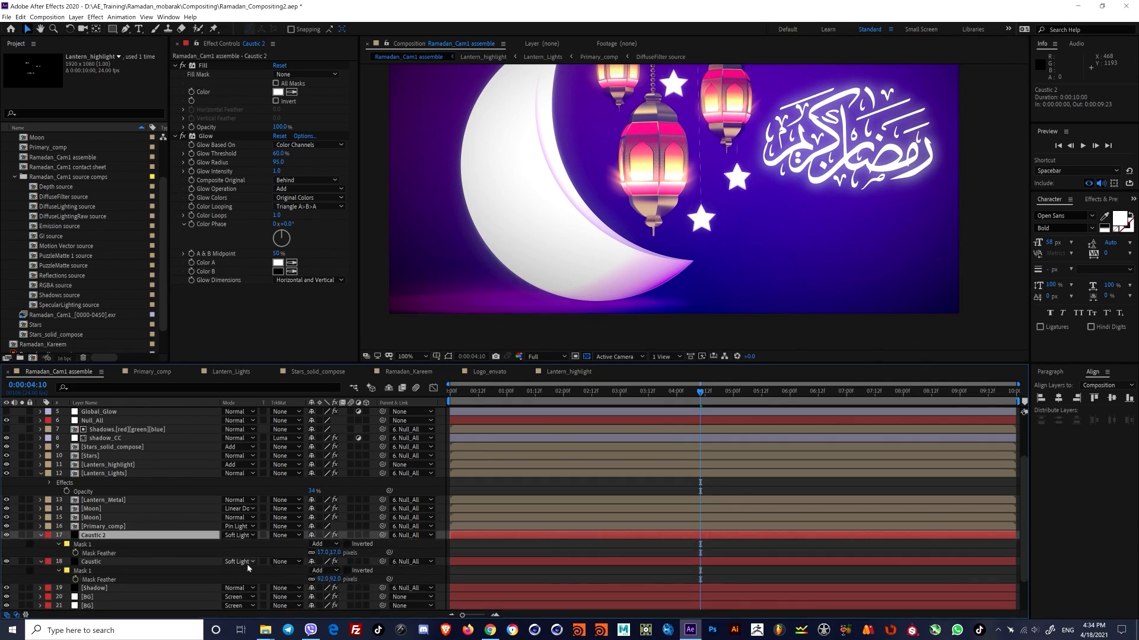
left_click_drag(333, 555, 329, 555)
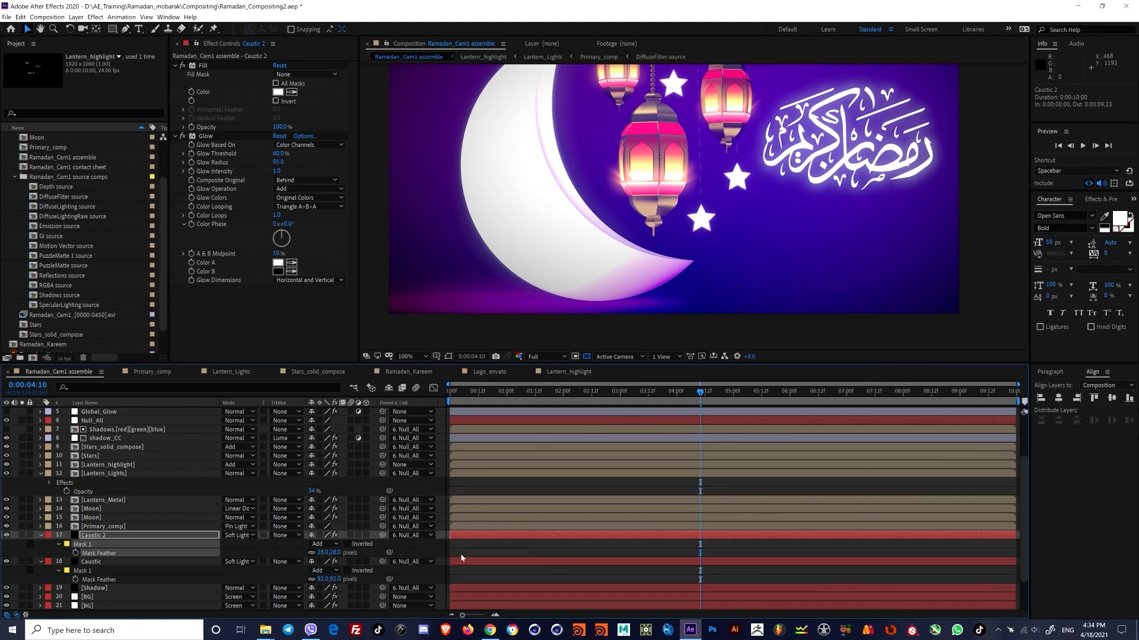
scroll(579, 283, "down", 2)
scroll(578, 319, "up", 2)
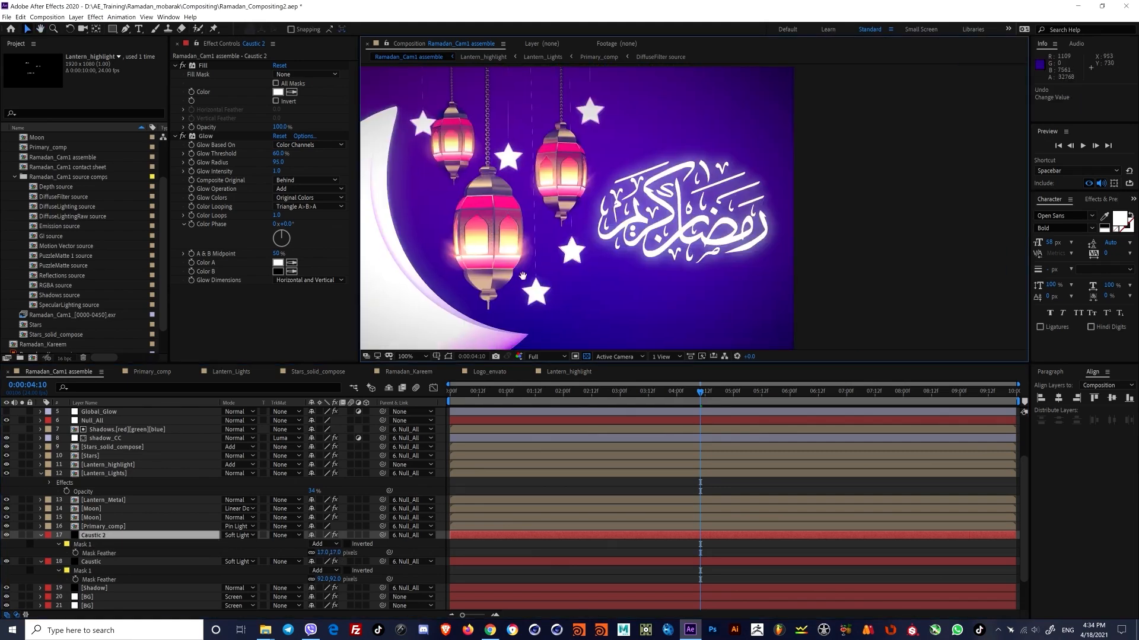
Step: Show the Opacity of both Caustic layers and try lowering Caustic 2 to 53%
key("t")
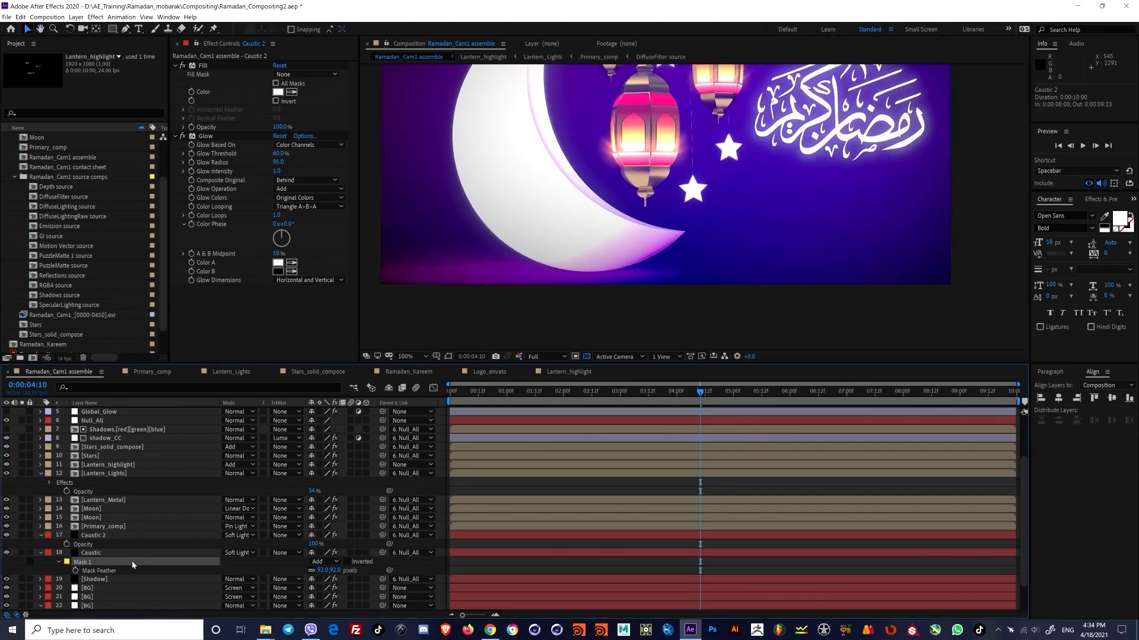
left_click(91, 552)
left_click(93, 535, "ctrl")
key("u")
key("t")
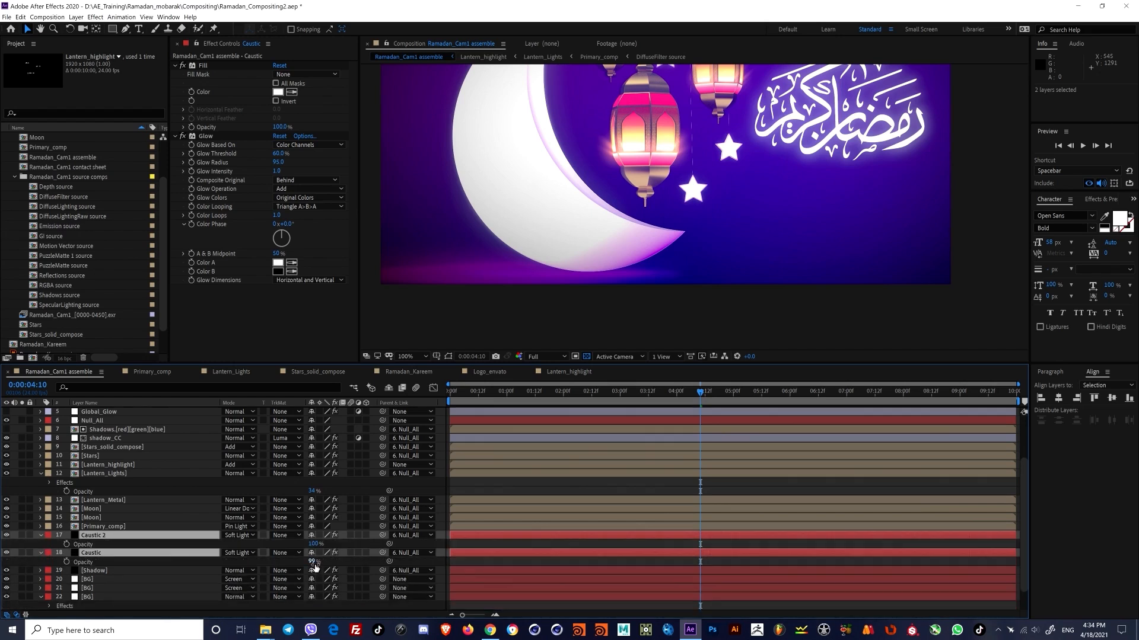
left_click(196, 536)
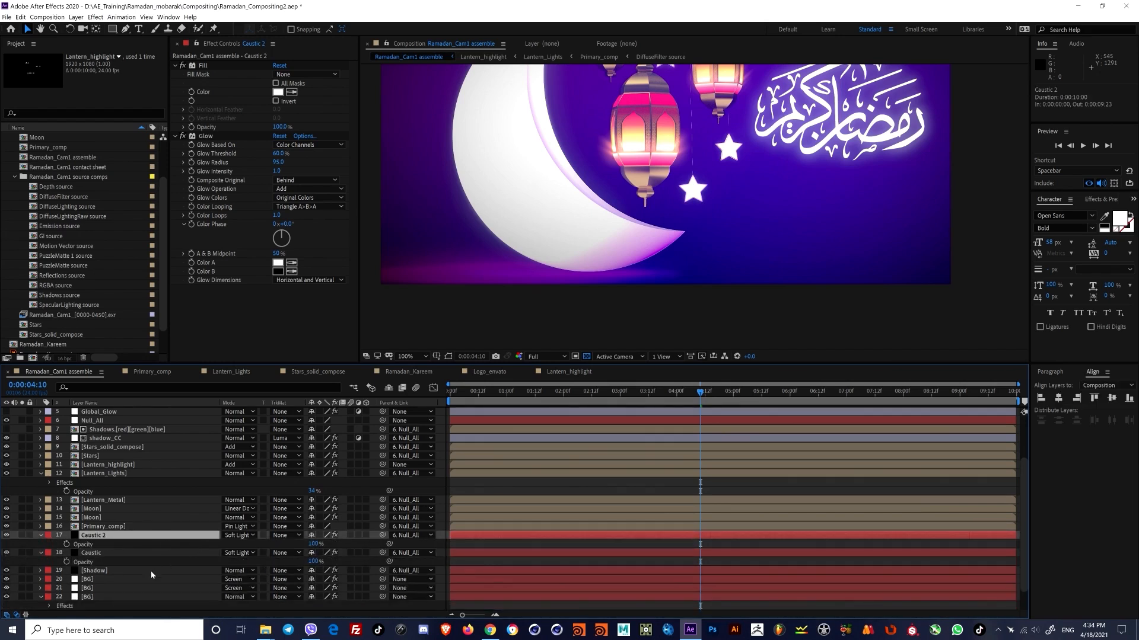
left_click_drag(313, 544, 293, 543)
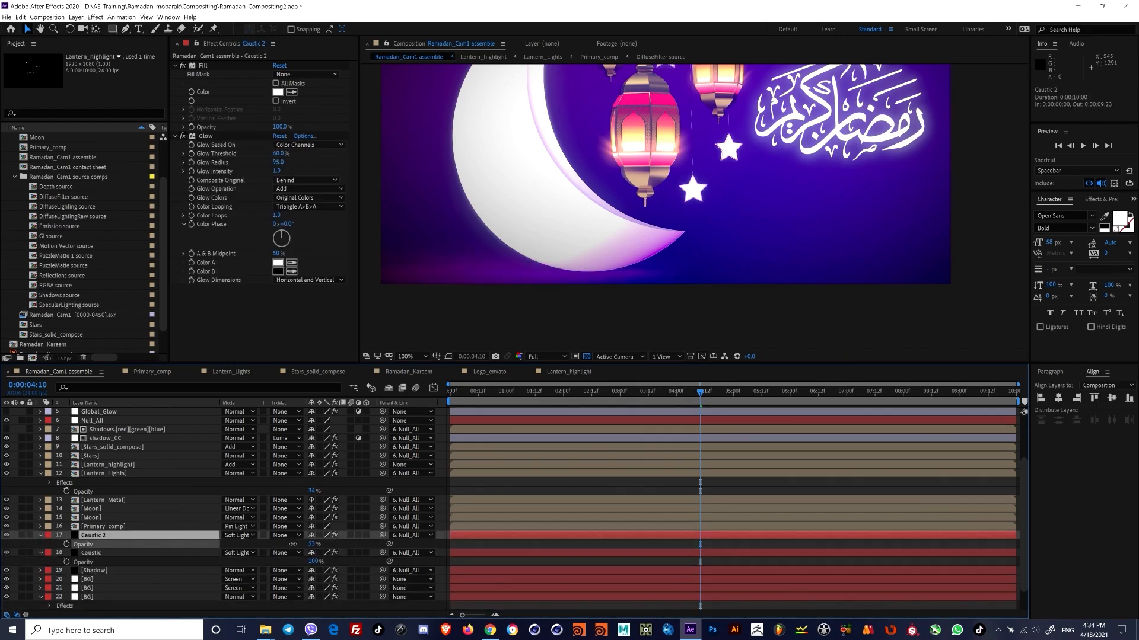
Step: Move the Shadow layer above Caustic 2 and try its Opacity at 48%
left_click_drag(106, 570, 142, 534)
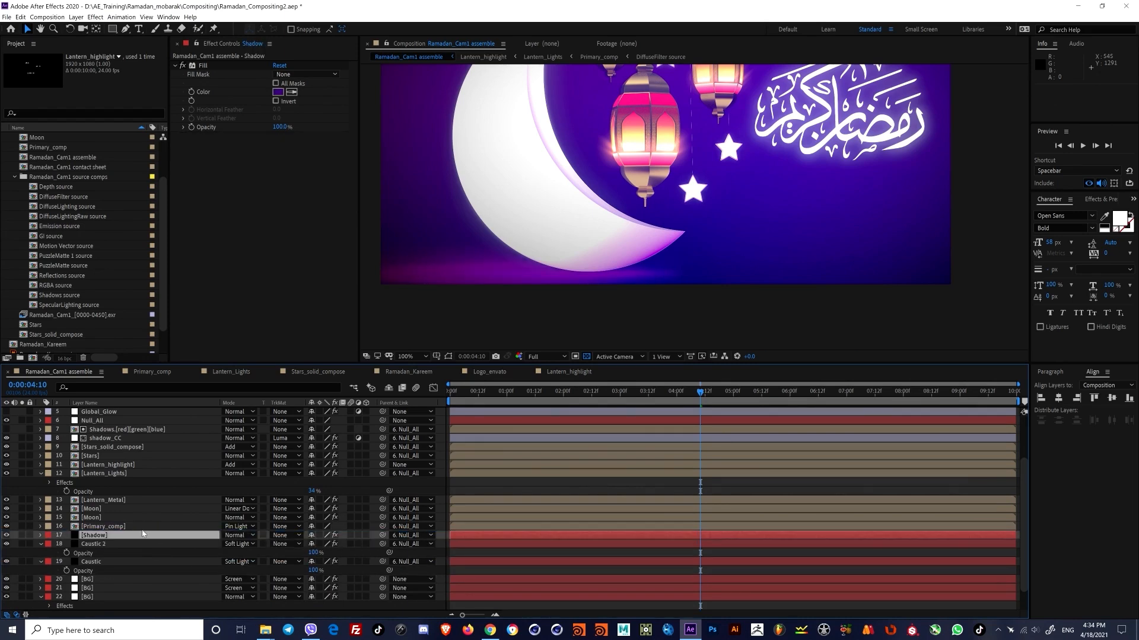
key("t")
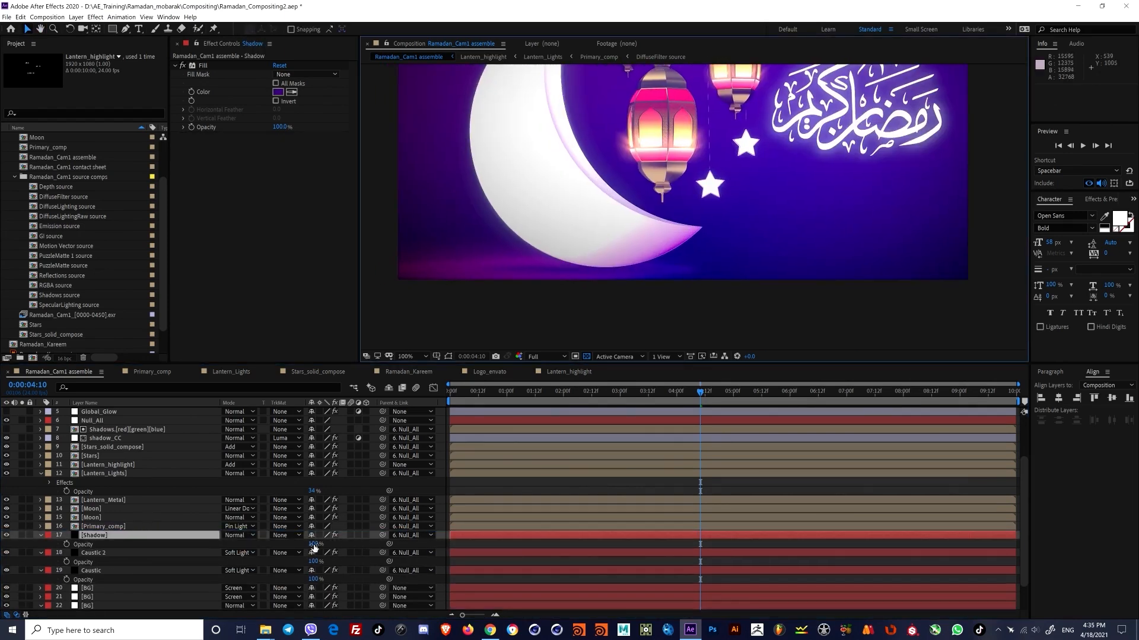
left_click_drag(313, 543, 293, 547)
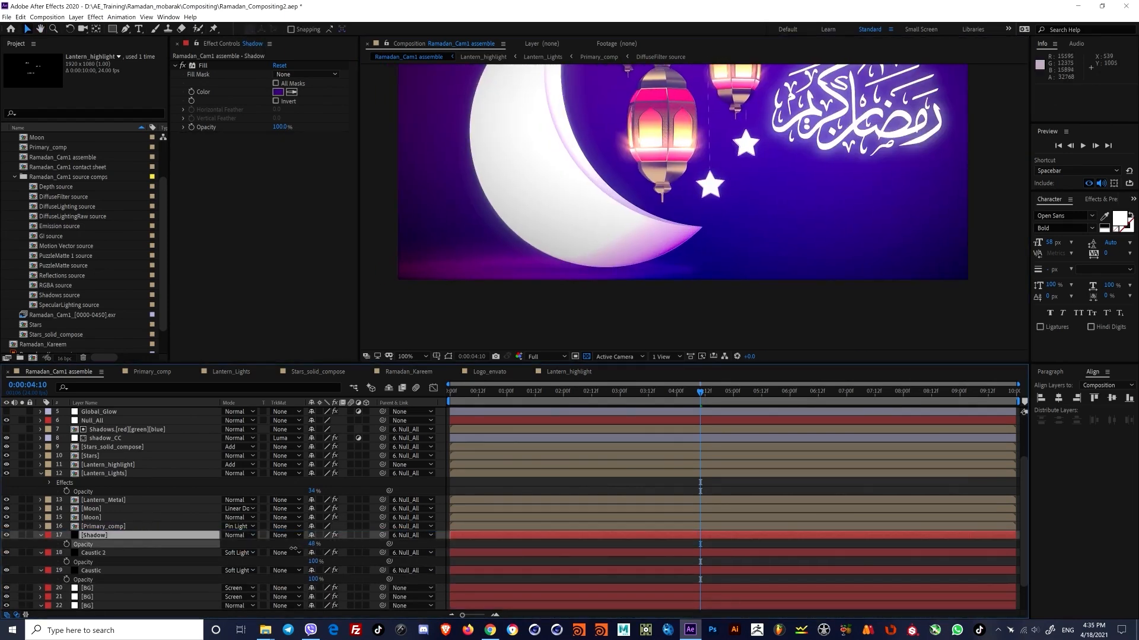
Step: Change the Shadow layer's Fill color to a bright purple, about 8F08C7
left_click(278, 92)
left_click_drag(299, 317, 300, 296)
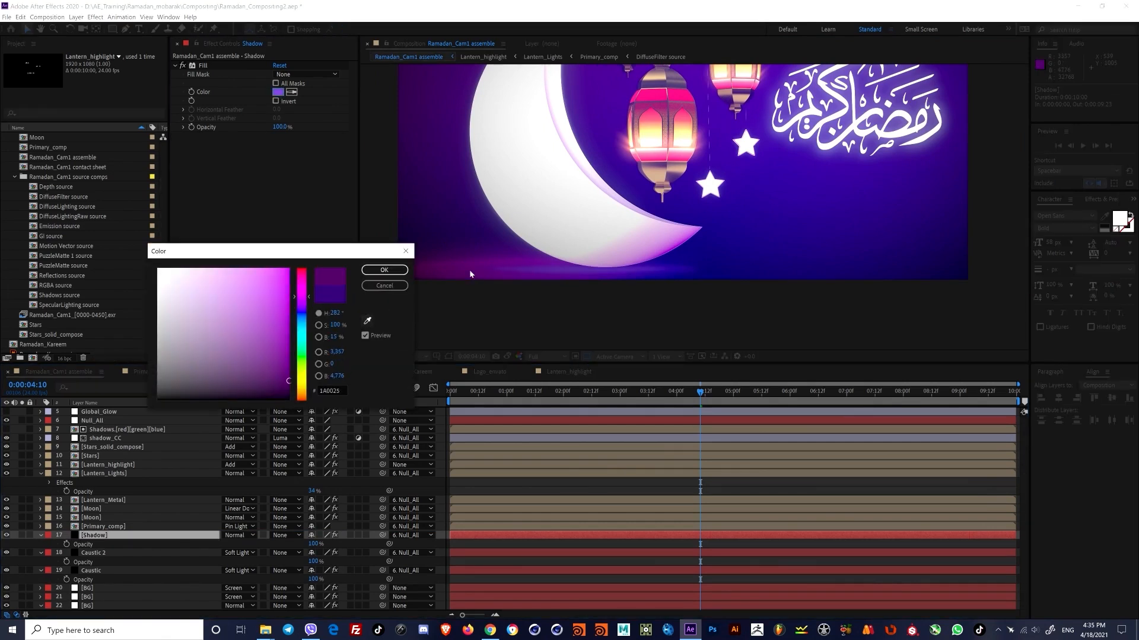
left_click(284, 291)
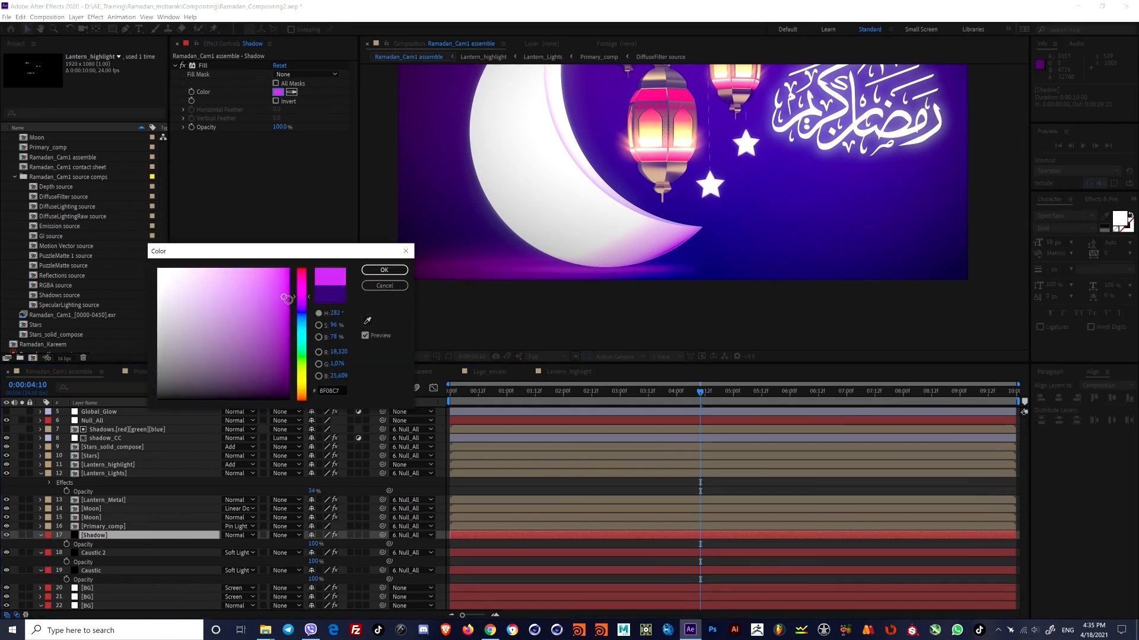
left_click(383, 270)
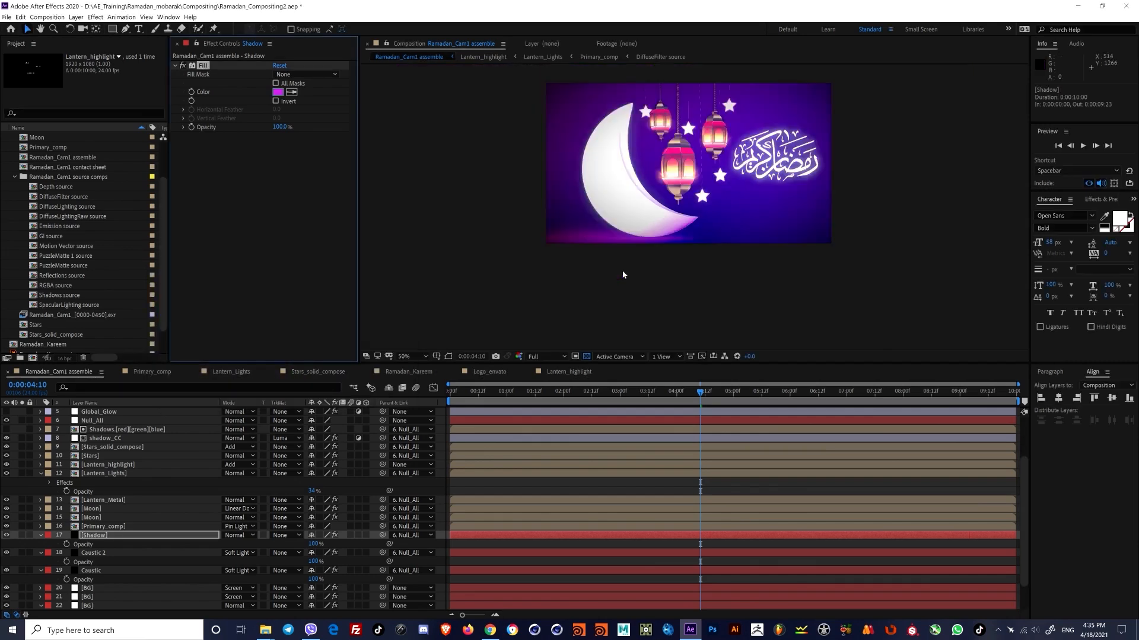
Step: Add an Exposure effect to the Shadow layer and set its Exposure to 0.79
key("ctrl+space")
type("hu")
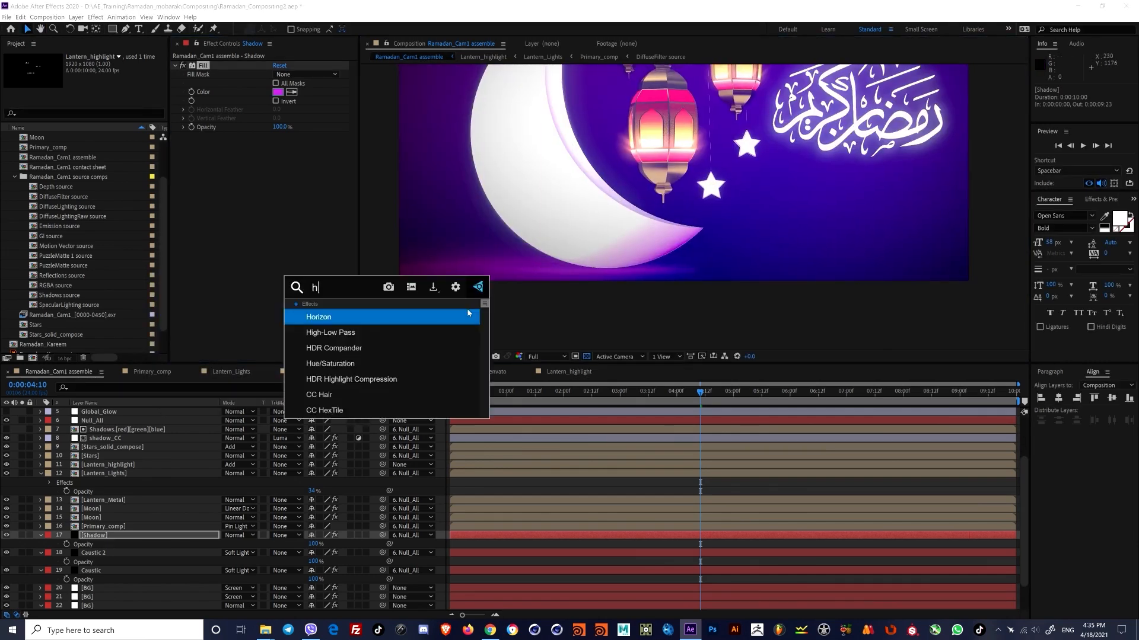
key("BackSpace")
key("BackSpace")
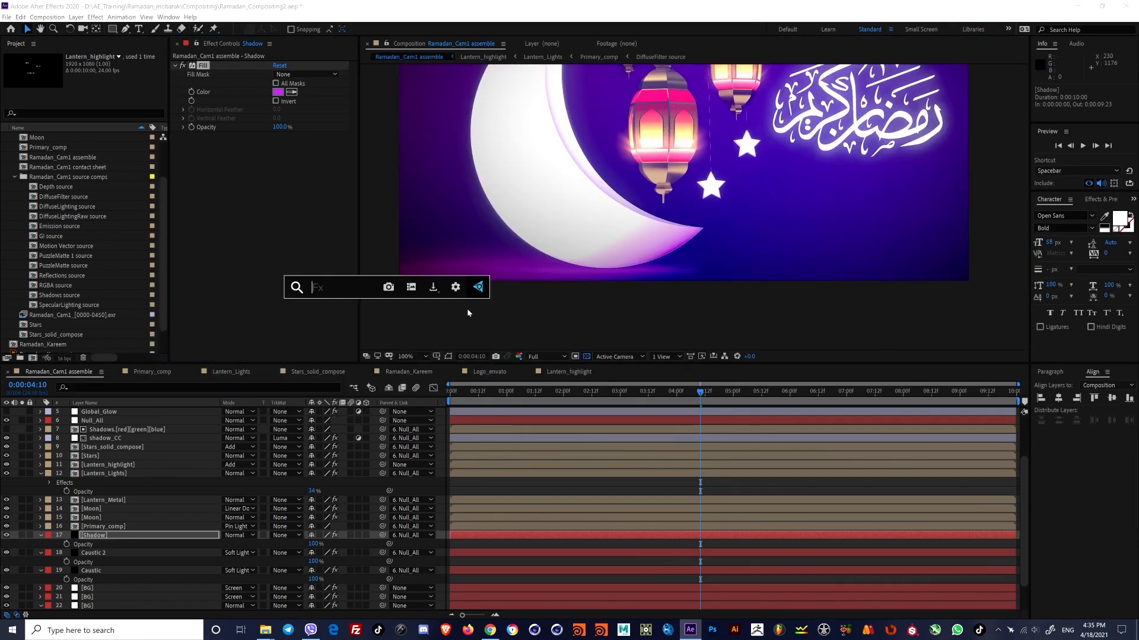
type("expos")
left_click(468, 313)
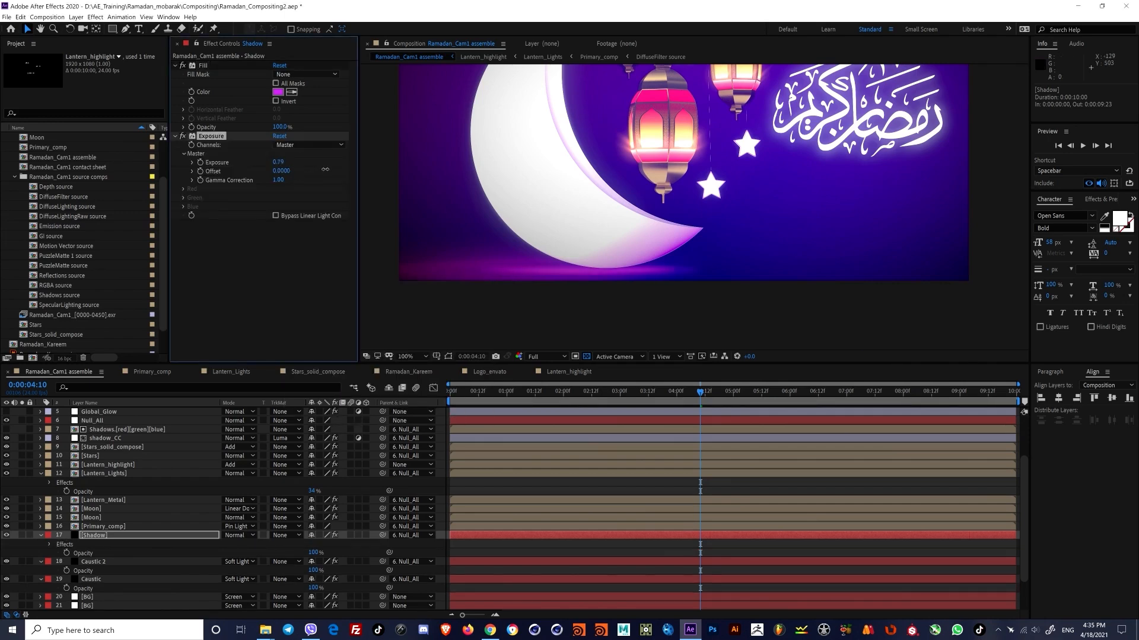
Step: Try a Mask Feather of 36 pixels on the Shadow layer, and undo it
scroll(718, 200, "down", 1)
middle_click_drag(771, 234, 709, 265)
scroll(460, 282, "up", 1)
middle_click_drag(460, 285, 550, 243)
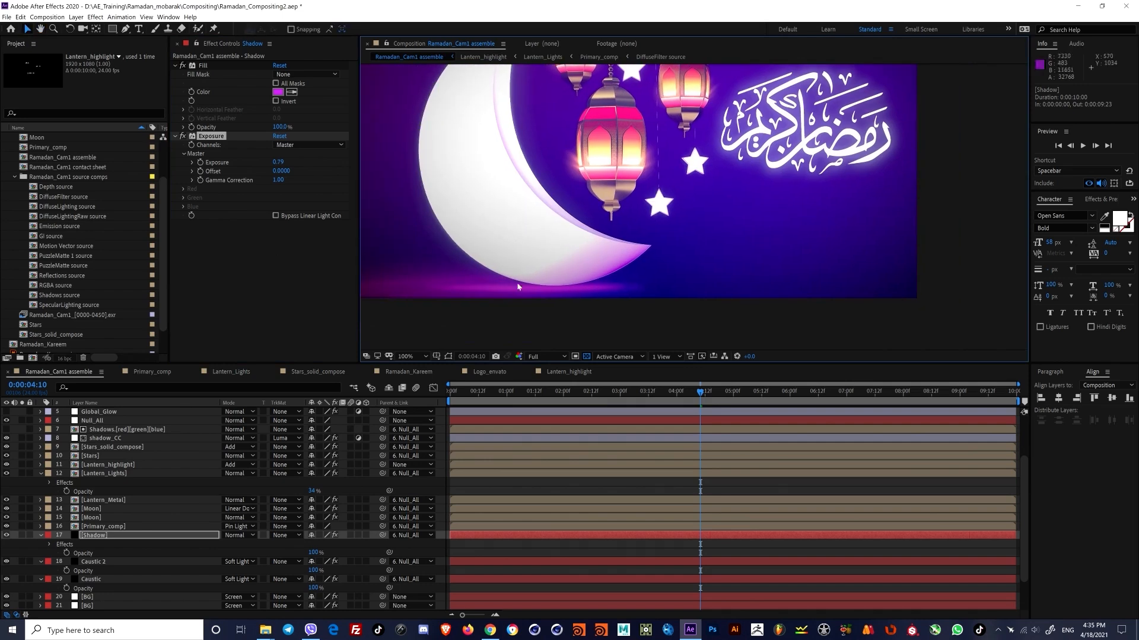
middle_click_drag(529, 280, 561, 282)
left_click_drag(337, 557, 346, 553)
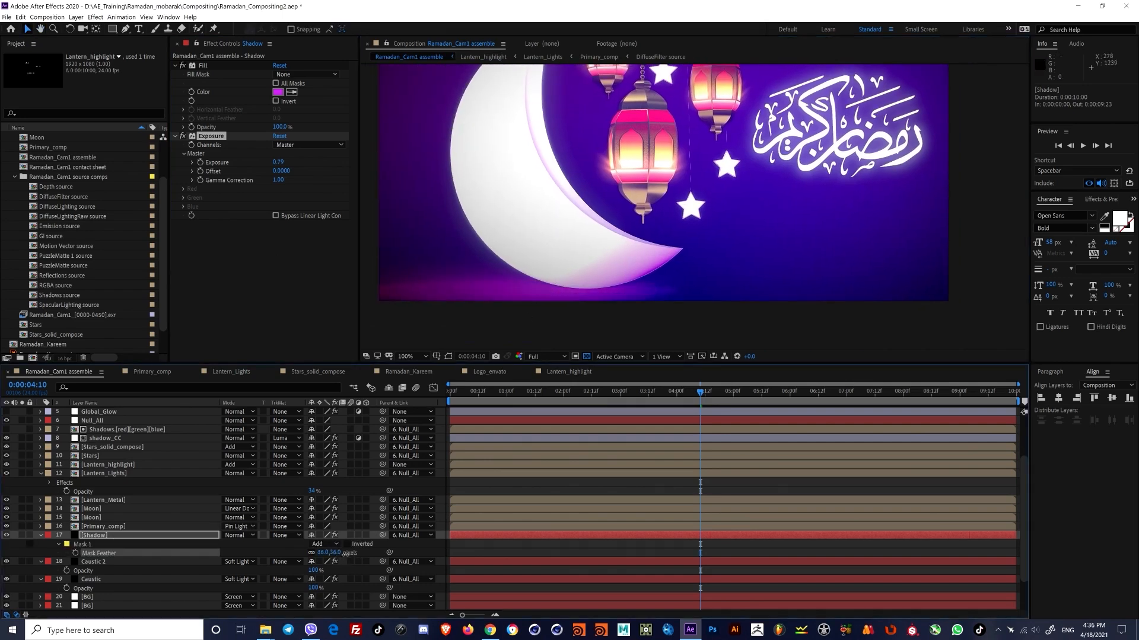
key("ctrl+z")
key("ctrl+z")
key("ctrl+z")
key("ctrl+z")
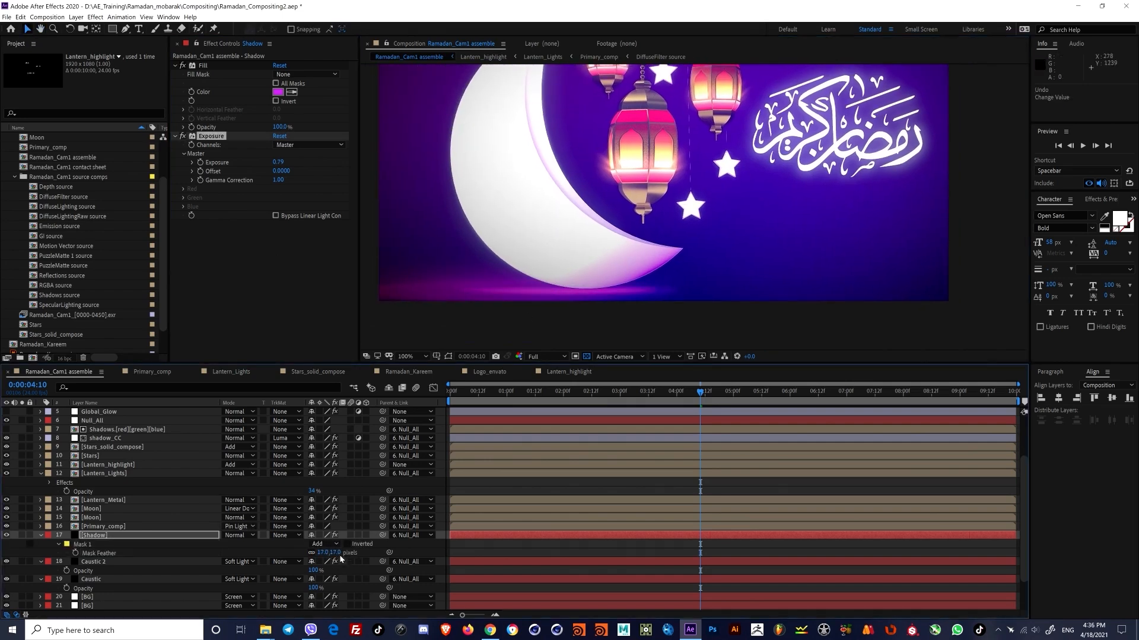
Step: Set the Shadow layer's Mask Feather to 19.1 pixels and save the project
scroll(613, 204, "down", 1)
middle_click_drag(614, 204, 628, 213)
key("ctrl+s")
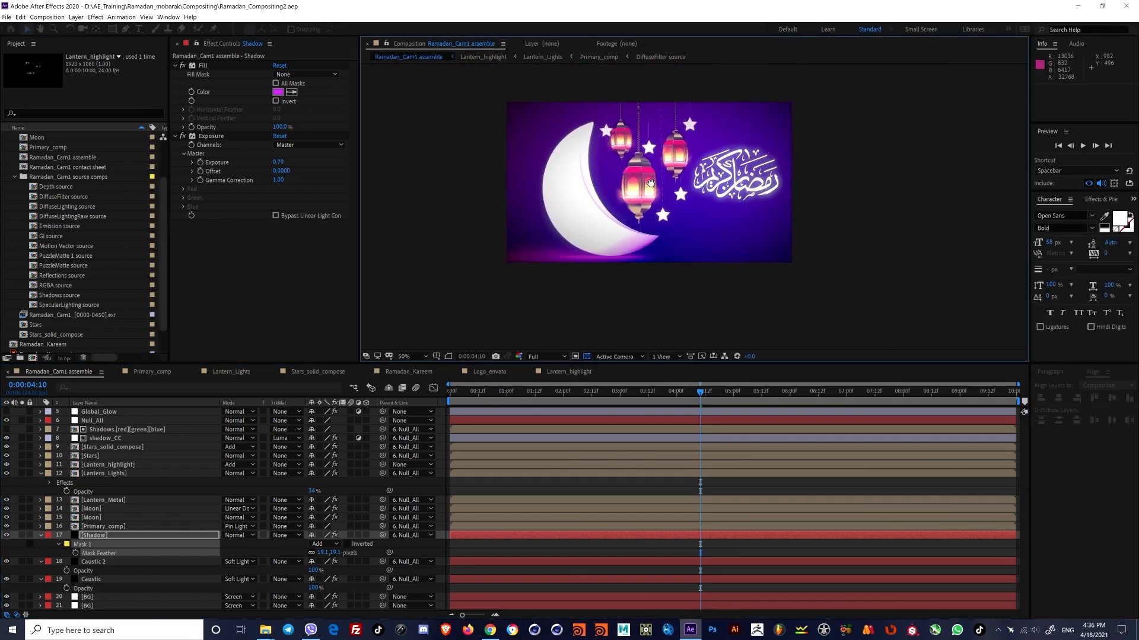
Step: Examine the end of the animation from 0:00:09:23 back to 0:00:06:16 against the Ramadan_Kareem layer's duration
middle_click_drag(859, 293, 824, 315)
left_click(1013, 391)
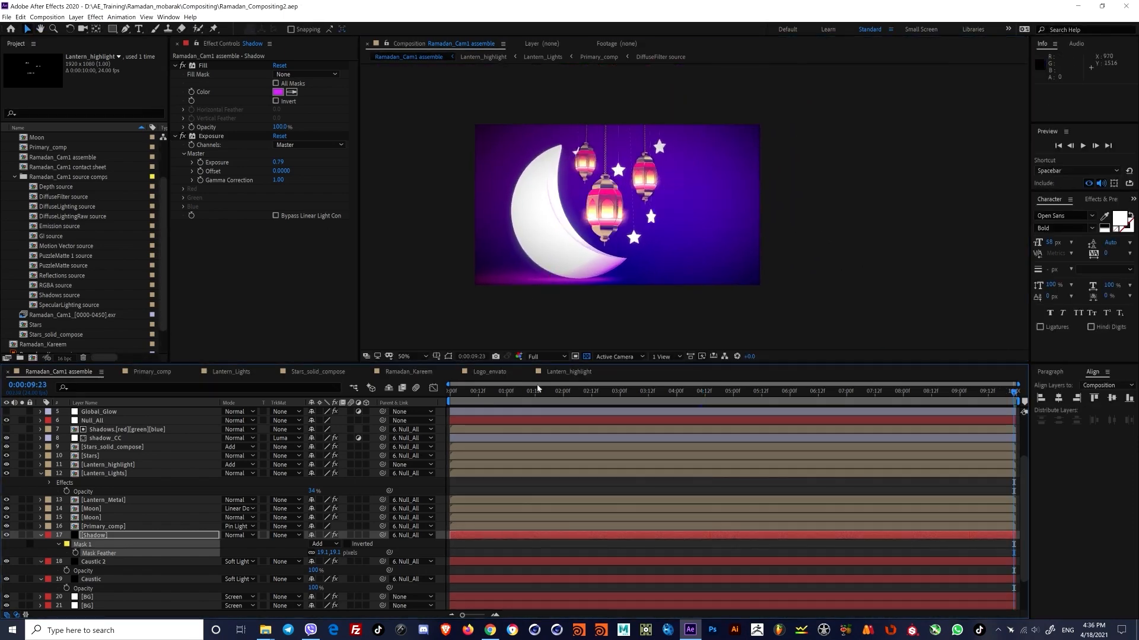
scroll(207, 475, "up", 3)
left_click(207, 419)
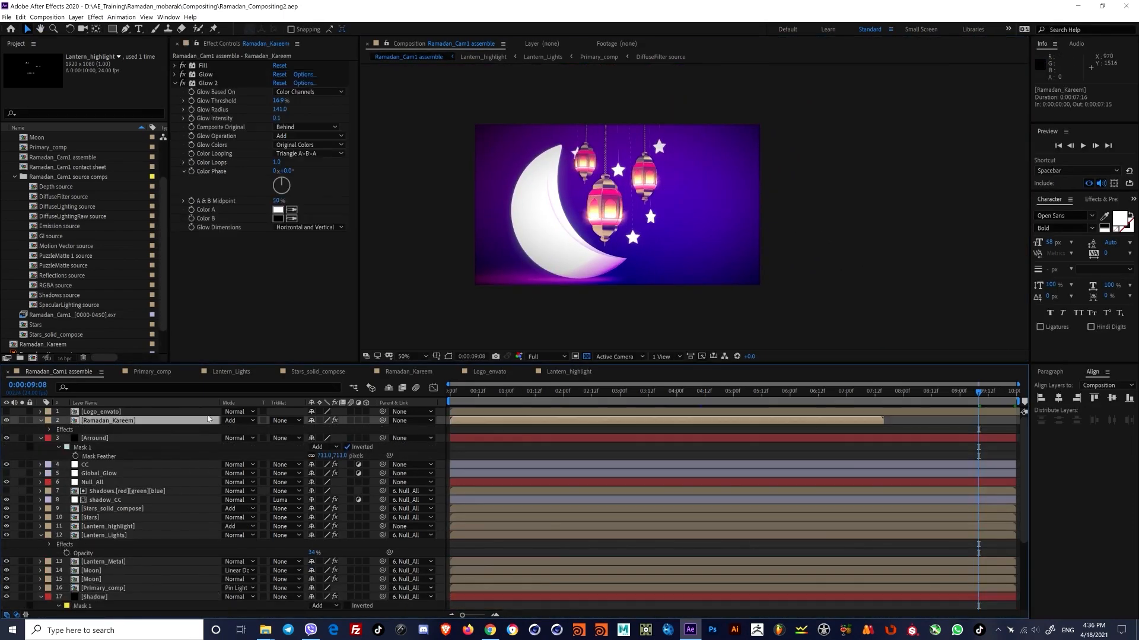
left_click(908, 393)
left_click_drag(829, 396, 823, 397)
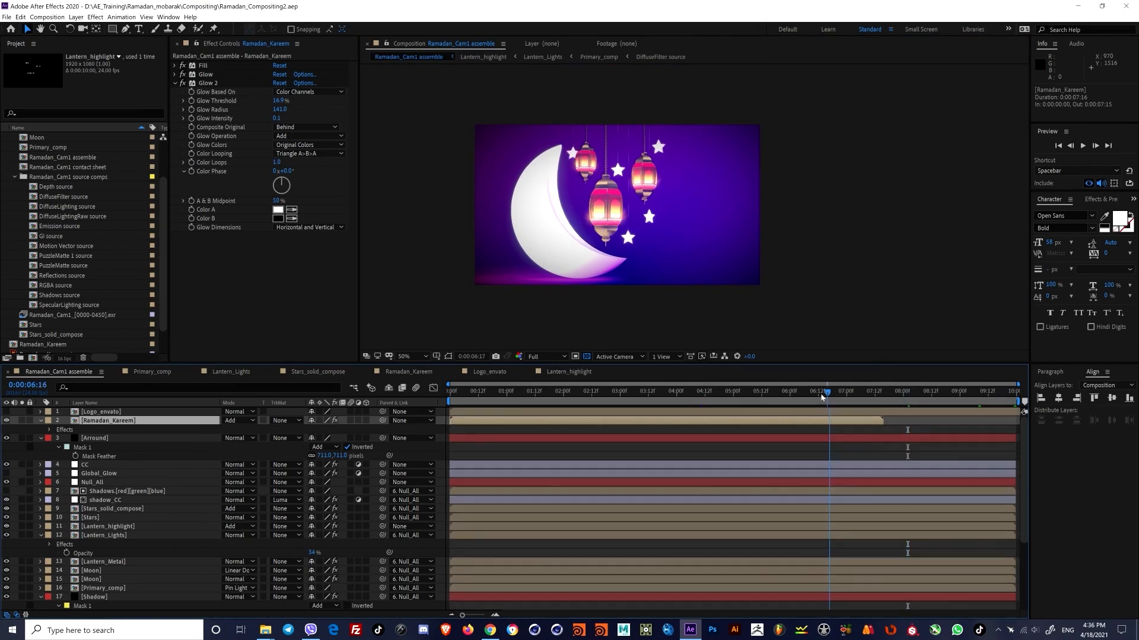
right_click(844, 422)
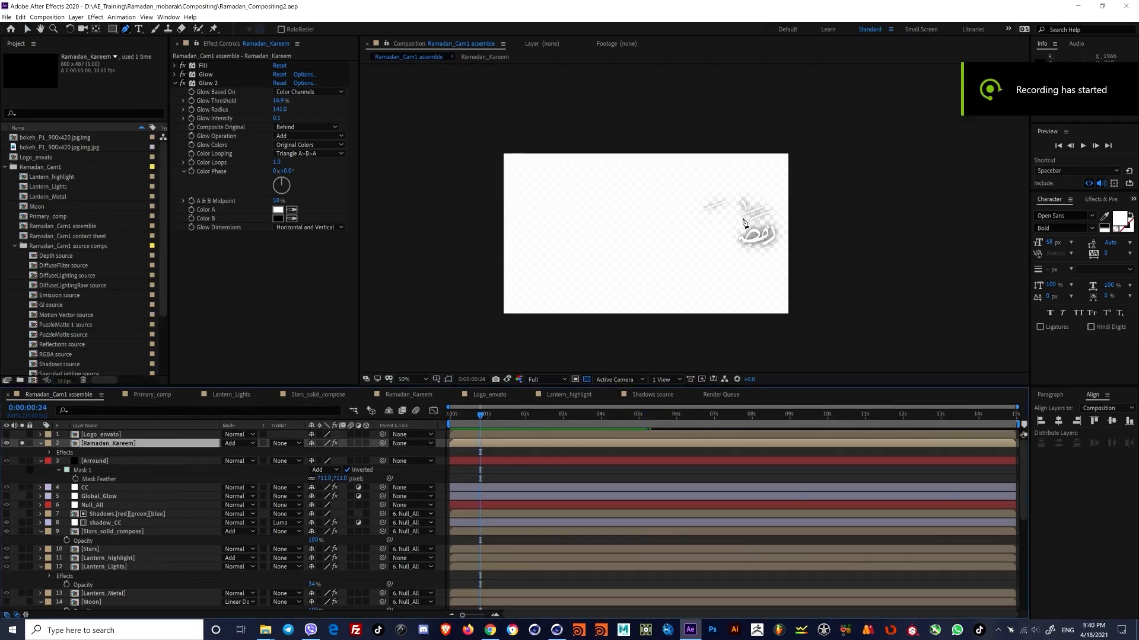
Step: Turn off solo on Ramadan_Kareem and check the calligraphy over the full composite at 0:00:05:11 and 0:00:02:20
scroll(745, 224, "up", 1)
left_click(28, 29)
left_click_drag(466, 416, 652, 445)
left_click(99, 447)
left_click(22, 443)
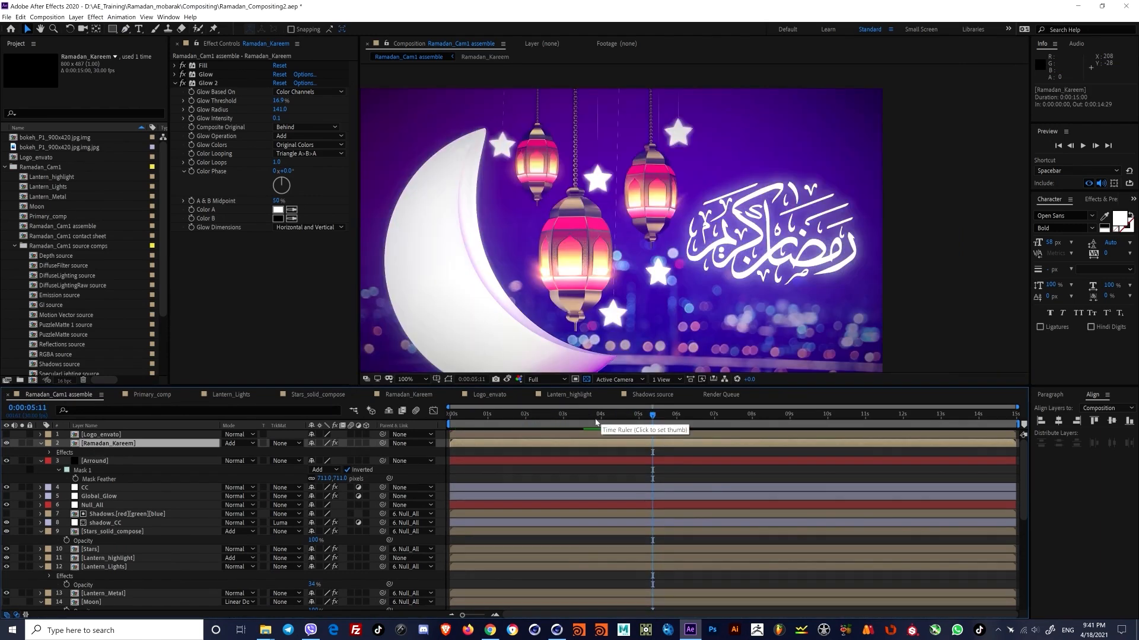
left_click_drag(586, 417, 551, 417)
scroll(666, 294, "down", 2)
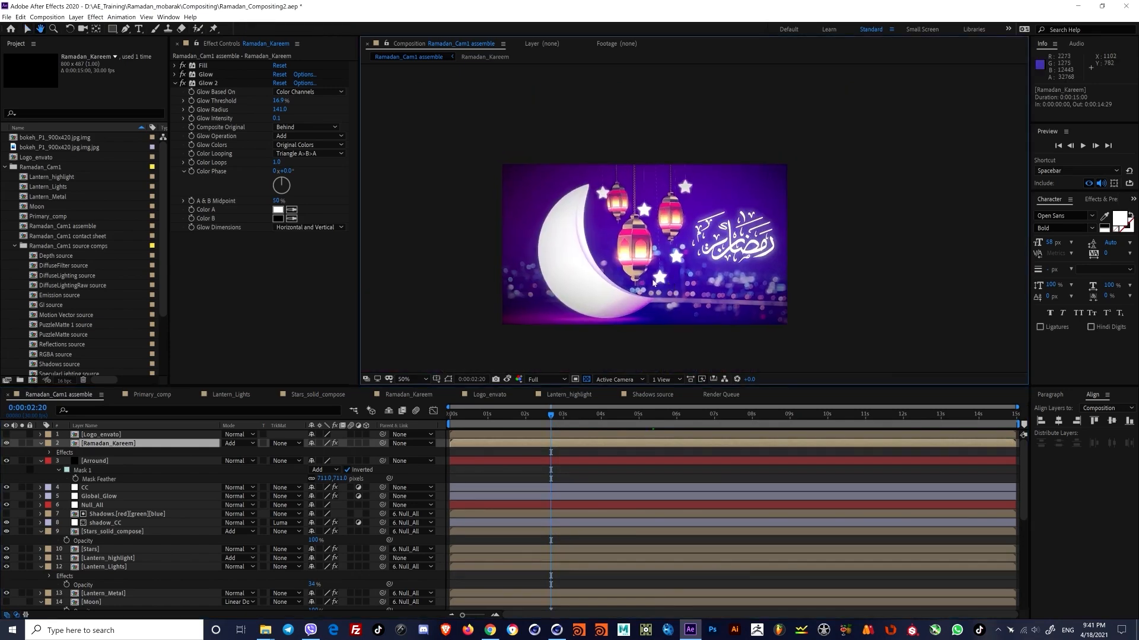
Step: Compare the background at 0:00:02:20 with the bokeh_P1_900x420.jpg.img layer hidden and shown
scroll(90, 589, "down", 6)
left_click(119, 509)
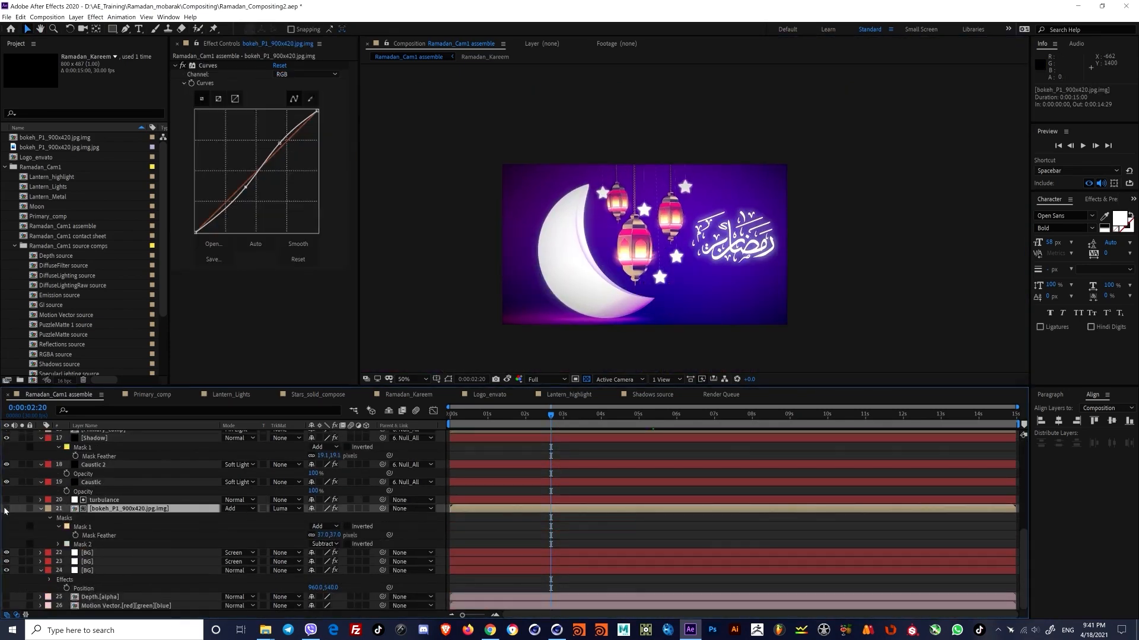
left_click(6, 509)
left_click(7, 509)
left_click(7, 509)
Step: Compare the composite at 0:00:04:03 with the bokeh_P1_900x420.jpg.img layer switched off and on repeatedly
left_click_drag(595, 417, 604, 417)
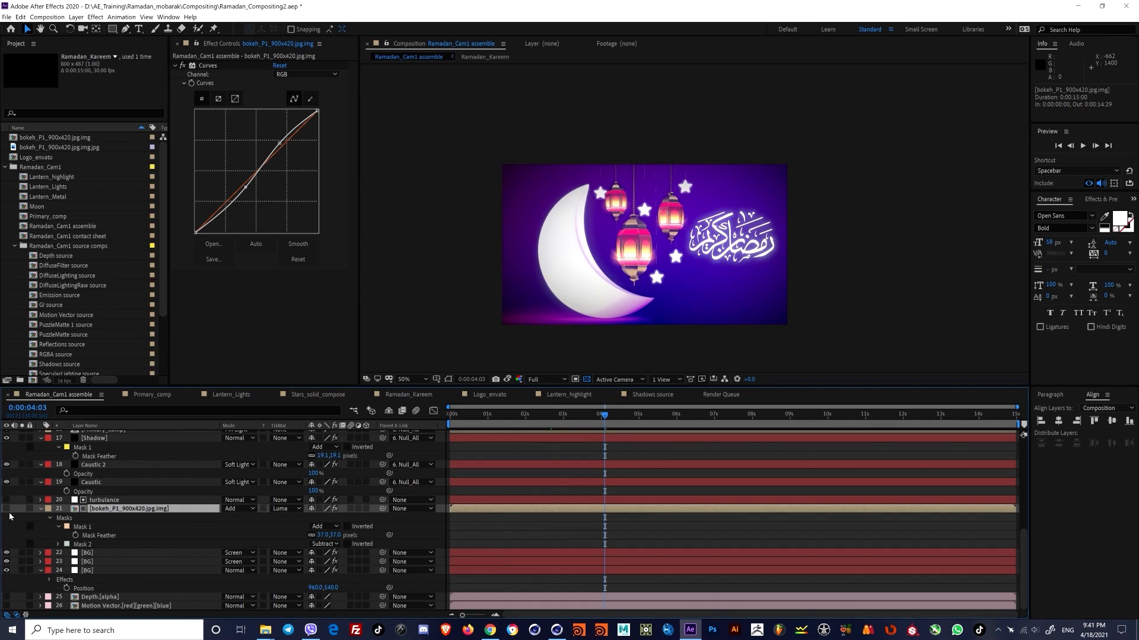
left_click(83, 598)
left_click(98, 508)
left_click(6, 509)
left_click(6, 510)
left_click(6, 509)
left_click(6, 509)
left_click(7, 509)
left_click(6, 509)
left_click(6, 509)
left_click(6, 508)
left_click(7, 509)
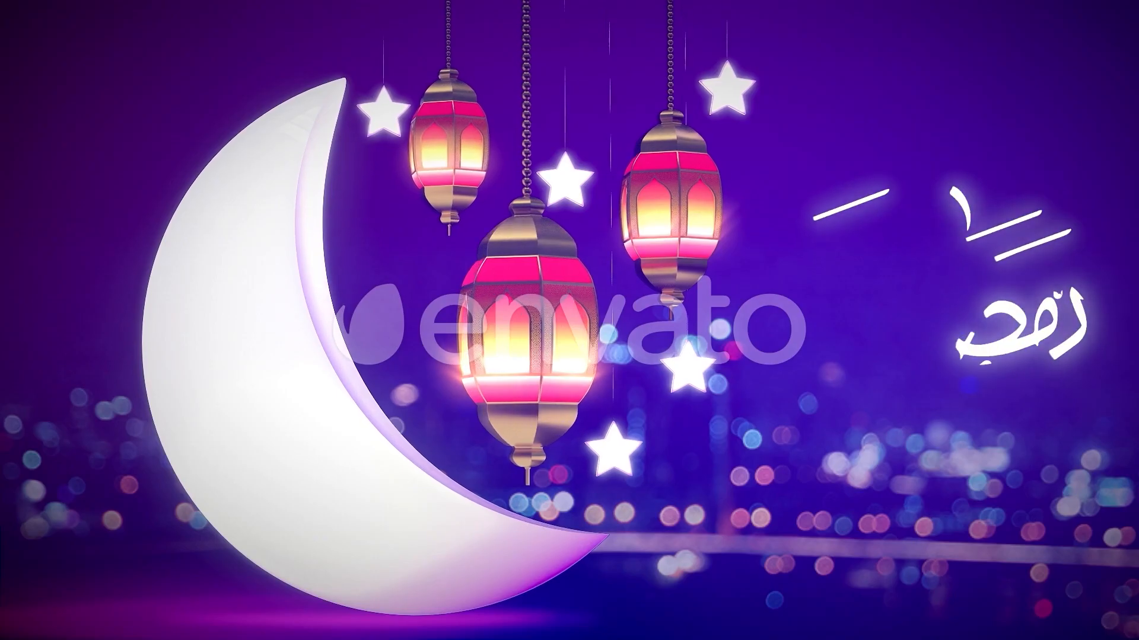